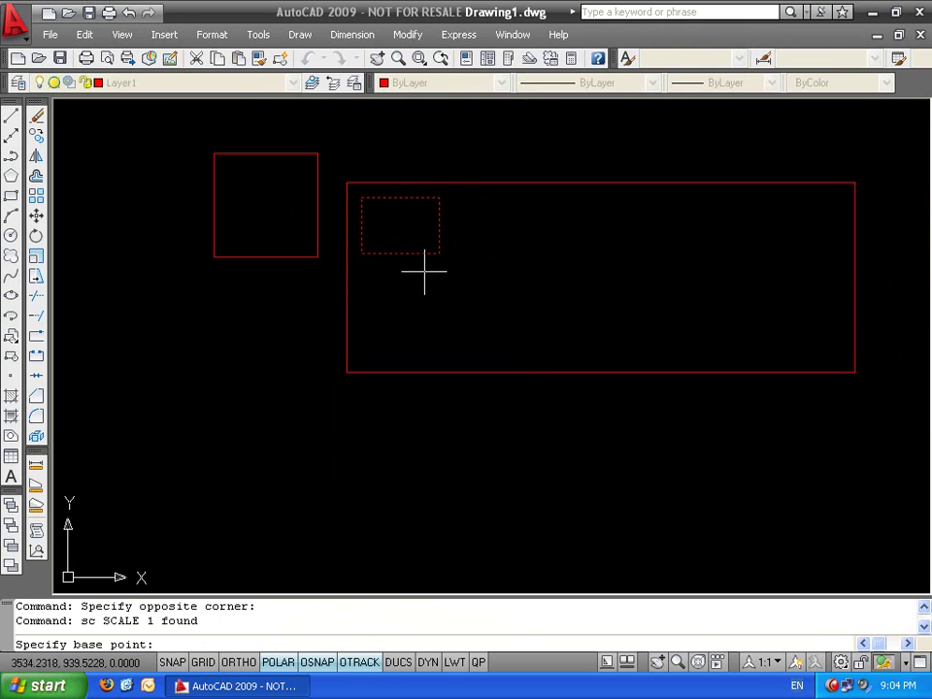
# Scale the small rectangle inside the large one by a factor of 2 from its lower-right corner
pyautogui.write('2')
pyautogui.press('Return')
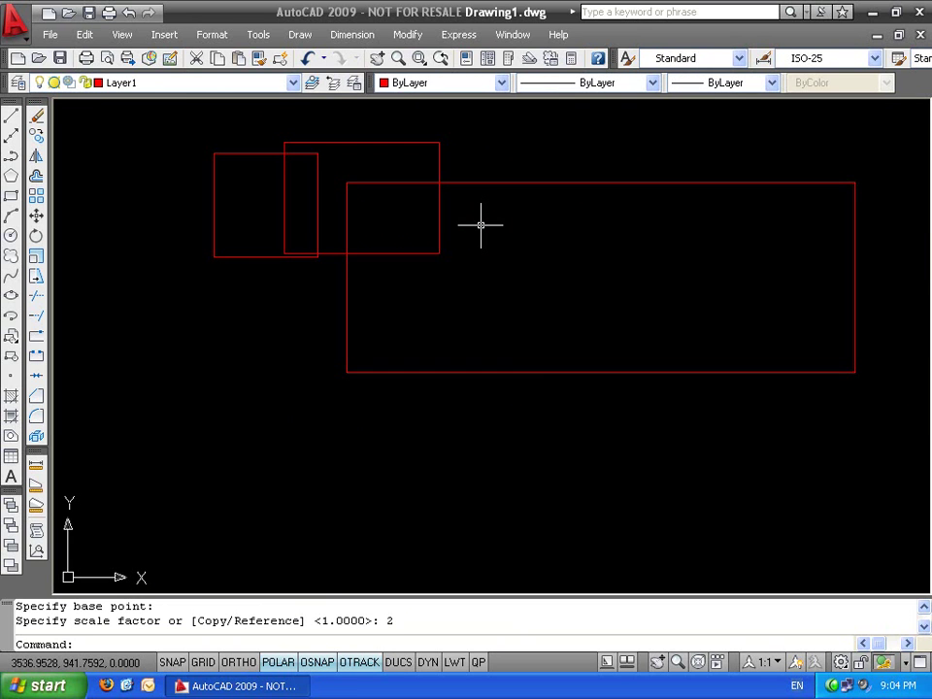
# Draw a circle with a radius of about 3 units in the empty area below the square
pyautogui.write('c')
pyautogui.press('Return')
pyautogui.click(225, 439)
pyautogui.click(287, 439)
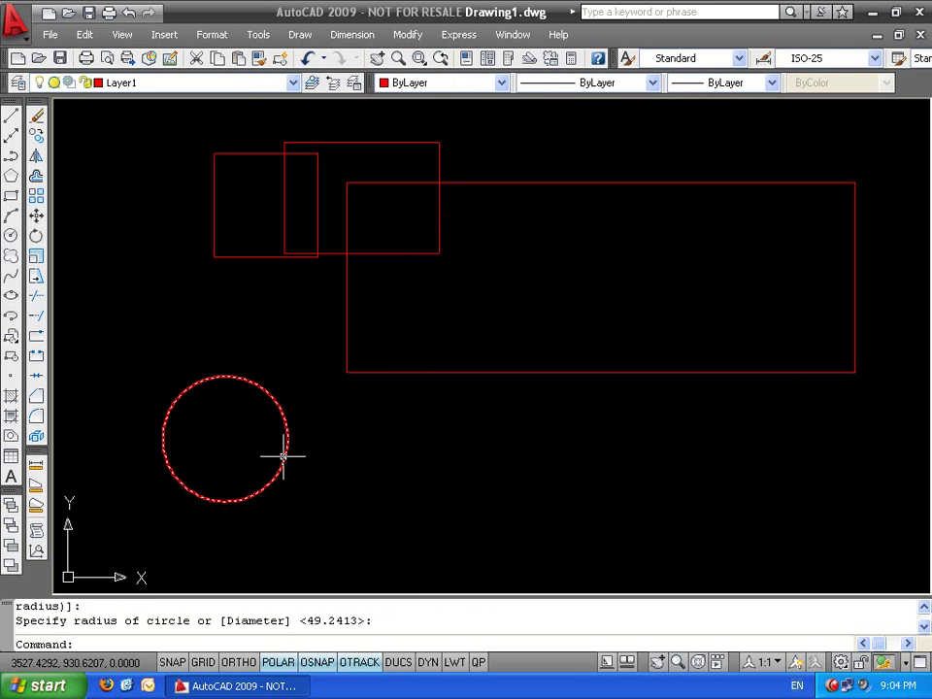
# Scale a copy of the circle by a factor of 2 from a base point outside its lower-right side
pyautogui.click(324, 428)
pyautogui.click(247, 432)
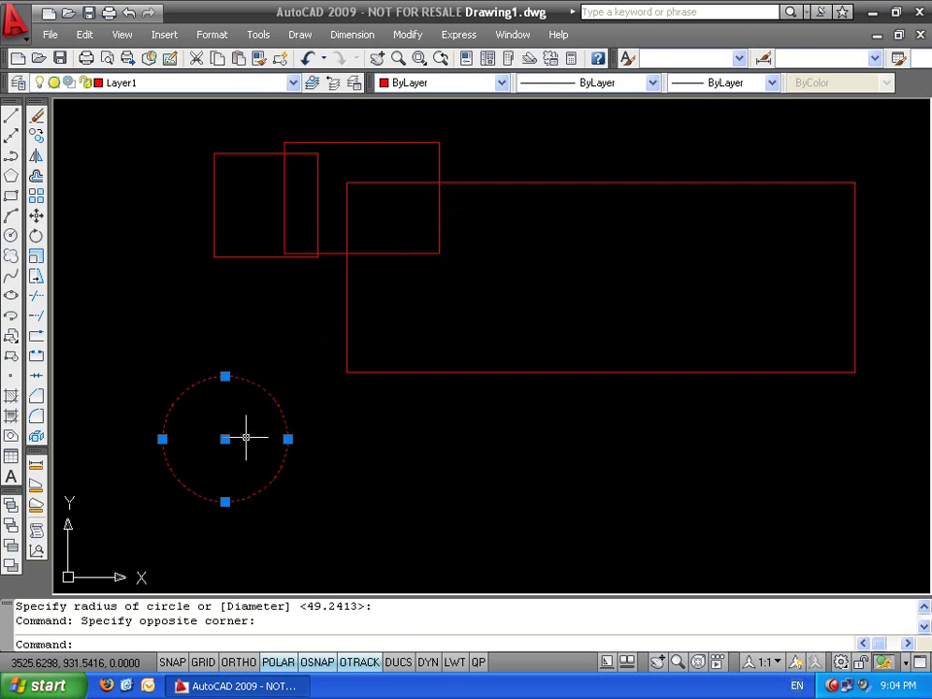
pyautogui.write('sc')
pyautogui.press('Return')
pyautogui.click(320, 519)
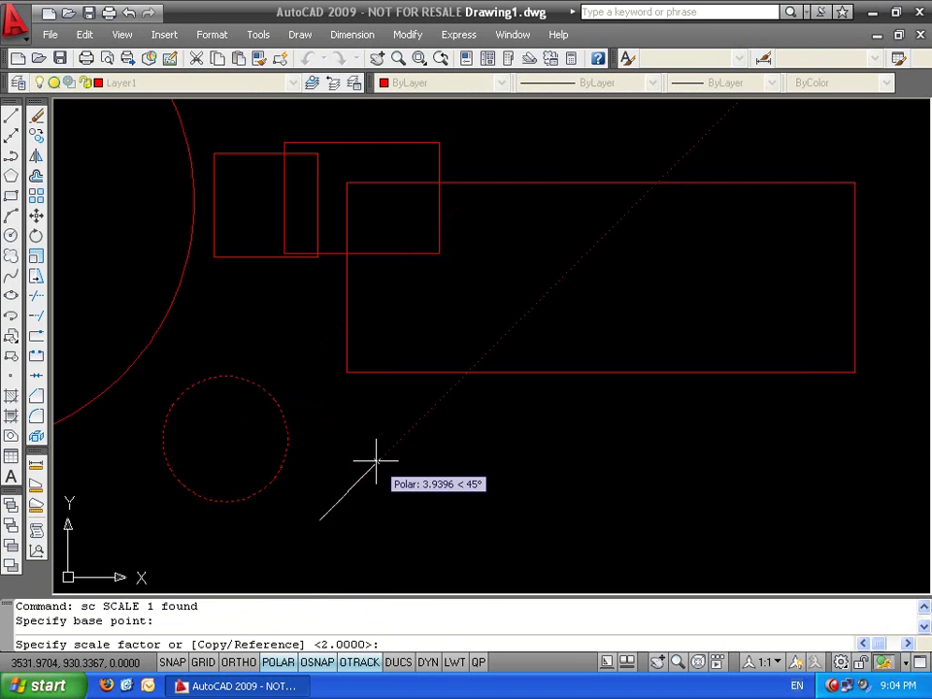
pyautogui.write('c')
pyautogui.press('Return')
pyautogui.write('2')
pyautogui.press('Return')
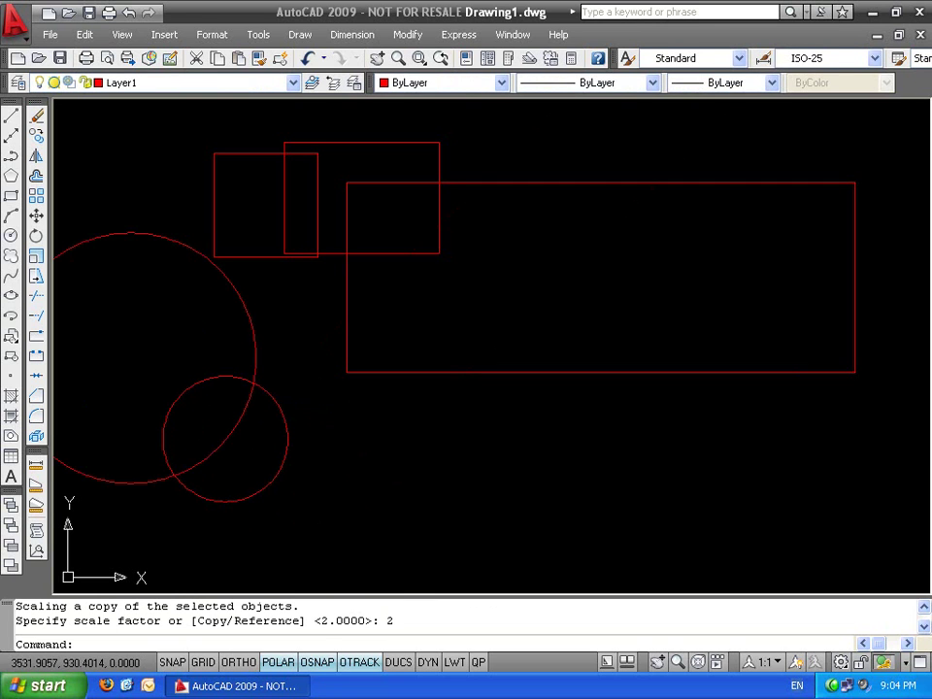
pyautogui.press('Escape')
pyautogui.press('Escape')
# Delete the enlarged circle copy, leaving the original circle in place
pyautogui.click(300, 273)
pyautogui.click(136, 349)
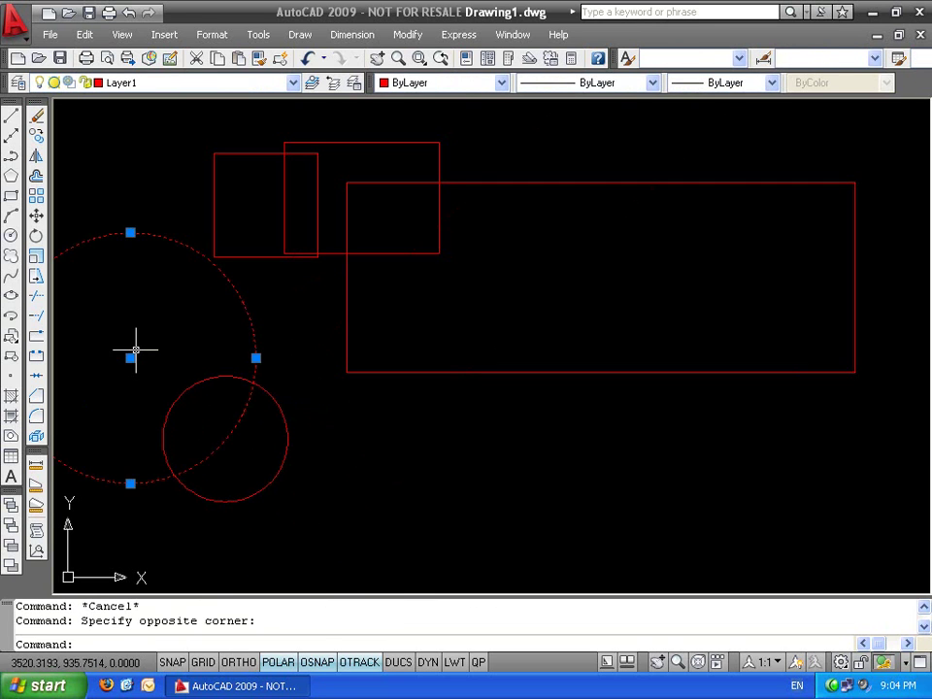
pyautogui.press('Delete')
# Scale a copy of the circle by a factor of 2 using its centre as the base point
pyautogui.click(225, 335)
pyautogui.click(178, 425)
pyautogui.write('sc')
pyautogui.press('Return')
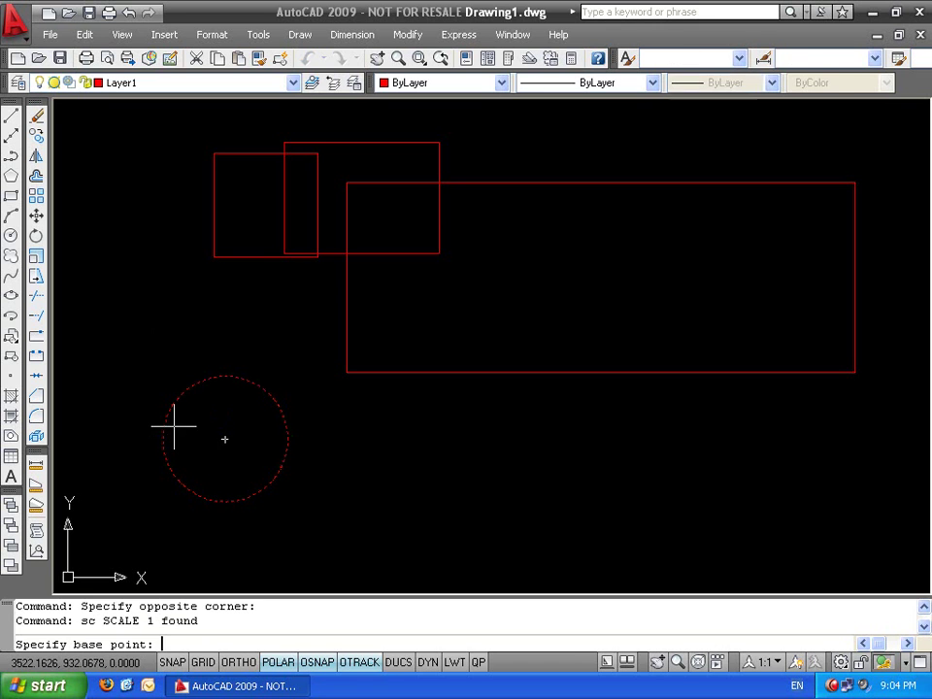
pyautogui.click(226, 439)
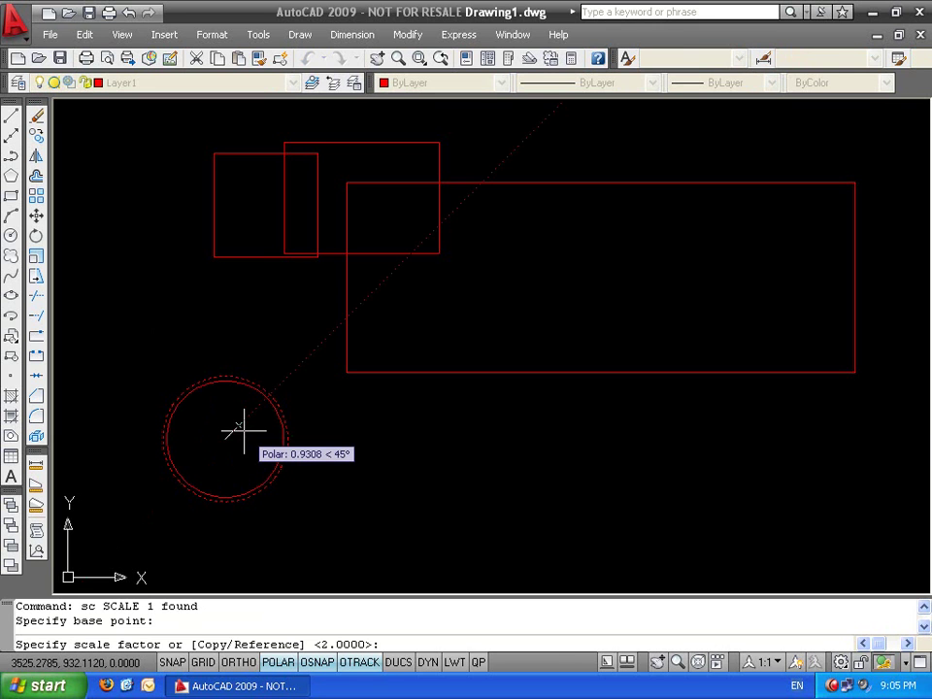
pyautogui.write('c')
pyautogui.press('Return')
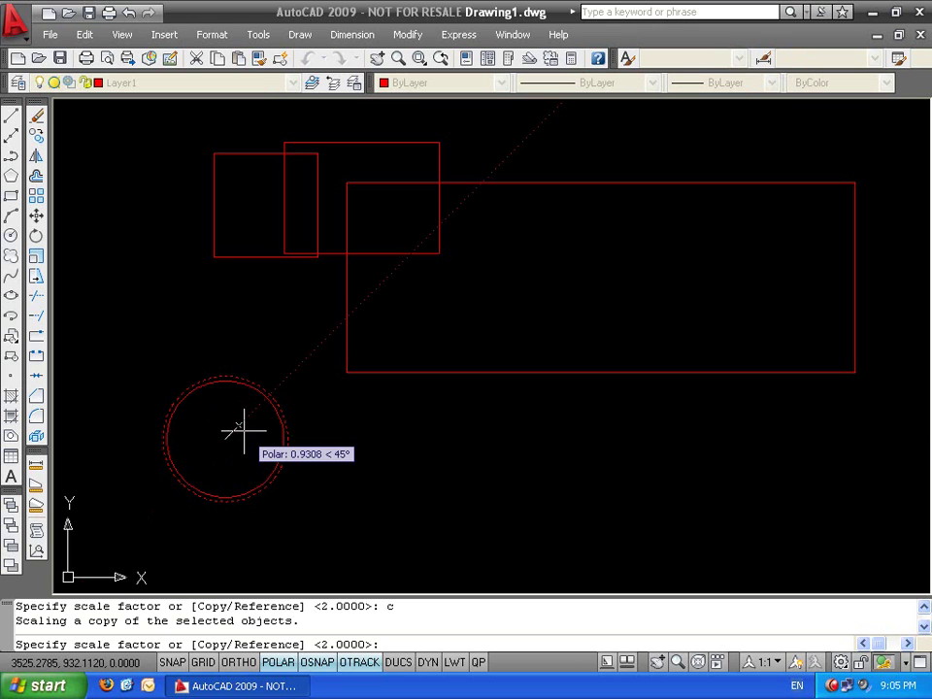
pyautogui.write('2')
pyautogui.press('Return')
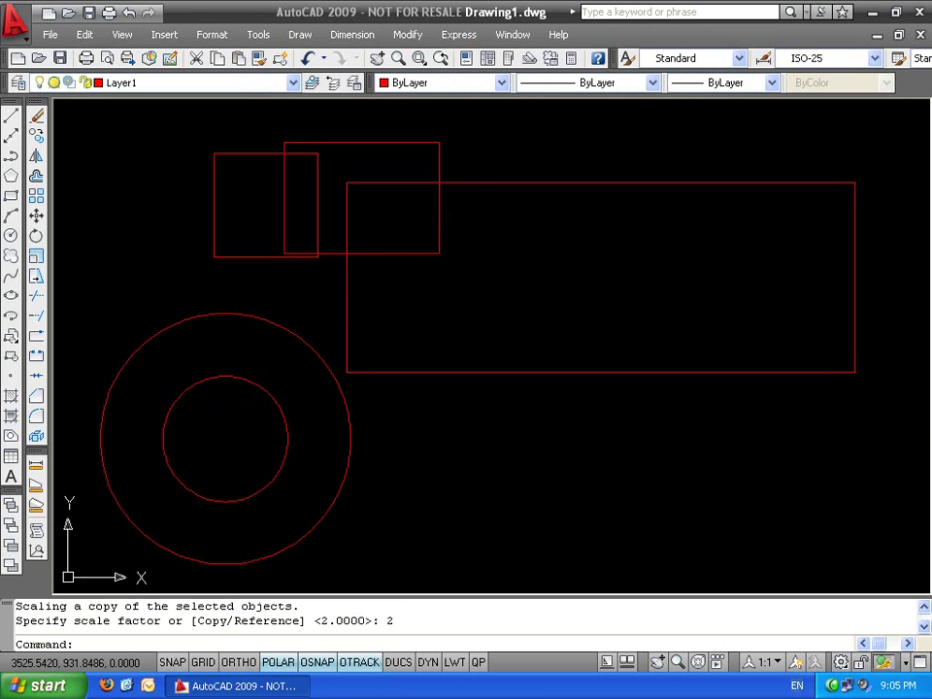
pyautogui.press('Escape')
pyautogui.press('Escape')
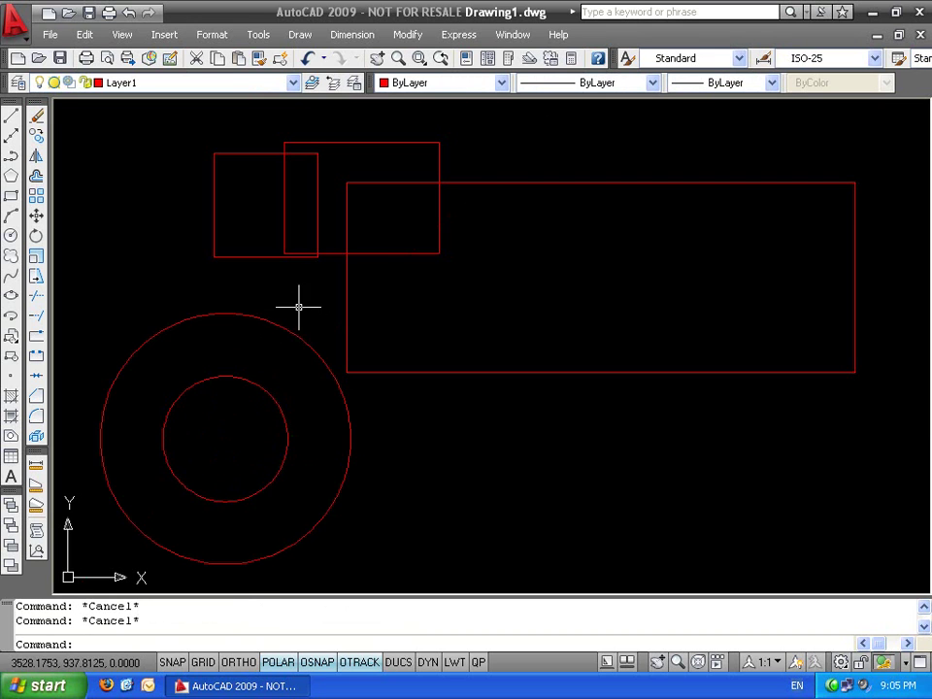
# Delete the two concentric circles and all three rectangles to clear the drawing
pyautogui.click(300, 308)
pyautogui.click(246, 453)
pyautogui.press('Delete')
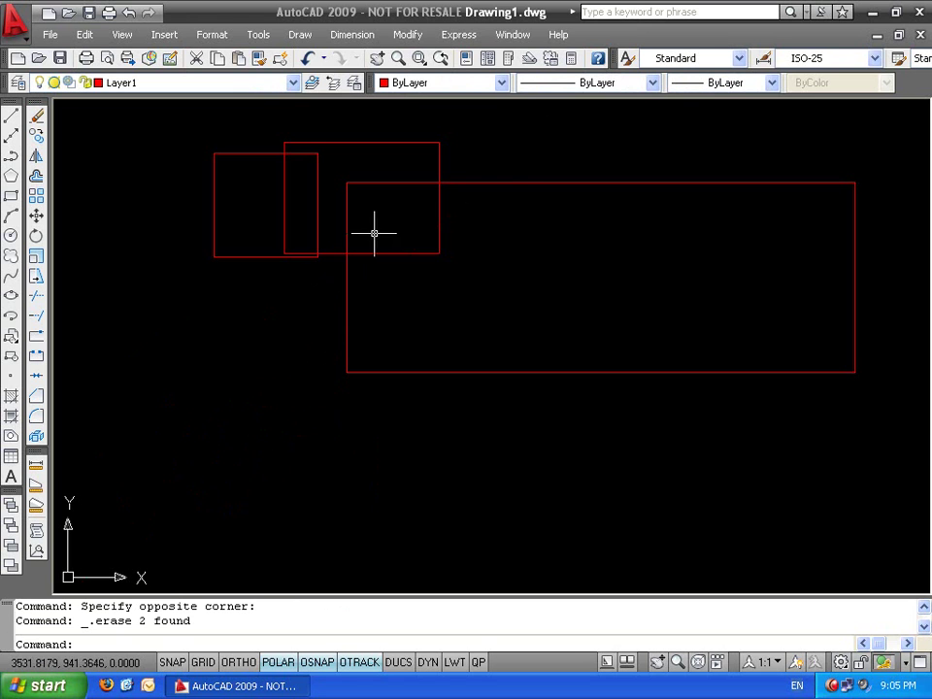
pyautogui.click(488, 152)
pyautogui.click(437, 149)
pyautogui.press('Delete')
pyautogui.moveTo(472, 135); pyautogui.dragTo(433, 234, button='middle')
pyautogui.click(533, 192)
pyautogui.click(194, 258)
pyautogui.press('Delete')
# Draw a 5 by 5 unit square with the Rectangle command, using the relative corner @5,5
pyautogui.write('rec')
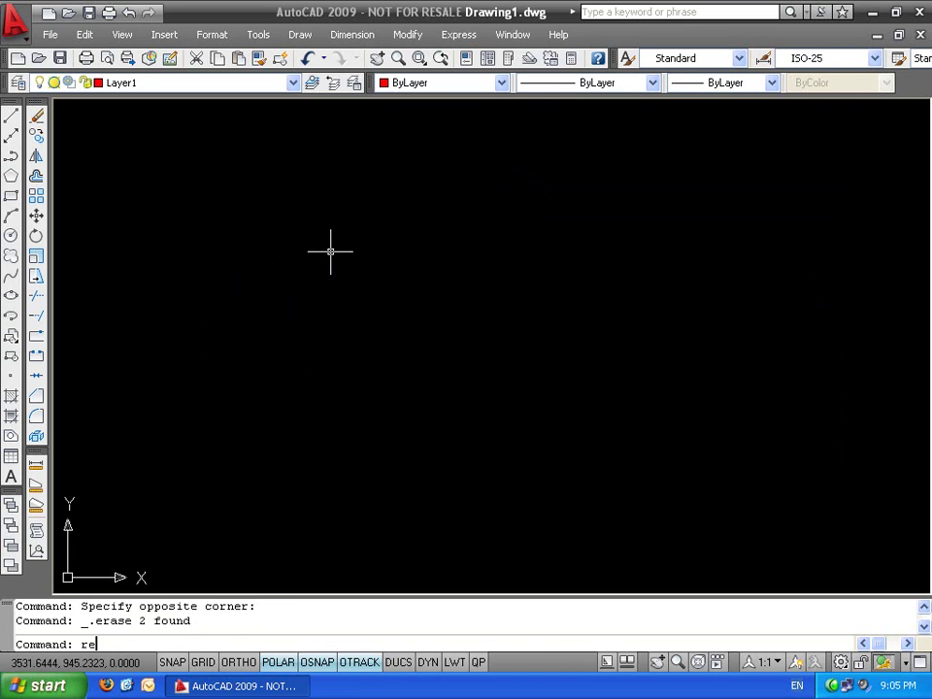
pyautogui.press('Return')
pyautogui.click(340, 347)
pyautogui.press('F8')
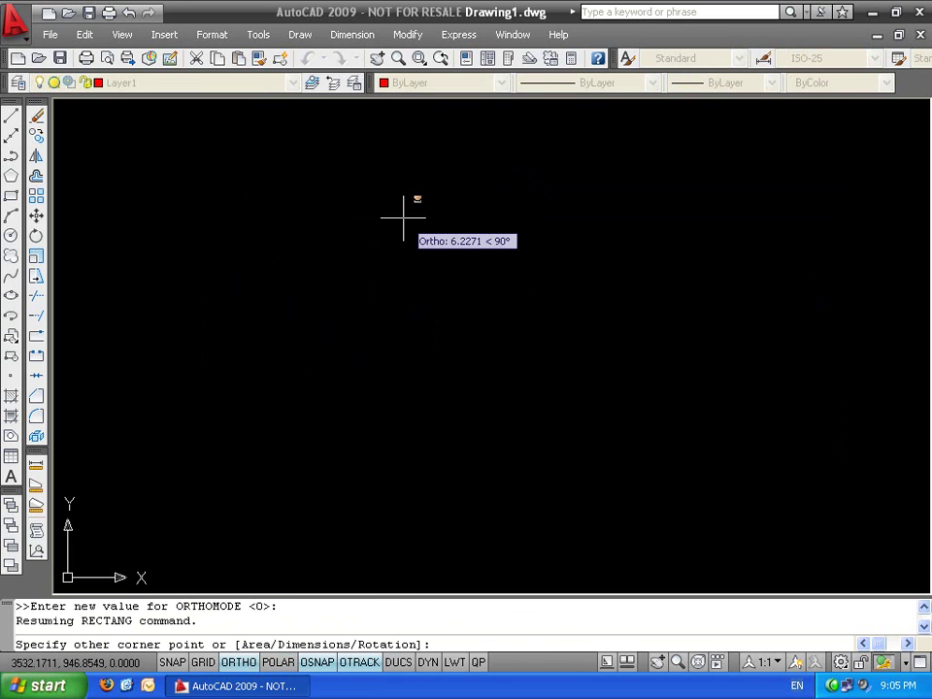
pyautogui.write('@')
pyautogui.press('F10')
pyautogui.write('5,5')
pyautogui.press('Return')
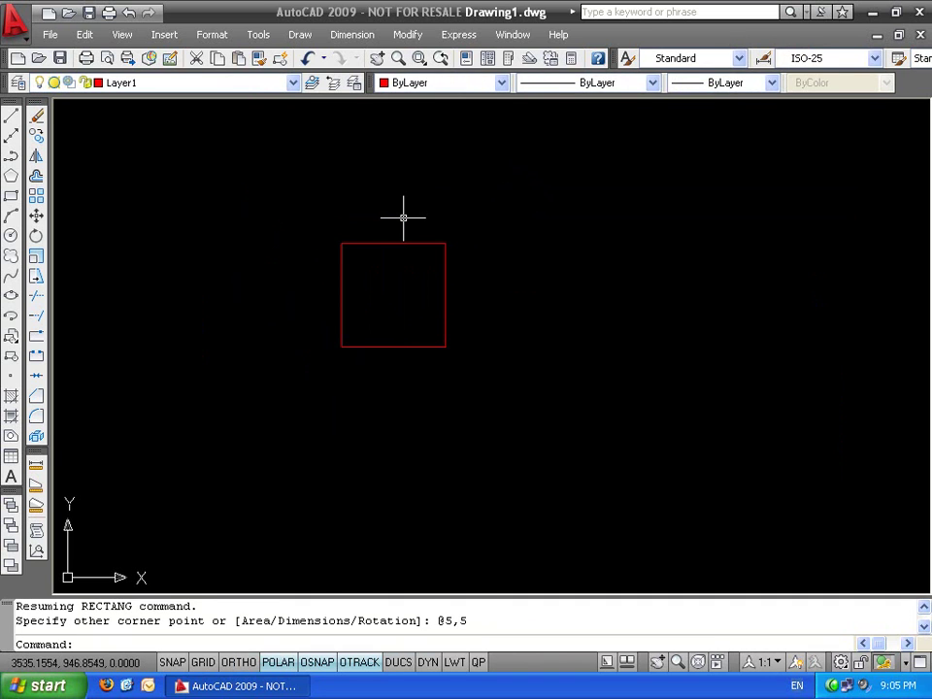
pyautogui.write('sc')
pyautogui.press('Return')
pyautogui.click(493, 194)
pyautogui.click(250, 375)
pyautogui.press('Return')
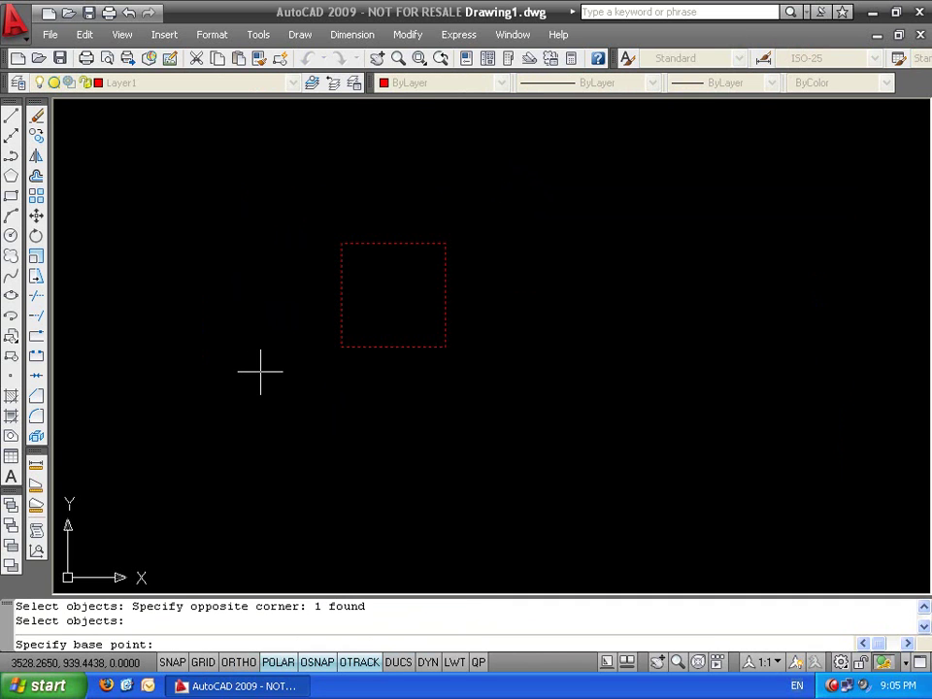
pyautogui.write('2')
pyautogui.press('Return')
pyautogui.press('Escape')
pyautogui.press('Escape')
# Scale the square by a factor of 2 using its centre as the base point
pyautogui.click(552, 203)
pyautogui.click(333, 286)
pyautogui.press('Return')
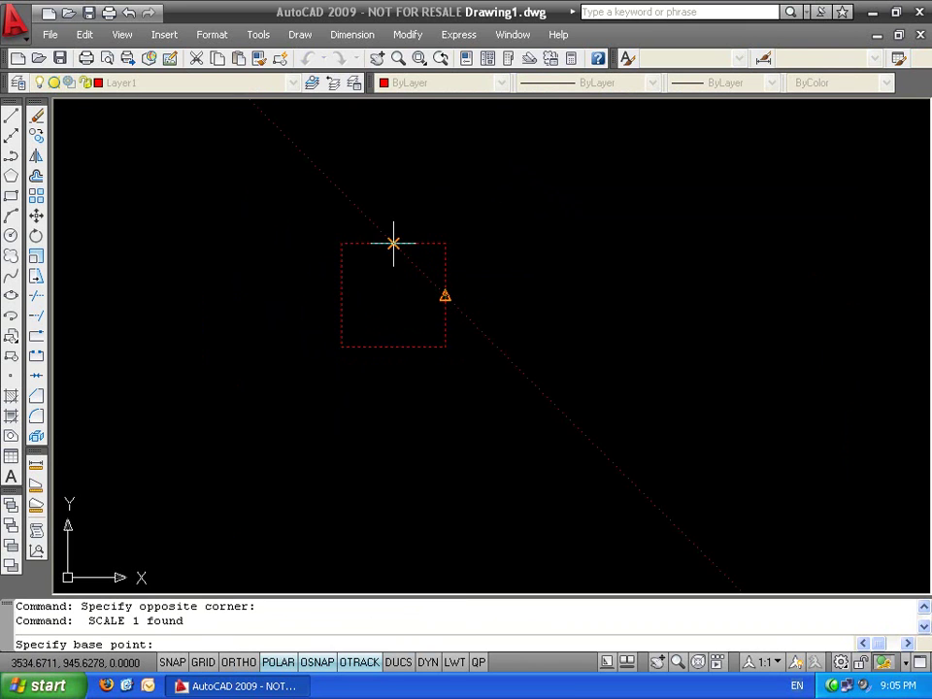
pyautogui.click(393, 295)
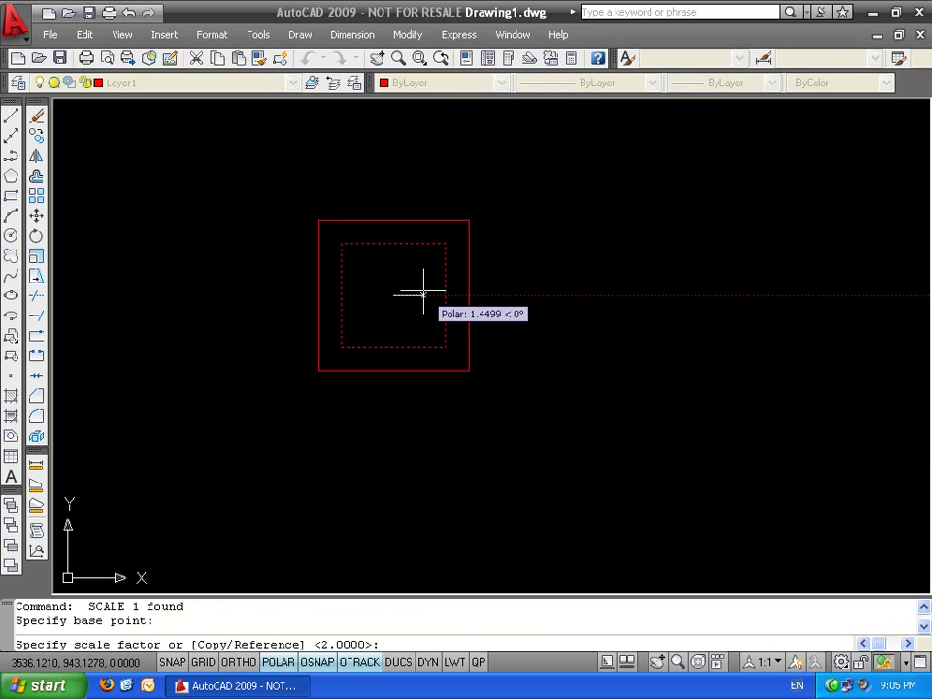
pyautogui.write('2')
pyautogui.press('Return')
# Check the enlarged square's top and right edges with linear dimensions picked by object
pyautogui.write('dli DIMLINEAR')
pyautogui.press('Return')
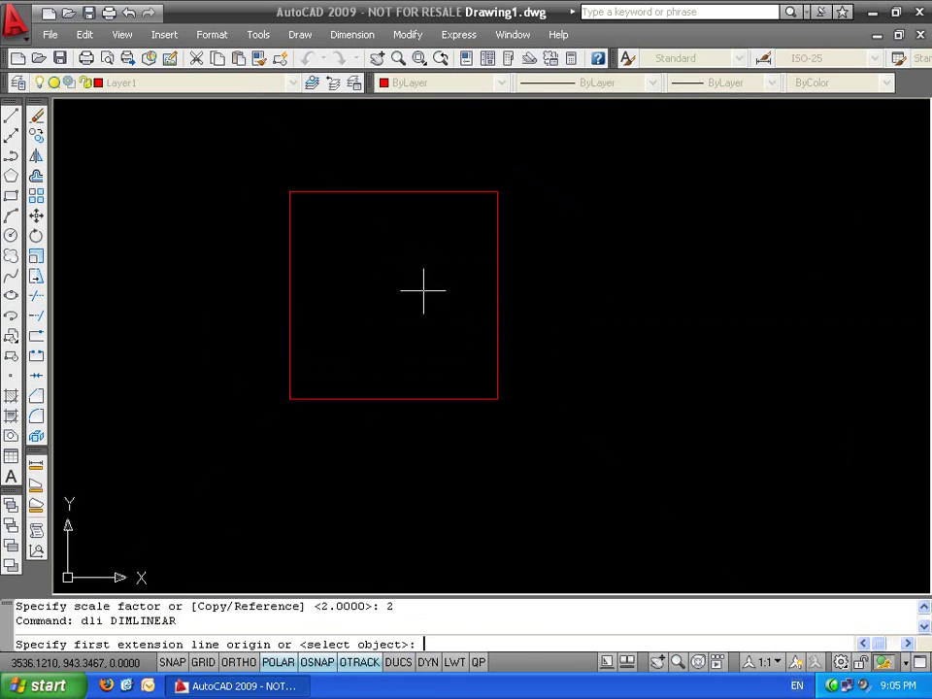
pyautogui.press('Return')
pyautogui.click(419, 191)
pyautogui.press('Escape')
pyautogui.press('Return')
pyautogui.press('Return')
pyautogui.click(522, 273)
pyautogui.click(497, 269)
pyautogui.click(555, 265)
pyautogui.press('Escape')
# Delete the dimension beside the right edge and the enlarged square
pyautogui.moveTo(543, 275); pyautogui.dragTo(520, 277)
pyautogui.press('Delete')
pyautogui.moveTo(547, 166); pyautogui.dragTo(299, 326)
pyautogui.press('Delete')
# Draw a circle with a radius of 5 near the middle of the empty drawing
pyautogui.write('c')
pyautogui.press('Return')
pyautogui.click(404, 339)
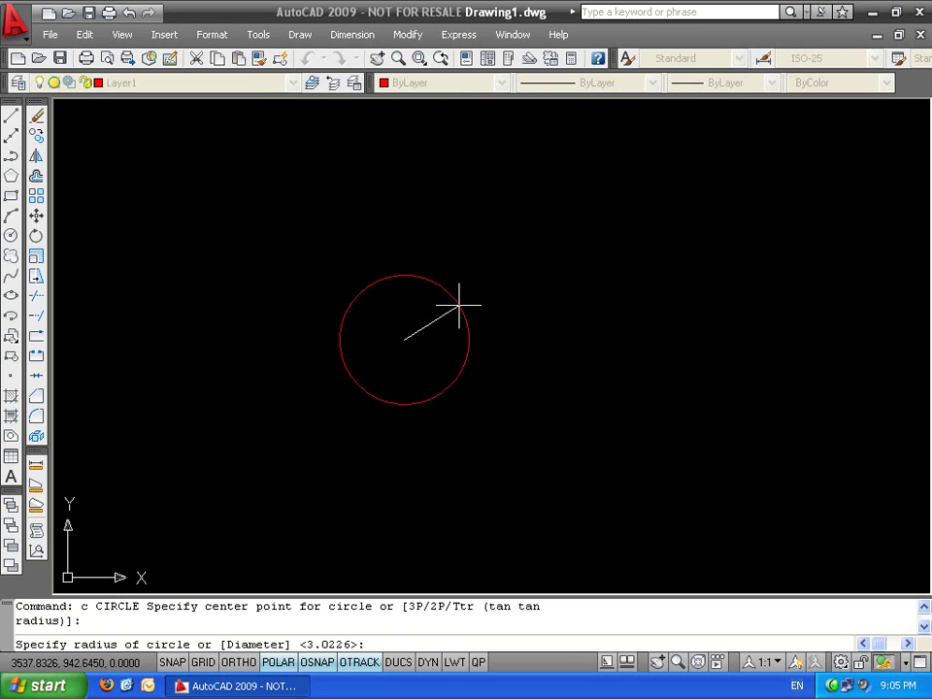
pyautogui.write('5')
pyautogui.press('Return')
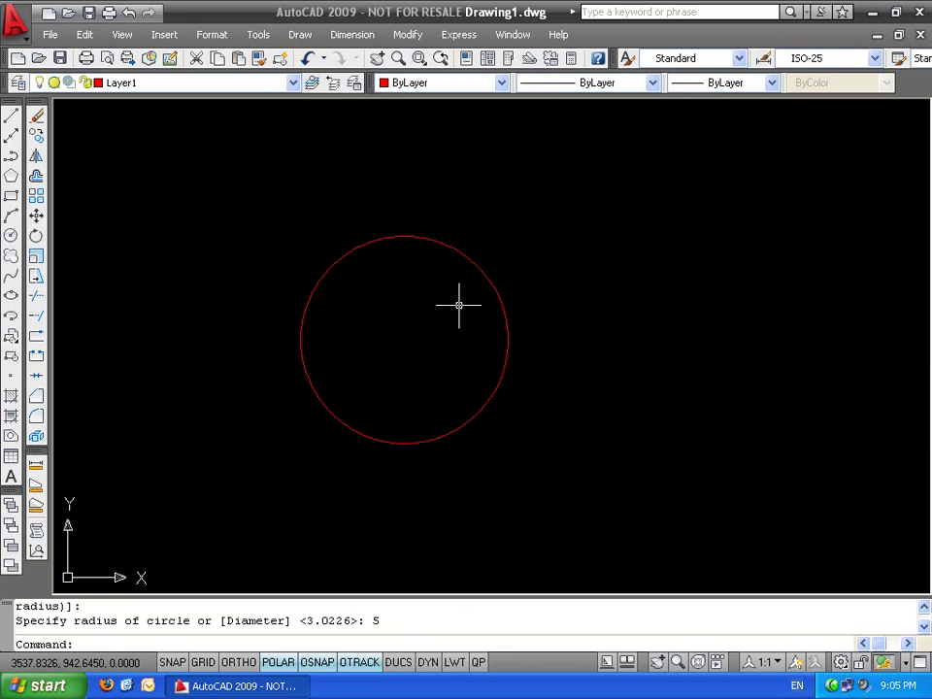
# Offset the circle outward by a distance of 5
pyautogui.write('o')
pyautogui.press('Return')
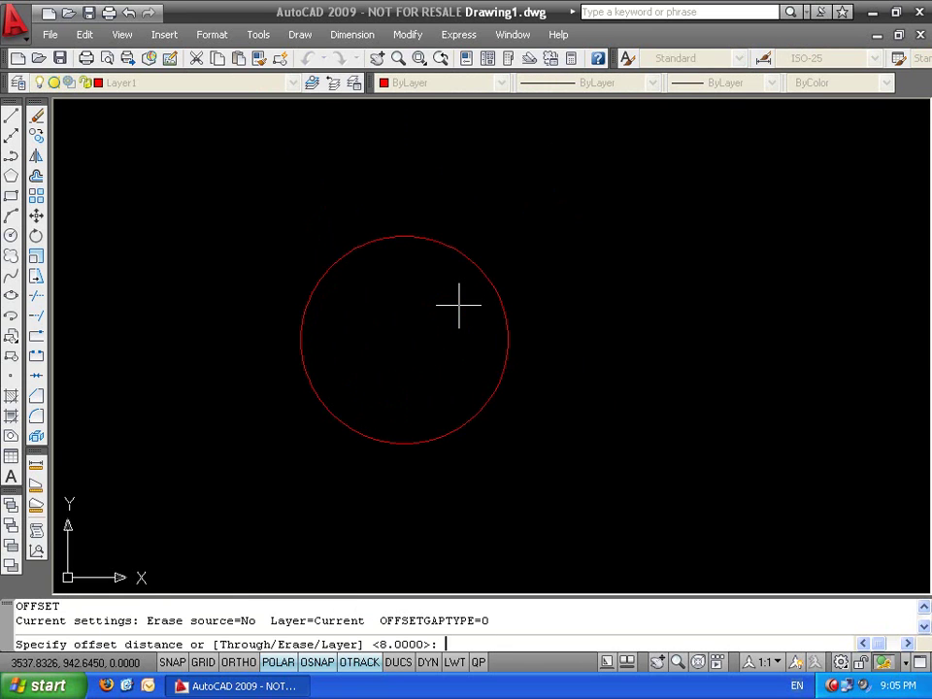
pyautogui.write('5')
pyautogui.press('Return')
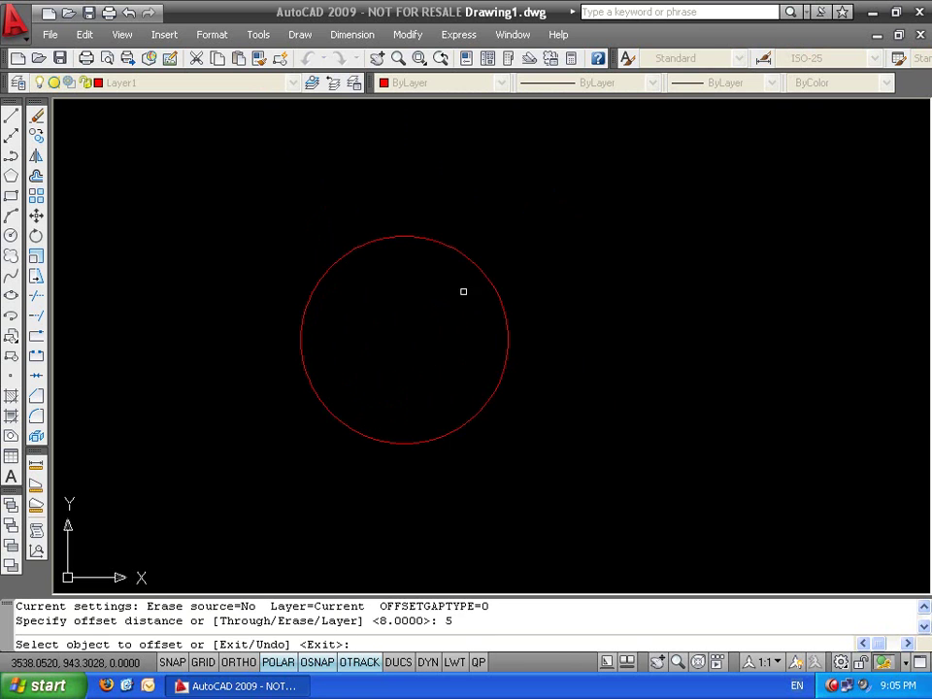
pyautogui.click(471, 270)
pyautogui.click(577, 244)
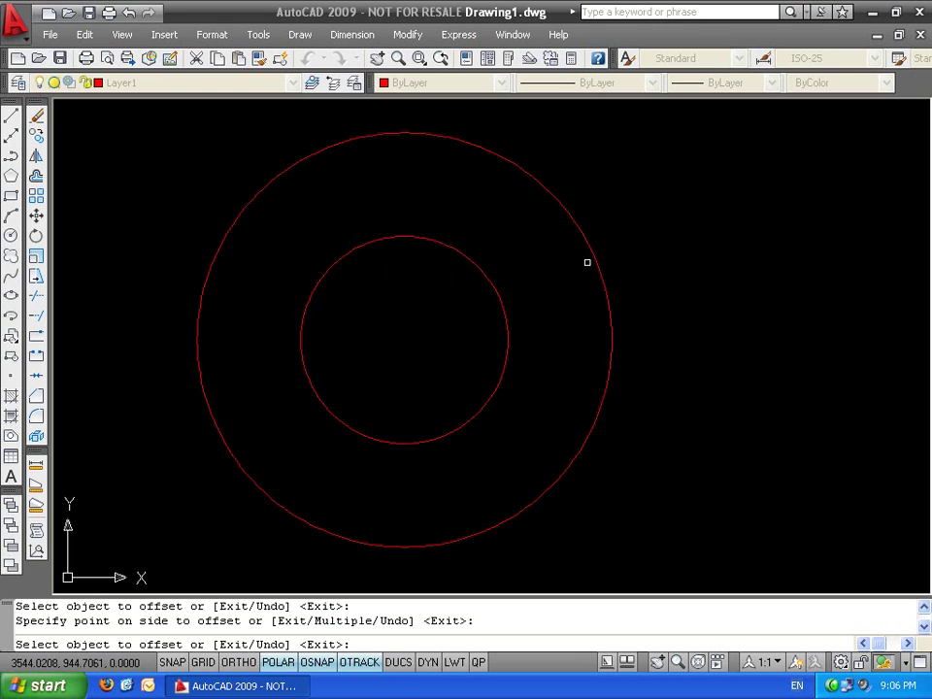
pyautogui.press('Escape')
# Delete the outer offset circle and the original inner circle
pyautogui.moveTo(615, 229); pyautogui.dragTo(556, 275)
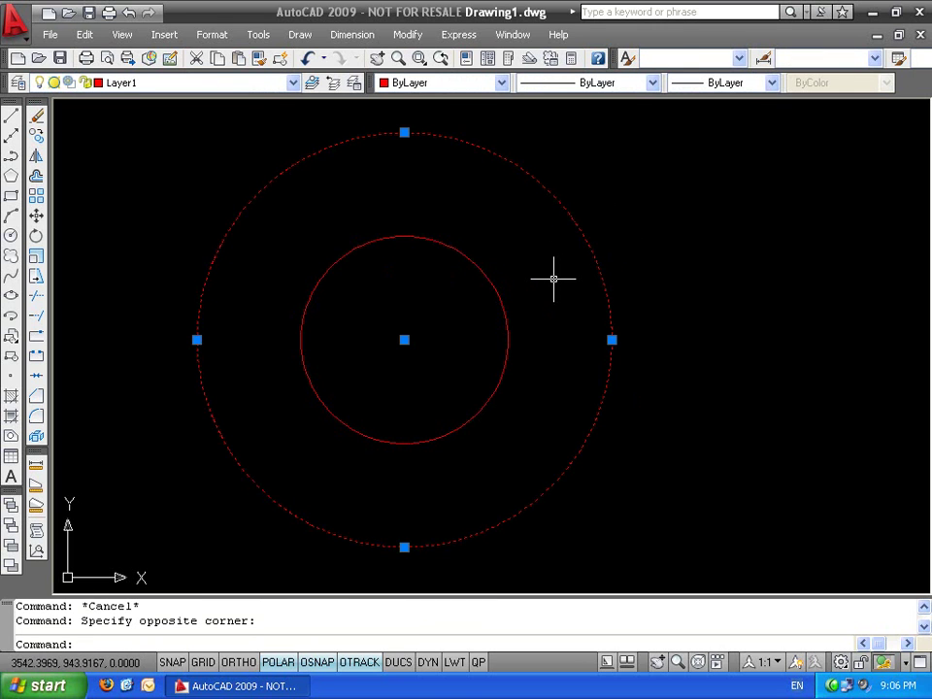
pyautogui.press('Delete')
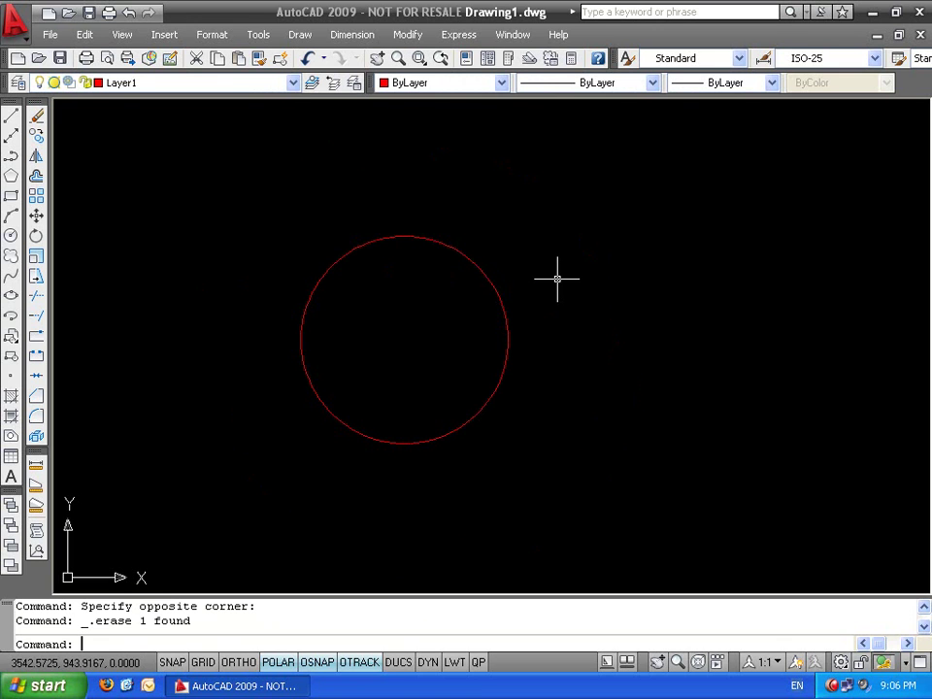
pyautogui.moveTo(557, 279); pyautogui.dragTo(404, 351)
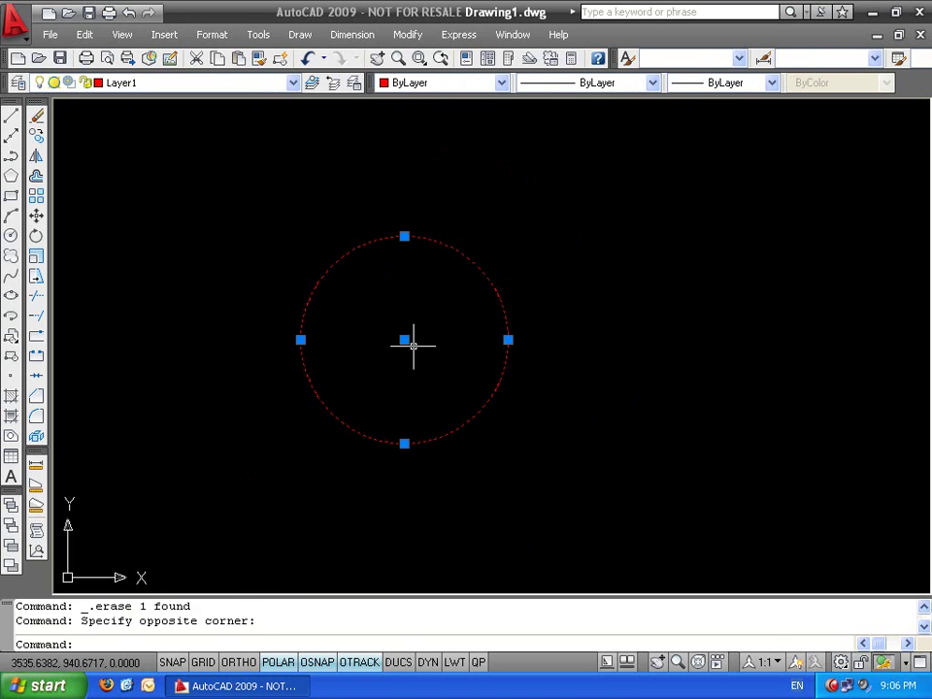
pyautogui.press('Delete')
# Draw a circle with a freely picked radius near the middle of the drawing
pyautogui.write('c')
pyautogui.press('Return')
pyautogui.click(448, 330)
pyautogui.click(508, 287)
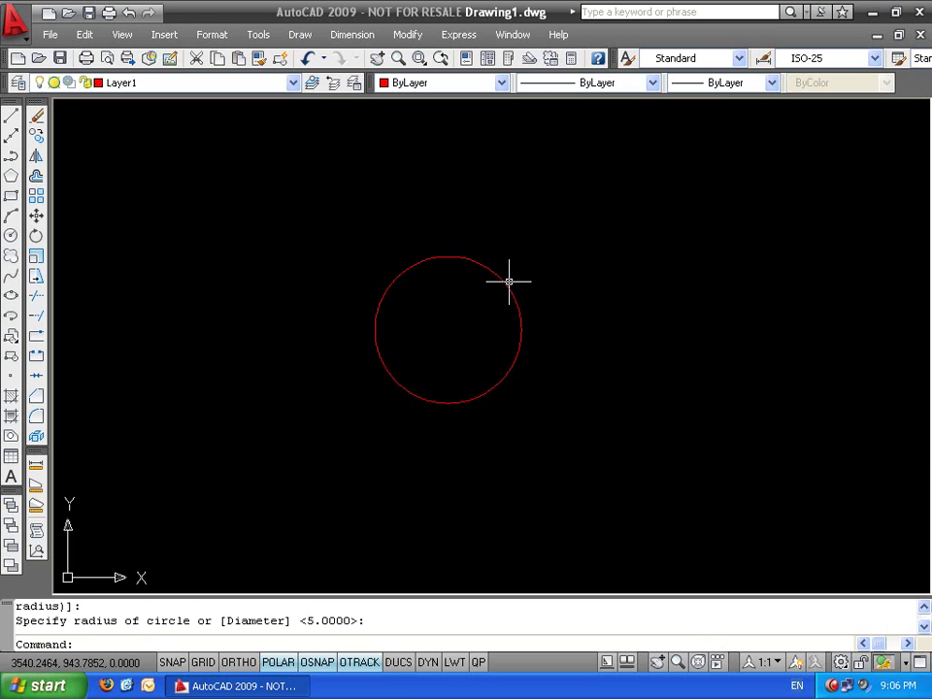
pyautogui.press('Escape')
pyautogui.press('Escape')
# Scale a copy of the new circle by a factor of 2 from its centre, keeping the original
pyautogui.write('sc')
pyautogui.press('Return')
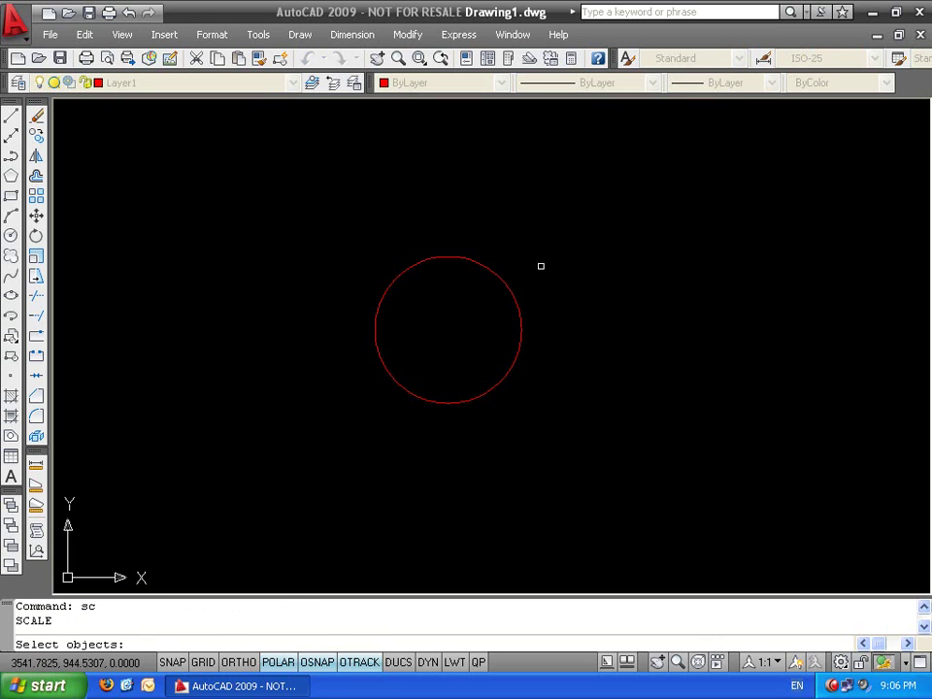
pyautogui.click(541, 266)
pyautogui.click(486, 281)
pyautogui.press('Return')
pyautogui.click(448, 330)
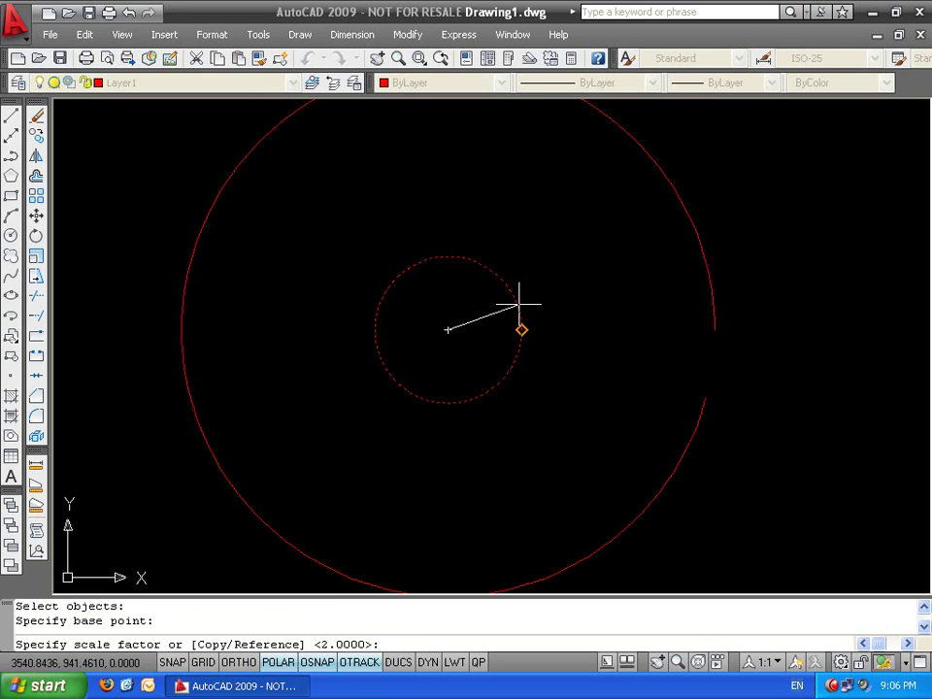
pyautogui.write('c')
pyautogui.press('Return')
pyautogui.write('2')
pyautogui.press('Return')
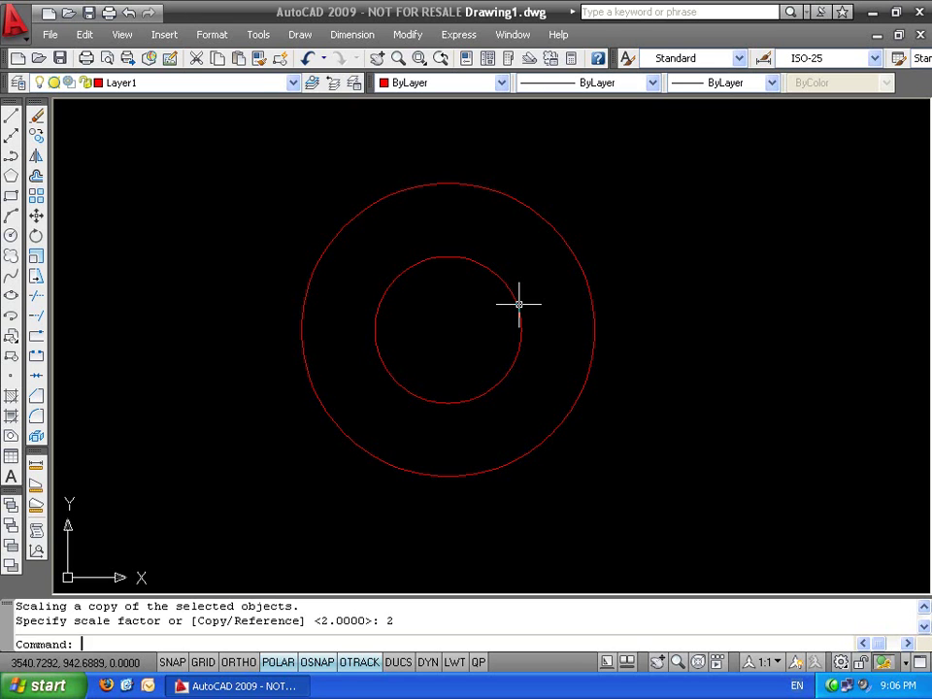
pyautogui.press('Escape')
pyautogui.press('Escape')
# Delete both concentric circles from the drawing
pyautogui.click(614, 224)
pyautogui.click(402, 383)
pyautogui.press('Delete')
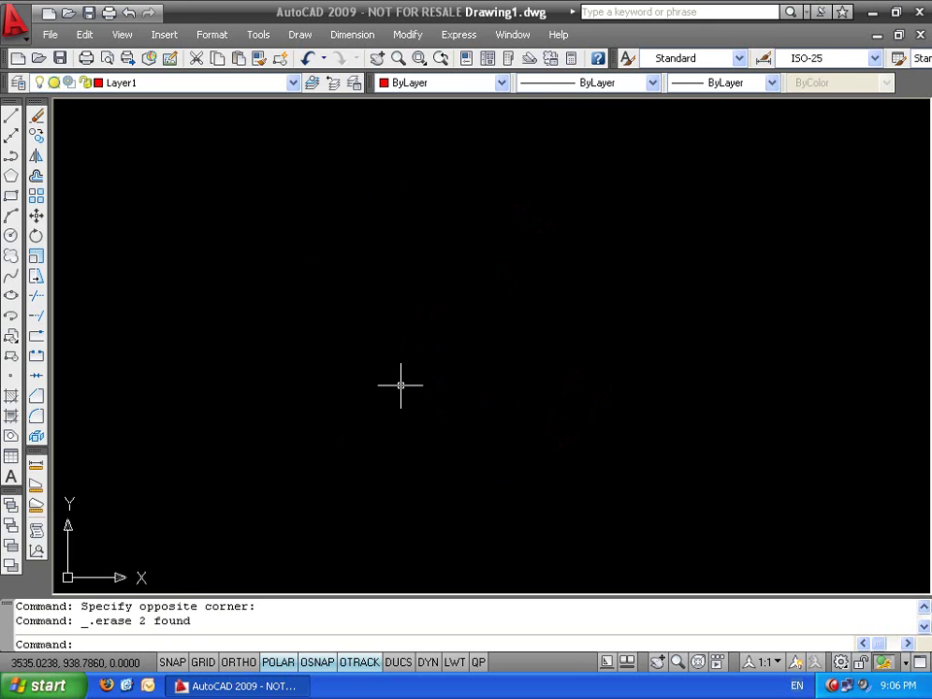
# Draw two separate horizontal lines on the same axis with a gap between their inner ends
pyautogui.write('l')
pyautogui.press('Return')
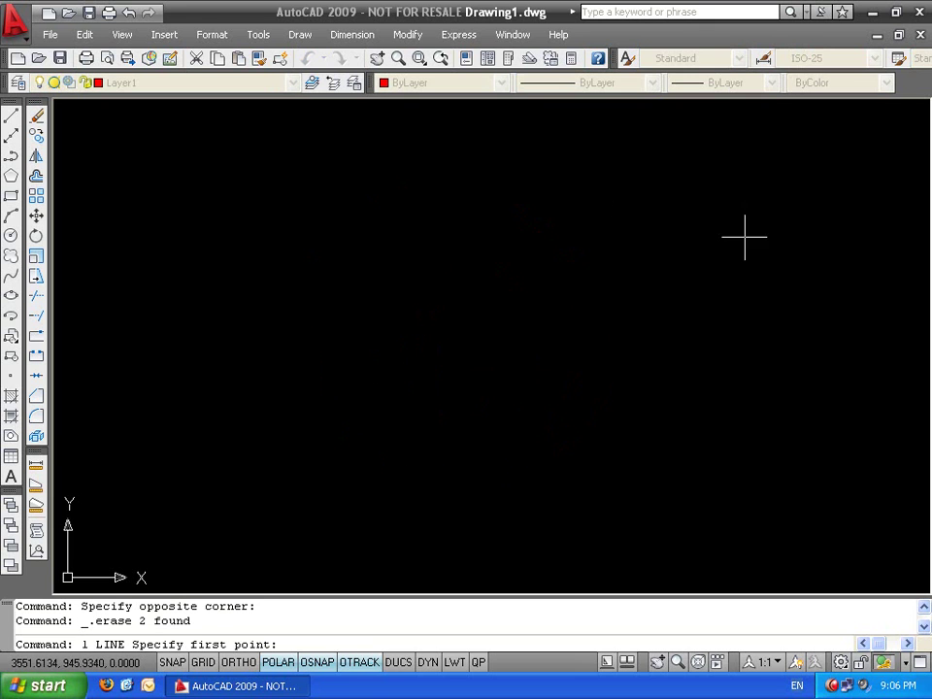
pyautogui.click(745, 236)
pyautogui.click(524, 236)
pyautogui.press('Return')
pyautogui.press('Return')
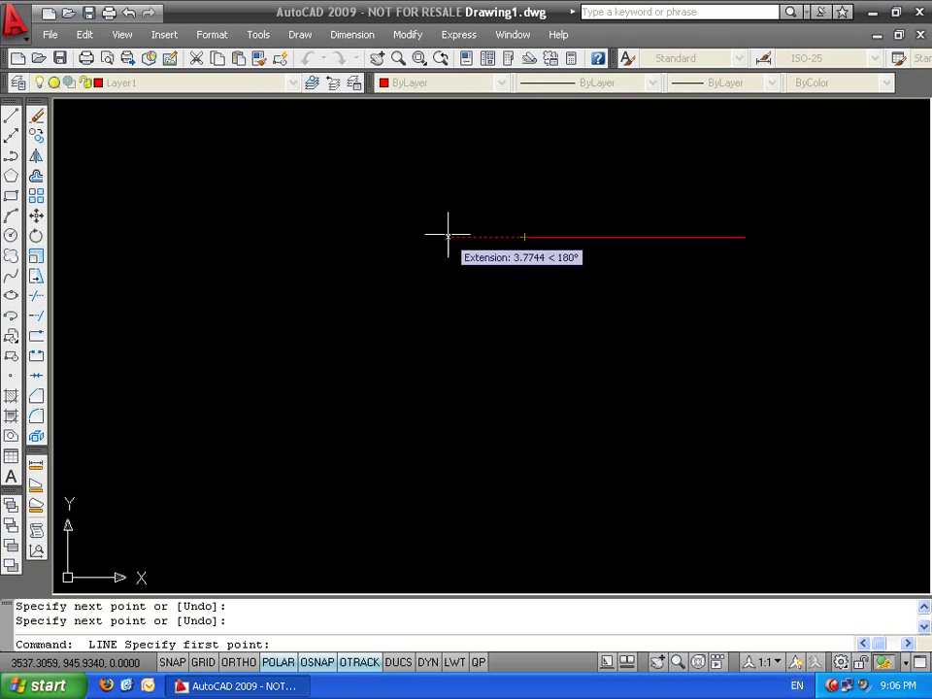
pyautogui.click(435, 235)
pyautogui.click(176, 235)
pyautogui.press('Return')
pyautogui.moveTo(483, 247); pyautogui.dragTo(445, 221, button='middle')
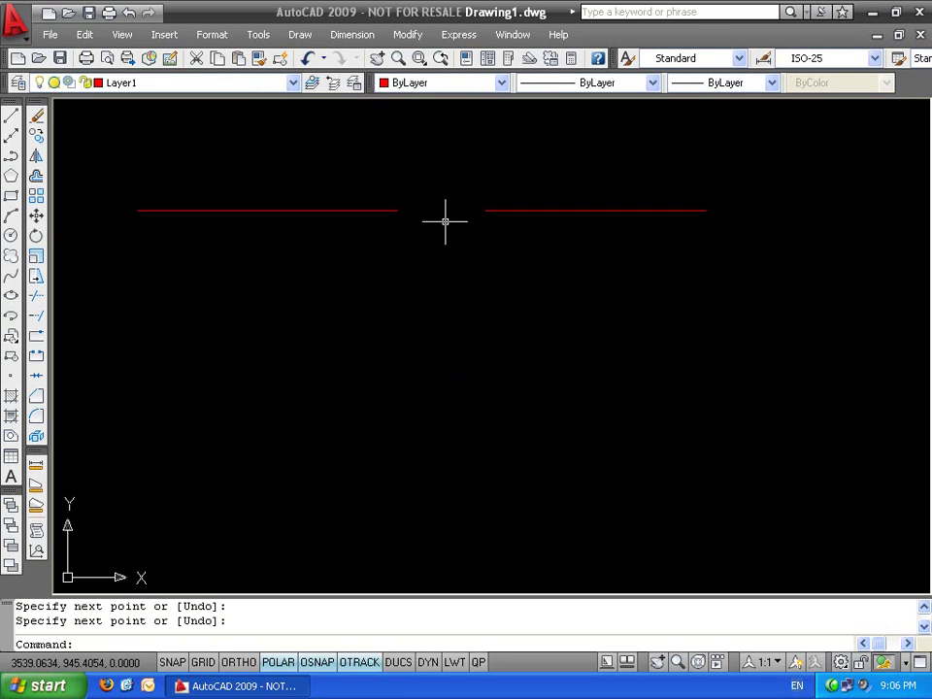
# Draw a vertical line as the door leaf, below the left horizontal line
pyautogui.write('l')
pyautogui.press('Return')
pyautogui.click(215, 302)
pyautogui.click(215, 507)
pyautogui.press('Return')
# Draw a quarter-circle door swing arc centred on the leaf's upper end, from its lower end round to the level of the centre
pyautogui.write('a')
pyautogui.press('Return')
pyautogui.write('c')
pyautogui.press('Return')
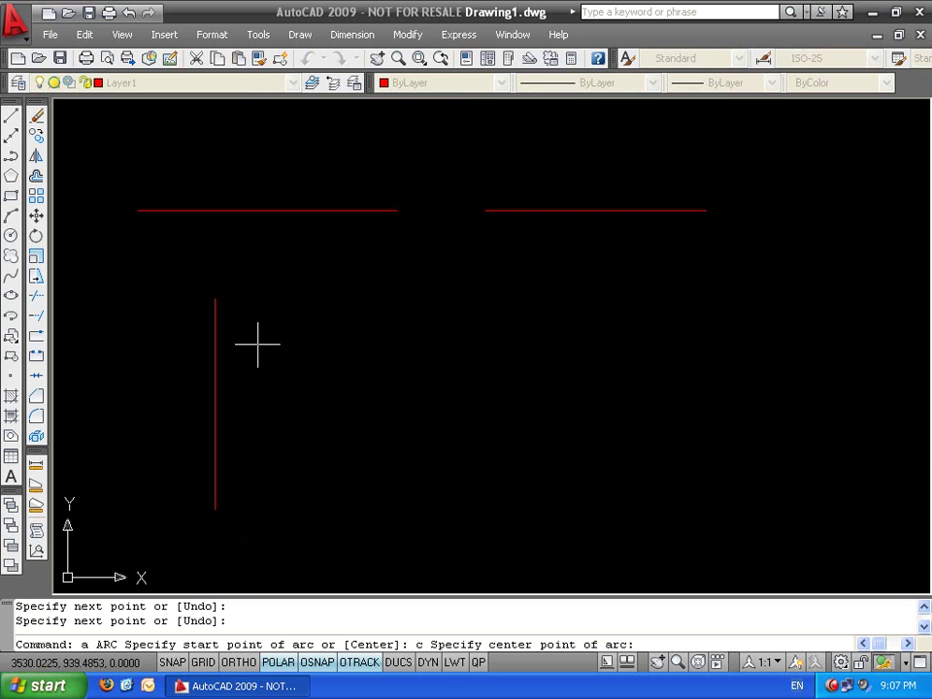
pyautogui.click(214, 299)
pyautogui.click(214, 507)
pyautogui.click(349, 299)
pyautogui.press('Escape')
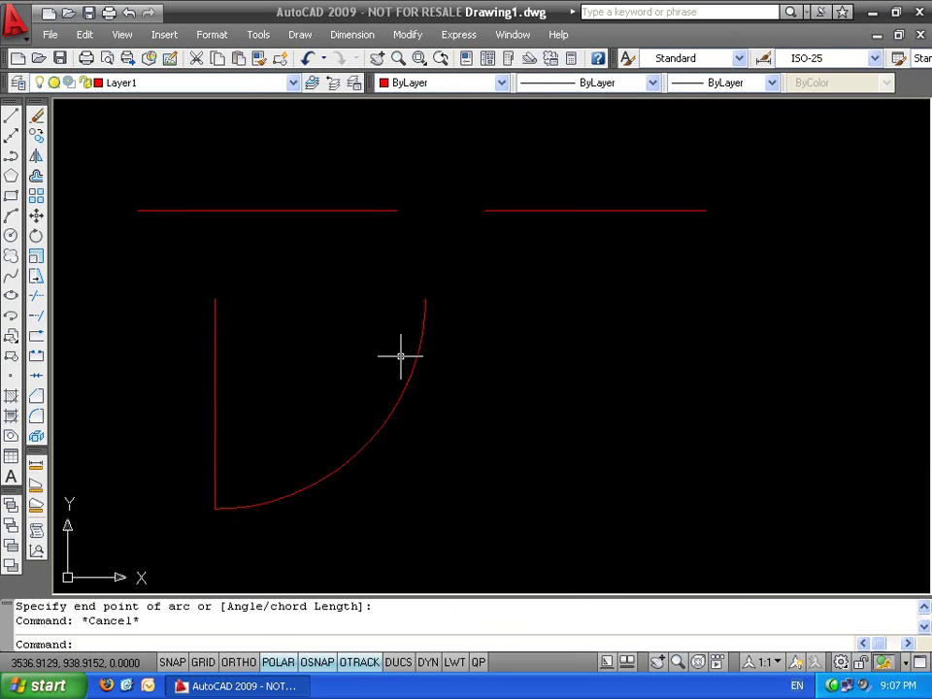
# Begin scaling the door leaf and arc from the leaf's upper end, using the distance to the arc's upper end as the reference length
pyautogui.moveTo(387, 402); pyautogui.dragTo(466, 378, button='middle')
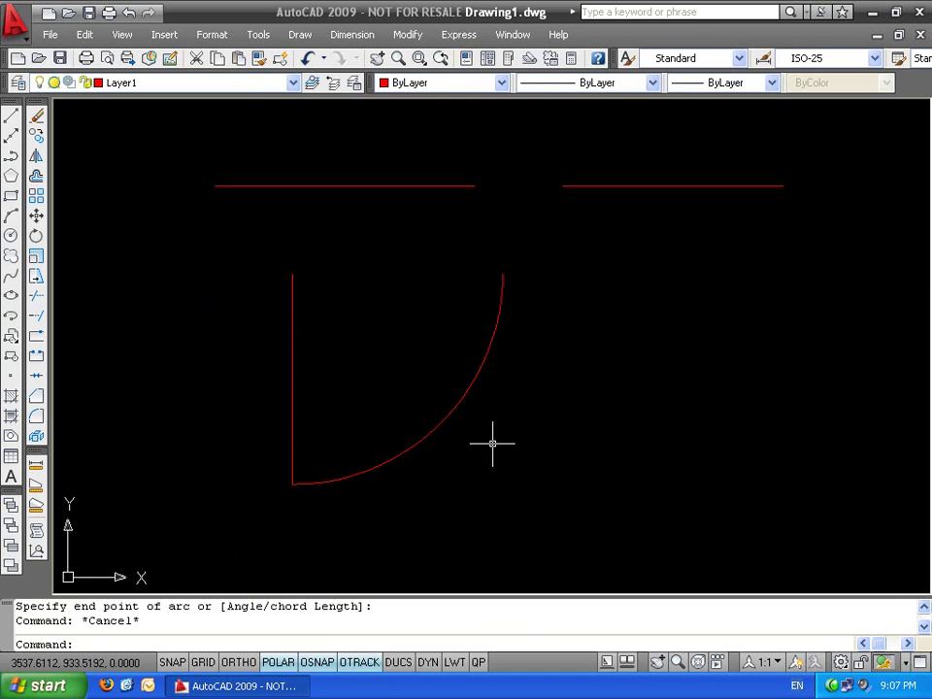
pyautogui.click(566, 426)
pyautogui.press('Escape')
pyautogui.click(541, 286)
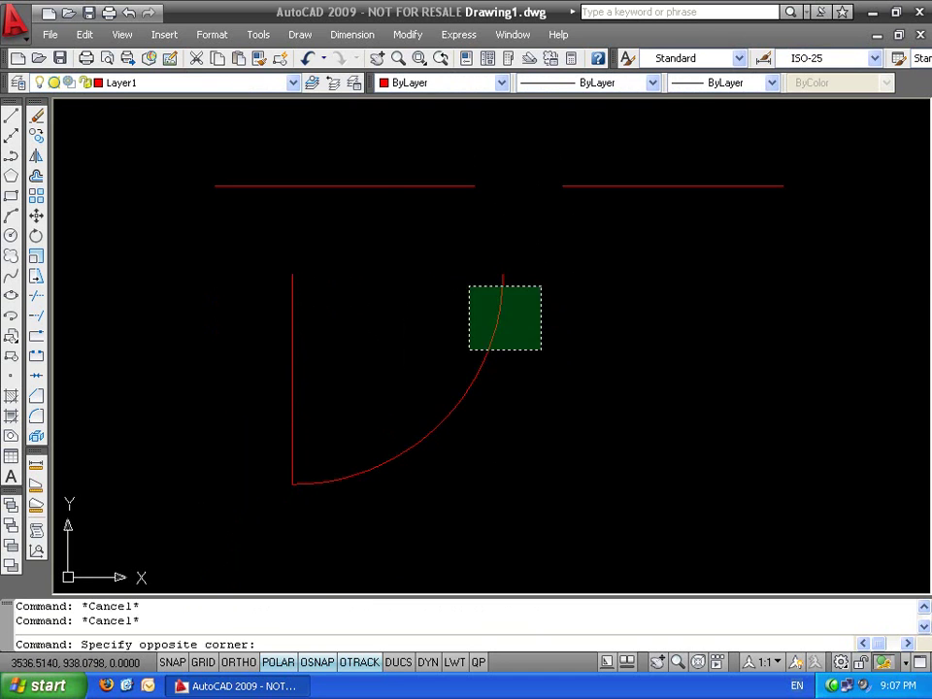
pyautogui.click(470, 350)
pyautogui.click(292, 416)
pyautogui.write('sc')
pyautogui.press('Return')
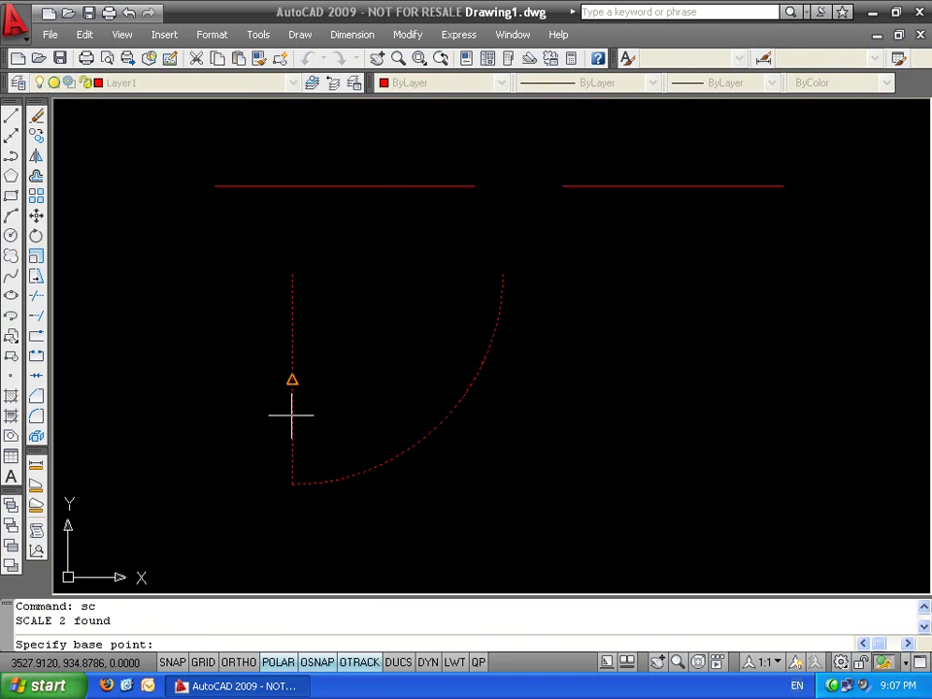
pyautogui.click(292, 274)
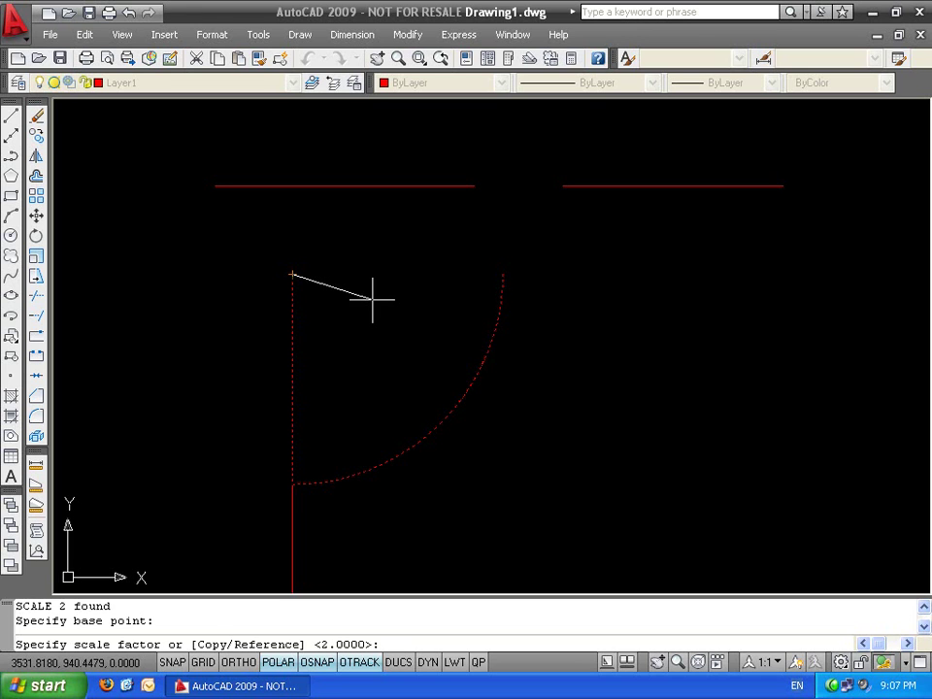
pyautogui.write('r')
pyautogui.press('Return')
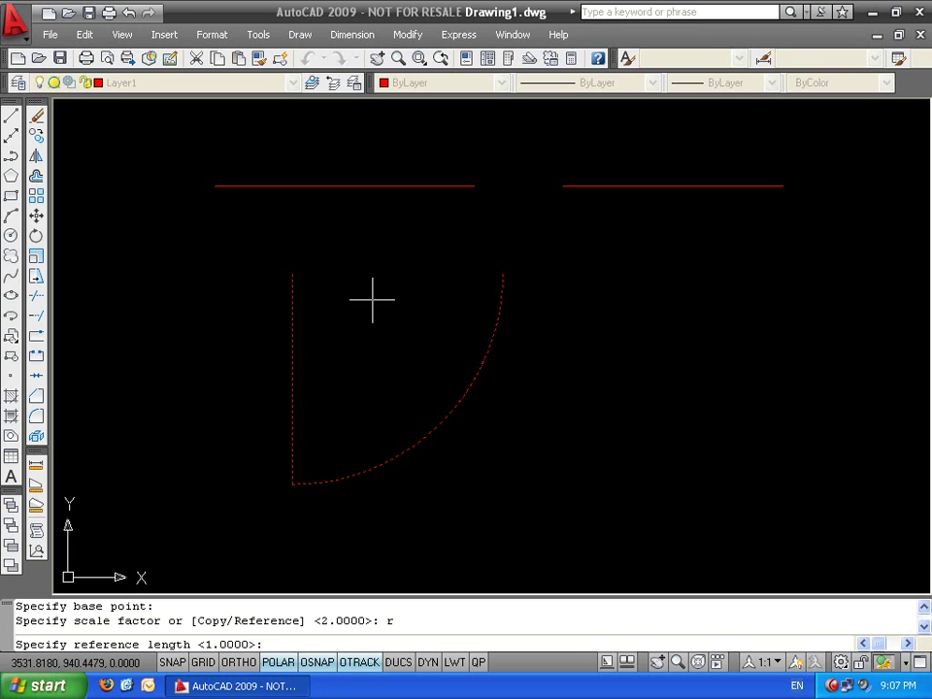
pyautogui.click(288, 276)
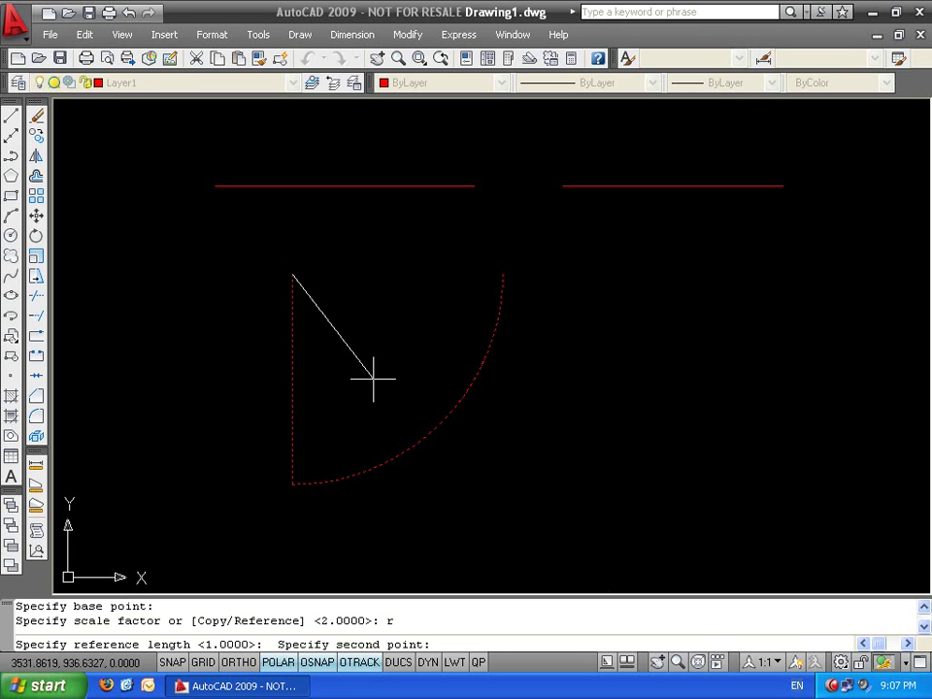
pyautogui.click(502, 275)
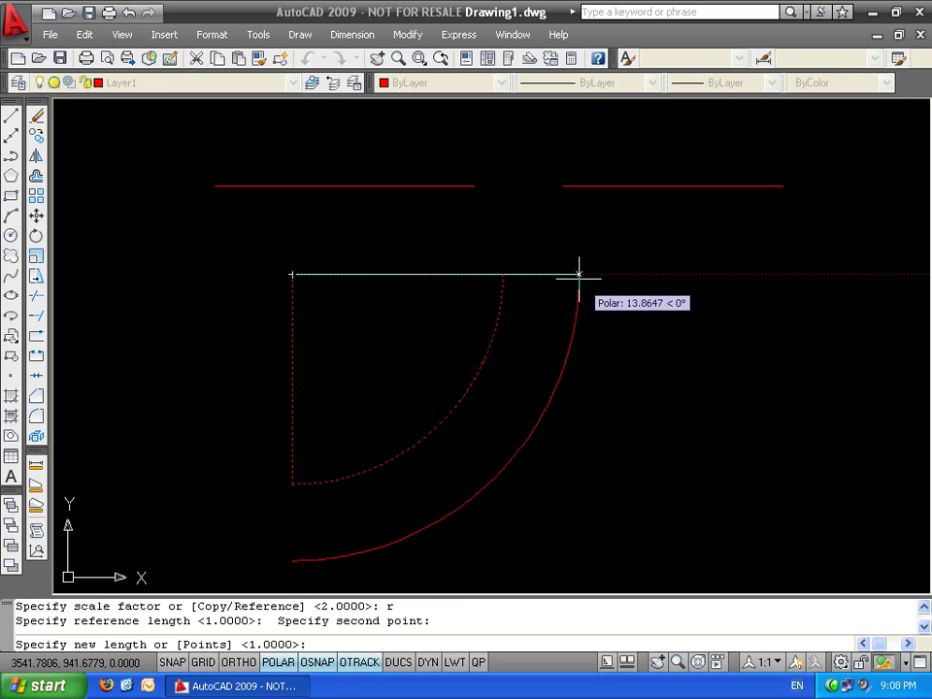
# Define the new scaled length by two points, the inner ends of the two horizontal lines, so the door matches the gap
pyautogui.scroll(2, 390, 252)
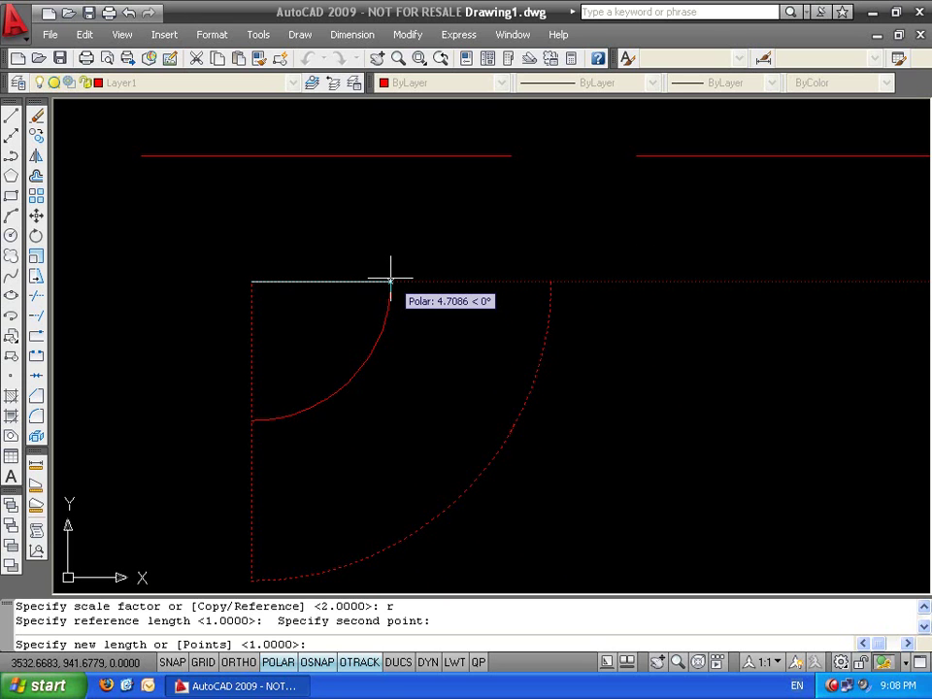
pyautogui.write('p')
pyautogui.press('Return')
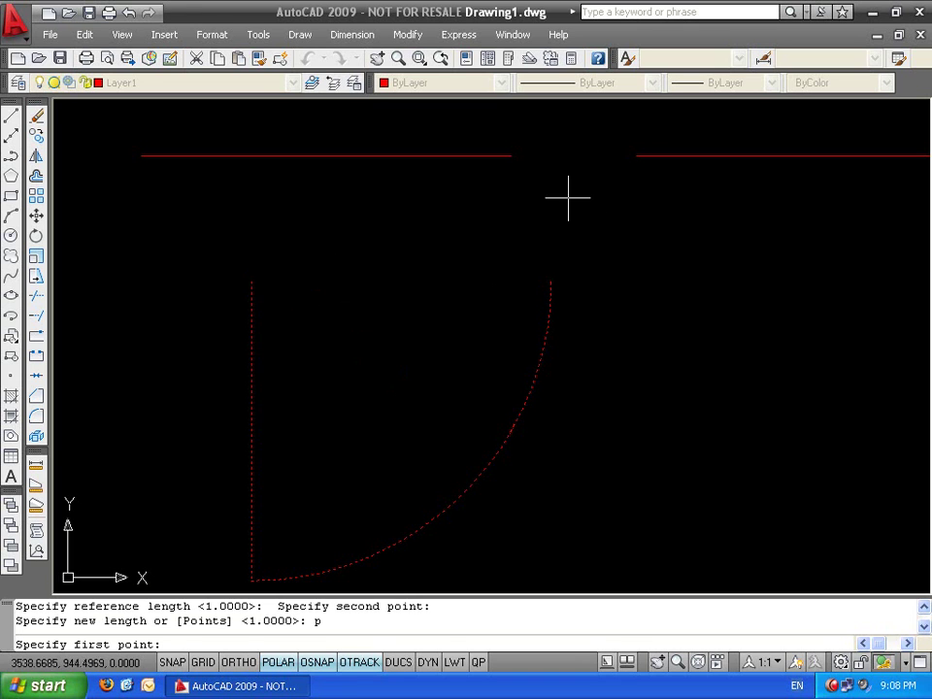
pyautogui.click(511, 156)
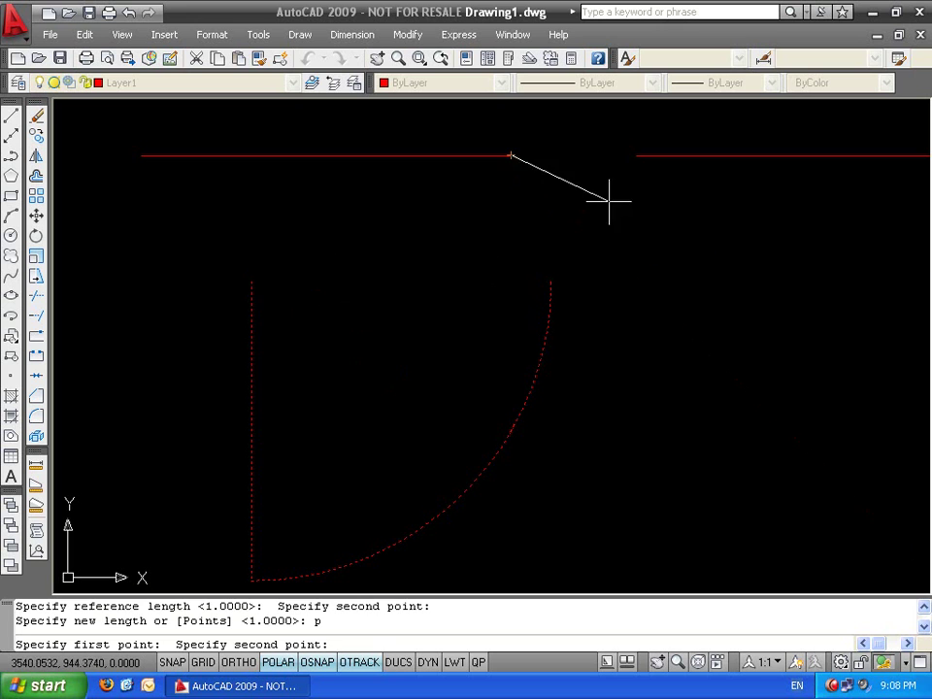
pyautogui.click(636, 155)
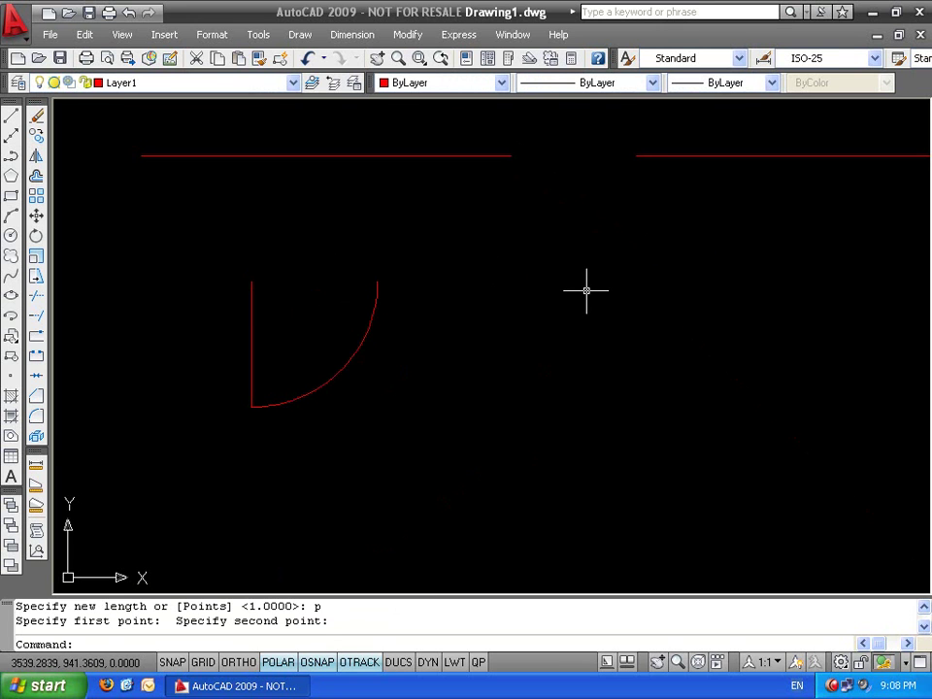
# Move the door by its hinge point to the inner end of the left horizontal line, and undo the move
pyautogui.click(443, 309)
pyautogui.click(235, 417)
pyautogui.write('m')
pyautogui.press('Return')
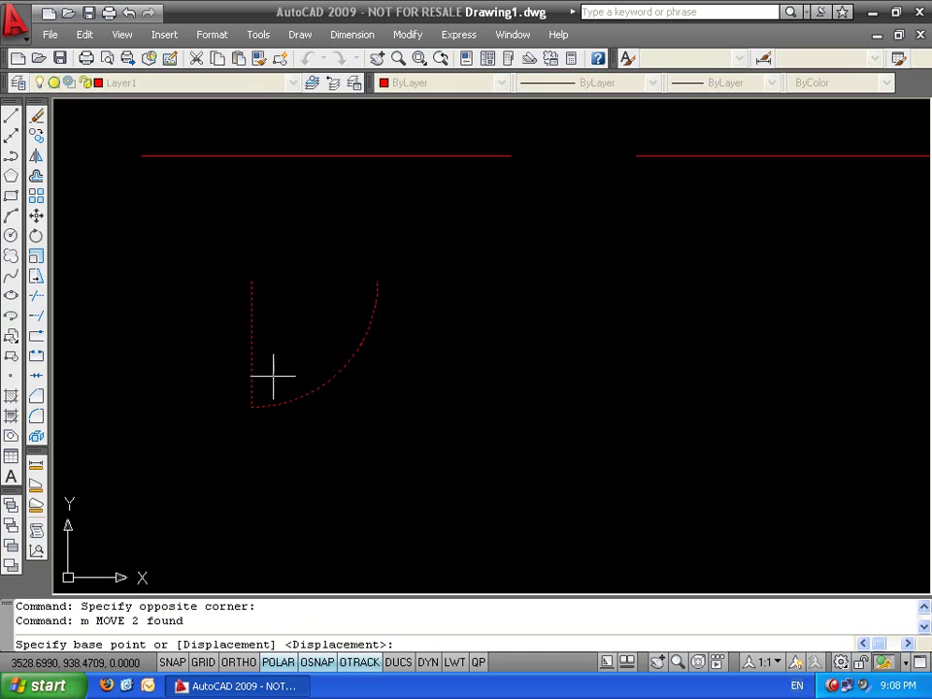
pyautogui.click(252, 280)
pyautogui.click(511, 156)
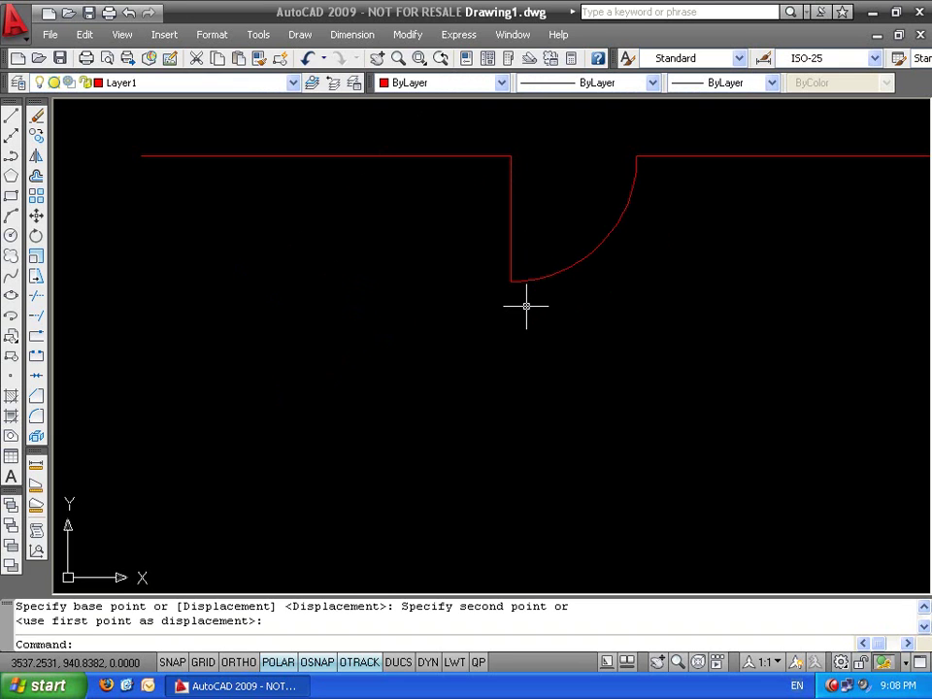
pyautogui.hotkey('ctrl', 'z')
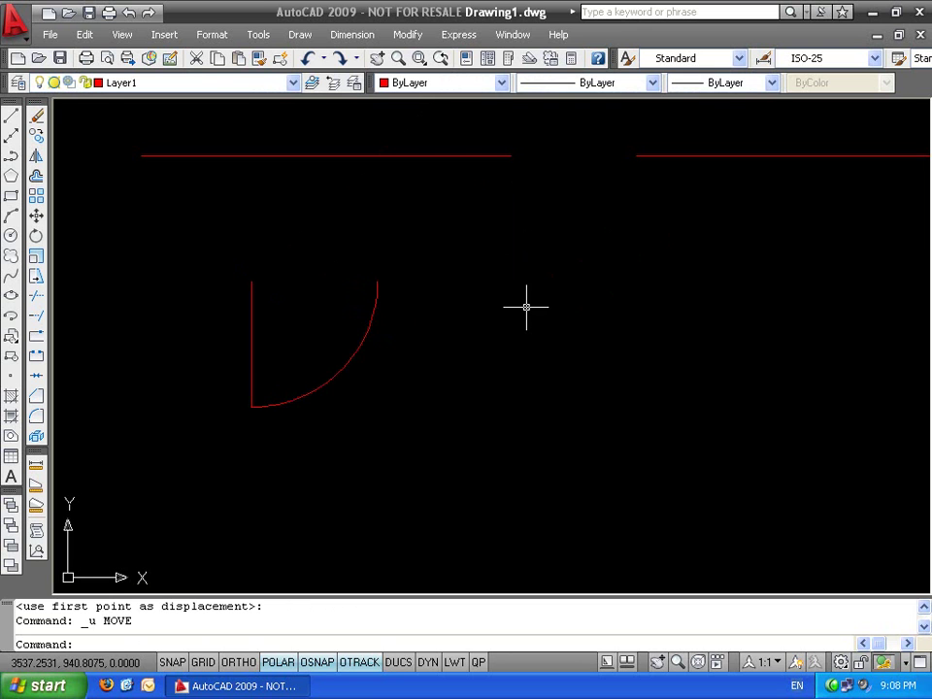
# Rotate the door leaf and arc a quarter turn clockwise about a free point to their right
pyautogui.click(526, 307)
pyautogui.click(237, 385)
pyautogui.write('r')
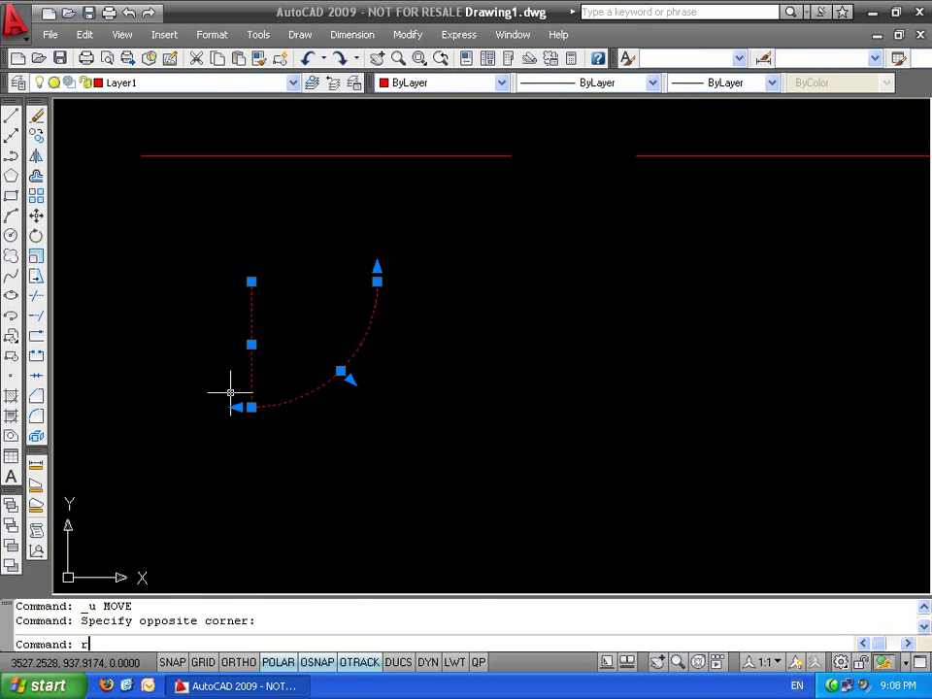
pyautogui.press('Return')
pyautogui.click(412, 388)
pyautogui.click(402, 482)
pyautogui.moveTo(571, 311); pyautogui.dragTo(409, 376, button='middle')
pyautogui.scroll(-1, 409, 376)
pyautogui.press('Escape')
pyautogui.press('Escape')
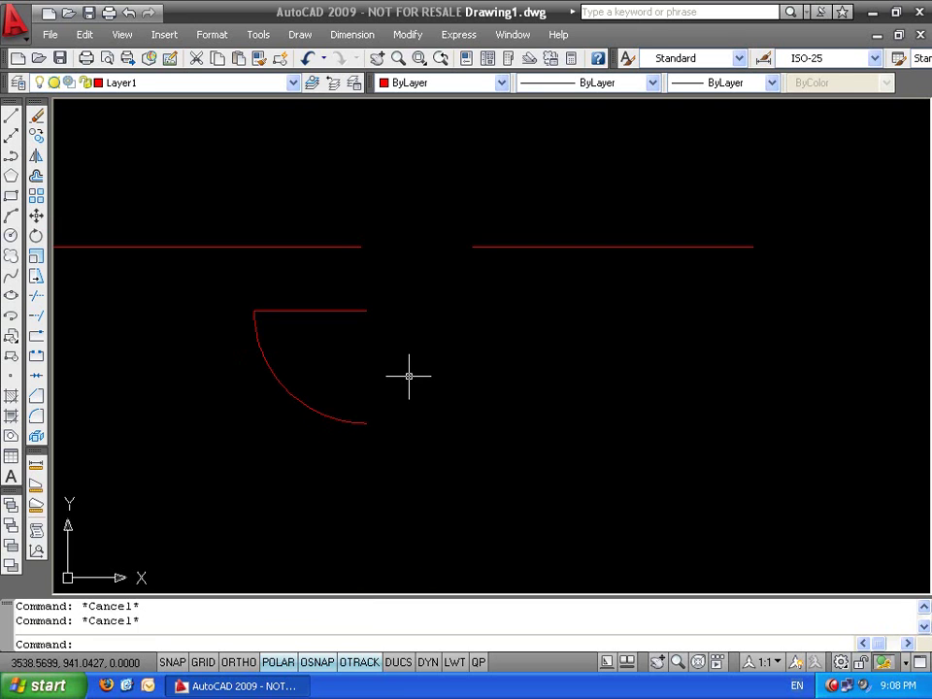
# Align the door's hinge and free arc end with the gap's left and right ends, scaling to the alignment points, and undo the alignment
pyautogui.write('al')
pyautogui.press('Return')
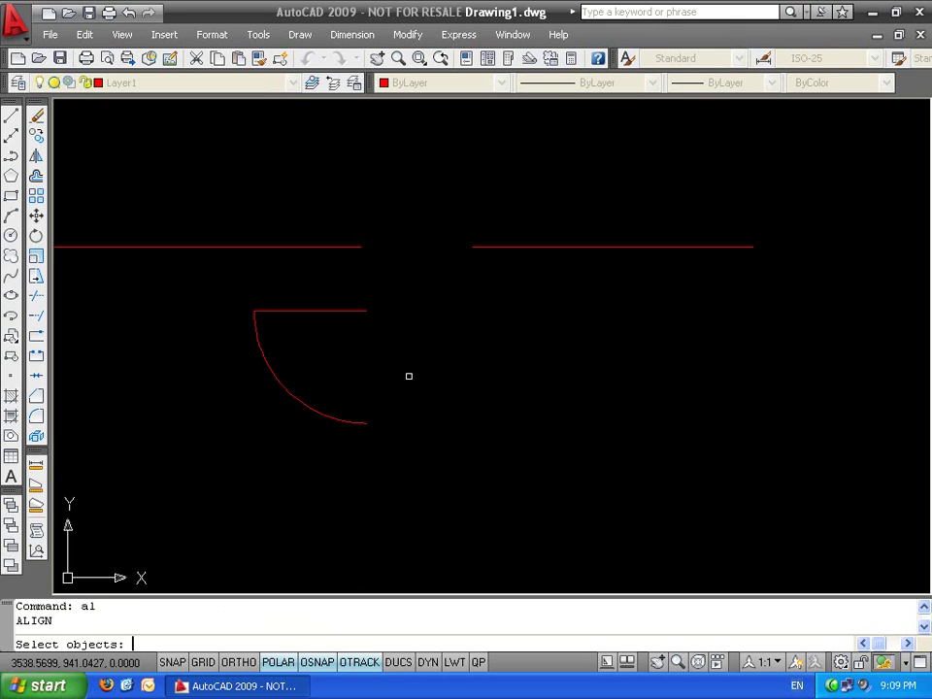
pyautogui.click(427, 296)
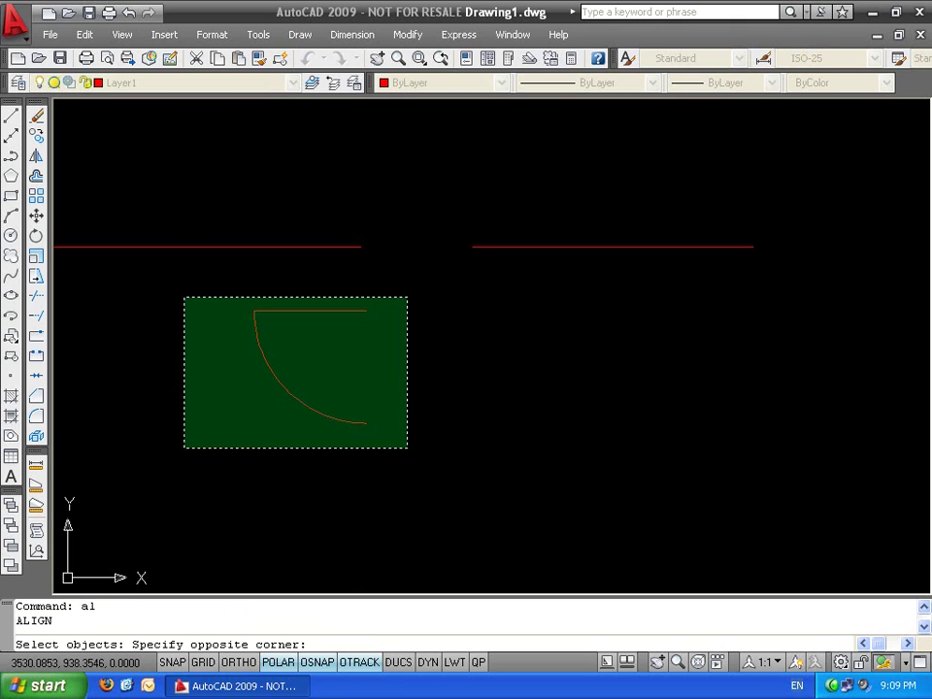
pyautogui.click(185, 448)
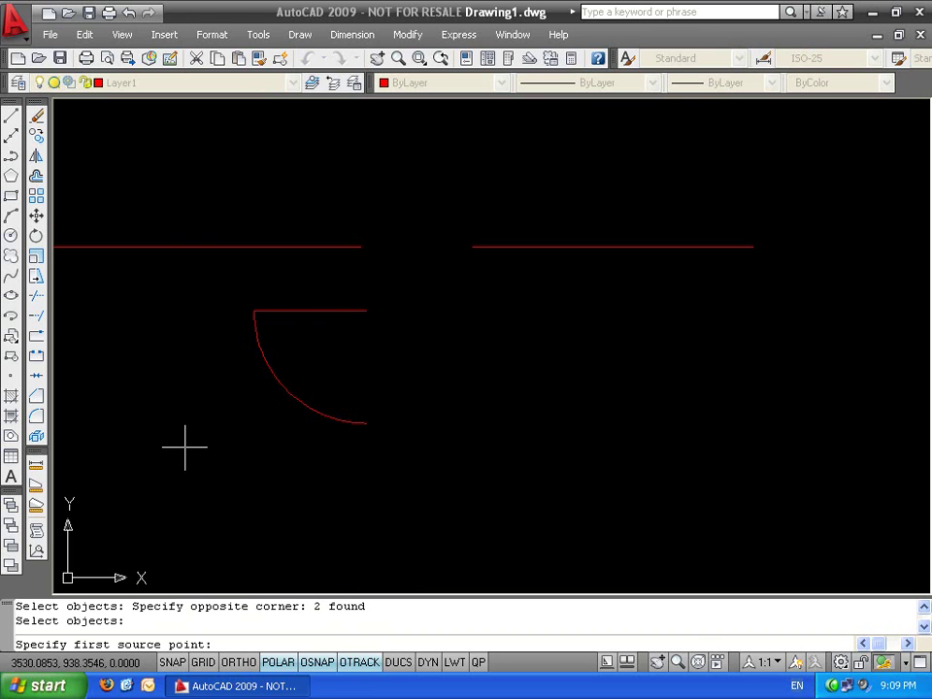
pyautogui.click(368, 311)
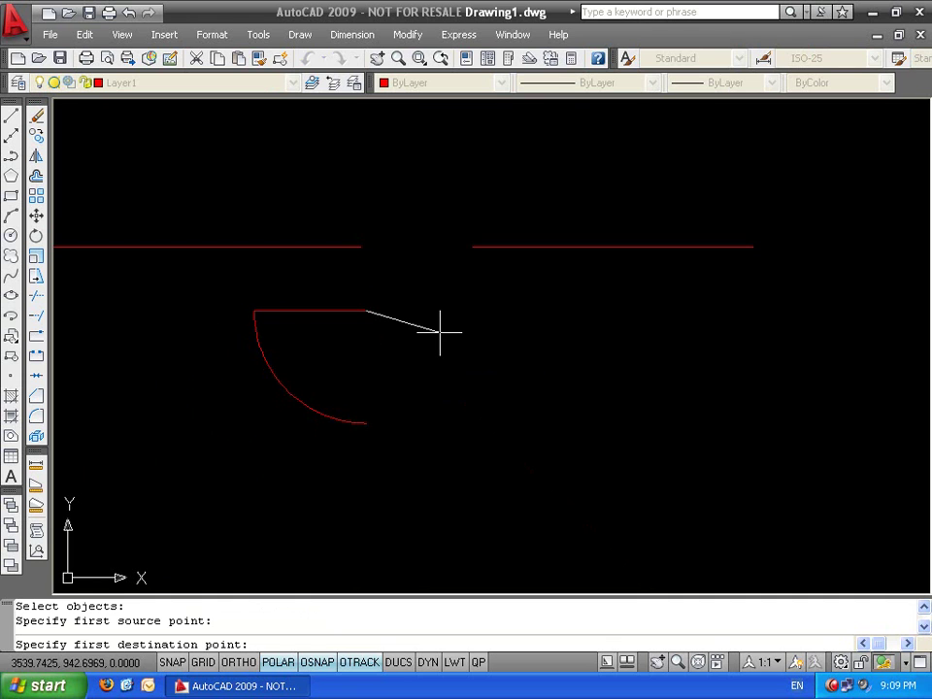
pyautogui.click(361, 247)
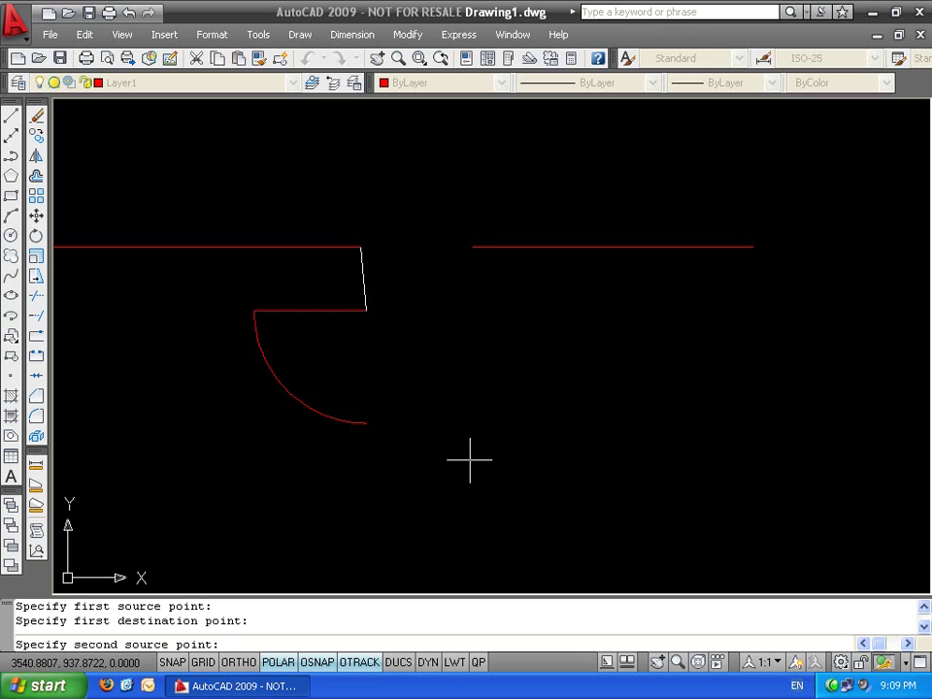
pyautogui.click(367, 424)
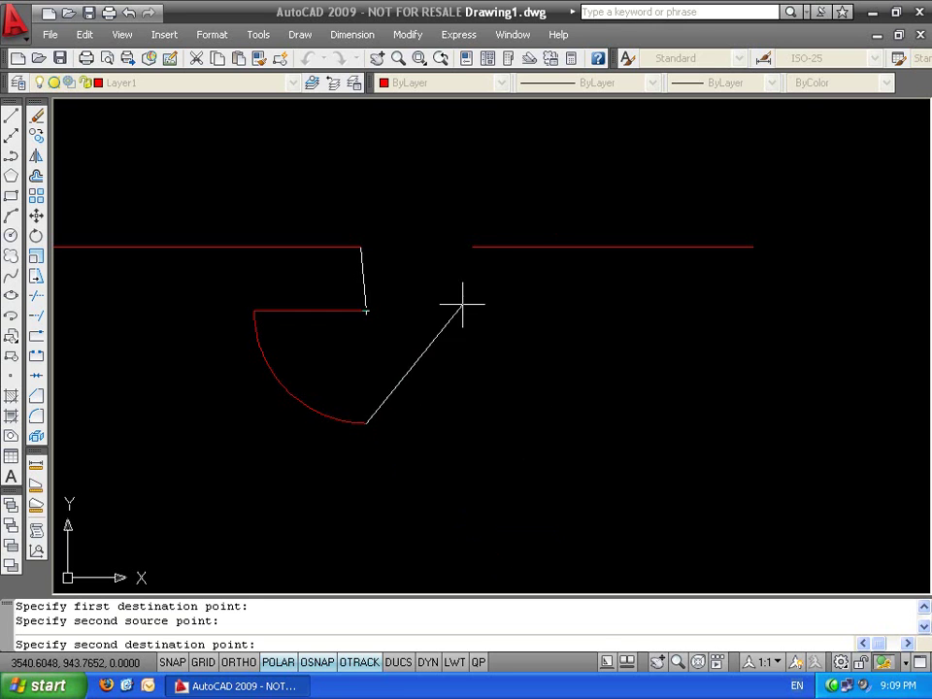
pyautogui.click(472, 246)
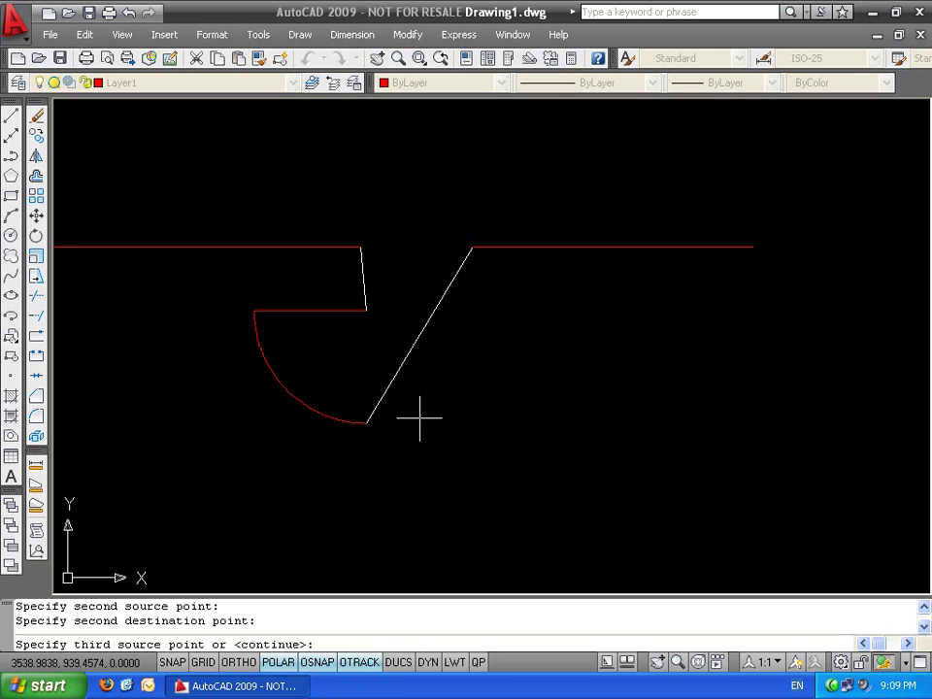
pyautogui.press('Return')
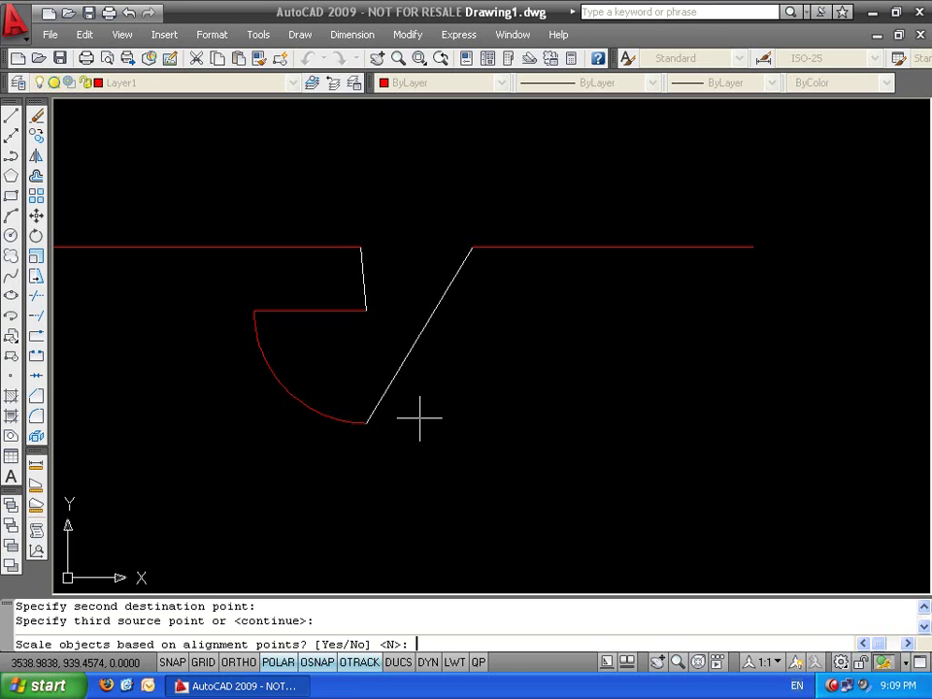
pyautogui.write('y')
pyautogui.press('Return')
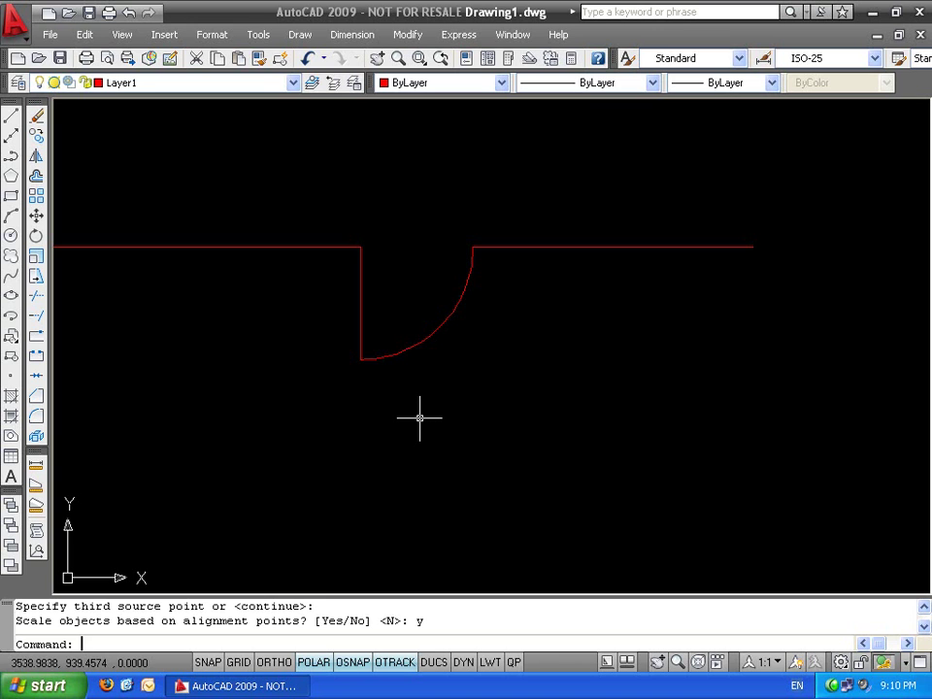
pyautogui.hotkey('ctrl', 'z')
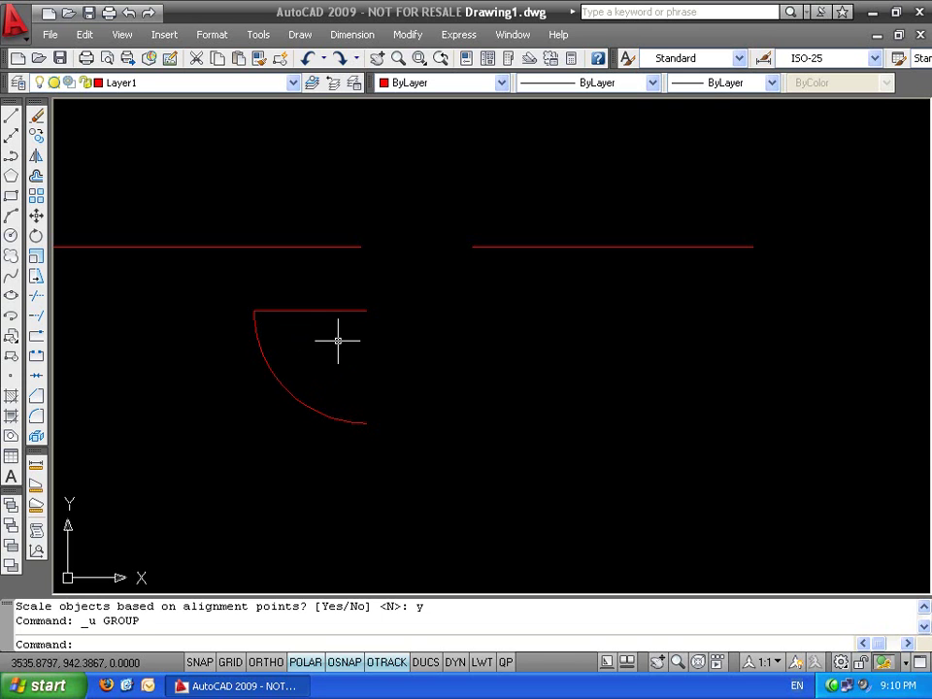
# Delete both horizontal lines together with the door leaf and arc
pyautogui.scroll(-6, 443, 254)
pyautogui.moveTo(443, 254); pyautogui.dragTo(472, 365, button='middle')
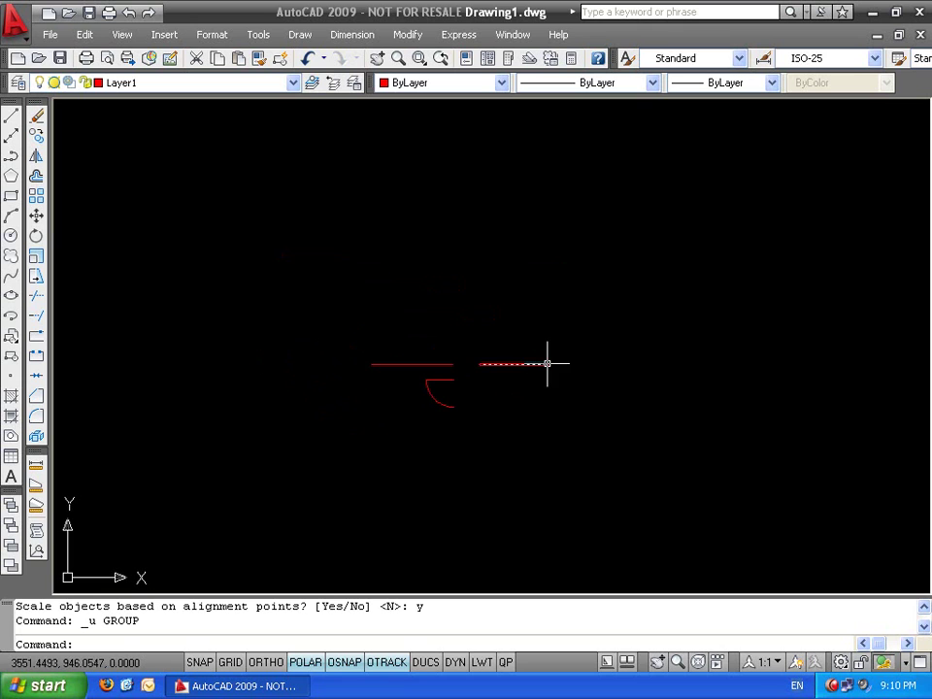
pyautogui.click(566, 339)
pyautogui.click(313, 479)
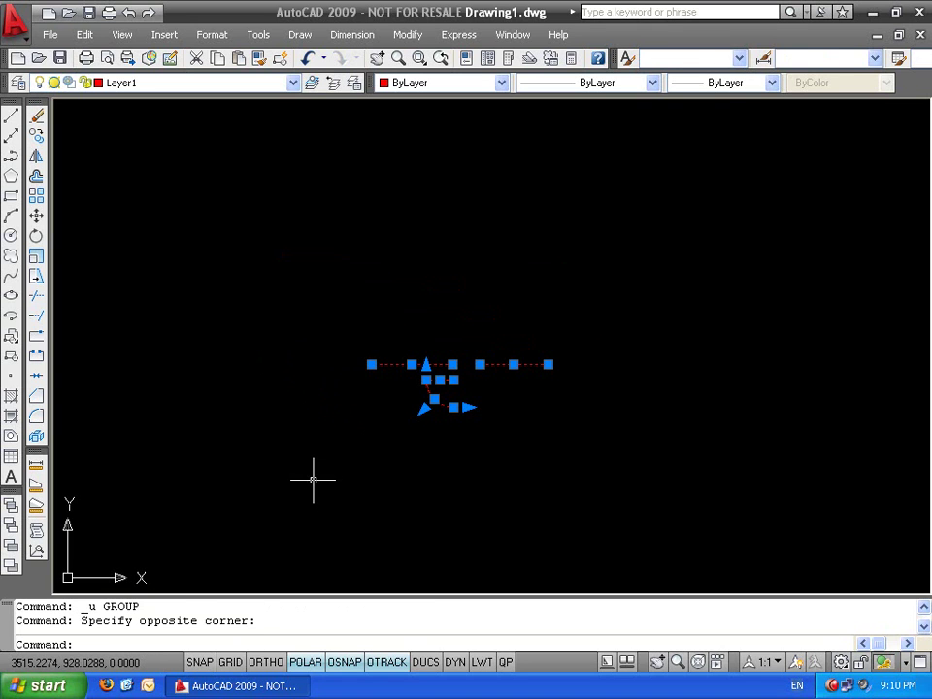
pyautogui.press('Delete')
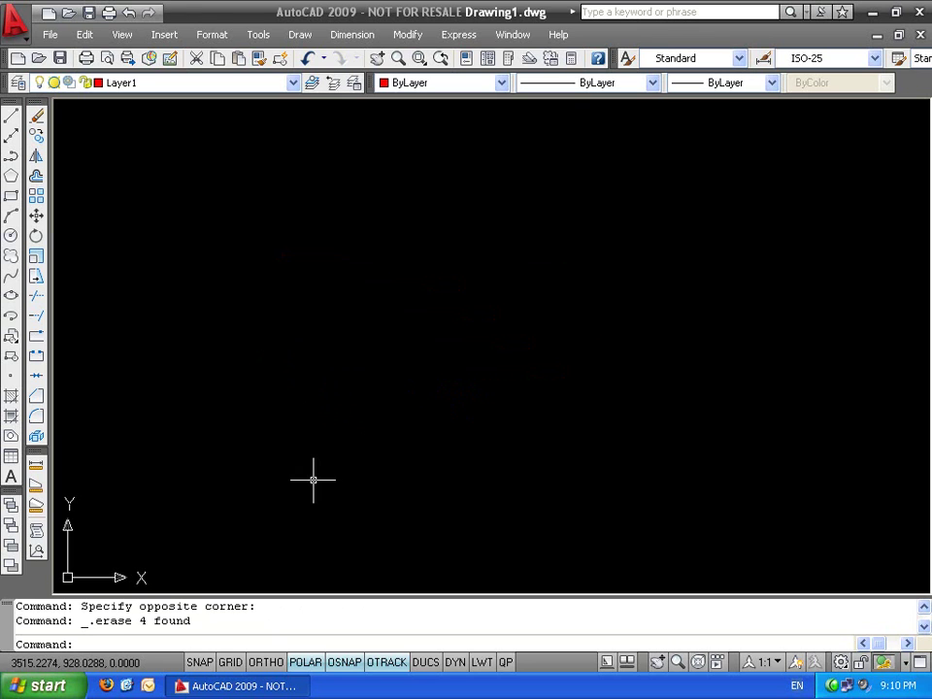
pyautogui.press('Escape')
pyautogui.press('Escape')
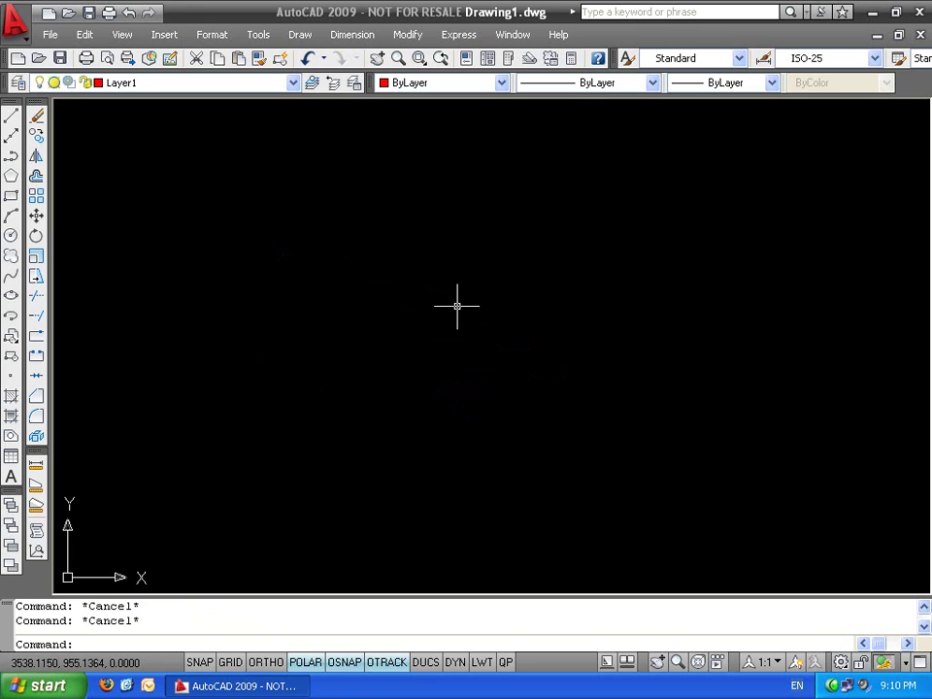
# Draw a roughly square rectangle near the middle of the empty drawing
pyautogui.write('rec')
pyautogui.press('Return')
pyautogui.click(436, 428)
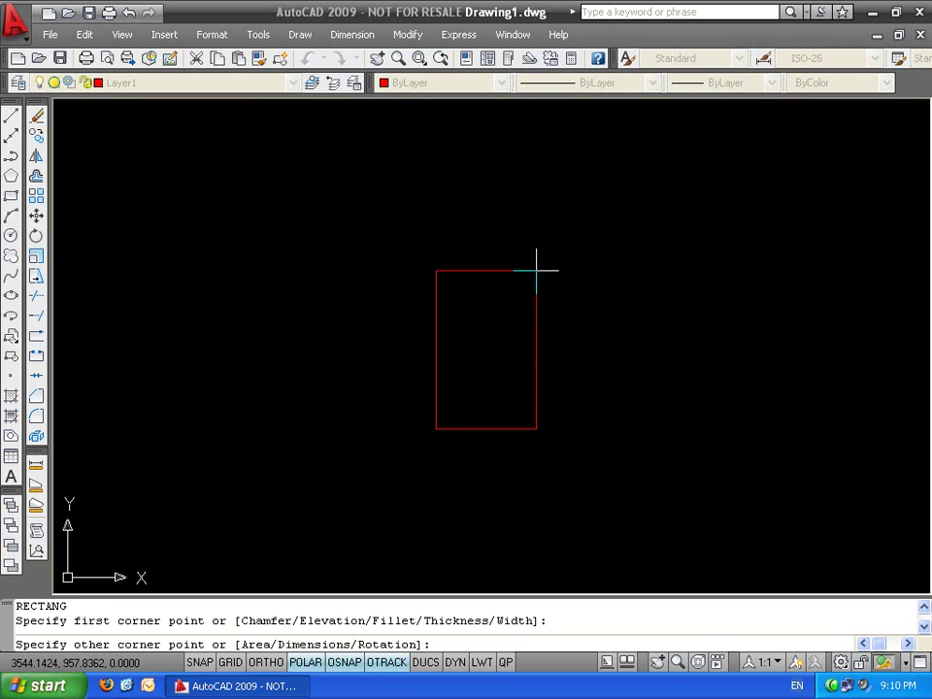
pyautogui.click(599, 266)
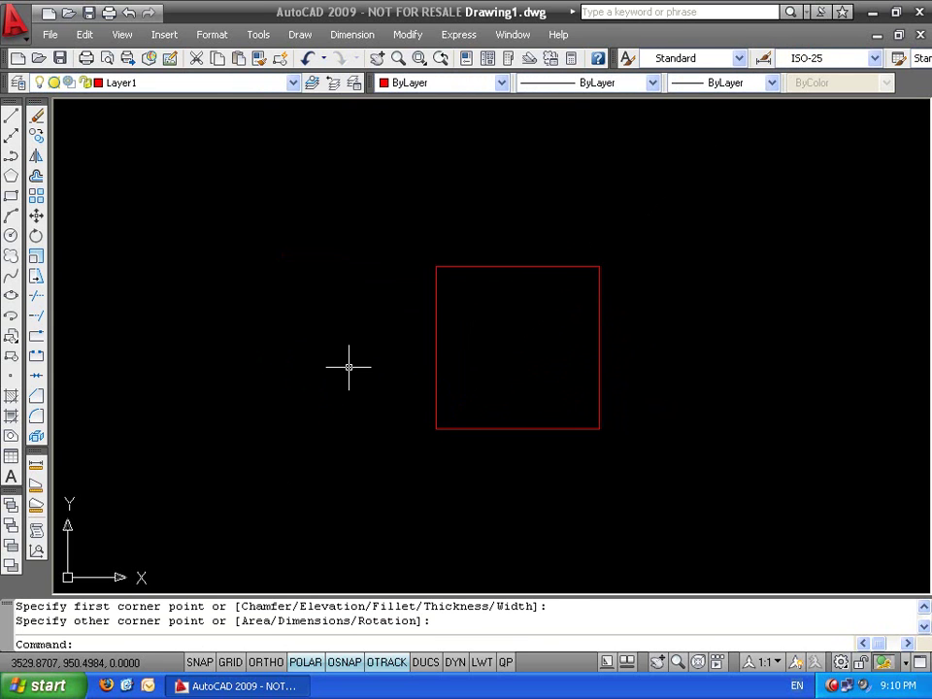
# Draw a diagonal line across the square from its lower-left corner to its upper-right corner
pyautogui.write('l')
pyautogui.press('Return')
pyautogui.click(436, 428)
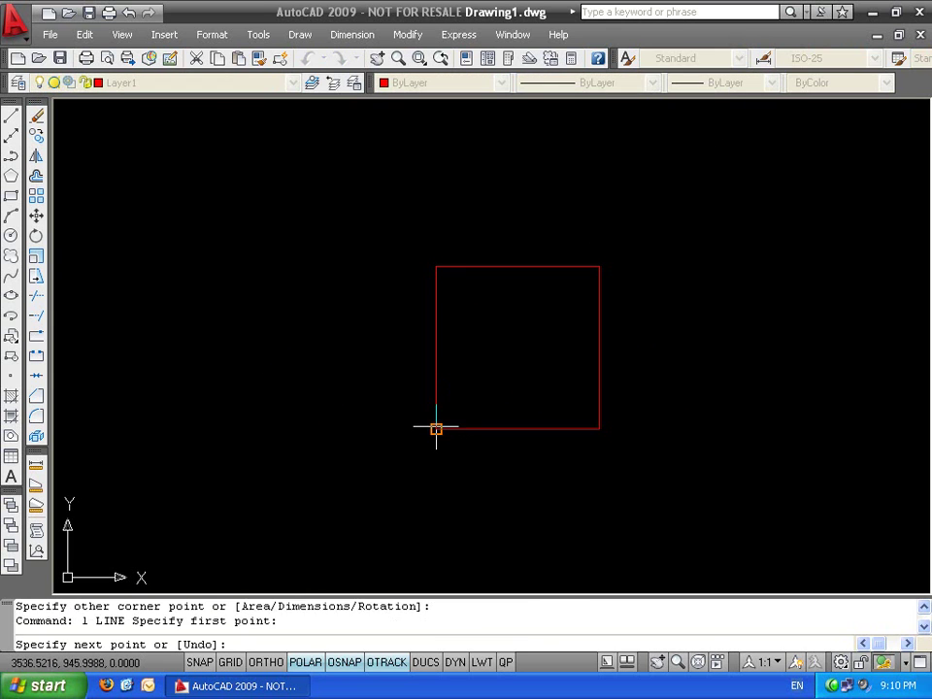
pyautogui.click(599, 266)
pyautogui.press('Return')
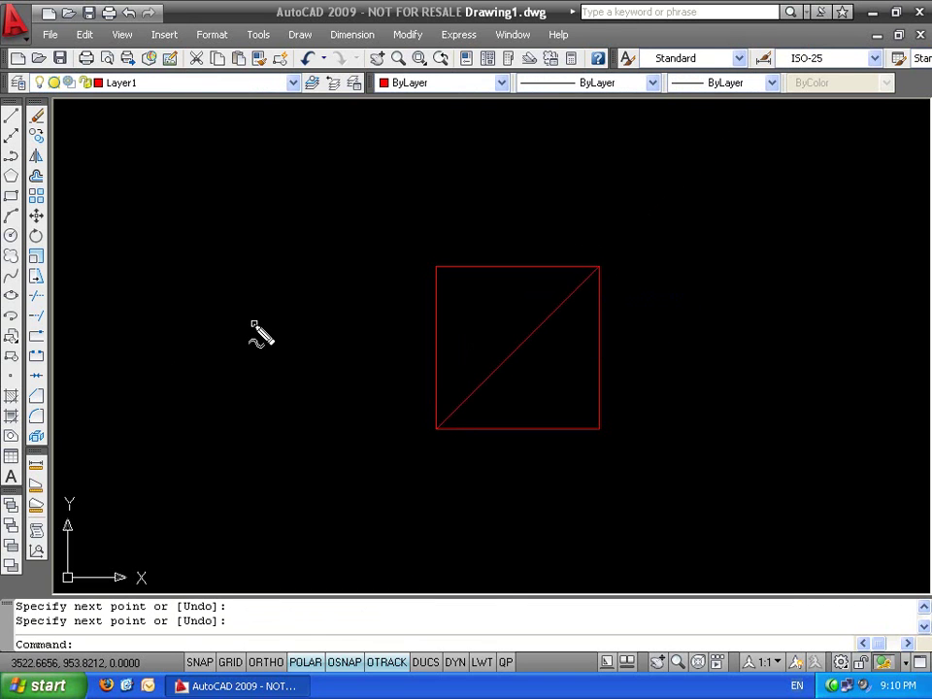
pyautogui.moveTo(311, 238); pyautogui.dragTo(311, 489)
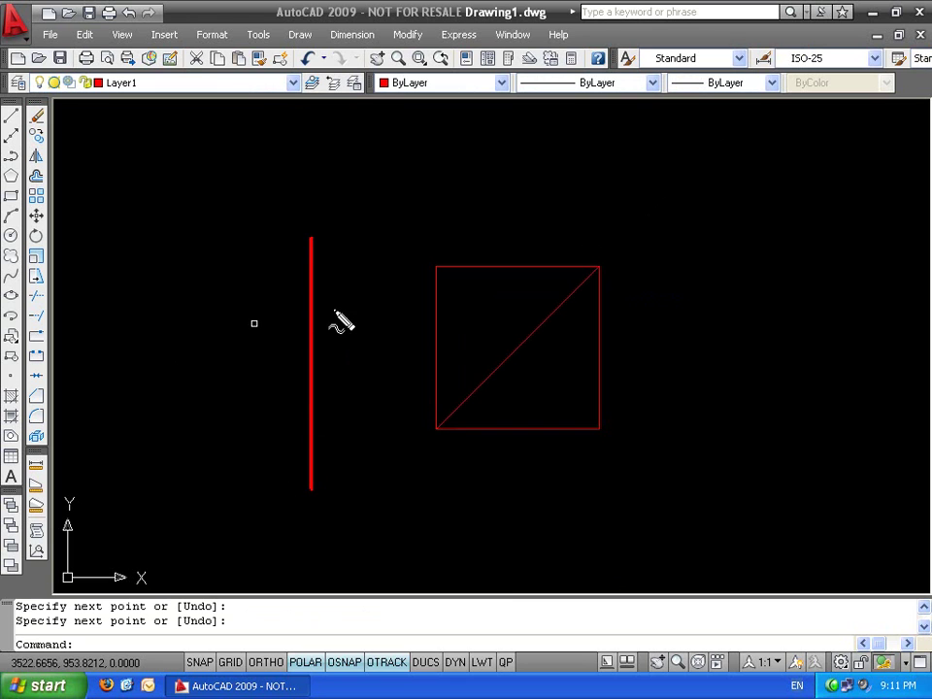
pyautogui.moveTo(310, 263)
pyautogui.mouseDown()
pyautogui.moveTo(144, 263)
pyautogui.moveTo(143, 438)
pyautogui.moveTo(311, 439)
pyautogui.moveTo(302, 461)
pyautogui.moveTo(269, 376)
pyautogui.moveTo(148, 274)
pyautogui.mouseUp()
pyautogui.moveTo(309, 264)
pyautogui.mouseDown()
pyautogui.moveTo(228, 342)
pyautogui.moveTo(155, 428)
pyautogui.mouseUp()
pyautogui.moveTo(247, 309); pyautogui.dragTo(254, 294)
pyautogui.moveTo(193, 287); pyautogui.dragTo(215, 306)
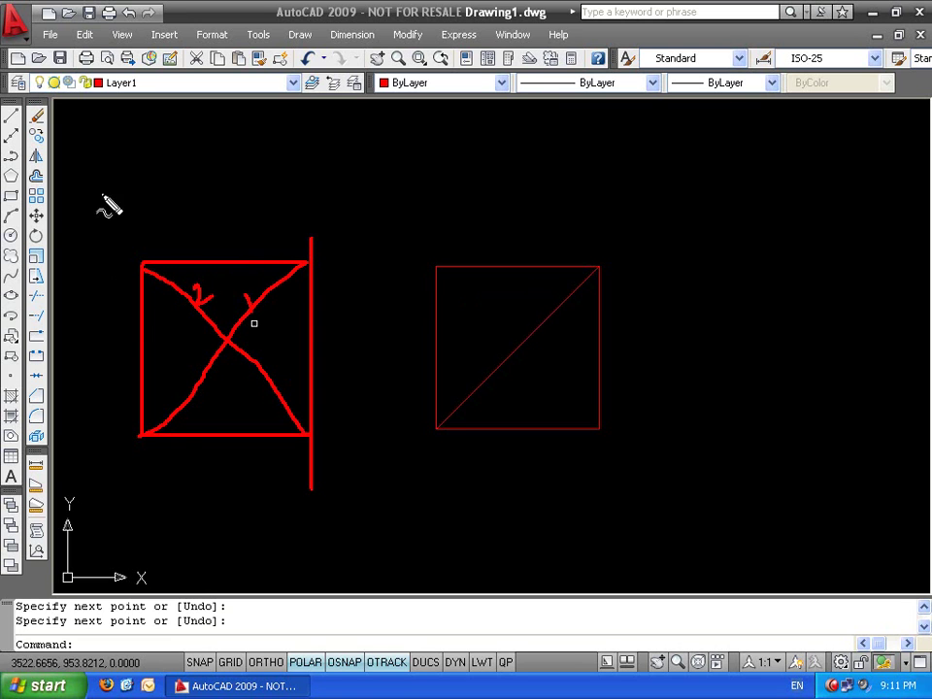
pyautogui.moveTo(317, 248)
pyautogui.mouseDown()
pyautogui.moveTo(323, 239)
pyautogui.moveTo(311, 285)
pyautogui.moveTo(322, 478)
pyautogui.moveTo(309, 500)
pyautogui.moveTo(321, 483)
pyautogui.mouseUp()
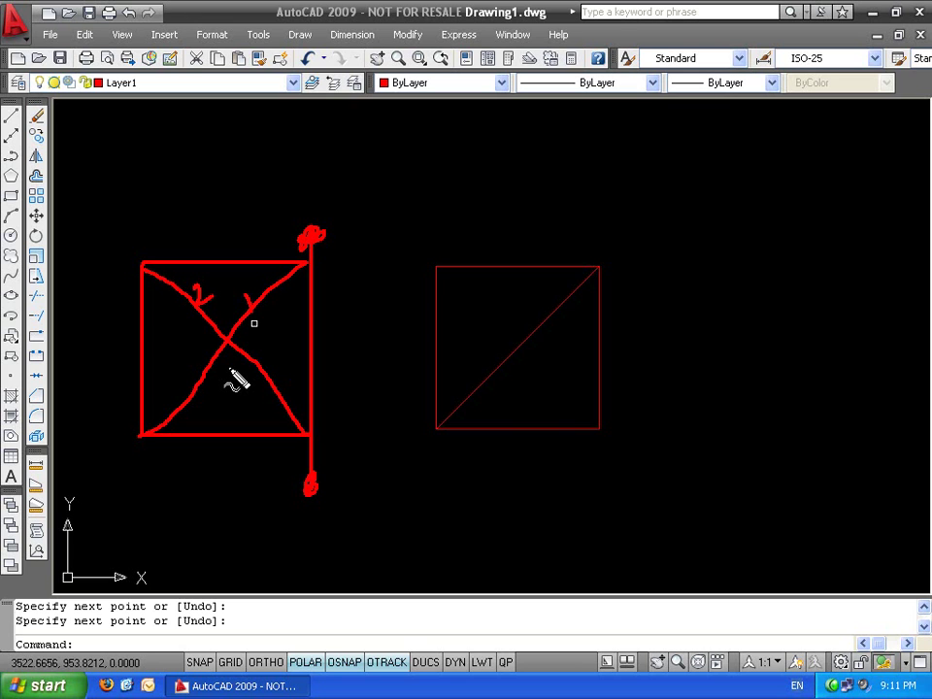
pyautogui.press('Escape')
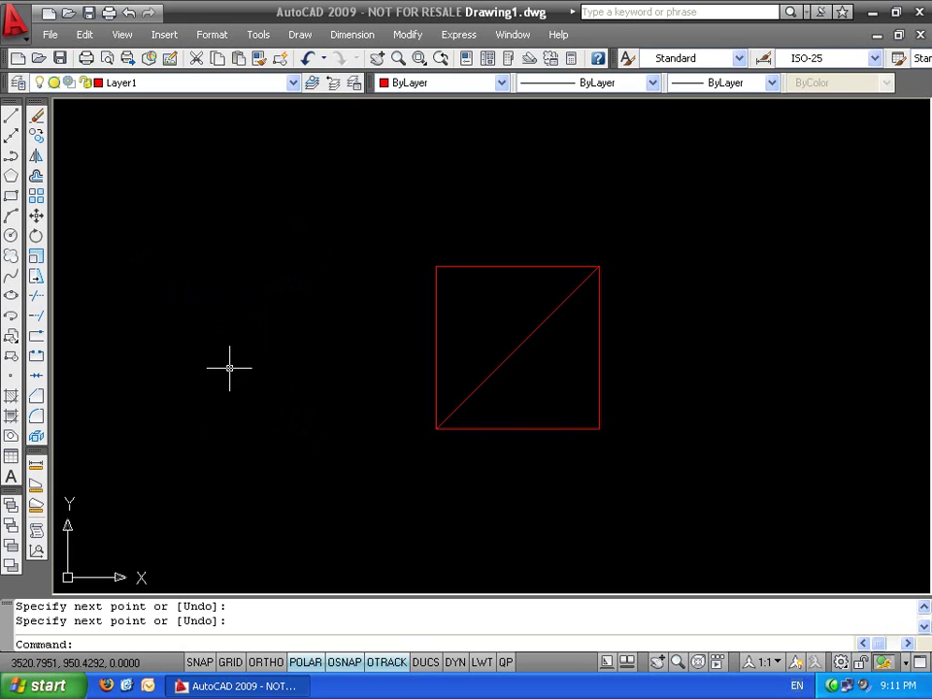
# Draw a vertical line to the left of the square, extending beyond the square's top and bottom edges
pyautogui.write('l')
pyautogui.press('Return')
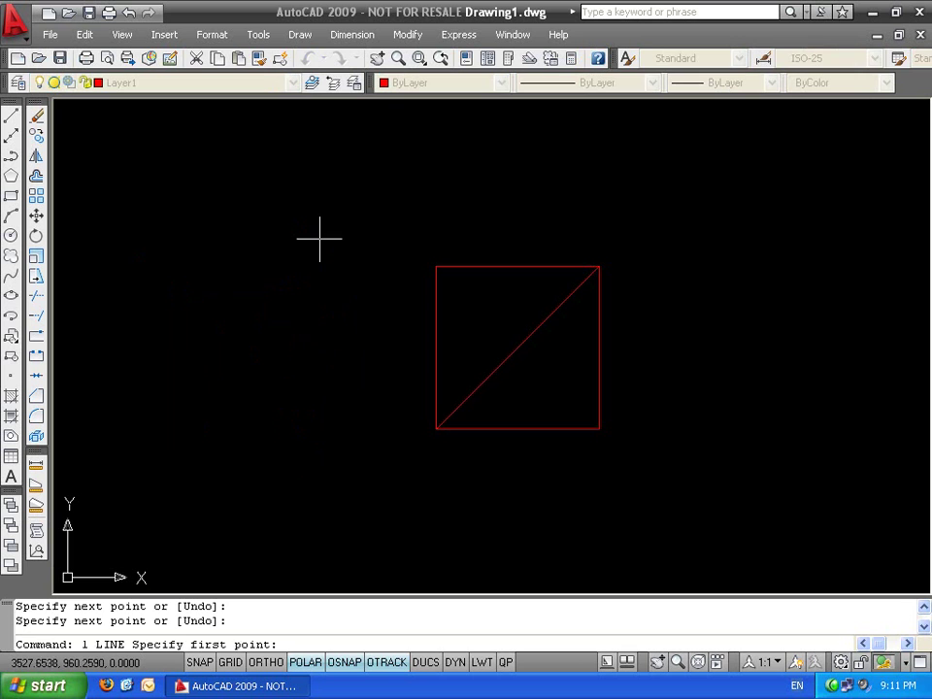
pyautogui.click(308, 229)
pyautogui.click(308, 494)
pyautogui.press('Return')
# Mirror the square and its diagonal across the vertical line, keeping the source objects
pyautogui.moveTo(453, 399); pyautogui.dragTo(516, 381, button='middle')
pyautogui.click(668, 223)
pyautogui.click(419, 384)
pyautogui.write('mi')
pyautogui.press('Return')
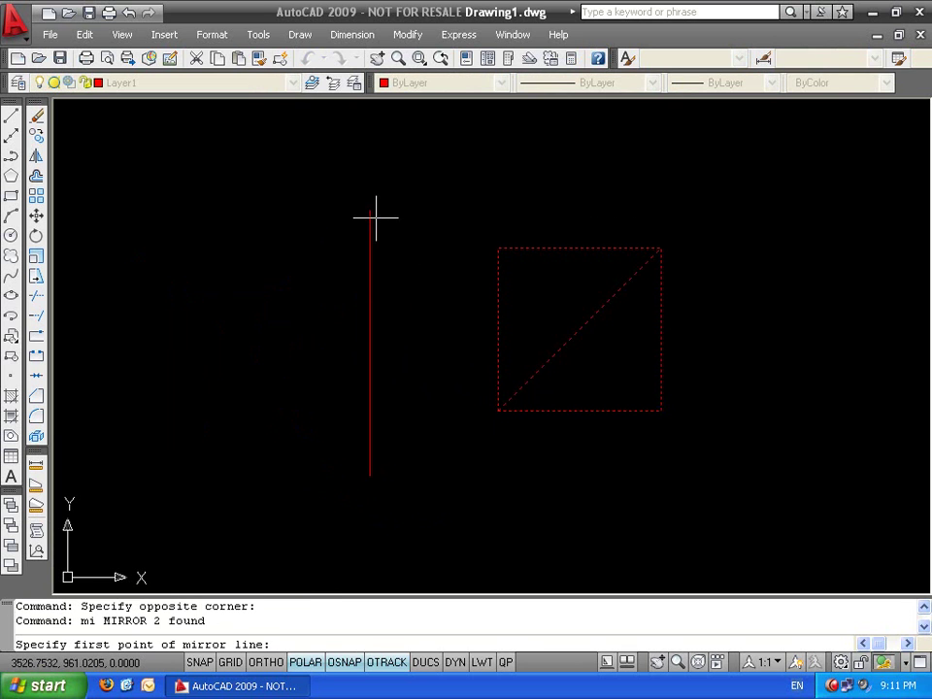
pyautogui.click(370, 215)
pyautogui.click(370, 370)
pyautogui.press('Return')
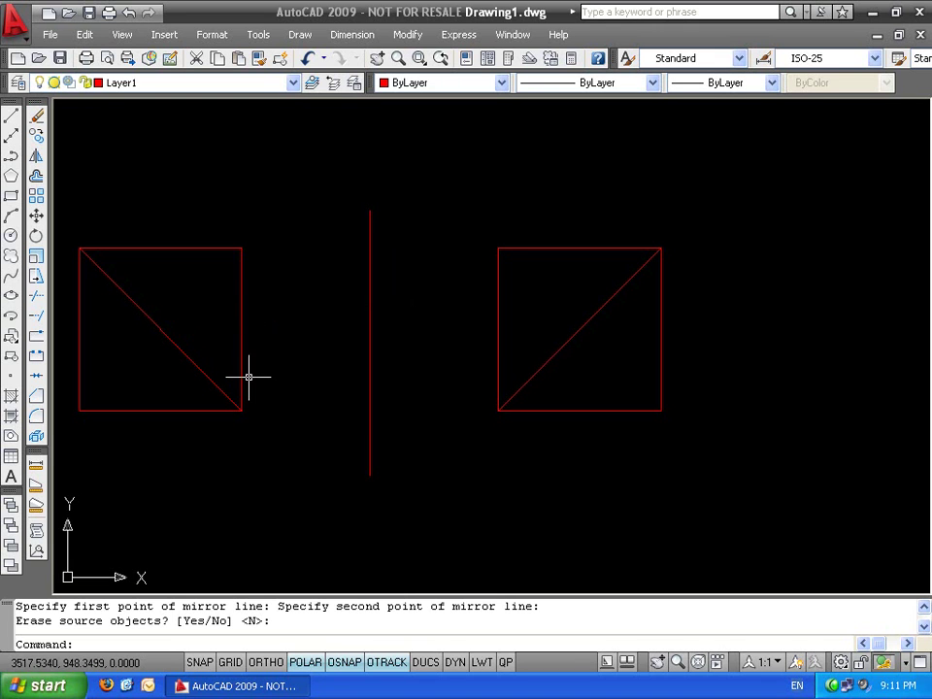
# Delete the mirrored square and diagonal to the left of the vertical line
pyautogui.moveTo(300, 373); pyautogui.dragTo(400, 340, button='middle')
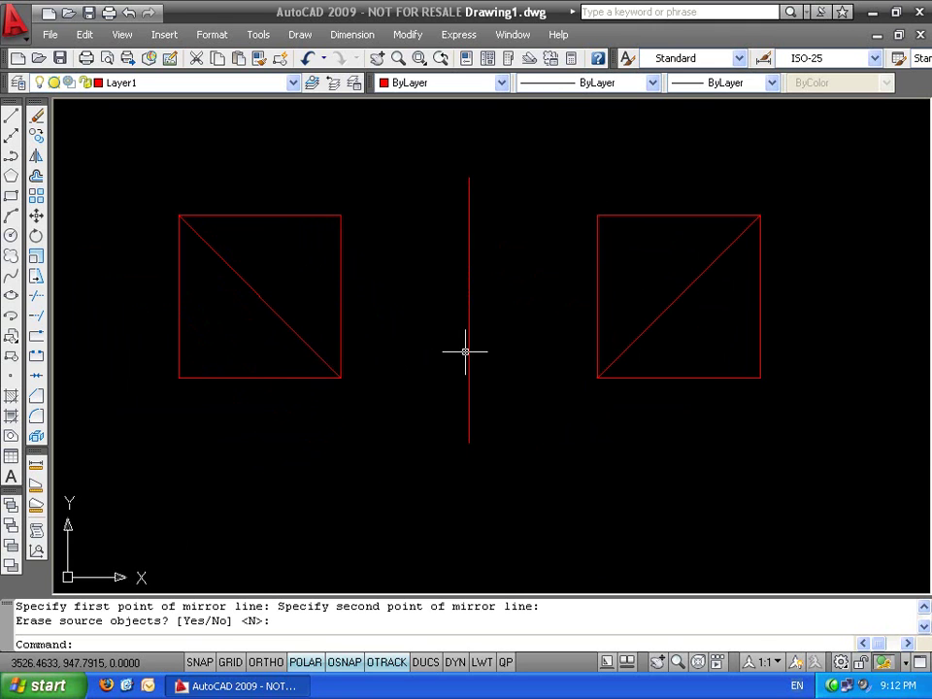
pyautogui.click(385, 192)
pyautogui.click(89, 461)
pyautogui.press('Delete')
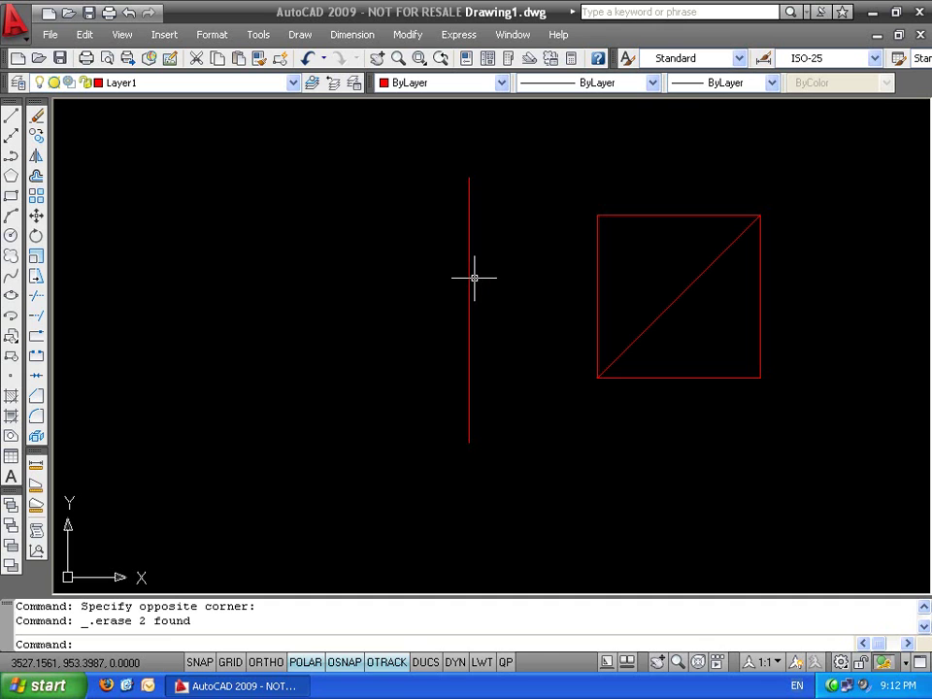
# Delete the remaining square with its diagonal and the vertical line
pyautogui.click(811, 176)
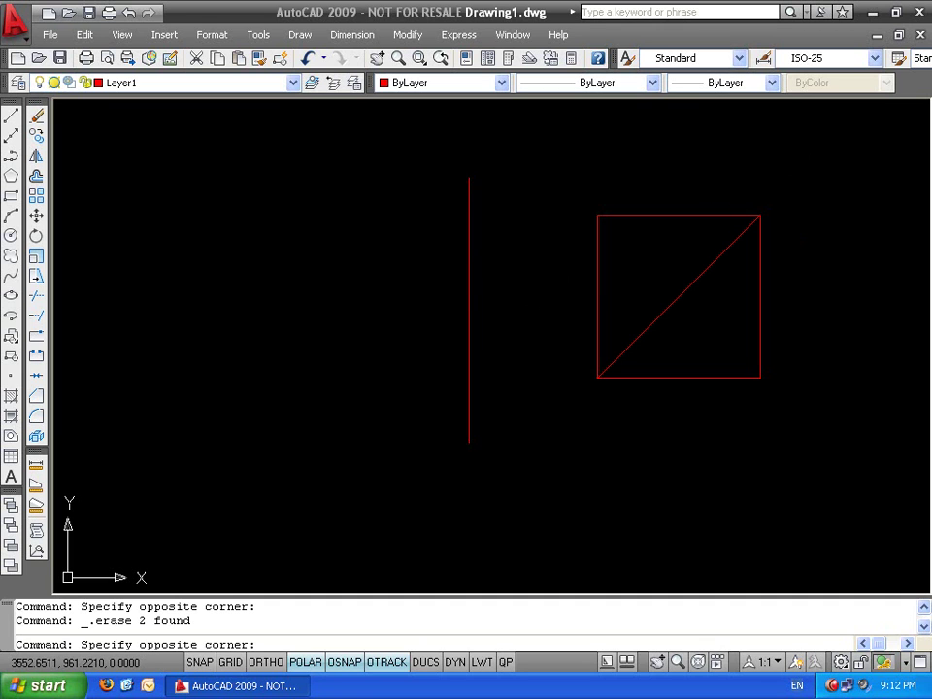
pyautogui.click(574, 383)
pyautogui.press('Delete')
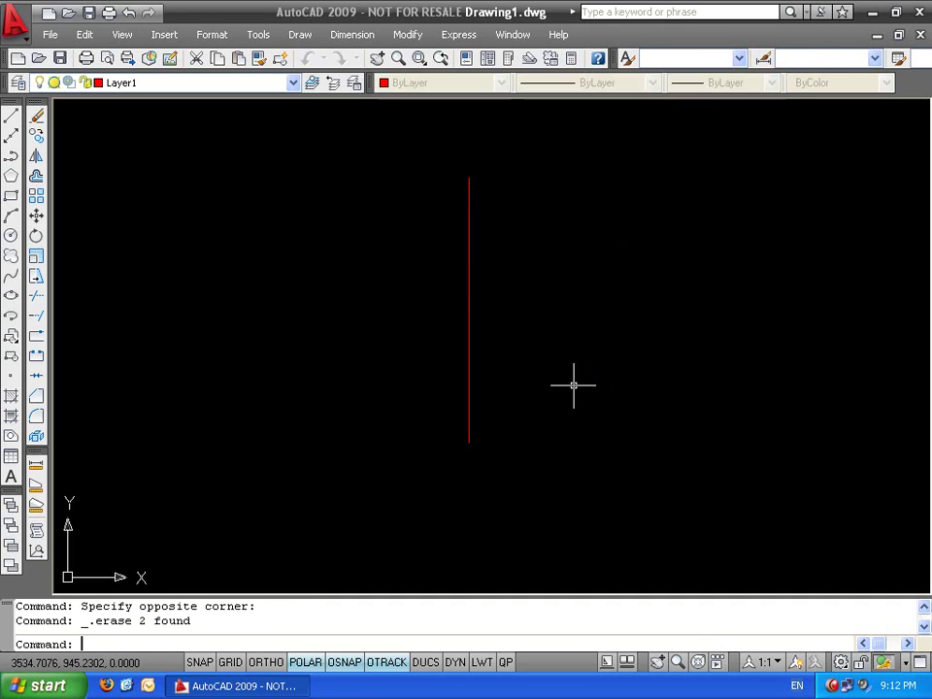
pyautogui.click(527, 362)
pyautogui.click(360, 286)
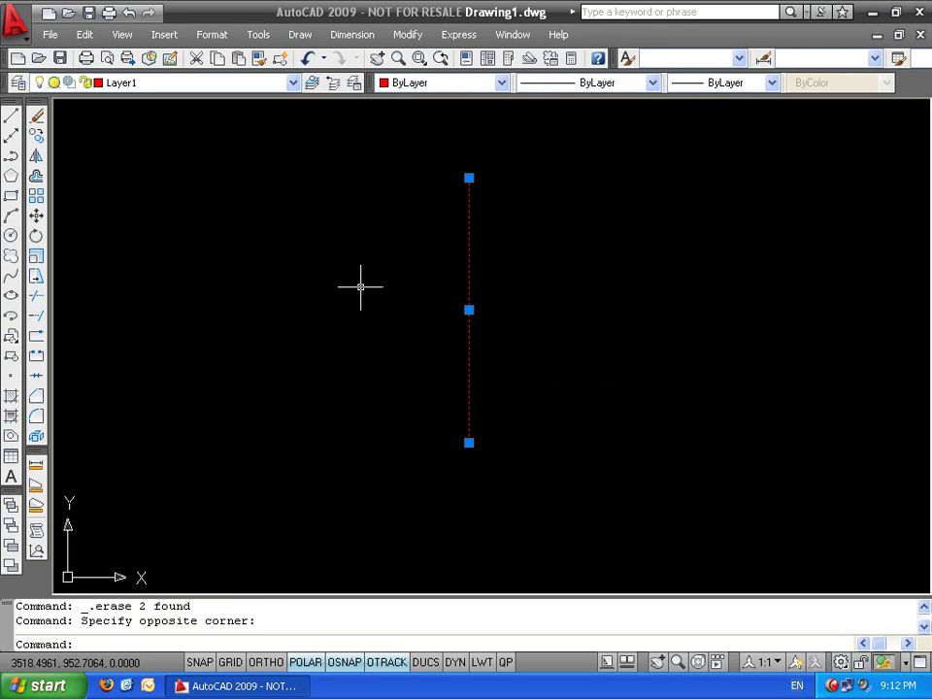
pyautogui.press('Delete')
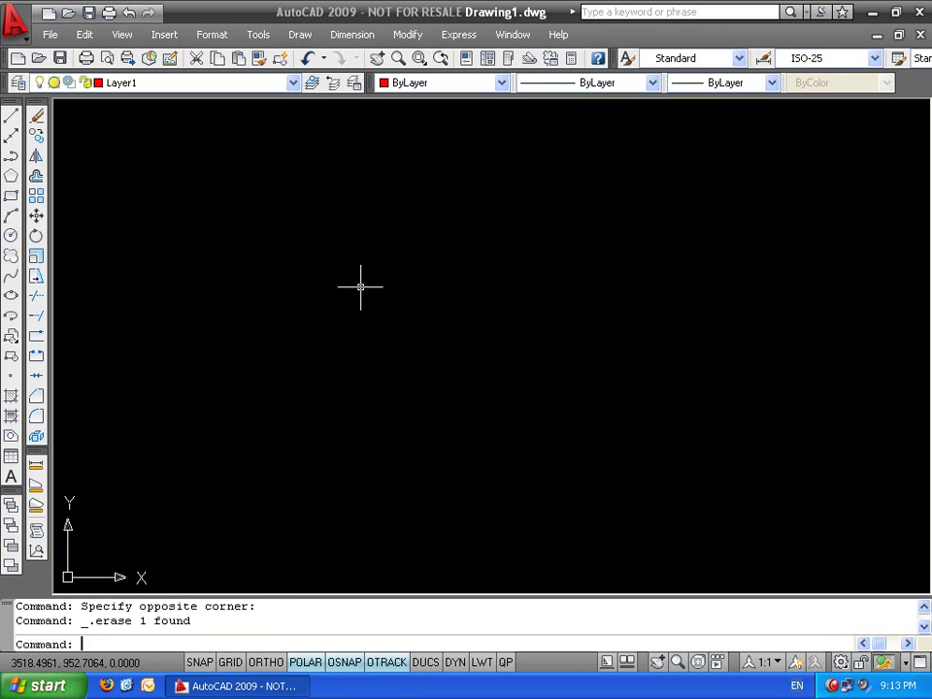
# Undo the deletions of the vertical line and of the square with its diagonal
pyautogui.write('re')
pyautogui.press('Escape')
pyautogui.press('Escape')
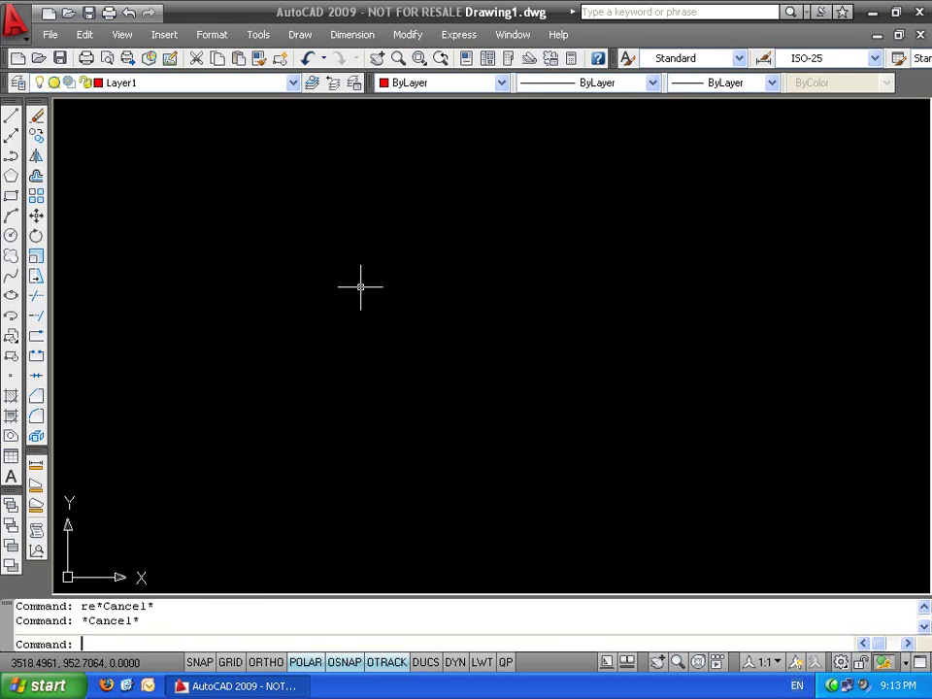
pyautogui.hotkey('ctrl', 'z')
pyautogui.hotkey('ctrl', 'z')
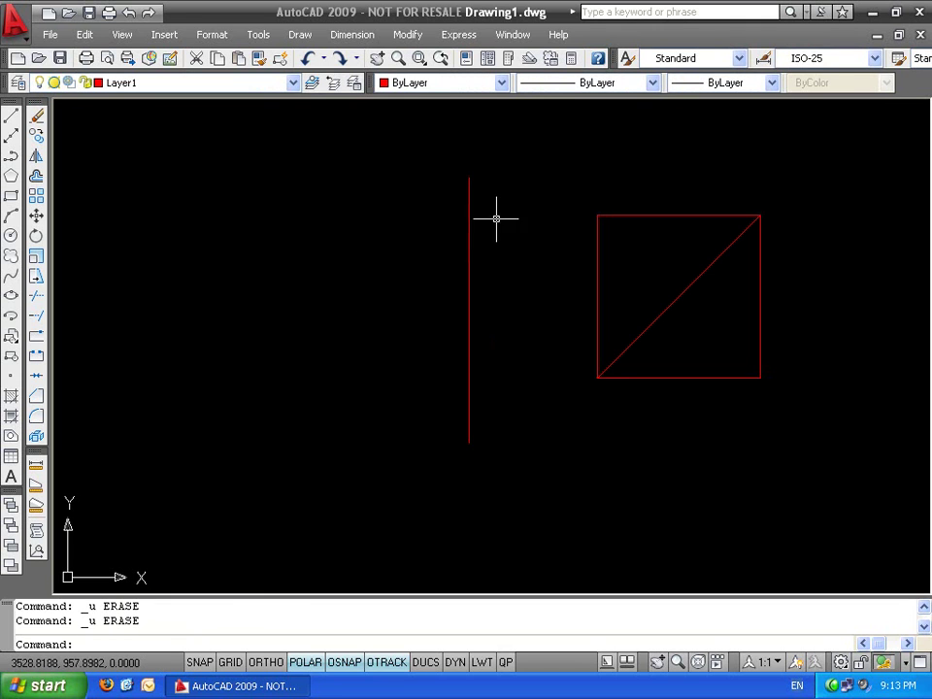
# Delete only the vertical line beside the square
pyautogui.click(495, 214)
pyautogui.click(395, 282)
pyautogui.press('Delete')
pyautogui.moveTo(540, 257); pyautogui.dragTo(223, 296, button='middle')
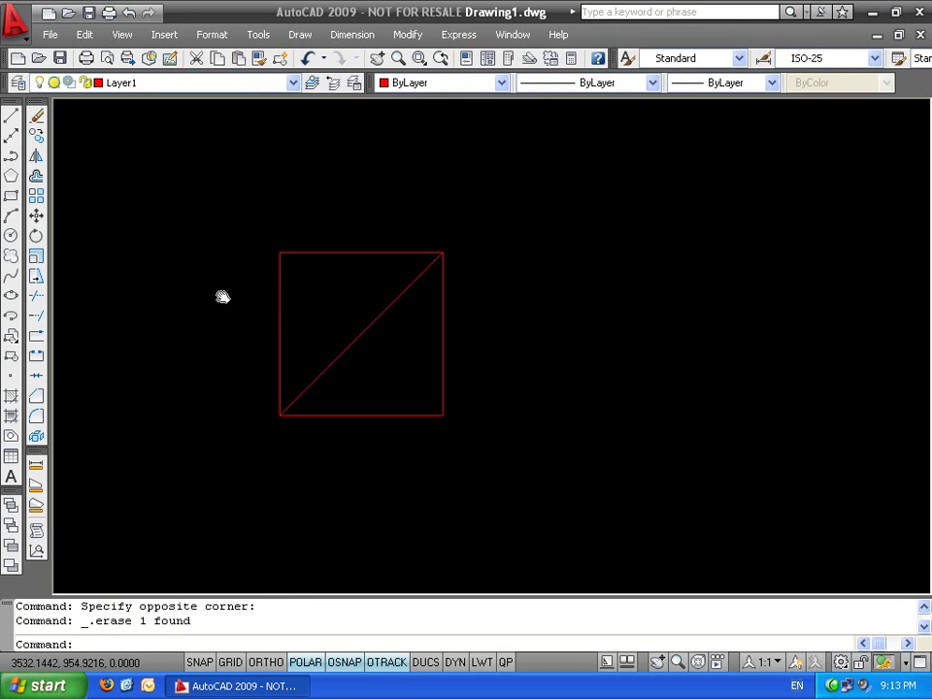
# Mirror the square and diagonal about a vertical axis through two free points to their right, keeping the source objects
pyautogui.write('mi')
pyautogui.press('Return')
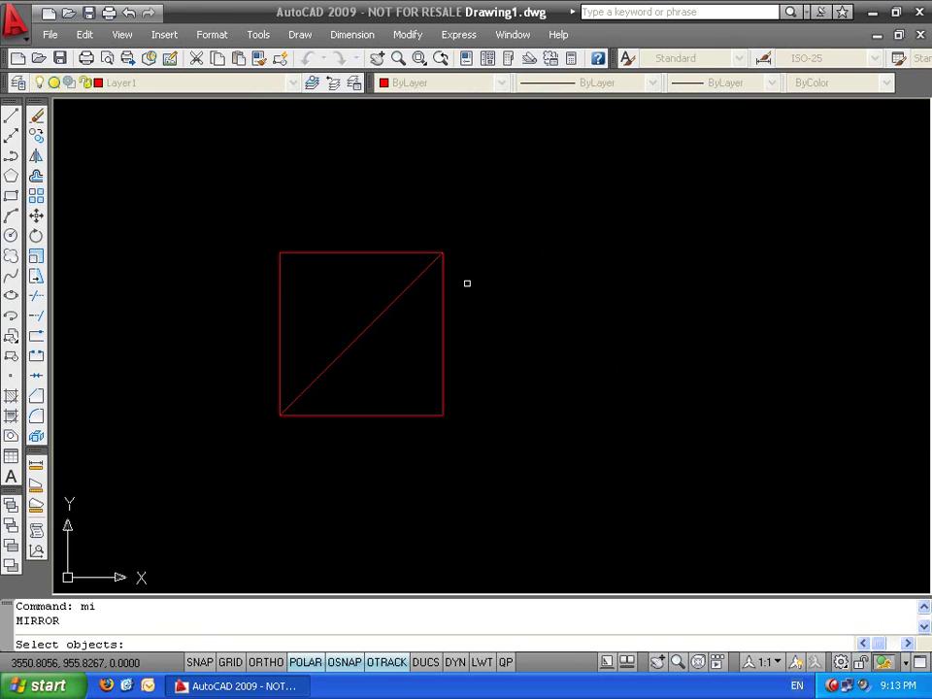
pyautogui.click(503, 207)
pyautogui.click(314, 459)
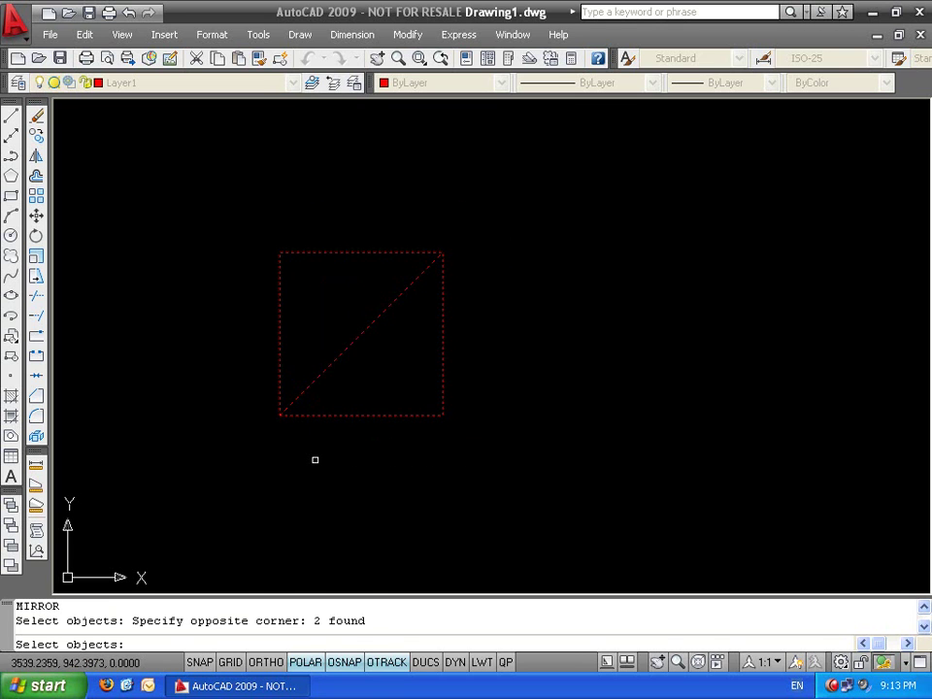
pyautogui.press('Return')
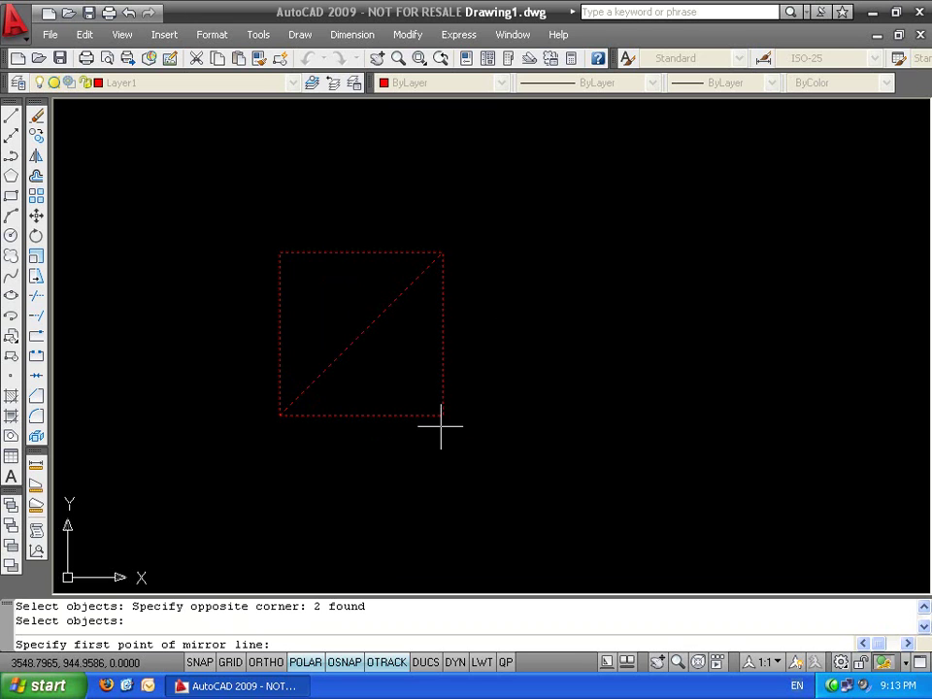
pyautogui.click(537, 250)
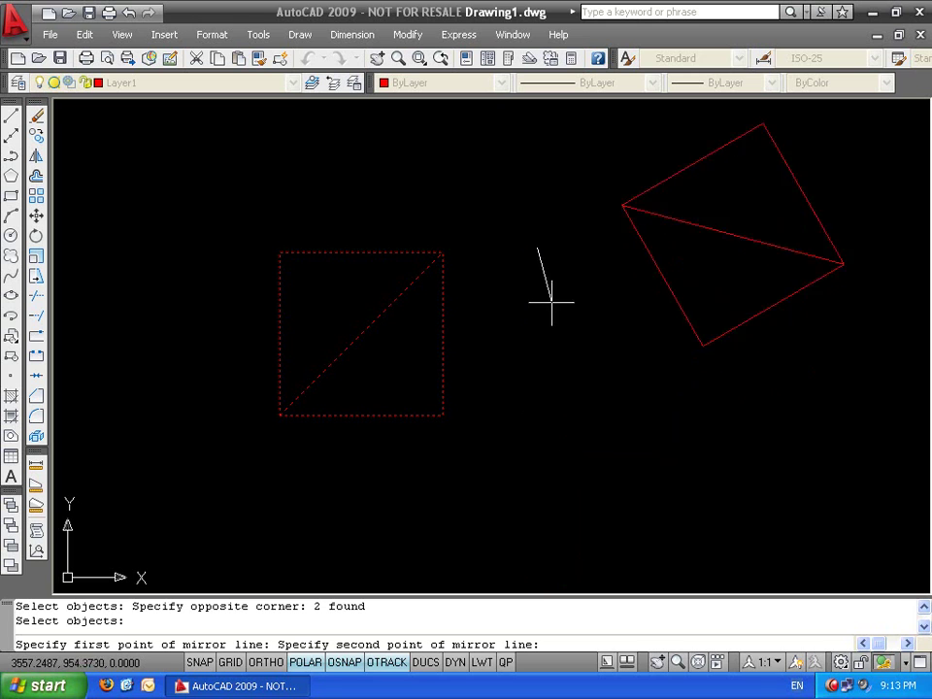
pyautogui.click(538, 452)
pyautogui.press('Return')
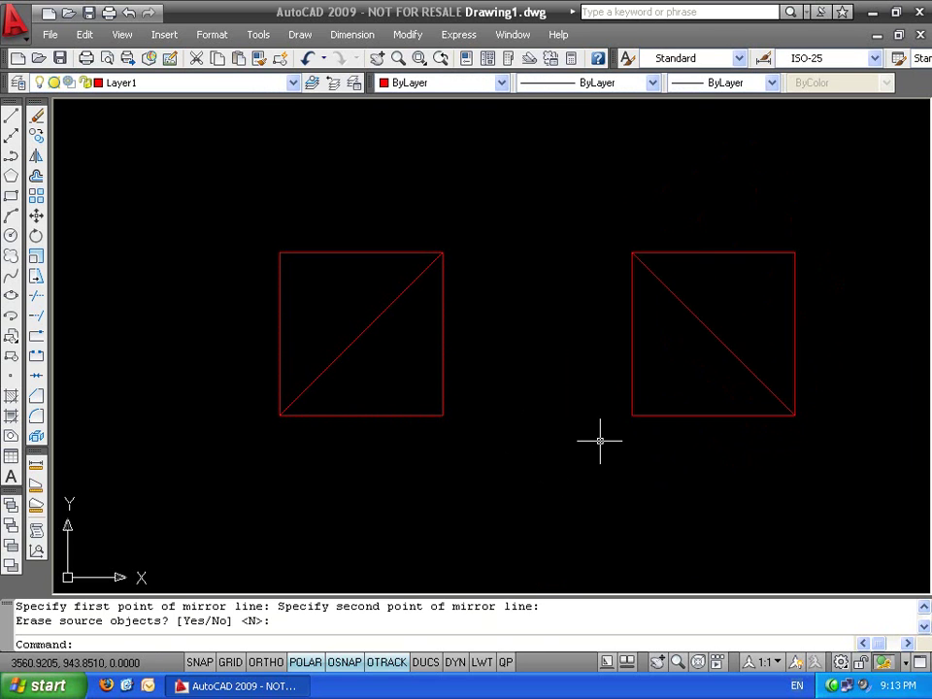
# Delete the mirrored copy to the right of the original square
pyautogui.click(818, 231)
pyautogui.click(754, 333)
pyautogui.press('Delete')
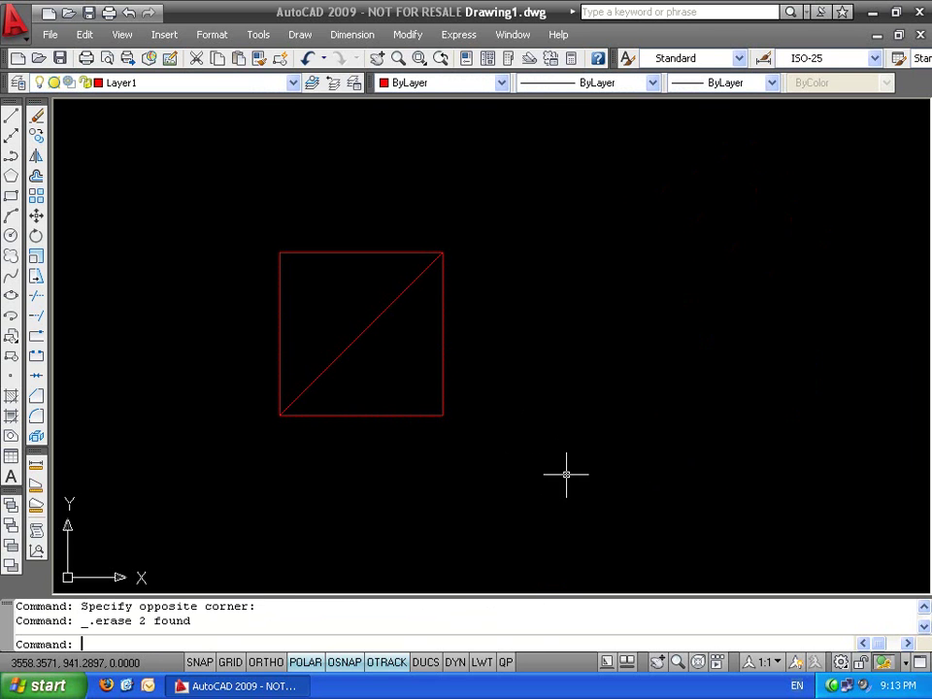
# Mirror the preselected square and diagonal about a vertical axis picked freely to their right, without erasing the source objects
pyautogui.click(550, 208)
pyautogui.click(249, 475)
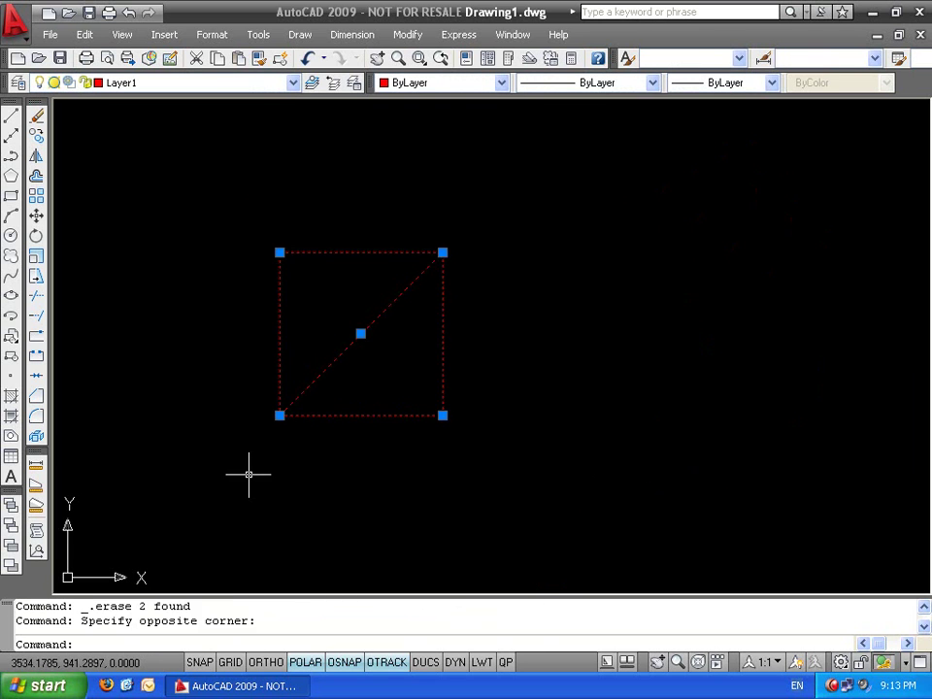
pyautogui.write('mi')
pyautogui.press('Return')
pyautogui.click(525, 251)
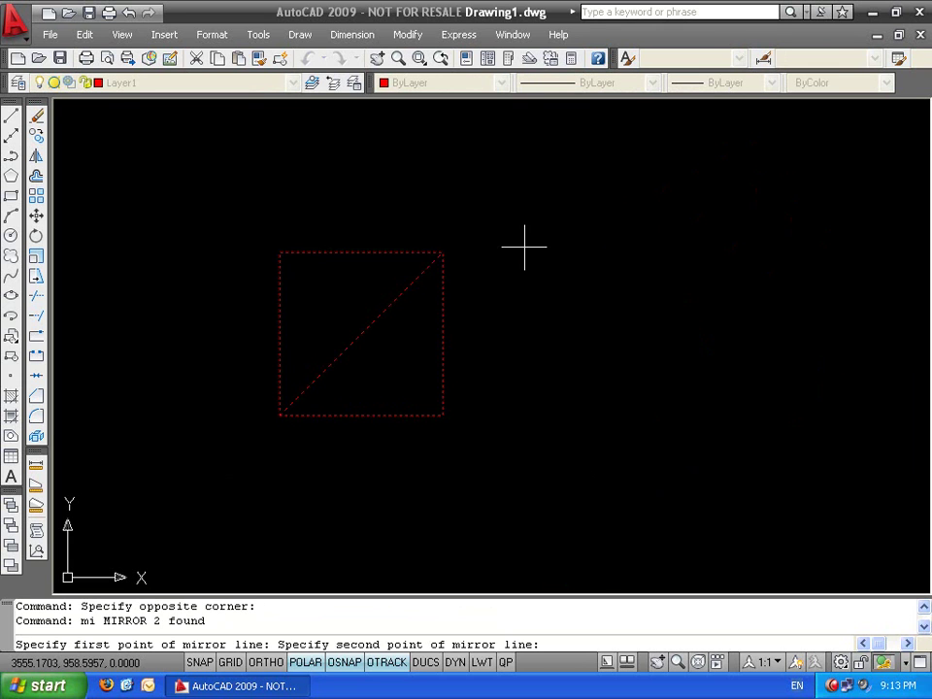
pyautogui.click(524, 391)
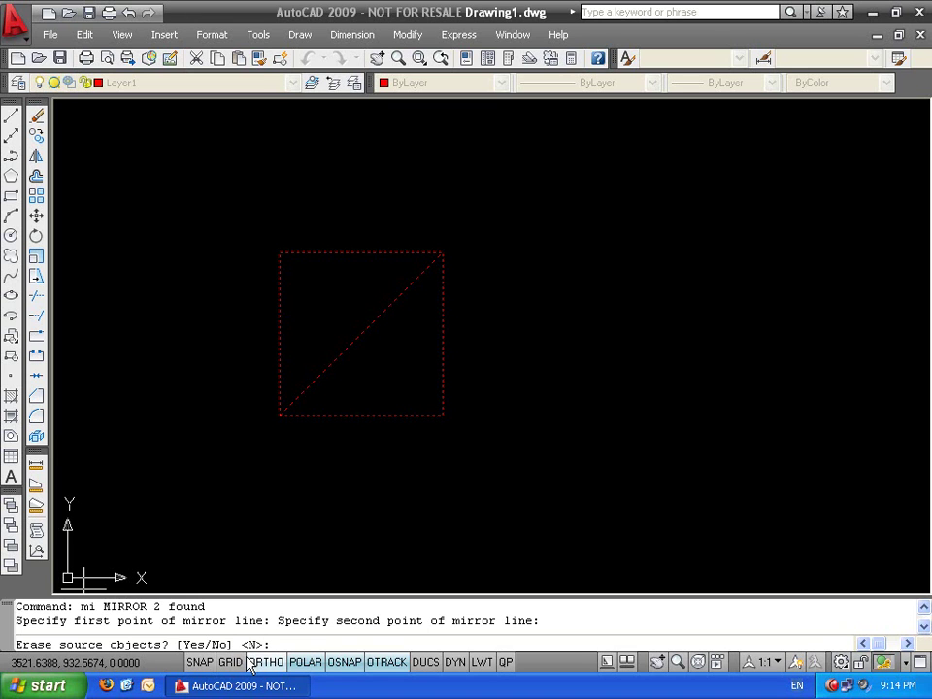
pyautogui.press('Return')
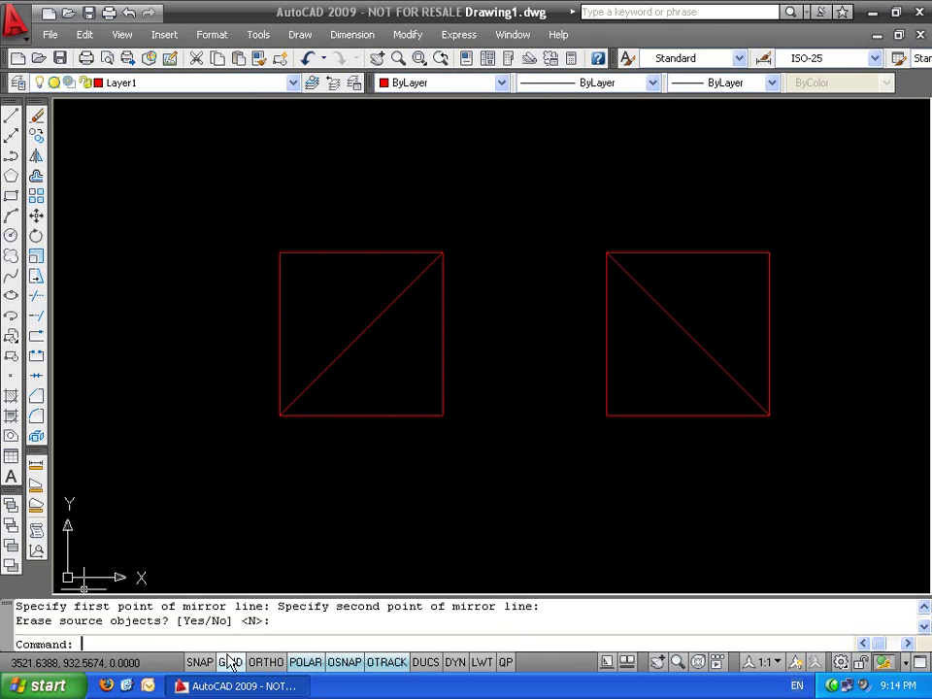
# Delete the mirrored copy and the original square with its diagonal, leaving the drawing empty
pyautogui.click(778, 215)
pyautogui.click(594, 391)
pyautogui.press('Delete')
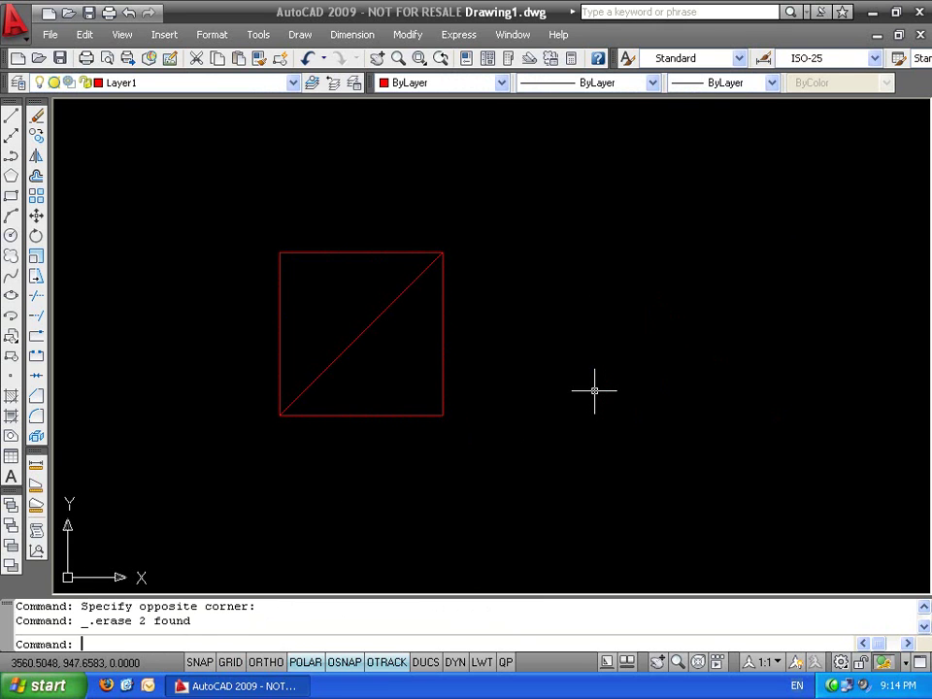
pyautogui.click(348, 235)
pyautogui.click(105, 502)
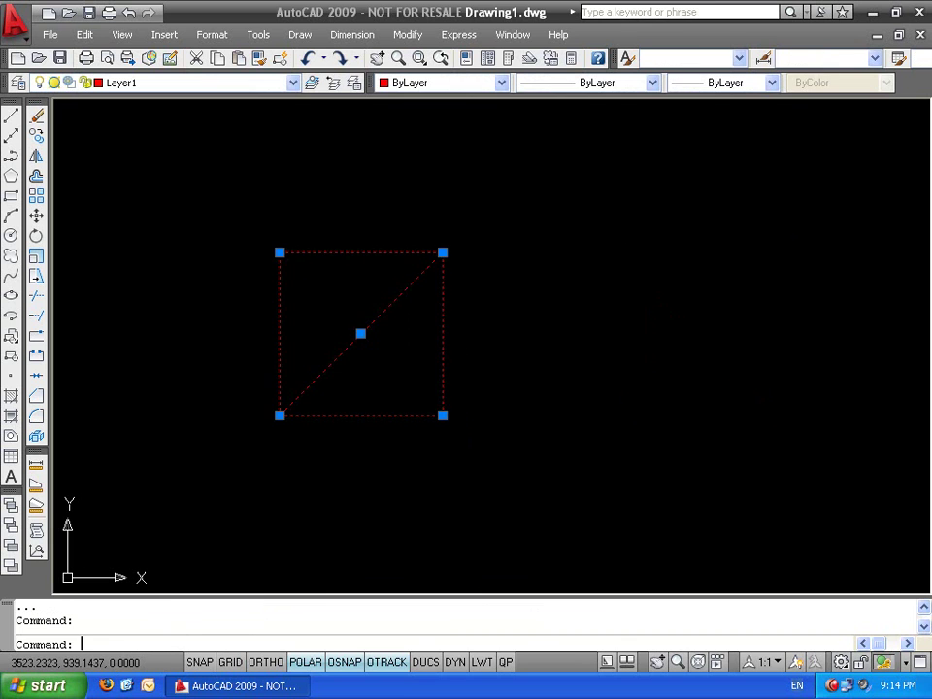
pyautogui.press('Delete')
# Draw a 5 by 5 square from a free lower-left corner using the relative coordinates @5,5
pyautogui.write('rec')
pyautogui.press('Return')
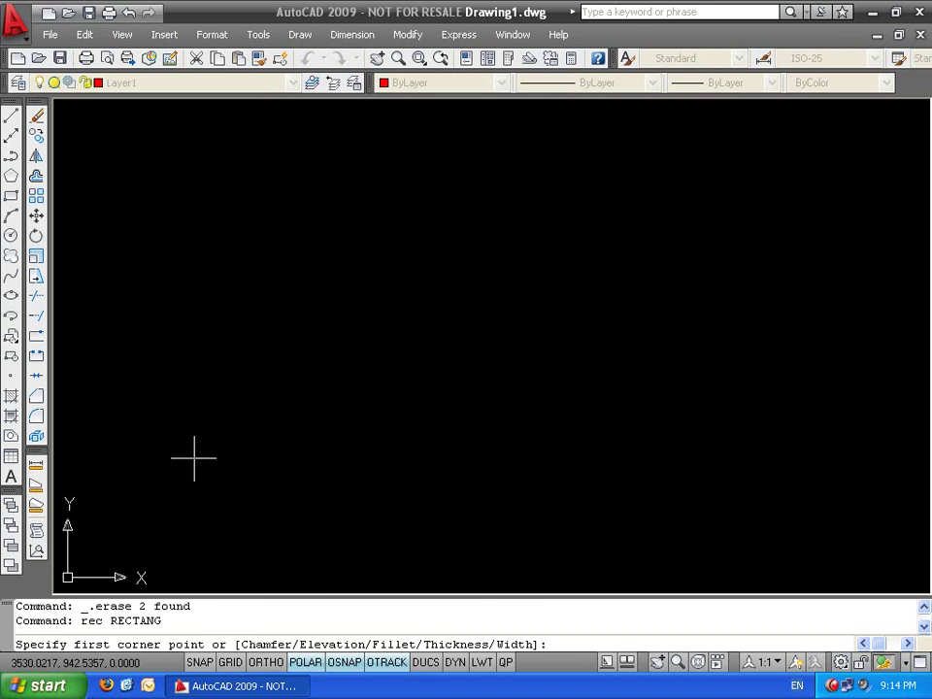
pyautogui.click(275, 457)
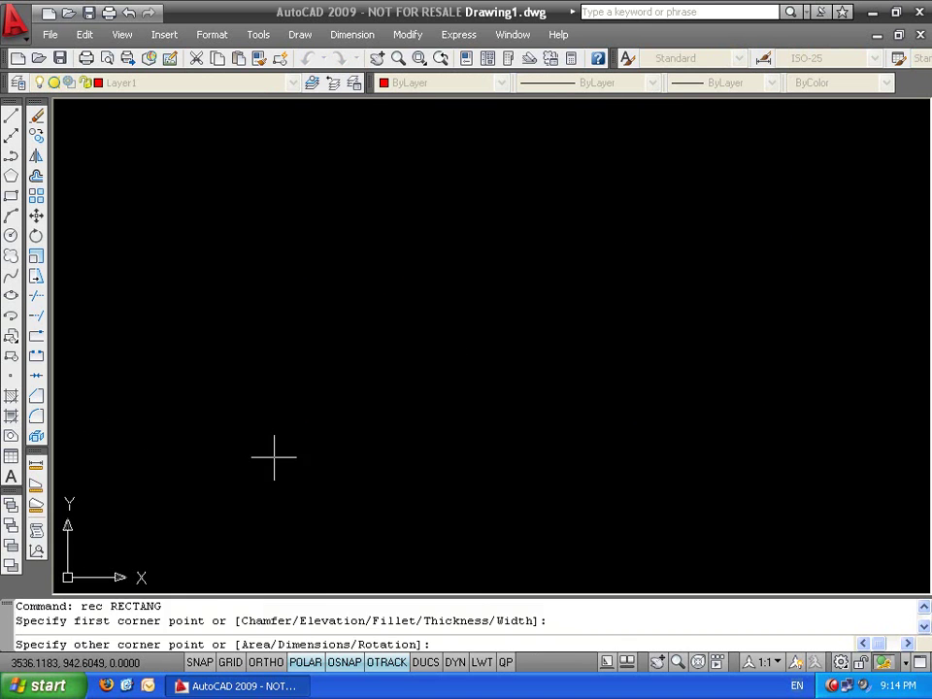
pyautogui.write('@')
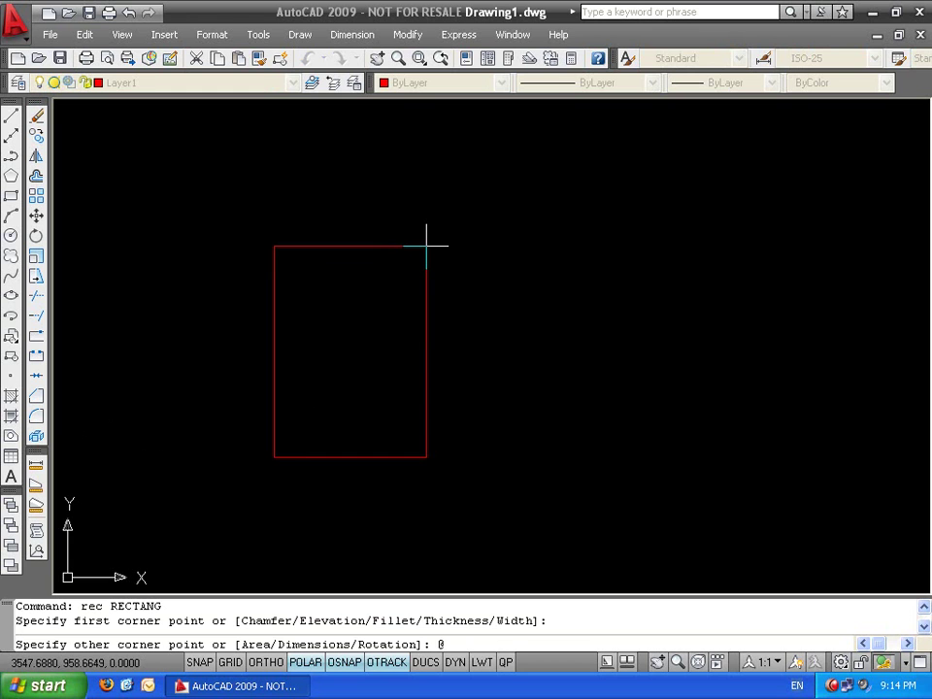
pyautogui.write('5,5')
pyautogui.press('Return')
# Draw a diagonal line across the new square from its lower-right corner to its upper-left corner
pyautogui.write('l')
pyautogui.press('Return')
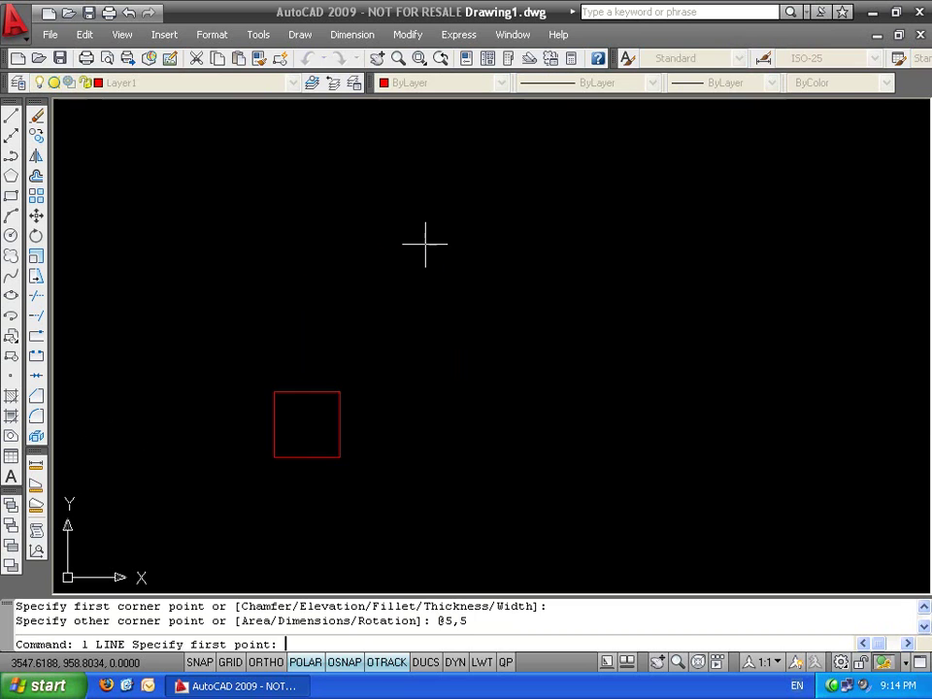
pyautogui.click(339, 456)
pyautogui.click(275, 394)
pyautogui.press('Return')
pyautogui.scroll(5, 349, 456)
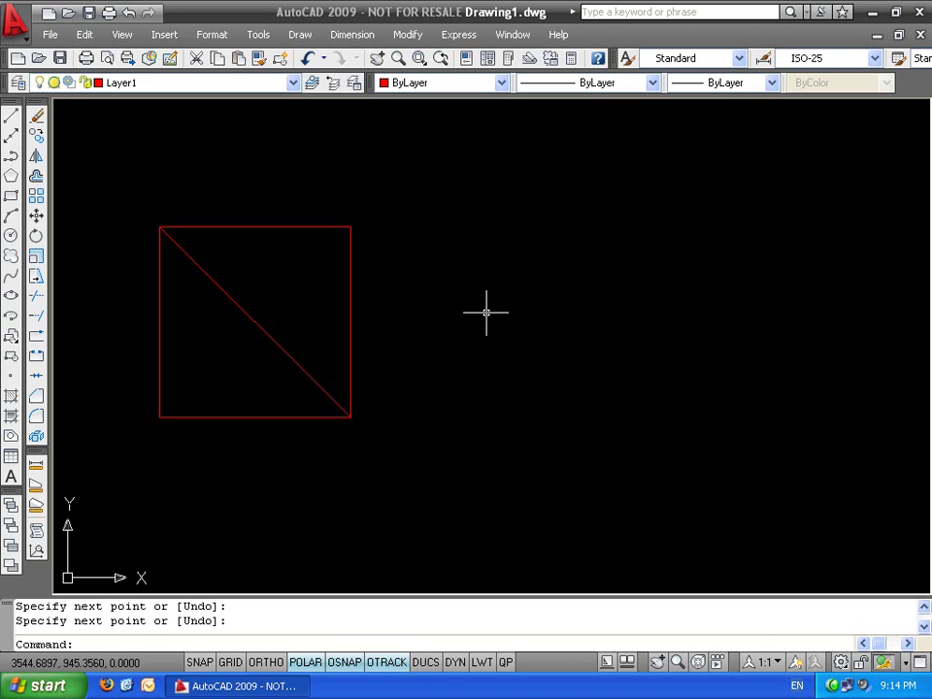
# Mirror the square and its diagonal about a vertical axis 2.5 units right of the square's upper-right corner, keeping the source objects
pyautogui.press('Escape')
pyautogui.press('Escape')
pyautogui.click(414, 181)
pyautogui.click(146, 425)
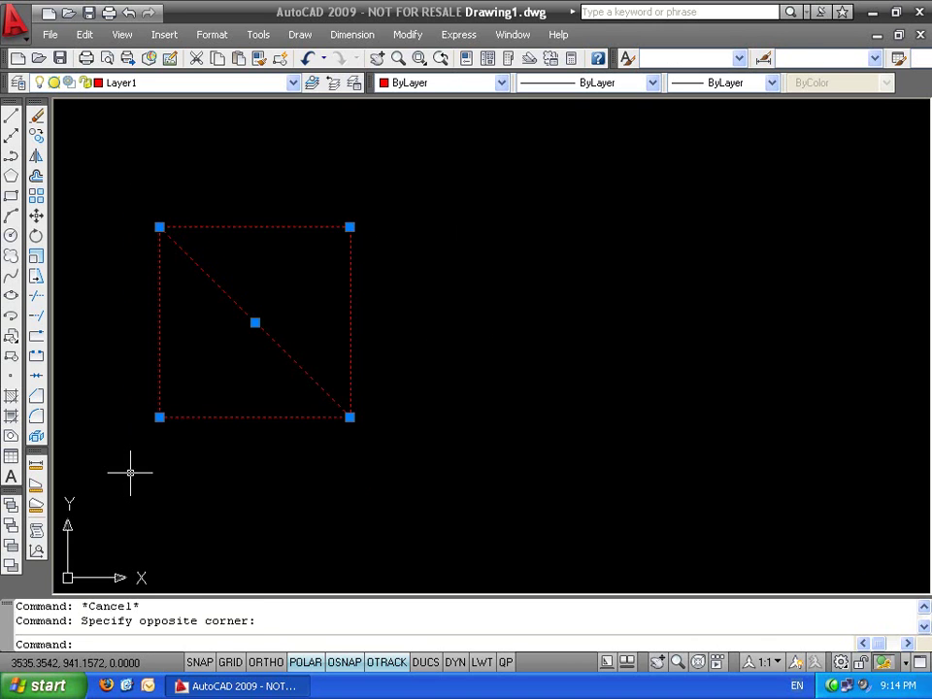
pyautogui.write('mi')
pyautogui.press('Return')
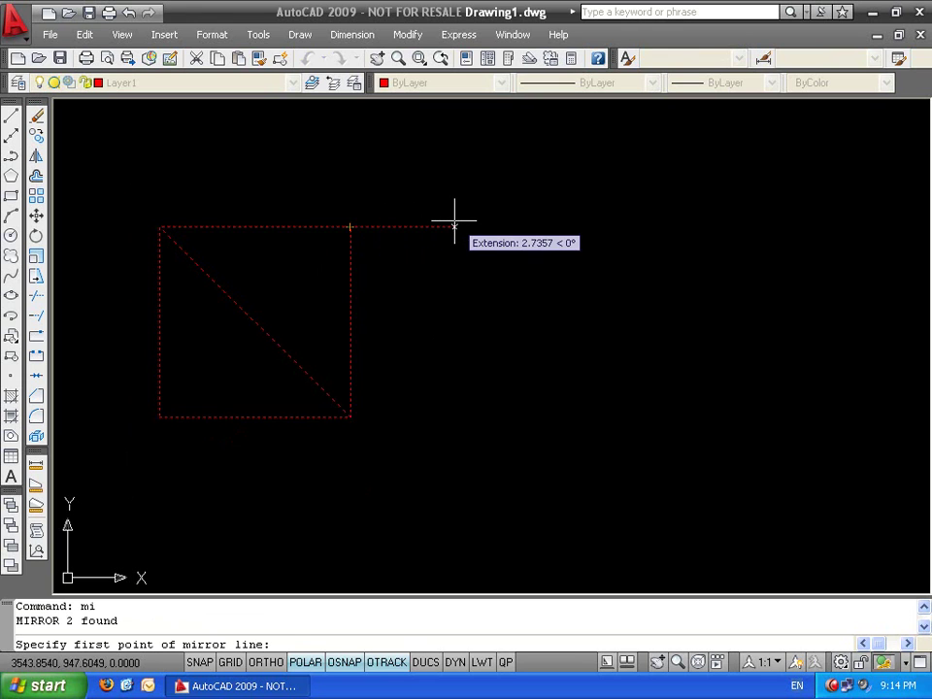
pyautogui.write('2.5')
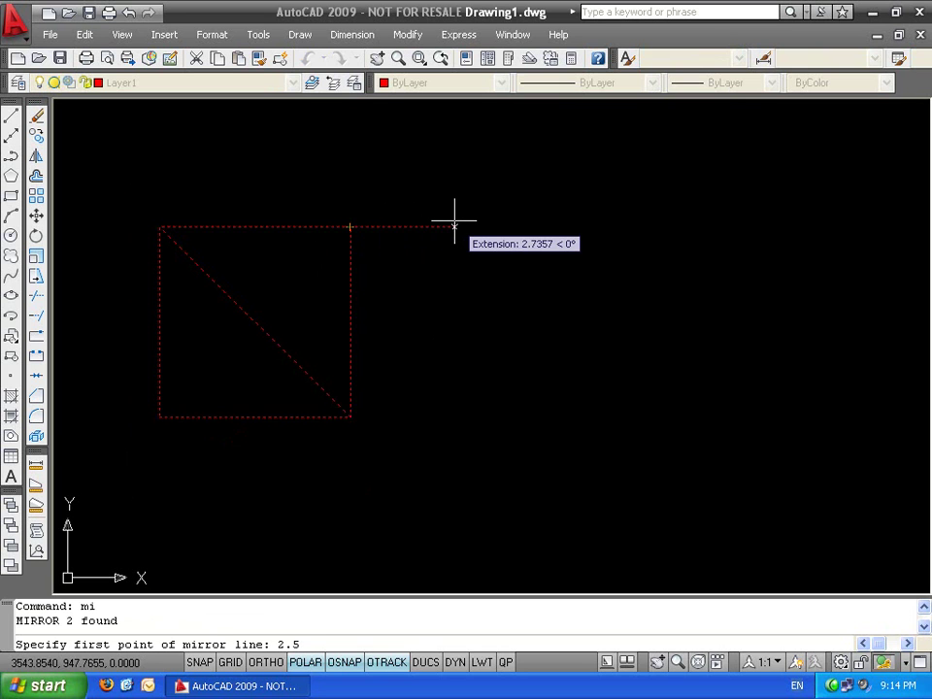
pyautogui.press('Return')
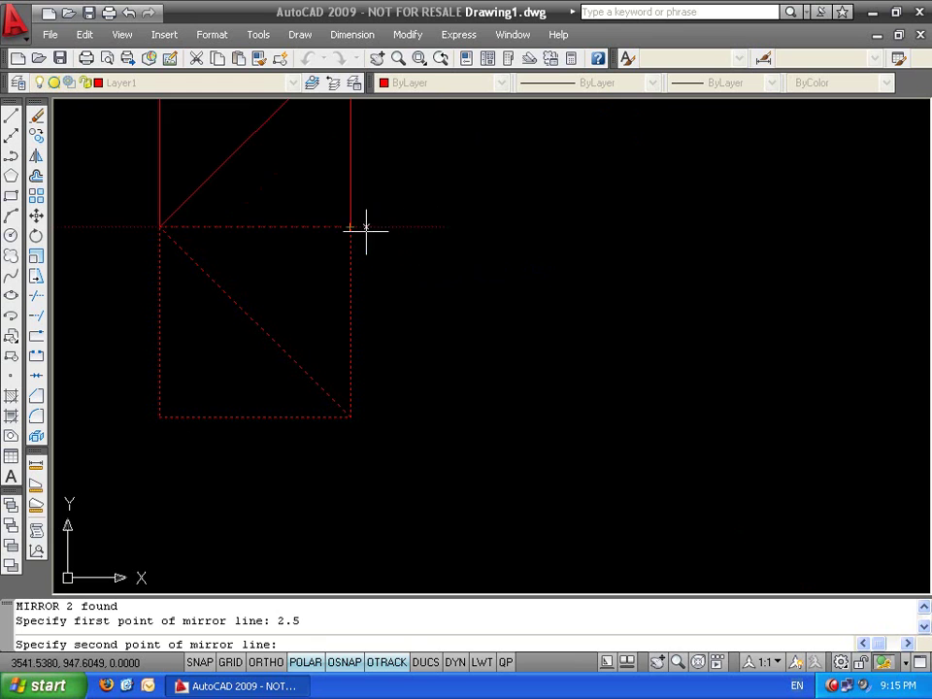
pyautogui.click(442, 423)
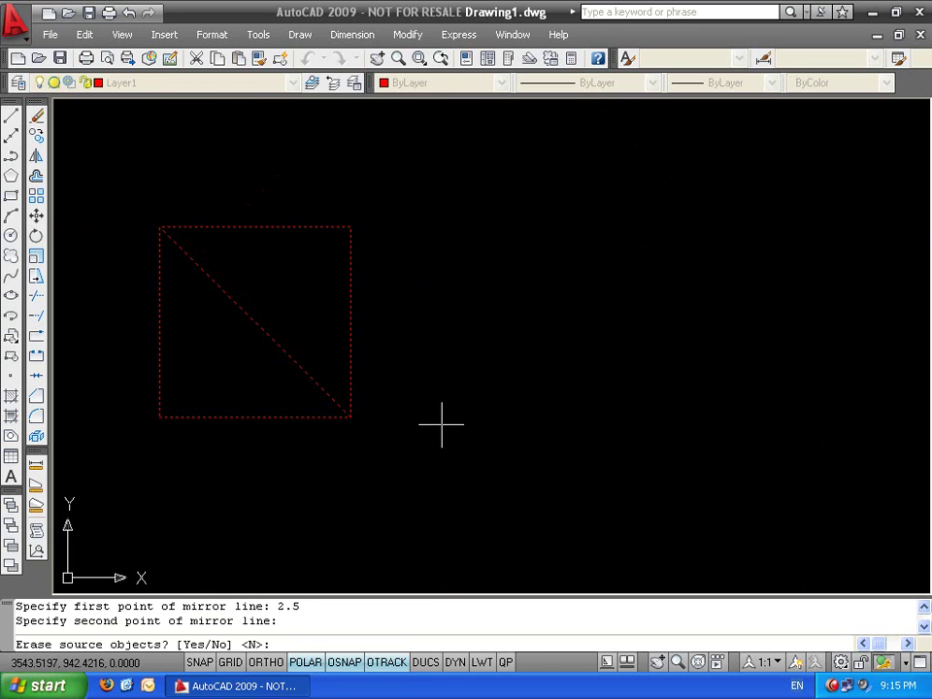
pyautogui.press('Return')
# Check the gap between the facing upper corners of the two squares with a linear dimension, without placing it
pyautogui.write('d')
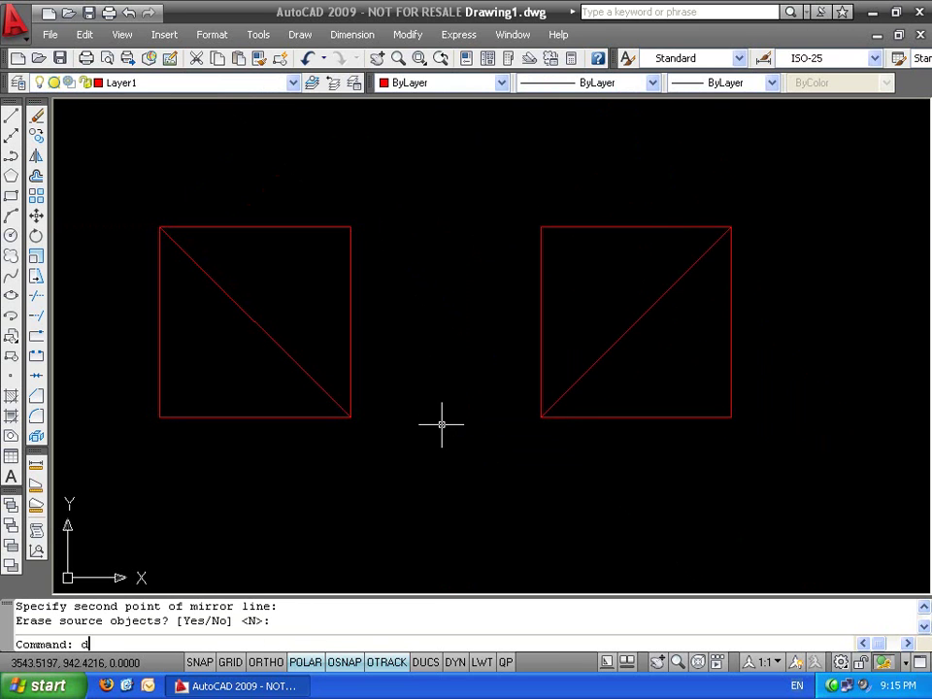
pyautogui.write('li')
pyautogui.press('Return')
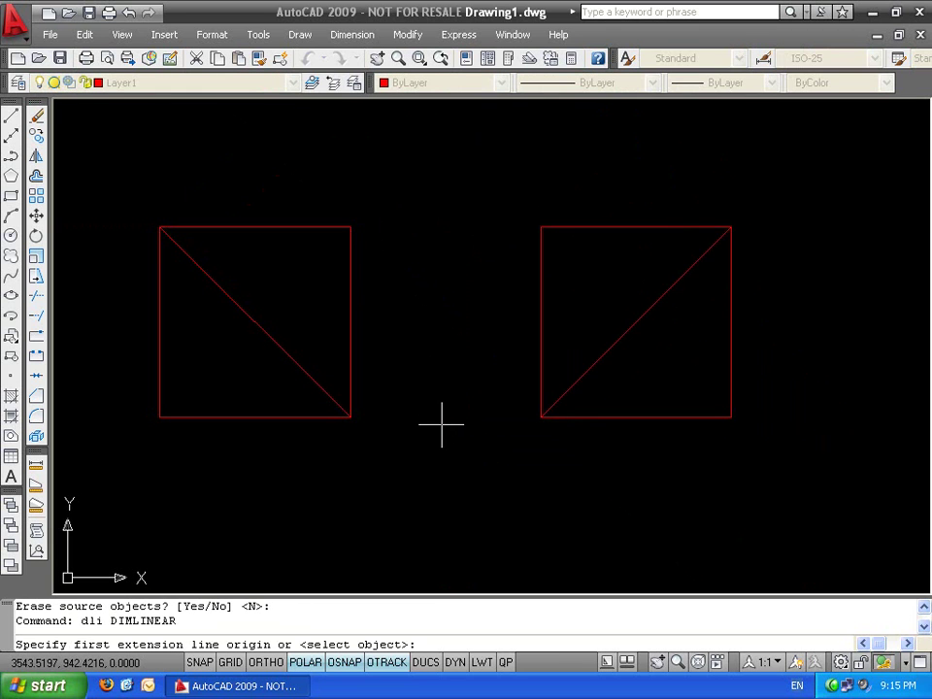
pyautogui.click(351, 227)
pyautogui.click(540, 226)
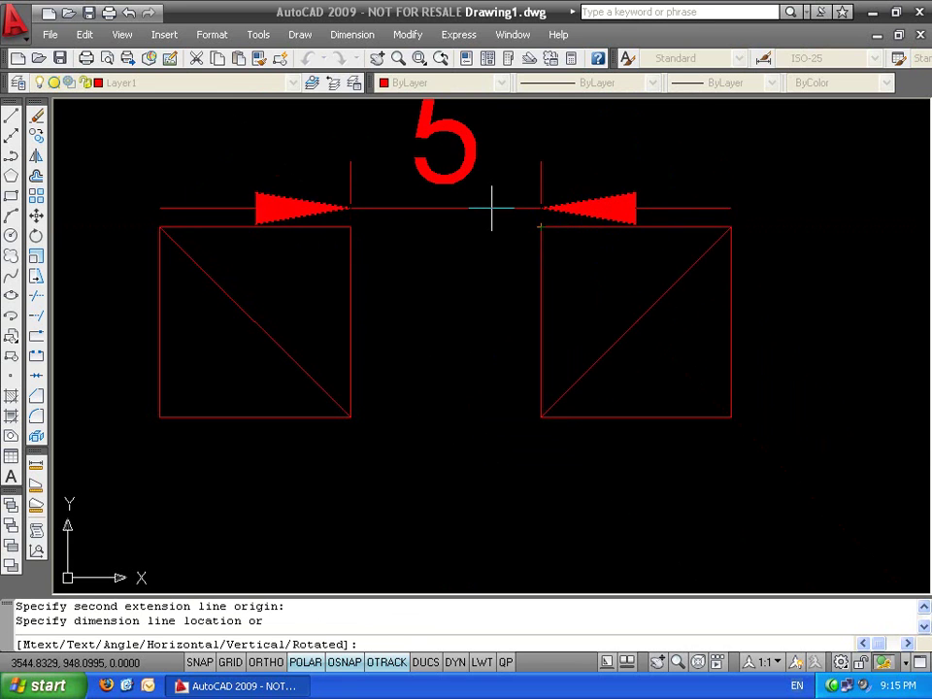
pyautogui.press('Escape')
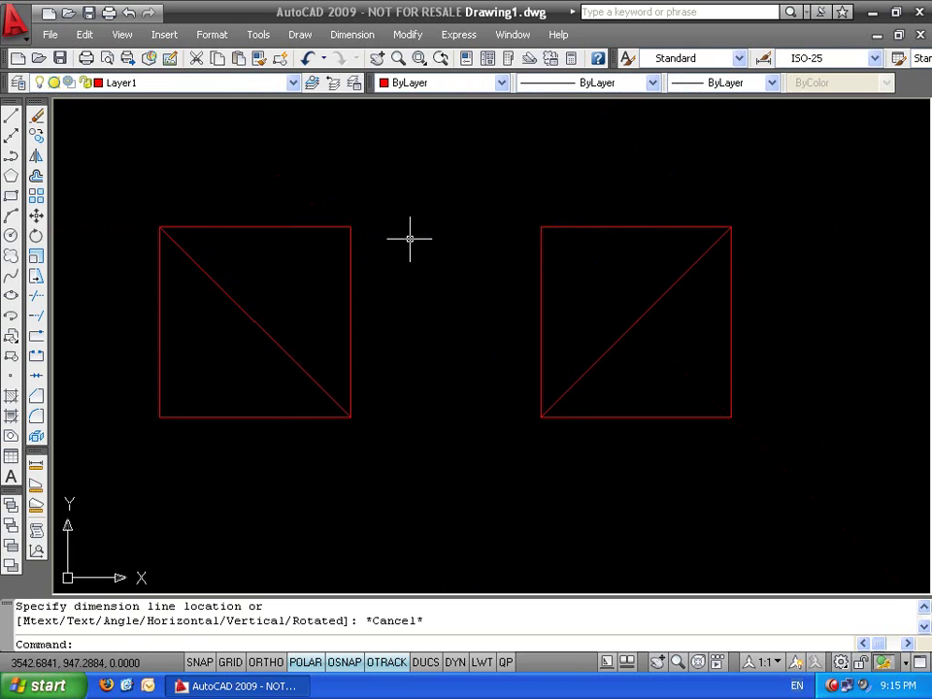
# Delete the mirrored square and its diagonal on the right
pyautogui.click(791, 194)
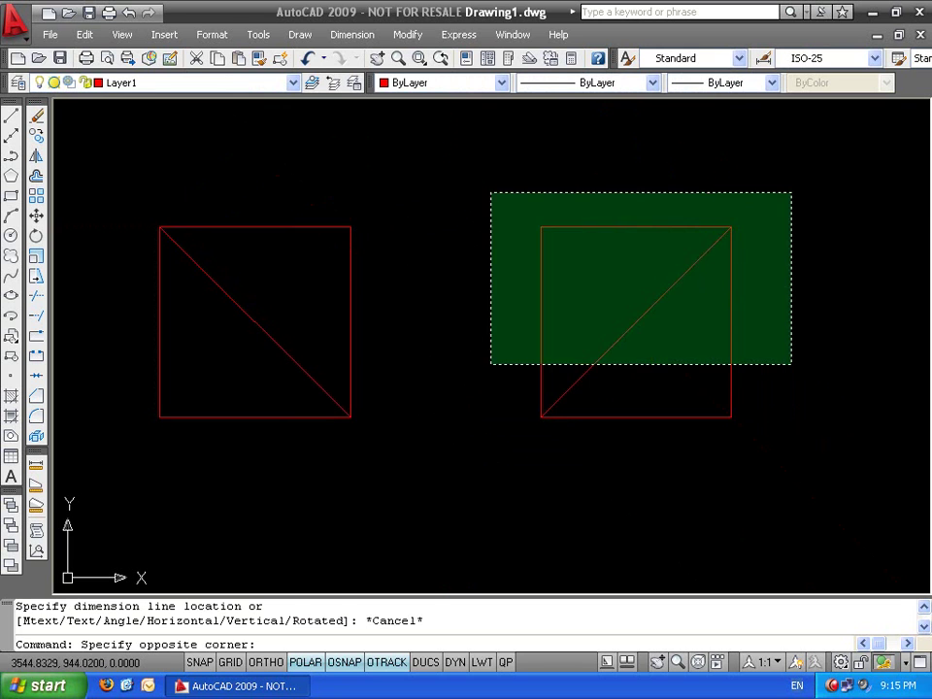
pyautogui.click(445, 463)
pyautogui.press('Delete')
# Mirror the remaining square and its diagonal about the square's own right edge, keeping the source objects
pyautogui.write('mi')
pyautogui.press('Return')
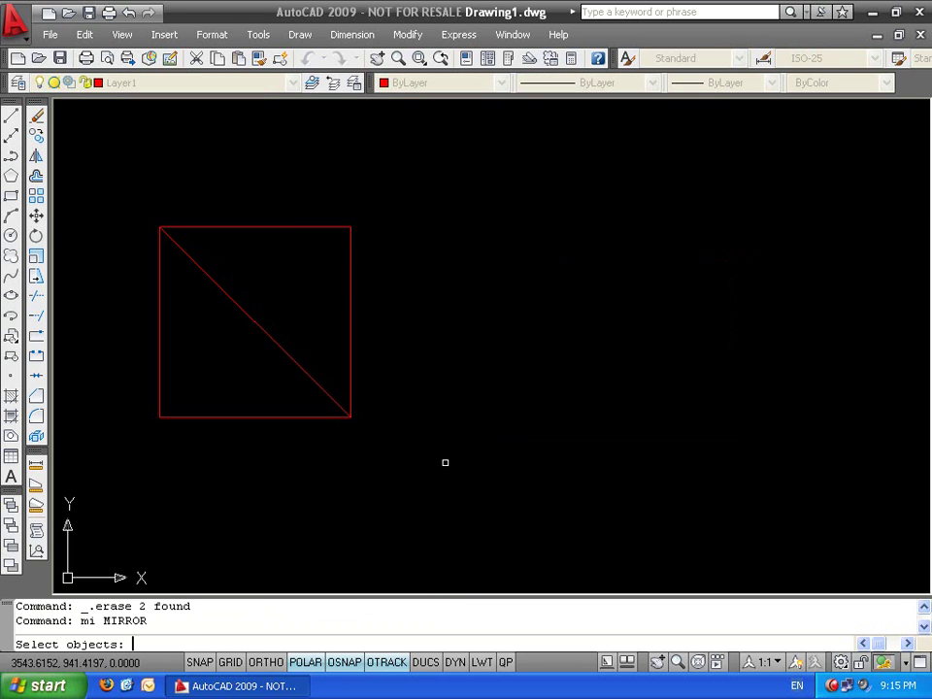
pyautogui.click(407, 185)
pyautogui.click(146, 423)
pyautogui.press('Return')
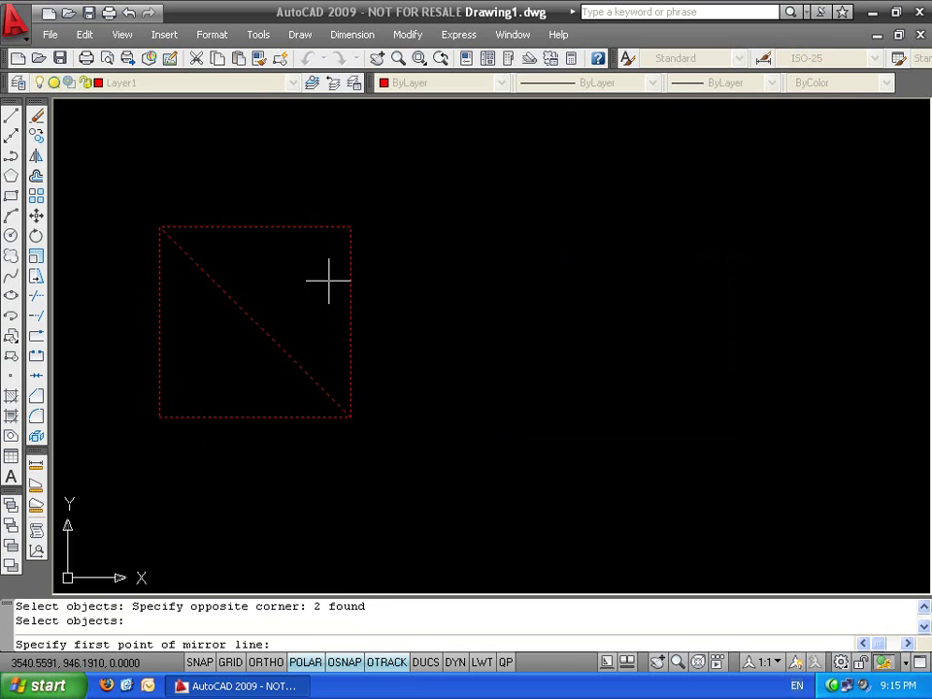
pyautogui.click(350, 227)
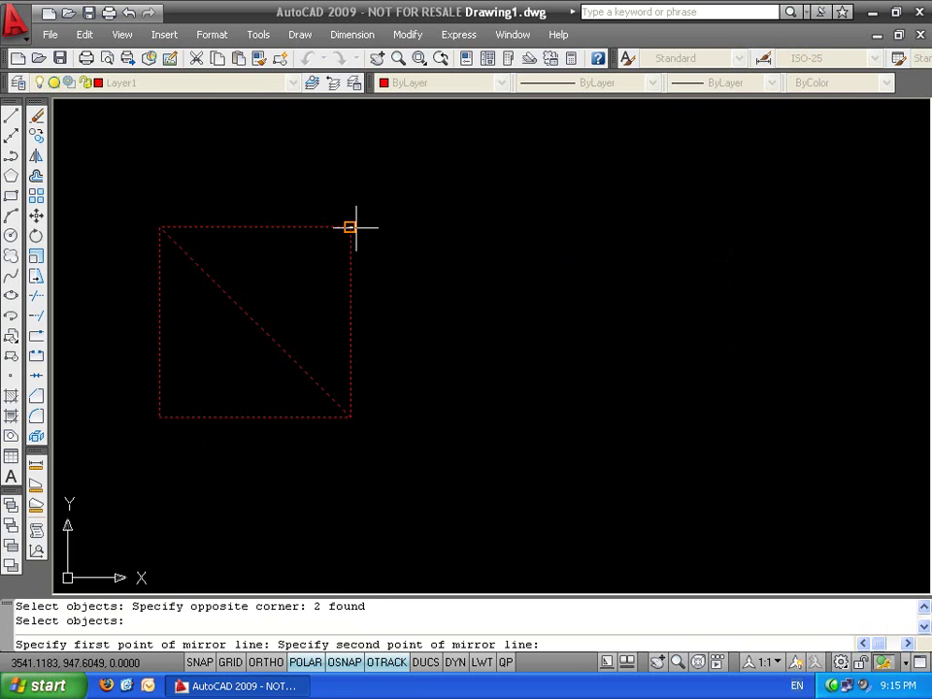
pyautogui.click(349, 417)
pyautogui.press('Return')
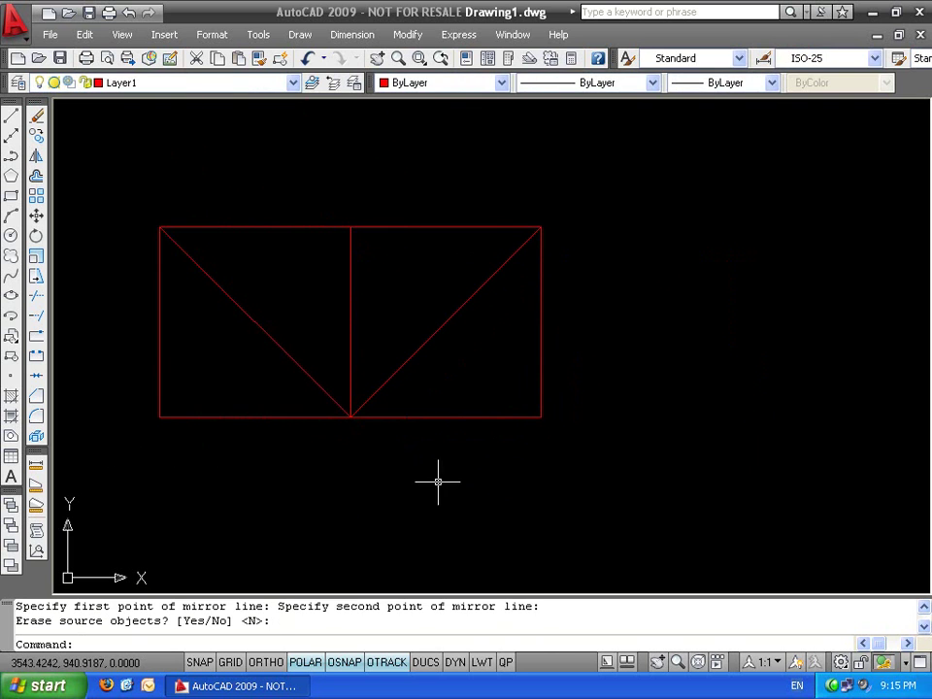
# Examine the shared middle edge of the two adjoining squares by highlighting both outlines, and clear the selection
pyautogui.scroll(3, 391, 307)
pyautogui.moveTo(389, 304); pyautogui.dragTo(537, 359, button='middle')
pyautogui.scroll(-4, 518, 370)
pyautogui.scroll(3, 545, 349)
pyautogui.click(544, 349)
pyautogui.click(409, 263)
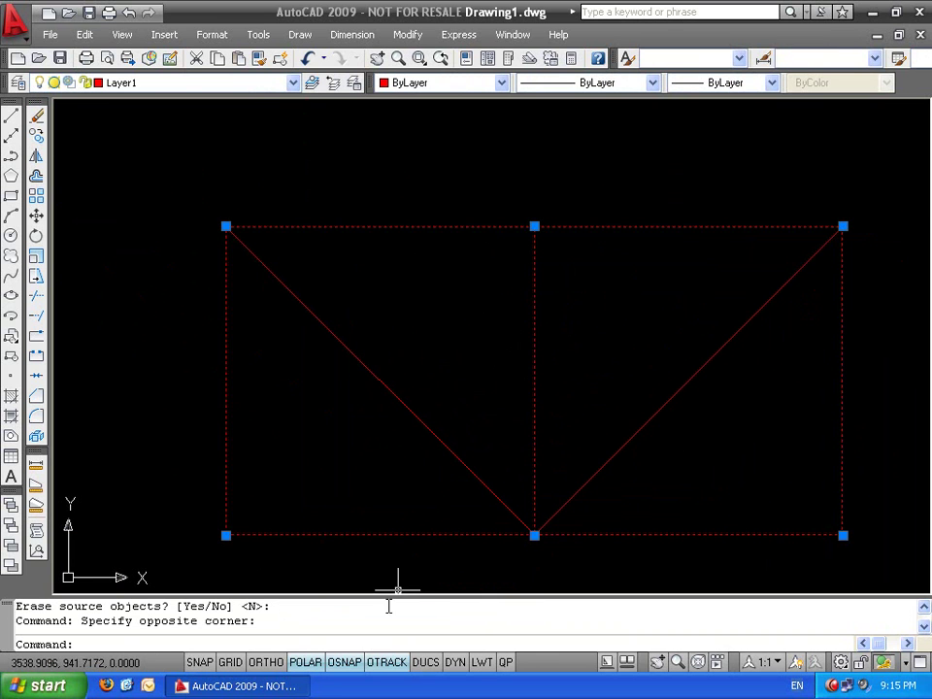
pyautogui.scroll(2, 513, 409)
pyautogui.scroll(-5, 522, 335)
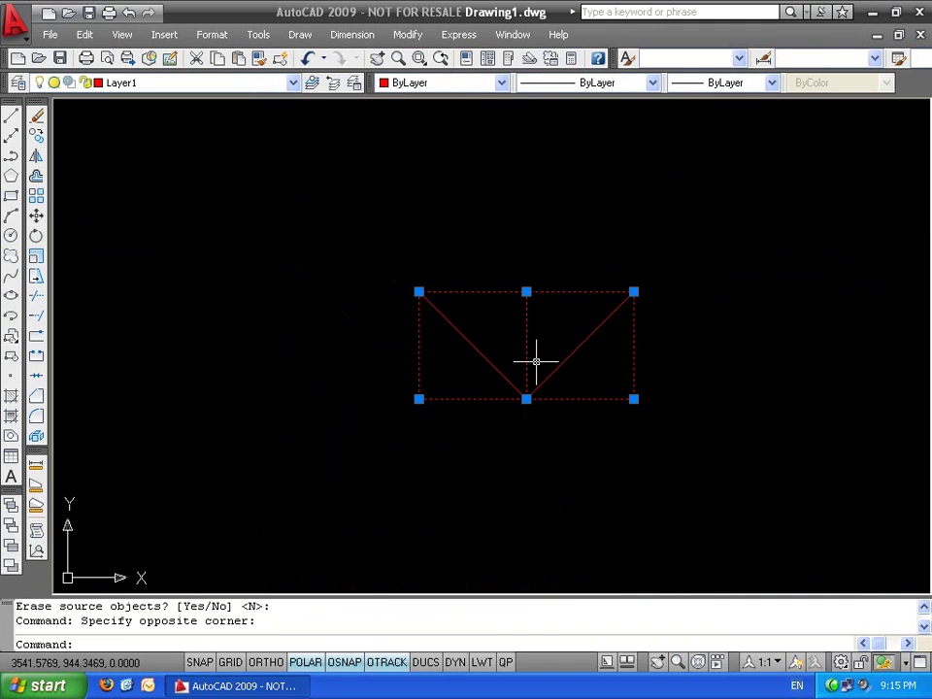
pyautogui.scroll(2, 537, 333)
pyautogui.moveTo(537, 333); pyautogui.dragTo(479, 337, button='middle')
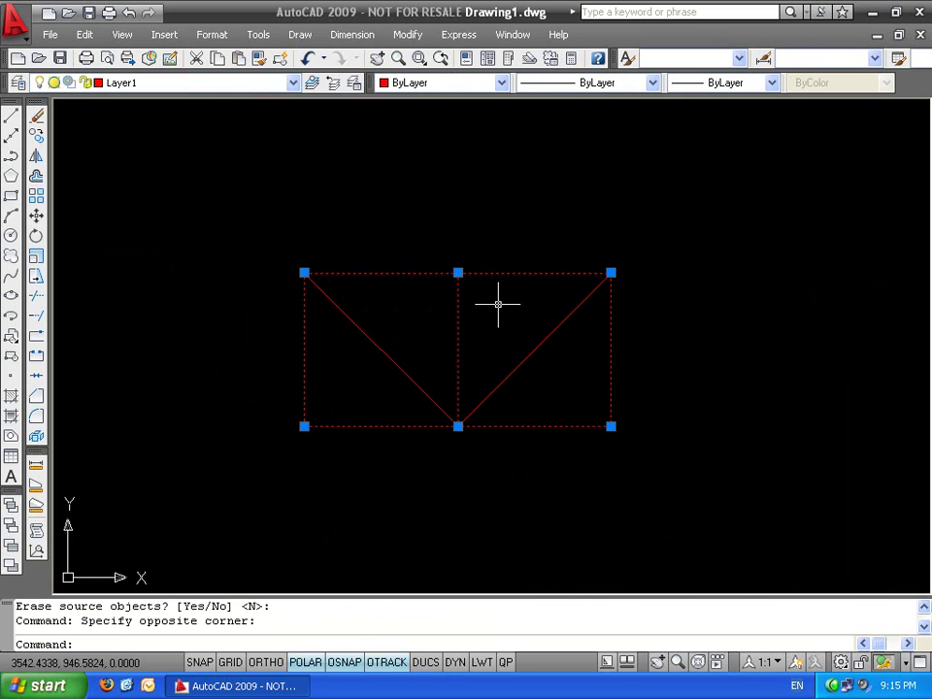
pyautogui.press('Escape')
# Mirror the two adjoining squares with their diagonals about the pair's right edge, keeping the source objects
pyautogui.scroll(-4, 647, 353)
pyautogui.moveTo(647, 354); pyautogui.dragTo(466, 318, button='middle')
pyautogui.moveTo(512, 231); pyautogui.dragTo(233, 398)
pyautogui.write('mi')
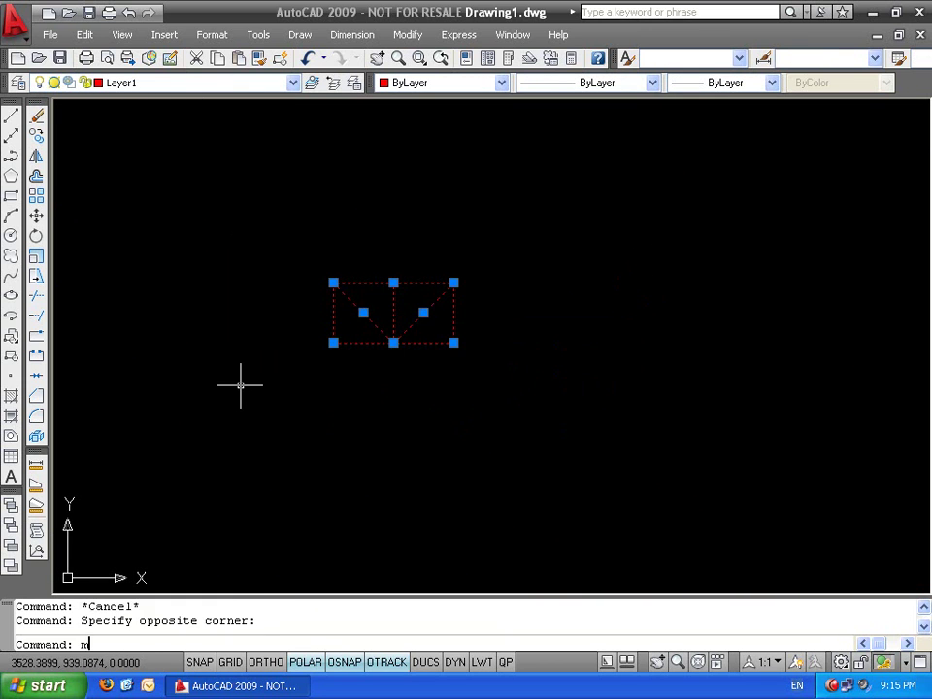
pyautogui.press('Return')
pyautogui.click(453, 282)
pyautogui.click(453, 341)
pyautogui.press('Return')
# Mirror the four-square strip with its diagonals about its right end edge, keeping the source objects
pyautogui.click(624, 275)
pyautogui.click(441, 370)
pyautogui.press('Return')
pyautogui.click(574, 284)
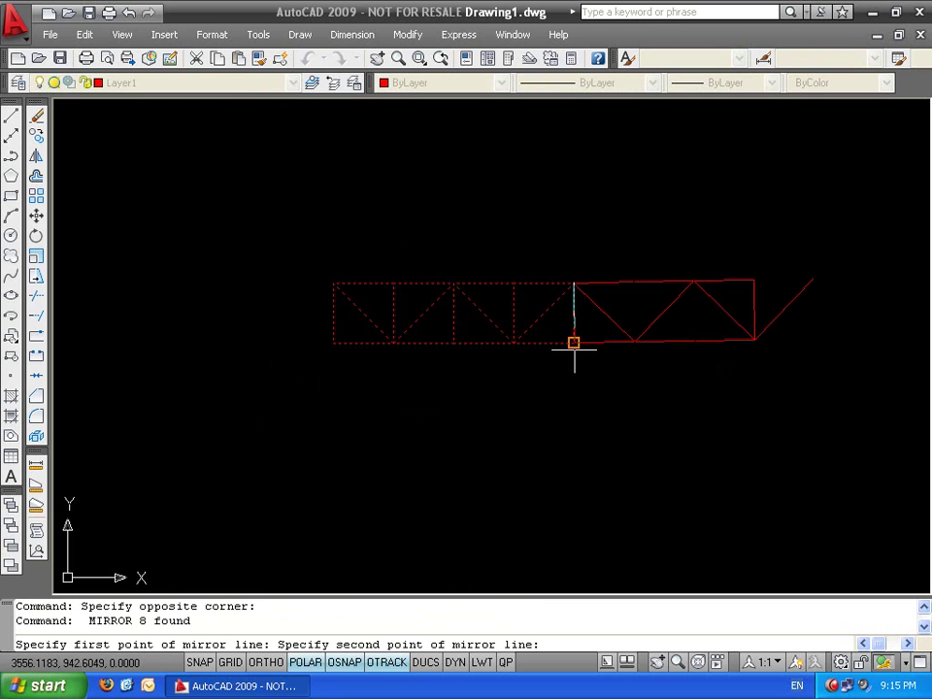
pyautogui.click(573, 353)
pyautogui.press('Return')
# Mirror the eight-square strip with its diagonals about its right end edge, keeping the source objects
pyautogui.click(855, 272)
pyautogui.click(312, 457)
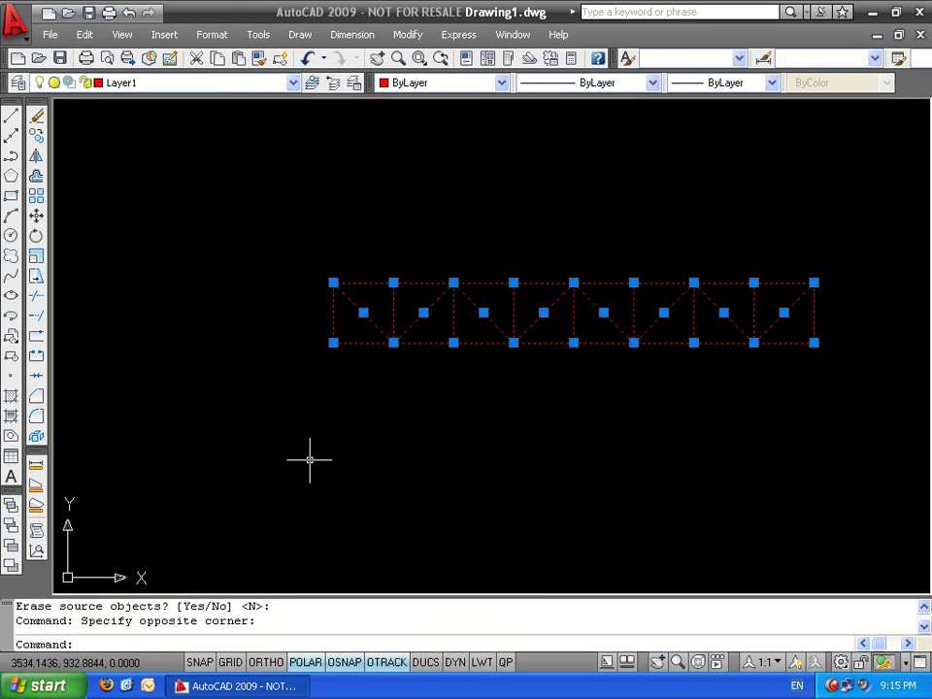
pyautogui.press('Return')
pyautogui.click(815, 283)
pyautogui.click(816, 343)
pyautogui.press('Return')
# Mirror the whole sixteen-square strip upward about its top edge to form a second row, keeping the source objects
pyautogui.scroll(-2, 816, 440)
pyautogui.moveTo(815, 440); pyautogui.dragTo(553, 439, button='middle')
pyautogui.click(916, 333)
pyautogui.click(250, 462)
pyautogui.press('Return')
pyautogui.click(853, 344)
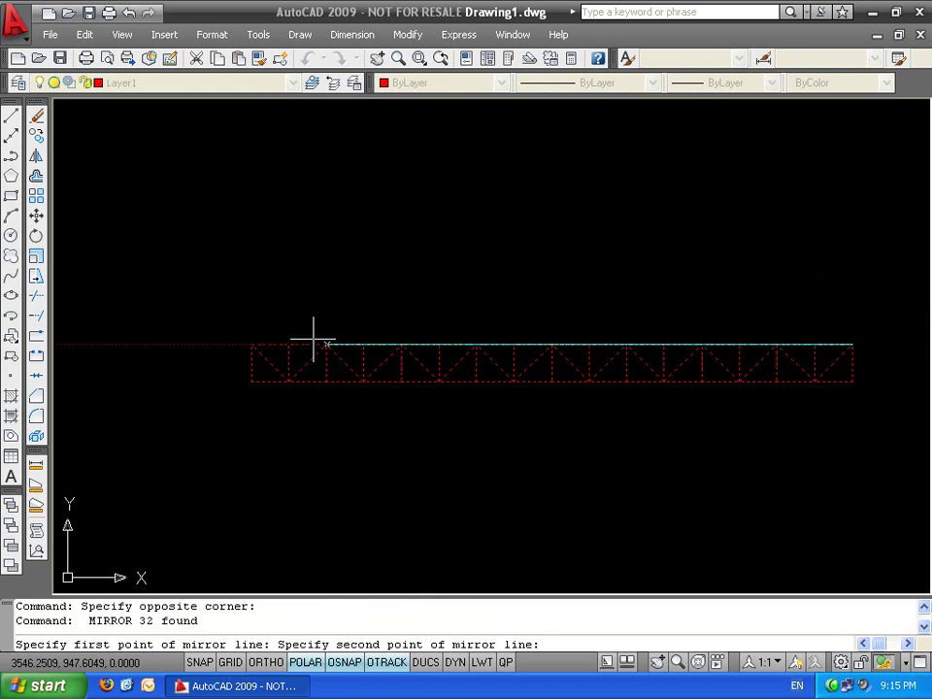
pyautogui.click(250, 344)
pyautogui.press('Return')
# Mirror the two-row grid upward about its top edge to form four rows, keeping the source objects
pyautogui.click(909, 271)
pyautogui.click(250, 427)
pyautogui.press('Return')
pyautogui.click(250, 307)
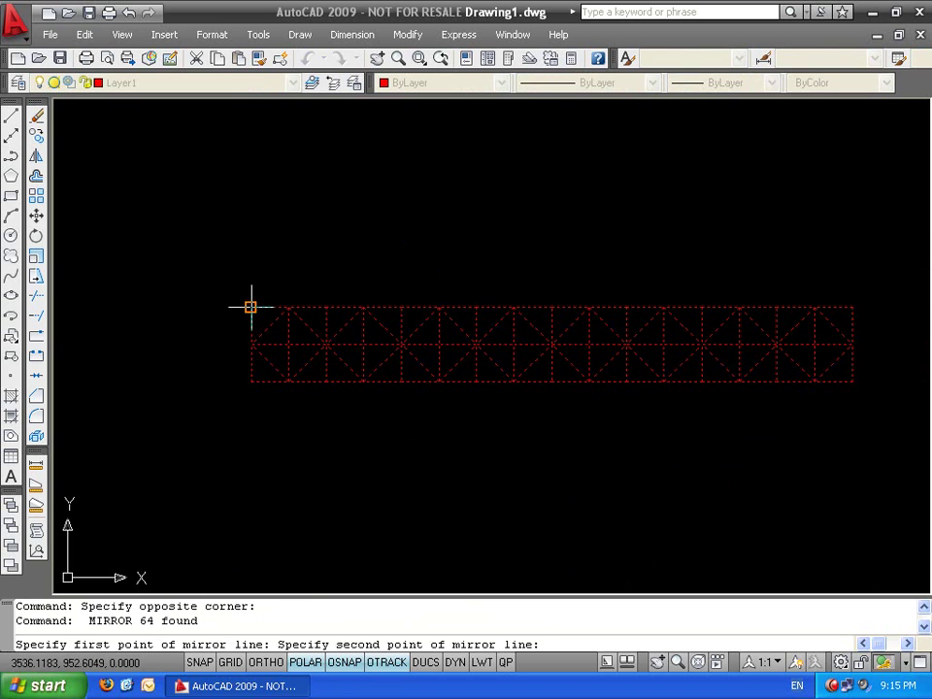
pyautogui.click(852, 307)
pyautogui.press('Return')
# Mirror only the grid's rightmost column of squares and diagonals about its right edge, keeping the source objects
pyautogui.click(874, 199)
pyautogui.click(821, 417)
pyautogui.press('Return')
pyautogui.click(852, 232)
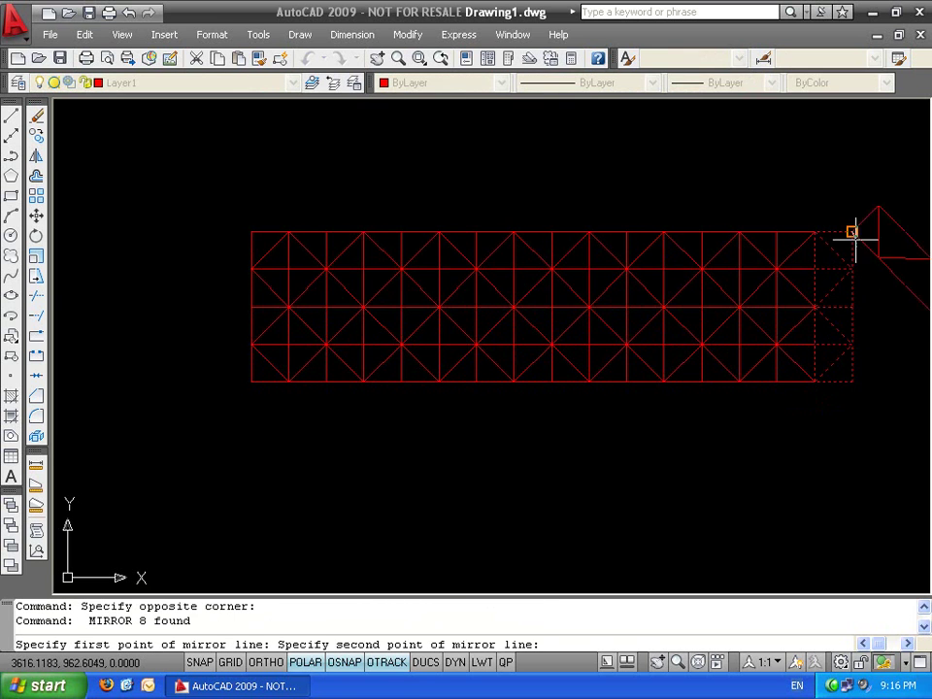
pyautogui.click(851, 381)
pyautogui.press('Return')
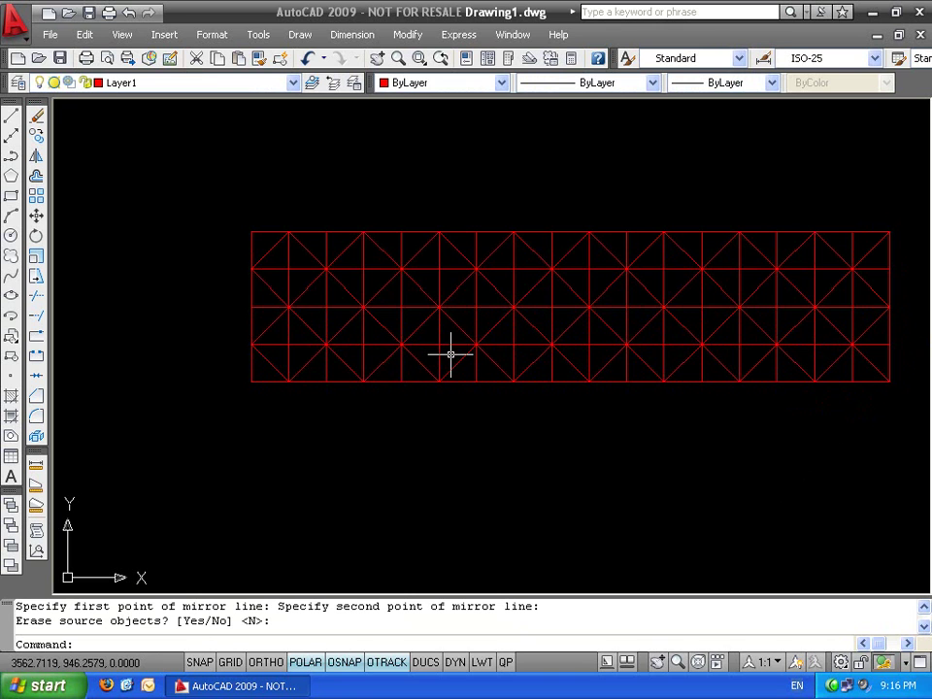
# Draw a freehand, roughly square rectangle in the empty area below the grid
pyautogui.scroll(-2, 450, 354)
pyautogui.moveTo(475, 384); pyautogui.dragTo(439, 302, button='middle')
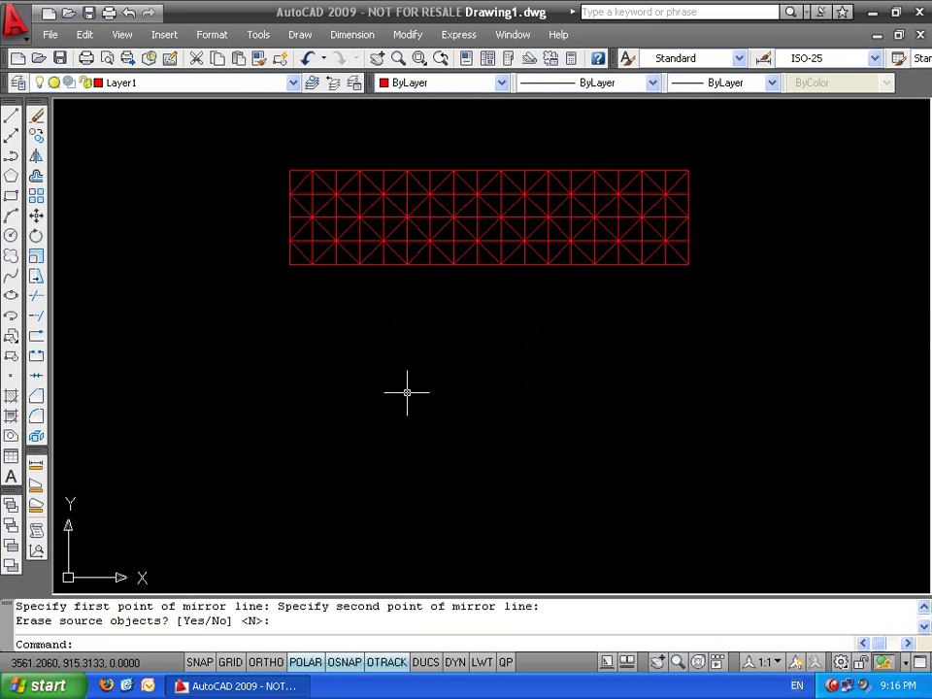
pyautogui.press('Return')
pyautogui.click(380, 345)
pyautogui.click(452, 416)
pyautogui.press('Return')
pyautogui.press('Escape')
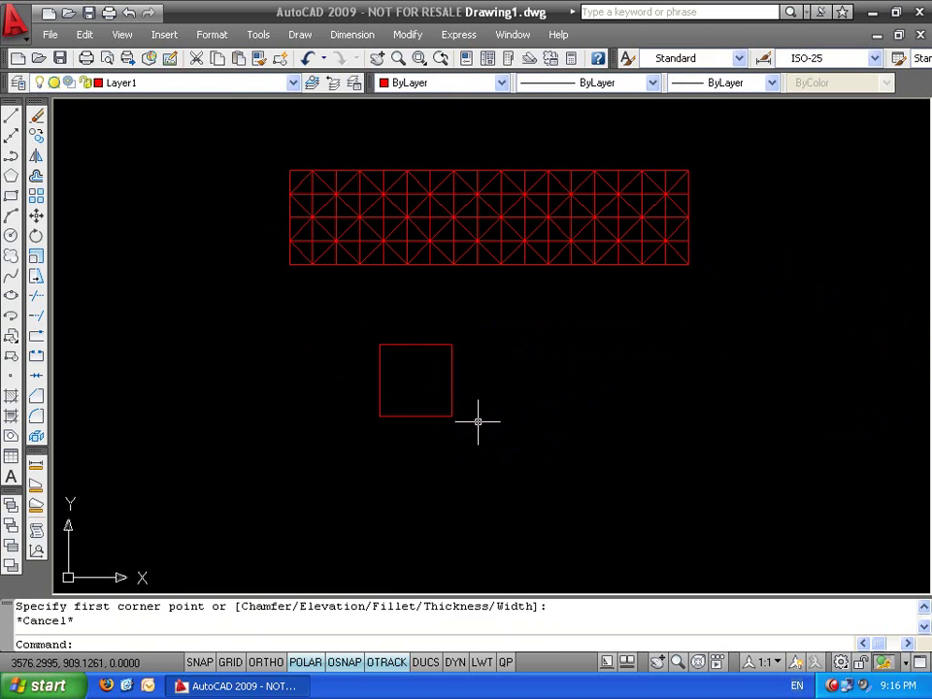
# Draw a diagonal line in the new square below the grid from its lower-right corner to its upper-left corner
pyautogui.write('l')
pyautogui.press('Return')
pyautogui.click(452, 416)
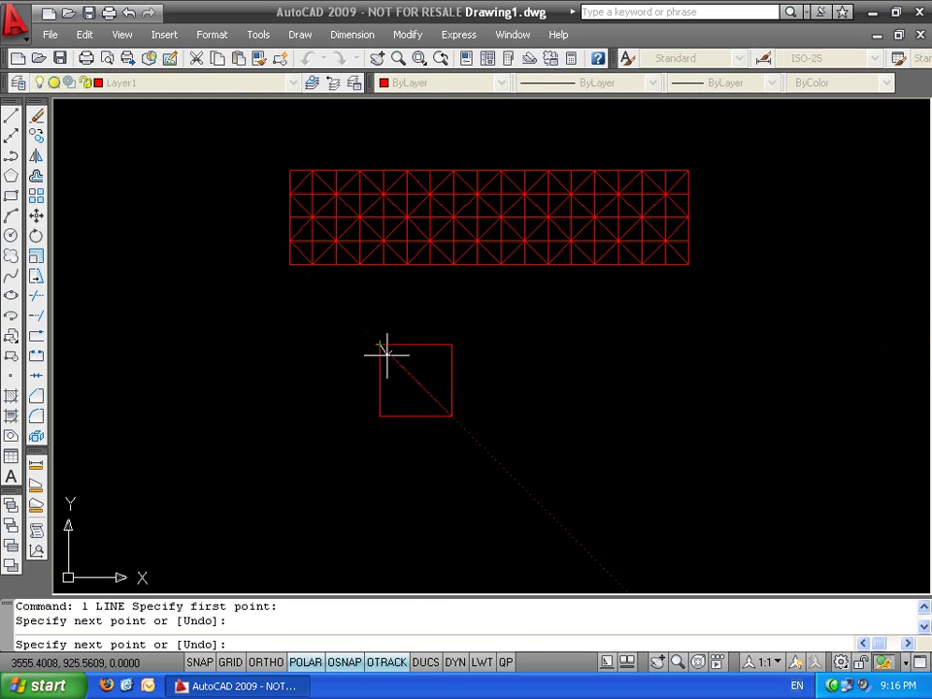
pyautogui.click(379, 345)
pyautogui.press('Return')
# Mirror the new square and its diagonal about a slanted axis picked freely to their upper left, keeping the source objects
pyautogui.click(489, 323)
pyautogui.click(337, 457)
pyautogui.write('mi')
pyautogui.press('Return')
pyautogui.click(360, 328)
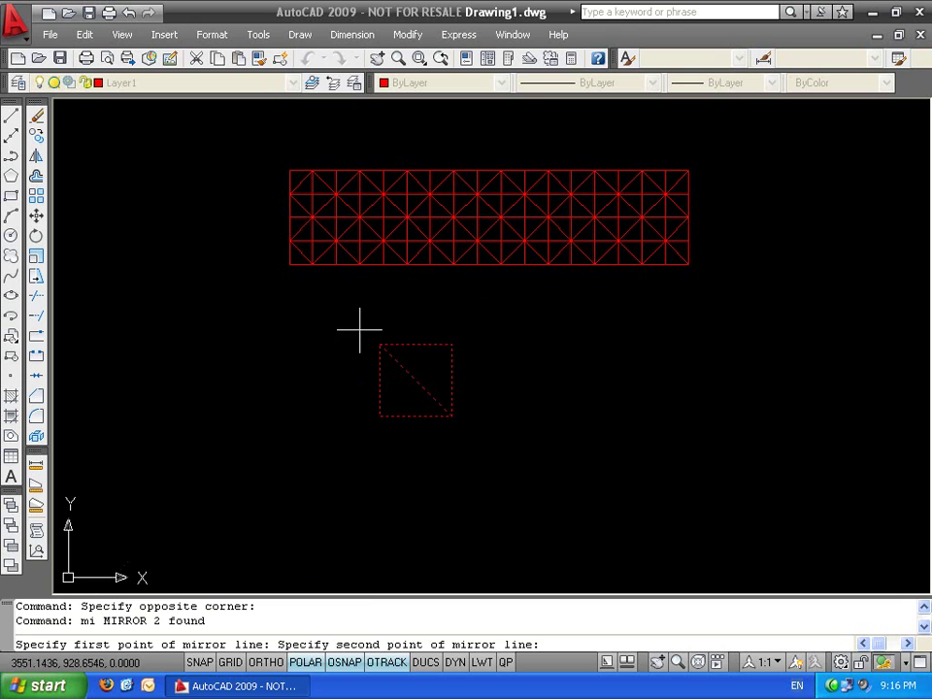
pyautogui.click(299, 391)
pyautogui.press('Return')
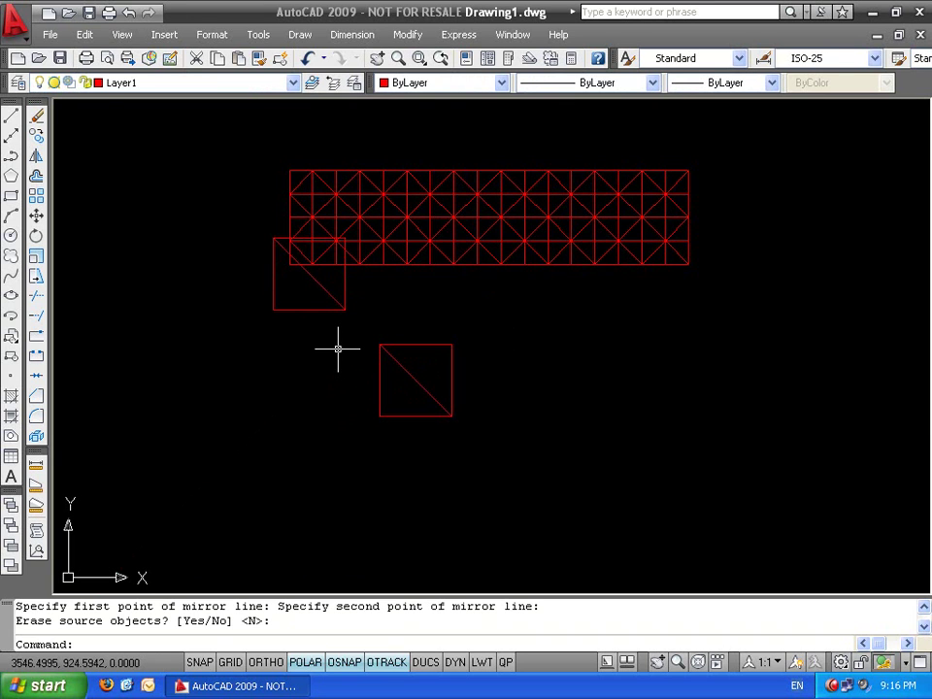
# Draw a horizontal line in the empty space to the lower right of the separate square
pyautogui.write('l')
pyautogui.press('Return')
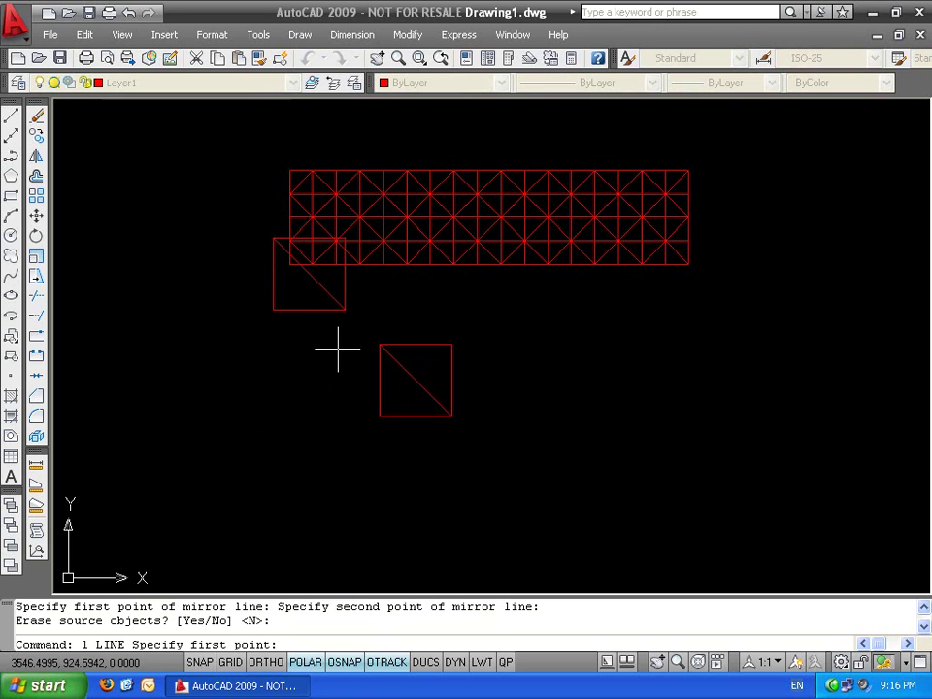
pyautogui.click(523, 439)
pyautogui.click(706, 439)
pyautogui.press('Return')
# Rotate a copy of the horizontal line about its left endpoint to a freely picked upward angle, keeping the original
pyautogui.click(763, 420)
pyautogui.click(643, 495)
pyautogui.write('ro')
pyautogui.press('Return')
pyautogui.click(522, 439)
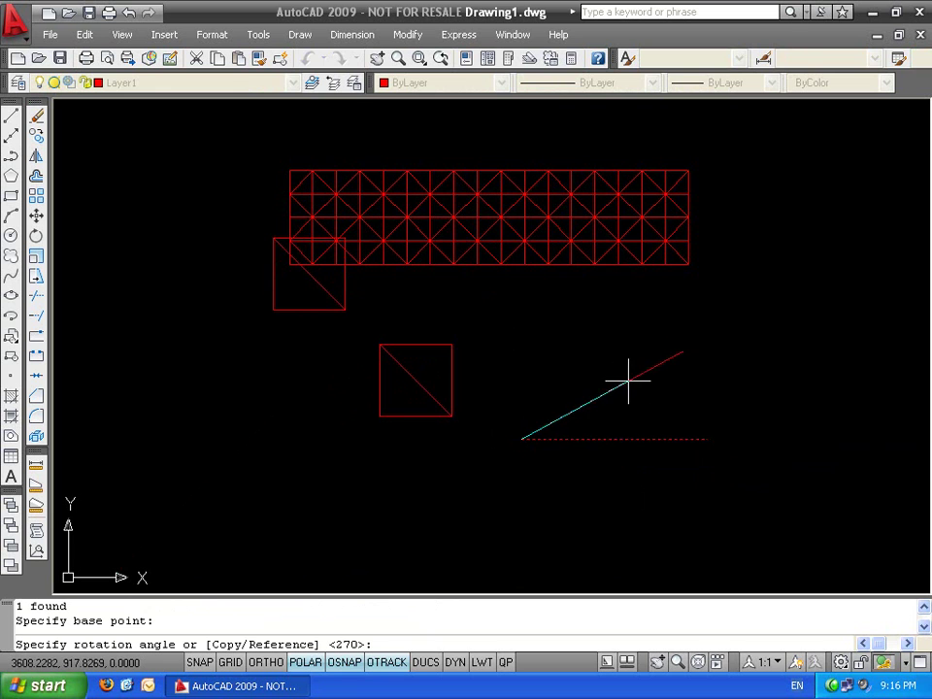
pyautogui.write('c')
pyautogui.press('Return')
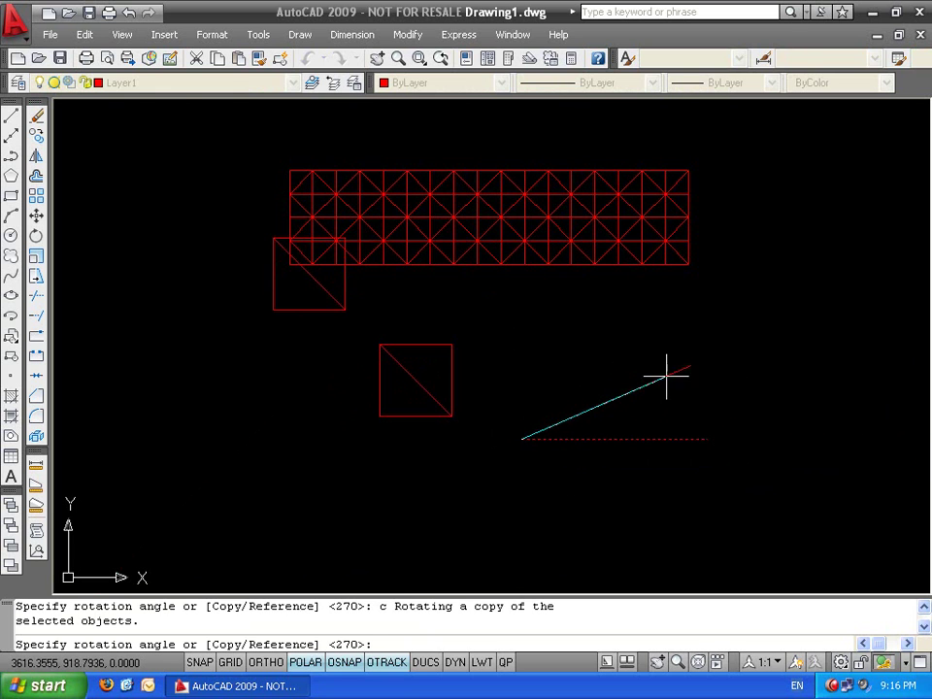
pyautogui.scroll(3, 667, 375)
pyautogui.click(636, 353)
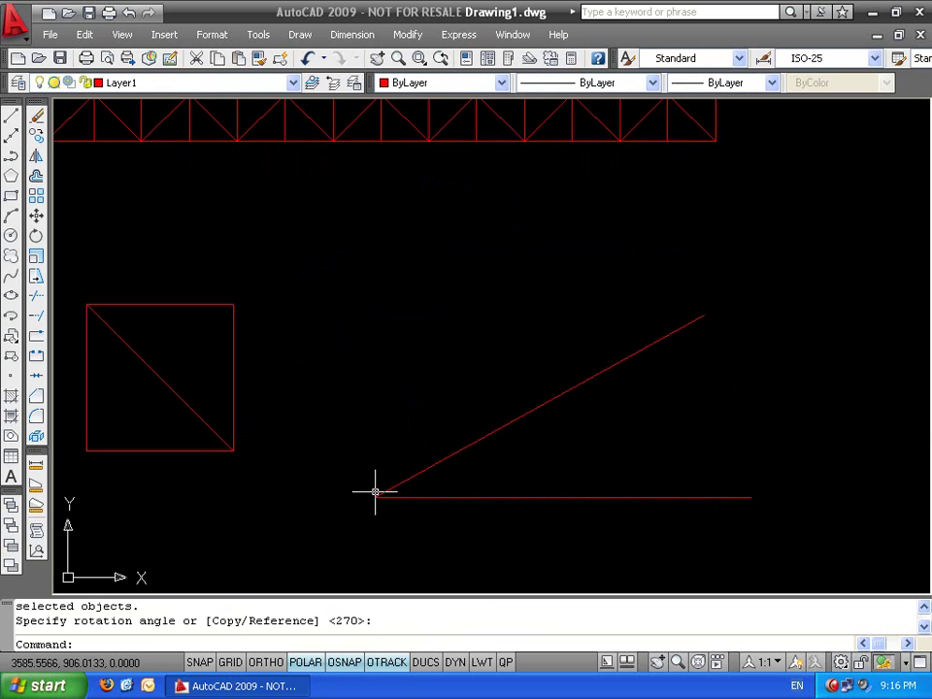
# Draw a centre-based arc joining the free ends of the two angled lines, centred at the midpoint between those ends
pyautogui.scroll(-3, 697, 491)
pyautogui.write('a')
pyautogui.press('Return')
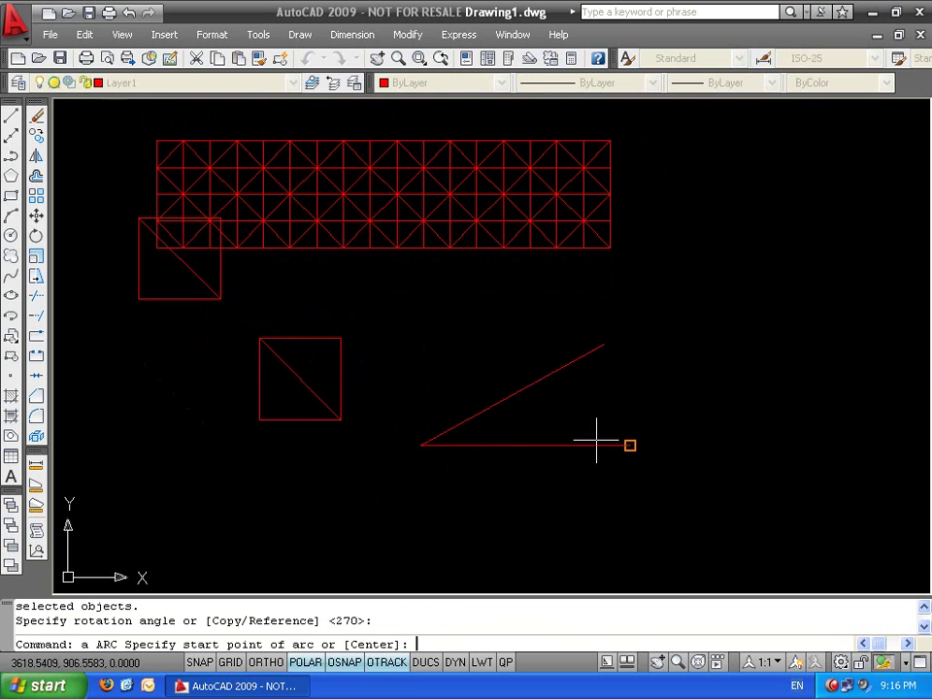
pyautogui.write('c')
pyautogui.press('Return')
pyautogui.keyDown('shift'); pyautogui.rightClick(683, 349); pyautogui.keyUp('shift')
pyautogui.click(732, 364)
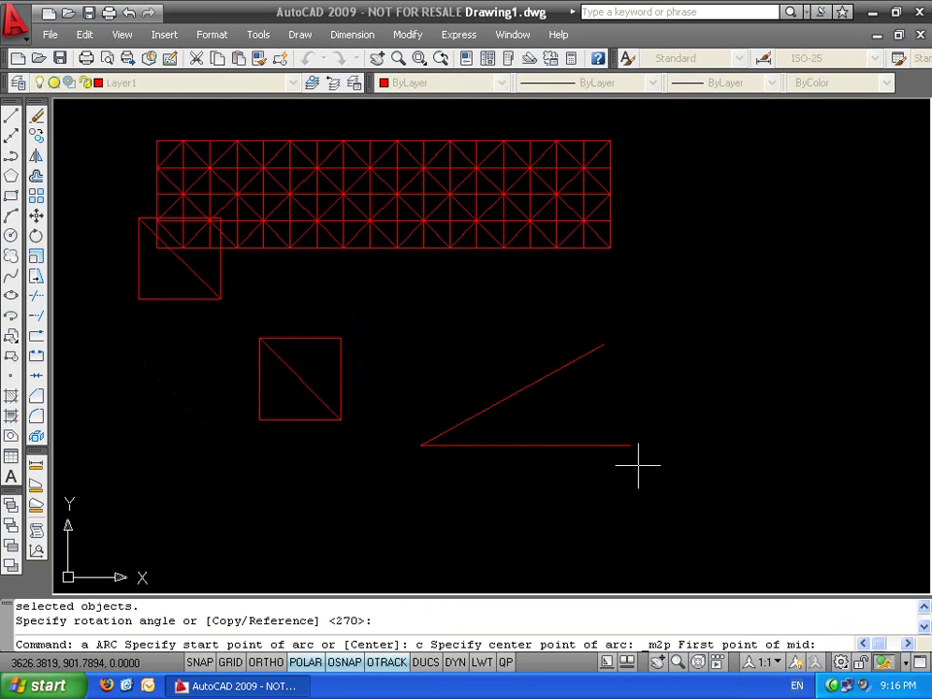
pyautogui.click(632, 445)
pyautogui.click(603, 345)
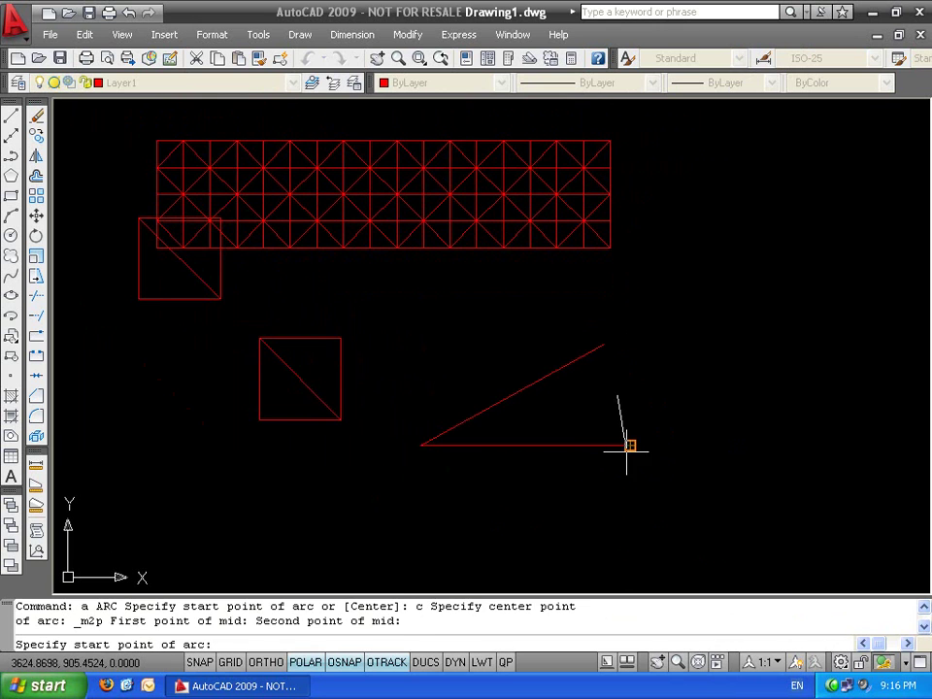
pyautogui.click(630, 444)
pyautogui.click(606, 344)
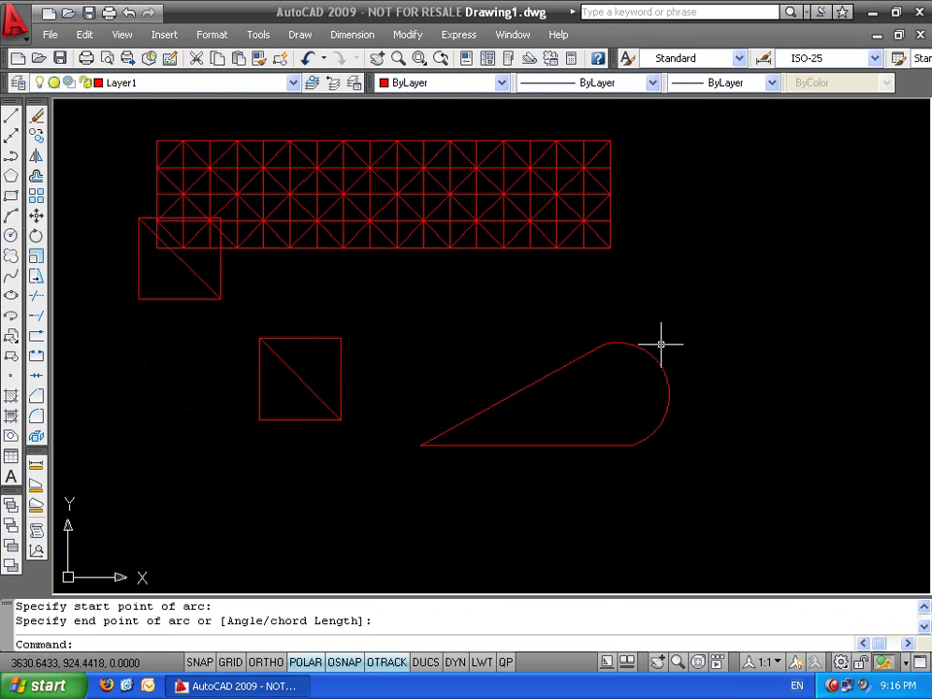
# Draw a spline from the shared vertex of the angled lines through a free point inside the shape to the arc, with default tangents
pyautogui.press('Return')
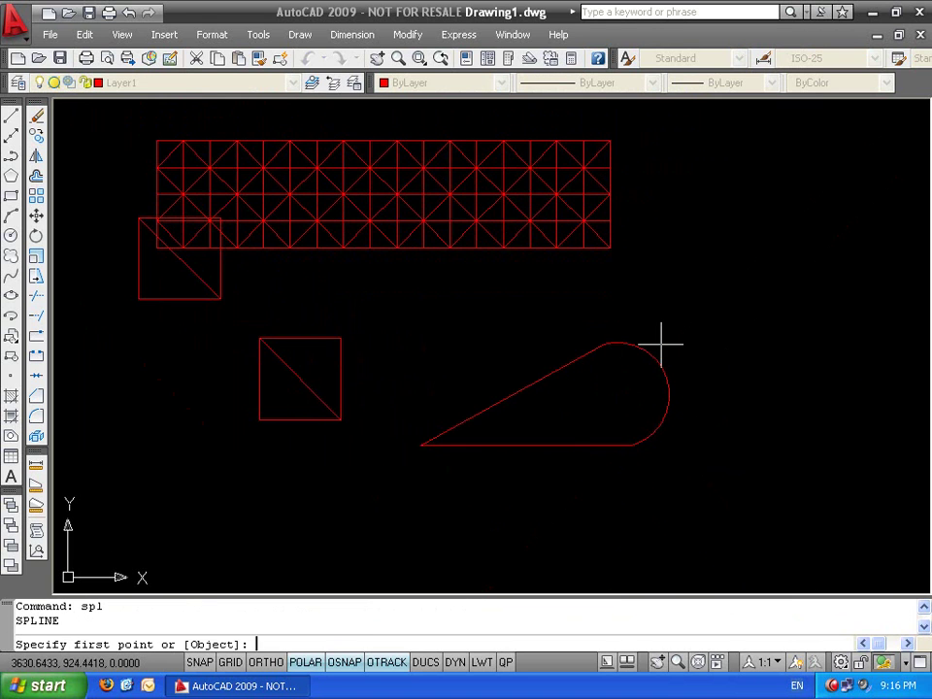
pyautogui.click(421, 445)
pyautogui.click(601, 409)
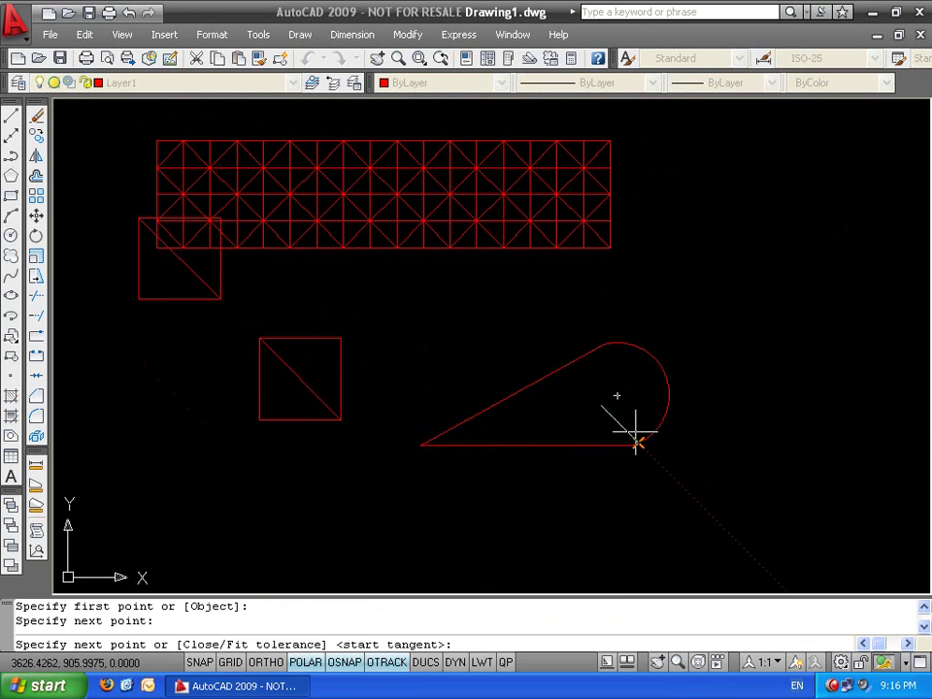
pyautogui.click(669, 407)
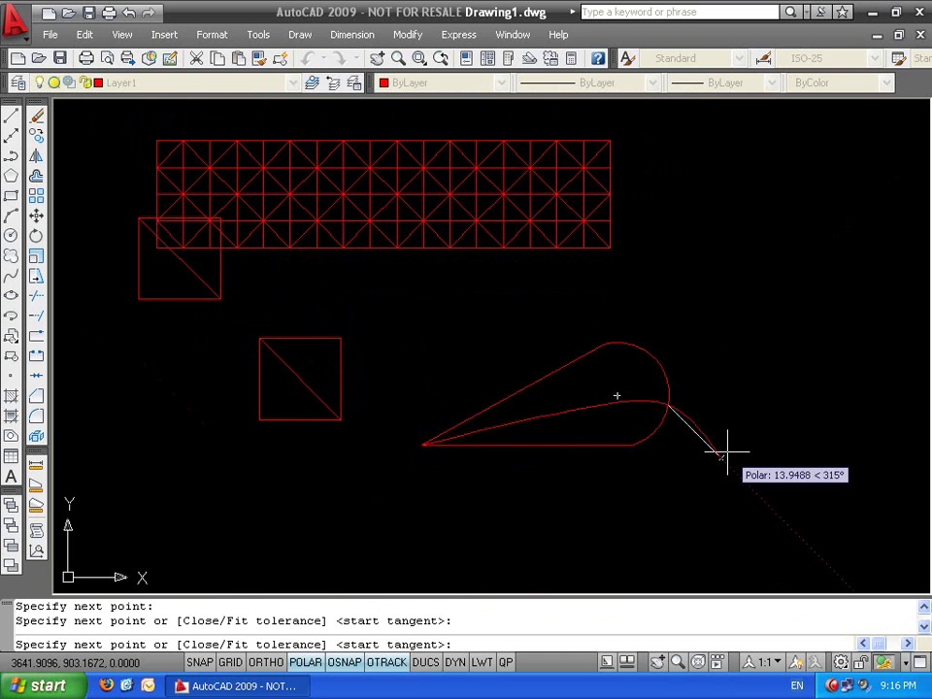
pyautogui.press('Return')
pyautogui.press('Return')
pyautogui.press('Return')
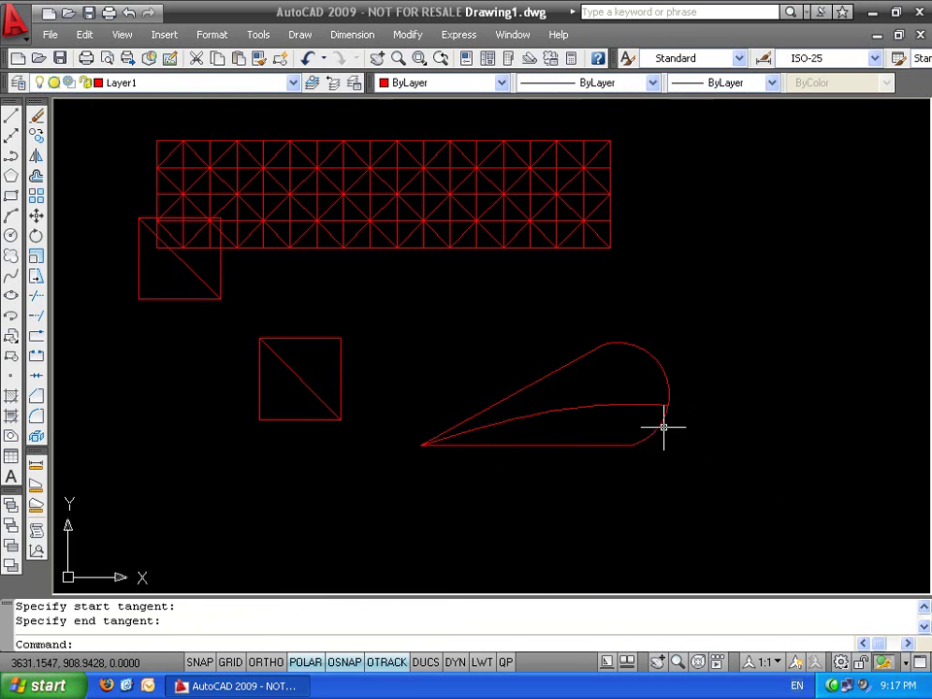
# Mirror the spline about the axis from the shared vertex to the arc's midpoint, keeping the source spline
pyautogui.scroll(3, 662, 426)
pyautogui.click(577, 370)
pyautogui.click(579, 407)
pyautogui.write('mi')
pyautogui.press('Return')
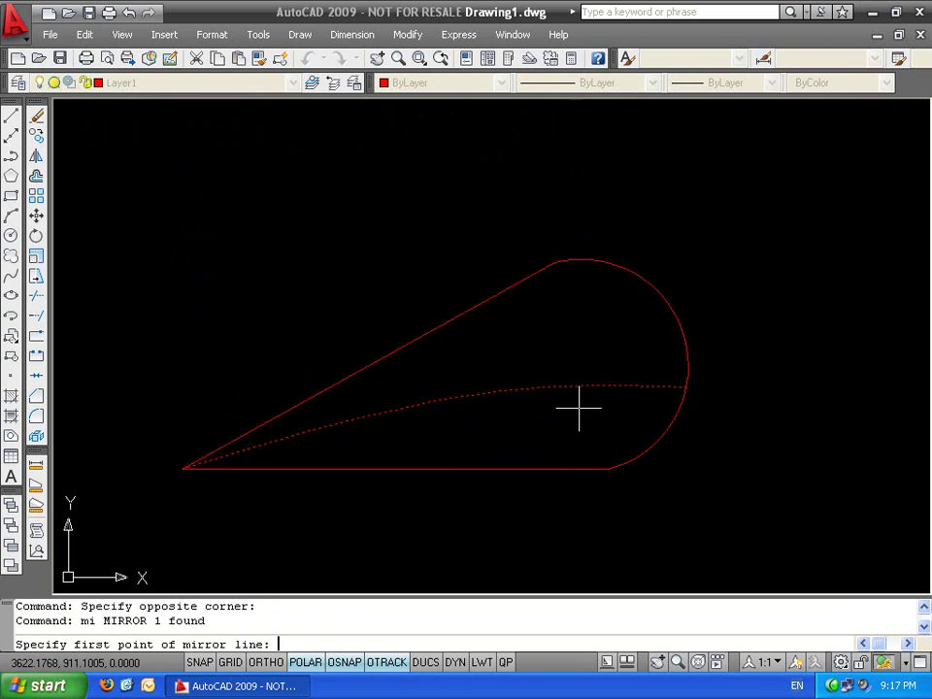
pyautogui.click(182, 469)
pyautogui.moveTo(543, 477); pyautogui.dragTo(581, 357, button='middle')
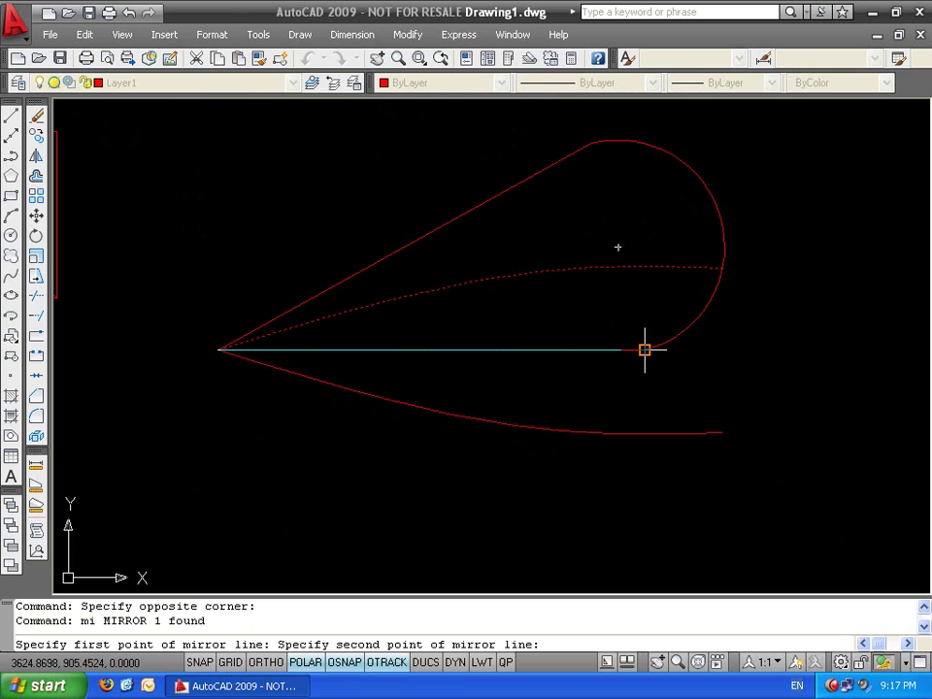
pyautogui.scroll(-4, 645, 350)
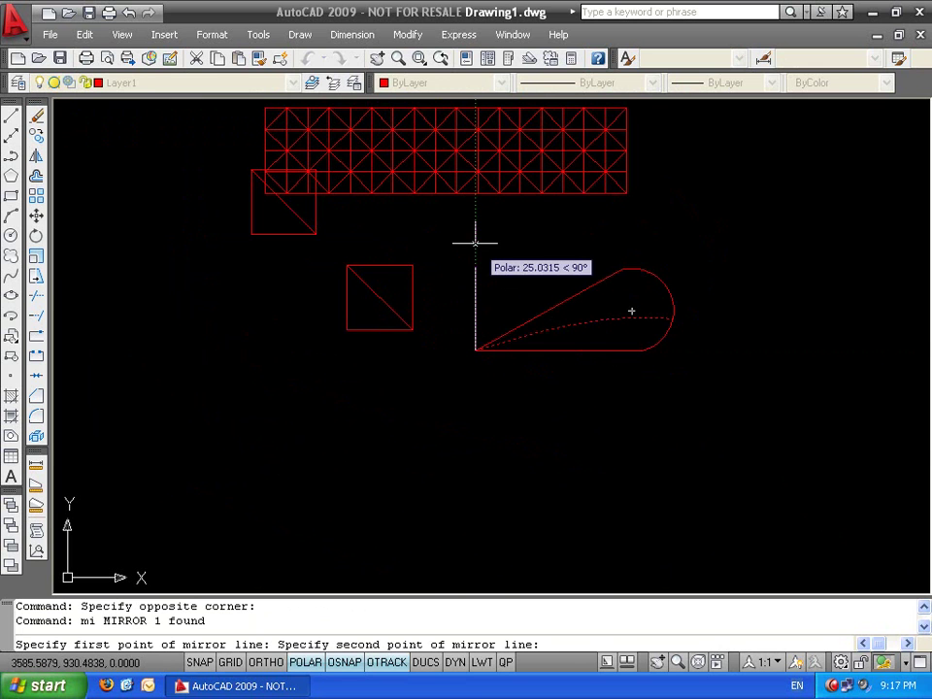
pyautogui.scroll(5, 672, 287)
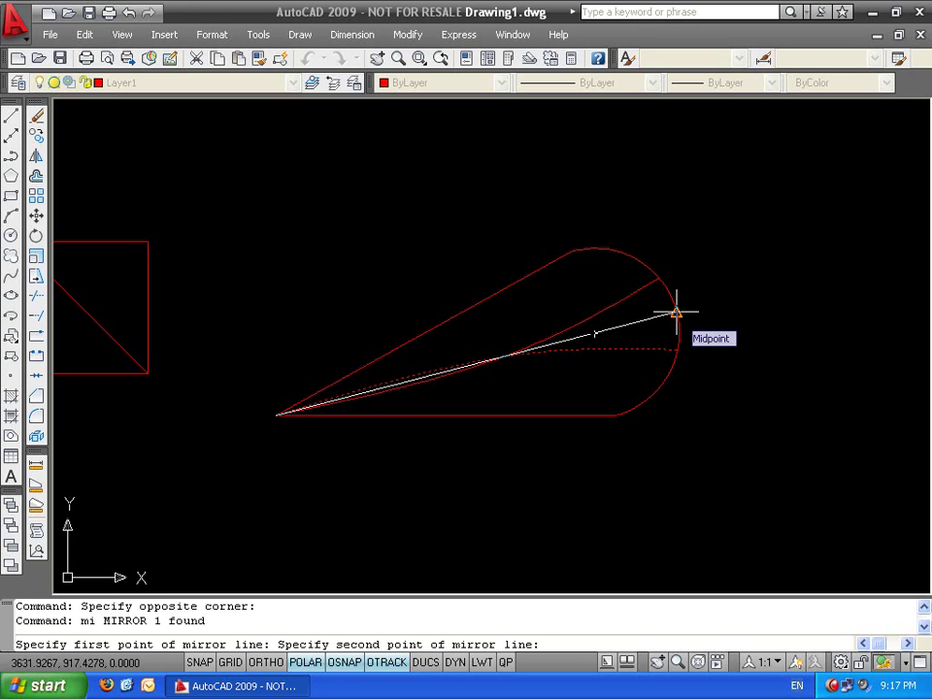
pyautogui.click(677, 312)
pyautogui.press('Return')
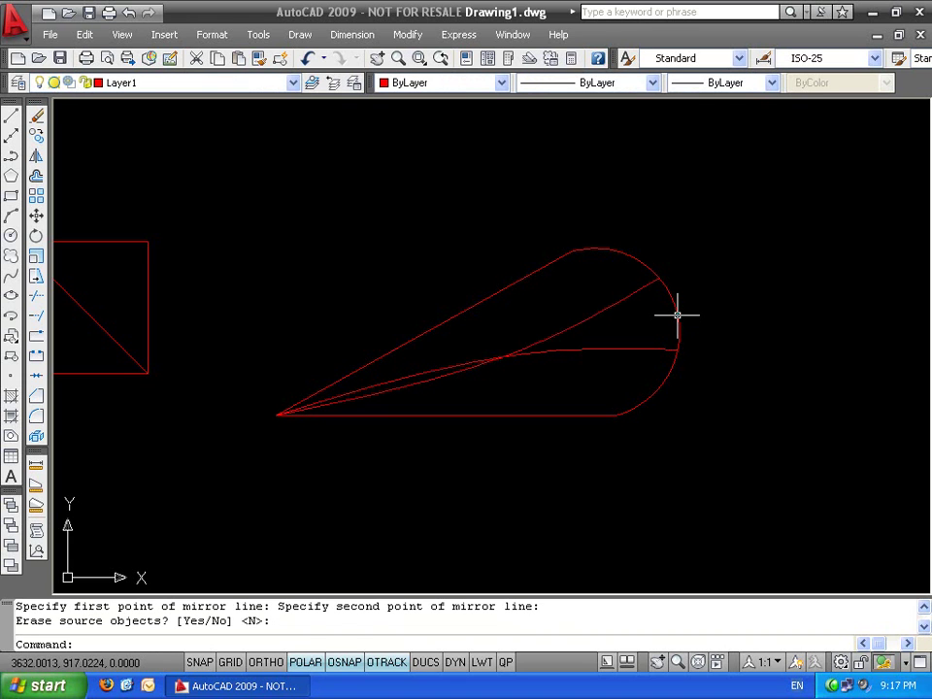
# Erase all the objects in the drawing, including the grid, the squares and the arc shape
pyautogui.scroll(-6, 677, 313)
pyautogui.moveTo(676, 312); pyautogui.dragTo(670, 373, button='middle')
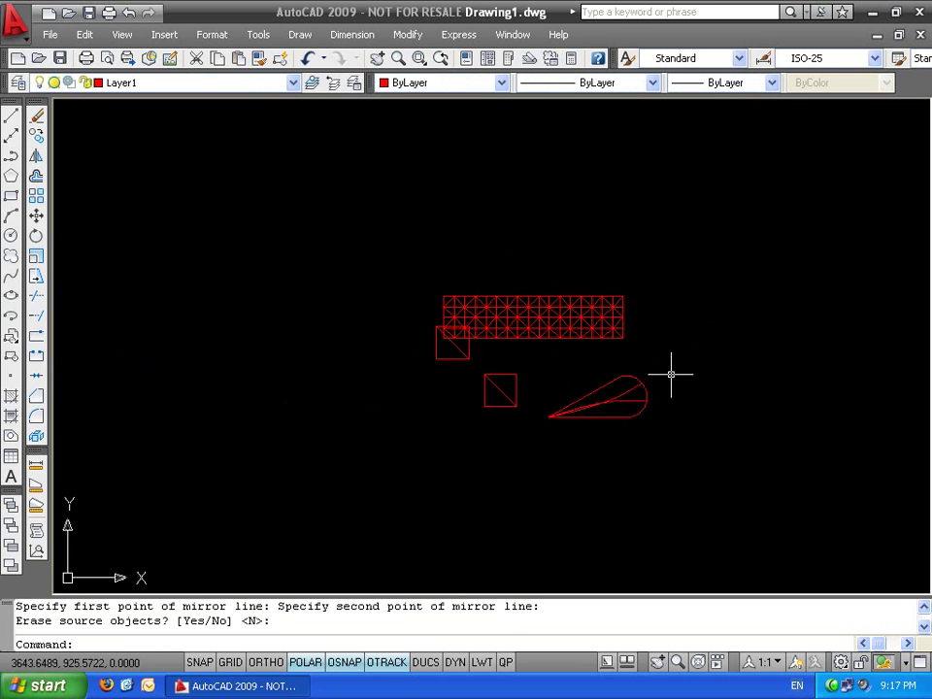
pyautogui.click(715, 265)
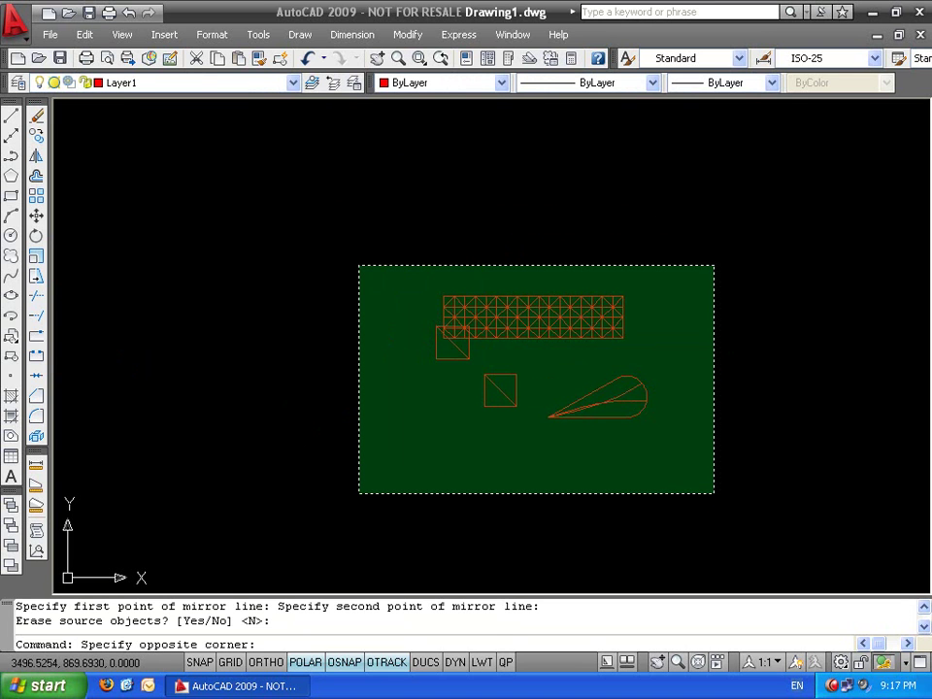
pyautogui.click(358, 493)
pyautogui.press('Delete')
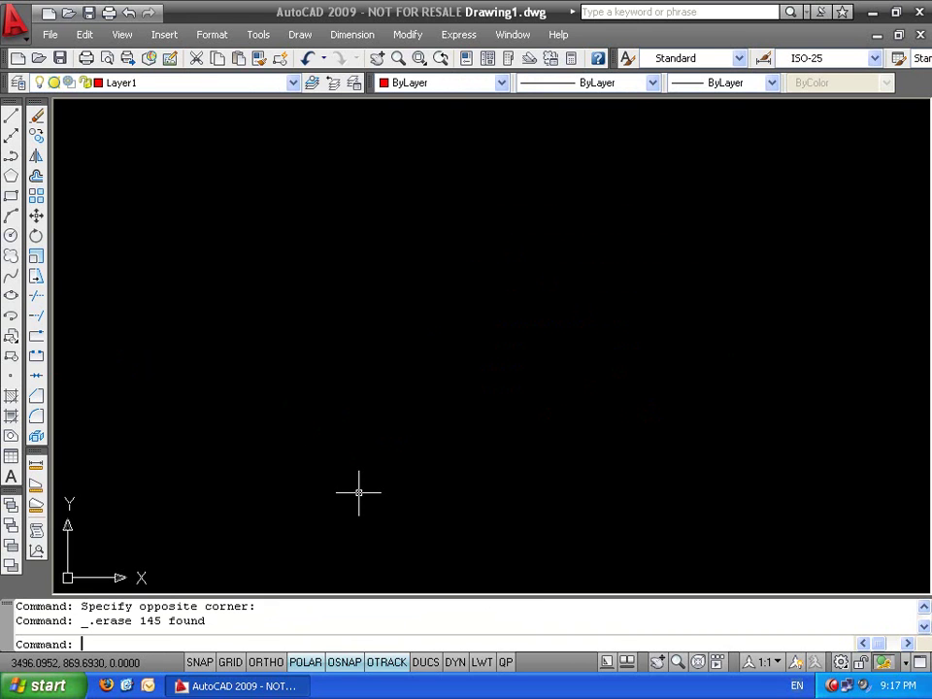
# Draw a steep line and a shallow line descending to the lower right that meet at the steep line's lower end
pyautogui.write('l')
pyautogui.press('Return')
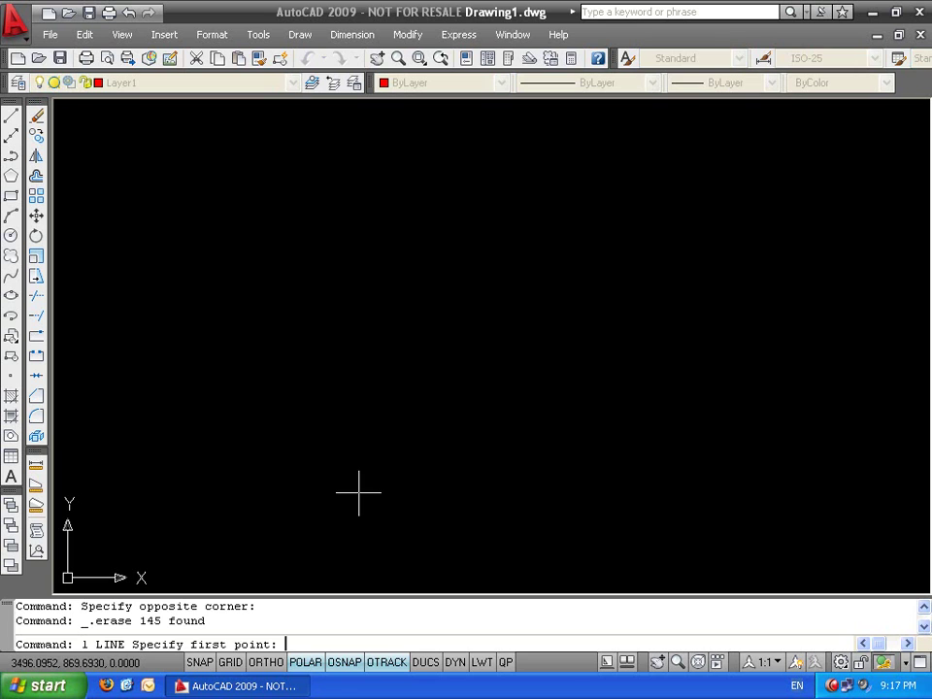
pyautogui.click(472, 411)
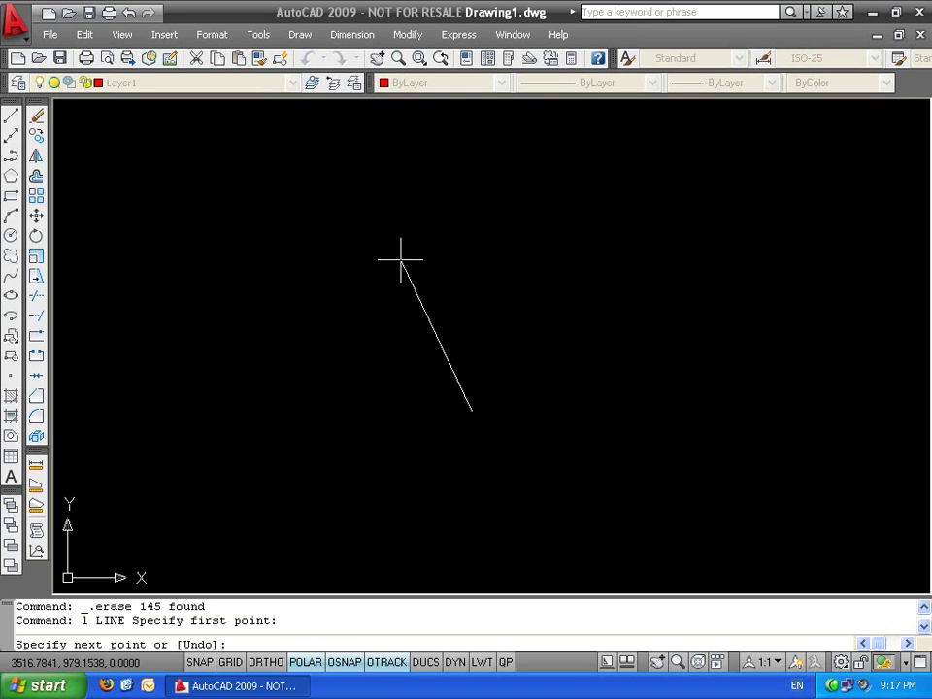
pyautogui.click(401, 260)
pyautogui.press('Return')
pyautogui.press('Return')
pyautogui.click(474, 414)
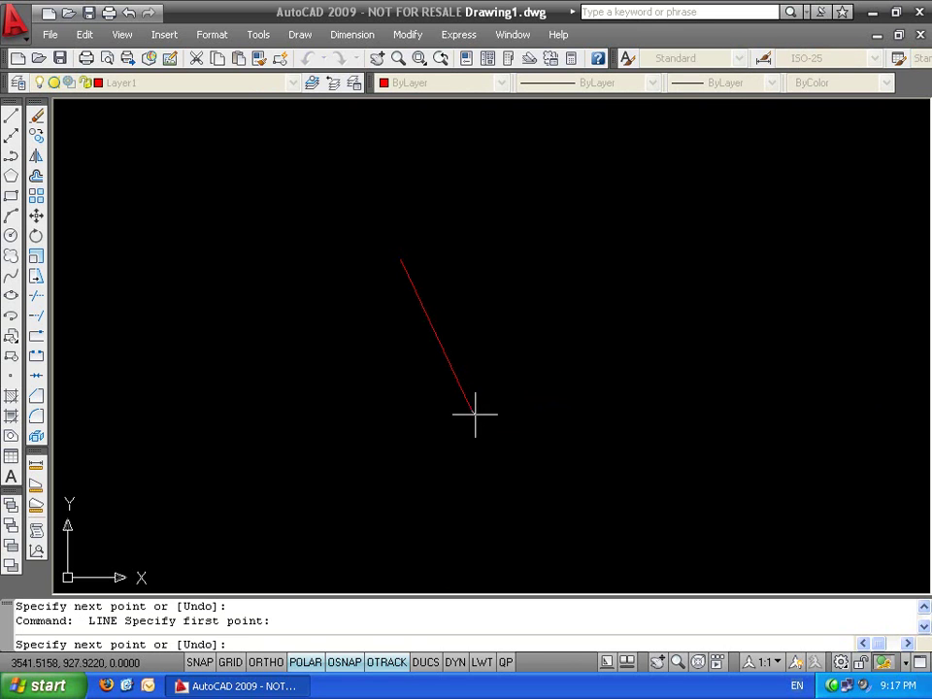
pyautogui.click(641, 472)
pyautogui.press('Return')
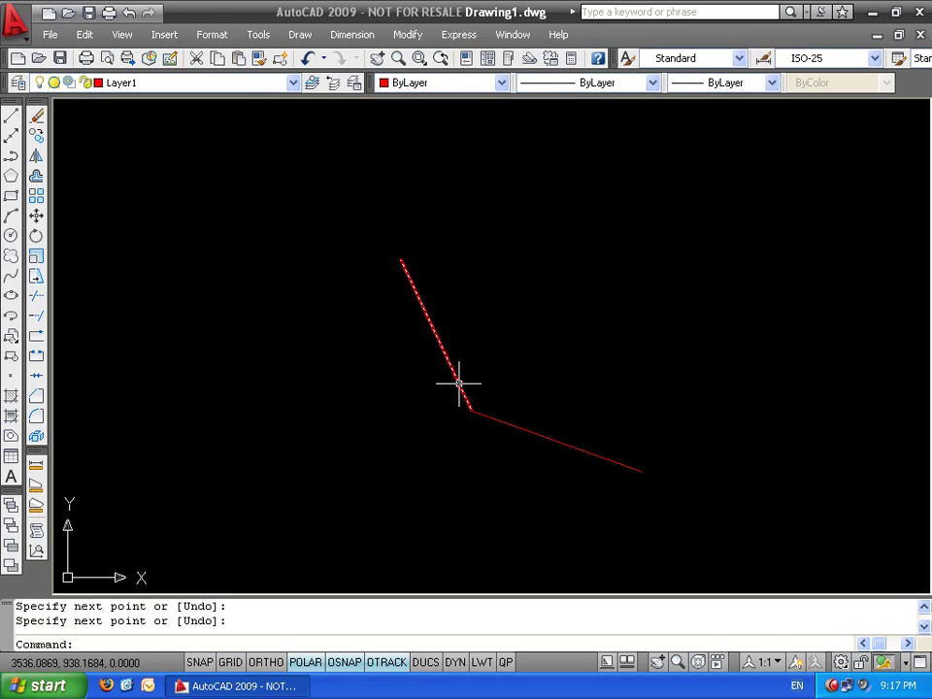
# Select the steep upper line as the object for the Mirror command
pyautogui.moveTo(433, 384); pyautogui.dragTo(501, 375, button='middle')
pyautogui.click(557, 276)
pyautogui.click(490, 329)
pyautogui.write('mi')
pyautogui.press('Return')
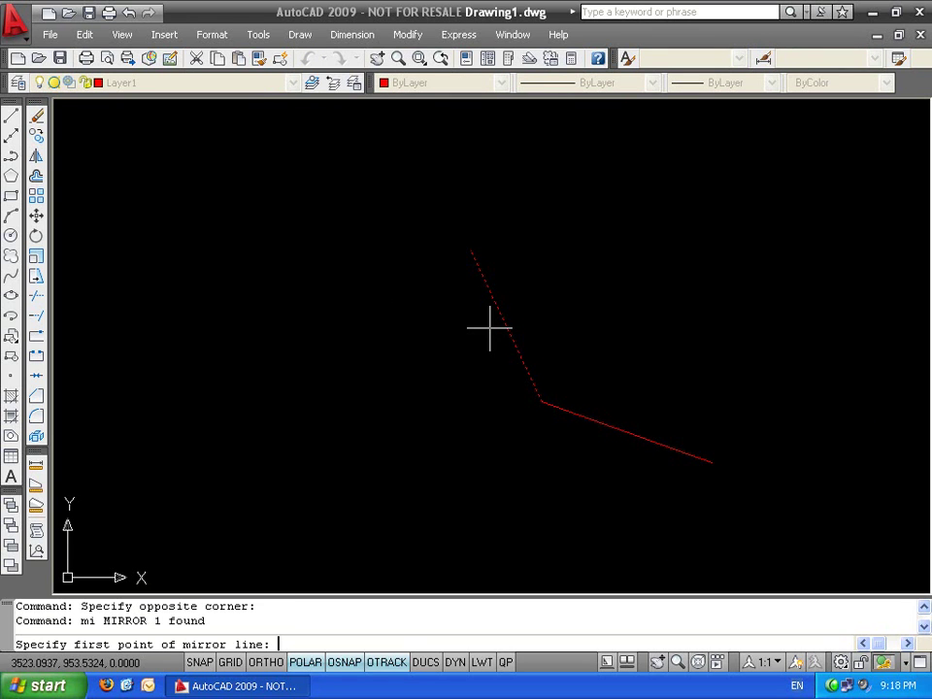
pyautogui.moveTo(498, 315); pyautogui.dragTo(540, 299)
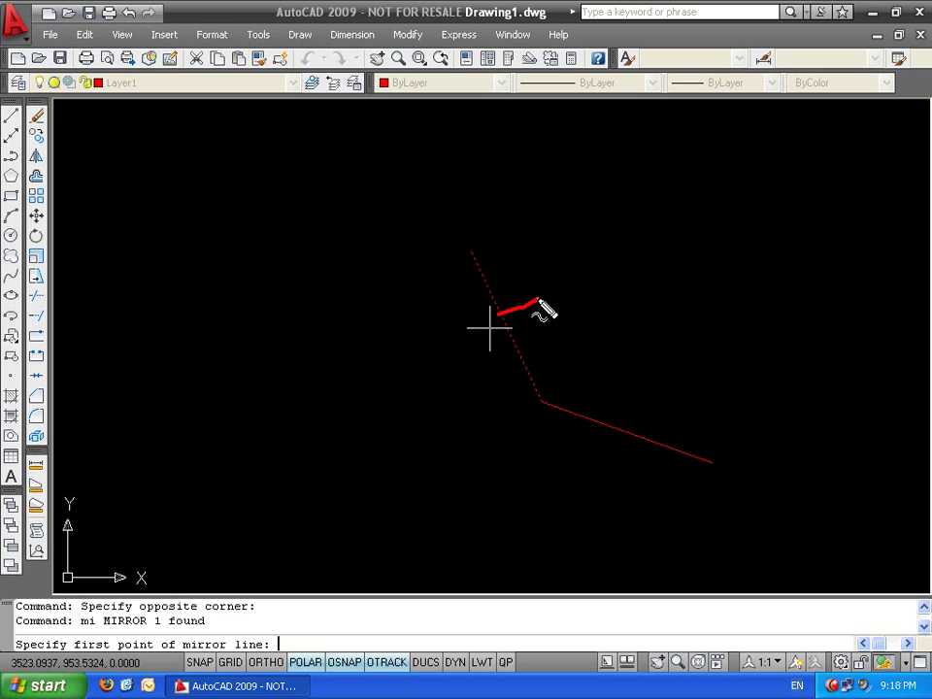
pyautogui.moveTo(470, 250); pyautogui.dragTo(412, 395)
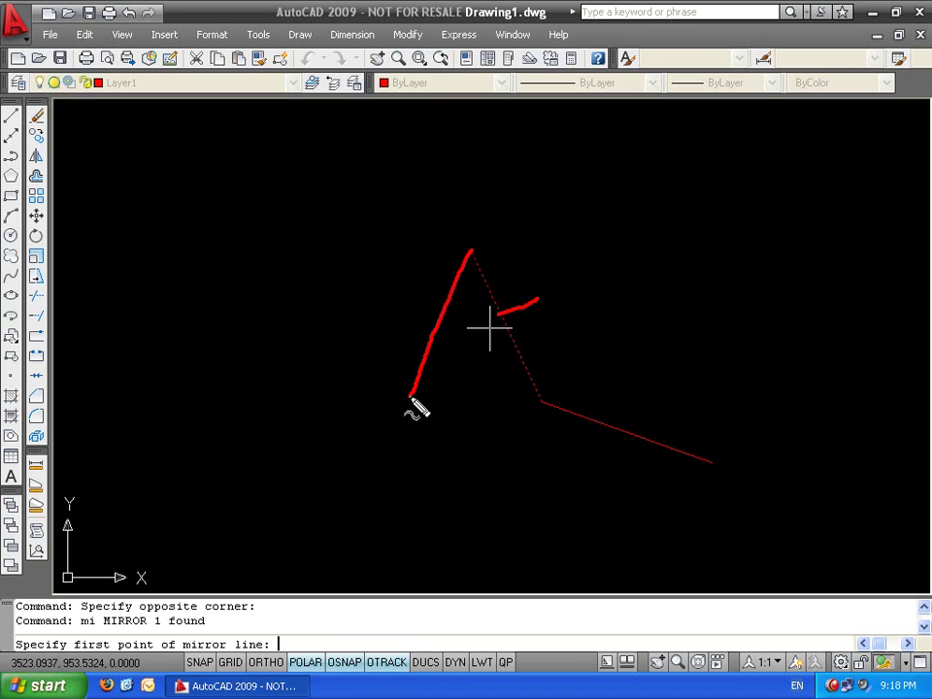
pyautogui.moveTo(467, 211); pyautogui.dragTo(467, 444)
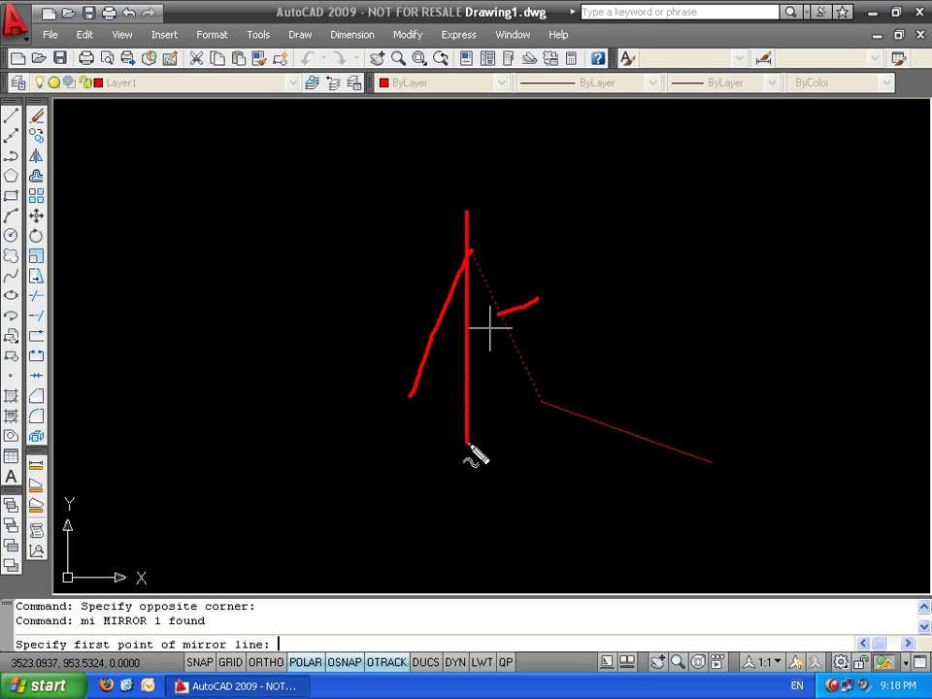
pyautogui.moveTo(503, 380)
pyautogui.mouseDown()
pyautogui.moveTo(466, 310)
pyautogui.moveTo(393, 370)
pyautogui.moveTo(425, 362)
pyautogui.mouseUp()
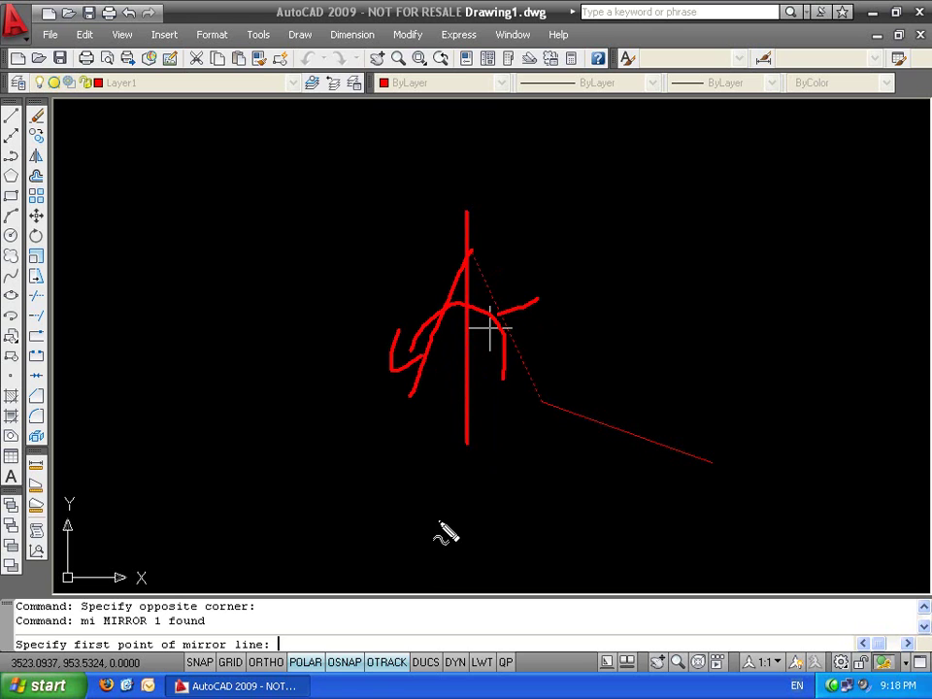
pyautogui.press('Escape')
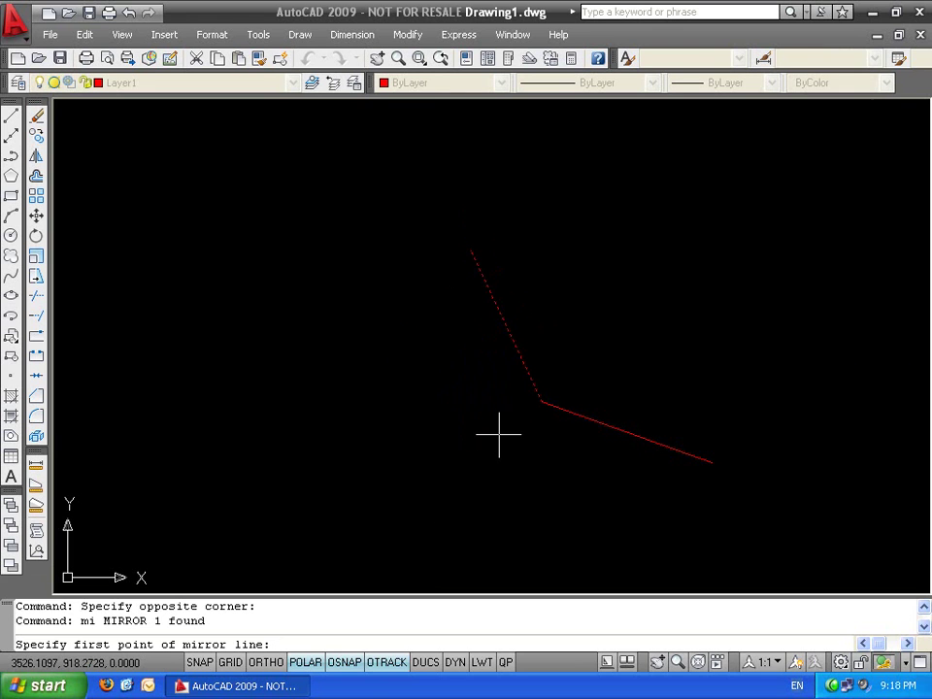
# Mirror the selected steep line about a vertical axis through its upper endpoint, keeping the source line
pyautogui.click(470, 252)
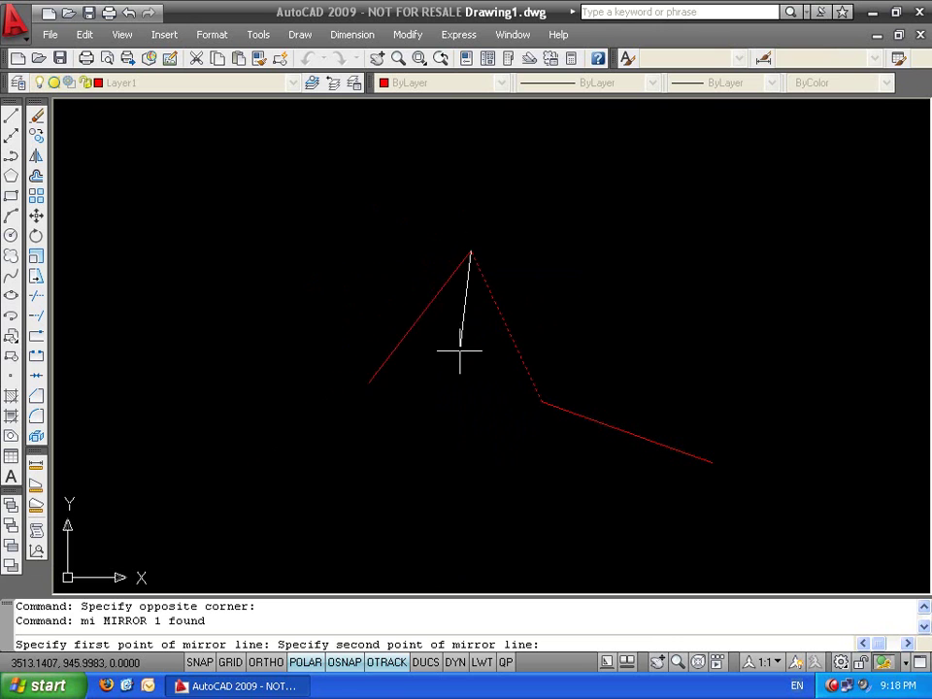
pyautogui.click(470, 542)
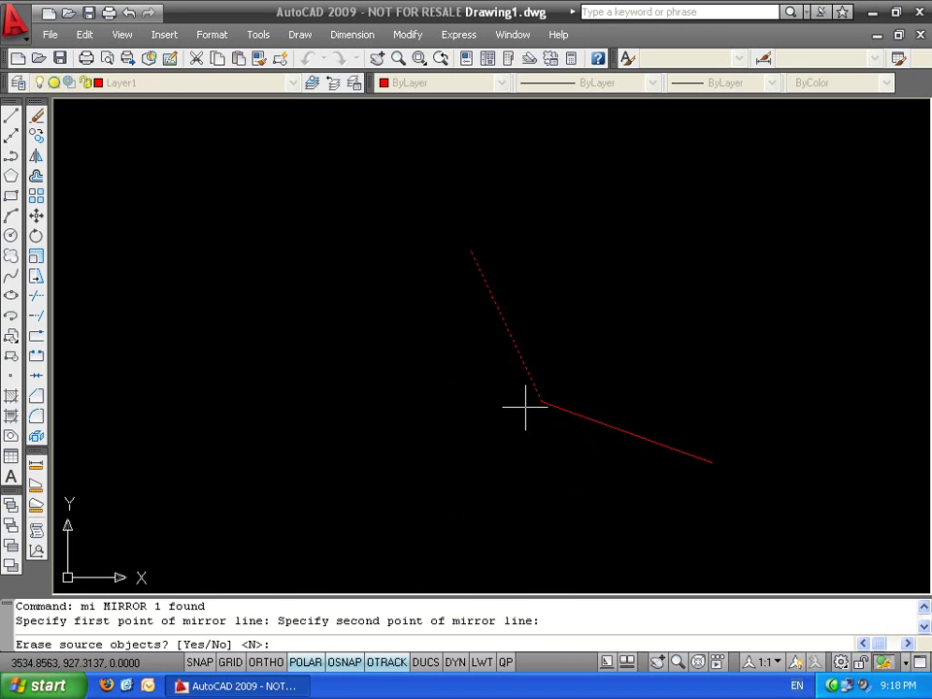
pyautogui.press('Return')
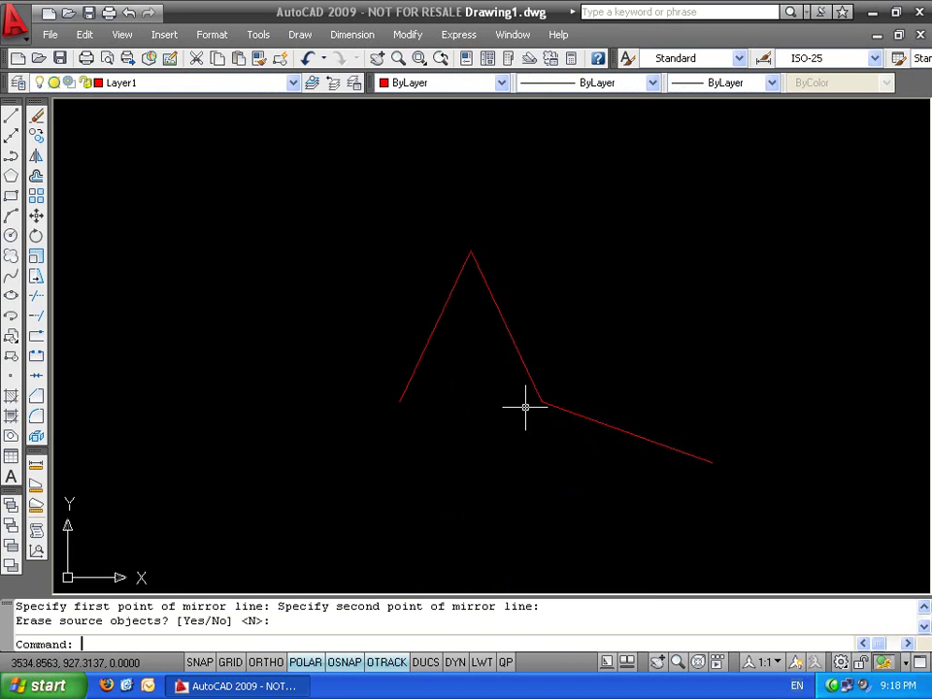
# Mirror the shallow line about a horizontal axis through its outer right endpoint, keeping the source line
pyautogui.click(629, 382)
pyautogui.click(612, 481)
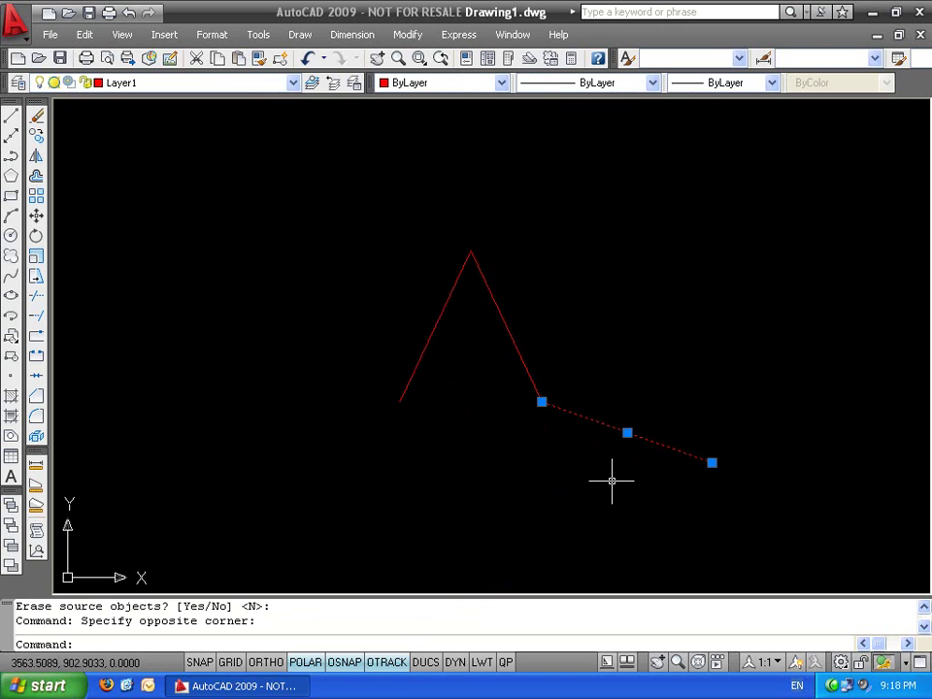
pyautogui.write('mi')
pyautogui.press('Return')
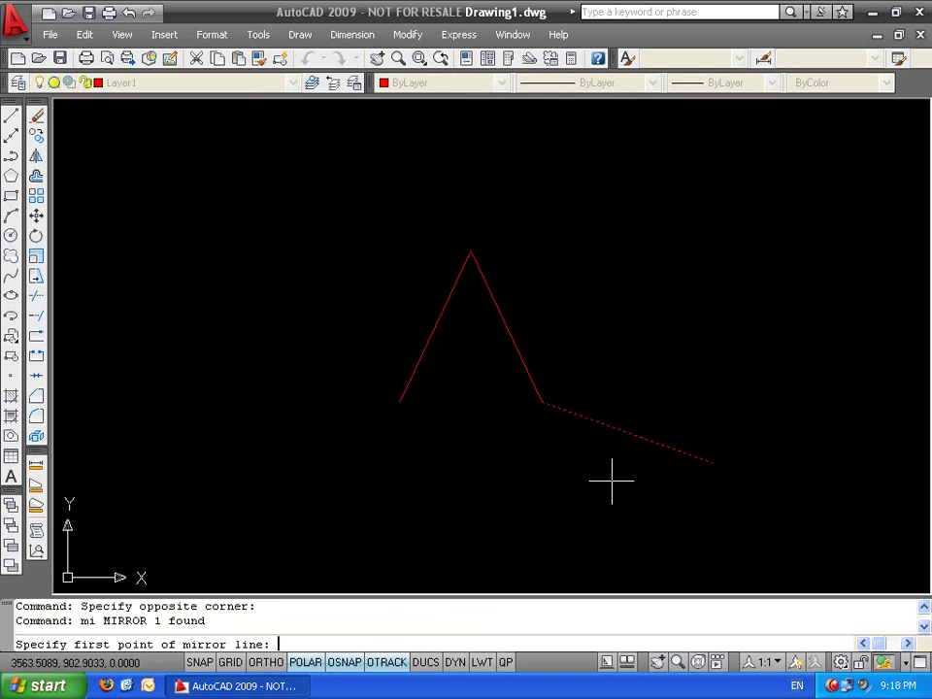
pyautogui.click(712, 463)
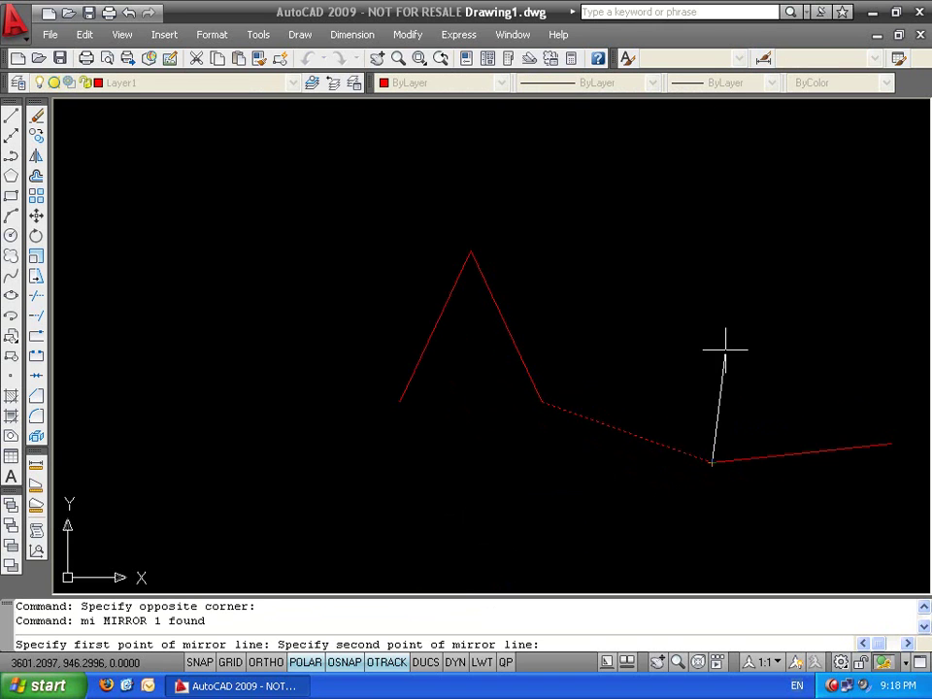
pyautogui.click(519, 463)
pyautogui.press('Return')
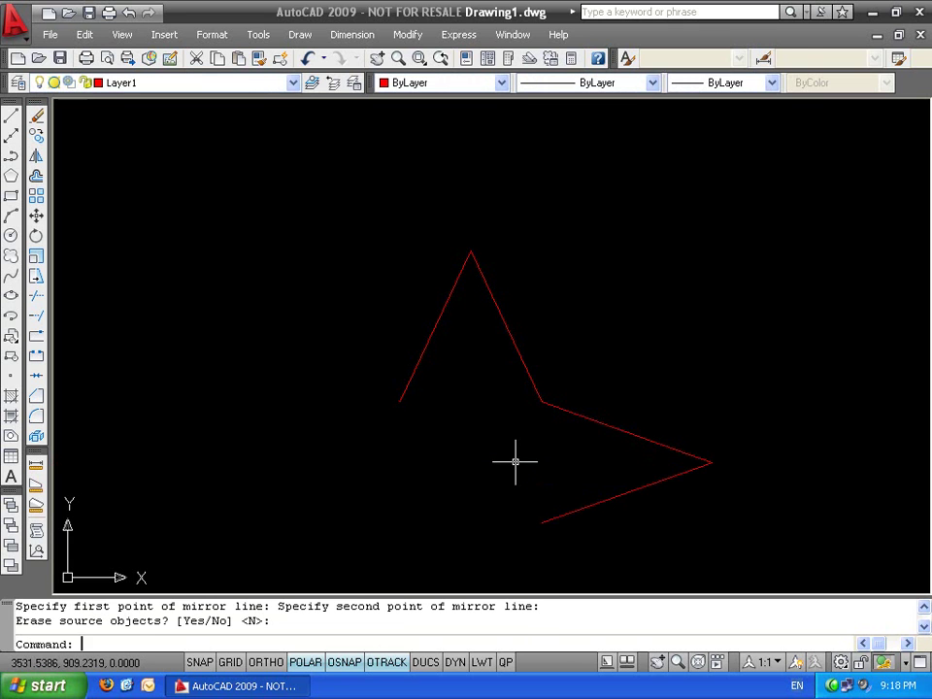
# Mirror the two steep lines of the upper point about a horizontal axis through the right tip, keeping the source lines
pyautogui.click(538, 229)
pyautogui.click(328, 313)
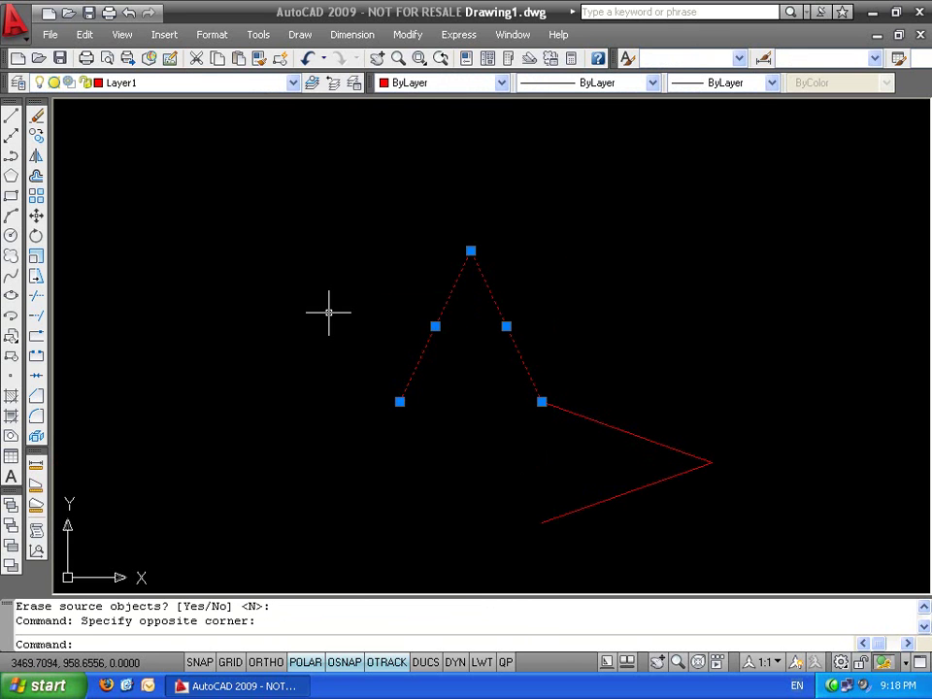
pyautogui.write('mi')
pyautogui.press('Return')
pyautogui.moveTo(518, 540); pyautogui.dragTo(572, 379, button='middle')
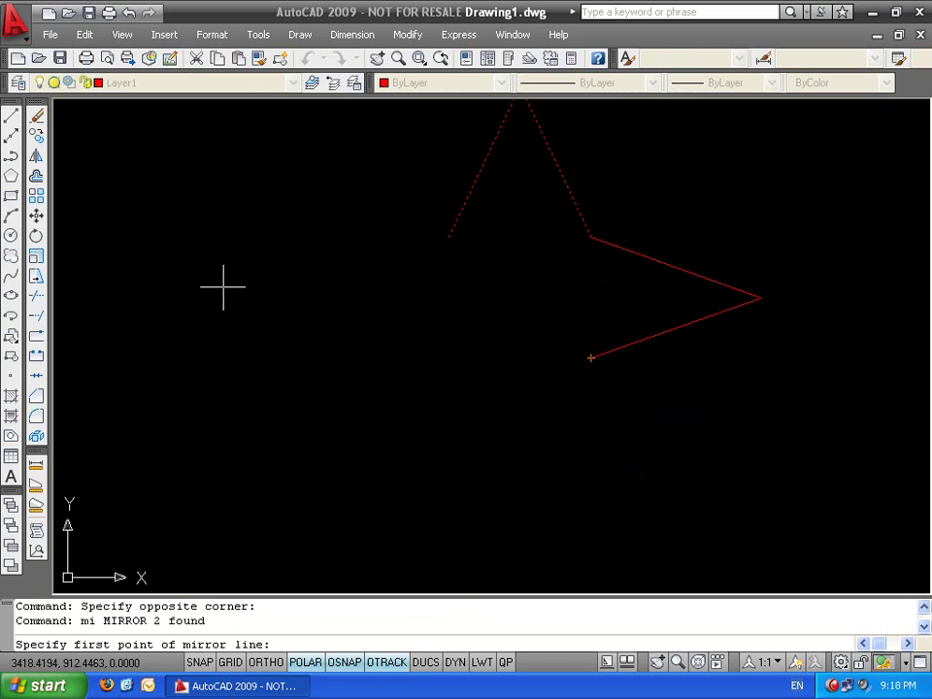
pyautogui.click(761, 298)
pyautogui.click(405, 299)
pyautogui.press('Return')
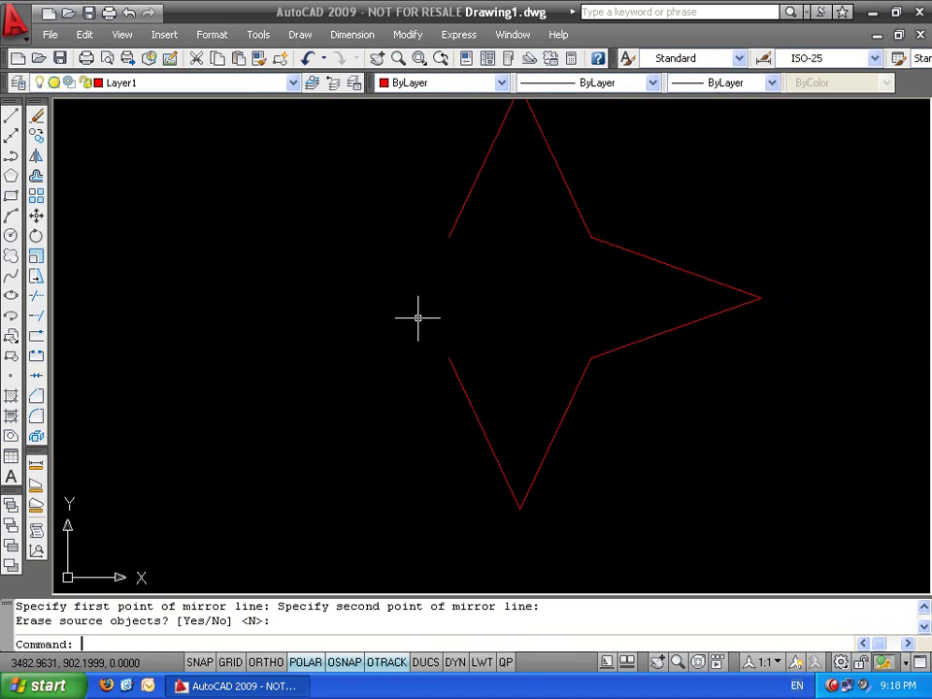
# Mirror the two shallow lines of the right point about a vertical axis through the top tip, keeping the source lines
pyautogui.scroll(-2, 447, 321)
pyautogui.click(670, 248)
pyautogui.click(603, 357)
pyautogui.write('mi')
pyautogui.press('Return')
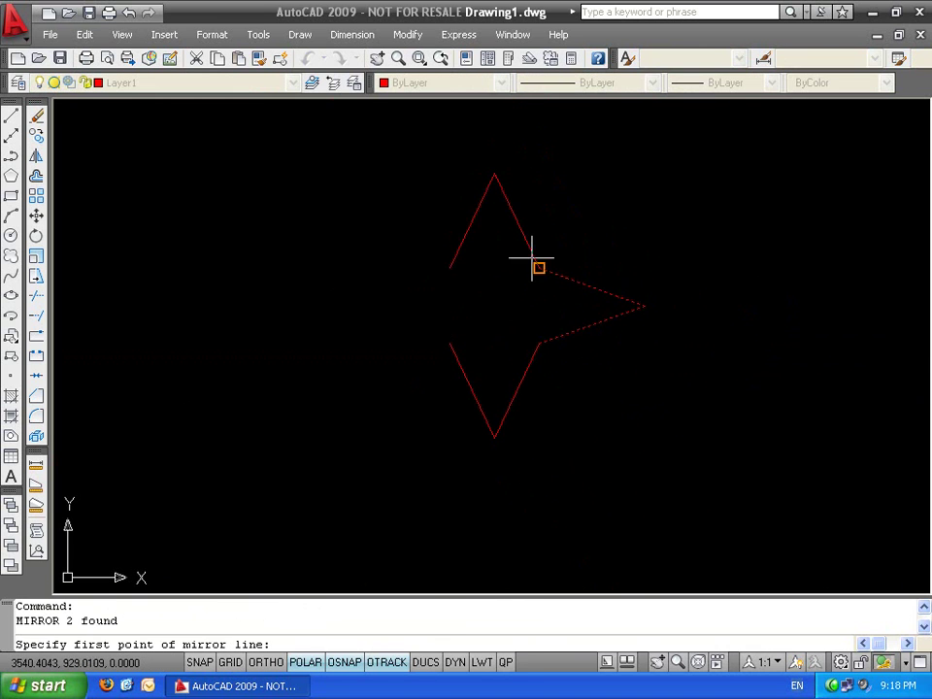
pyautogui.click(494, 172)
pyautogui.click(493, 285)
pyautogui.press('Return')
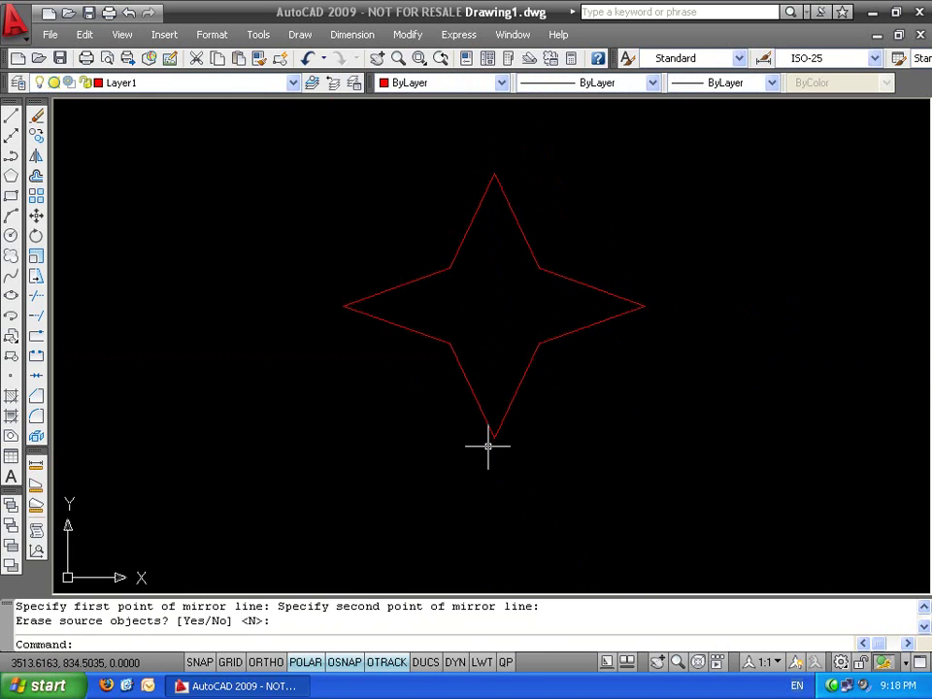
# Draw a horizontal line and a vertical line connecting the opposite tips of the four-pointed star
pyautogui.write('l')
pyautogui.press('Return')
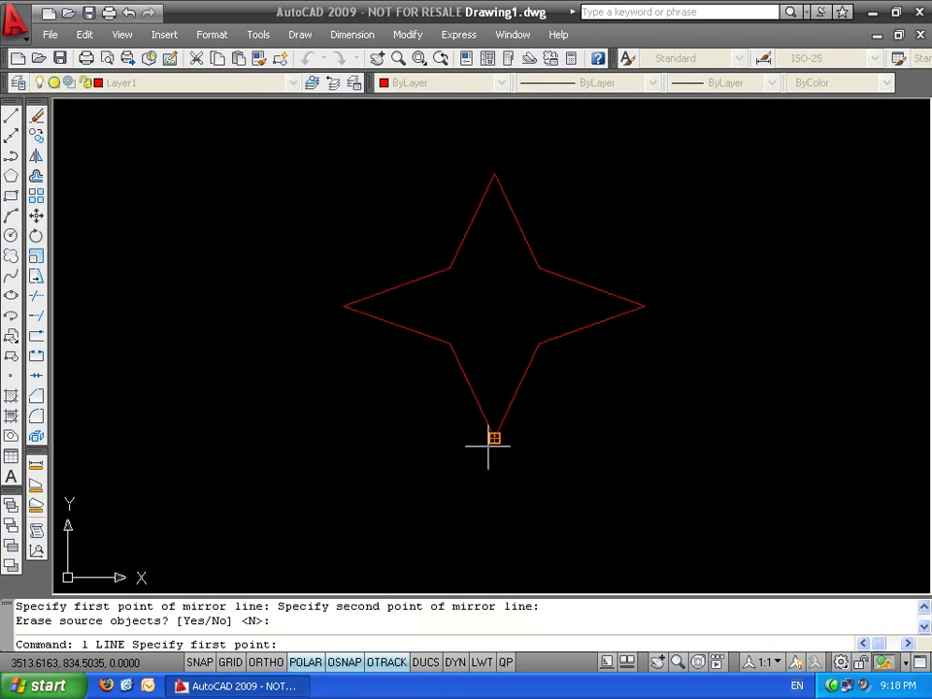
pyautogui.click(643, 308)
pyautogui.click(342, 307)
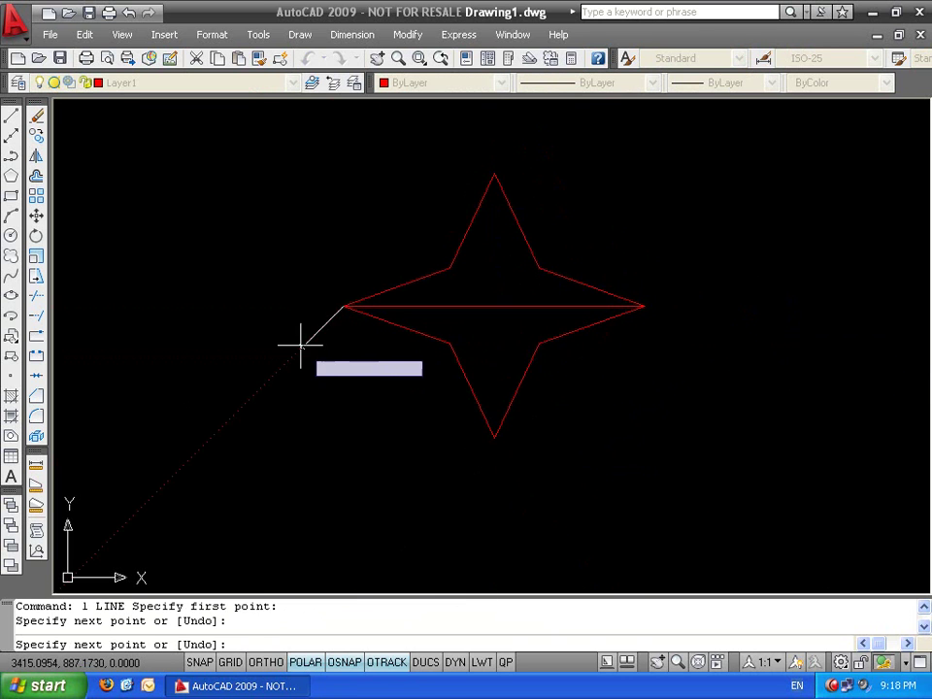
pyautogui.press('Return')
pyautogui.press('Return')
pyautogui.click(494, 172)
pyautogui.click(493, 437)
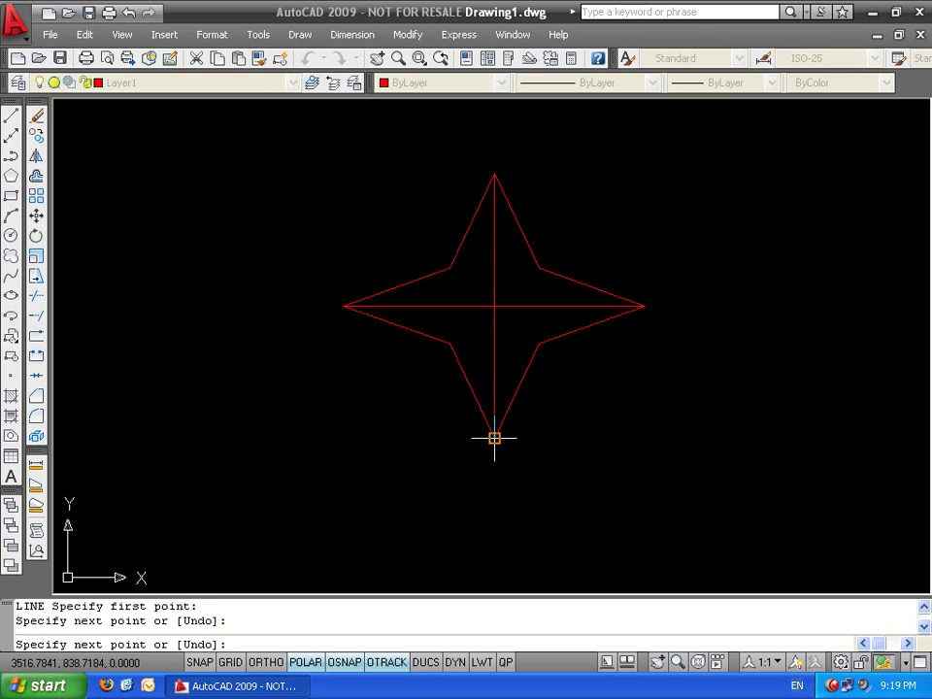
pyautogui.press('Return')
# Draw two diagonal lines connecting the star's opposite inner corners through its centre
pyautogui.press('Return')
pyautogui.click(539, 342)
pyautogui.click(450, 267)
pyautogui.press('Return')
pyautogui.press('Return')
pyautogui.click(539, 268)
pyautogui.click(450, 341)
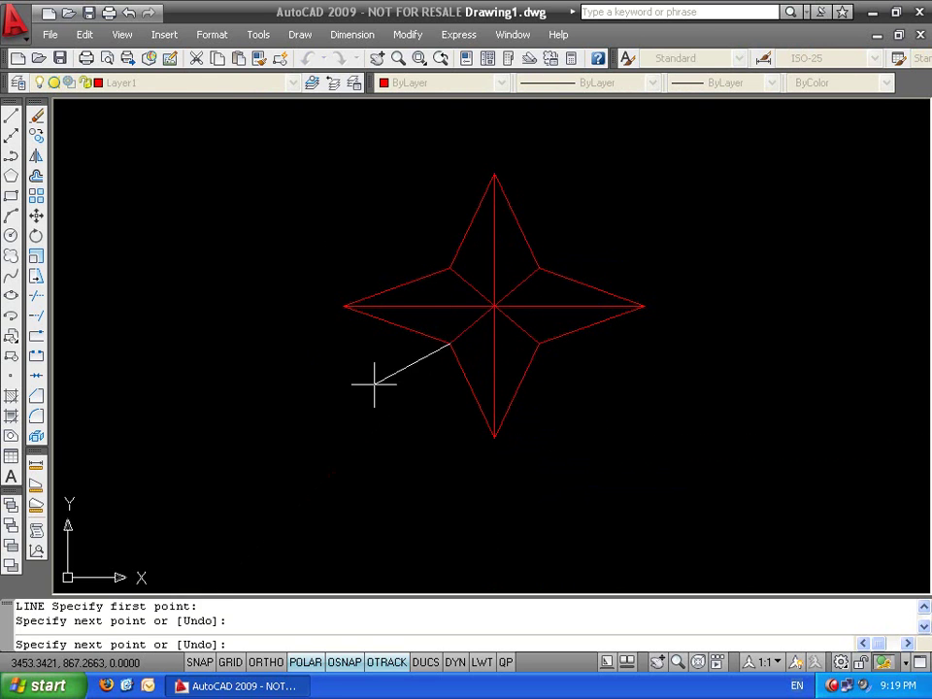
pyautogui.press('Return')
# Start a gradient hatch and set its first colour to index colour 8
pyautogui.write('h')
pyautogui.press('Return')
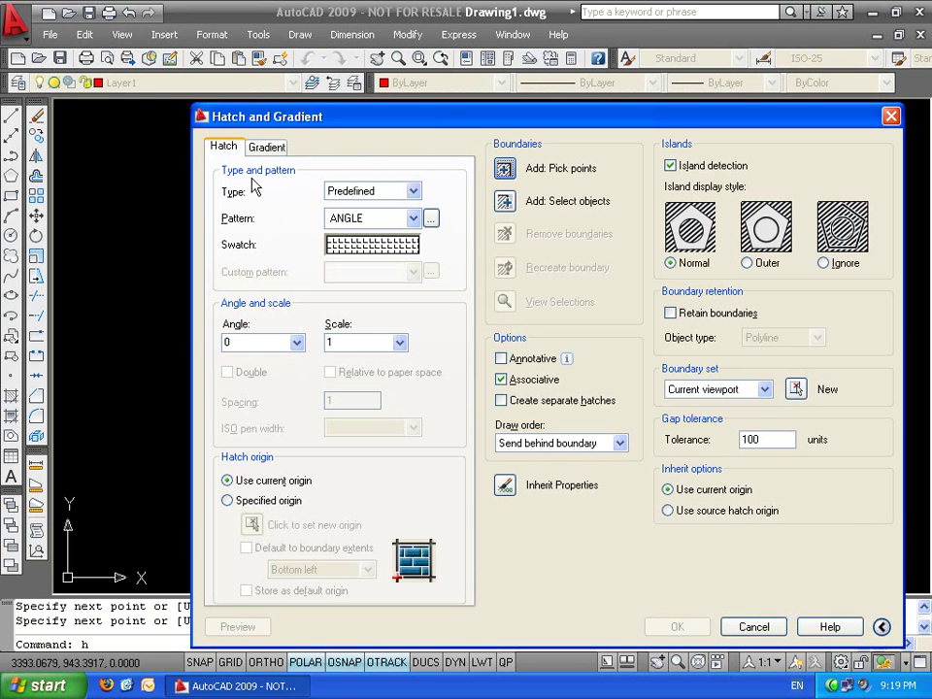
pyautogui.click(267, 147)
pyautogui.click(384, 187)
pyautogui.click(316, 209)
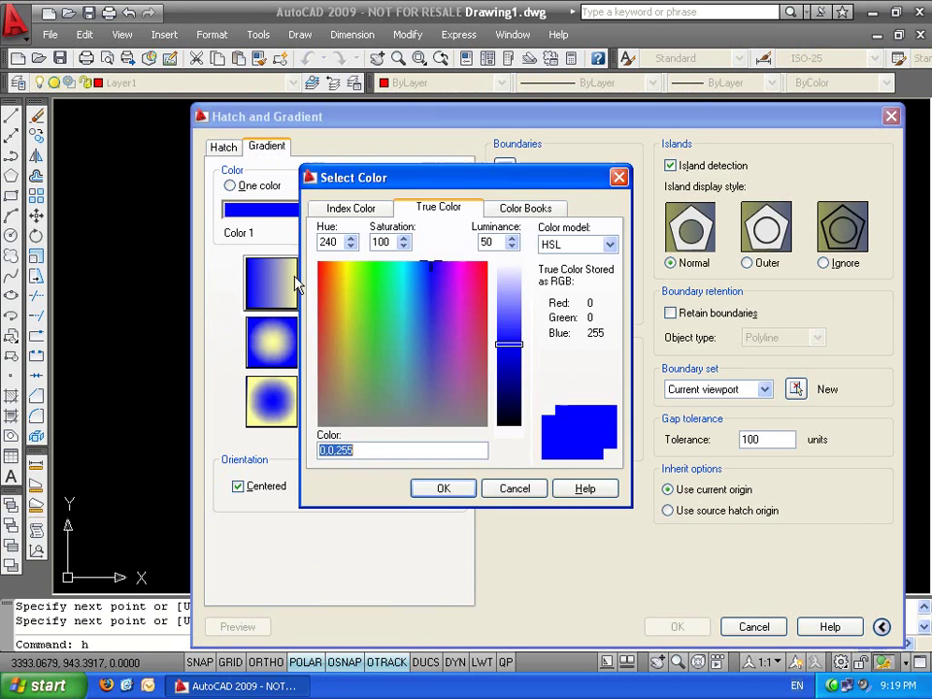
pyautogui.click(352, 207)
pyautogui.click(439, 386)
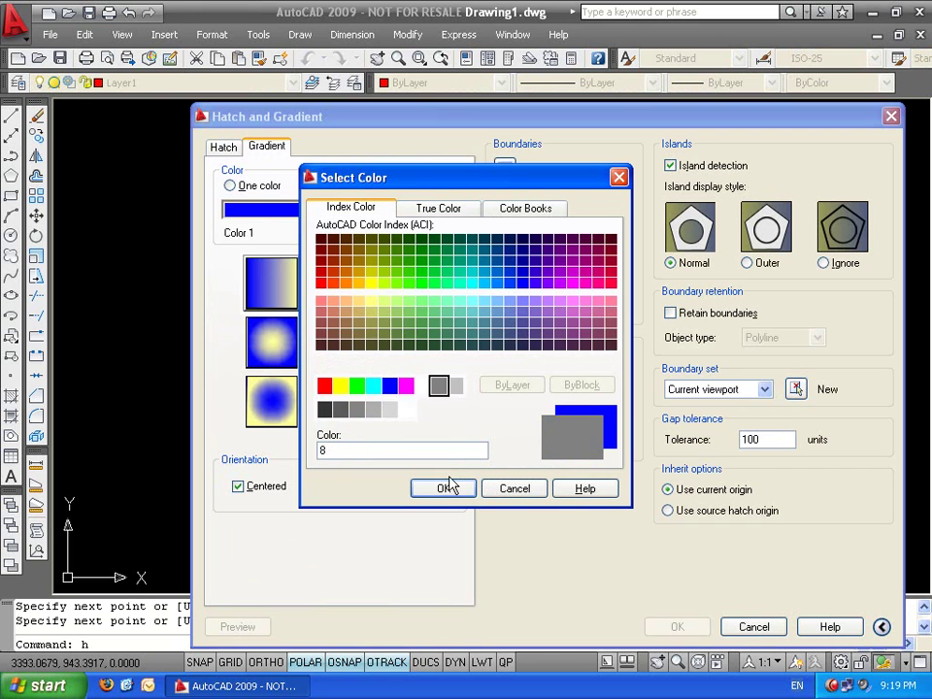
pyautogui.click(443, 487)
# Set the second gradient colour to index colour 9
pyautogui.click(439, 211)
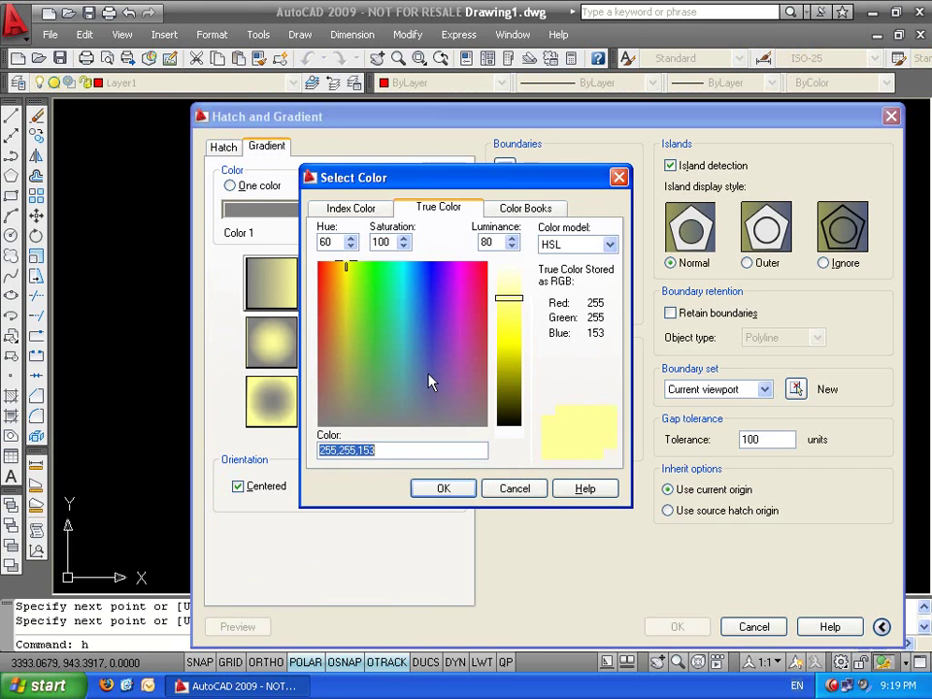
pyautogui.click(368, 212)
pyautogui.click(454, 385)
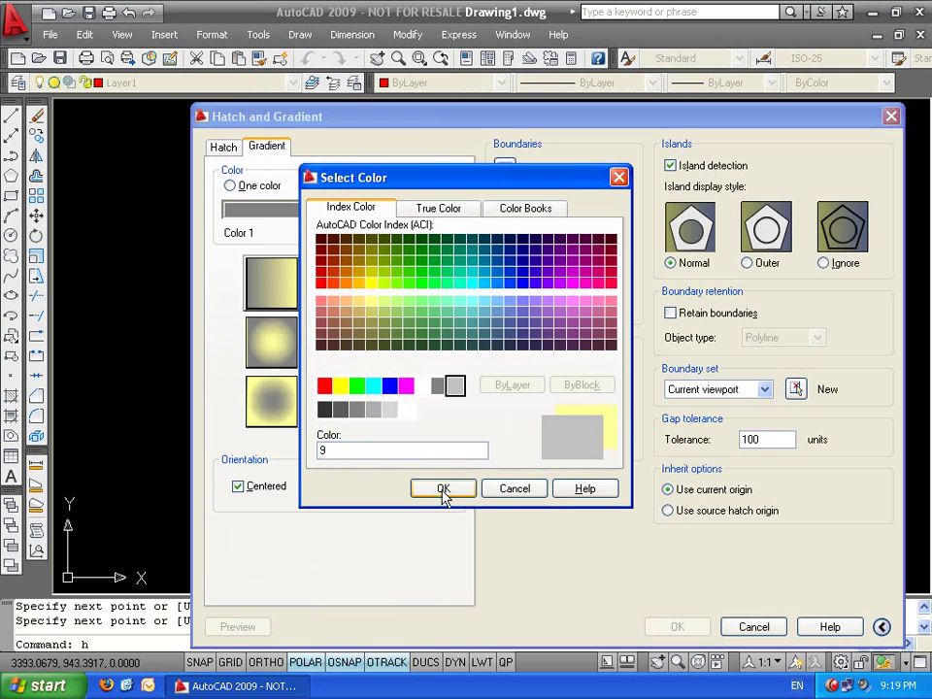
pyautogui.click(443, 488)
# Fill the clockwise half of each of the star's four points with the gradient
pyautogui.click(505, 171)
pyautogui.click(512, 307)
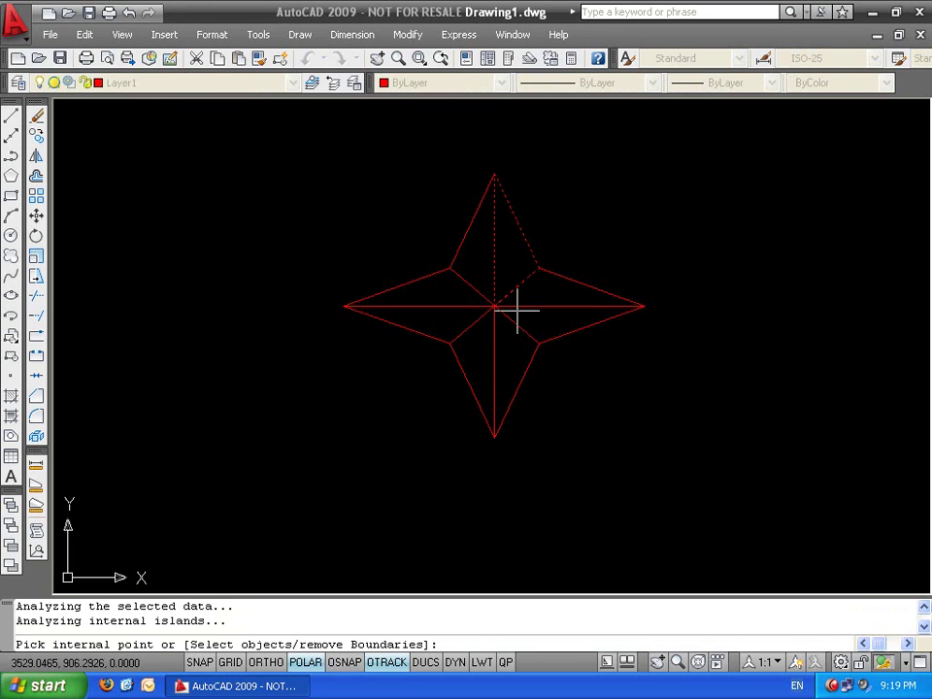
pyautogui.click(499, 345)
pyautogui.rightClick(455, 289)
pyautogui.click(482, 300)
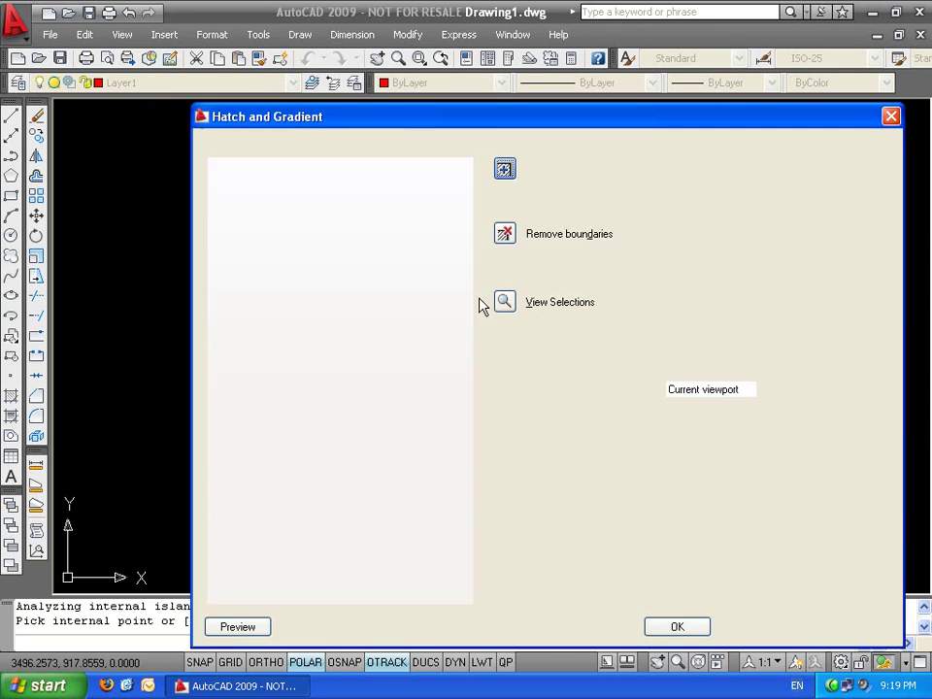
pyautogui.click(677, 626)
pyautogui.moveTo(768, 327); pyautogui.dragTo(765, 390, button='middle')
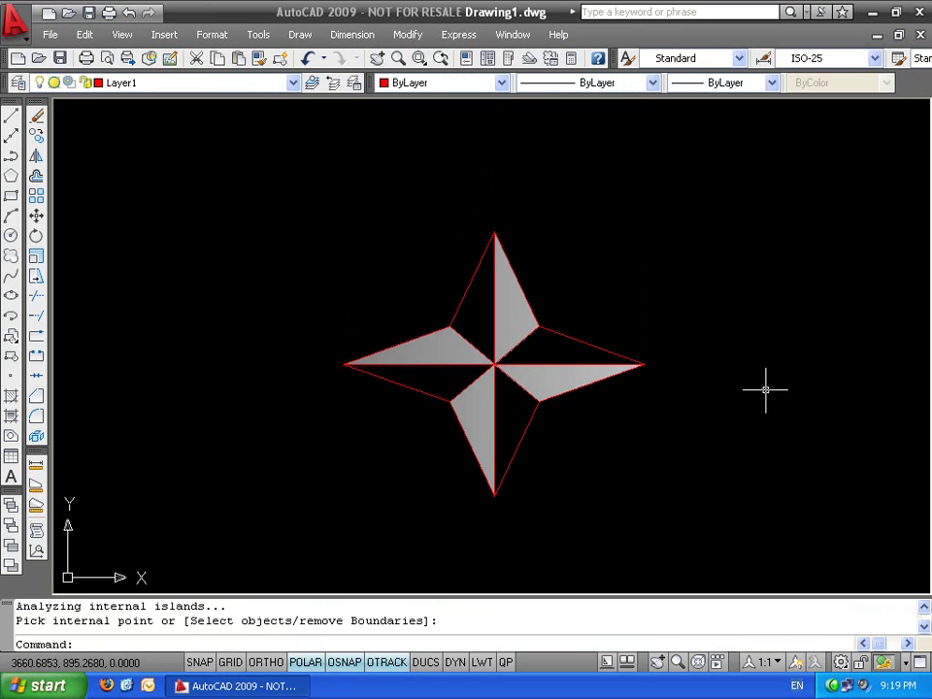
# Move the whole star, including its gradient fill, to layer 0 and clear the selection
pyautogui.click(755, 380)
pyautogui.click(399, 233)
pyautogui.click(175, 83)
pyautogui.click(166, 100)
pyautogui.press('Escape')
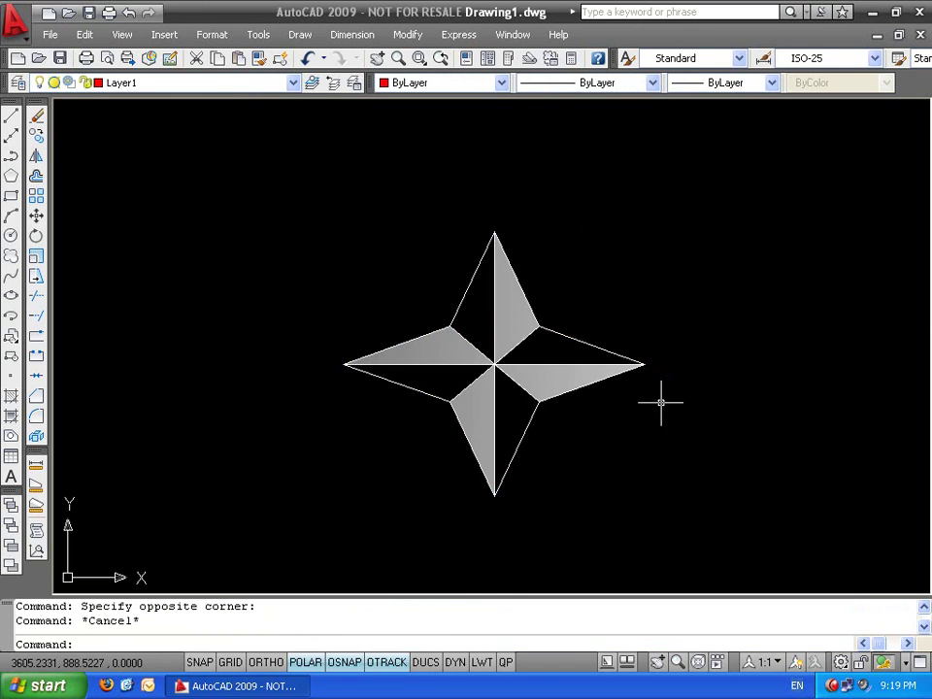
# Try scaling the whole star by a factor of 0.5 about its centre and undo the scaling
pyautogui.click(600, 264)
pyautogui.click(326, 500)
pyautogui.write('sc')
pyautogui.press('Return')
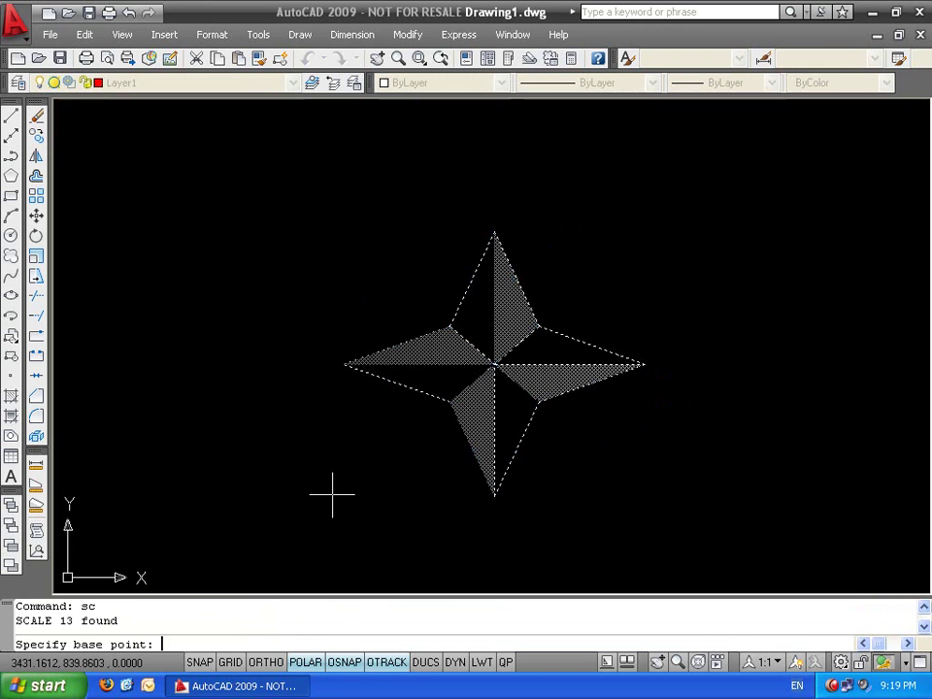
pyautogui.click(495, 365)
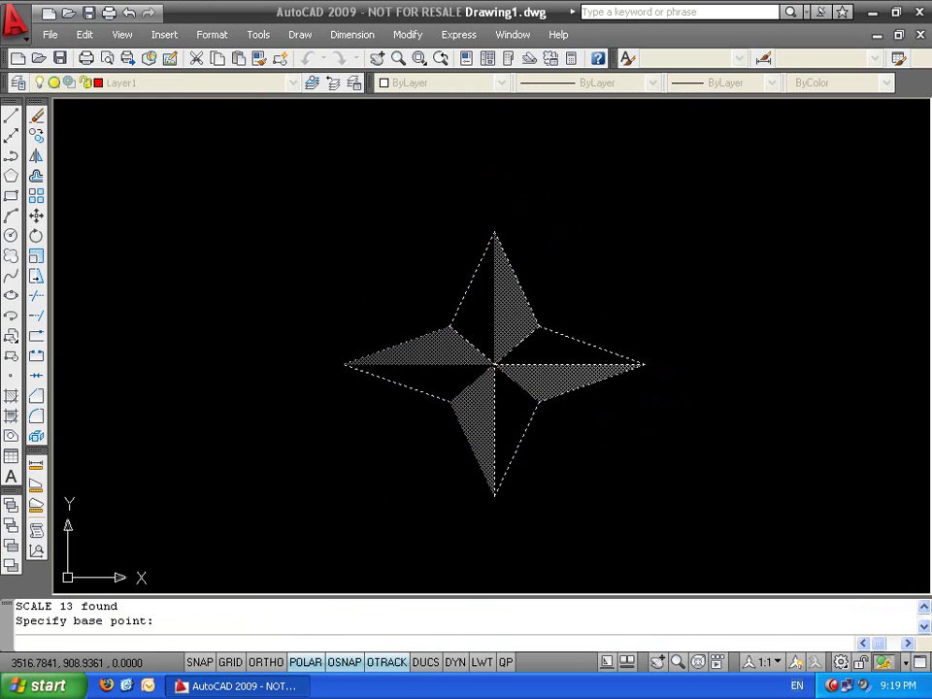
pyautogui.write('.5')
pyautogui.press('Return')
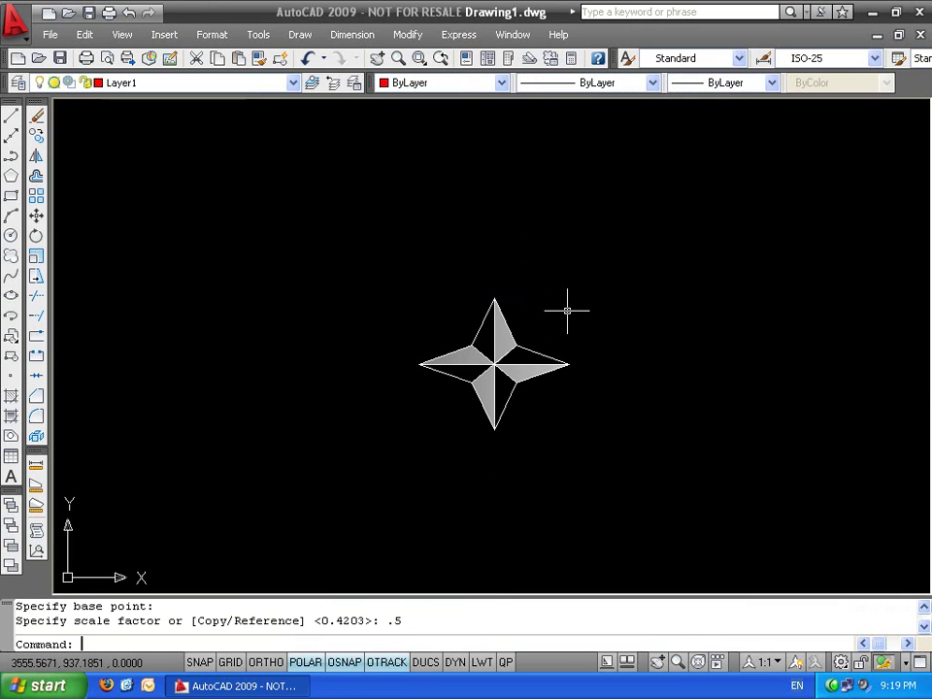
pyautogui.hotkey('ctrl', 'z')
pyautogui.click(645, 260)
pyautogui.click(339, 511)
pyautogui.write('sc')
pyautogui.press('Return')
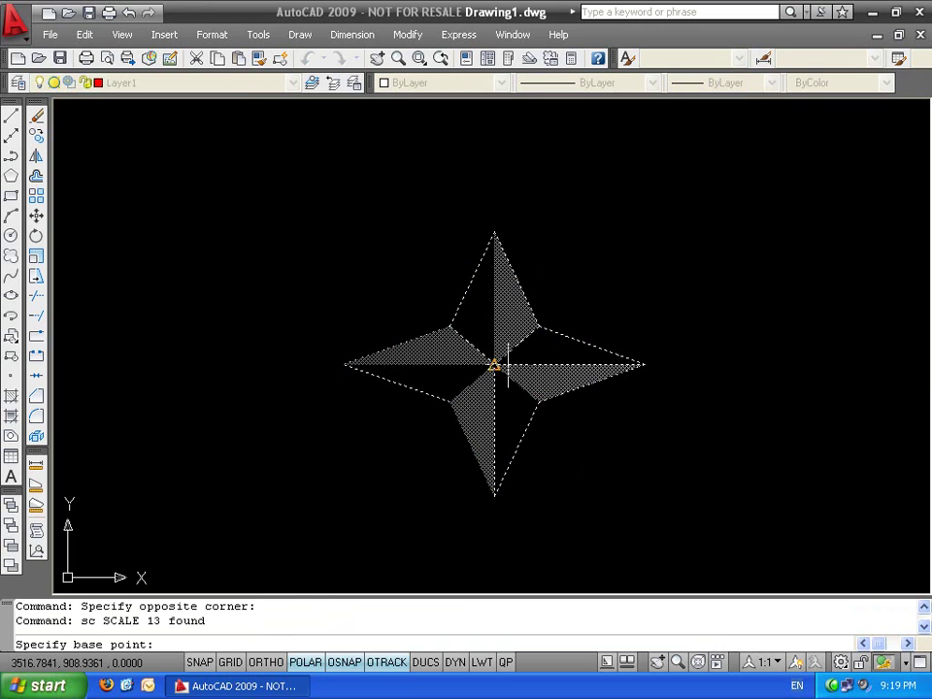
pyautogui.click(494, 365)
pyautogui.press('Escape')
# Rotate a copy of the whole star counterclockwise about its centre to a freehand angle, keeping the original
pyautogui.click(631, 239)
pyautogui.click(286, 505)
pyautogui.write('ro')
pyautogui.press('Return')
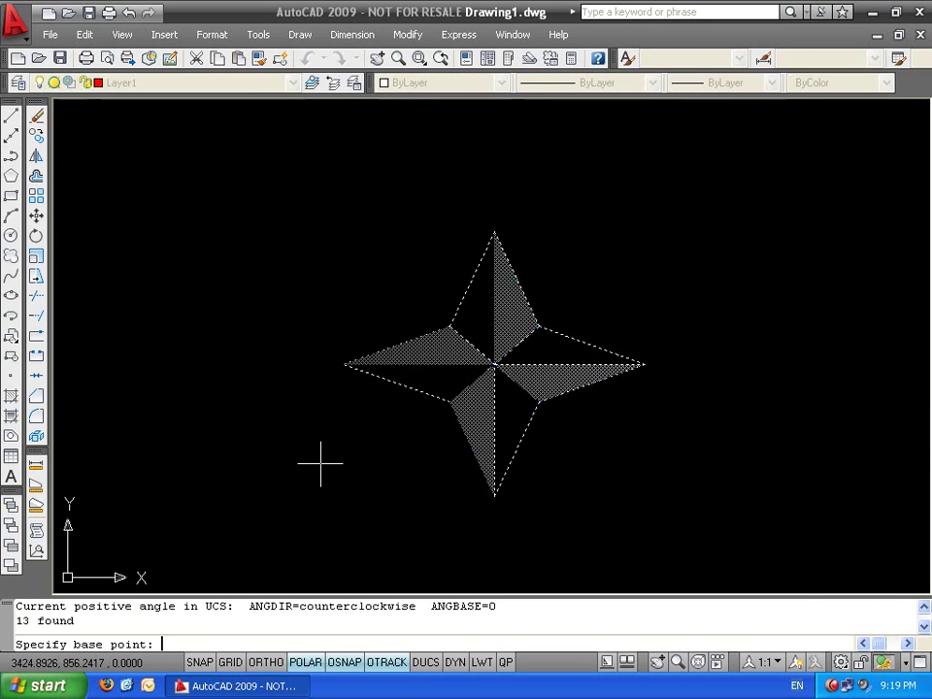
pyautogui.click(494, 365)
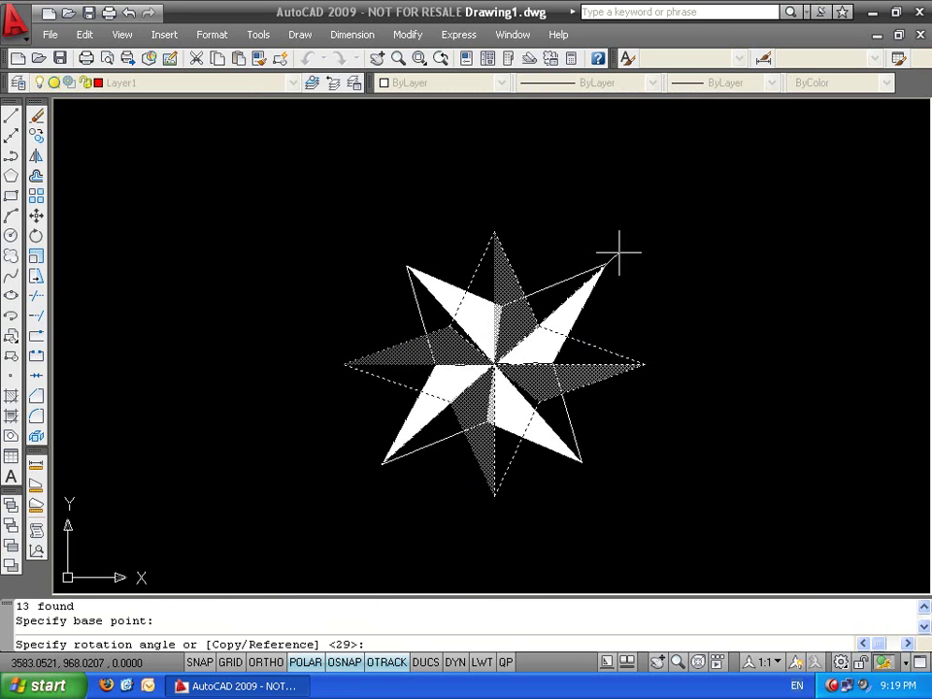
pyautogui.write('c')
pyautogui.press('Return')
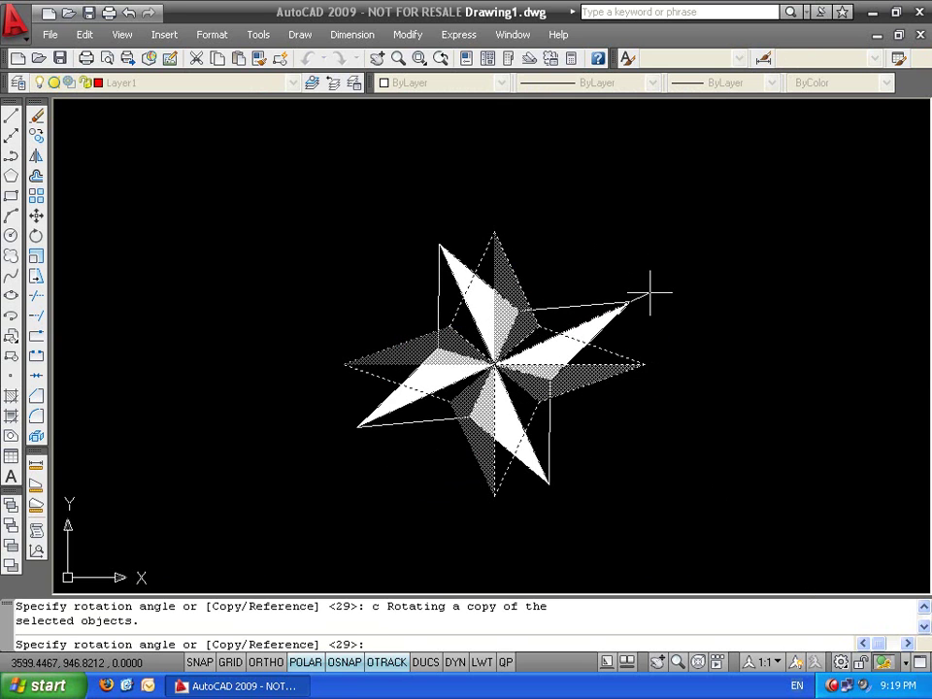
pyautogui.click(645, 302)
pyautogui.write('sc')
pyautogui.press('Return')
pyautogui.write('p')
pyautogui.press('Return')
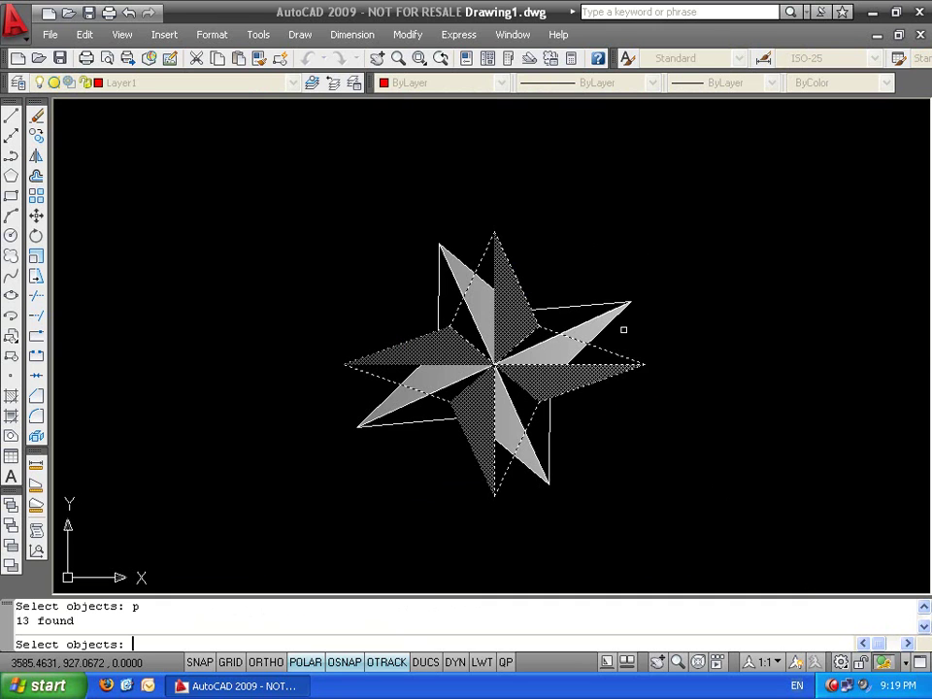
pyautogui.press('Escape')
pyautogui.press('Escape')
pyautogui.write('sc')
pyautogui.press('Return')
pyautogui.write('l')
pyautogui.press('Return')
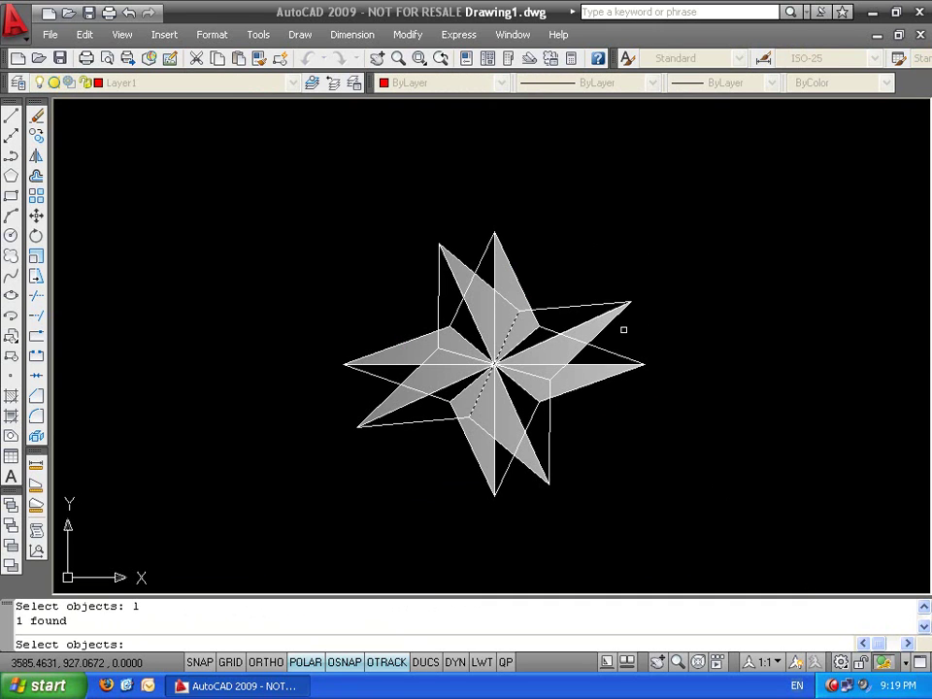
pyautogui.press('Escape')
pyautogui.press('Escape')
# Scale the original star, taken as the previous selection, by a factor of 0.5 about its centre
pyautogui.write('sc')
pyautogui.press('Return')
pyautogui.write('p')
pyautogui.press('Return')
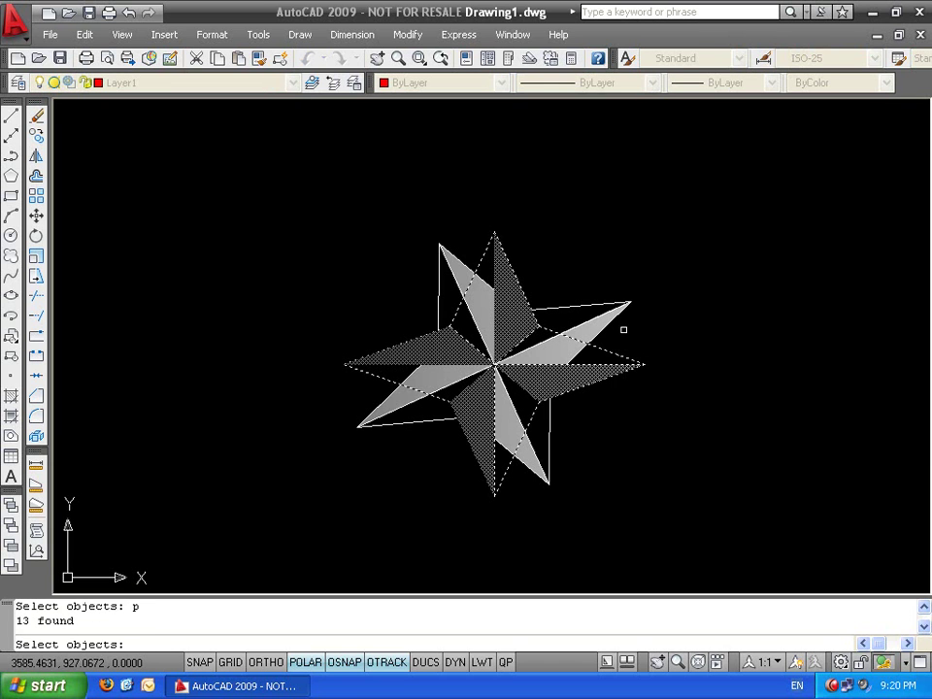
pyautogui.press('Return')
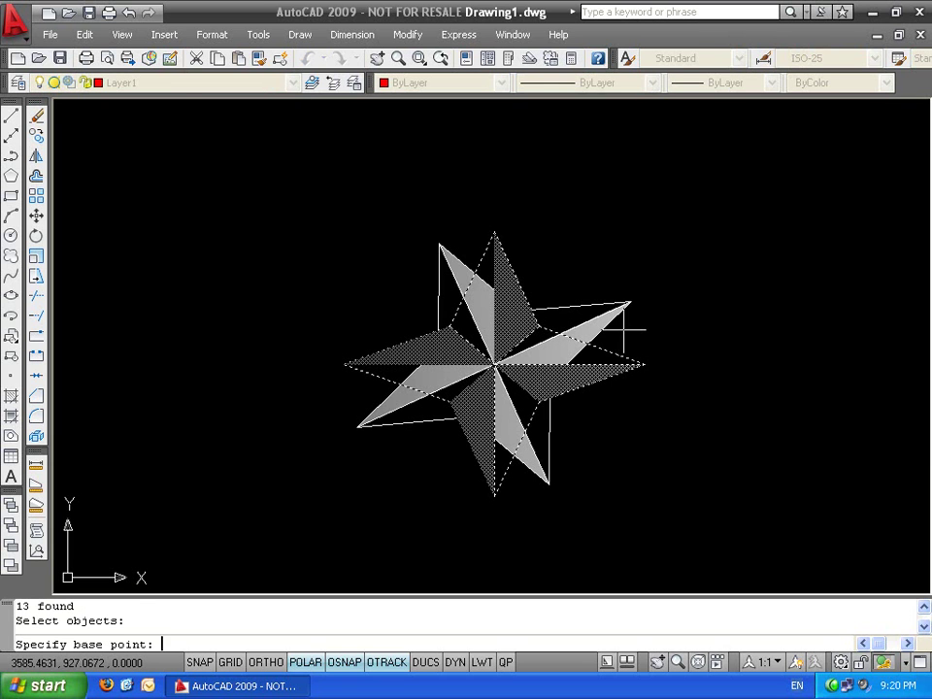
pyautogui.click(496, 365)
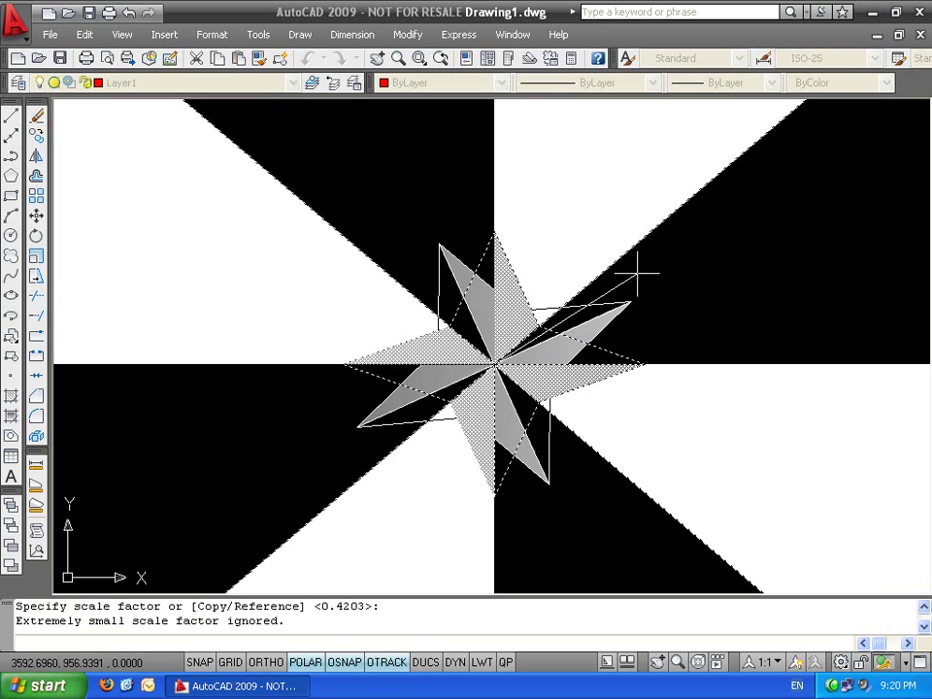
pyautogui.write('.5')
pyautogui.press('Return')
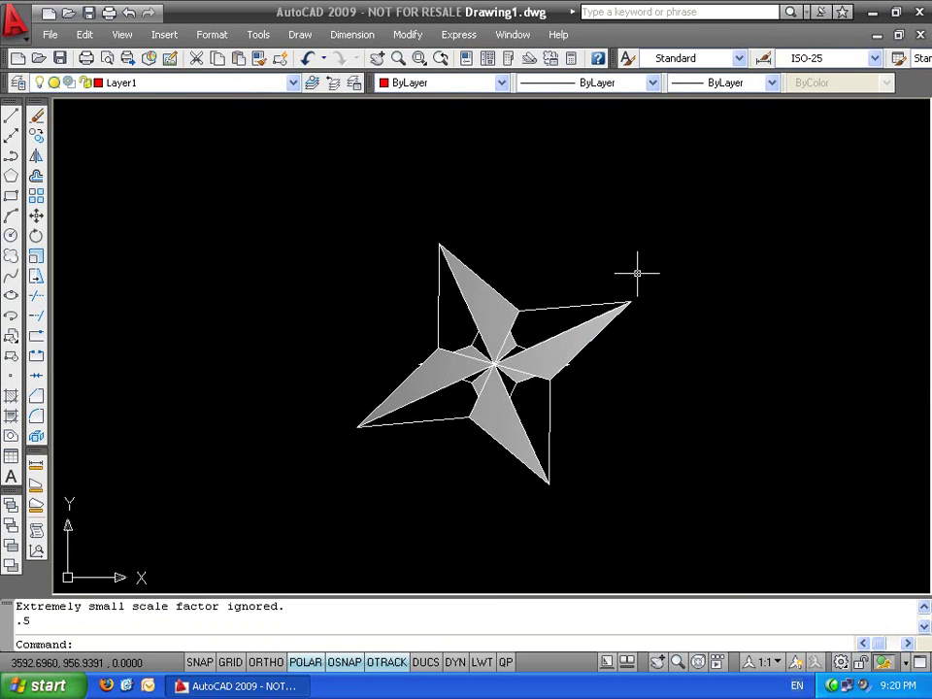
# Undo the last two Scale operations
pyautogui.click(528, 292)
pyautogui.click(499, 310)
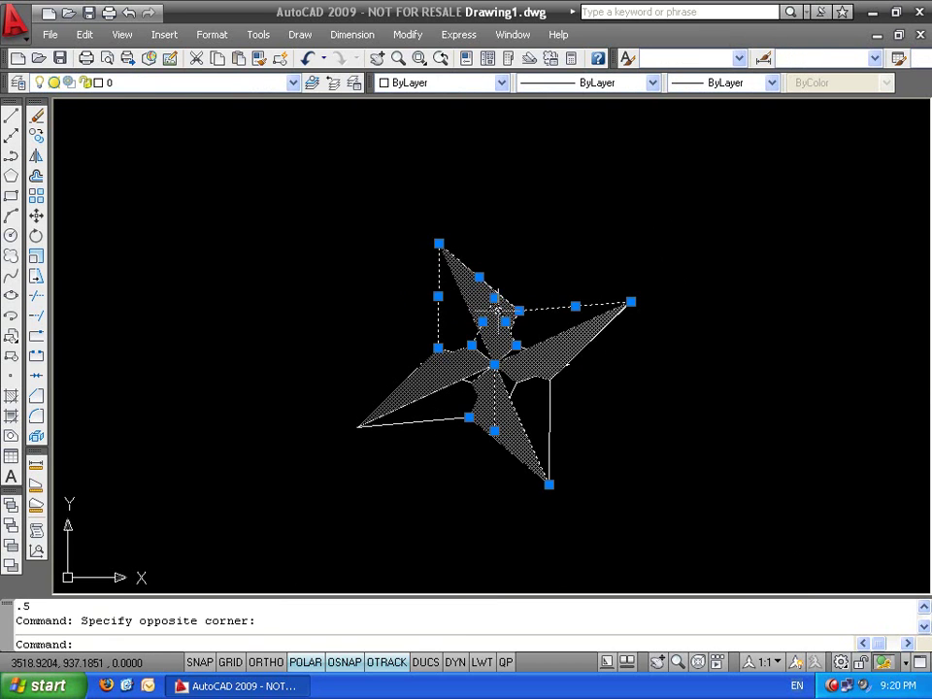
pyautogui.scroll(2, 529, 379)
pyautogui.press('Escape')
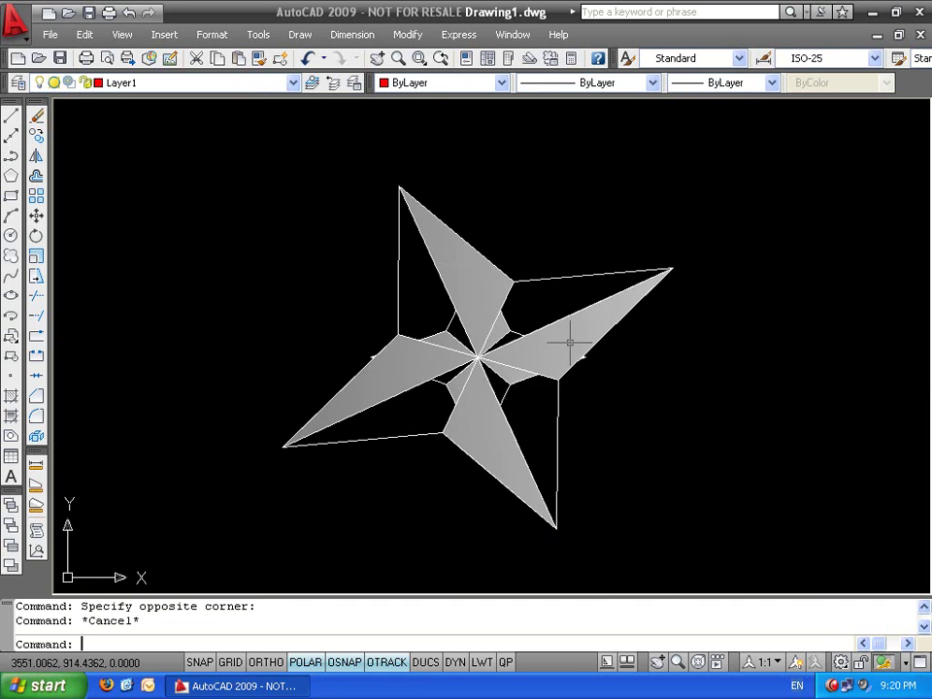
pyautogui.scroll(4, 459, 336)
pyautogui.scroll(-6, 432, 335)
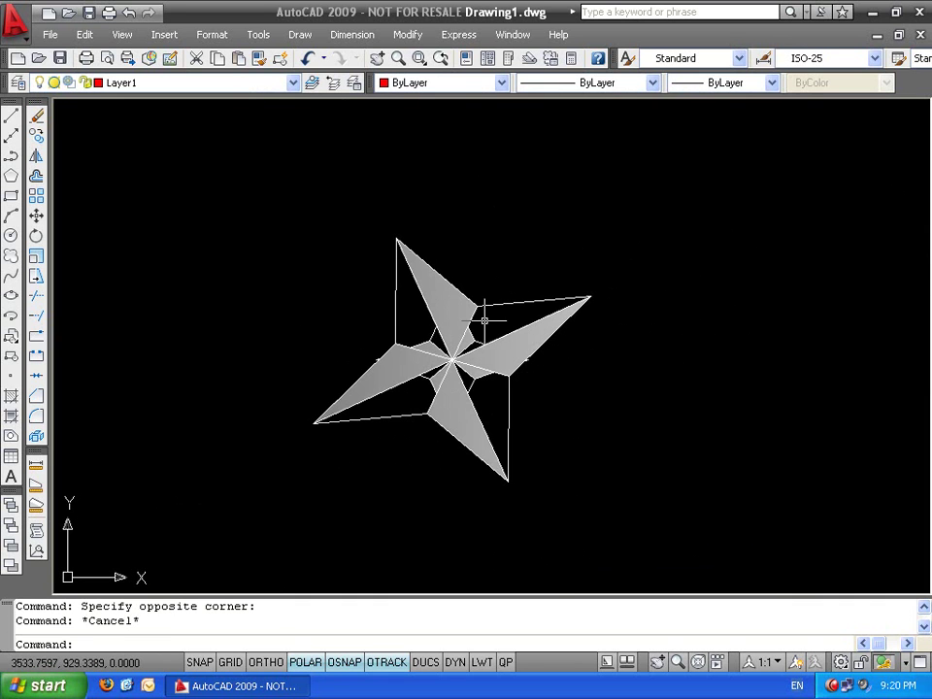
pyautogui.hotkey('ctrl', 'z')
pyautogui.hotkey('ctrl', 'z')
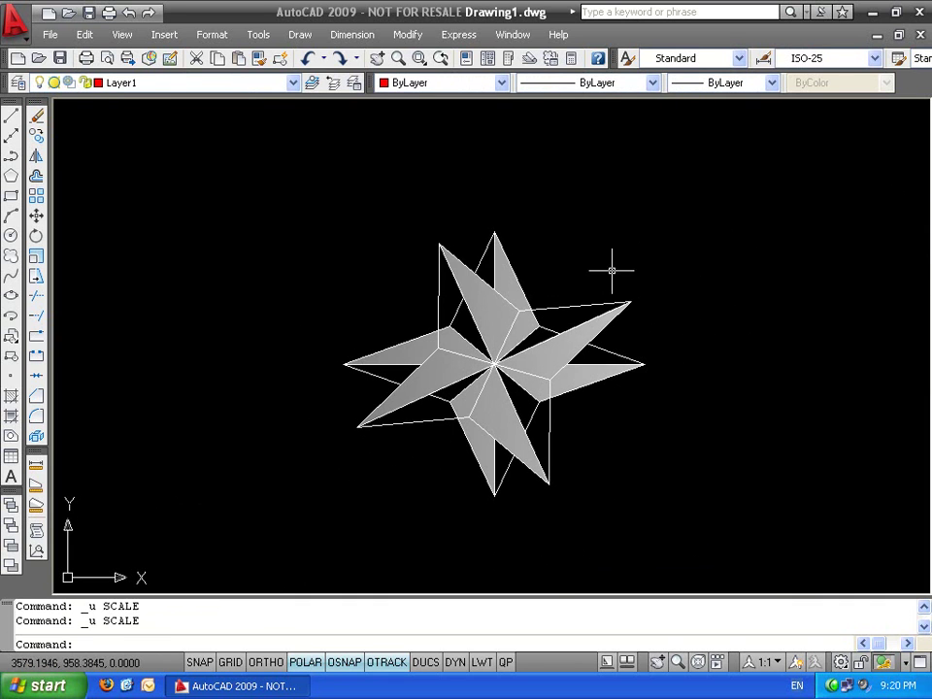
# Scale the rotated star copy by a factor of 0.5 about the shared centre
pyautogui.click(354, 245)
pyautogui.click(457, 274)
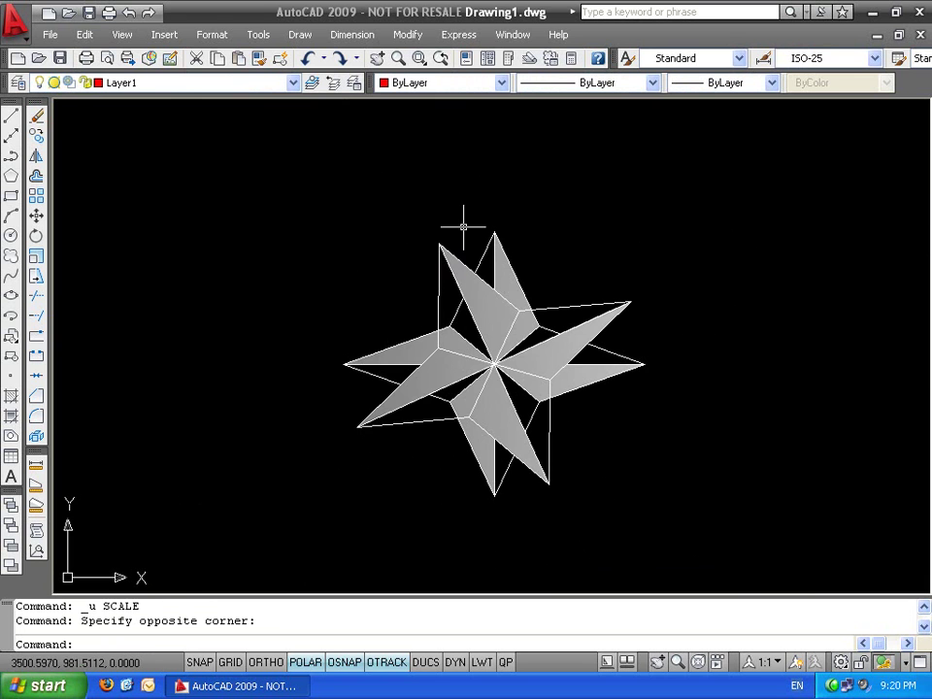
pyautogui.click(463, 215)
pyautogui.click(421, 268)
pyautogui.click(594, 342)
pyautogui.scroll(3, 572, 448)
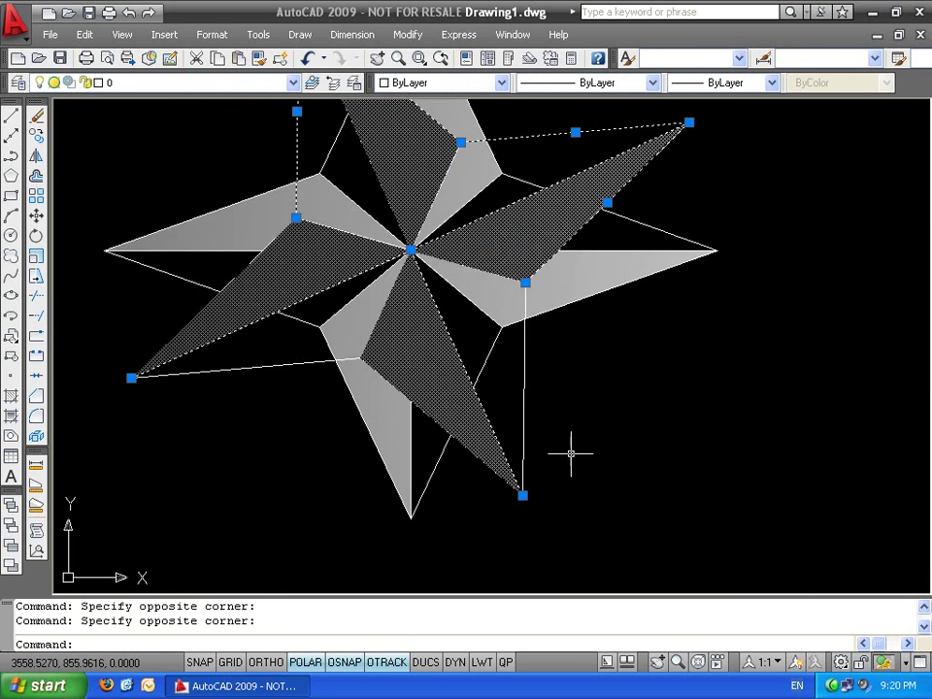
pyautogui.scroll(-3, 198, 410)
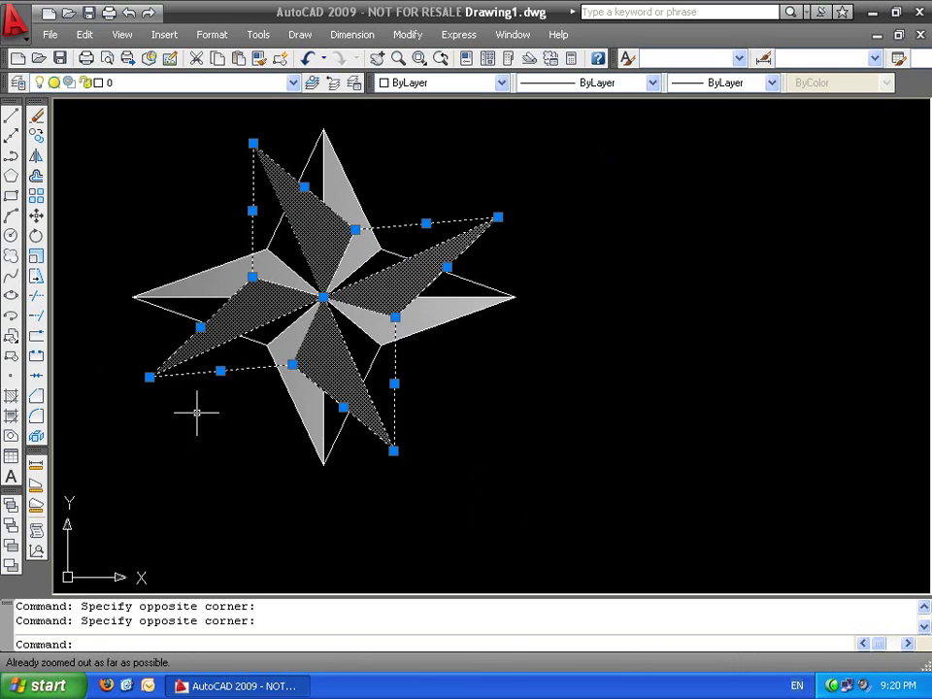
pyautogui.moveTo(198, 410); pyautogui.dragTo(251, 389, button='middle')
pyautogui.write('c')
pyautogui.press('Return')
pyautogui.click(377, 273)
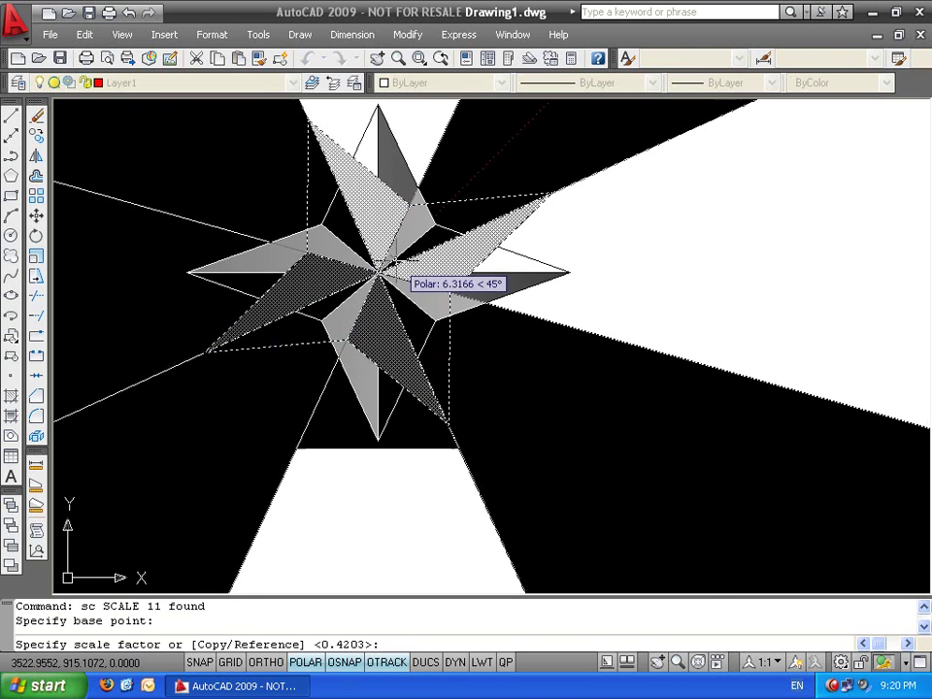
pyautogui.press('Return')
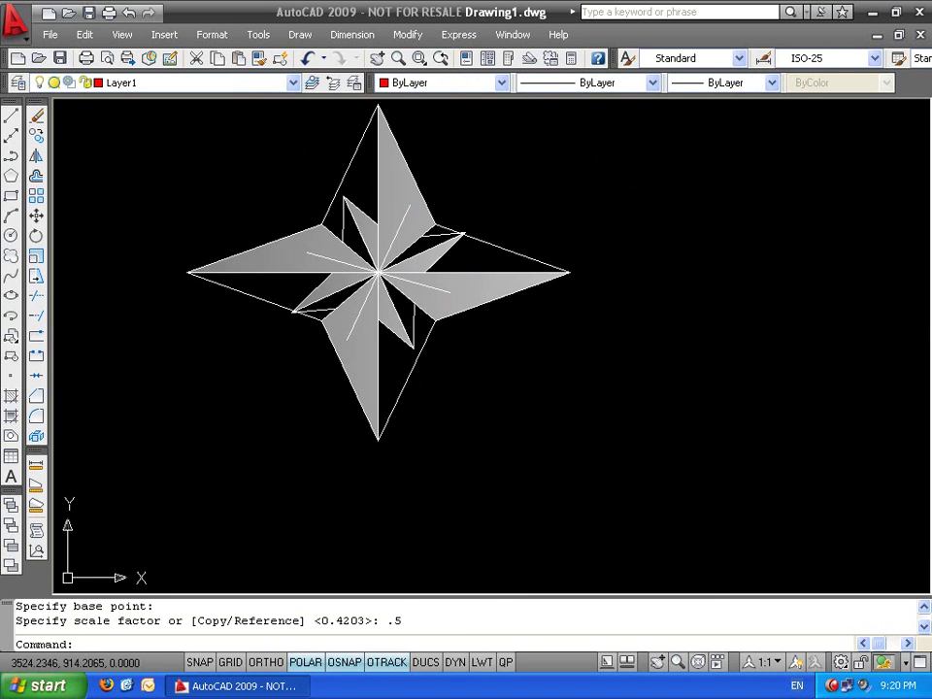
# Undo the 0.5 scaling of the rotated star copy
pyautogui.scroll(3, 418, 272)
pyautogui.scroll(-3, 417, 272)
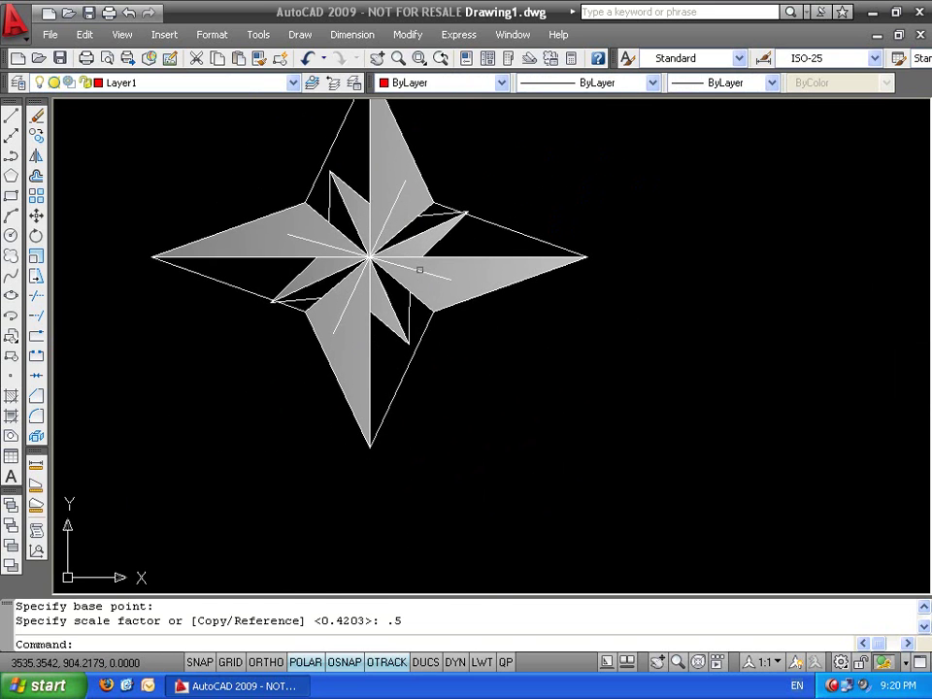
pyautogui.hotkey('ctrl', 'z')
pyautogui.hotkey('ctrl', 'z')
pyautogui.scroll(4, 326, 179)
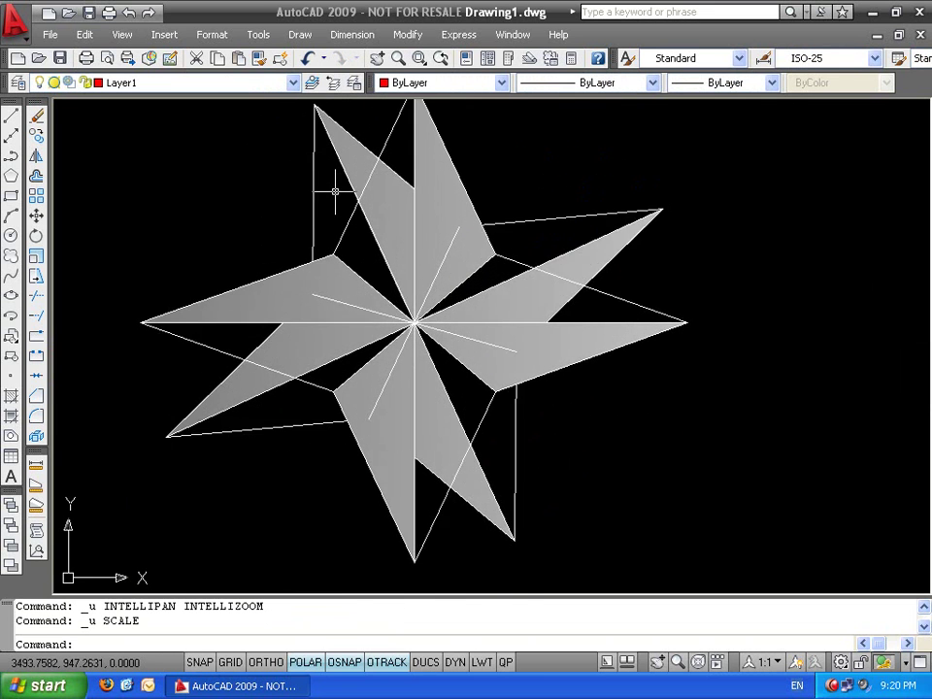
# Select the rotated star's outline and fills and scale them by a factor of 0.7 about the star's centre
pyautogui.press('Escape')
pyautogui.click(323, 130)
pyautogui.click(297, 204)
pyautogui.scroll(-4, 297, 203)
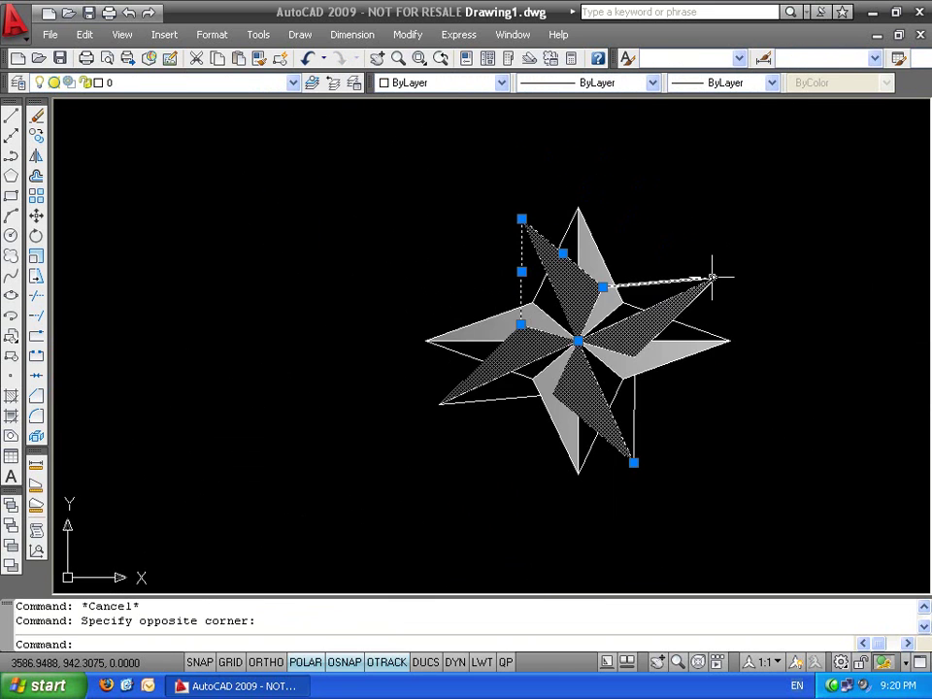
pyautogui.click(714, 270)
pyautogui.click(462, 375)
pyautogui.click(418, 432)
pyautogui.write('sc')
pyautogui.press('Return')
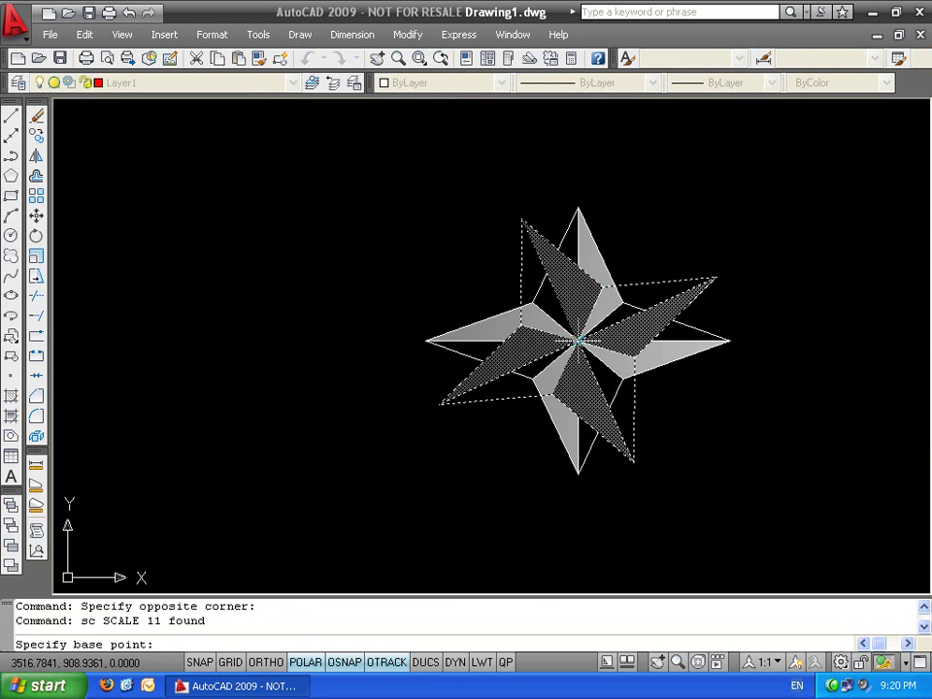
pyautogui.click(579, 340)
pyautogui.write('.7')
pyautogui.press('Return')
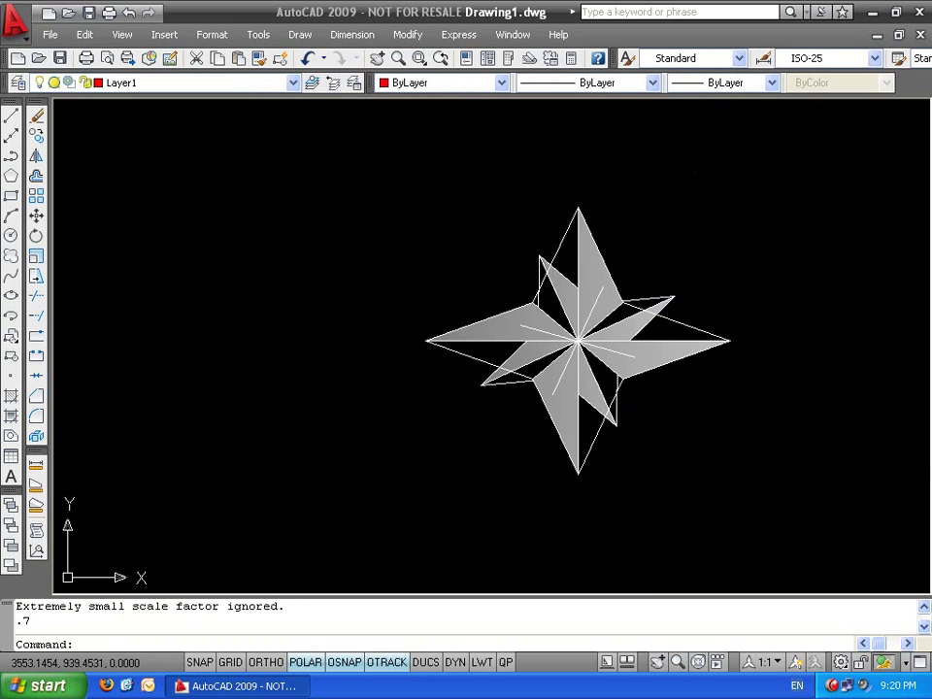
pyautogui.scroll(3, 670, 286)
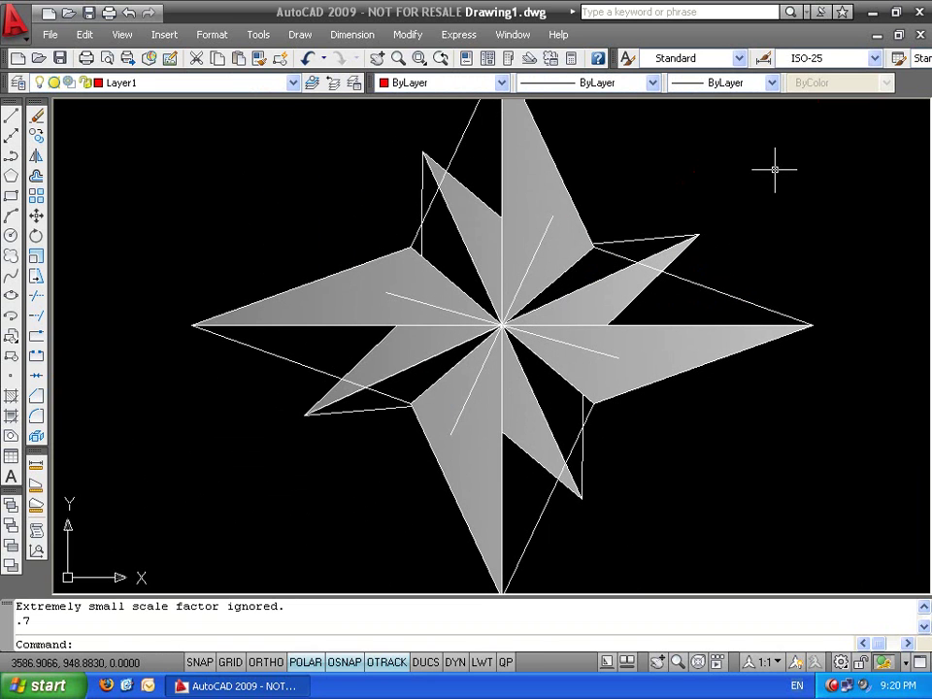
# Erase the unscaled diagonal lines crossing the star's centre
pyautogui.click(543, 237)
pyautogui.press('Delete')
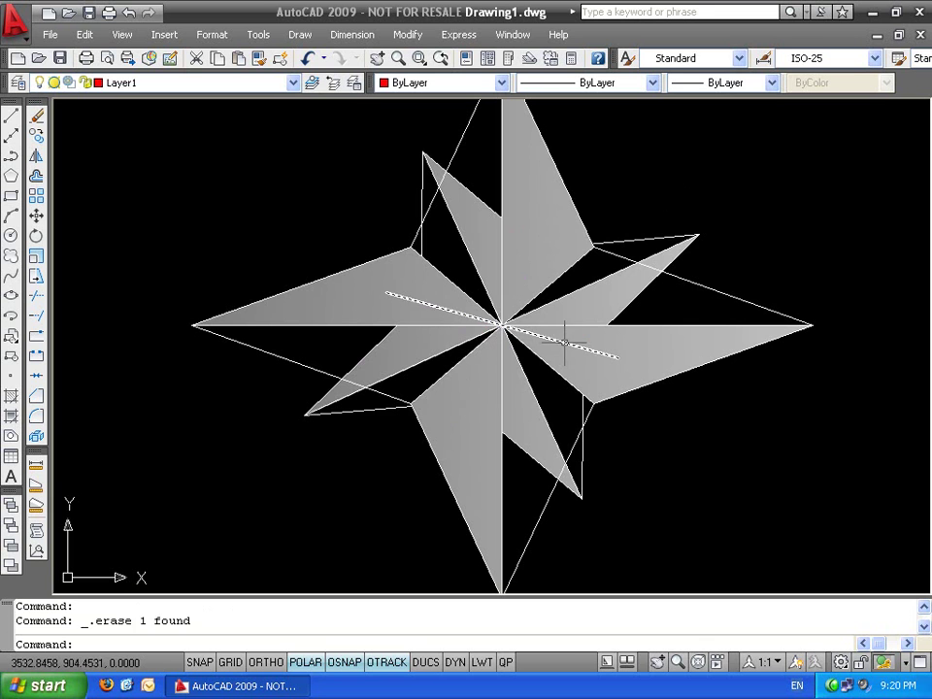
pyautogui.scroll(-4, 525, 330)
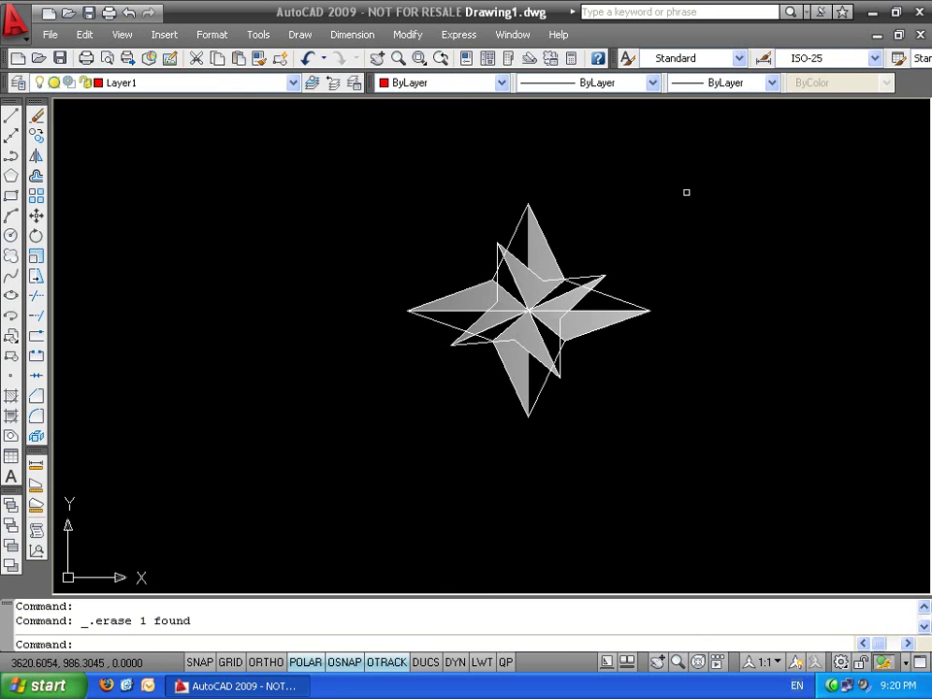
# Undo the line erasures, the 0.7 scaling and the rotated copy of the star
pyautogui.hotkey('ctrl', 'z')
pyautogui.hotkey('ctrl', 'z')
pyautogui.hotkey('ctrl', 'z')
pyautogui.hotkey('ctrl', 'z')
pyautogui.hotkey('ctrl', 'z')
pyautogui.hotkey('ctrl', 'z')
pyautogui.hotkey('ctrl', 'z')
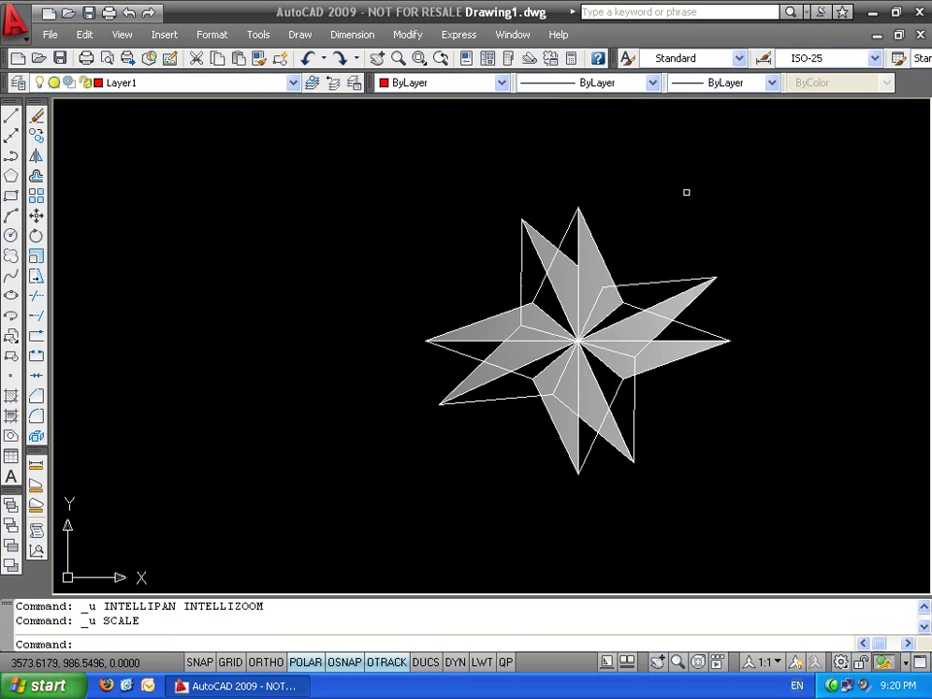
# Erase the whole remaining four-pointed star with its fills
pyautogui.click(687, 192)
pyautogui.click(348, 496)
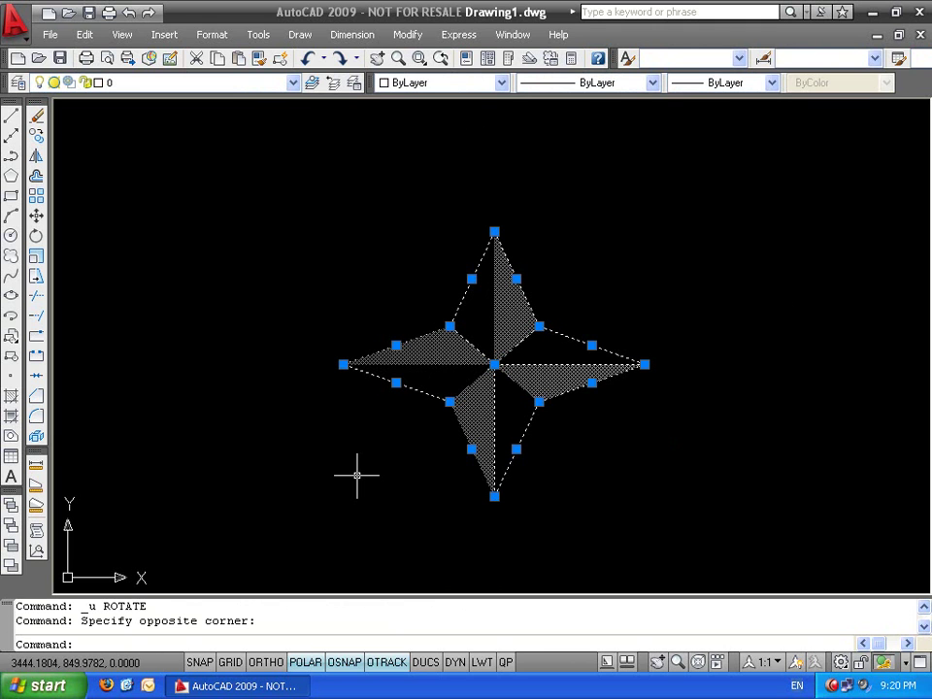
pyautogui.press('Escape')
pyautogui.press('Escape')
pyautogui.click(682, 261)
pyautogui.click(273, 533)
pyautogui.press('Delete')
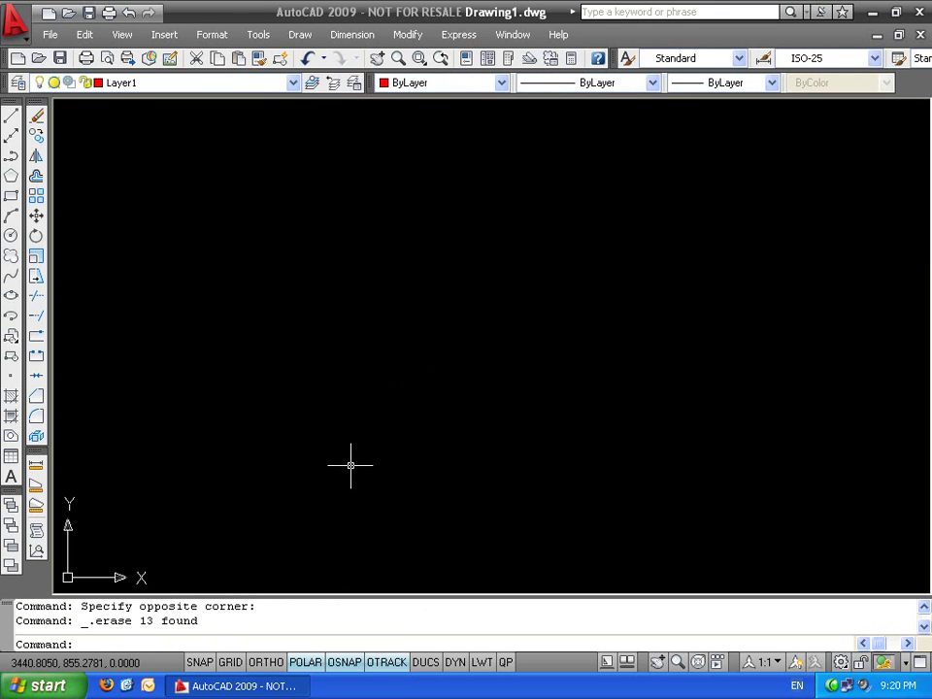
# Draw two freehand lines from a common point, one steeply to the upper left and one to the lower right
pyautogui.write('l')
pyautogui.press('Return')
pyautogui.click(474, 345)
pyautogui.click(426, 209)
pyautogui.press('Return')
pyautogui.press('Return')
pyautogui.click(476, 346)
pyautogui.click(610, 415)
pyautogui.press('Escape')
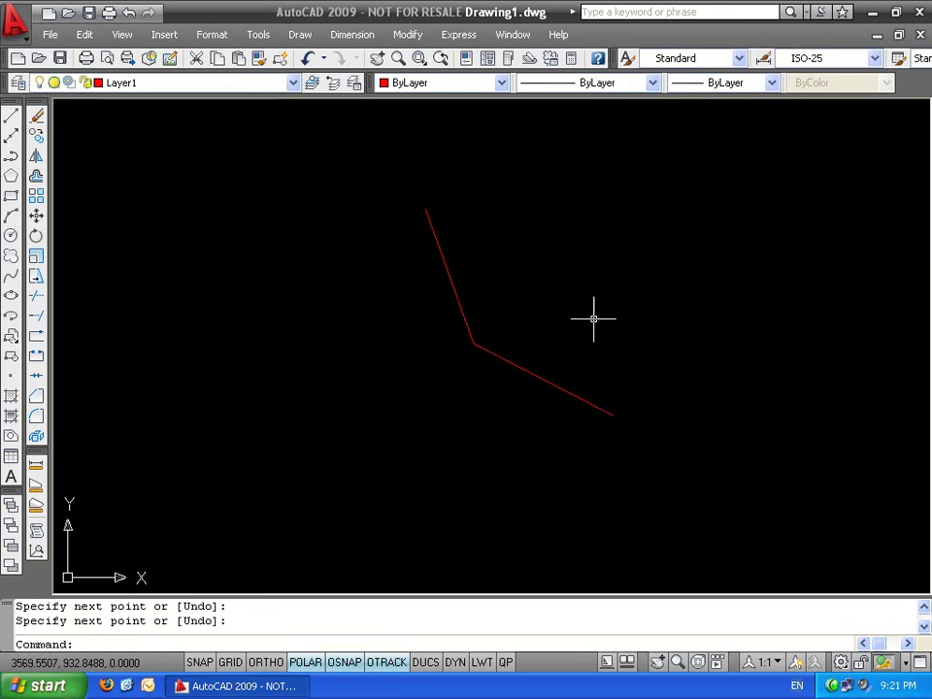
# Mirror the steep line about a vertical axis through its upper end, keeping the original
pyautogui.click(491, 282)
pyautogui.click(417, 302)
pyautogui.write('mi')
pyautogui.press('Return')
pyautogui.click(425, 209)
pyautogui.click(425, 323)
pyautogui.press('Return')
# Mirror the lower-right line about a horizontal axis through its right end, keeping the original
pyautogui.click(657, 380)
pyautogui.click(593, 417)
pyautogui.press('Return')
pyautogui.click(612, 415)
pyautogui.click(457, 415)
pyautogui.press('Return')
# Mirror the right-hand pair of lines about the vertical axis through the top vertex, keeping the originals
pyautogui.click(610, 346)
pyautogui.click(583, 441)
pyautogui.write('mi')
pyautogui.press('Return')
pyautogui.click(425, 209)
pyautogui.click(430, 342)
pyautogui.press('Escape')
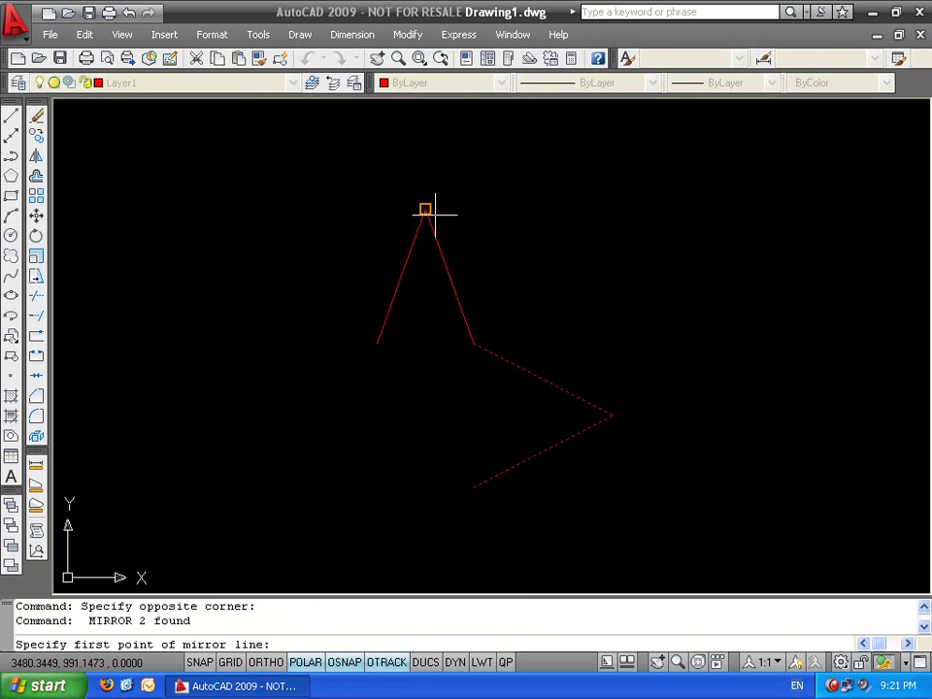
pyautogui.click(425, 209)
pyautogui.click(424, 353)
pyautogui.press('Return')
# Mirror the upper pair of lines about the horizontal axis through the right vertex, closing the star outline
pyautogui.moveTo(486, 229); pyautogui.dragTo(311, 267)
pyautogui.write('mi')
pyautogui.press('Return')
pyautogui.click(612, 415)
pyautogui.click(338, 410)
pyautogui.press('Return')
# Erase all lines of the four-pointed star outline
pyautogui.moveTo(418, 451); pyautogui.dragTo(572, 348, button='middle')
pyautogui.moveTo(743, 261); pyautogui.dragTo(631, 326, button='middle')
pyautogui.moveTo(666, 264); pyautogui.dragTo(254, 525)
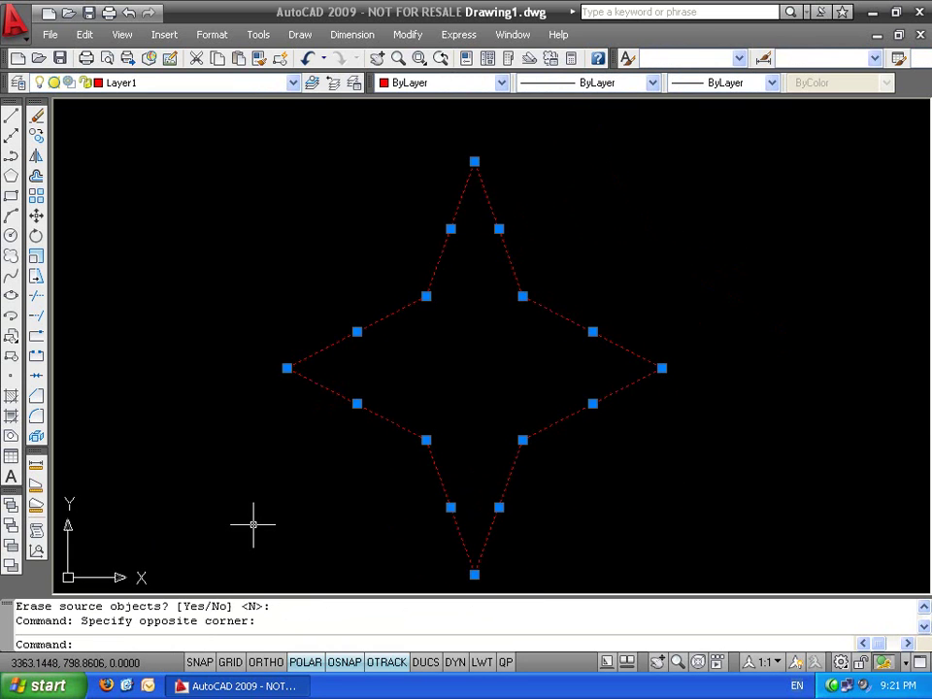
pyautogui.press('Delete')
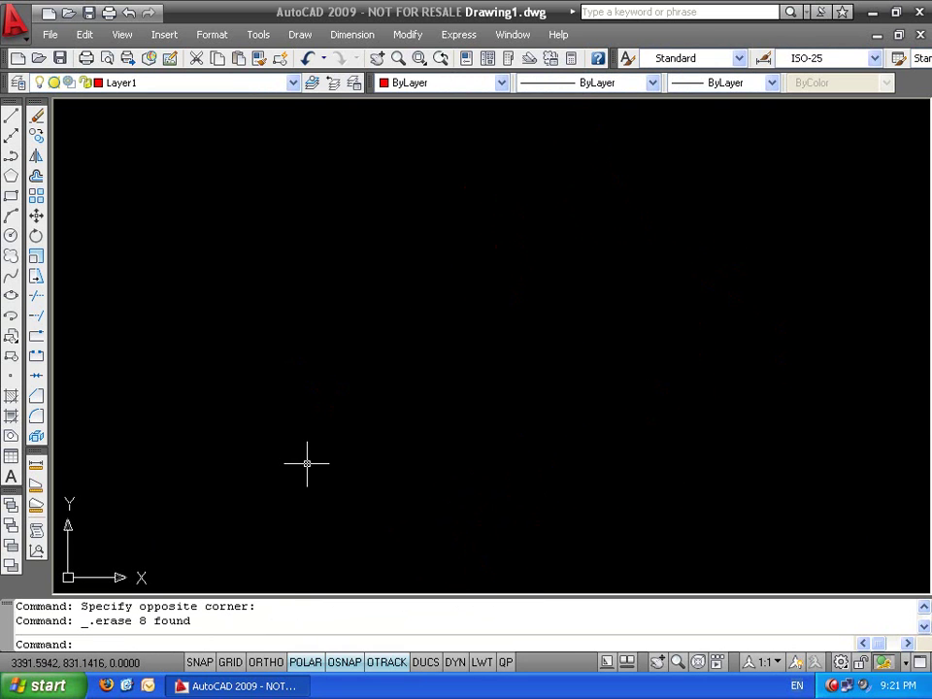
# Draw a vertical line 200 units long downward
pyautogui.write('l')
pyautogui.press('Return')
pyautogui.click(434, 143)
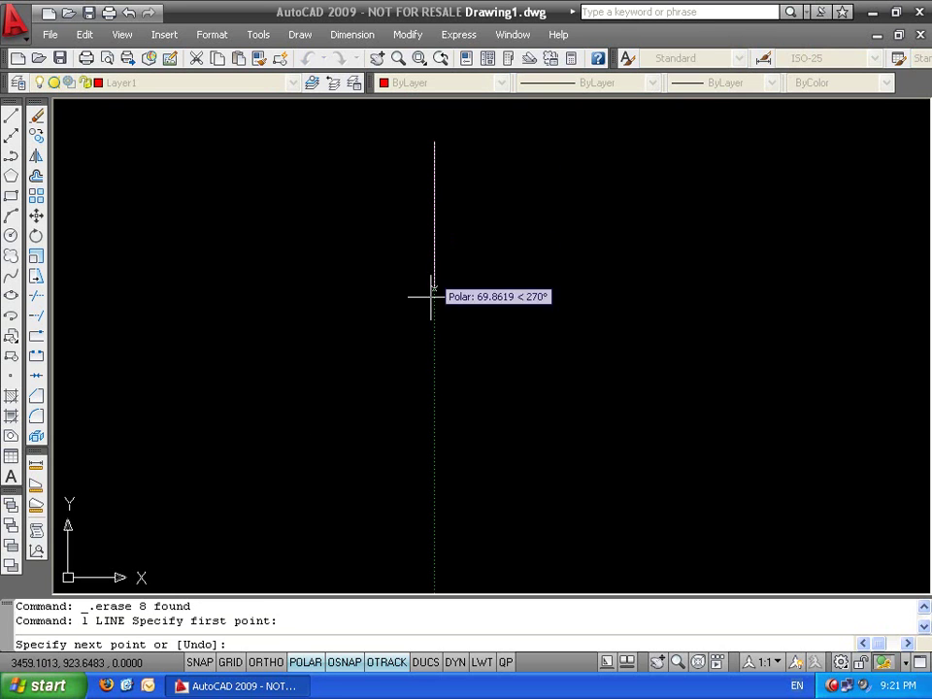
pyautogui.write('200')
pyautogui.press('Return')
pyautogui.press('Return')
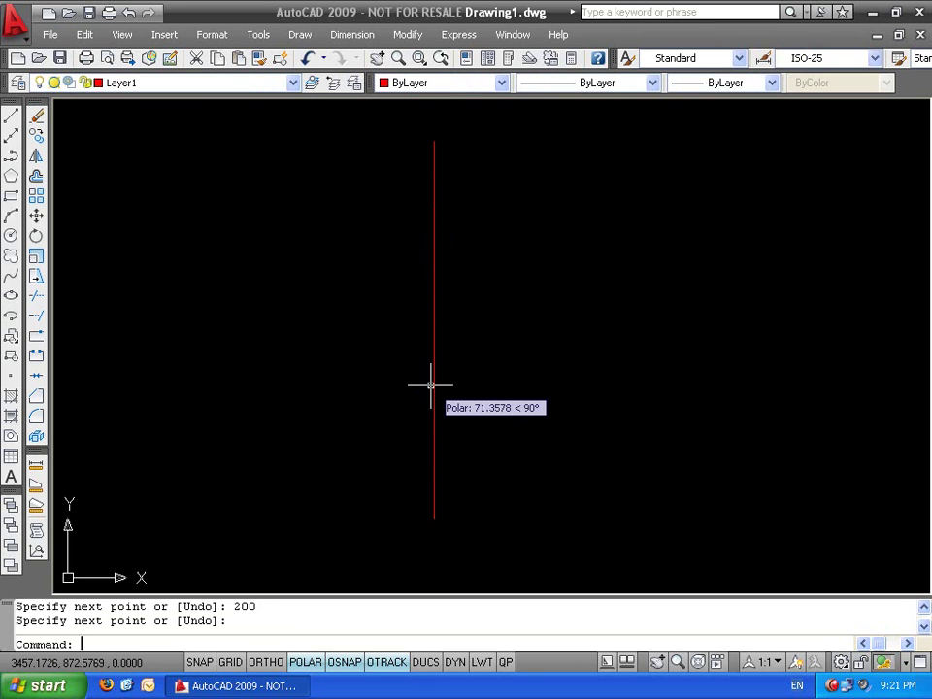
# Draw an equally long horizontal line through the vertical line's midpoint, tracking its start from the midpoint and the upper endpoint at 315°
pyautogui.press('Return')
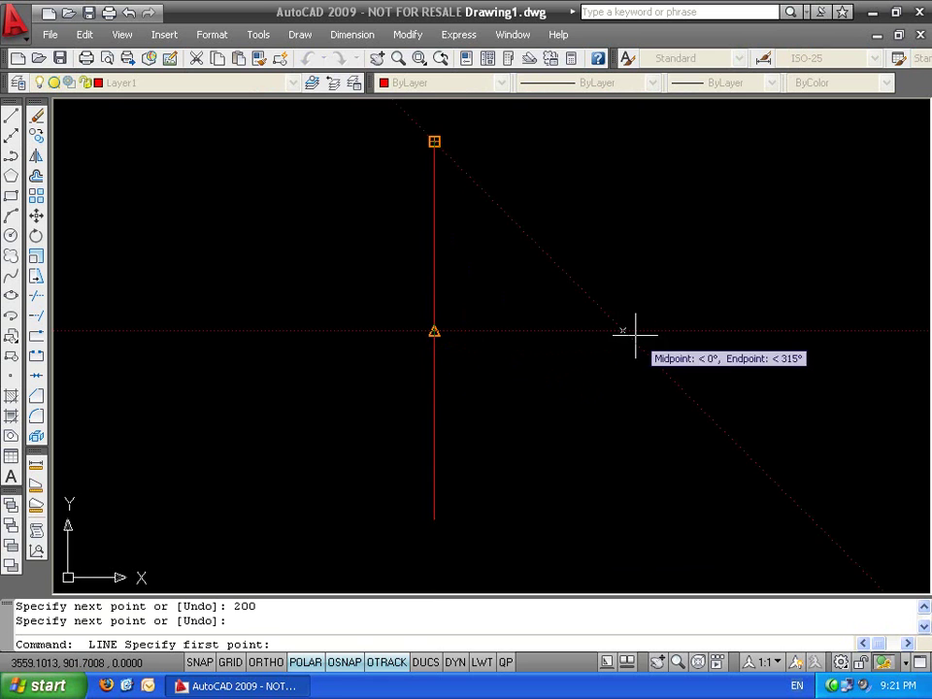
pyautogui.click(622, 331)
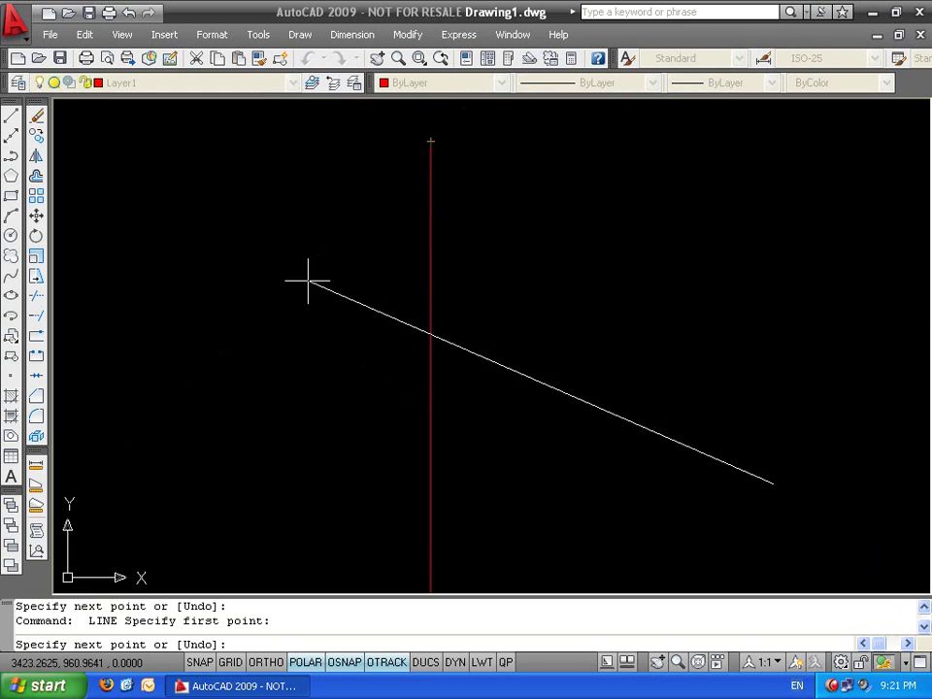
pyautogui.click(84, 480)
pyautogui.press('Return')
pyautogui.scroll(-4, 417, 399)
pyautogui.click(468, 341)
pyautogui.click(298, 475)
pyautogui.press('Escape')
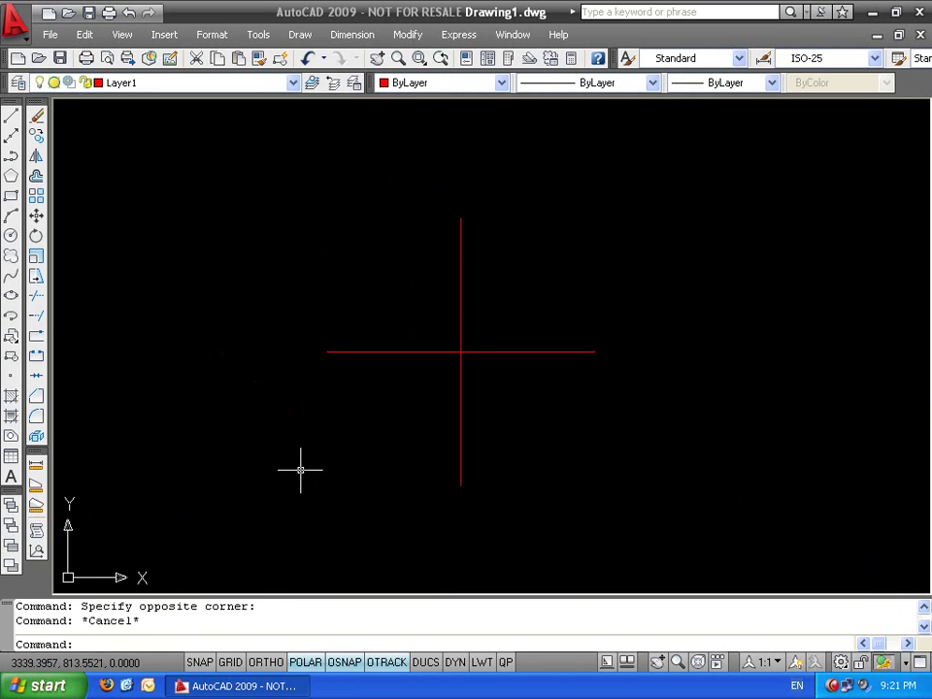
# Draw two small freehand circles of similar size, one above the other, in the cross's upper-right quadrant
pyautogui.write('c')
pyautogui.press('Return')
pyautogui.scroll(4, 518, 273)
pyautogui.click(507, 250)
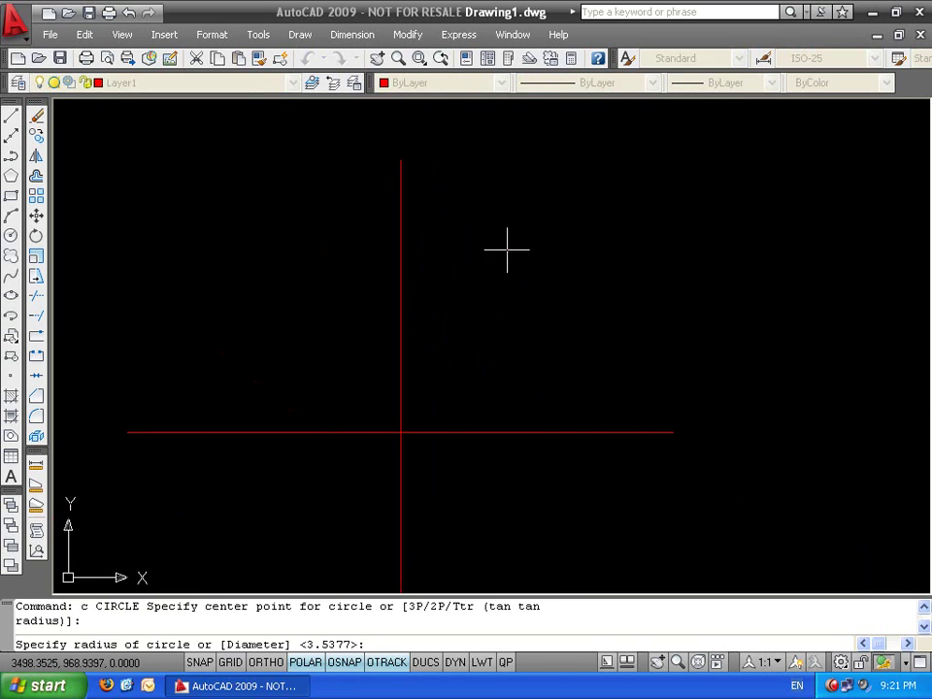
pyautogui.click(533, 243)
pyautogui.press('Return')
pyautogui.click(517, 325)
pyautogui.click(537, 313)
pyautogui.press('Escape')
# Draw an arc centred on the upper circle, from the top of the lower circle around the right side to the upper left
pyautogui.write('a')
pyautogui.press('Return')
pyautogui.write('c')
pyautogui.press('Return')
pyautogui.click(505, 250)
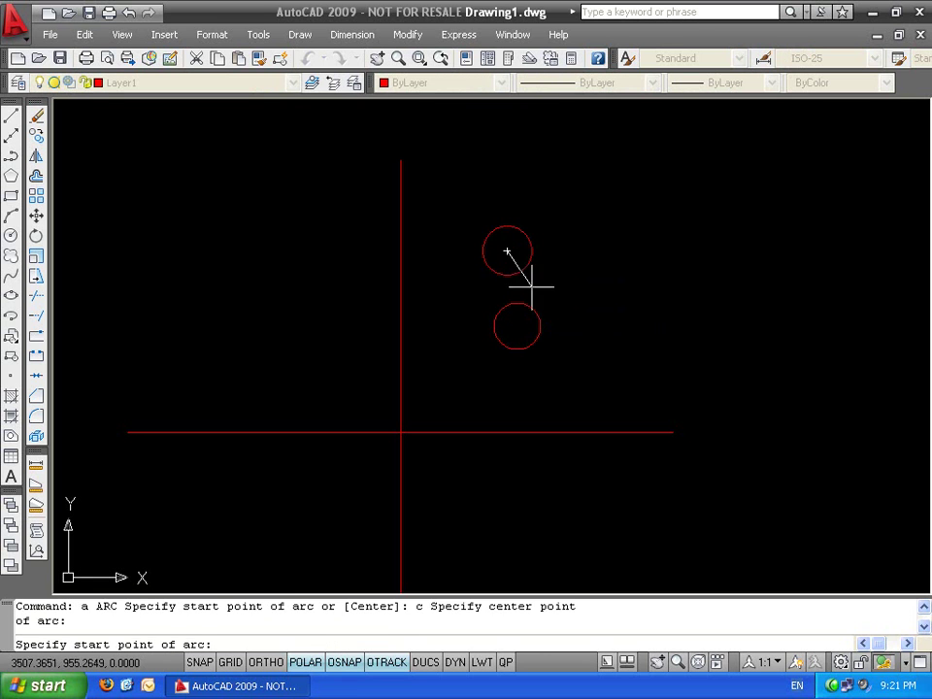
pyautogui.click(530, 301)
pyautogui.click(491, 198)
# Mirror the two circles and the arc about the vertical line, keeping the originals
pyautogui.moveTo(450, 316); pyautogui.dragTo(496, 299, button='middle')
pyautogui.scroll(-3, 763, 239)
pyautogui.scroll(2, 483, 277)
pyautogui.click(501, 244)
pyautogui.click(350, 396)
pyautogui.write('mi')
pyautogui.press('Return')
pyautogui.click(351, 431)
pyautogui.click(348, 327)
pyautogui.press('Return')
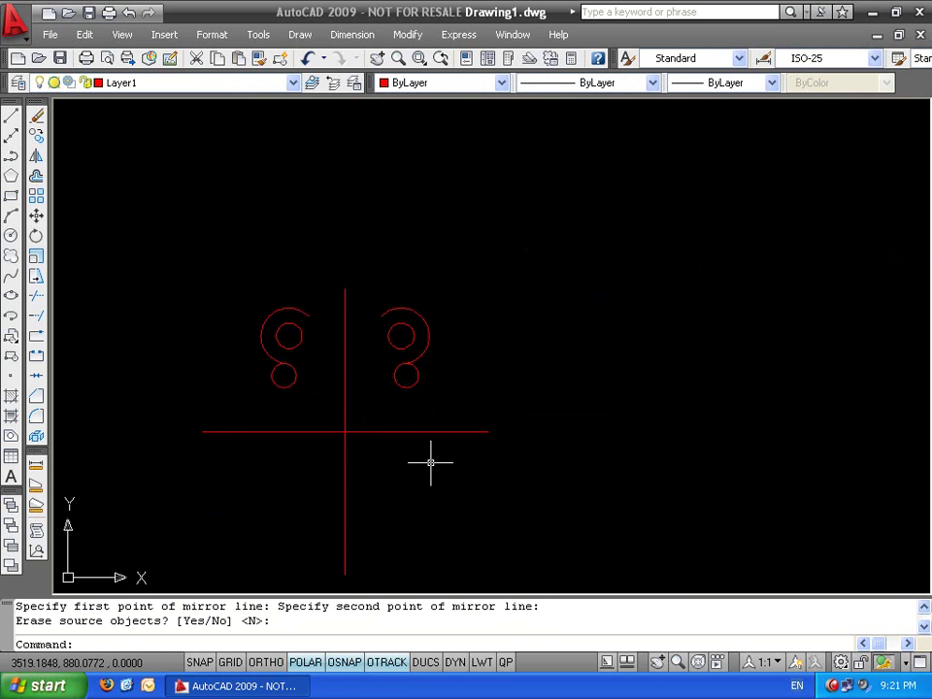
pyautogui.write('f')
pyautogui.press('Return')
pyautogui.write('r')
pyautogui.press('Return')
pyautogui.scroll(4, 358, 329)
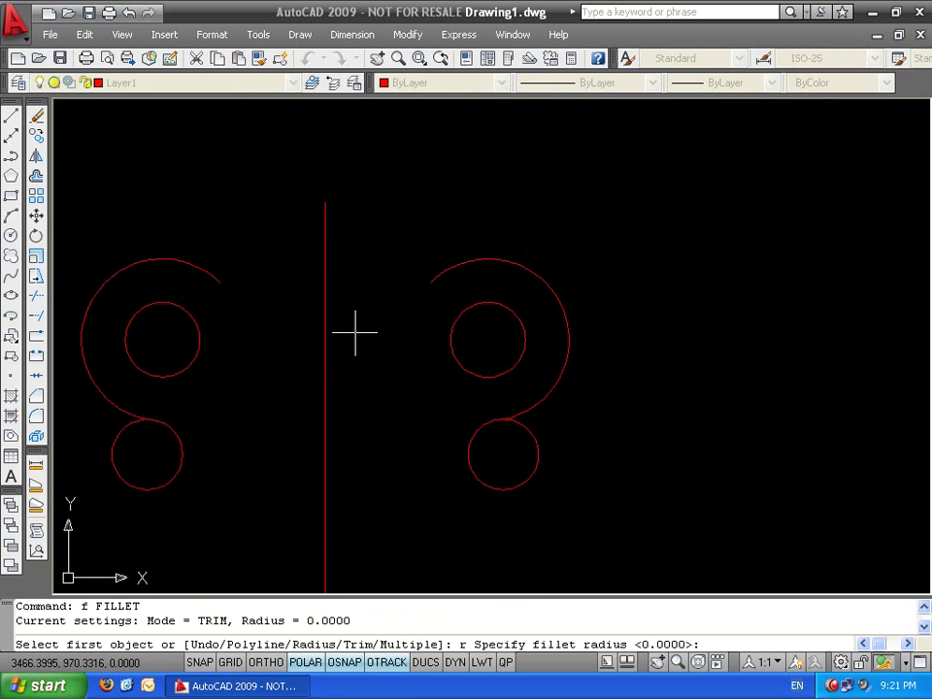
pyautogui.click(356, 318)
pyautogui.click(354, 83)
pyautogui.press('Escape')
pyautogui.press('Escape')
pyautogui.press('Escape')
# Fillet the facing upper ends of the two mirrored arcs, using a radius picked freehand between two points along the vertical line
pyautogui.write('f')
pyautogui.press('Return')
pyautogui.write('r')
pyautogui.press('Return')
pyautogui.click(339, 325)
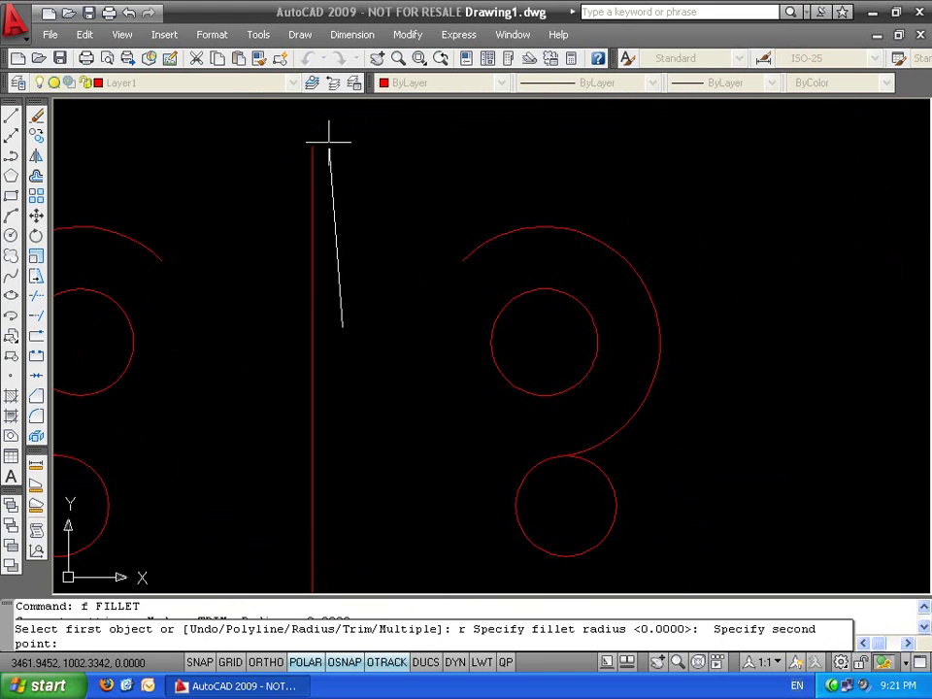
pyautogui.click(323, 144)
pyautogui.click(474, 252)
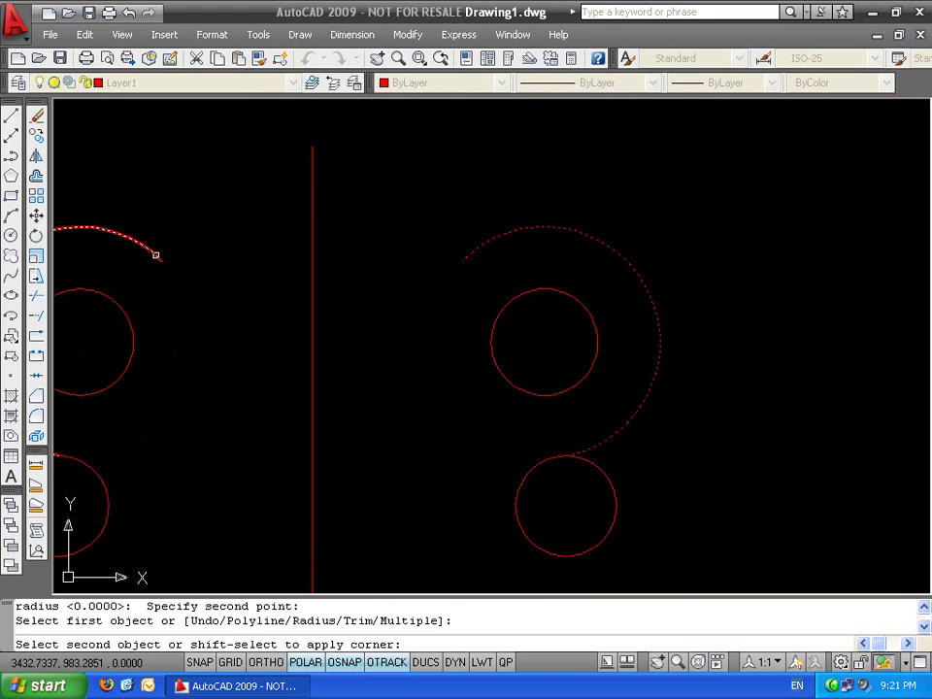
pyautogui.click(158, 254)
pyautogui.scroll(-3, 280, 375)
pyautogui.moveTo(281, 375); pyautogui.dragTo(481, 495, button='middle')
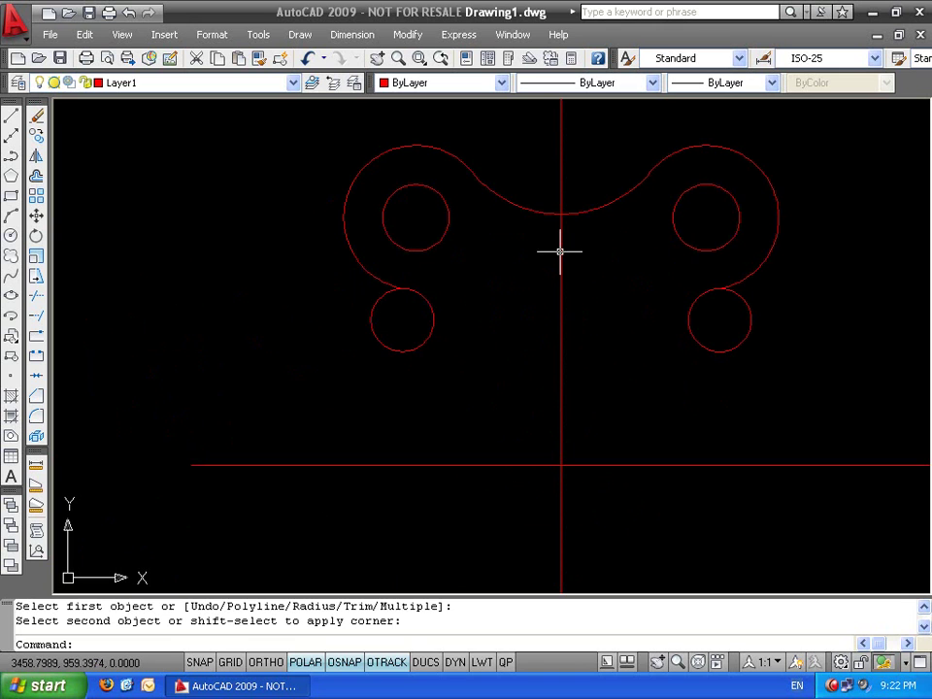
pyautogui.scroll(-2, 558, 251)
pyautogui.moveTo(557, 250); pyautogui.dragTo(454, 108, button='middle')
pyautogui.press('Escape')
pyautogui.press('Escape')
pyautogui.write('rec')
pyautogui.press('Return')
pyautogui.press('Escape')
pyautogui.press('Escape')
# Draw a freehand box of four lines in the cross's lower-right quadrant, leaving its upper-left corner open
pyautogui.write('l')
pyautogui.press('Return')
pyautogui.click(629, 414)
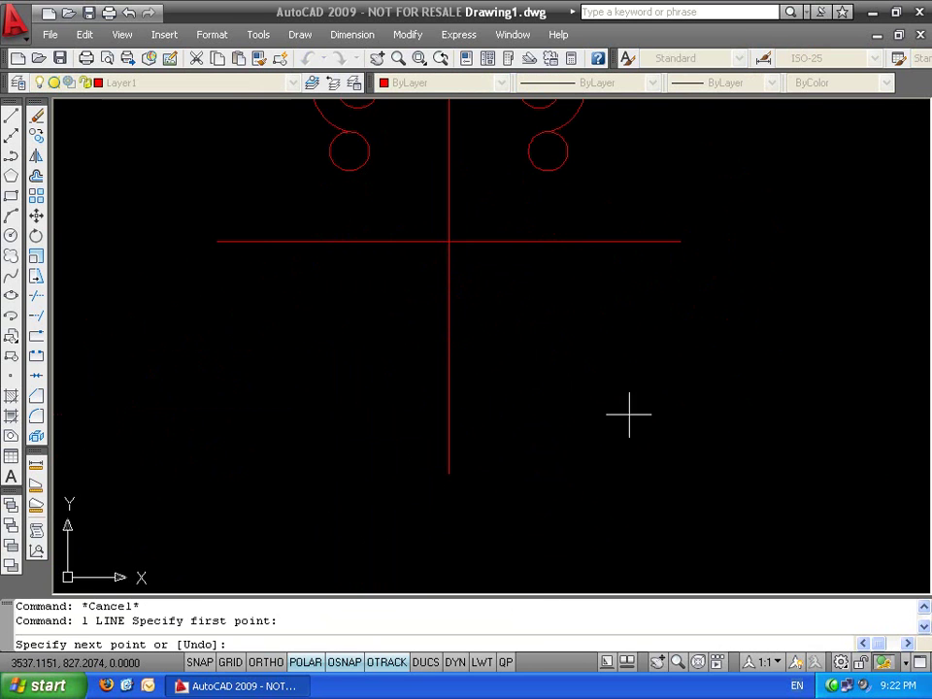
pyautogui.click(491, 414)
pyautogui.click(490, 372)
pyautogui.press('Return')
pyautogui.press('Return')
pyautogui.click(630, 413)
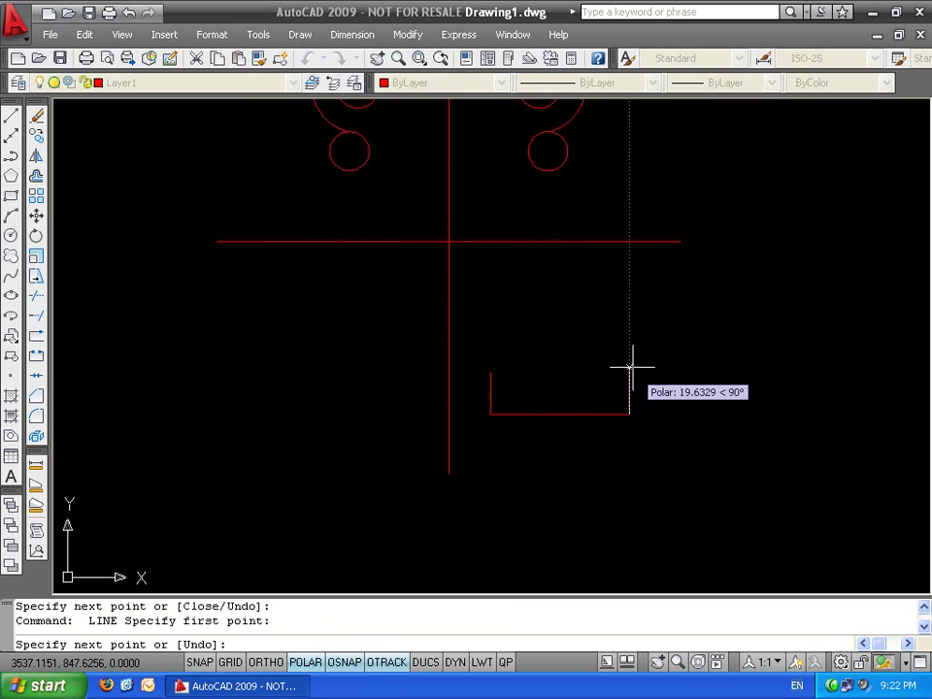
pyautogui.click(629, 351)
pyautogui.click(507, 351)
pyautogui.press('Return')
# Mirror the four lines of the open box about the vertical axis line, keeping the originals
pyautogui.click(660, 388)
pyautogui.click(553, 470)
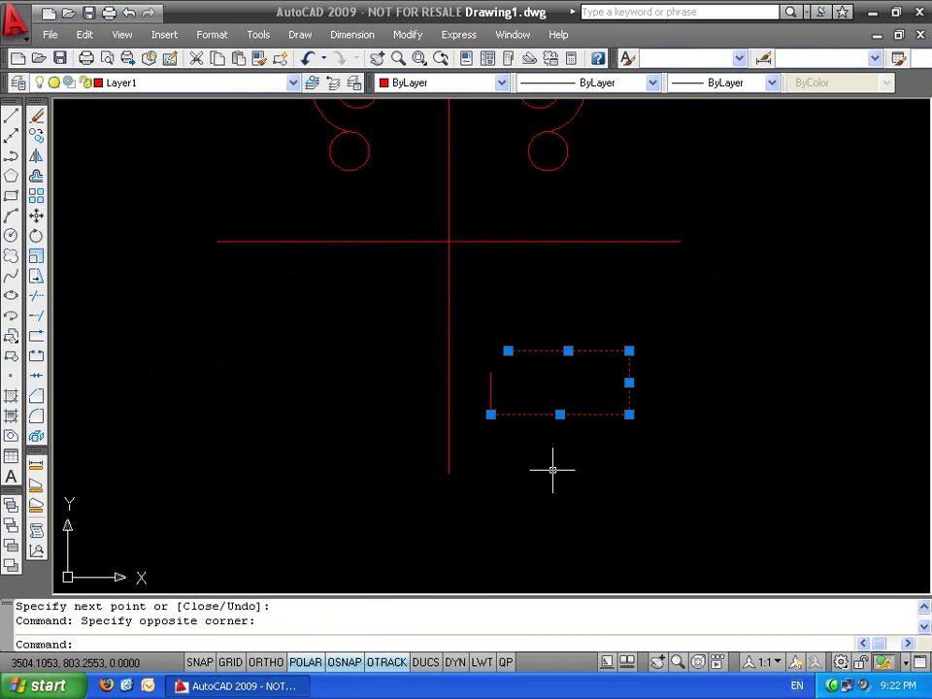
pyautogui.click(660, 428)
pyautogui.click(486, 330)
pyautogui.write('mi')
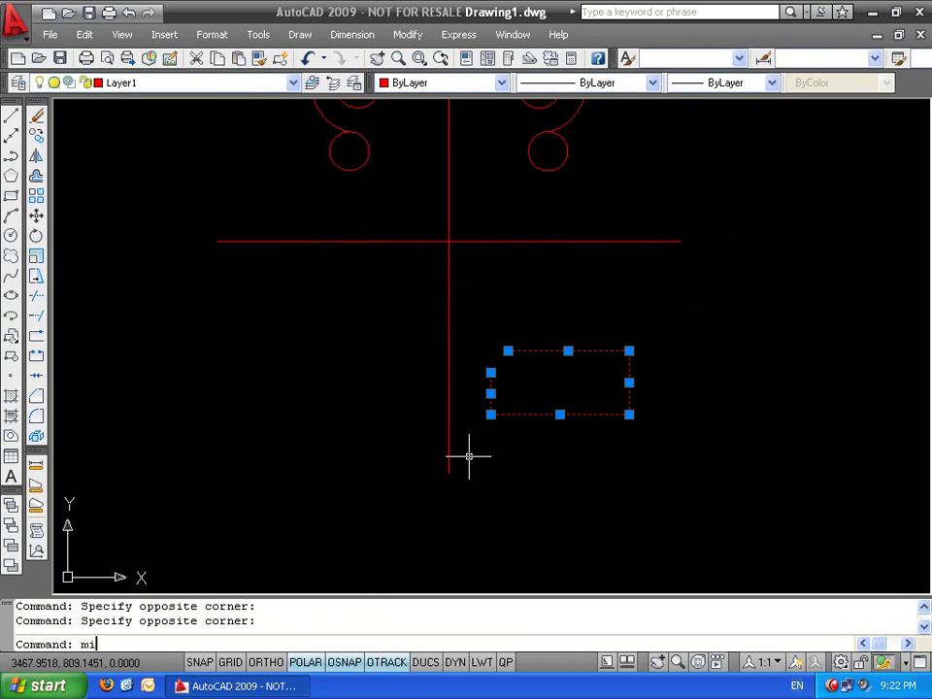
pyautogui.press('Return')
pyautogui.scroll(7, 466, 456)
pyautogui.scroll(-1, 437, 353)
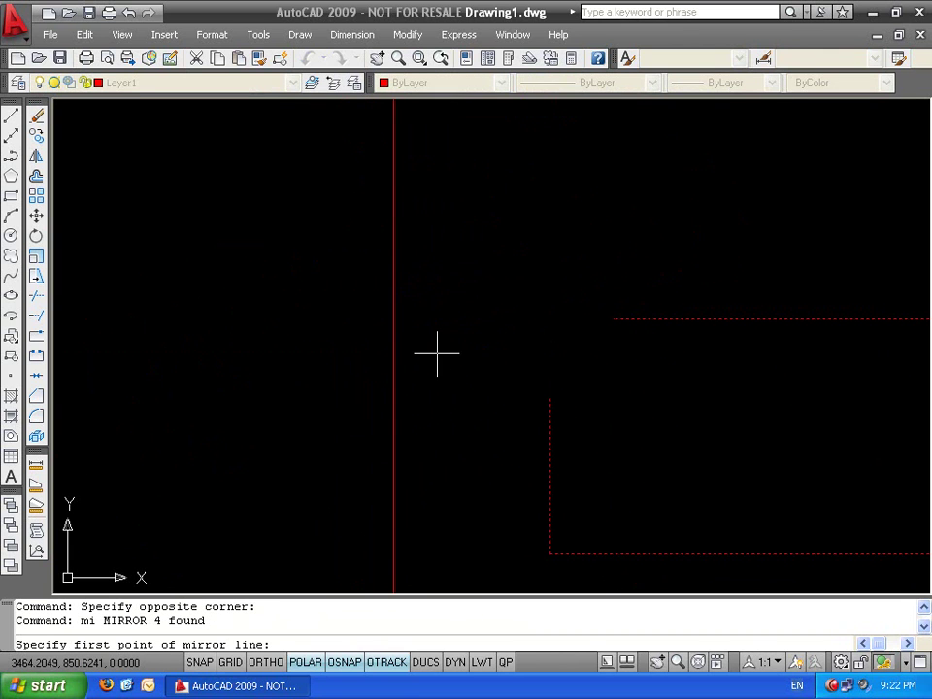
pyautogui.click(392, 401)
pyautogui.click(390, 303)
pyautogui.press('Return')
pyautogui.scroll(-3, 387, 384)
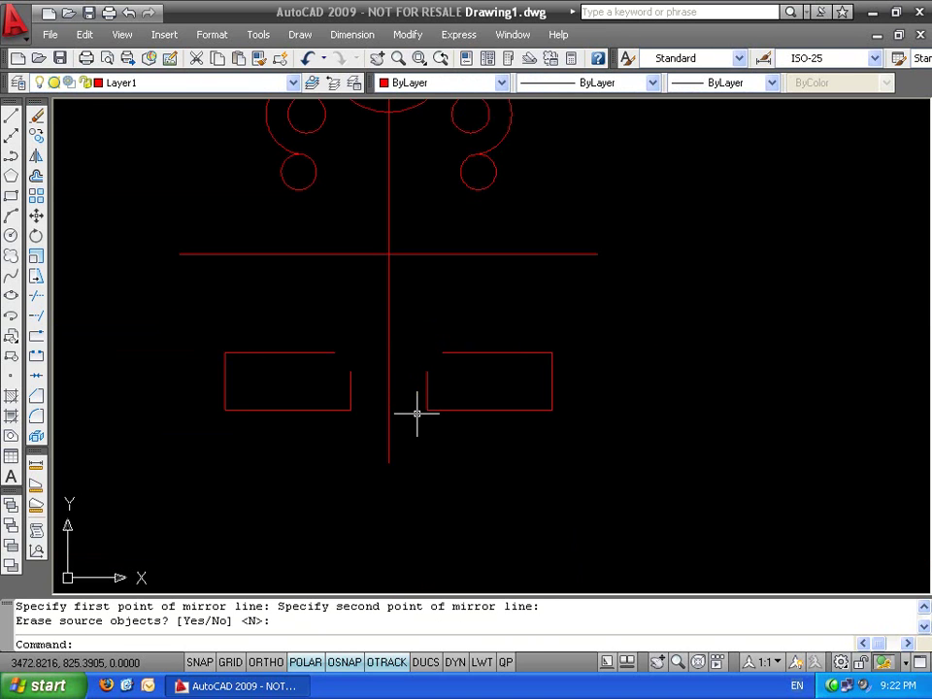
# Fillet the right box's upper outer corner, using a small radius picked freehand between two points inside that corner
pyautogui.scroll(2, 418, 414)
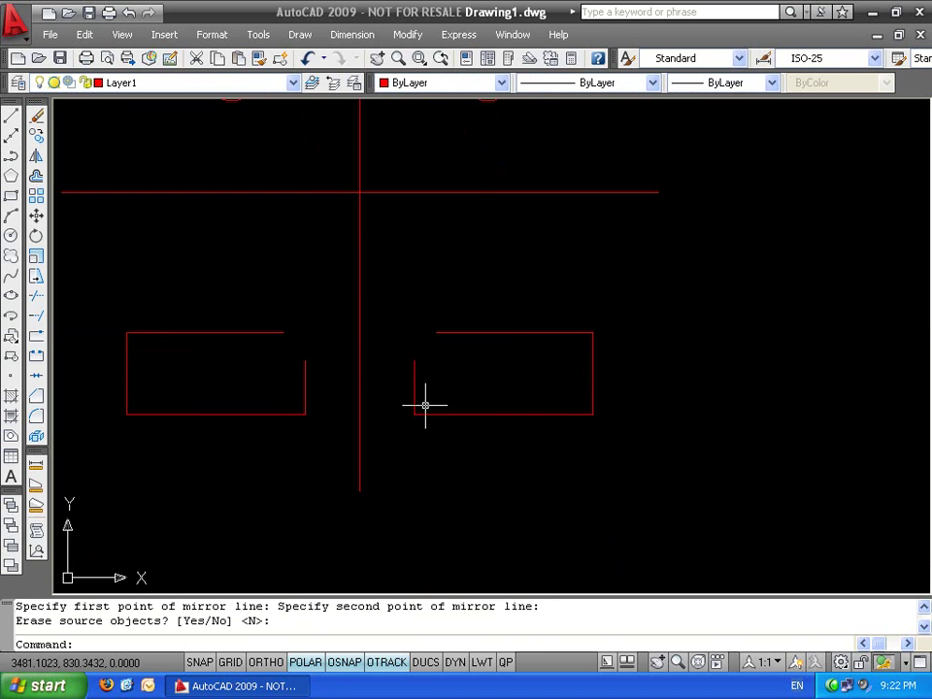
pyautogui.write('f')
pyautogui.press('Return')
pyautogui.write('r')
pyautogui.press('Return')
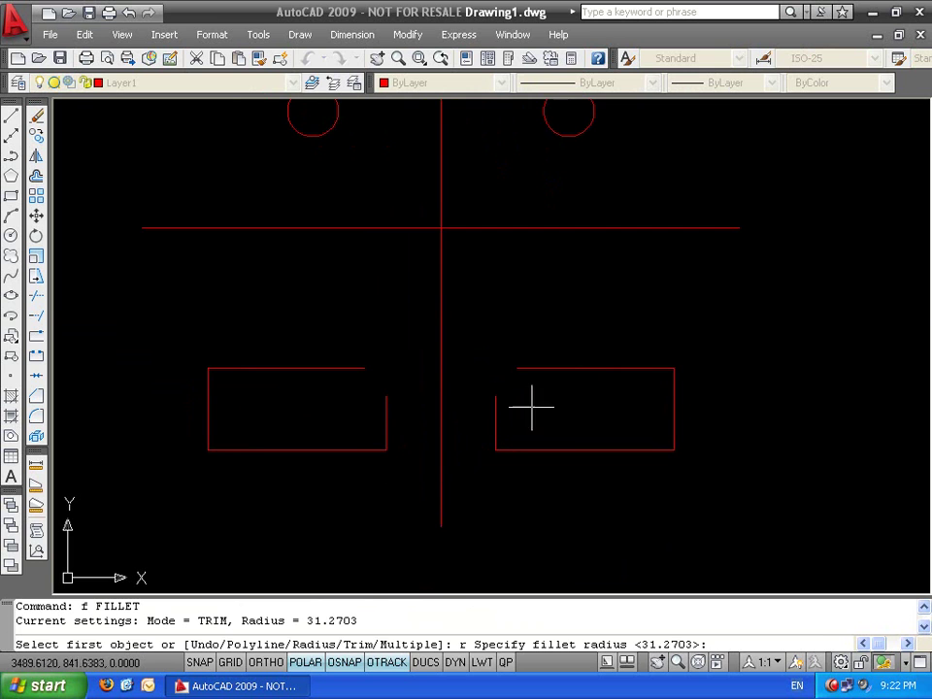
pyautogui.click(649, 387)
pyautogui.click(656, 375)
pyautogui.click(657, 371)
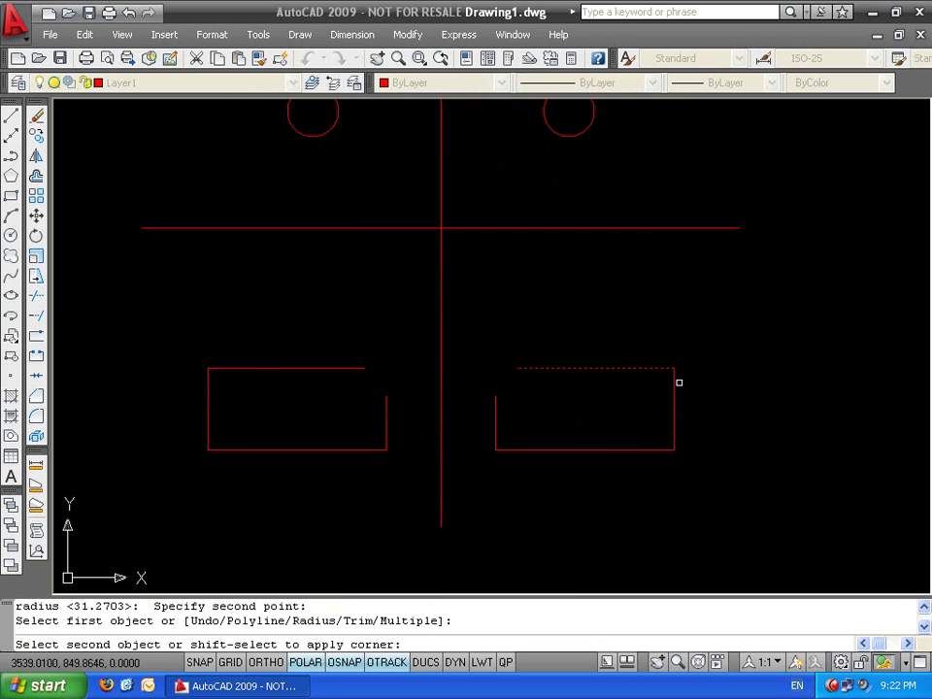
pyautogui.click(675, 380)
# Fillet the left box's upper outer corner with the same radius
pyautogui.press('Return')
pyautogui.click(205, 381)
pyautogui.click(216, 370)
pyautogui.press('Return')
pyautogui.moveTo(277, 293); pyautogui.dragTo(276, 387, button='middle')
pyautogui.press('Escape')
pyautogui.press('Escape')
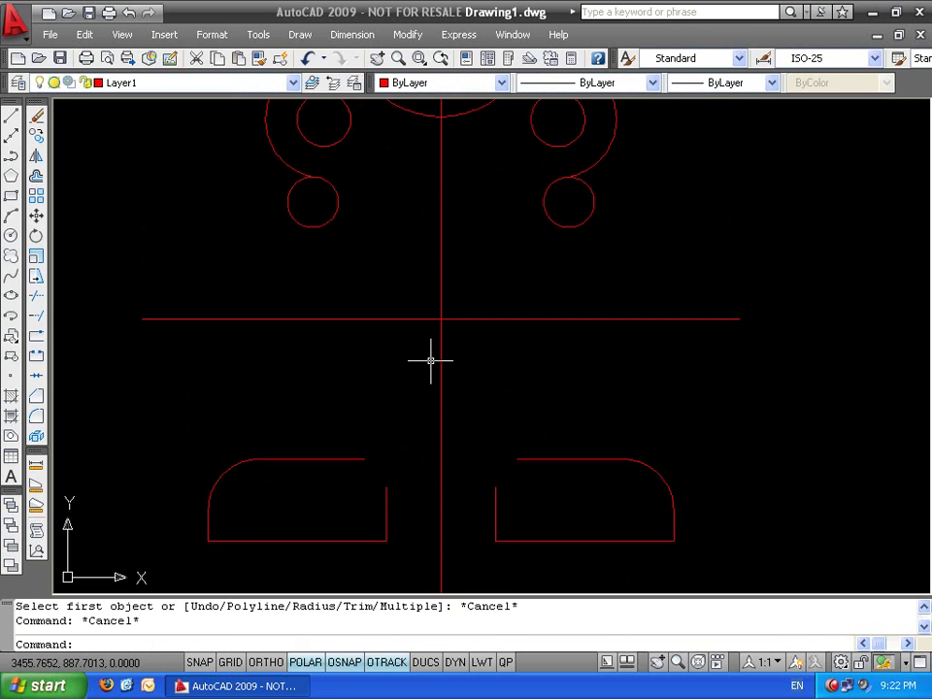
# Draw a large freehand circle centred on the intersection of the two axis lines
pyautogui.write('c')
pyautogui.press('Return')
pyautogui.click(442, 318)
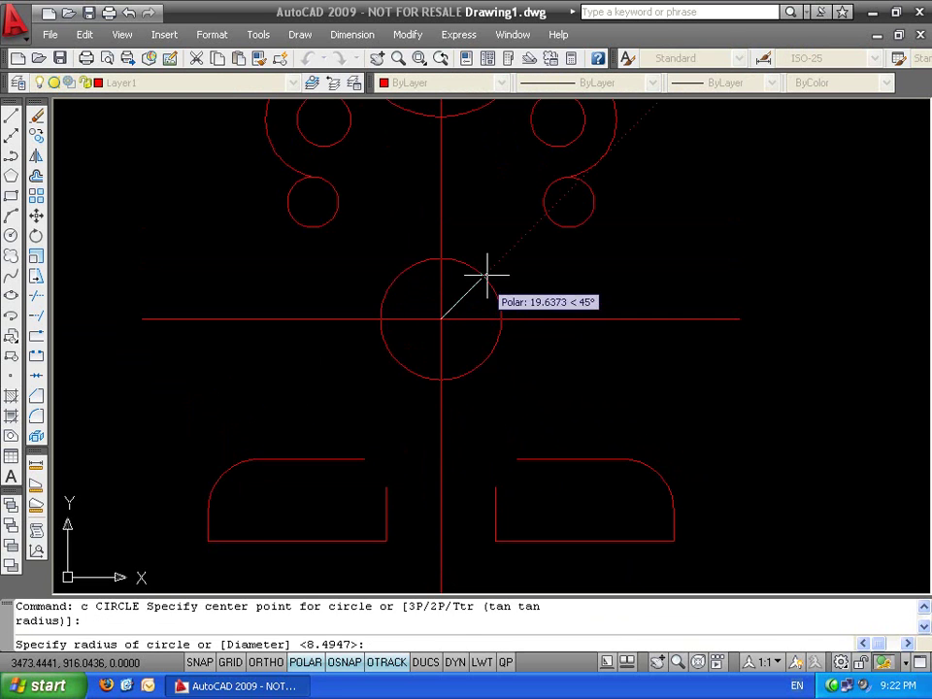
pyautogui.click(521, 230)
# Fillet the top line of each lower box to the large circle, using a radius picked freehand between two points
pyautogui.write('f')
pyautogui.press('Return')
pyautogui.write('r')
pyautogui.press('Return')
pyautogui.click(537, 416)
pyautogui.click(568, 392)
pyautogui.click(545, 459)
pyautogui.click(535, 397)
pyautogui.press('Return')
pyautogui.click(359, 460)
pyautogui.click(368, 418)
pyautogui.scroll(-2, 378, 462)
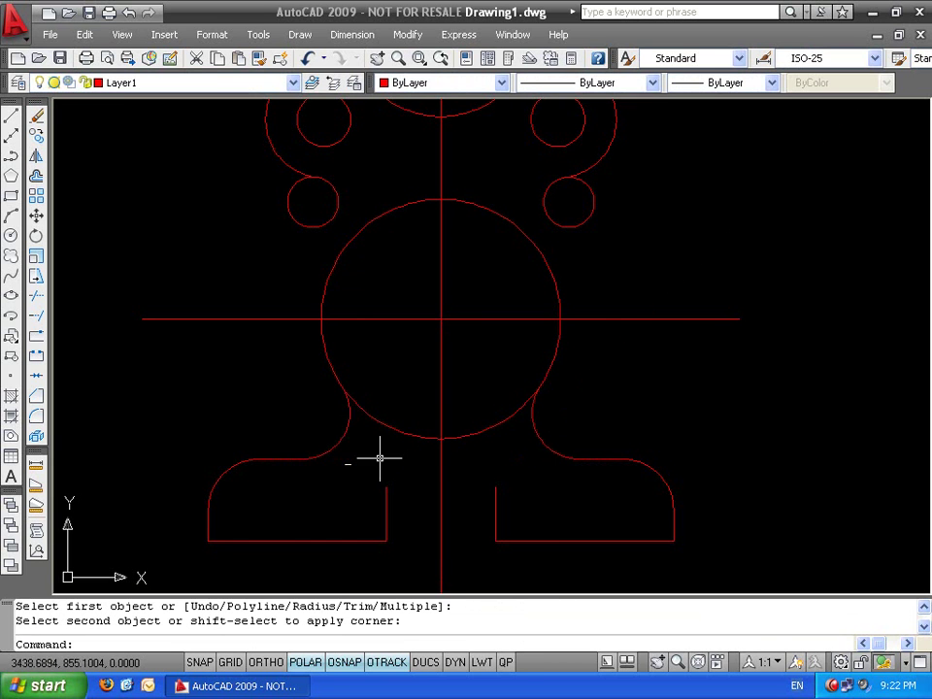
# Examine the mirrored upper and lower parts of the figure on both sides of the vertical axis line
pyautogui.scroll(-3, 697, 369)
pyautogui.scroll(2, 589, 251)
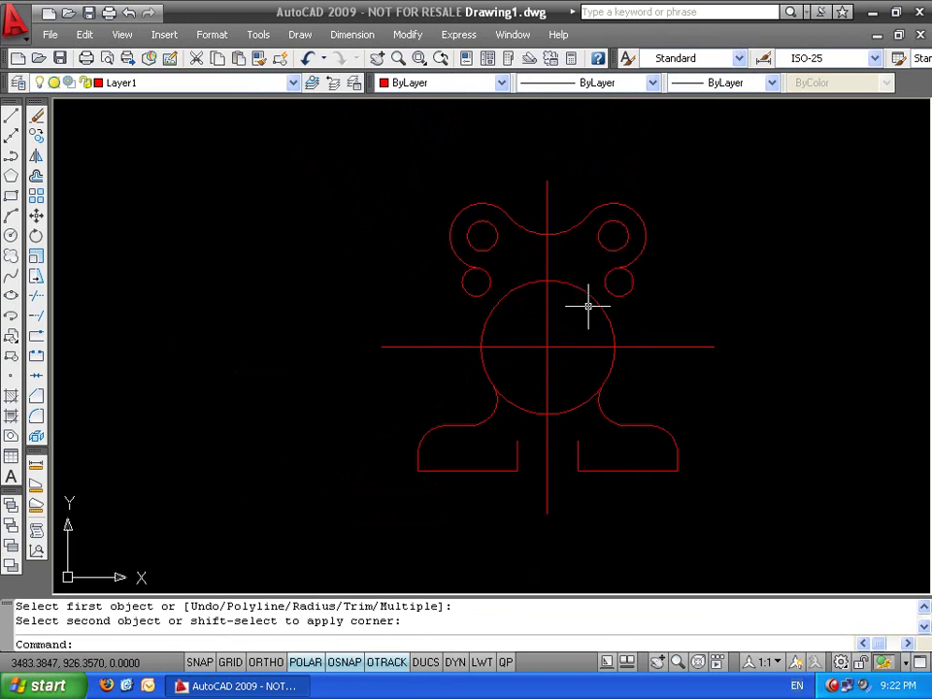
pyautogui.scroll(2, 586, 325)
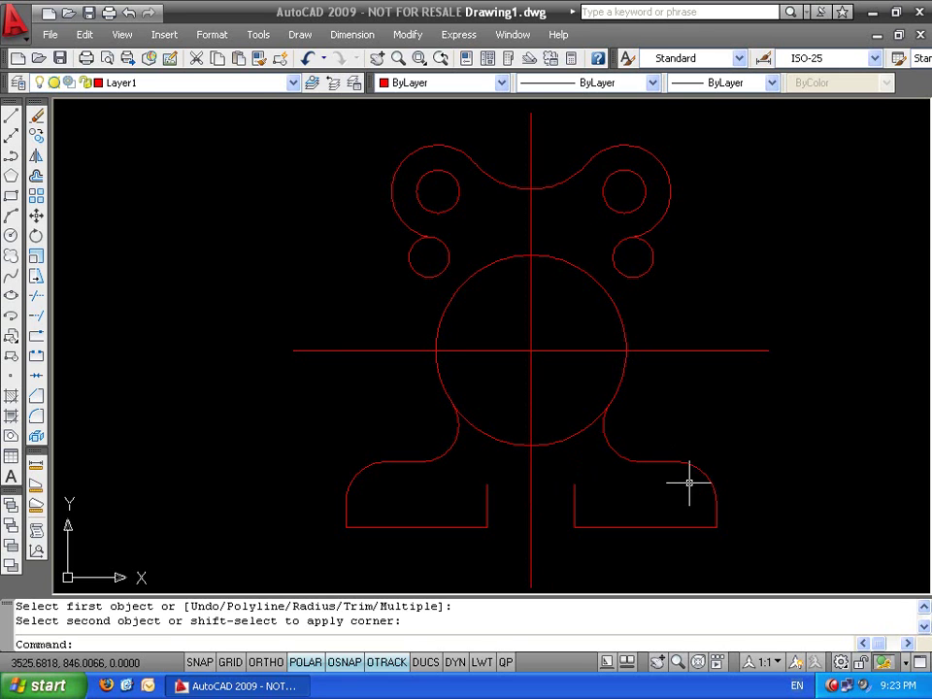
pyautogui.scroll(2, 705, 466)
pyautogui.moveTo(546, 306); pyautogui.dragTo(526, 582, button='middle')
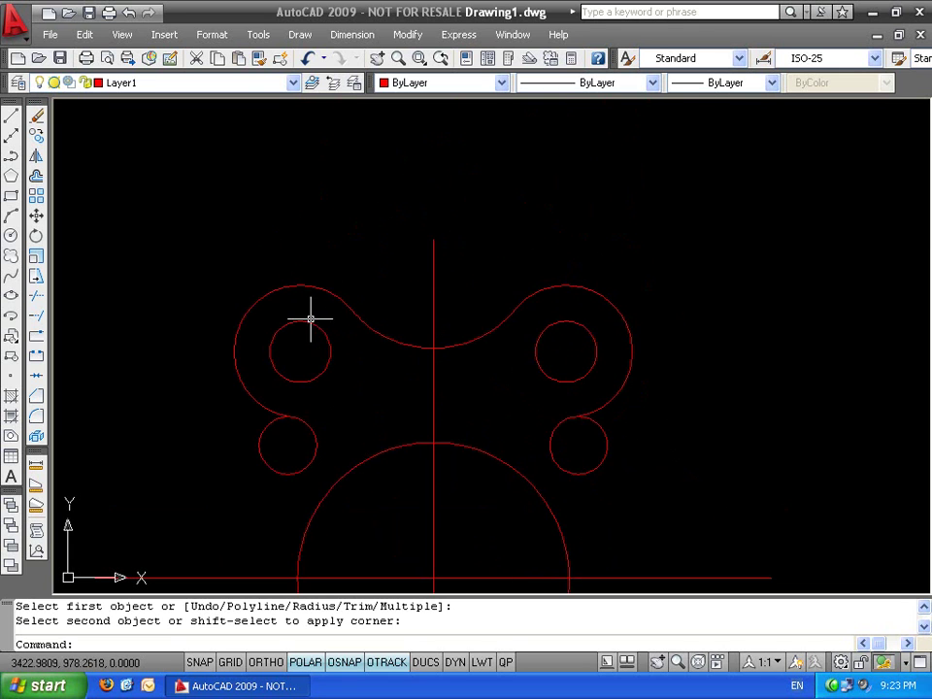
pyautogui.scroll(-3, 558, 427)
pyautogui.scroll(2, 625, 271)
pyautogui.scroll(-2, 560, 451)
pyautogui.moveTo(559, 451); pyautogui.dragTo(603, 383, button='middle')
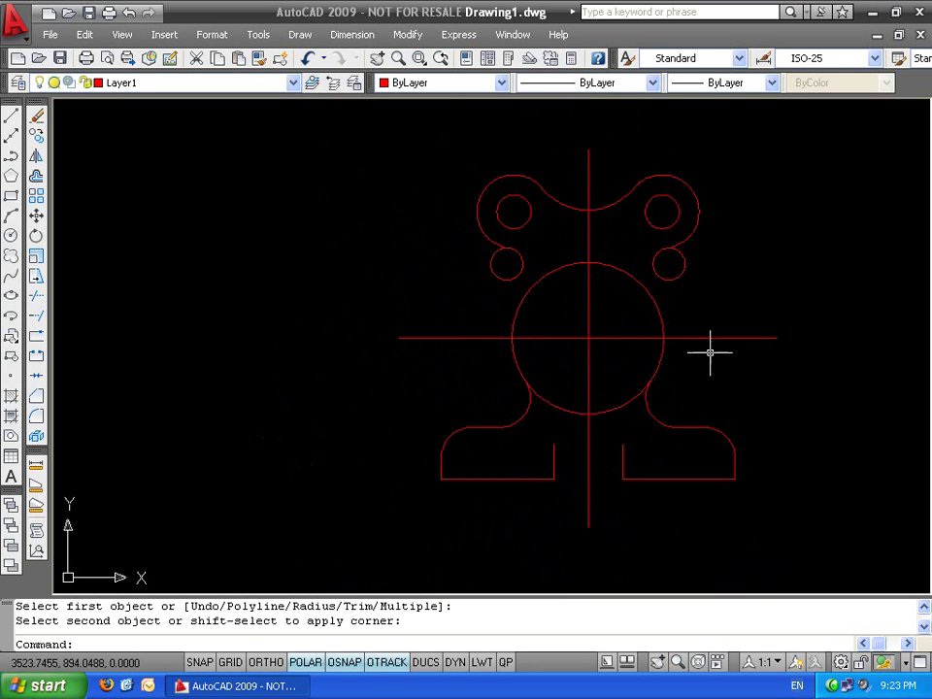
pyautogui.press('Escape')
pyautogui.press('Escape')
pyautogui.click(800, 190)
pyautogui.click(474, 530)
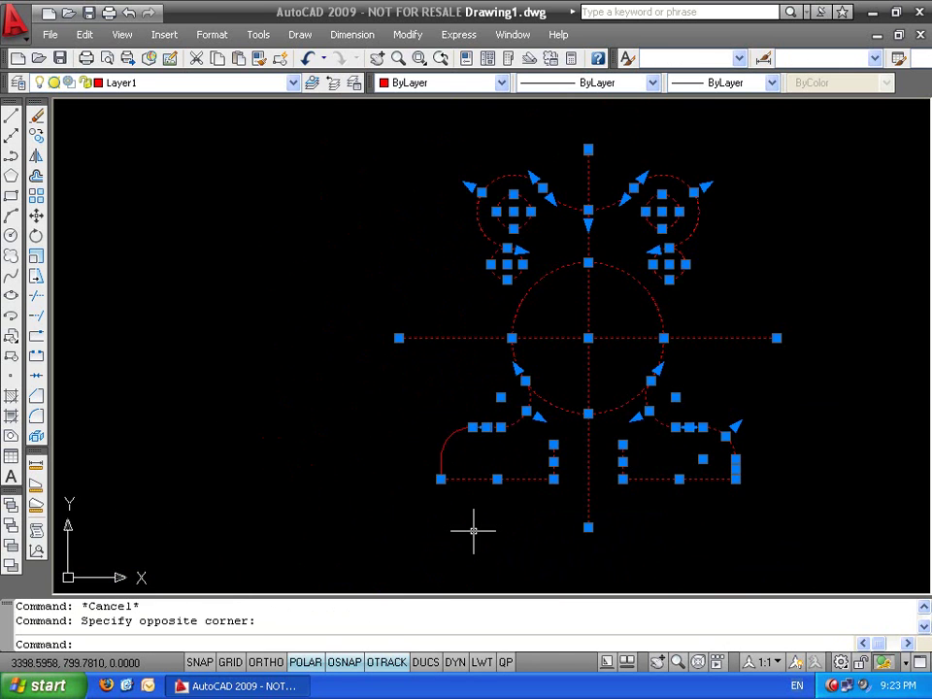
pyautogui.press('Escape')
# Move the horizontal axis line slightly down and to the left, away from the large circle's centre
pyautogui.scroll(3, 583, 320)
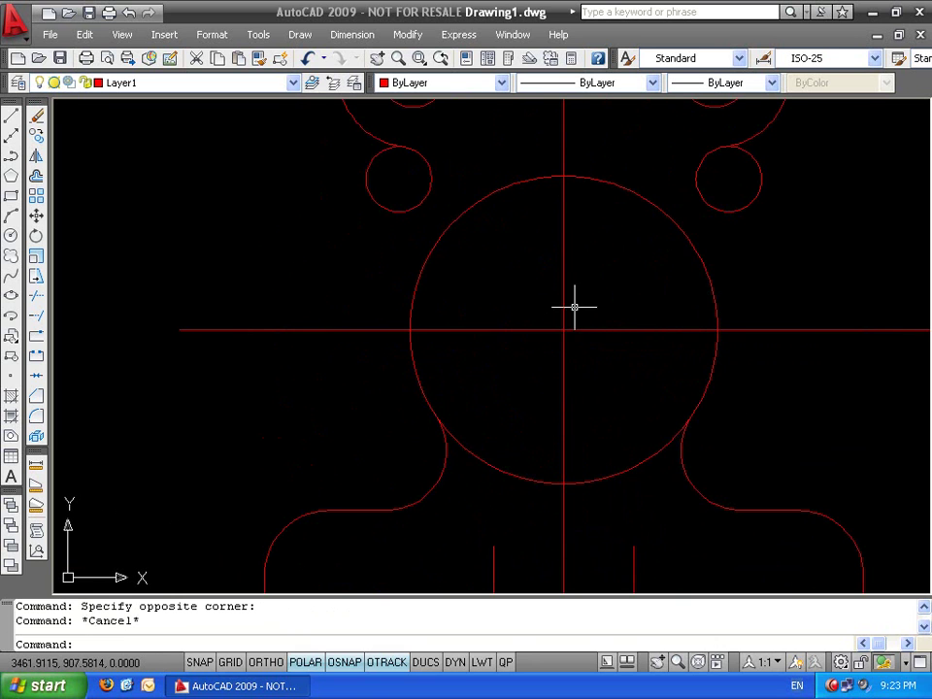
pyautogui.moveTo(566, 296)
pyautogui.mouseDown(button='middle')
pyautogui.moveTo(577, 412)
pyautogui.moveTo(586, 416)
pyautogui.mouseUp(button='middle')
pyautogui.scroll(-2, 597, 493)
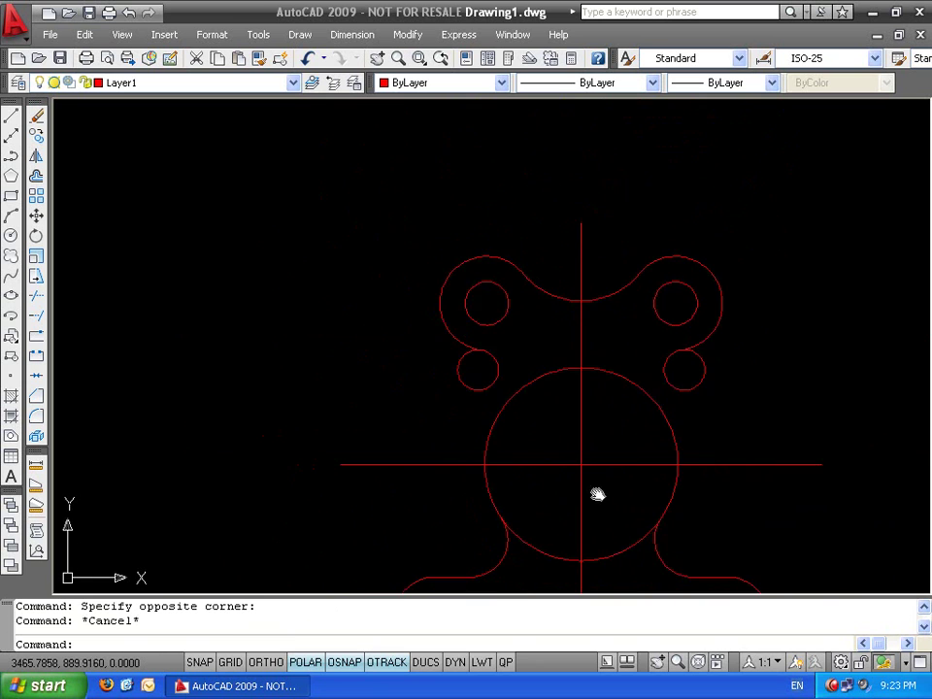
pyautogui.moveTo(597, 496); pyautogui.dragTo(659, 420, button='middle')
pyautogui.click(670, 374)
pyautogui.click(680, 415)
pyautogui.write('m')
pyautogui.press('Return')
pyautogui.click(683, 410)
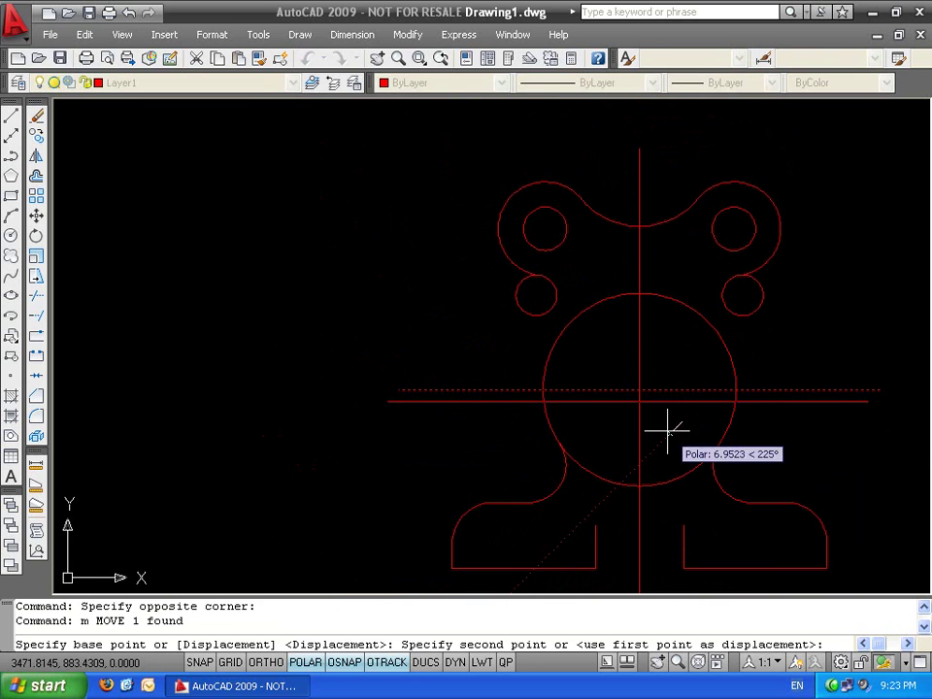
pyautogui.click(670, 420)
# Mirror the lower small circle on the right about a freehand vertical line slightly left of the vertical axis, keeping the original
pyautogui.write('mi')
pyautogui.press('Return')
pyautogui.scroll(2, 781, 286)
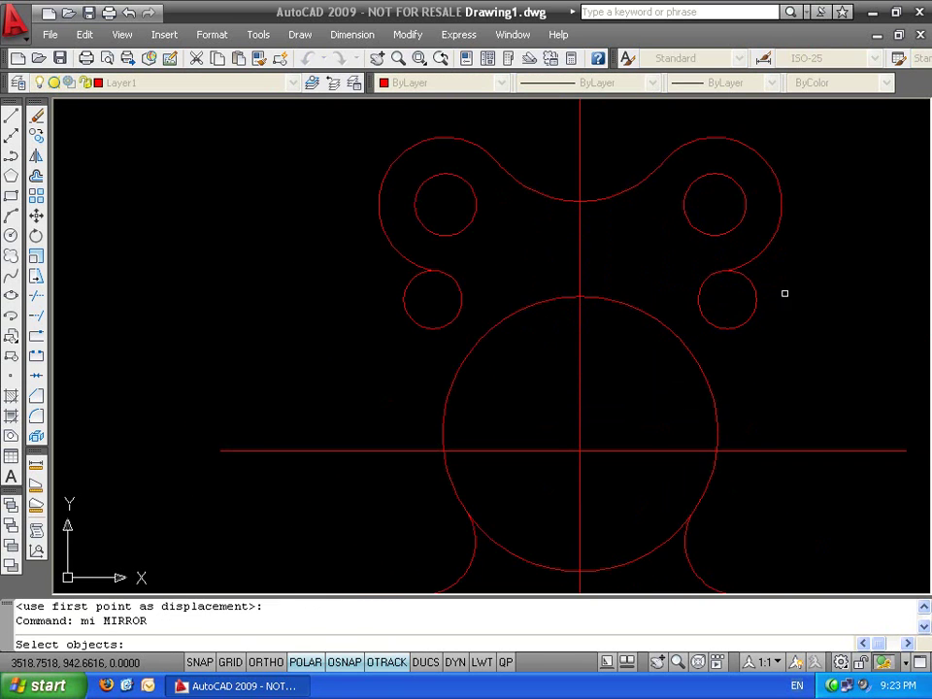
pyautogui.click(785, 291)
pyautogui.click(719, 321)
pyautogui.press('Return')
pyautogui.click(547, 449)
pyautogui.click(548, 360)
pyautogui.press('Return')
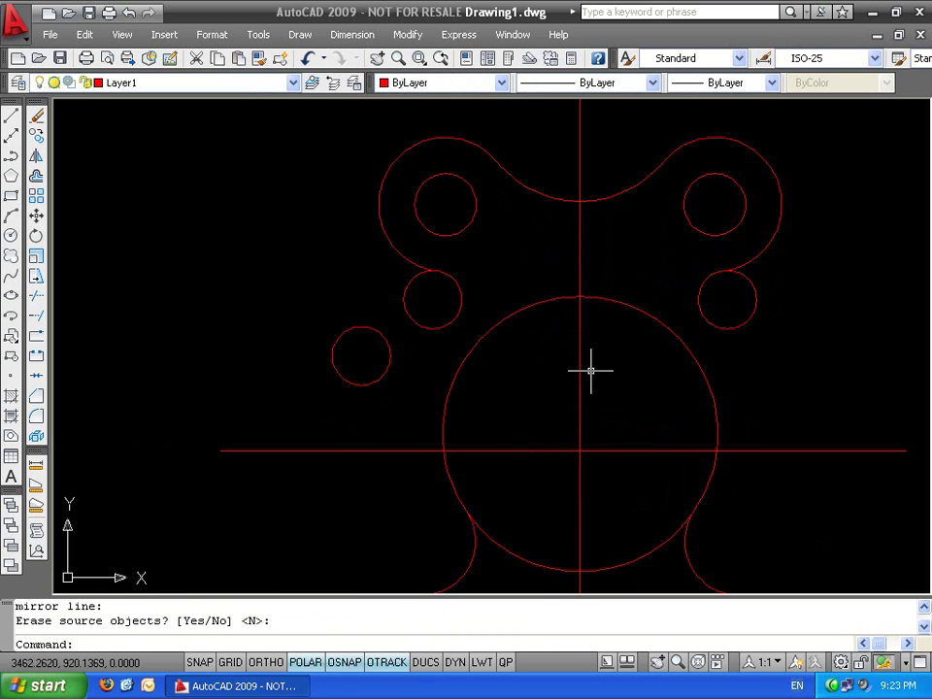
# Mirror the same small circle about the vertical axis, starting the mirror line at the axis lines' intersection and keeping the original
pyautogui.click(795, 317)
pyautogui.click(714, 320)
pyautogui.press('Return')
pyautogui.click(581, 450)
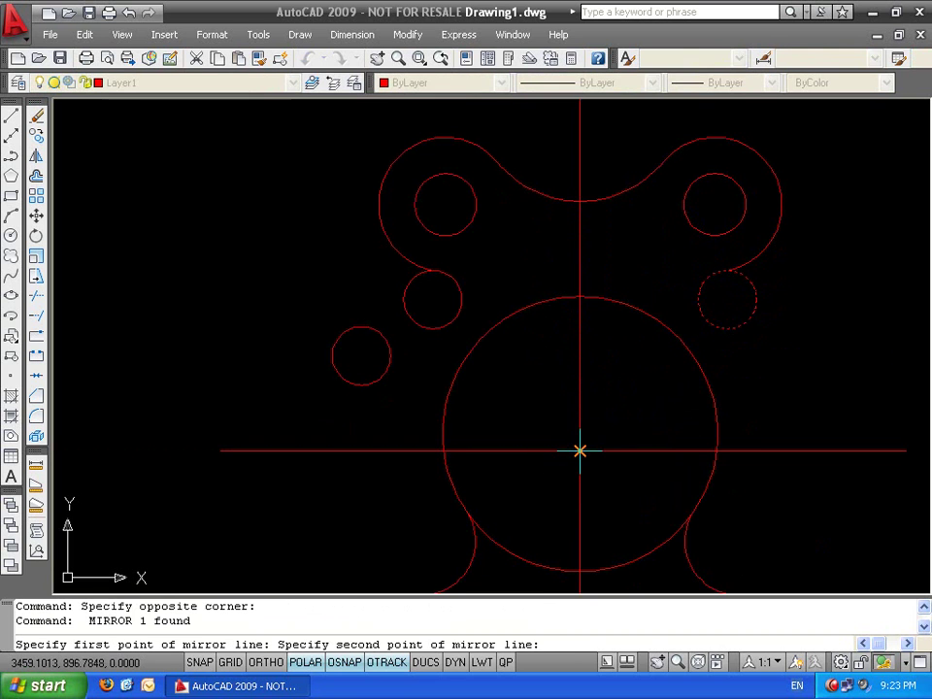
pyautogui.click(587, 418)
pyautogui.press('Return')
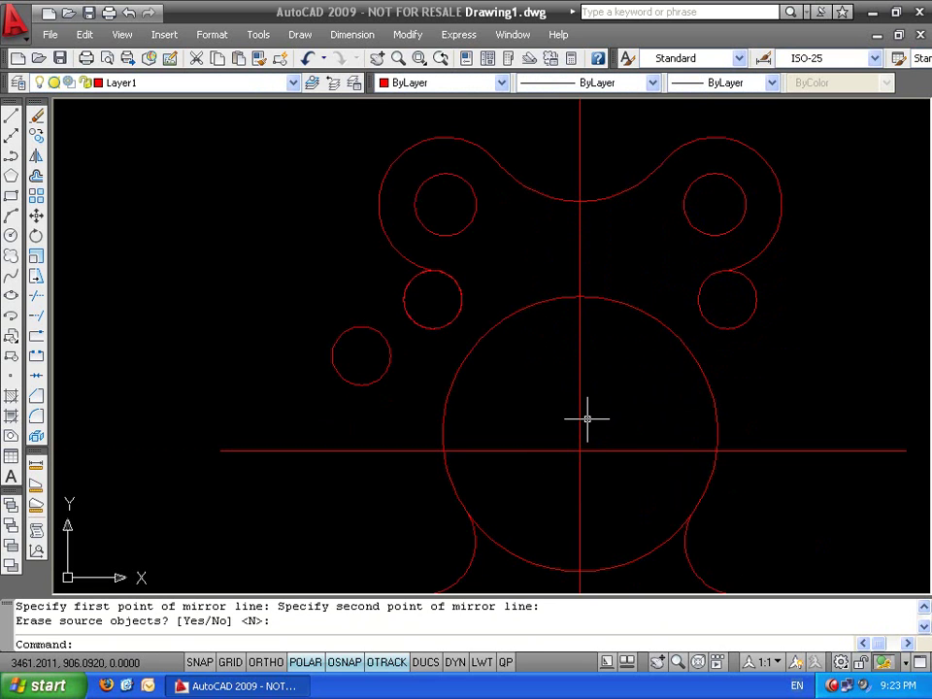
pyautogui.press('Escape')
# Move the horizontal axis line by its midpoint back onto the large circle's centre
pyautogui.click(624, 421)
pyautogui.click(618, 475)
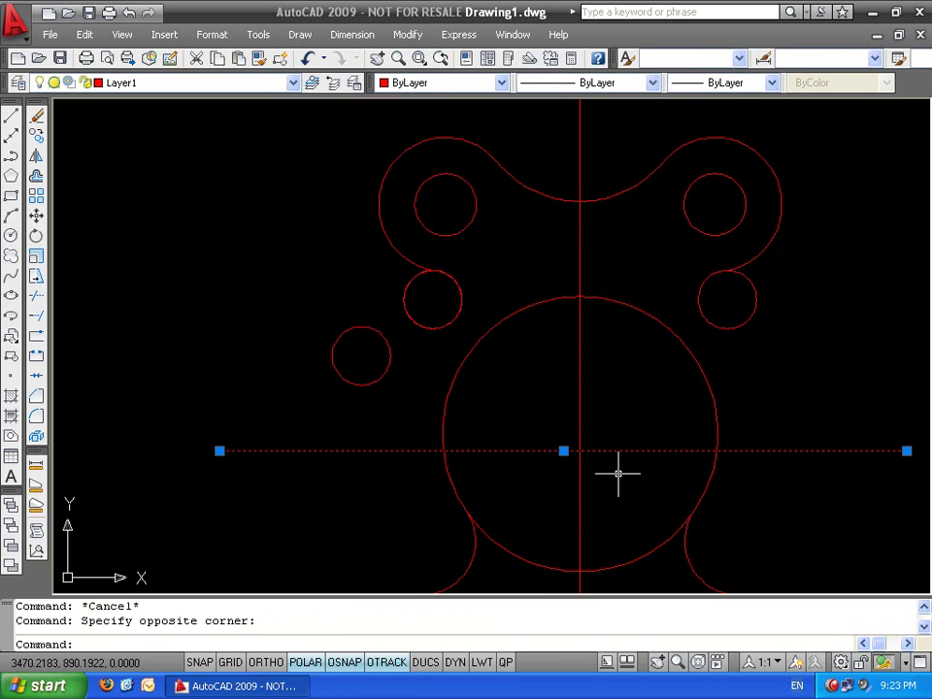
pyautogui.click(564, 450)
pyautogui.click(579, 434)
pyautogui.press('Escape')
# Select both axis lines and compare their midpoints at the large circle's centre
pyautogui.scroll(3, 594, 415)
pyautogui.click(595, 416)
pyautogui.click(545, 465)
pyautogui.scroll(-4, 637, 473)
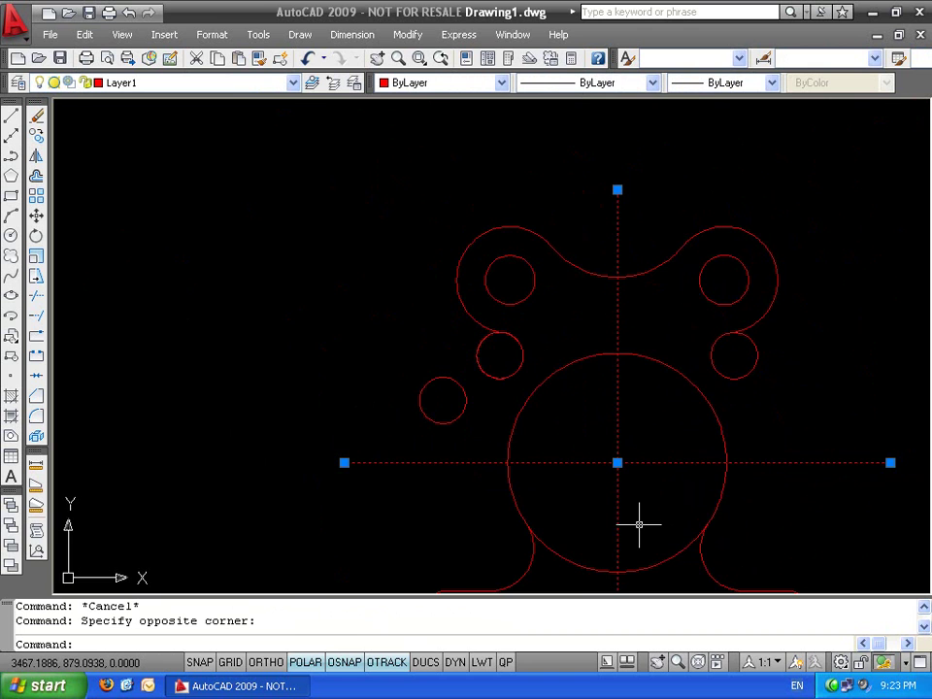
pyautogui.moveTo(639, 527); pyautogui.dragTo(636, 360, button='middle')
pyautogui.press('Escape')
# Erase the whole figure, including the axis lines
pyautogui.scroll(-3, 642, 399)
pyautogui.scroll(2, 643, 399)
pyautogui.click(724, 156)
pyautogui.click(281, 552)
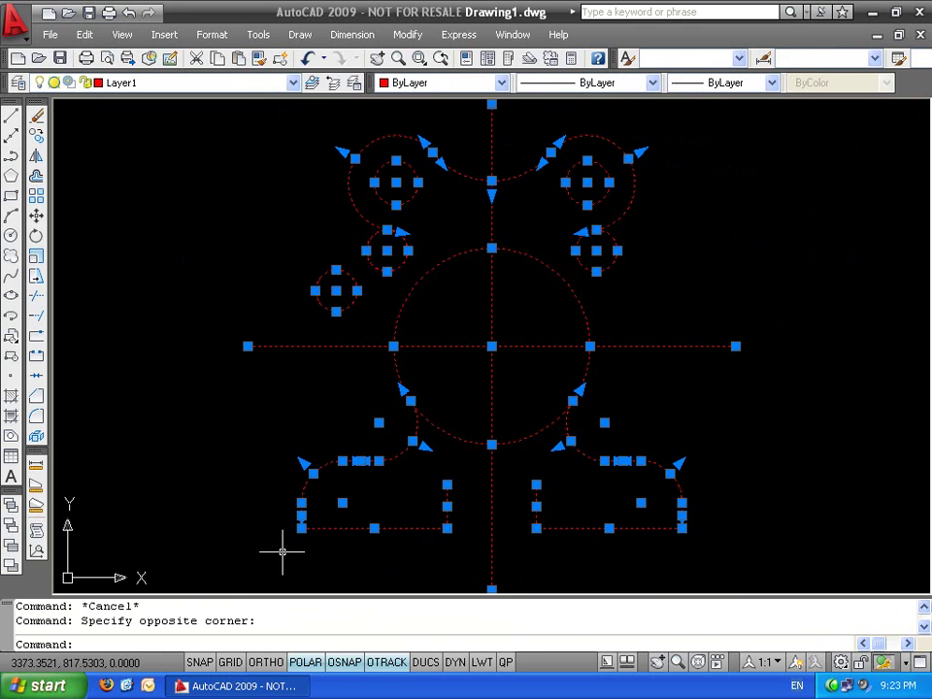
pyautogui.press('Delete')
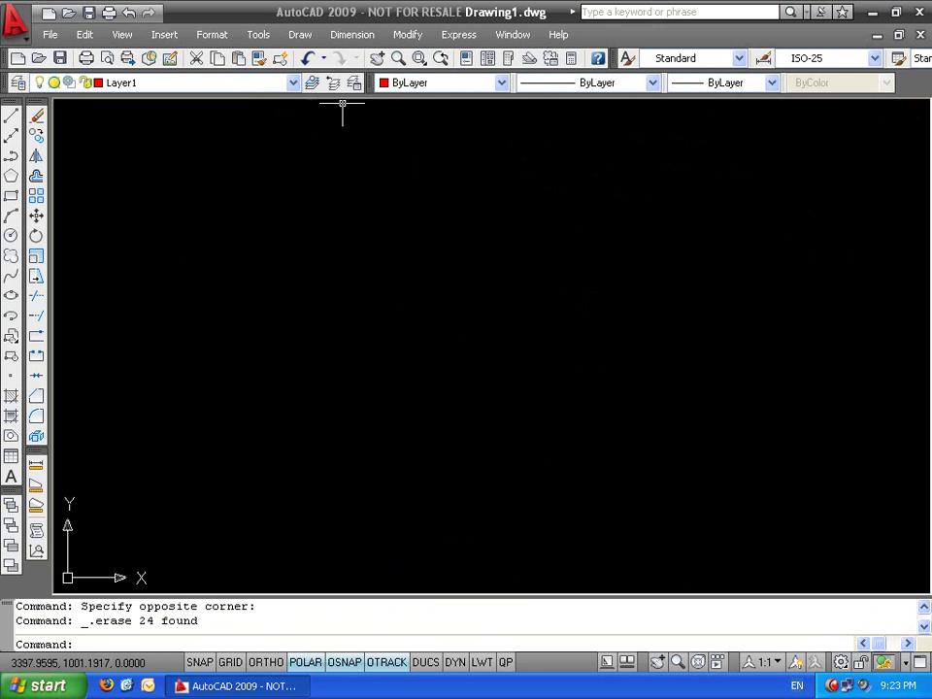
pyautogui.click(408, 35)
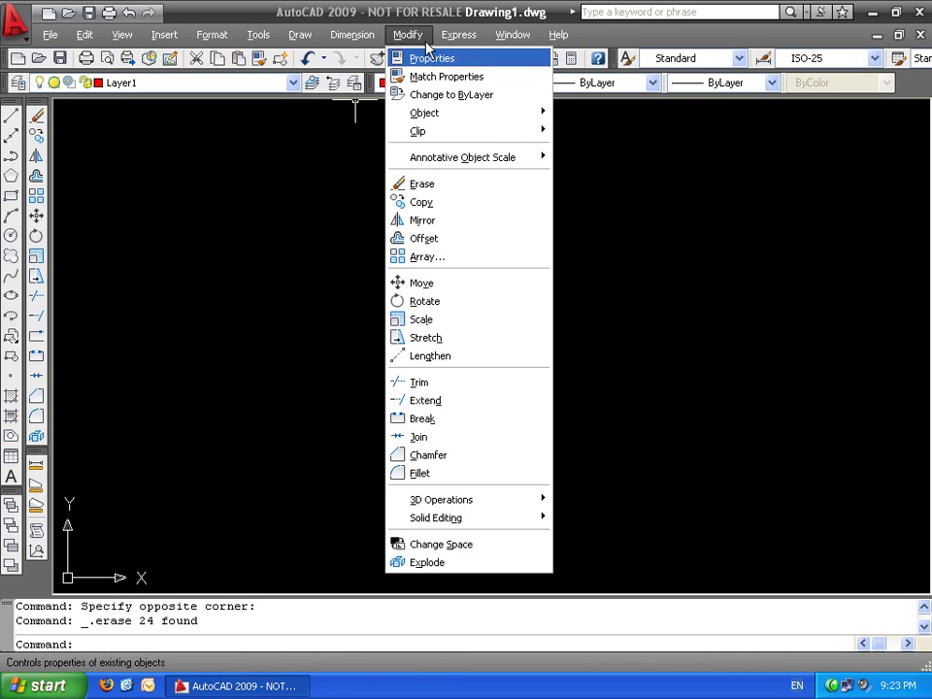
pyautogui.press('Escape')
pyautogui.press('Escape')
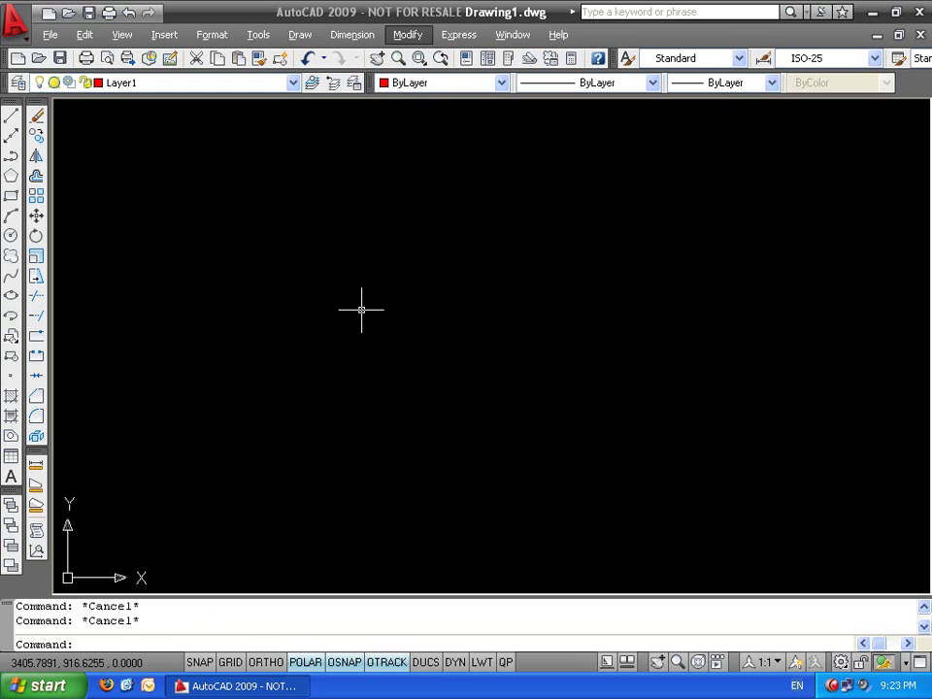
pyautogui.write('e')
pyautogui.press('Return')
pyautogui.press('Escape')
pyautogui.press('Escape')
# Draw nine separate, roughly vertical lines of similar length spaced side by side across the drawing area
pyautogui.write('l')
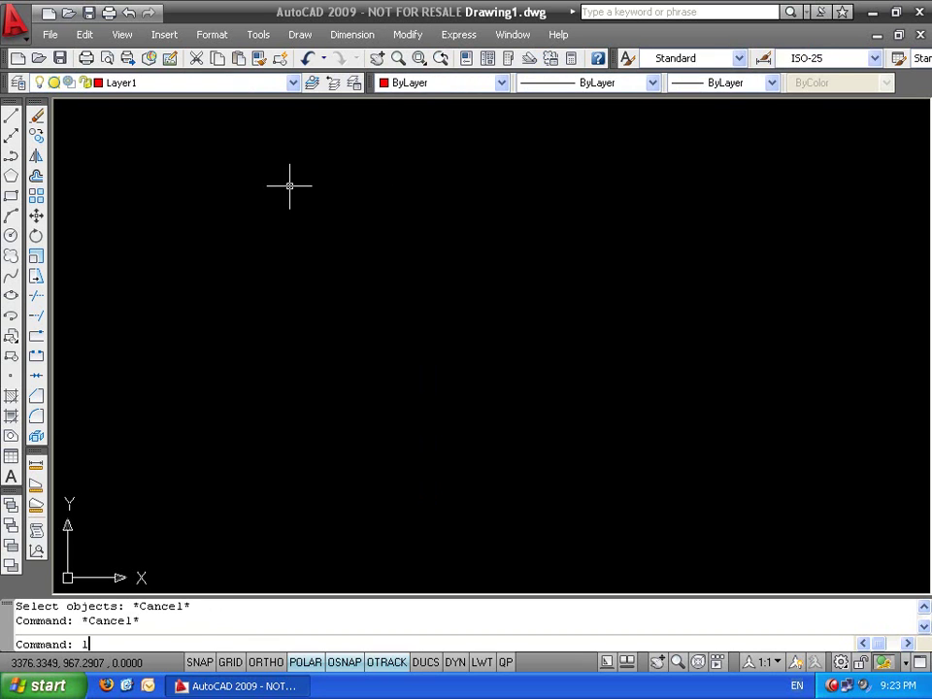
pyautogui.press('Return')
pyautogui.click(264, 149)
pyautogui.click(276, 485)
pyautogui.press('Return')
pyautogui.press('Return')
pyautogui.click(339, 127)
pyautogui.click(339, 479)
pyautogui.press('Return')
pyautogui.press('Return')
pyautogui.click(411, 161)
pyautogui.click(428, 513)
pyautogui.press('Return')
pyautogui.press('Return')
pyautogui.click(464, 157)
pyautogui.click(512, 504)
pyautogui.press('Return')
pyautogui.press('Return')
pyautogui.click(529, 136)
pyautogui.click(551, 428)
pyautogui.press('Return')
pyautogui.press('Return')
pyautogui.click(611, 148)
pyautogui.click(637, 472)
pyautogui.press('Return')
pyautogui.press('Return')
pyautogui.click(707, 126)
pyautogui.click(715, 500)
pyautogui.press('Return')
pyautogui.press('Return')
pyautogui.click(751, 152)
pyautogui.click(793, 531)
pyautogui.press('Return')
pyautogui.press('Return')
pyautogui.click(827, 151)
pyautogui.click(839, 495)
pyautogui.press('Return')
# Draw five long, roughly horizontal sloping lines crossing all the near-vertical lines to form an irregular grid
pyautogui.press('Return')
pyautogui.click(895, 301)
pyautogui.click(210, 219)
pyautogui.press('Return')
pyautogui.press('Return')
pyautogui.click(855, 323)
pyautogui.click(131, 302)
pyautogui.press('Return')
pyautogui.press('Return')
pyautogui.click(856, 364)
pyautogui.click(217, 444)
pyautogui.press('Return')
pyautogui.press('Return')
pyautogui.click(885, 429)
pyautogui.click(225, 353)
pyautogui.press('Return')
pyautogui.press('Return')
pyautogui.click(867, 243)
pyautogui.click(217, 275)
pyautogui.press('Return')
pyautogui.moveTo(493, 327)
pyautogui.mouseDown(button='middle')
pyautogui.moveTo(317, 307)
pyautogui.moveTo(399, 307)
pyautogui.moveTo(563, 375)
pyautogui.mouseUp(button='middle')
pyautogui.press('Escape')
pyautogui.press('Escape')
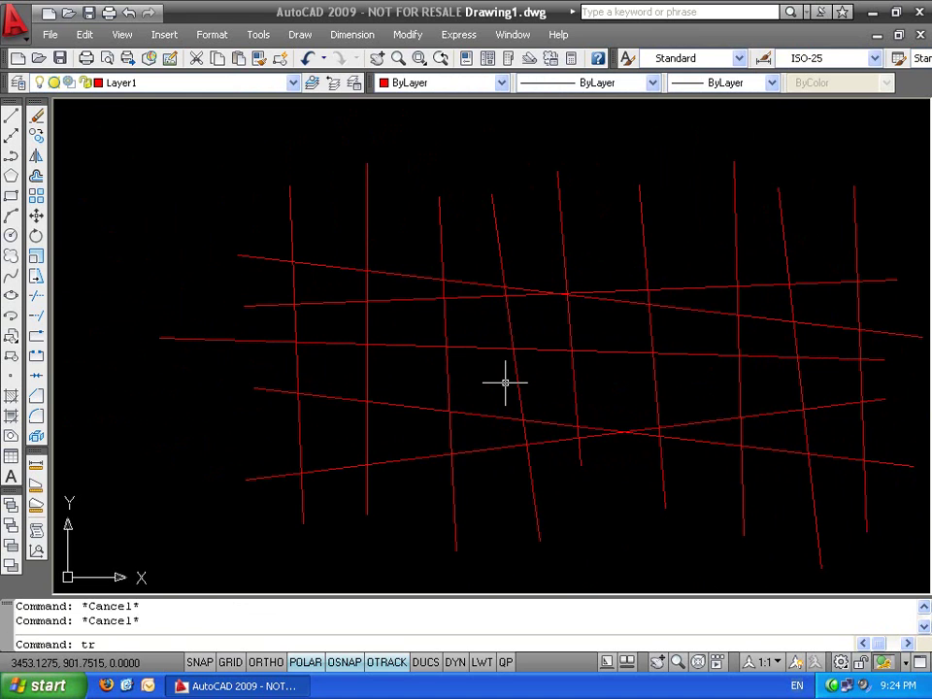
# Try to trim the first near-vertical line using only the second vertical line as the cutting edge
pyautogui.press('Return')
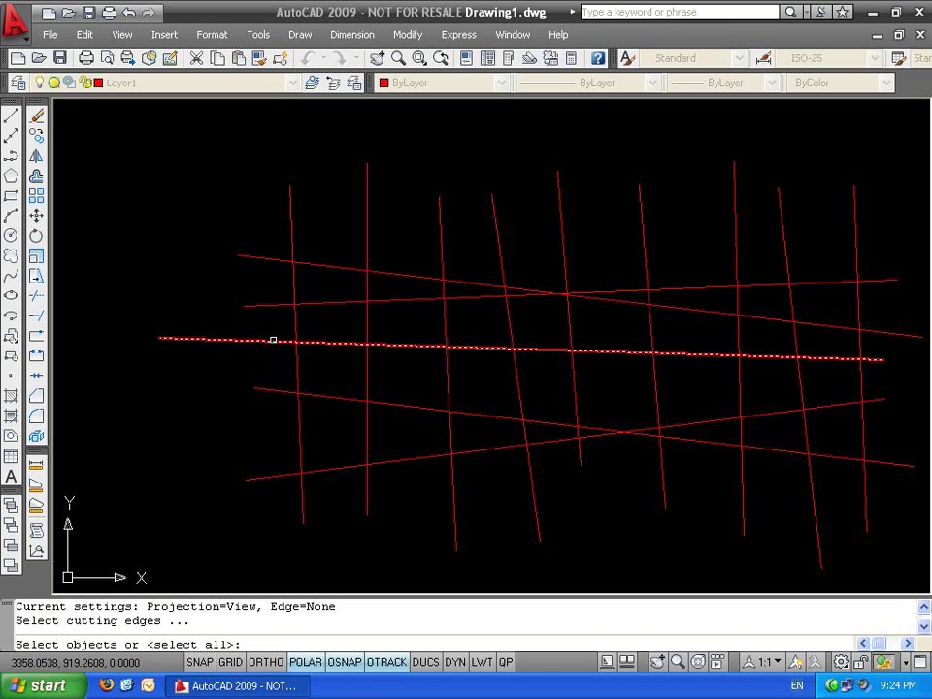
pyautogui.click(368, 191)
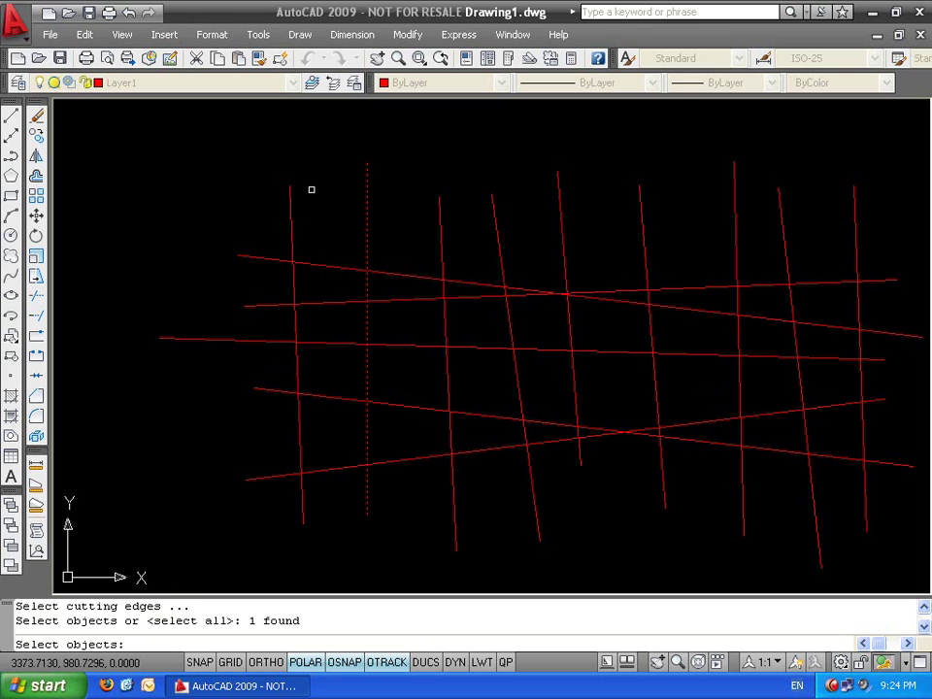
pyautogui.press('Return')
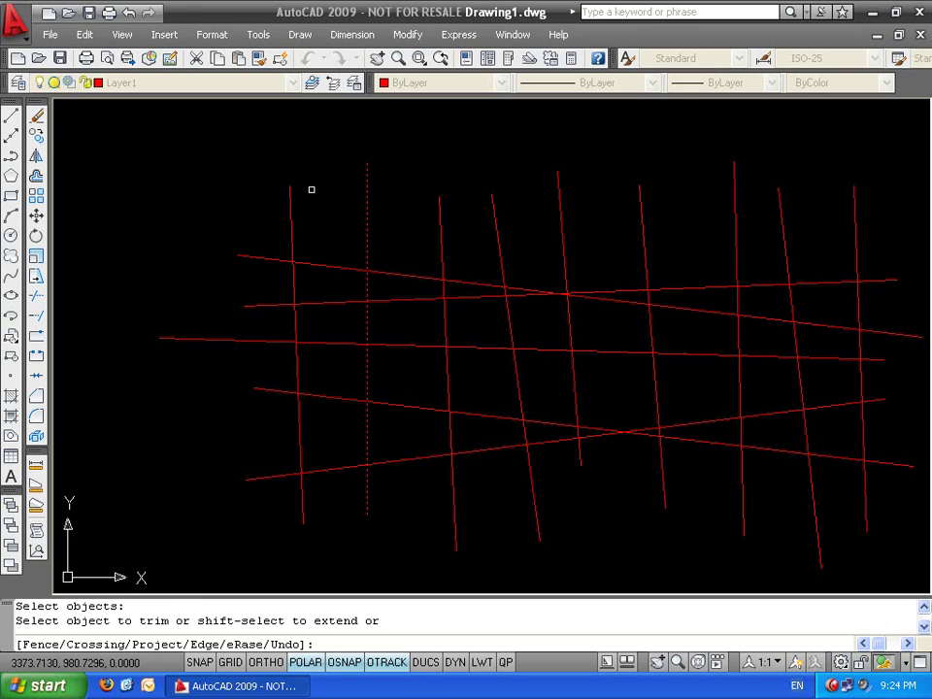
pyautogui.click(291, 217)
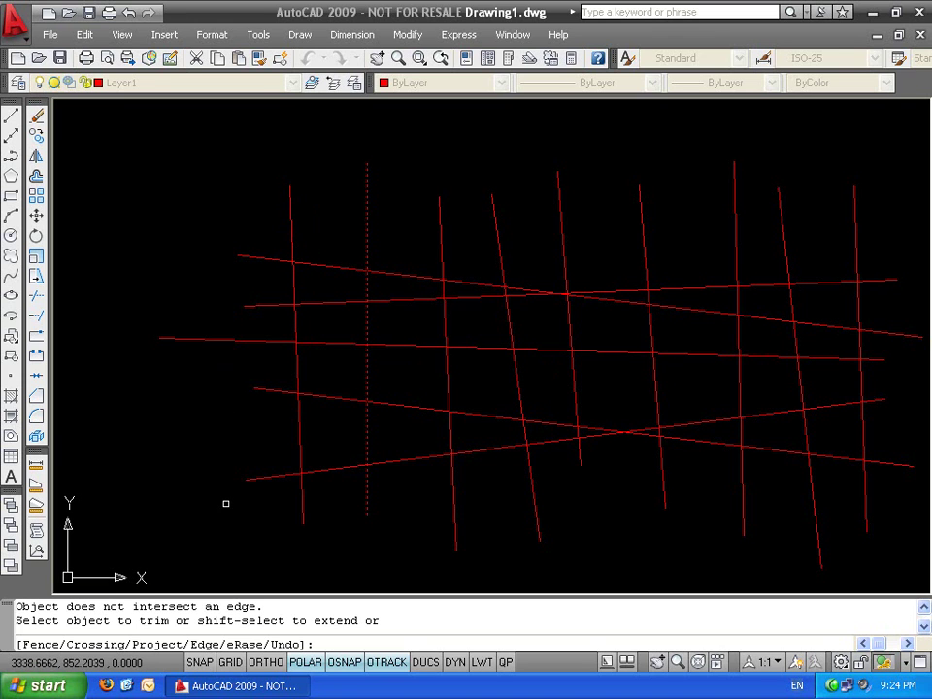
# Trim the five crossing lines at the second vertical line, alternately removing their portions before and beyond that edge
pyautogui.scroll(2, 347, 314)
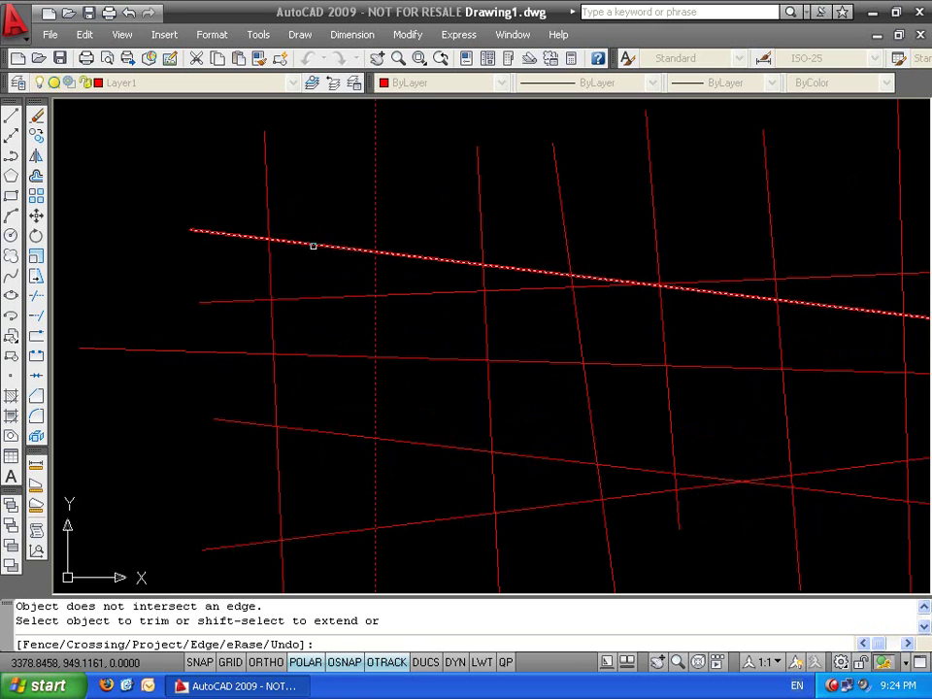
pyautogui.click(313, 246)
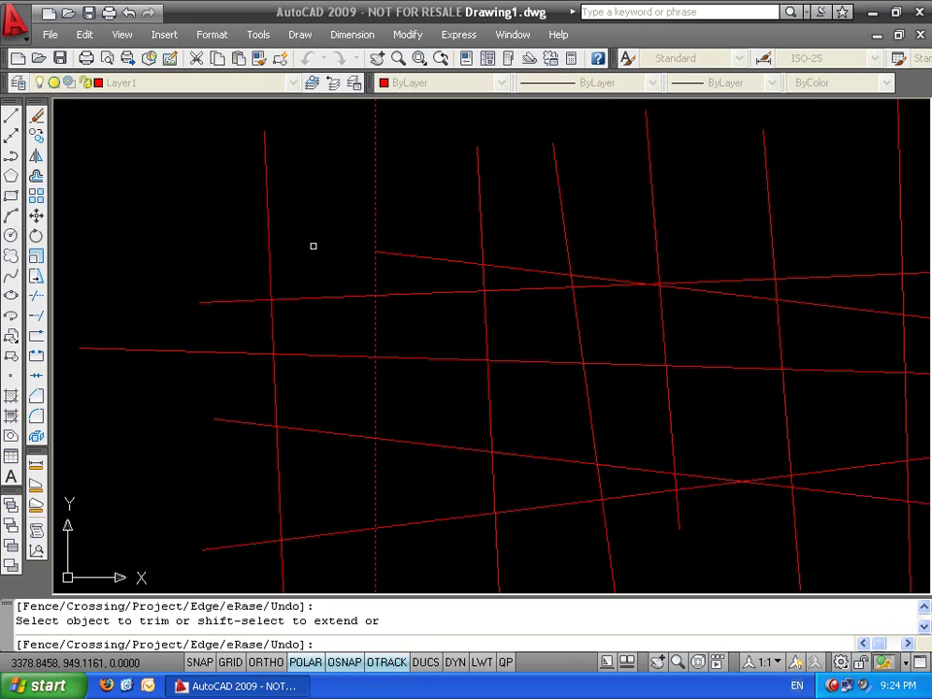
pyautogui.moveTo(313, 246); pyautogui.dragTo(313, 330, button='middle')
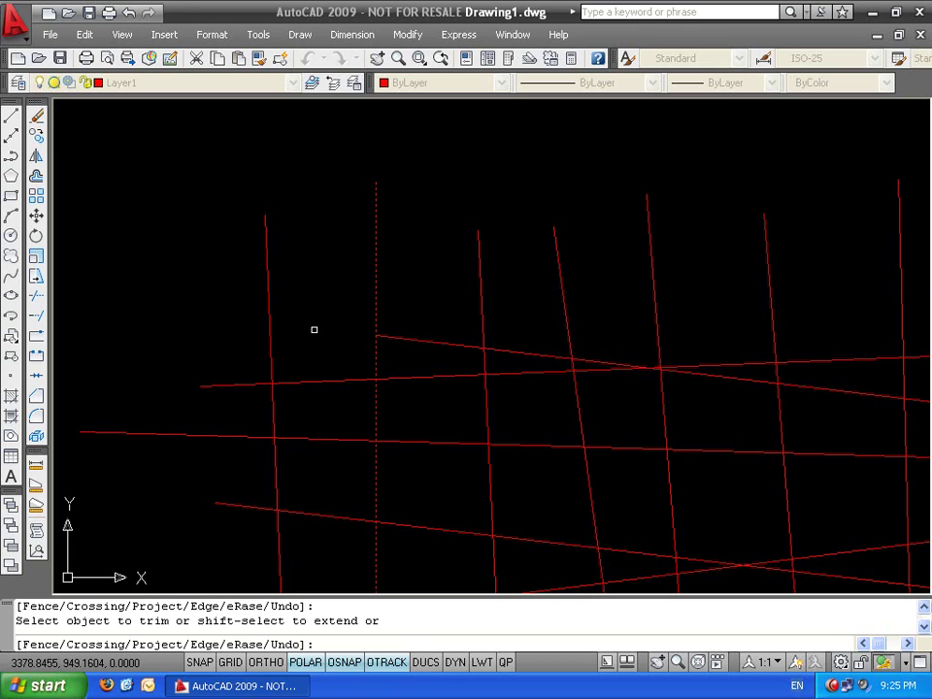
pyautogui.click(460, 376)
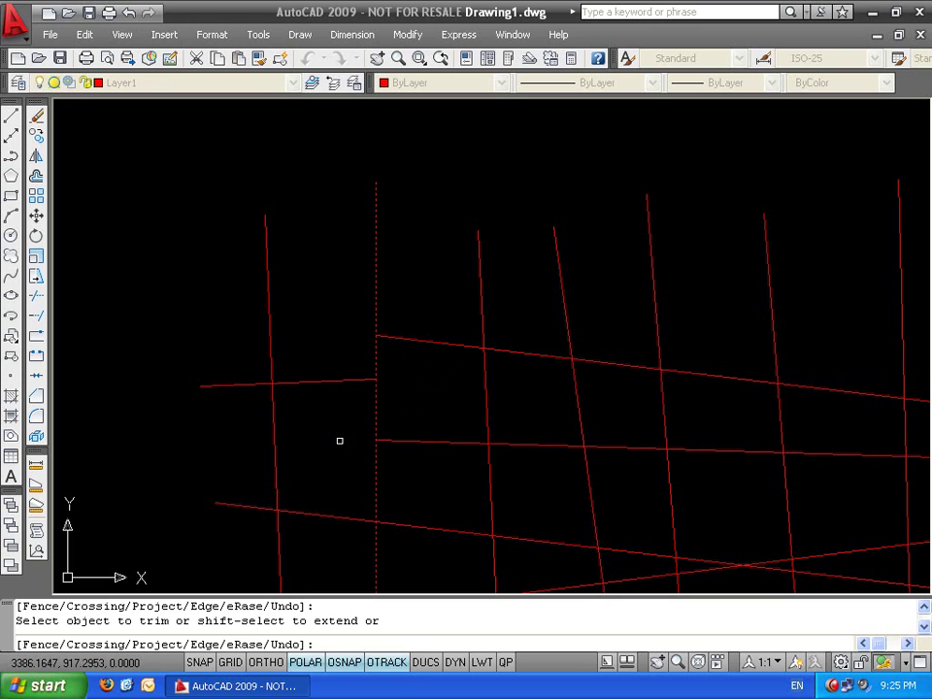
pyautogui.click(353, 441)
pyautogui.moveTo(439, 564); pyautogui.dragTo(508, 360, button='middle')
pyautogui.click(505, 291)
pyautogui.click(409, 405)
pyautogui.scroll(-3, 409, 405)
pyautogui.moveTo(459, 460); pyautogui.dragTo(425, 527, button='middle')
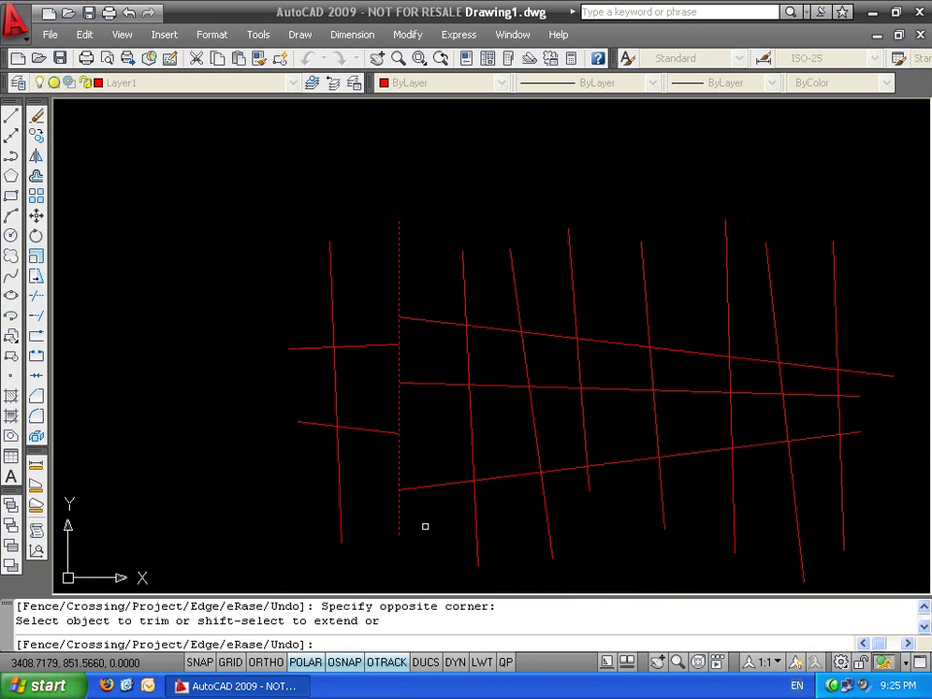
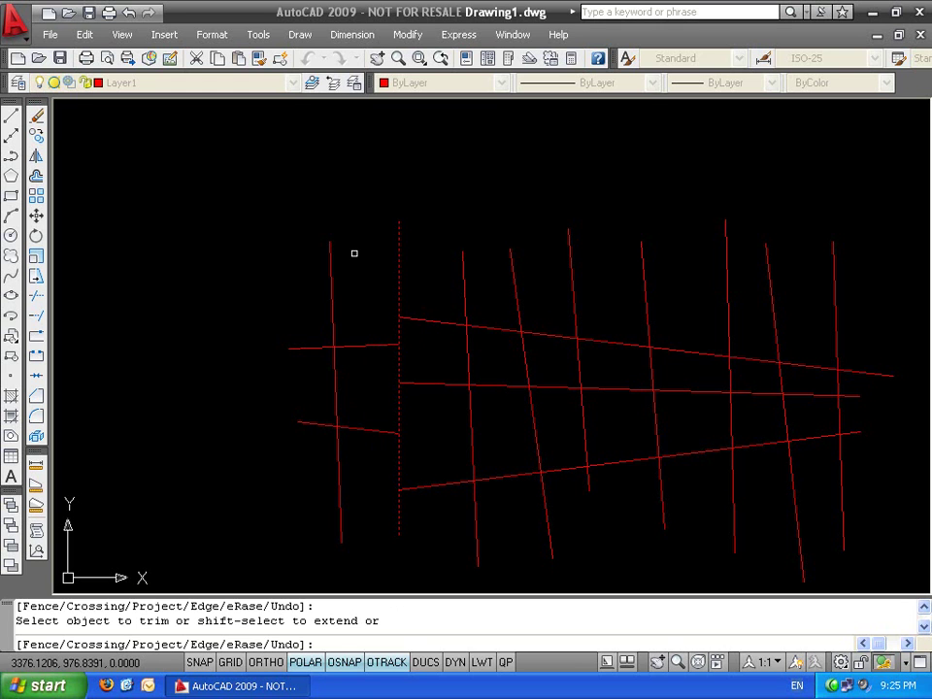
pyautogui.press('Escape')
# Undo the trims made against the second vertical line
pyautogui.moveTo(429, 253)
pyautogui.mouseDown(button='middle')
pyautogui.moveTo(408, 285)
pyautogui.moveTo(286, 180)
pyautogui.mouseUp(button='middle')
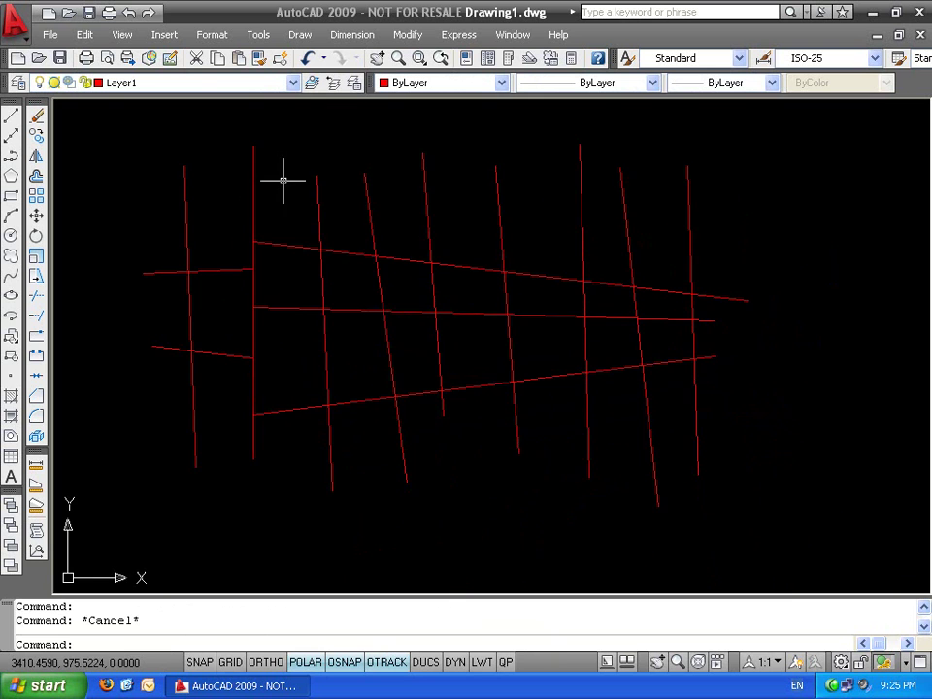
pyautogui.hotkey('ctrl', 'z')
pyautogui.hotkey('ctrl', 'z')
pyautogui.press('Escape')
pyautogui.press('Escape')
pyautogui.write('tr')
pyautogui.press('Return')
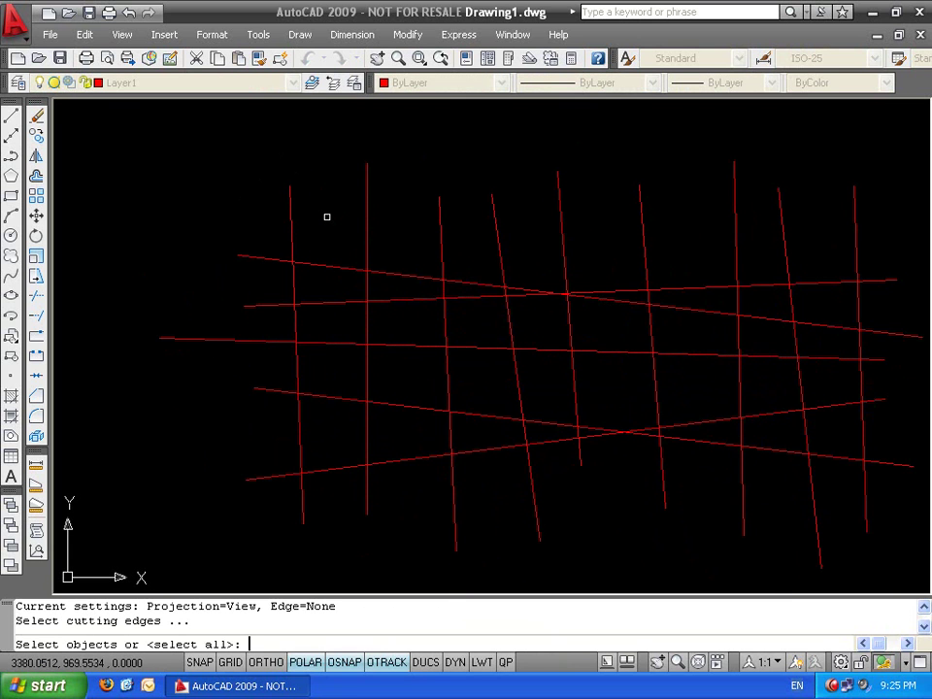
pyautogui.moveTo(420, 177); pyautogui.dragTo(452, 264, button='middle')
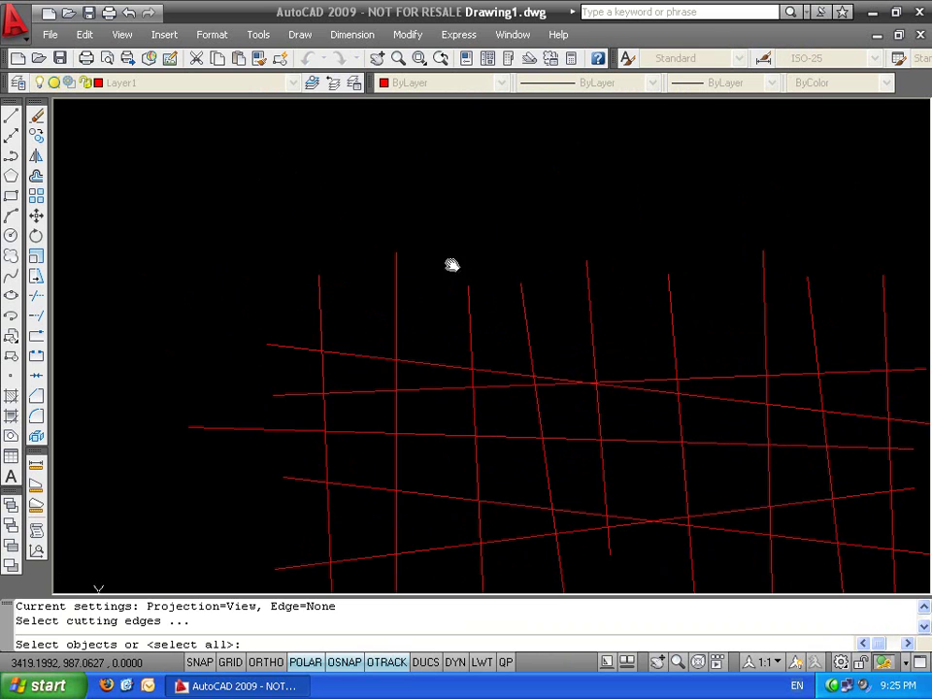
pyautogui.click(491, 234)
pyautogui.click(370, 307)
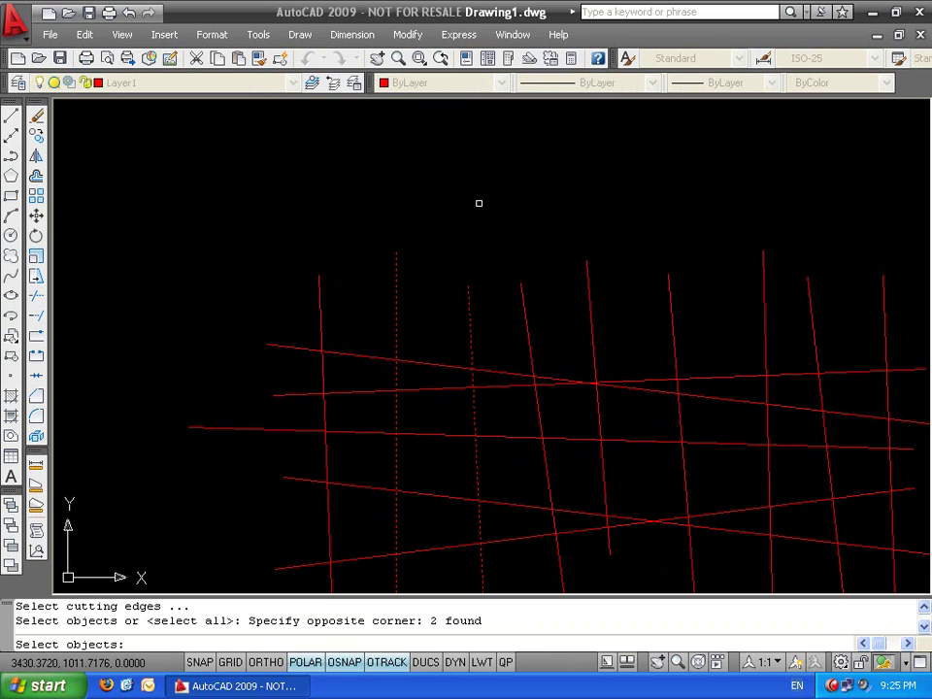
pyautogui.press('Return')
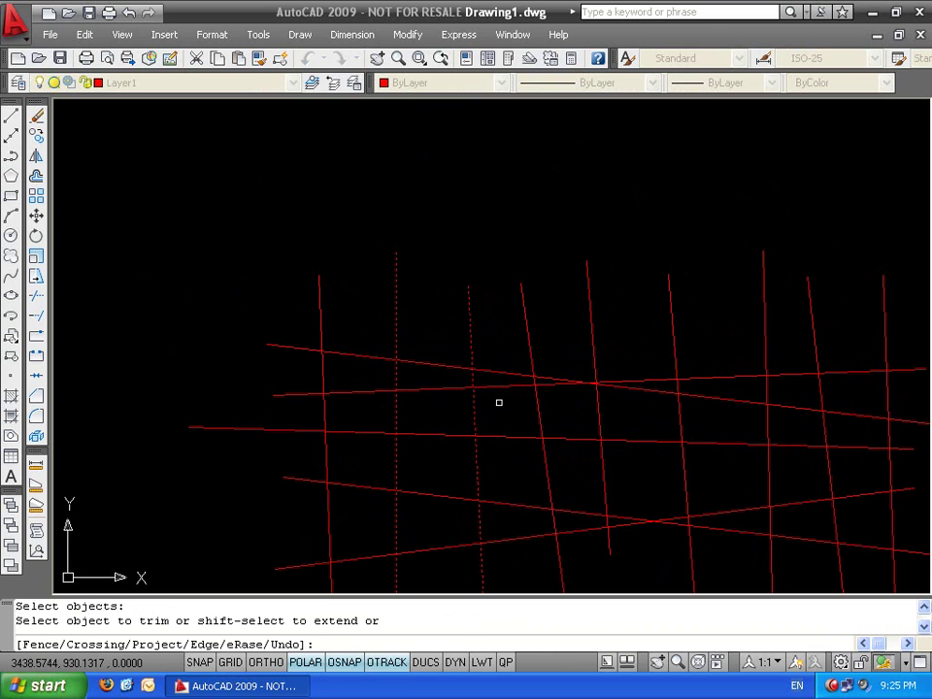
pyautogui.moveTo(498, 402); pyautogui.dragTo(587, 300, button='middle')
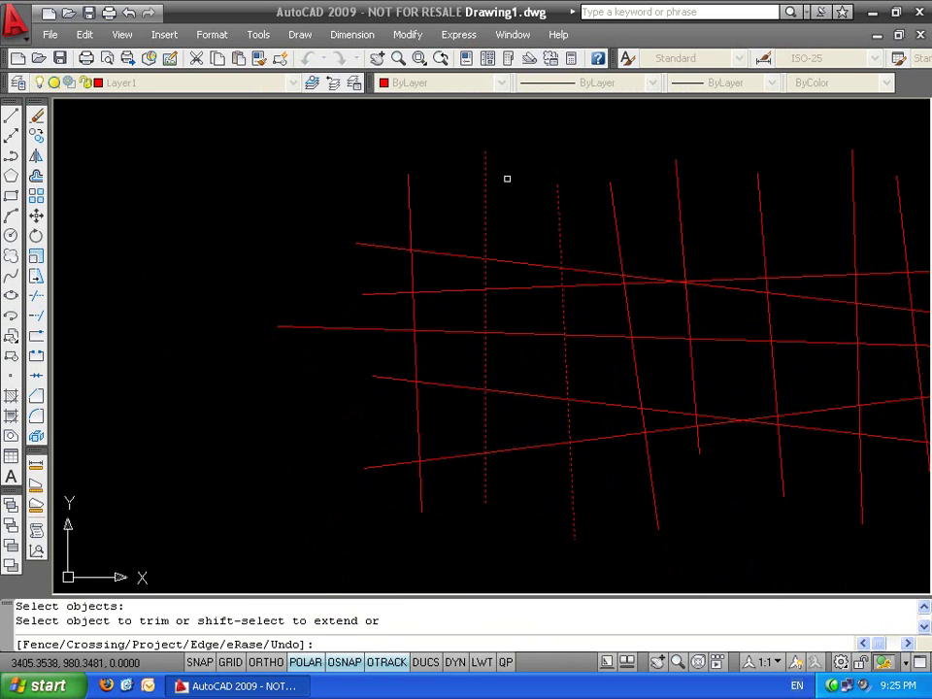
pyautogui.press('Escape')
pyautogui.press('Escape')
# Place the single-line text label "1" just above the second near-vertical line, with 0 rotation
pyautogui.write('dt')
pyautogui.press('Return')
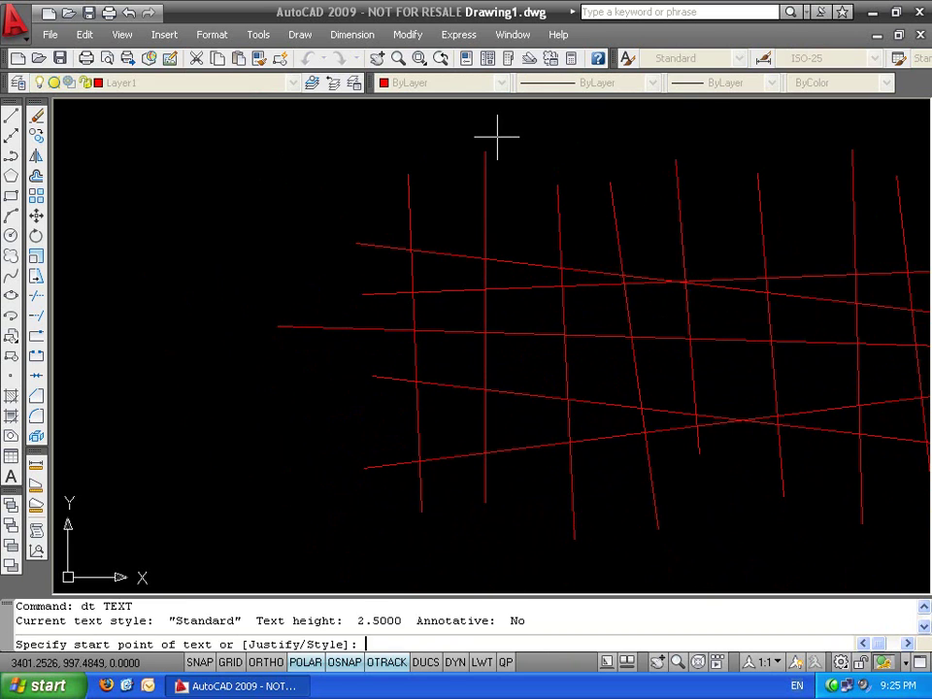
pyautogui.click(491, 131)
pyautogui.press('Return')
pyautogui.press('Return')
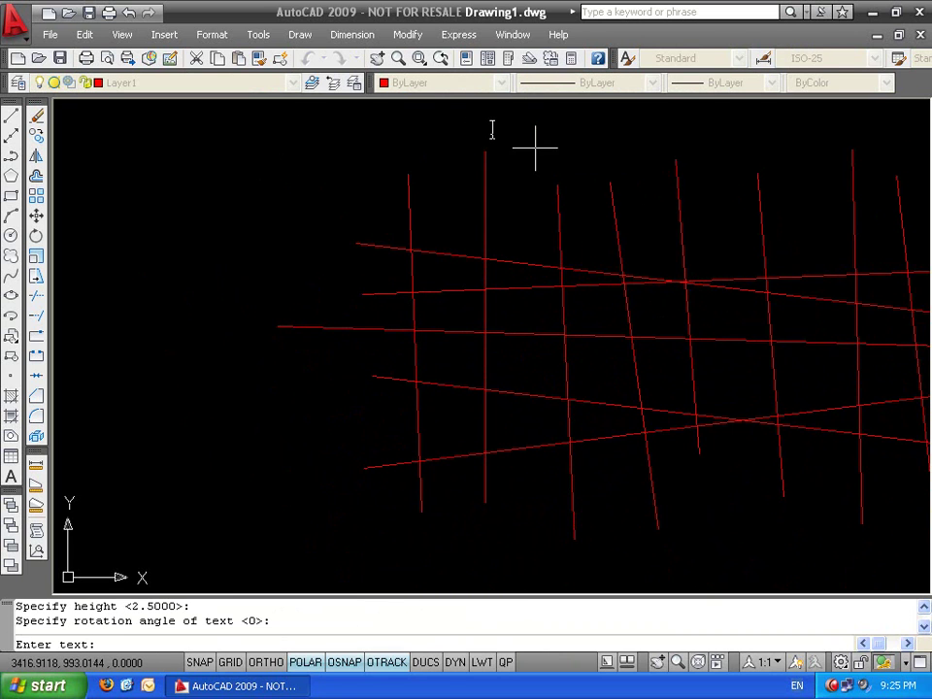
pyautogui.write('1')
pyautogui.press('Return')
pyautogui.press('Return')
# Place a larger single-line text label "2" just above the third near-vertical line, with 0 rotation
pyautogui.press('Return')
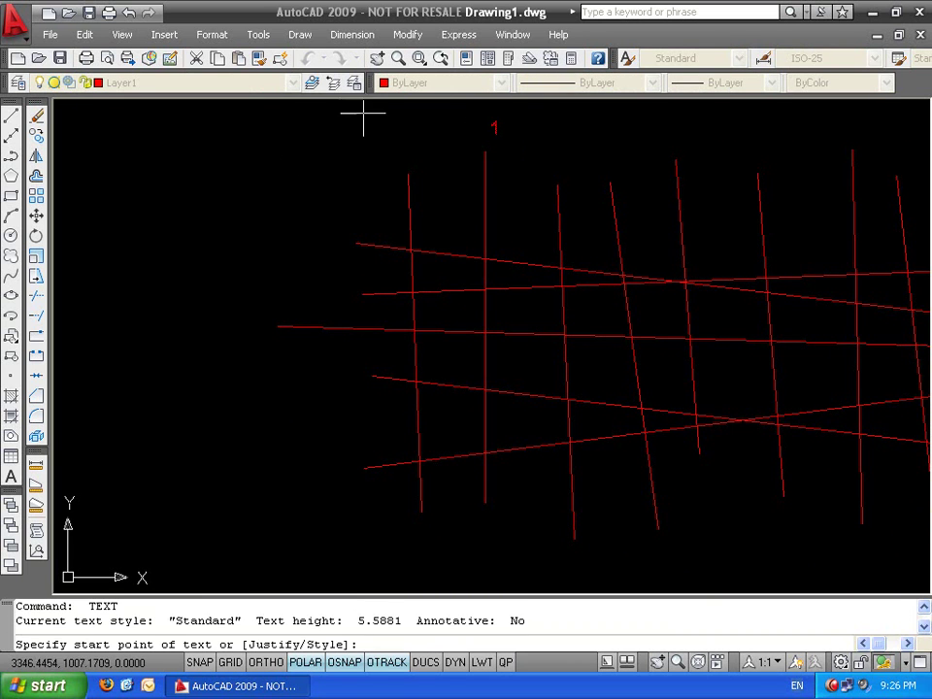
pyautogui.click(557, 165)
pyautogui.click(559, 139)
pyautogui.press('Return')
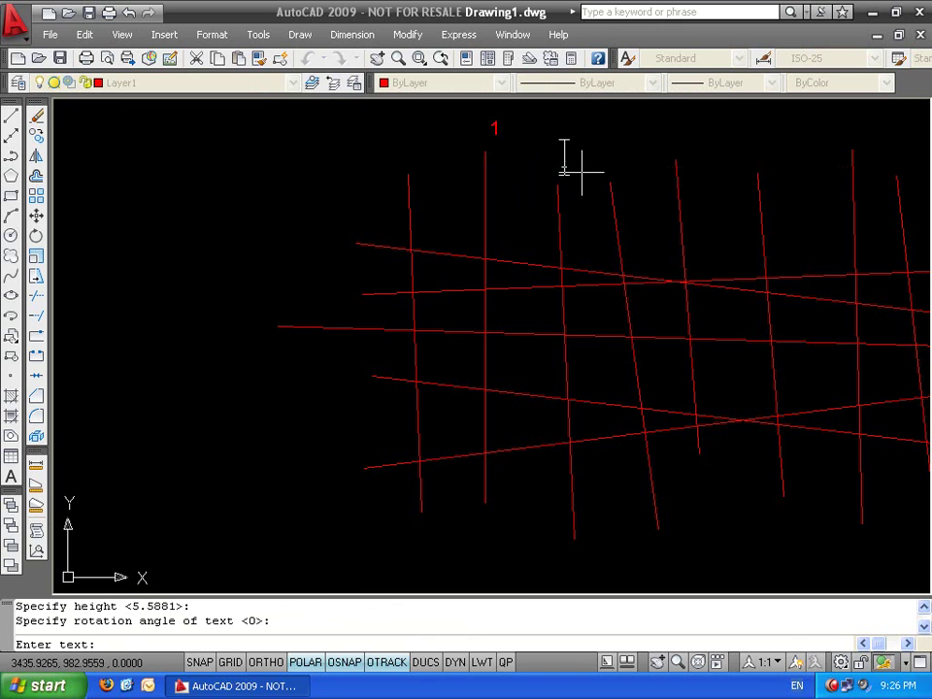
pyautogui.write('2')
pyautogui.press('Return')
pyautogui.press('Return')
pyautogui.press('Escape')
pyautogui.press('Escape')
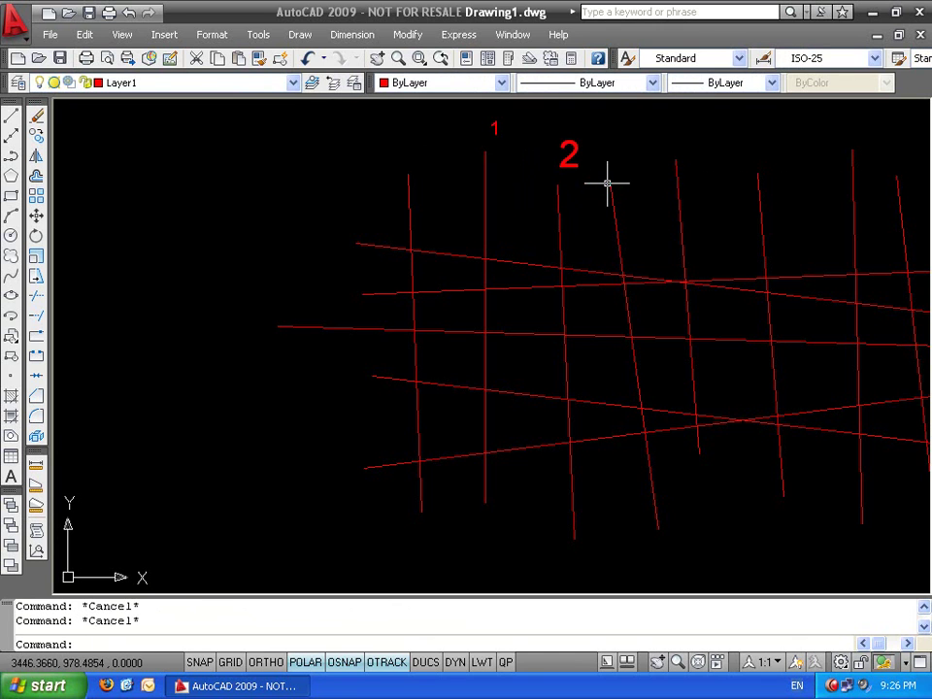
# With lines 1 and 2 as cutting edges, trim the uppermost sloping line before line 1 and between both lines
pyautogui.write('tr')
pyautogui.press('Return')
pyautogui.click(580, 204)
pyautogui.click(452, 245)
pyautogui.press('Return')
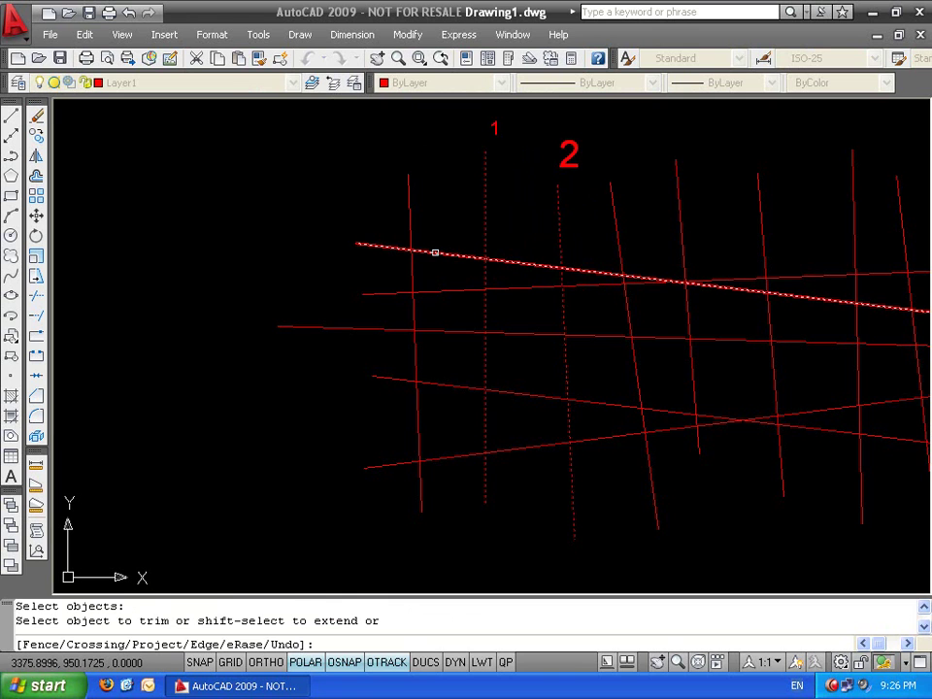
pyautogui.click(435, 253)
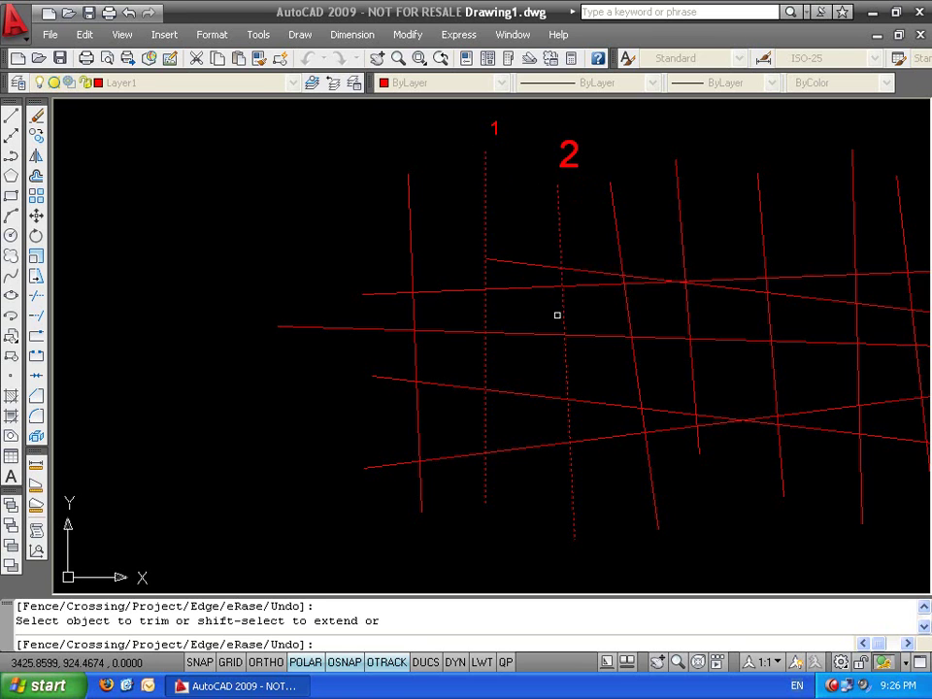
pyautogui.click(541, 265)
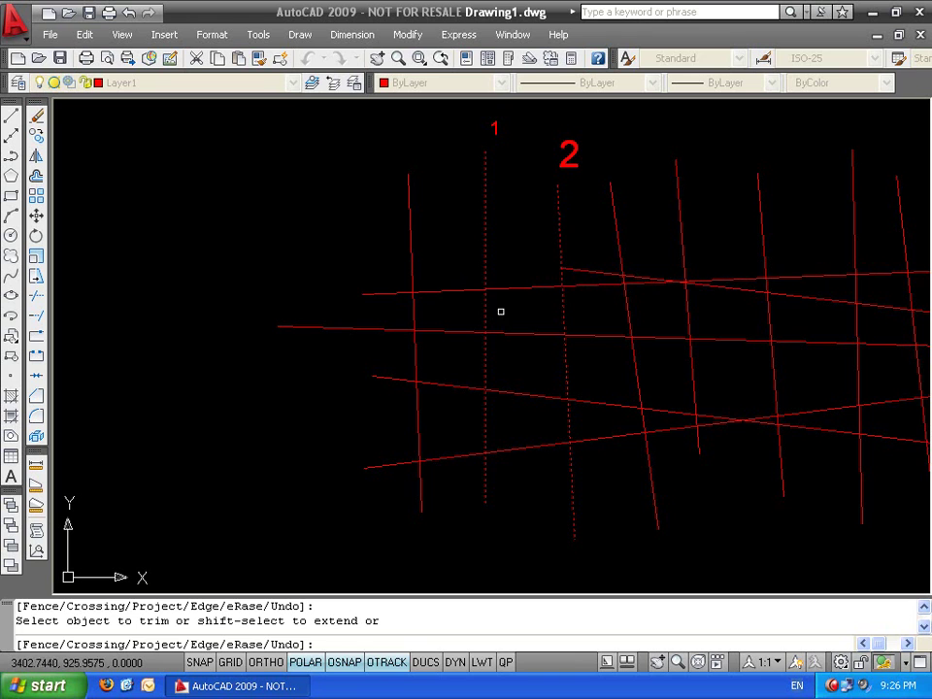
# Trim the second crossing line between edges 1 and 2, the third up to line 2, and the fourth beyond line 1
pyautogui.click(515, 292)
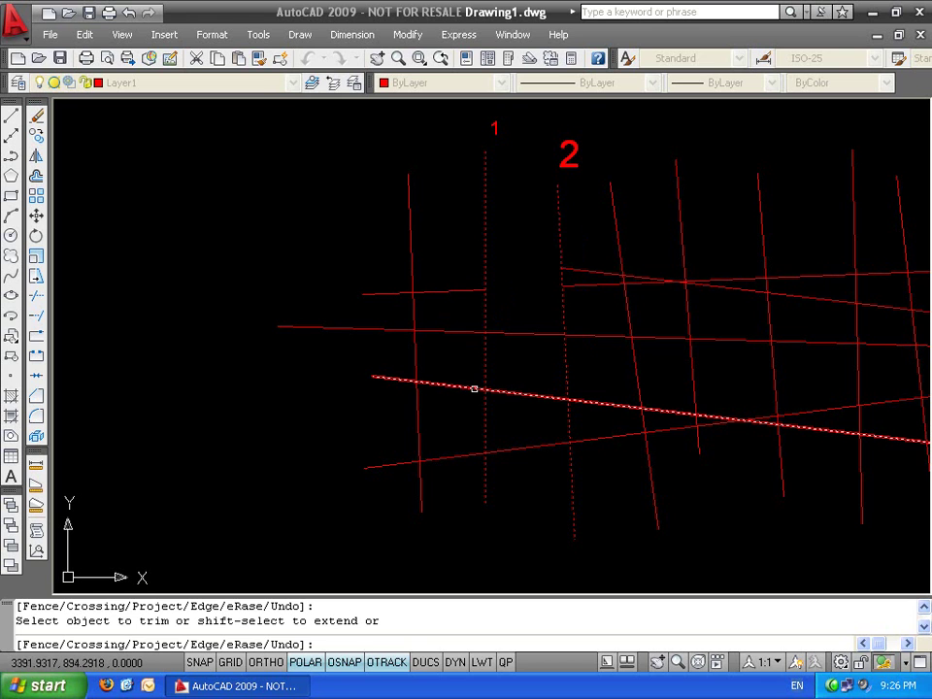
pyautogui.click(465, 332)
pyautogui.doubleClick(530, 338)
pyautogui.click(533, 329)
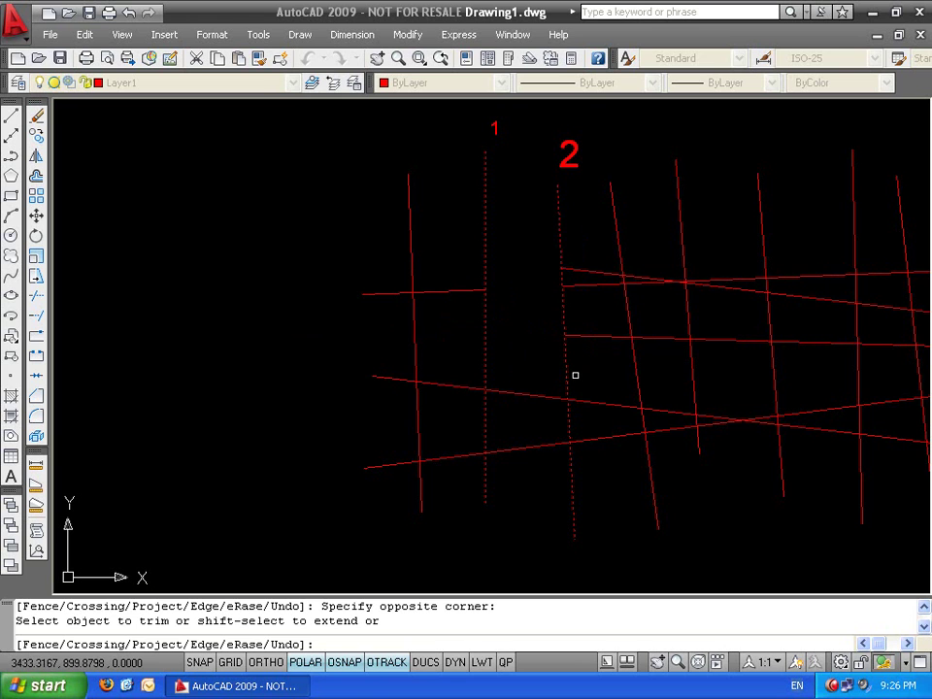
pyautogui.click(602, 401)
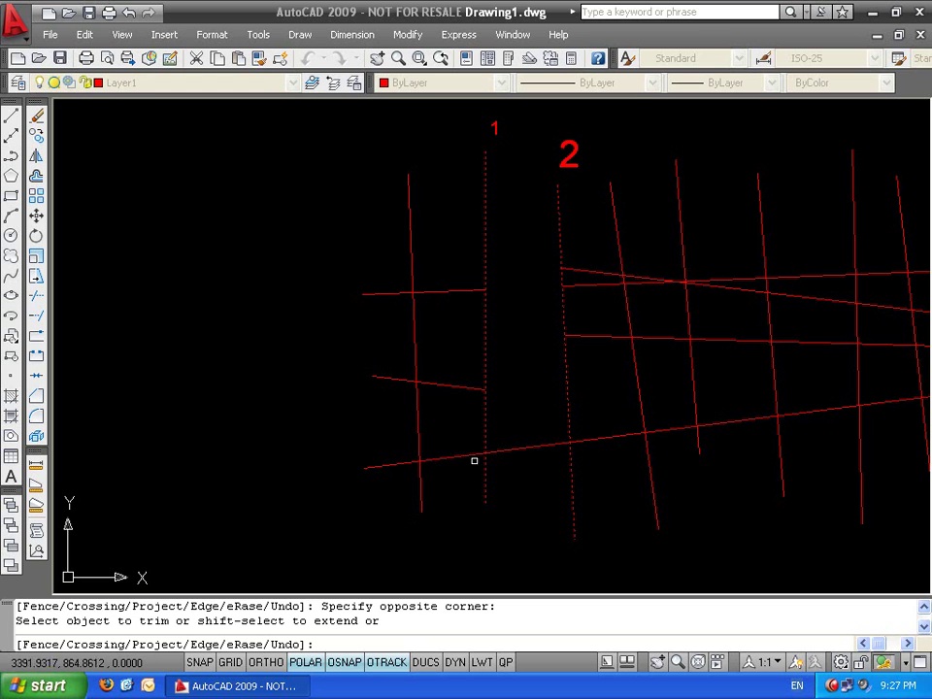
pyautogui.press('Escape')
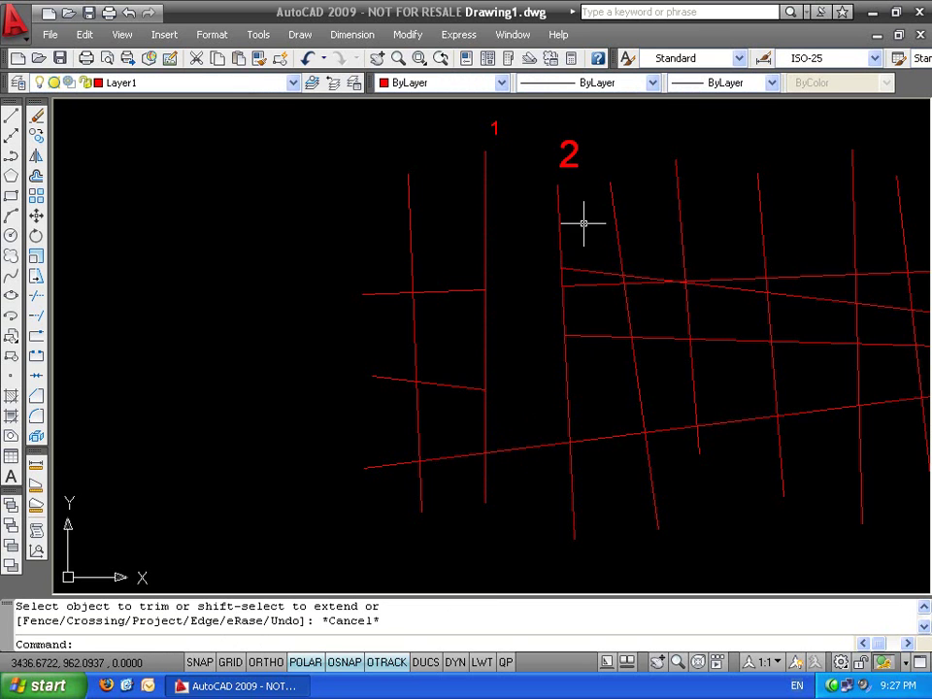
# Undo the trims against both cutting edges and the placement of the labels "1" and "2"
pyautogui.moveTo(587, 223); pyautogui.dragTo(417, 264, button='middle')
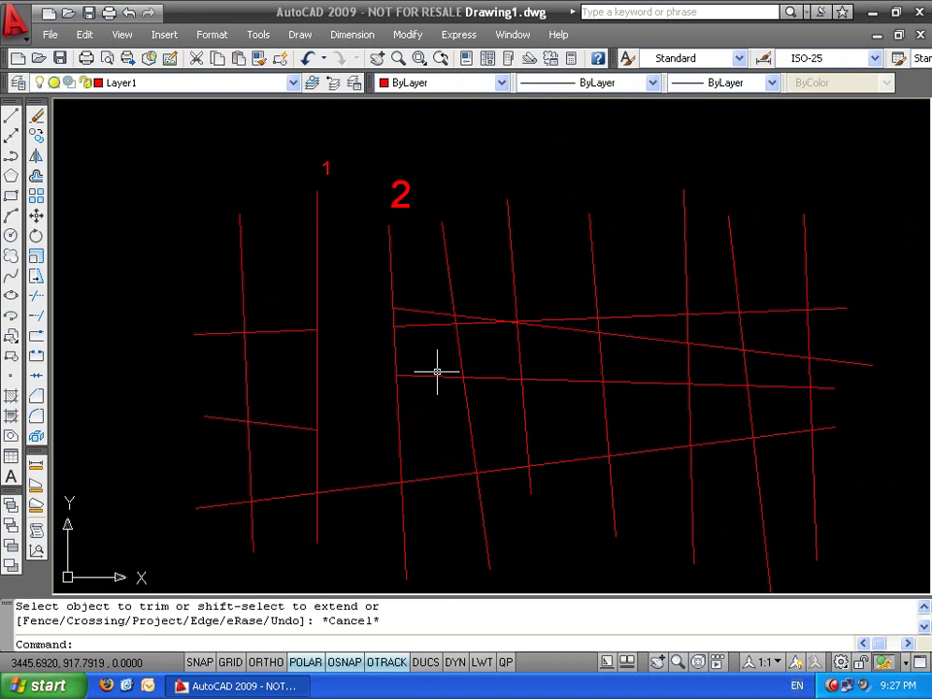
pyautogui.hotkey('ctrl', 'z')
pyautogui.hotkey('ctrl', 'z')
pyautogui.hotkey('ctrl', 'z')
pyautogui.hotkey('ctrl', 'z')
pyautogui.moveTo(453, 360); pyautogui.dragTo(246, 354, button='middle')
pyautogui.press('Escape')
pyautogui.press('Escape')
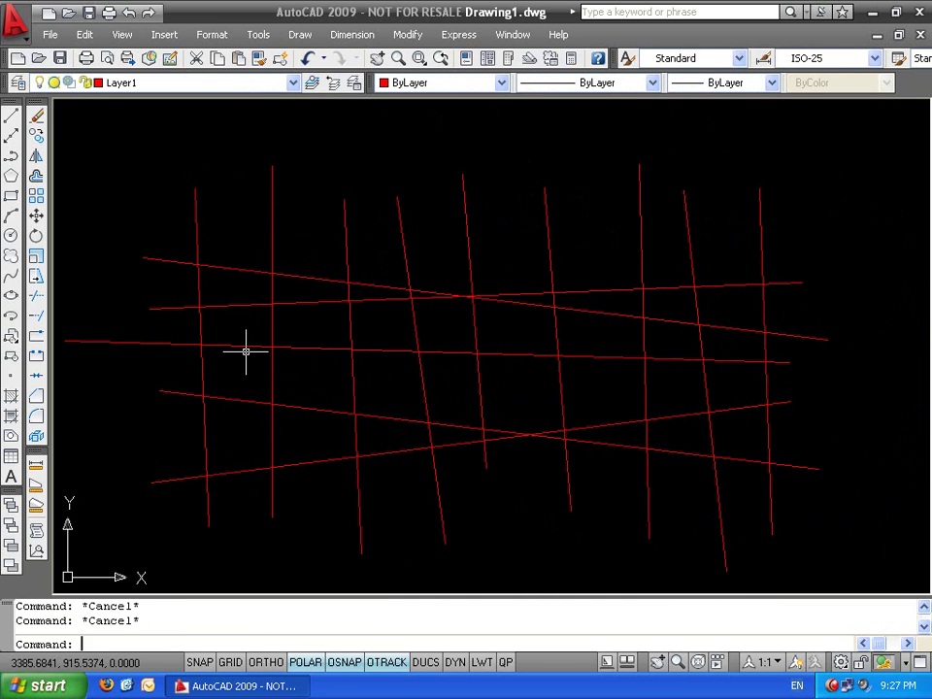
pyautogui.write('tr')
pyautogui.press('Return')
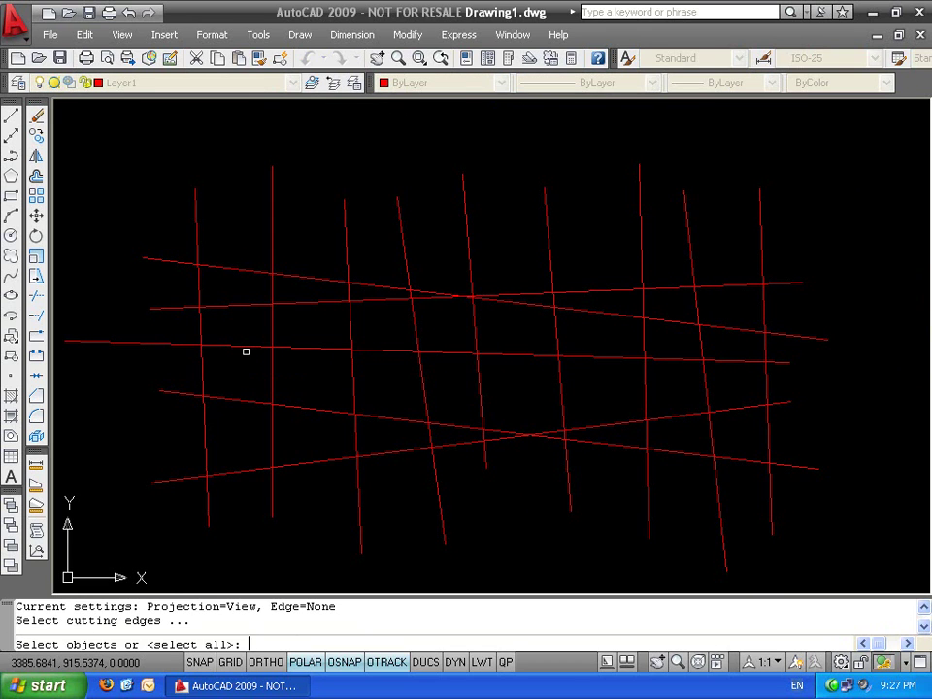
pyautogui.press('Return')
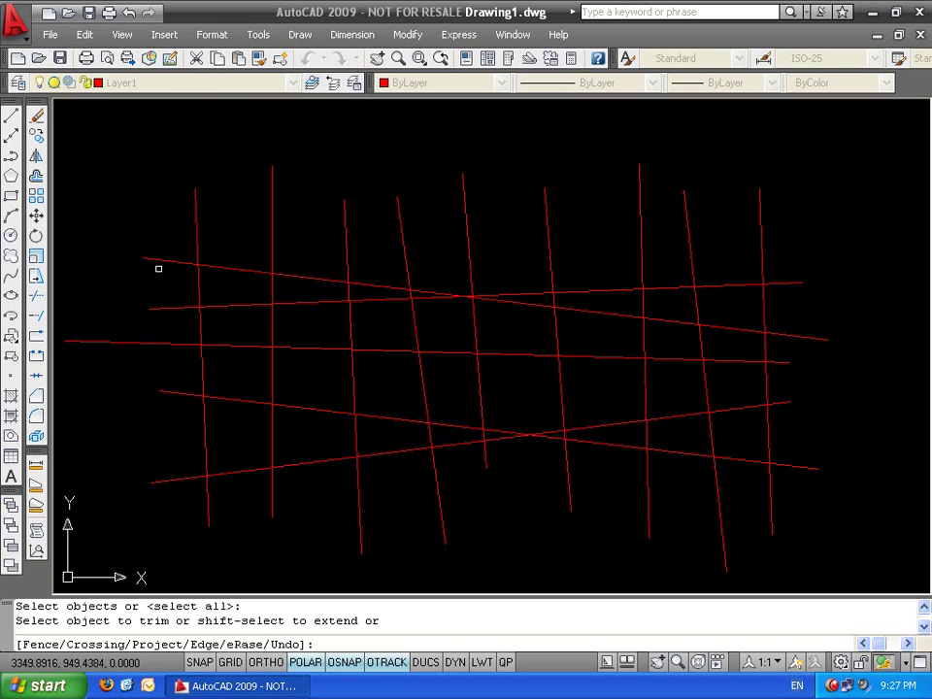
pyautogui.press('Escape')
pyautogui.press('Escape')
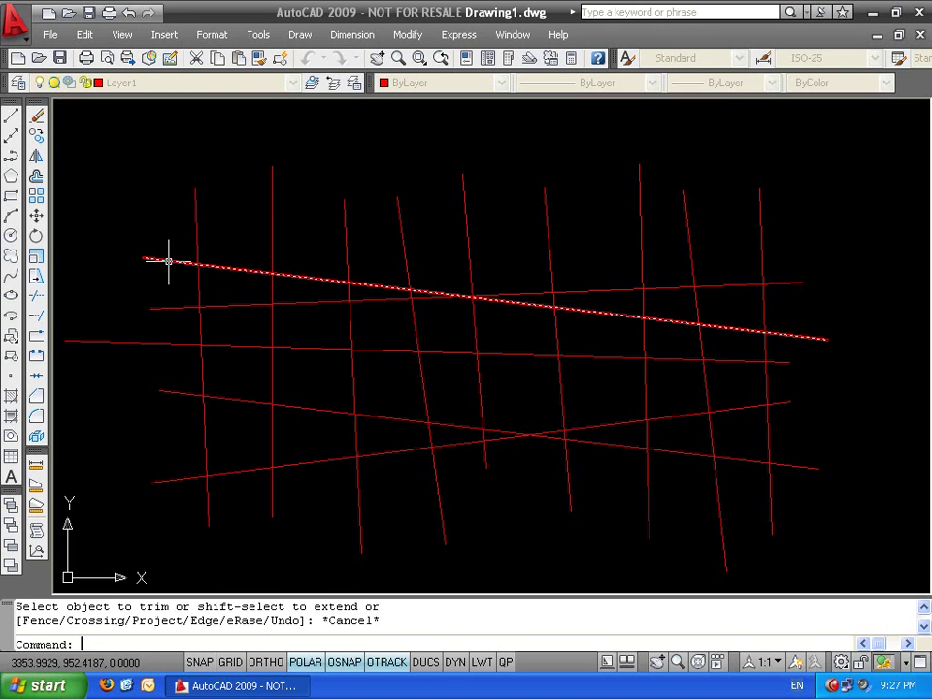
pyautogui.write('tr')
pyautogui.press('Return')
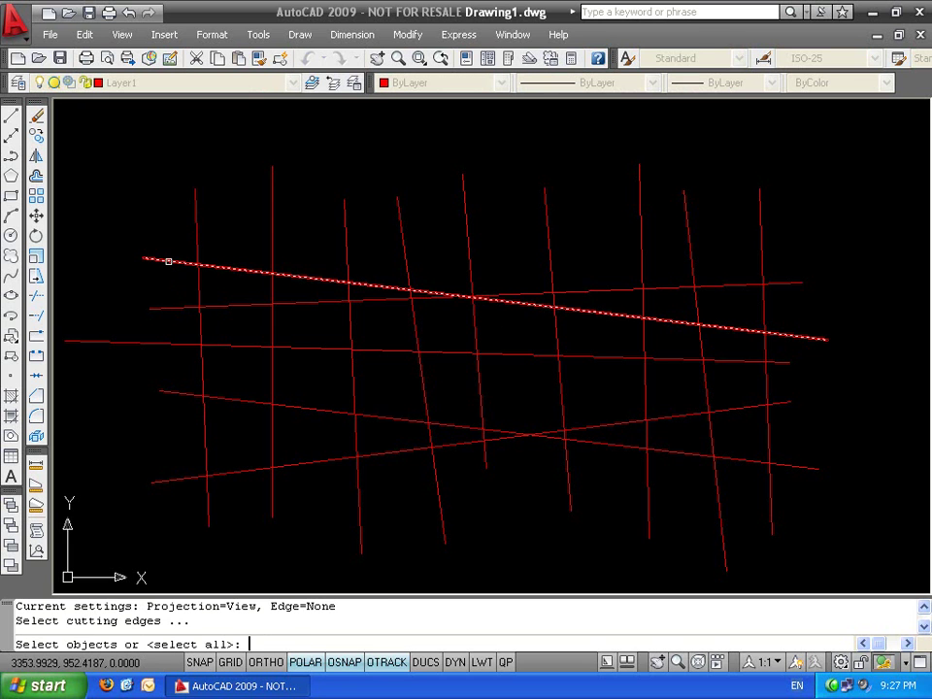
pyautogui.click(834, 145)
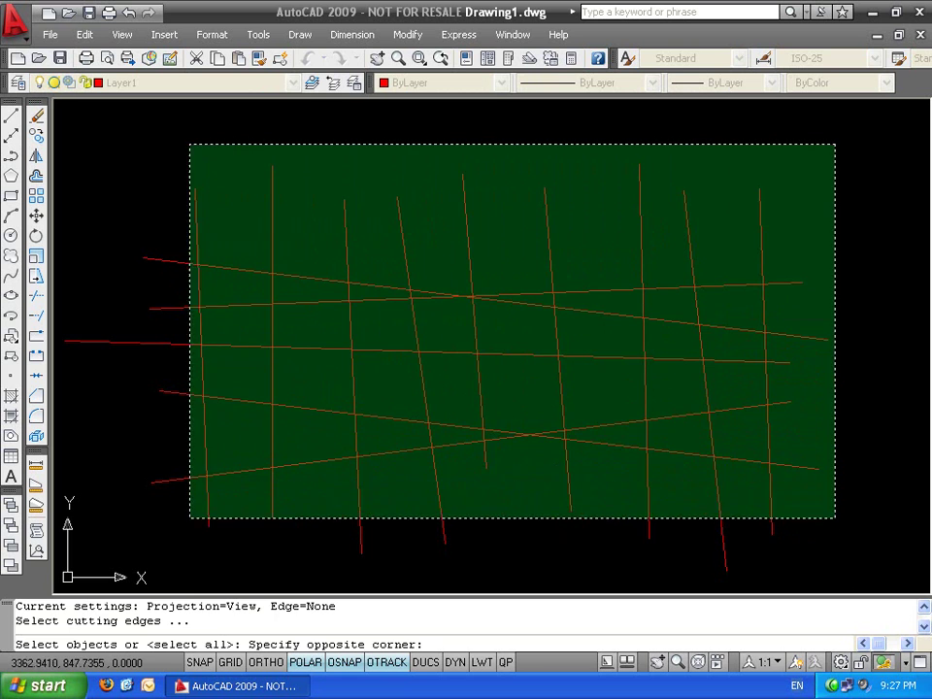
pyautogui.click(190, 578)
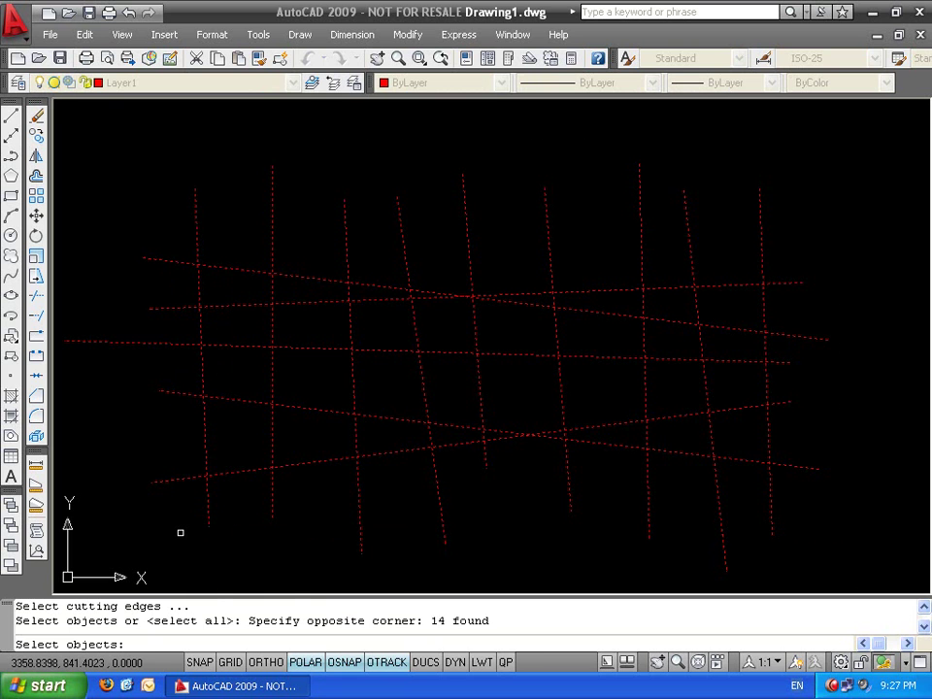
pyautogui.press('Escape')
pyautogui.press('Escape')
# With all lines as cutting edges, trim the uppermost sloping line from its starting end up to the third near-vertical line
pyautogui.write('tr')
pyautogui.press('Return')
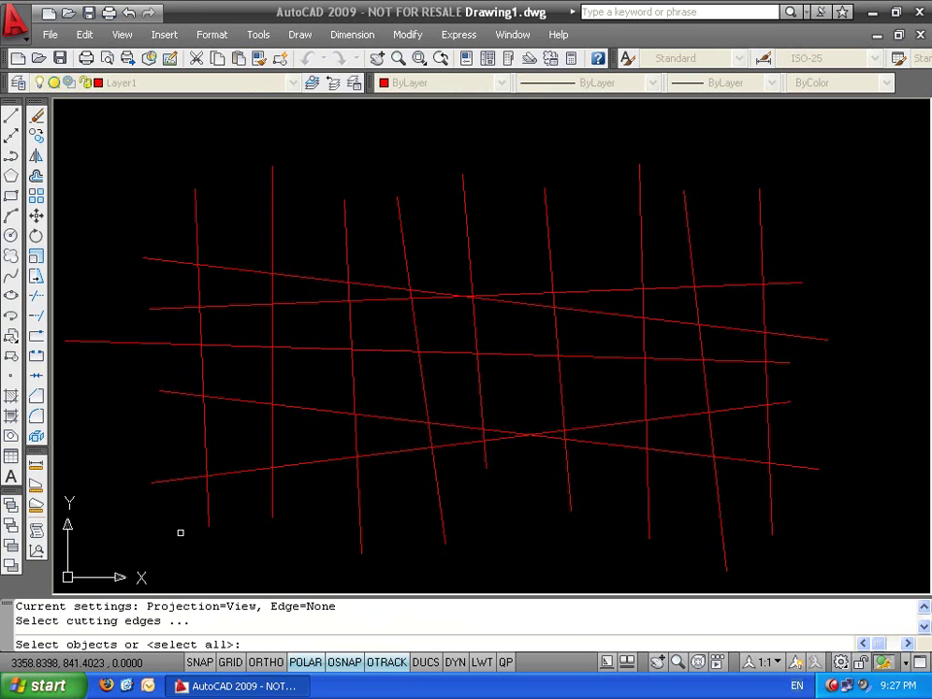
pyautogui.press('Return')
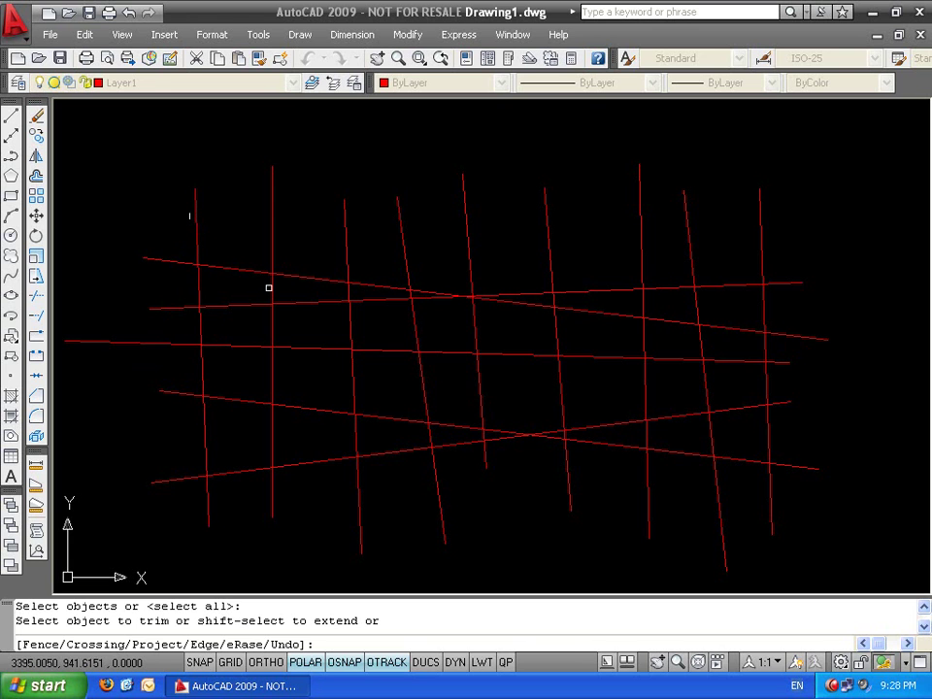
pyautogui.click(175, 258)
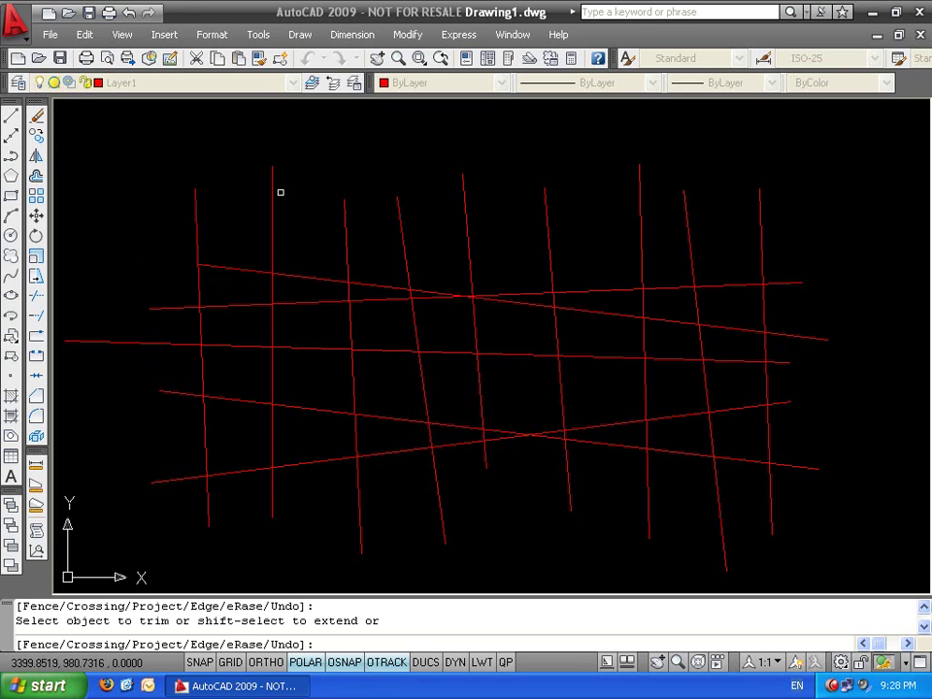
pyautogui.click(259, 275)
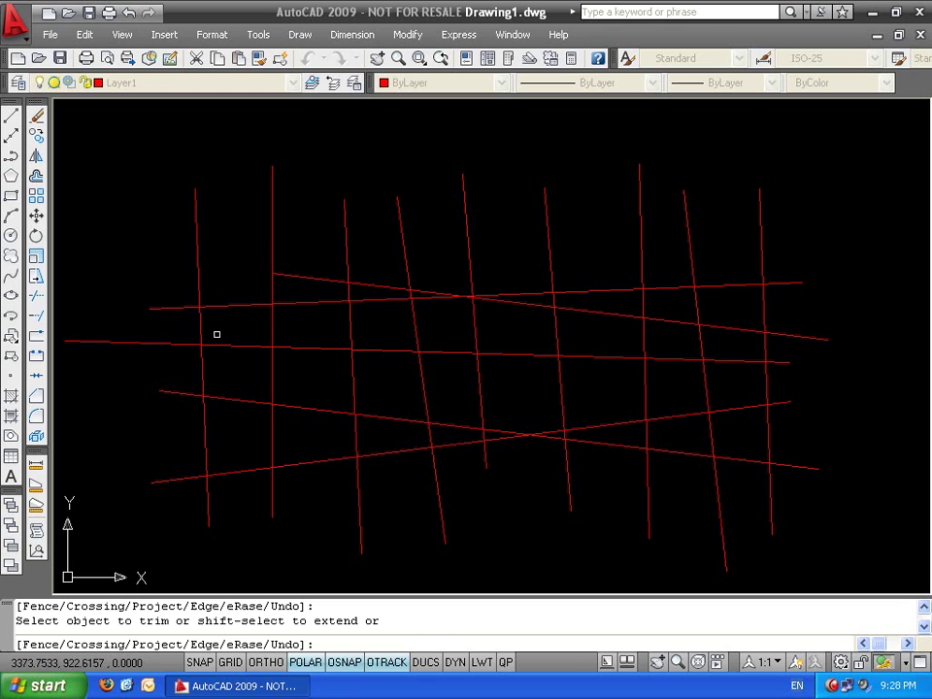
pyautogui.click(323, 277)
pyautogui.click(339, 282)
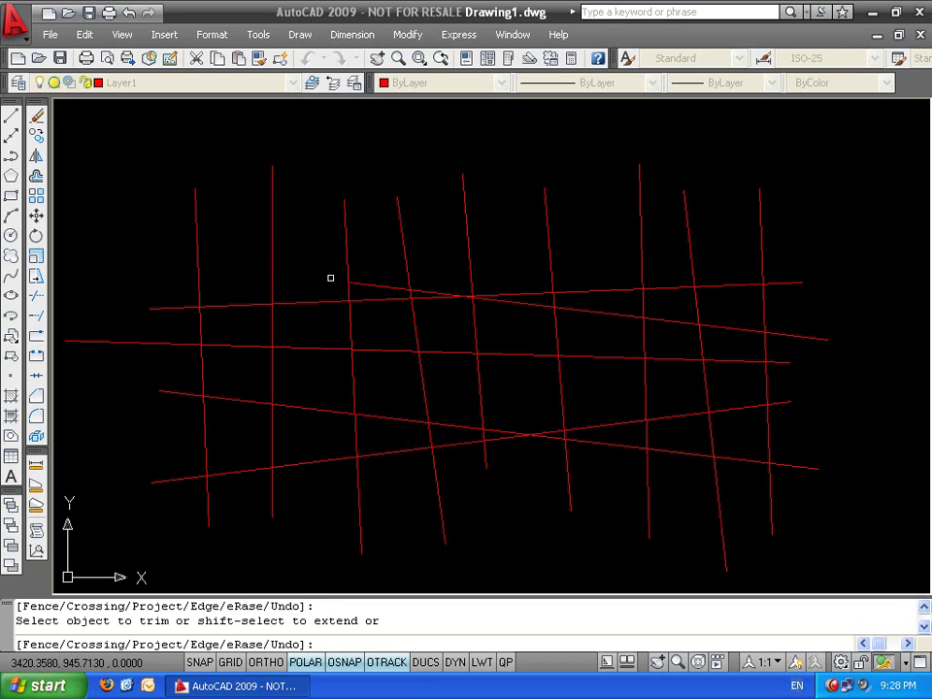
# Trim the uppermost sloping line's remaining segments up to the last near-vertical line
pyautogui.click(448, 298)
pyautogui.click(515, 303)
pyautogui.click(598, 314)
pyautogui.click(675, 321)
pyautogui.click(729, 330)
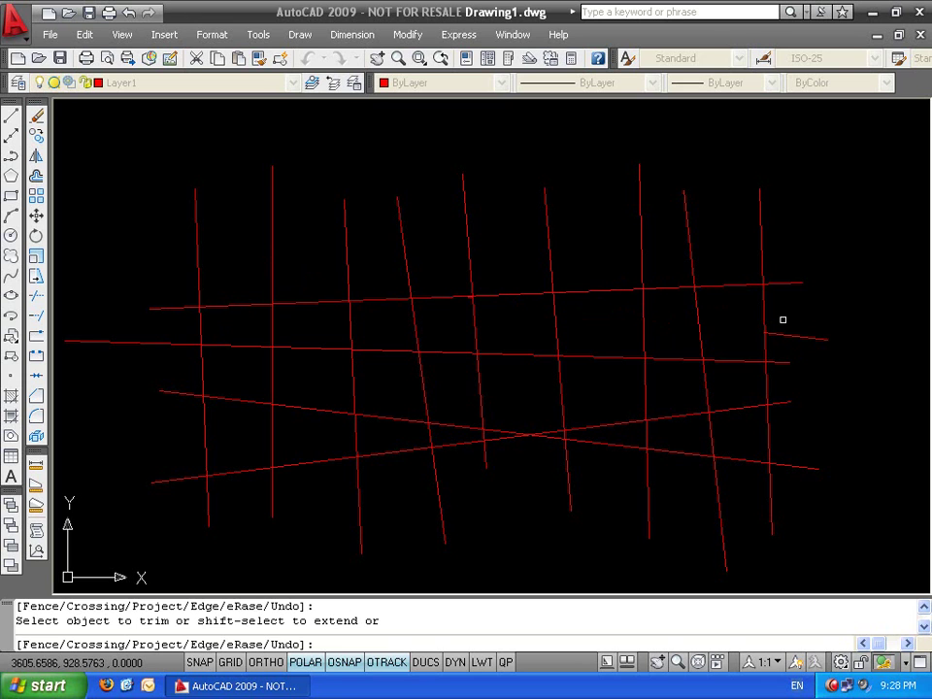
pyautogui.doubleClick(817, 347)
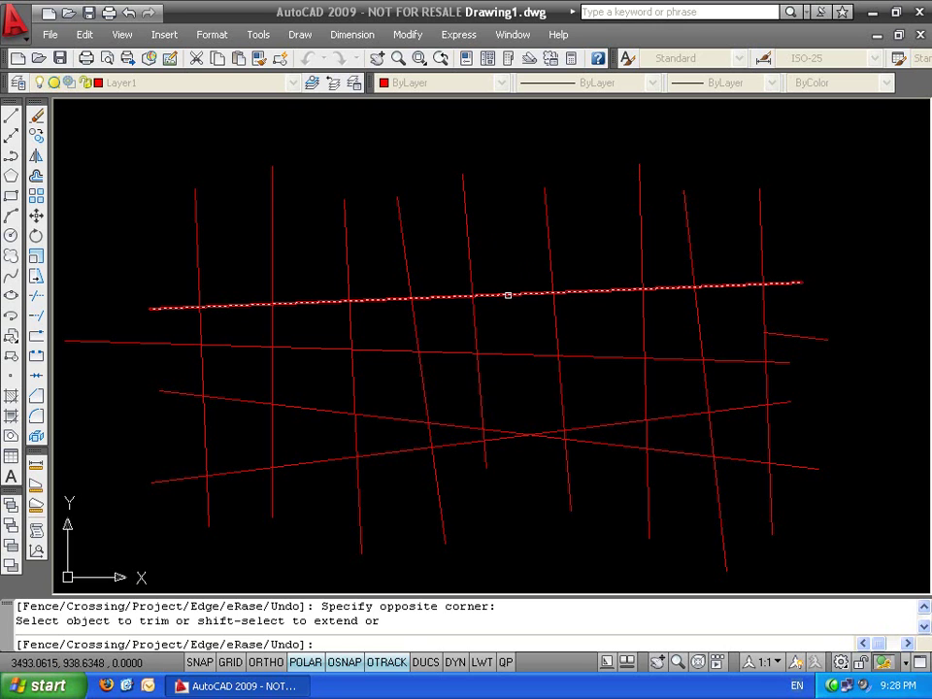
# Using all lines as cutting edges, trim the upper rising line's segments between the fifth and ninth near-vertical lines
pyautogui.click(508, 295)
pyautogui.press('Return')
pyautogui.press('Return')
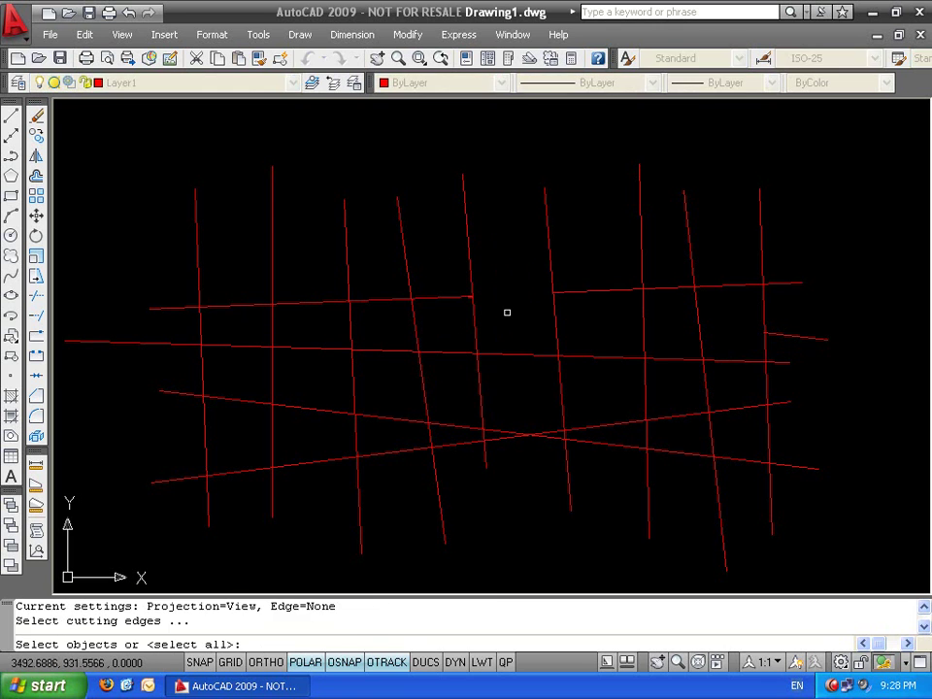
pyautogui.press('Return')
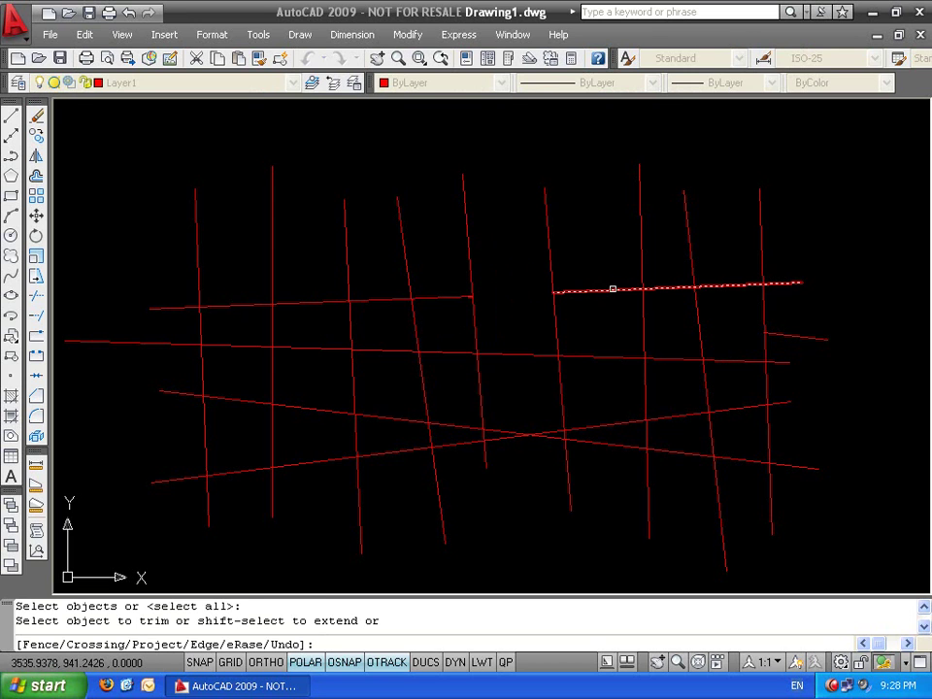
pyautogui.click(613, 288)
pyautogui.click(657, 287)
pyautogui.click(730, 287)
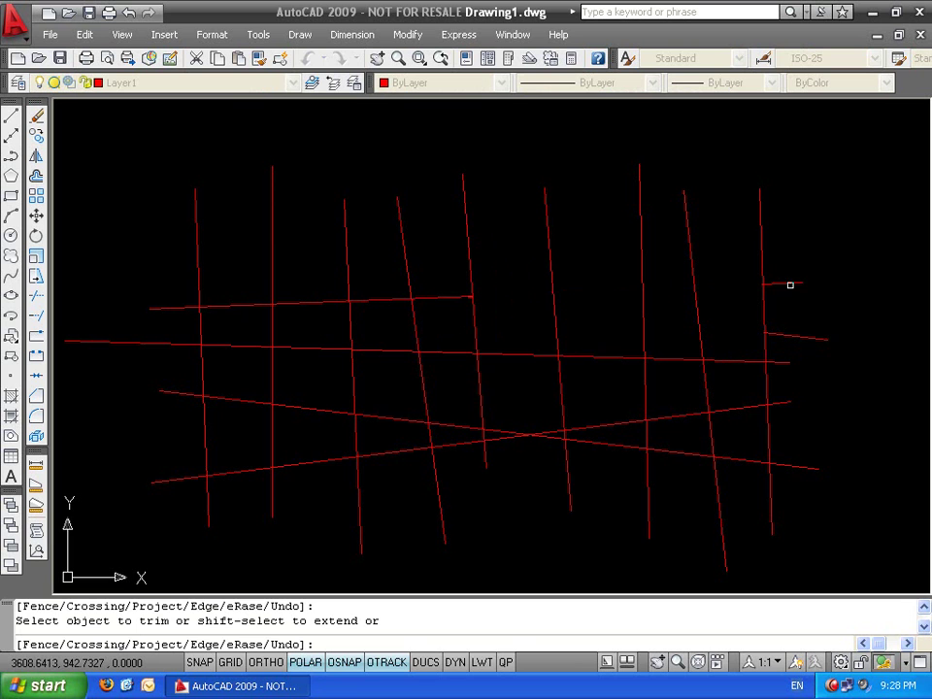
# Exit Trim and erase the entire grid of crossing lines
pyautogui.scroll(-2, 424, 284)
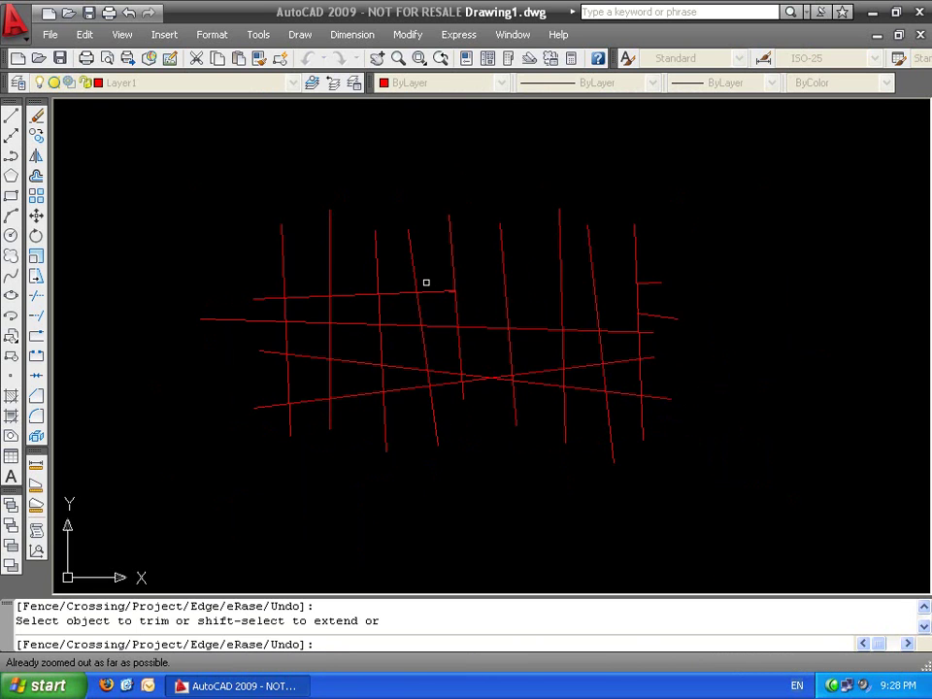
pyautogui.moveTo(424, 281); pyautogui.dragTo(527, 292, button='middle')
pyautogui.press('Escape')
pyautogui.click(802, 232)
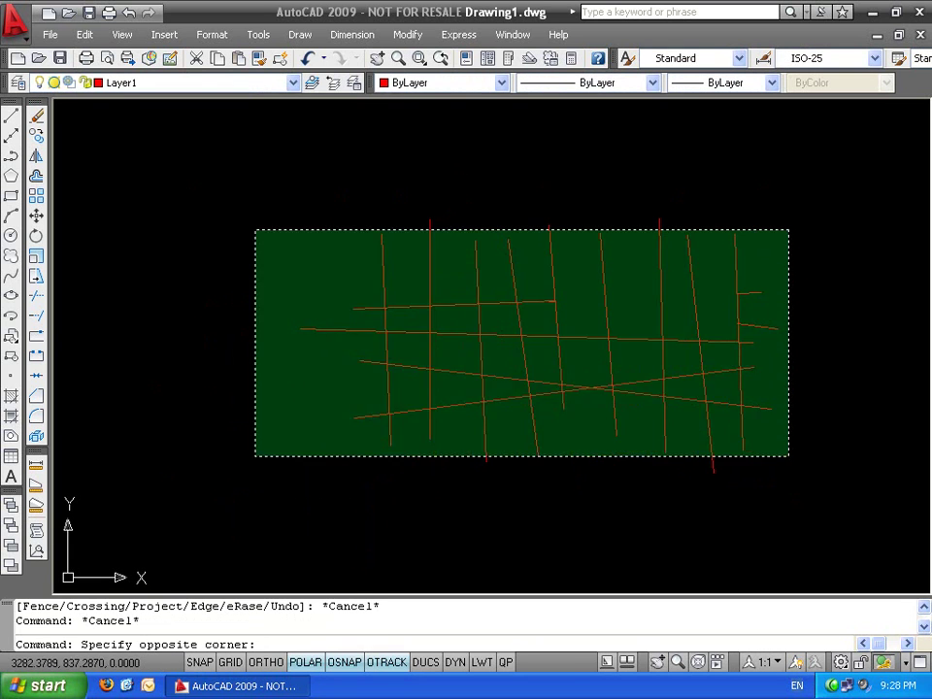
pyautogui.click(255, 457)
pyautogui.press('Delete')
# Draw a horizontal and a vertical construction line crossing at one point in the lower part of the drawing
pyautogui.write('xl')
pyautogui.press('Return')
pyautogui.write('h')
pyautogui.press('Return')
pyautogui.click(283, 442)
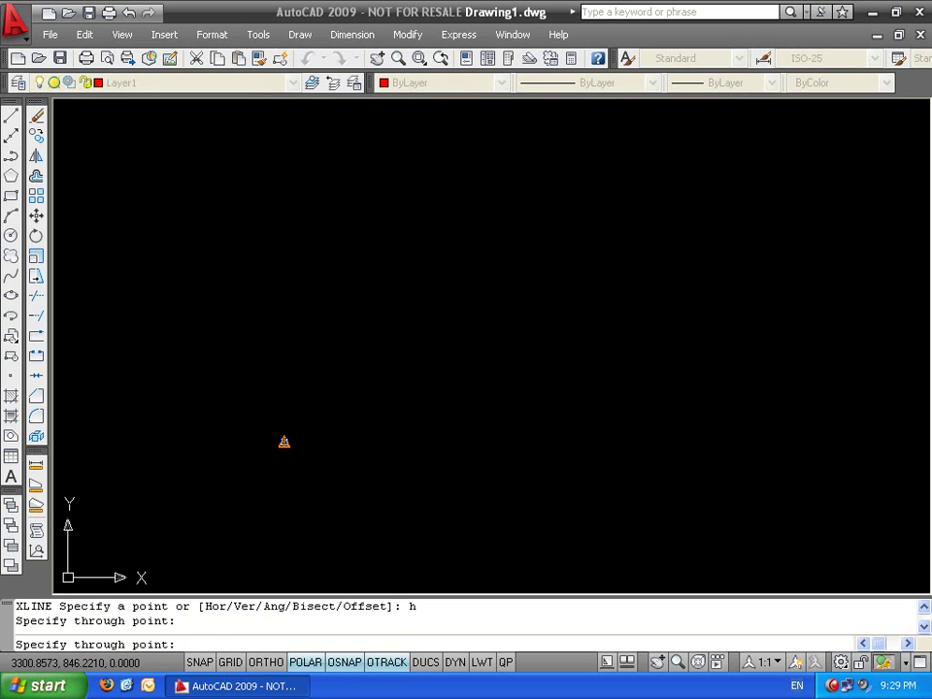
pyautogui.press('Return')
pyautogui.press('Return')
pyautogui.write('v')
pyautogui.press('Return')
pyautogui.click(284, 442)
pyautogui.press('Escape')
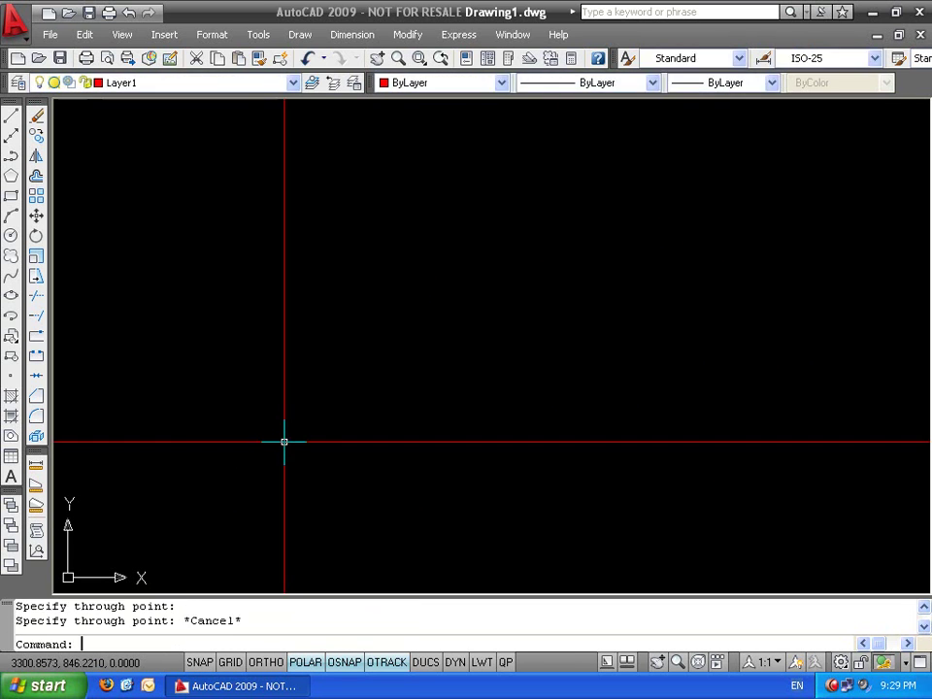
# Offset the vertical construction line repeatedly to the right at a distance of 5, making ten copies
pyautogui.write('o')
pyautogui.press('Return')
pyautogui.write('5')
pyautogui.press('Return')
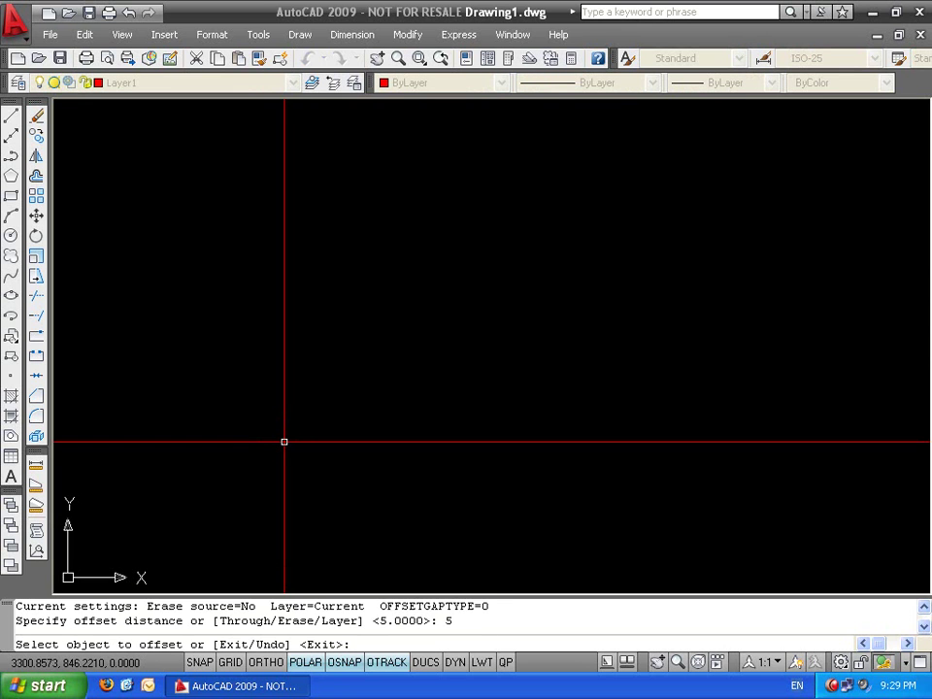
pyautogui.click(285, 391)
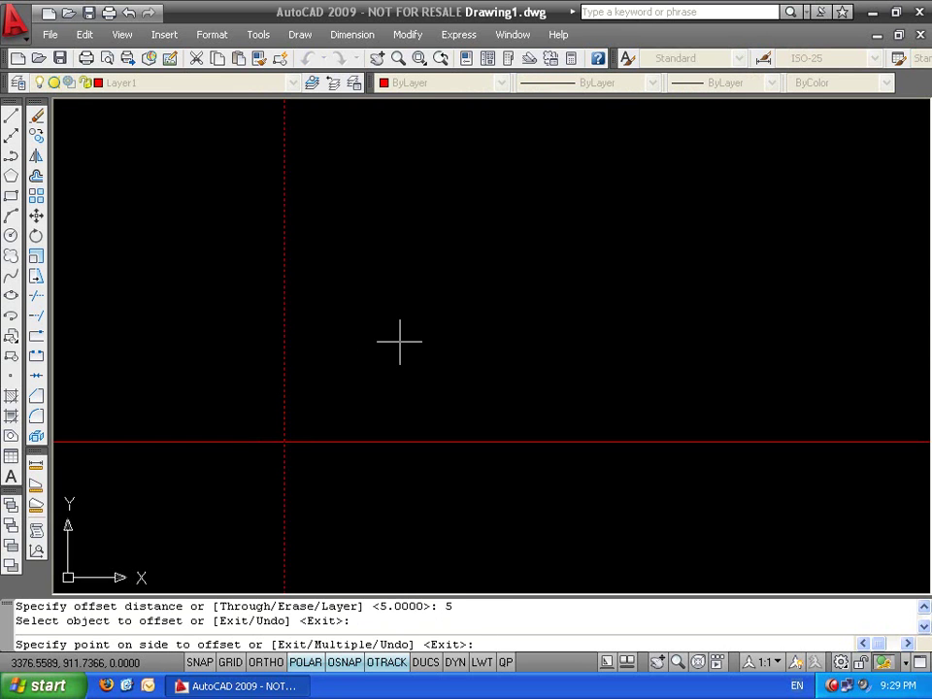
pyautogui.write('m')
pyautogui.press('Return')
pyautogui.click(544, 297)
pyautogui.click(631, 277)
pyautogui.click(709, 266)
pyautogui.click(777, 266)
pyautogui.click(821, 265)
pyautogui.click(837, 263)
pyautogui.press('Return')
pyautogui.press('Return')
pyautogui.press('Return')
pyautogui.press('Return')
# Offset the horizontal construction line upward repeatedly at the same distance of 5, making five copies
pyautogui.click(527, 442)
pyautogui.click(528, 418)
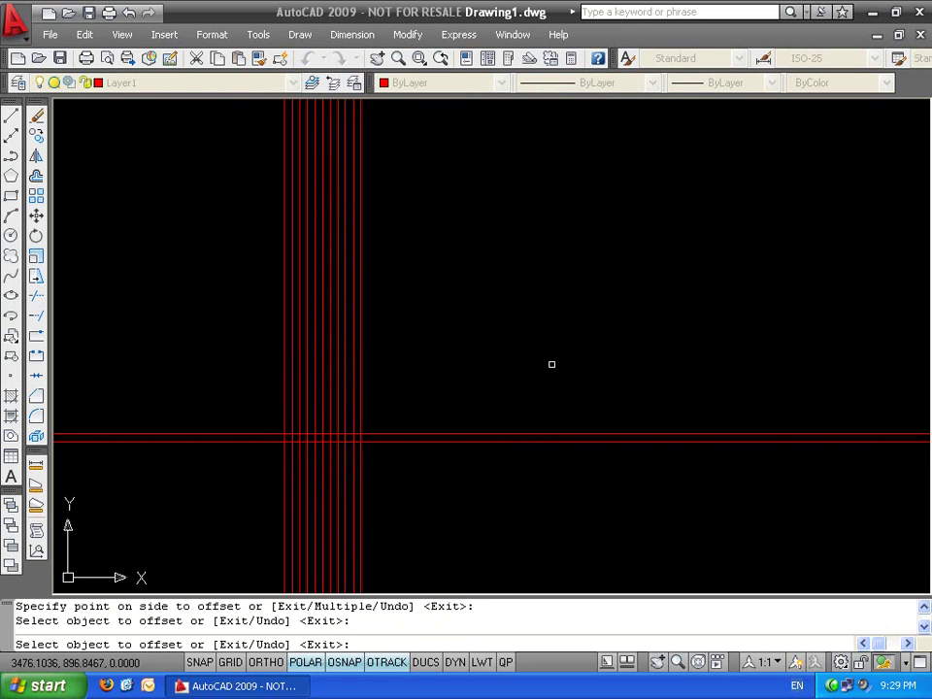
pyautogui.click(519, 434)
pyautogui.write('m')
pyautogui.press('Return')
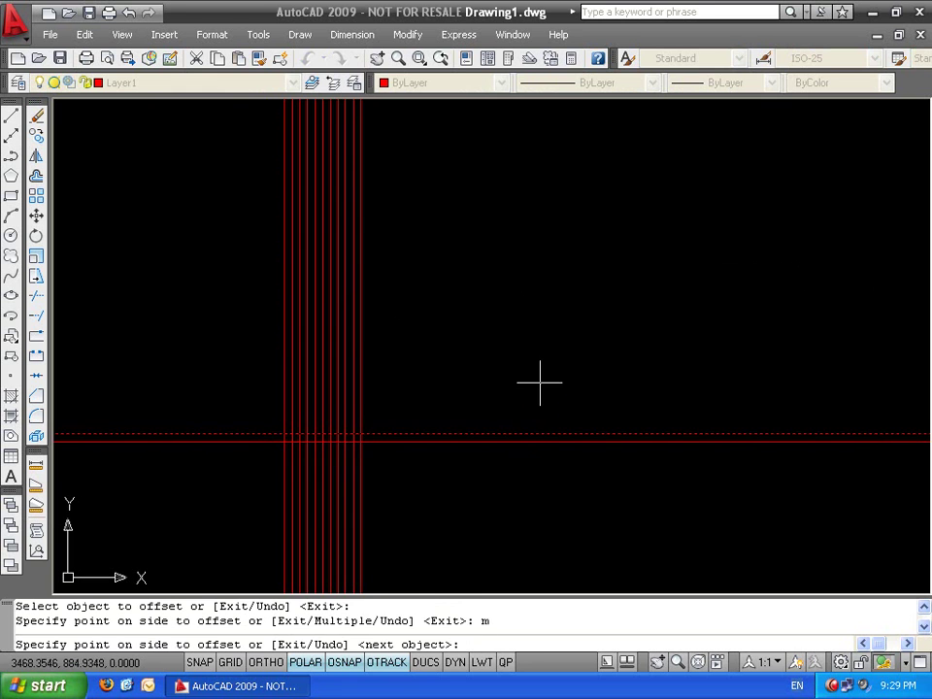
pyautogui.click(540, 384)
pyautogui.click(551, 365)
pyautogui.click(563, 345)
pyautogui.click(575, 336)
pyautogui.press('Escape')
pyautogui.press('Escape')
# Draw a freehand rectangle enclosing the area where the construction lines cross
pyautogui.scroll(3, 446, 358)
pyautogui.scroll(2, 447, 358)
pyautogui.moveTo(399, 340); pyautogui.dragTo(399, 413, button='middle')
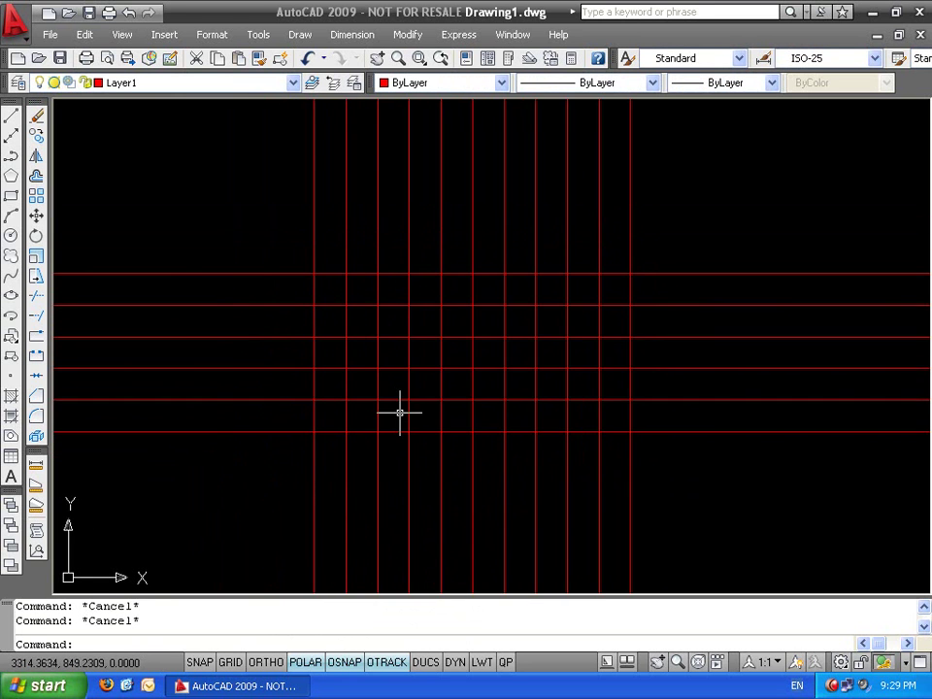
pyautogui.write('rec')
pyautogui.press('Return')
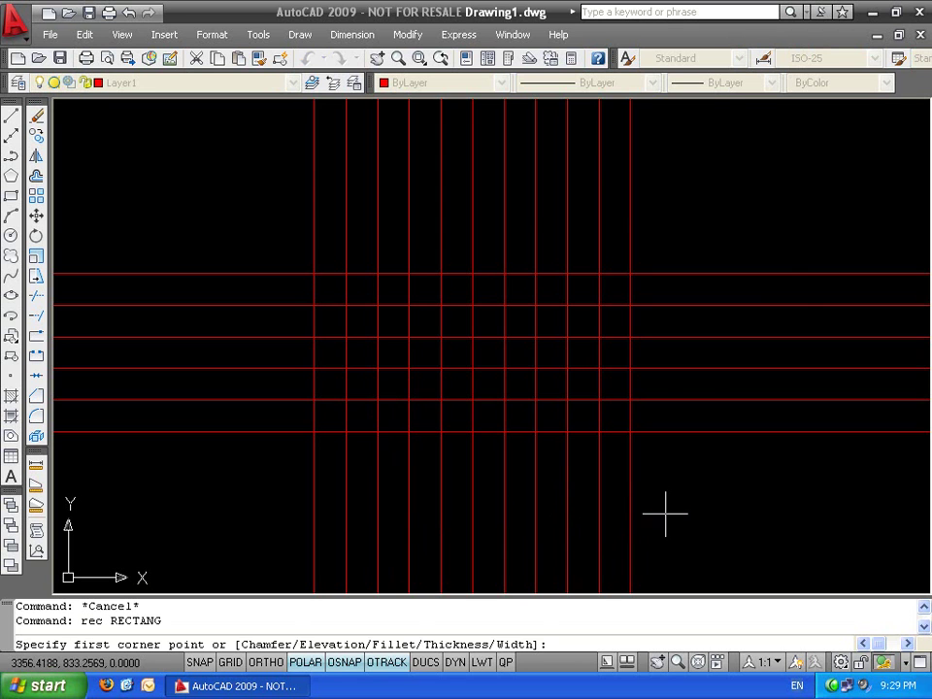
pyautogui.scroll(-2, 769, 319)
pyautogui.click(845, 191)
pyautogui.click(428, 453)
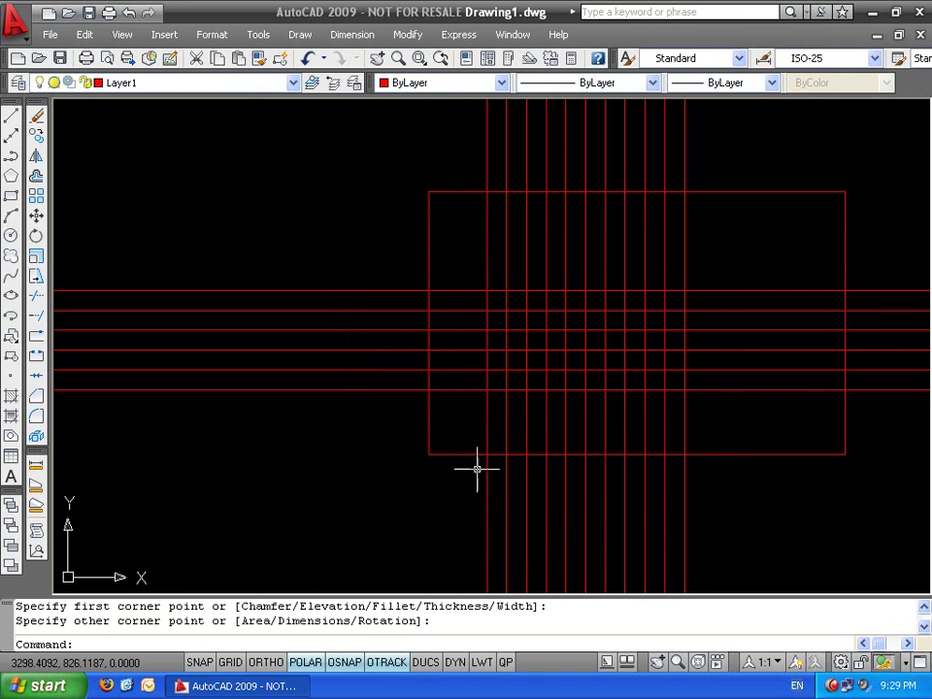
# Erase the freehand rectangle around the construction line grid
pyautogui.click(870, 179)
pyautogui.click(803, 245)
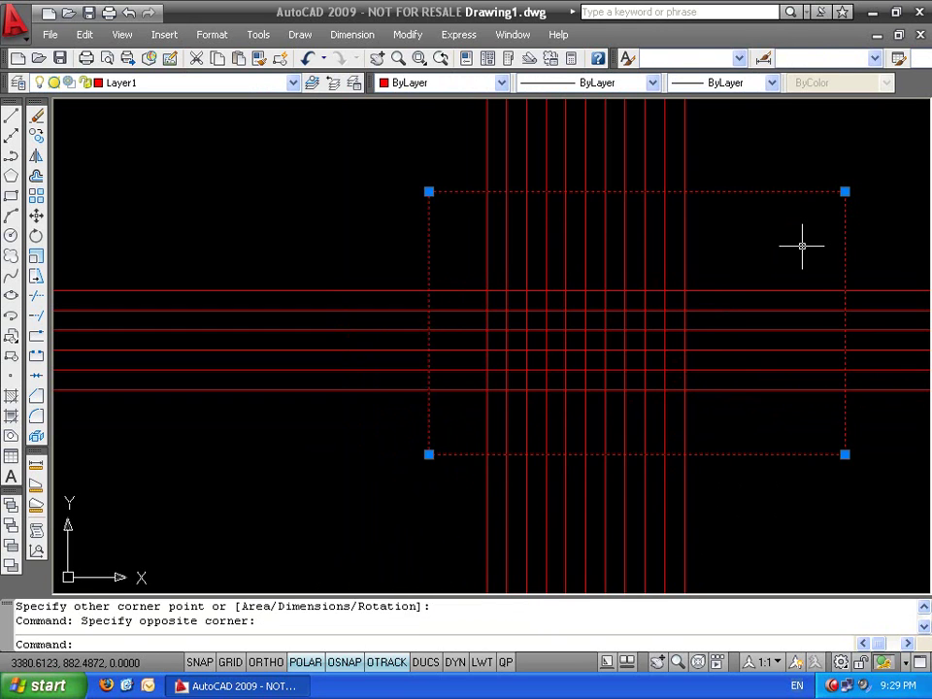
pyautogui.press('Delete')
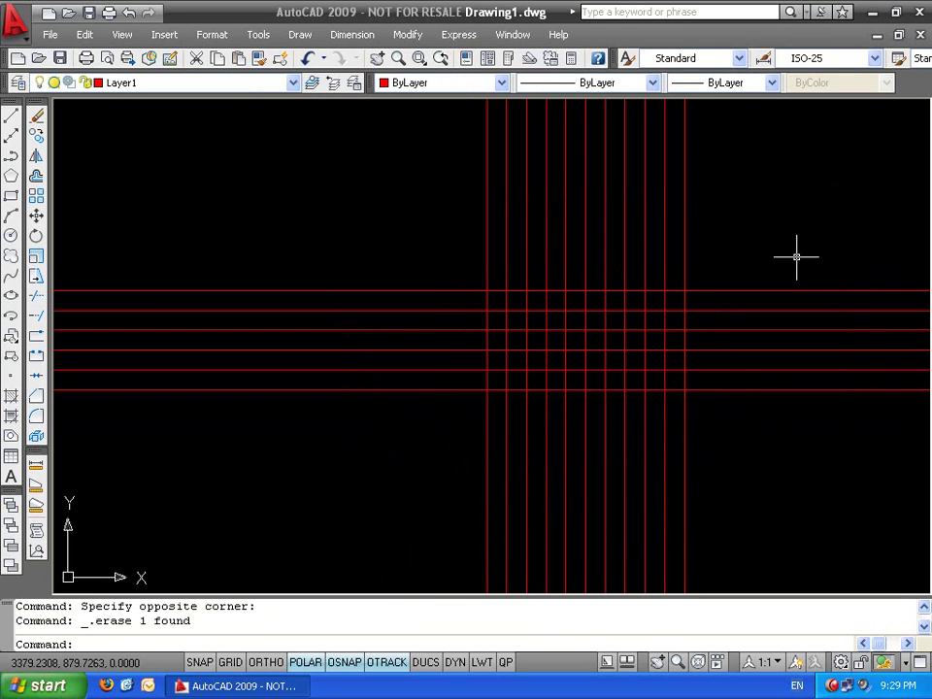
# Draw a rectangle with corners 10 units diagonally outside the grid's upper-right and lower-left intersections, tracked at 45° and 225°
pyautogui.write('rec')
pyautogui.press('Return')
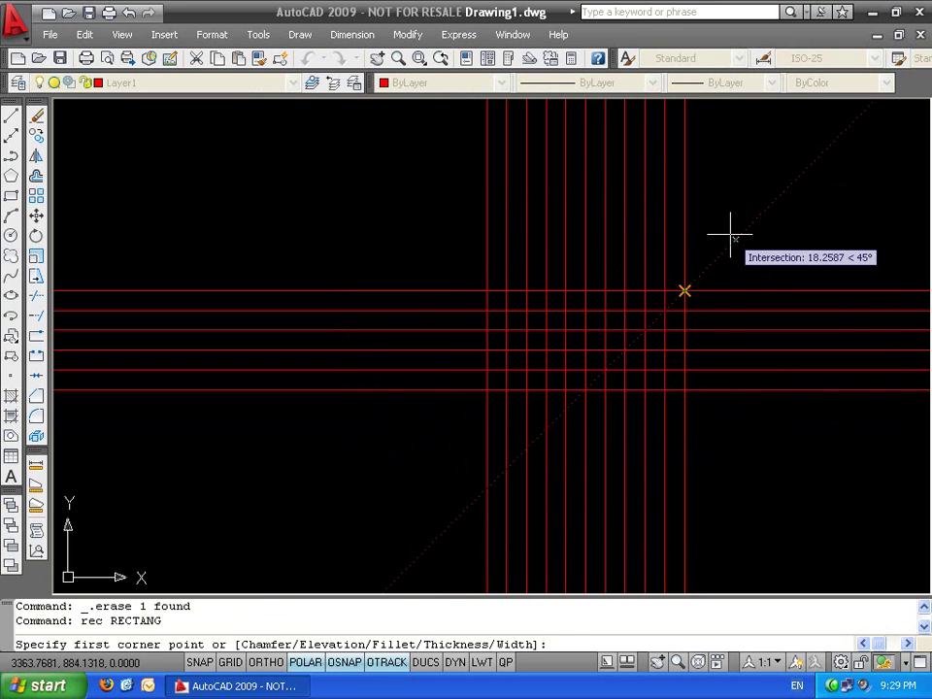
pyautogui.write('10')
pyautogui.press('Return')
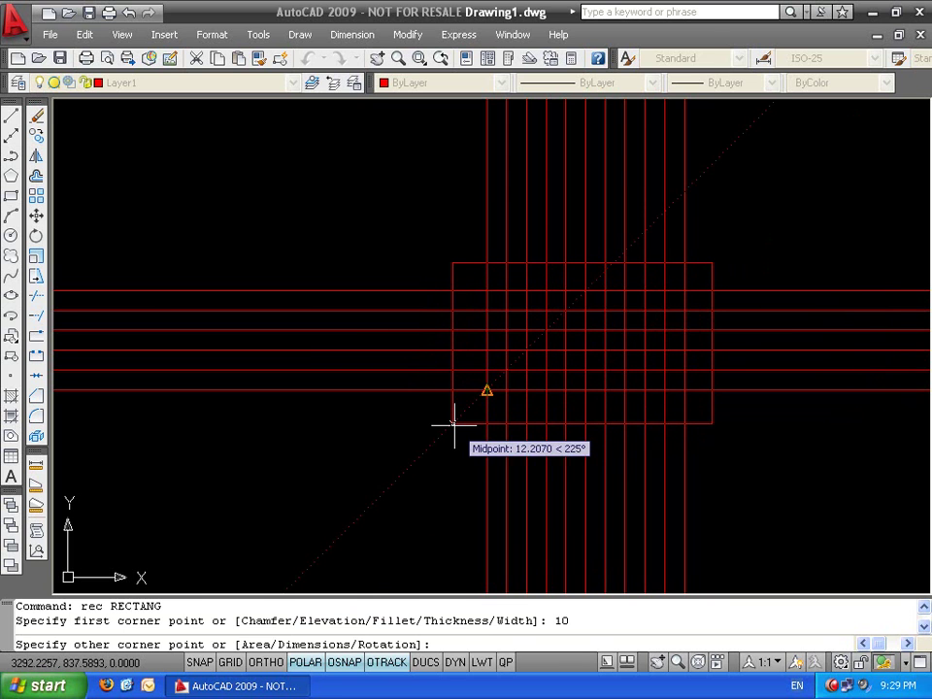
pyautogui.write('10')
pyautogui.press('Return')
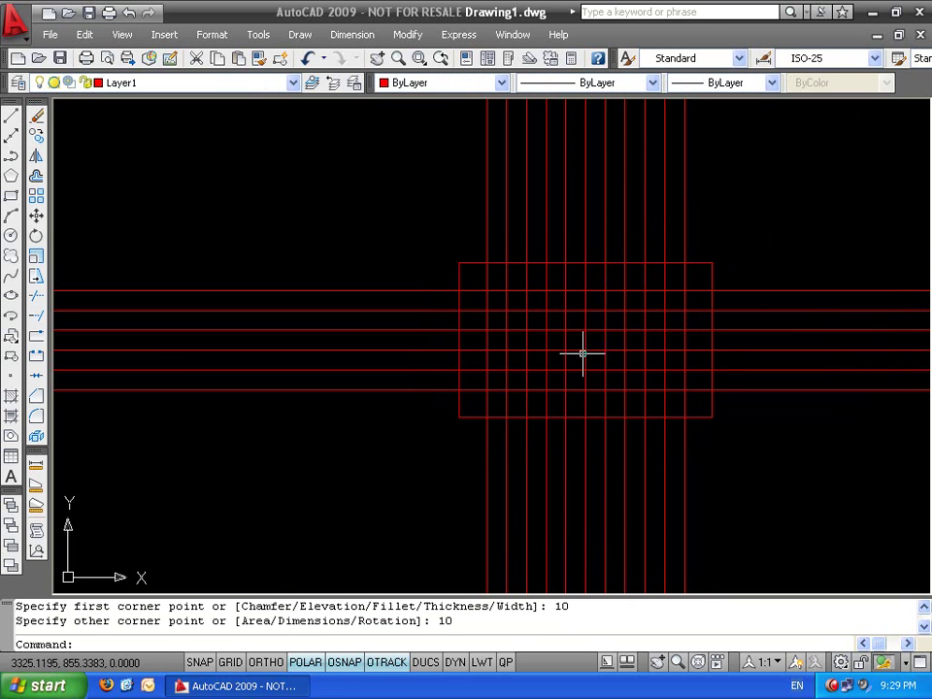
# Trim the vertical construction lines above the rectangle, using the rectangle as the cutting edge
pyautogui.moveTo(490, 358); pyautogui.dragTo(379, 291, button='middle')
pyautogui.scroll(2, 366, 324)
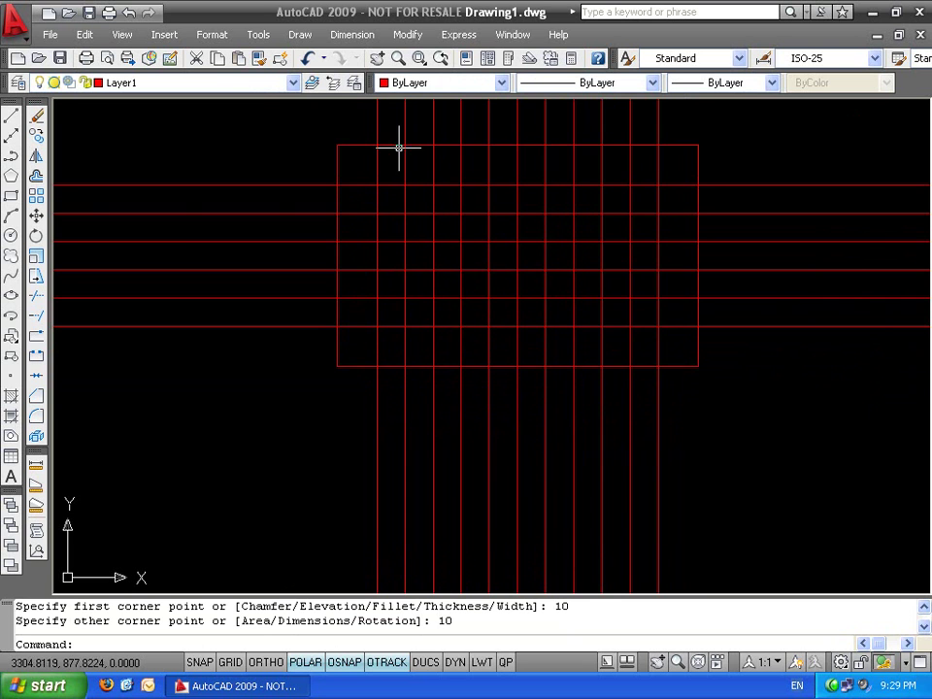
pyautogui.moveTo(437, 235); pyautogui.dragTo(382, 379, button='middle')
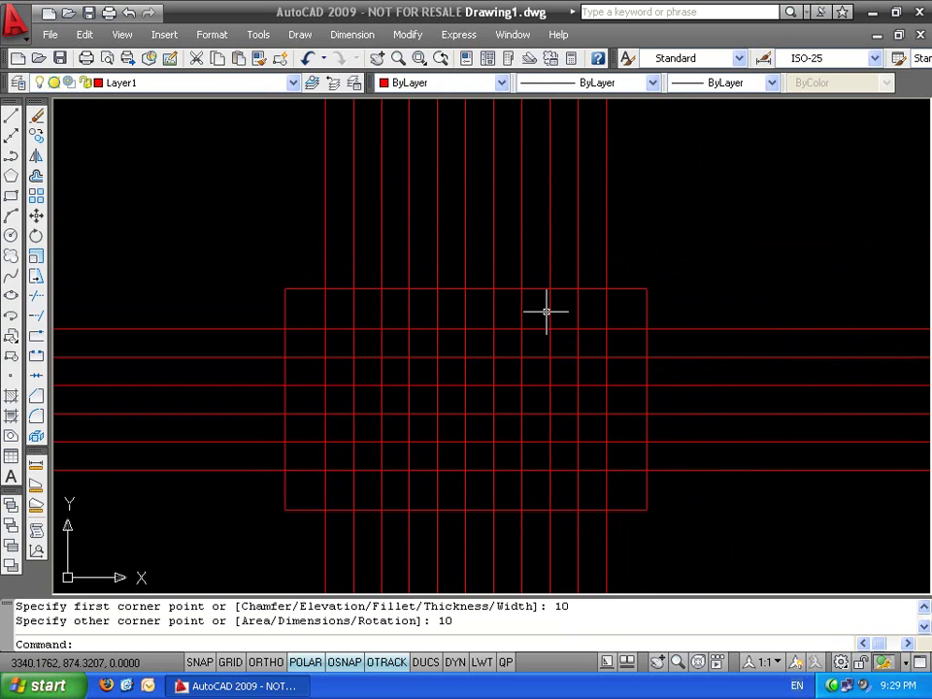
pyautogui.press('Escape')
pyautogui.press('Escape')
pyautogui.write('tr')
pyautogui.press('Return')
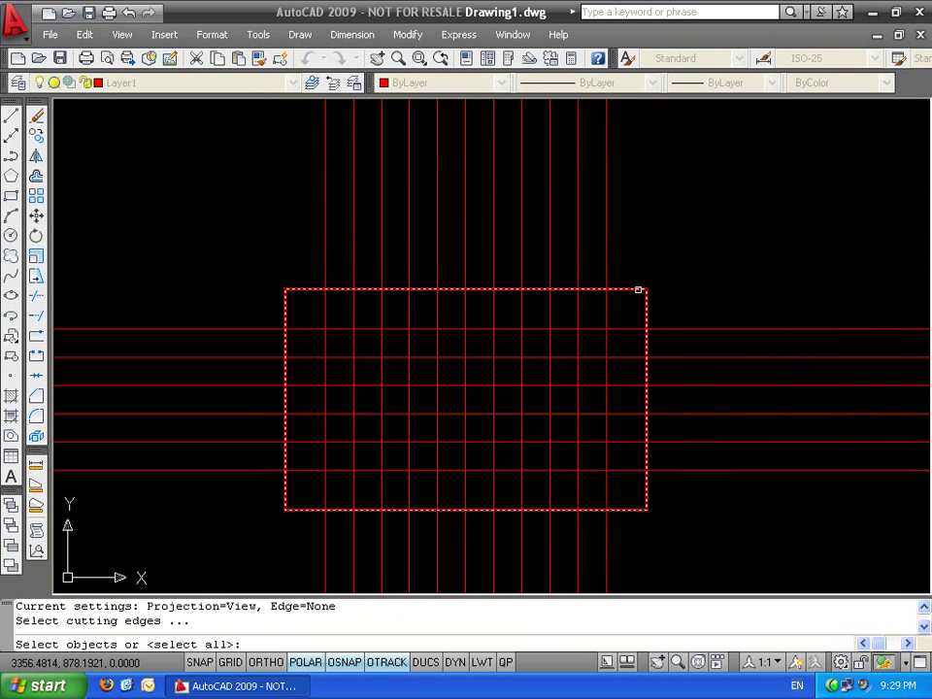
pyautogui.click(639, 290)
pyautogui.press('Return')
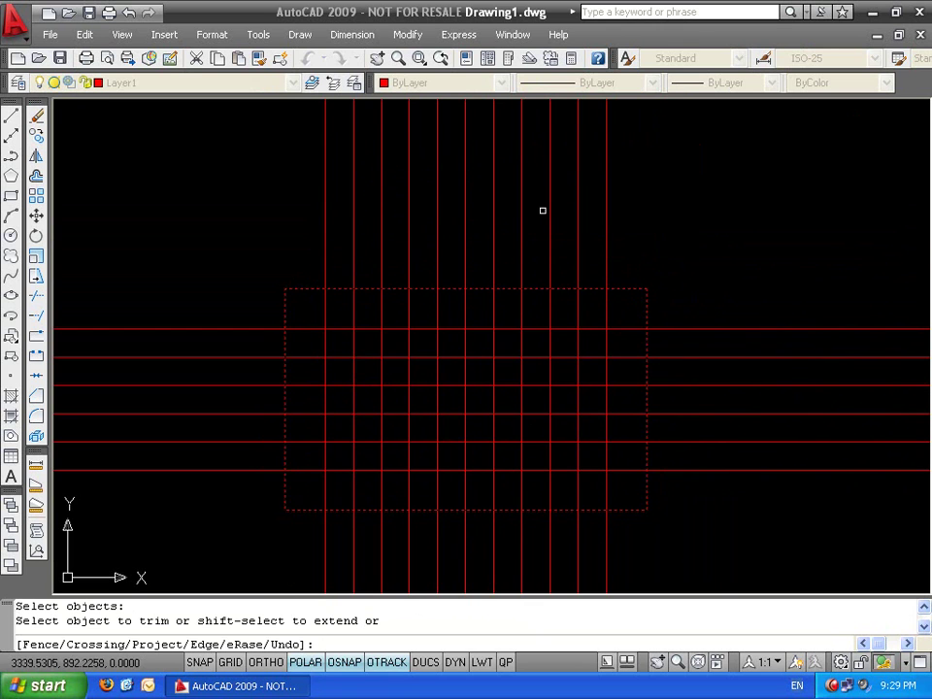
pyautogui.click(606, 193)
pyautogui.click(578, 192)
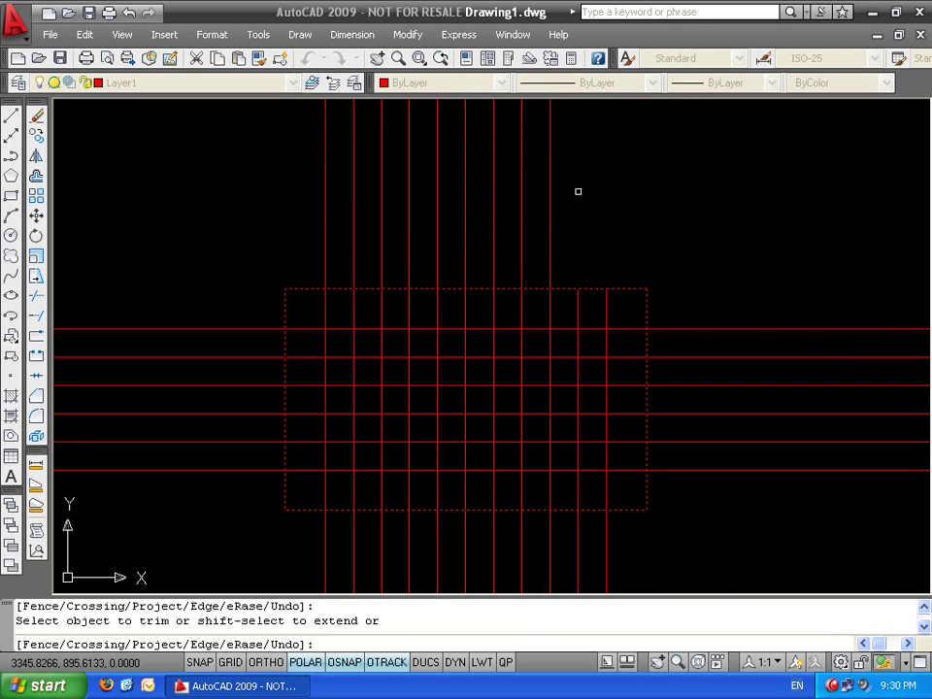
pyautogui.click(549, 190)
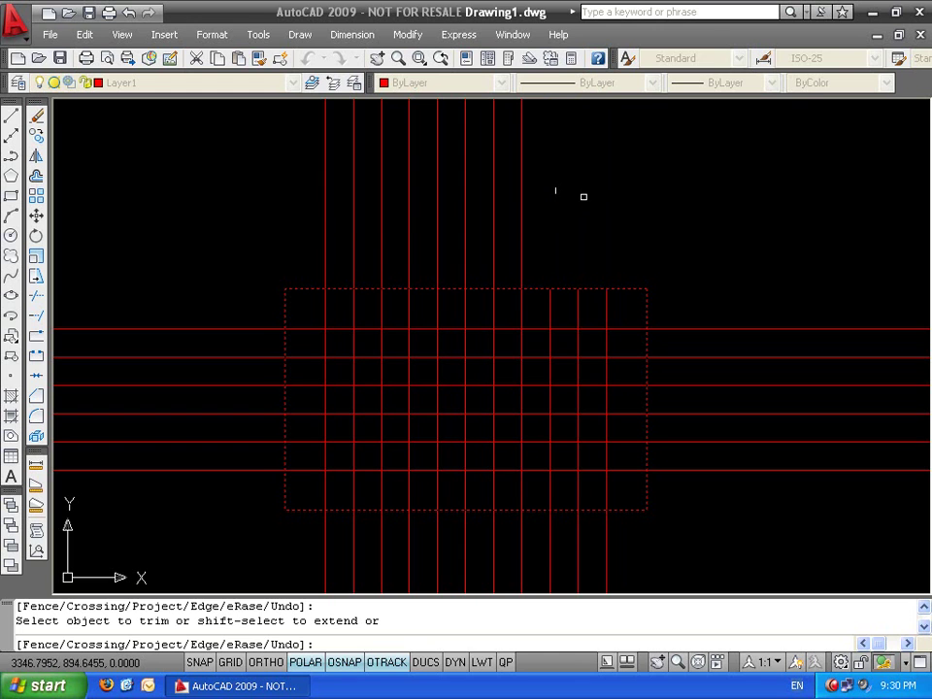
pyautogui.click(603, 151)
pyautogui.click(265, 229)
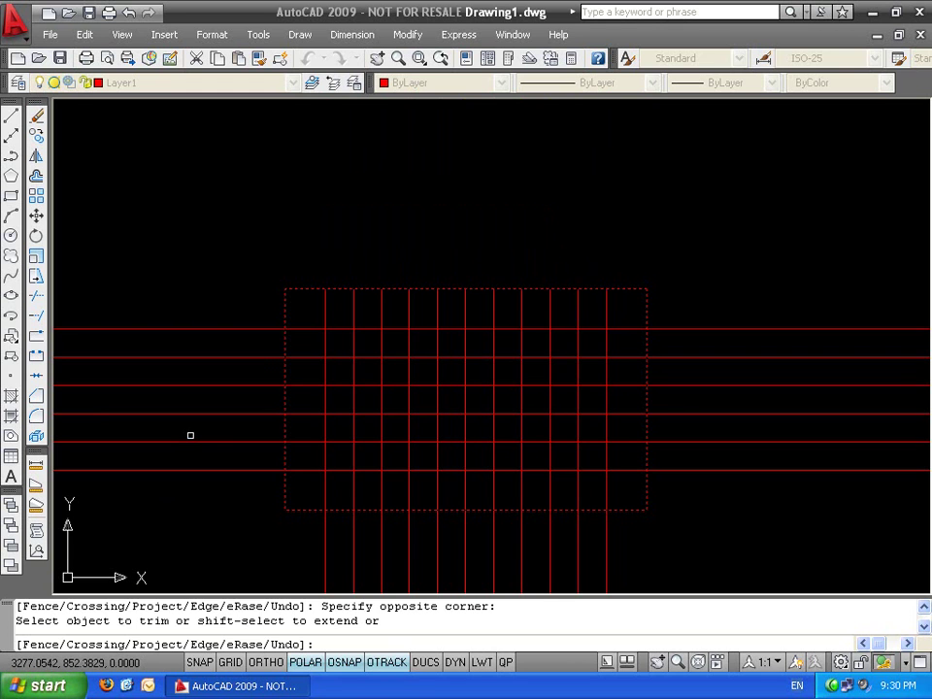
# Trim the remaining construction lines beyond the rectangle with a fence running around its left, lower and right sides
pyautogui.press('Return')
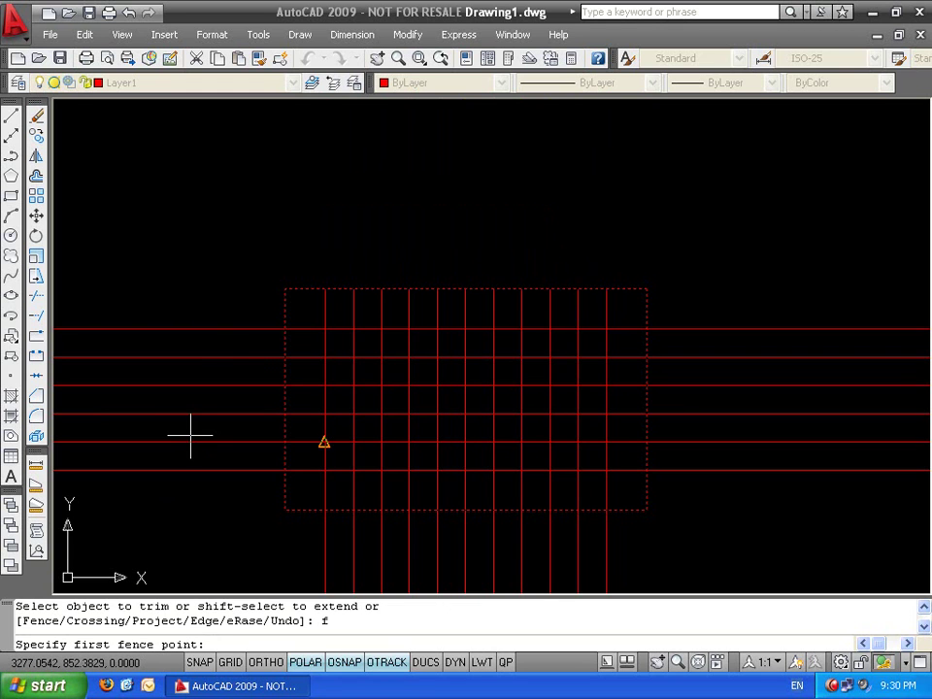
pyautogui.click(198, 279)
pyautogui.click(167, 549)
pyautogui.click(670, 527)
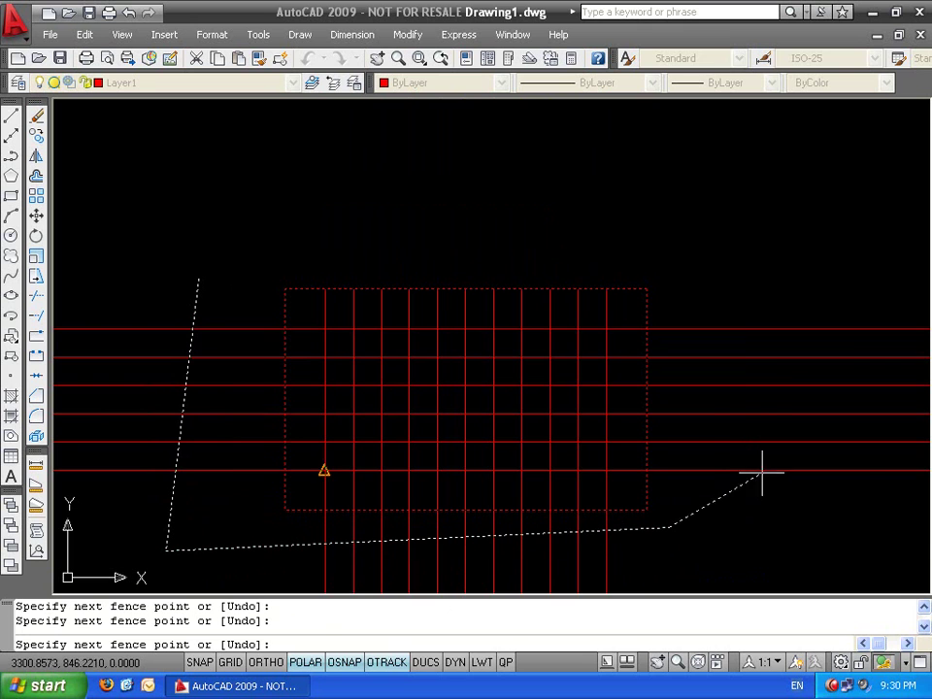
pyautogui.click(795, 286)
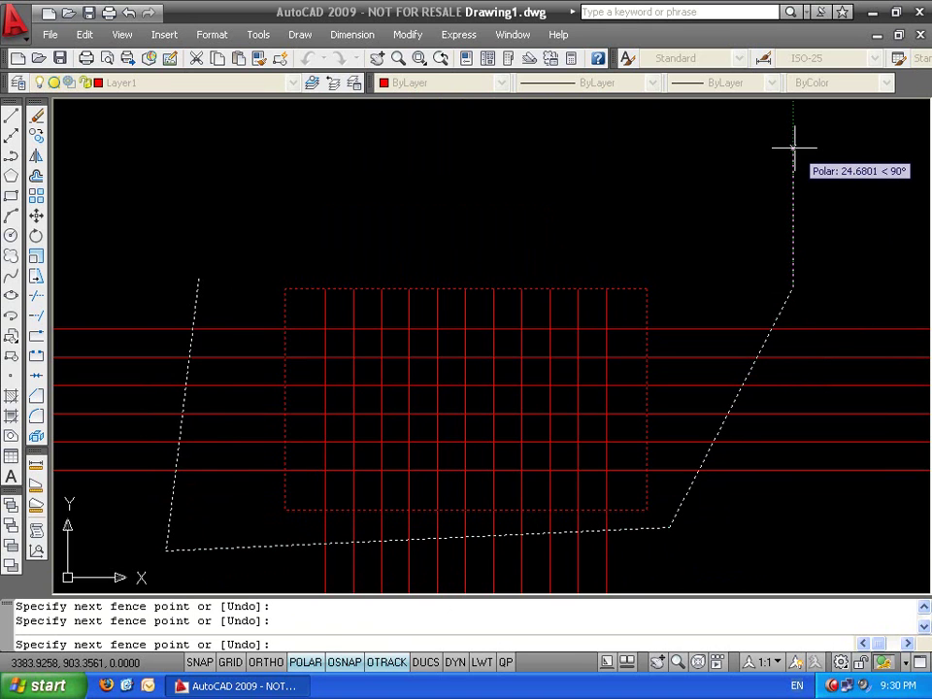
pyautogui.press('Return')
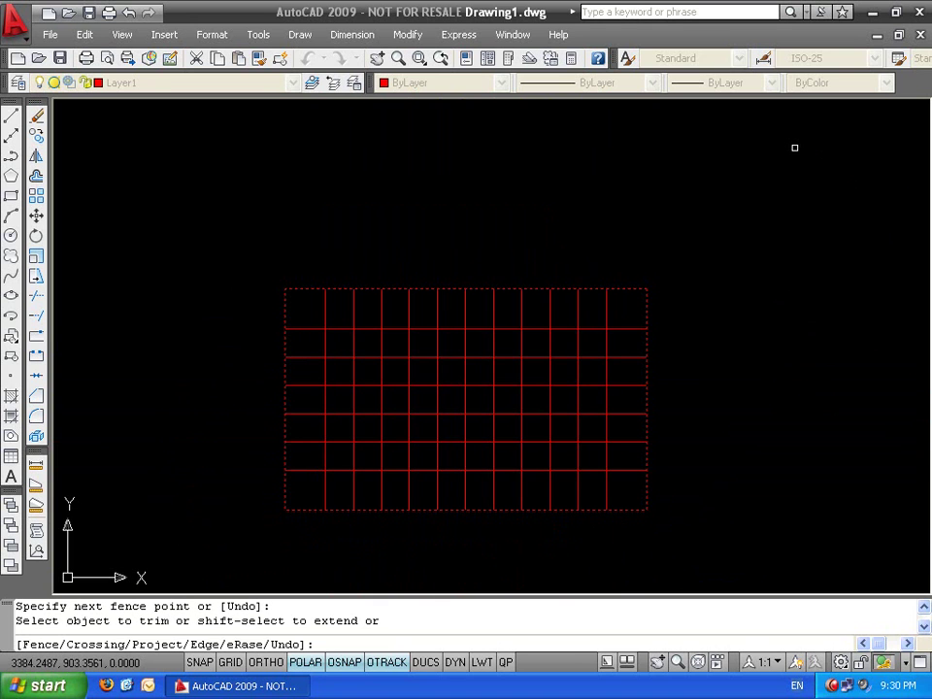
pyautogui.press('Escape')
# Erase the rectangle around the trimmed grid
pyautogui.click(668, 246)
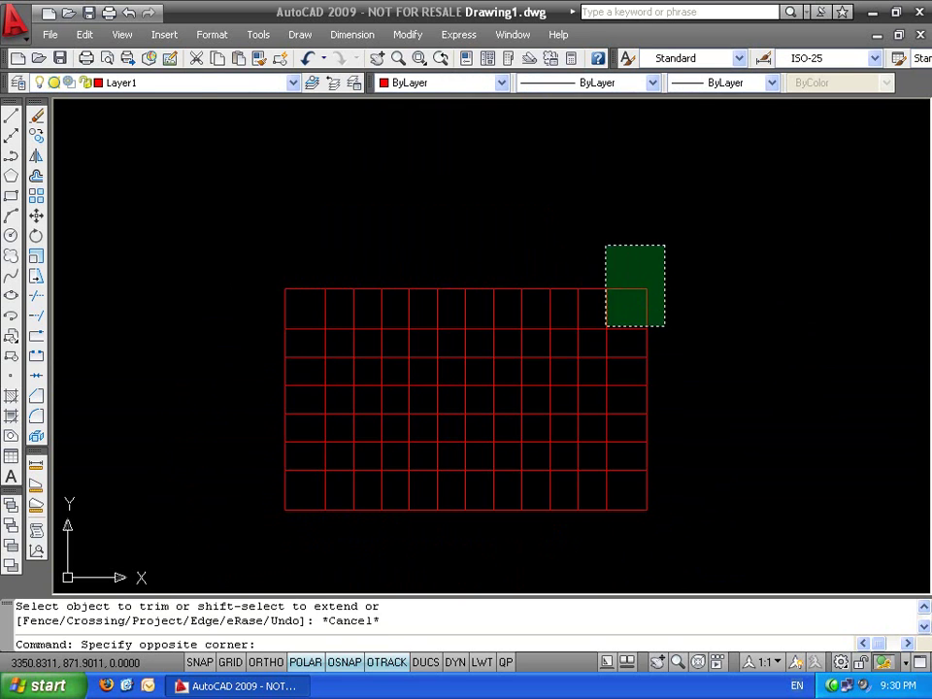
pyautogui.click(636, 309)
pyautogui.press('Delete')
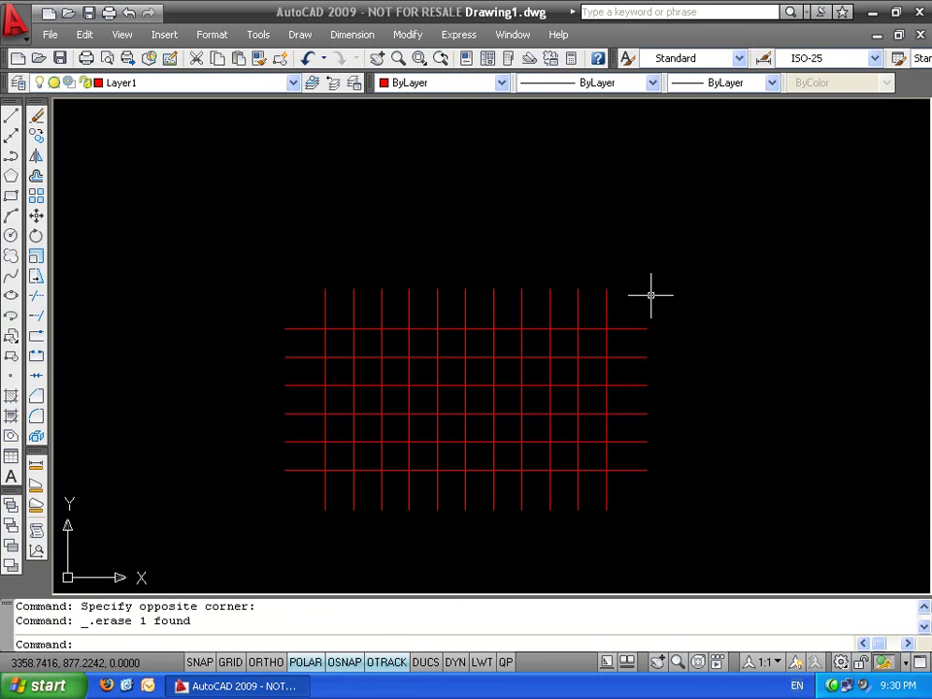
# Undo the rectangle's deletion and the trimming of the construction lines
pyautogui.hotkey('ctrl', 'z')
pyautogui.hotkey('ctrl', 'z')
pyautogui.press('Escape')
pyautogui.press('Escape')
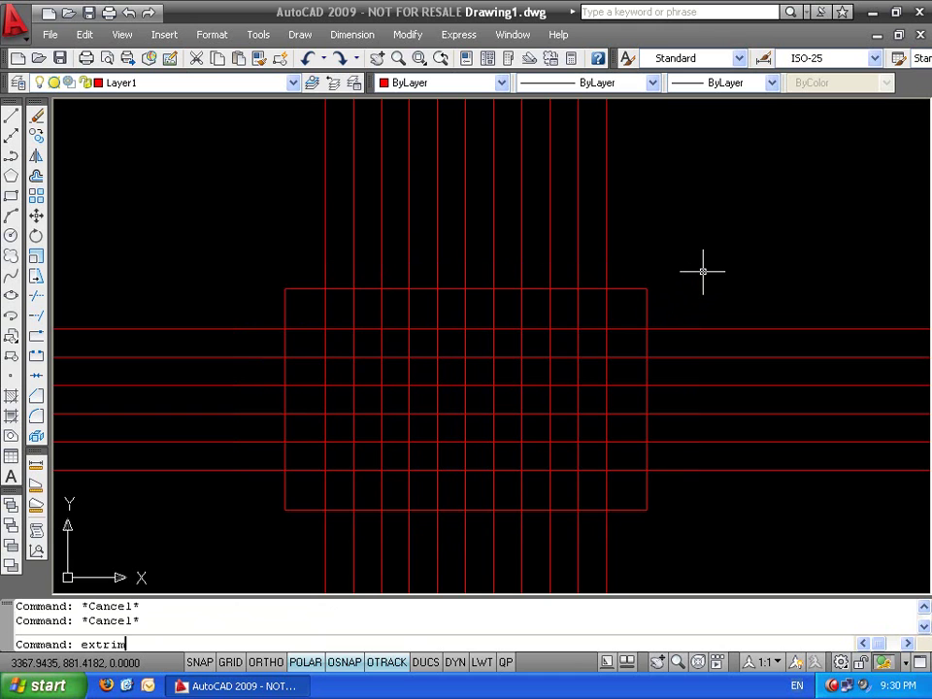
# Trim all construction lines outside the rectangle at once with the EXTRIM command
pyautogui.write('extrim')
pyautogui.press('Return')
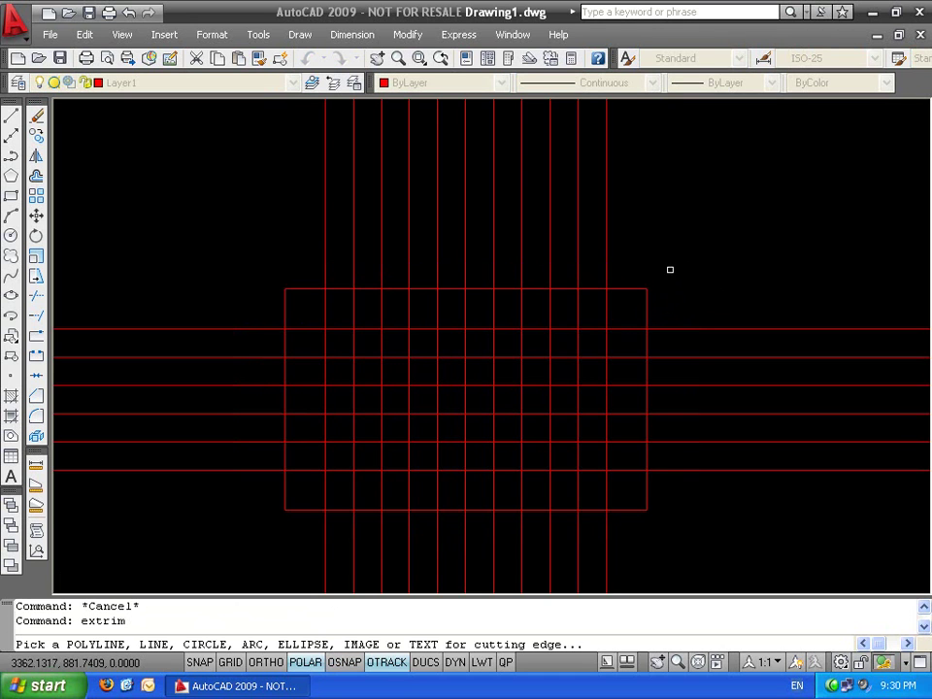
pyautogui.click(638, 288)
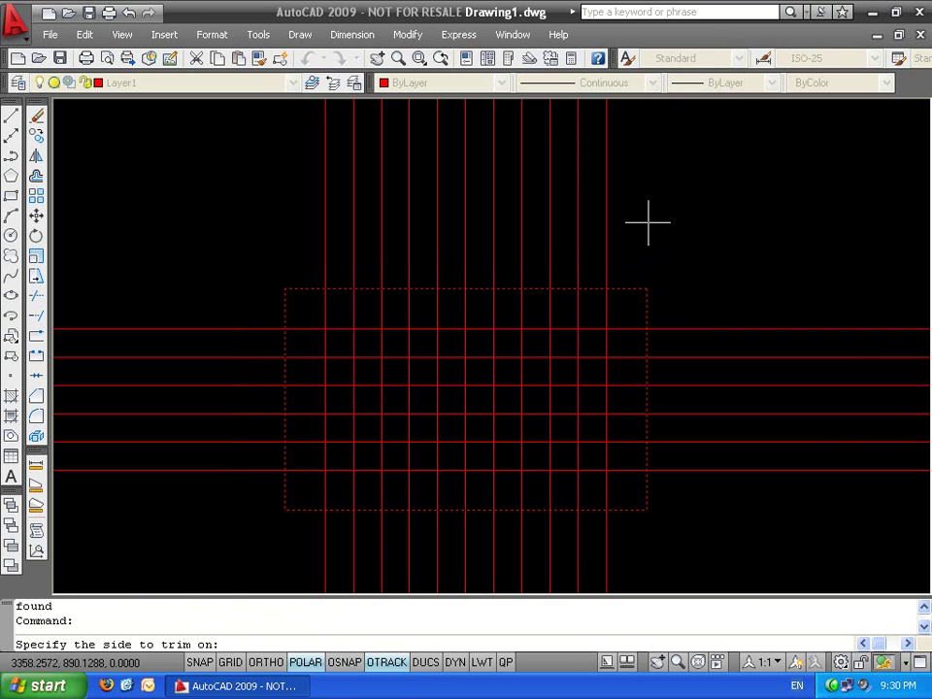
pyautogui.click(706, 267)
pyautogui.press('Escape')
# Erase the rectangle that served as the EXTRIM cutting edge
pyautogui.click(647, 273)
pyautogui.click(629, 293)
pyautogui.press('Delete')
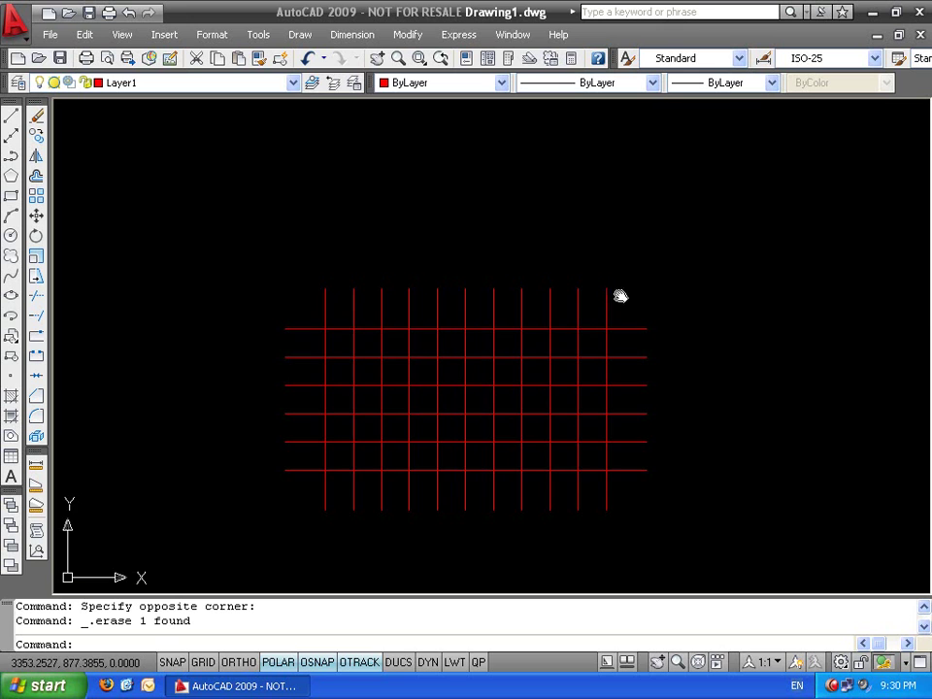
# With all lines as cutting edges, trim the fifth vertical between the second and third horizontals, and the second horizontal's two segments left of it
pyautogui.moveTo(617, 296); pyautogui.dragTo(650, 213, button='middle')
pyautogui.scroll(2, 607, 241)
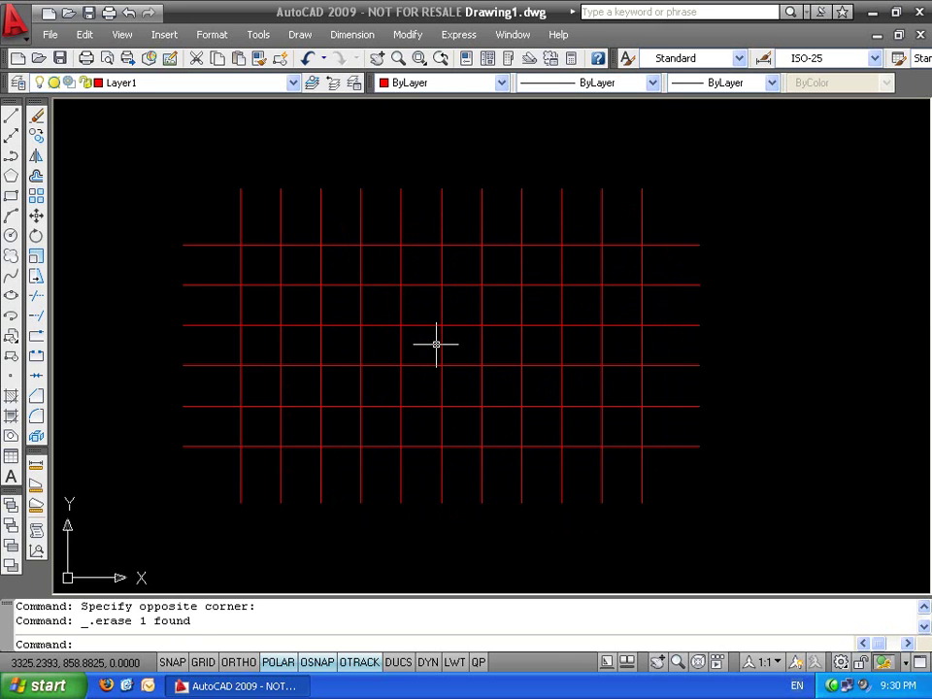
pyautogui.press('Escape')
pyautogui.press('Escape')
pyautogui.write('tr')
pyautogui.press('Return')
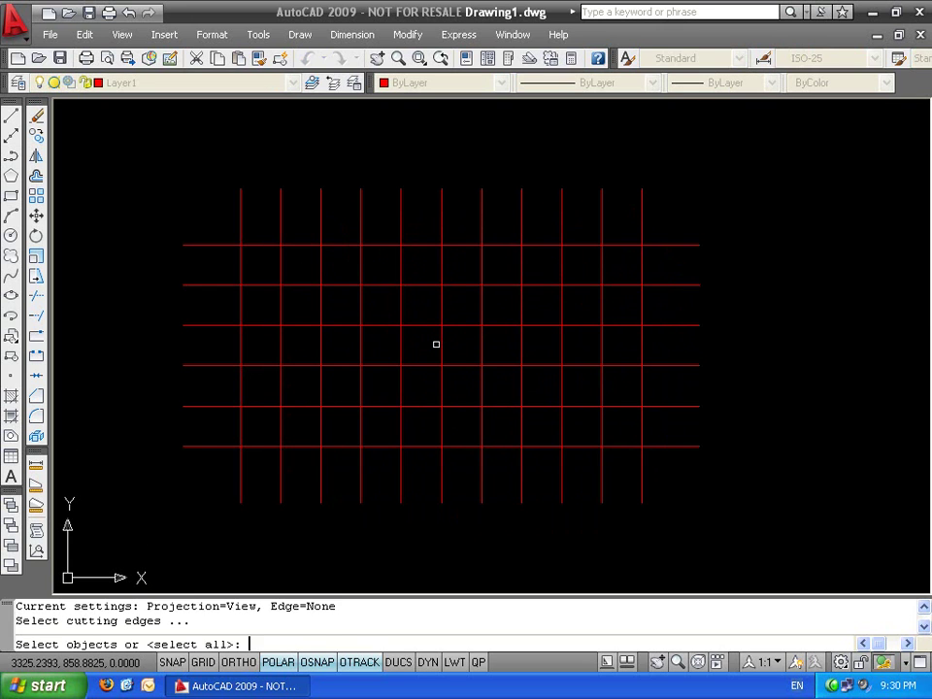
pyautogui.press('Return')
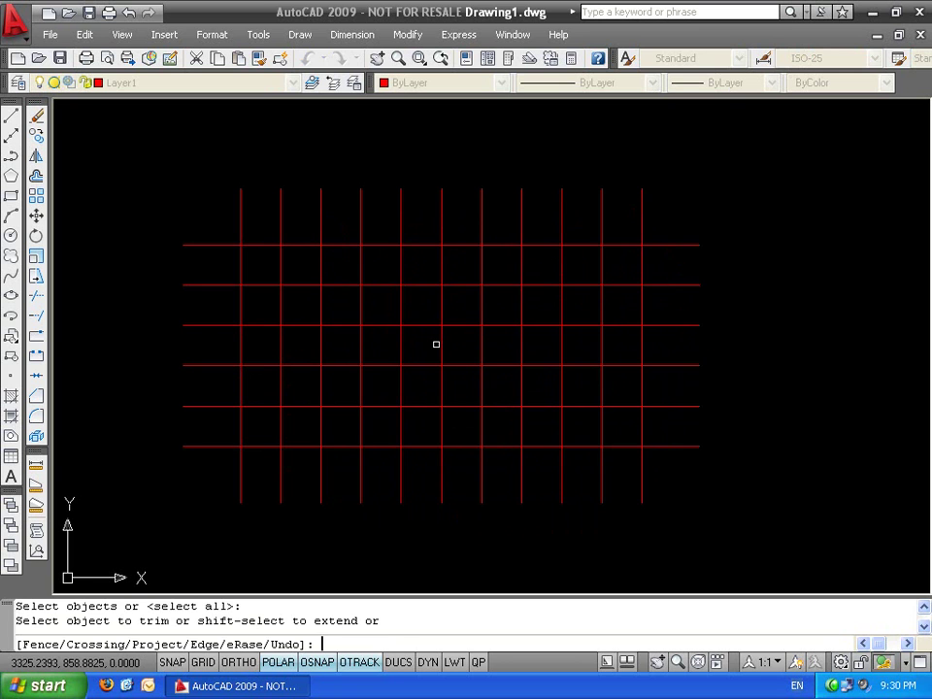
pyautogui.scroll(5, 408, 296)
pyautogui.click(390, 278)
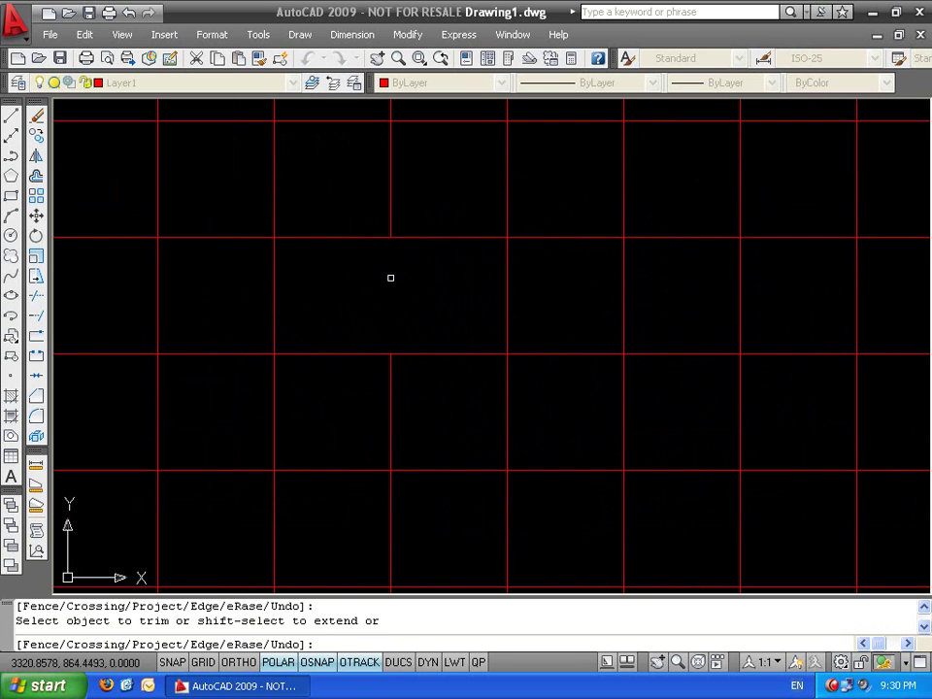
pyautogui.click(325, 239)
pyautogui.click(233, 239)
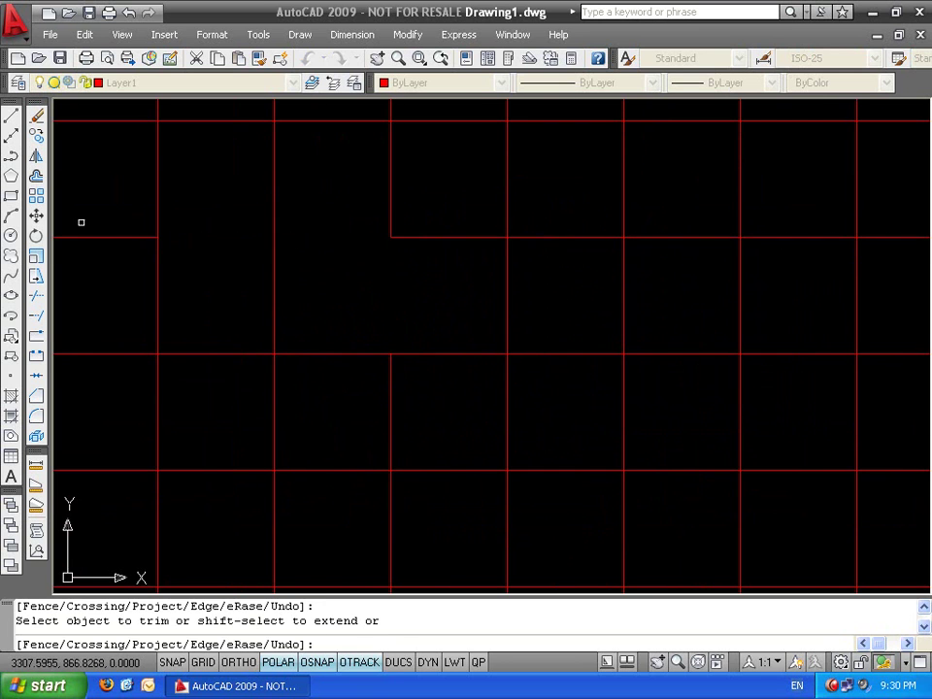
# Trim the second horizontal between the second and third verticals, its left-end stub, and the third vertical between the first and third horizontals
pyautogui.click(81, 222)
pyautogui.click(90, 228)
pyautogui.click(98, 233)
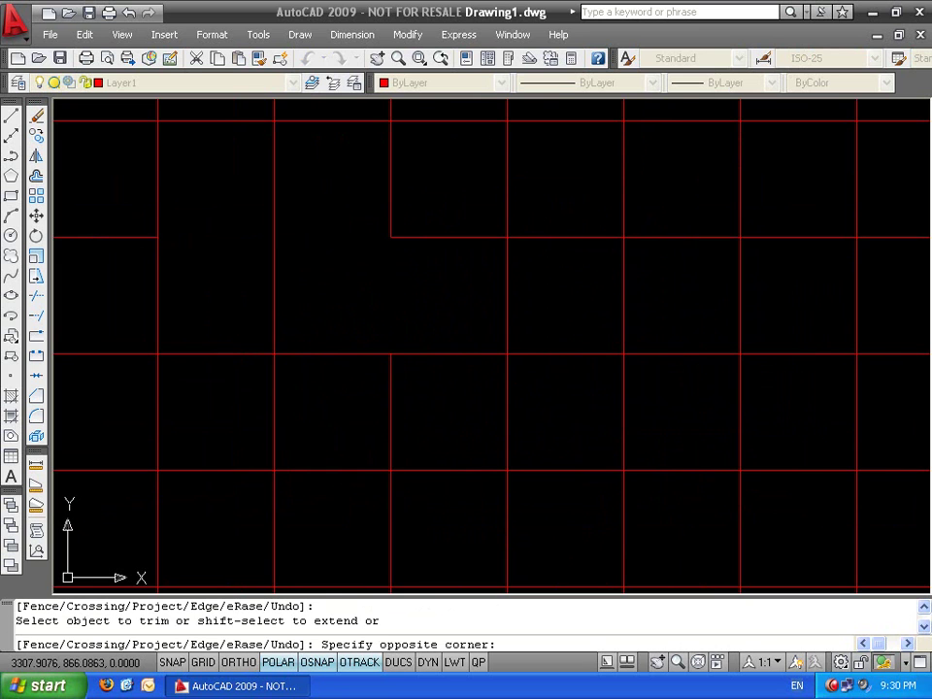
pyautogui.moveTo(108, 239); pyautogui.dragTo(388, 239, button='middle')
pyautogui.click(389, 239)
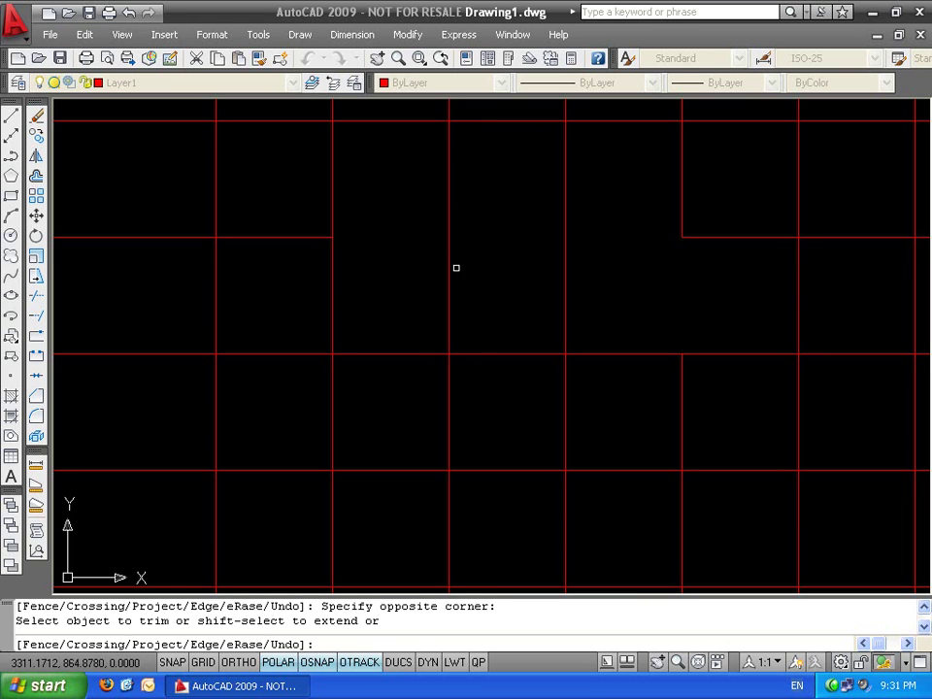
pyautogui.scroll(-6, 459, 358)
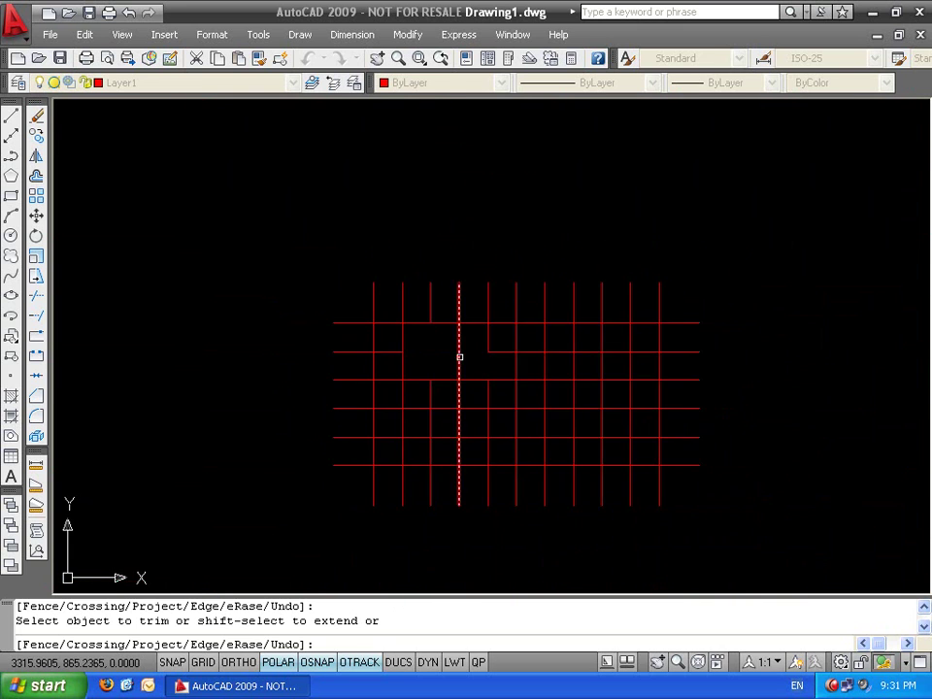
pyautogui.scroll(2, 459, 357)
pyautogui.click(320, 349)
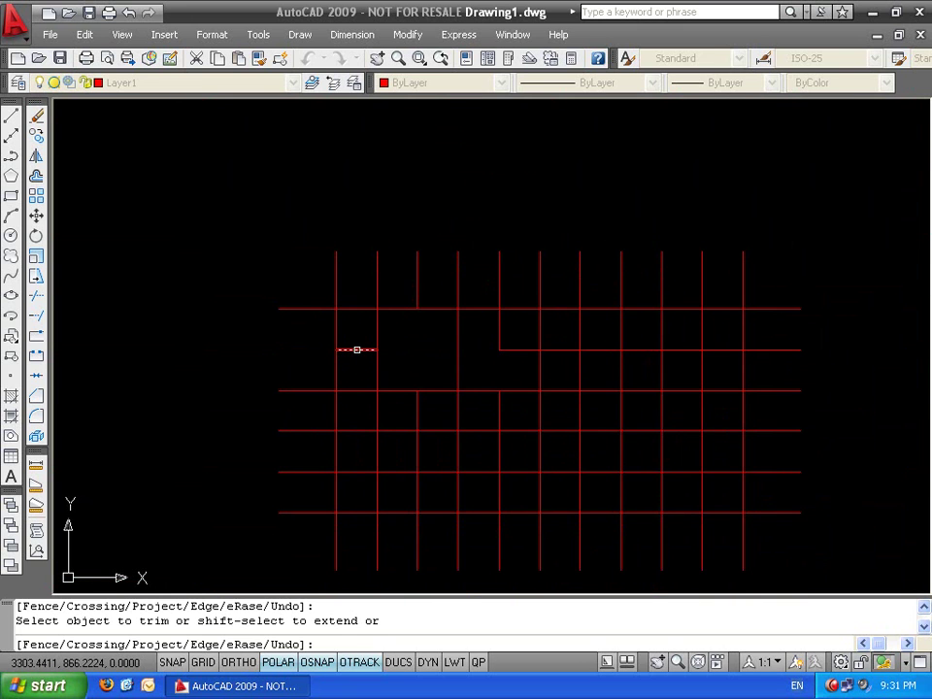
# Trim the first and fifth verticals between the top two horizontals, and the fourth vertical between the first and third horizontals
pyautogui.scroll(5, 356, 350)
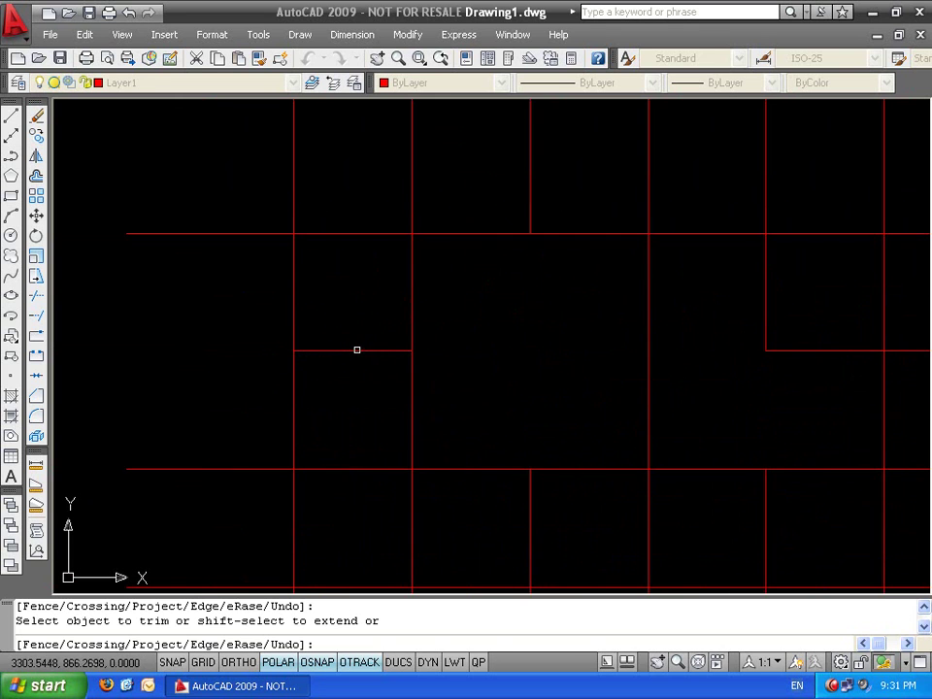
pyautogui.click(325, 370)
pyautogui.click(349, 382)
pyautogui.click(271, 255)
pyautogui.click(344, 371)
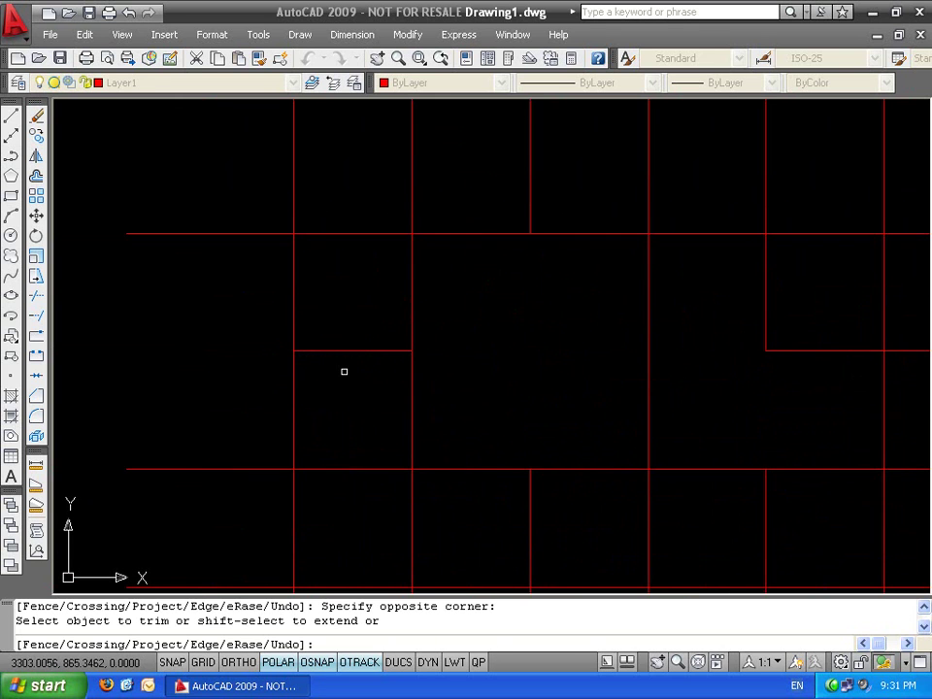
pyautogui.scroll(-2, 345, 371)
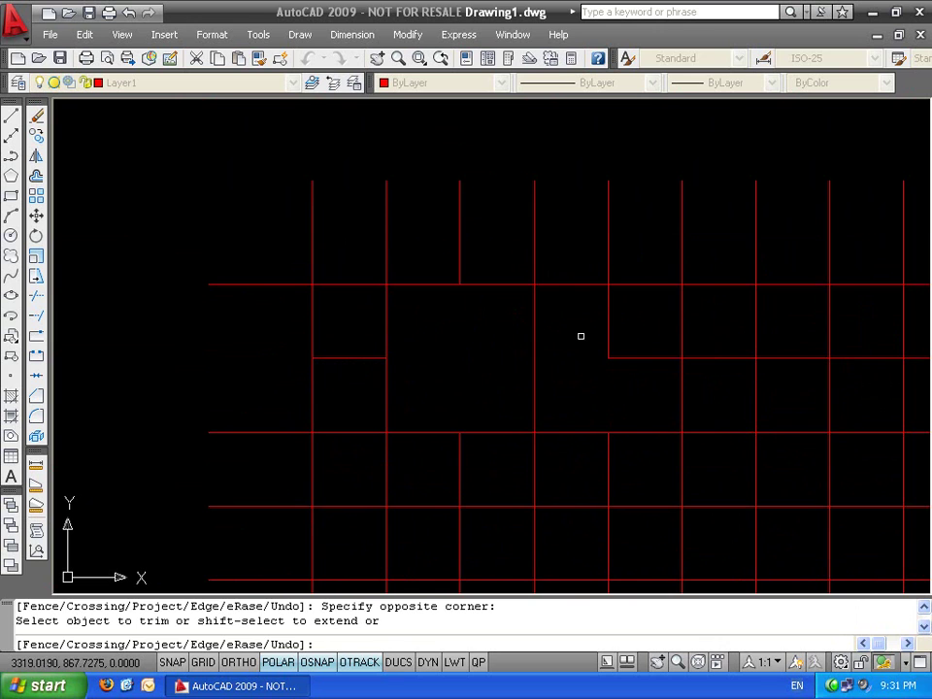
pyautogui.click(568, 337)
pyautogui.click(512, 346)
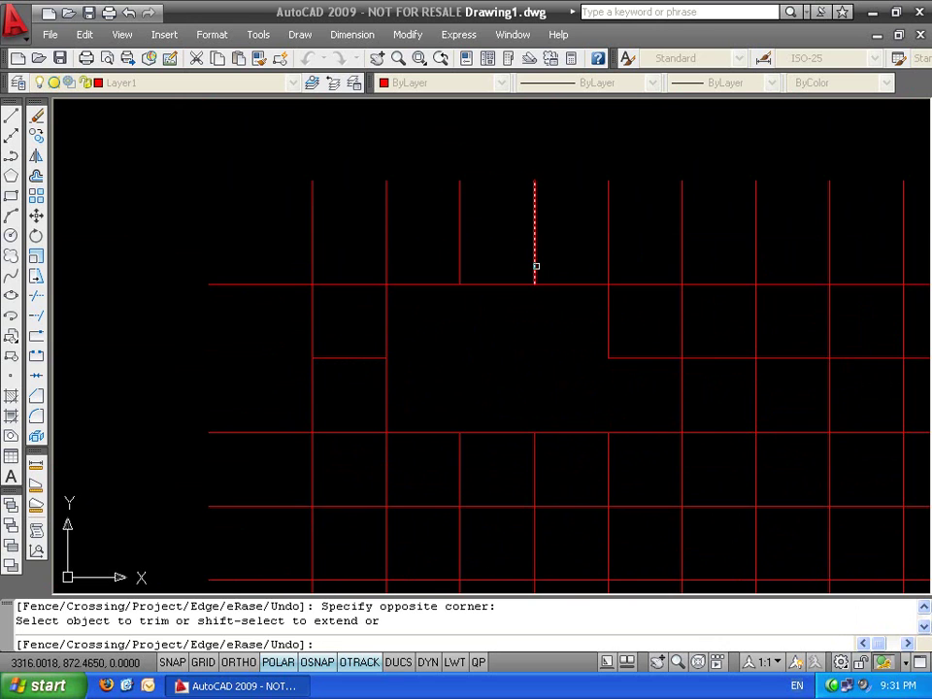
pyautogui.click(607, 314)
pyautogui.scroll(-2, 458, 392)
pyautogui.scroll(4, 468, 365)
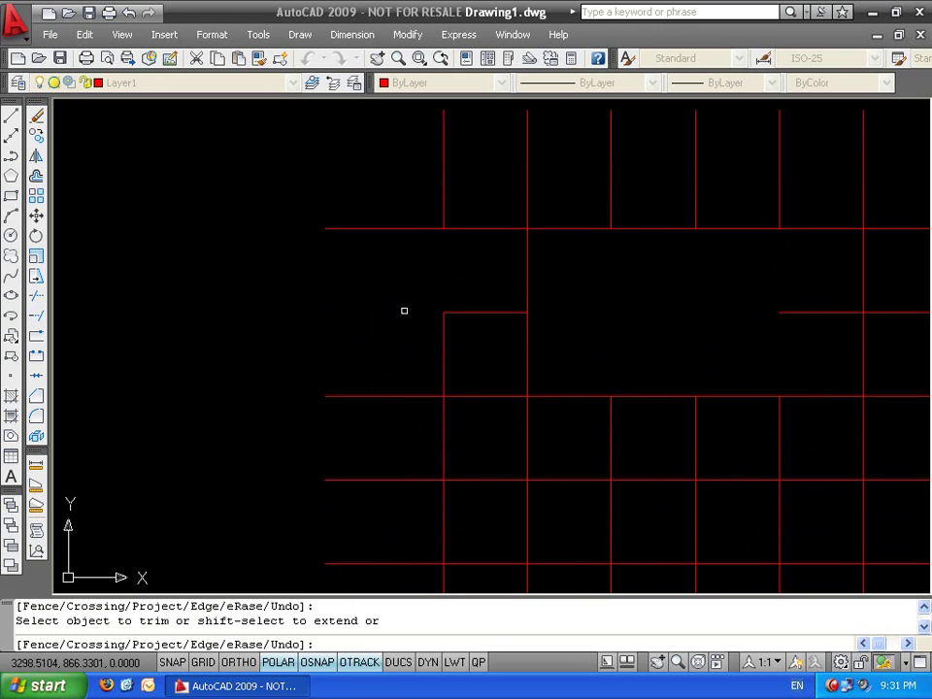
# Trim the third horizontal between the second and third and the fourth and fifth verticals, plus the fourth vertical's segment just below it
pyautogui.scroll(3, 404, 311)
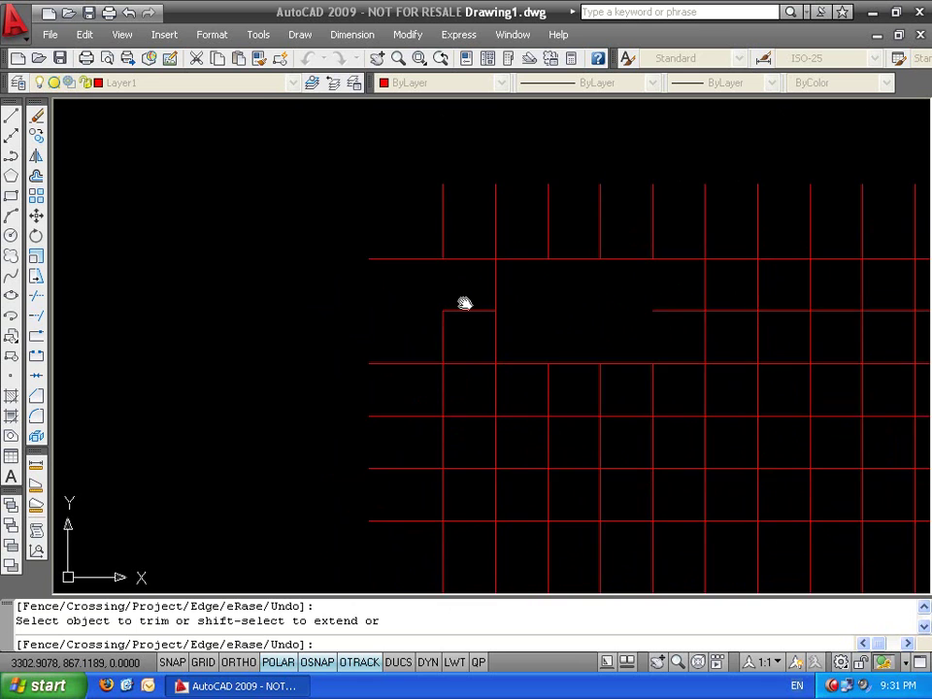
pyautogui.click(635, 333)
pyautogui.click(531, 340)
pyautogui.click(506, 351)
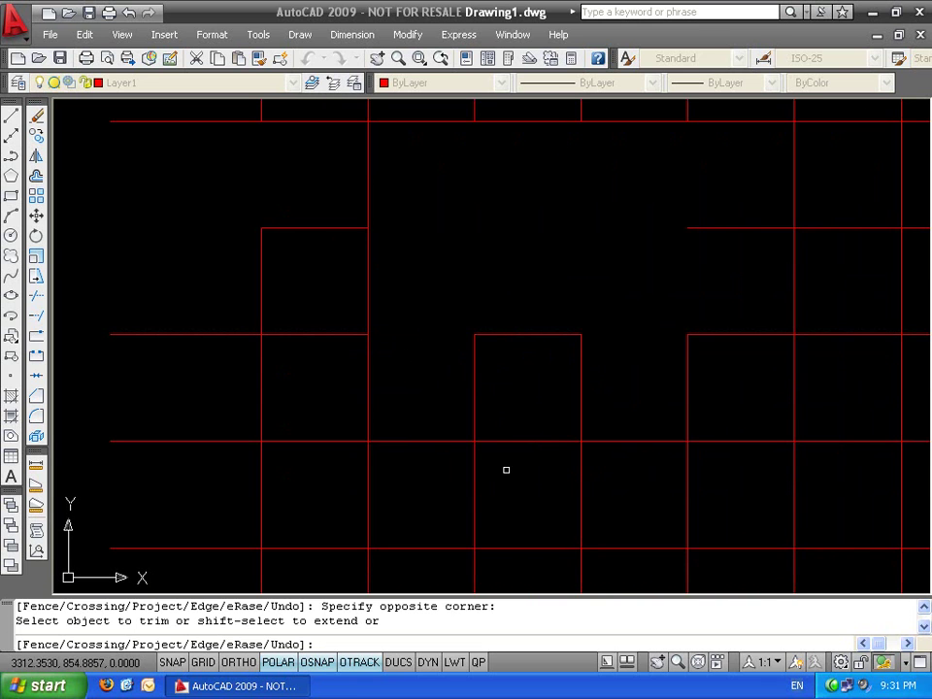
pyautogui.click(597, 378)
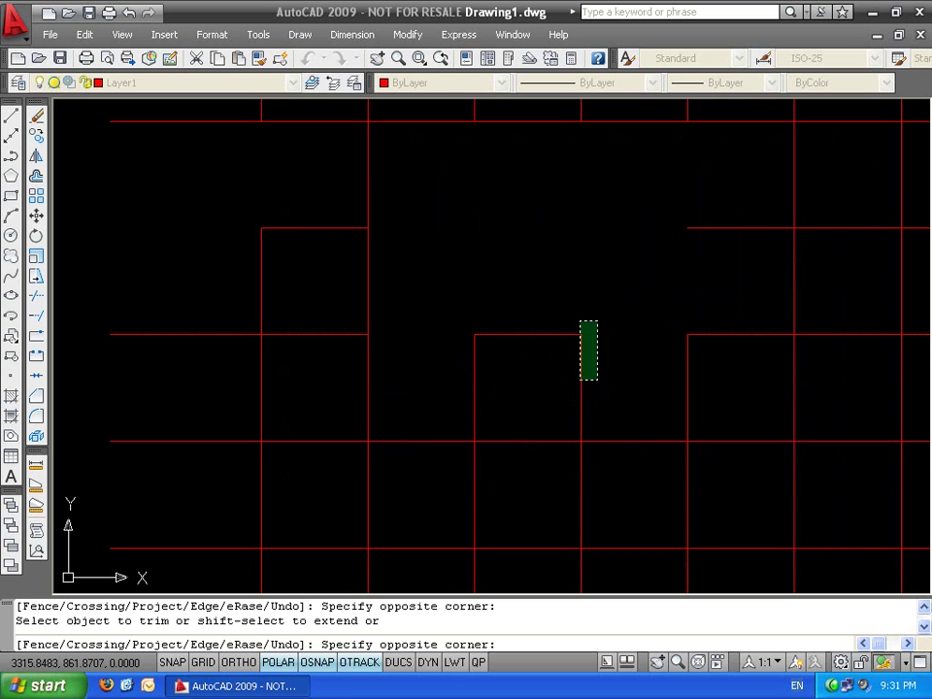
pyautogui.click(573, 411)
pyautogui.scroll(-4, 573, 411)
pyautogui.moveTo(574, 426)
pyautogui.mouseDown(button='middle')
pyautogui.moveTo(386, 363)
pyautogui.moveTo(441, 239)
pyautogui.moveTo(537, 407)
pyautogui.mouseUp(button='middle')
pyautogui.press('Escape')
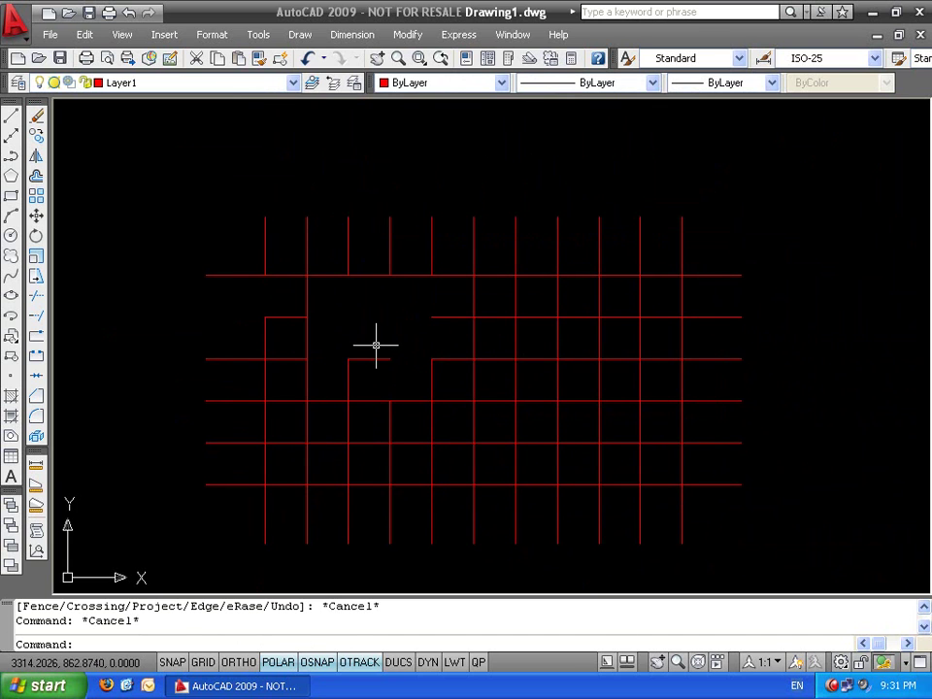
# Trim the horizontal line ends projecting past the grid's rightmost vertical with a crossing window, using all lines as cutting edges
pyautogui.press('Return')
pyautogui.press('Return')
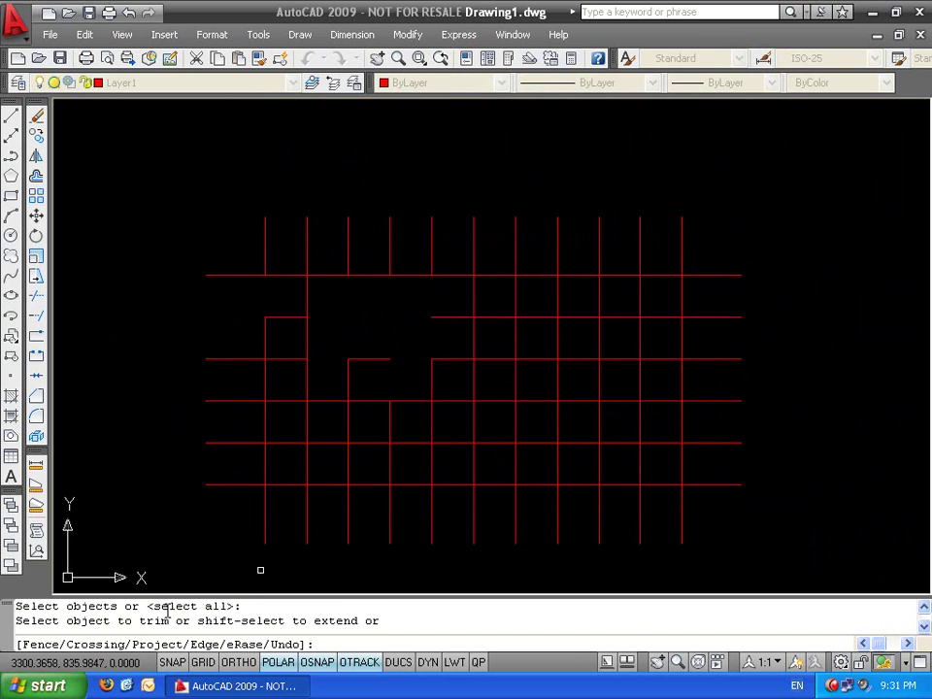
pyautogui.press('Return')
pyautogui.click(223, 146)
pyautogui.click(198, 158)
pyautogui.click(286, 178)
pyautogui.click(684, 122)
pyautogui.click(754, 111)
pyautogui.click(717, 143)
pyautogui.click(771, 232)
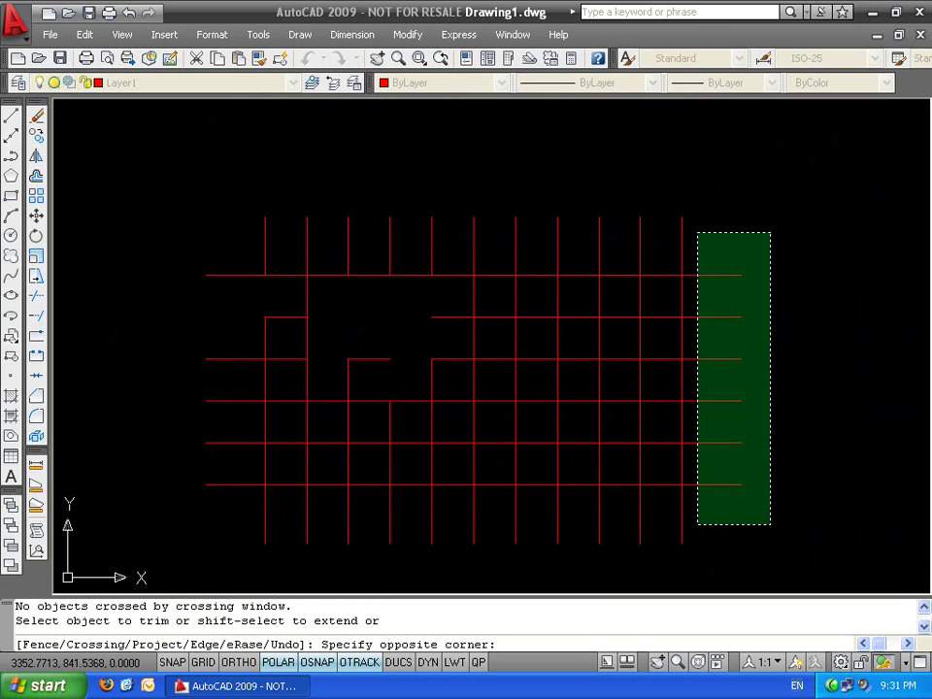
pyautogui.click(698, 524)
# Trim the vertical line ends projecting above the grid's top horizontal line
pyautogui.scroll(3, 503, 238)
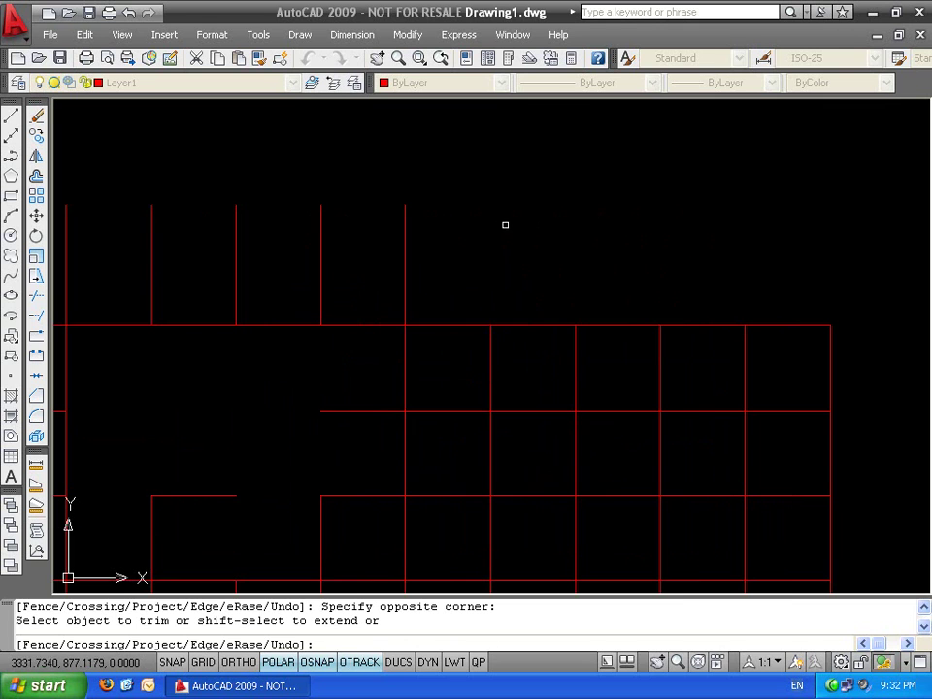
pyautogui.click(405, 236)
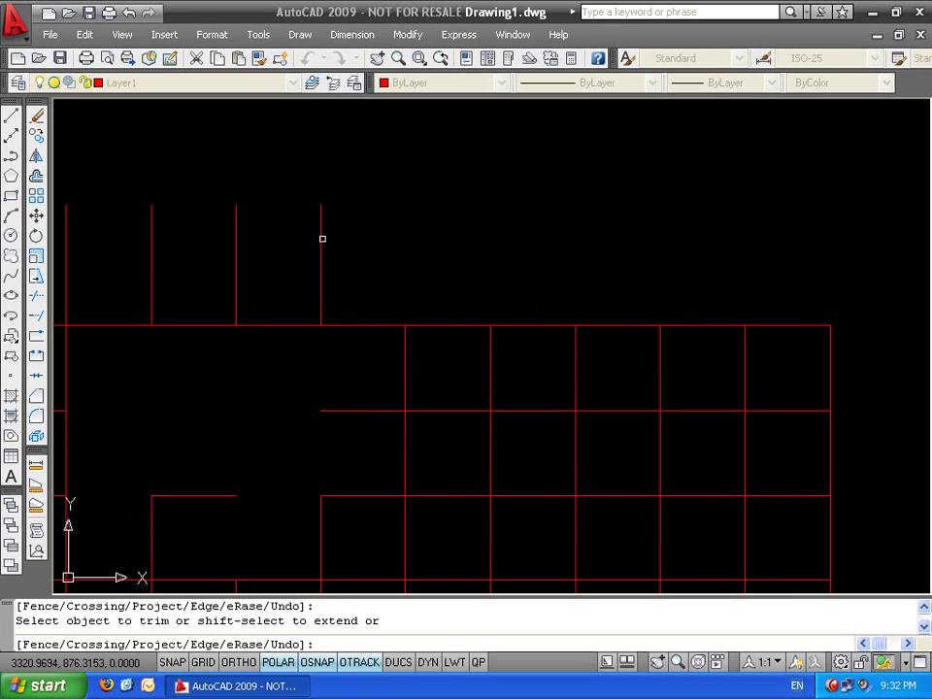
# Trim the three rightmost vertical lines below the grid's bottom horizontal line using the Crossing option
pyautogui.scroll(-3, 576, 258)
pyautogui.moveTo(576, 258); pyautogui.dragTo(464, 277, button='middle')
pyautogui.moveTo(634, 433); pyautogui.dragTo(604, 345, button='middle')
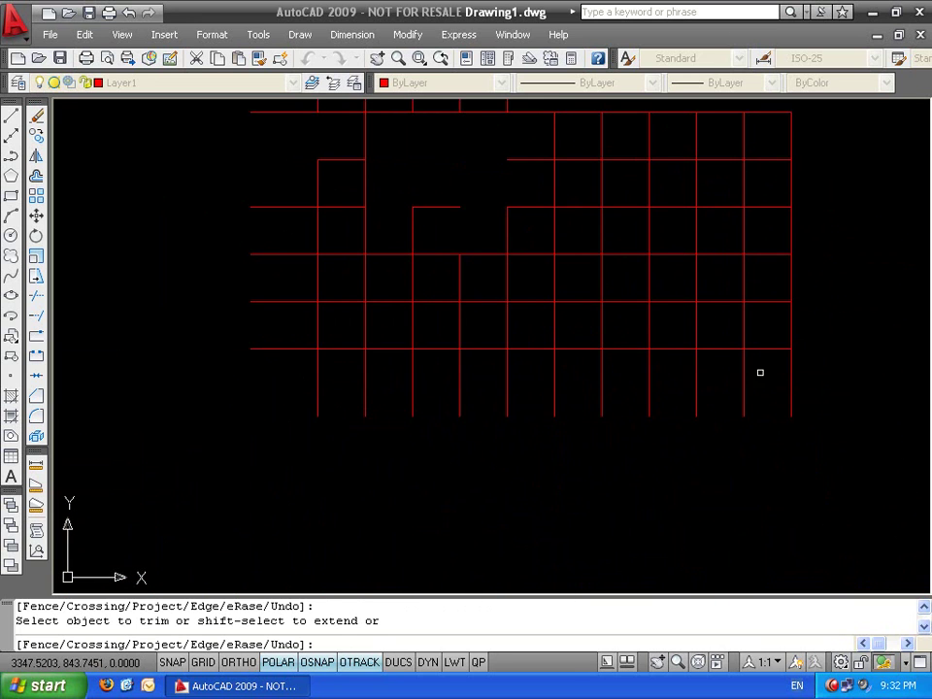
pyautogui.write('c')
pyautogui.press('Return')
pyautogui.click(835, 382)
pyautogui.click(658, 453)
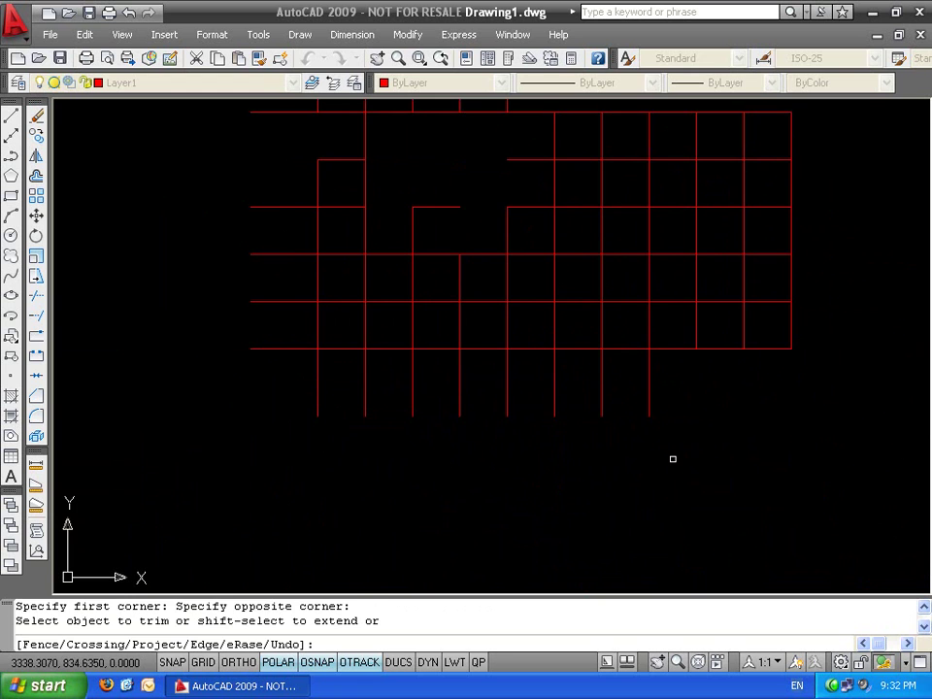
pyautogui.press('Escape')
pyautogui.press('Escape')
pyautogui.moveTo(260, 218); pyautogui.dragTo(248, 344, button='middle')
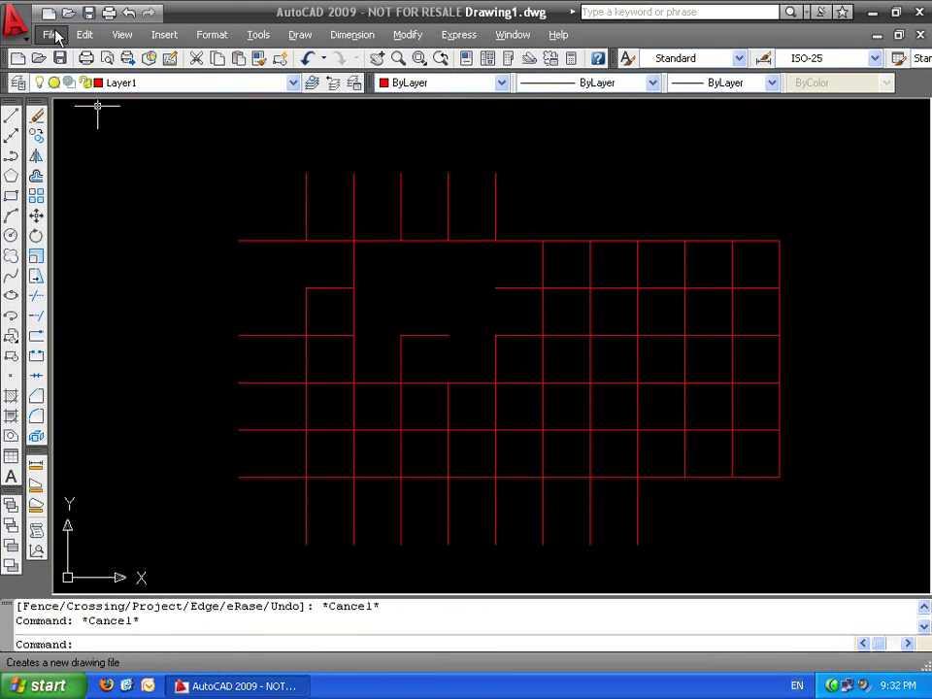
# Create a new drawing from the acad3D.dwt template
pyautogui.click(259, 34)
pyautogui.moveTo(50, 35)
pyautogui.click(109, 20)
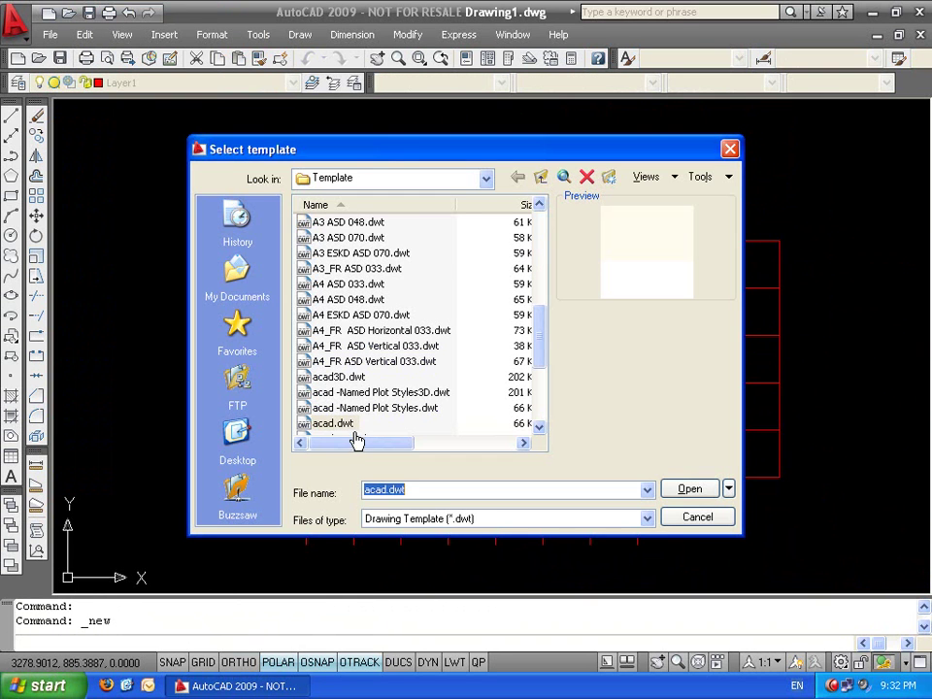
pyautogui.click(333, 377)
pyautogui.press('Return')
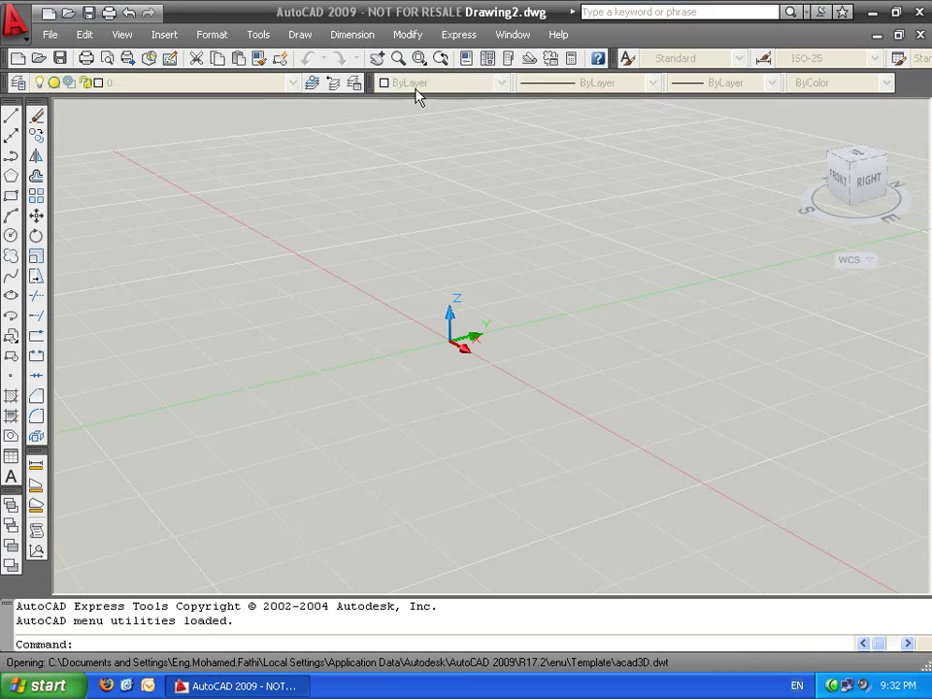
# Set the current color to Blue and draw a line on the XY plane from about 51,-26, crossing the X axis
pyautogui.click(416, 85)
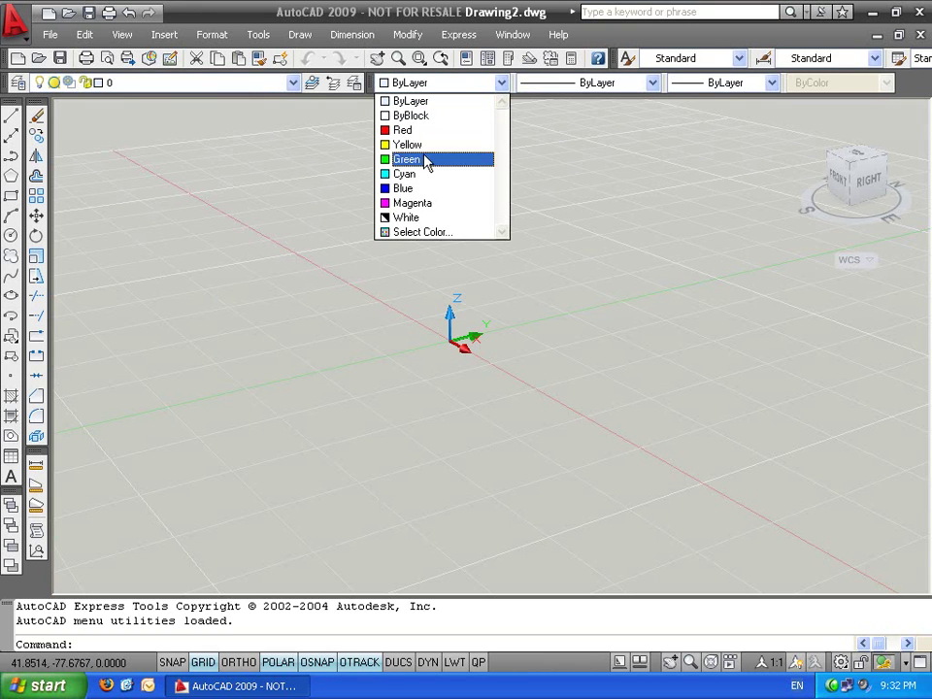
pyautogui.click(427, 188)
pyautogui.write('l')
pyautogui.press('Return')
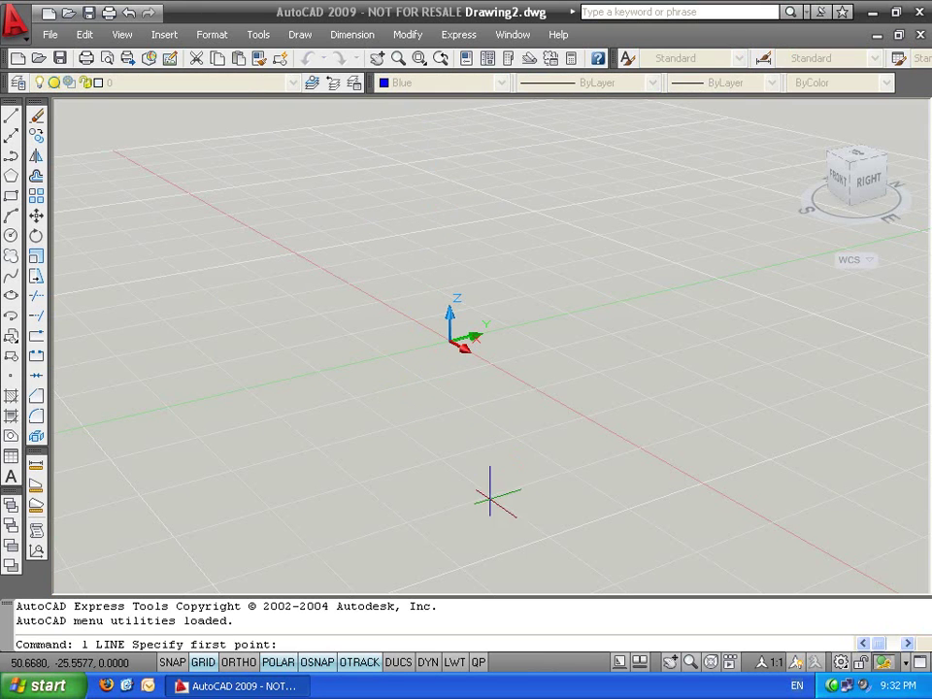
pyautogui.click(492, 497)
pyautogui.click(664, 346)
pyautogui.press('Return')
pyautogui.press('Escape')
pyautogui.press('Return')
pyautogui.click(761, 264)
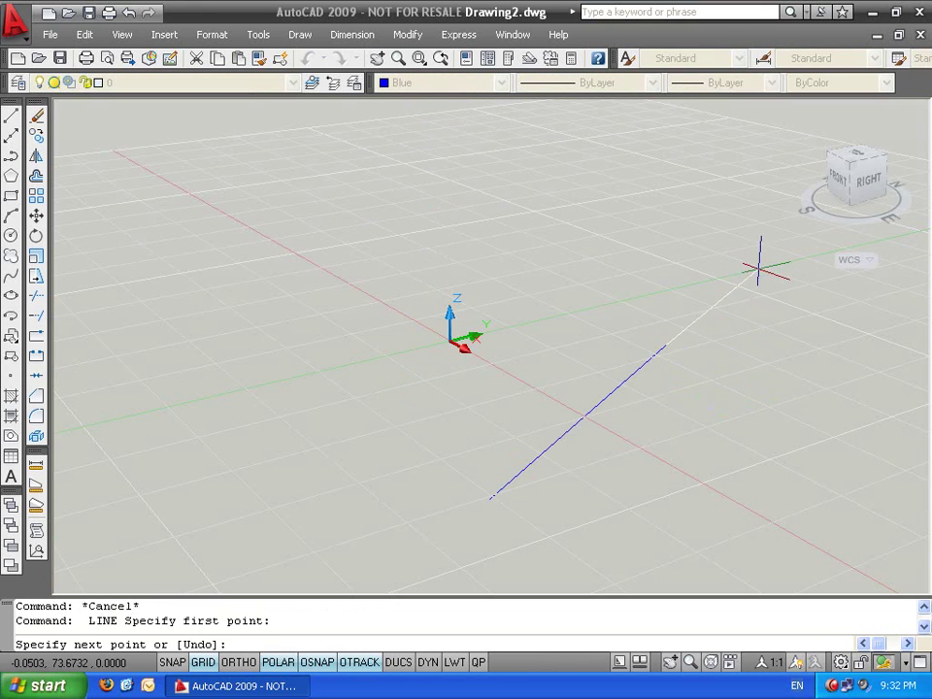
pyautogui.press('Escape')
# Draw a second blue line raised above the XY plane, starting vertically above a temporary tracking point near the X axis
pyautogui.press('Return')
pyautogui.keyDown('shift'); pyautogui.rightClick(743, 321); pyautogui.keyUp('shift')
pyautogui.click(768, 328)
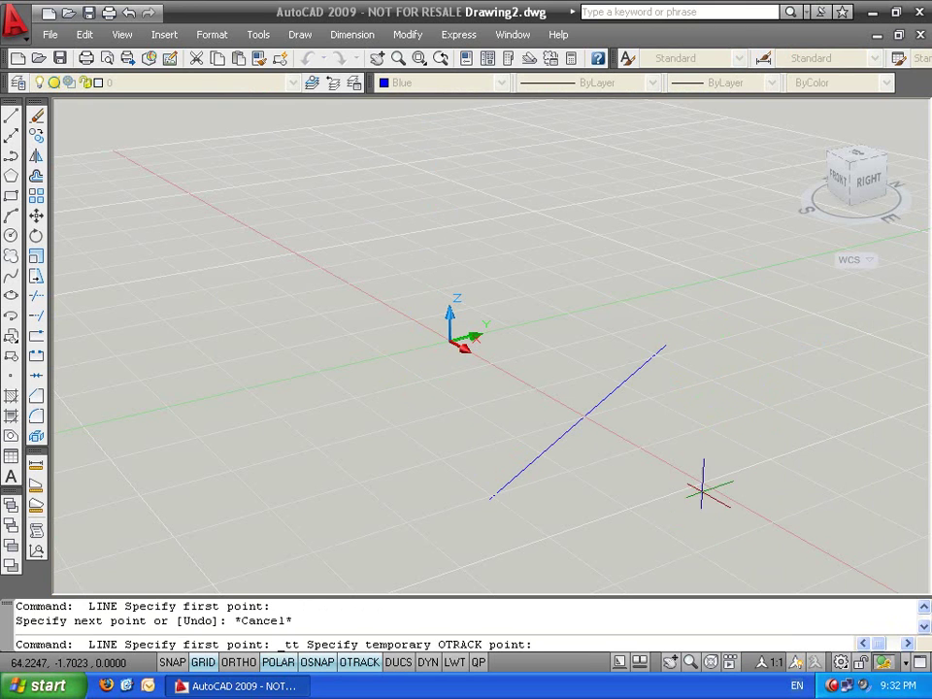
pyautogui.click(702, 478)
pyautogui.click(711, 358)
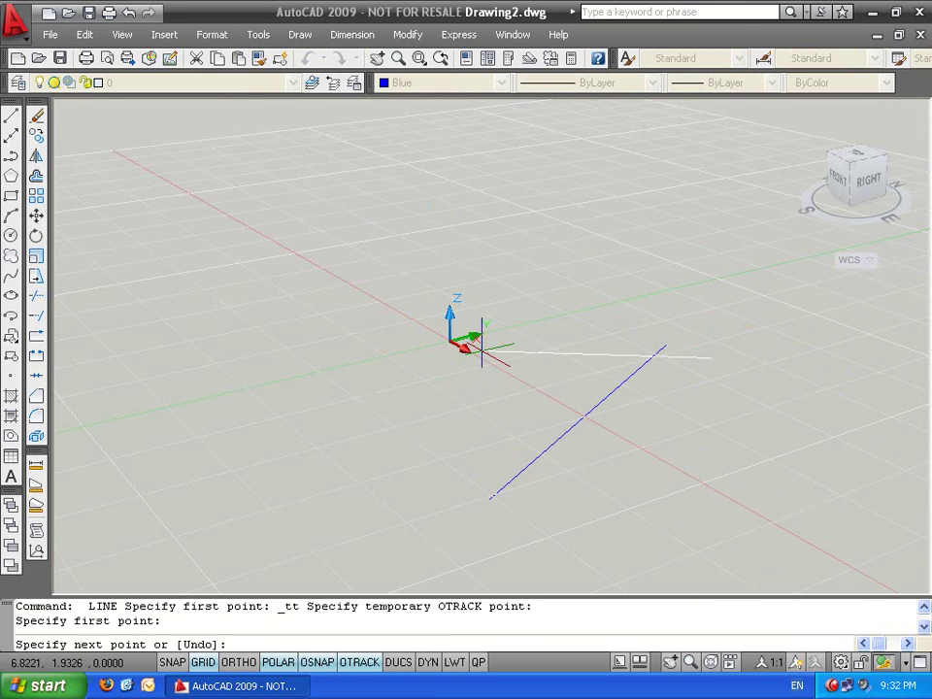
pyautogui.press('Escape')
pyautogui.press('Escape')
pyautogui.keyDown('shift'); pyautogui.moveTo(654, 457); pyautogui.dragTo(694, 572, button='middle'); pyautogui.keyUp('shift')
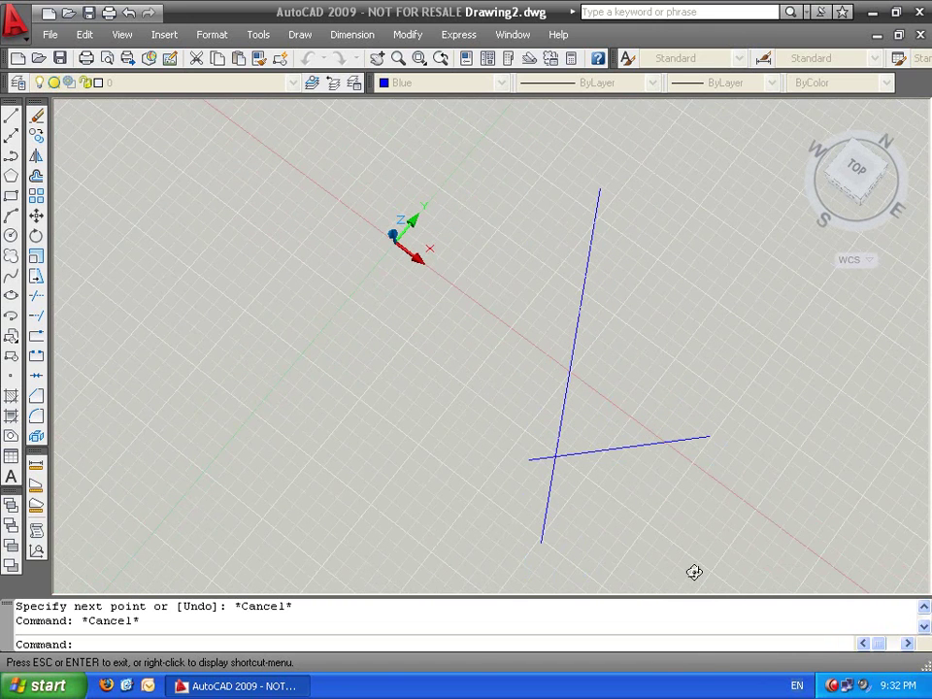
pyautogui.press('Escape')
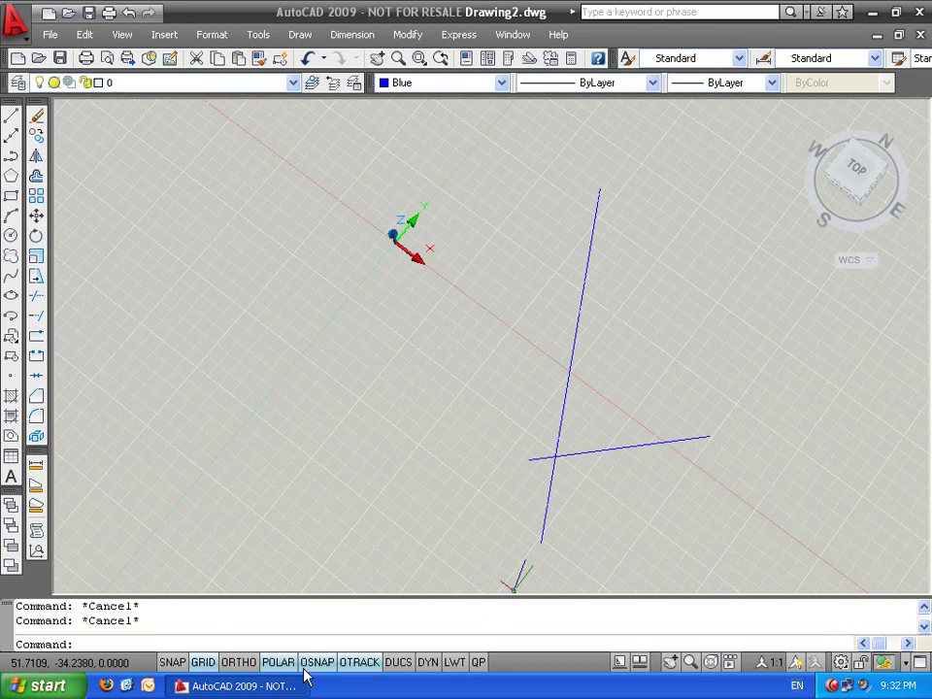
# Enable the Apparent intersection object snap mode in the drafting settings
pyautogui.rightClick(305, 670)
pyautogui.click(364, 636)
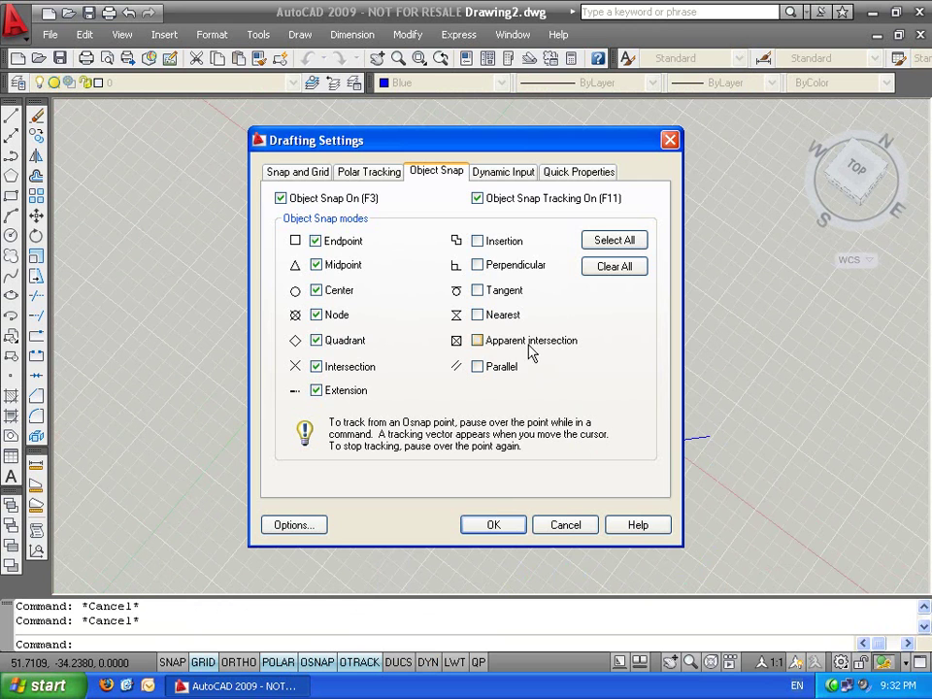
pyautogui.click(495, 529)
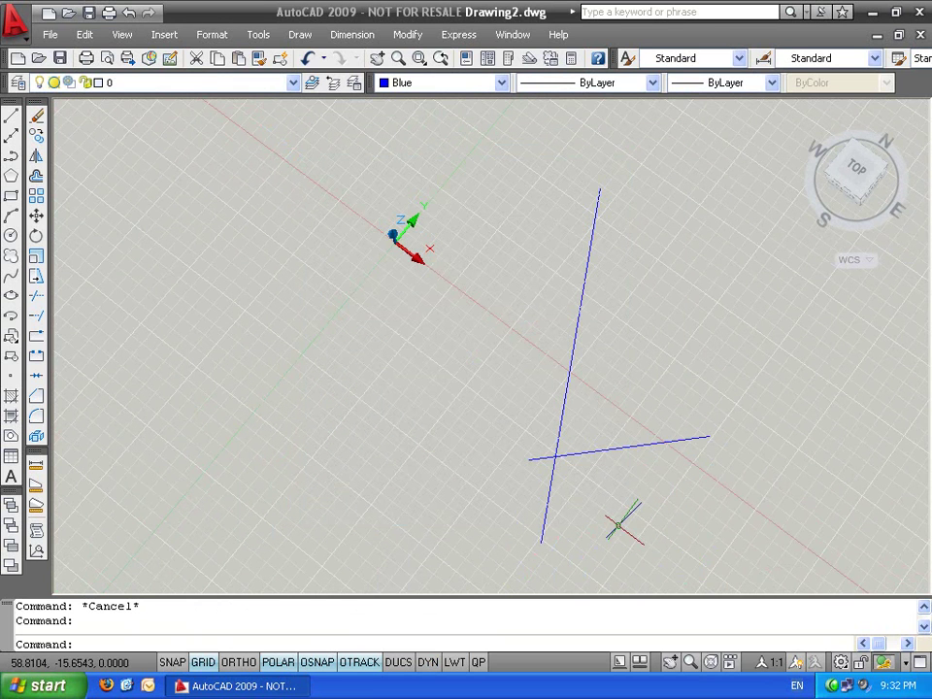
# Switch the view to Parallel projection and check with the Line command for an apparent intersection snap where the two lines cross
pyautogui.write('l')
pyautogui.press('Return')
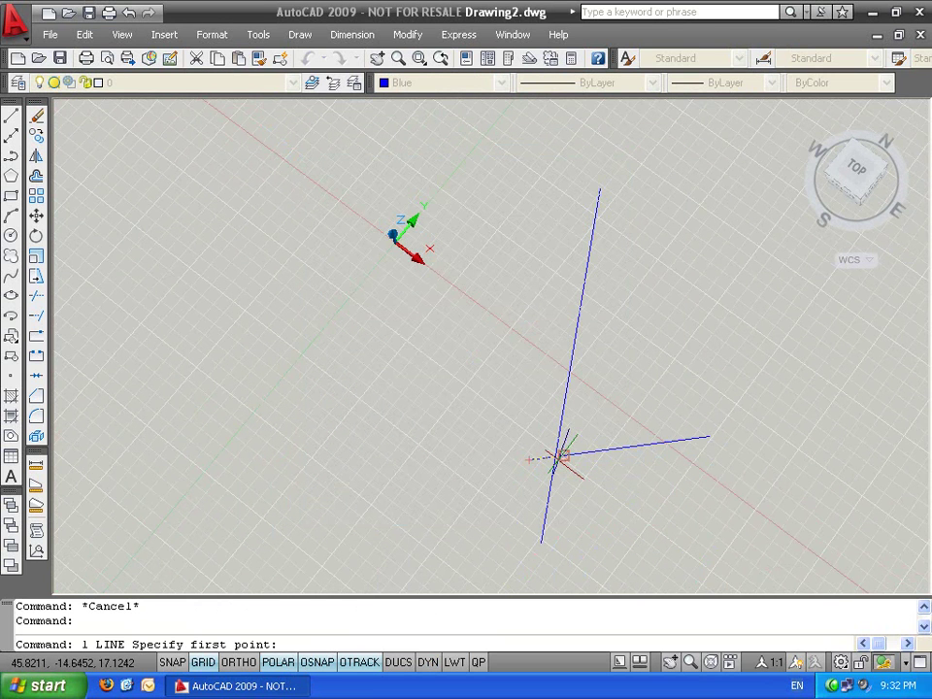
pyautogui.moveTo(567, 451)
pyautogui.mouseDown(button='middle')
pyautogui.moveTo(580, 490)
pyautogui.moveTo(560, 416)
pyautogui.moveTo(355, 97)
pyautogui.mouseUp(button='middle')
pyautogui.scroll(-2, 492, 344)
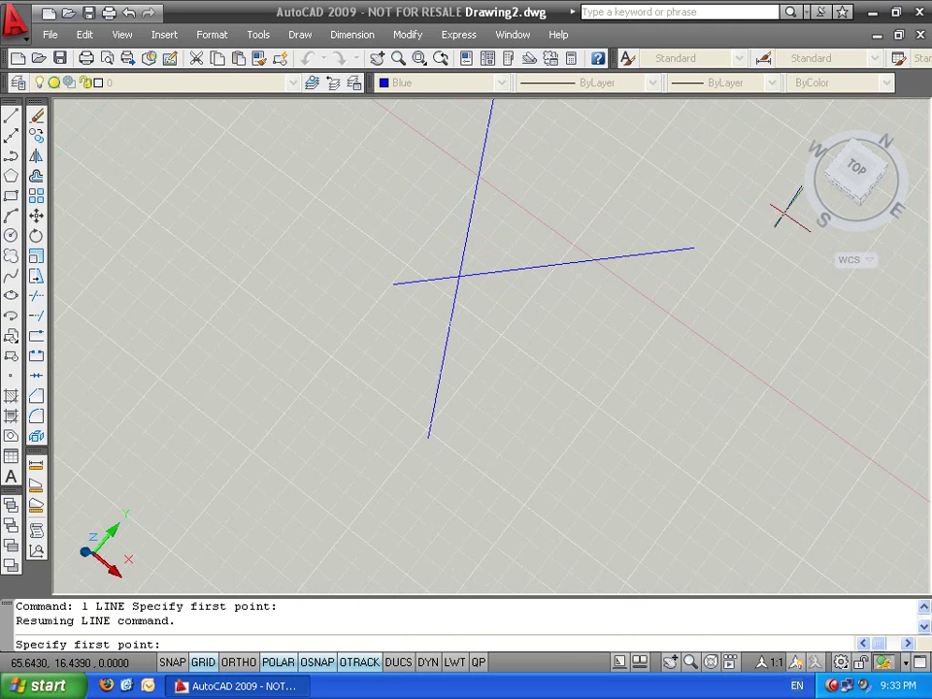
pyautogui.rightClick(845, 183)
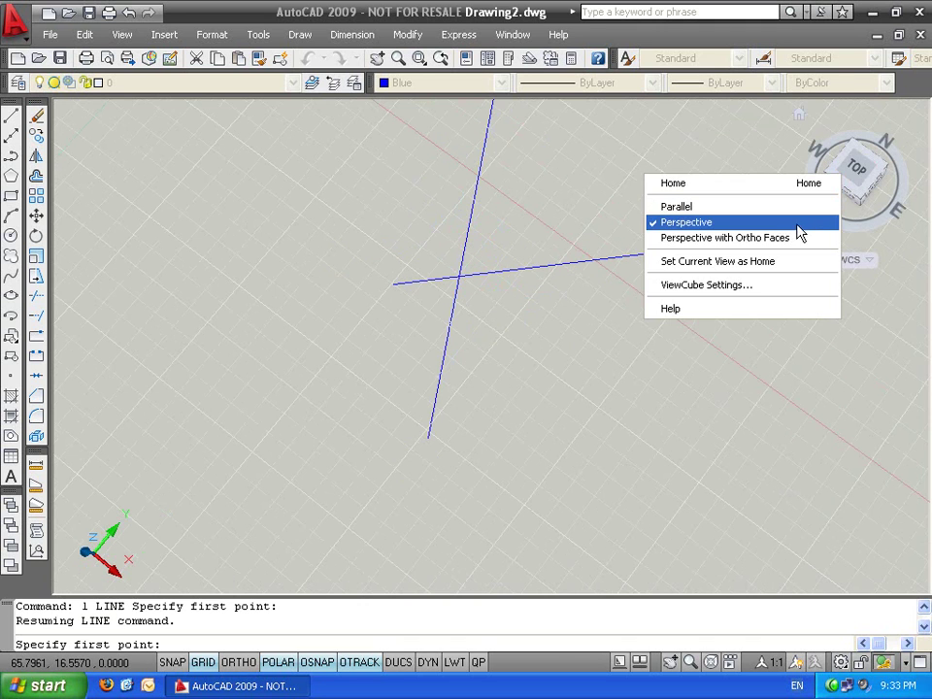
pyautogui.click(738, 204)
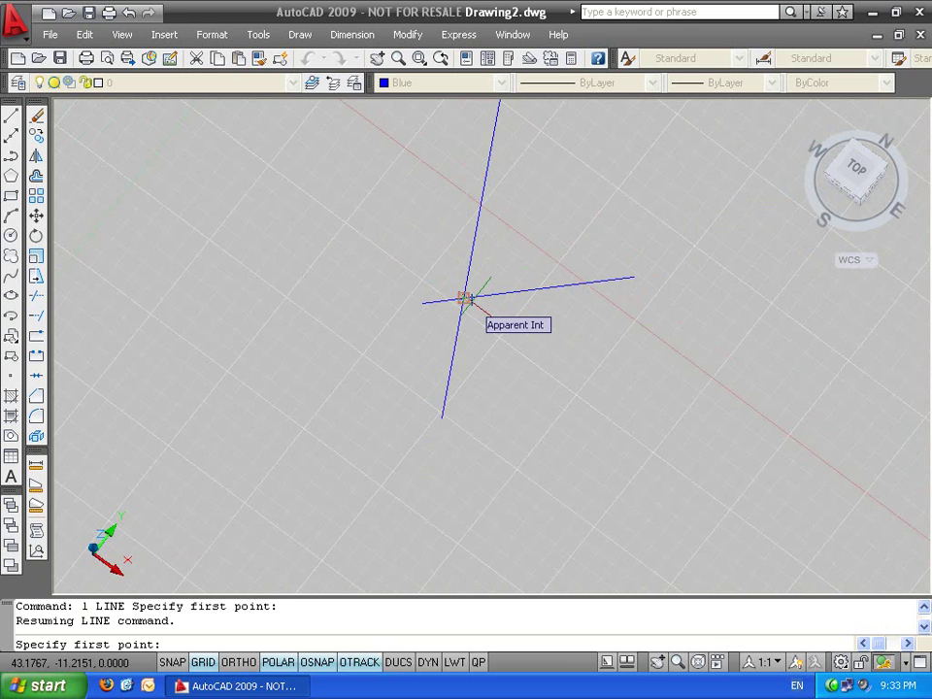
pyautogui.press('Escape')
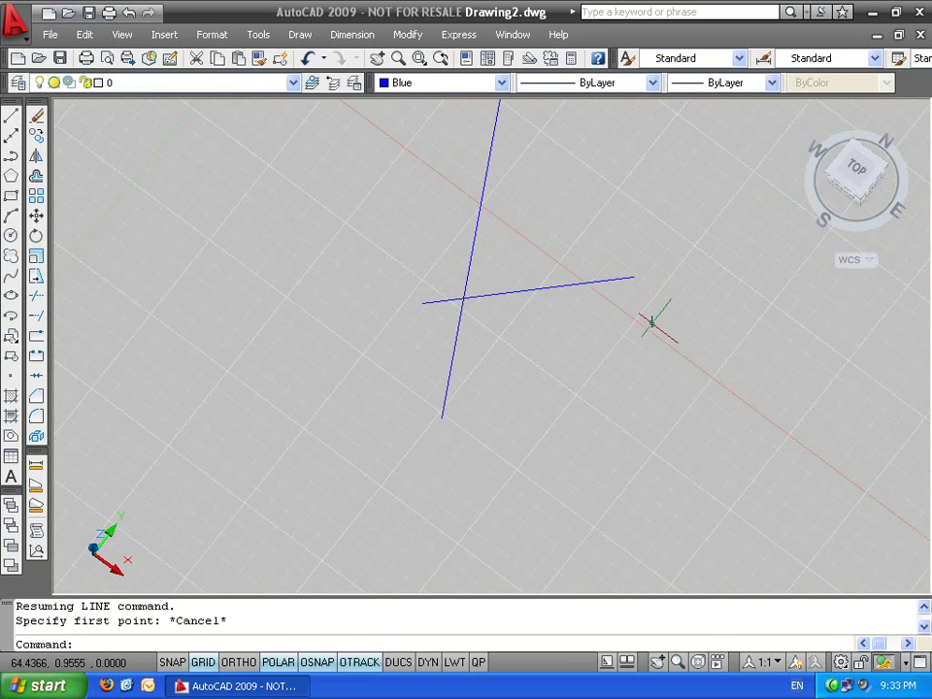
# Set the view projection back to Perspective
pyautogui.rightClick(854, 174)
pyautogui.click(750, 233)
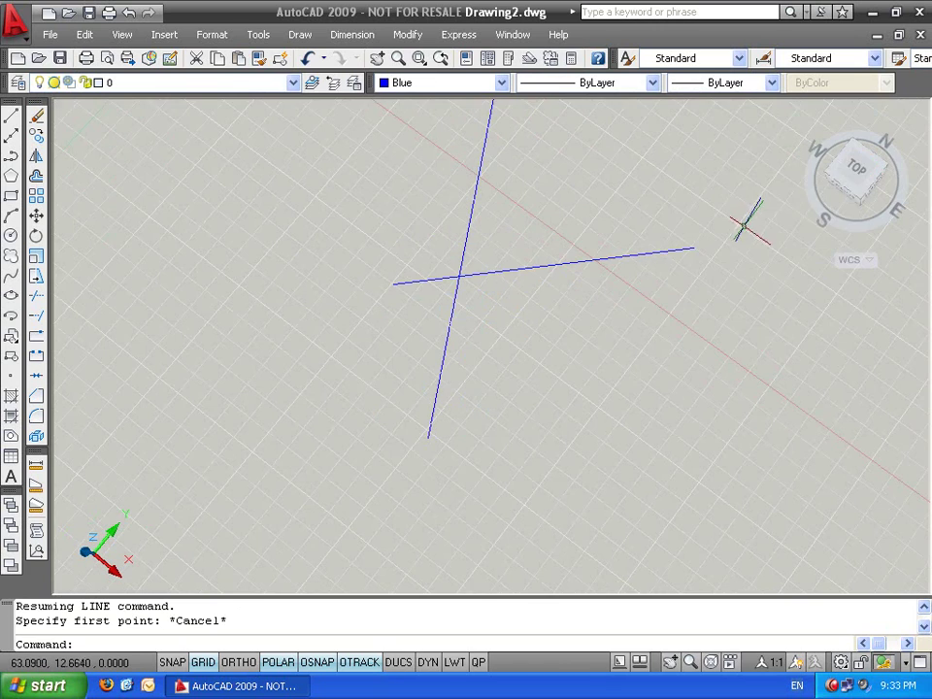
pyautogui.rightClick(843, 192)
pyautogui.click(782, 239)
# Try to trim the short end of the raised line beyond the apparent crossing with Trim's projection option set to None
pyautogui.keyDown('shift'); pyautogui.moveTo(508, 322); pyautogui.dragTo(593, 436, button='middle'); pyautogui.keyUp('shift')
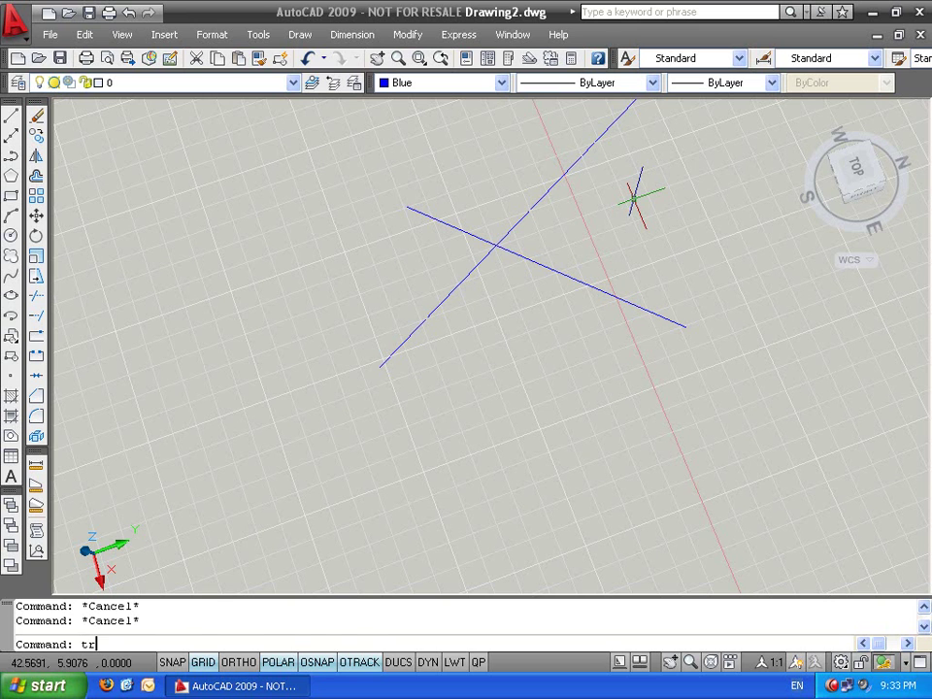
pyautogui.press('Return')
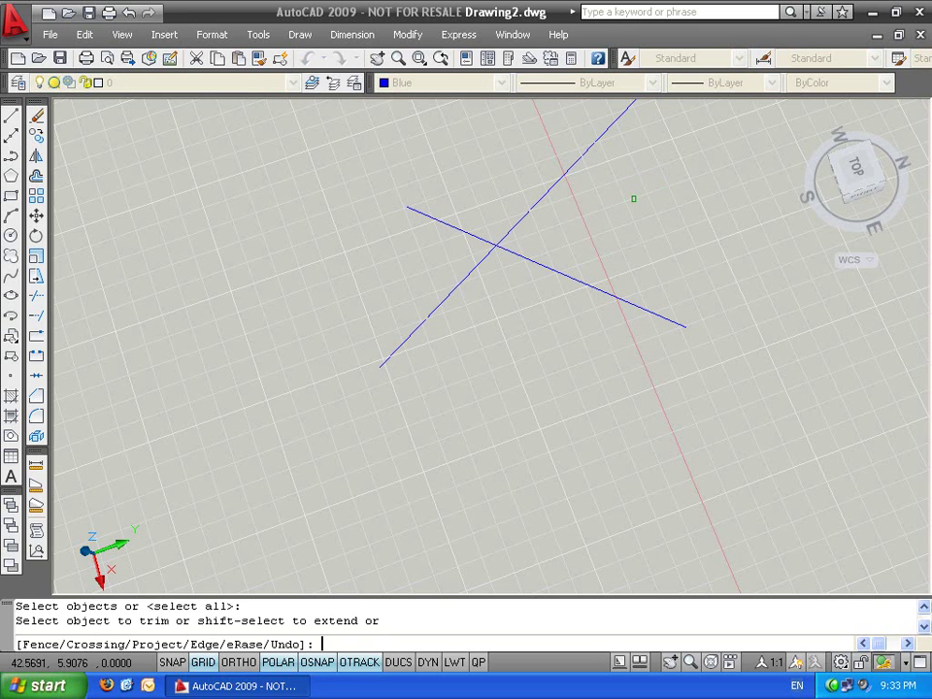
pyautogui.write('p')
pyautogui.press('Return')
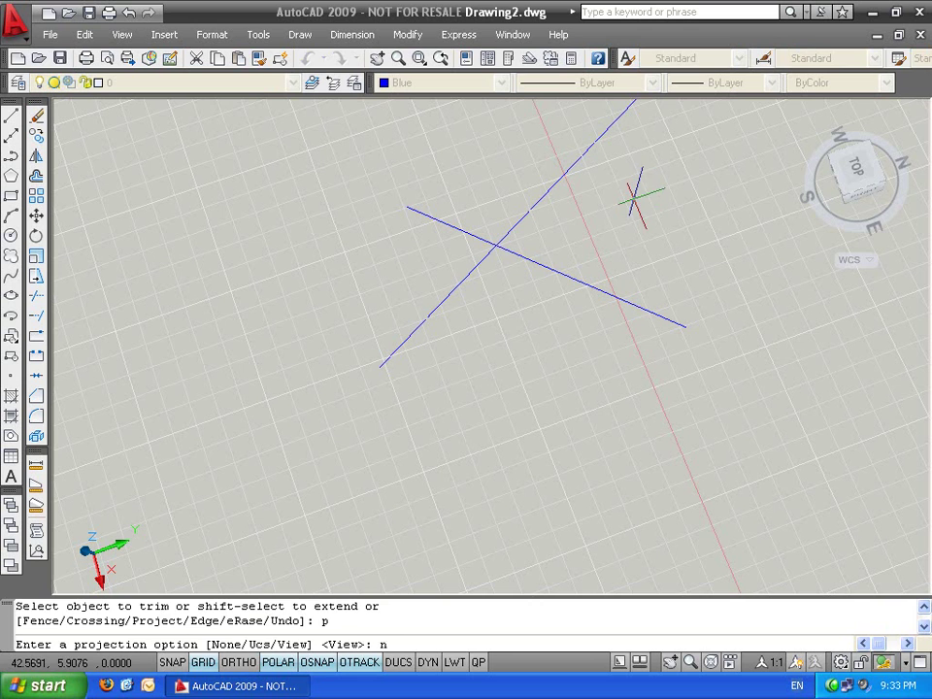
pyautogui.write('n')
pyautogui.press('Return')
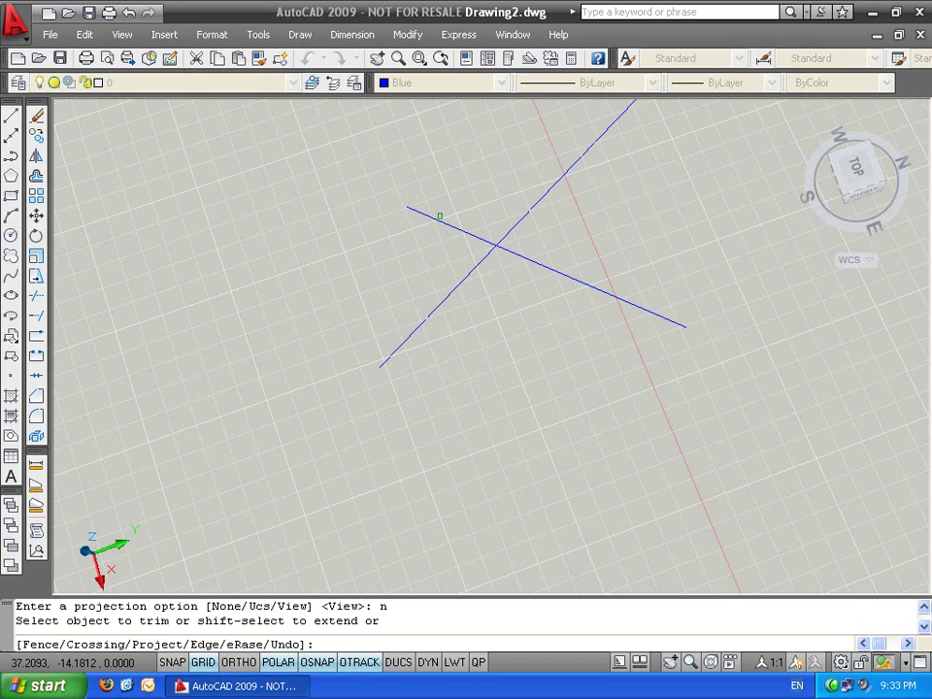
pyautogui.click(439, 222)
pyautogui.moveTo(437, 210); pyautogui.dragTo(382, 237)
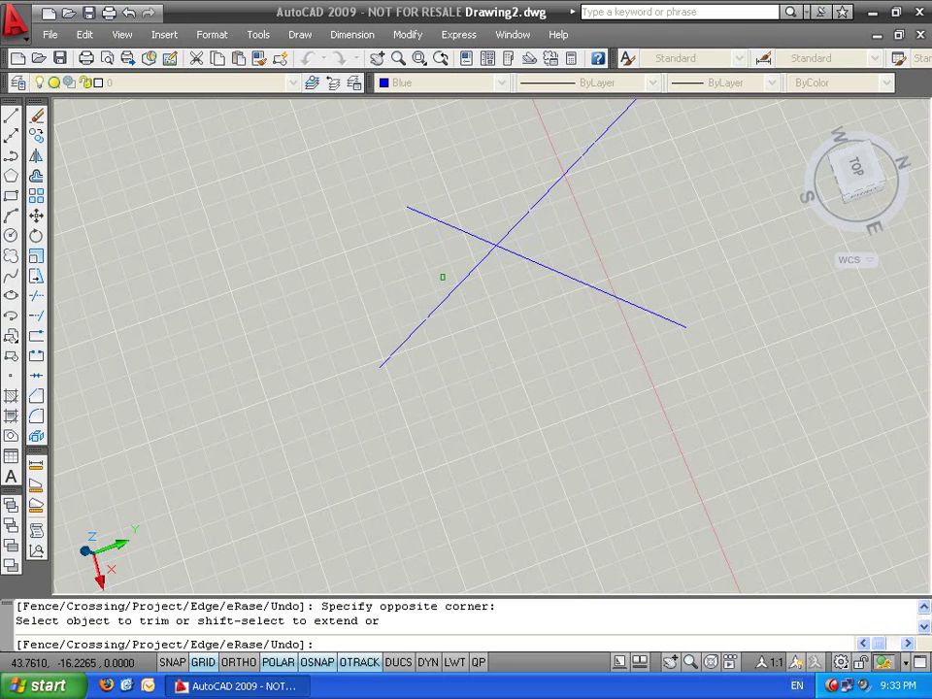
# Change Trim's projection option to Ucs
pyautogui.write('p')
pyautogui.press('Return')
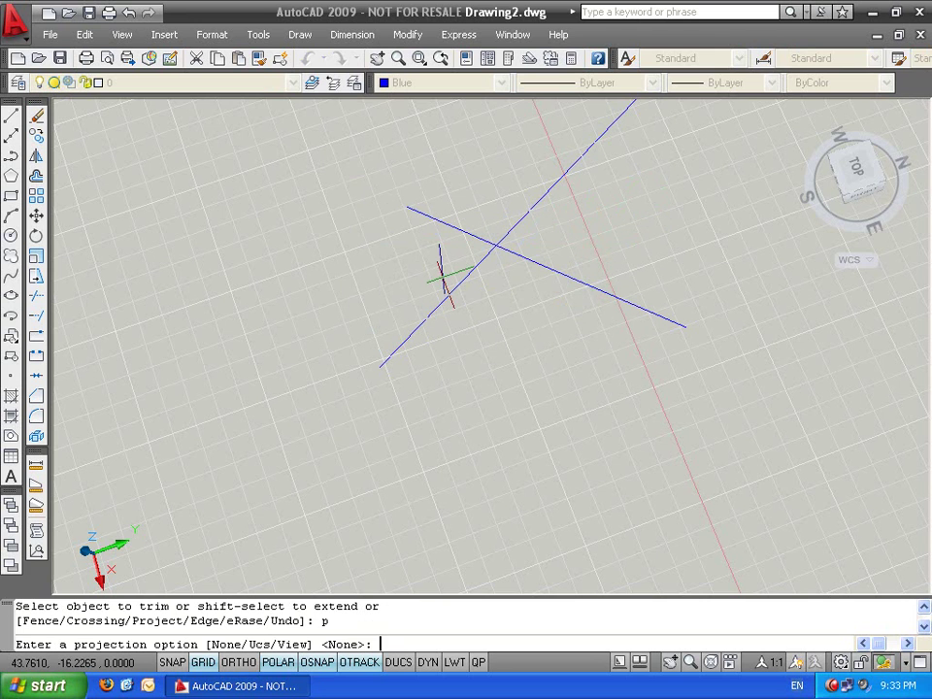
pyautogui.write('u')
pyautogui.press('Return')
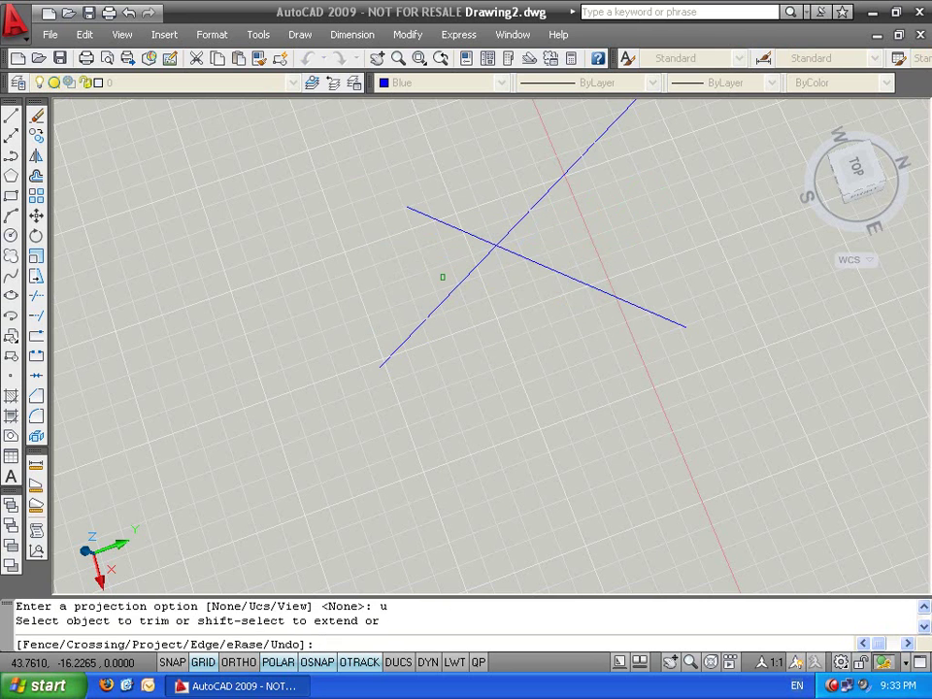
# Examine the height separation between the two lines from low side angles and from above, in both Perspective and Parallel projection
pyautogui.keyDown('shift'); pyautogui.moveTo(547, 372); pyautogui.dragTo(572, 337, button='middle'); pyautogui.keyUp('shift')
pyautogui.keyDown('shift'); pyautogui.moveTo(462, 441); pyautogui.dragTo(501, 397, button='middle'); pyautogui.keyUp('shift')
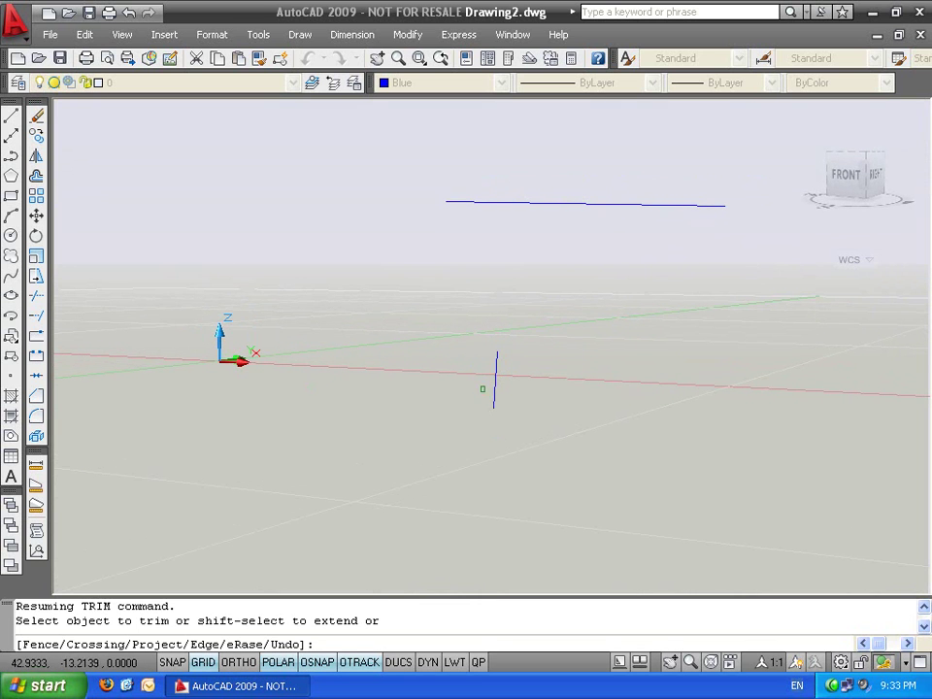
pyautogui.keyDown('shift'); pyautogui.moveTo(641, 244); pyautogui.dragTo(613, 399, button='middle'); pyautogui.keyUp('shift')
pyautogui.keyDown('shift'); pyautogui.moveTo(476, 461); pyautogui.dragTo(527, 463, button='middle'); pyautogui.keyUp('shift')
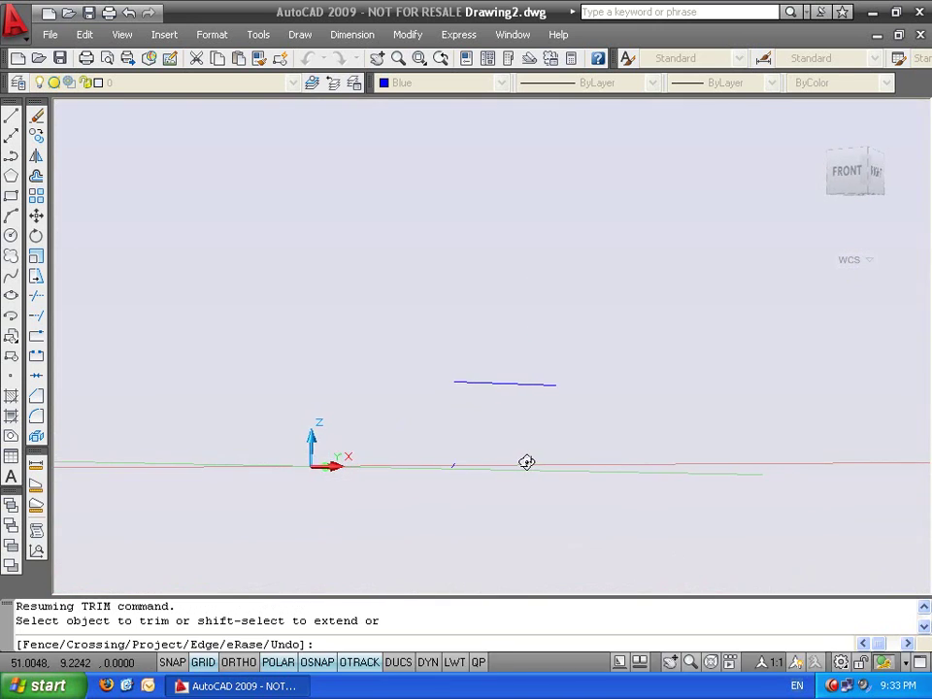
pyautogui.rightClick(877, 188)
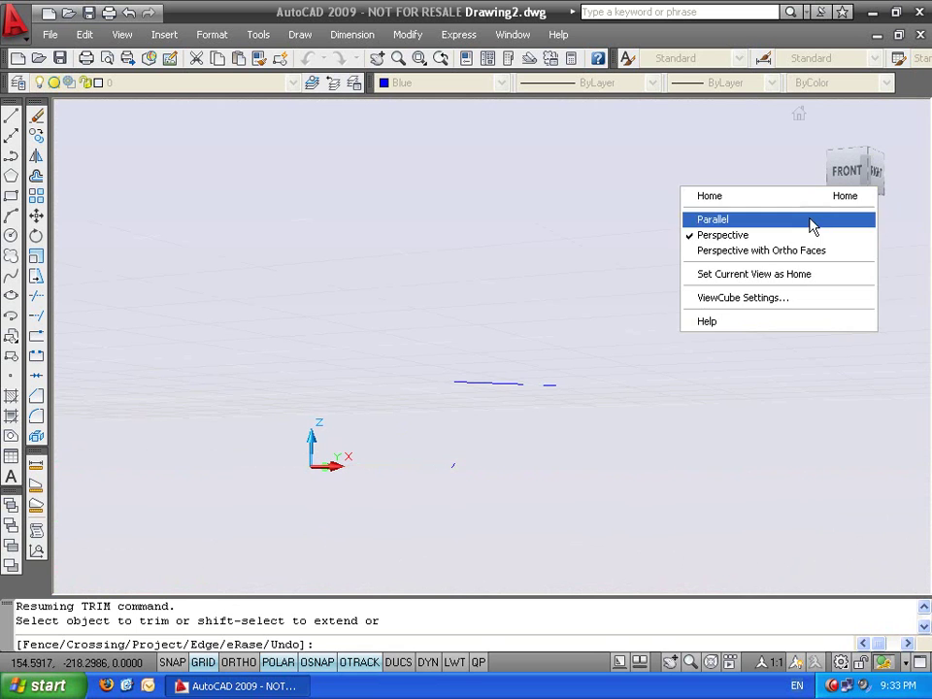
pyautogui.click(779, 228)
pyautogui.moveTo(562, 402)
pyautogui.keyDown('shift'); pyautogui.mouseDown(button='middle')
pyautogui.moveTo(541, 431)
pyautogui.moveTo(556, 422)
pyautogui.mouseUp(button='middle'); pyautogui.keyUp('shift')
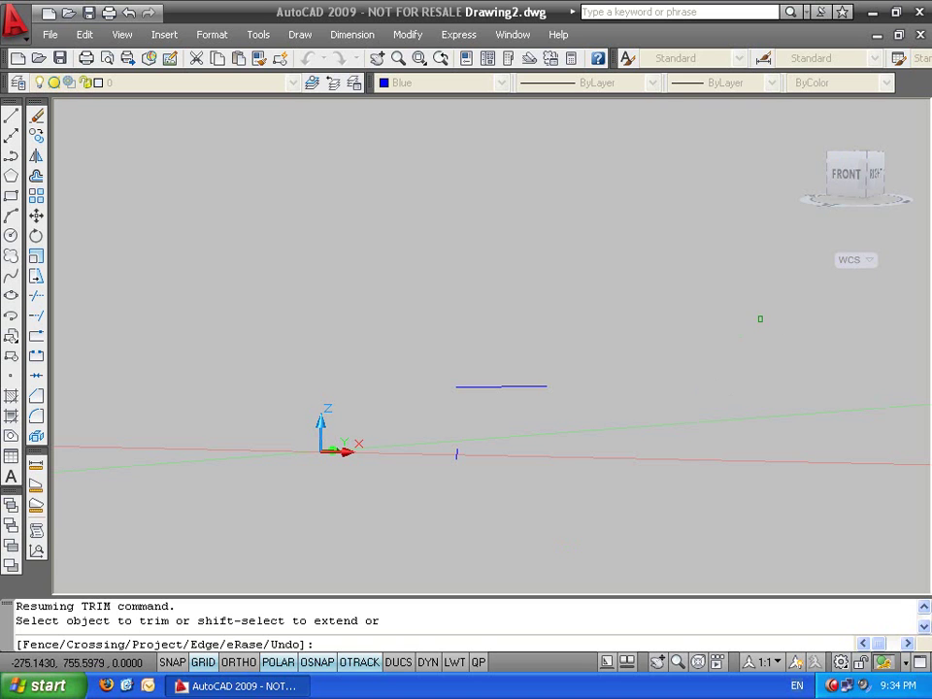
pyautogui.rightClick(815, 175)
pyautogui.click(793, 220)
pyautogui.keyDown('shift'); pyautogui.moveTo(658, 361); pyautogui.dragTo(608, 330, button='middle'); pyautogui.keyUp('shift')
pyautogui.press('Escape')
pyautogui.press('Escape')
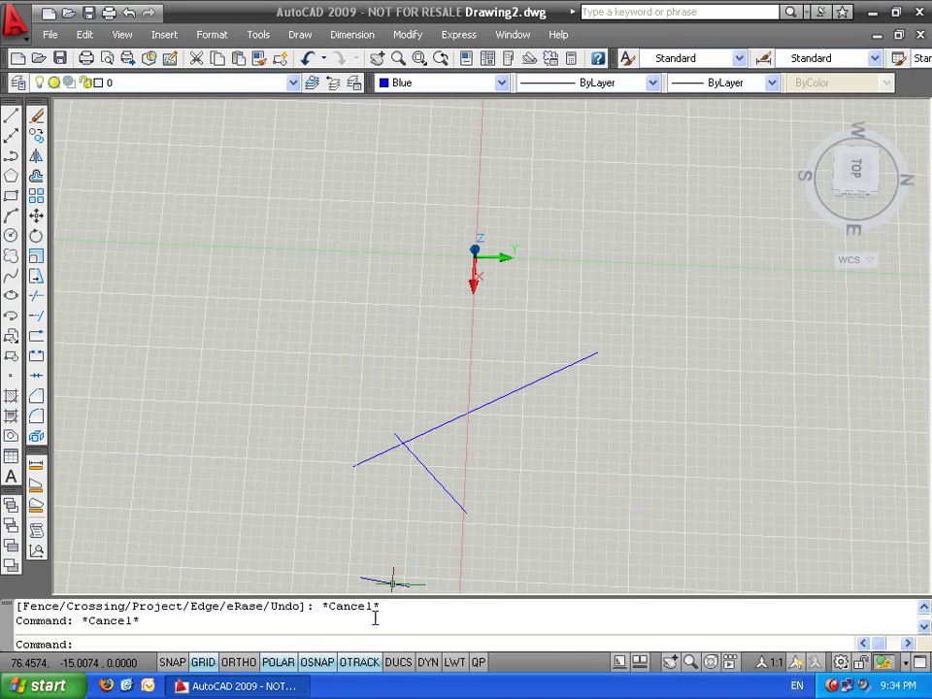
# Undo the recent trim, view and drafting-settings changes back to the original perspective view of both crossing lines
pyautogui.hotkey('ctrl', 'z')
pyautogui.hotkey('ctrl', 'z')
pyautogui.hotkey('ctrl', 'z')
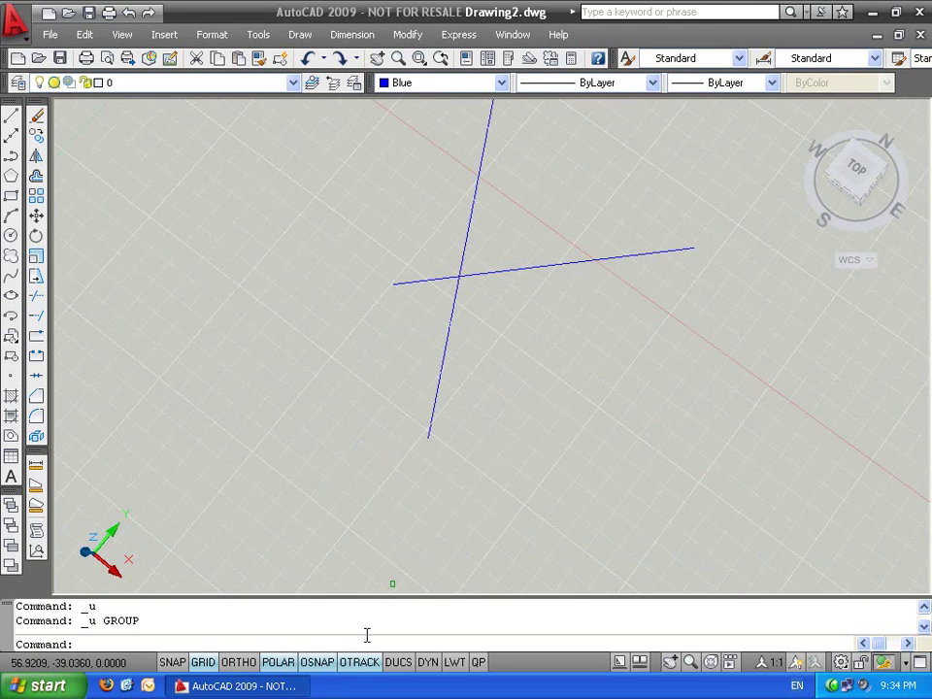
pyautogui.hotkey('ctrl', 'z')
pyautogui.hotkey('ctrl', 'z')
pyautogui.hotkey('ctrl', 'z')
pyautogui.hotkey('ctrl', 'z')
pyautogui.hotkey('ctrl', 'z')
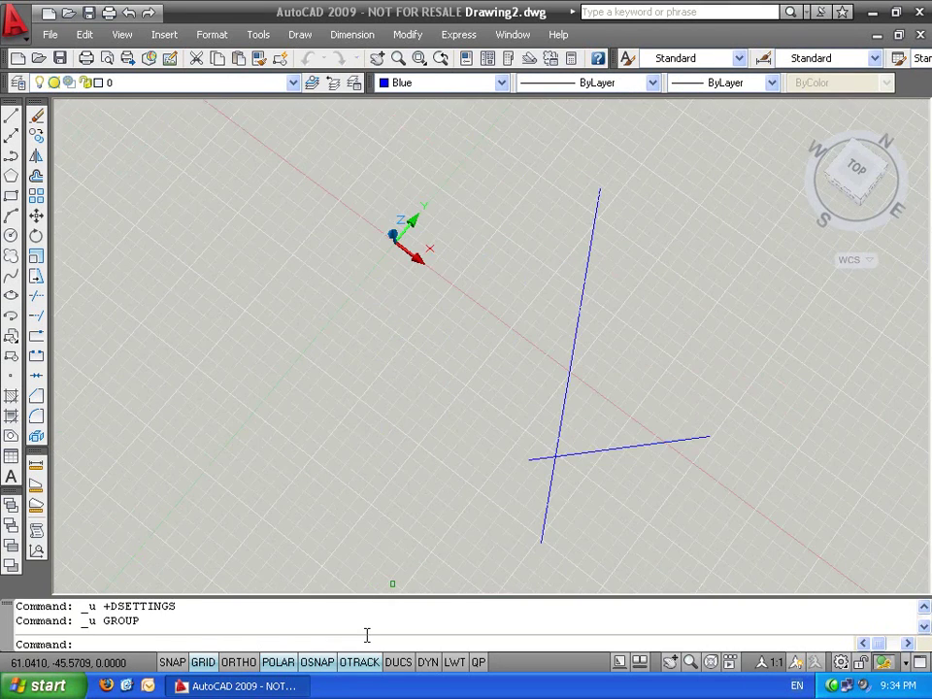
pyautogui.keyDown('shift'); pyautogui.moveTo(506, 457); pyautogui.dragTo(603, 427, button='middle'); pyautogui.keyUp('shift')
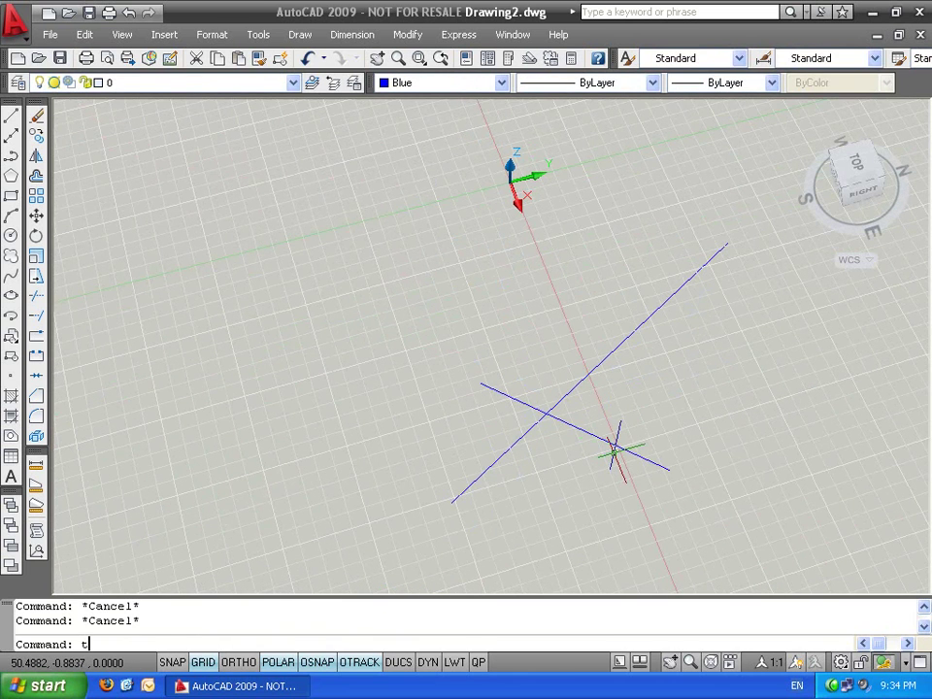
# Trim the short end of the raised line at its apparent crossing, using all edges and the View projection option
pyautogui.write('r')
pyautogui.press('Return')
pyautogui.press('Return')
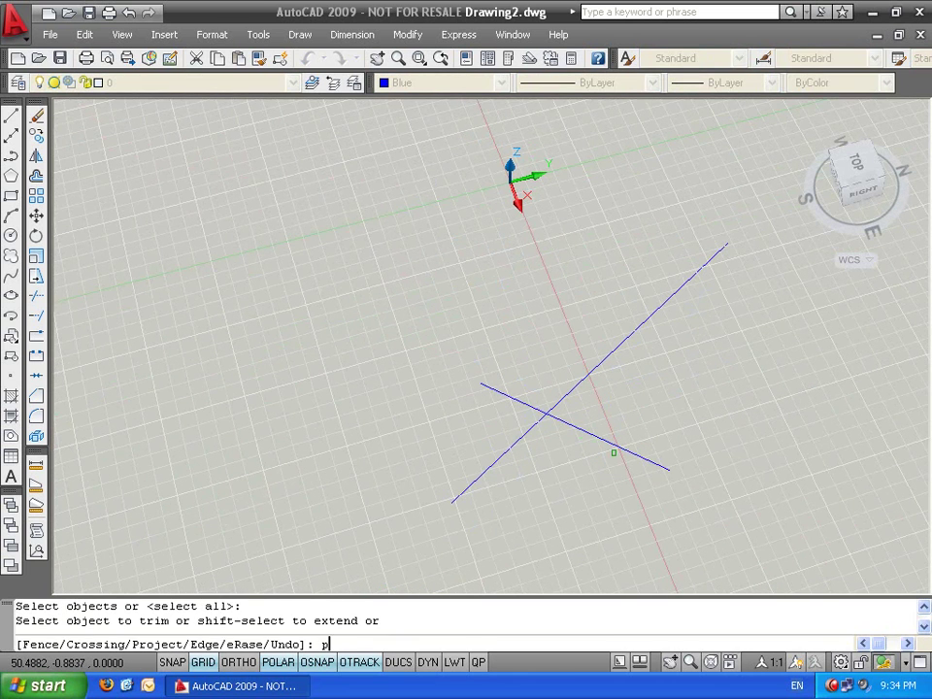
pyautogui.write('p')
pyautogui.press('Return')
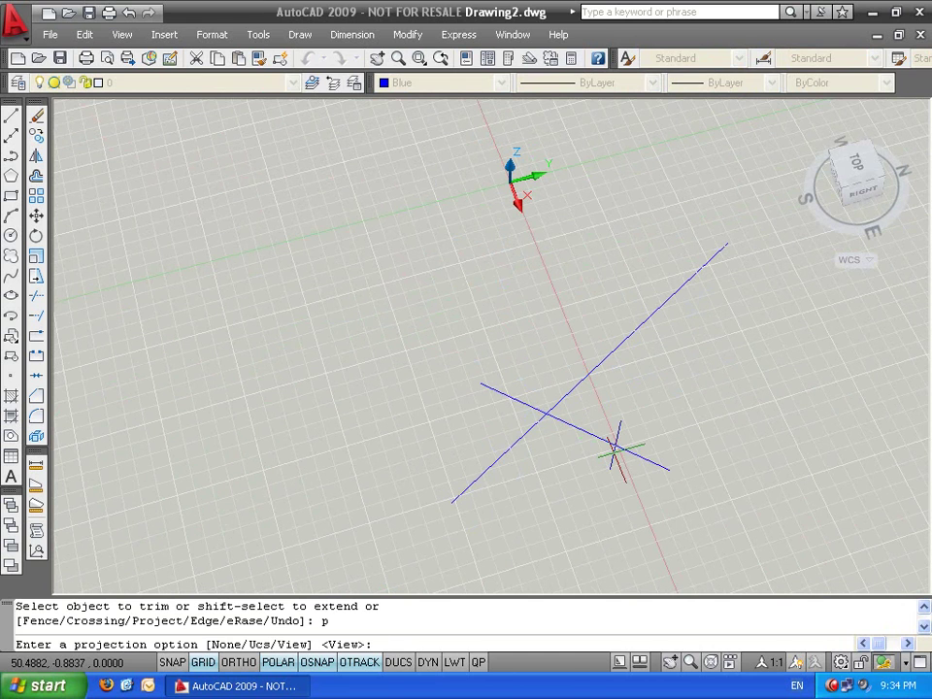
pyautogui.write('v')
pyautogui.press('Return')
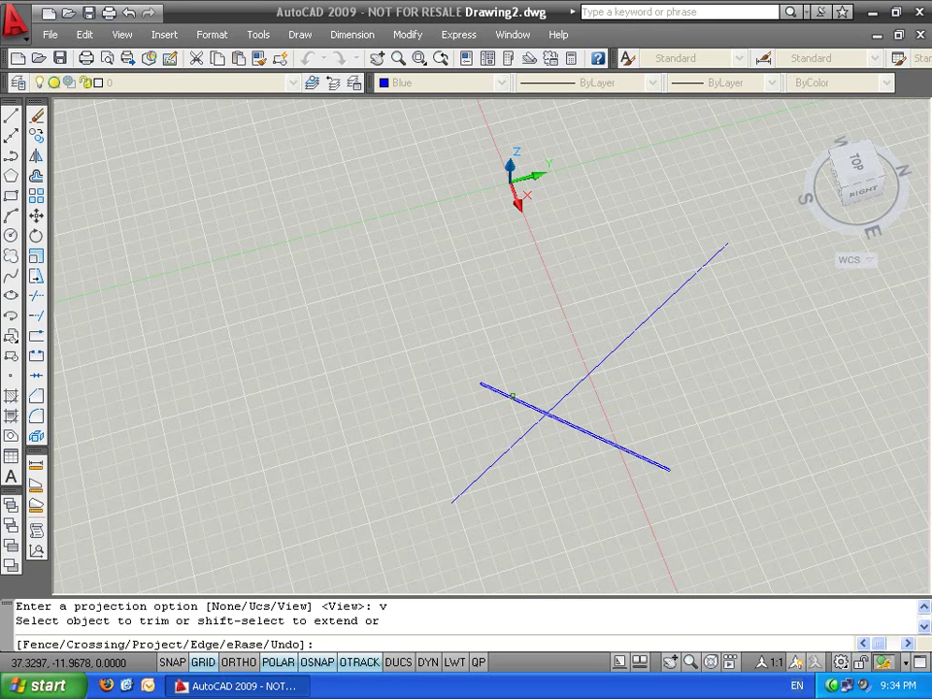
pyautogui.click(513, 396)
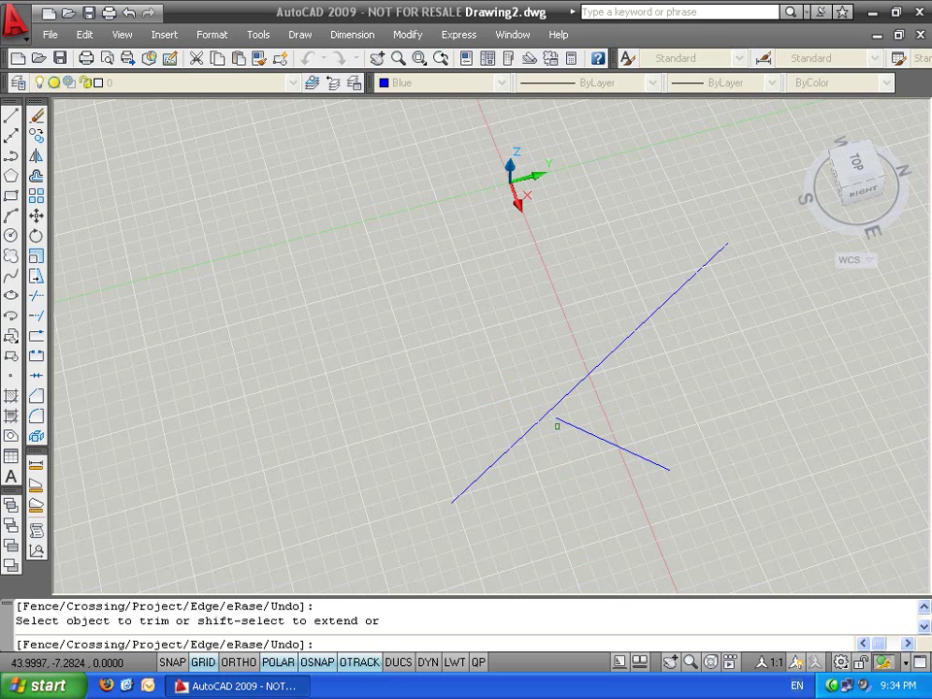
# Trim the raised line's upper end two more times at the apparent crossing as seen from different orbited viewpoints
pyautogui.rightClick(843, 183)
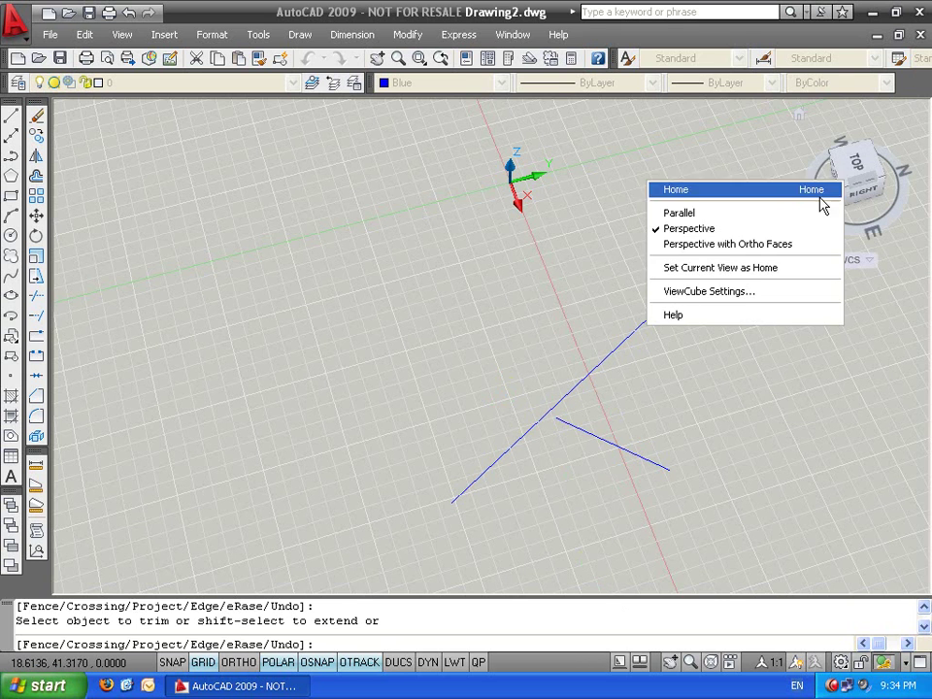
pyautogui.click(767, 218)
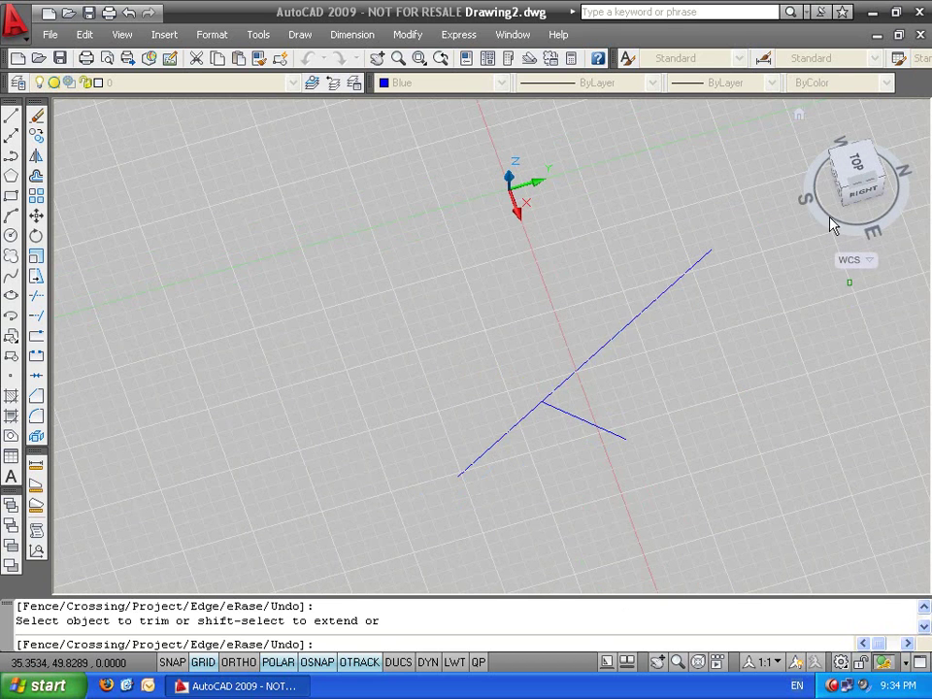
pyautogui.rightClick(843, 163)
pyautogui.click(755, 217)
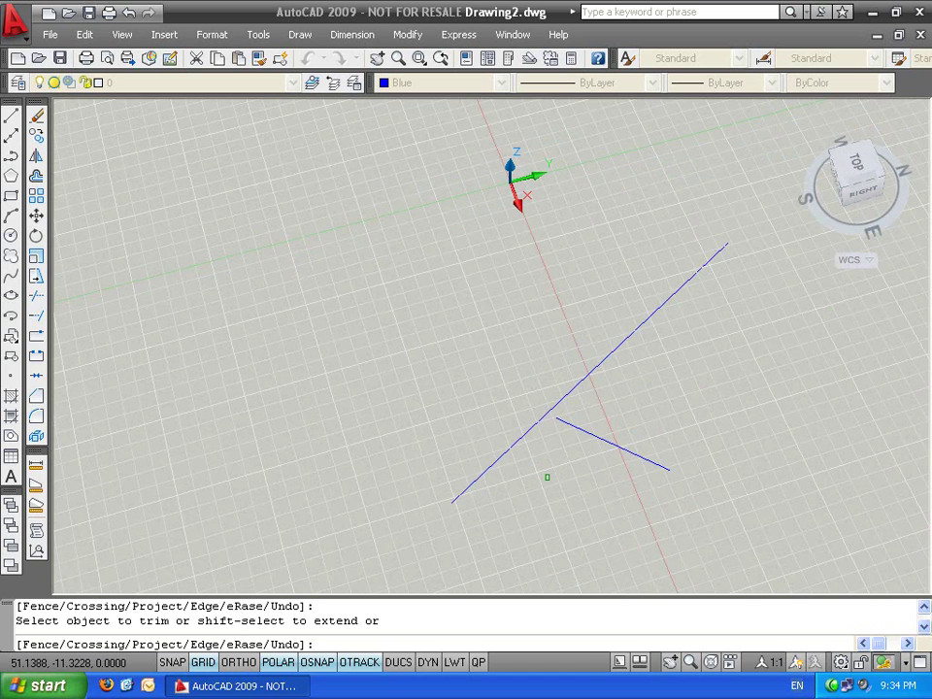
pyautogui.keyDown('shift'); pyautogui.moveTo(546, 477); pyautogui.dragTo(555, 406, button='middle'); pyautogui.keyUp('shift')
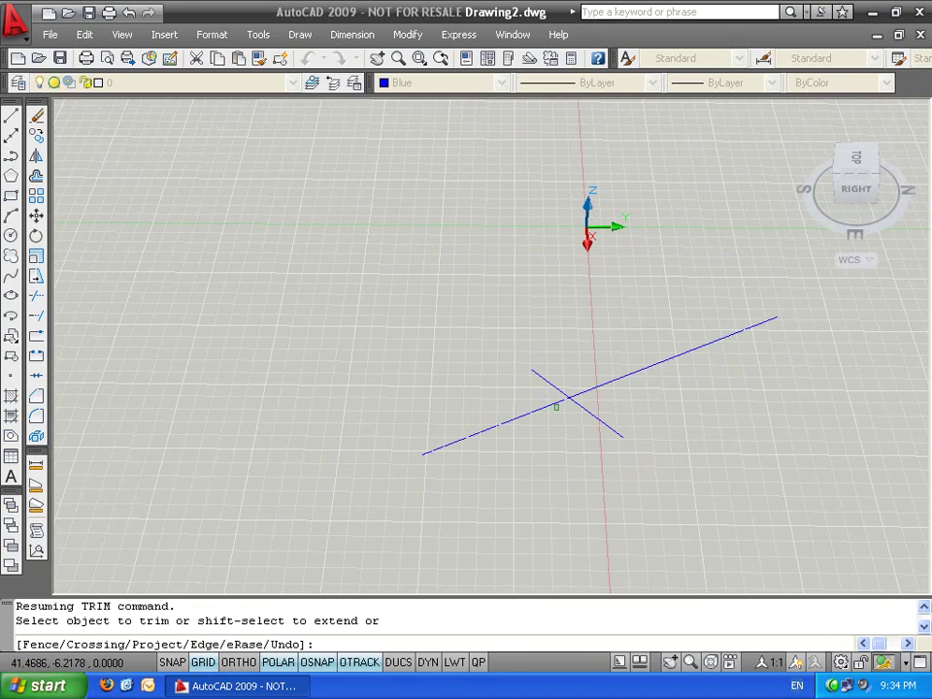
pyautogui.click(544, 380)
pyautogui.keyDown('shift'); pyautogui.moveTo(573, 484); pyautogui.dragTo(551, 467, button='middle'); pyautogui.keyUp('shift')
pyautogui.click(568, 381)
pyautogui.press('Escape')
pyautogui.press('Escape')
# Erase both remaining 3D lines and close Drawing2.dwg without saving
pyautogui.keyDown('shift'); pyautogui.moveTo(606, 377); pyautogui.dragTo(454, 335, button='middle'); pyautogui.keyUp('shift')
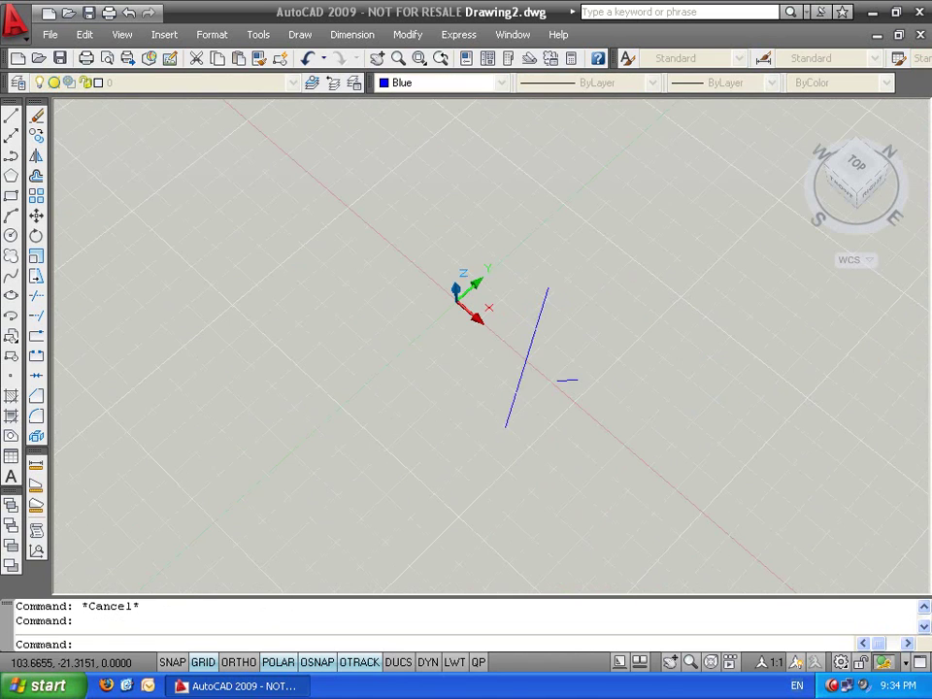
pyautogui.click(592, 437)
pyautogui.click(454, 335)
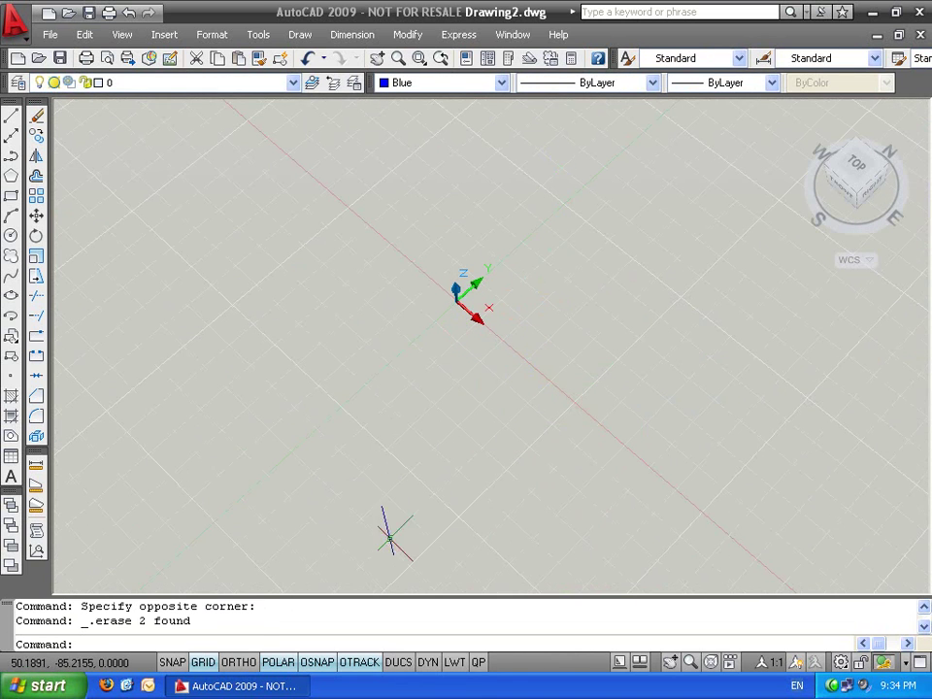
pyautogui.click(921, 35)
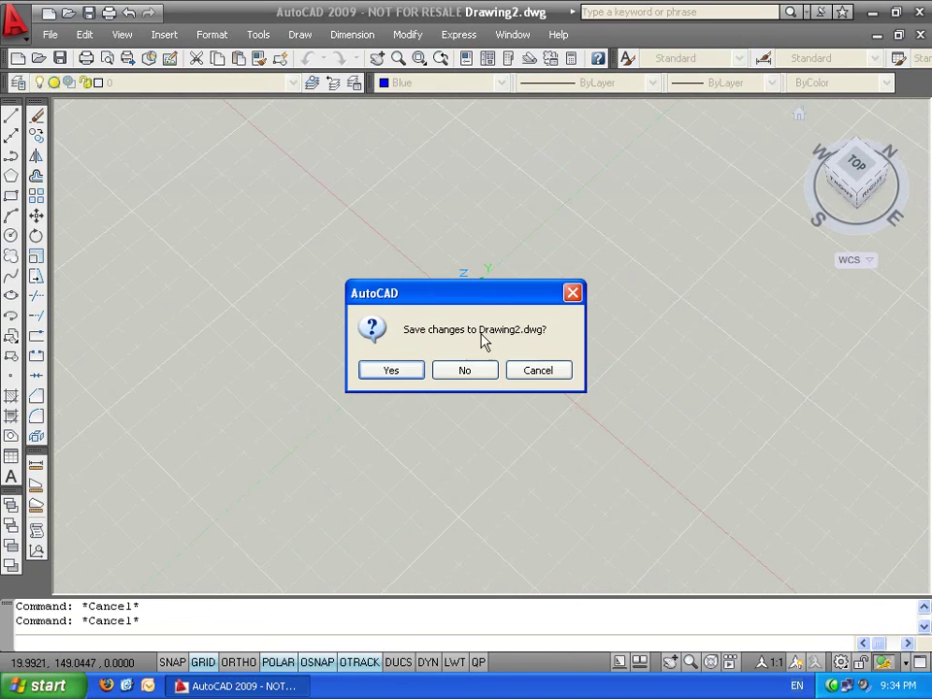
pyautogui.click(466, 371)
# Using Trim's eRase option in Drawing1.dwg, remove the three isolated vertical stubs above the grid's top line with a crossing window
pyautogui.press('Escape')
pyautogui.write('tr')
pyautogui.press('Return')
pyautogui.press('Return')
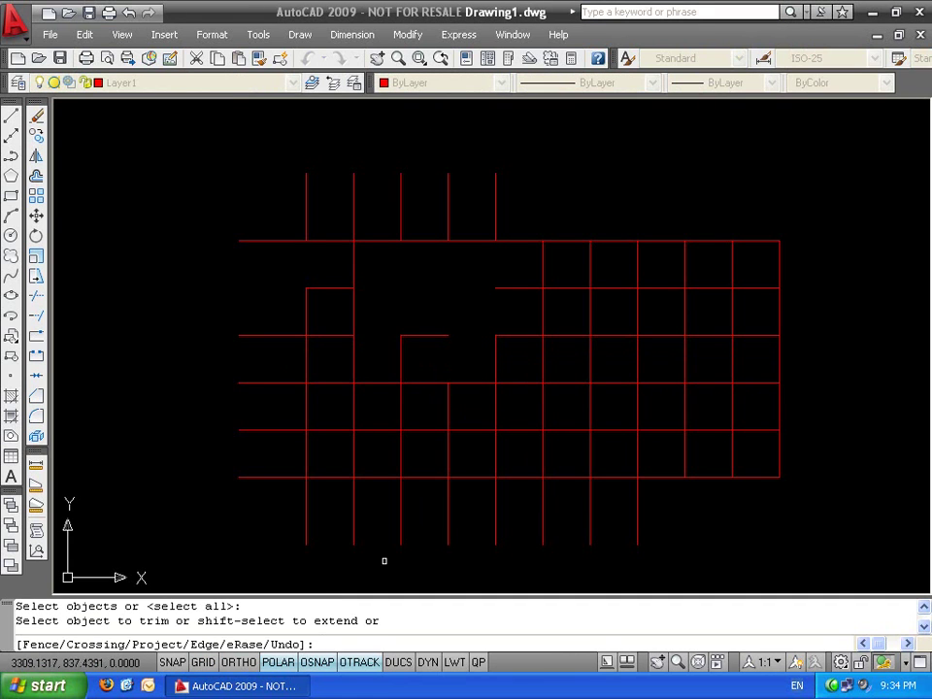
pyautogui.click(521, 157)
pyautogui.click(560, 113)
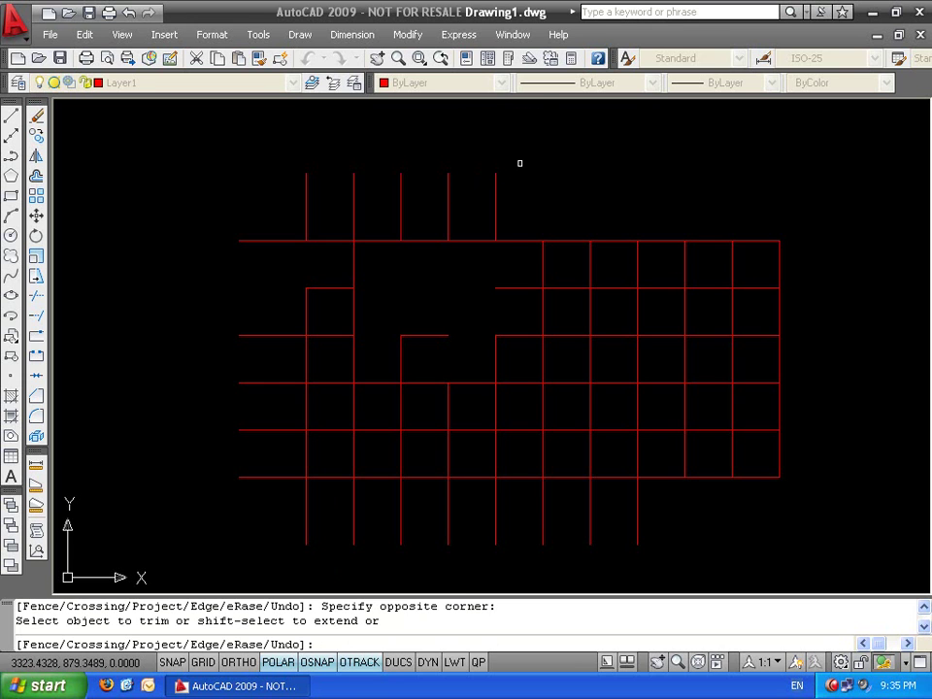
pyautogui.write('r')
pyautogui.press('Return')
pyautogui.click(520, 163)
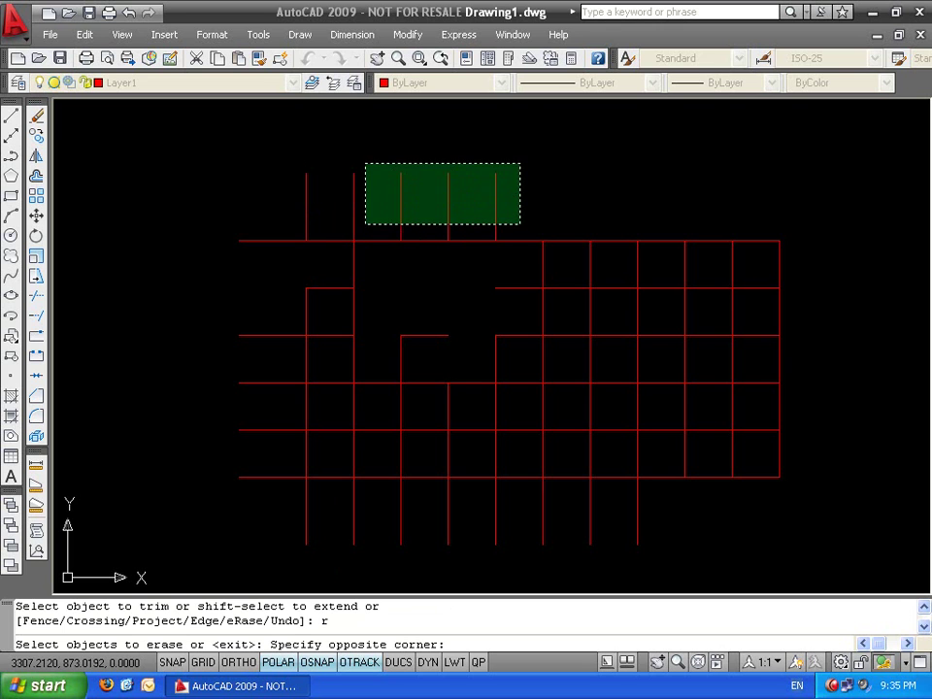
pyautogui.click(378, 223)
pyautogui.press('Return')
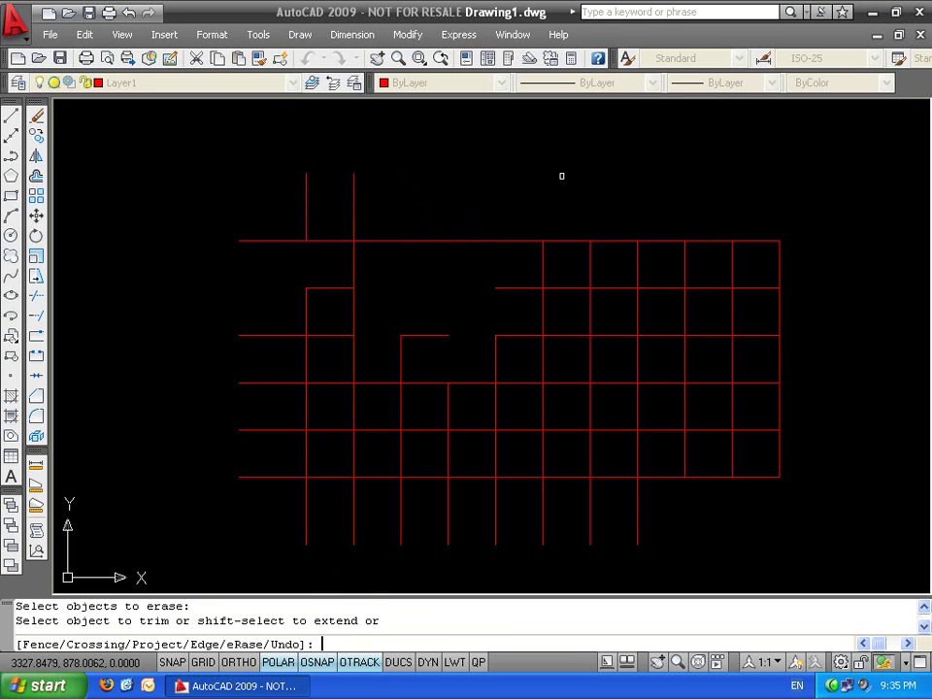
# Trim the second vertical line's end above the top grid line and erase the isolated stub beside it
pyautogui.click(357, 200)
pyautogui.click(324, 207)
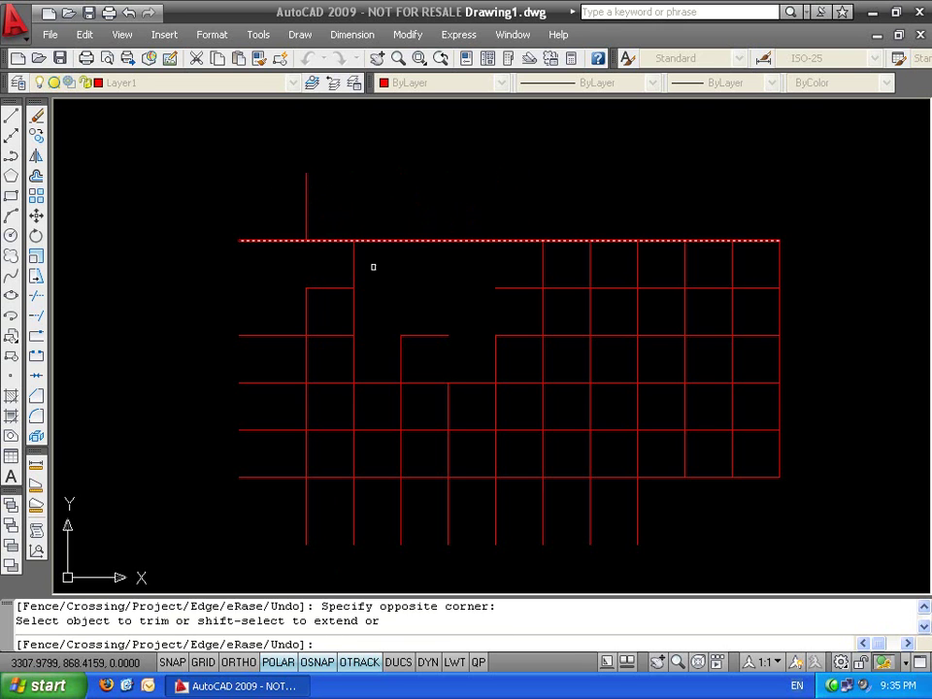
pyautogui.write('r')
pyautogui.press('Return')
pyautogui.press('Return')
# Trim the line ends projecting into the grid's open area with crossing windows, then leave Trim and clear the selection
pyautogui.click(523, 285)
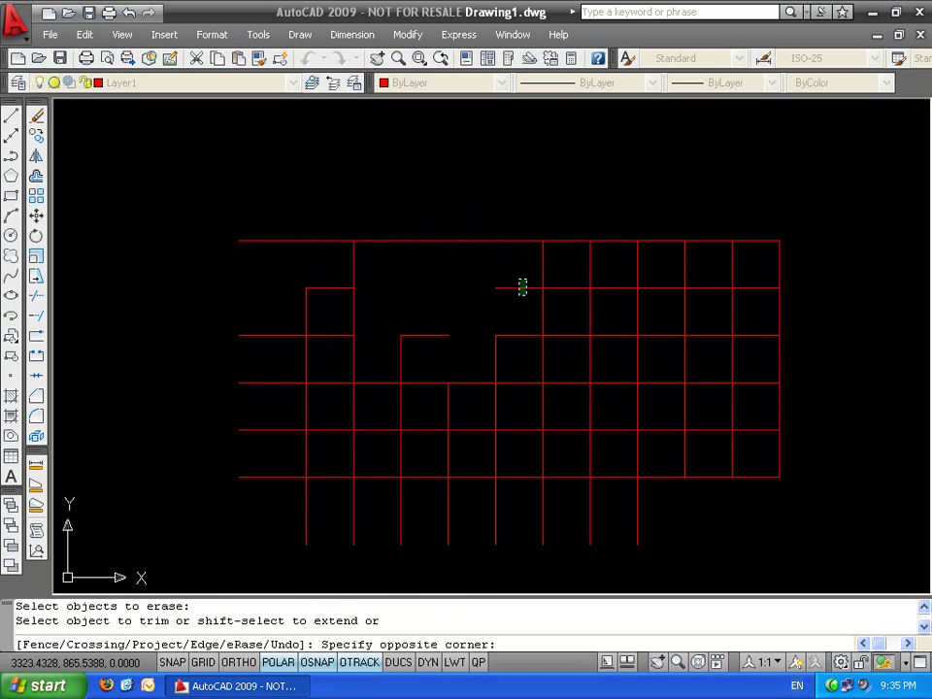
pyautogui.click(476, 362)
pyautogui.click(400, 354)
pyautogui.press('Return')
pyautogui.click(467, 370)
pyautogui.click(352, 295)
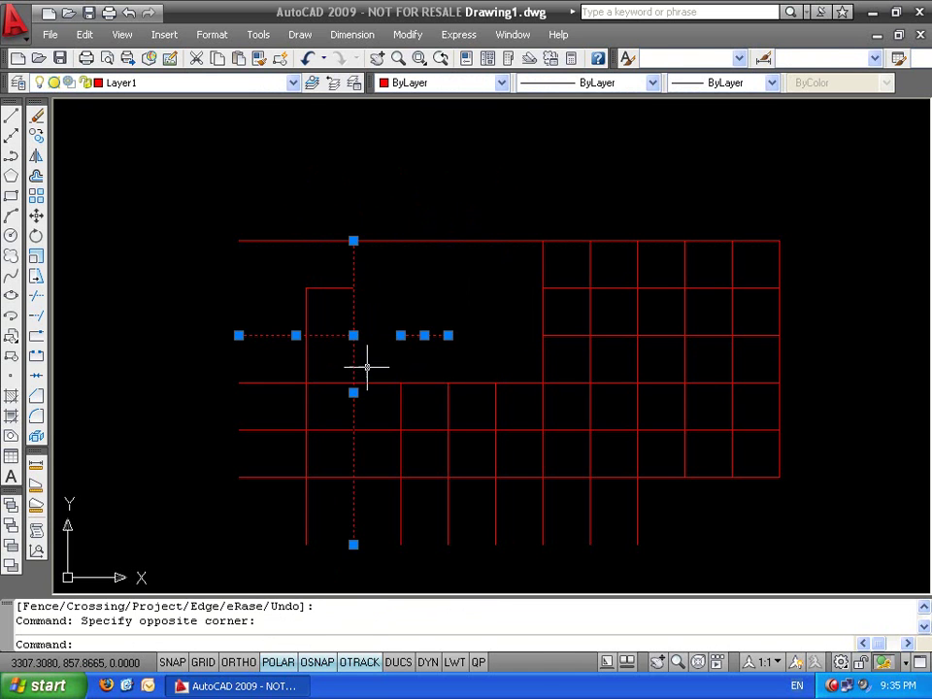
pyautogui.press('Escape')
pyautogui.press('Escape')
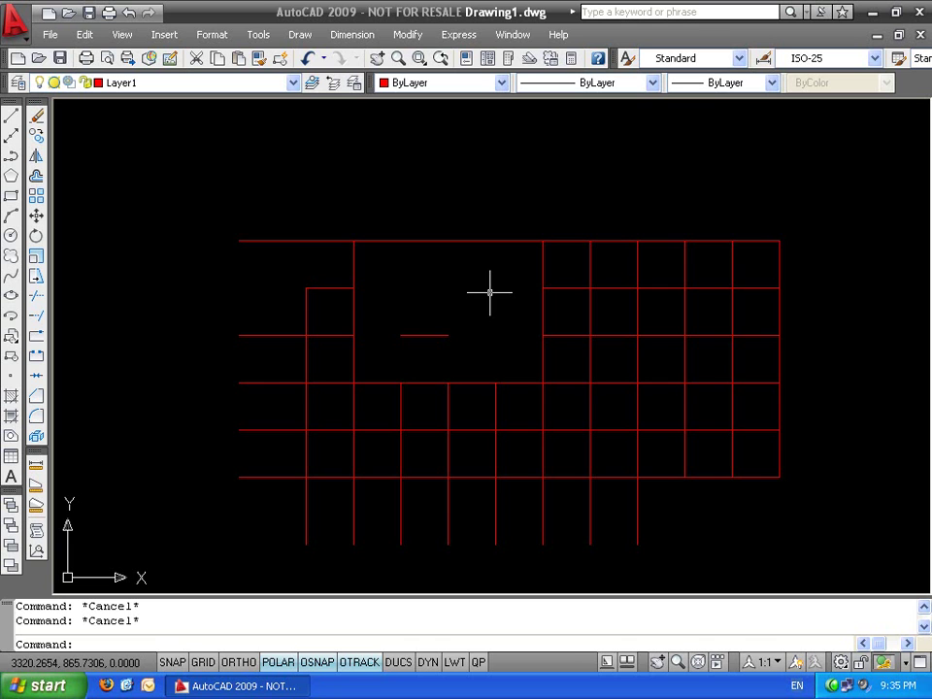
# Erase the whole remaining grid with a crossing selection
pyautogui.scroll(-4, 490, 291)
pyautogui.moveTo(469, 282); pyautogui.dragTo(468, 217, button='middle')
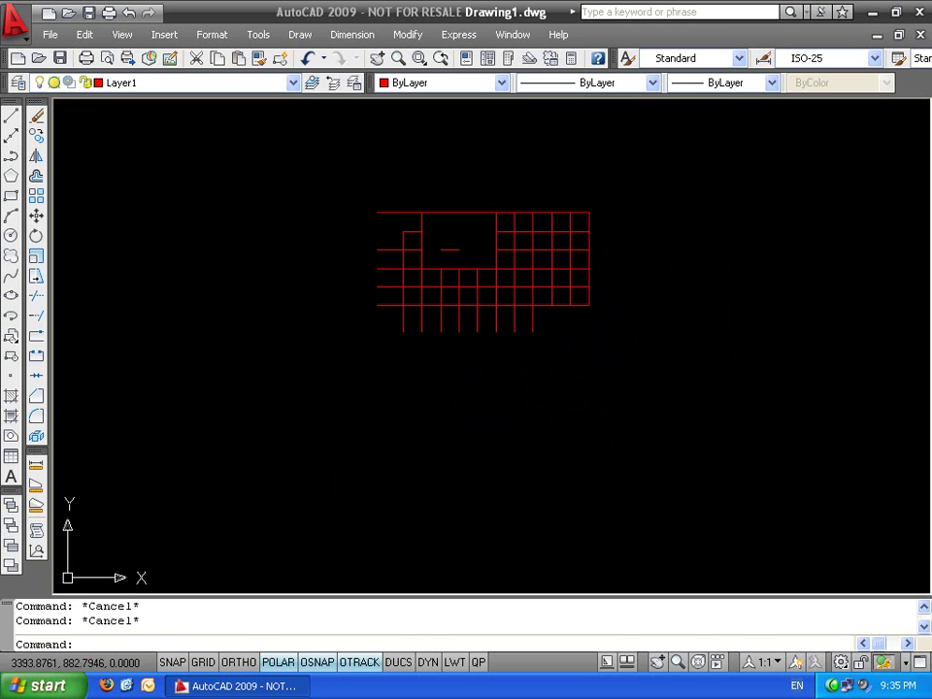
pyautogui.click(738, 160)
pyautogui.click(277, 410)
pyautogui.press('Delete')
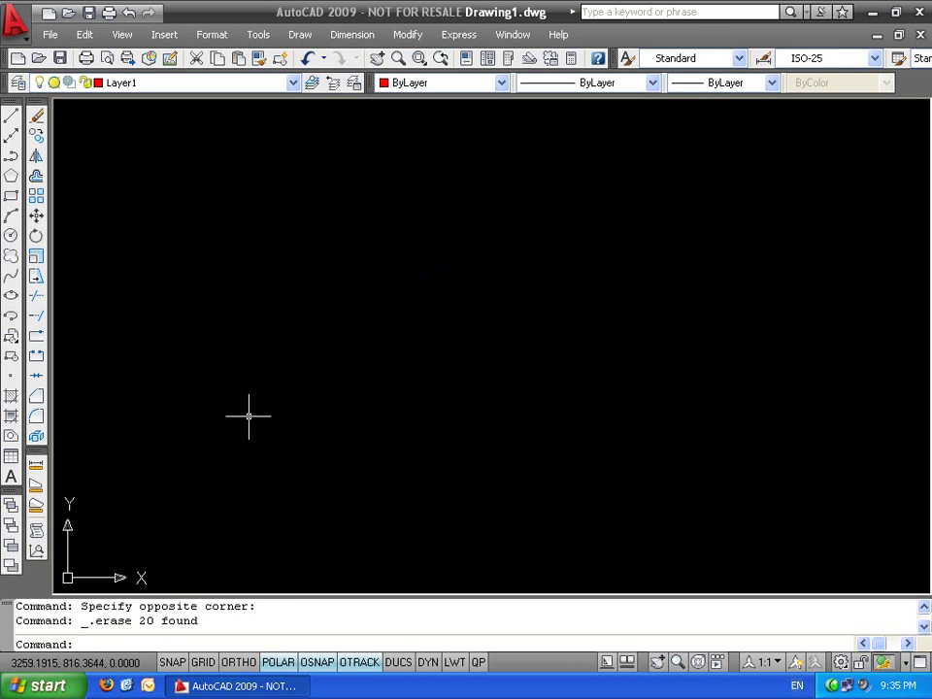
# Draw eight separate near-vertical lines side by side across the drawing area
pyautogui.write('l')
pyautogui.press('Return')
pyautogui.click(347, 183)
pyautogui.click(347, 500)
pyautogui.press('Return')
pyautogui.press('Return')
pyautogui.click(406, 158)
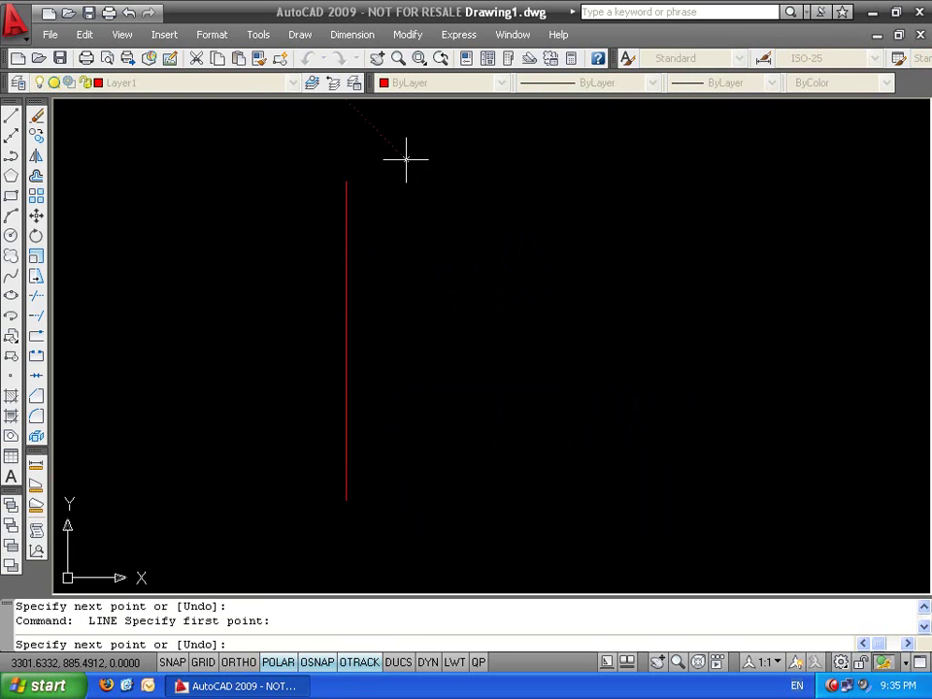
pyautogui.click(427, 522)
pyautogui.press('Return')
pyautogui.press('Return')
pyautogui.click(478, 190)
pyautogui.click(504, 512)
pyautogui.press('Return')
pyautogui.press('Return')
pyautogui.click(552, 173)
pyautogui.click(569, 525)
pyautogui.press('Return')
pyautogui.press('Return')
pyautogui.click(626, 180)
pyautogui.click(638, 514)
pyautogui.press('Return')
pyautogui.press('Return')
pyautogui.click(704, 175)
pyautogui.click(731, 540)
pyautogui.press('Return')
pyautogui.press('Return')
pyautogui.click(805, 147)
pyautogui.click(829, 566)
pyautogui.press('Return')
pyautogui.press('Return')
pyautogui.click(849, 171)
pyautogui.click(882, 541)
pyautogui.press('Return')
# Try drawing two long near-horizontal lines across the near-vertical lines, then erase both
pyautogui.scroll(-1, 874, 517)
pyautogui.moveTo(874, 516); pyautogui.dragTo(701, 493, button='middle')
pyautogui.press('Return')
pyautogui.click(710, 516)
pyautogui.press('Return')
pyautogui.press('Return')
pyautogui.click(833, 208)
pyautogui.click(113, 245)
pyautogui.press('Return')
pyautogui.press('Return')
pyautogui.click(853, 321)
pyautogui.click(115, 333)
pyautogui.press('Return')
pyautogui.press('Return')
pyautogui.click(780, 380)
pyautogui.press('Escape')
pyautogui.press('Escape')
pyautogui.click(738, 205)
pyautogui.click(679, 396)
pyautogui.press('Escape')
pyautogui.click(811, 189)
pyautogui.click(744, 354)
pyautogui.press('Delete')
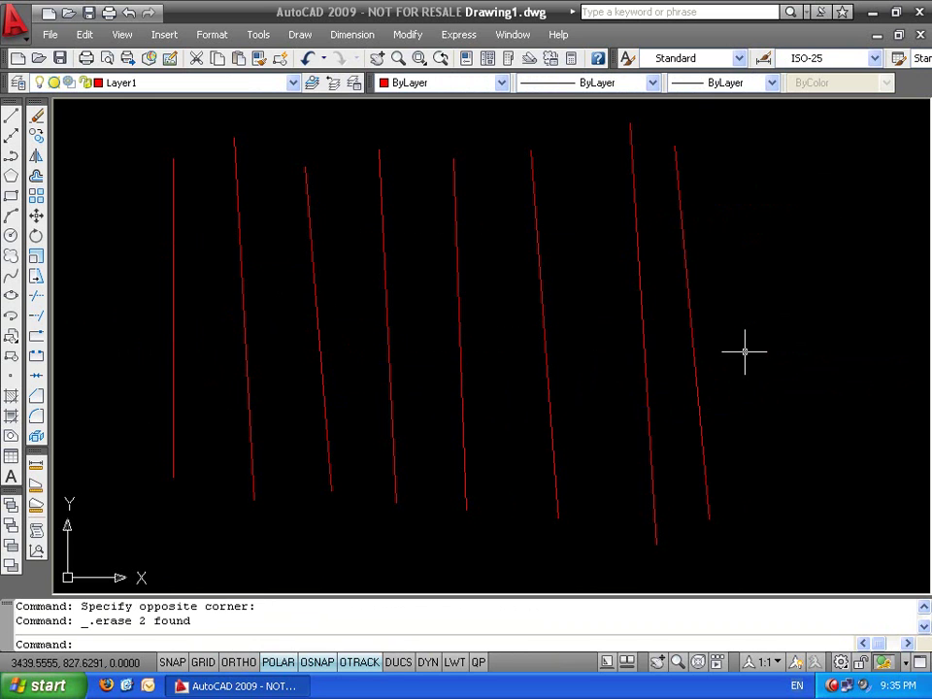
# Draw six shorter horizontal and slanted lines around the two rightmost near-vertical lines, four crossing them and two beyond them
pyautogui.write('l')
pyautogui.press('Return')
pyautogui.click(841, 224)
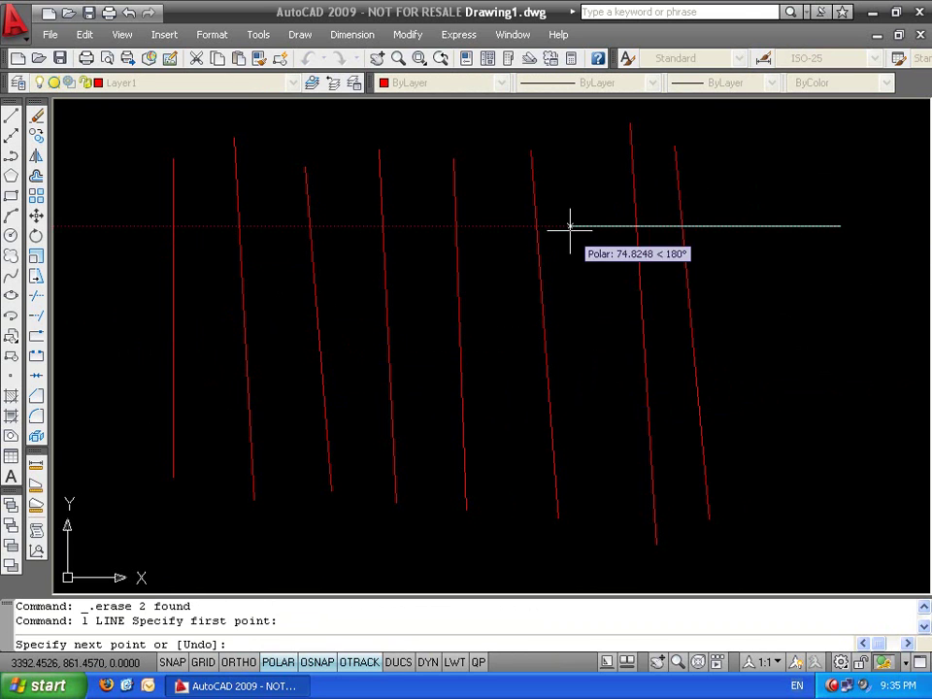
pyautogui.click(572, 225)
pyautogui.press('Return')
pyautogui.press('Return')
pyautogui.click(795, 281)
pyautogui.click(604, 322)
pyautogui.press('Return')
pyautogui.press('Return')
pyautogui.click(890, 359)
pyautogui.click(757, 314)
pyautogui.press('Return')
pyautogui.press('Return')
pyautogui.click(843, 398)
pyautogui.click(619, 410)
pyautogui.press('Return')
pyautogui.press('Return')
pyautogui.click(847, 449)
pyautogui.click(779, 423)
pyautogui.press('Return')
pyautogui.press('Return')
pyautogui.click(797, 478)
pyautogui.click(608, 478)
pyautogui.press('Return')
pyautogui.press('Escape')
pyautogui.press('Escape')
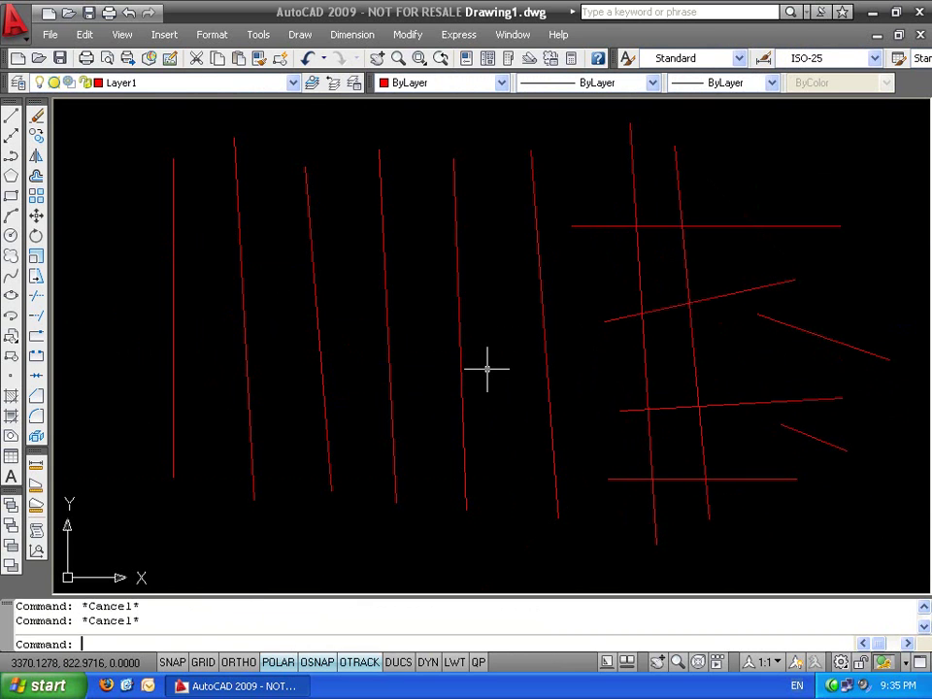
# With the fourth near-vertical line as the only boundary edge, extend the top horizontal line to it, trying its far end first
pyautogui.write('ex')
pyautogui.press('Return')
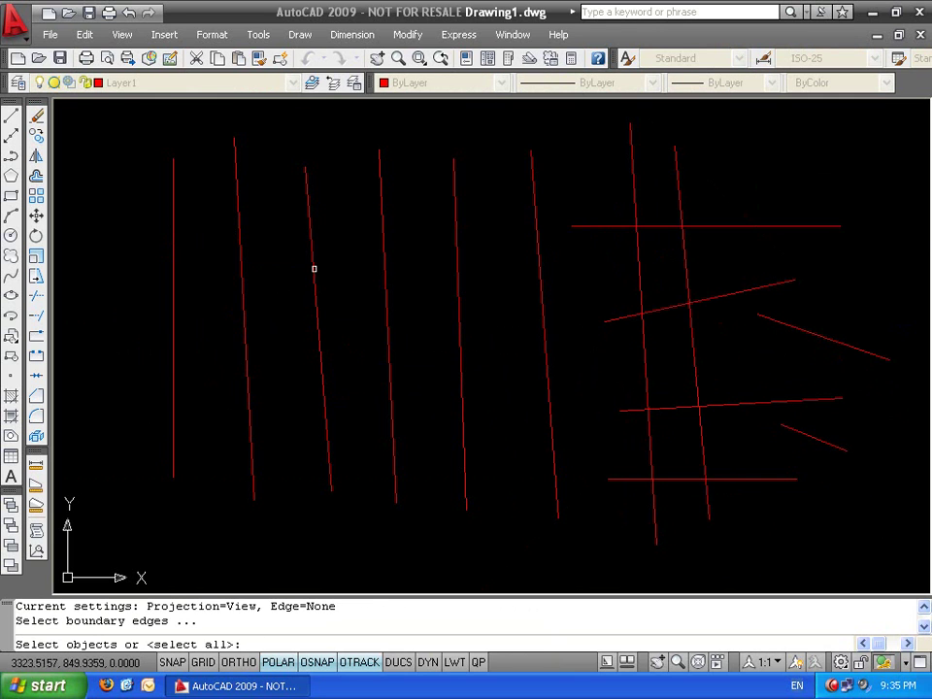
pyautogui.click(380, 204)
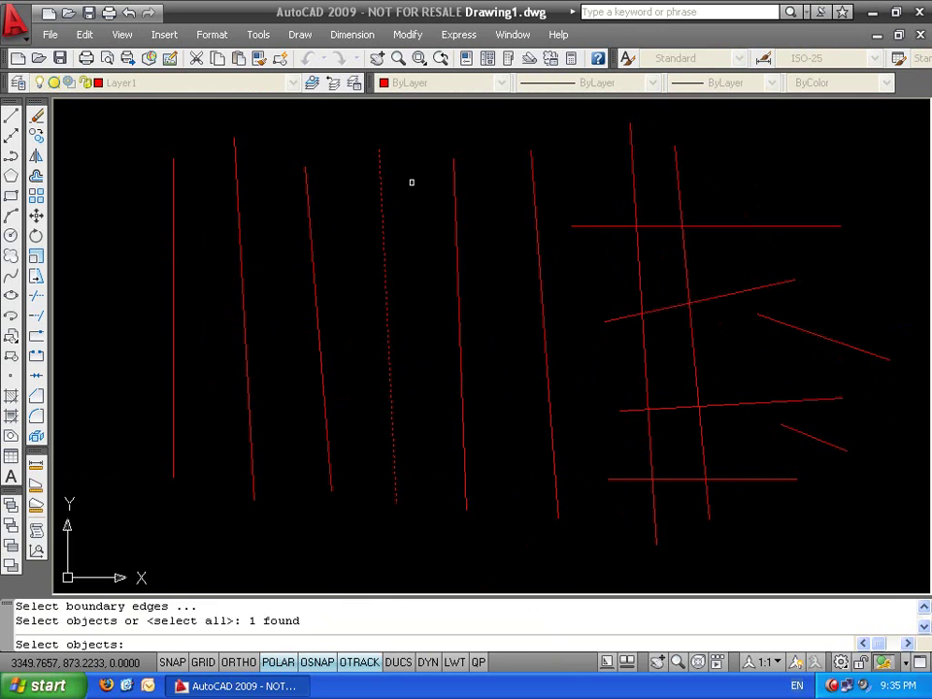
pyautogui.press('Return')
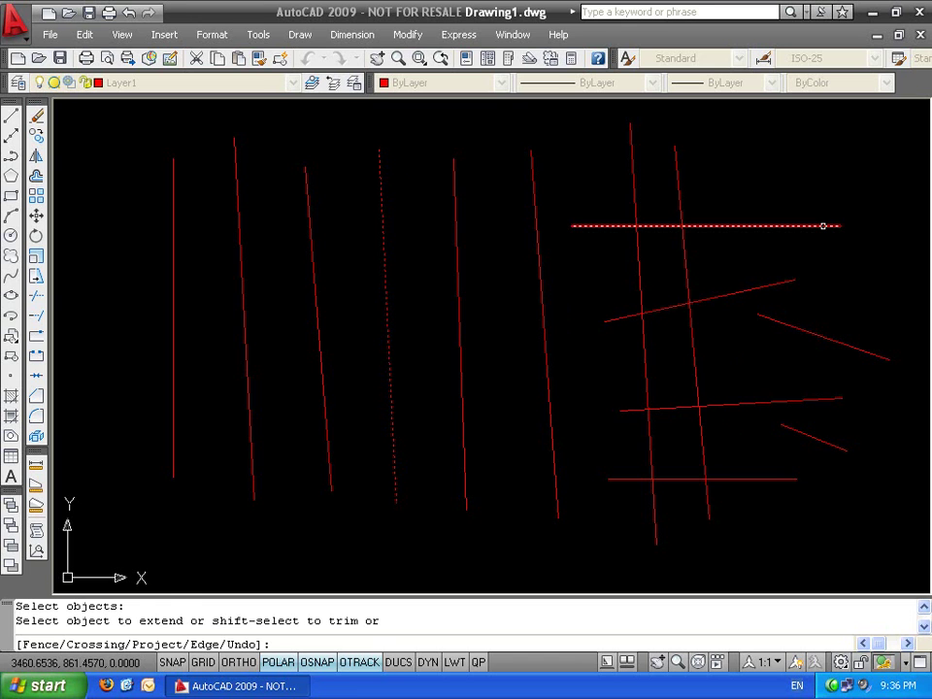
pyautogui.click(824, 225)
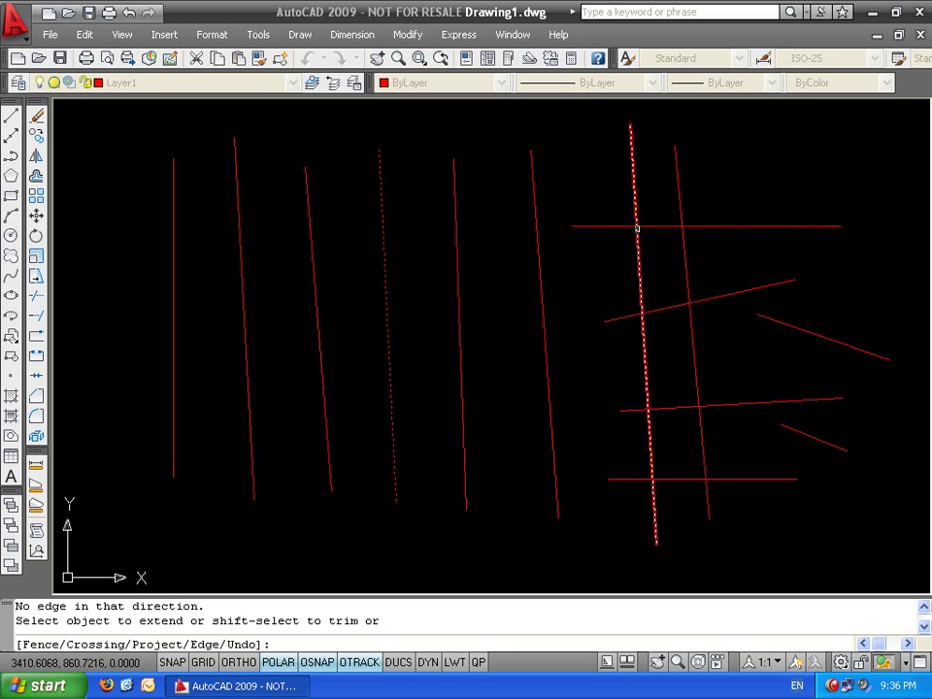
pyautogui.click(614, 226)
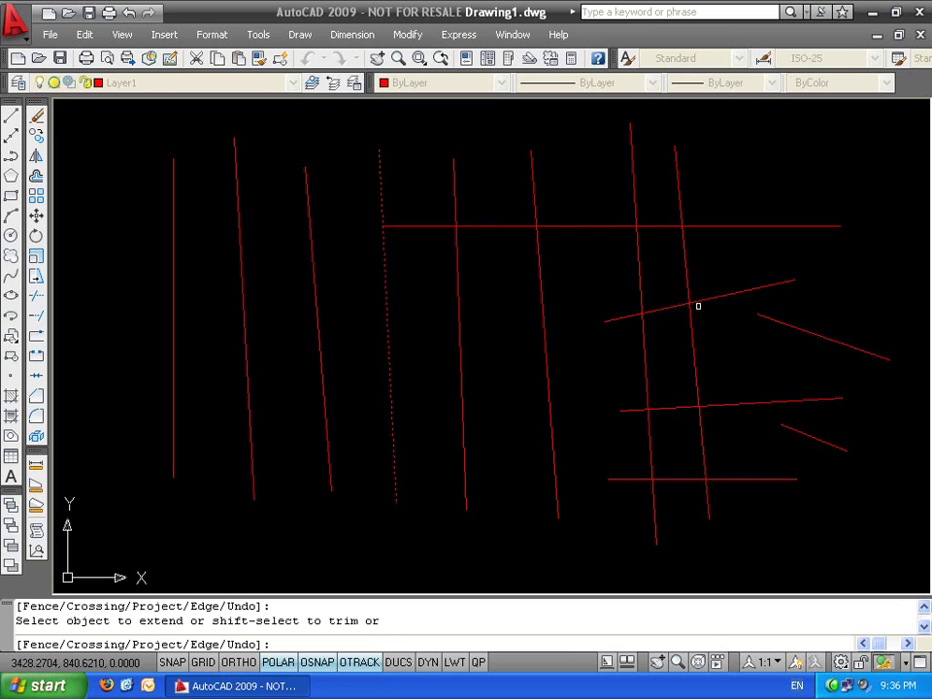
# Extend the other five horizontal and slanted lines to the fourth near-vertical line
pyautogui.click(789, 281)
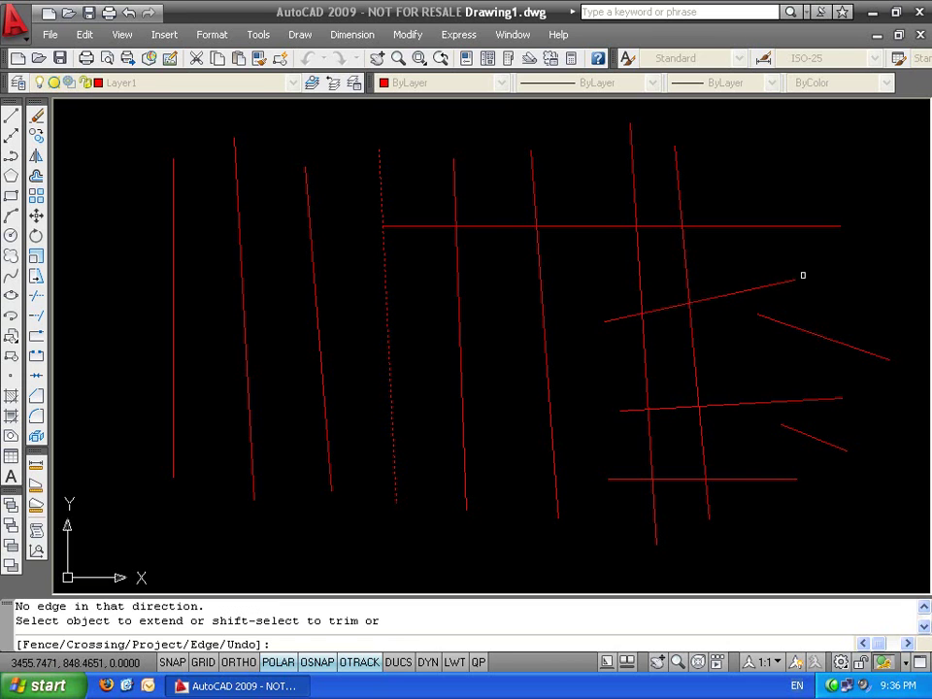
pyautogui.click(631, 316)
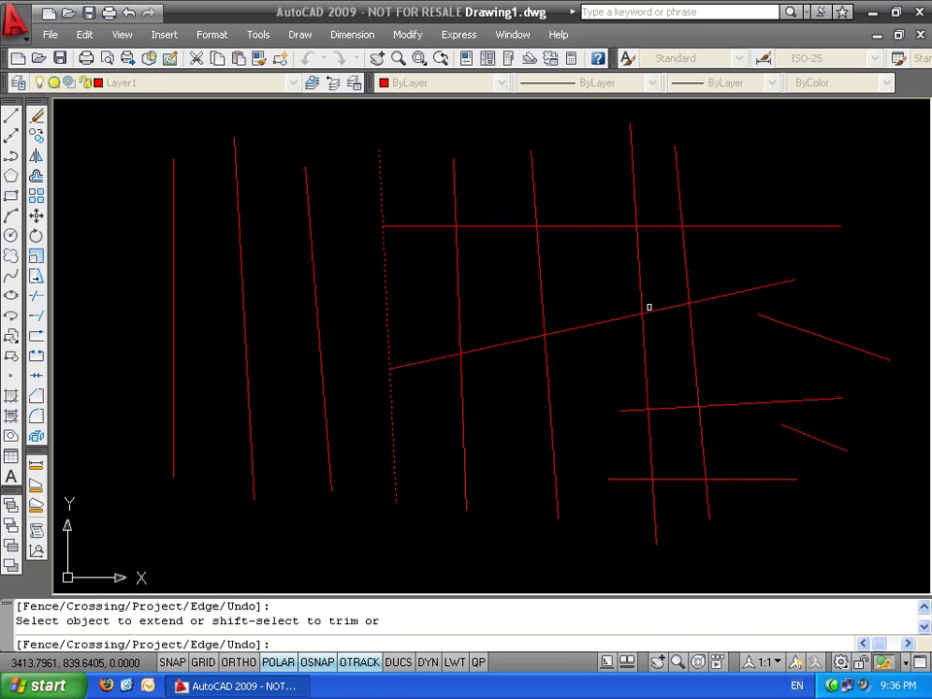
pyautogui.click(791, 323)
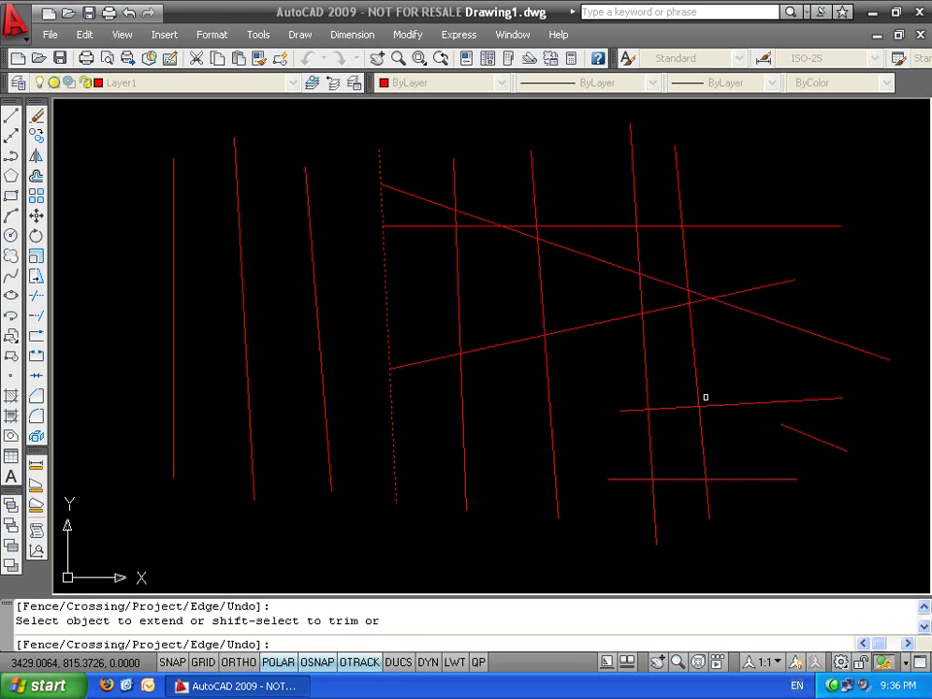
pyautogui.click(740, 406)
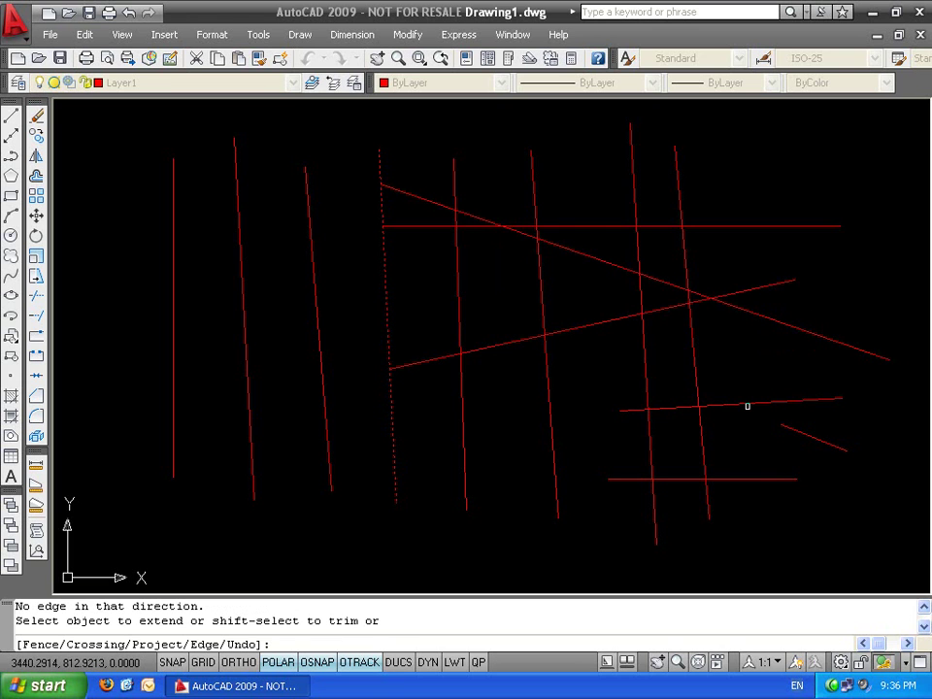
pyautogui.click(693, 408)
pyautogui.click(788, 428)
pyautogui.click(678, 479)
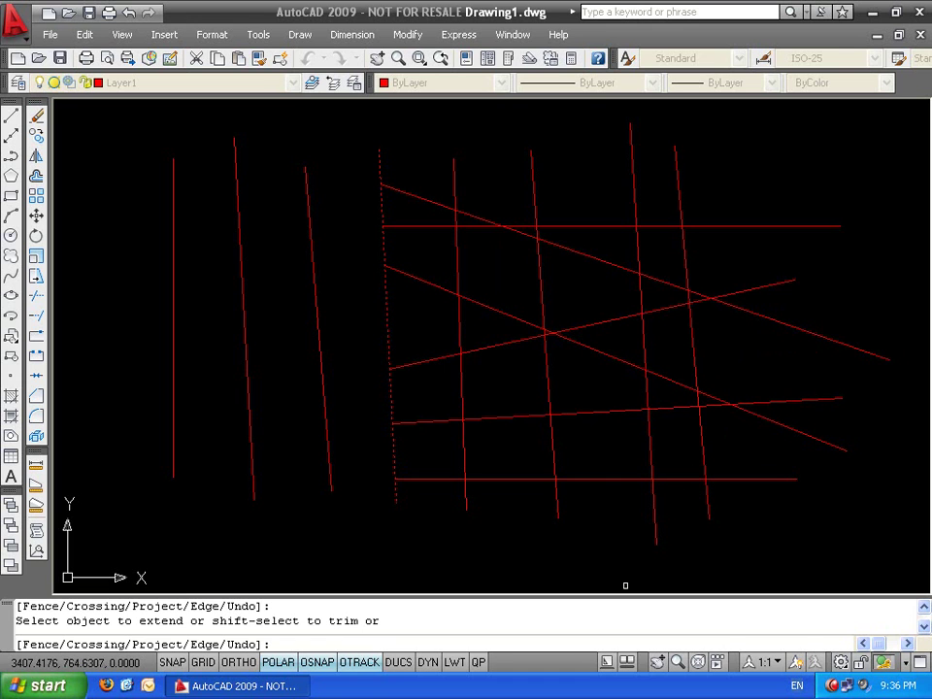
# Undo the extensions of all six lines to the fourth near-vertical line and leave the command
pyautogui.hotkey('ctrl', 'z')
pyautogui.hotkey('ctrl', 'z')
pyautogui.hotkey('ctrl', 'z')
pyautogui.hotkey('ctrl', 'z')
pyautogui.hotkey('ctrl', 'z')
pyautogui.hotkey('ctrl', 'z')
pyautogui.hotkey('ctrl', 'z')
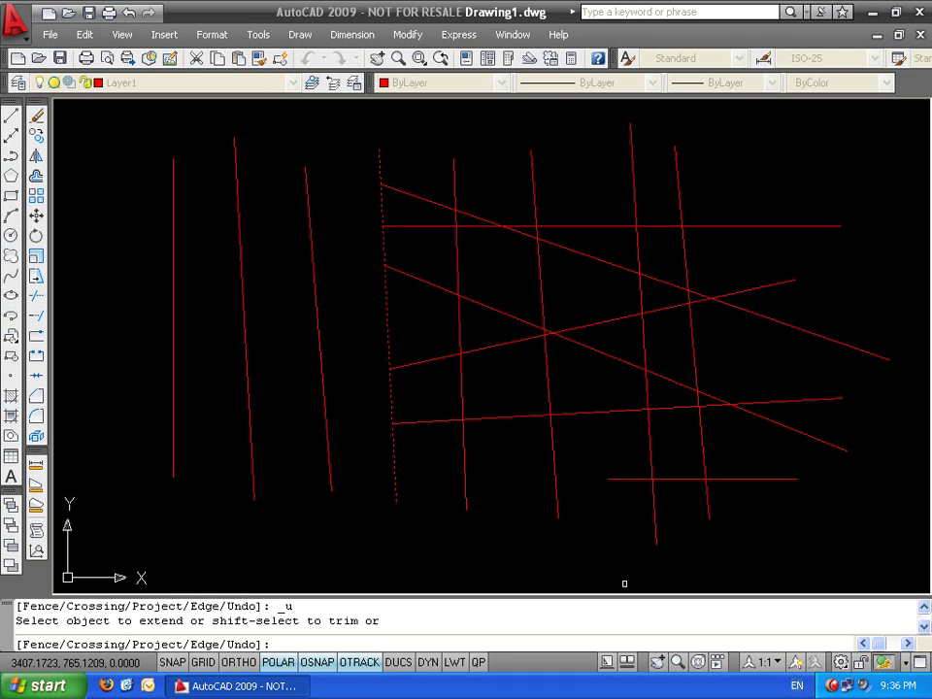
pyautogui.press('Escape')
pyautogui.press('Escape')
pyautogui.press('Escape')
# With the fourth and fifth near-vertical lines as boundary edges, extend the top horizontal line to the fifth and on to the fourth
pyautogui.write('ex')
pyautogui.press('Return')
pyautogui.click(464, 154)
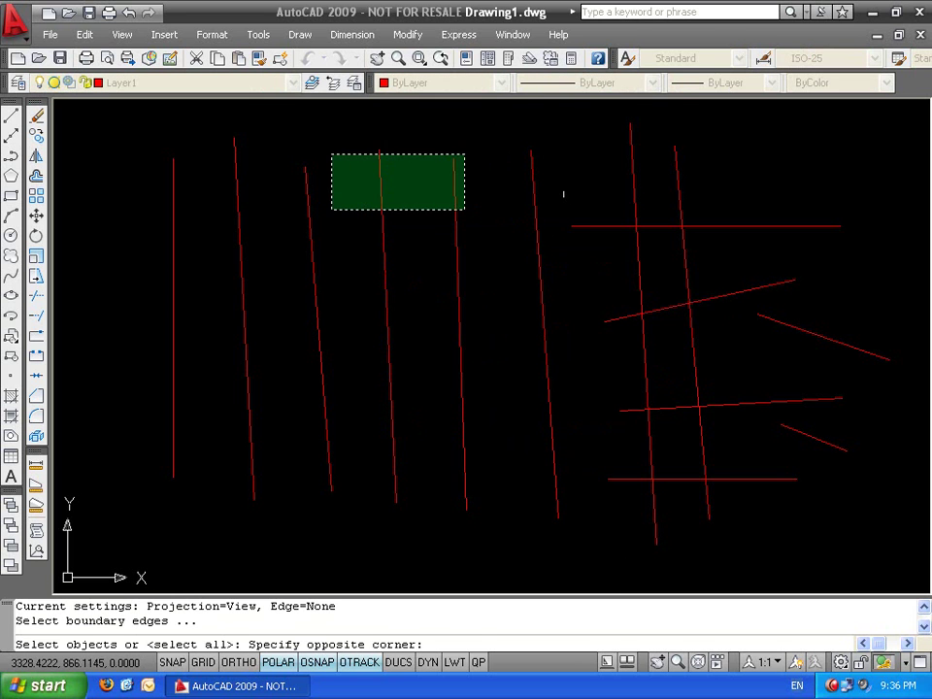
pyautogui.click(332, 207)
pyautogui.press('Return')
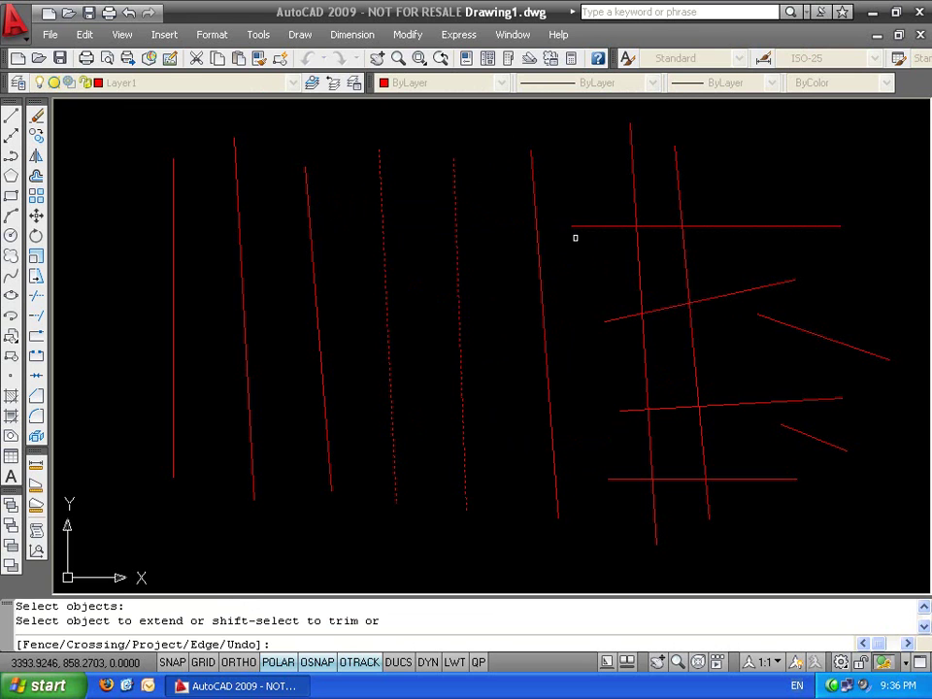
pyautogui.click(589, 227)
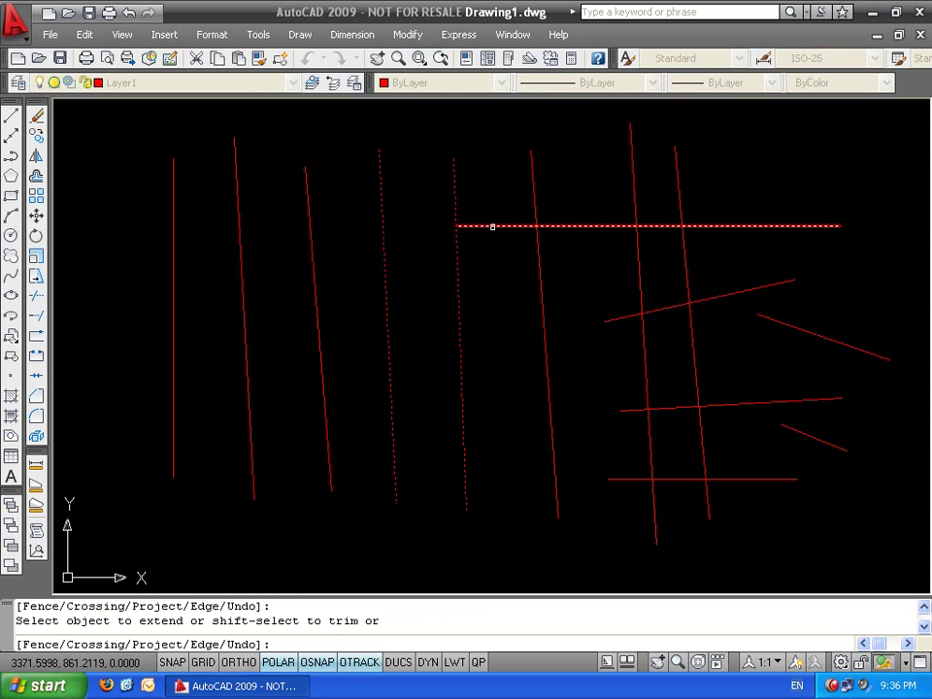
pyautogui.click(492, 226)
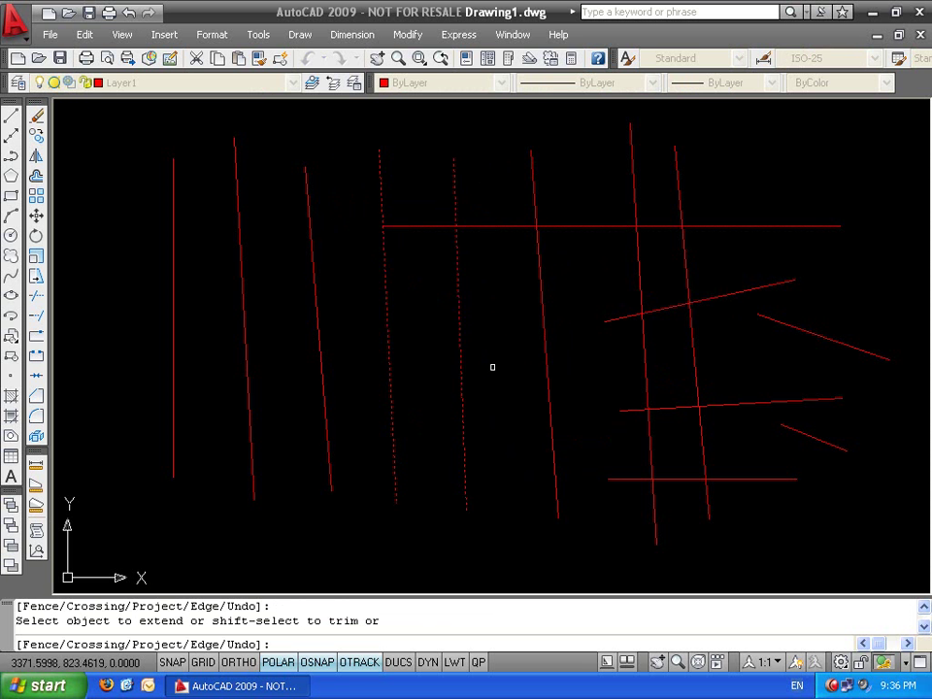
pyautogui.click(399, 255)
pyautogui.click(401, 234)
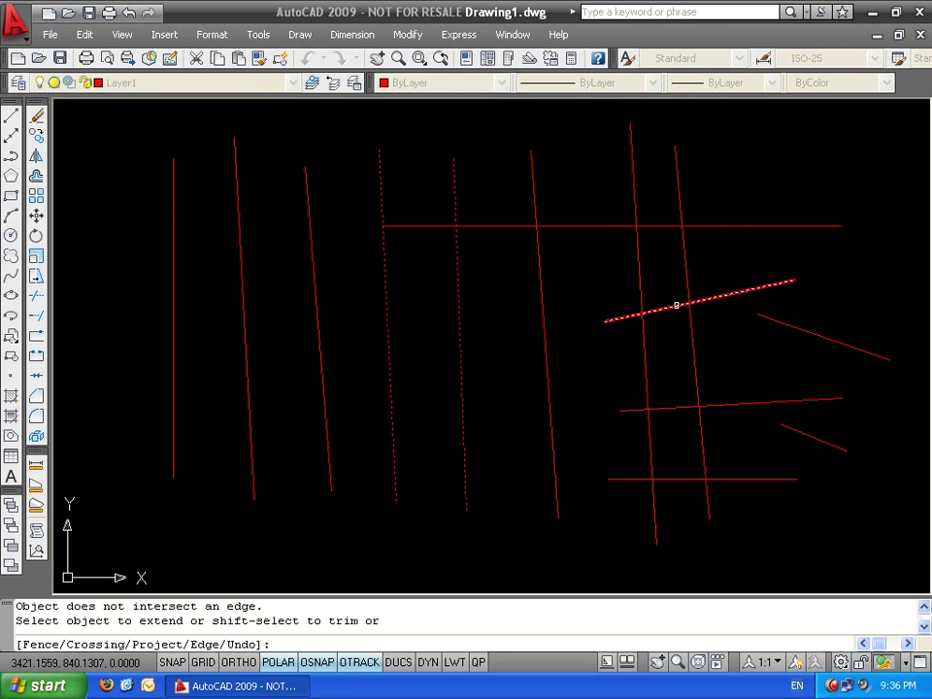
# Extend the other five horizontal and slanted lines past the fifth near-vertical line to the fourth
pyautogui.click(677, 305)
pyautogui.click(614, 320)
pyautogui.click(784, 322)
pyautogui.click(611, 265)
pyautogui.click(626, 291)
pyautogui.click(652, 308)
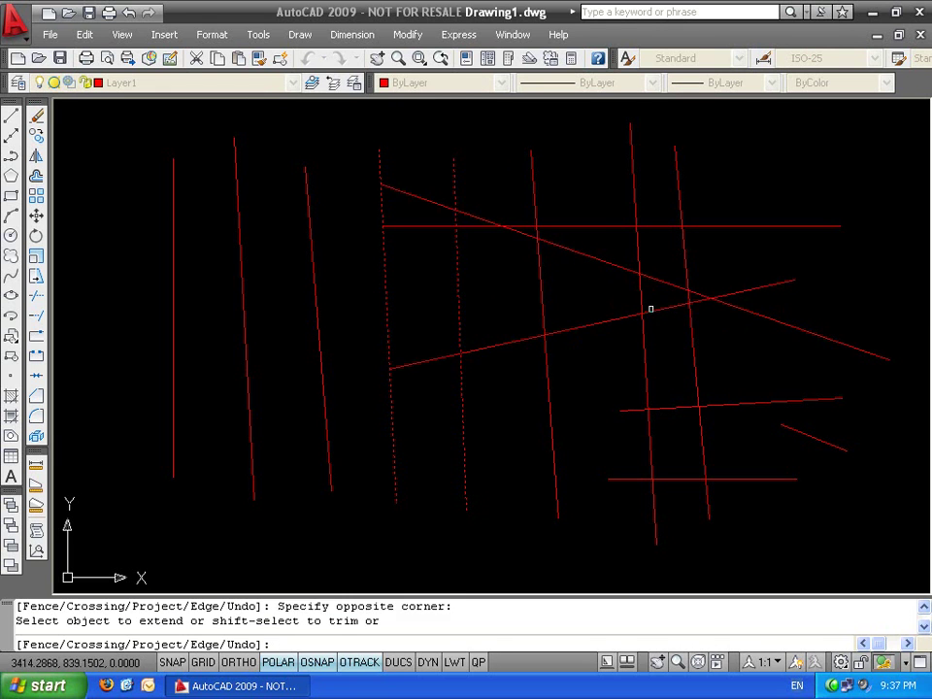
pyautogui.click(636, 479)
pyautogui.click(679, 407)
pyautogui.click(792, 428)
pyautogui.click(492, 325)
pyautogui.click(468, 291)
pyautogui.click(494, 416)
pyautogui.click(472, 479)
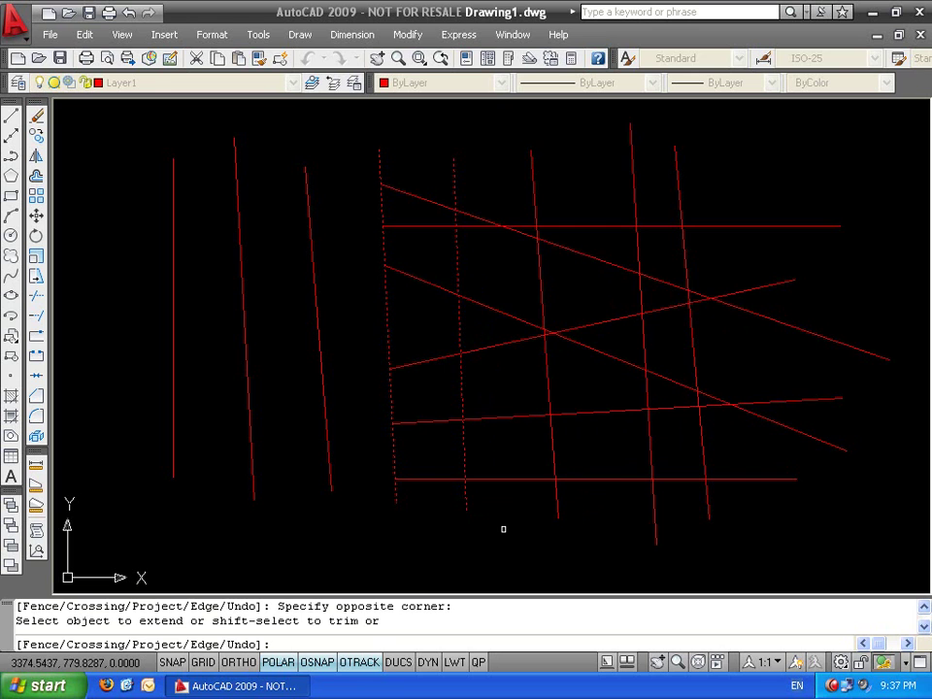
# Undo all extensions made with the two boundary edges and leave the command
pyautogui.hotkey('ctrl', 'z')
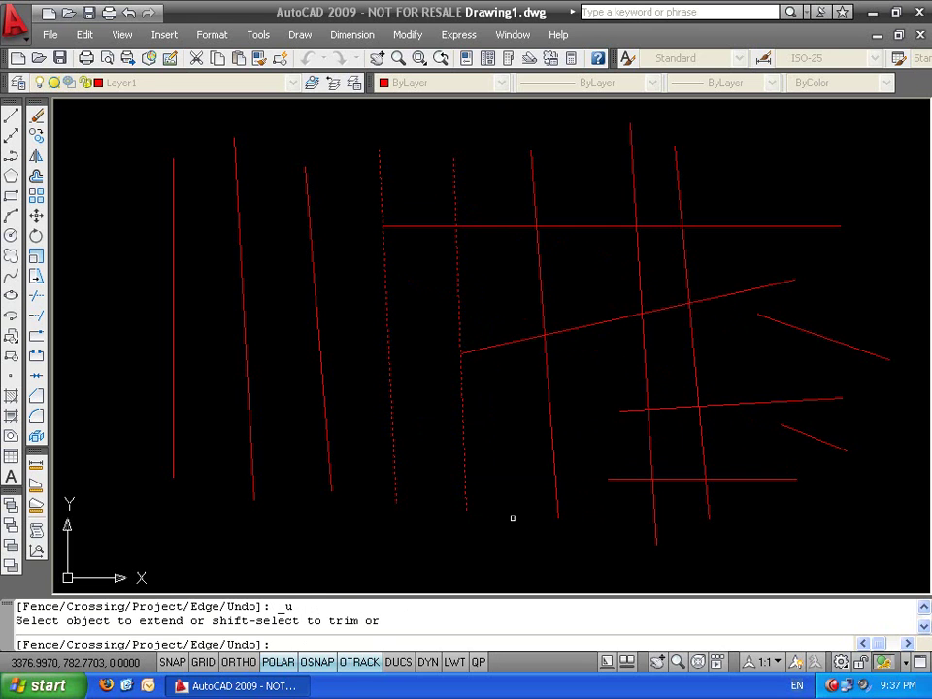
pyautogui.hotkey('ctrl', 'z')
pyautogui.press('Escape')
pyautogui.press('Escape')
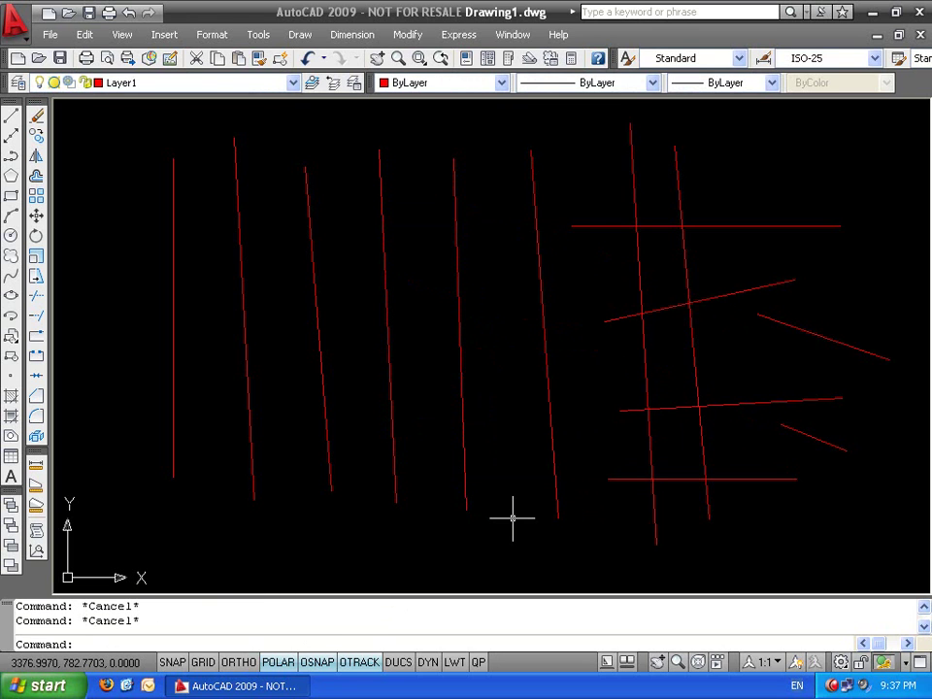
# Using all objects as boundary edges, extend the top horizontal line to the sixth near-vertical line
pyautogui.write('ex')
pyautogui.press('Return')
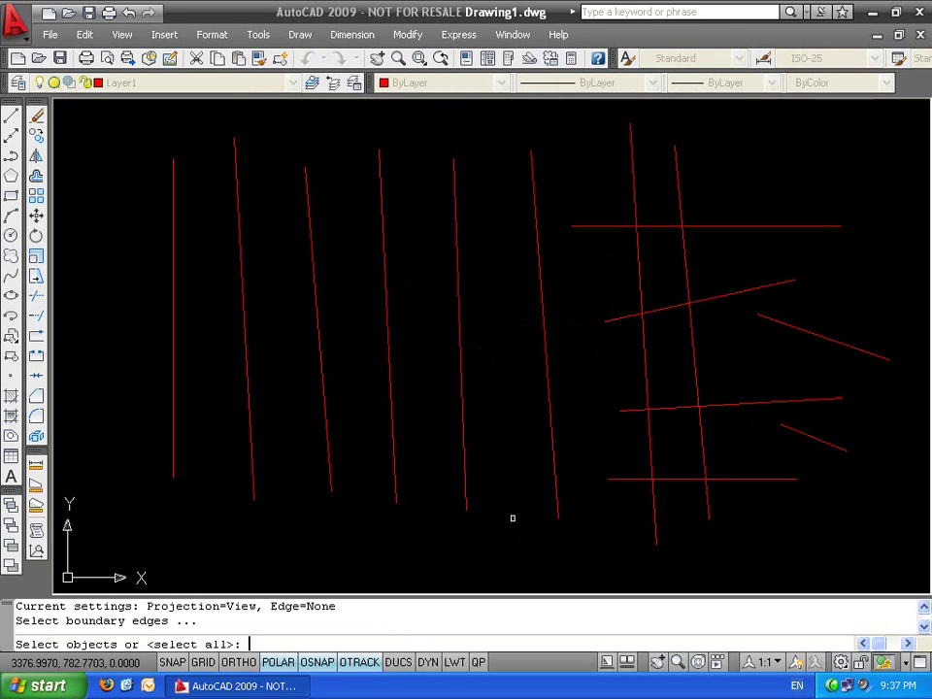
pyautogui.press('Return')
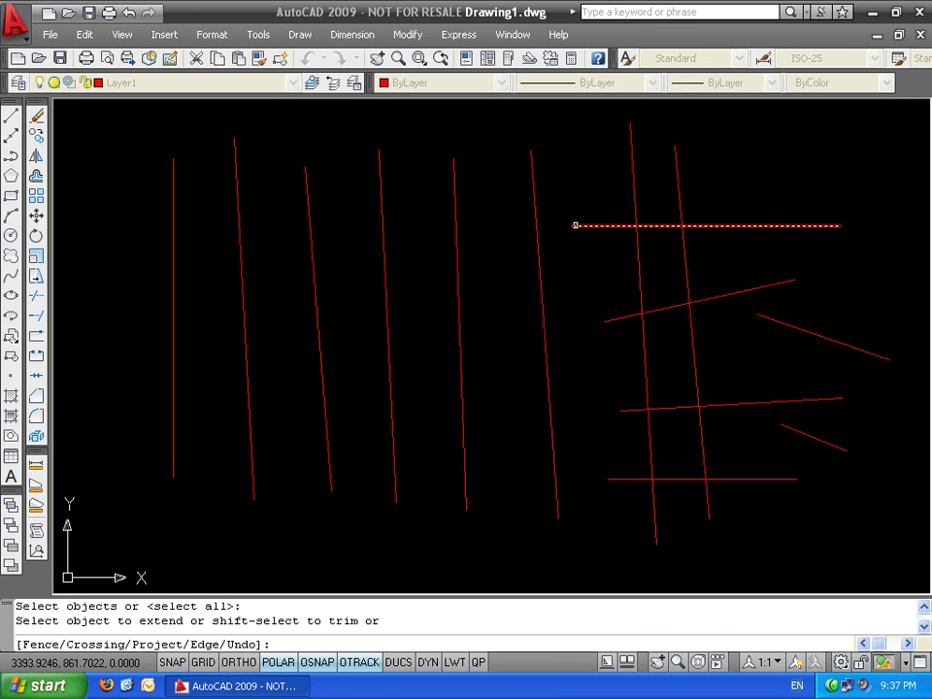
pyautogui.click(575, 226)
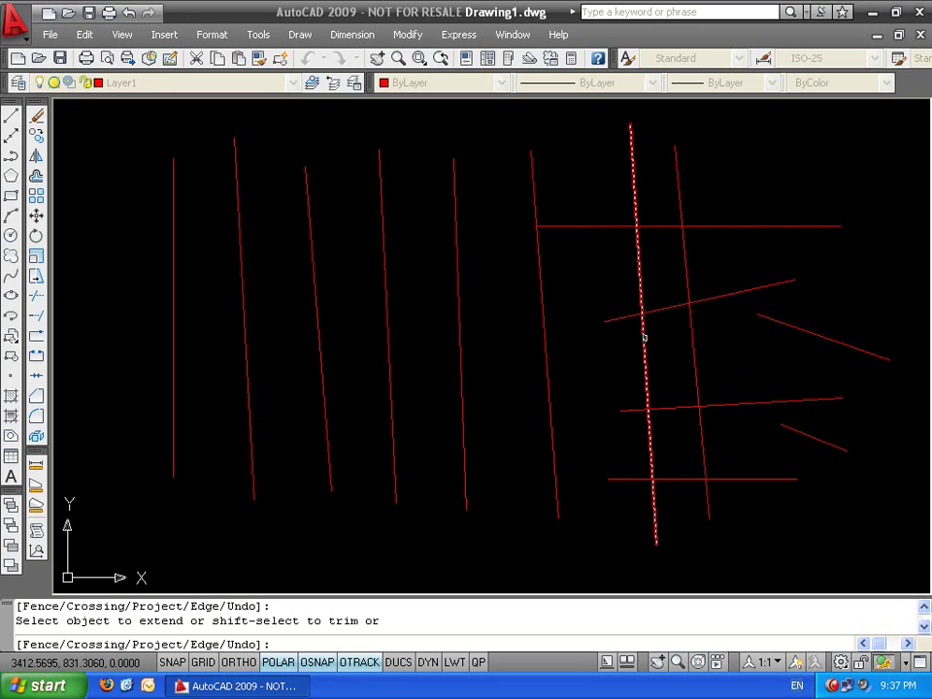
# Extend the lower slanted line edge by edge to the fourth near-vertical line, and try the upper slanted line's far end
pyautogui.click(785, 427)
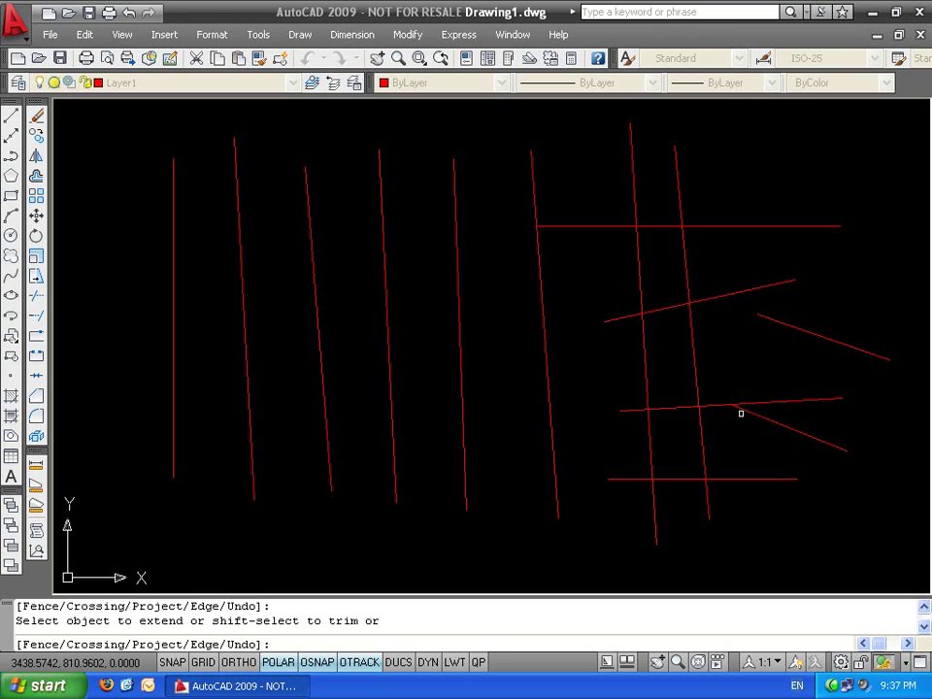
pyautogui.click(743, 411)
pyautogui.click(691, 388)
pyautogui.click(641, 368)
pyautogui.click(513, 318)
pyautogui.click(492, 313)
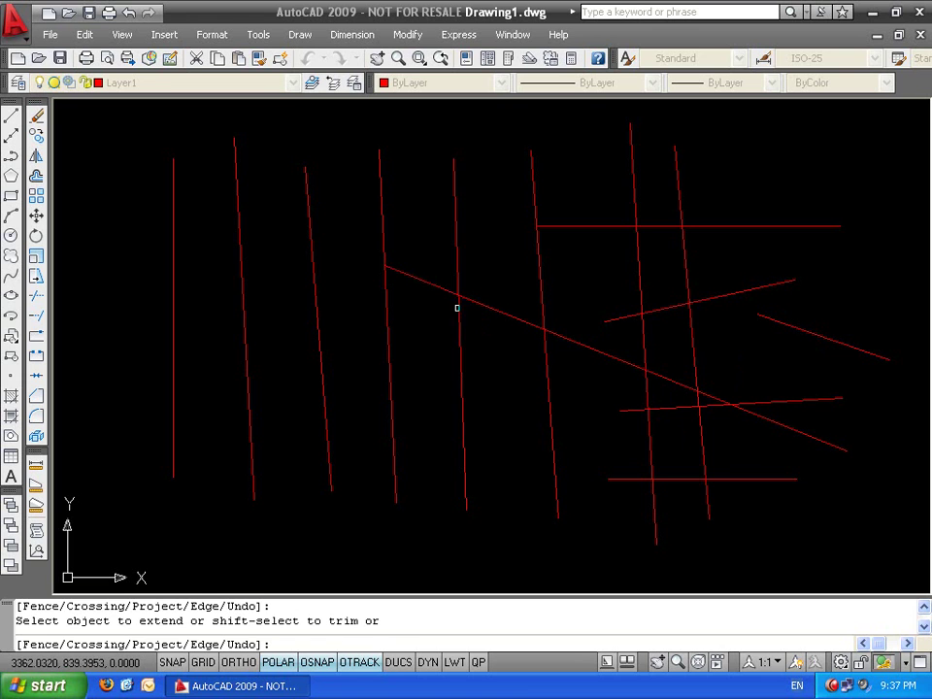
pyautogui.click(885, 359)
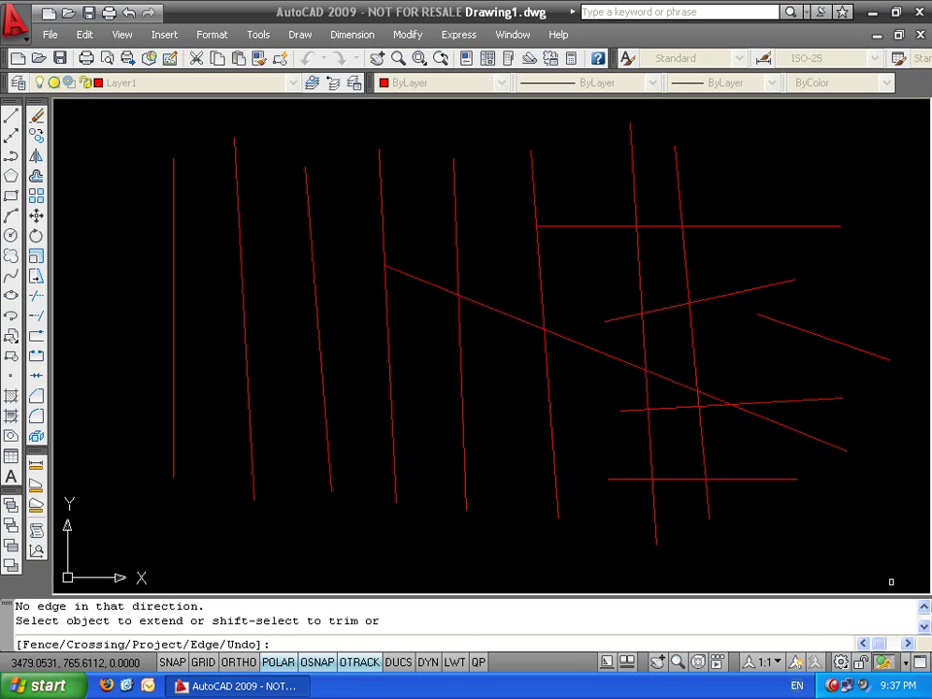
# Extend the top horizontal line over two more edges to the fourth near-vertical line and end the command
pyautogui.moveTo(767, 288)
pyautogui.mouseDown(button='middle')
pyautogui.moveTo(491, 344)
pyautogui.moveTo(757, 271)
pyautogui.mouseUp(button='middle')
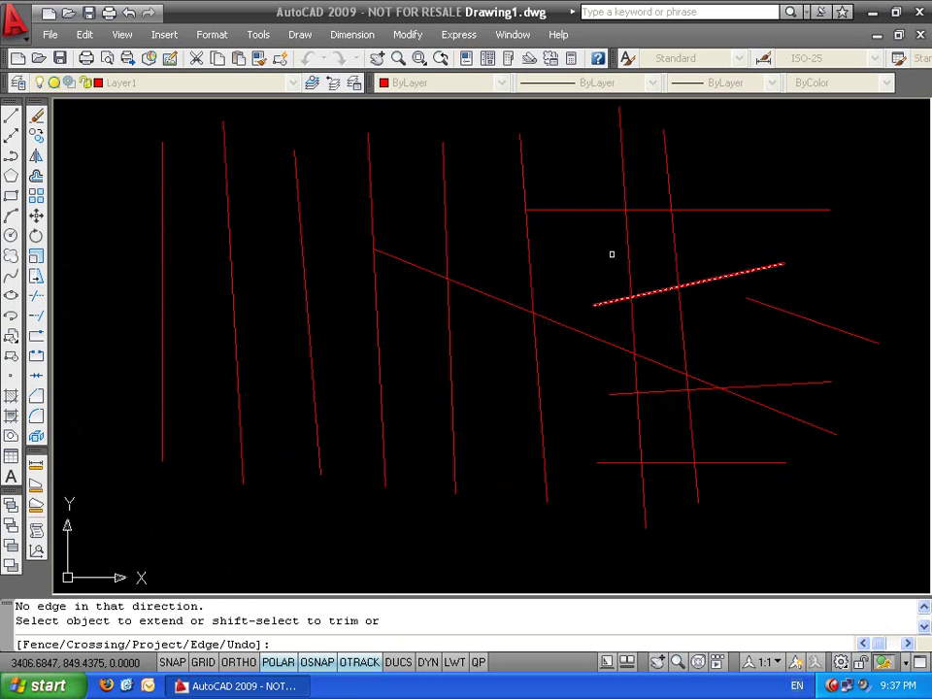
pyautogui.click(571, 207)
pyautogui.click(447, 207)
pyautogui.press('Escape')
pyautogui.press('Escape')
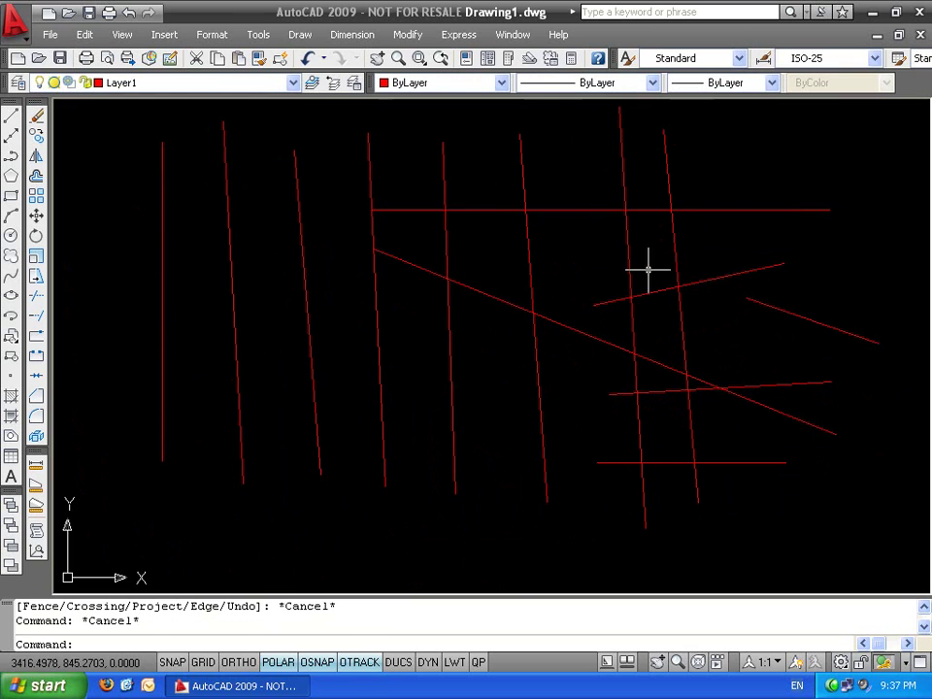
# With all objects as boundaries, use the Fence option to extend the top horizontal and long slanted lines to the third near-vertical line
pyautogui.moveTo(650, 266); pyautogui.dragTo(787, 264, button='middle')
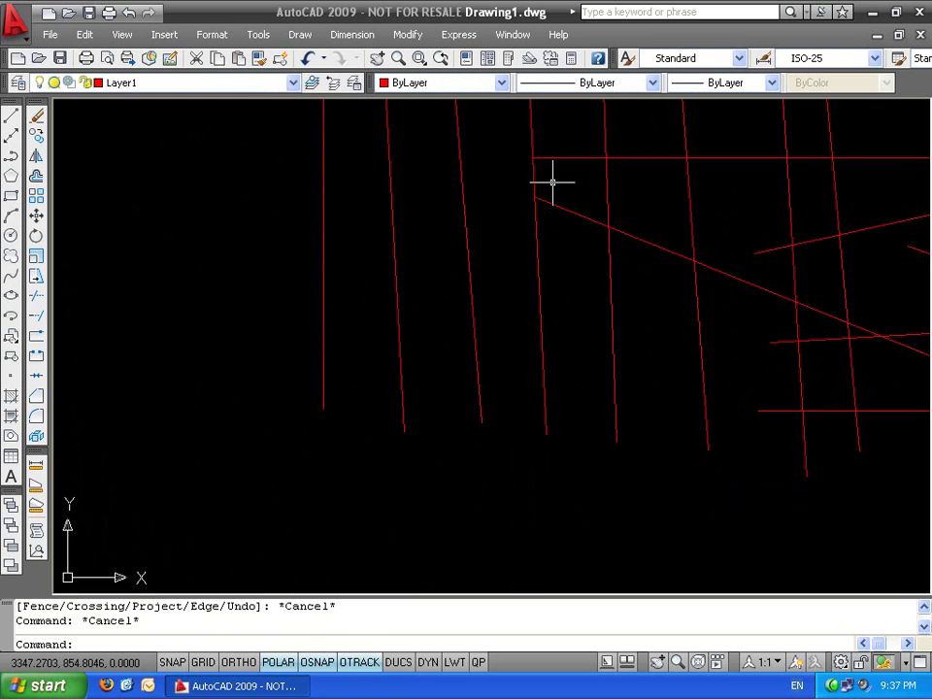
pyautogui.press('Escape')
pyautogui.moveTo(561, 233); pyautogui.dragTo(583, 361, button='middle')
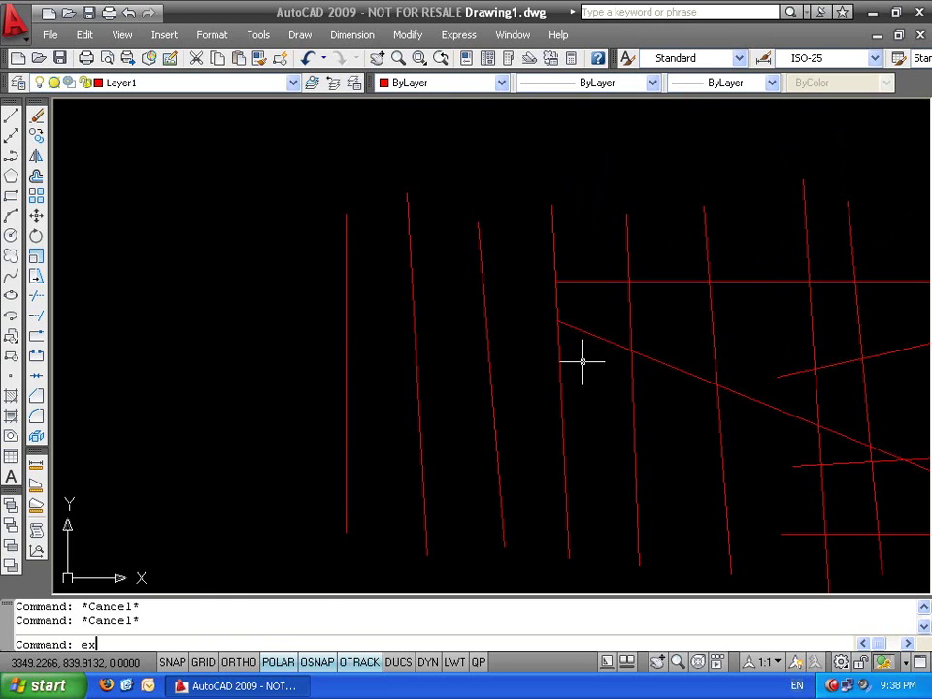
pyautogui.press('Return')
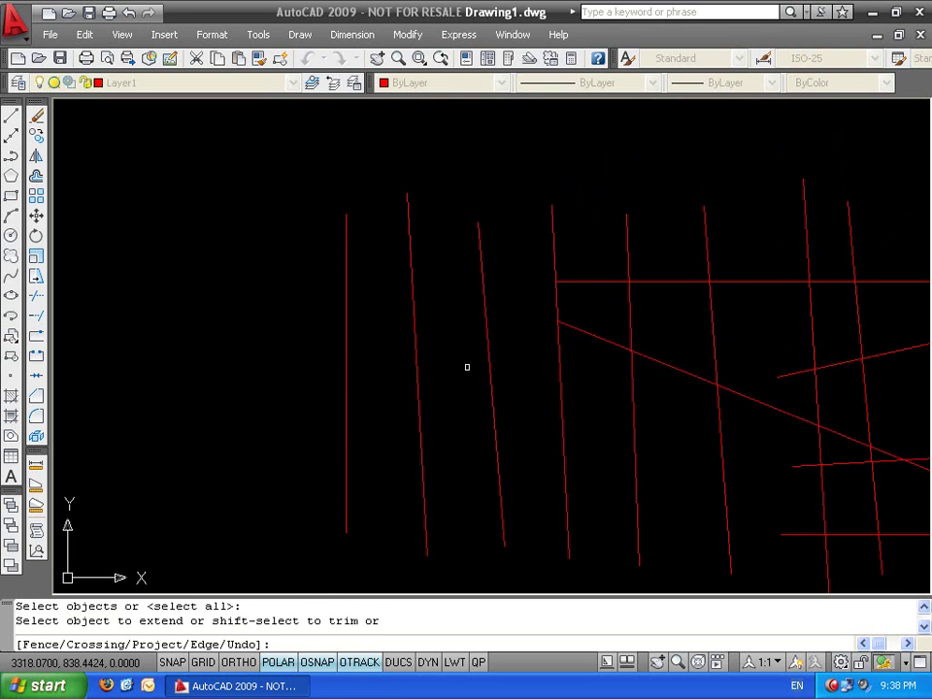
pyautogui.press('Return')
pyautogui.click(588, 248)
pyautogui.click(577, 372)
pyautogui.press('Return')
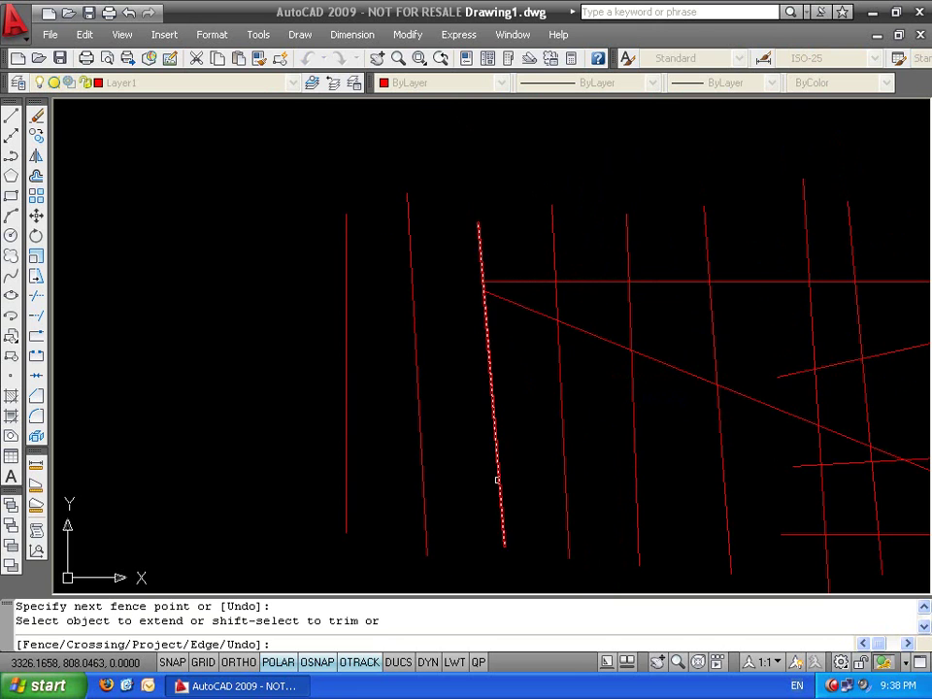
# Try the Crossing option of Extend with a window in the empty area above the near-vertical lines
pyautogui.click(619, 164)
pyautogui.click(478, 145)
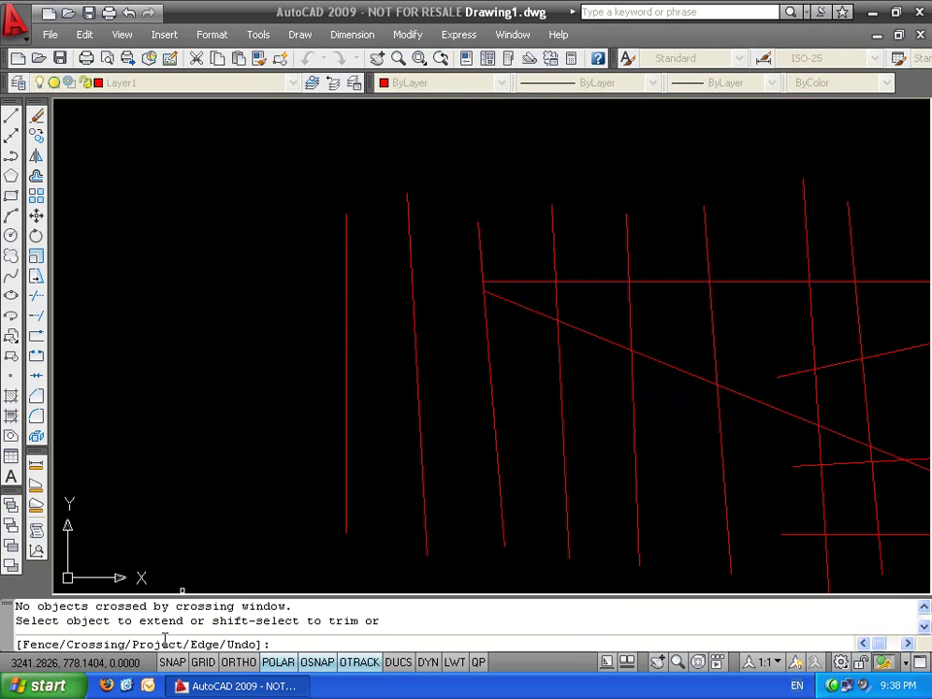
pyautogui.press('Escape')
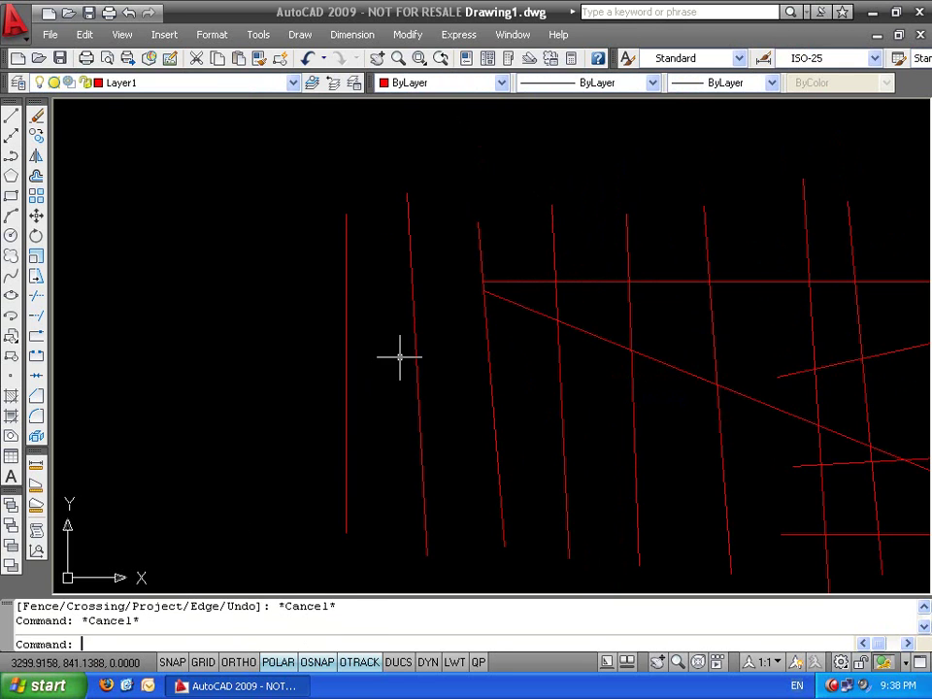
# Erase all the lines in the drawing with one crossing selection
pyautogui.scroll(-2, 400, 349)
pyautogui.moveTo(534, 379); pyautogui.dragTo(333, 431, button='middle')
pyautogui.click(798, 173)
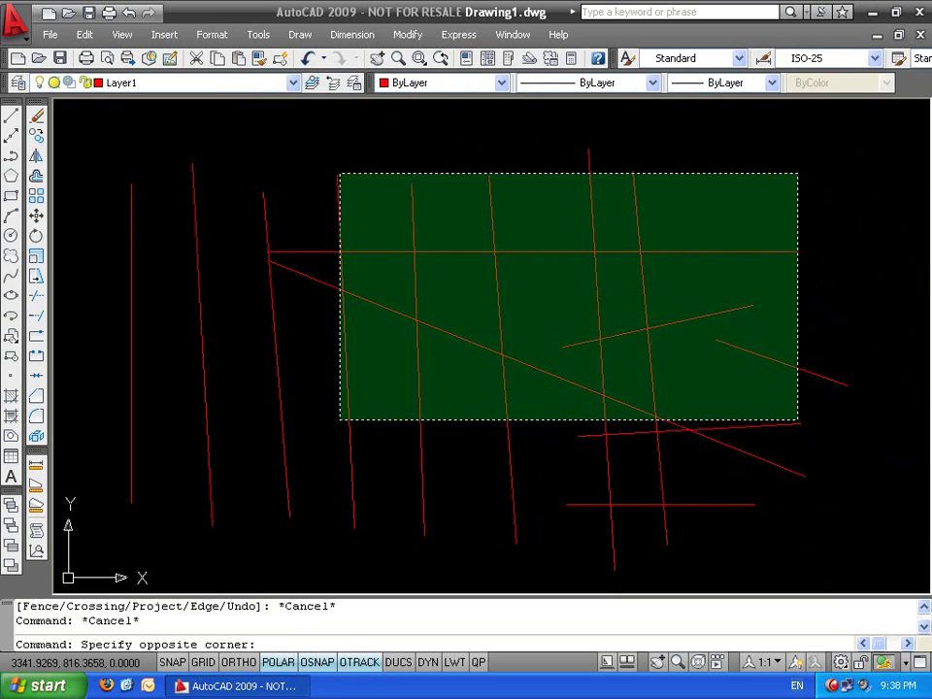
pyautogui.click(98, 506)
pyautogui.press('Delete')
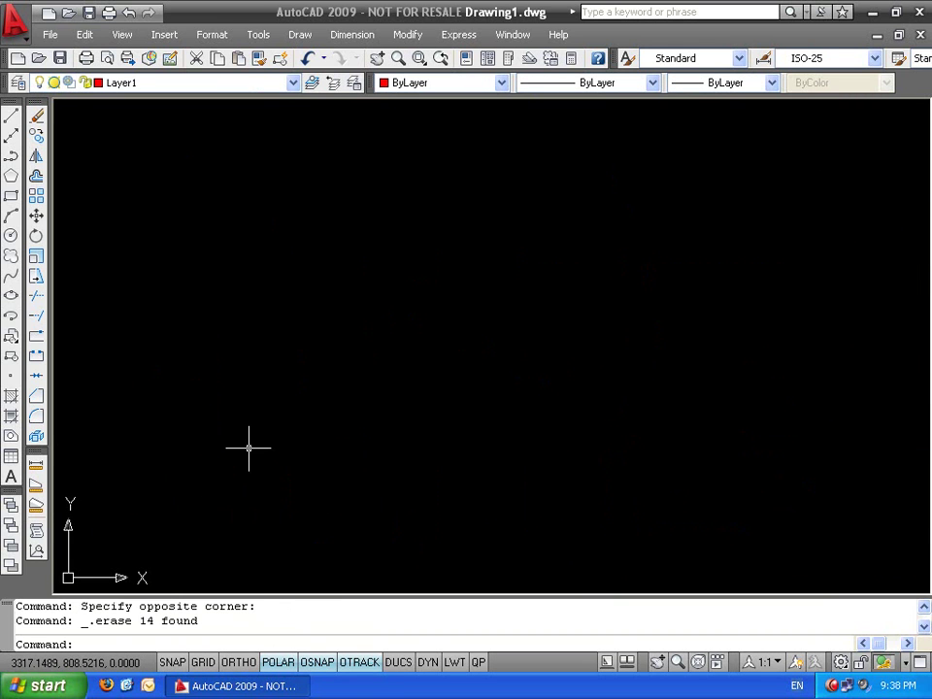
pyautogui.write('tr')
pyautogui.press('Return')
pyautogui.press('Escape')
pyautogui.press('Escape')
# Draw four separate vertical lines side by side, each starting slightly lower than the one before
pyautogui.write('l')
pyautogui.press('Return')
pyautogui.click(292, 206)
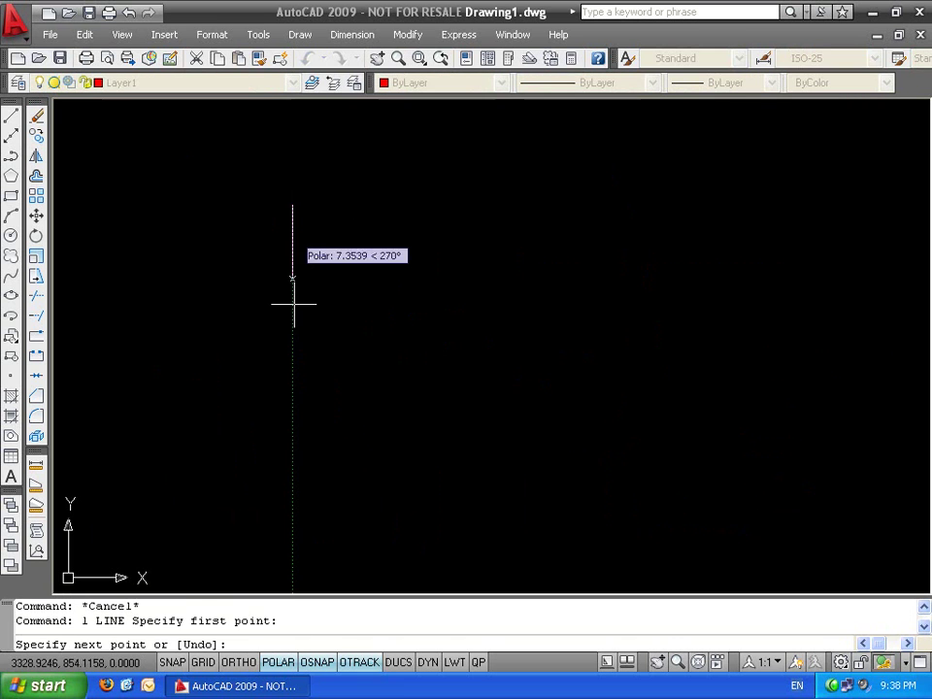
pyautogui.click(292, 532)
pyautogui.press('Return')
pyautogui.press('Return')
pyautogui.click(369, 221)
pyautogui.click(369, 544)
pyautogui.press('Return')
pyautogui.press('Return')
pyautogui.click(466, 235)
pyautogui.click(466, 500)
pyautogui.press('Return')
pyautogui.press('Return')
pyautogui.click(546, 245)
pyautogui.click(546, 527)
pyautogui.press('Return')
# Draw a long slanted line above the four vertical lines without touching them, descending past the last one
pyautogui.press('Return')
pyautogui.click(752, 257)
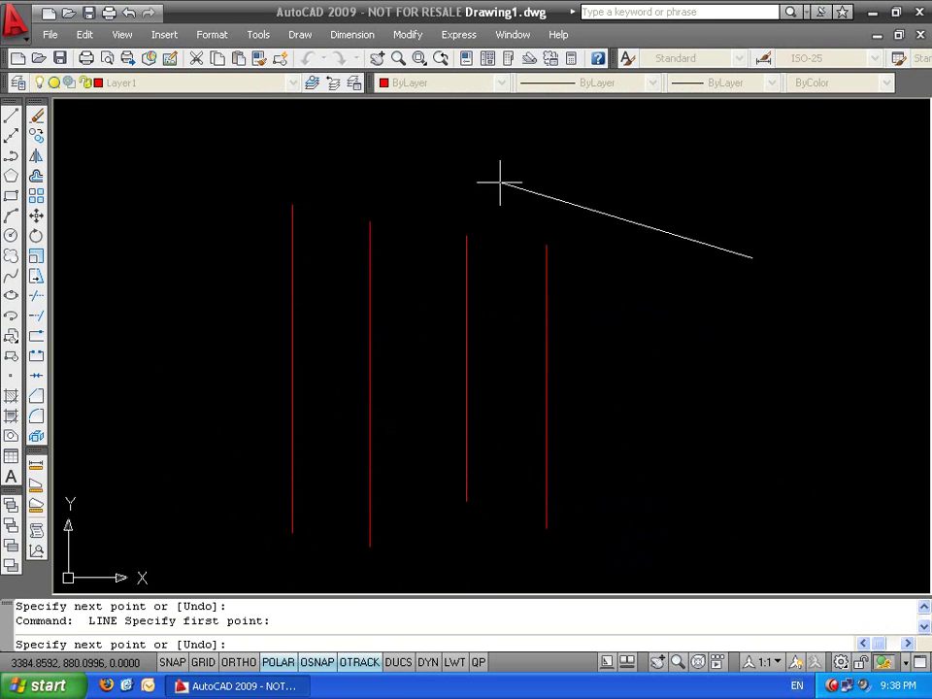
pyautogui.click(240, 139)
pyautogui.press('Return')
pyautogui.press('Escape')
pyautogui.press('Escape')
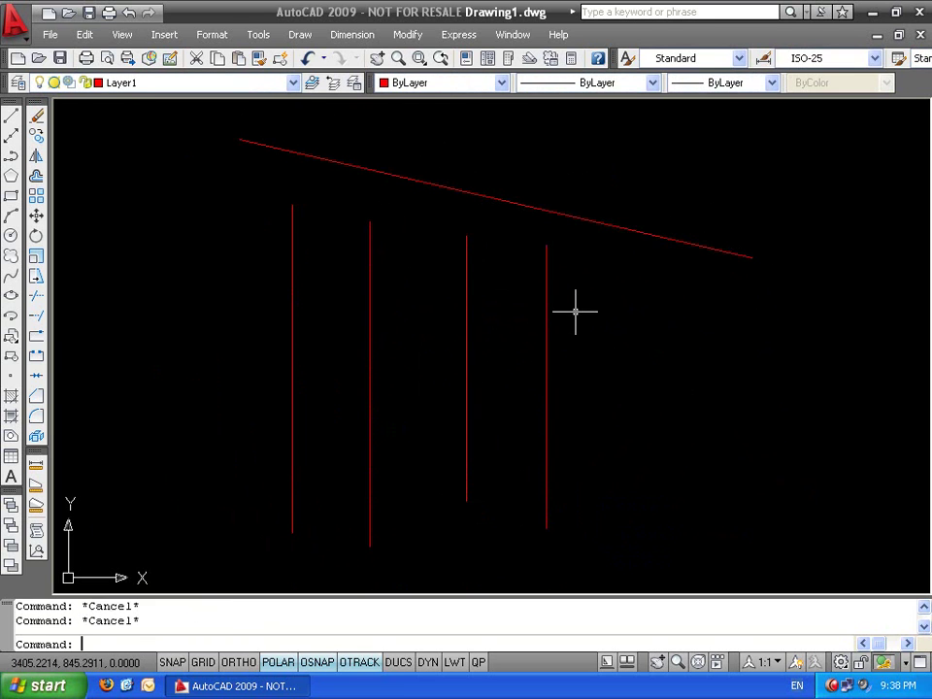
# Start Trim with all objects as cutting edges and try to trim the upper end of the slanted line
pyautogui.write('tr')
pyautogui.press('Return')
pyautogui.press('Return')
pyautogui.click(266, 147)
pyautogui.click(233, 136)
pyautogui.click(210, 155)
pyautogui.click(190, 172)
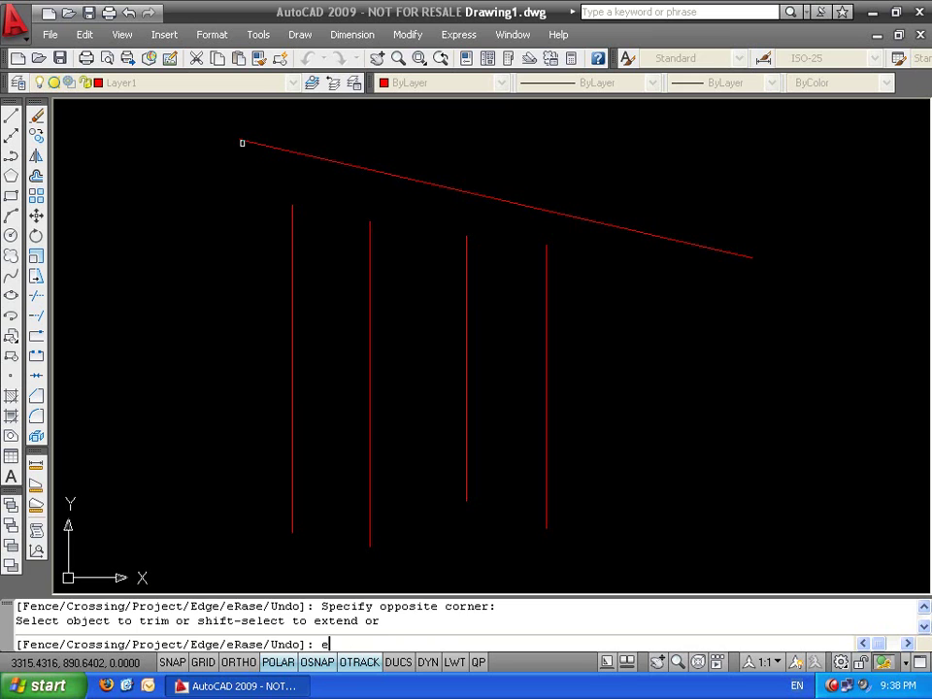
# Set Trim's Edge mode to Extend and trim the slanted line piece by piece up to the fourth vertical line
pyautogui.press('Return')
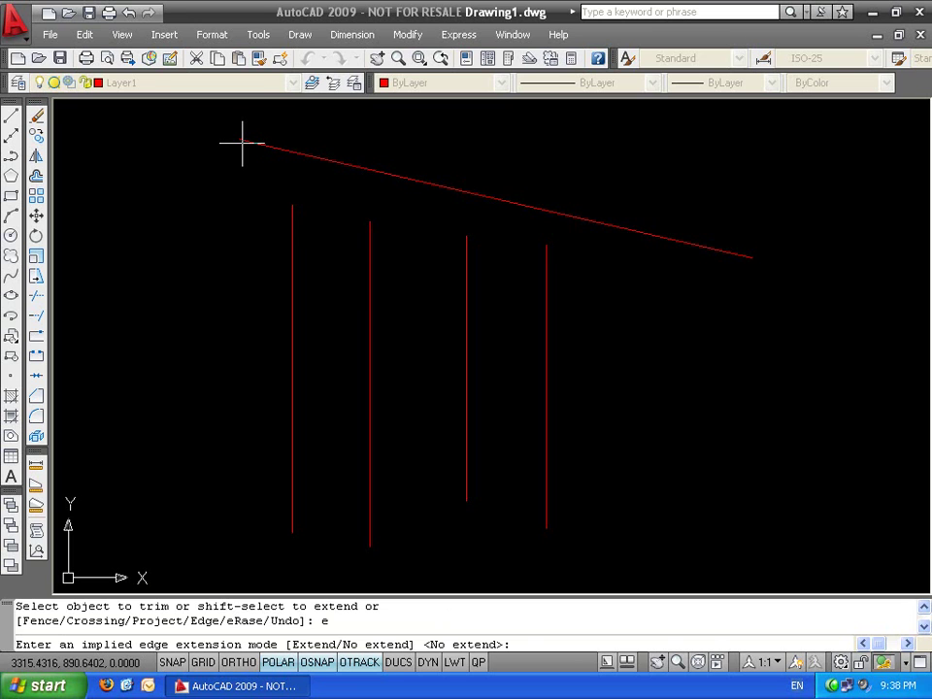
pyautogui.press('Return')
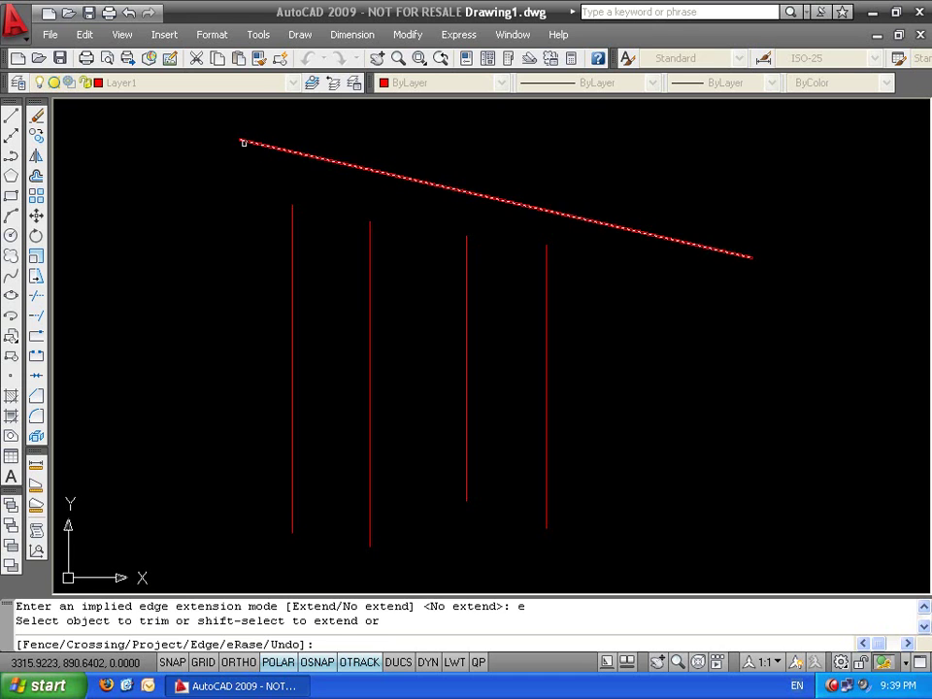
pyautogui.click(244, 143)
pyautogui.click(312, 156)
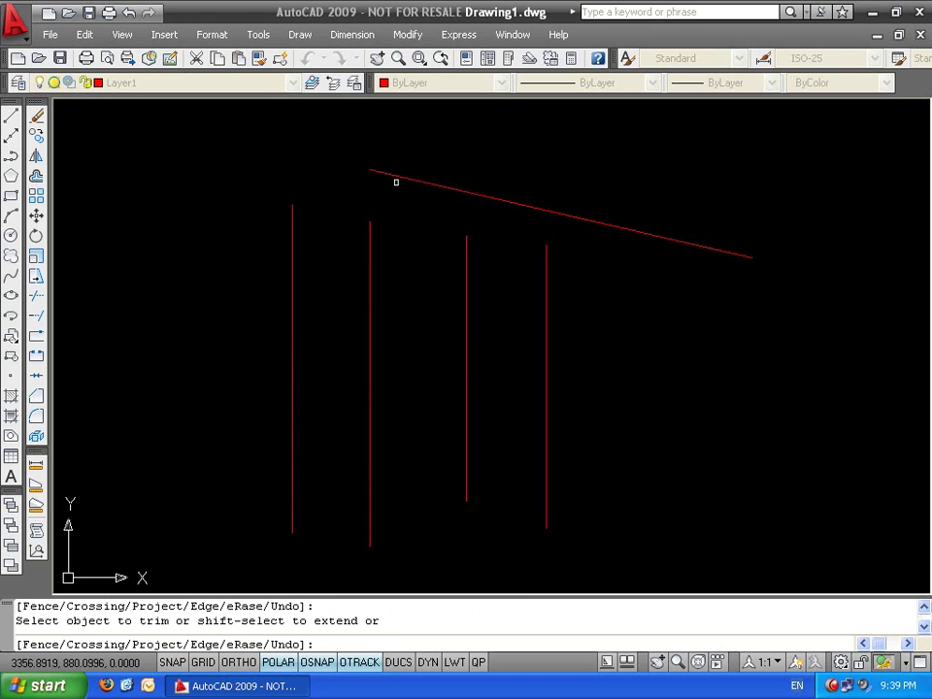
pyautogui.click(411, 180)
pyautogui.click(514, 203)
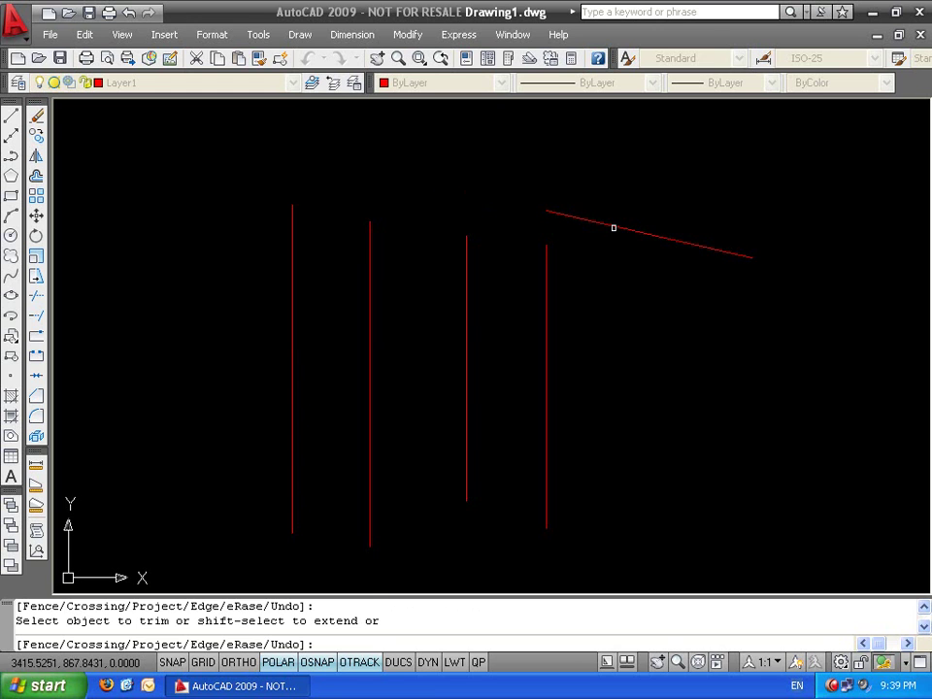
# Erase the remaining slanted line with Trim's eRase option and end the Trim command
pyautogui.press('Return')
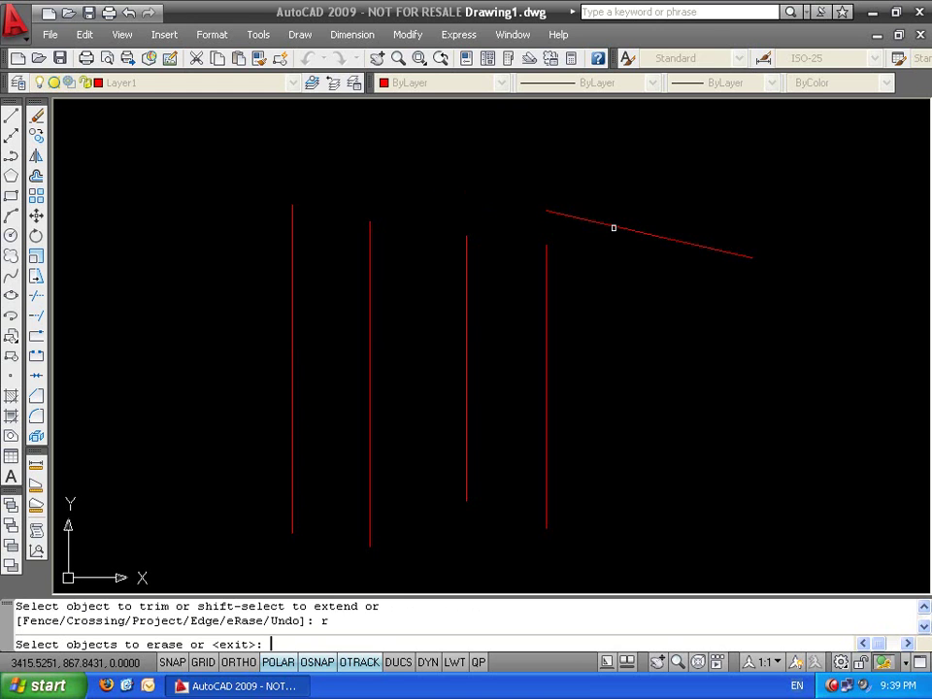
pyautogui.click(614, 227)
pyautogui.click(620, 261)
pyautogui.press('Return')
pyautogui.click(547, 295)
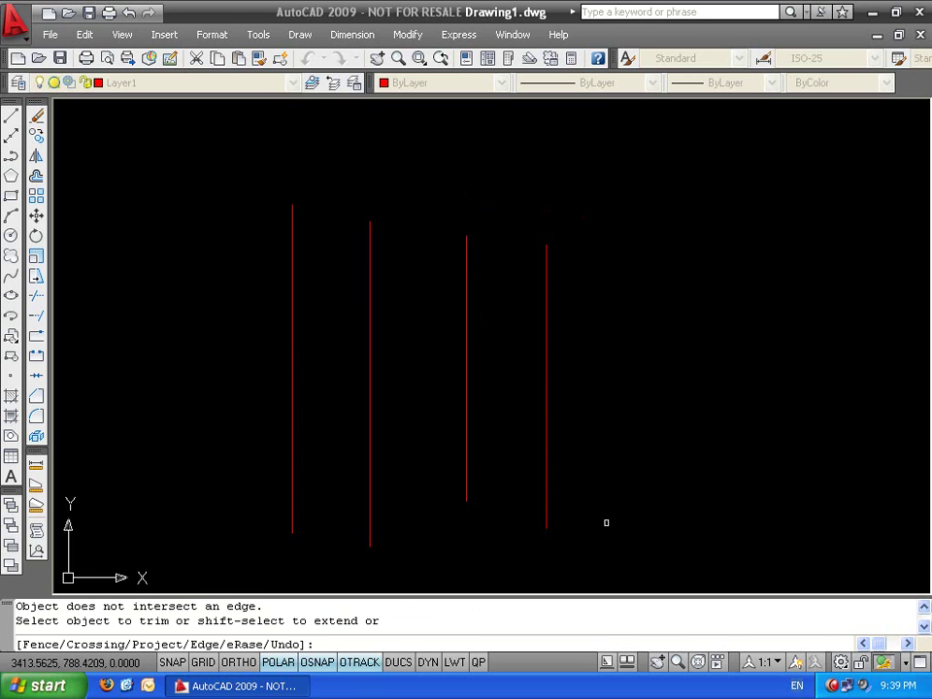
pyautogui.press('Escape')
pyautogui.press('Escape')
pyautogui.click(595, 386)
pyautogui.press('Escape')
pyautogui.press('Escape')
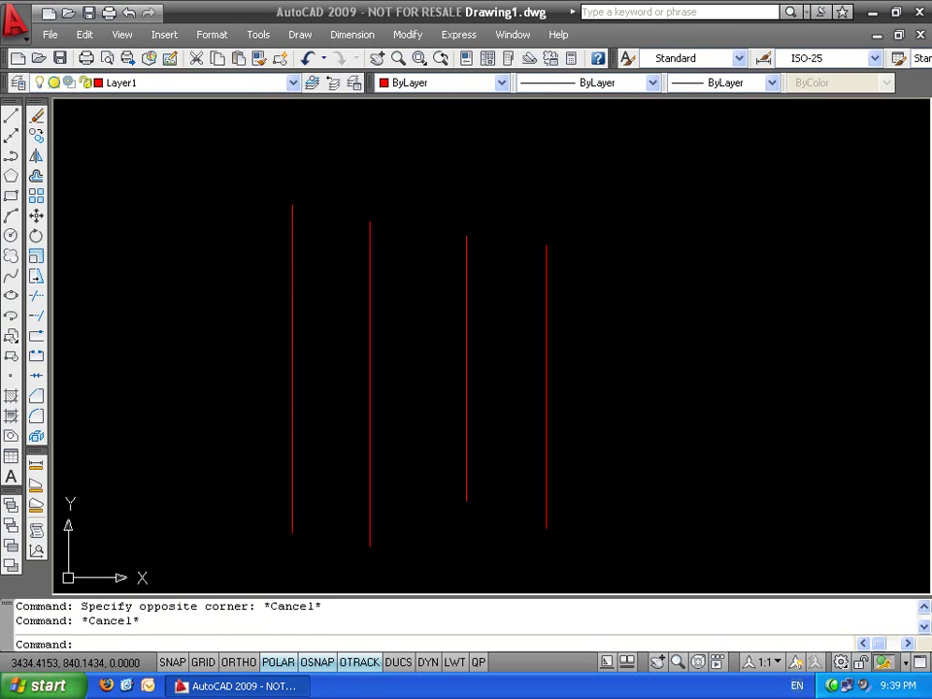
# Draw a short slanted line beyond the fourth vertical line, with its upper end nearest to that line
pyautogui.write('l')
pyautogui.press('Return')
pyautogui.click(796, 281)
pyautogui.click(661, 231)
pyautogui.press('Return')
pyautogui.press('Escape')
pyautogui.press('Escape')
# Start Extend with all objects as boundaries and Edge mode Extend, and extend the slanted line to above the fourth vertical line
pyautogui.write('ex')
pyautogui.press('Return')
pyautogui.press('Return')
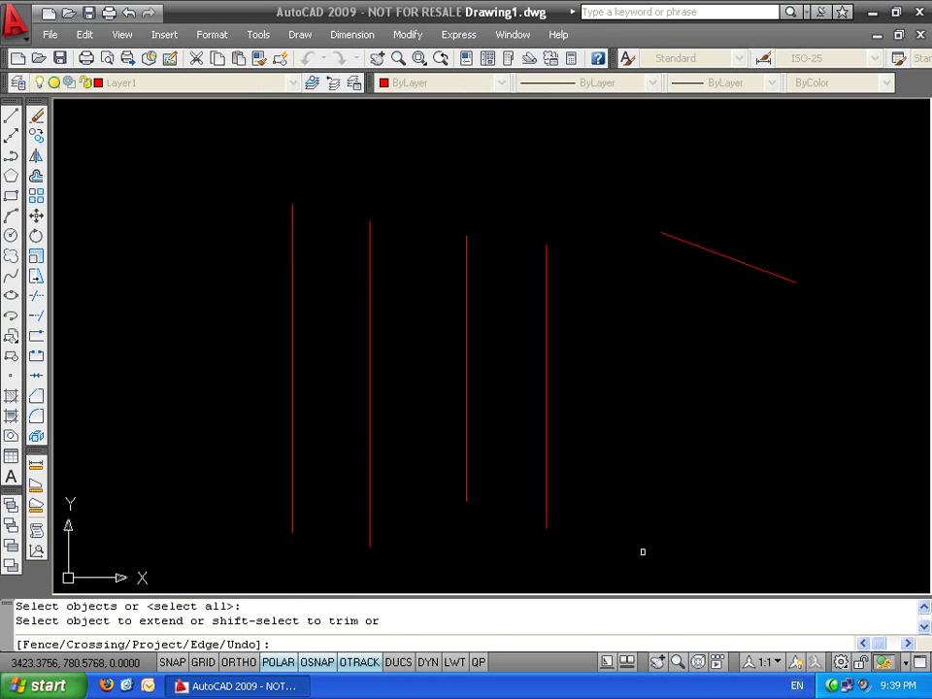
pyautogui.write('e')
pyautogui.press('Return')
pyautogui.press('Return')
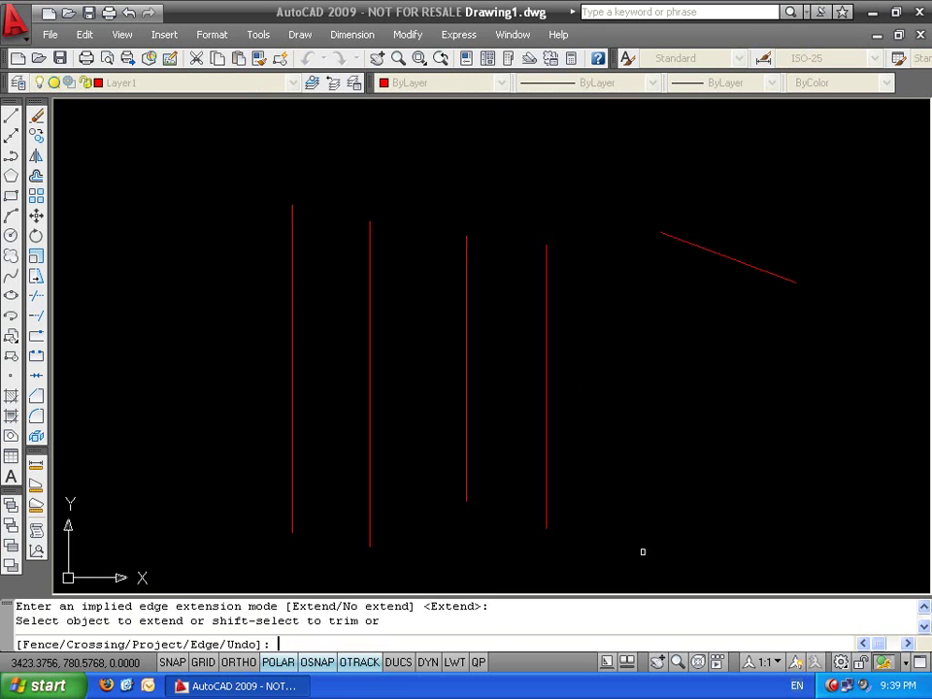
pyautogui.click(668, 238)
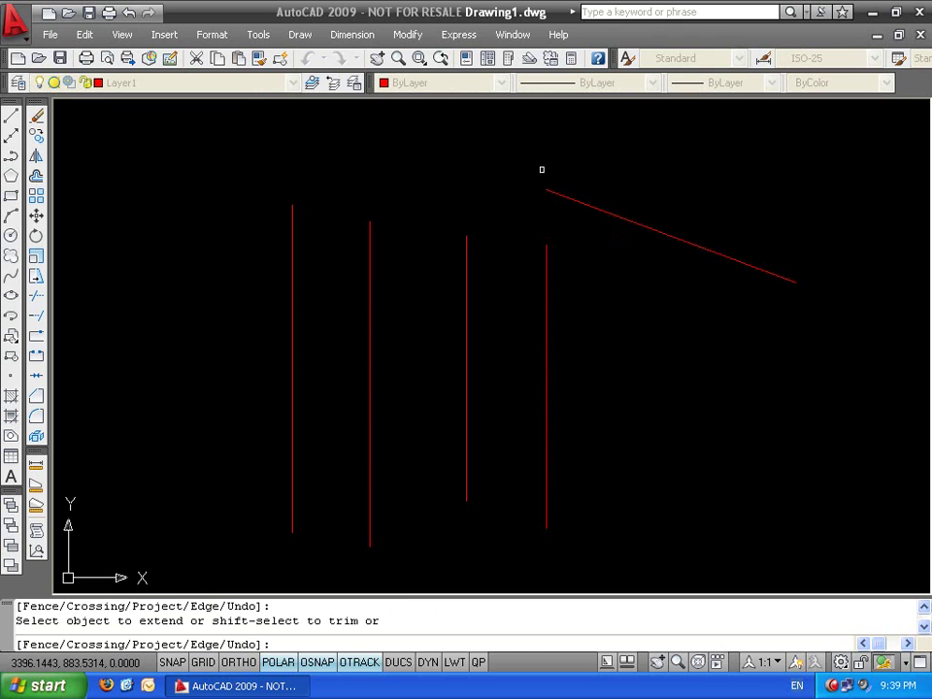
# Keep extending the slanted line's upper end from one implied boundary to another until it is above the first vertical line
pyautogui.click(568, 192)
pyautogui.moveTo(443, 182); pyautogui.dragTo(473, 283, button='middle')
pyautogui.click(510, 268)
pyautogui.click(504, 253)
pyautogui.click(470, 258)
pyautogui.click(445, 234)
pyautogui.click(370, 194)
pyautogui.click(333, 249)
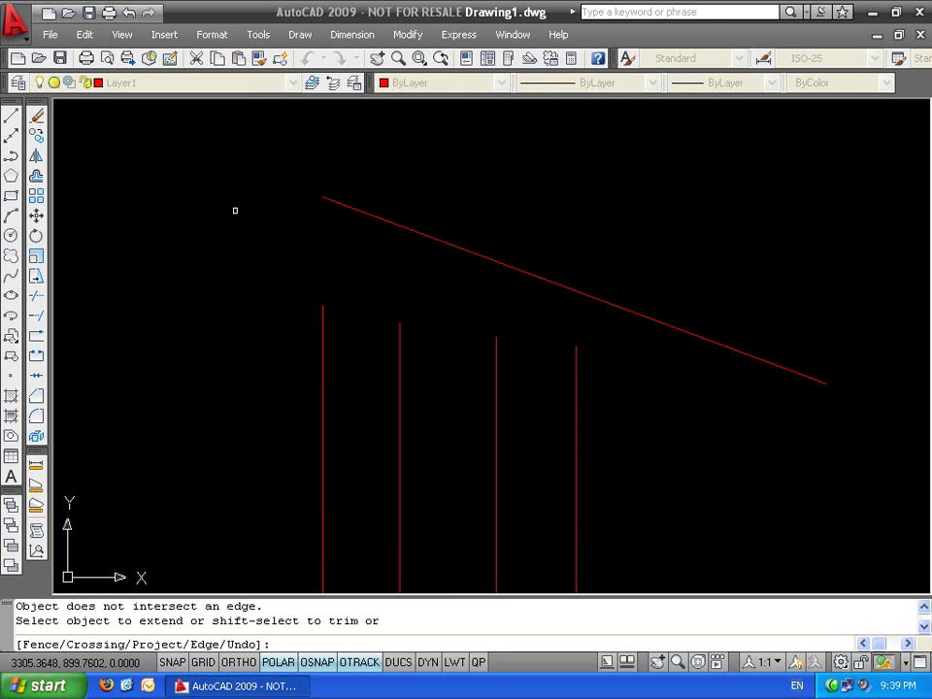
# End Extend and erase the slanted line together with the four vertical lines
pyautogui.press('Escape')
pyautogui.click(845, 175)
pyautogui.click(256, 499)
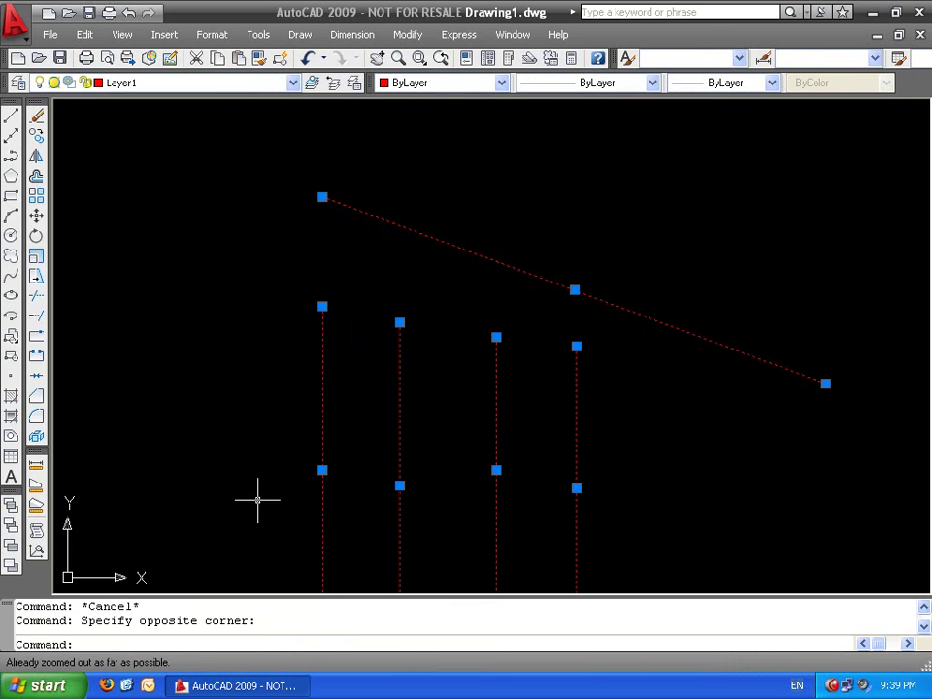
pyautogui.press('Delete')
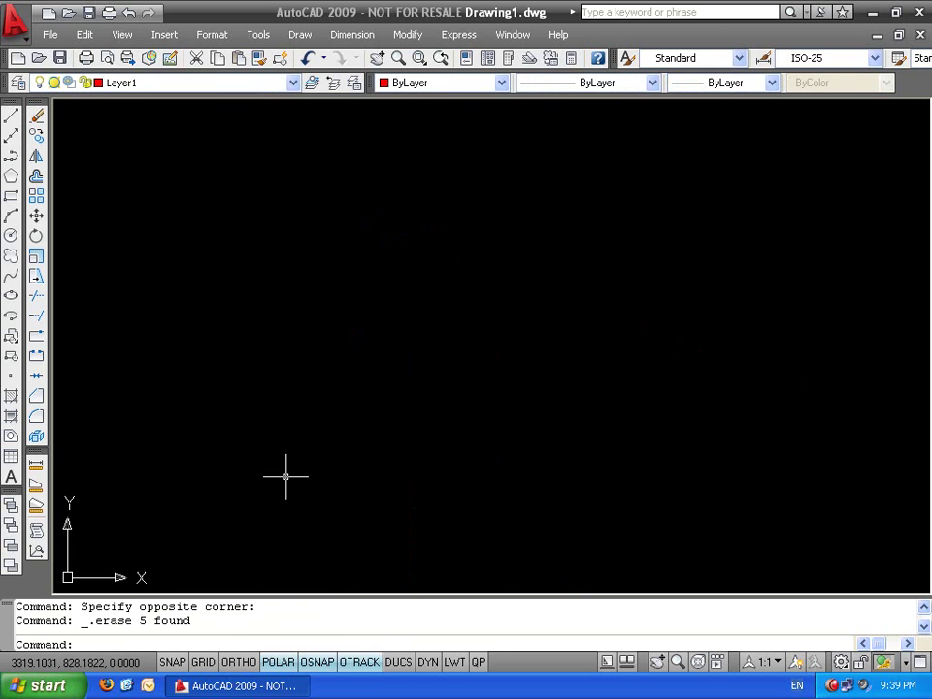
# Undo repeatedly back to the grid of long crossing lines that run through the rectangle
pyautogui.hotkey('ctrl', 'z')
pyautogui.hotkey('ctrl', 'z')
pyautogui.hotkey('ctrl', 'z')
pyautogui.hotkey('ctrl', 'z')
pyautogui.hotkey('ctrl', 'z')
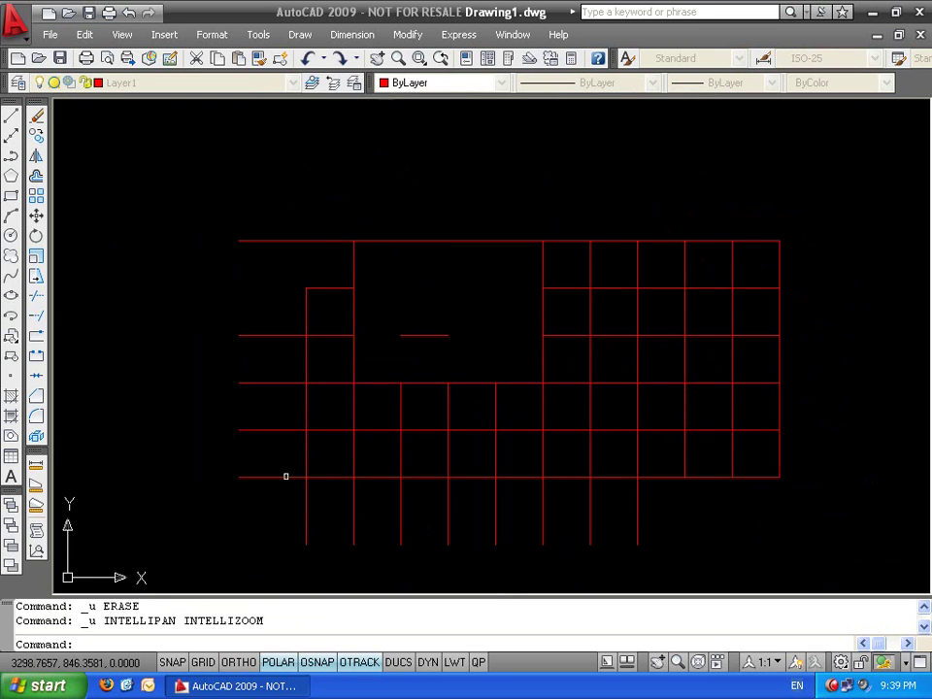
pyautogui.hotkey('ctrl', 'z')
pyautogui.hotkey('ctrl', 'z')
pyautogui.press('Escape')
pyautogui.press('Escape')
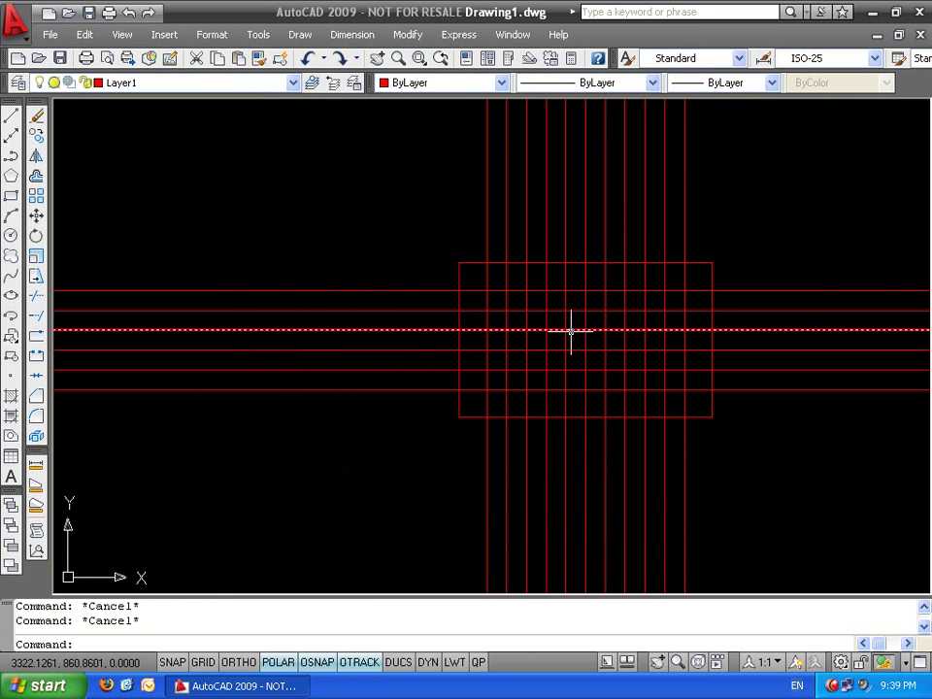
# Cut off all lines outside the rectangle with the extrim command and erase the rectangle
pyautogui.write('extrim')
pyautogui.press('Return')
pyautogui.click(708, 262)
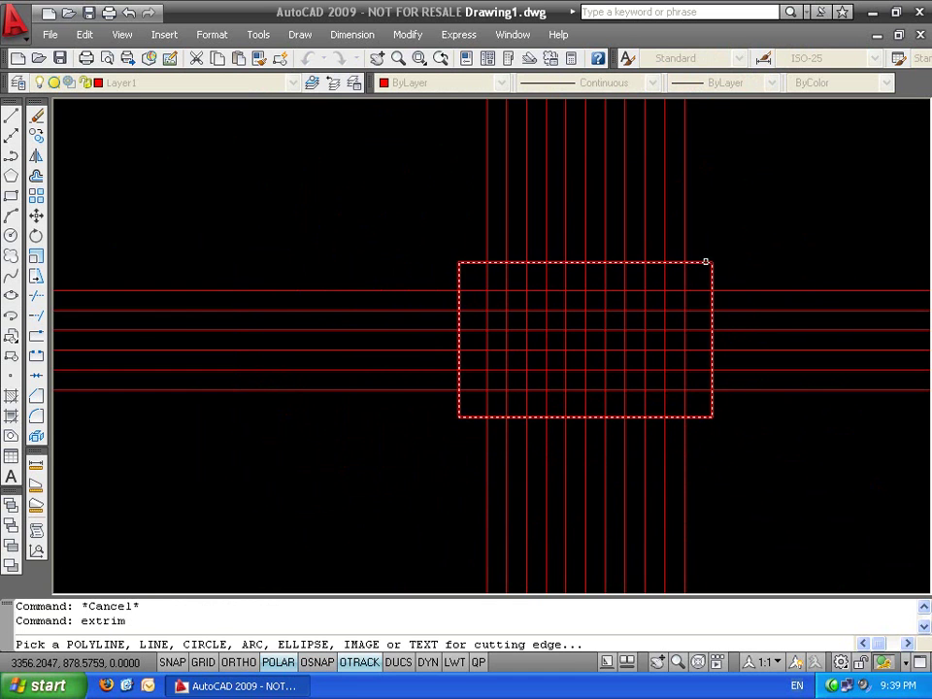
pyautogui.click(733, 217)
pyautogui.press('Escape')
pyautogui.click(697, 246)
pyautogui.click(676, 287)
pyautogui.press('Delete')
# Trim grid segments around the third horizontal line between the third and seventh vertical lines, using all objects as cutting edges
pyautogui.scroll(5, 582, 354)
pyautogui.press('Escape')
pyautogui.press('Escape')
pyautogui.write('tr')
pyautogui.press('Return')
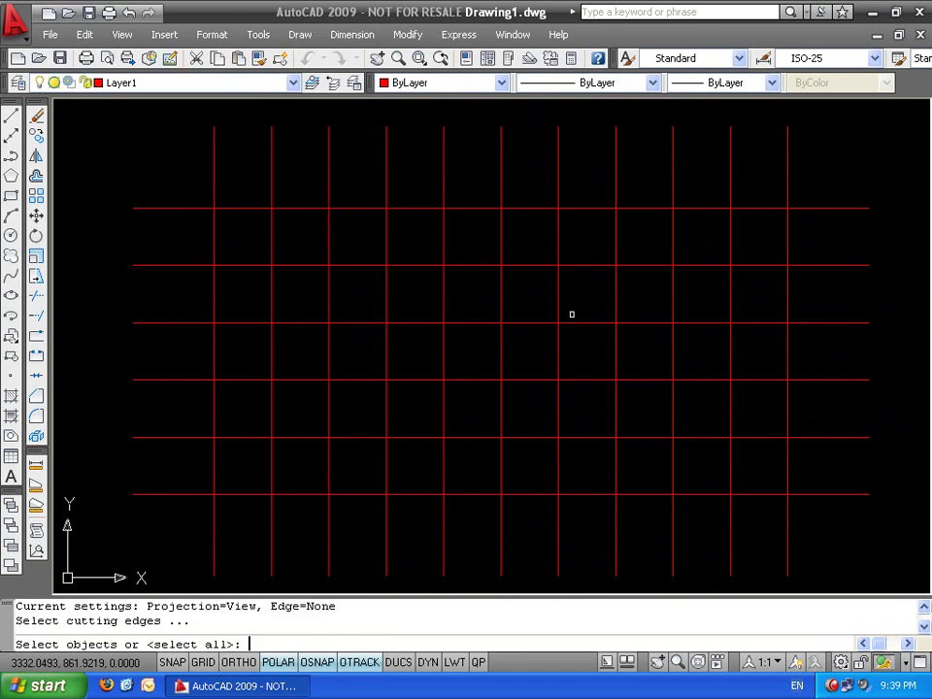
pyautogui.press('Return')
pyautogui.click(503, 285)
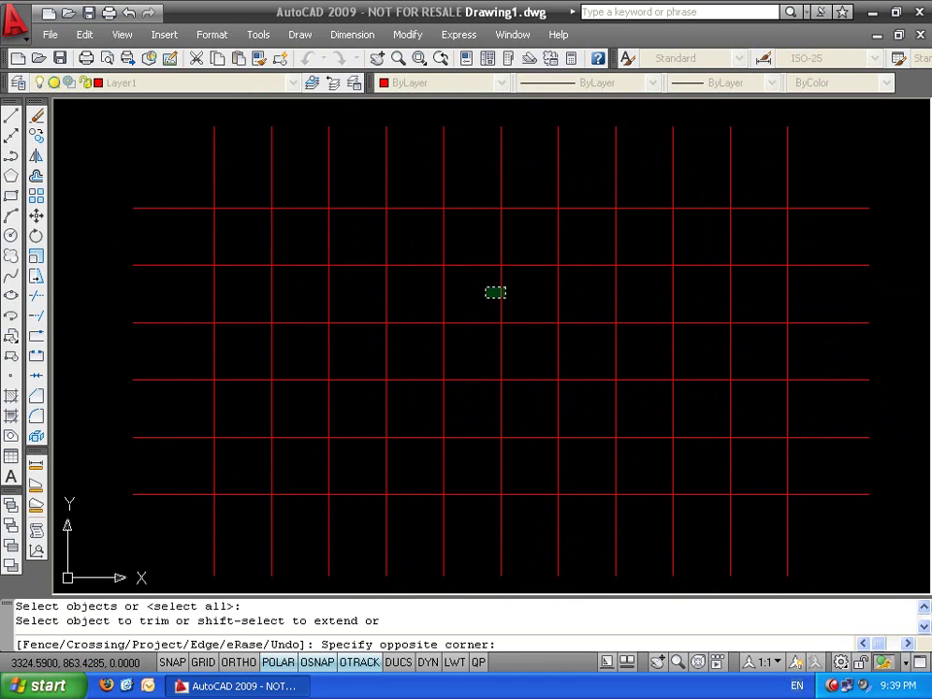
pyautogui.click(486, 297)
pyautogui.click(495, 347)
pyautogui.click(441, 317)
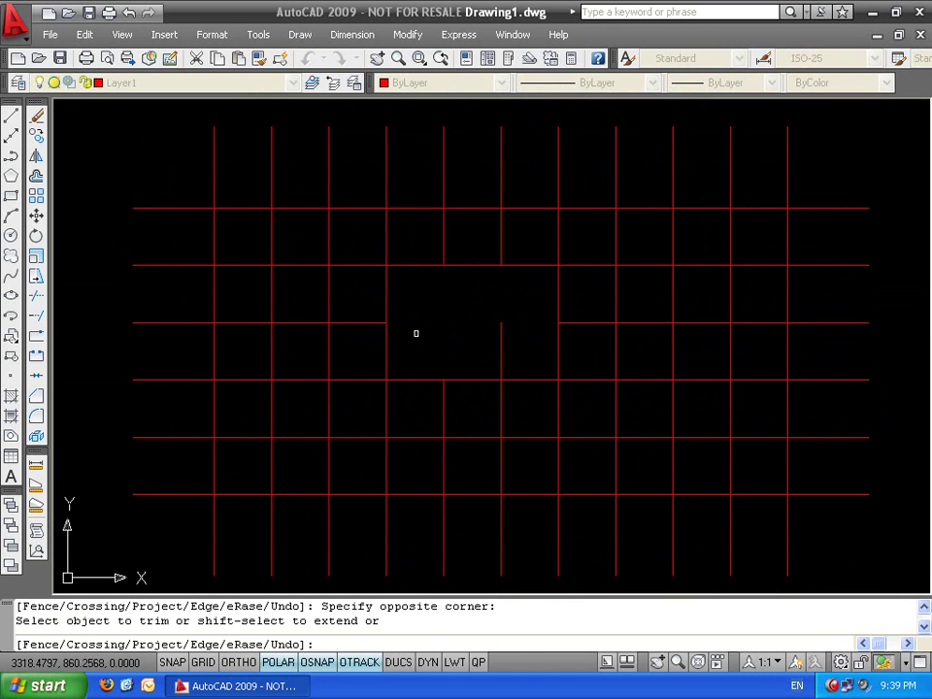
pyautogui.click(375, 310)
pyautogui.click(312, 357)
pyautogui.press('Escape')
pyautogui.press('Escape')
# Restart Trim with all cutting edges, set Edge mode to Extend, and trim the fourth vertical line below the second horizontal line
pyautogui.write('tr')
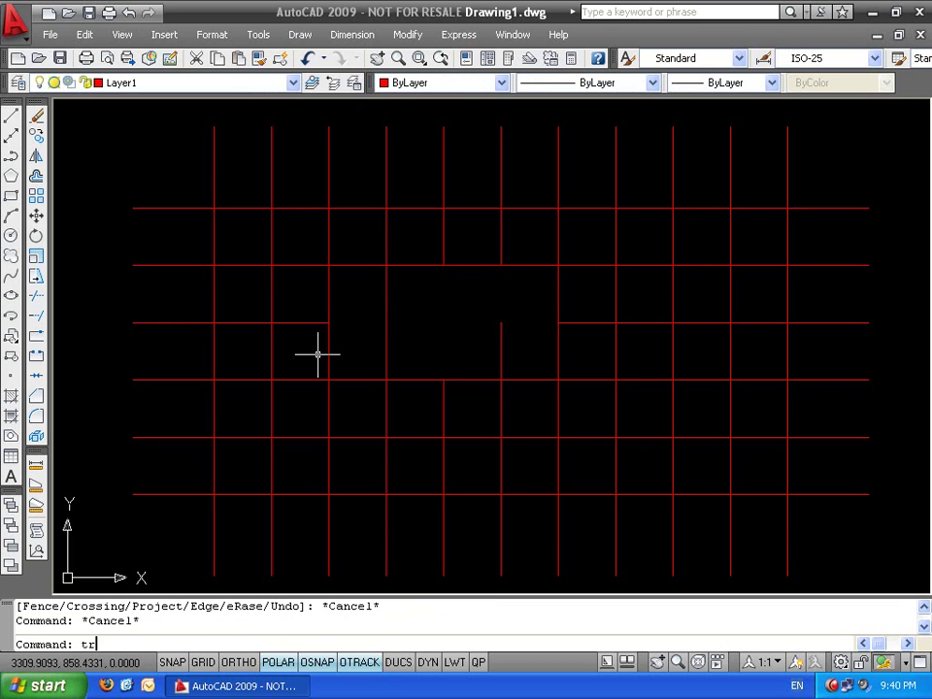
pyautogui.press('Return')
pyautogui.press('Return')
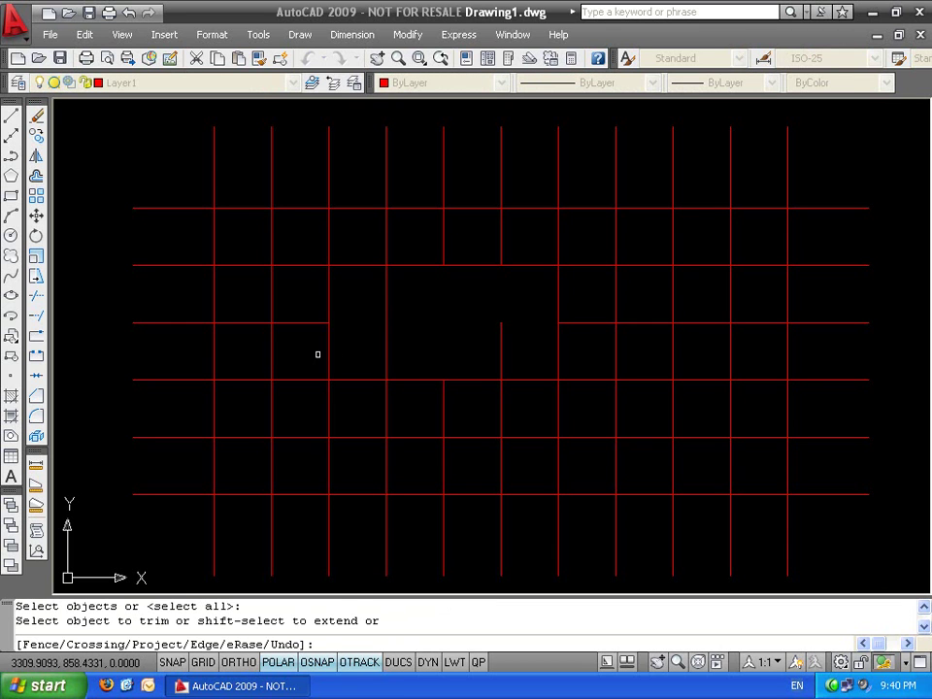
pyautogui.write('e')
pyautogui.press('Return')
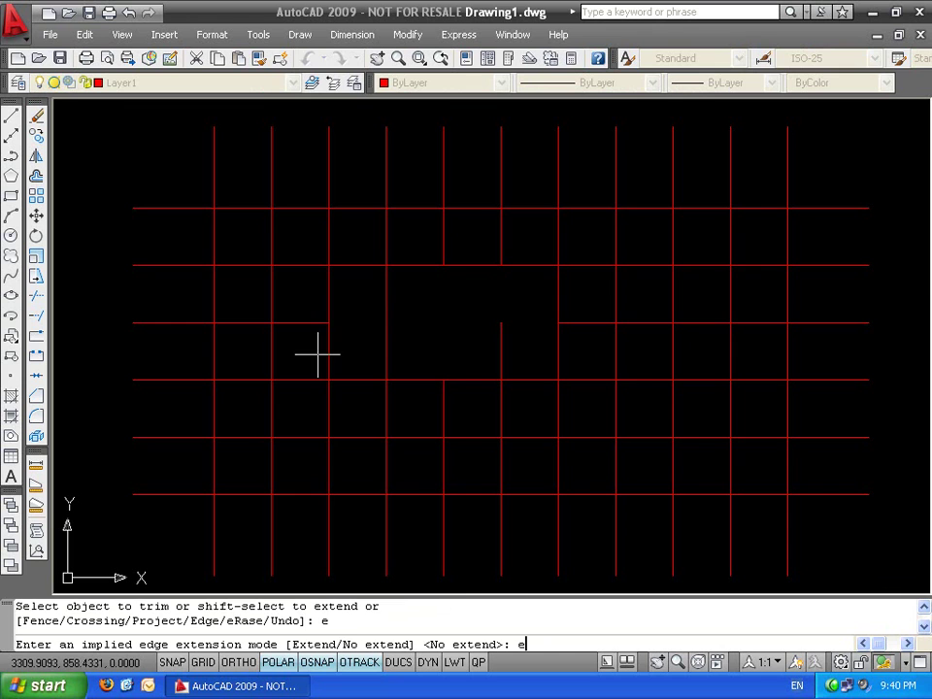
pyautogui.press('Return')
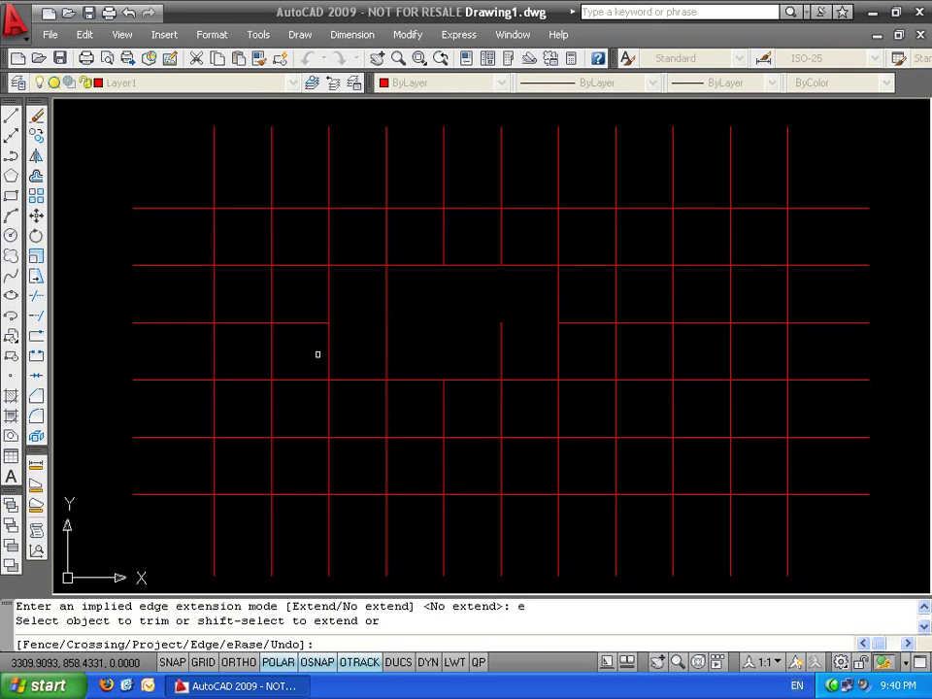
pyautogui.click(387, 287)
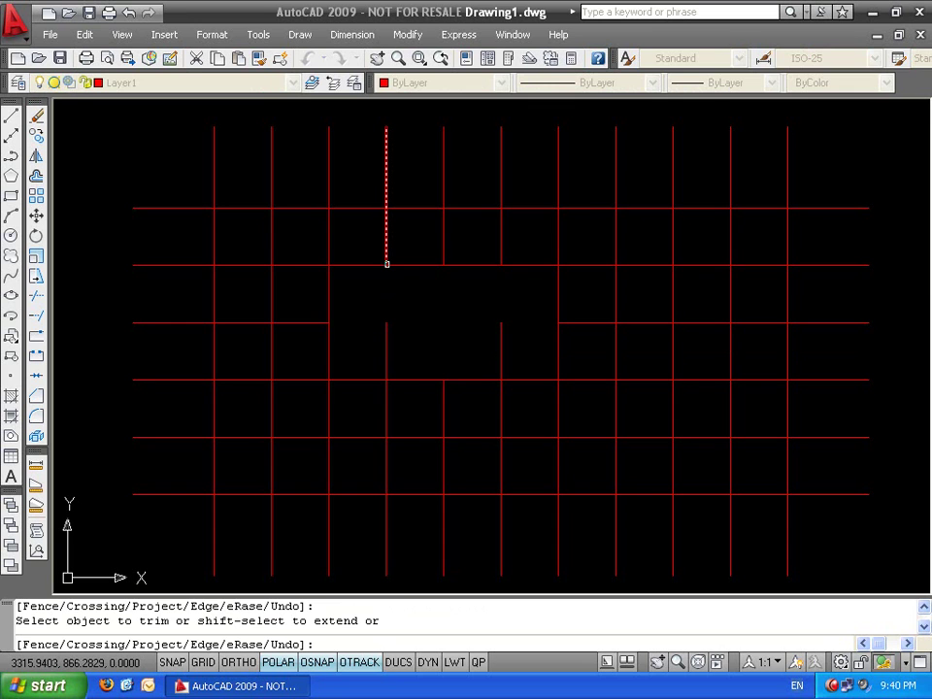
pyautogui.click(387, 261)
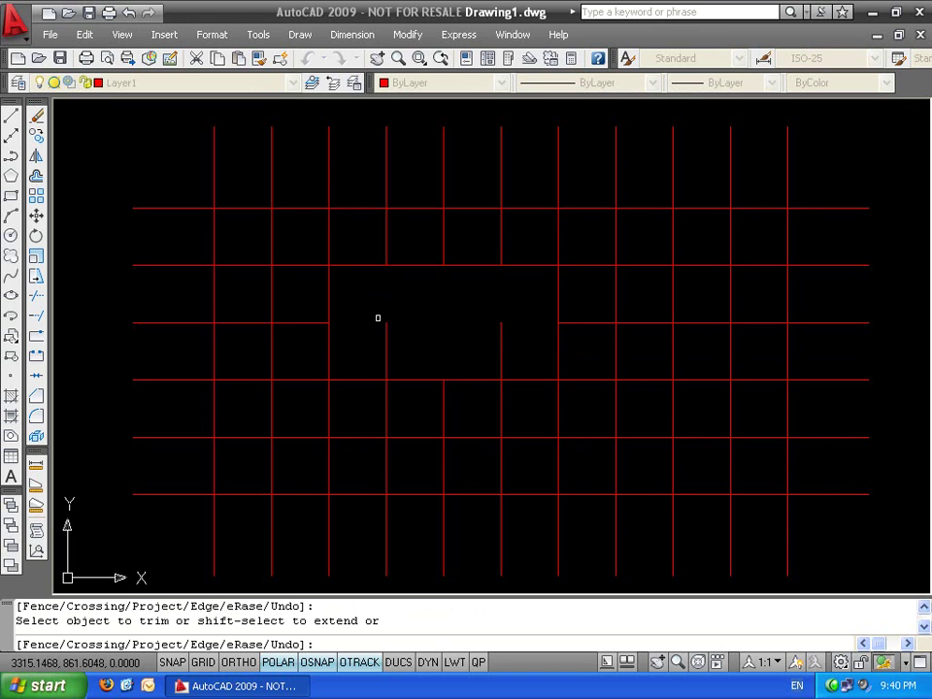
# Trim the third horizontal line back to the first vertical line, and the second vertical line's segment below the second horizontal line
pyautogui.click(315, 329)
pyautogui.click(282, 312)
pyautogui.click(254, 344)
pyautogui.click(250, 310)
pyautogui.click(232, 328)
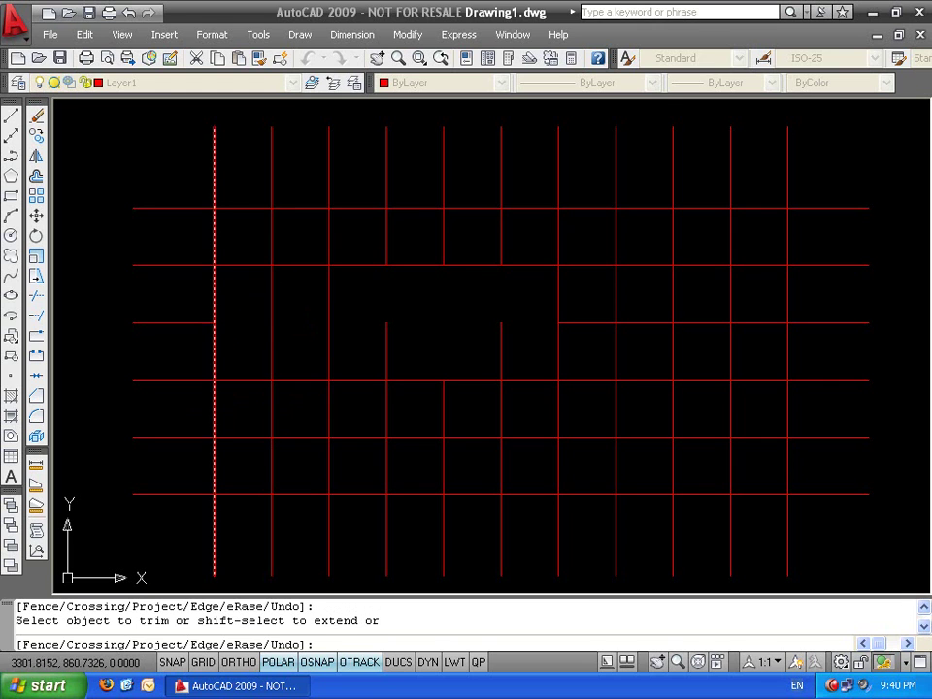
pyautogui.click(284, 282)
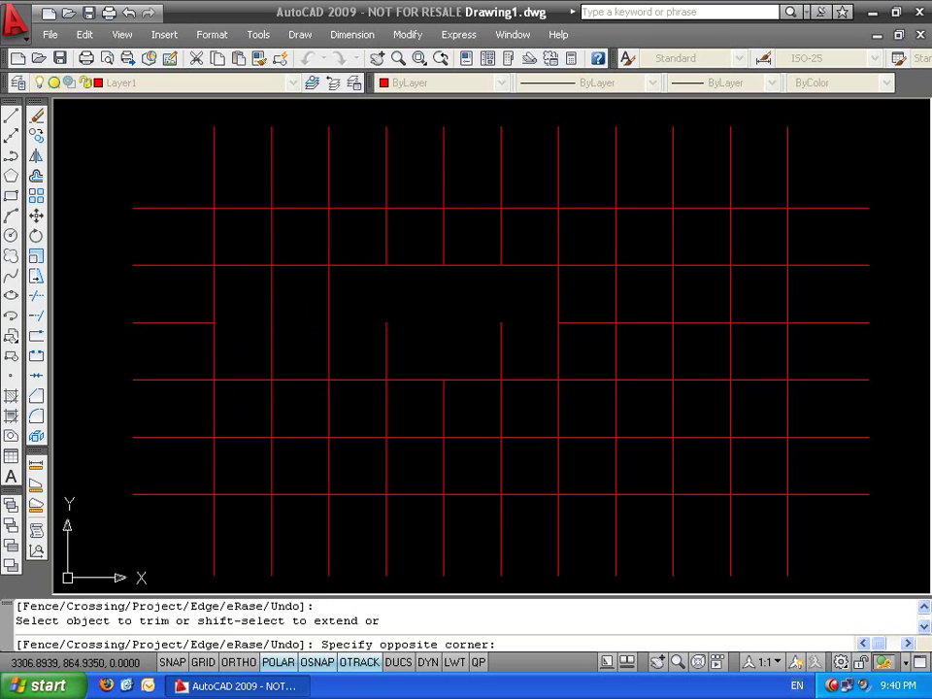
pyautogui.click(246, 301)
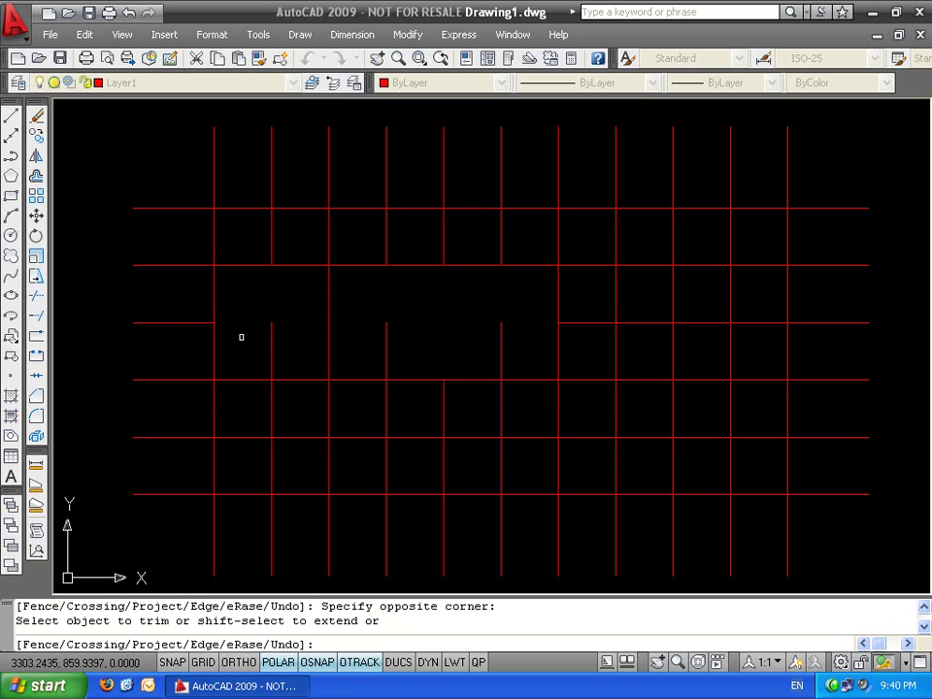
pyautogui.press('Escape')
pyautogui.press('Escape')
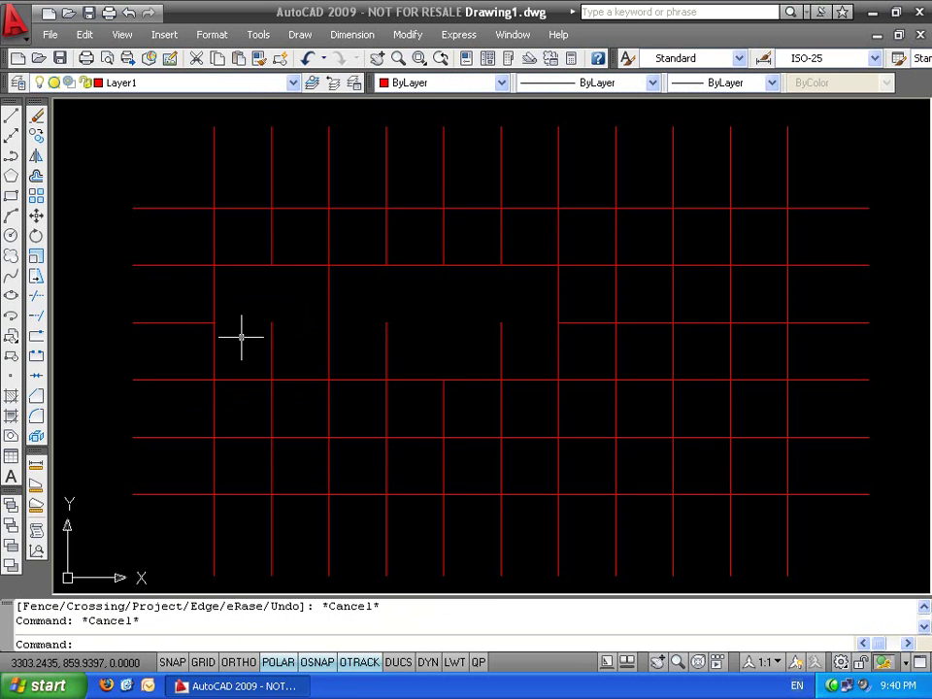
pyautogui.hotkey('ctrl', 'a')
pyautogui.press('Escape')
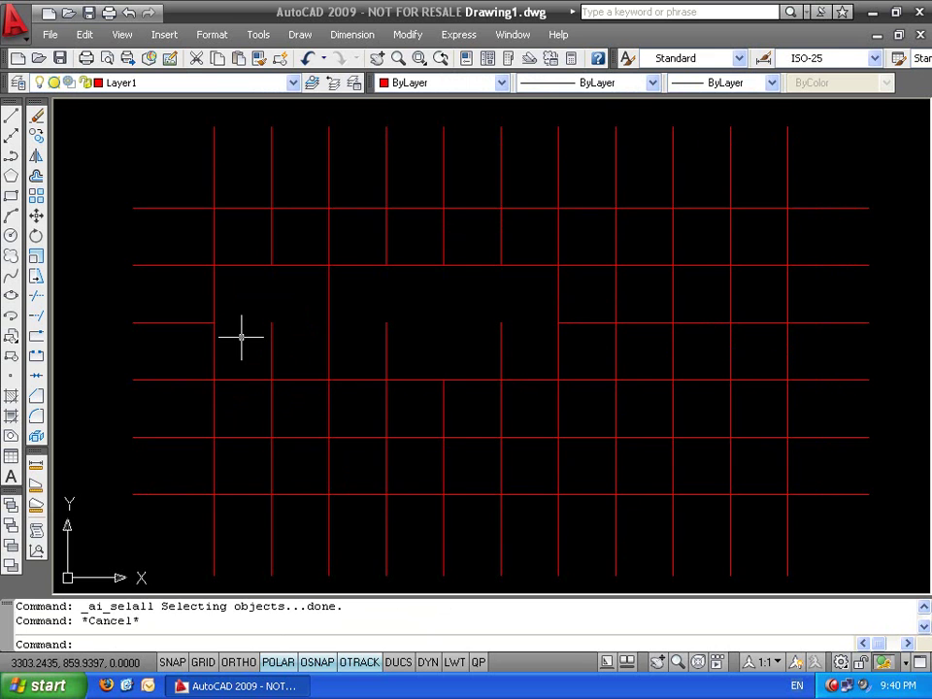
pyautogui.hotkey('ctrl', 'a')
pyautogui.press('Escape')
pyautogui.press('Escape')
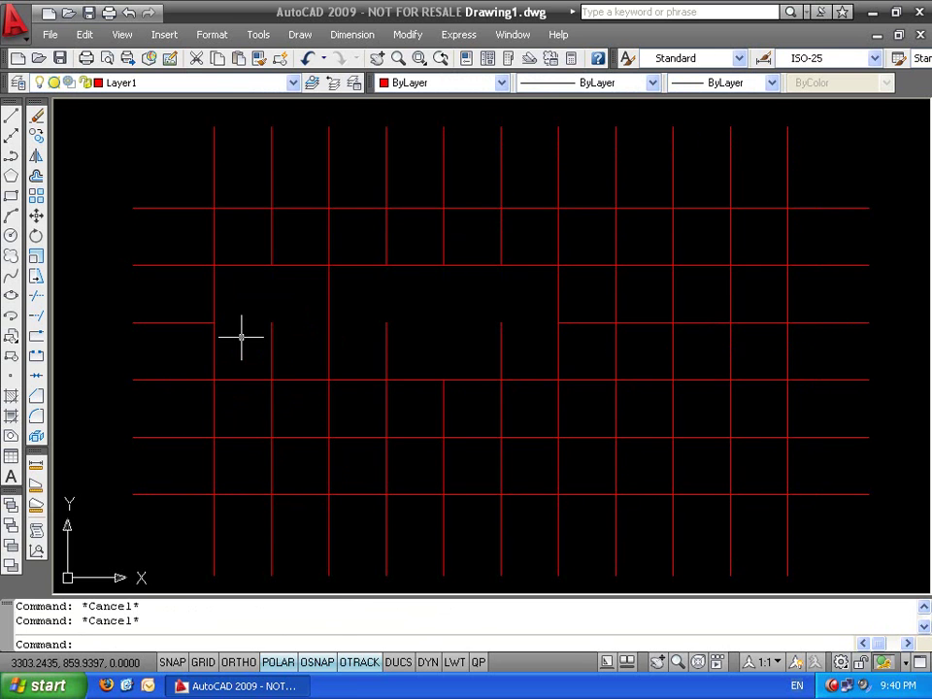
# Undo repeatedly back to the untrimmed set of slanted crossing lines
pyautogui.hotkey('ctrl', 'y')
pyautogui.hotkey('ctrl', 'z')
pyautogui.hotkey('ctrl', 'z')
pyautogui.hotkey('ctrl', 'z')
pyautogui.hotkey('ctrl', 'z')
pyautogui.hotkey('ctrl', 'z')
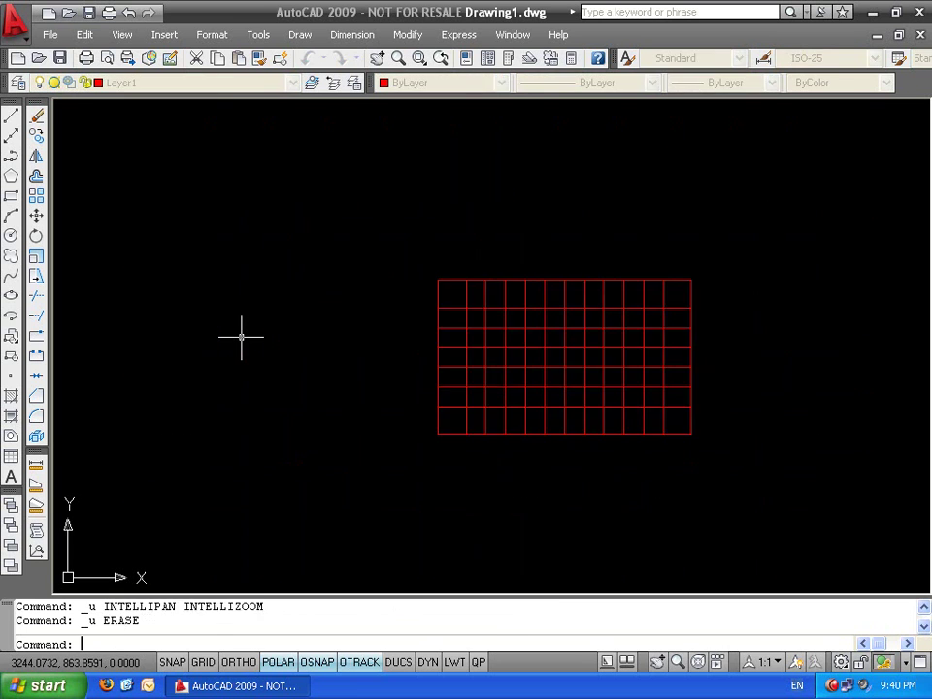
pyautogui.press('Escape')
pyautogui.moveTo(402, 337); pyautogui.dragTo(457, 308, button='middle')
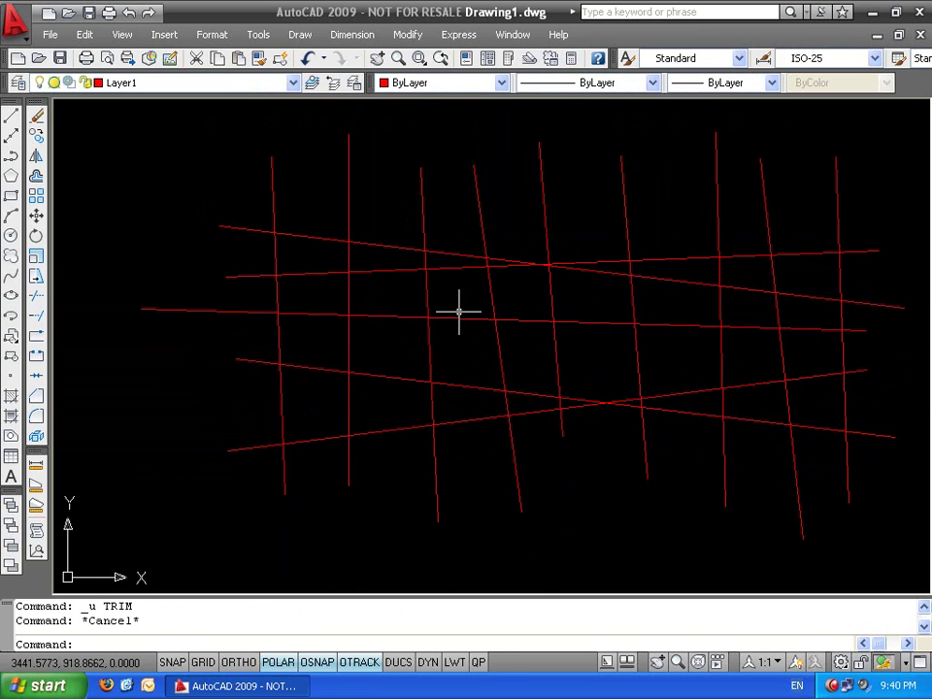
pyautogui.press('Escape')
pyautogui.write('tr')
pyautogui.press('Return')
pyautogui.press('Return')
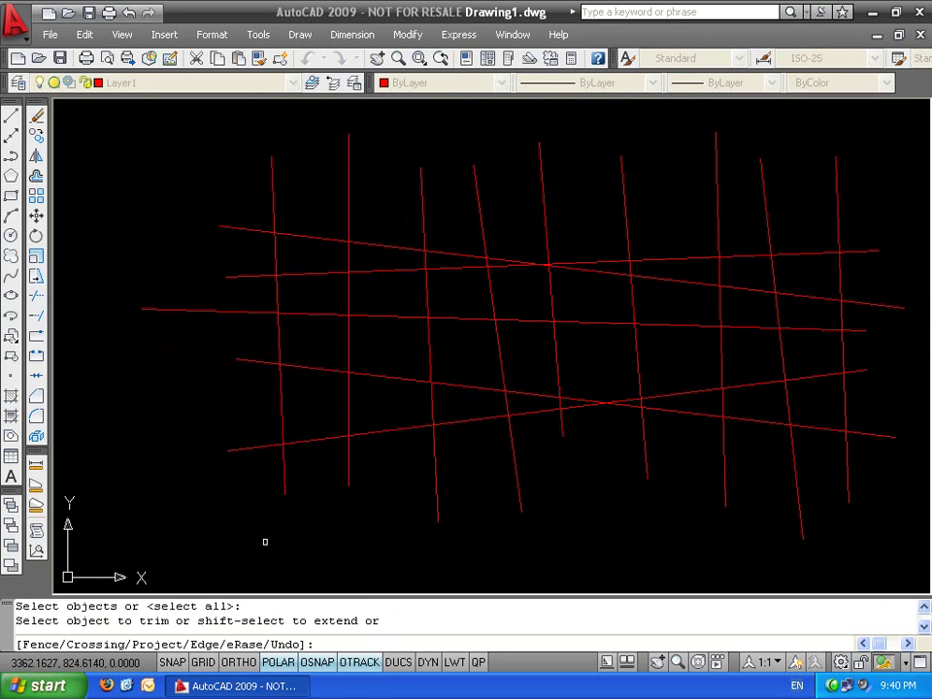
pyautogui.press('Escape')
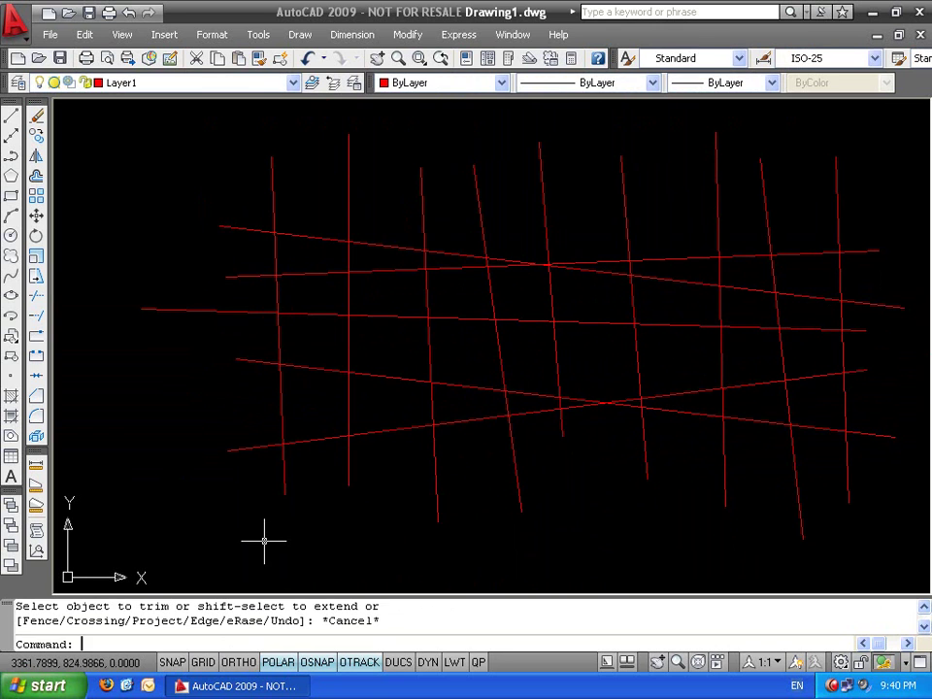
pyautogui.write('ex')
pyautogui.press('Return')
pyautogui.press('Return')
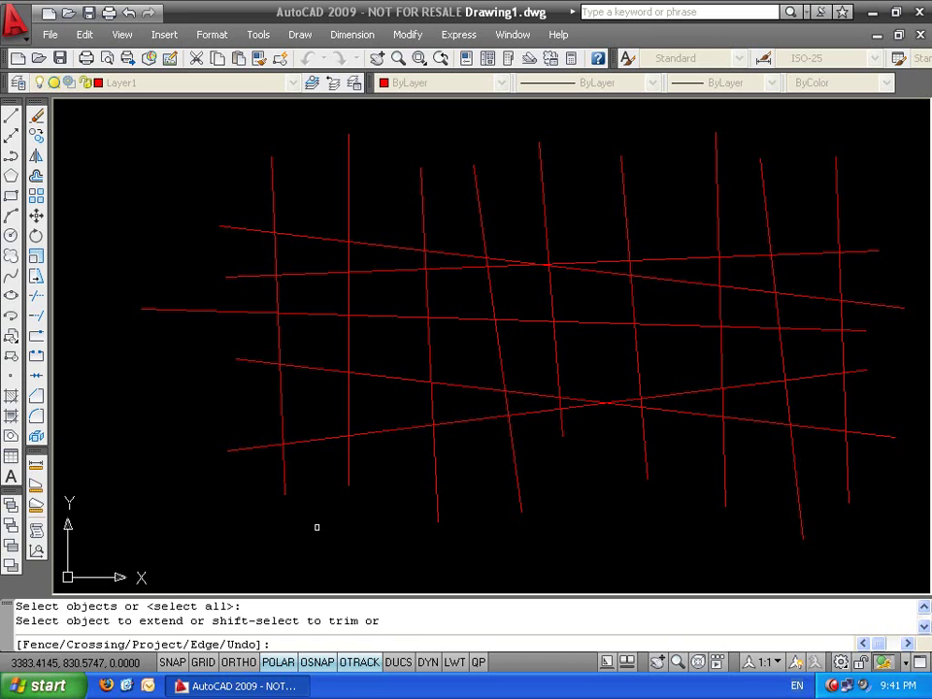
pyautogui.press('Escape')
pyautogui.press('Escape')
# Start Trim with all objects as cutting edges and trim the topmost slanted line from its left end back to the ninth vertical line
pyautogui.write('tr')
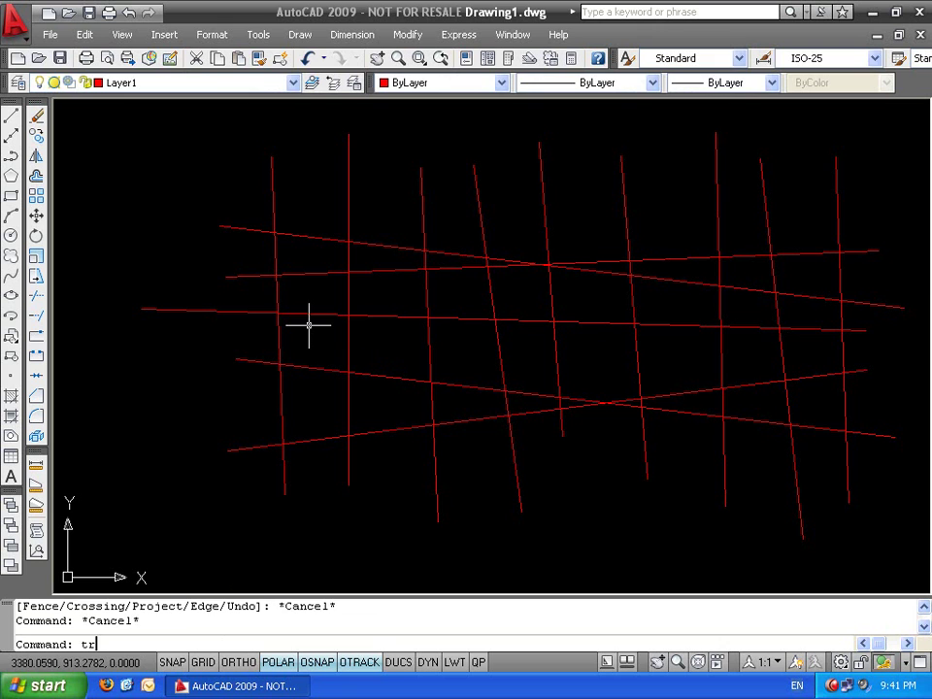
pyautogui.press('Return')
pyautogui.press('Return')
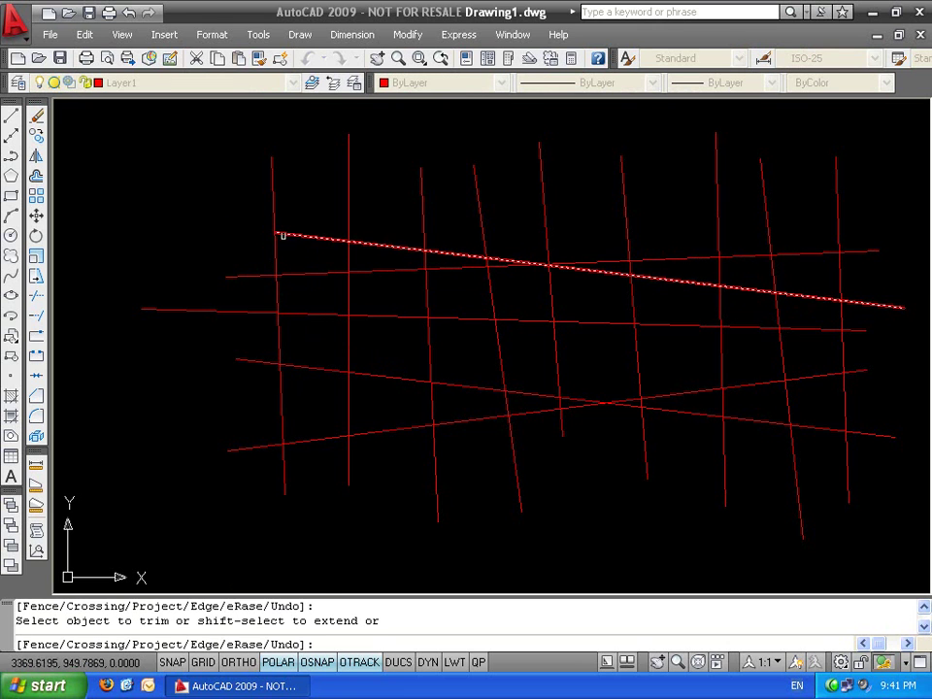
pyautogui.click(286, 234)
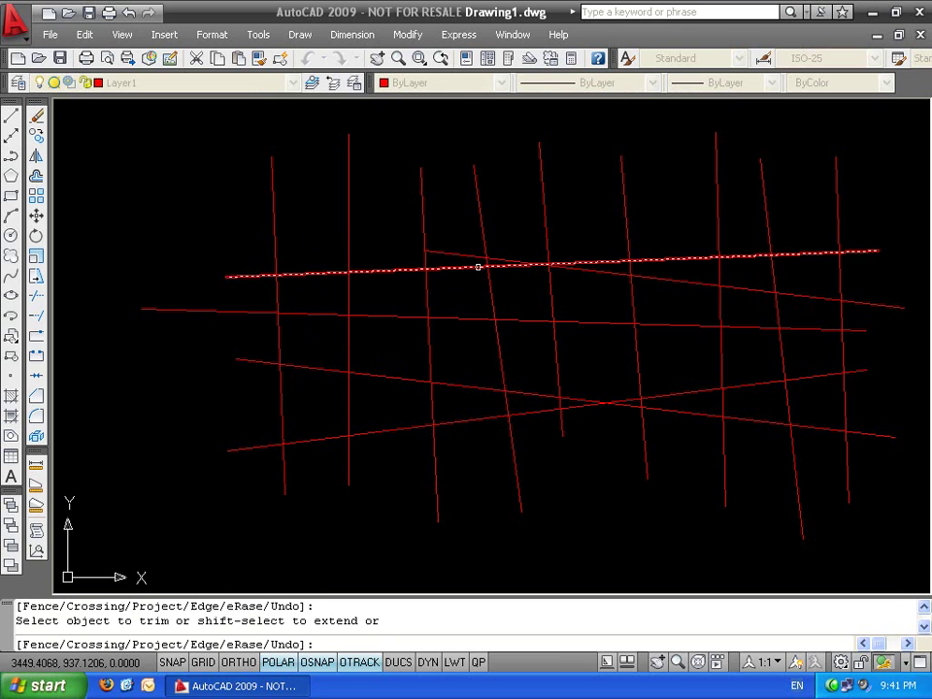
pyautogui.scroll(5, 550, 271)
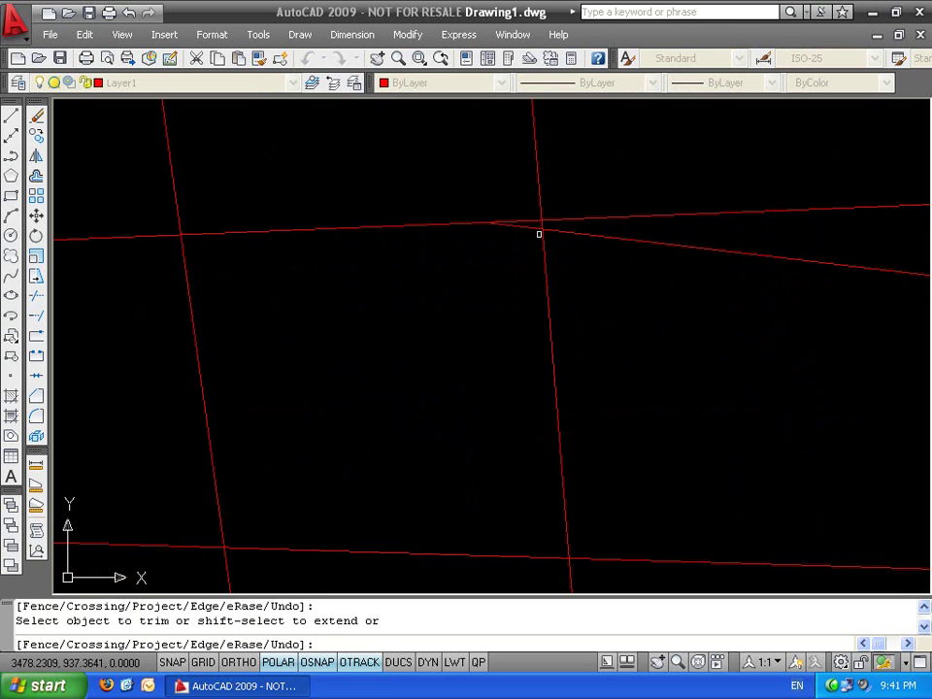
pyautogui.scroll(-5, 585, 233)
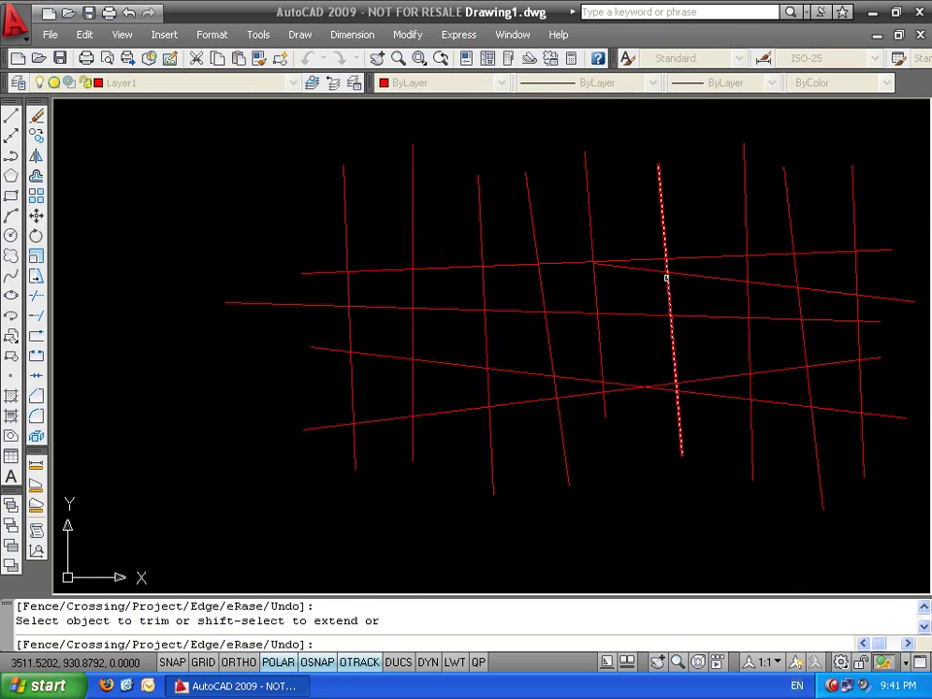
pyautogui.click(678, 274)
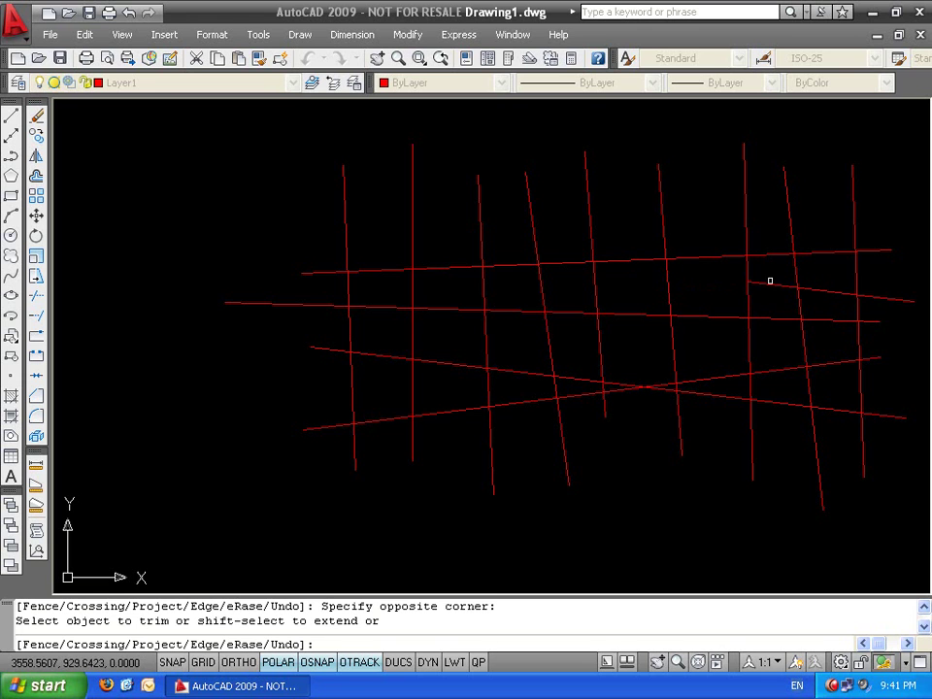
pyautogui.click(883, 300)
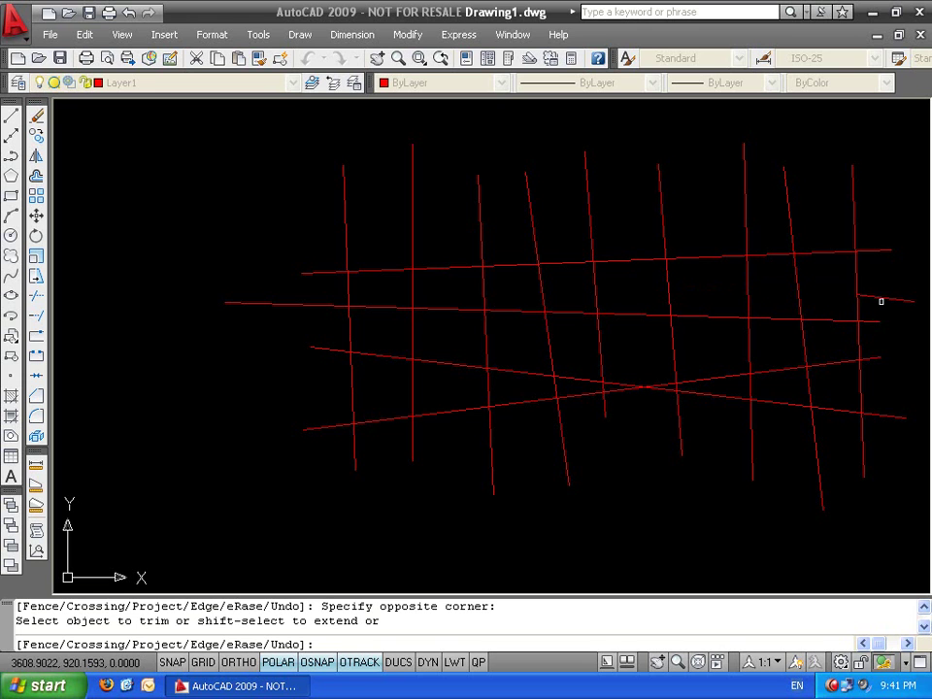
# Within Trim, extend the shortened slanted line to the eighth vertical line and trim it back to the ninth, twice
pyautogui.keyDown('shift'); pyautogui.click(872, 297); pyautogui.keyUp('shift')
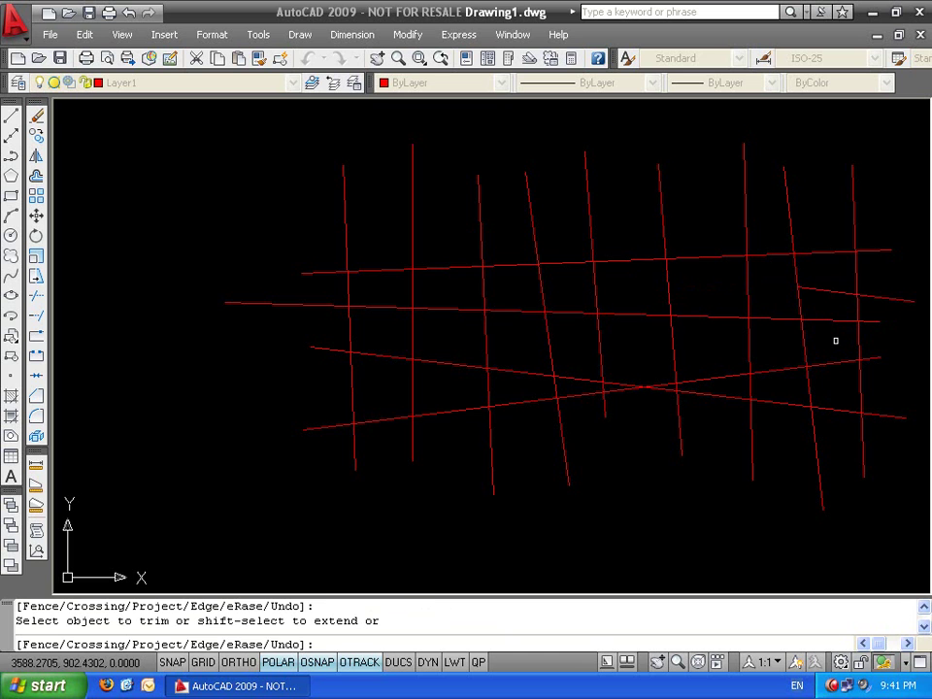
pyautogui.scroll(4, 579, 433)
pyautogui.scroll(-1, 580, 427)
pyautogui.click(584, 425)
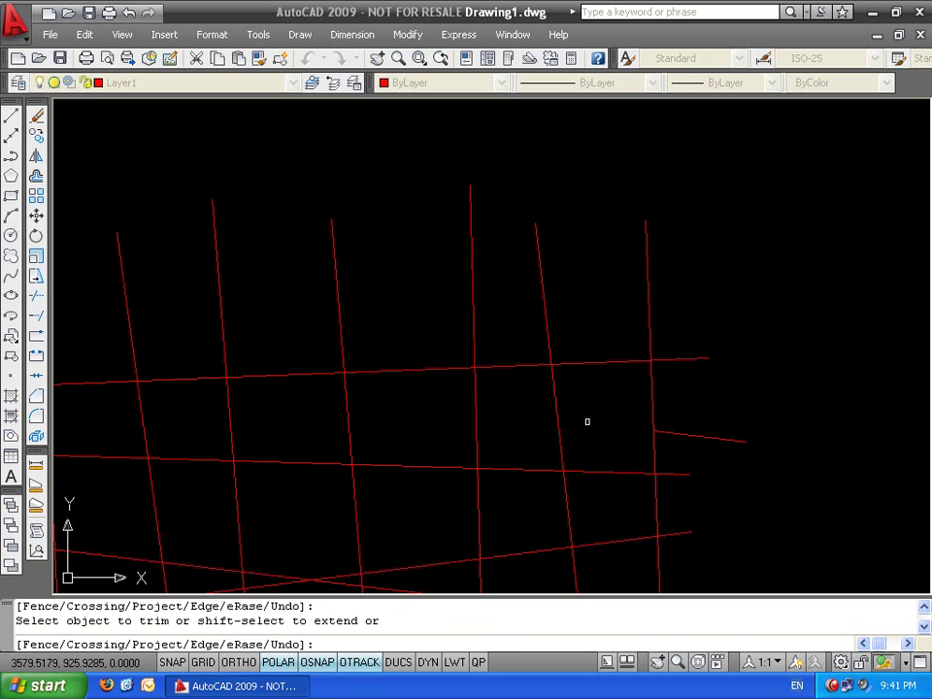
pyautogui.keyDown('shift'); pyautogui.click(674, 435); pyautogui.keyUp('shift')
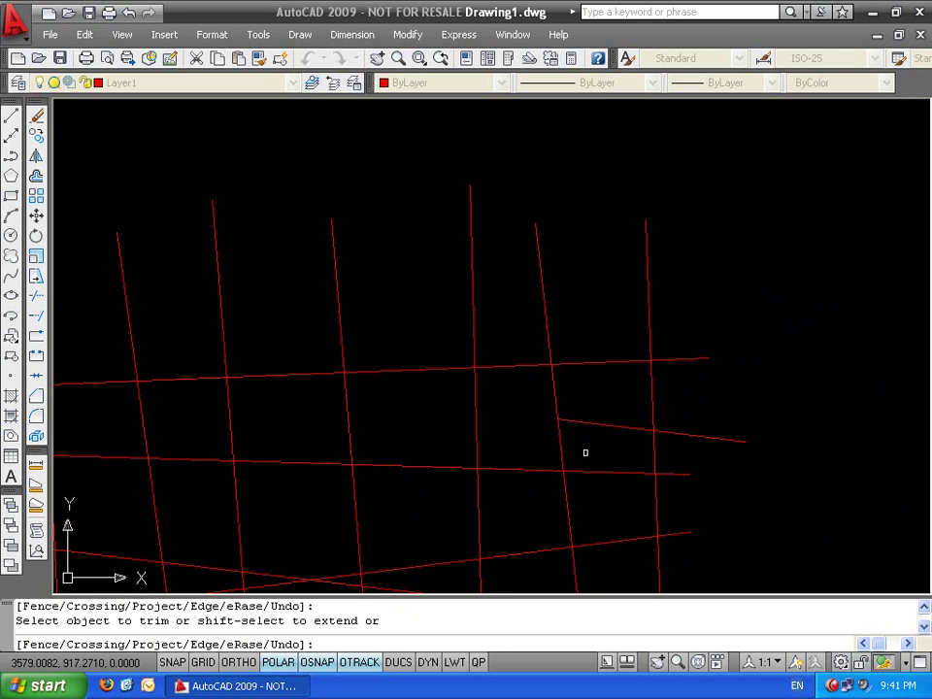
pyautogui.click(563, 420)
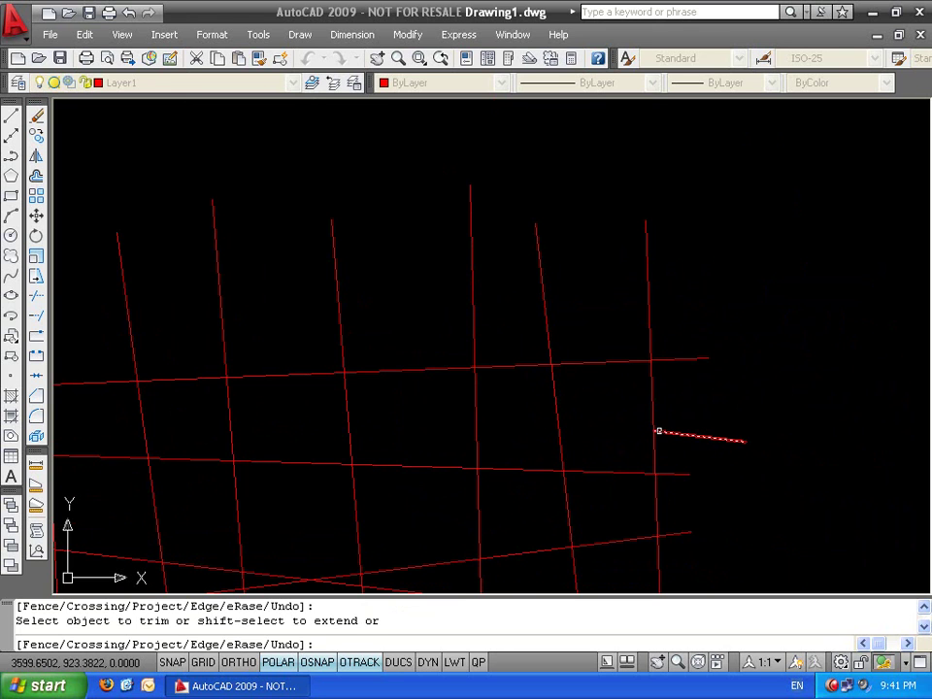
# Use Trim's extend mode to lengthen the shortened slanted line one crossing at a time back to the fifth vertical line
pyautogui.keyDown('shift'); pyautogui.click(658, 431); pyautogui.keyUp('shift')
pyautogui.keyDown('shift'); pyautogui.click(591, 425); pyautogui.keyUp('shift')
pyautogui.keyDown('shift'); pyautogui.click(514, 416); pyautogui.keyUp('shift')
pyautogui.keyDown('shift'); pyautogui.click(425, 402); pyautogui.keyUp('shift')
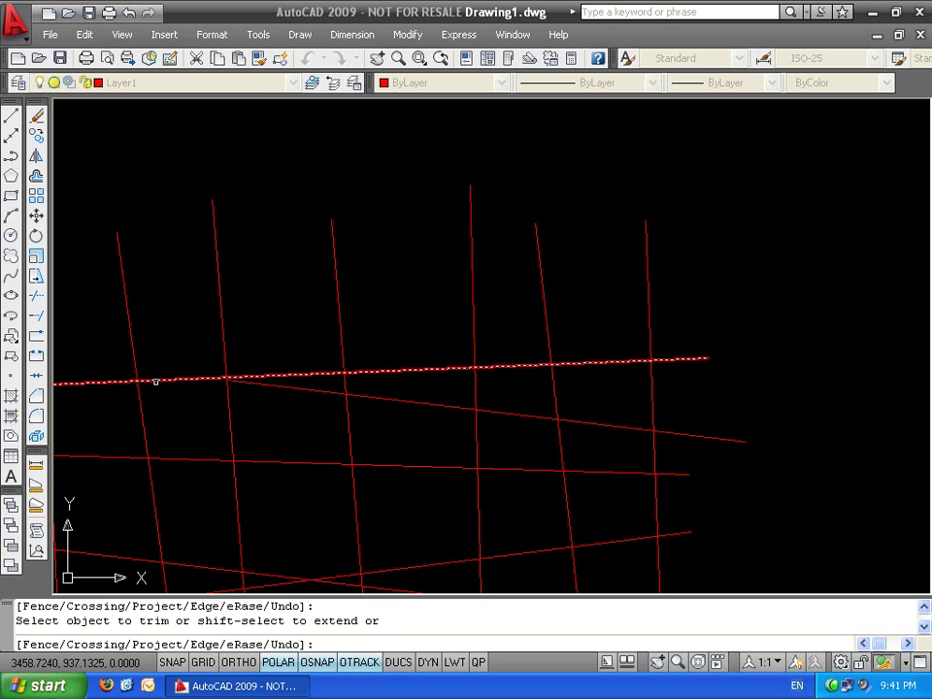
pyautogui.scroll(2, 206, 383)
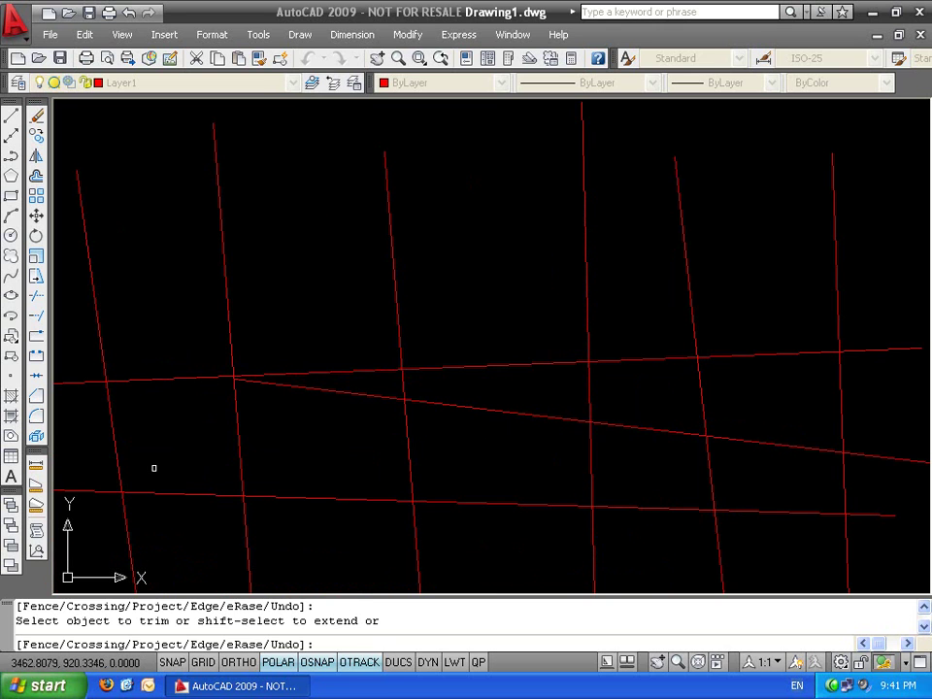
# Restart Trim with all cutting edges and use crossing selections to trim the slanted line back to the ninth vertical line again
pyautogui.press('Escape')
pyautogui.press('Escape')
pyautogui.write('tr')
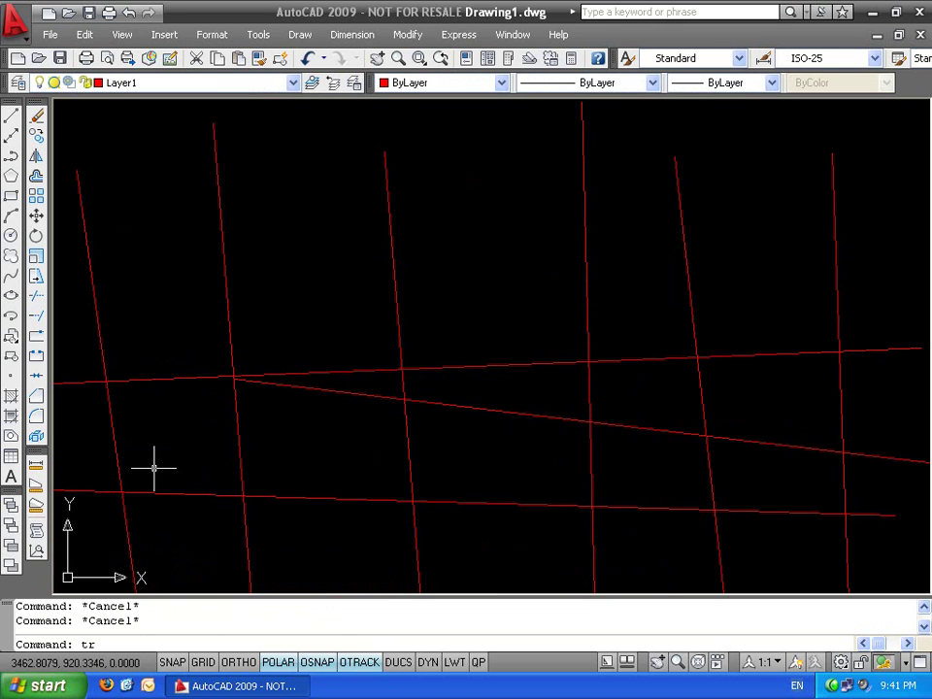
pyautogui.press('Return')
pyautogui.press('Return')
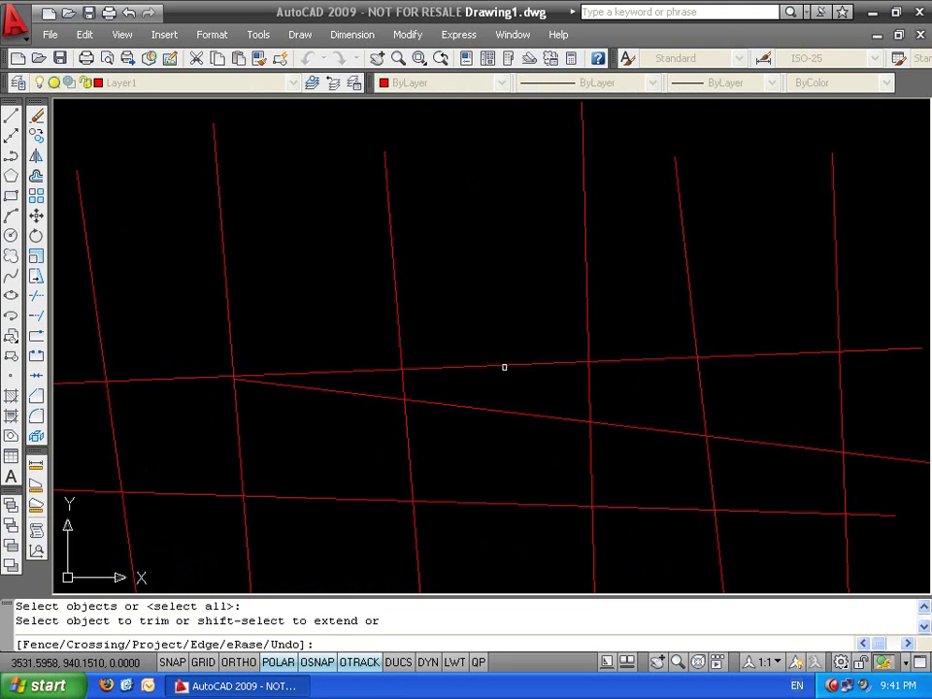
pyautogui.click(385, 408)
pyautogui.click(308, 408)
pyautogui.click(483, 399)
pyautogui.click(499, 425)
pyautogui.click(646, 410)
pyautogui.click(680, 441)
pyautogui.scroll(-3, 745, 463)
pyautogui.scroll(5, 708, 467)
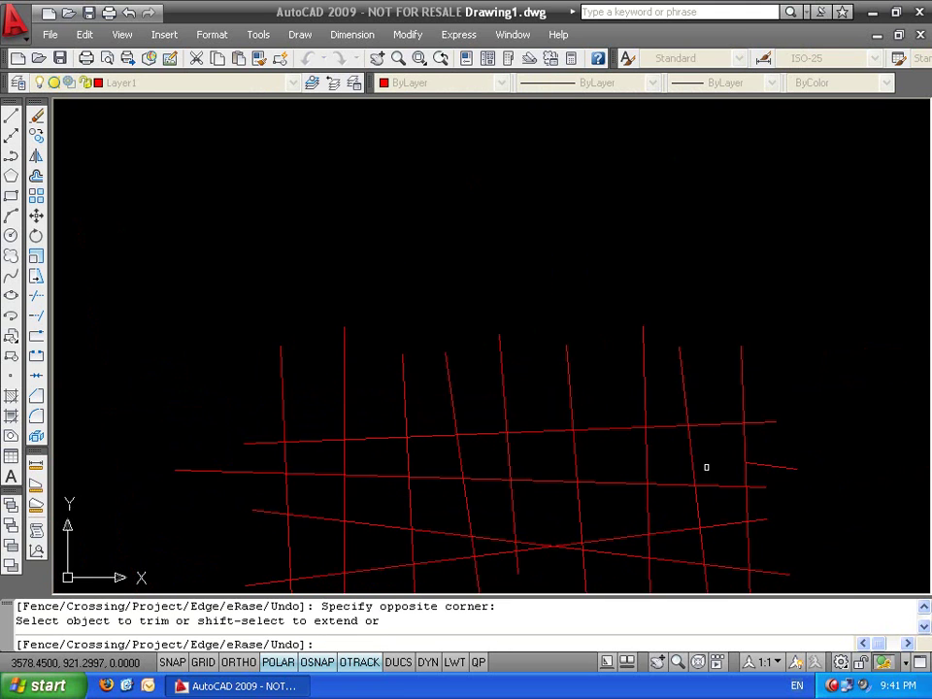
# Extend the slanted stub across the eighth vertical line to the seventh within Trim, then undo the extensions and end the command
pyautogui.keyDown('shift'); pyautogui.click(810, 465); pyautogui.keyUp('shift')
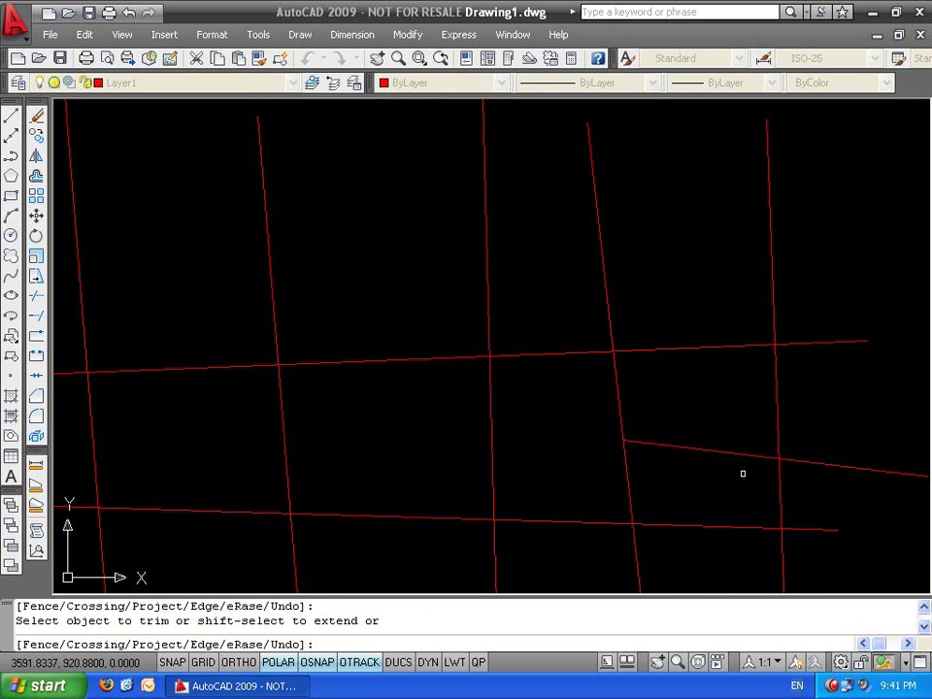
pyautogui.click(697, 456)
pyautogui.keyDown('shift'); pyautogui.click(652, 450); pyautogui.keyUp('shift')
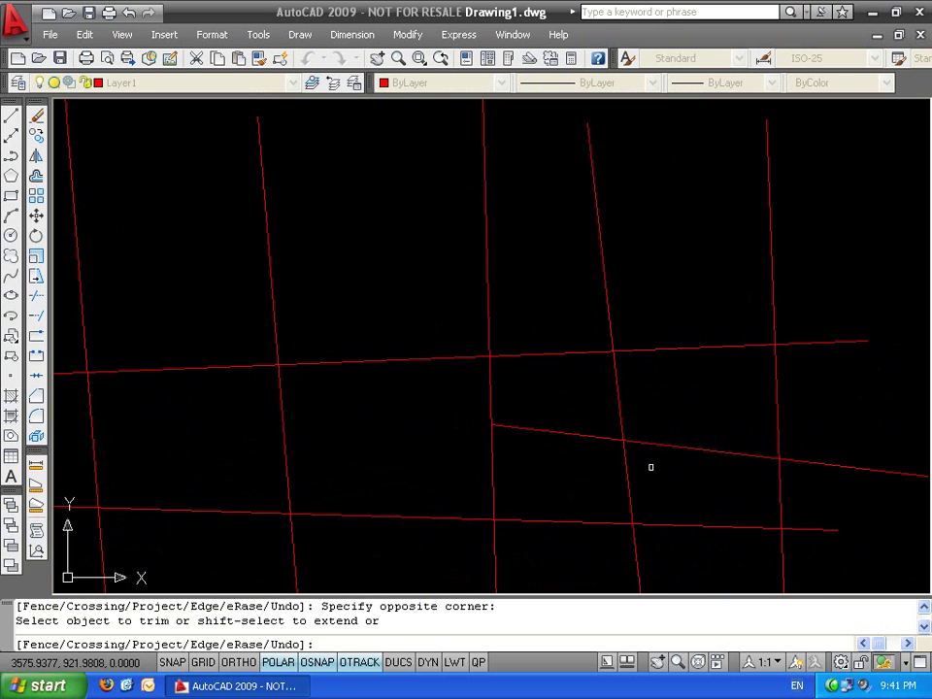
pyautogui.hotkey('ctrl', 'z')
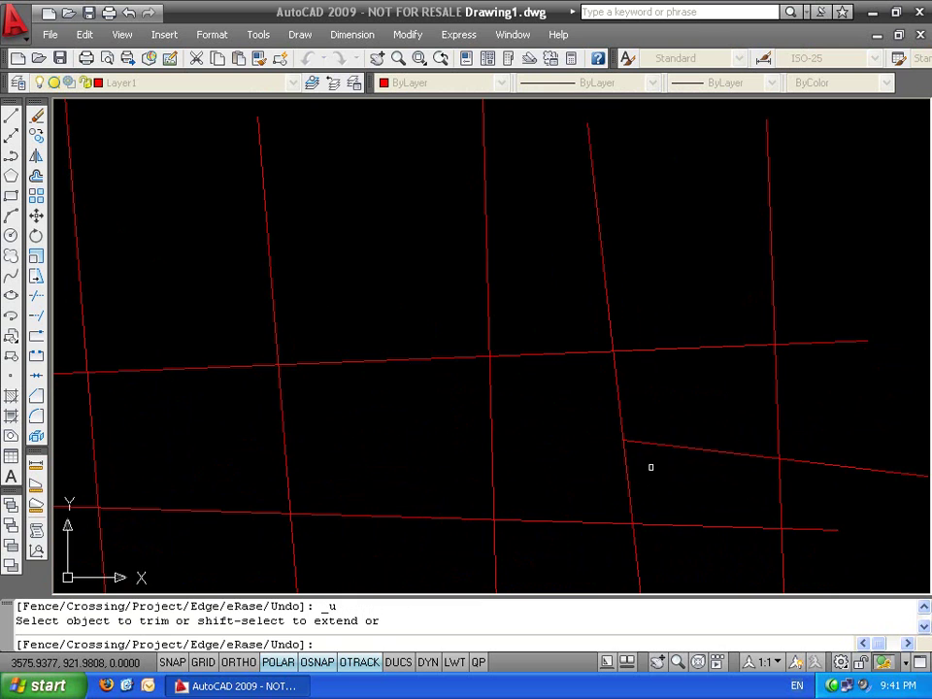
pyautogui.scroll(-2, 652, 468)
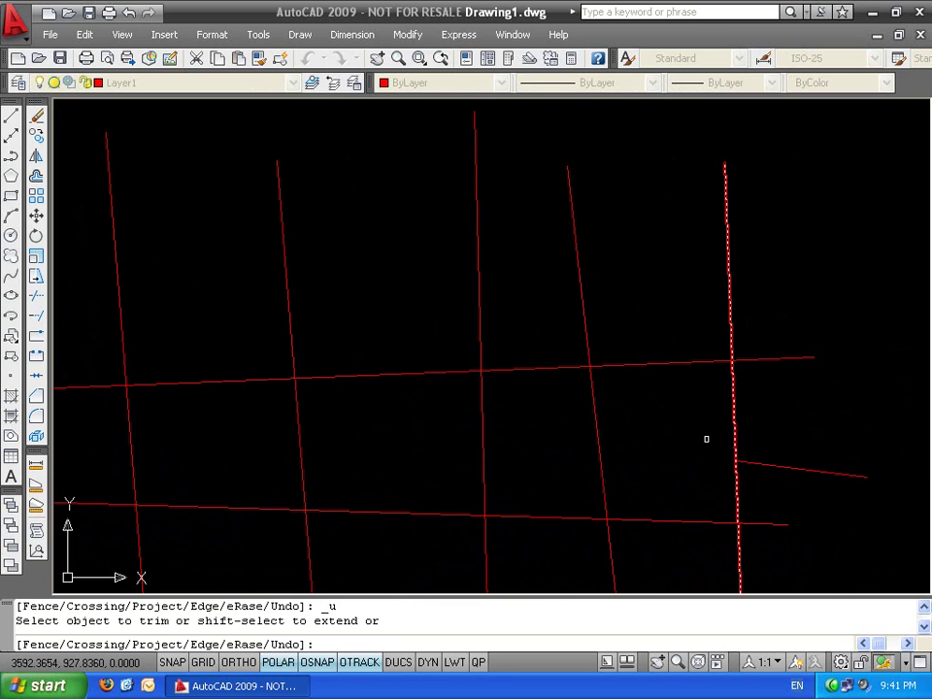
pyautogui.press('Escape')
pyautogui.press('Escape')
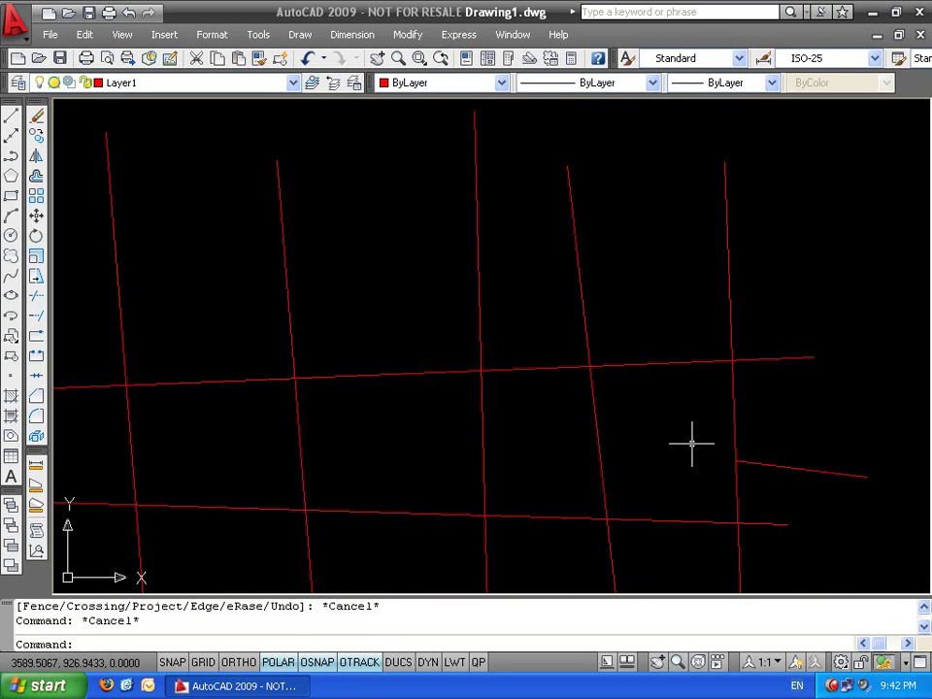
# Restart Trim with all cutting edges and extend the slanted stub from the ninth vertical line to the fifth
pyautogui.write('tr')
pyautogui.press('Return')
pyautogui.press('Return')
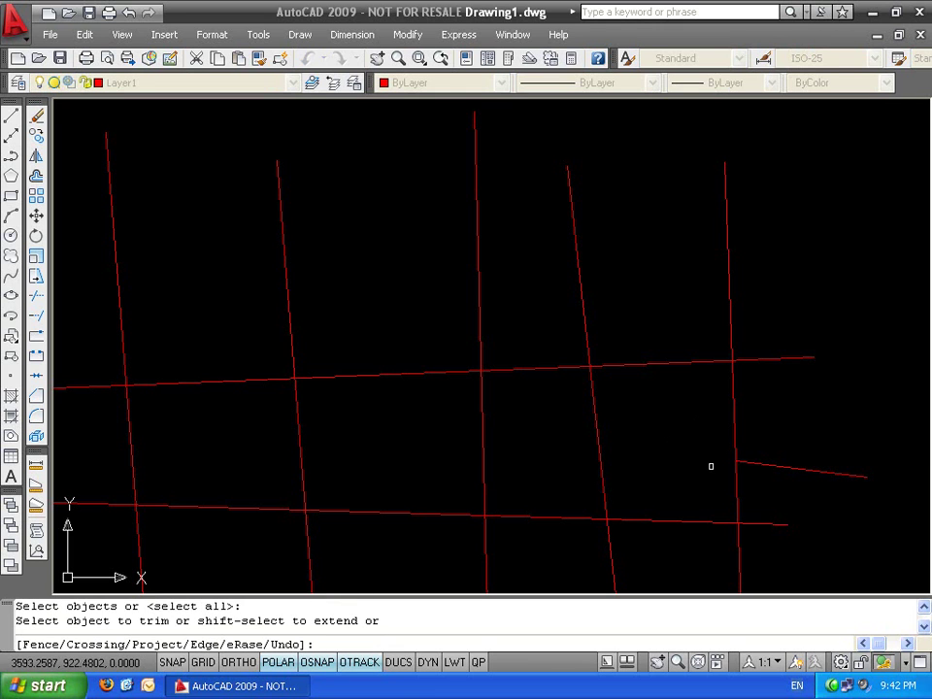
pyautogui.keyDown('shift'); pyautogui.click(758, 467); pyautogui.keyUp('shift')
pyautogui.keyDown('shift'); pyautogui.click(652, 450); pyautogui.keyUp('shift')
pyautogui.keyDown('shift'); pyautogui.click(509, 432); pyautogui.keyUp('shift')
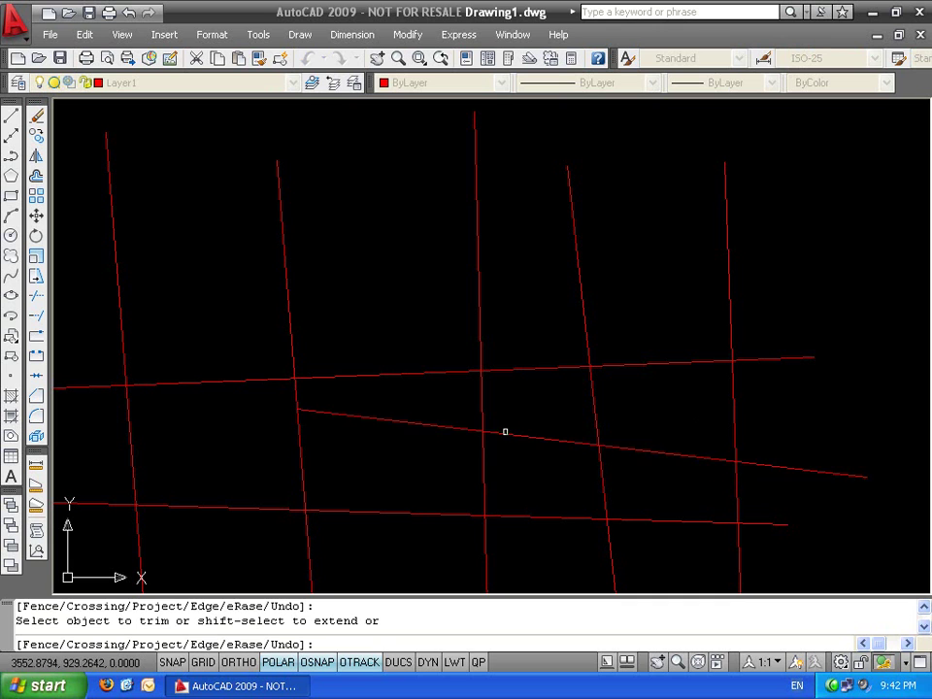
pyautogui.keyDown('shift'); pyautogui.click(350, 420); pyautogui.keyUp('shift')
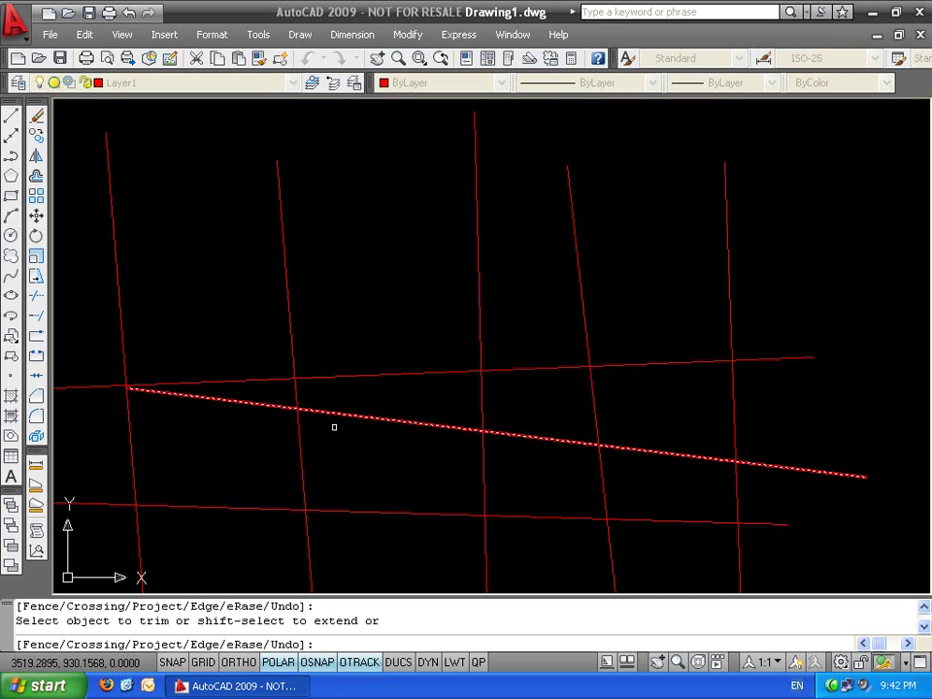
# Trim the slanted line back to the eighth vertical line and remove the seventh vertical line's segment between the two adjacent horizontal lines
pyautogui.click(252, 402)
pyautogui.click(257, 415)
pyautogui.click(530, 417)
pyautogui.click(378, 454)
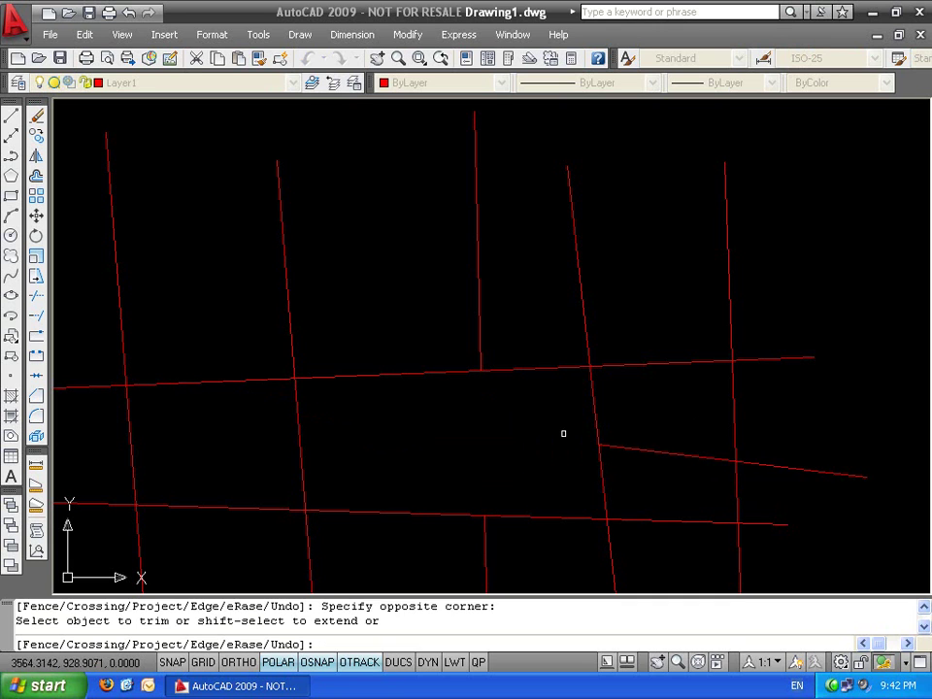
# Extend the slanted line back to the fourth vertical line, undo the accidental view rotation, and end Trim
pyautogui.keyDown('shift'); pyautogui.click(624, 451); pyautogui.keyUp('shift')
pyautogui.keyDown('shift'); pyautogui.click(379, 432); pyautogui.keyUp('shift')
pyautogui.keyDown('shift'); pyautogui.click(352, 415); pyautogui.keyUp('shift')
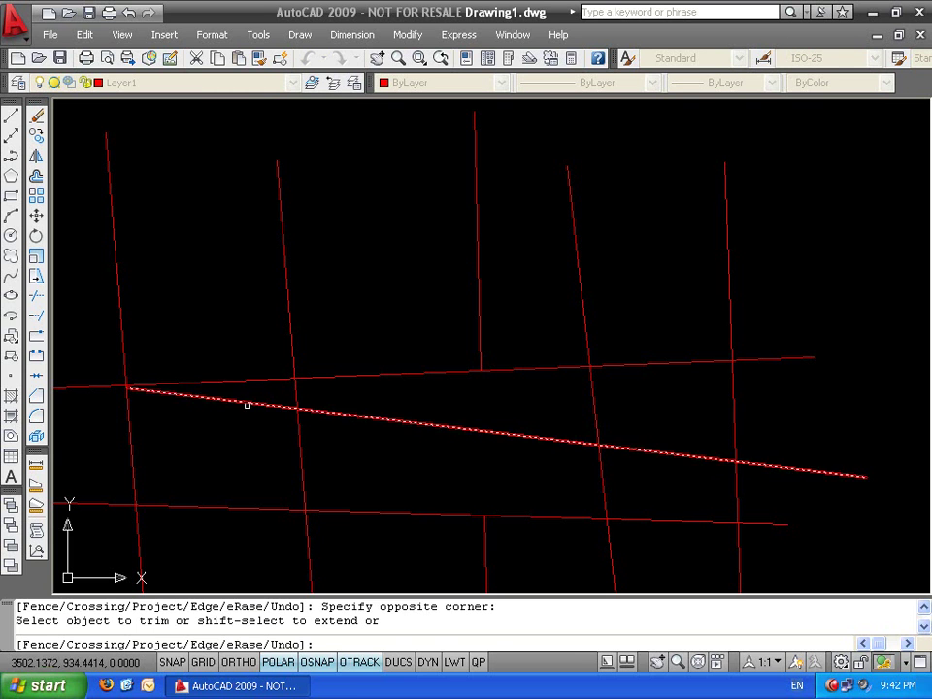
pyautogui.keyDown('shift'); pyautogui.moveTo(141, 402); pyautogui.dragTo(437, 351, button='middle'); pyautogui.keyUp('shift')
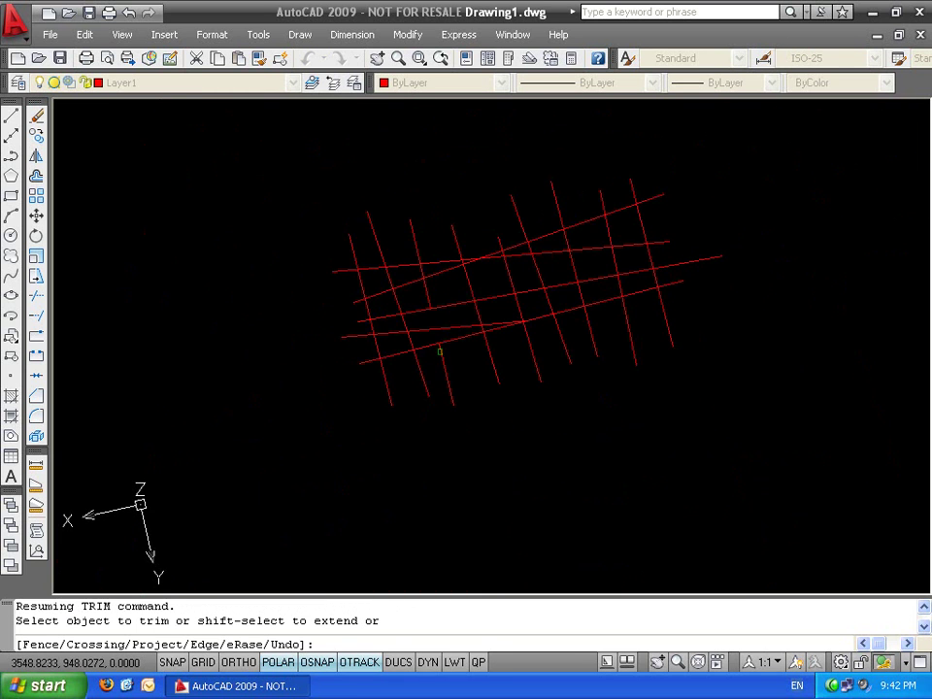
pyautogui.hotkey('ctrl', 'z')
pyautogui.scroll(3, 439, 351)
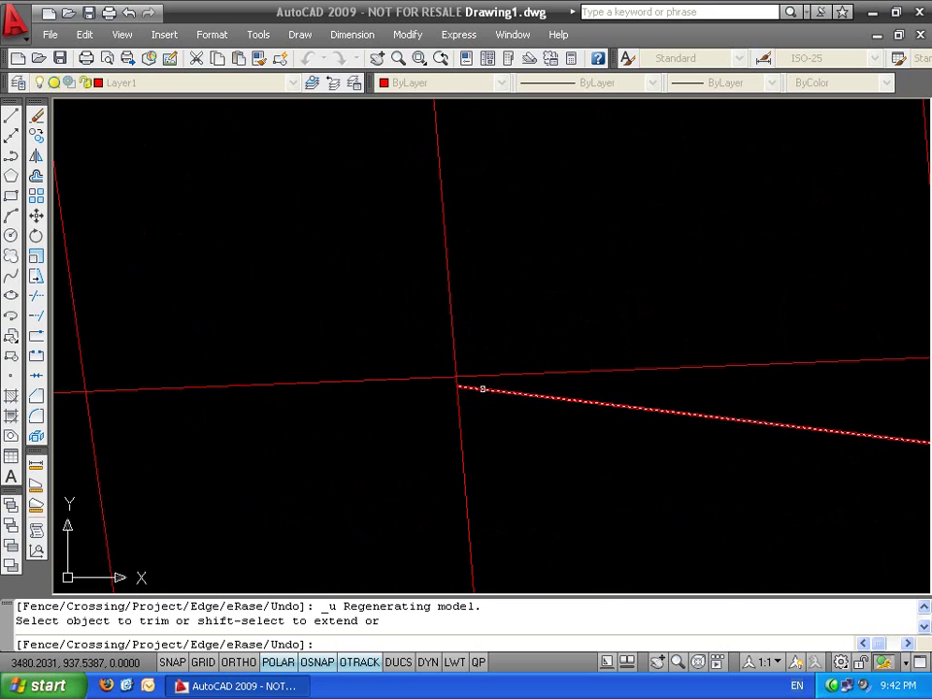
pyautogui.scroll(-5, 435, 384)
pyautogui.moveTo(481, 440); pyautogui.dragTo(595, 369, button='middle')
pyautogui.press('Escape')
pyautogui.press('Escape')
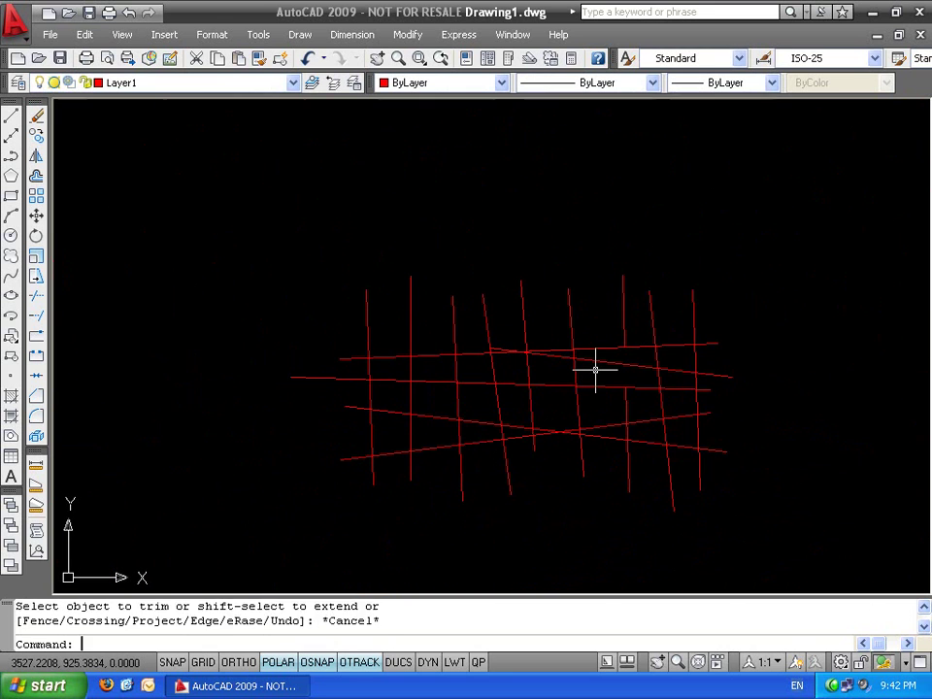
# Trim the first vertical line's upper part down to the long middle horizontal line, then extend it up to the horizontal line above
pyautogui.scroll(4, 377, 365)
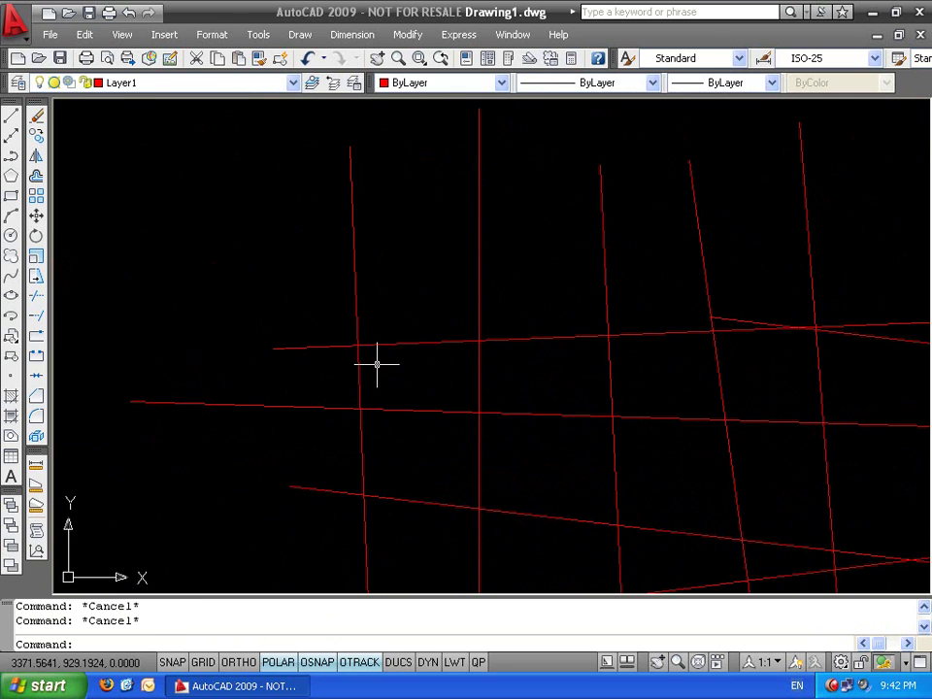
pyautogui.write('tr')
pyautogui.press('Return')
pyautogui.press('Return')
pyautogui.click(399, 258)
pyautogui.click(338, 238)
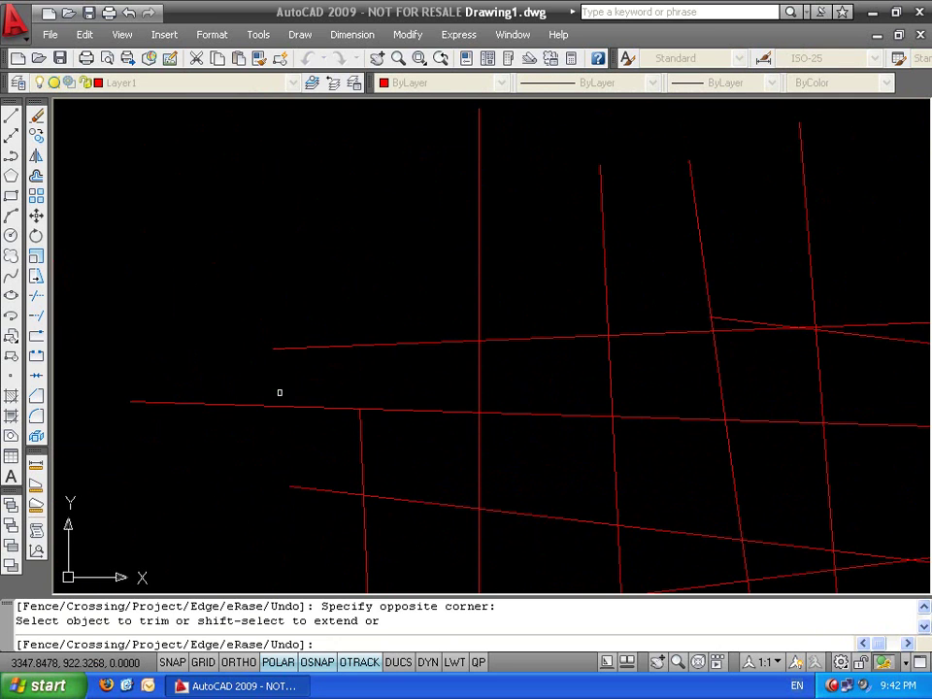
pyautogui.keyDown('shift'); pyautogui.click(359, 418); pyautogui.keyUp('shift')
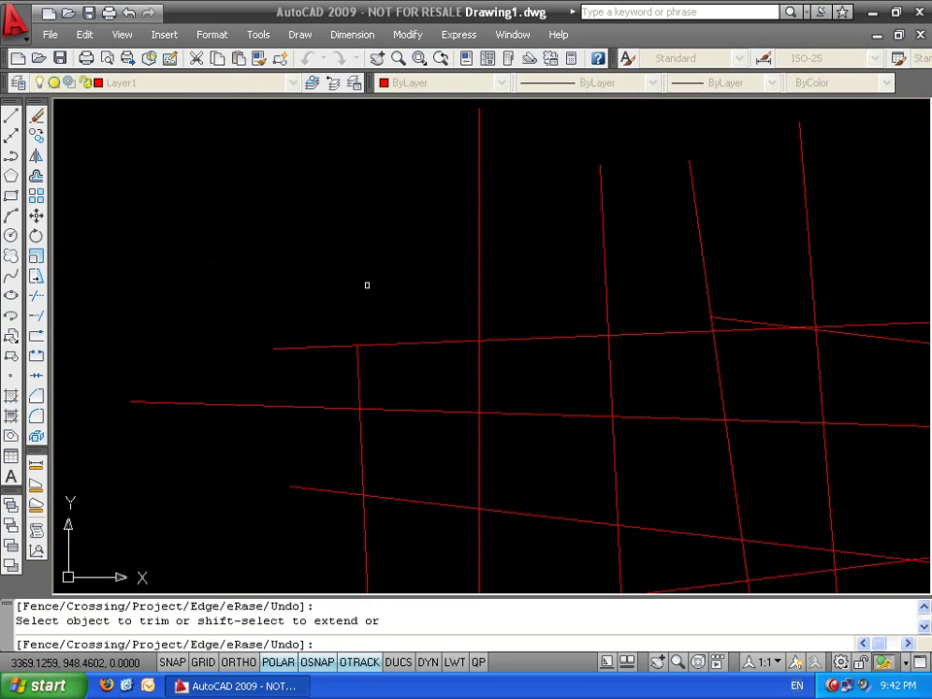
# End Trim and draw a single horizontal line above the right half of the grid
pyautogui.scroll(-4, 367, 285)
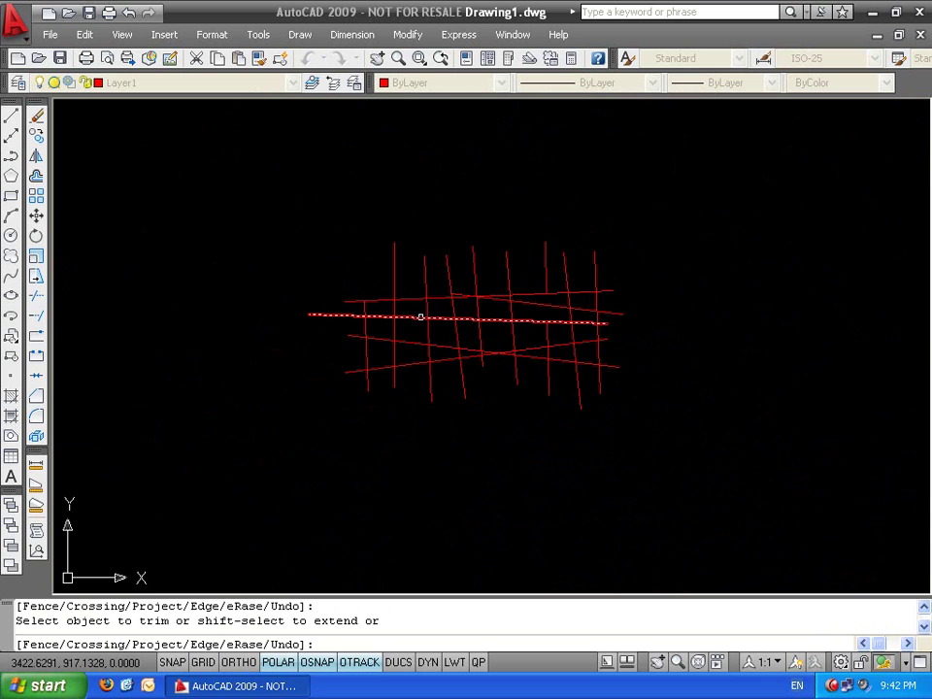
pyautogui.write('l')
pyautogui.press('Return')
pyautogui.press('Escape')
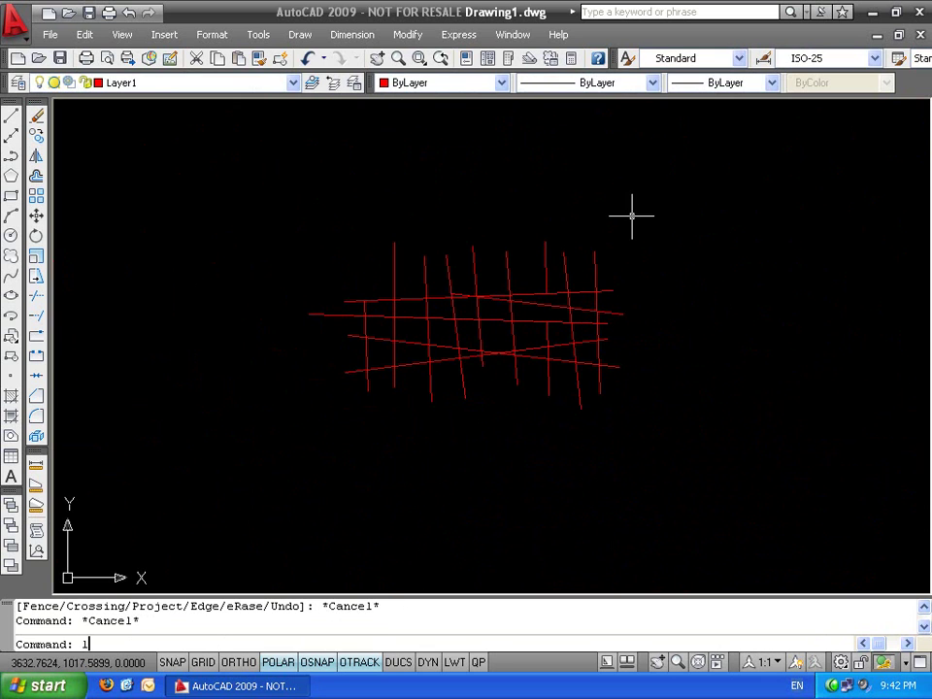
pyautogui.write('l')
pyautogui.press('Return')
pyautogui.click(676, 204)
pyautogui.click(501, 212)
pyautogui.press('Escape')
pyautogui.moveTo(597, 250); pyautogui.dragTo(570, 355, button='middle')
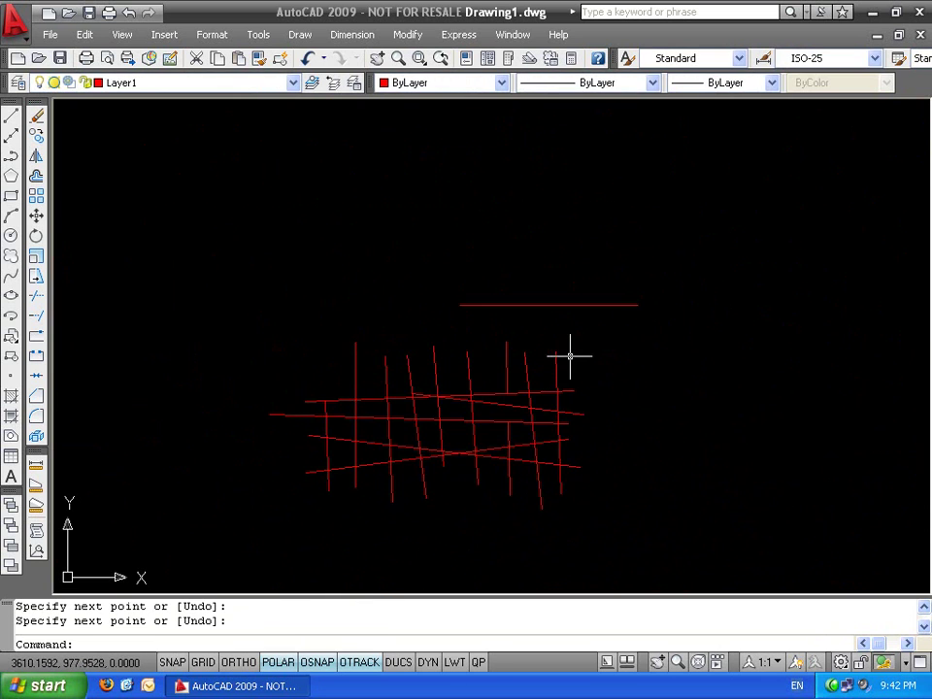
# Trim two adjacent segments from the horizontal line above the grid, using all objects as edges and edge mode Extend
pyautogui.write('tr')
pyautogui.press('Return')
pyautogui.press('Return')
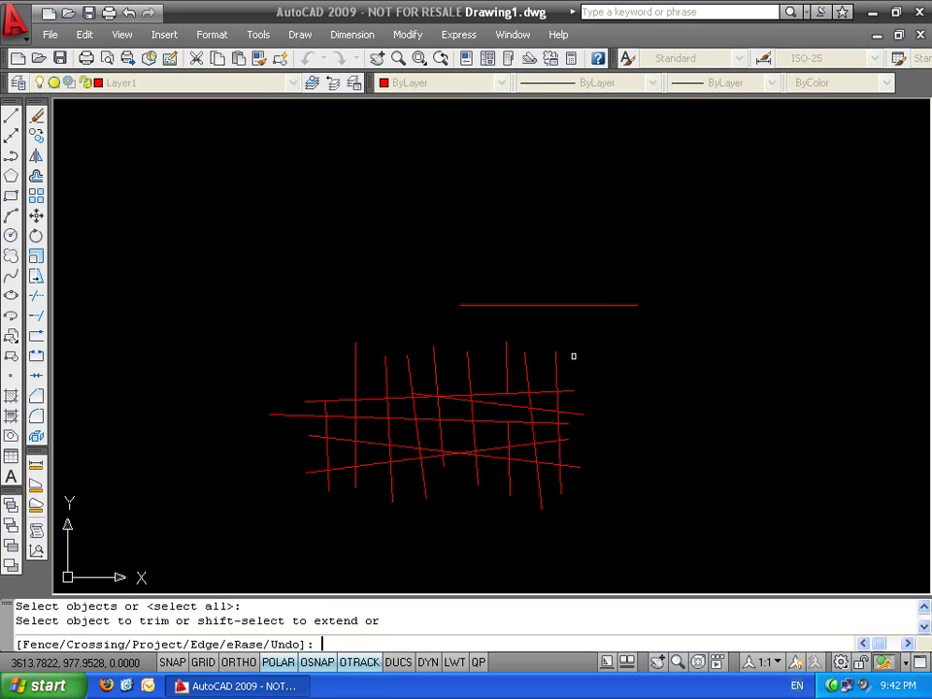
pyautogui.write('e')
pyautogui.press('Return')
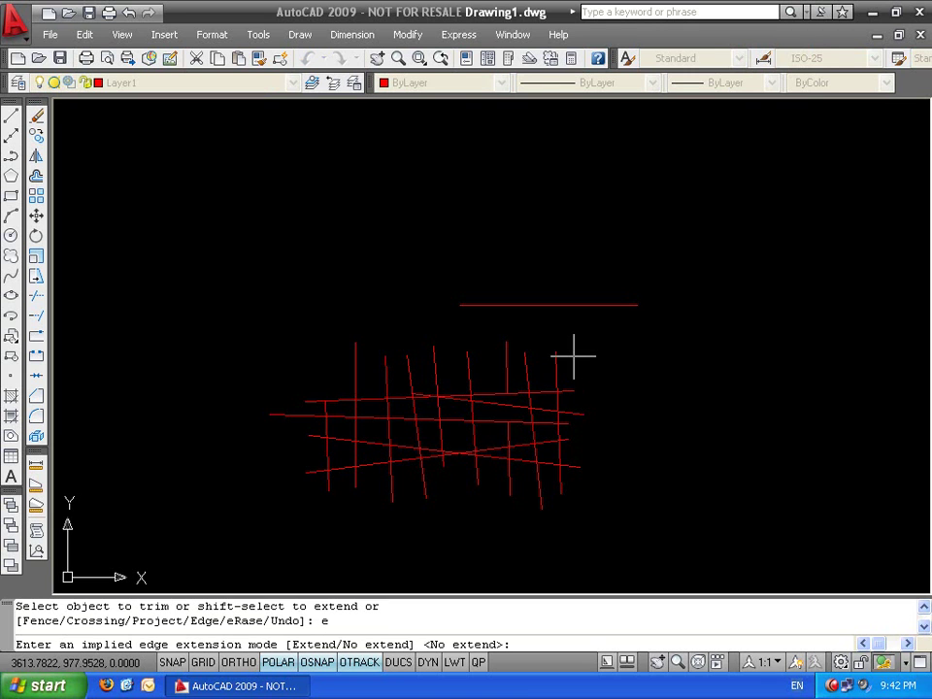
pyautogui.write('e')
pyautogui.press('Return')
pyautogui.scroll(3, 485, 301)
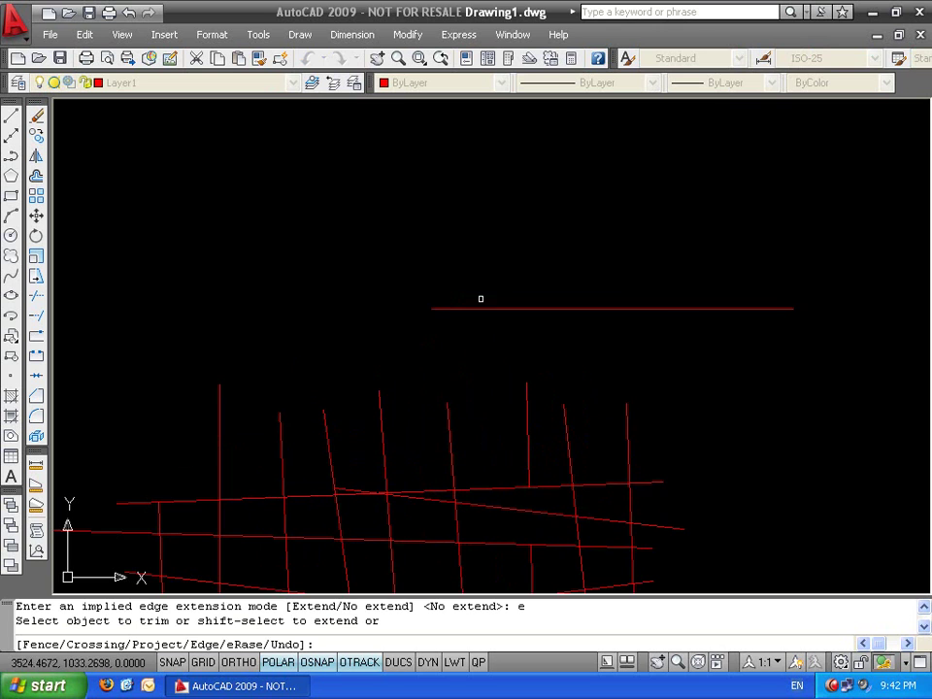
pyautogui.click(457, 307)
pyautogui.click(544, 309)
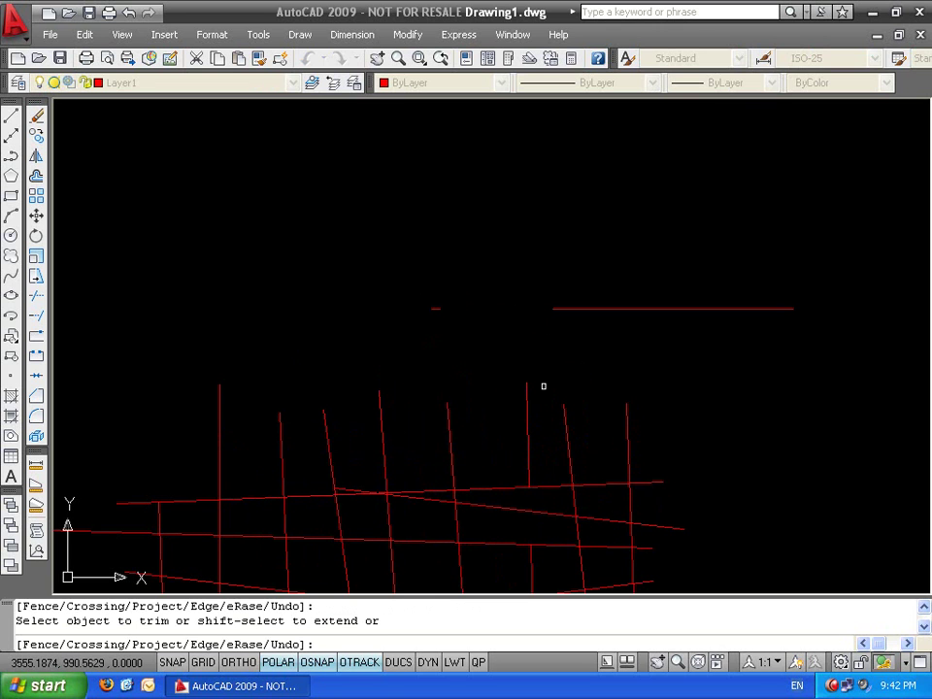
pyautogui.press('Escape')
# Extend the remaining piece of the upper horizontal line back across the gap, using all objects as boundaries, and end Extend
pyautogui.write('ex')
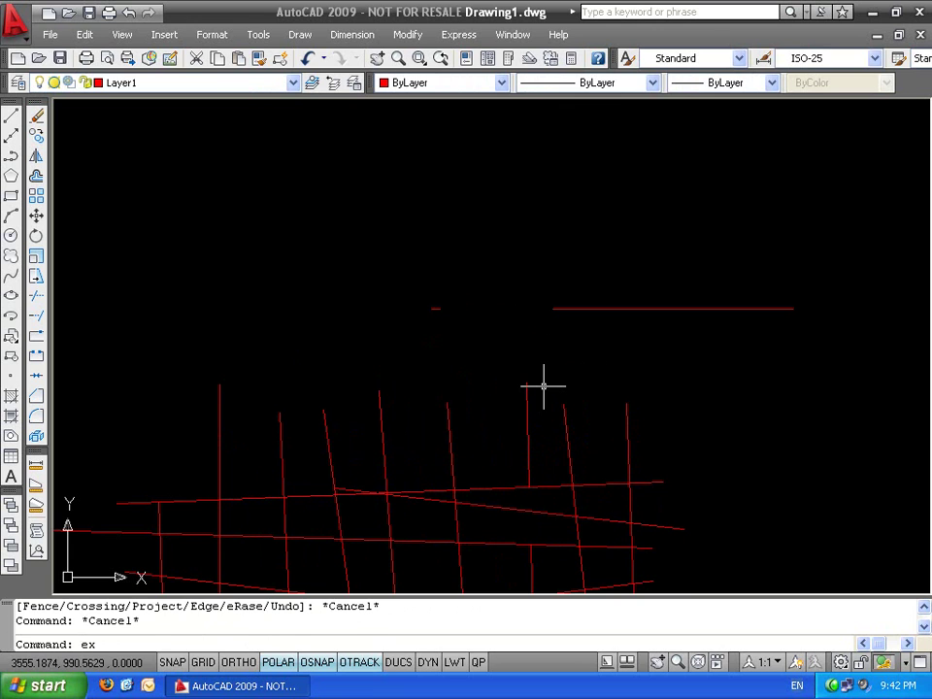
pyautogui.press('Return')
pyautogui.press('Return')
pyautogui.click(575, 309)
pyautogui.click(574, 309)
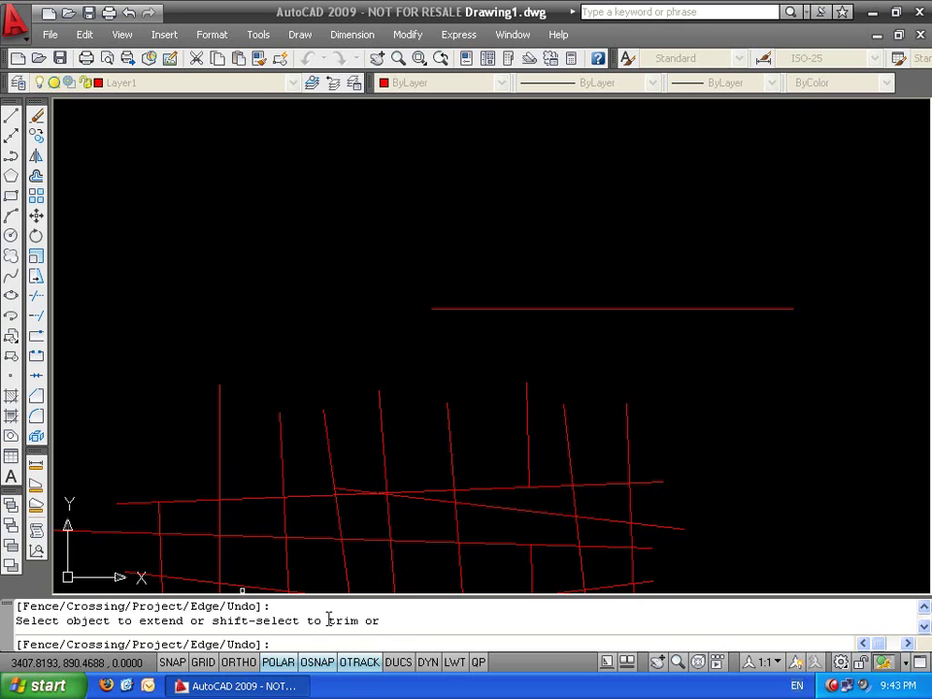
pyautogui.moveTo(417, 507); pyautogui.dragTo(544, 408, button='middle')
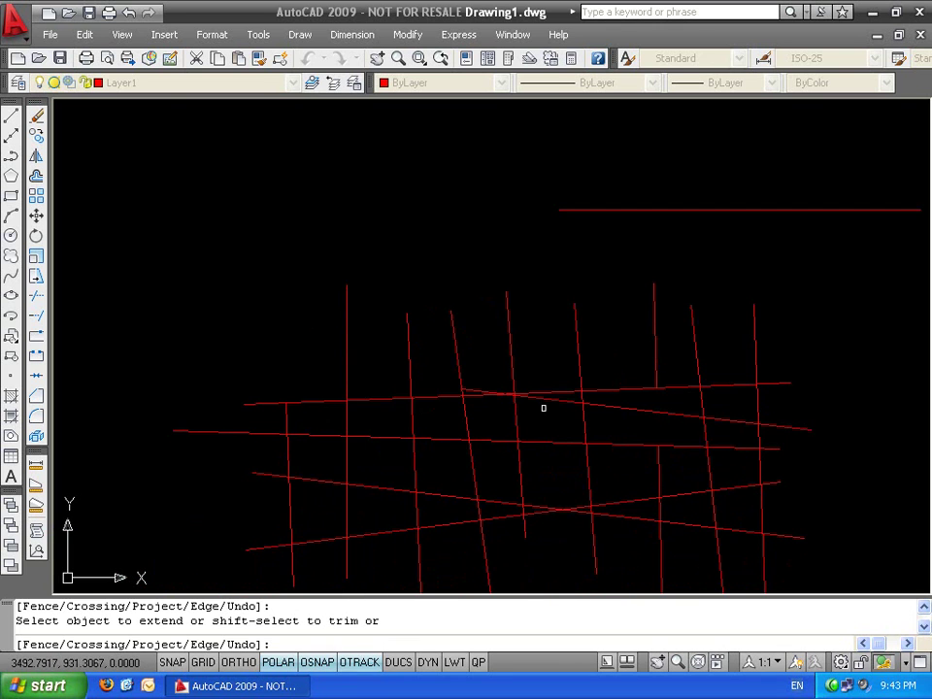
pyautogui.moveTo(650, 173); pyautogui.dragTo(528, 235, button='middle')
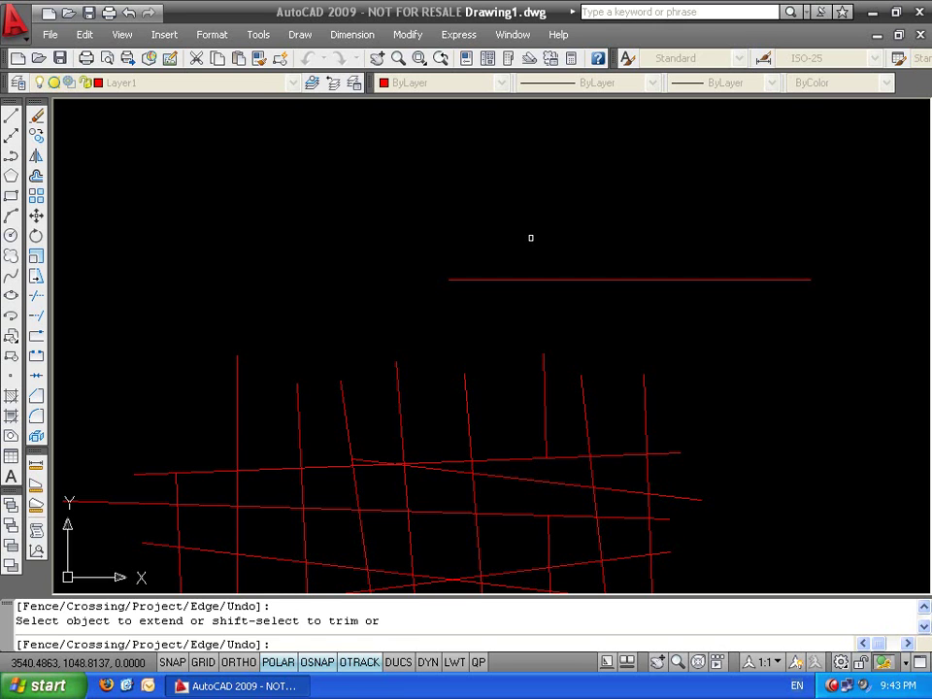
pyautogui.press('Escape')
pyautogui.moveTo(525, 272); pyautogui.dragTo(628, 177, button='middle')
pyautogui.press('Escape')
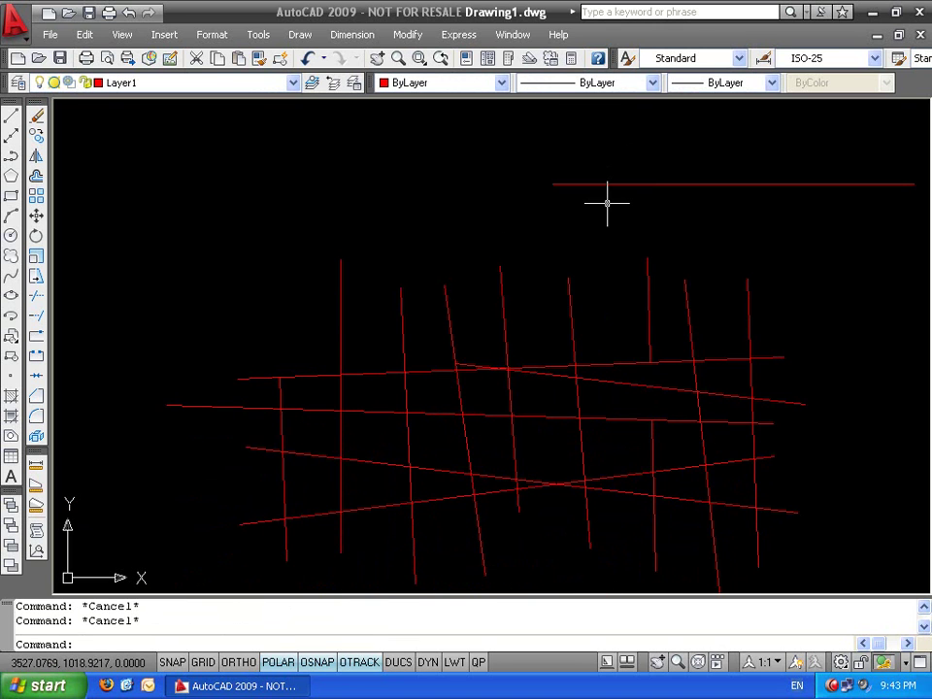
pyautogui.write('tr')
pyautogui.press('Return')
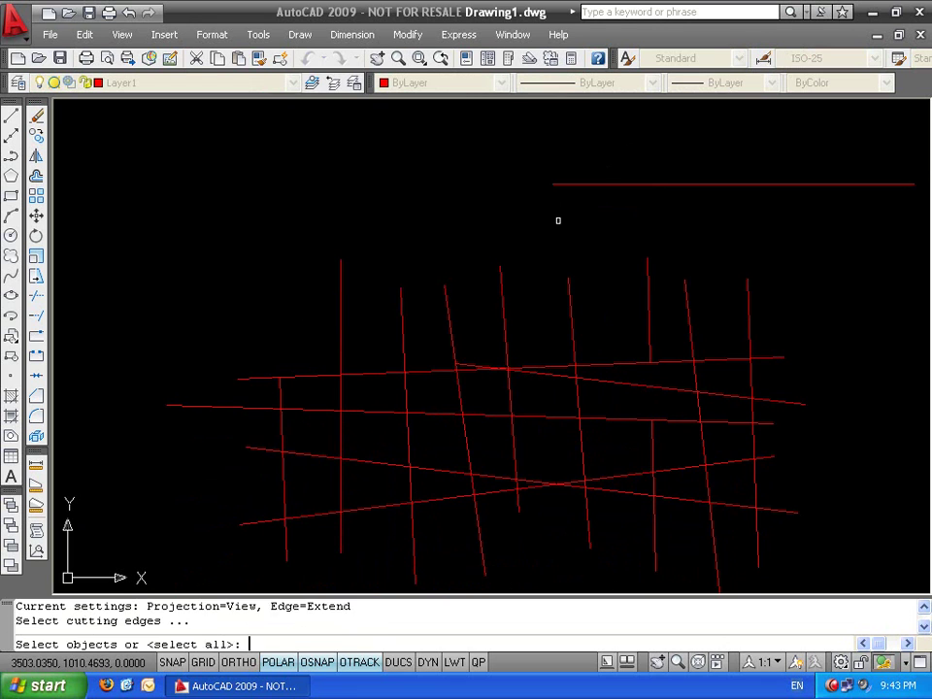
pyautogui.press('Return')
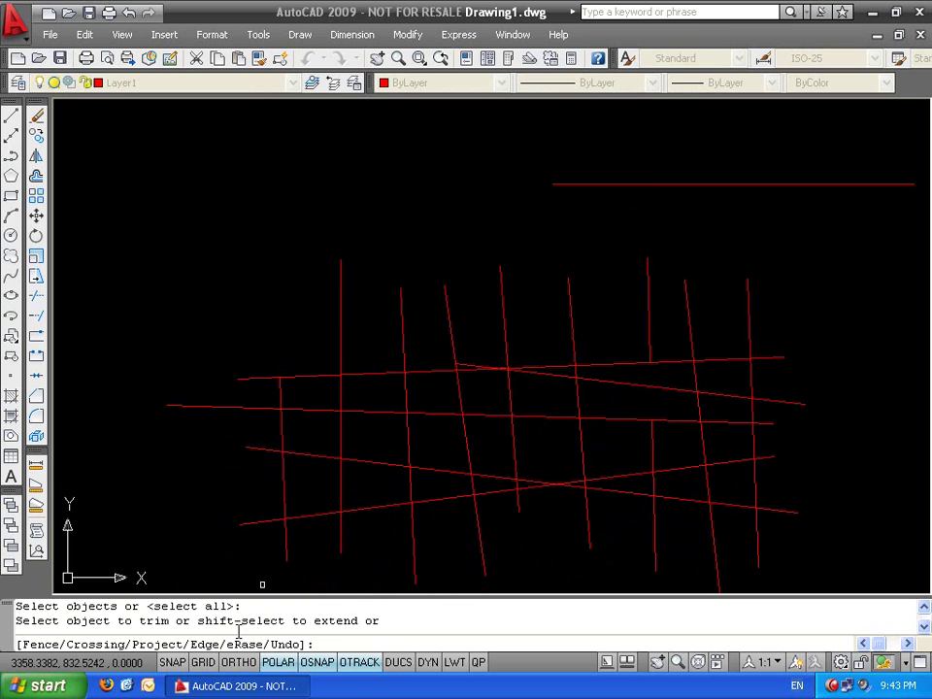
pyautogui.press('Escape')
pyautogui.press('Escape')
pyautogui.moveTo(468, 298); pyautogui.dragTo(426, 310, button='middle')
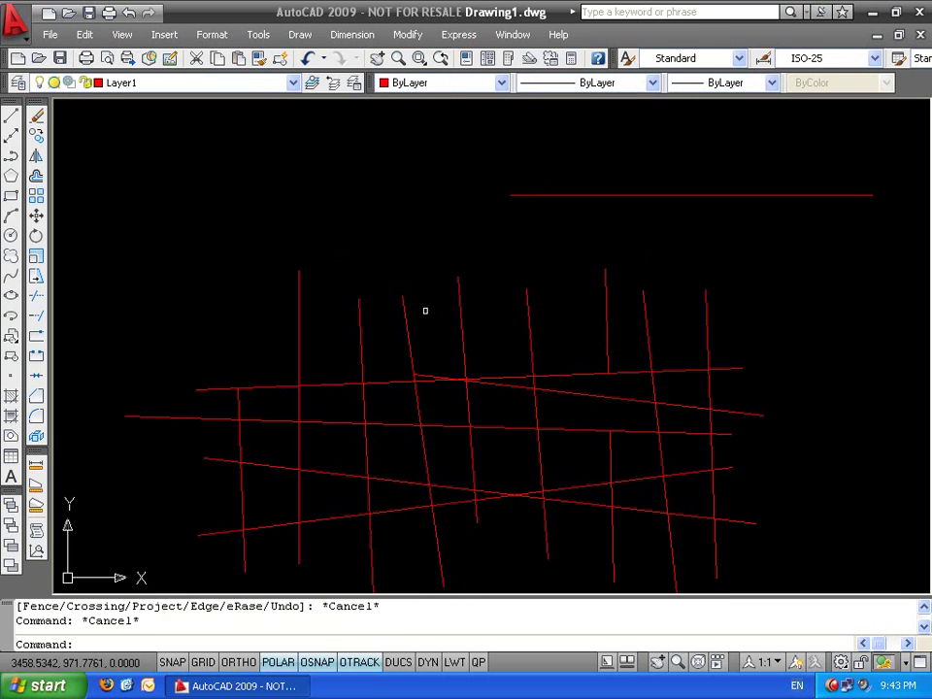
pyautogui.press('Escape')
# Trim the grid's top horizontal line from near the fifth vertical line to the seventh, with all objects as cutting edges
pyautogui.write('tr')
pyautogui.press('Return')
pyautogui.press('Return')
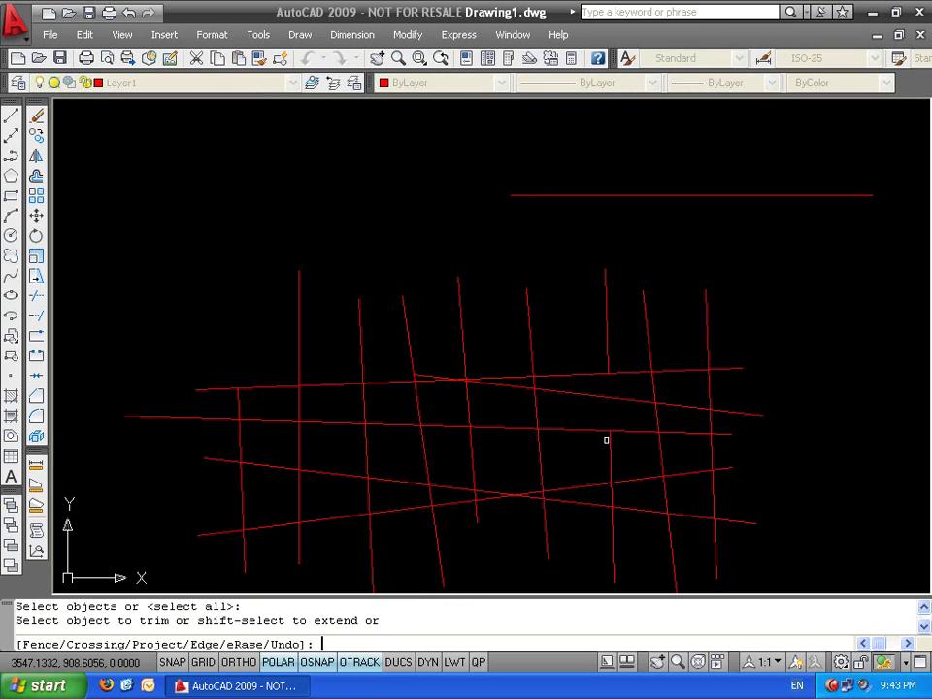
pyautogui.scroll(7, 580, 369)
pyautogui.scroll(6, 557, 441)
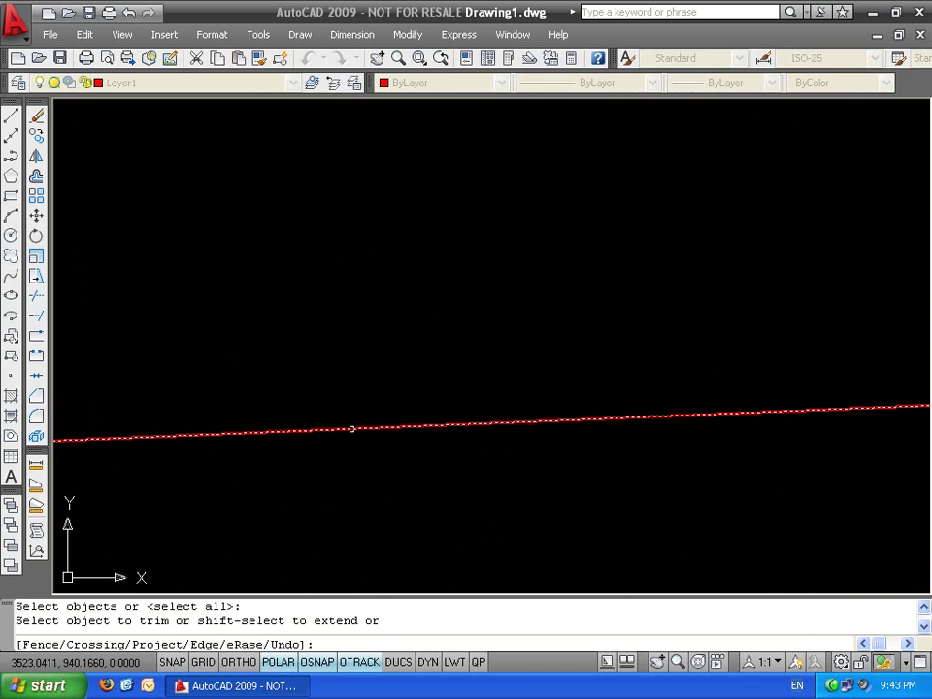
pyautogui.click(352, 428)
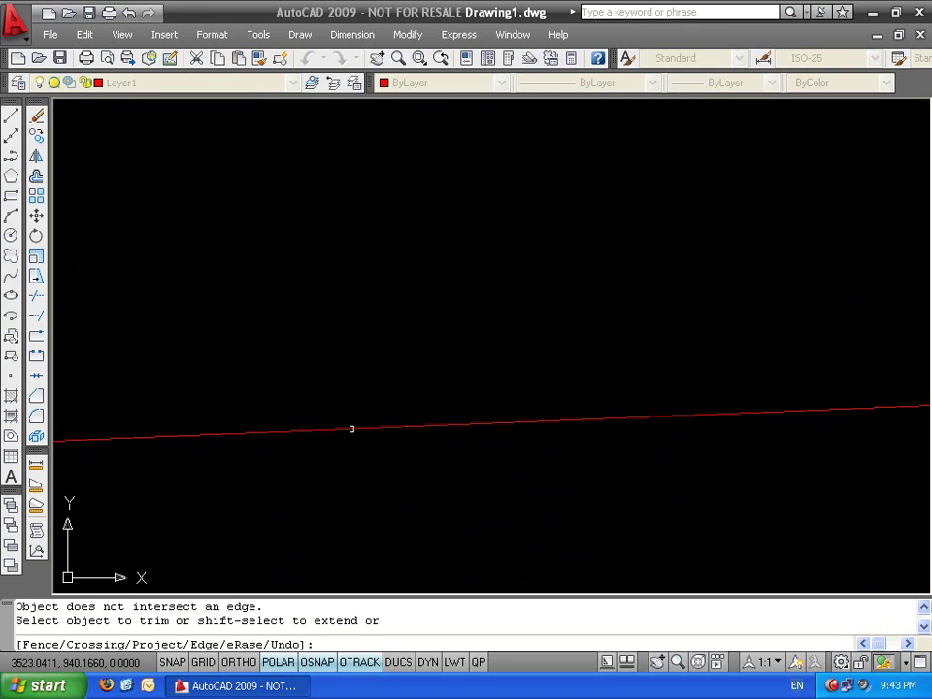
pyautogui.scroll(-3, 351, 428)
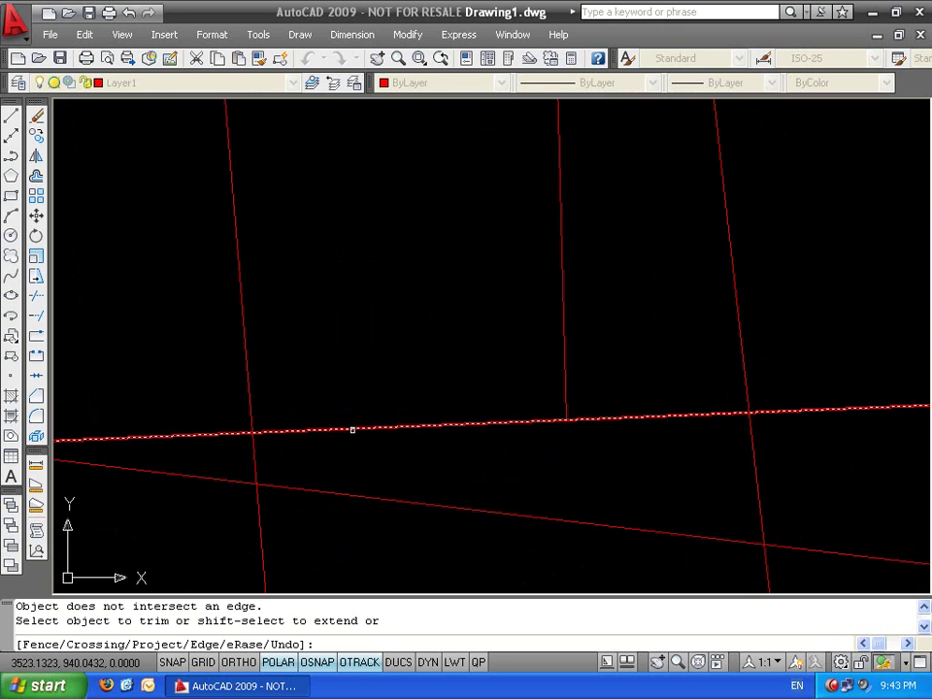
pyautogui.click(352, 428)
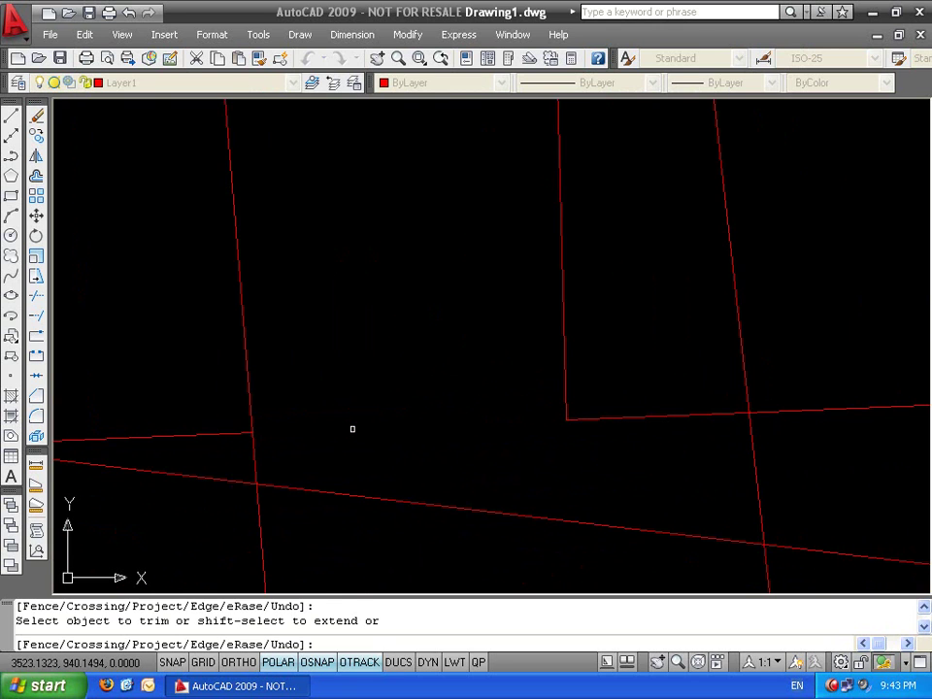
pyautogui.click(164, 435)
# Trim the upper slanted line's segment between the fifth and sixth vertical lines
pyautogui.scroll(-2, 164, 435)
pyautogui.scroll(6, 158, 443)
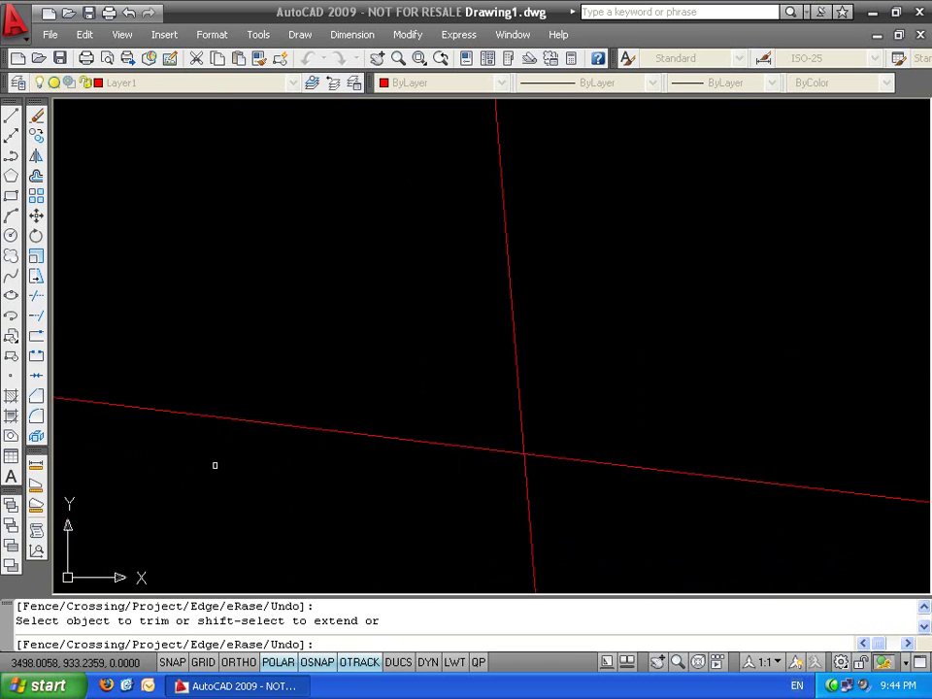
pyautogui.scroll(3, 421, 472)
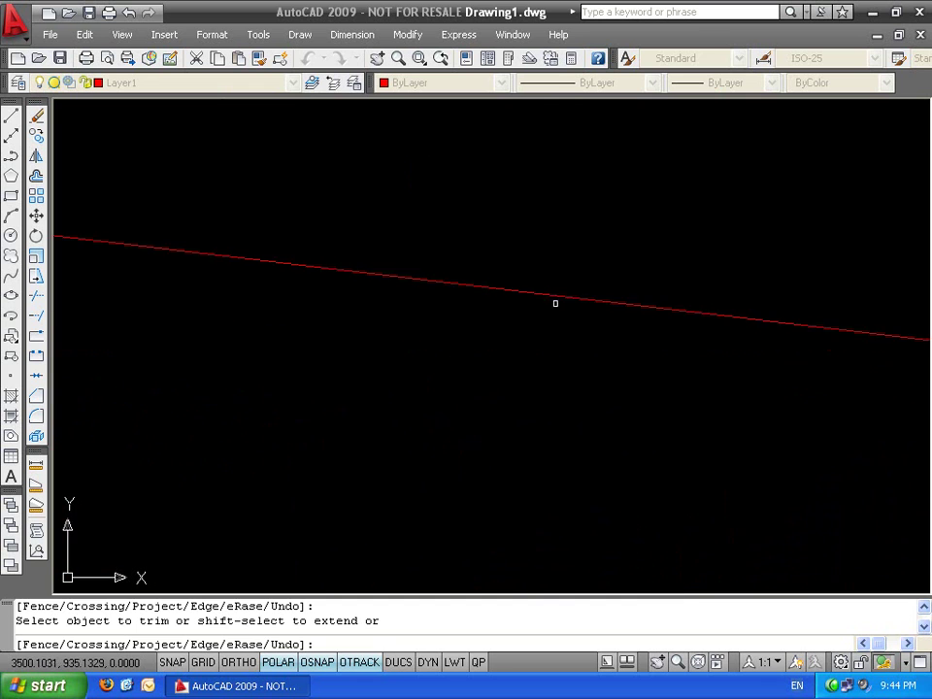
pyautogui.click(549, 296)
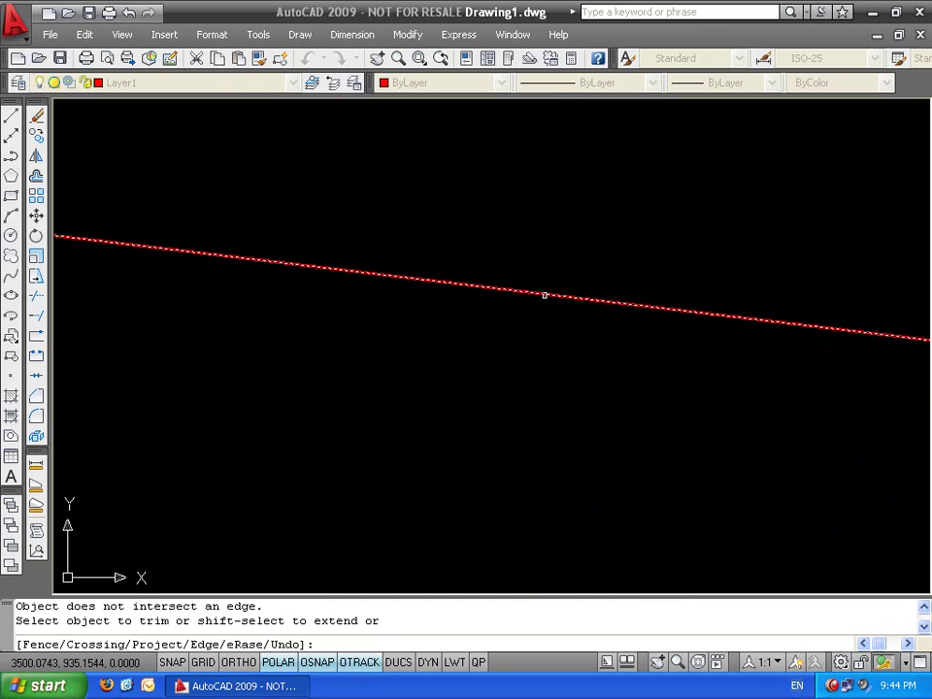
pyautogui.scroll(-2, 544, 295)
pyautogui.click(545, 295)
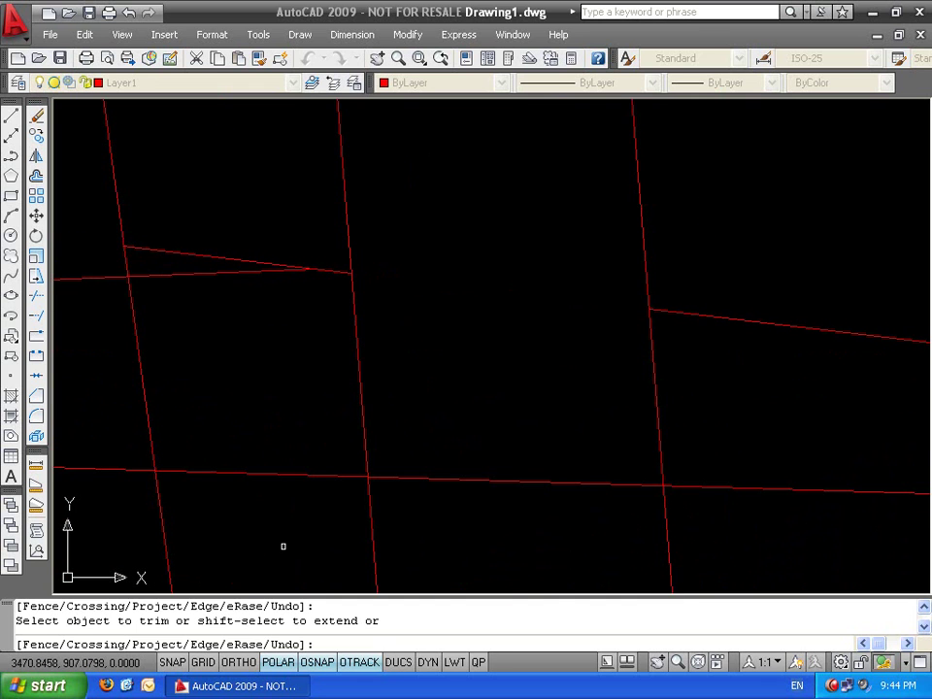
# Trim the upper slanted line's free end back to the eighth vertical line and end Trim
pyautogui.scroll(-3, 443, 363)
pyautogui.moveTo(443, 362); pyautogui.dragTo(499, 375, button='middle')
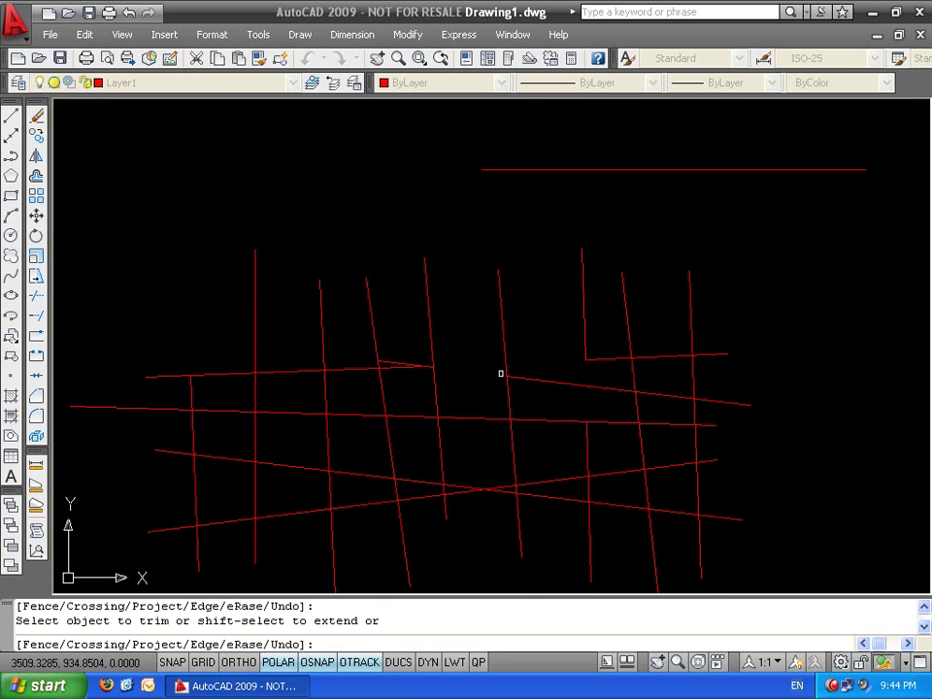
pyautogui.scroll(2, 564, 354)
pyautogui.moveTo(930, 465); pyautogui.dragTo(461, 462, button='middle')
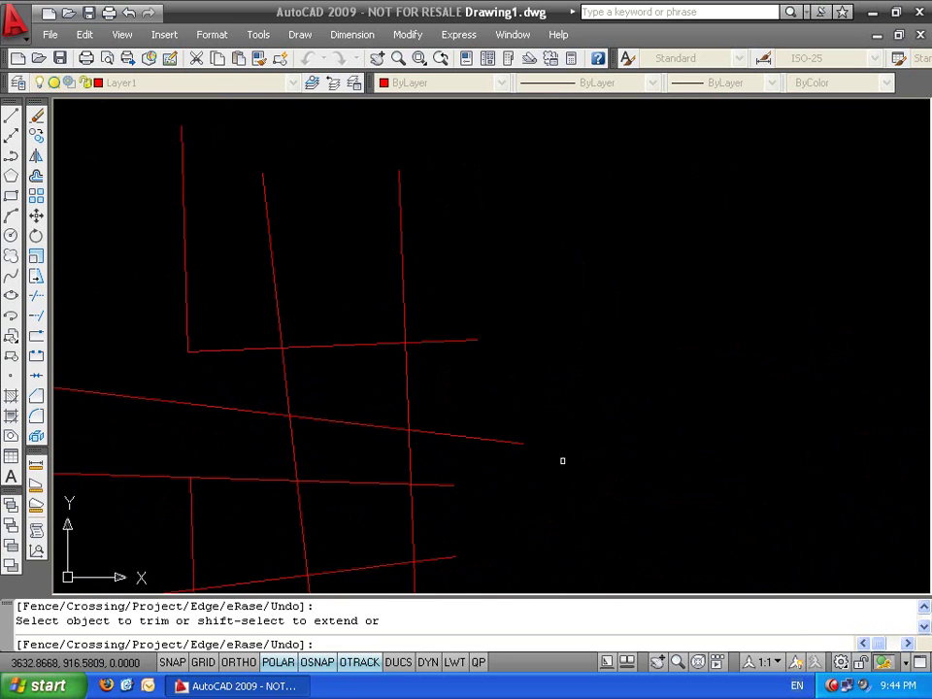
pyautogui.click(499, 441)
pyautogui.click(498, 441)
pyautogui.click(381, 427)
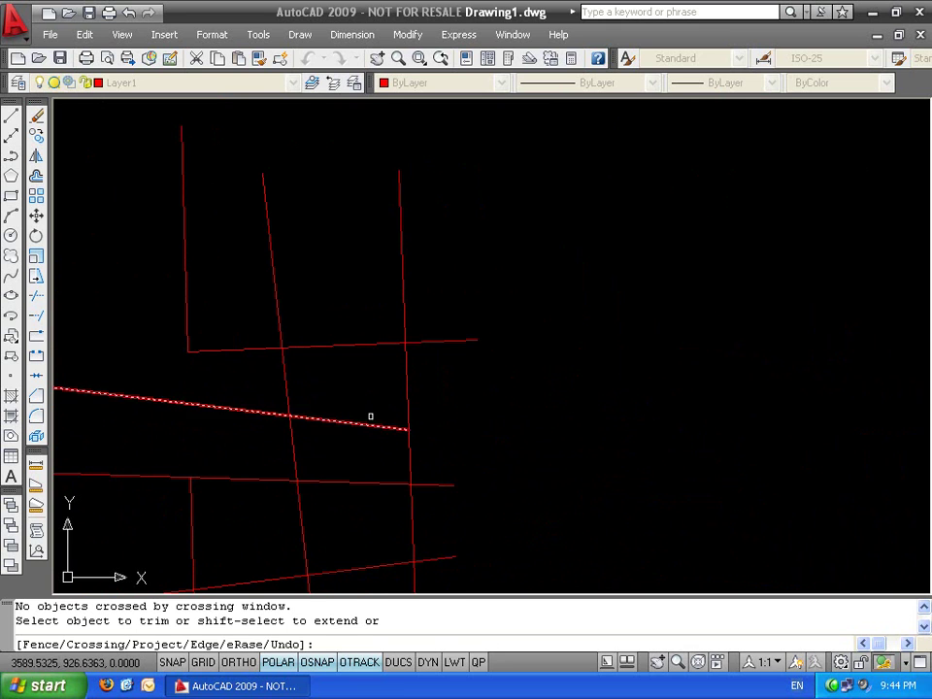
pyautogui.click(370, 417)
pyautogui.click(332, 443)
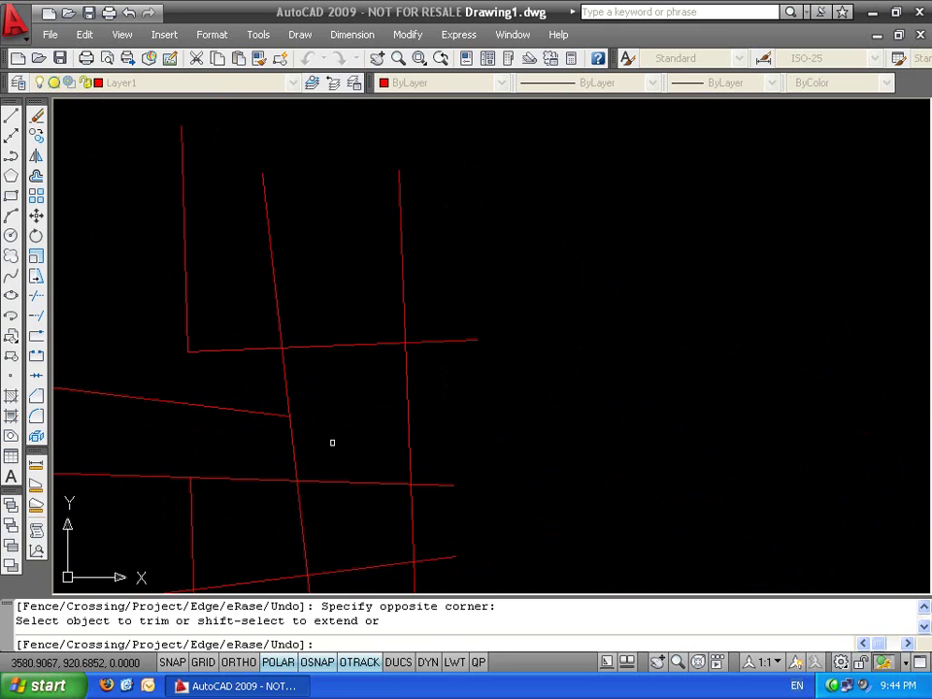
pyautogui.press('Escape')
# Delete all the grid lines together with the horizontal line above them
pyautogui.scroll(-3, 350, 408)
pyautogui.scroll(4, 311, 374)
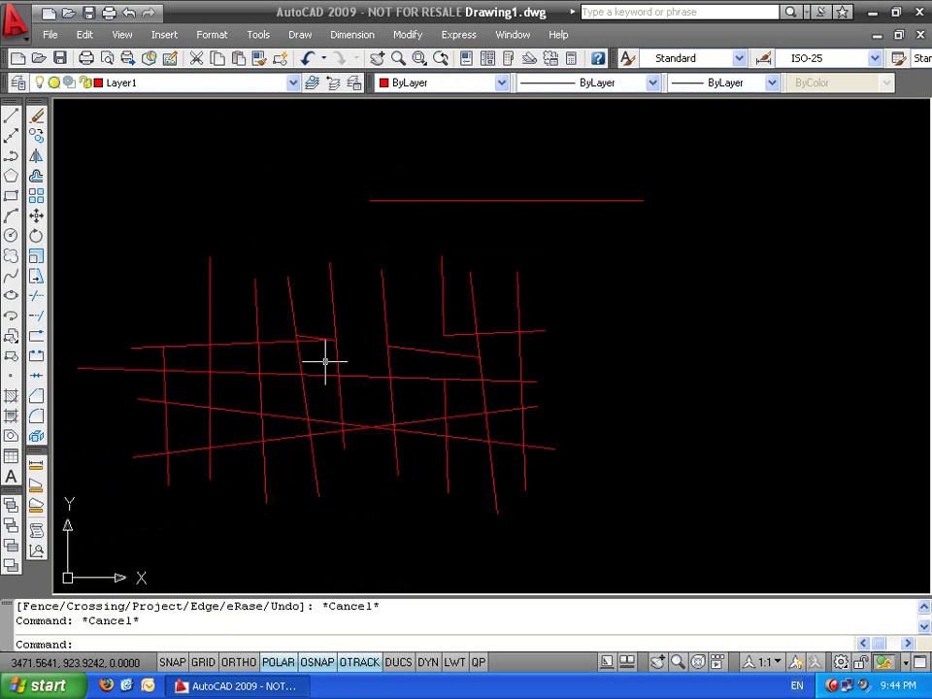
pyautogui.moveTo(378, 325); pyautogui.dragTo(545, 284, button='middle')
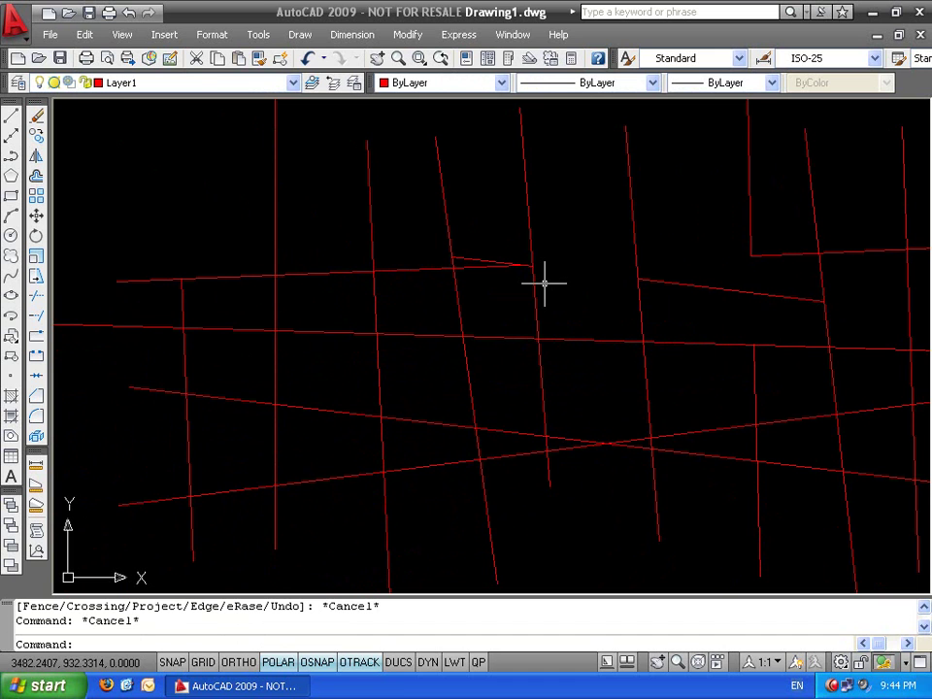
pyautogui.scroll(-4, 486, 345)
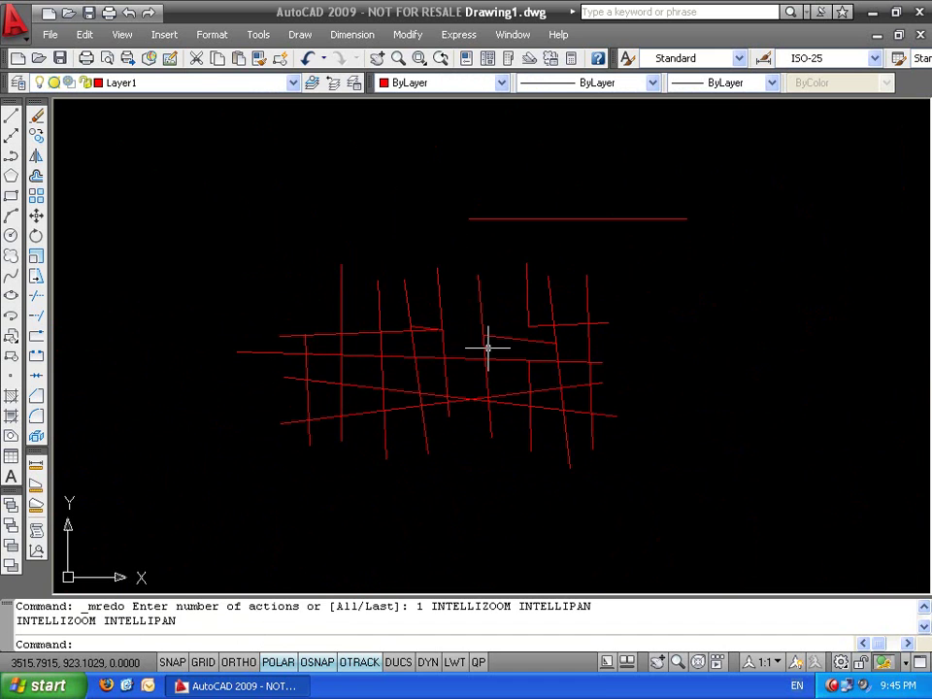
pyautogui.click(756, 221)
pyautogui.click(227, 485)
pyautogui.click(632, 276)
pyautogui.click(466, 199)
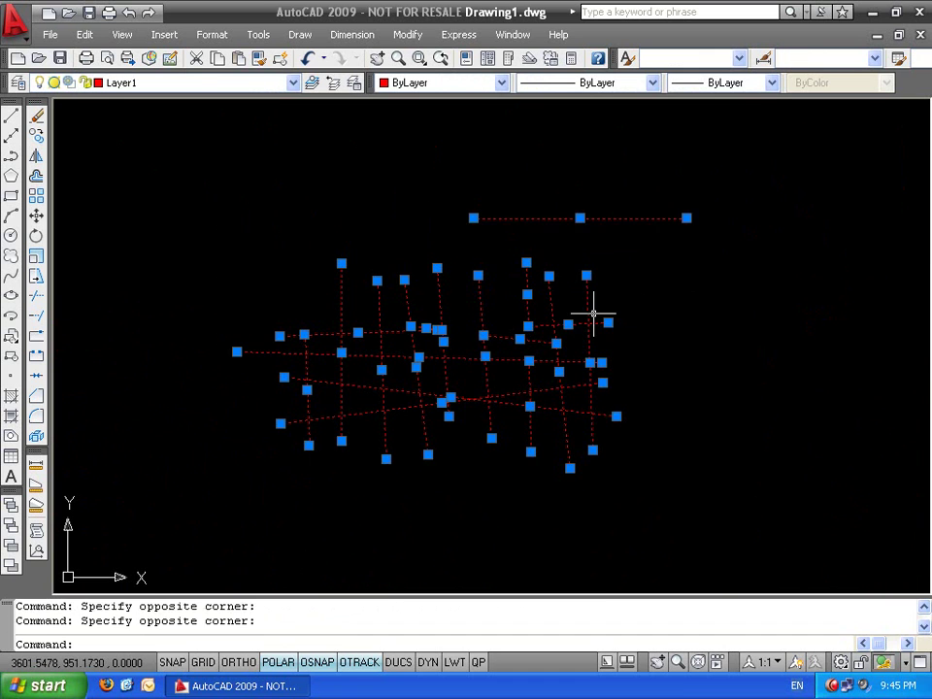
pyautogui.press('Delete')
# Zoom to the drawing's extents and delete the one remaining object
pyautogui.middleClick(574, 302)
pyautogui.middleClick(574, 302)
pyautogui.scroll(-5, 582, 303)
pyautogui.click(615, 304)
pyautogui.click(541, 404)
pyautogui.press('Delete')
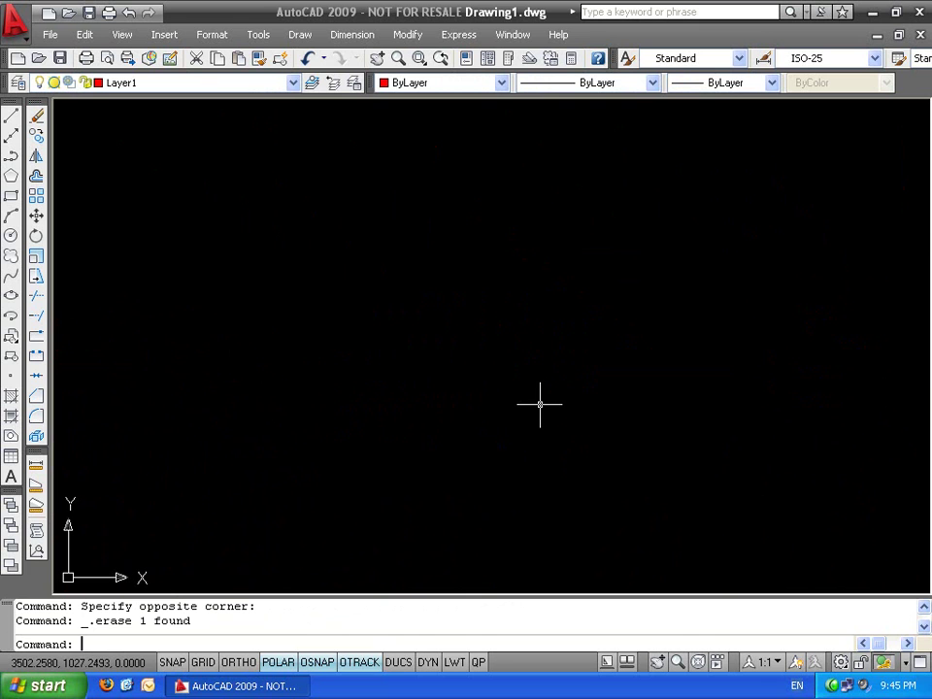
# Write a first name as single-line text, accepting the default height of 2.5 and rotation of 0
pyautogui.write('dt')
pyautogui.press('Return')
pyautogui.click(399, 365)
pyautogui.press('Return')
pyautogui.press('Return')
pyautogui.write('mohamed')
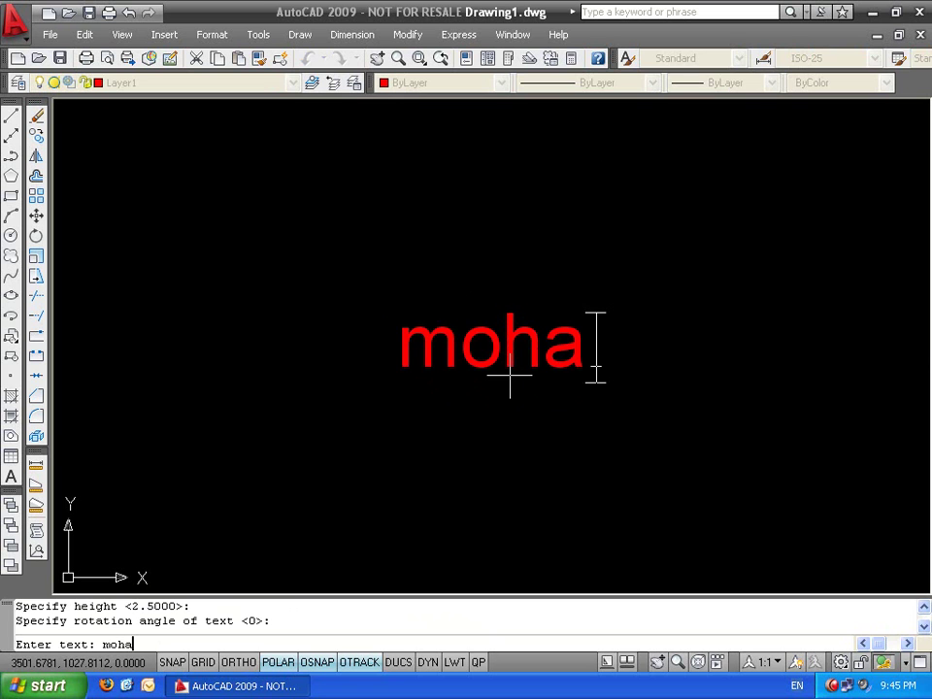
pyautogui.press('Return')
pyautogui.press('Return')
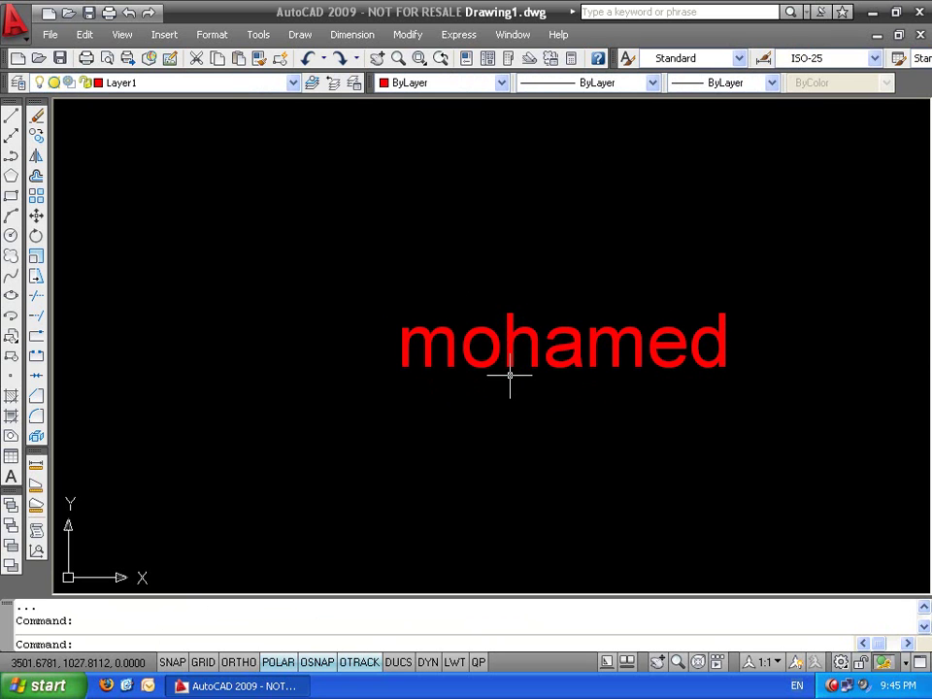
# Mirror the text about a vertical line just past its end, keeping the source object, and view both texts
pyautogui.moveTo(510, 376); pyautogui.dragTo(378, 415, button='middle')
pyautogui.click(495, 376)
pyautogui.click(333, 416)
pyautogui.write('mi')
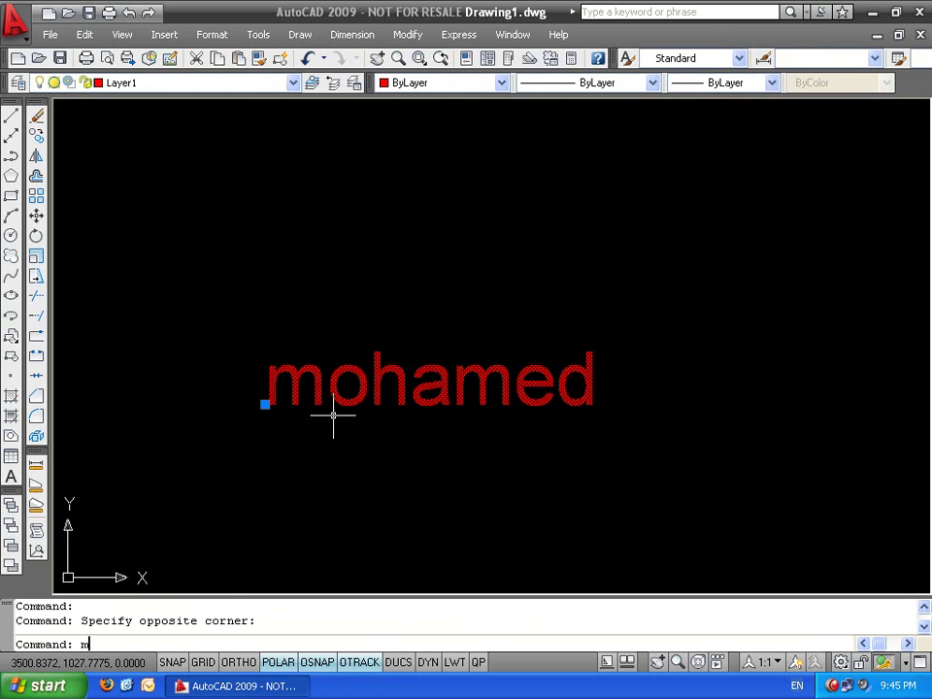
pyautogui.press('Return')
pyautogui.click(635, 337)
pyautogui.click(636, 420)
pyautogui.press('Return')
pyautogui.moveTo(639, 436); pyautogui.dragTo(368, 475, button='middle')
pyautogui.moveTo(255, 406)
pyautogui.mouseDown(button='middle')
pyautogui.moveTo(518, 390)
pyautogui.moveTo(464, 389)
pyautogui.mouseUp(button='middle')
pyautogui.moveTo(705, 390); pyautogui.dragTo(557, 382, button='middle')
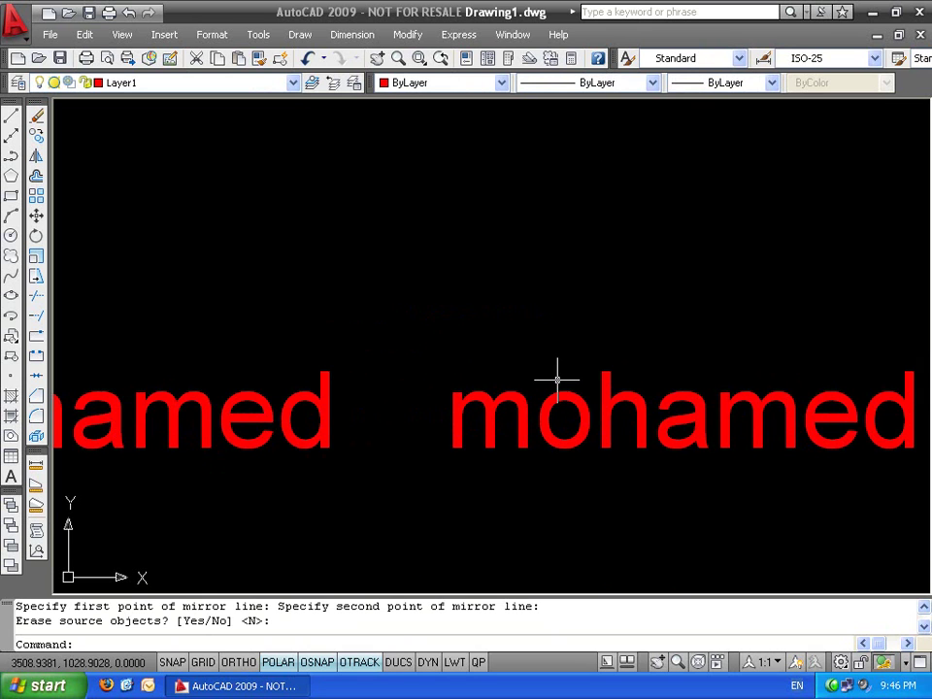
pyautogui.scroll(-6, 587, 433)
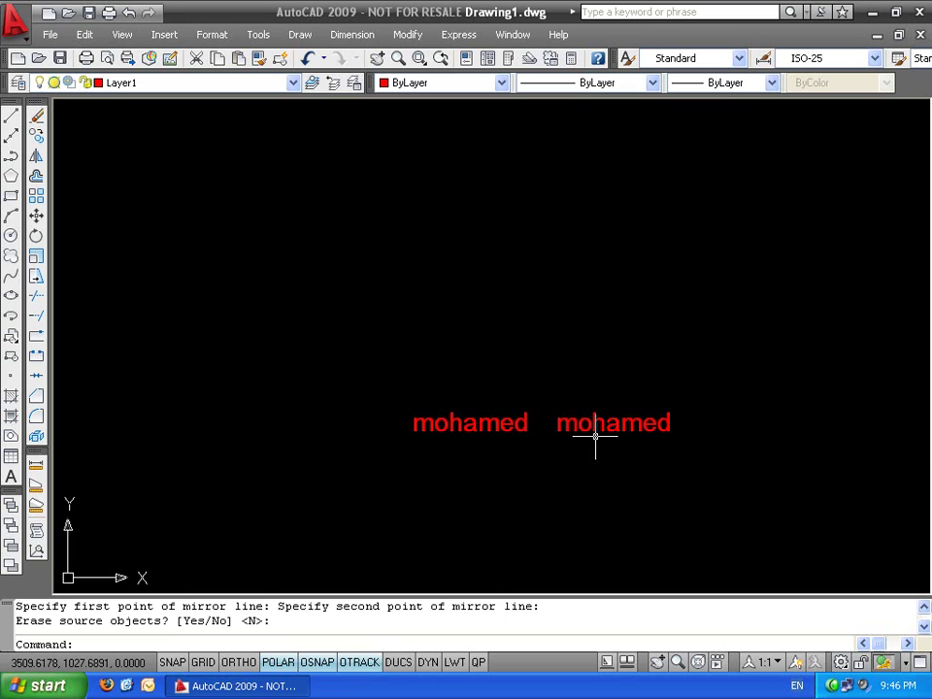
# Delete the mirrored copy of the text, leaving only the original
pyautogui.scroll(2, 508, 441)
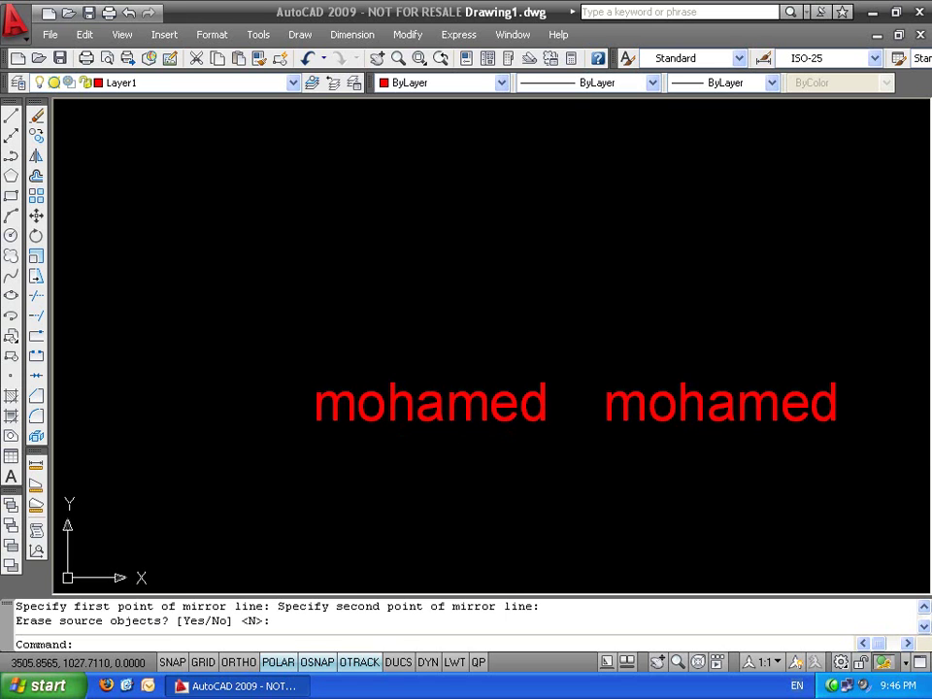
pyautogui.scroll(-1, 653, 379)
pyautogui.moveTo(654, 381); pyautogui.dragTo(572, 389, button='middle')
pyautogui.click(572, 417)
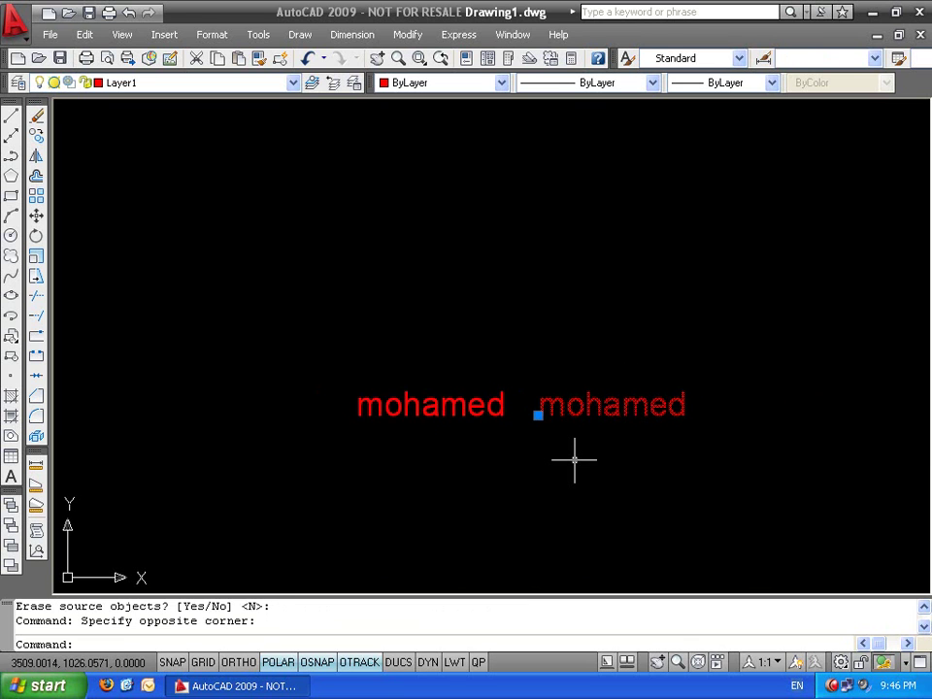
pyautogui.press('Delete')
# Set the MIRRTEXT system variable to 1
pyautogui.write('mirrtext')
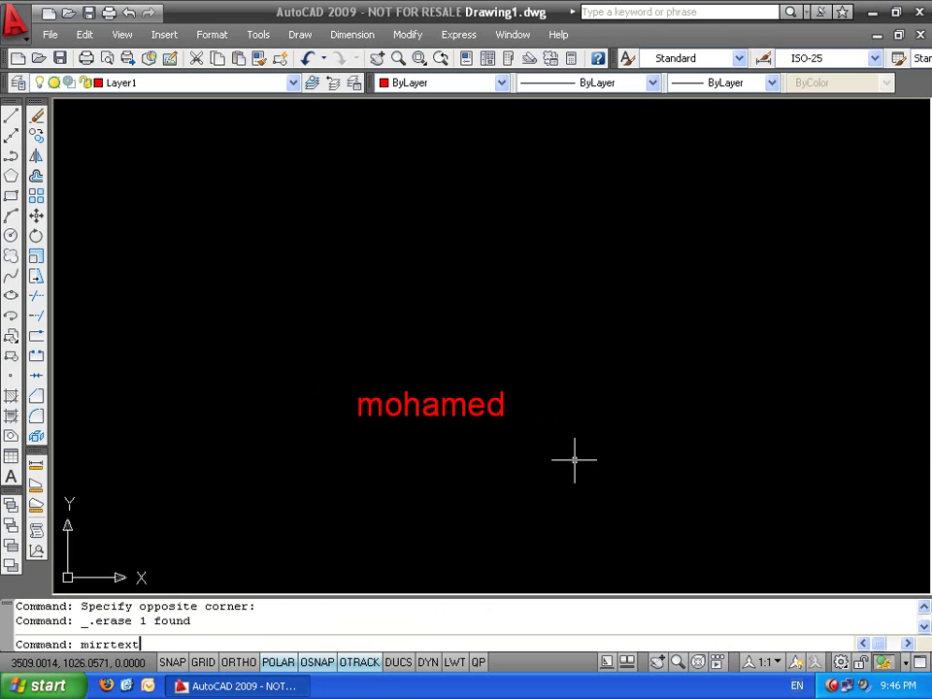
pyautogui.press('Return')
pyautogui.write('1')
pyautogui.press('Return')
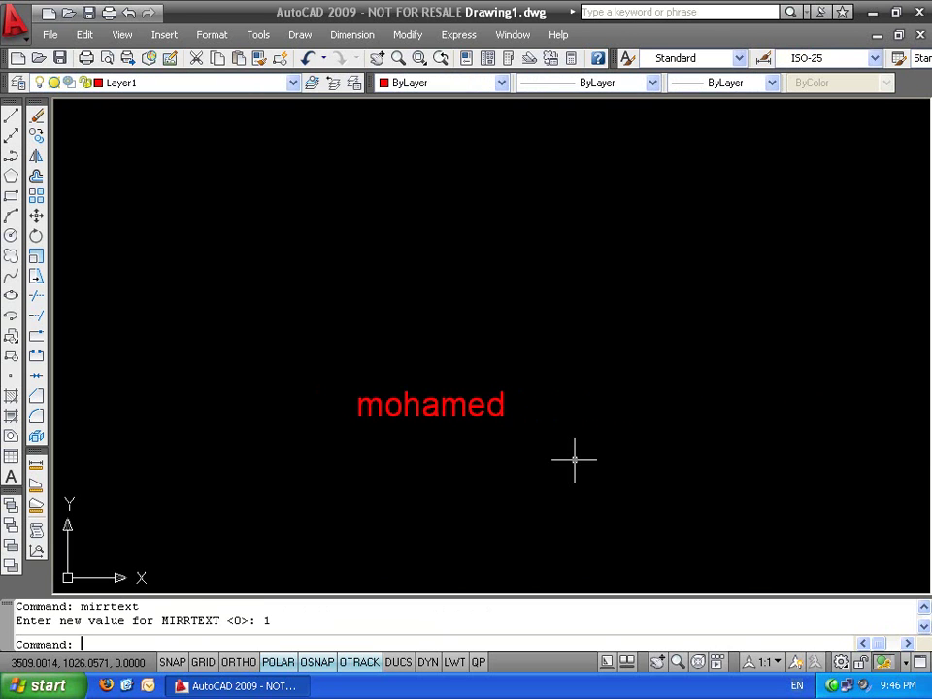
# Mirror the remaining text about a vertical line just past its end, keep the source object, and compare the two texts
pyautogui.click(574, 377)
pyautogui.click(310, 466)
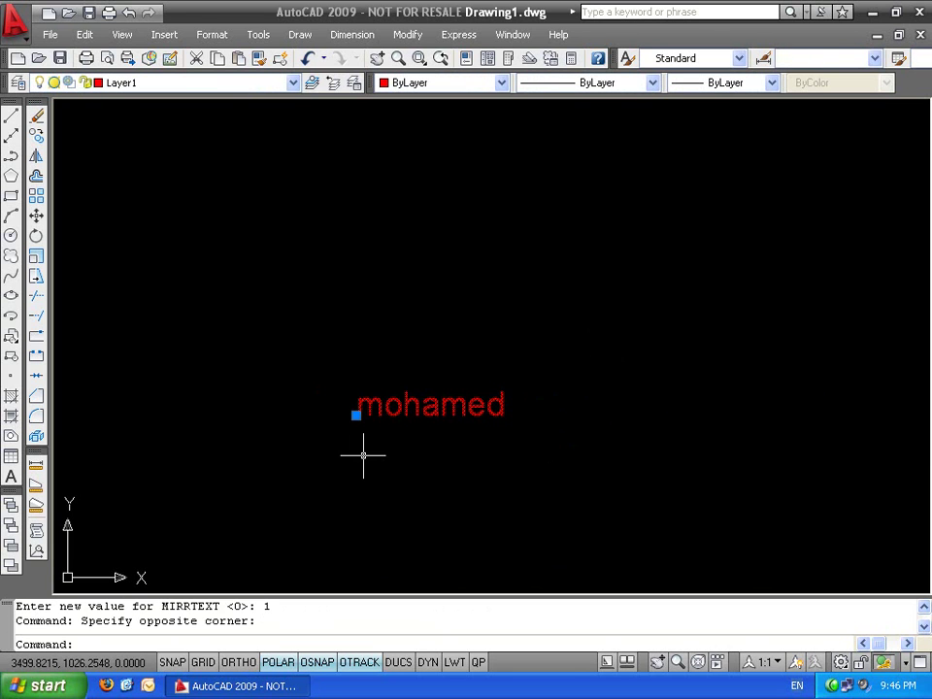
pyautogui.write('mi')
pyautogui.press('Return')
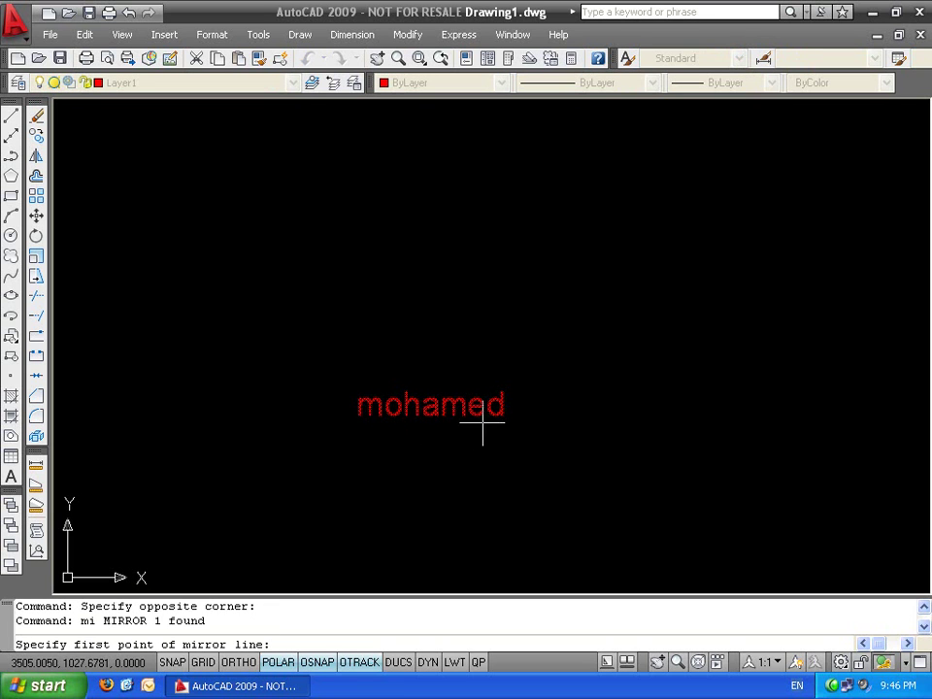
pyautogui.click(533, 369)
pyautogui.click(534, 467)
pyautogui.press('Return')
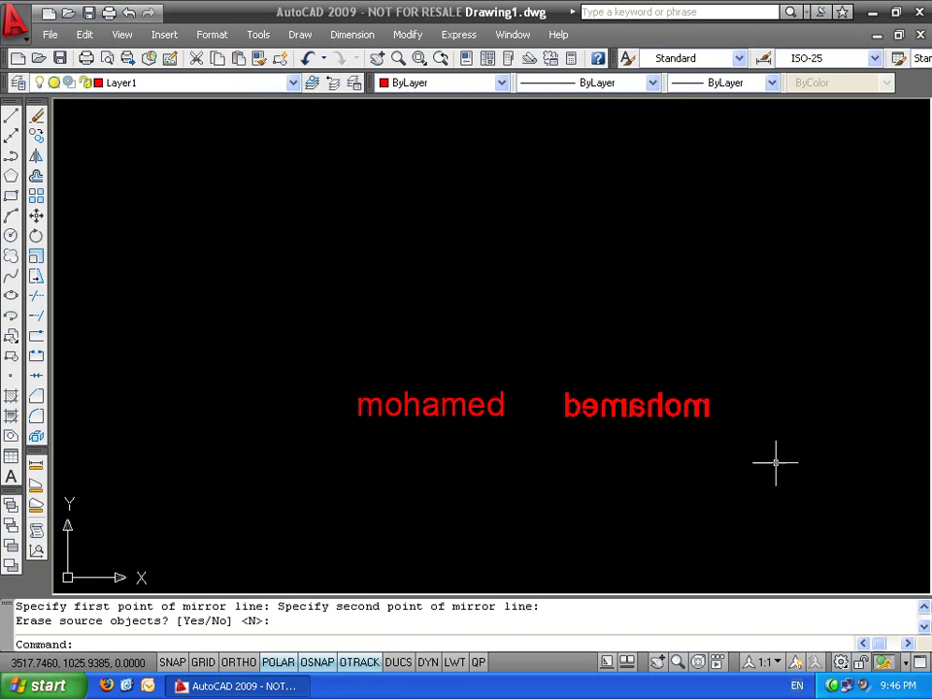
pyautogui.scroll(3, 767, 459)
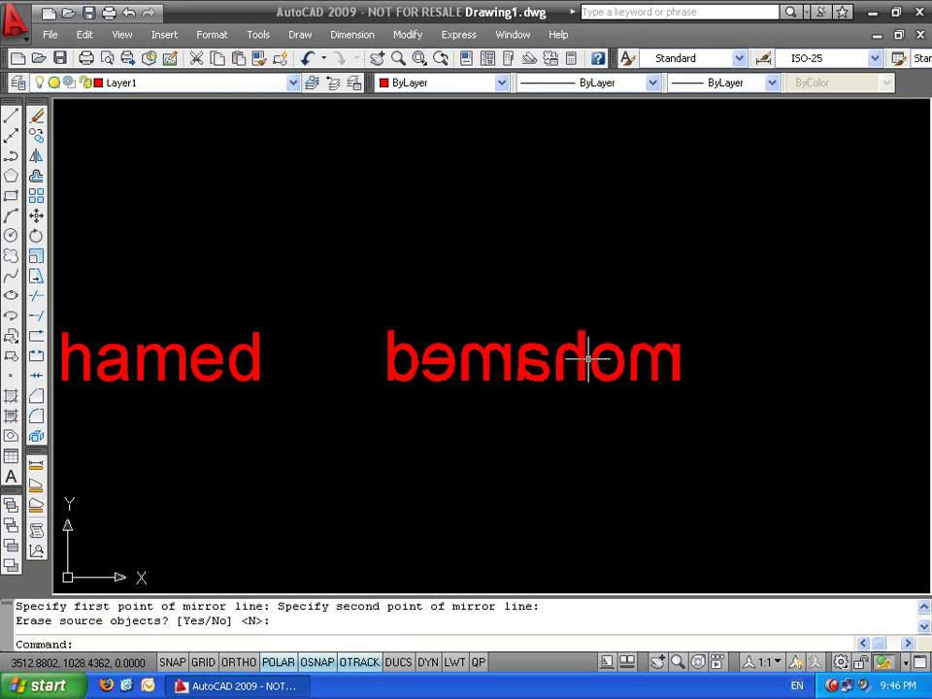
pyautogui.scroll(-3, 573, 388)
pyautogui.moveTo(561, 411); pyautogui.dragTo(633, 385, button='middle')
pyautogui.scroll(3, 655, 379)
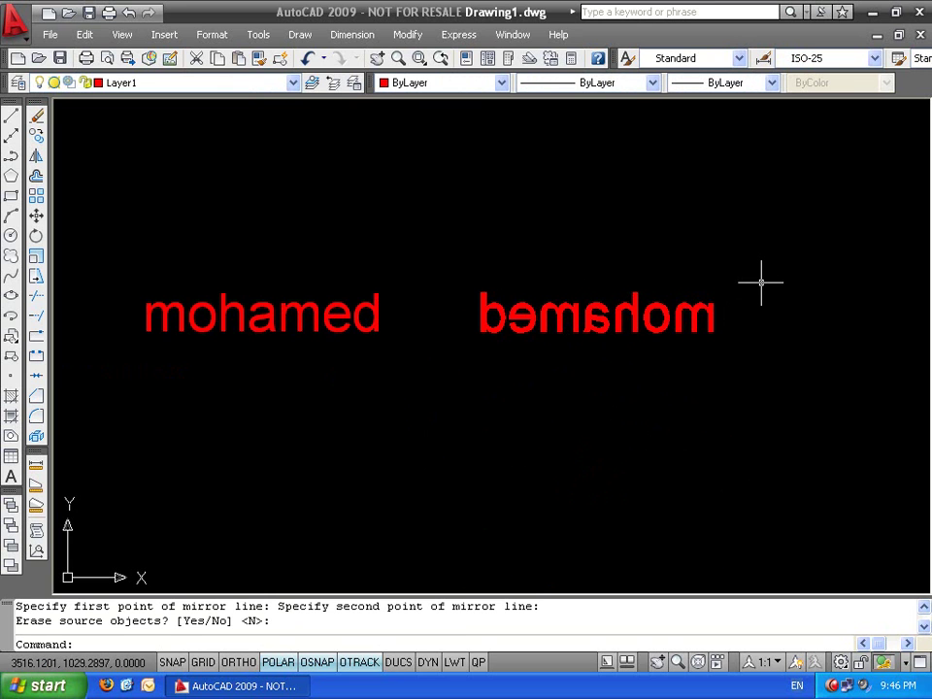
# Set the MIRRTEXT system variable back to 0
pyautogui.write('mirrtext')
pyautogui.press('Return')
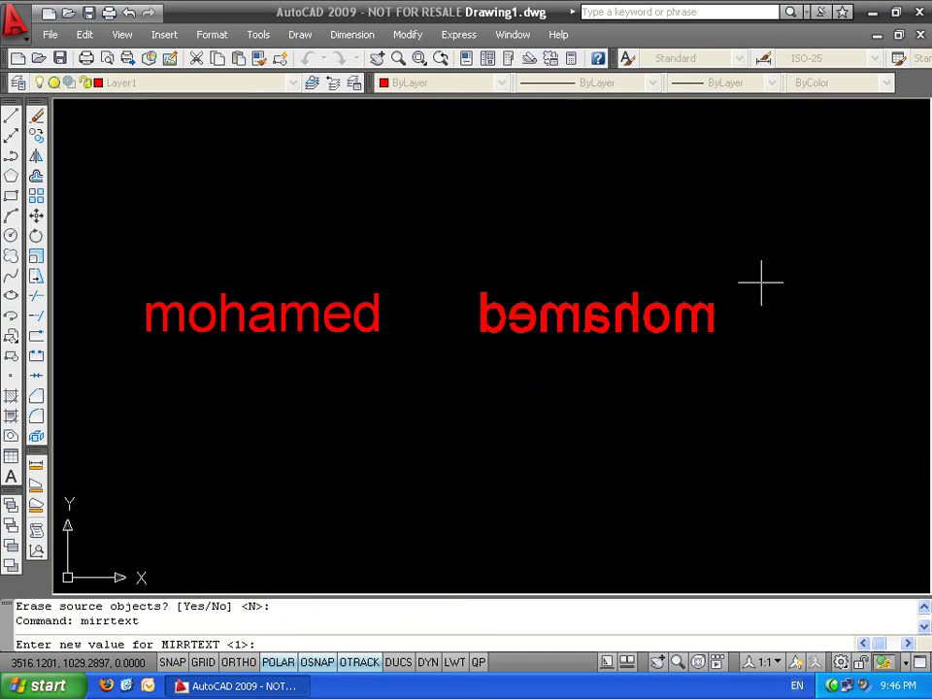
pyautogui.write('0')
pyautogui.press('Return')
# Mirror the original text about a vertical line before its start, keeping the source object
pyautogui.scroll(-4, 330, 279)
pyautogui.scroll(1, 330, 280)
pyautogui.click(330, 280)
pyautogui.click(293, 329)
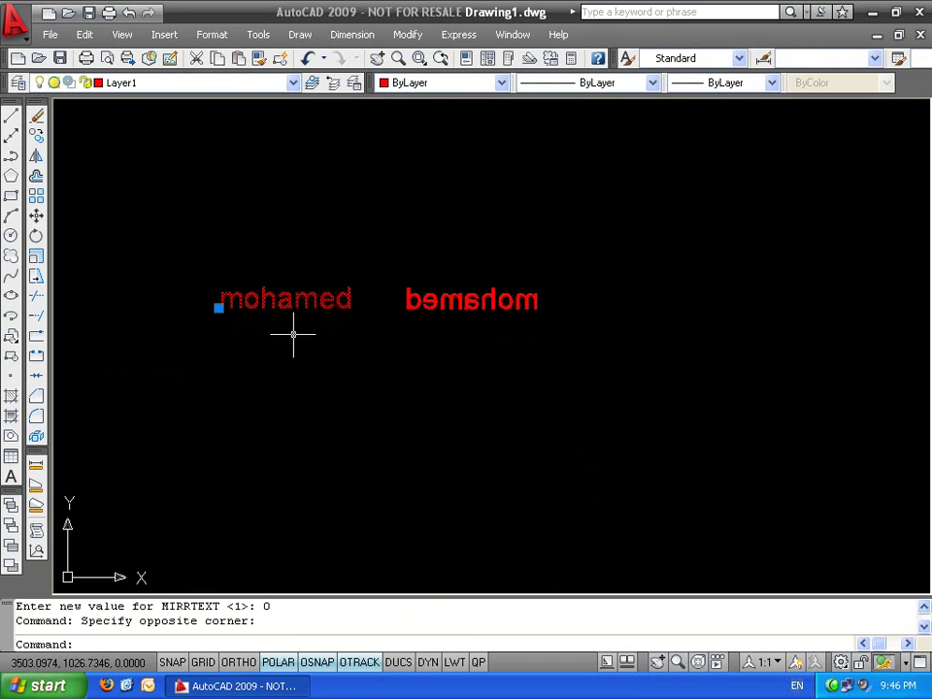
pyautogui.click(36, 155)
pyautogui.click(135, 197)
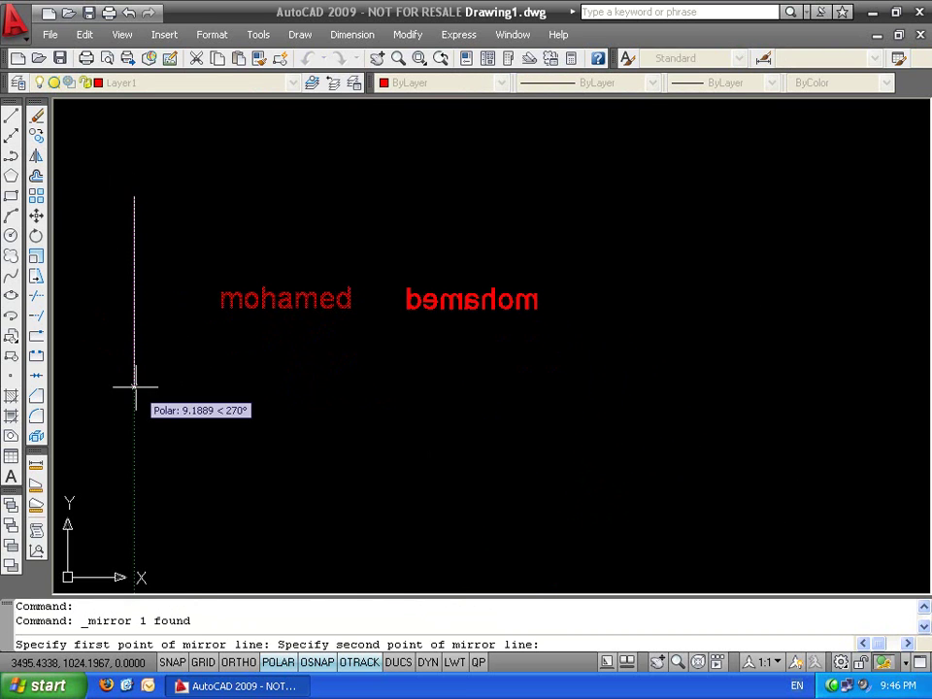
pyautogui.click(135, 381)
pyautogui.press('Return')
pyautogui.moveTo(154, 384); pyautogui.dragTo(474, 385, button='middle')
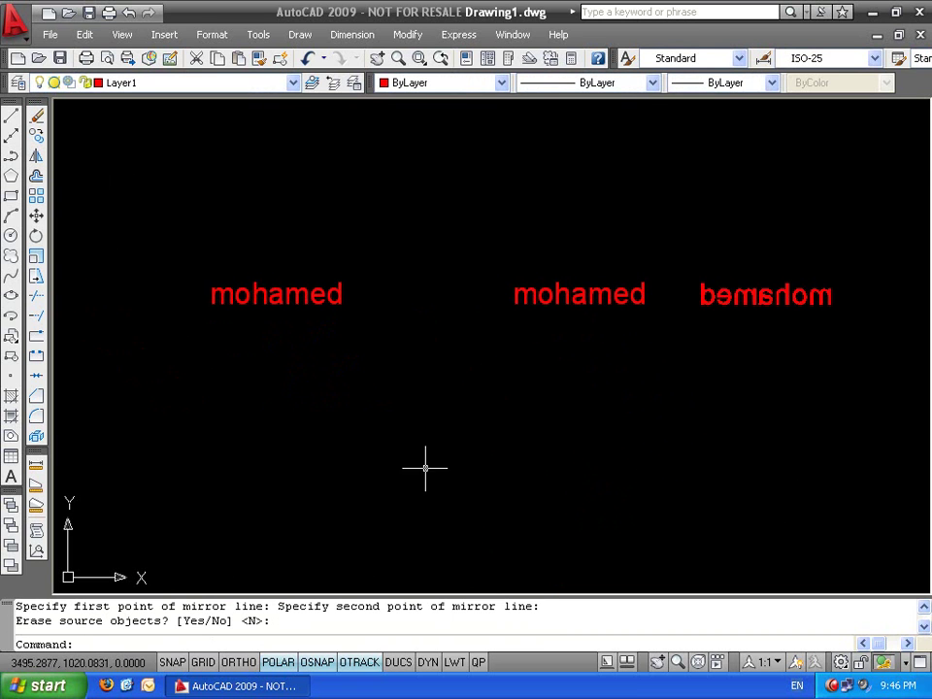
# Delete all three texts from the drawing
pyautogui.click(753, 239)
pyautogui.click(259, 359)
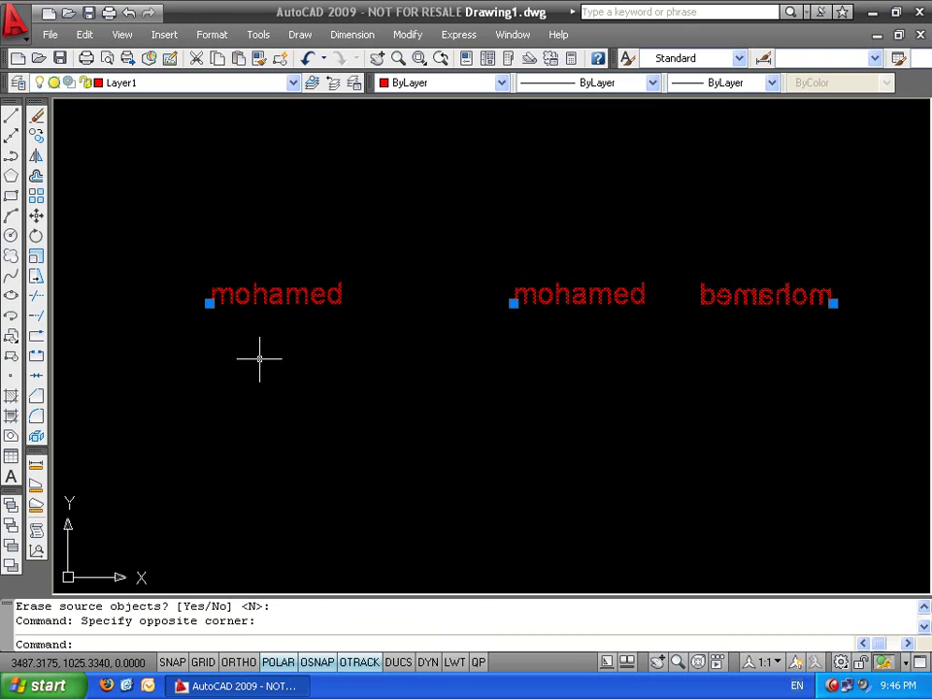
pyautogui.press('Delete')
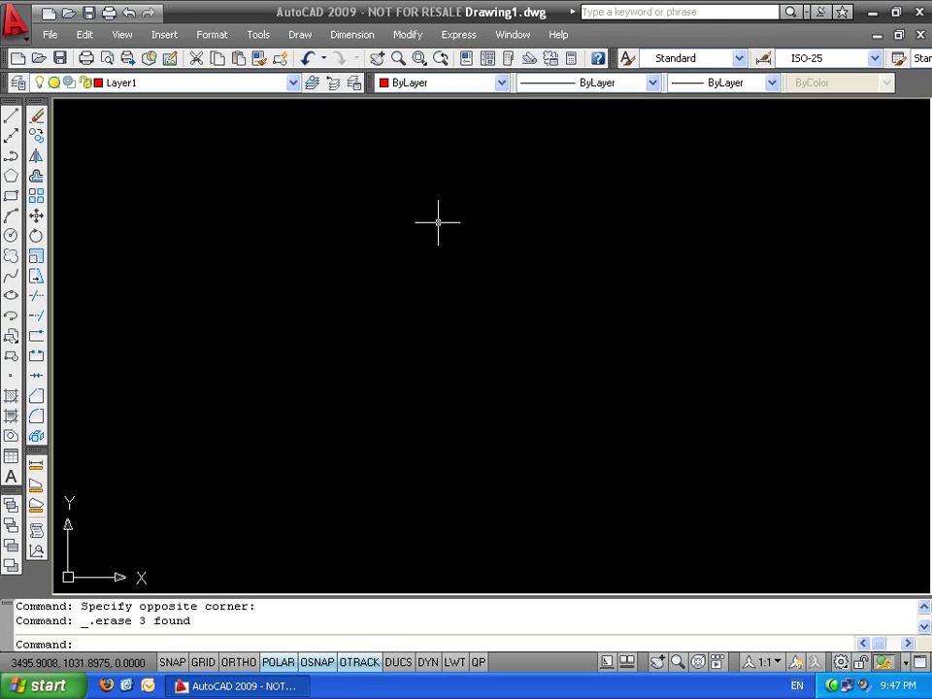
# Draw a 5 by 5 rectangle in the empty drawing, using a relative opposite corner
pyautogui.write('rec')
pyautogui.press('Return')
pyautogui.click(313, 429)
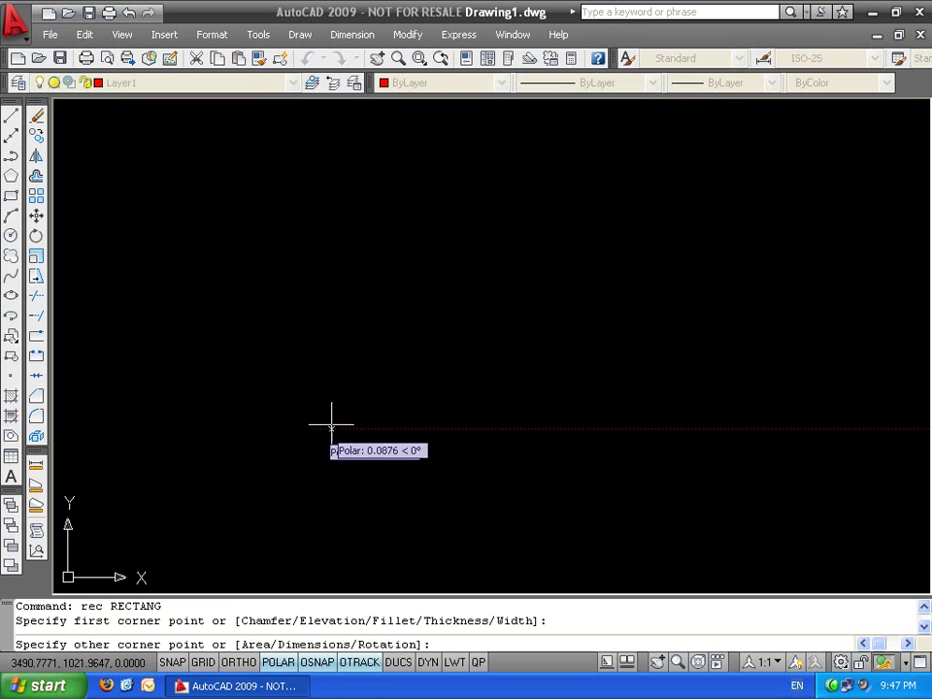
pyautogui.write('@5,5')
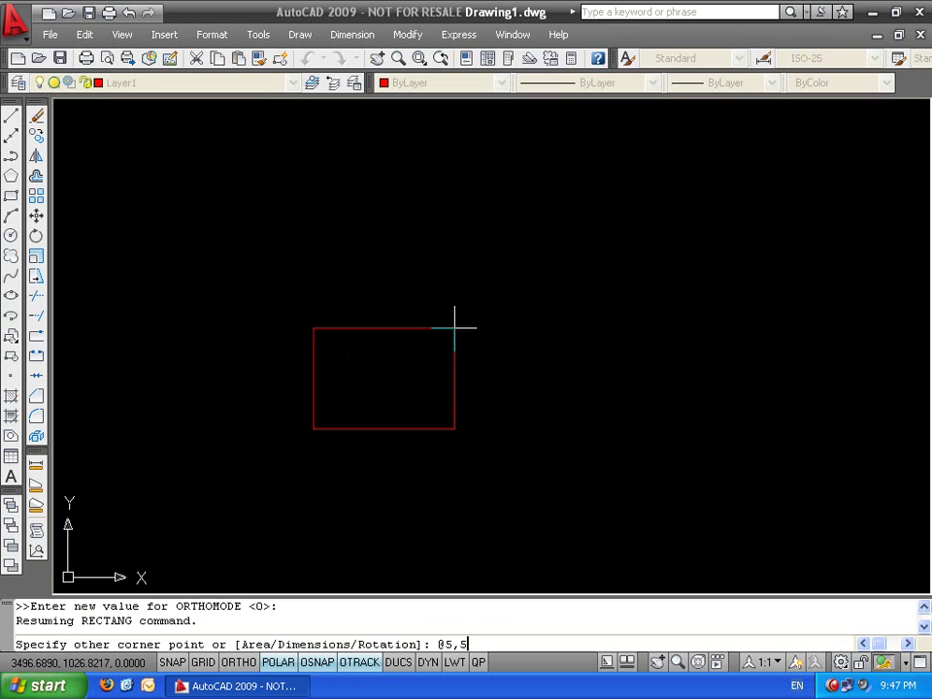
pyautogui.press('Return')
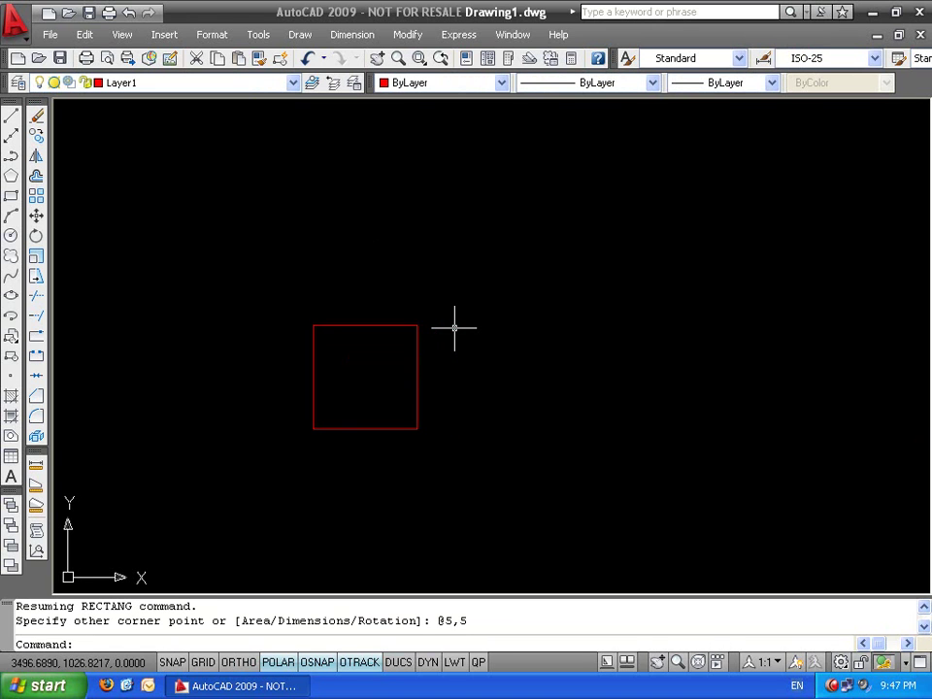
# Stretch the square after picking only its upper edge, from its lower-left corner to a point up and to the right
pyautogui.moveTo(419, 335)
pyautogui.mouseDown(button='middle')
pyautogui.moveTo(381, 349)
pyautogui.moveTo(448, 266)
pyautogui.mouseUp(button='middle')
pyautogui.click(400, 36)
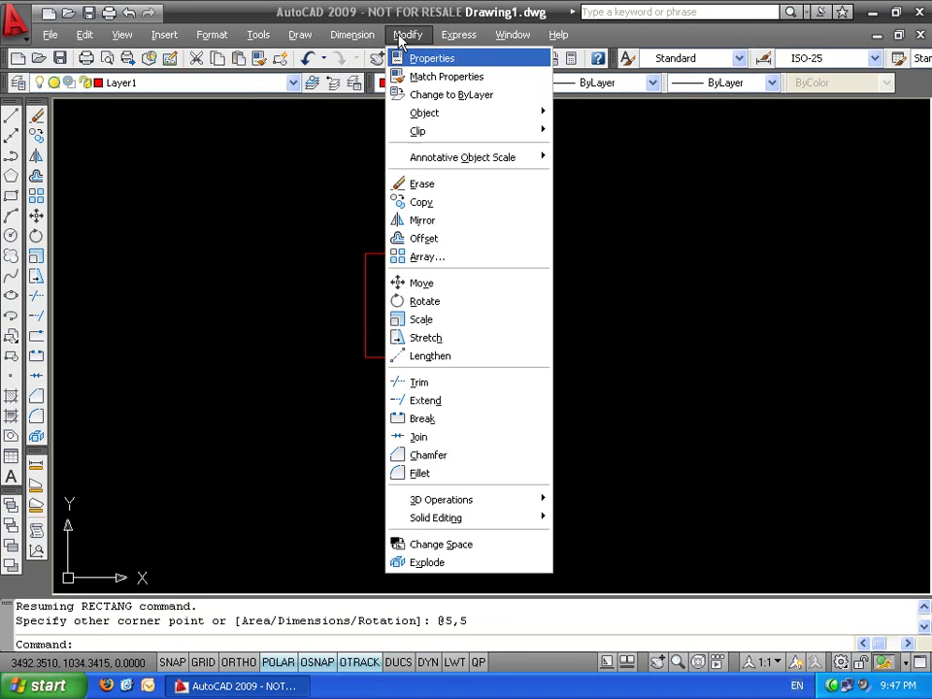
pyautogui.click(439, 336)
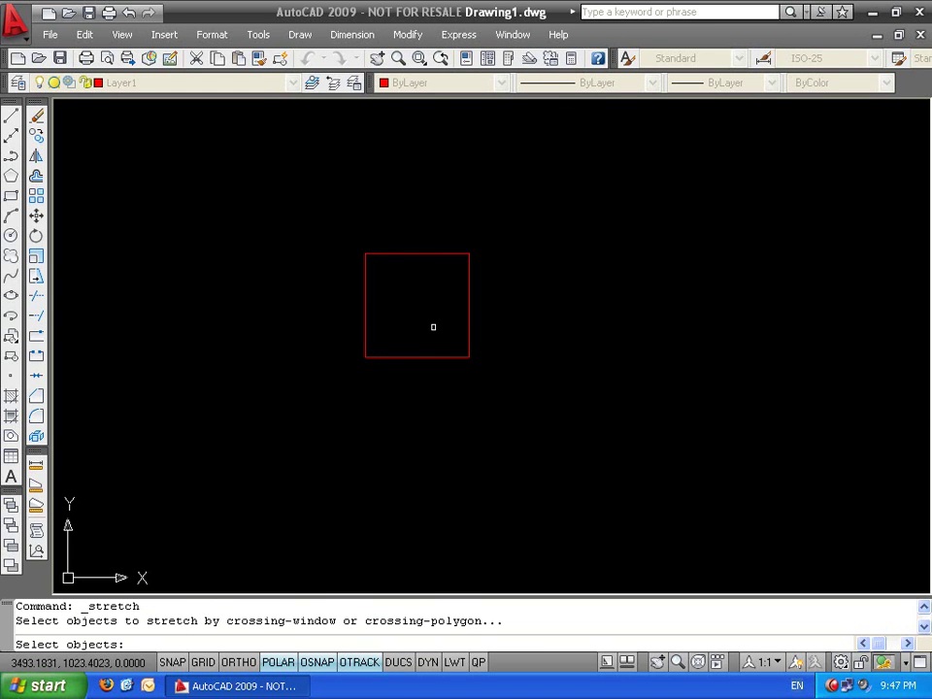
pyautogui.click(439, 255)
pyautogui.press('Return')
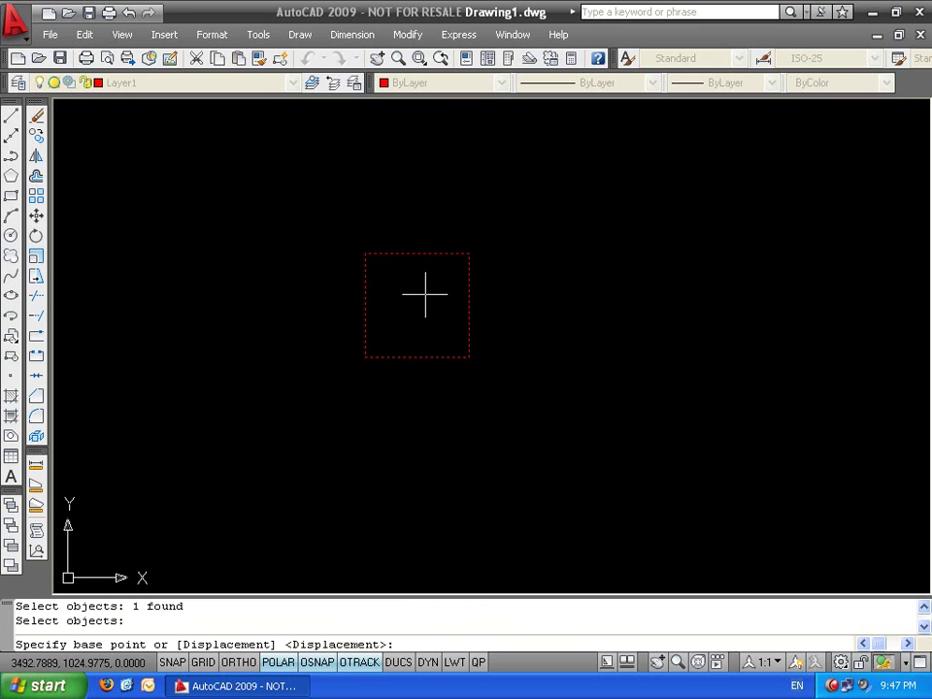
pyautogui.click(364, 358)
pyautogui.click(700, 254)
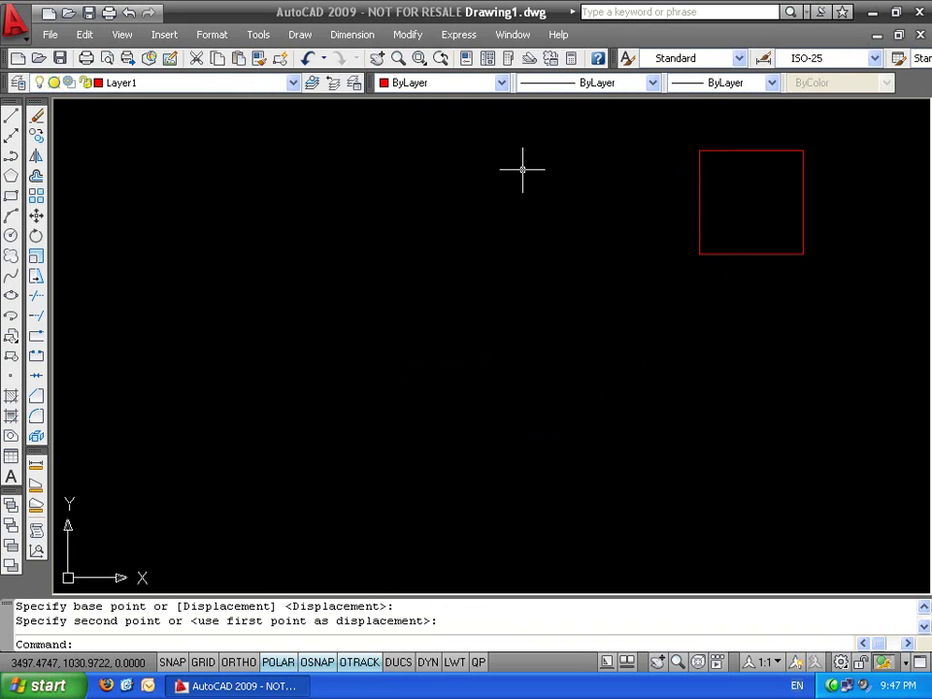
# Stretch the square after picking only its left edge, displacing it down and back to the left
pyautogui.click(400, 34)
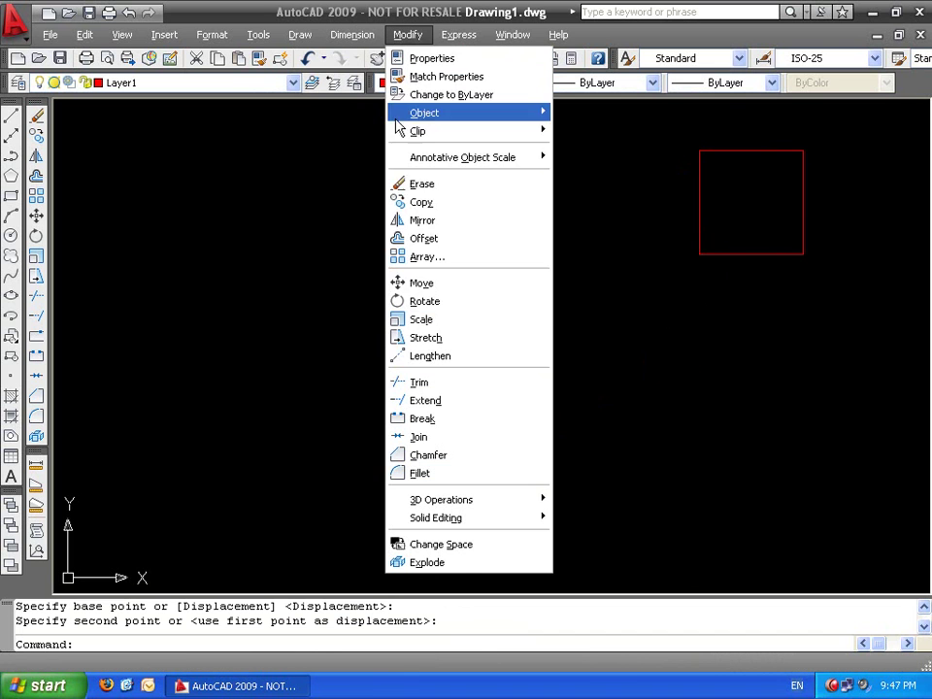
pyautogui.click(454, 337)
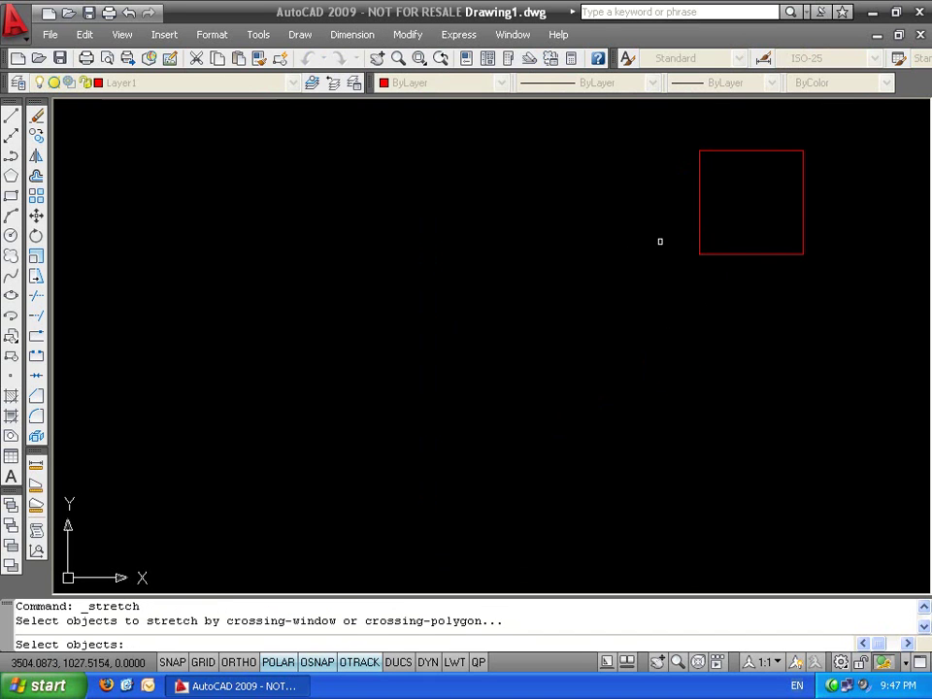
pyautogui.click(701, 210)
pyautogui.press('Return')
pyautogui.click(713, 266)
pyautogui.click(398, 406)
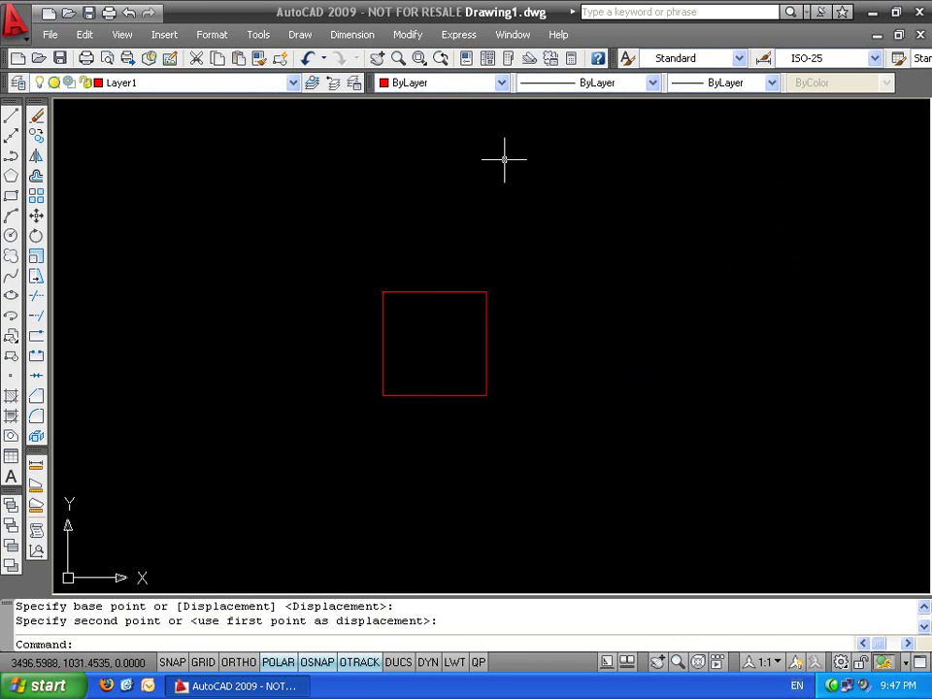
# Stretch the square with a crossing window around all of it, from its lower-left corner to a point up and to the right
pyautogui.click(406, 35)
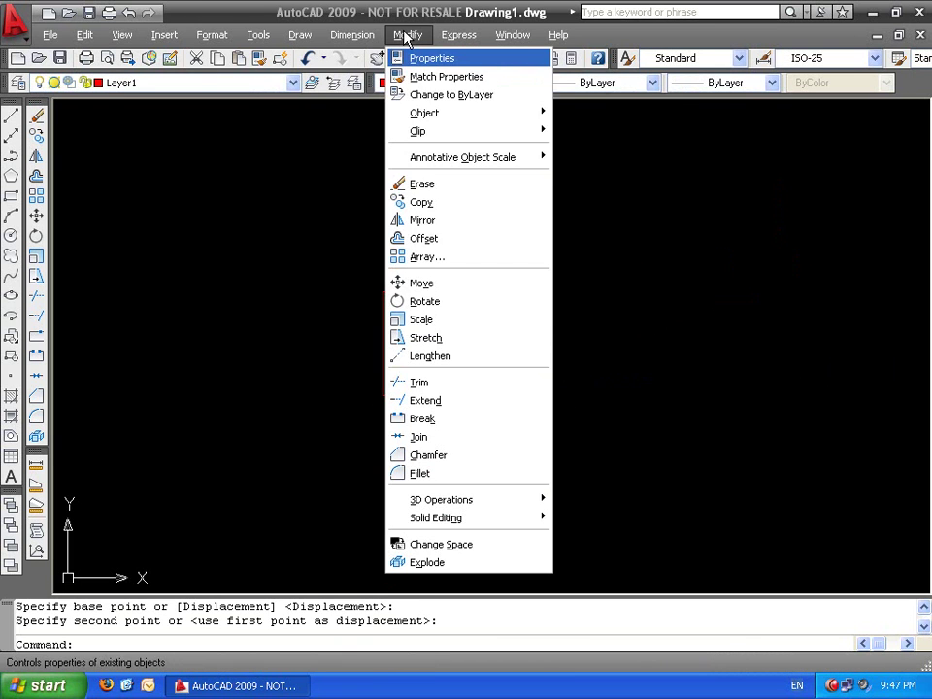
pyautogui.click(475, 337)
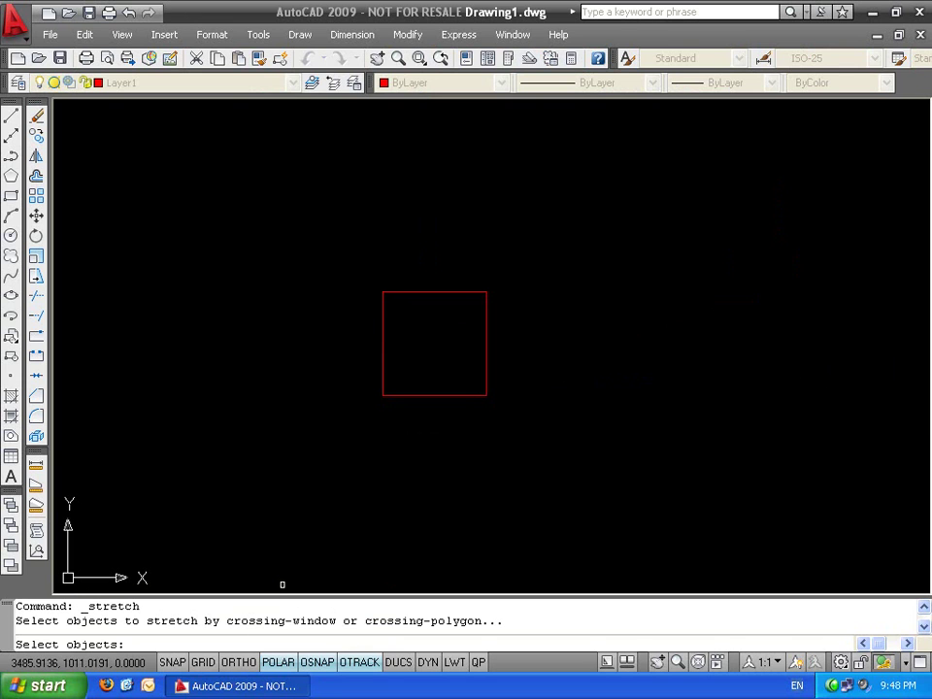
pyautogui.click(550, 231)
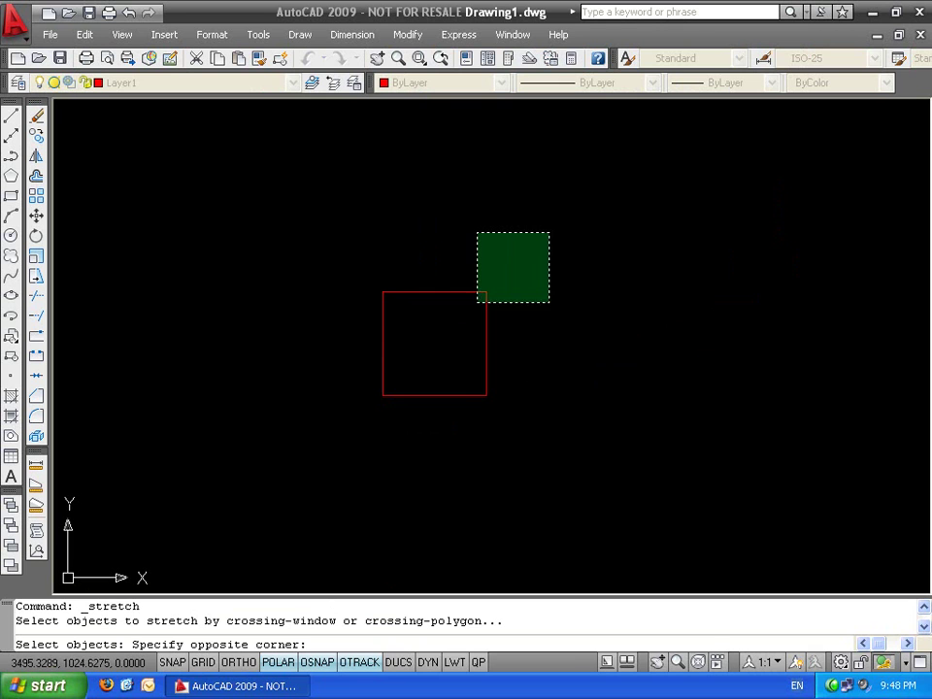
pyautogui.click(311, 475)
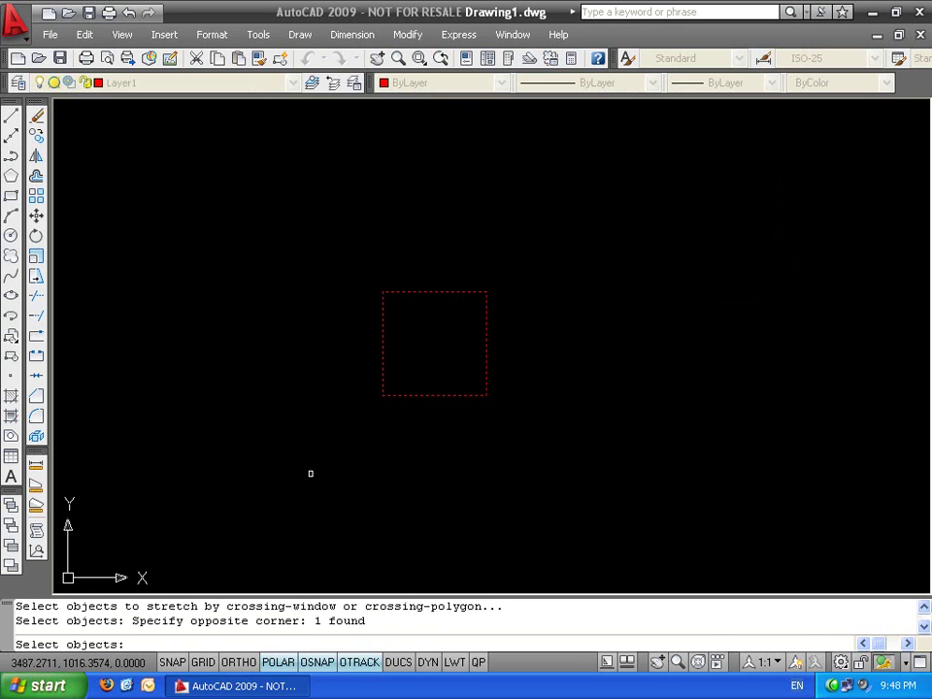
pyautogui.press('Return')
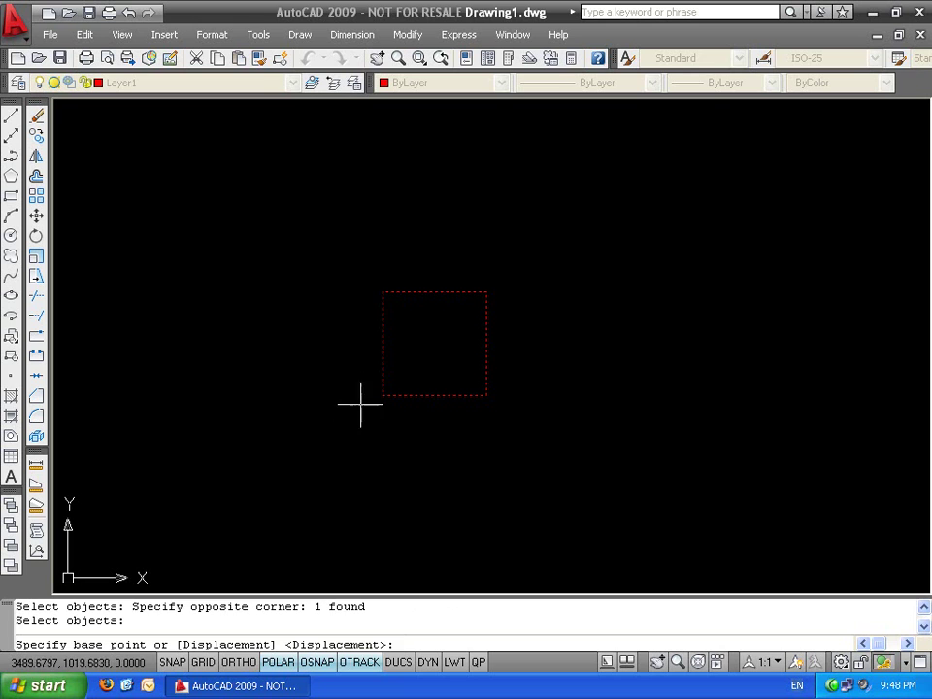
pyautogui.click(383, 395)
pyautogui.click(642, 286)
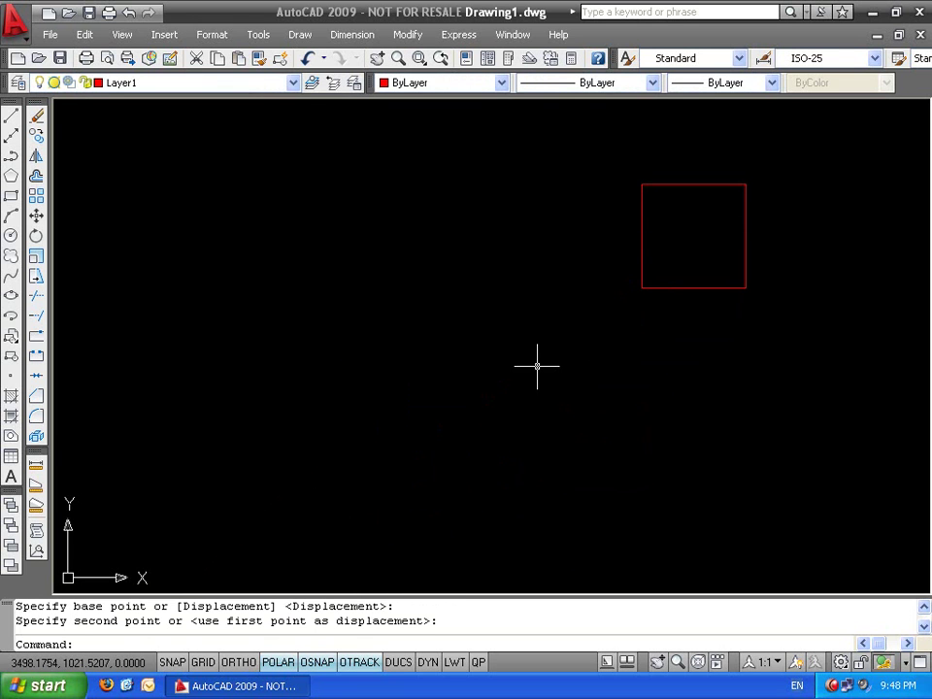
pyautogui.moveTo(612, 359); pyautogui.dragTo(528, 433, button='middle')
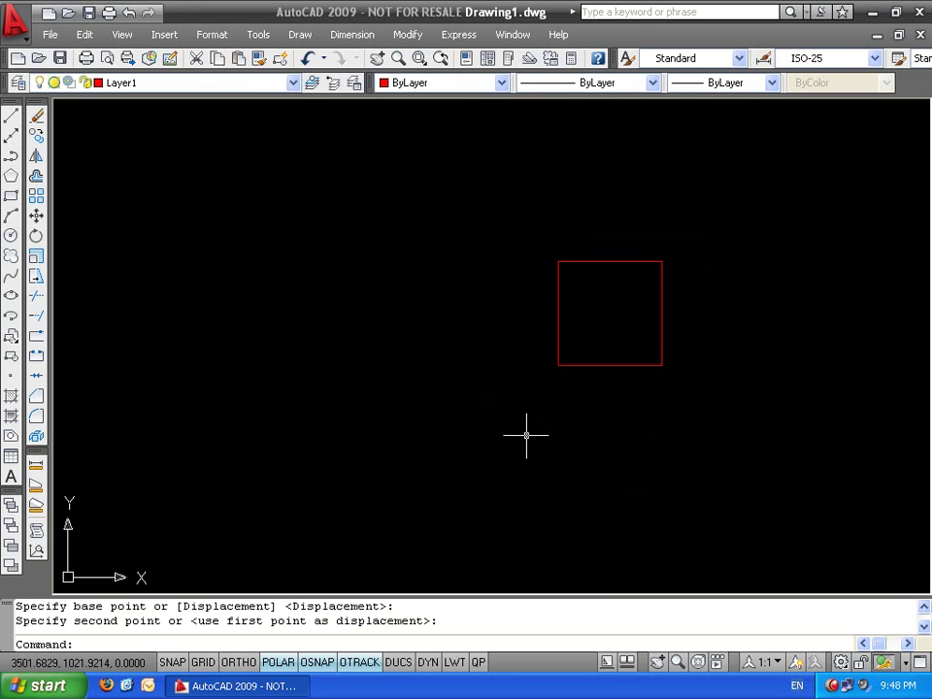
pyautogui.press('Escape')
pyautogui.press('Escape')
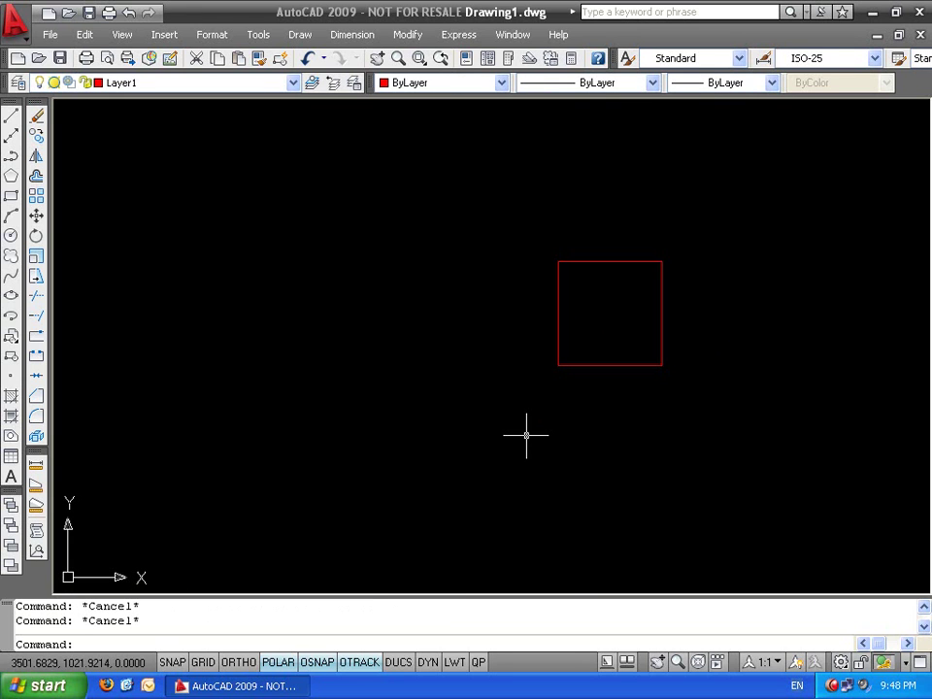
pyautogui.write('s')
pyautogui.press('Return')
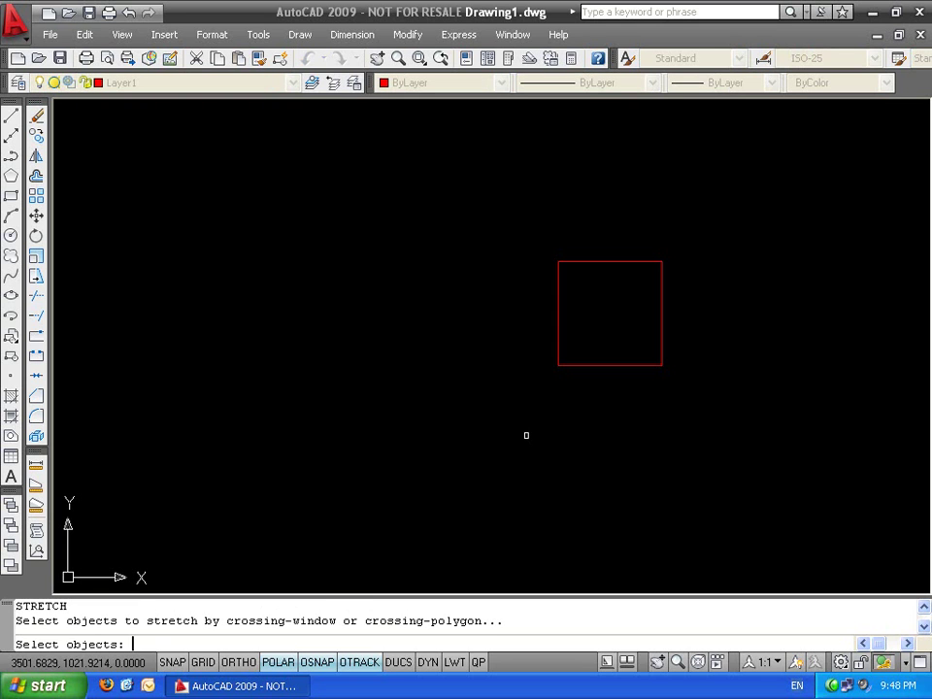
pyautogui.click(708, 196)
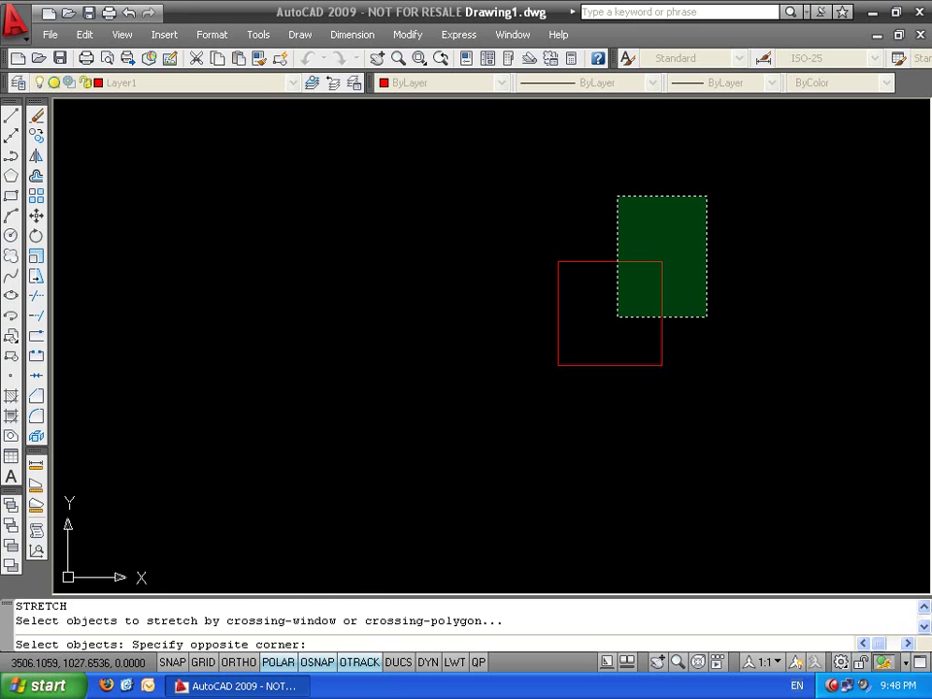
pyautogui.press('Escape')
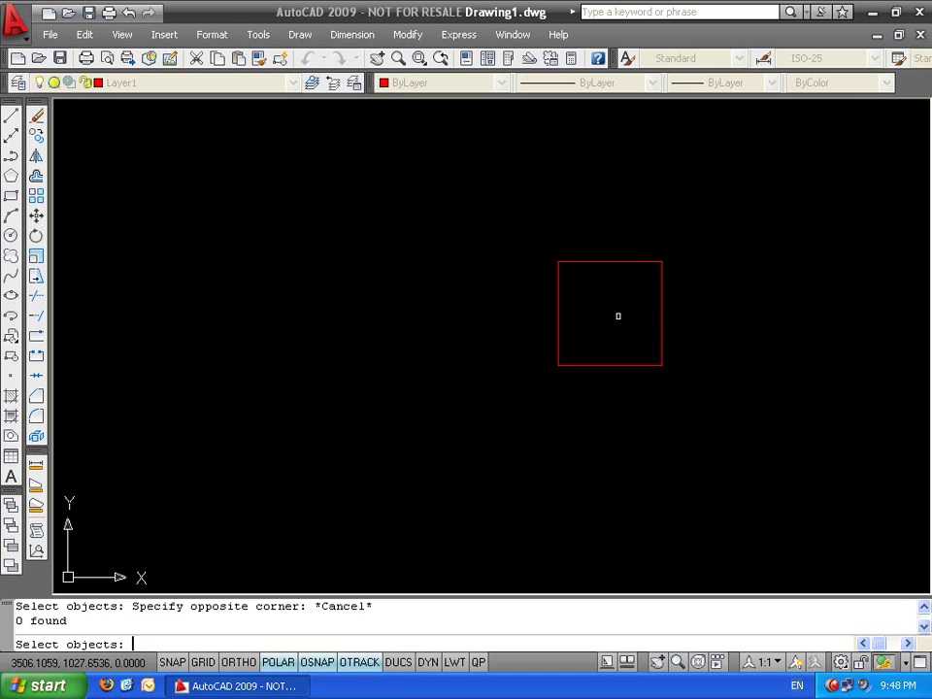
pyautogui.press('Escape')
# Erase the red square from the drawing using a crossing selection
pyautogui.click(683, 244)
pyautogui.click(519, 370)
pyautogui.press('Delete')
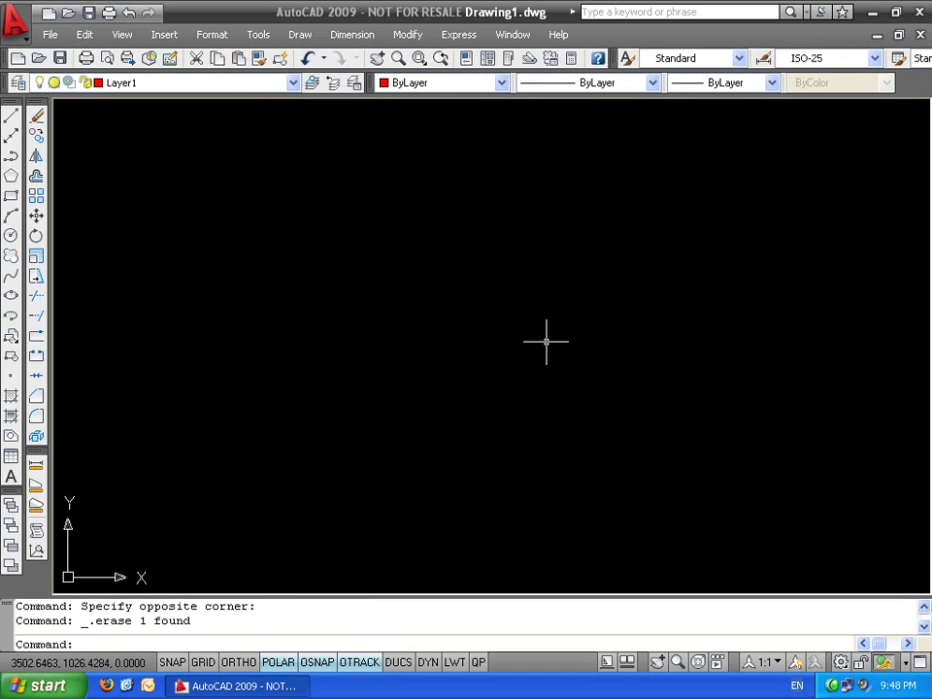
# Draw a single straight line in the middle of the drawing, sloping up to the right
pyautogui.write('l')
pyautogui.press('Return')
pyautogui.click(362, 395)
pyautogui.click(600, 306)
pyautogui.press('Return')
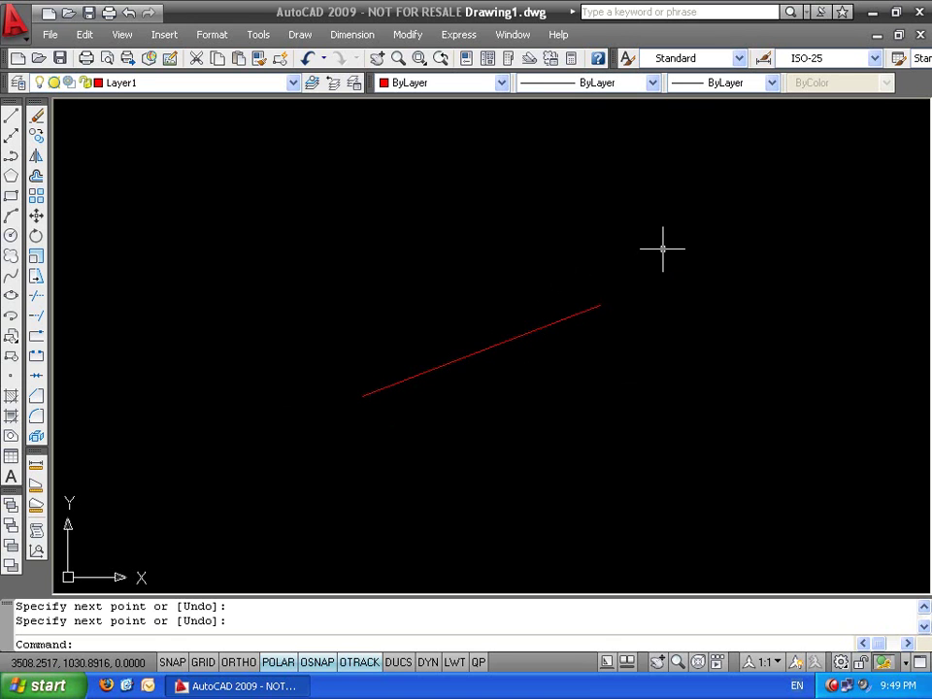
# Try to stretch the line with a crossing window around only its upper-right end, displacing that end to the right
pyautogui.write('s')
pyautogui.press('Return')
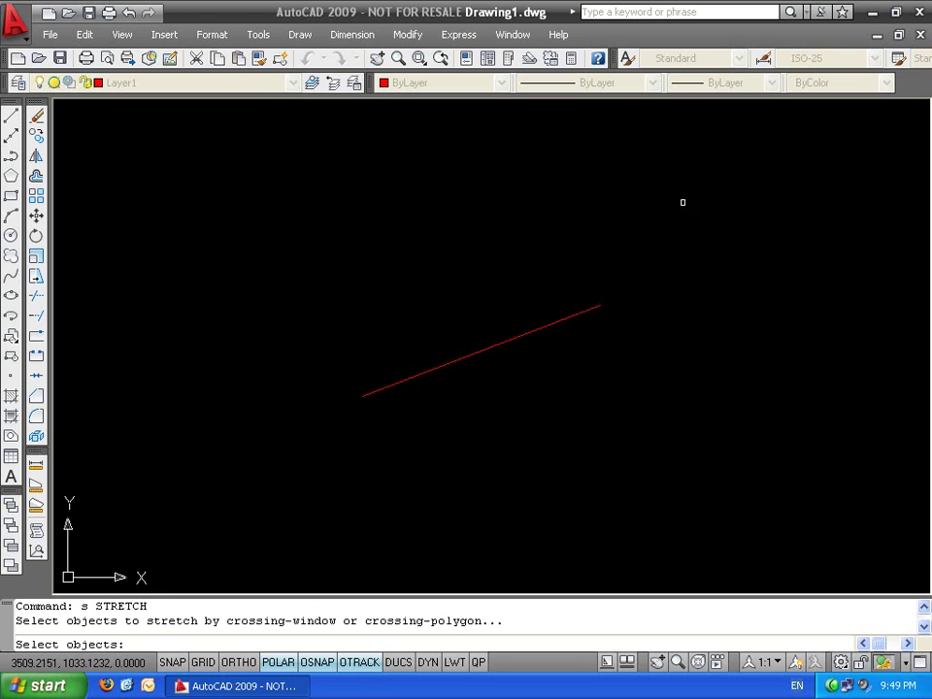
pyautogui.click(692, 191)
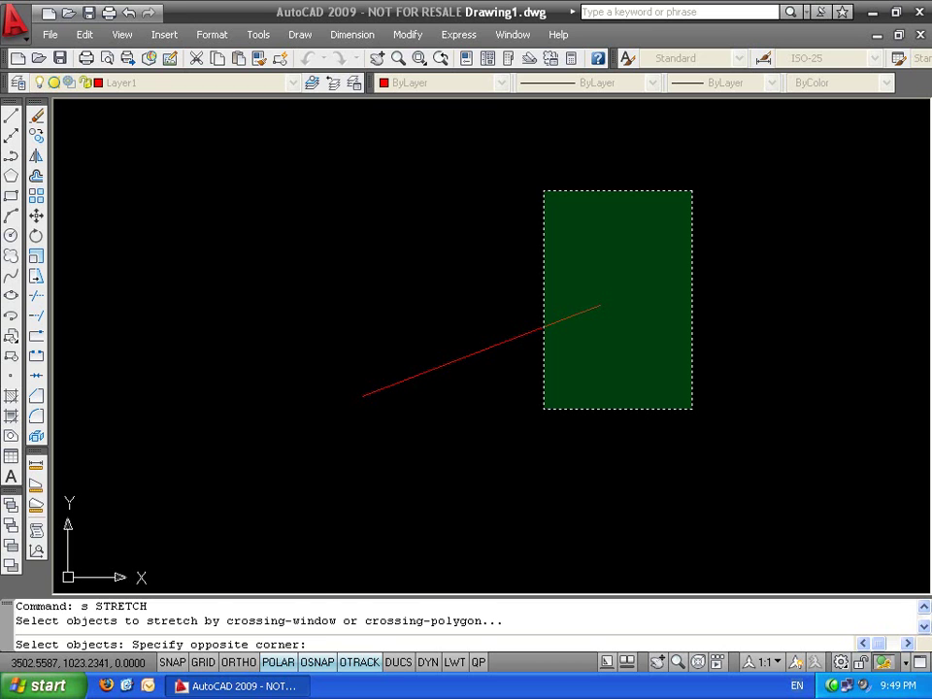
pyautogui.click(544, 408)
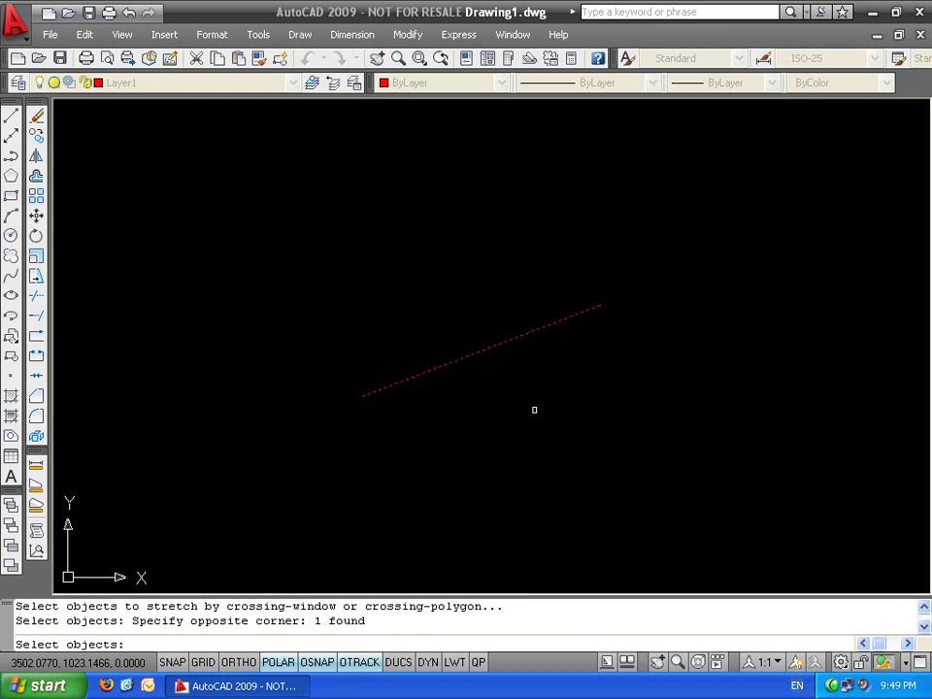
pyautogui.moveTo(603, 307); pyautogui.dragTo(629, 294)
pyautogui.moveTo(360, 394); pyautogui.dragTo(366, 421)
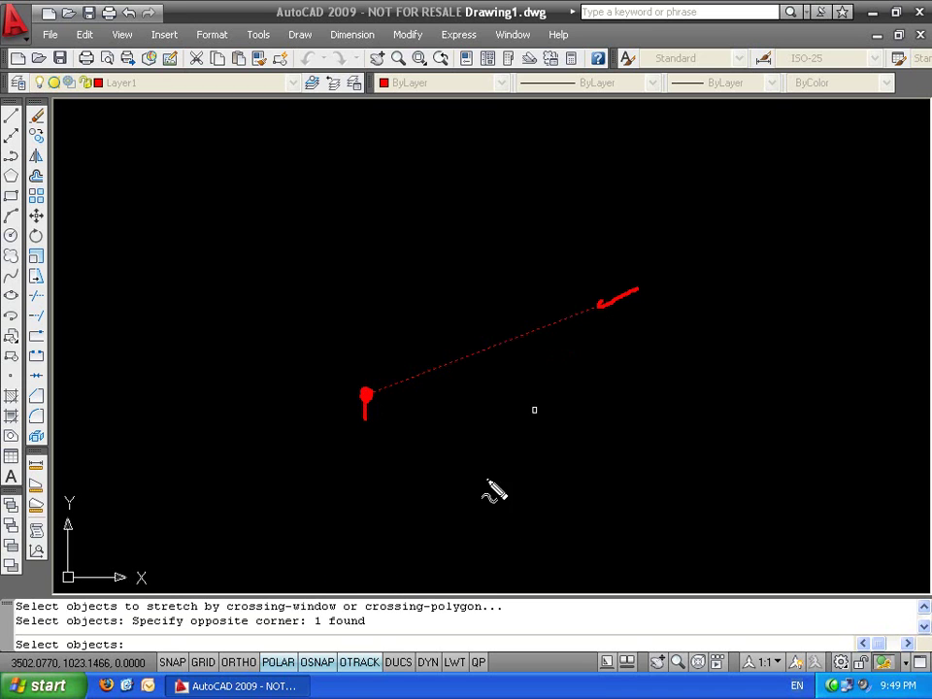
pyautogui.press('Escape')
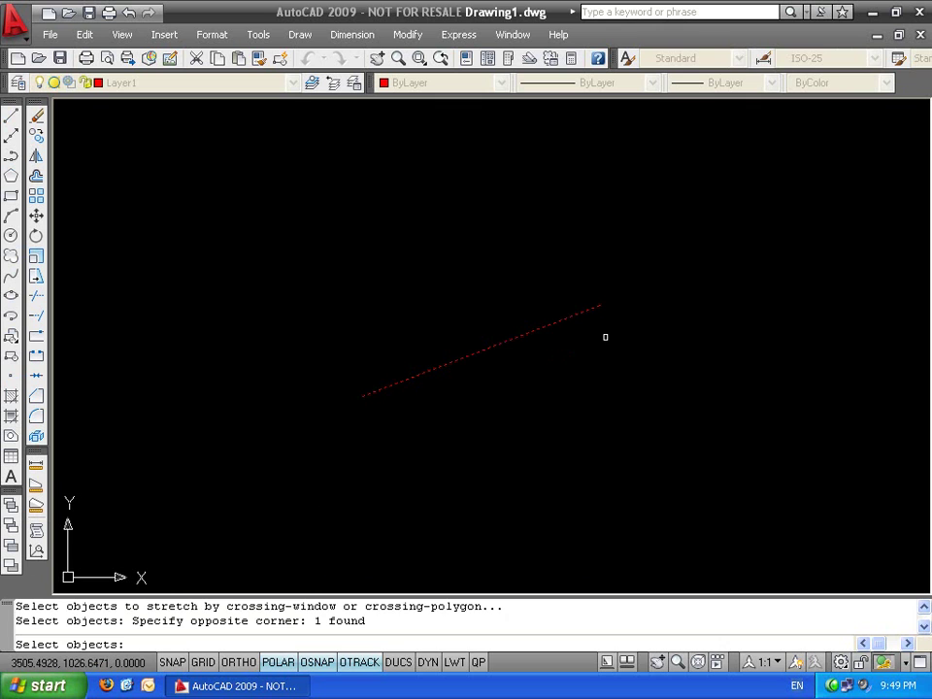
pyautogui.press('Return')
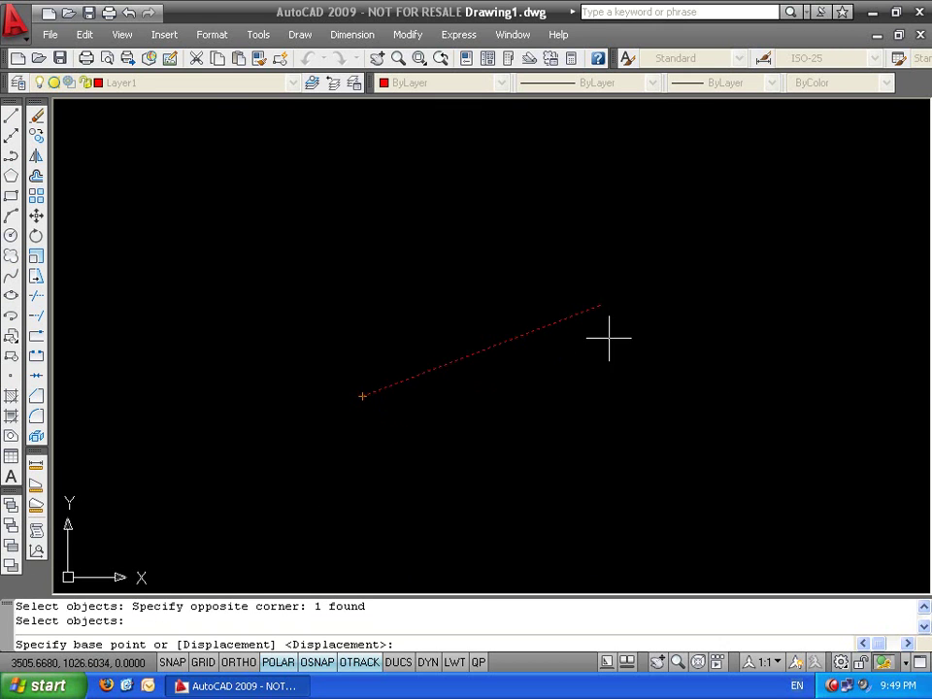
pyautogui.click(607, 424)
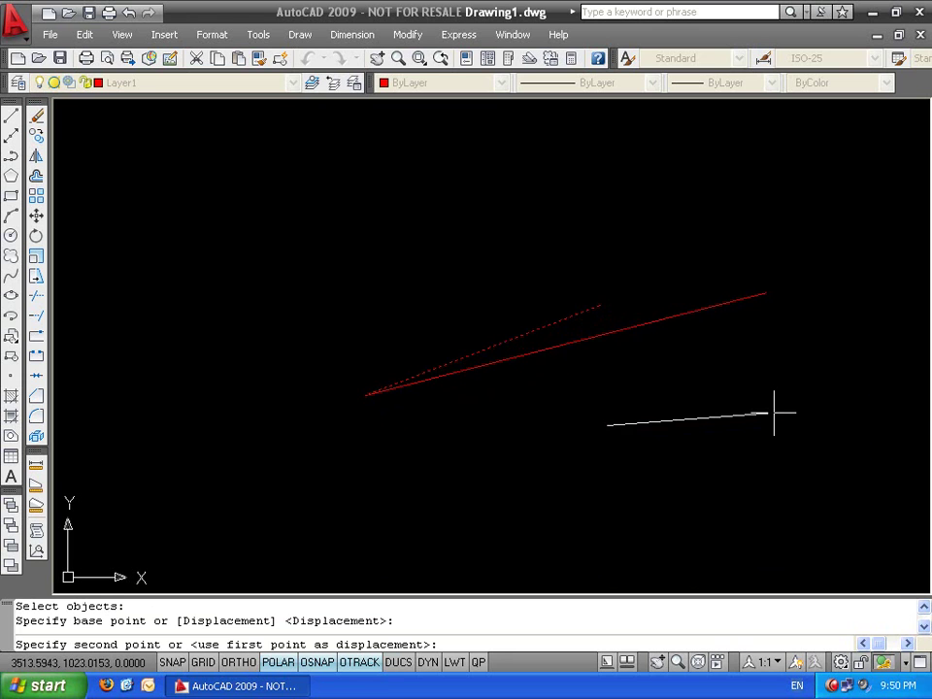
pyautogui.press('Escape')
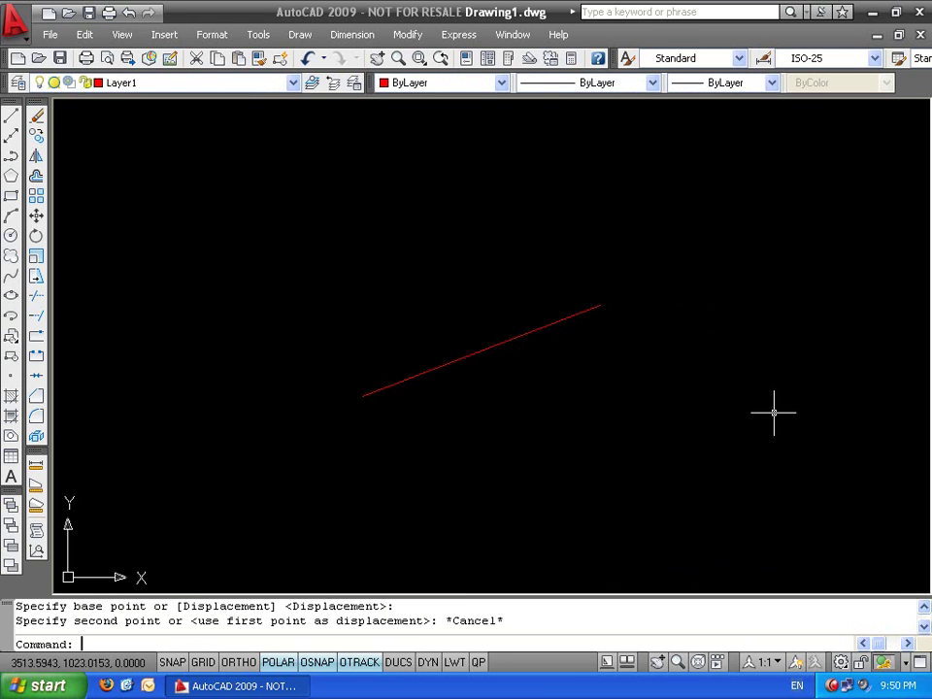
# Stretch the line with a crossing window around all of it, displacing it to the right
pyautogui.write('sa')
pyautogui.press('Escape')
pyautogui.press('Escape')
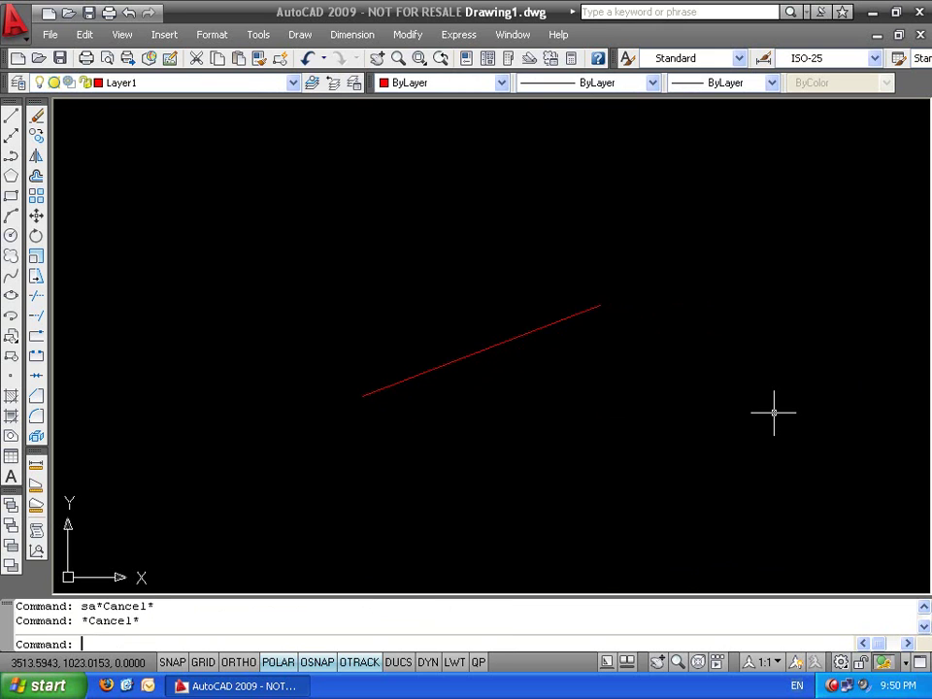
pyautogui.write('s')
pyautogui.press('Return')
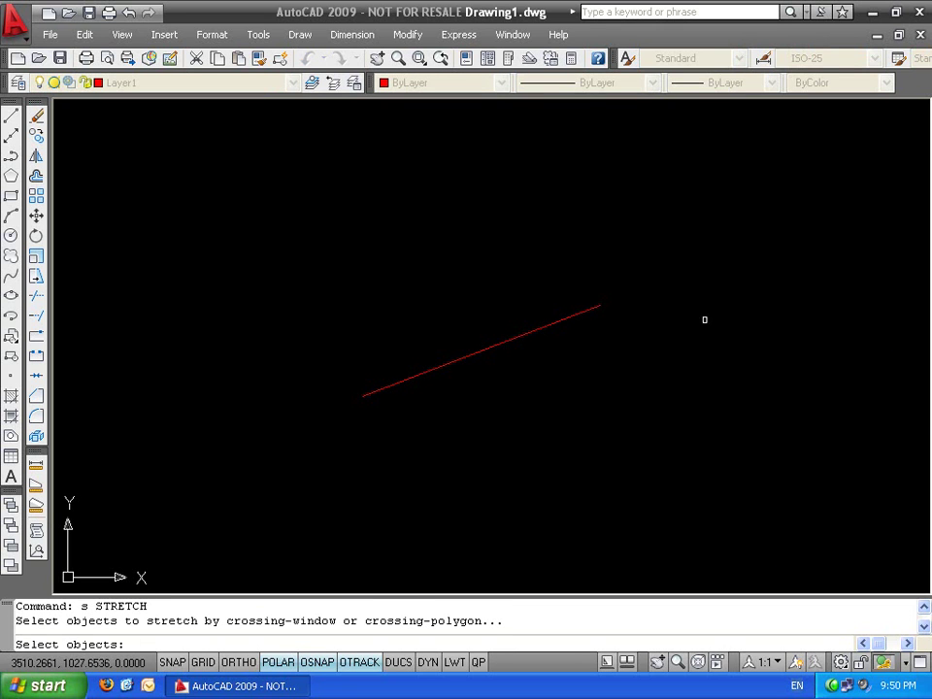
pyautogui.click(702, 267)
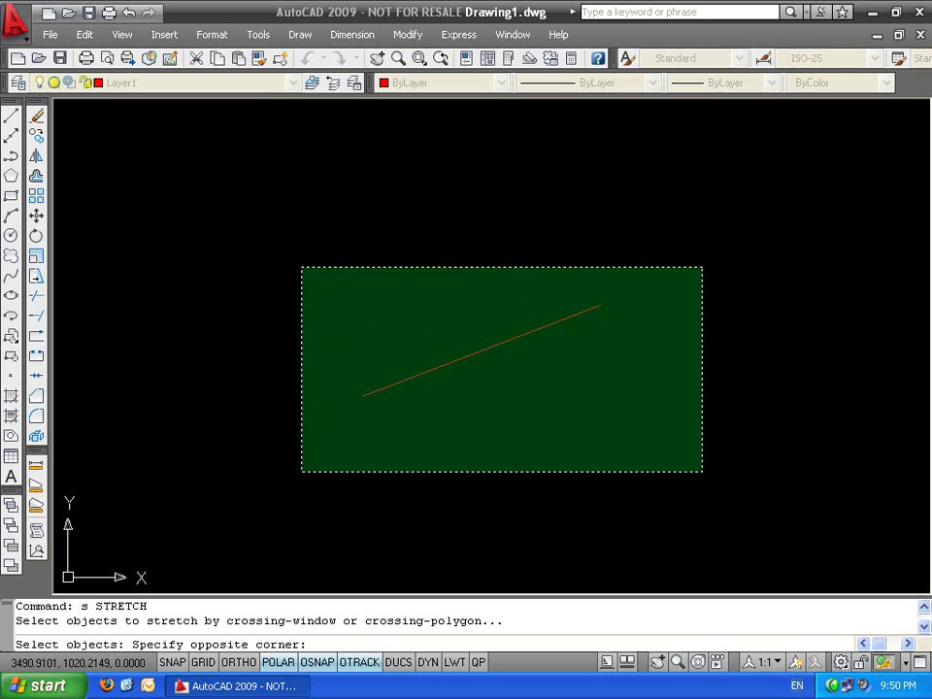
pyautogui.click(301, 472)
pyautogui.press('Return')
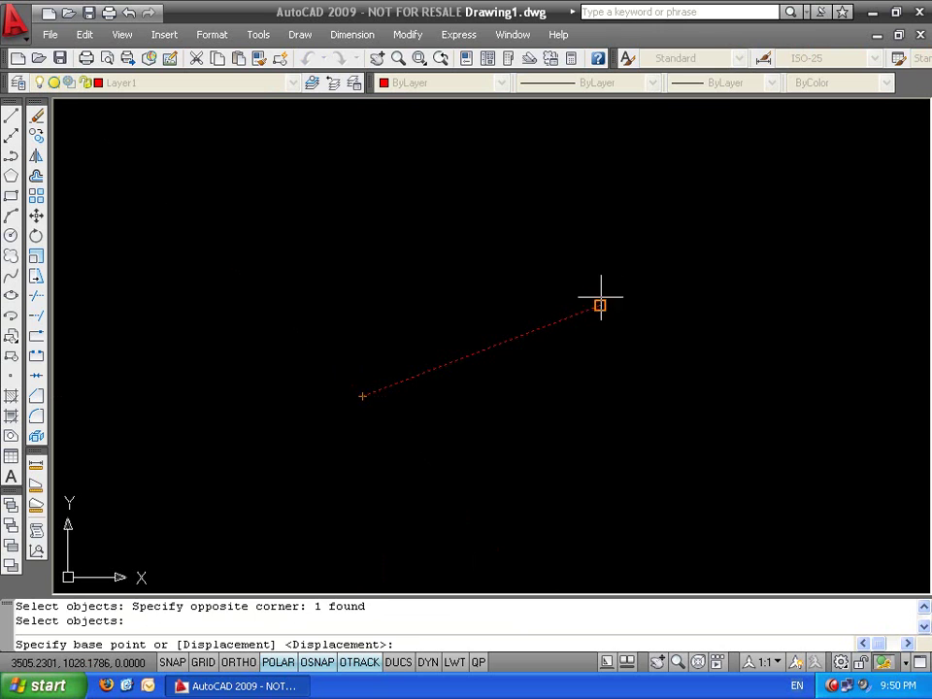
pyautogui.click(561, 445)
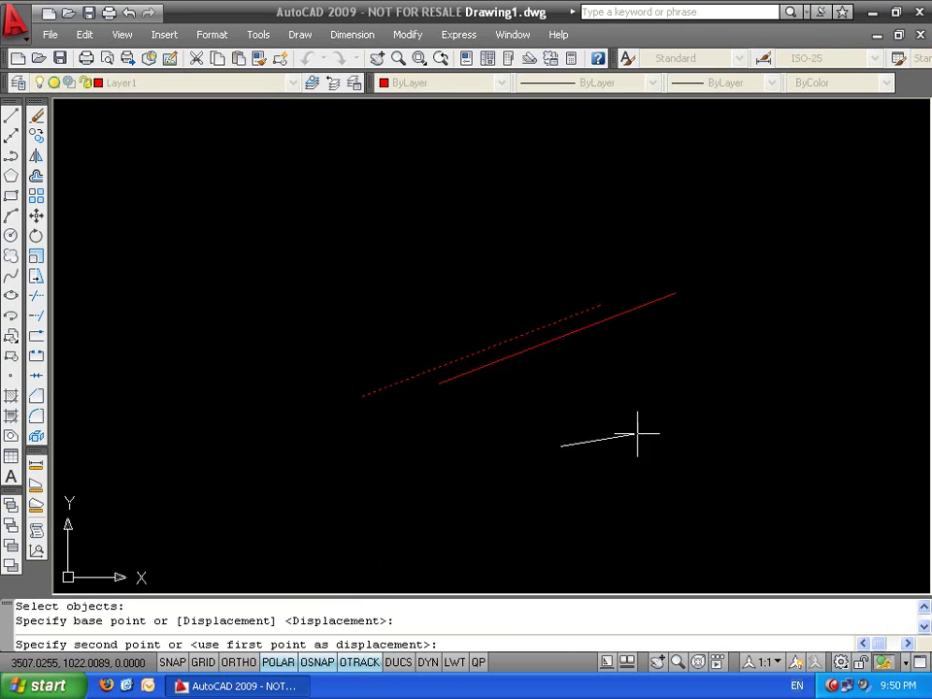
pyautogui.click(733, 446)
# Erase the line using a crossing selection
pyautogui.click(744, 428)
pyautogui.click(426, 364)
pyautogui.press('Delete')
# Draw a 5 by 5 rectangle in the empty drawing, with the relative opposite corner @5,5
pyautogui.write('rec')
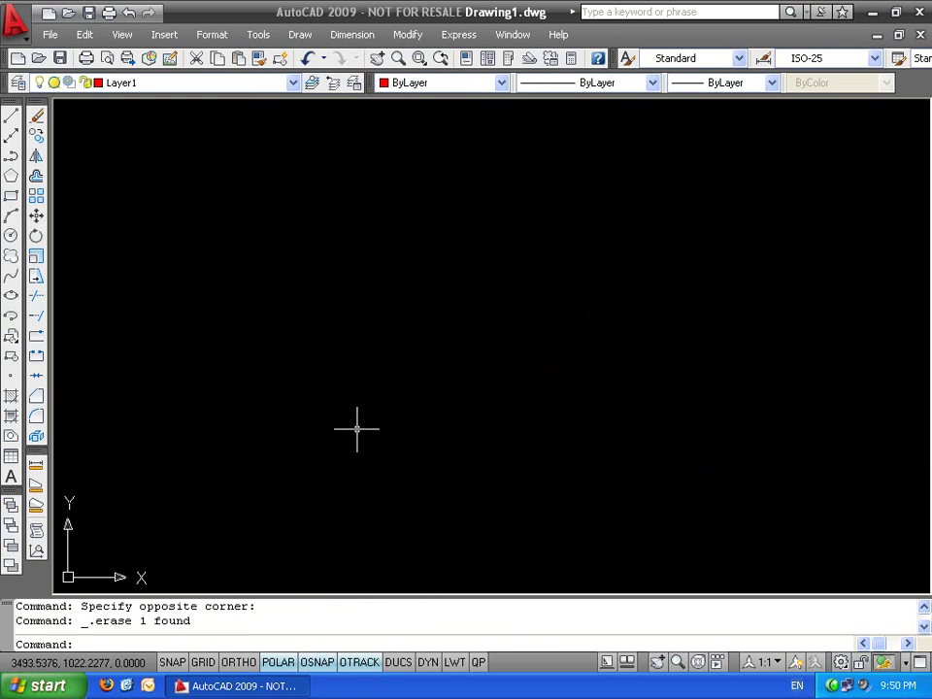
pyautogui.press('Return')
pyautogui.click(356, 429)
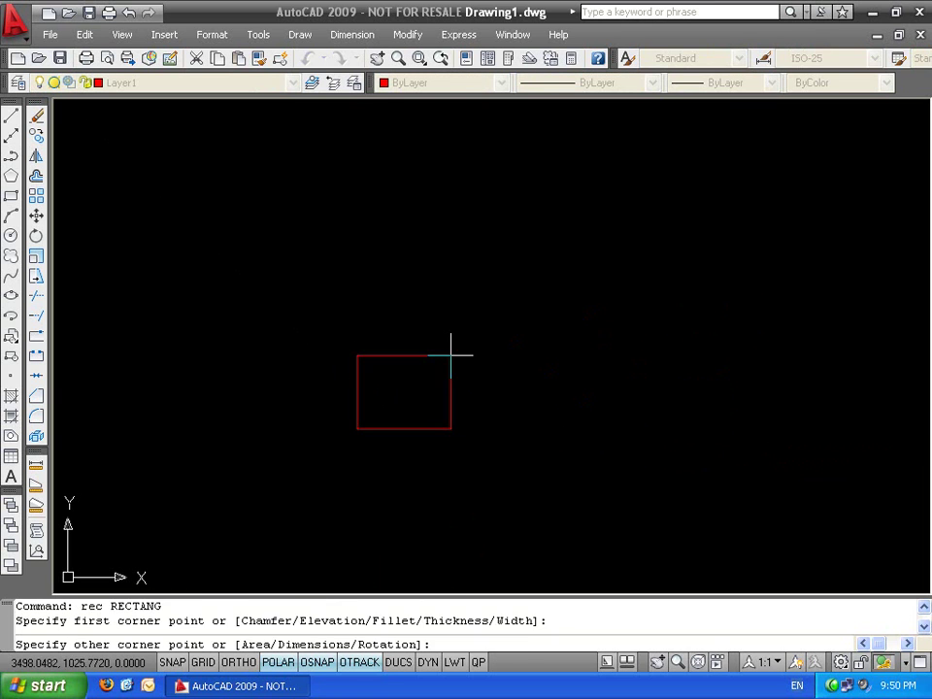
pyautogui.write('@5,5')
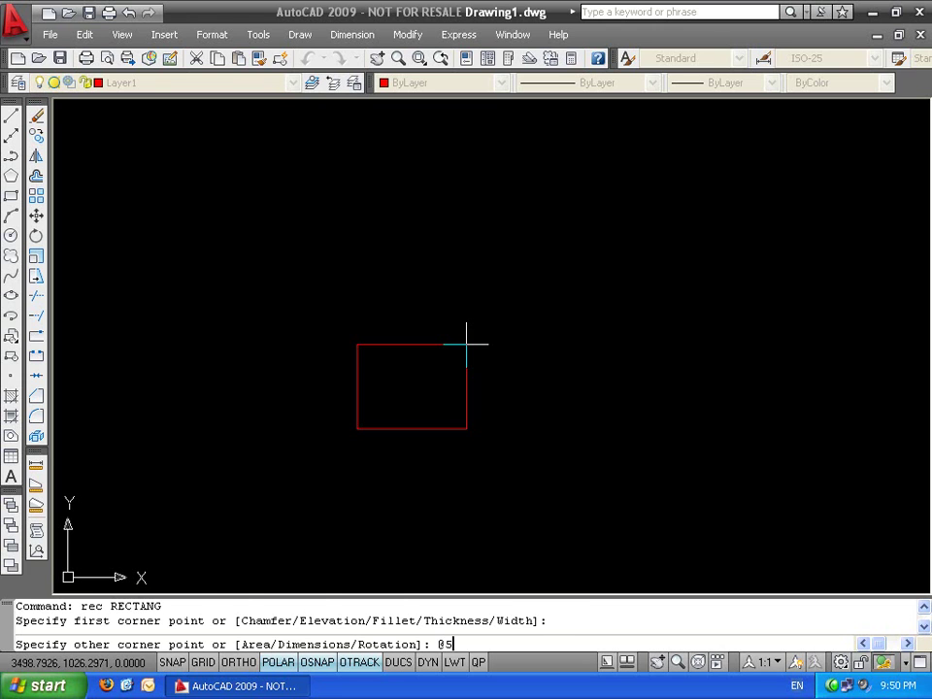
pyautogui.press('Return')
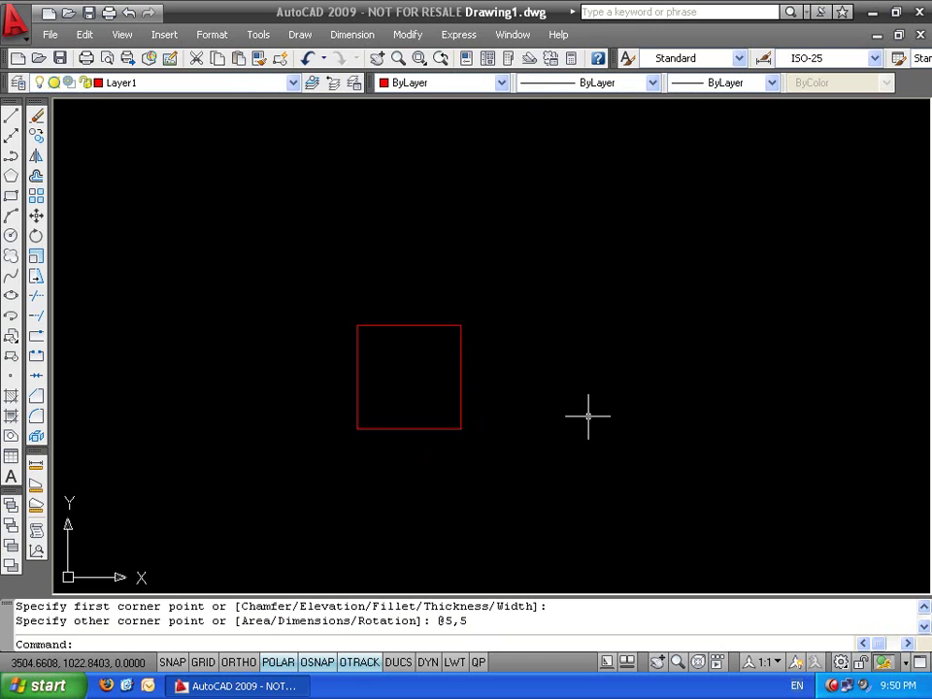
pyautogui.write('s')
pyautogui.press('Return')
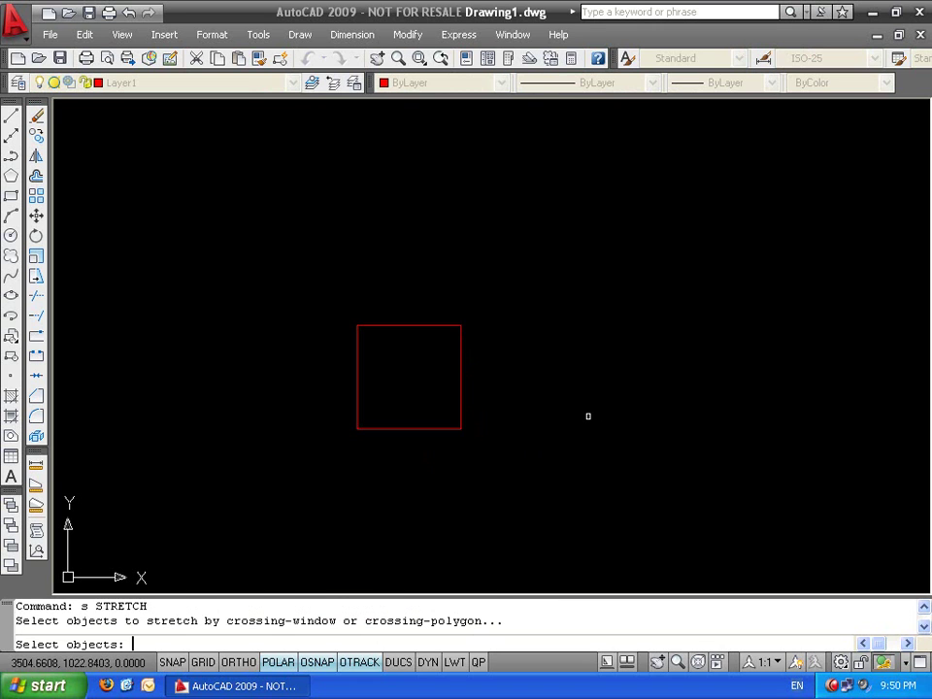
pyautogui.click(556, 287)
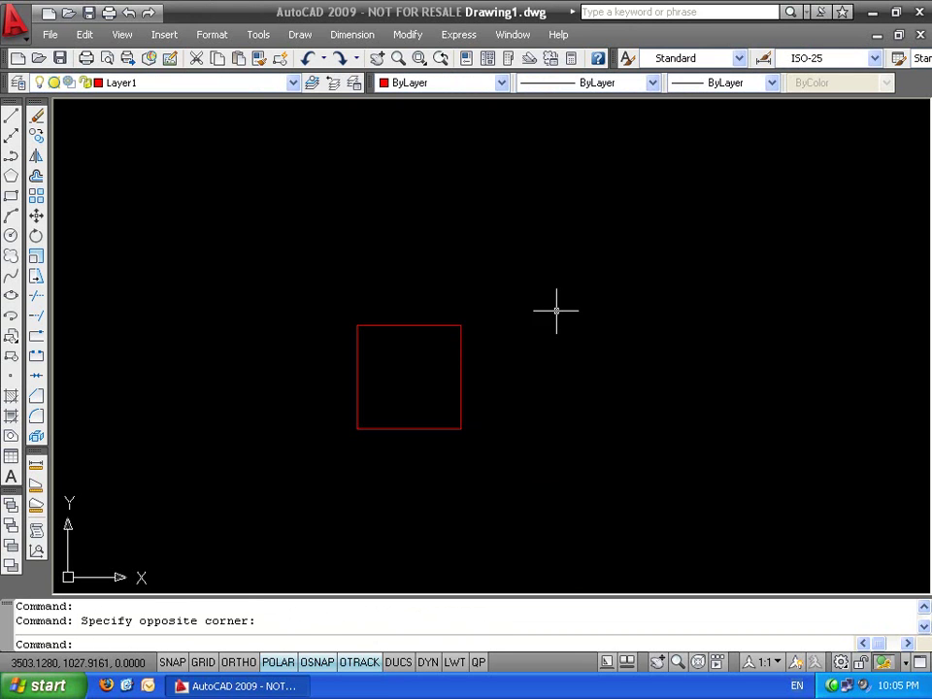
pyautogui.press('Escape')
pyautogui.write('s')
pyautogui.press('Return')
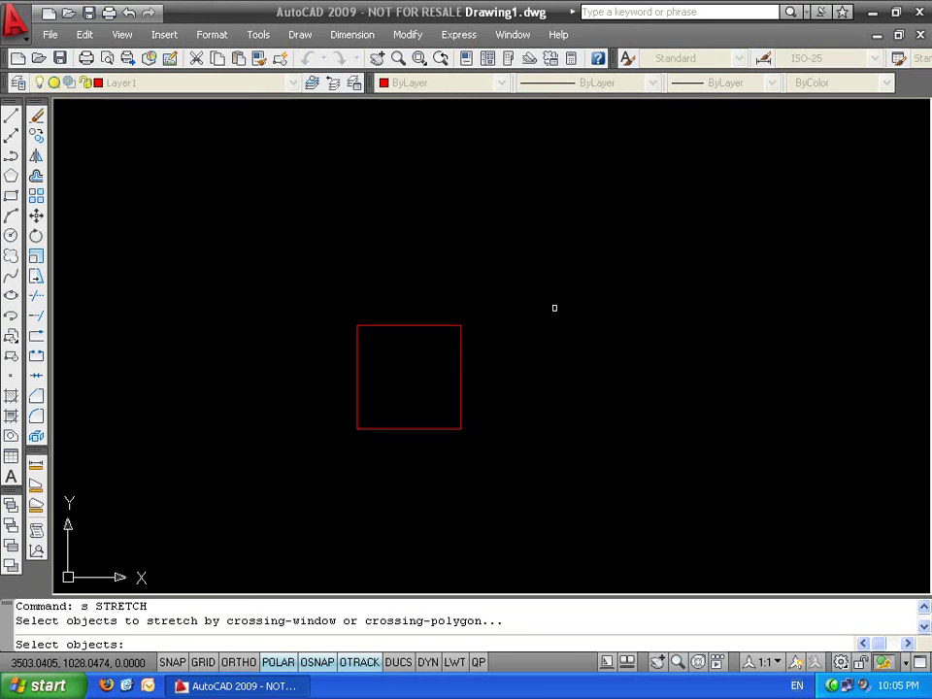
pyautogui.click(565, 260)
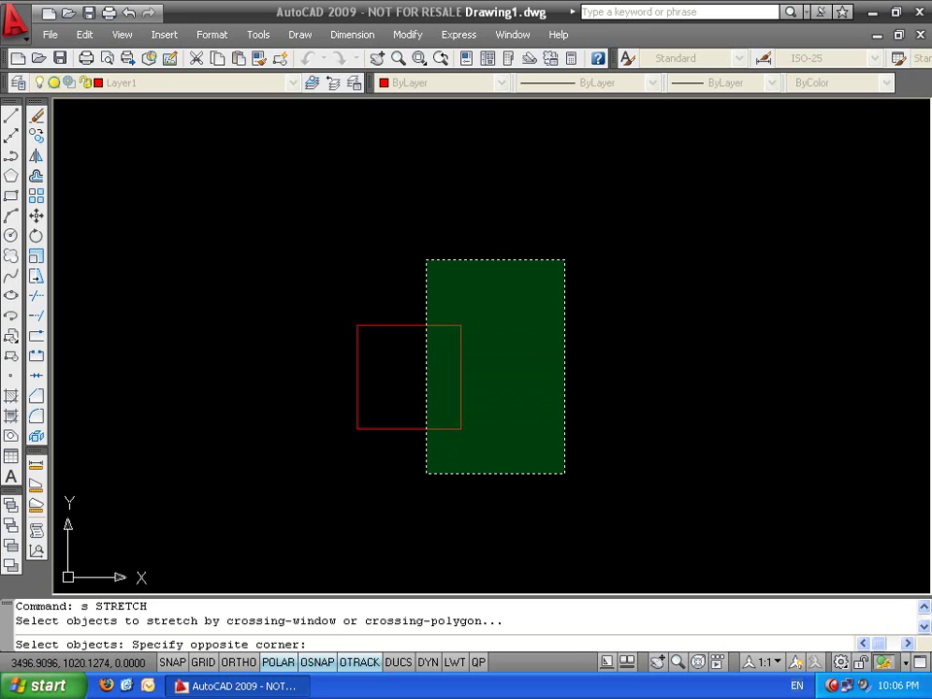
pyautogui.press('Escape')
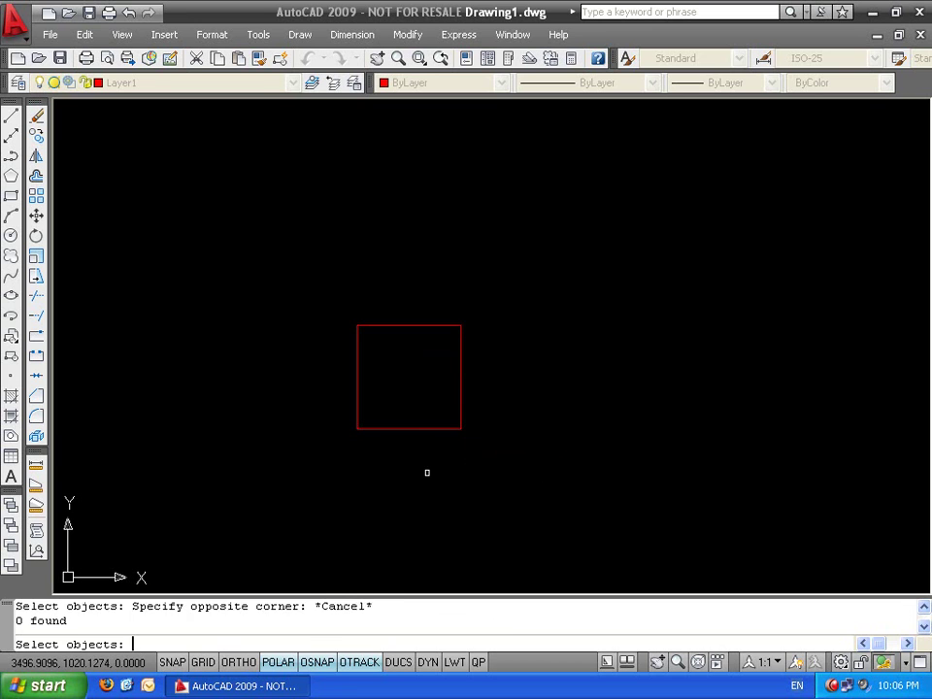
pyautogui.press('Escape')
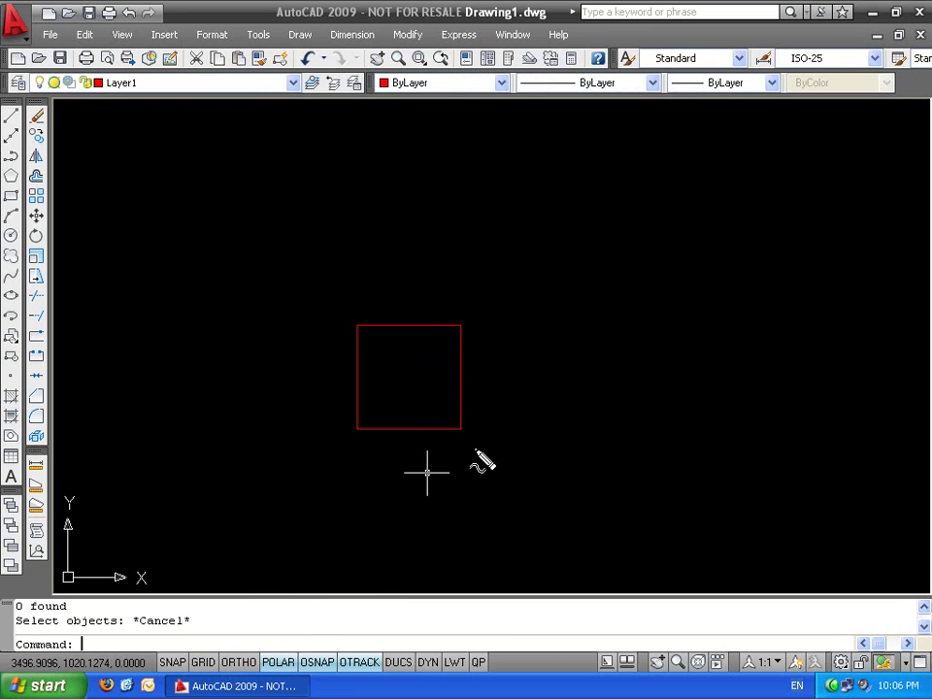
pyautogui.moveTo(473, 330)
pyautogui.mouseDown()
pyautogui.moveTo(473, 434)
pyautogui.moveTo(479, 330)
pyautogui.moveTo(474, 340)
pyautogui.mouseUp()
pyautogui.moveTo(366, 314); pyautogui.dragTo(466, 313)
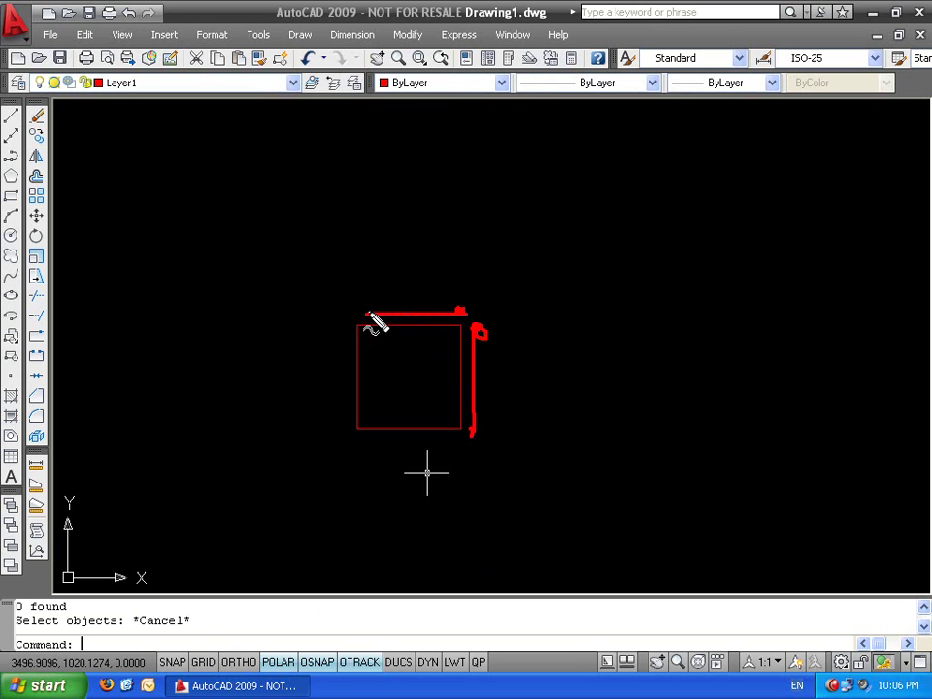
pyautogui.moveTo(370, 443); pyautogui.dragTo(455, 439)
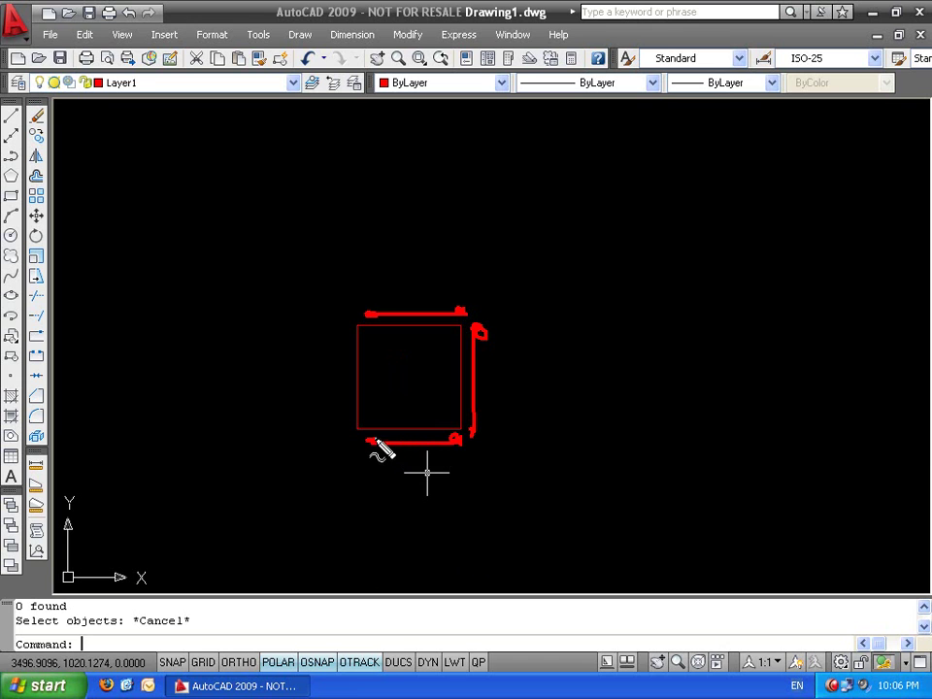
pyautogui.moveTo(532, 277)
pyautogui.mouseDown()
pyautogui.moveTo(437, 277)
pyautogui.moveTo(426, 321)
pyautogui.moveTo(425, 479)
pyautogui.moveTo(520, 480)
pyautogui.moveTo(535, 436)
pyautogui.moveTo(535, 266)
pyautogui.mouseUp()
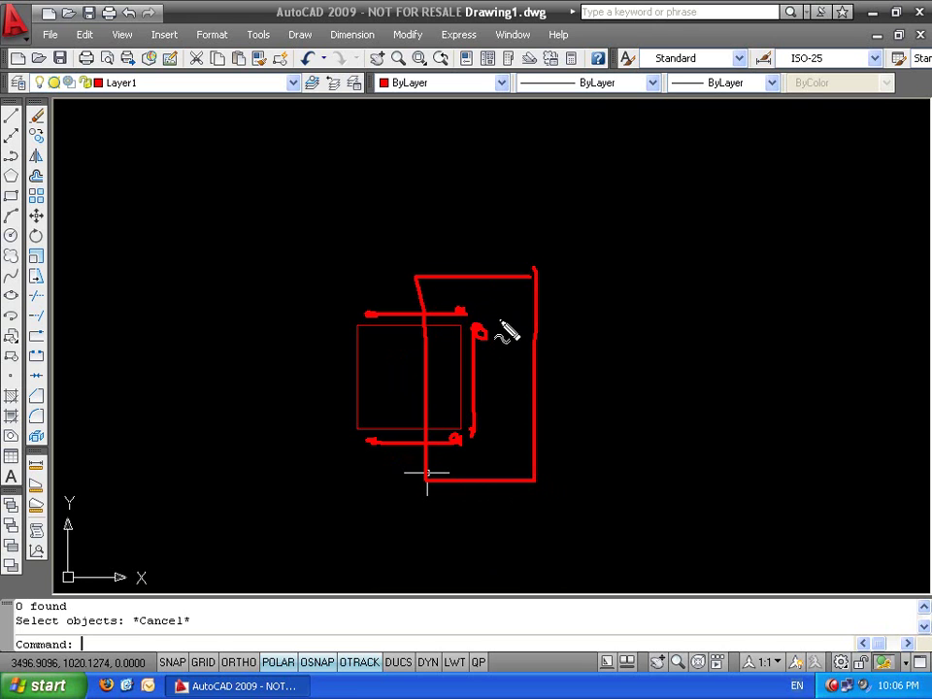
pyautogui.press('Escape')
pyautogui.press('Escape')
pyautogui.press('Escape')
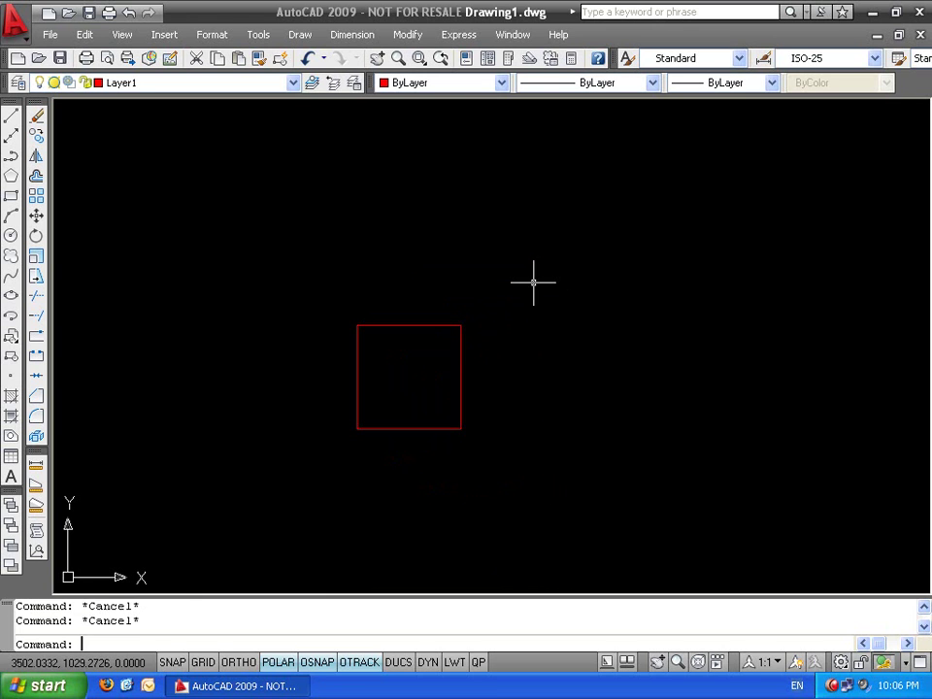
# Stretch the square's right side 5 units to the right using a crossing window around that side
pyautogui.write('s')
pyautogui.press('Return')
pyautogui.click(533, 282)
pyautogui.doubleClick(578, 491)
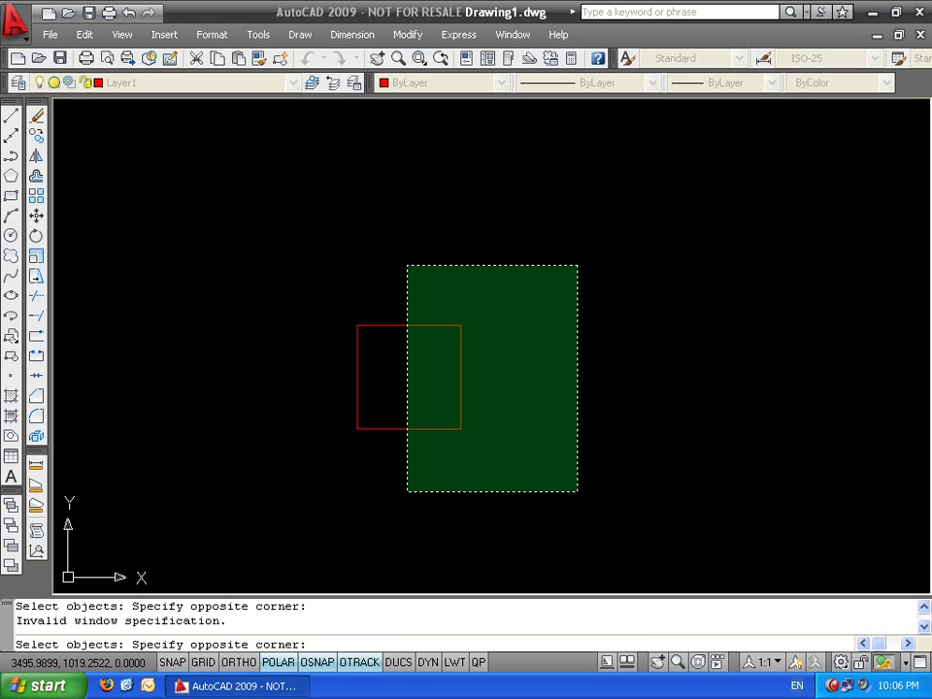
pyautogui.click(407, 491)
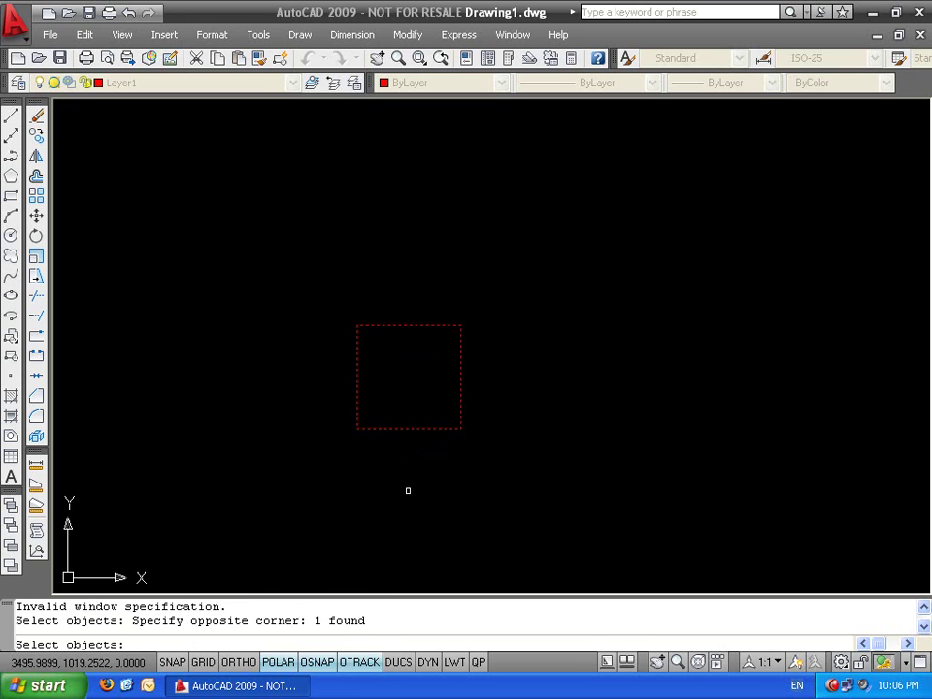
pyautogui.press('Return')
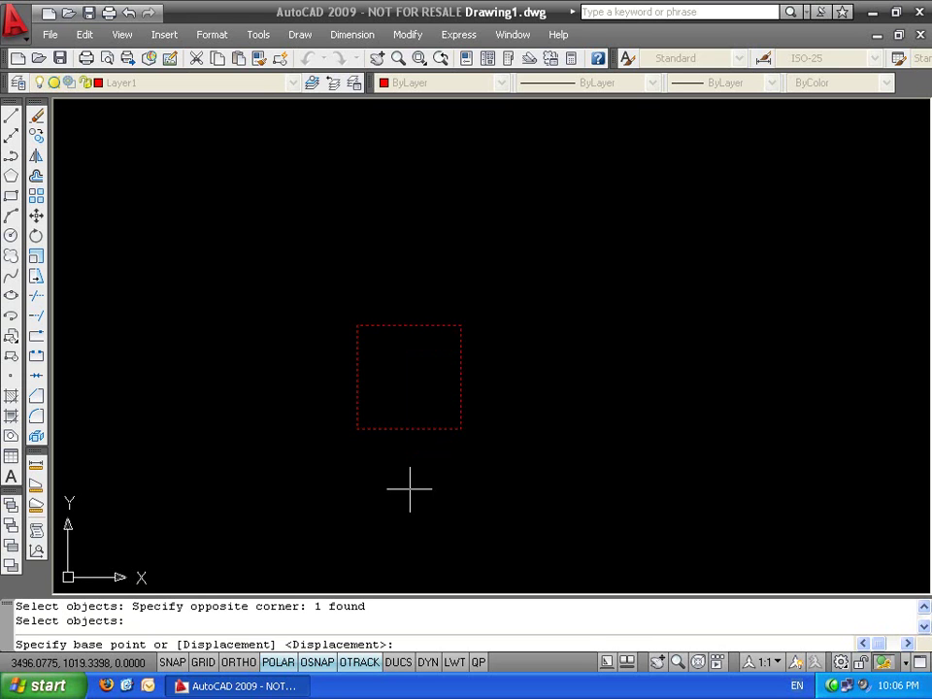
pyautogui.click(342, 521)
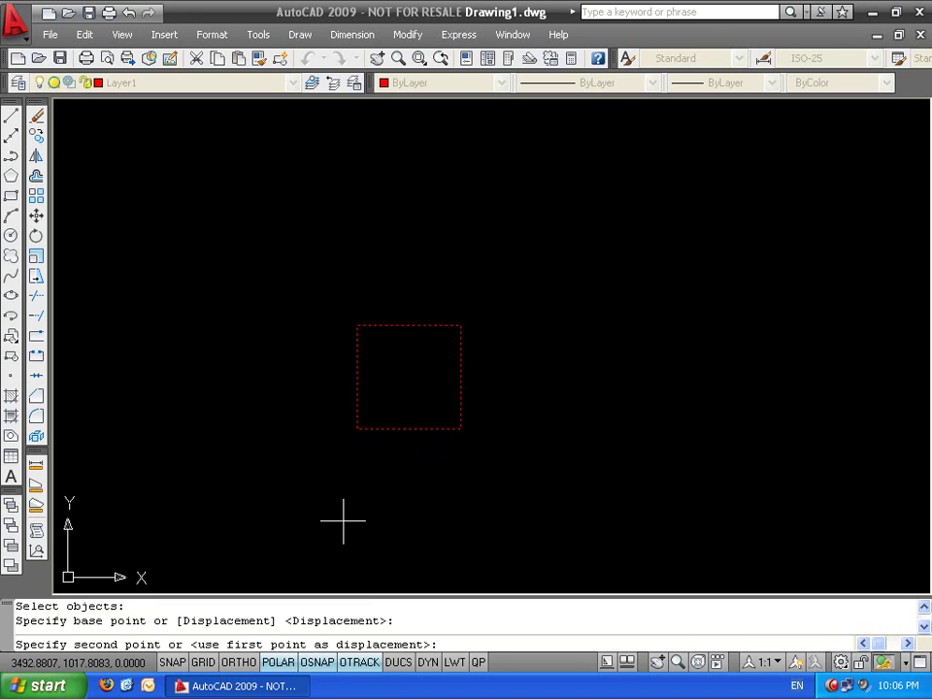
pyautogui.write('5')
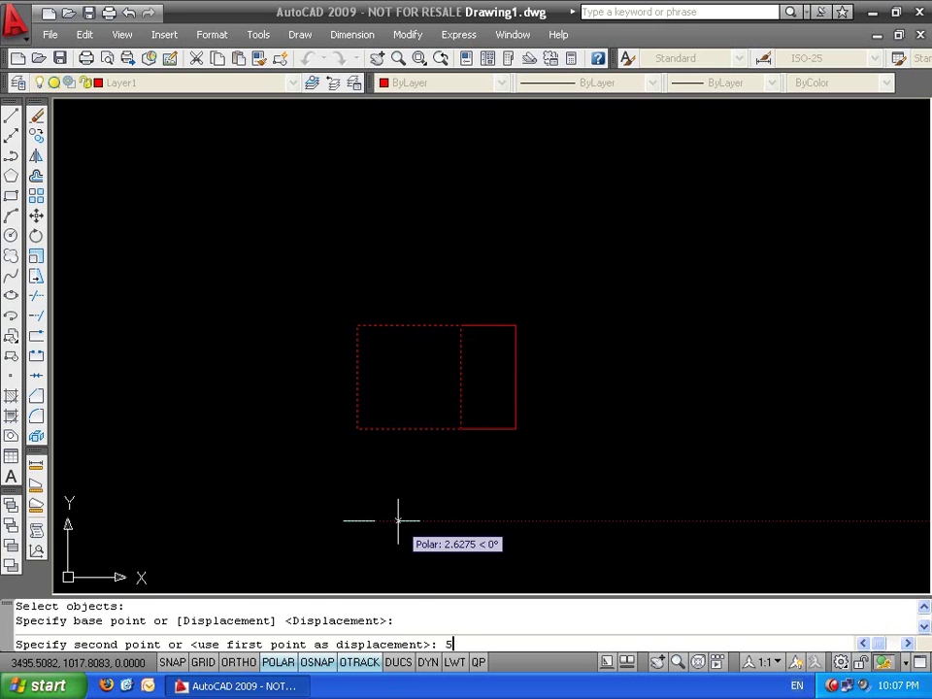
pyautogui.press('Return')
# Add linear dimensions to the rectangle's upper edge and right edge
pyautogui.write('dli')
pyautogui.press('Return')
pyautogui.press('Return')
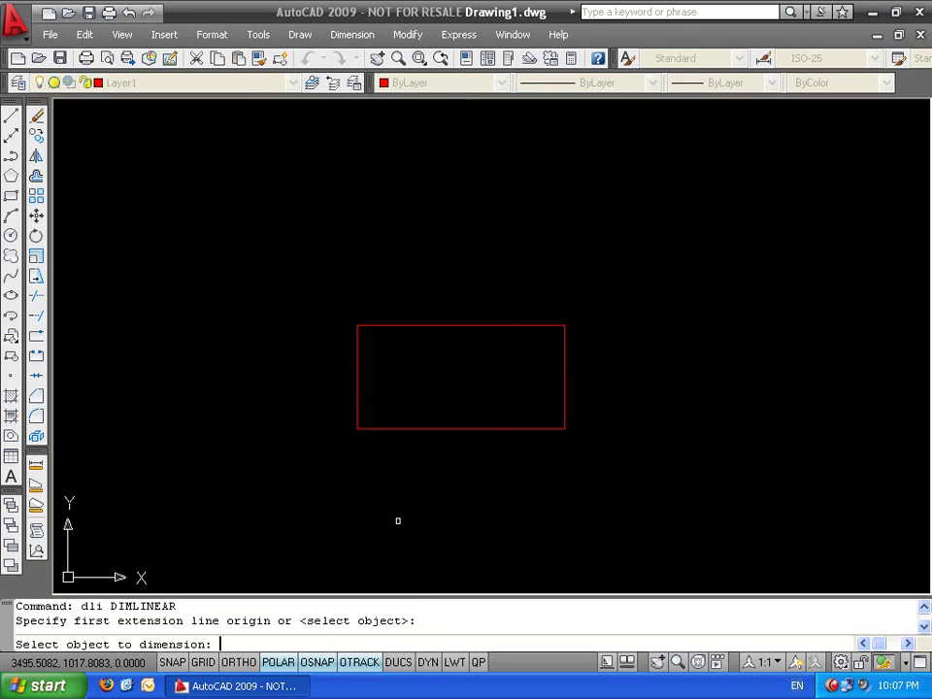
pyautogui.click(525, 327)
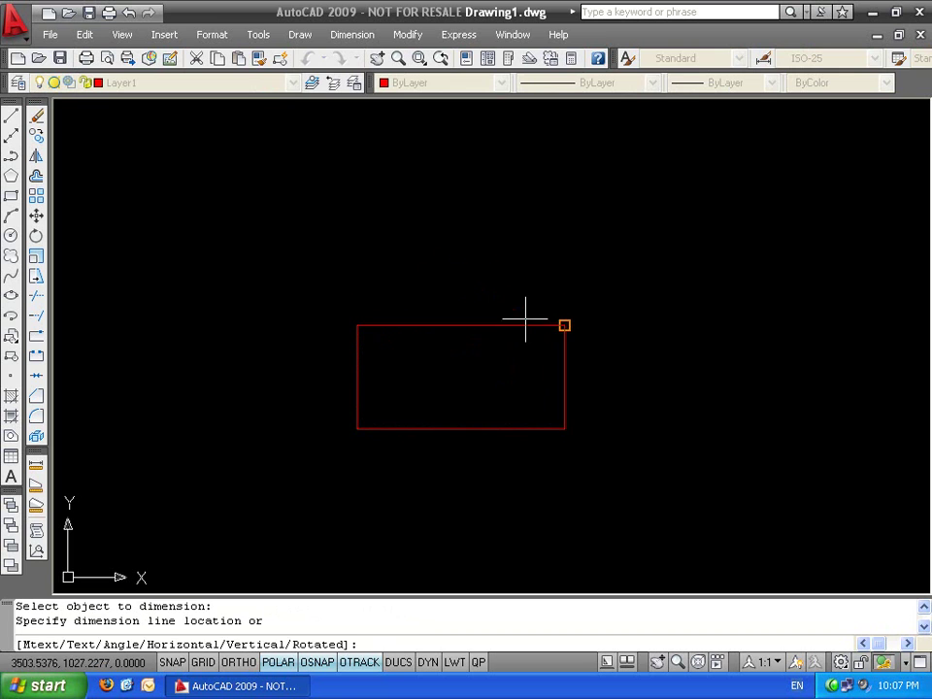
pyautogui.click(527, 269)
pyautogui.press('Return')
pyautogui.press('Return')
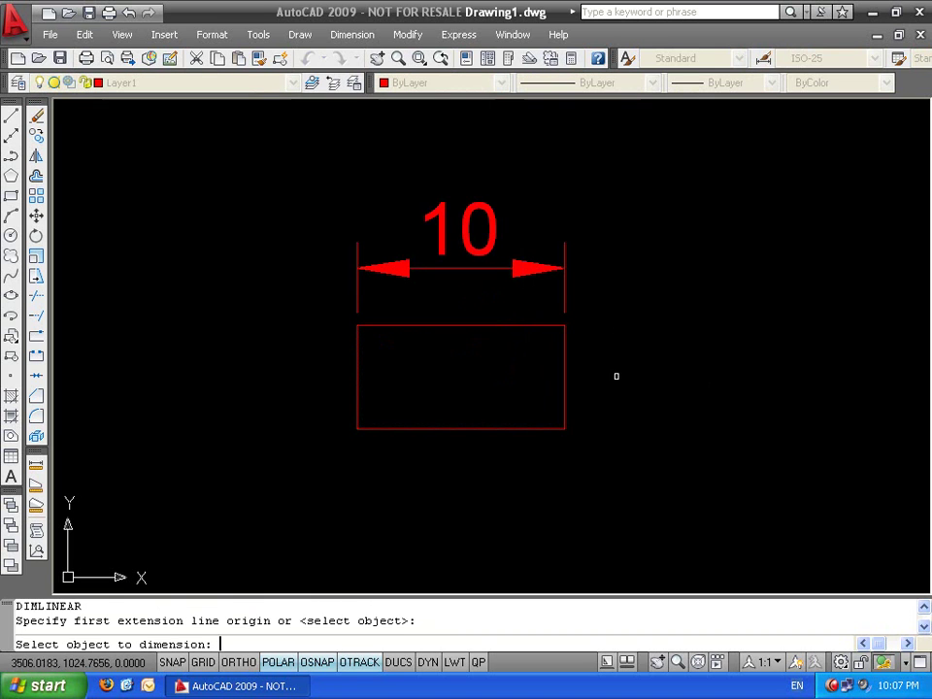
pyautogui.click(564, 367)
pyautogui.click(677, 377)
pyautogui.press('Return')
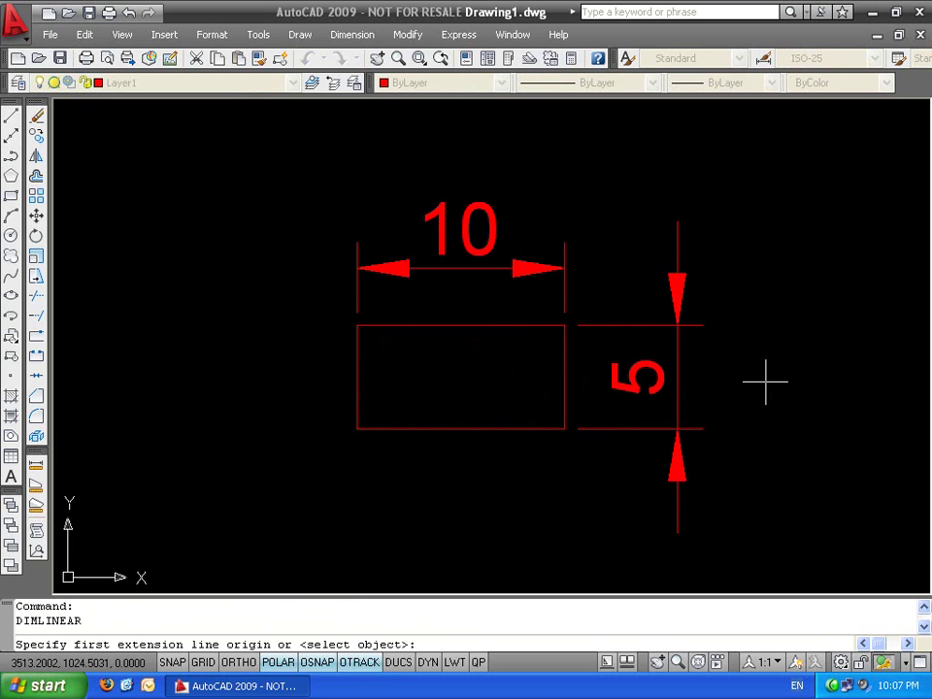
pyautogui.press('Escape')
pyautogui.press('Escape')
# Delete the vertical and horizontal dimensions from the rectangle
pyautogui.click(736, 255)
pyautogui.click(615, 433)
pyautogui.press('Delete')
pyautogui.click(531, 131)
pyautogui.click(356, 298)
pyautogui.press('Delete')
# Draw a vertical line above and to the right of the rectangle
pyautogui.write('1')
pyautogui.press('Return')
pyautogui.moveTo(646, 150); pyautogui.dragTo(635, 199, button='middle')
pyautogui.click(636, 199)
pyautogui.click(635, 375)
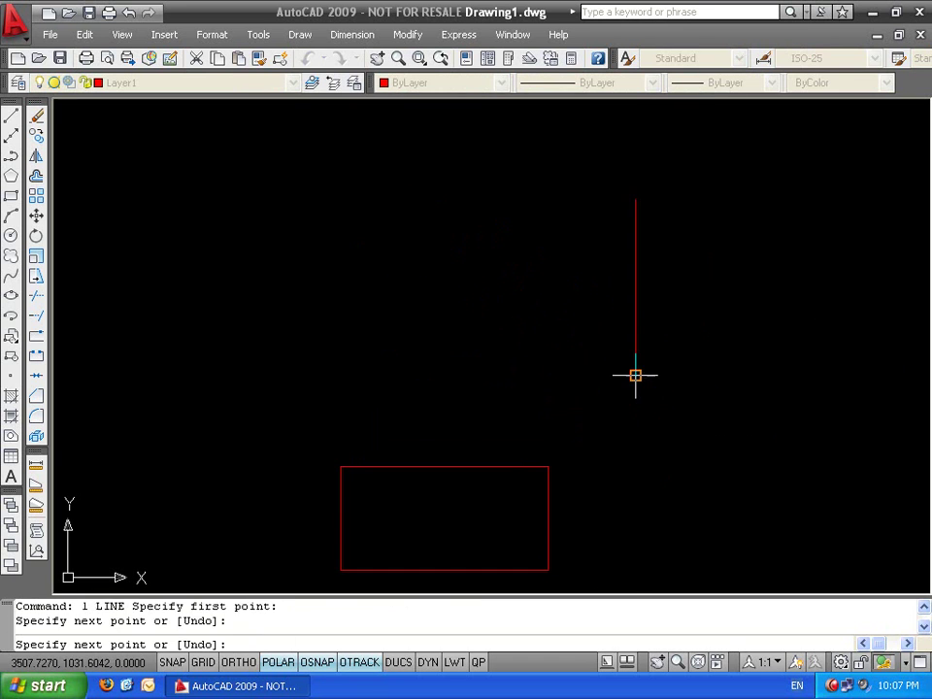
pyautogui.press('Return')
# Try stretching only the rectangle's upper-right corner to the lower endpoint of the vertical line, and undo it
pyautogui.click(594, 444)
pyautogui.click(513, 494)
pyautogui.write('s')
pyautogui.press('Return')
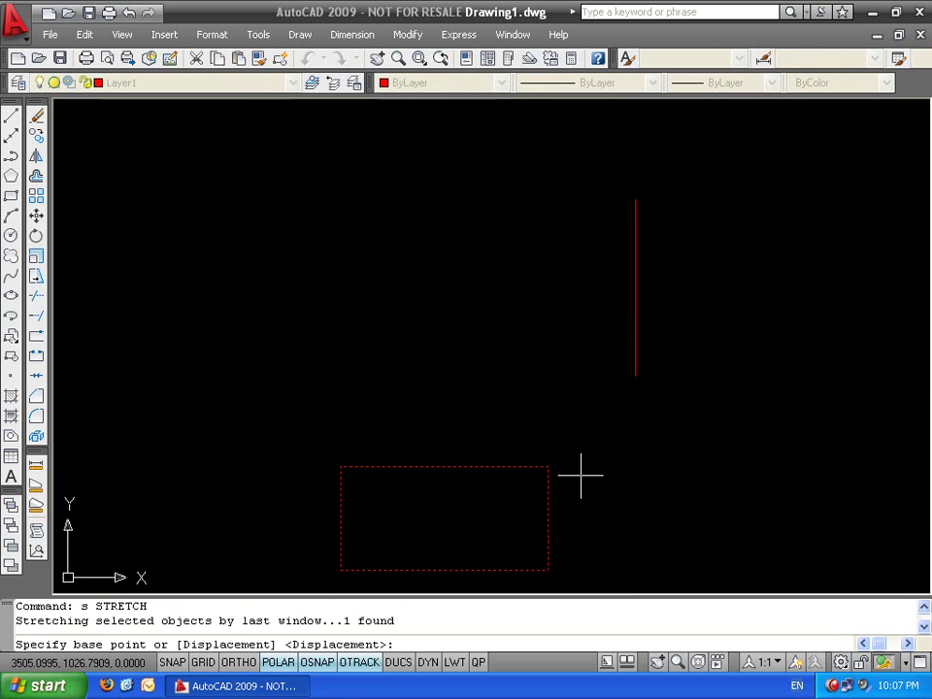
pyautogui.click(549, 467)
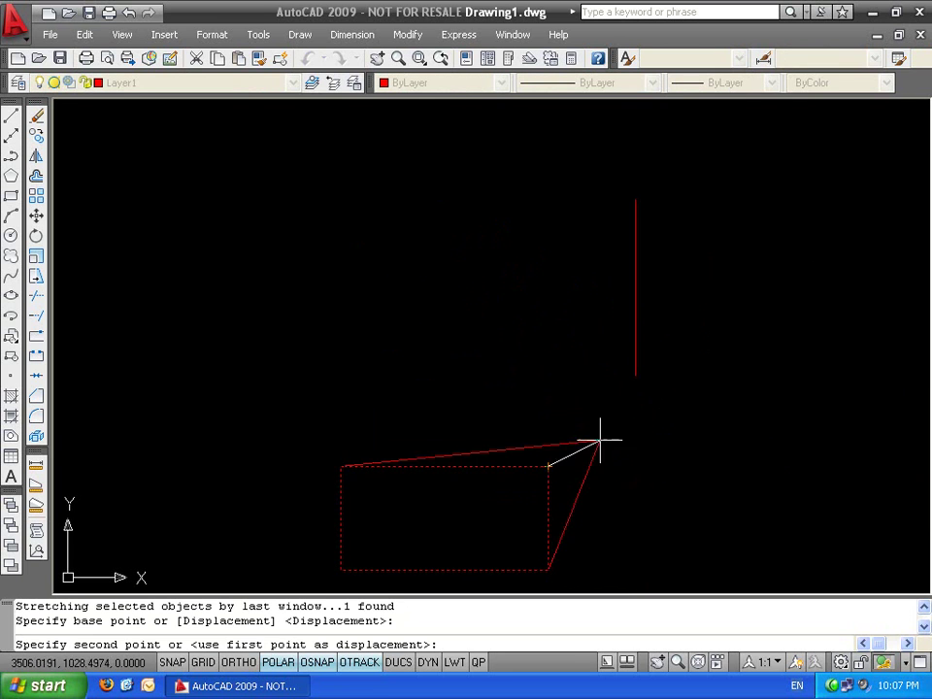
pyautogui.click(635, 376)
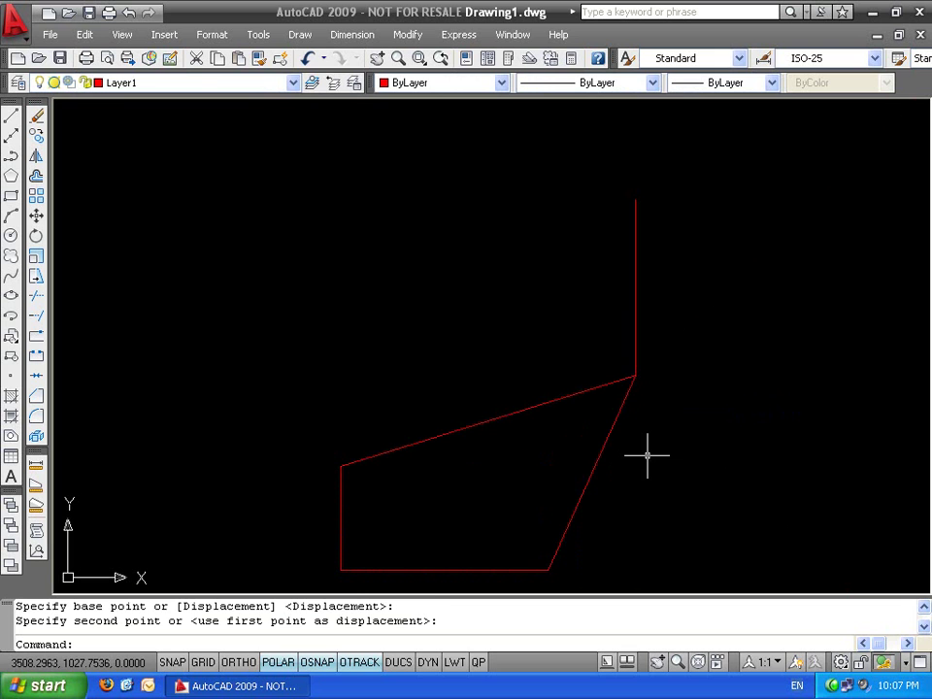
pyautogui.hotkey('ctrl', 'z')
pyautogui.click(594, 444)
pyautogui.click(511, 498)
pyautogui.write('s')
pyautogui.press('Return')
pyautogui.moveTo(484, 508); pyautogui.dragTo(506, 416, button='middle')
pyautogui.click(461, 553)
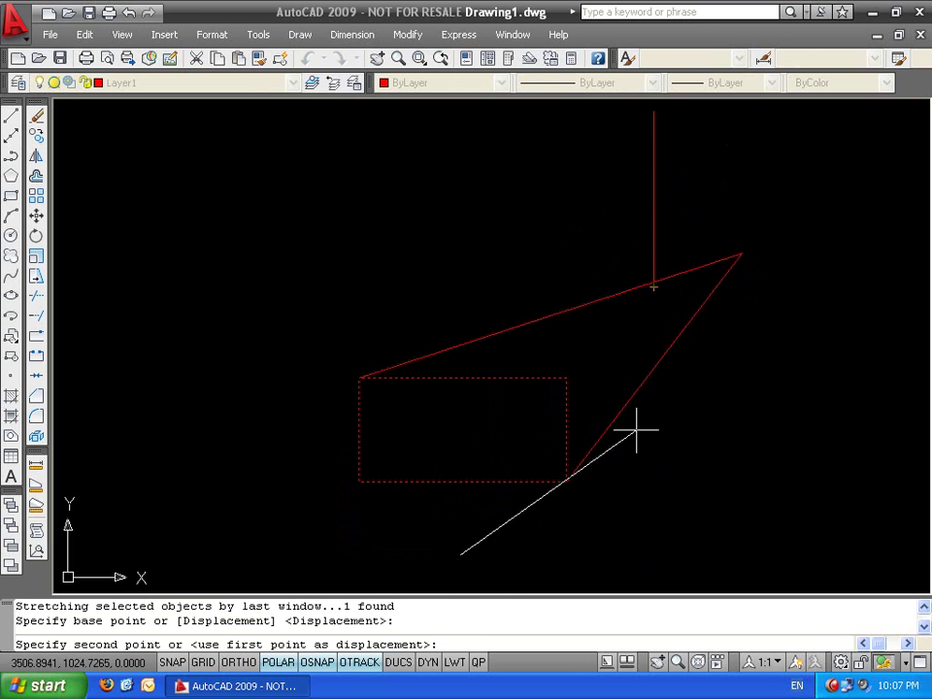
pyautogui.press('Escape')
pyautogui.press('Escape')
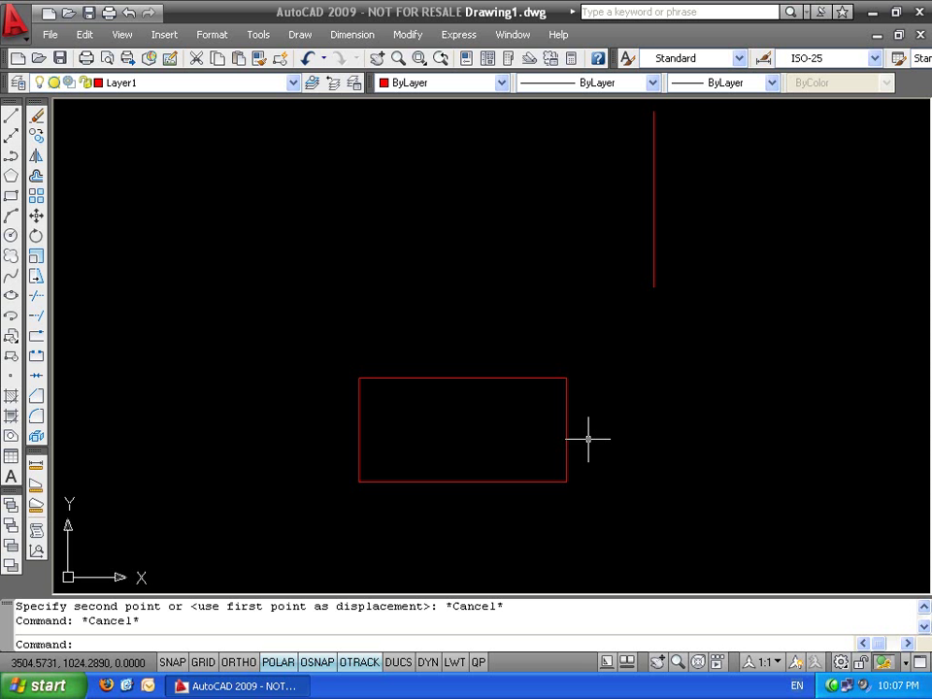
# Stretch the rectangle's right side horizontally from its midpoint until it lines up with the vertical line above
pyautogui.write('s')
pyautogui.press('Return')
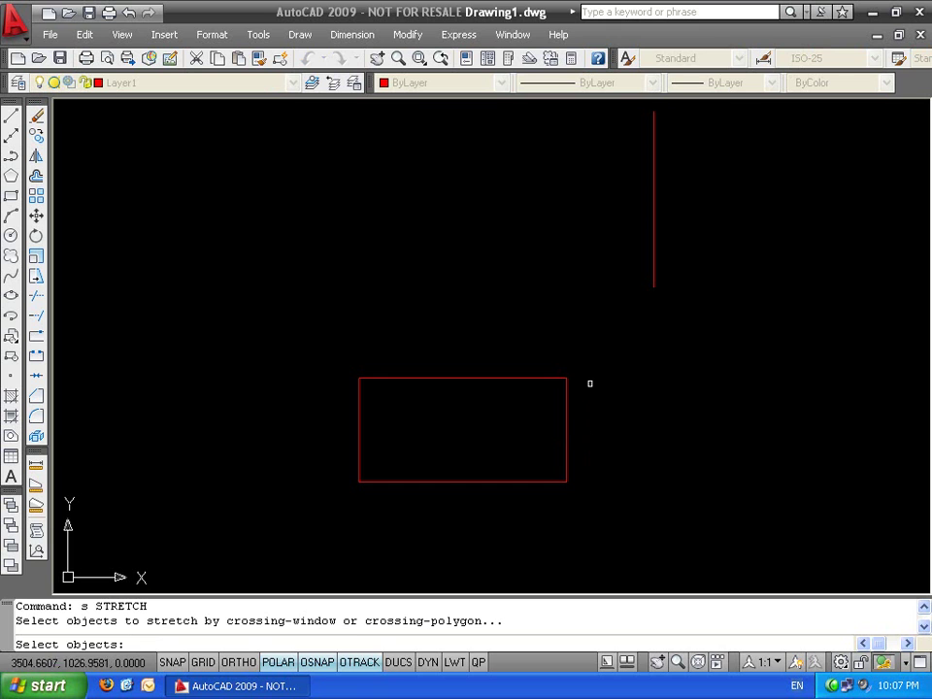
pyautogui.click(621, 337)
pyautogui.click(523, 527)
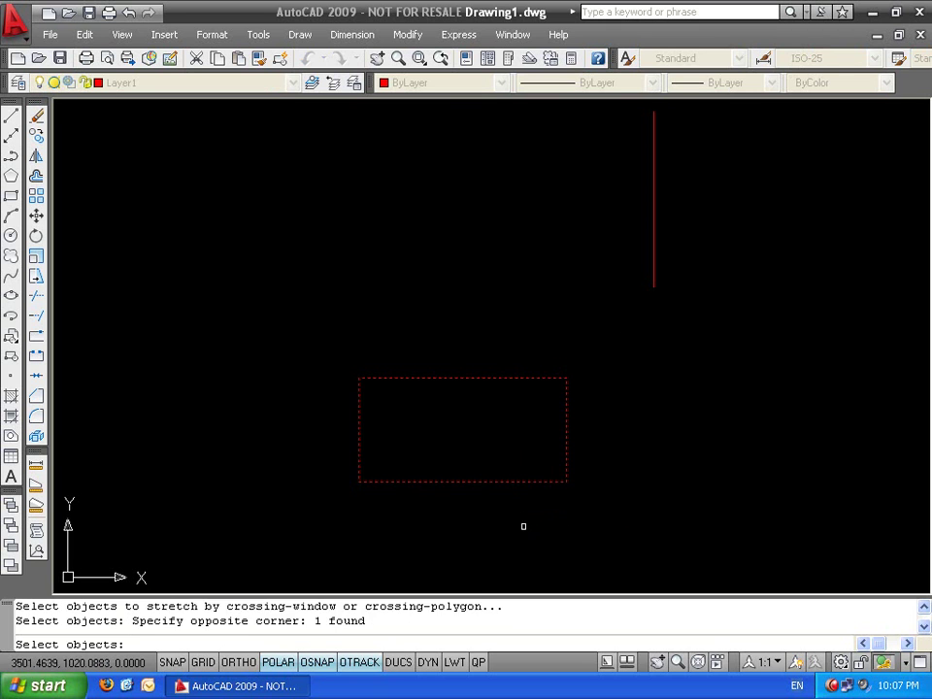
pyautogui.press('Return')
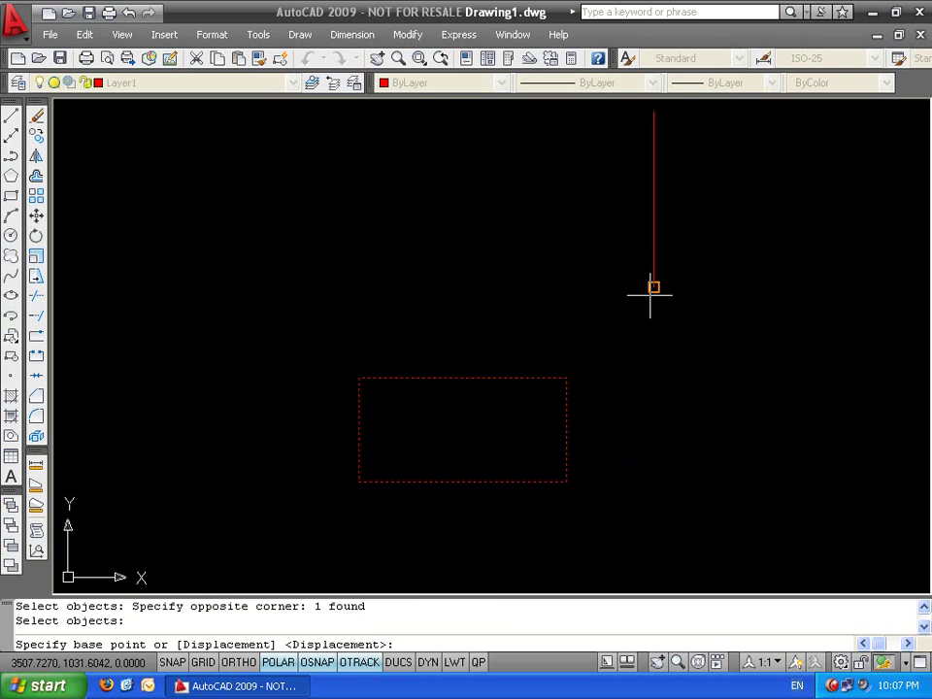
pyautogui.click(567, 430)
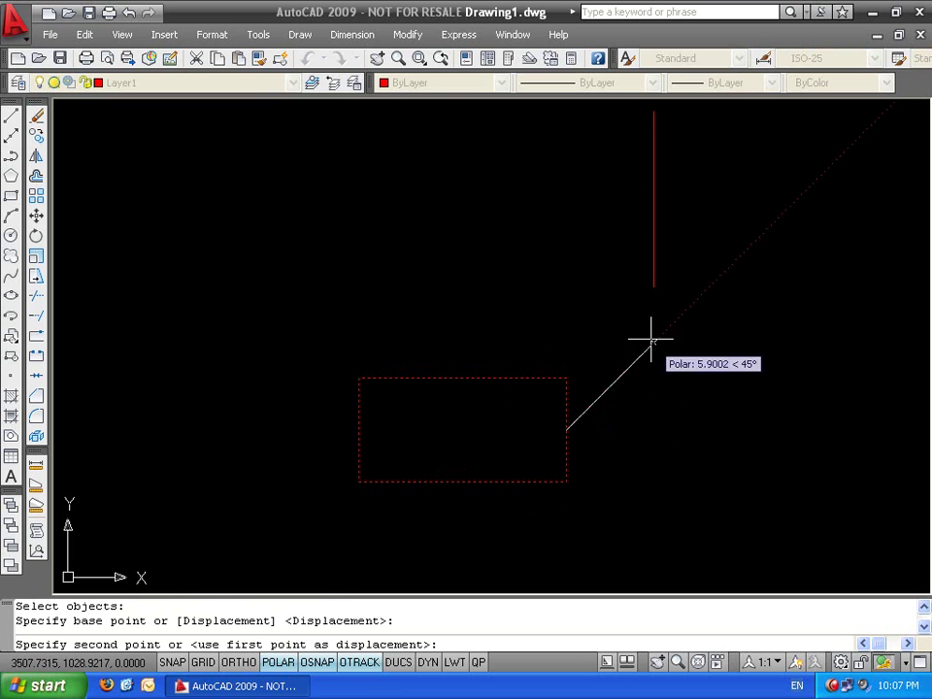
pyautogui.click(653, 431)
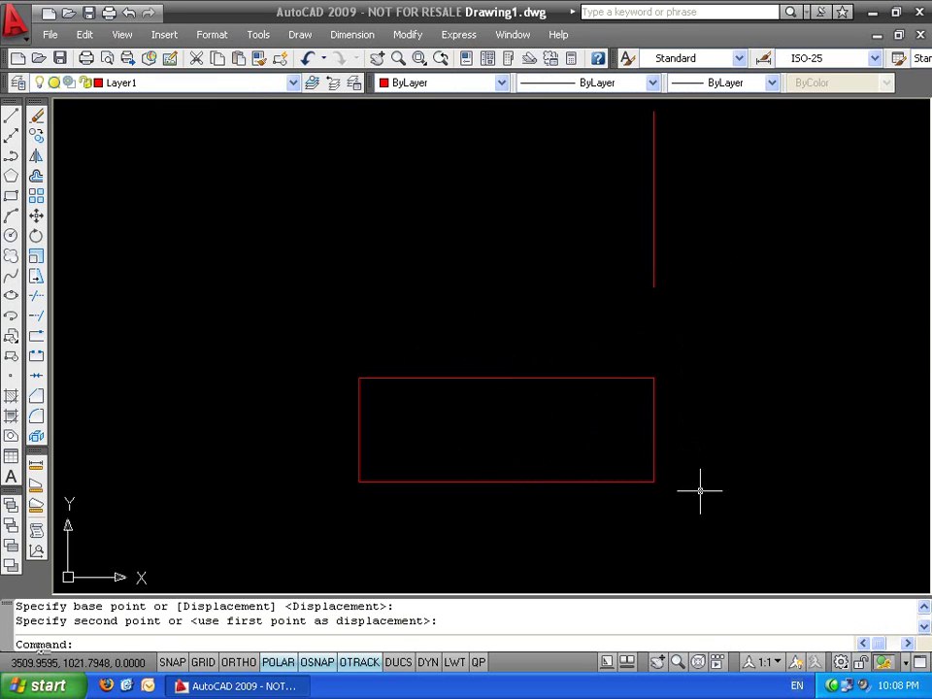
# Draw five horizontal lines of slightly different lengths, spaced one below another inside the rectangle
pyautogui.write('l')
pyautogui.press('Return')
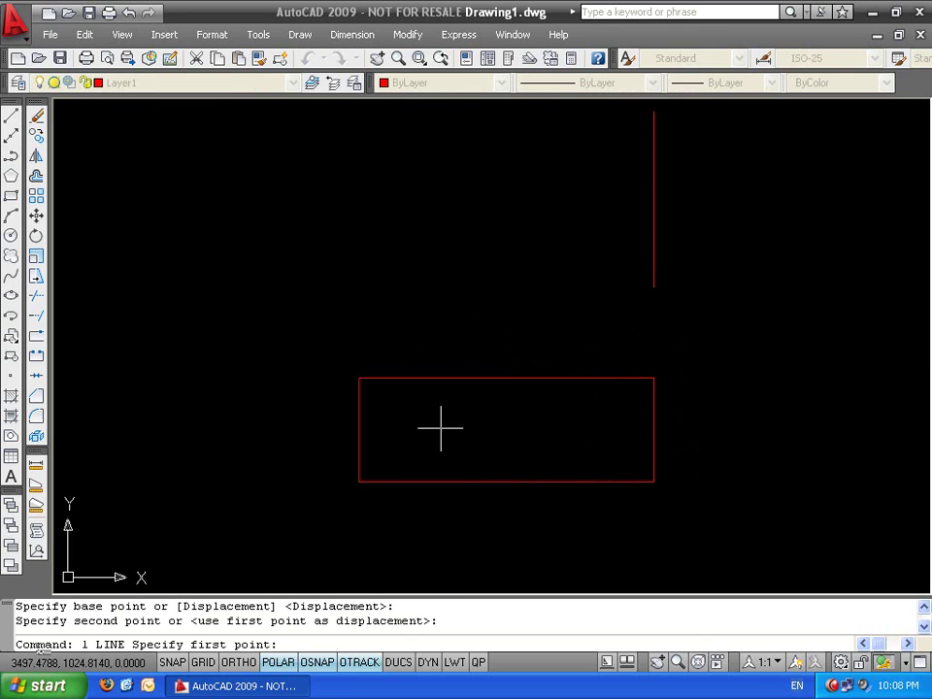
pyautogui.click(389, 395)
pyautogui.click(618, 395)
pyautogui.press('Return')
pyautogui.press('Return')
pyautogui.click(621, 413)
pyautogui.click(400, 412)
pyautogui.press('Return')
pyautogui.press('Return')
pyautogui.click(393, 430)
pyautogui.click(610, 430)
pyautogui.press('Return')
pyautogui.press('Return')
pyautogui.click(636, 450)
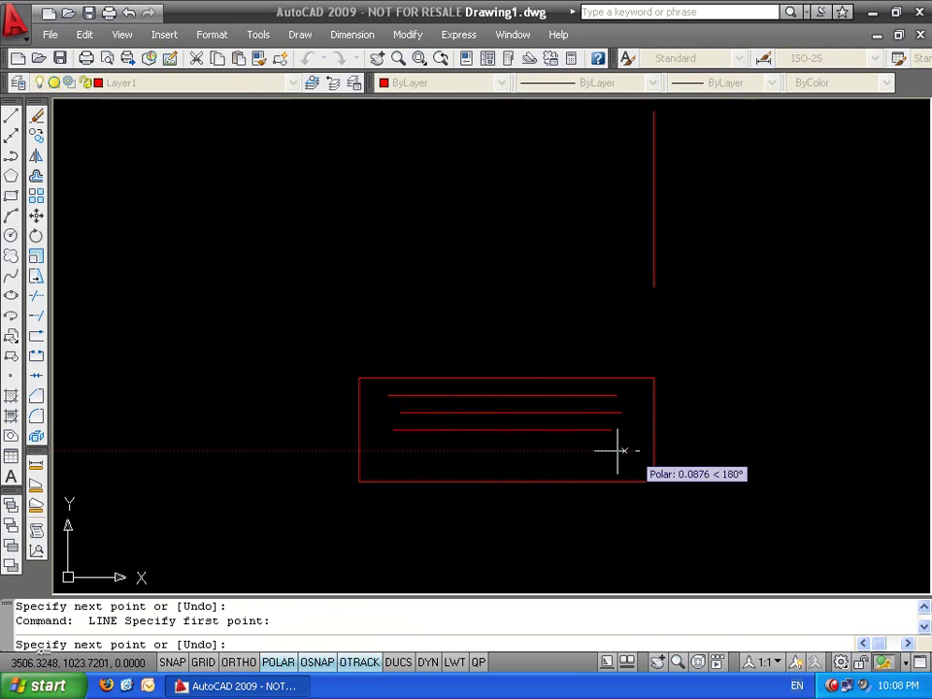
pyautogui.click(404, 451)
pyautogui.press('Return')
pyautogui.press('Return')
pyautogui.click(404, 470)
pyautogui.click(628, 470)
pyautogui.press('Escape')
pyautogui.press('Escape')
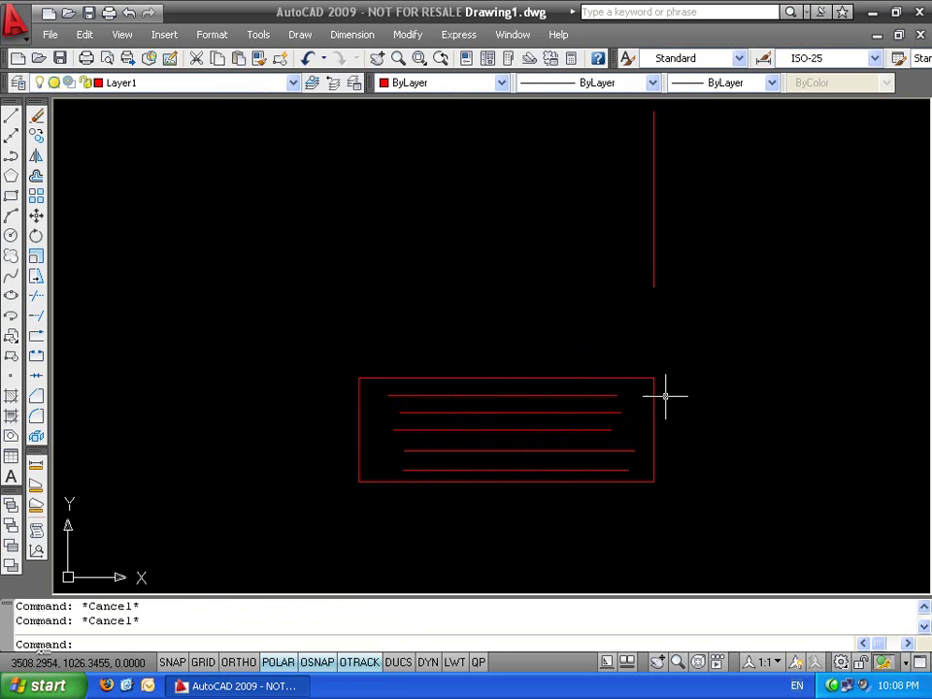
# Stretch the right ends of the rectangle and its five inner lines to the right, and shorten them again with a leftward stretch
pyautogui.click(340, 361)
pyautogui.click(656, 524)
pyautogui.write('s')
pyautogui.press('Return')
pyautogui.click(589, 530)
pyautogui.click(759, 531)
pyautogui.click(858, 339)
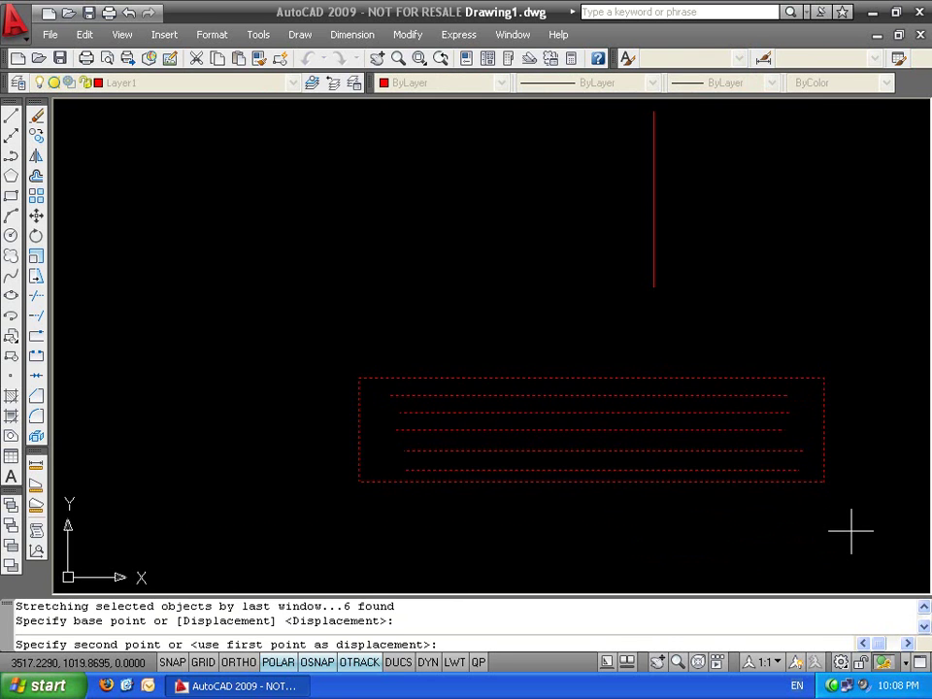
pyautogui.press('Escape')
# Draw a horizontal line to the right of the existing vertical line, near its lower end
pyautogui.moveTo(705, 479); pyautogui.dragTo(446, 497, button='middle')
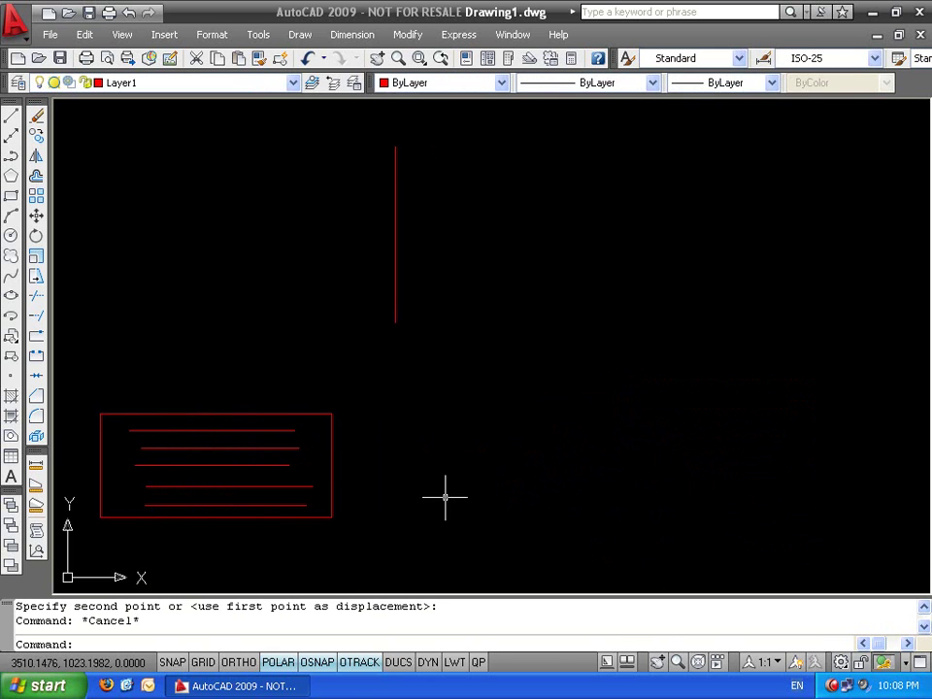
pyautogui.write('l')
pyautogui.press('Return')
pyautogui.click(472, 306)
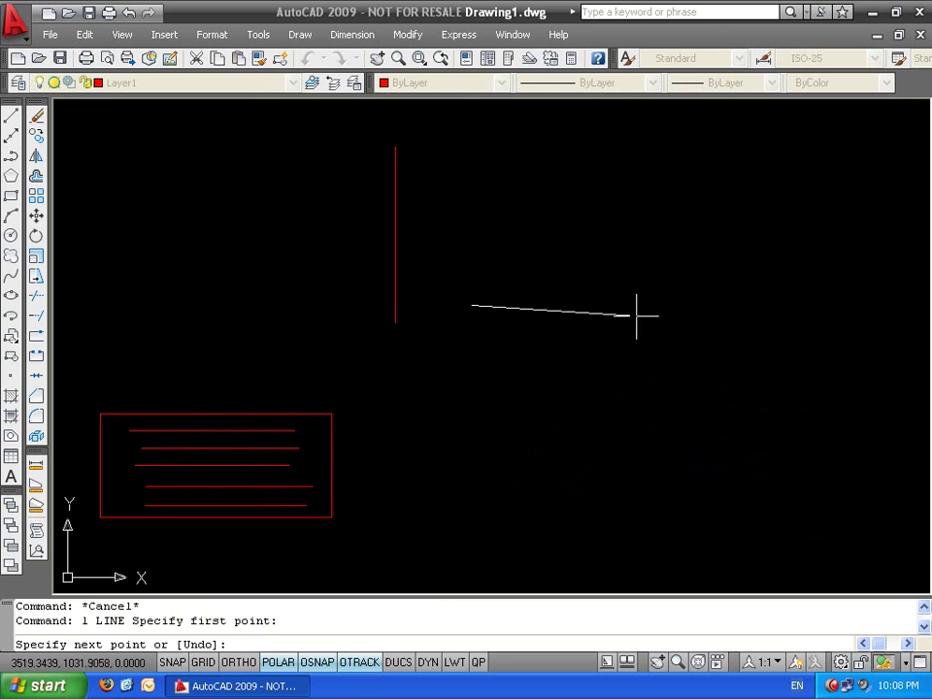
pyautogui.click(636, 309)
pyautogui.press('Escape')
pyautogui.press('Escape')
pyautogui.press('Escape')
pyautogui.write('l')
pyautogui.press('Return')
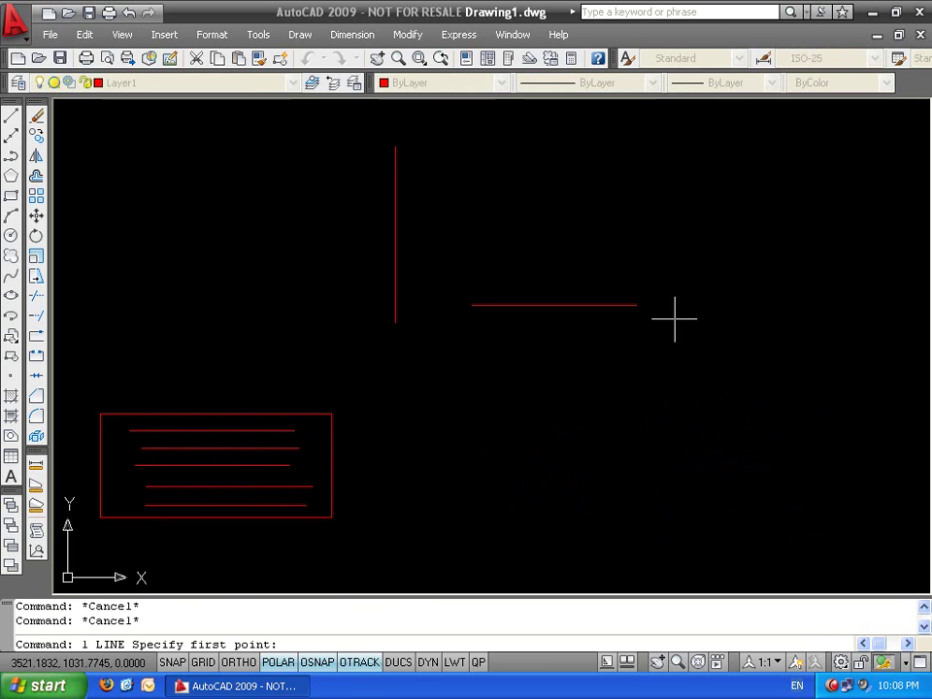
pyautogui.press('Escape')
pyautogui.press('Escape')
pyautogui.press('Escape')
# Draw a shorter vertical line below the new horizontal line as a door leaf
pyautogui.write('l')
pyautogui.press('Return')
pyautogui.click(536, 374)
pyautogui.click(536, 485)
pyautogui.press('Escape')
# Draw a second horizontal line level with the first, leaving a door opening between them
pyautogui.press('Return')
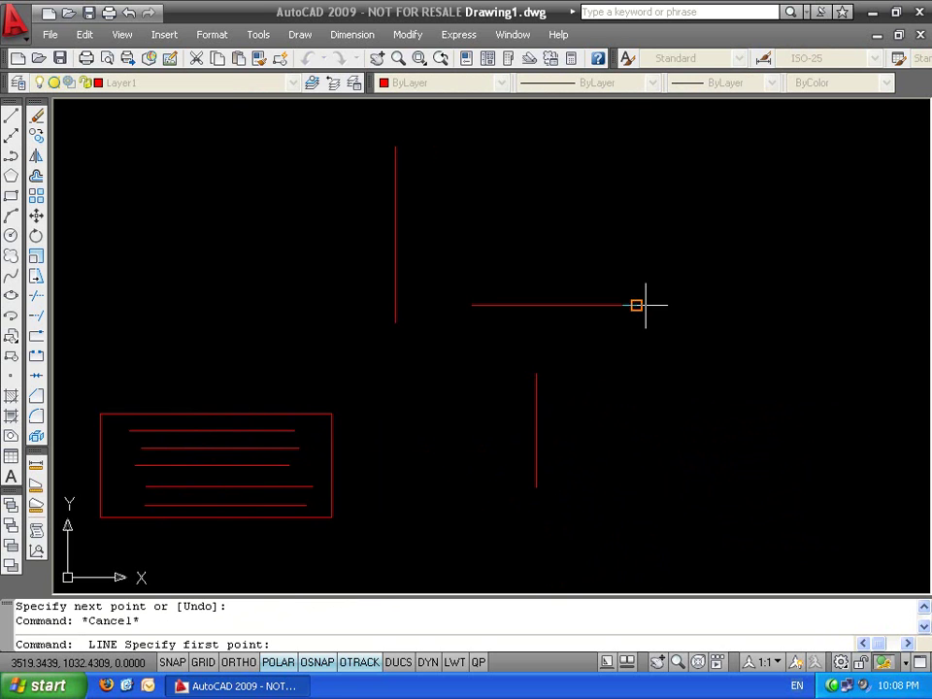
pyautogui.click(726, 306)
pyautogui.click(858, 306)
pyautogui.press('Escape')
pyautogui.press('Escape')
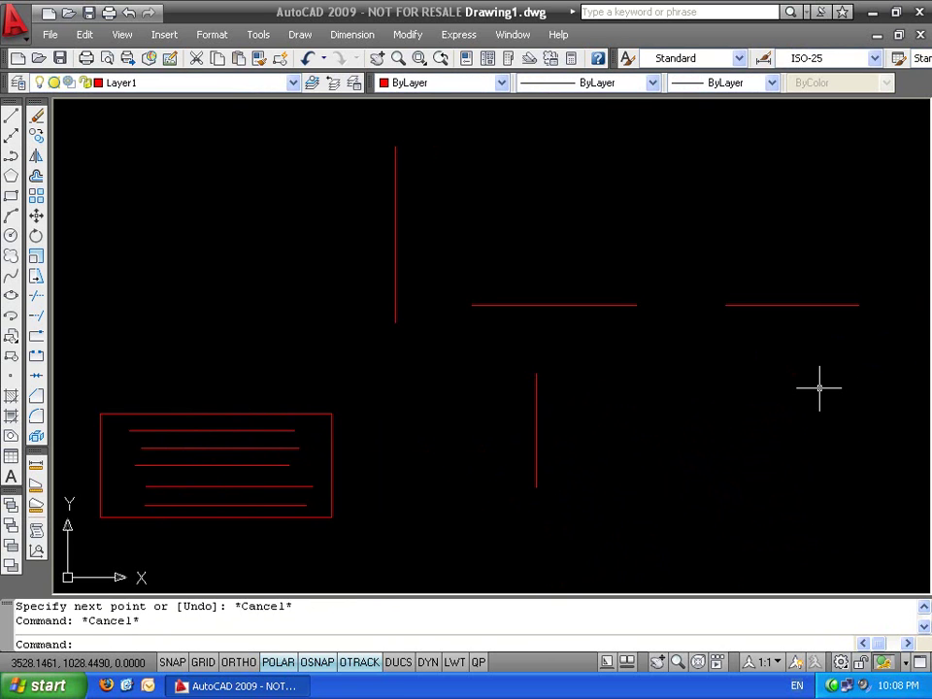
# Draw a quarter-circle door swing arc centred on the door leaf's upper endpoint, starting from its lower endpoint
pyautogui.write('a')
pyautogui.press('Return')
pyautogui.write('c')
pyautogui.press('Return')
pyautogui.click(540, 374)
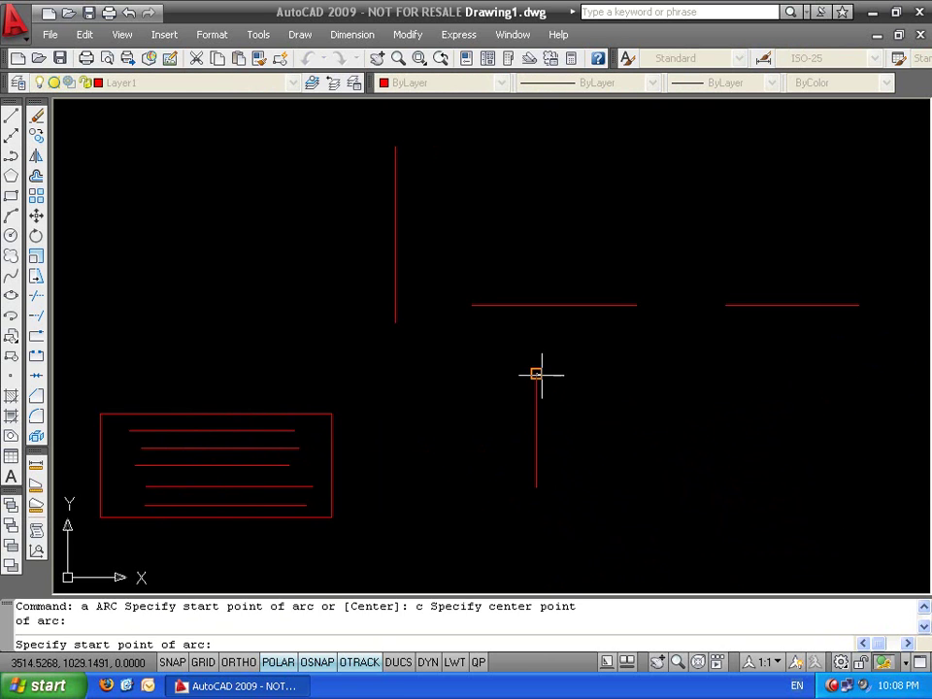
pyautogui.click(536, 485)
pyautogui.click(651, 374)
pyautogui.press('Escape')
pyautogui.press('Escape')
# Align the door leaf and arc to the two ends of the wall opening, scaling them to the alignment points
pyautogui.click(681, 389)
pyautogui.click(448, 502)
pyautogui.write('al')
pyautogui.press('Return')
pyautogui.click(536, 373)
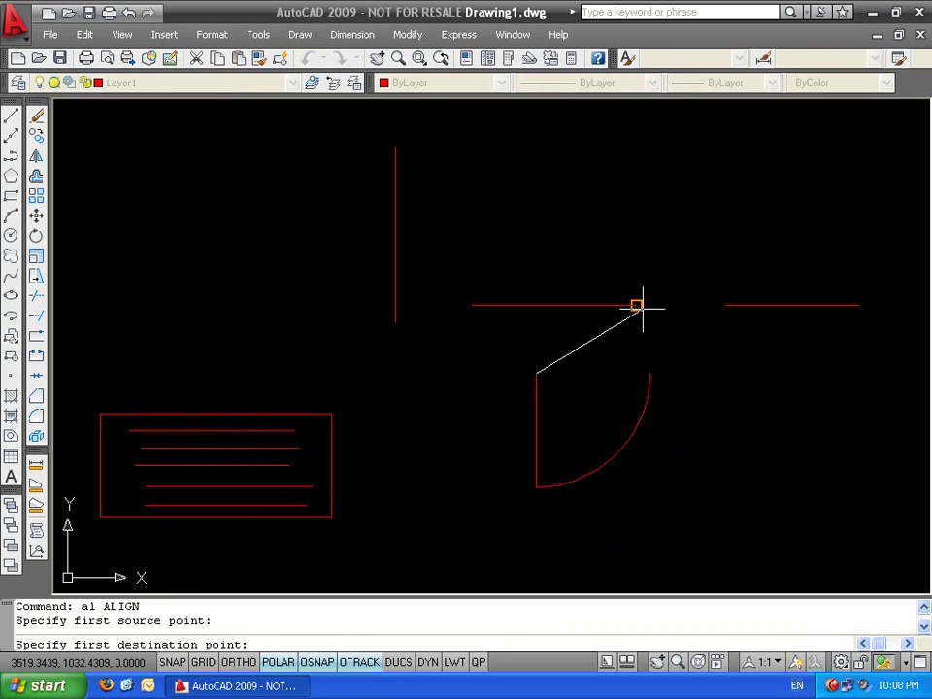
pyautogui.click(637, 305)
pyautogui.click(650, 374)
pyautogui.click(726, 306)
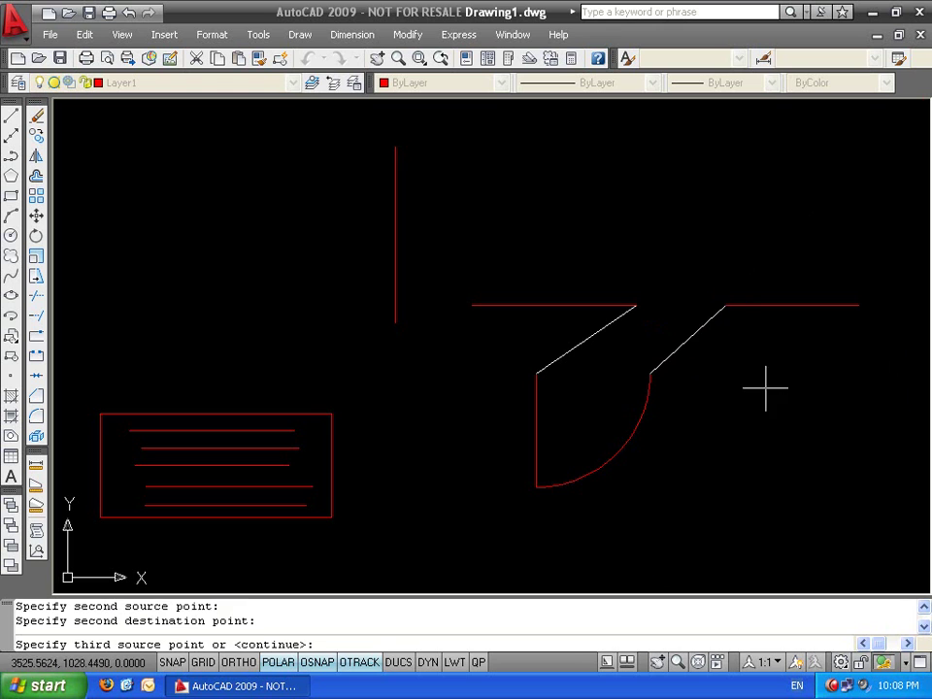
pyautogui.press('Return')
pyautogui.write('y')
pyautogui.press('Return')
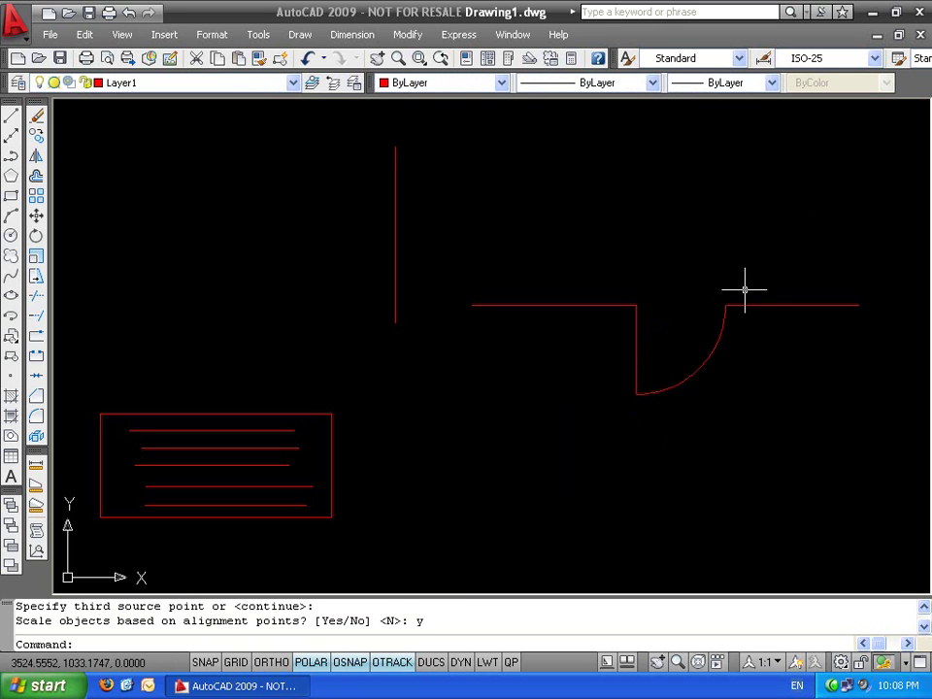
# Try moving the door leaf and arc to the left out of the opening, and undo the move
pyautogui.click(762, 339)
pyautogui.click(484, 424)
pyautogui.write('m')
pyautogui.press('Return')
pyautogui.click(807, 443)
pyautogui.click(723, 449)
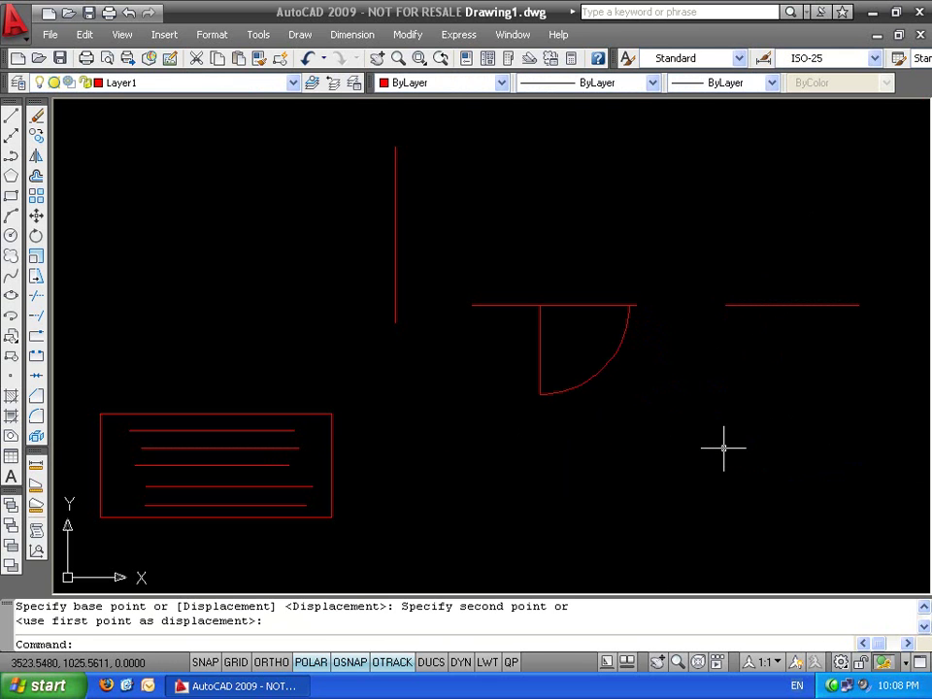
pyautogui.hotkey('ctrl', 'z')
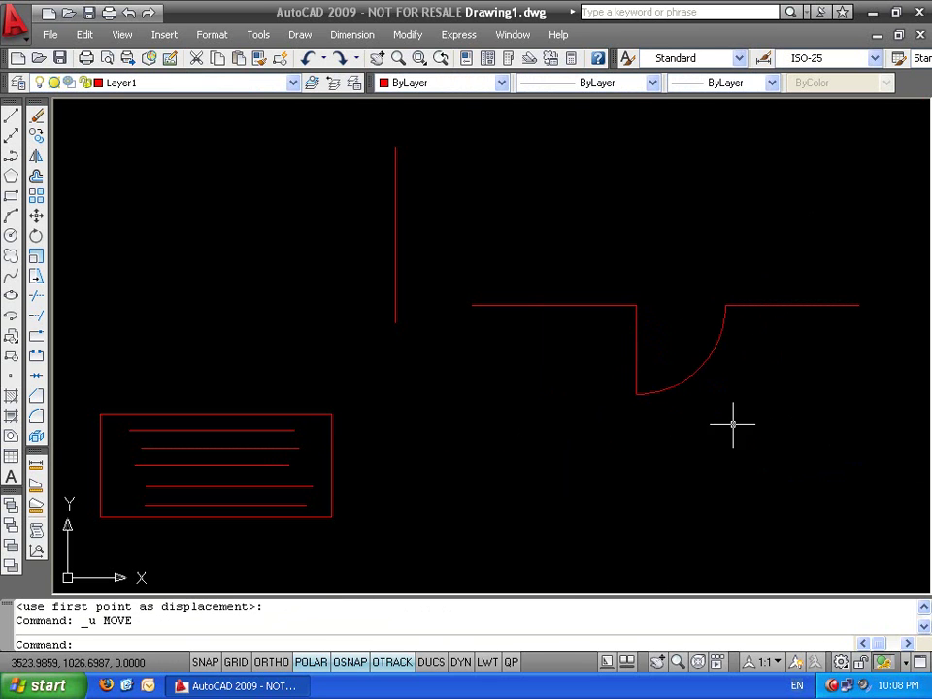
# Stretch the door leaf, arc and adjoining wall ends to the left, relocating the door opening along the wall
pyautogui.click(777, 471)
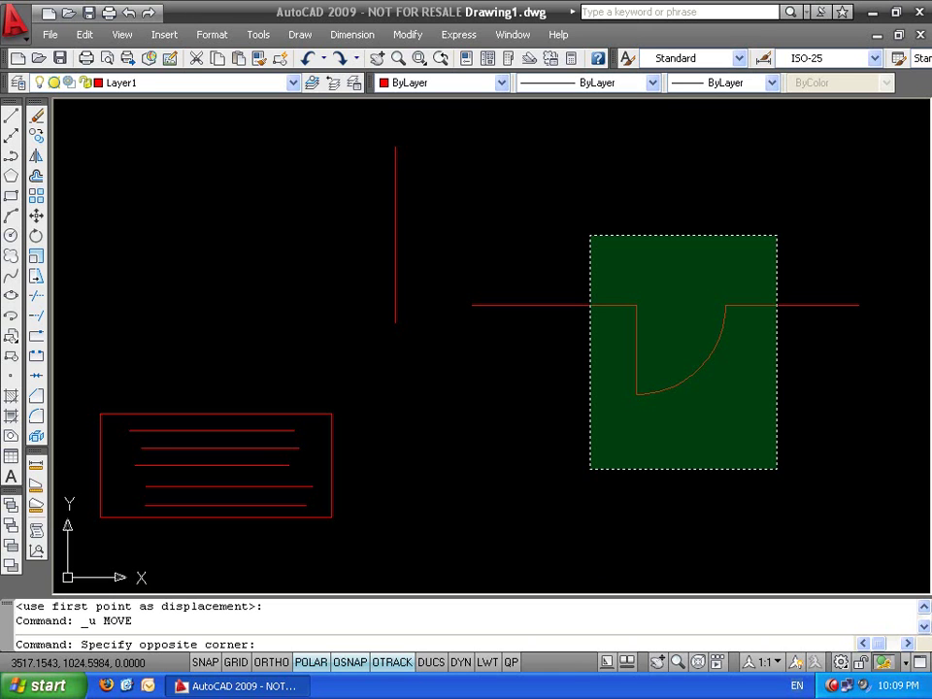
pyautogui.click(591, 469)
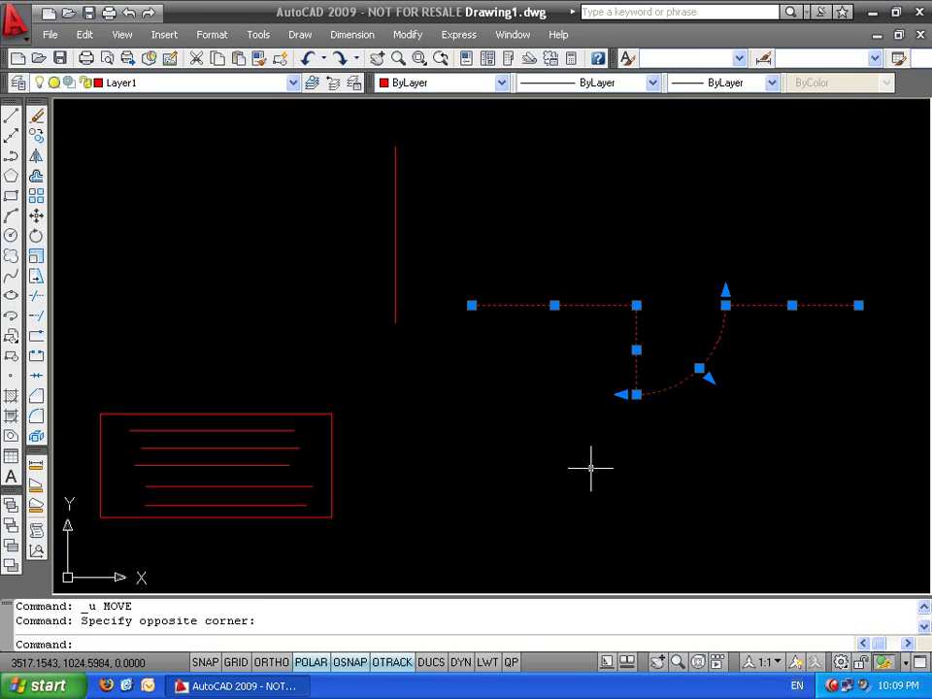
pyautogui.write('s')
pyautogui.press('Return')
pyautogui.click(812, 445)
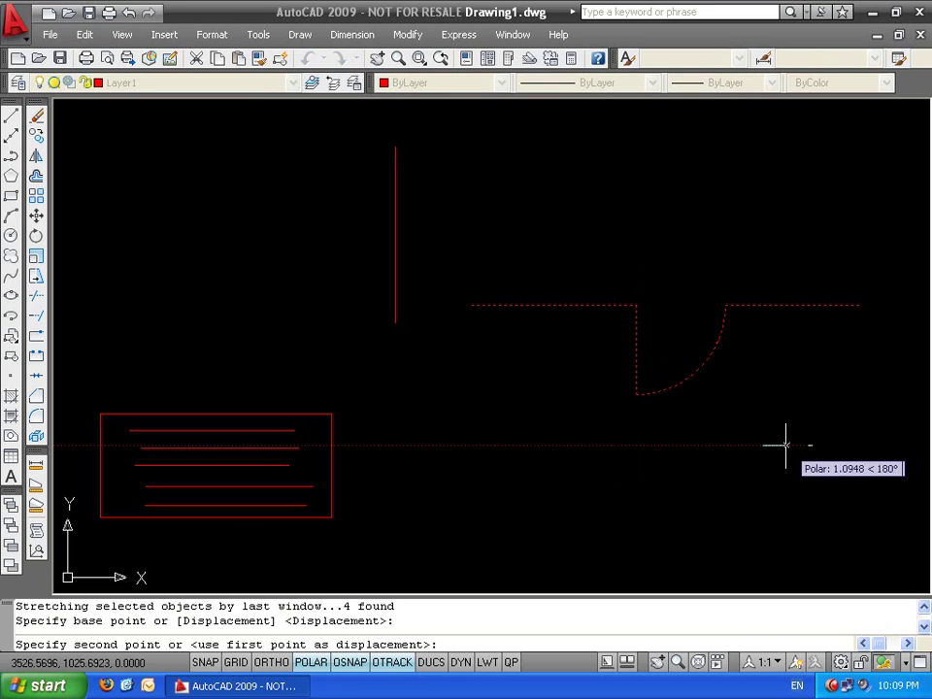
pyautogui.click(717, 444)
# Stretch the door and adjoining wall ends to the right, past the opening's original place in the wall
pyautogui.click(661, 267)
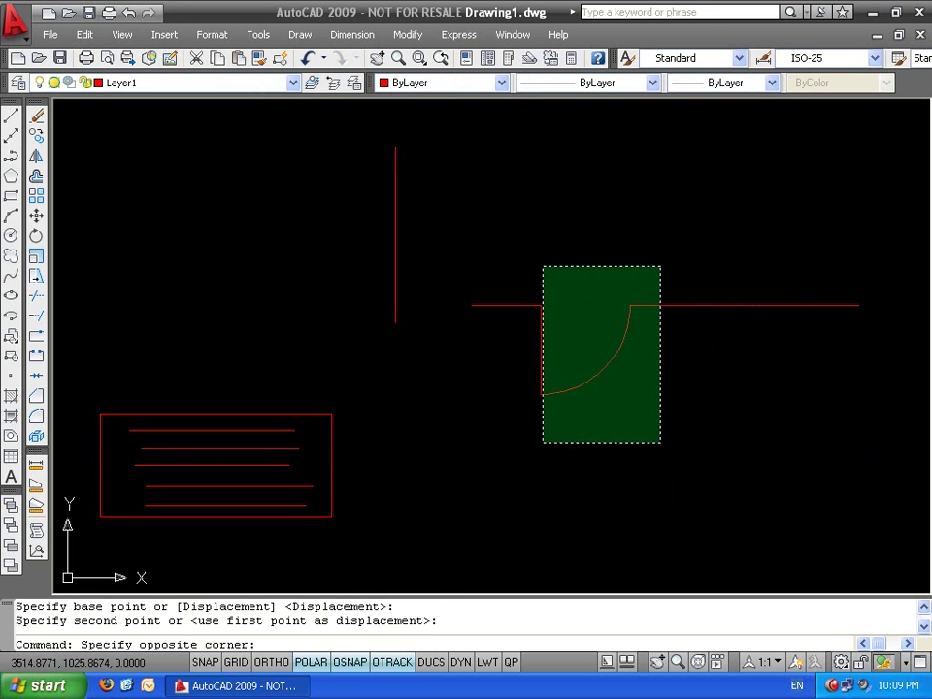
pyautogui.click(543, 441)
pyautogui.write('s')
pyautogui.press('Return')
pyautogui.click(575, 469)
pyautogui.click(725, 469)
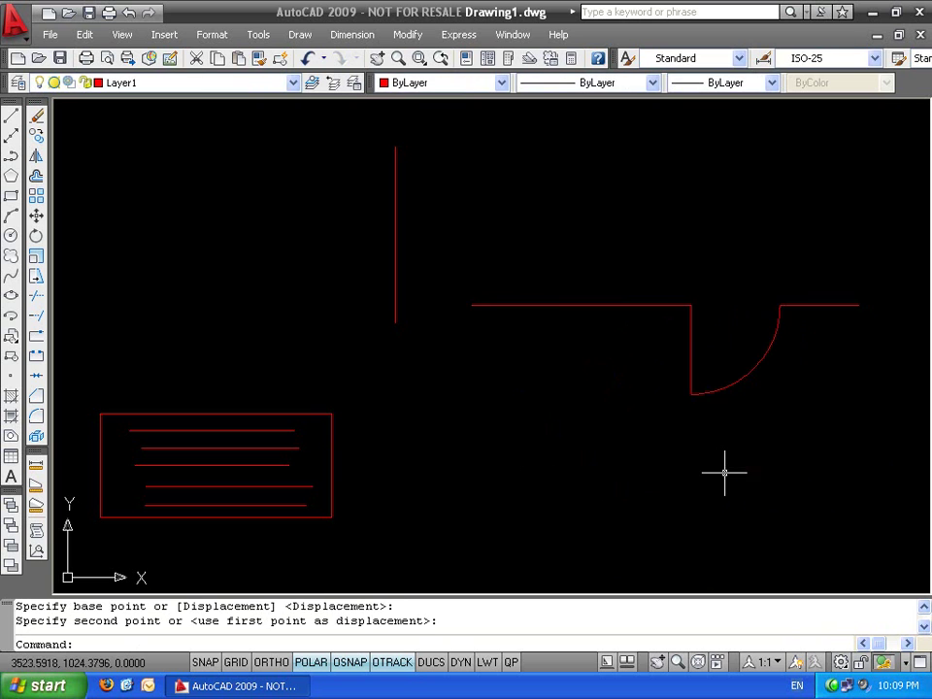
# Stretch the door and adjoining wall ends back left, closer to the wall's left end
pyautogui.click(816, 260)
pyautogui.click(655, 475)
pyautogui.write('s')
pyautogui.press('Return')
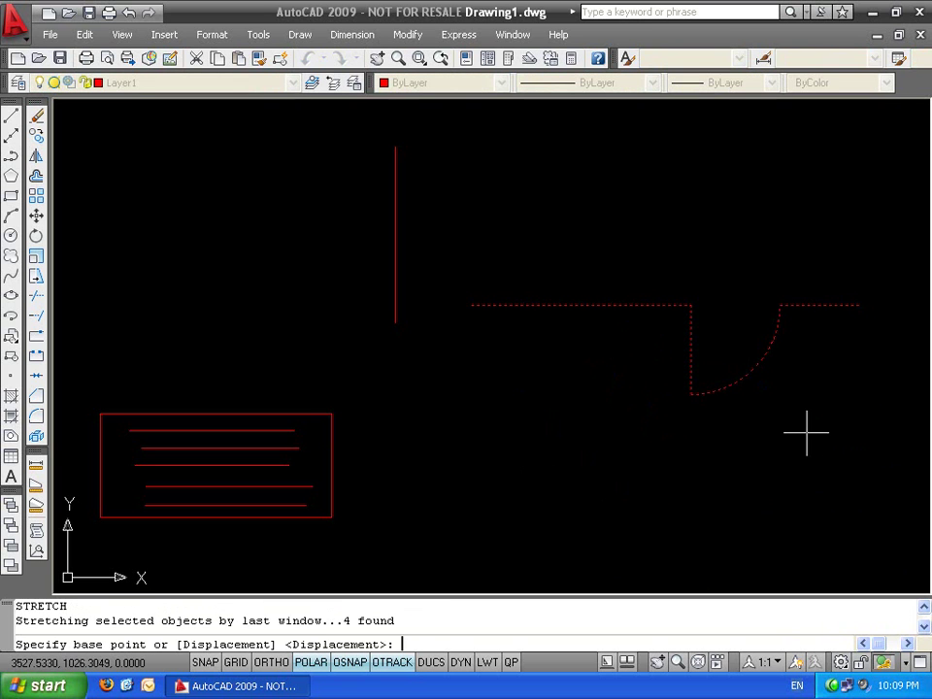
pyautogui.click(808, 448)
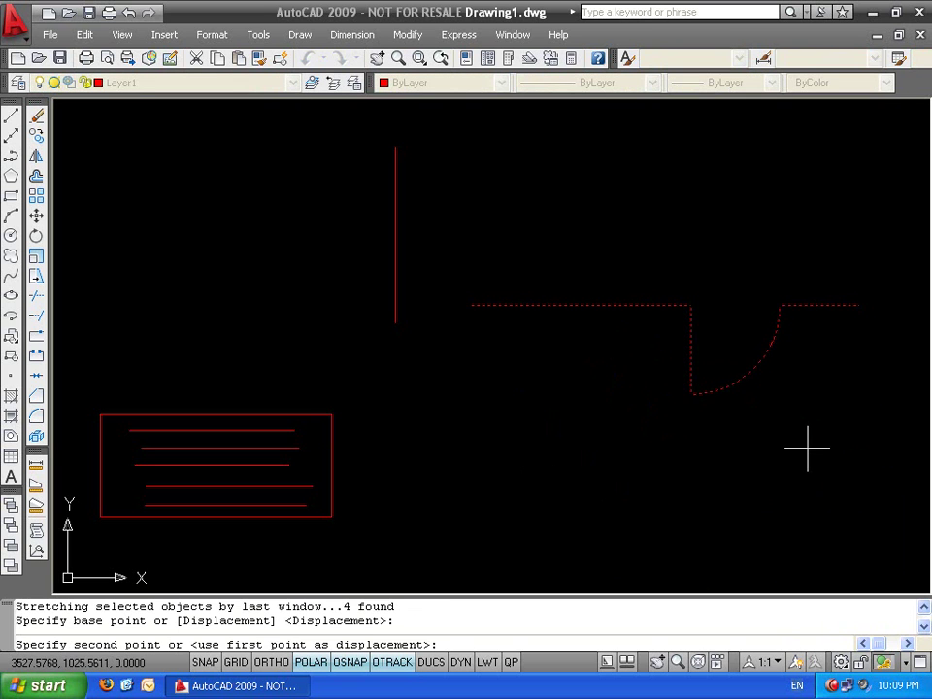
pyautogui.click(690, 446)
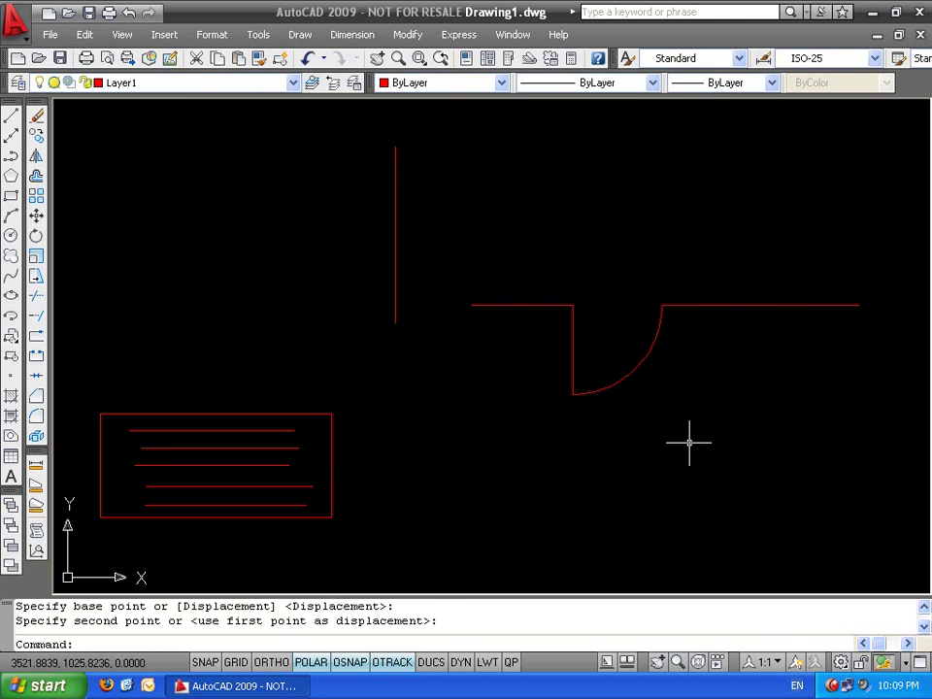
# Erase all objects from the drawing: the door with its walls, the vertical line, and the rectangle with its lines
pyautogui.press('F7')
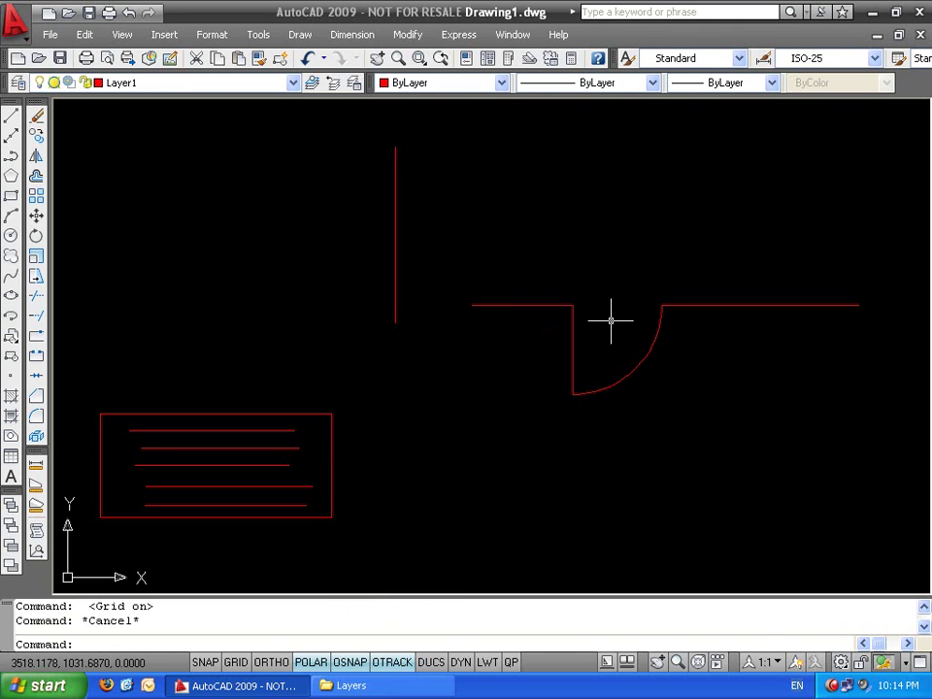
pyautogui.moveTo(609, 318); pyautogui.dragTo(576, 337, button='middle')
pyautogui.press('Escape')
pyautogui.click(677, 282)
pyautogui.click(468, 427)
pyautogui.press('Delete')
pyautogui.click(562, 225)
pyautogui.click(229, 497)
pyautogui.click(397, 291)
pyautogui.click(200, 584)
pyautogui.press('Delete')
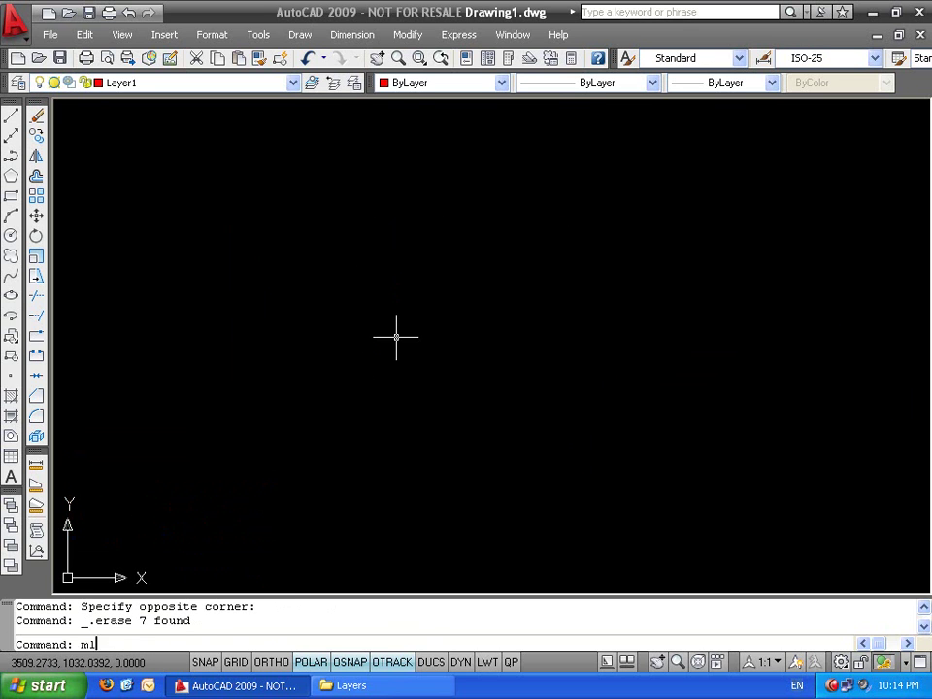
# Draw a horizontal multiline wall with Top justification, scale 20 and STANDARD style
pyautogui.write('ml')
pyautogui.press('Return')
pyautogui.click(331, 250)
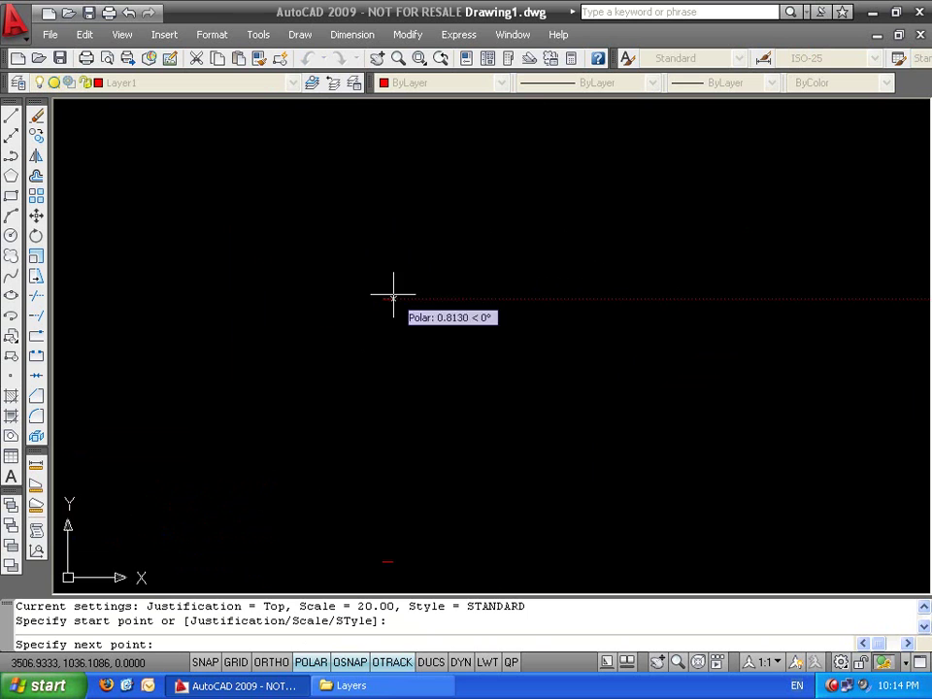
pyautogui.moveTo(564, 289); pyautogui.dragTo(479, 312, button='middle')
pyautogui.click(701, 321)
pyautogui.press('Return')
pyautogui.moveTo(647, 398); pyautogui.dragTo(654, 266, button='middle')
# Draw a vertical multiline wall about 132 units long, down from the midpoint of the horizontal wall's lower edge
pyautogui.press('Return')
pyautogui.click(529, 222)
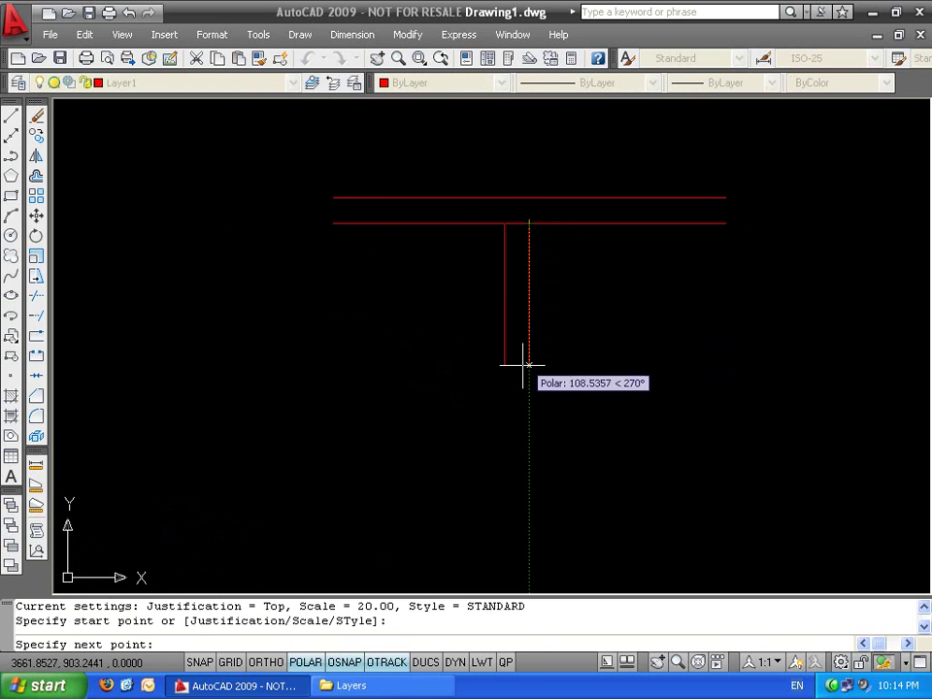
pyautogui.click(531, 394)
pyautogui.press('Escape')
pyautogui.press('Escape')
pyautogui.press('Escape')
# Draw a rectangle about 20 by 74 units directly below the vertical wall, matching the wall's width
pyautogui.write('rec')
pyautogui.press('Return')
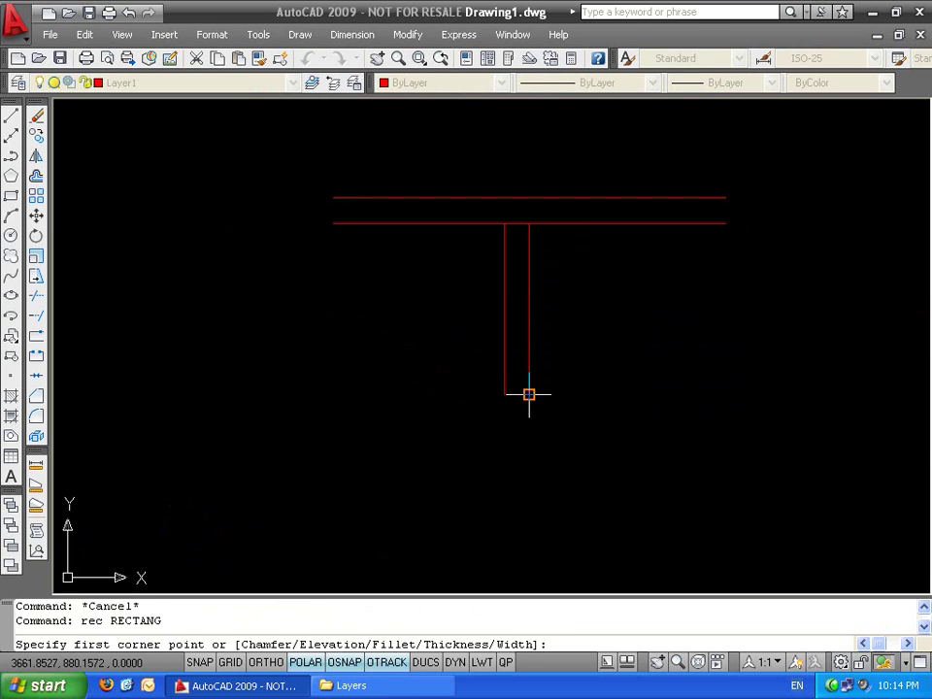
pyautogui.click(531, 393)
pyautogui.click(529, 488)
pyautogui.press('Return')
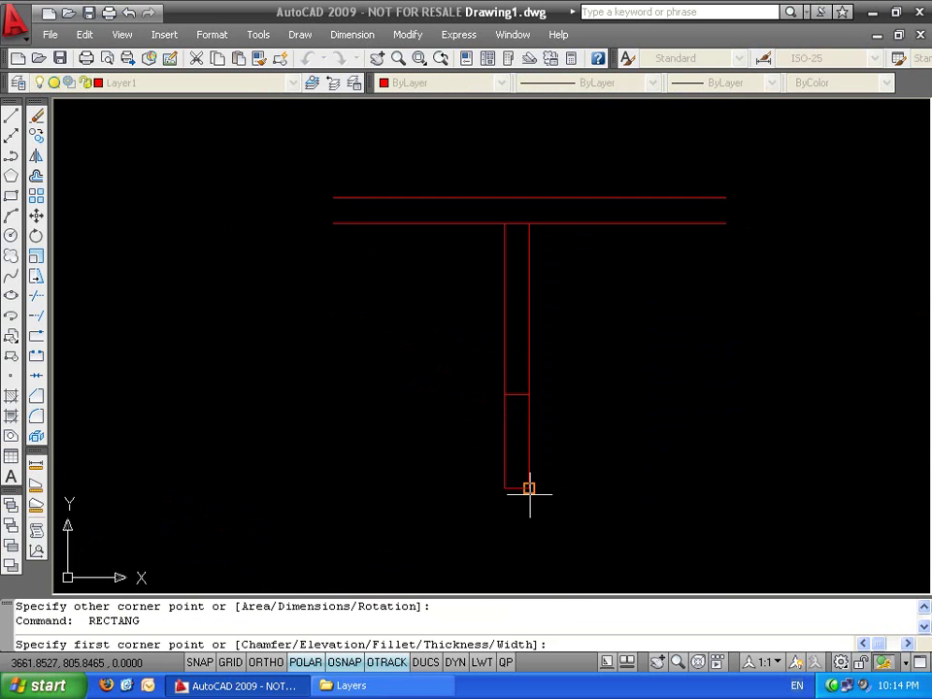
pyautogui.press('Escape')
pyautogui.press('Escape')
# Mirror both walls about a horizontal line through the midpoint of the rectangle's side, keeping the originals
pyautogui.click(575, 303)
pyautogui.click(412, 177)
pyautogui.write('mi')
pyautogui.press('Return')
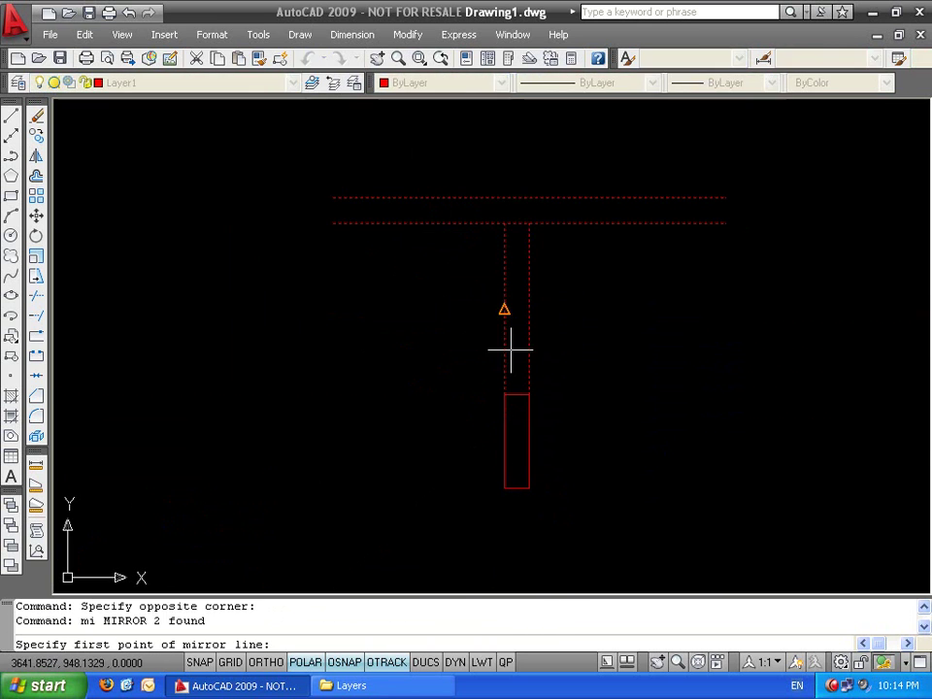
pyautogui.click(529, 440)
pyautogui.click(582, 440)
pyautogui.press('Return')
pyautogui.moveTo(587, 462); pyautogui.dragTo(624, 333, button='middle')
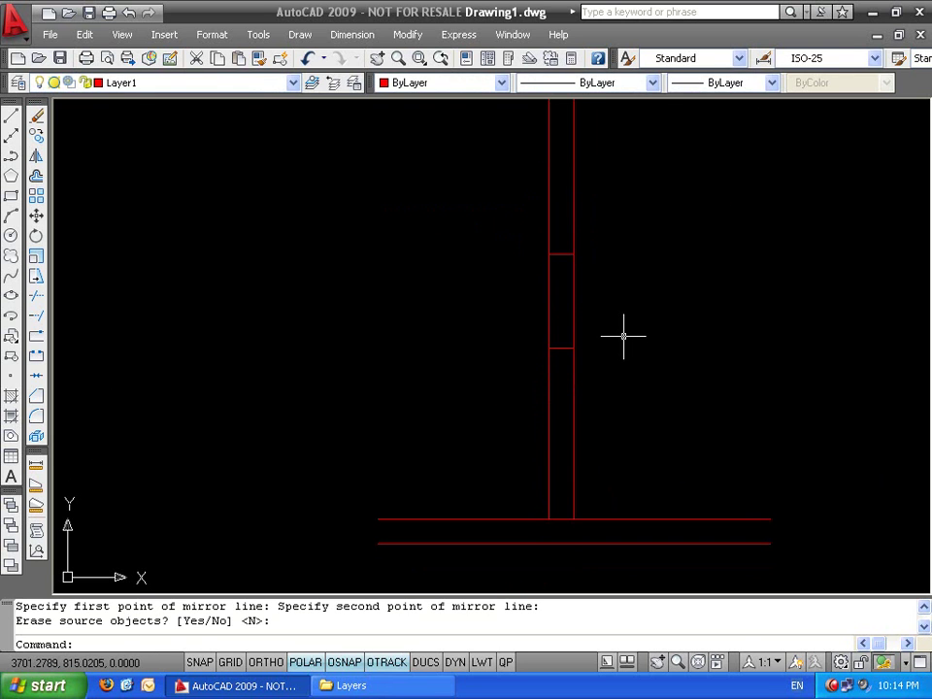
# Draw a long horizontal axis line crossing the rectangle between the two vertical walls
pyautogui.write('l')
pyautogui.press('Return')
pyautogui.click(828, 313)
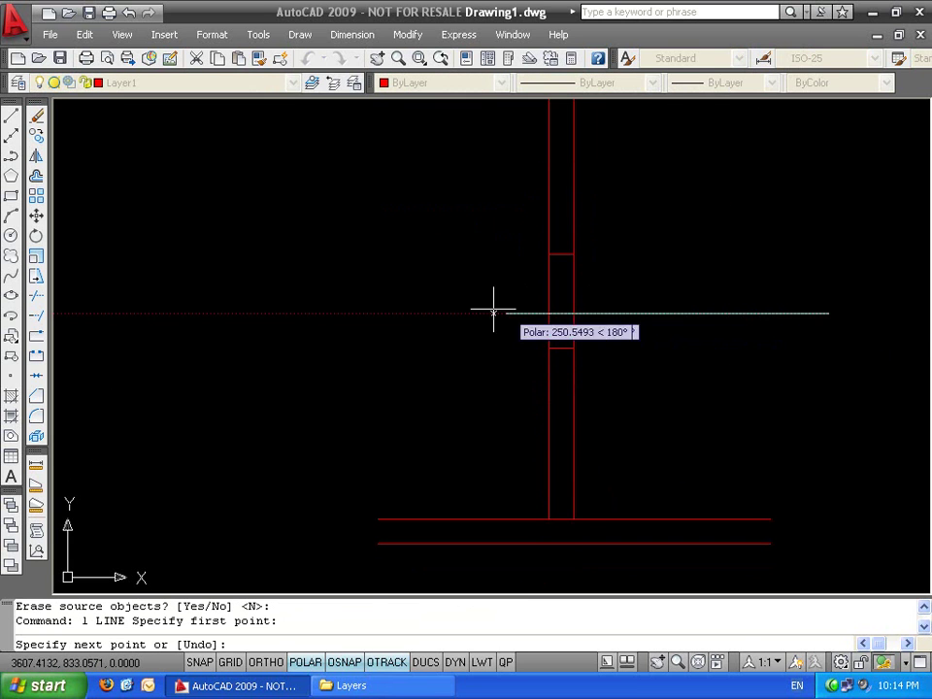
pyautogui.click(247, 312)
pyautogui.press('Return')
pyautogui.scroll(-1, 355, 316)
# Draw a vertical axis line through the vertical walls and the rectangle, extending beyond both horizontal walls
pyautogui.press('Return')
pyautogui.click(484, 116)
pyautogui.click(484, 561)
pyautogui.press('Return')
pyautogui.press('Return')
pyautogui.click(484, 560)
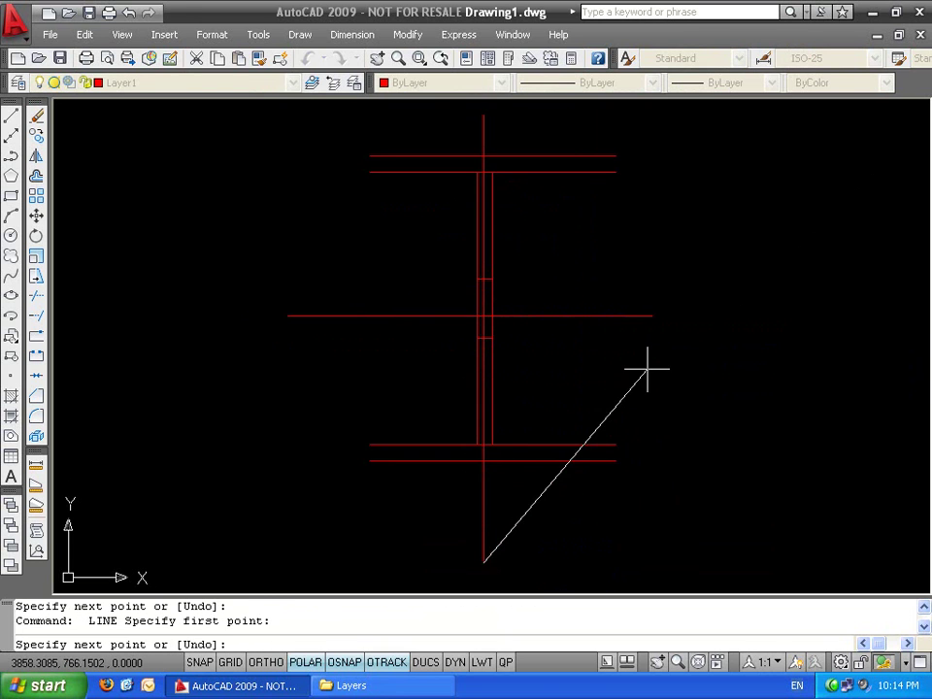
pyautogui.press('Return')
pyautogui.press('Return')
# Draw a second horizontal axis line below the rectangle, crossing the lower vertical wall
pyautogui.click(646, 377)
pyautogui.click(271, 377)
pyautogui.press('Return')
pyautogui.scroll(3, 503, 326)
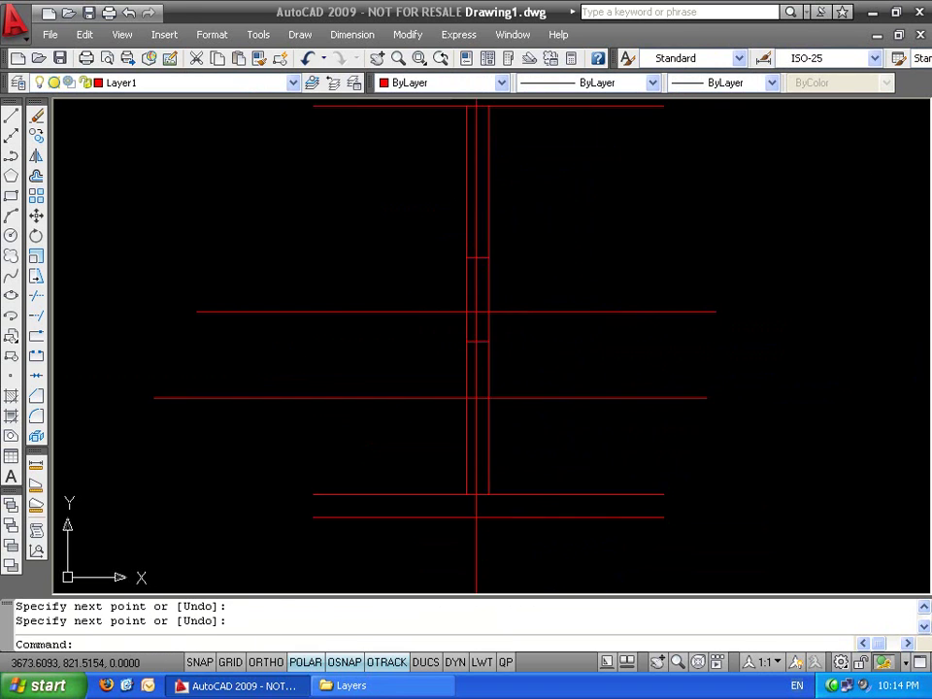
pyautogui.press('Escape')
pyautogui.press('Escape')
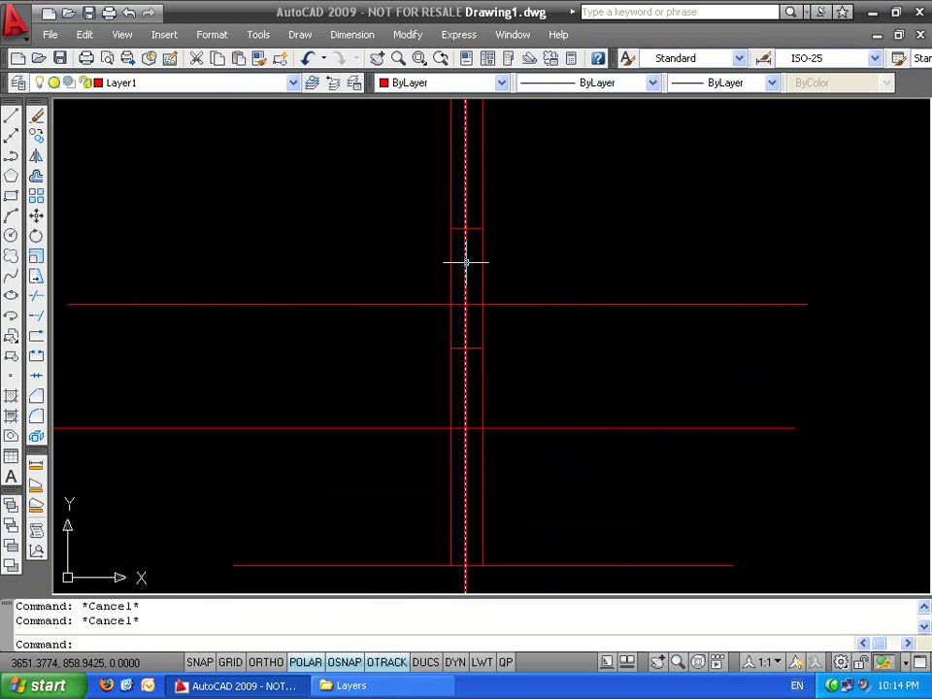
# Try moving the rectangle alone from the upper axis intersection to the lower one, and undo the move
pyautogui.scroll(-2, 479, 308)
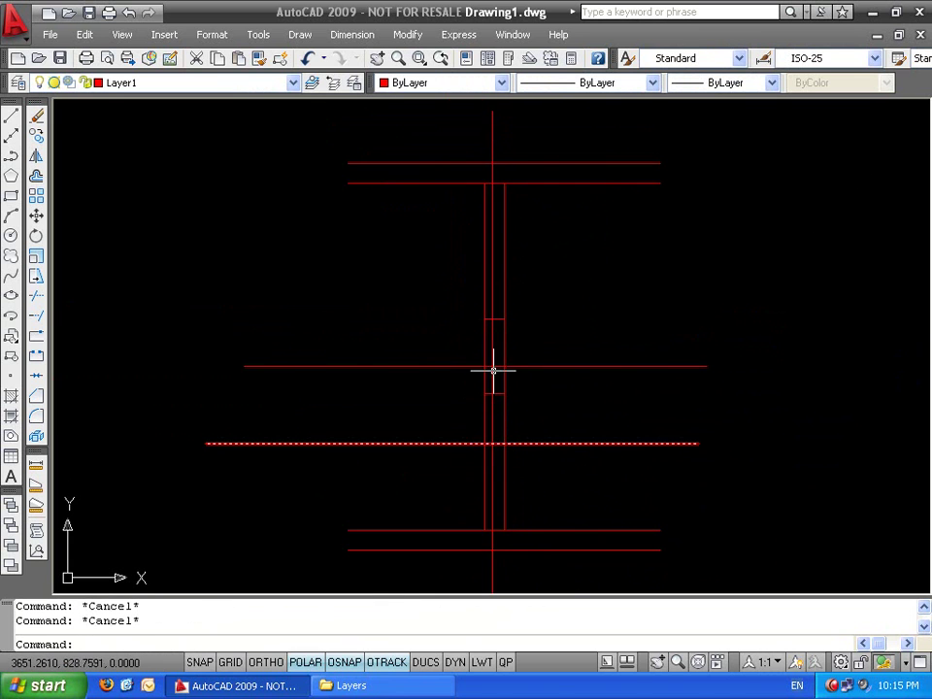
pyautogui.scroll(2, 521, 366)
pyautogui.click(484, 303)
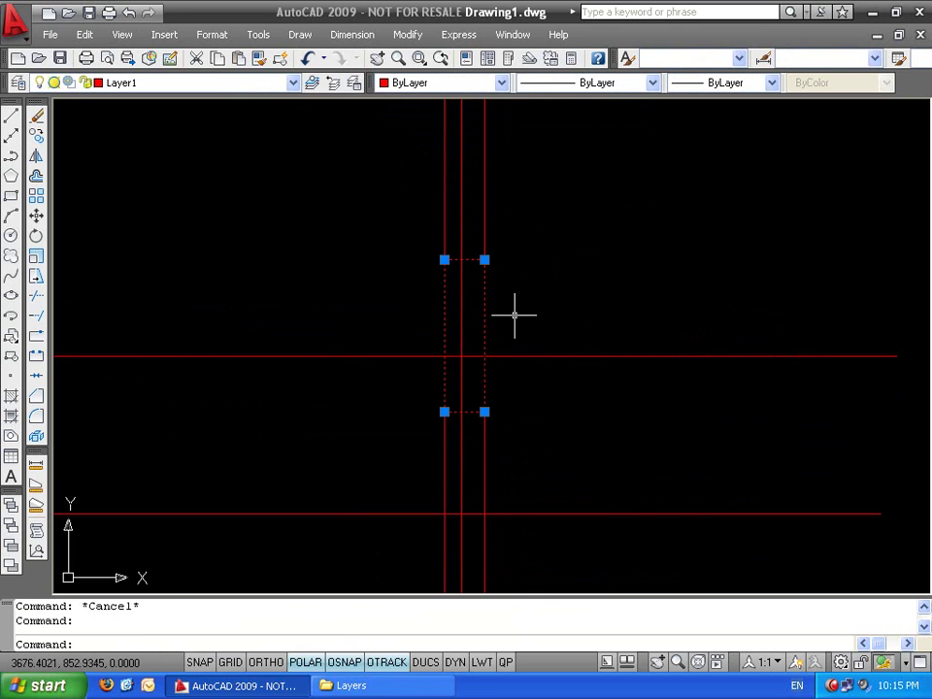
pyautogui.write('m')
pyautogui.press('Return')
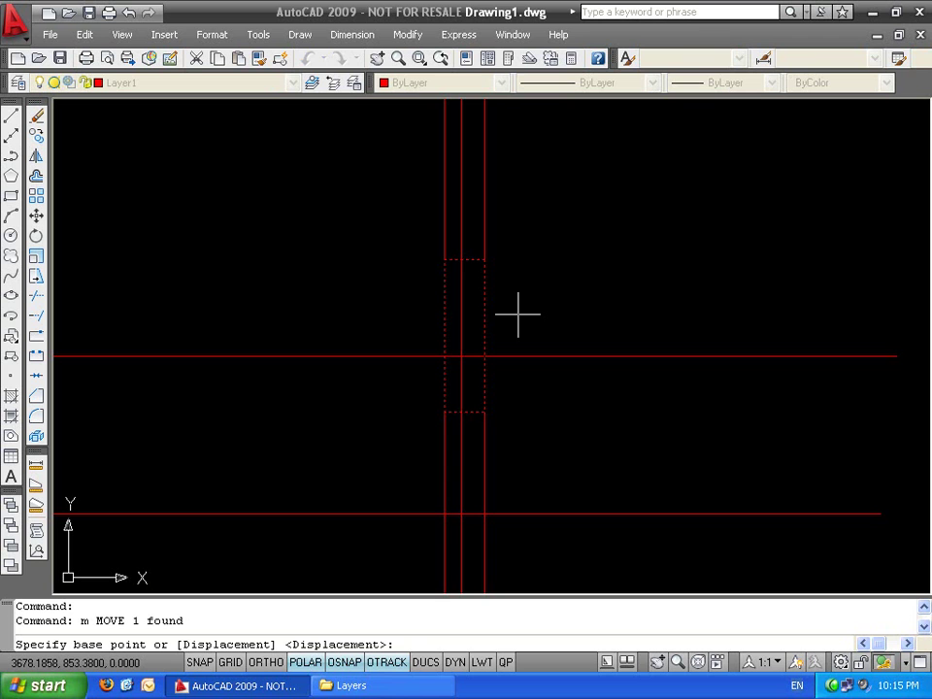
pyautogui.click(462, 357)
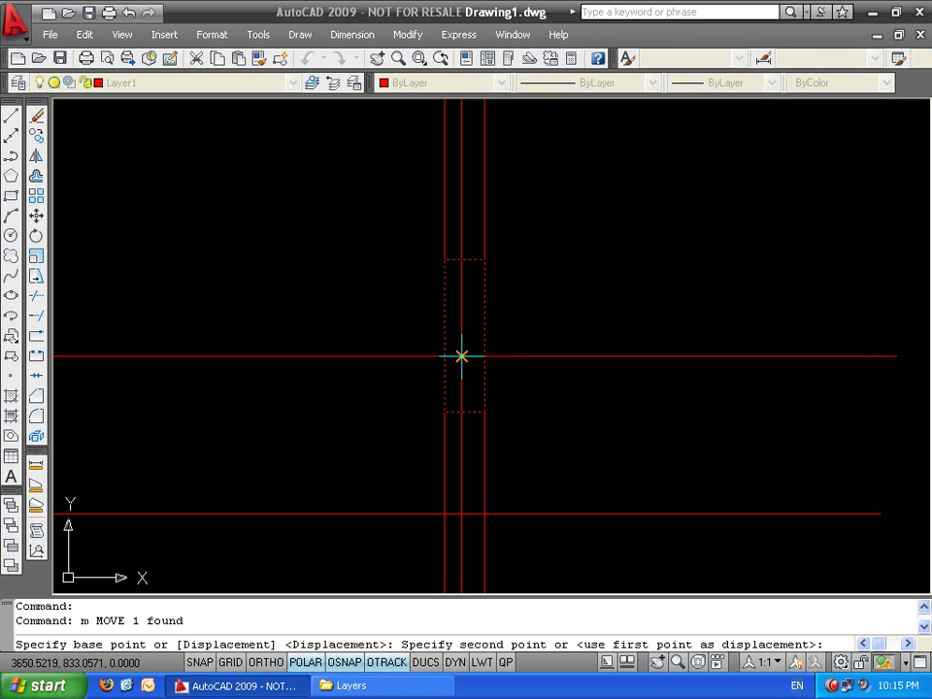
pyautogui.click(463, 513)
pyautogui.press('Escape')
pyautogui.press('Escape')
pyautogui.scroll(3, 481, 388)
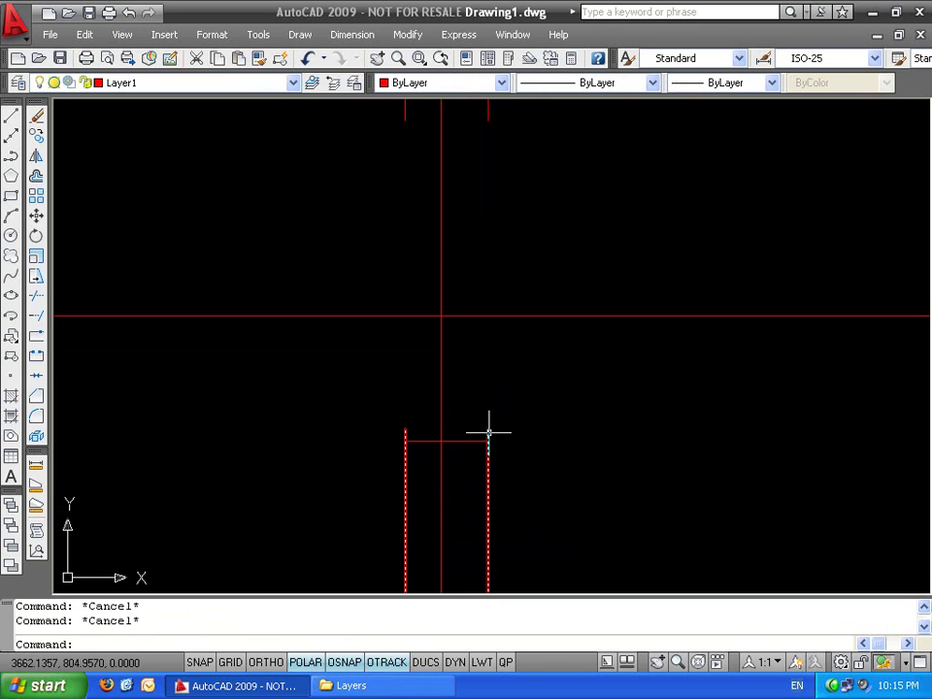
pyautogui.scroll(-2, 487, 257)
pyautogui.hotkey('ctrl', 'z')
pyautogui.hotkey('ctrl', 'z')
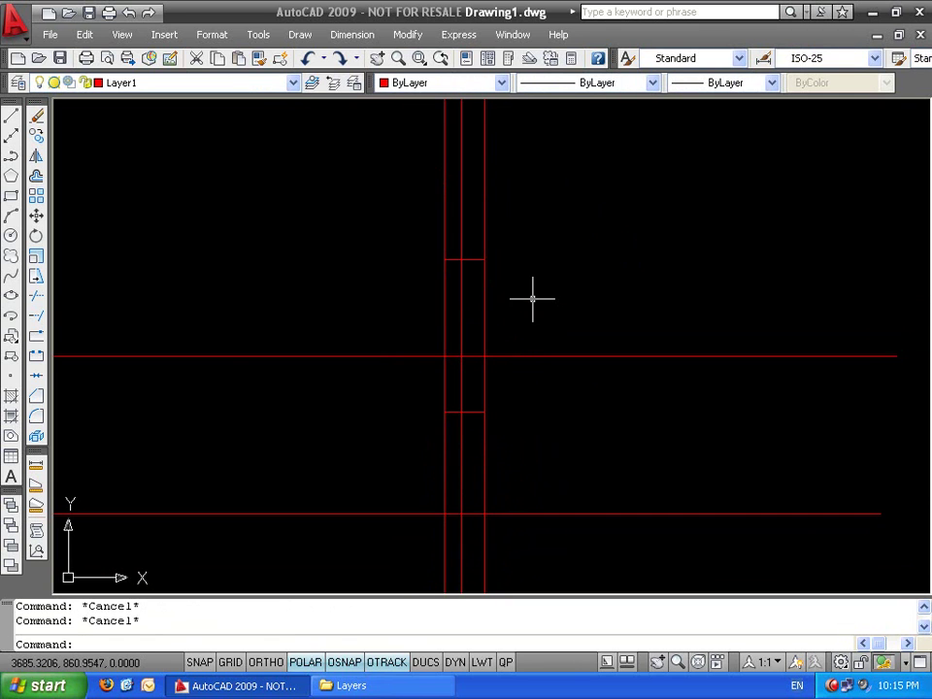
# Stretch the rectangle and adjoining wall ends from the upper axis intersection down to the lower one
pyautogui.write('s')
pyautogui.press('Return')
pyautogui.click(541, 215)
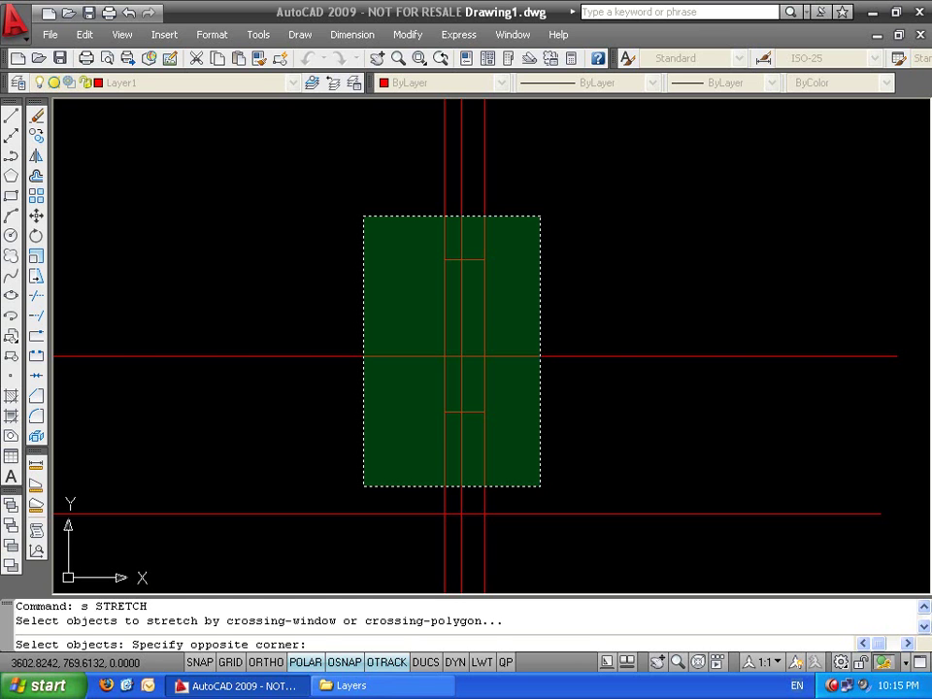
pyautogui.click(363, 485)
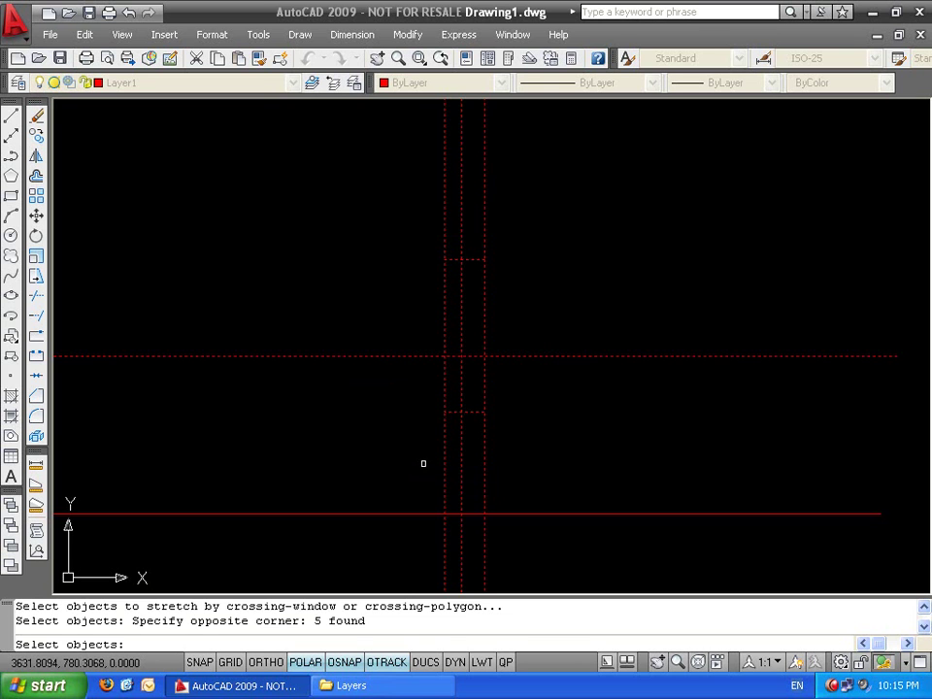
pyautogui.press('Return')
pyautogui.click(462, 357)
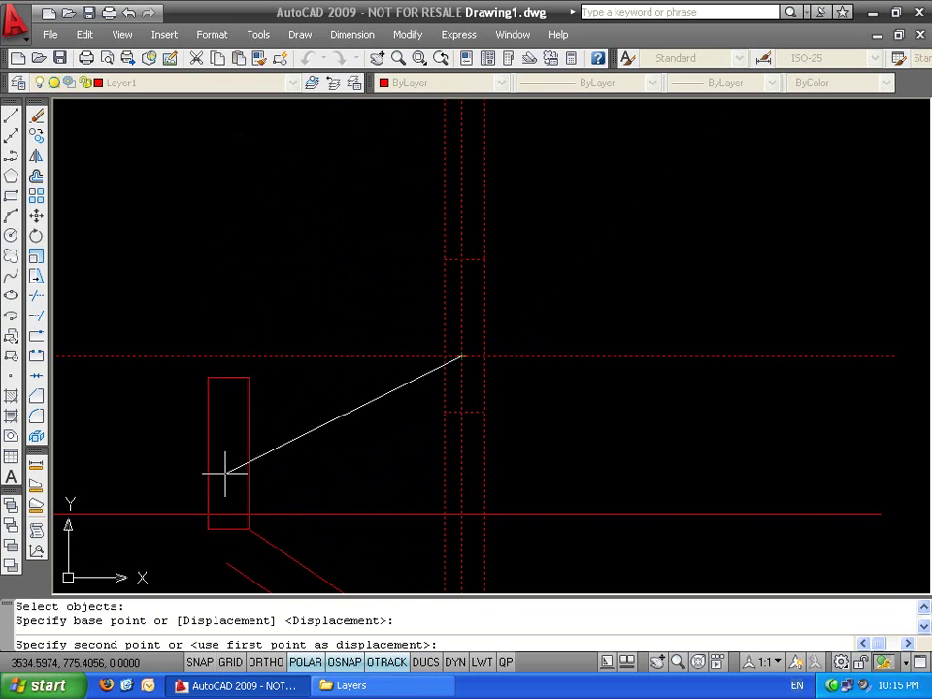
pyautogui.click(462, 527)
pyautogui.scroll(-2, 584, 395)
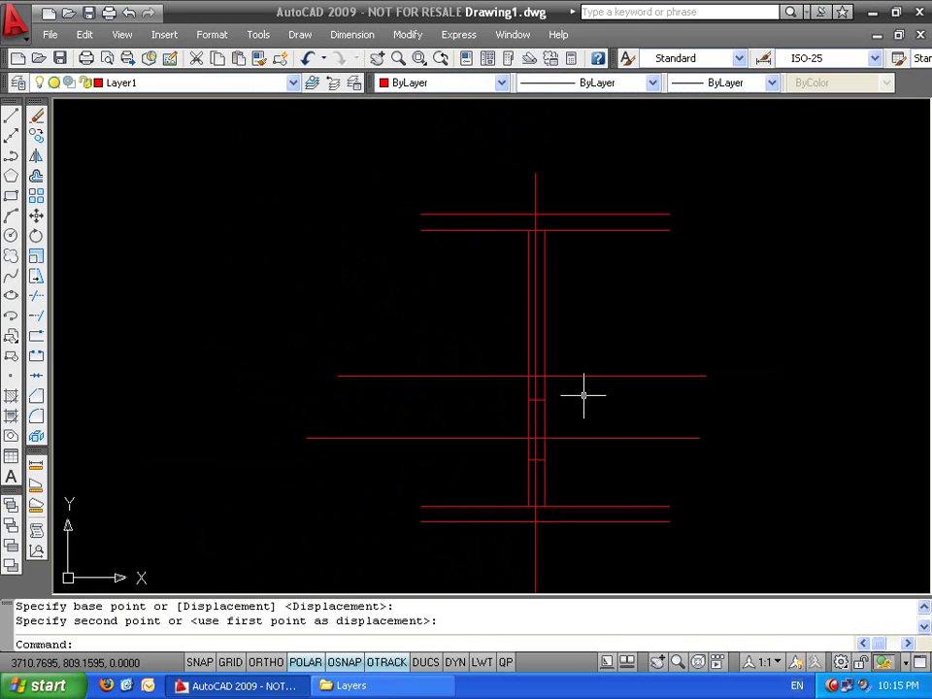
# Erase all walls, axis lines and the rectangle from the drawing
pyautogui.press('Escape')
pyautogui.press('Escape')
pyautogui.moveTo(618, 326); pyautogui.dragTo(497, 296, button='middle')
pyautogui.click(613, 166)
pyautogui.click(252, 519)
pyautogui.press('Delete')
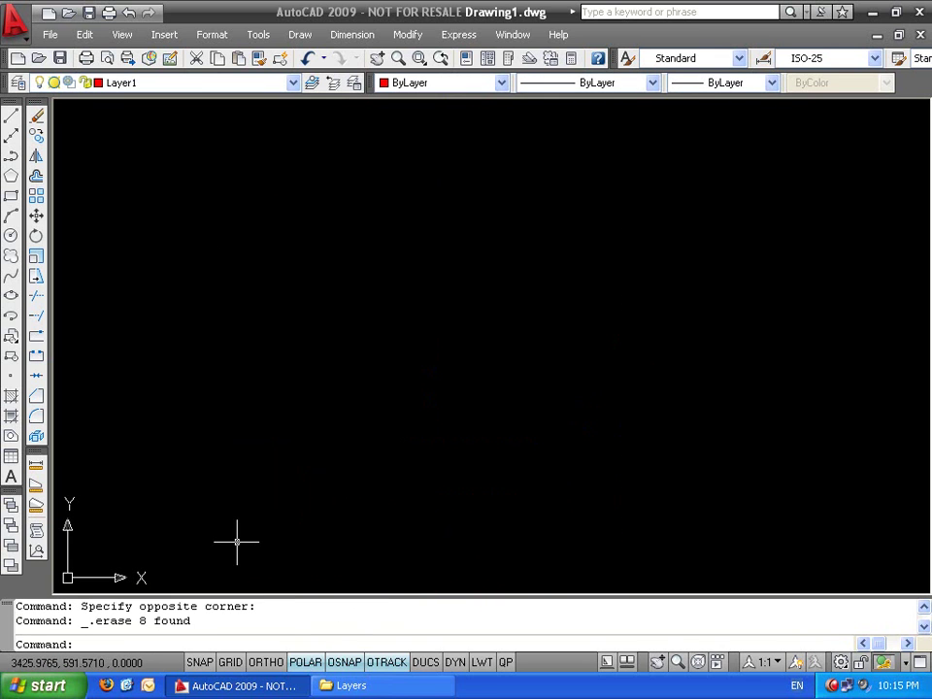
# Draw a horizontal line in the empty drawing
pyautogui.write('l')
pyautogui.press('Return')
pyautogui.click(277, 332)
pyautogui.click(505, 332)
pyautogui.press('Return')
# Draw a second horizontal line just below the first, with its ends lined up with the first line's ends
pyautogui.press('Return')
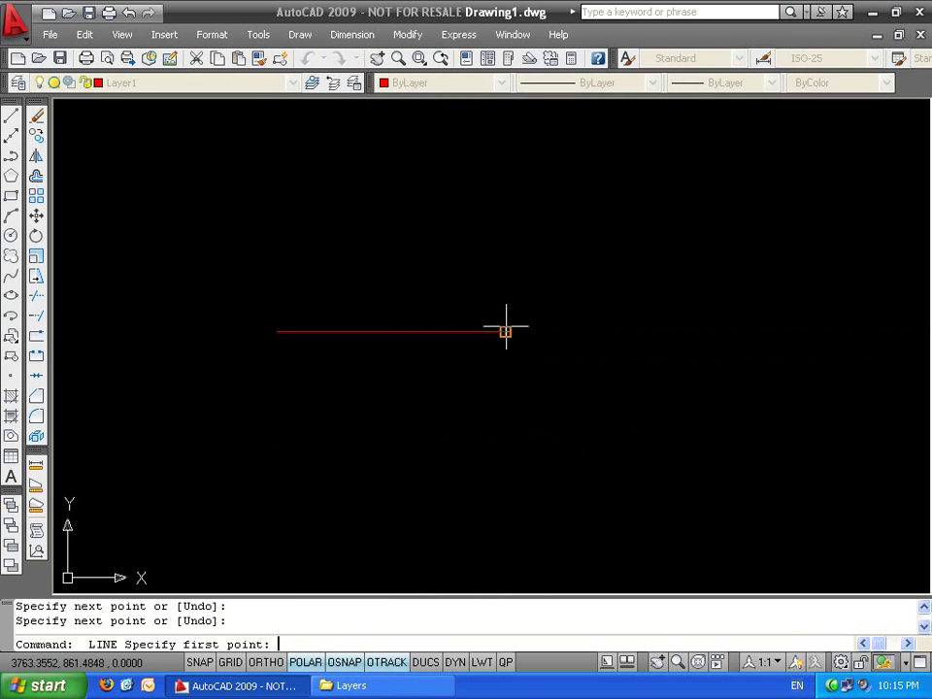
pyautogui.click(505, 361)
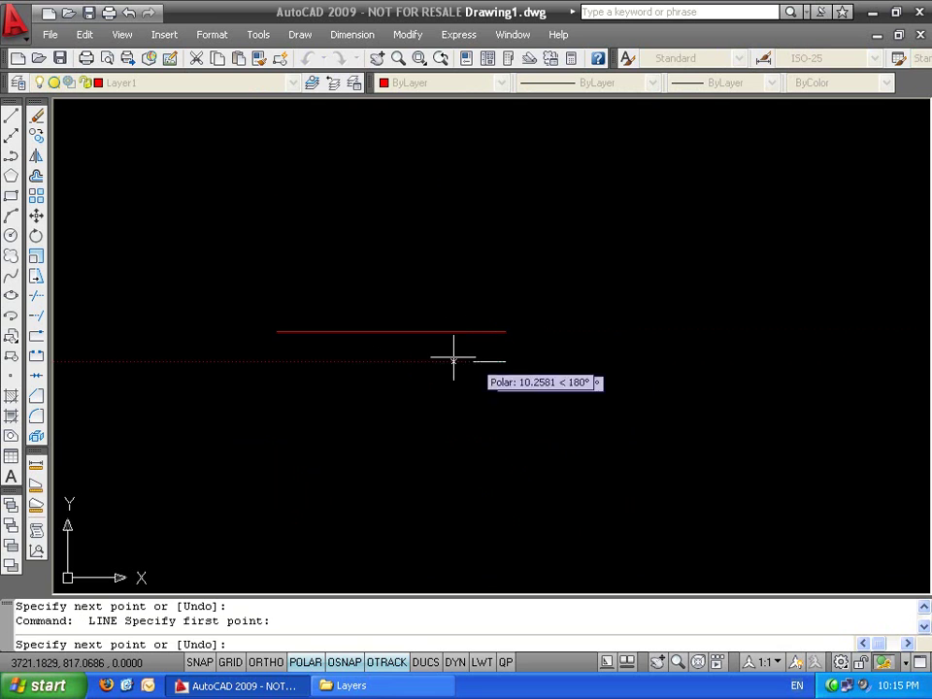
pyautogui.click(277, 362)
pyautogui.press('Return')
pyautogui.press('Return')
pyautogui.press('Escape')
# Shorten the lower line slightly by moving its right endpoint to the left
pyautogui.click(514, 363)
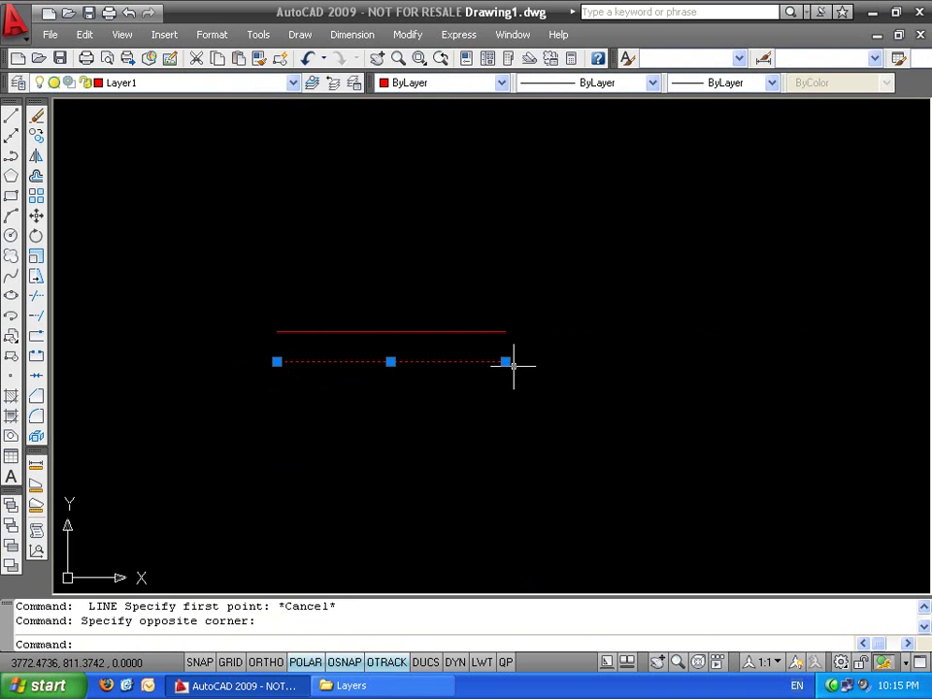
pyautogui.click(505, 361)
pyautogui.press('Escape')
# Lengthen the lower line by moving its right endpoint horizontally past the upper line's right end
pyautogui.scroll(2, 517, 357)
pyautogui.click(525, 352)
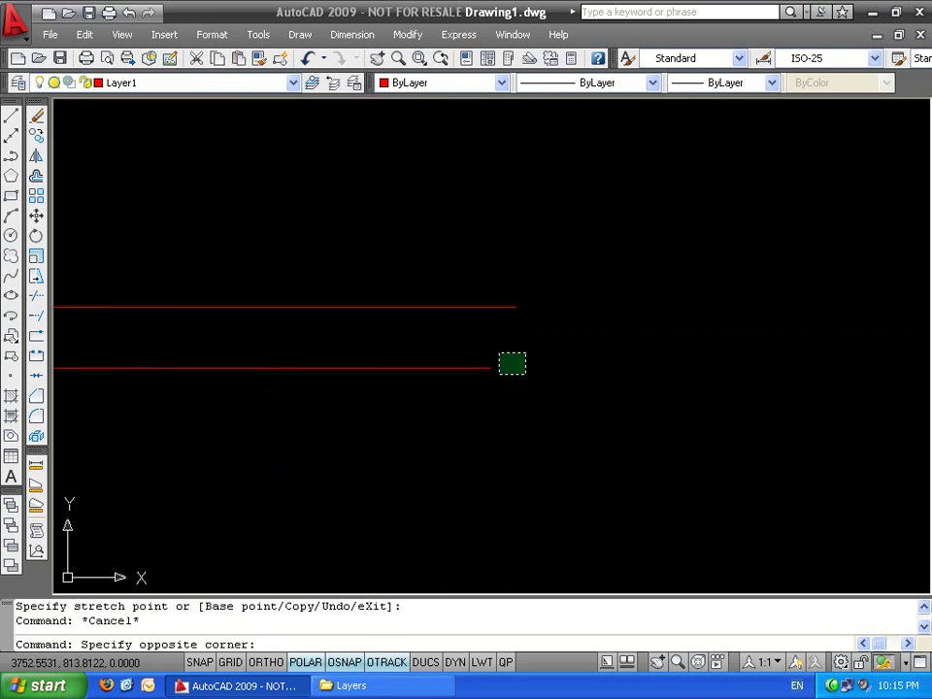
pyautogui.click(499, 374)
pyautogui.click(490, 368)
pyautogui.click(561, 369)
pyautogui.press('Escape')
pyautogui.scroll(-2, 531, 394)
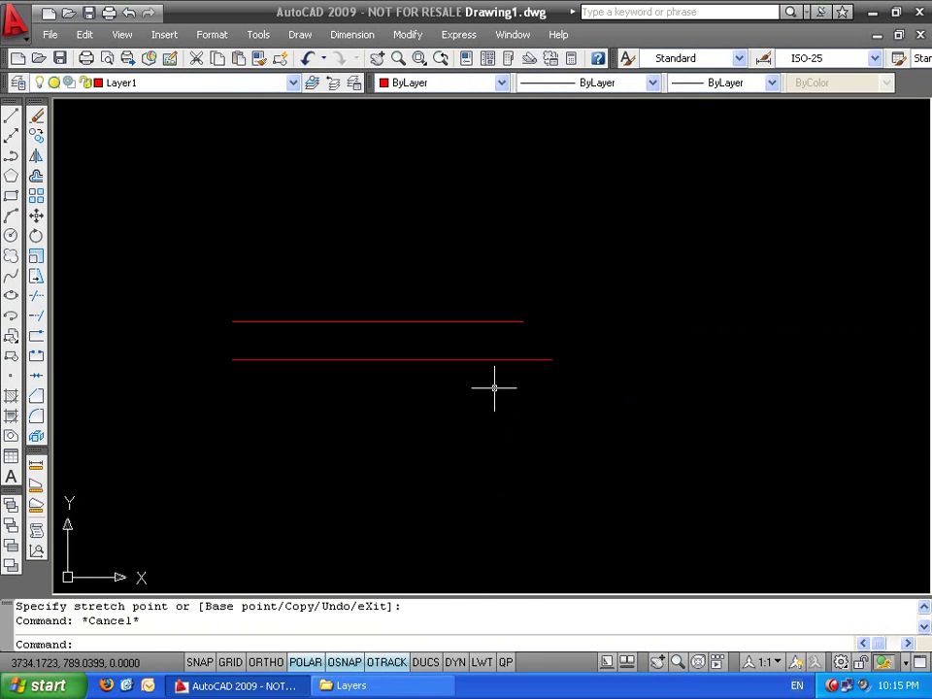
# Draw a third horizontal line below the other two, from under the upper line's right end back to near its left end
pyautogui.press('Return')
pyautogui.click(524, 389)
pyautogui.click(238, 389)
pyautogui.press('Return')
pyautogui.moveTo(295, 396); pyautogui.dragTo(265, 391, button='middle')
pyautogui.scroll(3, 436, 374)
pyautogui.scroll(-4, 549, 249)
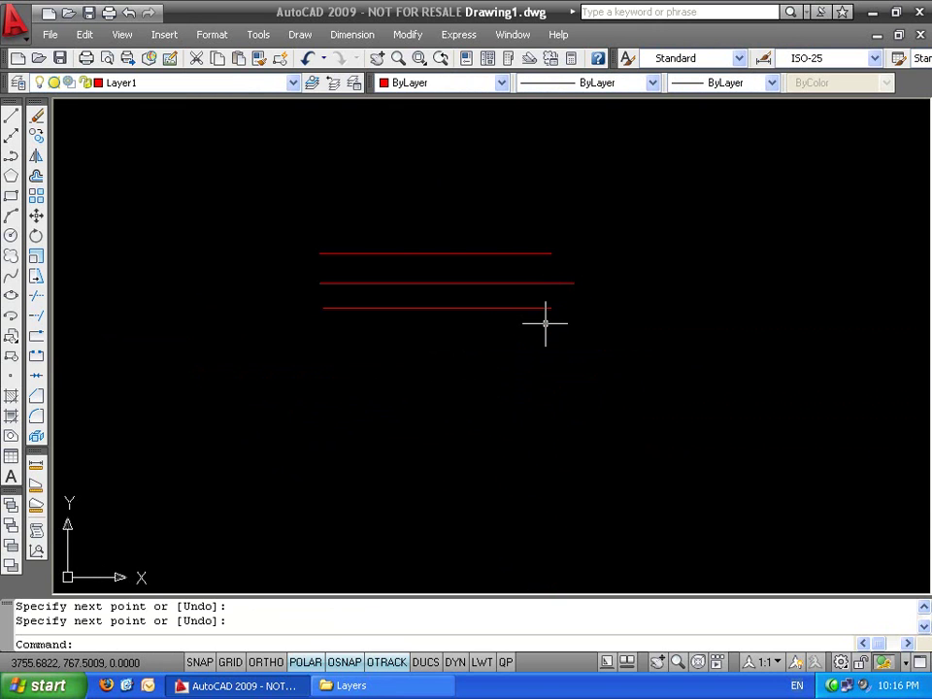
pyautogui.press('Escape')
pyautogui.press('Escape')
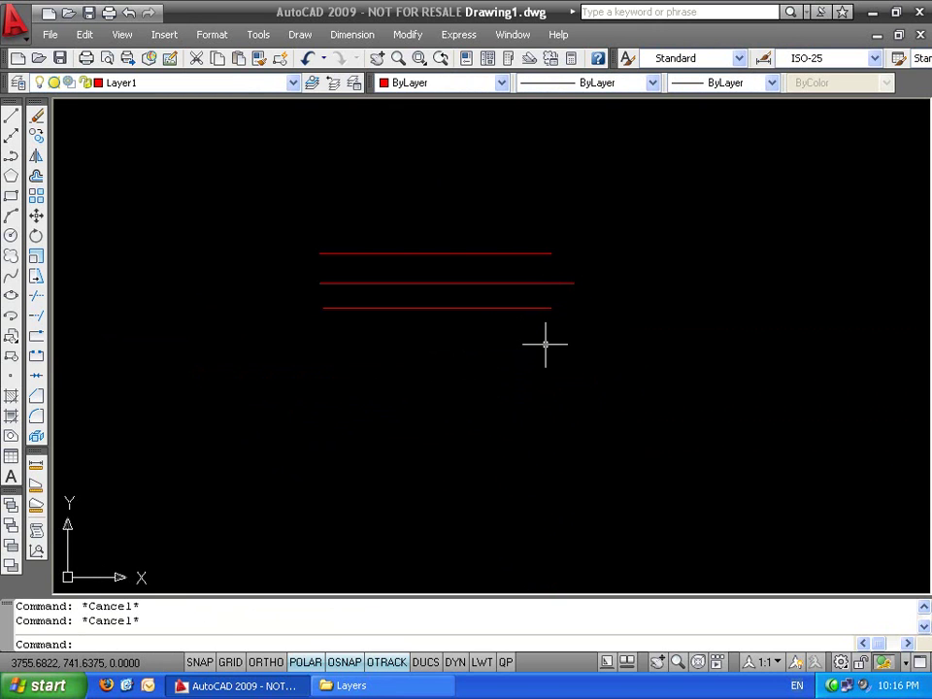
# Try selecting the right ends of all three lines for a stretch, then removing the middle line from the selection
pyautogui.write('s')
pyautogui.press('Return')
pyautogui.click(608, 225)
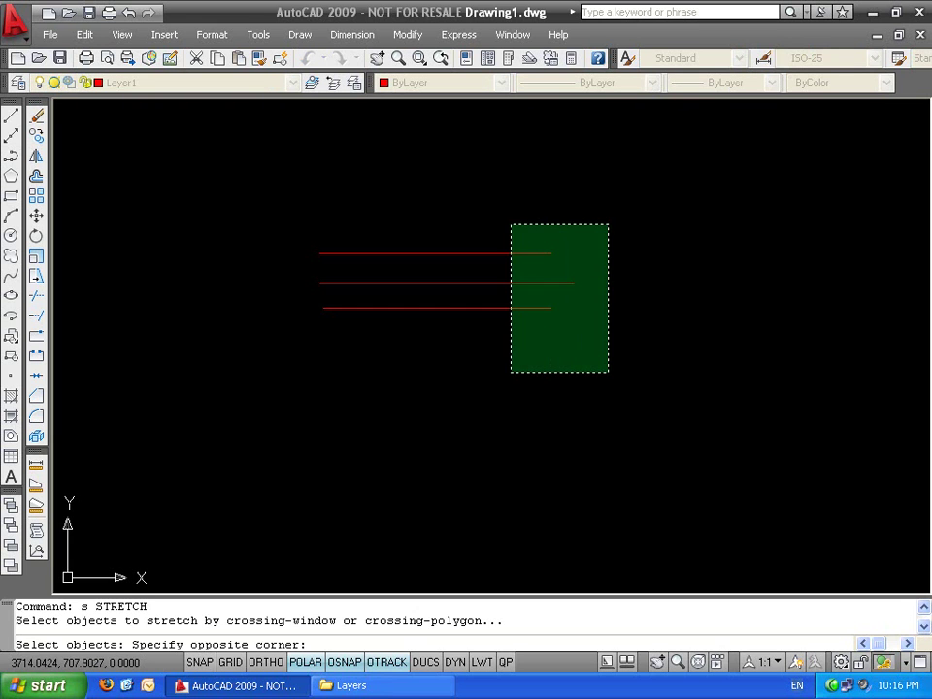
pyautogui.click(507, 376)
pyautogui.keyDown('shift'); pyautogui.click(586, 265); pyautogui.keyUp('shift')
pyautogui.keyDown('shift'); pyautogui.click(554, 303); pyautogui.keyUp('shift')
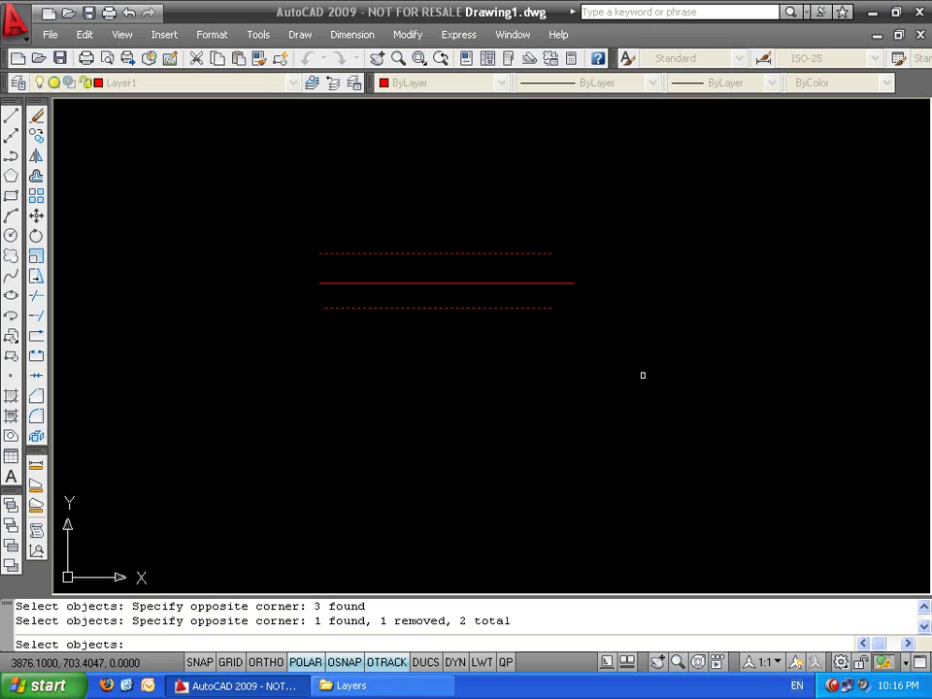
pyautogui.press('Escape')
pyautogui.press('Escape')
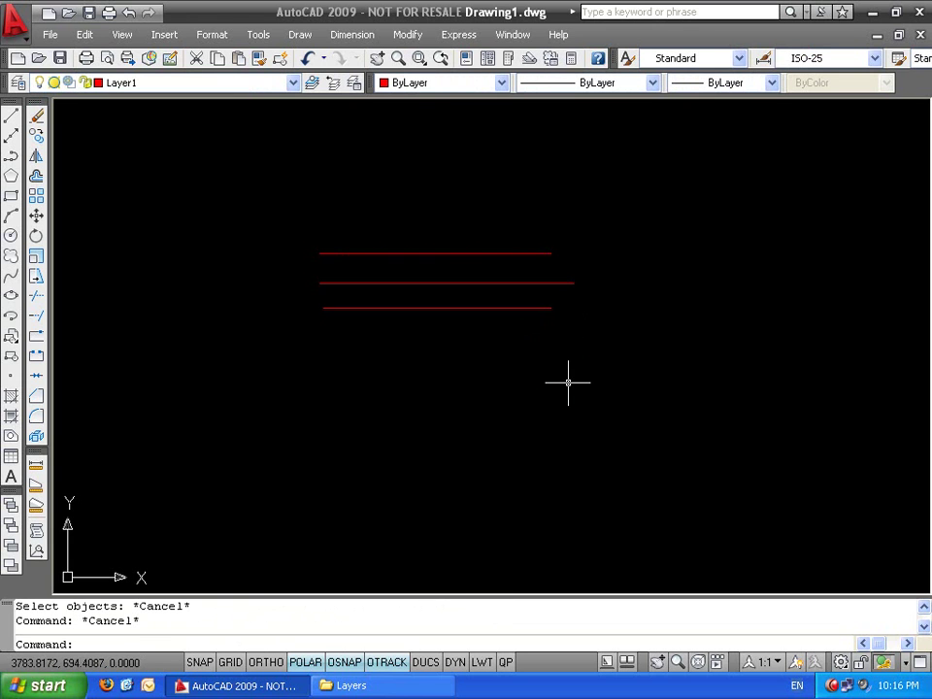
# Try to stretch the upper and lower lines horizontally with a crossing window that leaves the middle line's longer end outside
pyautogui.write('s')
pyautogui.press('Return')
pyautogui.click(563, 202)
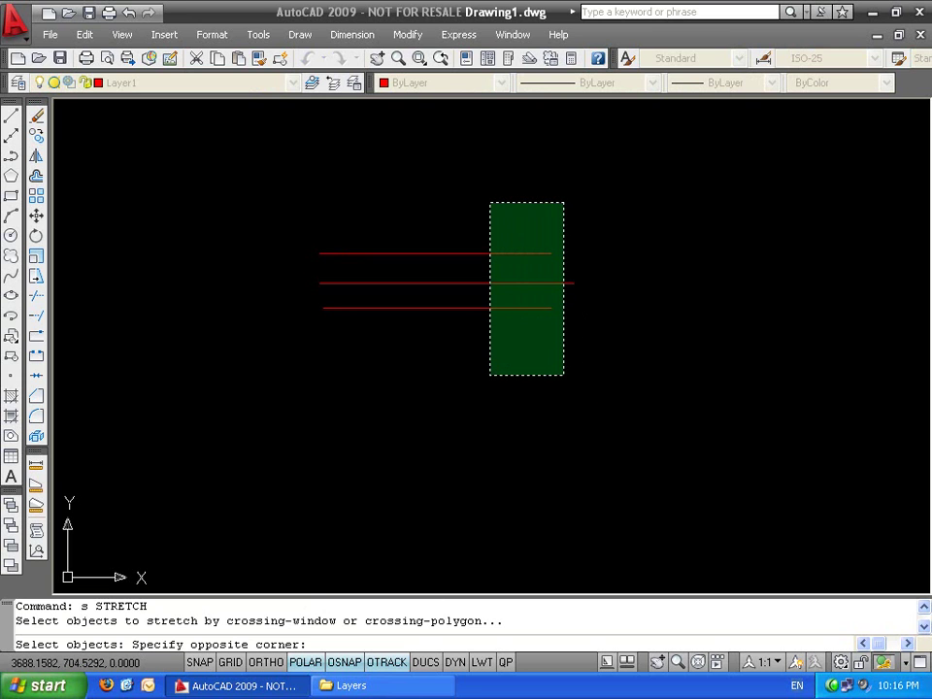
pyautogui.click(491, 374)
pyautogui.press('Return')
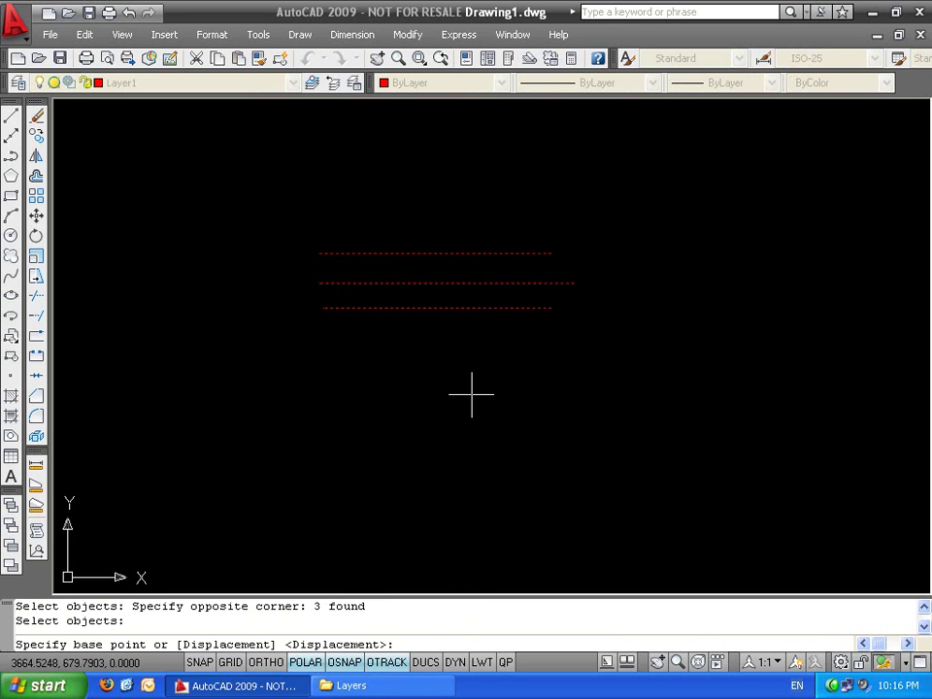
pyautogui.click(472, 394)
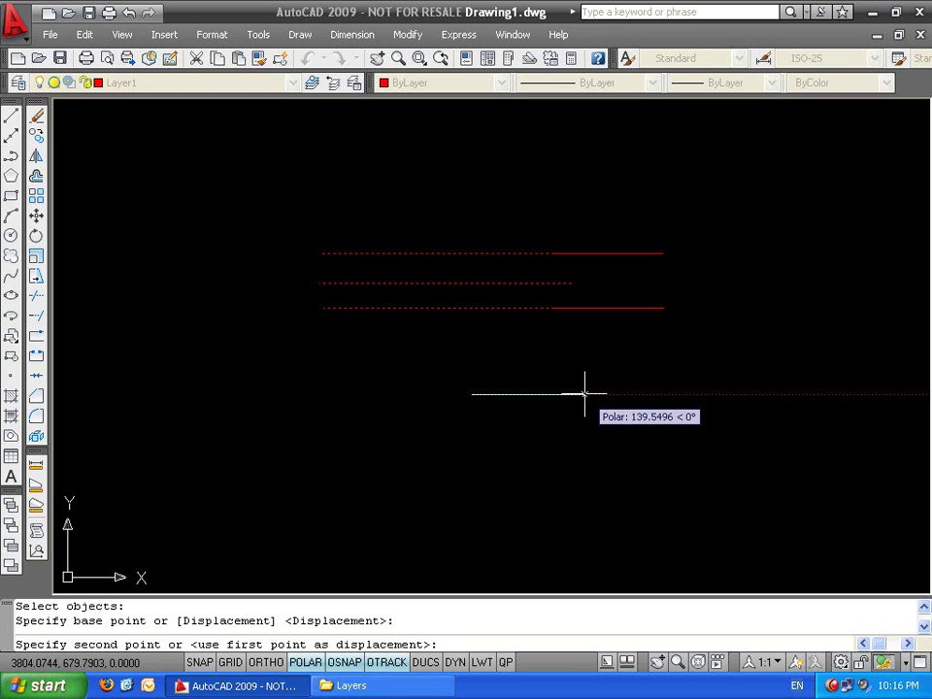
pyautogui.press('Escape')
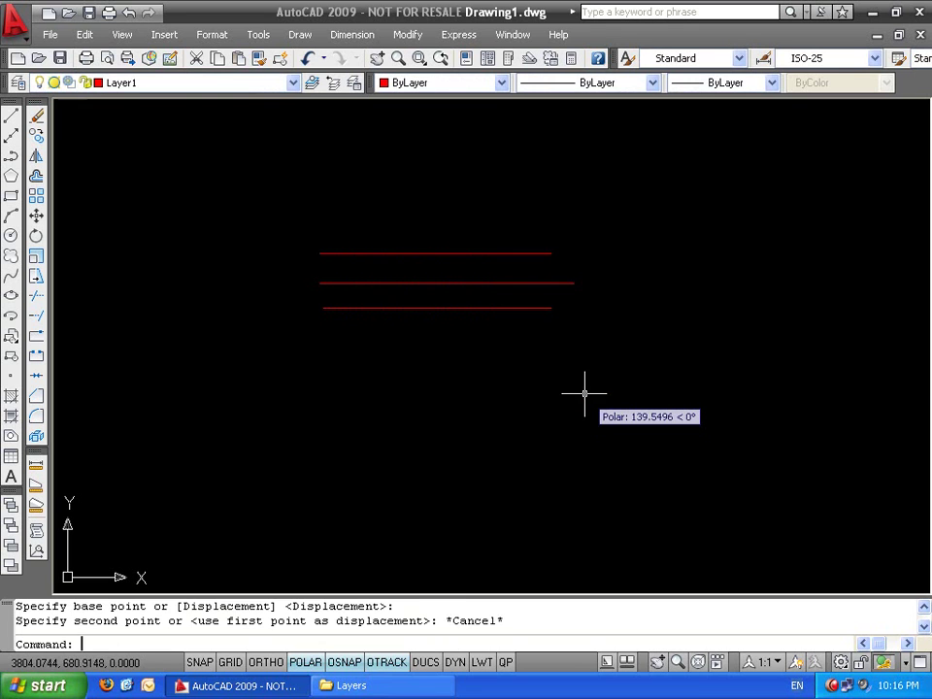
pyautogui.press('Escape')
pyautogui.press('Escape')
# Try to stretch the three lines with a crossing window that cuts through their middles and contains none of their endpoints
pyautogui.write('s')
pyautogui.press('Return')
pyautogui.click(468, 211)
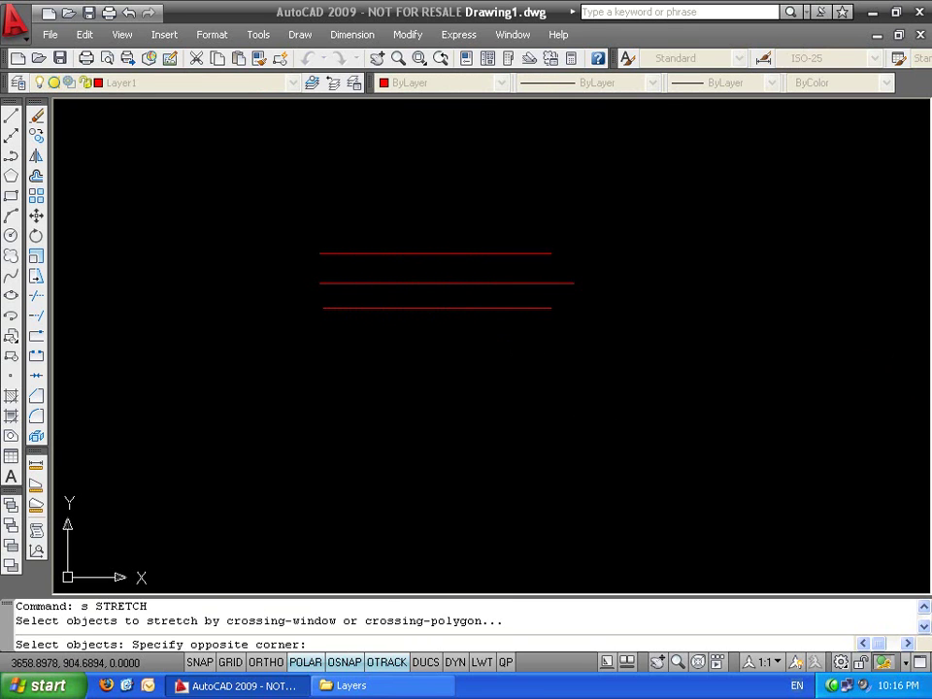
pyautogui.click(387, 442)
pyautogui.press('Return')
pyautogui.click(386, 442)
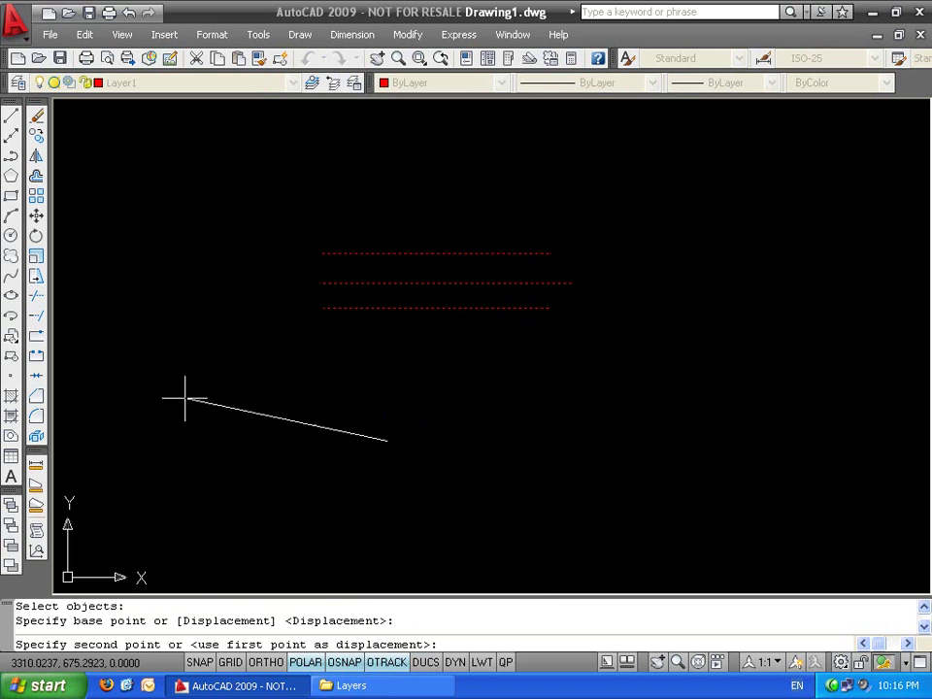
pyautogui.press('Escape')
pyautogui.press('Escape')
# Try again to stretch the right ends of the upper and lower lines, keeping the middle line's end outside the crossing window
pyautogui.write('s')
pyautogui.press('Return')
pyautogui.click(572, 212)
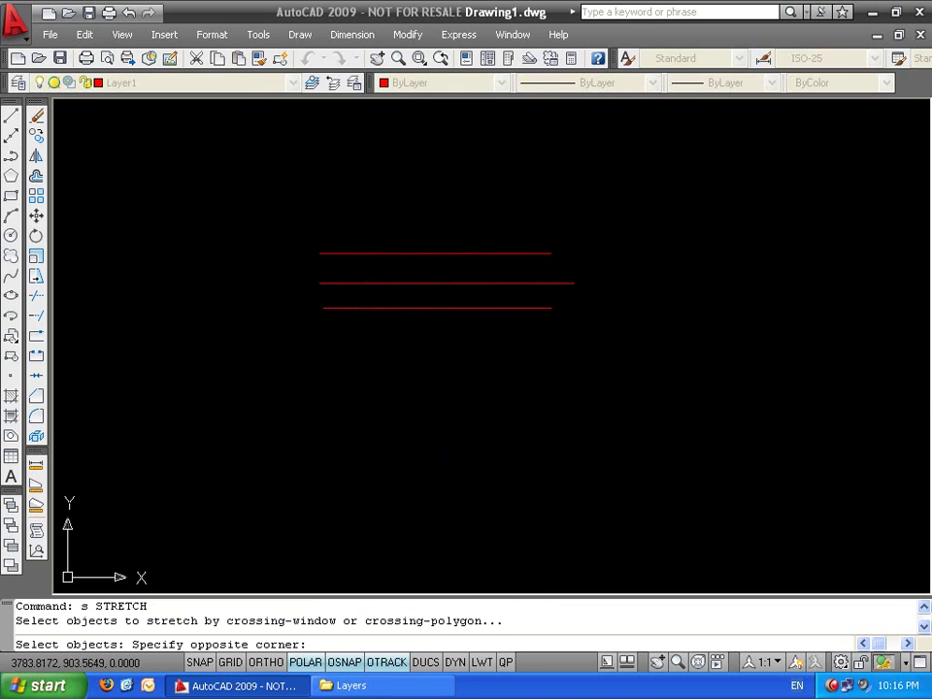
pyautogui.click(477, 409)
pyautogui.press('Return')
pyautogui.click(467, 389)
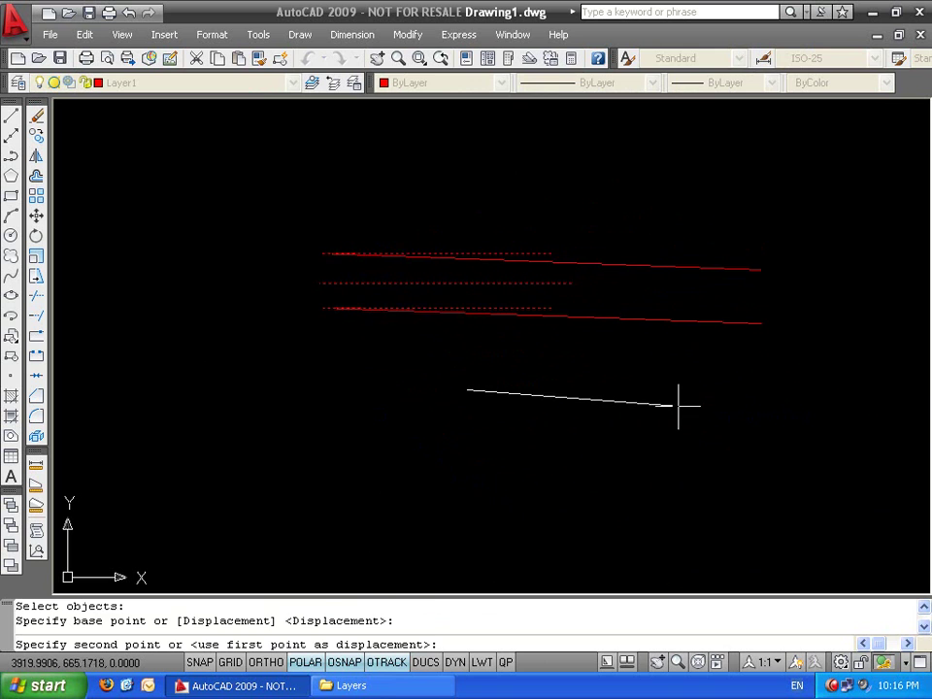
pyautogui.press('Escape')
pyautogui.press('Escape')
# Shorten the middle line by moving its right endpoint back in line with the right ends of the other two lines
pyautogui.click(597, 297)
pyautogui.click(552, 271)
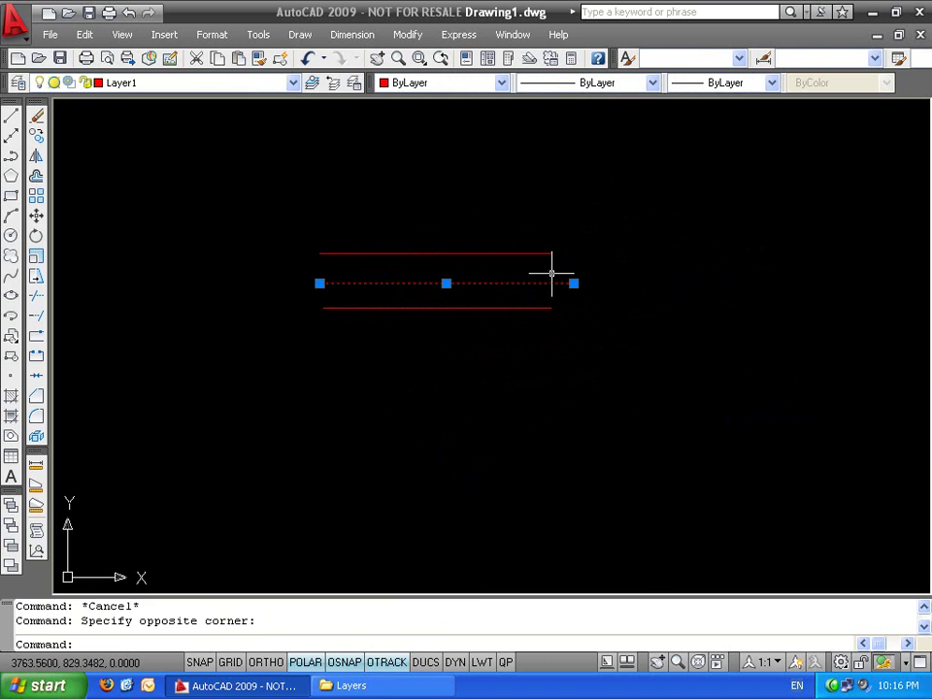
pyautogui.click(572, 280)
pyautogui.click(550, 281)
pyautogui.press('Escape')
pyautogui.press('Escape')
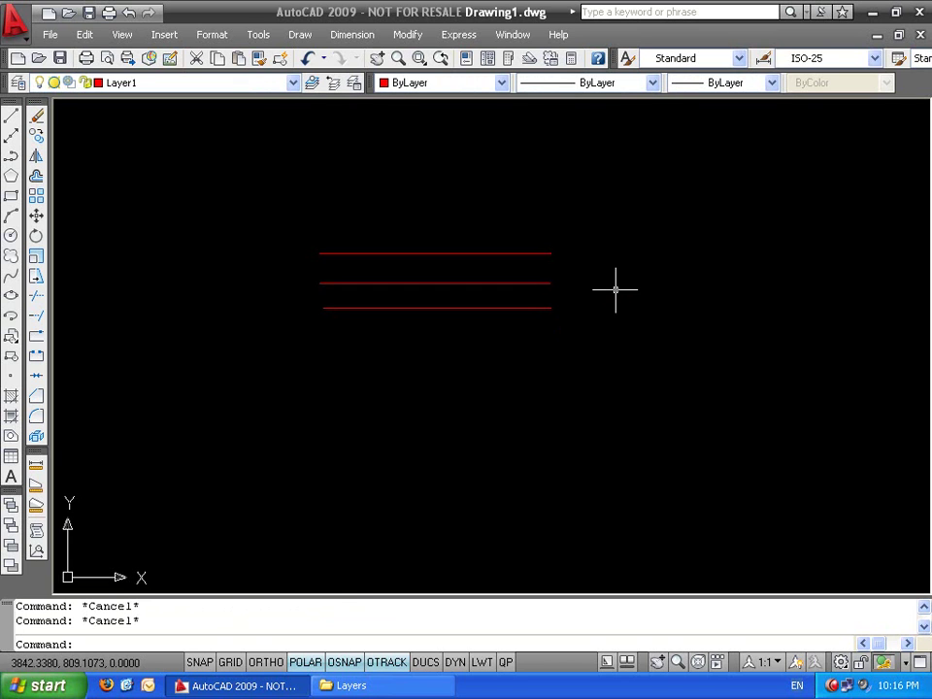
# Try to stretch the upper and lower lines by their right ends, using two separate crossing windows that skip the middle line
pyautogui.write('s')
pyautogui.press('Return')
pyautogui.click(586, 229)
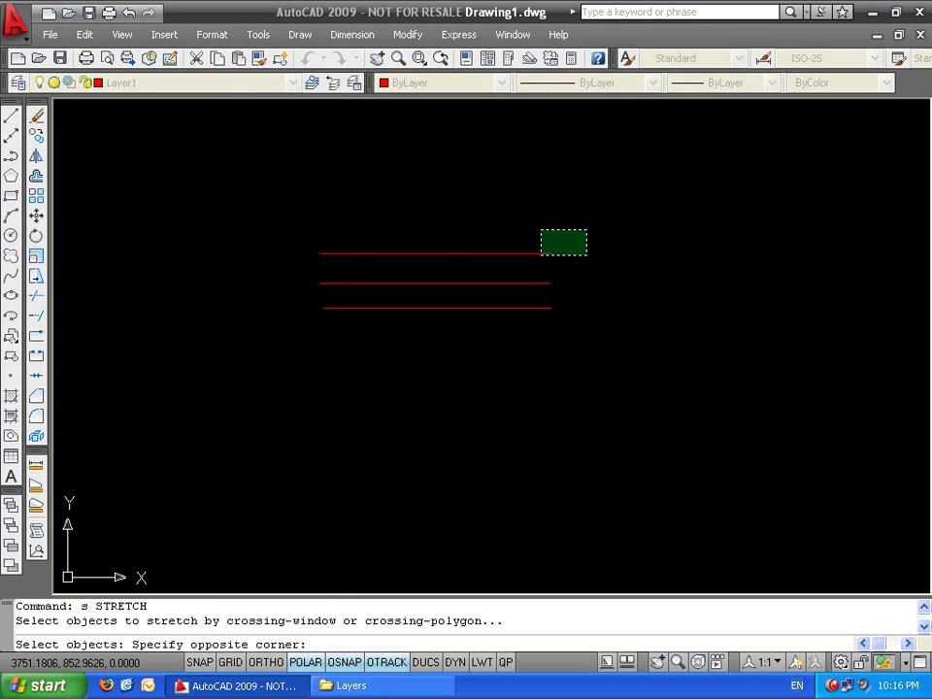
pyautogui.click(521, 268)
pyautogui.click(577, 293)
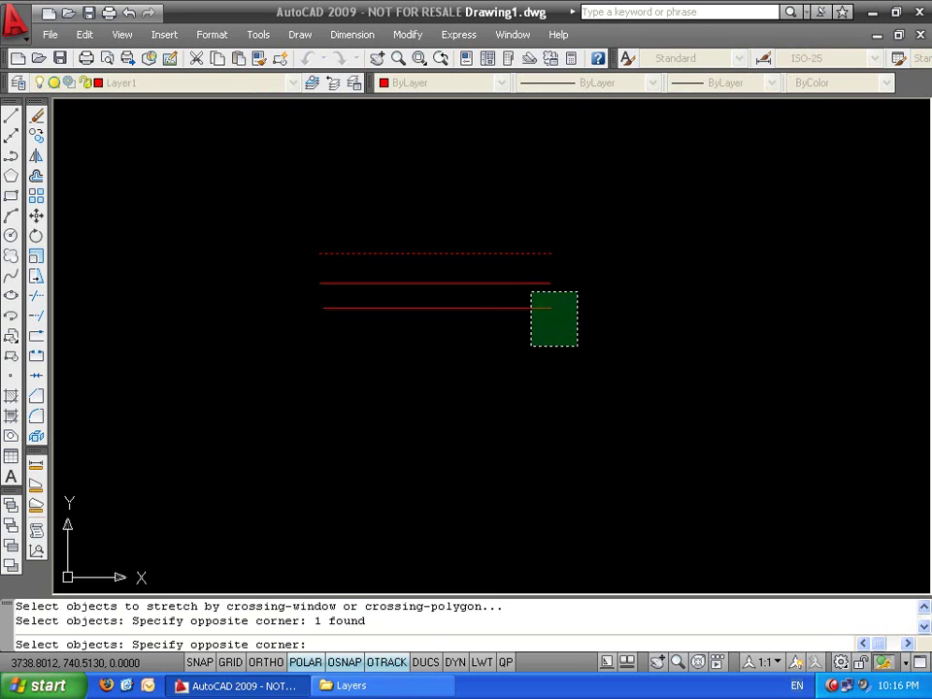
pyautogui.click(532, 345)
pyautogui.press('Return')
pyautogui.click(506, 409)
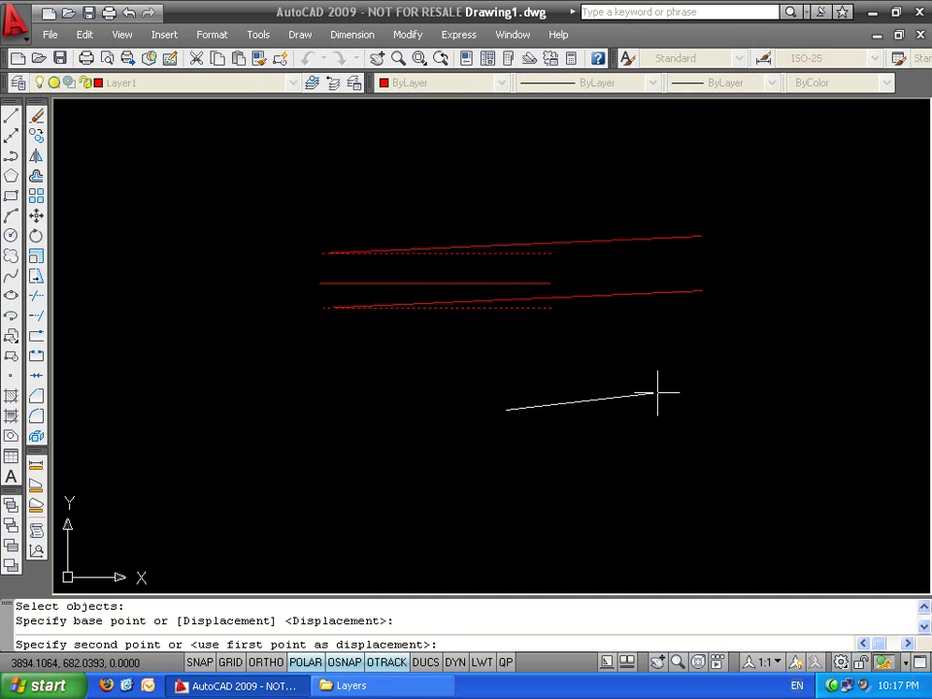
pyautogui.press('Escape')
pyautogui.press('Escape')
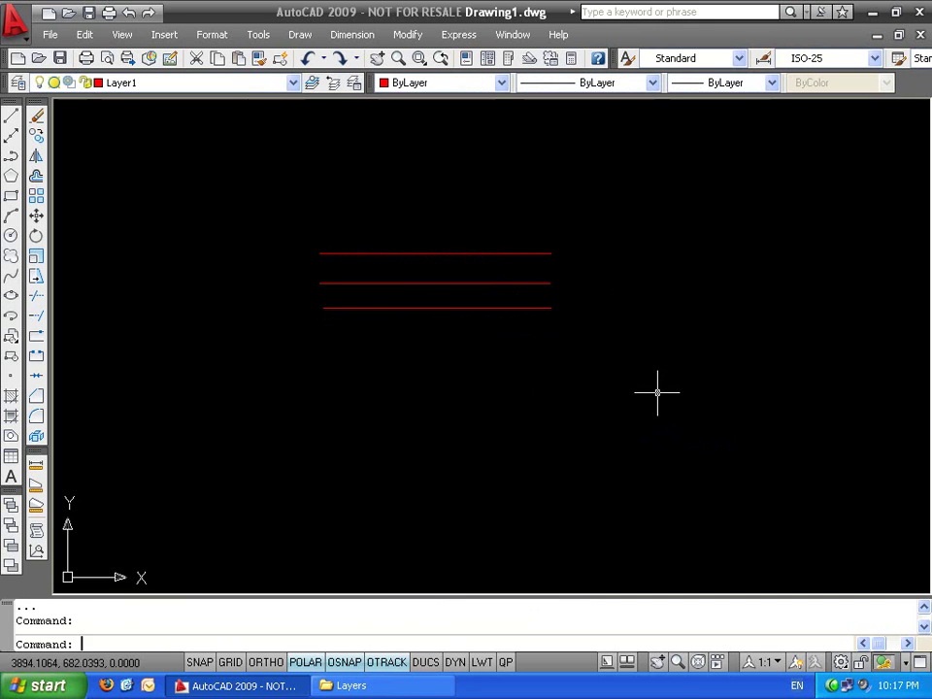
# Draw a tall rectangle to the right of the three lines
pyautogui.moveTo(631, 381); pyautogui.dragTo(584, 408, button='middle')
pyautogui.write('rec')
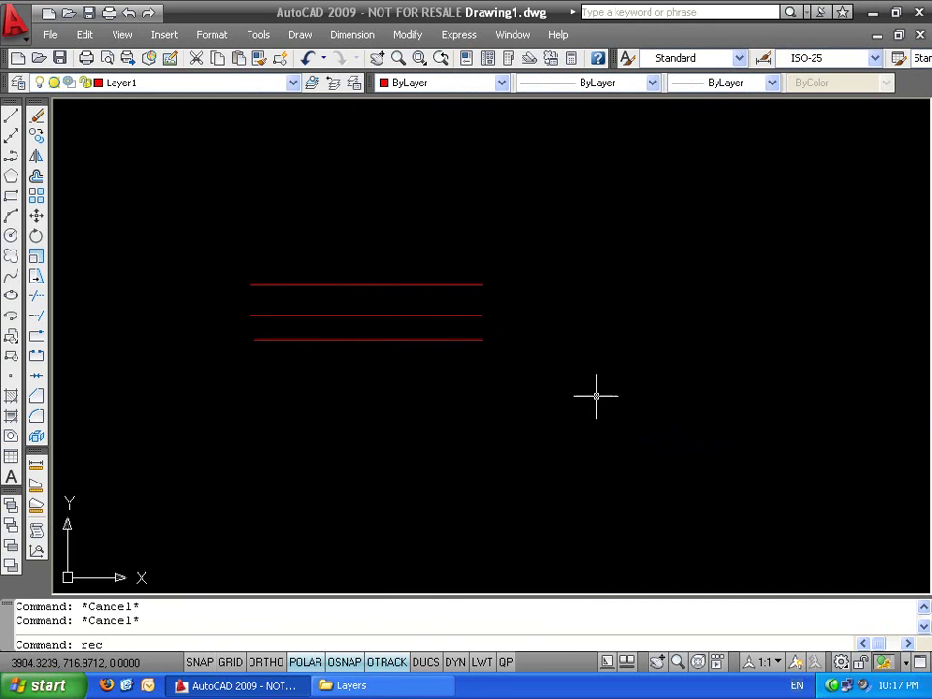
pyautogui.press('Return')
pyautogui.click(595, 198)
pyautogui.click(731, 397)
pyautogui.press('Return')
pyautogui.press('Escape')
pyautogui.press('Escape')
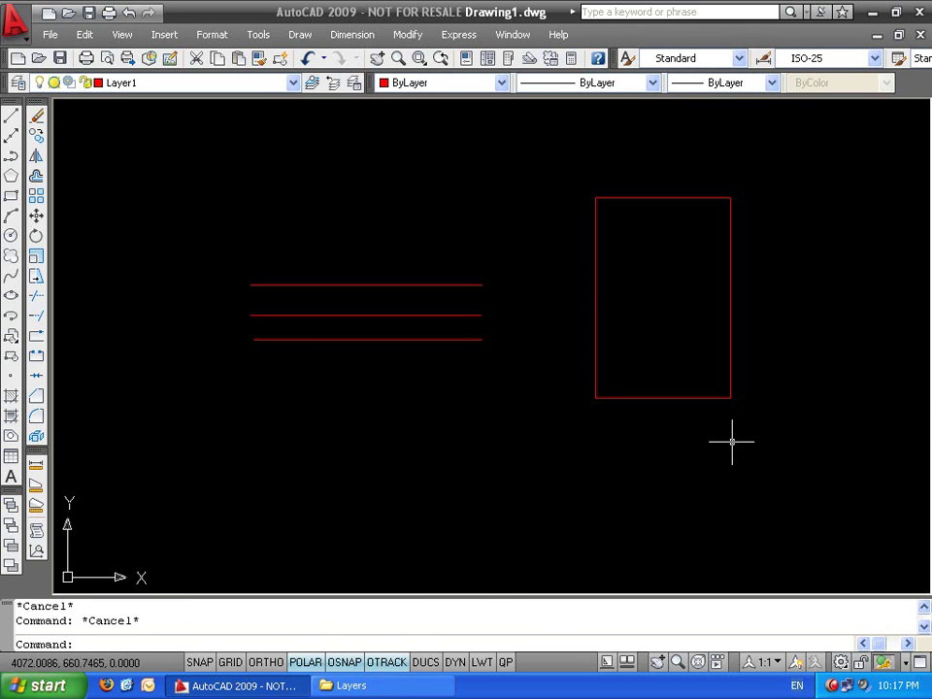
# Try to stretch the tall rectangle using separate crossing windows over its upper-right and lower-right corners
pyautogui.write('s')
pyautogui.press('Return')
pyautogui.click(818, 259)
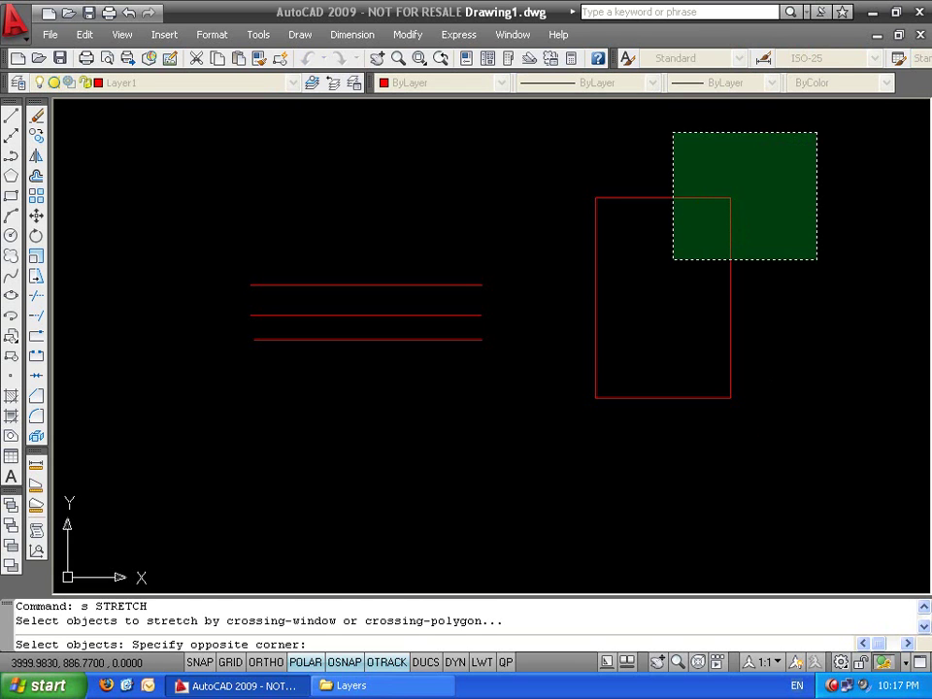
pyautogui.click(673, 132)
pyautogui.click(841, 339)
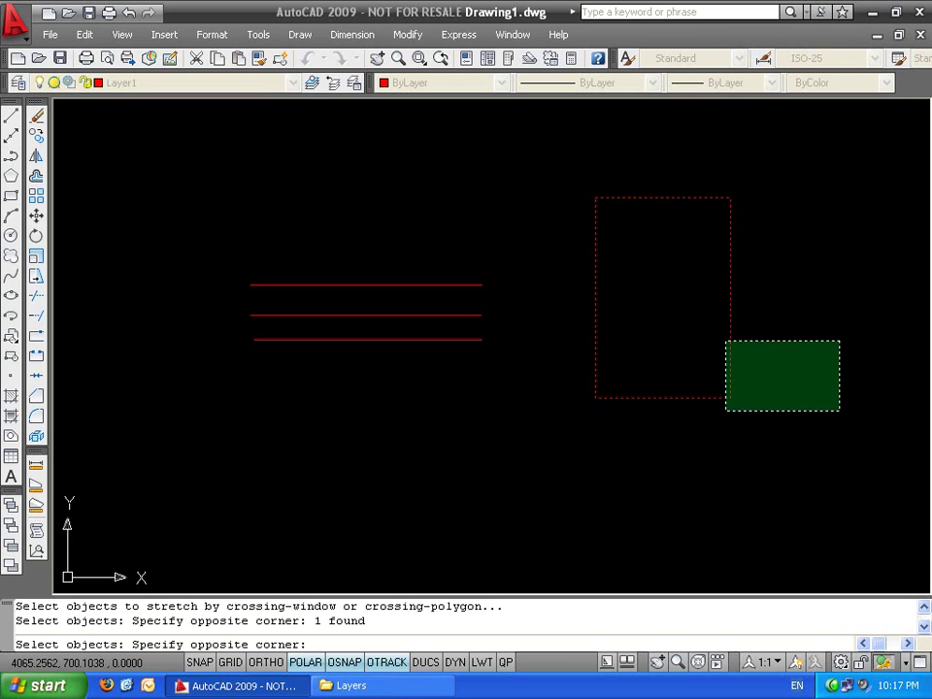
pyautogui.click(684, 462)
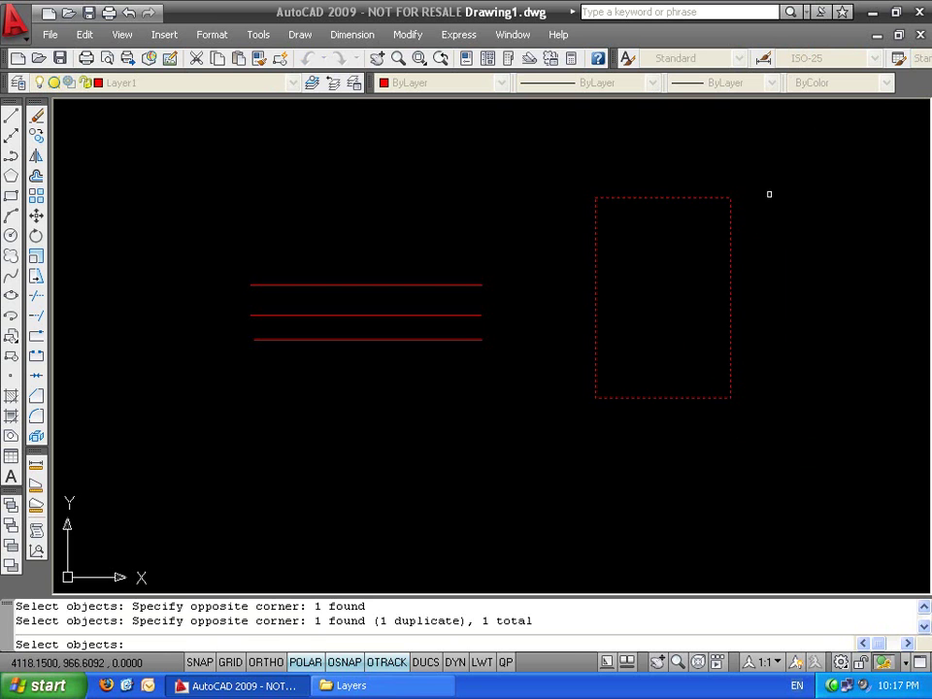
pyautogui.press('Return')
pyautogui.click(665, 514)
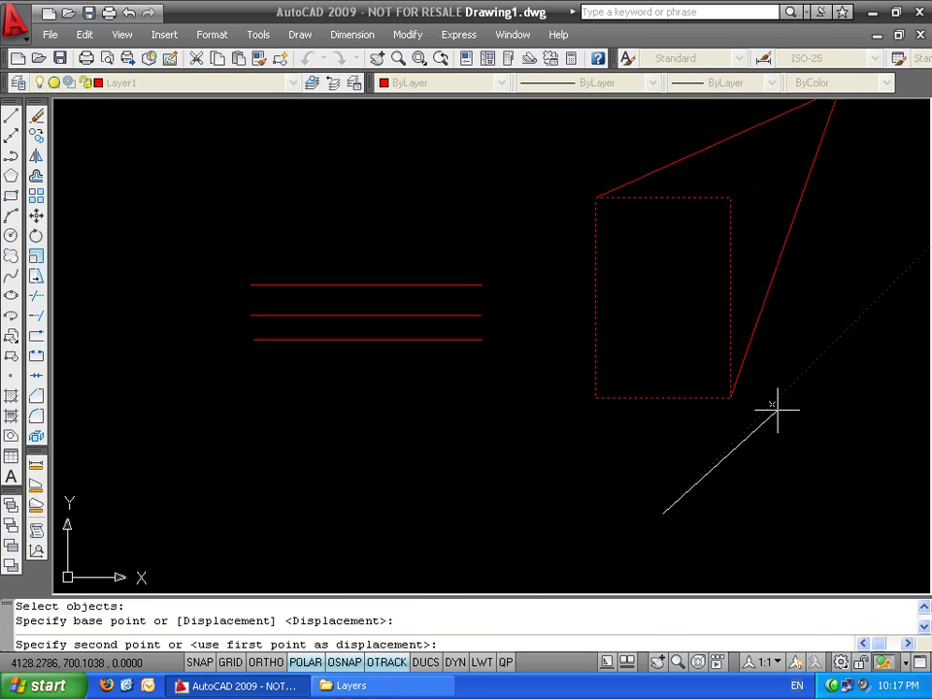
pyautogui.press('Escape')
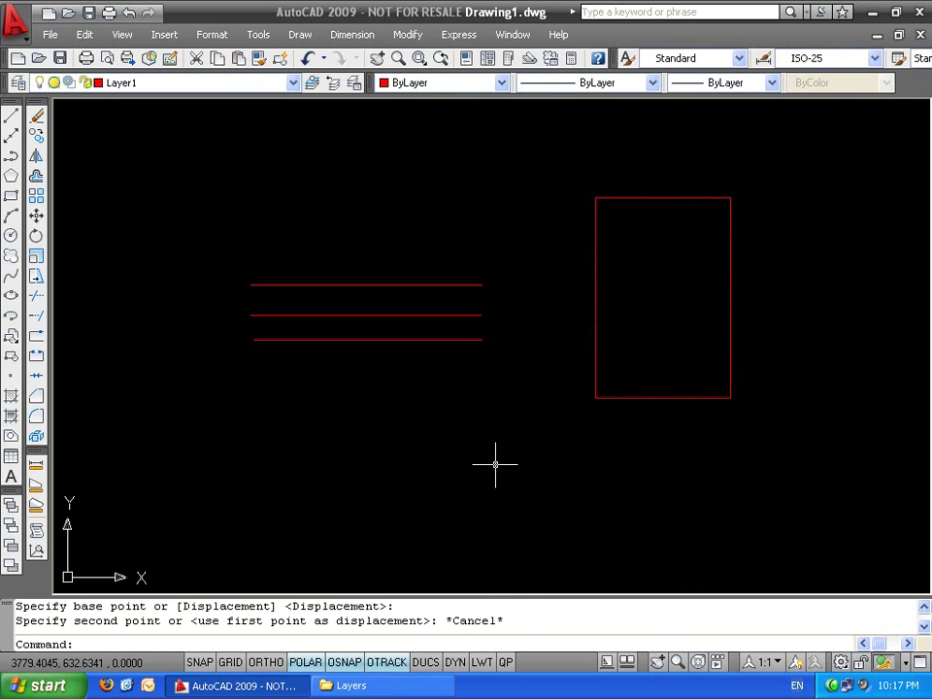
# Draw a smaller, wide rectangle below the three lines
pyautogui.write('rec')
pyautogui.press('Return')
pyautogui.click(393, 434)
pyautogui.click(520, 513)
pyautogui.press('Escape')
pyautogui.press('Escape')
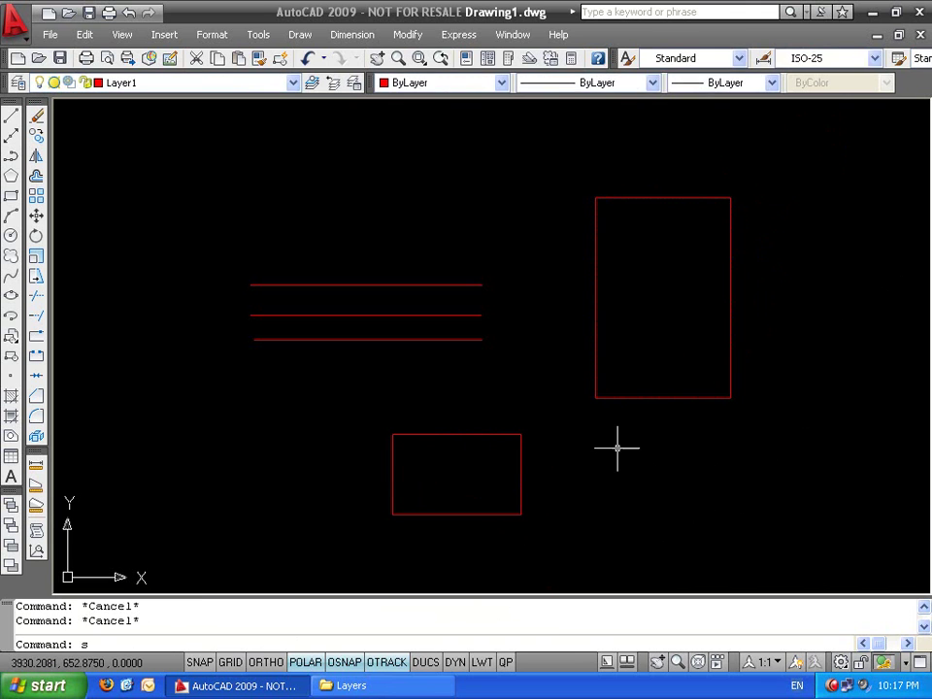
# Stretch the tall rectangle's upper-right corner and the small rectangle's right side together, using two separate crossing windows
pyautogui.write('s')
pyautogui.press('Return')
pyautogui.click(758, 202)
pyautogui.click(686, 245)
pyautogui.click(537, 396)
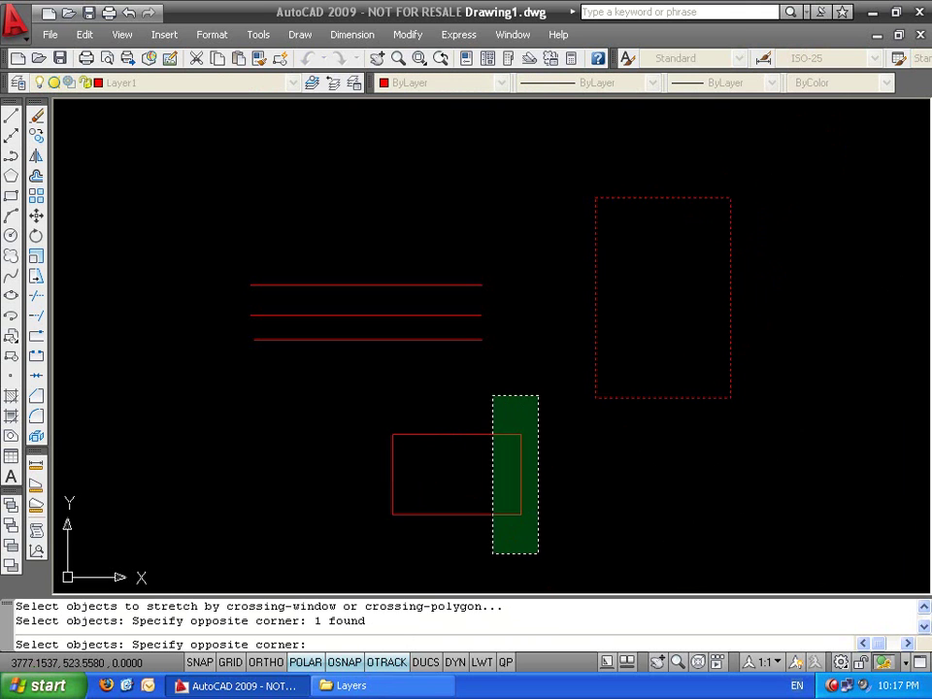
pyautogui.click(492, 552)
pyautogui.press('Return')
pyautogui.click(503, 559)
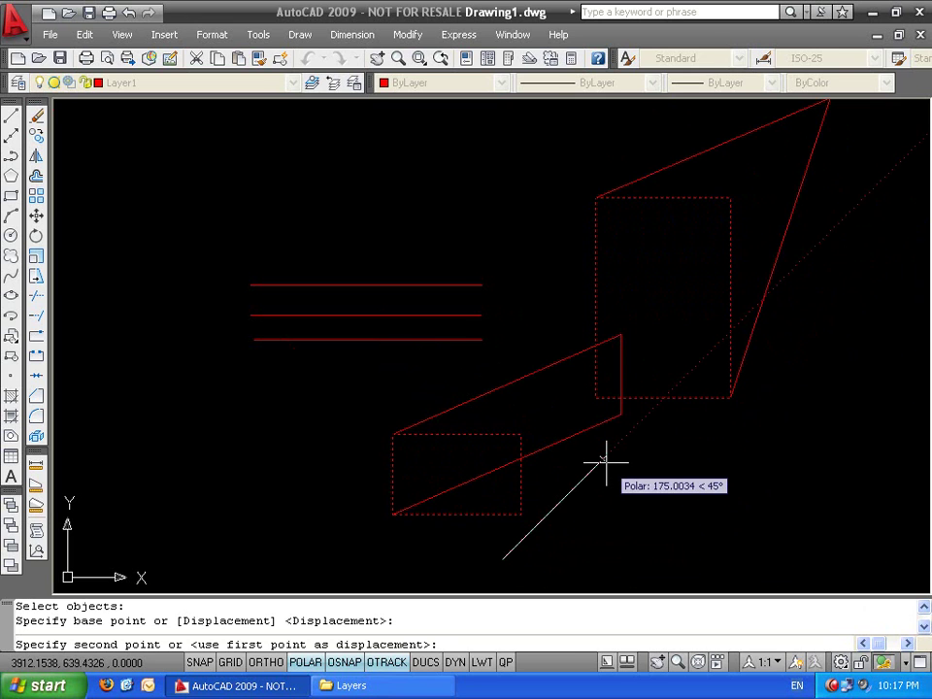
# Cancel the running stretch and try crossing selections over one corner and the lower side area of the large rectangle
pyautogui.press('Escape')
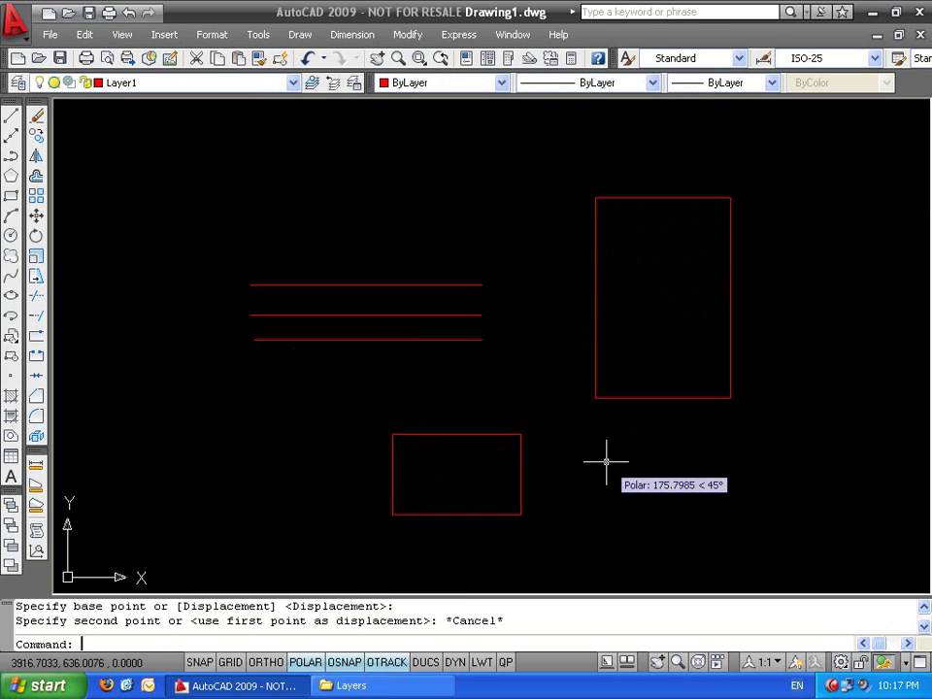
pyautogui.click(765, 144)
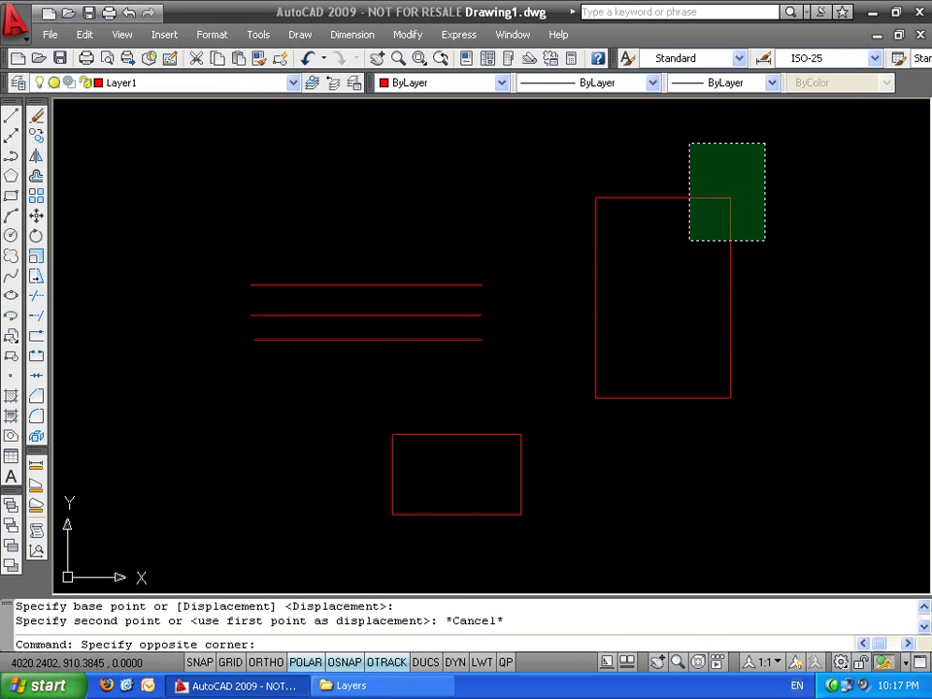
pyautogui.click(690, 240)
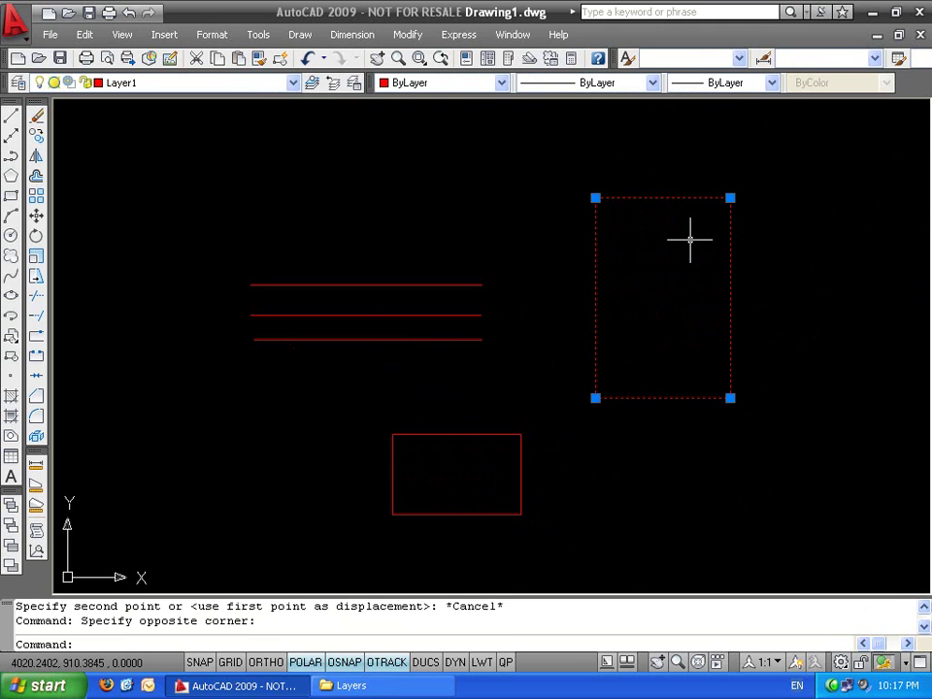
pyautogui.click(770, 241)
pyautogui.click(660, 389)
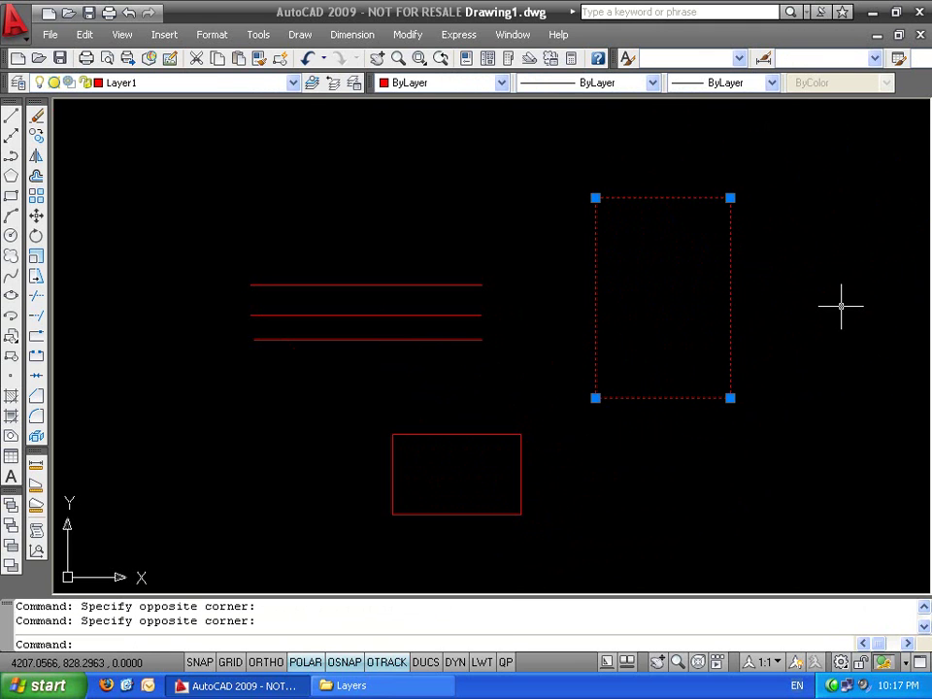
pyautogui.press('Escape')
pyautogui.press('Escape')
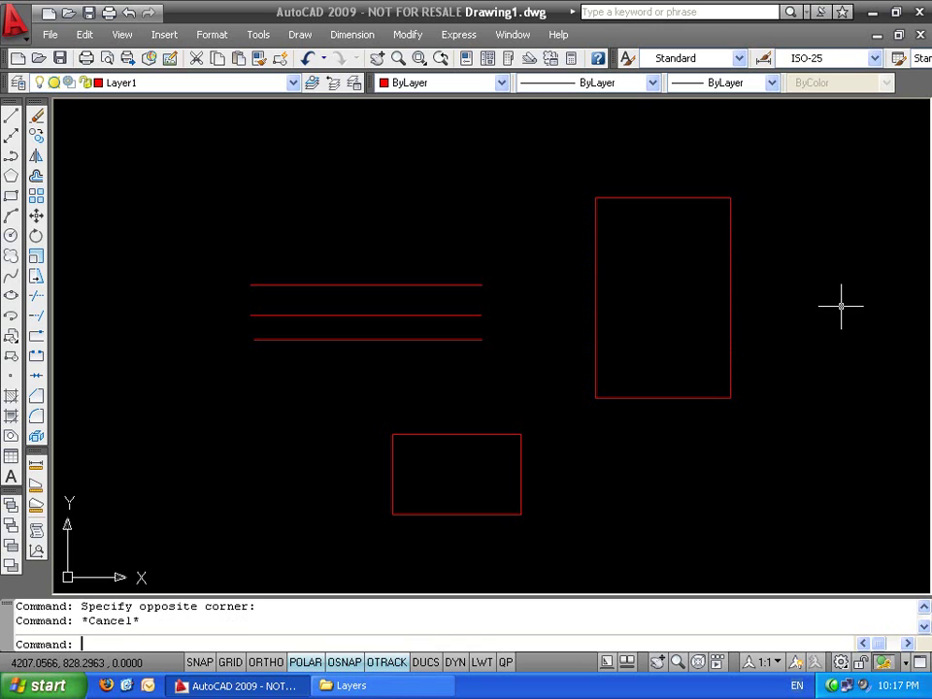
# Stretch the ends of the upper and lower horizontal lines up and outward, selecting them with a triangular crossing polygon
pyautogui.moveTo(589, 306); pyautogui.dragTo(566, 339, button='middle')
pyautogui.scroll(6, 566, 339)
pyautogui.scroll(-7, 573, 437)
pyautogui.scroll(7, 606, 383)
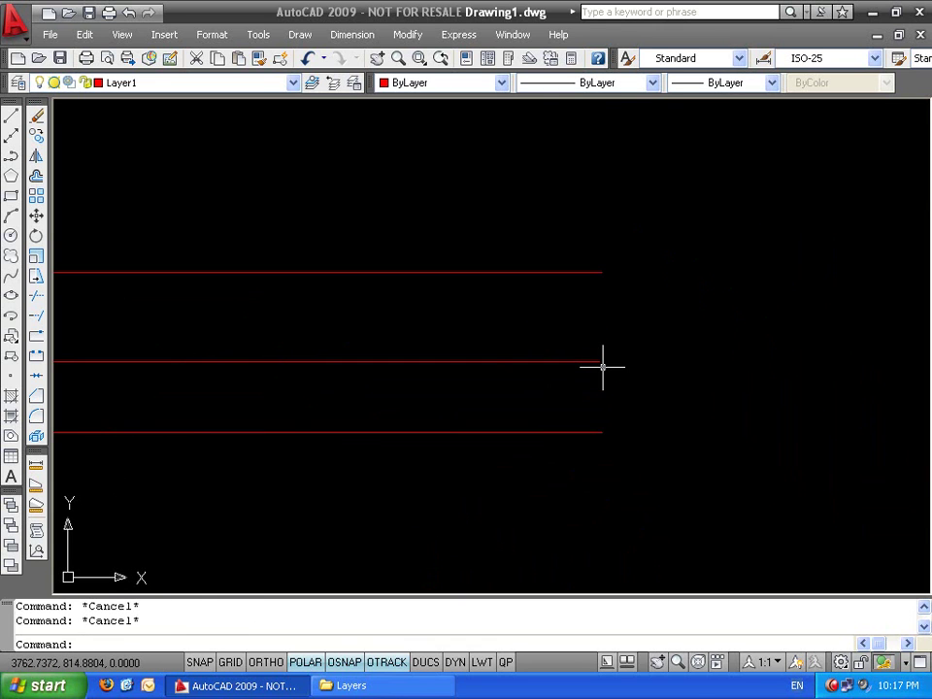
pyautogui.write('s')
pyautogui.press('Return')
pyautogui.write('cp')
pyautogui.press('Return')
pyautogui.scroll(-2, 602, 364)
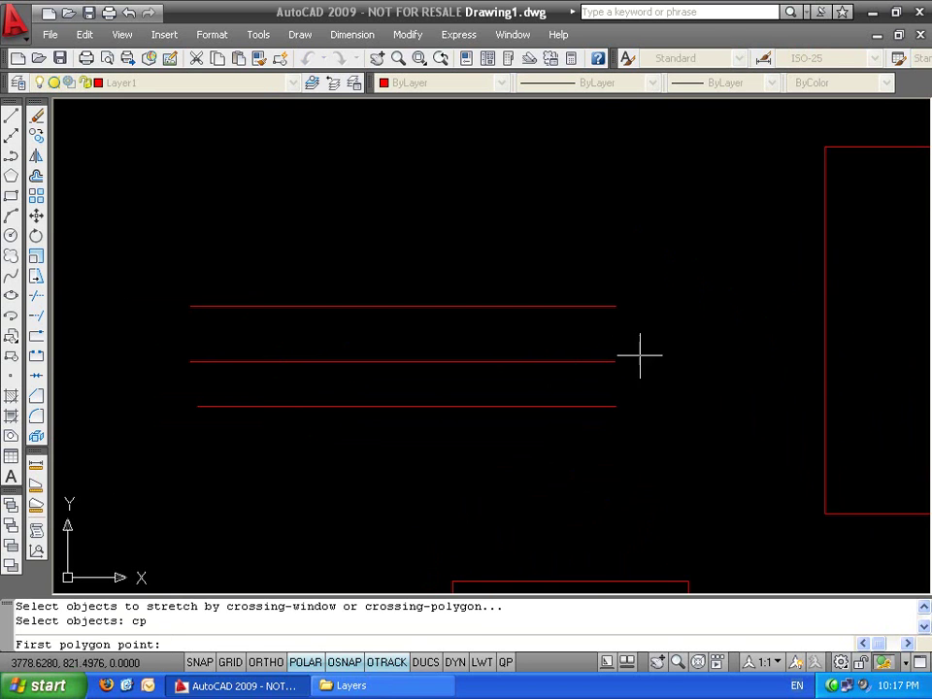
pyautogui.click(660, 251)
pyautogui.click(658, 460)
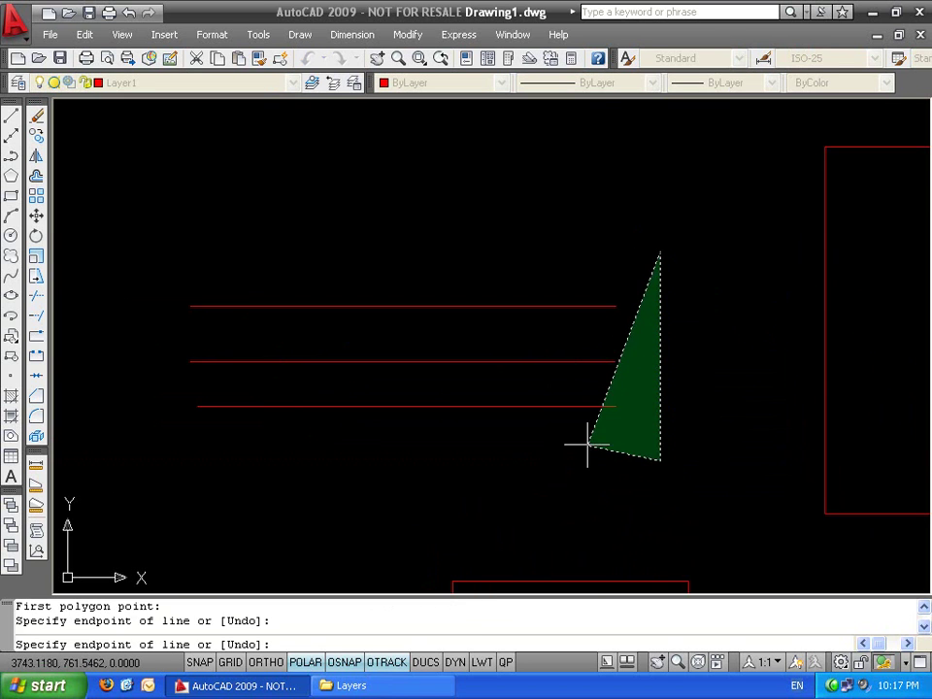
pyautogui.click(586, 445)
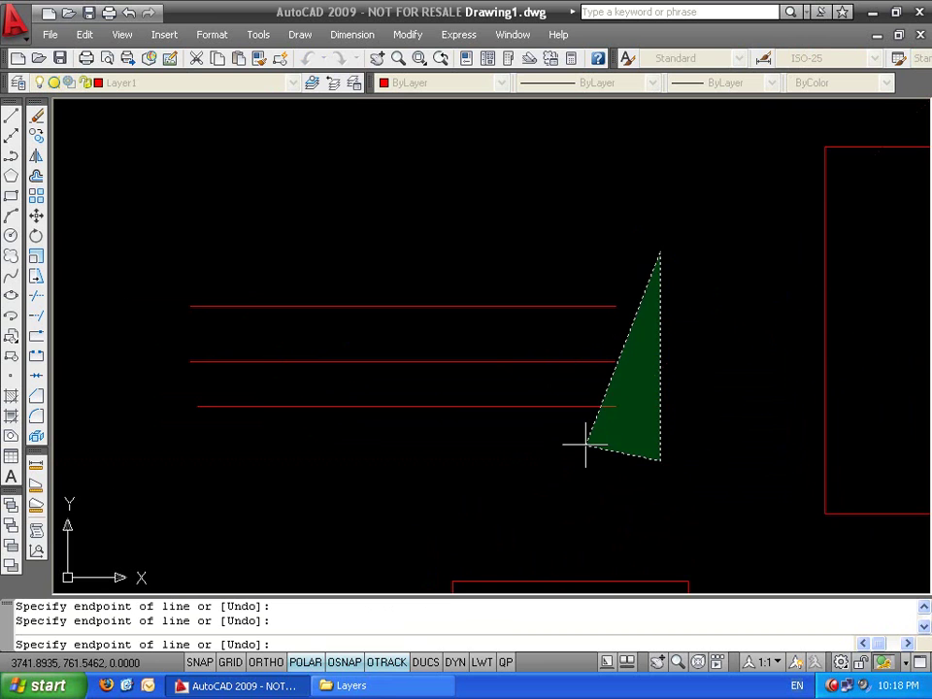
pyautogui.press('Return')
pyautogui.press('Return')
pyautogui.click(537, 253)
pyautogui.click(696, 151)
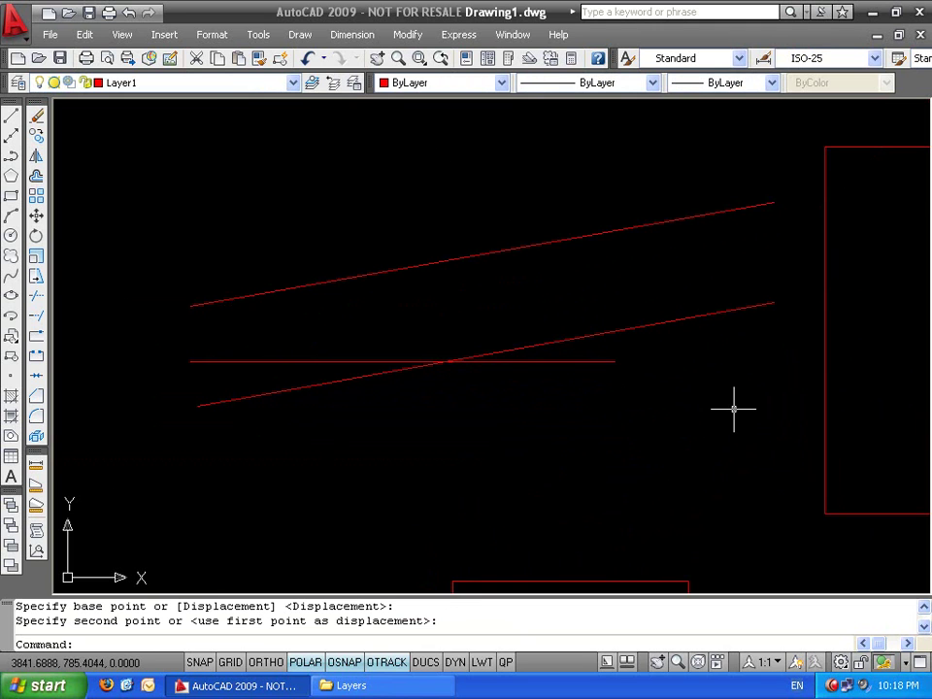
# Undo the line stretch and the earlier edits until only the three horizontal lines are left
pyautogui.hotkey('ctrl', 'z')
pyautogui.hotkey('ctrl', 'z')
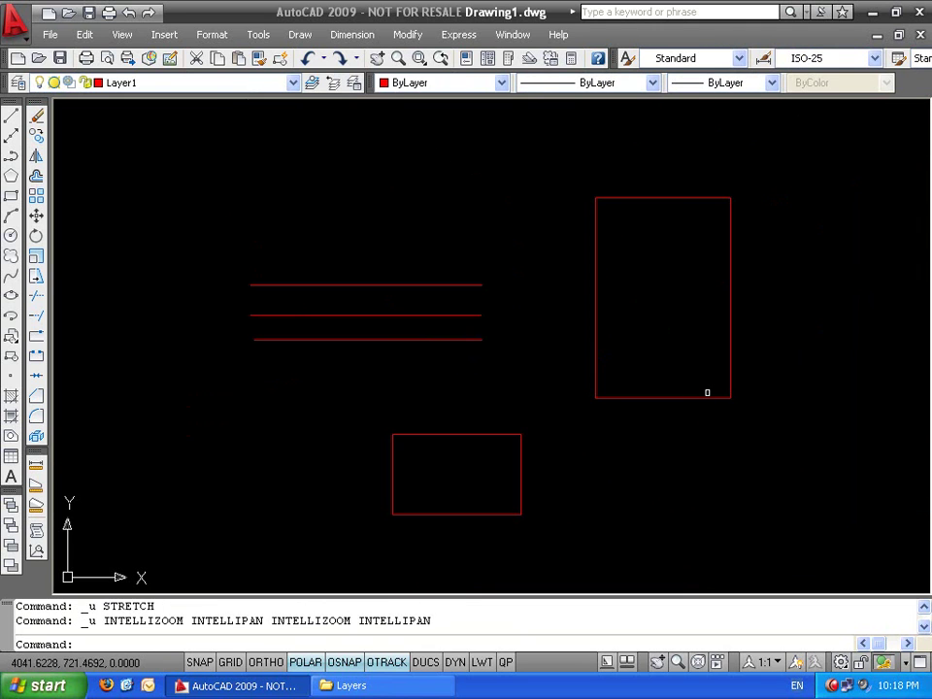
pyautogui.hotkey('ctrl', 'z')
pyautogui.hotkey('ctrl', 'z')
pyautogui.hotkey('ctrl', 'z')
pyautogui.hotkey('ctrl', 'z')
pyautogui.hotkey('ctrl', 'z')
pyautogui.hotkey('ctrl', 'z')
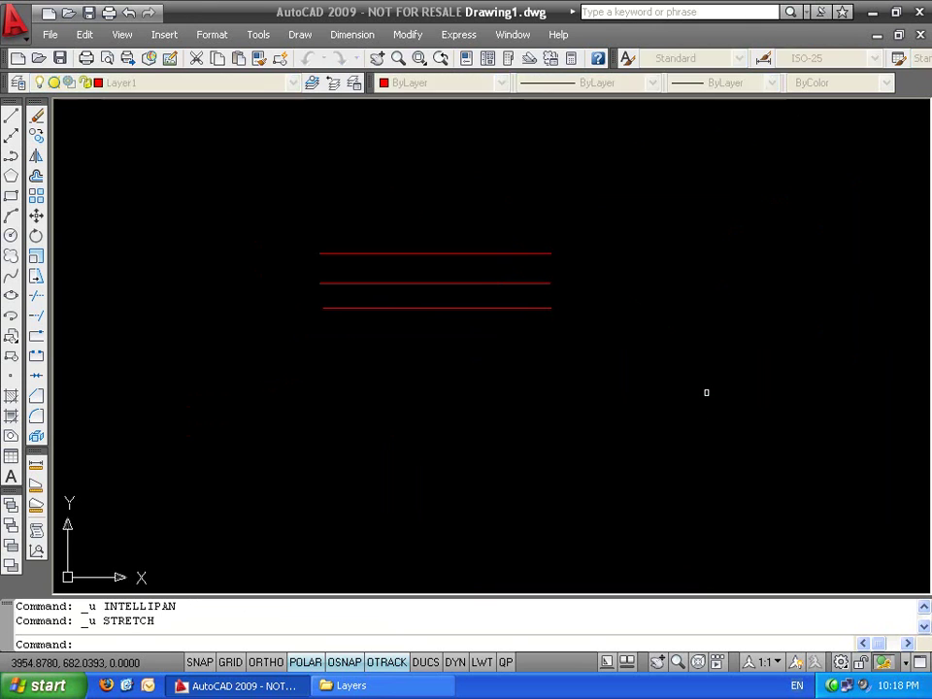
pyautogui.moveTo(533, 375); pyautogui.dragTo(634, 466, button='middle')
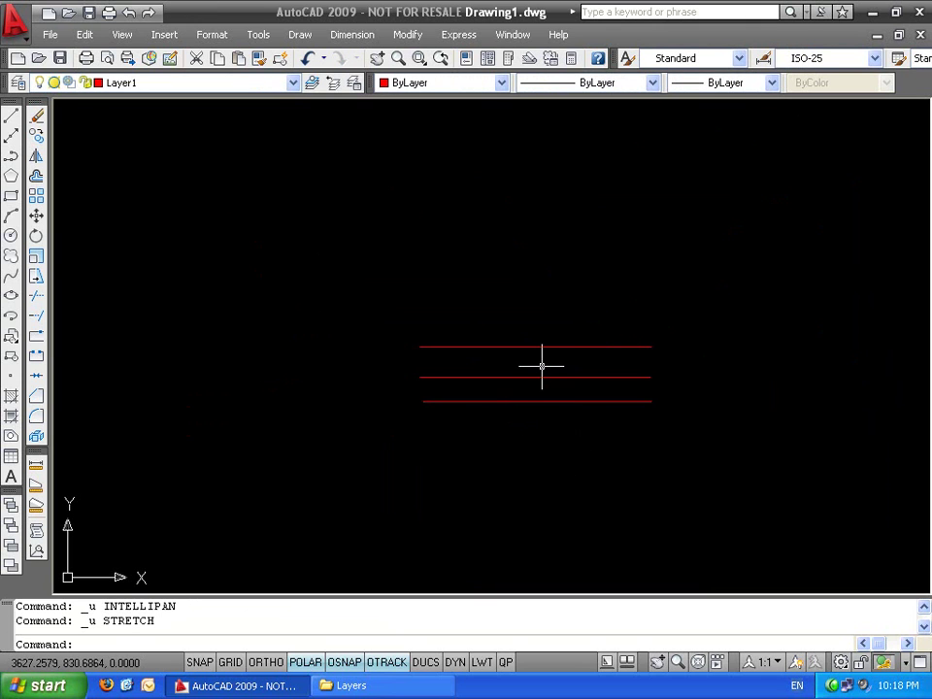
pyautogui.press('Escape')
pyautogui.press('Escape')
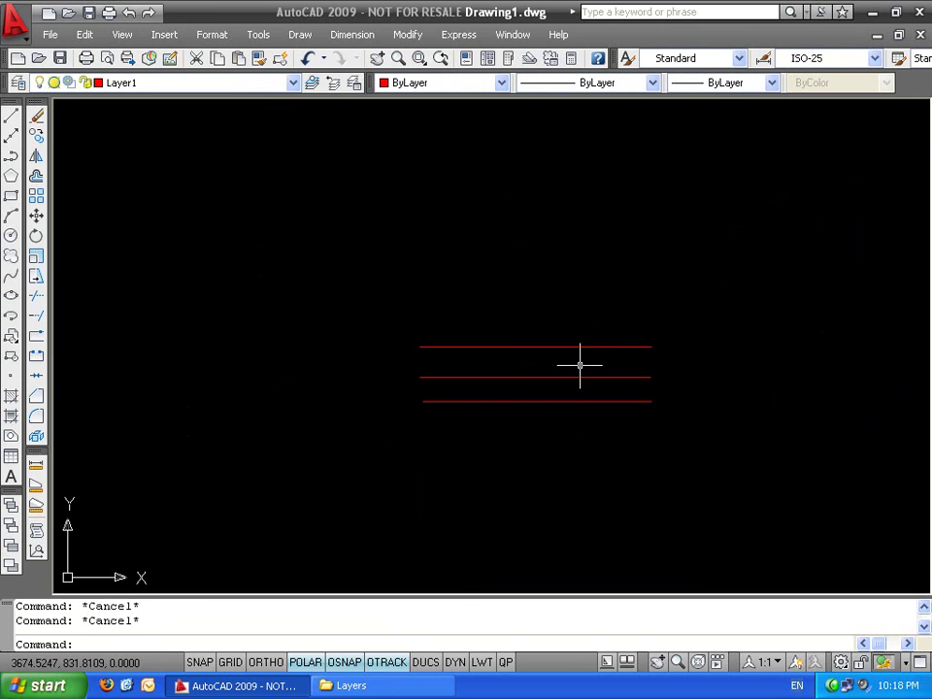
pyautogui.click(641, 312)
pyautogui.click(598, 422)
pyautogui.press('Escape')
pyautogui.click(699, 327)
pyautogui.click(563, 462)
pyautogui.press('Escape')
# Delete the three horizontal lines
pyautogui.click(705, 276)
pyautogui.click(533, 440)
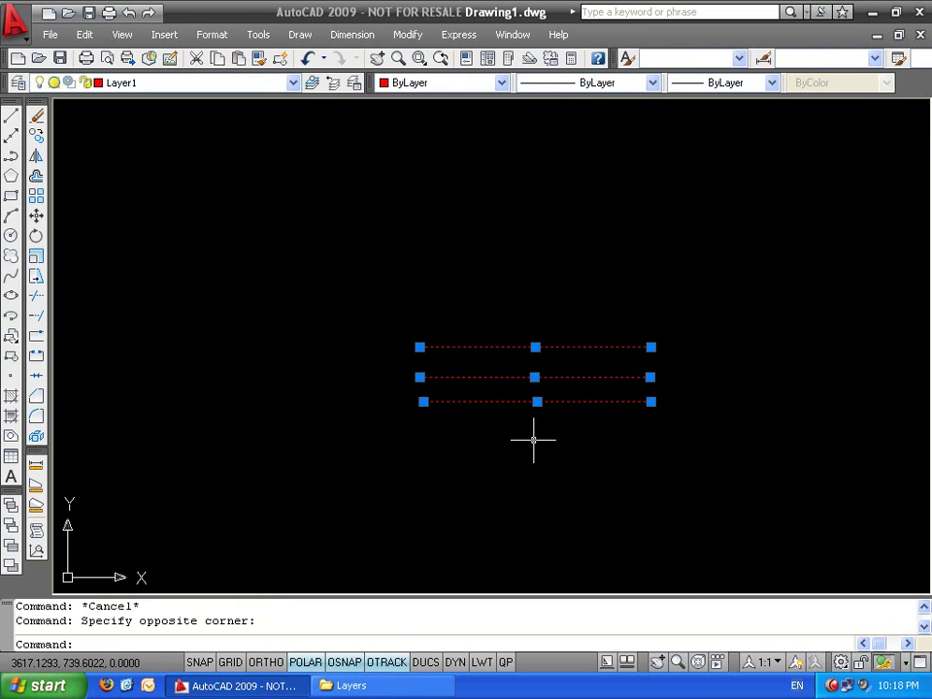
pyautogui.press('Delete')
# Draw a single diagonal line rising to the right near the middle of the empty drawing area
pyautogui.write('l')
pyautogui.press('Return')
pyautogui.click(311, 442)
pyautogui.click(516, 281)
pyautogui.press('Return')
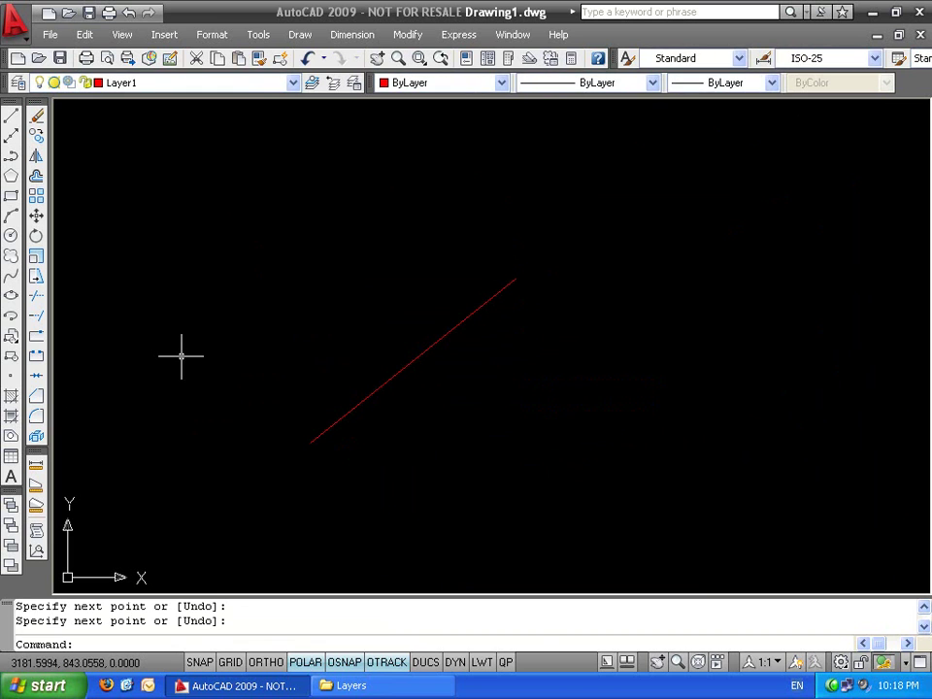
# Draw a small upright rectangle to the upper left of the diagonal line
pyautogui.write('rec')
pyautogui.press('Return')
pyautogui.click(197, 321)
pyautogui.click(288, 207)
pyautogui.press('Escape')
# Draw a large circle just beyond the upper end of the diagonal line
pyautogui.write('c')
pyautogui.press('Return')
pyautogui.click(641, 277)
pyautogui.press('Return')
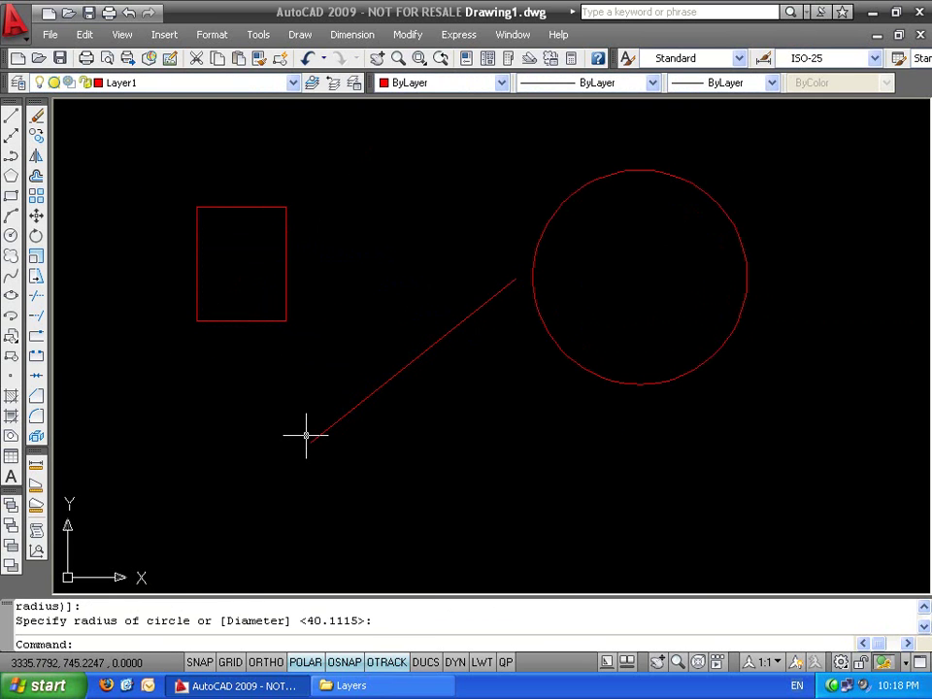
# Draw a narrow tilted ellipse below the diagonal line by placing its long axis and the other axis distance
pyautogui.write('el')
pyautogui.press('Return')
pyautogui.click(354, 519)
pyautogui.click(542, 449)
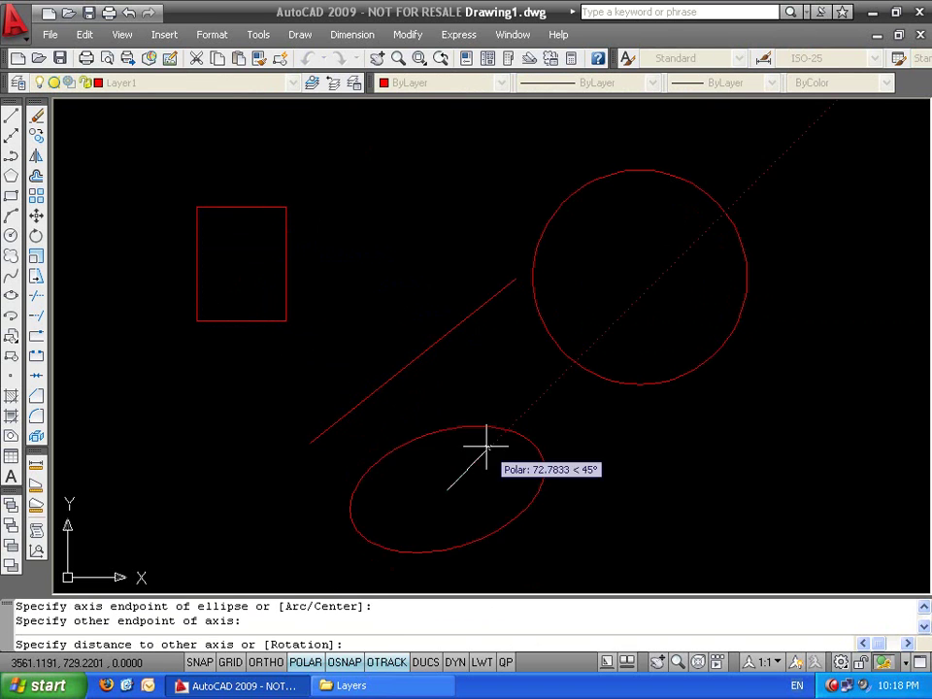
pyautogui.click(453, 449)
pyautogui.press('Escape')
pyautogui.press('Escape')
# Draw an upward-bulging three-point arc below the circle
pyautogui.write('a')
pyautogui.press('Return')
pyautogui.click(623, 516)
pyautogui.click(733, 426)
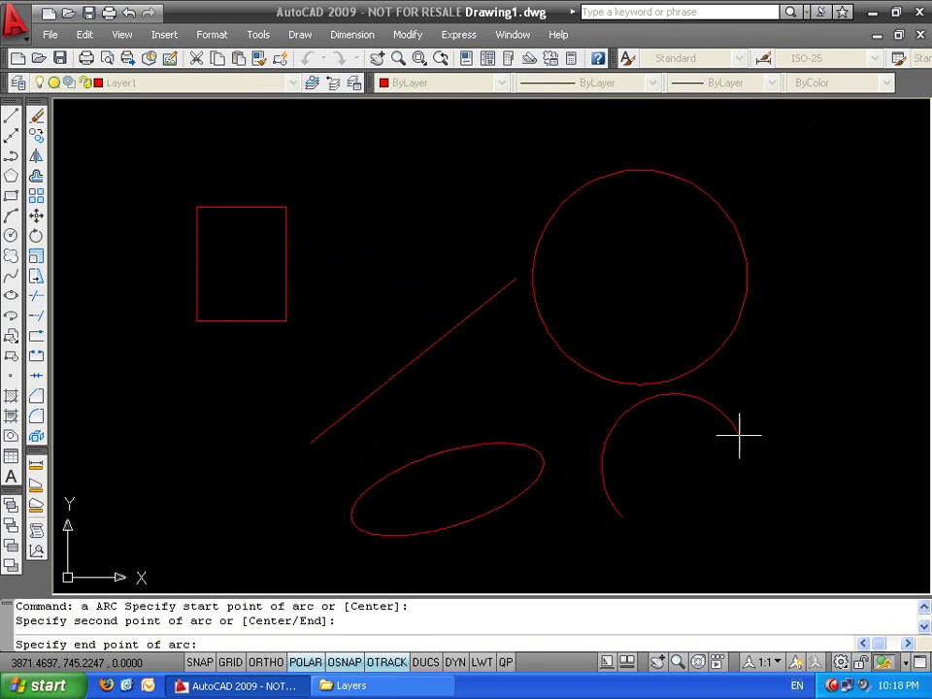
pyautogui.click(785, 504)
pyautogui.press('Escape')
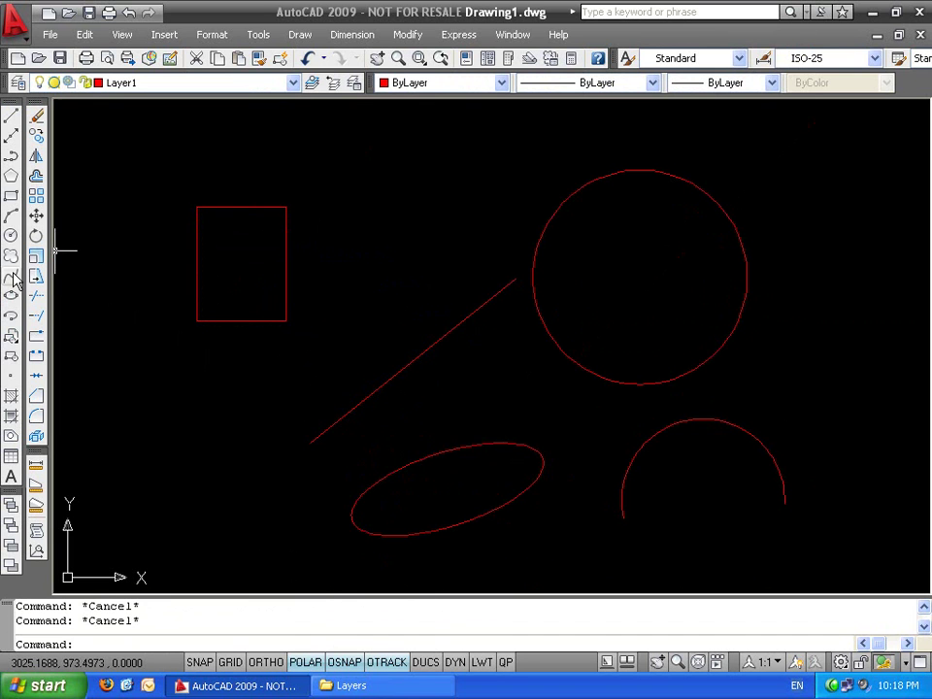
# Draw a wavy open spline above the diagonal line and the circle with default start and end tangents
pyautogui.click(12, 278)
pyautogui.click(375, 209)
pyautogui.click(439, 150)
pyautogui.click(475, 210)
pyautogui.click(517, 134)
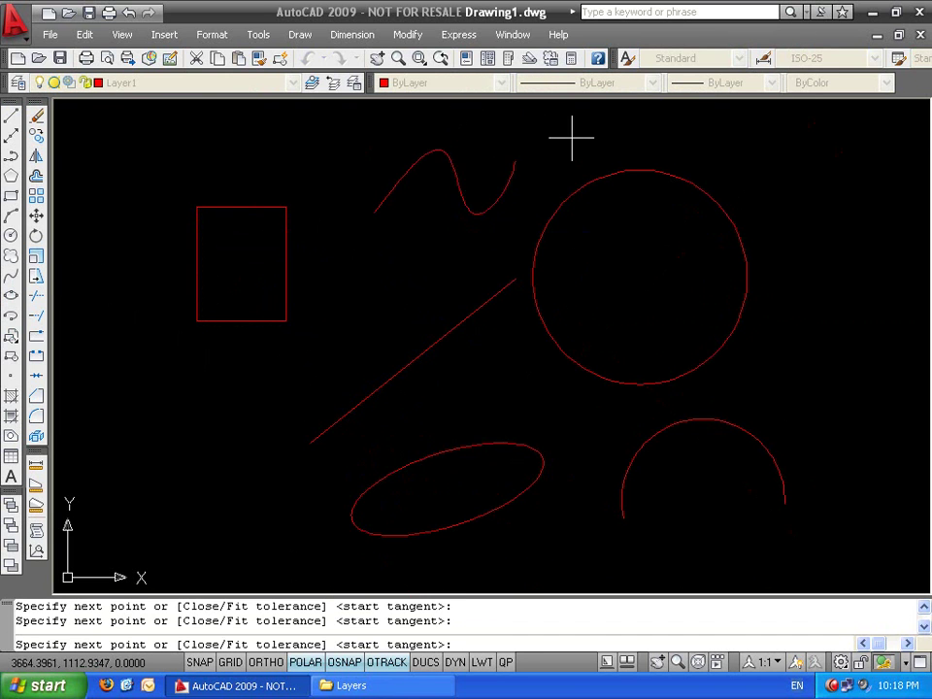
pyautogui.click(742, 124)
pyautogui.click(810, 145)
pyautogui.press('Return')
pyautogui.press('Return')
pyautogui.press('Return')
pyautogui.press('Return')
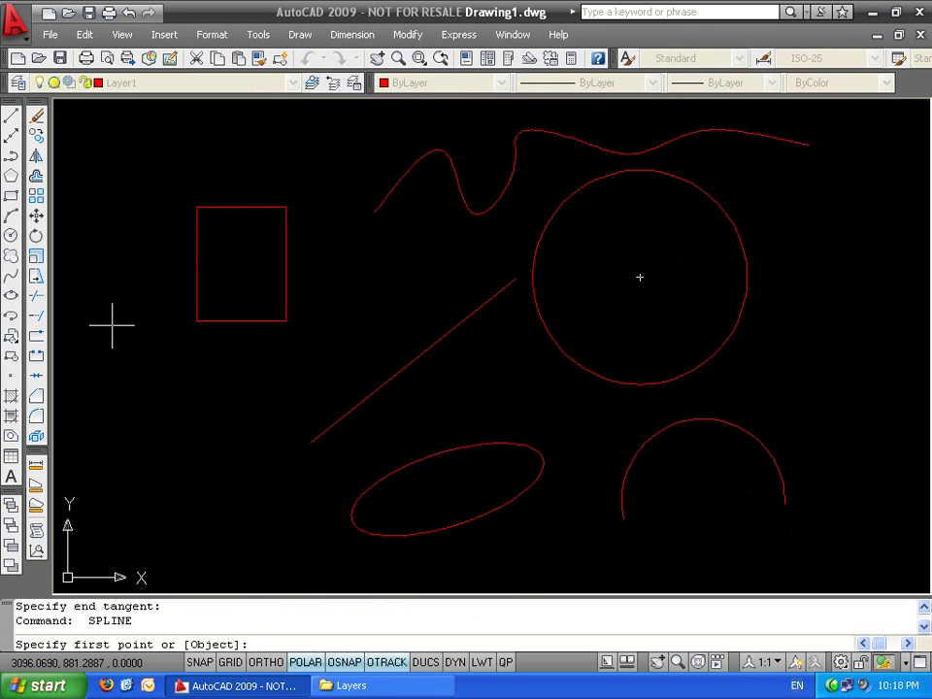
# Draw a six-sided polygon inscribed in a circle, placed below the rectangle and left of the diagonal line
pyautogui.click(12, 177)
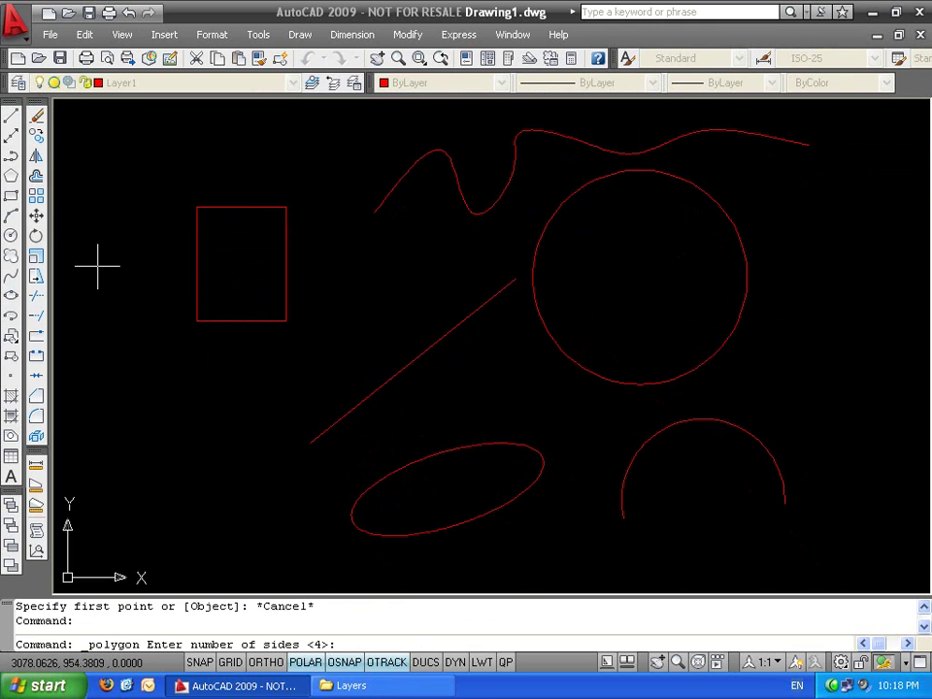
pyautogui.write('6')
pyautogui.press('Return')
pyautogui.click(172, 411)
pyautogui.press('Return')
pyautogui.click(255, 367)
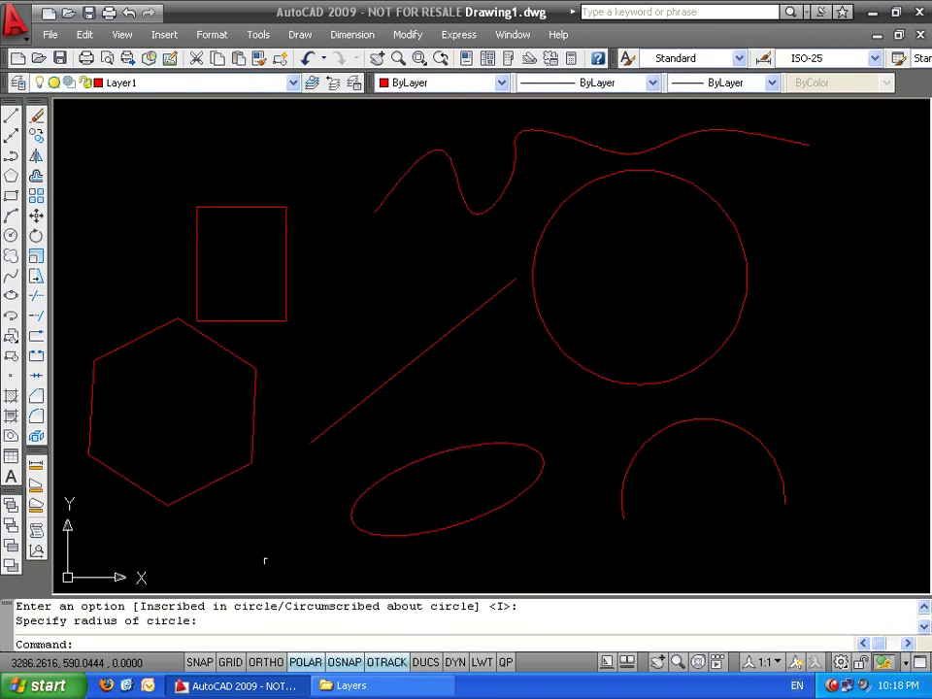
pyautogui.moveTo(532, 344); pyautogui.dragTo(580, 375, button='middle')
pyautogui.press('Escape')
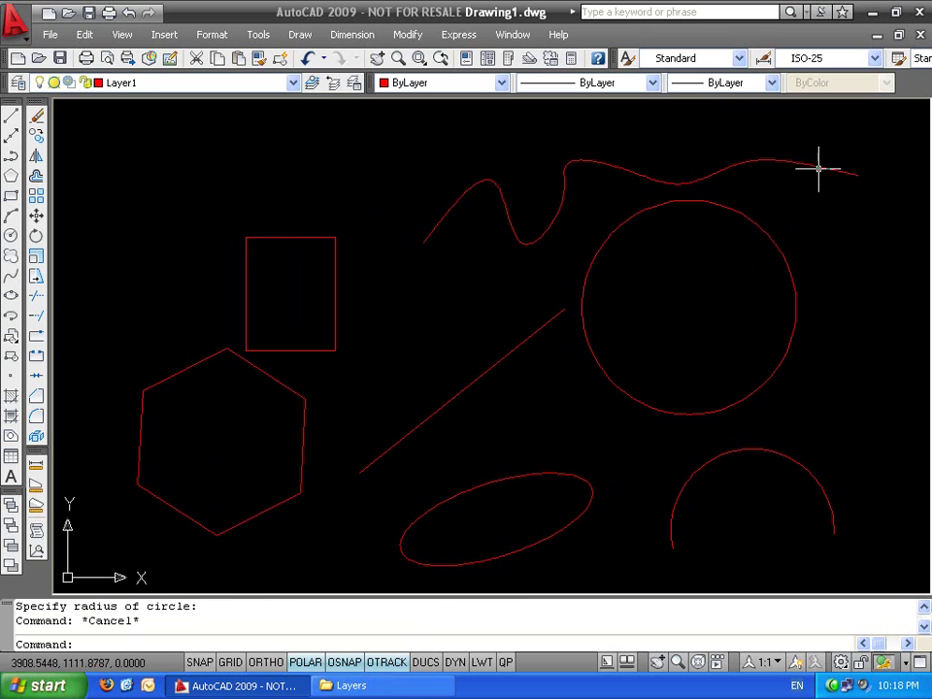
# Select the circle, line, rectangle, spline, ellipse, arc and hexagon to examine their grips, and clear the selection
pyautogui.click(810, 235)
pyautogui.click(757, 273)
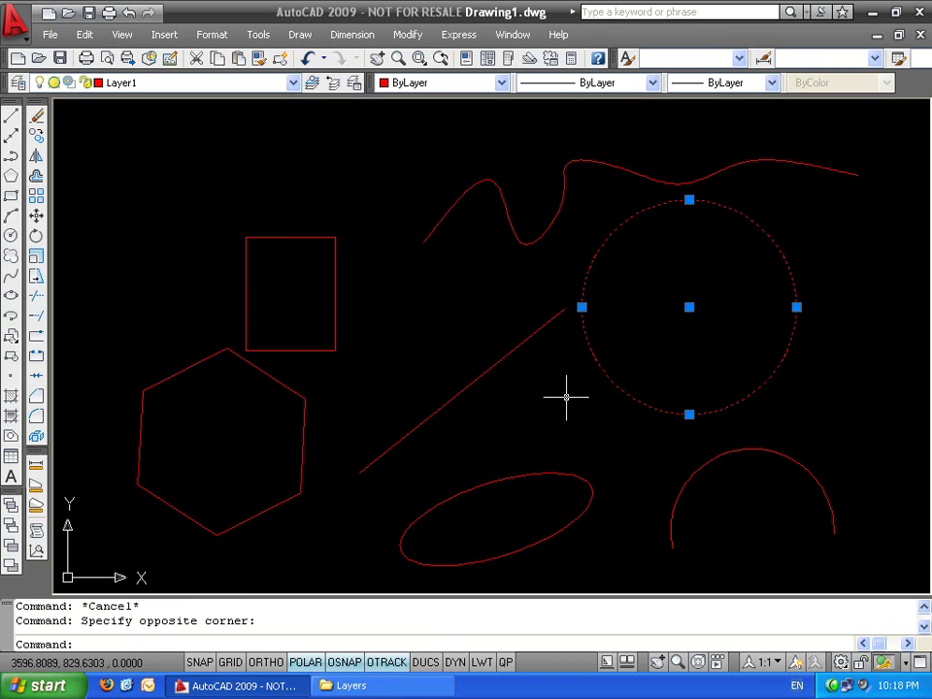
pyautogui.click(415, 305)
pyautogui.click(470, 408)
pyautogui.click(335, 248)
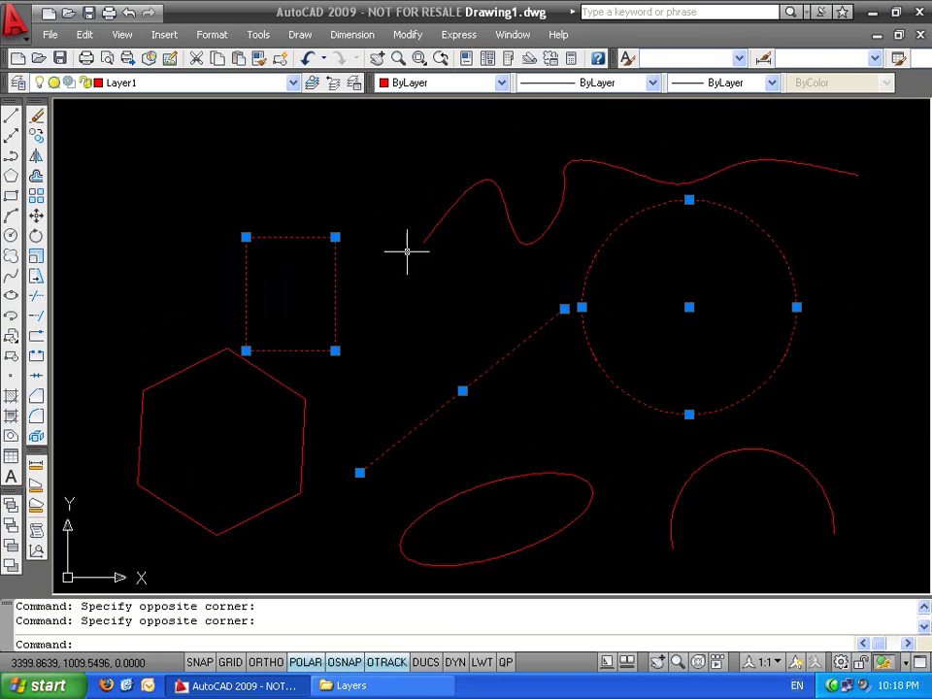
pyautogui.click(447, 214)
pyautogui.click(588, 497)
pyautogui.click(808, 512)
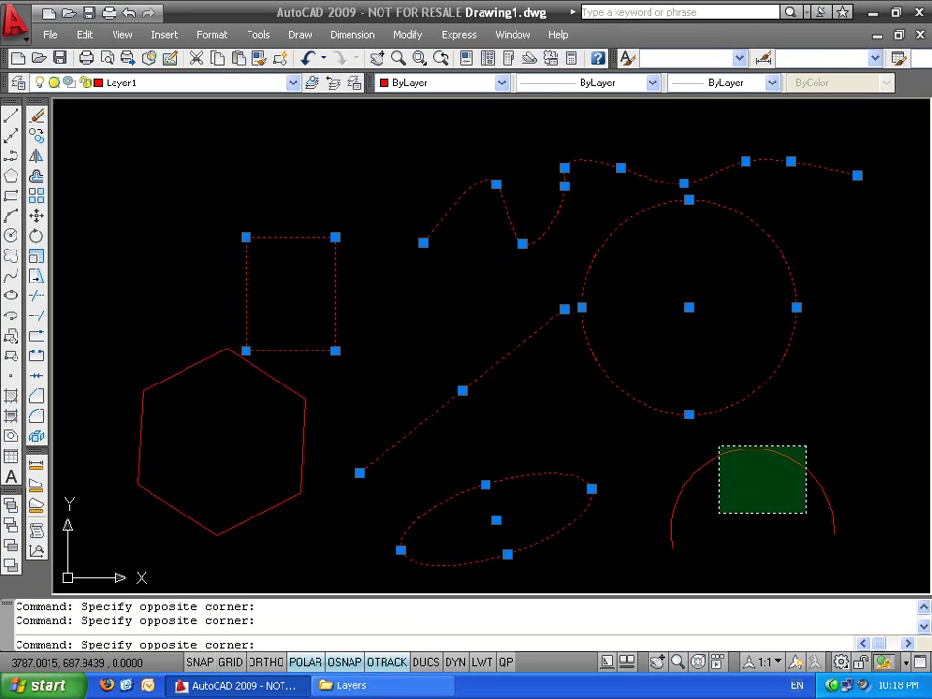
pyautogui.click(717, 443)
pyautogui.click(303, 420)
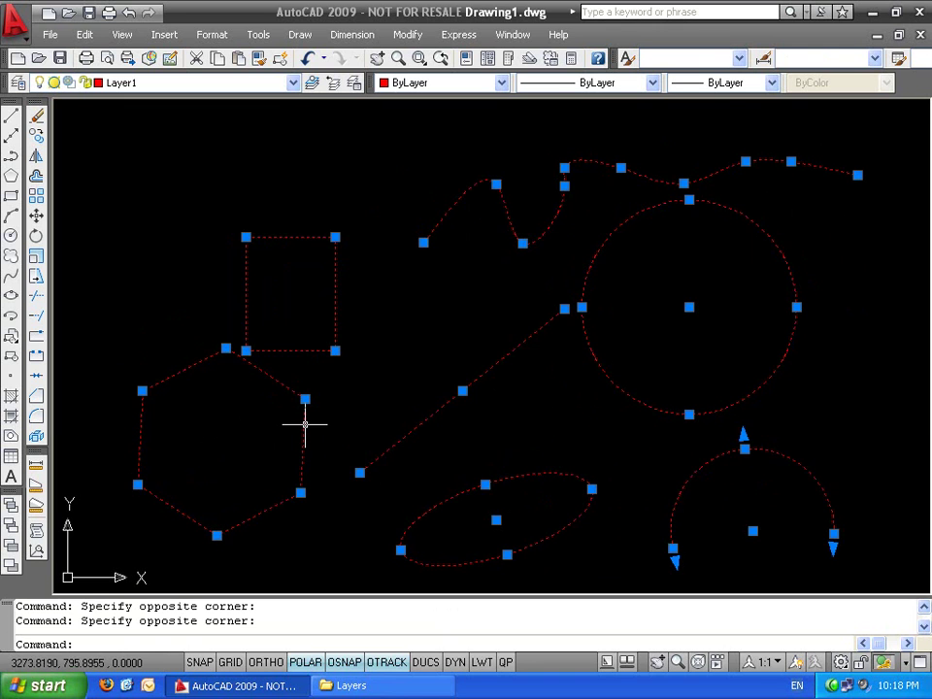
pyautogui.press('Escape')
pyautogui.press('Escape')
# Select the diagonal line with a crossing window to examine its endpoint and midpoint grips
pyautogui.click(487, 418)
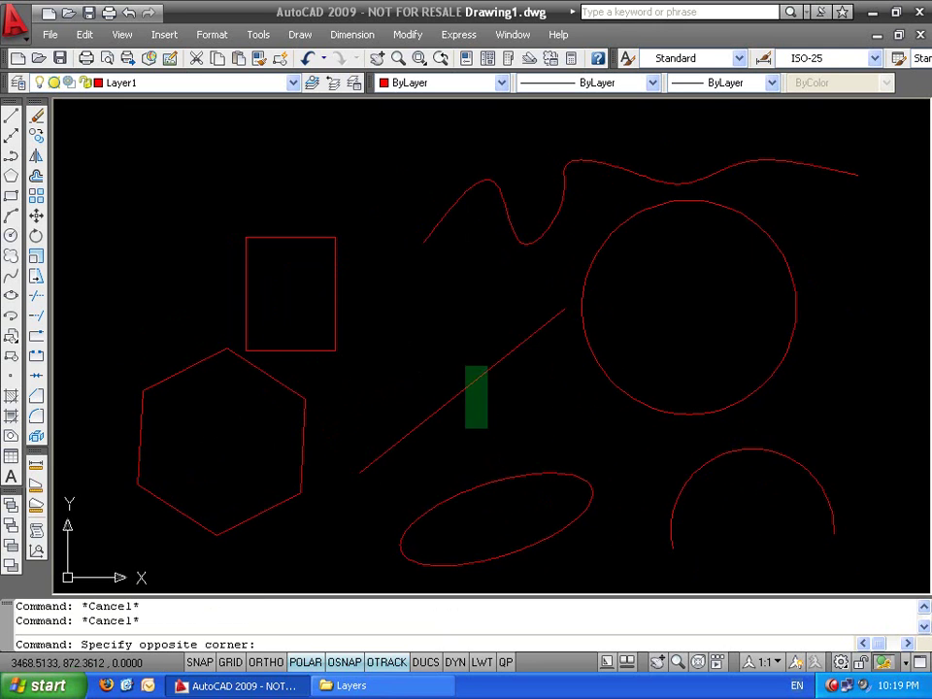
pyautogui.click(442, 340)
pyautogui.press('Escape')
pyautogui.press('Escape')
pyautogui.click(501, 410)
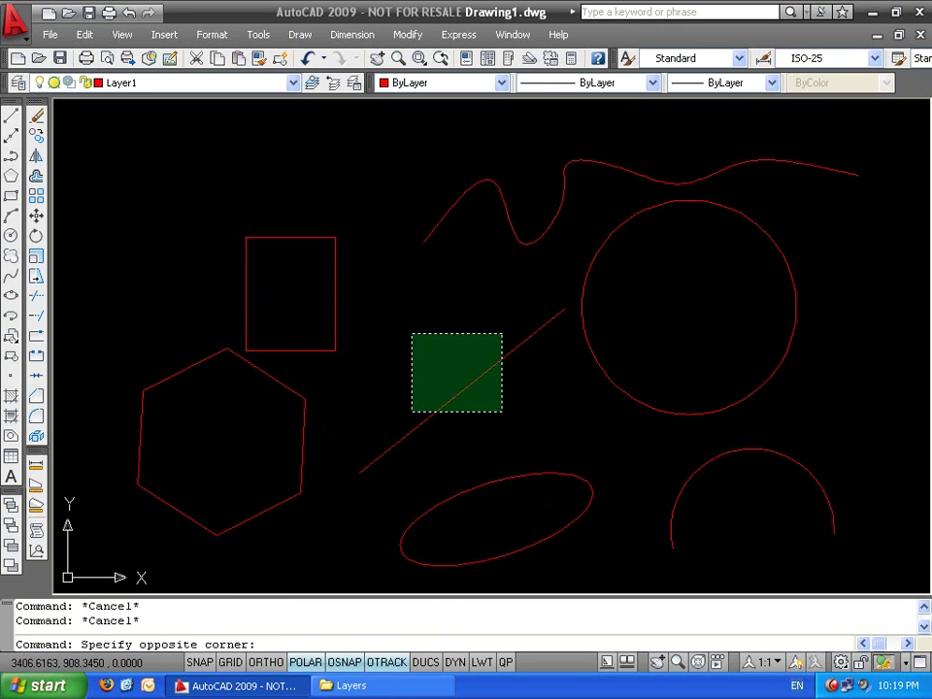
pyautogui.click(412, 333)
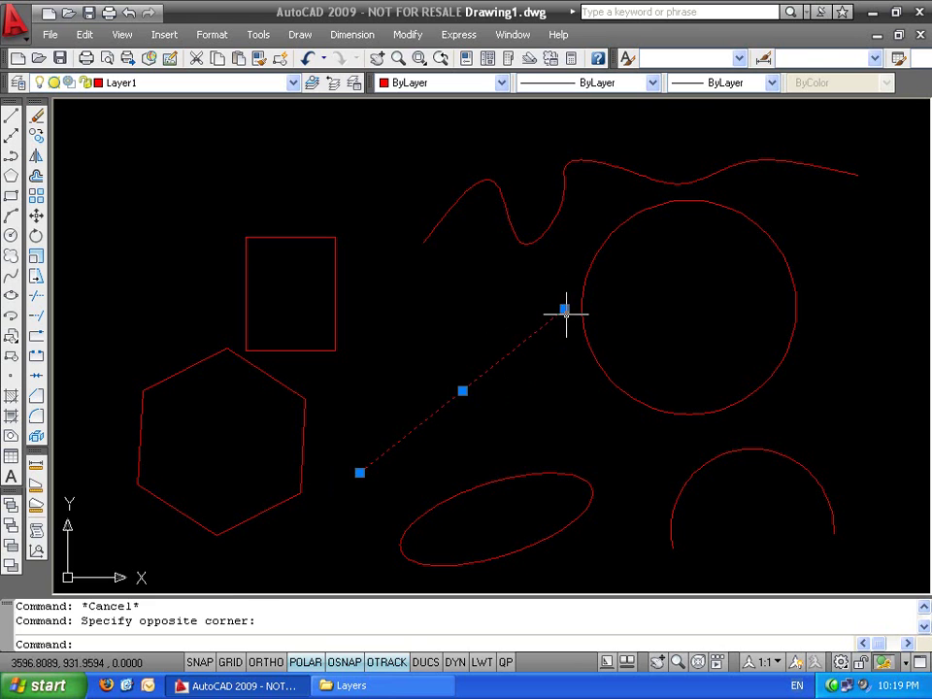
pyautogui.press('Escape')
pyautogui.click(461, 406)
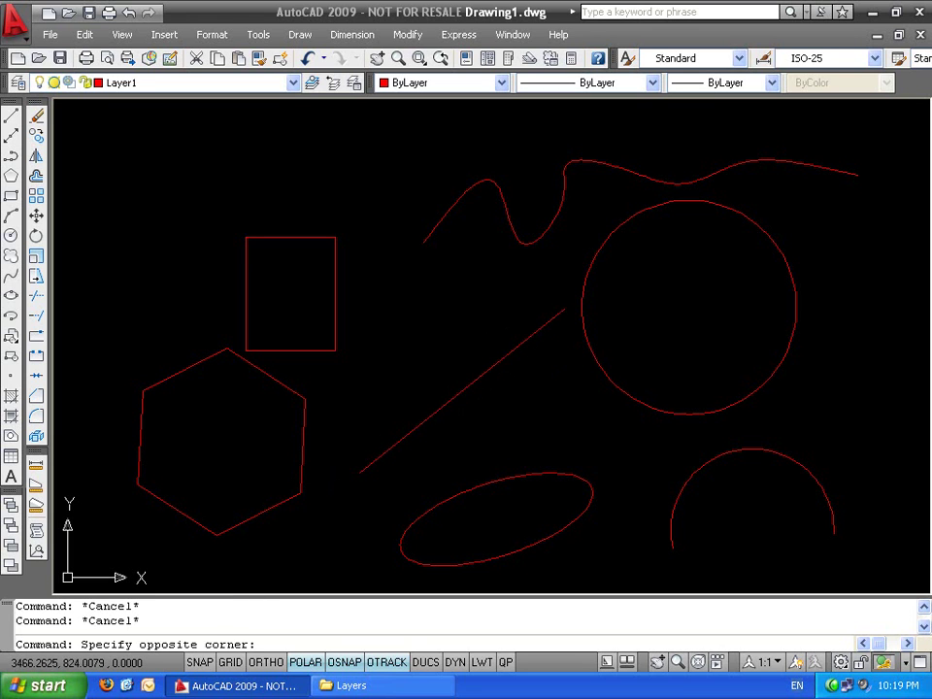
pyautogui.click(409, 357)
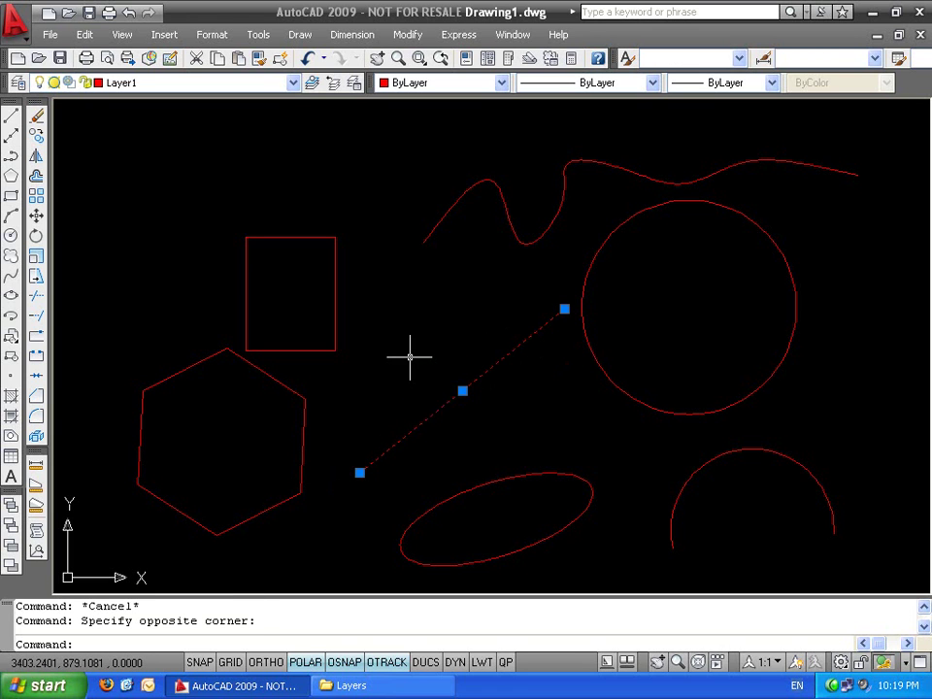
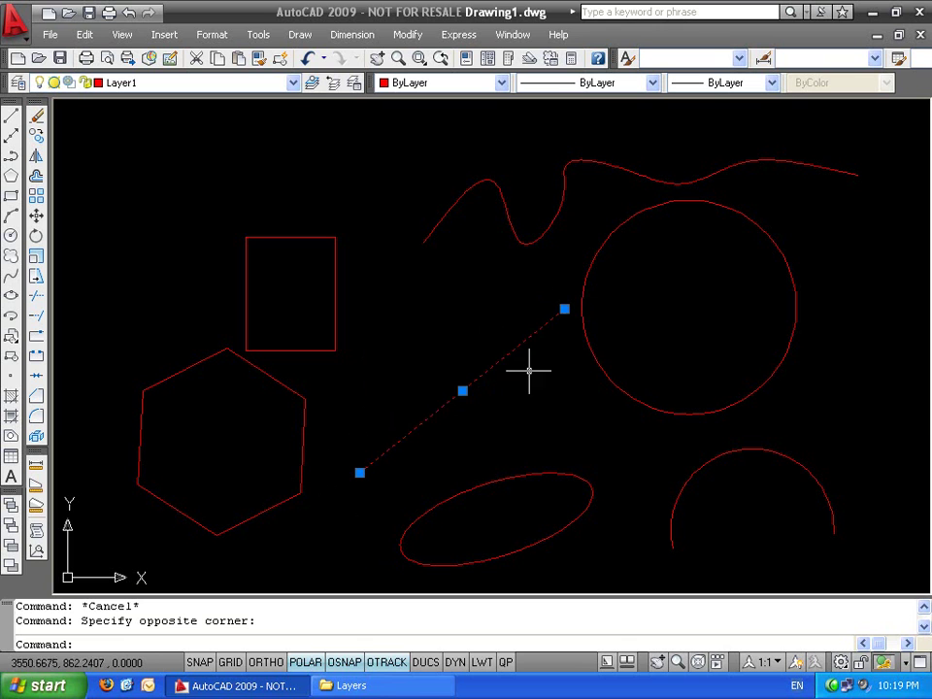
# Stretch the selected diagonal line by its endpoint grips, placing the upper endpoint in two new positions and relocating the lower endpoint
pyautogui.click(564, 309)
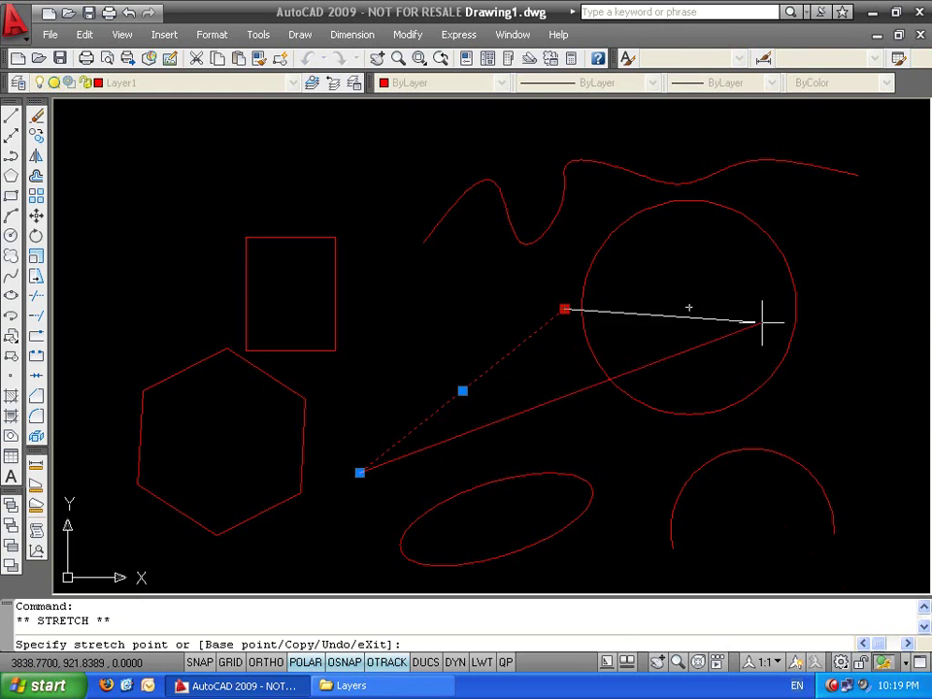
pyautogui.click(852, 289)
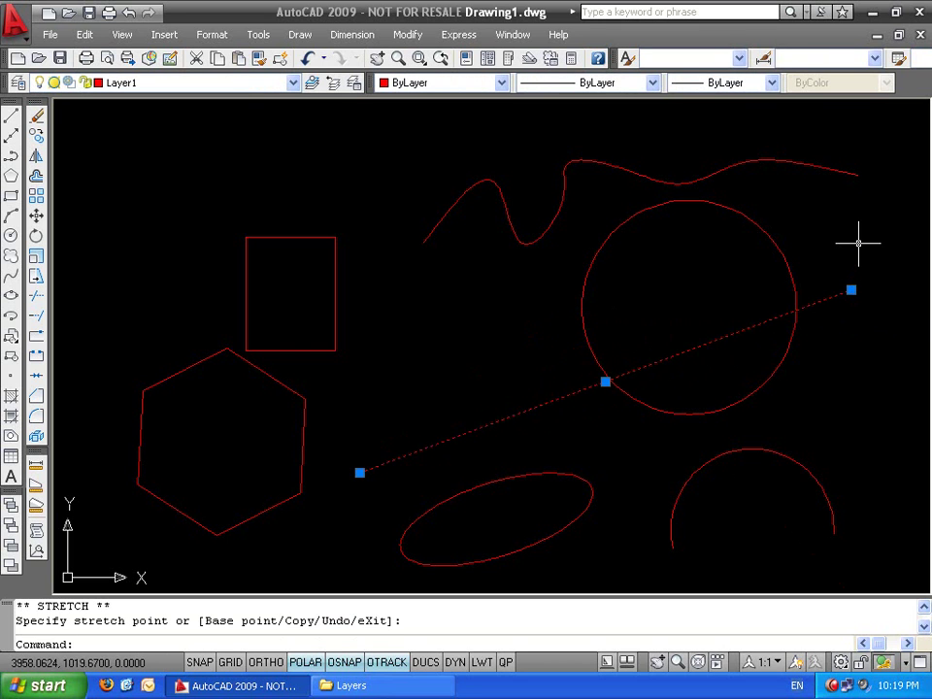
pyautogui.click(852, 289)
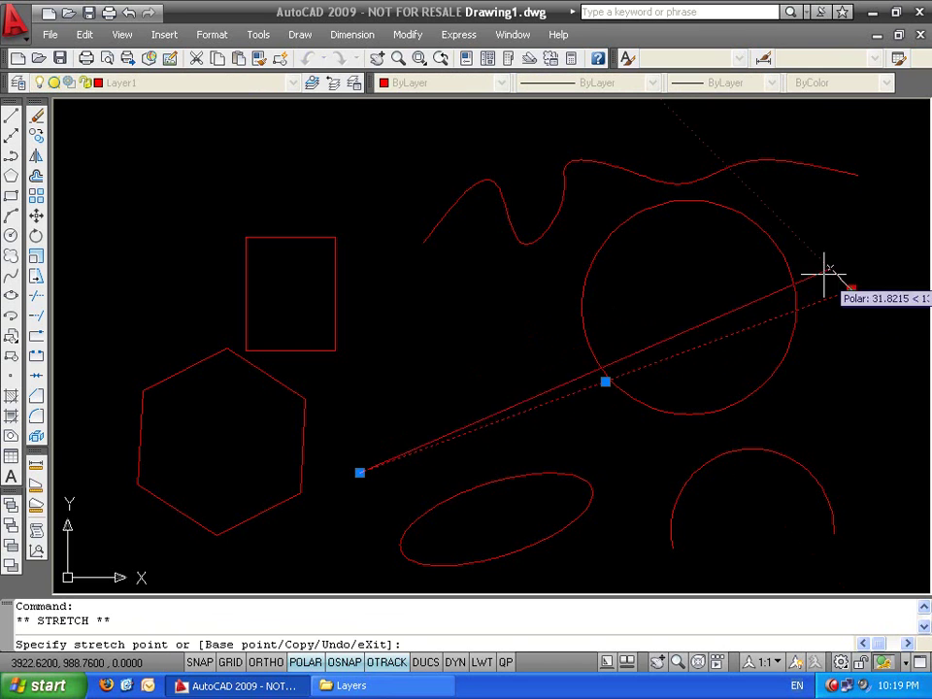
pyautogui.click(443, 290)
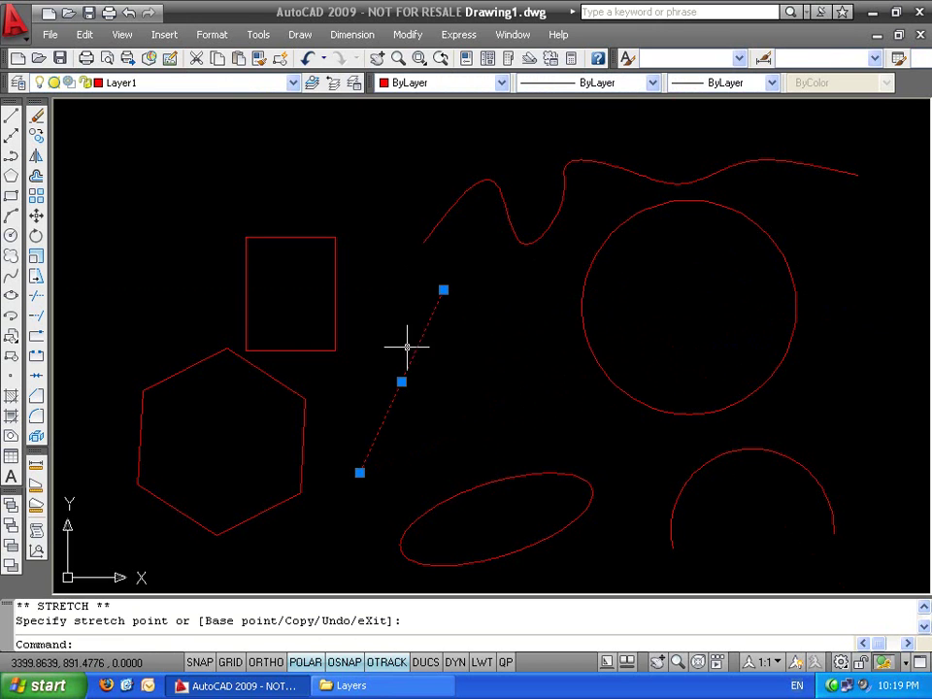
pyautogui.click(359, 473)
pyautogui.click(601, 456)
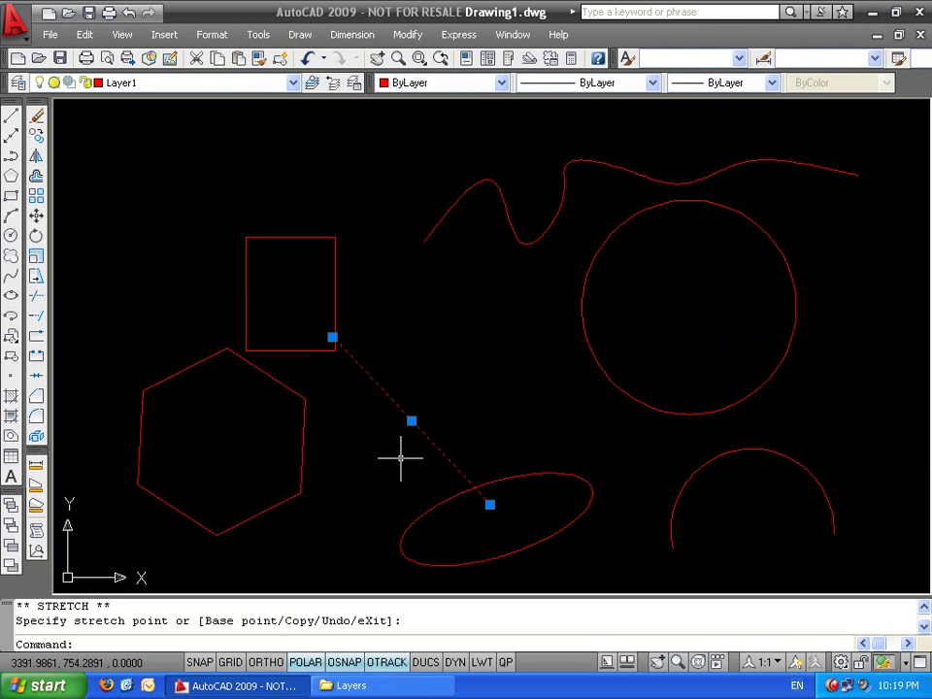
# Move the selected line by its midpoint grip into the space between the spline, the circle and the ellipse
pyautogui.click(412, 421)
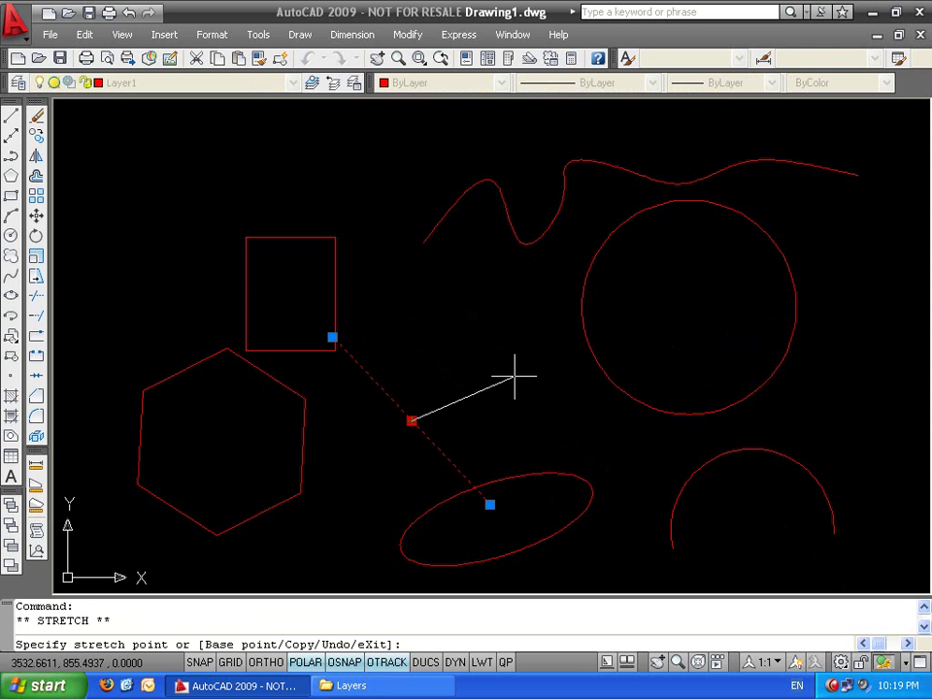
pyautogui.click(551, 354)
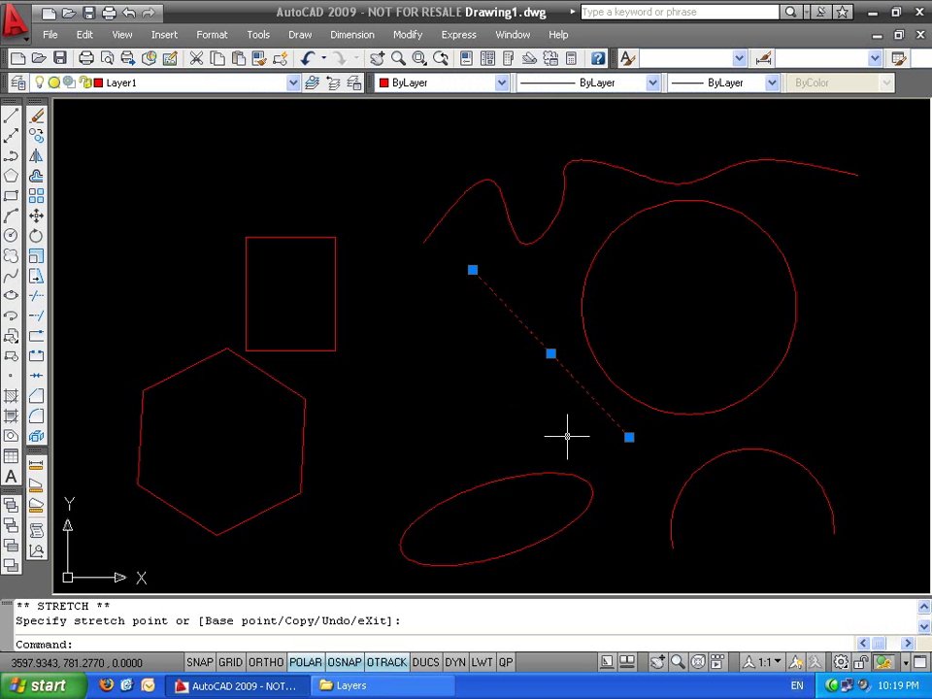
pyautogui.moveTo(562, 341); pyautogui.dragTo(454, 391, button='middle')
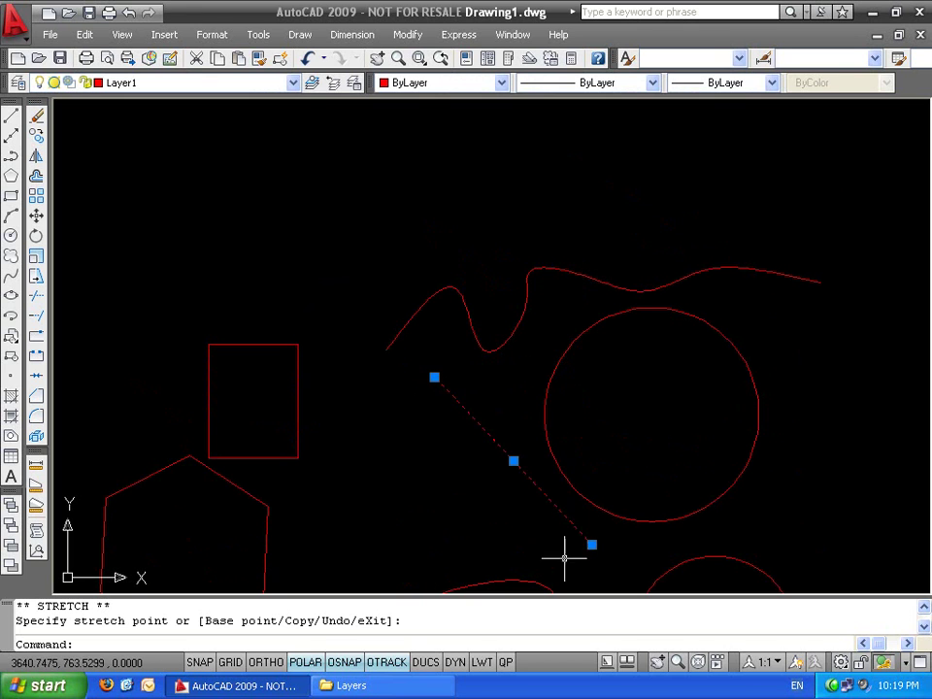
# Try to lengthen the line from its upper endpoint grip along its own direction, checking the active object snap modes
pyautogui.click(434, 377)
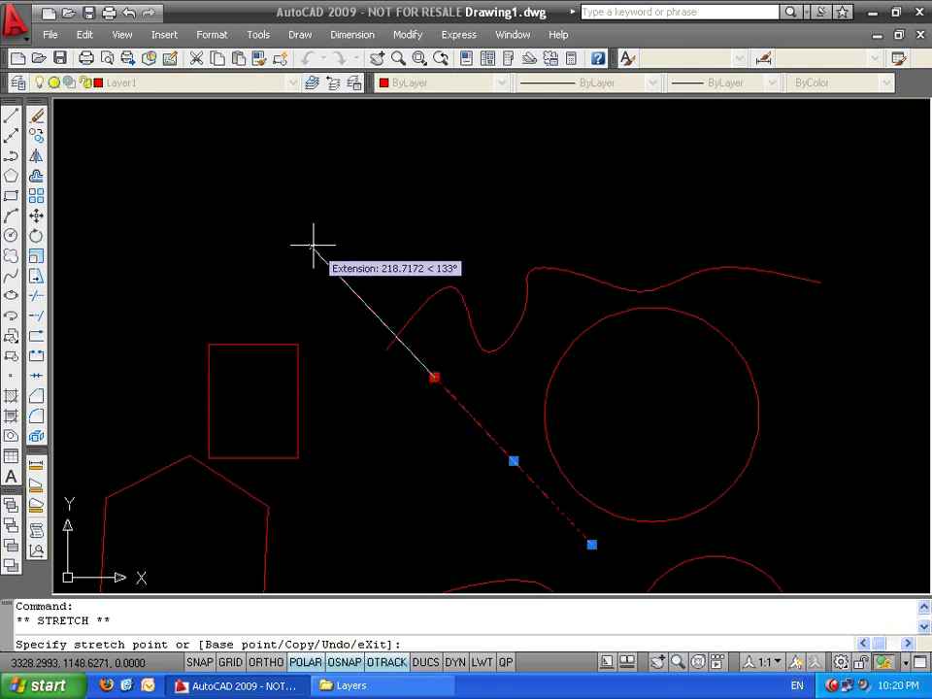
pyautogui.scroll(3, 347, 373)
pyautogui.scroll(-2, 353, 320)
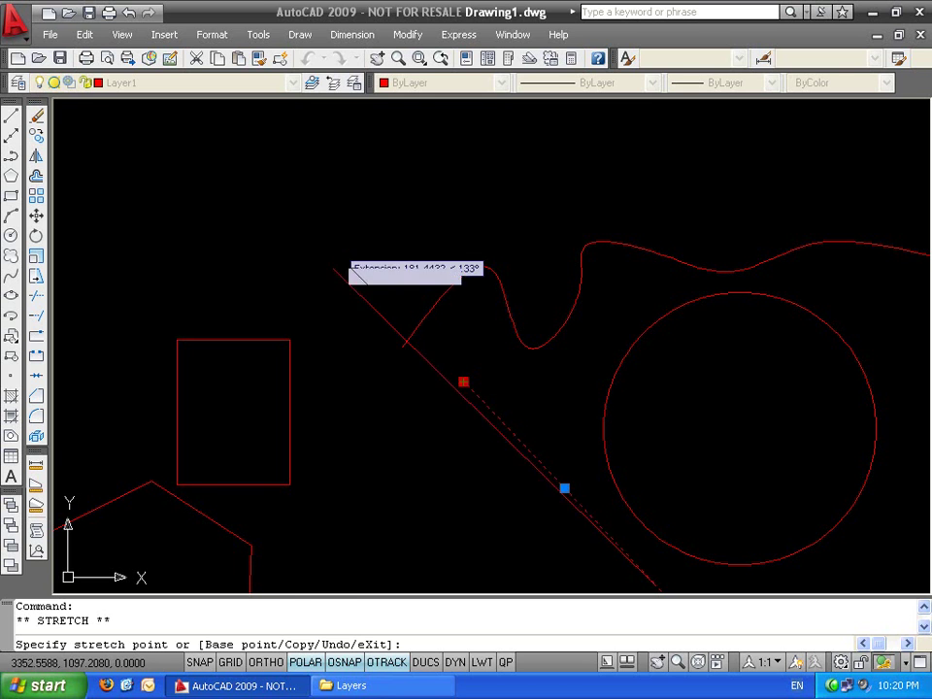
pyautogui.keyDown('shift'); pyautogui.rightClick(344, 582); pyautogui.keyUp('shift')
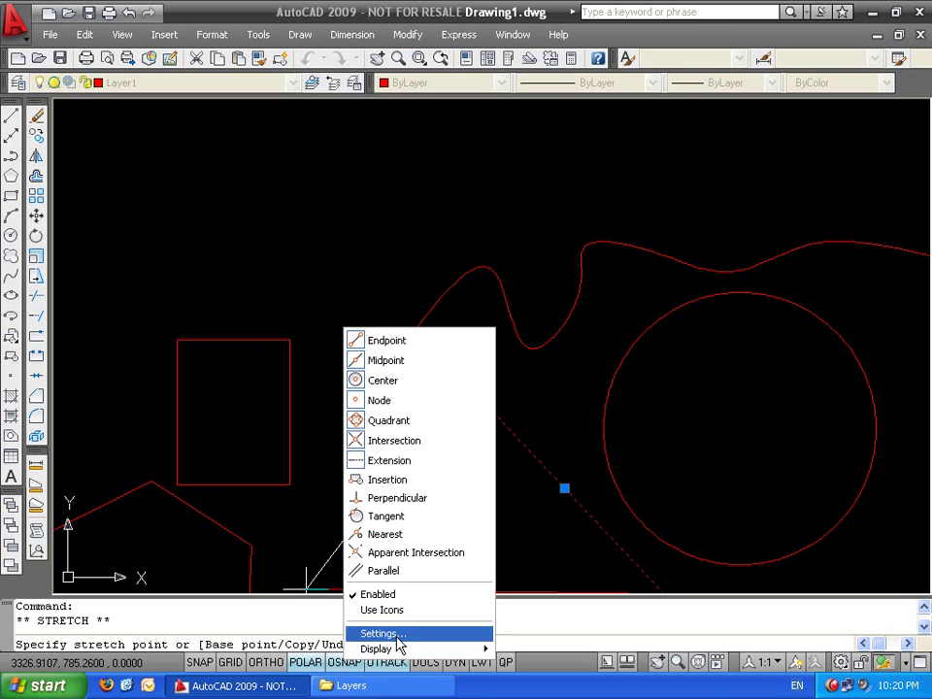
pyautogui.click(390, 634)
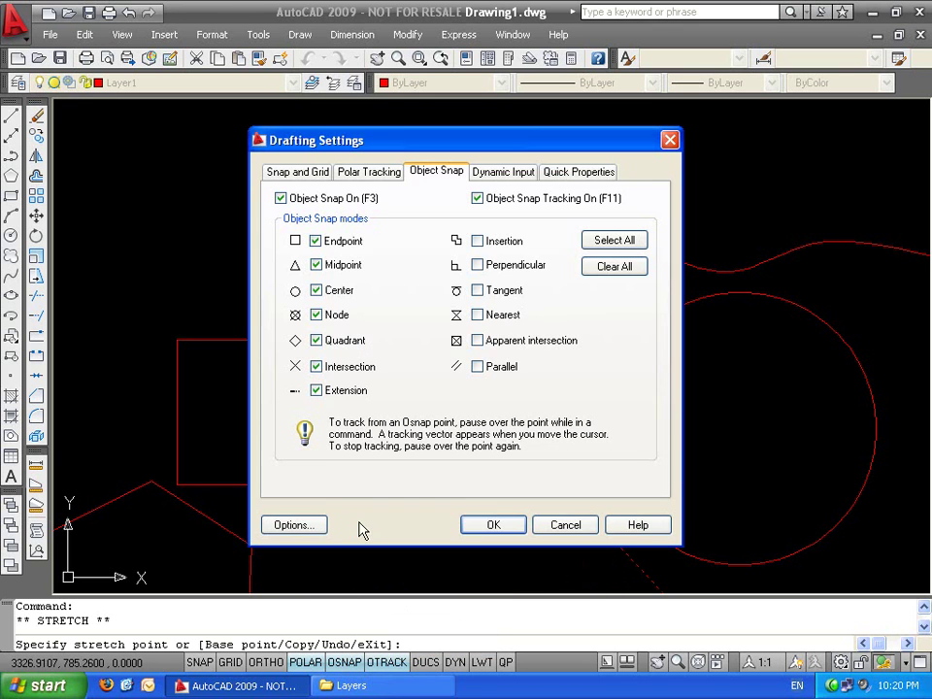
pyautogui.click(558, 525)
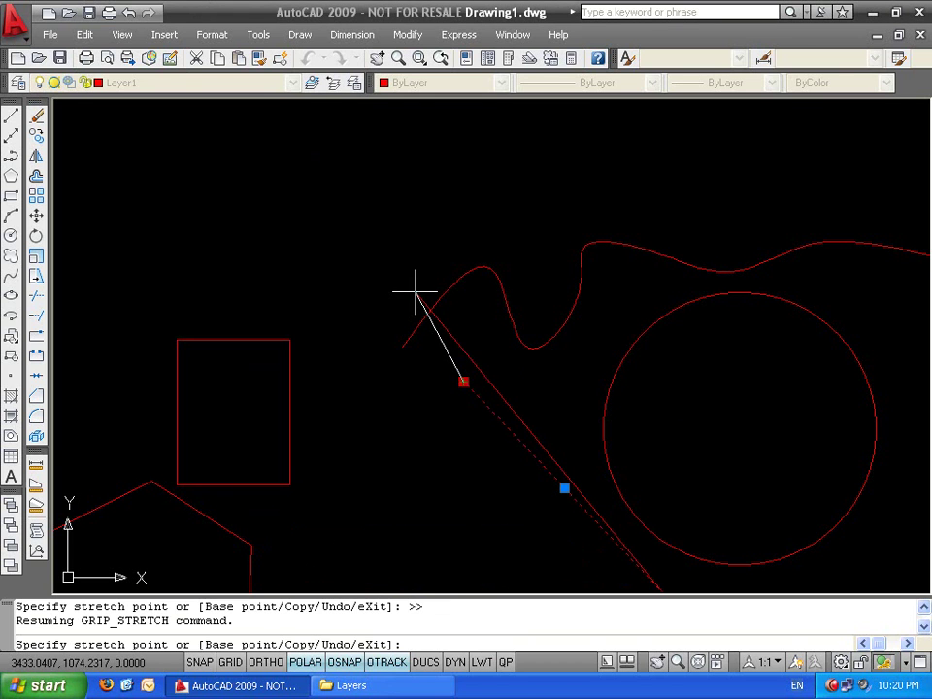
pyautogui.press('Escape')
# Draw a horizontal line above the rectangle and the spline
pyautogui.write('l')
pyautogui.press('Return')
pyautogui.click(267, 199)
pyautogui.click(529, 199)
pyautogui.press('Return')
pyautogui.press('Return')
pyautogui.click(556, 173)
pyautogui.click(498, 230)
pyautogui.press('Escape')
pyautogui.press('Escape')
# Try to lengthen the horizontal line from its right endpoint grip, and delete the line
pyautogui.click(586, 177)
pyautogui.click(511, 172)
pyautogui.press('Delete')
pyautogui.click(582, 179)
pyautogui.click(515, 216)
pyautogui.click(529, 199)
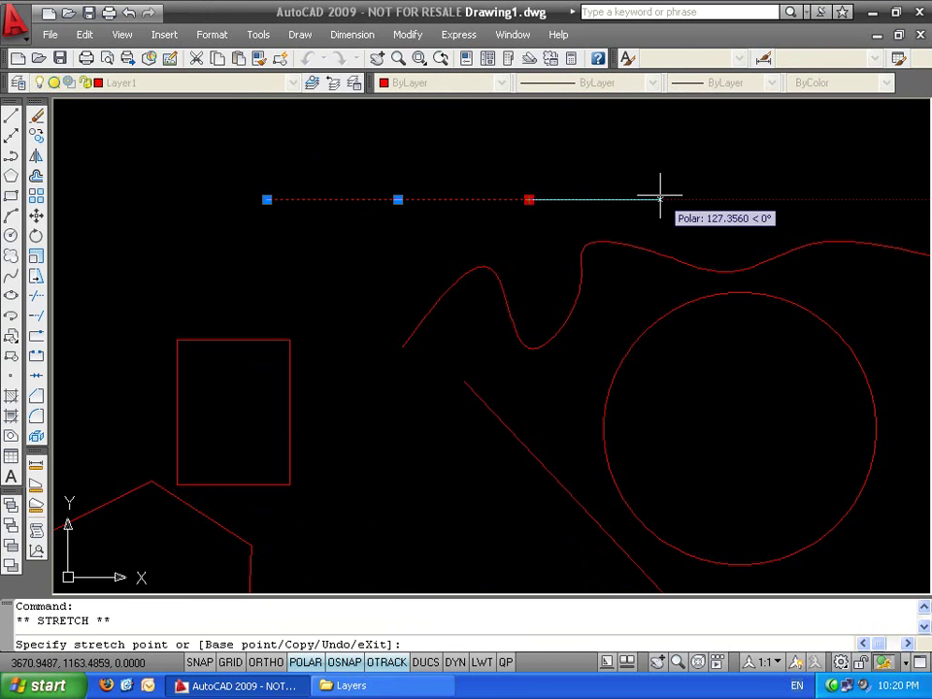
pyautogui.press('Escape')
pyautogui.press('Delete')
pyautogui.click(583, 215)
pyautogui.press('Escape')
pyautogui.press('Escape')
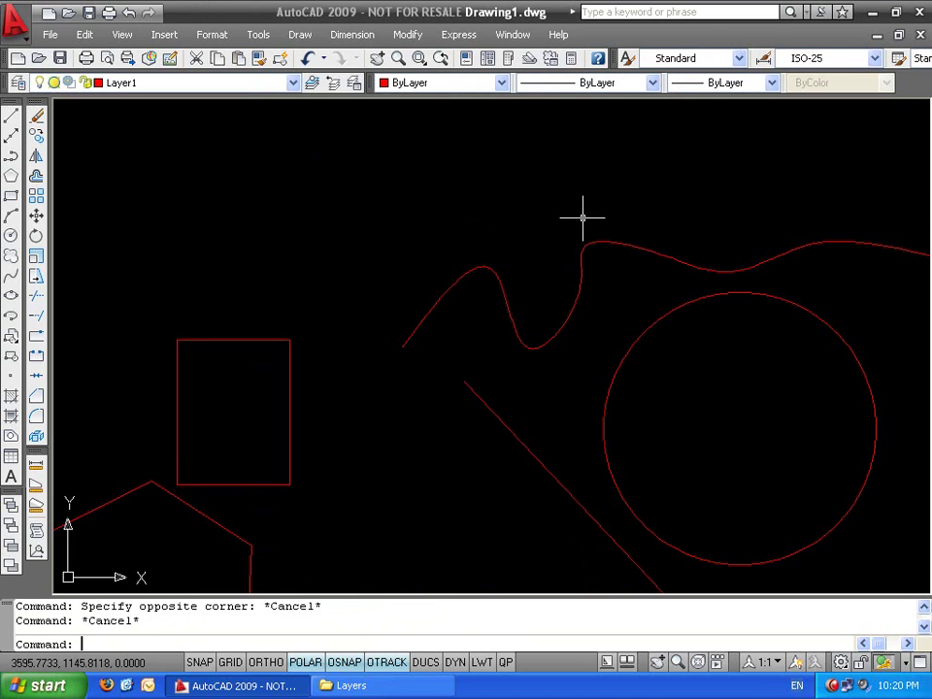
# Draw a line rising from just above the rectangle's upper-right corner to a point over the spline's dip
pyautogui.write('l')
pyautogui.press('Return')
pyautogui.click(312, 303)
pyautogui.click(559, 211)
pyautogui.press('Return')
pyautogui.click(588, 240)
pyautogui.click(525, 186)
pyautogui.press('Escape')
# Lengthen the new rising line by stretching its upper-right endpoint grip farther outward in nearly the same direction
pyautogui.click(583, 219)
pyautogui.click(557, 208)
pyautogui.click(559, 211)
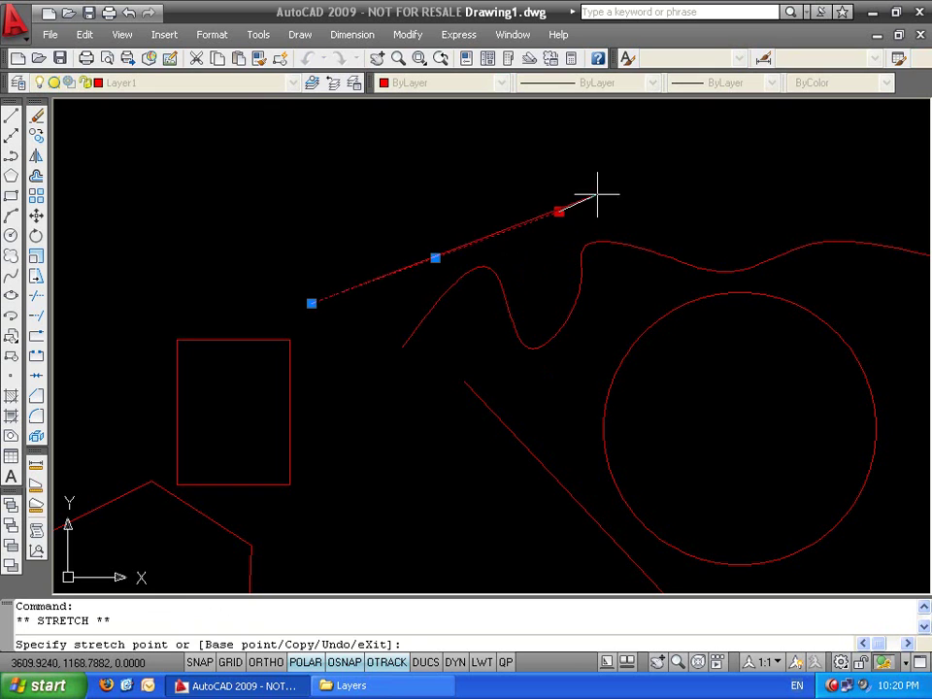
pyautogui.click(676, 167)
pyautogui.press('Escape')
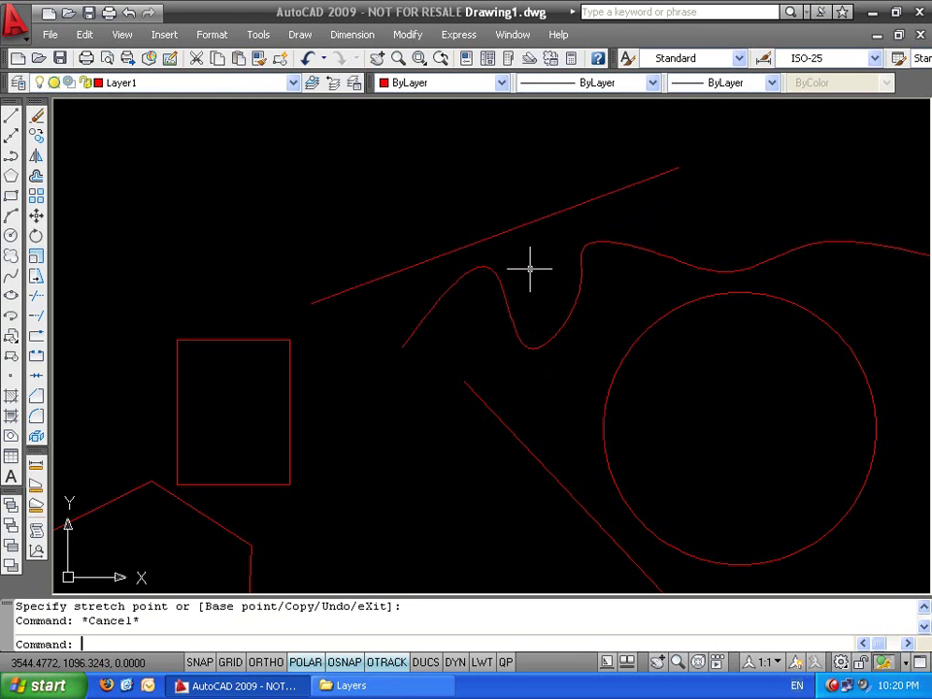
# Stretch the rising line's upper-right endpoint down into the dip of the spline
pyautogui.click(583, 224)
pyautogui.click(544, 175)
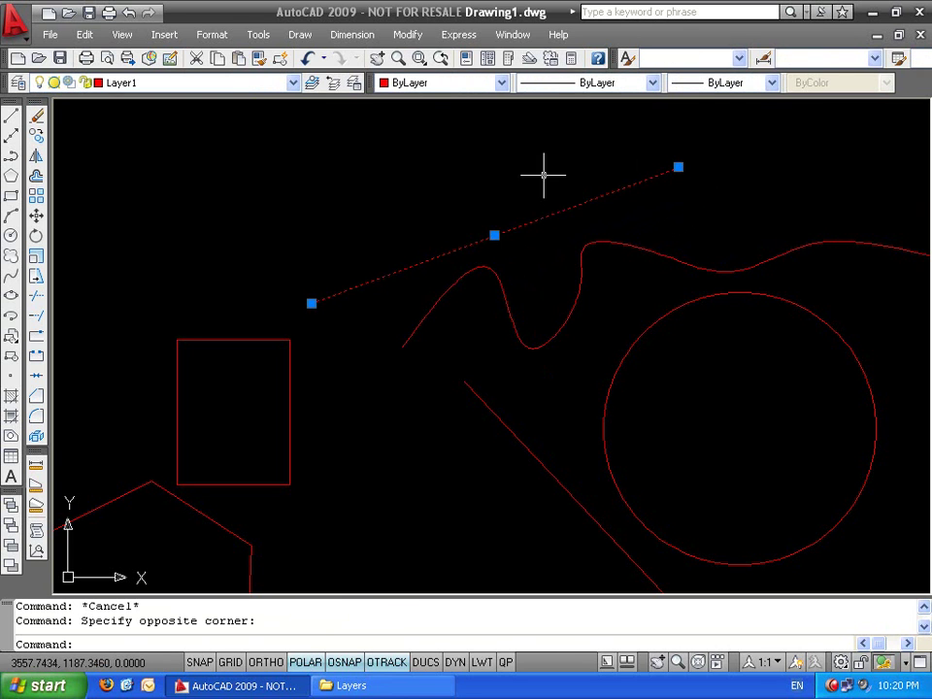
pyautogui.click(683, 168)
pyautogui.click(670, 161)
pyautogui.click(677, 167)
pyautogui.click(545, 269)
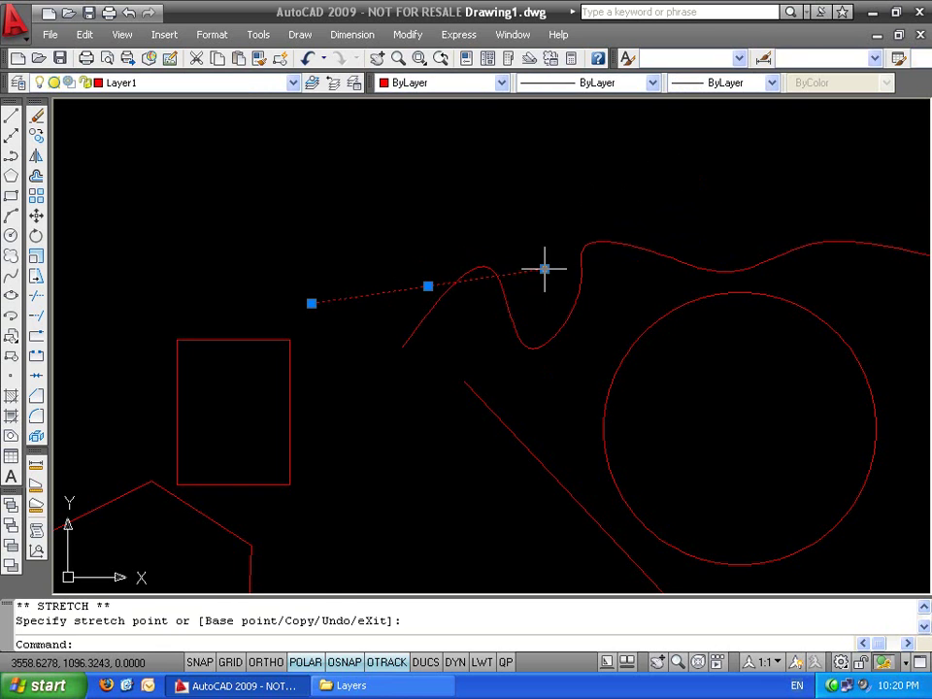
# Stretch the same endpoint down to the gap between the rectangle and the other diagonal line, and clear the selection
pyautogui.click(552, 261)
pyautogui.click(531, 262)
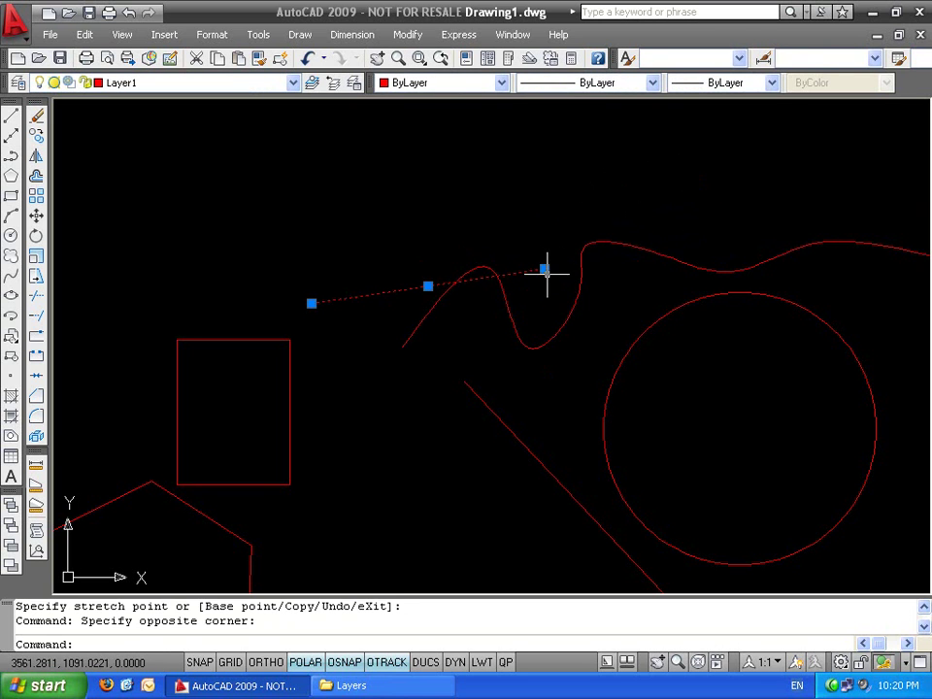
pyautogui.click(544, 269)
pyautogui.click(408, 451)
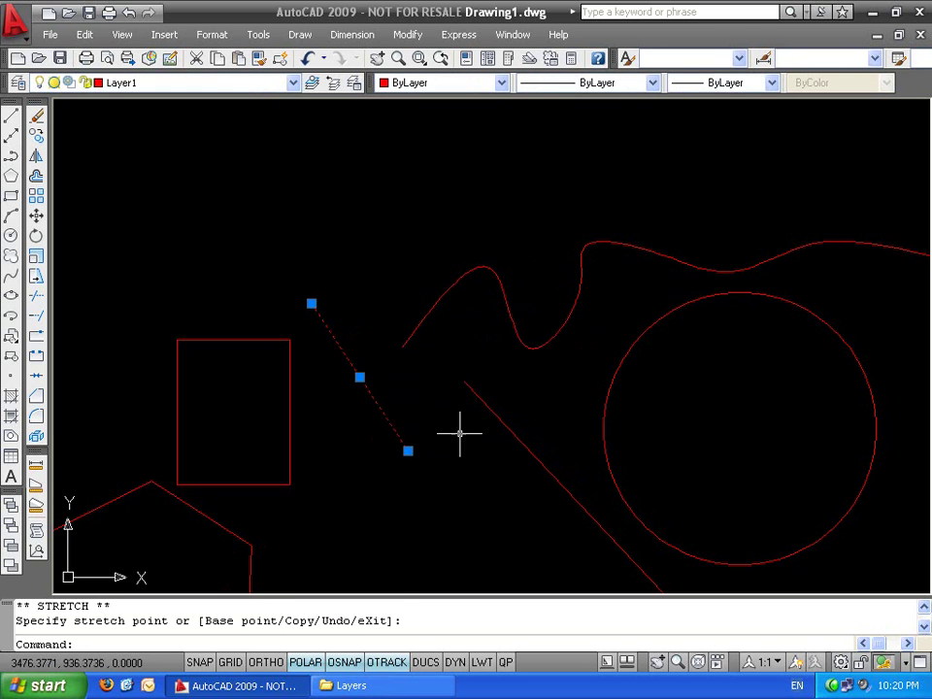
pyautogui.moveTo(475, 434); pyautogui.dragTo(586, 369, button='middle')
pyautogui.press('Escape')
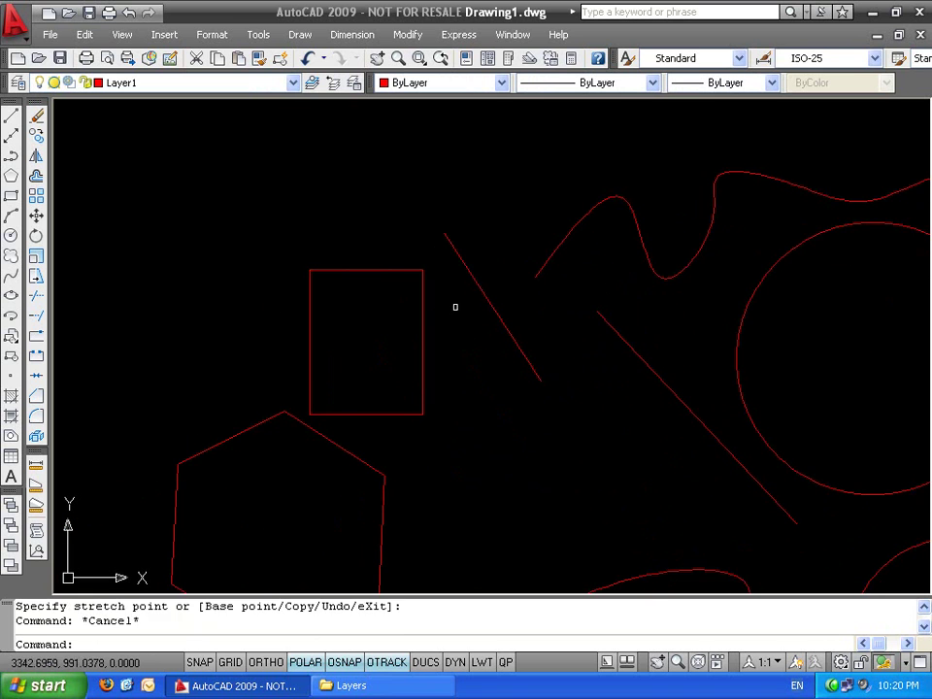
# Reshape the rectangle into a larger irregular quadrilateral by stretching each of its four corner grips outward
pyautogui.click(453, 306)
pyautogui.click(380, 336)
pyautogui.click(423, 269)
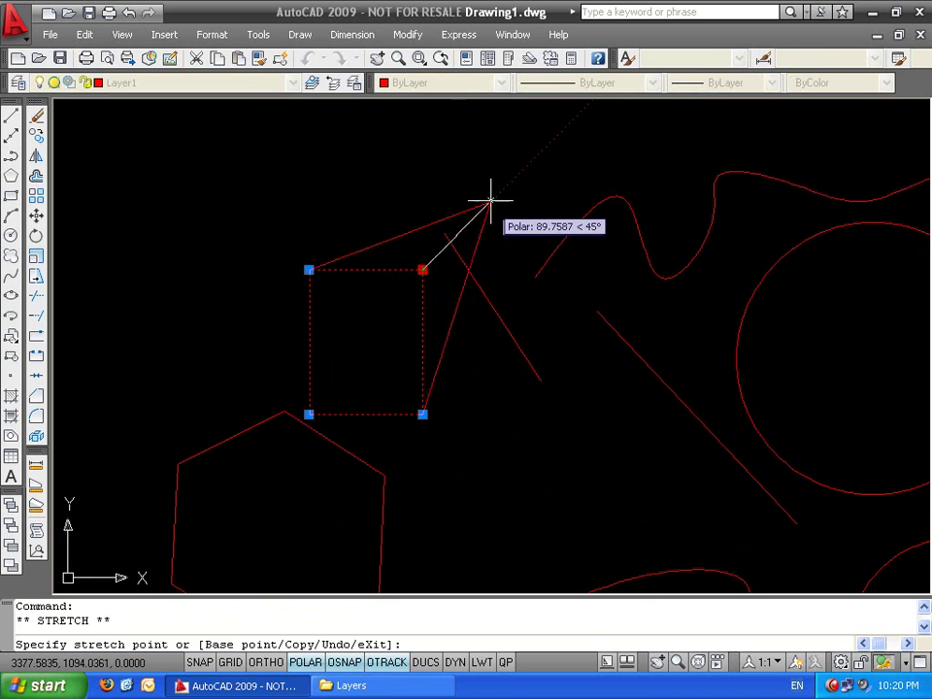
pyautogui.click(526, 152)
pyautogui.click(308, 269)
pyautogui.click(186, 172)
pyautogui.click(309, 414)
pyautogui.click(236, 489)
pyautogui.click(422, 415)
pyautogui.click(473, 484)
# Select the quadrilateral and the diagonal lines to examine their grips, and clear the selection
pyautogui.moveTo(611, 371); pyautogui.dragTo(522, 380, button='middle')
pyautogui.click(522, 380)
pyautogui.click(444, 415)
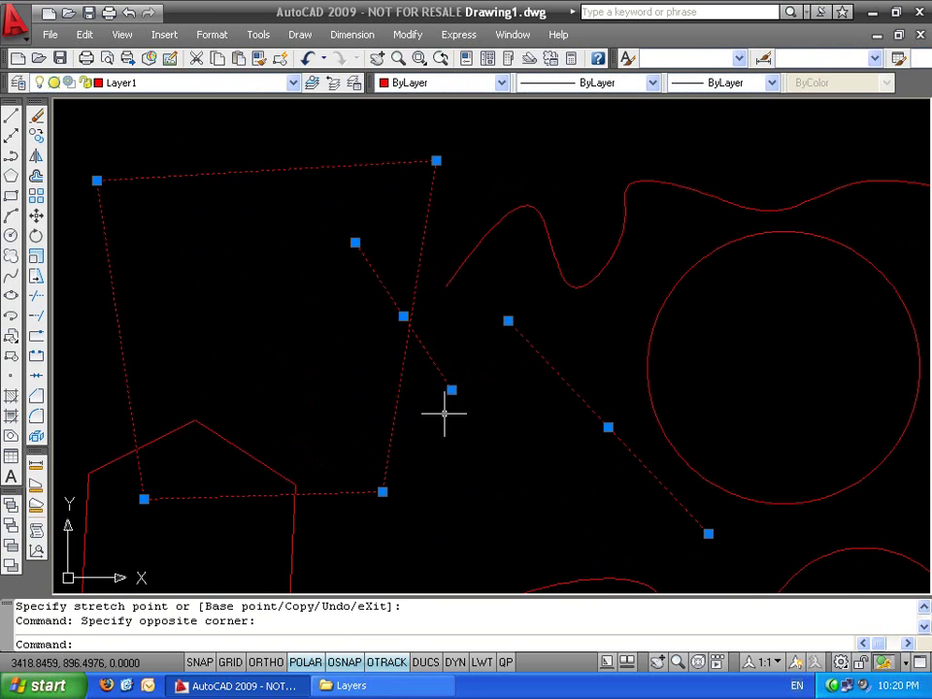
pyautogui.press('Escape')
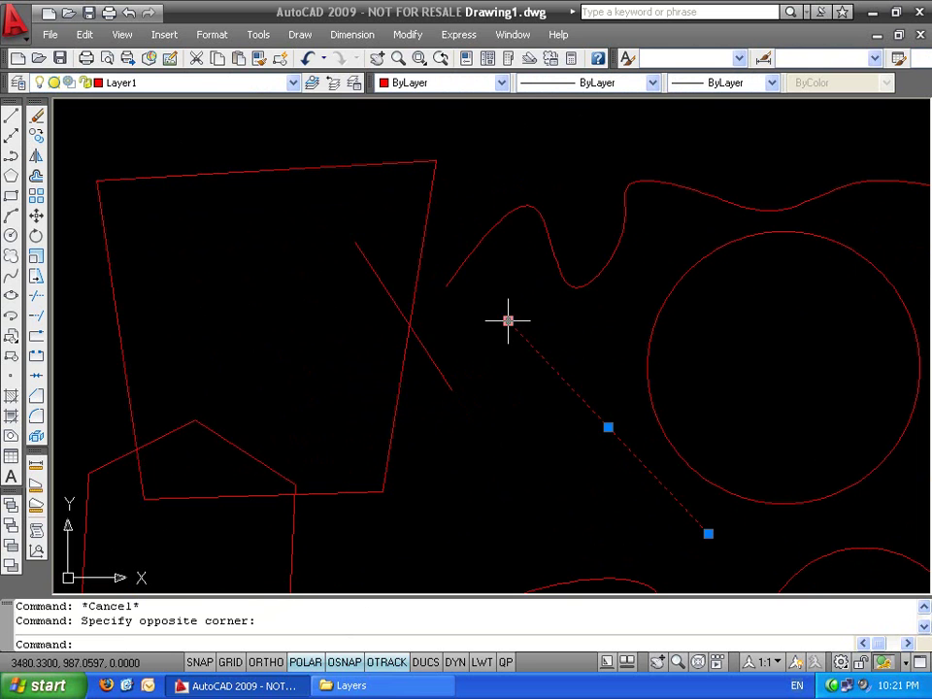
pyautogui.click(445, 153)
pyautogui.click(428, 168)
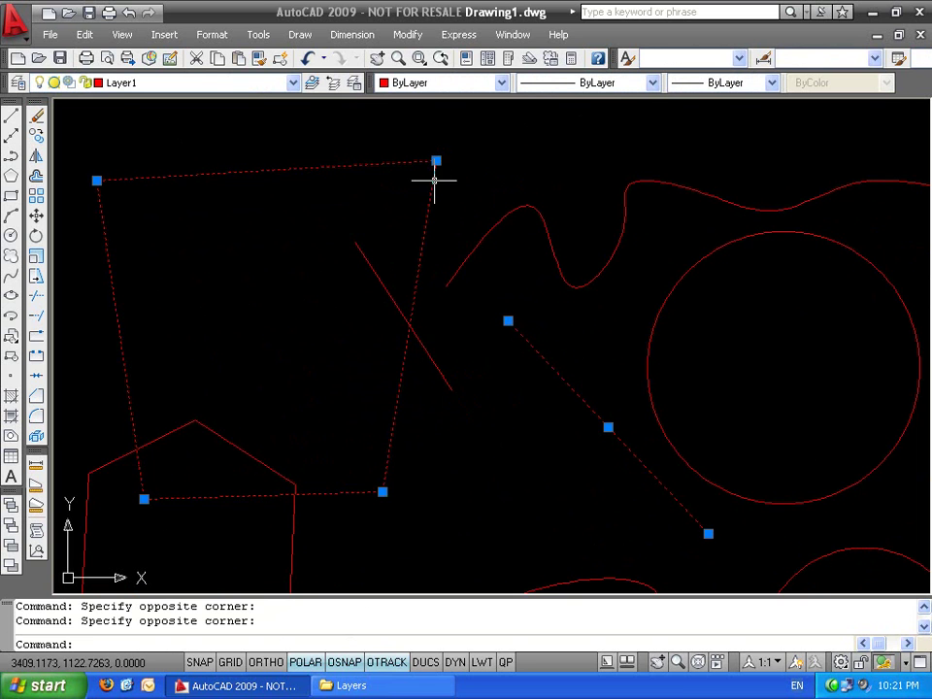
pyautogui.press('Escape')
# Activate the quadrilateral's upper-right corner grip to read the options of the grip stretch command
pyautogui.click(440, 183)
pyautogui.click(396, 150)
pyautogui.click(436, 160)
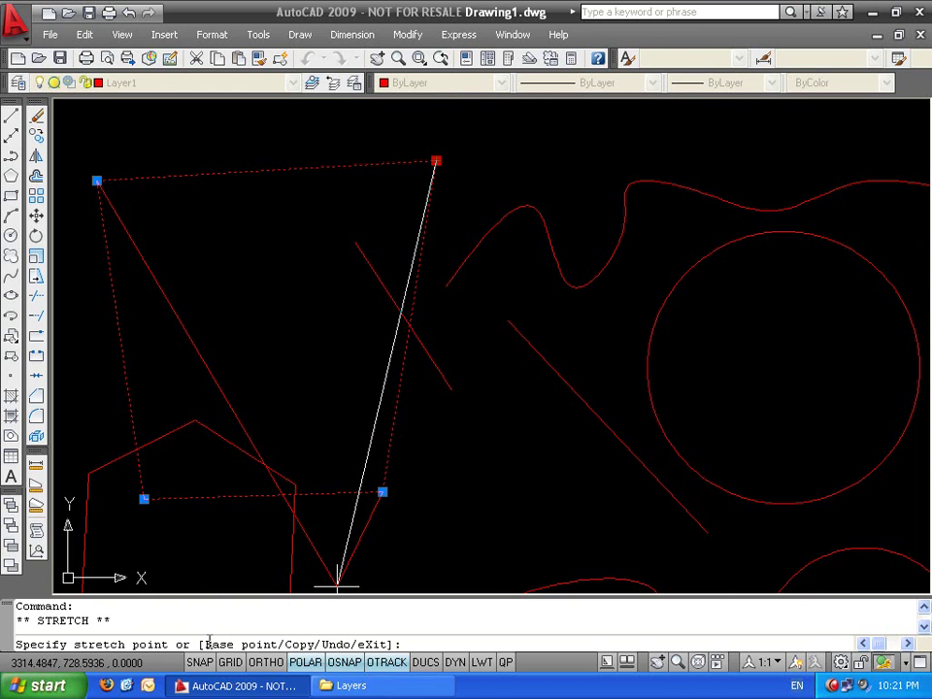
pyautogui.press('Escape')
pyautogui.press('Escape')
# Try to stretch the quadrilateral's upper-right corner using the hexagon's upper-right vertex as the base point
pyautogui.click(453, 142)
pyautogui.click(396, 188)
pyautogui.click(437, 160)
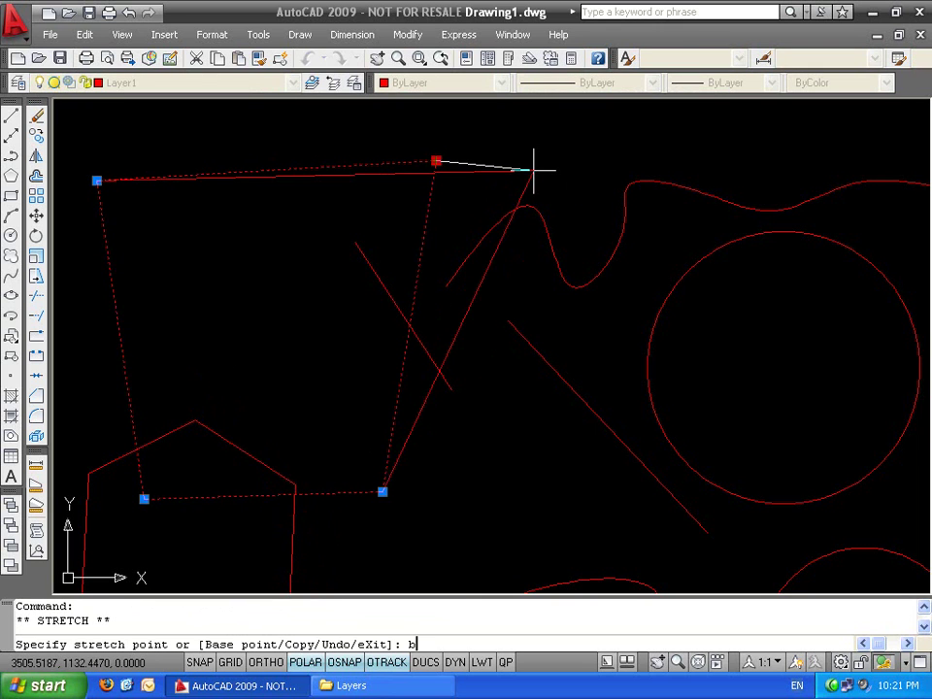
pyautogui.write('b')
pyautogui.press('Return')
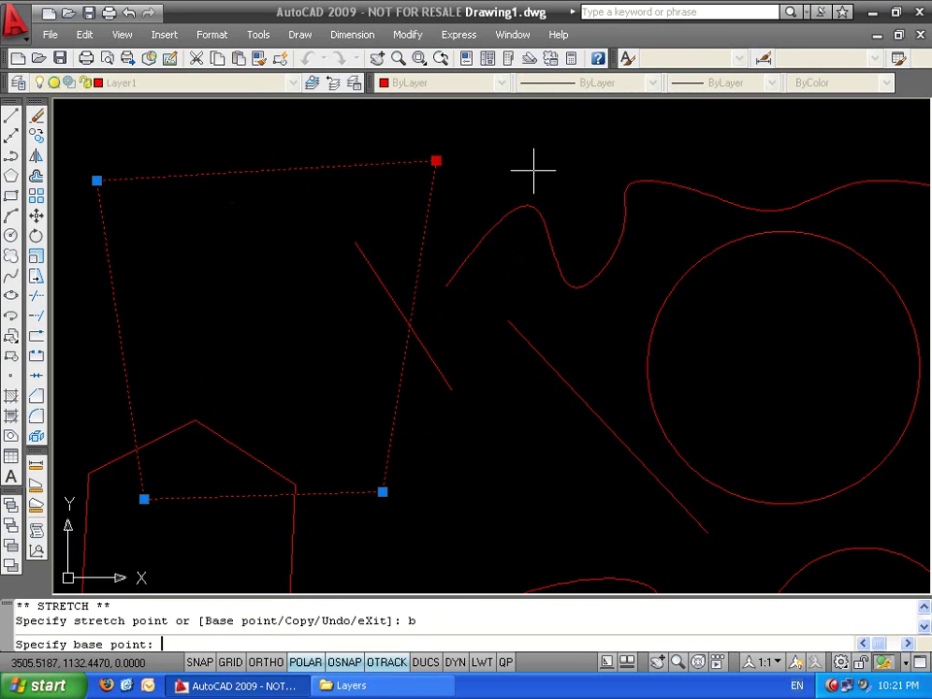
pyautogui.click(296, 485)
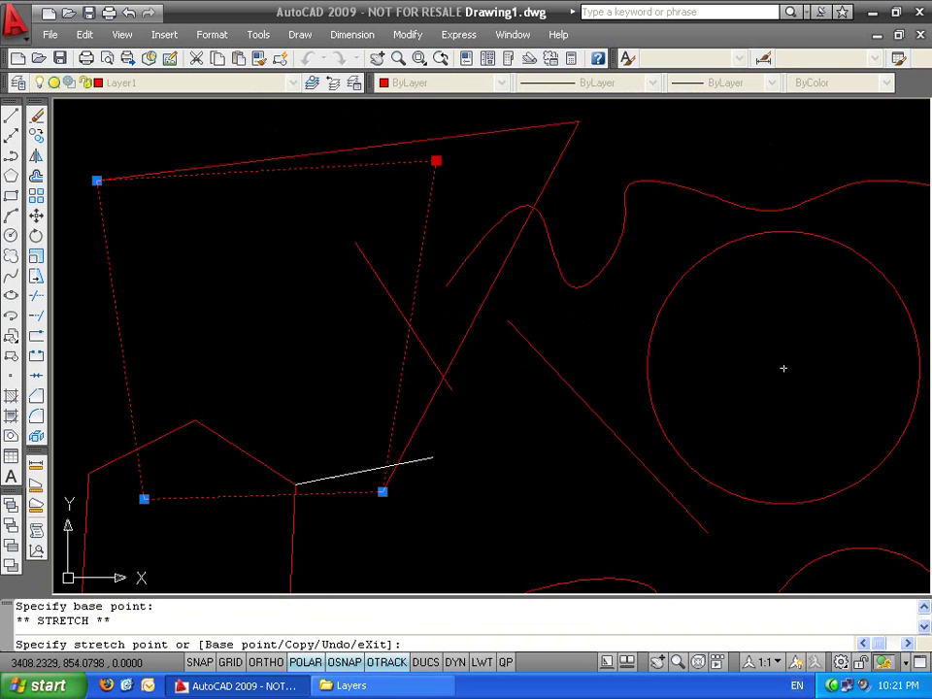
pyautogui.press('Escape')
pyautogui.moveTo(632, 396); pyautogui.dragTo(510, 437)
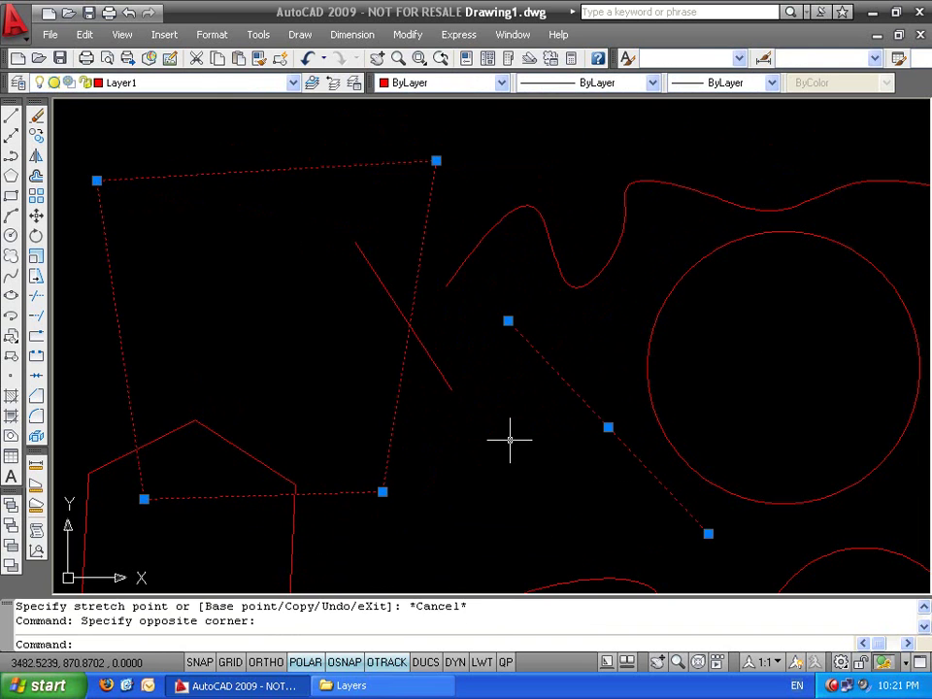
pyautogui.press('Escape')
pyautogui.press('Escape')
# Select the diagonal line beside the circle and grip-stretch its upper endpoint with the Copy option, placing three copies fanned to the left and below
pyautogui.moveTo(577, 350); pyautogui.dragTo(510, 444)
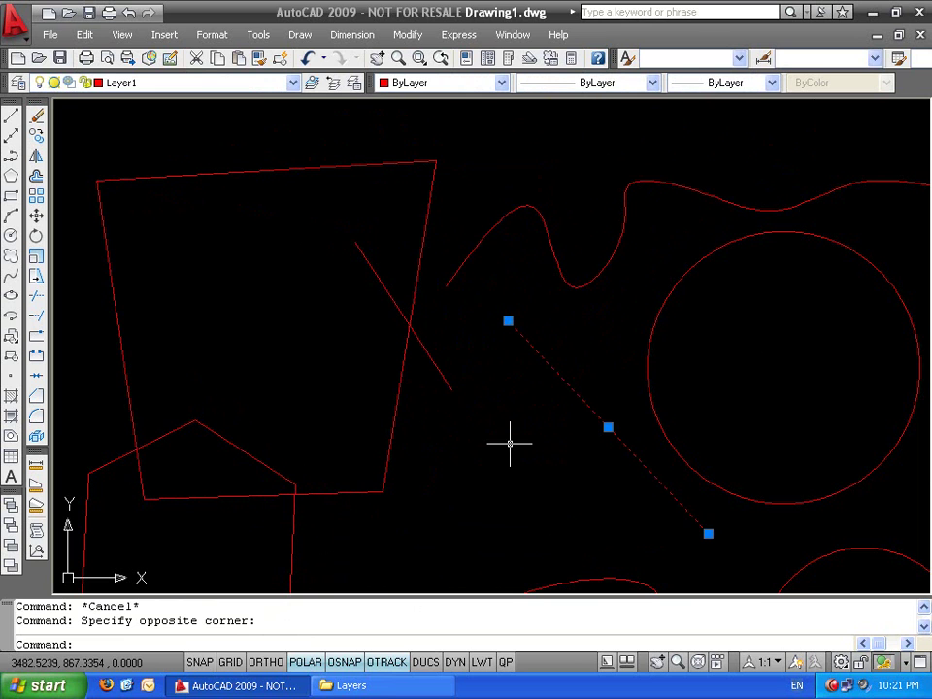
pyautogui.click(509, 320)
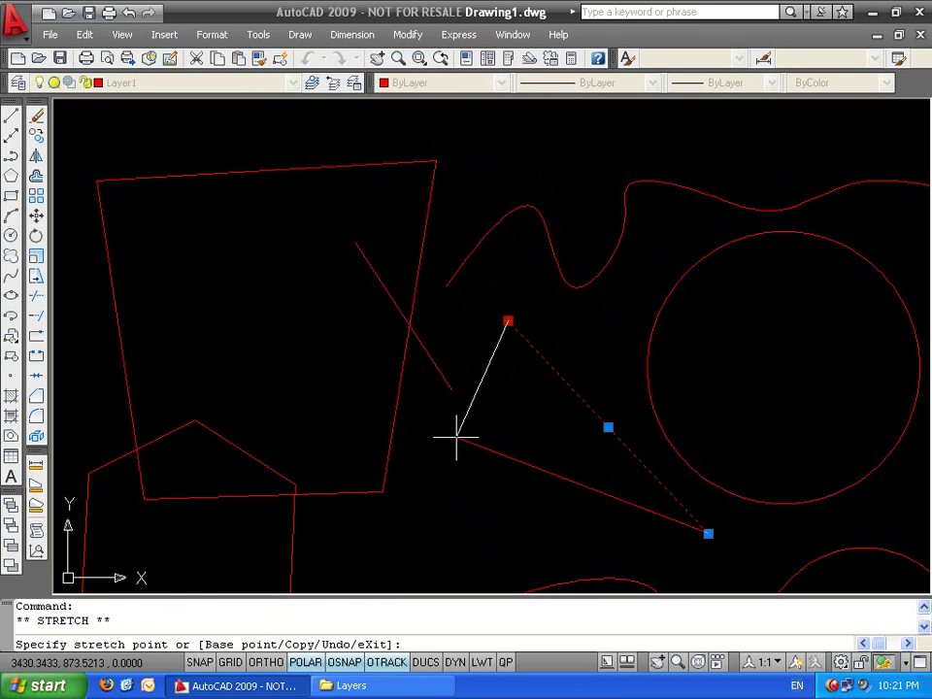
pyautogui.write('c')
pyautogui.press('Return')
pyautogui.click(452, 470)
pyautogui.click(463, 577)
pyautogui.moveTo(752, 558)
pyautogui.mouseDown(button='middle')
pyautogui.moveTo(633, 276)
pyautogui.moveTo(574, 236)
pyautogui.mouseUp(button='middle')
pyautogui.click(453, 507)
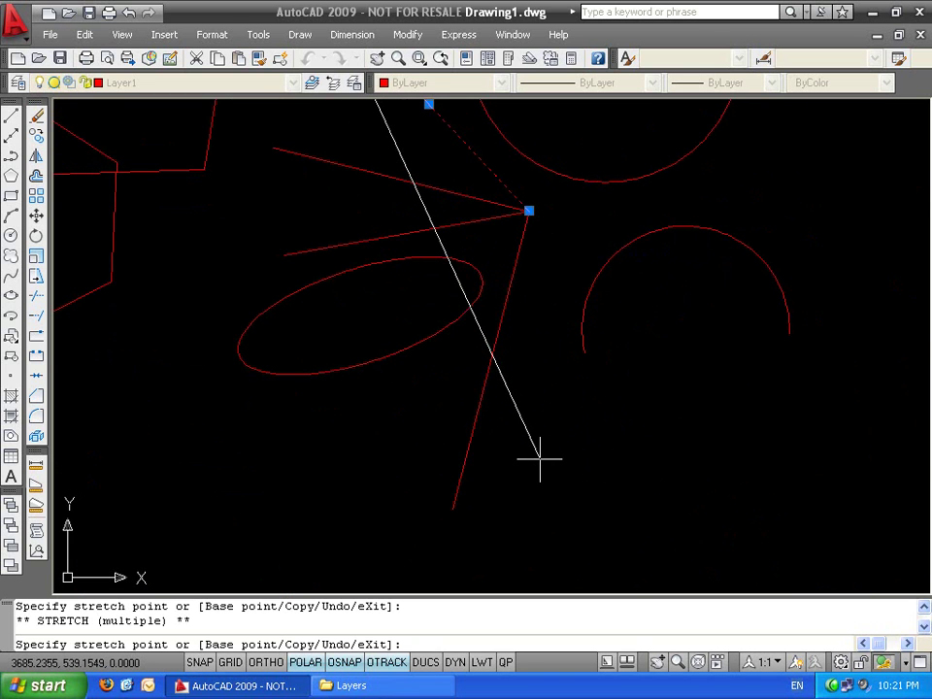
# Place seven more stretched copies of the line above, to the right and below its fixed endpoint to complete the radial fan
pyautogui.moveTo(482, 362); pyautogui.dragTo(474, 598, button='middle')
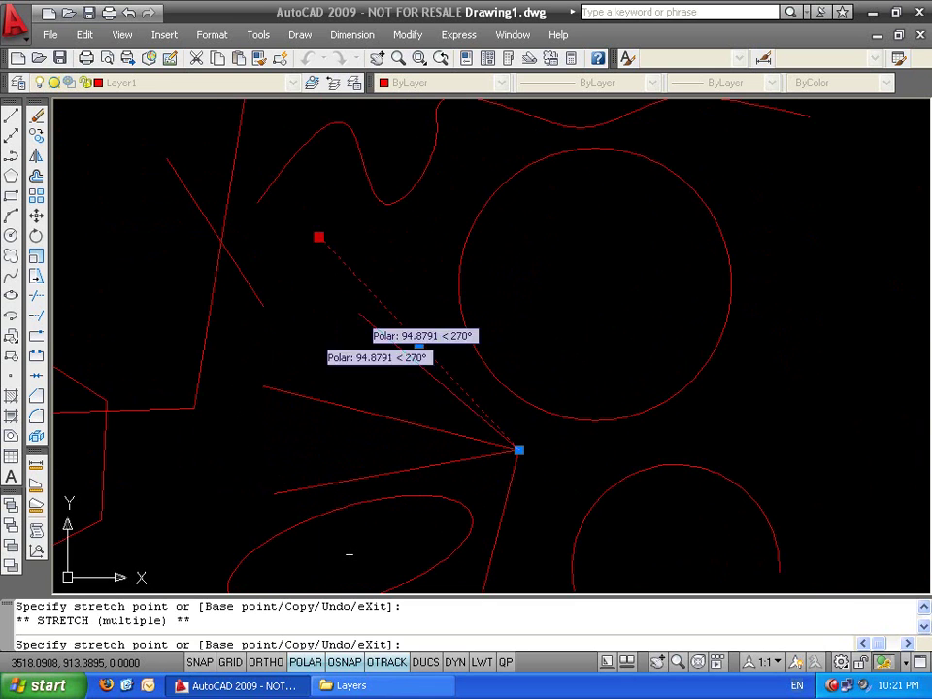
pyautogui.click(522, 218)
pyautogui.click(692, 260)
pyautogui.click(804, 342)
pyautogui.click(822, 444)
pyautogui.click(799, 501)
pyautogui.click(661, 556)
pyautogui.moveTo(530, 560); pyautogui.dragTo(559, 321, button='middle')
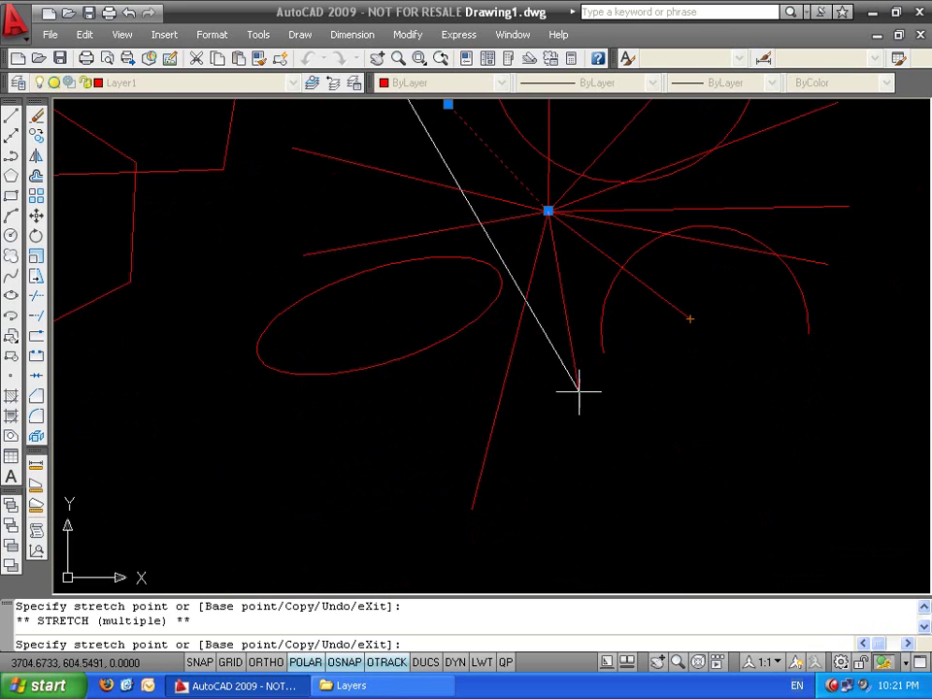
pyautogui.press('Escape')
pyautogui.press('Escape')
pyautogui.scroll(2, 592, 466)
pyautogui.scroll(-4, 510, 416)
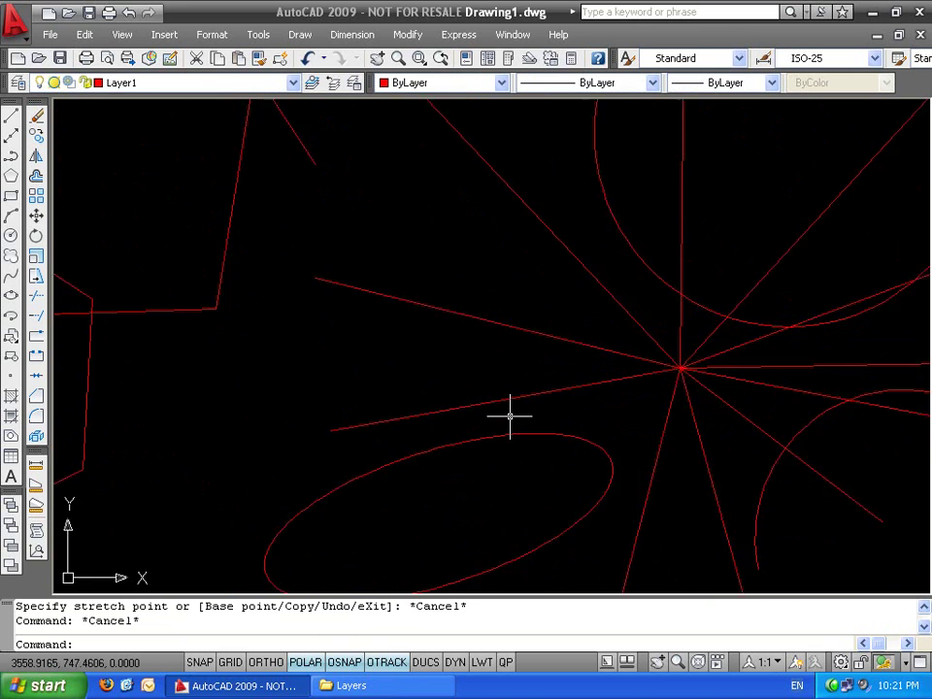
pyautogui.scroll(1, 452, 339)
pyautogui.moveTo(626, 446); pyautogui.dragTo(565, 333, button='middle')
pyautogui.click(782, 175)
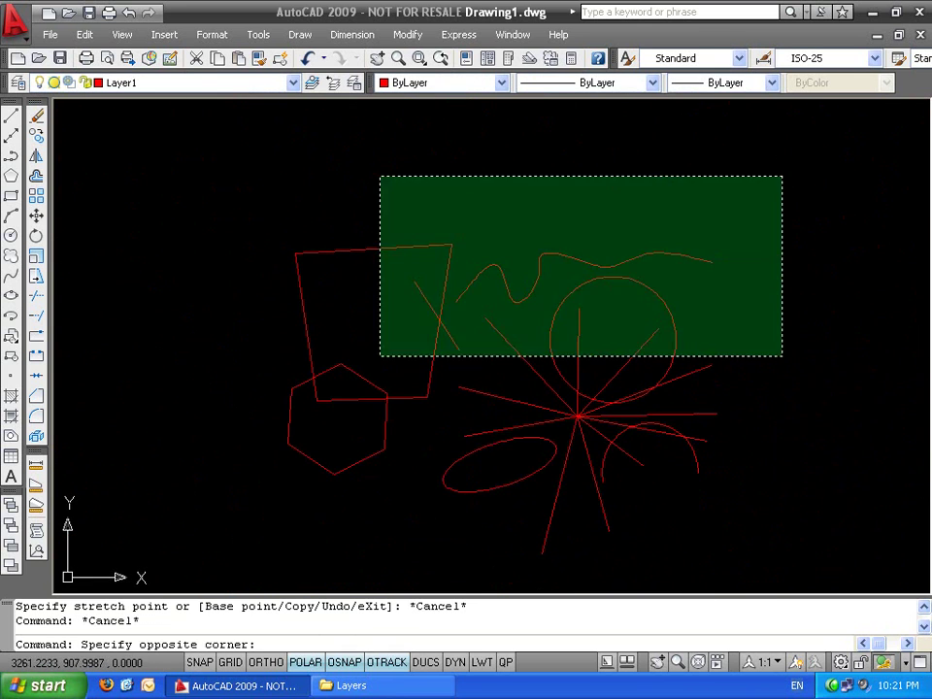
pyautogui.press('Escape')
pyautogui.press('Escape')
# Select the spline and stretch the fit point at the top of its steep rise upward into a higher peak
pyautogui.scroll(3, 606, 246)
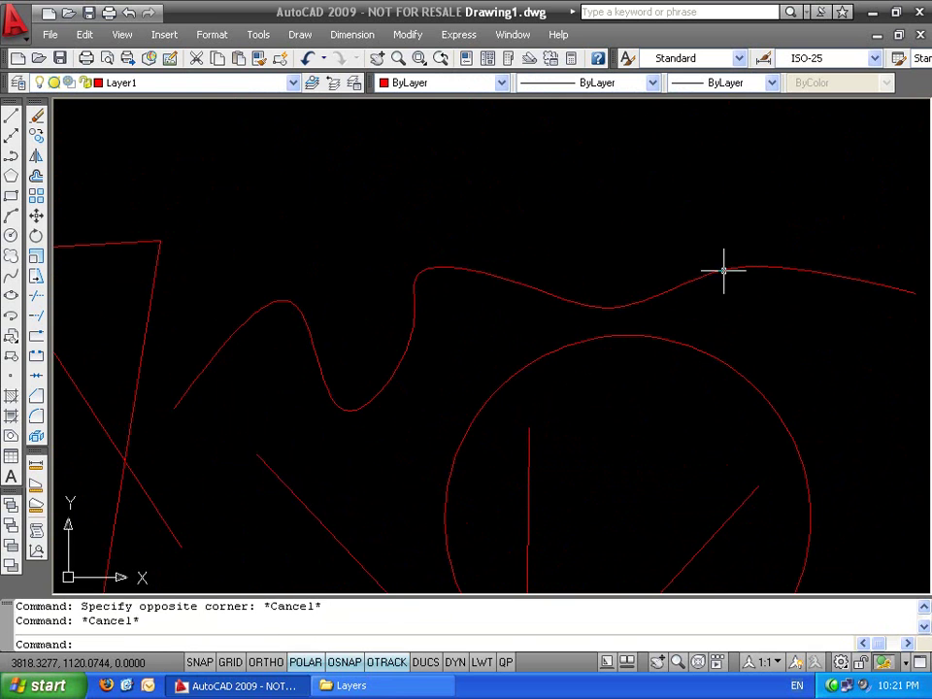
pyautogui.click(724, 271)
pyautogui.click(670, 314)
pyautogui.press('Return')
pyautogui.press('Return')
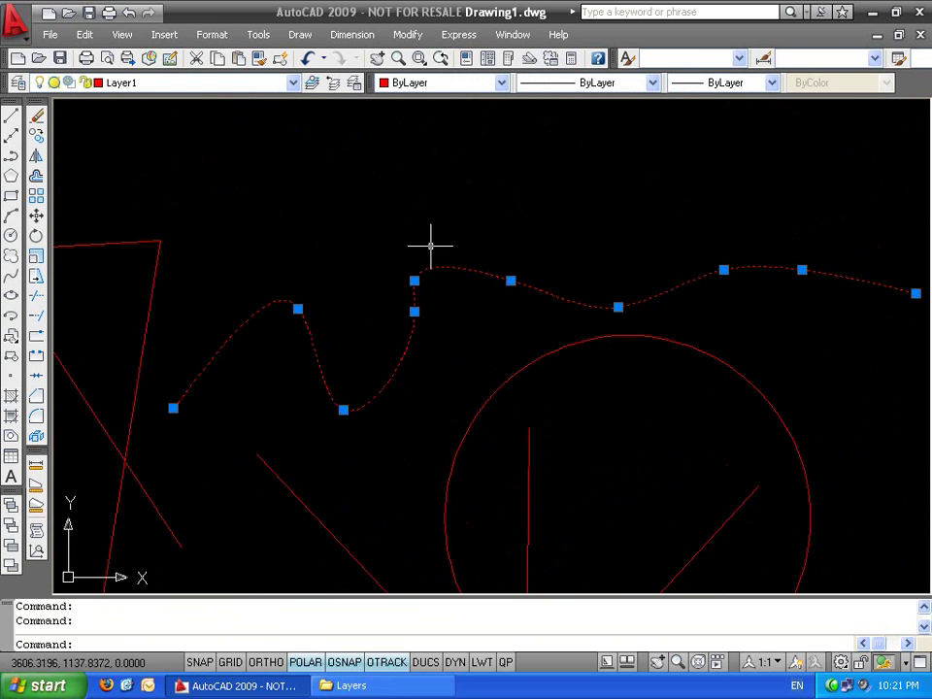
pyautogui.click(414, 279)
pyautogui.click(442, 215)
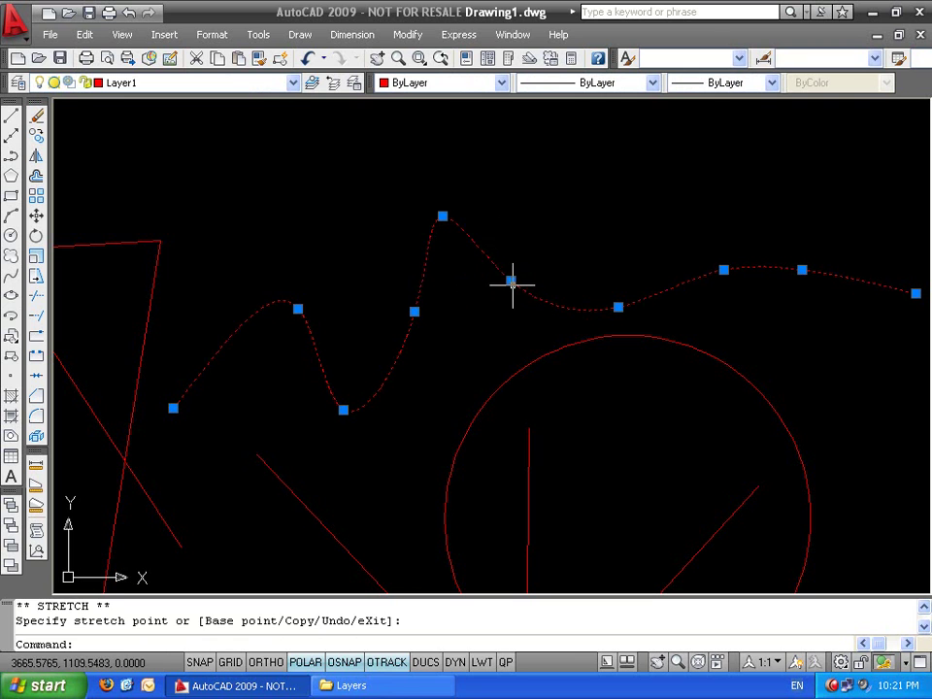
# Stretch the spline's next three fit points up and to the right to reshape its right half, and clear the selection
pyautogui.click(508, 282)
pyautogui.click(558, 262)
pyautogui.click(510, 279)
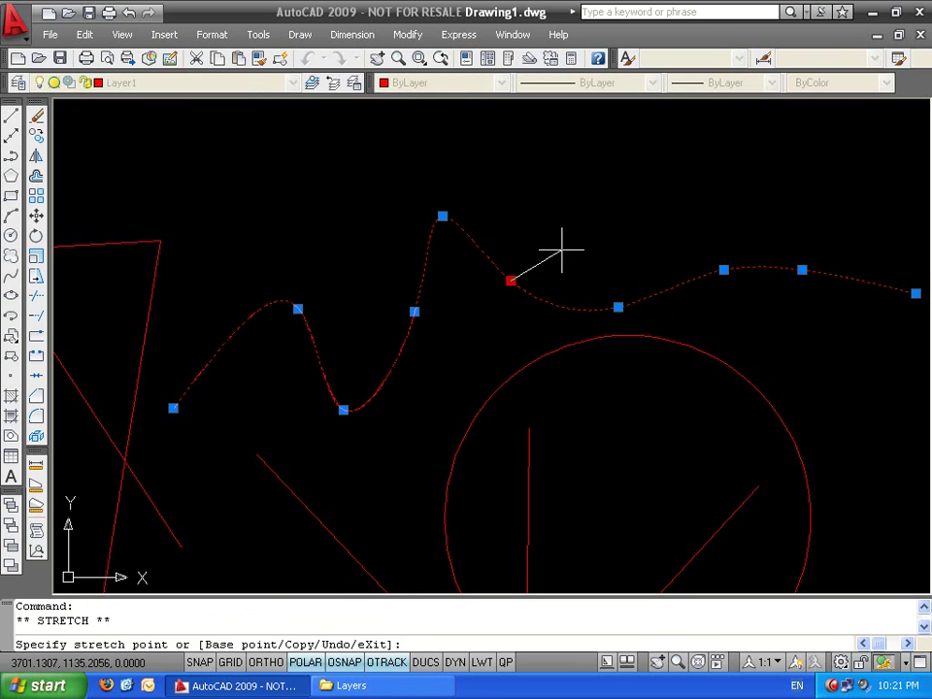
pyautogui.click(562, 251)
pyautogui.click(619, 307)
pyautogui.click(668, 257)
pyautogui.click(723, 269)
pyautogui.click(743, 219)
pyautogui.click(801, 270)
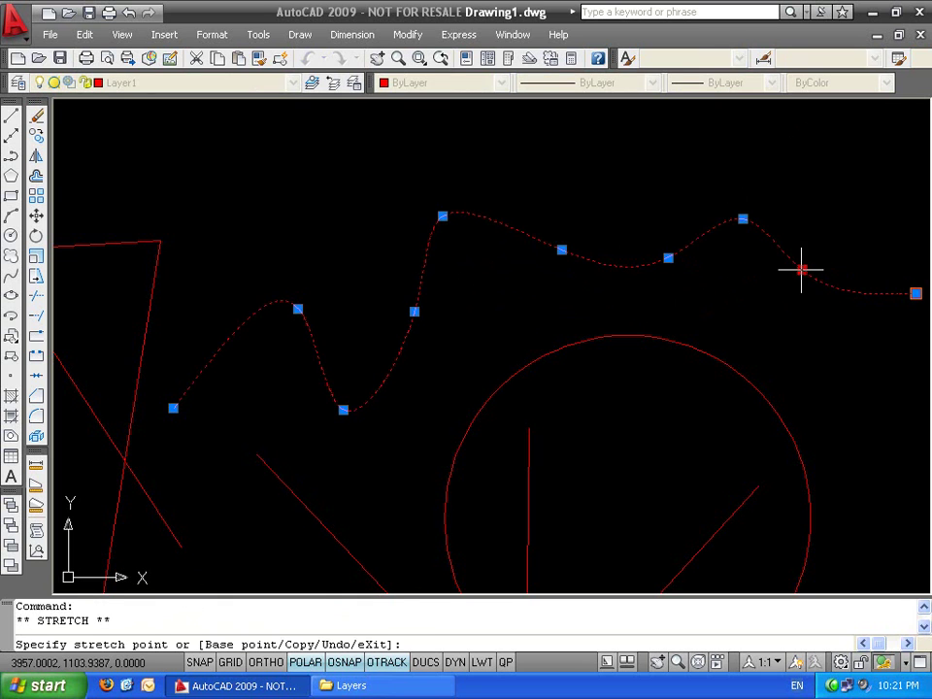
pyautogui.press('Escape')
pyautogui.press('Escape')
# Select the circle, enlarge it by its right quadrant grip and move it up and to the left by its center grip
pyautogui.click(781, 364)
pyautogui.click(696, 402)
pyautogui.moveTo(812, 531); pyautogui.dragTo(794, 384, button='middle')
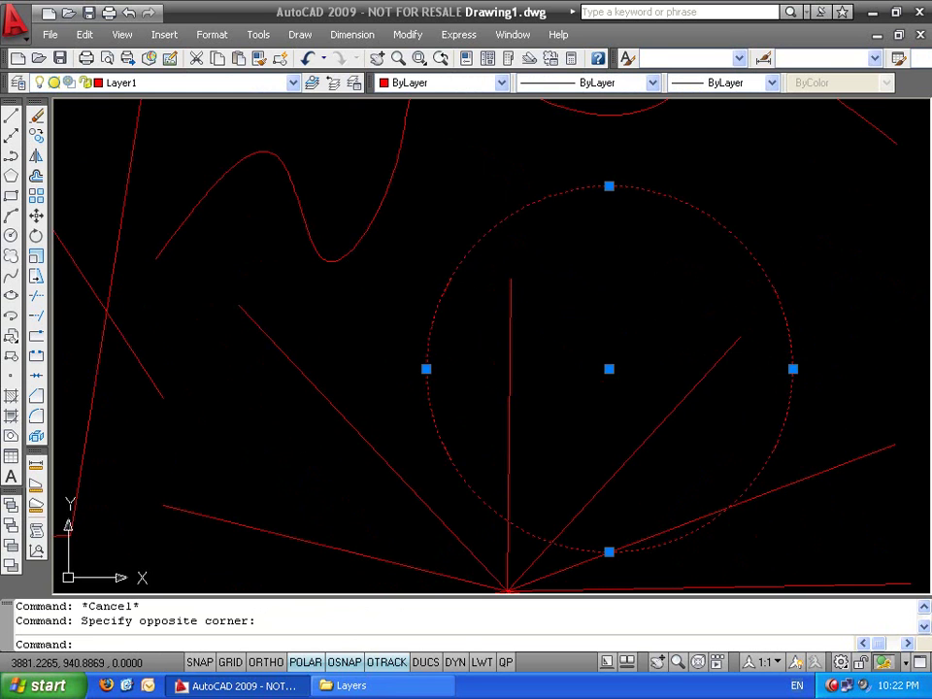
pyautogui.click(793, 369)
pyautogui.click(861, 370)
pyautogui.click(609, 369)
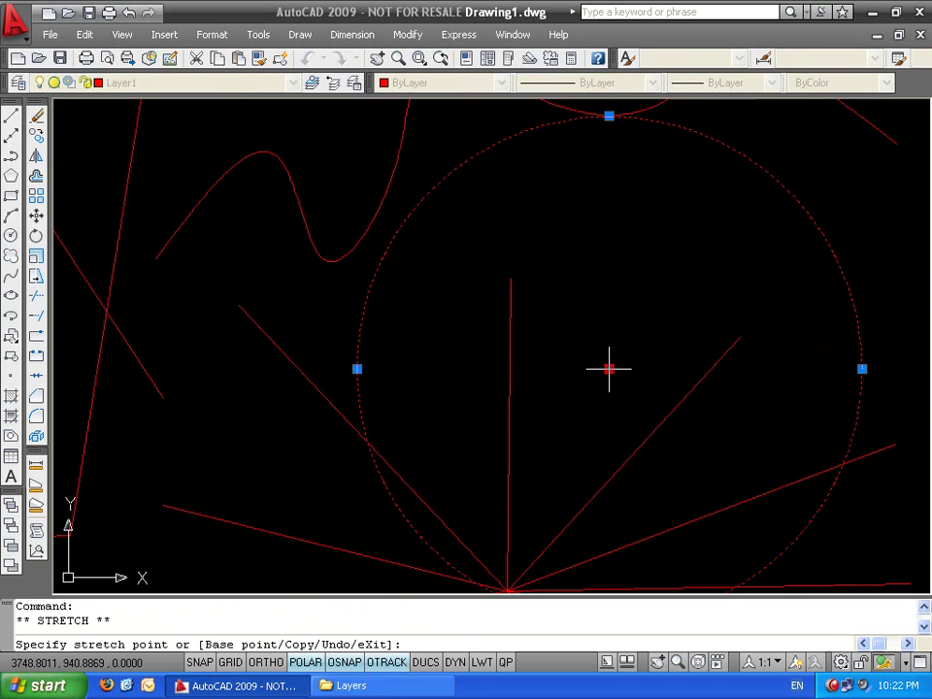
pyautogui.click(514, 253)
pyautogui.scroll(-3, 643, 297)
pyautogui.scroll(2, 643, 297)
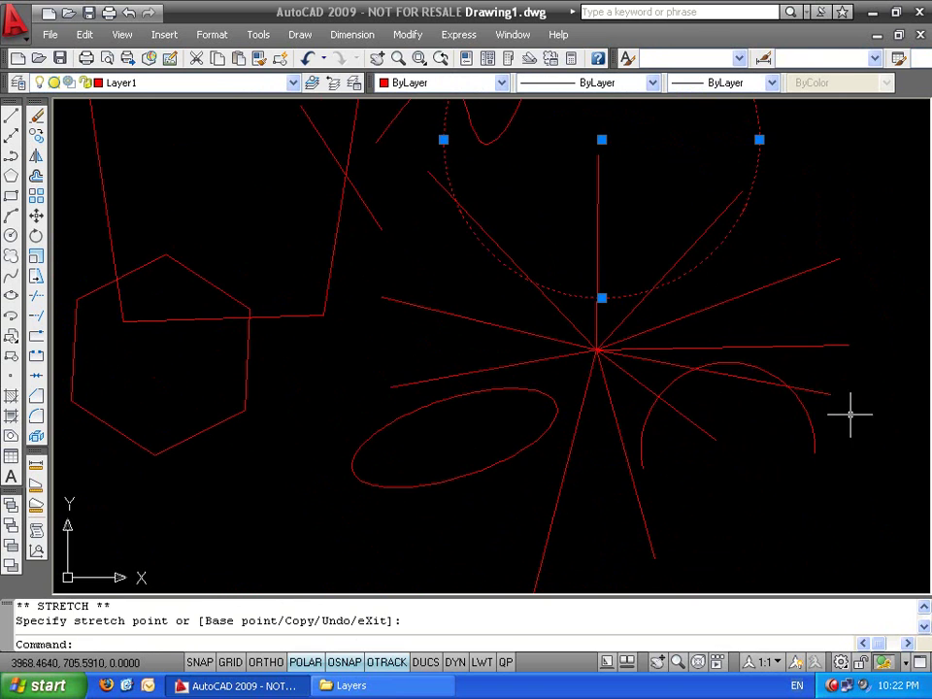
# Select the arc and stretch its endpoint and midpoint grips to make it wider and flatter
pyautogui.click(850, 415)
pyautogui.click(796, 457)
pyautogui.click(816, 454)
pyautogui.click(860, 430)
pyautogui.click(733, 361)
pyautogui.click(737, 359)
pyautogui.click(642, 469)
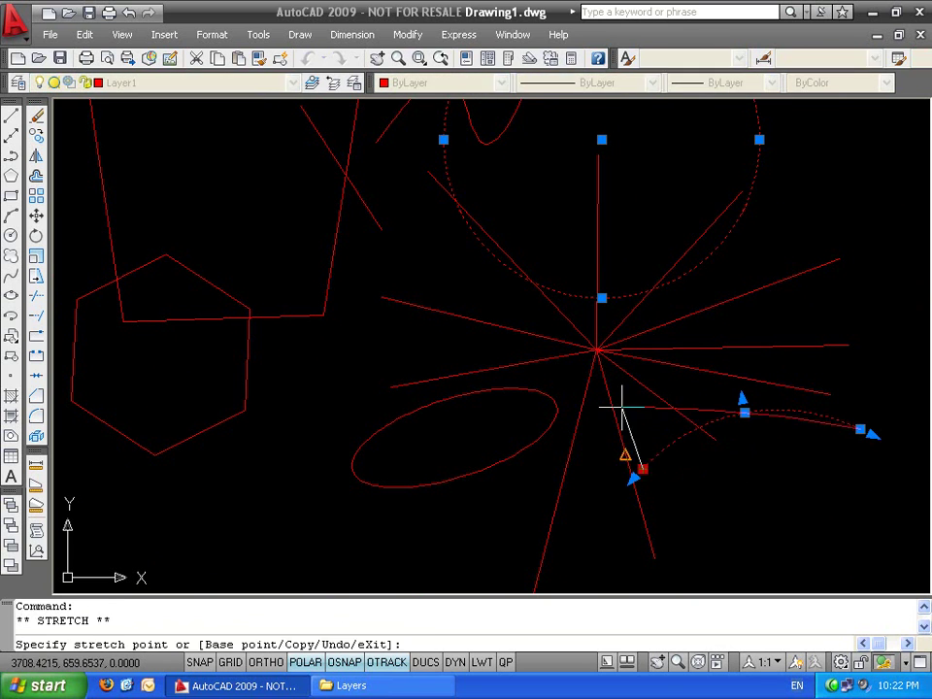
pyautogui.click(626, 454)
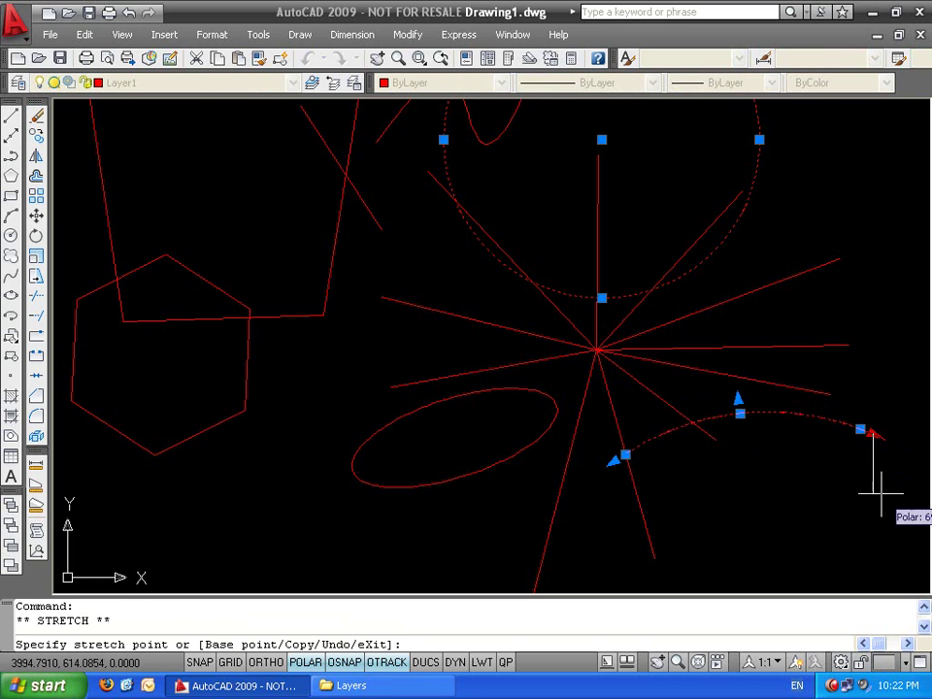
# Lengthen the arc at both ends with its arrow grips, and enlarge its radius with the midpoint arrow grip
pyautogui.moveTo(878, 483); pyautogui.dragTo(610, 405, button='middle')
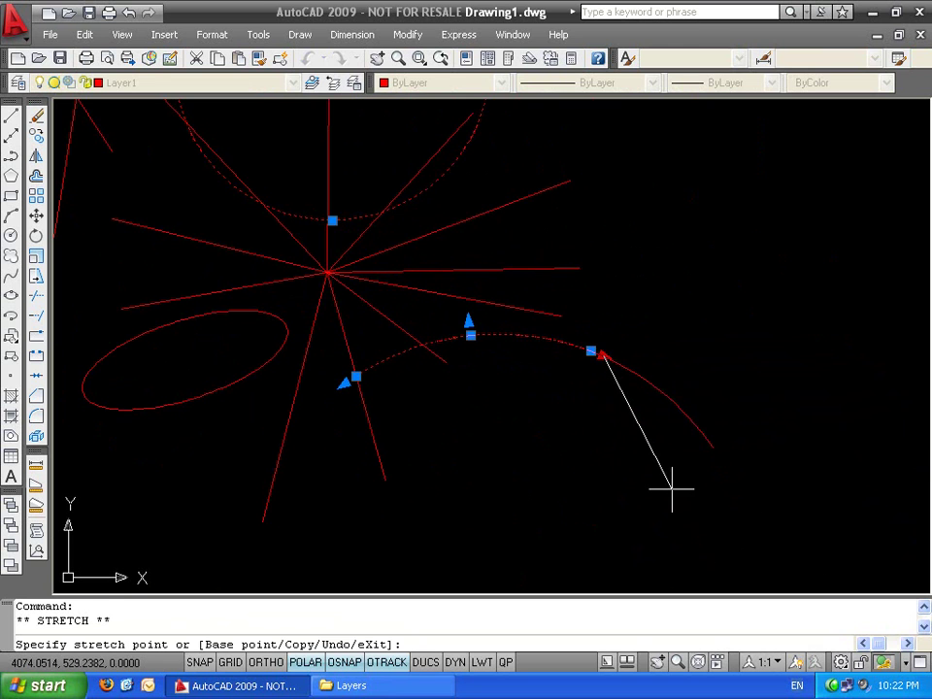
pyautogui.click(672, 490)
pyautogui.click(356, 376)
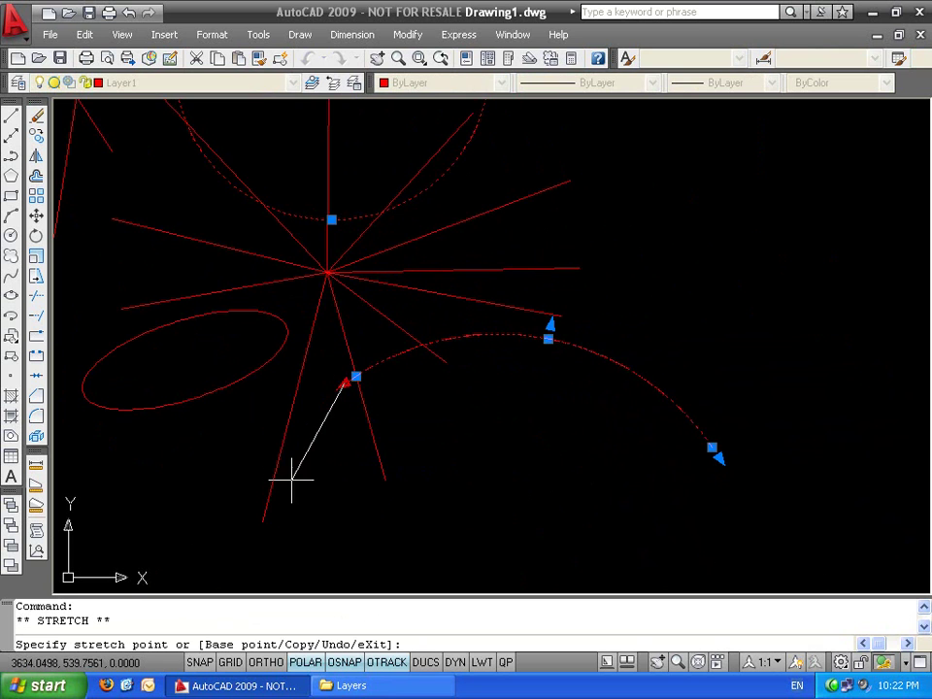
pyautogui.click(268, 475)
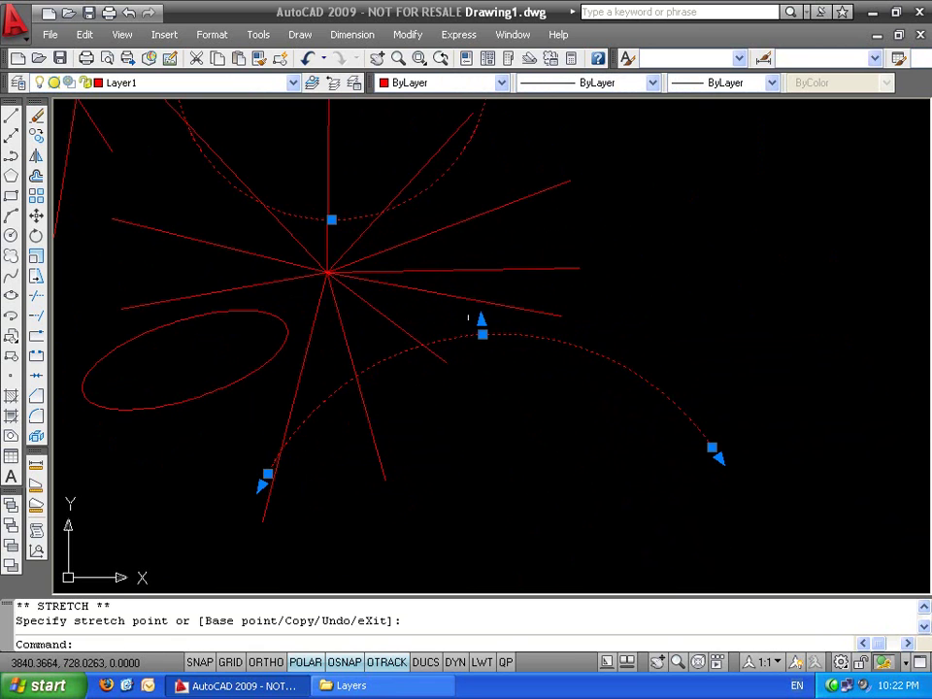
pyautogui.click(483, 321)
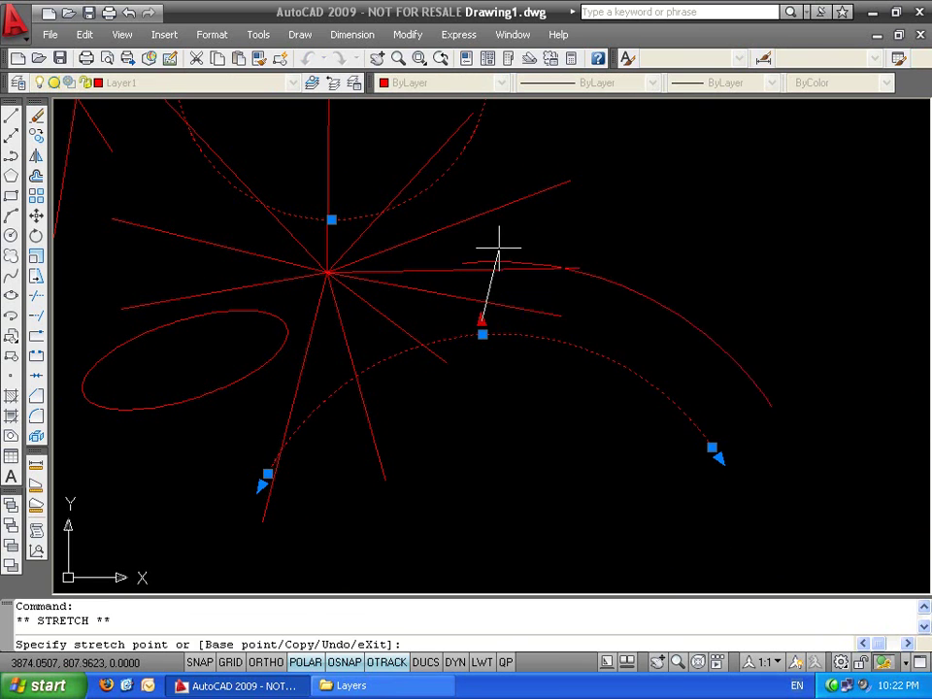
pyautogui.click(522, 209)
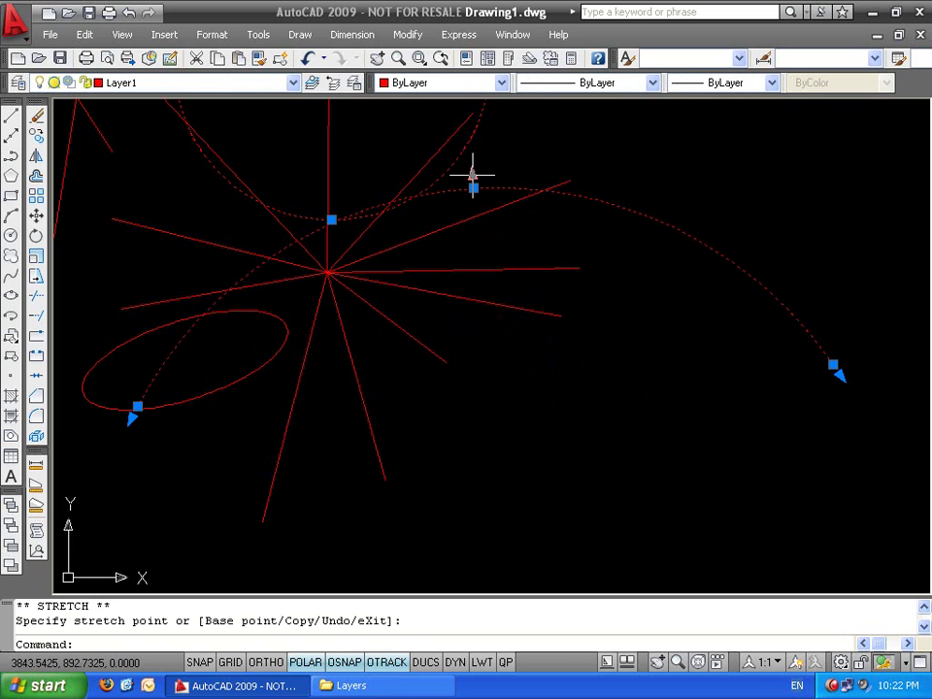
# Select the ellipse, stretch its quadrant grips into a taller ellipse and move it down to the right by its center grip
pyautogui.moveTo(483, 304); pyautogui.dragTo(710, 366, button='middle')
pyautogui.click(528, 372)
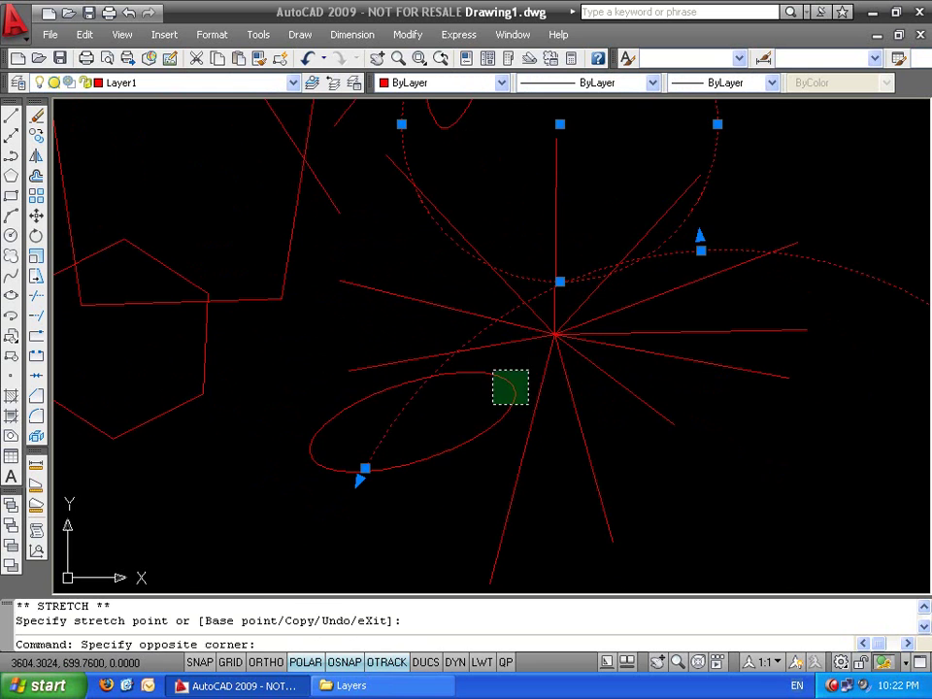
pyautogui.click(496, 402)
pyautogui.click(514, 388)
pyautogui.click(477, 400)
pyautogui.click(400, 385)
pyautogui.click(355, 242)
pyautogui.click(414, 423)
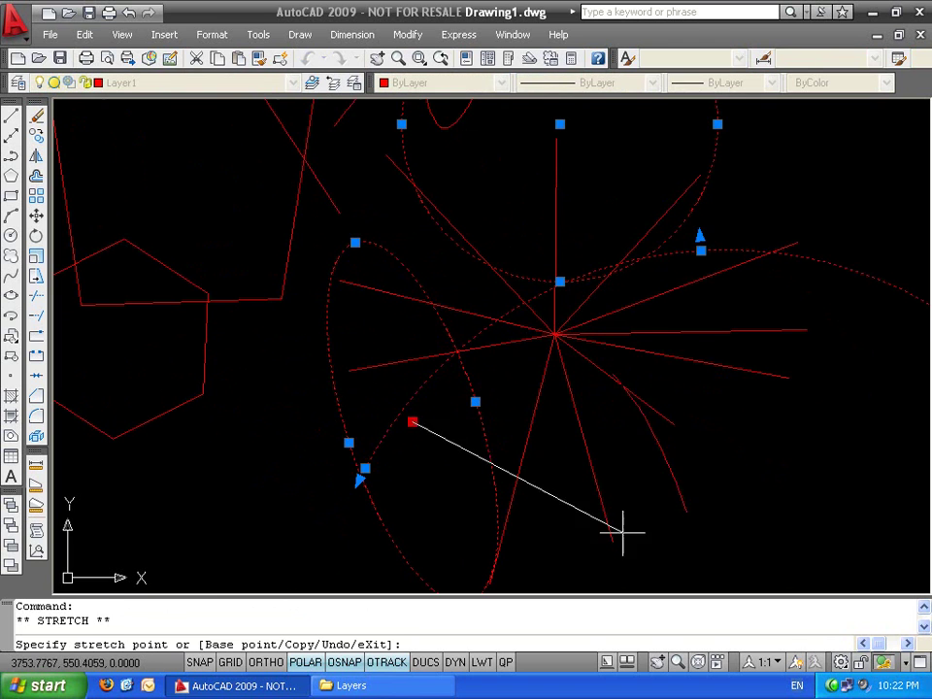
pyautogui.click(660, 512)
# Select the quadrilateral and hexagon, and stretch the hexagon's lower-right and bottom vertices outward into an irregular shape
pyautogui.moveTo(247, 425); pyautogui.dragTo(411, 515, button='middle')
pyautogui.click(399, 370)
pyautogui.click(362, 444)
pyautogui.click(369, 491)
pyautogui.click(374, 485)
pyautogui.click(436, 515)
pyautogui.click(282, 531)
pyautogui.click(257, 557)
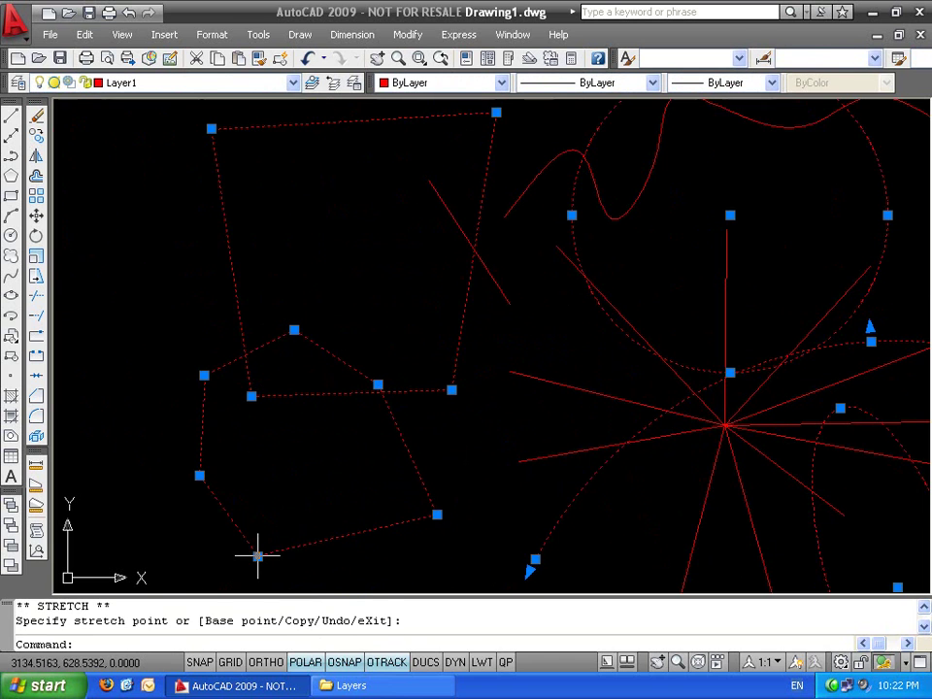
# Zoom to the drawing extents and erase all objects
pyautogui.middleClick(732, 253)
pyautogui.click(783, 159)
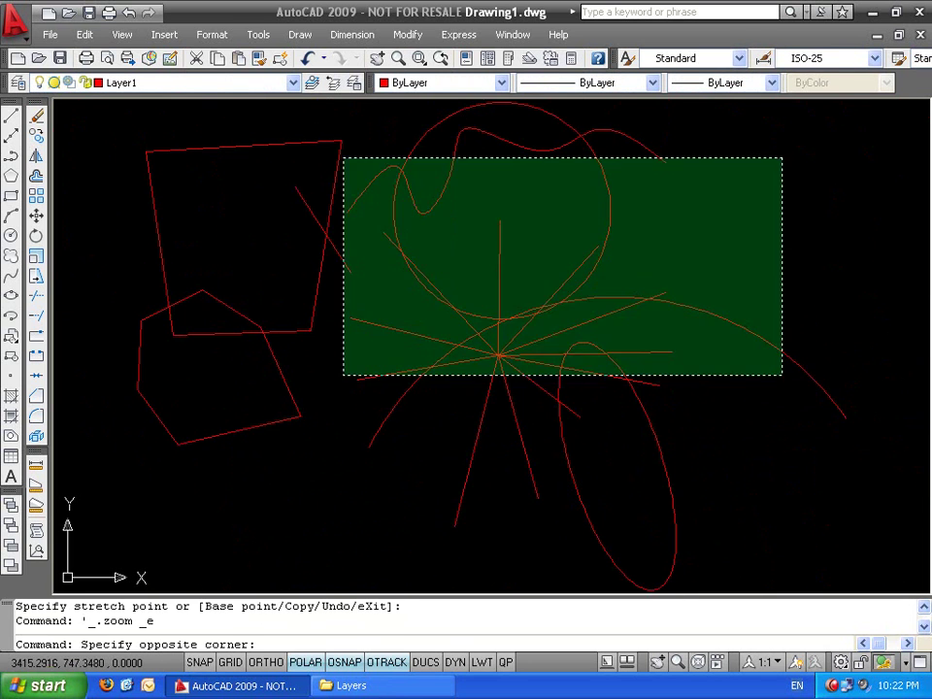
pyautogui.click(137, 521)
pyautogui.press('Delete')
# Draw a large horizontal rectangle across the middle of the empty drawing
pyautogui.write('re')
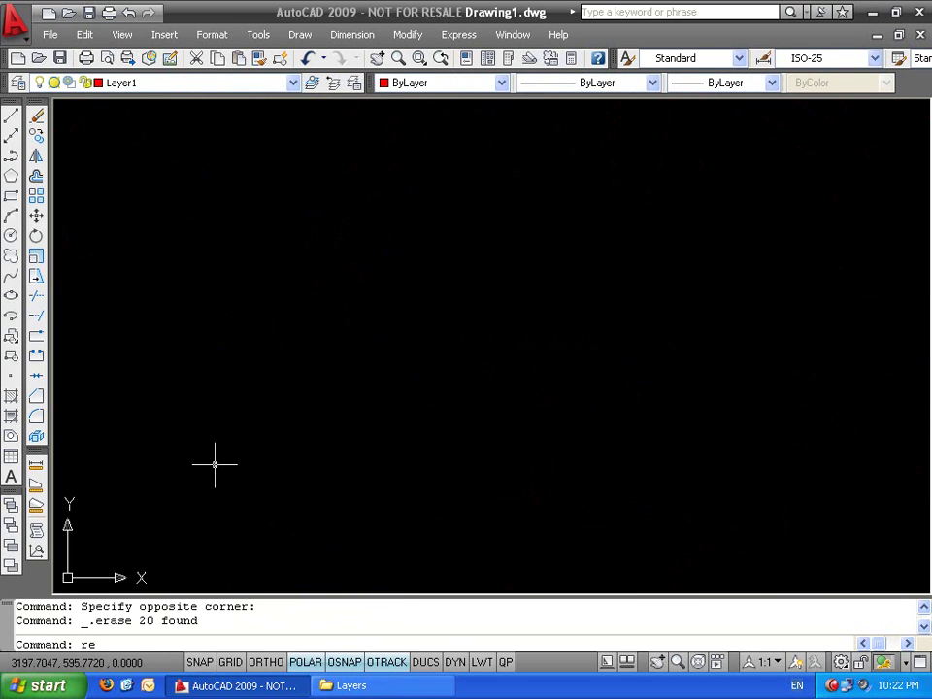
pyautogui.write('c')
pyautogui.press('Return')
pyautogui.click(223, 482)
pyautogui.click(705, 242)
pyautogui.press('Escape')
# Draw a horizontal line just inside the rectangle, parallel to its top edge and slightly shorter
pyautogui.write('l')
pyautogui.press('Return')
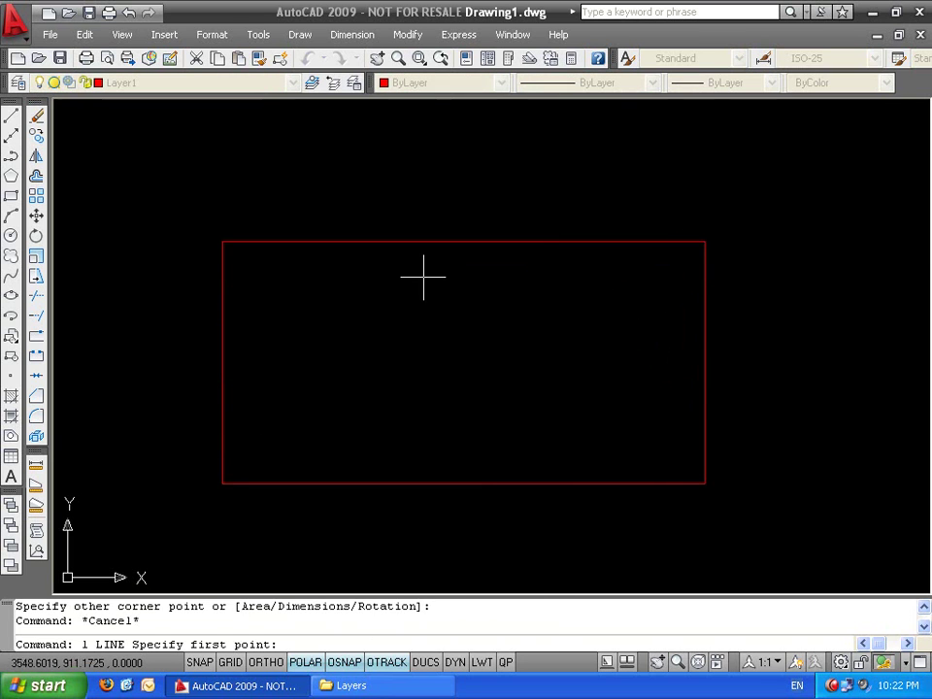
pyautogui.click(257, 262)
pyautogui.click(667, 262)
pyautogui.press('Return')
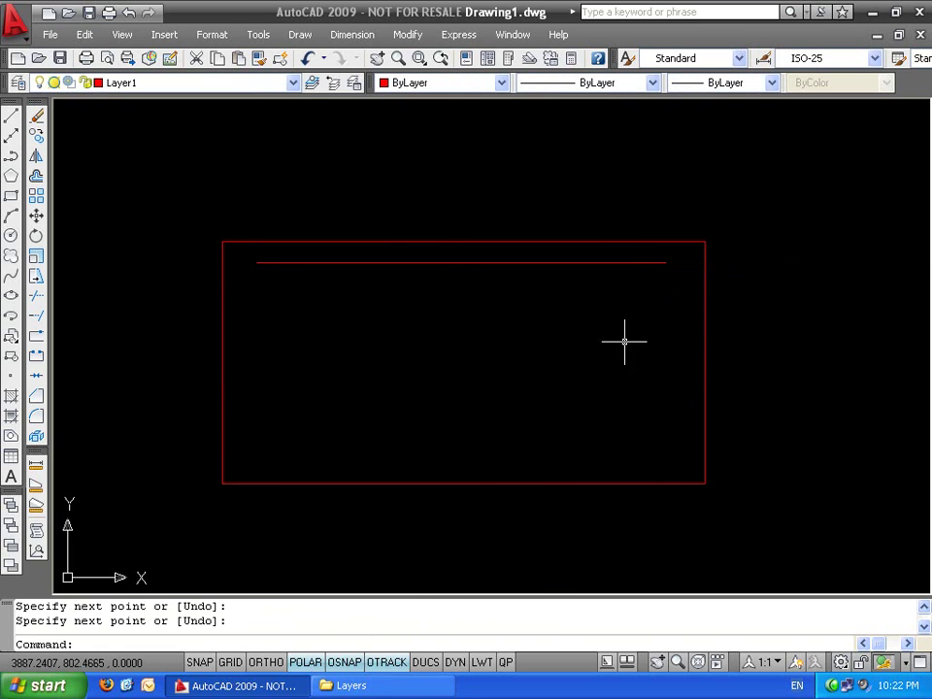
# Try to offset the horizontal line downward by a distance of 5, and erase the closely spaced copies
pyautogui.write('o')
pyautogui.press('Return')
pyautogui.press('Return')
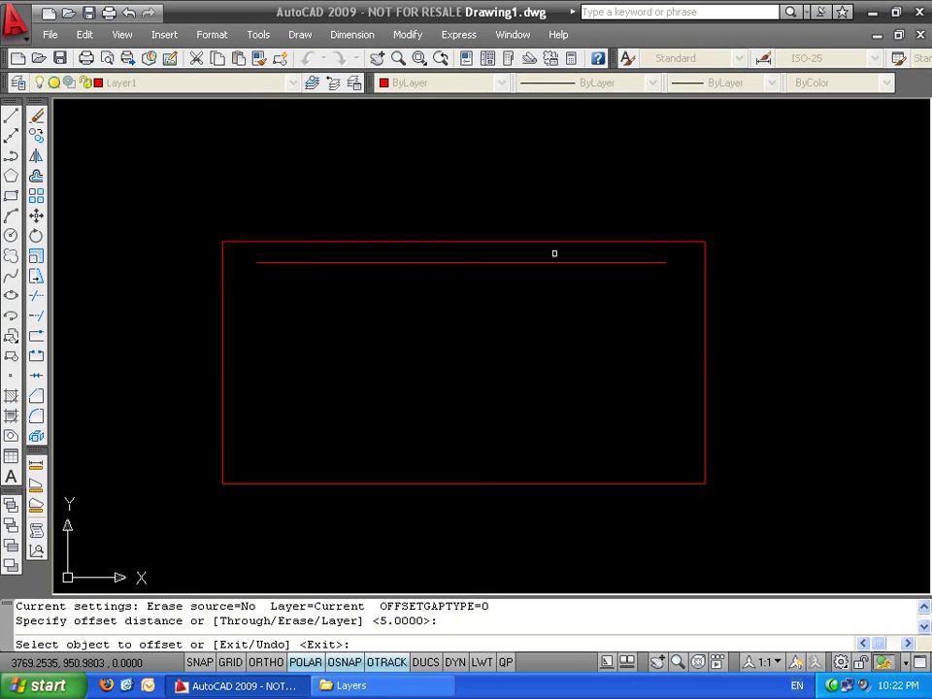
pyautogui.click(554, 262)
pyautogui.click(549, 312)
pyautogui.click(592, 267)
pyautogui.click(601, 278)
pyautogui.press('Escape')
pyautogui.scroll(4, 674, 270)
pyautogui.click(668, 263)
pyautogui.click(571, 335)
pyautogui.press('Delete')
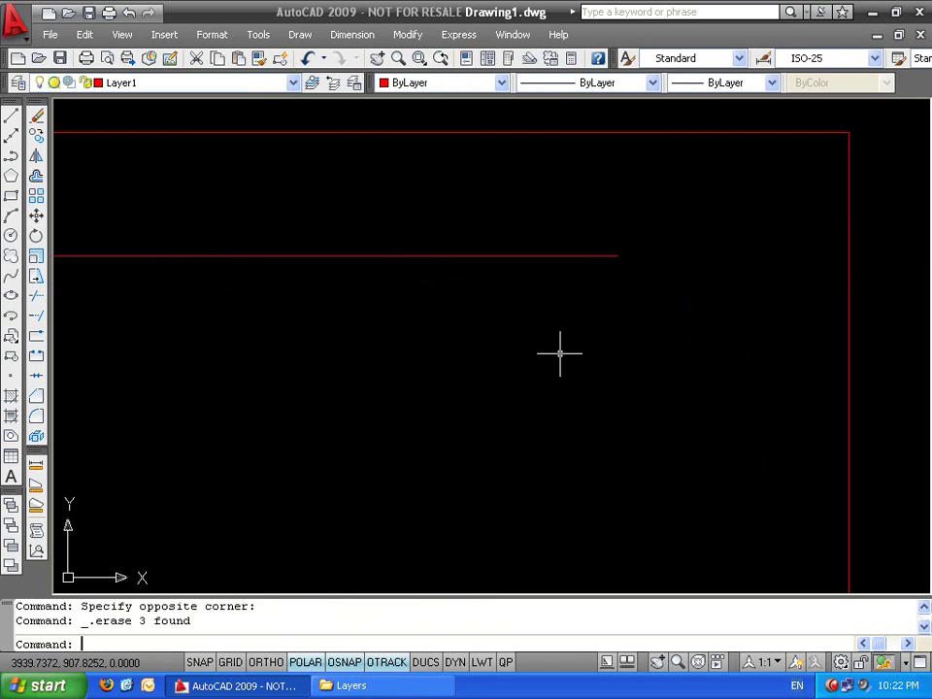
# Offset the horizontal line with the Through option into eight parallel lines at varied spacings down the inside of the rectangle
pyautogui.write('o')
pyautogui.press('Return')
pyautogui.write('t')
pyautogui.press('Return')
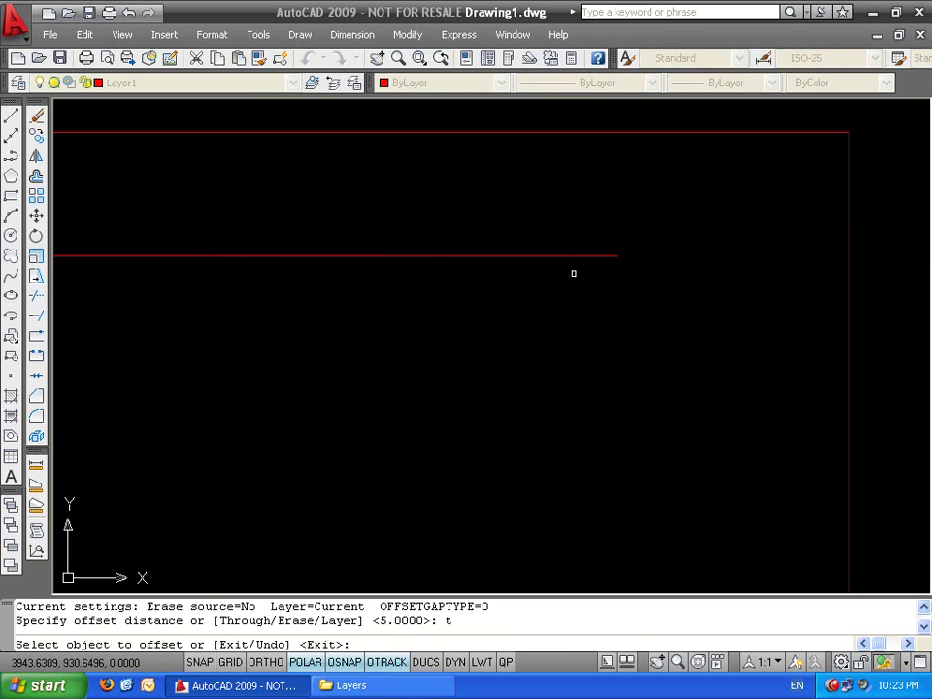
pyautogui.click(573, 255)
pyautogui.scroll(-5, 552, 333)
pyautogui.click(550, 337)
pyautogui.click(551, 338)
pyautogui.click(550, 393)
pyautogui.click(544, 394)
pyautogui.click(546, 367)
pyautogui.click(543, 391)
pyautogui.click(516, 463)
pyautogui.click(520, 462)
pyautogui.click(520, 447)
pyautogui.click(516, 448)
pyautogui.click(516, 428)
pyautogui.click(515, 463)
pyautogui.click(516, 491)
pyautogui.click(512, 484)
pyautogui.click(563, 493)
pyautogui.press('Escape')
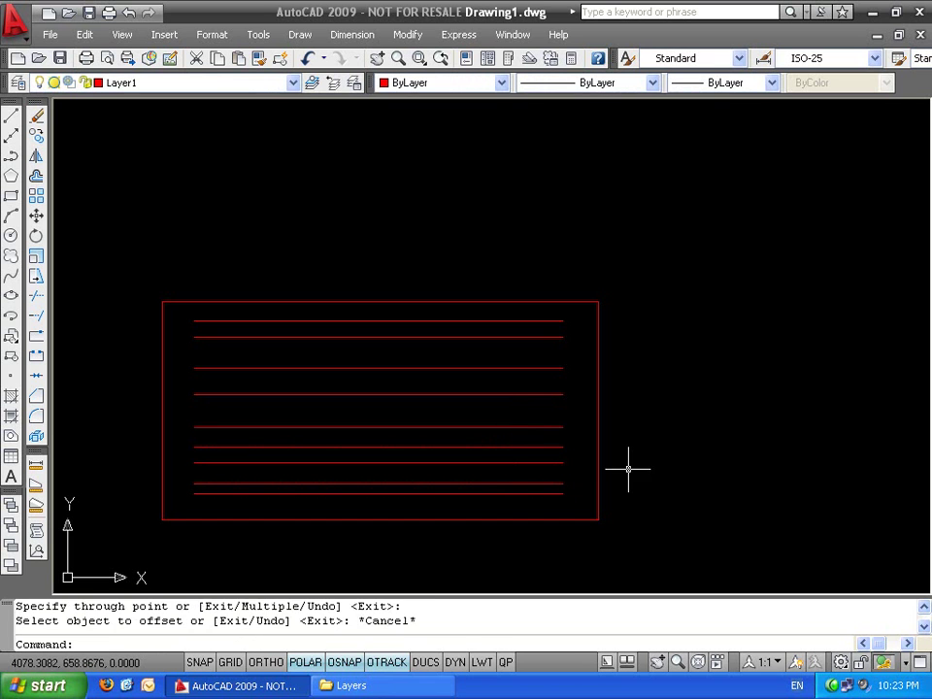
# Select the rectangle with all its inner lines and try stretching only the rectangle's upper-right corner grip
pyautogui.press('Escape')
pyautogui.click(671, 271)
pyautogui.click(486, 583)
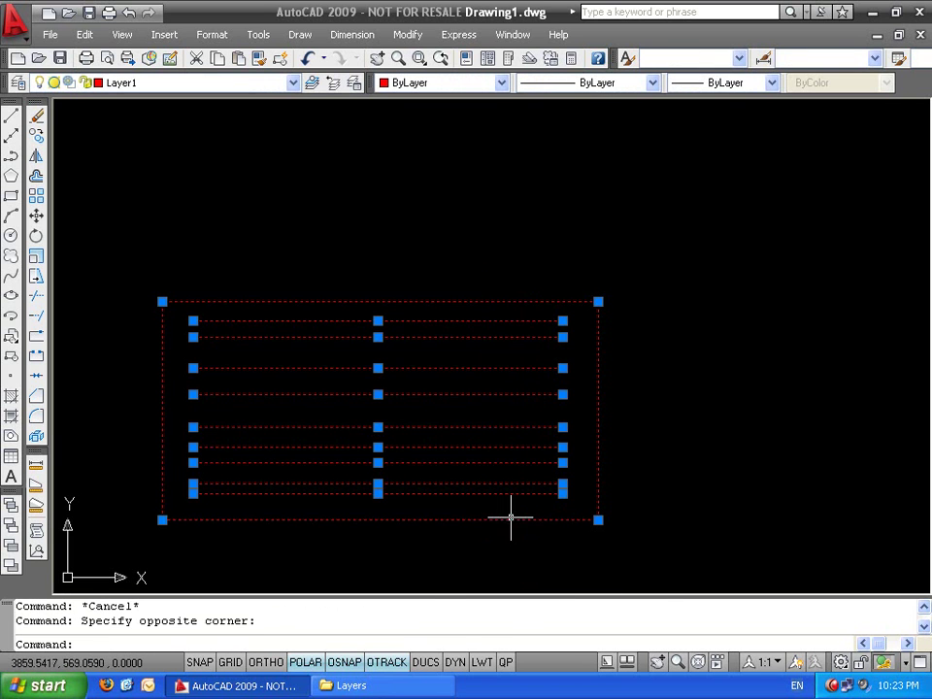
pyautogui.click(599, 302)
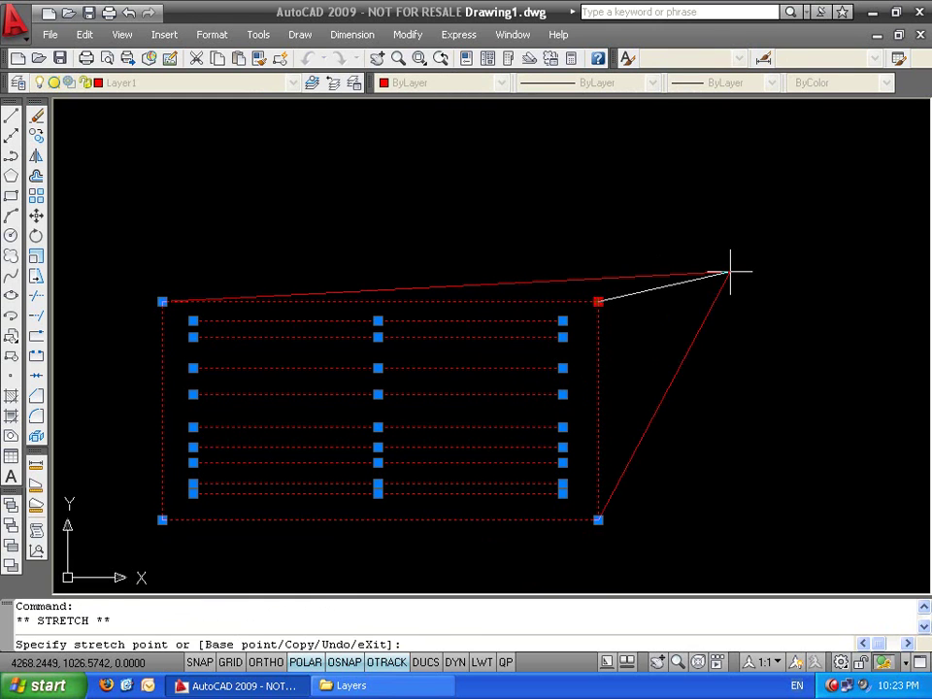
pyautogui.press('Escape')
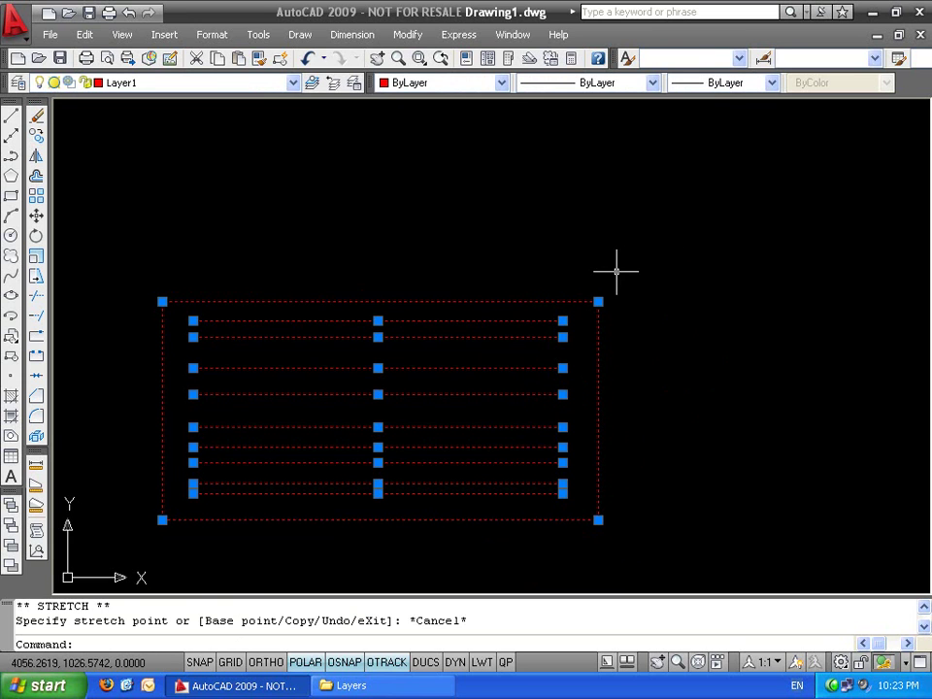
# Activate all right-end grips of the rectangle and its inner lines together and stretch them about 331 units horizontally to the right
pyautogui.keyDown('shift'); pyautogui.click(600, 303); pyautogui.keyUp('shift')
pyautogui.keyDown('shift'); pyautogui.click(564, 321); pyautogui.keyUp('shift')
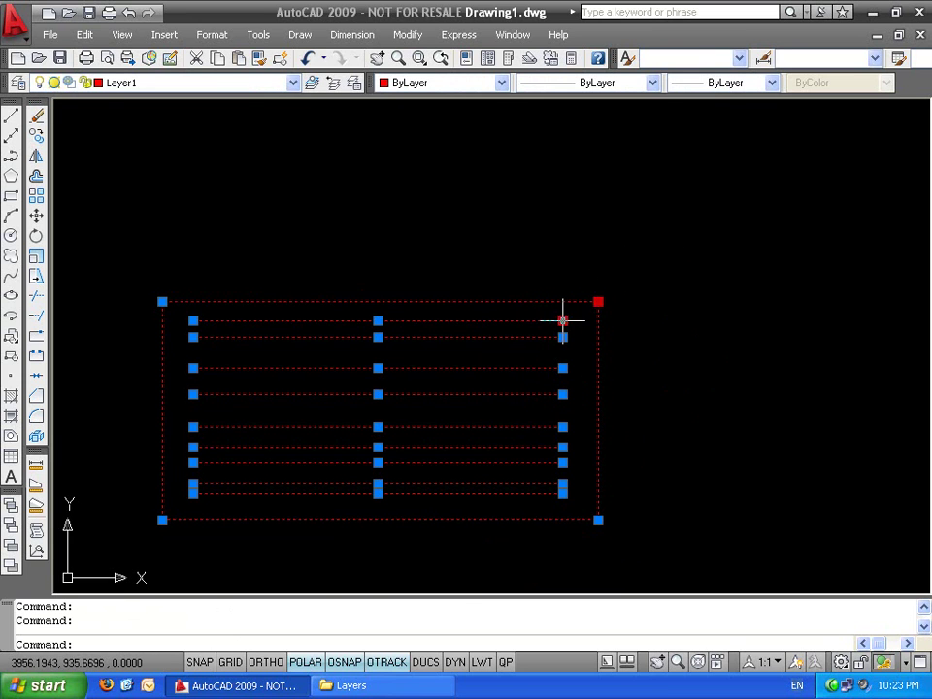
pyautogui.keyDown('shift'); pyautogui.click(564, 337); pyautogui.keyUp('shift')
pyautogui.keyDown('shift'); pyautogui.click(564, 368); pyautogui.keyUp('shift')
pyautogui.keyDown('shift'); pyautogui.click(564, 394); pyautogui.keyUp('shift')
pyautogui.keyDown('shift'); pyautogui.click(563, 427); pyautogui.keyUp('shift')
pyautogui.keyDown('shift'); pyautogui.click(563, 448); pyautogui.keyUp('shift')
pyautogui.keyDown('shift'); pyautogui.click(564, 462); pyautogui.keyUp('shift')
pyautogui.keyDown('shift'); pyautogui.click(564, 489); pyautogui.keyUp('shift')
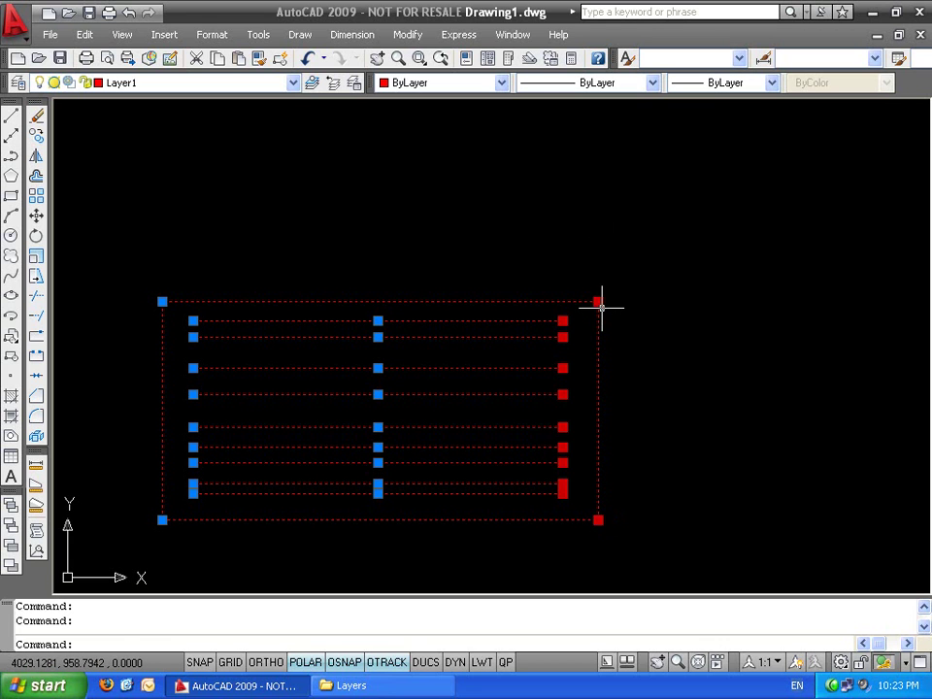
pyautogui.click(598, 302)
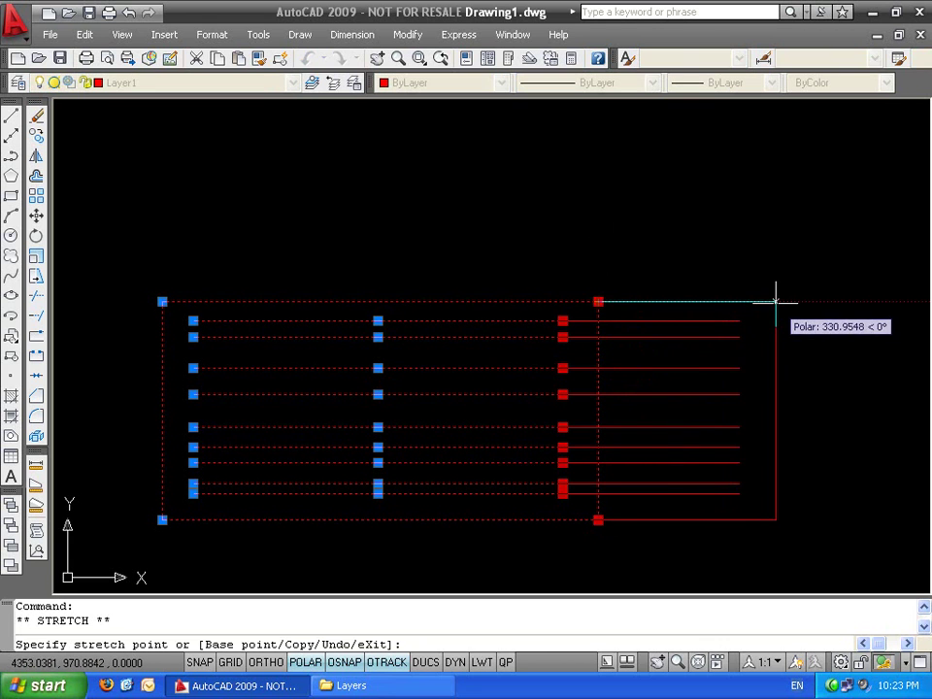
pyautogui.click(776, 302)
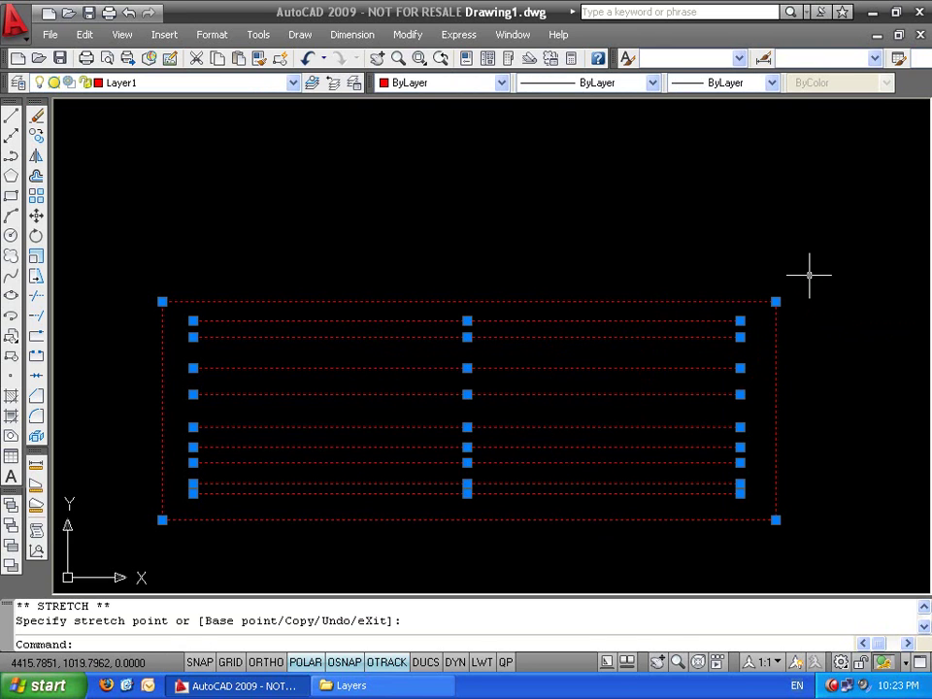
# Try stretching the rectangle and inner lines further right by activating every right-end grip again
pyautogui.keyDown('shift'); pyautogui.click(776, 302); pyautogui.keyUp('shift')
pyautogui.keyDown('shift'); pyautogui.click(740, 321); pyautogui.keyUp('shift')
pyautogui.keyDown('shift'); pyautogui.click(740, 337); pyautogui.keyUp('shift')
pyautogui.keyDown('shift'); pyautogui.click(740, 368); pyautogui.keyUp('shift')
pyautogui.keyDown('shift'); pyautogui.click(740, 394); pyautogui.keyUp('shift')
pyautogui.keyDown('shift'); pyautogui.click(740, 427); pyautogui.keyUp('shift')
pyautogui.keyDown('shift'); pyautogui.click(740, 447); pyautogui.keyUp('shift')
pyautogui.keyDown('shift'); pyautogui.click(740, 462); pyautogui.keyUp('shift')
pyautogui.keyDown('shift'); pyautogui.click(740, 486); pyautogui.keyUp('shift')
pyautogui.keyDown('shift'); pyautogui.click(740, 493); pyautogui.keyUp('shift')
pyautogui.keyDown('shift'); pyautogui.click(776, 520); pyautogui.keyUp('shift')
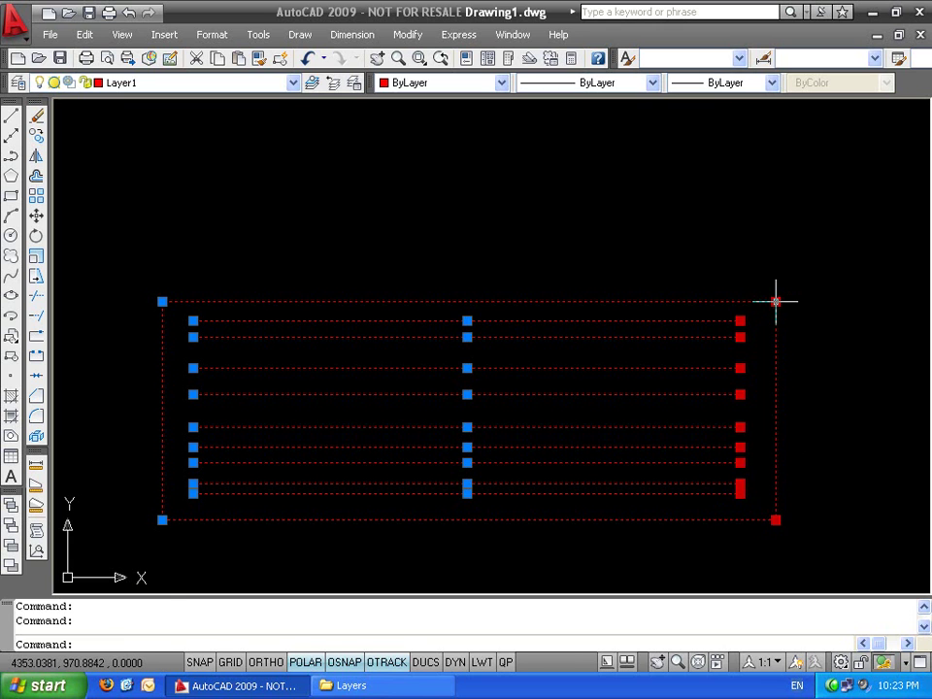
pyautogui.click(776, 301)
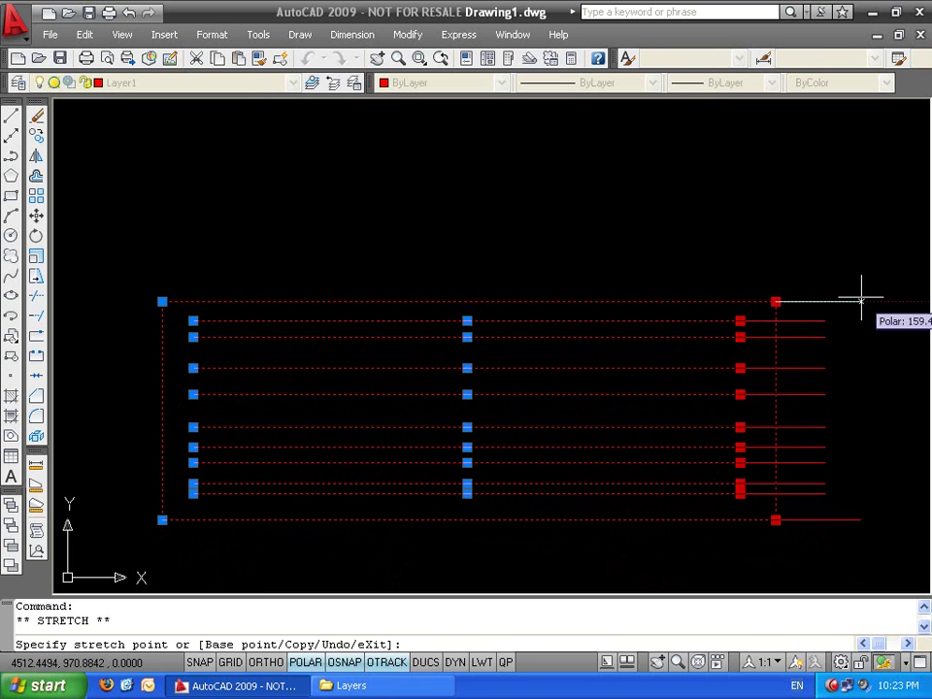
pyautogui.press('Escape')
pyautogui.press('Escape')
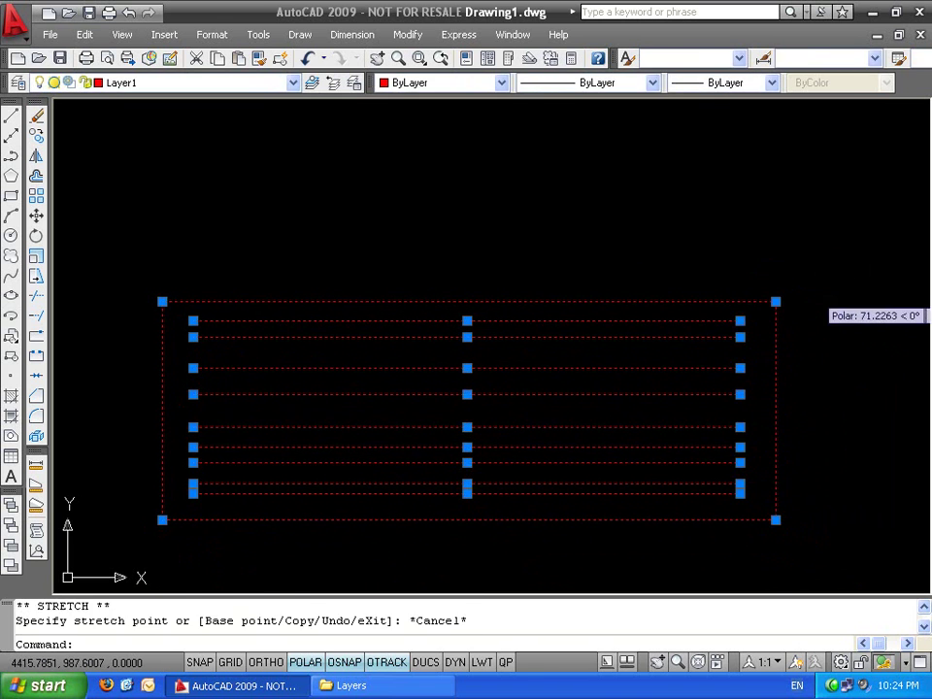
# Stretch the right end of the rectangle and its lines farther right using a crossing selection and the Stretch command
pyautogui.moveTo(791, 316); pyautogui.dragTo(658, 229, button='middle')
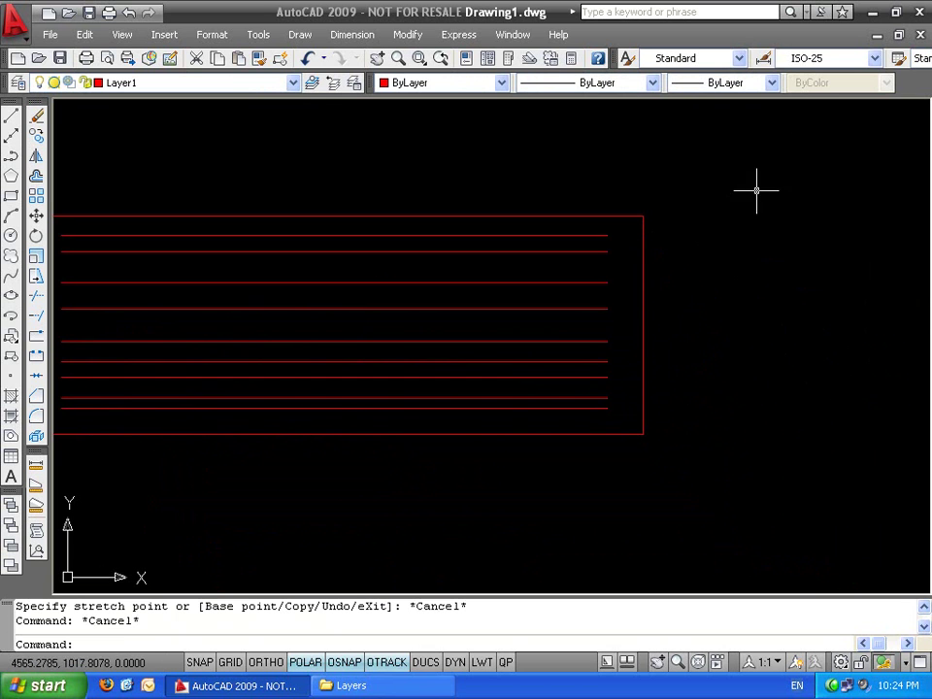
pyautogui.click(807, 121)
pyautogui.click(540, 486)
pyautogui.write('s')
pyautogui.press('Return')
pyautogui.click(534, 527)
pyautogui.click(735, 525)
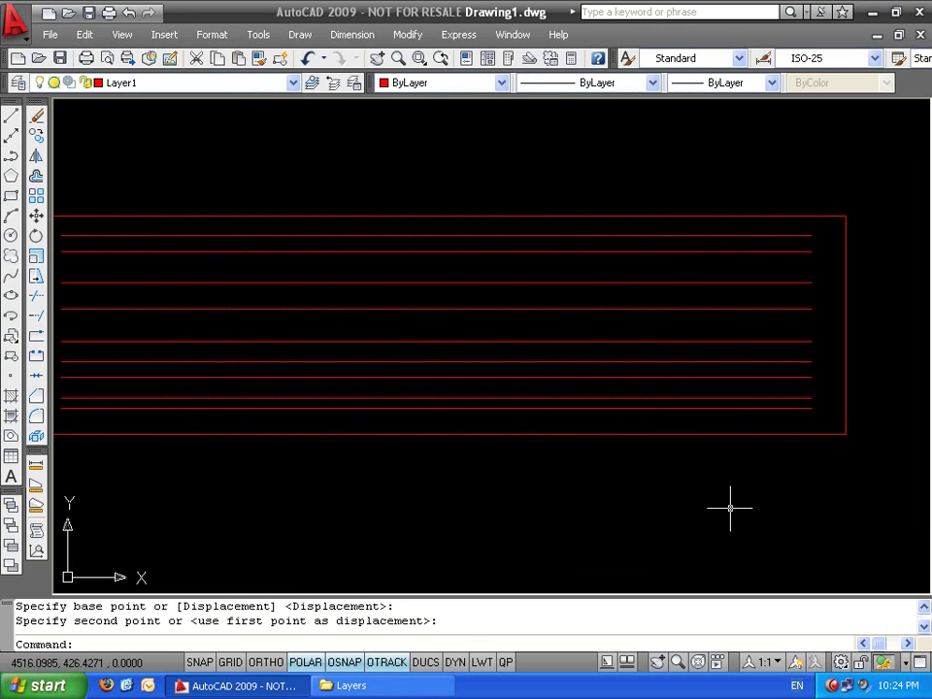
# Stretch the right end of the rectangle and its lines diagonally up and right with the Stretch command
pyautogui.moveTo(775, 438); pyautogui.dragTo(603, 487, button='middle')
pyautogui.click(726, 210)
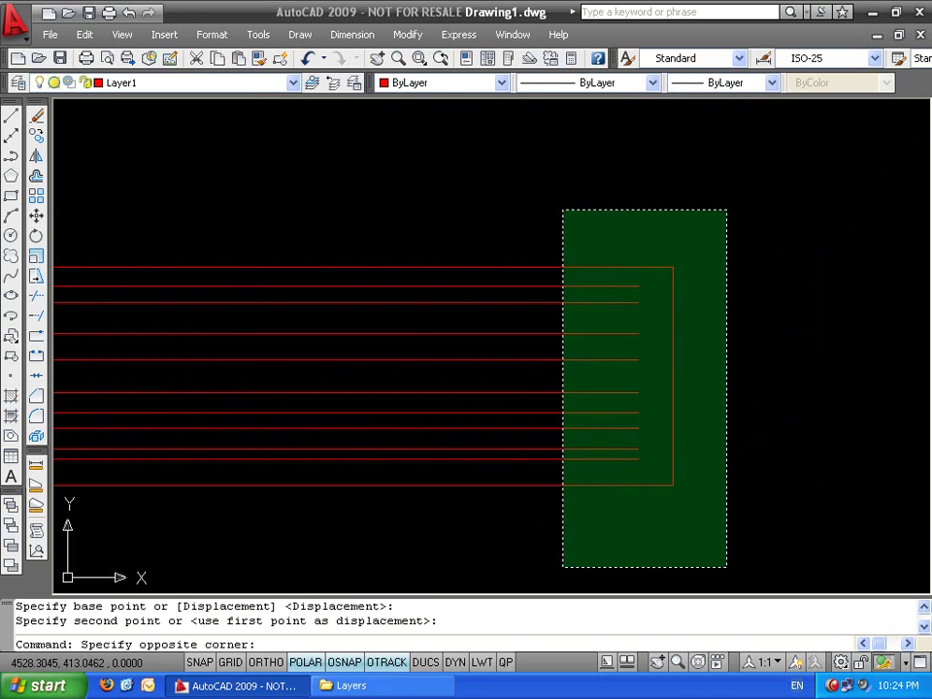
pyautogui.click(564, 563)
pyautogui.write('s')
pyautogui.press('Return')
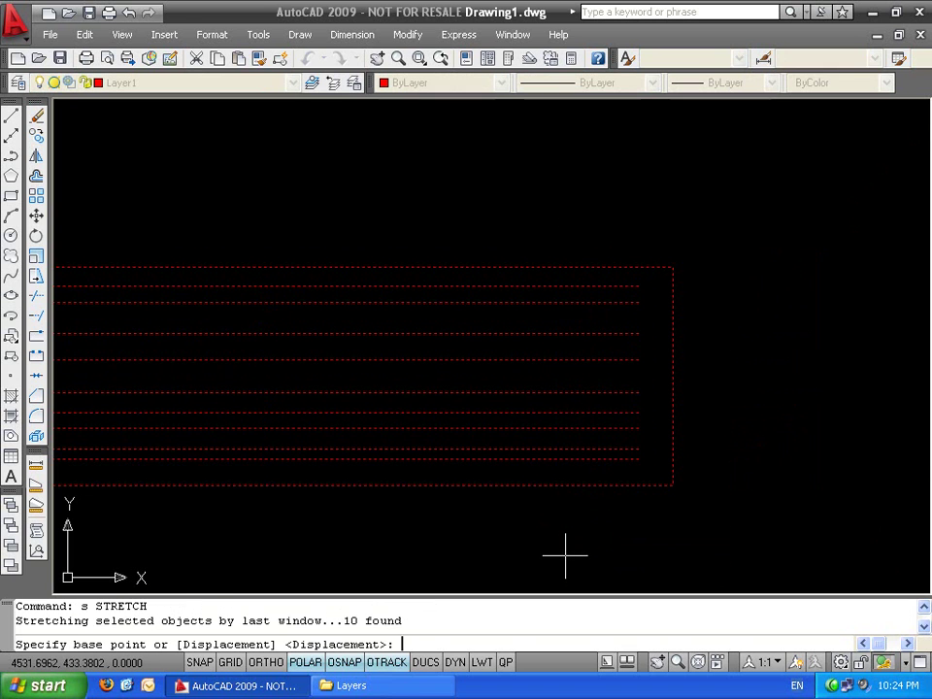
pyautogui.click(473, 551)
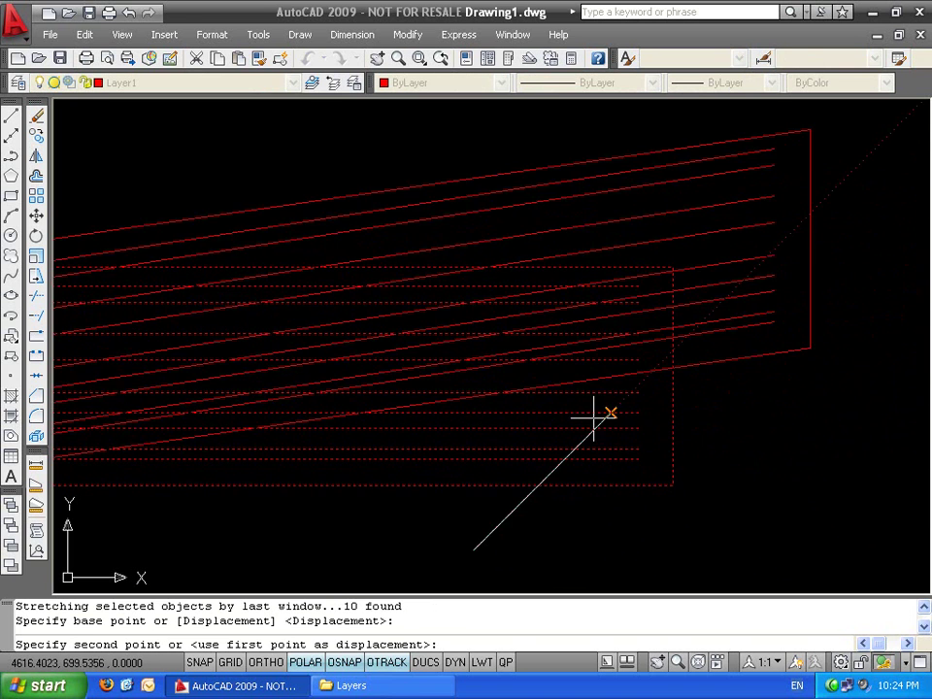
pyautogui.click(599, 422)
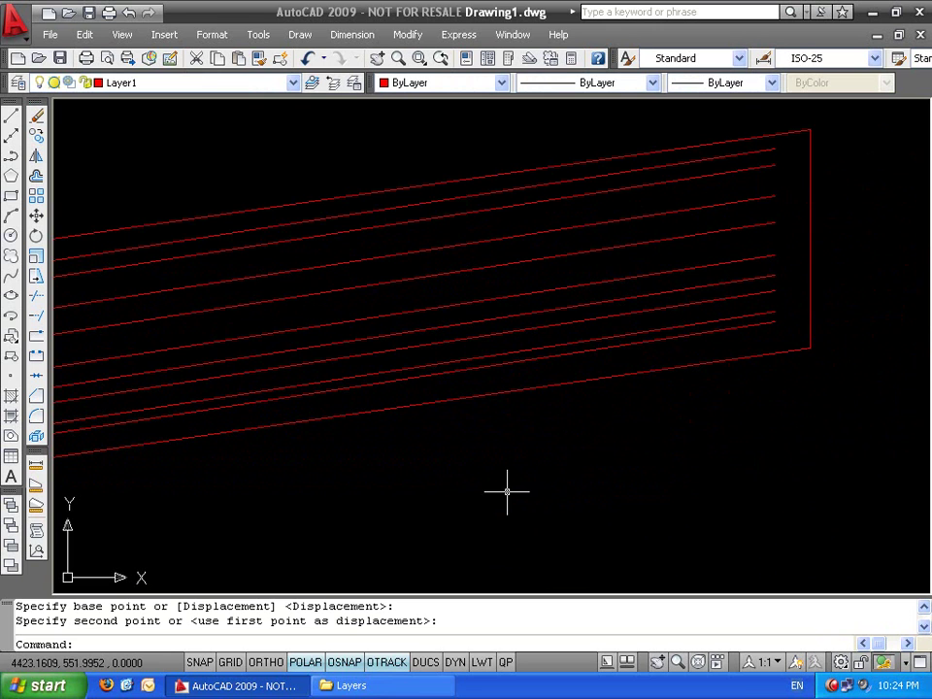
# Undo repeatedly past the stretches, the rectangle and the grip edits, back to the earlier drawing of vertical lines crossed by horizontal ones
pyautogui.hotkey('ctrl', 'z')
pyautogui.hotkey('ctrl', 'z')
pyautogui.hotkey('ctrl', 'z')
pyautogui.hotkey('ctrl', 'z')
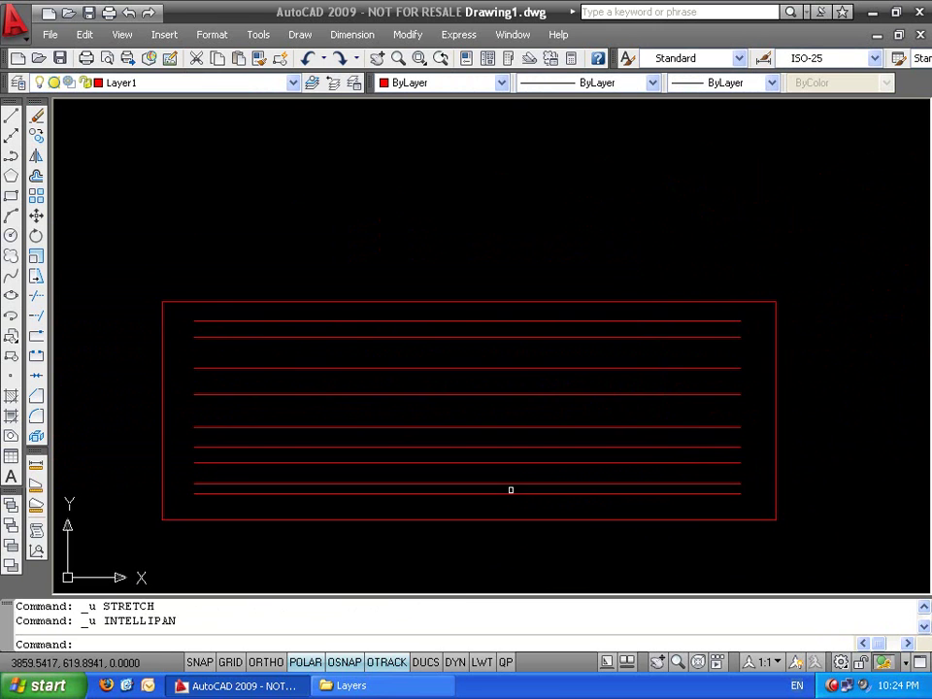
pyautogui.hotkey('ctrl', 'z')
pyautogui.hotkey('ctrl', 'z')
pyautogui.hotkey('ctrl', 'z')
pyautogui.hotkey('ctrl', 'z')
pyautogui.hotkey('ctrl', 'z')
pyautogui.hotkey('ctrl', 'z')
pyautogui.hotkey('ctrl', 'z')
pyautogui.hotkey('ctrl', 'z')
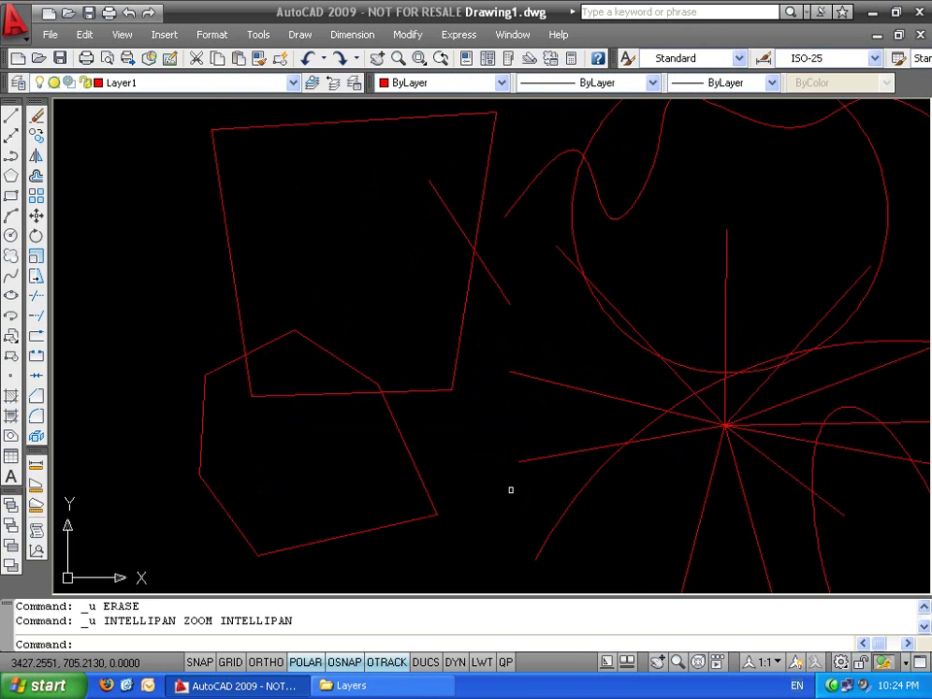
pyautogui.hotkey('ctrl', 'z')
pyautogui.hotkey('ctrl', 'z')
pyautogui.hotkey('ctrl', 'z')
pyautogui.hotkey('ctrl', 'z')
pyautogui.hotkey('ctrl', 'z')
pyautogui.hotkey('ctrl', 'z')
pyautogui.hotkey('ctrl', 'z')
pyautogui.hotkey('ctrl', 'z')
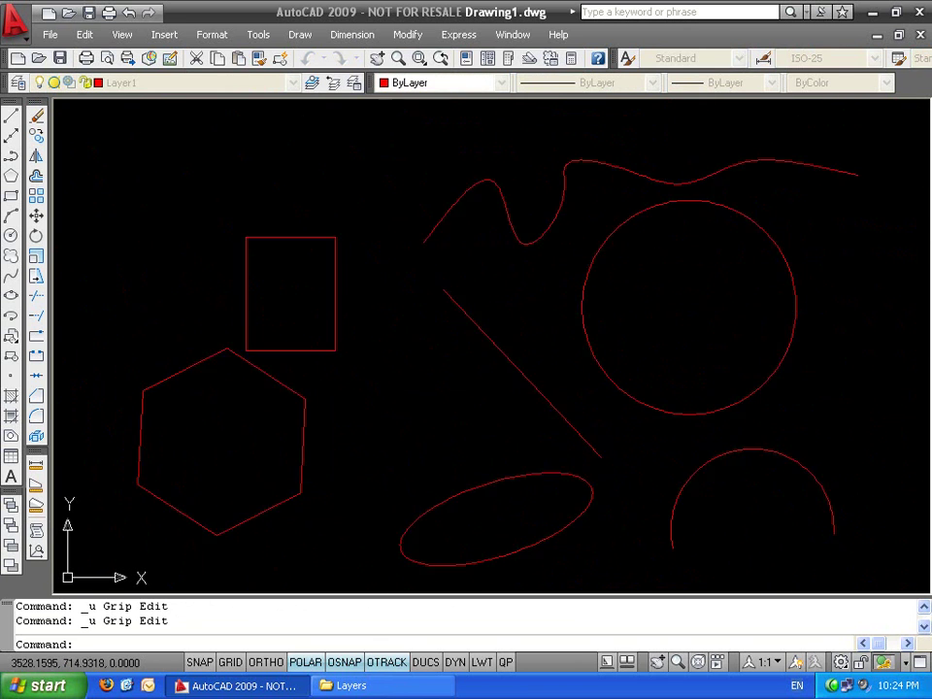
pyautogui.hotkey('ctrl', 'y')
pyautogui.hotkey('ctrl', 'y')
pyautogui.hotkey('ctrl', 'y')
pyautogui.hotkey('ctrl', 'y')
pyautogui.hotkey('ctrl', 'y')
pyautogui.hotkey('ctrl', 'y')
pyautogui.hotkey('ctrl', 'y')
pyautogui.hotkey('ctrl', 'y')
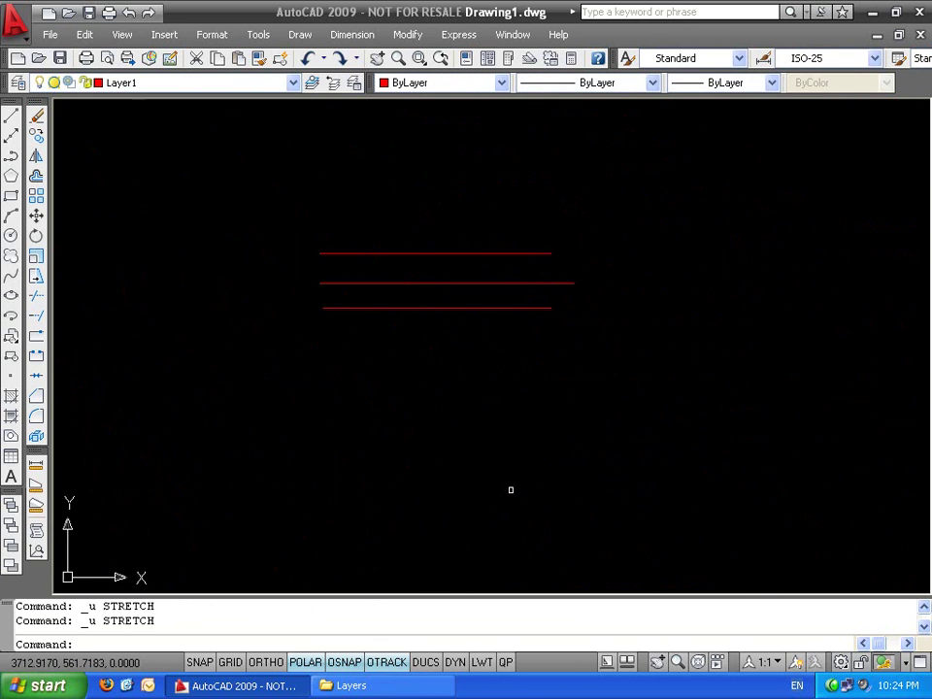
pyautogui.hotkey('ctrl', 'y')
pyautogui.hotkey('ctrl', 'y')
pyautogui.hotkey('ctrl', 'y')
pyautogui.scroll(-3, 539, 366)
pyautogui.scroll(3, 529, 334)
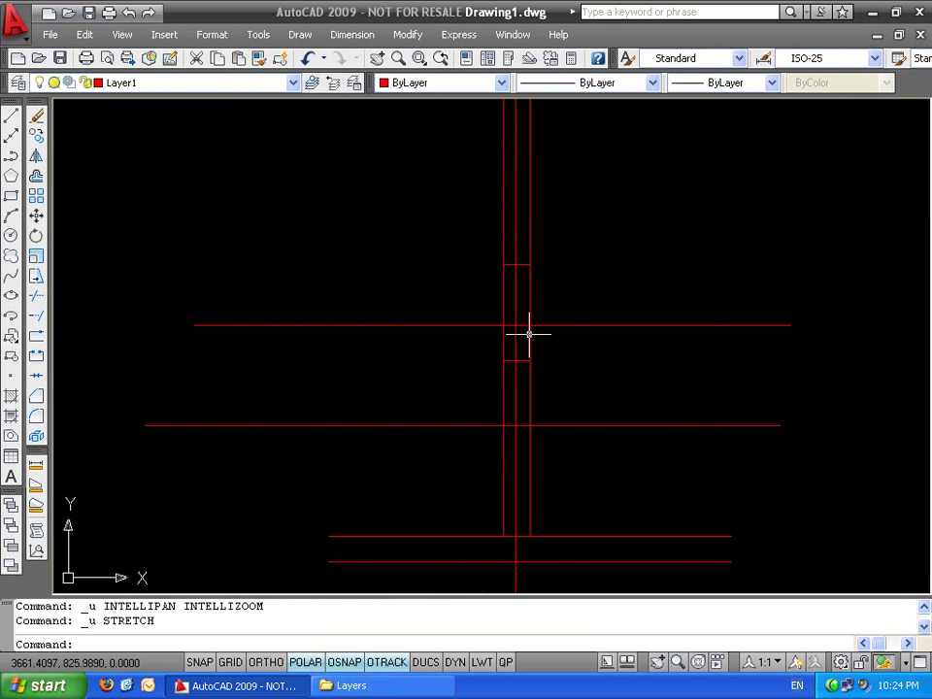
# Select the lines around the small rectangle on the vertical centre line and activate the rectangle's four corner grips
pyautogui.scroll(3, 530, 274)
pyautogui.click(584, 217)
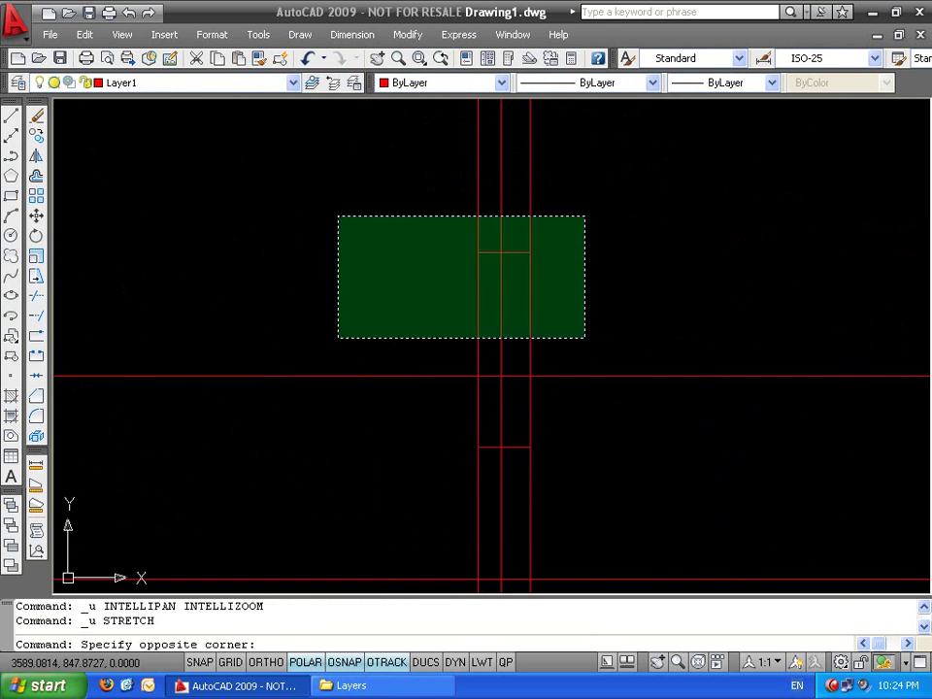
pyautogui.click(339, 335)
pyautogui.keyDown('shift'); pyautogui.click(530, 252); pyautogui.keyUp('shift')
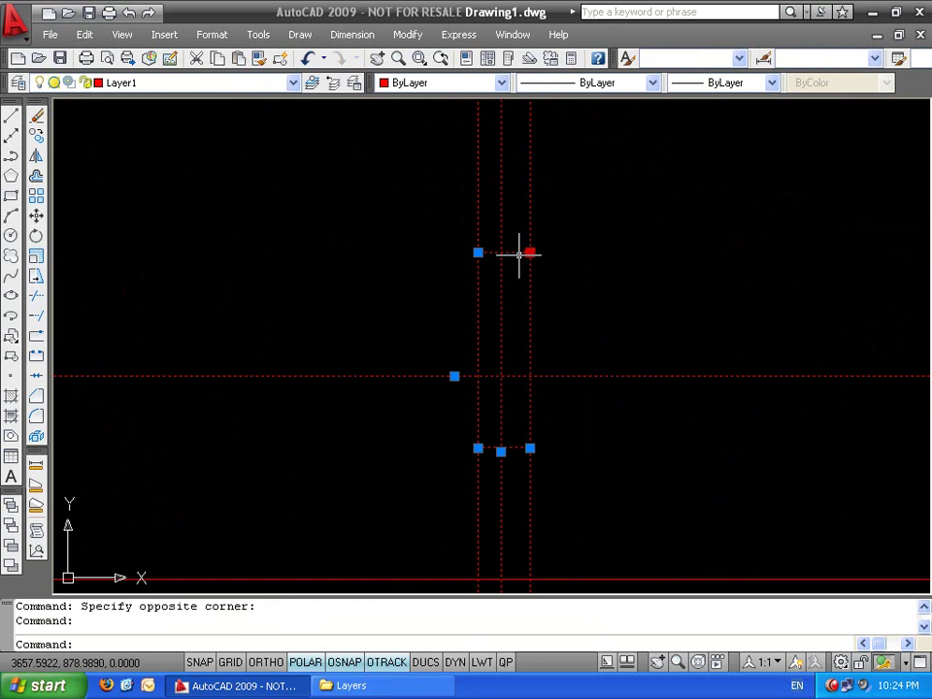
pyautogui.keyDown('shift'); pyautogui.click(477, 253); pyautogui.keyUp('shift')
pyautogui.keyDown('shift'); pyautogui.click(478, 448); pyautogui.keyUp('shift')
pyautogui.keyDown('shift'); pyautogui.click(530, 447); pyautogui.keyUp('shift')
# Grip-stretch the small rectangle from a base point at the upper centre-line intersection to the intersection below, and undo the stretch
pyautogui.click(530, 448)
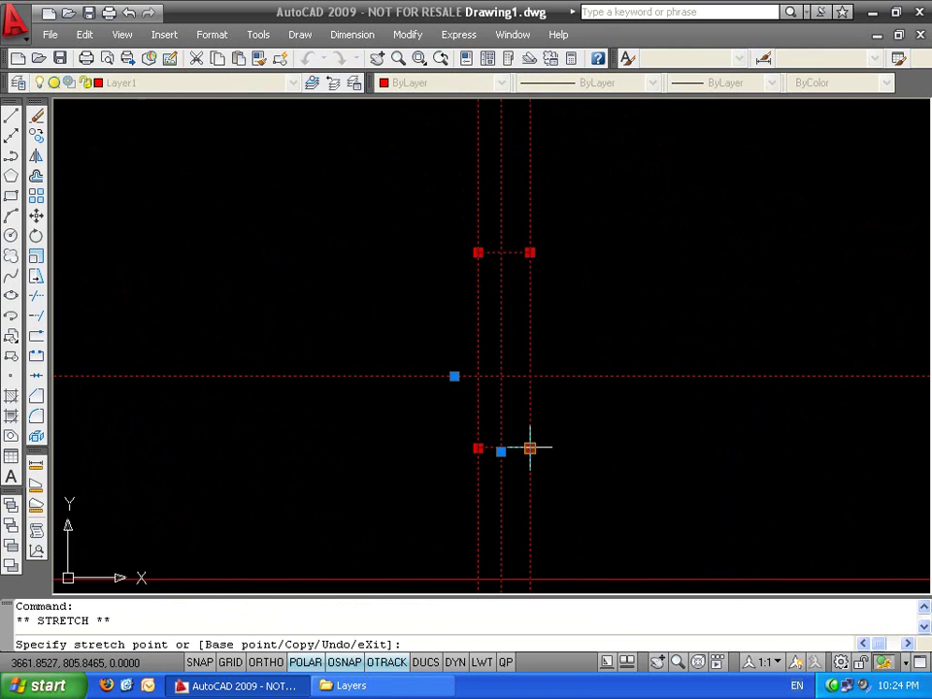
pyautogui.scroll(-5, 655, 443)
pyautogui.scroll(5, 568, 414)
pyautogui.scroll(-2, 437, 541)
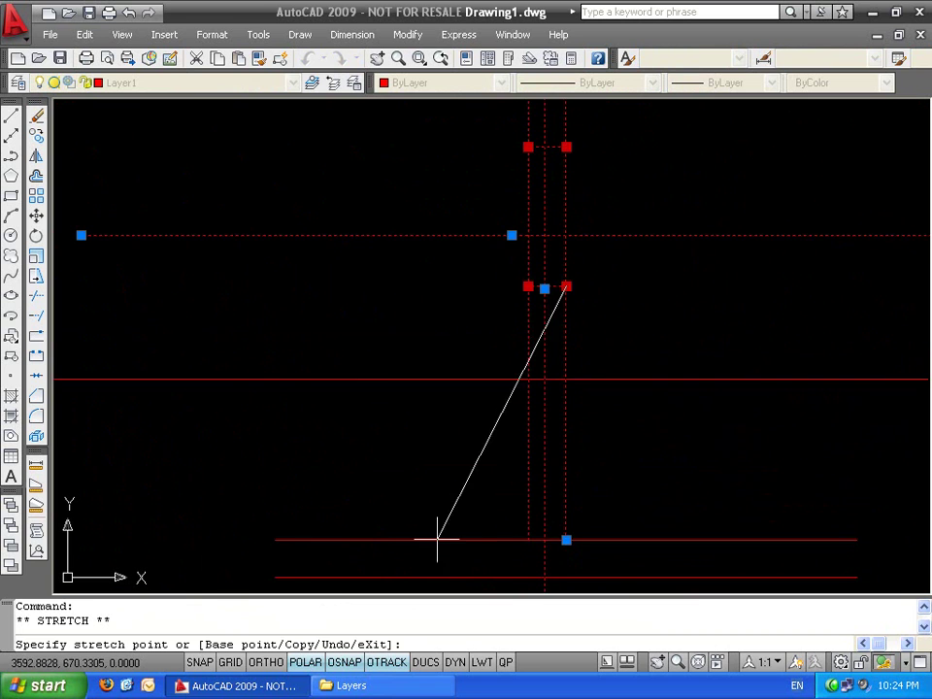
pyautogui.write('b')
pyautogui.press('Return')
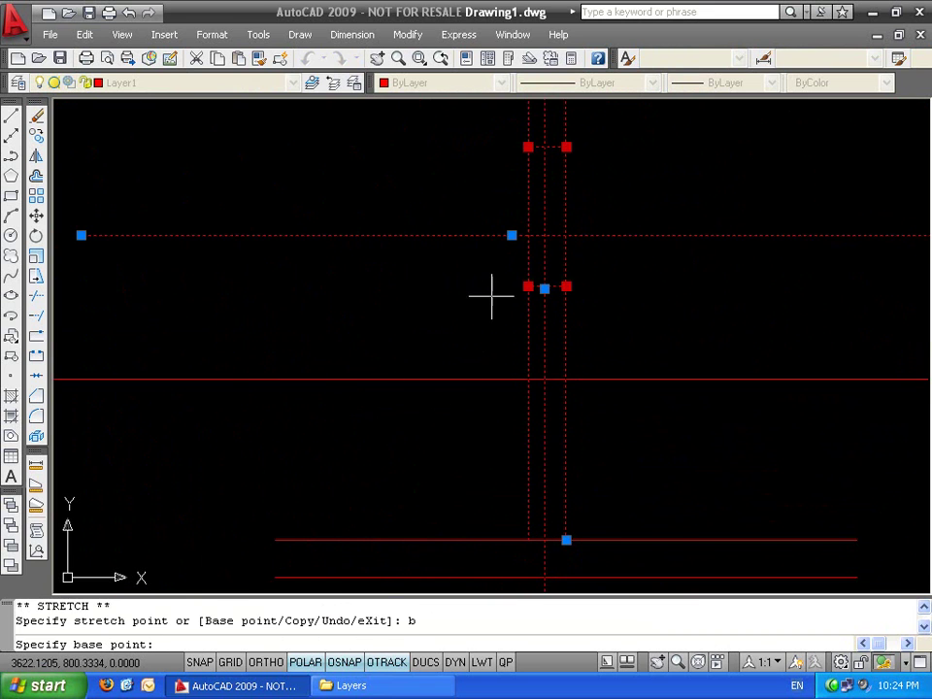
pyautogui.click(544, 235)
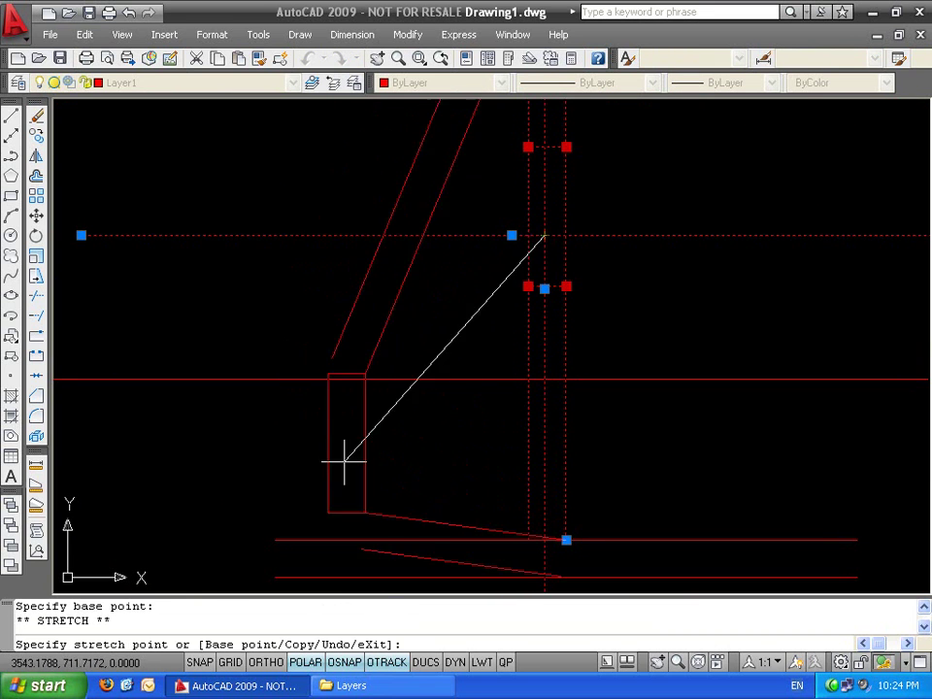
pyautogui.click(545, 379)
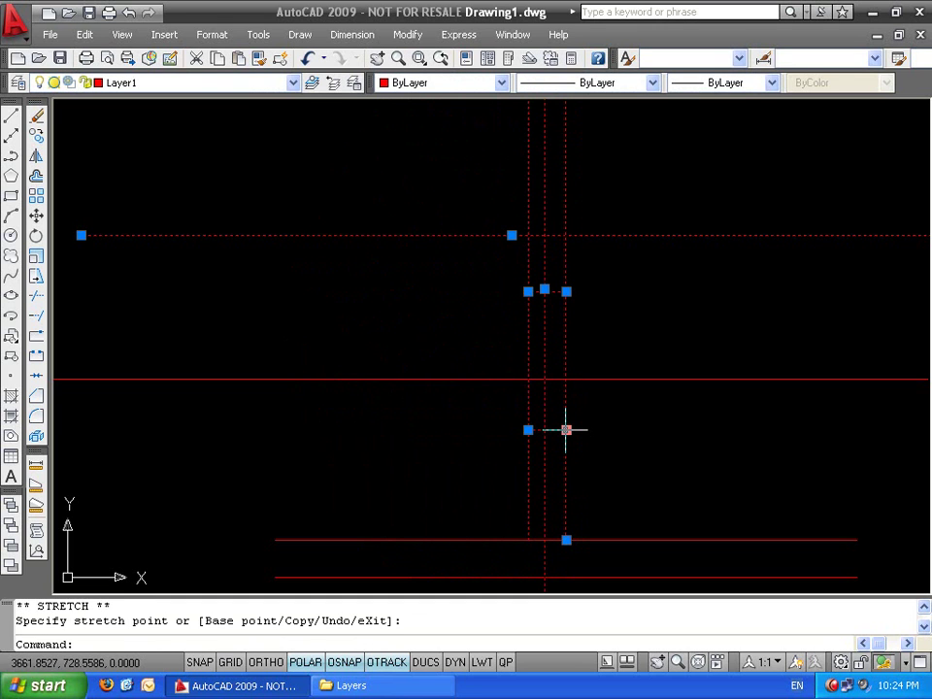
pyautogui.hotkey('ctrl', 'z')
# Stretch the small rectangle with the Stretch command from its centre-line intersection down to the intersection with the lower horizontal line
pyautogui.click(639, 186)
pyautogui.click(347, 488)
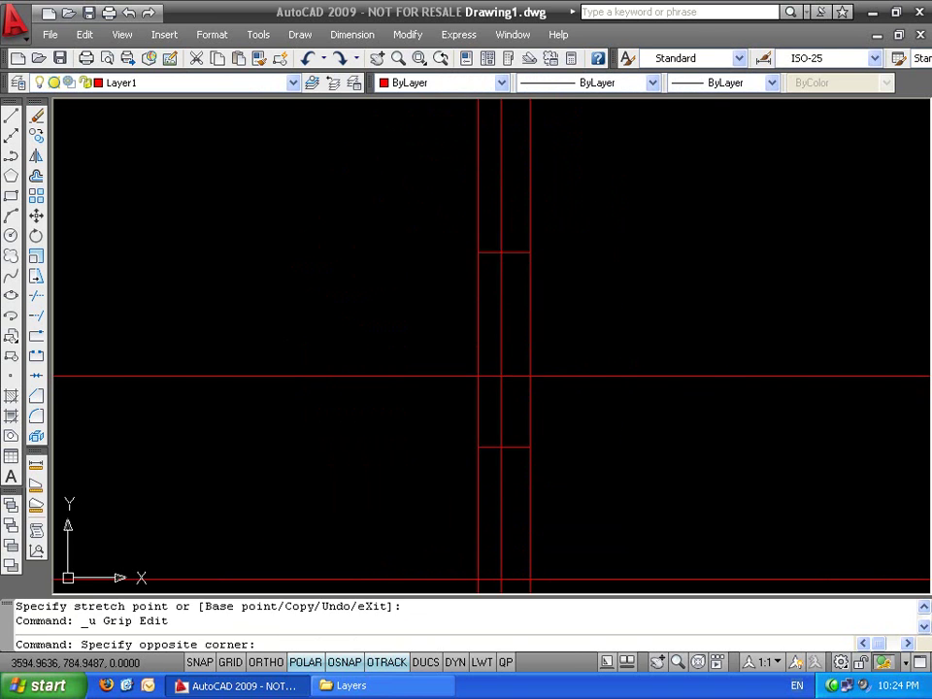
pyautogui.write('s')
pyautogui.press('Return')
pyautogui.click(501, 376)
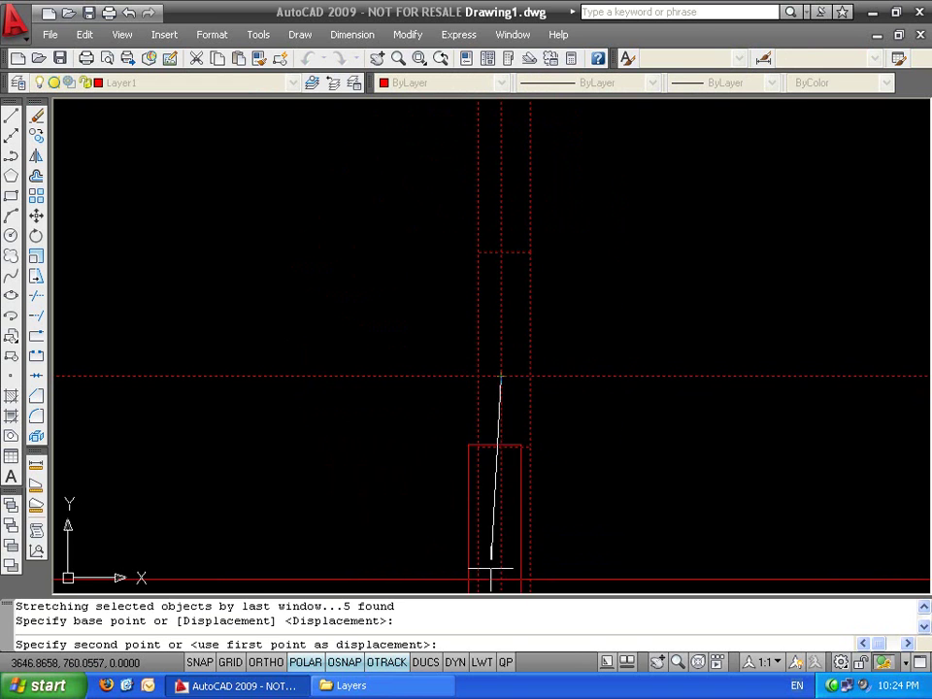
pyautogui.press('Escape')
pyautogui.scroll(-3, 619, 388)
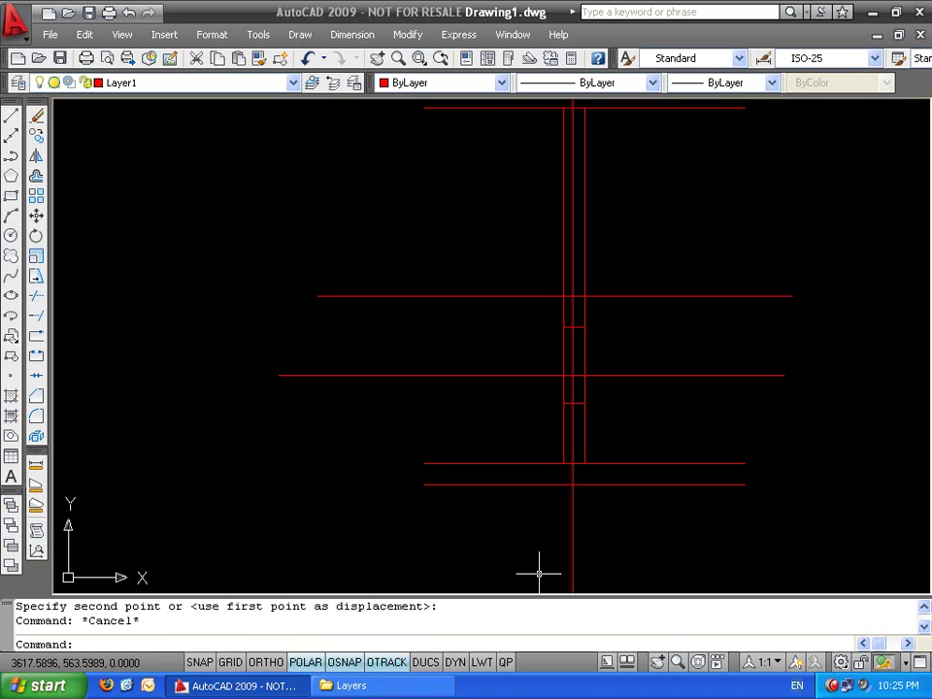
pyautogui.press('Escape')
pyautogui.scroll(3, 580, 345)
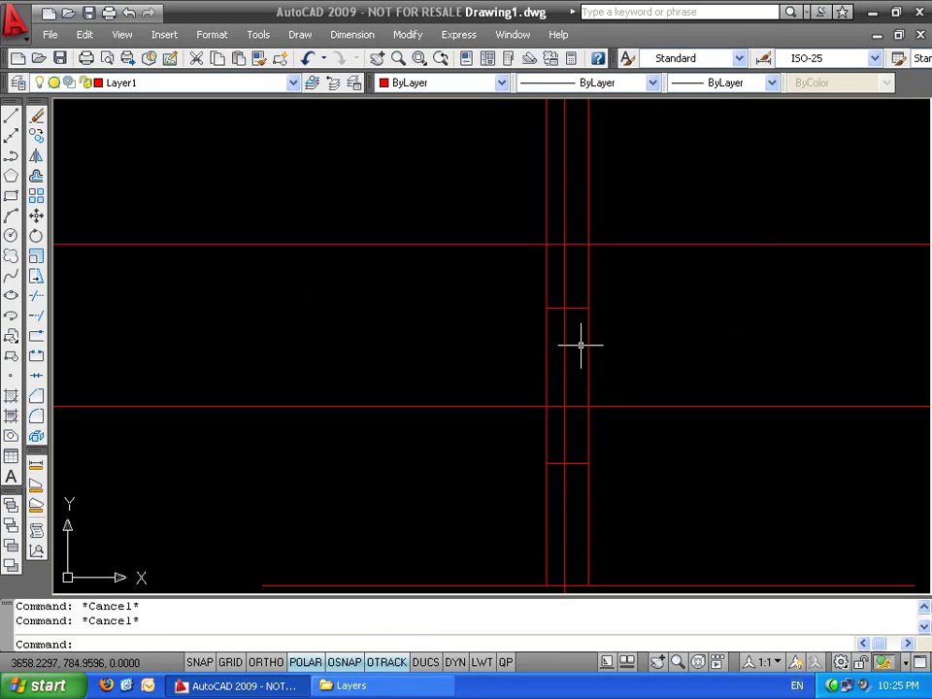
pyautogui.scroll(-5, 581, 345)
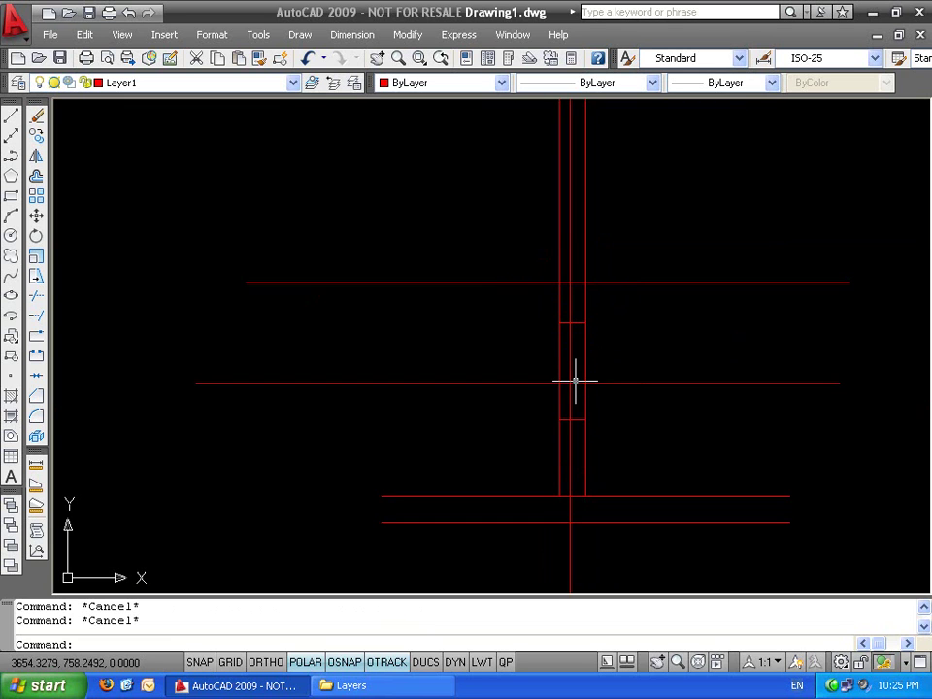
# Erase all the vertical and horizontal lines and the small rectangle
pyautogui.click(662, 202)
pyautogui.click(406, 482)
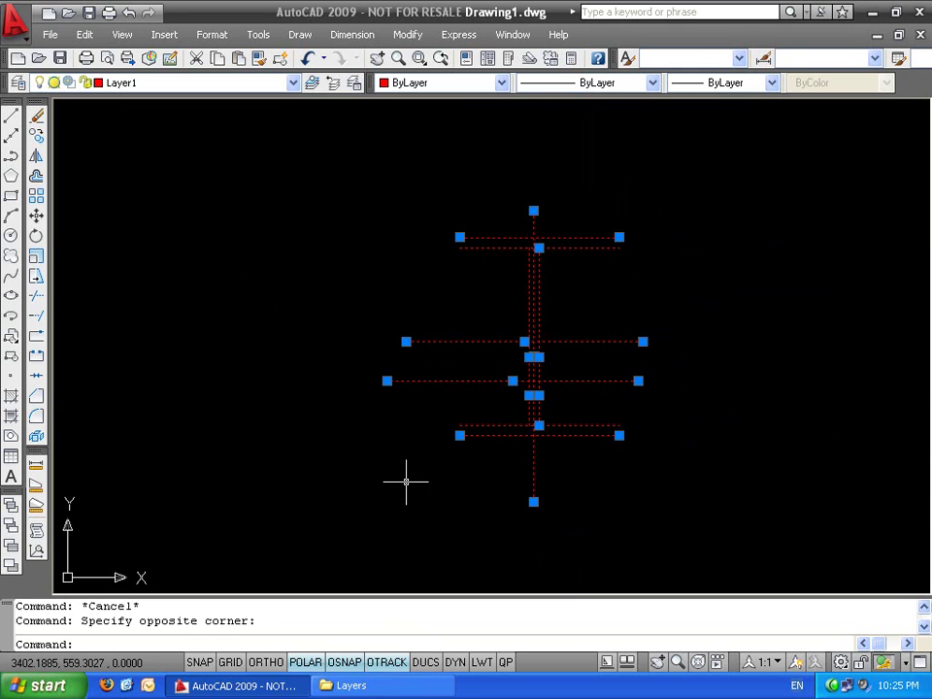
pyautogui.press('Delete')
# Draw a large horizontal rectangle in the middle of the empty drawing
pyautogui.write('rec')
pyautogui.press('Return')
pyautogui.click(327, 210)
pyautogui.click(690, 443)
# Draw a vertical line inside the rectangle from the midpoint of its lower edge to the midpoint of its upper edge
pyautogui.write('l')
pyautogui.press('Return')
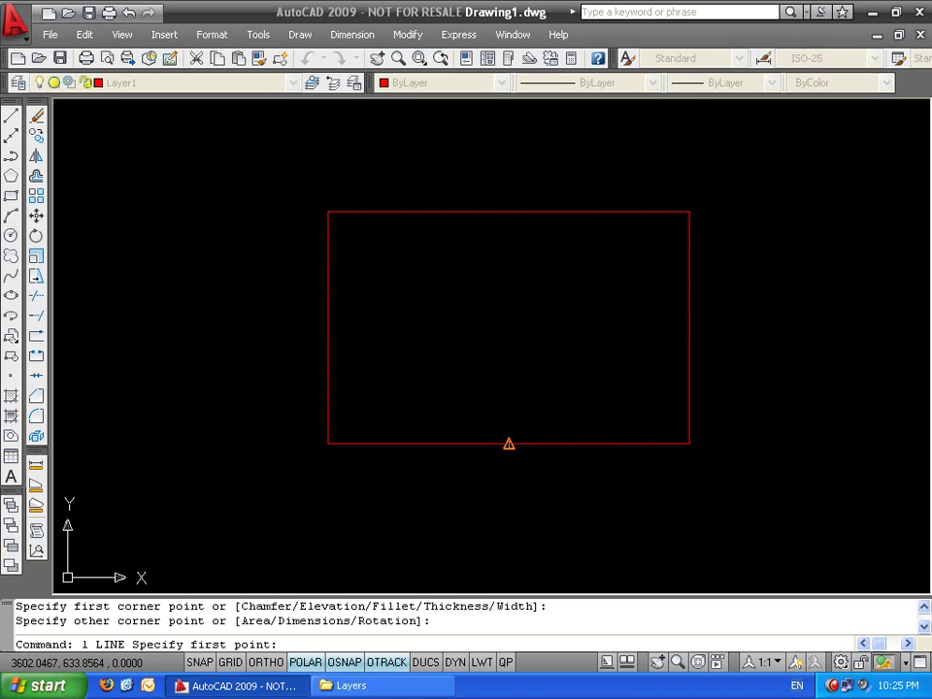
pyautogui.click(509, 443)
pyautogui.click(508, 212)
pyautogui.press('Return')
# Stretch the rectangle's middle line 100 units to the right with a crossing selection that includes the rectangle
pyautogui.click(562, 149)
pyautogui.click(434, 572)
pyautogui.write('s')
pyautogui.press('Return')
pyautogui.click(447, 494)
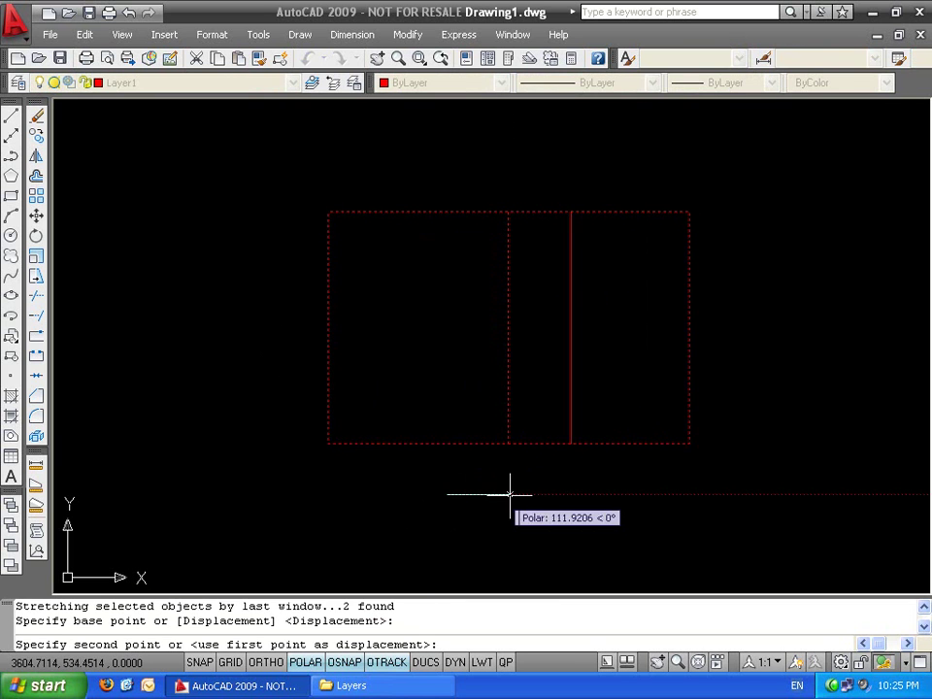
pyautogui.write('100')
pyautogui.press('Return')
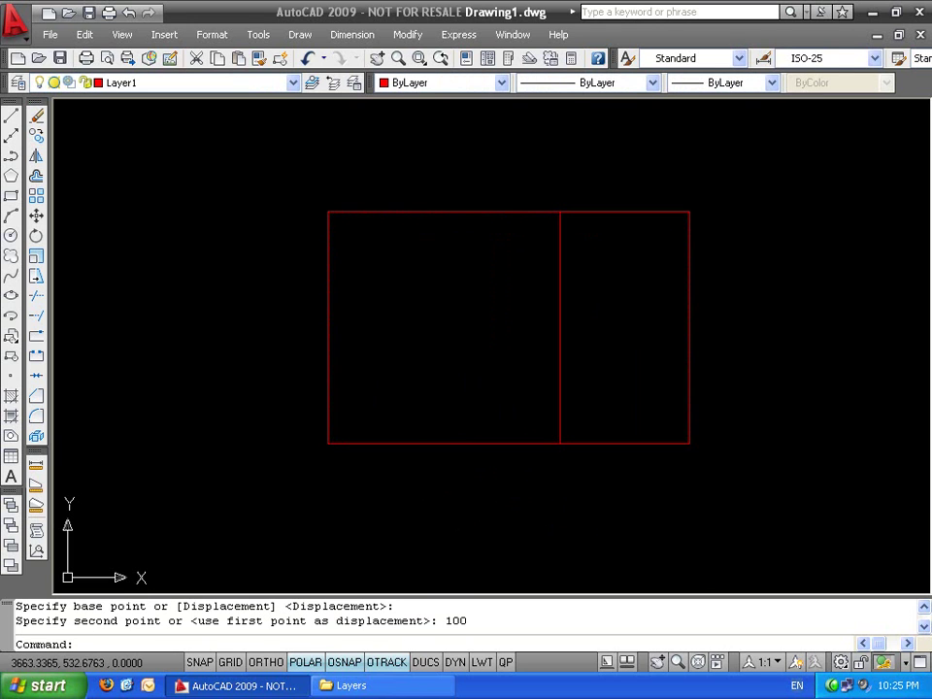
# Draw a long vertical line in the empty space to the right of the rectangle
pyautogui.scroll(-3, 576, 366)
pyautogui.moveTo(575, 366); pyautogui.dragTo(423, 339, button='middle')
pyautogui.write('l')
pyautogui.press('Return')
pyautogui.click(610, 211)
pyautogui.click(609, 482)
pyautogui.press('Return')
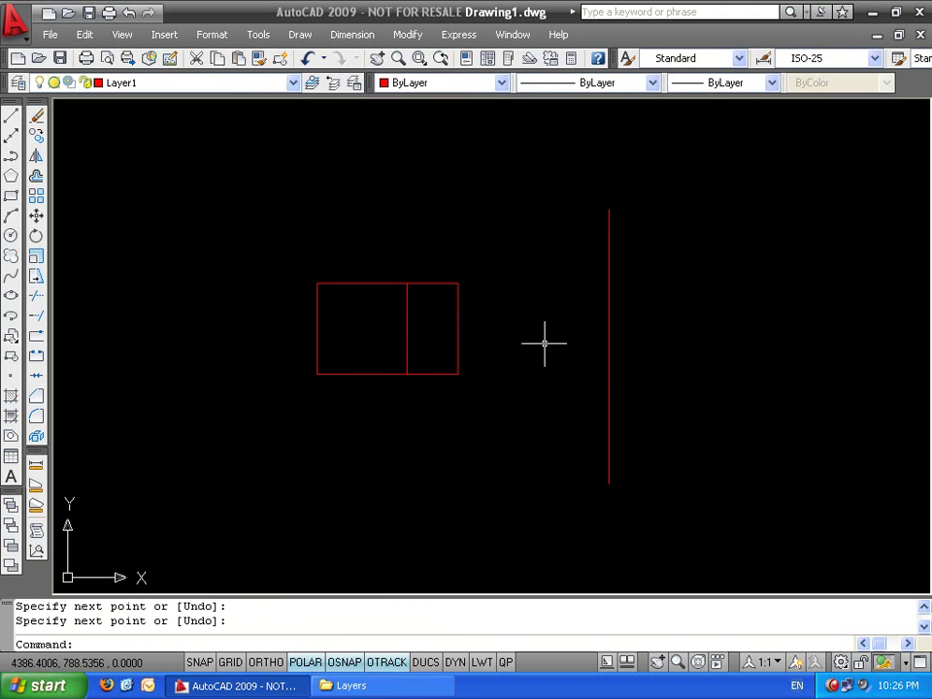
# Draw a long horizontal line through the midpoint of the new vertical line, ending short of the rectangle
pyautogui.press('Return')
pyautogui.moveTo(610, 209)
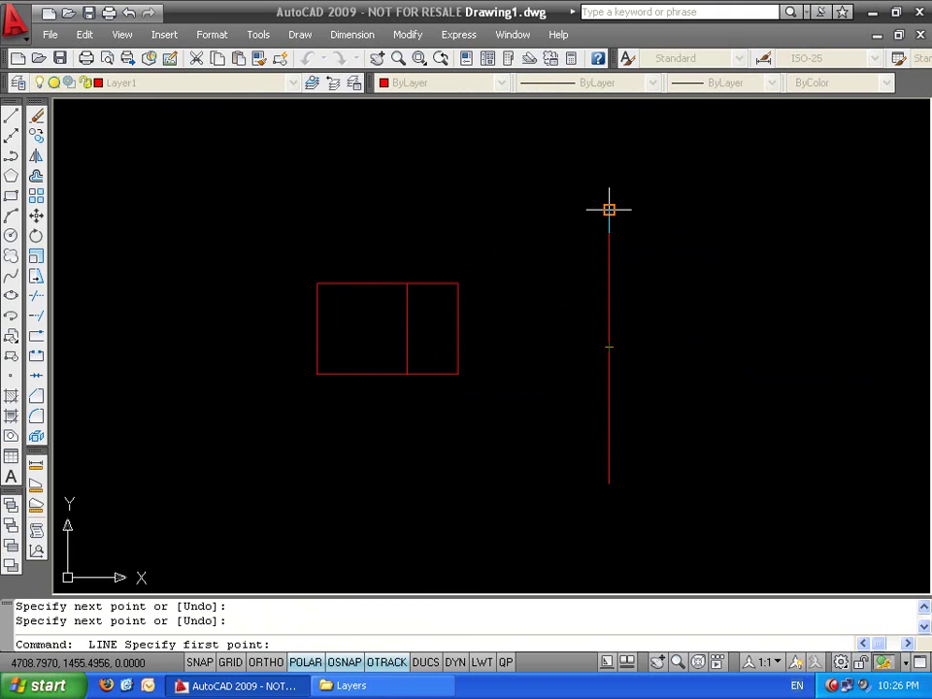
pyautogui.click(742, 347)
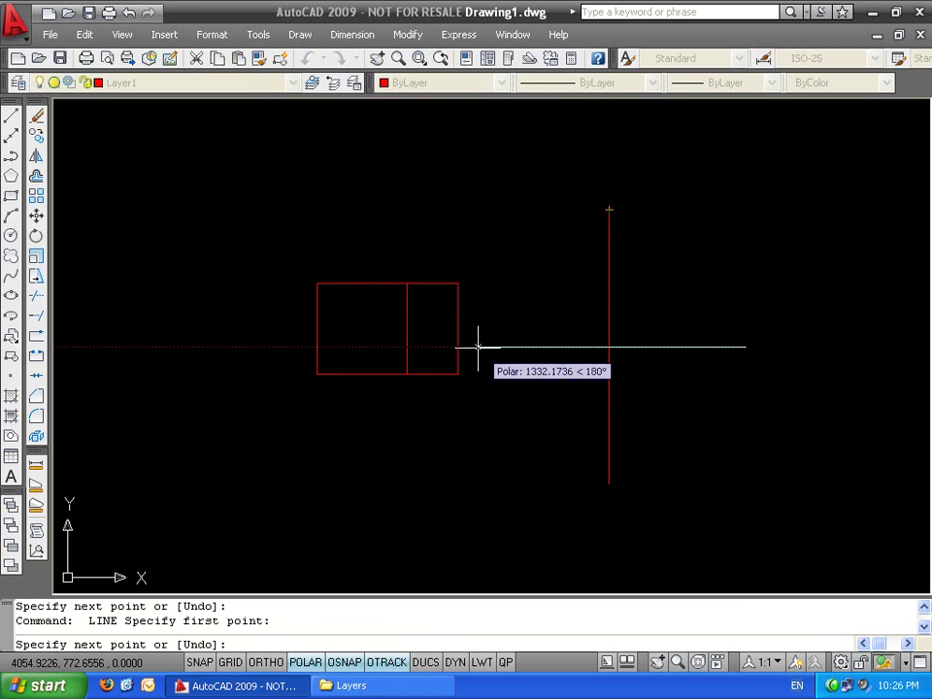
pyautogui.scroll(-1, 594, 198)
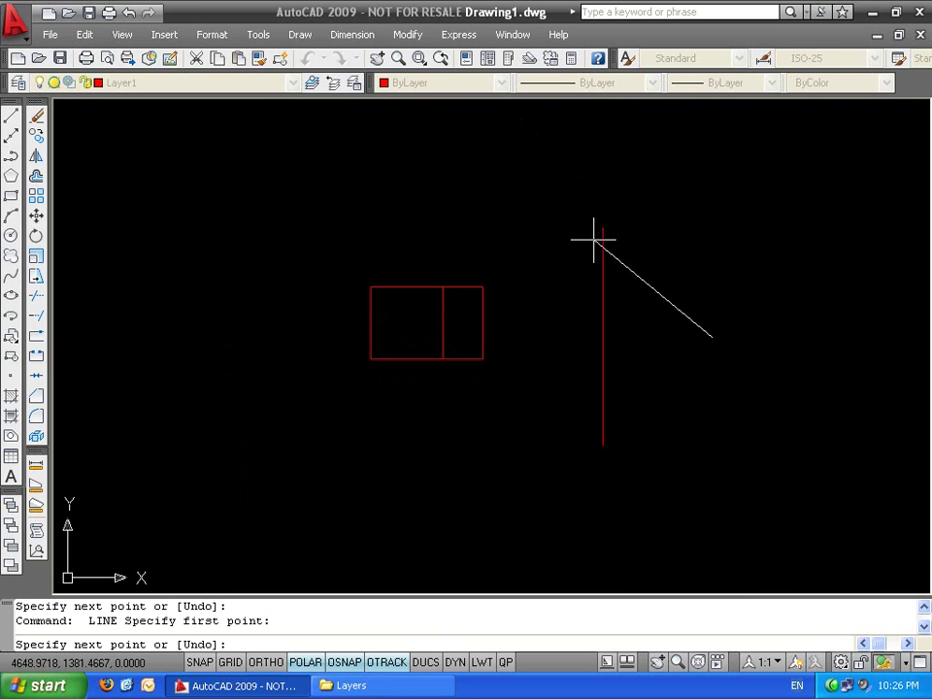
pyautogui.scroll(2, 596, 242)
pyautogui.moveTo(603, 223)
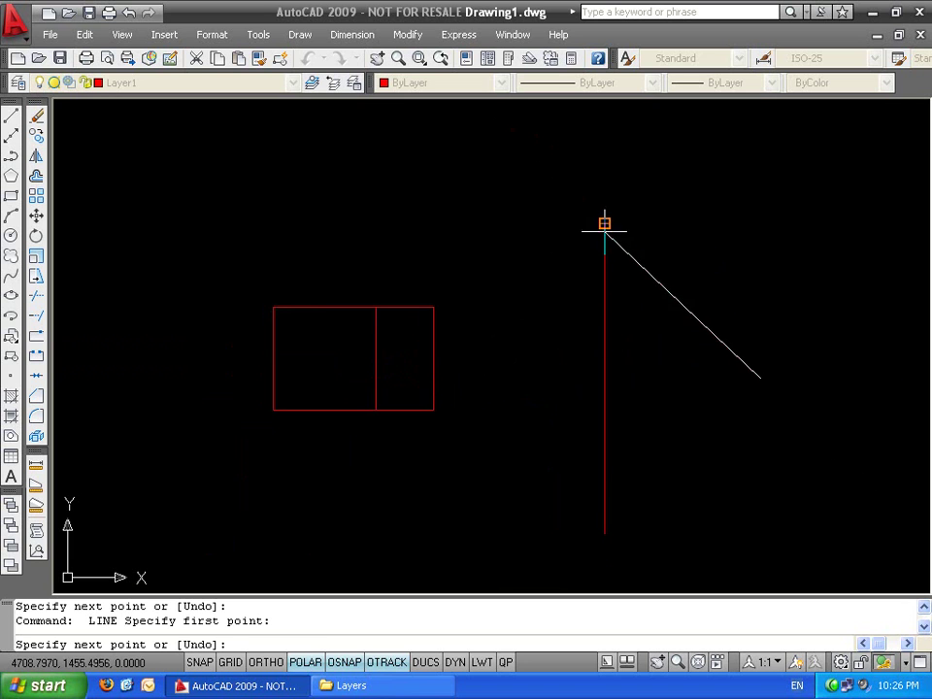
pyautogui.scroll(-2, 594, 224)
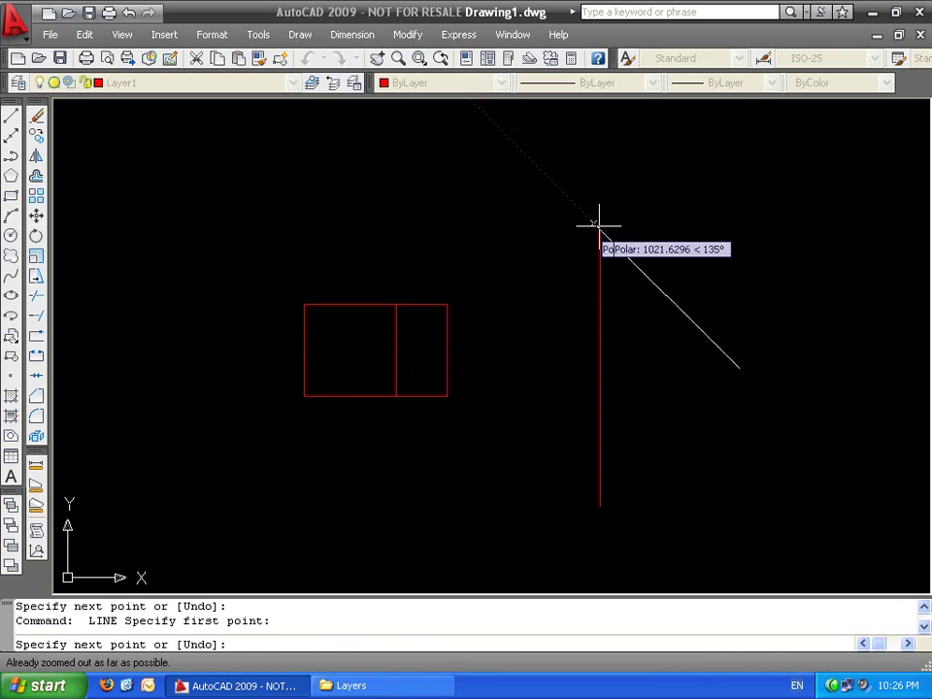
pyautogui.click(457, 366)
pyautogui.press('Return')
# Draw a circle of about 25 units radius centred on the vertical line, 50 units below the intersection of the long lines
pyautogui.scroll(2, 599, 368)
pyautogui.write('c')
pyautogui.press('Return')
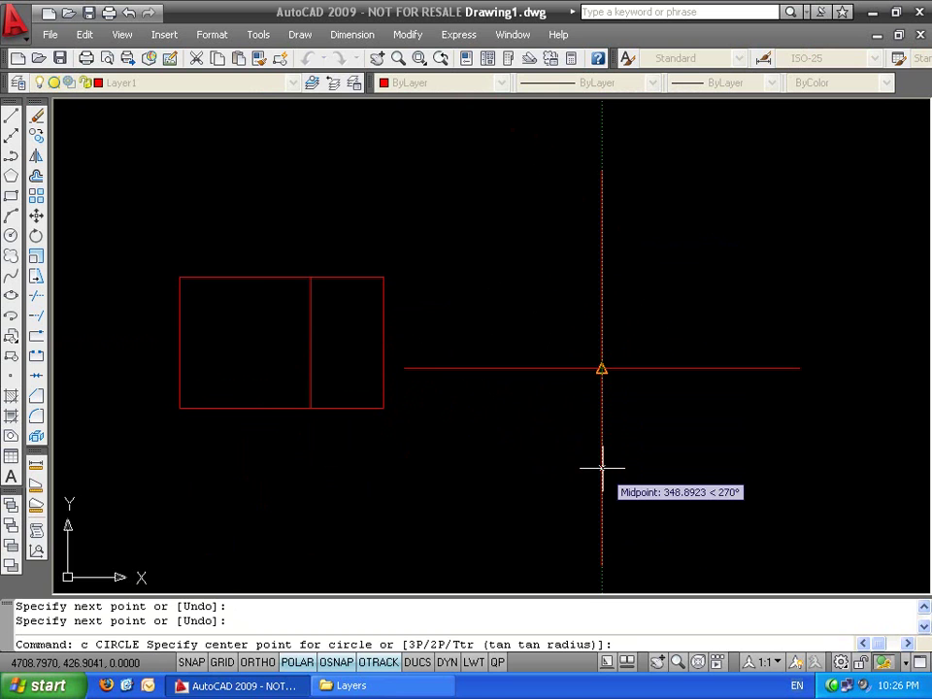
pyautogui.write('50')
pyautogui.press('Return')
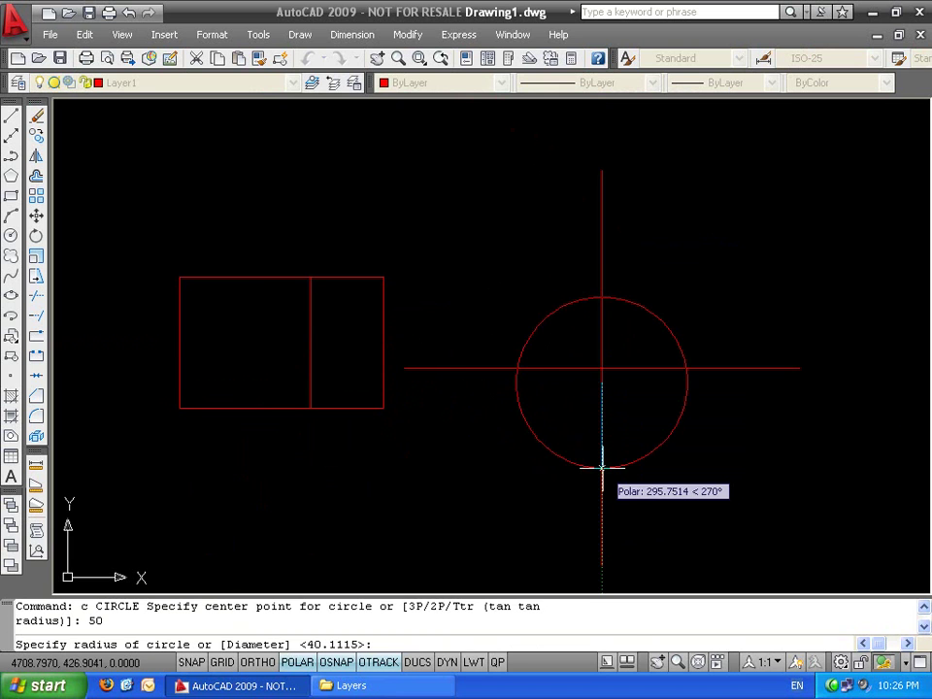
pyautogui.scroll(3, 602, 468)
pyautogui.click(624, 315)
# Stretch the circle 50 units straight down along the vertical line
pyautogui.scroll(-3, 559, 385)
pyautogui.scroll(3, 533, 297)
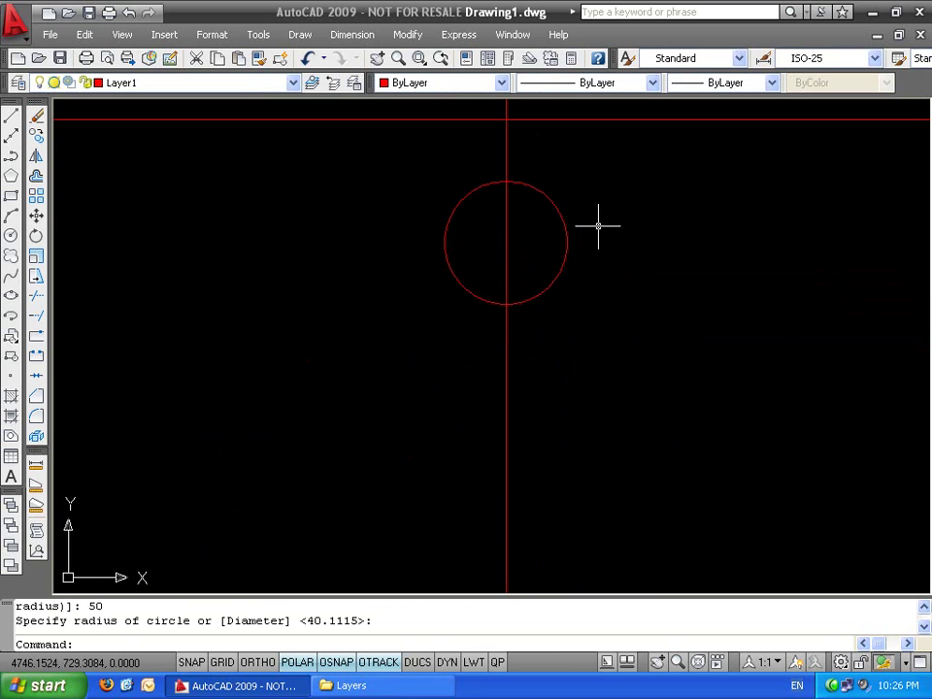
pyautogui.click(618, 160)
pyautogui.click(402, 286)
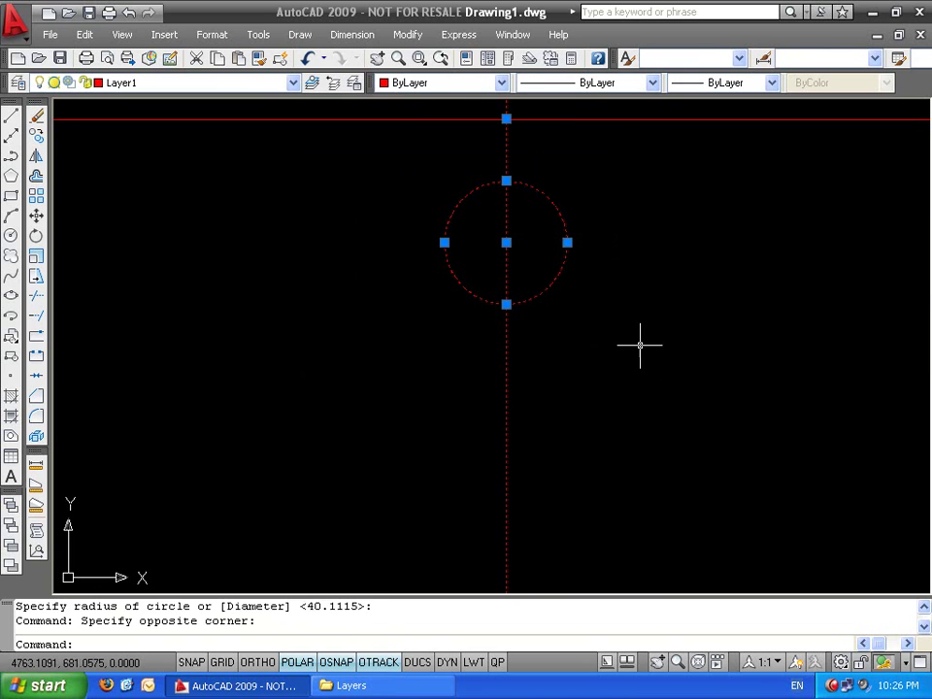
pyautogui.write('s')
pyautogui.press('Return')
pyautogui.click(662, 268)
pyautogui.write('50')
pyautogui.press('Return')
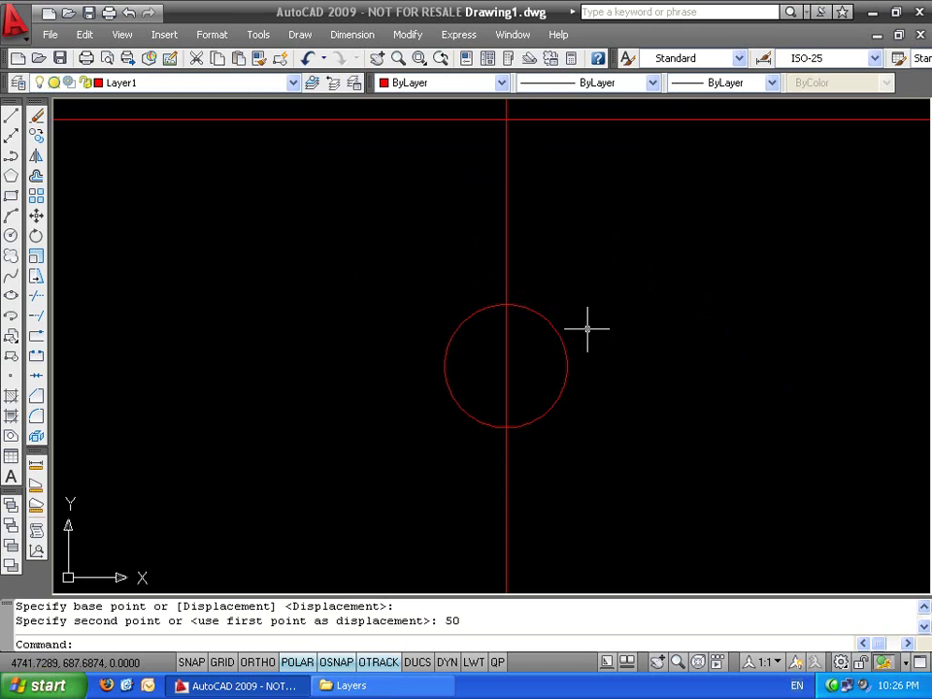
# Draw a larger circle centred on the intersection of the long horizontal and vertical lines
pyautogui.write('c')
pyautogui.press('Return')
pyautogui.scroll(-3, 470, 183)
pyautogui.moveTo(470, 184); pyautogui.dragTo(508, 277, button='middle')
pyautogui.click(510, 279)
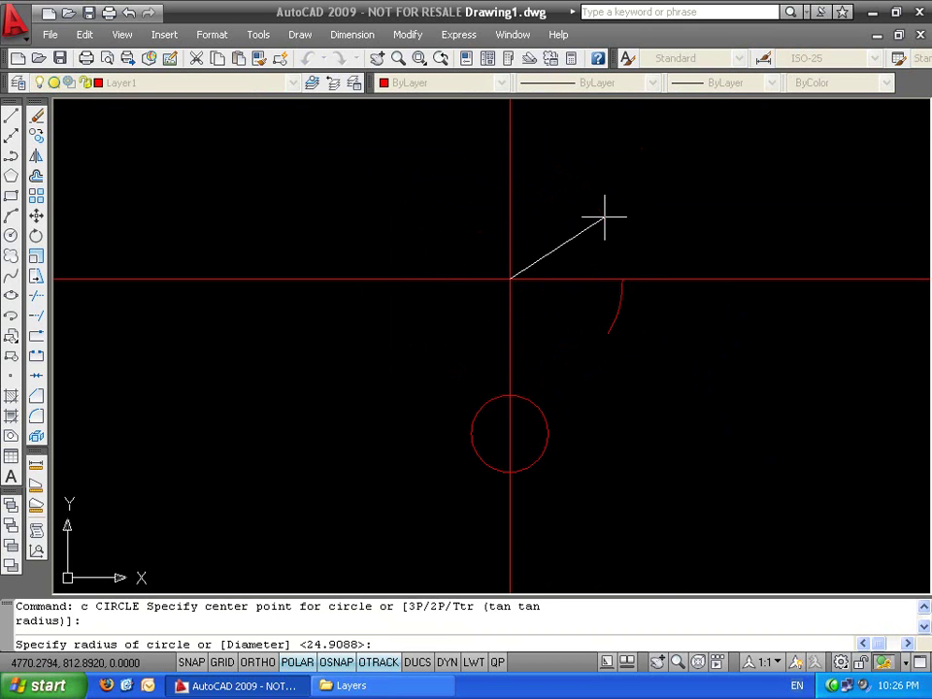
pyautogui.click(588, 229)
pyautogui.press('Escape')
pyautogui.press('Escape')
# Draw a line tangent to the right side of the large circle and the right side of the small circle
pyautogui.write('l')
pyautogui.press('Return')
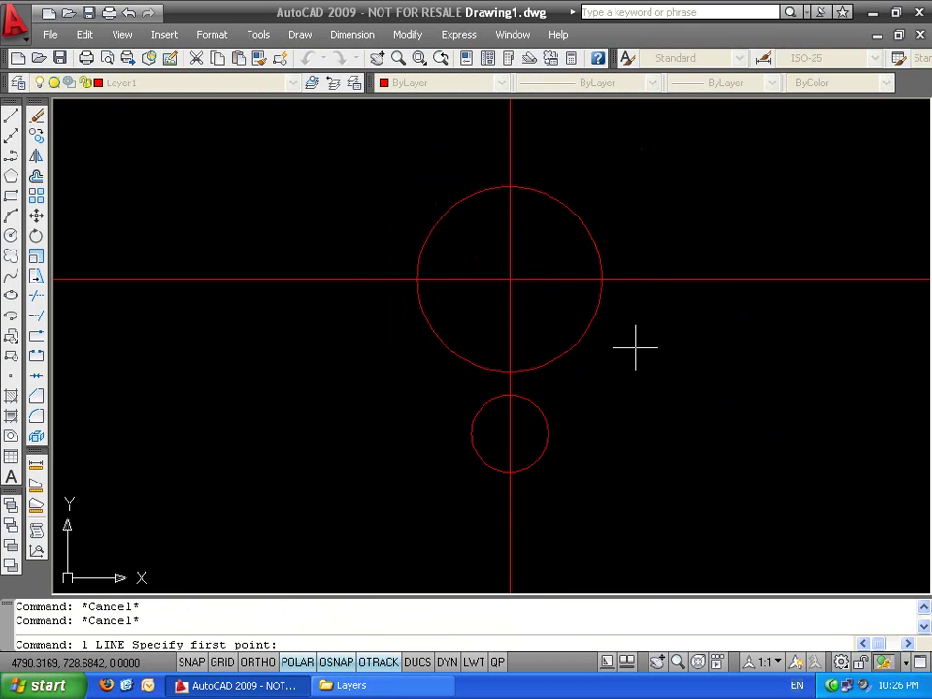
pyautogui.keyDown('shift'); pyautogui.rightClick(614, 375); pyautogui.keyUp('shift')
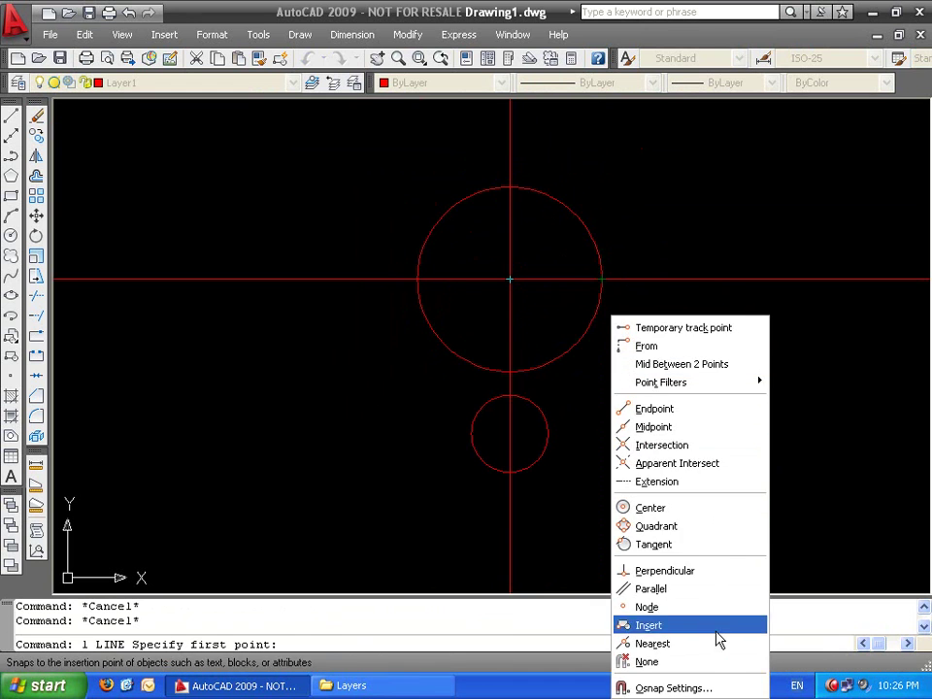
pyautogui.click(654, 544)
pyautogui.click(593, 311)
pyautogui.keyDown('shift'); pyautogui.rightClick(661, 321); pyautogui.keyUp('shift')
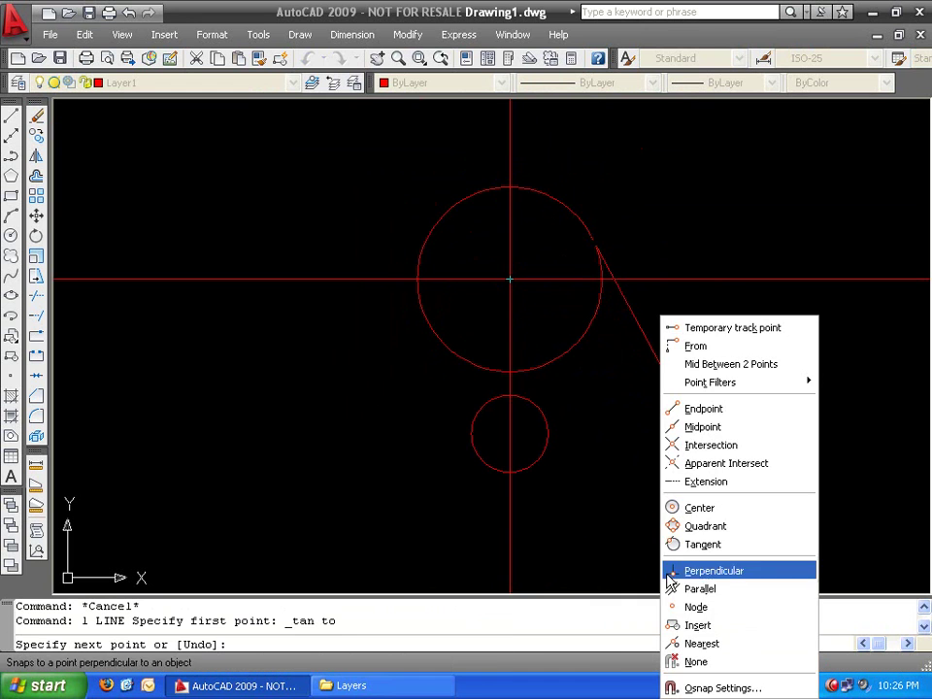
pyautogui.click(728, 544)
pyautogui.click(546, 444)
pyautogui.press('Escape')
# Mirror the tangent line across the vertical centre line, keeping the original
pyautogui.click(557, 375)
pyautogui.press('Escape')
pyautogui.press('Escape')
pyautogui.click(583, 371)
pyautogui.click(570, 381)
pyautogui.write('mi')
pyautogui.press('Return')
pyautogui.click(510, 433)
pyautogui.click(510, 353)
pyautogui.press('Return')
# Stretch the small circle and the lower ends of both tangent lines 50 units downward
pyautogui.scroll(3, 515, 422)
pyautogui.scroll(-2, 529, 454)
pyautogui.moveTo(539, 454); pyautogui.dragTo(635, 384, button='middle')
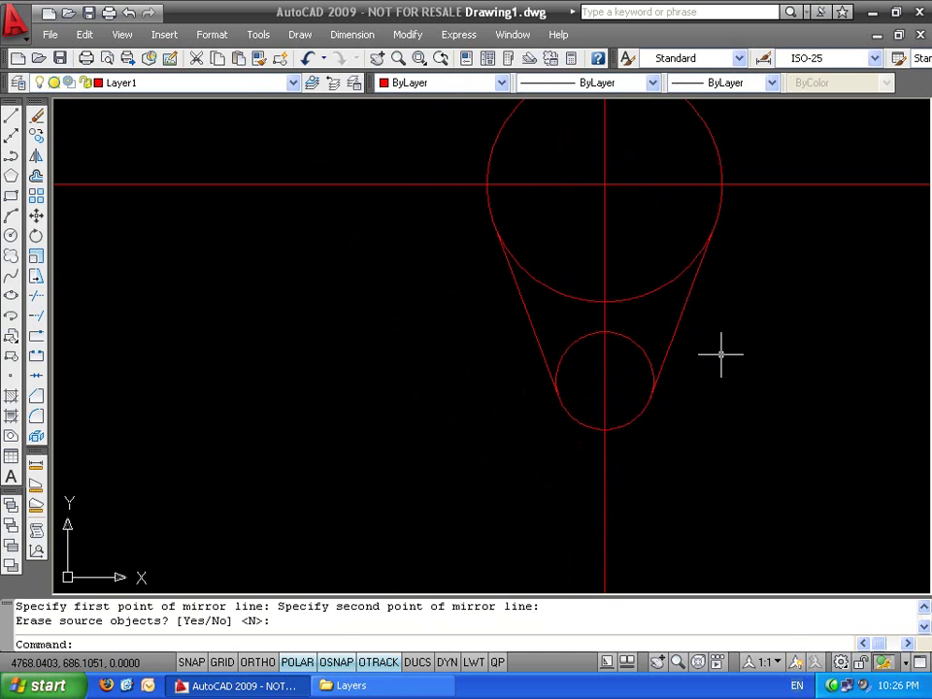
pyautogui.click(743, 321)
pyautogui.click(495, 490)
pyautogui.write('s')
pyautogui.press('Return')
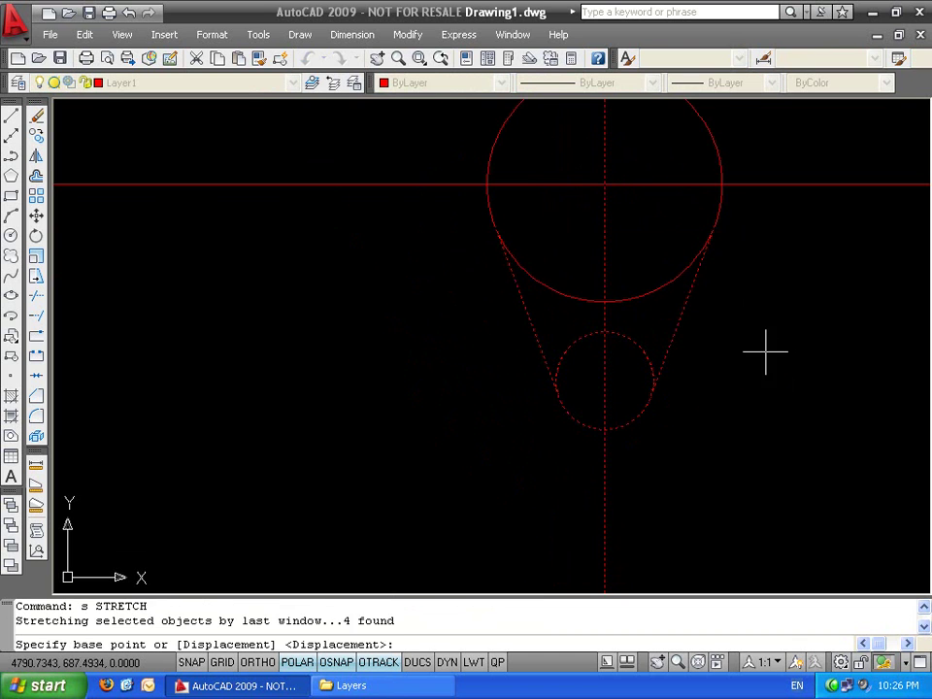
pyautogui.click(764, 353)
pyautogui.write('50')
pyautogui.press('Return')
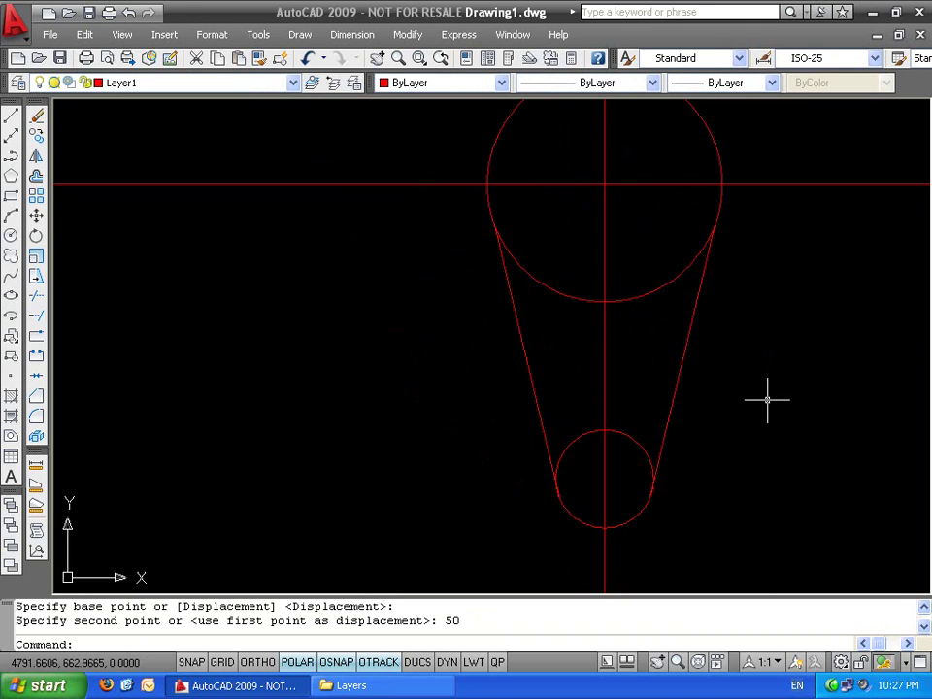
# Inspect the lines' contact with the small circle and erase both slanted connecting lines
pyautogui.scroll(6, 651, 490)
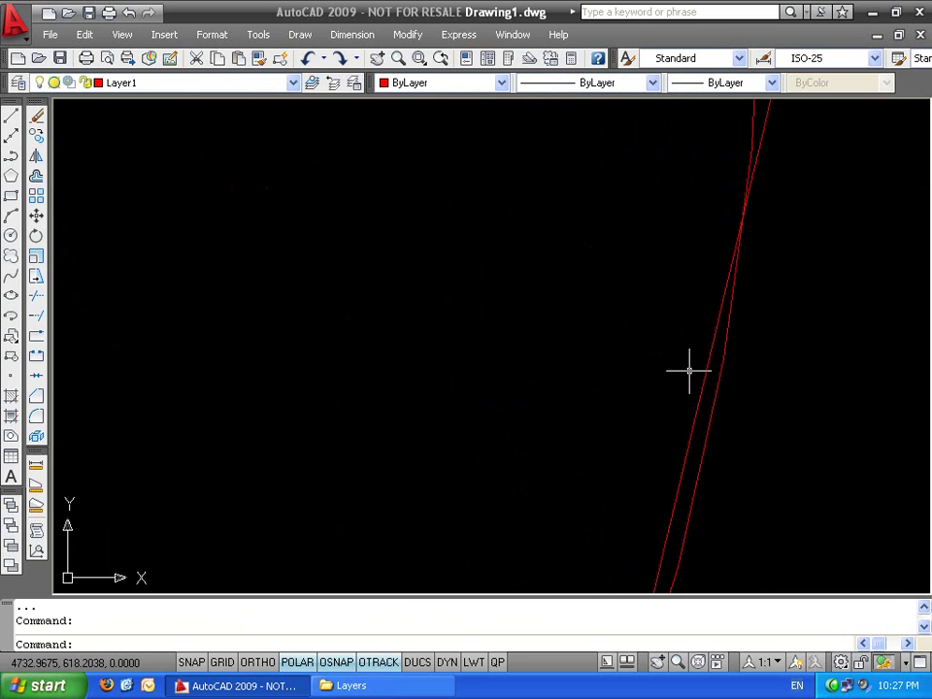
pyautogui.scroll(-5, 690, 370)
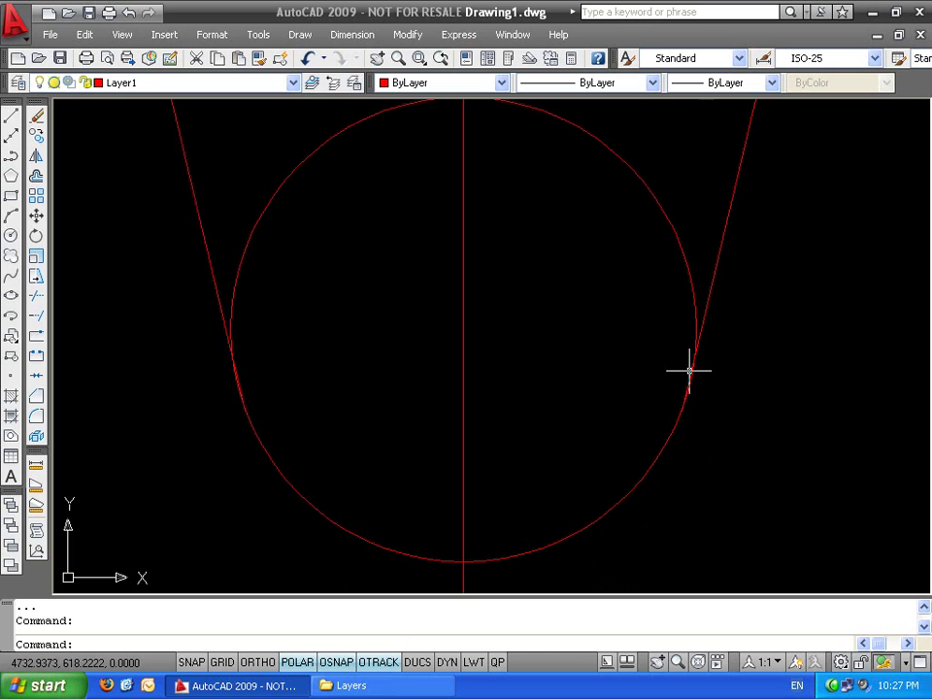
pyautogui.scroll(-4, 685, 376)
pyautogui.moveTo(631, 360); pyautogui.dragTo(621, 499, button='middle')
pyautogui.scroll(-4, 622, 499)
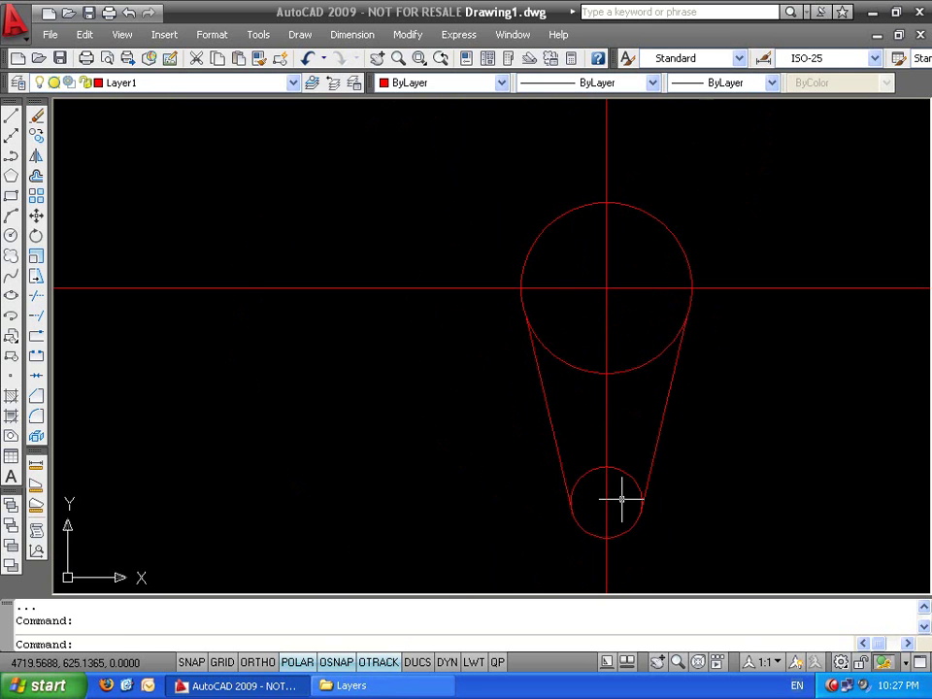
pyautogui.press('Escape')
pyautogui.click(670, 481)
pyautogui.click(647, 437)
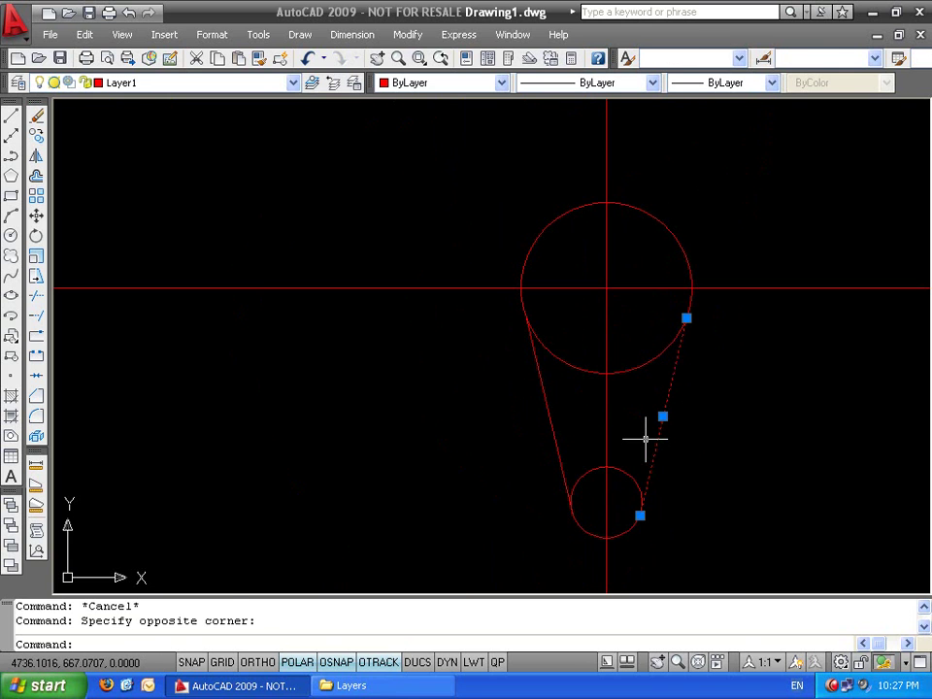
pyautogui.press('Delete')
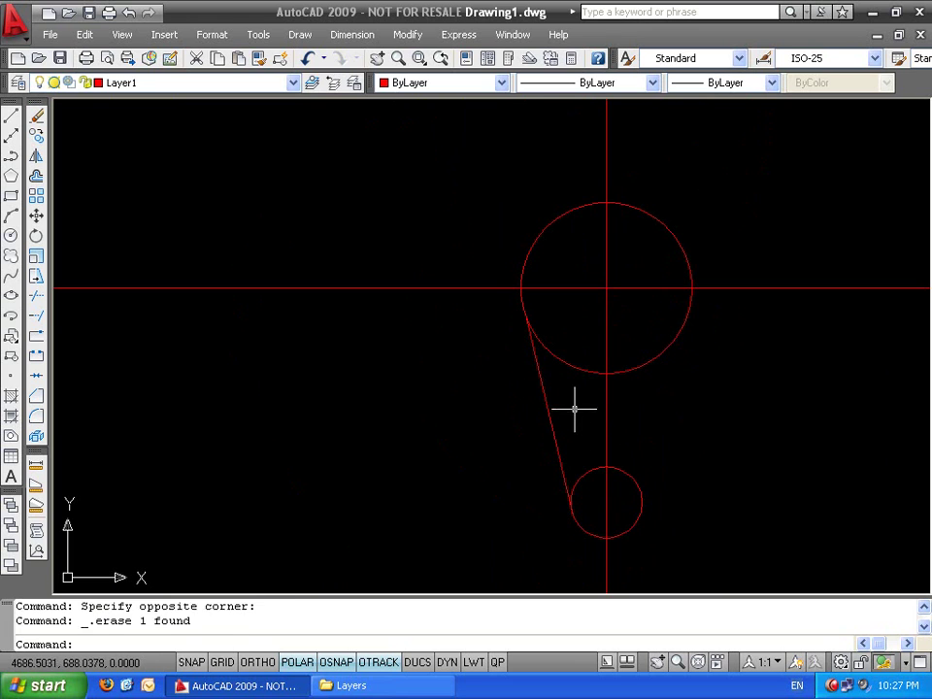
pyautogui.click(577, 402)
pyautogui.click(521, 428)
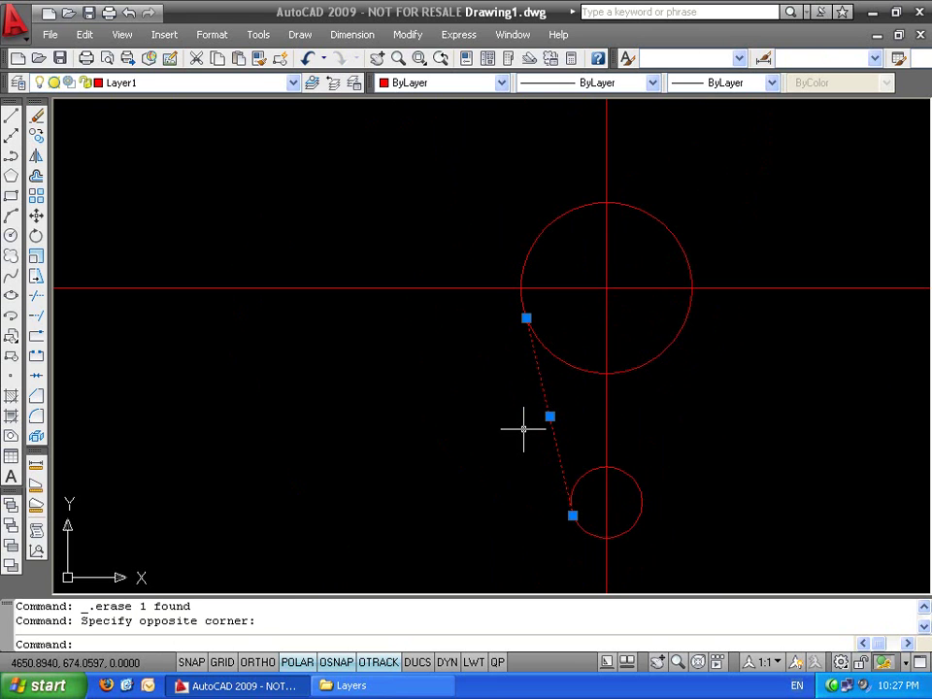
pyautogui.press('Delete')
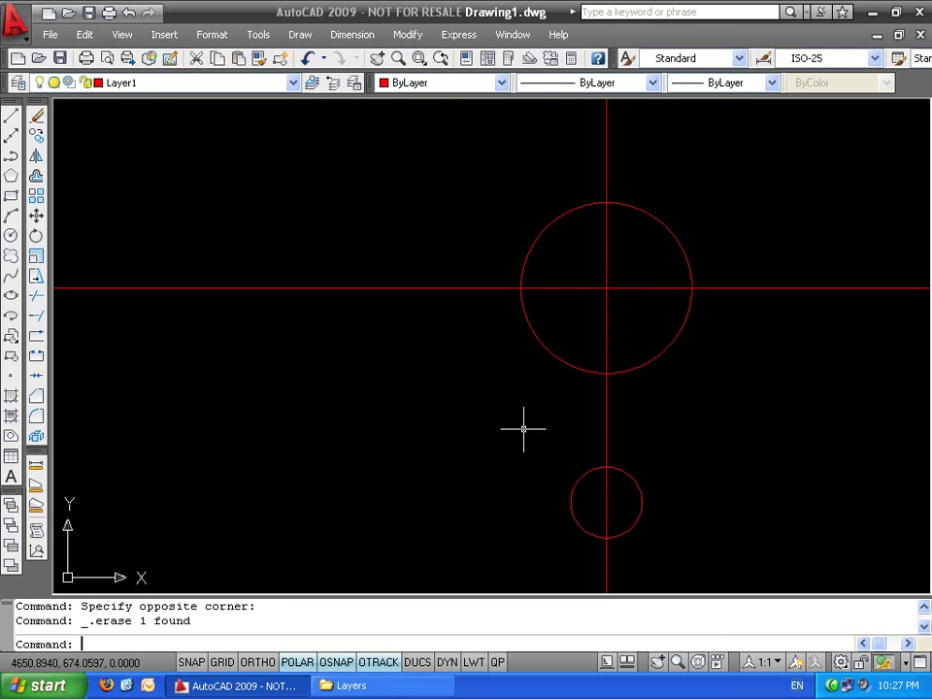
# Try to draw a line from a tangent point on the large circle to a tangent point on the small circle
pyautogui.write('l')
pyautogui.press('Return')
pyautogui.keyDown('shift'); pyautogui.rightClick(691, 393); pyautogui.keyUp('shift')
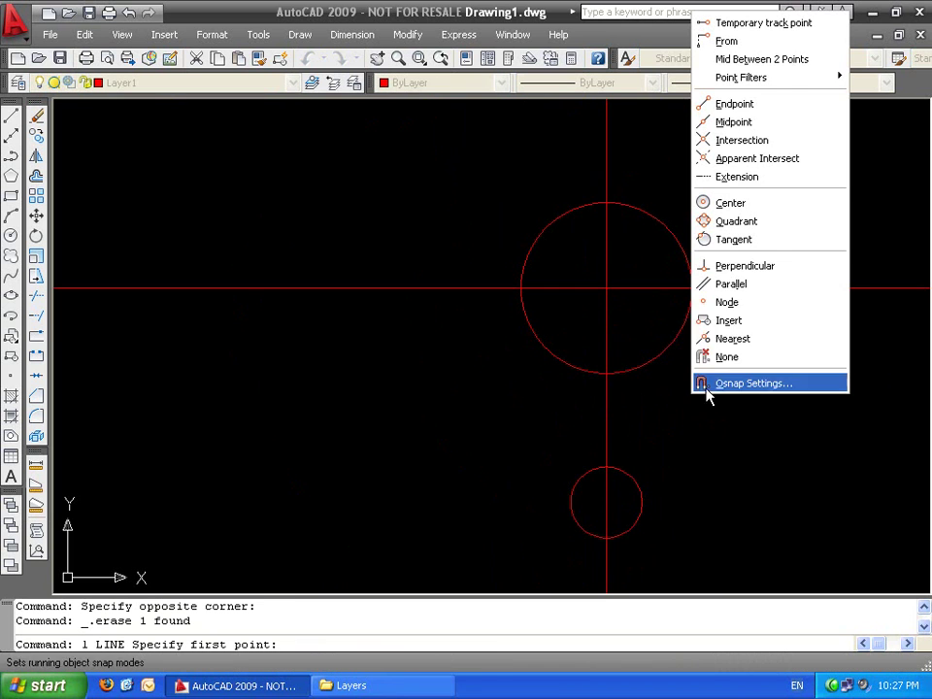
pyautogui.click(735, 239)
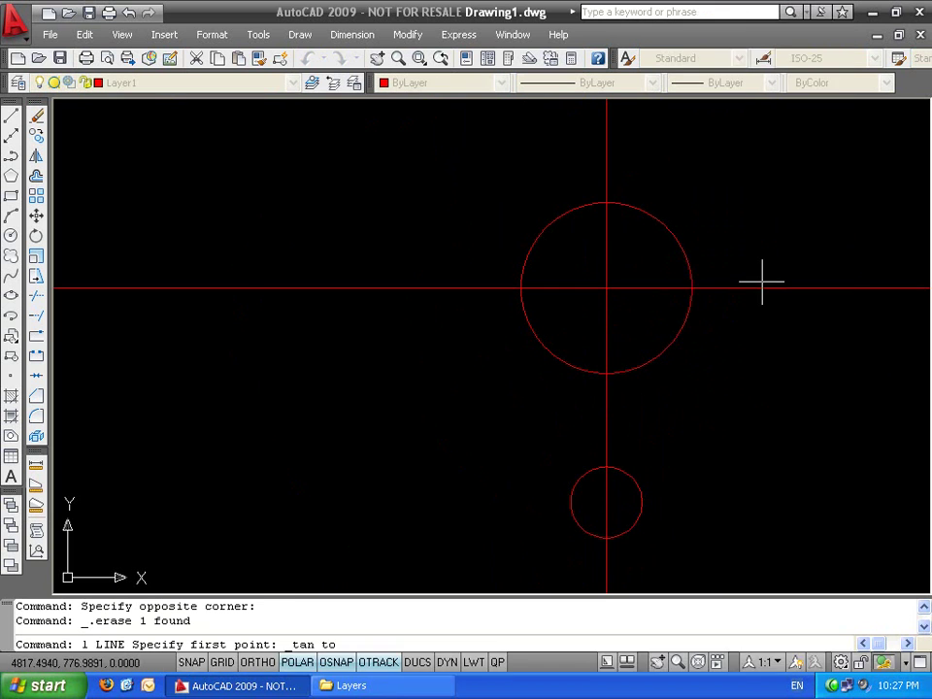
pyautogui.click(681, 333)
pyautogui.keyDown('shift'); pyautogui.rightClick(713, 376); pyautogui.keyUp('shift')
pyautogui.click(746, 542)
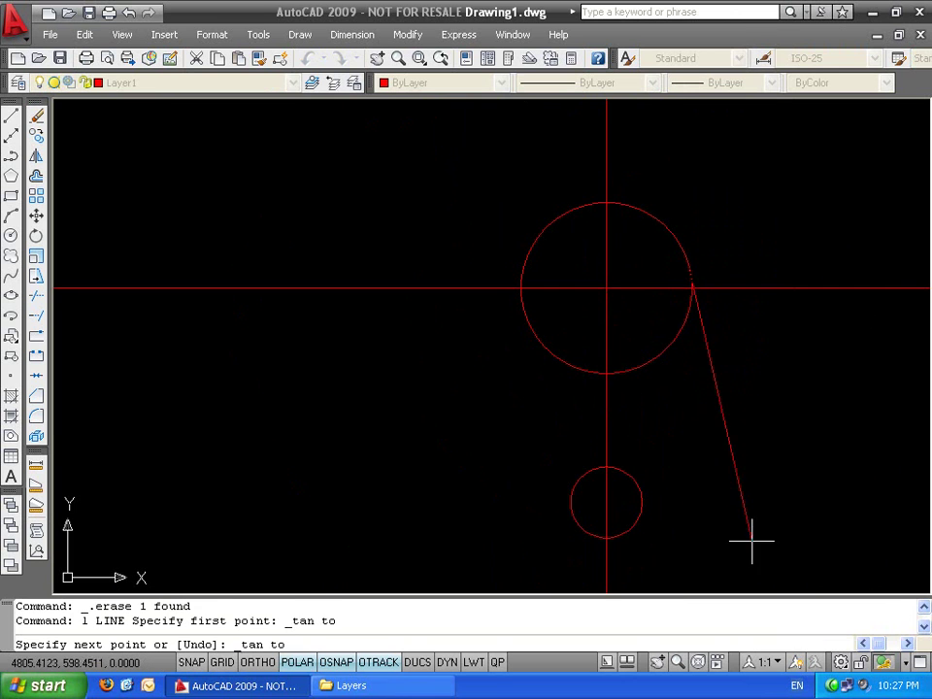
pyautogui.click(672, 512)
pyautogui.press('Return')
# Draw a new line tangent to the right sides of the large and small circles
pyautogui.keyDown('shift'); pyautogui.rightClick(716, 370); pyautogui.keyUp('shift')
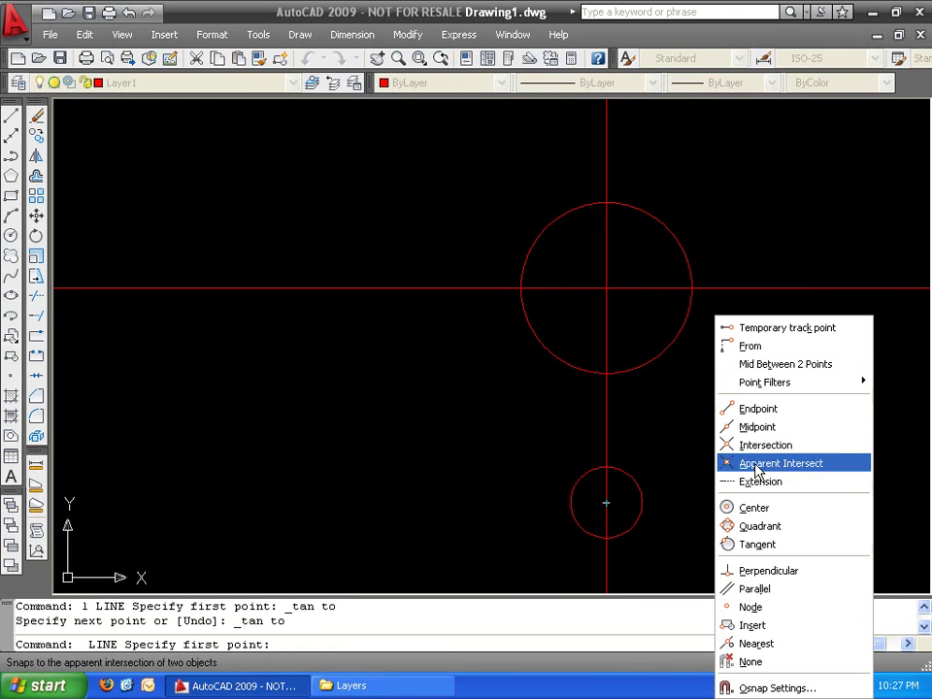
pyautogui.click(758, 545)
pyautogui.click(687, 318)
pyautogui.keyDown('shift'); pyautogui.rightClick(695, 320); pyautogui.keyUp('shift')
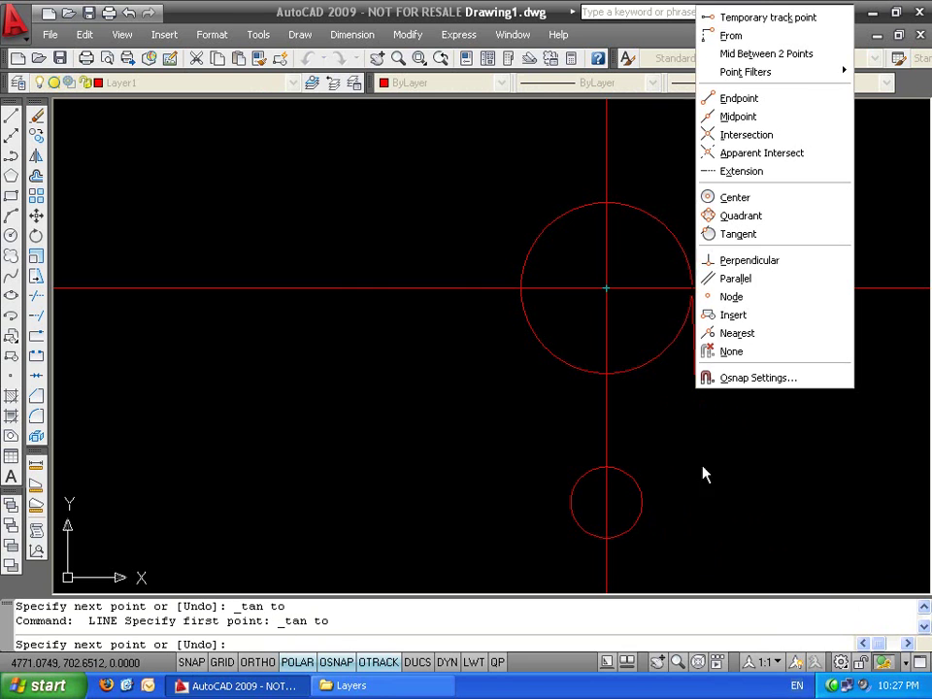
pyautogui.click(739, 234)
pyautogui.click(636, 500)
pyautogui.press('Return')
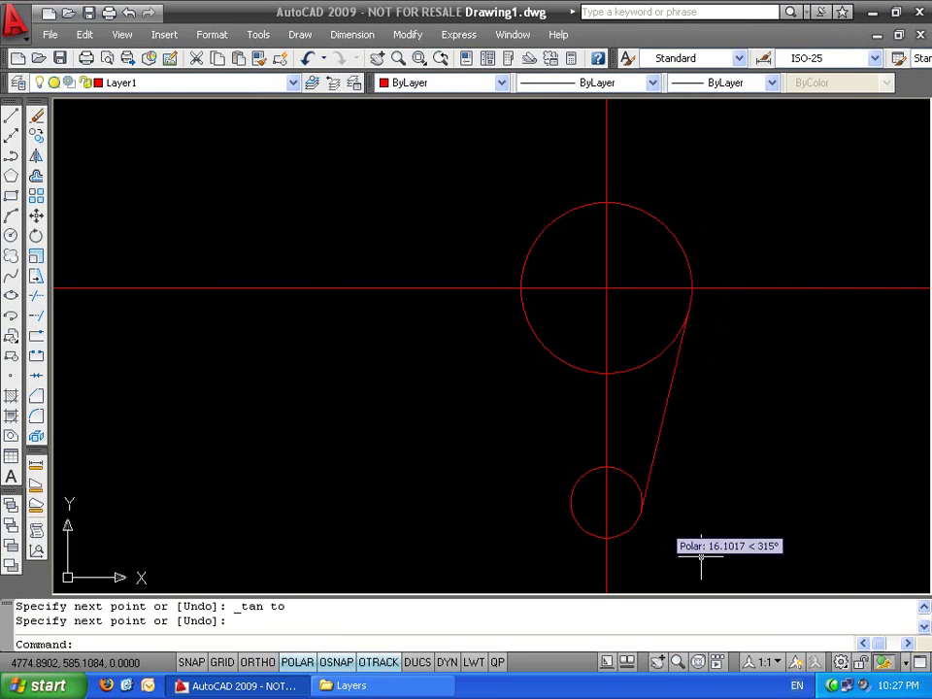
# Mirror the right tangent line about the vertical centre line, keeping the original
pyautogui.scroll(3, 663, 517)
pyautogui.scroll(-3, 614, 515)
pyautogui.click(597, 454)
pyautogui.click(587, 355)
pyautogui.write('mi')
pyautogui.press('Return')
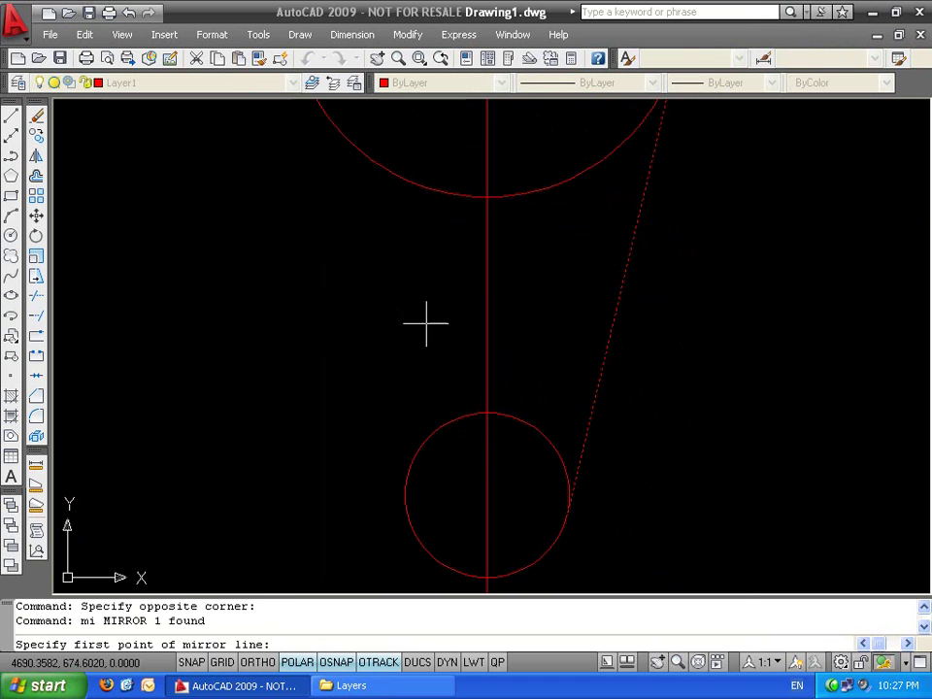
pyautogui.click(486, 346)
pyautogui.click(491, 256)
pyautogui.press('Return')
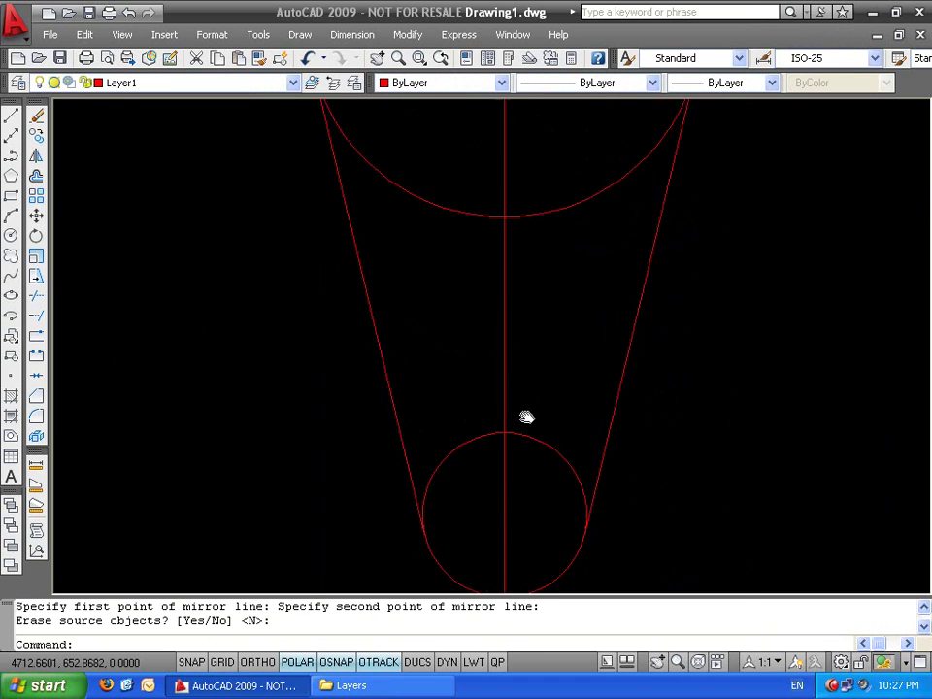
# Check the tangent lines at the small circle, and erase everything: the circle drawing with its centre lines and the rectangle with its inner line
pyautogui.scroll(-4, 527, 416)
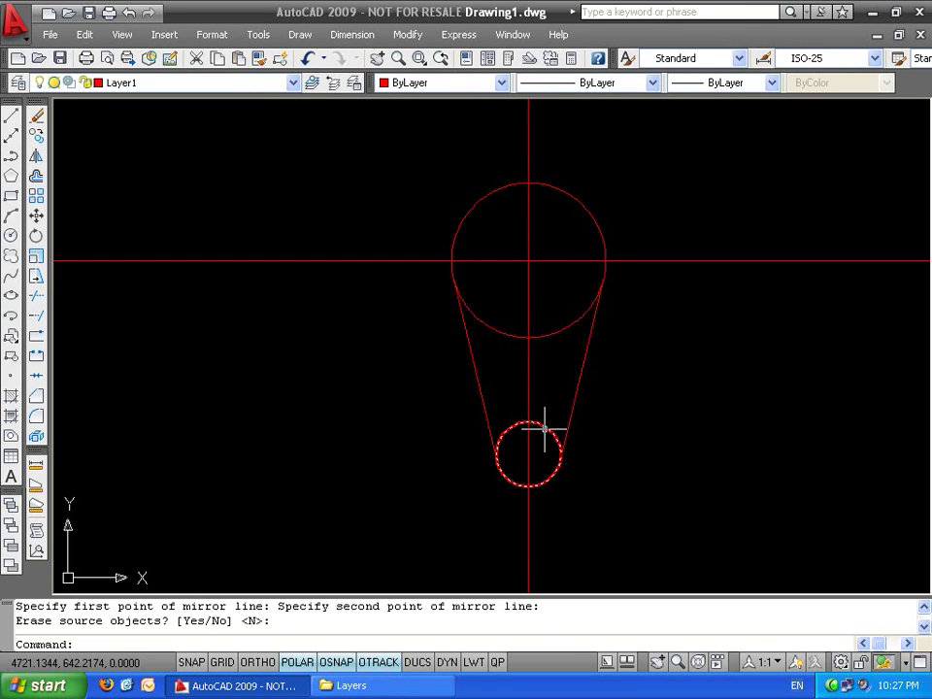
pyautogui.scroll(6, 540, 427)
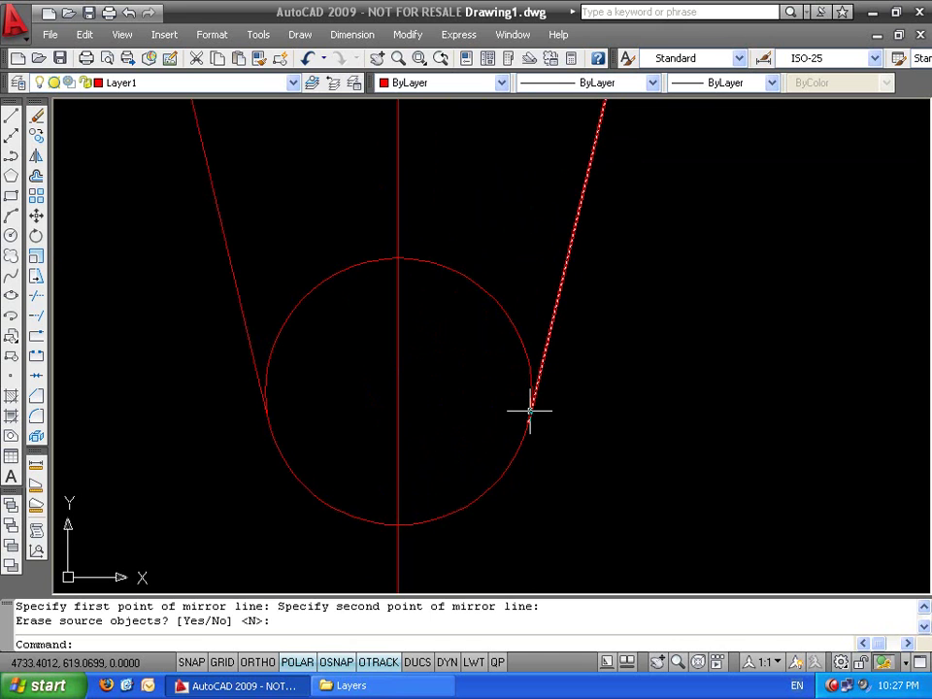
pyautogui.scroll(-6, 543, 359)
pyautogui.moveTo(588, 380); pyautogui.dragTo(647, 397, button='middle')
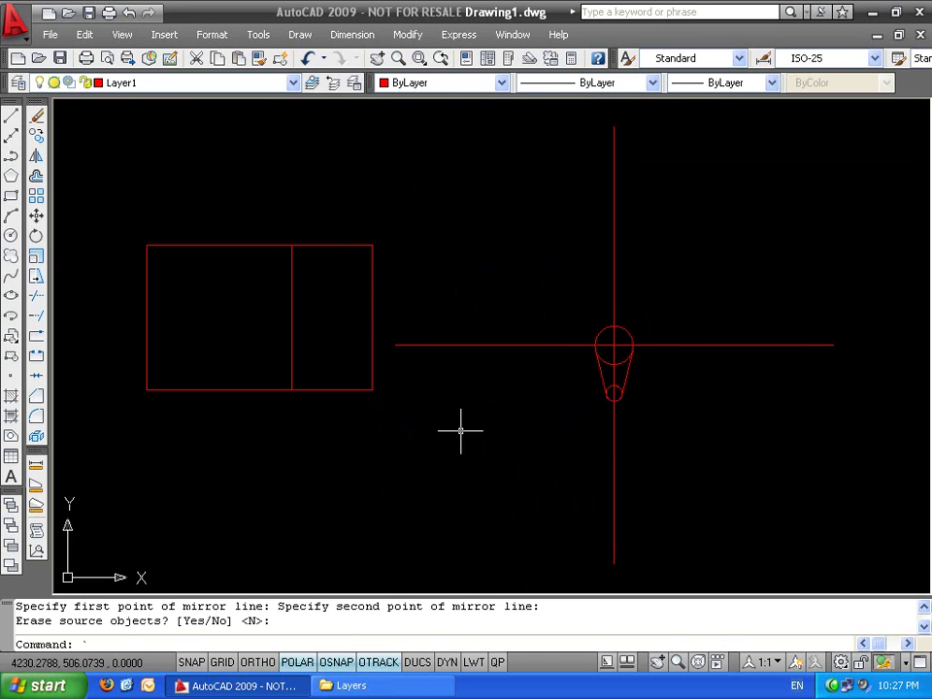
pyautogui.press('Escape')
pyautogui.press('Escape')
pyautogui.click(681, 285)
pyautogui.click(596, 406)
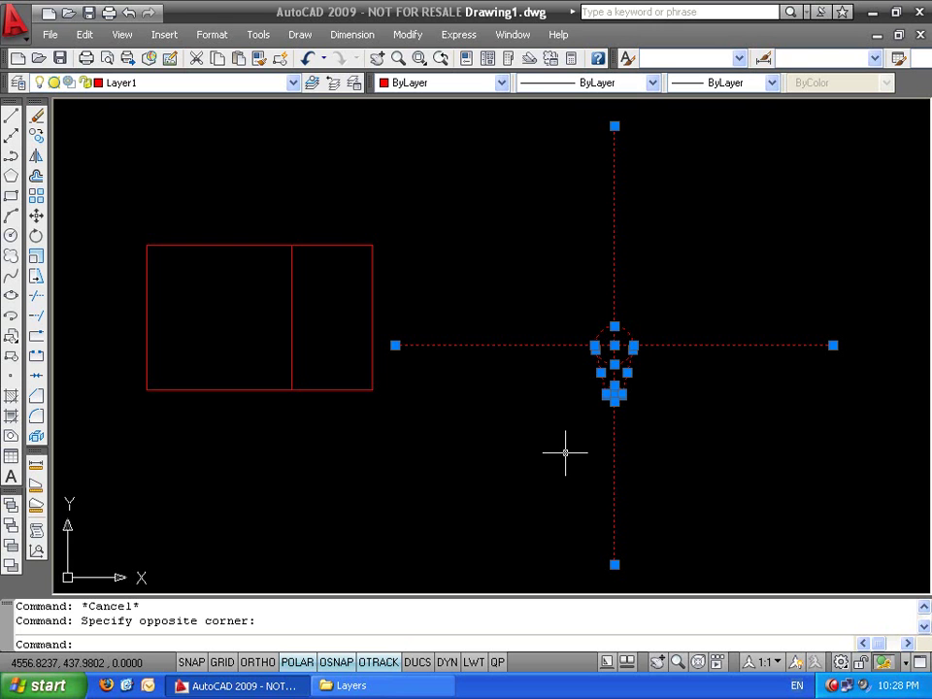
pyautogui.press('Delete')
pyautogui.click(506, 239)
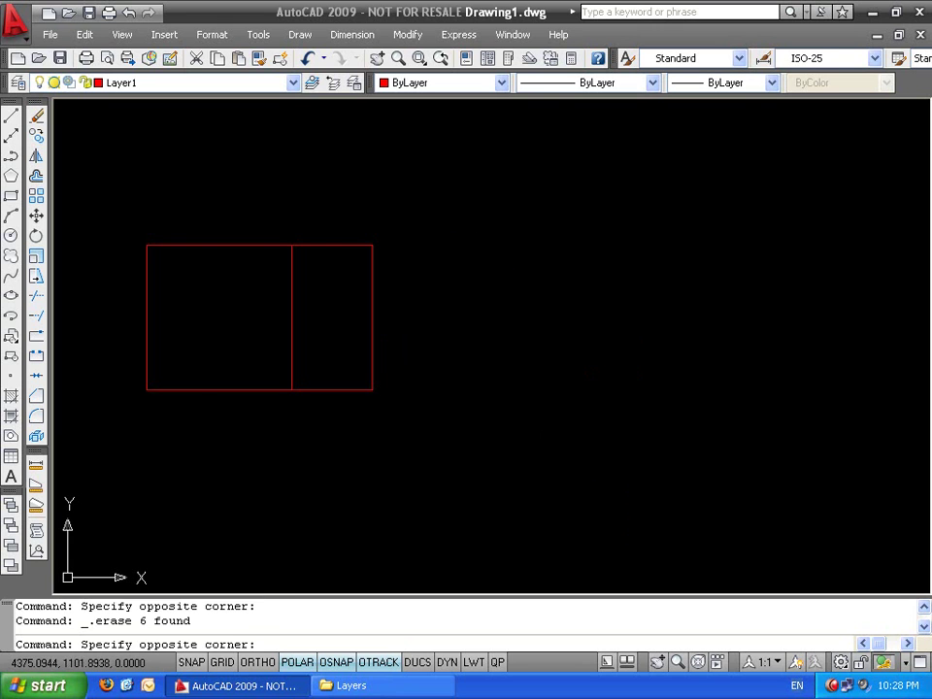
pyautogui.click(161, 463)
pyautogui.press('Delete')
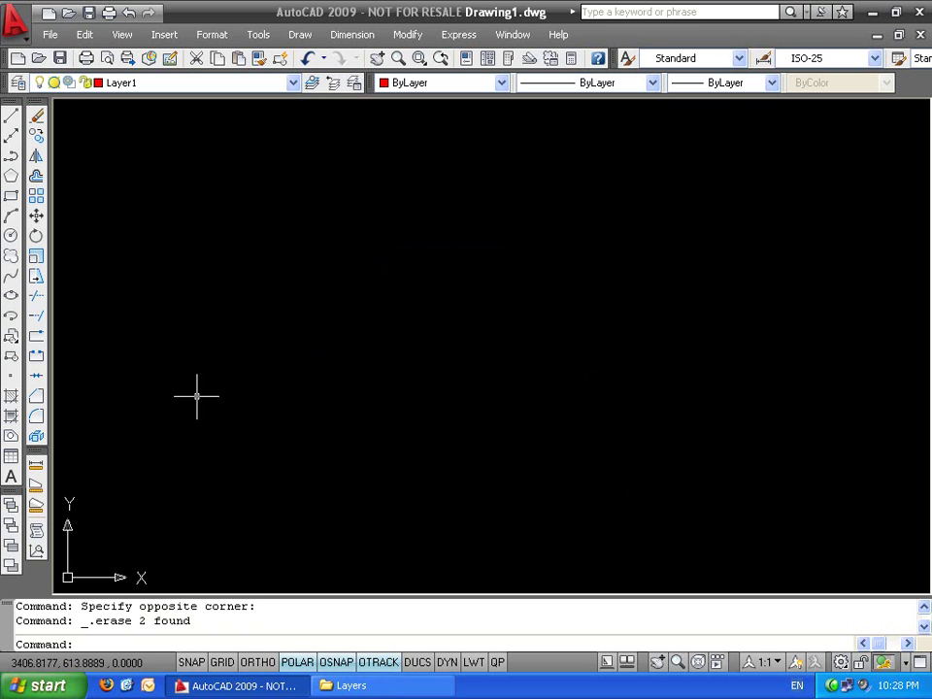
pyautogui.click(407, 34)
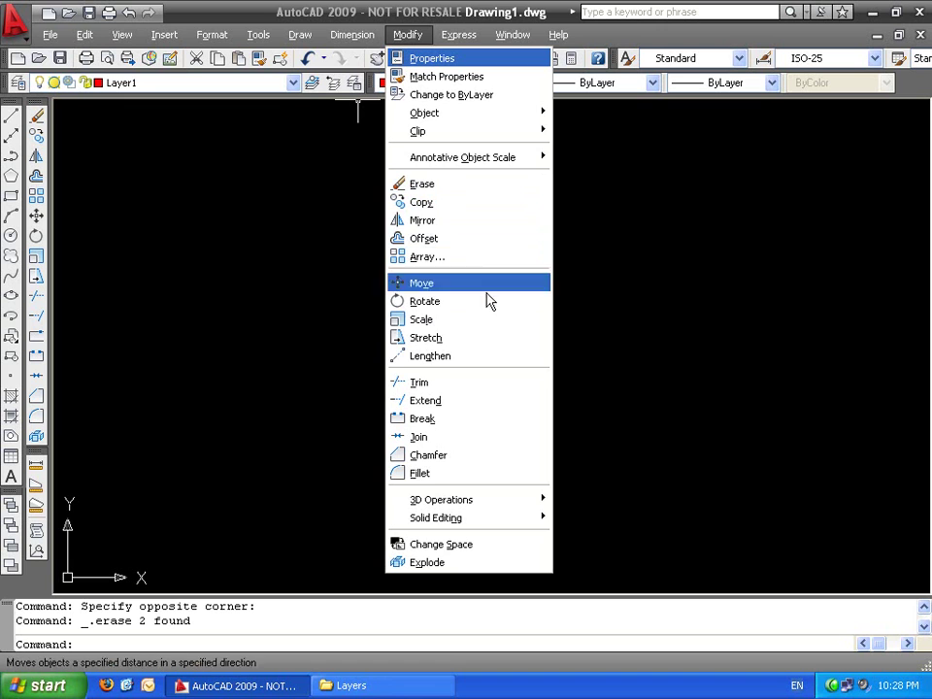
pyautogui.press('Escape')
pyautogui.press('Escape')
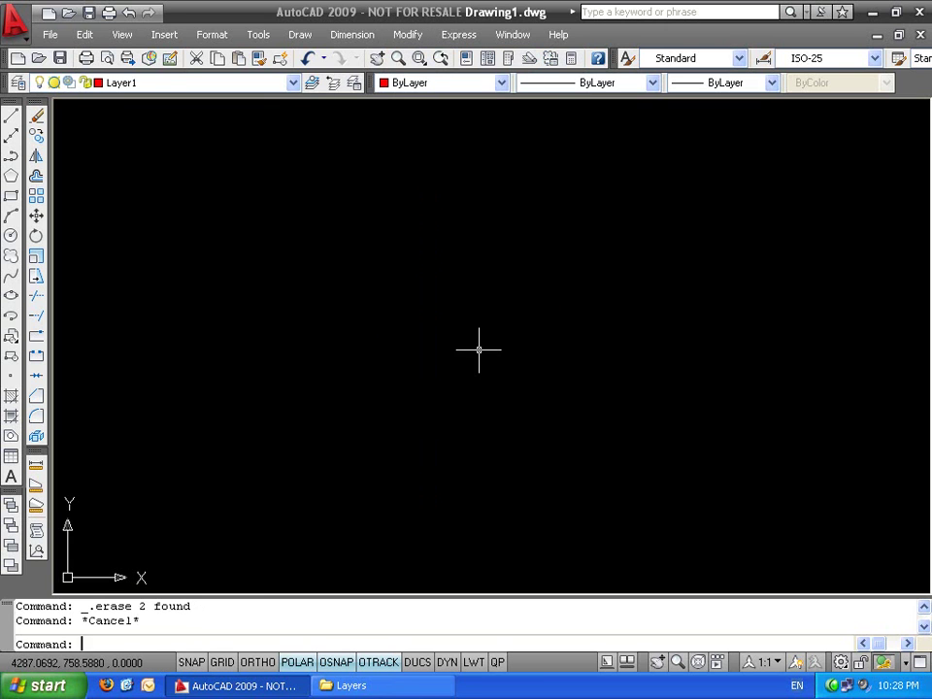
# Draw a horizontal line 10 units long in the empty drawing
pyautogui.write('l')
pyautogui.press('Return')
pyautogui.click(318, 351)
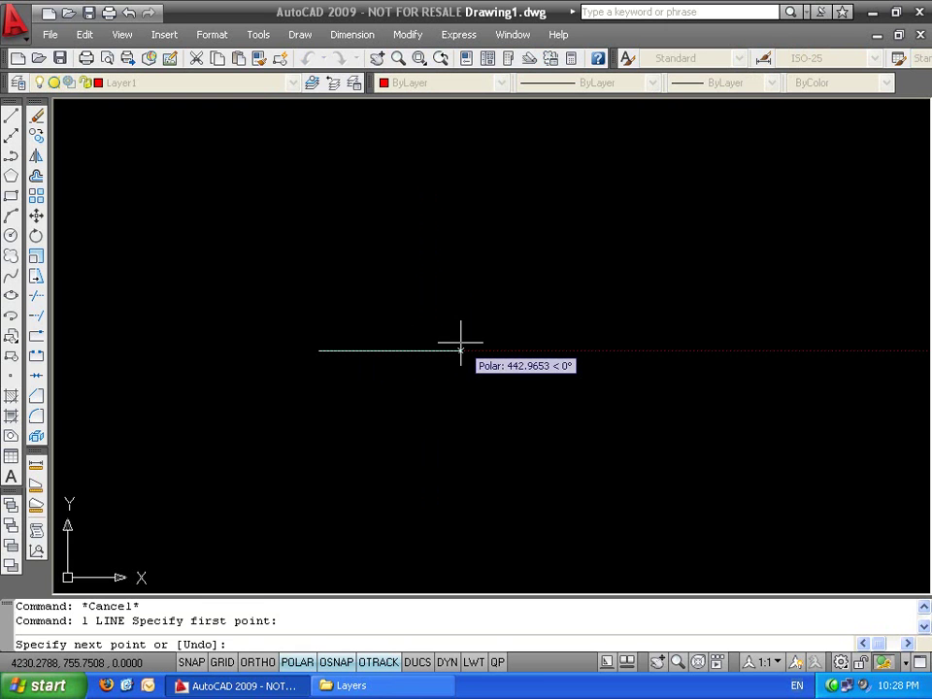
pyautogui.write('10')
pyautogui.press('Return')
pyautogui.press('Return')
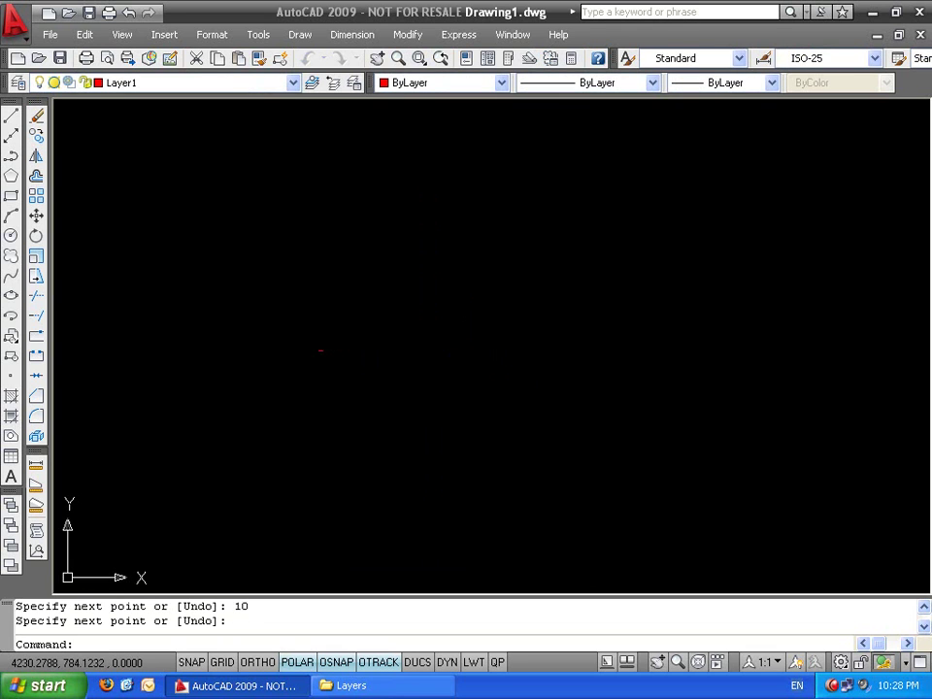
pyautogui.middleClick(460, 342)
pyautogui.middleClick(460, 342)
pyautogui.scroll(-3, 462, 401)
pyautogui.press('Escape')
pyautogui.press('Escape')
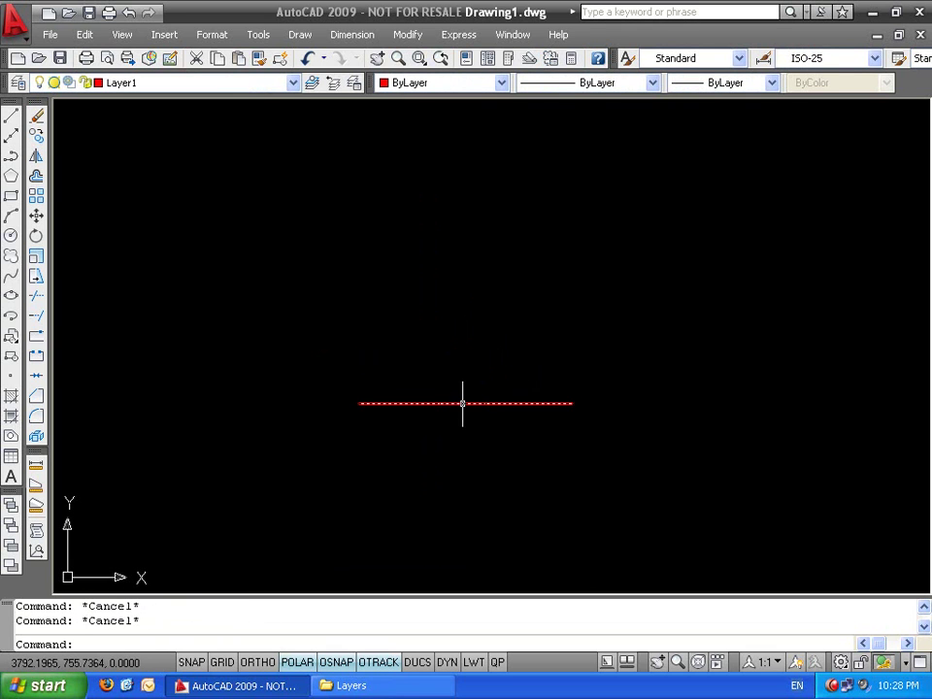
# Lengthen the line several times at both ends with a delta of 2, and undo these extensions
pyautogui.write('len')
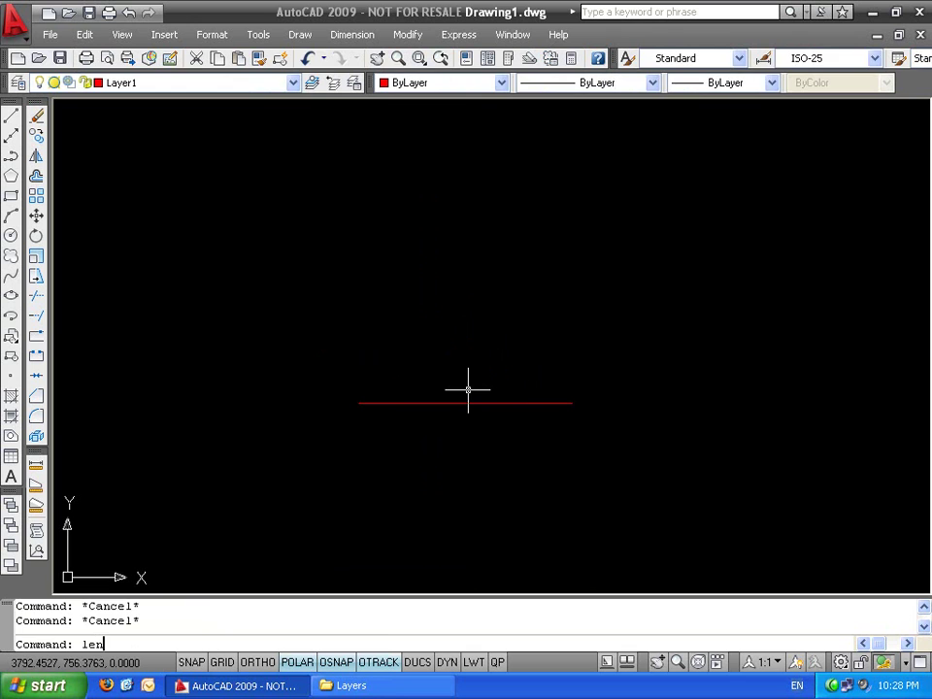
pyautogui.press('Return')
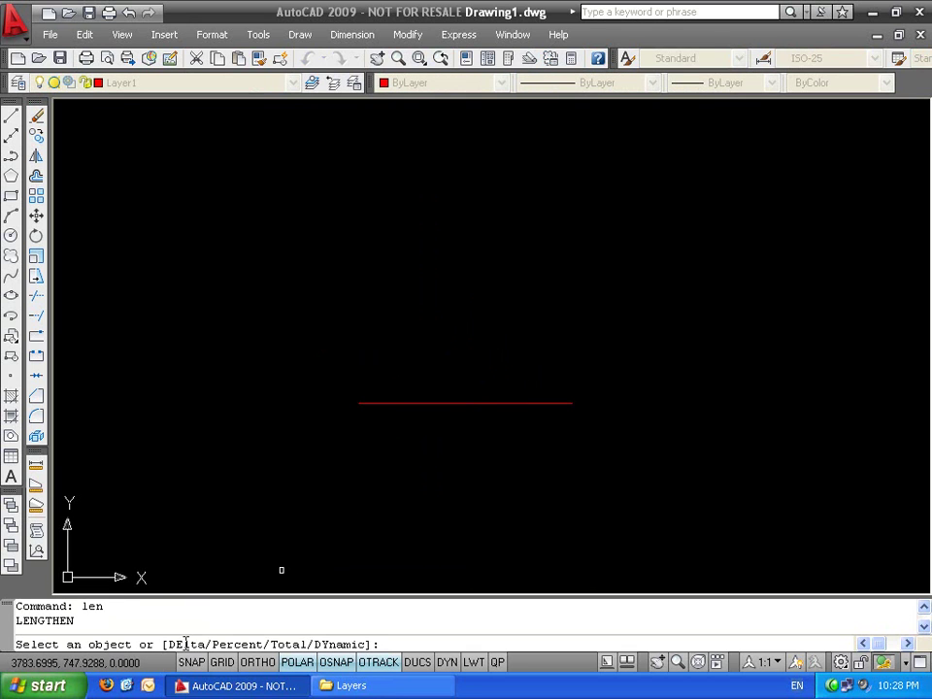
pyautogui.write('de')
pyautogui.press('Return')
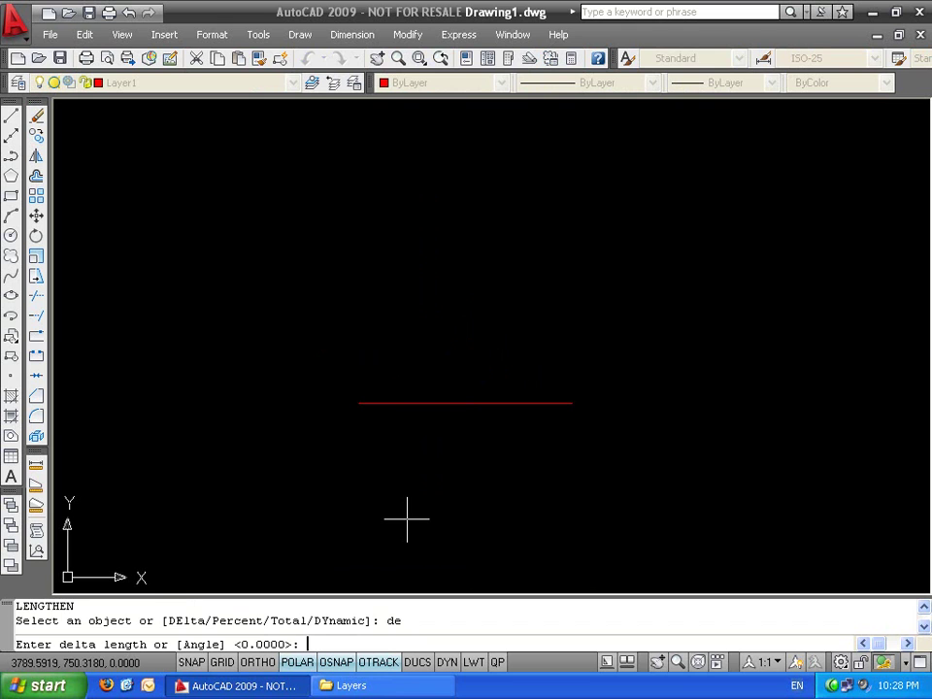
pyautogui.write('2')
pyautogui.press('Return')
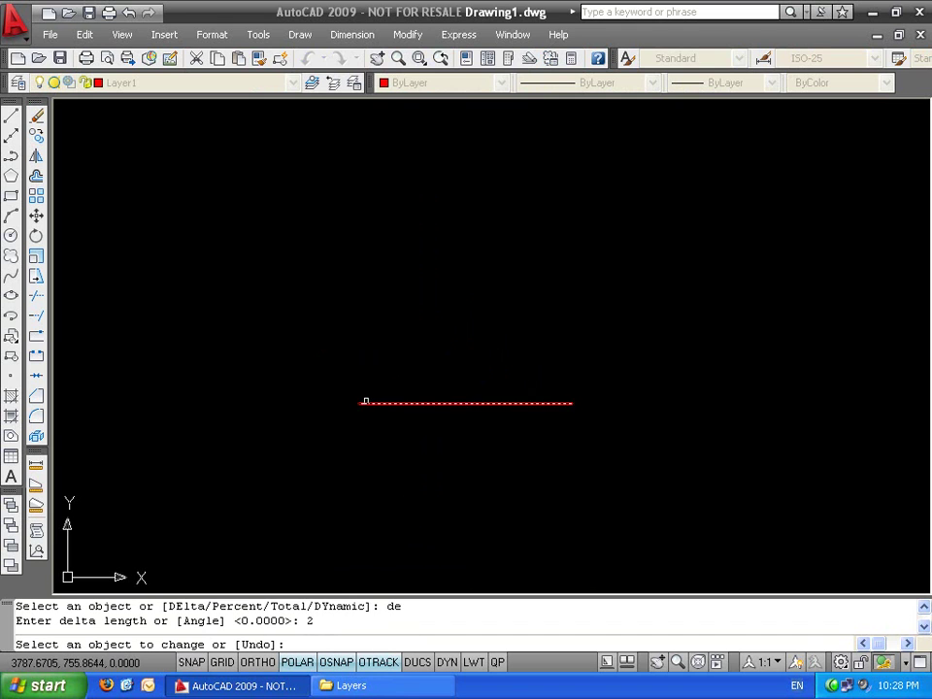
pyautogui.click(364, 402)
pyautogui.click(571, 404)
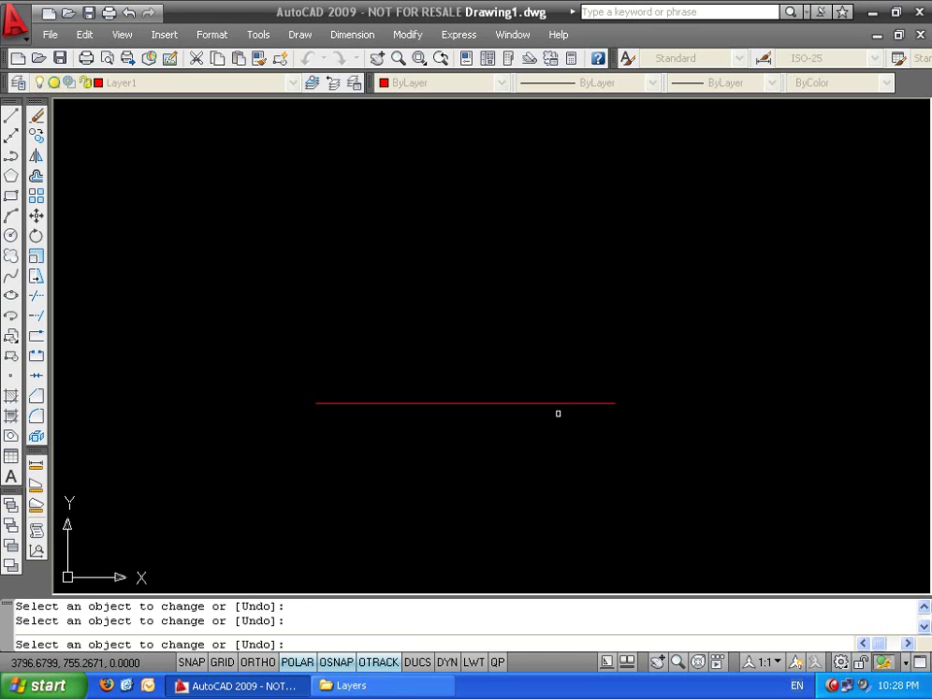
pyautogui.click(606, 403)
pyautogui.click(351, 403)
pyautogui.click(618, 403)
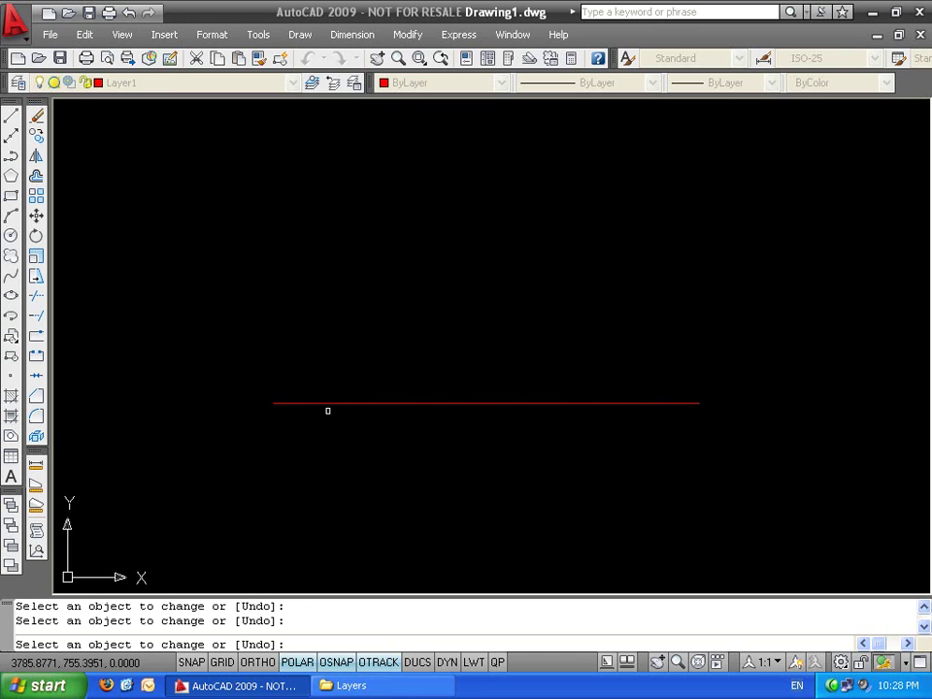
pyautogui.hotkey('ctrl', 'z')
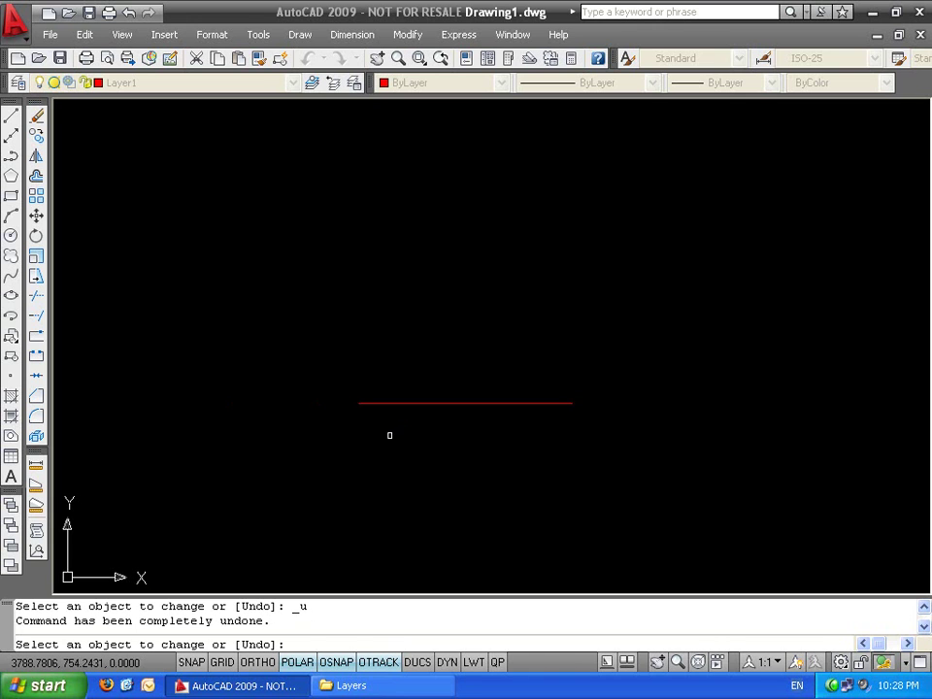
pyautogui.press('Return')
# Lengthen the horizontal line at its right end to 120 percent of its length
pyautogui.press('Return')
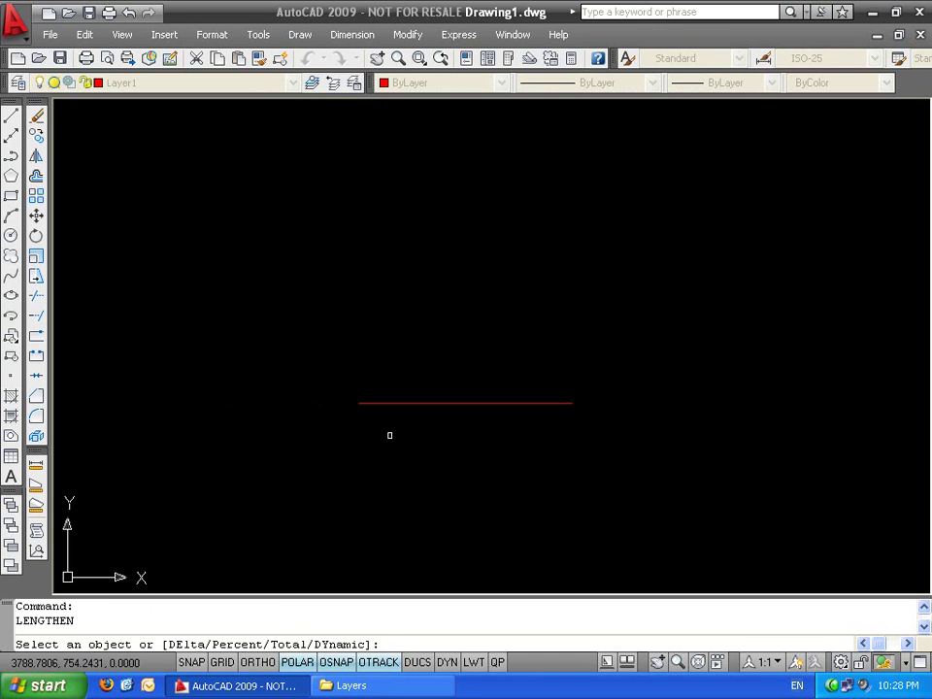
pyautogui.write('p')
pyautogui.press('Return')
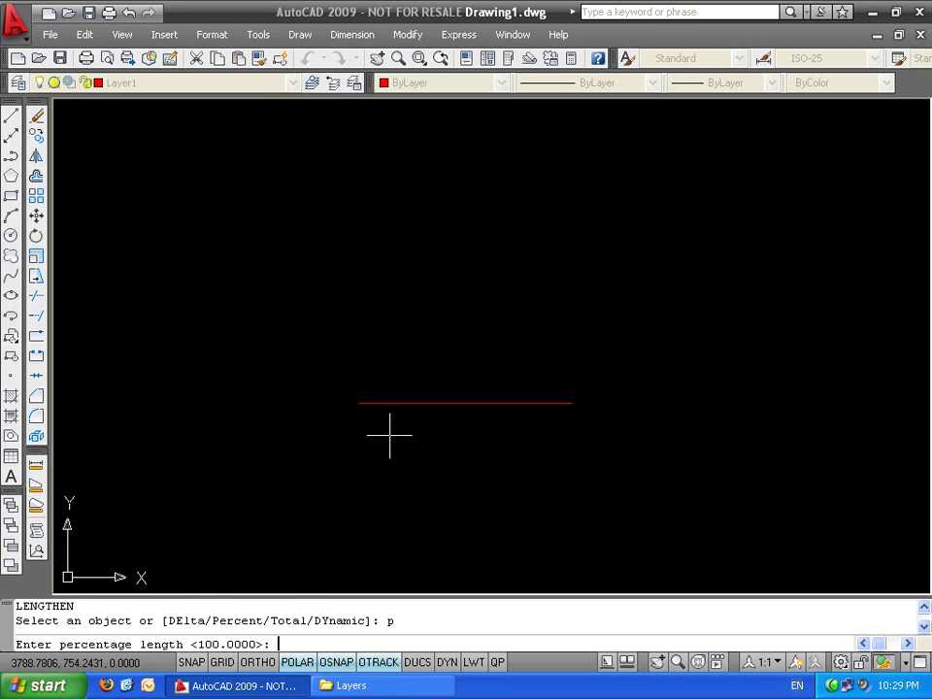
pyautogui.write('120')
pyautogui.press('Return')
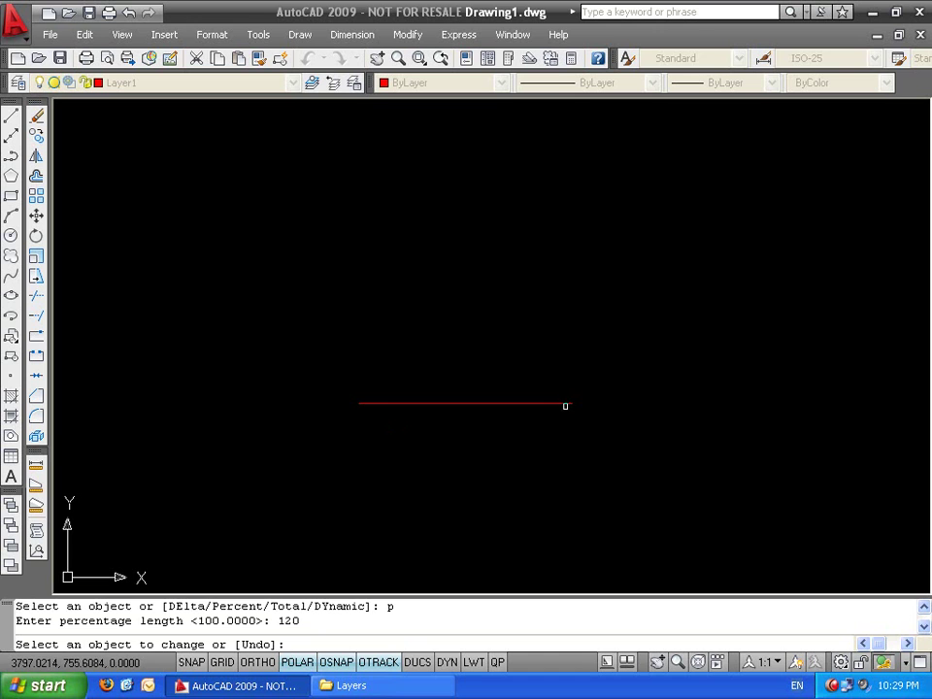
pyautogui.click(568, 403)
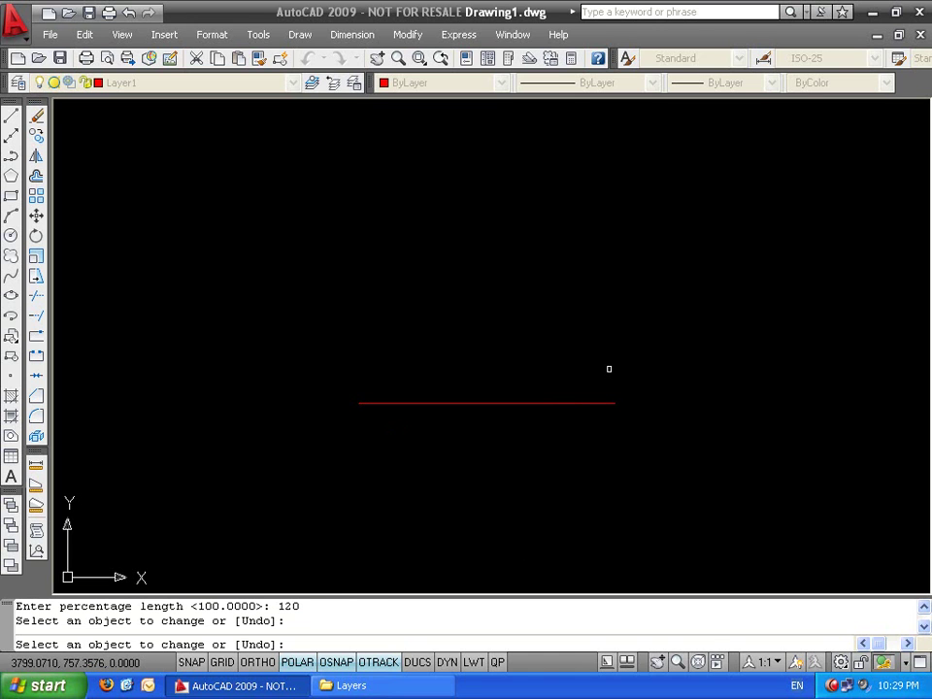
pyautogui.press('Escape')
pyautogui.write('len')
pyautogui.press('Return')
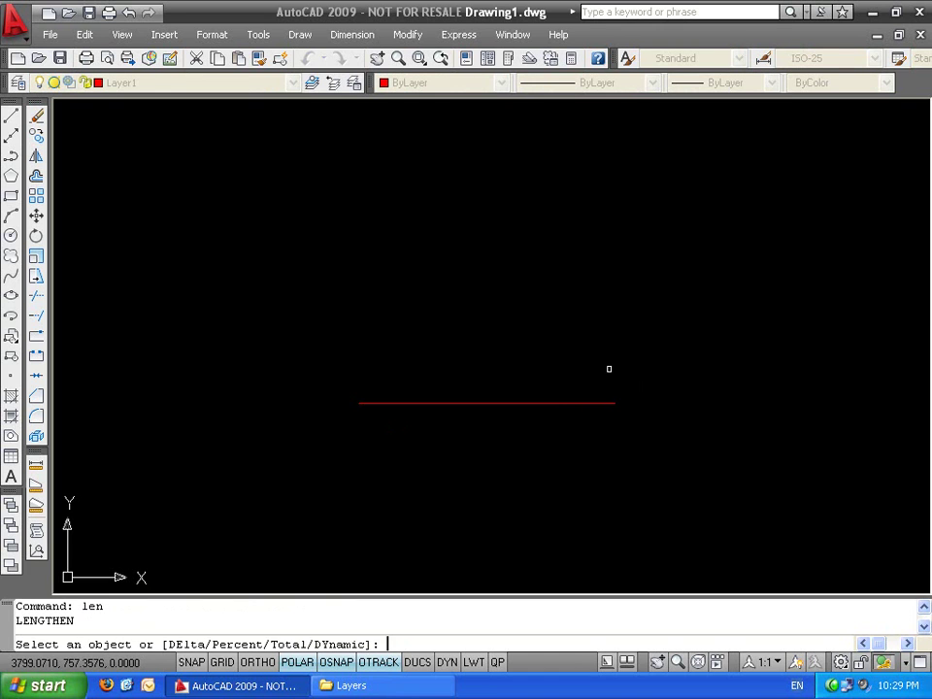
pyautogui.write('p')
pyautogui.press('Return')
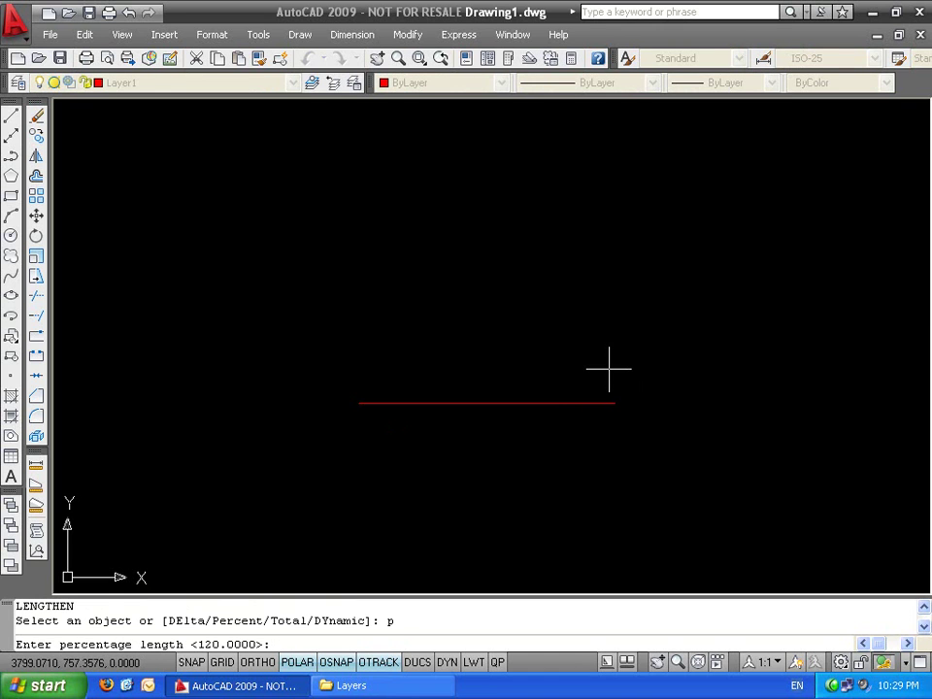
pyautogui.press('Return')
pyautogui.press('Return')
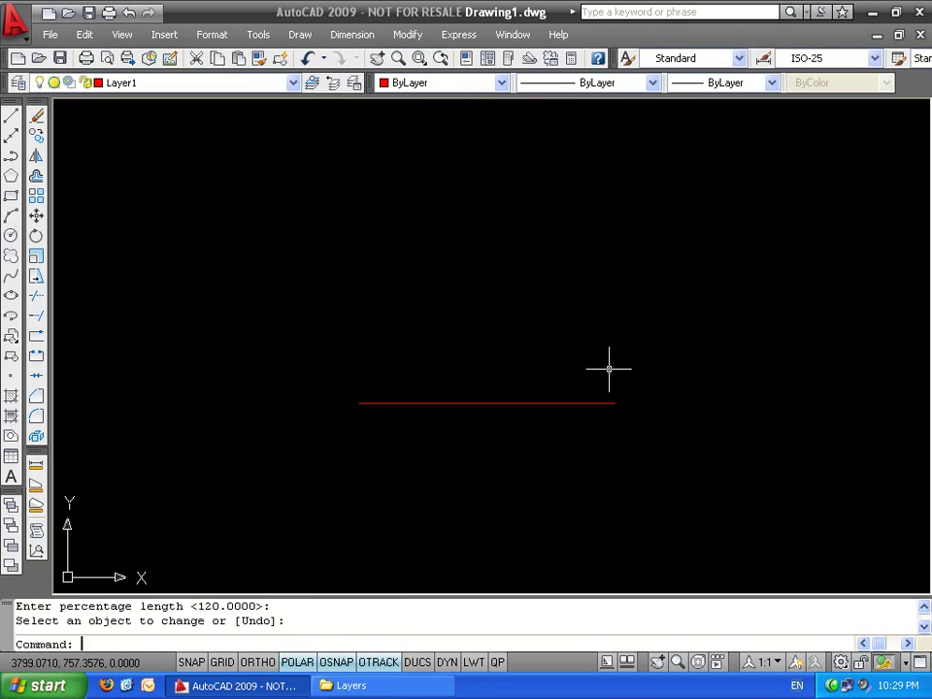
# Draw six separate lines of various lengths around the horizontal line: one horizontal below it and five slanted at different angles
pyautogui.write('l')
pyautogui.press('Return')
pyautogui.click(157, 344)
pyautogui.click(323, 181)
pyautogui.press('Return')
pyautogui.press('Return')
pyautogui.click(393, 314)
pyautogui.click(616, 203)
pyautogui.press('Return')
pyautogui.press('Return')
pyautogui.click(817, 269)
pyautogui.click(714, 450)
pyautogui.press('Return')
pyautogui.press('Return')
pyautogui.click(610, 498)
pyautogui.click(309, 497)
pyautogui.press('Return')
pyautogui.press('Return')
pyautogui.click(198, 464)
pyautogui.click(256, 311)
pyautogui.press('Return')
pyautogui.press('Return')
pyautogui.click(375, 251)
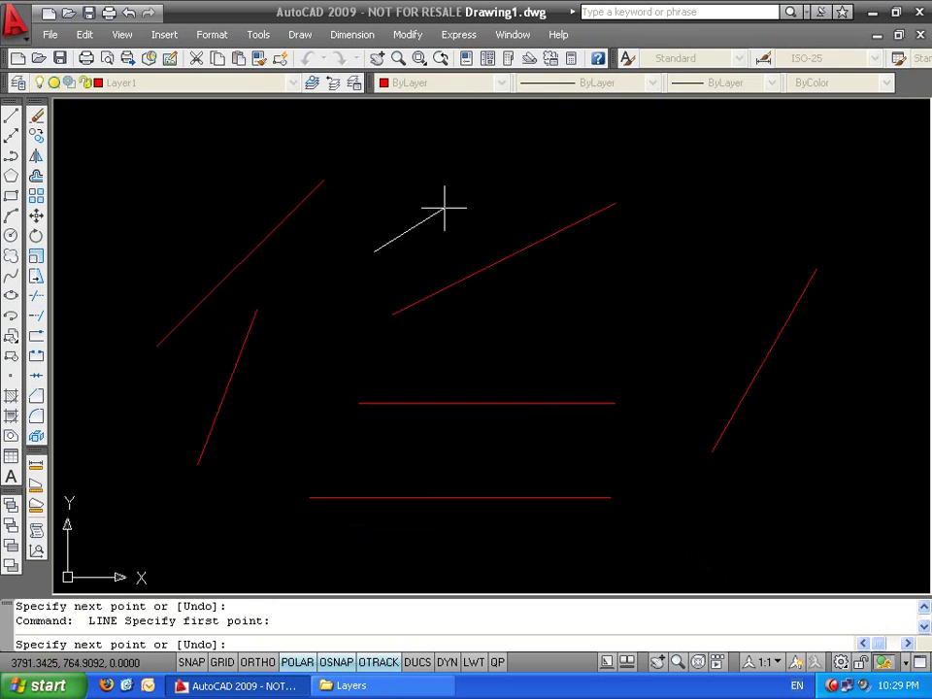
pyautogui.click(723, 141)
pyautogui.press('Escape')
pyautogui.press('Escape')
# Use Lengthen with a total length of 10 on all seven lines
pyautogui.write('len')
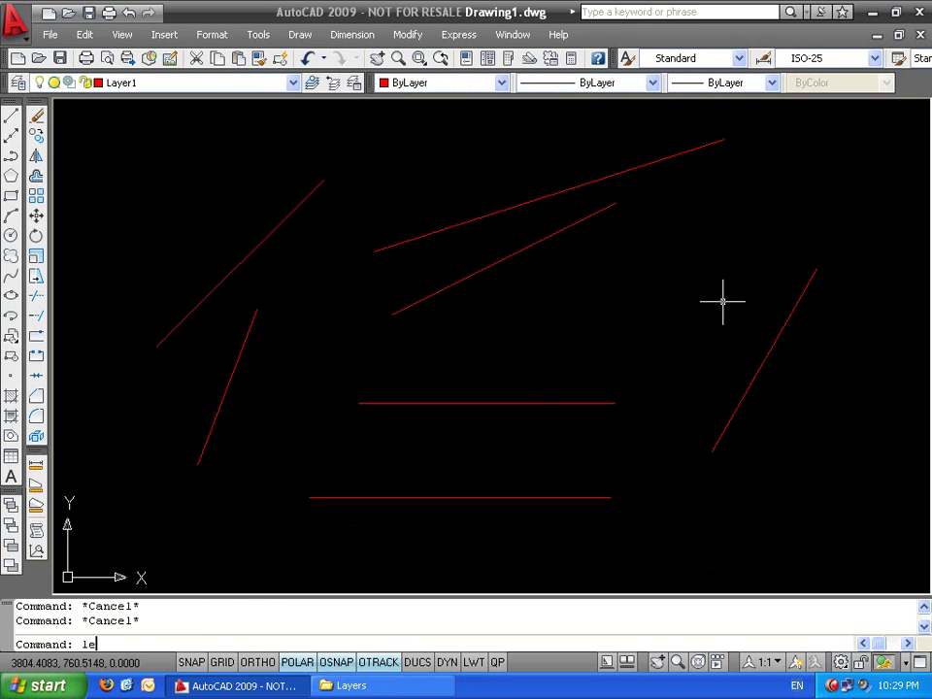
pyautogui.press('Return')
pyautogui.write('t')
pyautogui.press('Return')
pyautogui.write('10')
pyautogui.press('Return')
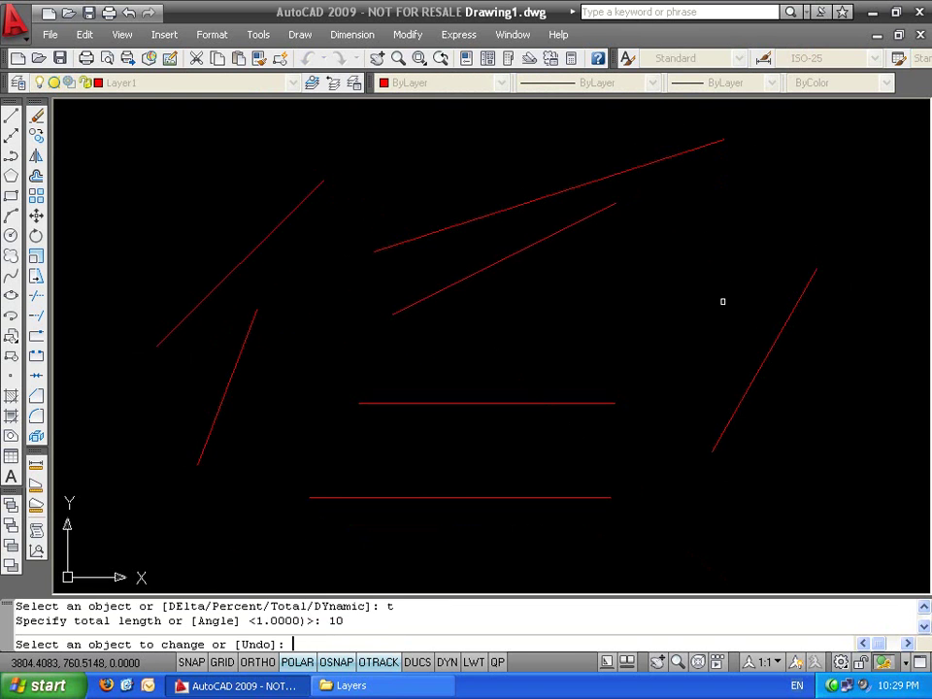
pyautogui.click(777, 338)
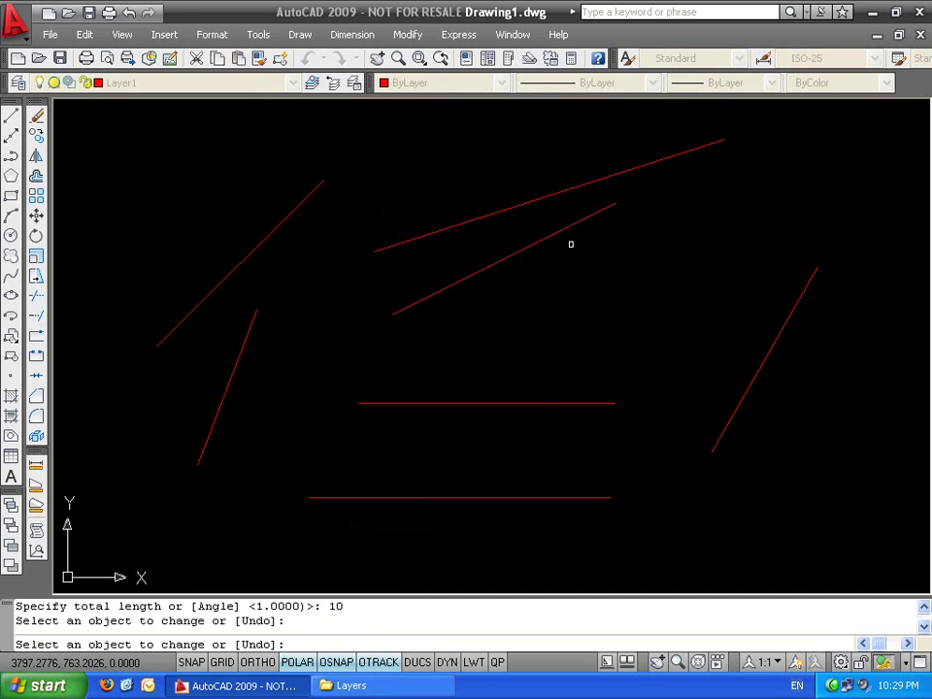
pyautogui.click(562, 229)
pyautogui.click(563, 190)
pyautogui.click(326, 187)
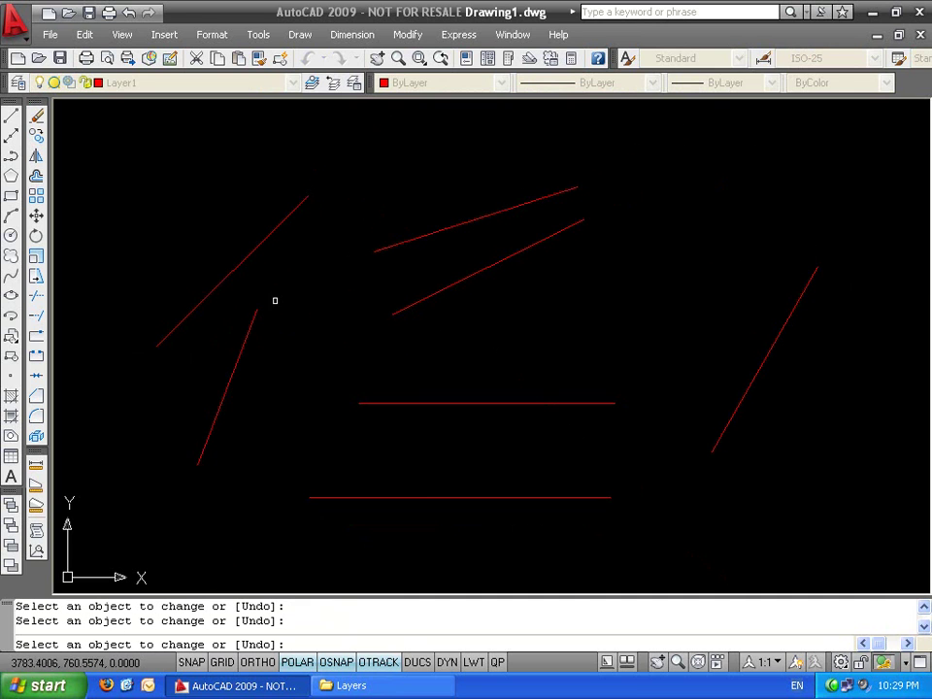
pyautogui.click(253, 316)
pyautogui.click(416, 402)
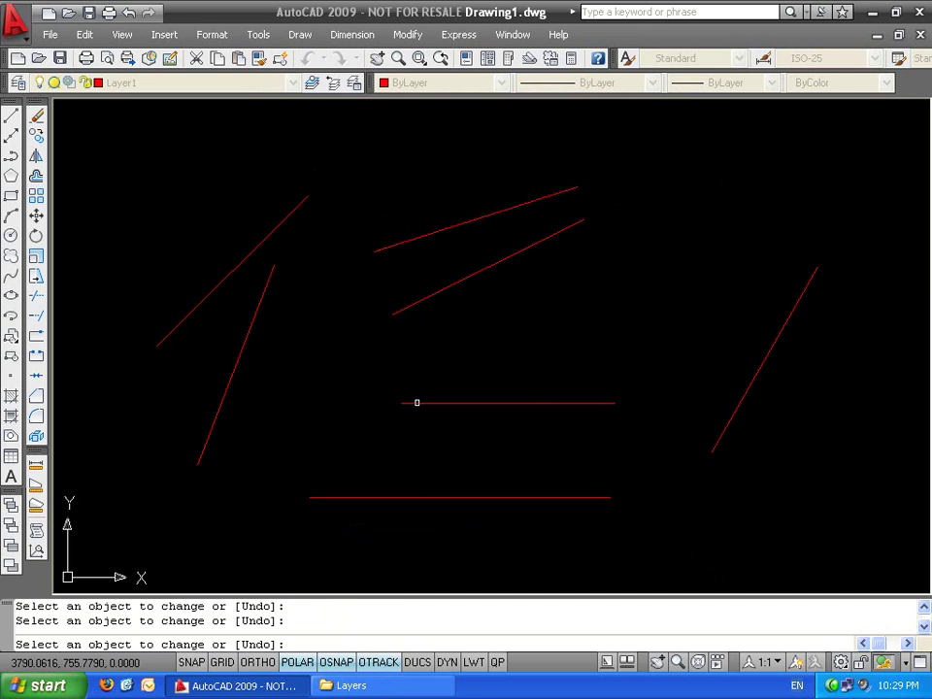
pyautogui.click(433, 497)
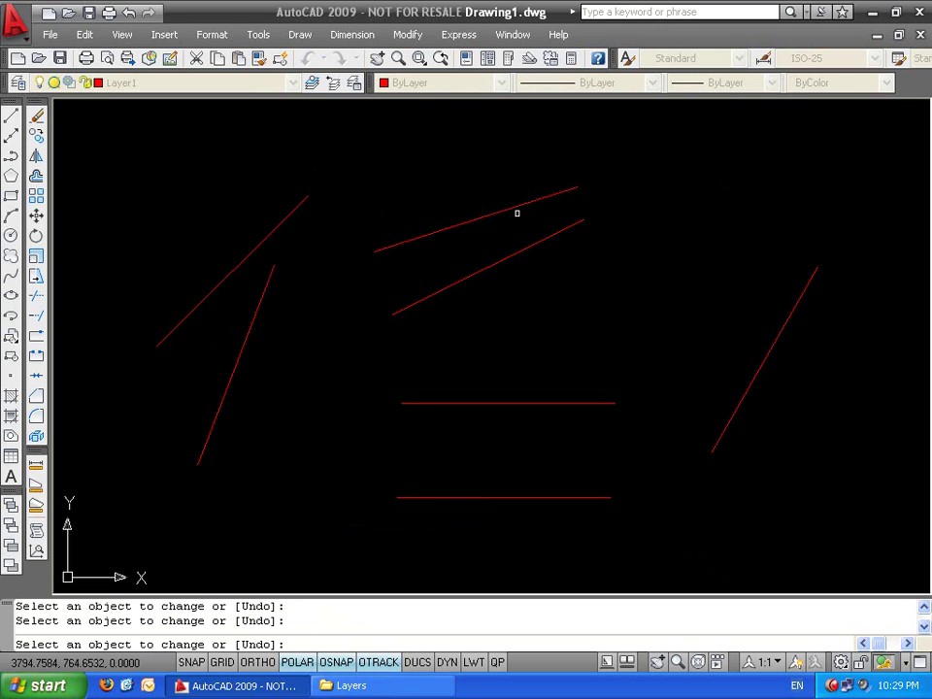
pyautogui.press('Escape')
pyautogui.press('Escape')
# Check the length of the slanted line at the far right with an aligned dimension placed on its left side
pyautogui.write('dli')
pyautogui.press('Escape')
pyautogui.press('Escape')
pyautogui.write('dal')
pyautogui.press('Return')
pyautogui.press('Return')
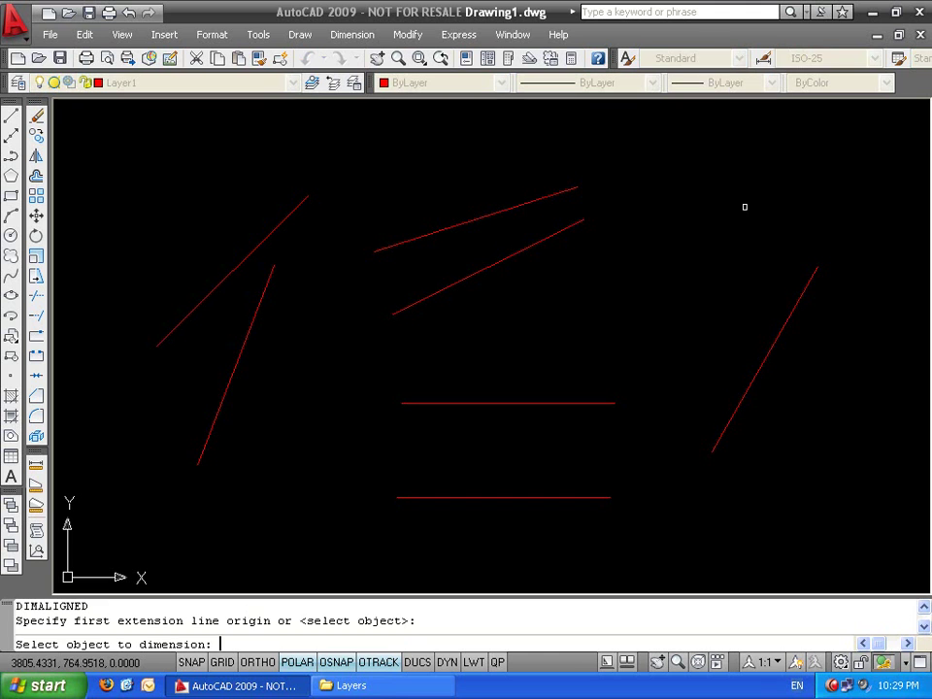
pyautogui.click(783, 314)
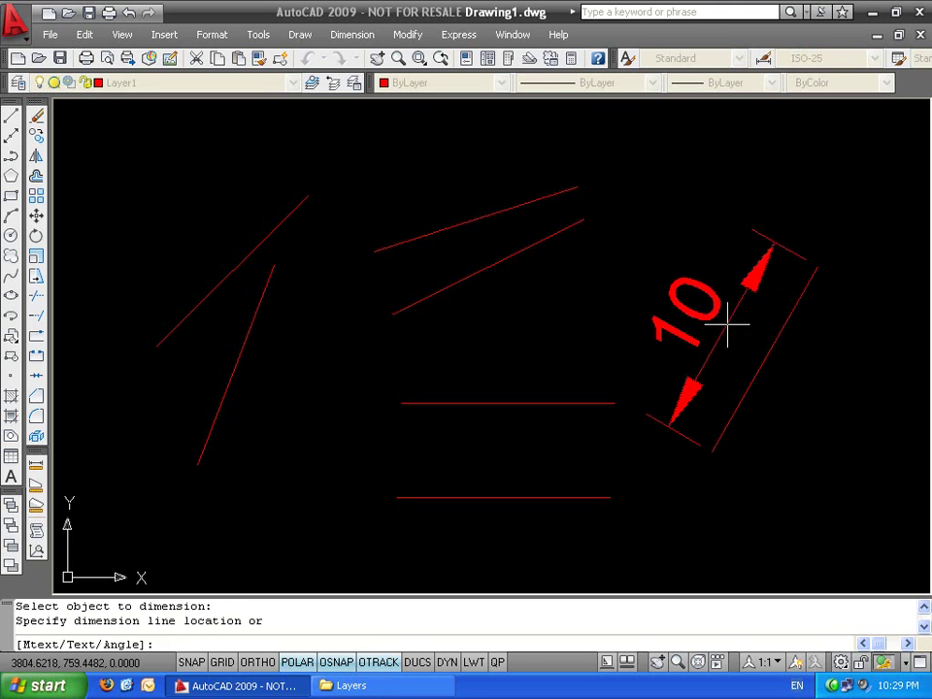
pyautogui.click(728, 327)
# Check the lower of the two upper middle lines and the far-left slanted line with aligned dimension previews
pyautogui.press('Return')
pyautogui.press('Return')
pyautogui.click(522, 249)
pyautogui.press('Escape')
pyautogui.press('Return')
pyautogui.press('Return')
pyautogui.click(275, 224)
pyautogui.press('Escape')
pyautogui.press('Escape')
# Erase all the practice lines and their dimensions
pyautogui.scroll(-4, 505, 301)
pyautogui.click(724, 241)
pyautogui.click(246, 424)
pyautogui.press('Delete')
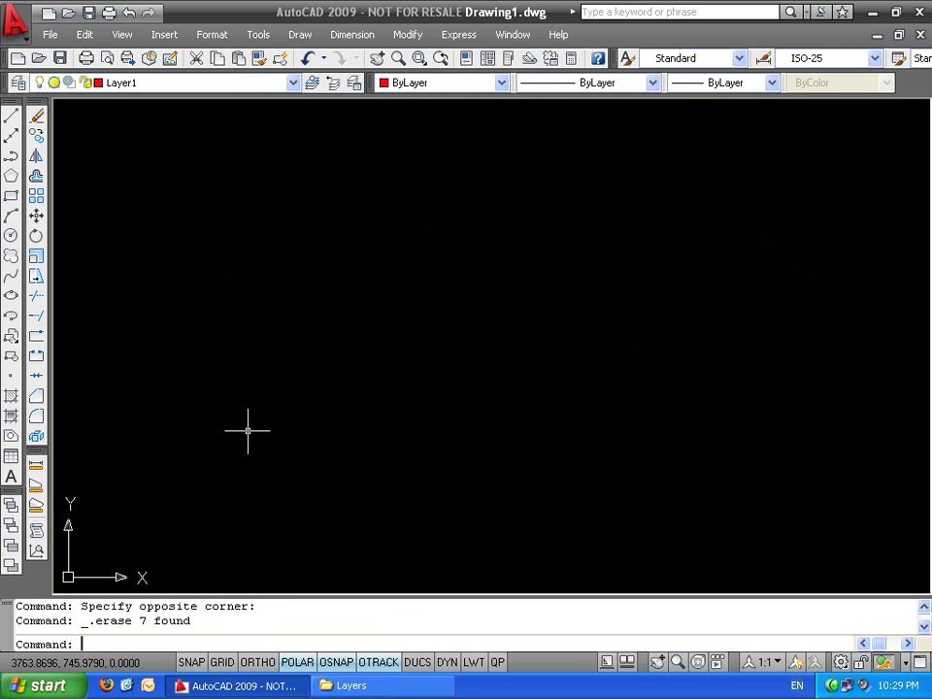
# Draw a single horizontal line in the middle of the drawing area, undoing the misplaced endpoint and picking a new one
pyautogui.write('l')
pyautogui.press('Return')
pyautogui.click(357, 336)
pyautogui.click(608, 345)
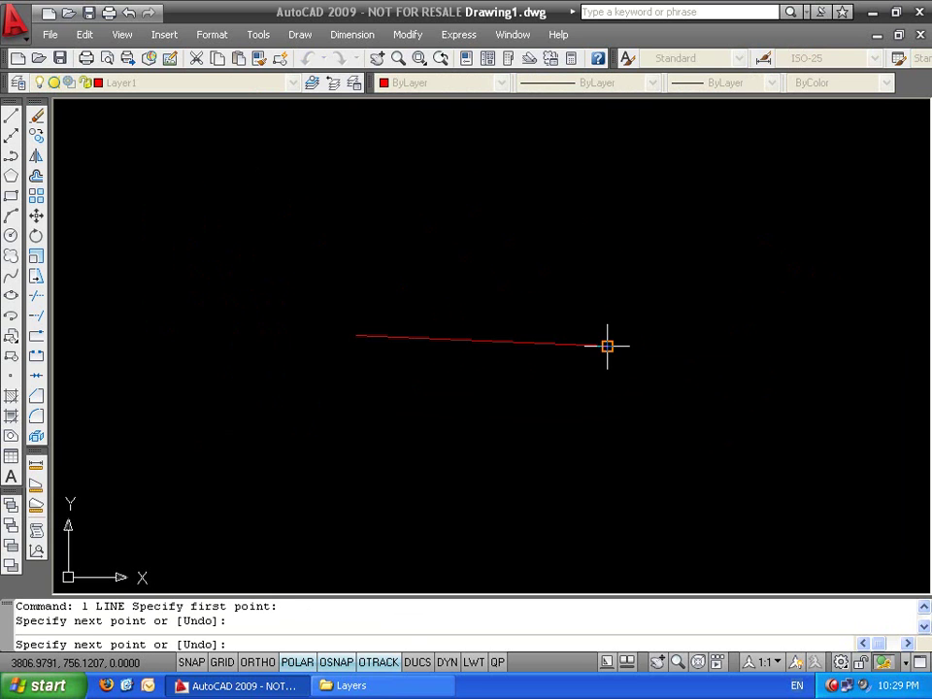
pyautogui.press('u')
pyautogui.press('Return')
pyautogui.click(580, 344)
pyautogui.press('Return')
pyautogui.press('Escape')
pyautogui.press('Escape')
# Use Lengthen with the Dynamic option to extend the horizontal line's right end well beyond its original endpoint
pyautogui.write('l')
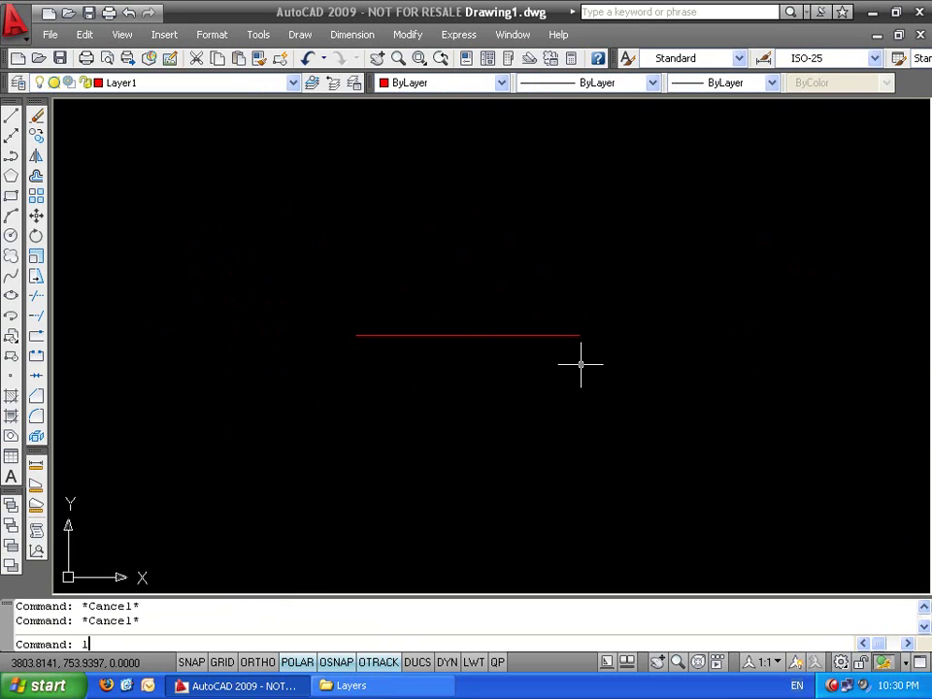
pyautogui.write('en')
pyautogui.press('Return')
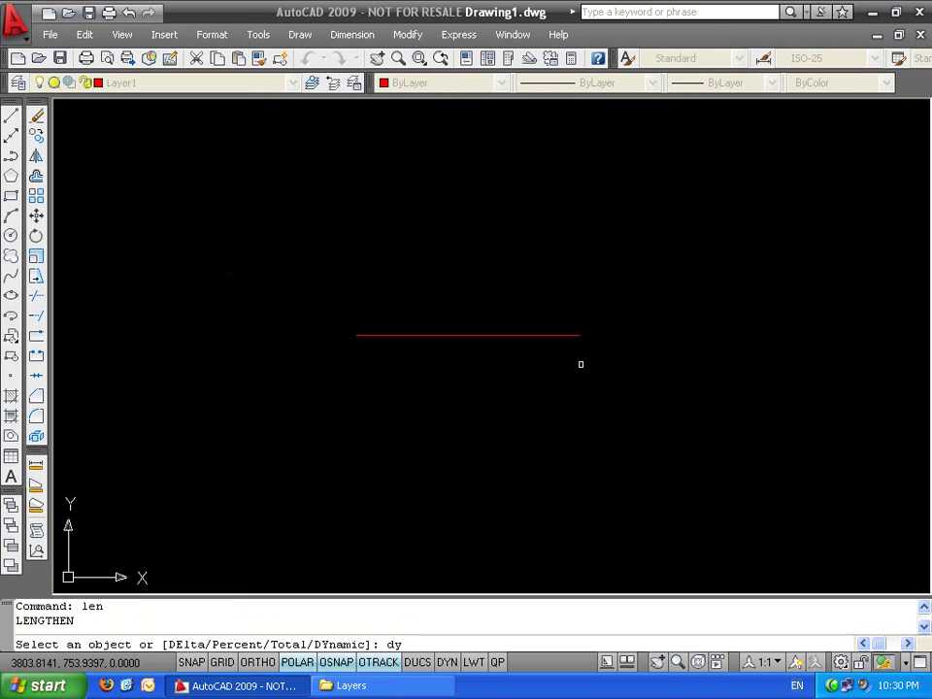
pyautogui.write('dy')
pyautogui.press('Return')
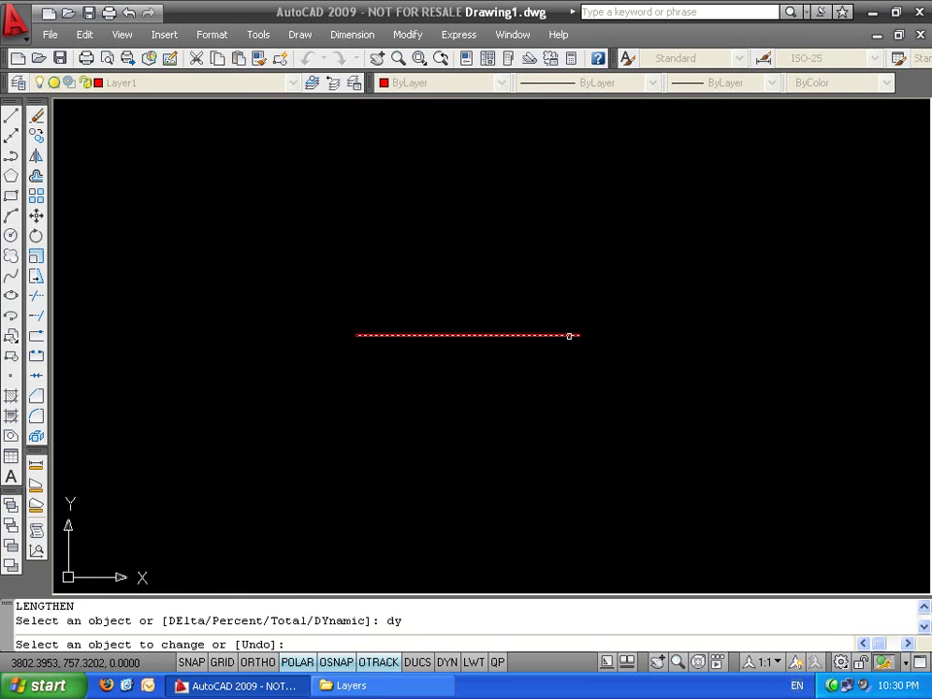
pyautogui.click(570, 335)
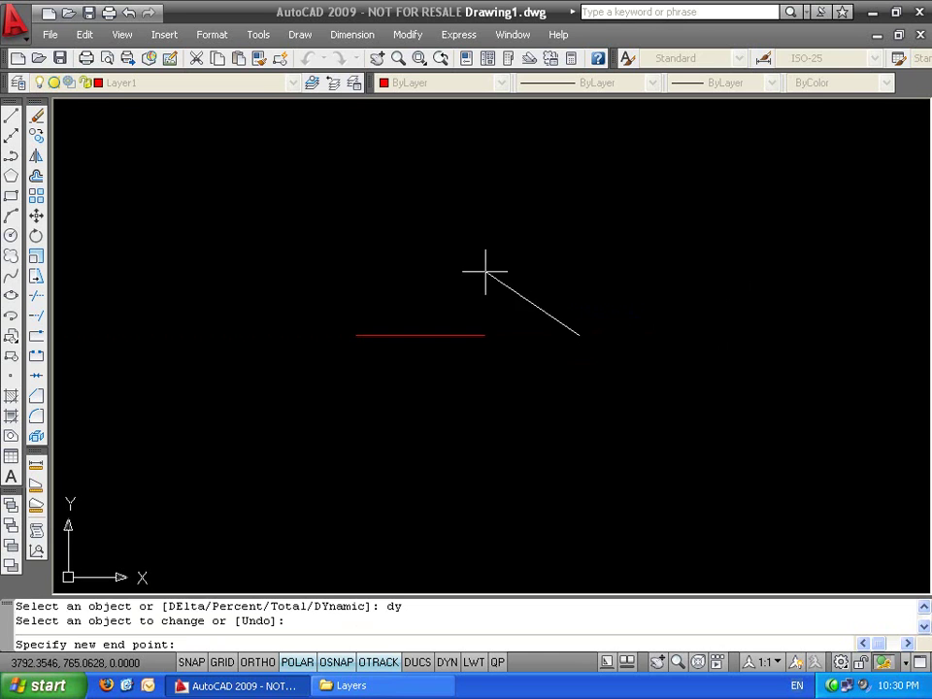
pyautogui.click(748, 281)
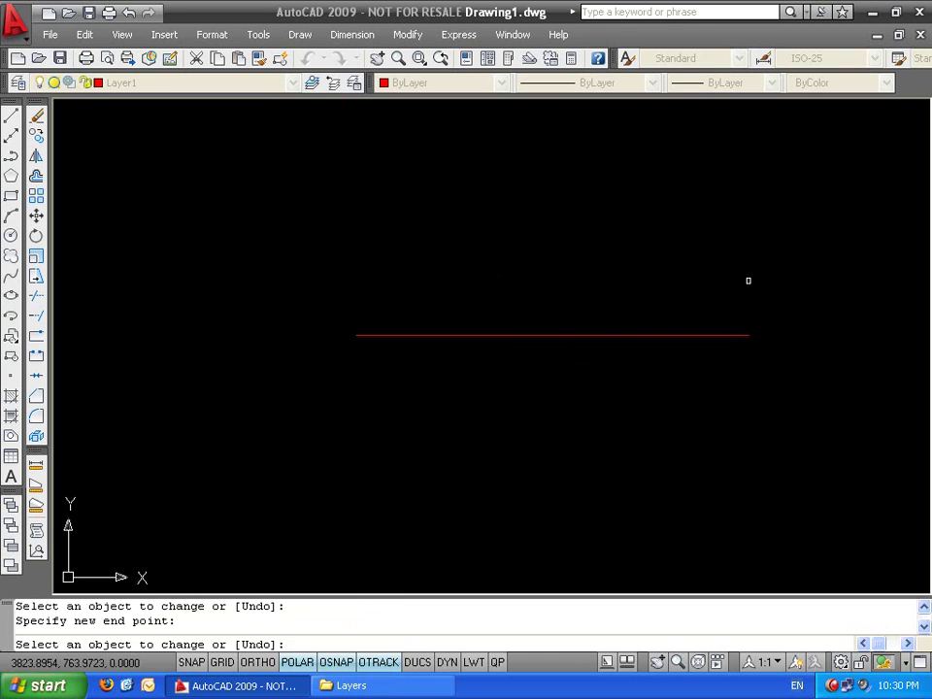
pyautogui.press('Escape')
pyautogui.press('Escape')
# Erase the dynamically lengthened line
pyautogui.click(749, 282)
pyautogui.click(664, 364)
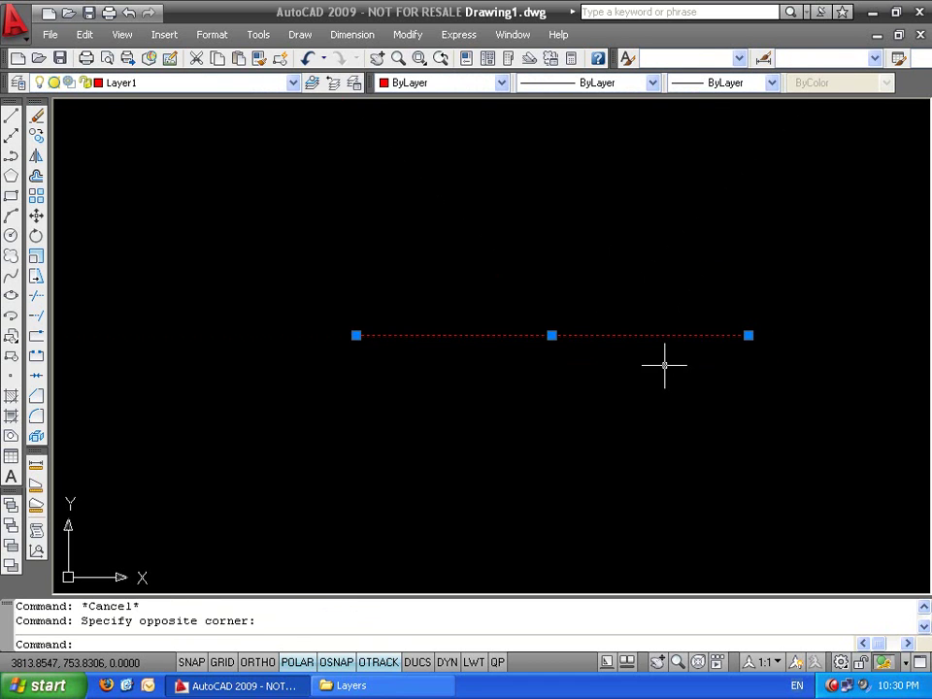
pyautogui.press('Delete')
pyautogui.click(408, 34)
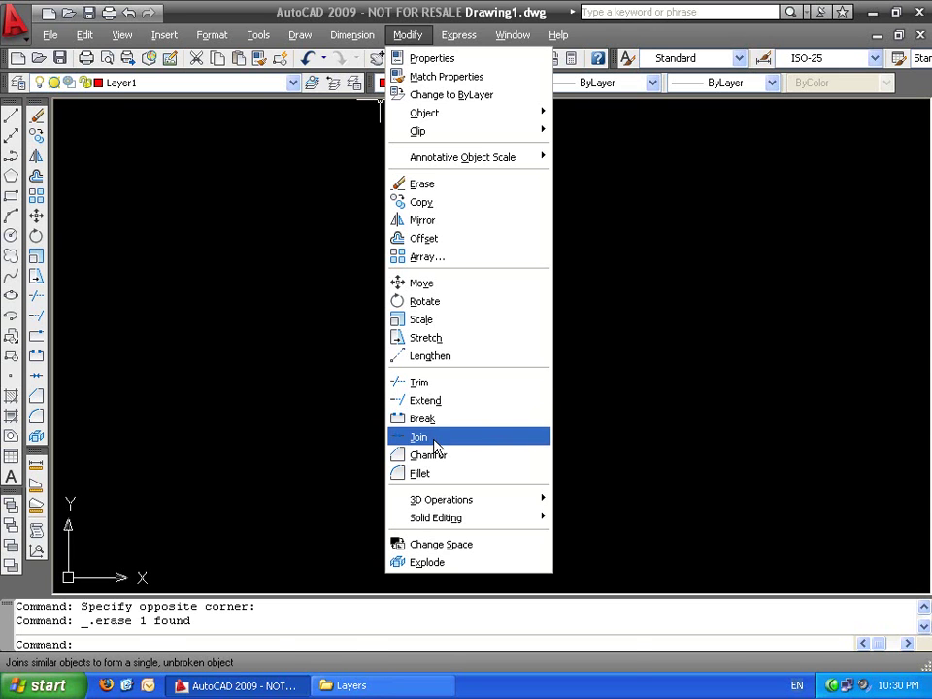
pyautogui.press('Escape')
pyautogui.press('Escape')
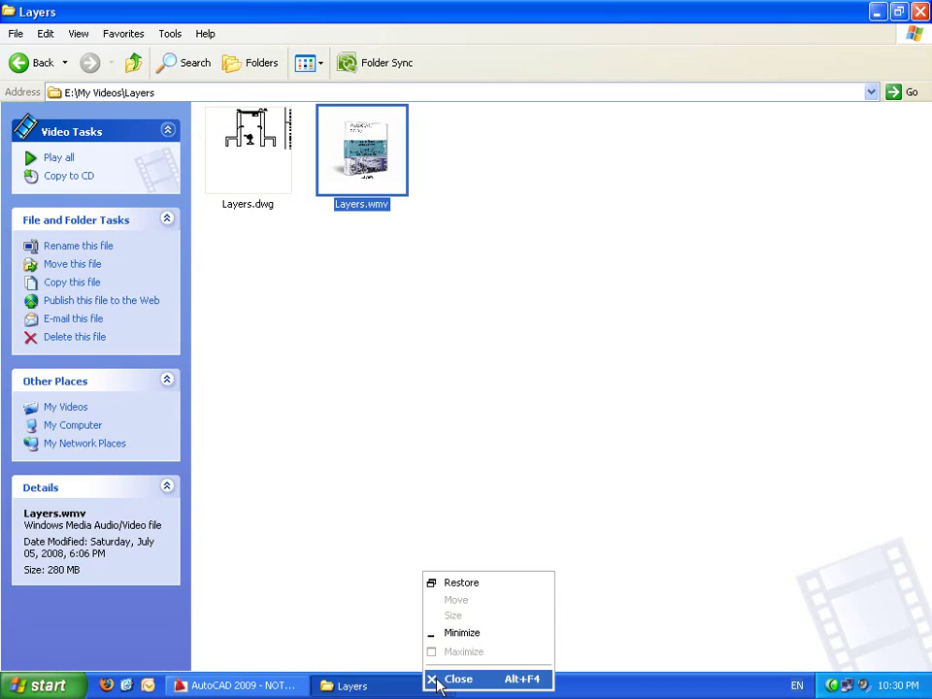
# Close the Layers folder window and return to the empty AutoCAD drawing
pyautogui.click(446, 679)
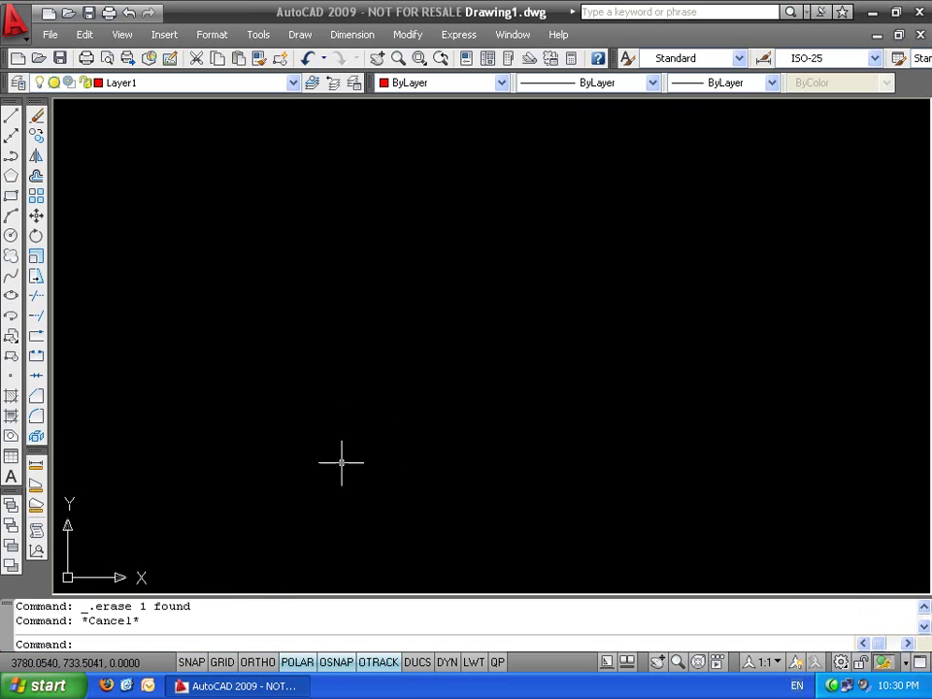
pyautogui.click(331, 422)
pyautogui.press('Escape')
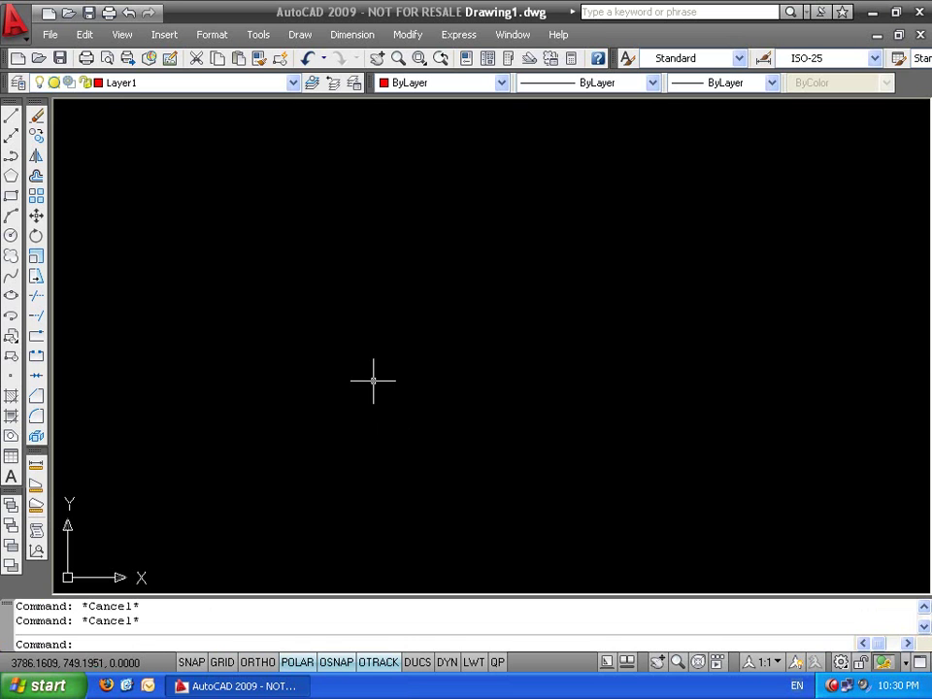
# Draw a new horizontal line near the middle of the drawing
pyautogui.write('l')
pyautogui.press('Return')
pyautogui.click(360, 354)
pyautogui.press('Return')
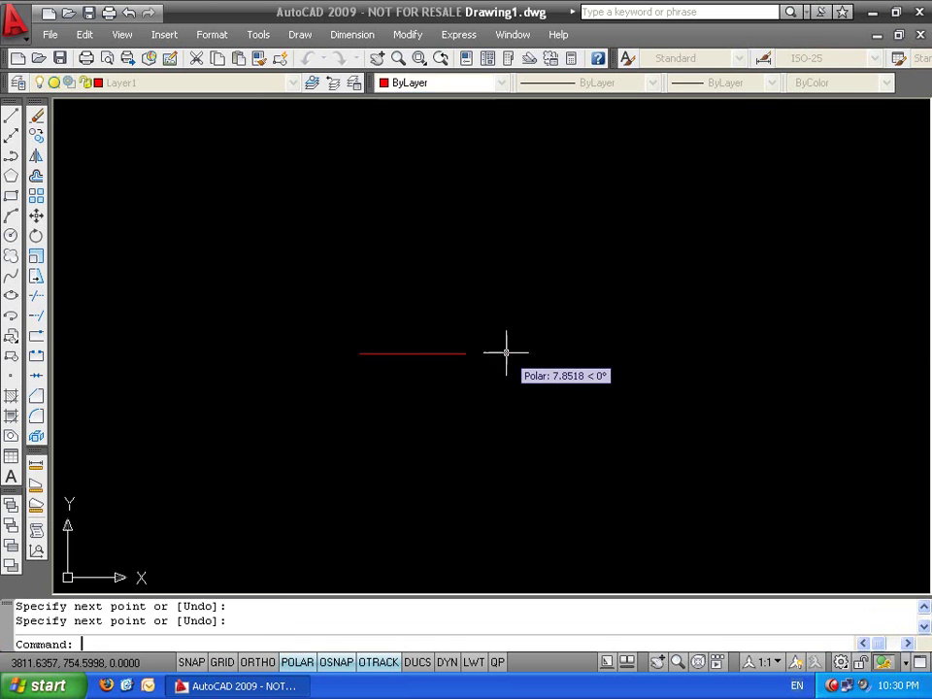
pyautogui.scroll(3, 463, 357)
pyautogui.scroll(2, 191, 292)
pyautogui.press('Escape')
pyautogui.press('Escape')
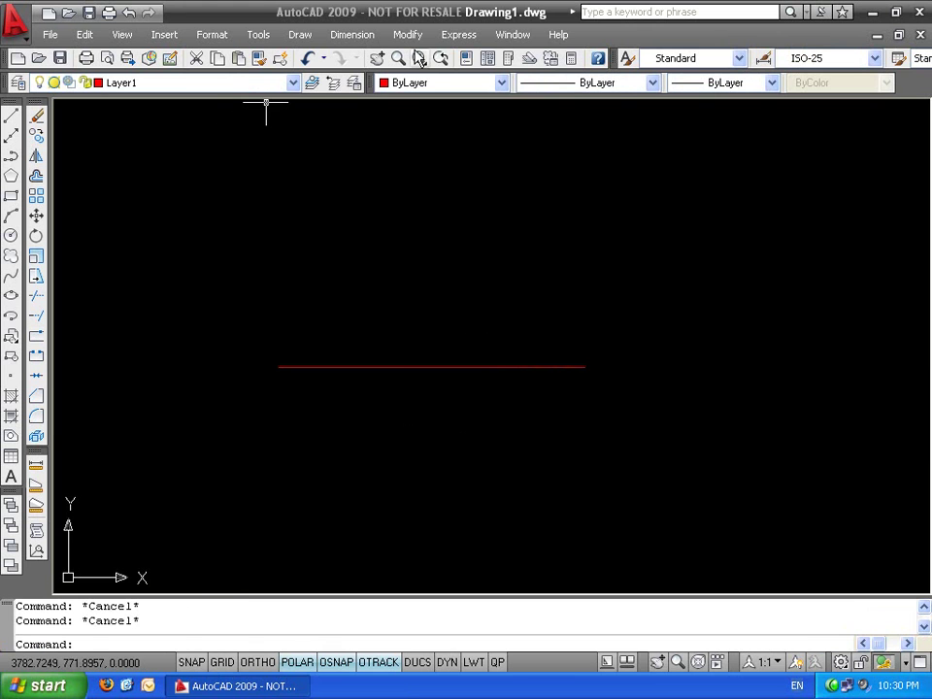
# Use Break at Point on the horizontal line, picking the break point near its left end with the Nearest object snap
pyautogui.click(407, 34)
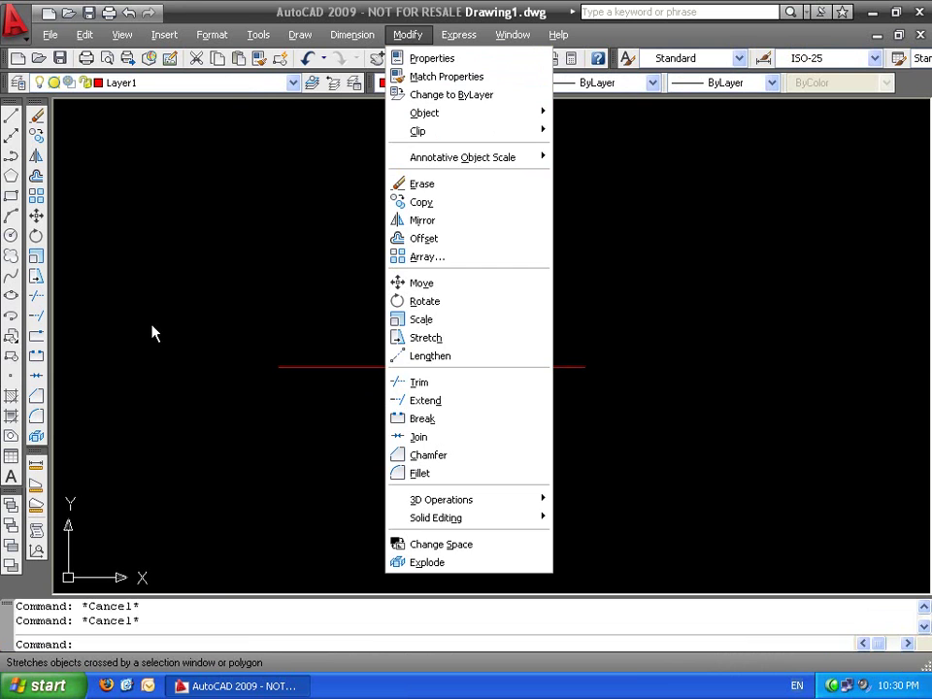
pyautogui.click(86, 309)
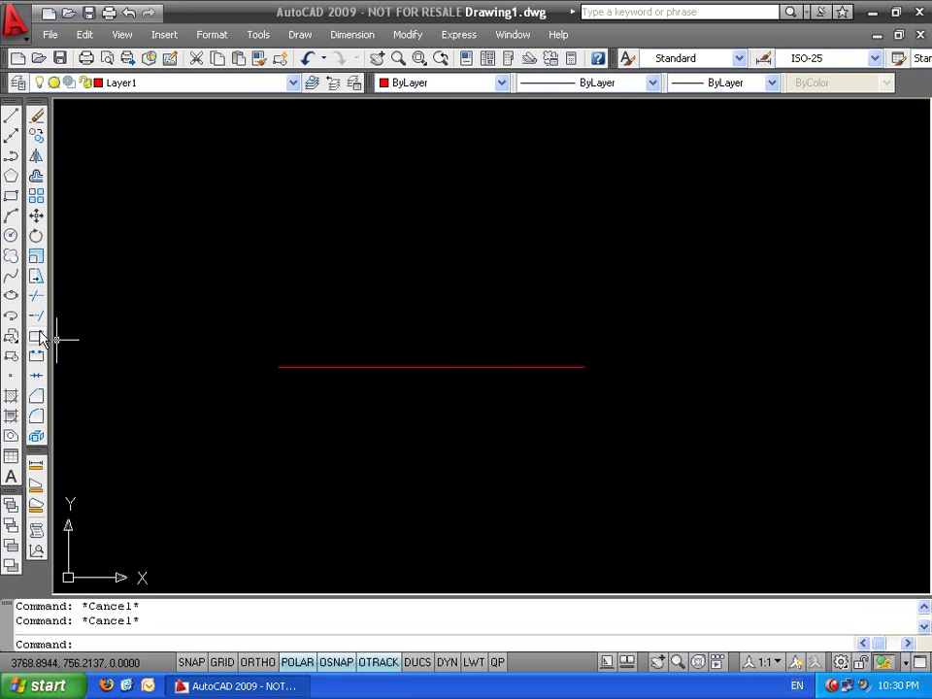
pyautogui.click(38, 336)
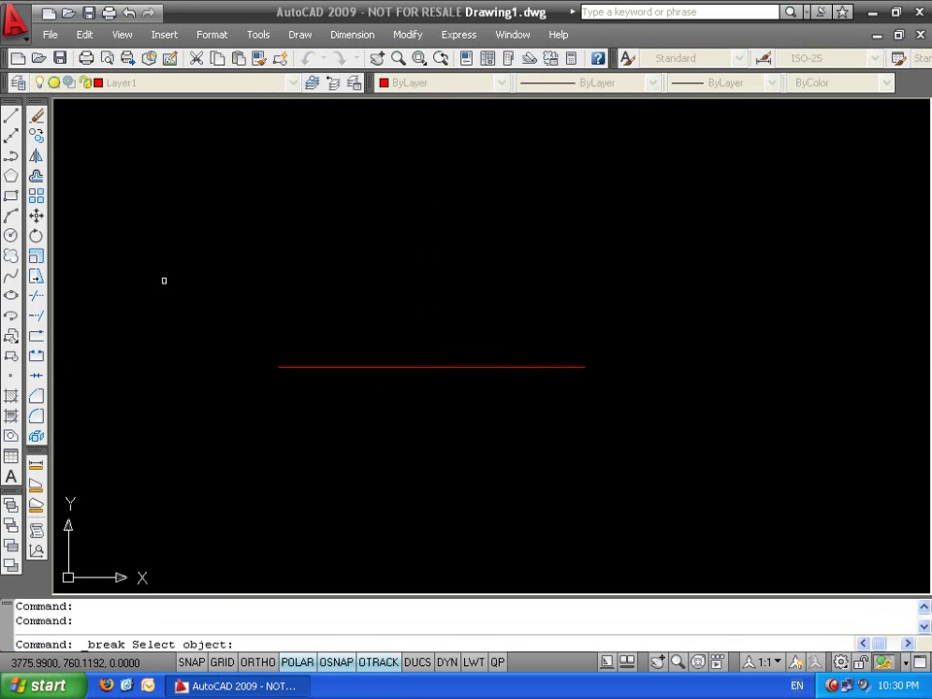
pyautogui.click(341, 366)
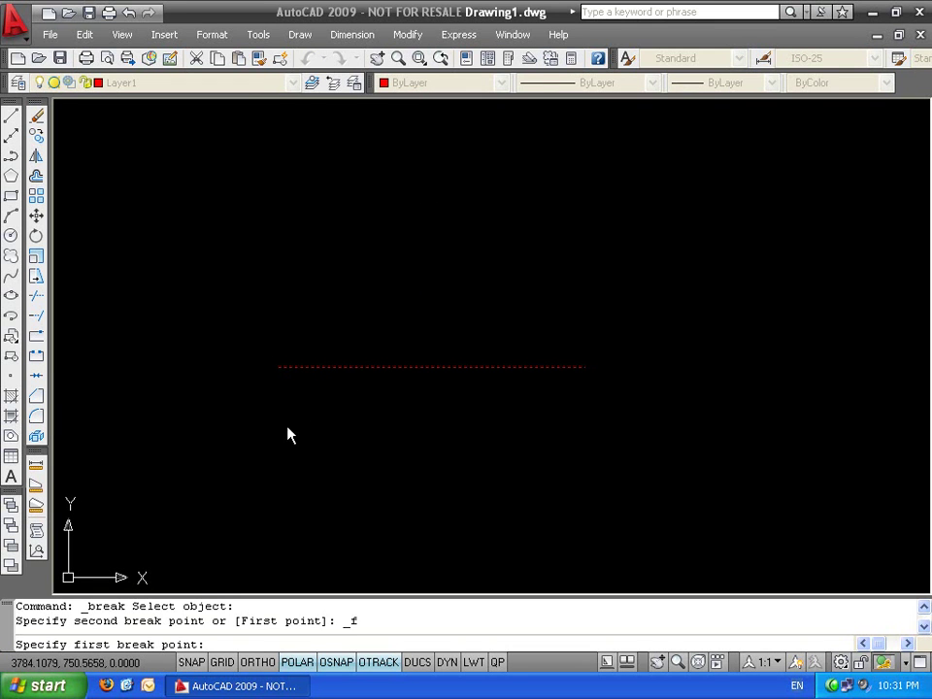
pyautogui.keyDown('shift'); pyautogui.rightClick(288, 434); pyautogui.keyUp('shift')
pyautogui.click(320, 370)
pyautogui.click(328, 367)
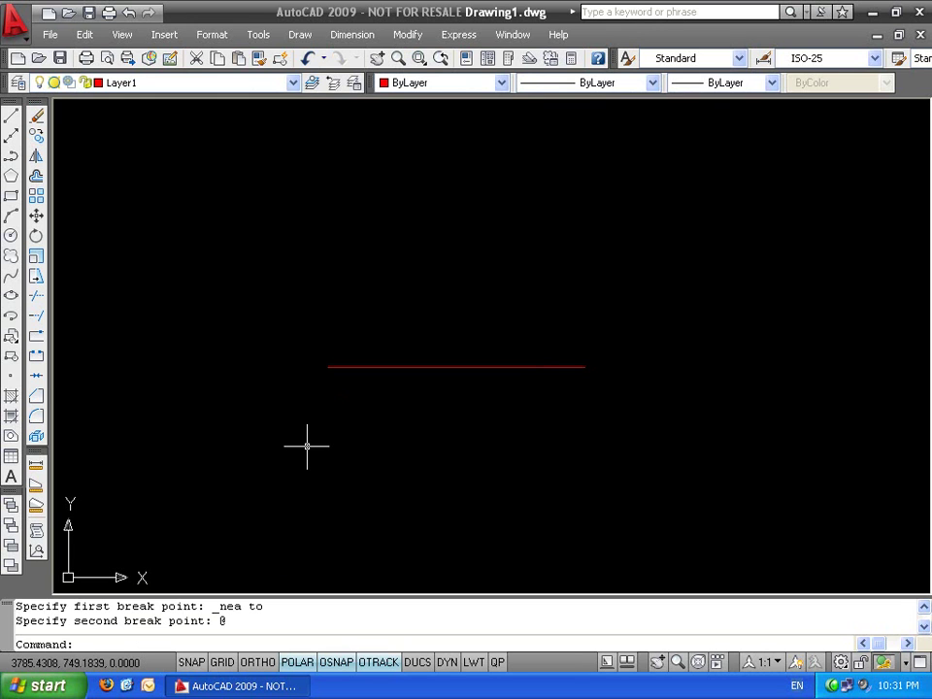
pyautogui.press('Escape')
# Place a row of five points above the horizontal line and draw a rectangle above them
pyautogui.click(11, 375)
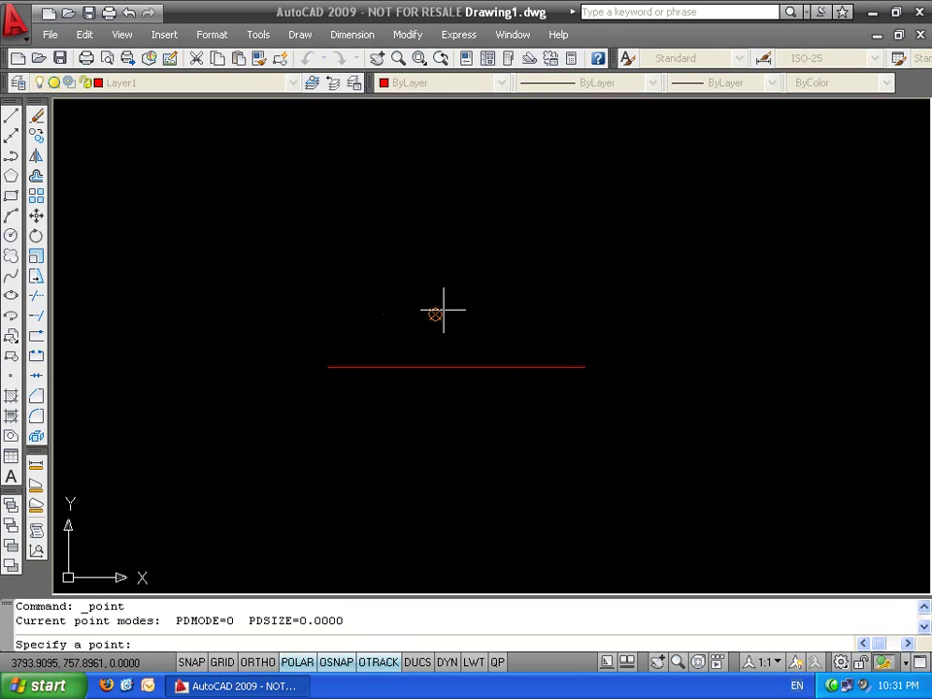
pyautogui.press('Escape')
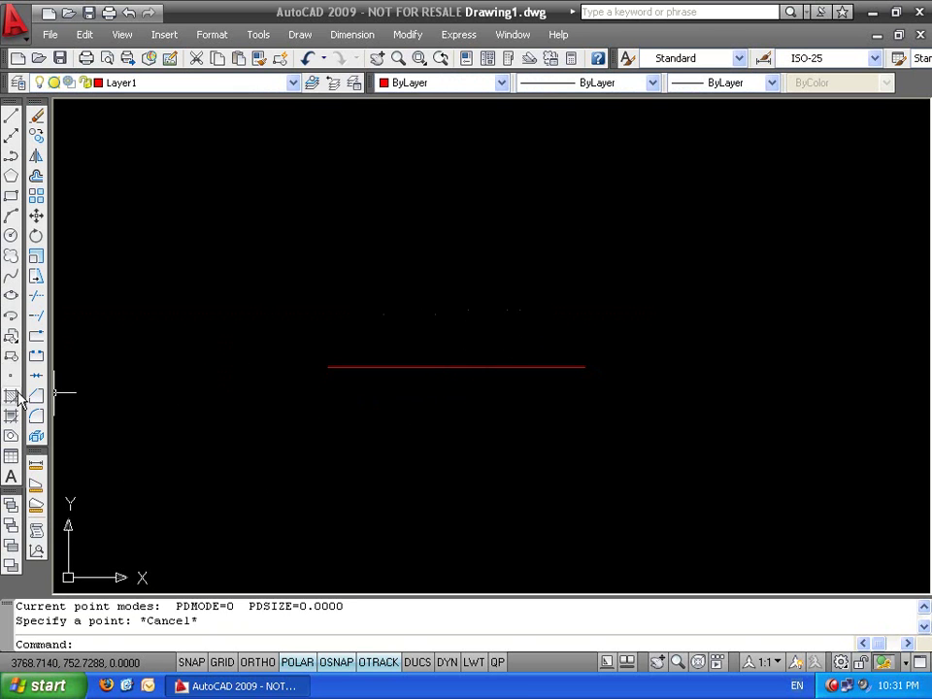
pyautogui.click(11, 195)
pyautogui.click(396, 229)
pyautogui.click(528, 281)
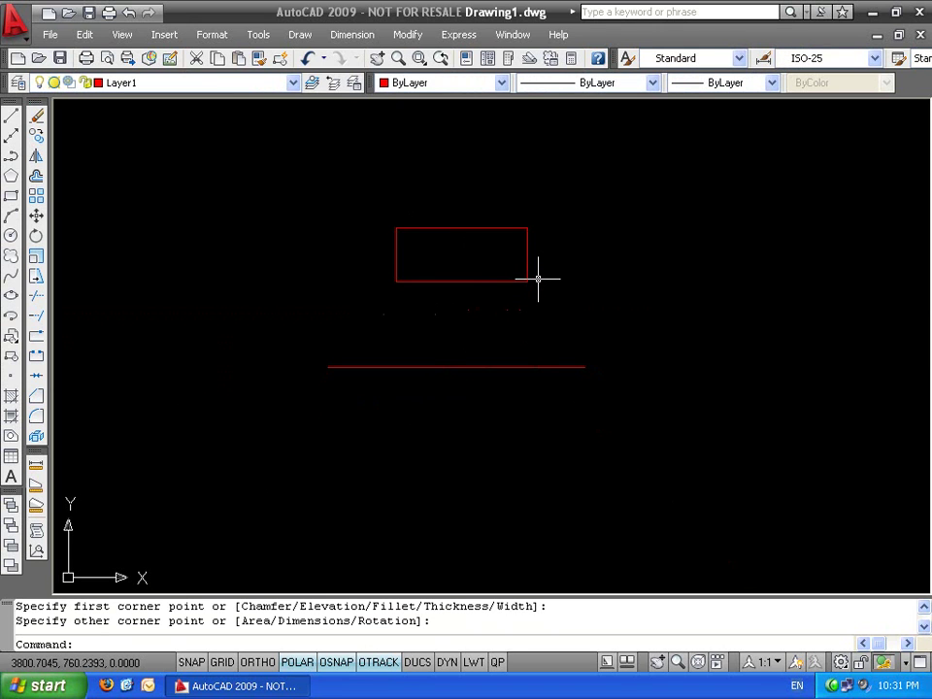
# Use Break at Point to split the horizontal line in line with the rightmost of the five points above it
pyautogui.click(36, 355)
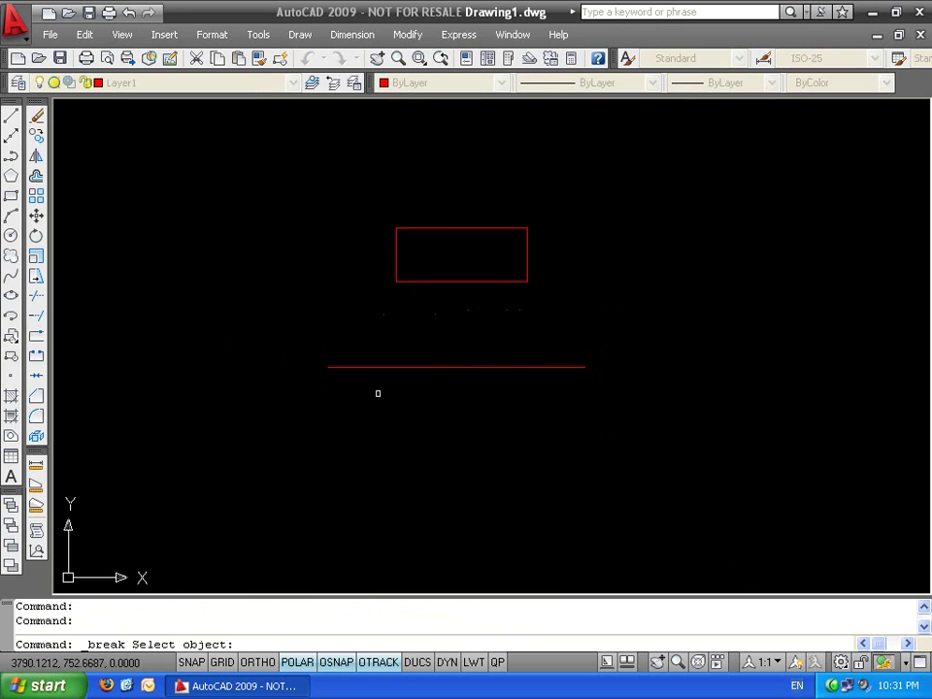
pyautogui.click(458, 366)
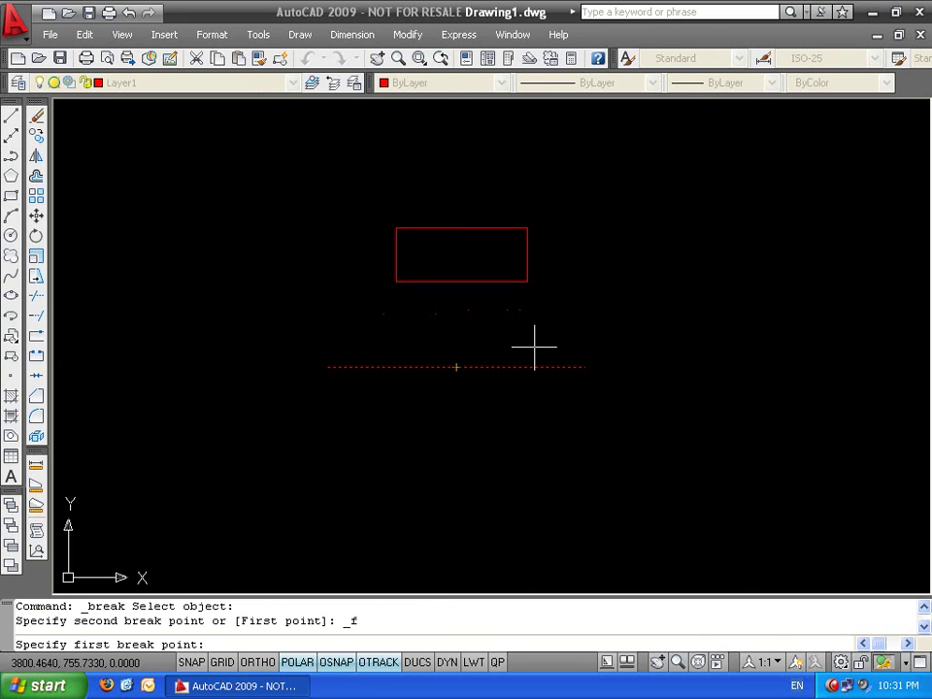
pyautogui.scroll(3, 535, 345)
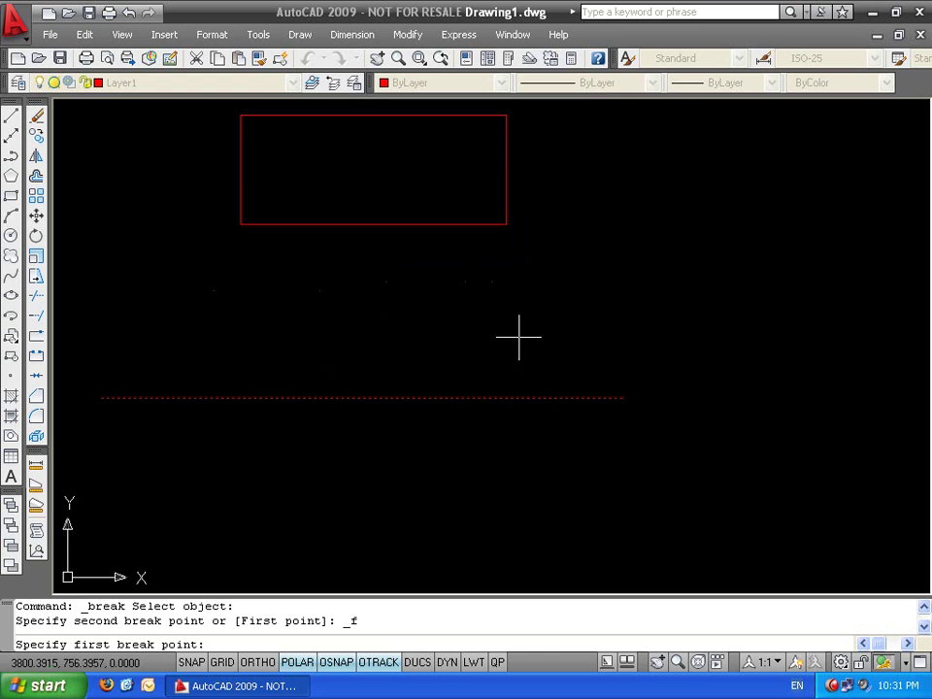
pyautogui.click(495, 281)
pyautogui.write('@')
pyautogui.press('Return')
# Select the pieces on both sides of the break to check that the line is split, and clear the selection
pyautogui.click(593, 369)
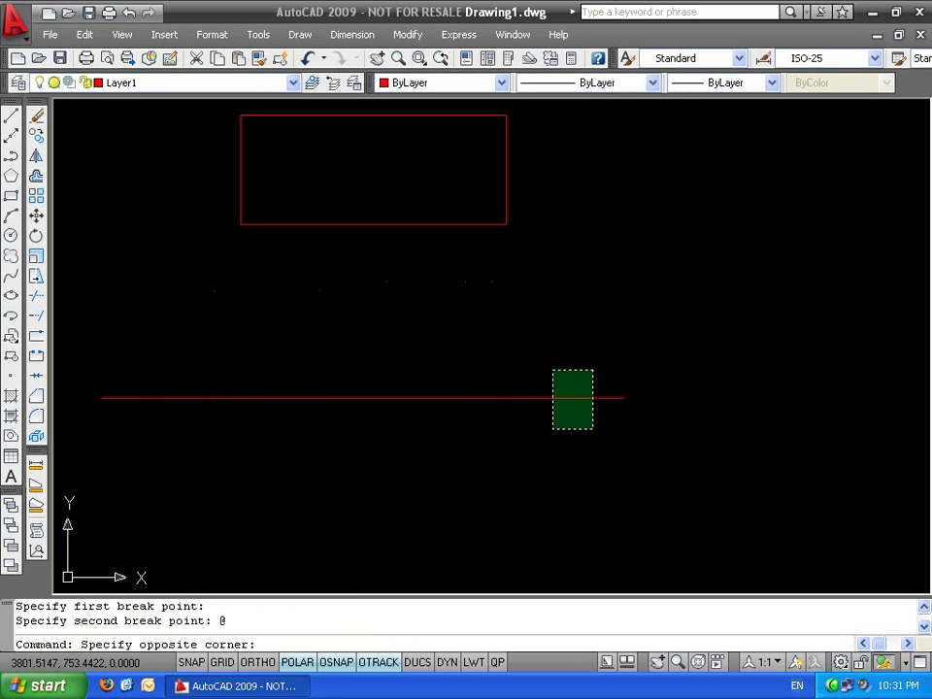
pyautogui.click(539, 429)
pyautogui.click(413, 381)
pyautogui.click(370, 416)
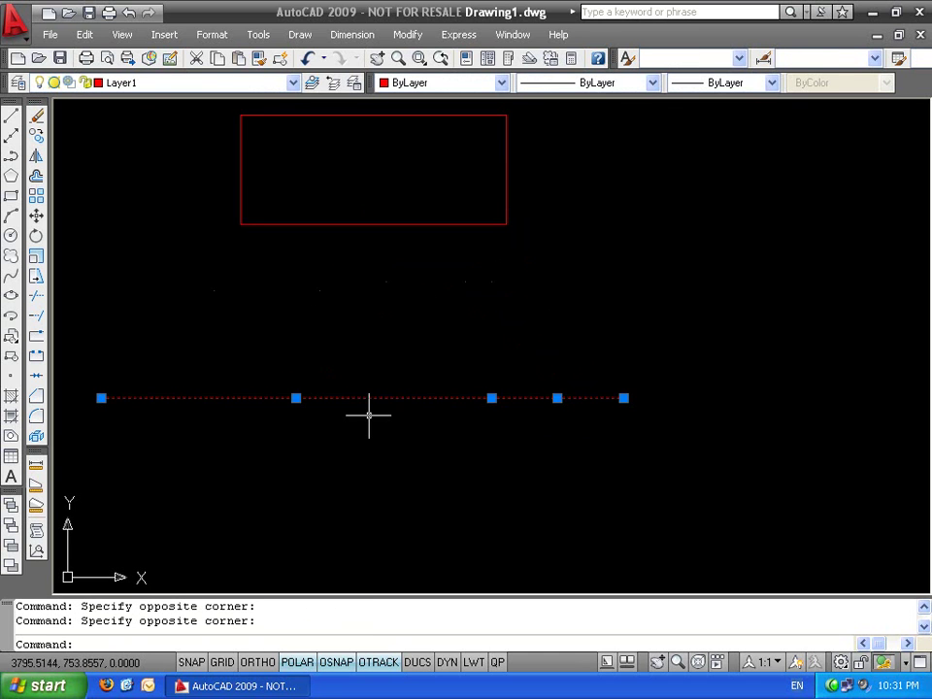
pyautogui.press('Escape')
pyautogui.press('Escape')
# Move the short right piece of the split line up and to the right, away from the longer piece
pyautogui.click(639, 375)
pyautogui.click(577, 428)
pyautogui.write('m')
pyautogui.press('Return')
pyautogui.click(621, 448)
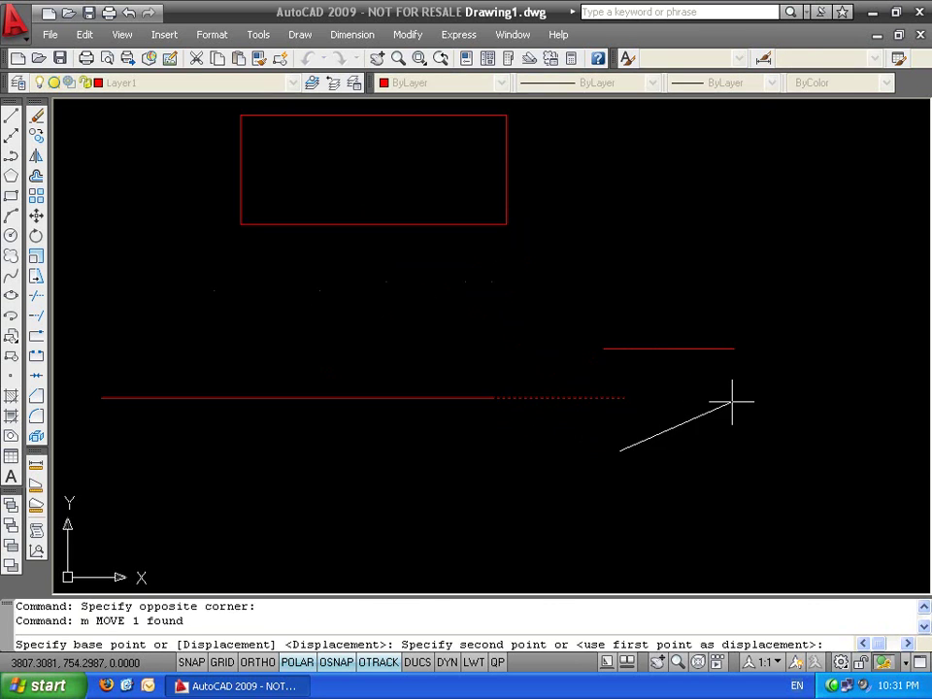
pyautogui.click(733, 397)
pyautogui.press('Escape')
pyautogui.press('Escape')
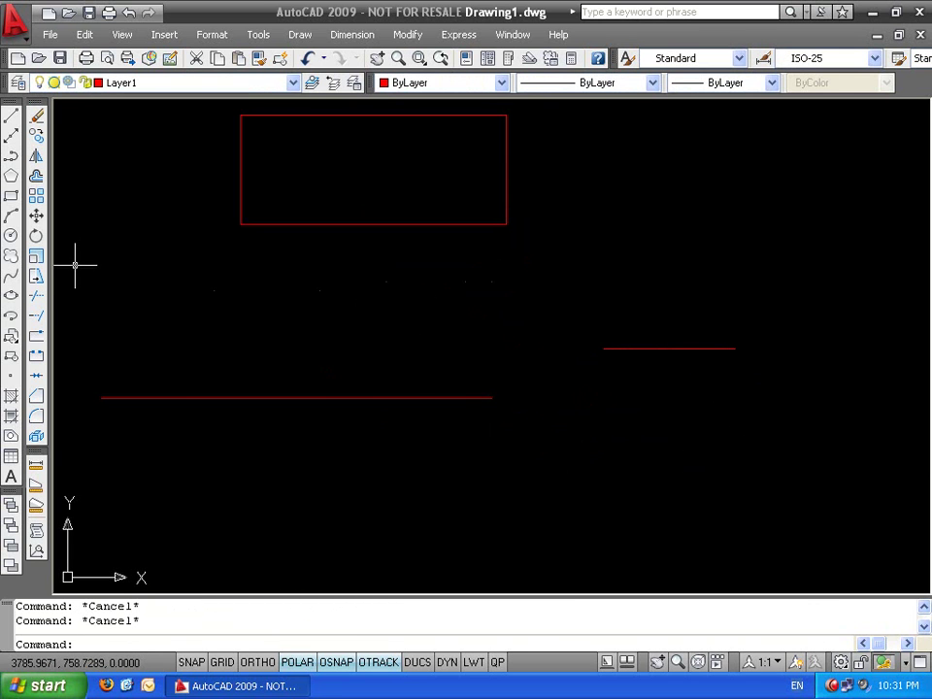
# Break the longer horizontal line at a point aligned with the rectangle's lower-left corner, and check the piece right of the break
pyautogui.click(36, 335)
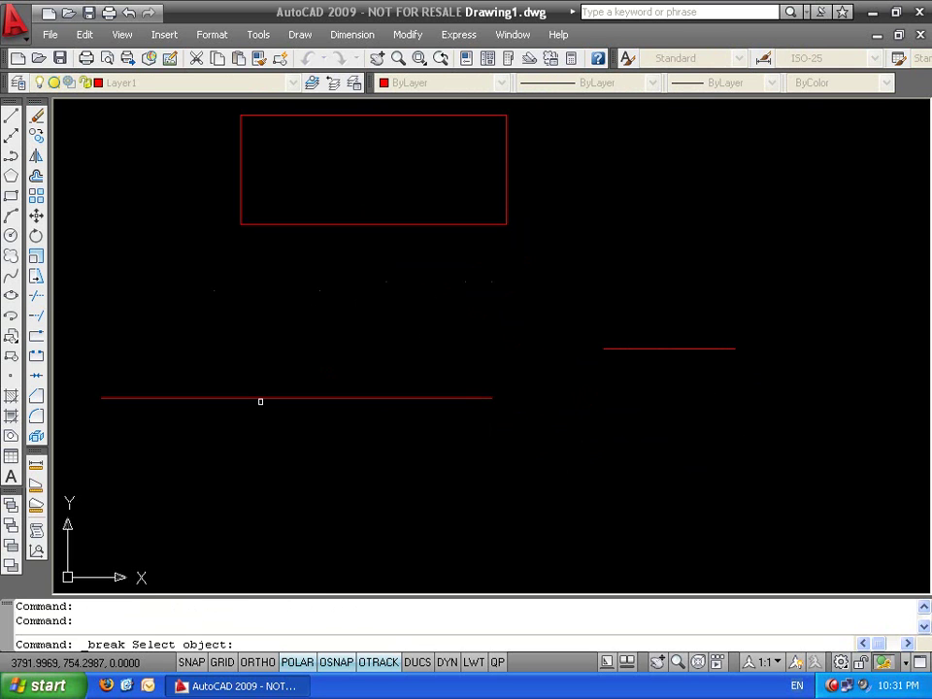
pyautogui.click(260, 397)
pyautogui.click(241, 224)
pyautogui.click(372, 365)
pyautogui.click(328, 442)
pyautogui.press('Escape')
pyautogui.press('Escape')
# Draw a long slanted line rising to the right in the empty area right of the existing objects
pyautogui.scroll(-3, 352, 427)
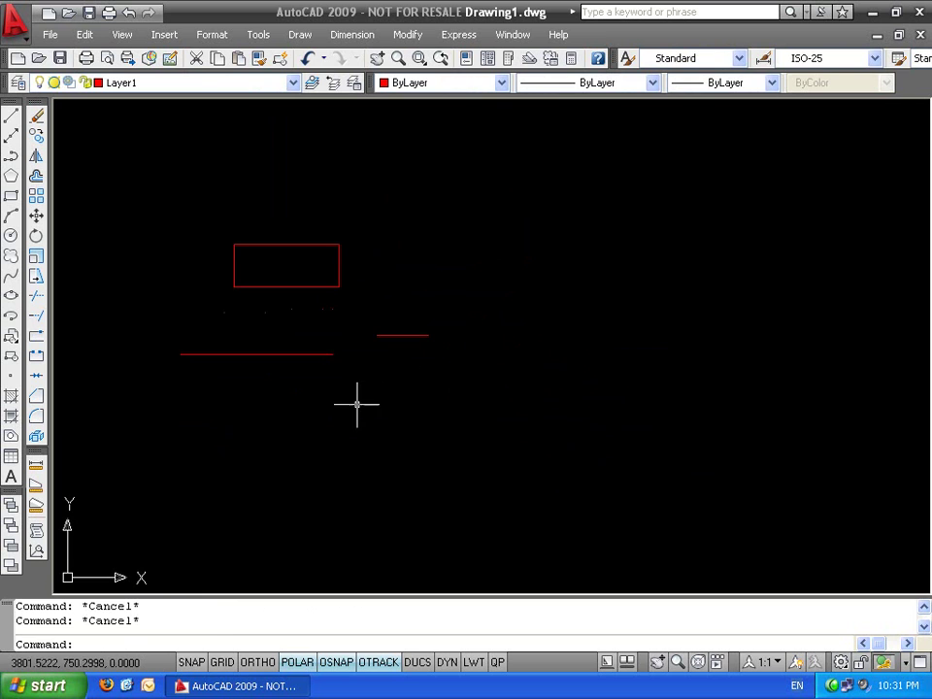
pyautogui.write('l')
pyautogui.press('Return')
pyautogui.click(587, 492)
pyautogui.click(737, 278)
pyautogui.press('Escape')
pyautogui.press('Escape')
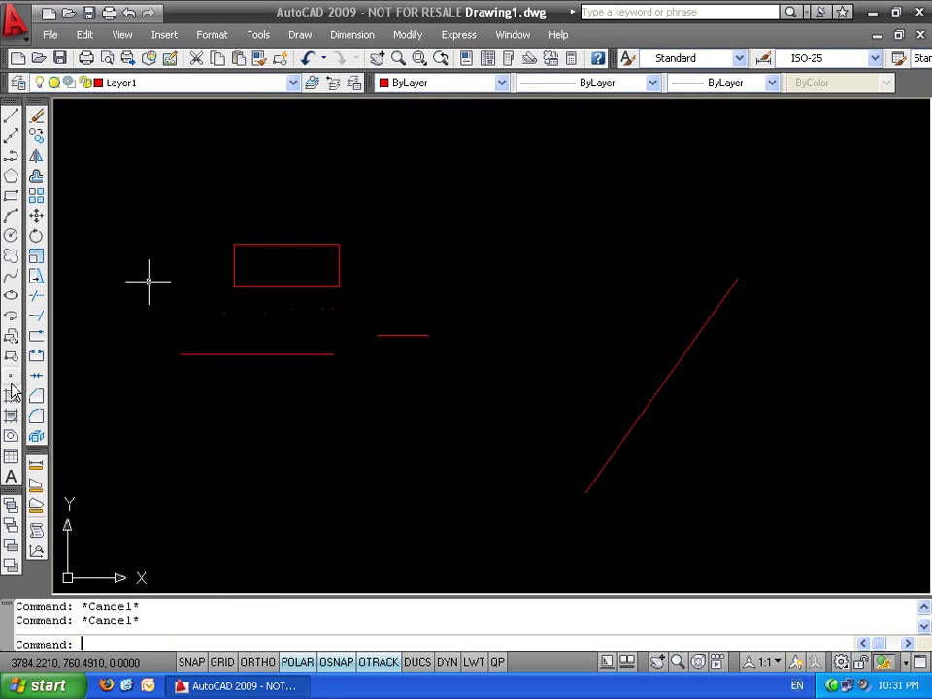
# Place a single point to the upper left of the new slanted line
pyautogui.click(11, 379)
pyautogui.click(628, 322)
pyautogui.press('Escape')
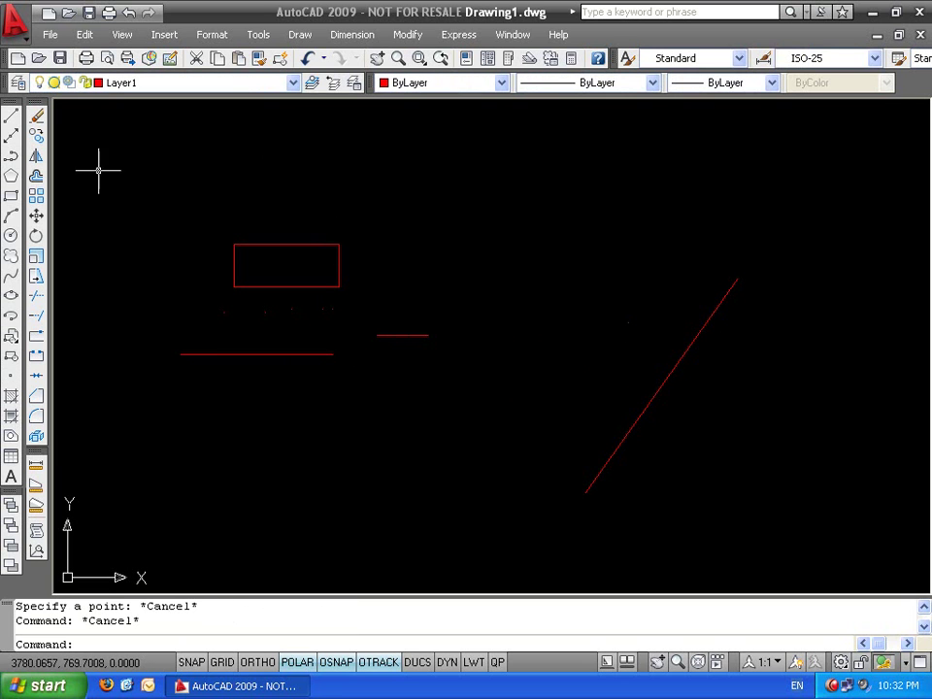
# Break the slanted line at a point a little above its middle, and check the pieces on both sides of the break
pyautogui.click(36, 335)
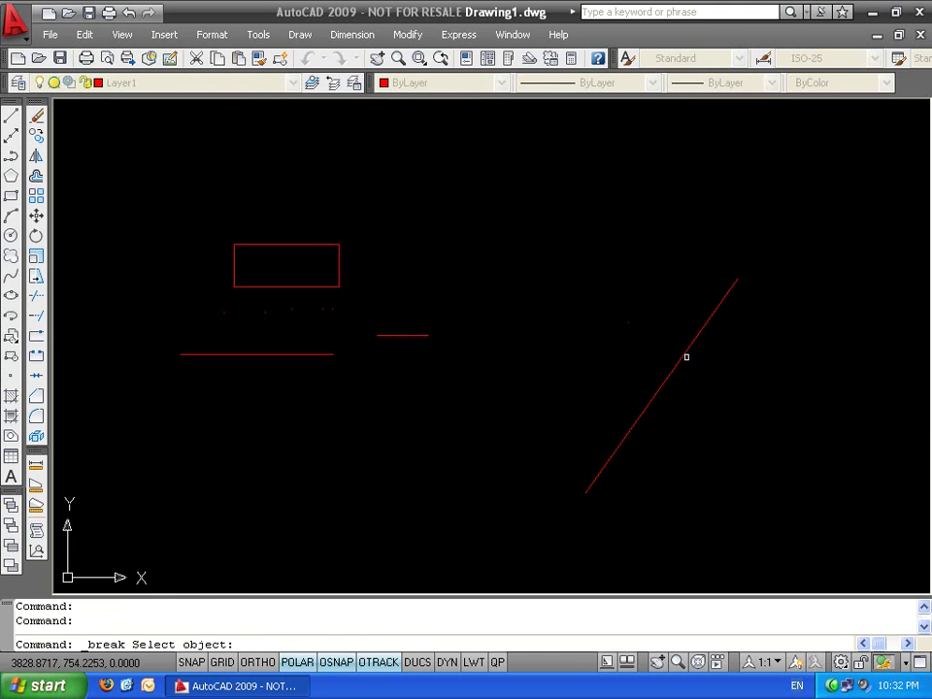
pyautogui.click(687, 357)
pyautogui.click(680, 362)
pyautogui.click(687, 377)
pyautogui.click(667, 277)
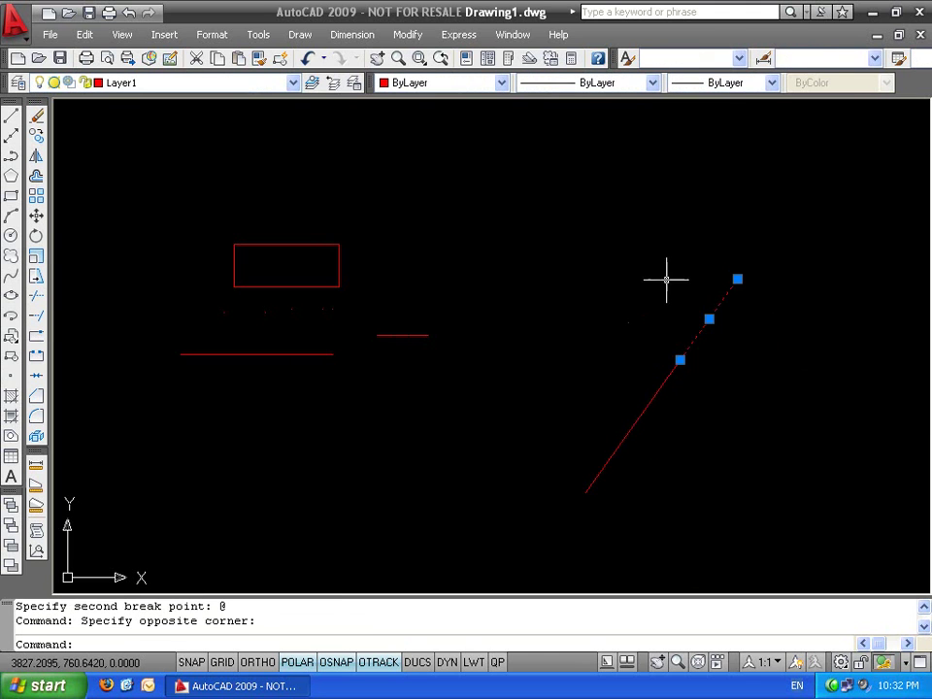
pyautogui.click(709, 493)
pyautogui.click(610, 411)
pyautogui.press('Escape')
pyautogui.press('Escape')
# Move the upper piece of the broken slanted line straight up, away from the lower piece
pyautogui.click(745, 344)
pyautogui.click(647, 254)
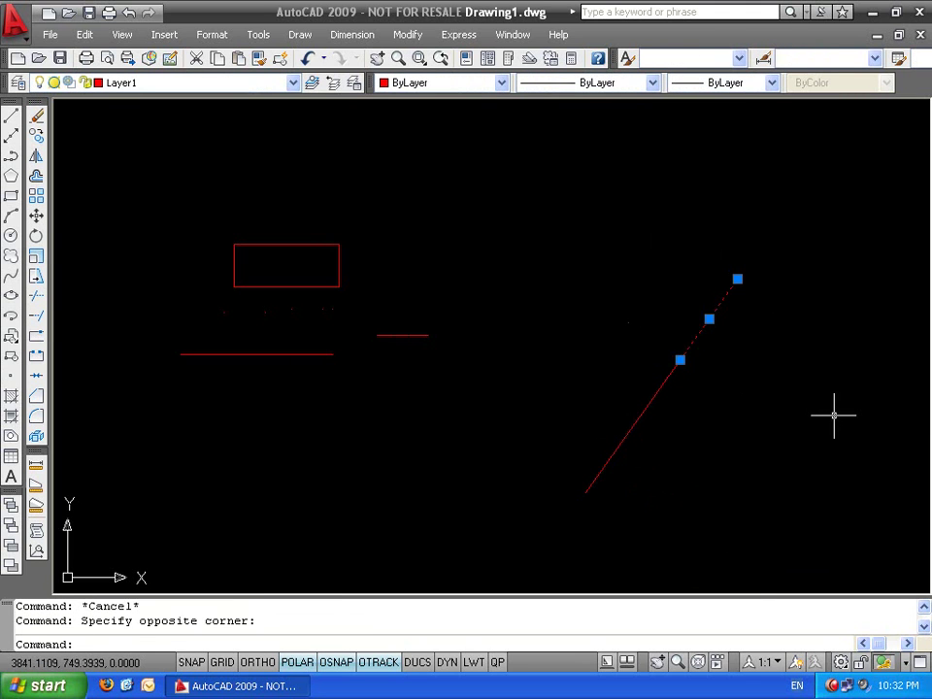
pyautogui.write('m')
pyautogui.press('Return')
pyautogui.click(835, 416)
pyautogui.click(843, 333)
pyautogui.press('Escape')
# Erase all the lines, points and the rectangle from the drawing
pyautogui.click(807, 225)
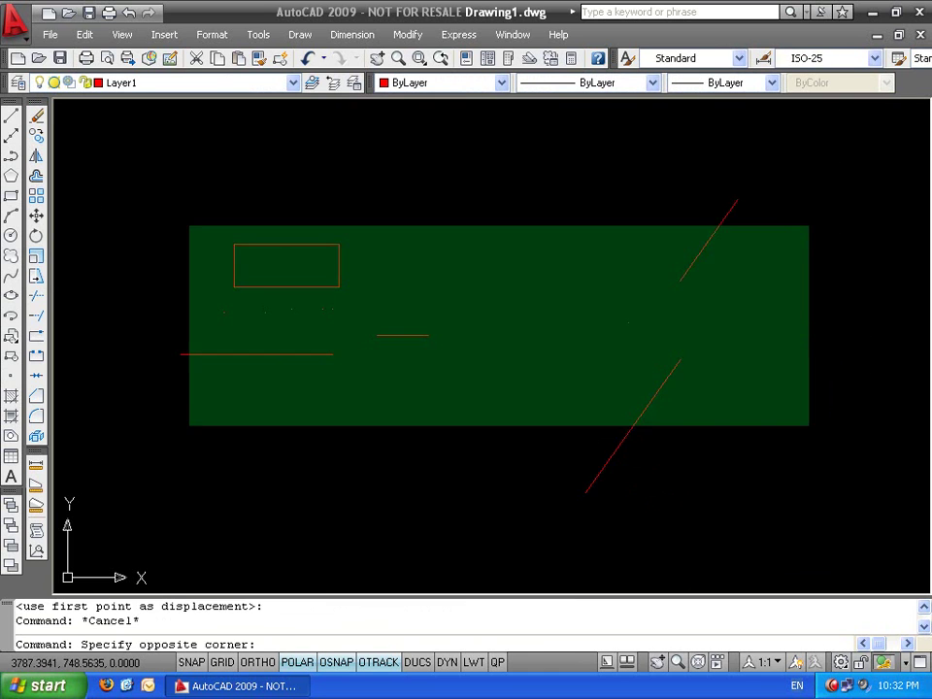
pyautogui.click(187, 426)
pyautogui.press('Escape')
pyautogui.scroll(2, 259, 373)
pyautogui.press('Escape')
pyautogui.moveTo(259, 373); pyautogui.dragTo(439, 431, button='middle')
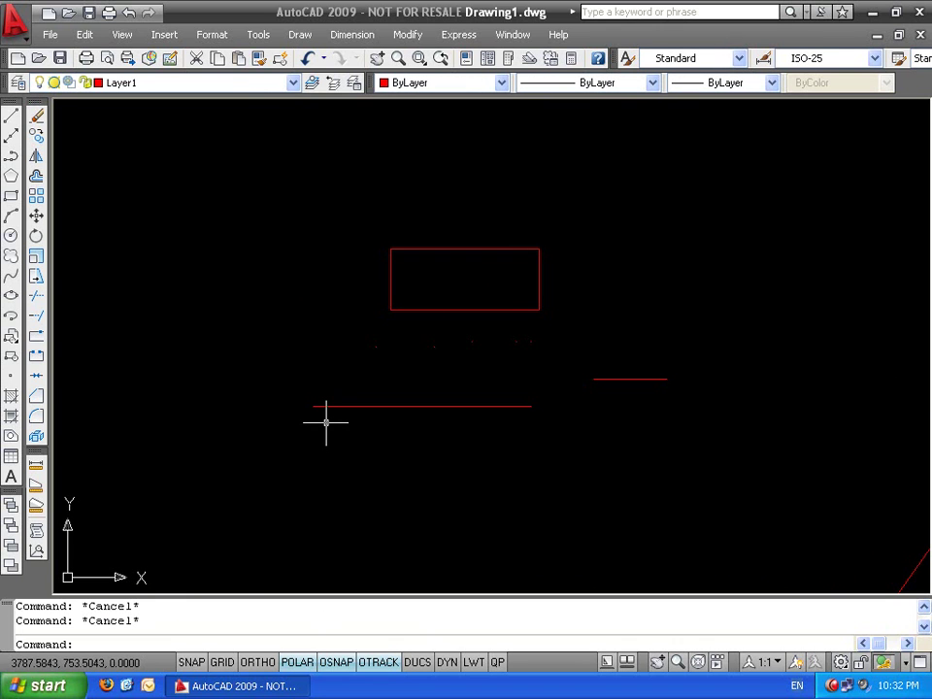
pyautogui.scroll(-2, 457, 406)
pyautogui.click(891, 273)
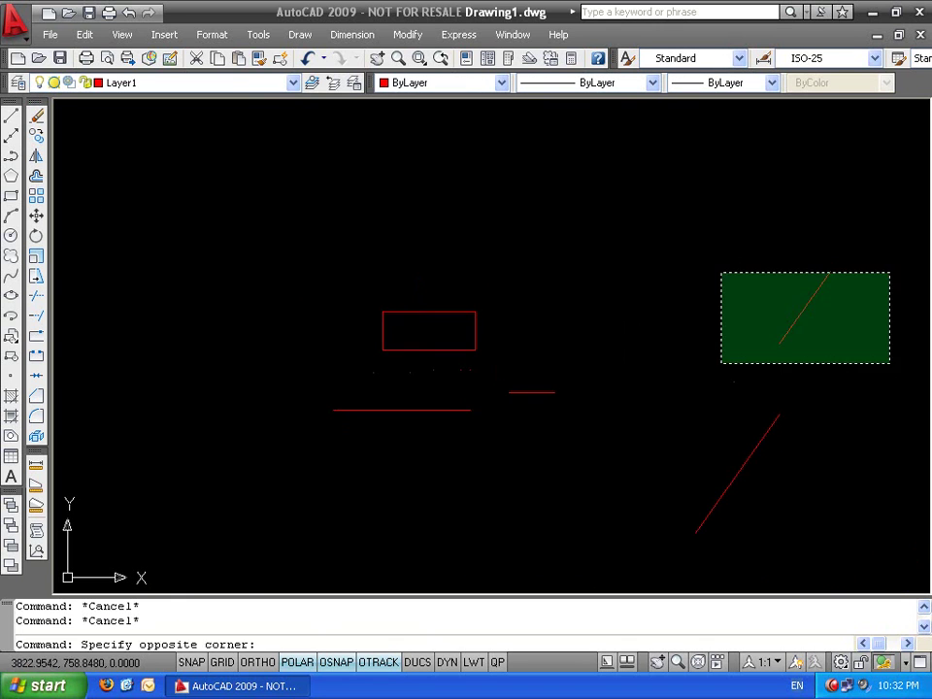
pyautogui.click(364, 468)
pyautogui.press('Delete')
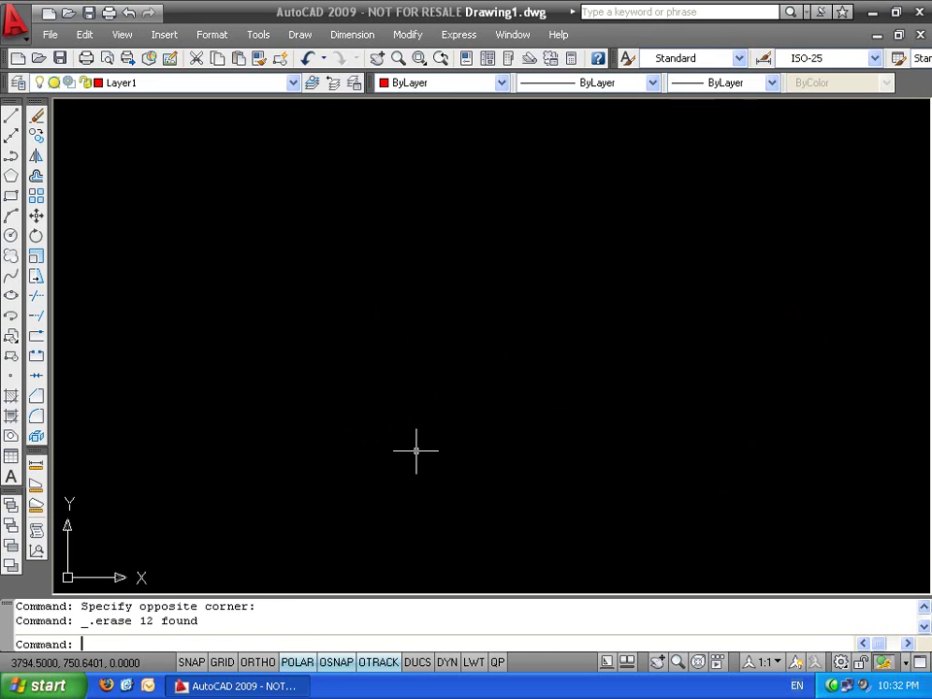
# Draw a horizontal line 10 units long in the empty drawing area
pyautogui.write('l')
pyautogui.press('Return')
pyautogui.click(319, 389)
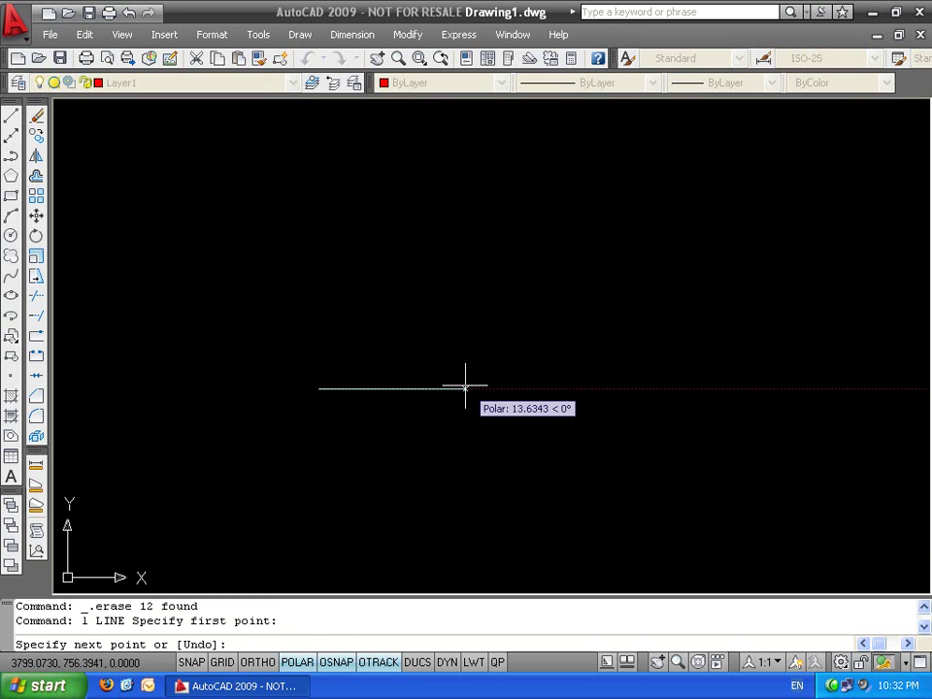
pyautogui.write('10')
pyautogui.press('Return')
pyautogui.press('Escape')
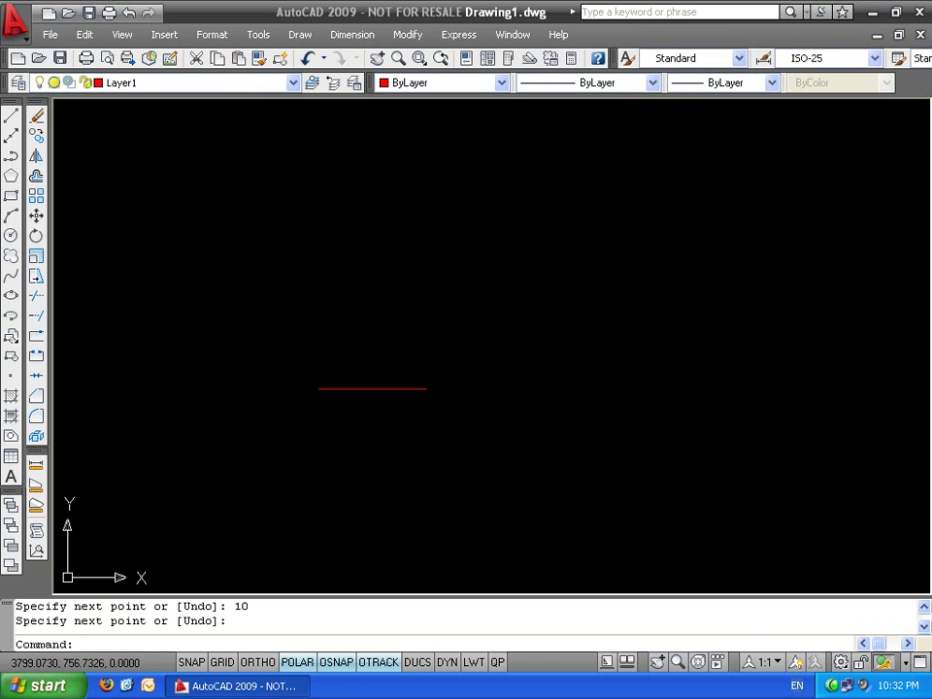
pyautogui.moveTo(416, 390)
pyautogui.mouseDown(button='middle')
pyautogui.moveTo(448, 399)
pyautogui.moveTo(519, 469)
pyautogui.moveTo(548, 479)
pyautogui.moveTo(537, 470)
pyautogui.moveTo(633, 432)
pyautogui.mouseUp(button='middle')
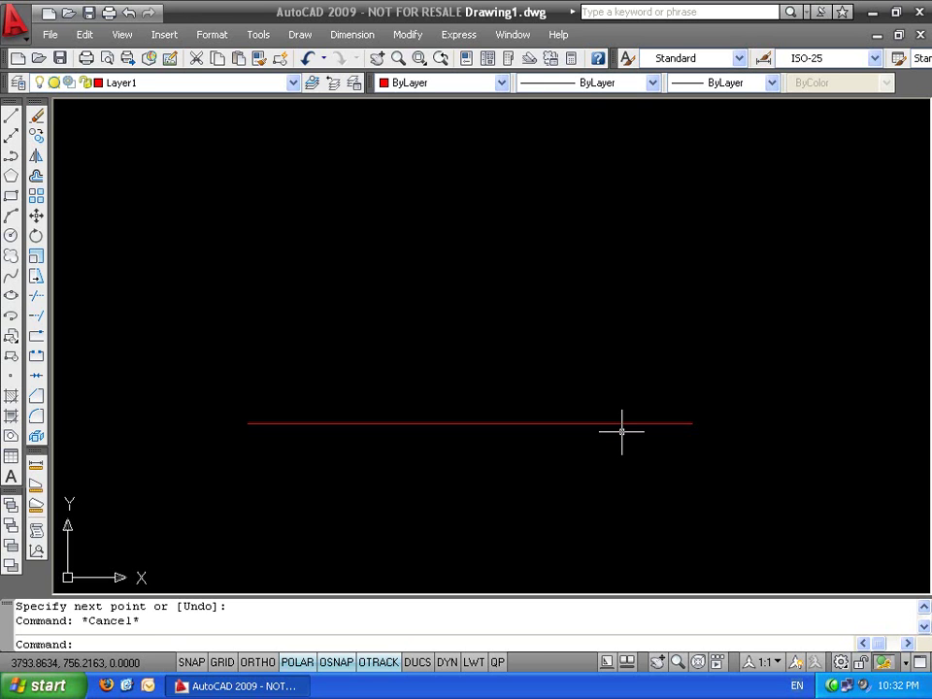
pyautogui.press('Escape')
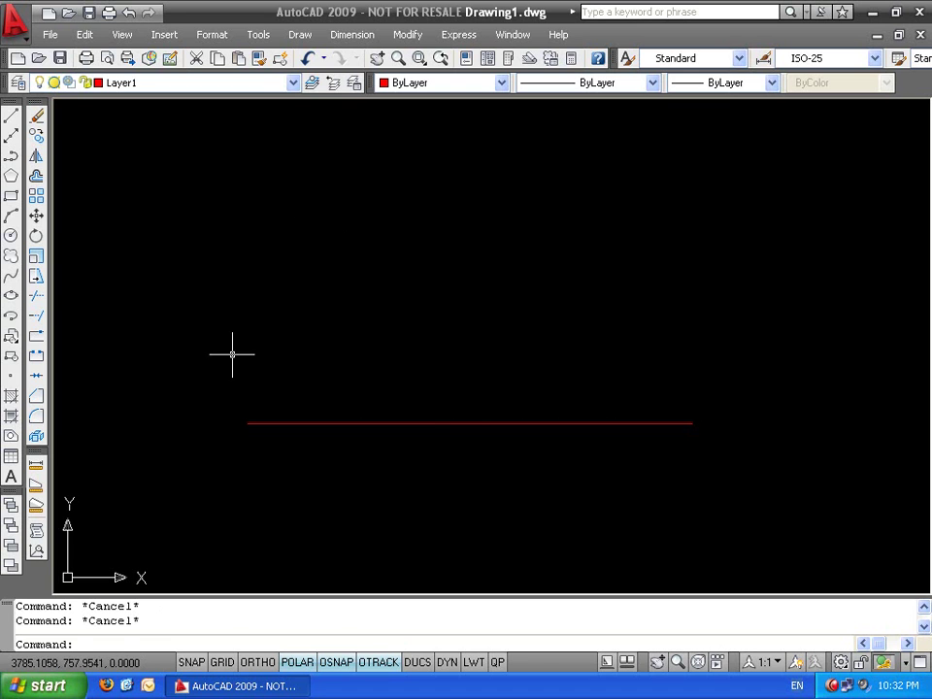
pyautogui.click(11, 375)
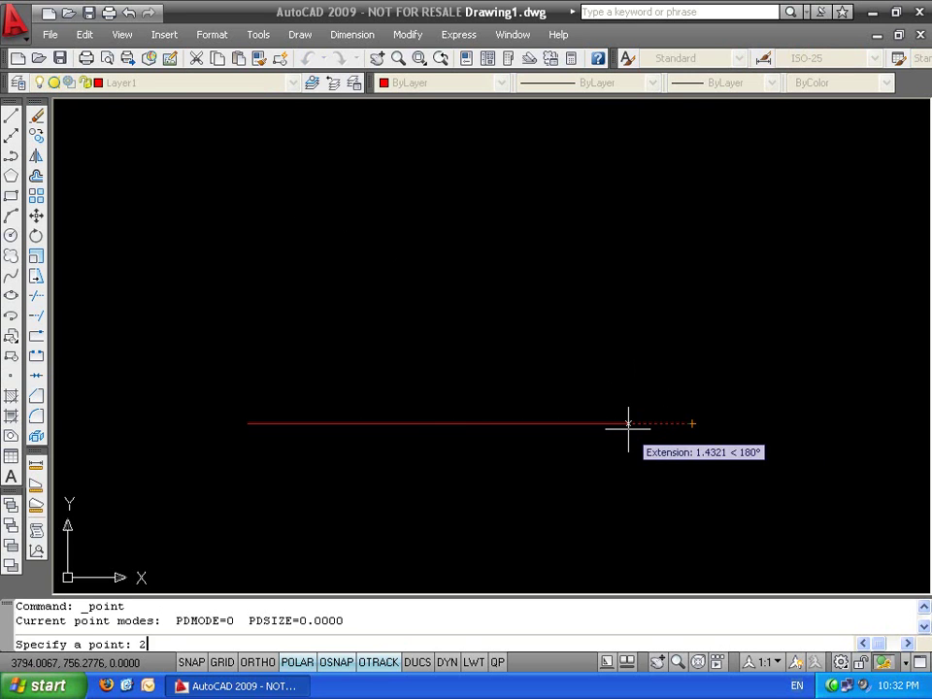
pyautogui.write('2.5')
pyautogui.press('BackSpace')
pyautogui.press('BackSpace')
pyautogui.press('BackSpace')
pyautogui.press('Escape')
pyautogui.press('Escape')
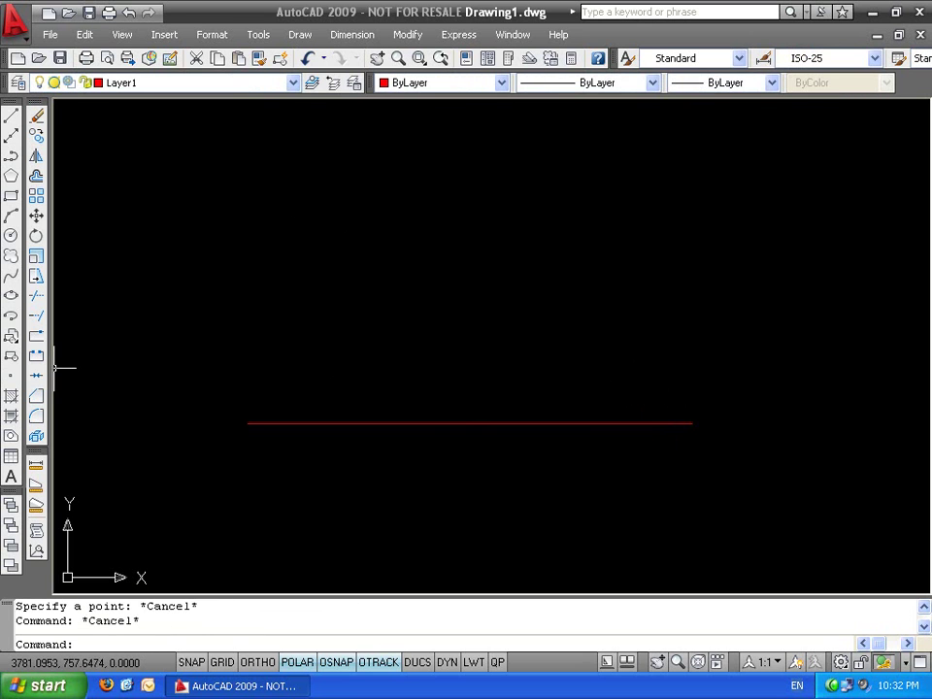
# Break the horizontal line at a point about 2.5 units from its right end, and check the pieces on both sides
pyautogui.click(35, 335)
pyautogui.click(404, 424)
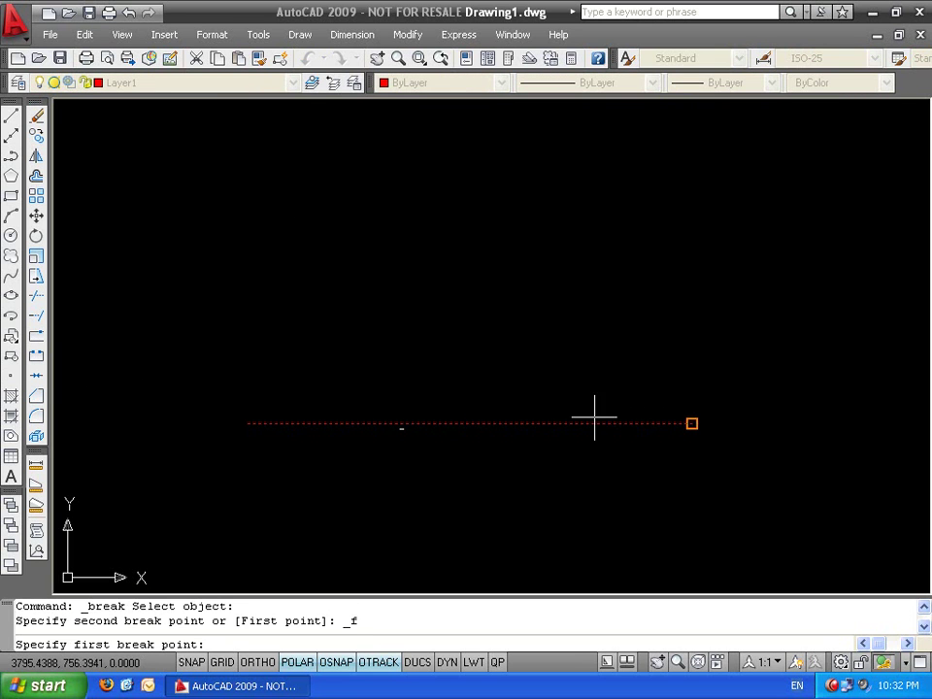
pyautogui.click(585, 425)
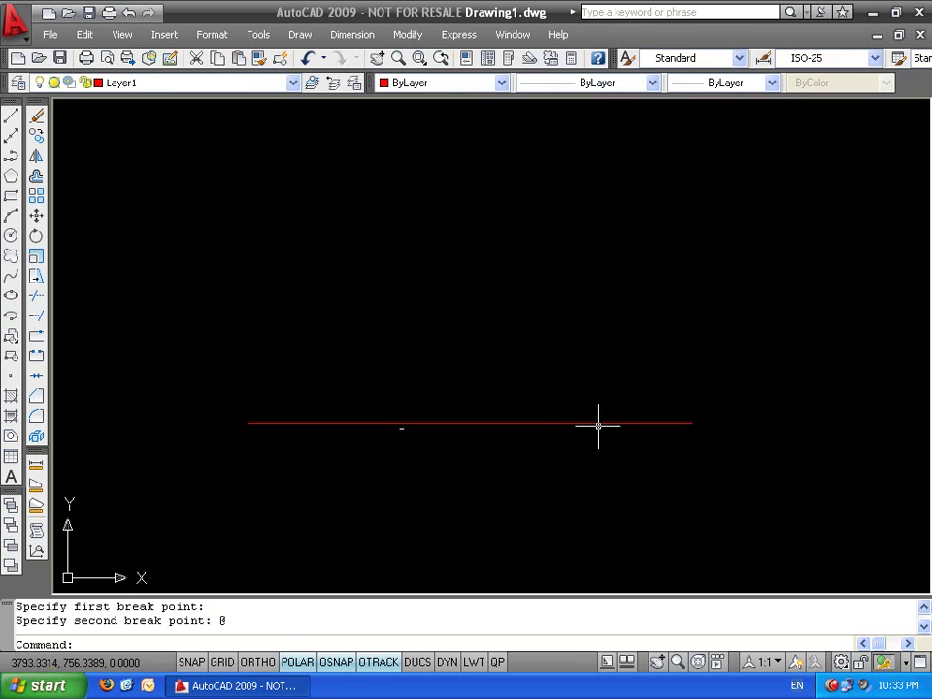
pyautogui.press('Escape')
pyautogui.click(625, 423)
pyautogui.press('Escape')
pyautogui.click(604, 423)
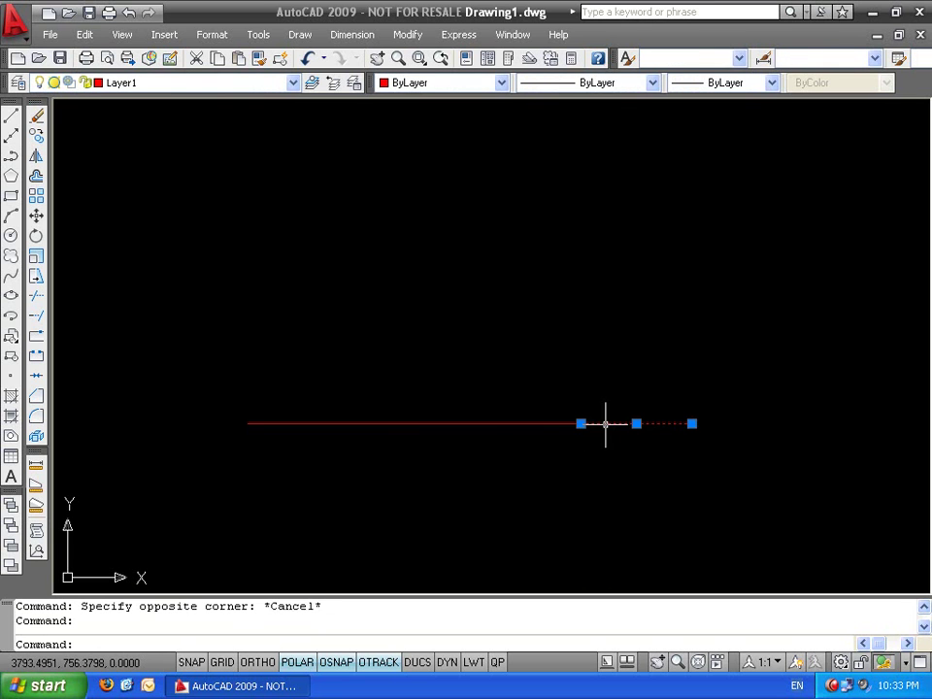
pyautogui.click(523, 425)
pyautogui.press('Escape')
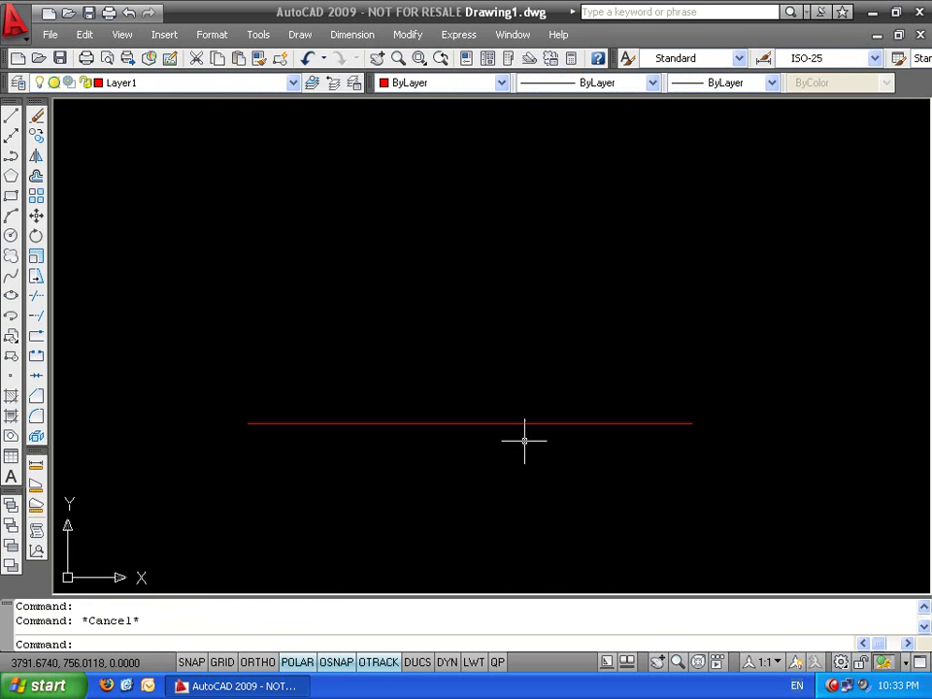
# Undo the break in the horizontal line, and select the whole line to check it
pyautogui.hotkey('ctrl', 'z')
pyautogui.hotkey('ctrl', 'z')
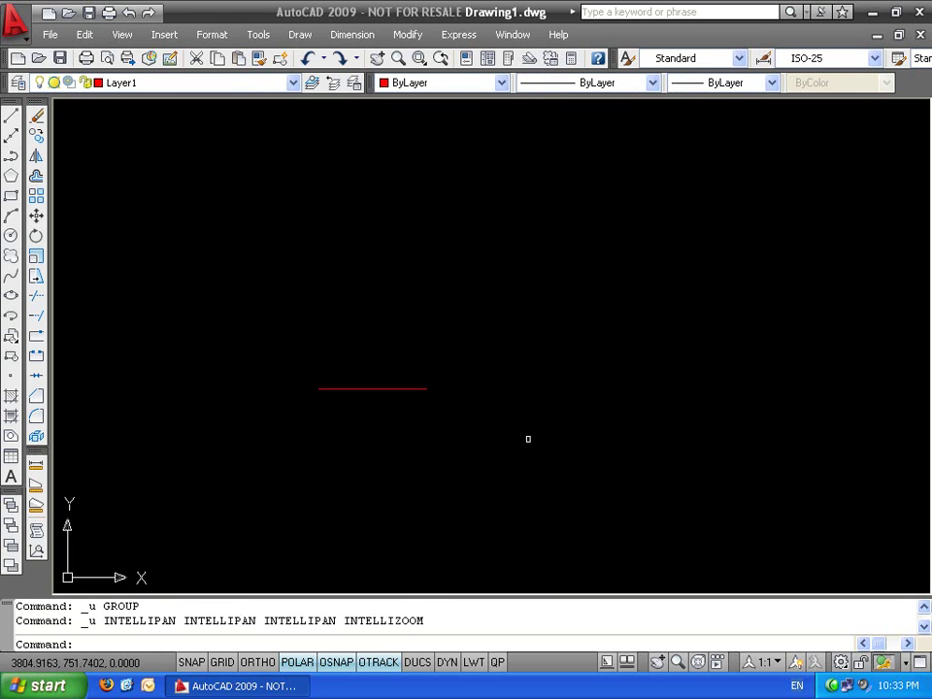
pyautogui.hotkey('ctrl', 'z')
pyautogui.hotkey('ctrl', 'y')
pyautogui.middleClick(535, 425)
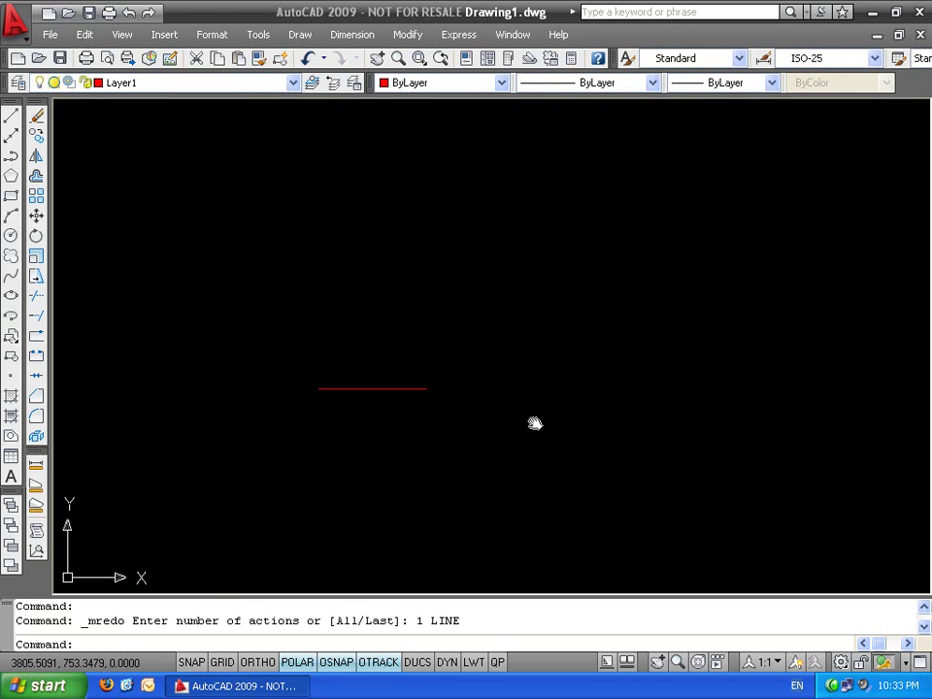
pyautogui.middleClick(535, 424)
pyautogui.click(537, 352)
pyautogui.click(428, 357)
pyautogui.scroll(-4, 426, 462)
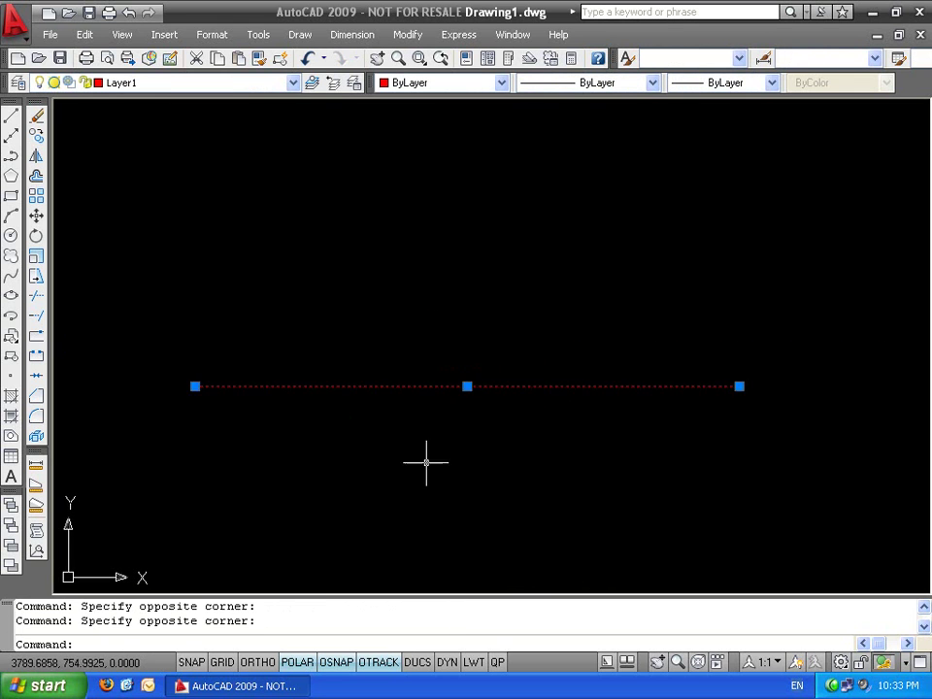
pyautogui.press('Escape')
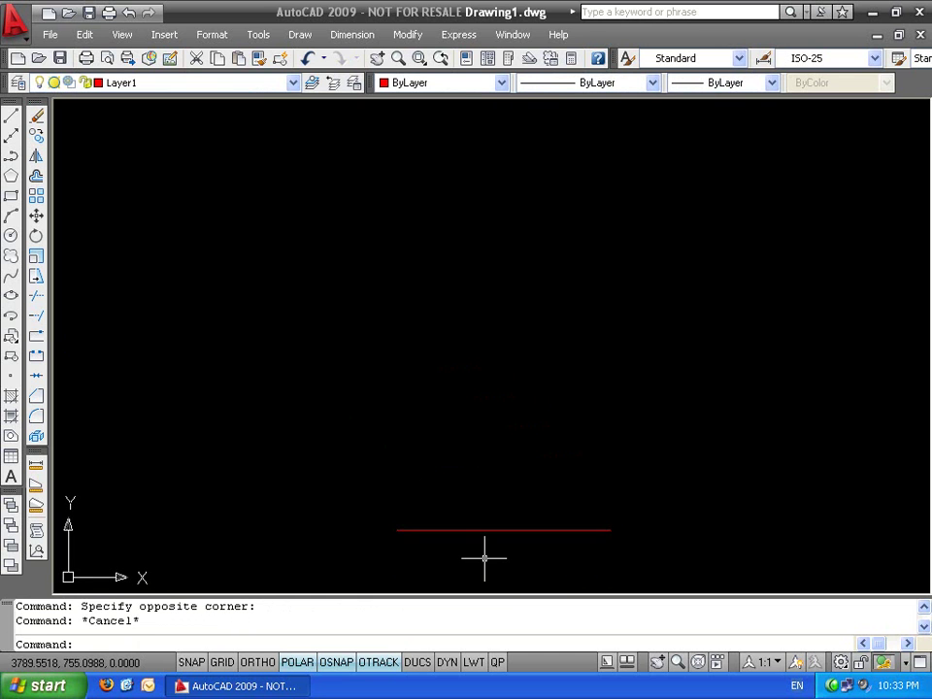
# Divide the 10-unit horizontal line into 4 equal segments with the Divide command
pyautogui.click(300, 35)
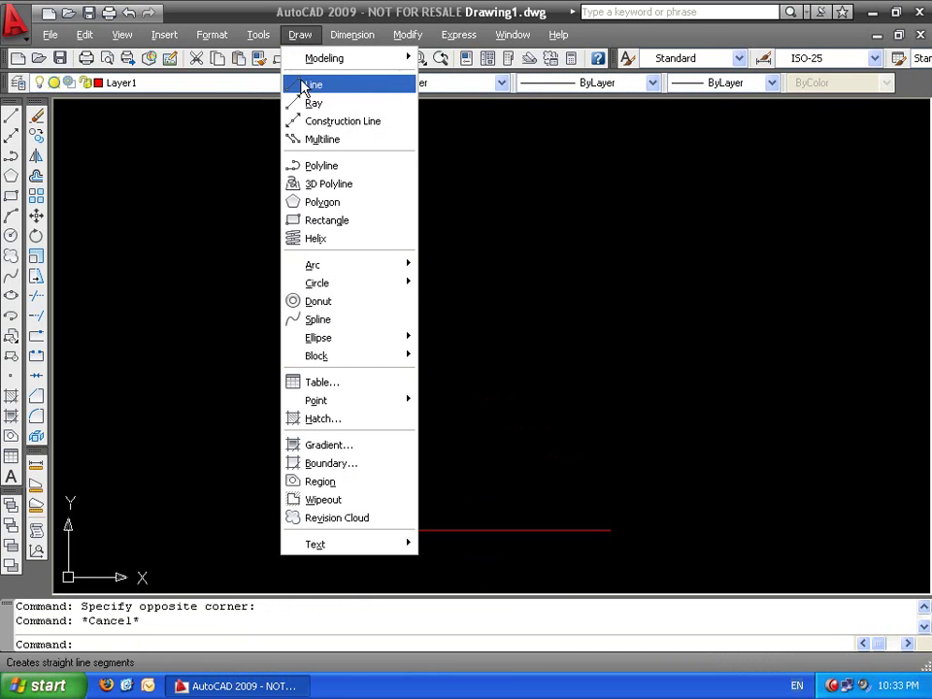
pyautogui.moveTo(379, 402)
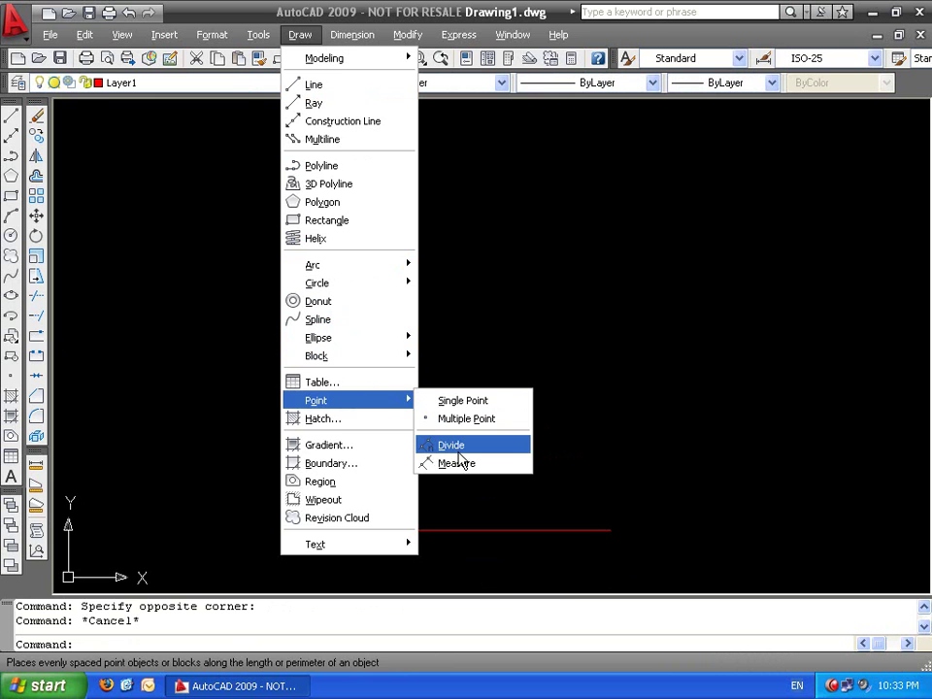
pyautogui.click(529, 440)
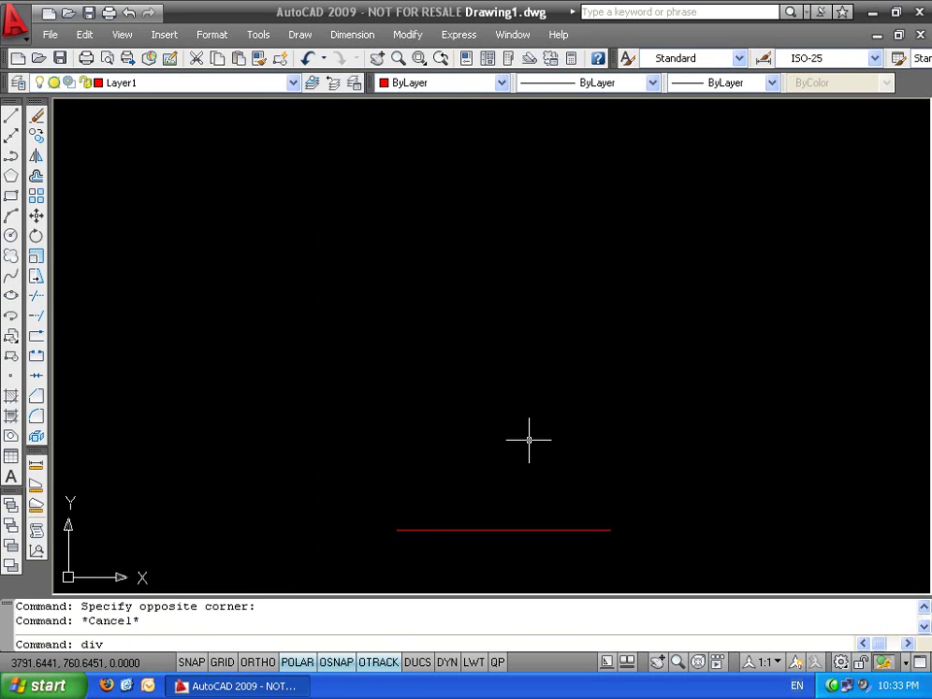
pyautogui.write('div')
pyautogui.press('Return')
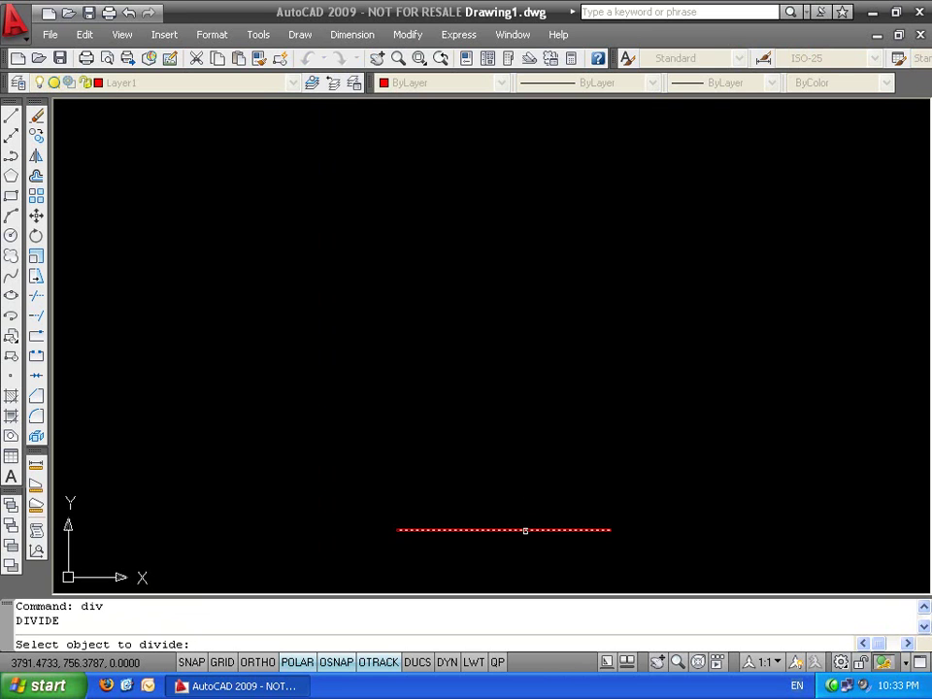
pyautogui.click(529, 529)
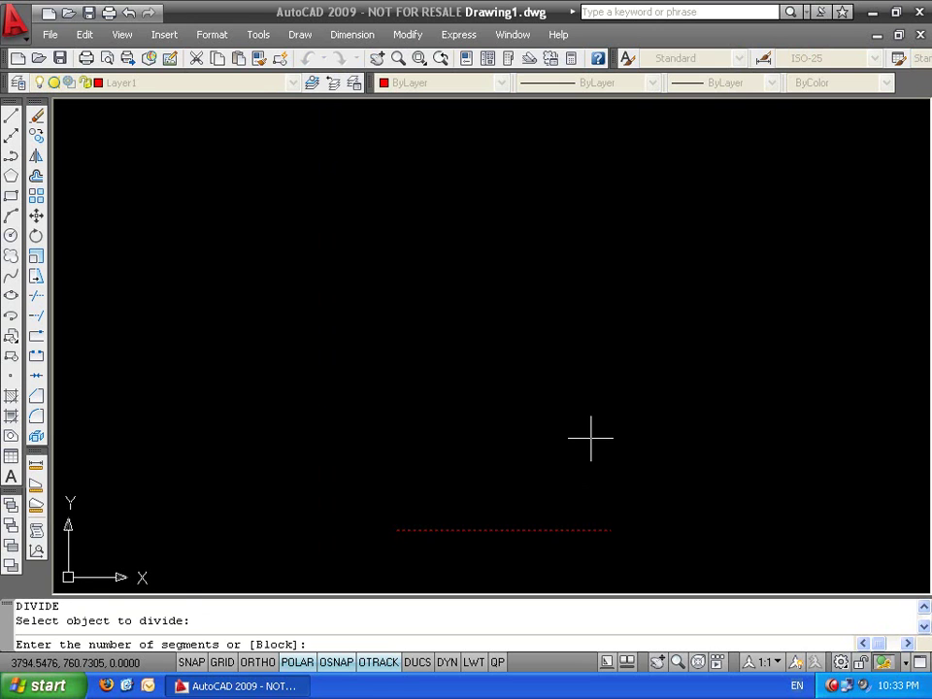
pyautogui.write('4')
pyautogui.press('Return')
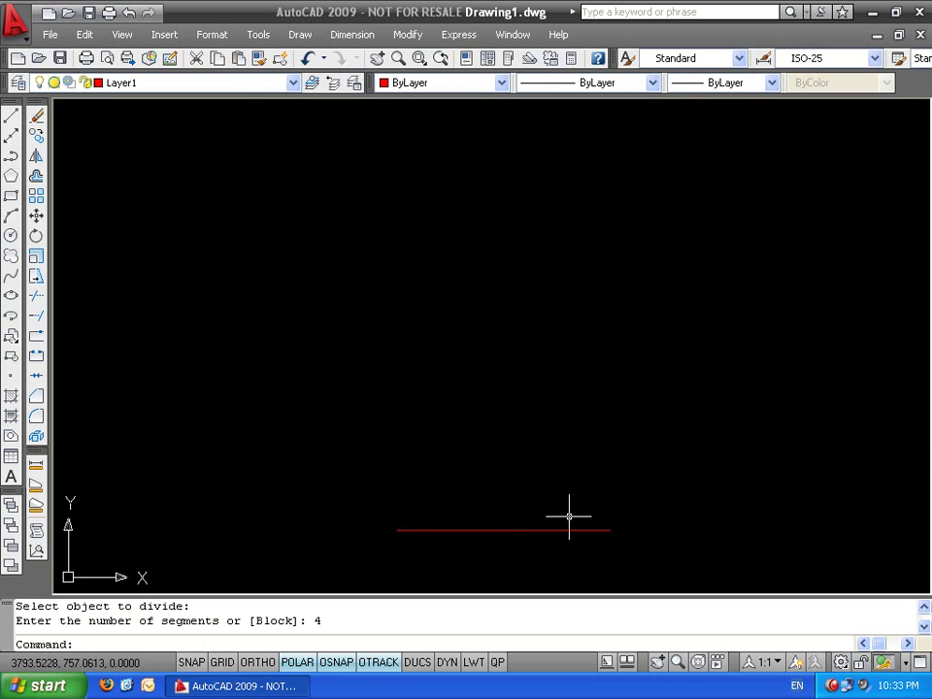
# Examine the divided line and its division points by selecting them one by one and all together
pyautogui.press('Return')
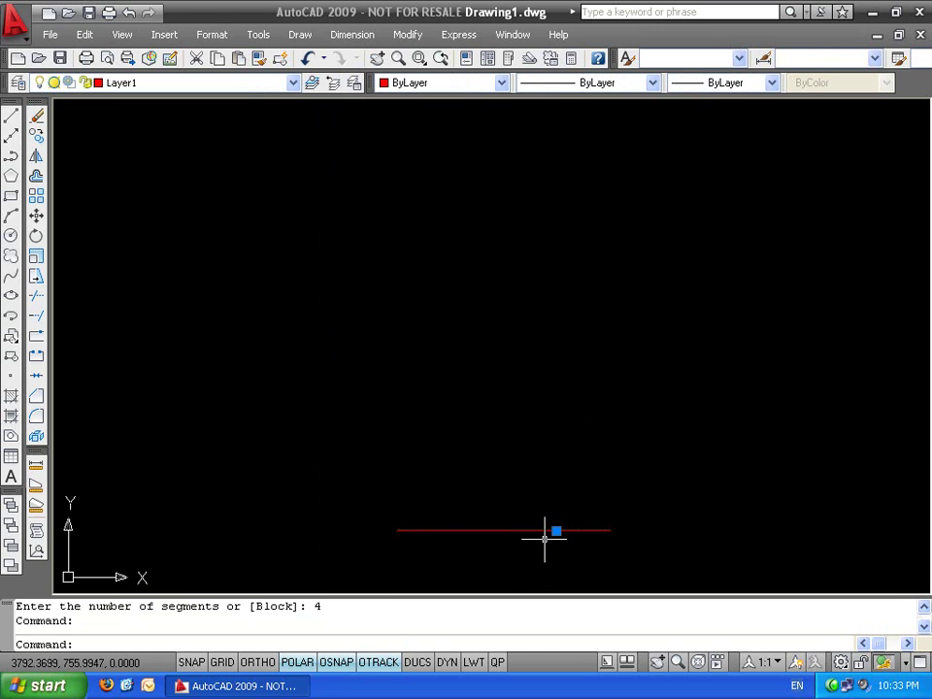
pyautogui.press('Escape')
pyautogui.click(581, 531)
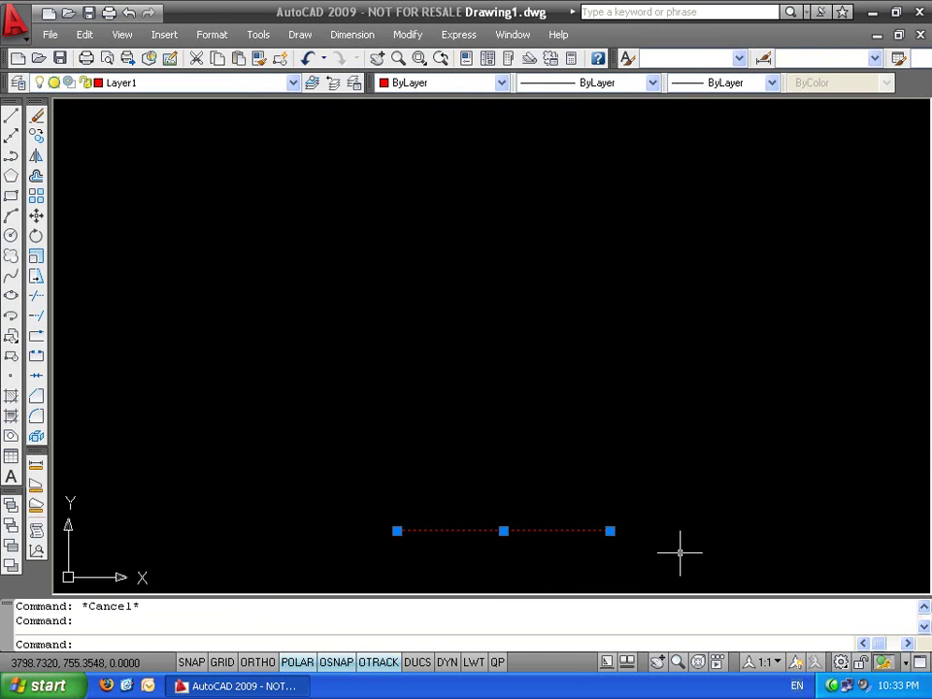
pyautogui.press('Escape')
pyautogui.click(699, 493)
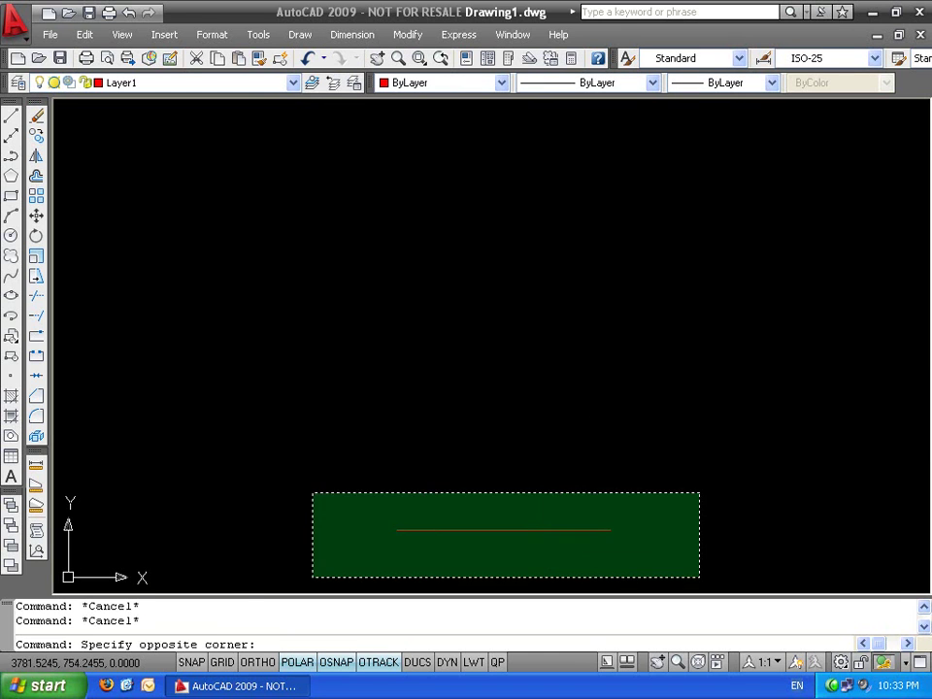
pyautogui.click(313, 577)
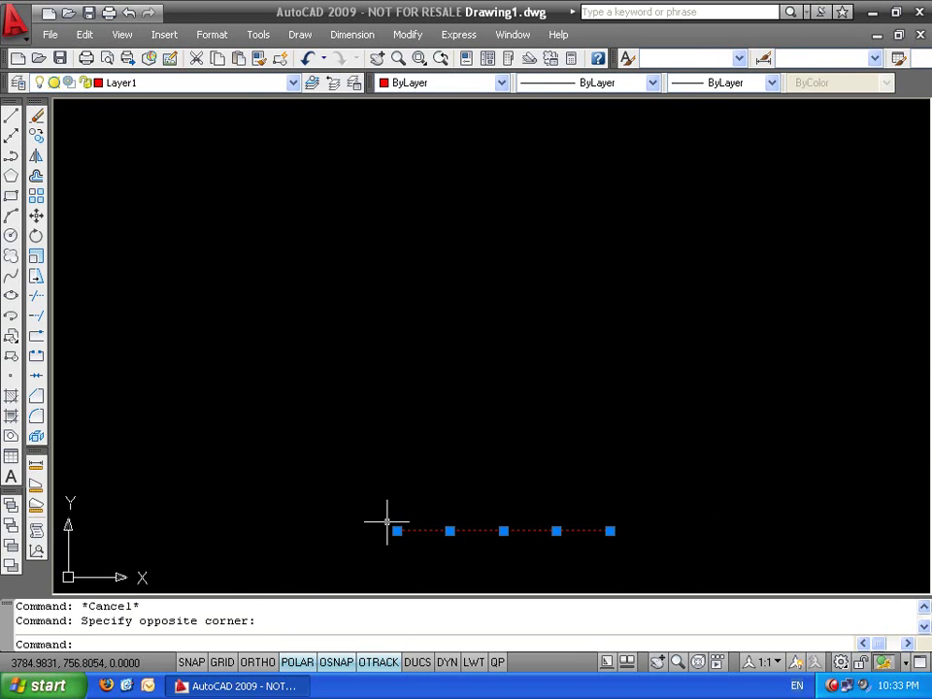
pyautogui.press('Escape')
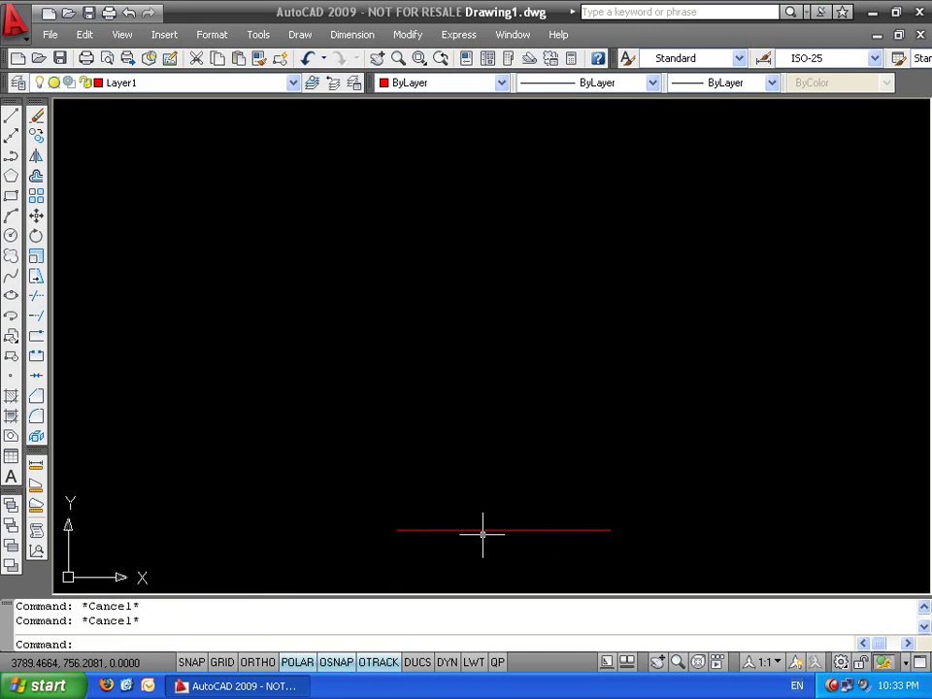
# Move the horizontal line straight up about 0.9 units, leaving the division points in place
pyautogui.click(524, 533)
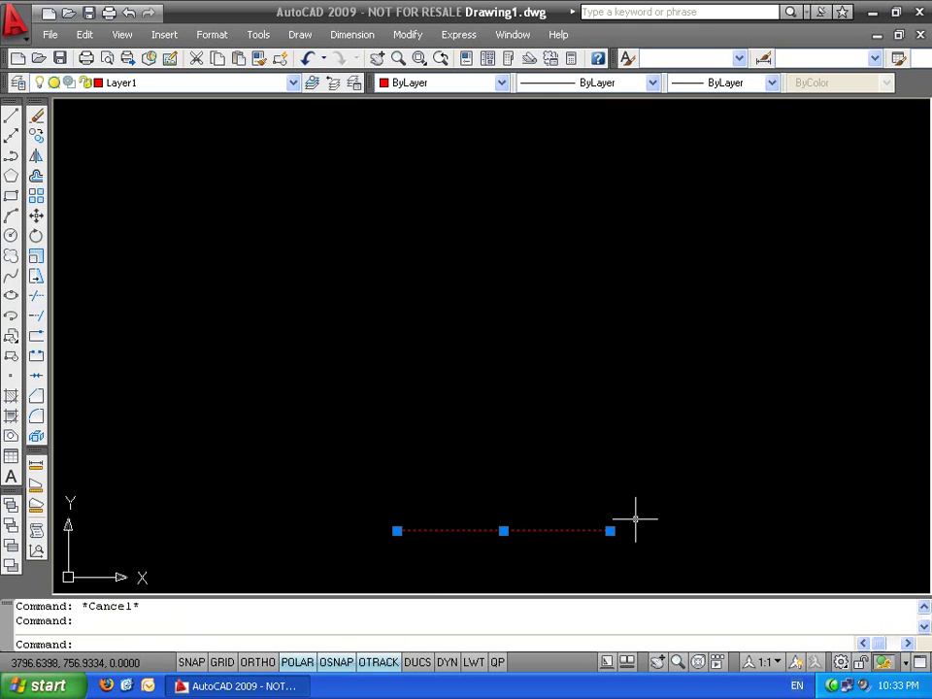
pyautogui.write('m')
pyautogui.press('Return')
pyautogui.click(652, 546)
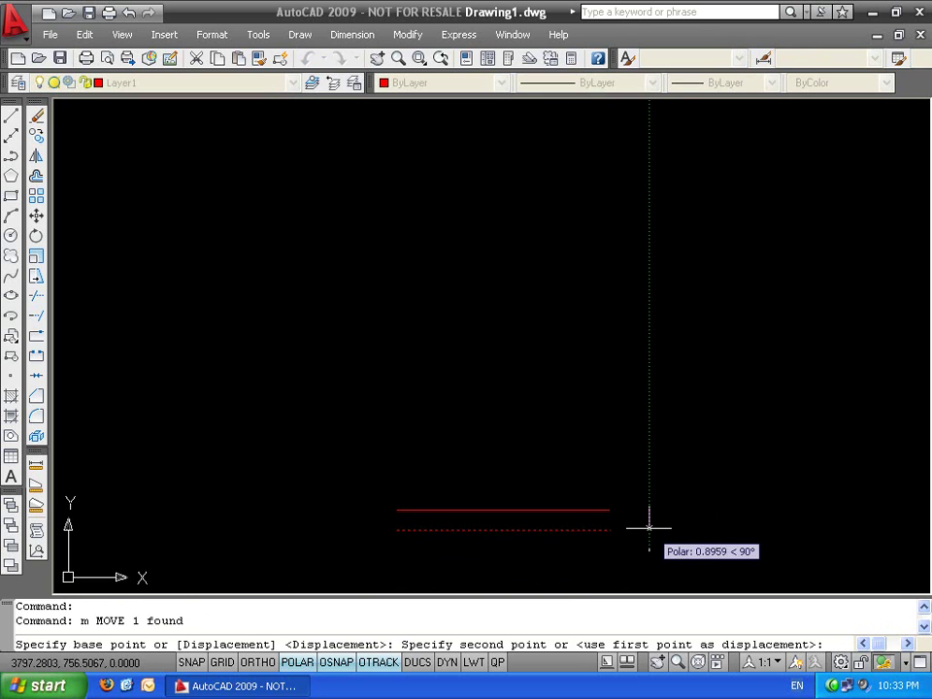
pyautogui.click(655, 525)
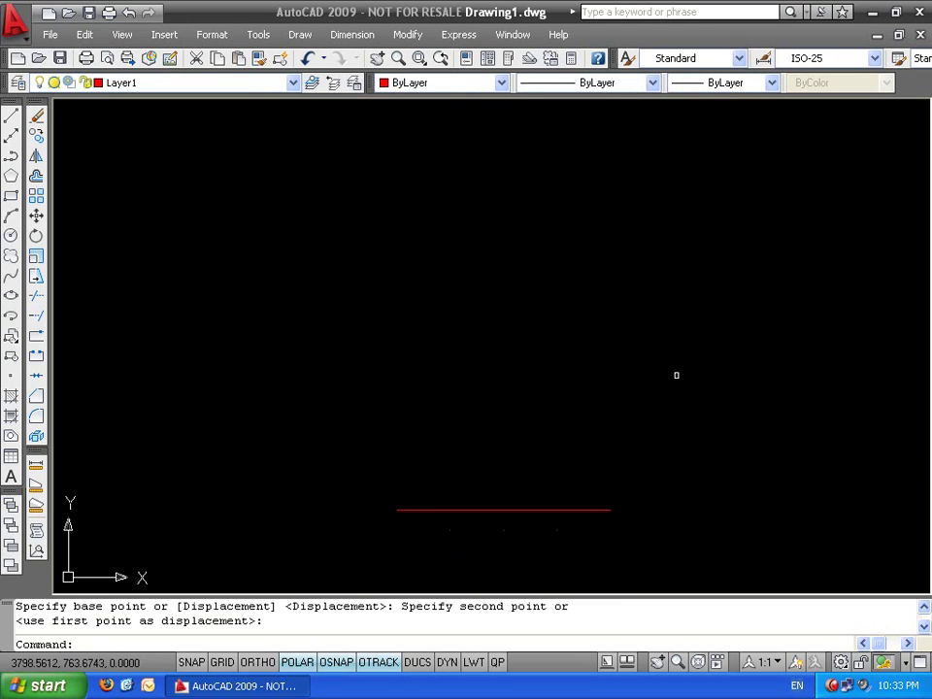
# Undo the line's move, break the line at its rightmost division point with Break at Point, and select both pieces to check the split
pyautogui.hotkey('ctrl', 'z')
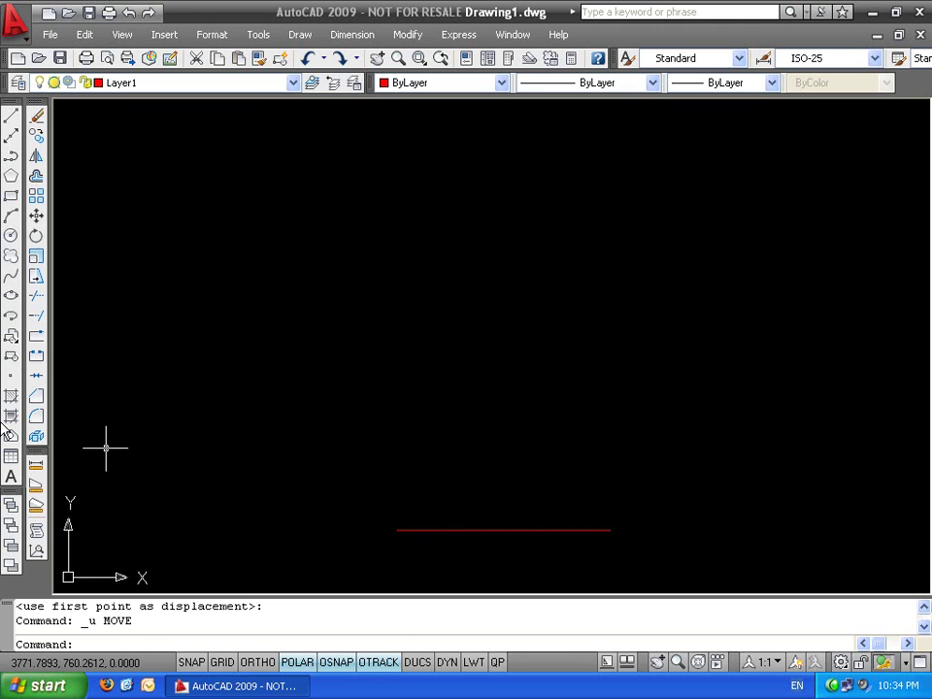
pyautogui.click(36, 336)
pyautogui.click(458, 530)
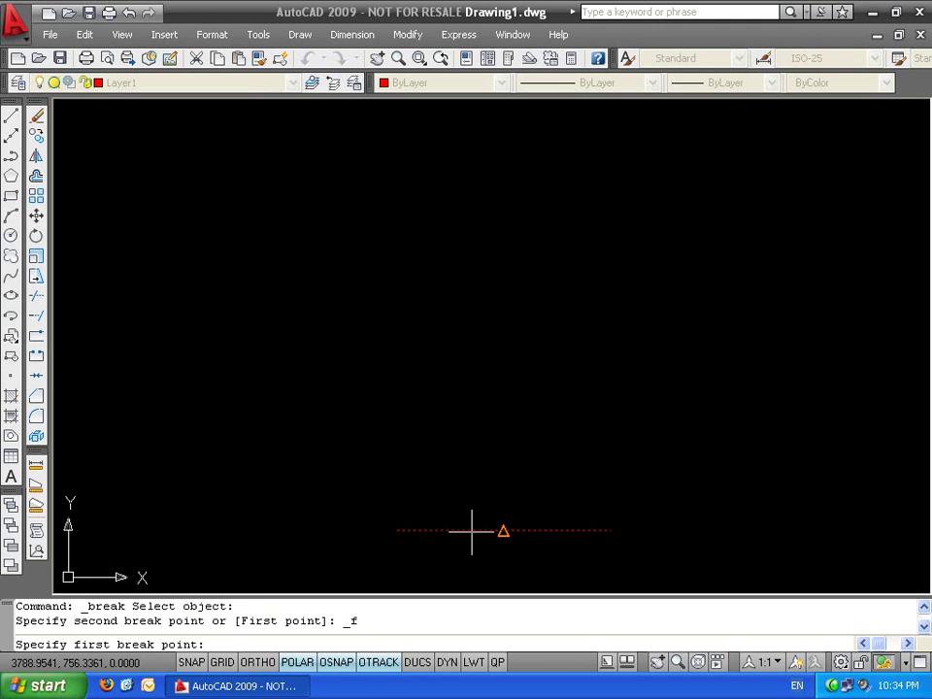
pyautogui.click(556, 530)
pyautogui.click(574, 530)
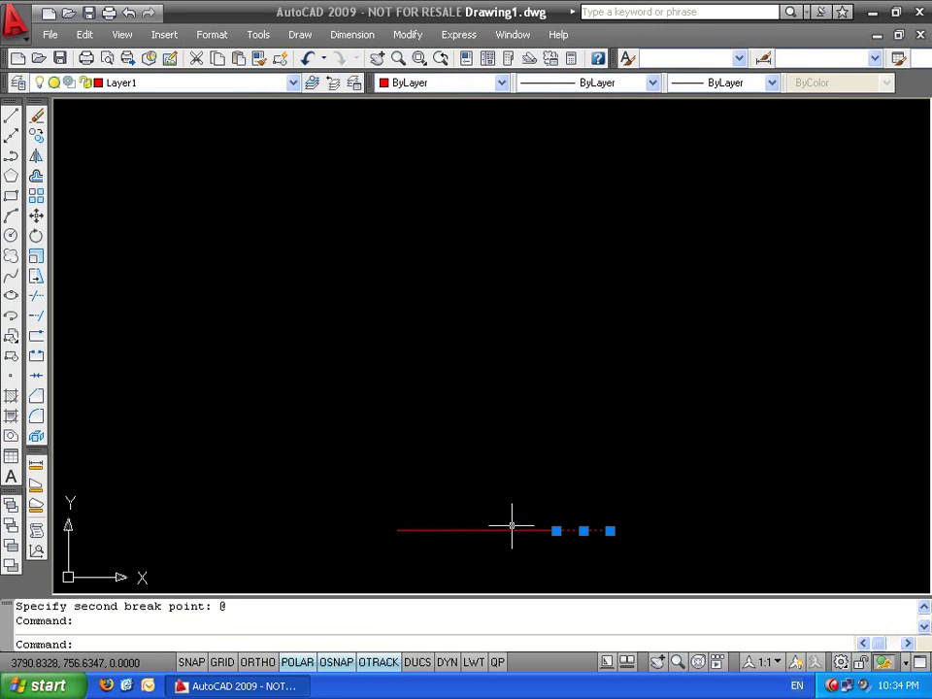
pyautogui.click(511, 531)
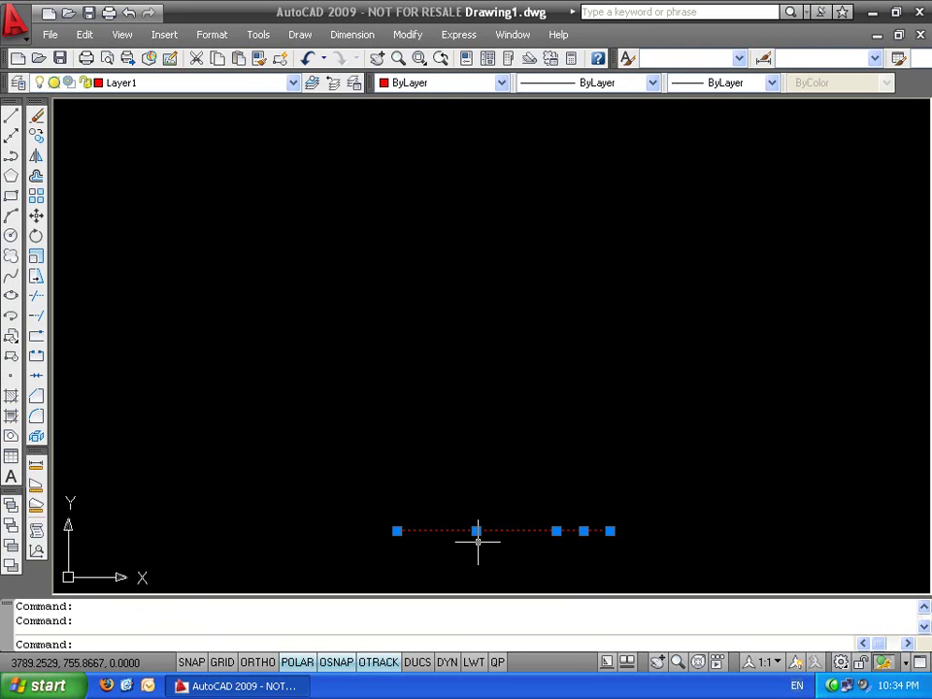
pyautogui.press('Escape')
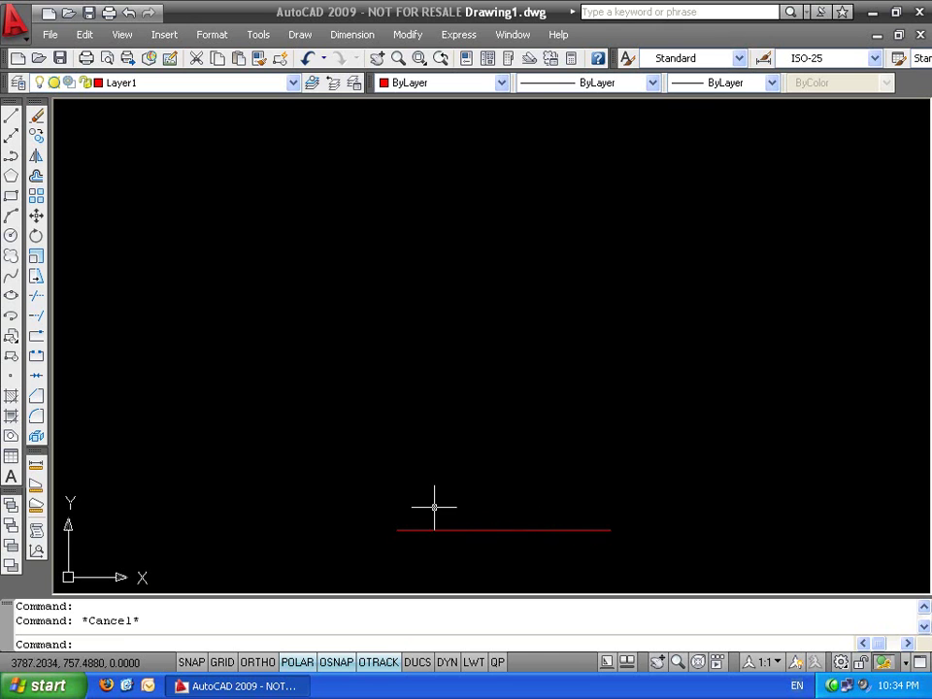
# Delete the three division points, and move the short right-hand segment up and to the right, away from the longer one
pyautogui.click(416, 504)
pyautogui.click(588, 567)
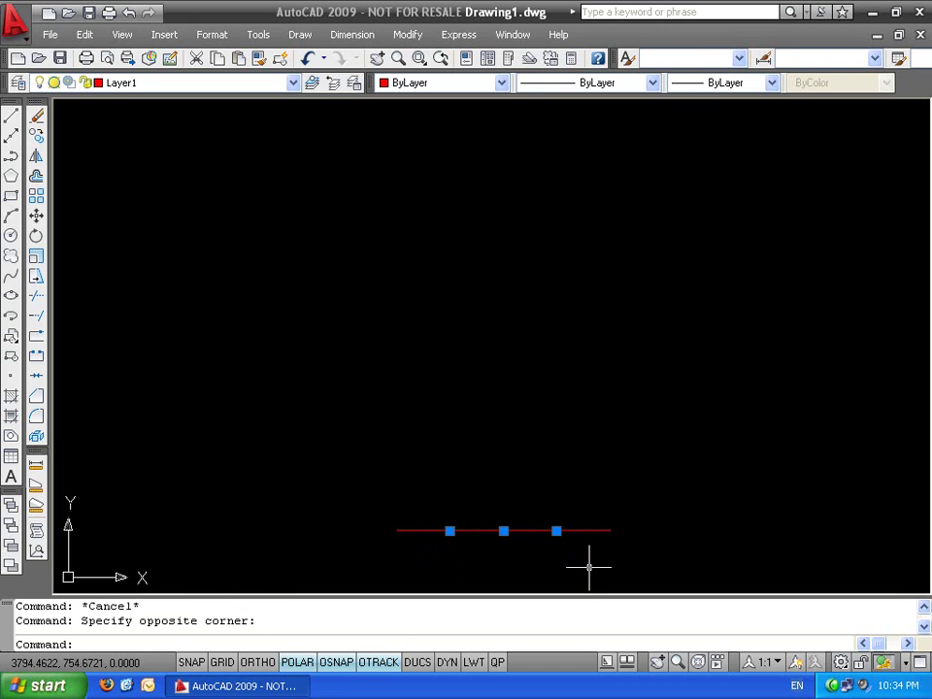
pyautogui.press('Delete')
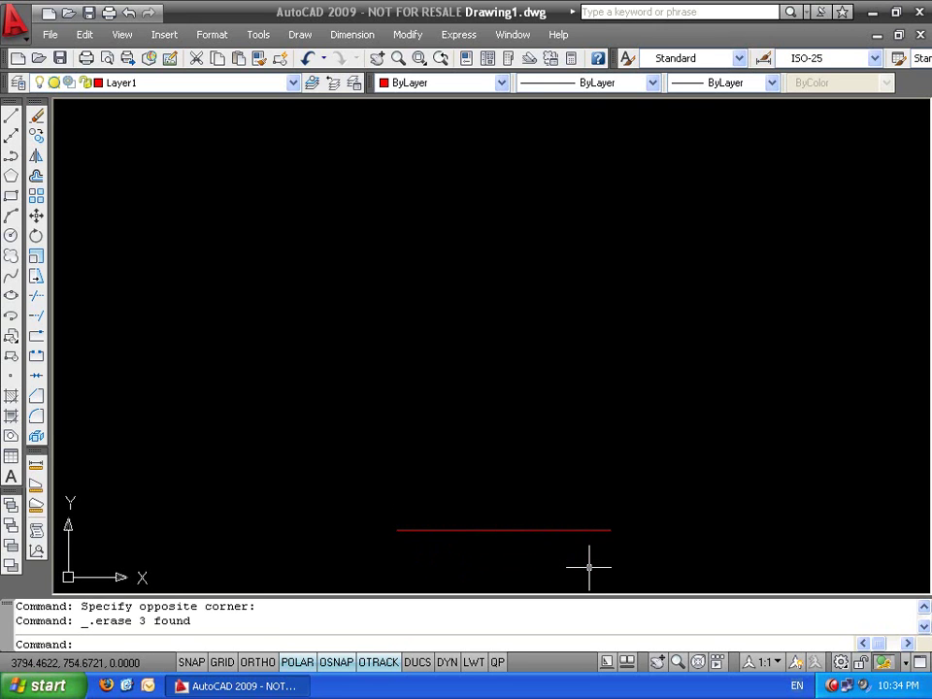
pyautogui.click(608, 530)
pyautogui.moveTo(583, 530); pyautogui.dragTo(659, 400)
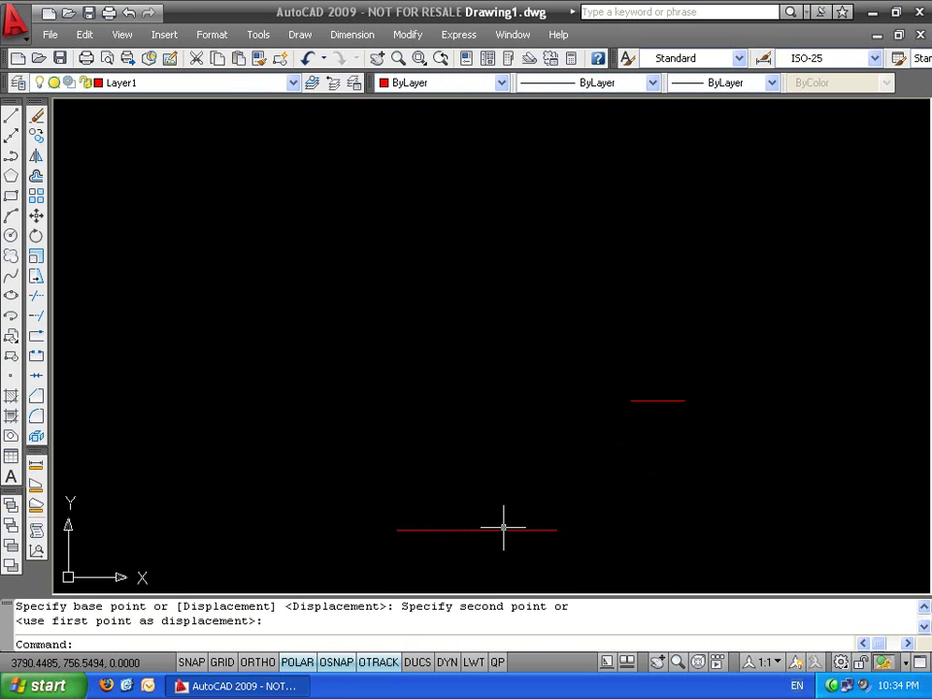
pyautogui.press('Escape')
pyautogui.press('Escape')
# Erase both remaining line segments
pyautogui.click(733, 364)
pyautogui.click(377, 572)
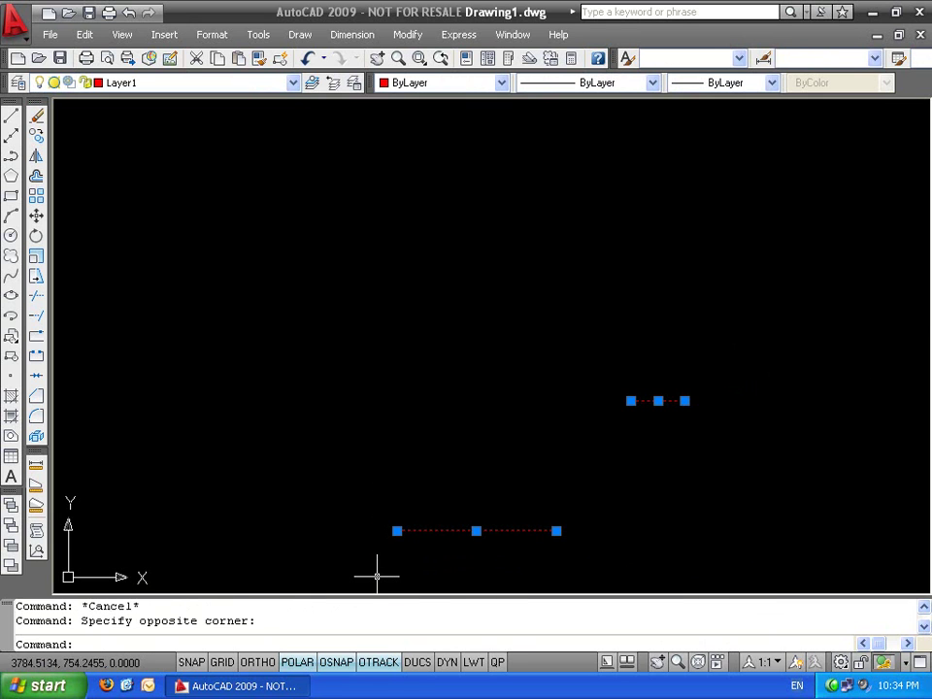
pyautogui.press('Delete')
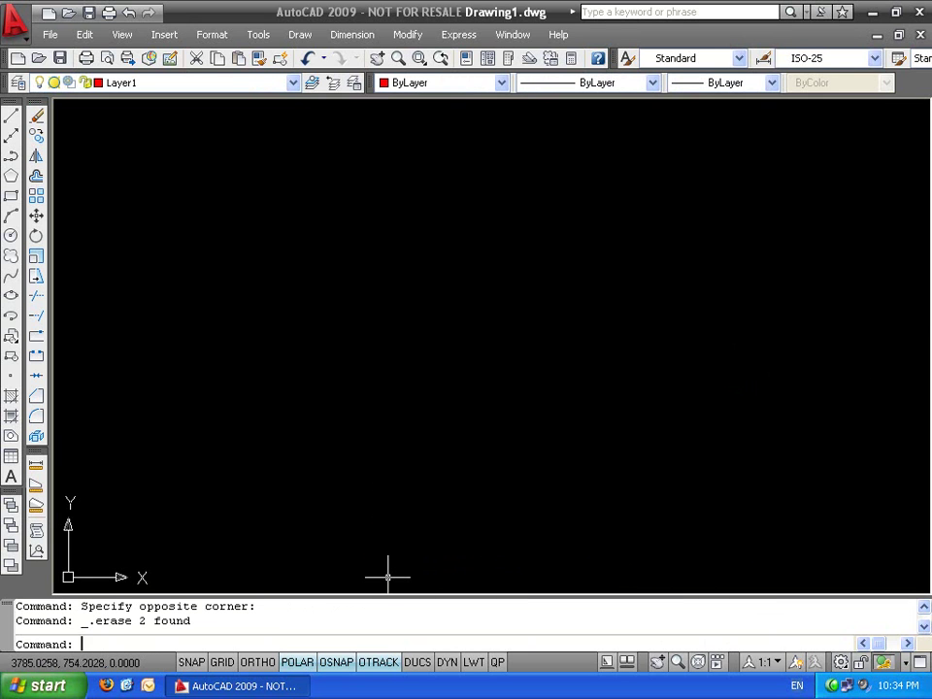
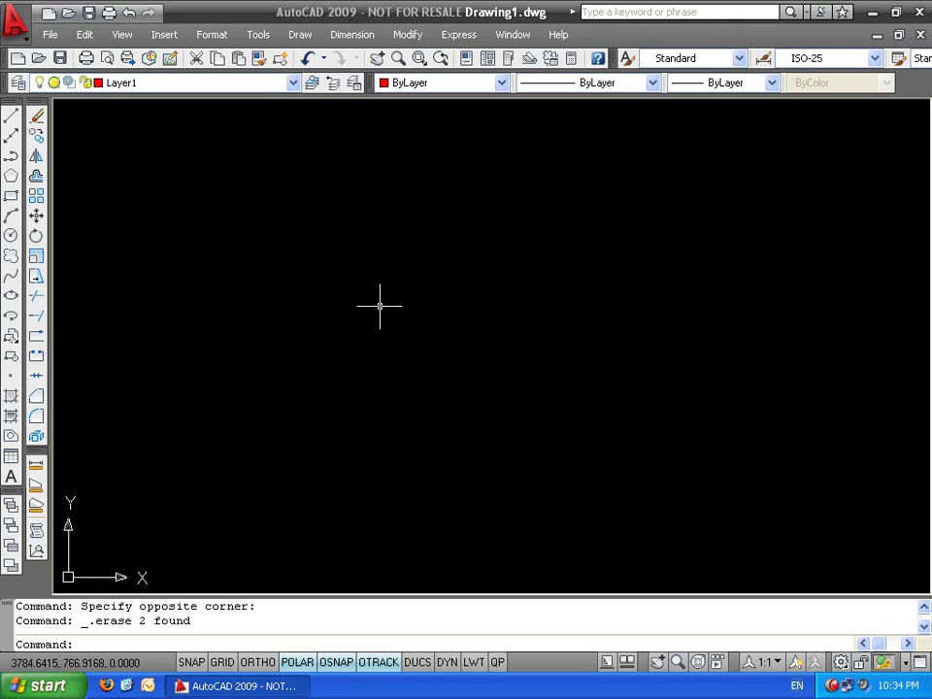
# Draw a long horizontal line across the middle of the empty drawing area
pyautogui.press('Return')
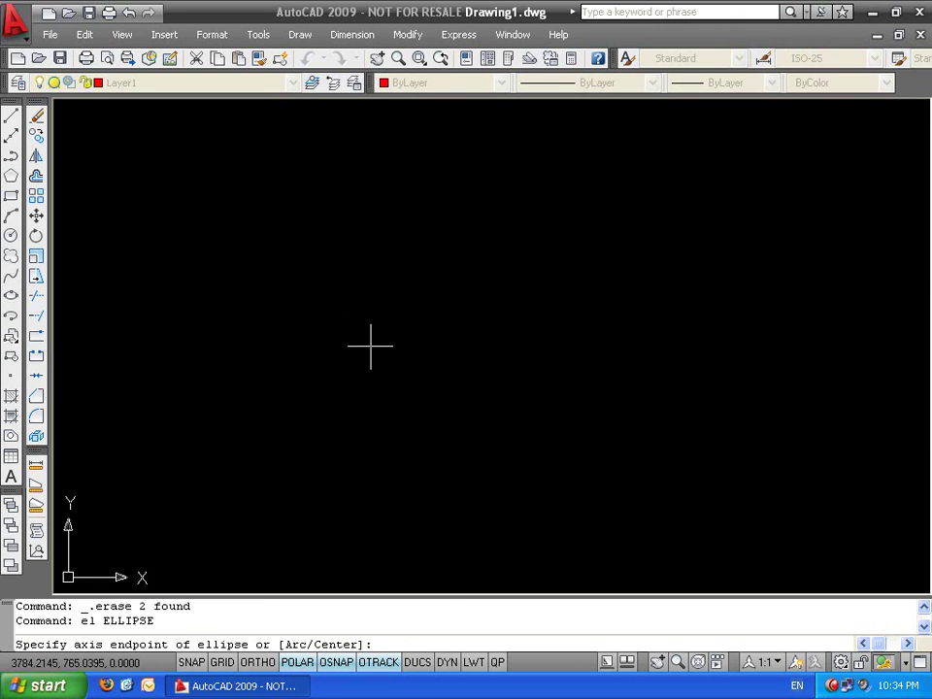
pyautogui.press('Escape')
pyautogui.write('l')
pyautogui.press('Return')
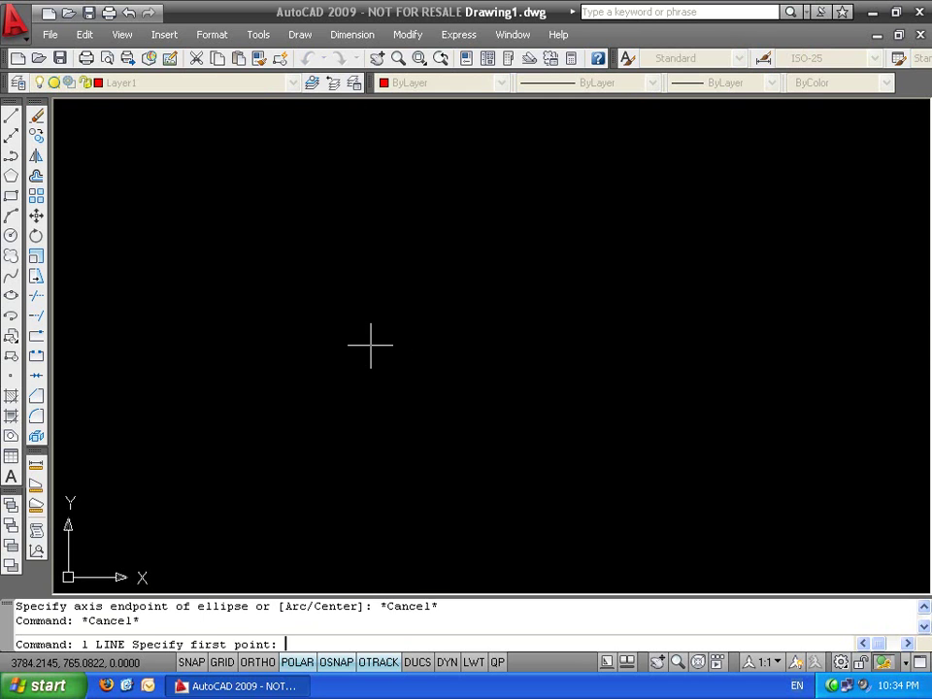
pyautogui.click(279, 357)
pyautogui.click(551, 357)
pyautogui.press('Return')
pyautogui.scroll(3, 350, 379)
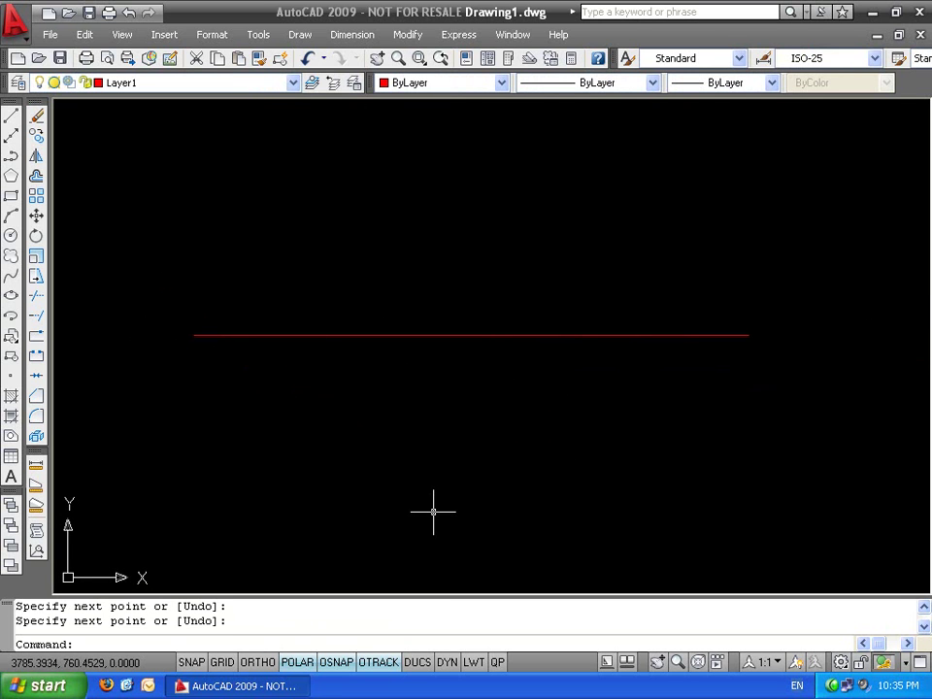
pyautogui.press('Escape')
pyautogui.press('Escape')
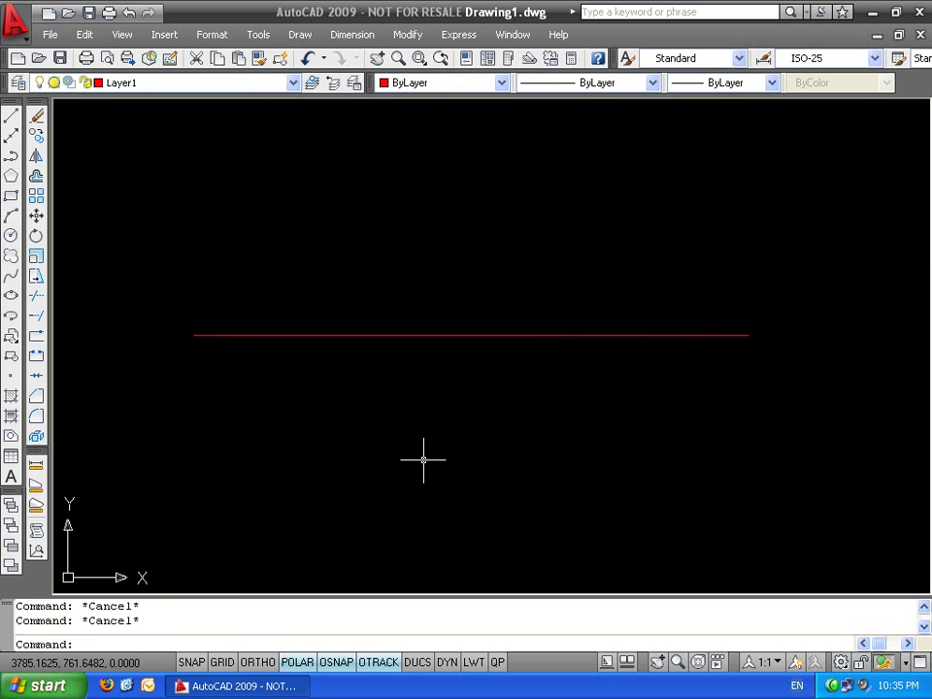
# Draw a short vertical line below the horizontal line's left part, and a second one half as long just to its right
pyautogui.write('l')
pyautogui.press('Return')
pyautogui.click(253, 373)
pyautogui.click(253, 410)
pyautogui.press('Return')
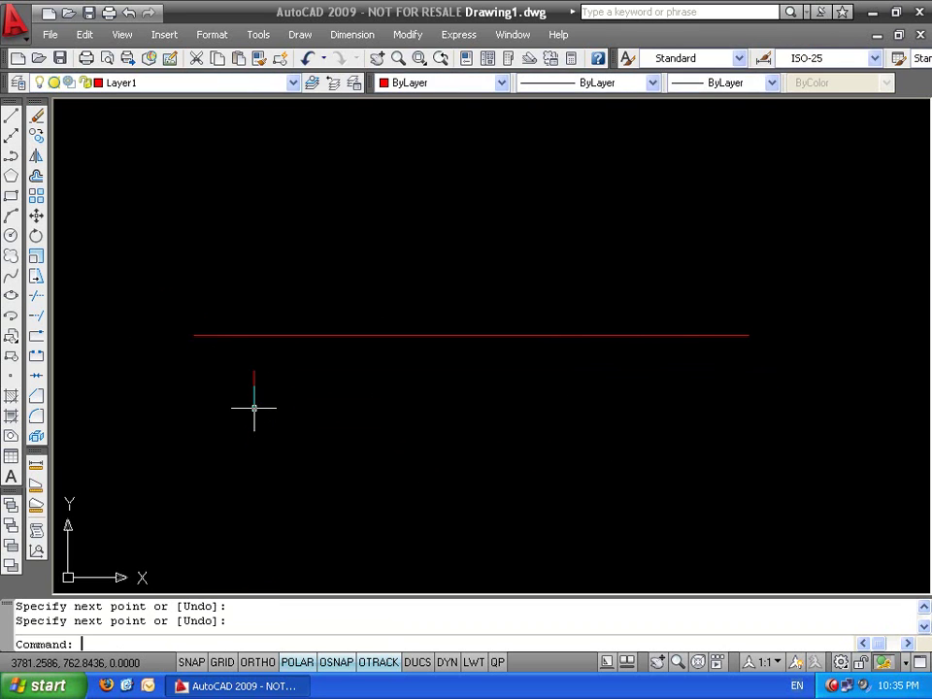
pyautogui.press('Return')
pyautogui.scroll(2, 259, 388)
pyautogui.click(267, 364)
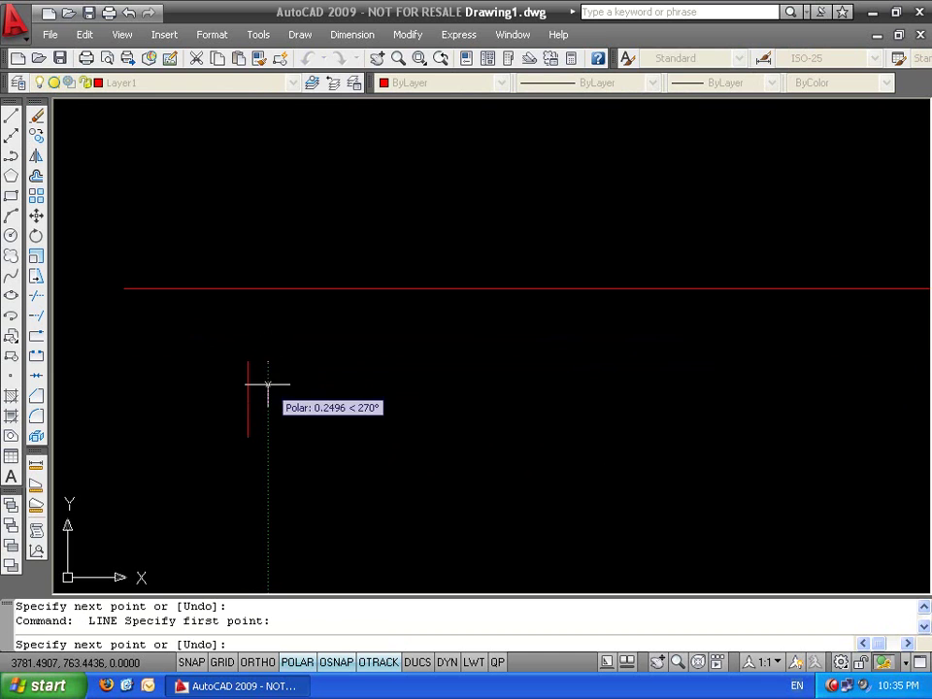
pyautogui.click(267, 398)
pyautogui.press('Return')
# Move the two vertical tick lines so the longer one's upper end snaps to the horizontal line's left endpoint
pyautogui.click(287, 381)
pyautogui.click(177, 422)
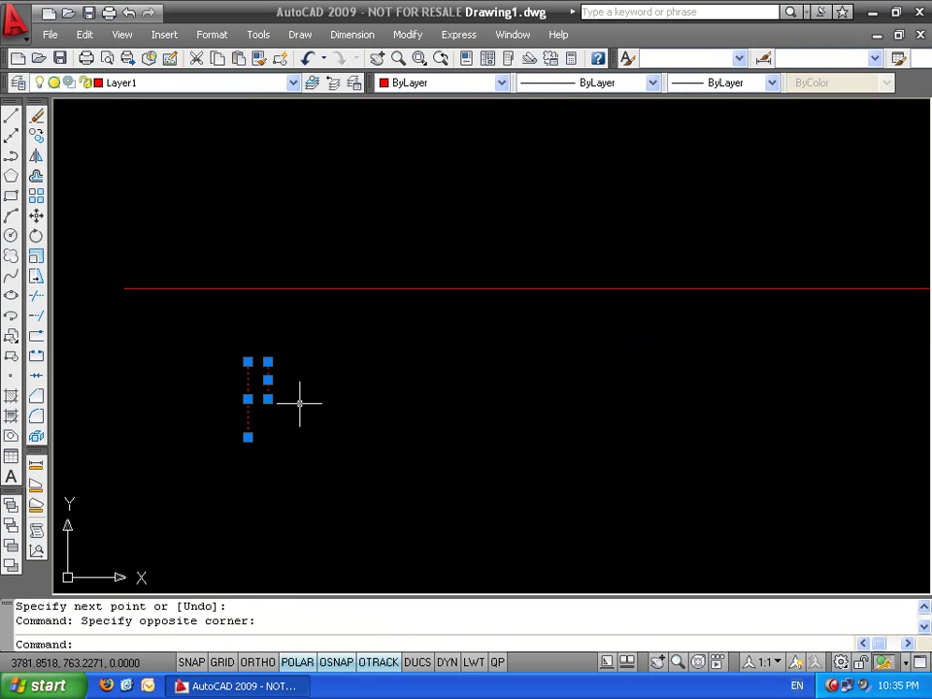
pyautogui.write('m')
pyautogui.press('Return')
pyautogui.click(247, 361)
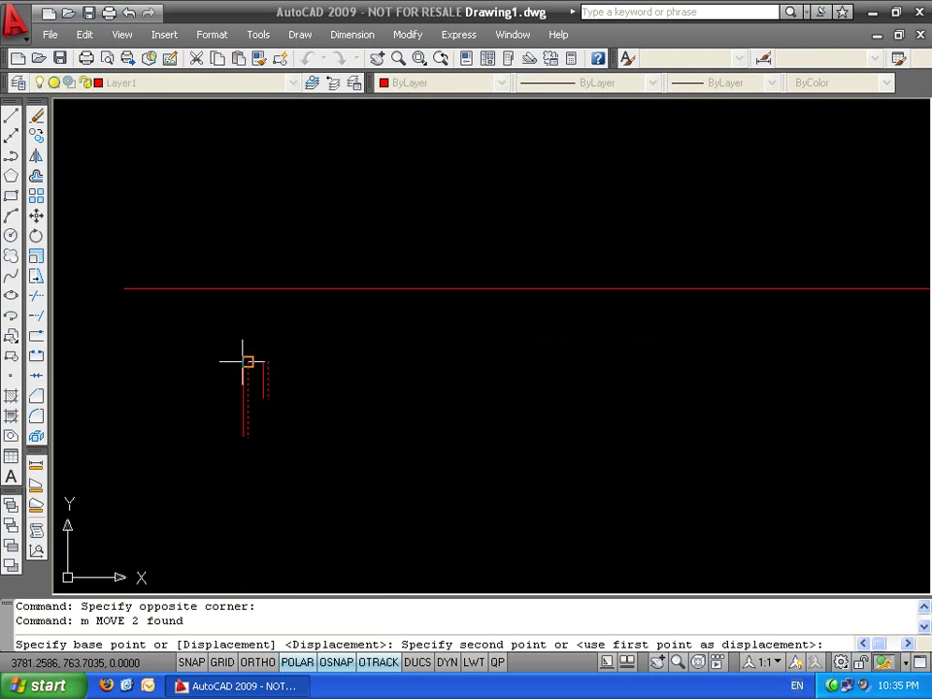
pyautogui.click(124, 288)
pyautogui.press('Escape')
pyautogui.scroll(-2, 264, 370)
pyautogui.scroll(2, 264, 370)
pyautogui.scroll(-1, 252, 310)
# Array the two tick lines along the horizontal line in 1 row and 20 columns, with a picked column offset of 0.4765
pyautogui.click(239, 307)
pyautogui.click(139, 358)
pyautogui.write('ar')
pyautogui.press('Return')
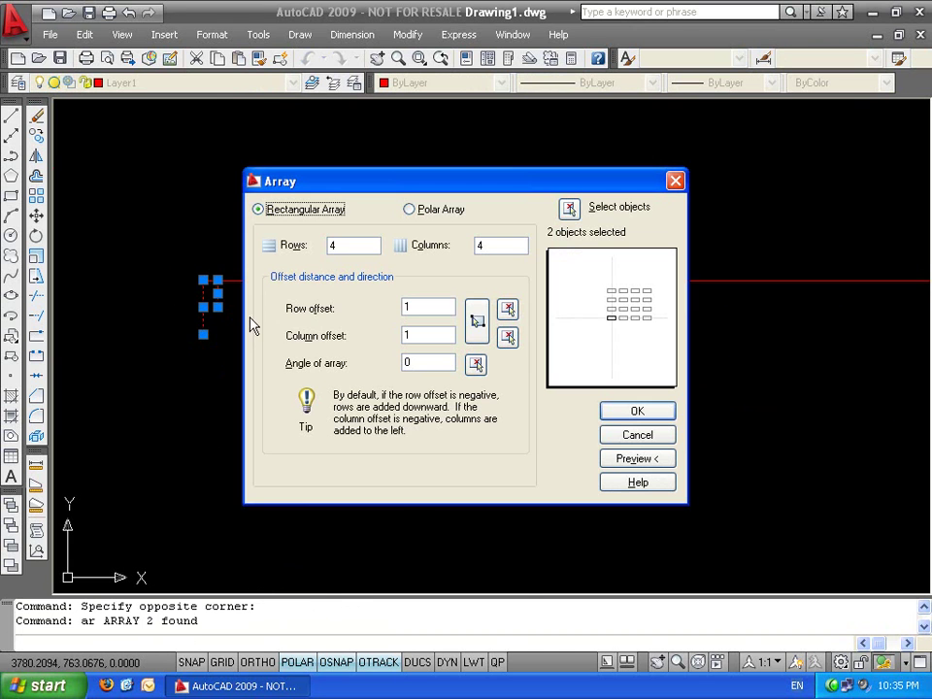
pyautogui.doubleClick(374, 246)
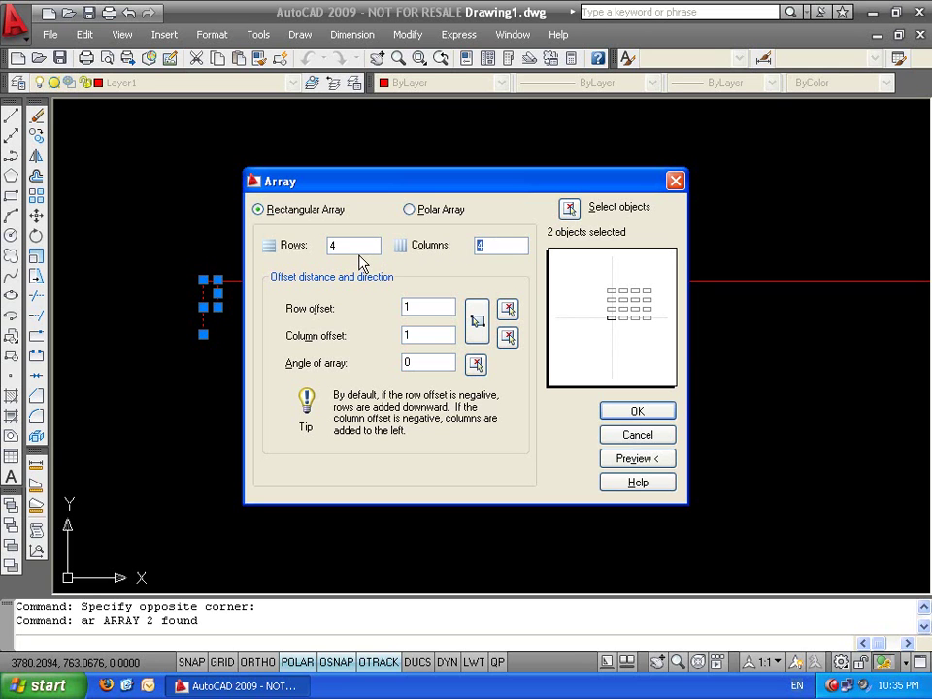
pyautogui.write('1')
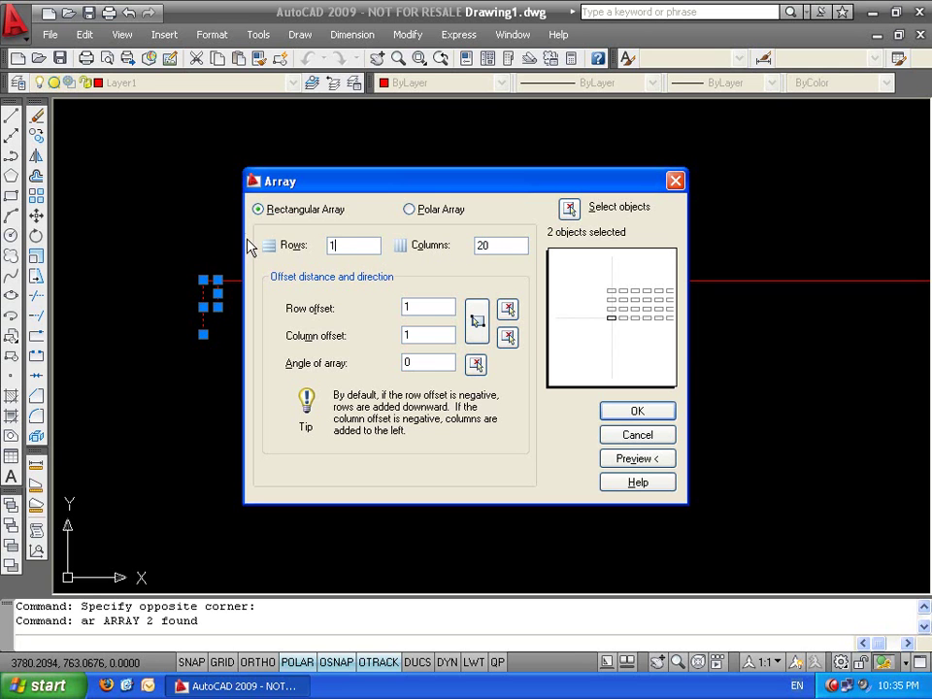
pyautogui.click(442, 333)
pyautogui.click(507, 336)
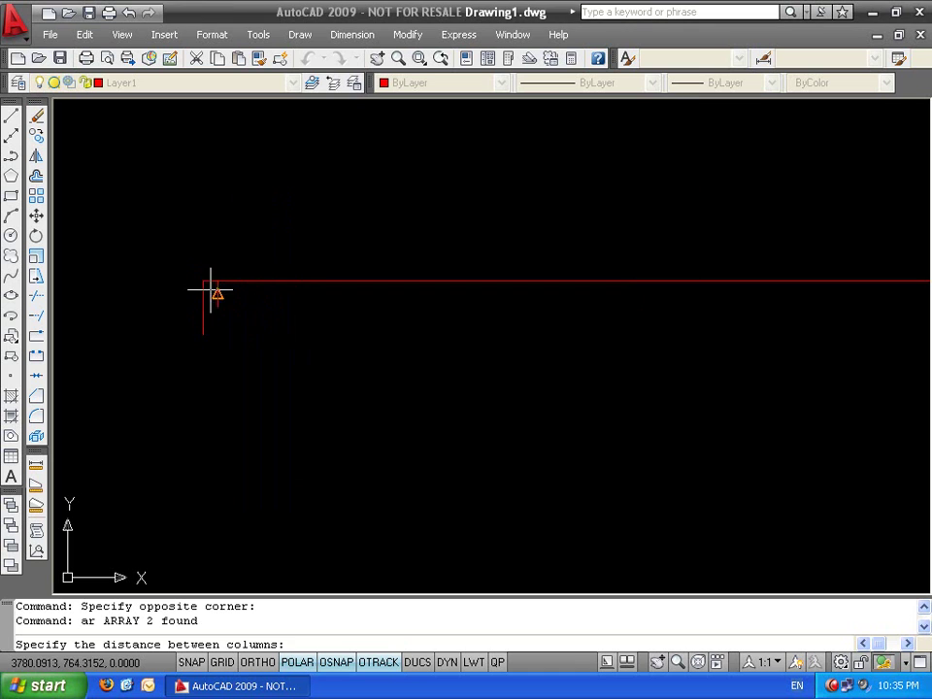
pyautogui.click(198, 272)
pyautogui.click(259, 265)
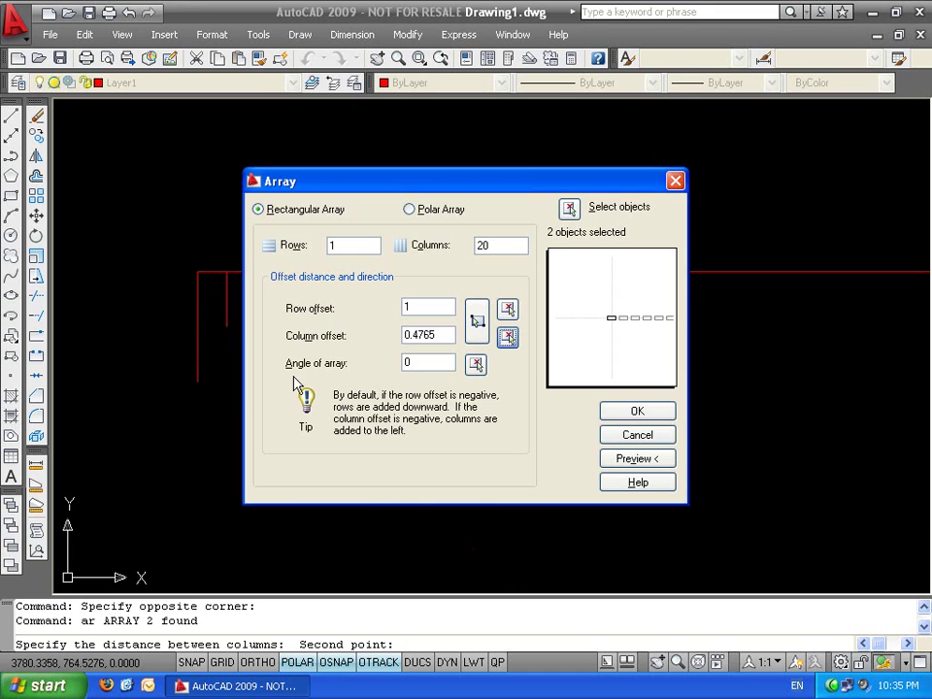
pyautogui.click(606, 409)
pyautogui.scroll(-3, 582, 418)
pyautogui.scroll(1, 666, 421)
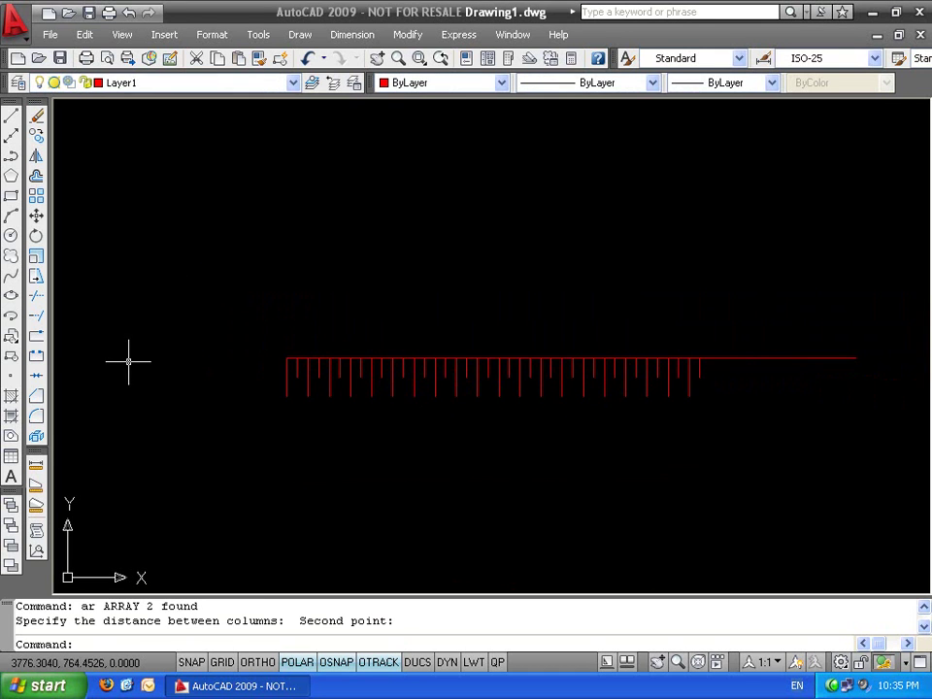
# Draw a wide horizontal ellipse above the left part of the ruler-like line
pyautogui.scroll(-2, 833, 355)
pyautogui.moveTo(820, 357); pyautogui.dragTo(763, 323, button='middle')
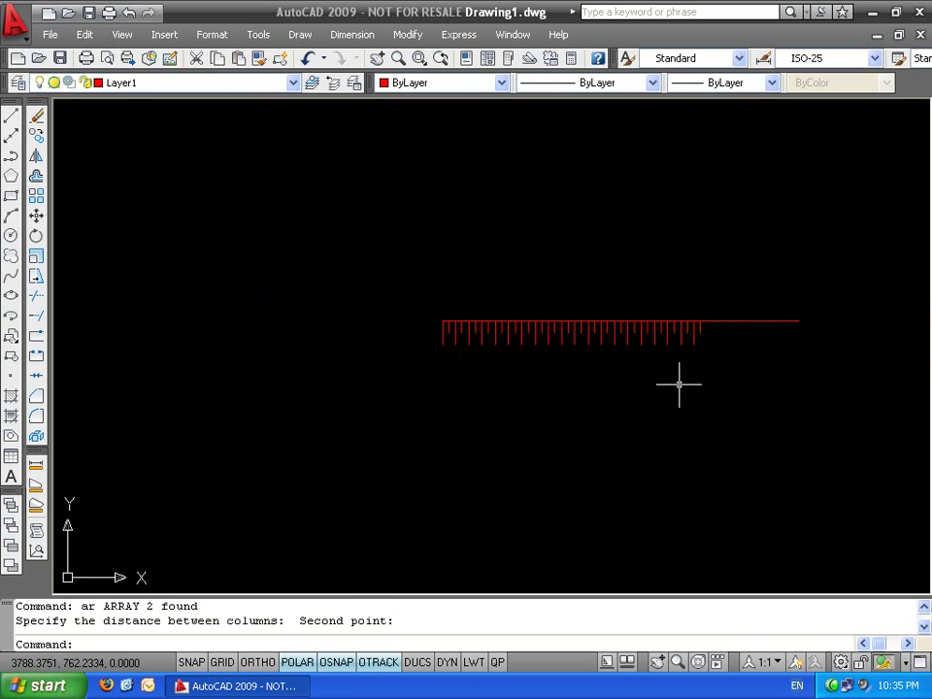
pyautogui.write('l')
pyautogui.press('Return')
pyautogui.click(389, 233)
pyautogui.click(569, 233)
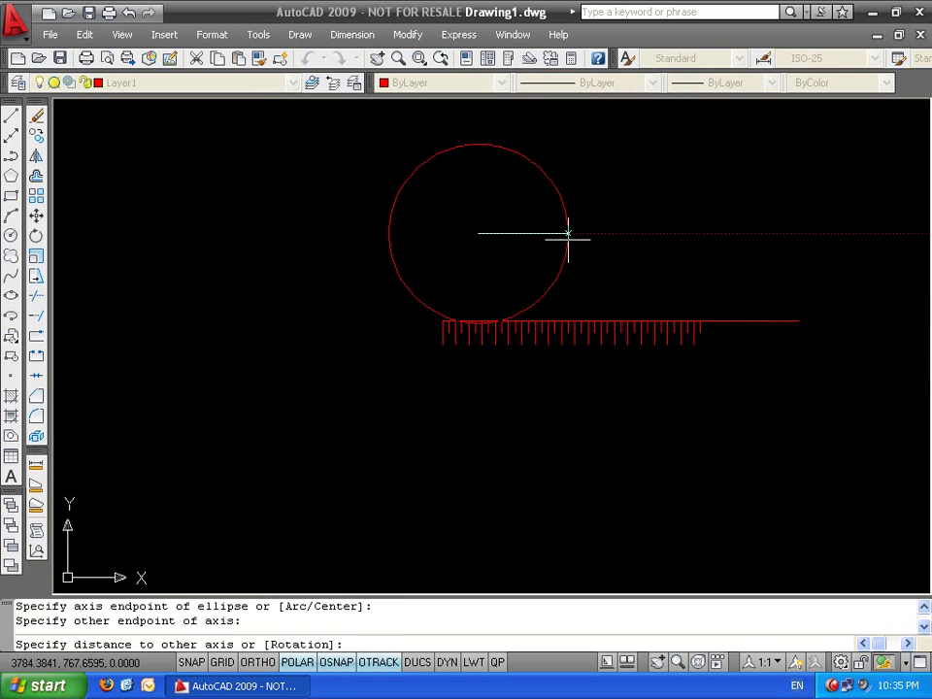
pyautogui.click(478, 200)
pyautogui.scroll(2, 593, 320)
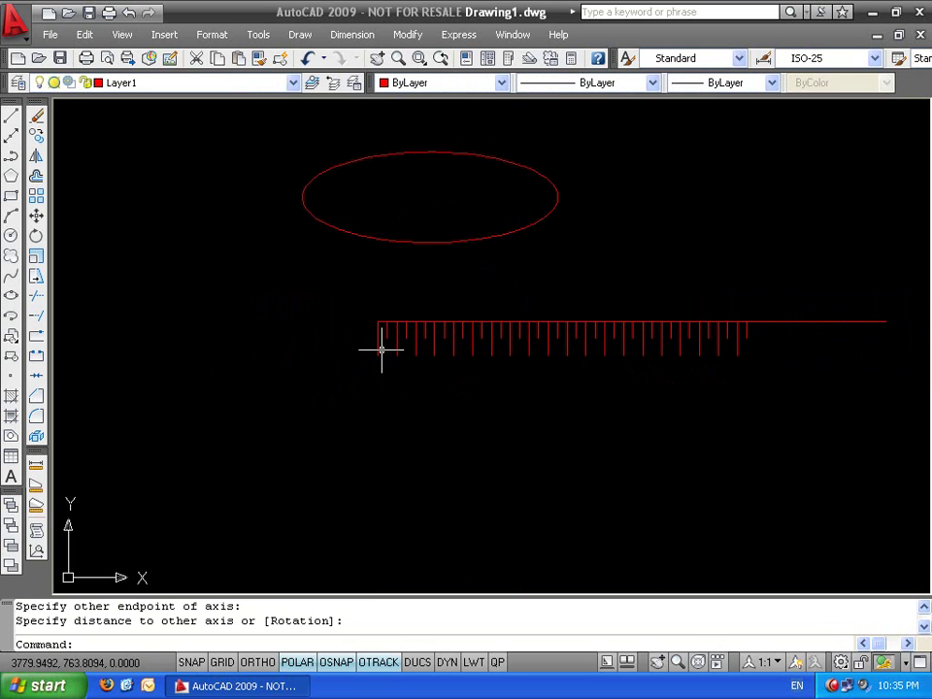
# Draw a long wavy spline below the ruler-like line, running to the right with default start and end tangents
pyautogui.write('spl')
pyautogui.press('Return')
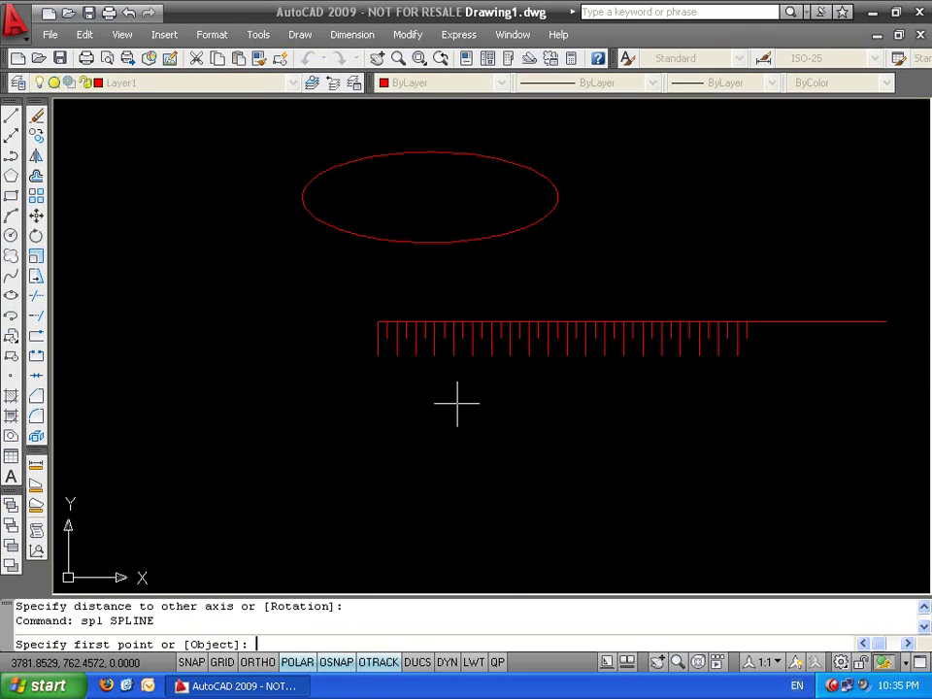
pyautogui.click(359, 519)
pyautogui.scroll(-3, 537, 461)
pyautogui.moveTo(537, 461); pyautogui.dragTo(383, 318, button='middle')
pyautogui.click(381, 324)
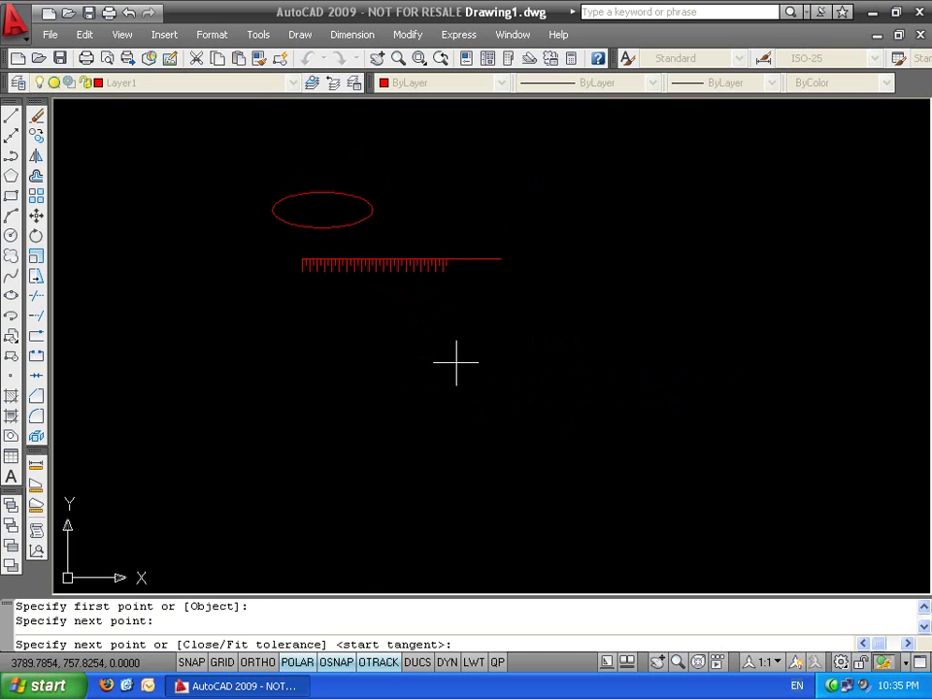
pyautogui.click(617, 358)
pyautogui.click(734, 449)
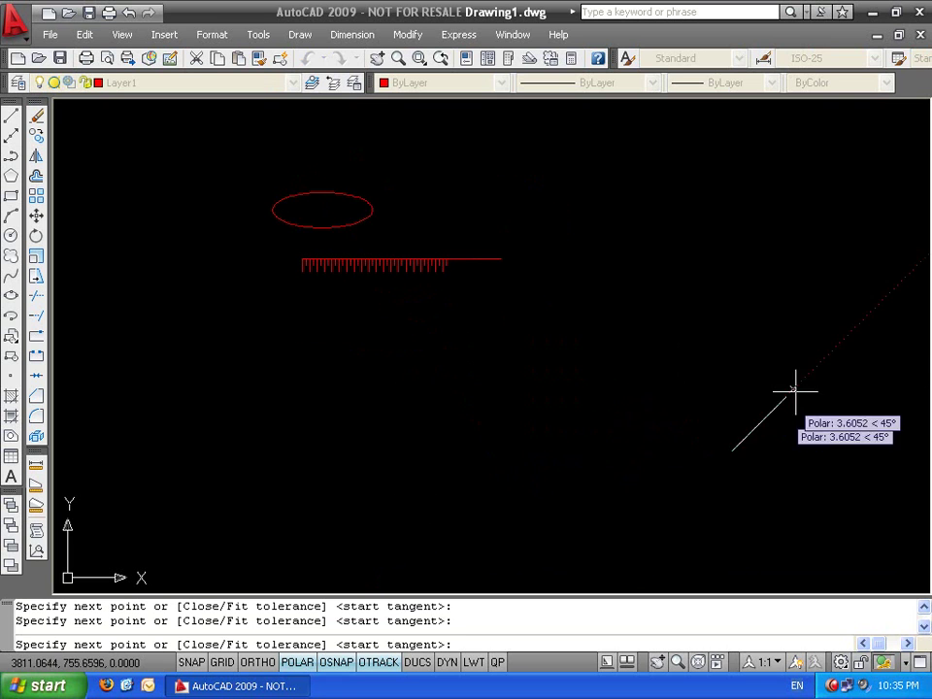
pyautogui.click(899, 312)
pyautogui.press('Return')
pyautogui.press('Return')
pyautogui.press('Return')
pyautogui.scroll(1, 472, 422)
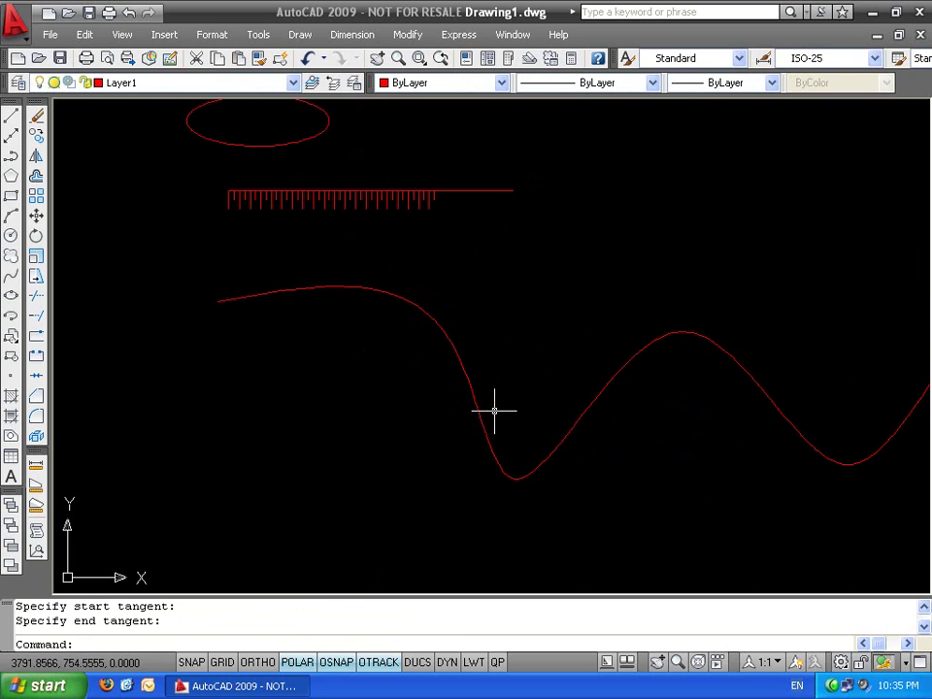
# Draw another horizontal line to the right of the ellipse, above the level of the ruler-like line
pyautogui.moveTo(559, 262)
pyautogui.mouseDown(button='middle')
pyautogui.moveTo(508, 388)
pyautogui.moveTo(467, 425)
pyautogui.mouseUp(button='middle')
pyautogui.write('l')
pyautogui.press('Return')
pyautogui.click(445, 279)
pyautogui.click(699, 279)
pyautogui.press('Return')
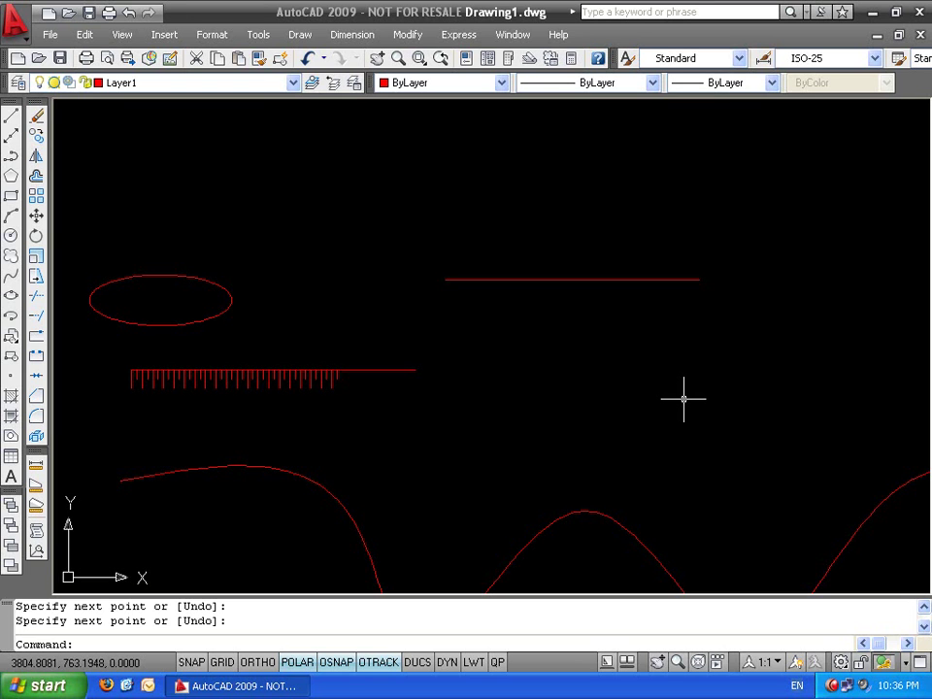
# Draw a small closed triangle pointing right, below the middle of the horizontal line beside the ellipse
pyautogui.write('l')
pyautogui.press('Return')
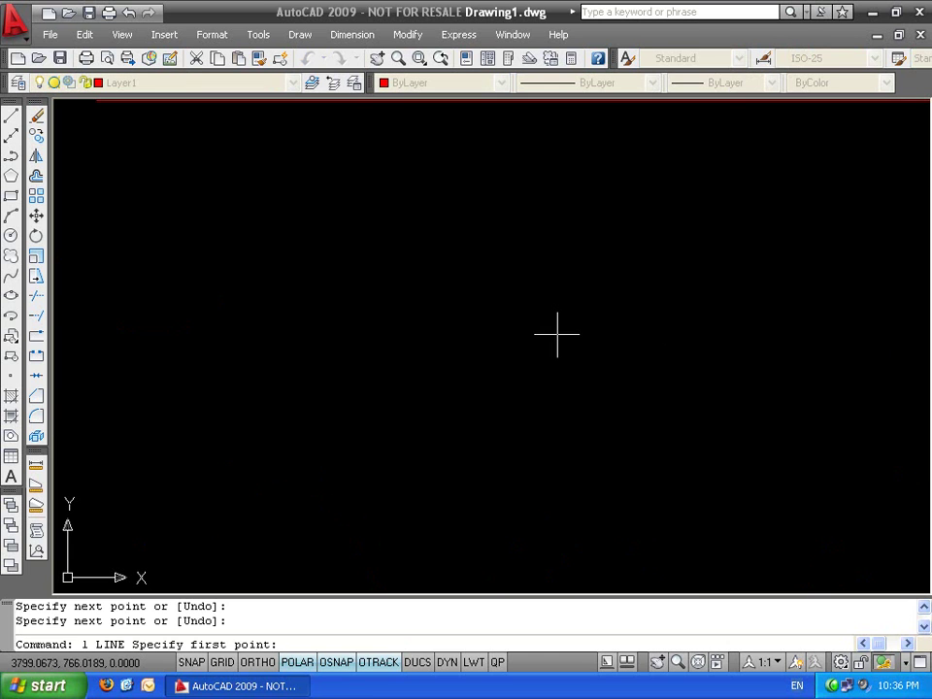
pyautogui.click(544, 275)
pyautogui.click(544, 396)
pyautogui.press('Escape')
pyautogui.scroll(-3, 577, 416)
pyautogui.press('Return')
pyautogui.click(564, 406)
pyautogui.click(610, 386)
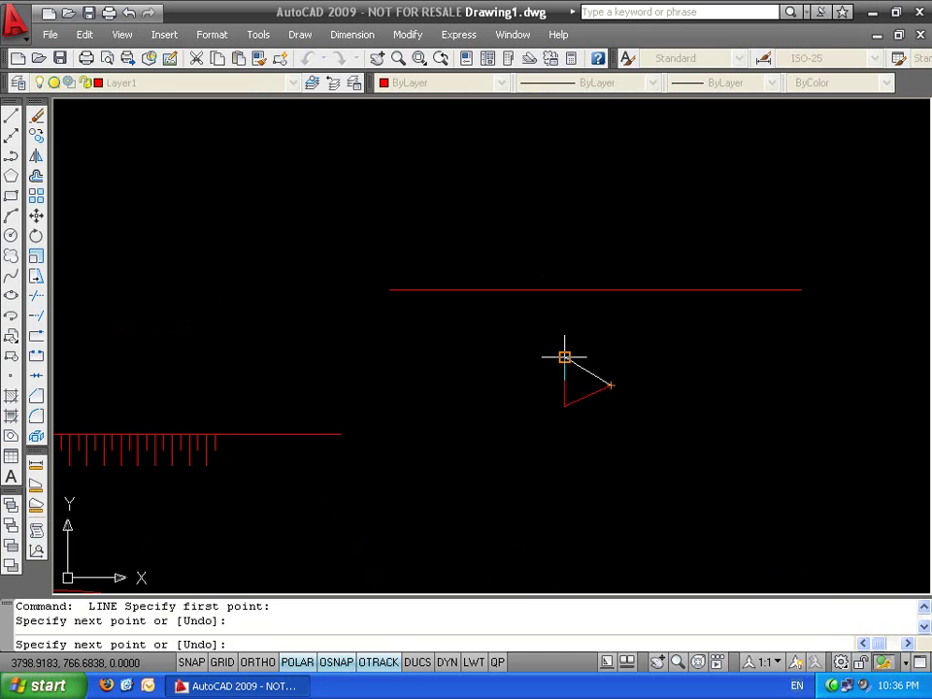
pyautogui.click(564, 358)
pyautogui.press('Return')
# Convert the triangle's three lines into a block named b, with its base point inside the triangle, level with the tip
pyautogui.scroll(3, 597, 374)
pyautogui.scroll(-2, 607, 349)
pyautogui.moveTo(601, 367); pyautogui.dragTo(550, 381, button='middle')
pyautogui.click(639, 370)
pyautogui.click(479, 440)
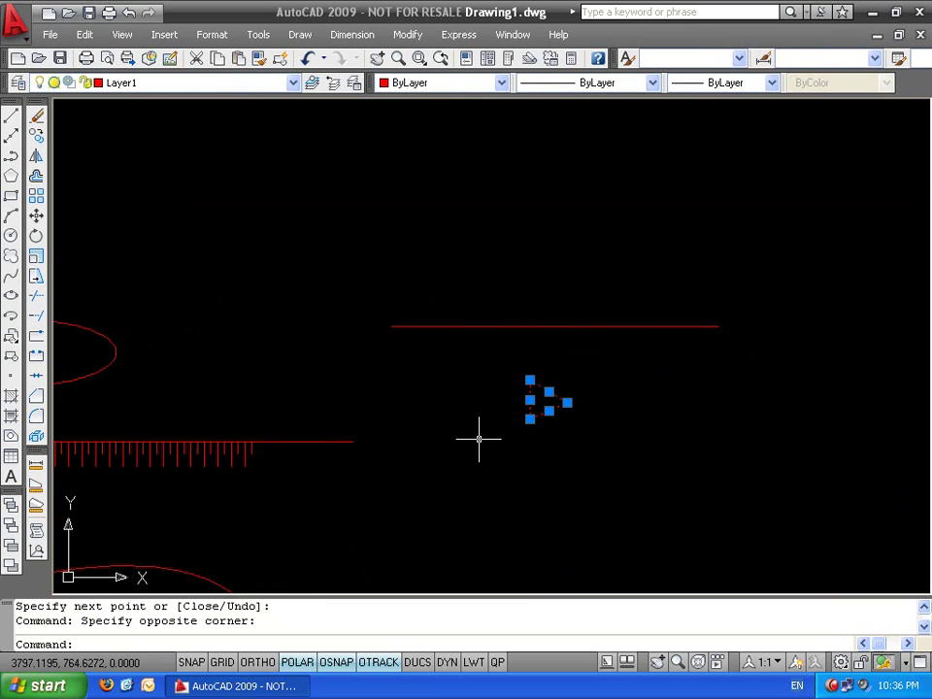
pyautogui.write('b')
pyautogui.press('Return')
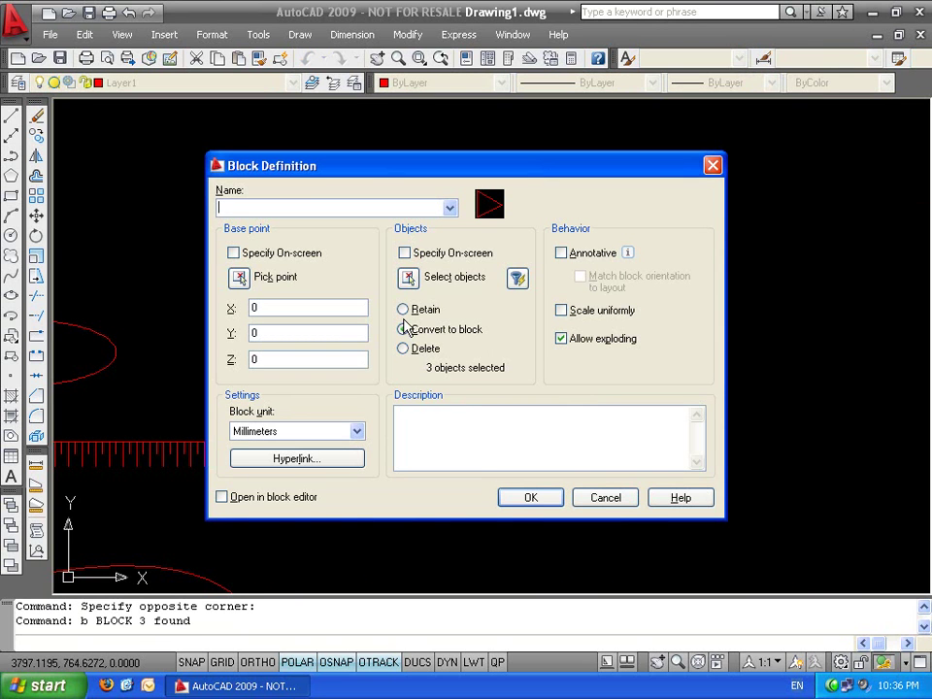
pyautogui.write('tr')
pyautogui.click(239, 277)
pyautogui.scroll(2, 563, 403)
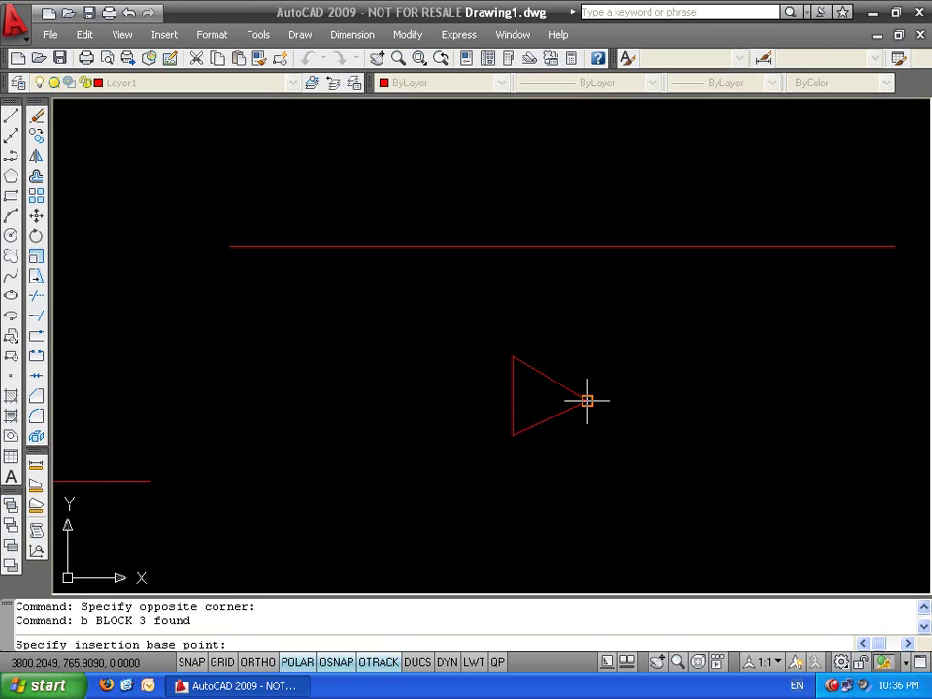
pyautogui.click(535, 399)
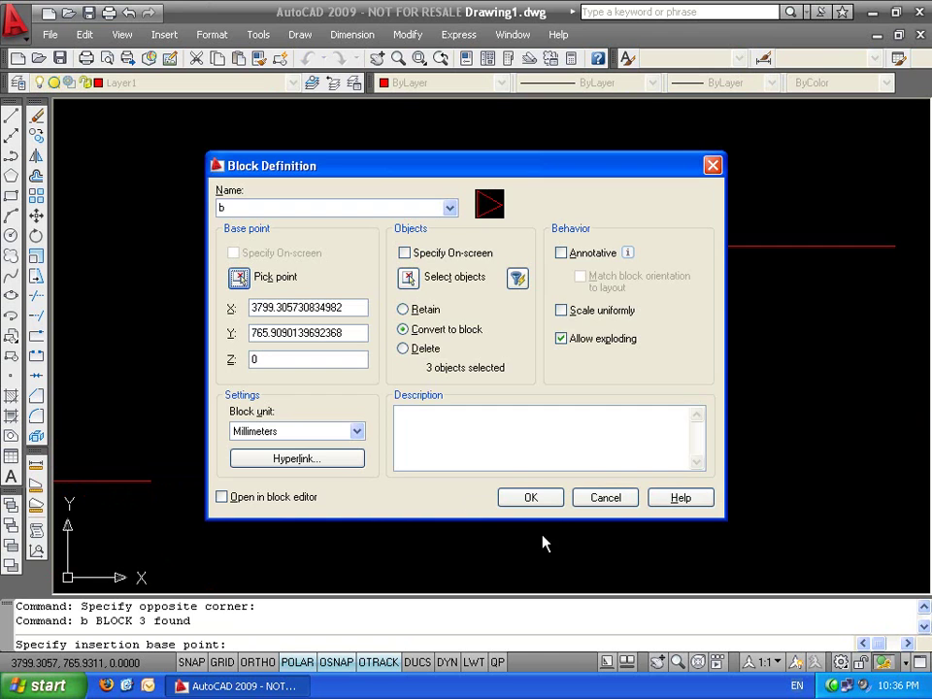
pyautogui.click(531, 497)
# Divide the horizontal line above the triangle into 6 segments using block b, aligned with the line
pyautogui.scroll(-4, 583, 437)
pyautogui.scroll(4, 603, 406)
pyautogui.moveTo(475, 477)
pyautogui.mouseDown(button='middle')
pyautogui.moveTo(459, 557)
pyautogui.moveTo(483, 433)
pyautogui.mouseUp(button='middle')
pyautogui.press('Escape')
pyautogui.press('Escape')
pyautogui.write('div')
pyautogui.press('Return')
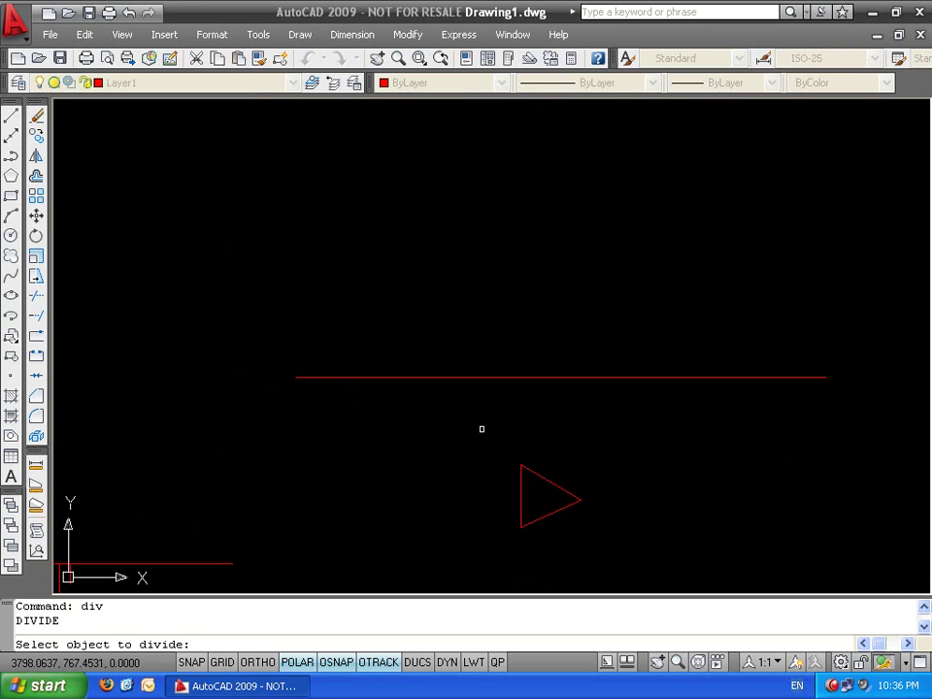
pyautogui.click(487, 378)
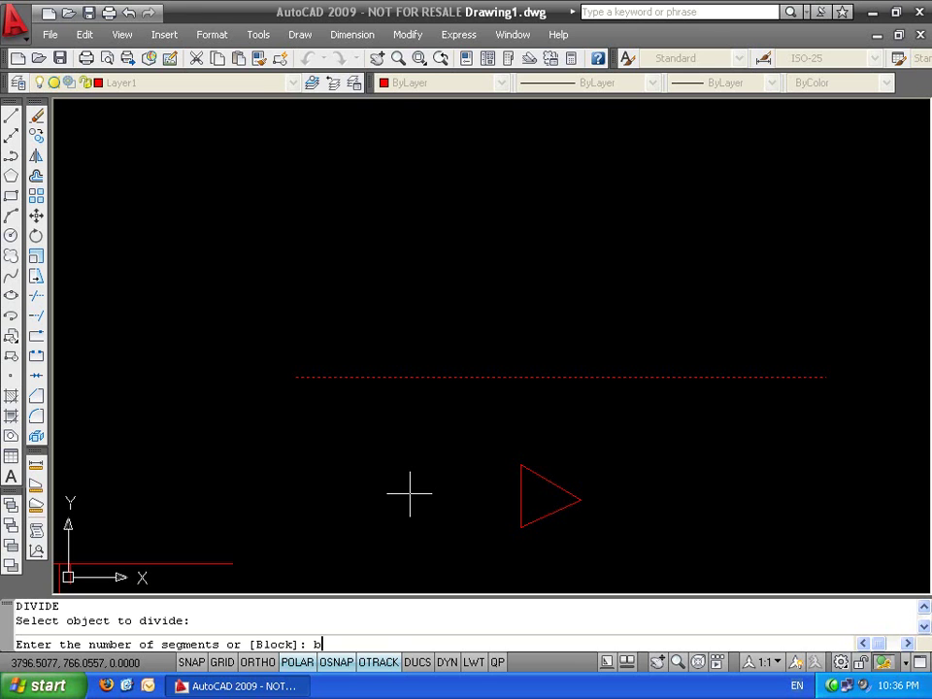
pyautogui.press('Return')
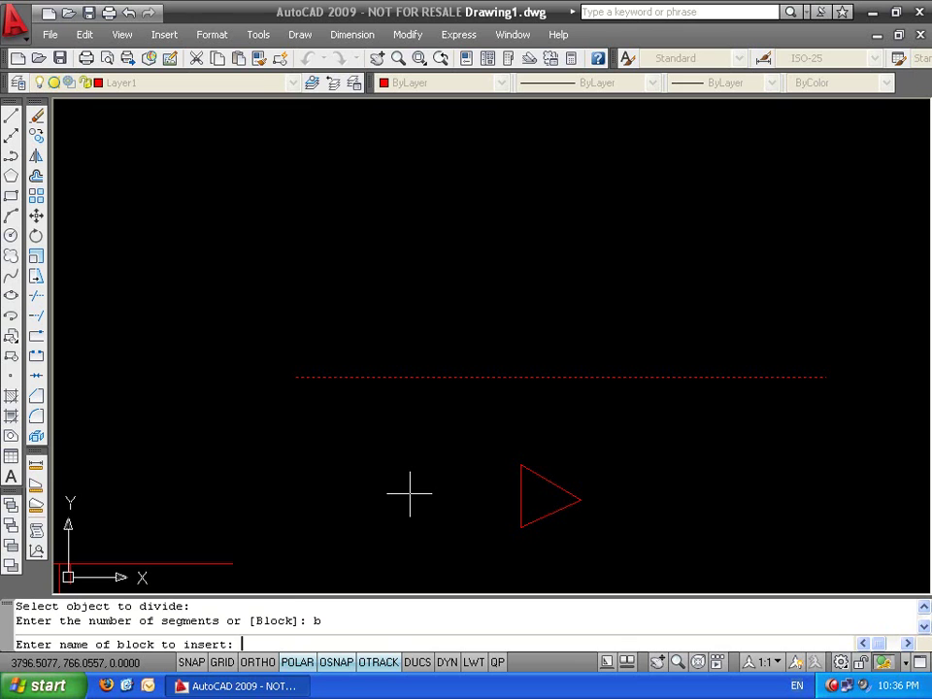
pyautogui.write('b')
pyautogui.press('Return')
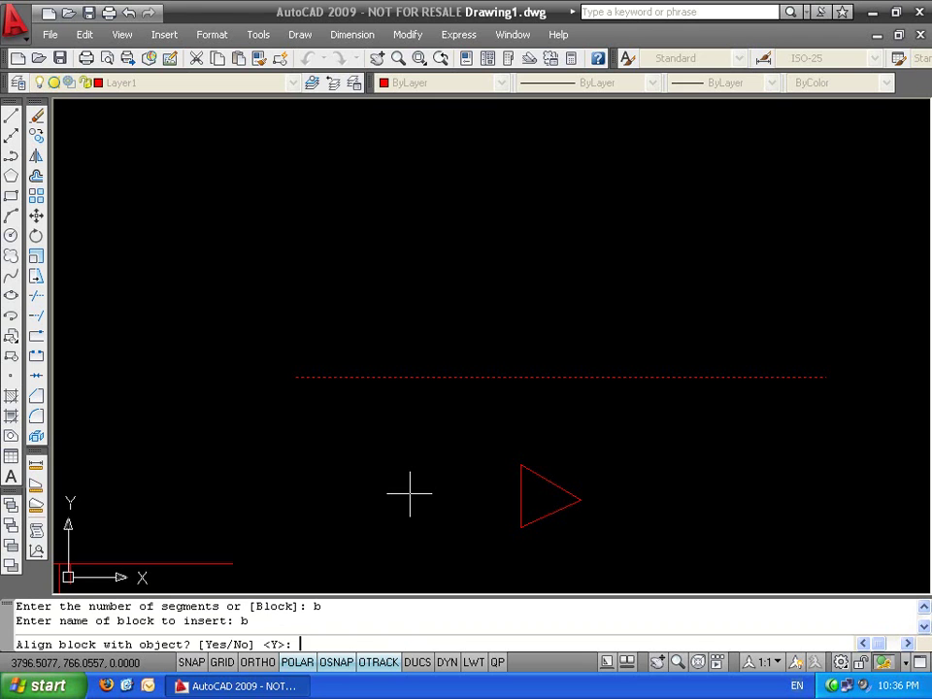
pyautogui.press('Return')
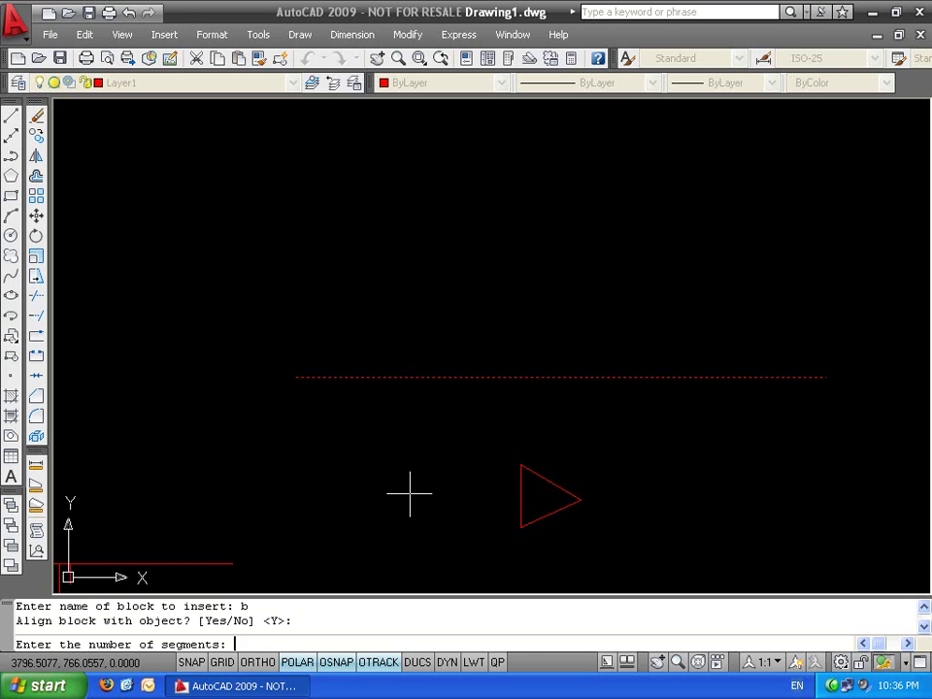
pyautogui.press('Return')
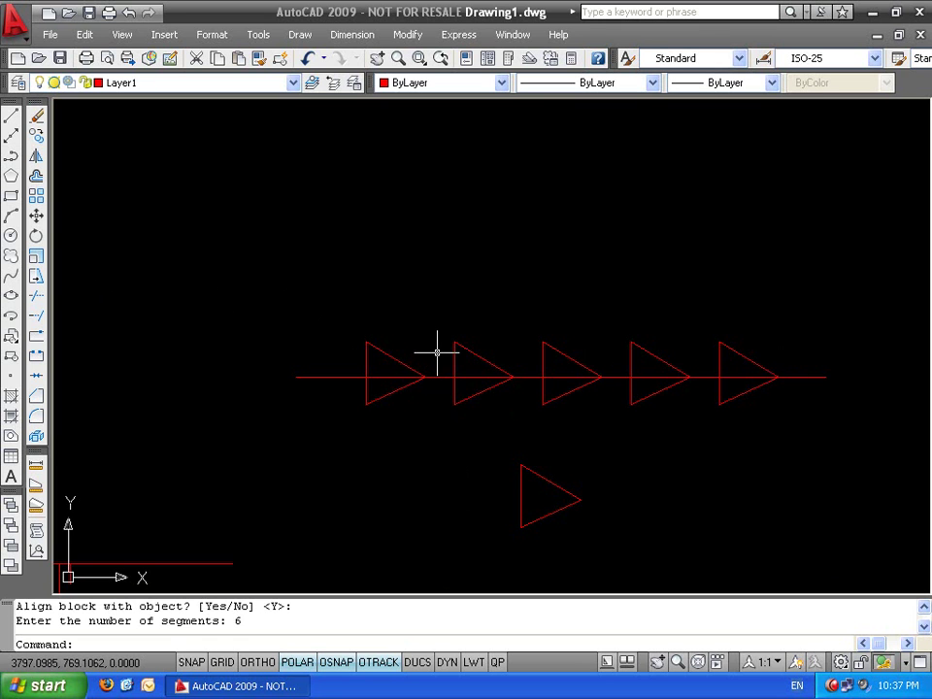
# Examine the triangles spaced along the line together with the ellipse, the ruler-like line and the spline
pyautogui.scroll(-5, 437, 352)
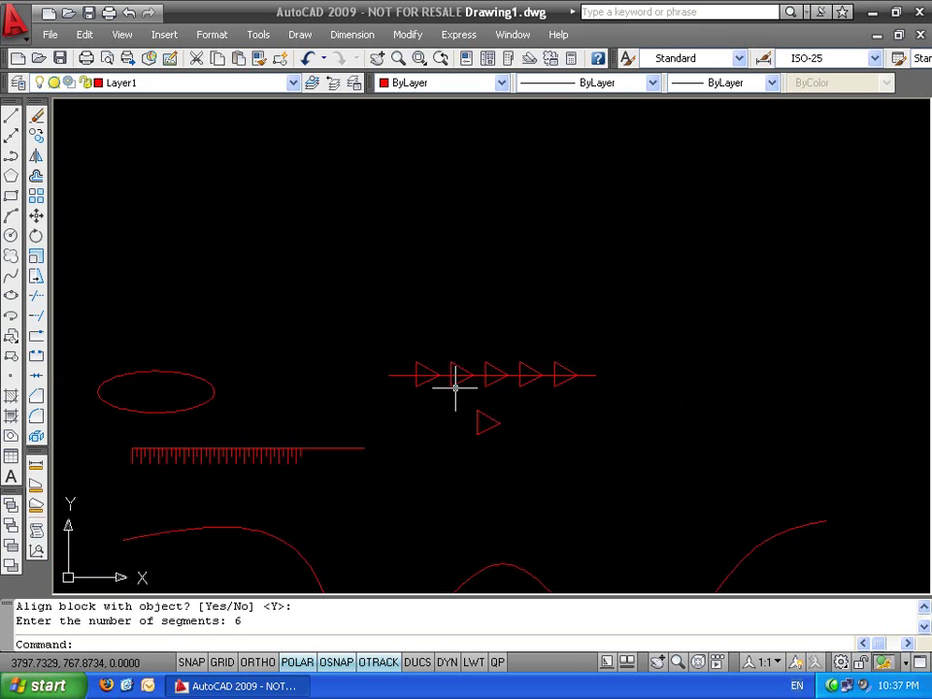
pyautogui.moveTo(453, 380); pyautogui.dragTo(583, 334, button='middle')
pyautogui.moveTo(691, 307); pyautogui.dragTo(676, 260, button='middle')
pyautogui.scroll(2, 525, 331)
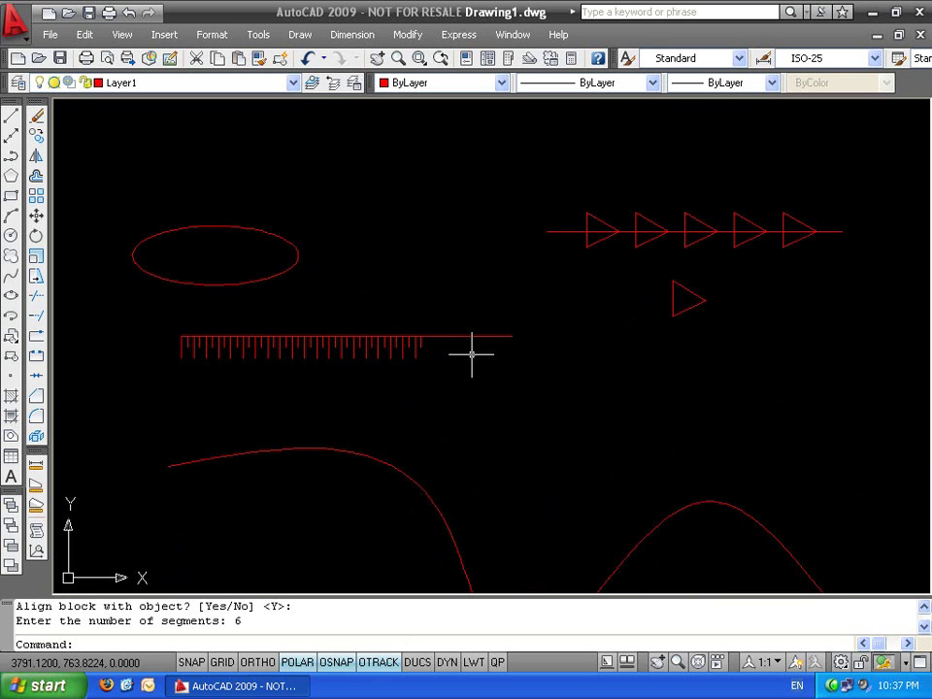
pyautogui.scroll(-2, 591, 391)
pyautogui.moveTo(526, 375)
pyautogui.mouseDown(button='middle')
pyautogui.moveTo(591, 391)
pyautogui.moveTo(395, 375)
pyautogui.mouseUp(button='middle')
pyautogui.scroll(-1, 395, 375)
pyautogui.scroll(1, 395, 375)
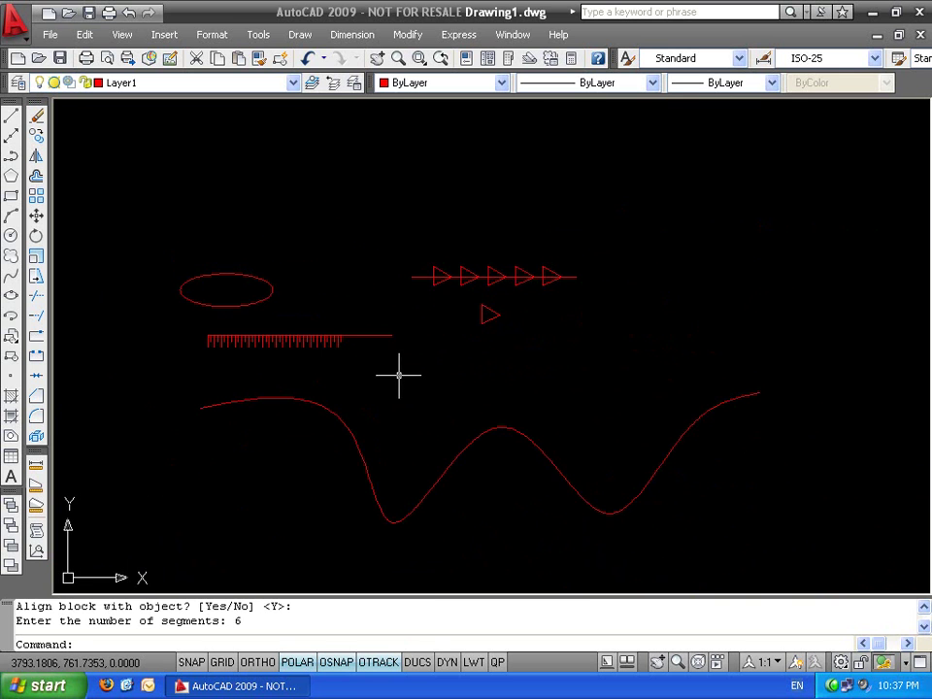
pyautogui.press('Escape')
pyautogui.press('Escape')
# Draw a vertical line 1 unit long, downward, below the unticked end of the ruler-like line
pyautogui.scroll(1, 277, 372)
pyautogui.scroll(1, 278, 372)
pyautogui.moveTo(395, 403); pyautogui.dragTo(405, 275, button='middle')
pyautogui.moveTo(330, 178); pyautogui.dragTo(358, 277, button='middle')
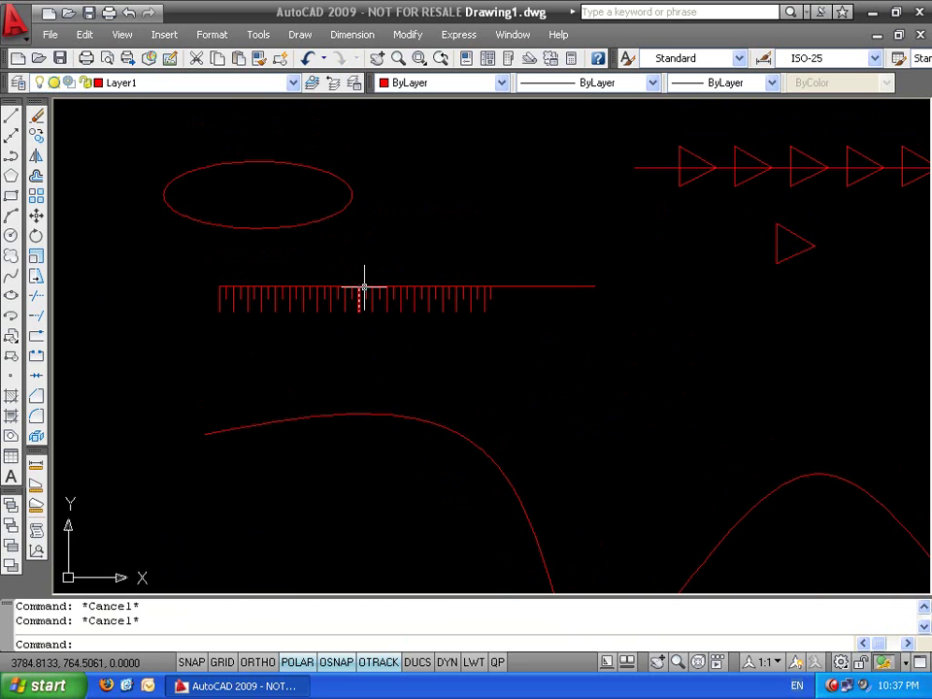
pyautogui.moveTo(479, 423); pyautogui.dragTo(519, 428, button='middle')
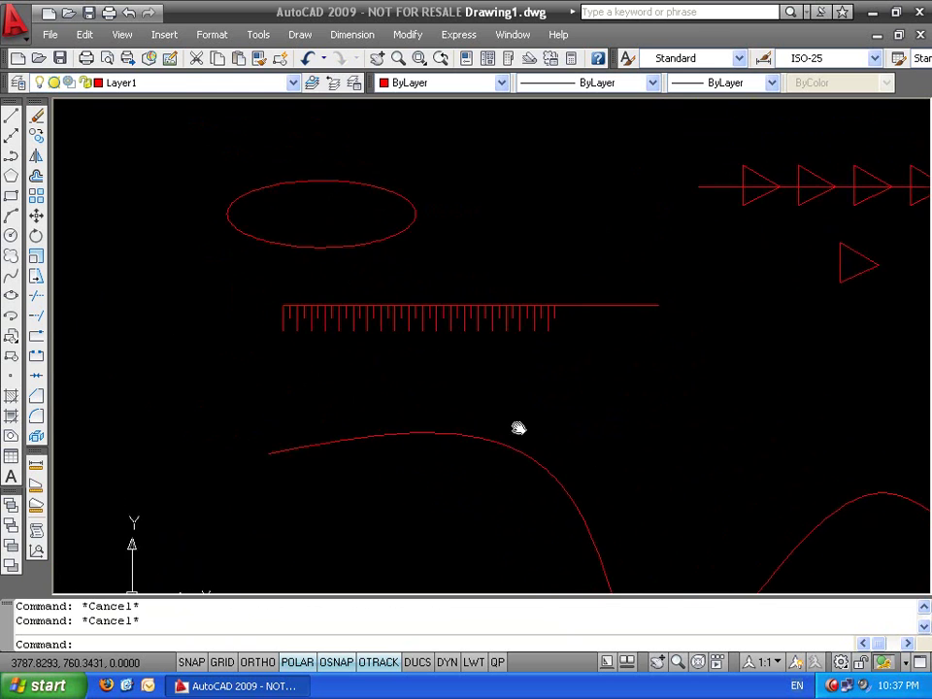
pyautogui.write('l')
pyautogui.press('Return')
pyautogui.click(641, 363)
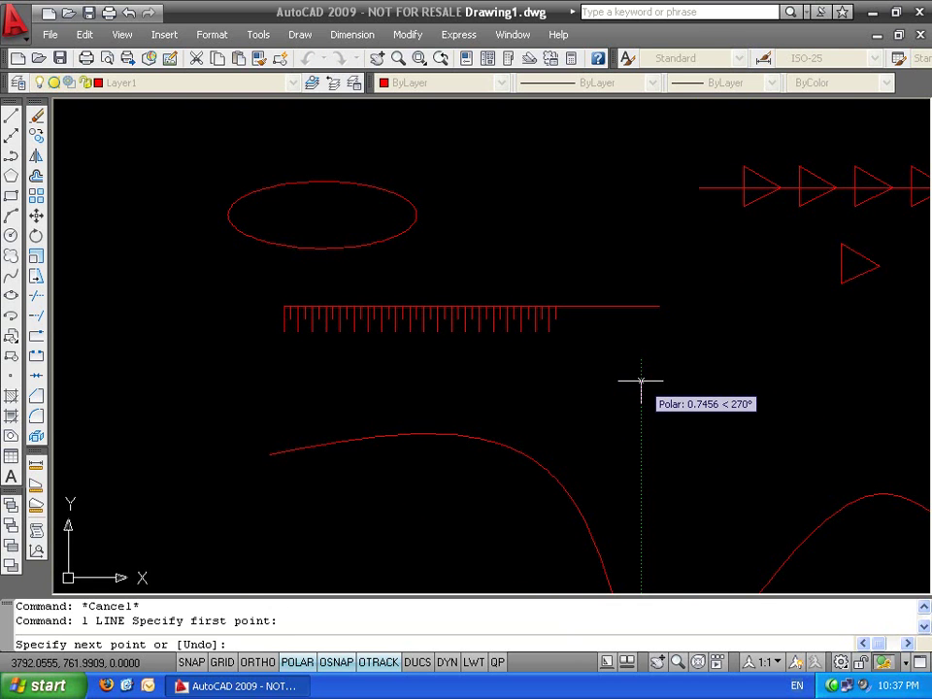
pyautogui.write('1')
pyautogui.press('Return')
pyautogui.press('Return')
pyautogui.scroll(5, 649, 369)
pyautogui.press('Return')
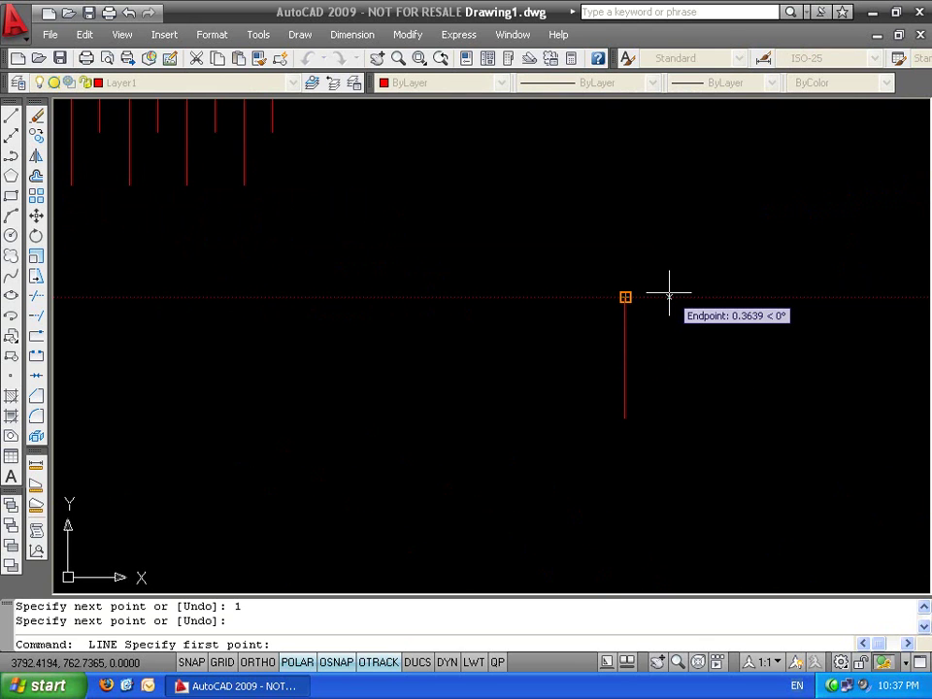
pyautogui.write('.4')
pyautogui.press('Return')
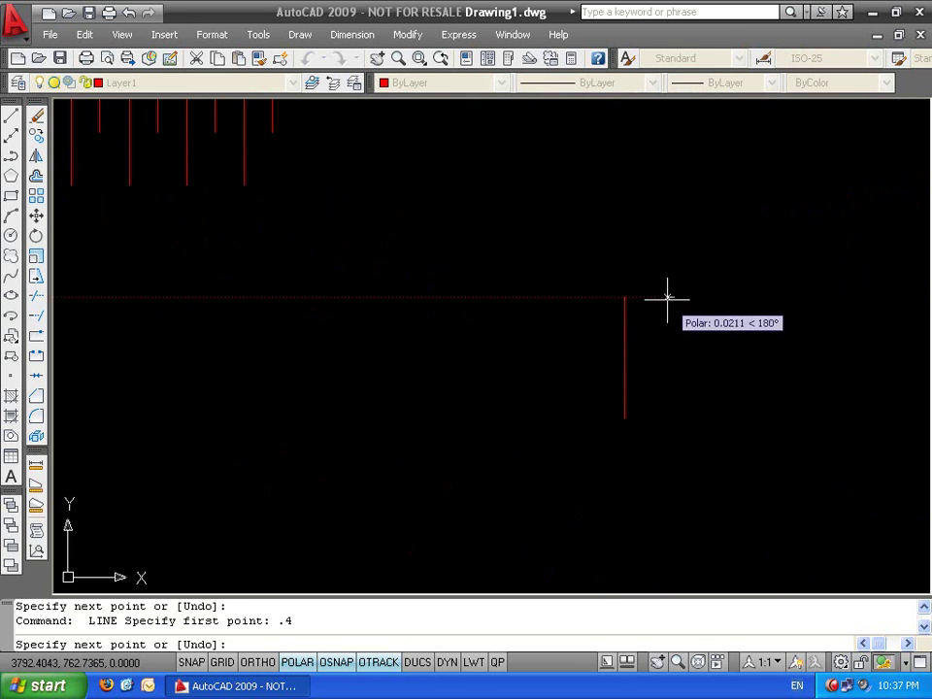
pyautogui.press('Escape')
# Draw a 0.5-unit vertical line downward, starting 0.2 units to the right of the 1-unit line's upper end
pyautogui.press('Return')
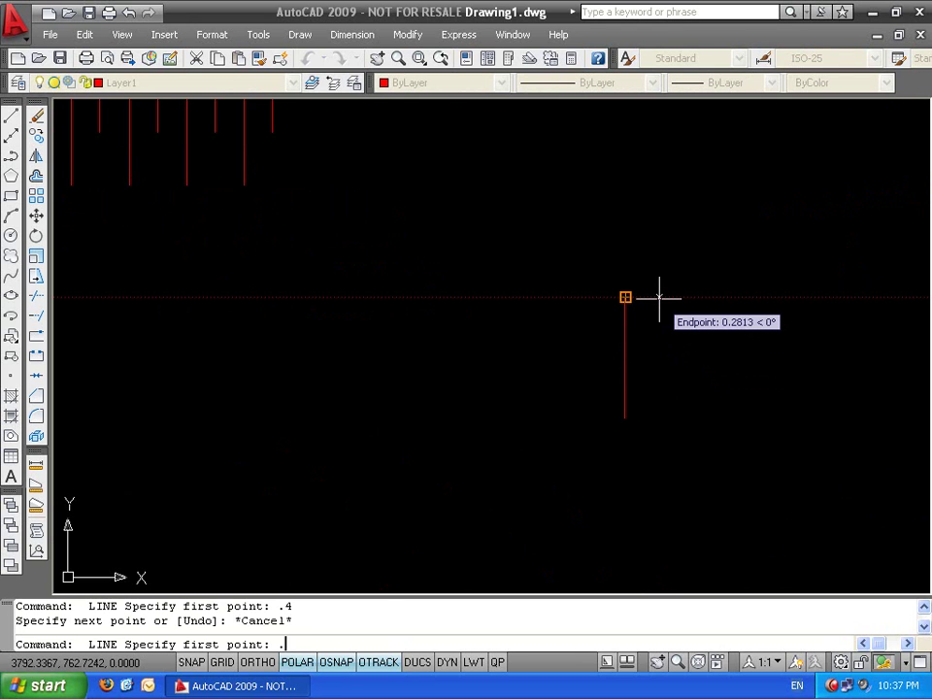
pyautogui.press('Return')
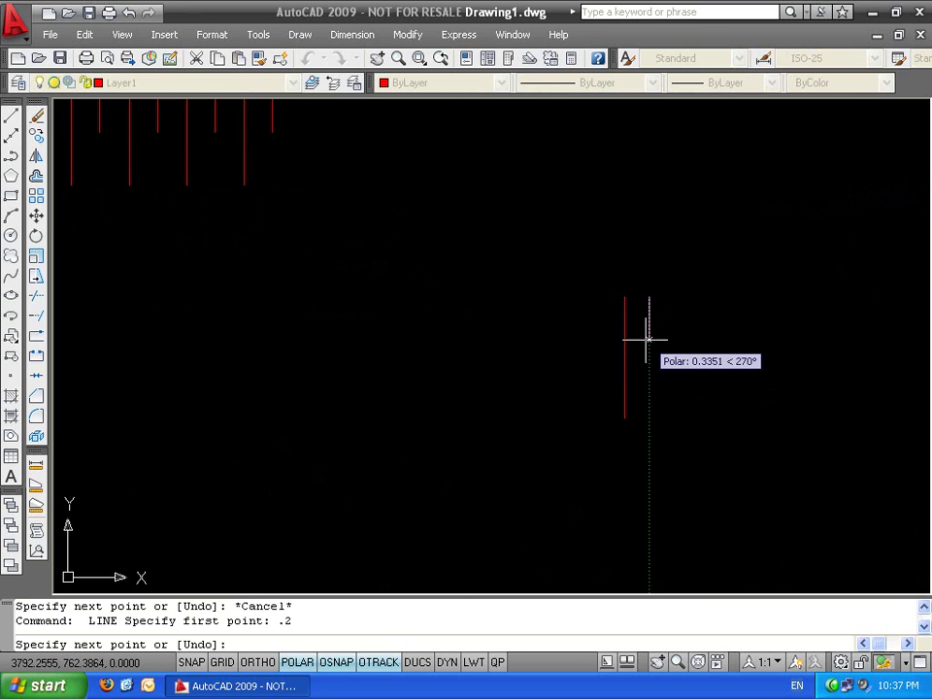
pyautogui.write('.5')
pyautogui.press('Return')
pyautogui.press('Return')
# Convert the two short vertical lines into a block named e, with its base point midway between their upper endpoints
pyautogui.scroll(-4, 647, 339)
pyautogui.scroll(4, 632, 350)
pyautogui.click(599, 347)
pyautogui.click(465, 433)
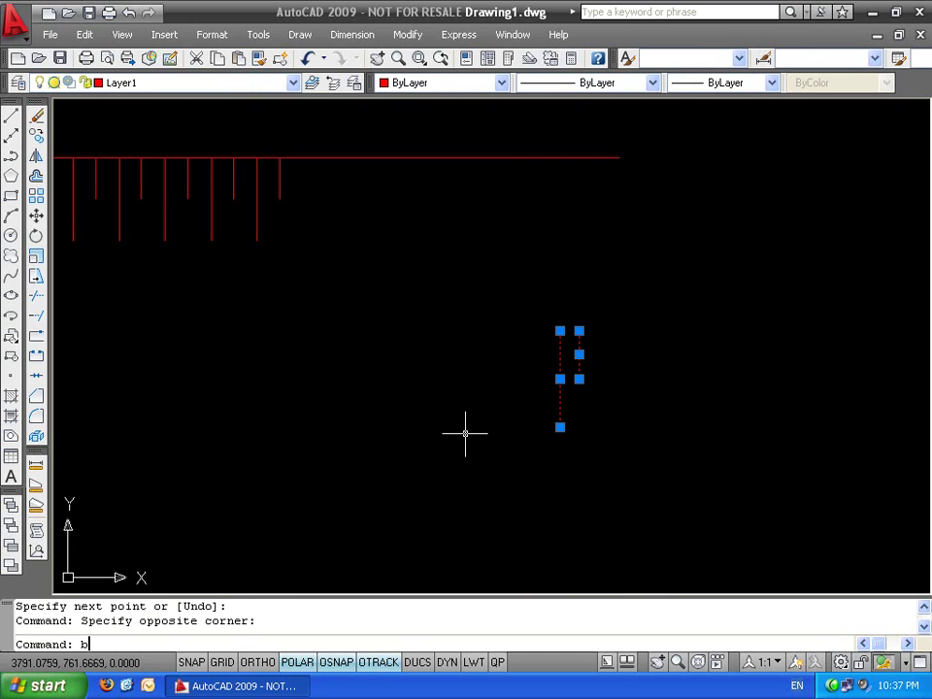
pyautogui.write('b')
pyautogui.press('Return')
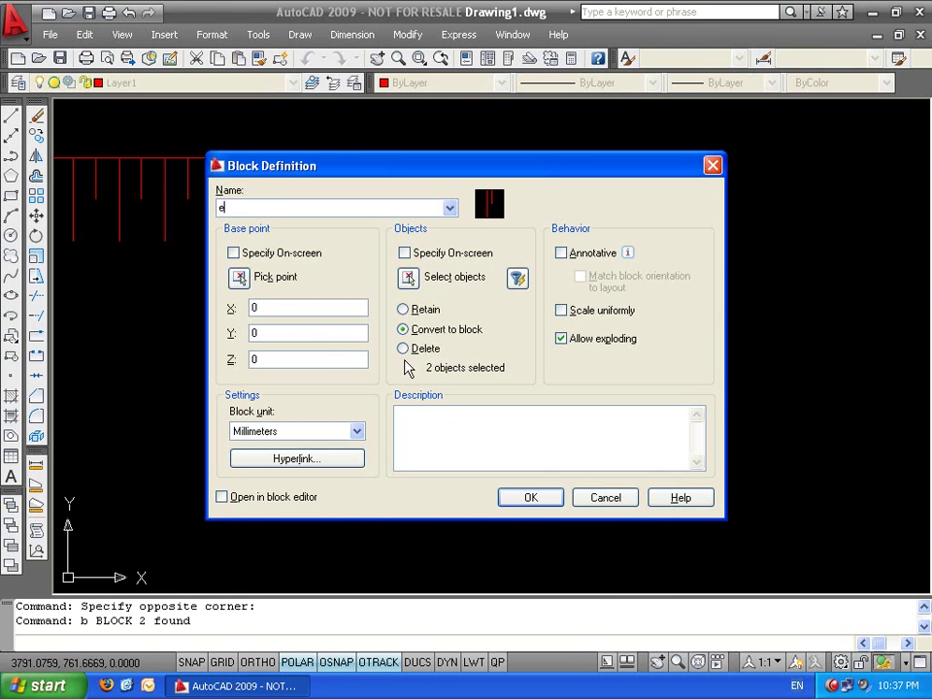
pyautogui.click(239, 277)
pyautogui.scroll(3, 505, 309)
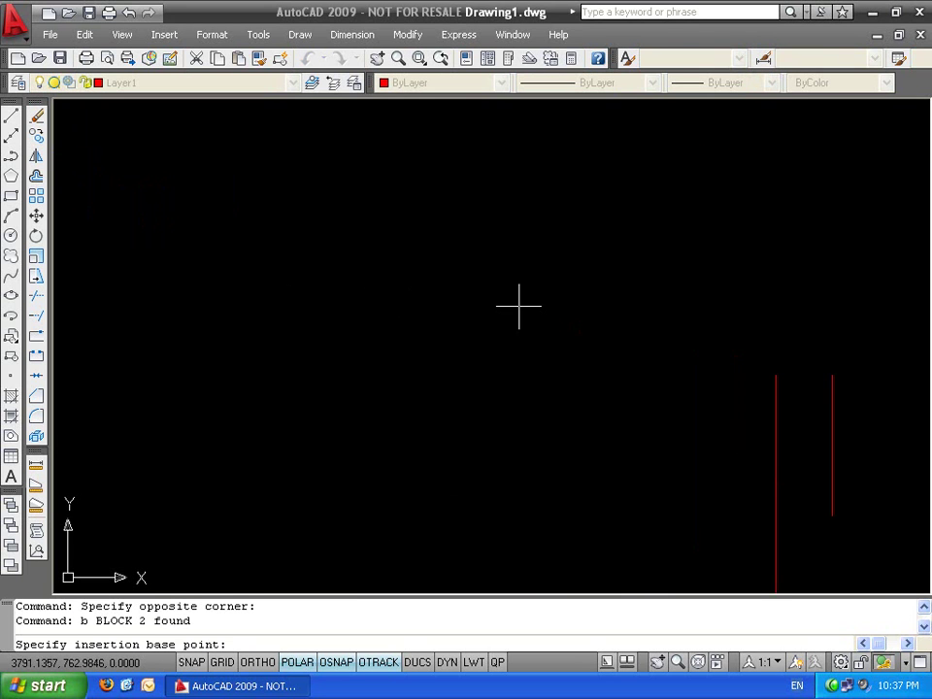
pyautogui.keyDown('shift'); pyautogui.rightClick(742, 291); pyautogui.keyUp('shift')
pyautogui.click(801, 329)
pyautogui.click(830, 383)
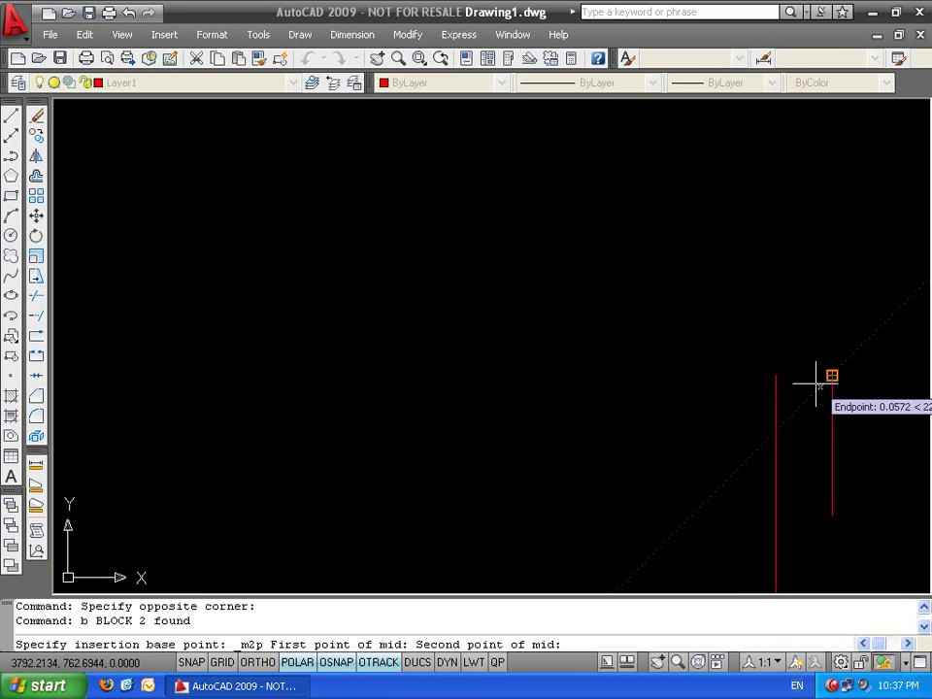
pyautogui.click(775, 375)
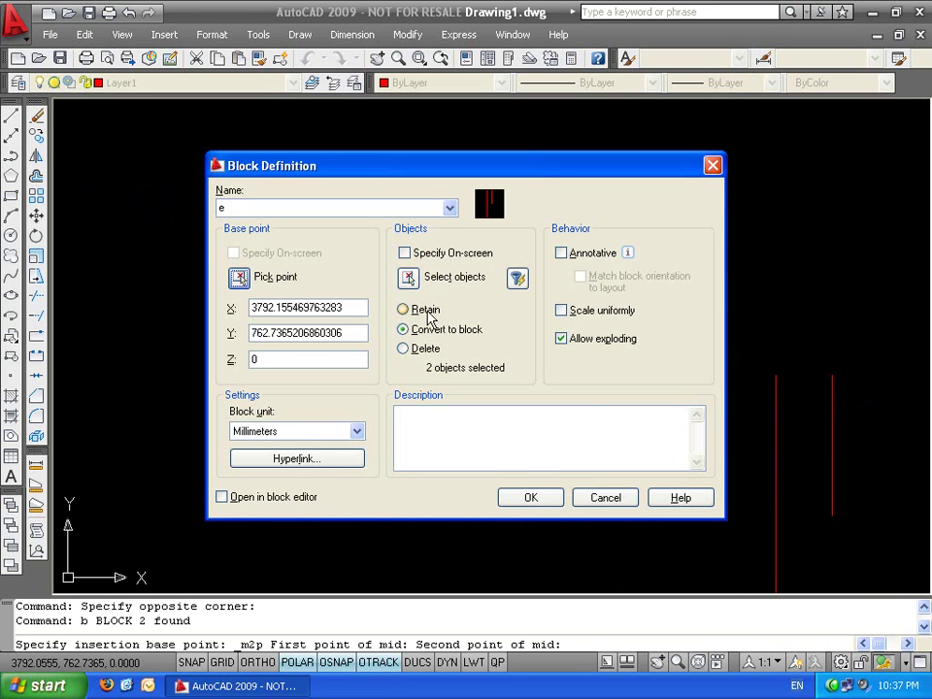
pyautogui.click(531, 497)
# Divide the ellipse into 50 segments using block e, aligned with the ellipse
pyautogui.scroll(-5, 526, 466)
pyautogui.moveTo(526, 466); pyautogui.dragTo(595, 351, button='middle')
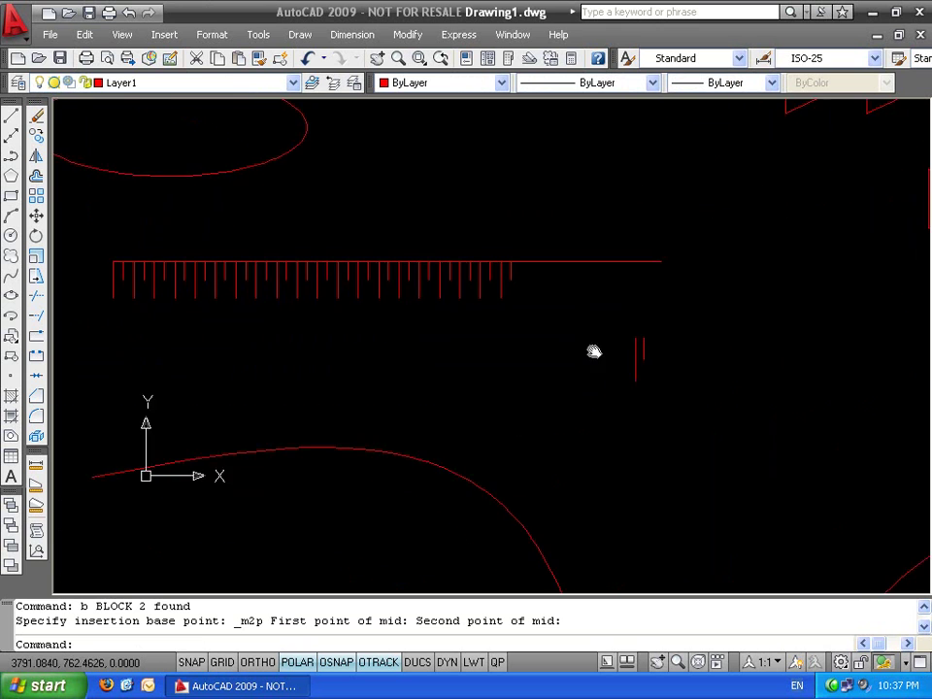
pyautogui.scroll(-2, 418, 451)
pyautogui.moveTo(418, 451); pyautogui.dragTo(418, 330, button='middle')
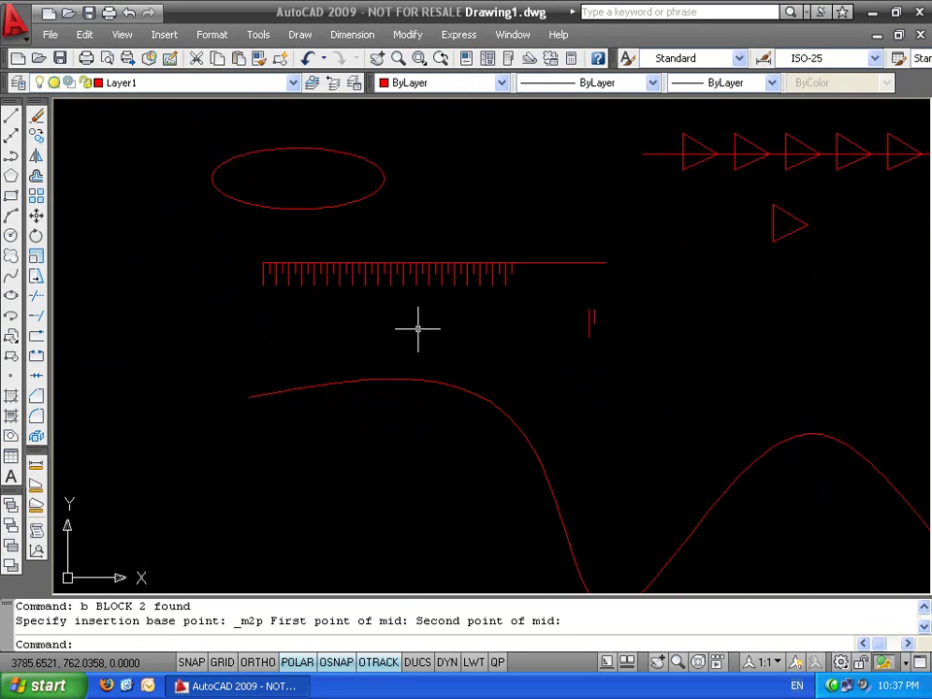
pyautogui.moveTo(480, 339); pyautogui.dragTo(454, 390, button='middle')
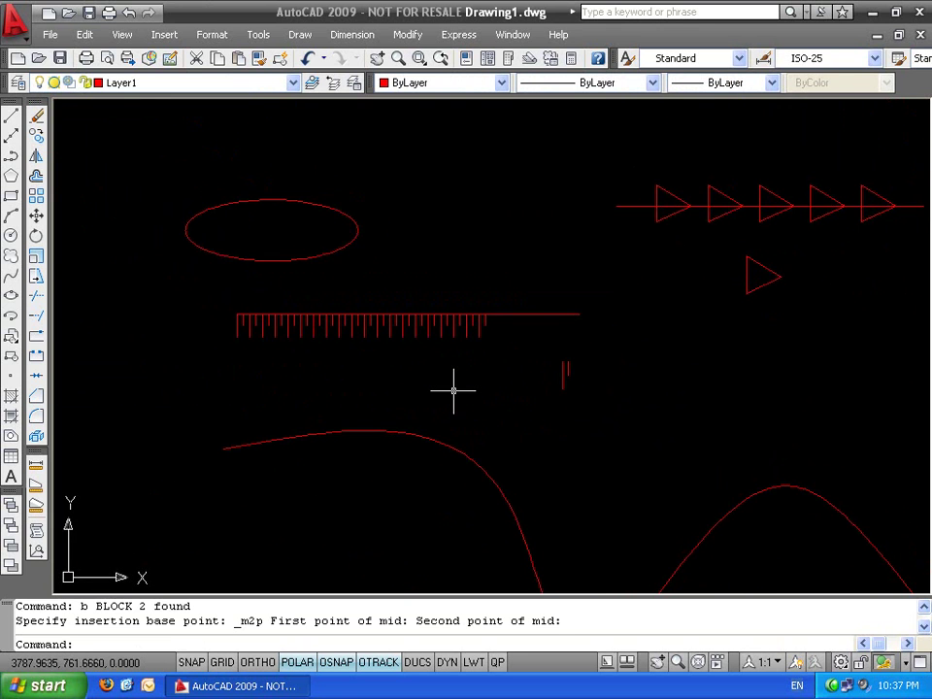
pyautogui.write('v')
pyautogui.press('Return')
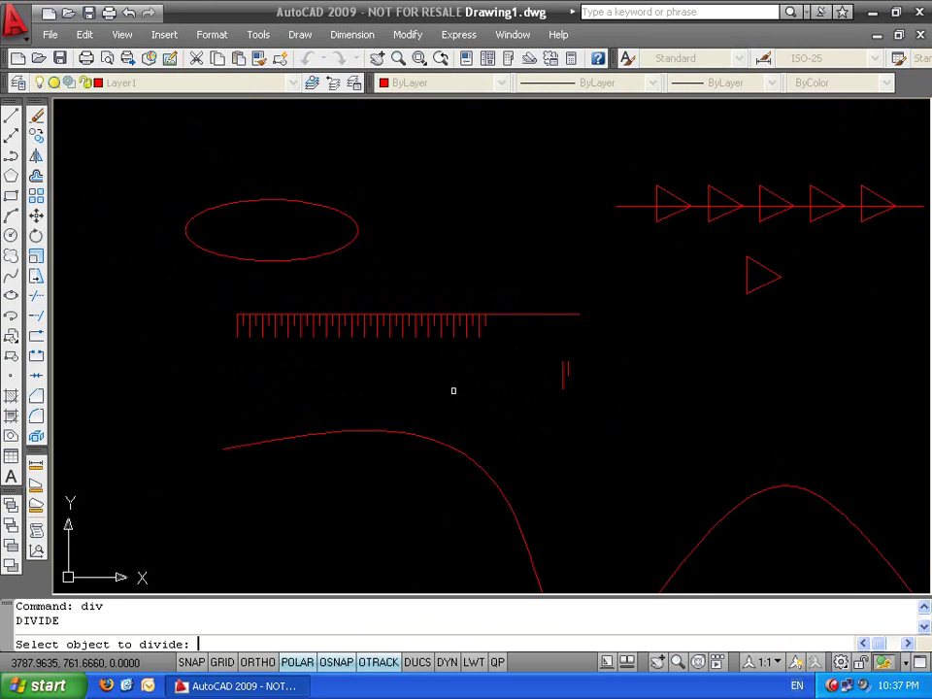
pyautogui.click(310, 201)
pyautogui.moveTo(364, 166); pyautogui.dragTo(443, 287, button='middle')
pyautogui.write('b')
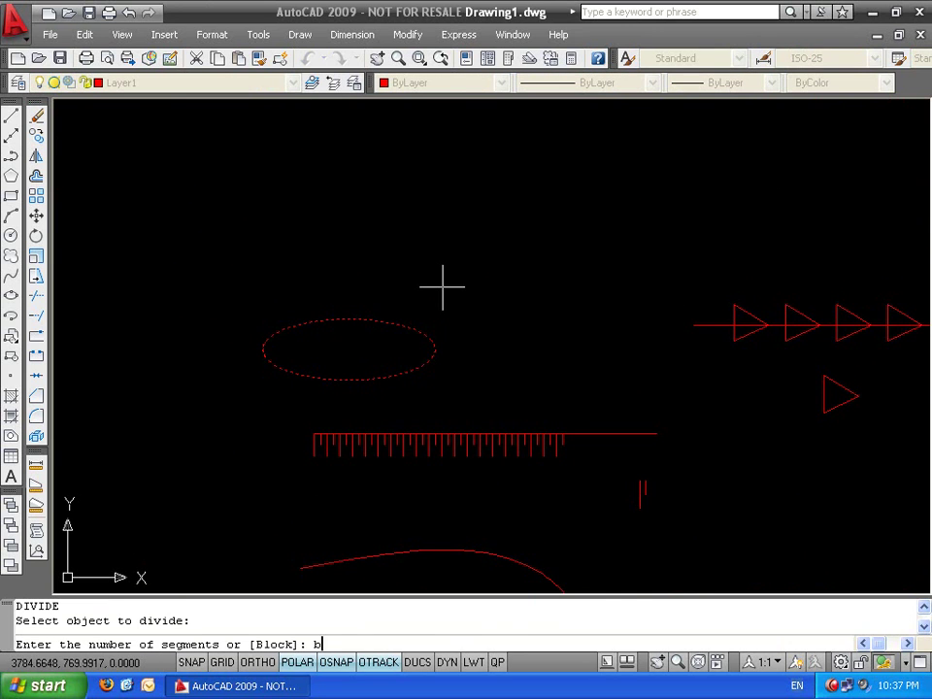
pyautogui.press('Return')
pyautogui.write('e')
pyautogui.press('Return')
pyautogui.press('Return')
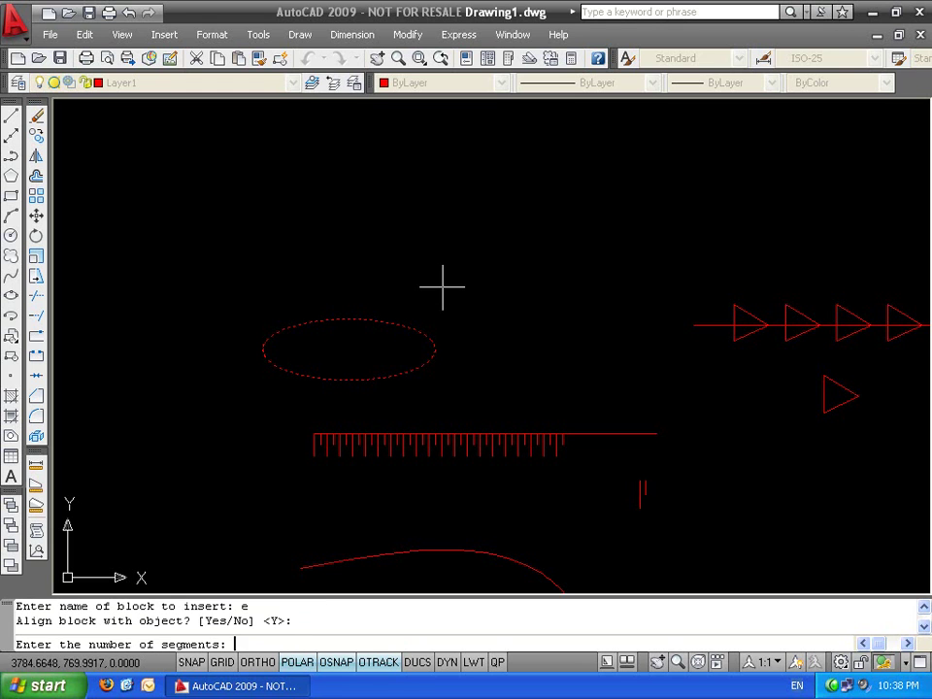
pyautogui.write('50')
pyautogui.press('Return')
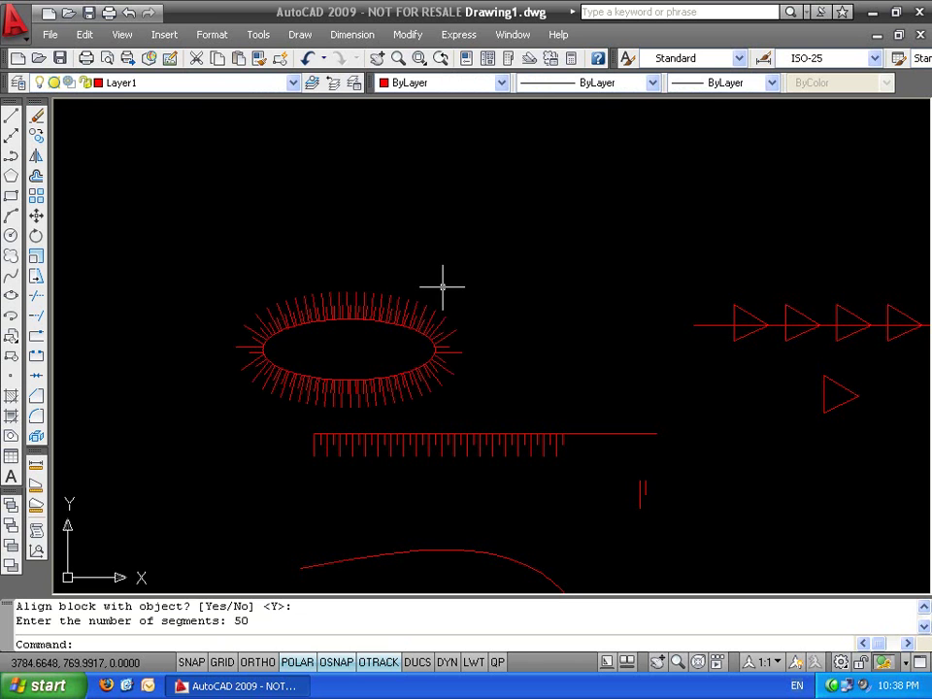
# Examine the tick blocks distributed around the ellipse up close
pyautogui.scroll(5, 443, 286)
pyautogui.moveTo(359, 437); pyautogui.dragTo(661, 358, button='middle')
pyautogui.moveTo(287, 421); pyautogui.dragTo(548, 434, button='middle')
pyautogui.moveTo(613, 160); pyautogui.dragTo(426, 264, button='middle')
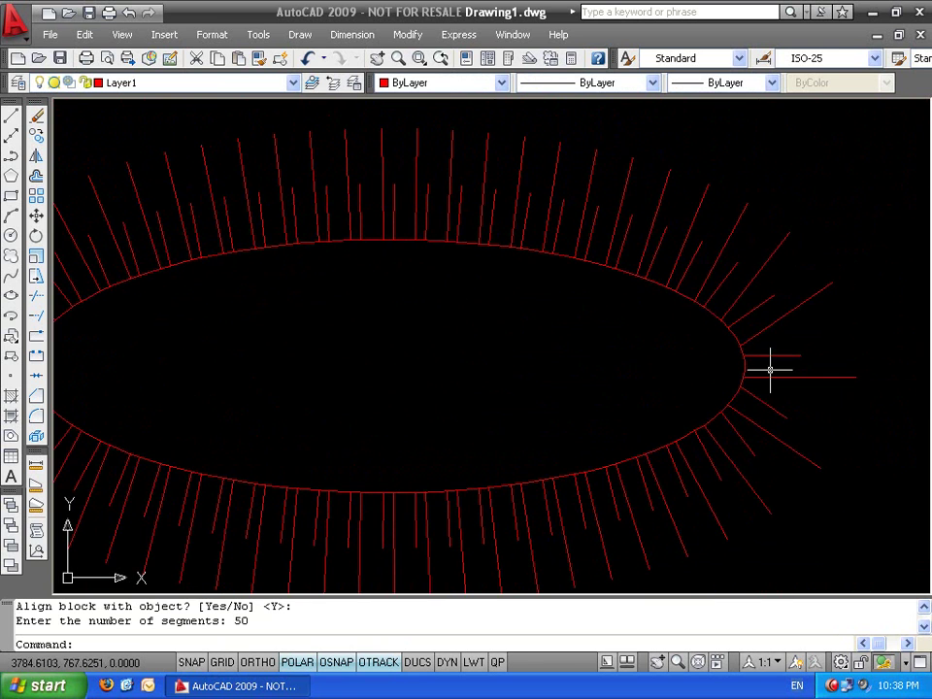
# Divide the wavy curve into 50 segments using block e, aligned with the curve
pyautogui.scroll(-6, 743, 433)
pyautogui.moveTo(523, 193); pyautogui.dragTo(375, 144, button='middle')
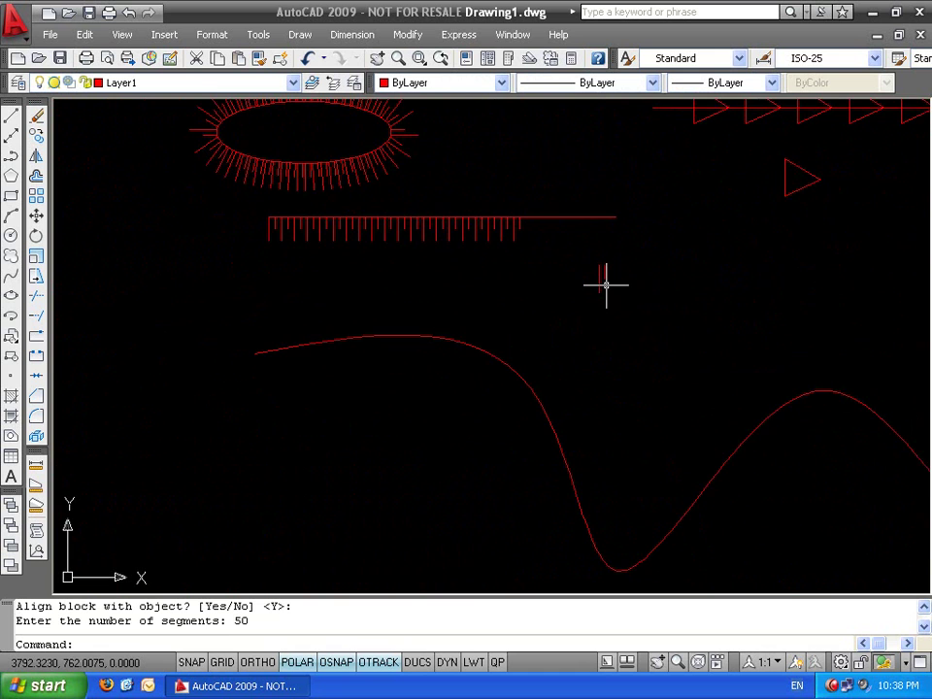
pyautogui.scroll(2, 606, 285)
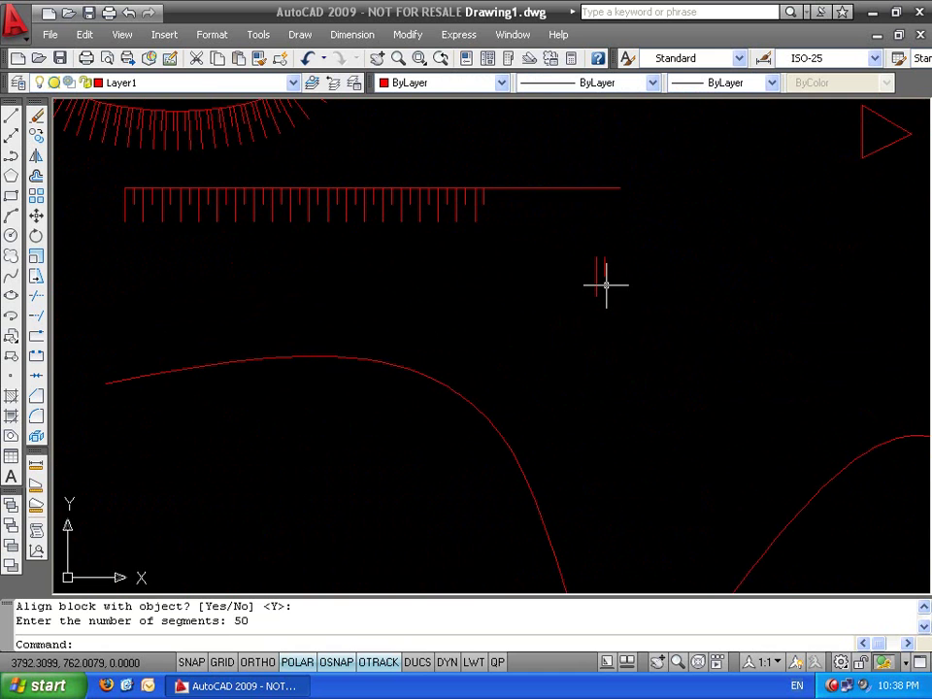
pyautogui.write('v')
pyautogui.press('Return')
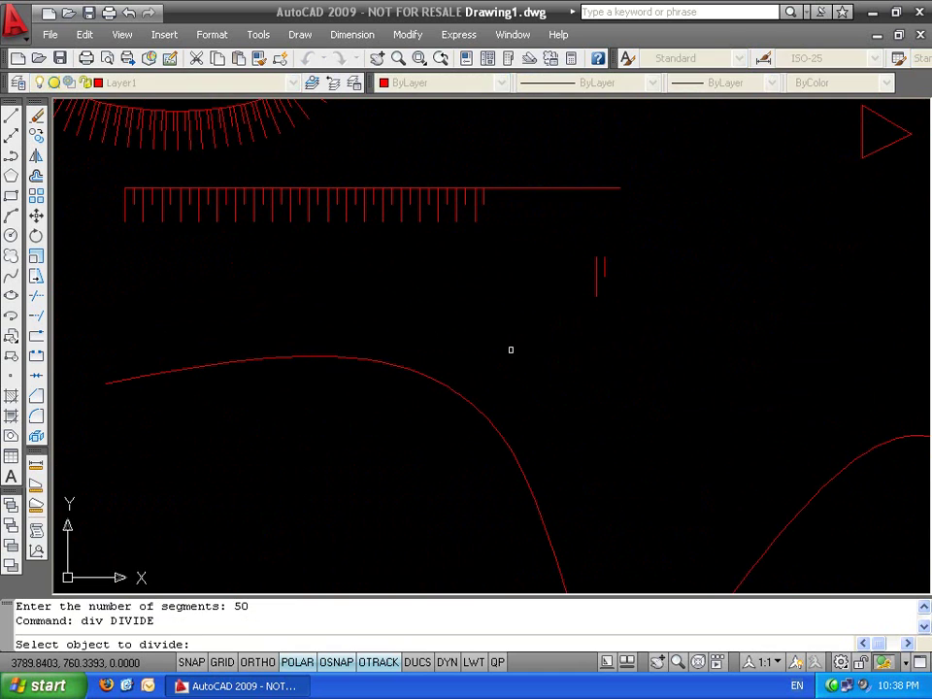
pyautogui.click(442, 389)
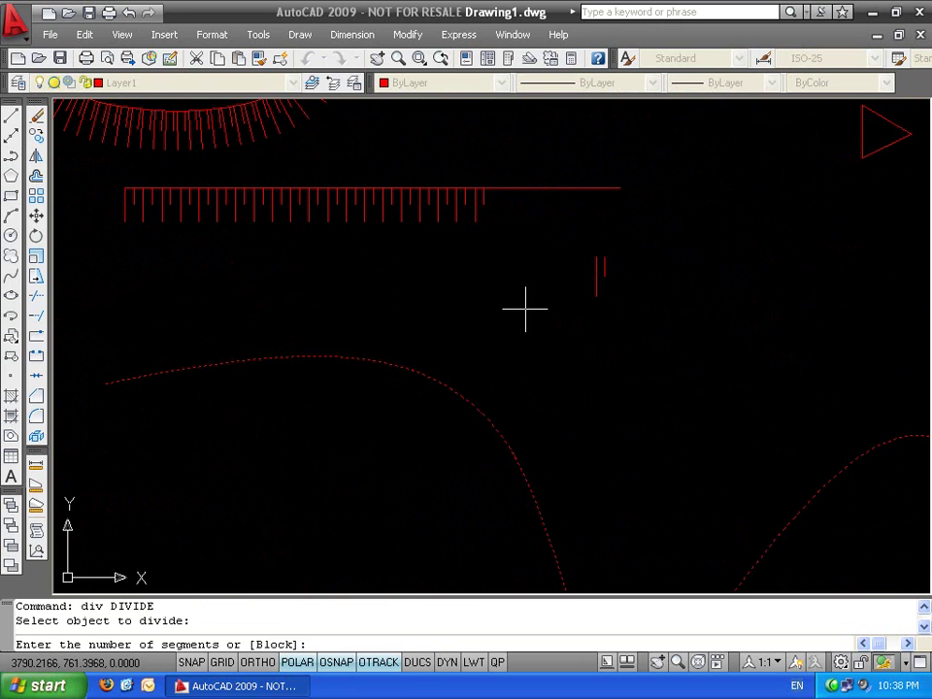
pyautogui.write('b')
pyautogui.press('Return')
pyautogui.press('Return')
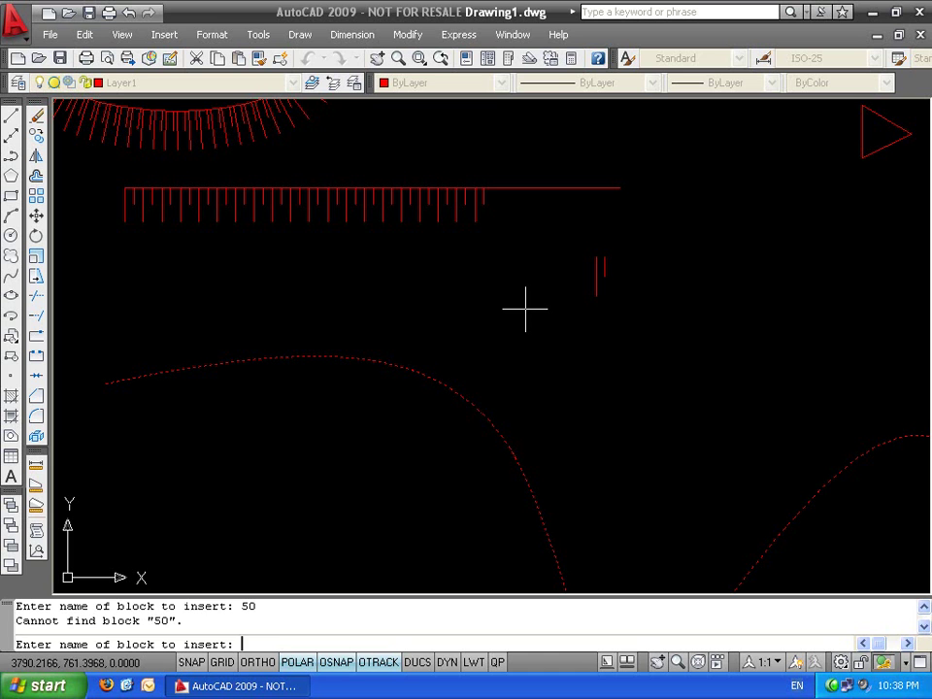
pyautogui.write('e')
pyautogui.press('Return')
pyautogui.press('Return')
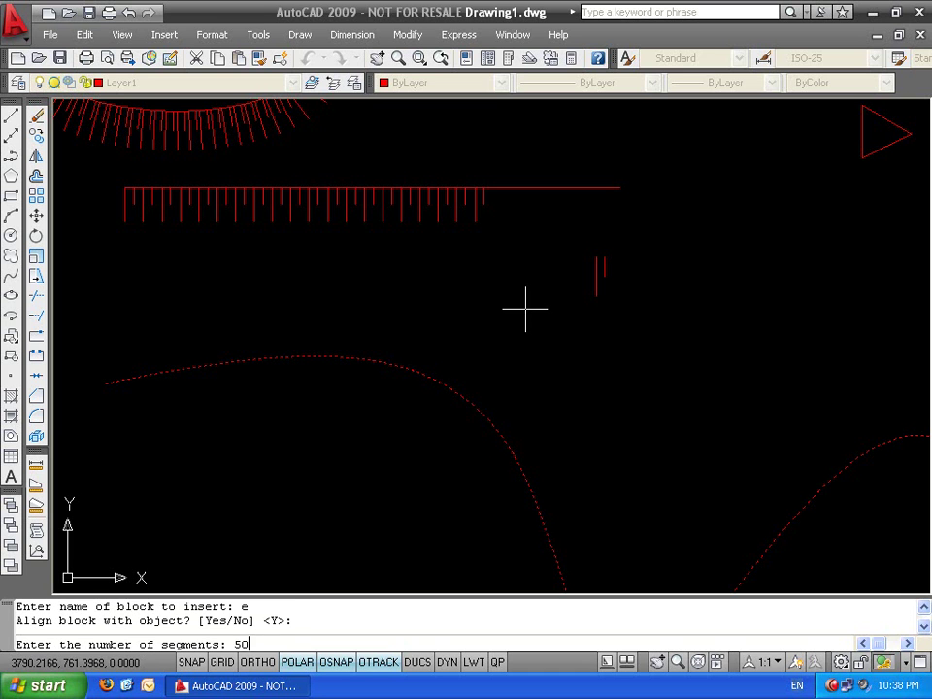
pyautogui.press('Return')
pyautogui.scroll(-5, 527, 352)
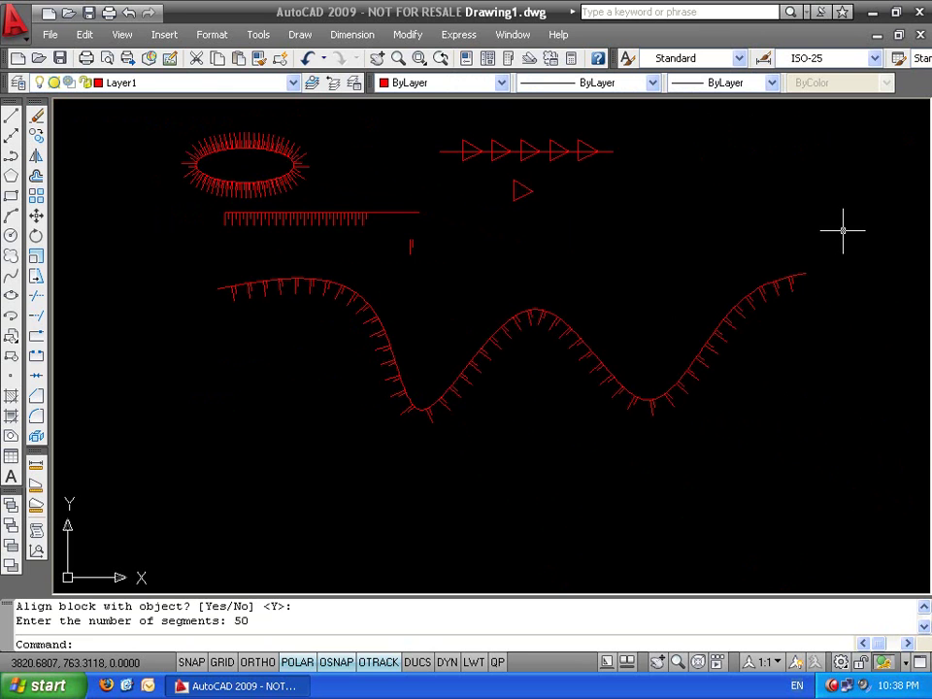
# Examine the tick blocks distributed along the wavy curve, both as a whole and up close at its starting end
pyautogui.moveTo(624, 370); pyautogui.dragTo(652, 418, button='middle')
pyautogui.press('Escape')
pyautogui.press('Escape')
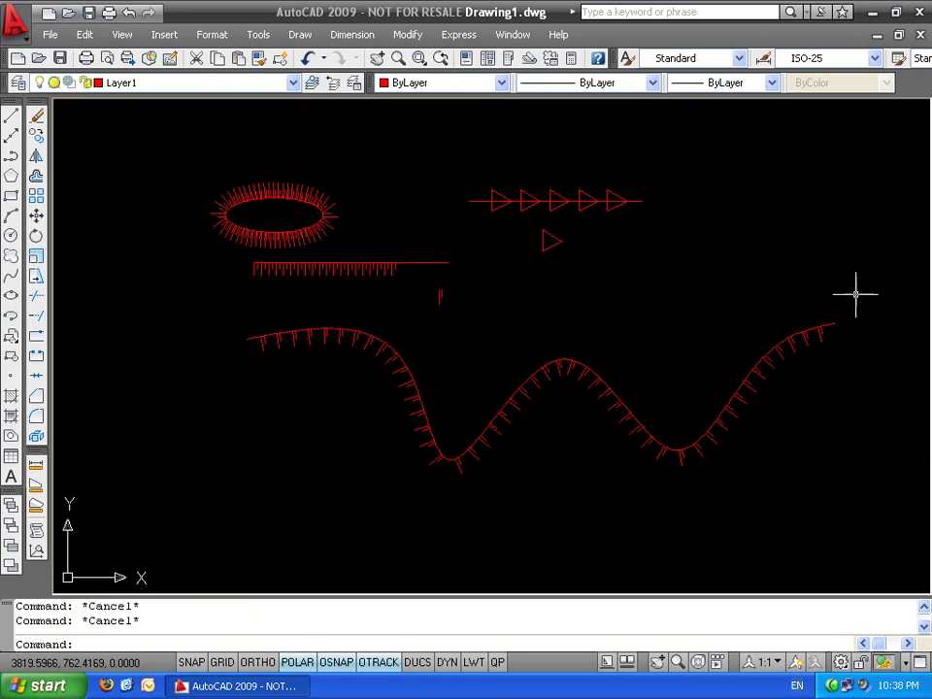
pyautogui.click(857, 293)
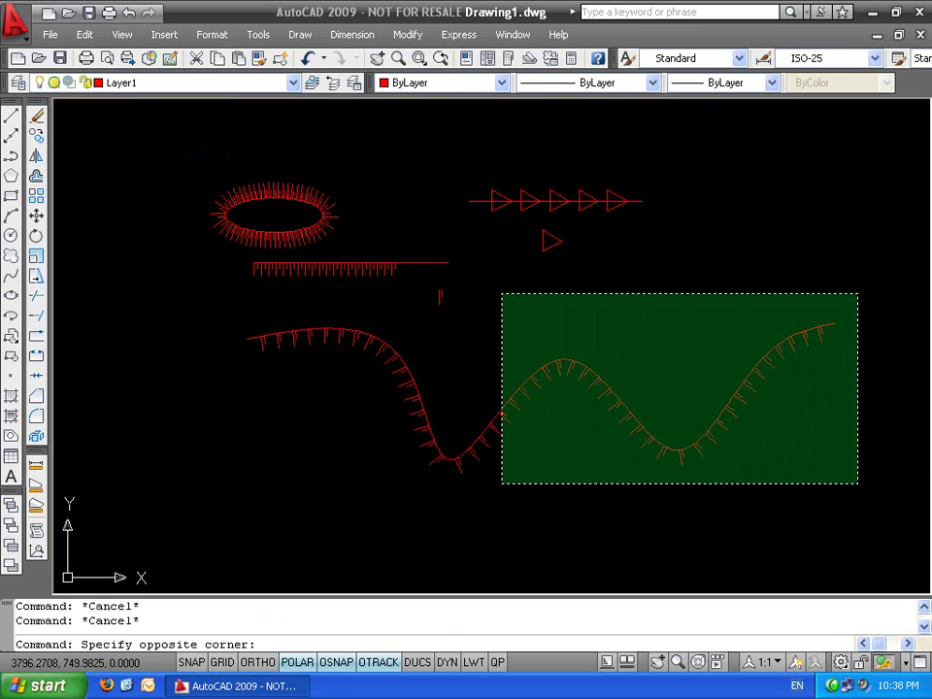
pyautogui.press('Escape')
pyautogui.press('Escape')
pyautogui.scroll(4, 217, 319)
pyautogui.scroll(3, 216, 318)
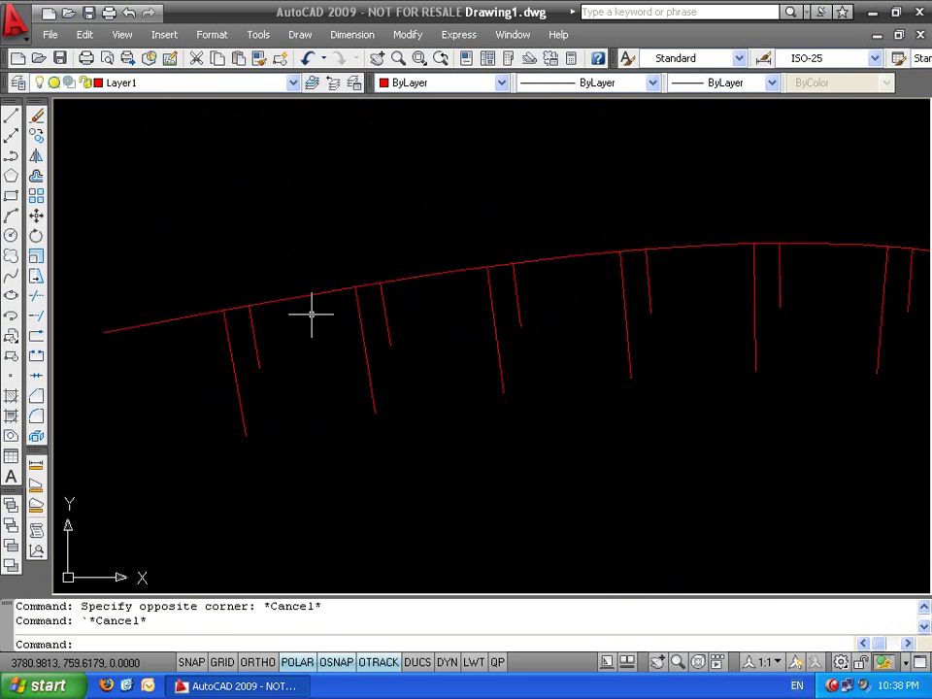
pyautogui.scroll(-8, 289, 326)
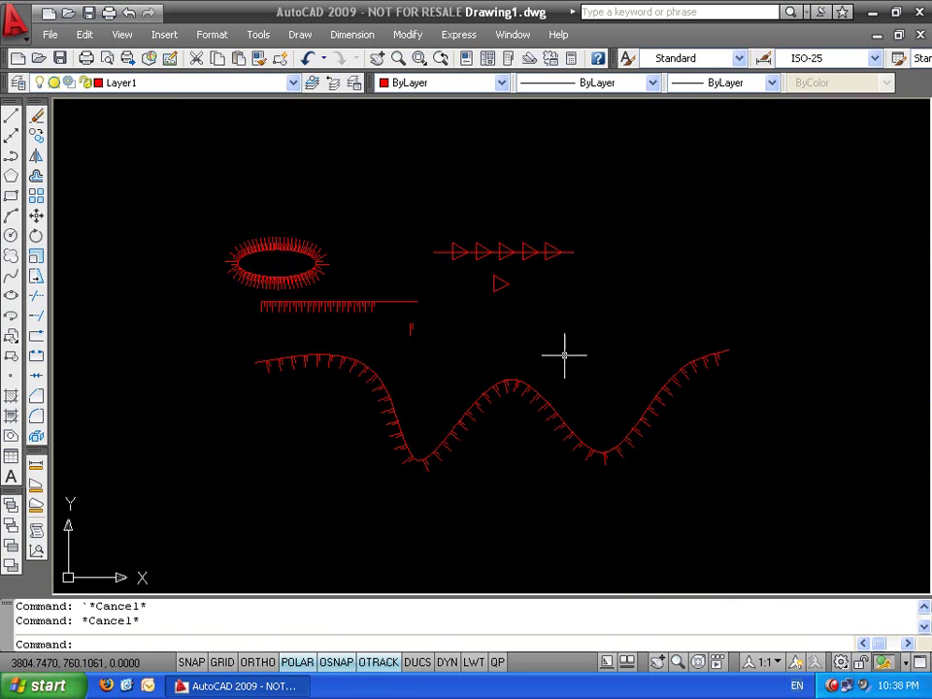
# Delete the wavy curve together with the tick blocks along it
pyautogui.click(746, 327)
pyautogui.click(268, 530)
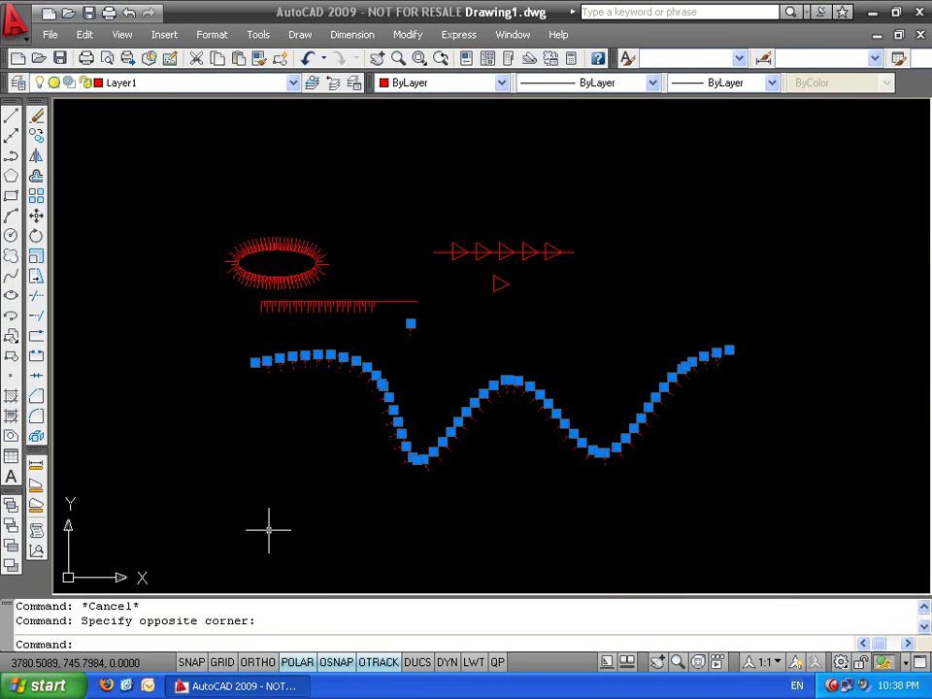
pyautogui.press('Delete')
pyautogui.scroll(5, 419, 262)
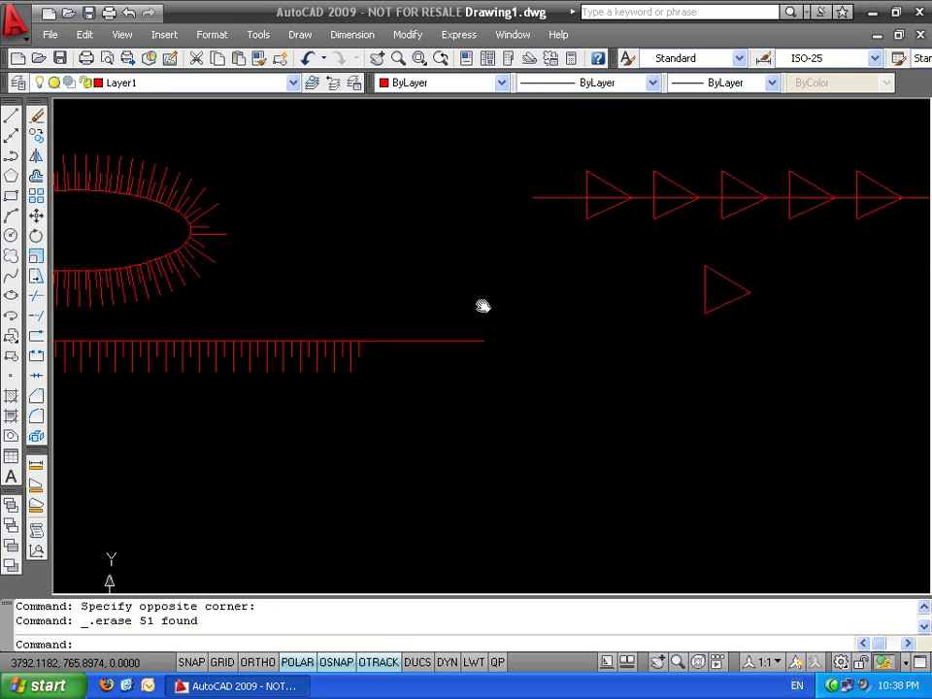
# Undo the erase, the block divisions of the wavy curve and the ellipse, and the creation of block e
pyautogui.click(550, 203)
pyautogui.press('Escape')
pyautogui.press('Escape')
pyautogui.hotkey('ctrl', 'z')
pyautogui.hotkey('ctrl', 'z')
pyautogui.hotkey('ctrl', 'z')
pyautogui.hotkey('ctrl', 'z')
pyautogui.hotkey('ctrl', 'z')
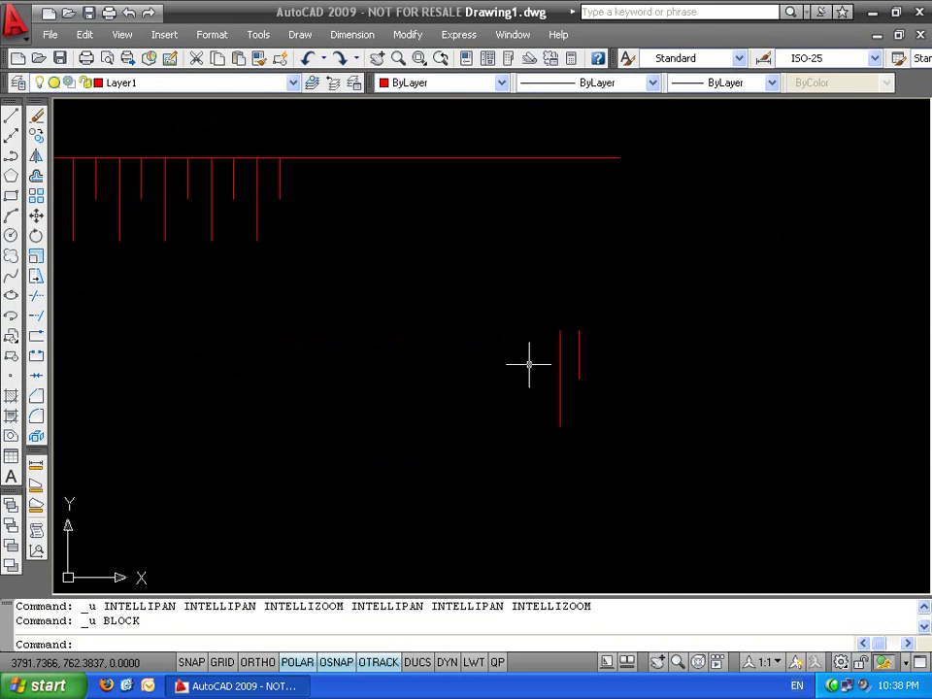
# Draw an 11-unit horizontal line in the empty area above the wavy curve's far end
pyautogui.moveTo(494, 374); pyautogui.dragTo(507, 373, button='middle')
pyautogui.moveTo(599, 410); pyautogui.dragTo(499, 353, button='middle')
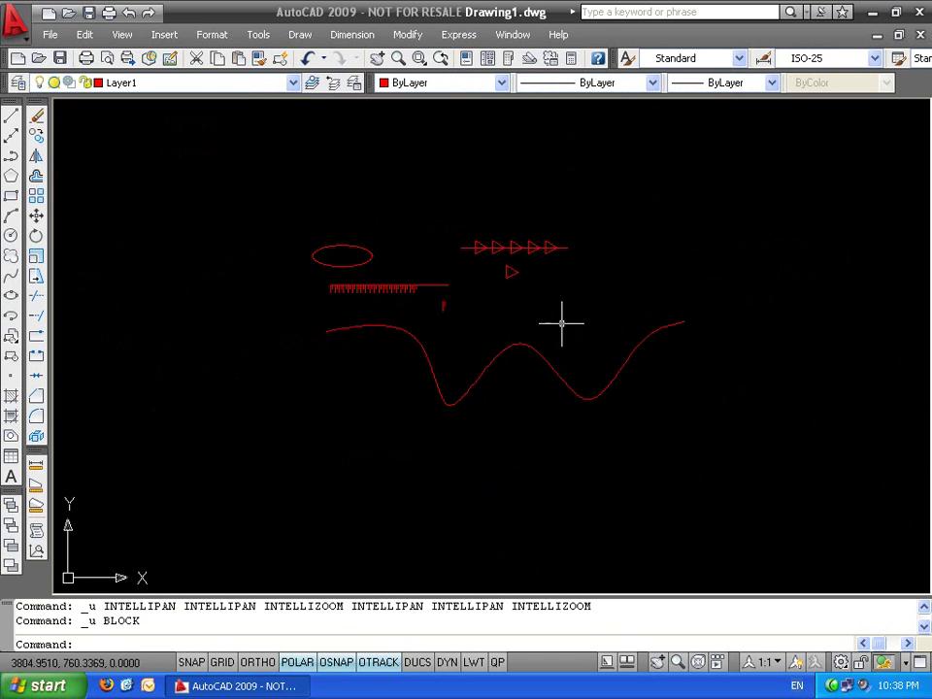
pyautogui.moveTo(557, 322); pyautogui.dragTo(415, 354, button='middle')
pyautogui.write('l')
pyautogui.press('Return')
pyautogui.click(457, 330)
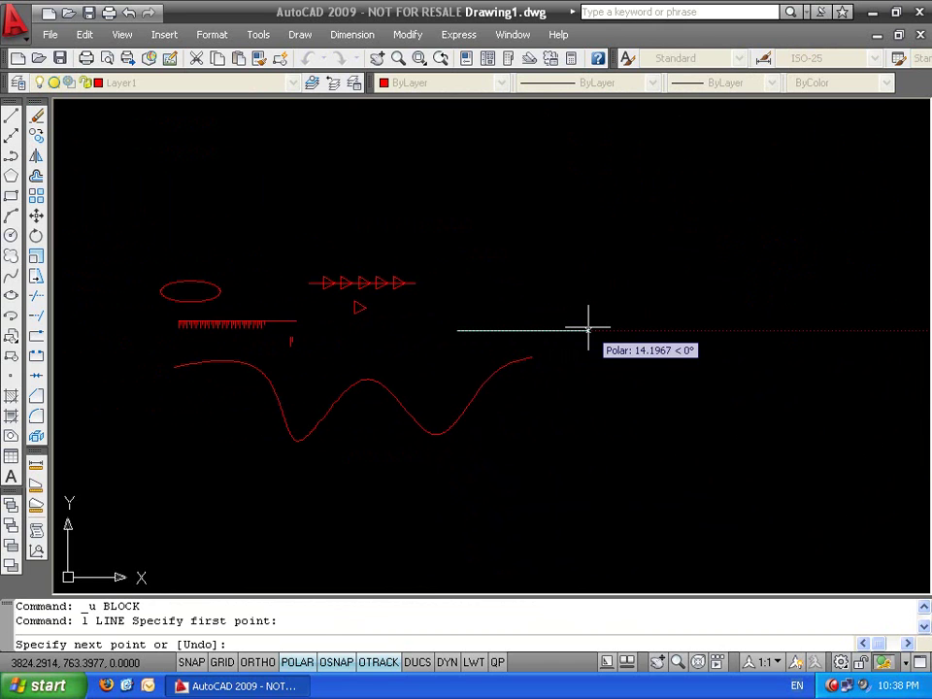
pyautogui.write('11')
pyautogui.press('Return')
pyautogui.press('Return')
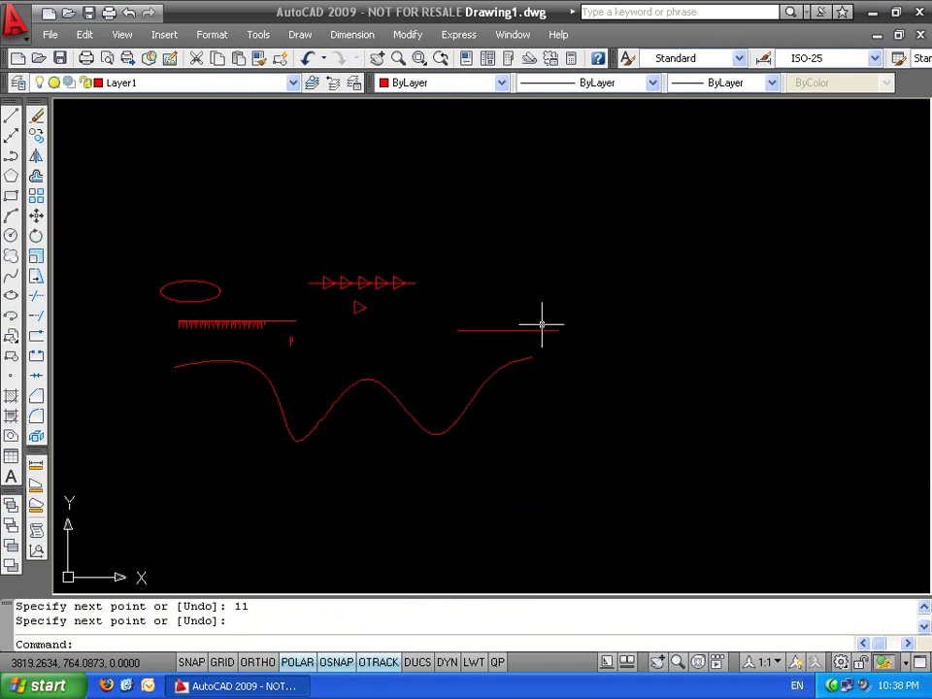
# Place points along the 11-unit line with the Measure command, using a segment length of 2
pyautogui.scroll(7, 520, 333)
pyautogui.moveTo(520, 335); pyautogui.dragTo(488, 412, button='middle')
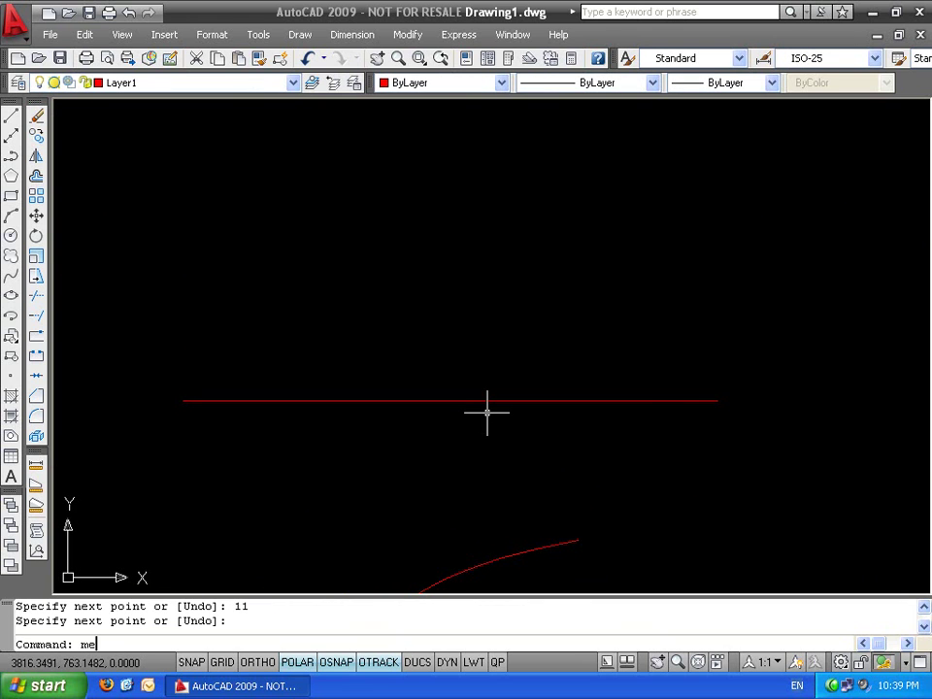
pyautogui.click(300, 34)
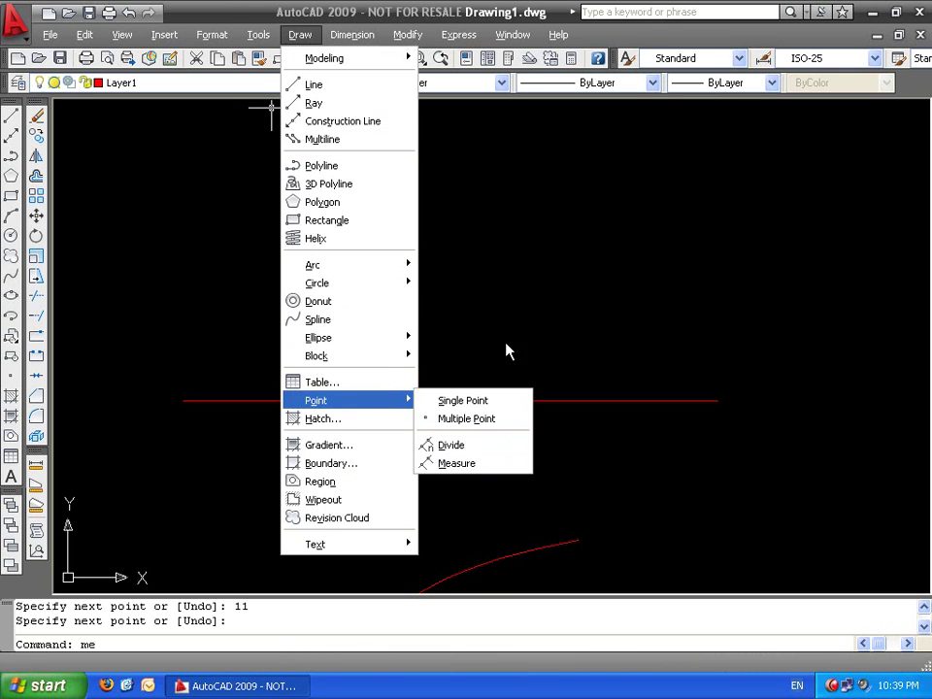
pyautogui.press('Escape')
pyautogui.press('Escape')
pyautogui.write('me')
pyautogui.press('Return')
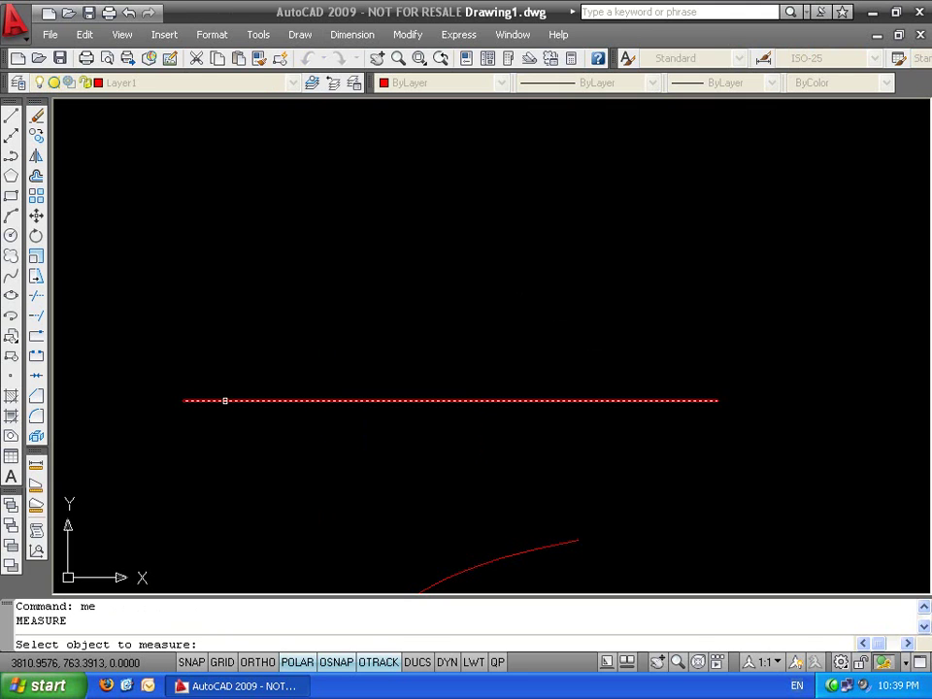
pyautogui.click(224, 401)
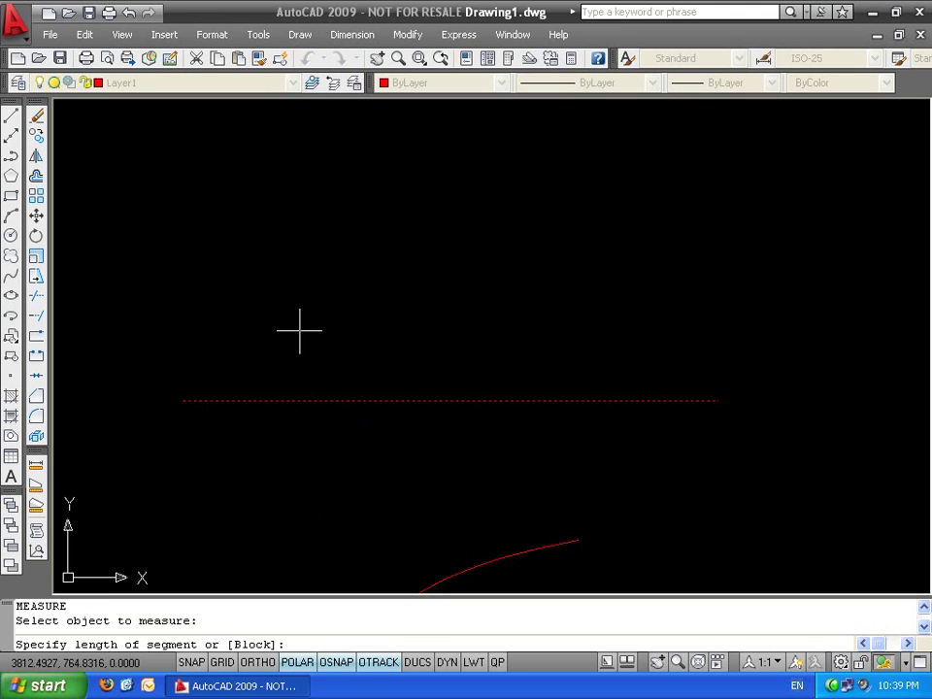
pyautogui.write('2')
pyautogui.press('Return')
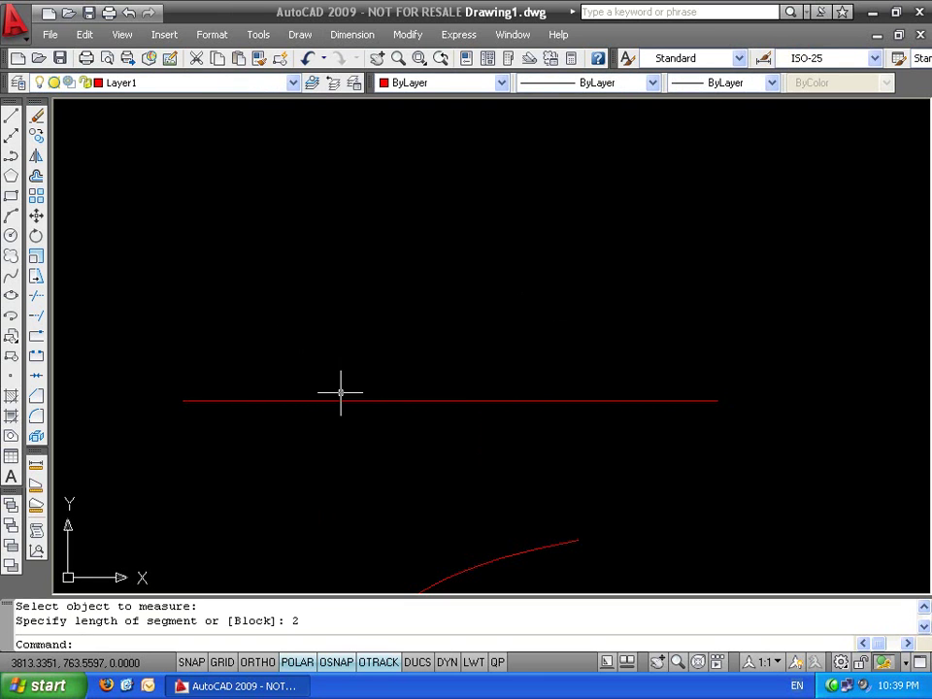
# Move the 11-unit line a short distance straight down, away from its measured points
pyautogui.click(339, 400)
pyautogui.write('m')
pyautogui.press('Return')
pyautogui.click(375, 437)
pyautogui.click(375, 466)
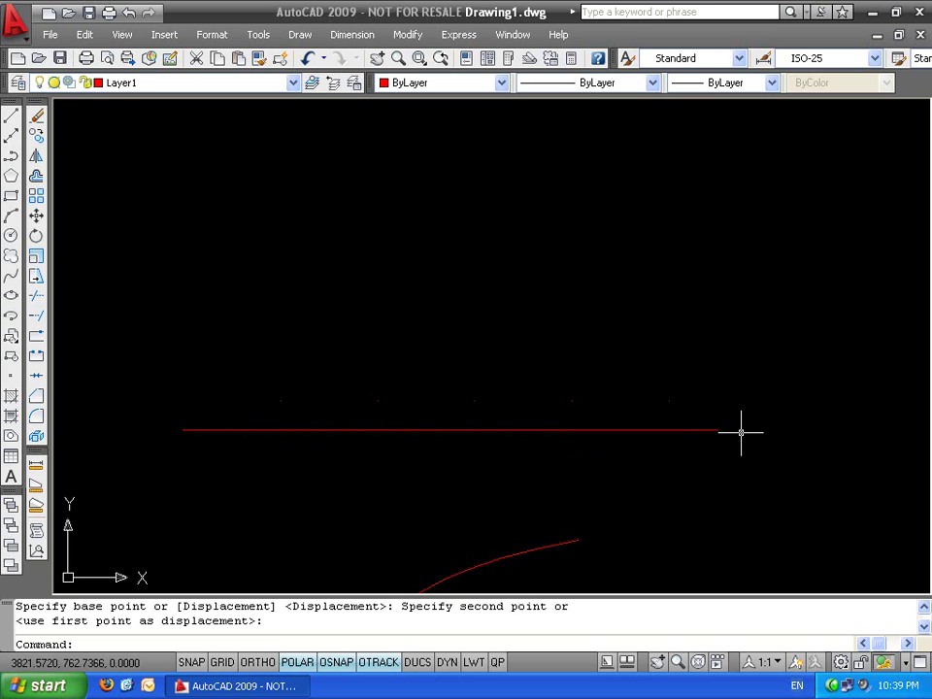
pyautogui.press('Escape')
pyautogui.press('Escape')
# Compare the measured points above the moved line with the triangle blocks distributed along the other line
pyautogui.scroll(-3, 743, 431)
pyautogui.scroll(3, 657, 458)
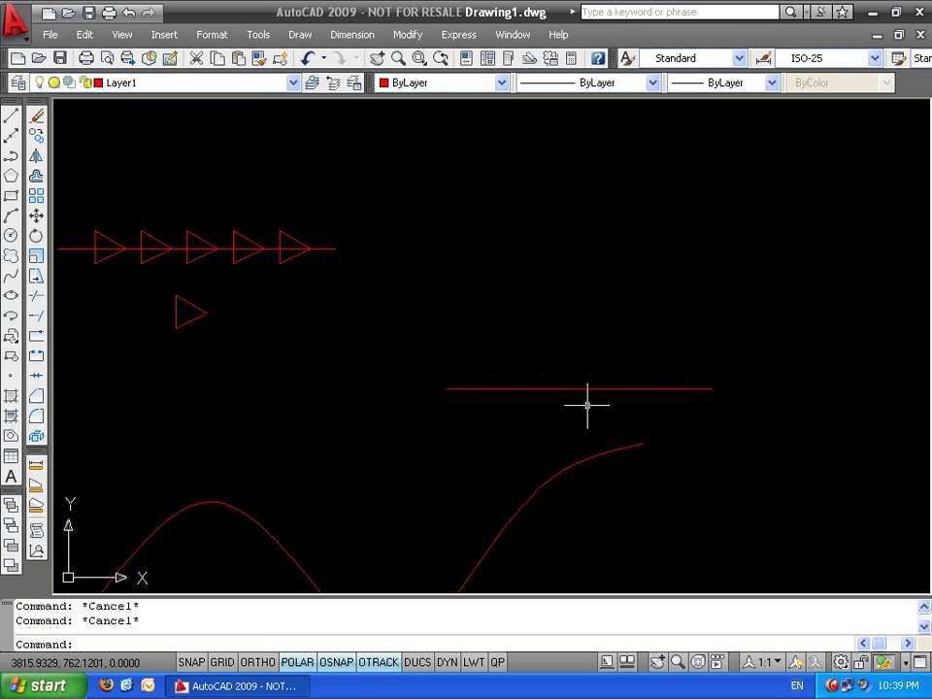
pyautogui.moveTo(268, 199); pyautogui.dragTo(443, 315, button='middle')
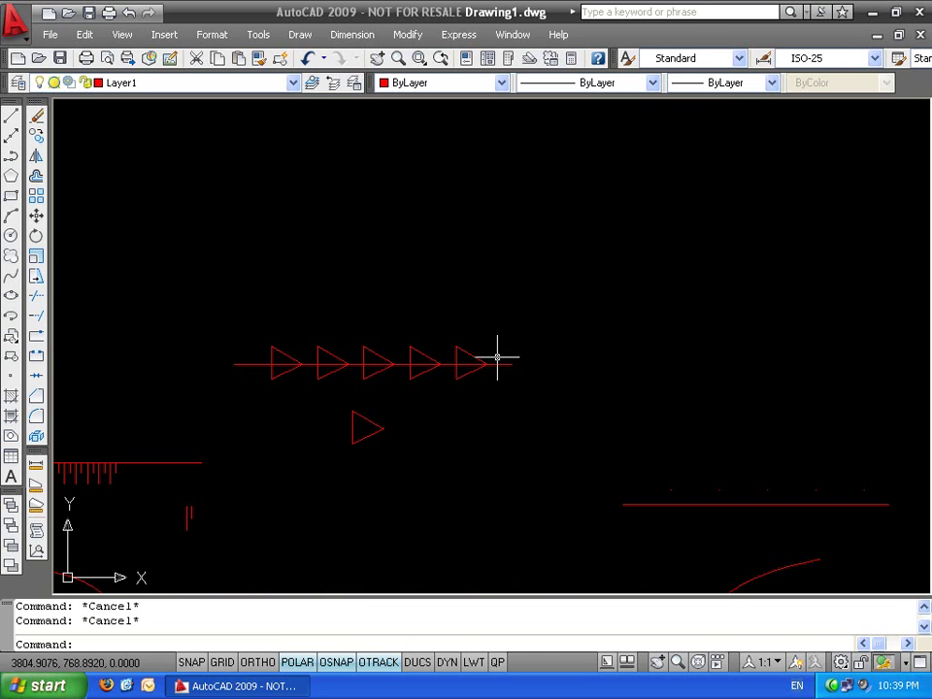
pyautogui.scroll(5, 438, 379)
pyautogui.scroll(-2, 256, 387)
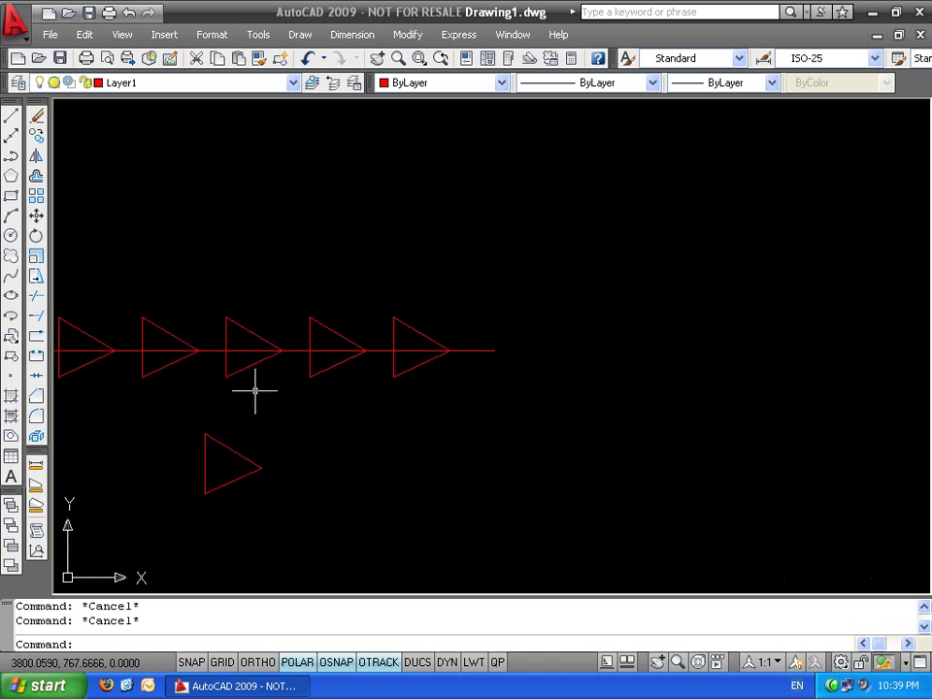
pyautogui.moveTo(256, 388); pyautogui.dragTo(520, 335, button='middle')
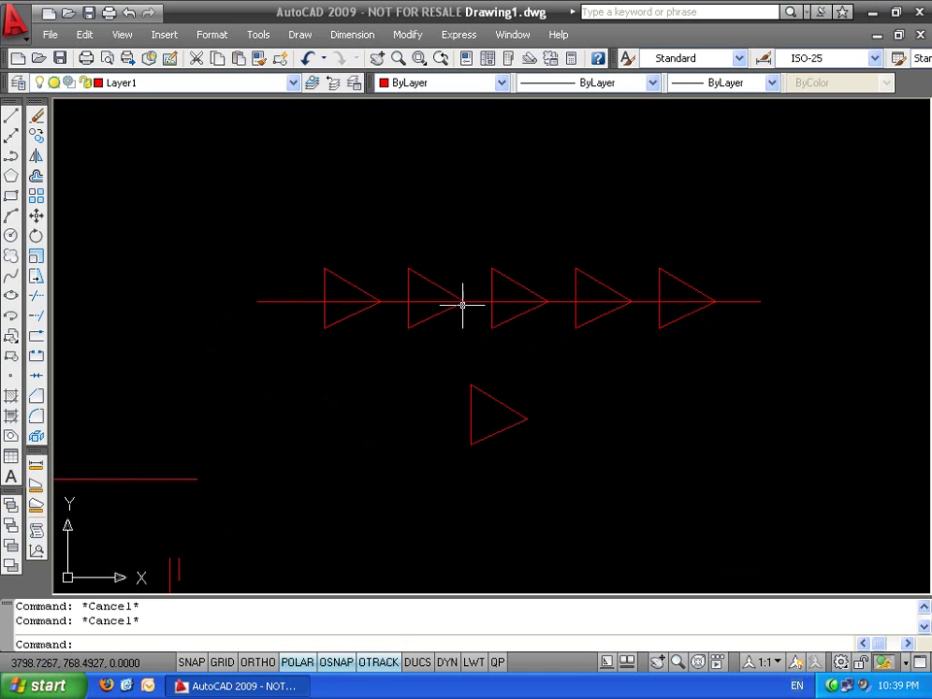
pyautogui.scroll(-3, 333, 321)
pyautogui.moveTo(455, 449); pyautogui.dragTo(373, 369, button='middle')
pyautogui.scroll(2, 472, 327)
pyautogui.scroll(-4, 629, 388)
pyautogui.moveTo(202, 405); pyautogui.dragTo(326, 353, button='middle')
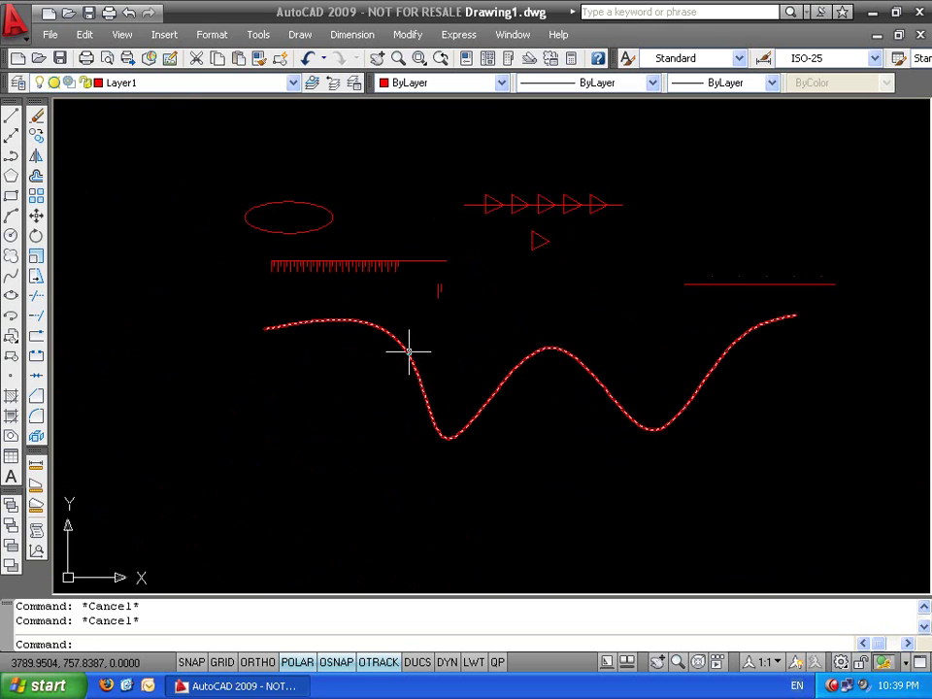
# Place copies of block e along the wavy curve with the Measure command
pyautogui.write('me')
pyautogui.press('Return')
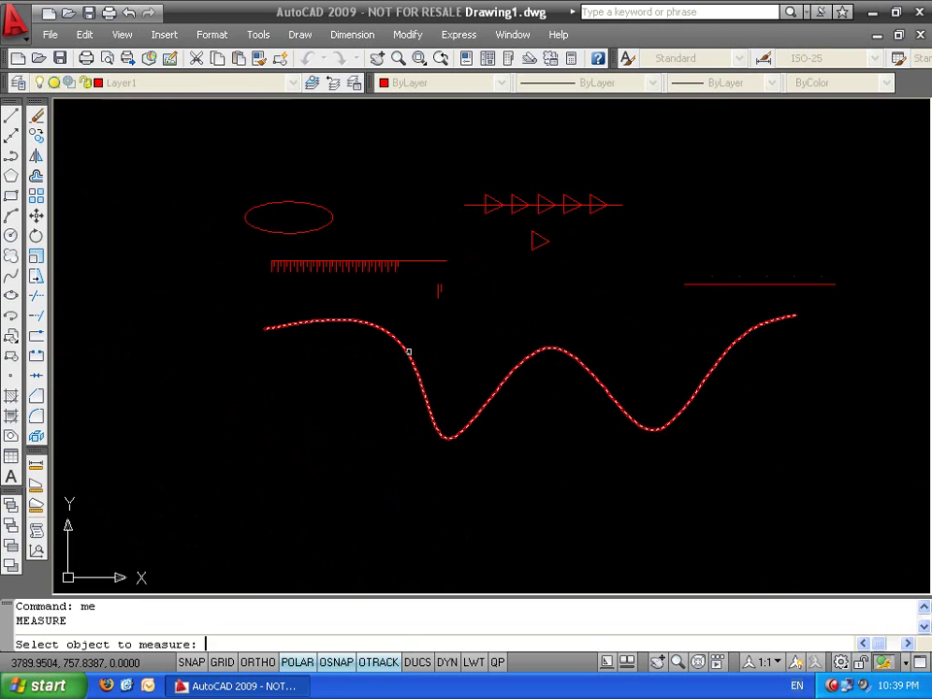
pyautogui.click(408, 352)
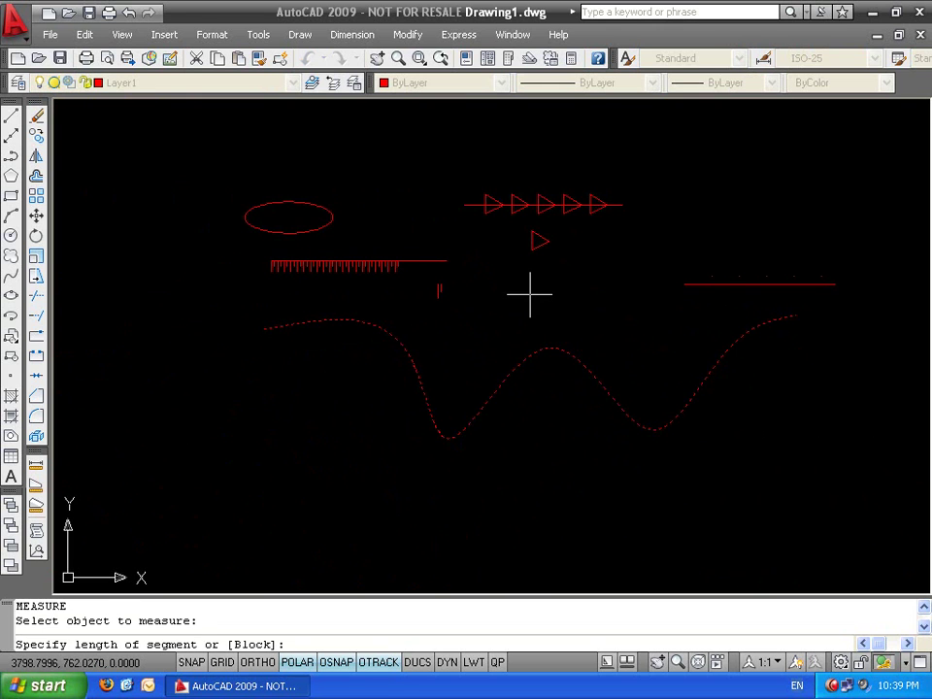
pyautogui.write('b')
pyautogui.press('Return')
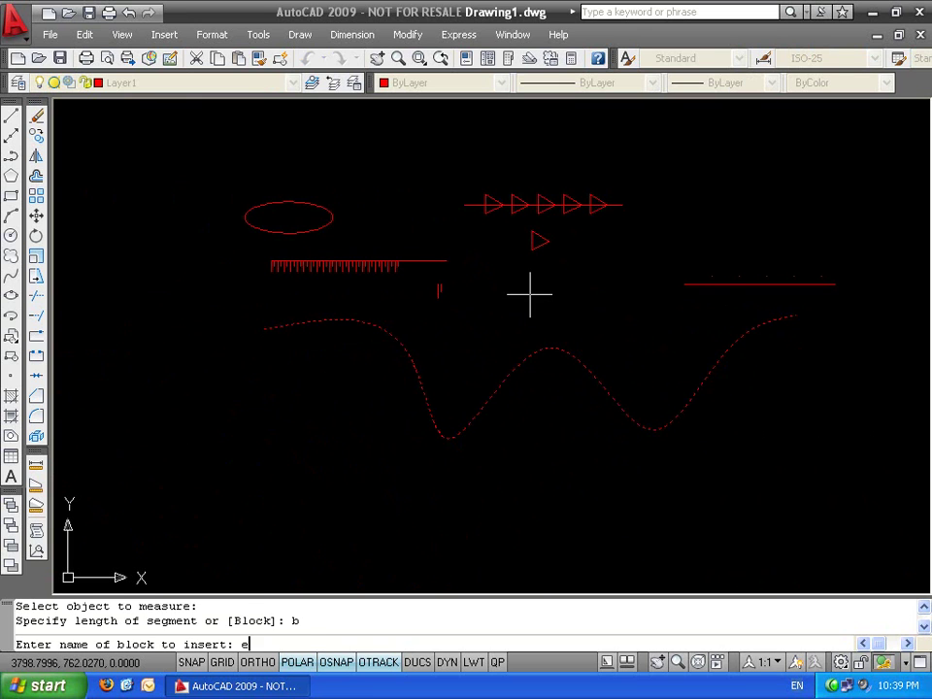
pyautogui.write('e')
pyautogui.press('Return')
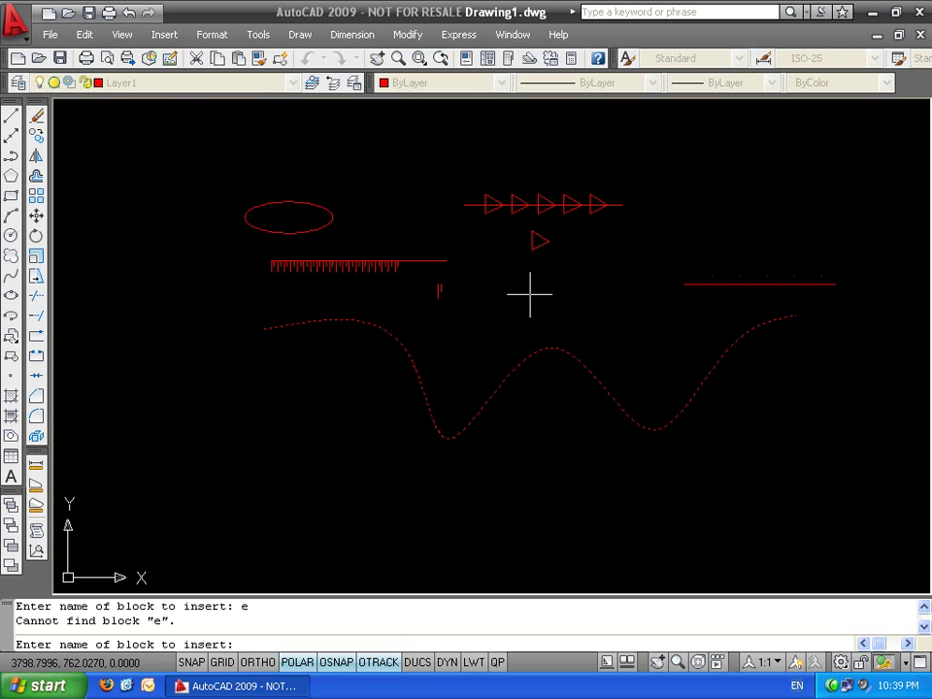
pyautogui.press('Escape')
pyautogui.press('Escape')
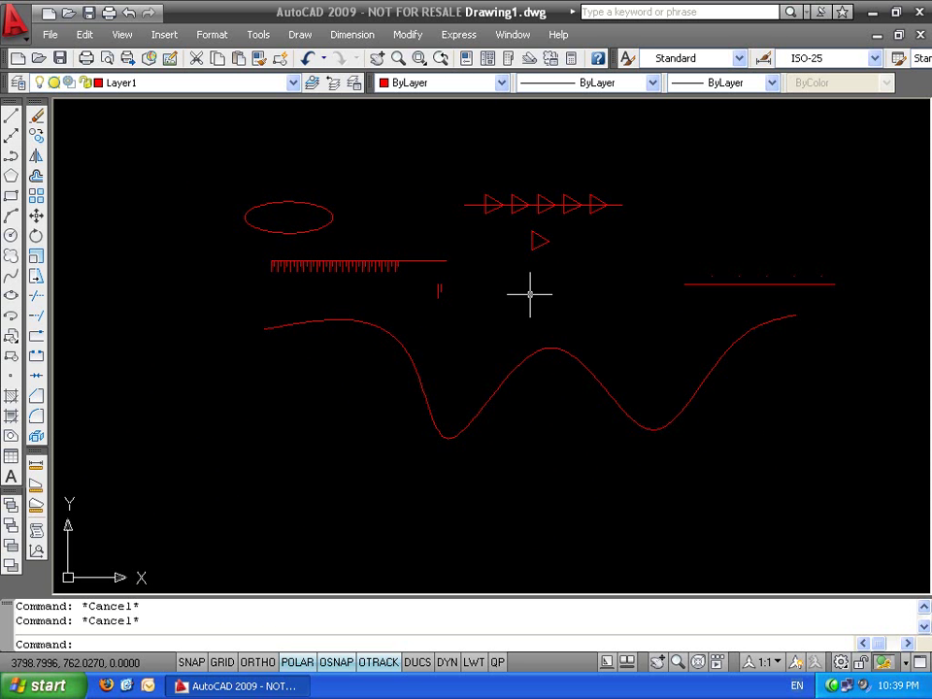
# Start a block definition named e from the two short loose vertical lines below the ruler line
pyautogui.scroll(5, 465, 291)
pyautogui.click(433, 245)
pyautogui.click(342, 304)
pyautogui.scroll(4, 420, 257)
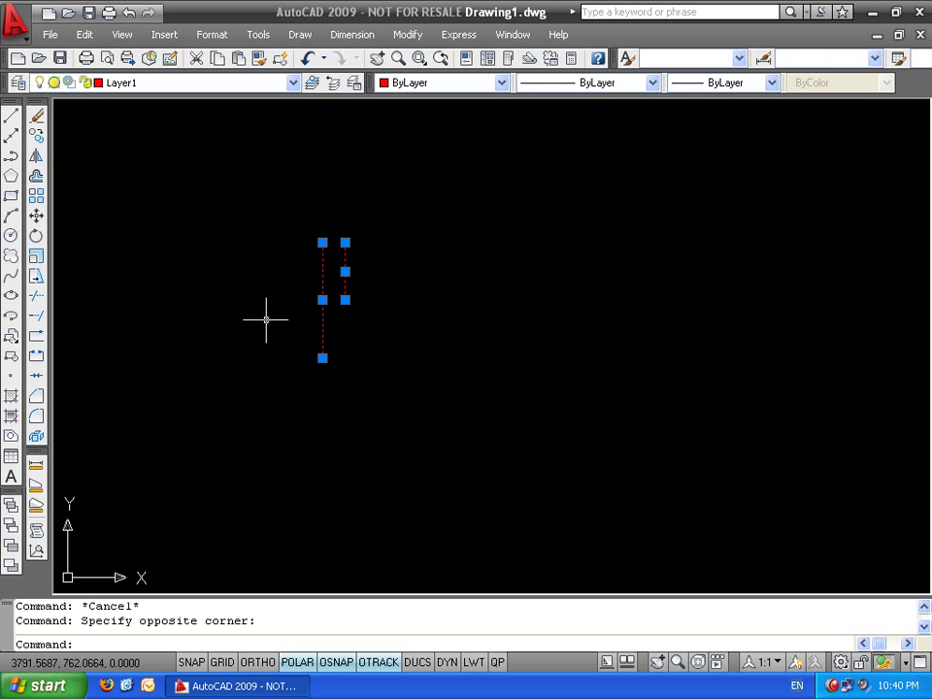
pyautogui.write('b')
pyautogui.press('Return')
pyautogui.write('e')
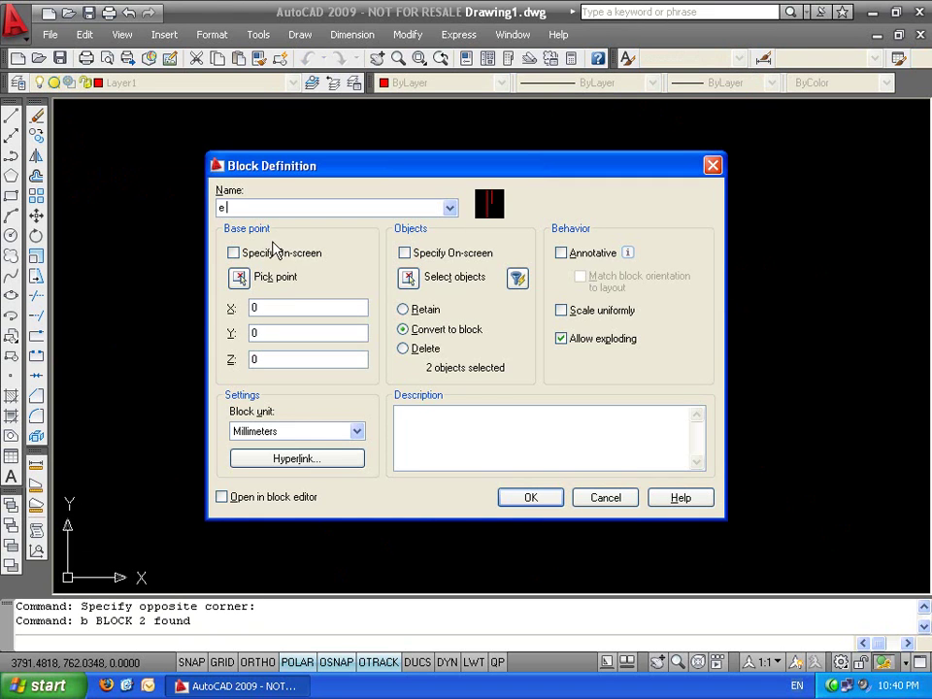
# Set the block's base point midway between the upper endpoints of the two vertical lines and create the block
pyautogui.click(239, 279)
pyautogui.keyDown('shift'); pyautogui.rightClick(445, 242); pyautogui.keyUp('shift')
pyautogui.click(500, 279)
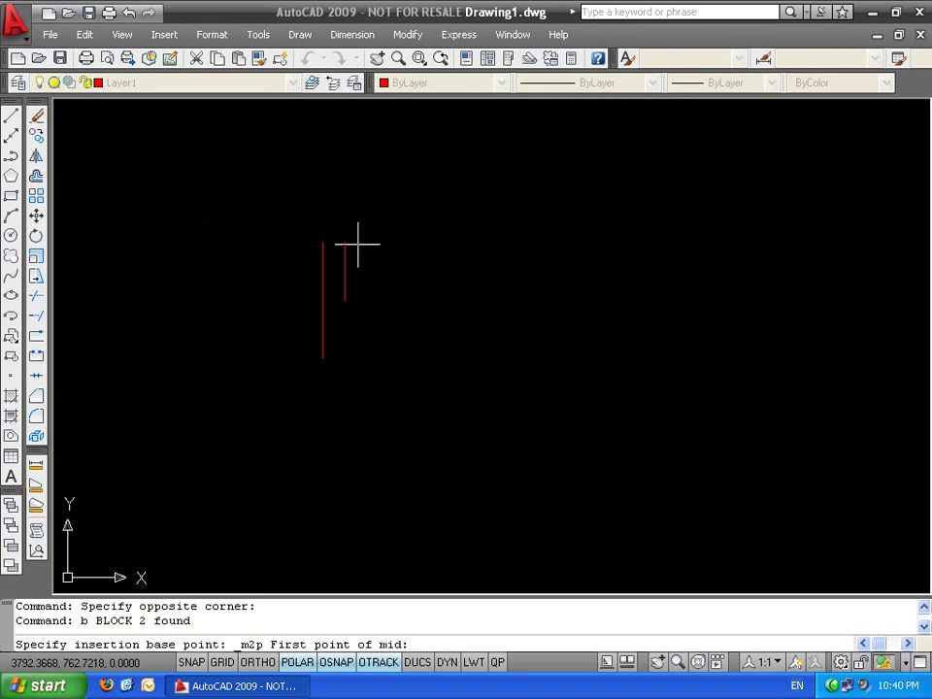
pyautogui.click(324, 243)
pyautogui.click(345, 242)
pyautogui.click(530, 498)
# Try to place block e along the wavy curve with Measure, aligned to the curve, at a segment length of 0.2, and undo it
pyautogui.scroll(-6, 550, 337)
pyautogui.write('me')
pyautogui.press('Return')
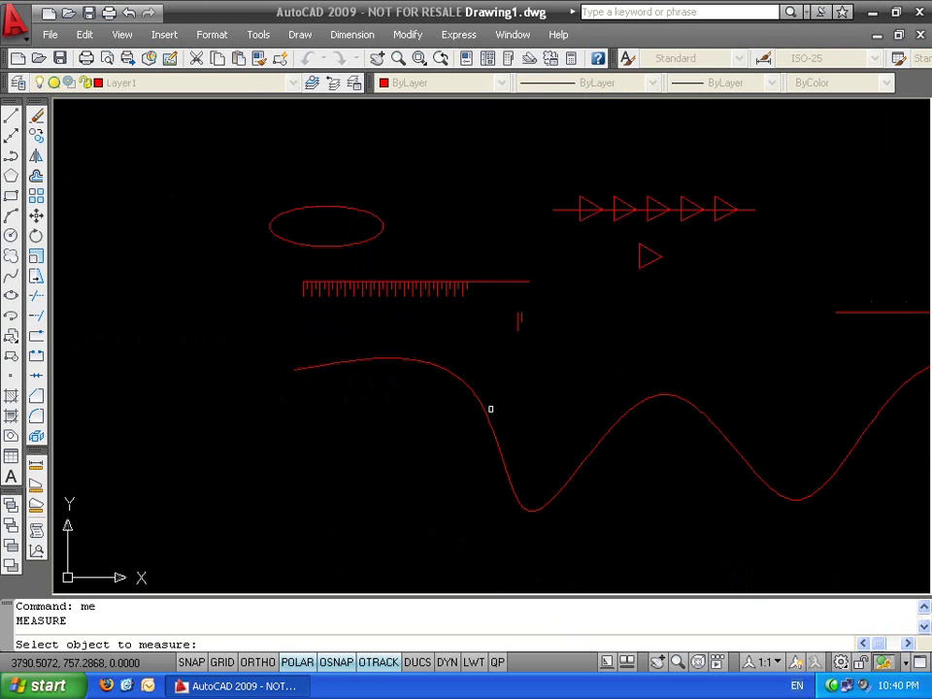
pyautogui.click(492, 411)
pyautogui.write('b')
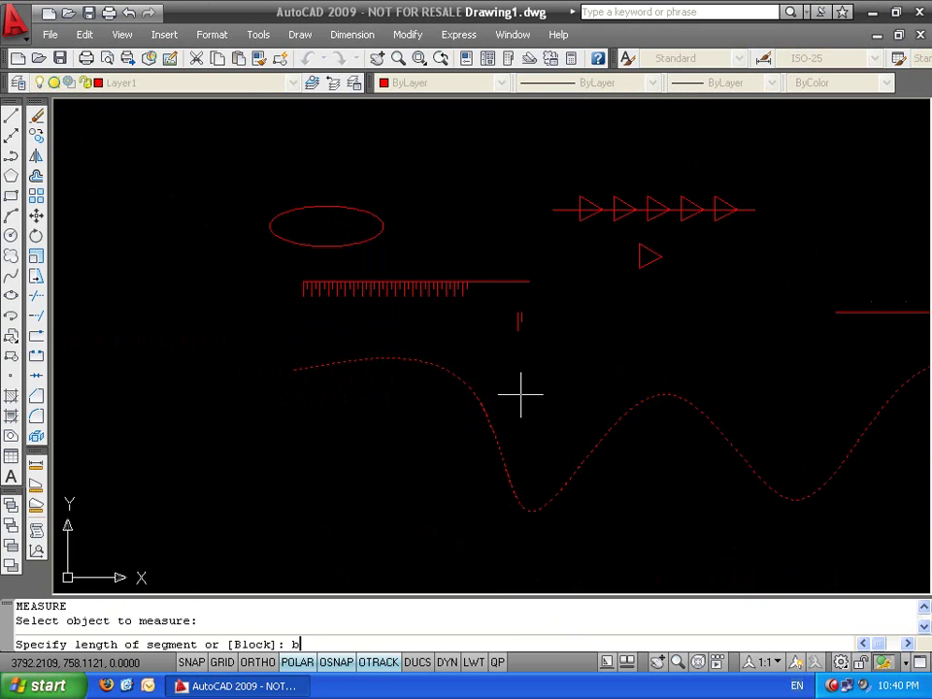
pyautogui.press('Return')
pyautogui.write('e')
pyautogui.press('Return')
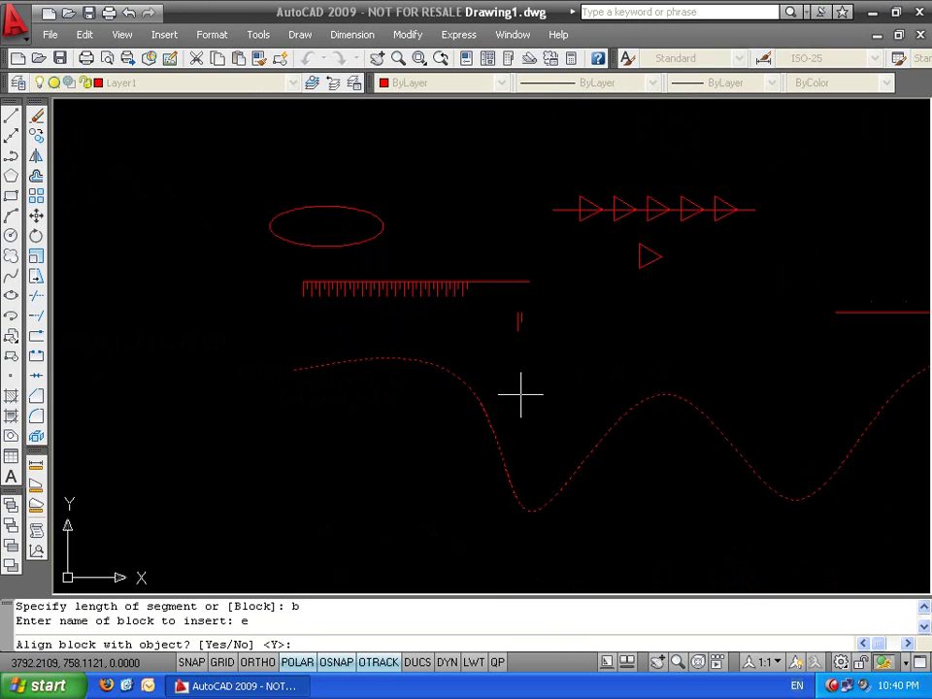
pyautogui.press('Return')
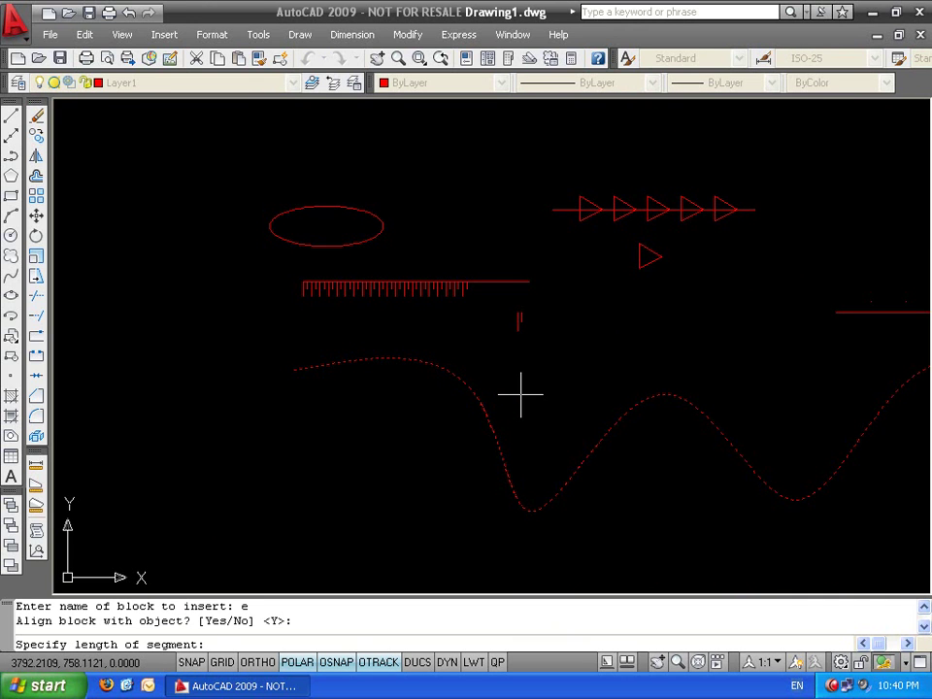
pyautogui.scroll(5, 521, 309)
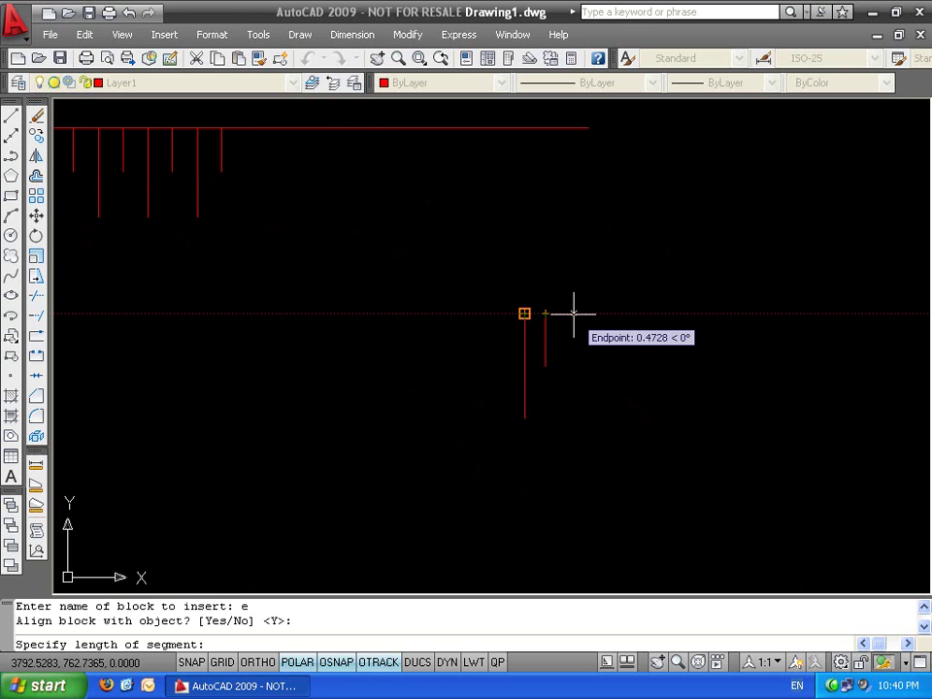
pyautogui.scroll(-6, 572, 362)
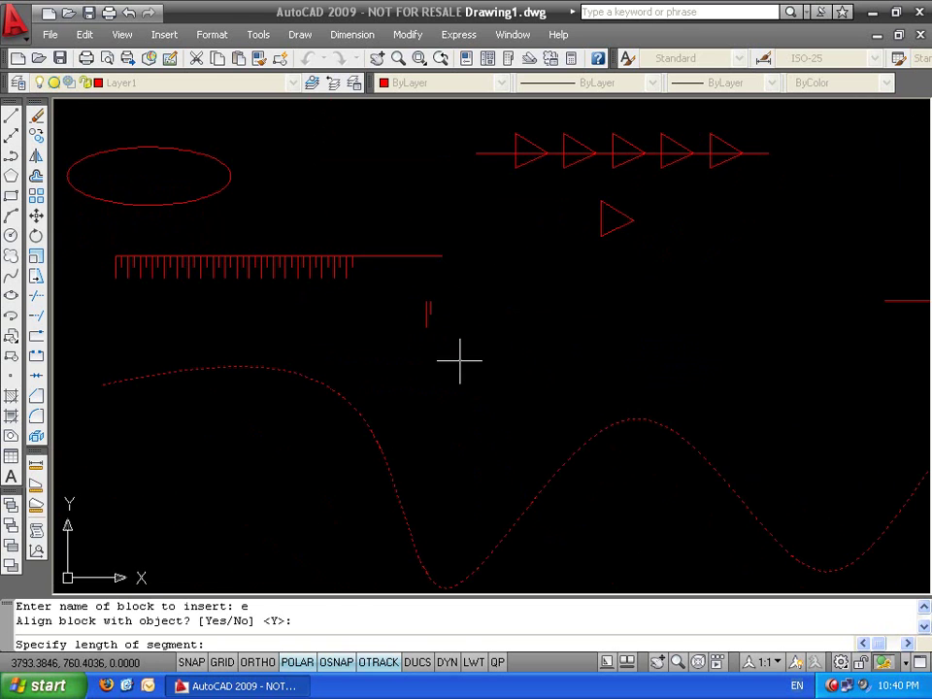
pyautogui.write('2')
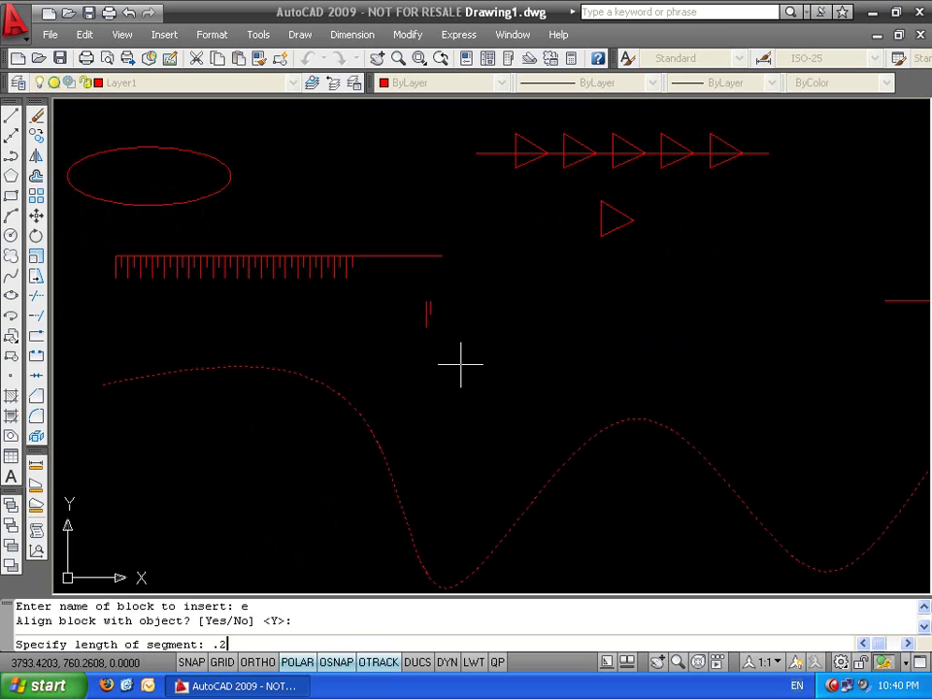
pyautogui.press('Return')
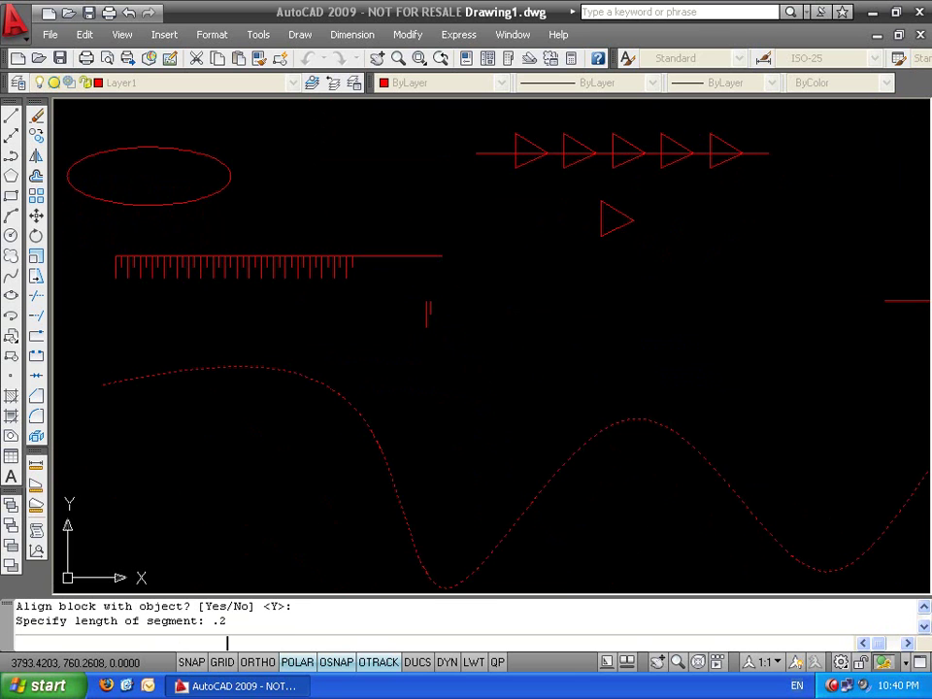
pyautogui.hotkey('ctrl', 'z')
# Use Measure to place block e along the wavy curve, aligned with it, at a segment length of 0.4
pyautogui.scroll(-2, 327, 406)
pyautogui.scroll(3, 489, 330)
pyautogui.write('m')
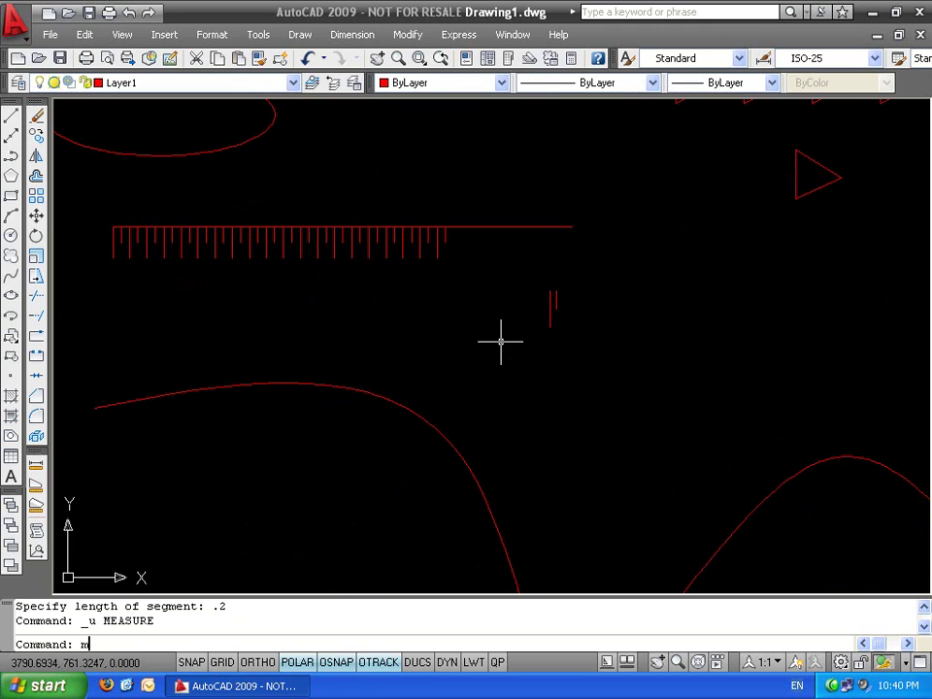
pyautogui.write('e')
pyautogui.press('Return')
pyautogui.click(398, 406)
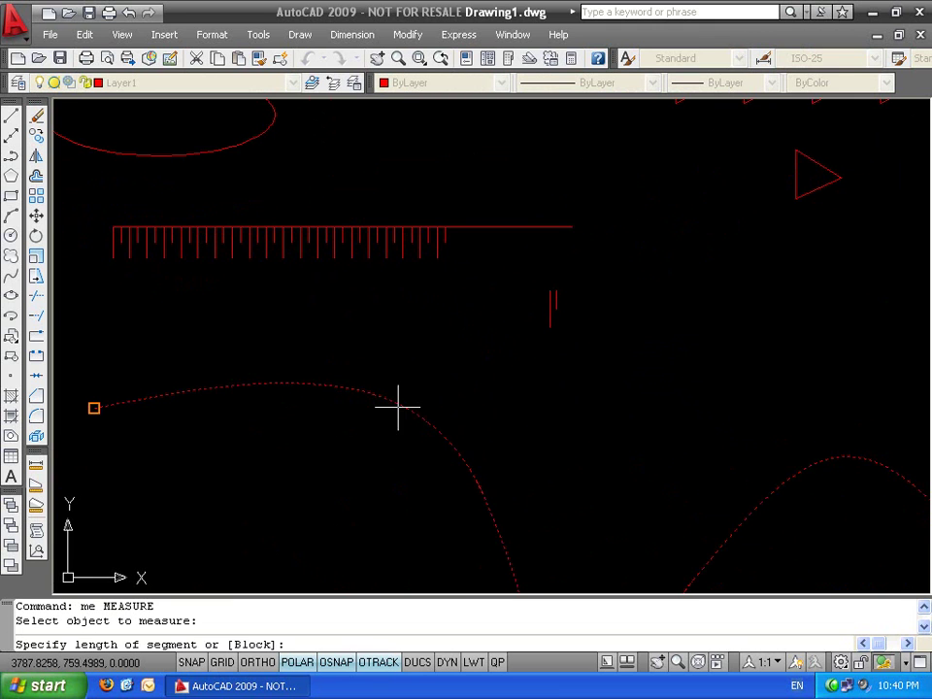
pyautogui.write('b')
pyautogui.press('Return')
pyautogui.write('ert:')
pyautogui.press('Return')
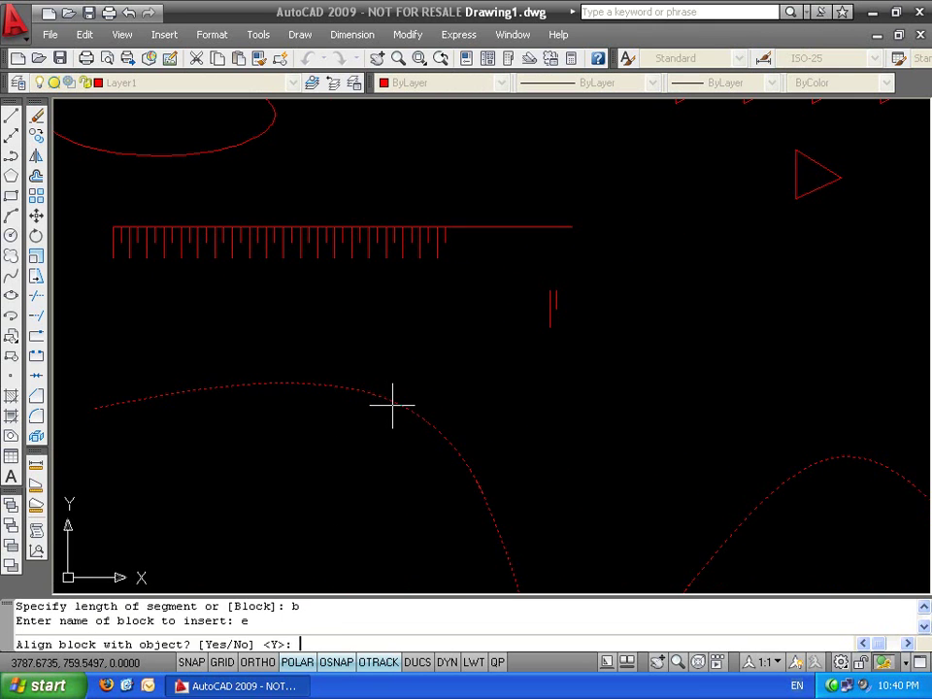
pyautogui.press('Return')
pyautogui.write('.4')
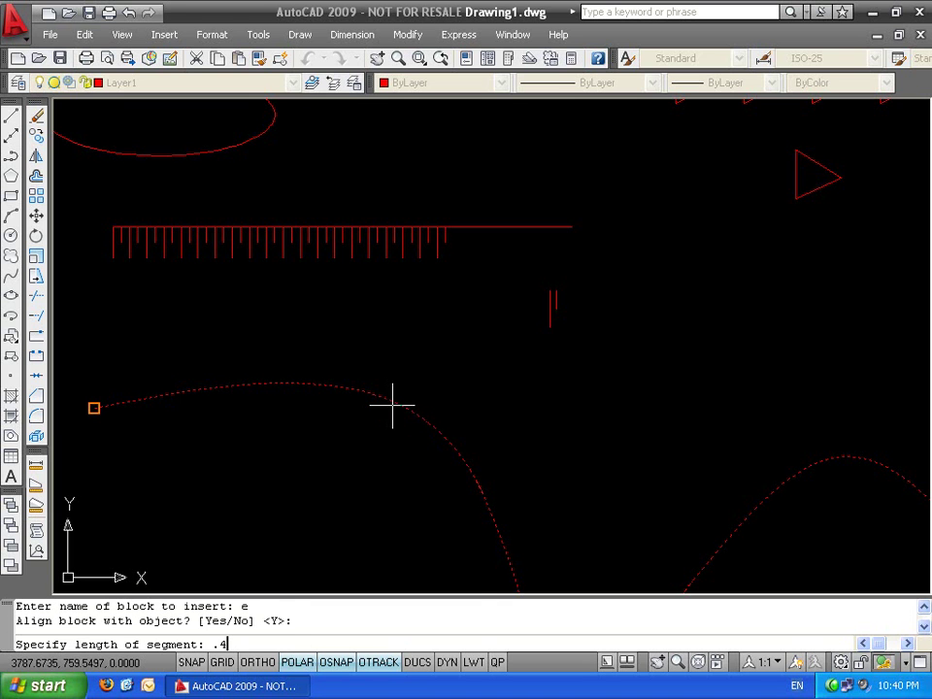
pyautogui.press('Return')
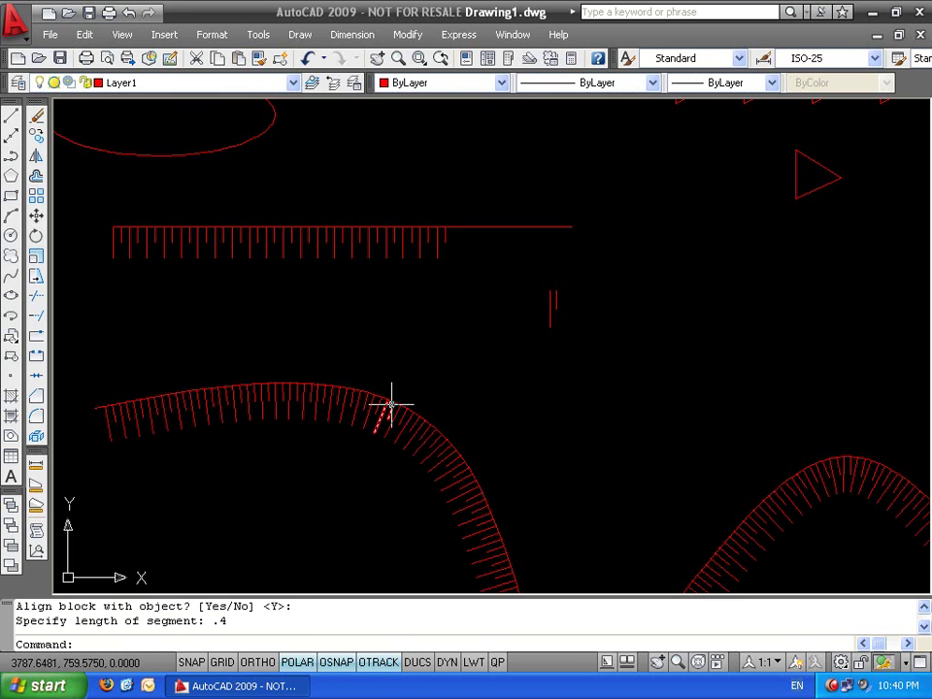
# Inspect the aligned tick marks along the whole curve and undo their placement
pyautogui.moveTo(260, 439)
pyautogui.mouseDown(button='middle')
pyautogui.moveTo(222, 214)
pyautogui.moveTo(128, 217)
pyautogui.mouseUp(button='middle')
pyautogui.moveTo(812, 349)
pyautogui.mouseDown(button='middle')
pyautogui.moveTo(656, 324)
pyautogui.moveTo(592, 326)
pyautogui.mouseUp(button='middle')
pyautogui.moveTo(655, 327); pyautogui.dragTo(460, 321, button='middle')
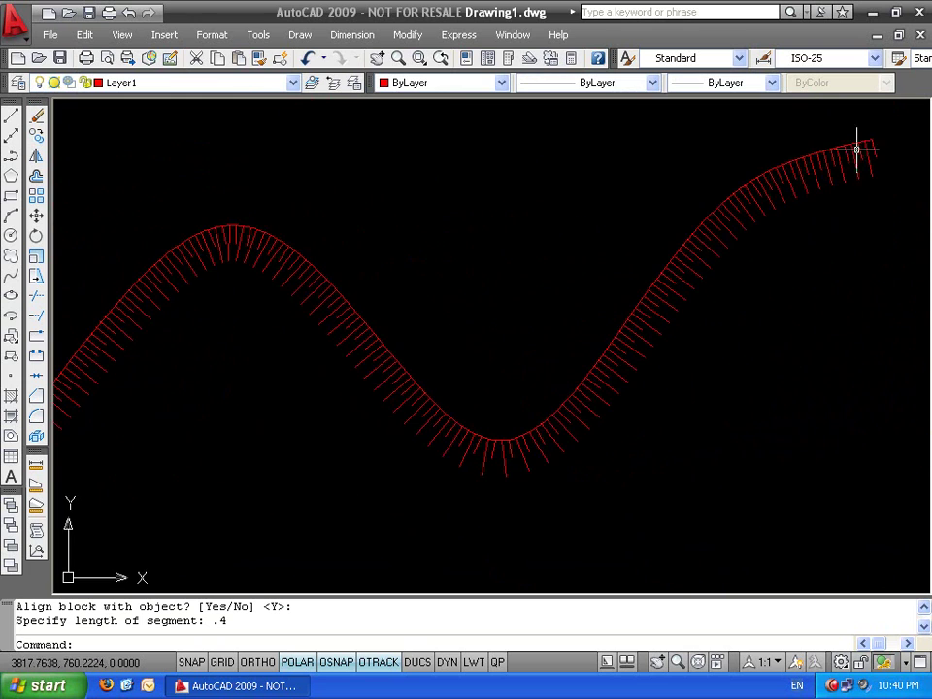
pyautogui.scroll(-2, 510, 212)
pyautogui.moveTo(430, 375); pyautogui.dragTo(591, 415, button='middle')
pyautogui.hotkey('ctrl', 'z')
pyautogui.hotkey('ctrl', 'z')
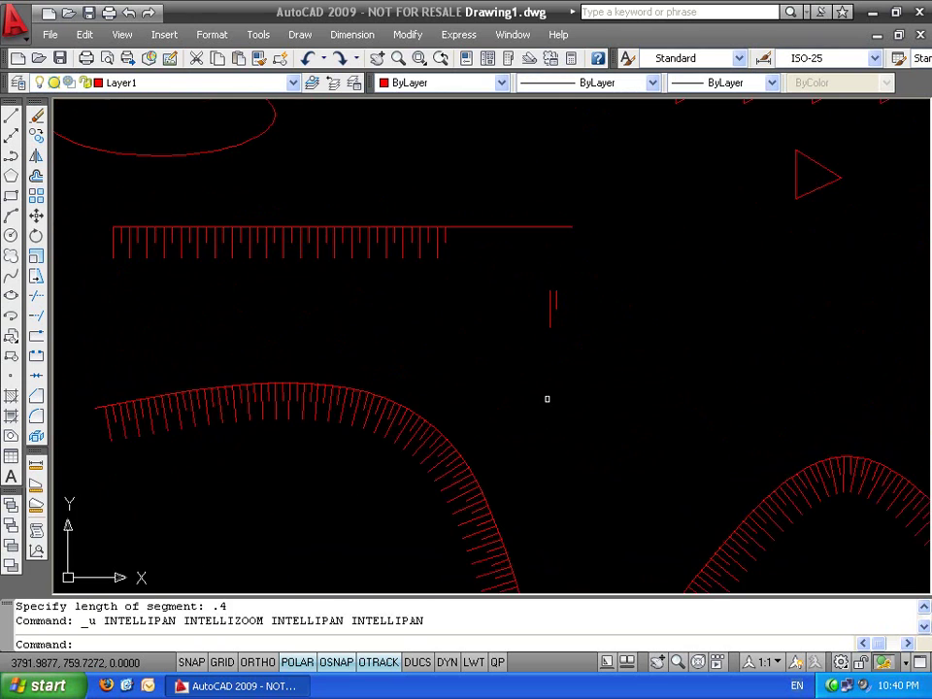
# Use Measure to place block e along the wavy curve without aligning it, at a segment length of 0.4
pyautogui.click(575, 277)
pyautogui.click(502, 358)
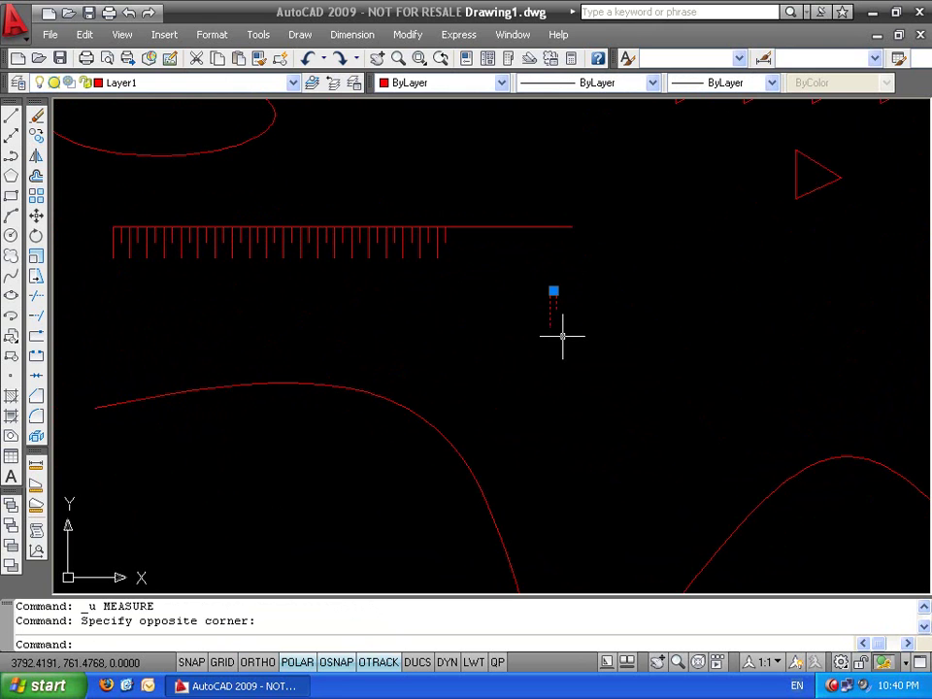
pyautogui.write('me')
pyautogui.press('Return')
pyautogui.click(450, 439)
pyautogui.write('b')
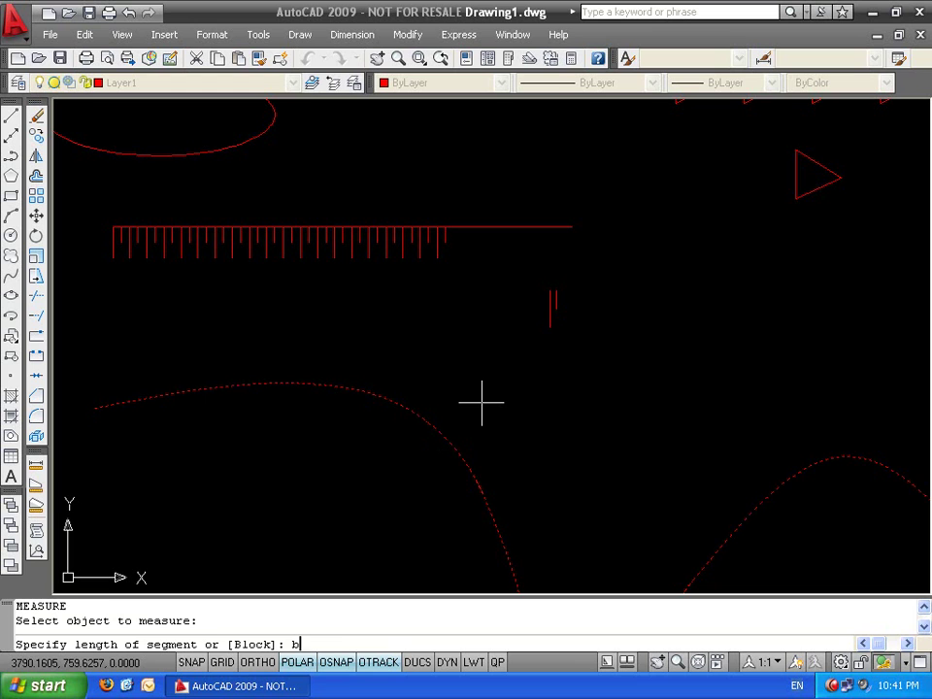
pyautogui.press('Return')
pyautogui.write('e')
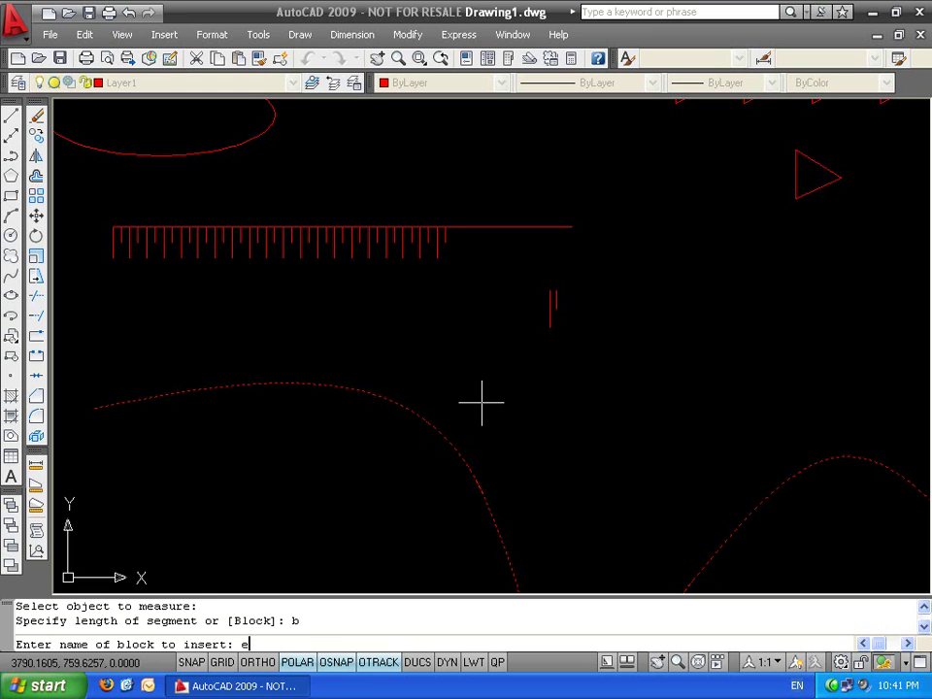
pyautogui.press('Return')
pyautogui.write('n')
pyautogui.press('Return')
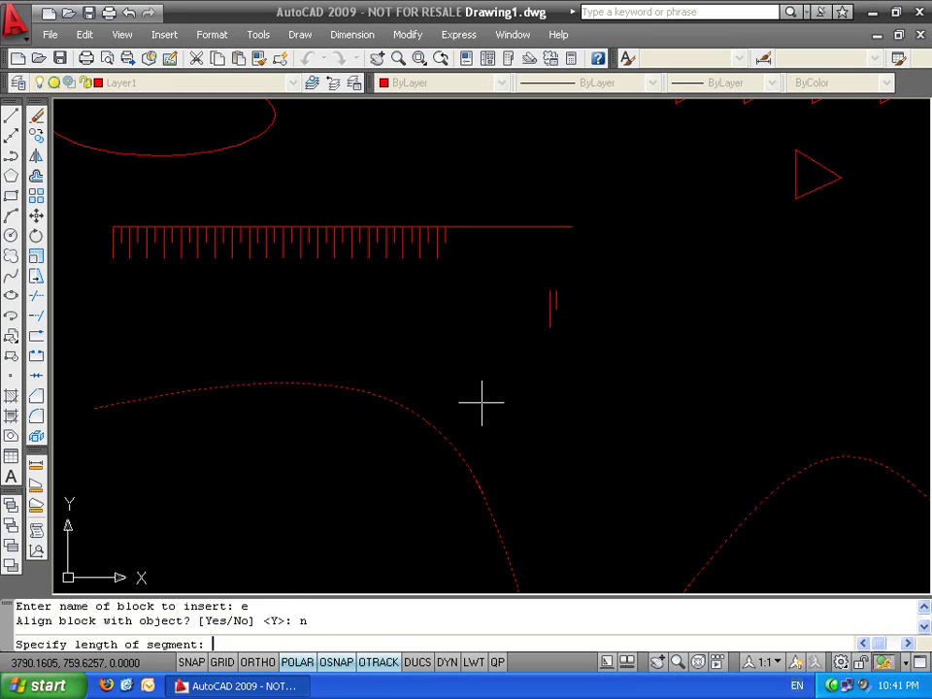
pyautogui.write('.4')
pyautogui.press('Return')
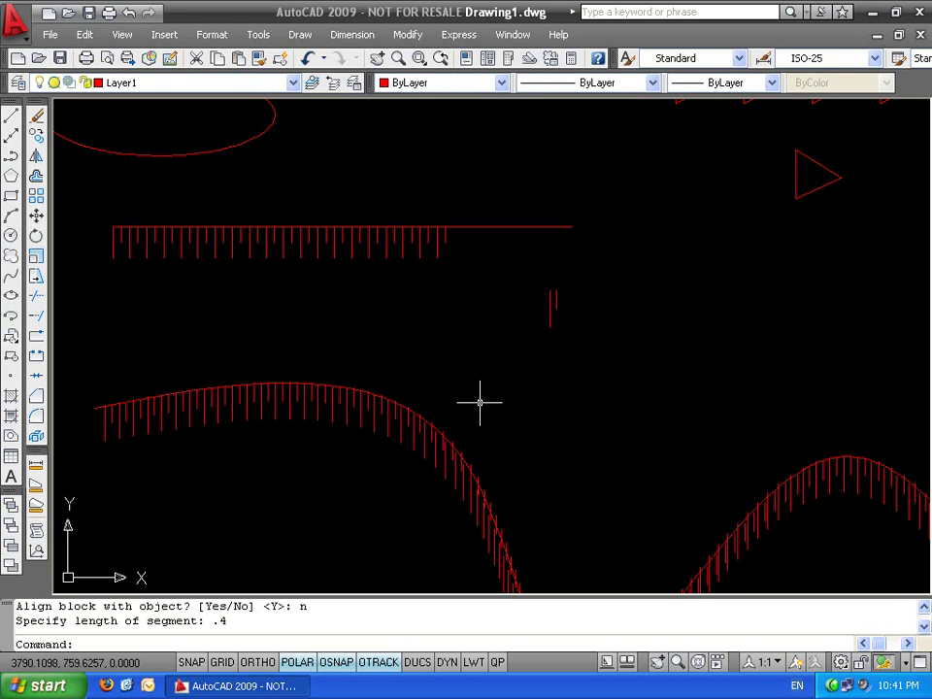
# Examine the orientation of the unaligned tick marks along the curve and undo their placement
pyautogui.scroll(-2, 485, 421)
pyautogui.moveTo(485, 421)
pyautogui.mouseDown(button='middle')
pyautogui.moveTo(437, 289)
pyautogui.moveTo(328, 286)
pyautogui.moveTo(173, 335)
pyautogui.mouseUp(button='middle')
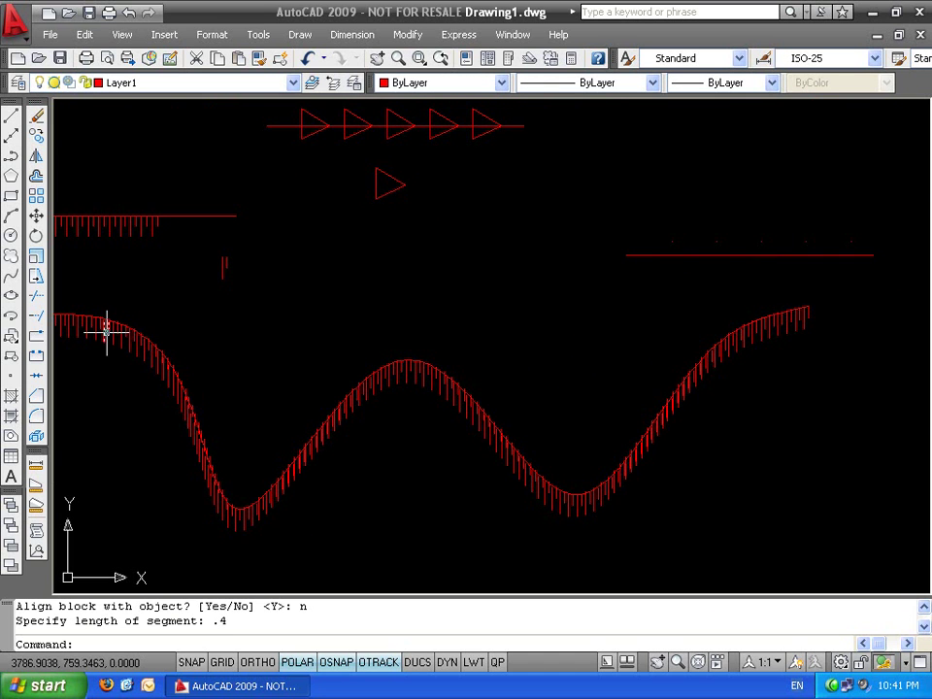
pyautogui.scroll(4, 108, 304)
pyautogui.scroll(3, 339, 285)
pyautogui.moveTo(312, 308); pyautogui.dragTo(352, 351, button='middle')
pyautogui.scroll(-3, 438, 287)
pyautogui.scroll(-2, 407, 303)
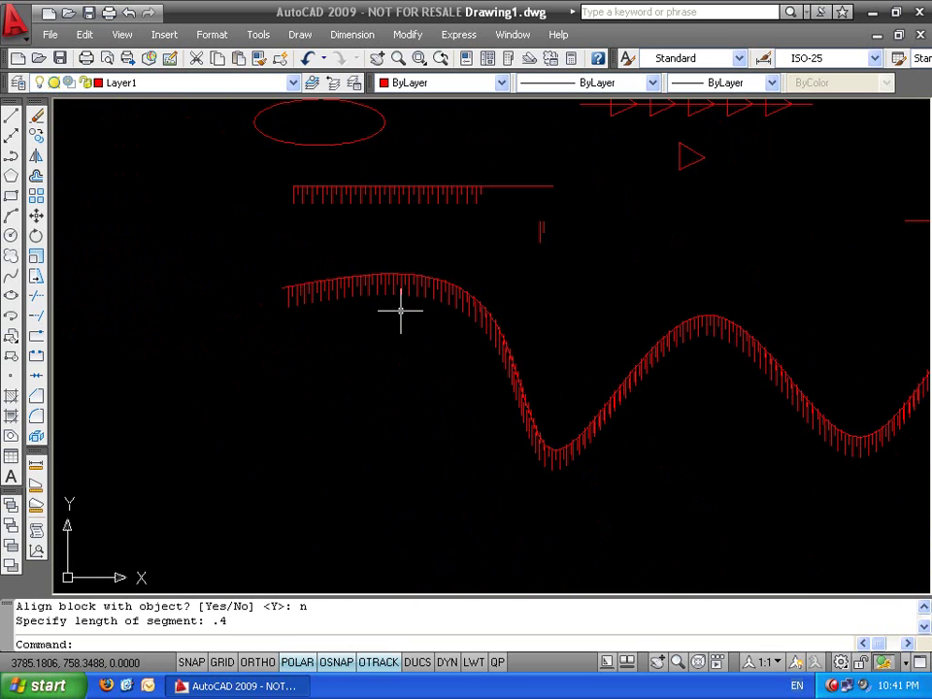
pyautogui.hotkey('ctrl', 'z')
pyautogui.hotkey('ctrl', 'z')
# Measure the wavy curve with block e again, aligning the blocks with the curve at a segment length of 0.4
pyautogui.write('me')
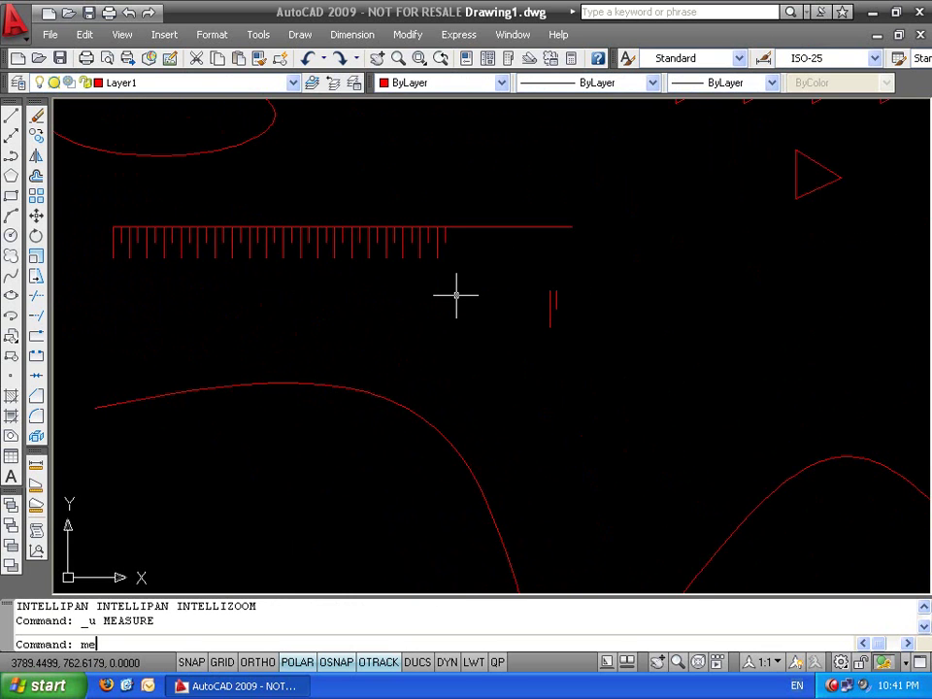
pyautogui.press('Return')
pyautogui.click(387, 396)
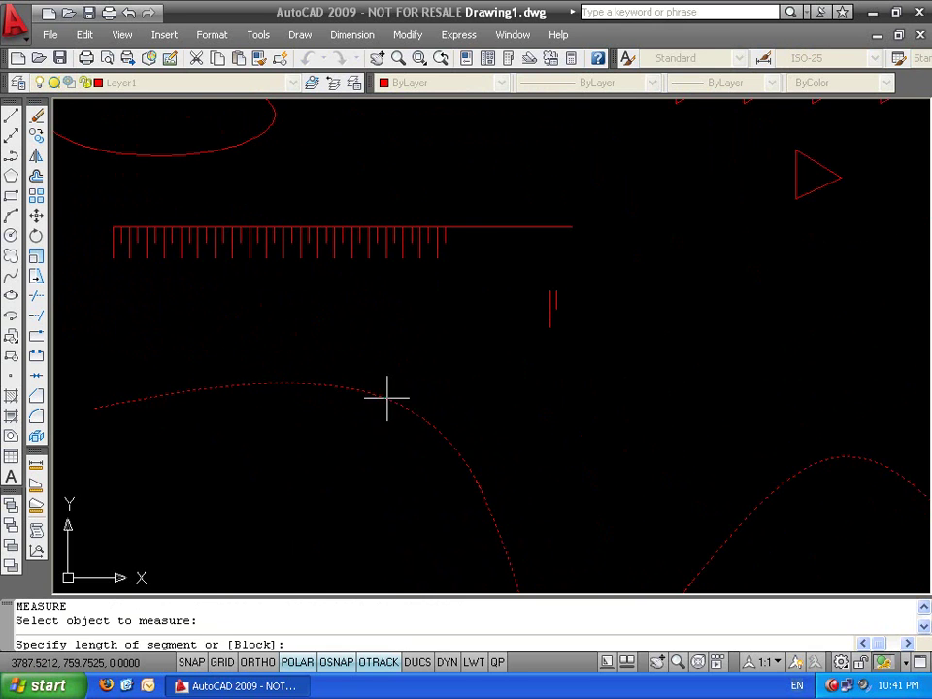
pyautogui.write('b')
pyautogui.press('Return')
pyautogui.write('e')
pyautogui.press('Return')
pyautogui.press('Return')
pyautogui.write('.4')
pyautogui.scroll(5, 573, 309)
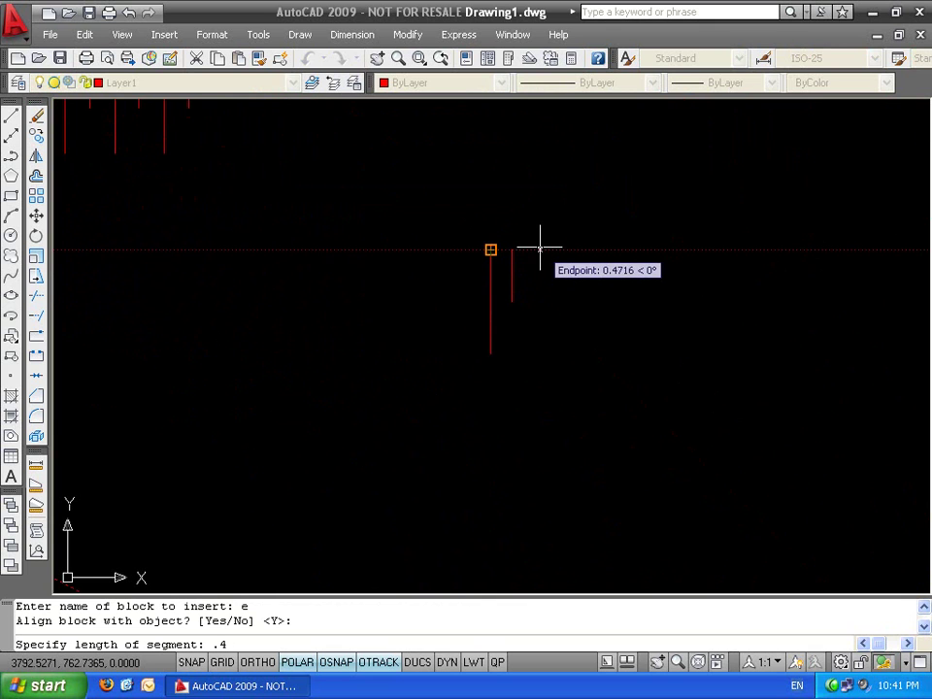
pyautogui.scroll(-5, 520, 419)
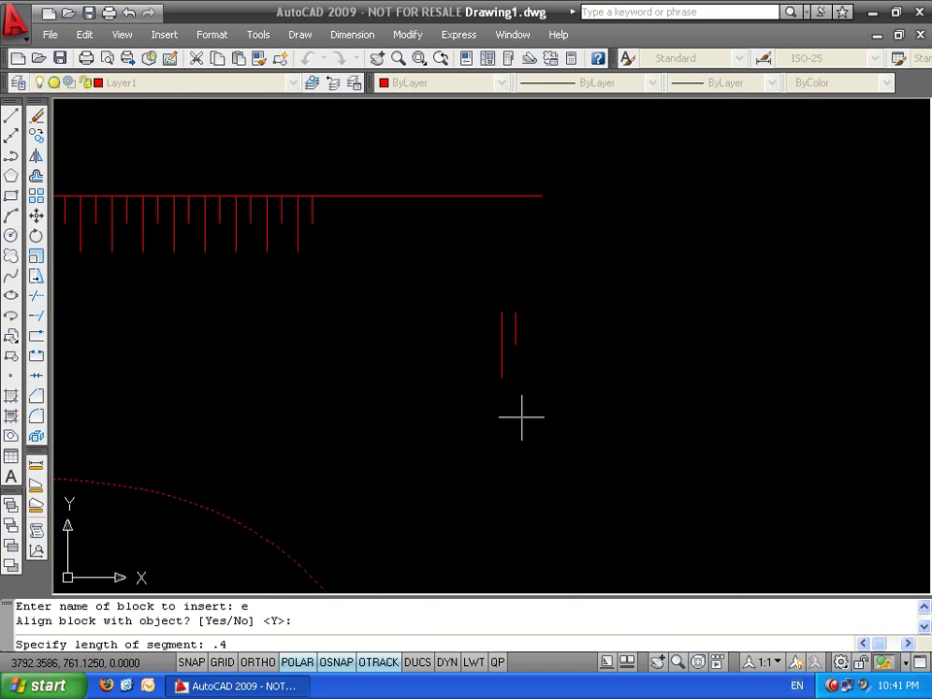
pyautogui.press('Return')
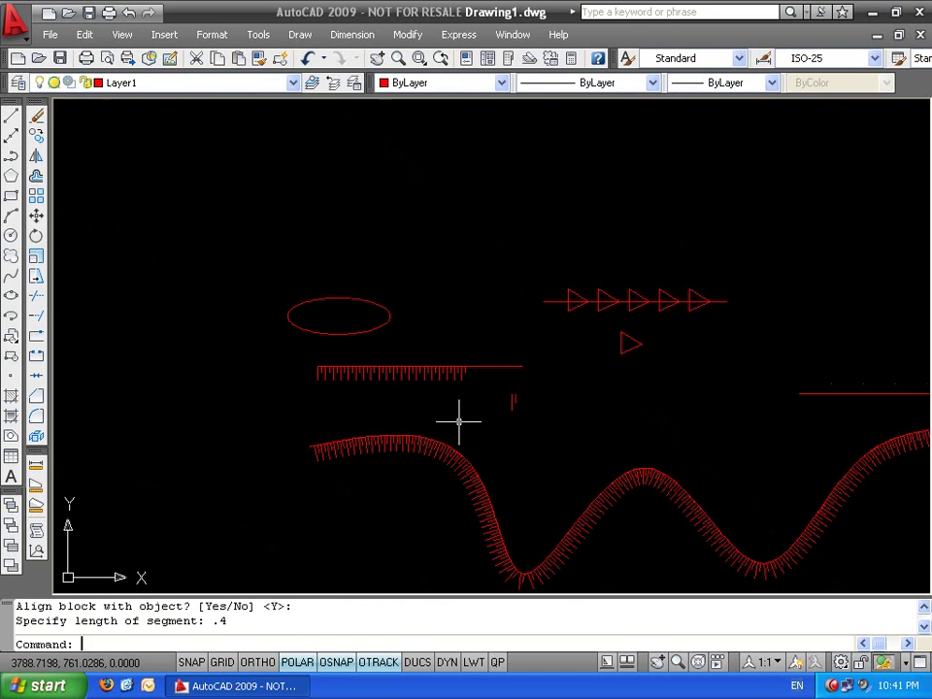
# Examine how the aligned tick blocks follow the wavy curve from one end to the other
pyautogui.scroll(6, 458, 421)
pyautogui.scroll(-3, 422, 370)
pyautogui.moveTo(427, 399); pyautogui.dragTo(409, 264, button='middle')
pyautogui.moveTo(641, 268); pyautogui.dragTo(402, 273, button='middle')
pyautogui.moveTo(568, 334); pyautogui.dragTo(263, 307, button='middle')
pyautogui.scroll(-2, 264, 307)
pyautogui.moveTo(508, 318); pyautogui.dragTo(485, 425, button='middle')
pyautogui.scroll(-2, 565, 478)
pyautogui.scroll(-2, 566, 478)
pyautogui.scroll(3, 601, 366)
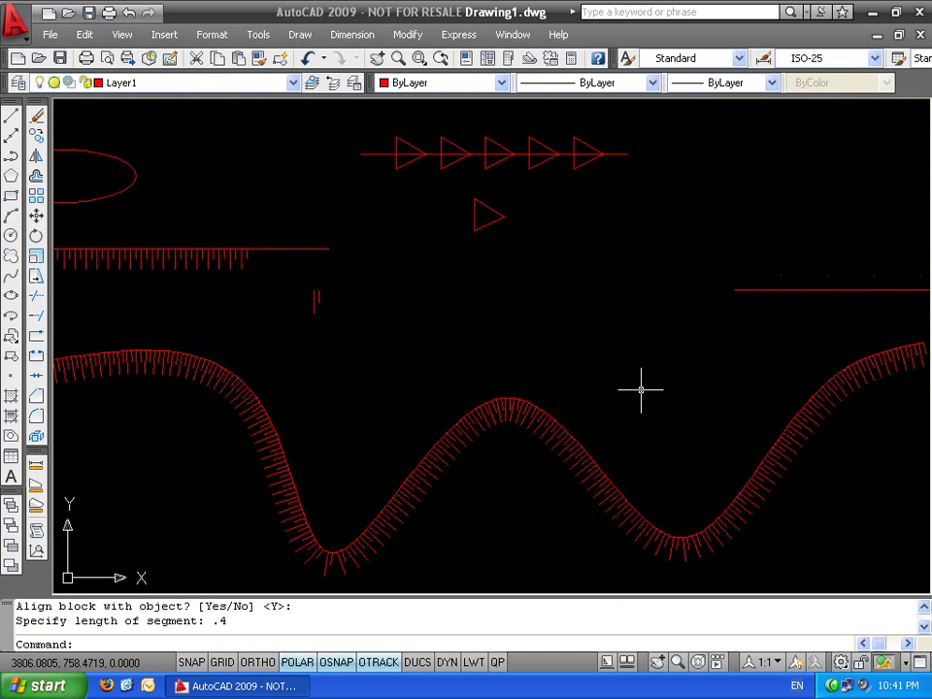
pyautogui.scroll(-4, 641, 389)
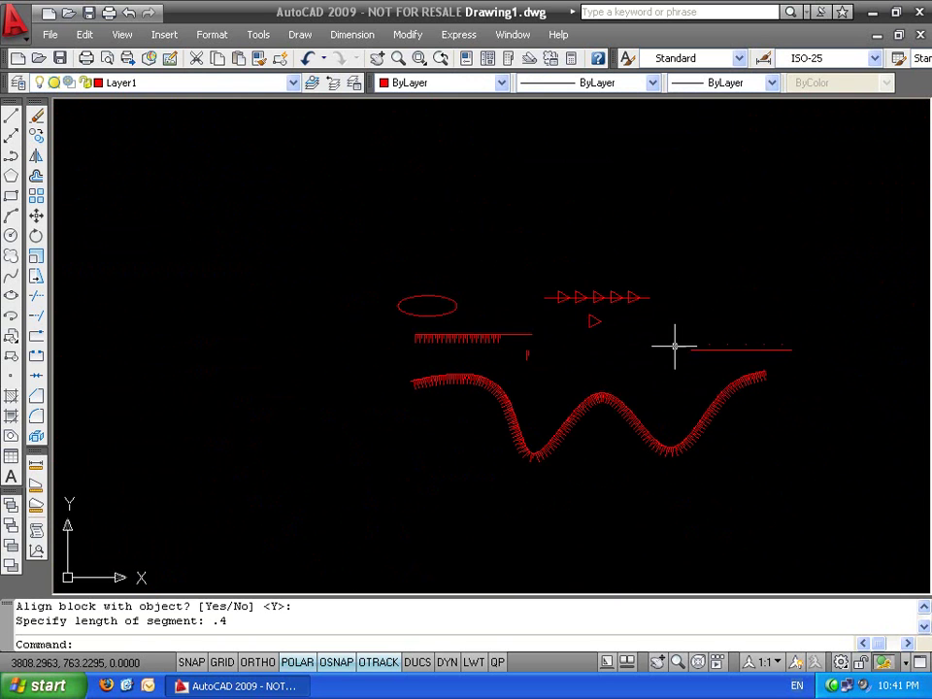
pyautogui.press('Escape')
pyautogui.press('Escape')
pyautogui.click(627, 189)
pyautogui.click(311, 453)
pyautogui.press('Escape')
pyautogui.press('Escape')
pyautogui.scroll(3, 462, 308)
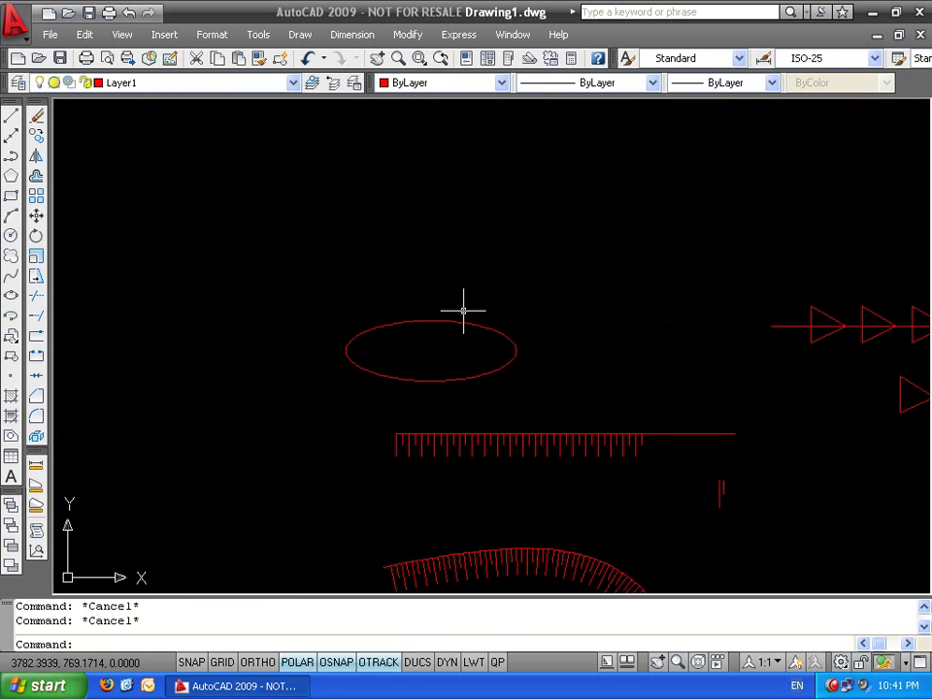
# Measure the ellipse with block e, aligning the blocks with the object at a segment length of 0.4
pyautogui.scroll(3, 719, 485)
pyautogui.scroll(-2, 588, 466)
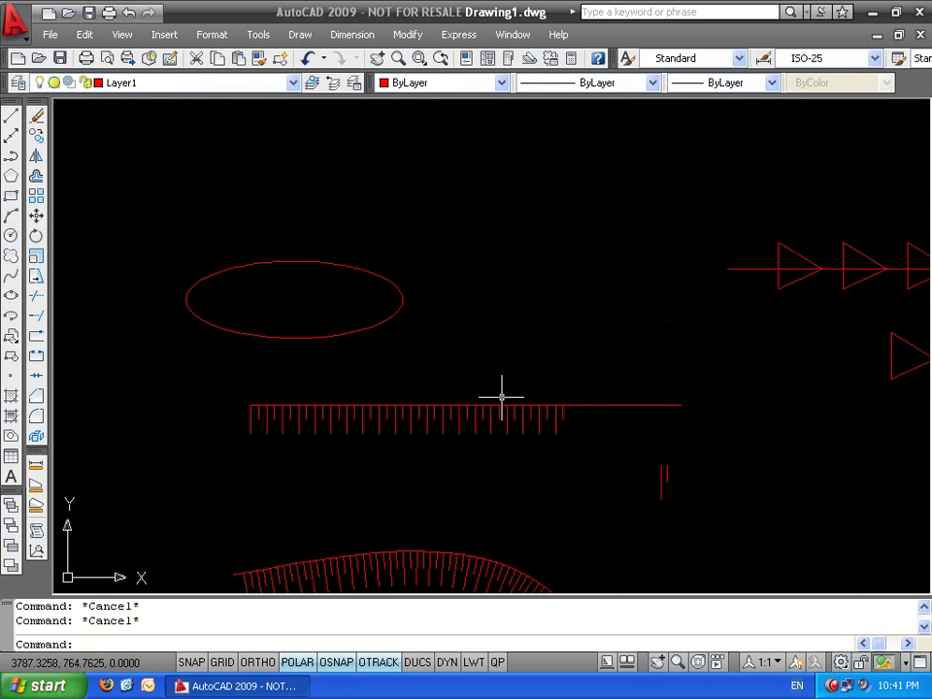
pyautogui.write('me')
pyautogui.press('Return')
pyautogui.click(389, 282)
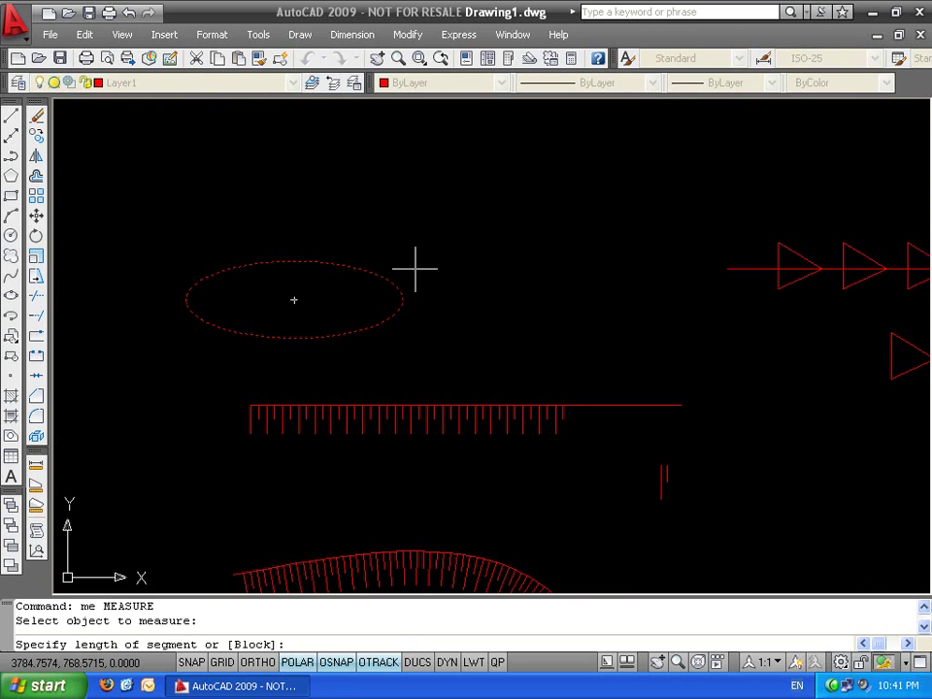
pyautogui.write('b')
pyautogui.press('Return')
pyautogui.write('e')
pyautogui.press('Return')
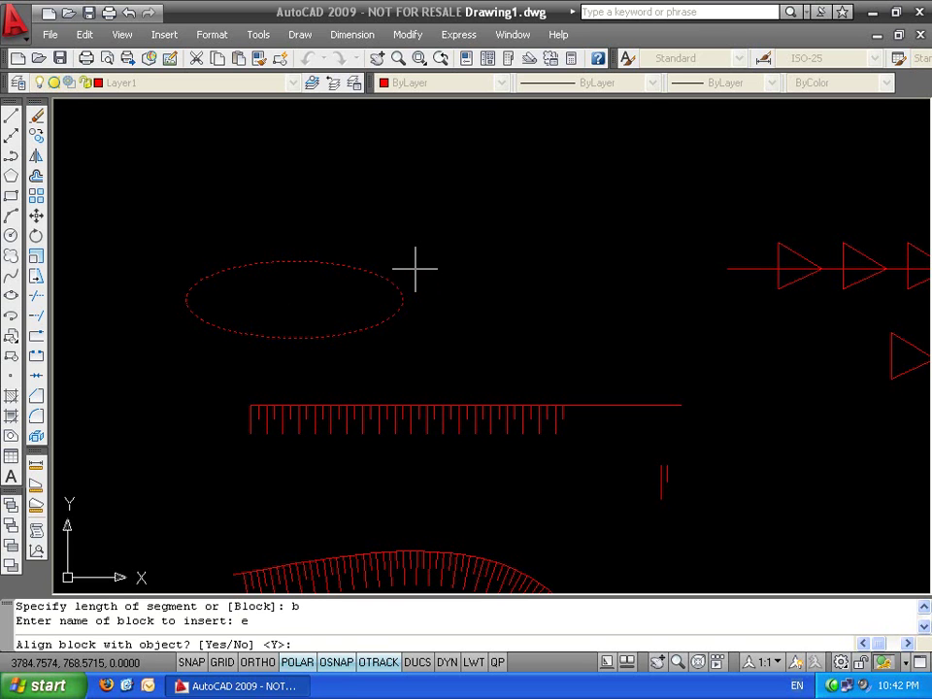
pyautogui.press('Return')
pyautogui.write('.4')
pyautogui.press('Return')
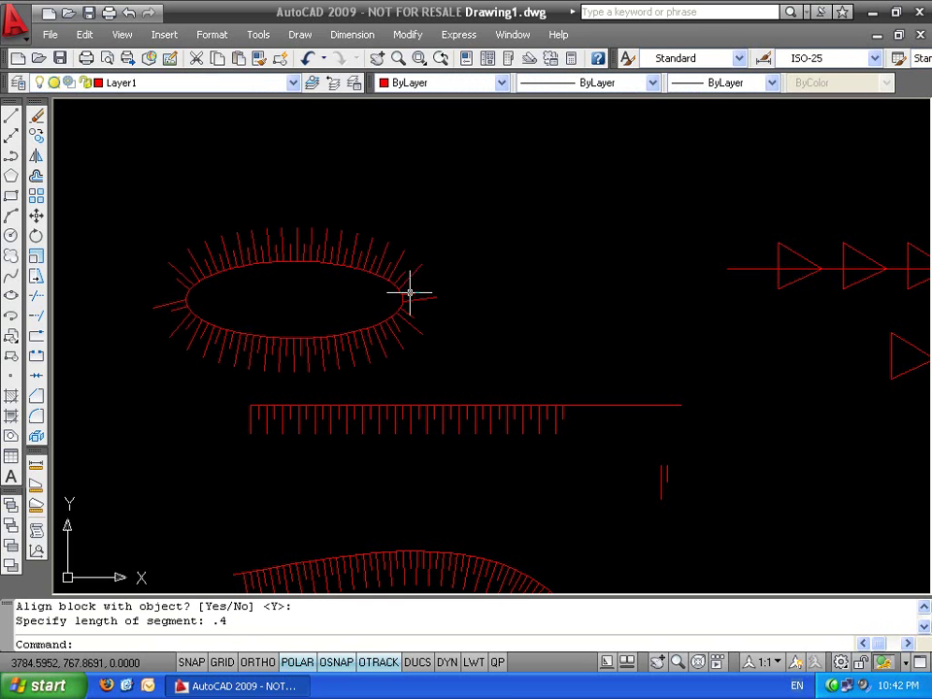
# Examine how the tick blocks align around the ellipse and compare them with the wavy curve and the original tick pair
pyautogui.scroll(2, 296, 310)
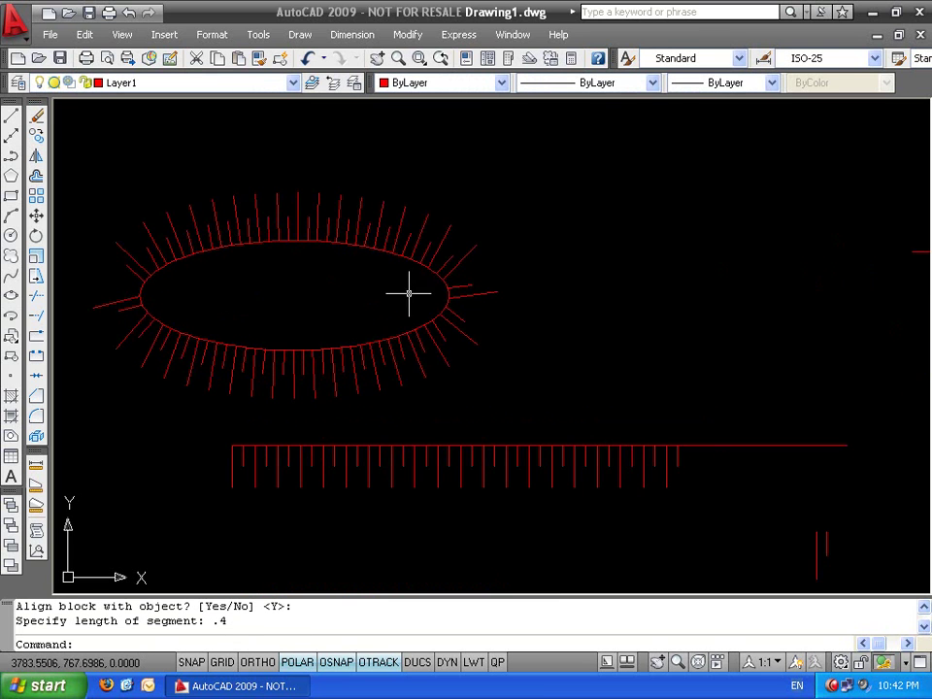
pyautogui.click(309, 241)
pyautogui.press('Escape')
pyautogui.press('Escape')
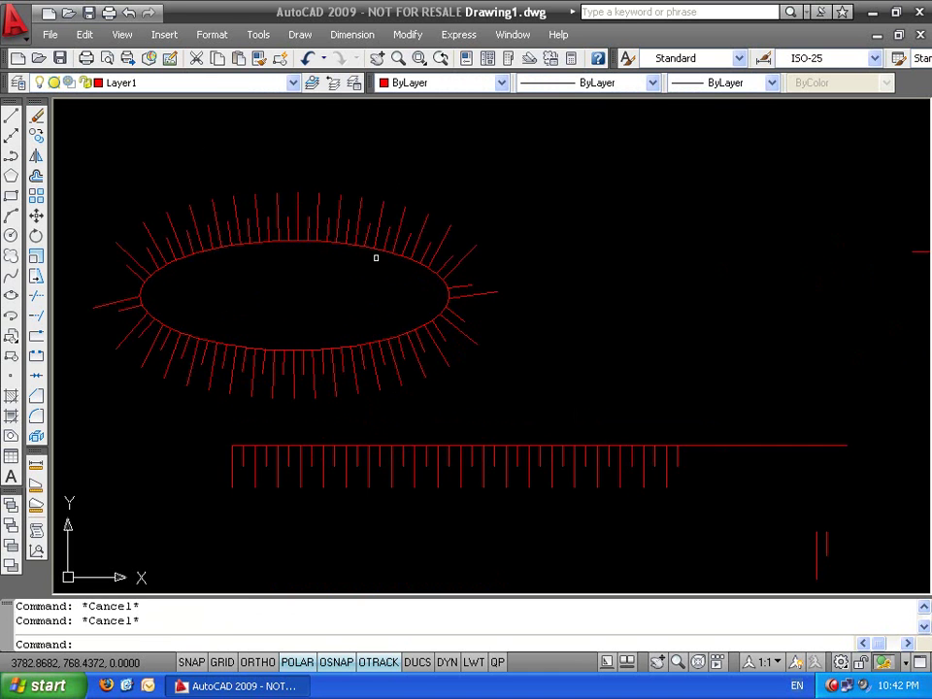
pyautogui.scroll(-3, 398, 272)
pyautogui.scroll(4, 470, 222)
pyautogui.scroll(-2, 543, 361)
pyautogui.scroll(-3, 543, 361)
pyautogui.scroll(1, 408, 311)
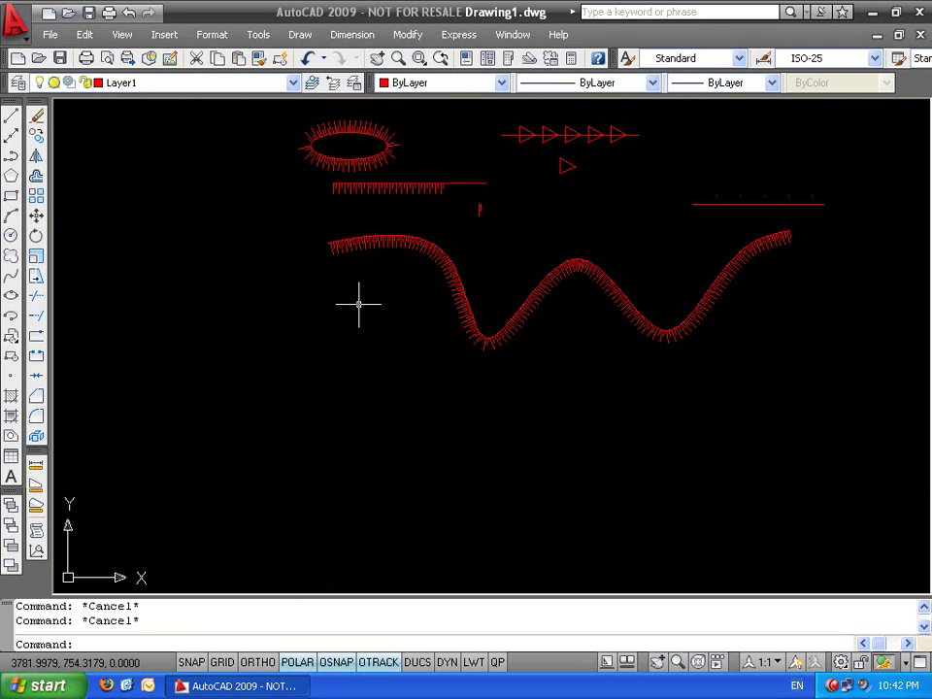
pyautogui.scroll(6, 472, 219)
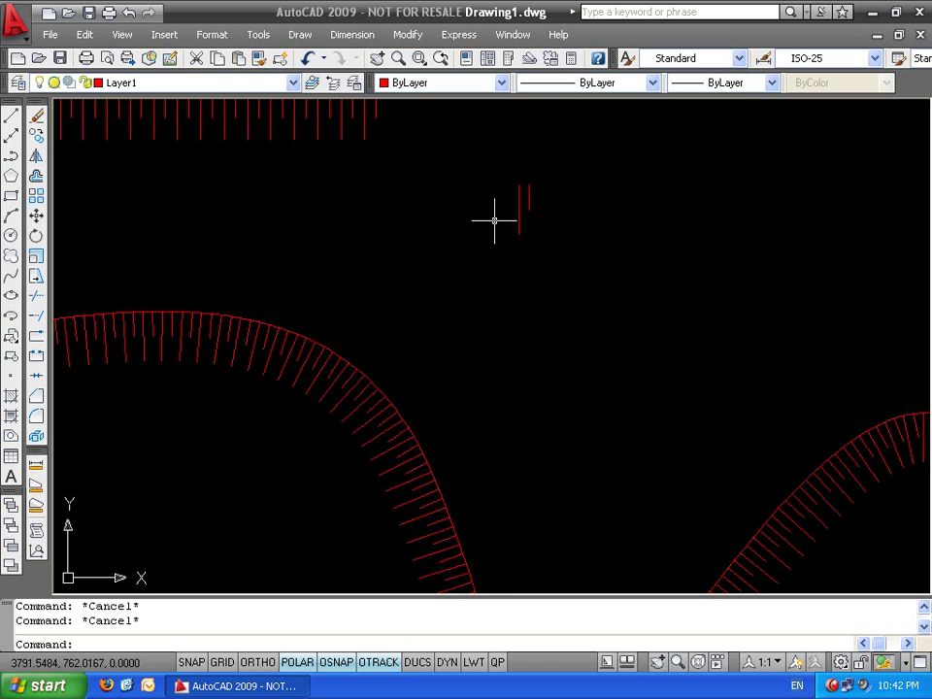
pyautogui.scroll(-6, 494, 220)
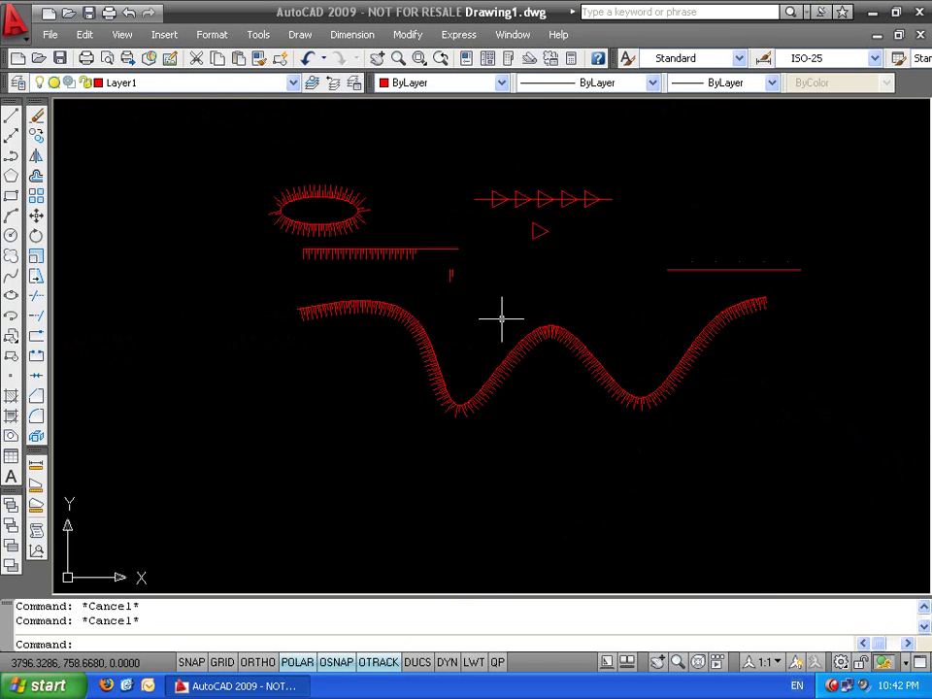
# Undo the tick block placements on the ellipse and the wavy curve
pyautogui.scroll(3, 501, 318)
pyautogui.scroll(-2, 499, 318)
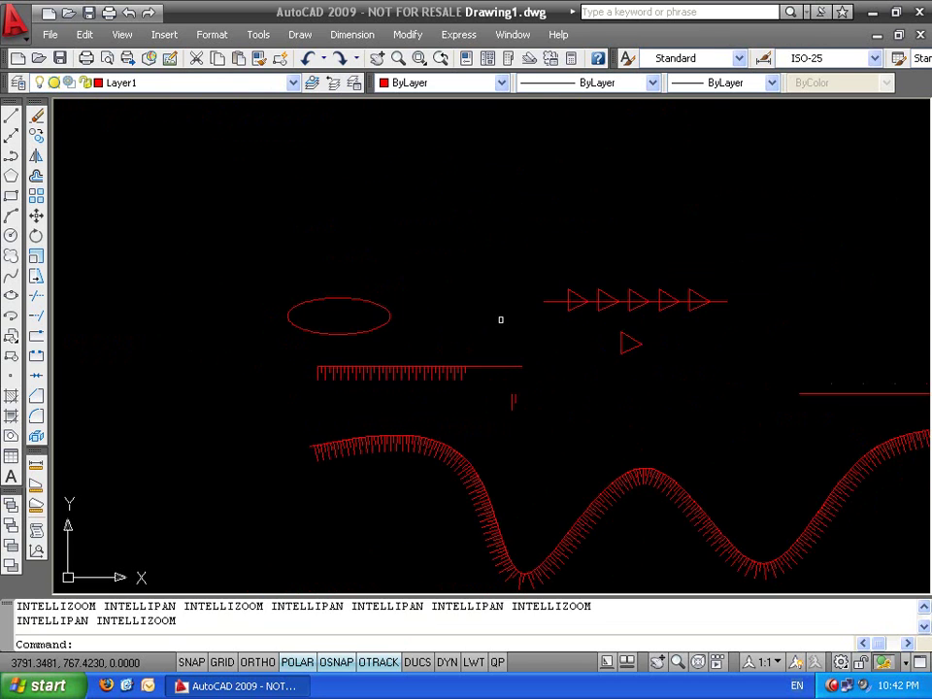
pyautogui.scroll(3, 499, 318)
pyautogui.hotkey('ctrl', 'z')
pyautogui.scroll(-3, 500, 319)
pyautogui.scroll(2, 476, 327)
# Measure the wavy curve with aligned block e, picking the segment length from the long tick's upper end to a point beyond the short tick
pyautogui.write('me')
pyautogui.press('Return')
pyautogui.click(362, 346)
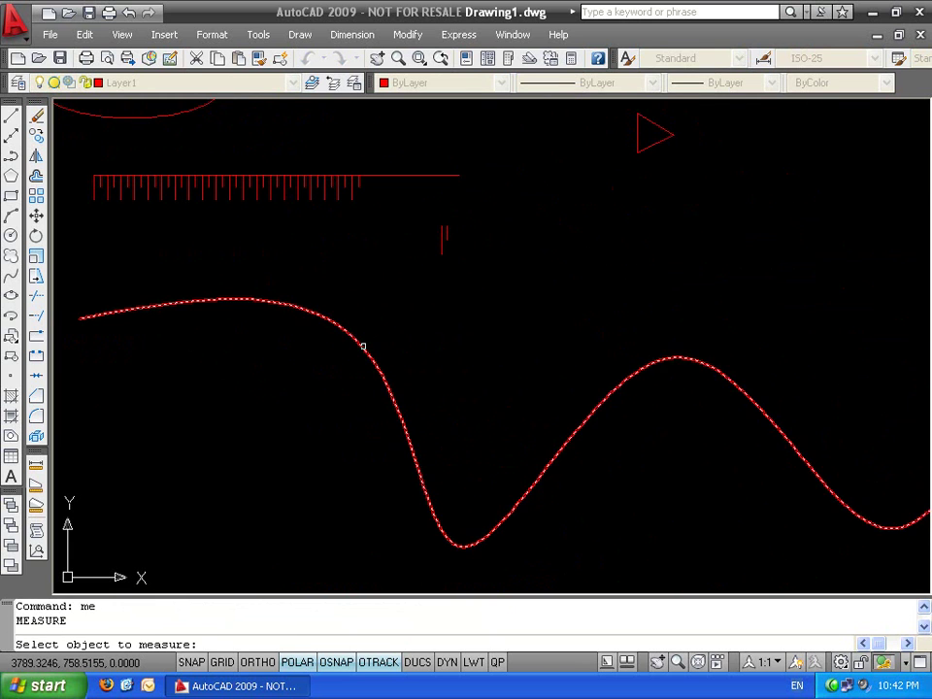
pyautogui.write('b')
pyautogui.press('Return')
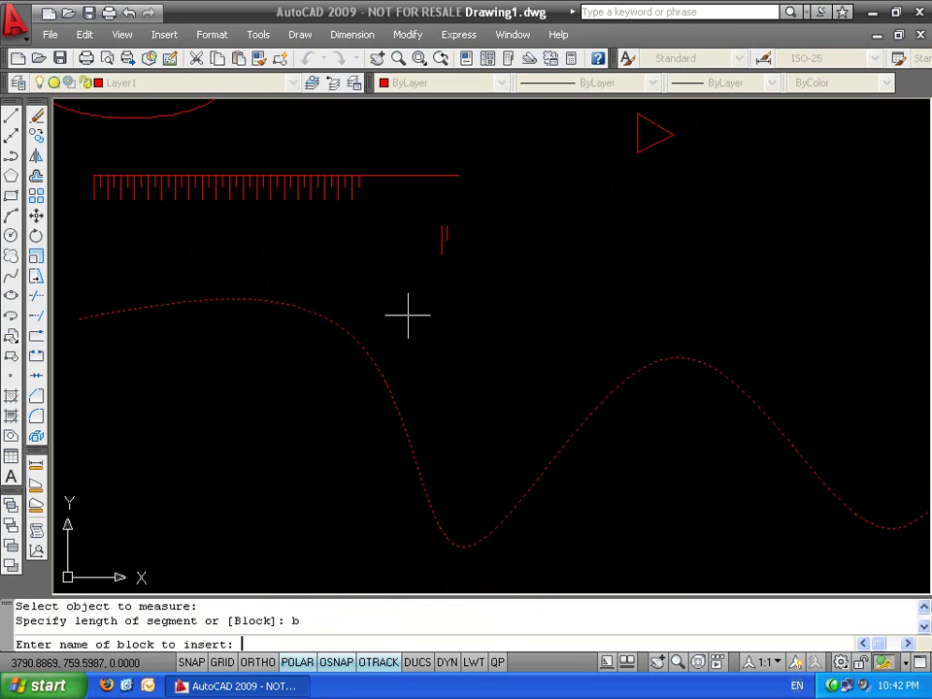
pyautogui.write('e')
pyautogui.press('Return')
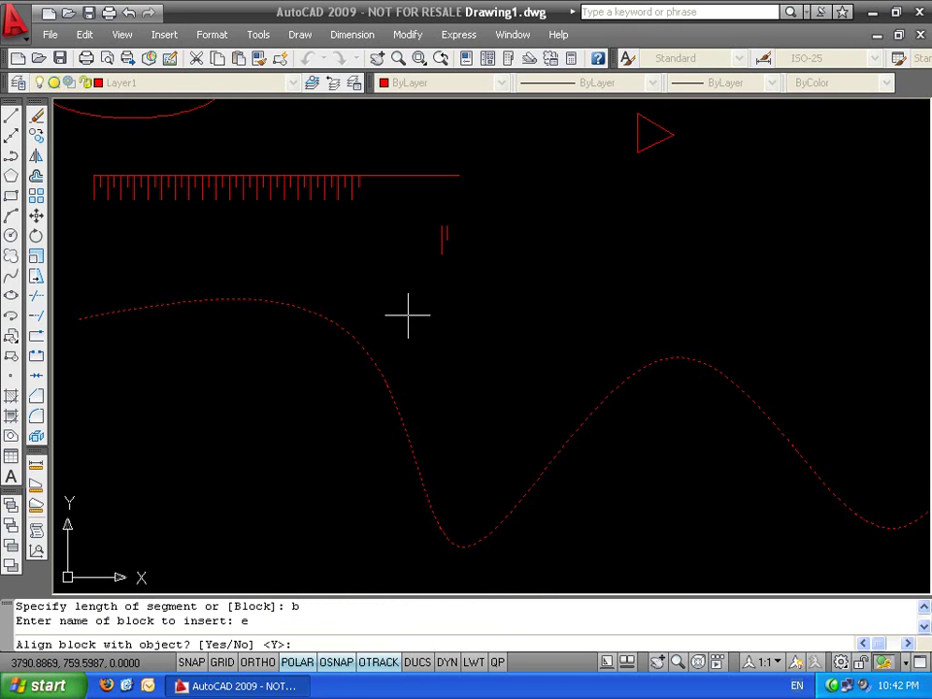
pyautogui.press('Return')
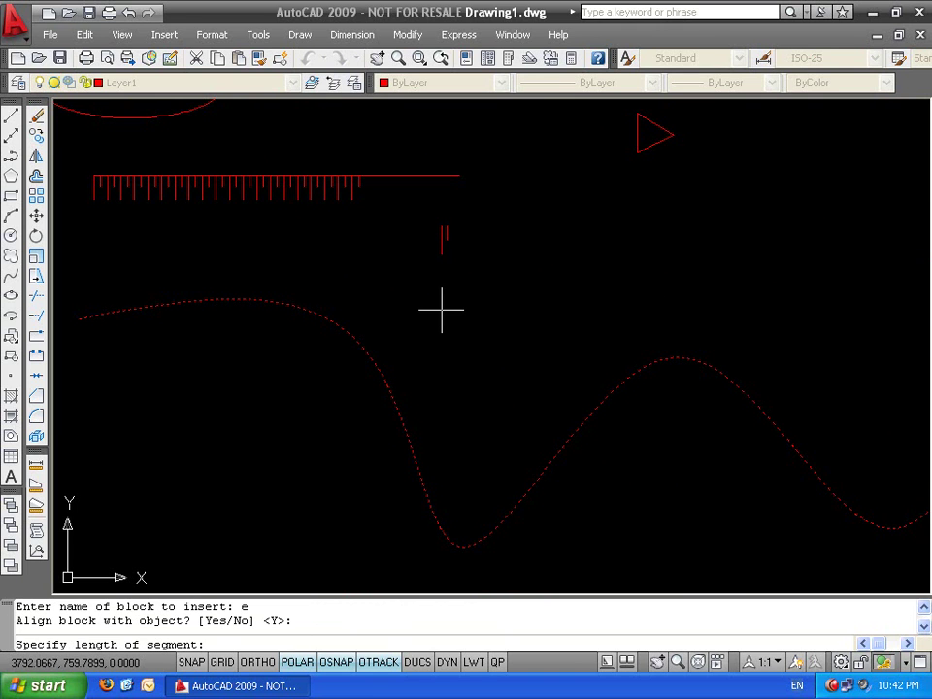
pyautogui.scroll(3, 463, 205)
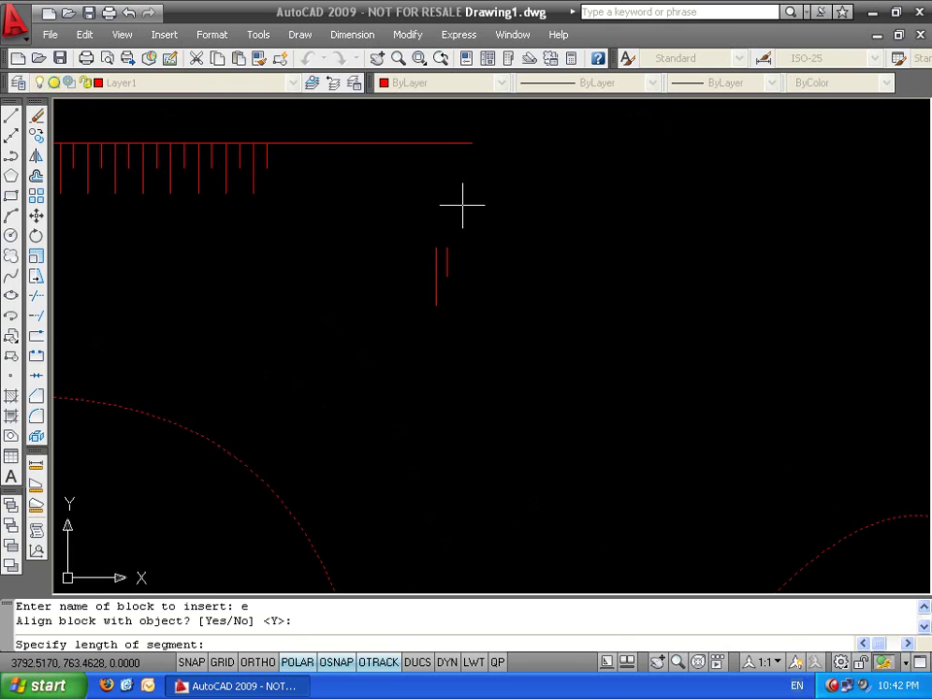
pyautogui.scroll(2, 462, 205)
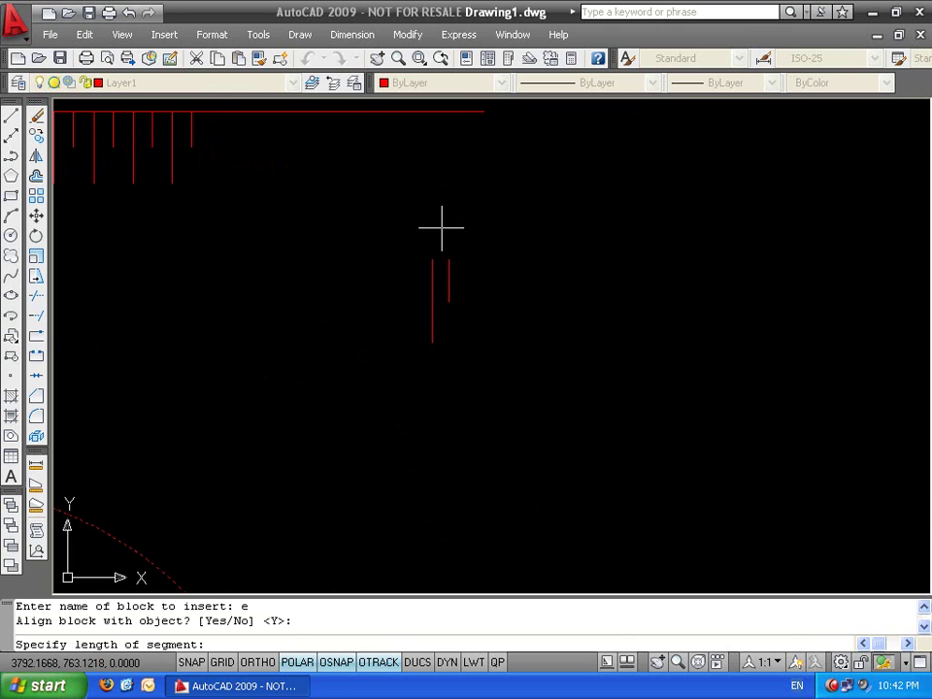
pyautogui.click(432, 259)
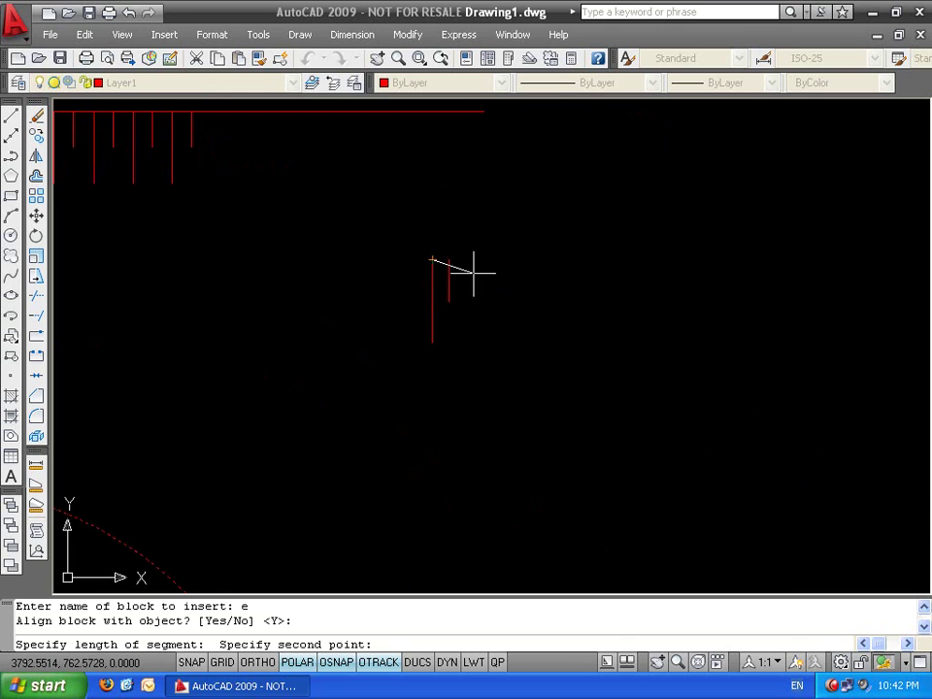
pyautogui.click(475, 260)
# Examine the spacing of the aligned tick blocks along the whole wavy curve
pyautogui.scroll(-5, 479, 327)
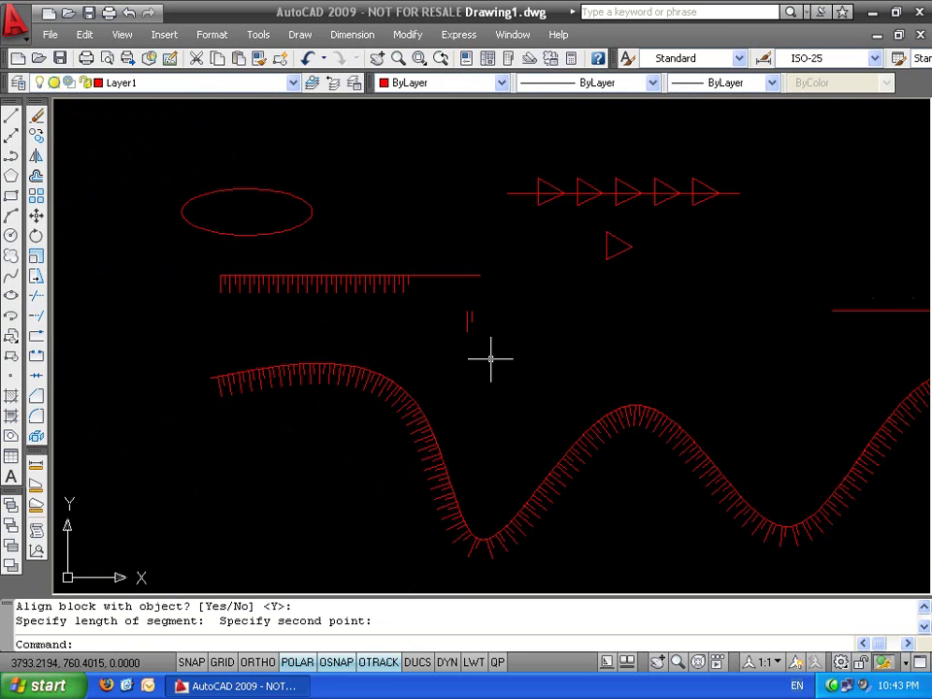
pyautogui.scroll(-3, 491, 359)
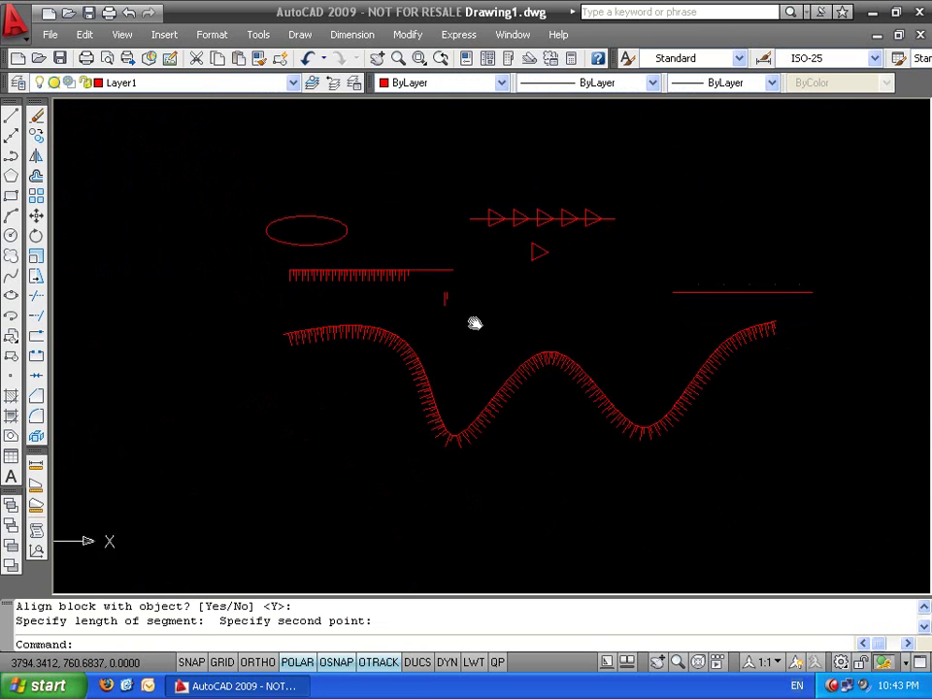
pyautogui.scroll(5, 475, 323)
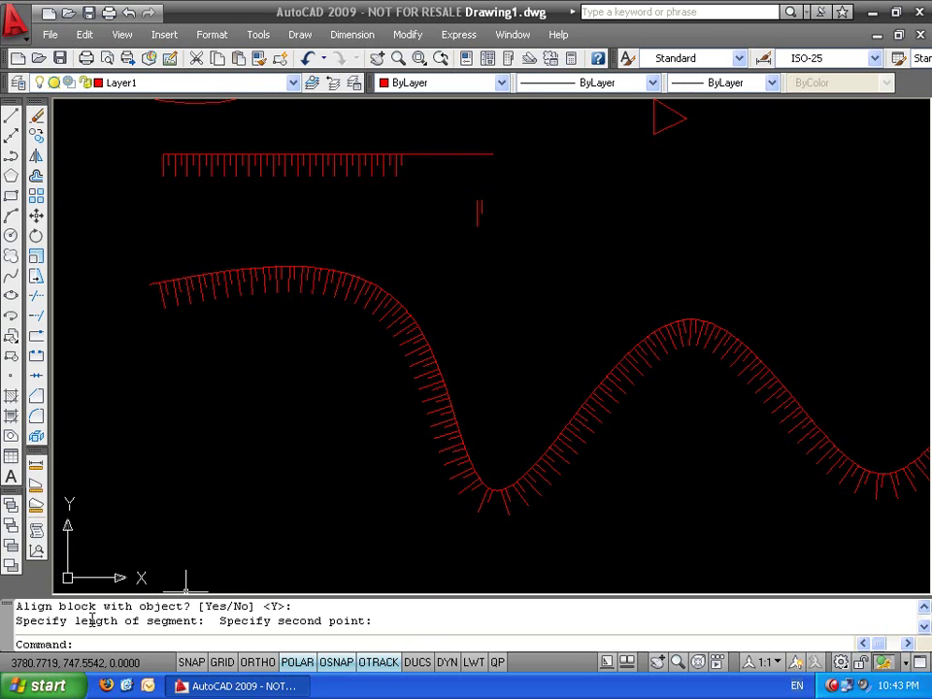
pyautogui.moveTo(493, 463); pyautogui.dragTo(357, 520, button='middle')
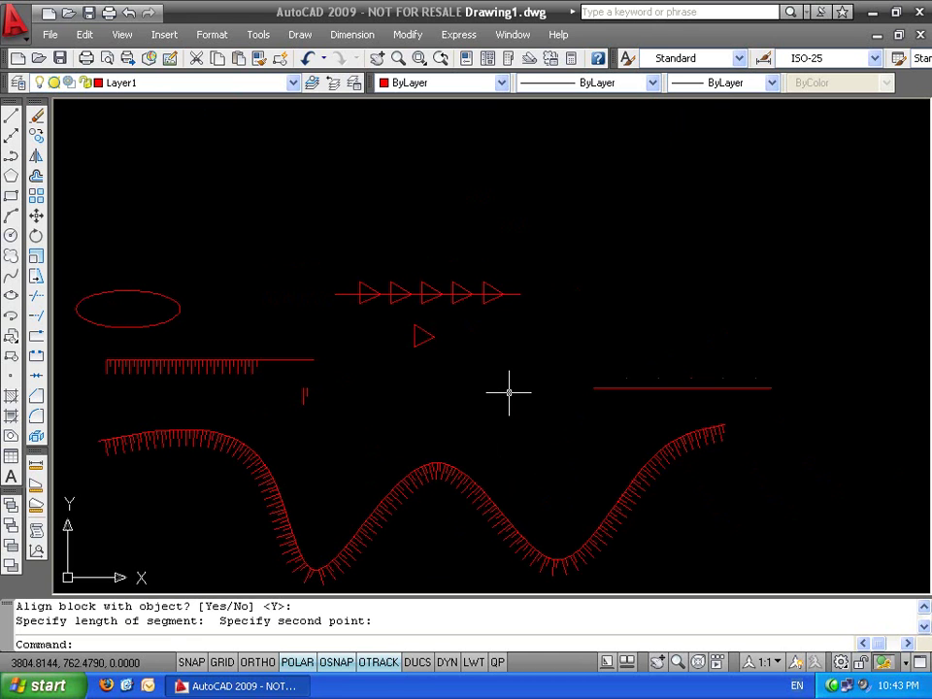
pyautogui.scroll(-2, 582, 337)
pyautogui.scroll(2, 573, 321)
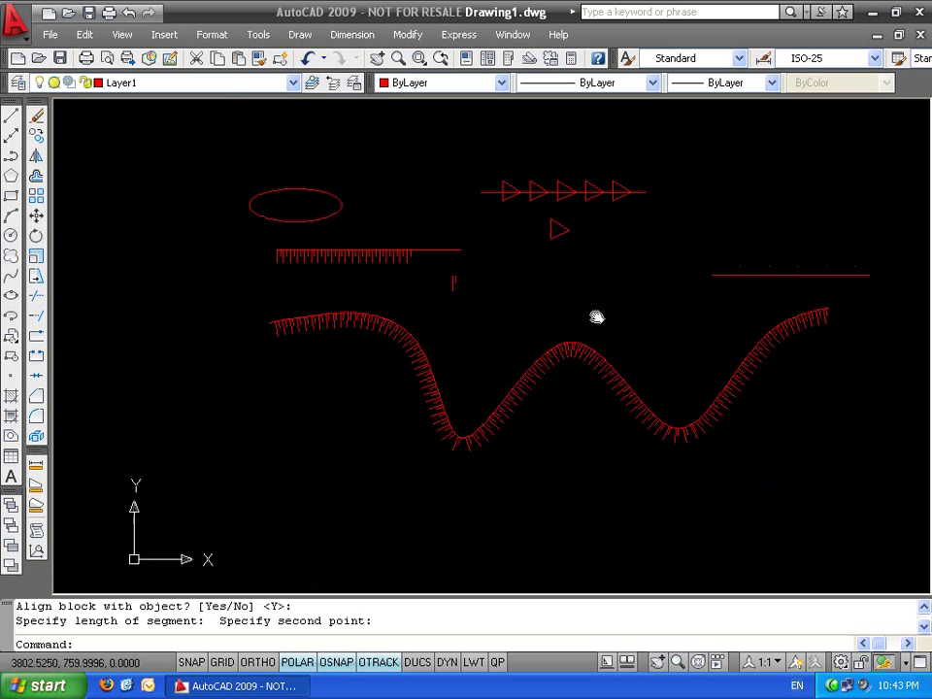
pyautogui.press('Escape')
pyautogui.press('Escape')
# Erase every object in the drawing with one selection window
pyautogui.moveTo(606, 326); pyautogui.dragTo(479, 376, button='middle')
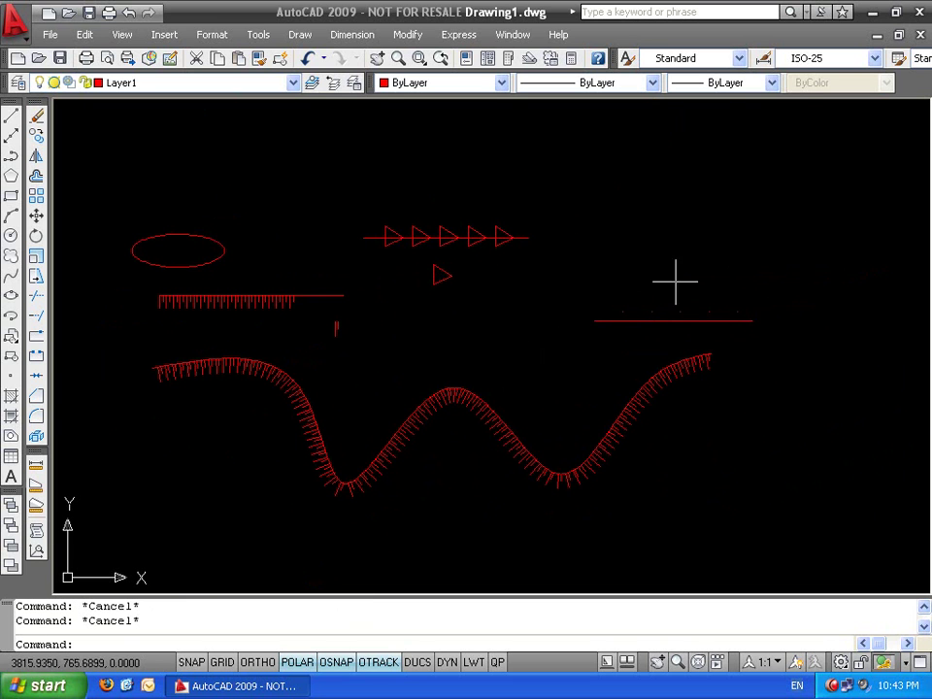
pyautogui.click(792, 212)
pyautogui.click(89, 496)
pyautogui.press('Delete')
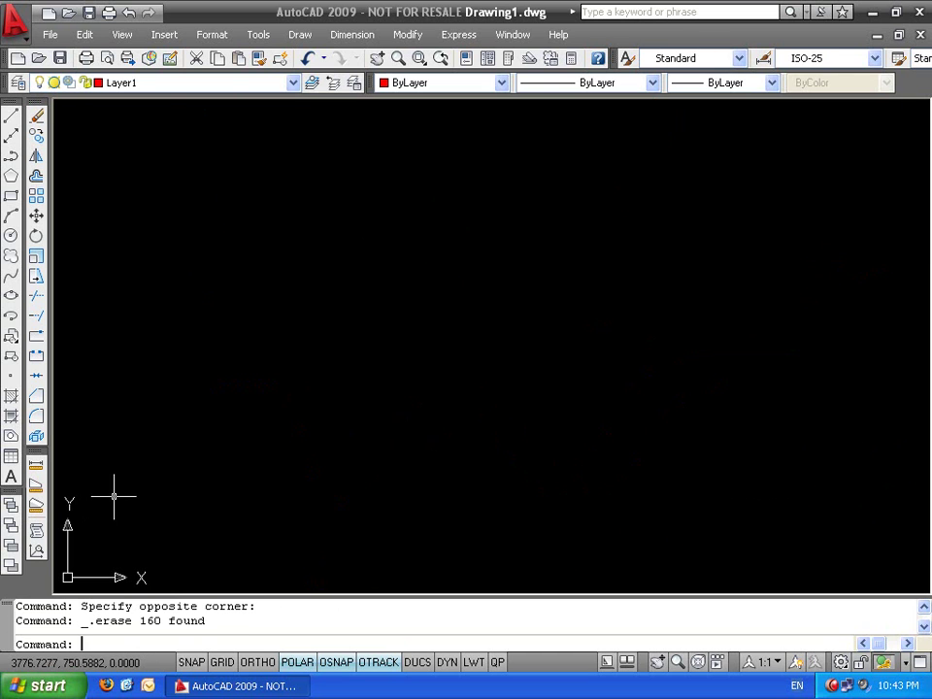
# Draw a single horizontal line across the middle of the empty drawing
pyautogui.write('l')
pyautogui.press('Return')
pyautogui.click(250, 380)
pyautogui.click(560, 379)
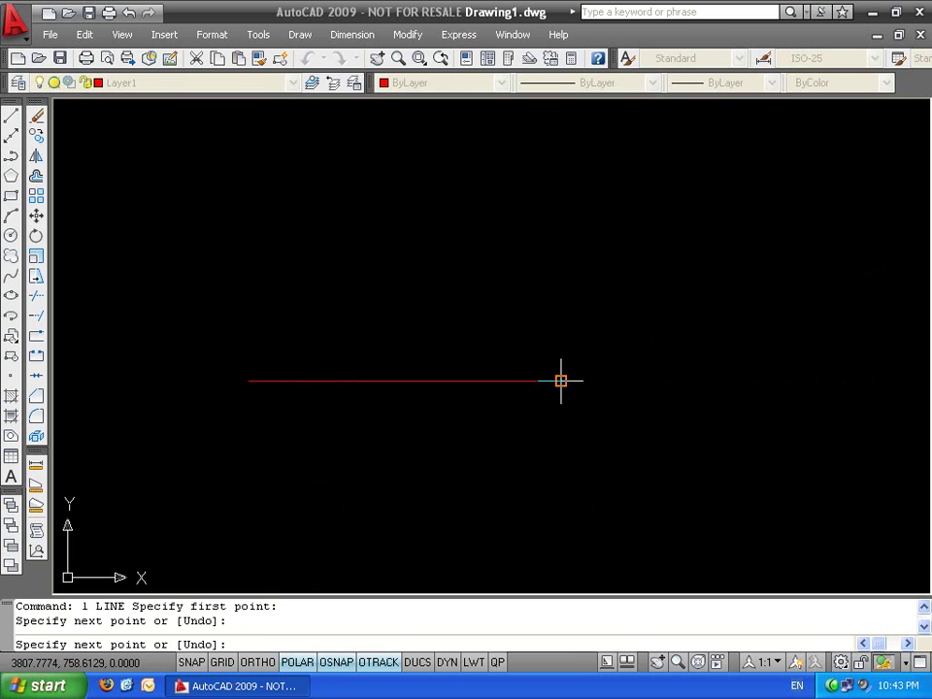
pyautogui.press('Return')
# Break a gap out of the horizontal line between two points on it, and undo the break
pyautogui.click(34, 360)
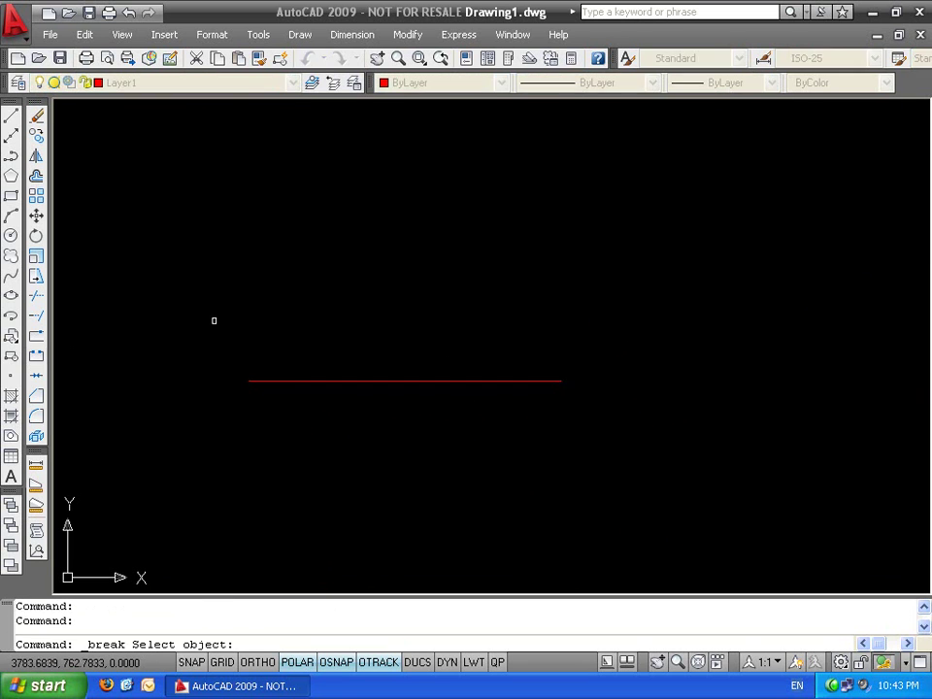
pyautogui.click(367, 380)
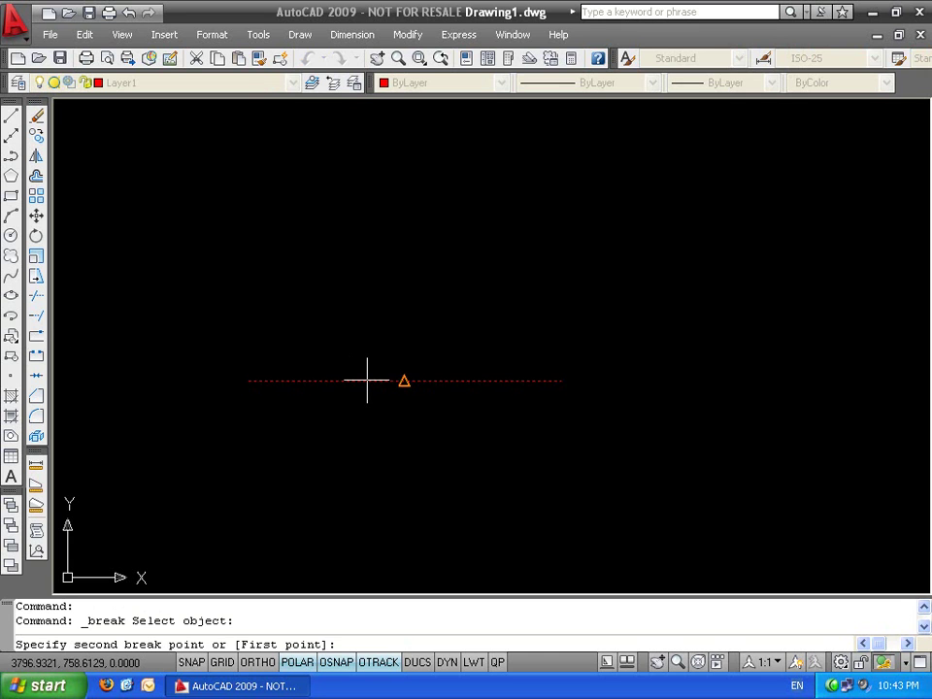
pyautogui.click(481, 380)
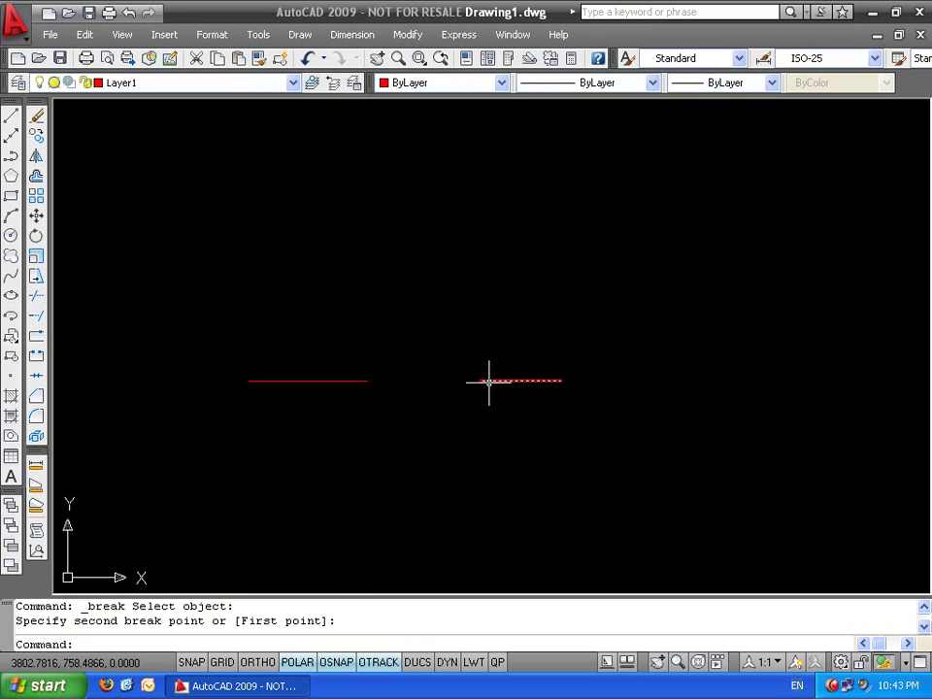
pyautogui.hotkey('ctrl', 'z')
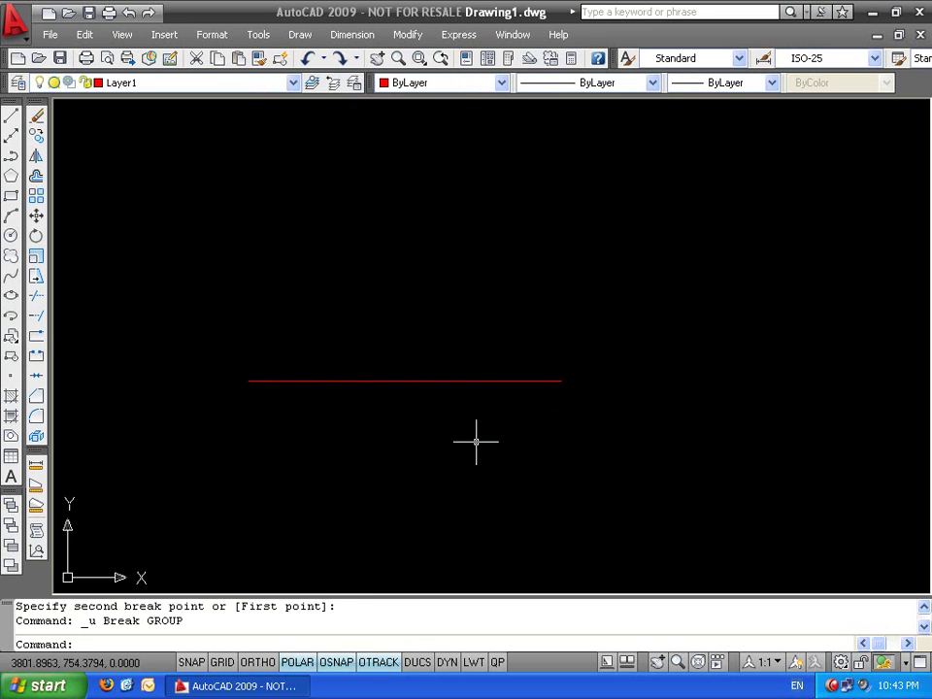
pyautogui.write('br')
pyautogui.press('Return')
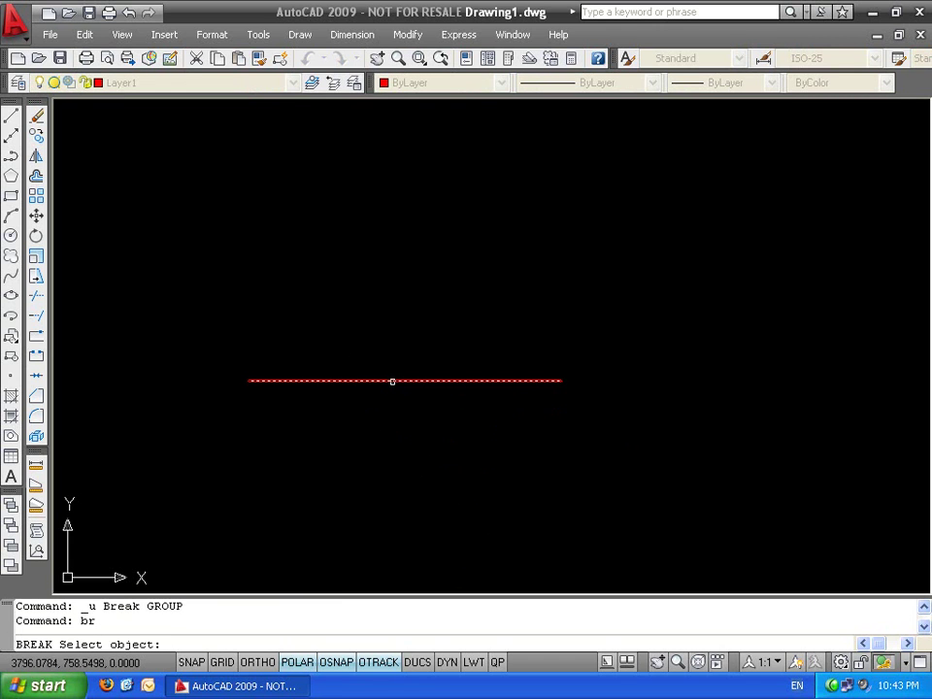
pyautogui.click(304, 381)
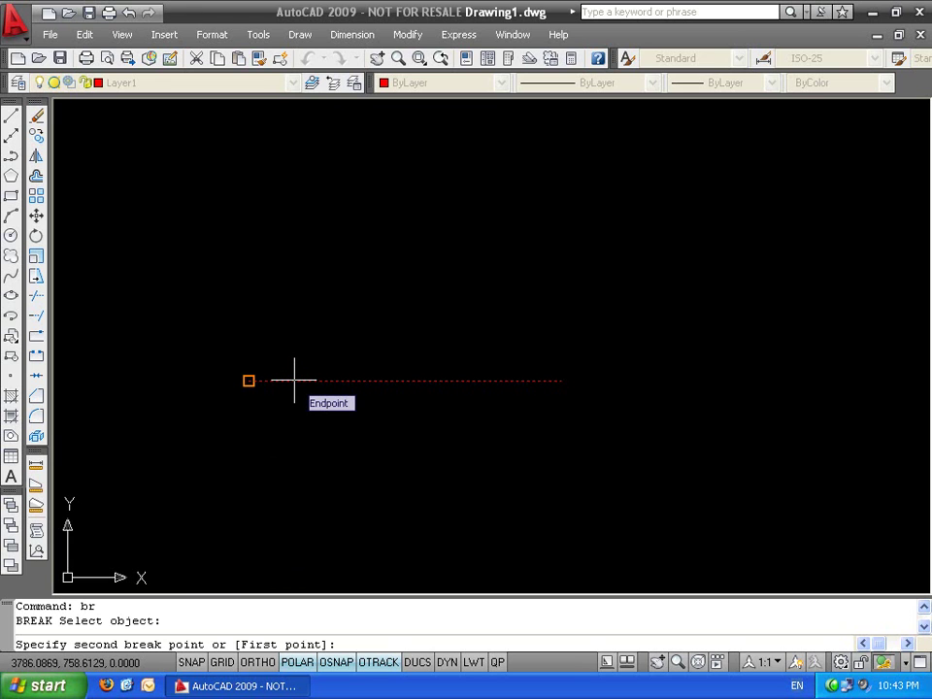
pyautogui.press('Escape')
pyautogui.press('Escape')
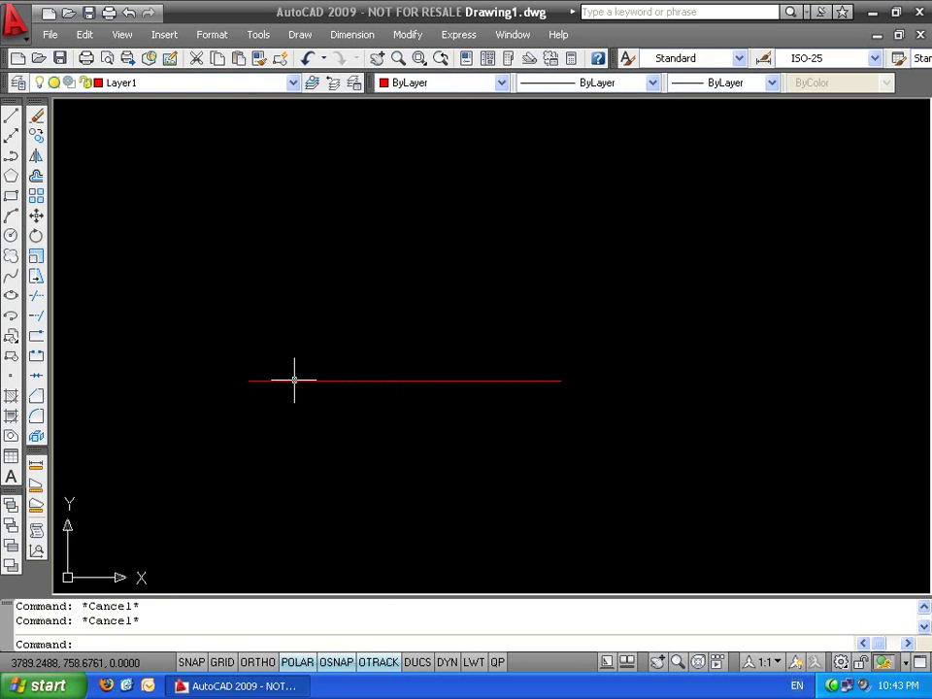
pyautogui.write('l')
pyautogui.press('Return')
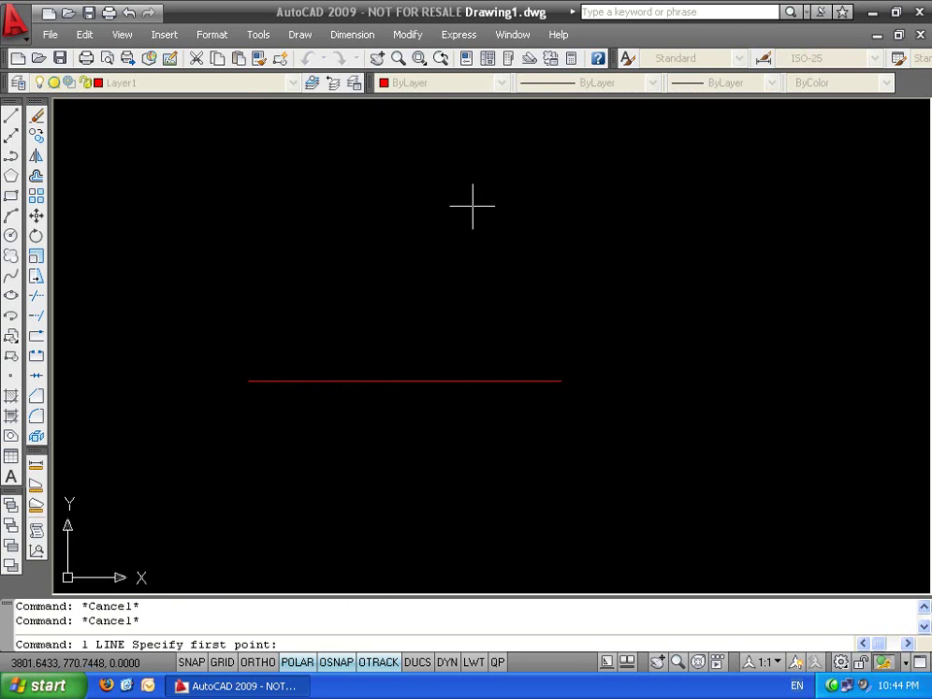
pyautogui.press('Escape')
pyautogui.press('Escape')
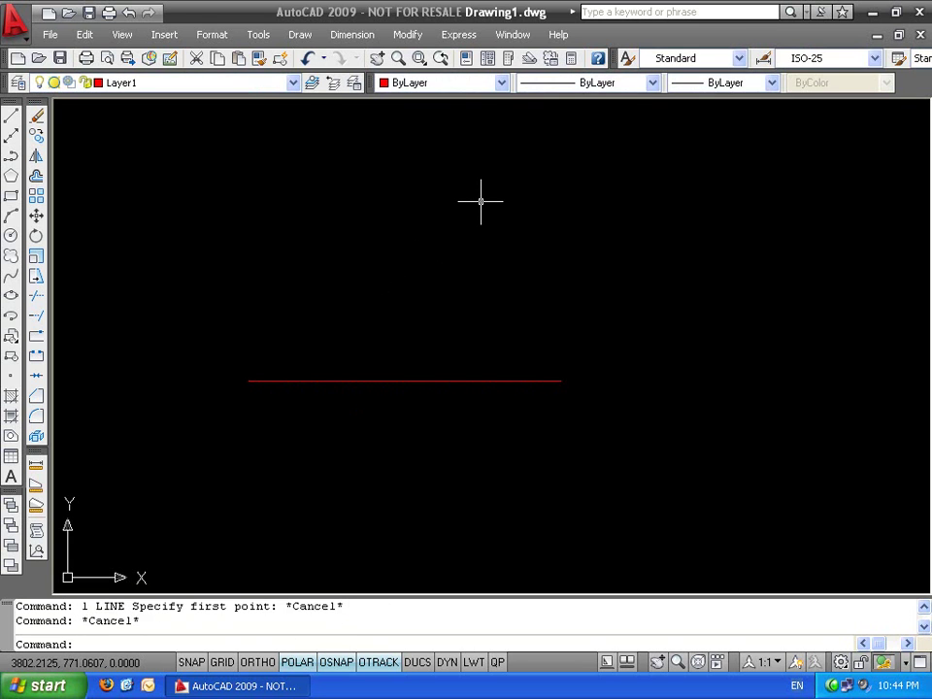
pyautogui.write('e')
pyautogui.press('Return')
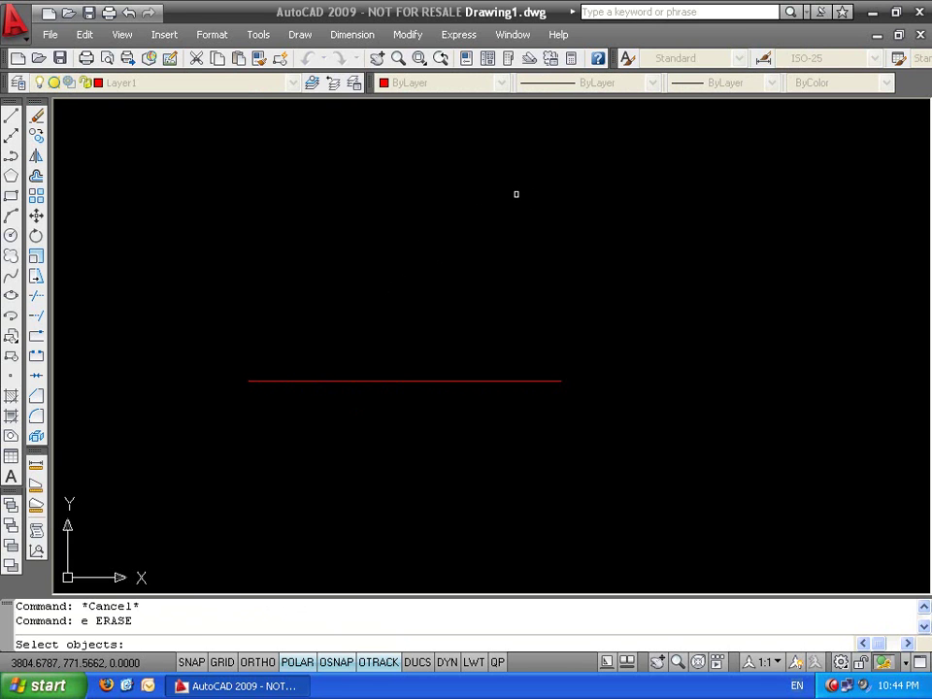
pyautogui.press('Escape')
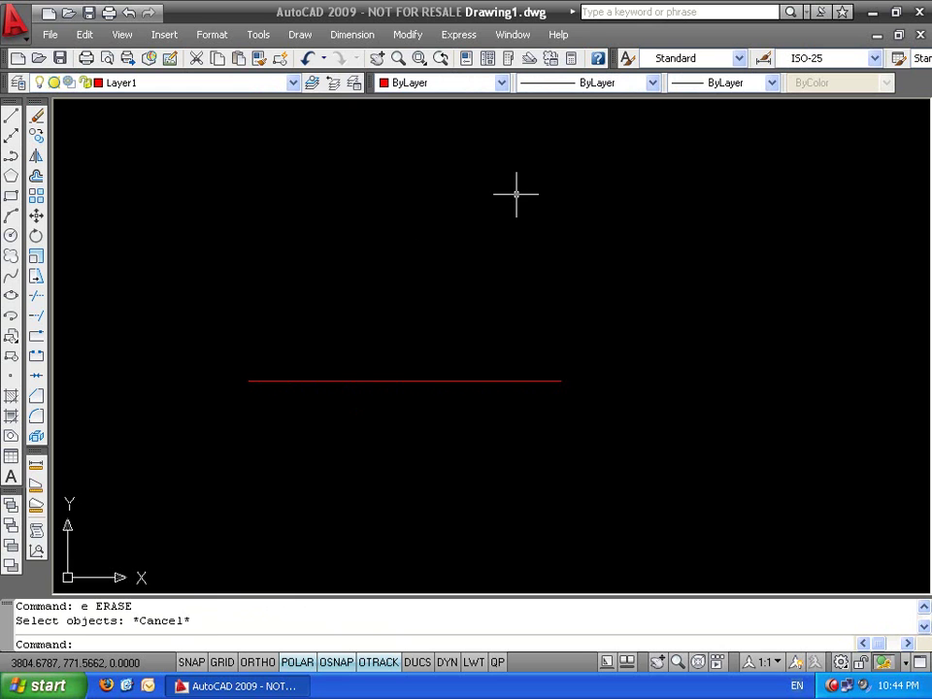
# Break a gap out of the horizontal line using the First point option with two newly picked points, and undo the break
pyautogui.write('be')
pyautogui.press('Return')
pyautogui.click(405, 380)
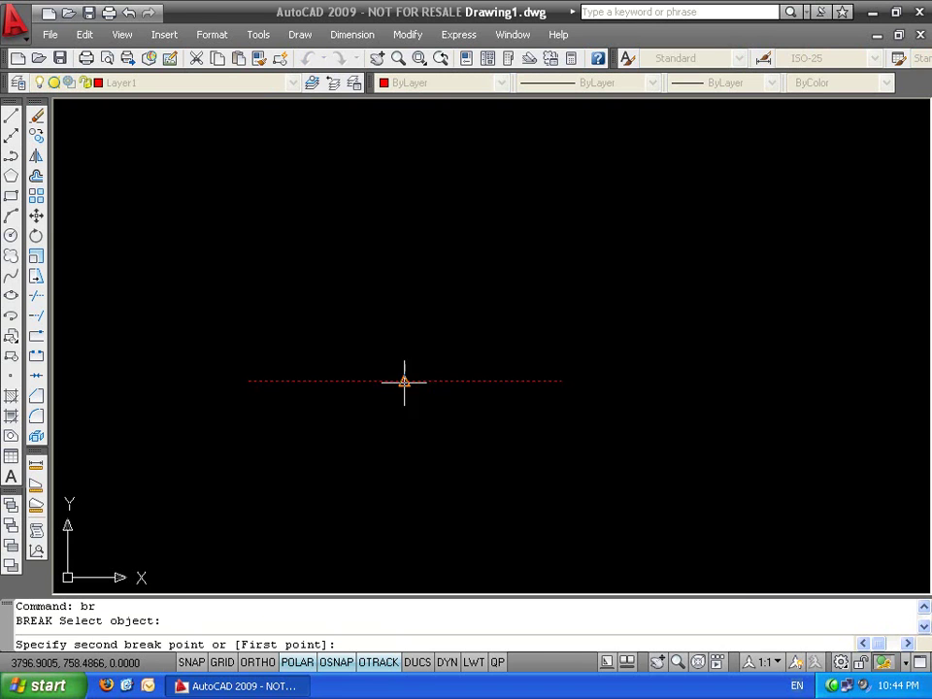
pyautogui.write('f')
pyautogui.press('Return')
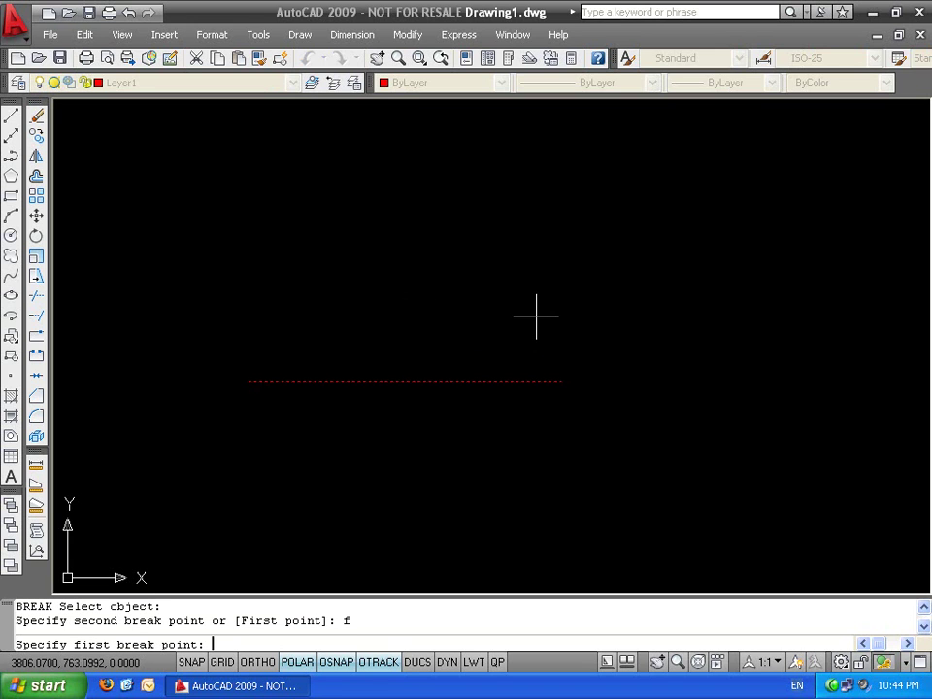
pyautogui.click(315, 380)
pyautogui.click(469, 380)
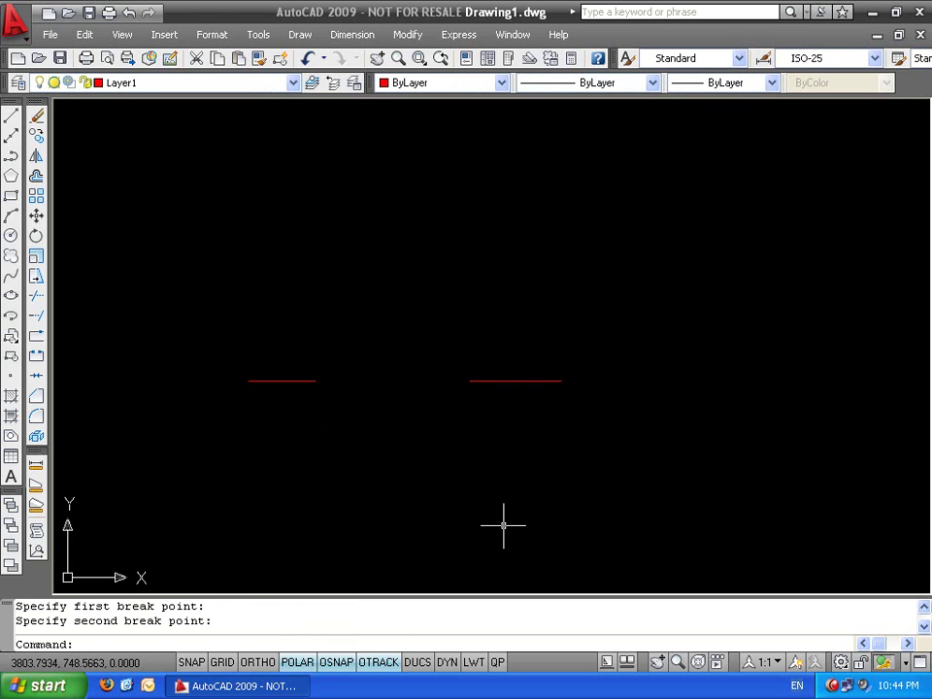
pyautogui.hotkey('ctrl', 'z')
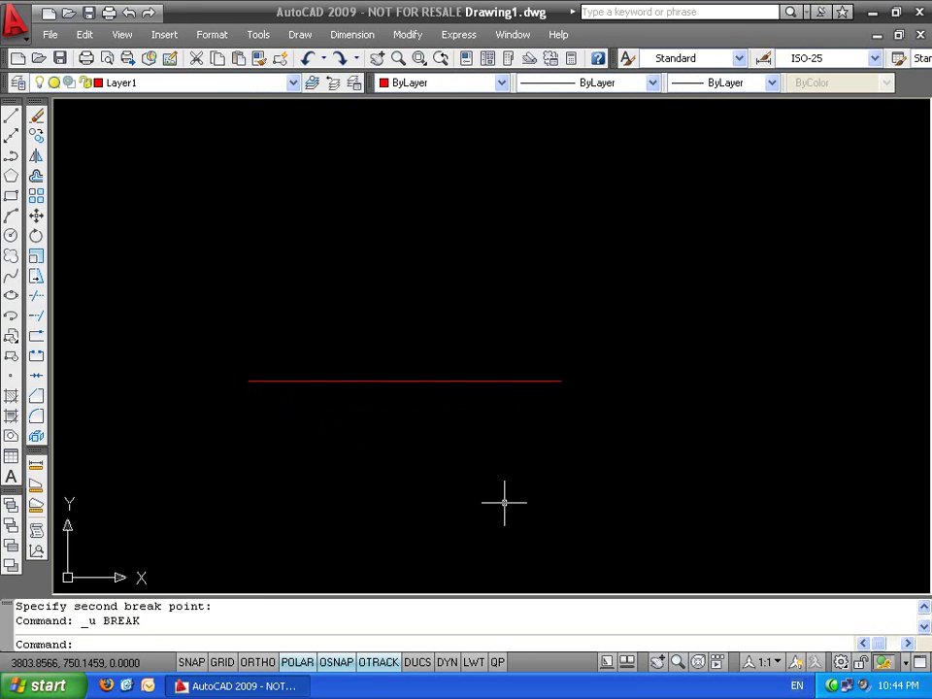
# Divide the horizontal line into 4 equal segments
pyautogui.write('div')
pyautogui.press('Return')
pyautogui.click(499, 381)
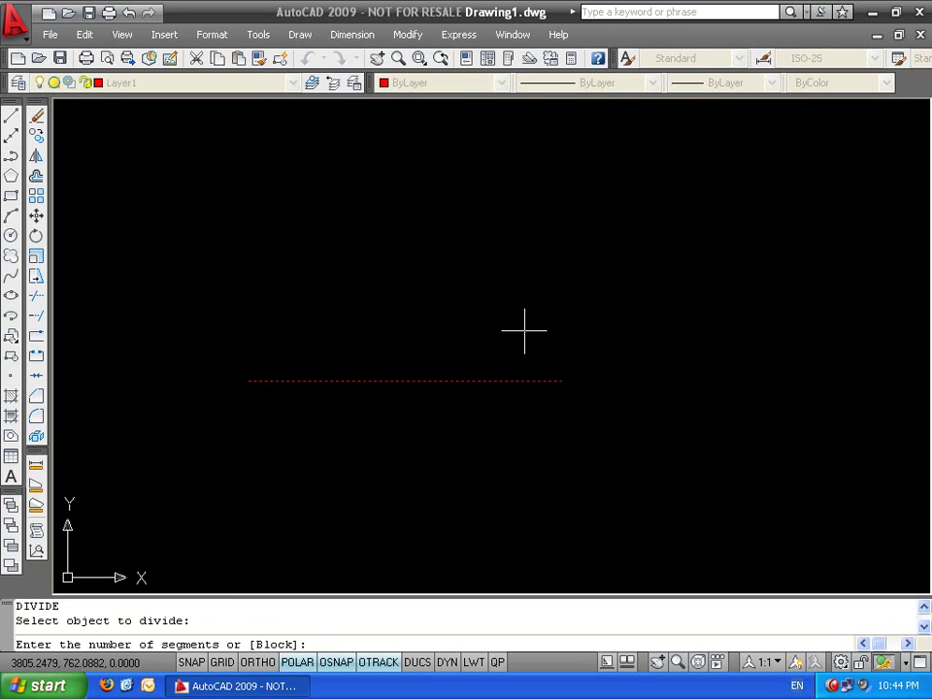
pyautogui.write('4')
pyautogui.press('Return')
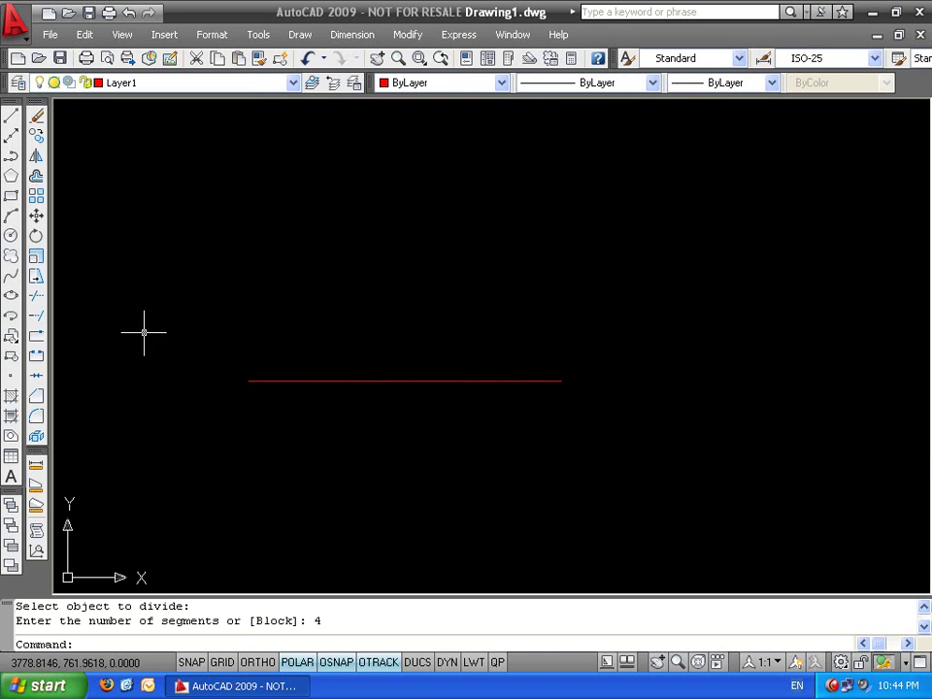
# Break the line between its first and last division points, using the First point option
pyautogui.click(39, 358)
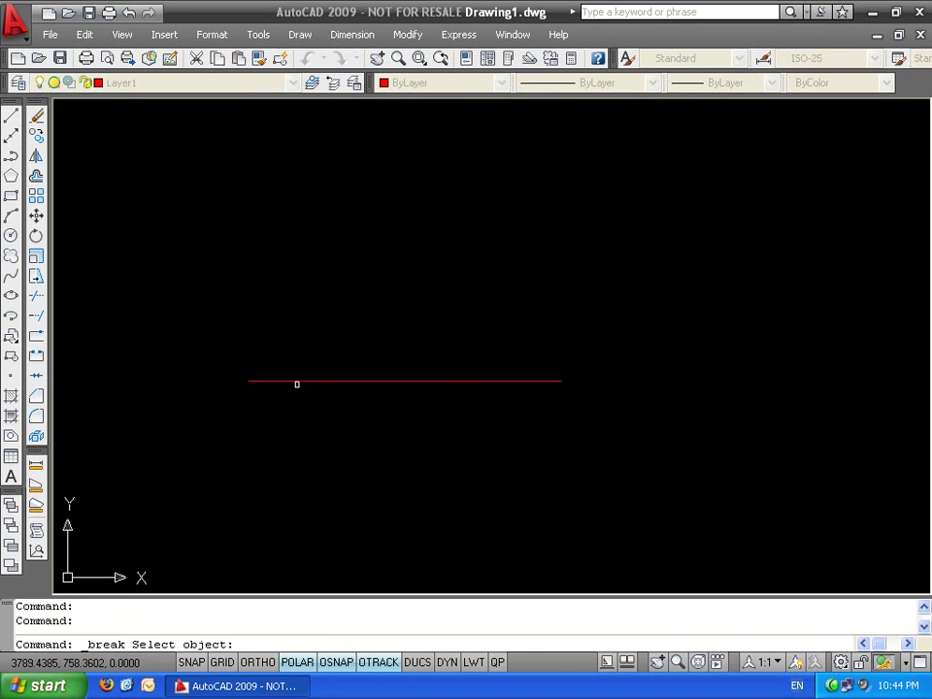
pyautogui.click(301, 381)
pyautogui.write('f')
pyautogui.press('Return')
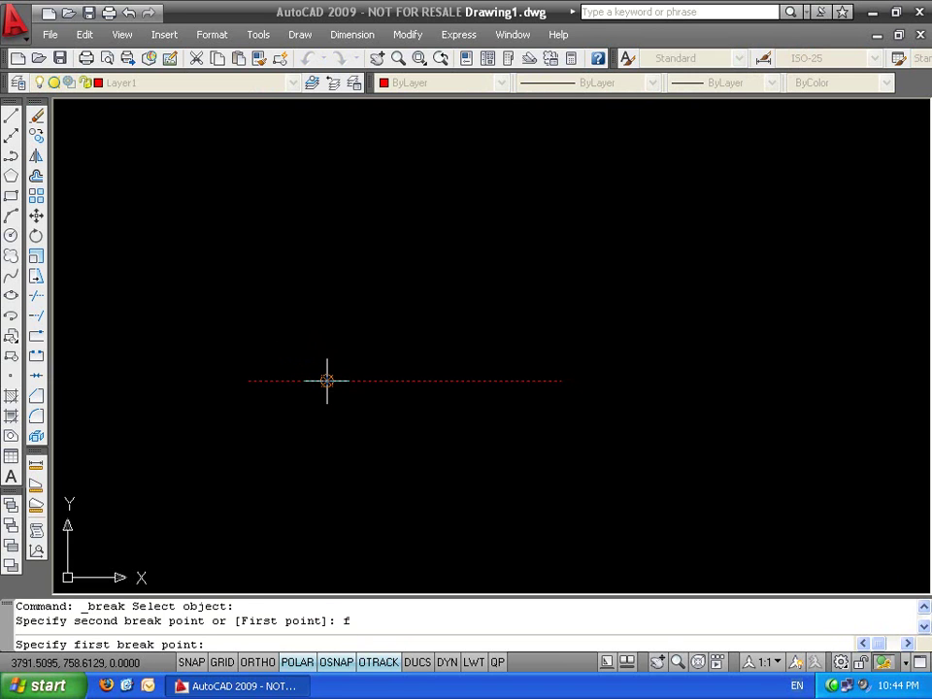
pyautogui.click(327, 381)
pyautogui.click(488, 380)
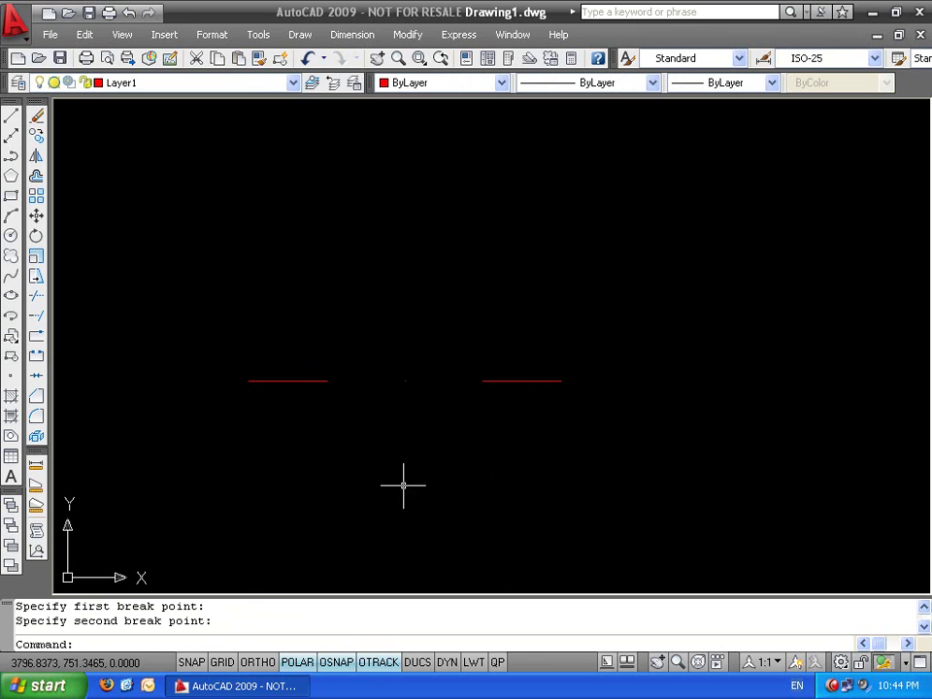
# Erase the division points and the two remaining line pieces
pyautogui.click(317, 327)
pyautogui.click(522, 439)
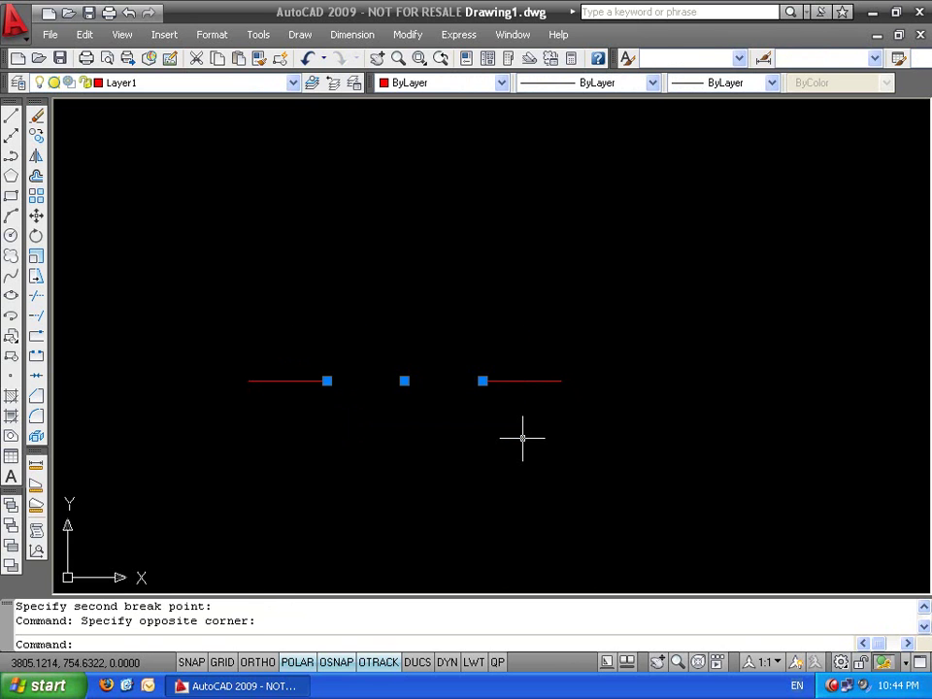
pyautogui.press('Delete')
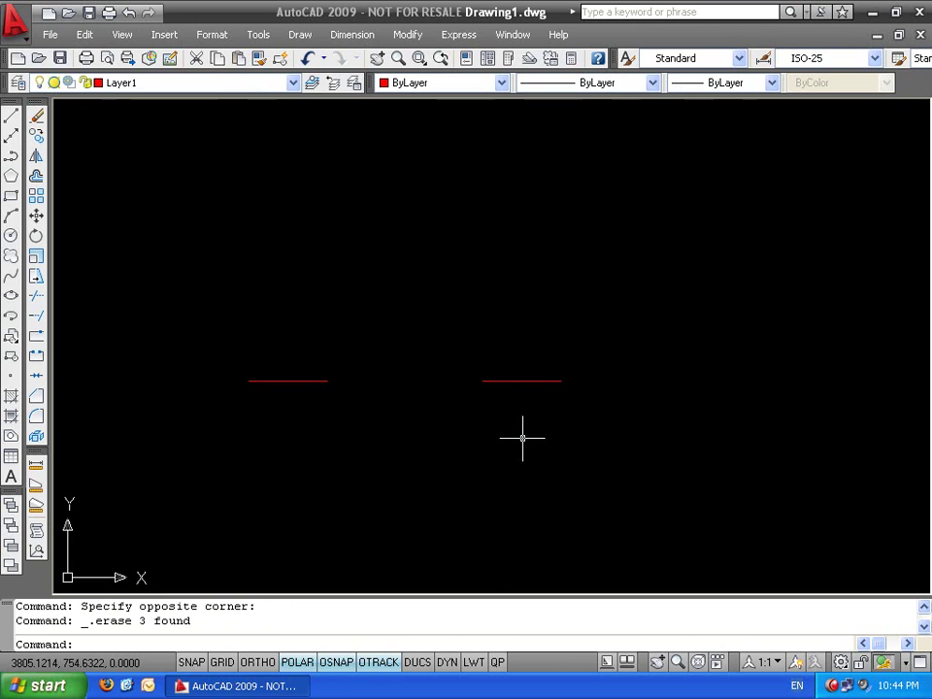
pyautogui.moveTo(522, 439)
pyautogui.mouseDown(button='middle')
pyautogui.moveTo(547, 441)
pyautogui.moveTo(620, 359)
pyautogui.mouseUp(button='middle')
pyautogui.click(621, 335)
pyautogui.click(169, 467)
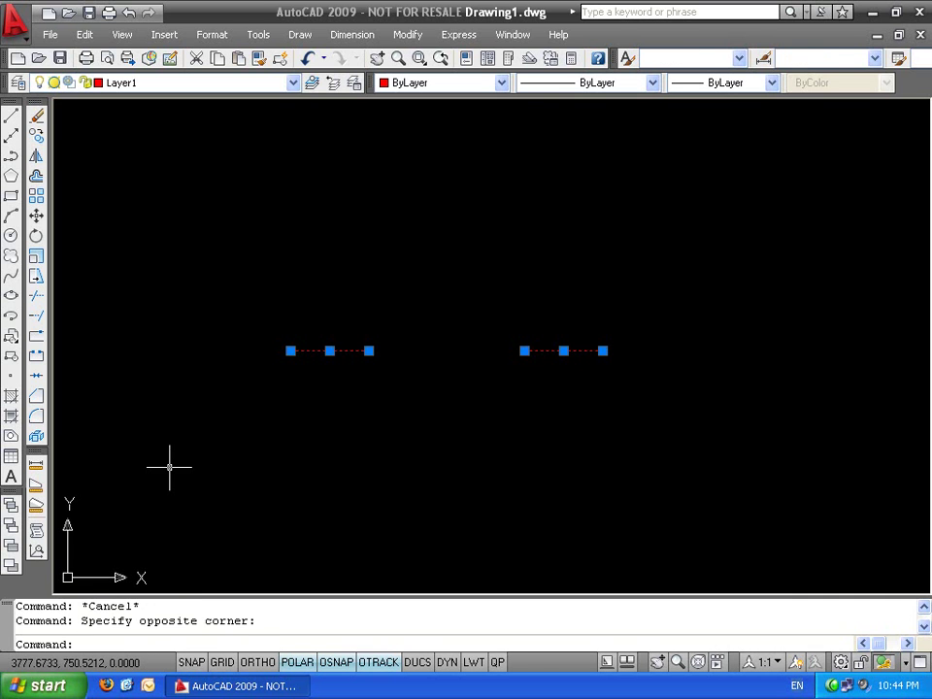
pyautogui.press('Delete')
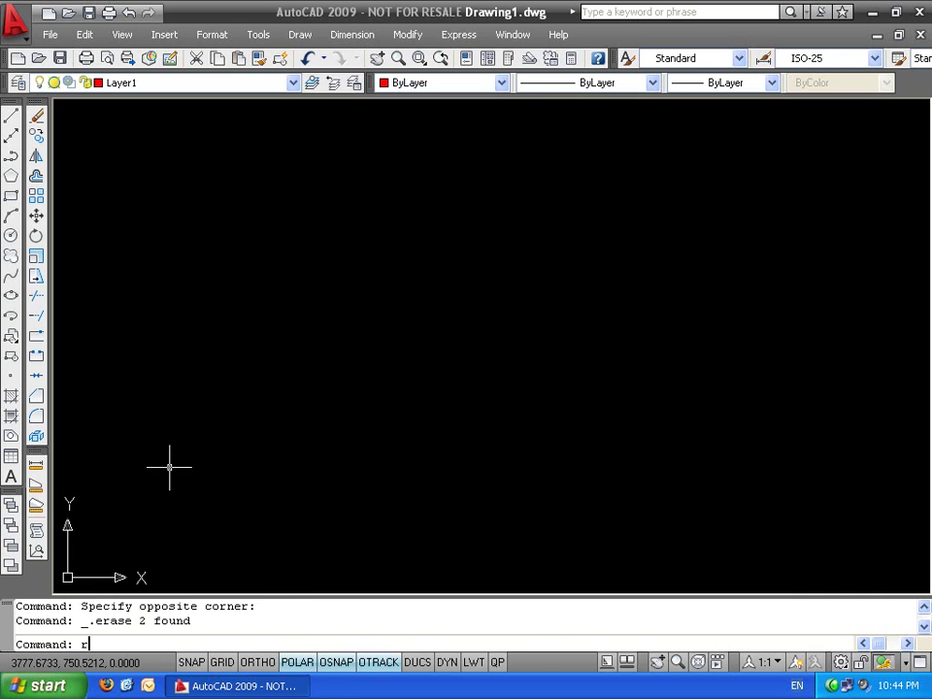
# Draw a rectangle as a room outline in the empty drawing
pyautogui.write('rec')
pyautogui.press('Return')
pyautogui.click(193, 453)
pyautogui.click(441, 261)
pyautogui.press('Escape')
pyautogui.press('Return')
pyautogui.click(240, 161)
pyautogui.press('Escape')
pyautogui.press('Escape')
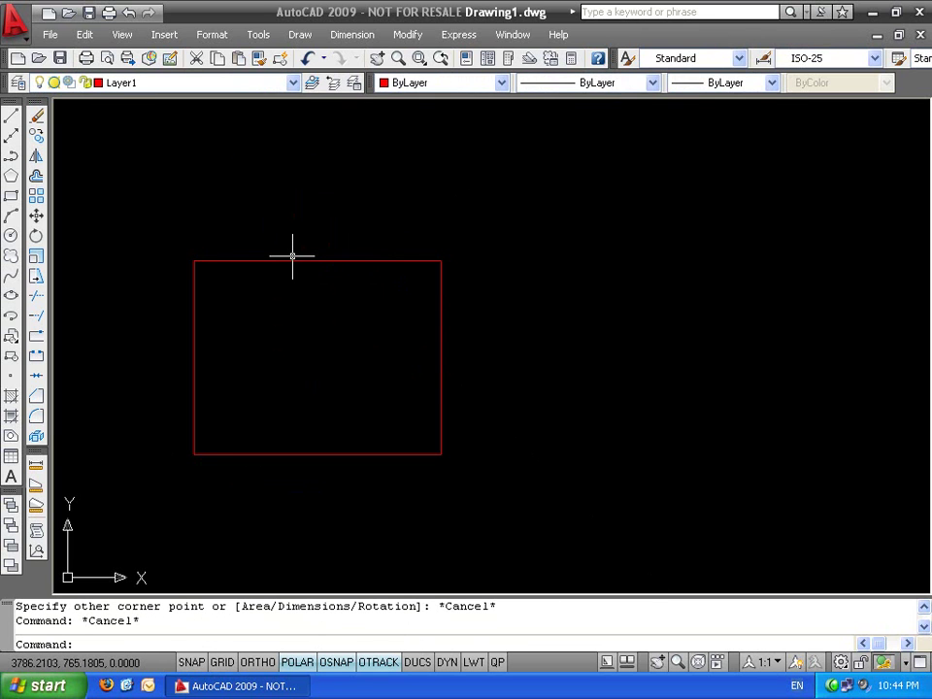
# Draw a short vertical line upward from the rectangle's upper edge, near its left corner, as a door leaf
pyautogui.write('l')
pyautogui.press('Return')
pyautogui.click(239, 260)
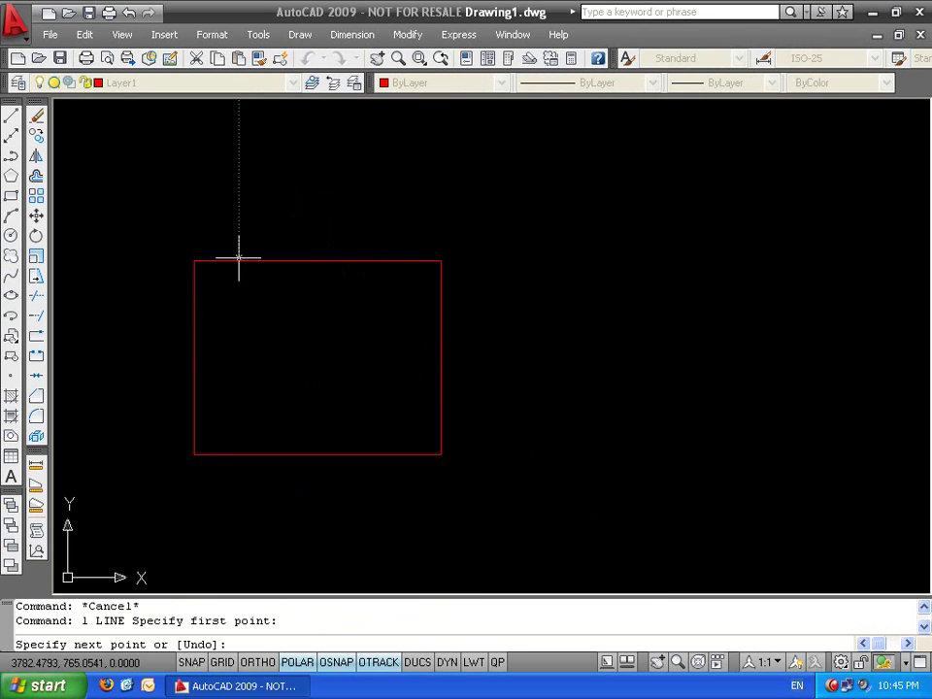
pyautogui.press('Escape')
# Draw the quarter-circle door swing centred on the leaf's base, from the rectangle's upper edge to the leaf's upper end
pyautogui.write('a')
pyautogui.press('Return')
pyautogui.write('c')
pyautogui.press('Return')
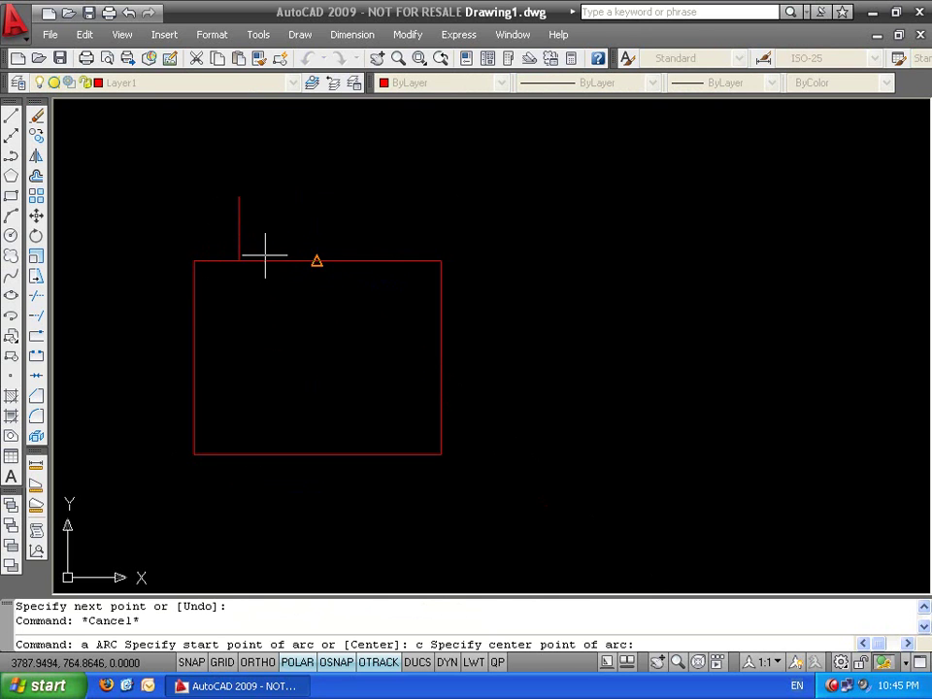
pyautogui.click(239, 260)
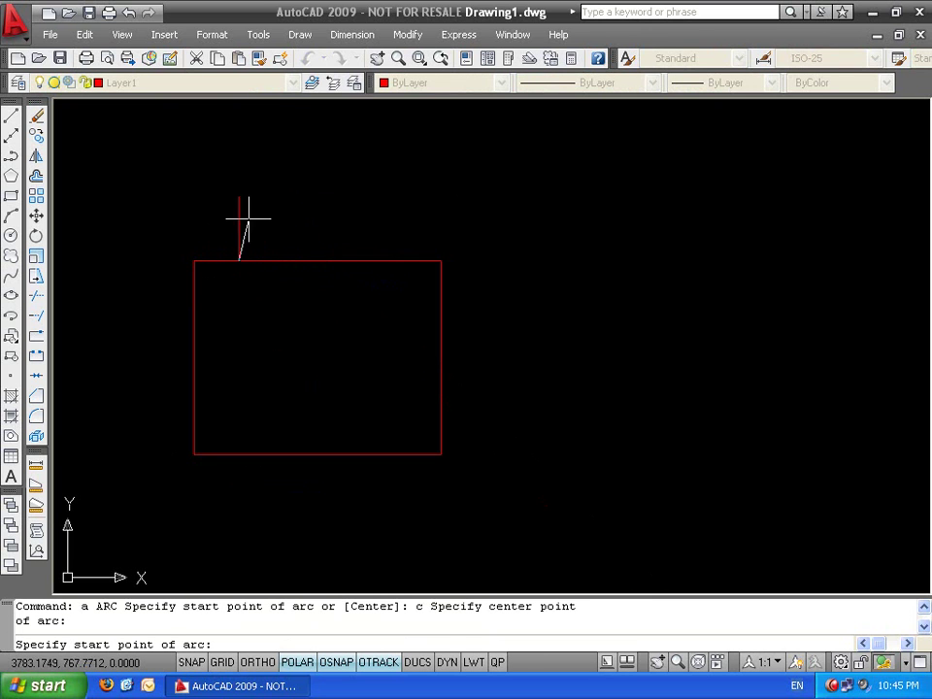
pyautogui.click(303, 259)
pyautogui.click(239, 197)
pyautogui.press('Escape')
pyautogui.press('Escape')
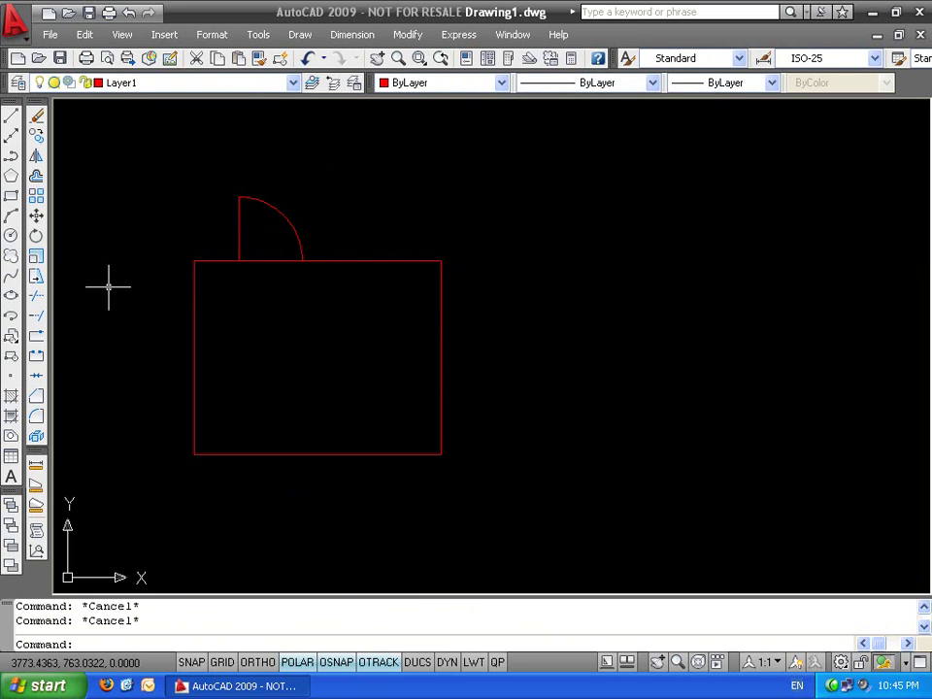
# Break the rectangle's upper edge between the door leaf's base and the swing arc's end, and undo the break
pyautogui.click(35, 356)
pyautogui.click(380, 261)
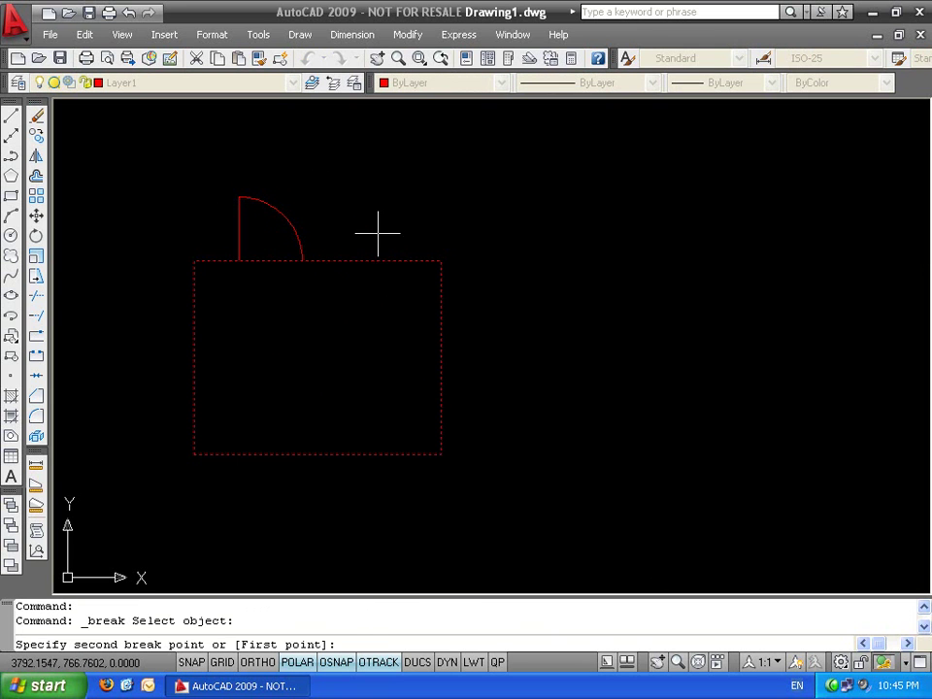
pyautogui.write('f')
pyautogui.press('Return')
pyautogui.click(237, 261)
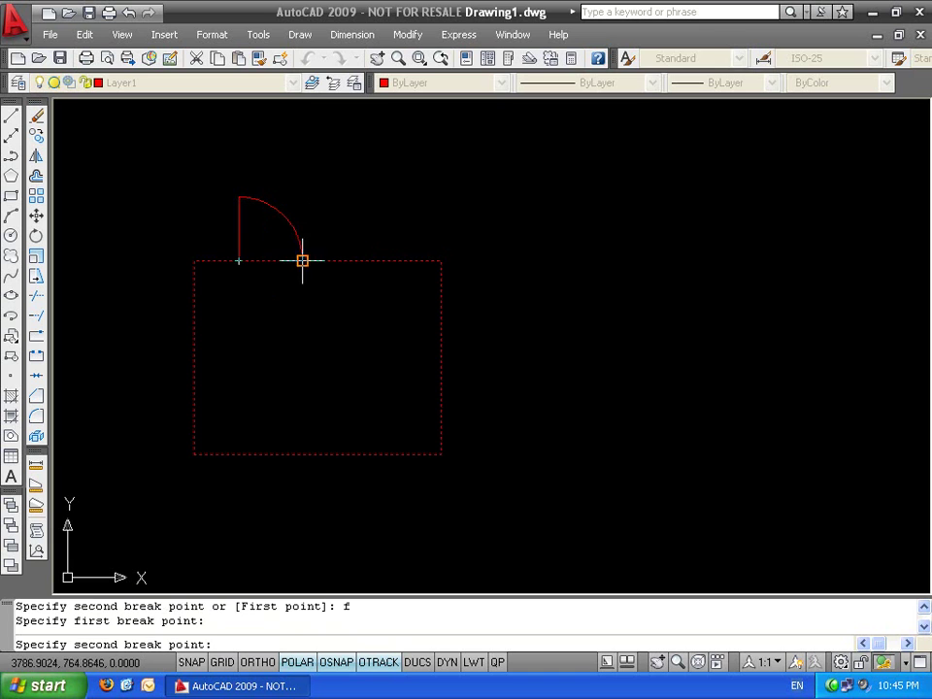
pyautogui.click(303, 260)
pyautogui.press('Escape')
pyautogui.click(348, 329)
pyautogui.click(315, 322)
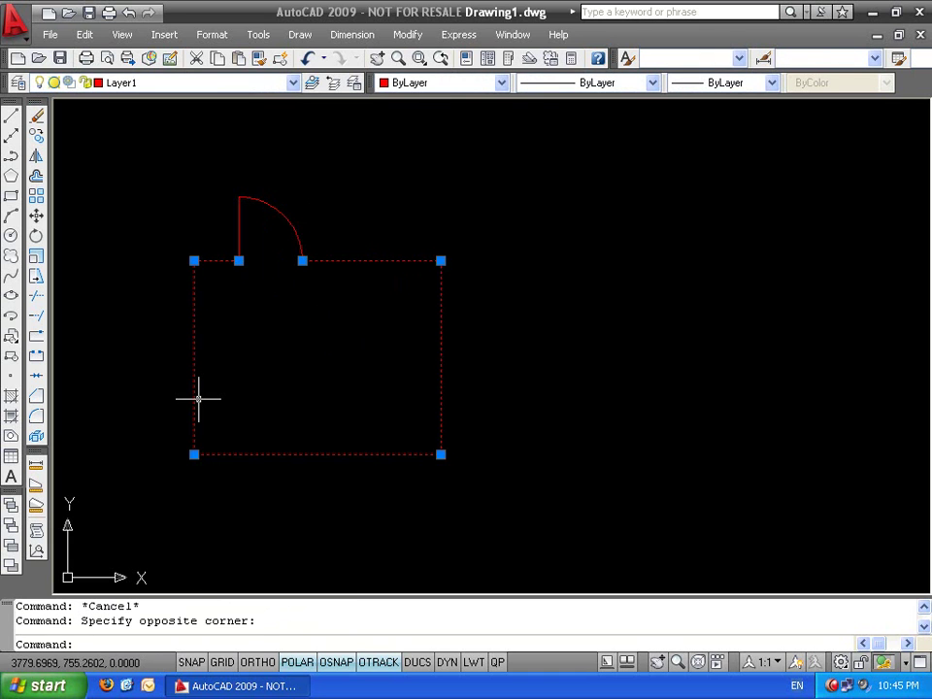
pyautogui.press('Escape')
pyautogui.press('Escape')
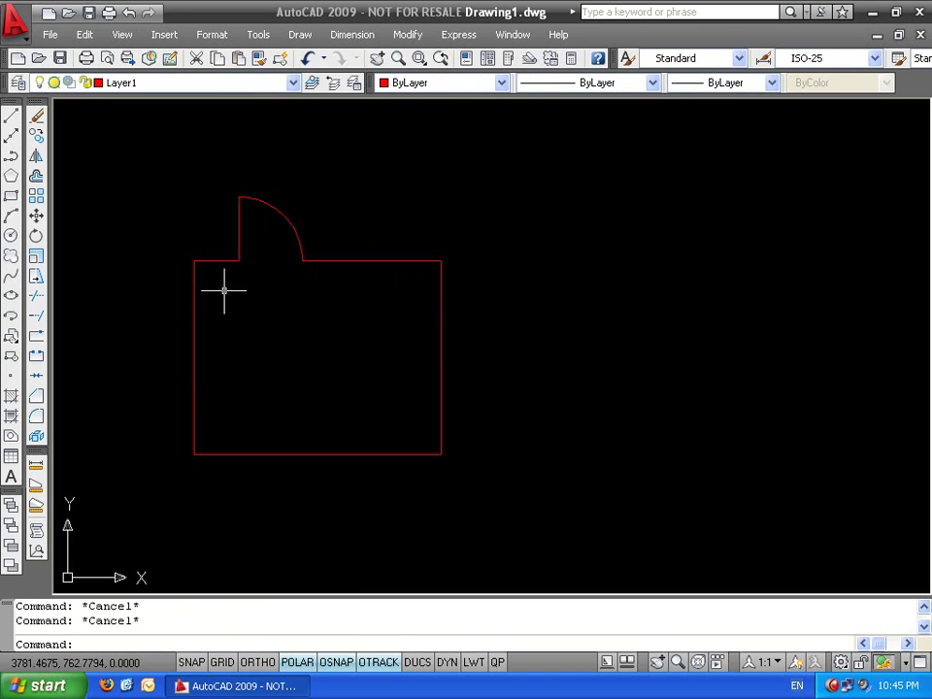
pyautogui.hotkey('ctrl', 'z')
# Trim the rectangle's upper edge between the door leaf and the swing arc, and undo the trim
pyautogui.write('tr')
pyautogui.press('Return')
pyautogui.press('Return')
pyautogui.click(291, 223)
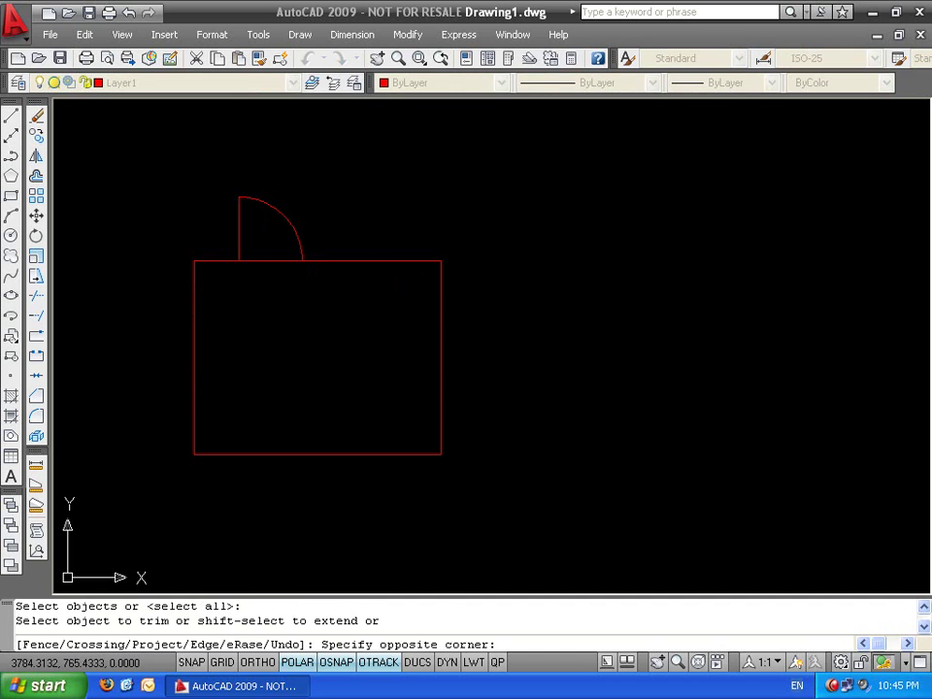
pyautogui.click(250, 322)
pyautogui.press('Escape')
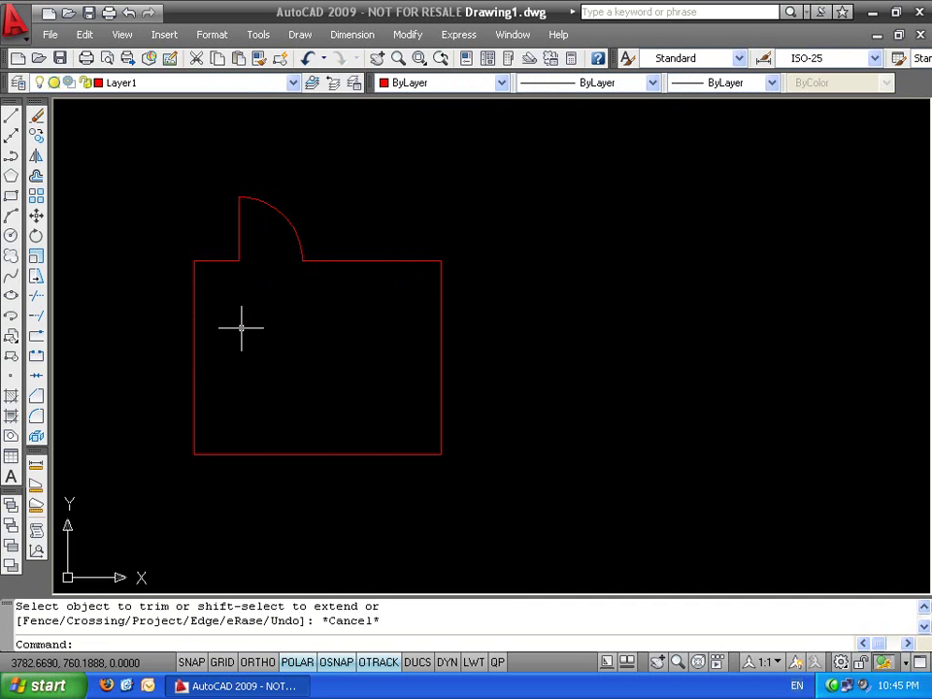
pyautogui.hotkey('ctrl', 'z')
# Move the door leaf and swing arc about 4 units straight up, away from the rectangle
pyautogui.moveTo(319, 220); pyautogui.dragTo(334, 330, button='middle')
pyautogui.click(335, 291)
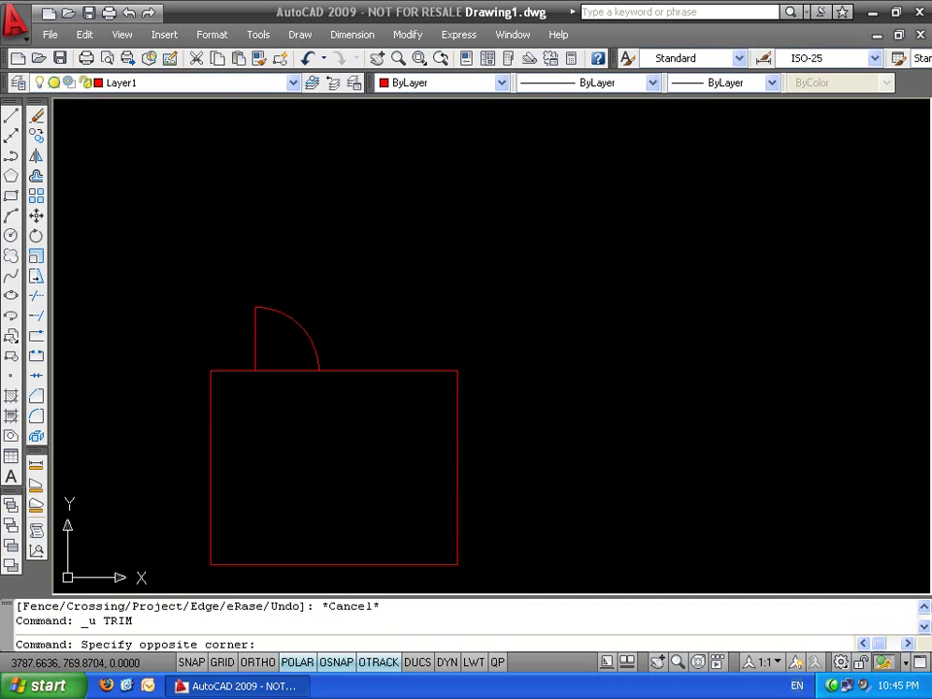
pyautogui.click(243, 349)
pyautogui.write('m')
pyautogui.press('Return')
pyautogui.click(397, 298)
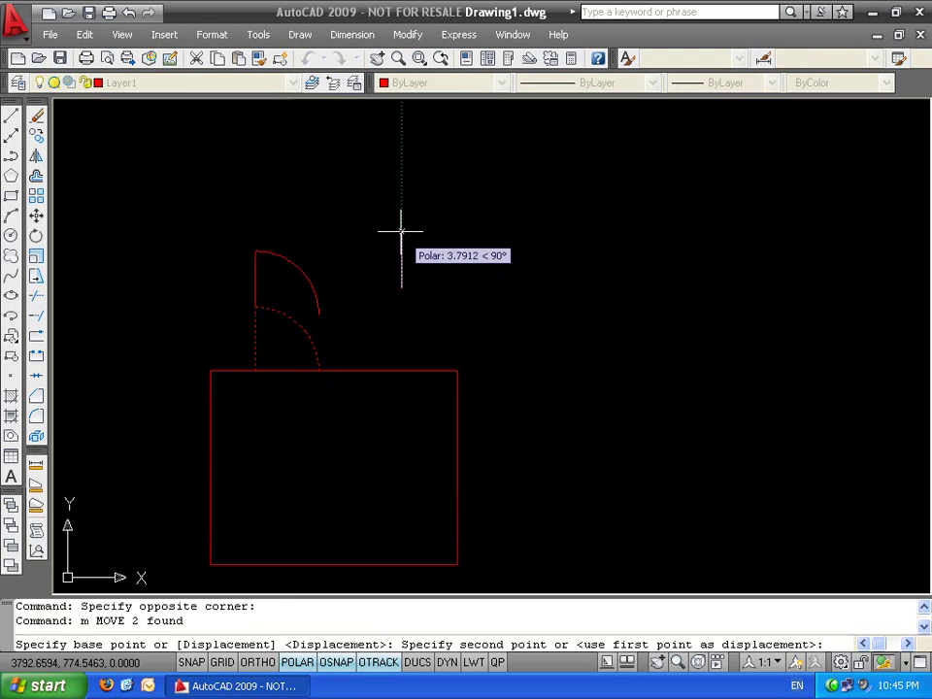
pyautogui.click(398, 236)
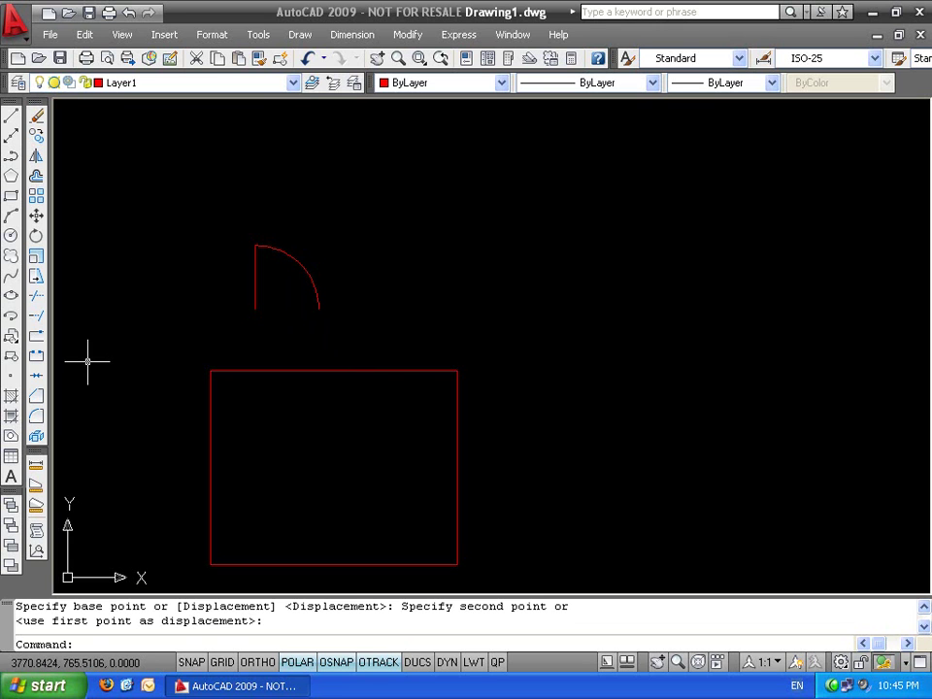
# Break the rectangle's upper edge using the raised door's two lower endpoints as first and second break points, and undo the break
pyautogui.write('br')
pyautogui.press('Return')
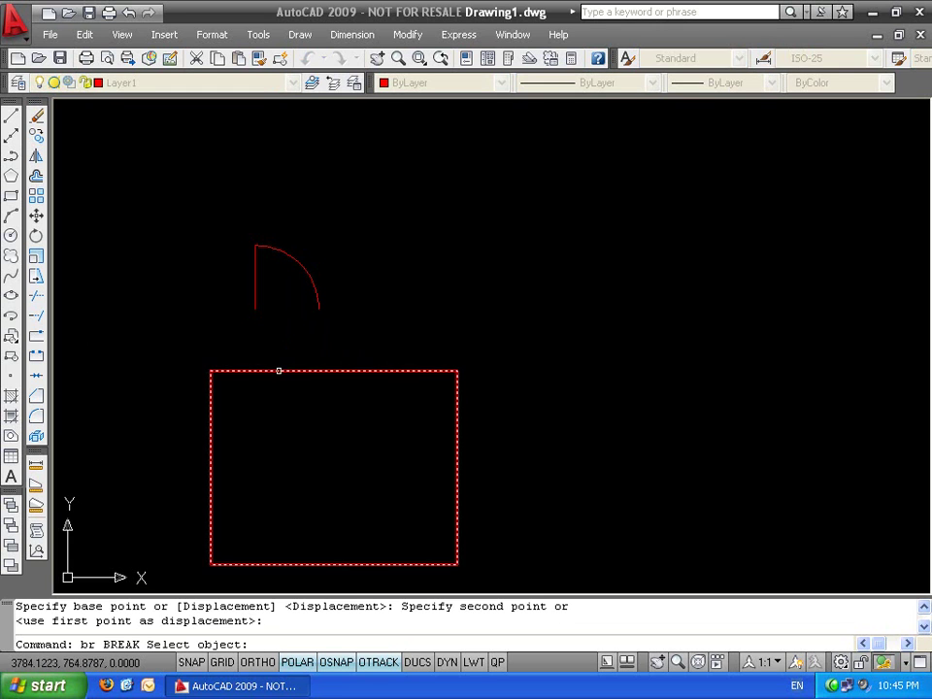
pyautogui.click(279, 371)
pyautogui.write('f')
pyautogui.press('Return')
pyautogui.click(254, 309)
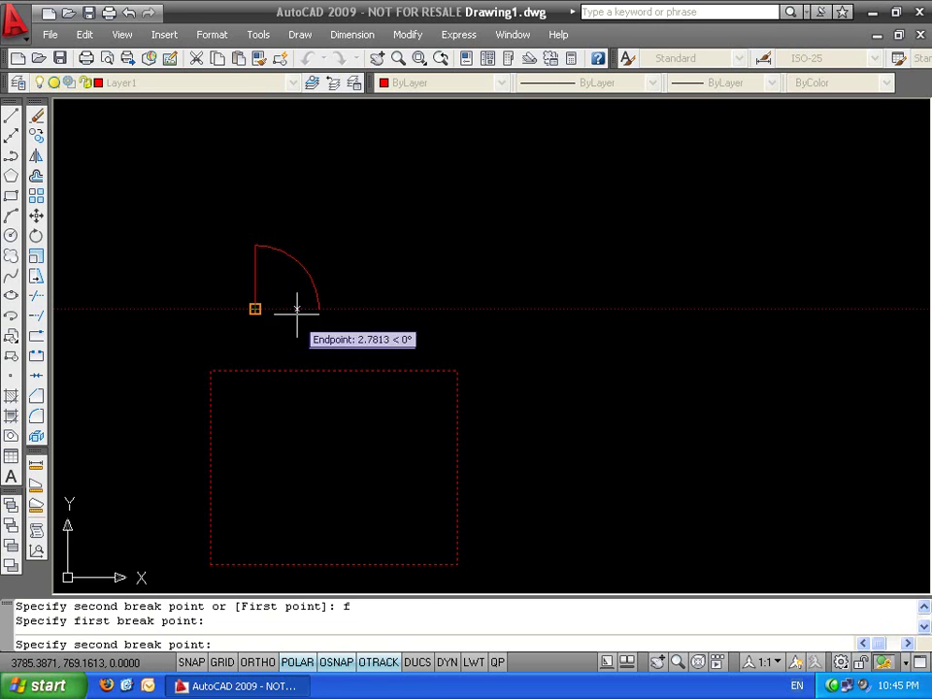
pyautogui.click(319, 308)
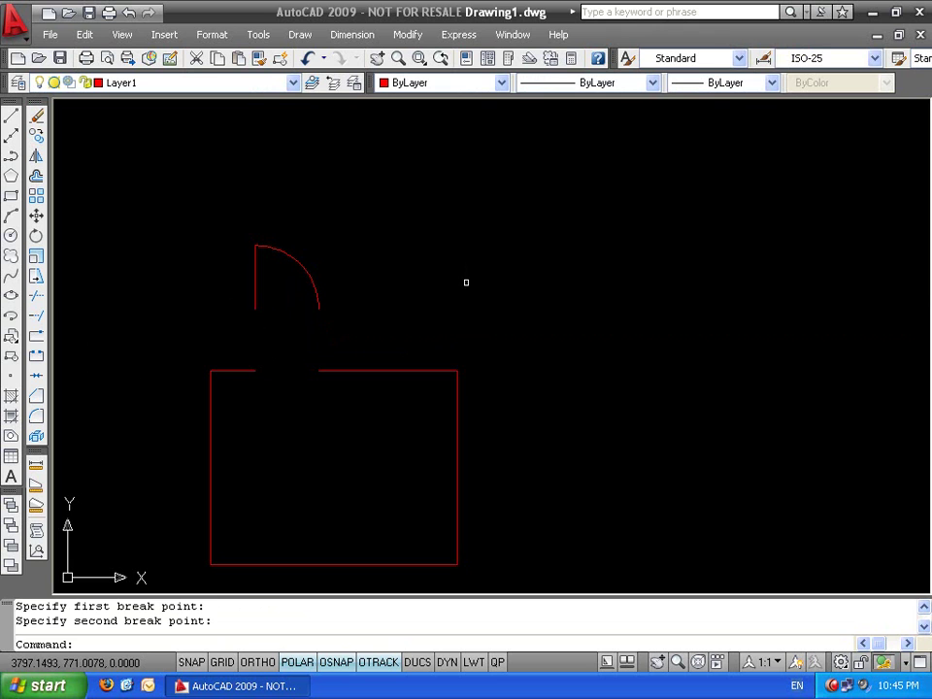
pyautogui.hotkey('ctrl', 'z')
# Trim the rectangle's upper edge with the edge mode set to Extend, undo the trim, and leave the command
pyautogui.write('tr')
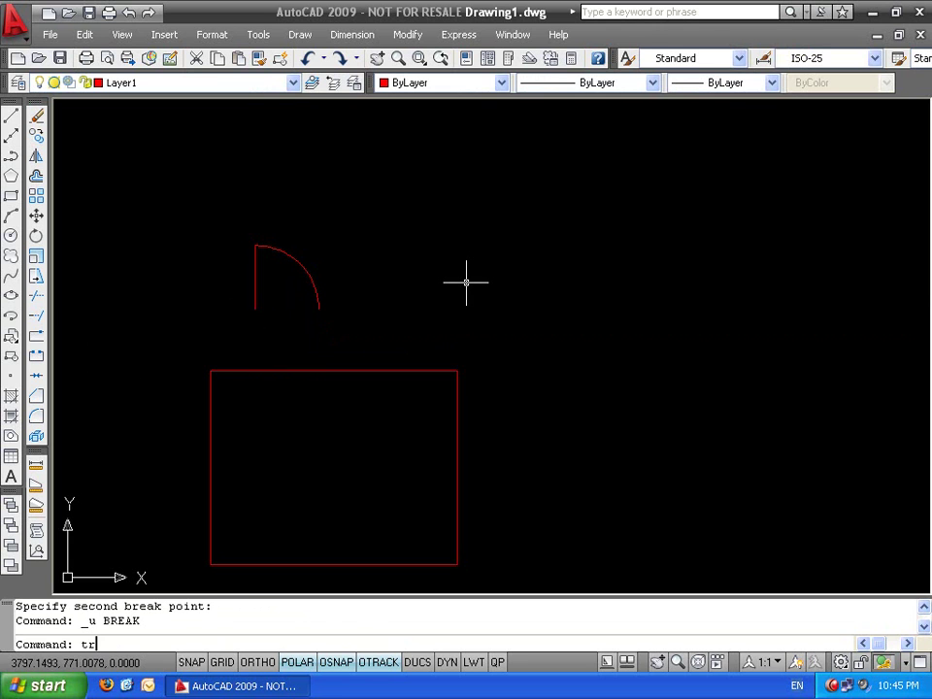
pyautogui.press('Return')
pyautogui.press('Return')
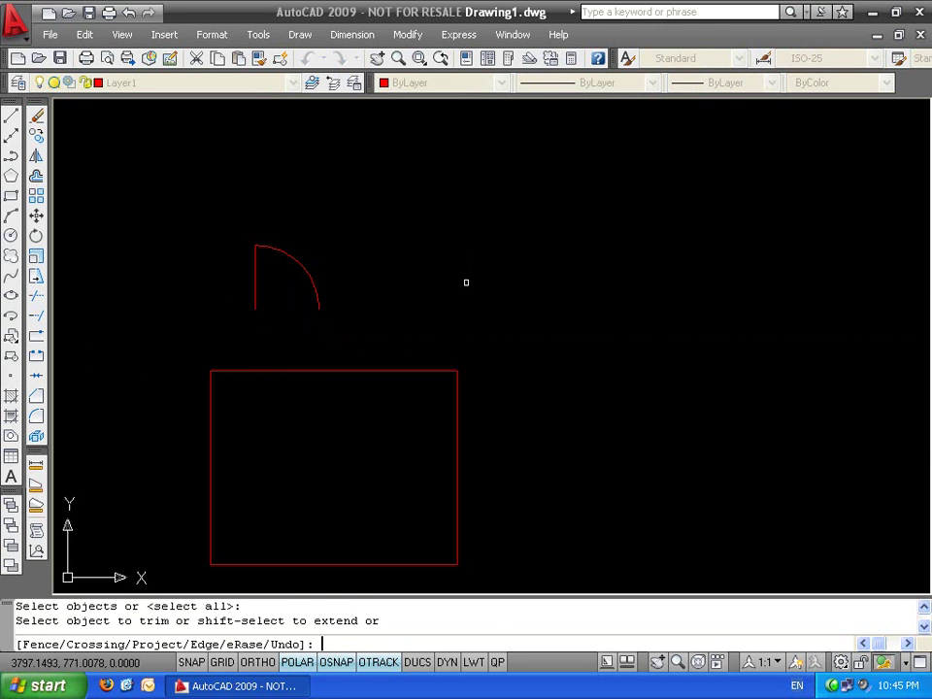
pyautogui.write('e')
pyautogui.press('Return')
pyautogui.write('e')
pyautogui.press('Return')
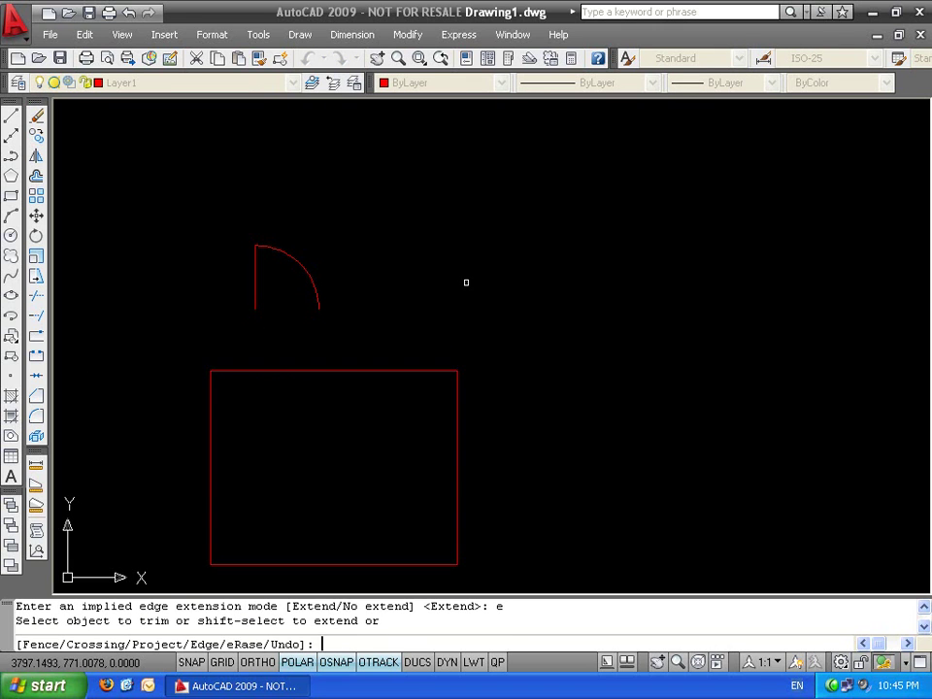
pyautogui.click(301, 372)
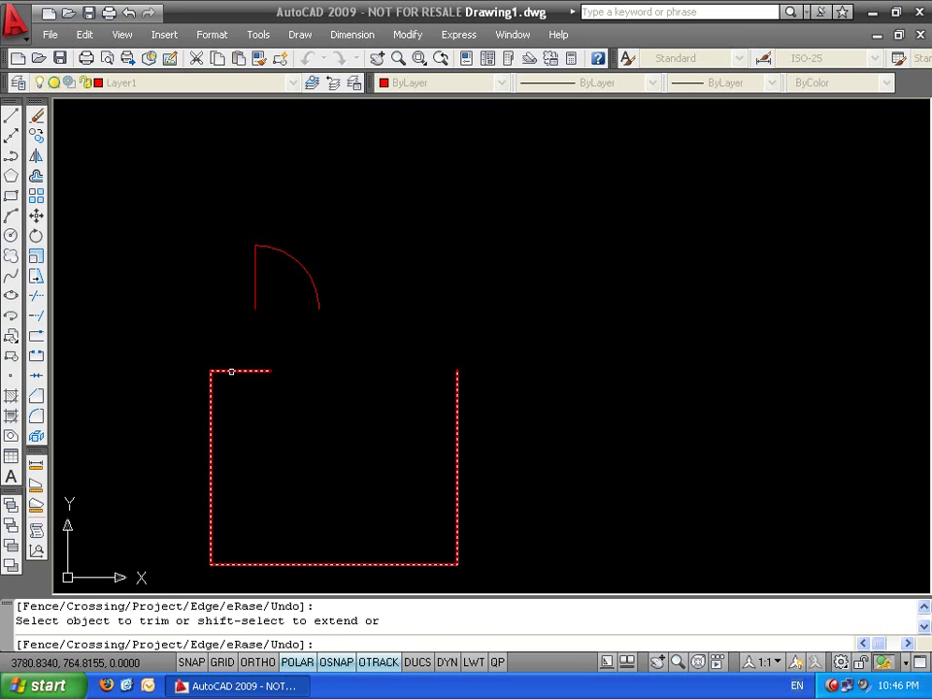
pyautogui.write('u')
pyautogui.press('Return')
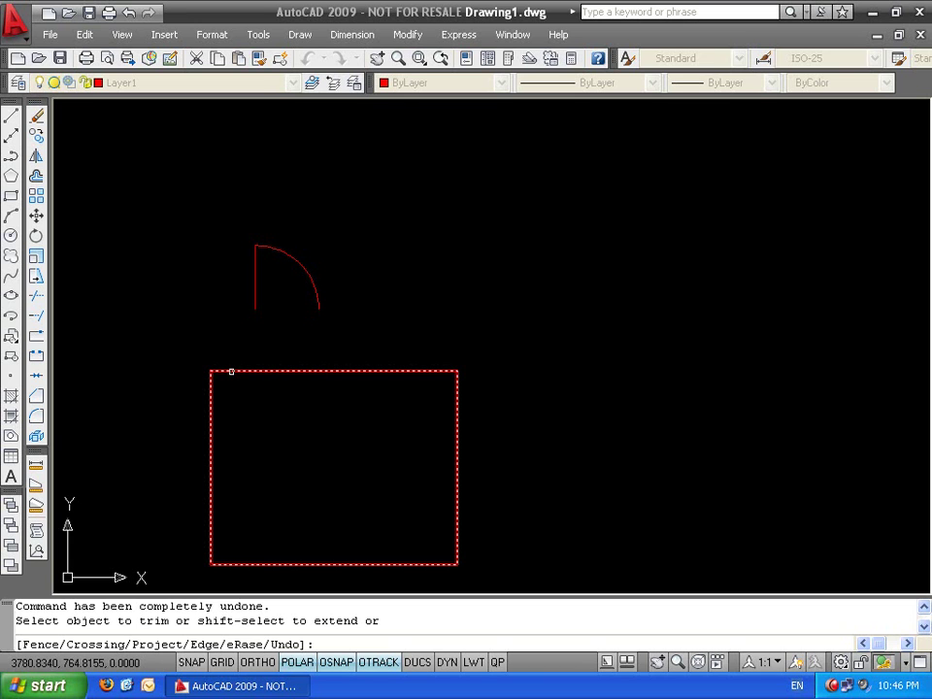
pyautogui.press('Escape')
pyautogui.press('Escape')
pyautogui.press('Escape')
# Break the rectangle's upper edge with the First point option, using the raised door's two lower endpoints as break points
pyautogui.write('br')
pyautogui.press('Return')
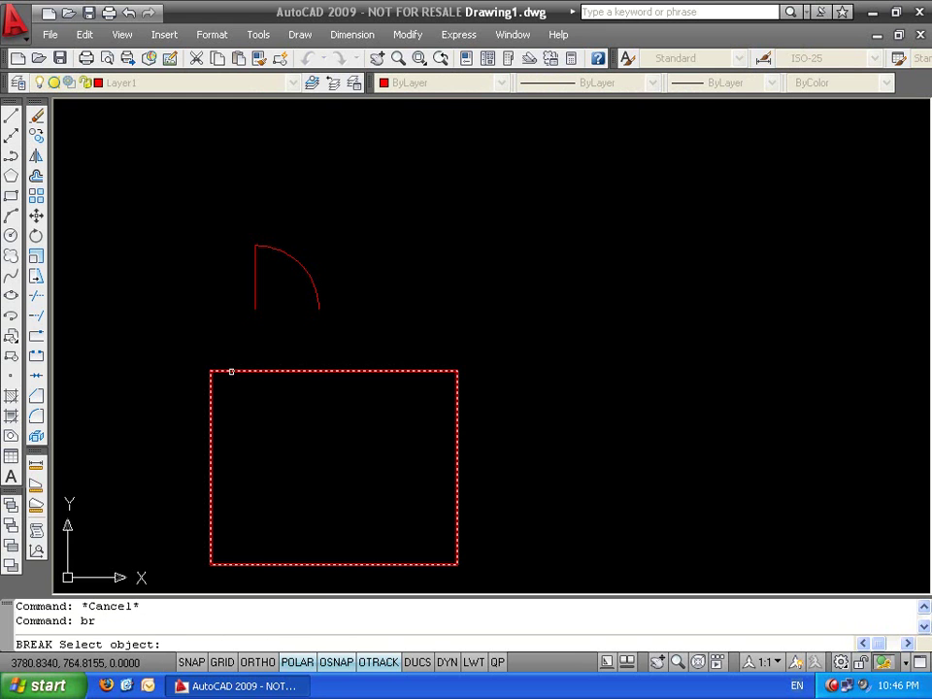
pyautogui.click(279, 370)
pyautogui.write('f')
pyautogui.press('Return')
pyautogui.click(255, 309)
pyautogui.click(318, 310)
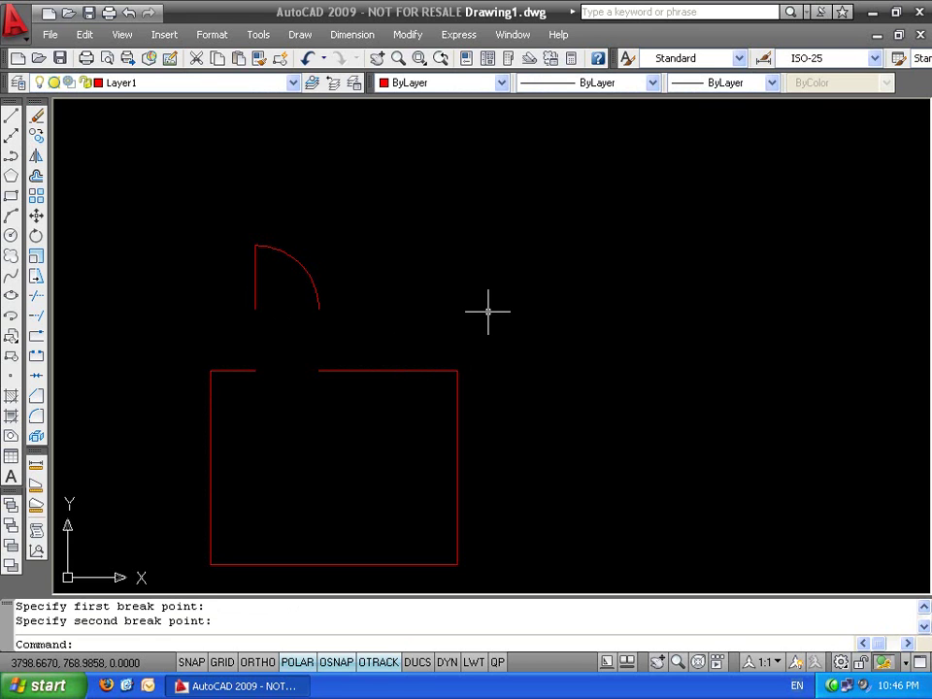
pyautogui.press('Escape')
pyautogui.press('Escape')
# Erase the door leaf, swing arc and broken rectangle
pyautogui.click(381, 250)
pyautogui.click(238, 291)
pyautogui.press('Delete')
pyautogui.click(311, 417)
pyautogui.click(187, 481)
pyautogui.press('Delete')
# Draw a circle with a radius of about 8.4 units in the upper middle of the drawing area
pyautogui.write('c')
pyautogui.press('Return')
pyautogui.click(389, 306)
pyautogui.click(488, 241)
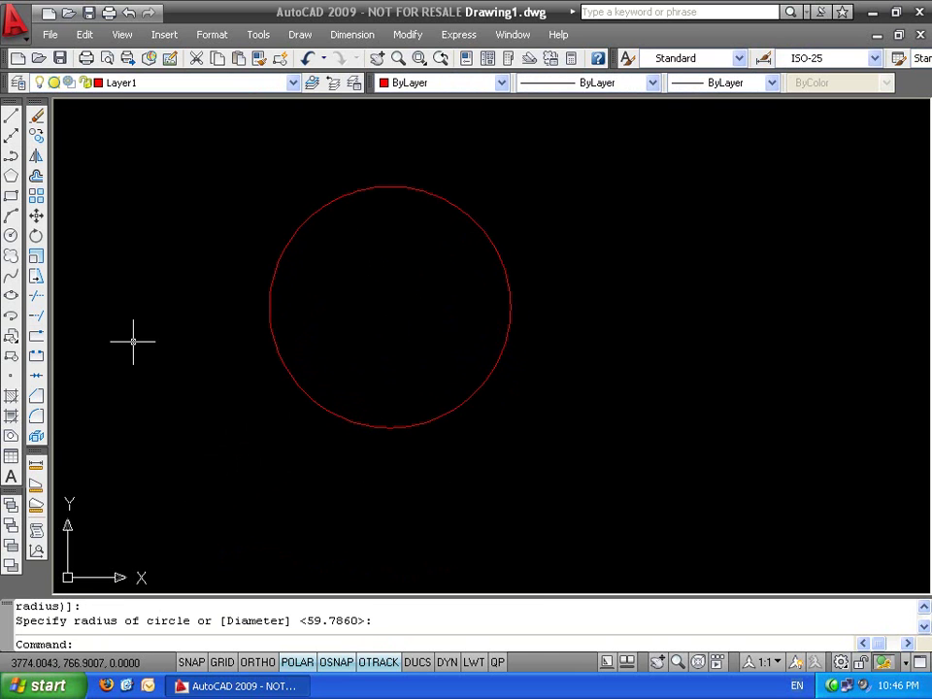
# Break the circle with the First point option from its left quadrant to its top quadrant, keeping the upper-left quarter arc
pyautogui.click(35, 355)
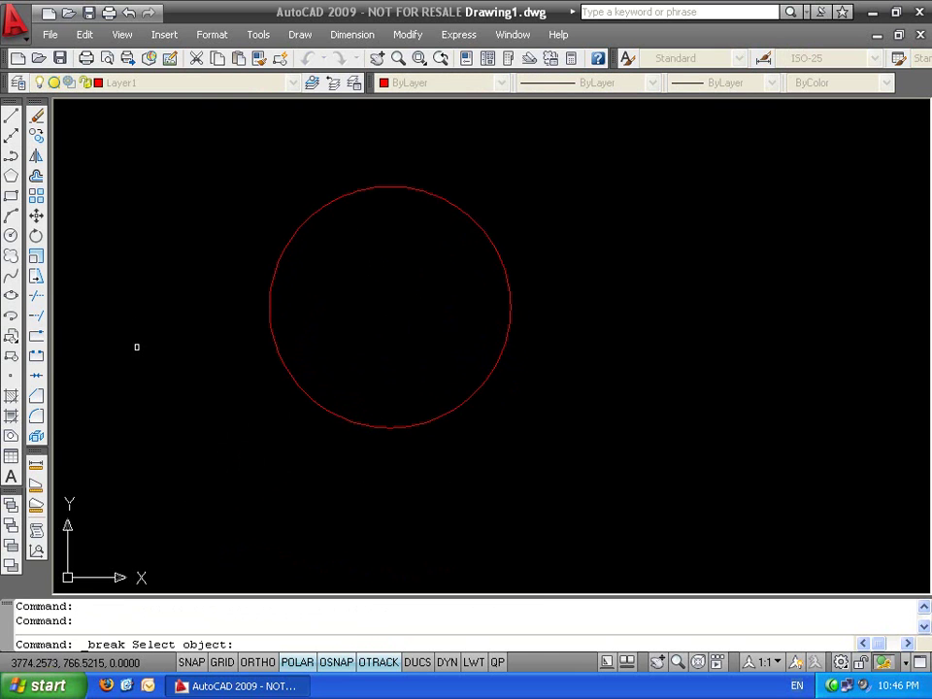
pyautogui.click(266, 331)
pyautogui.write('f')
pyautogui.press('Return')
pyautogui.click(269, 307)
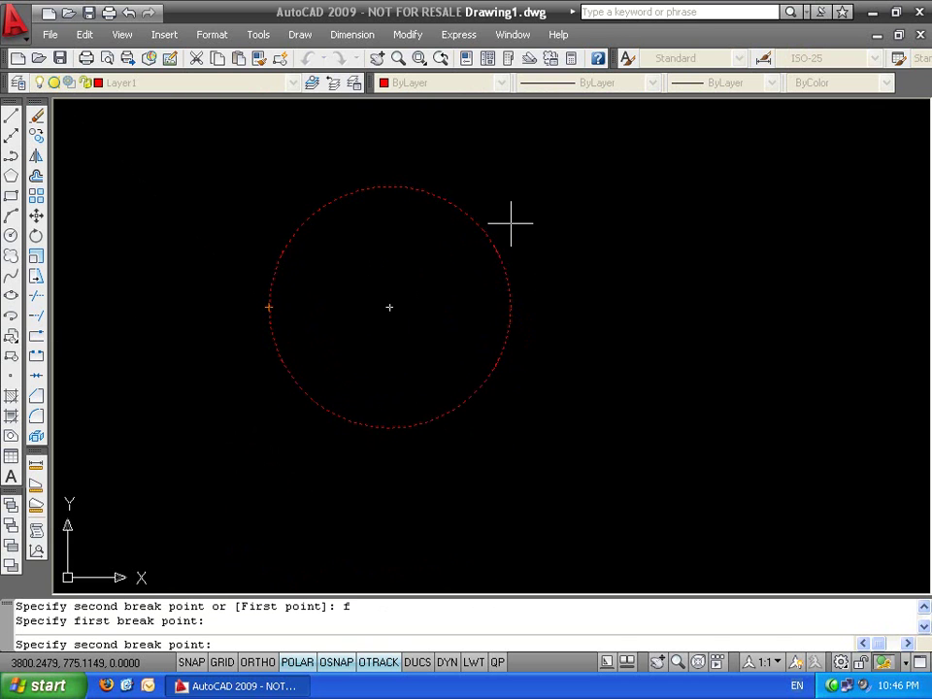
pyautogui.click(390, 186)
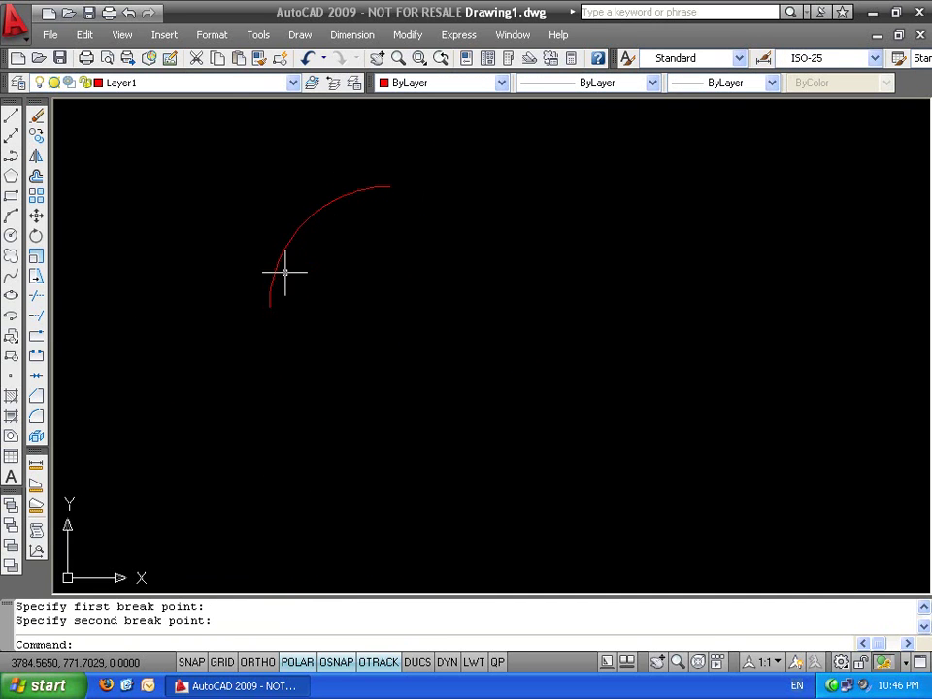
pyautogui.press('Escape')
pyautogui.press('Escape')
# Draw a long vertical line downward beside the arc and continue it with a horizontal line leftward to form a corner
pyautogui.write('l')
pyautogui.press('Return')
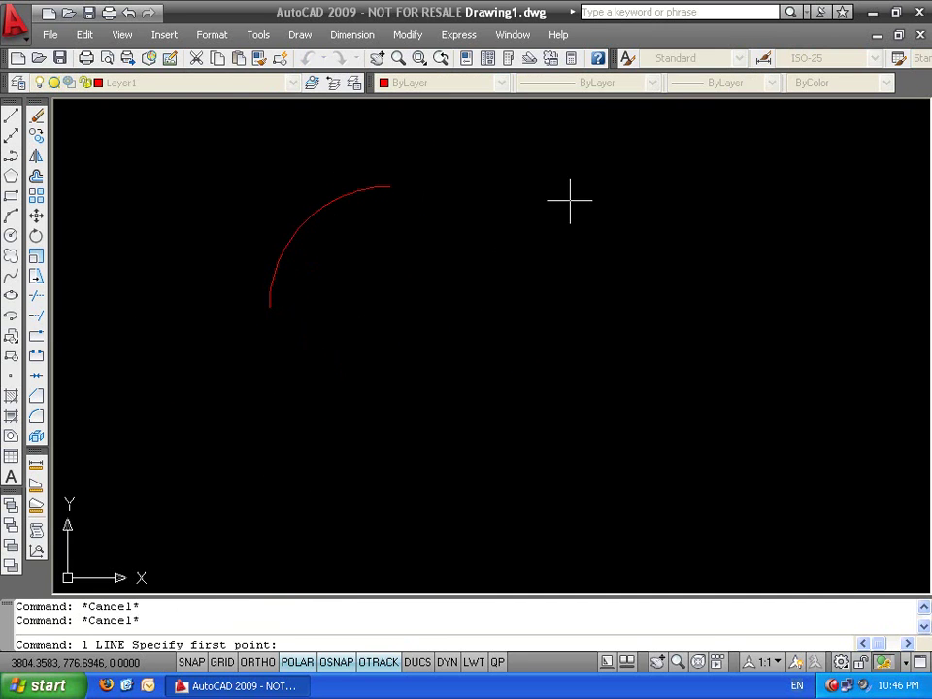
pyautogui.click(577, 169)
pyautogui.click(577, 490)
pyautogui.click(337, 490)
pyautogui.press('Return')
# Draw a circle inside the corner, centred on the 135° tracking line from the corner and touching both lines
pyautogui.write('c')
pyautogui.press('Return')
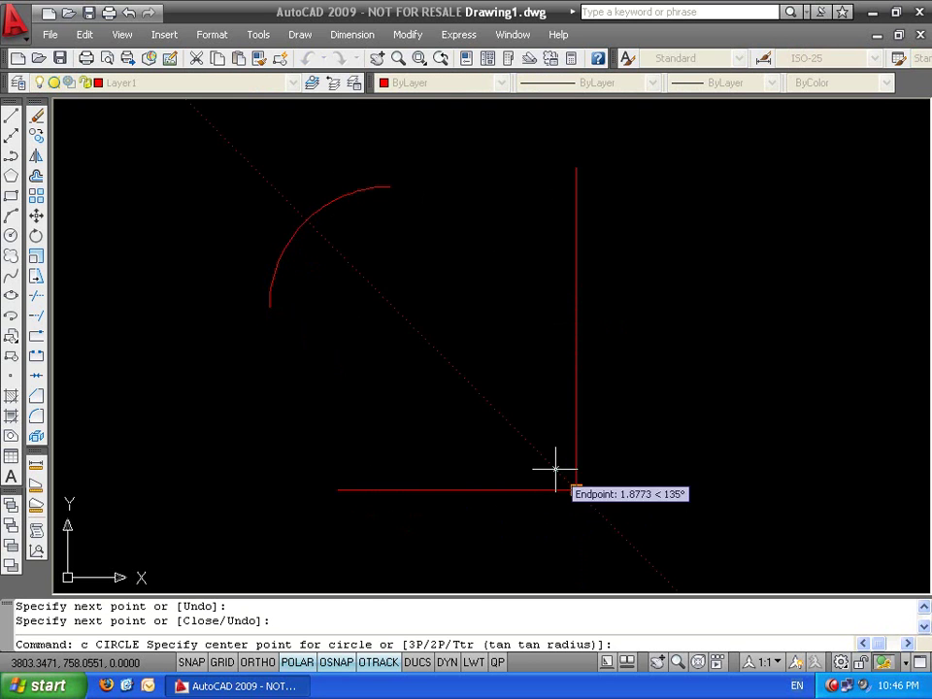
pyautogui.click(528, 446)
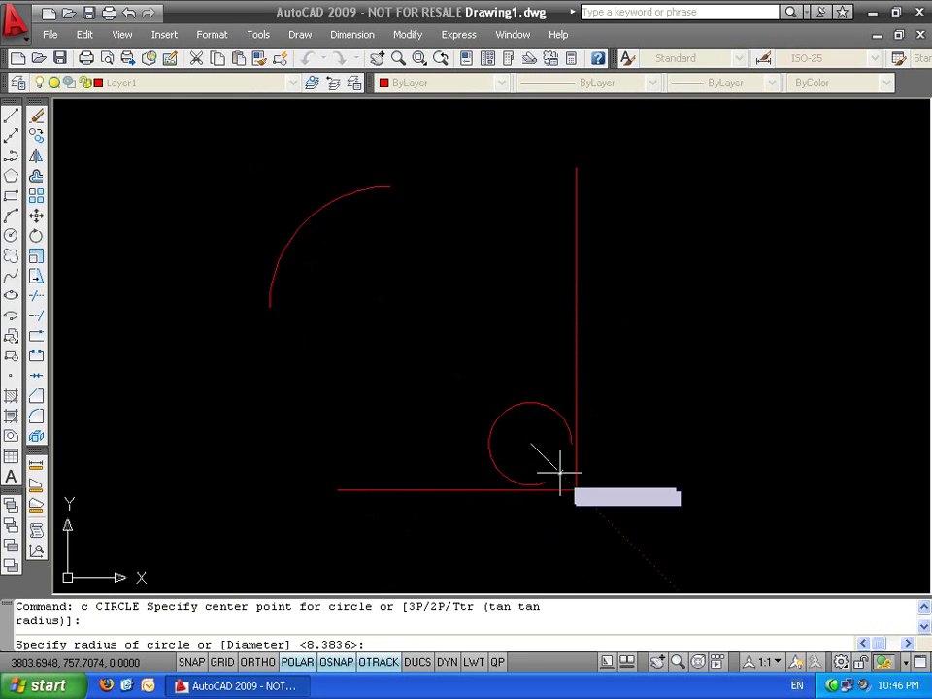
pyautogui.click(563, 443)
pyautogui.press('Escape')
pyautogui.press('Escape')
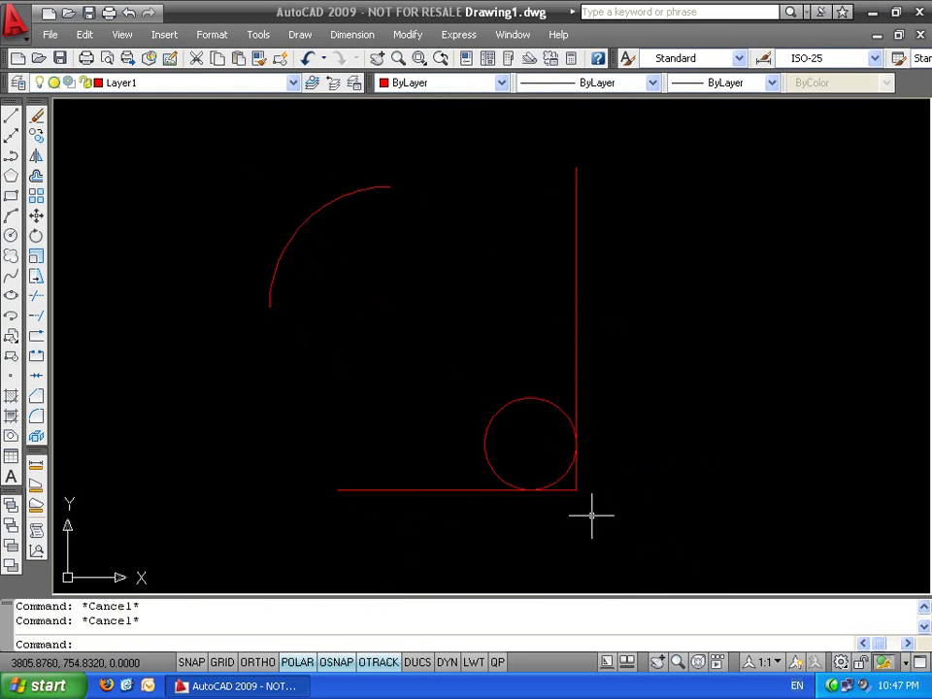
# Trim both lines' corner ends back to where they touch the circle
pyautogui.write('tr')
pyautogui.press('Return')
pyautogui.press('Return')
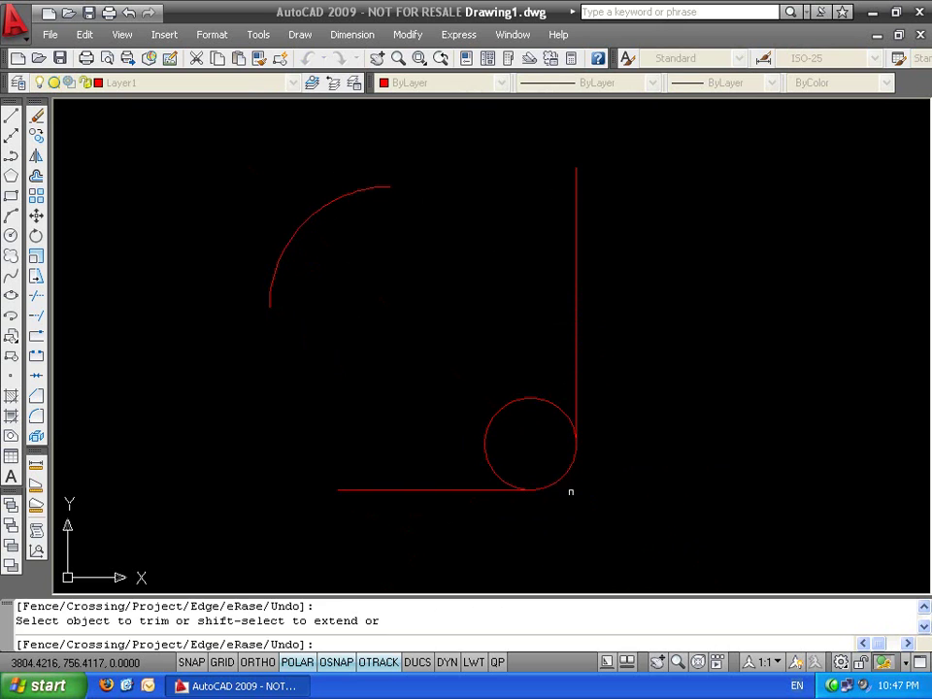
pyautogui.press('Escape')
pyautogui.press('Escape')
# Break the small circle from its right quadrant to its bottom quadrant, keeping only the arc that rounds the corner
pyautogui.write('b')
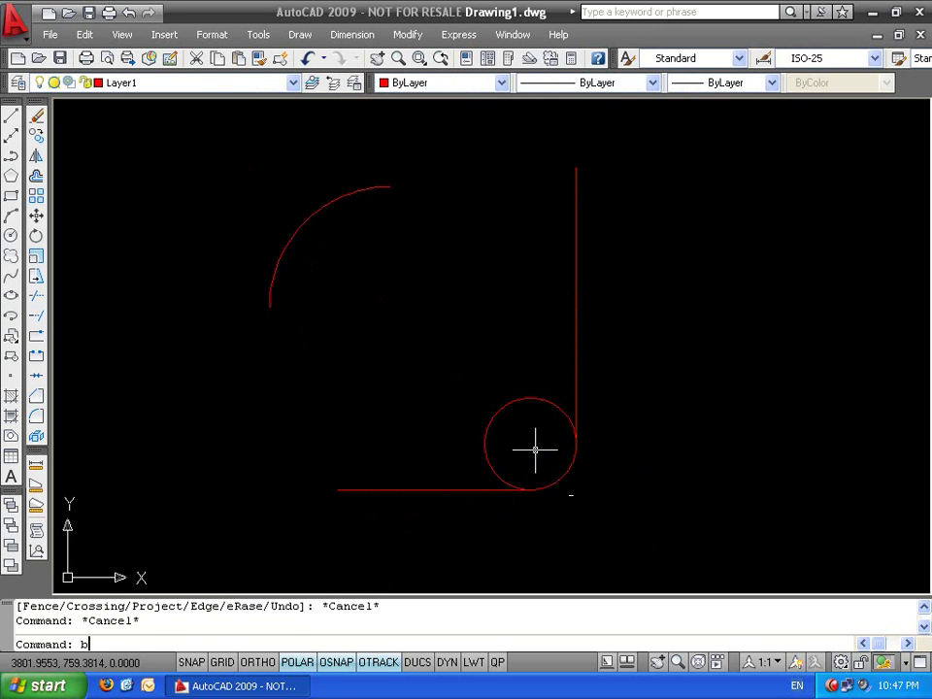
pyautogui.write('r')
pyautogui.press('Return')
pyautogui.click(501, 408)
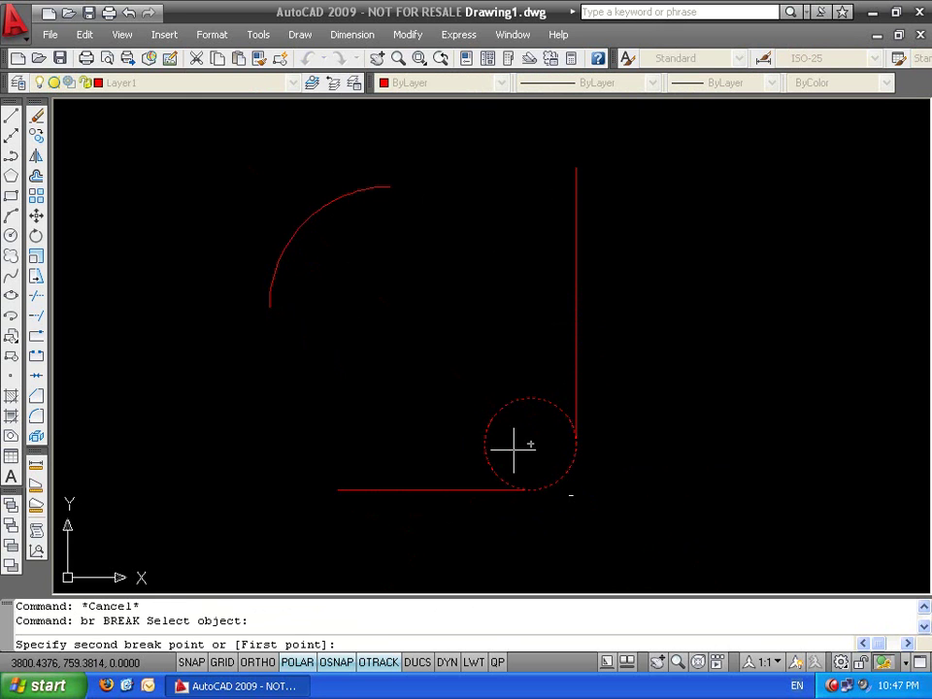
pyautogui.write('f')
pyautogui.press('Return')
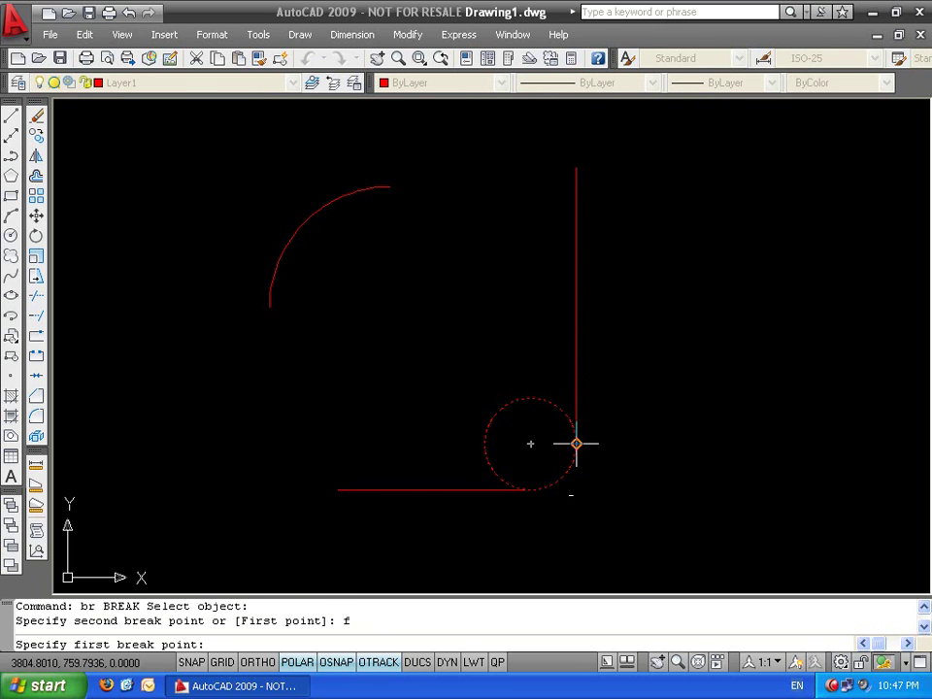
pyautogui.click(576, 444)
pyautogui.click(527, 491)
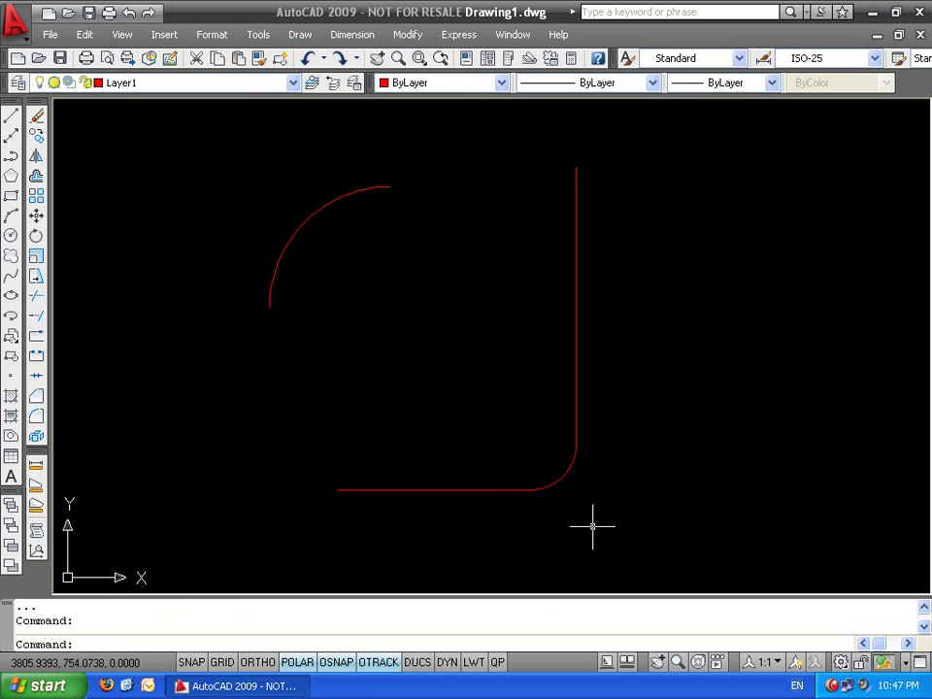
# Erase every object in the drawing
pyautogui.hotkey('ctrl', 'a')
pyautogui.press('Delete')
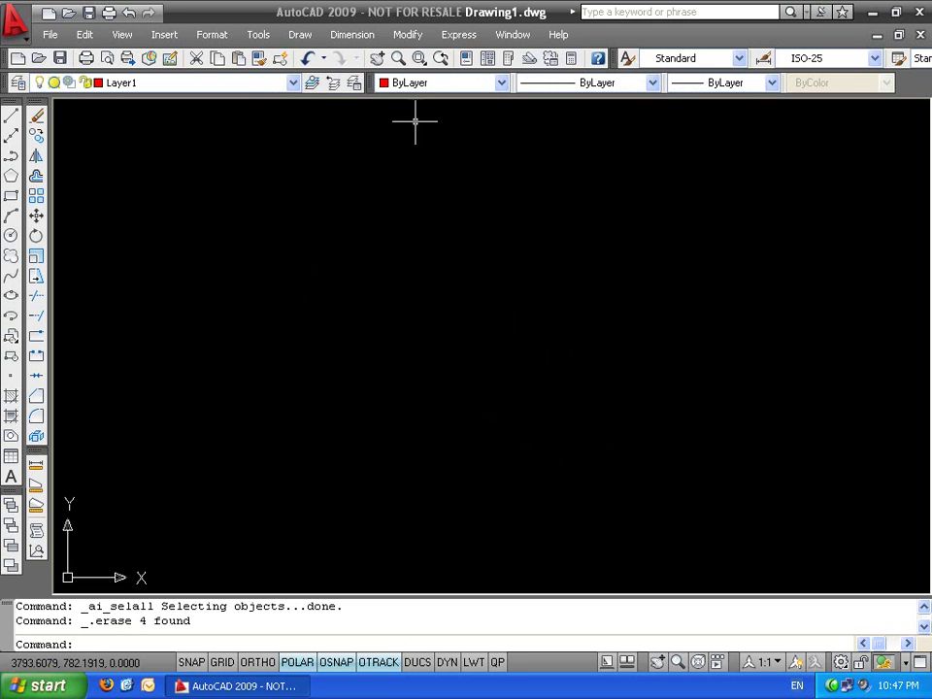
pyautogui.click(410, 34)
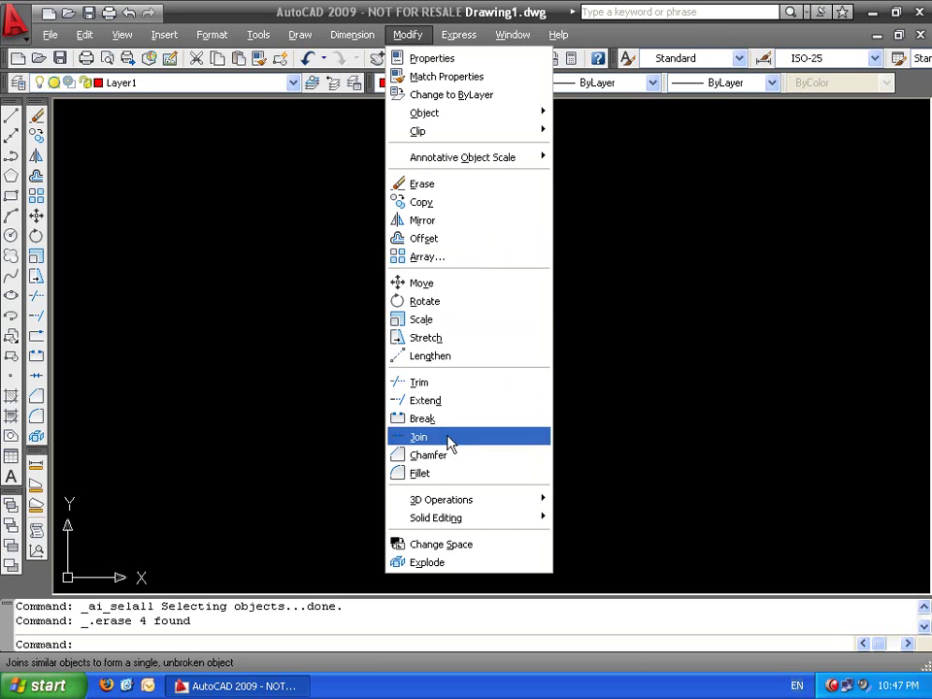
pyautogui.press('Escape')
pyautogui.press('Escape')
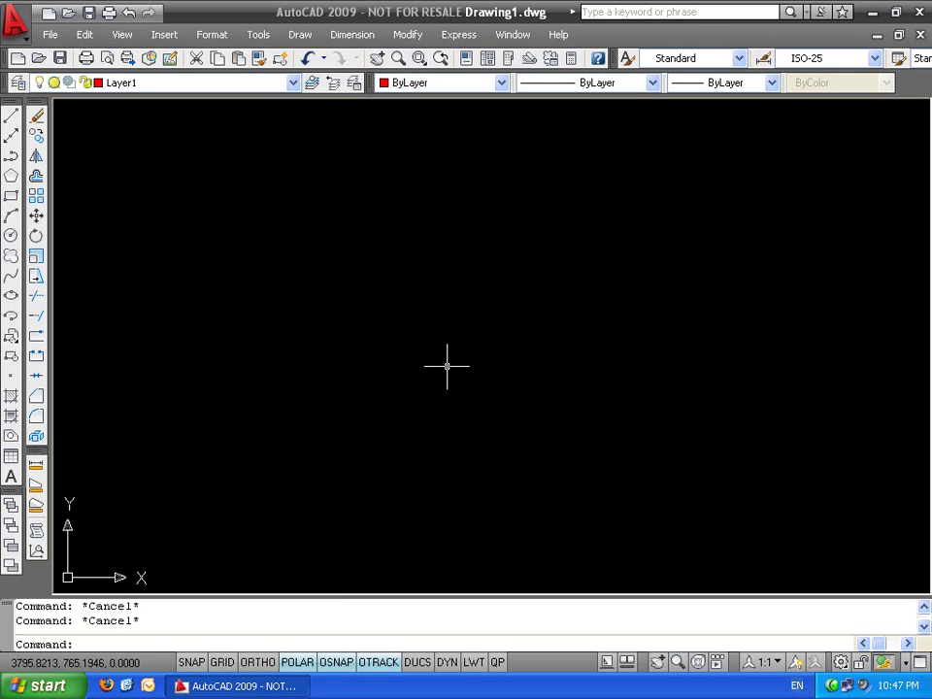
# Draw two horizontal lines at the same height, end to end with a gap between them
pyautogui.write('l')
pyautogui.press('Return')
pyautogui.click(208, 370)
pyautogui.click(350, 371)
pyautogui.press('Return')
pyautogui.press('Return')
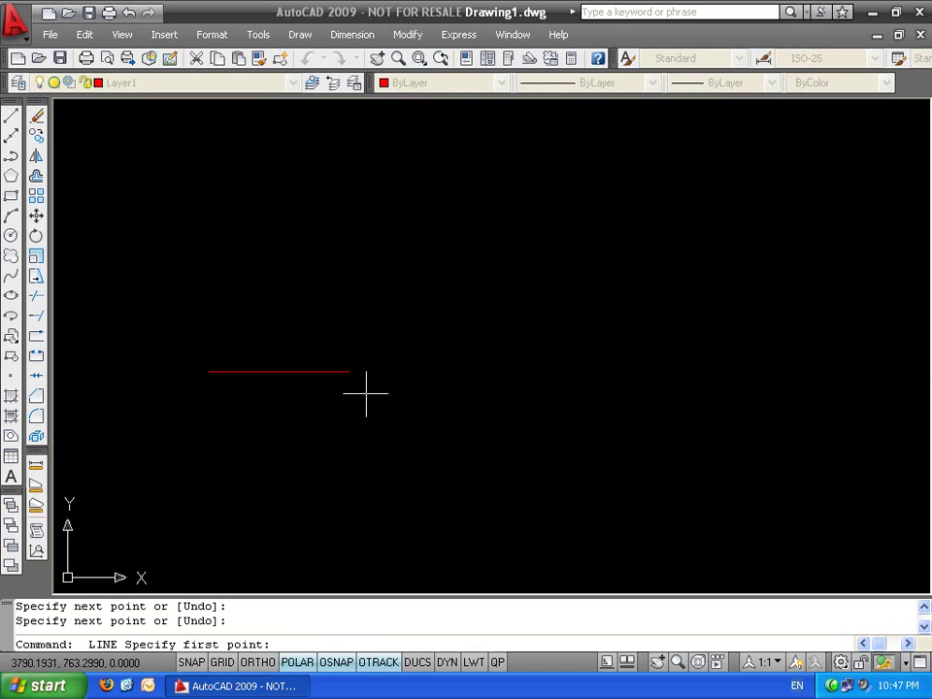
pyautogui.click(440, 371)
pyautogui.click(591, 371)
pyautogui.press('Return')
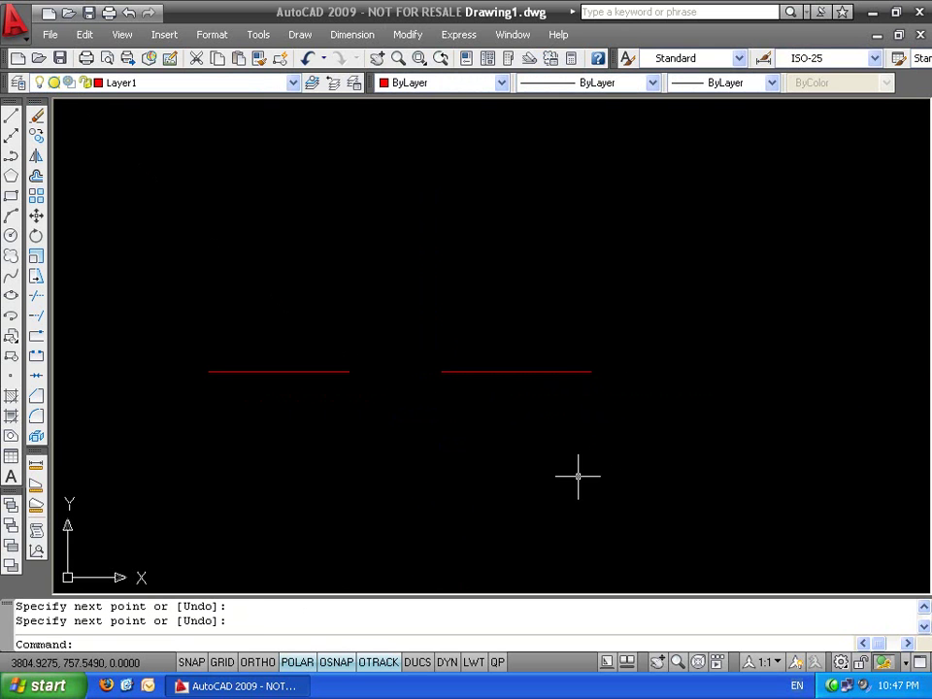
# Stretch the right line's outer endpoint slightly upward so the line tilts, and undo the edit
pyautogui.click(346, 368)
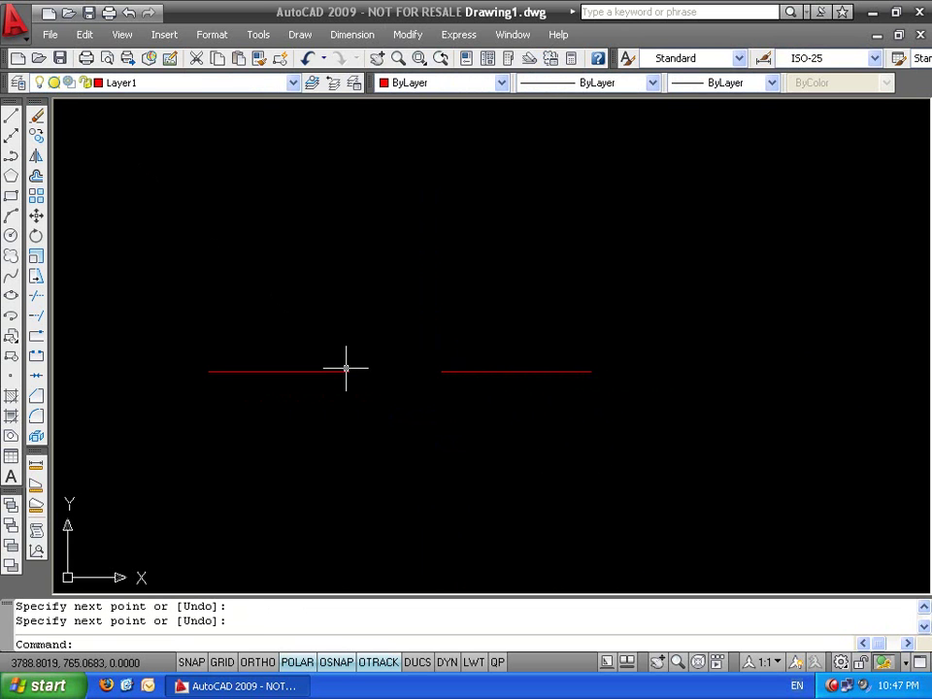
pyautogui.click(461, 362)
pyautogui.click(582, 371)
pyautogui.click(591, 371)
pyautogui.click(591, 361)
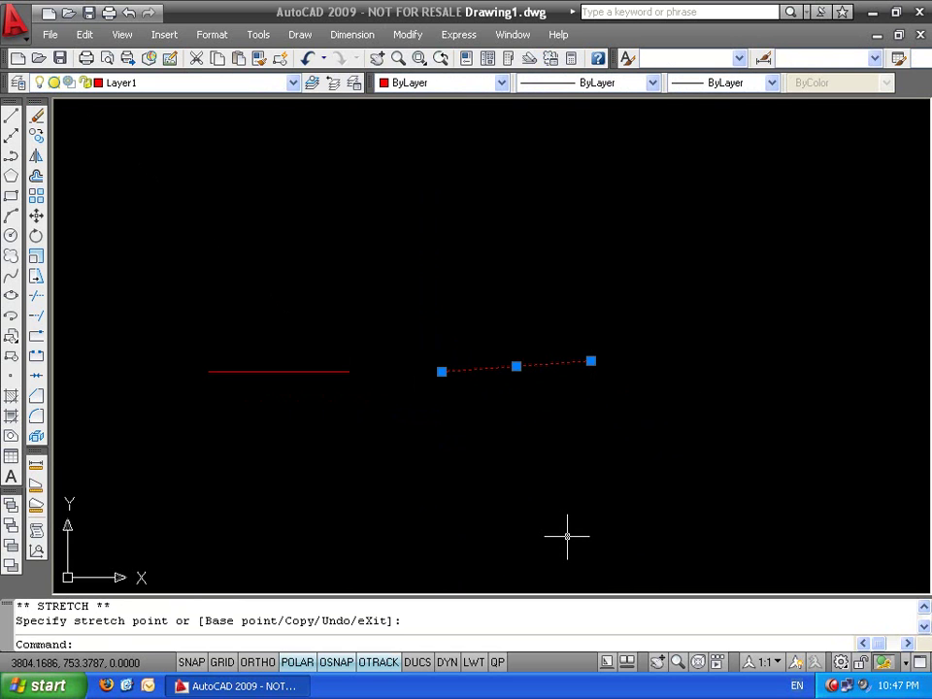
pyautogui.hotkey('ctrl', 'z')
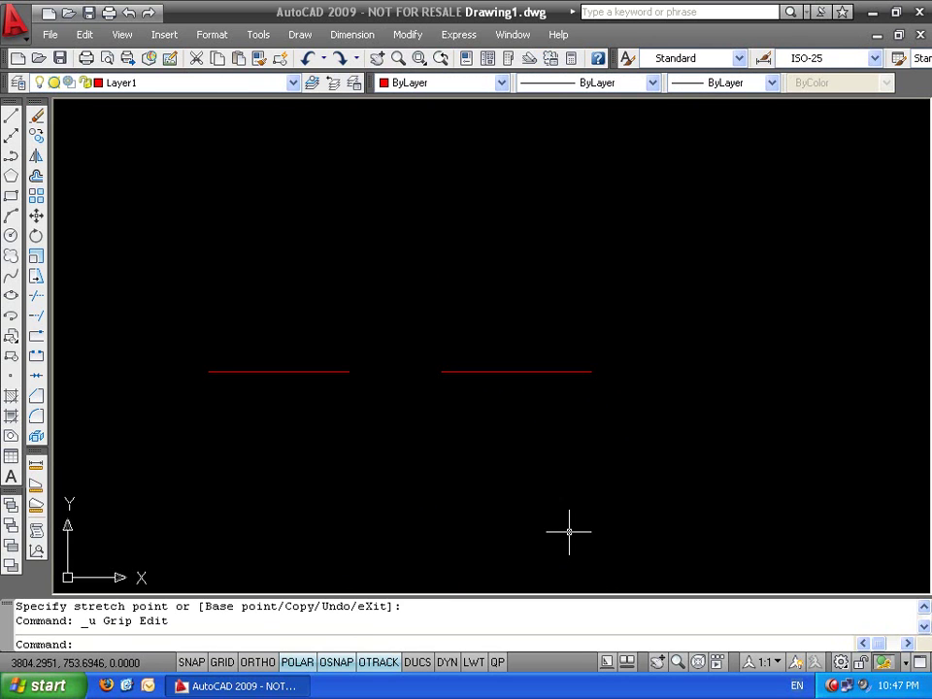
# Move the right line straight up a short distance out of alignment with the left one, and undo the move
pyautogui.click(655, 376)
pyautogui.click(510, 341)
pyautogui.write('m')
pyautogui.press('Return')
pyautogui.click(594, 464)
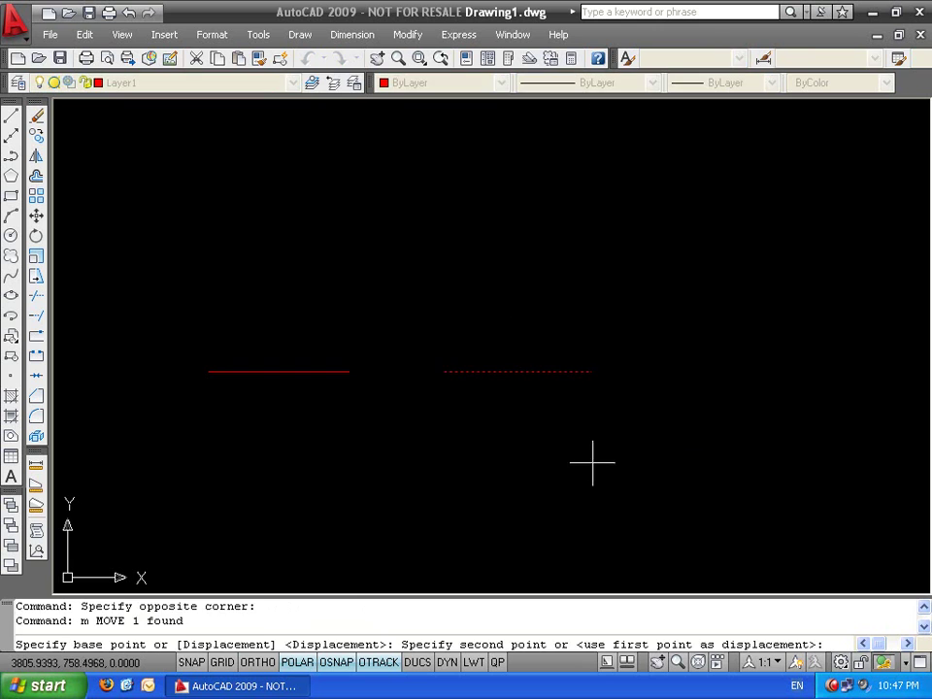
pyautogui.click(593, 438)
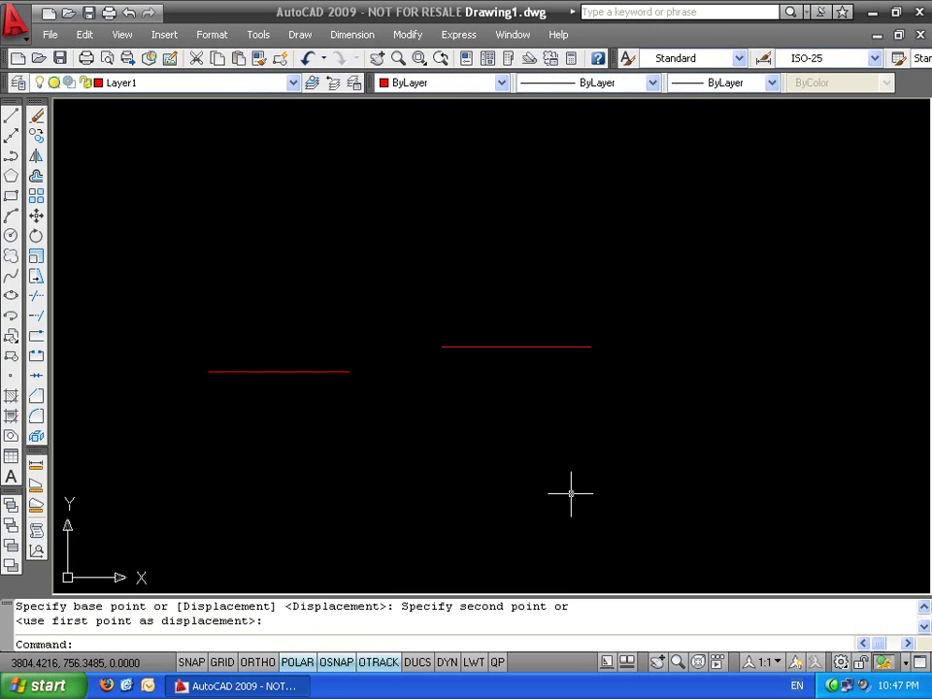
pyautogui.hotkey('ctrl', 'z')
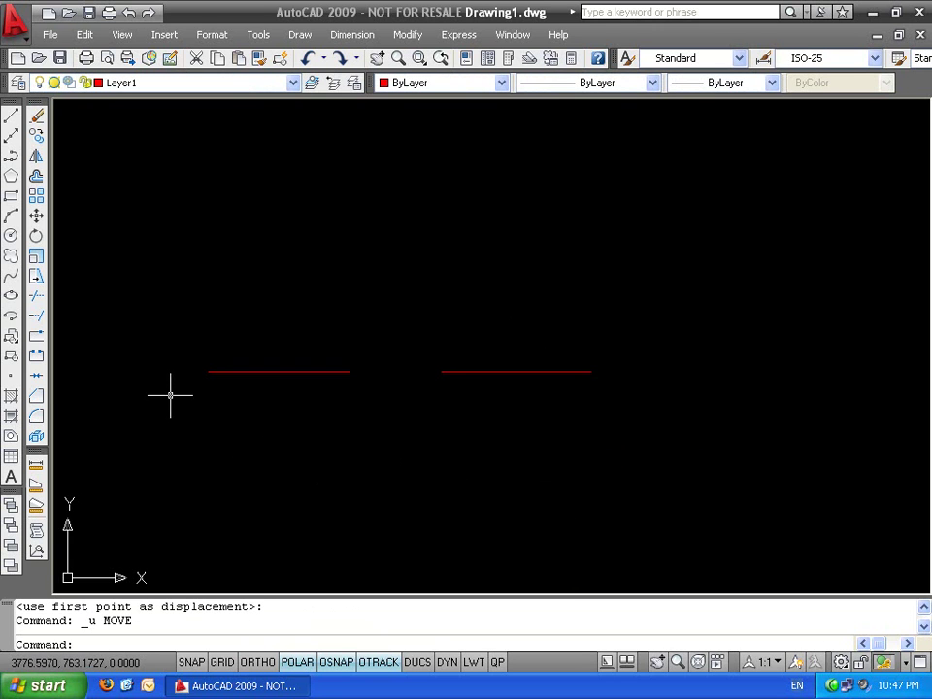
# Join the right line to the left line as the source, closing the gap between them
pyautogui.click(36, 375)
pyautogui.click(272, 372)
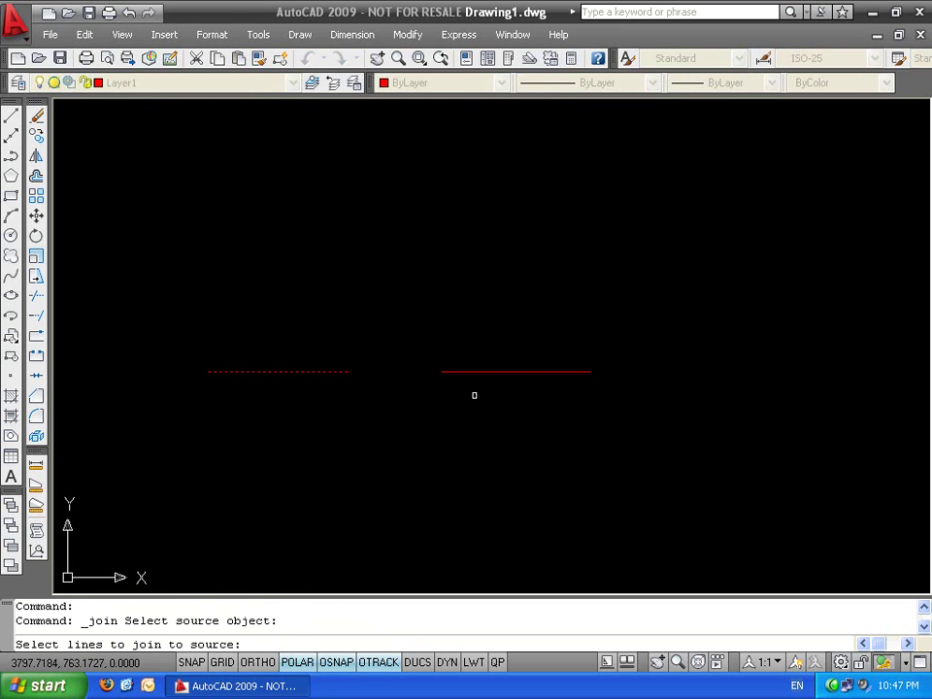
pyautogui.click(516, 373)
pyautogui.press('Return')
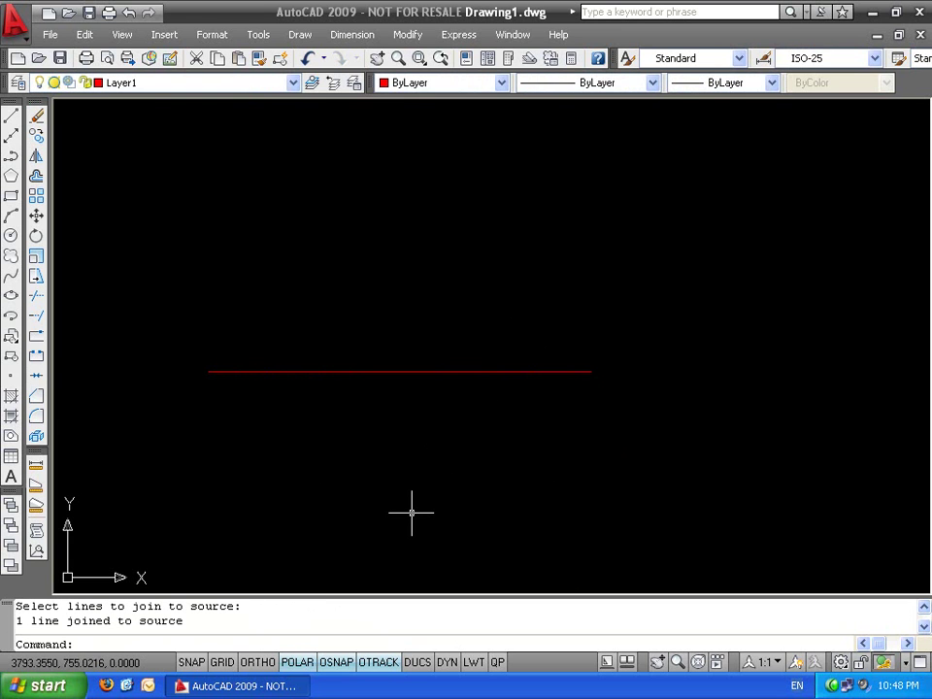
# Draw three horizontal lines at the same height above the existing line, end to end with gaps between them
pyautogui.write('l')
pyautogui.press('Return')
pyautogui.click(201, 265)
pyautogui.click(635, 255)
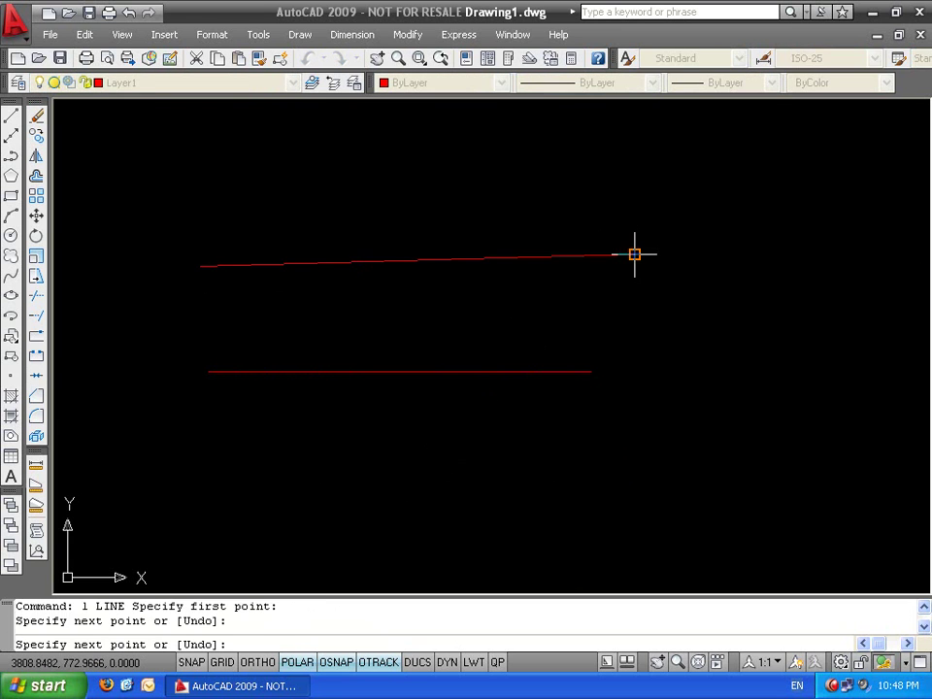
pyautogui.hotkey('ctrl', 'z')
pyautogui.click(370, 265)
pyautogui.press('Return')
pyautogui.press('Return')
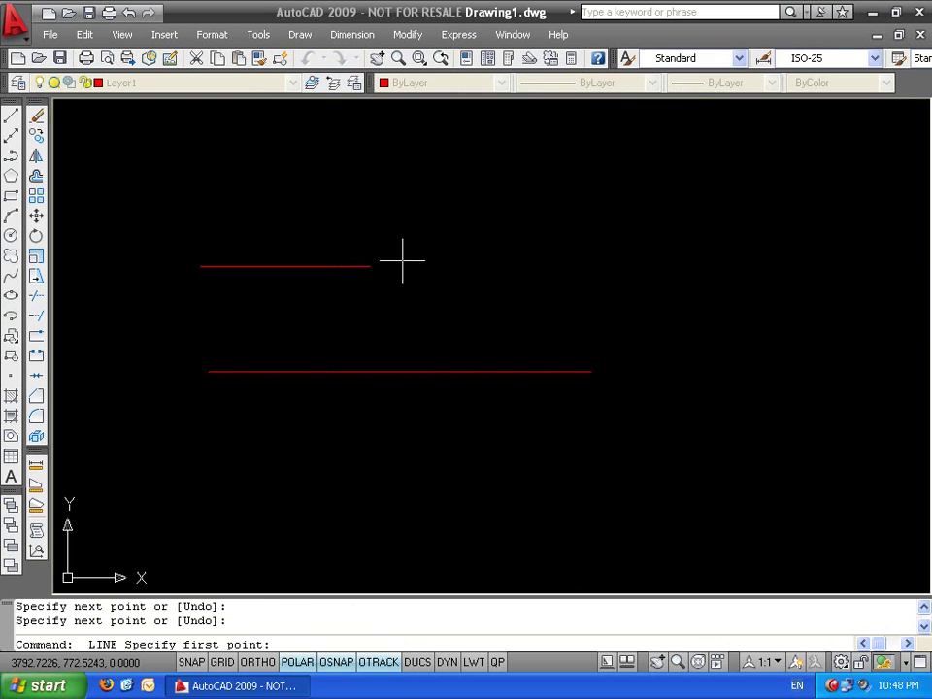
pyautogui.click(472, 265)
pyautogui.click(611, 265)
pyautogui.press('Return')
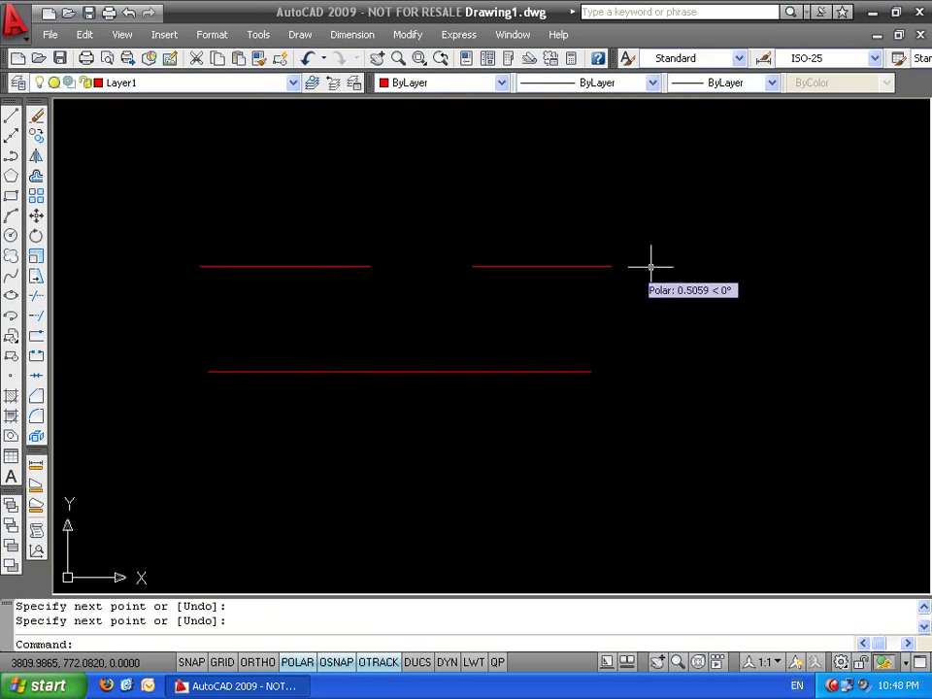
pyautogui.press('Return')
pyautogui.click(677, 265)
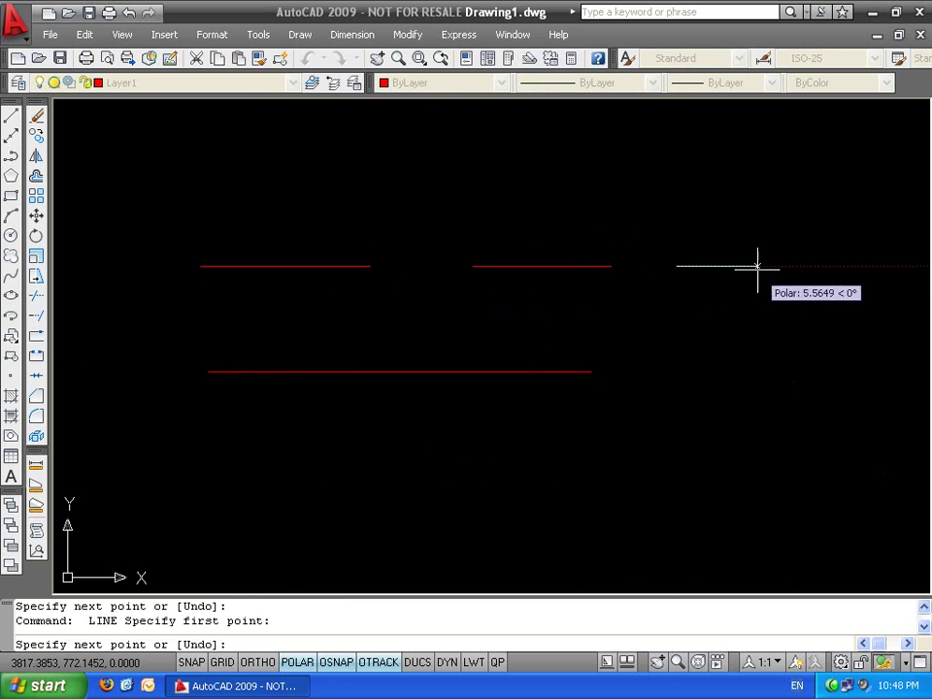
pyautogui.click(759, 265)
pyautogui.press('Escape')
# Join the middle and right lines of the upper row to the left line as the source, and check the result by selecting it
pyautogui.click(36, 375)
pyautogui.click(333, 266)
pyautogui.click(729, 231)
pyautogui.click(568, 291)
pyautogui.press('Return')
pyautogui.click(568, 291)
pyautogui.click(529, 247)
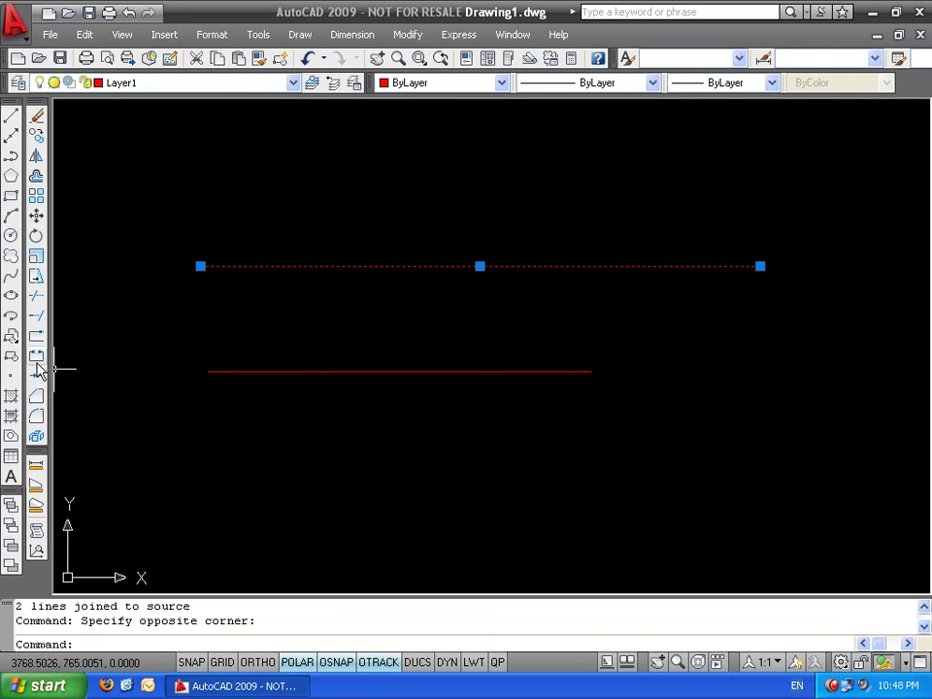
pyautogui.press('Escape')
pyautogui.press('Escape')
# Erase both horizontal lines from the drawing
pyautogui.click(681, 224)
pyautogui.click(537, 370)
pyautogui.press('Delete')
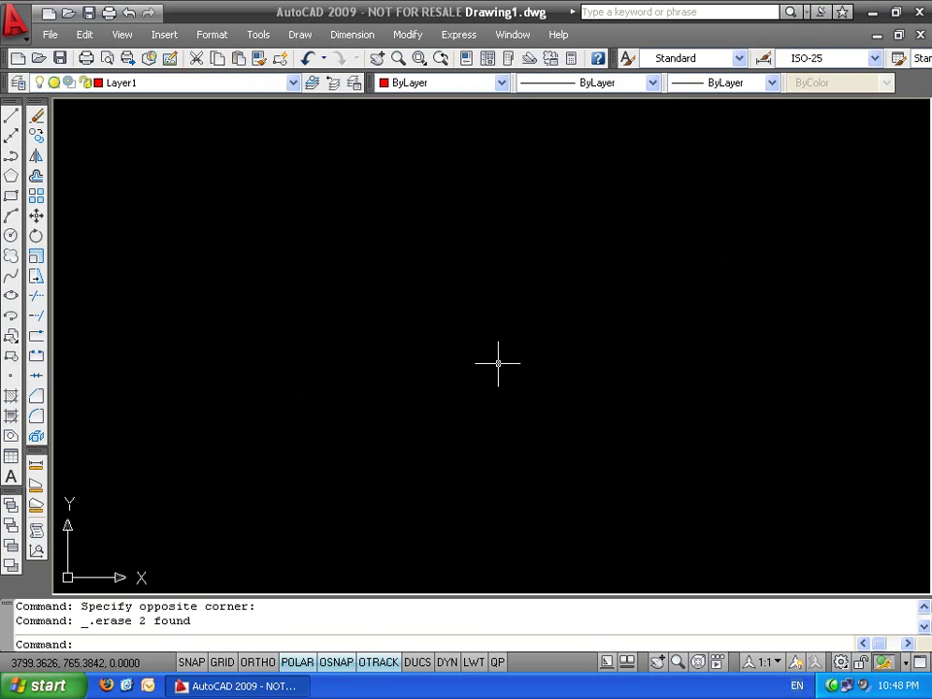
# Draw a large circle in the left half of the empty drawing area
pyautogui.write('c')
pyautogui.press('Return')
pyautogui.click(309, 321)
pyautogui.click(453, 262)
pyautogui.press('Escape')
# Draw two roughly parallel diagonal lines crossing the circle, one on each side of its centre
pyautogui.write('l')
pyautogui.press('Return')
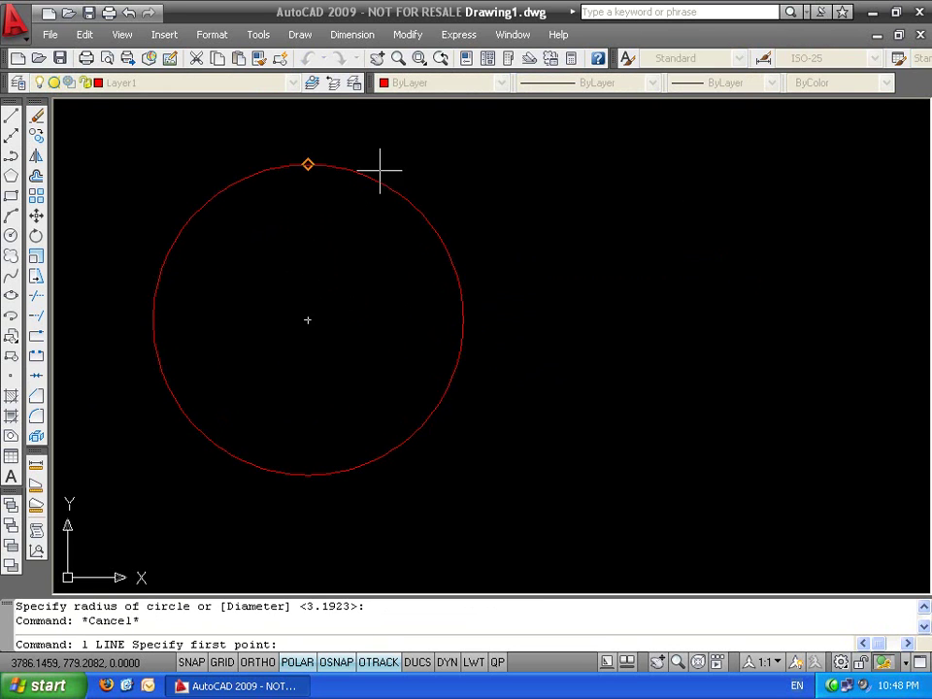
pyautogui.click(435, 130)
pyautogui.click(104, 417)
pyautogui.press('Return')
pyautogui.press('Return')
pyautogui.click(496, 225)
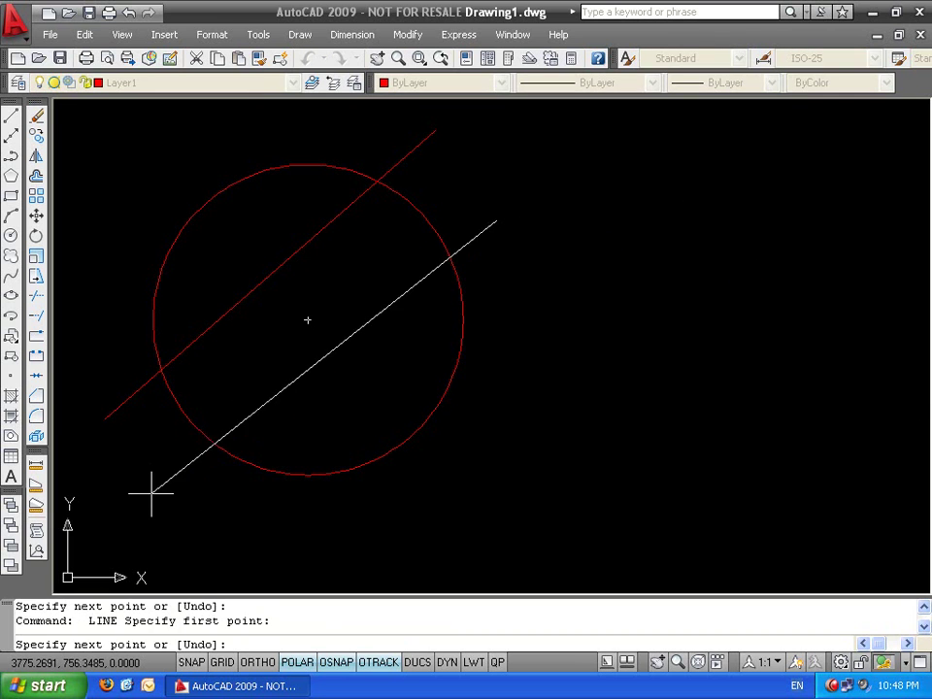
pyautogui.click(152, 493)
pyautogui.press('Return')
pyautogui.press('Escape')
pyautogui.press('Escape')
# Trim away the two circle portions between the diagonal lines, using all objects as cutting edges
pyautogui.write('tr')
pyautogui.press('Return')
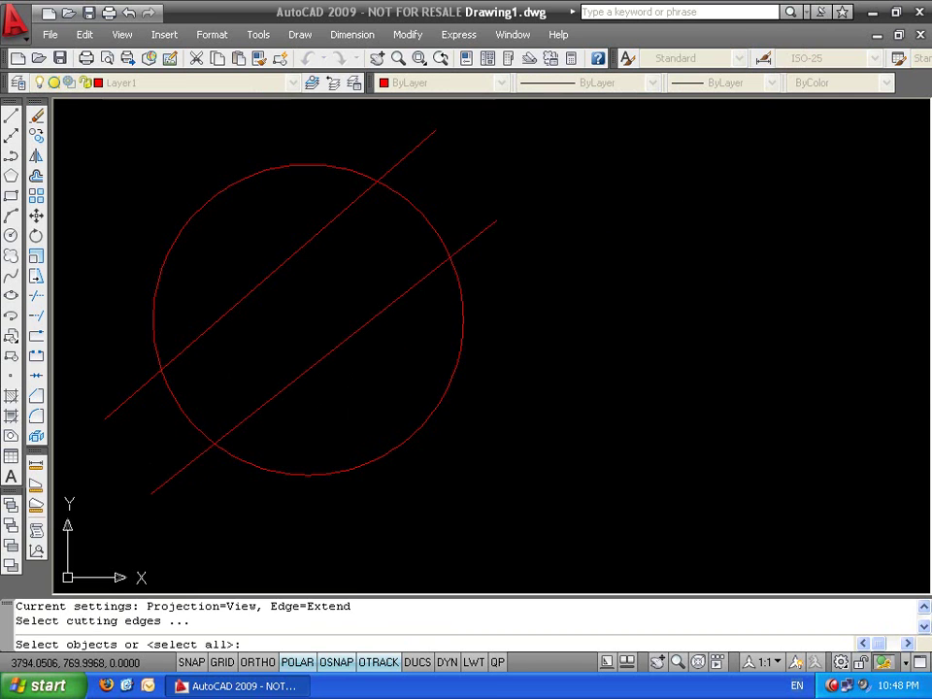
pyautogui.press('Return')
pyautogui.click(437, 214)
pyautogui.click(402, 231)
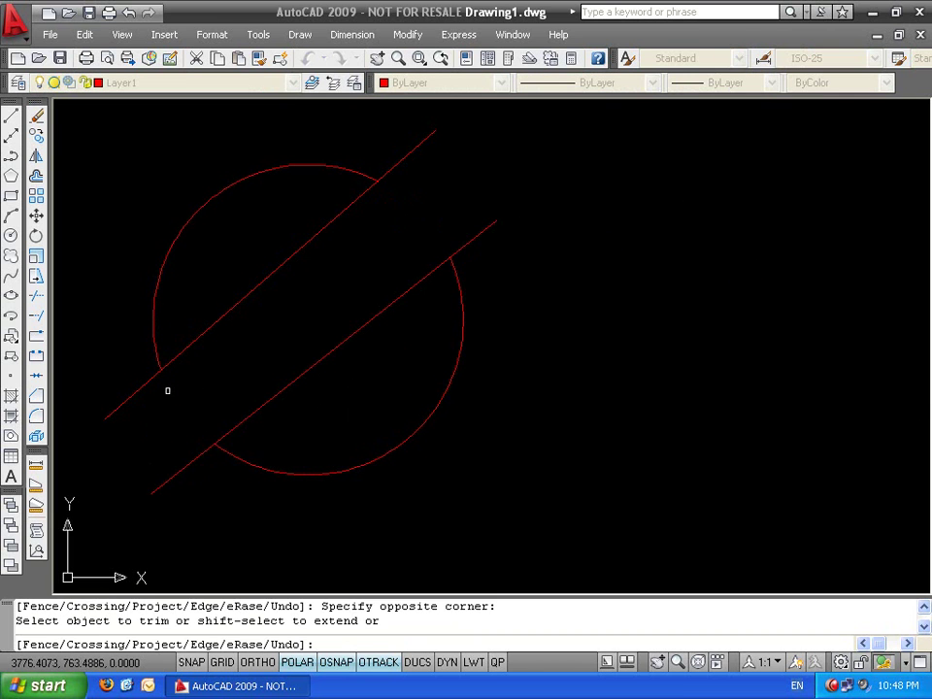
pyautogui.press('Escape')
# Erase the two diagonal lines, keeping only the two arcs
pyautogui.click(323, 395)
pyautogui.click(245, 283)
pyautogui.press('Delete')
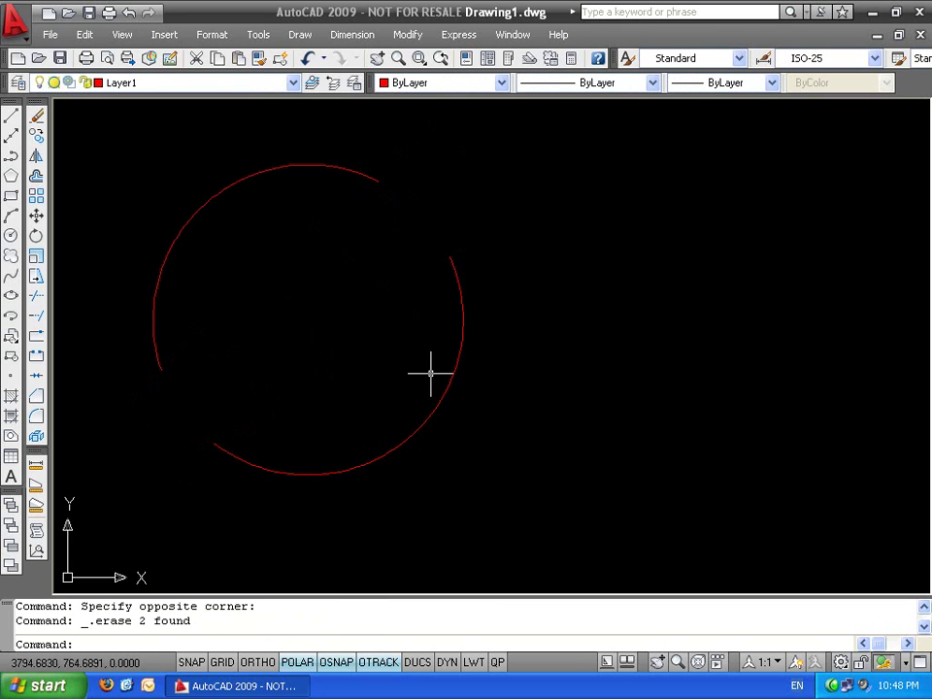
# Join the upper-left arc to the lower-right arc as the source, closing the upper-right gap
pyautogui.press('Escape')
pyautogui.press('Escape')
pyautogui.write('j')
pyautogui.press('Return')
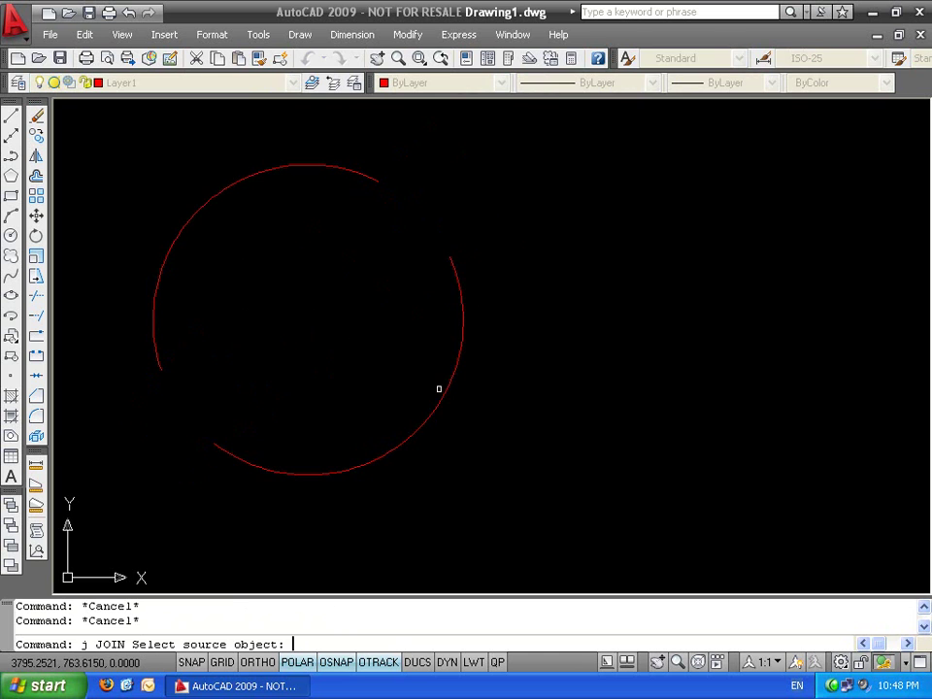
pyautogui.click(460, 275)
pyautogui.click(349, 171)
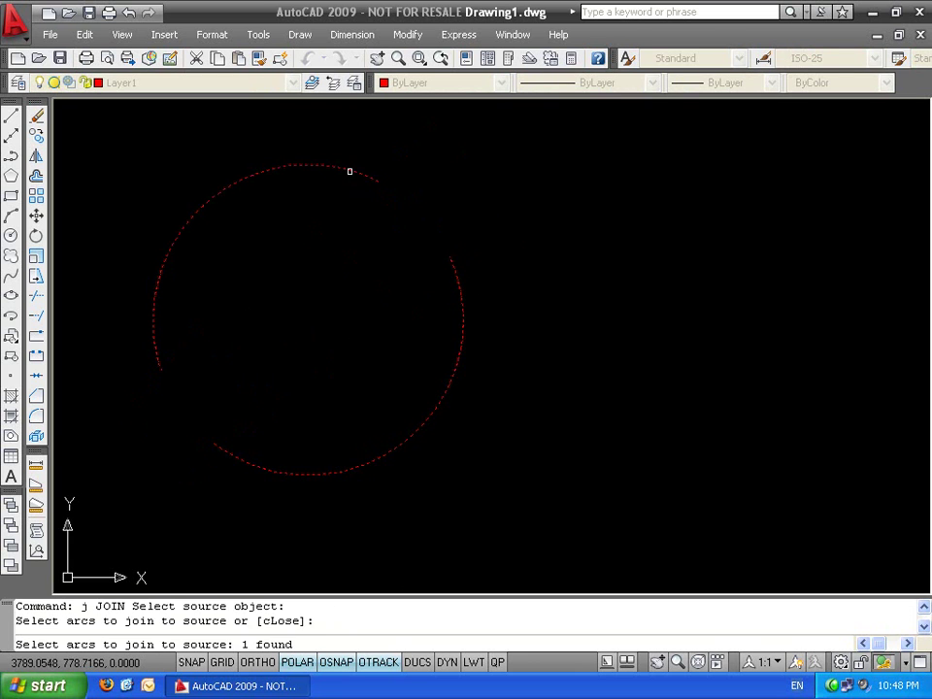
pyautogui.press('Return')
# Try to close the arc's remaining lower-left gap by joining the arc to itself
pyautogui.press('Return')
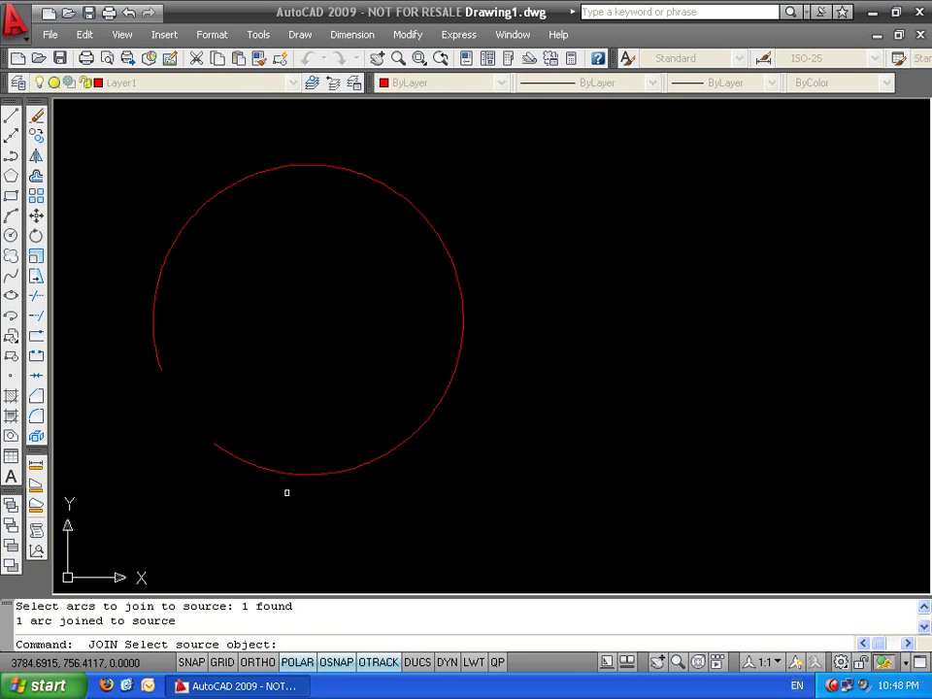
pyautogui.click(268, 469)
pyautogui.click(153, 345)
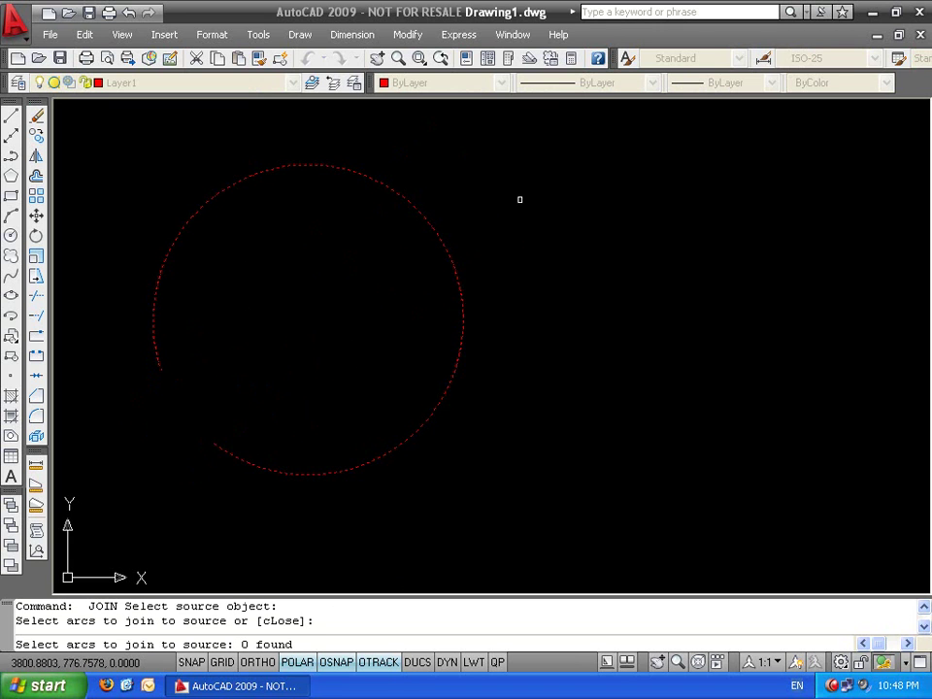
pyautogui.press('Return')
pyautogui.press('Escape')
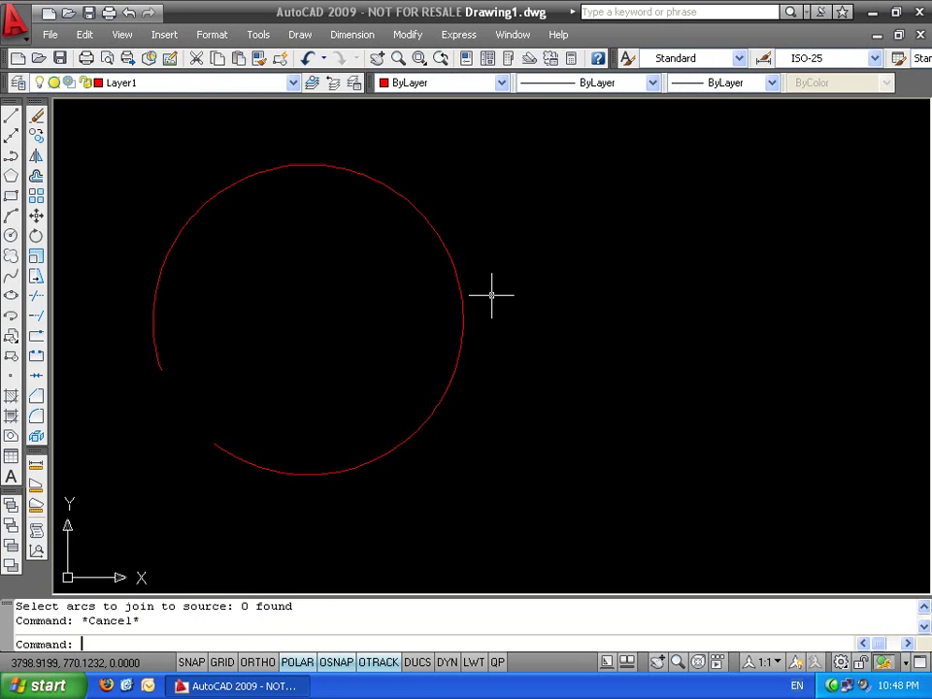
pyautogui.press('F1')
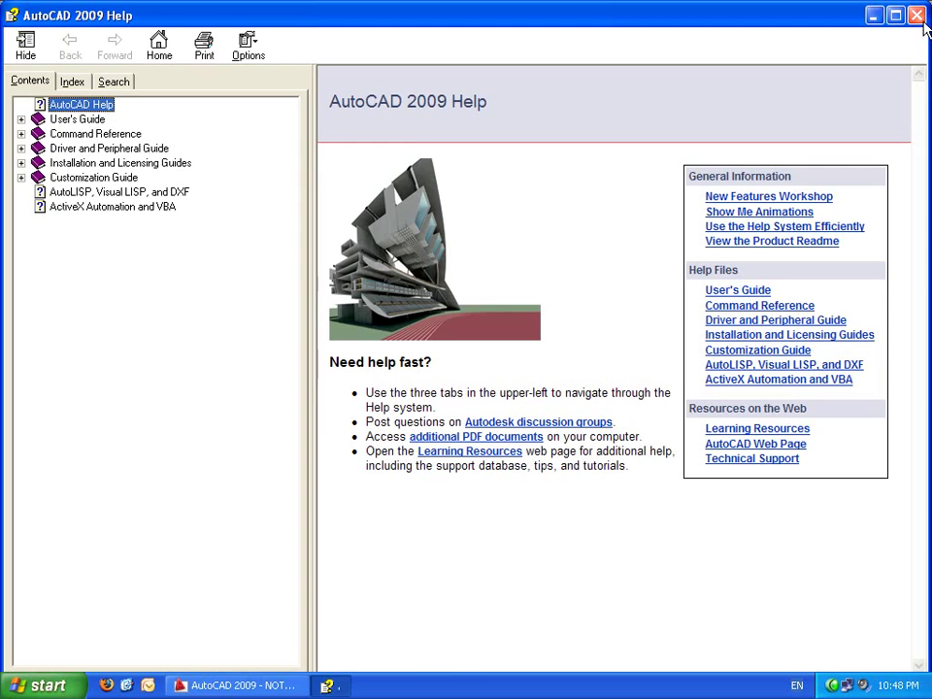
pyautogui.click(924, 8)
pyautogui.press('Escape')
# Erase the remaining large arc
pyautogui.click(529, 232)
pyautogui.click(370, 247)
pyautogui.press('Delete')
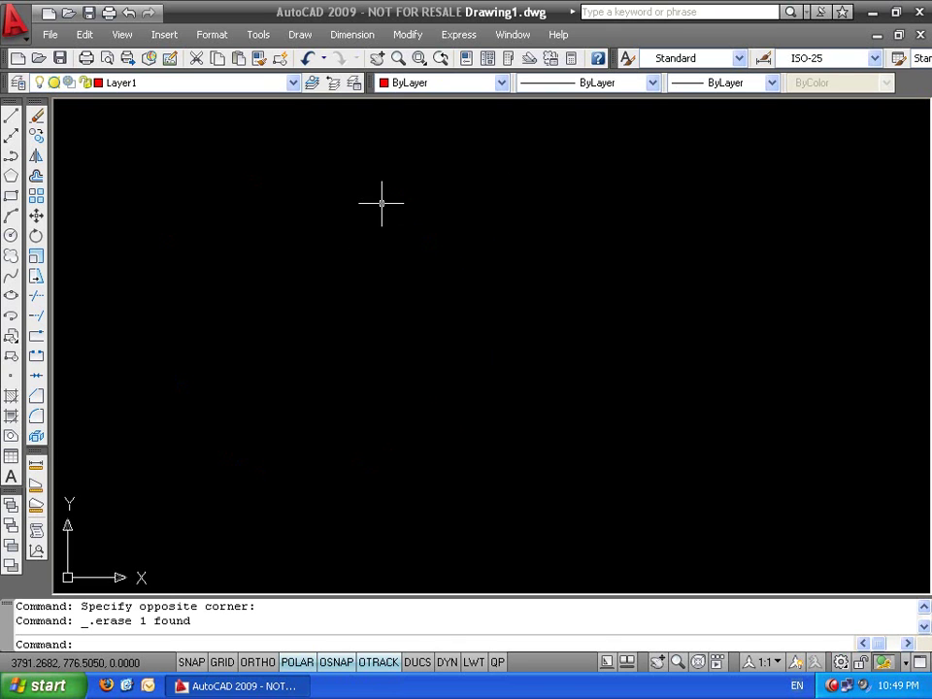
# Draw a zigzag of ten connected line segments across the drawing, ending with a short vertical segment
pyautogui.write('l')
pyautogui.press('Return')
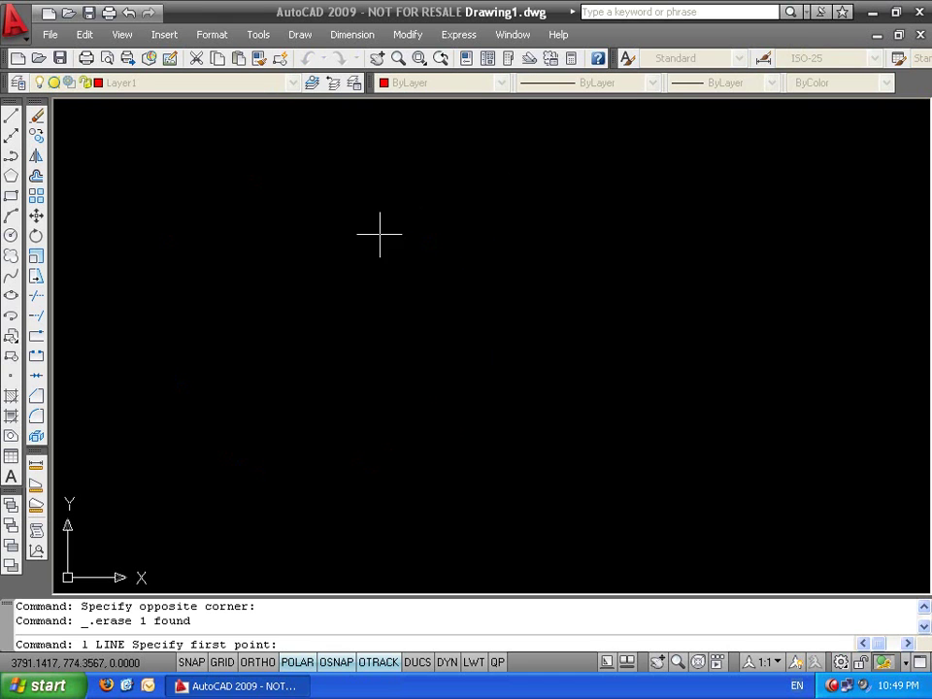
pyautogui.click(233, 391)
pyautogui.click(317, 264)
pyautogui.click(317, 392)
pyautogui.click(417, 292)
pyautogui.click(418, 407)
pyautogui.click(573, 275)
pyautogui.click(602, 394)
pyautogui.click(719, 323)
pyautogui.click(758, 456)
pyautogui.click(839, 404)
pyautogui.click(840, 460)
pyautogui.press('Return')
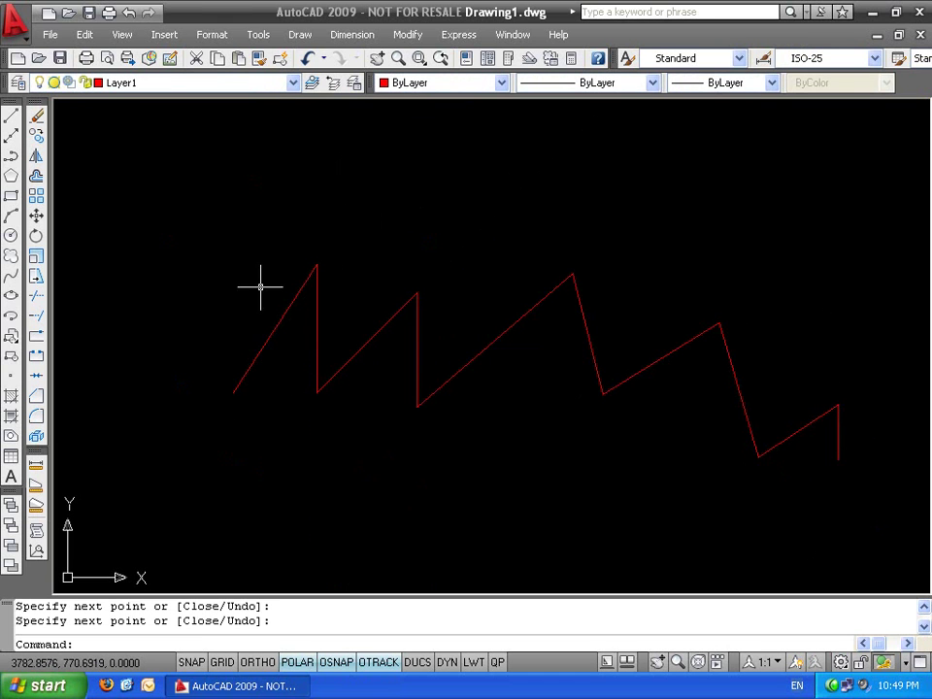
# Select the zigzag's lines to examine whether they are separate objects, and clear the selection
pyautogui.click(837, 308)
pyautogui.click(114, 468)
pyautogui.press('Escape')
pyautogui.click(594, 277)
pyautogui.click(558, 437)
pyautogui.press('Escape')
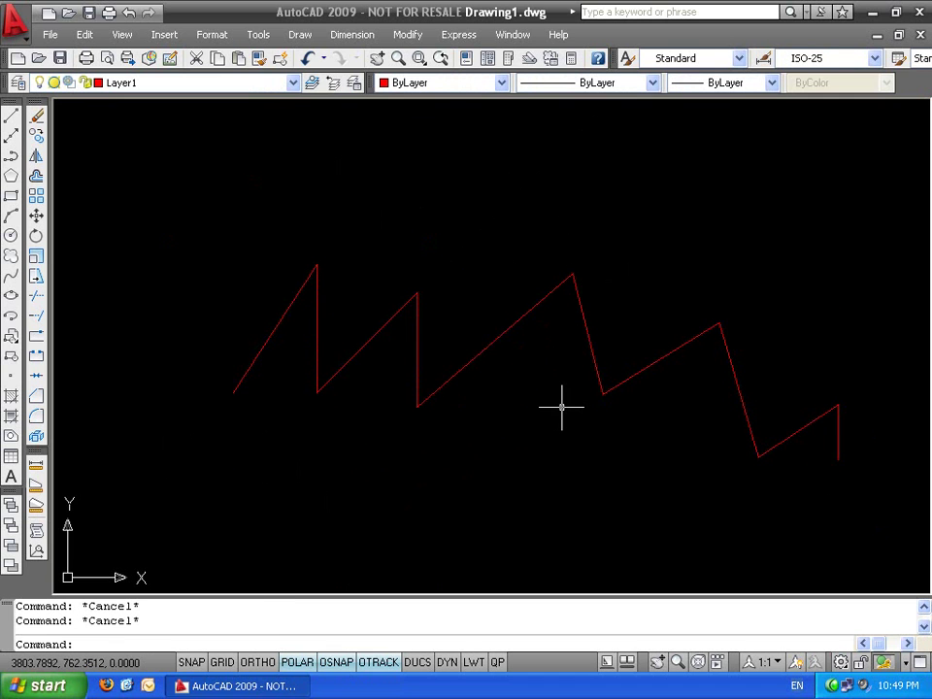
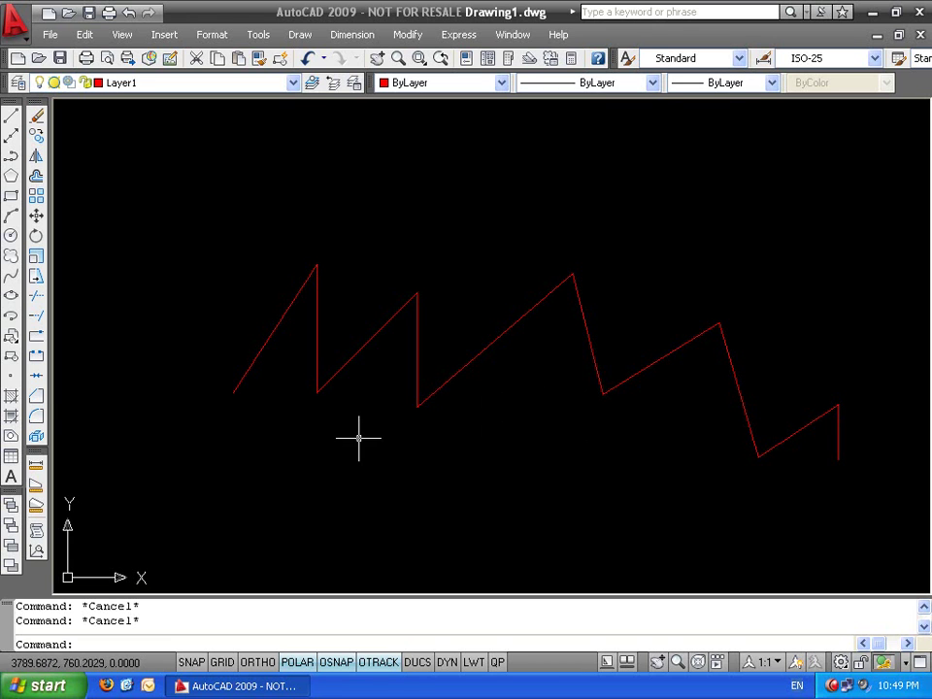
# Draw a single-segment polyline over the zigzag's last vertical line, from its lower end to its upper end
pyautogui.click(36, 375)
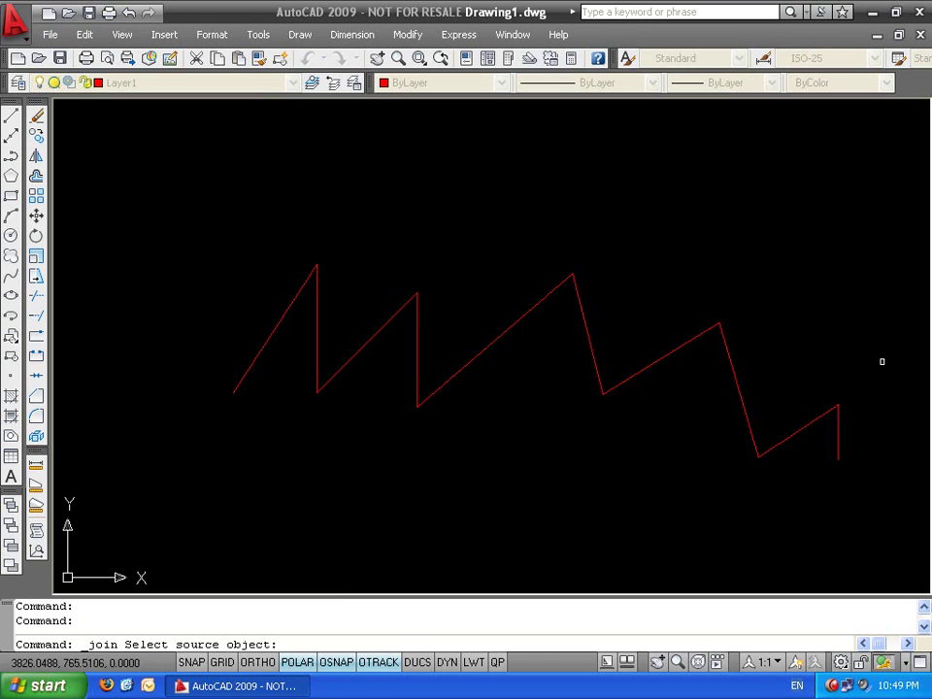
pyautogui.press('Escape')
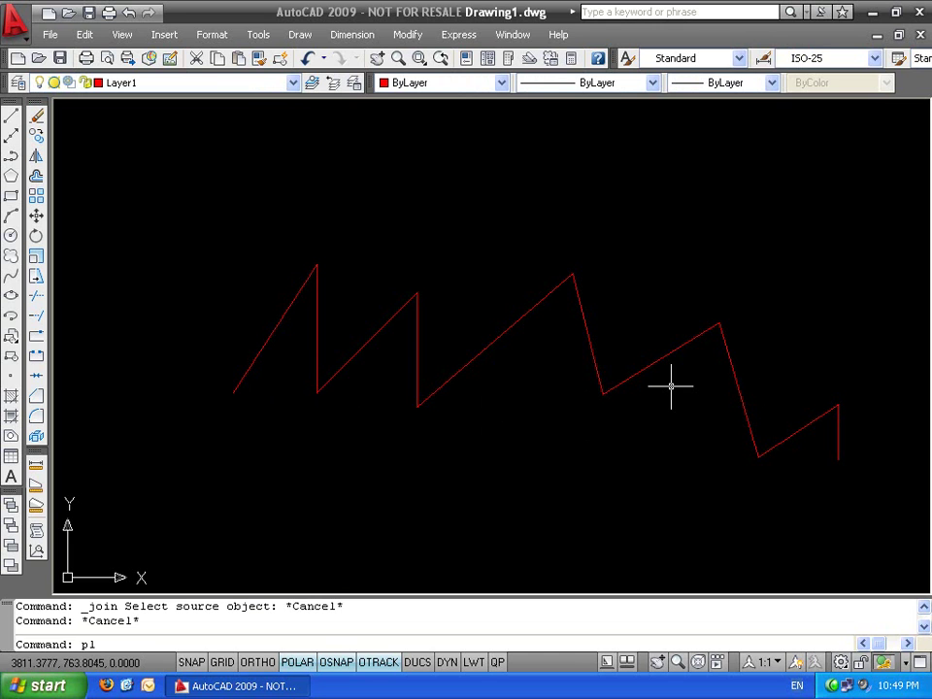
pyautogui.press('Return')
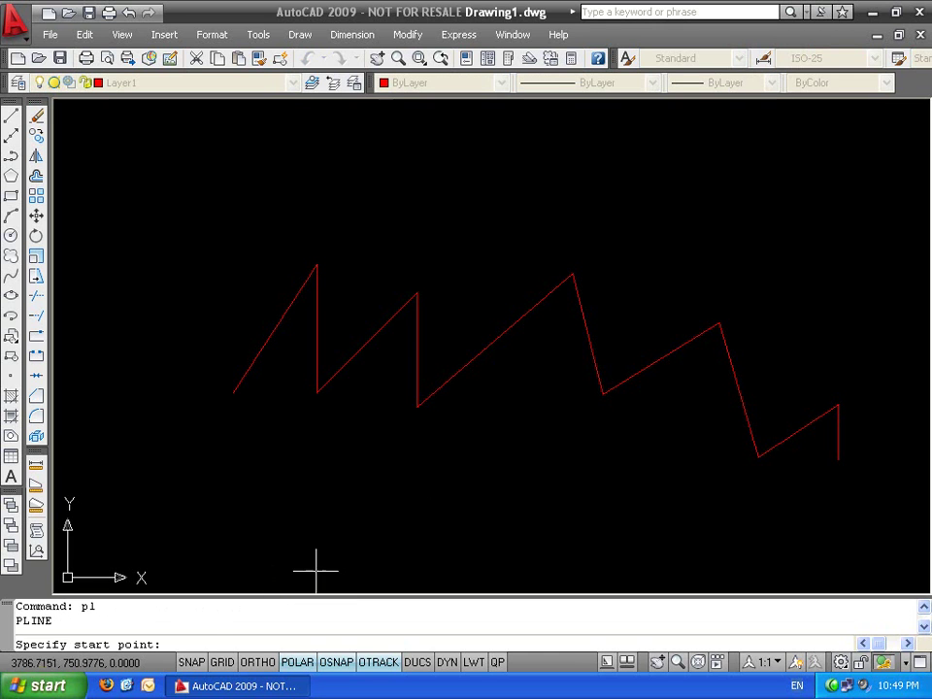
pyautogui.click(839, 456)
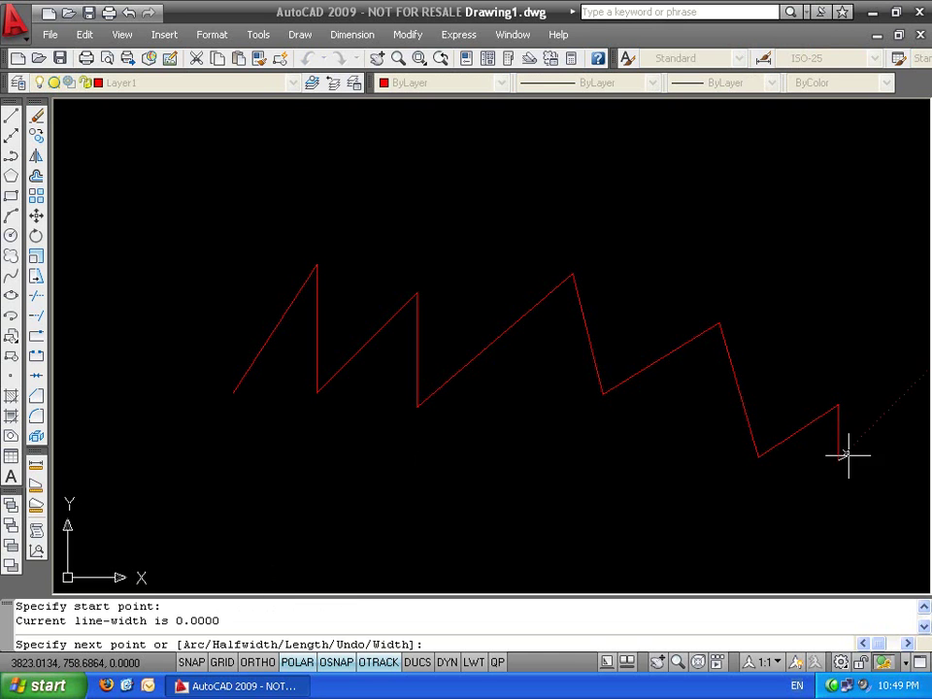
pyautogui.click(839, 404)
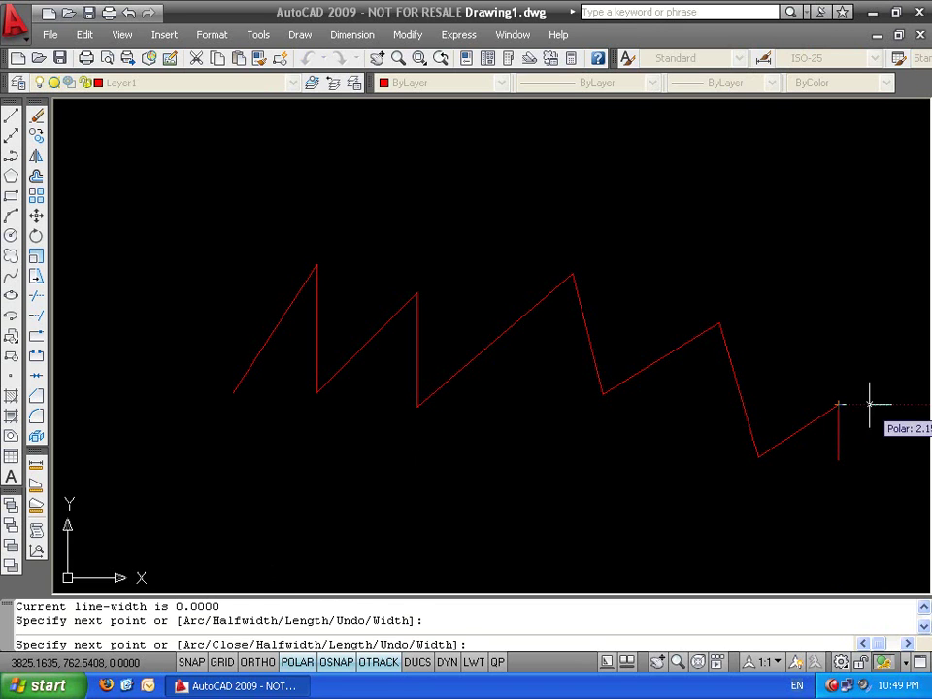
pyautogui.press('Return')
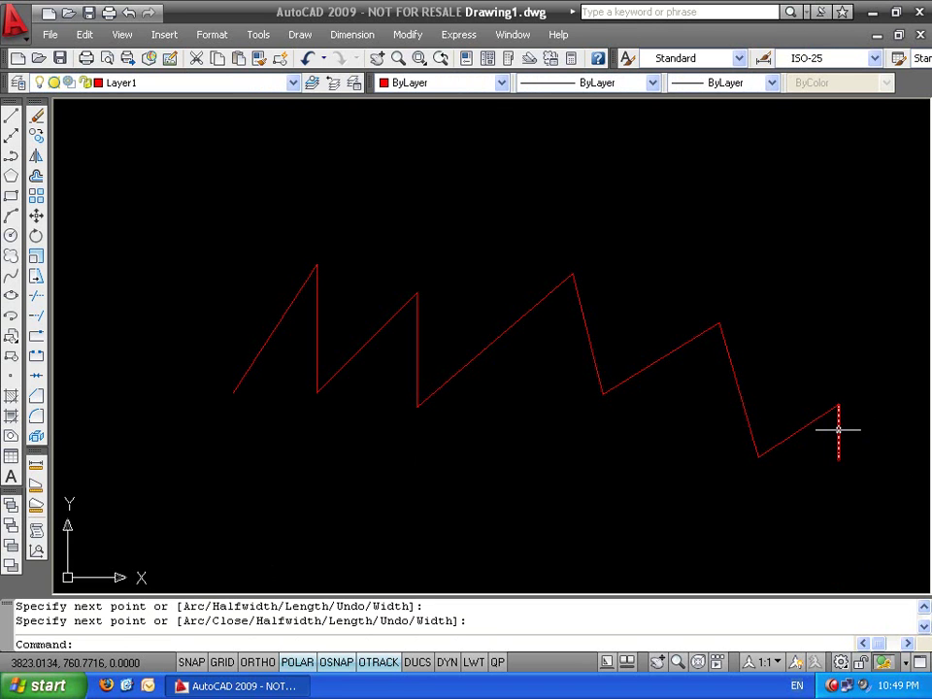
pyautogui.press('Escape')
pyautogui.press('Escape')
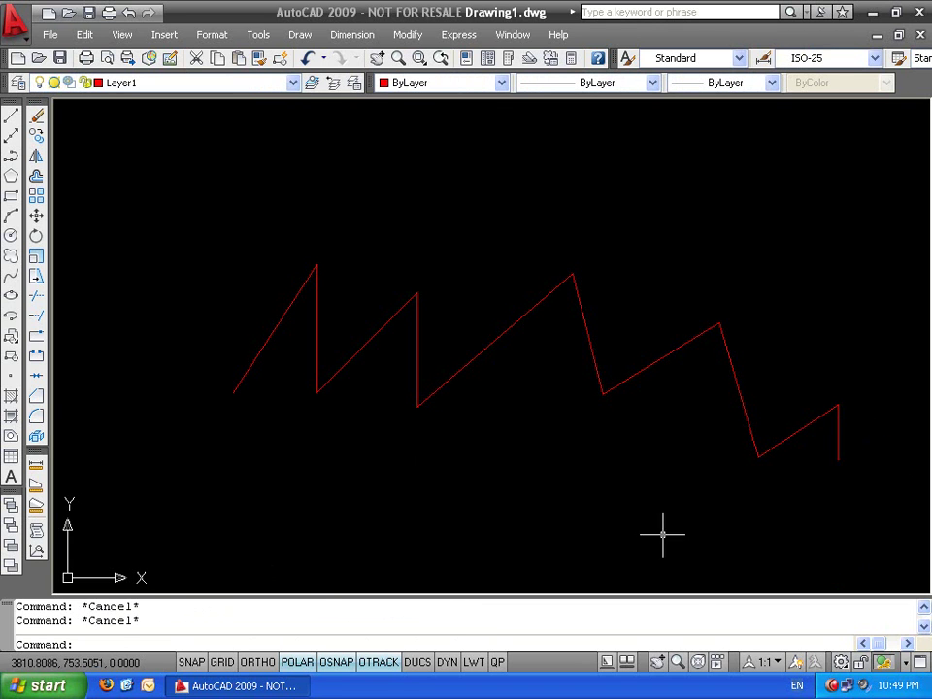
# Join the zigzag's lines to the short vertical polyline as the source
pyautogui.click(39, 376)
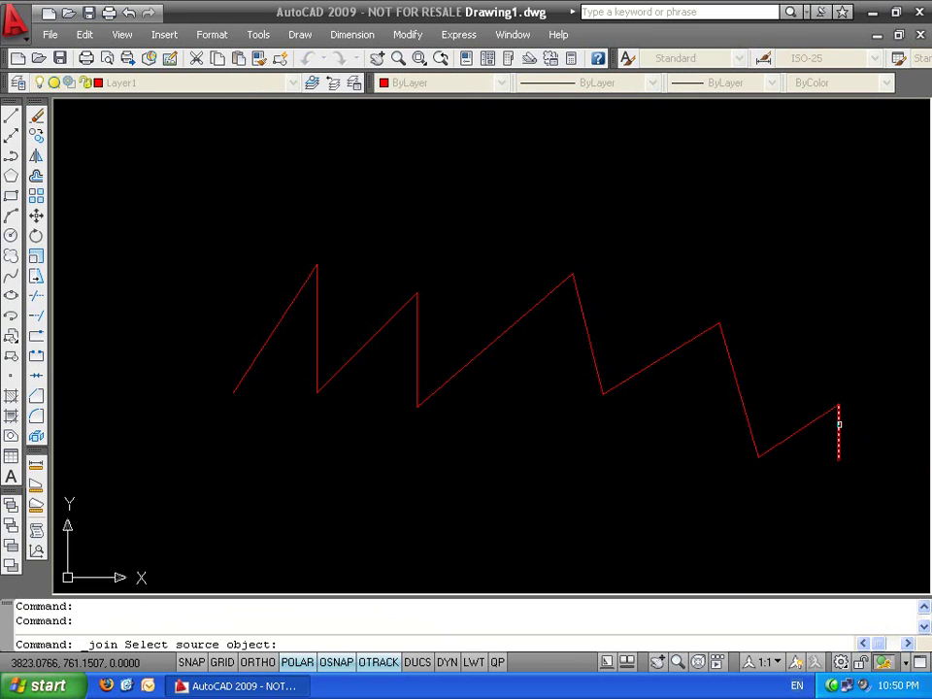
pyautogui.click(839, 425)
pyautogui.click(778, 268)
pyautogui.click(274, 575)
pyautogui.press('Return')
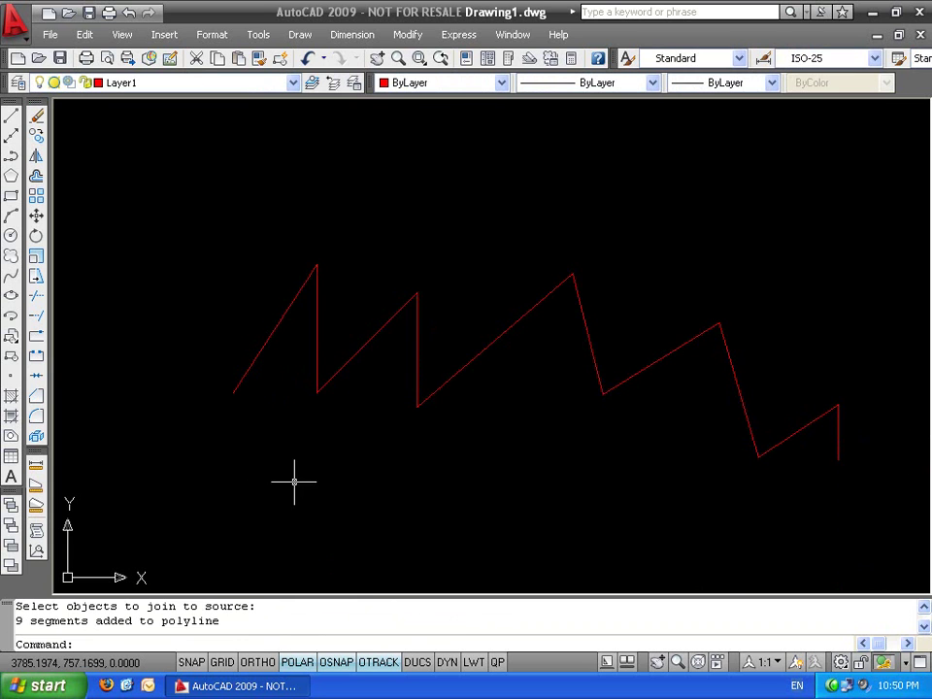
# Move the joined zigzag polyline up and to the left, away from the original vertical line
pyautogui.click(739, 395)
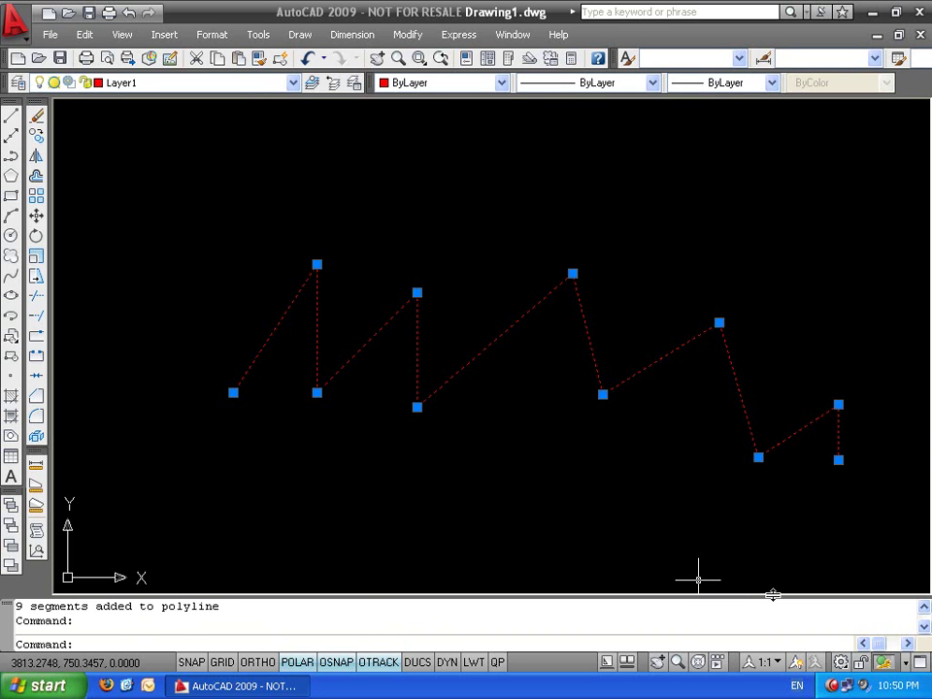
pyautogui.write('m')
pyautogui.press('Return')
pyautogui.click(768, 581)
pyautogui.click(626, 485)
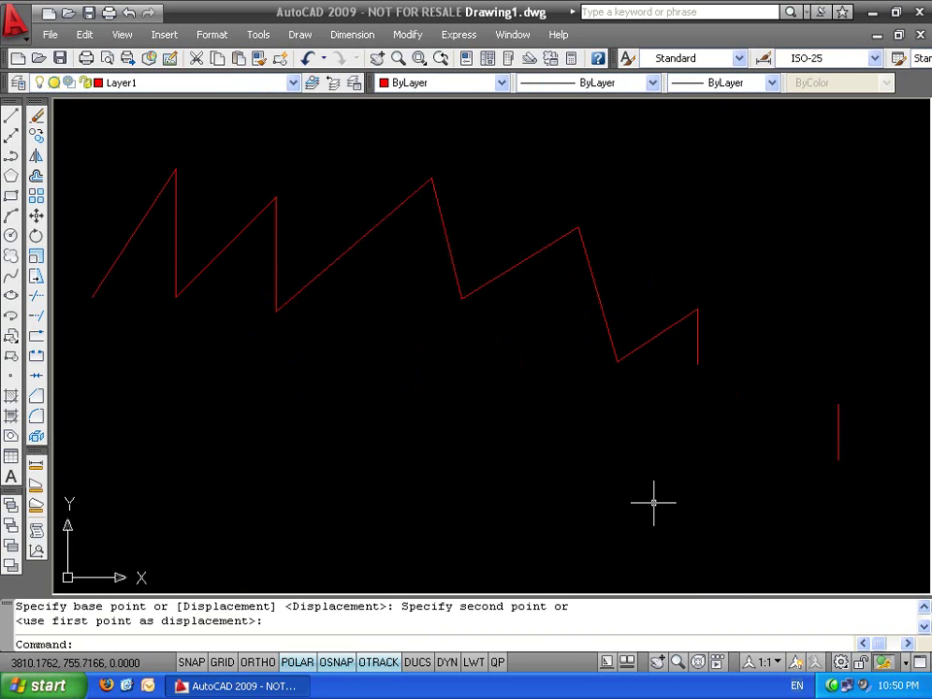
pyautogui.press('Escape')
# Erase the short vertical line left behind at the zigzag's original position
pyautogui.click(851, 402)
pyautogui.click(807, 475)
pyautogui.press('Delete')
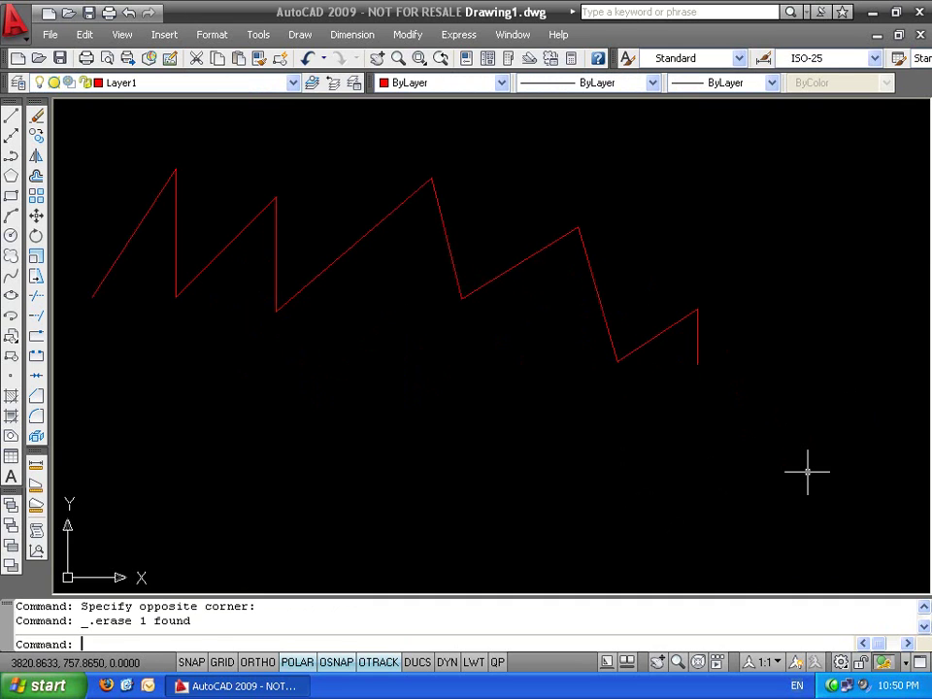
pyautogui.press('Escape')
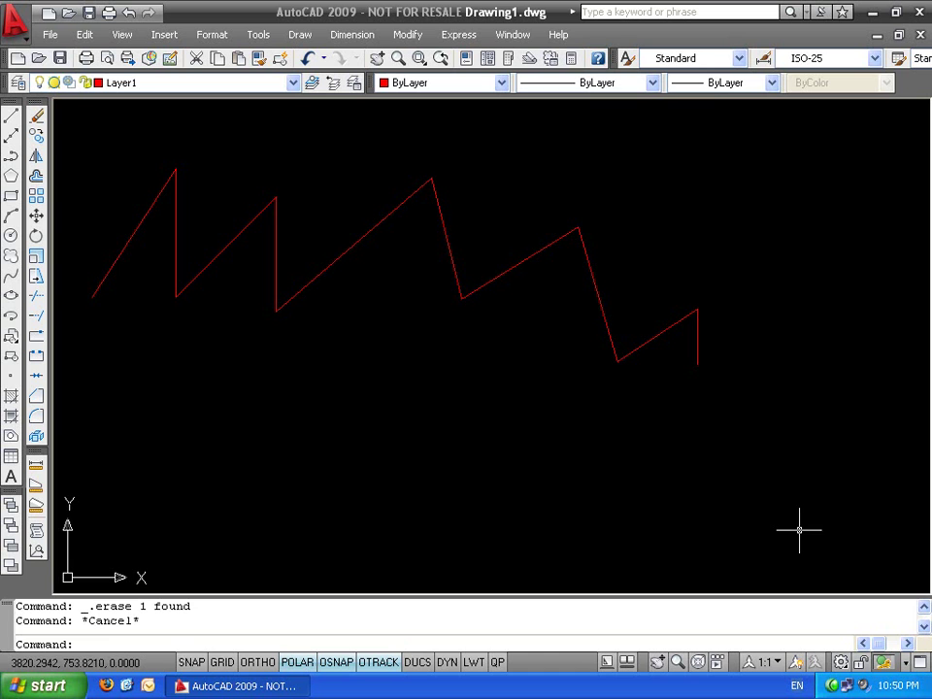
# Draw a three-point arc opening downward below the zigzag polyline
pyautogui.write('a')
pyautogui.press('Return')
pyautogui.click(374, 507)
pyautogui.click(451, 433)
pyautogui.click(526, 483)
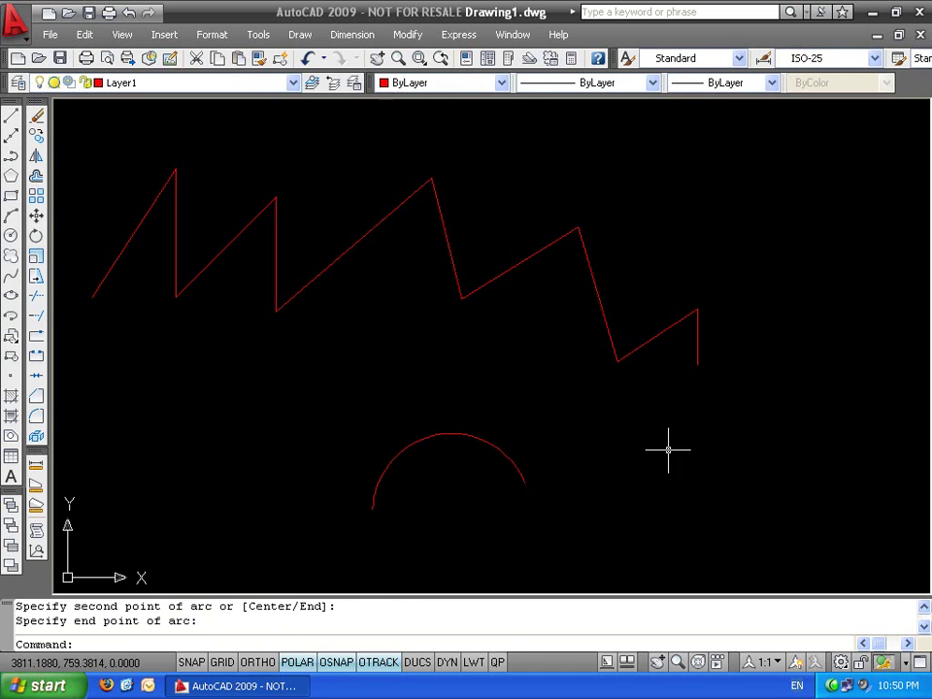
# Draw five connected lines from the arc's right end, curving around and ending above the zigzag's right end
pyautogui.write('l')
pyautogui.press('Return')
pyautogui.click(526, 482)
pyautogui.click(715, 406)
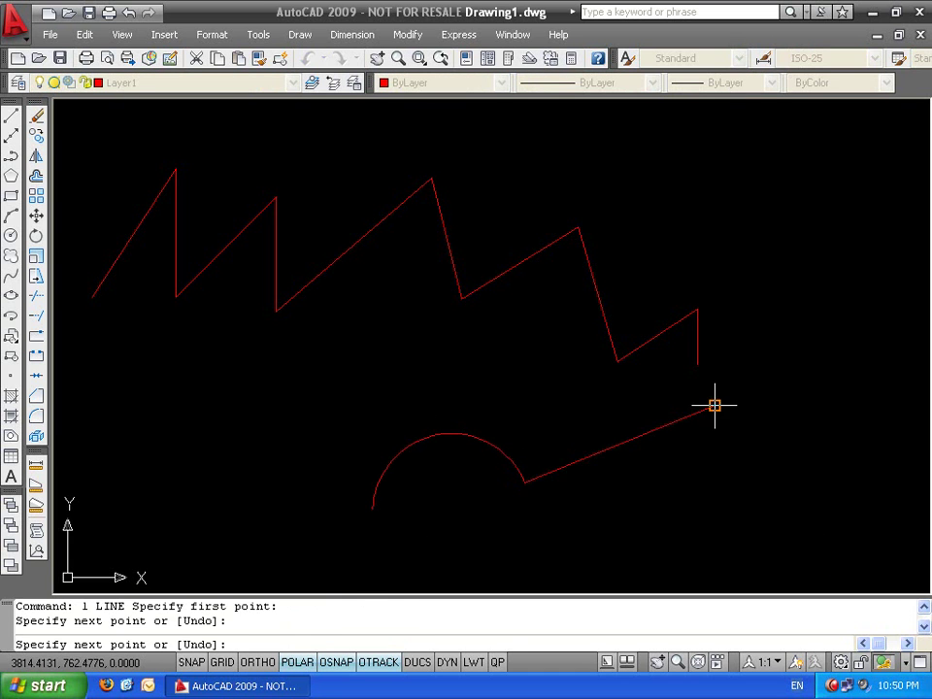
pyautogui.click(794, 466)
pyautogui.click(868, 337)
pyautogui.click(833, 233)
pyautogui.click(716, 205)
pyautogui.press('Return')
# Draw a short line outward from the arc's left end and a separate long diagonal line crossing the zigzag
pyautogui.press('Return')
pyautogui.click(374, 507)
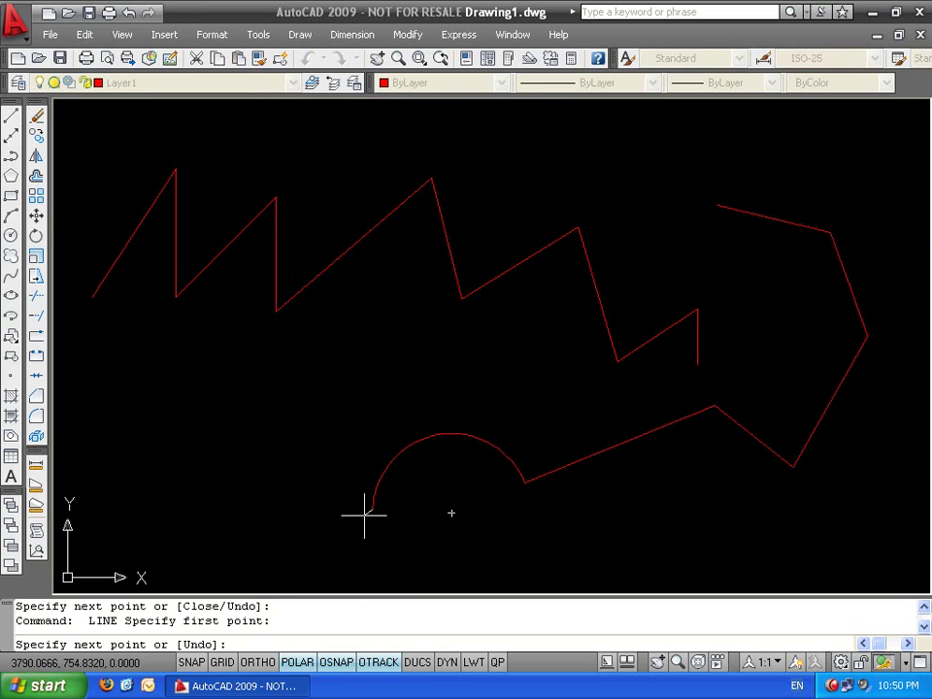
pyautogui.click(255, 477)
pyautogui.press('Return')
pyautogui.press('Return')
pyautogui.click(247, 410)
pyautogui.click(507, 193)
pyautogui.press('Return')
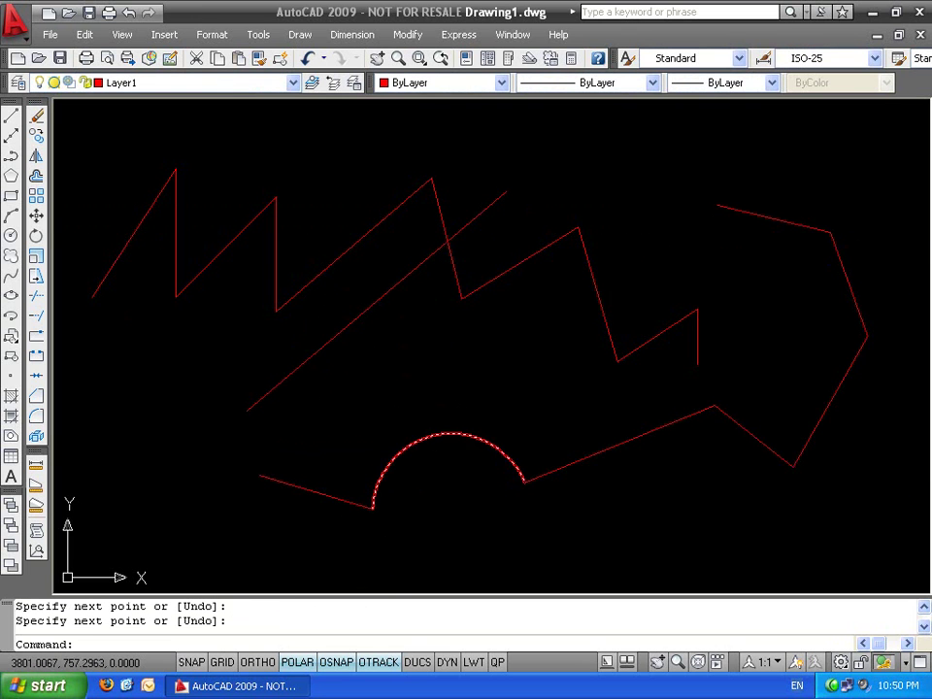
# Connect the short line's free end to the diagonal line's lower end with three lines
pyautogui.press('Return')
pyautogui.click(259, 477)
pyautogui.click(167, 539)
pyautogui.click(147, 489)
pyautogui.click(248, 410)
pyautogui.press('Escape')
pyautogui.press('Escape')
# Draw a short vertical single-segment polyline upward from the free upper end of the right-hand line chain
pyautogui.write('pl')
pyautogui.press('Return')
pyautogui.click(717, 206)
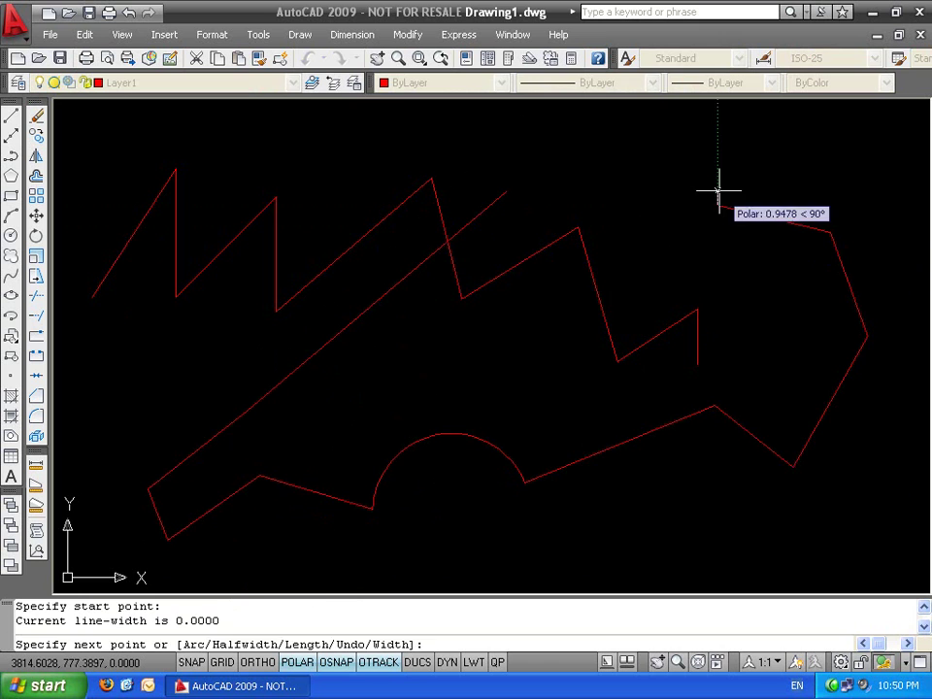
pyautogui.click(718, 182)
pyautogui.press('Return')
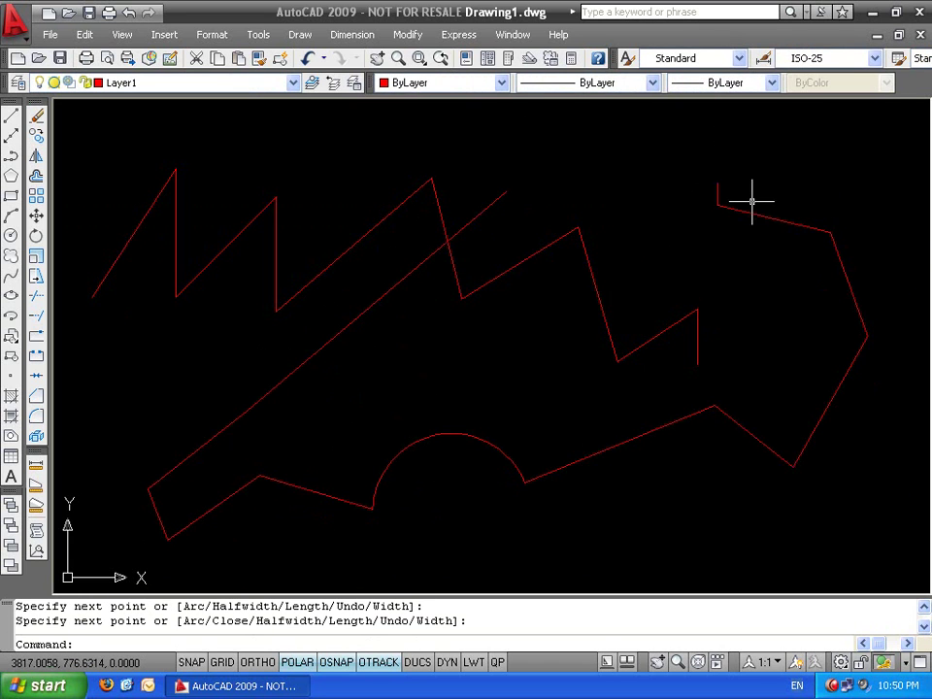
pyautogui.click(36, 375)
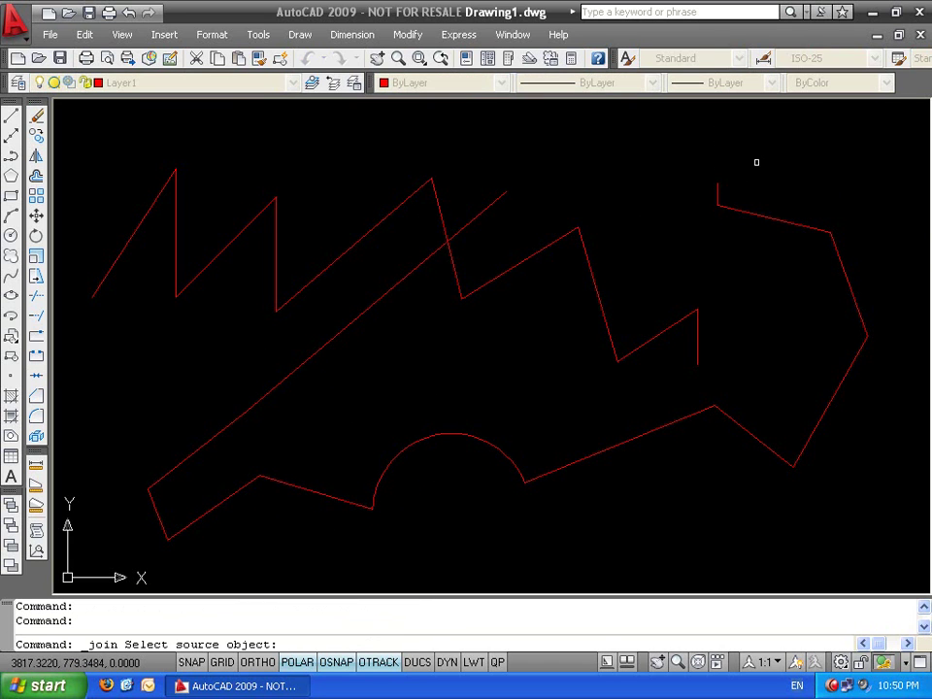
pyautogui.click(715, 191)
pyautogui.press('Return')
# Join all the connected lines and the arc to the short vertical polyline as the source
pyautogui.press('Return')
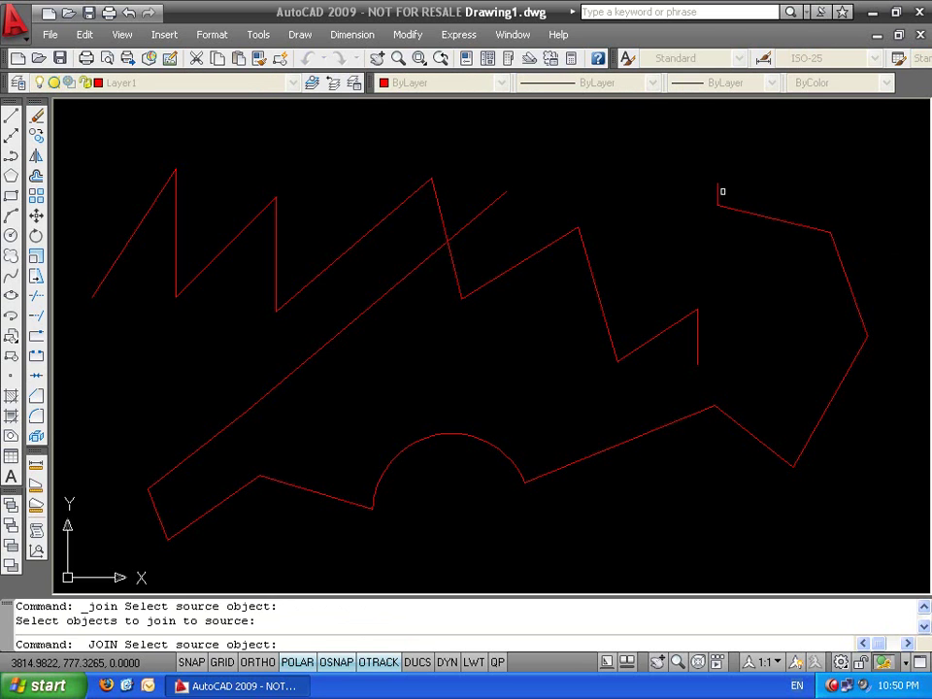
pyautogui.click(719, 192)
pyautogui.click(866, 208)
pyautogui.click(755, 475)
pyautogui.click(733, 453)
pyautogui.click(614, 379)
pyautogui.click(317, 453)
pyautogui.click(241, 342)
pyautogui.click(189, 527)
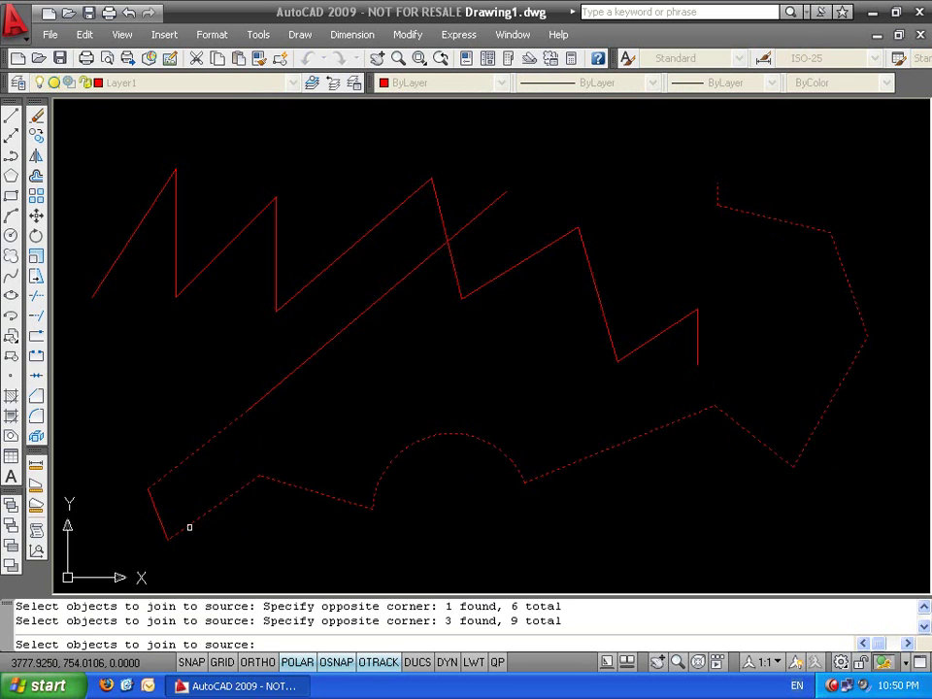
pyautogui.click(172, 452)
pyautogui.click(166, 493)
pyautogui.click(322, 386)
pyautogui.click(291, 367)
pyautogui.press('Return')
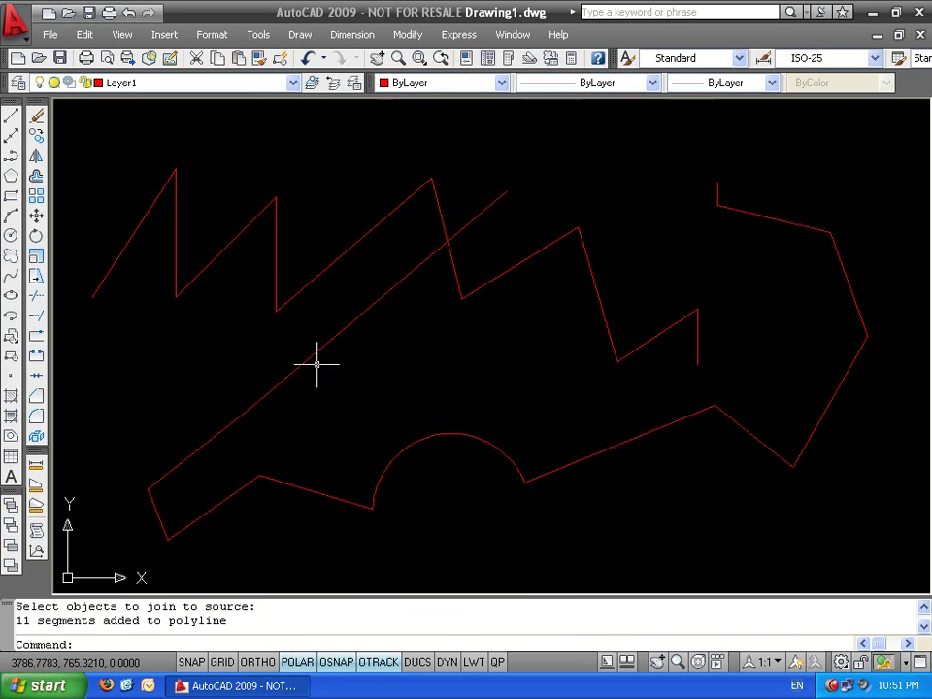
# Select the joined shape to check that its lines and arc form one polyline, and clear the selection
pyautogui.click(472, 444)
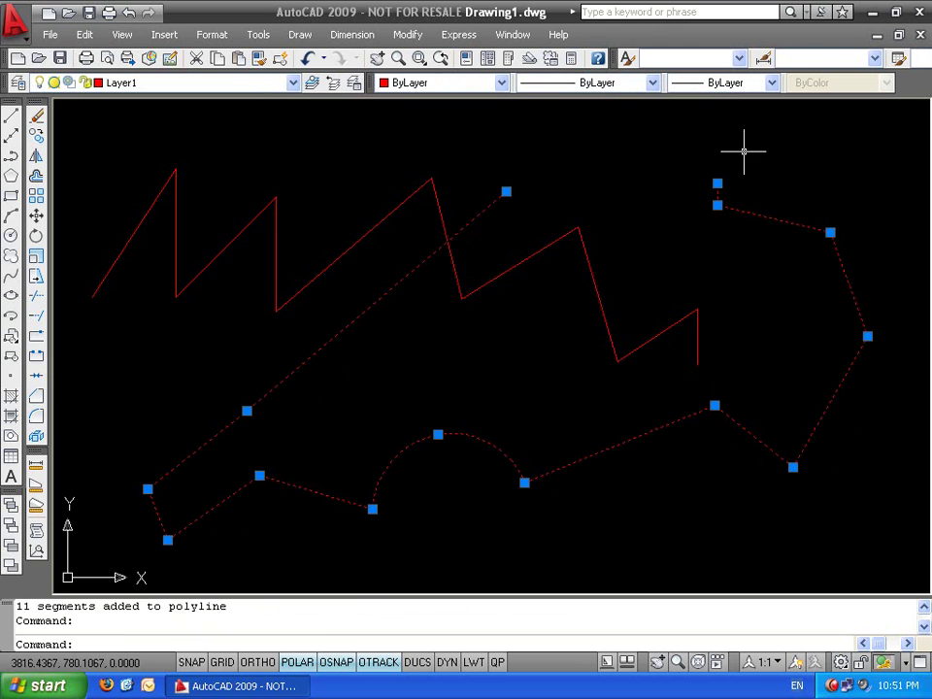
pyautogui.press('Escape')
pyautogui.press('Escape')
# Erase the joined line-and-arc polyline and the zigzag polyline, leaving the drawing empty
pyautogui.click(832, 181)
pyautogui.click(631, 244)
pyautogui.press('Delete')
pyautogui.click(759, 204)
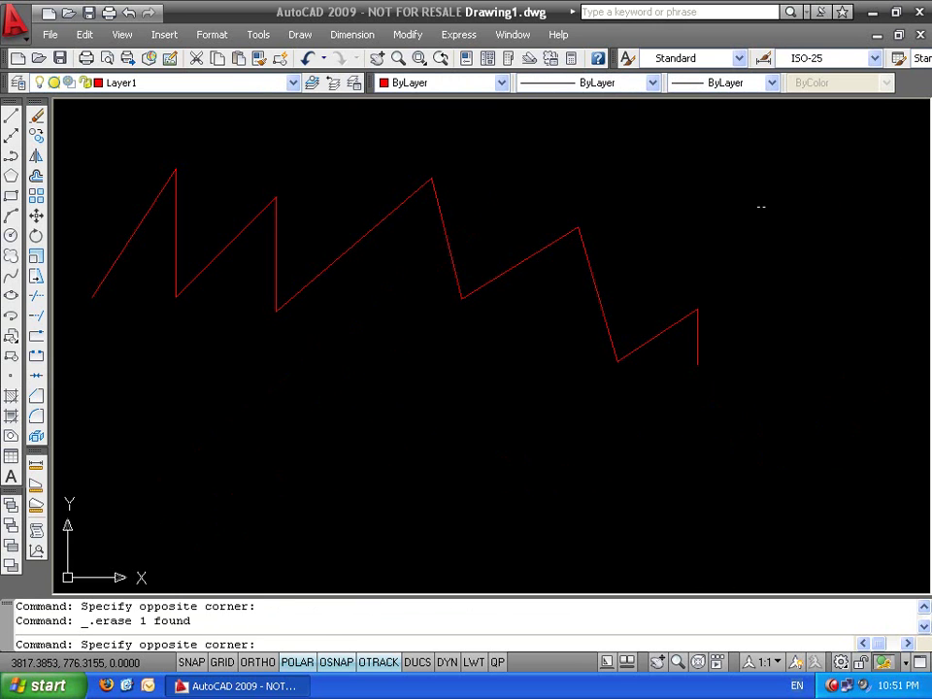
pyautogui.click(202, 293)
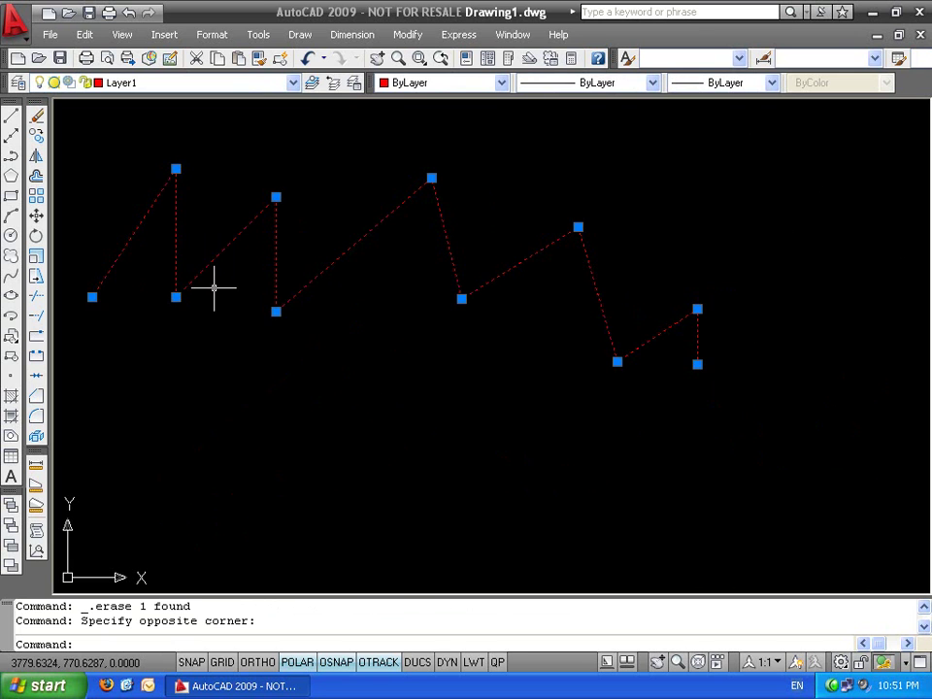
pyautogui.press('Delete')
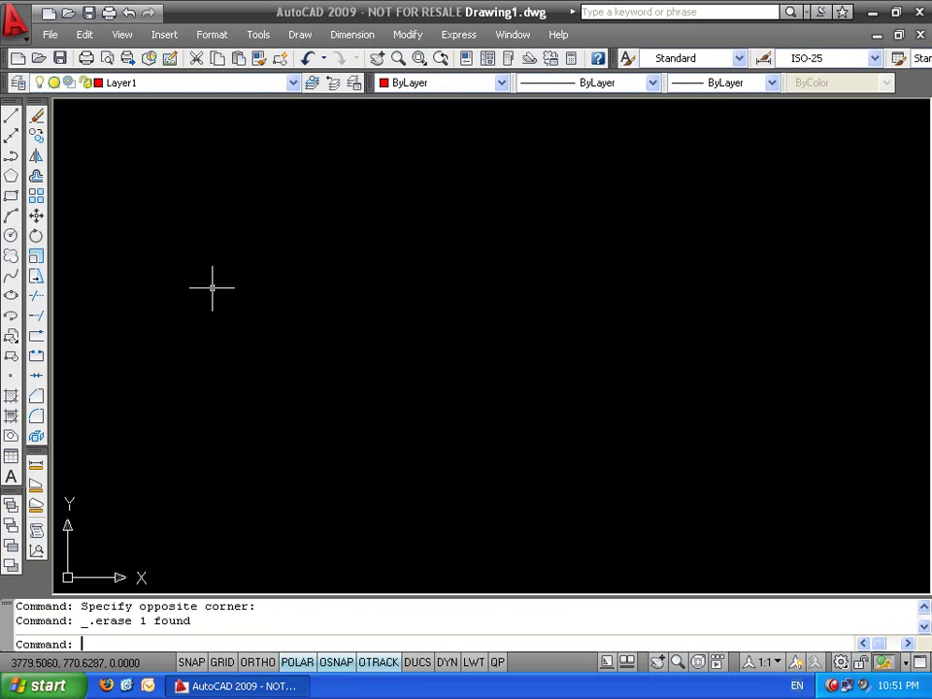
# Open the Array settings to view the rectangular array options, and close them without creating an array
pyautogui.click(408, 35)
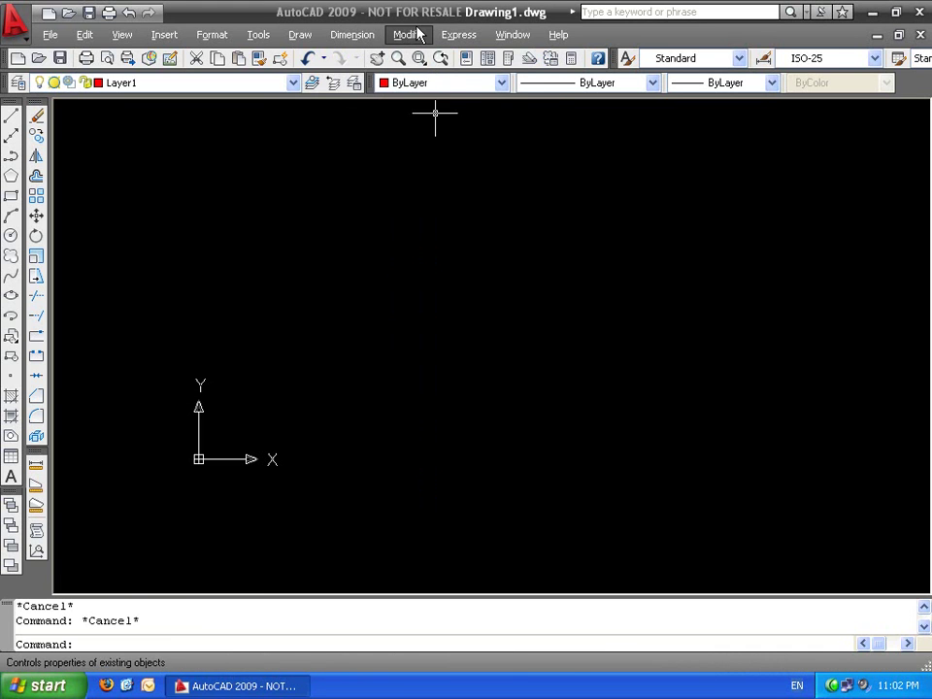
pyautogui.click(418, 34)
pyautogui.click(502, 255)
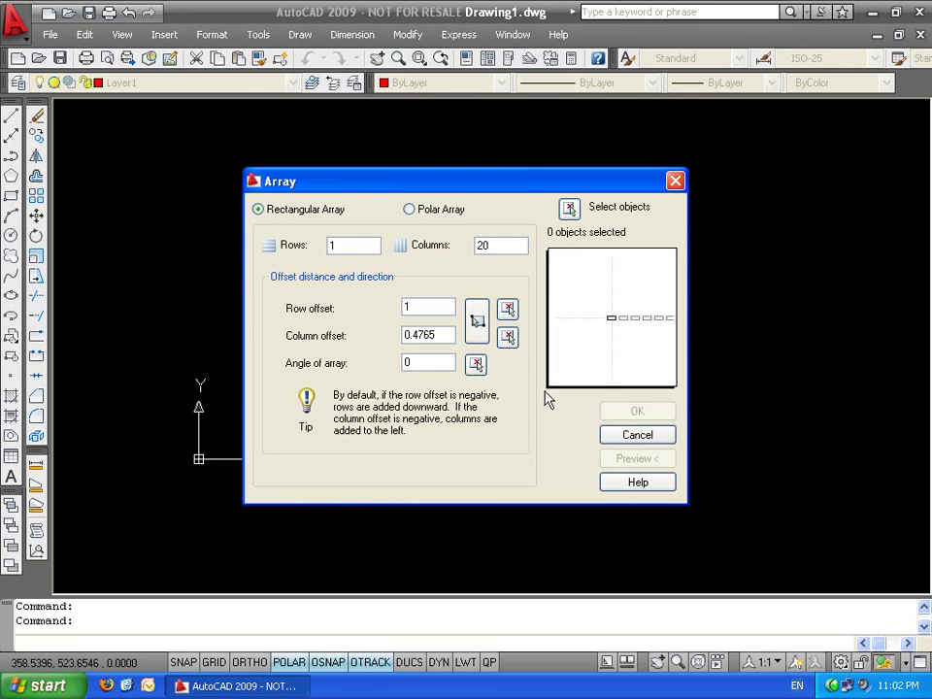
pyautogui.click(637, 437)
# Draw a 5 by 5 square using the relative corner @5,5
pyautogui.write('rec')
pyautogui.press('Return')
pyautogui.click(405, 397)
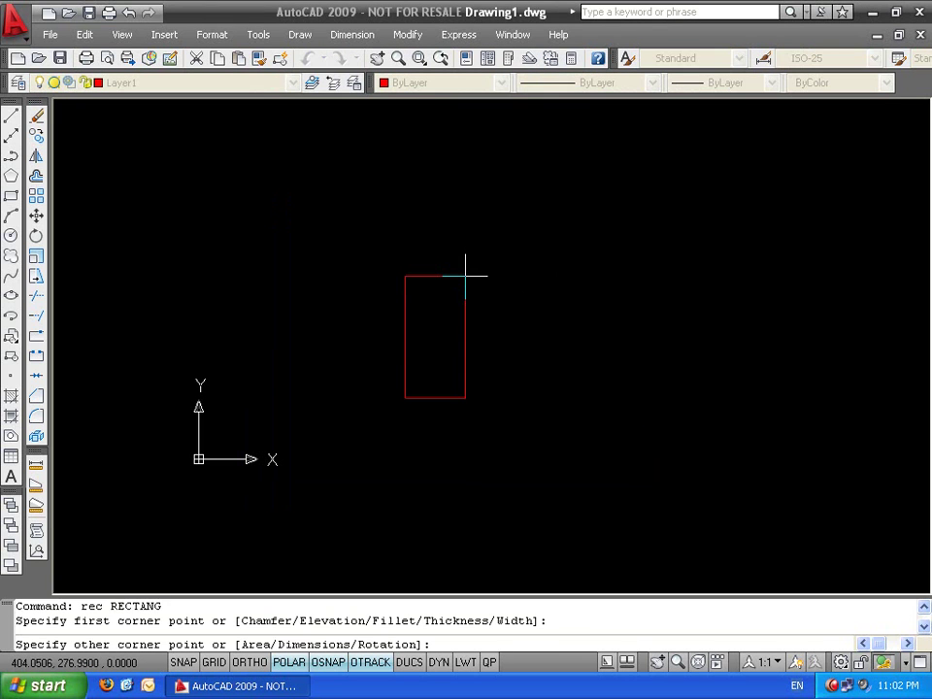
pyautogui.write('@5,5')
pyautogui.press('Return')
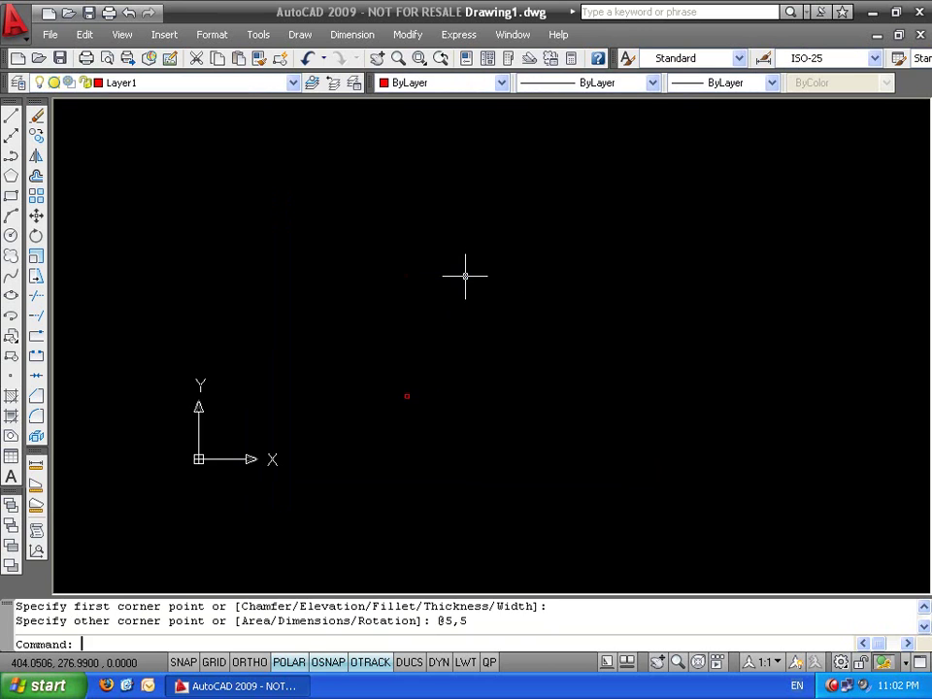
pyautogui.middleClick(466, 276)
pyautogui.middleClick(465, 276)
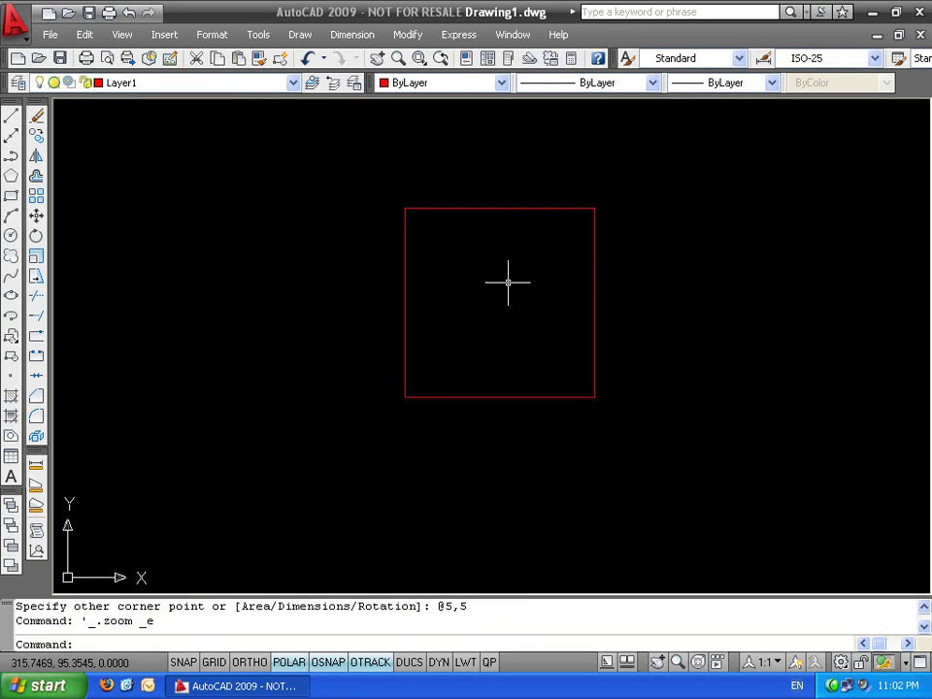
pyautogui.moveTo(471, 347); pyautogui.dragTo(404, 369, button='middle')
pyautogui.press('Escape')
pyautogui.press('Escape')
pyautogui.write('l')
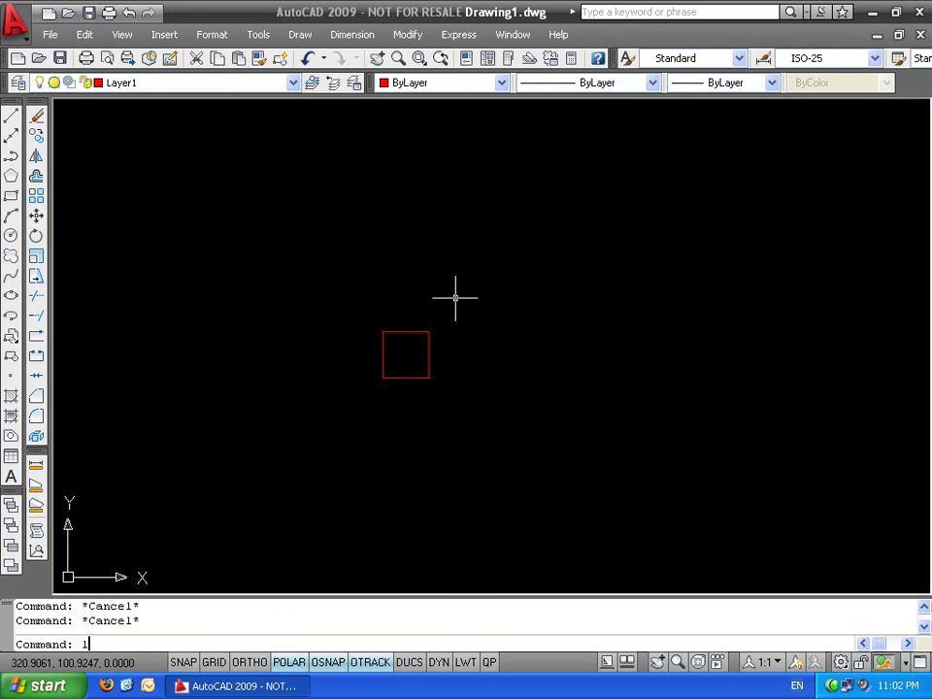
pyautogui.press('Return')
pyautogui.click(384, 191)
pyautogui.press('Escape')
pyautogui.press('Return')
pyautogui.click(406, 216)
pyautogui.press('Escape')
pyautogui.press('Escape')
# Draw one vertical and one horizontal line crossing through the square near its centre
pyautogui.press('Return')
pyautogui.click(408, 196)
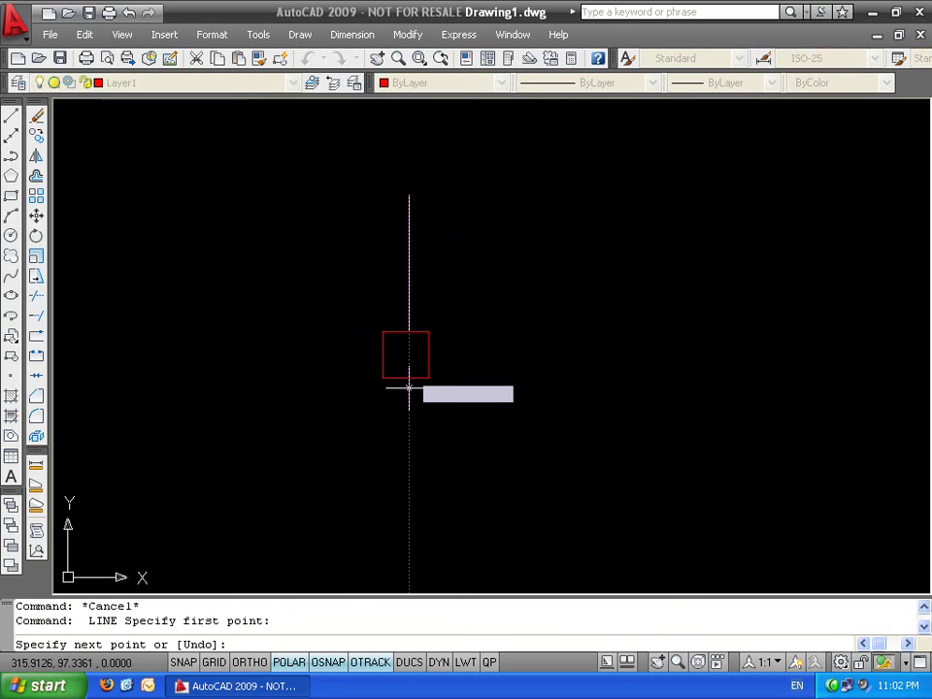
pyautogui.click(408, 534)
pyautogui.press('Return')
pyautogui.press('Return')
pyautogui.click(265, 358)
pyautogui.click(579, 357)
pyautogui.press('Return')
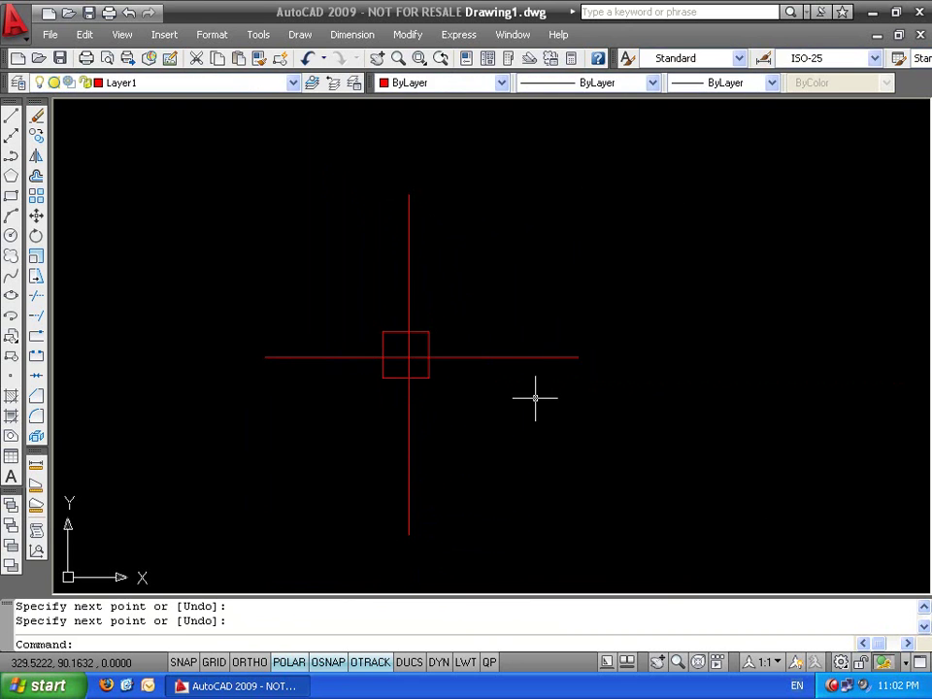
# Sketch a diagonal arrow pointing up and to the right of the square from individual lines
pyautogui.scroll(3, 457, 333)
pyautogui.scroll(-4, 469, 326)
pyautogui.write('l')
pyautogui.press('Return')
pyautogui.click(462, 304)
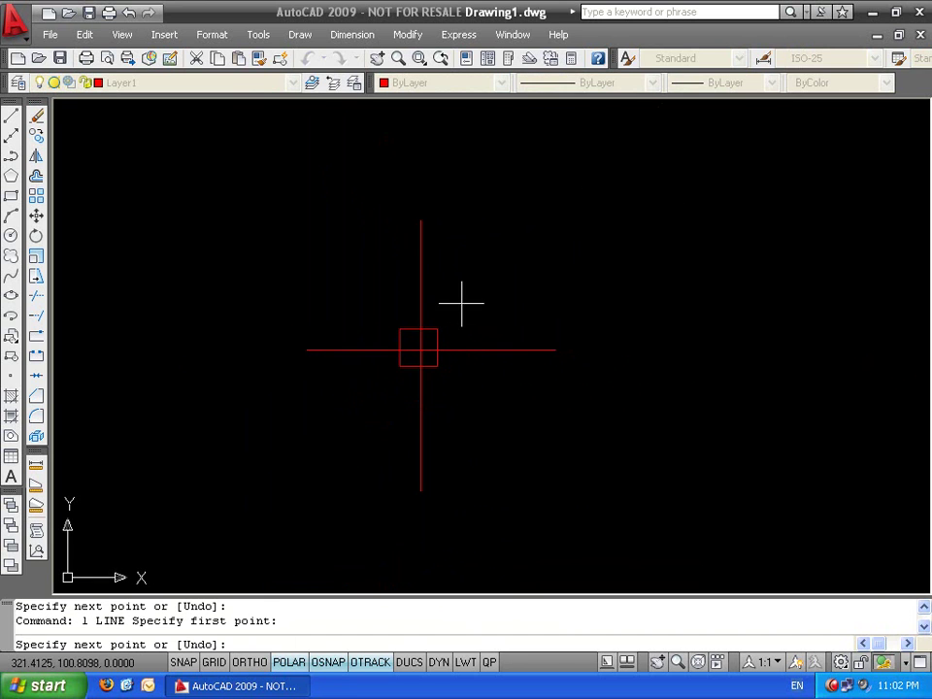
pyautogui.scroll(3, 534, 233)
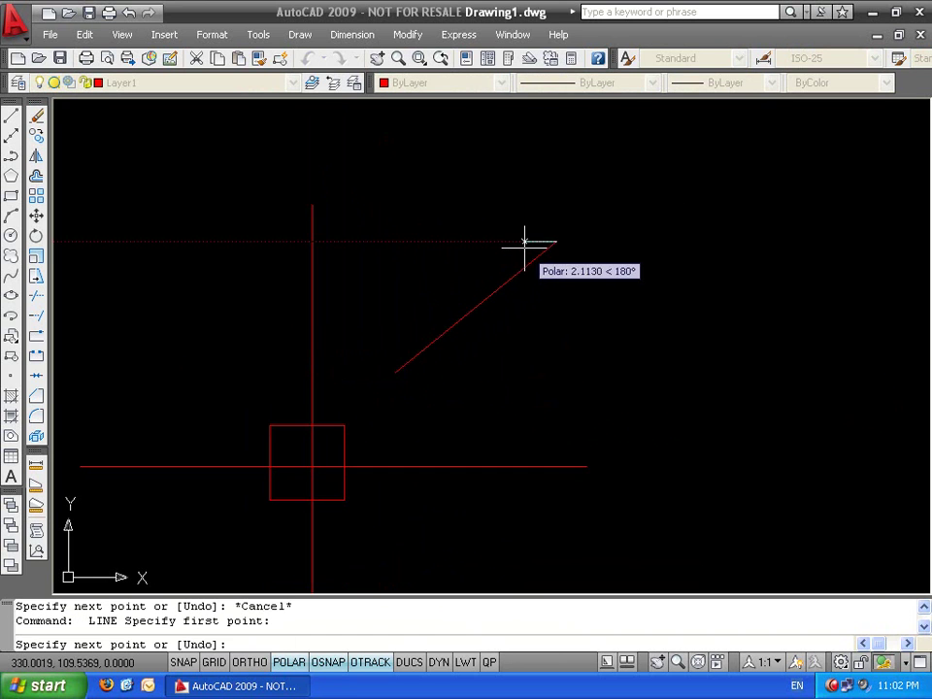
pyautogui.click(555, 241)
pyautogui.press('Return')
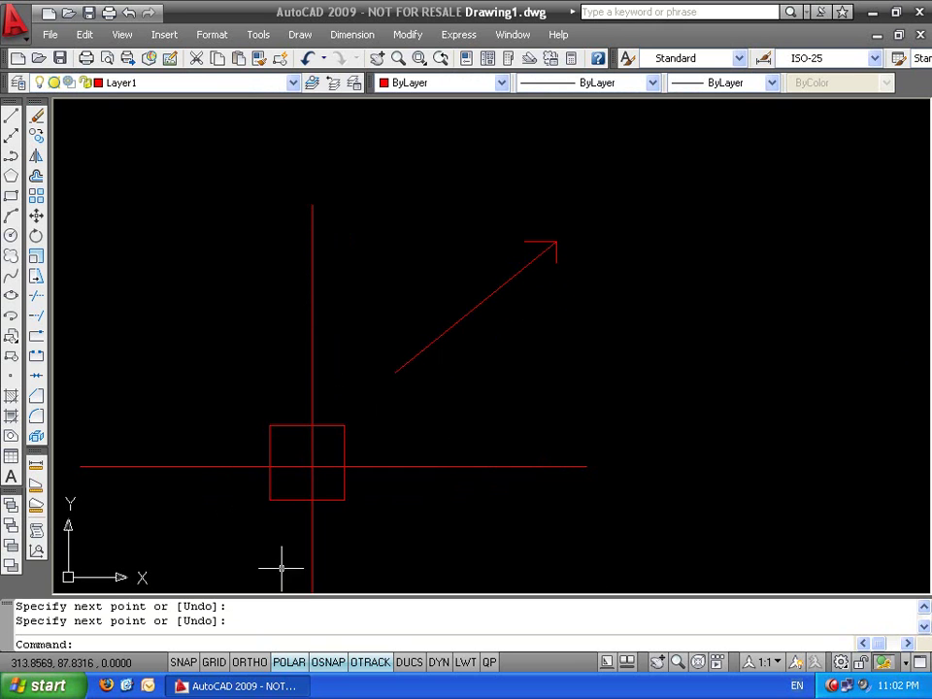
# Erase the three lines of the diagonal arrow
pyautogui.click(579, 308)
pyautogui.click(496, 206)
pyautogui.press('Delete')
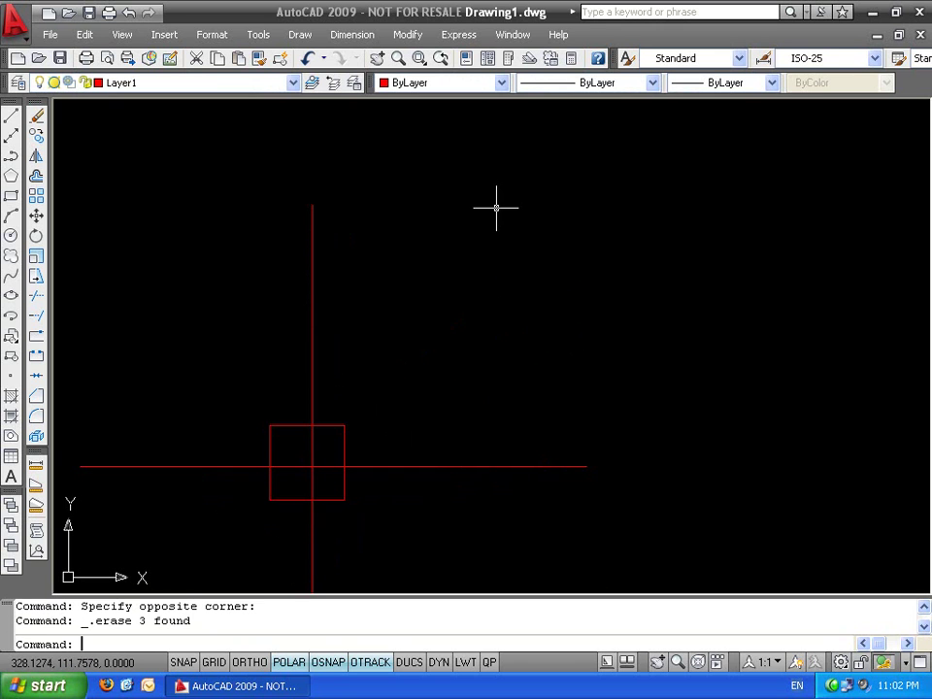
pyautogui.click(183, 373)
pyautogui.click(379, 520)
pyautogui.write('ar')
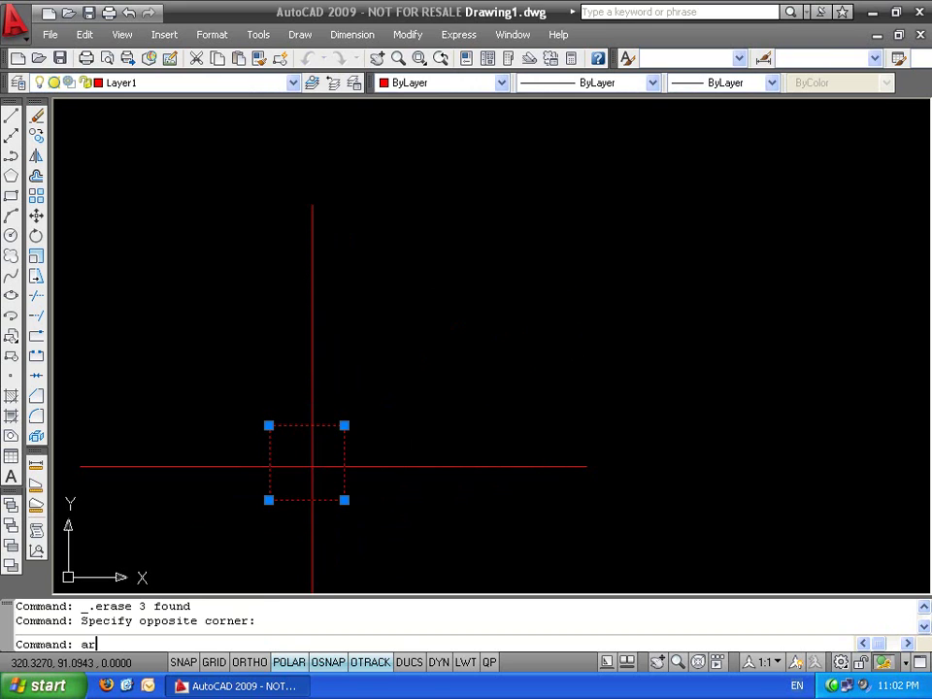
pyautogui.press('Return')
pyautogui.press('Escape')
pyautogui.press('Escape')
# Start a rectangular Array and set it to 4 rows and 5 columns
pyautogui.write('ar')
pyautogui.press('Return')
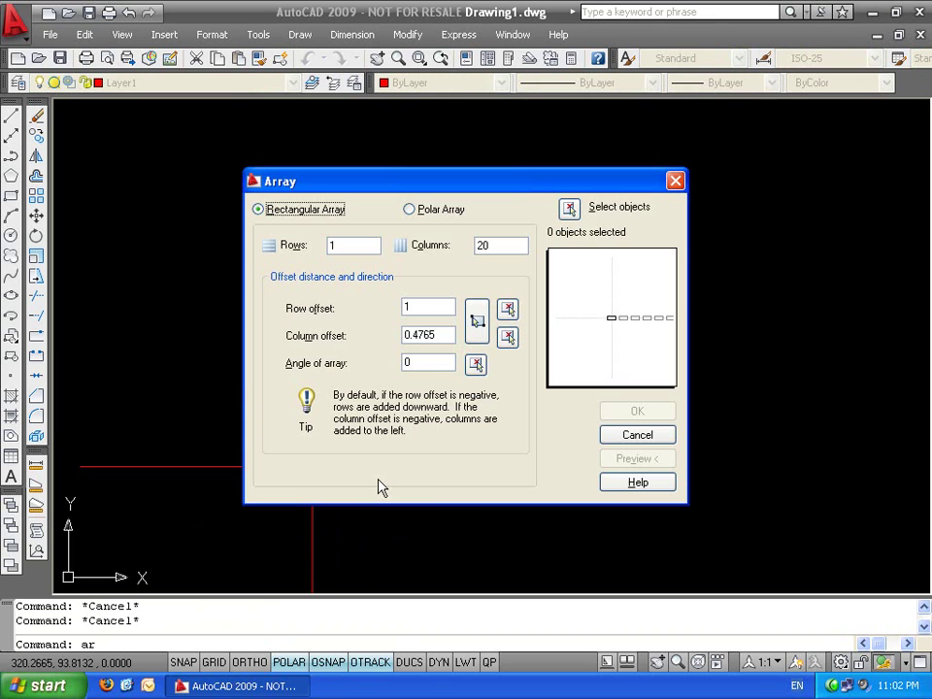
pyautogui.click(370, 247)
pyautogui.press('BackSpace')
pyautogui.write('4')
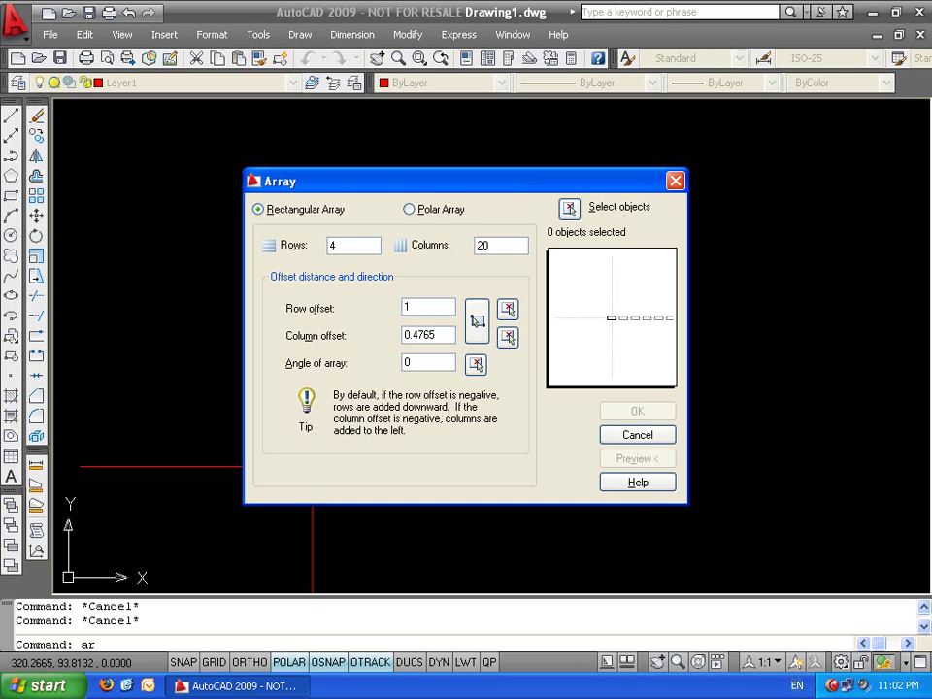
pyautogui.press('Tab')
pyautogui.write('5')
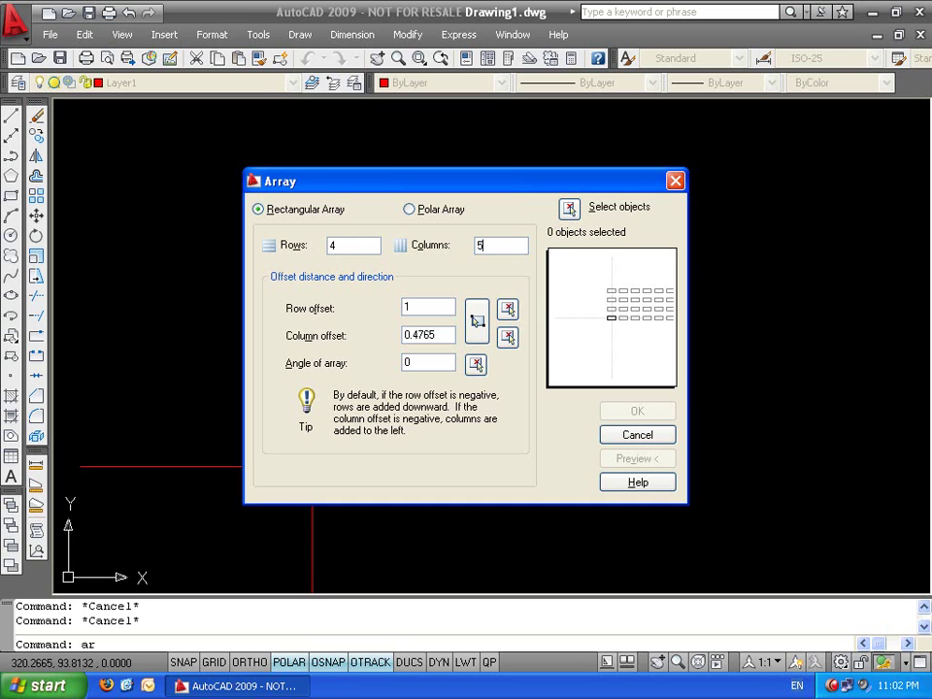
pyautogui.click(355, 245)
# Set the array's row offset to 10 and column offset to 7, moving the dialog clear of the square meanwhile
pyautogui.moveTo(428, 185); pyautogui.dragTo(562, 175)
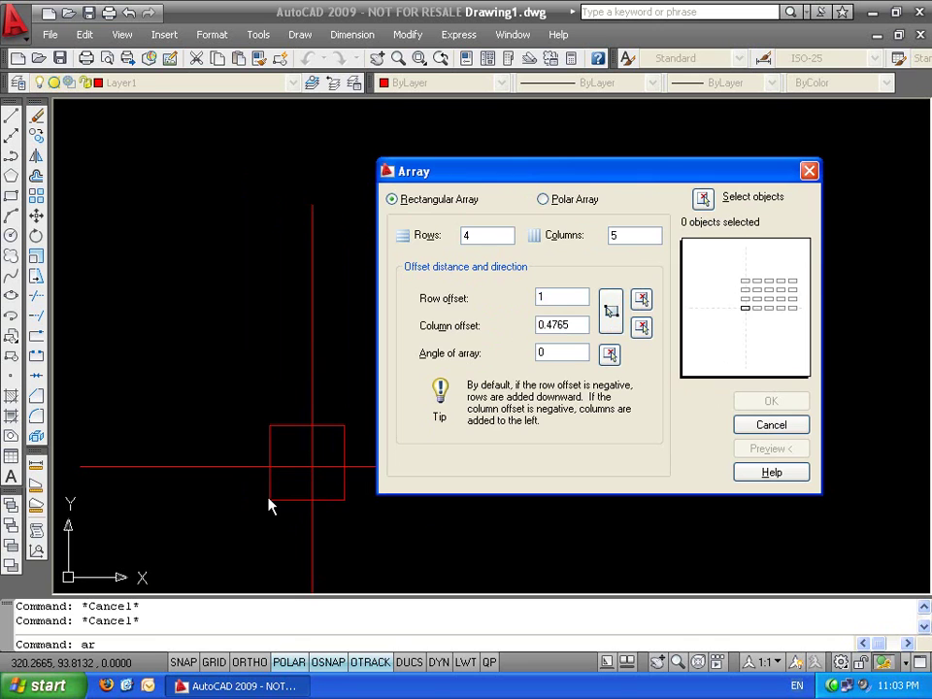
pyautogui.moveTo(530, 177); pyautogui.dragTo(746, 160)
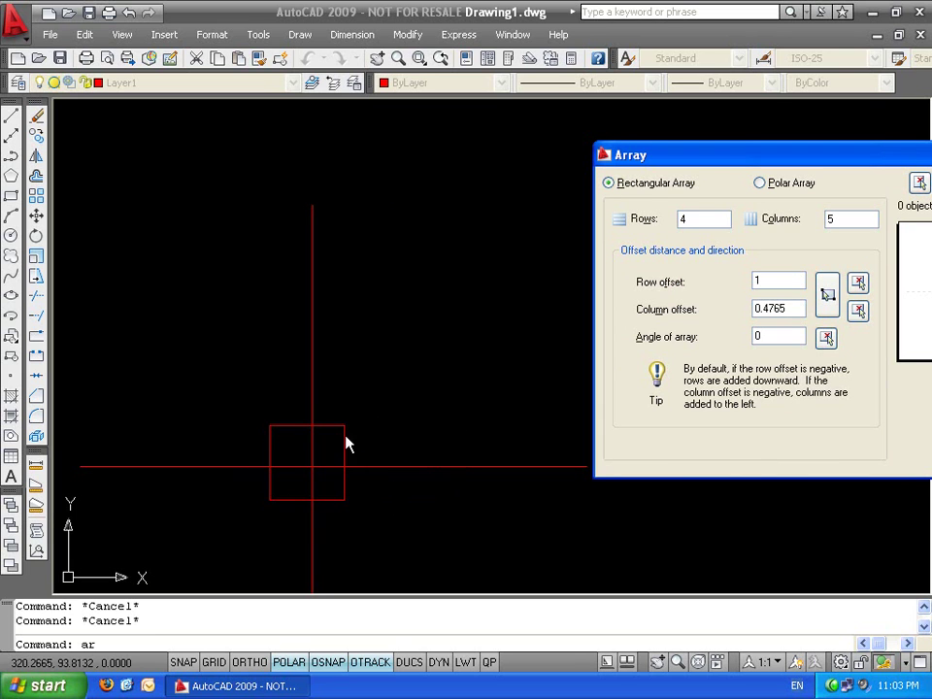
pyautogui.doubleClick(759, 281)
pyautogui.press('Tab')
pyautogui.write('7')
pyautogui.click(783, 279)
pyautogui.moveTo(862, 165)
pyautogui.mouseDown()
pyautogui.moveTo(657, 166)
pyautogui.moveTo(609, 180)
pyautogui.mouseUp()
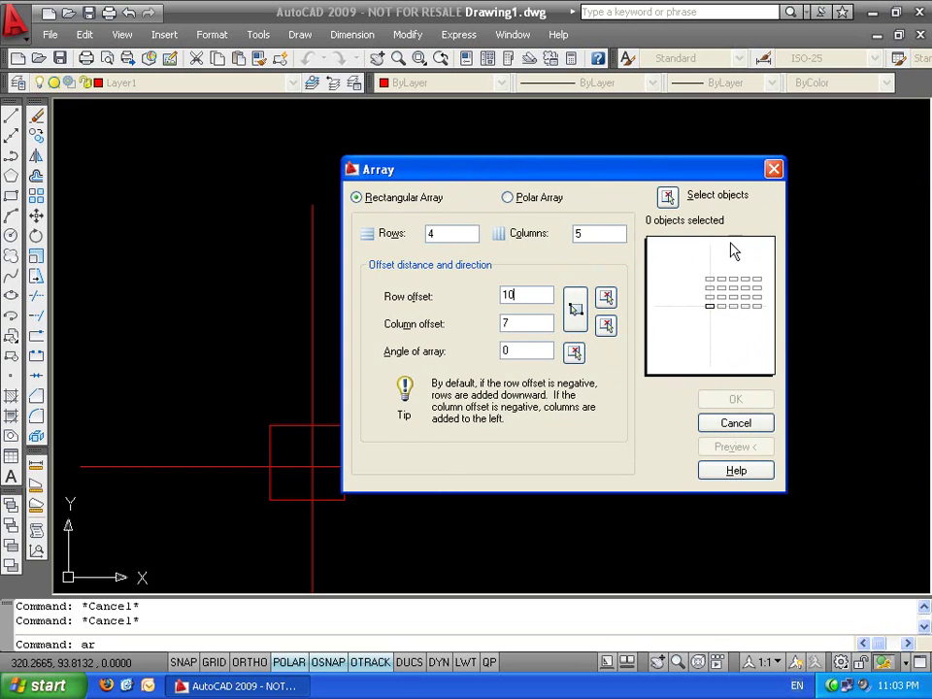
# Choose the square as the object to array
pyautogui.click(675, 206)
pyautogui.click(342, 425)
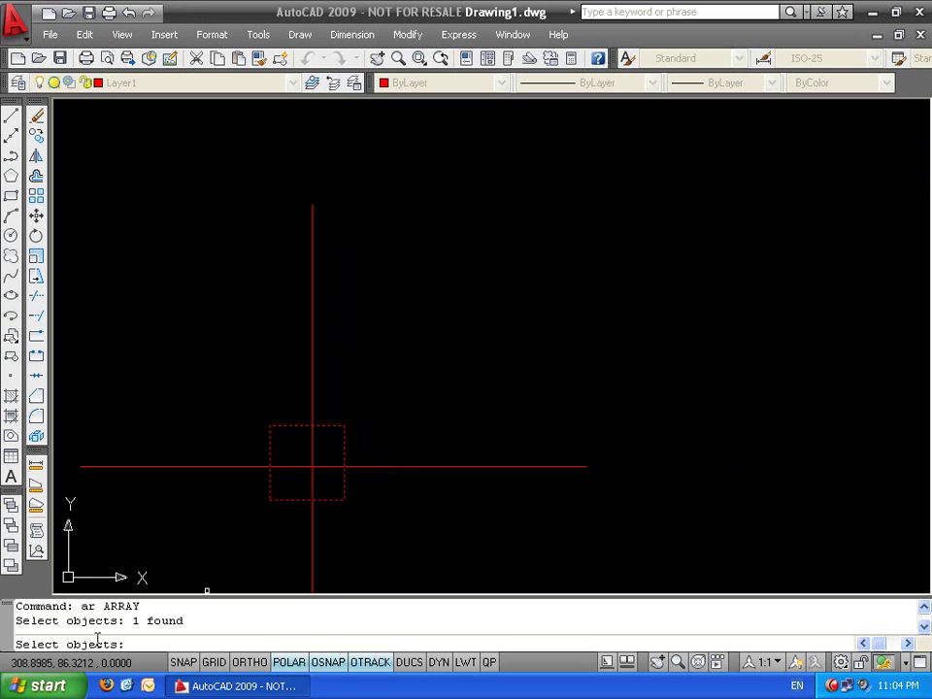
pyautogui.press('Return')
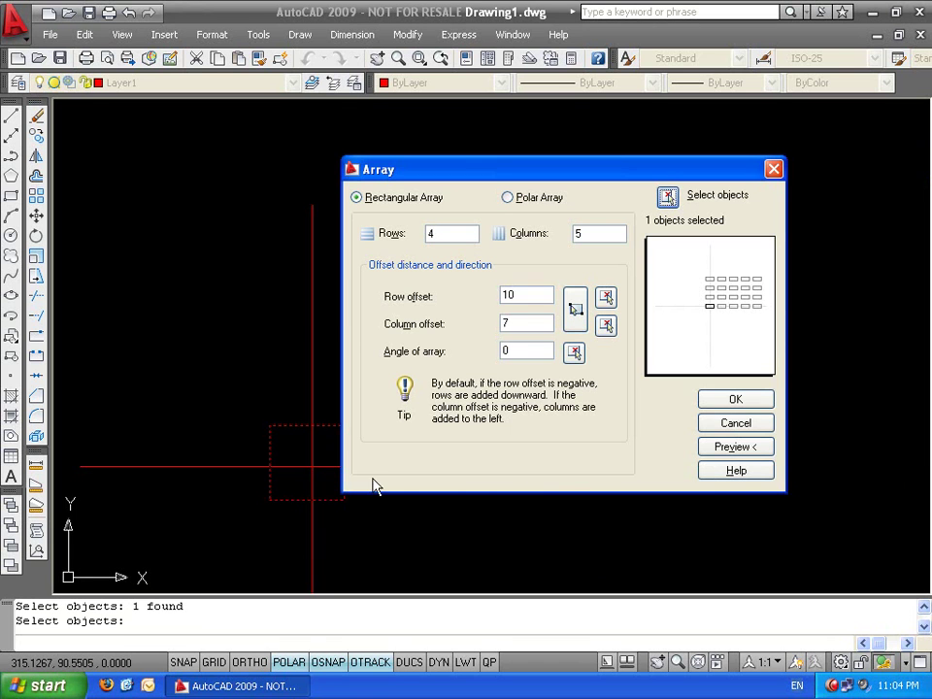
# Preview the 4-row, 5-column array of the square and return to the array settings
pyautogui.click(743, 455)
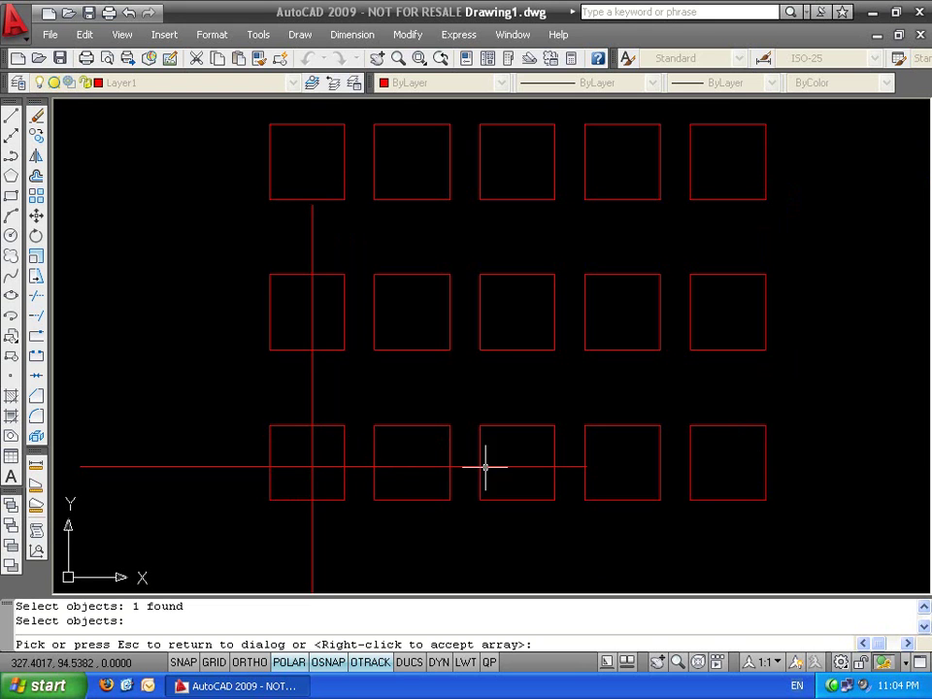
pyautogui.scroll(-4, 288, 353)
pyautogui.moveTo(288, 353); pyautogui.dragTo(337, 427, button='middle')
pyautogui.scroll(2, 335, 454)
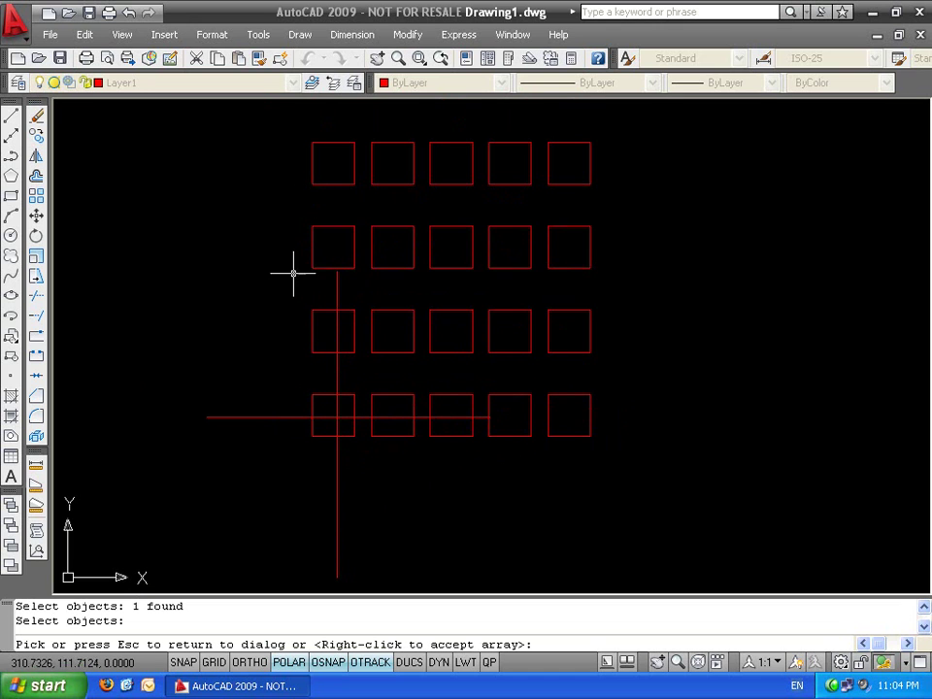
pyautogui.click(661, 152)
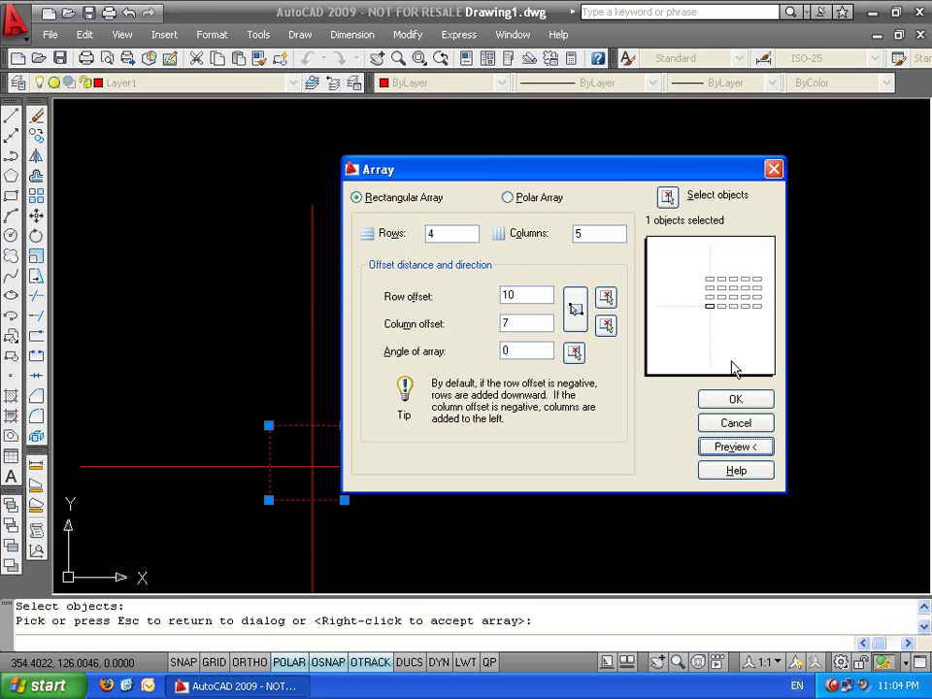
# Create the rectangular array of the square with 4 rows, 5 columns, row offset 10 and column offset 7
pyautogui.click(529, 296)
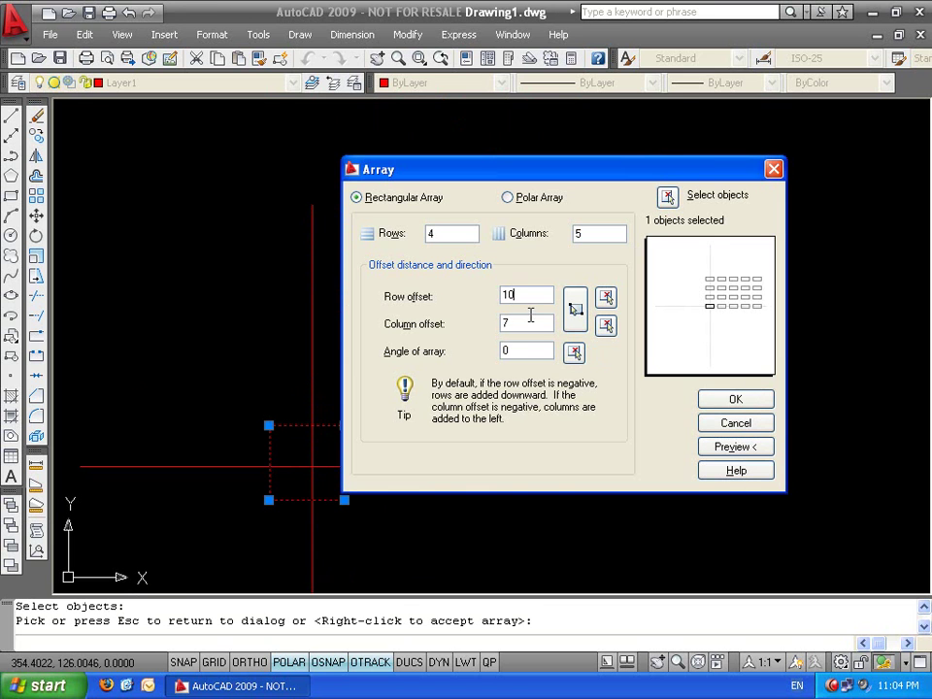
pyautogui.click(737, 399)
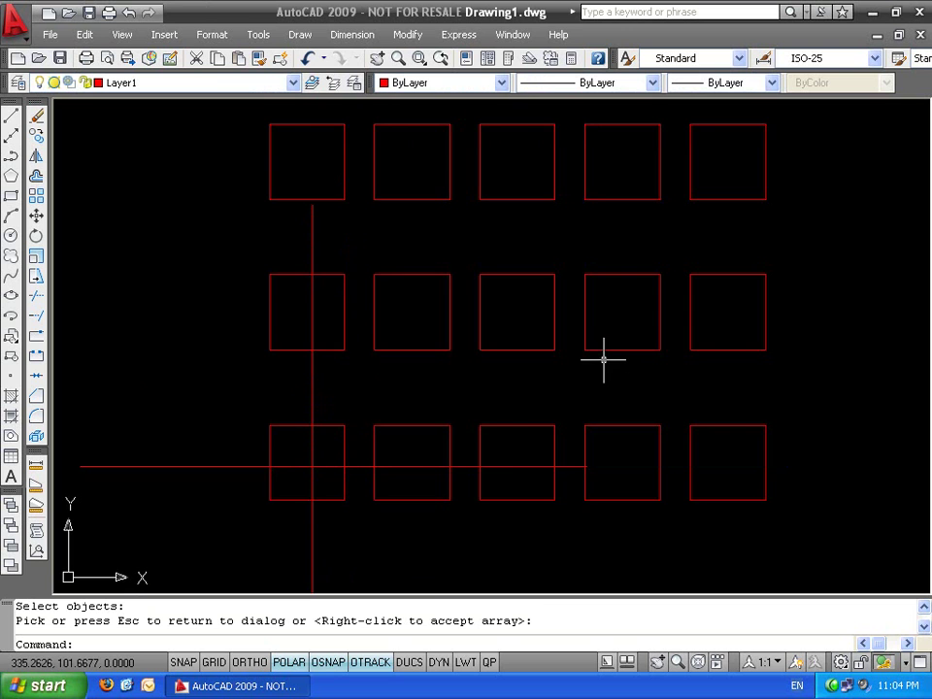
pyautogui.scroll(-4, 603, 361)
pyautogui.moveTo(561, 414); pyautogui.dragTo(510, 439, button='middle')
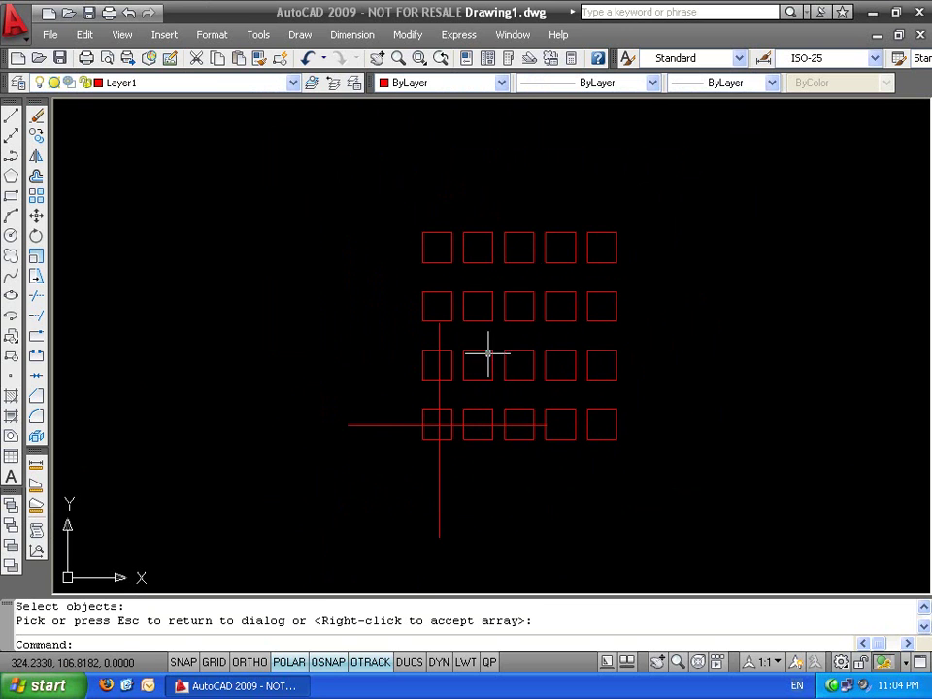
# Cancel the started selection window and undo the rectangular array, leaving only the original square
pyautogui.click(676, 215)
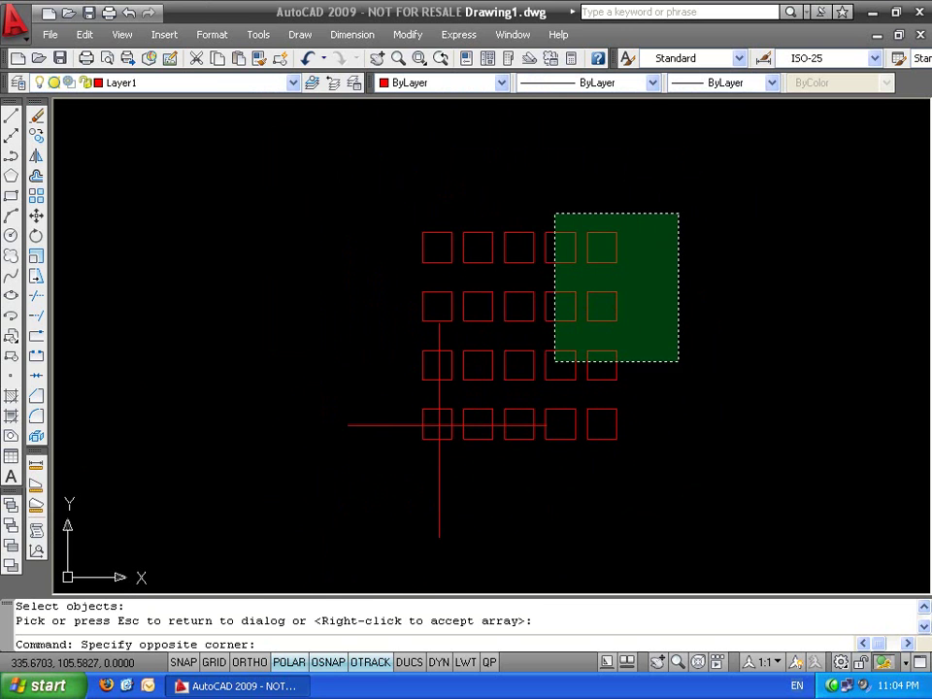
pyautogui.press('Escape')
pyautogui.press('Escape')
pyautogui.hotkey('ctrl', 'z')
pyautogui.hotkey('ctrl', 'z')
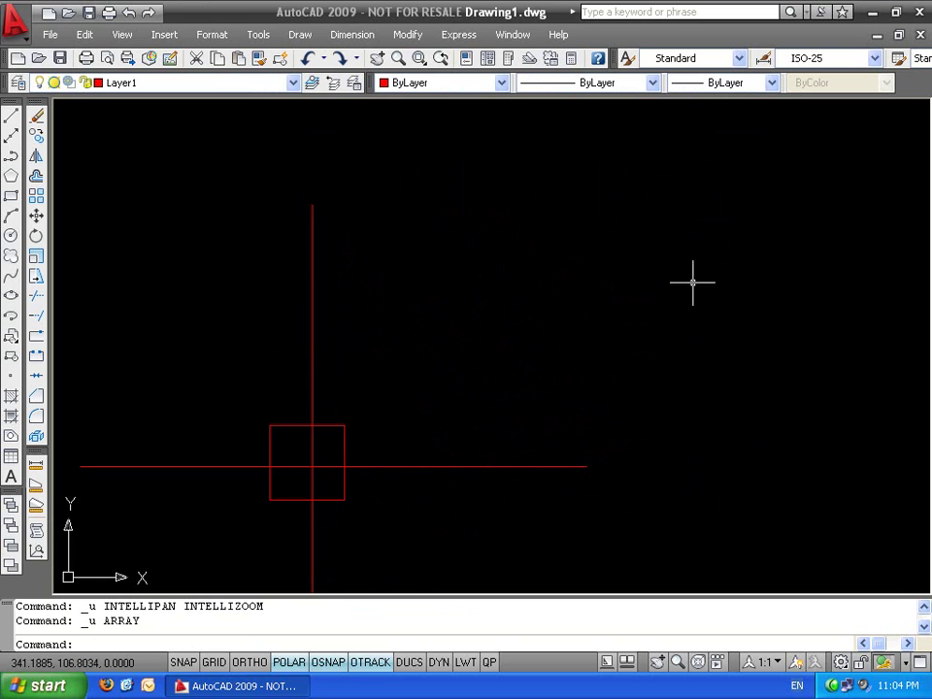
# Array the square in 4 rows and 5 columns with row offset 10 and column offset -7
pyautogui.click(246, 391)
pyautogui.click(413, 566)
pyautogui.write('ar')
pyautogui.press('Return')
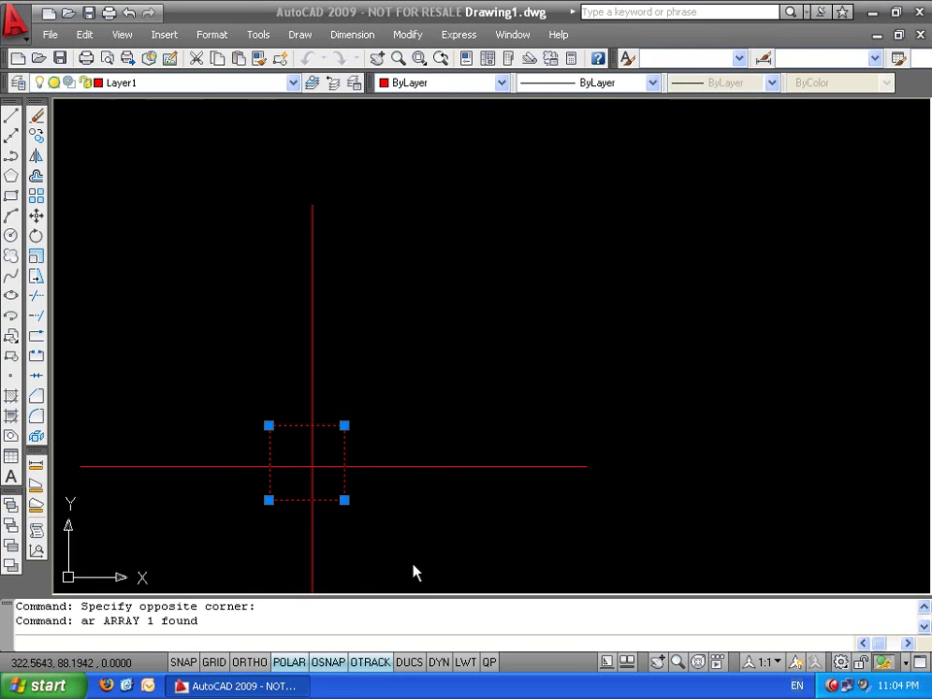
pyautogui.click(407, 335)
pyautogui.write('7')
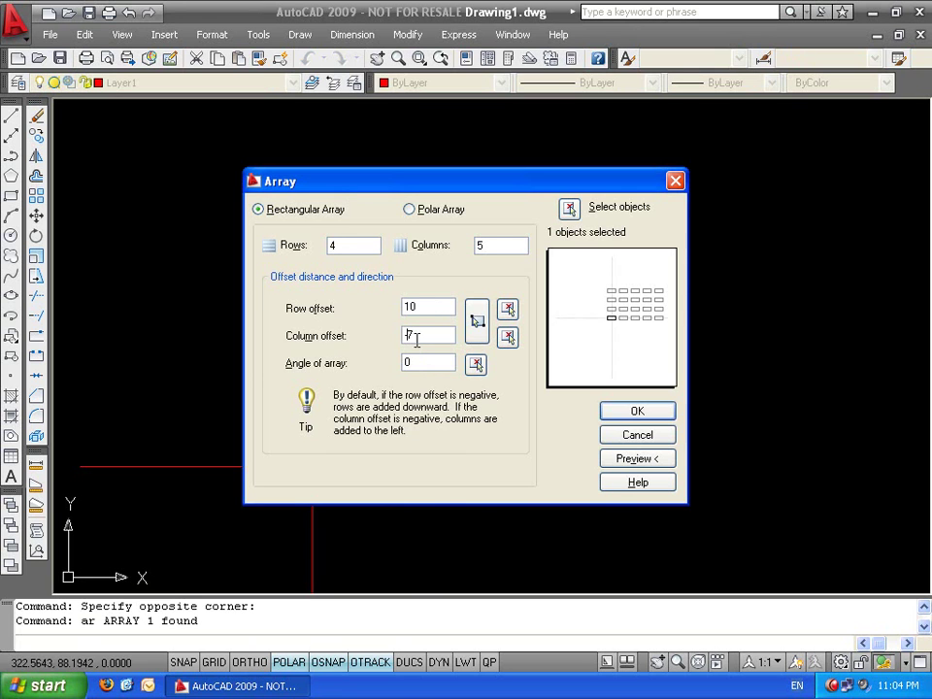
pyautogui.click(422, 306)
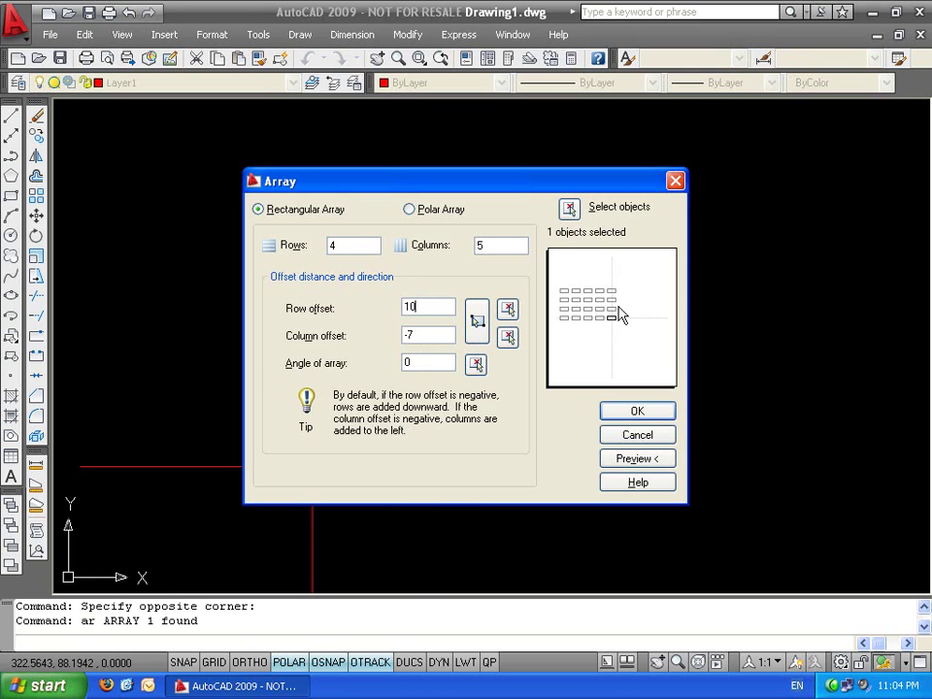
pyautogui.click(637, 411)
pyautogui.scroll(-2, 557, 395)
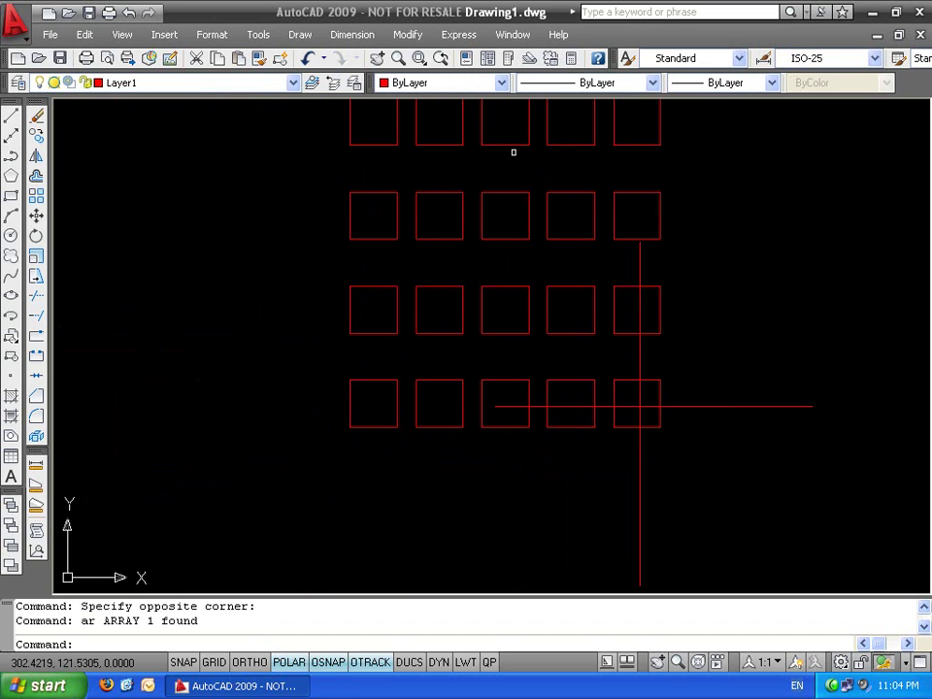
# Undo the last array and start a new rectangular Array of the square with row offset -10
pyautogui.hotkey('ctrl', 'z')
pyautogui.hotkey('ctrl', 'z')
pyautogui.click(235, 371)
pyautogui.click(411, 548)
pyautogui.write('ar')
pyautogui.press('Return')
pyautogui.click(407, 308)
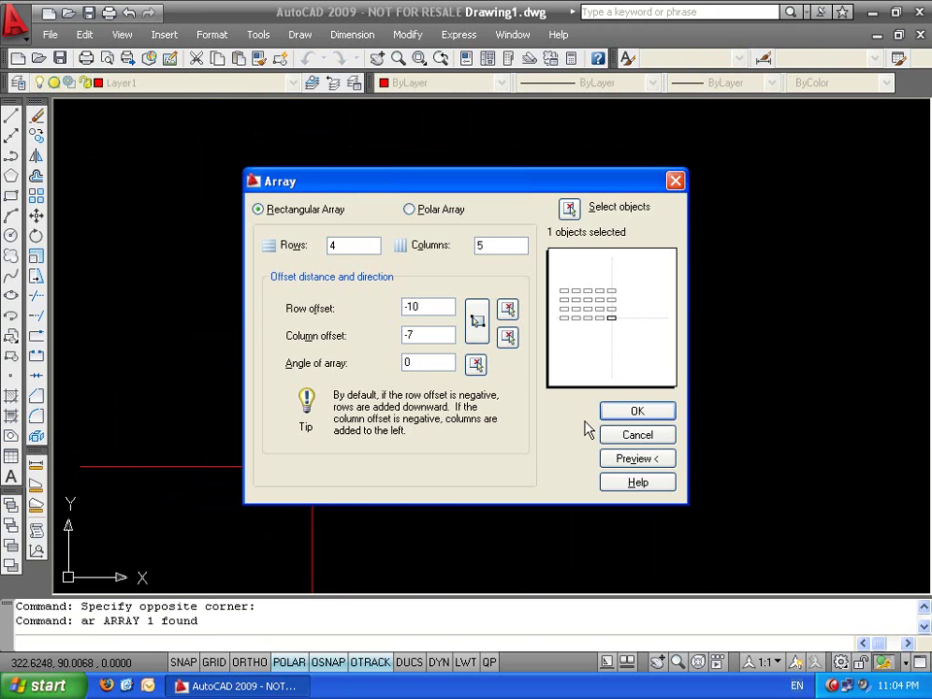
# Preview the array with both offsets negative and return to the array settings
pyautogui.click(637, 458)
pyautogui.scroll(-5, 349, 383)
pyautogui.scroll(2, 350, 381)
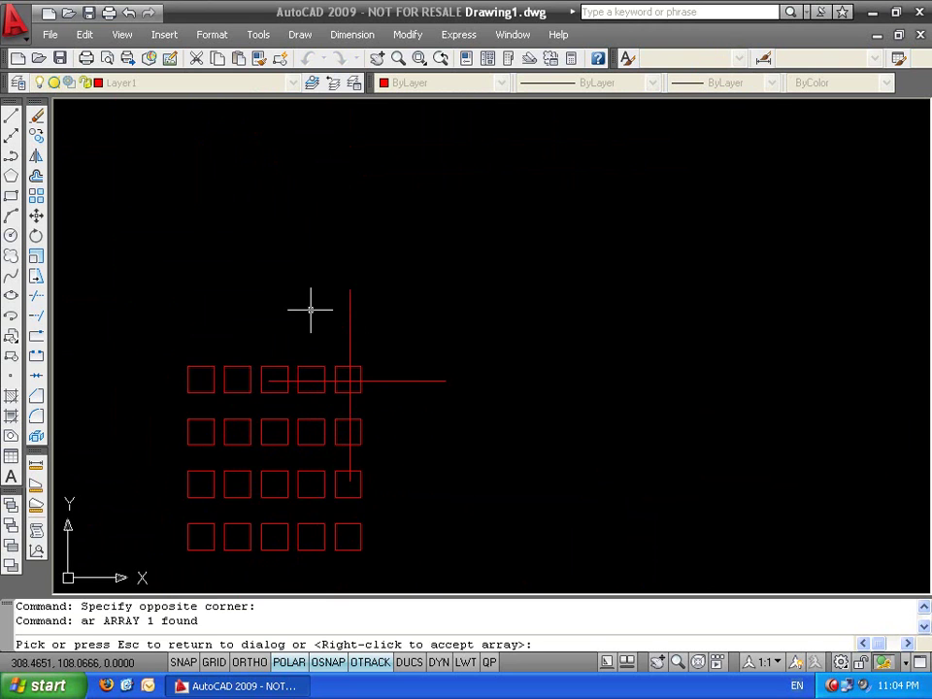
pyautogui.click(239, 443)
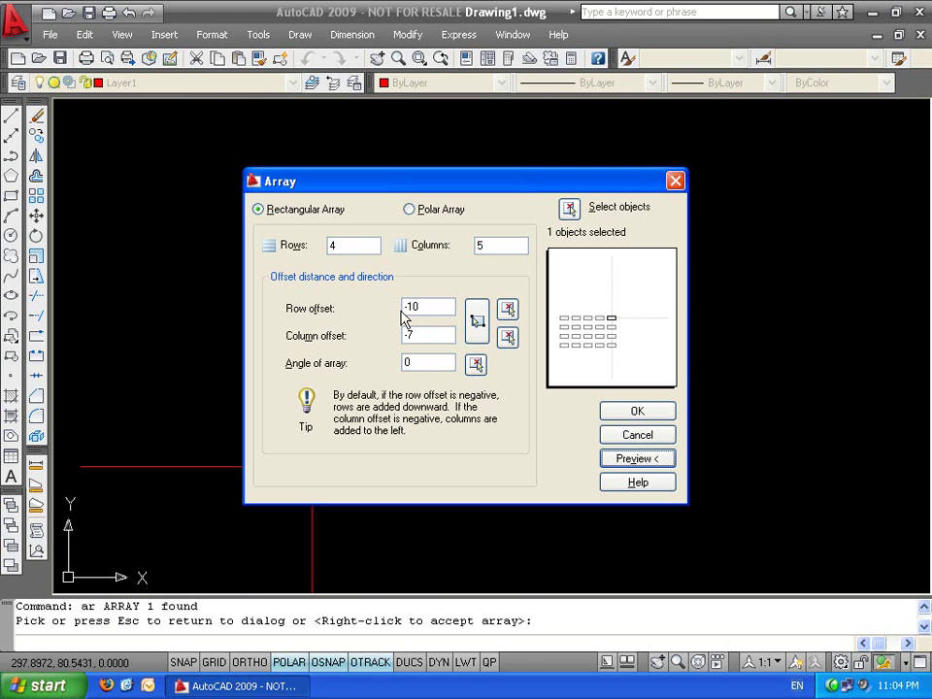
# Set the column offset to 7, preview the array and return to its settings
pyautogui.click(407, 335)
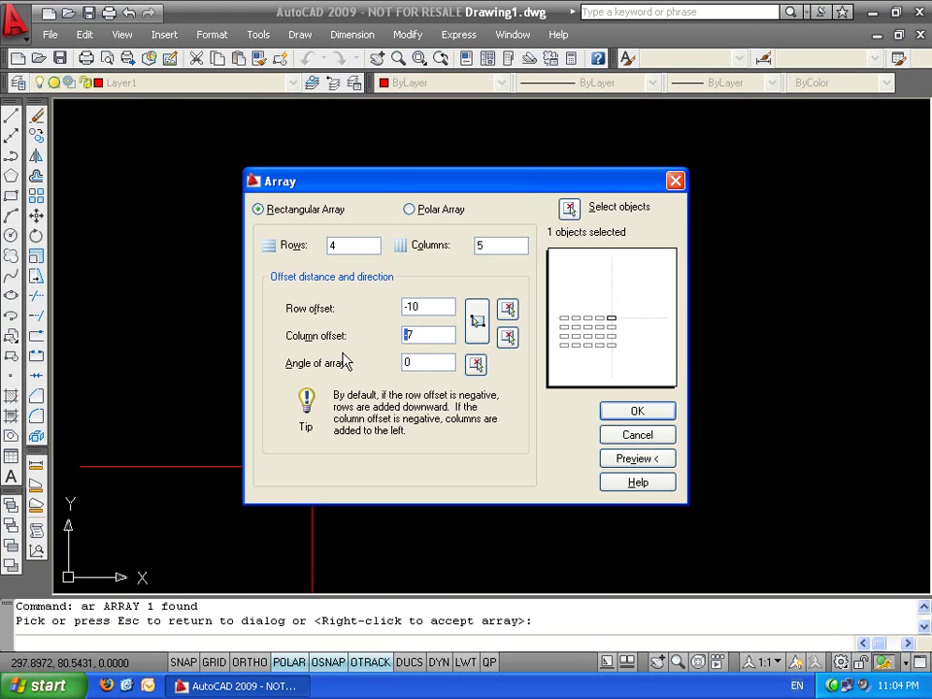
pyautogui.click(638, 458)
pyautogui.scroll(-5, 475, 378)
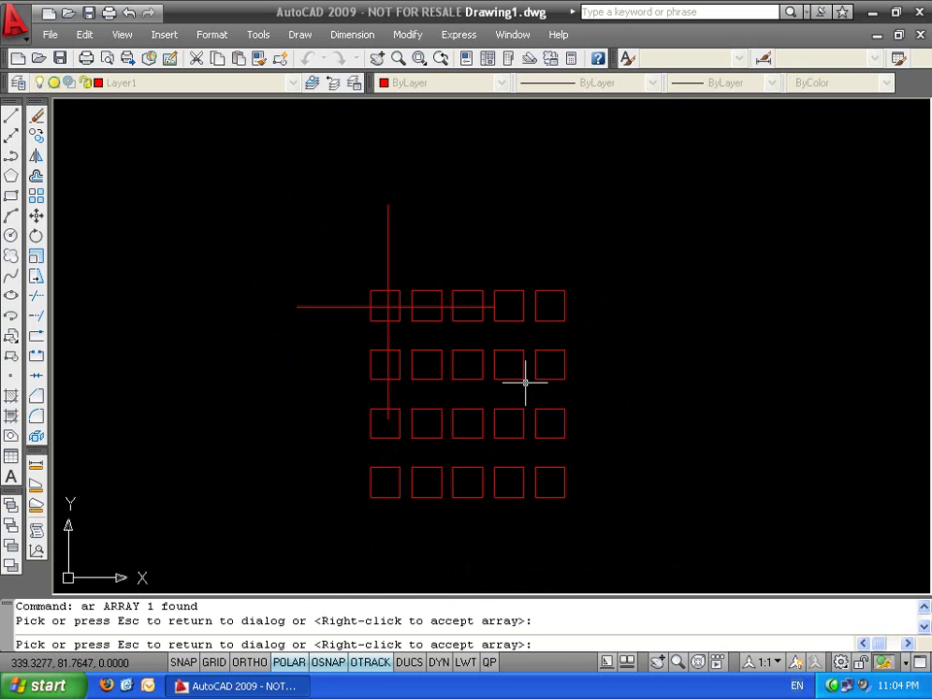
pyautogui.click(460, 362)
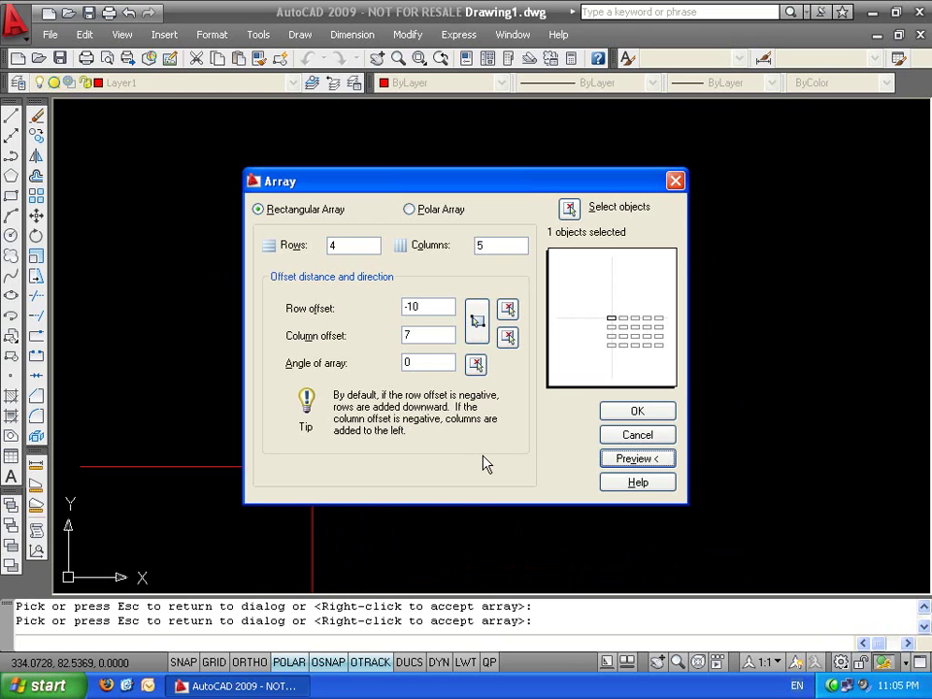
# Define the row offset by picking the square's lower-right corner and a point about 7.57 straight below it
pyautogui.doubleClick(443, 309)
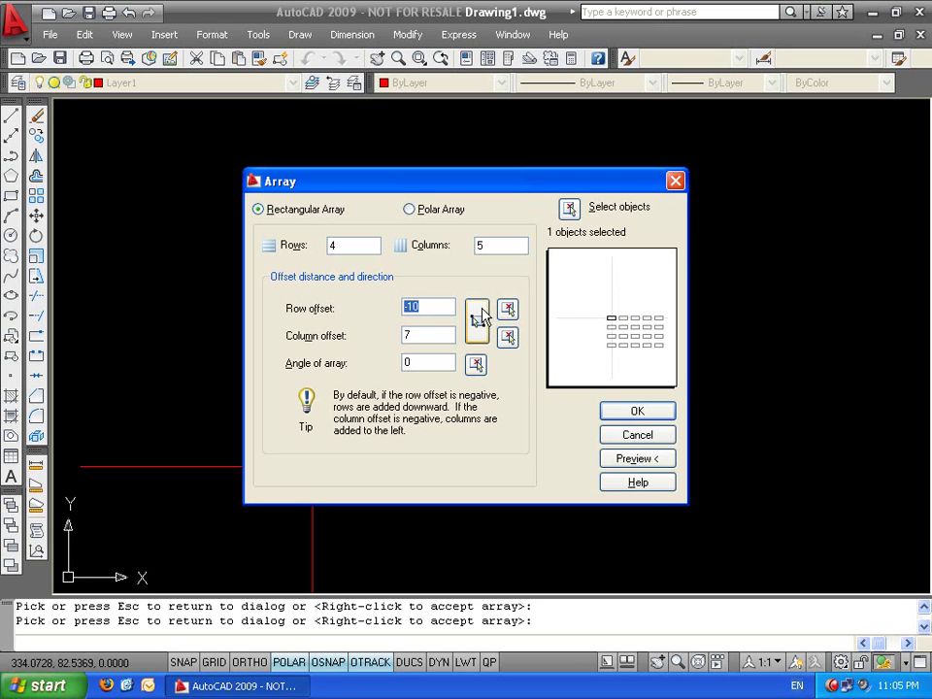
pyautogui.click(508, 308)
pyautogui.moveTo(451, 414); pyautogui.dragTo(478, 387, button='middle')
pyautogui.scroll(2, 479, 387)
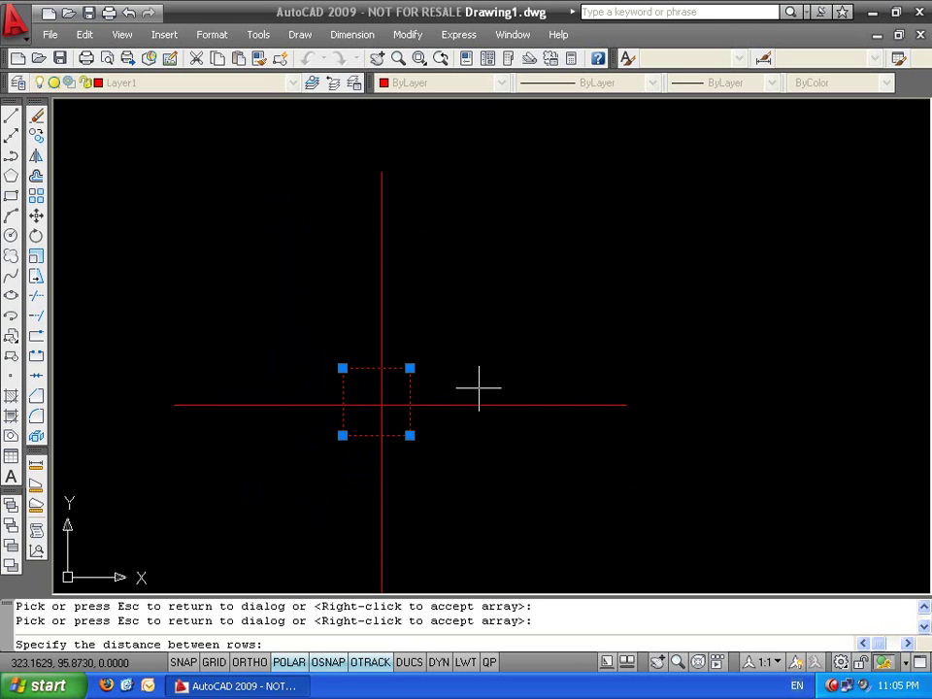
pyautogui.click(410, 435)
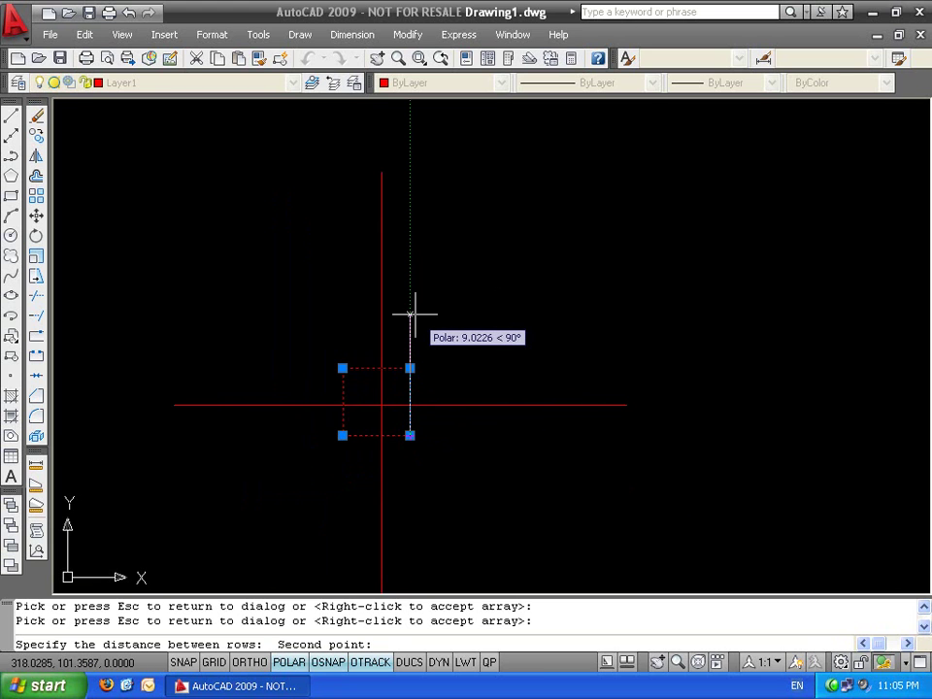
pyautogui.click(409, 537)
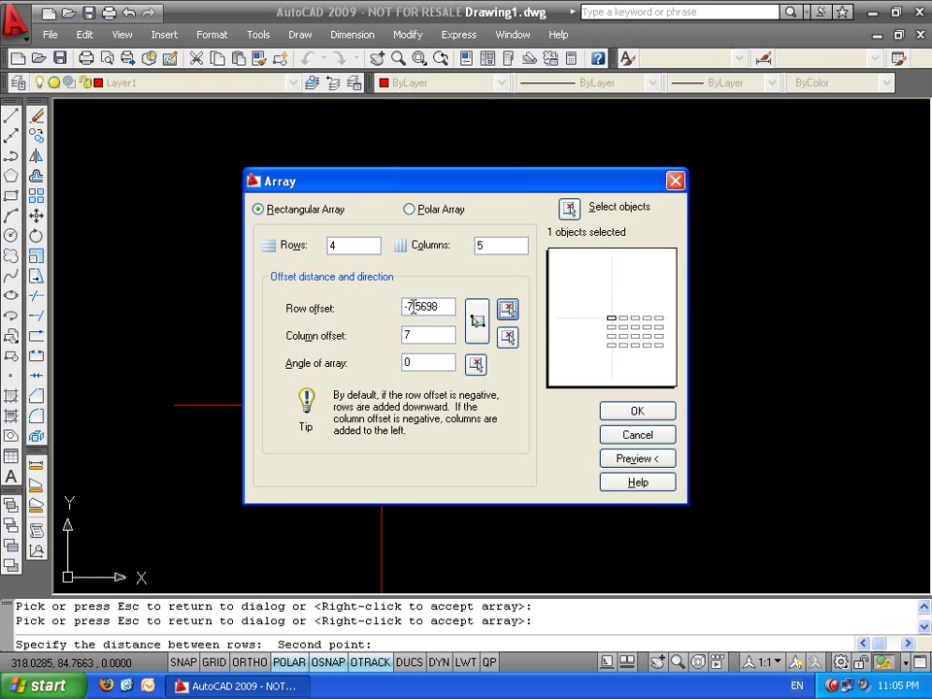
# Re-pick the row offset about 12.41 upward from the square's lower-right corner, and again about 9.39 downward from its upper-right corner
pyautogui.click(507, 309)
pyautogui.click(410, 435)
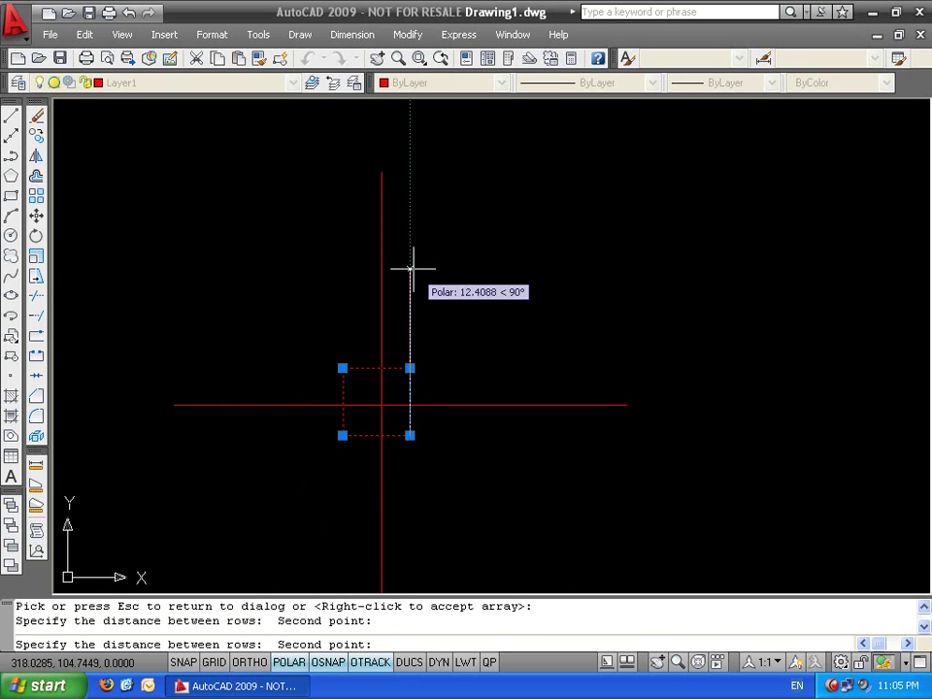
pyautogui.click(413, 268)
pyautogui.click(507, 309)
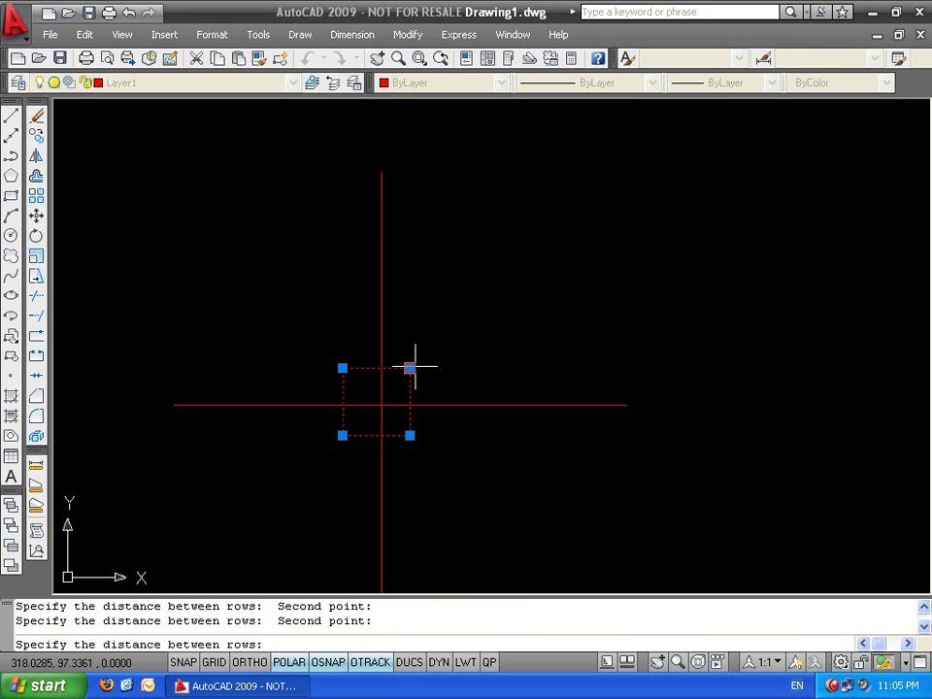
pyautogui.click(410, 368)
pyautogui.click(382, 405)
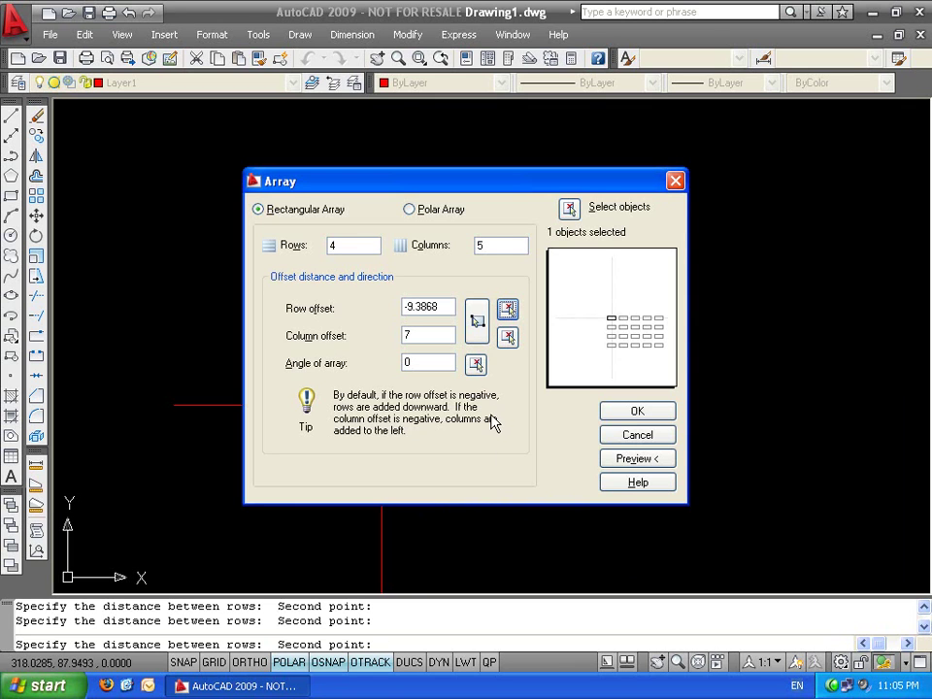
# Re-pick the row offset about 8.1 downward from the square's upper-right corner, and again about 8.41 upward from its lower-right corner
pyautogui.click(507, 309)
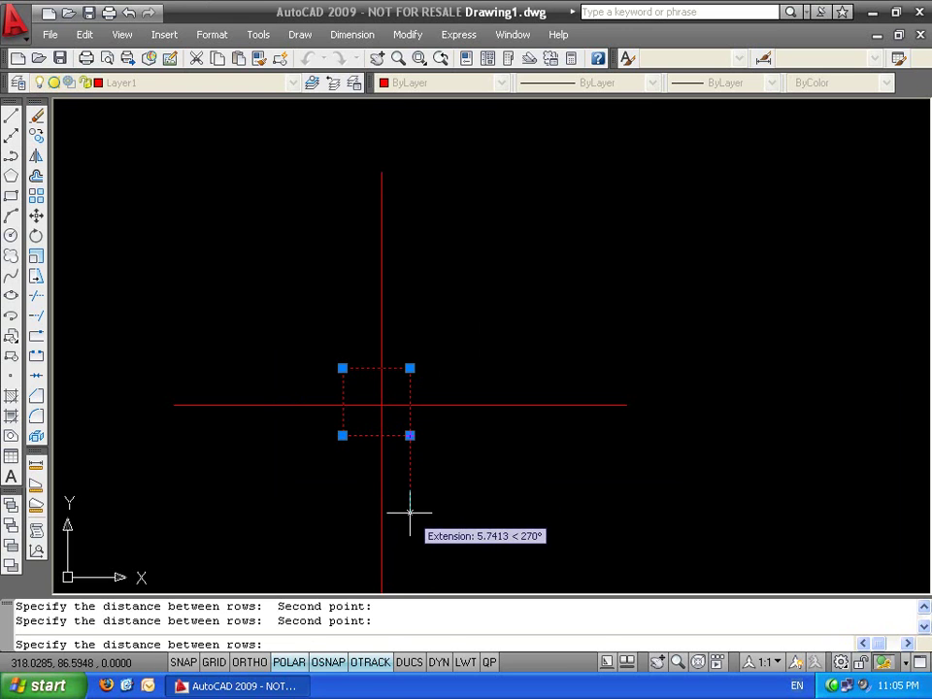
pyautogui.click(410, 368)
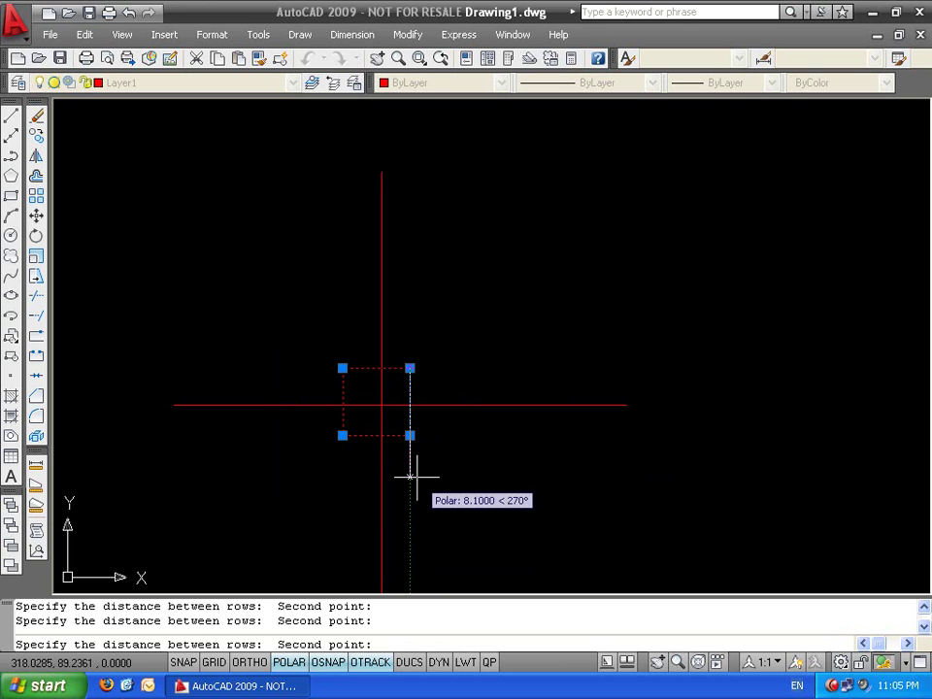
pyautogui.click(410, 475)
pyautogui.click(507, 309)
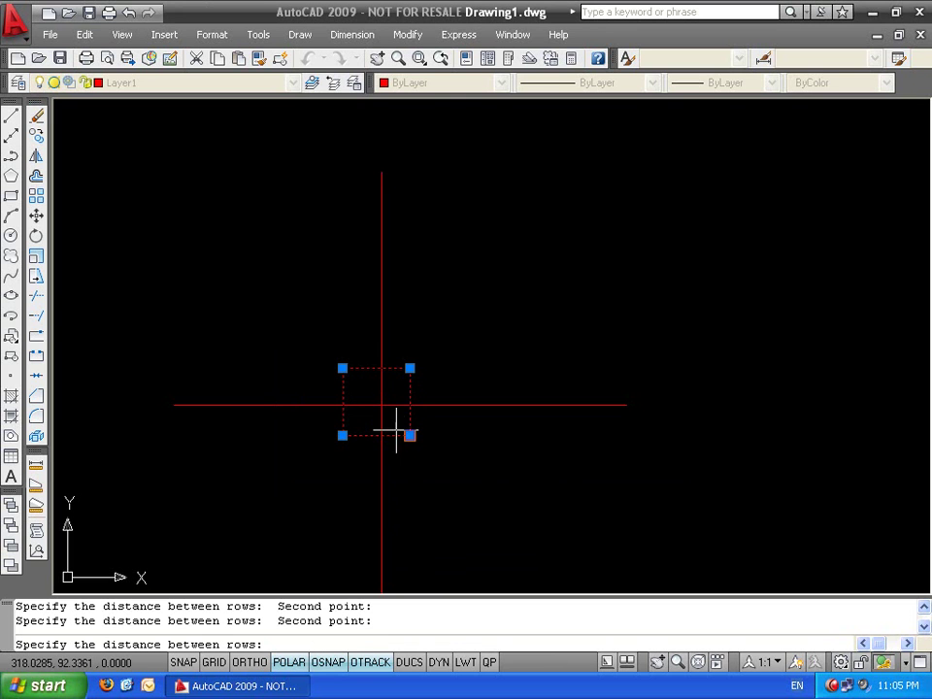
pyautogui.click(410, 435)
pyautogui.click(410, 313)
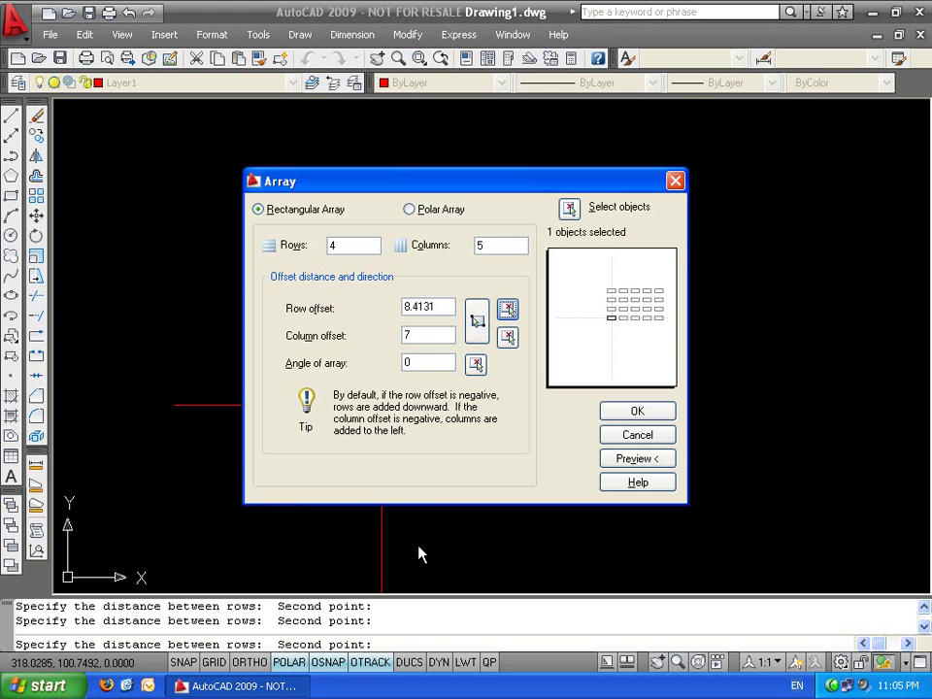
# Pick the column offset about 10.07 rightward from the square's lower-left corner, and again about 8.76 leftward from its lower-right corner
pyautogui.click(507, 336)
pyautogui.click(342, 435)
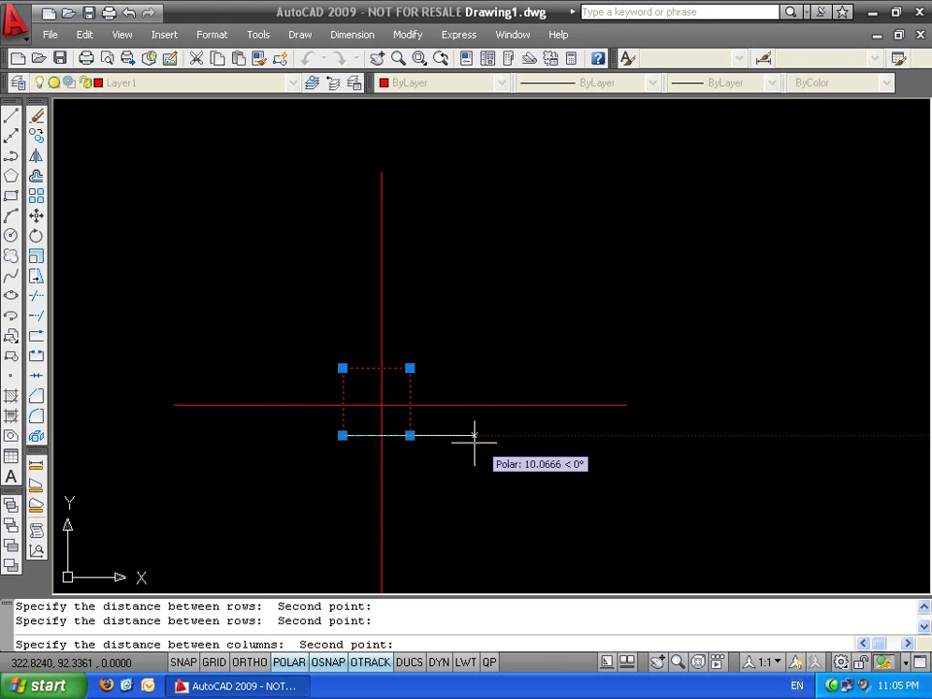
pyautogui.click(476, 436)
pyautogui.click(507, 336)
pyautogui.click(410, 435)
pyautogui.click(290, 435)
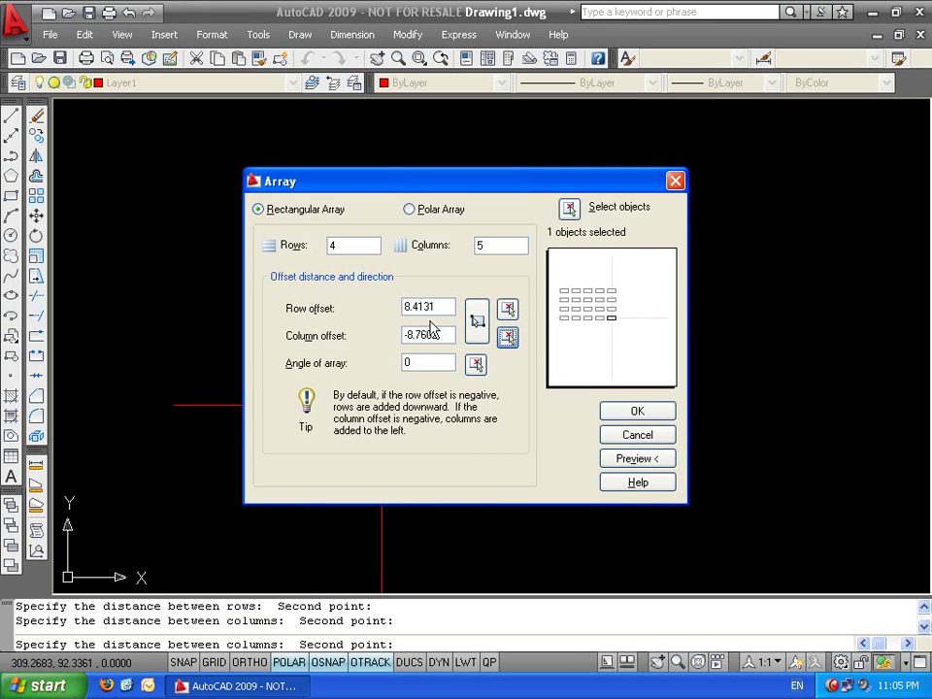
# Define both offsets with a unit cell from the square's lower-left corner, about 9.12 to the right and 7.6 up
pyautogui.click(482, 330)
pyautogui.click(342, 435)
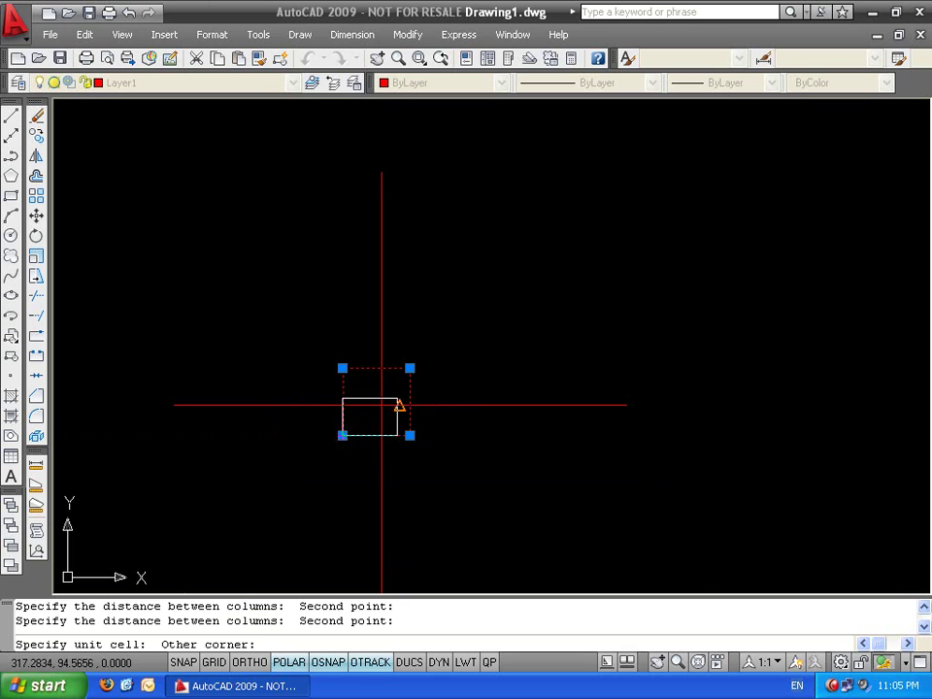
pyautogui.click(465, 334)
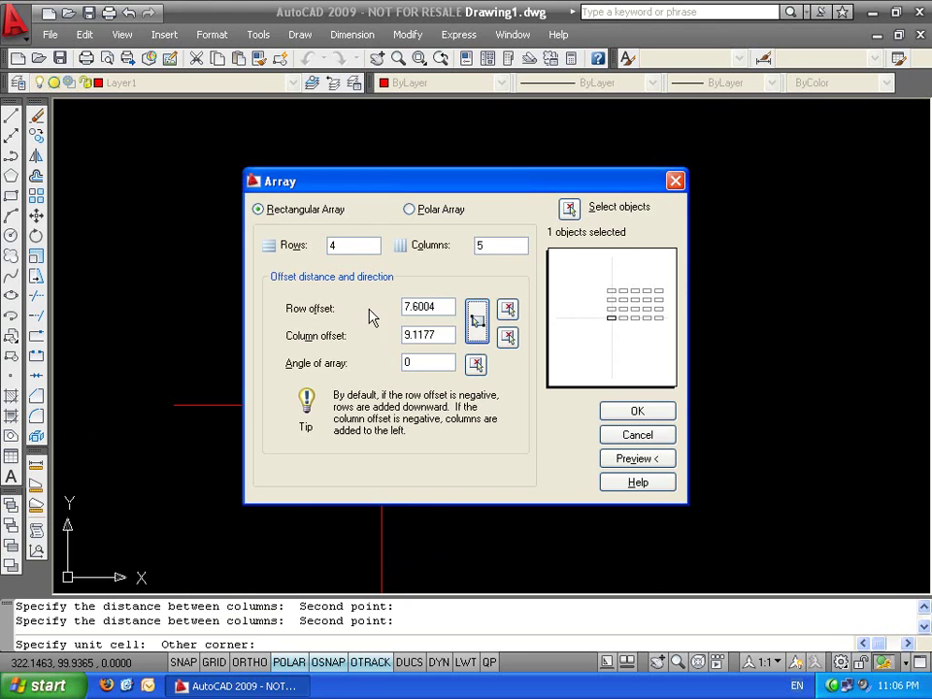
# Redefine both offsets with a unit cell from the square's lower-right corner, about 9.4 to the left and 9.4 up
pyautogui.click(478, 325)
pyautogui.click(410, 436)
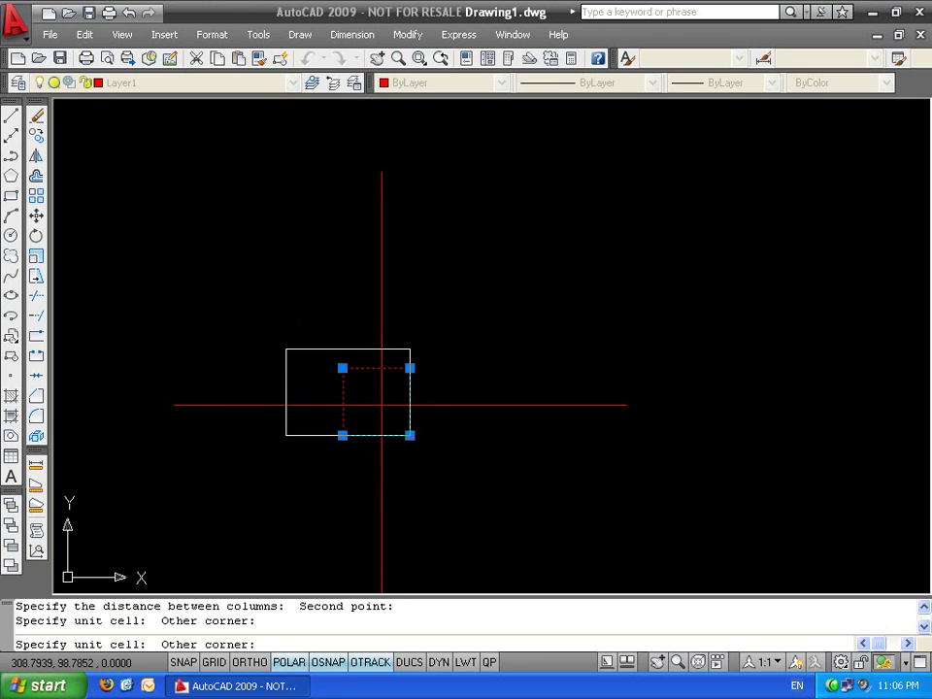
pyautogui.click(282, 314)
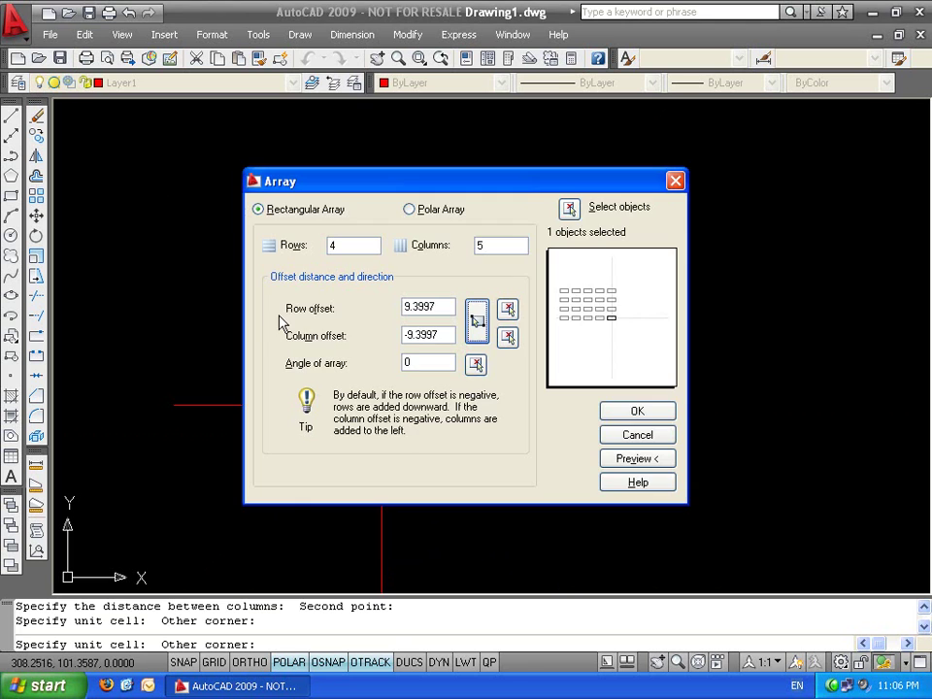
# Redefine both offsets with a unit cell from the square's upper-right corner down-left, and again from its upper-left corner, about 12.98 right and 8.57 down
pyautogui.click(477, 325)
pyautogui.click(410, 368)
pyautogui.click(296, 492)
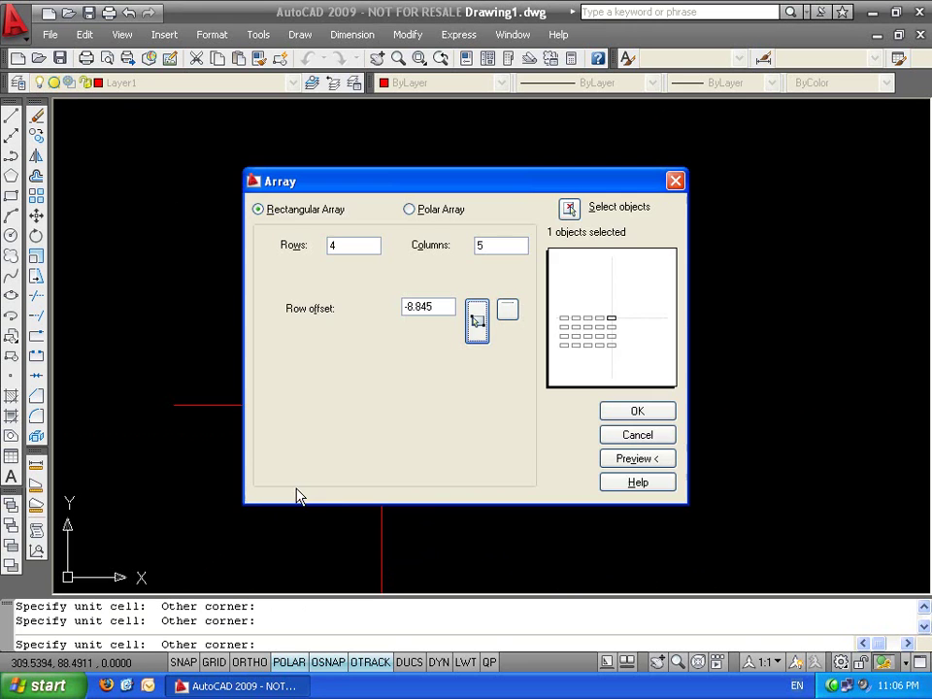
pyautogui.click(475, 321)
pyautogui.click(342, 368)
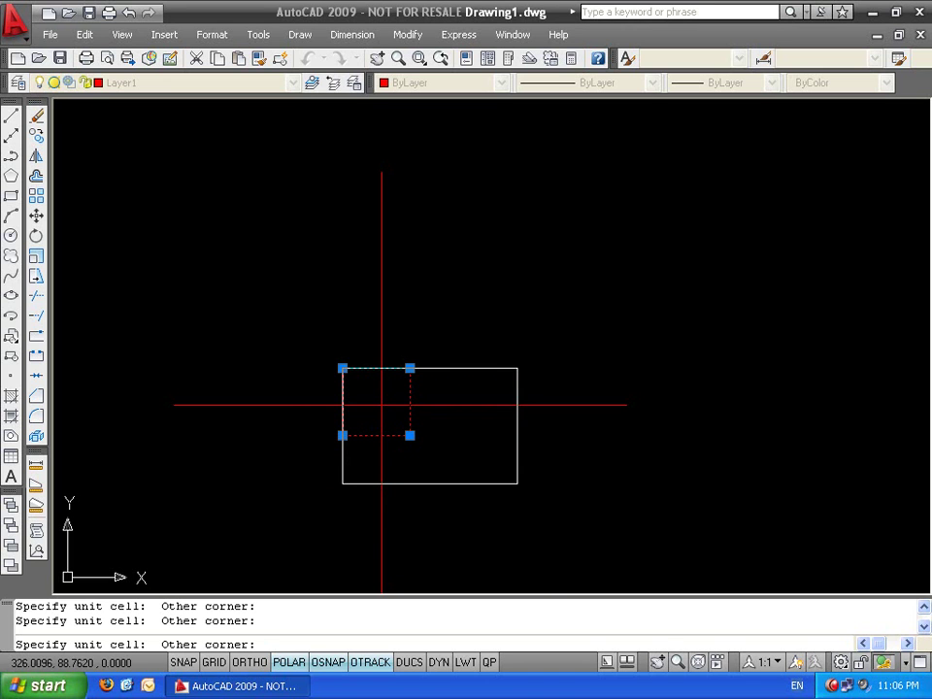
pyautogui.click(518, 483)
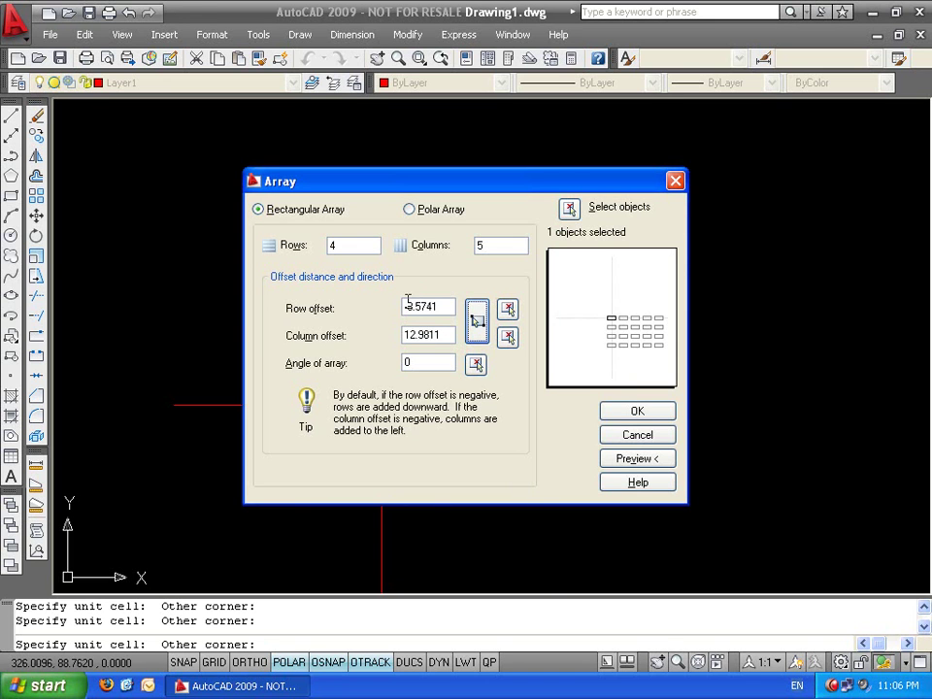
# Define the offsets with a unit cell from the square's lower-left corner, about 8.17 right and 8.95 up, and accept the previewed array
pyautogui.click(477, 322)
pyautogui.click(342, 435)
pyautogui.click(452, 311)
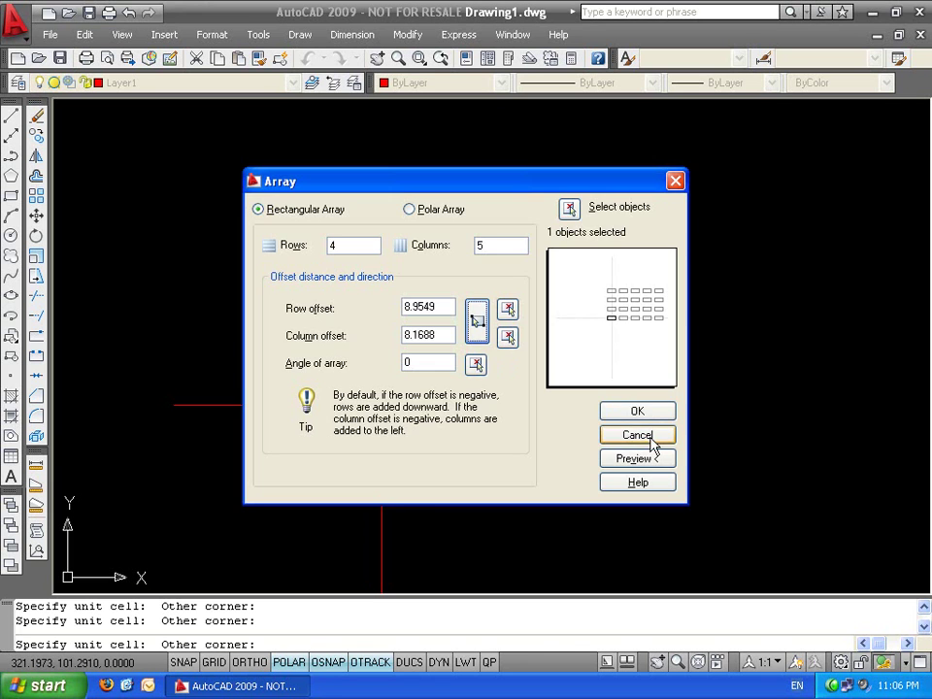
pyautogui.click(632, 456)
pyautogui.rightClick(541, 397)
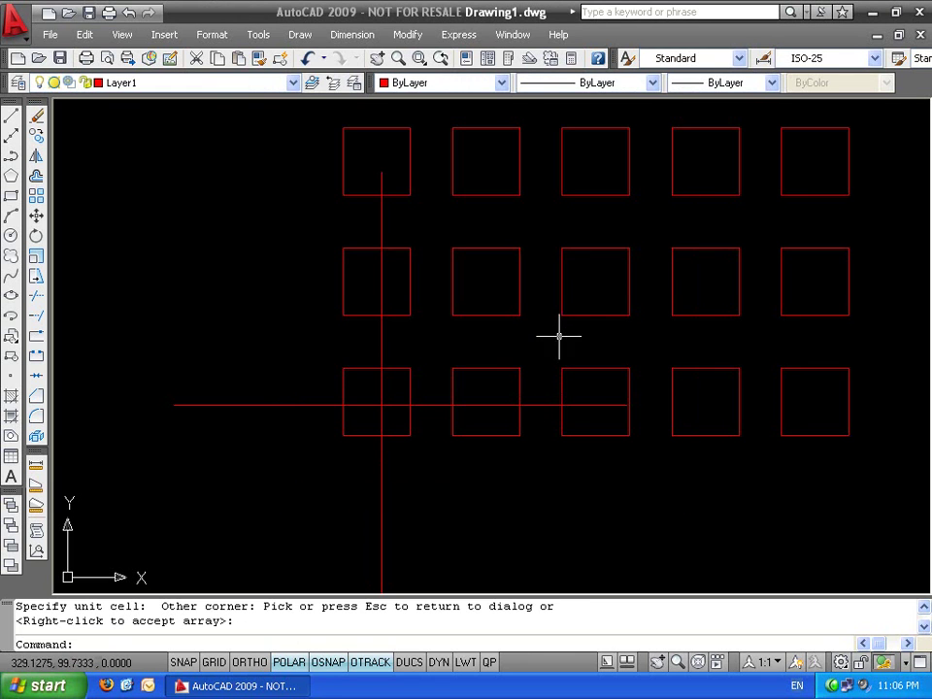
pyautogui.scroll(-4, 553, 340)
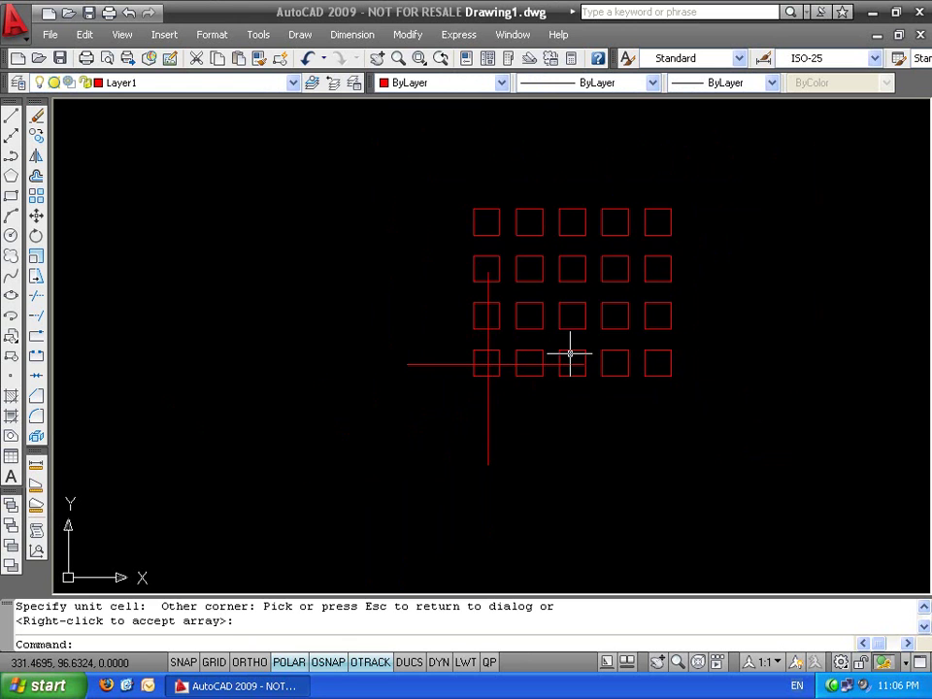
# Undo the array and recreate it from the square with the same 4 rows, 5 columns and offsets
pyautogui.hotkey('ctrl', 'z')
pyautogui.hotkey('ctrl', 'z')
pyautogui.click(150, 389)
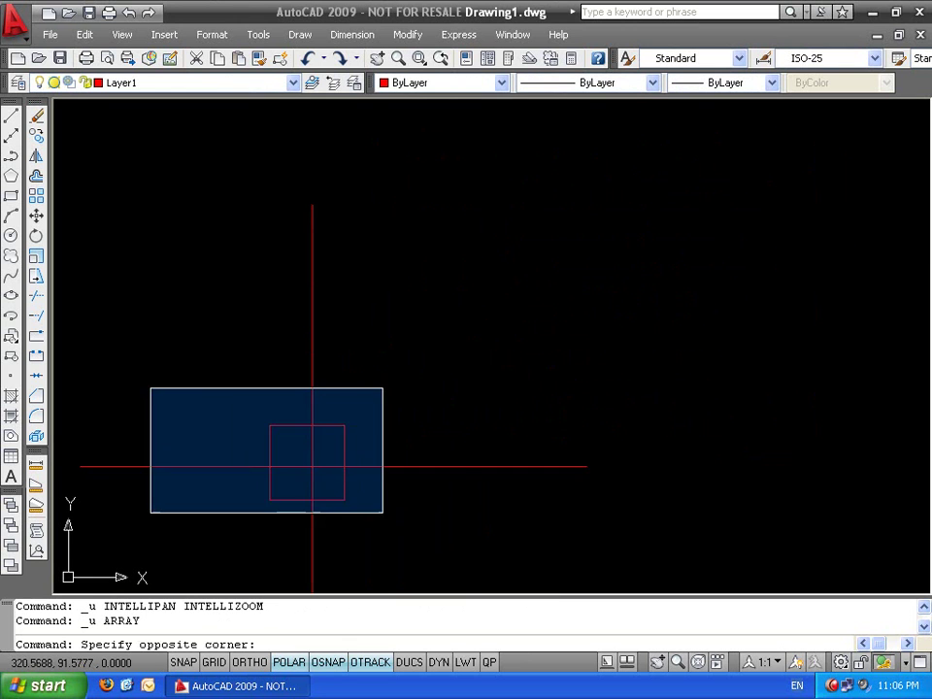
pyautogui.click(408, 511)
pyautogui.write('ar')
pyautogui.press('Return')
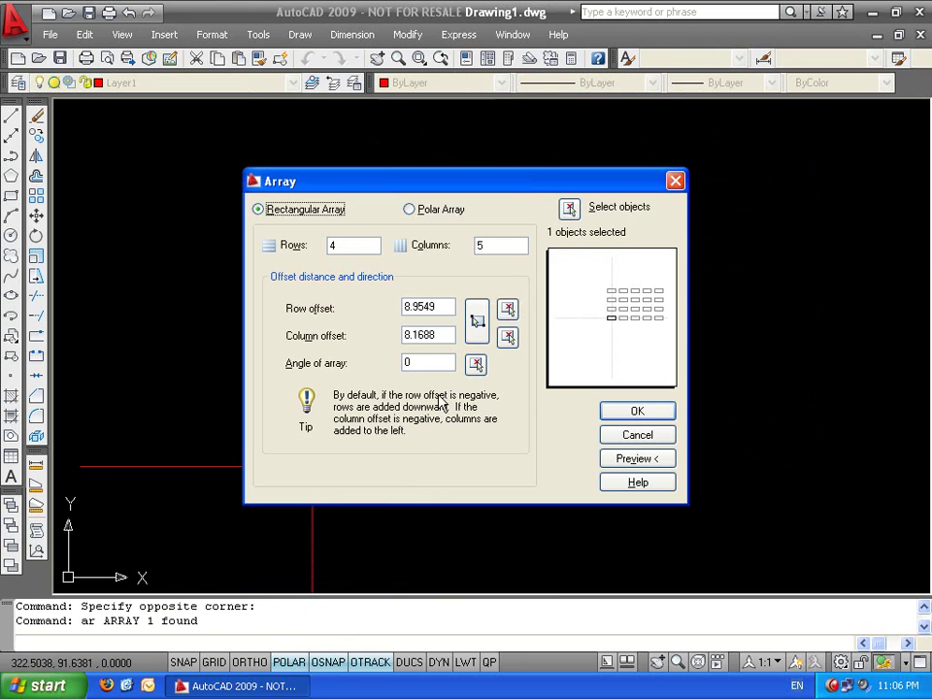
pyautogui.click(637, 411)
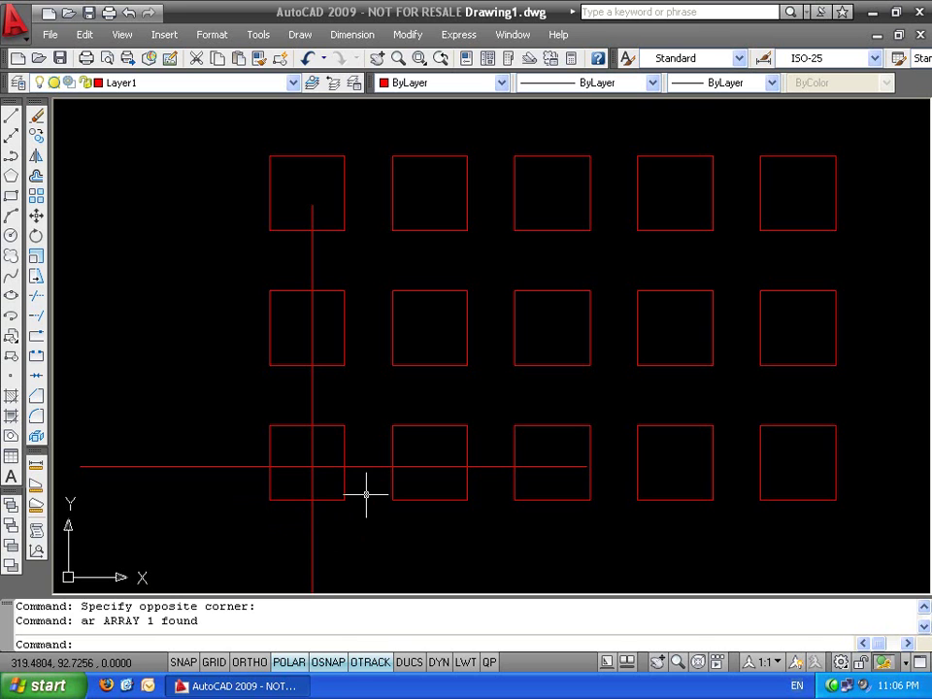
# Undo the recreated array and start another rectangular array of the square with an array angle of 30
pyautogui.hotkey('ctrl', 'z')
pyautogui.click(257, 396)
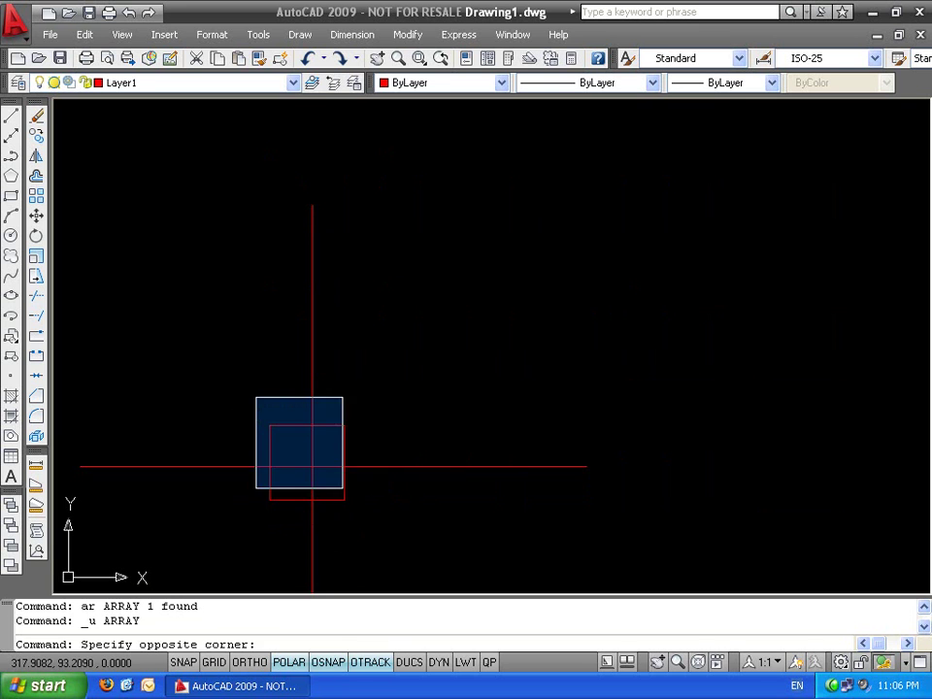
pyautogui.click(381, 512)
pyautogui.write('ar')
pyautogui.press('Return')
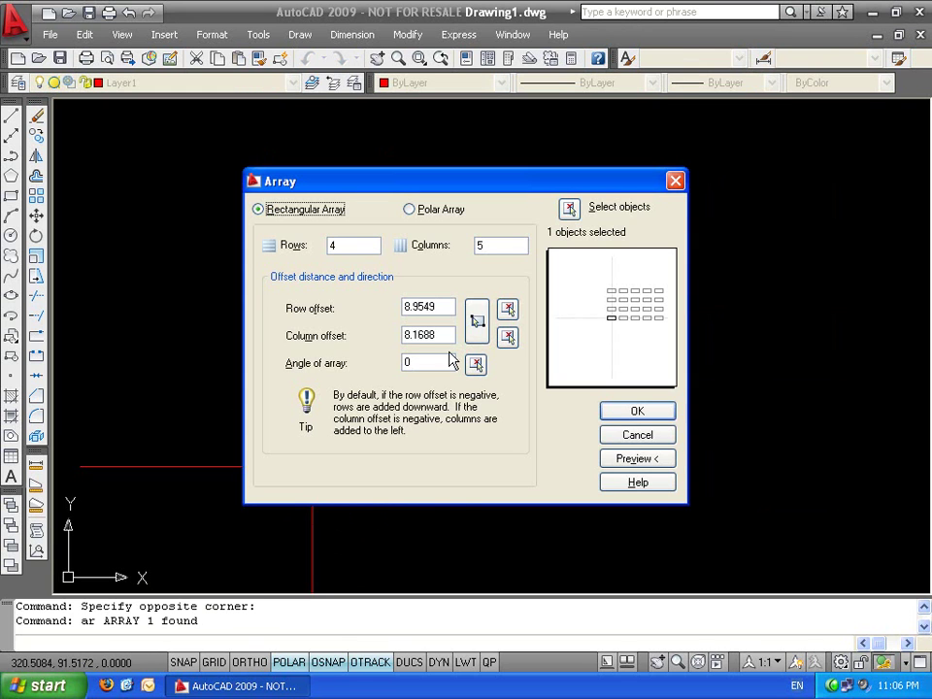
pyautogui.hotkey('alt', 'a')
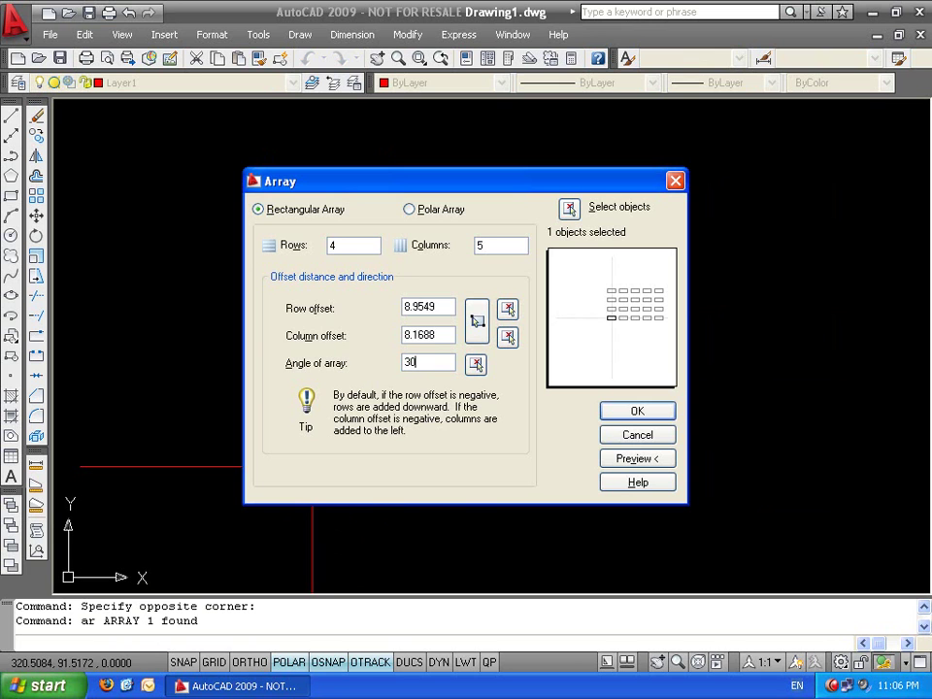
pyautogui.write('30')
# Pick the array angle in the drawing from the square's lower-left corner at 45°, and again straight up at 90°
pyautogui.click(476, 363)
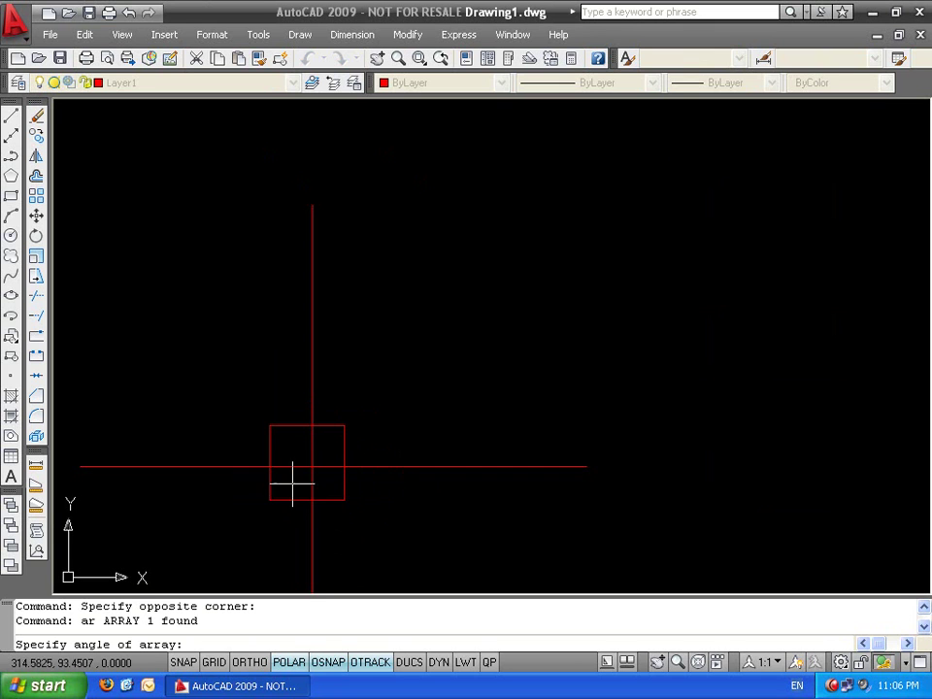
pyautogui.click(269, 499)
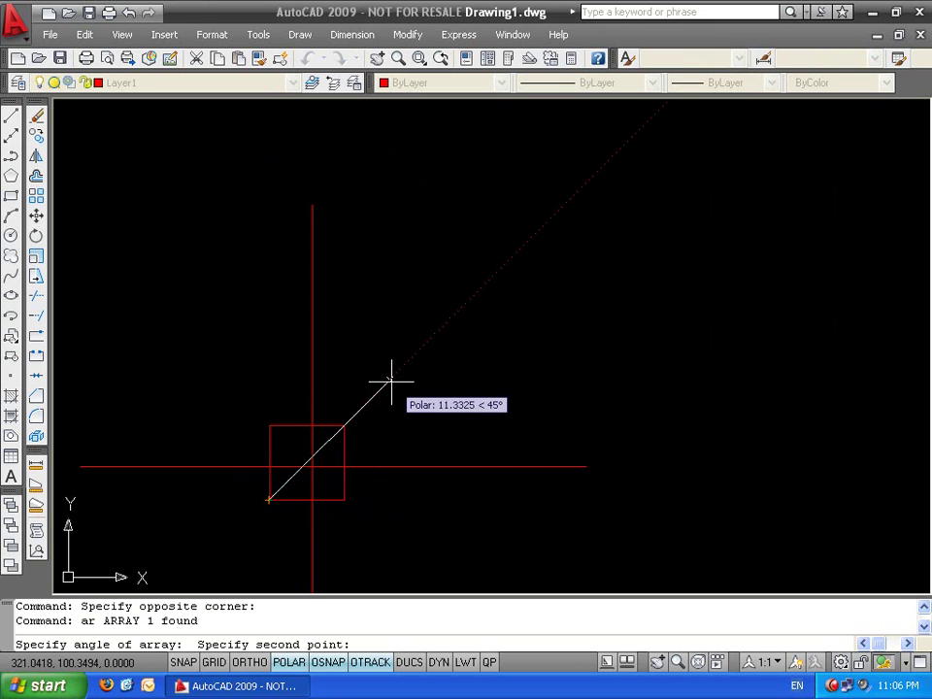
pyautogui.click(390, 380)
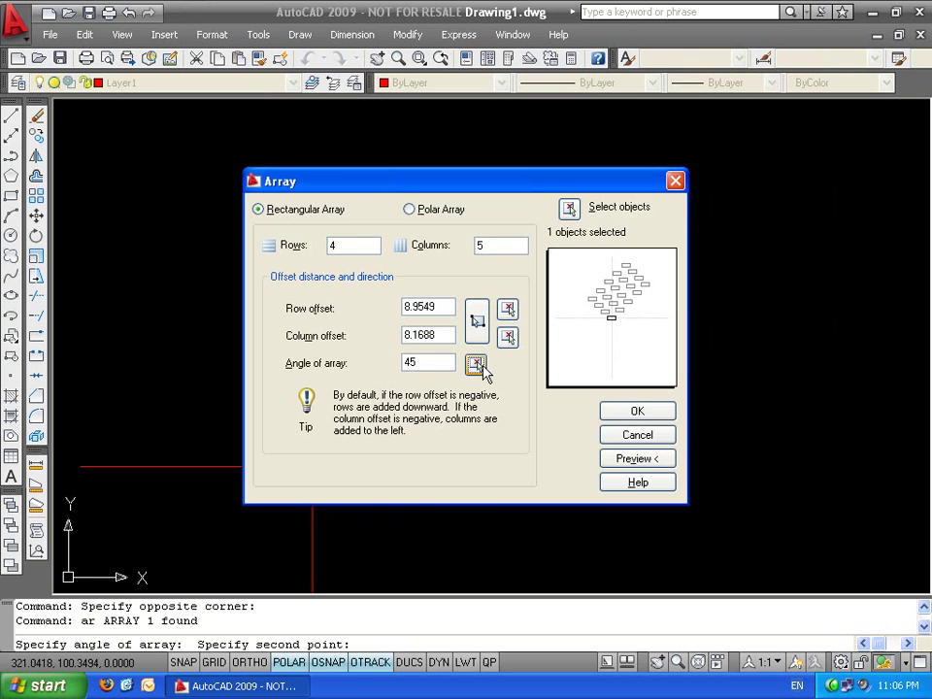
pyautogui.click(476, 363)
pyautogui.click(271, 500)
pyautogui.click(271, 388)
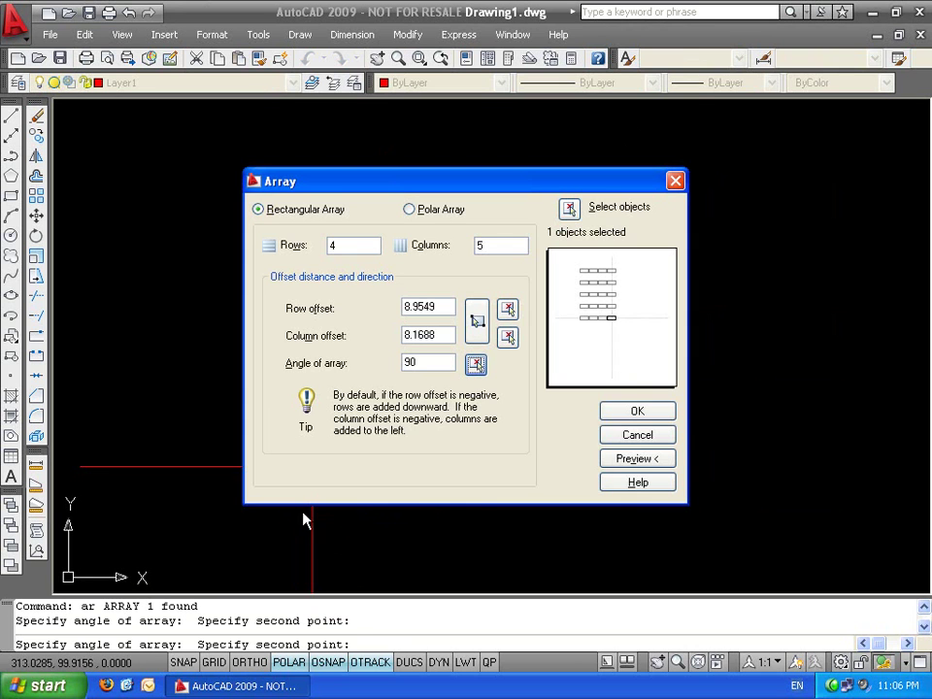
# Re-pick the array angle at 45° from the square's lower-left corner and create the rotated array
pyautogui.click(476, 363)
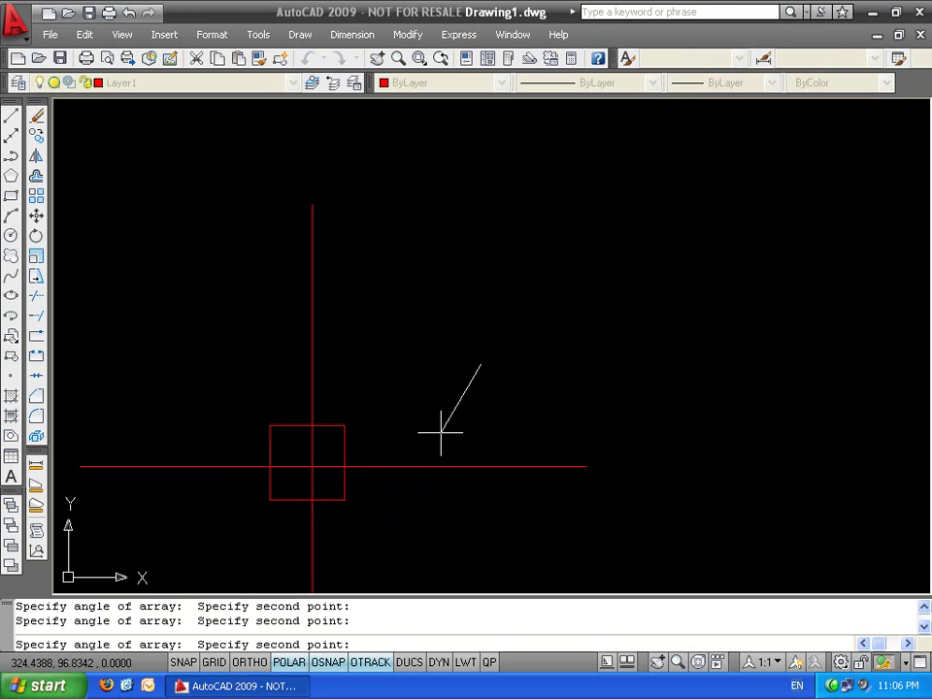
pyautogui.click(312, 479)
pyautogui.click(476, 364)
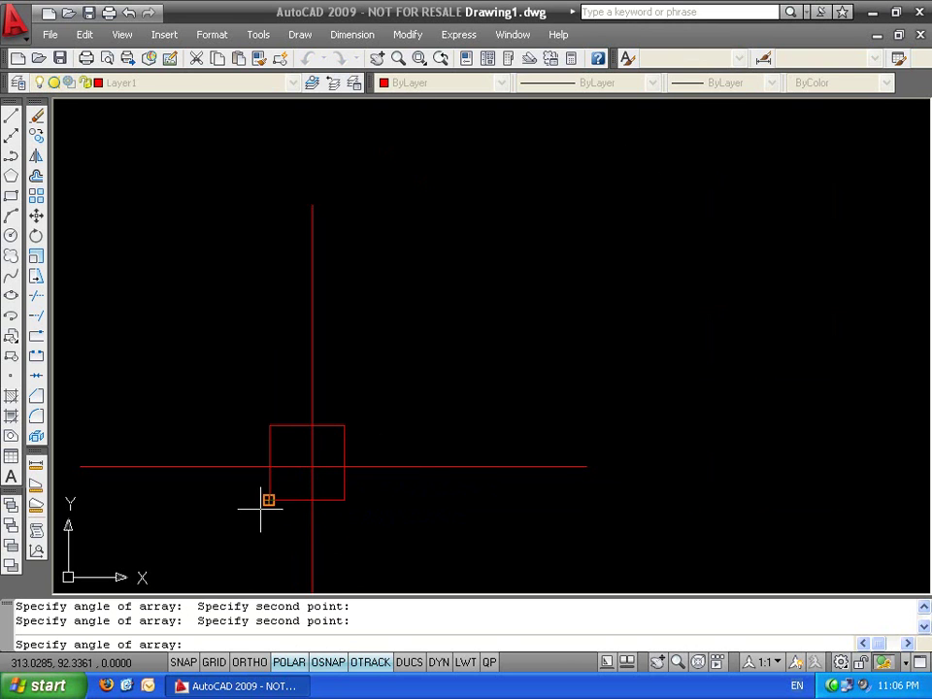
pyautogui.click(269, 500)
pyautogui.click(409, 358)
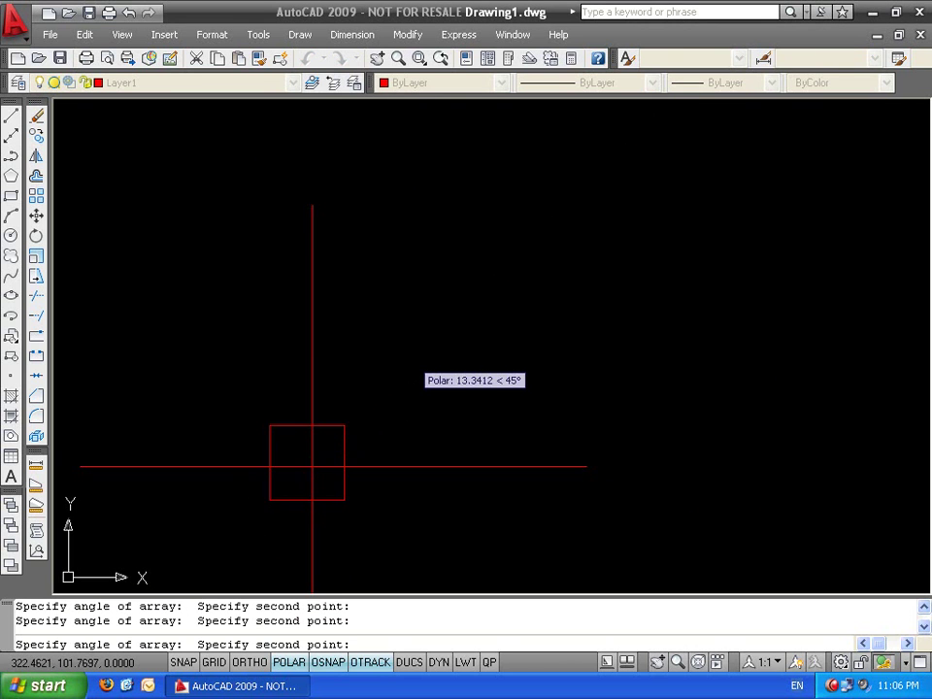
pyautogui.click(624, 410)
pyautogui.scroll(-3, 478, 389)
pyautogui.moveTo(422, 411); pyautogui.dragTo(475, 500, button='middle')
pyautogui.scroll(2, 471, 505)
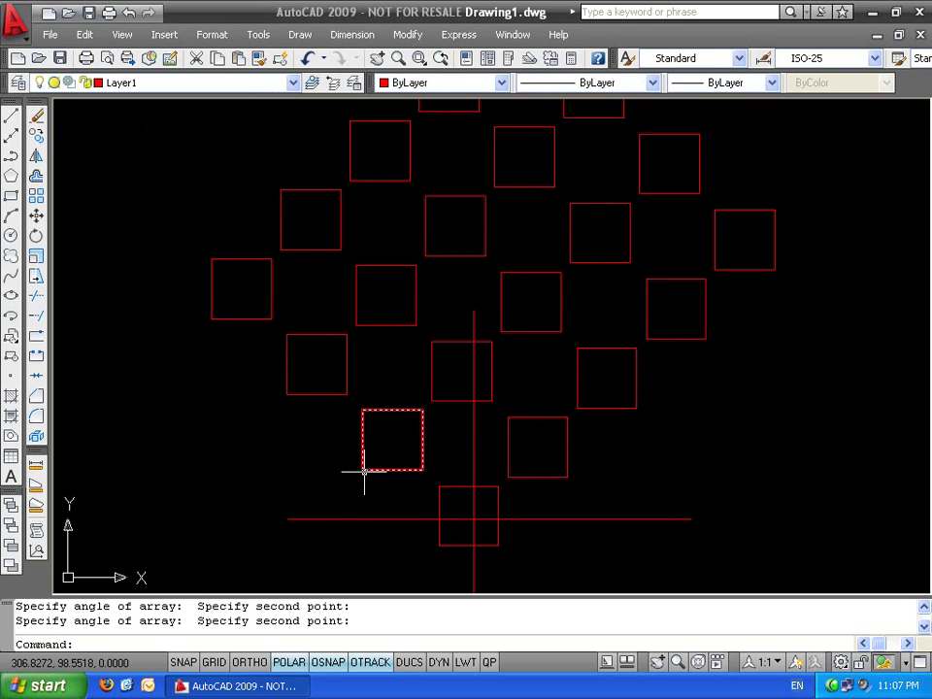
# Undo the rotated array of squares
pyautogui.hotkey('ctrl', 'z')
pyautogui.hotkey('ctrl', 'z')
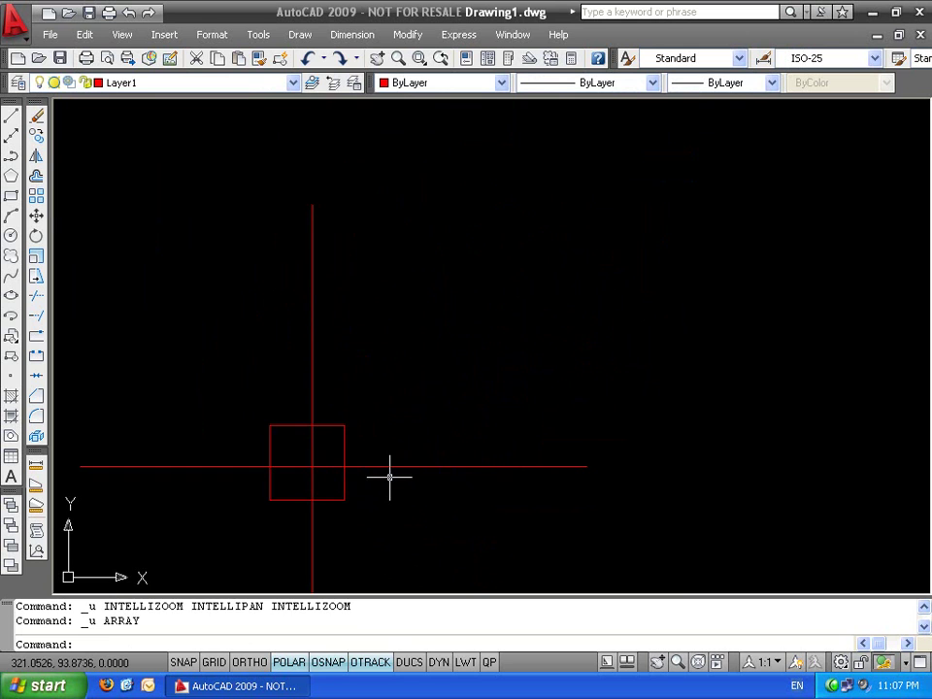
pyautogui.moveTo(392, 478); pyautogui.dragTo(609, 395, button='middle')
pyautogui.press('Escape')
pyautogui.press('Escape')
# Open the Array settings for the square, compare the rectangular and polar array options, and cancel
pyautogui.click(452, 302)
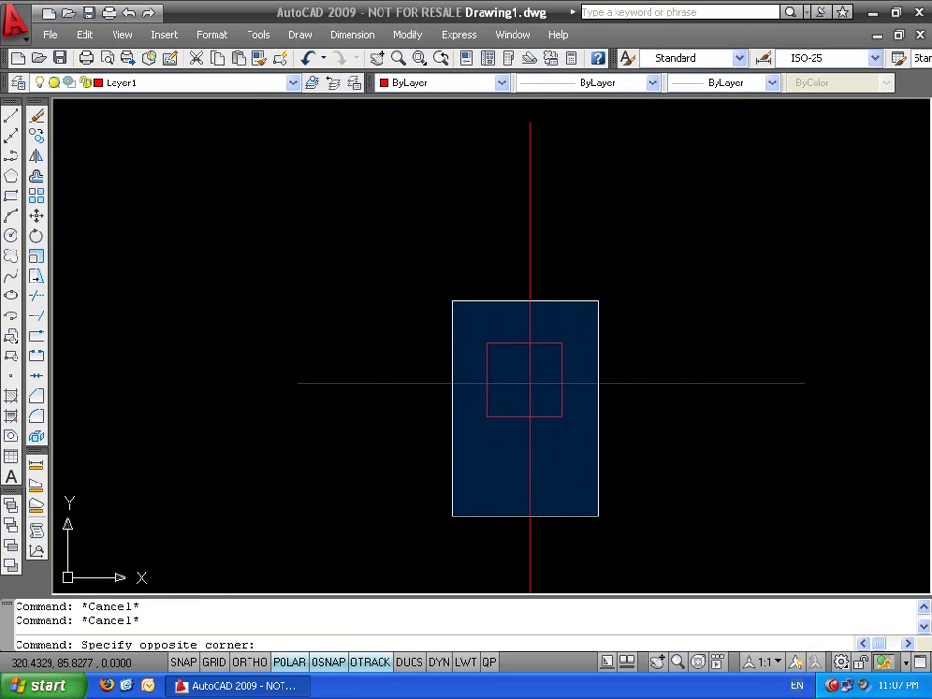
pyautogui.click(601, 514)
pyautogui.write('ar')
pyautogui.press('Return')
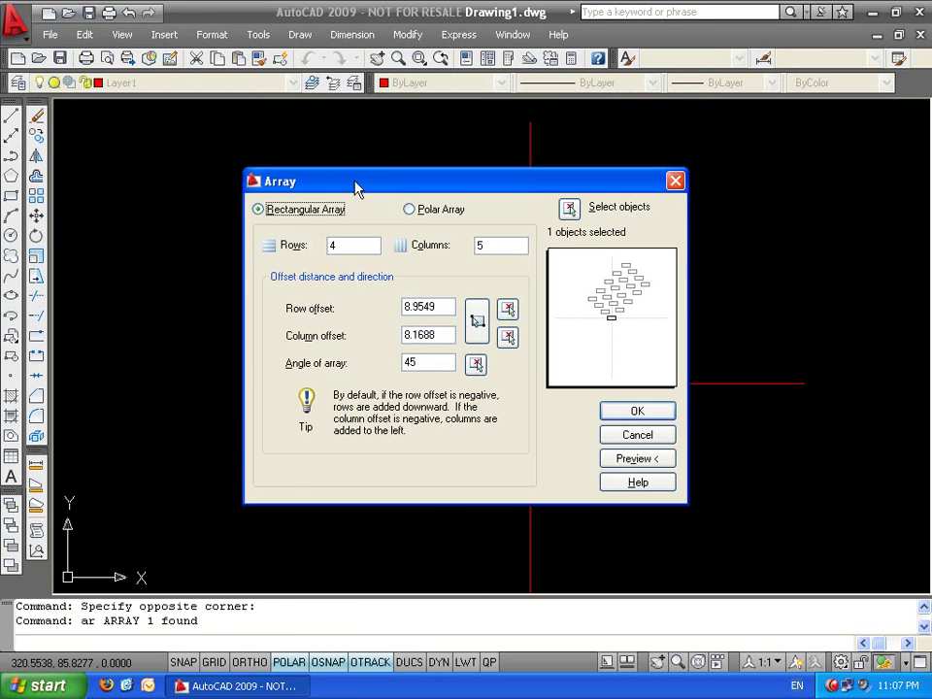
pyautogui.click(442, 212)
pyautogui.click(294, 216)
pyautogui.click(414, 215)
pyautogui.click(319, 221)
pyautogui.click(409, 209)
pyautogui.click(646, 439)
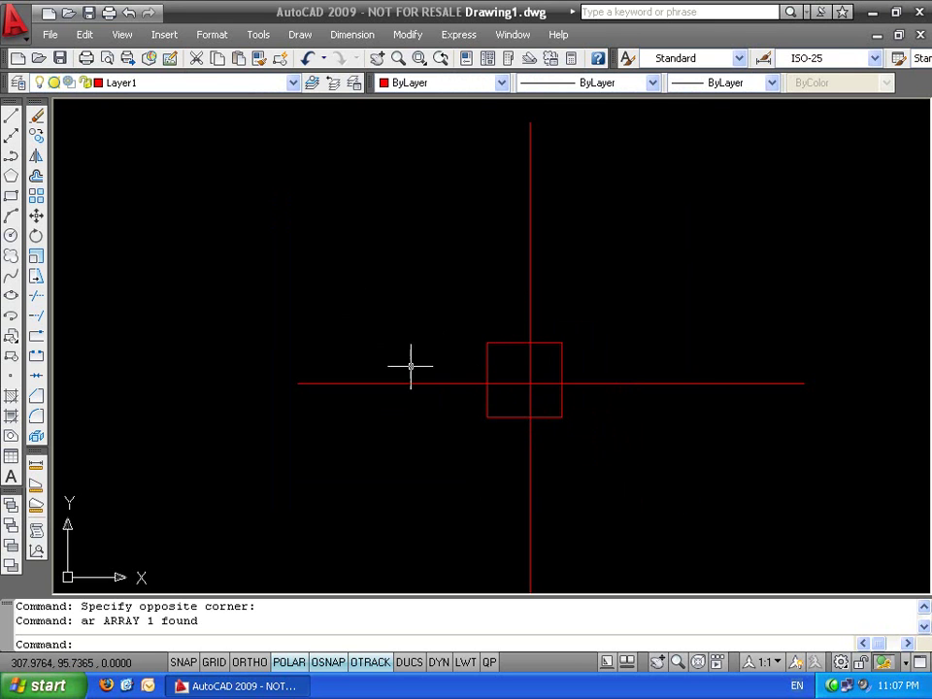
# Erase the square and the two crossing lines
pyautogui.scroll(3, 473, 380)
pyautogui.moveTo(721, 382); pyautogui.dragTo(566, 354, button='middle')
pyautogui.scroll(-2, 482, 156)
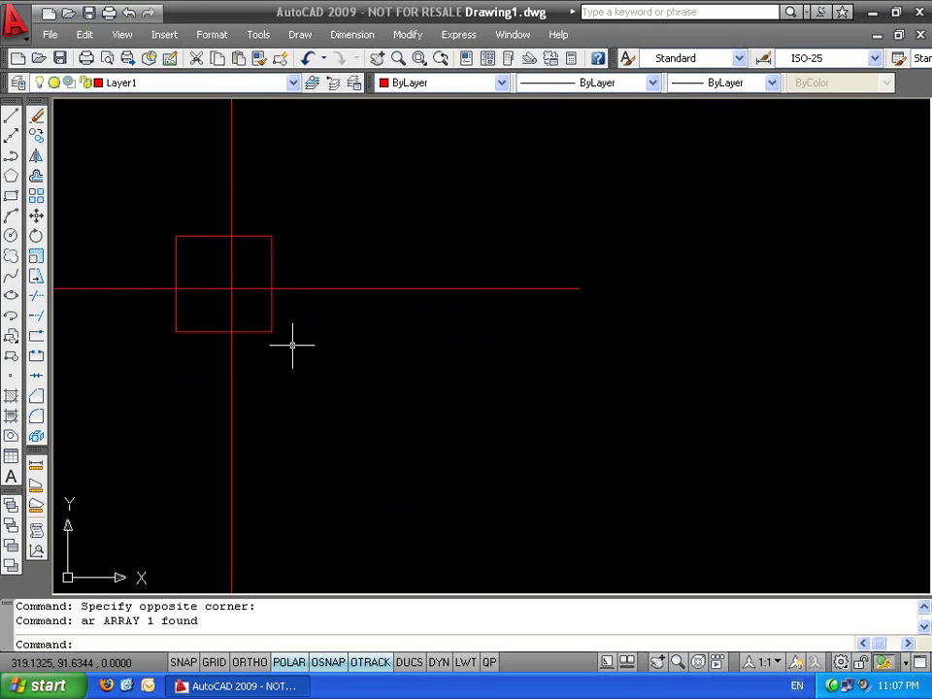
pyautogui.scroll(-6, 320, 424)
pyautogui.scroll(3, 362, 425)
pyautogui.press('Escape')
pyautogui.click(482, 253)
pyautogui.click(179, 427)
pyautogui.press('Delete')
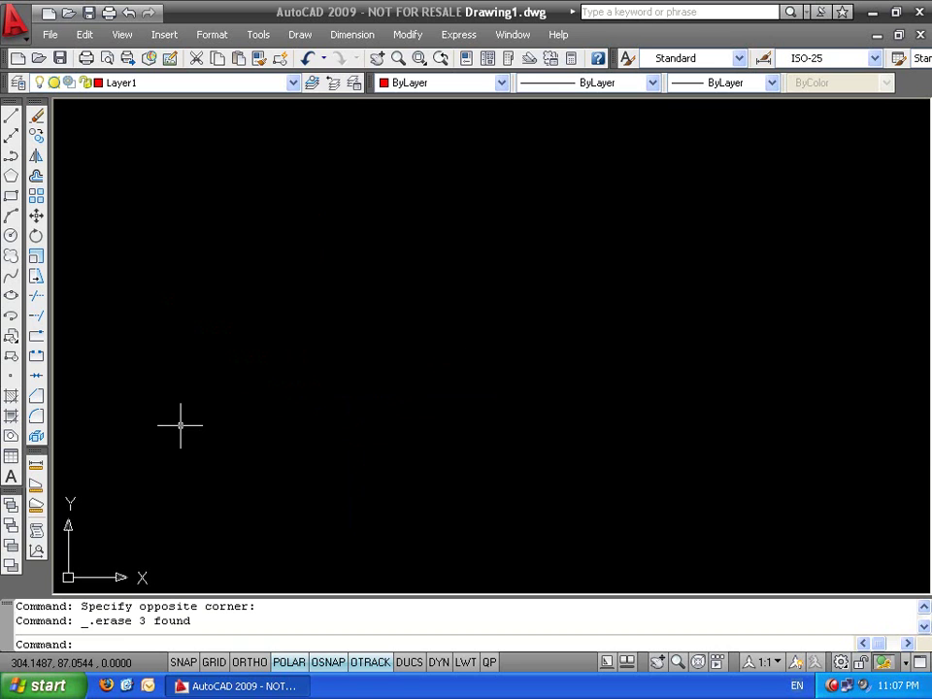
# Draw a long, narrow horizontal rectangle across the empty drawing area
pyautogui.write('rec')
pyautogui.press('Return')
pyautogui.click(199, 420)
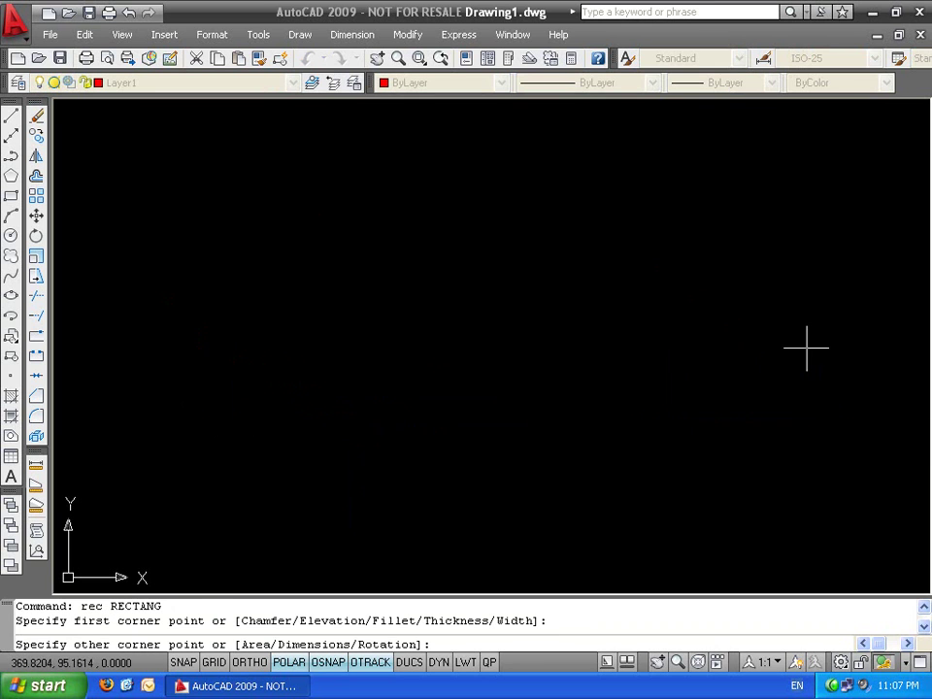
pyautogui.click(851, 368)
# Place one donut inside the rectangle's lower-left corner, with inside diameter 0 and the outside diameter picked between two points
pyautogui.write('d')
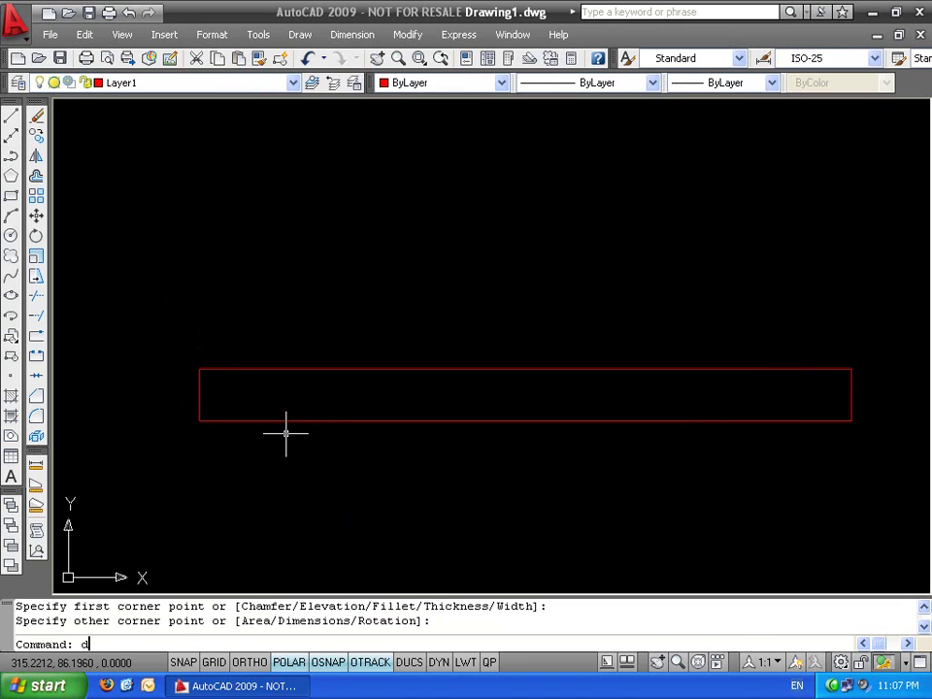
pyautogui.write('o')
pyautogui.press('Return')
pyautogui.write('0')
pyautogui.press('Return')
pyautogui.scroll(6, 208, 383)
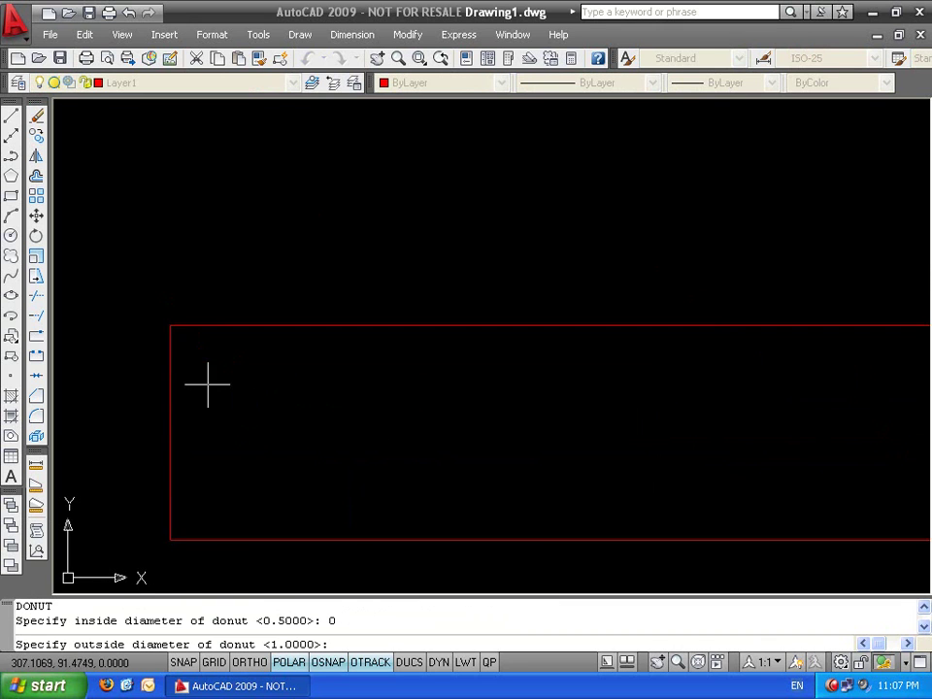
pyautogui.click(192, 563)
pyautogui.click(234, 533)
pyautogui.moveTo(197, 521); pyautogui.dragTo(252, 423, button='middle')
pyautogui.click(244, 452)
pyautogui.scroll(-4, 477, 544)
pyautogui.moveTo(476, 544); pyautogui.dragTo(247, 312, button='middle')
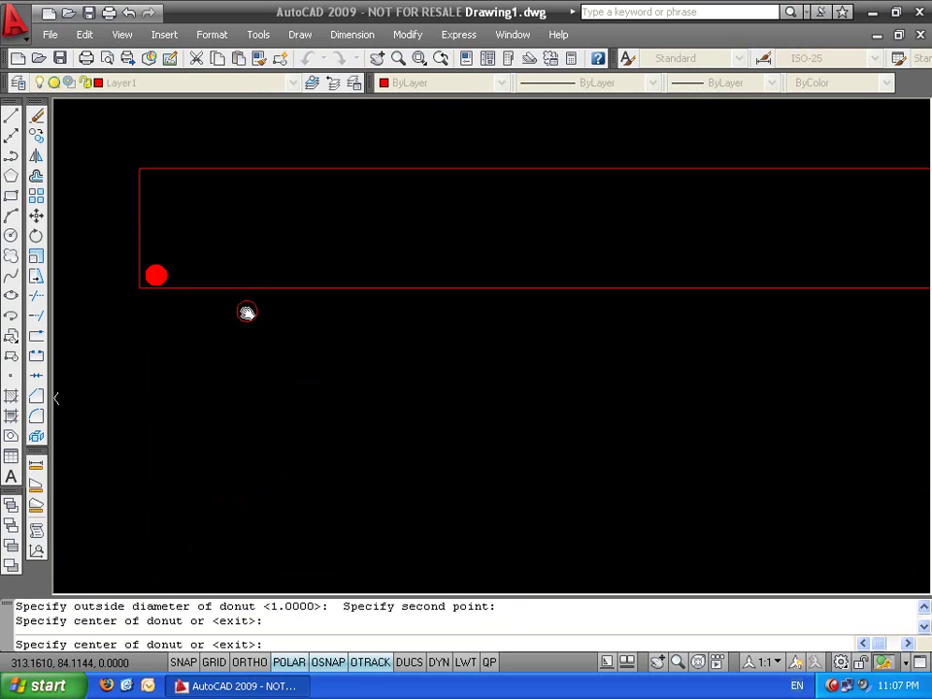
pyautogui.scroll(-4, 247, 312)
pyautogui.press('Escape')
pyautogui.press('Escape')
# Copy the donut from its centre 2 units horizontally to the right
pyautogui.scroll(2, 214, 297)
pyautogui.scroll(-2, 687, 306)
pyautogui.moveTo(687, 306); pyautogui.dragTo(297, 313, button='middle')
pyautogui.click(117, 271)
pyautogui.click(152, 287)
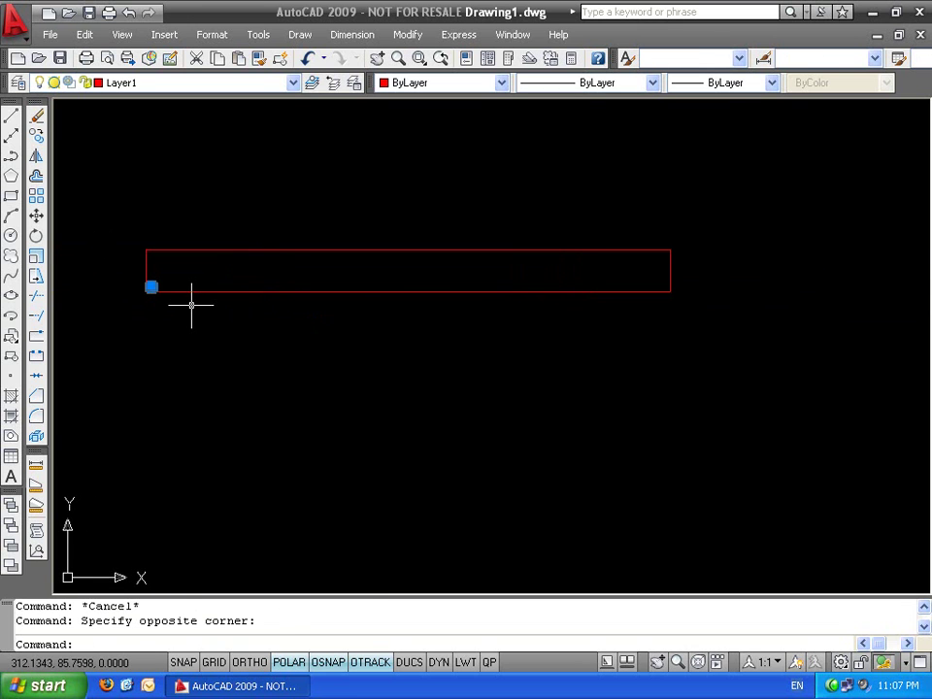
pyautogui.write('co')
pyautogui.press('Return')
pyautogui.scroll(3, 192, 306)
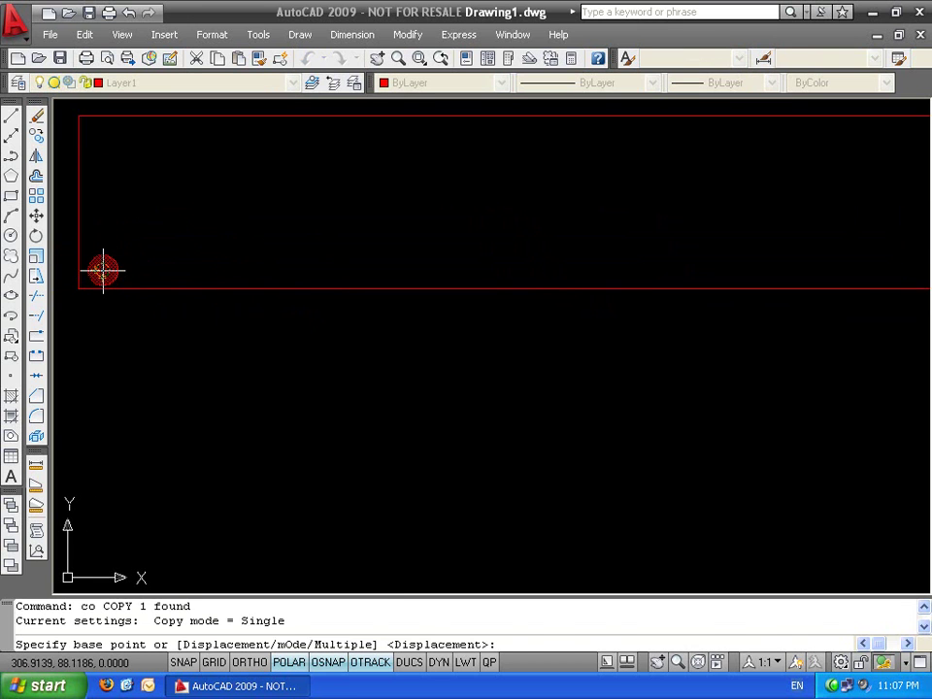
pyautogui.click(103, 271)
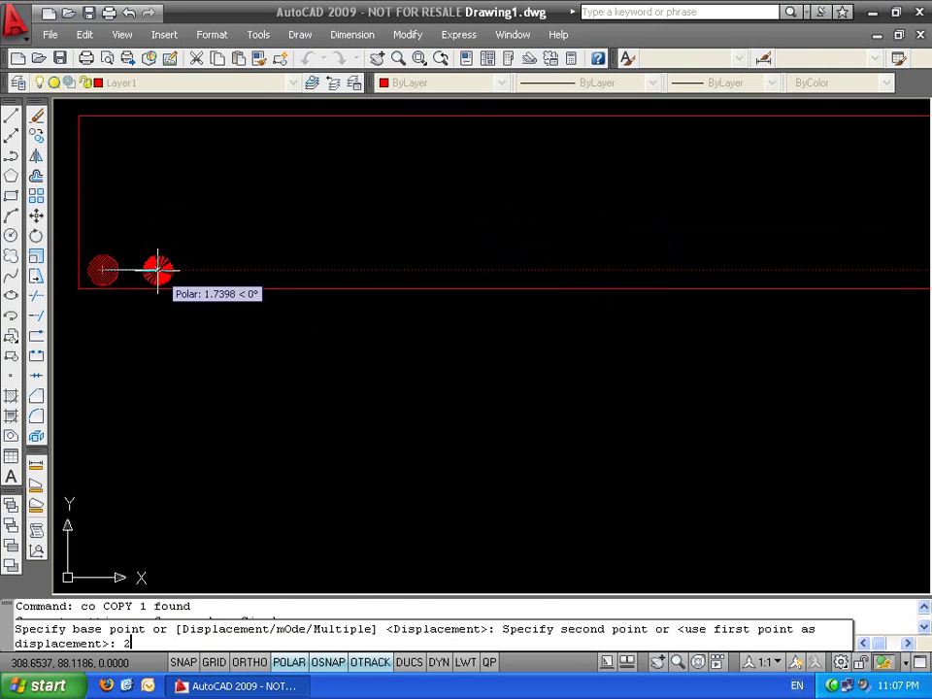
pyautogui.write('2')
pyautogui.press('Return')
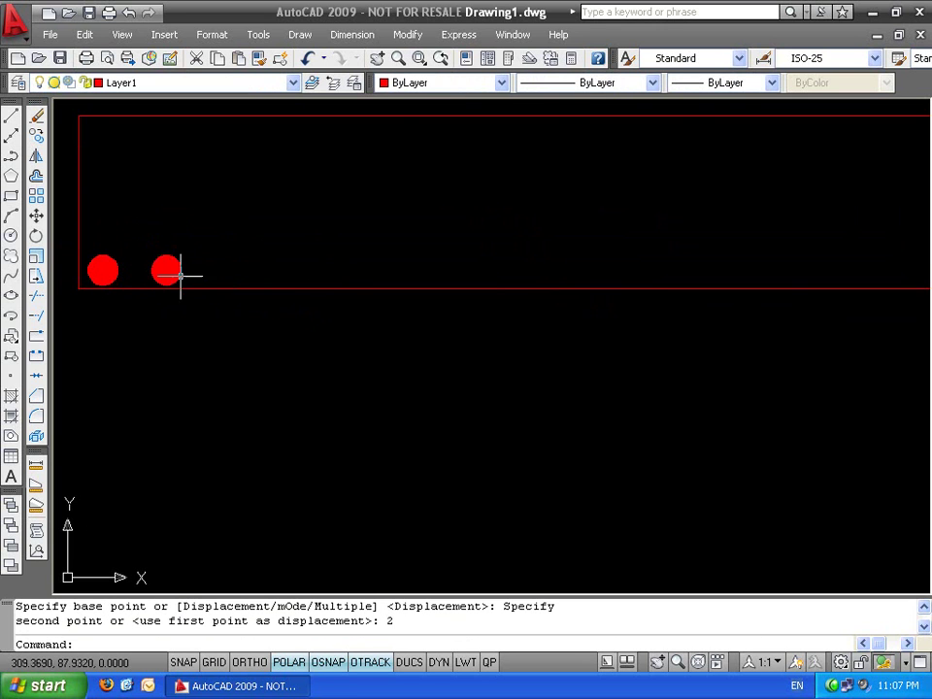
# Start copying the second donut in the rectangle and set the copy mode to Multiple
pyautogui.press('Escape')
pyautogui.click(233, 266)
pyautogui.click(205, 263)
pyautogui.click(205, 263)
pyautogui.click(151, 202)
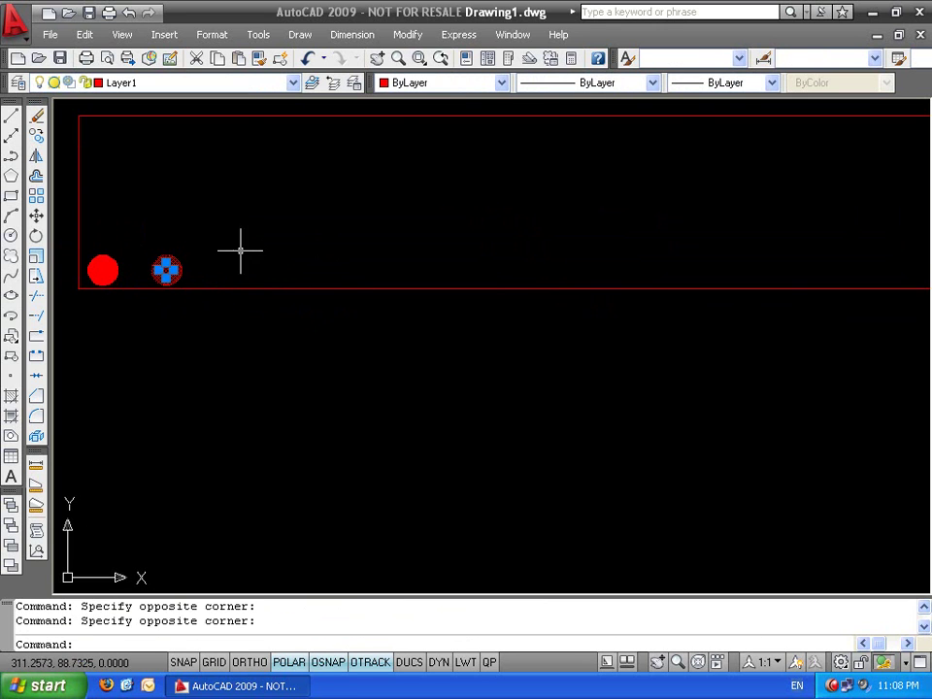
pyautogui.press('Return')
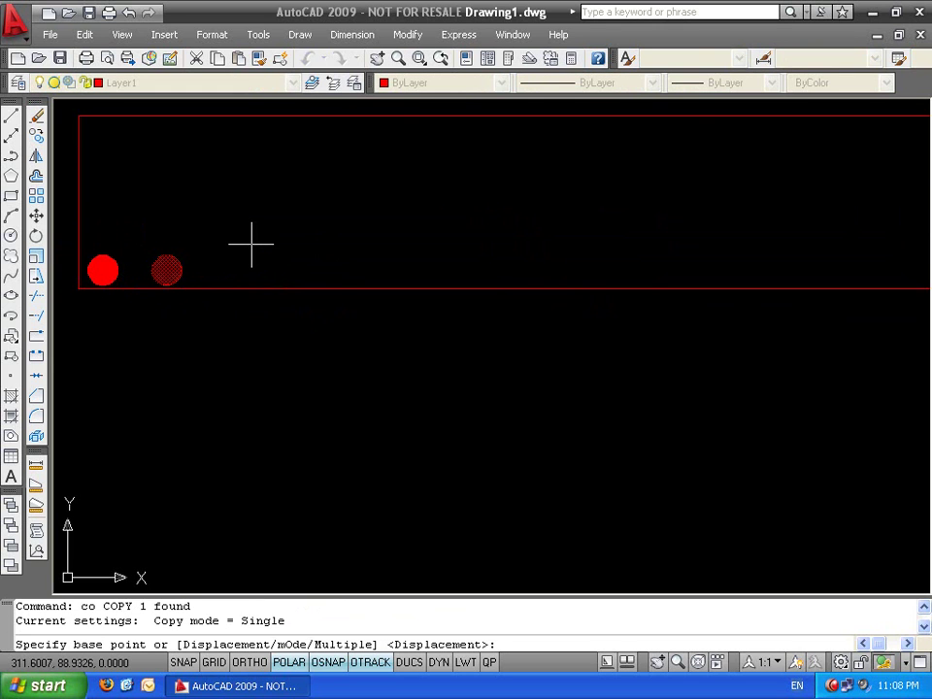
pyautogui.write('o')
pyautogui.press('Return')
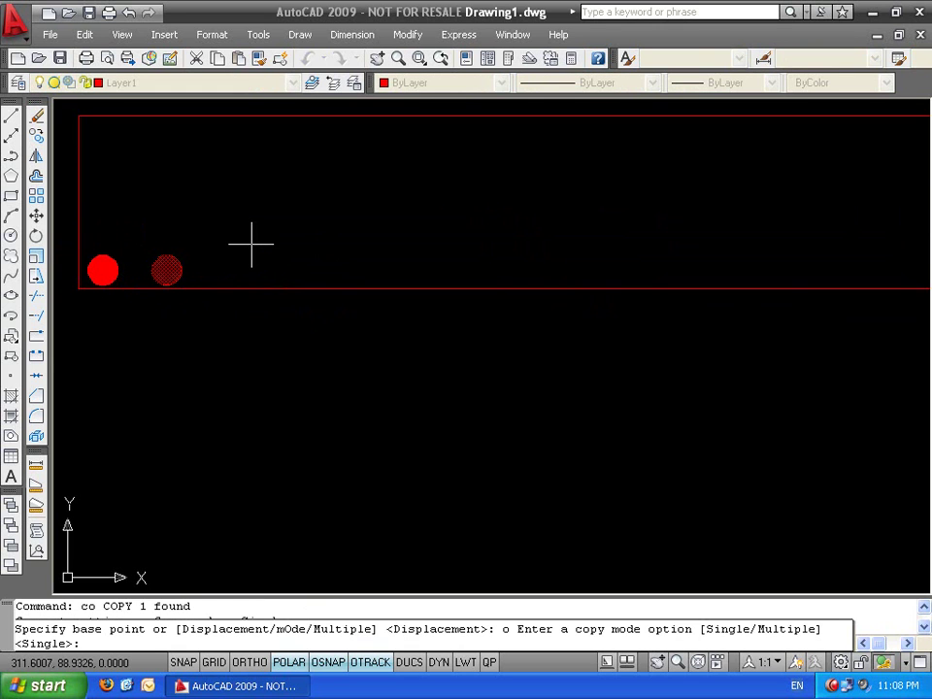
pyautogui.write('m')
pyautogui.press('Return')
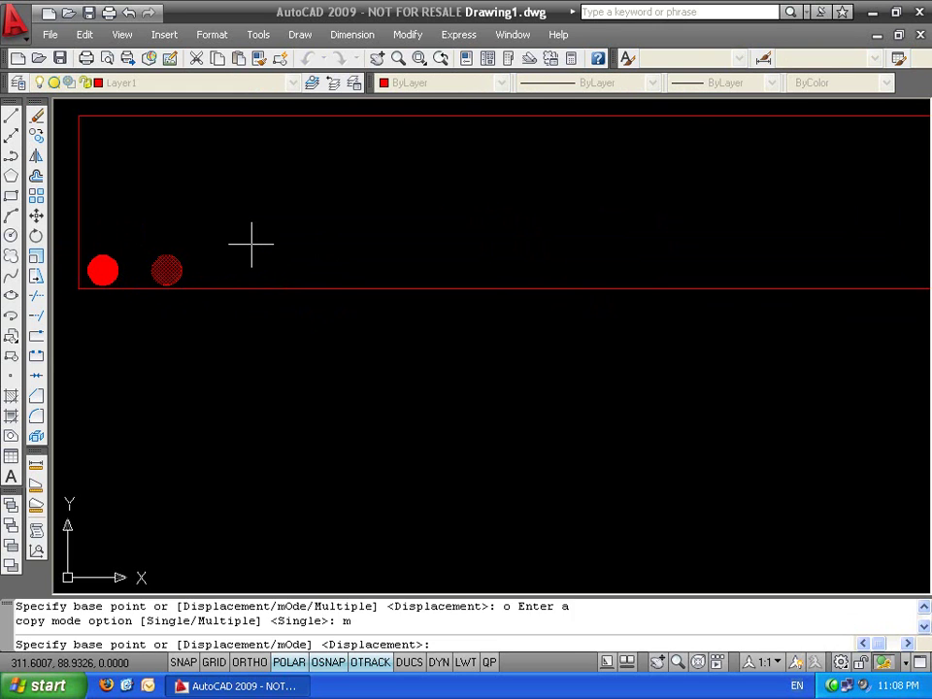
# Place copies of the second donut horizontally to the right of its centre at distances 2, 4, 6 and 8
pyautogui.click(165, 270)
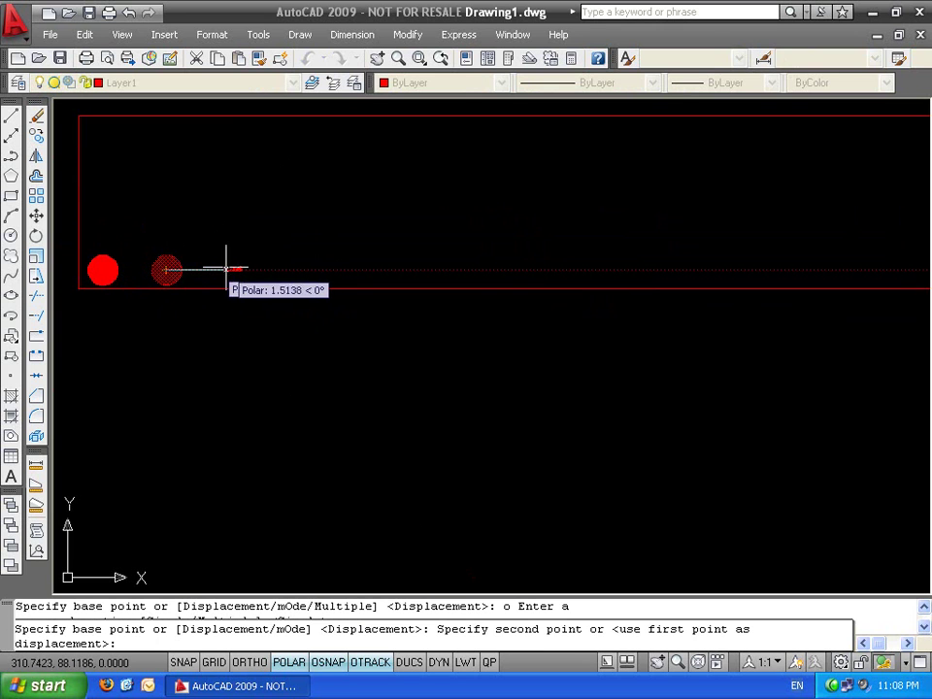
pyautogui.write('2')
pyautogui.press('Return')
pyautogui.write('4')
pyautogui.press('Return')
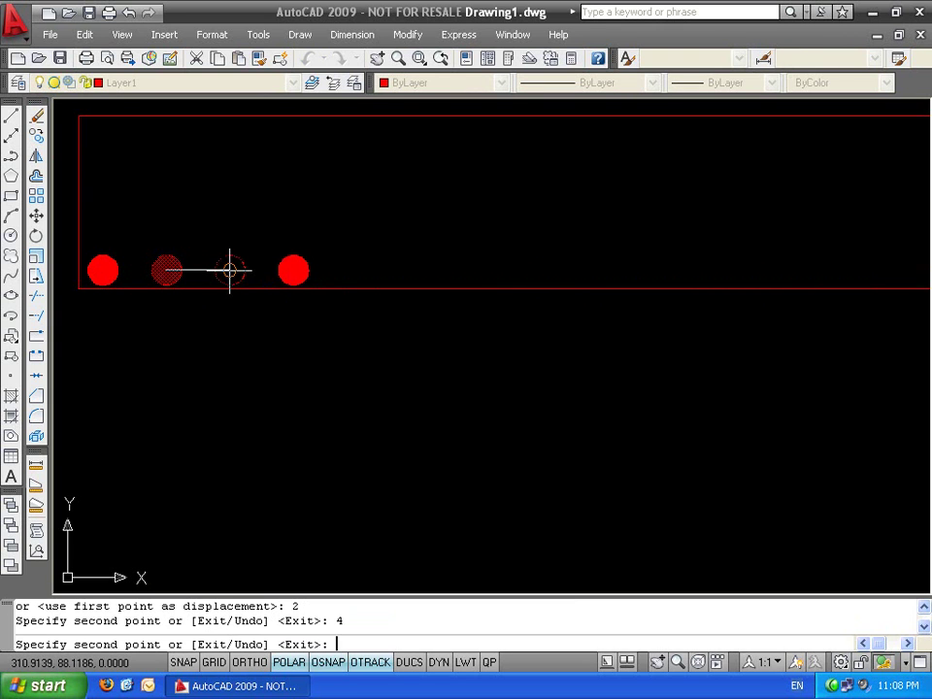
pyautogui.write('6')
pyautogui.press('Return')
pyautogui.write('8')
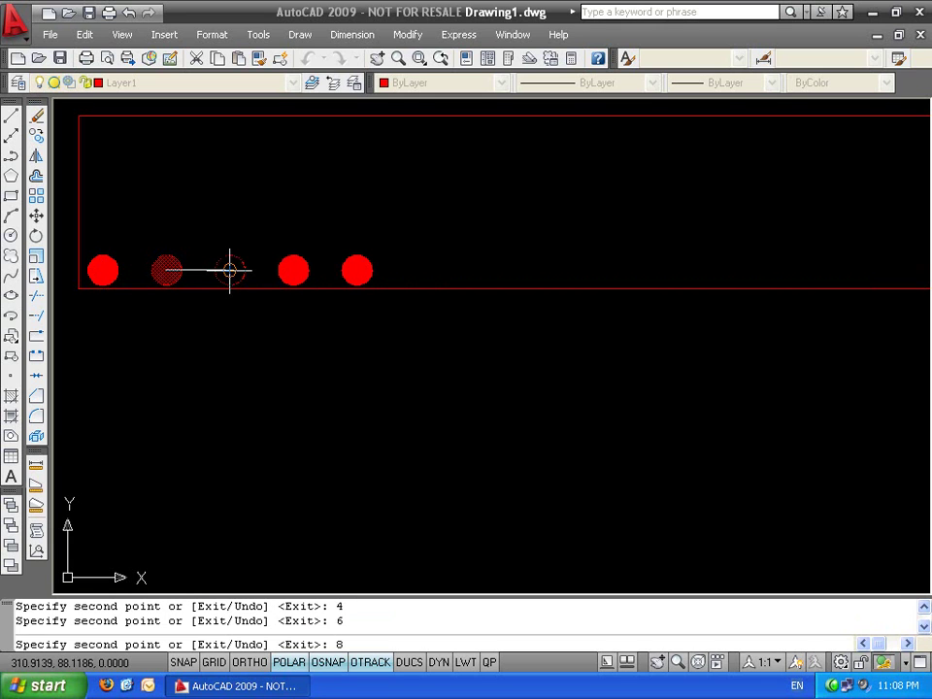
pyautogui.press('Return')
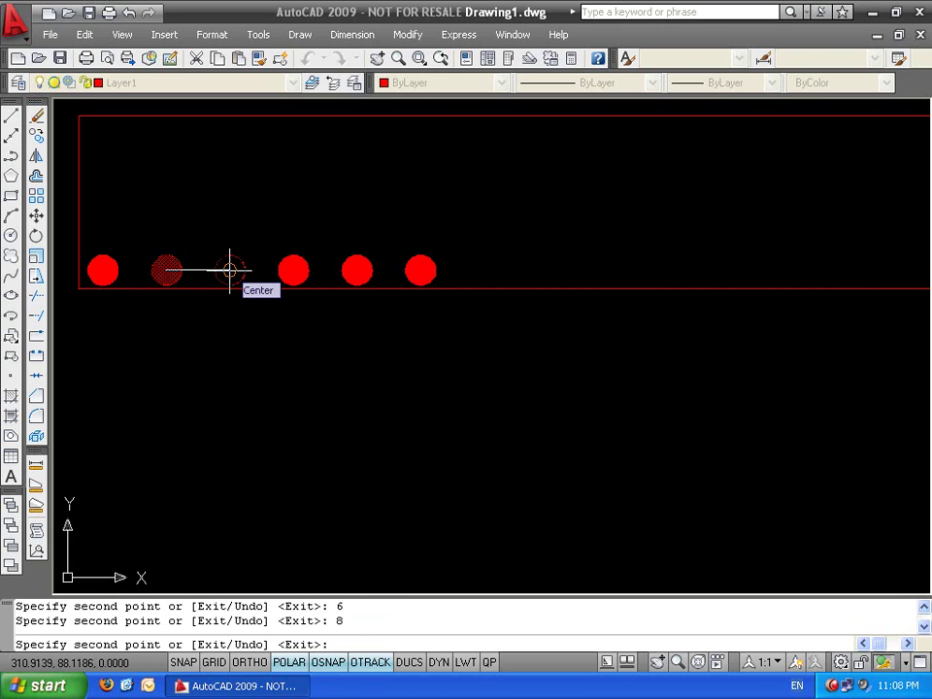
pyautogui.press('Escape')
# Erase all the donut copies, keeping only the first donut in the rectangle's lower-left corner
pyautogui.scroll(-4, 166, 212)
pyautogui.click(173, 211)
pyautogui.click(258, 274)
pyautogui.press('Delete')
# Select the remaining donut and open the Array settings for it
pyautogui.scroll(2, 220, 309)
pyautogui.click(220, 309)
pyautogui.click(161, 276)
pyautogui.write('ar')
pyautogui.press('Return')
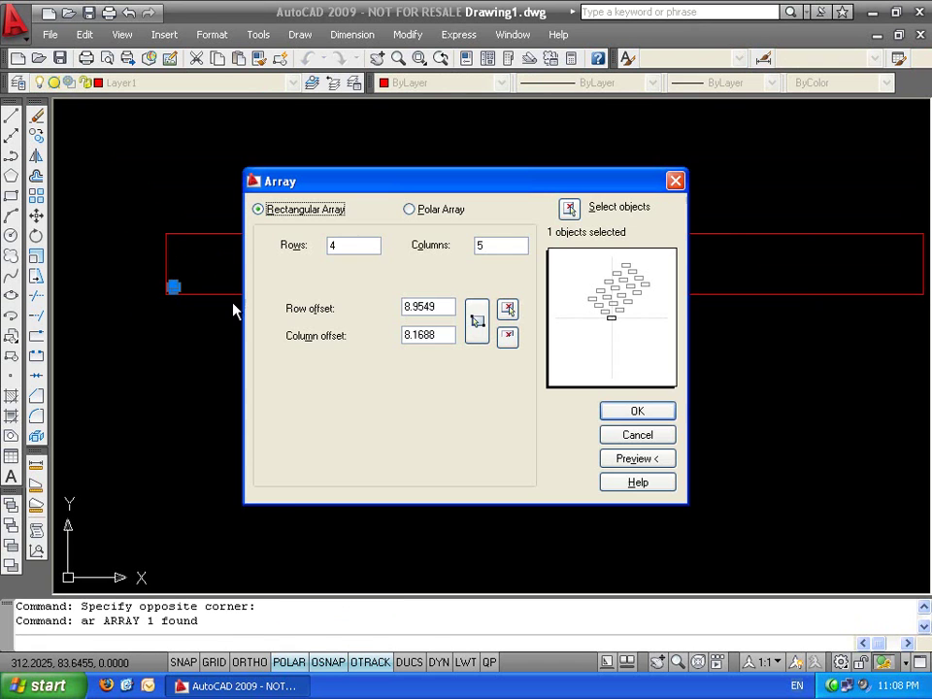
pyautogui.click(369, 248)
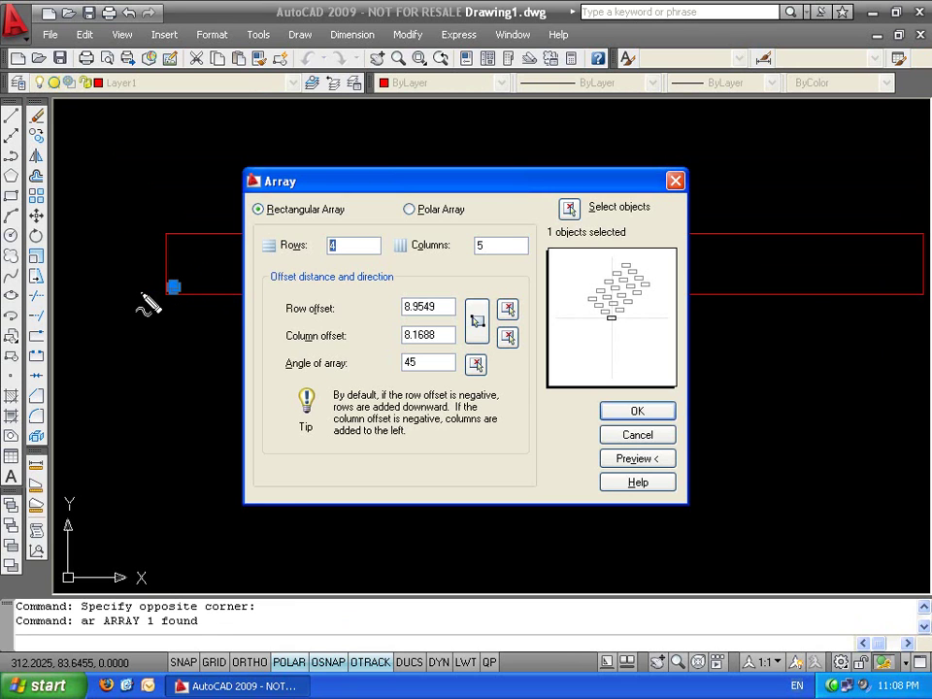
pyautogui.moveTo(129, 287)
pyautogui.mouseDown()
pyautogui.moveTo(642, 293)
pyautogui.moveTo(915, 283)
pyautogui.mouseUp()
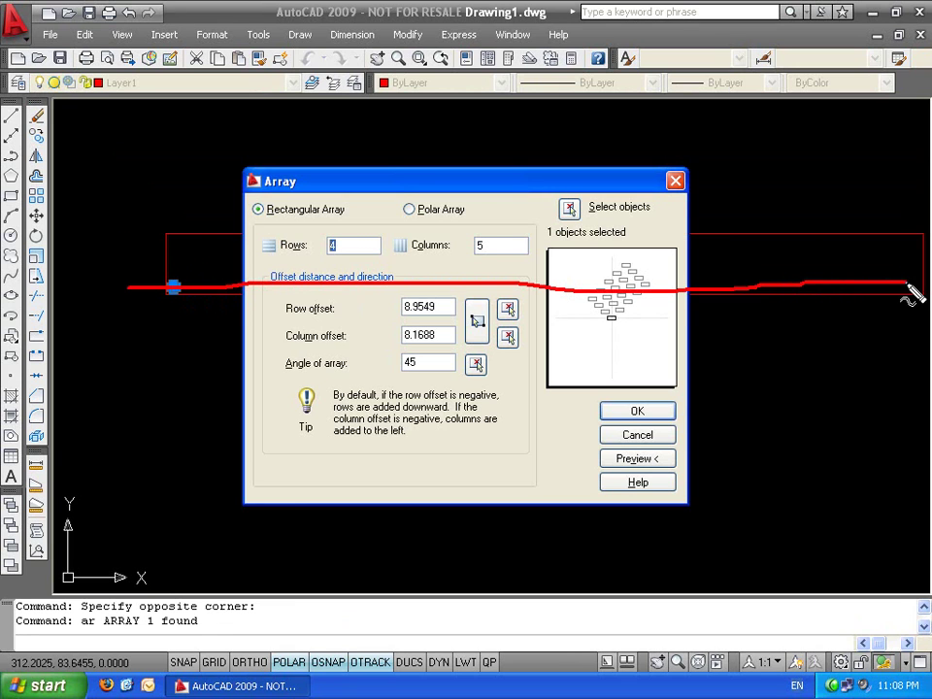
pyautogui.moveTo(175, 302)
pyautogui.mouseDown()
pyautogui.moveTo(181, 346)
pyautogui.moveTo(198, 327)
pyautogui.moveTo(238, 313)
pyautogui.moveTo(238, 342)
pyautogui.moveTo(268, 338)
pyautogui.mouseUp()
pyautogui.moveTo(292, 297); pyautogui.dragTo(295, 335)
pyautogui.moveTo(337, 313)
pyautogui.mouseDown()
pyautogui.moveTo(344, 342)
pyautogui.moveTo(395, 376)
pyautogui.mouseUp()
pyautogui.moveTo(457, 320); pyautogui.dragTo(466, 342)
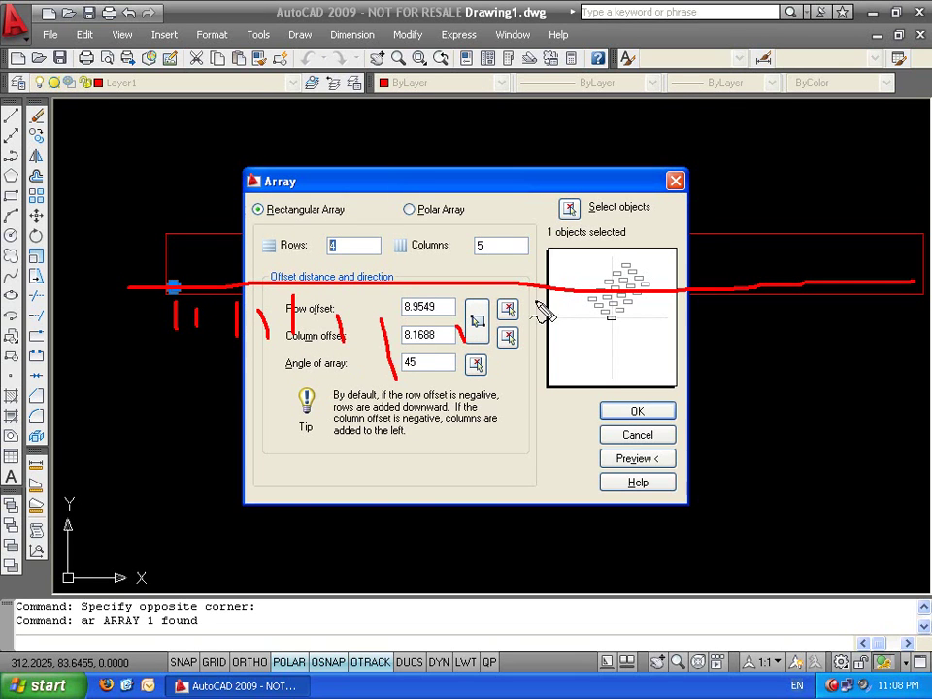
pyautogui.moveTo(536, 309); pyautogui.dragTo(554, 353)
pyautogui.moveTo(597, 312); pyautogui.dragTo(616, 353)
pyautogui.moveTo(679, 311); pyautogui.dragTo(690, 345)
pyautogui.moveTo(764, 315); pyautogui.dragTo(789, 349)
pyautogui.moveTo(847, 314); pyautogui.dragTo(855, 364)
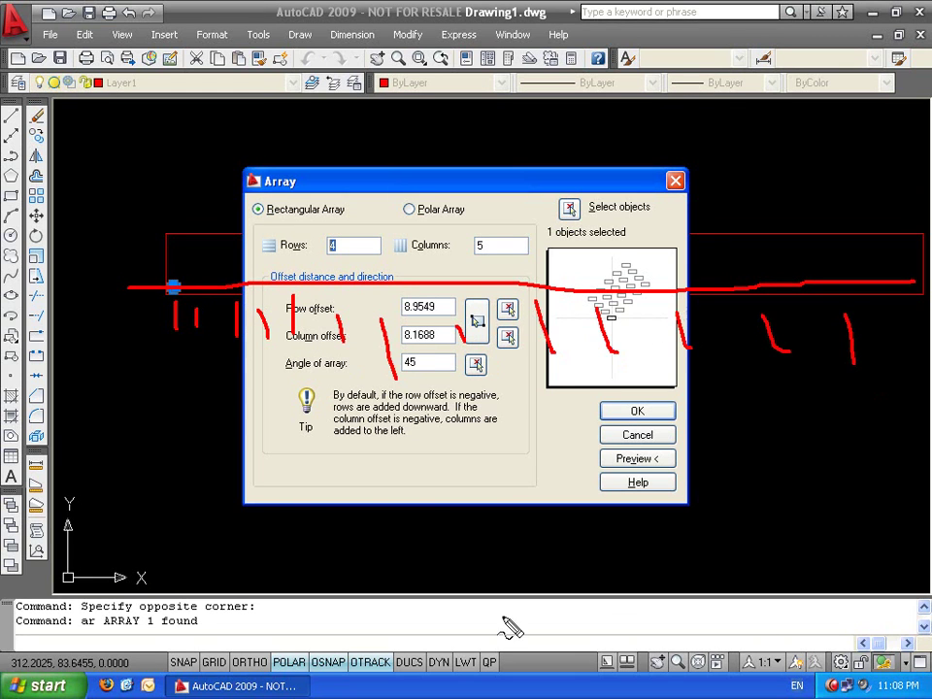
pyautogui.press('Escape')
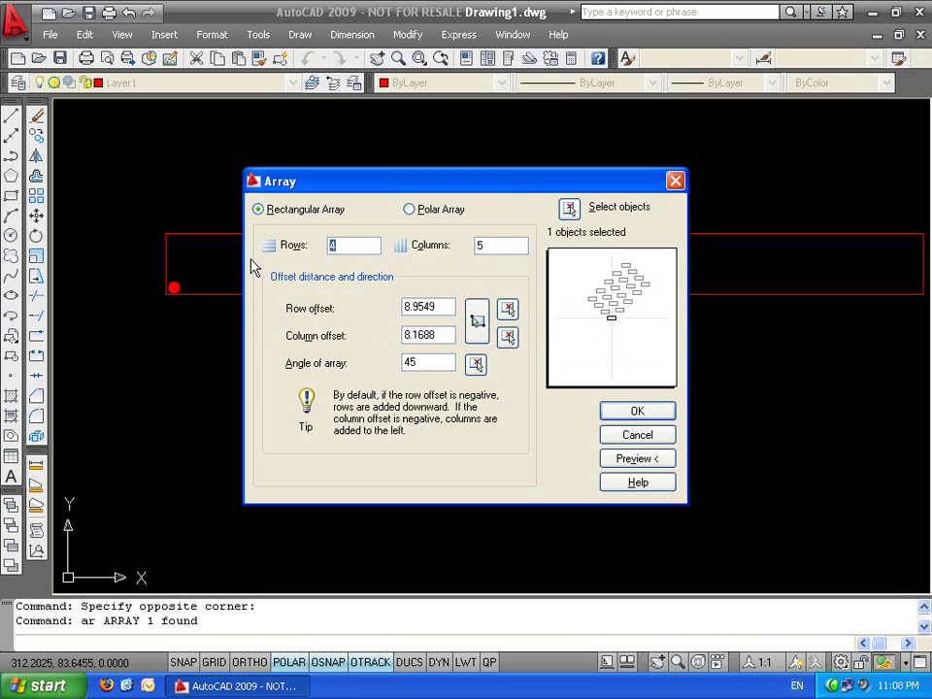
# Set the rectangular array to 1 row and 30 columns with a column offset of 2
pyautogui.write('1')
pyautogui.click(497, 245)
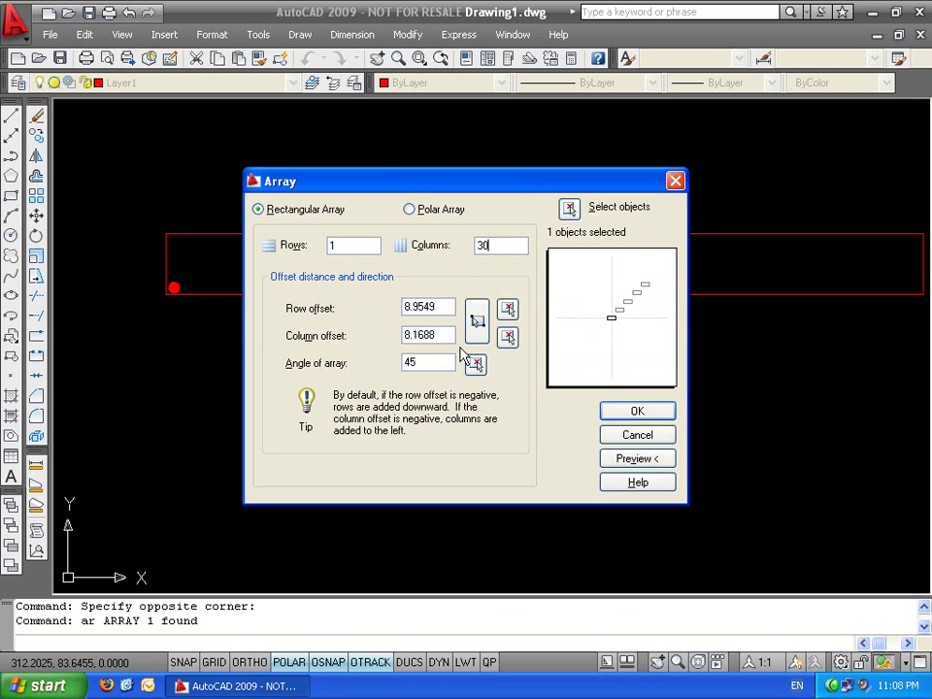
pyautogui.write('30')
pyautogui.doubleClick(404, 337)
pyautogui.write('2')
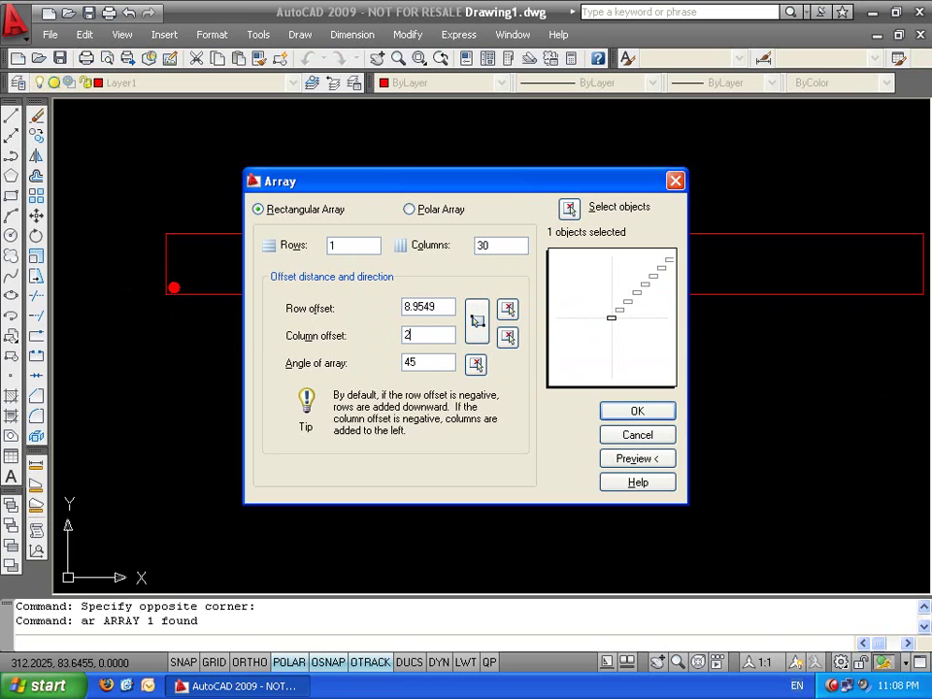
pyautogui.moveTo(567, 190); pyautogui.dragTo(518, 364)
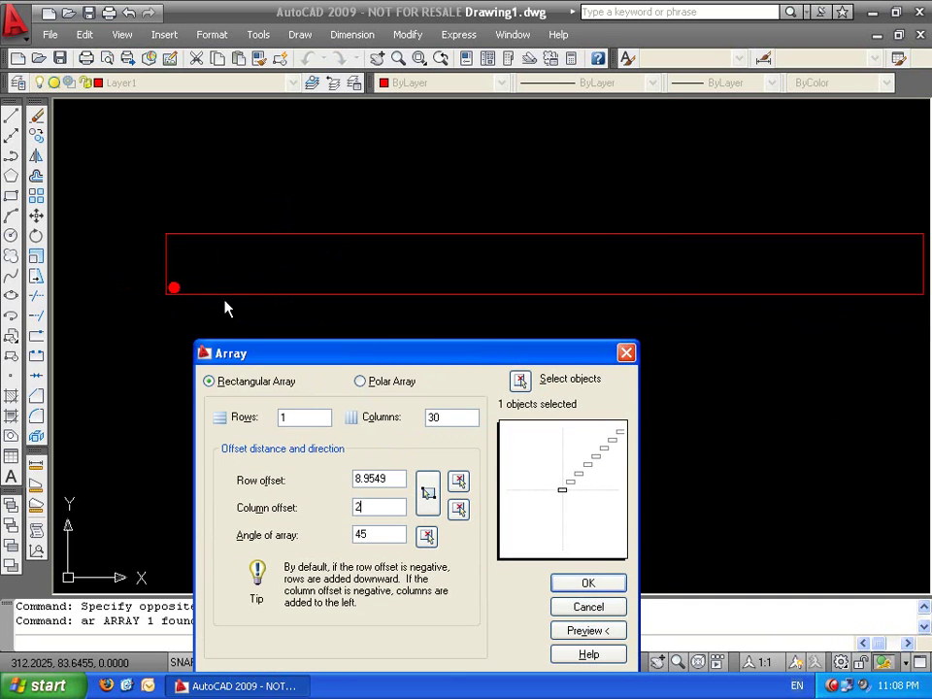
pyautogui.moveTo(333, 363); pyautogui.dragTo(442, 130)
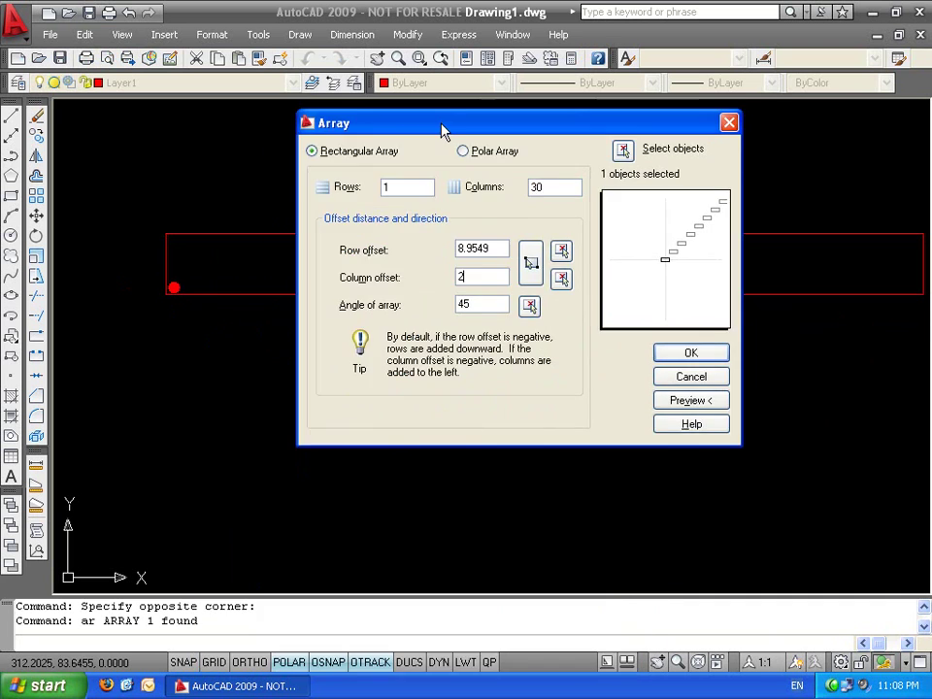
# Set the array angle to 0 and the row offset to 100000, and create the donut array
pyautogui.write('0')
pyautogui.click(470, 276)
pyautogui.doubleClick(498, 249)
pyautogui.write('100000')
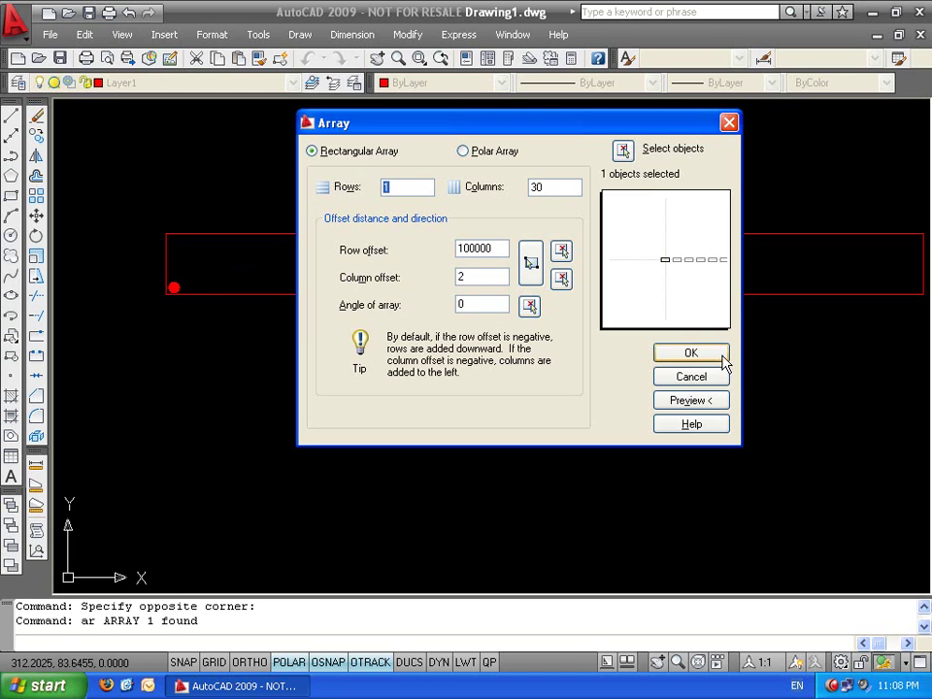
pyautogui.click(682, 356)
# Stretch the rectangle's right end about 8.5 units to the left so it ends just past the last donut
pyautogui.scroll(-2, 422, 302)
pyautogui.click(772, 235)
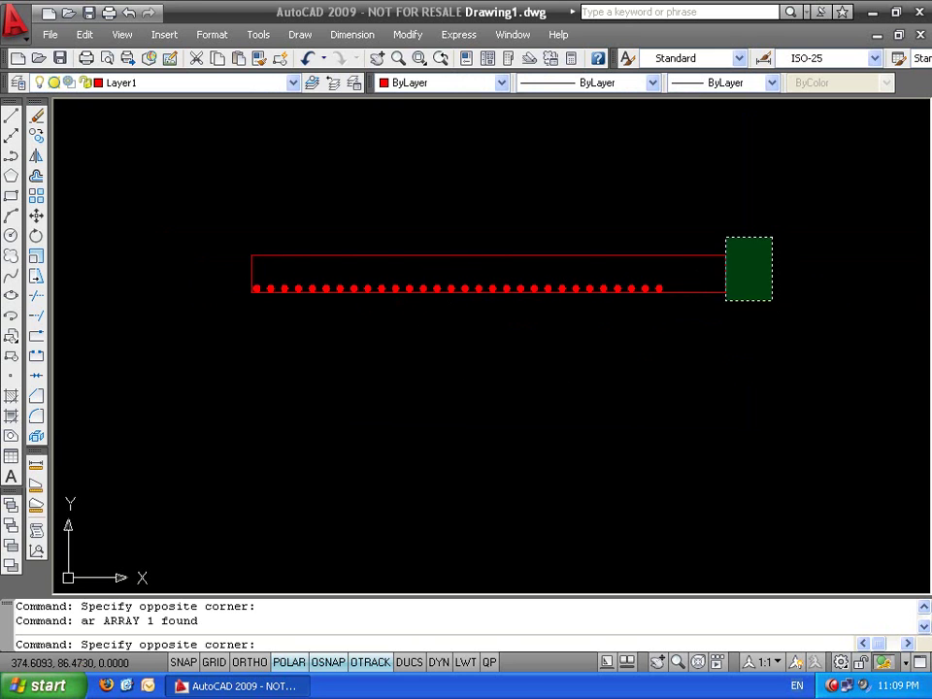
pyautogui.click(724, 298)
pyautogui.write('s')
pyautogui.press('Return')
pyautogui.click(804, 336)
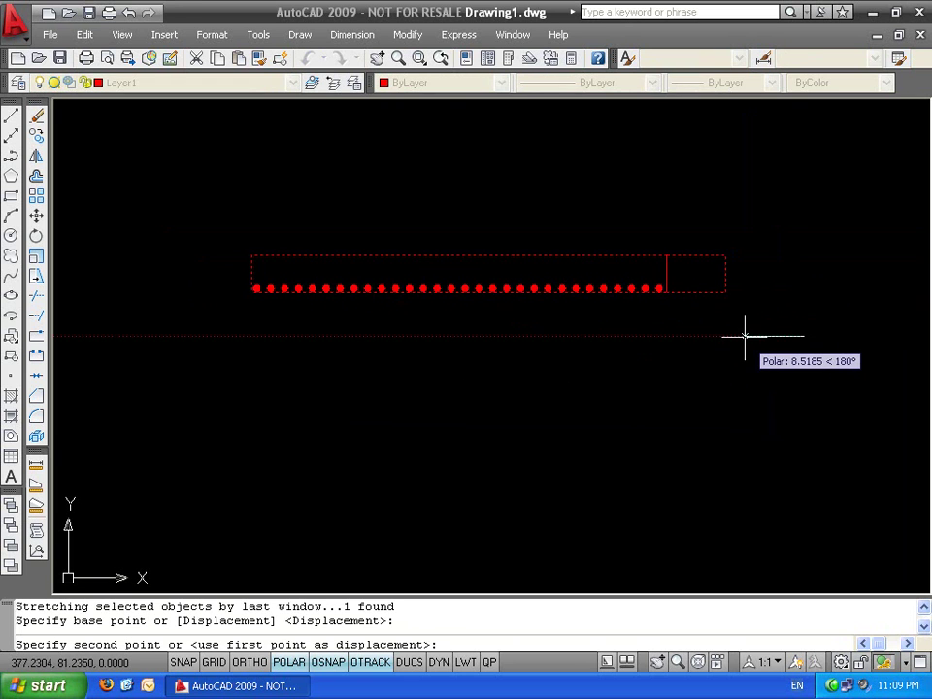
pyautogui.click(745, 335)
# Mirror the donut row about a horizontal line through the midpoint of the rectangle's right side, keeping the source donuts
pyautogui.scroll(2, 356, 262)
pyautogui.moveTo(250, 305); pyautogui.dragTo(225, 373, button='middle')
pyautogui.scroll(2, 226, 373)
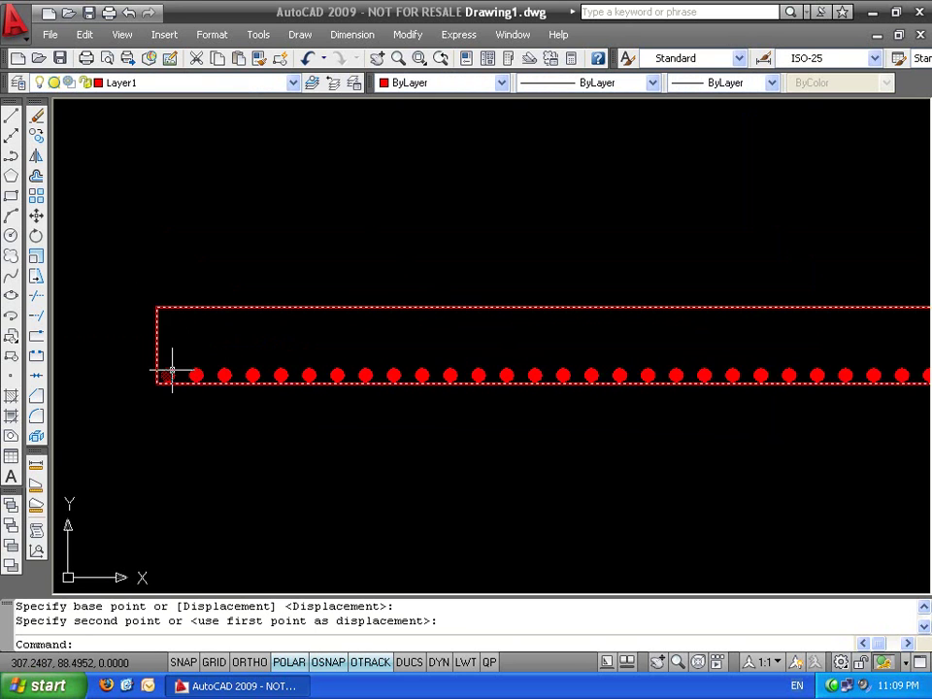
pyautogui.scroll(-2, 207, 277)
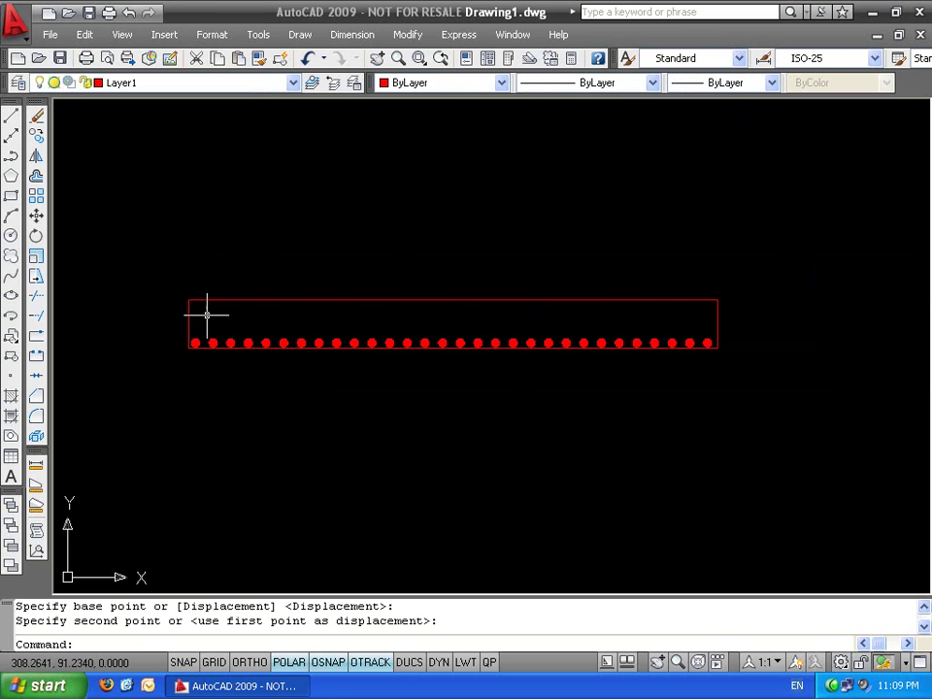
pyautogui.click(122, 319)
pyautogui.click(767, 403)
pyautogui.write('mi')
pyautogui.press('Return')
pyautogui.click(718, 324)
pyautogui.click(762, 326)
pyautogui.press('Return')
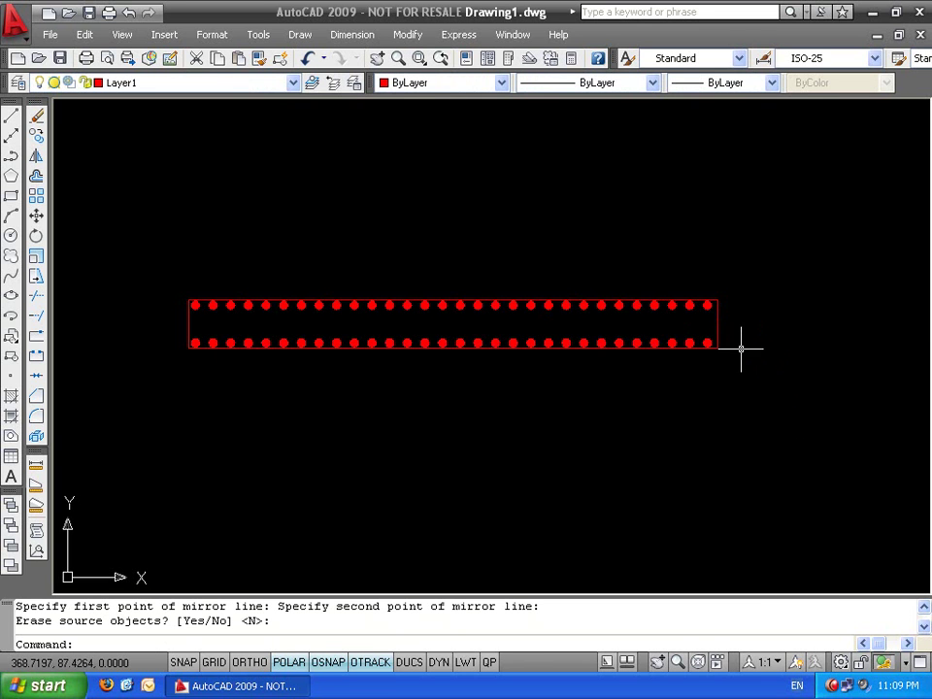
# Erase the rectangle together with both rows of donuts
pyautogui.press('Escape')
pyautogui.press('Escape')
pyautogui.click(773, 242)
pyautogui.click(70, 436)
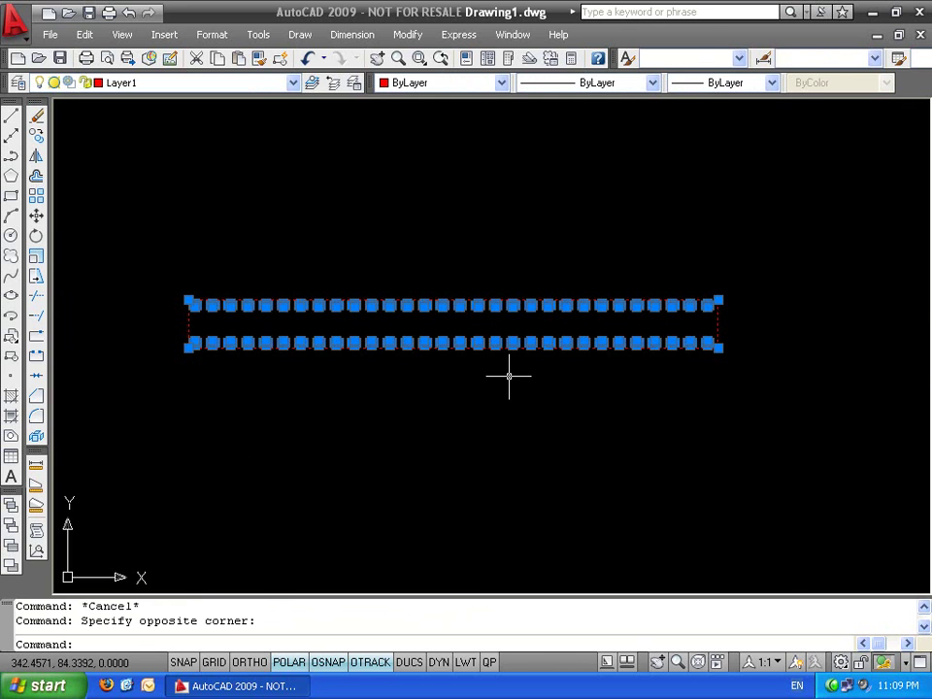
pyautogui.press('Delete')
pyautogui.write('l')
pyautogui.press('Return')
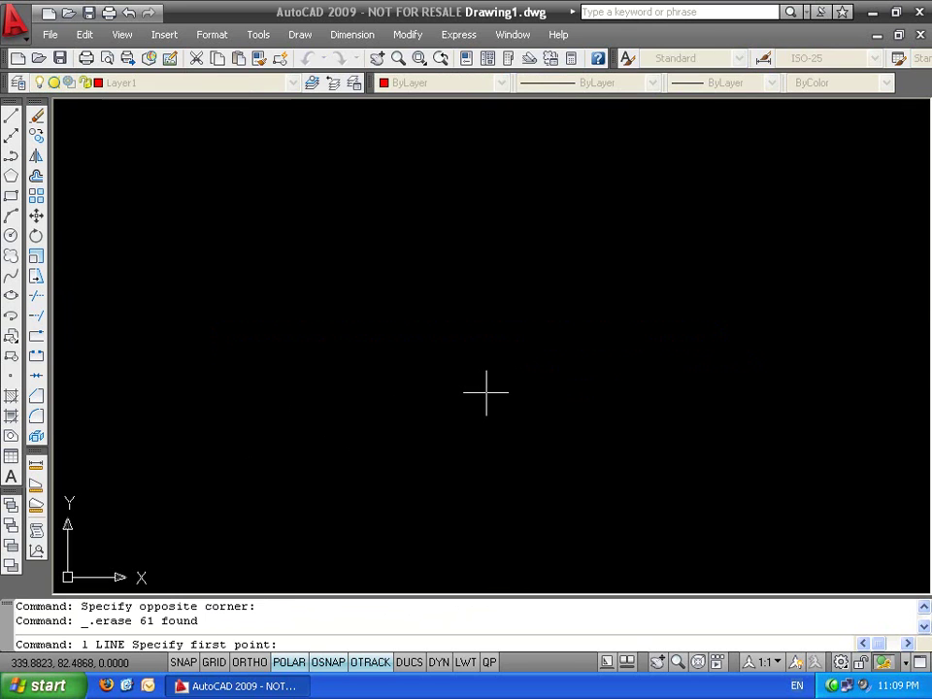
pyautogui.click(468, 391)
pyautogui.write('1.')
pyautogui.press('Return')
pyautogui.write('1')
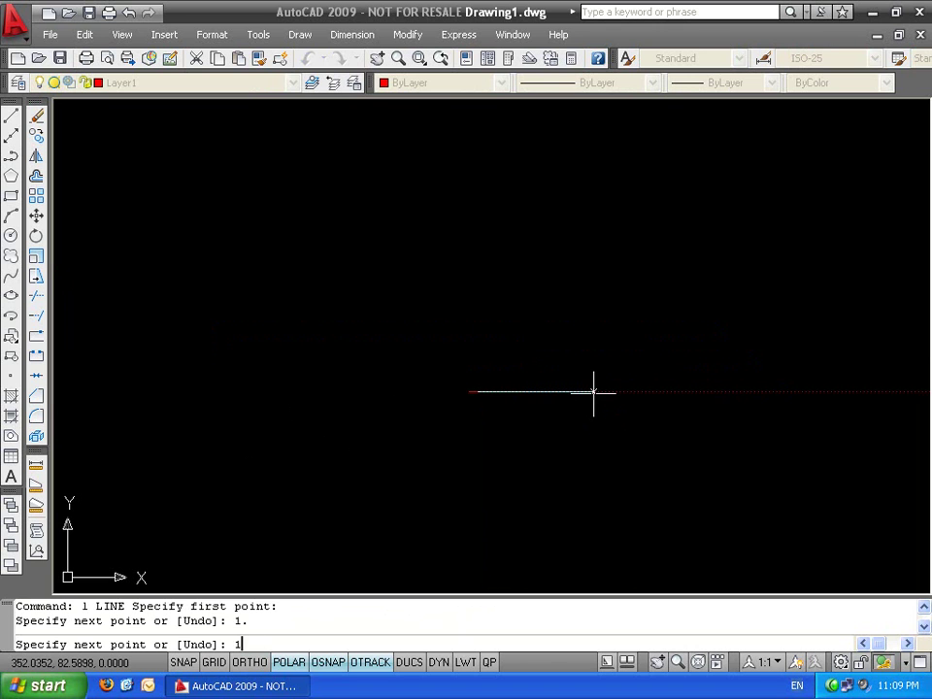
pyautogui.press('Escape')
pyautogui.hotkey('ctrl', 'z')
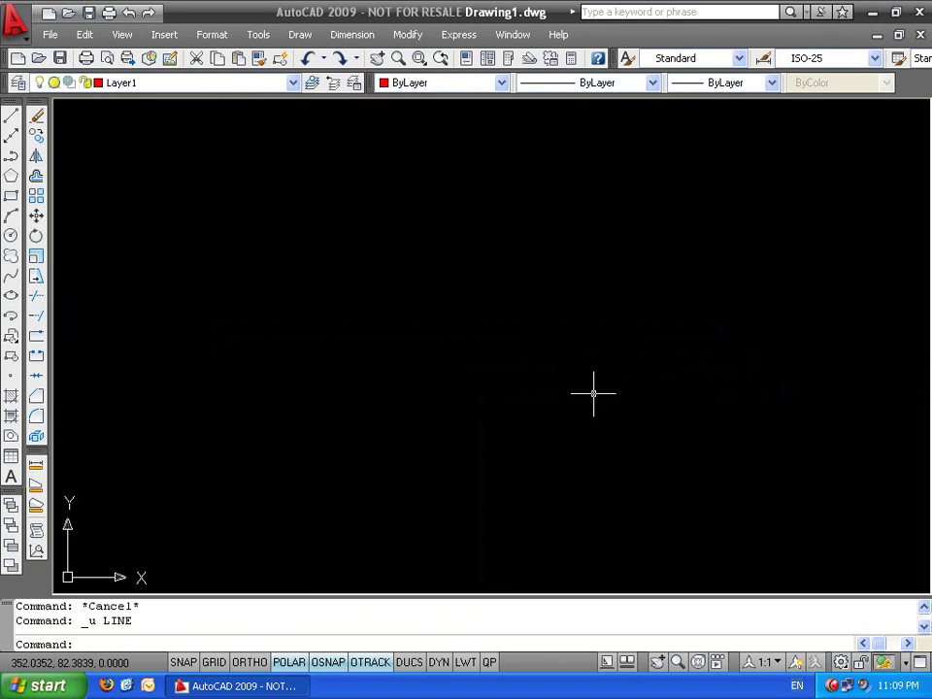
# Draw a horizontal line 1.1 units long in the empty drawing area
pyautogui.write('l')
pyautogui.press('Return')
pyautogui.click(468, 401)
pyautogui.write('1.1')
pyautogui.press('Return')
pyautogui.press('Return')
pyautogui.scroll(2, 510, 401)
pyautogui.moveTo(417, 398); pyautogui.dragTo(417, 428, button='middle')
pyautogui.scroll(2, 437, 389)
# Draw a second parallel line of the same length 0.05 above the first, tracked from its right endpoint
pyautogui.write('lk')
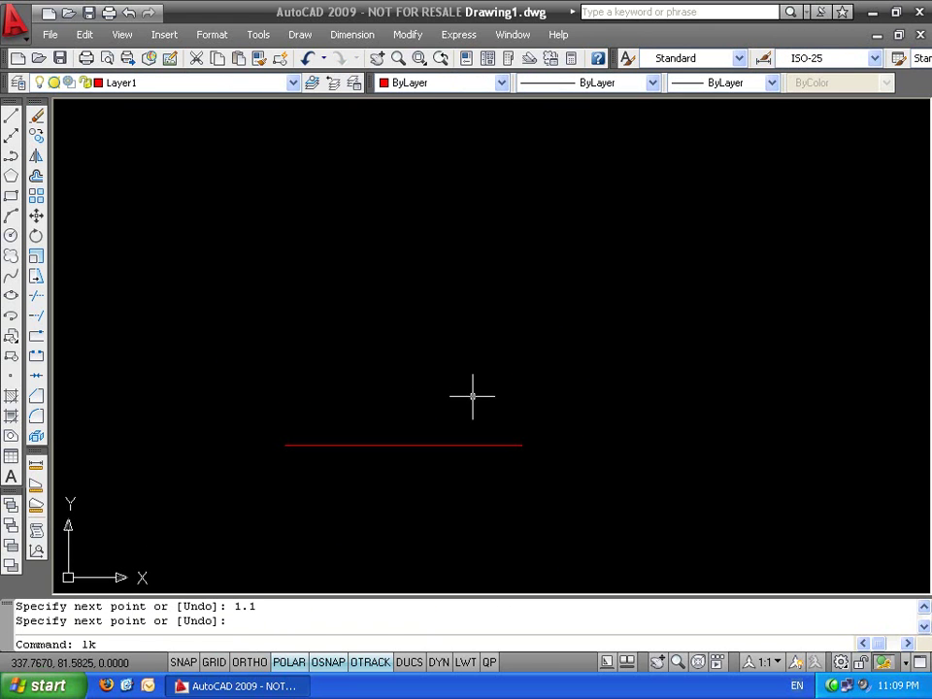
pyautogui.press('Return')
pyautogui.write('l')
pyautogui.press('Return')
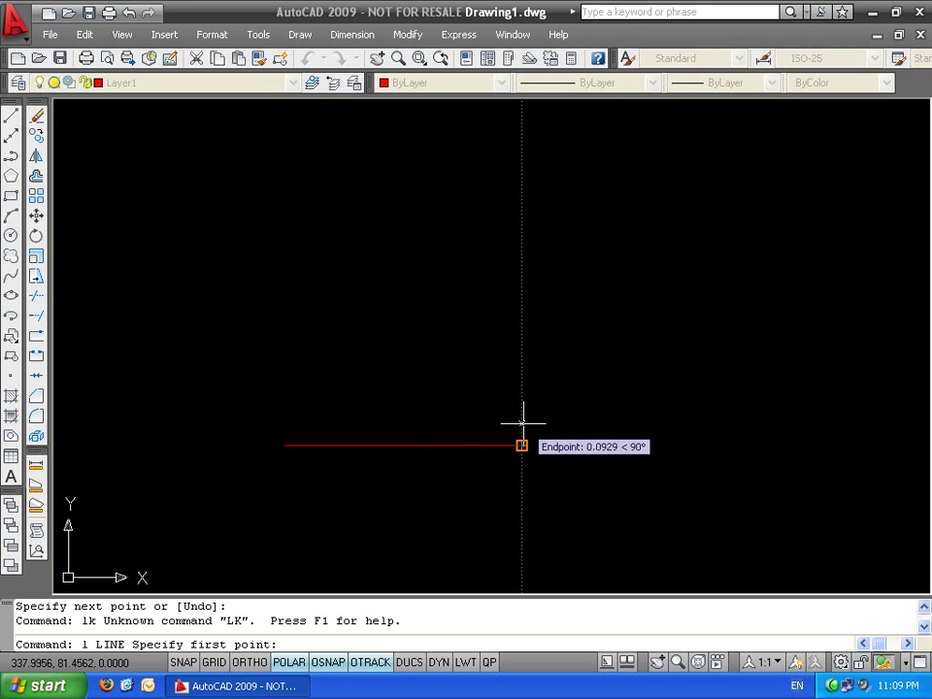
pyautogui.write('.05')
pyautogui.press('Return')
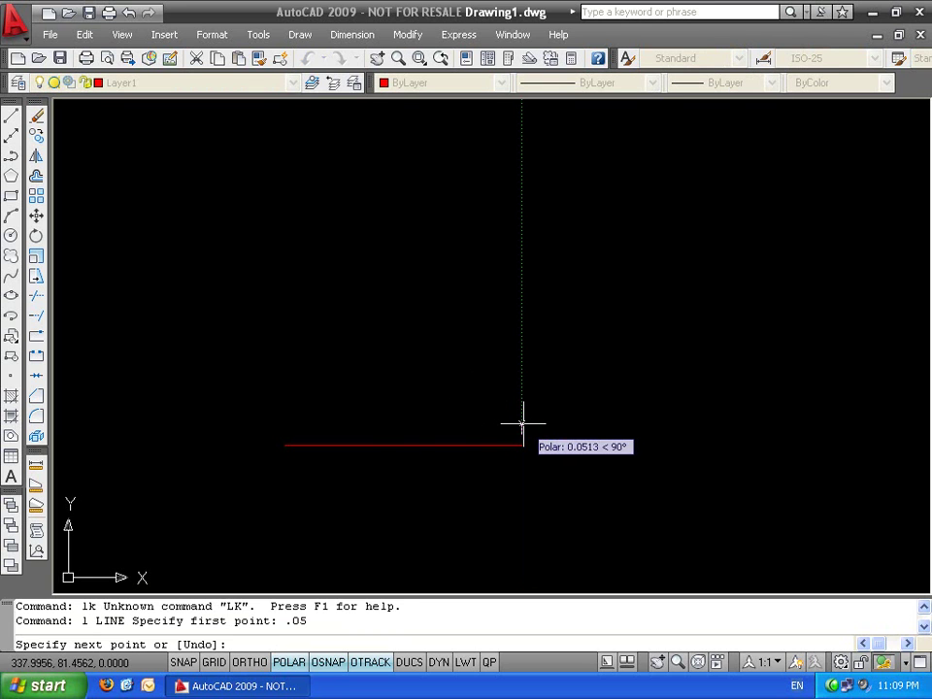
pyautogui.click(283, 434)
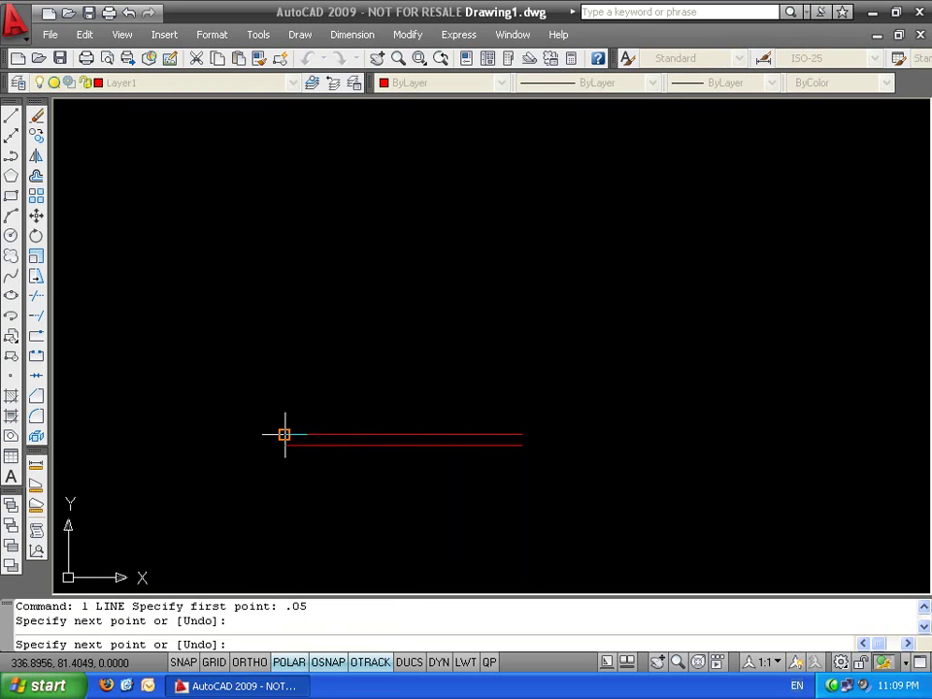
pyautogui.press('Escape')
pyautogui.press('Escape')
# Load the ACAD_ISO02W100 linetype into the drawing
pyautogui.click(381, 434)
pyautogui.press('Escape')
pyautogui.click(594, 84)
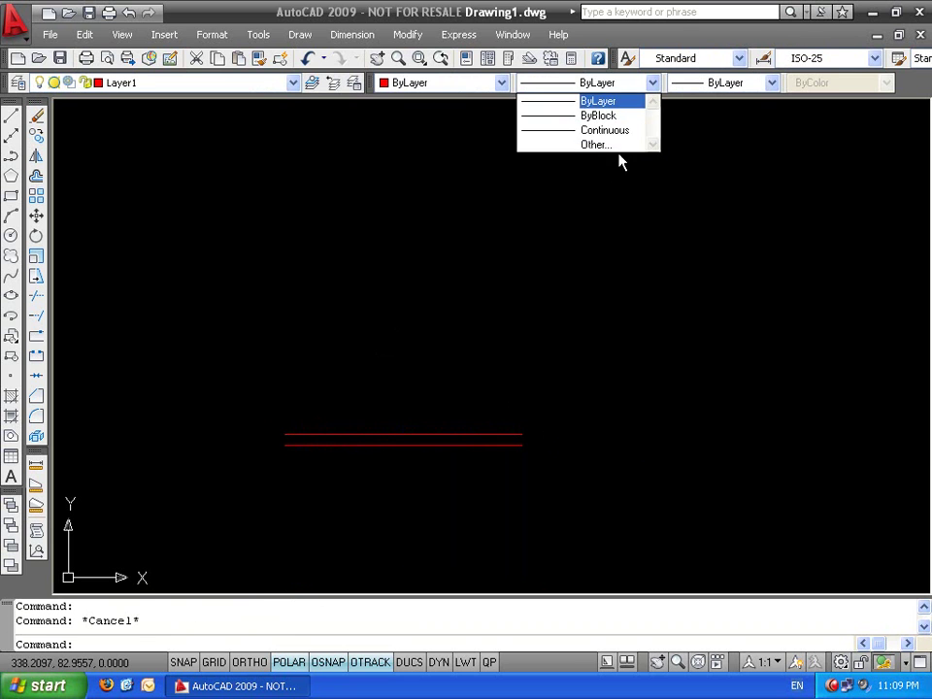
pyautogui.click(614, 145)
pyautogui.click(625, 193)
pyautogui.click(345, 317)
pyautogui.click(331, 303)
pyautogui.click(386, 461)
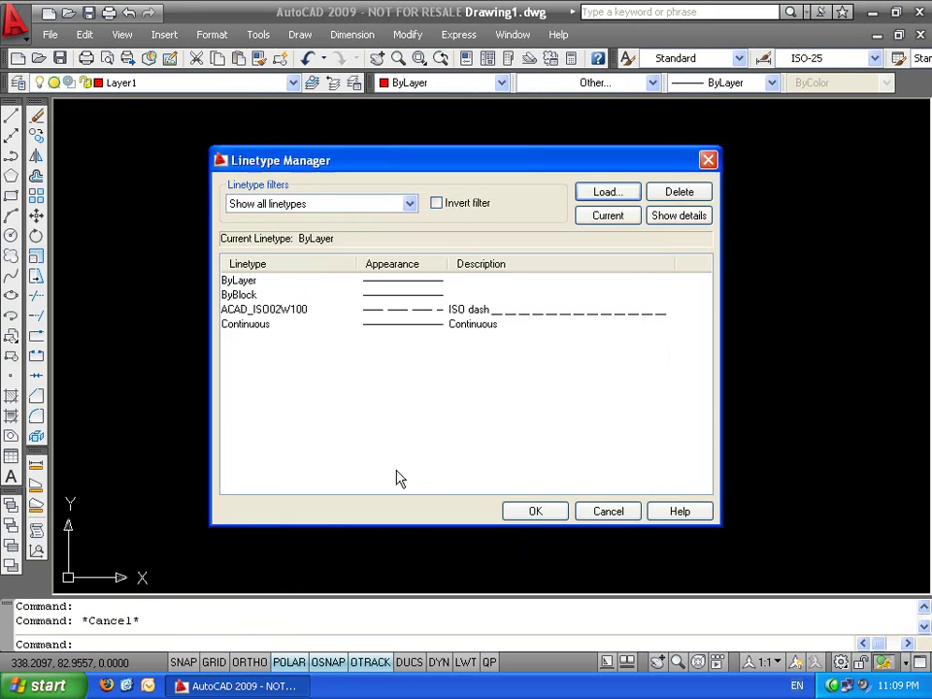
pyautogui.click(535, 511)
# Assign the ACAD_ISO02W100 linetype to the upper of the two parallel lines and open its properties
pyautogui.click(470, 434)
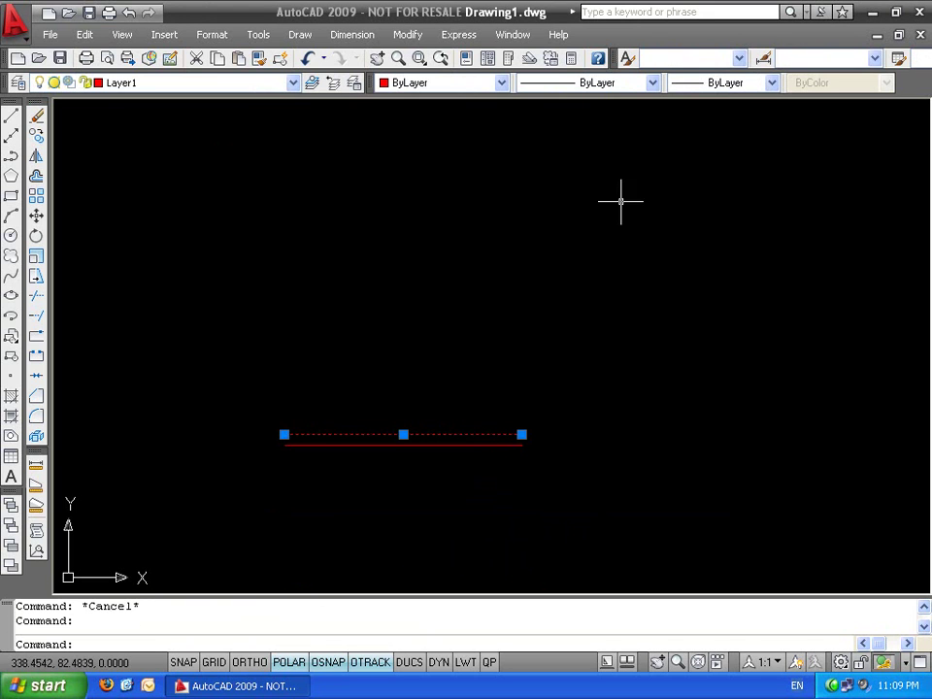
pyautogui.click(602, 83)
pyautogui.click(593, 130)
pyautogui.press('Return')
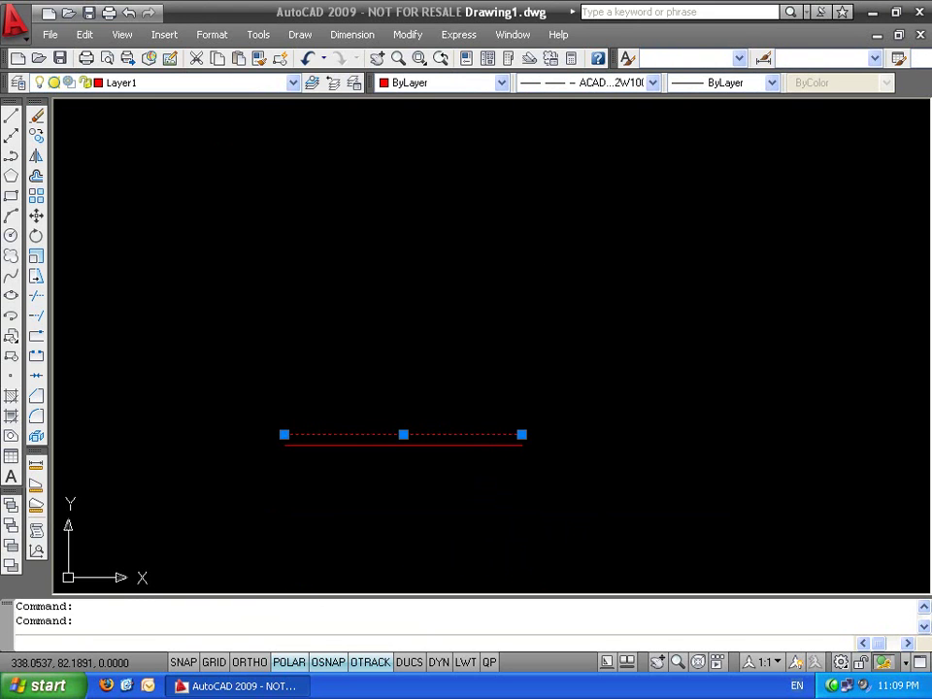
pyautogui.hotkey('ctrl', '1')
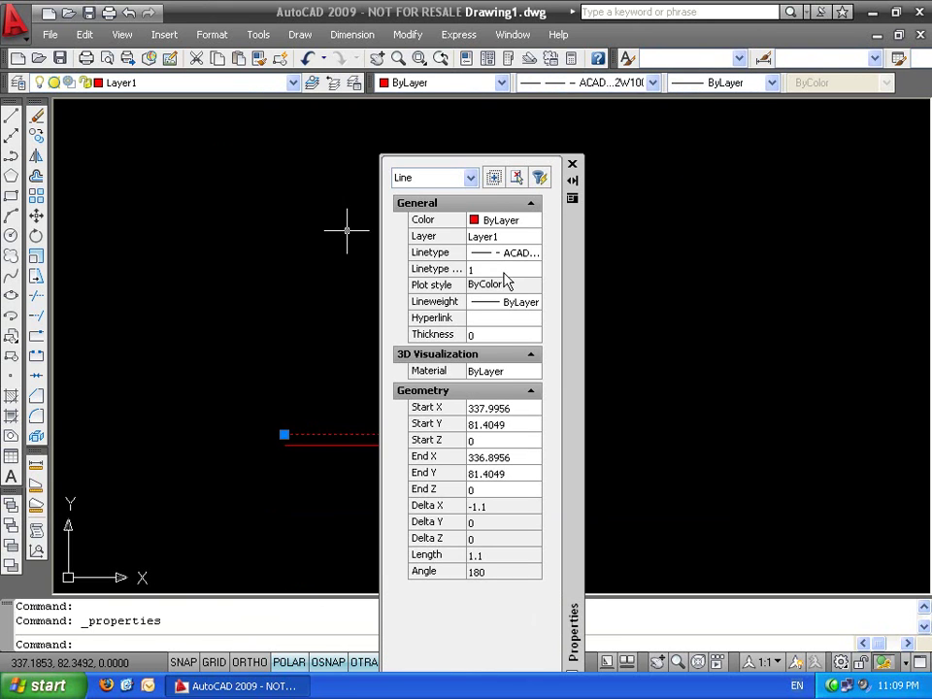
# Set the upper line's linetype scale to 0.05 and deselect the line to check its dashes
pyautogui.click(503, 269)
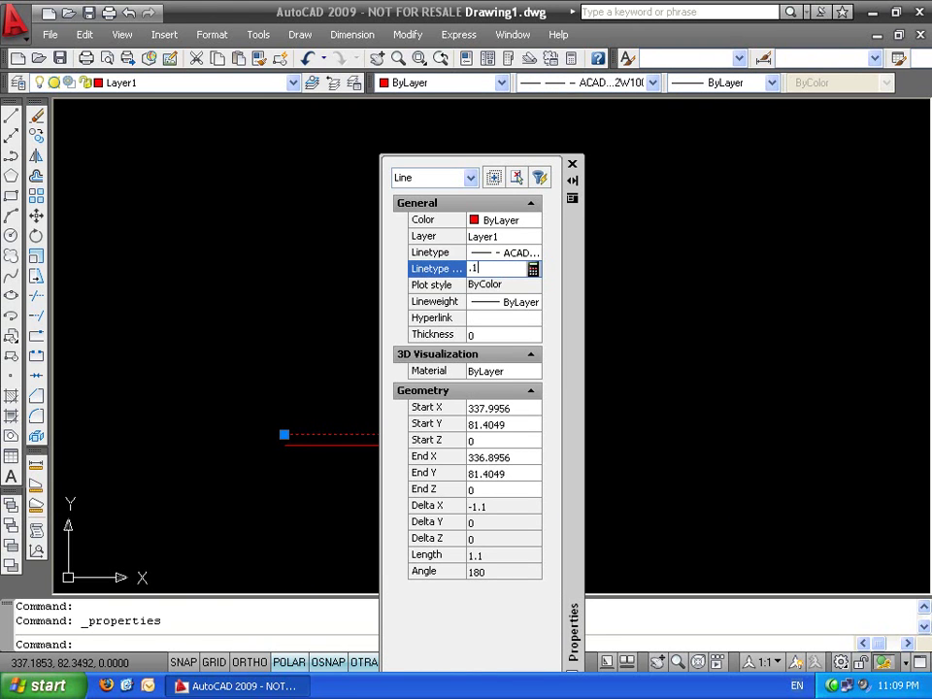
pyautogui.click(504, 281)
pyautogui.click(503, 269)
pyautogui.click(504, 285)
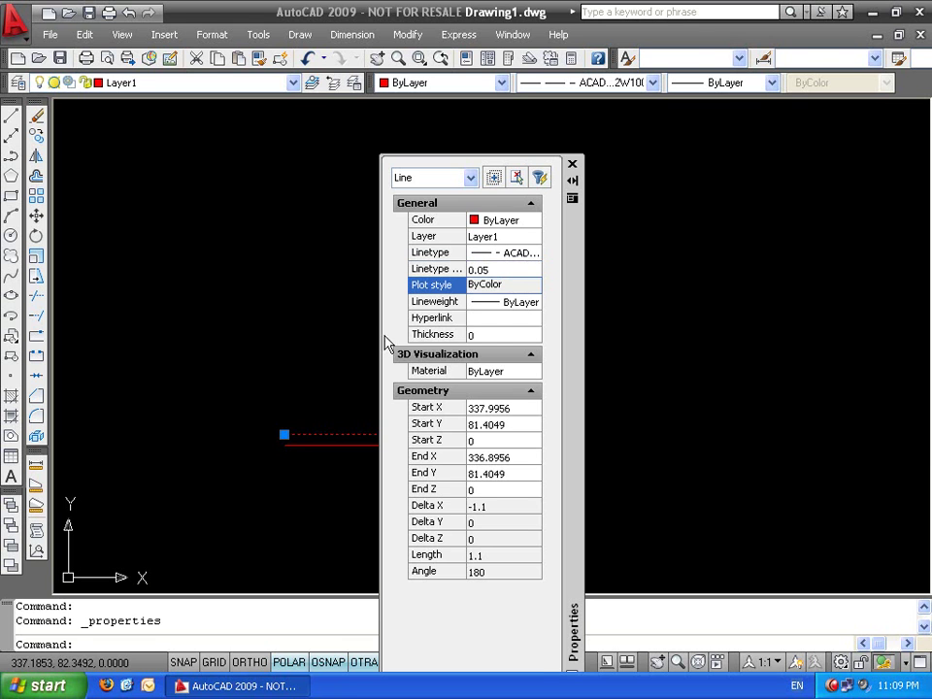
pyautogui.press('Escape')
pyautogui.press('Escape')
pyautogui.moveTo(323, 459); pyautogui.dragTo(225, 385, button='middle')
pyautogui.scroll(2, 291, 359)
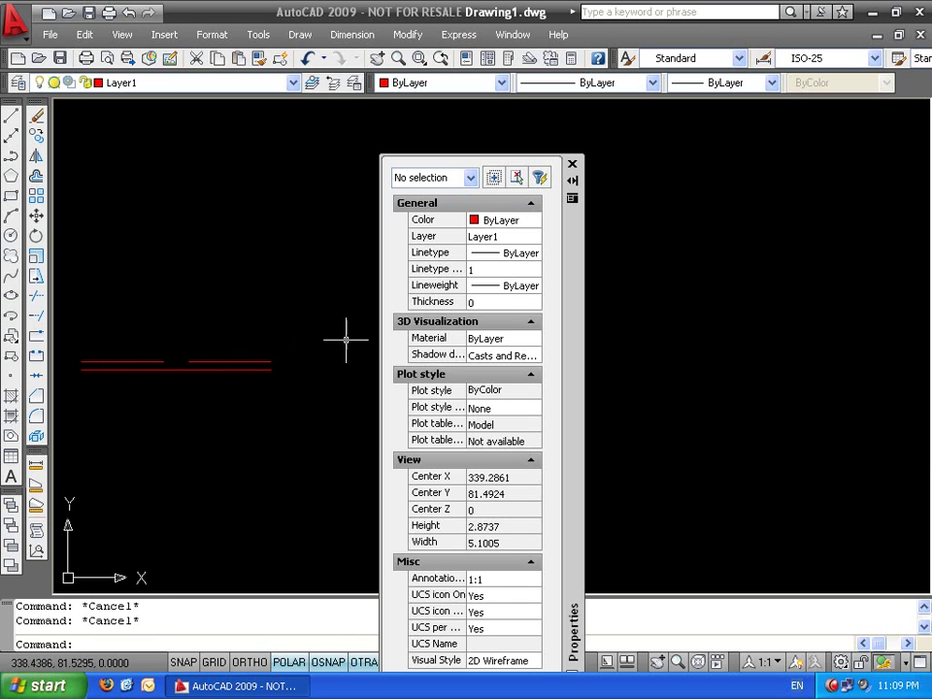
# Set the upper line's linetype scale to 0.01 and close its properties
pyautogui.click(255, 362)
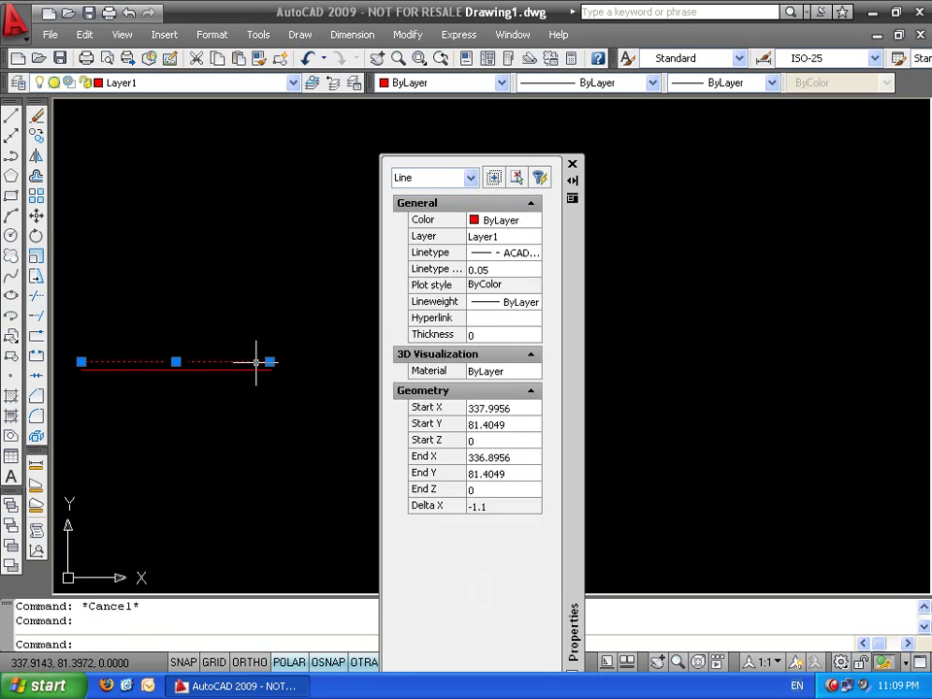
pyautogui.click(508, 270)
pyautogui.write('.01')
pyautogui.press('Return')
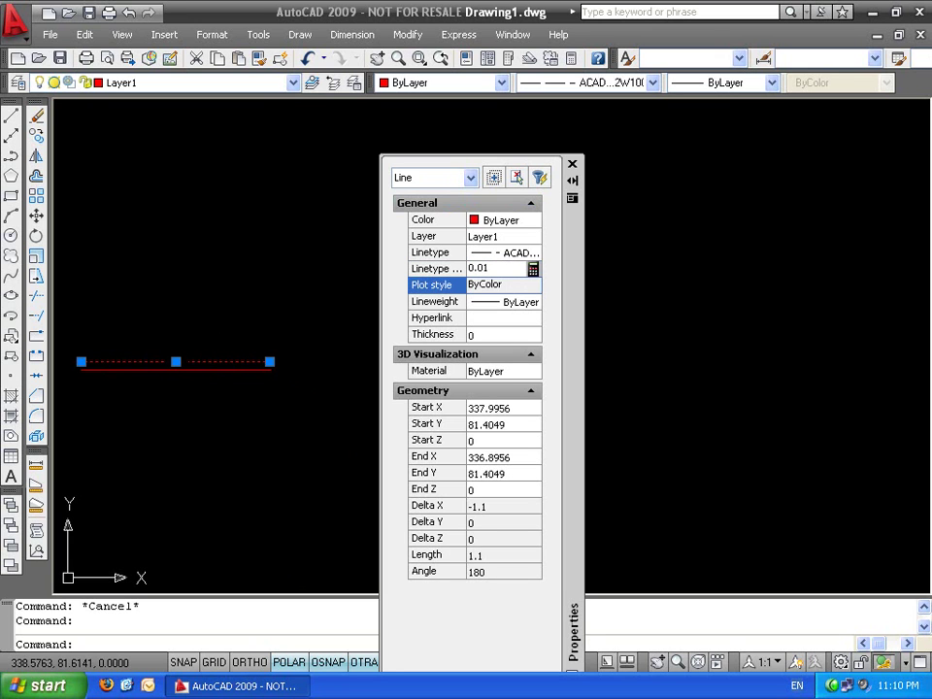
pyautogui.click(572, 165)
pyautogui.press('Escape')
# Set up a rectangular array of both parallel lines with 10 rows and 1 column
pyautogui.moveTo(294, 358); pyautogui.dragTo(464, 350, button='middle')
pyautogui.scroll(2, 403, 373)
pyautogui.moveTo(402, 373)
pyautogui.mouseDown(button='middle')
pyautogui.moveTo(486, 480)
pyautogui.moveTo(521, 417)
pyautogui.mouseUp(button='middle')
pyautogui.click(451, 316)
pyautogui.click(450, 468)
pyautogui.write('ar')
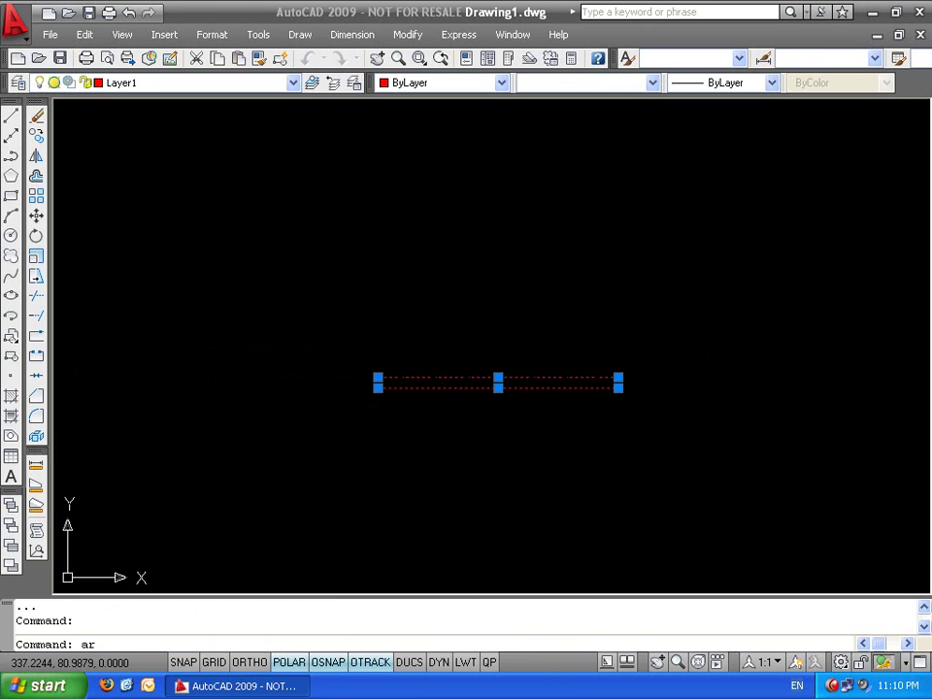
pyautogui.press('Return')
pyautogui.moveTo(482, 181); pyautogui.dragTo(699, 286)
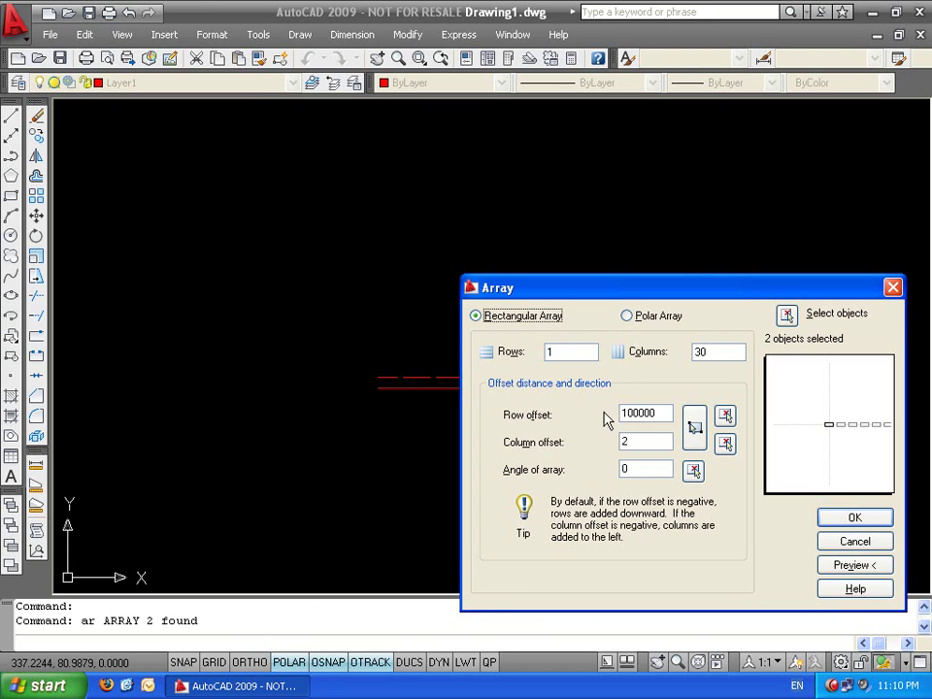
pyautogui.moveTo(715, 351); pyautogui.dragTo(644, 355)
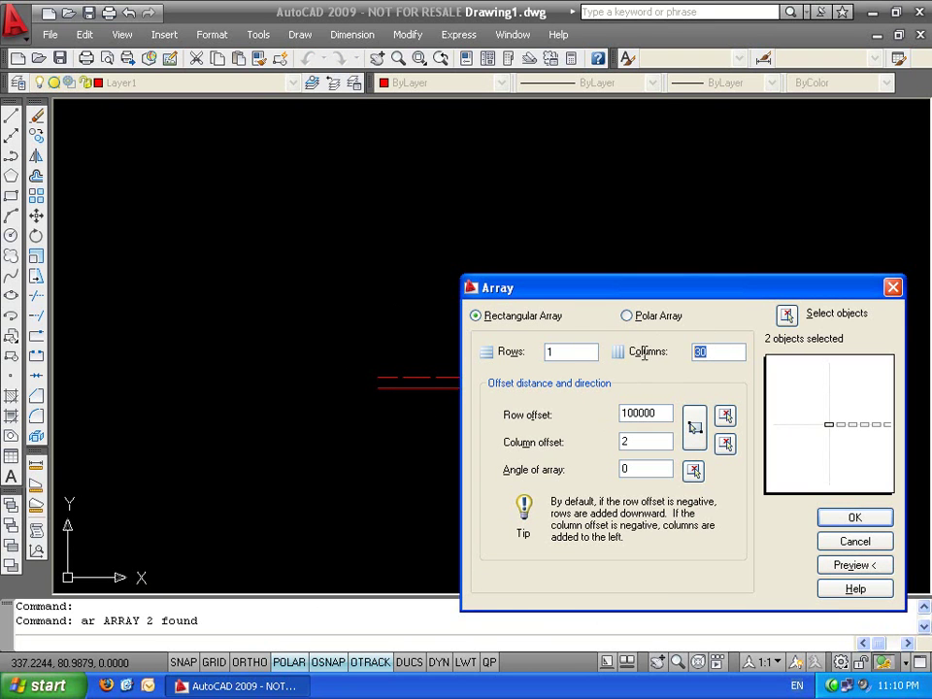
pyautogui.write('1')
pyautogui.moveTo(563, 356); pyautogui.dragTo(443, 357)
pyautogui.write('10')
# Give the array a row offset of 0.3 and create it
pyautogui.moveTo(719, 293); pyautogui.dragTo(837, 188)
pyautogui.moveTo(777, 307); pyautogui.dragTo(719, 314)
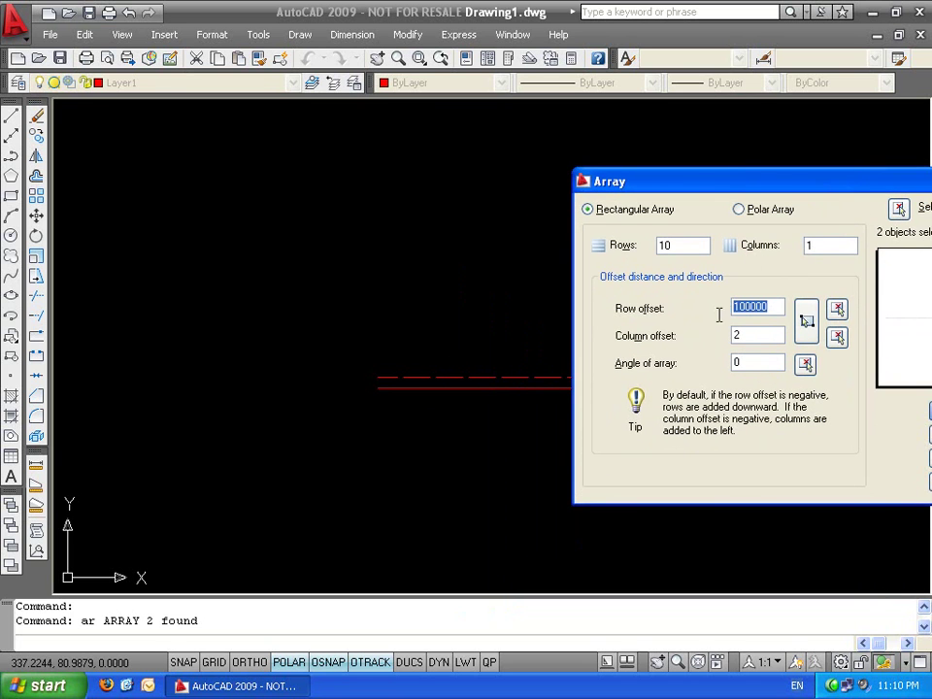
pyautogui.write('.3')
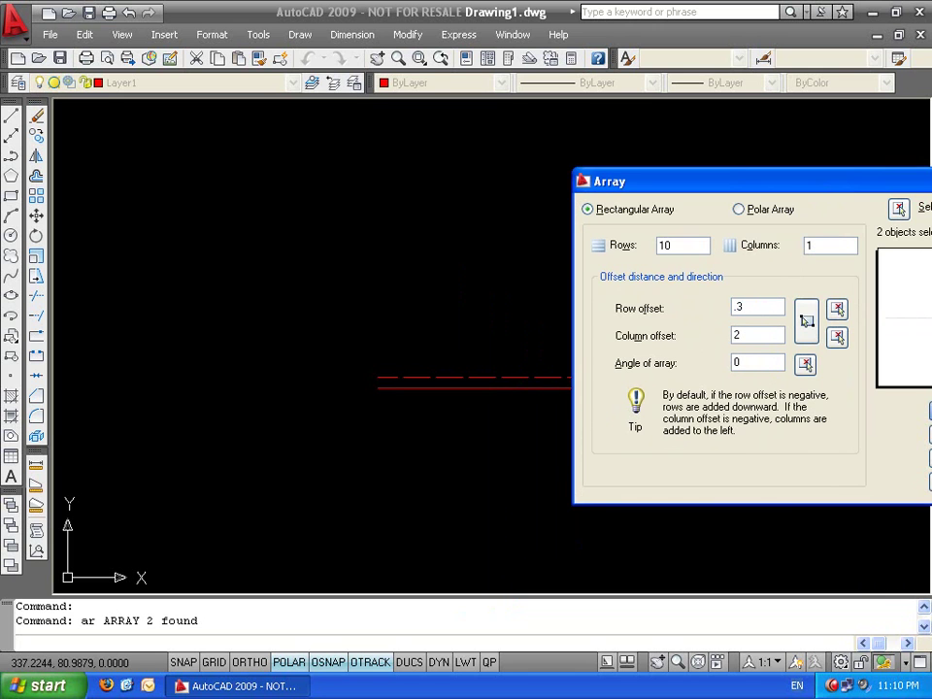
pyautogui.moveTo(821, 182); pyautogui.dragTo(515, 225)
pyautogui.click(655, 447)
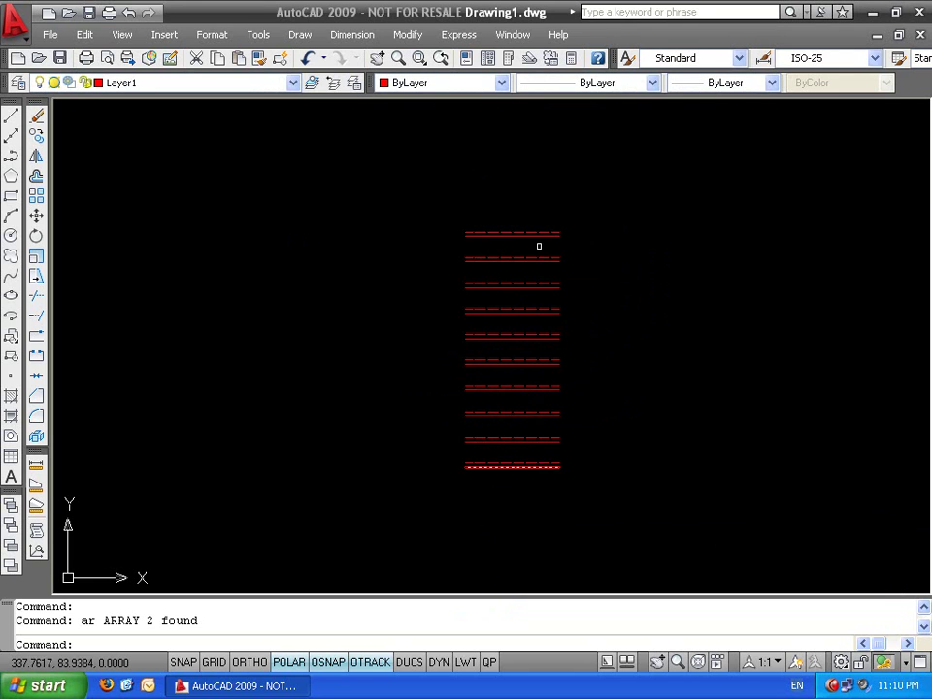
# Draw a rectangle against the left ends of the arrayed lines, spanning the full height of the array
pyautogui.press('Escape')
pyautogui.press('Escape')
pyautogui.write('rec')
pyautogui.press('Return')
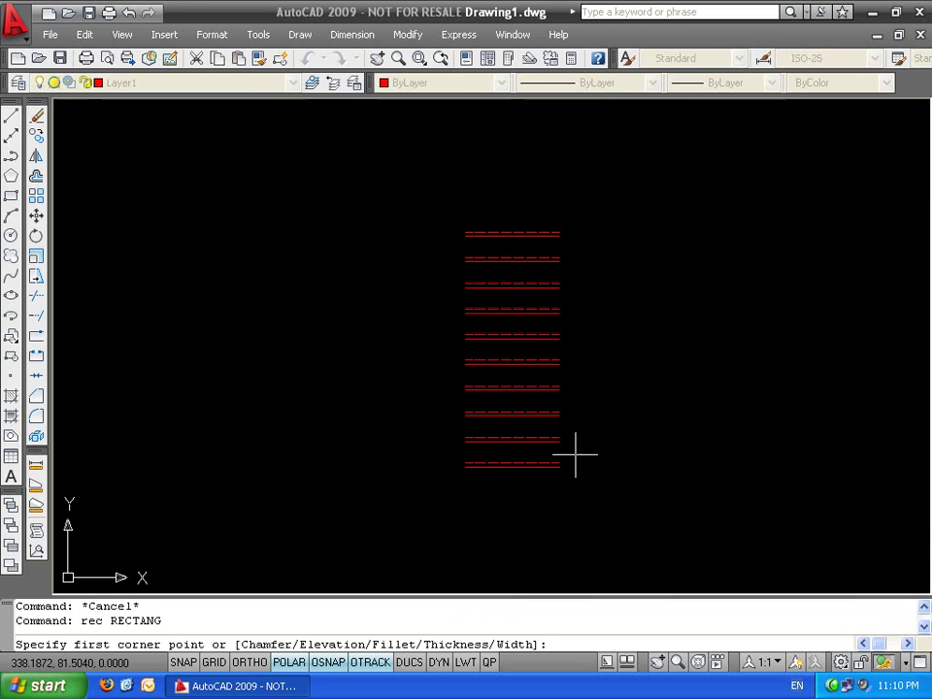
pyautogui.scroll(6, 453, 222)
pyautogui.click(478, 246)
pyautogui.scroll(-5, 478, 246)
pyautogui.scroll(1, 545, 437)
pyautogui.click(420, 412)
pyautogui.scroll(-5, 420, 389)
# Draw two crossing diagonal lines between the opposite corners of the rectangle
pyautogui.write('l')
pyautogui.press('Return')
pyautogui.scroll(8, 427, 379)
pyautogui.scroll(2, 437, 388)
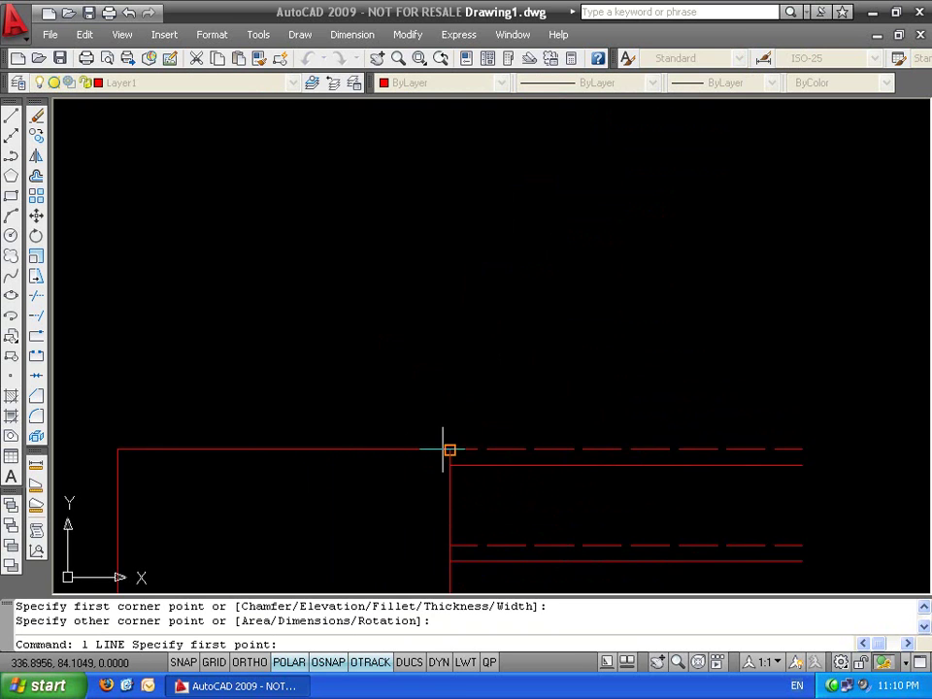
pyautogui.click(448, 448)
pyautogui.scroll(-5, 612, 173)
pyautogui.click(549, 449)
pyautogui.press('Return')
pyautogui.press('Return')
pyautogui.click(679, 448)
pyautogui.moveTo(584, 215); pyautogui.dragTo(510, 271, button='middle')
pyautogui.click(475, 351)
pyautogui.press('Return')
# Mirror the topmost line pair across the rectangle's vertical centre line, keeping the source objects
pyautogui.scroll(-3, 510, 482)
pyautogui.scroll(5, 544, 418)
pyautogui.click(631, 291)
pyautogui.write('mi')
pyautogui.press('Return')
pyautogui.moveTo(300, 258); pyautogui.dragTo(547, 222, button='middle')
pyautogui.click(526, 194)
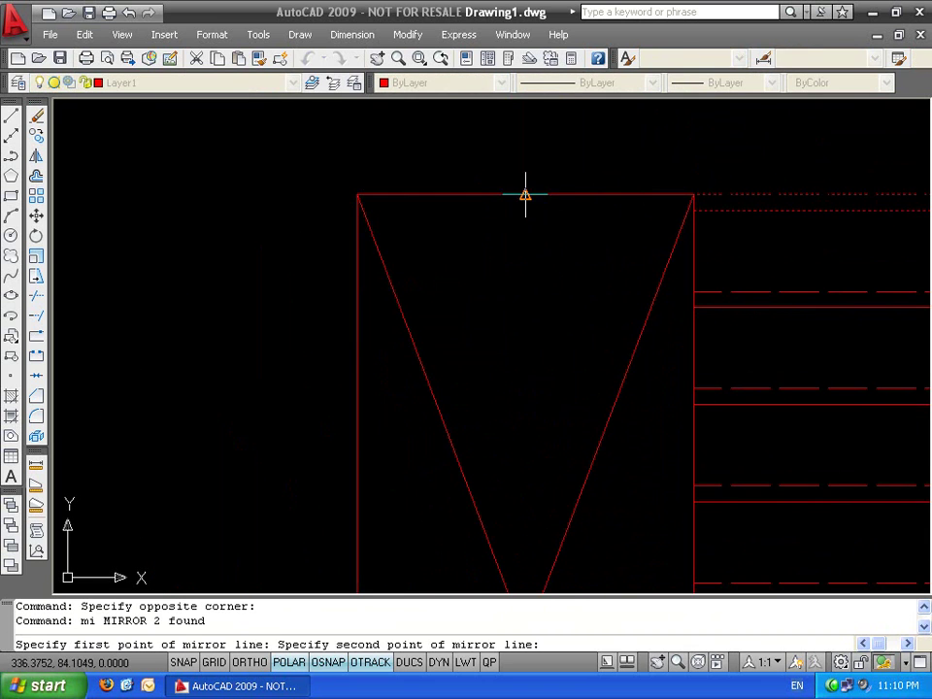
pyautogui.click(517, 286)
pyautogui.press('Return')
pyautogui.moveTo(360, 320); pyautogui.dragTo(472, 359, button='middle')
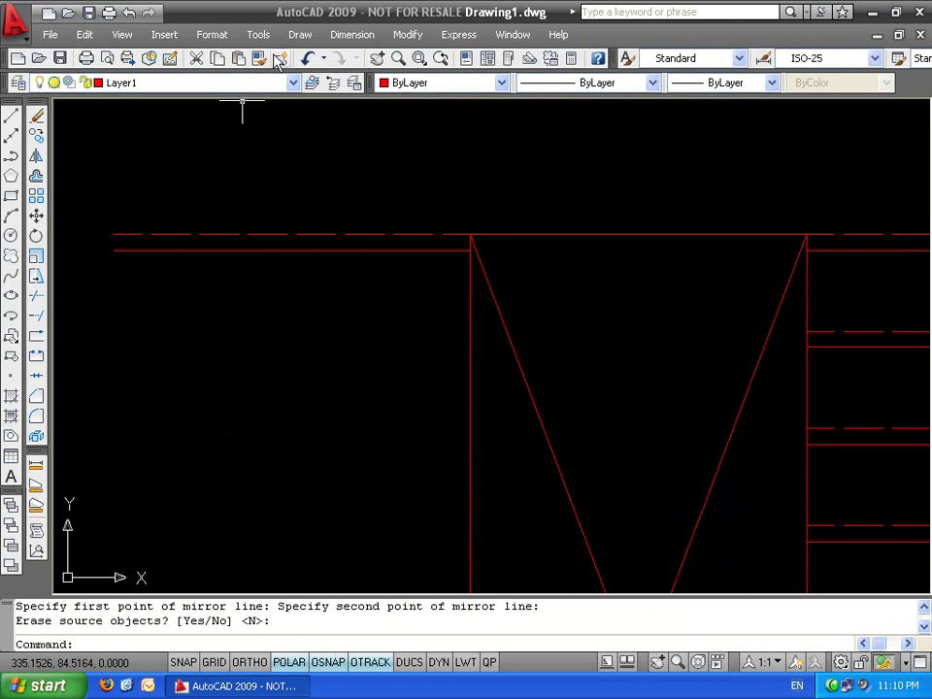
# Match the mirrored pair's lower line to its dashed upper line, and set the upper line's linetype to ByLayer
pyautogui.click(280, 59)
pyautogui.click(306, 239)
pyautogui.click(306, 234)
pyautogui.click(307, 251)
pyautogui.press('Escape')
pyautogui.click(295, 234)
pyautogui.click(597, 84)
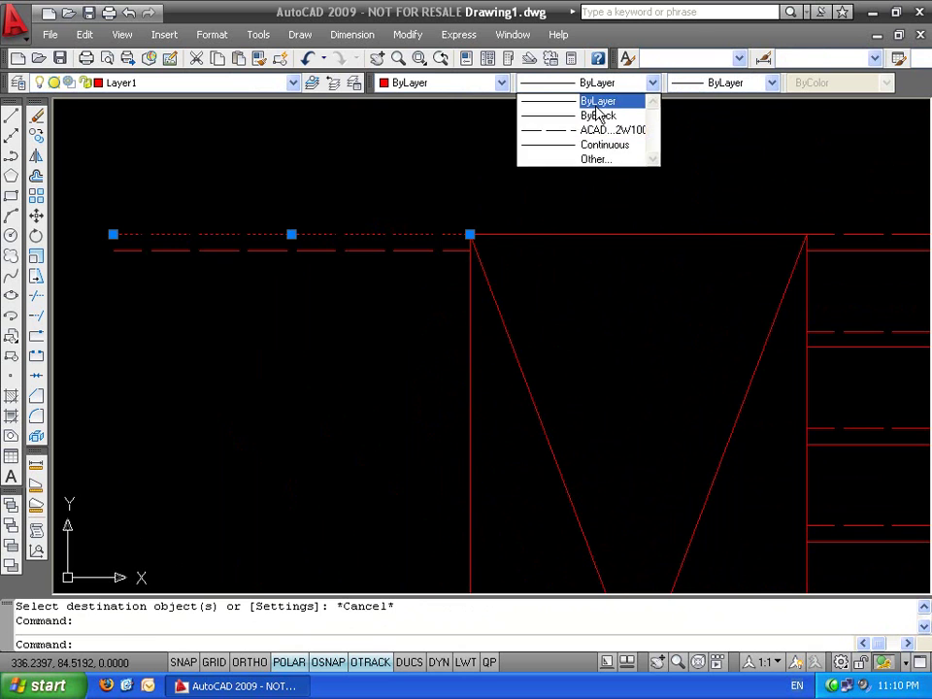
# Array the mirrored line pair downward in 10 rows and 1 column with a row offset of -0.3
pyautogui.click(395, 212)
pyautogui.scroll(-4, 375, 218)
pyautogui.click(308, 350)
pyautogui.write('a')
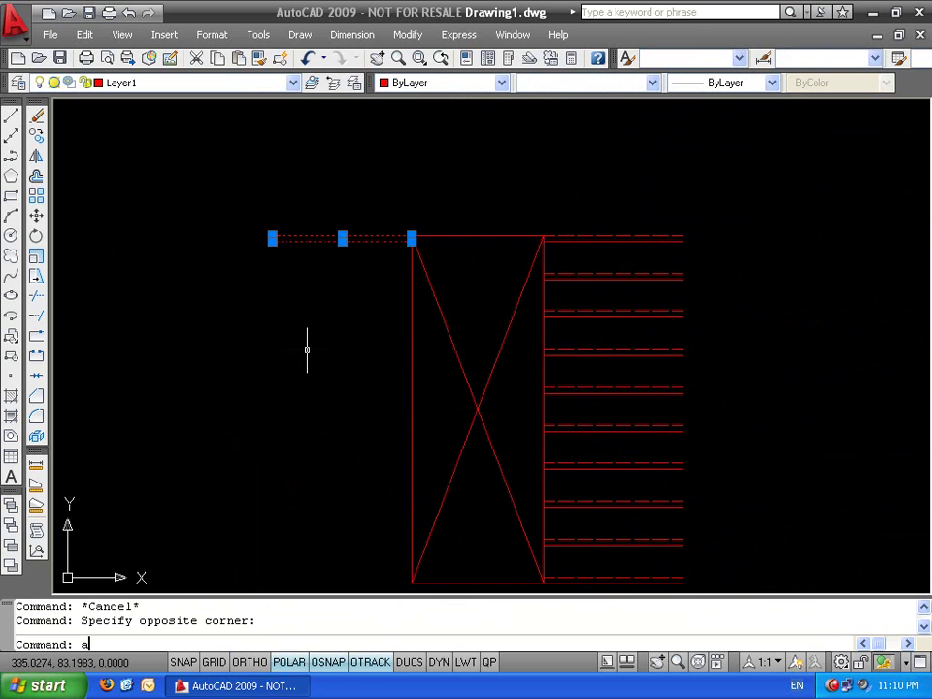
pyautogui.write('r')
pyautogui.press('Return')
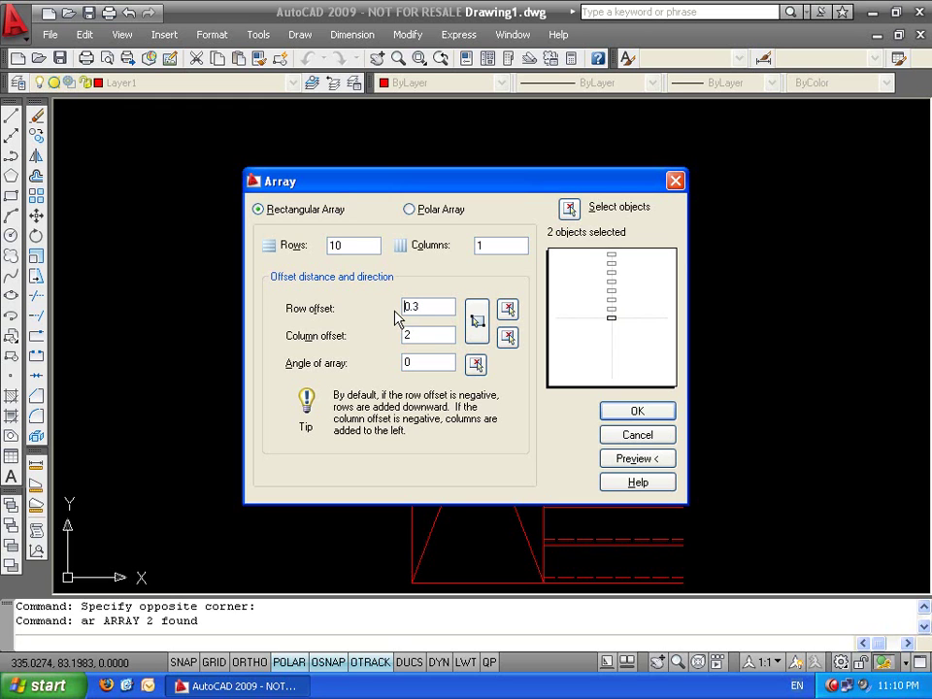
pyautogui.doubleClick(407, 335)
pyautogui.write('2')
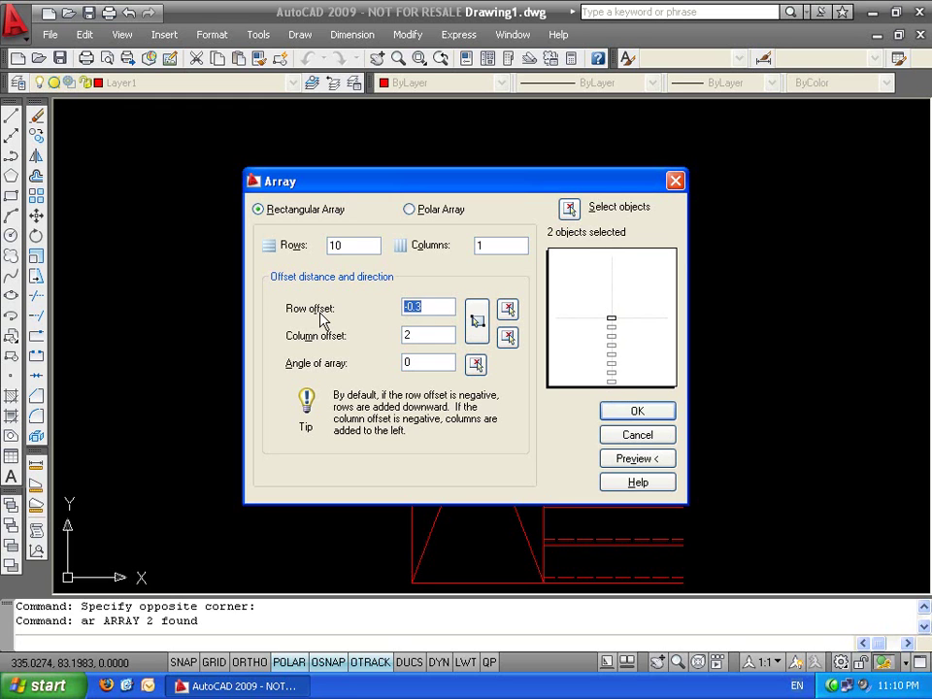
pyautogui.write('0')
pyautogui.click(639, 411)
# Draw an outer rectangle aligned with the outer ends of both line arrays, extending above and below them
pyautogui.scroll(-3, 416, 306)
pyautogui.press('Return')
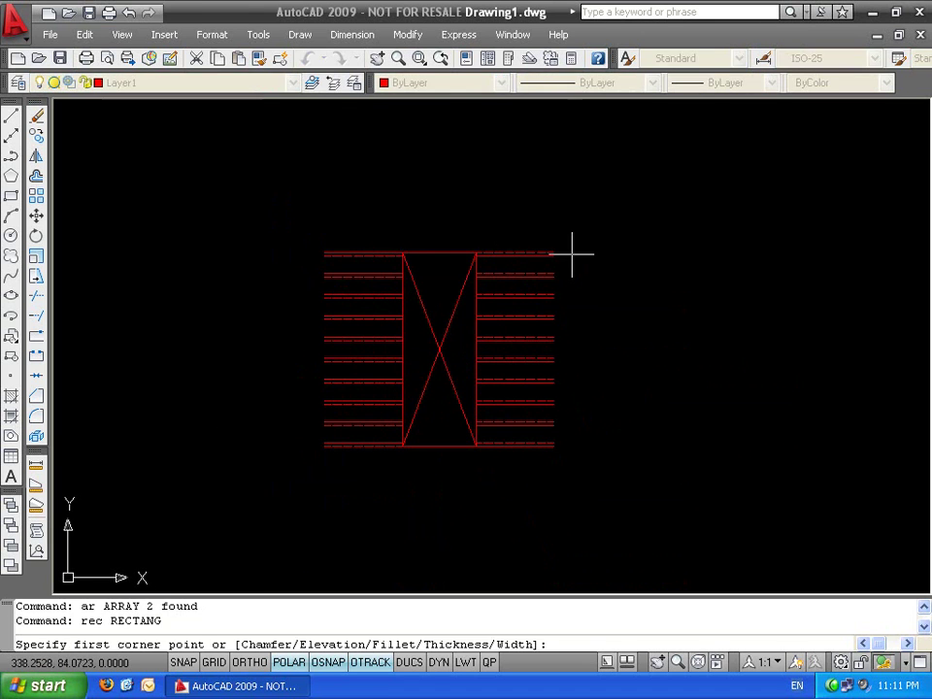
pyautogui.click(555, 173)
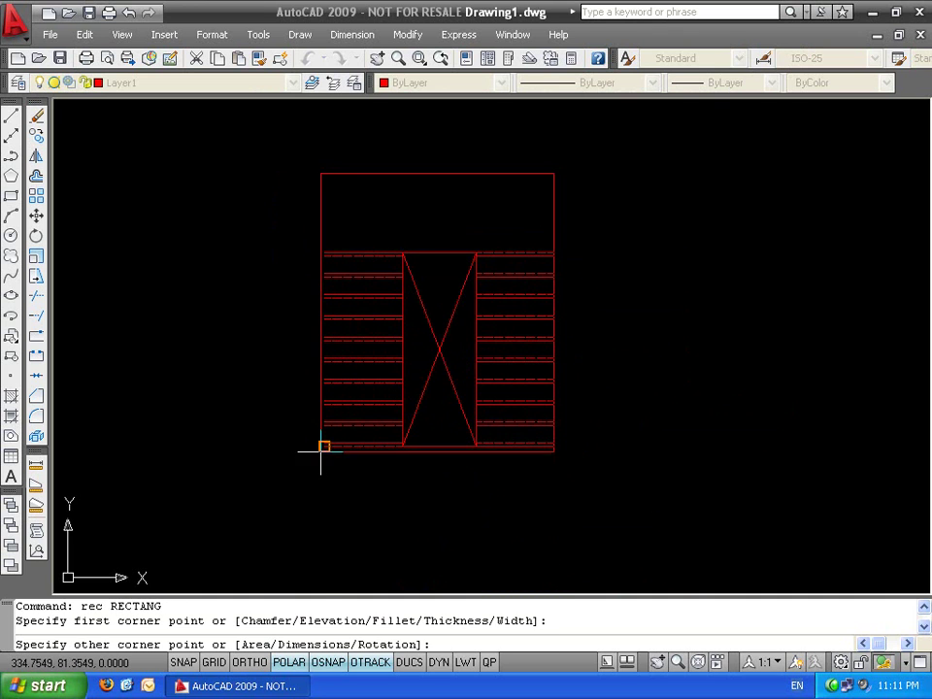
pyautogui.click(324, 547)
pyautogui.press('Escape')
pyautogui.press('Escape')
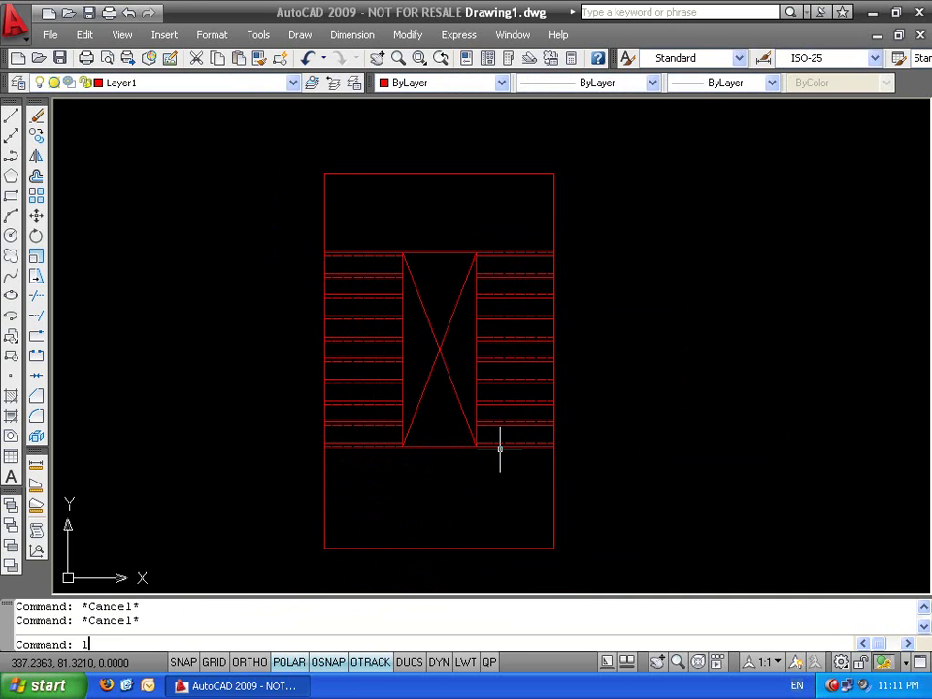
# Draw a horizontal line about 0.98 units long outward from the lower part of the outer rectangle's right edge
pyautogui.write('l')
pyautogui.press('Return')
pyautogui.click(556, 491)
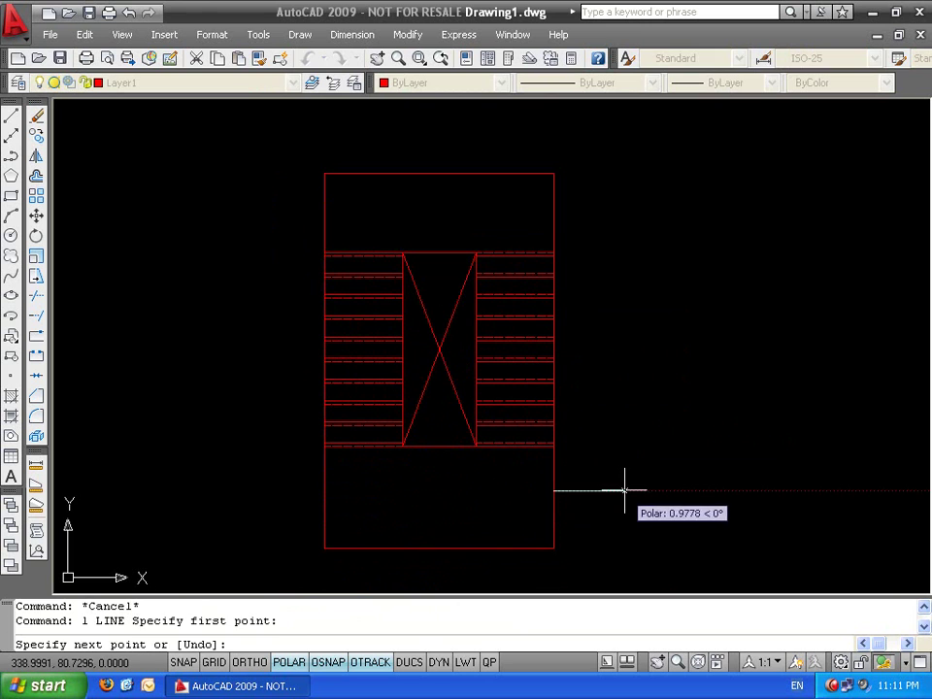
pyautogui.click(625, 491)
pyautogui.press('Return')
pyautogui.press('Escape')
pyautogui.press('Escape')
# Draw a door-swing arc centred on the short line's left end, from below that point to the line's right end
pyautogui.write('a')
pyautogui.press('Return')
pyautogui.write('c')
pyautogui.press('Return')
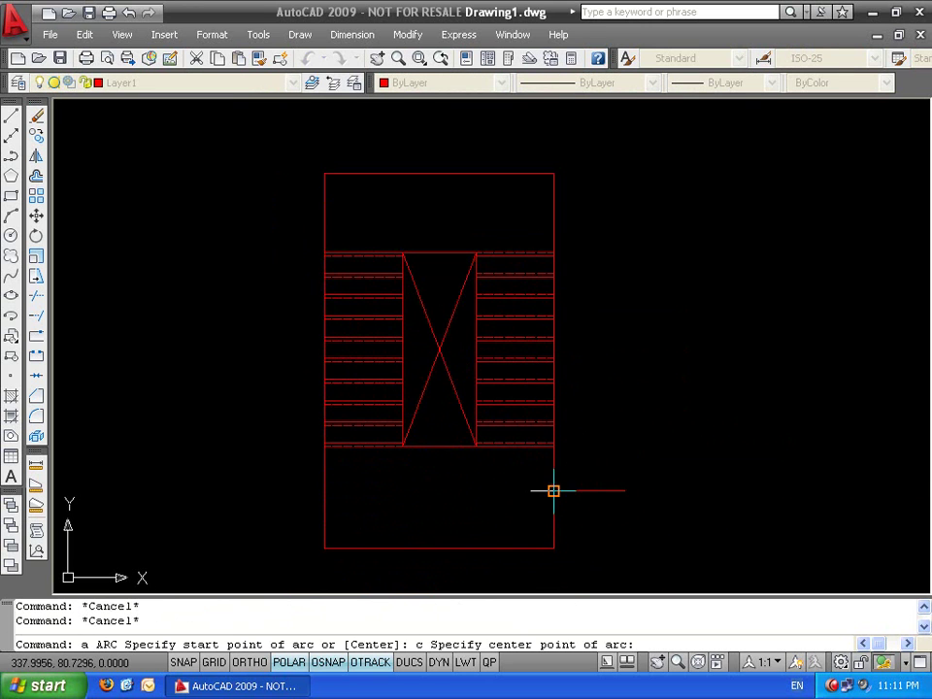
pyautogui.click(554, 491)
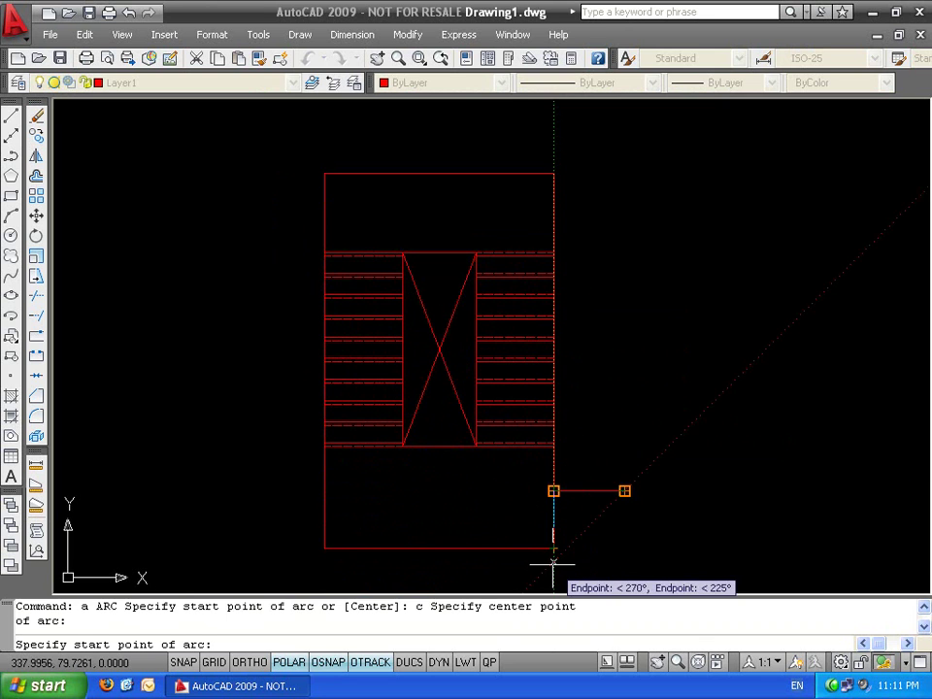
pyautogui.click(554, 561)
pyautogui.click(612, 490)
pyautogui.press('Escape')
pyautogui.press('Escape')
# Stretch the outer rectangle's bottom edge downward past the lower end of the arc
pyautogui.click(574, 520)
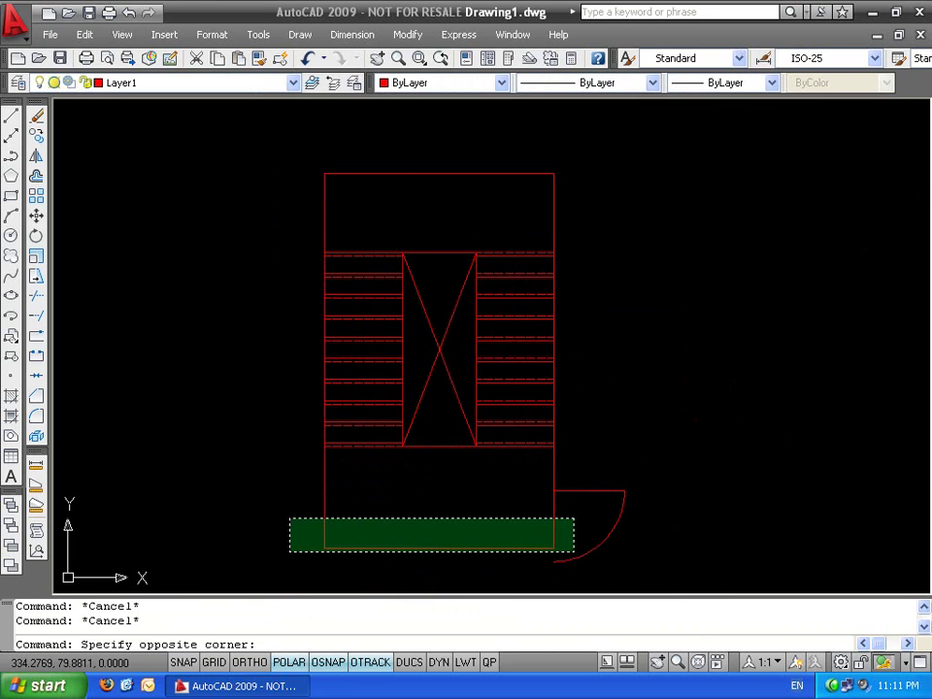
pyautogui.click(289, 550)
pyautogui.write('s')
pyautogui.press('Return')
pyautogui.click(666, 459)
pyautogui.click(667, 498)
pyautogui.press('Escape')
pyautogui.press('Escape')
# Trim the outer rectangle's right edge between the short line and the arc to open the doorway
pyautogui.write('tr')
pyautogui.press('Return')
pyautogui.press('Return')
pyautogui.click(573, 529)
pyautogui.press('Escape')
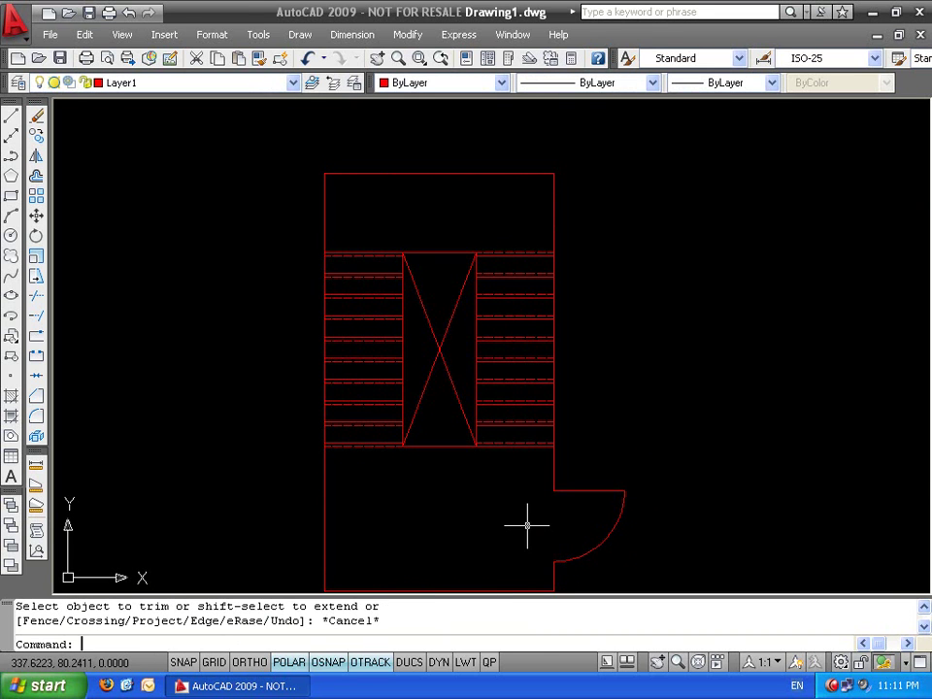
pyautogui.scroll(-4, 582, 402)
pyautogui.scroll(3, 484, 371)
pyautogui.scroll(-3, 483, 371)
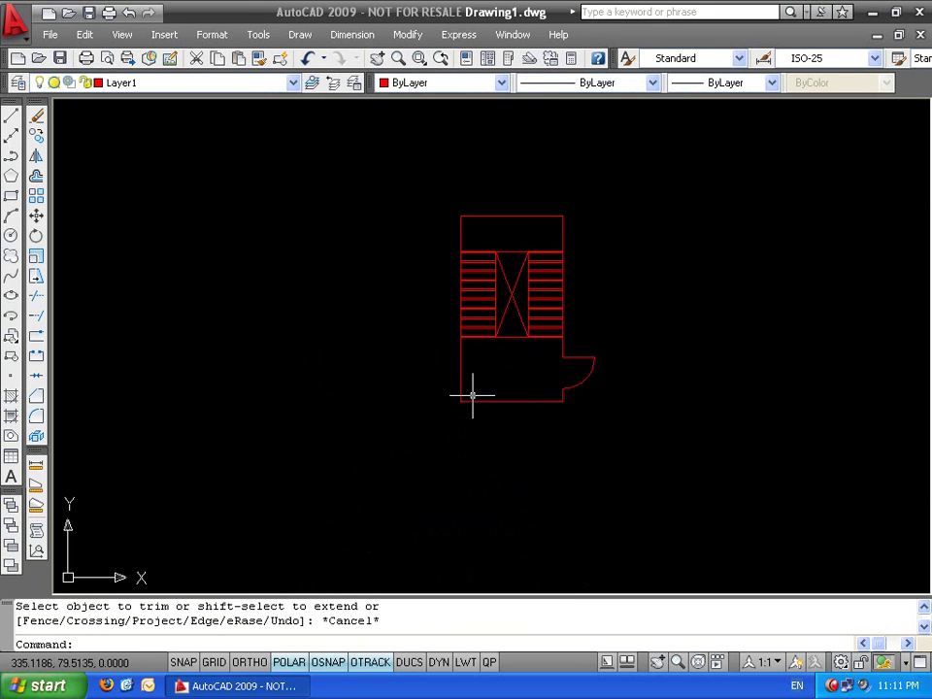
pyautogui.scroll(5, 556, 304)
pyautogui.moveTo(238, 218); pyautogui.dragTo(375, 405, button='middle')
pyautogui.scroll(-4, 376, 405)
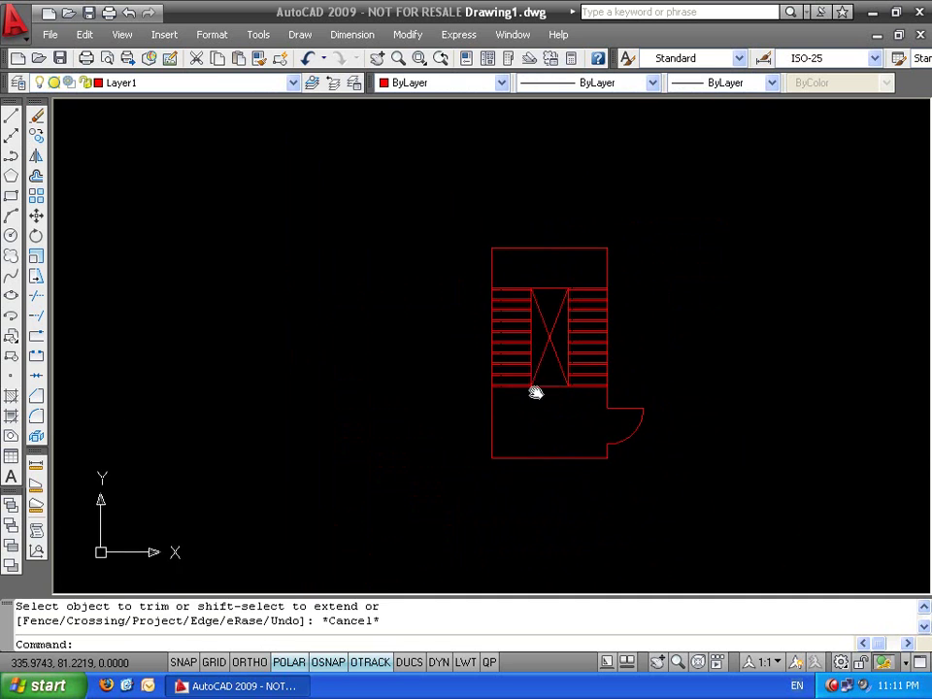
# Erase the whole staircase drawing together with its door
pyautogui.press('Escape')
pyautogui.press('Escape')
pyautogui.click(679, 229)
pyautogui.click(366, 516)
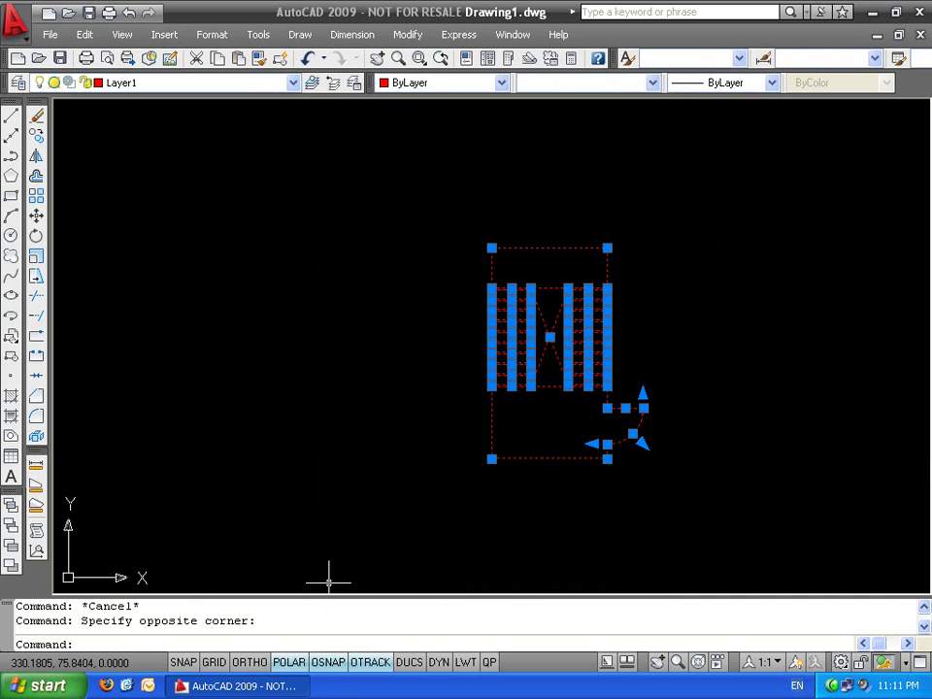
pyautogui.press('Delete')
# Draw one step profile with connected lines: a vertical riser of 0.15 upward, then a horizontal tread of 0.3 to the right
pyautogui.write('l')
pyautogui.press('Return')
pyautogui.click(378, 487)
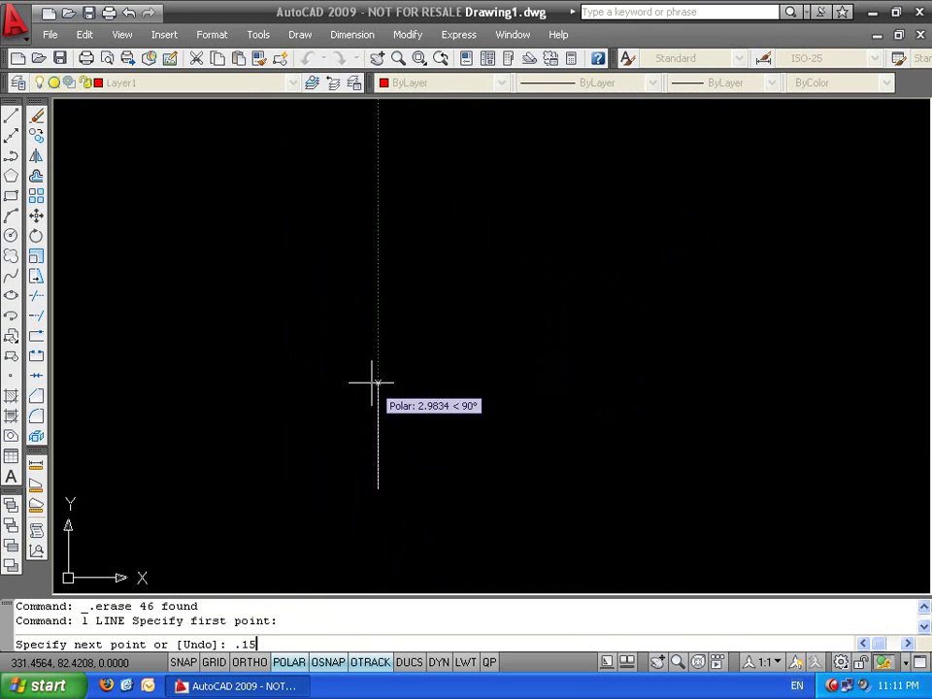
pyautogui.press('Return')
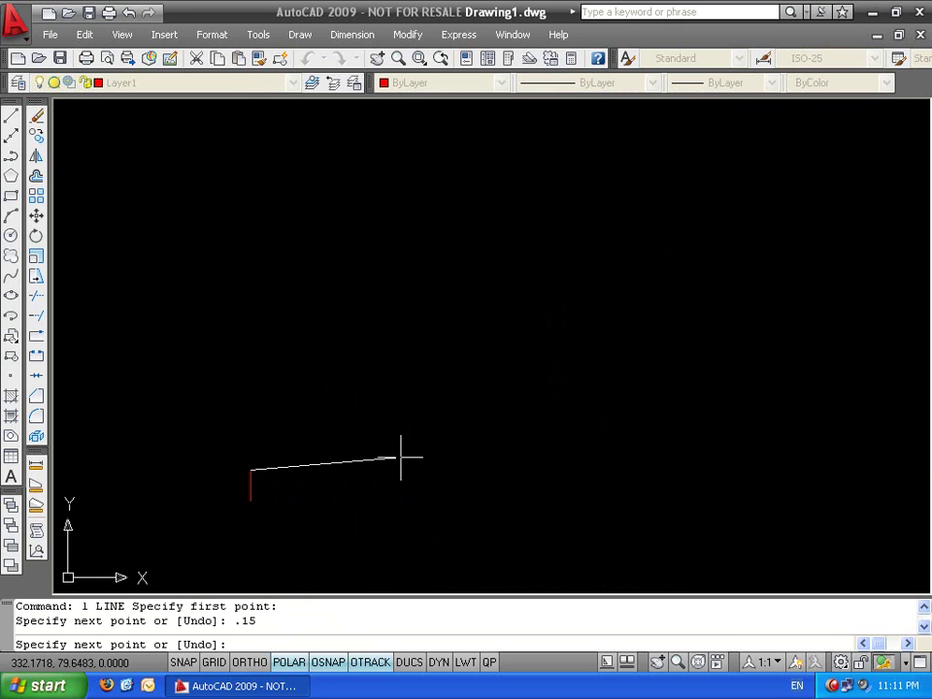
pyautogui.write('.3')
pyautogui.press('Return')
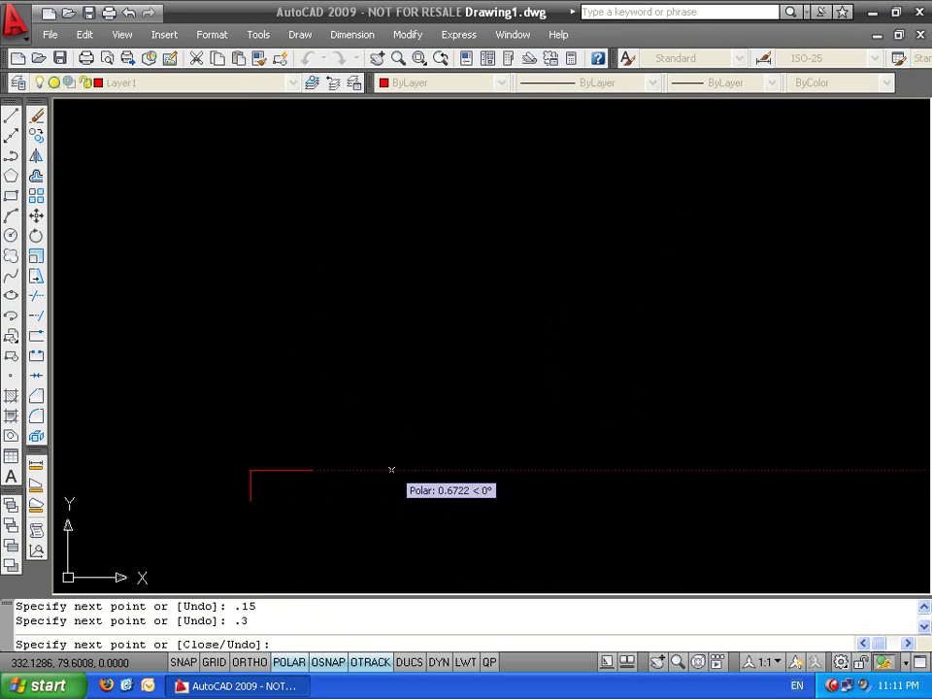
pyautogui.press('Return')
pyautogui.moveTo(309, 434); pyautogui.dragTo(418, 341, button='middle')
pyautogui.scroll(2, 375, 366)
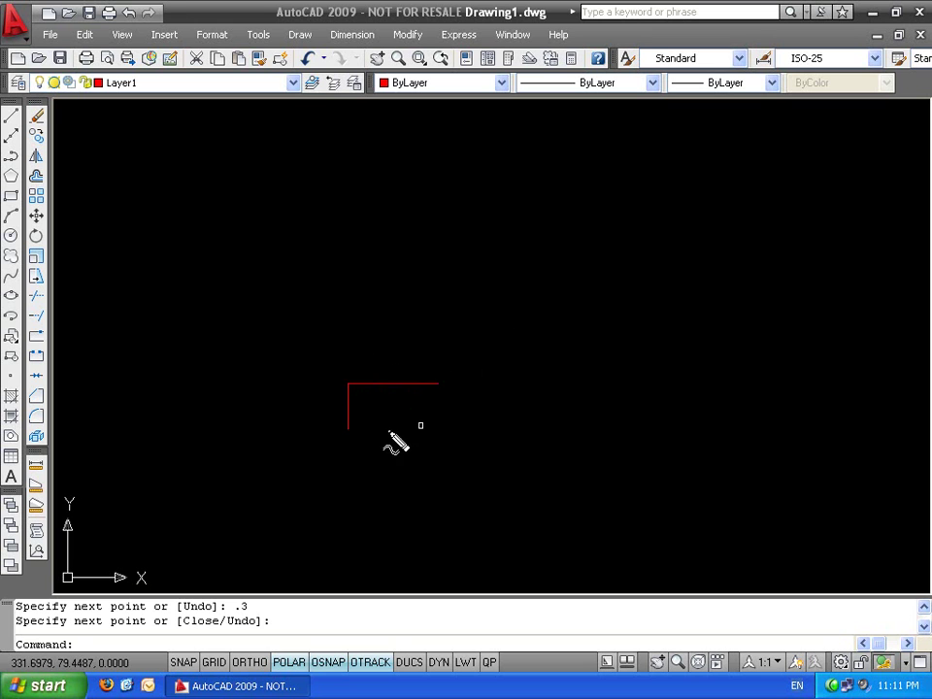
pyautogui.moveTo(443, 383)
pyautogui.mouseDown()
pyautogui.moveTo(448, 348)
pyautogui.moveTo(464, 329)
pyautogui.moveTo(507, 328)
pyautogui.moveTo(494, 329)
pyautogui.moveTo(495, 298)
pyautogui.moveTo(563, 282)
pyautogui.mouseUp()
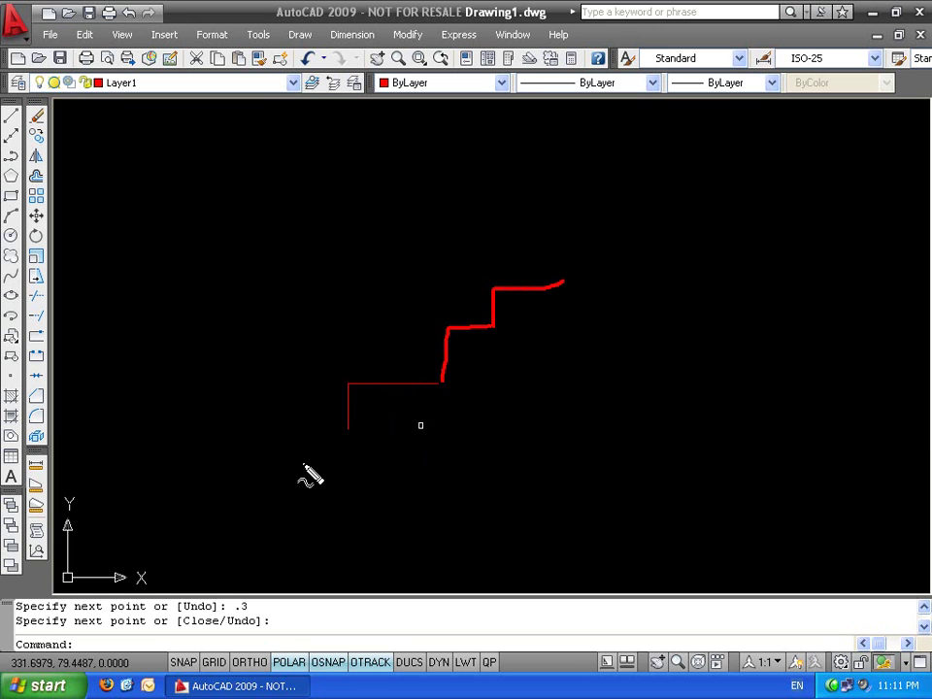
pyautogui.moveTo(274, 483)
pyautogui.mouseDown()
pyautogui.moveTo(405, 379)
pyautogui.moveTo(658, 233)
pyautogui.mouseUp()
pyautogui.moveTo(322, 399)
pyautogui.mouseDown()
pyautogui.moveTo(492, 398)
pyautogui.moveTo(533, 387)
pyautogui.mouseUp()
pyautogui.moveTo(361, 400); pyautogui.dragTo(434, 498)
pyautogui.moveTo(490, 335); pyautogui.dragTo(501, 403)
pyautogui.moveTo(515, 301); pyautogui.dragTo(558, 348)
pyautogui.moveTo(603, 310); pyautogui.dragTo(604, 438)
pyautogui.moveTo(570, 478); pyautogui.dragTo(570, 521)
pyautogui.moveTo(570, 477)
pyautogui.mouseDown()
pyautogui.moveTo(647, 475)
pyautogui.moveTo(645, 520)
pyautogui.mouseUp()
pyautogui.moveTo(645, 475)
pyautogui.mouseDown()
pyautogui.moveTo(712, 478)
pyautogui.moveTo(716, 528)
pyautogui.mouseUp()
pyautogui.moveTo(716, 480); pyautogui.dragTo(803, 479)
pyautogui.moveTo(512, 497); pyautogui.dragTo(782, 497)
pyautogui.moveTo(571, 499); pyautogui.dragTo(584, 547)
pyautogui.moveTo(680, 515); pyautogui.dragTo(684, 547)
pyautogui.moveTo(738, 512); pyautogui.dragTo(740, 527)
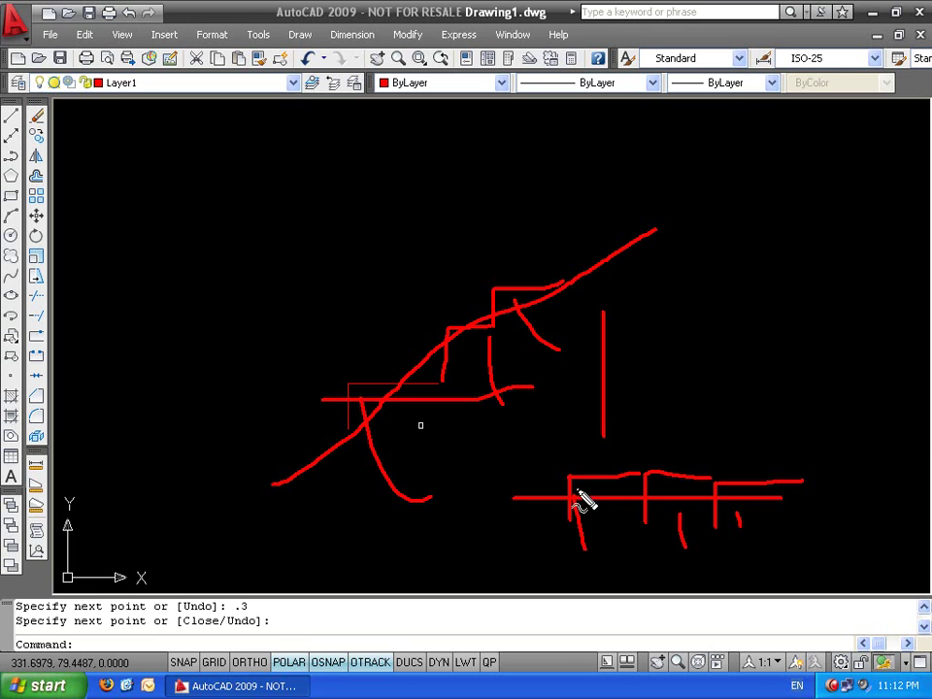
pyautogui.moveTo(580, 515)
pyautogui.mouseDown()
pyautogui.moveTo(806, 361)
pyautogui.moveTo(616, 491)
pyautogui.moveTo(527, 537)
pyautogui.mouseUp()
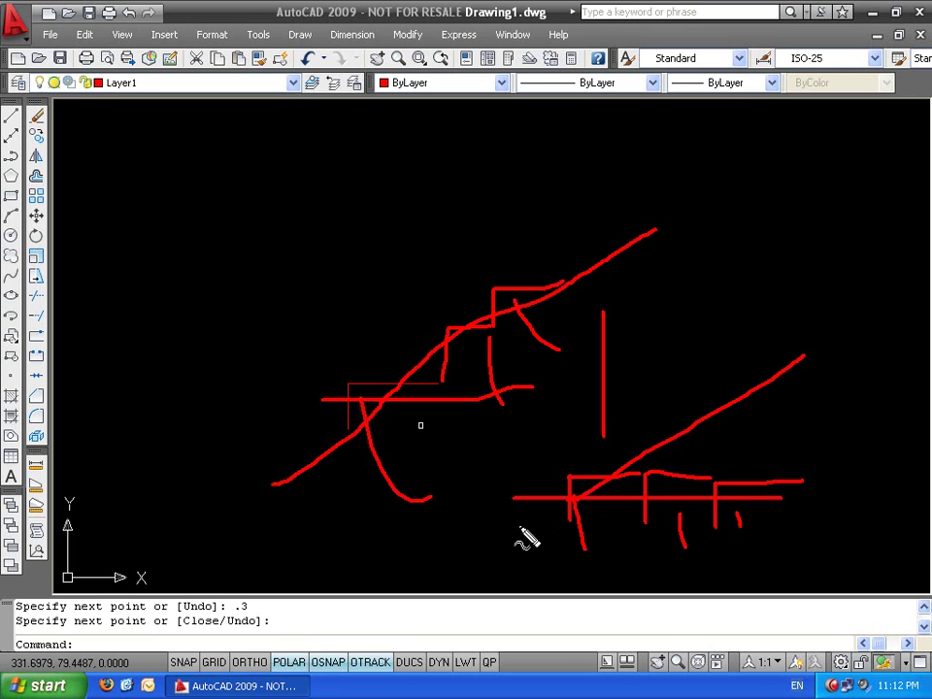
pyautogui.moveTo(653, 467)
pyautogui.mouseDown()
pyautogui.moveTo(645, 537)
pyautogui.moveTo(718, 470)
pyautogui.moveTo(596, 573)
pyautogui.mouseUp()
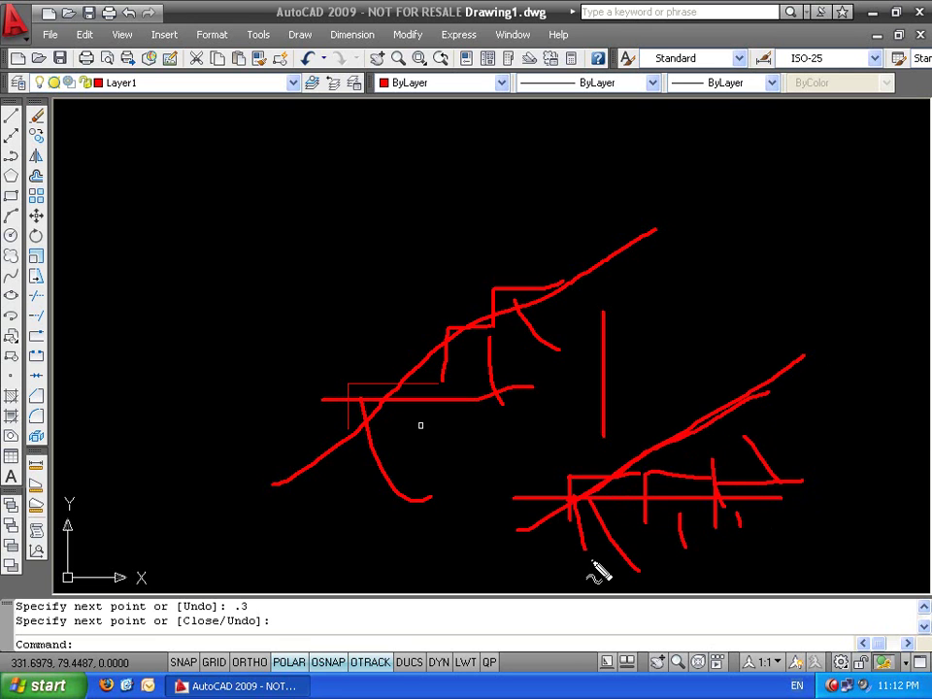
pyautogui.press('Escape')
# Start a rectangular array of the riser and tread lines with 1 row and 10 columns
pyautogui.scroll(4, 287, 291)
pyautogui.moveTo(373, 441); pyautogui.dragTo(581, 458, button='middle')
pyautogui.press('Escape')
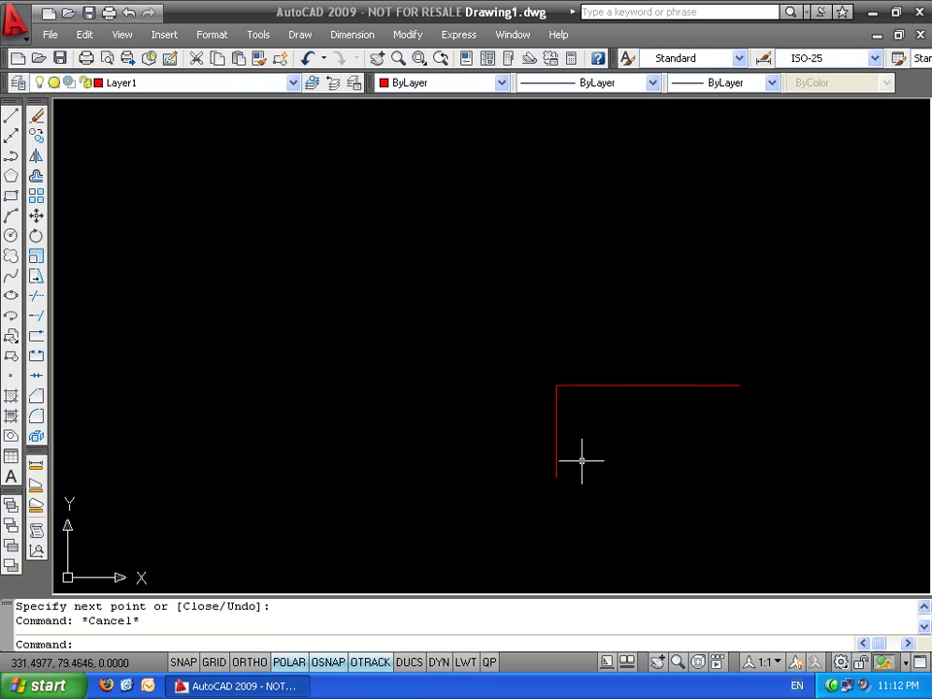
pyautogui.press('Escape')
pyautogui.click(781, 461)
pyautogui.click(518, 461)
pyautogui.write('ar')
pyautogui.press('Return')
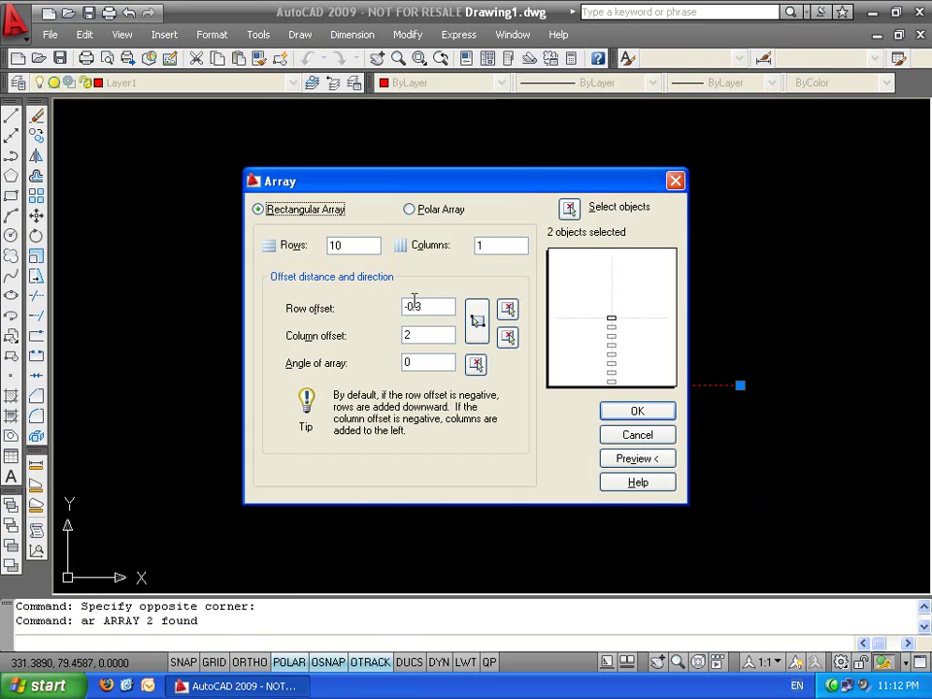
pyautogui.moveTo(351, 245); pyautogui.dragTo(321, 244)
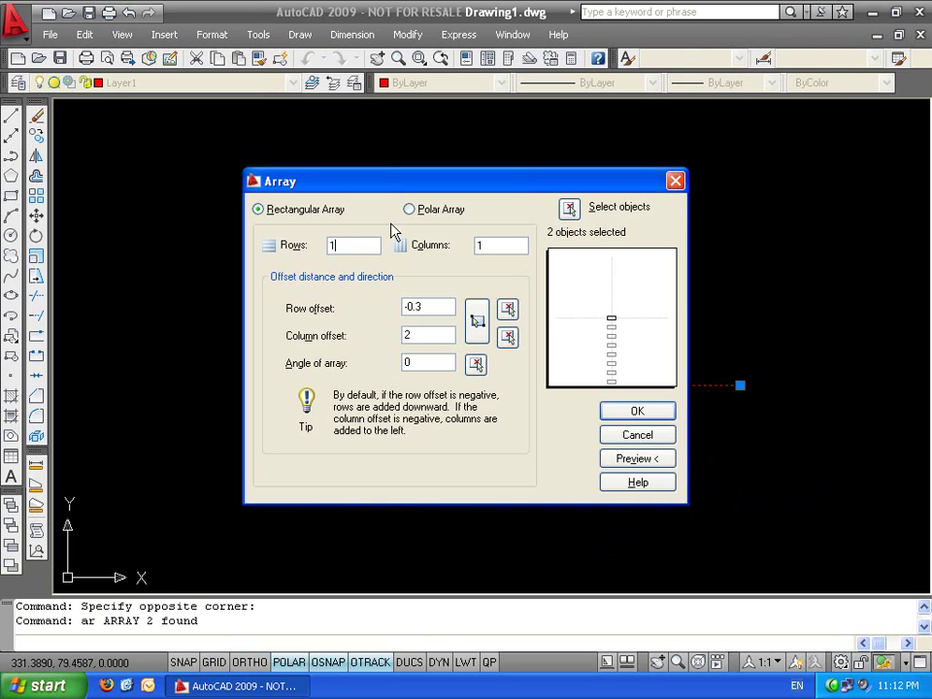
pyautogui.click(495, 246)
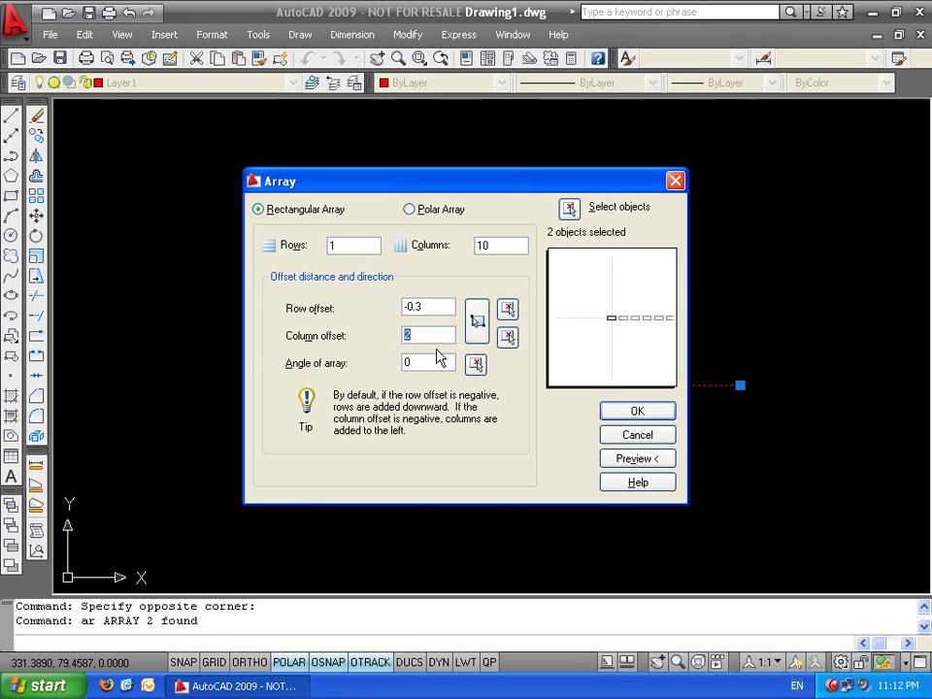
# Pick the column offset 0.3354 and the angle 27 from the riser's lower end to the tread's right end and create the array
pyautogui.click(505, 338)
pyautogui.click(556, 477)
pyautogui.click(748, 384)
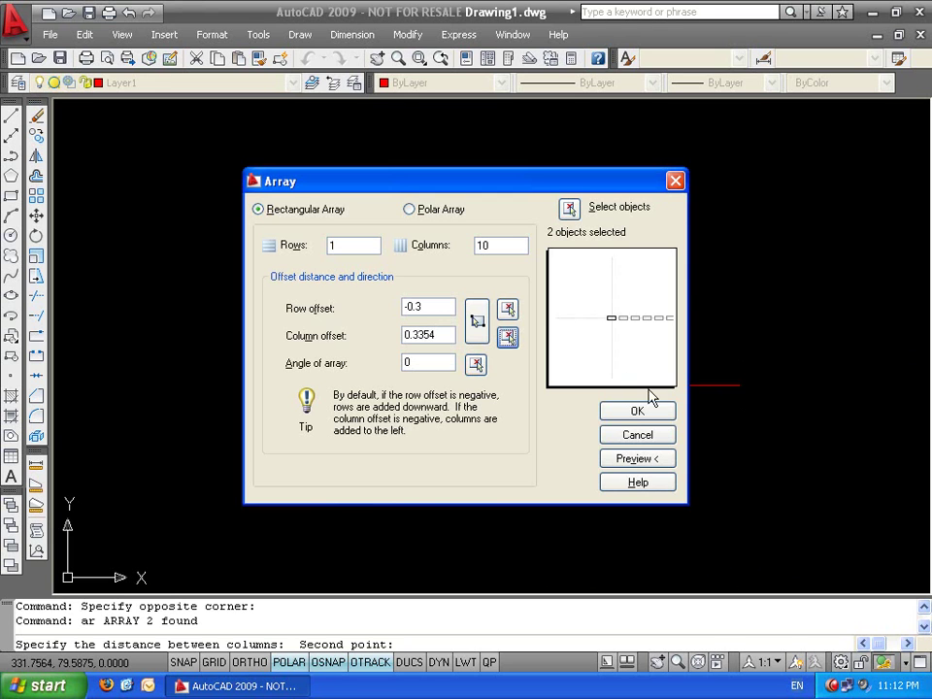
pyautogui.click(476, 364)
pyautogui.click(556, 475)
pyautogui.click(739, 385)
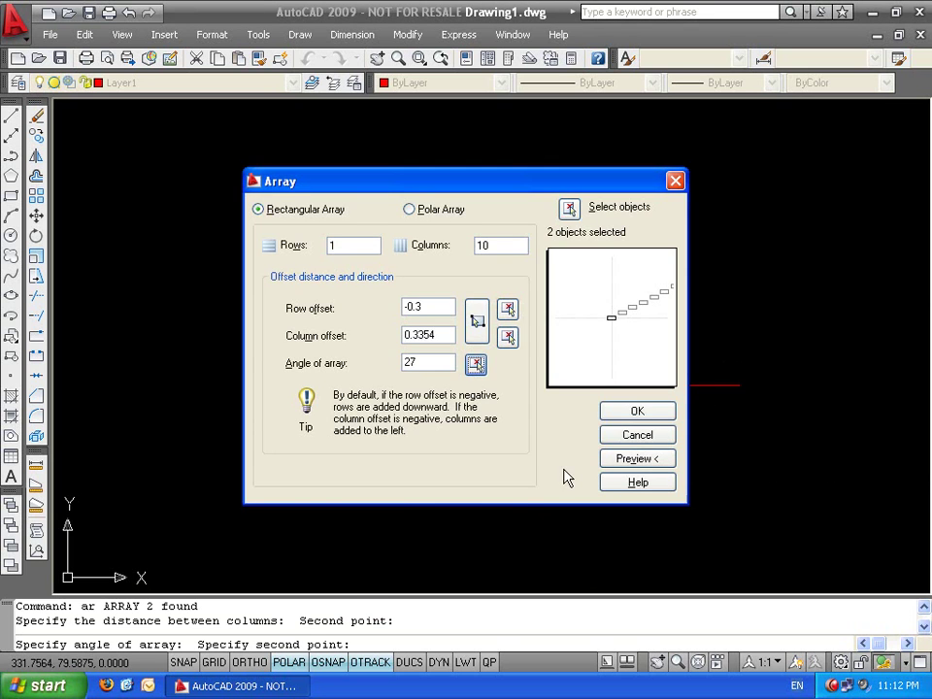
pyautogui.click(638, 411)
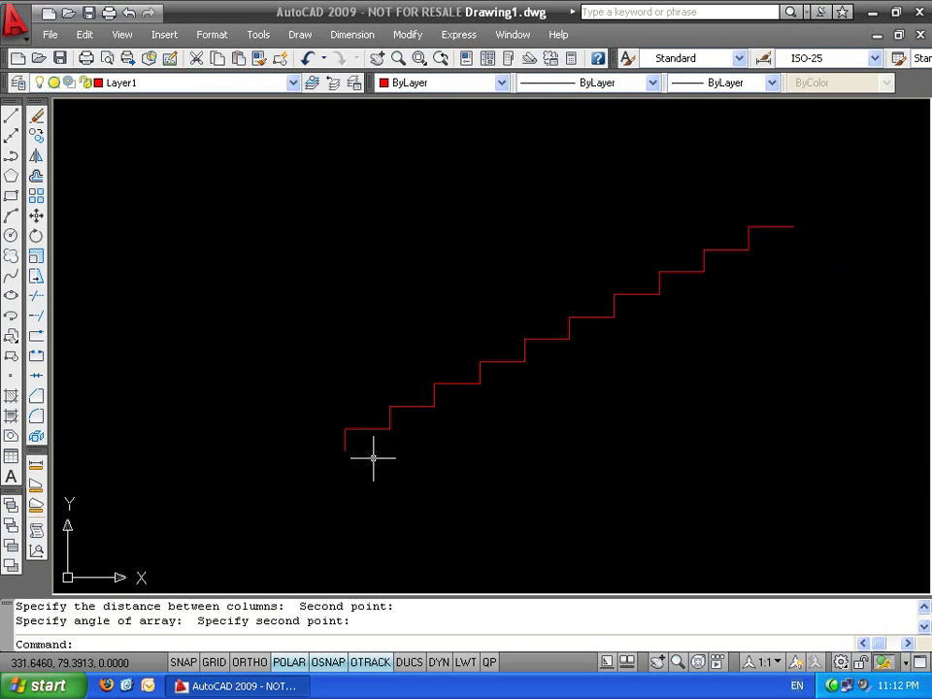
# Draw a horizontal landing line extending rightward from the end of the staircase's top tread
pyautogui.write('l')
pyautogui.press('Return')
pyautogui.click(794, 227)
pyautogui.click(896, 227)
pyautogui.press('Return')
# Draw a horizontal floor line extending leftward from the lower end of the staircase's first riser
pyautogui.press('Return')
pyautogui.click(344, 450)
pyautogui.click(152, 450)
pyautogui.press('Return')
pyautogui.scroll(-4, 356, 486)
pyautogui.moveTo(451, 452); pyautogui.dragTo(403, 457, button='middle')
pyautogui.press('Escape')
pyautogui.press('Escape')
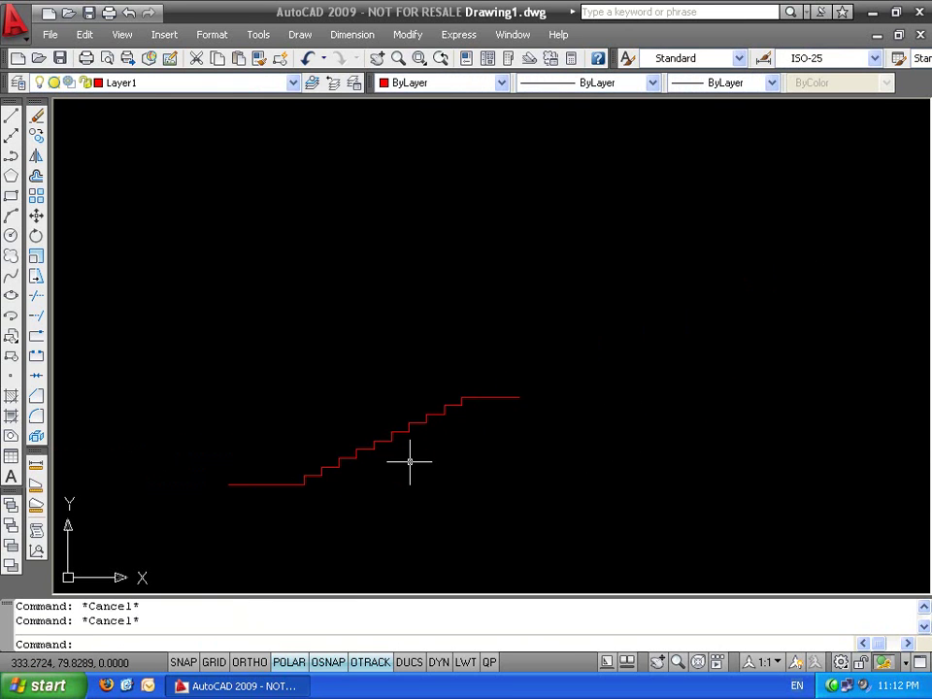
# Draw a tall upright rectangle standing on the landing line at the top of the stairs
pyautogui.write('rec')
pyautogui.press('Return')
pyautogui.scroll(5, 483, 401)
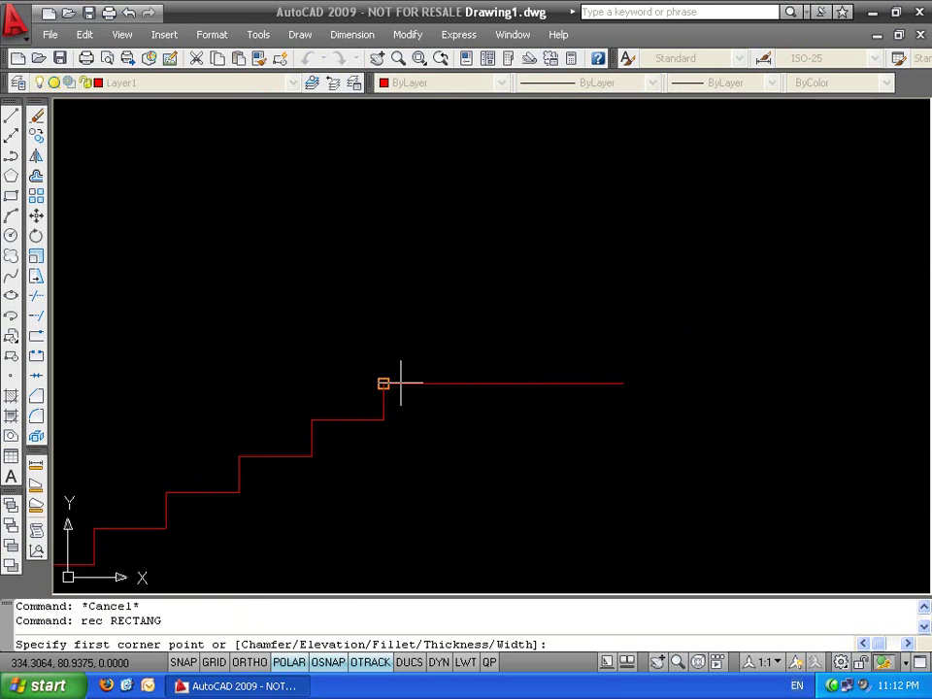
pyautogui.click(456, 383)
pyautogui.click(587, 148)
pyautogui.press('Escape')
# Draw a small circle centred near the upper edge inside the rectangle on the landing
pyautogui.write('c')
pyautogui.press('Return')
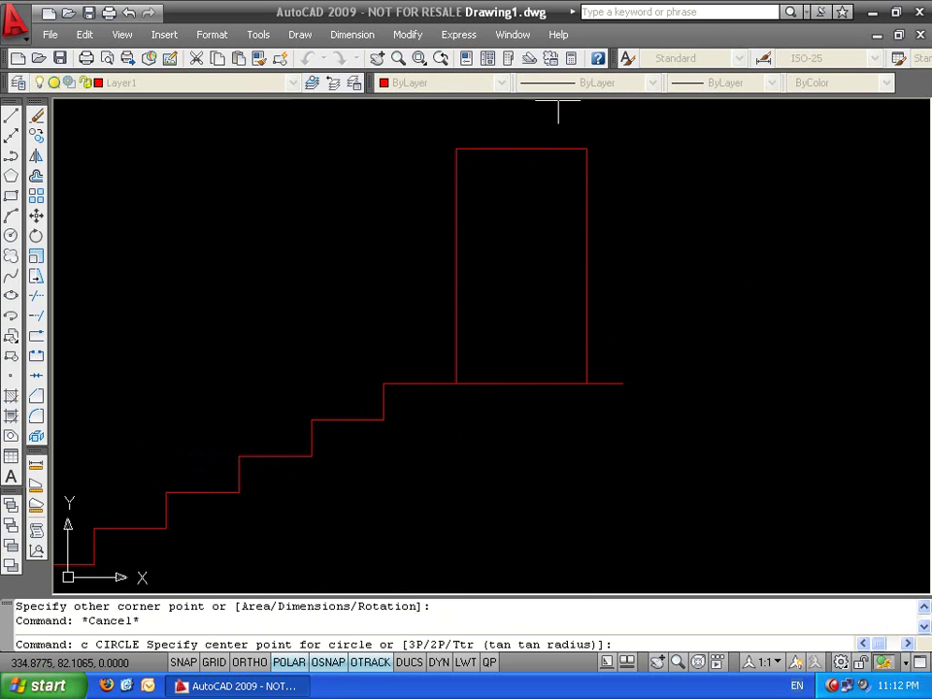
pyautogui.click(520, 175)
pyautogui.press('Return')
pyautogui.press('Escape')
pyautogui.scroll(-6, 600, 298)
pyautogui.moveTo(595, 402); pyautogui.dragTo(628, 331, button='middle')
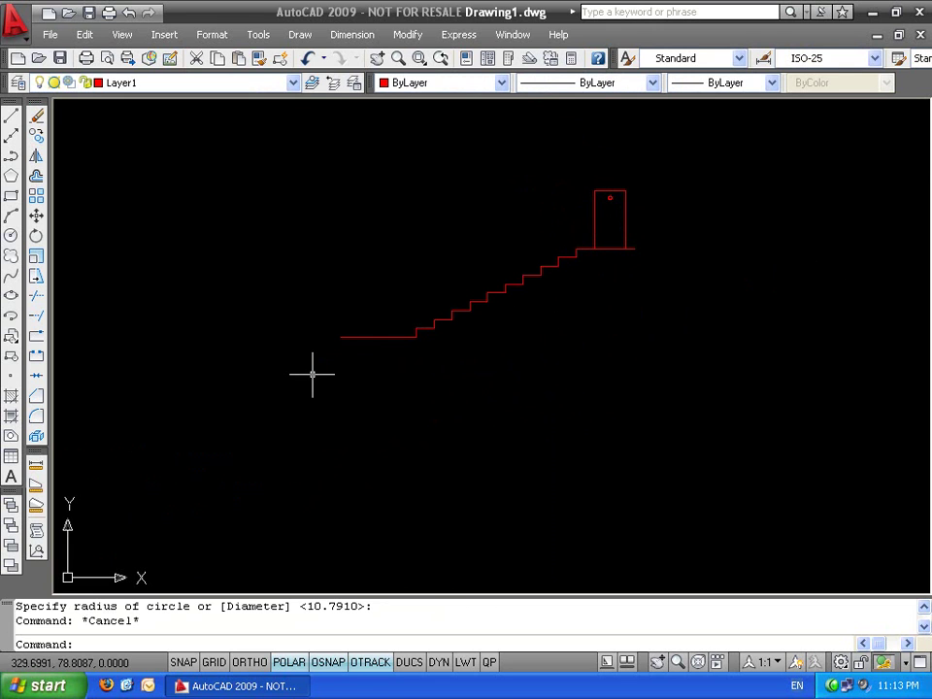
# Draw a second, steeper step profile below the staircase, with a short horizontal tread and a longer vertical riser down from its left end
pyautogui.scroll(3, 428, 353)
pyautogui.write('l')
pyautogui.press('Return')
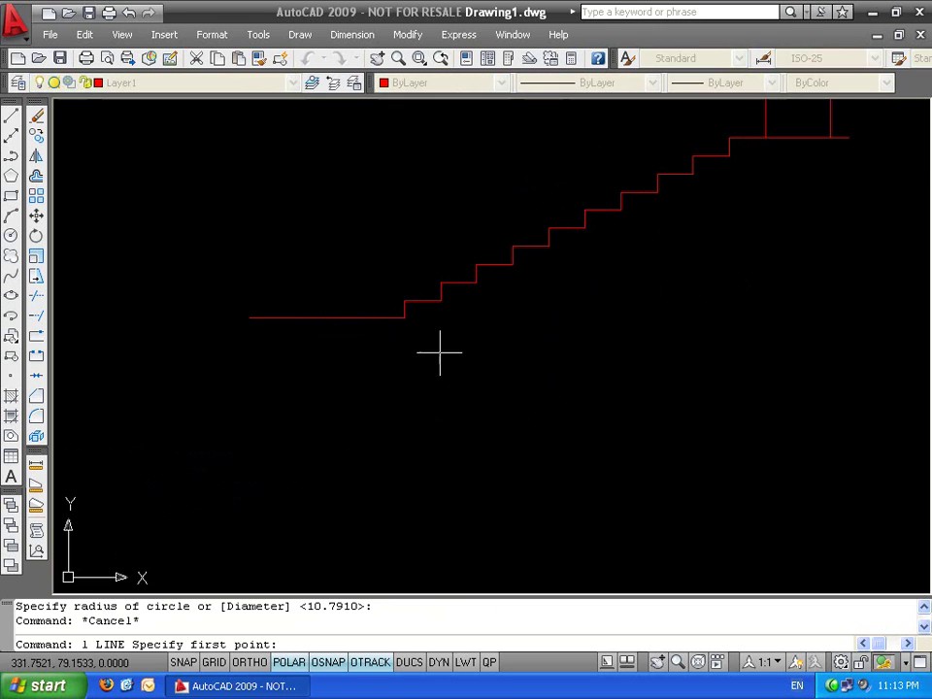
pyautogui.click(553, 401)
pyautogui.click(507, 400)
pyautogui.click(507, 455)
pyautogui.press('Return')
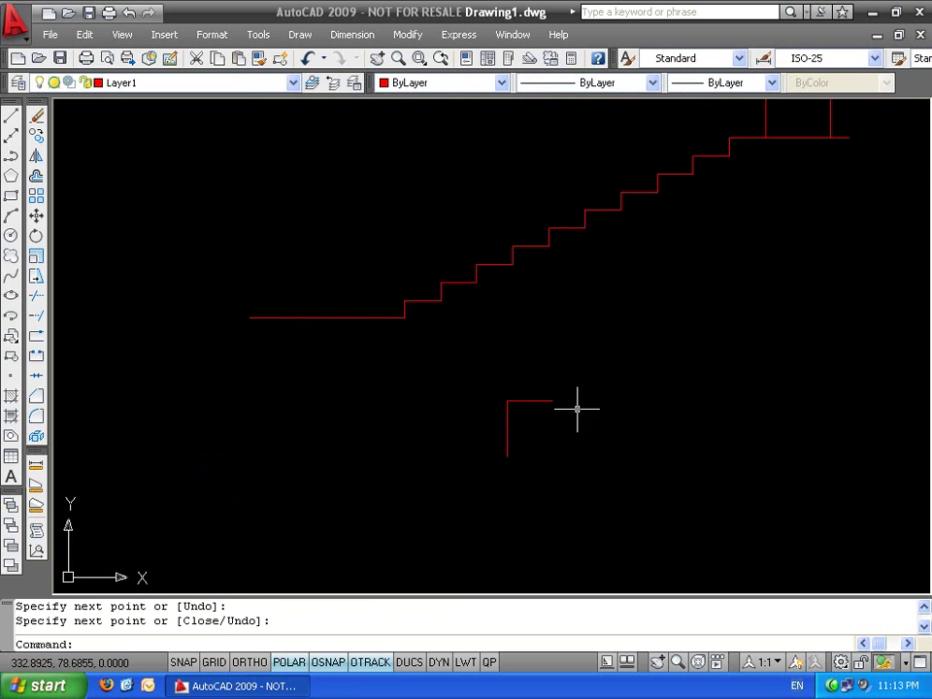
# Start an array of the new step profile and pick its angle of 51 from the riser's lower end to the tread's right end
pyautogui.click(577, 388)
pyautogui.click(454, 489)
pyautogui.write('ar')
pyautogui.press('Return')
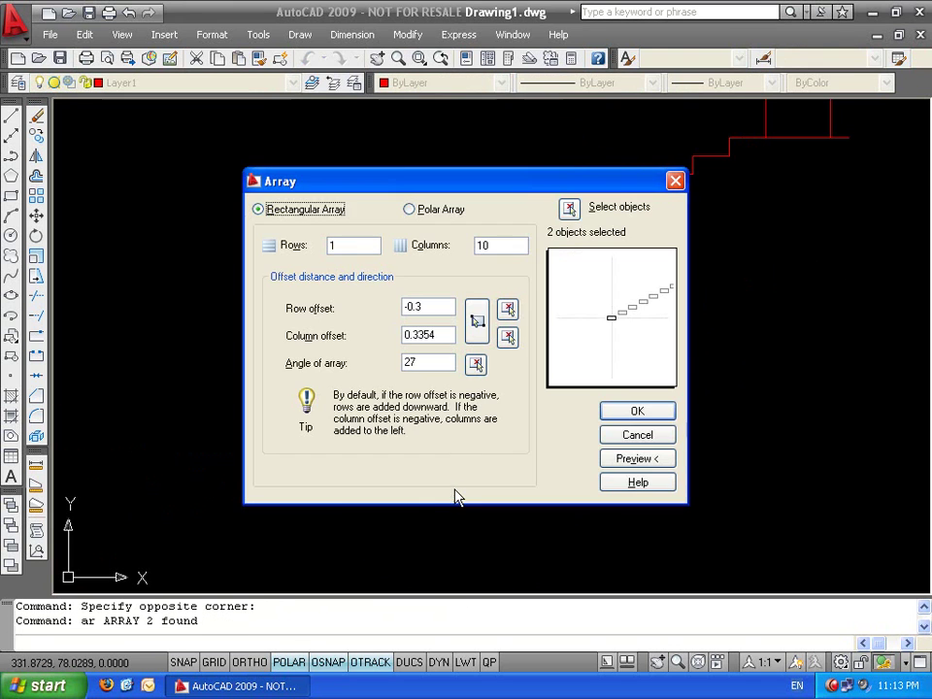
pyautogui.click(475, 364)
pyautogui.click(507, 456)
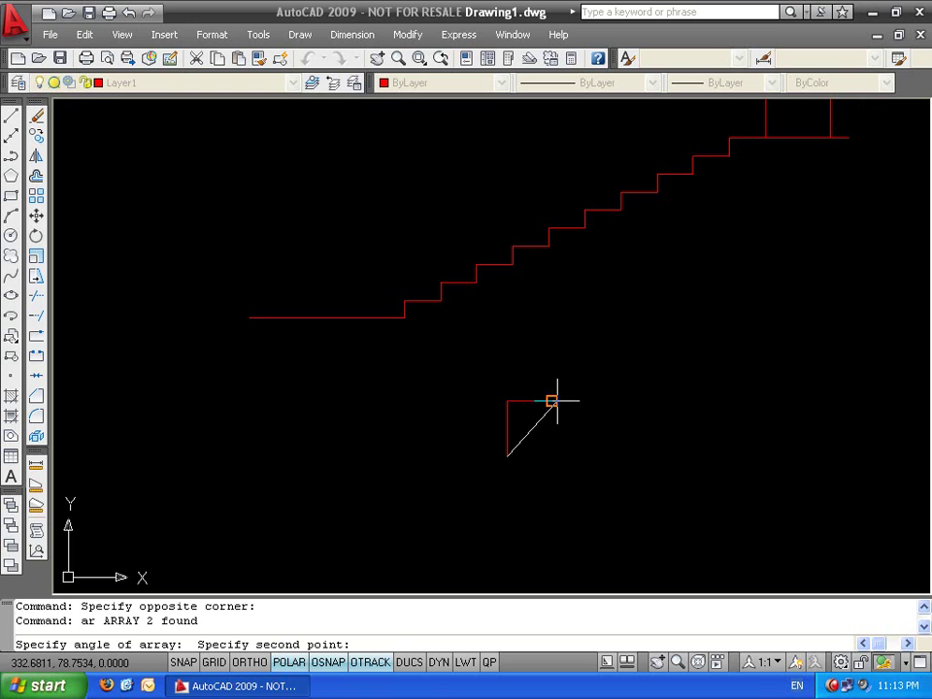
pyautogui.click(551, 399)
# Pick the column offset 0.5907 between the same two endpoints and create the 10-column array of the steeper step
pyautogui.click(507, 337)
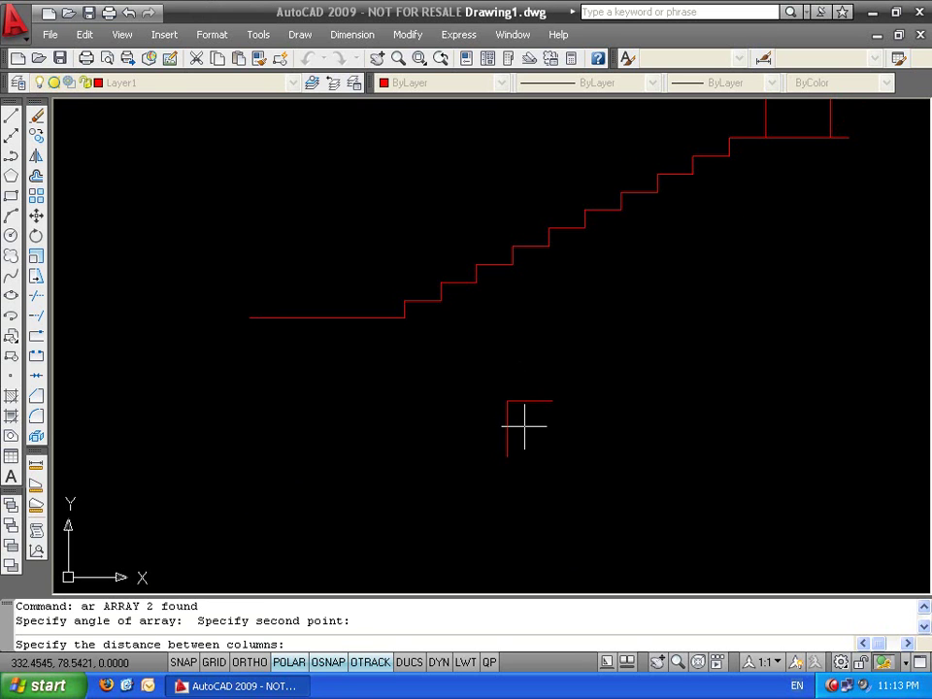
pyautogui.click(507, 455)
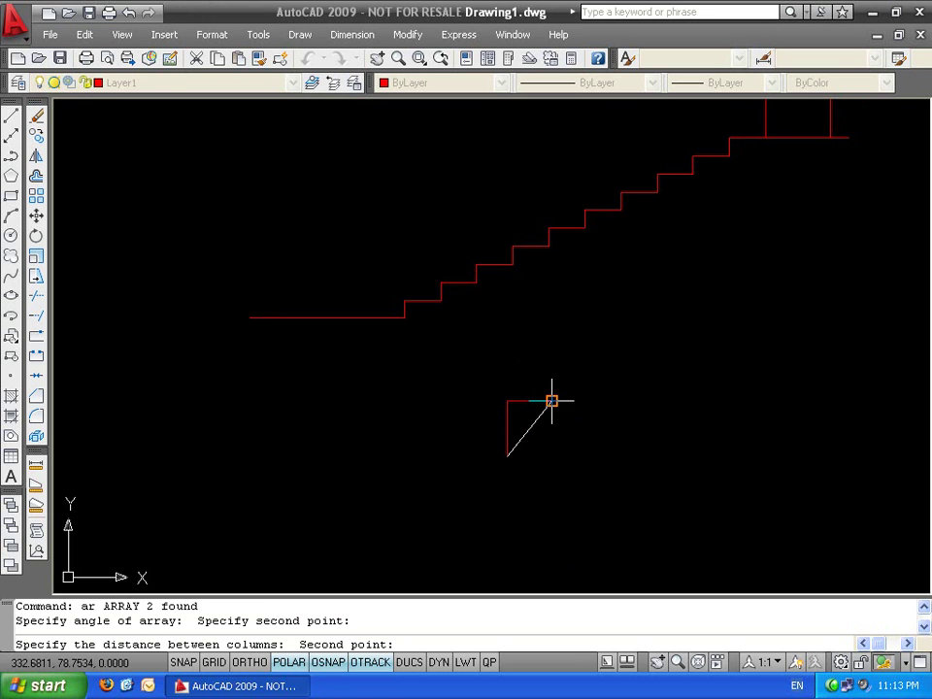
pyautogui.click(551, 399)
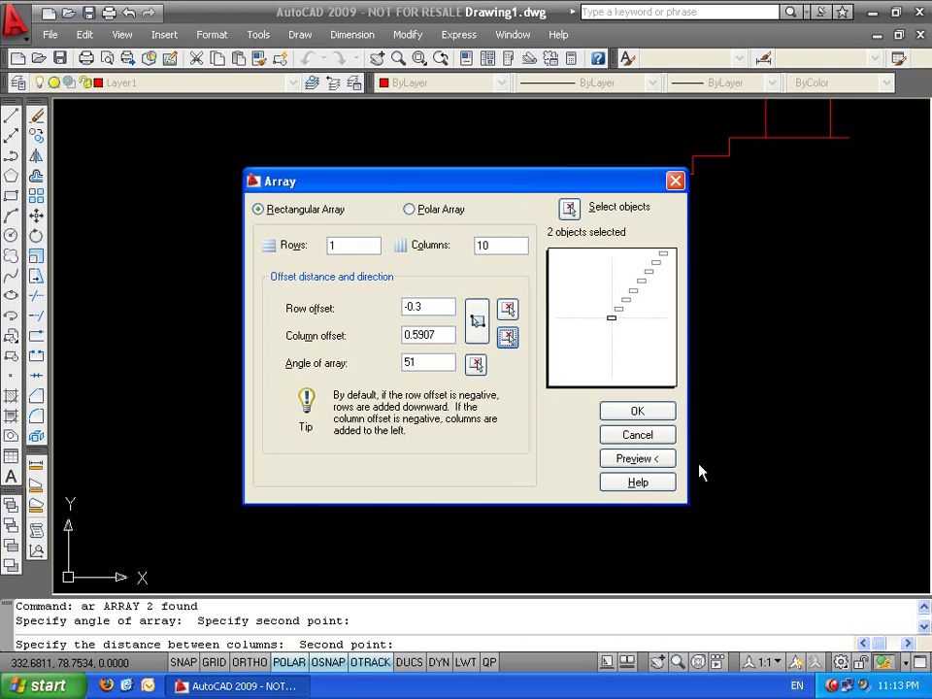
pyautogui.click(656, 411)
pyautogui.scroll(-2, 542, 377)
pyautogui.moveTo(570, 446); pyautogui.dragTo(531, 478, button='middle')
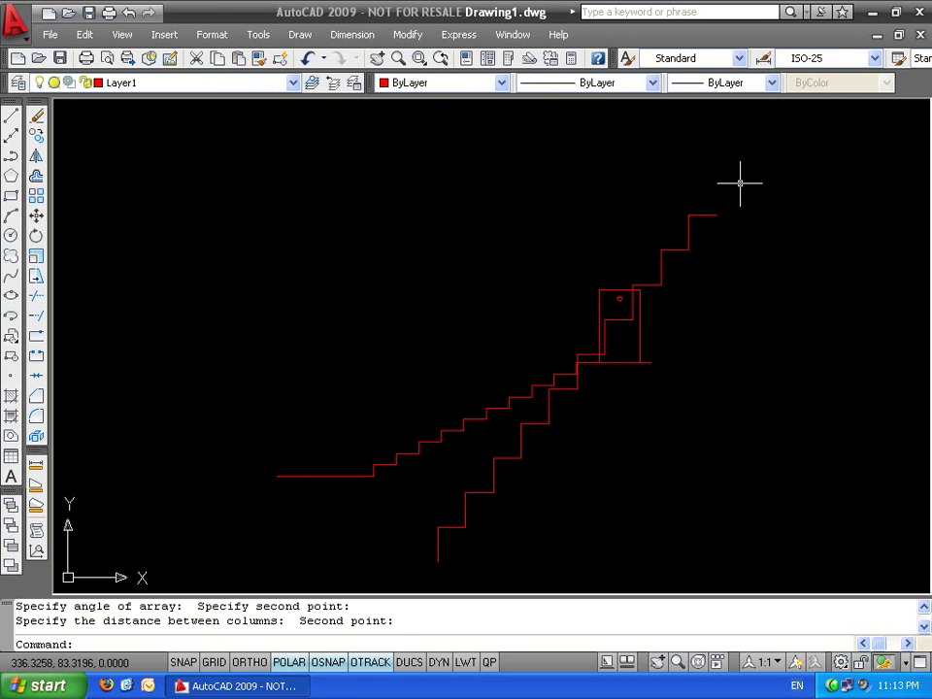
pyautogui.scroll(-2, 659, 359)
pyautogui.scroll(-1, 710, 317)
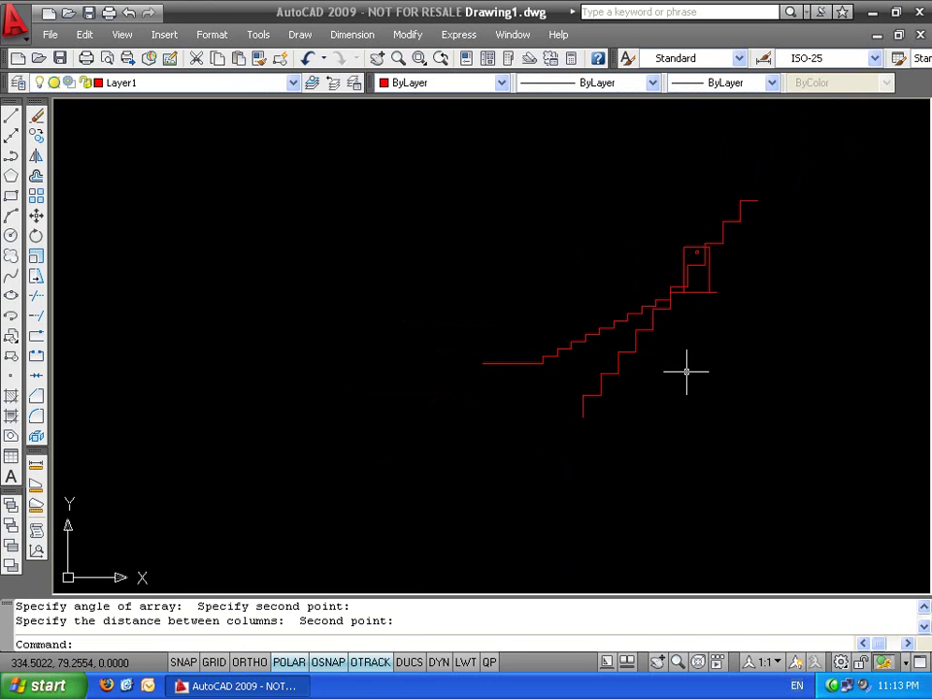
# Undo the steeper staircase array and the step profile it was made from
pyautogui.hotkey('ctrl', 'z')
pyautogui.hotkey('ctrl', 'z')
pyautogui.hotkey('ctrl', 'z')
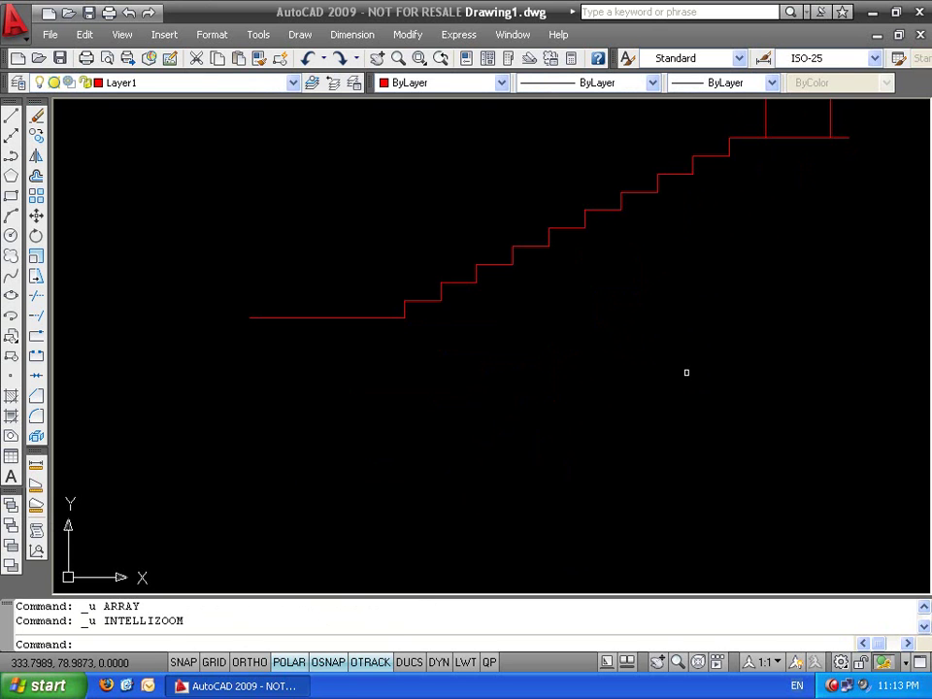
# Reopen the array settings and review the row count and column offset fields
pyautogui.write('ar')
pyautogui.press('Return')
pyautogui.click(354, 245)
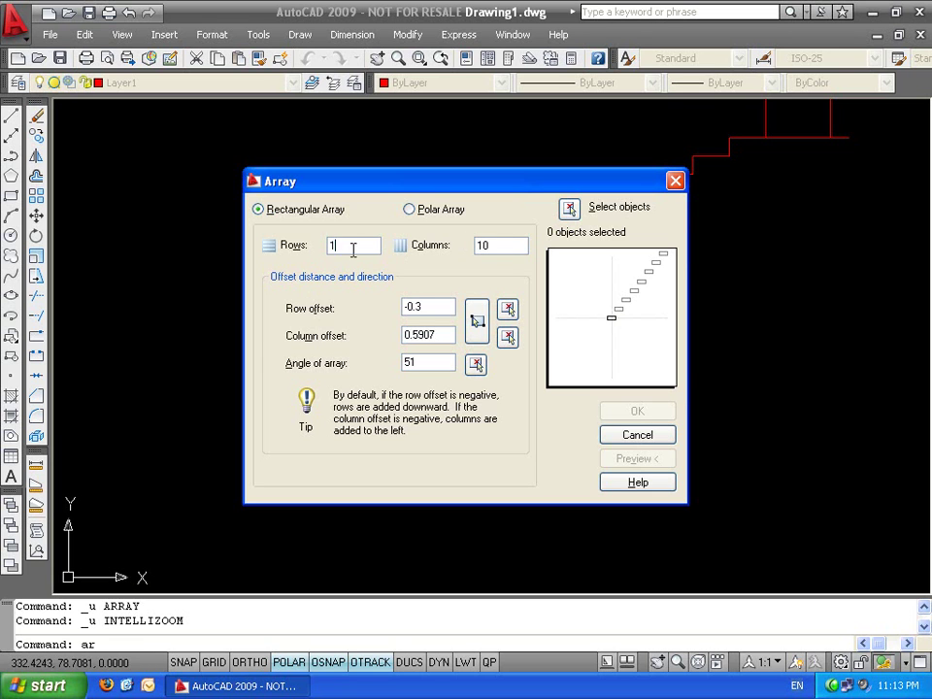
pyautogui.press('Tab')
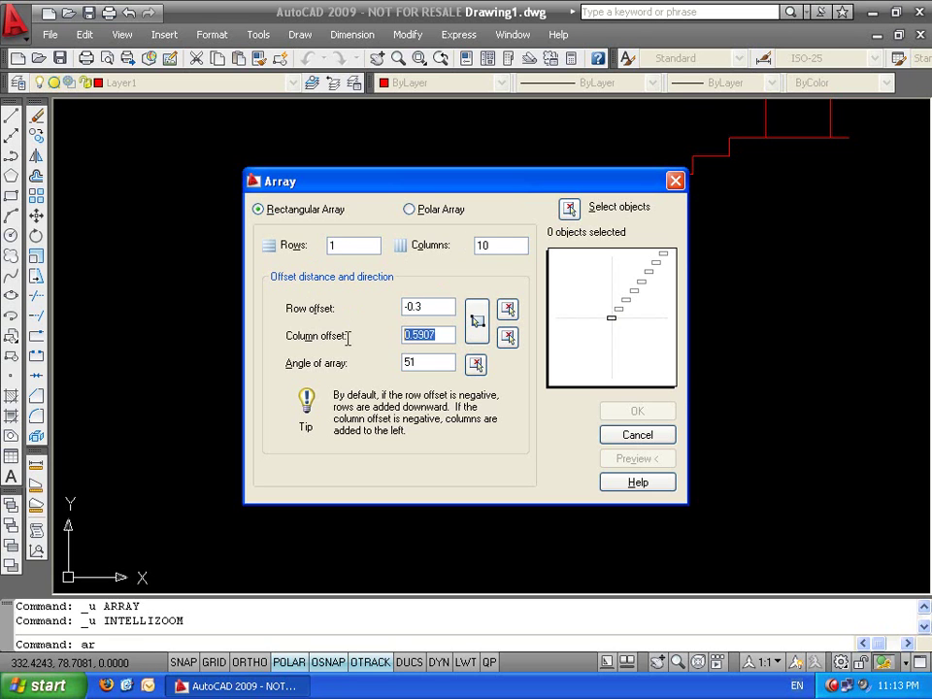
# Abandon the open array setup and erase all existing stair geometry from the drawing
pyautogui.click(428, 361)
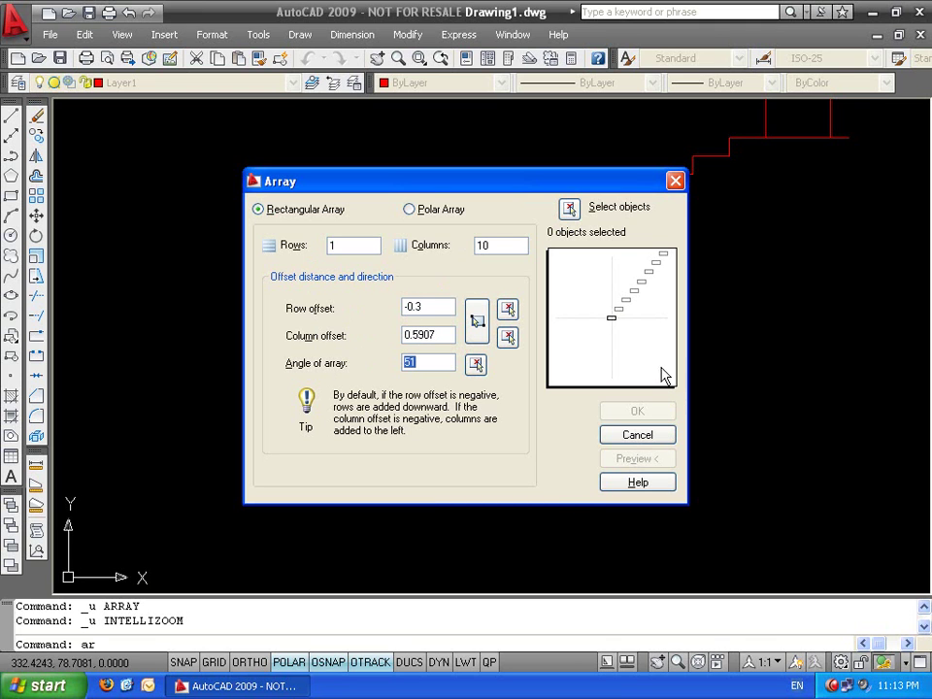
pyautogui.press('Escape')
pyautogui.scroll(-3, 664, 349)
pyautogui.moveTo(572, 422); pyautogui.dragTo(524, 493, button='middle')
pyautogui.click(702, 483)
pyautogui.click(139, 281)
pyautogui.press('Delete')
# Draw a circle of about 2.2 radius and a small circle of about 0.35 radius centred on its top quadrant
pyautogui.write('c')
pyautogui.press('Return')
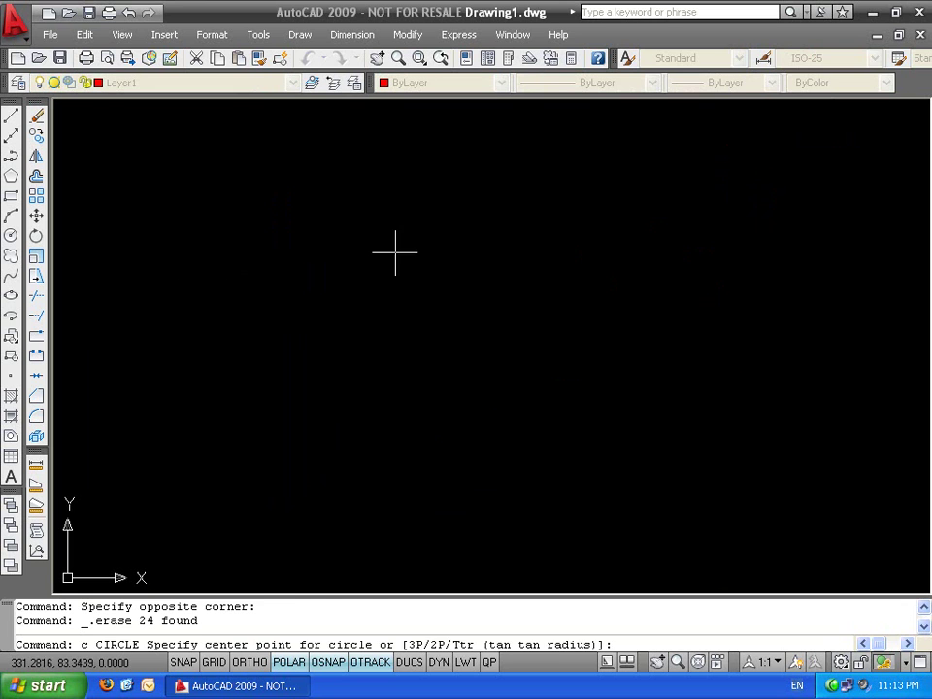
pyautogui.click(440, 343)
pyautogui.click(540, 313)
pyautogui.write('c')
pyautogui.press('Return')
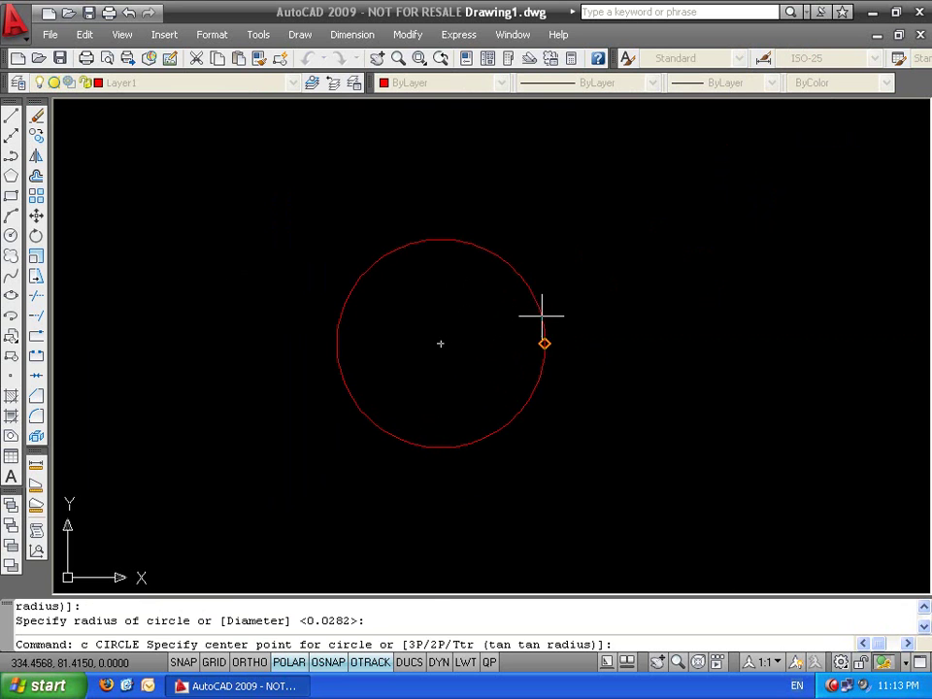
pyautogui.click(441, 239)
pyautogui.click(454, 236)
# Try a 12-item, 360-degree polar array of the small circle around the point 333, 82
pyautogui.click(456, 258)
pyautogui.click(332, 181)
pyautogui.write('ar')
pyautogui.press('Return')
pyautogui.click(413, 211)
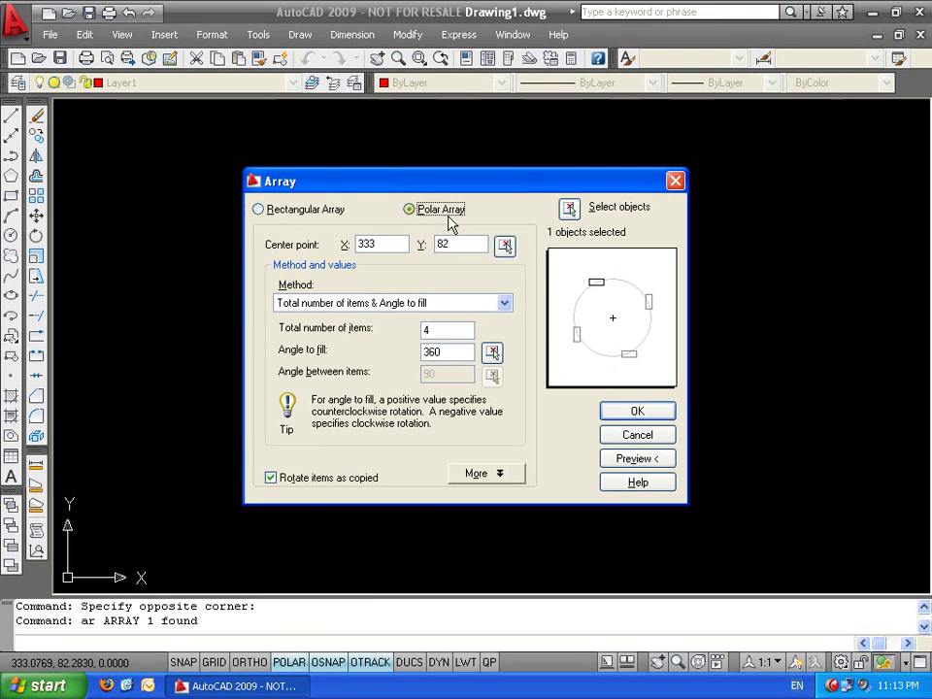
pyautogui.doubleClick(466, 331)
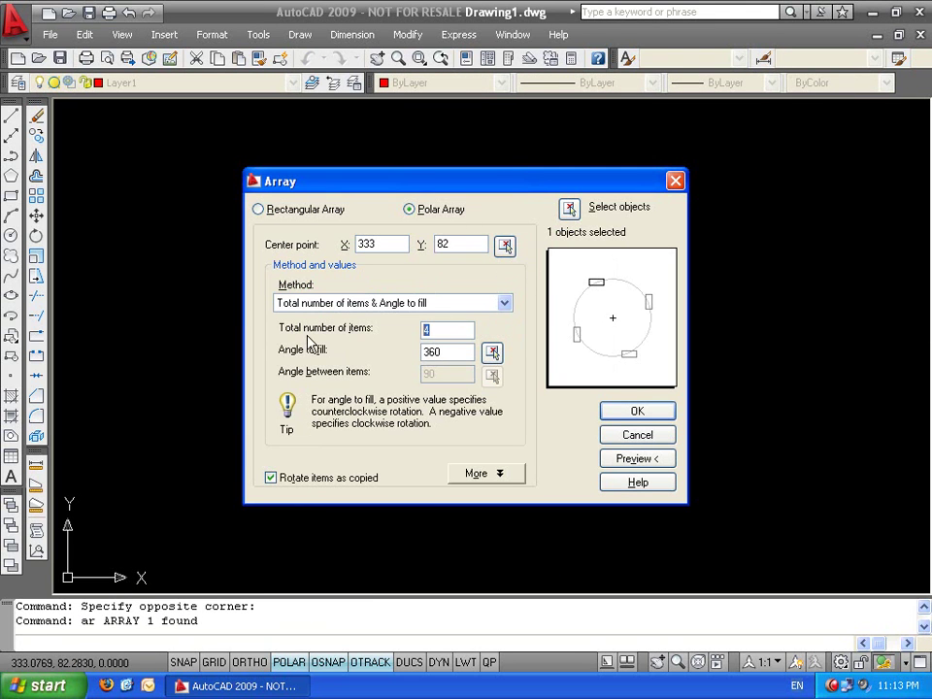
pyautogui.click(634, 411)
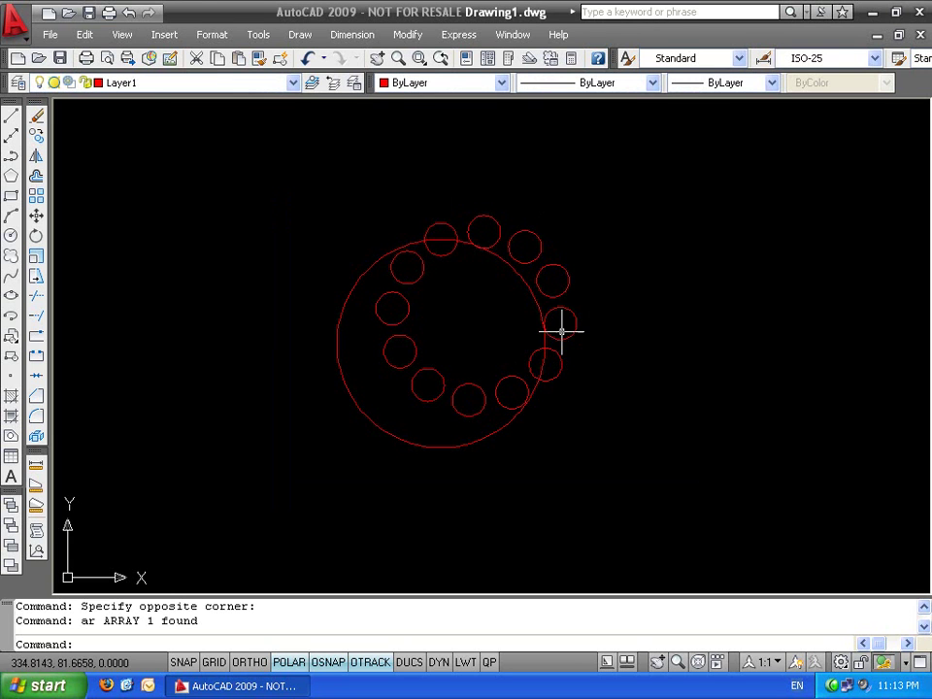
pyautogui.hotkey('ctrl', 'z')
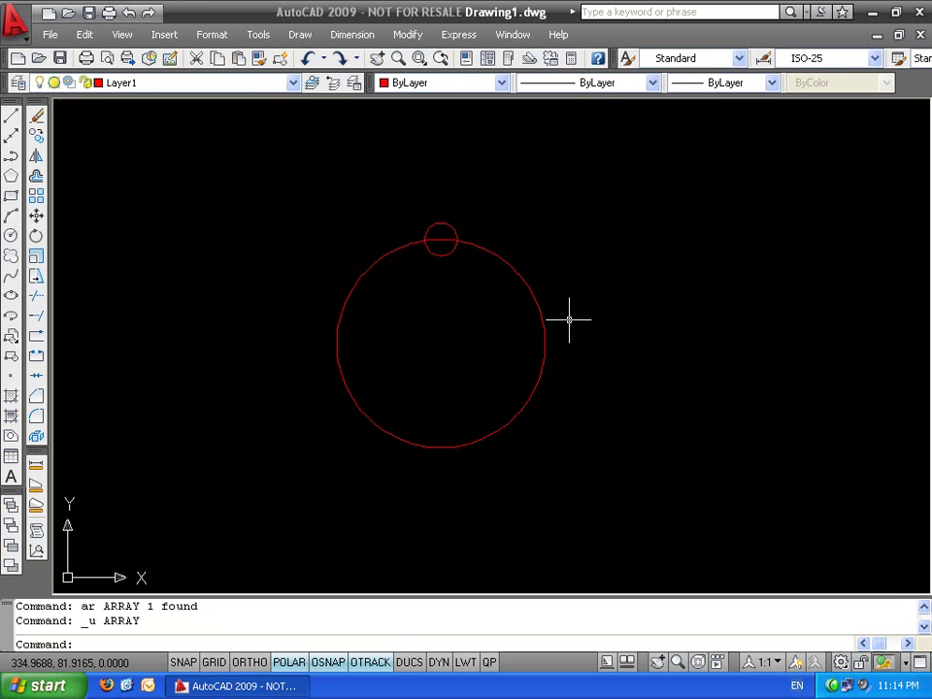
# Create a polar array of the small circle around the large circle's center, with 12 items filling 360 degrees
pyautogui.click(360, 179)
pyautogui.click(481, 291)
pyautogui.write('a')
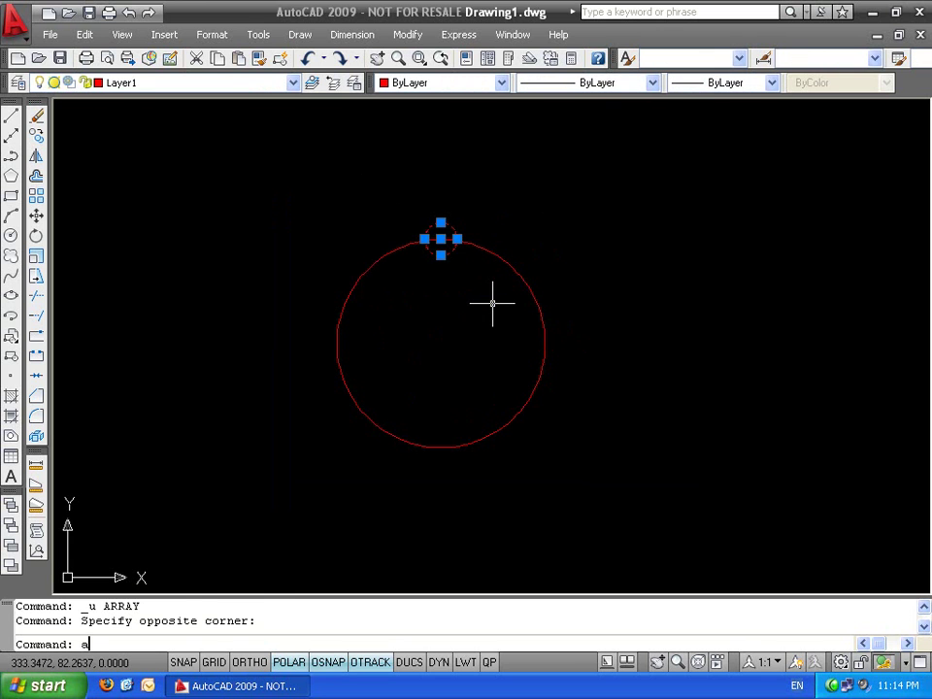
pyautogui.write('r')
pyautogui.press('Return')
pyautogui.click(319, 210)
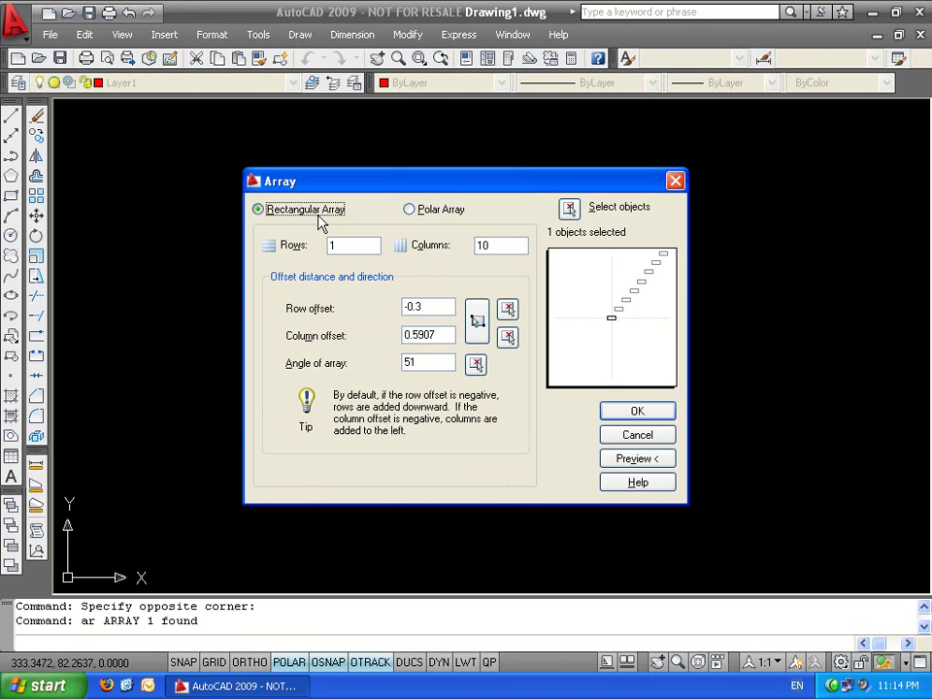
pyautogui.click(416, 211)
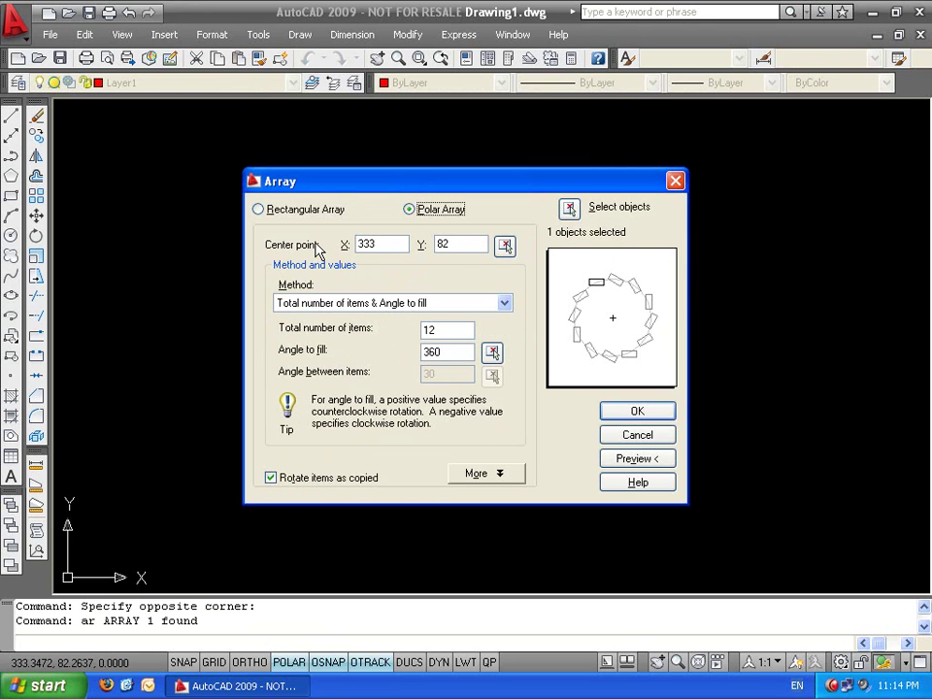
pyautogui.doubleClick(369, 244)
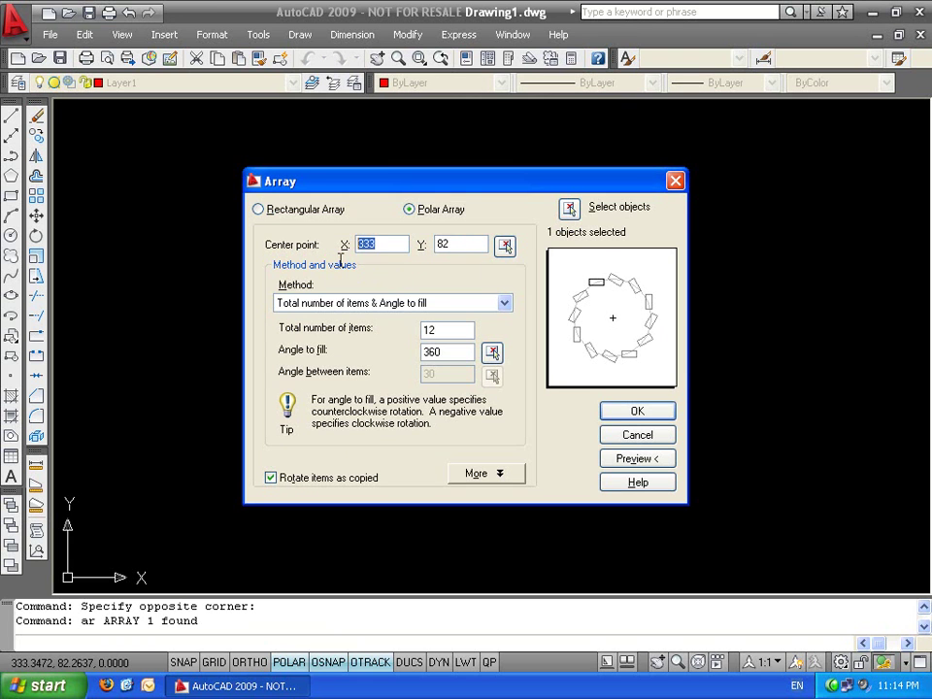
pyautogui.moveTo(437, 188); pyautogui.dragTo(496, 310)
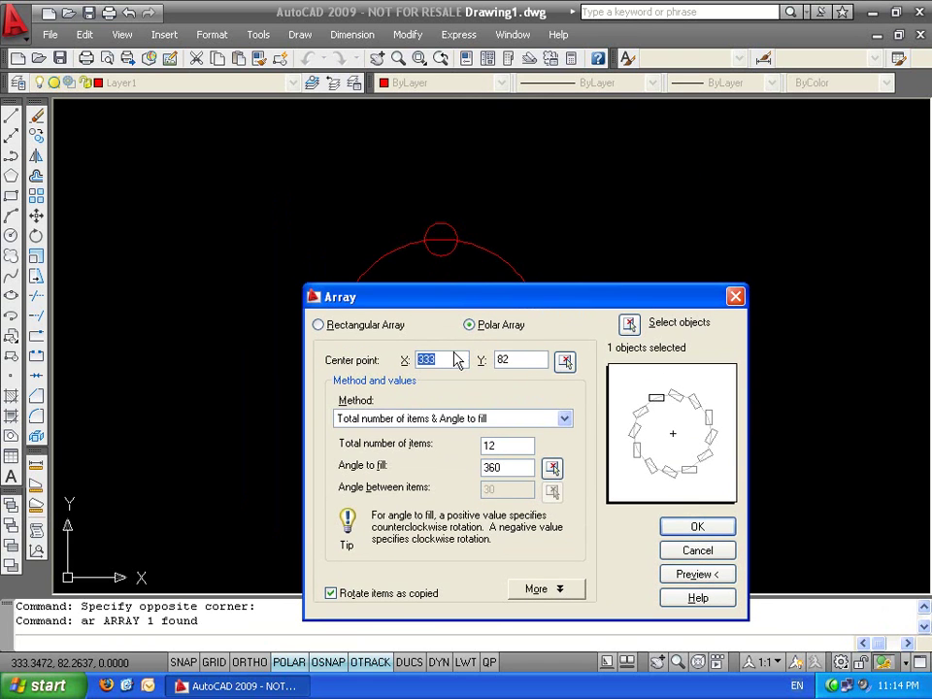
pyautogui.click(565, 362)
pyautogui.click(443, 340)
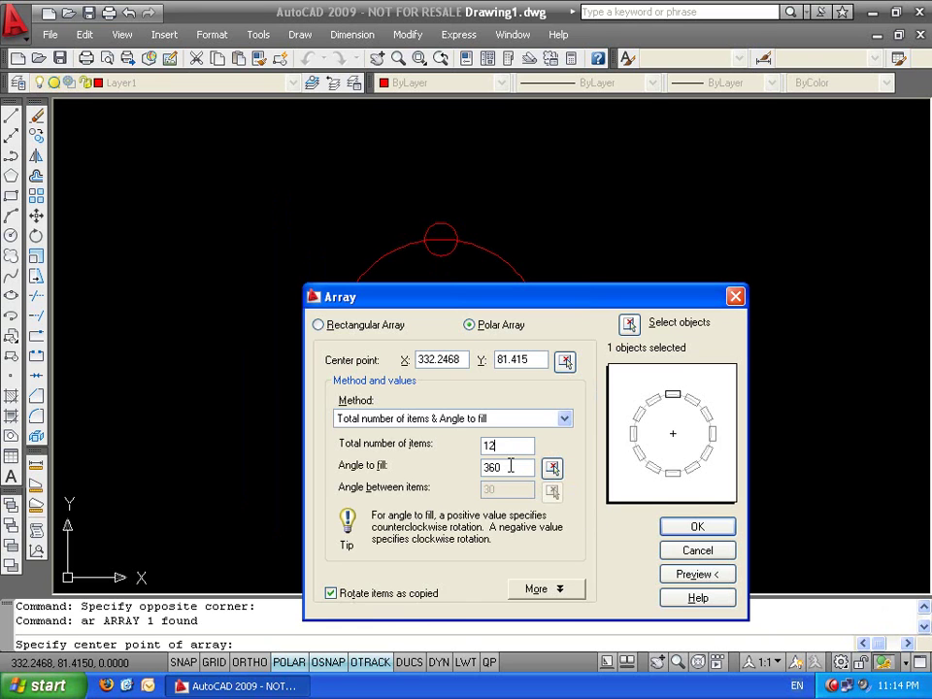
pyautogui.click(697, 527)
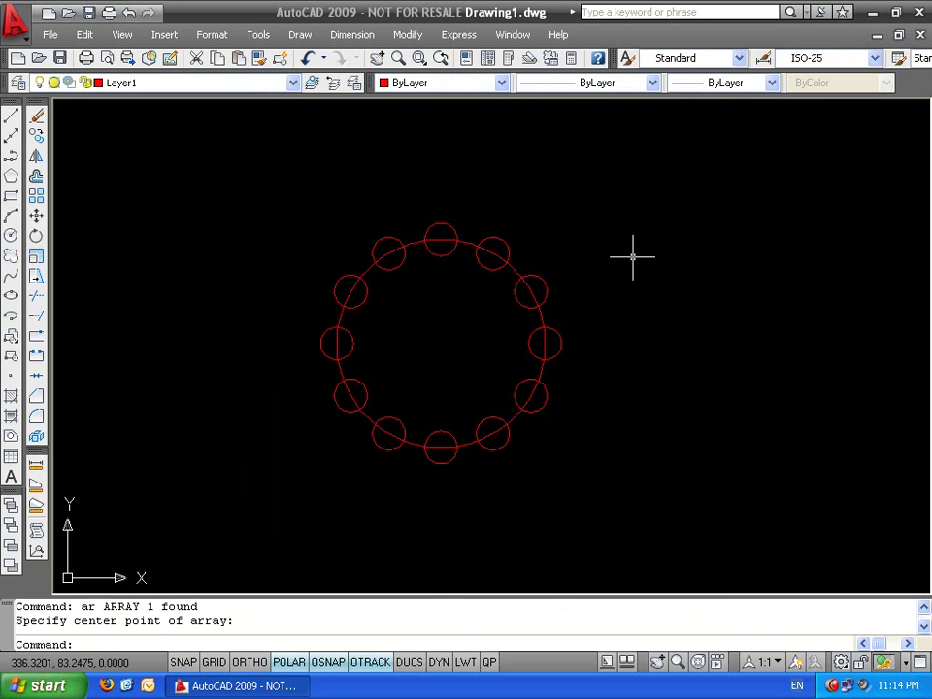
# Erase the large circle together with all the small circles arrayed around it
pyautogui.press('Escape')
pyautogui.click(589, 215)
pyautogui.click(189, 462)
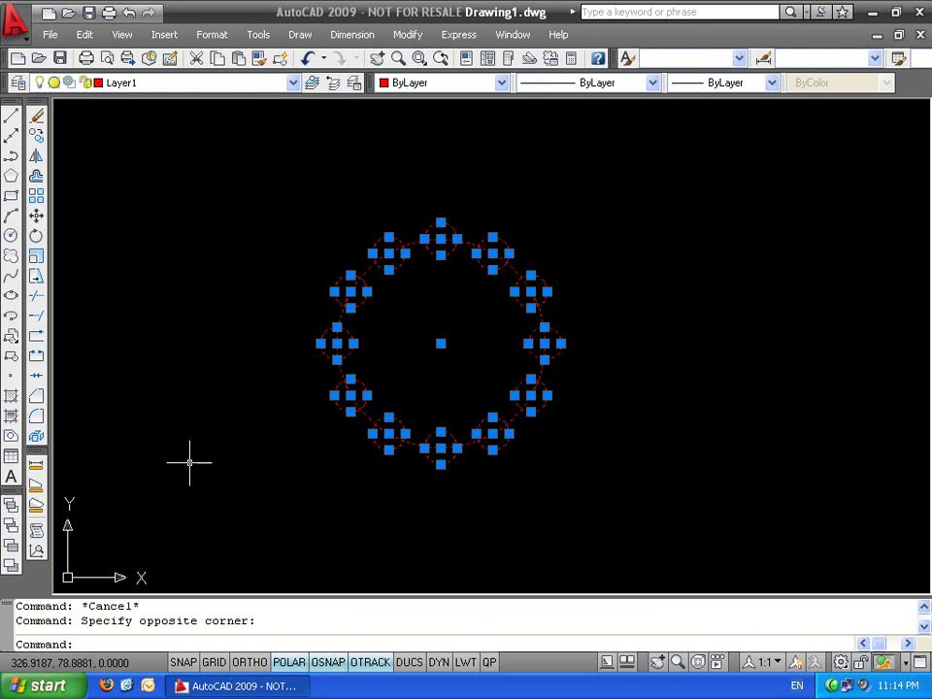
pyautogui.press('Delete')
# Draw two concentric circles with radii of about 1.95 and about 2.6
pyautogui.write('c')
pyautogui.press('Return')
pyautogui.click(402, 348)
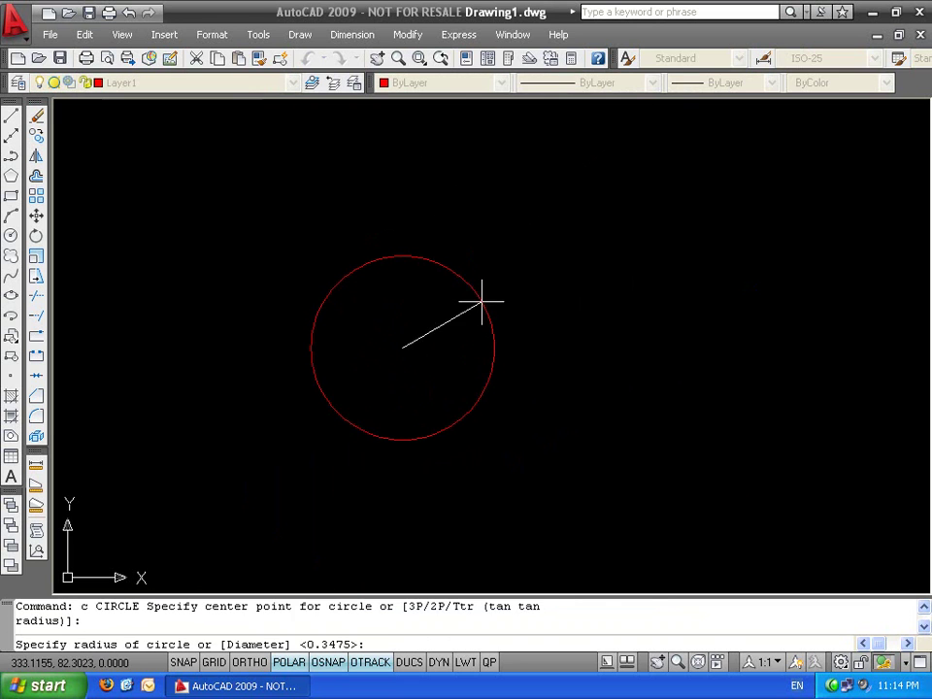
pyautogui.click(485, 303)
pyautogui.write('c')
pyautogui.press('Return')
pyautogui.click(408, 347)
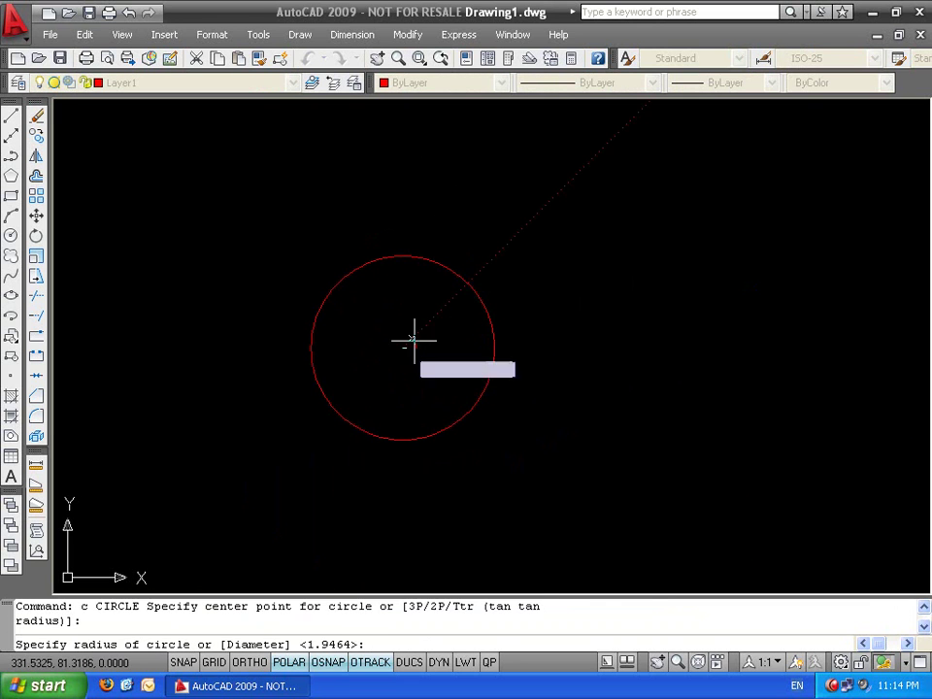
pyautogui.click(492, 263)
pyautogui.press('Escape')
pyautogui.press('Escape')
# Draw an arc about the circles' common center, starting at the outer circle's top quadrant, with a chord length of 1
pyautogui.write('a')
pyautogui.press('Return')
pyautogui.write('c')
pyautogui.press('Return')
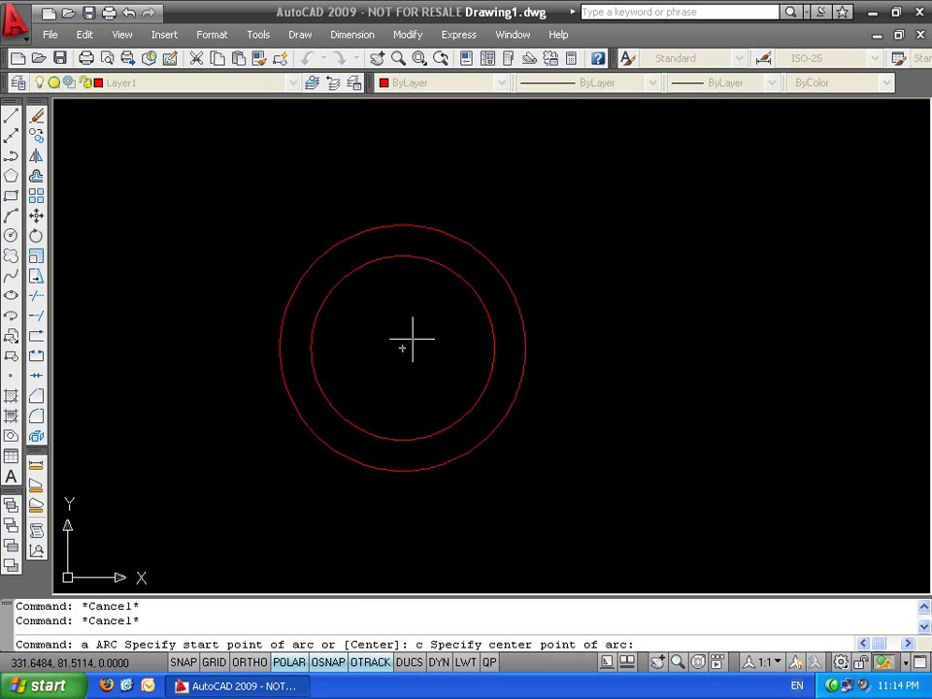
pyautogui.click(407, 346)
pyautogui.click(404, 223)
pyautogui.scroll(2, 346, 203)
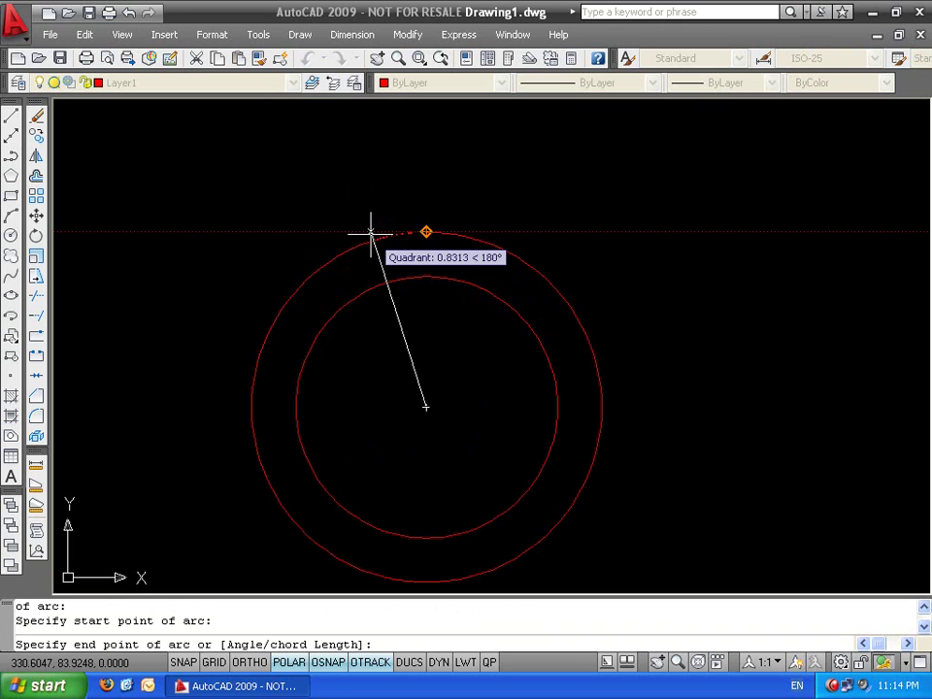
pyautogui.write('l')
pyautogui.press('Return')
pyautogui.write('1')
pyautogui.press('Return')
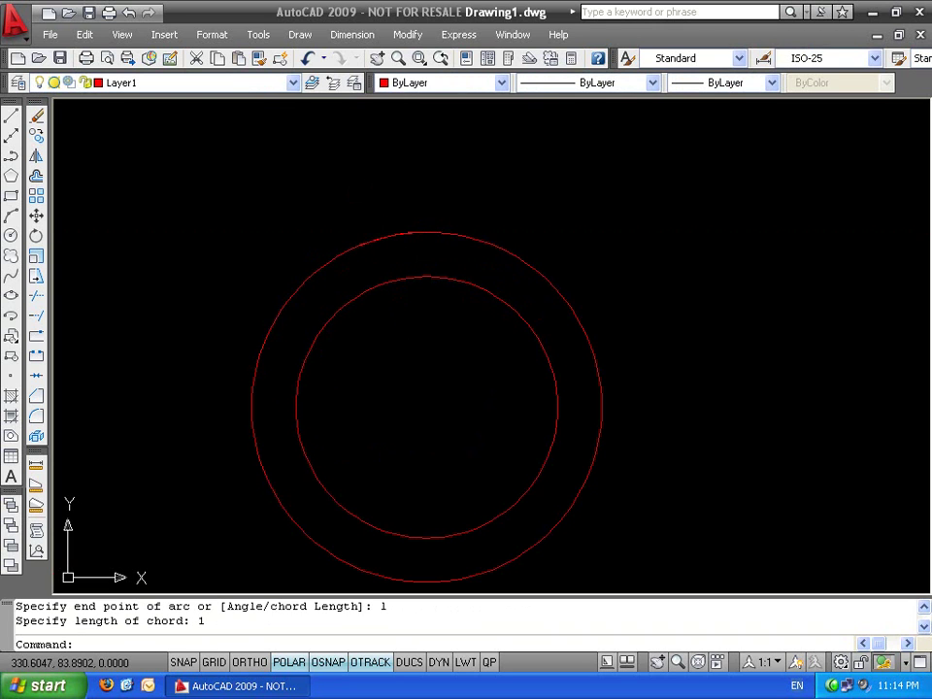
# Erase the outer circle, keeping the short arc and the inner circle
pyautogui.press('Escape')
pyautogui.click(606, 235)
pyautogui.click(520, 309)
pyautogui.press('Delete')
# Mirror the short arc across a vertical line through its top end, keeping the source arc
pyautogui.click(433, 205)
pyautogui.click(359, 243)
pyautogui.write('mi')
pyautogui.press('Return')
pyautogui.click(426, 231)
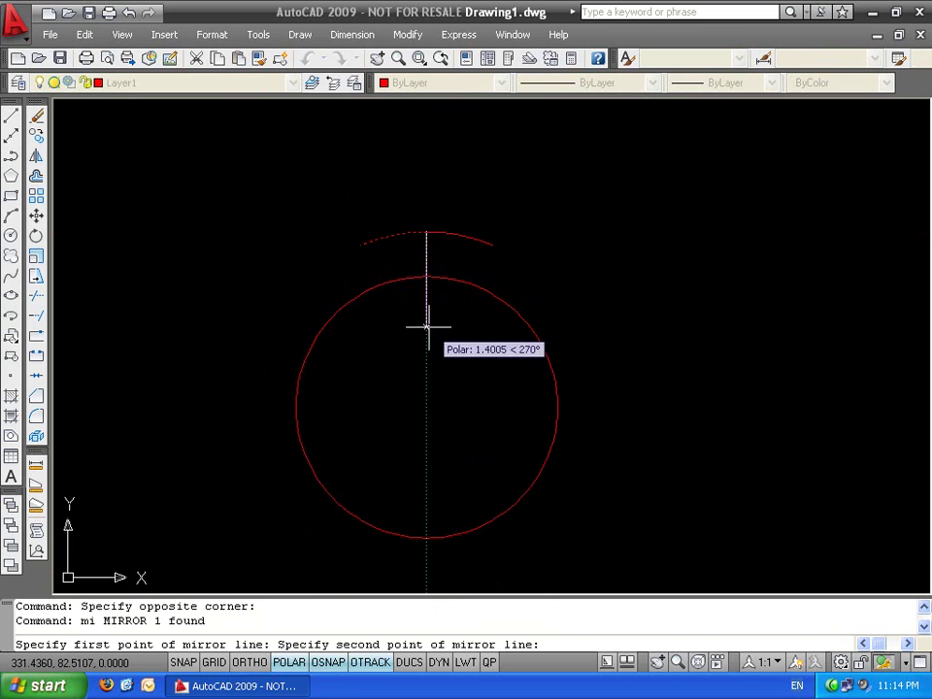
pyautogui.click(427, 319)
pyautogui.press('Return')
# Join the two mirrored arcs above the circle into a single arc
pyautogui.write('j')
pyautogui.press('Return')
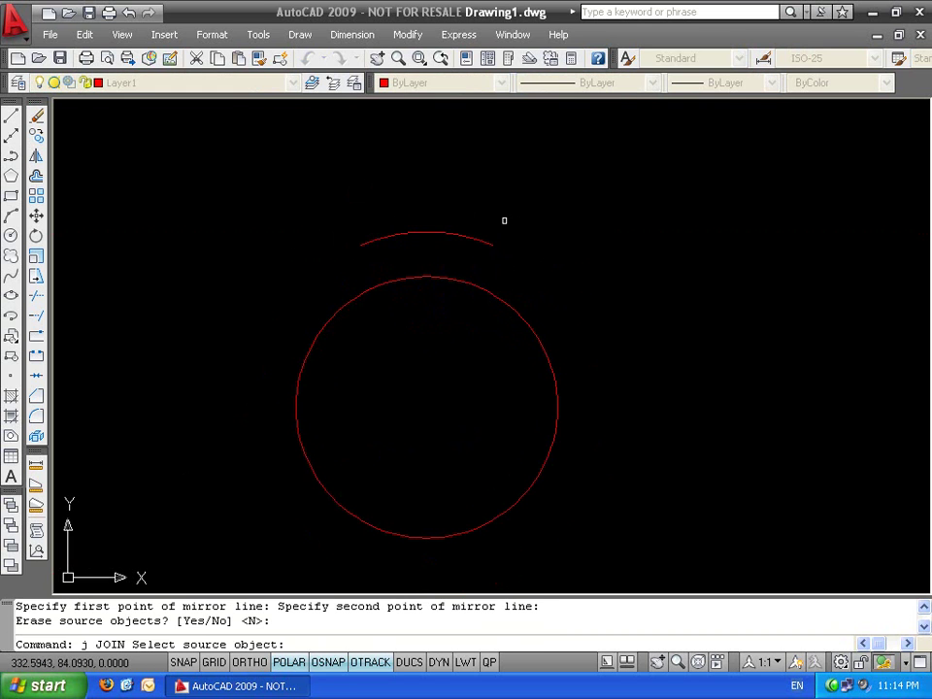
pyautogui.click(463, 234)
pyautogui.click(395, 235)
pyautogui.press('Return')
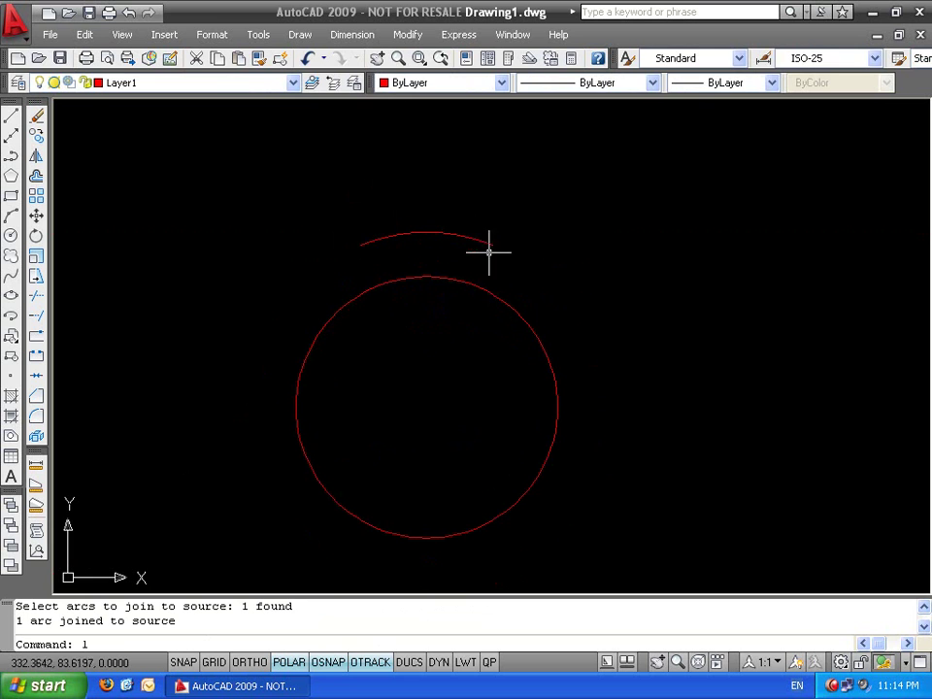
# Draw vertical lines from both ends of the arc down to the circle to close the tooth's sides
pyautogui.write('l')
pyautogui.press('Return')
pyautogui.click(493, 245)
pyautogui.click(492, 292)
pyautogui.press('Return')
pyautogui.click(360, 245)
pyautogui.click(360, 293)
pyautogui.press('Return')
# Create a polar array of the tooth's arc and side lines around the circle's center, with 5 items filling 360 degrees
pyautogui.click(314, 193)
pyautogui.click(508, 294)
pyautogui.write('ar')
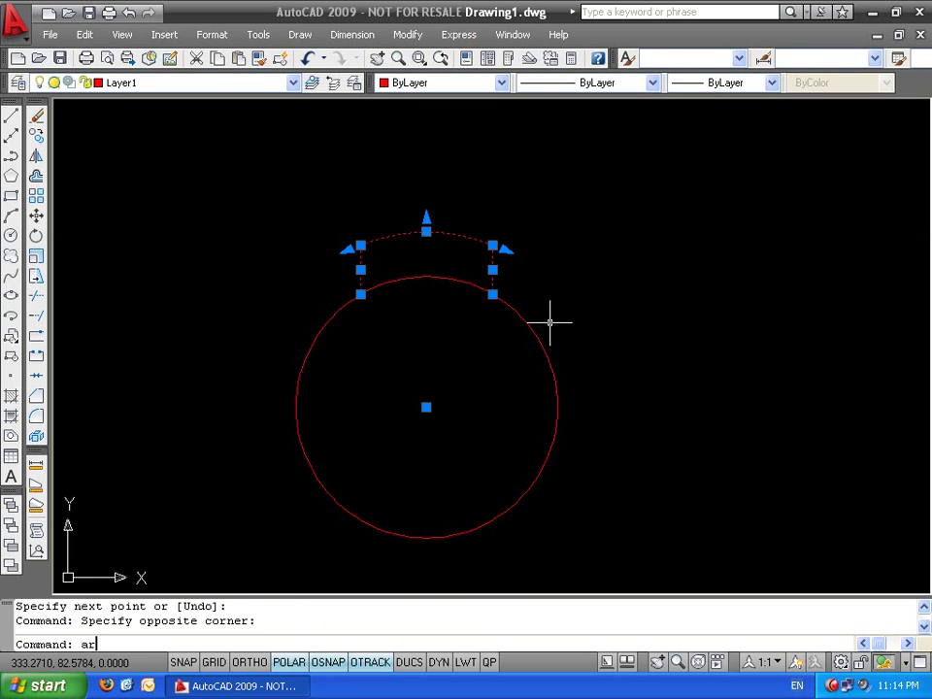
pyautogui.press('Return')
pyautogui.click(501, 246)
pyautogui.click(453, 407)
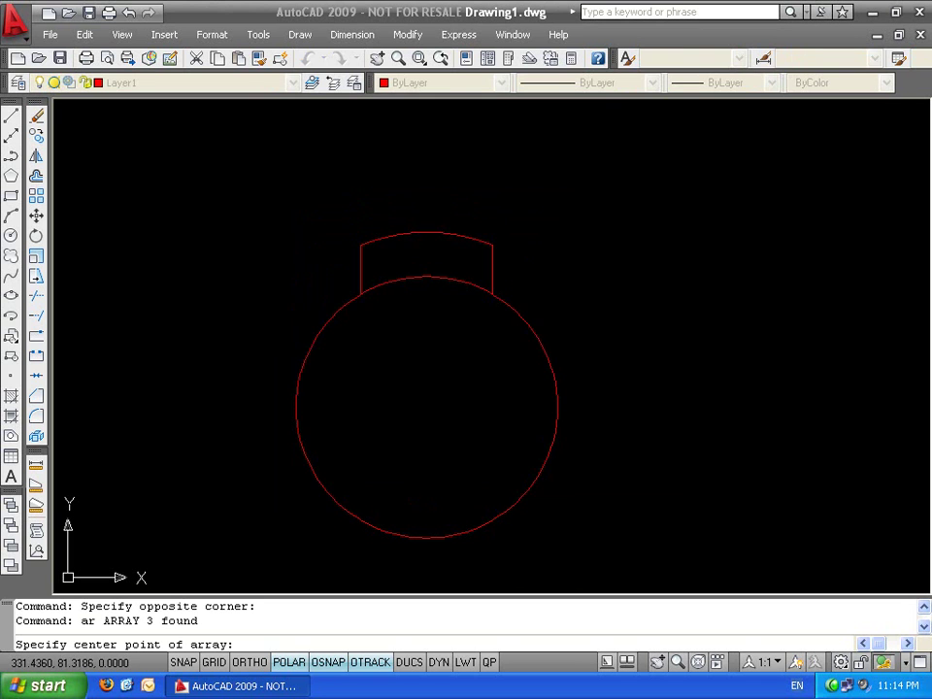
pyautogui.write('5')
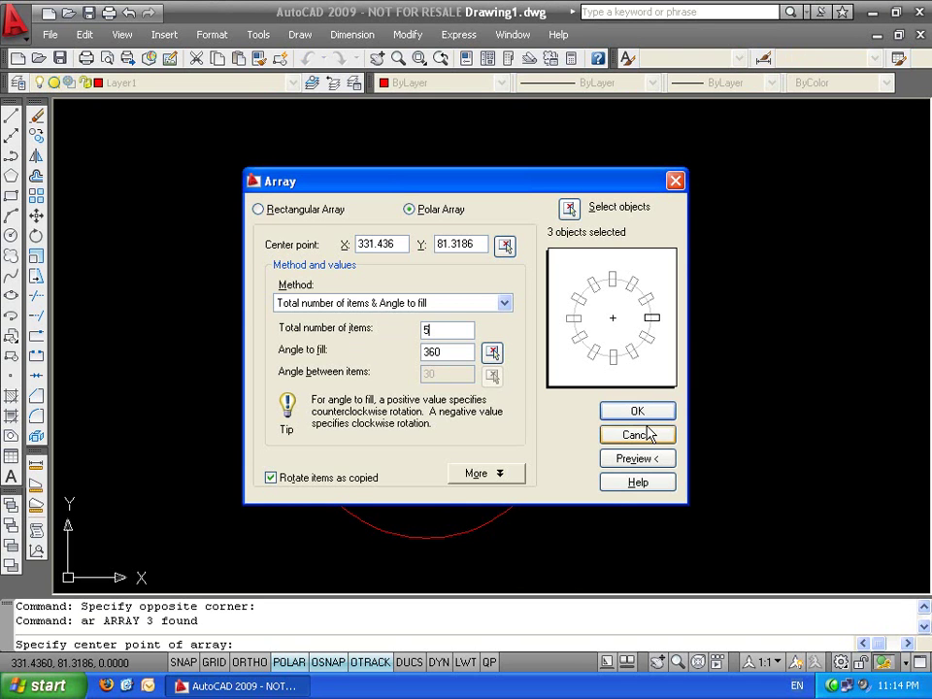
pyautogui.click(637, 410)
# Trim a piece of the circle inside the upper-right tooth, then set Trim's implied edge extension mode to No extend
pyautogui.write('tr')
pyautogui.press('Return')
pyautogui.press('Return')
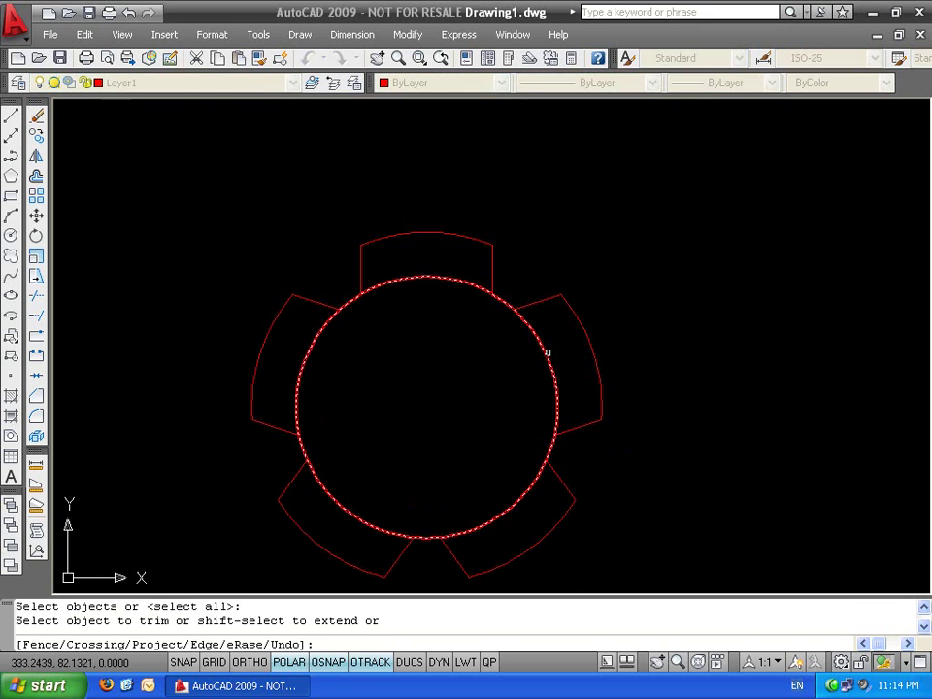
pyautogui.moveTo(549, 353); pyautogui.dragTo(504, 374)
pyautogui.scroll(2, 560, 371)
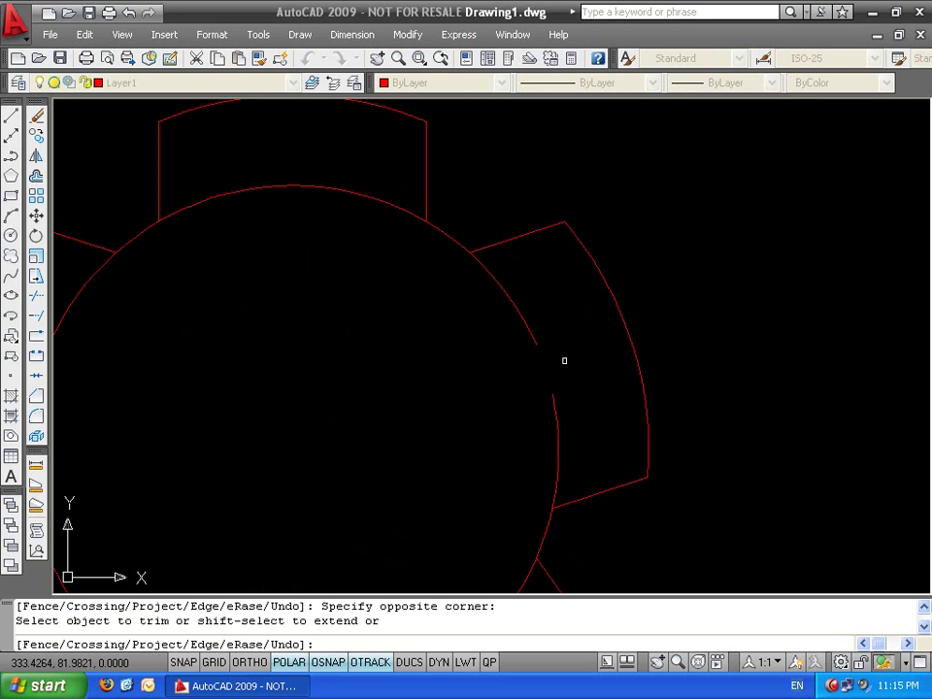
pyautogui.write('e')
pyautogui.press('Return')
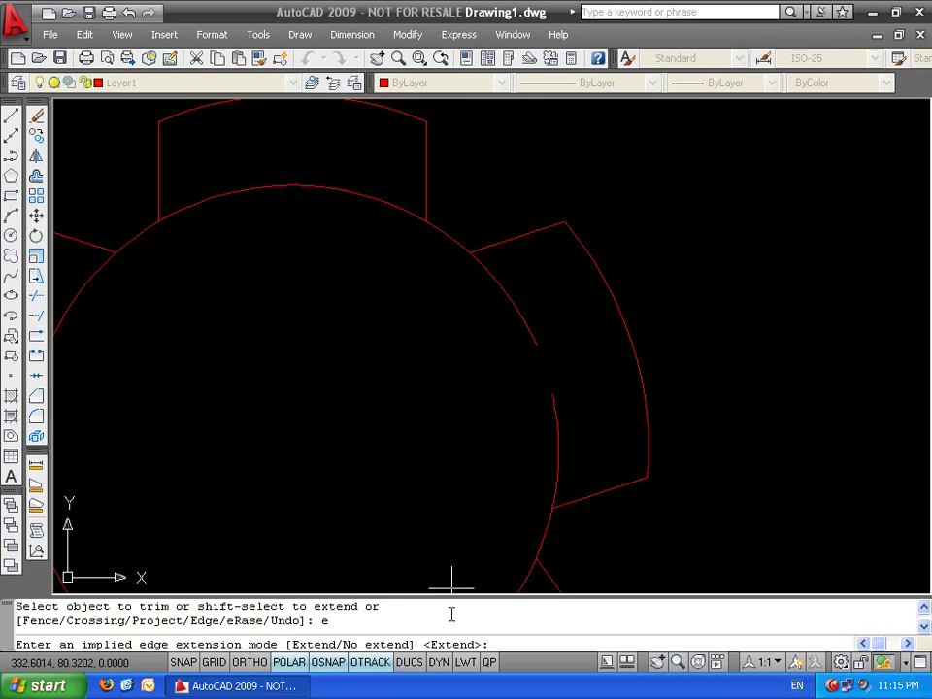
pyautogui.write('n')
pyautogui.press('Return')
# Trim away the remaining circle segments inside all five teeth, leaving a continuous gear outline
pyautogui.scroll(-3, 539, 384)
pyautogui.click(543, 360)
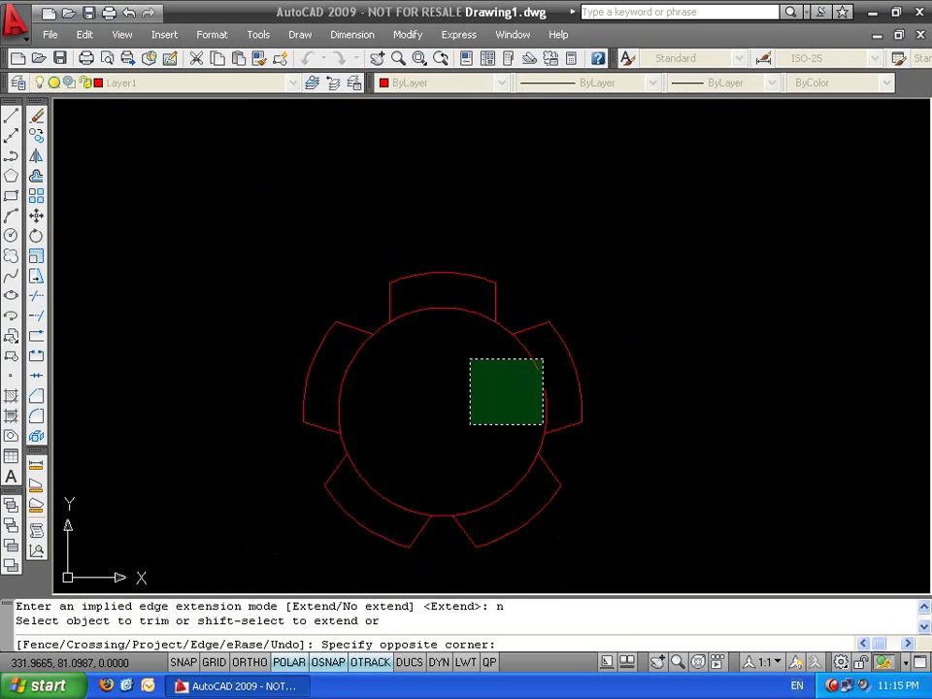
pyautogui.click(469, 416)
pyautogui.click(542, 382)
pyautogui.click(432, 311)
pyautogui.click(341, 417)
pyautogui.click(402, 481)
pyautogui.click(370, 500)
pyautogui.press('Escape')
# Inspect the trimmed gear outline and the arc on its top tooth
pyautogui.scroll(-3, 598, 487)
pyautogui.scroll(5, 631, 278)
pyautogui.moveTo(631, 277); pyautogui.dragTo(624, 399, button='middle')
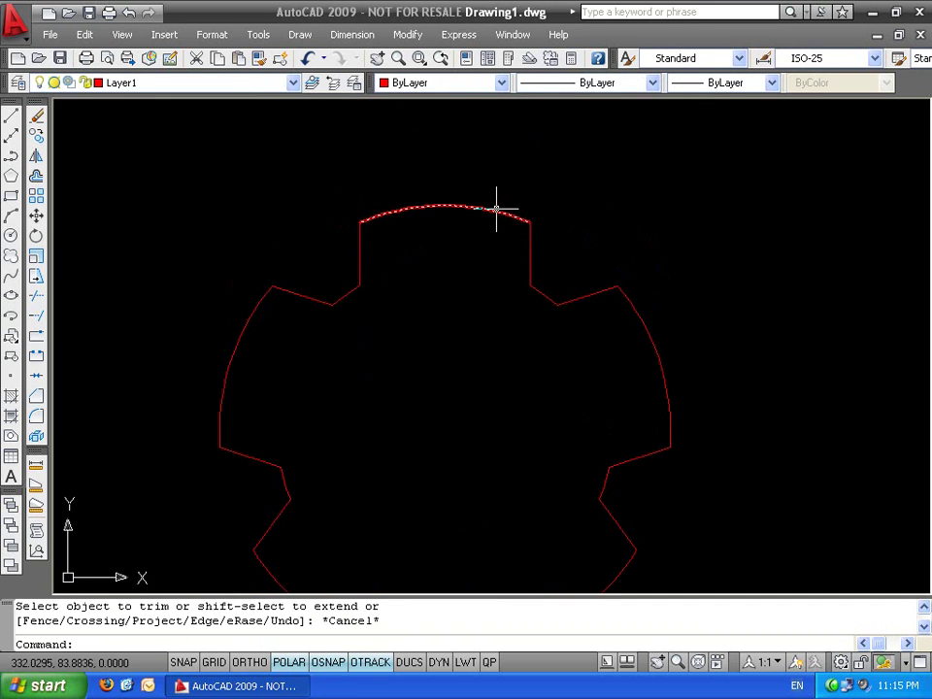
pyautogui.click(495, 205)
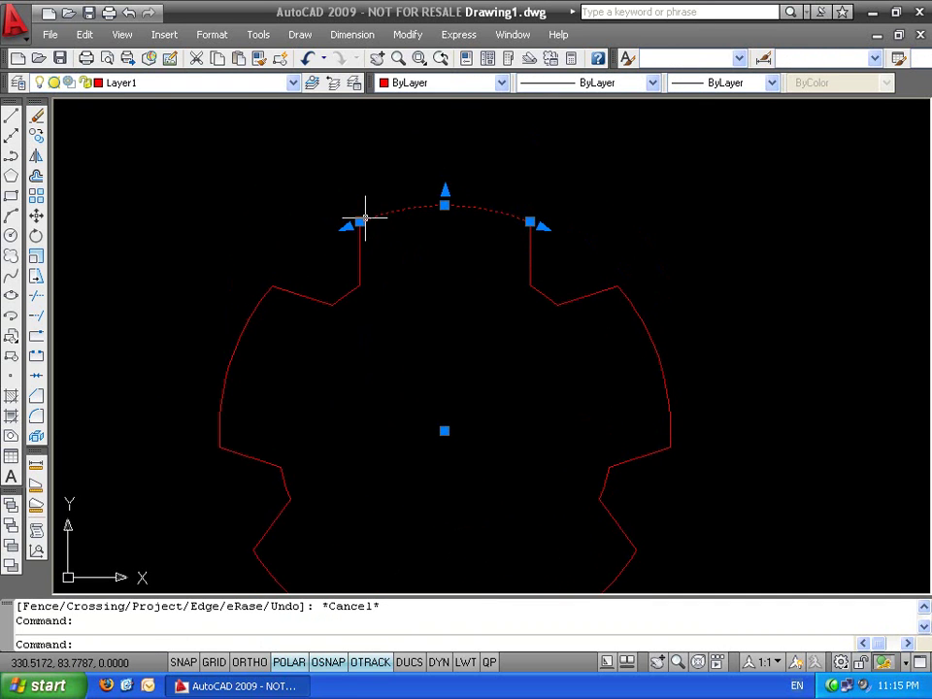
pyautogui.scroll(-1, 431, 375)
pyautogui.press('Escape')
pyautogui.press('Escape')
pyautogui.scroll(-4, 441, 376)
pyautogui.moveTo(441, 377); pyautogui.dragTo(492, 357, button='middle')
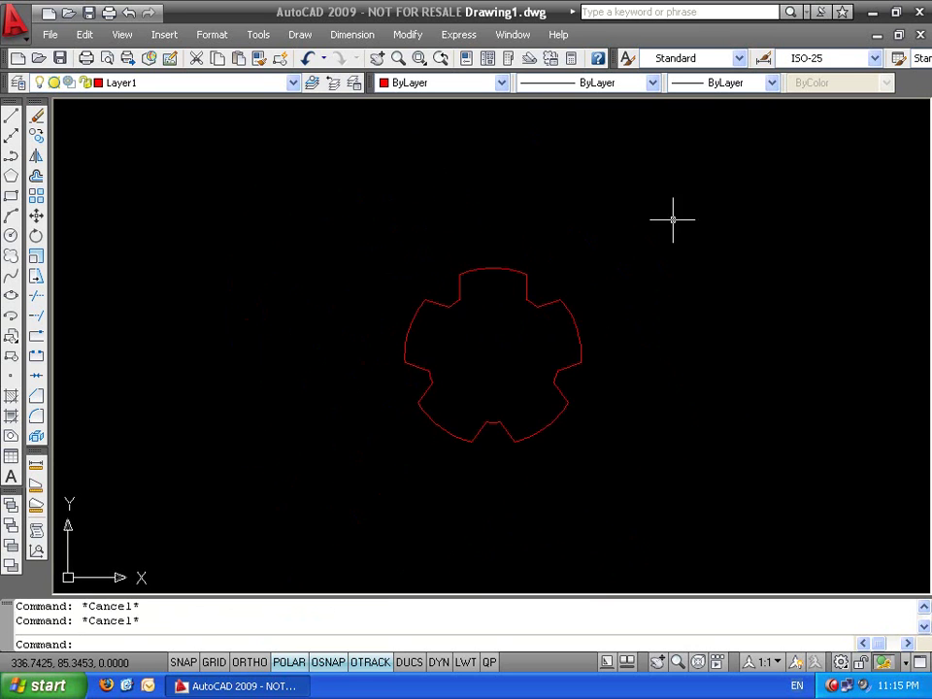
# Erase the entire five-tooth gear outline
pyautogui.click(673, 220)
pyautogui.click(239, 514)
pyautogui.press('Delete')
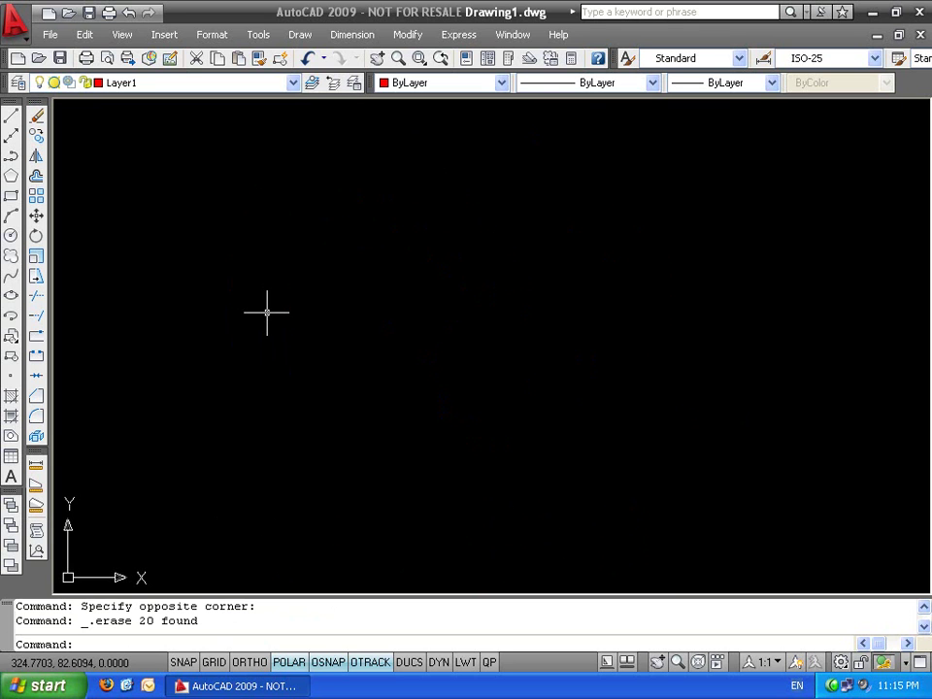
# Draw a single horizontal line in the middle of the empty drawing
pyautogui.write('l')
pyautogui.press('Return')
pyautogui.click(389, 352)
pyautogui.click(526, 351)
pyautogui.press('Return')
# Polar-array the horizontal line about its left endpoint as 8 items filling 180 degrees
pyautogui.scroll(2, 502, 355)
pyautogui.click(533, 326)
pyautogui.click(420, 386)
pyautogui.press('Return')
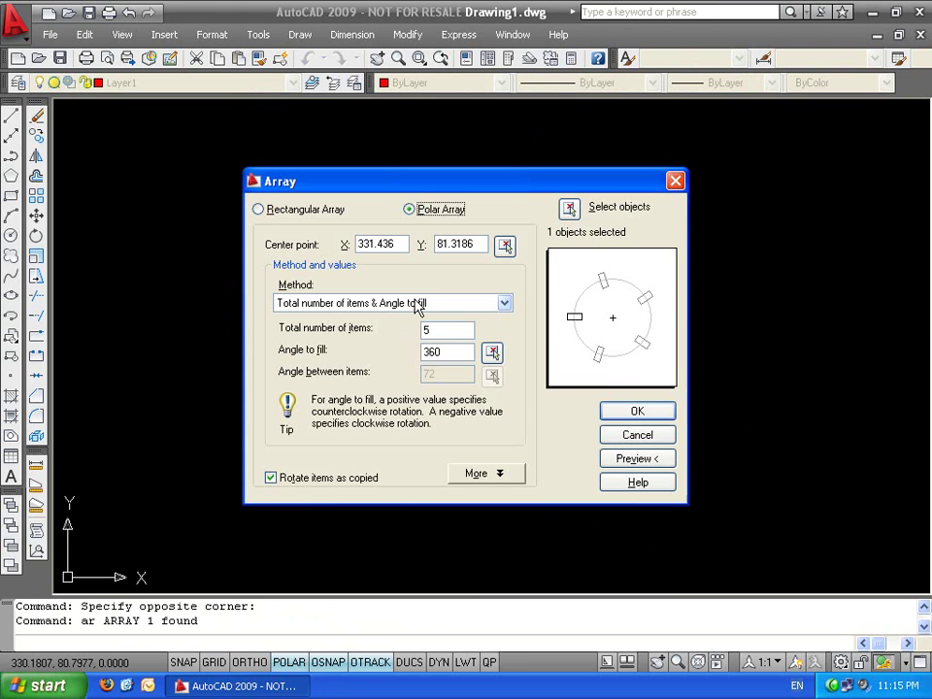
pyautogui.write('8')
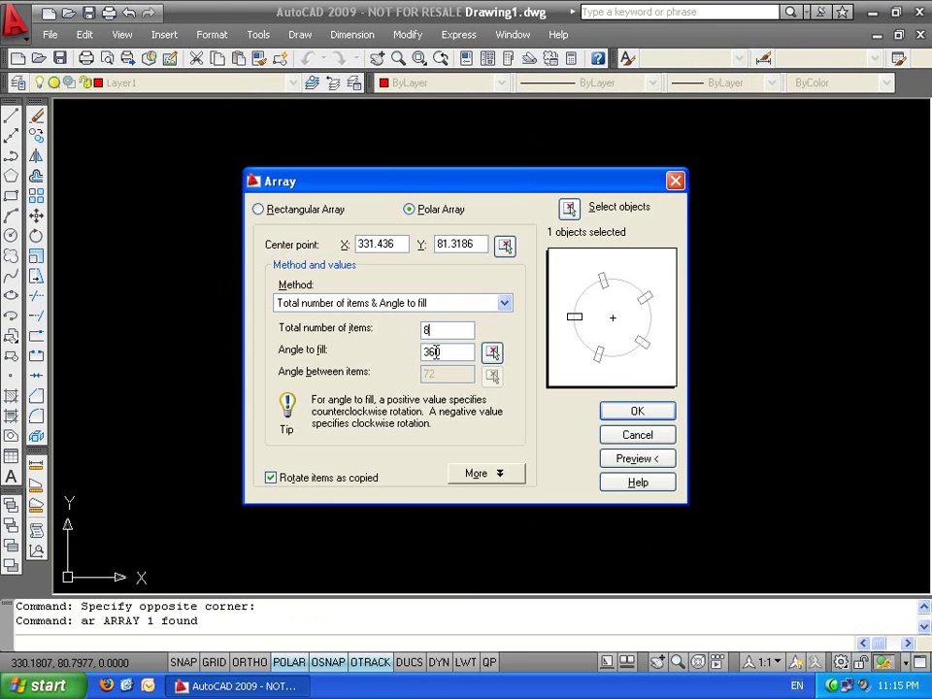
pyautogui.press('Tab')
pyautogui.write('1')
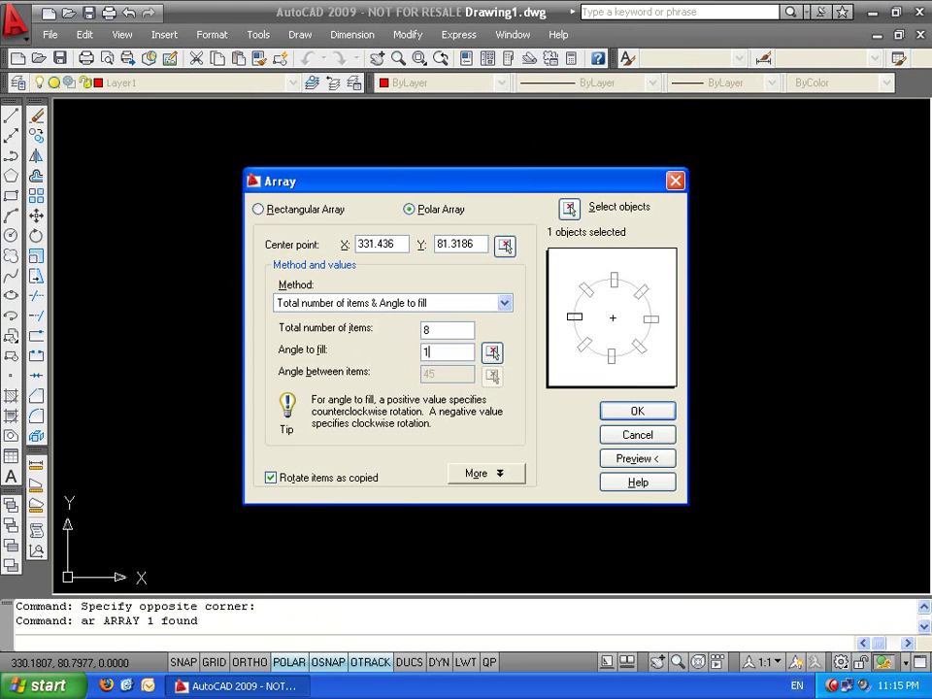
pyautogui.write('80')
pyautogui.click(505, 244)
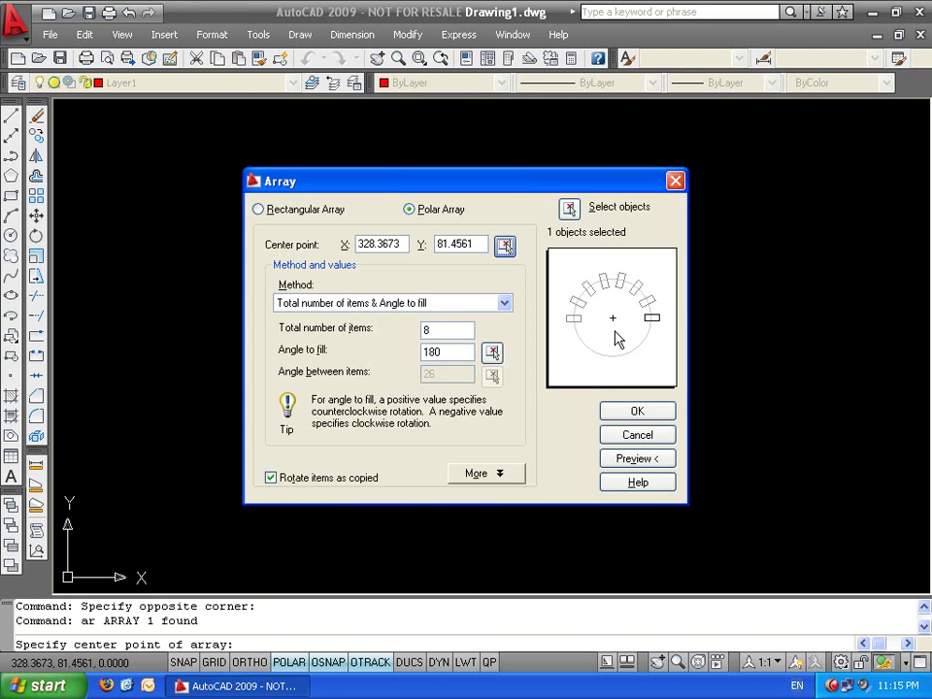
pyautogui.moveTo(604, 187); pyautogui.dragTo(610, 452)
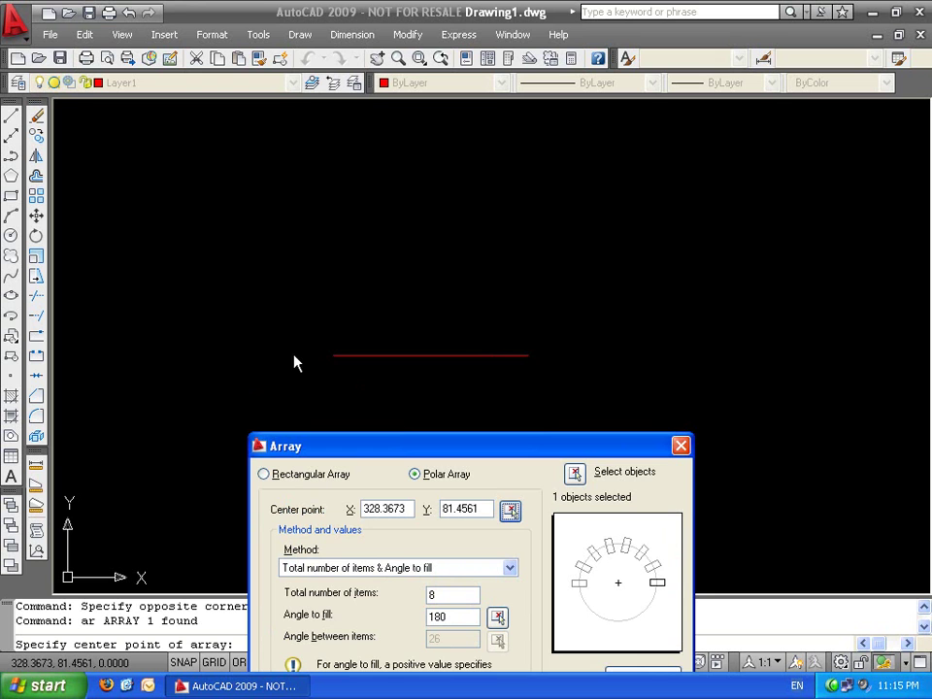
pyautogui.moveTo(499, 448); pyautogui.dragTo(561, 331)
pyautogui.click(708, 557)
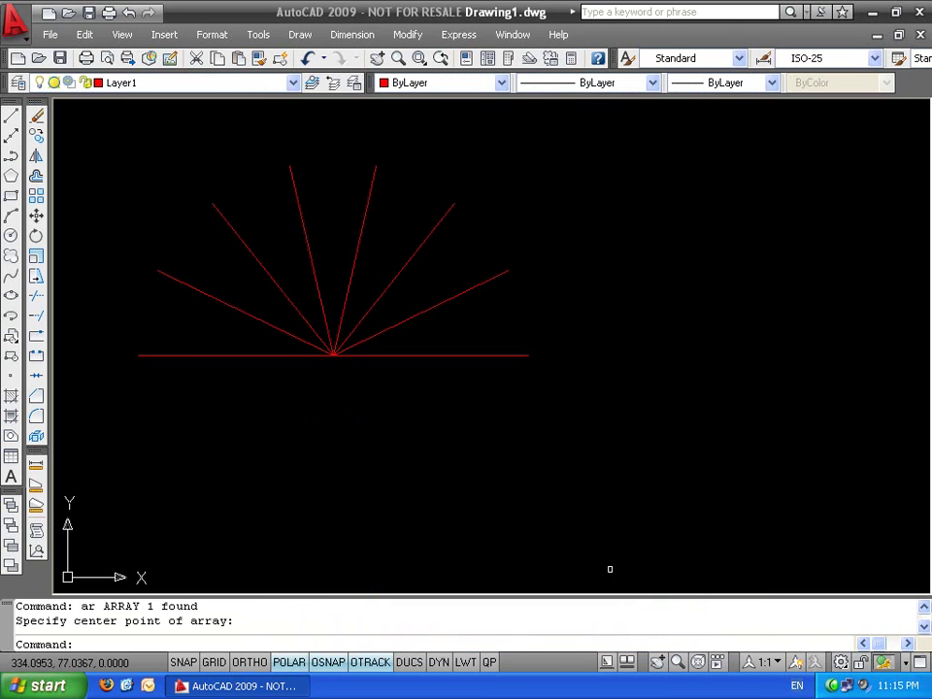
# Undo the last array and polar-array the line about its right endpoint, keeping 8 items over 180 degrees
pyautogui.hotkey('ctrl', 'z')
pyautogui.click(434, 213)
pyautogui.click(413, 375)
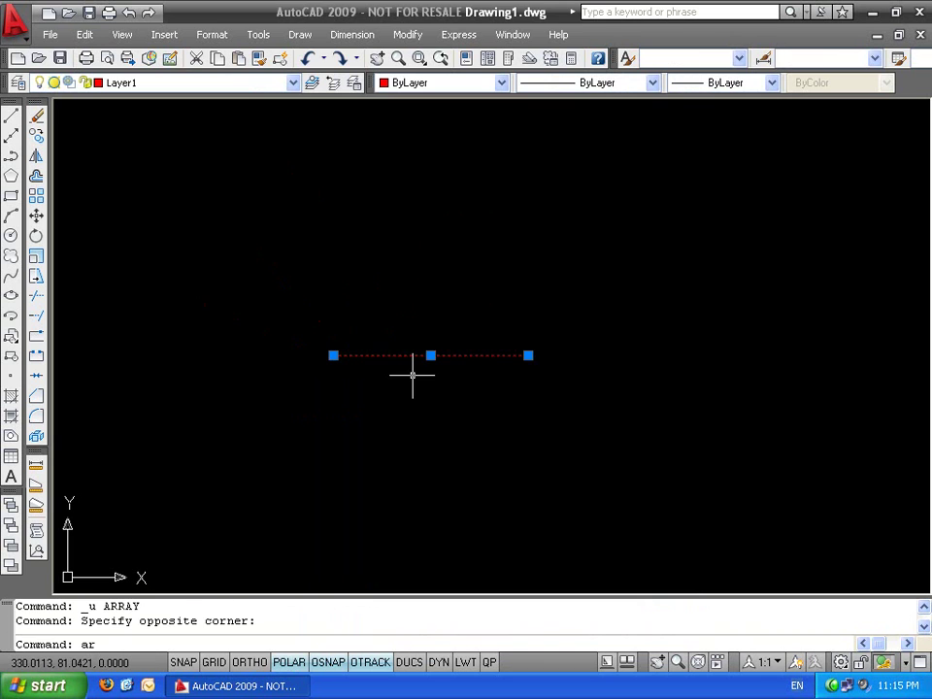
pyautogui.write('ar')
pyautogui.press('Return')
pyautogui.click(502, 245)
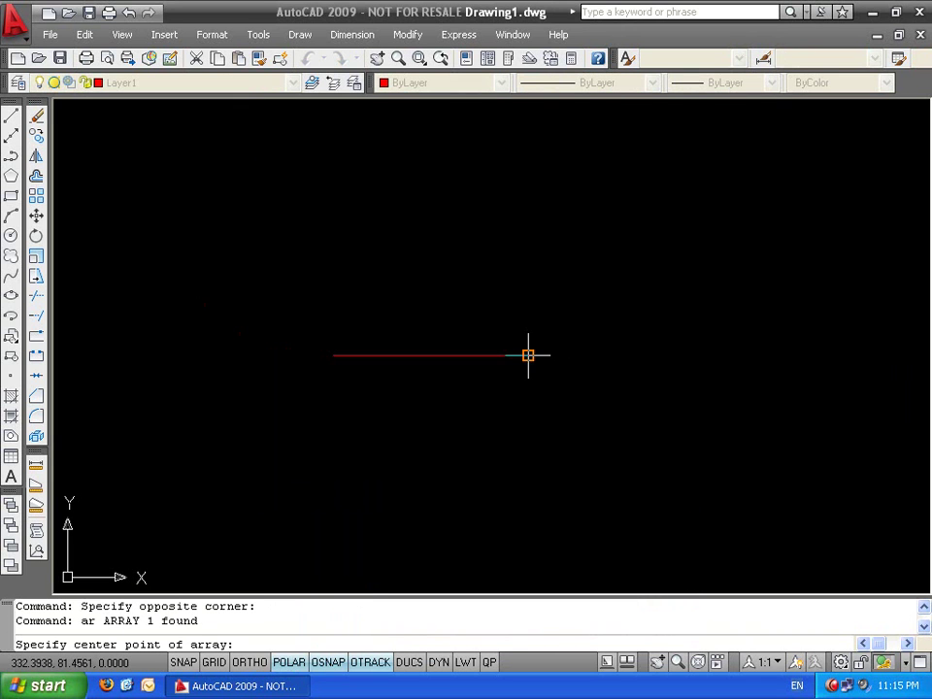
pyautogui.click(529, 355)
pyautogui.click(635, 410)
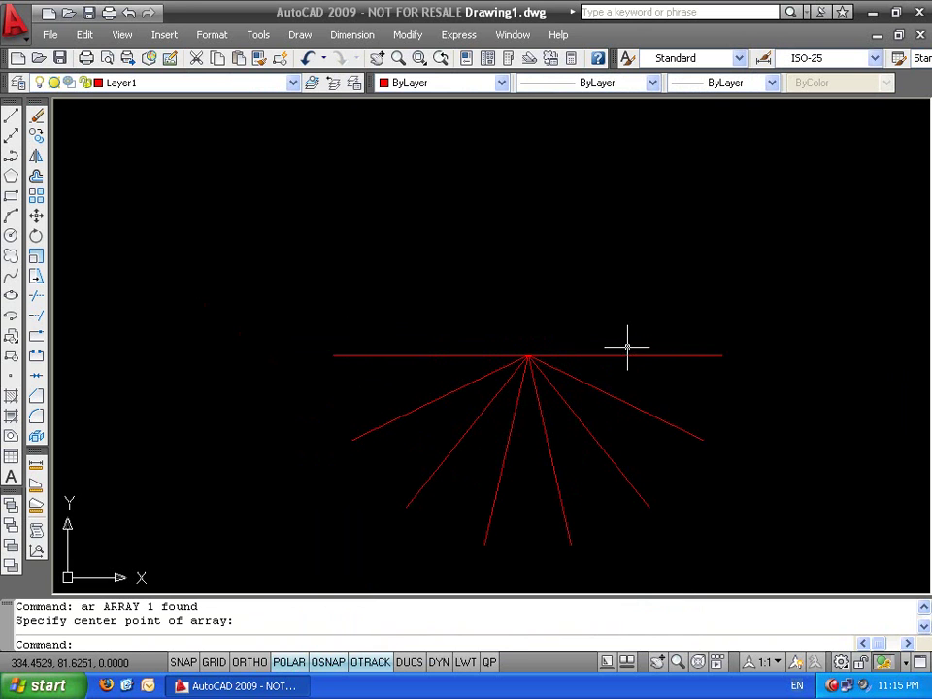
# Undo the last array and start another polar array of the line with the method Total number of items & Angle between items
pyautogui.hotkey('ctrl', 'z')
pyautogui.click(444, 278)
pyautogui.click(267, 436)
pyautogui.write('ar')
pyautogui.press('Return')
pyautogui.click(449, 305)
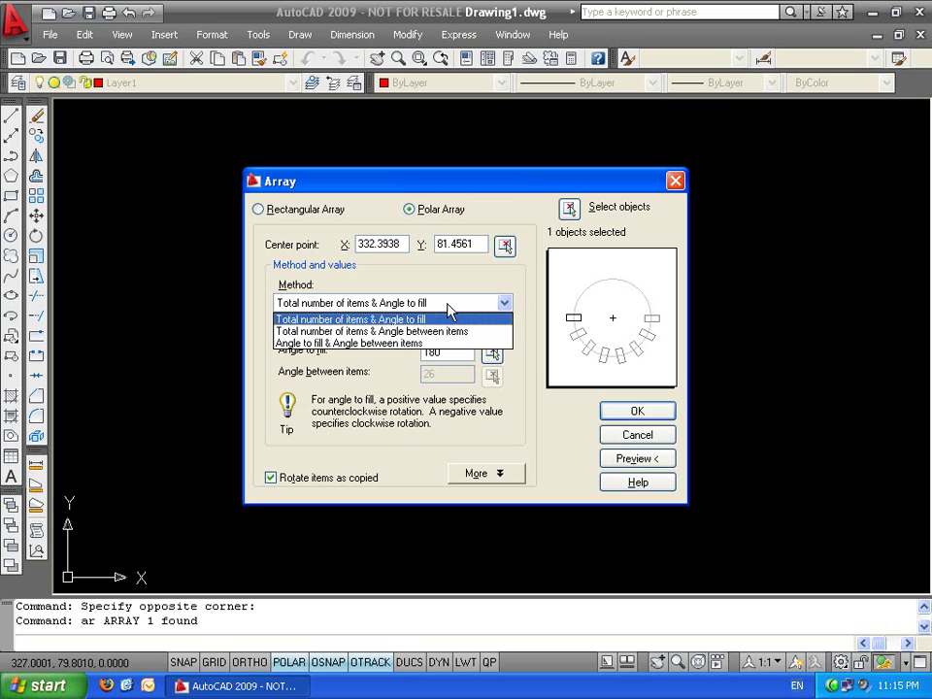
pyautogui.click(312, 331)
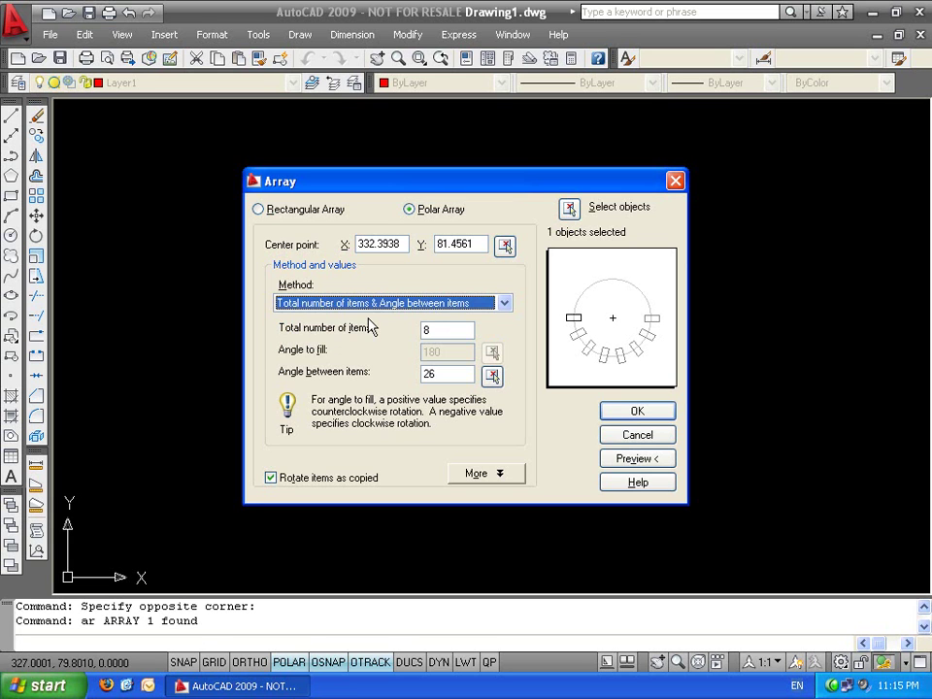
# Create the array of 8 lines with an angle of 10 degrees between items and look over the resulting fan
pyautogui.press('Tab')
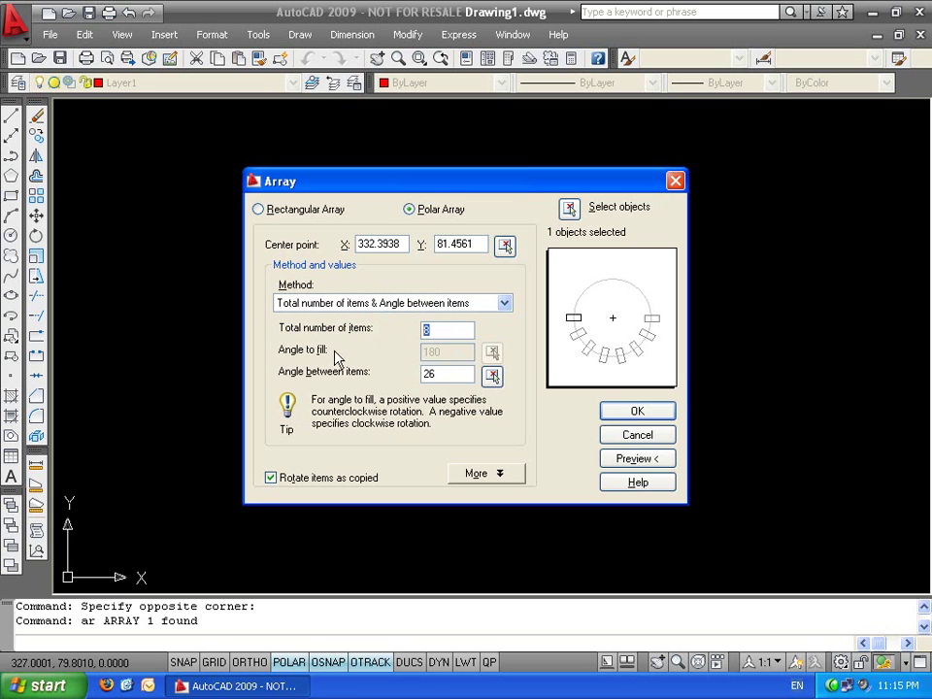
pyautogui.press('Tab')
pyautogui.click(637, 411)
pyautogui.scroll(3, 375, 350)
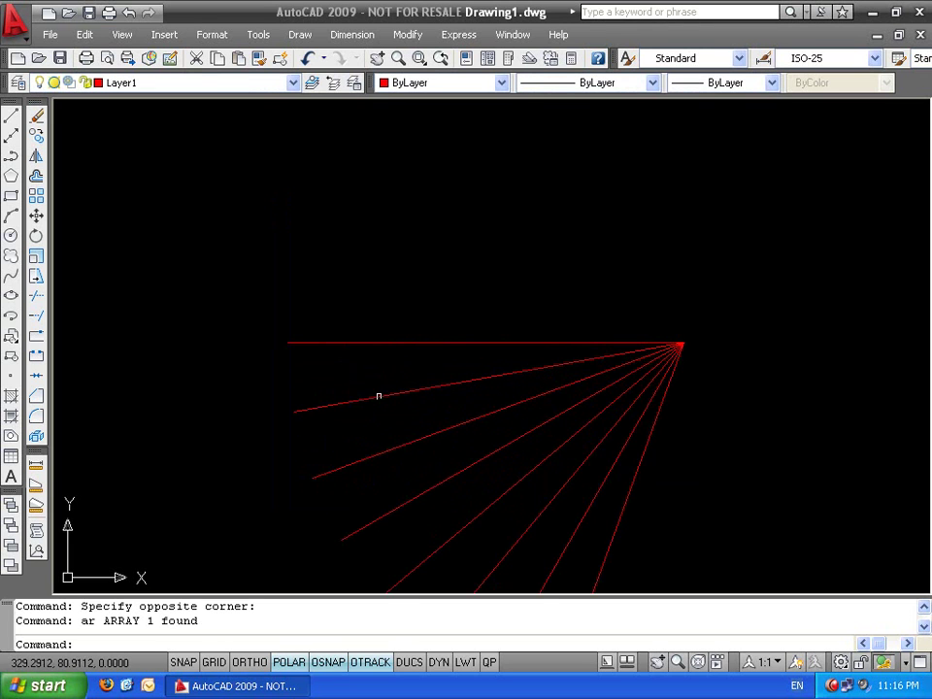
pyautogui.moveTo(529, 493); pyautogui.dragTo(510, 198, button='middle')
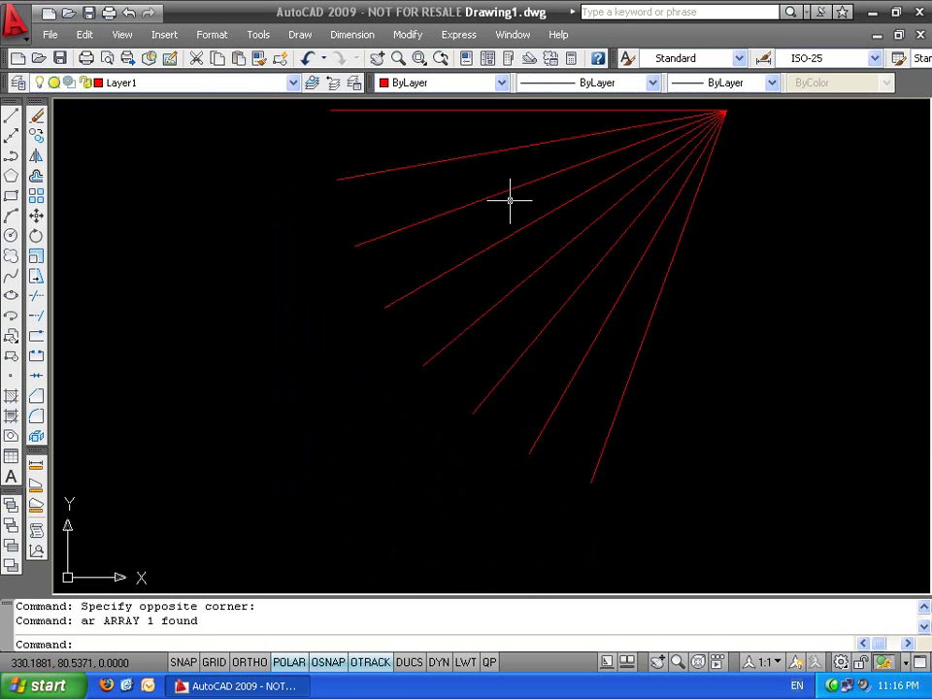
pyautogui.moveTo(628, 425); pyautogui.dragTo(605, 544, button='middle')
# Undo the 10-degree array and start a polar array of the line with the method Angle to fill & Angle between items
pyautogui.hotkey('ctrl', 'z')
pyautogui.hotkey('ctrl', 'z')
pyautogui.click(552, 337)
pyautogui.click(450, 383)
pyautogui.write('ar')
pyautogui.press('Return')
pyautogui.click(427, 303)
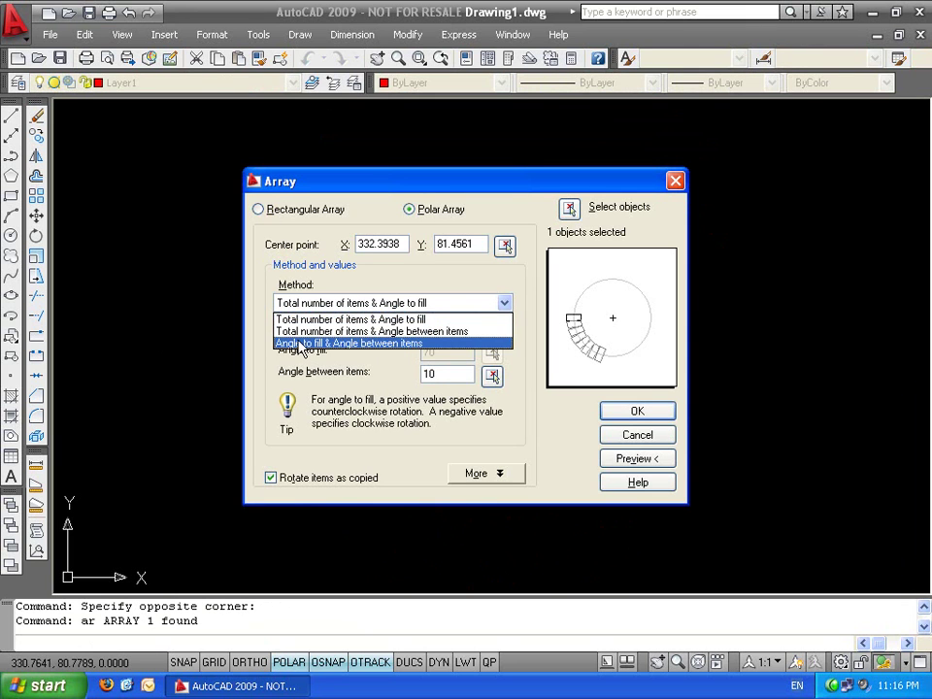
pyautogui.click(301, 344)
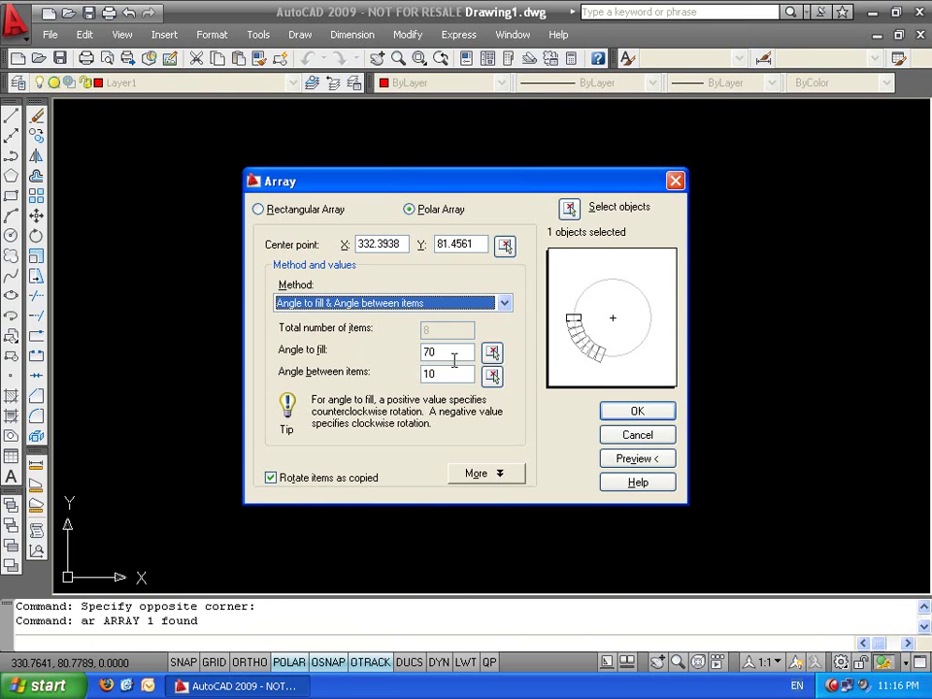
# Set the angle to fill to 180 and the angle between items to 18, and create the array
pyautogui.press('Tab')
pyautogui.press('Tab')
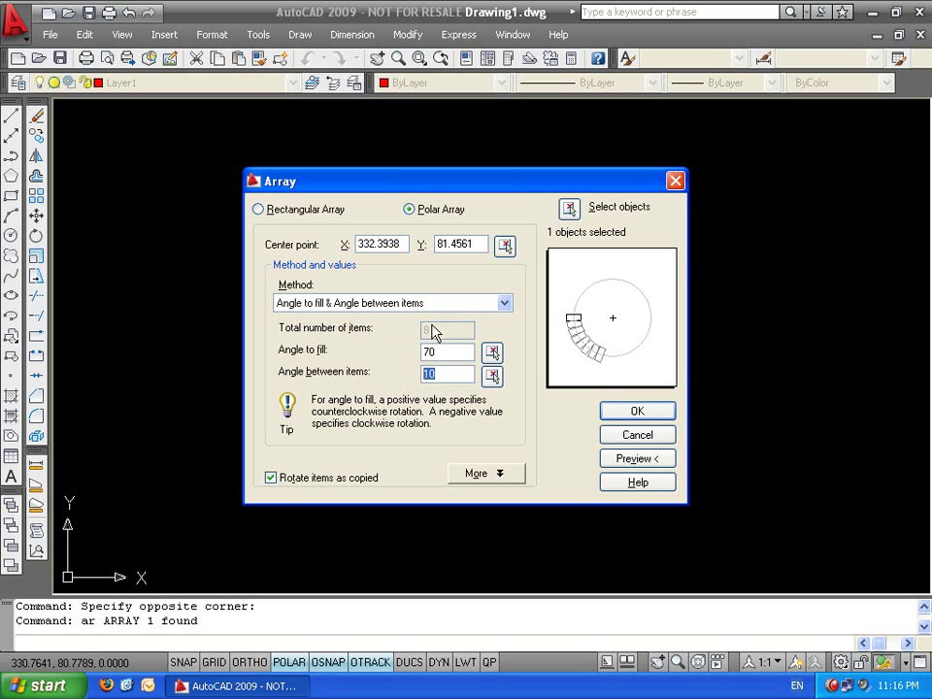
pyautogui.hotkey('shift', 'Tab')
pyautogui.press('Tab')
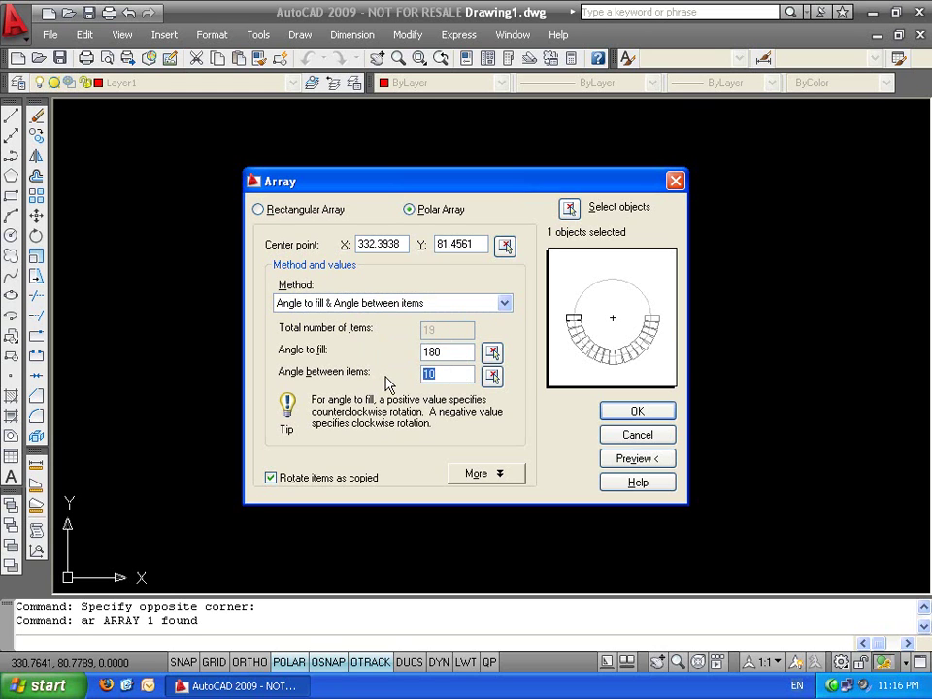
pyautogui.click(444, 352)
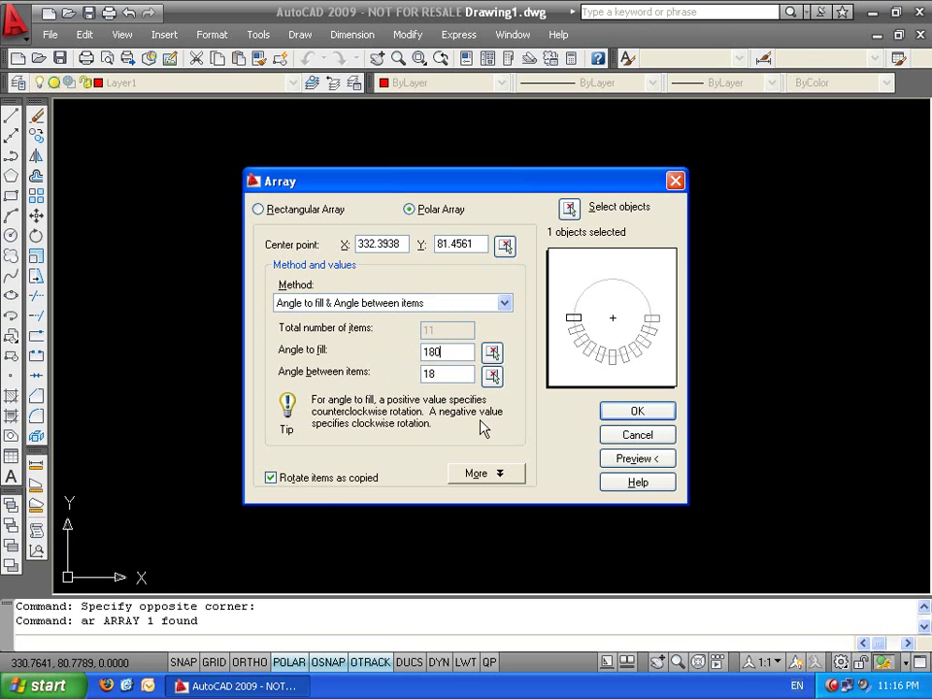
pyautogui.click(626, 411)
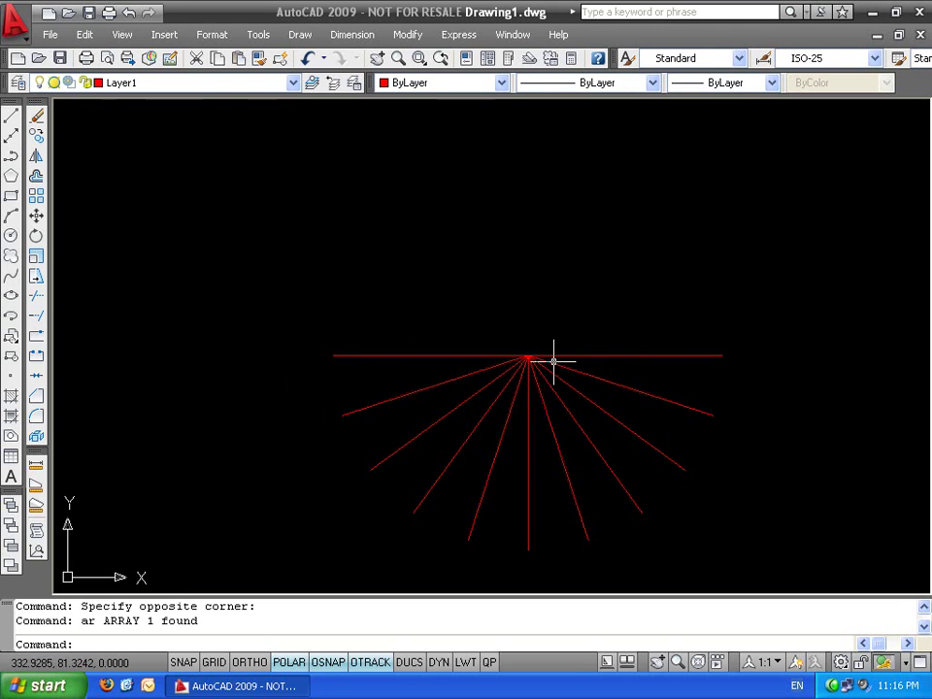
# Check the number and properties of all the arrayed lines, and examine the fan up close
pyautogui.click(701, 308)
pyautogui.click(412, 438)
pyautogui.hotkey('ctrl', '1')
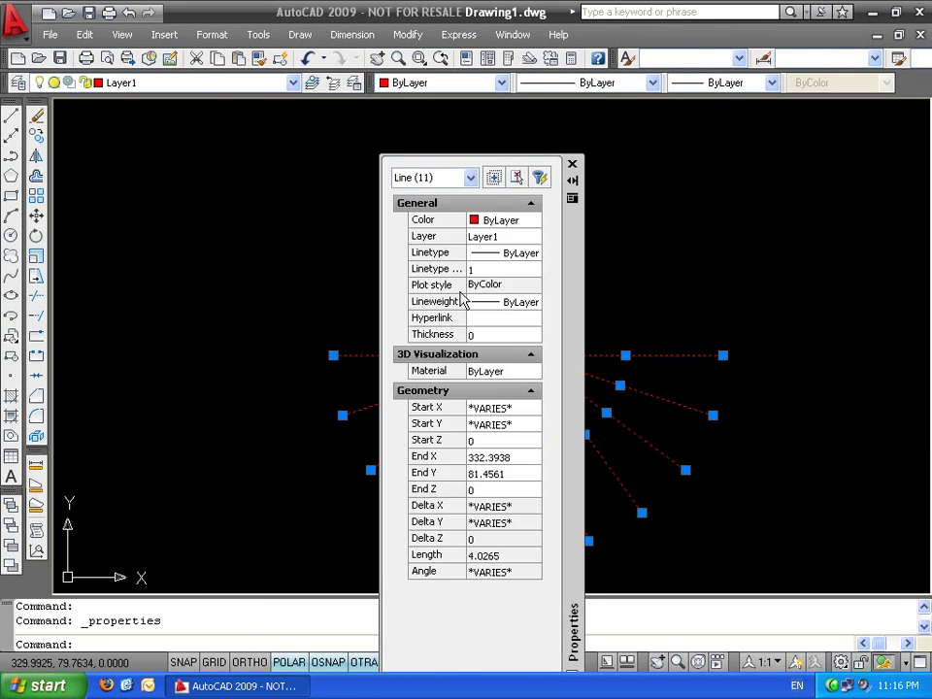
pyautogui.click(572, 167)
pyautogui.press('Escape')
pyautogui.press('Escape')
pyautogui.scroll(4, 477, 350)
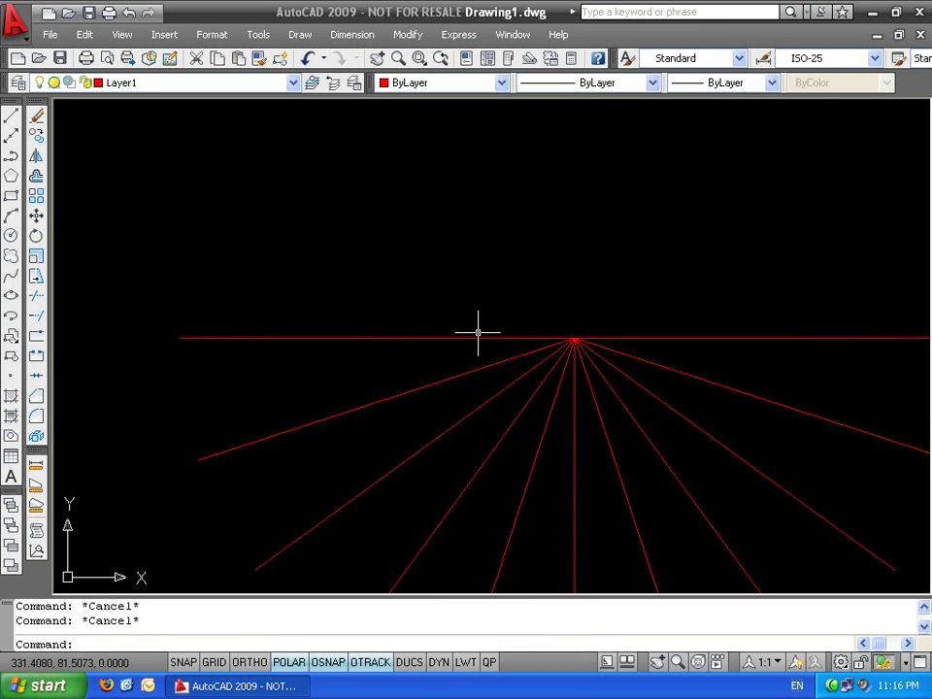
pyautogui.scroll(-4, 454, 350)
# Erase the whole fan of arrayed lines
pyautogui.moveTo(453, 350); pyautogui.dragTo(583, 291, button='middle')
pyautogui.click(718, 252)
pyautogui.click(554, 329)
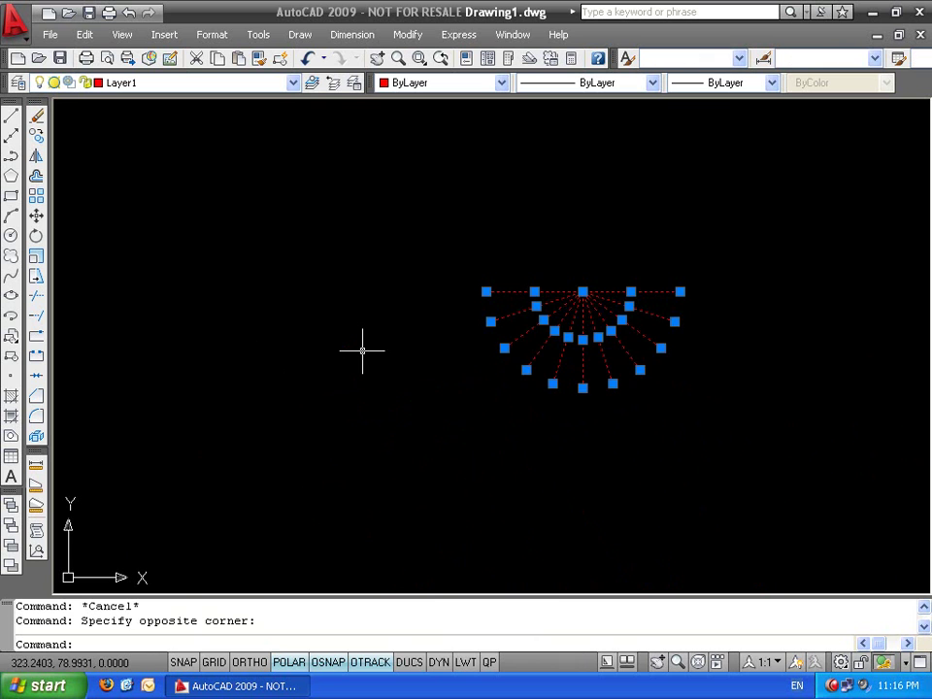
pyautogui.press('Delete')
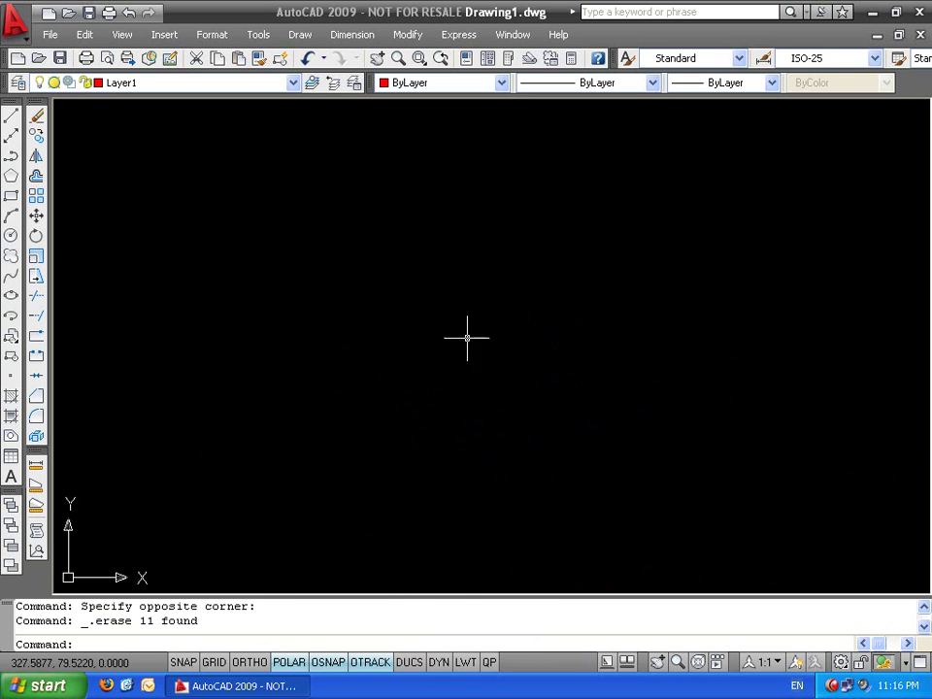
# Draw a large circle in the middle of the empty drawing
pyautogui.write('c')
pyautogui.press('Return')
pyautogui.click(423, 340)
pyautogui.click(561, 330)
pyautogui.press('Escape')
pyautogui.press('Escape')
# Draw a small upright rectangle outside the circle, to its lower right
pyautogui.write('rec')
pyautogui.press('Return')
pyautogui.click(626, 352)
pyautogui.press('Escape')
pyautogui.press('Escape')
pyautogui.press('Return')
pyautogui.click(716, 409)
pyautogui.click(758, 509)
pyautogui.press('Return')
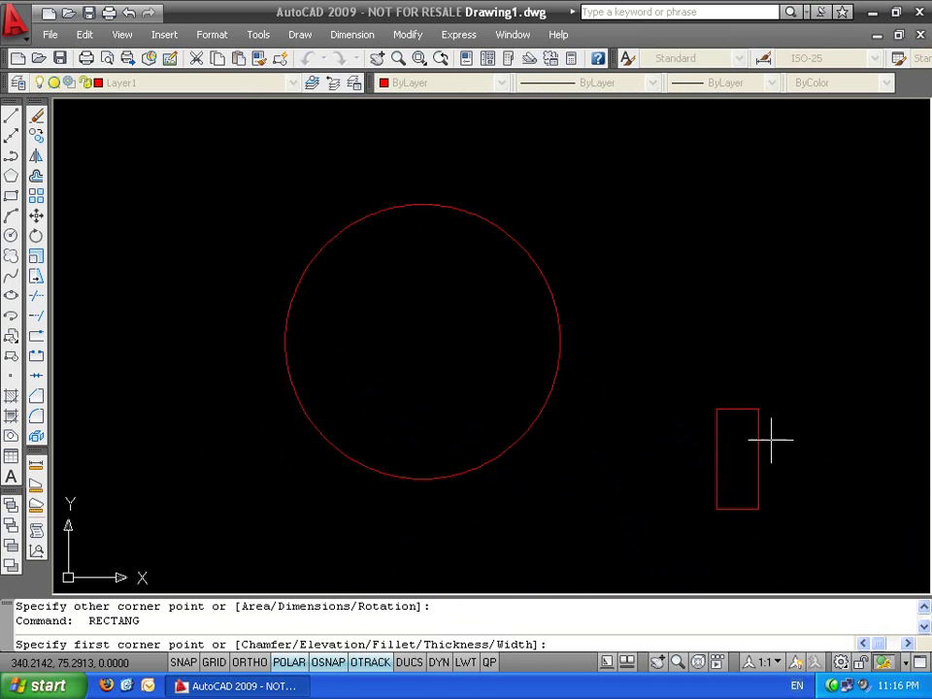
pyautogui.press('Escape')
# Move the rectangle by its left side's midpoint to just right of the circle, level with the circle's centre
pyautogui.click(805, 391)
pyautogui.click(703, 484)
pyautogui.write('m')
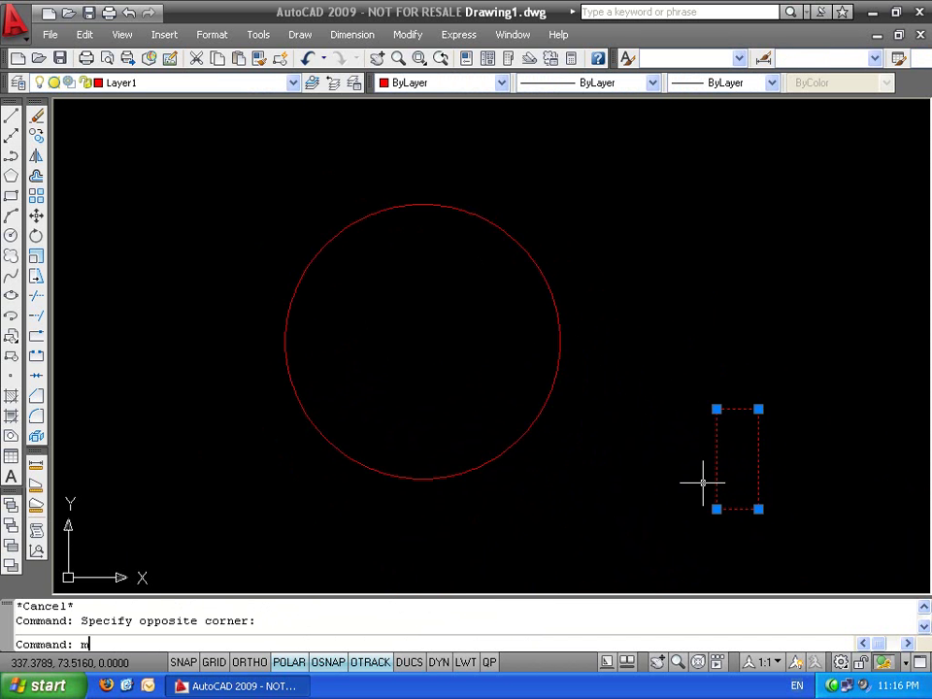
pyautogui.press('Return')
pyautogui.click(717, 460)
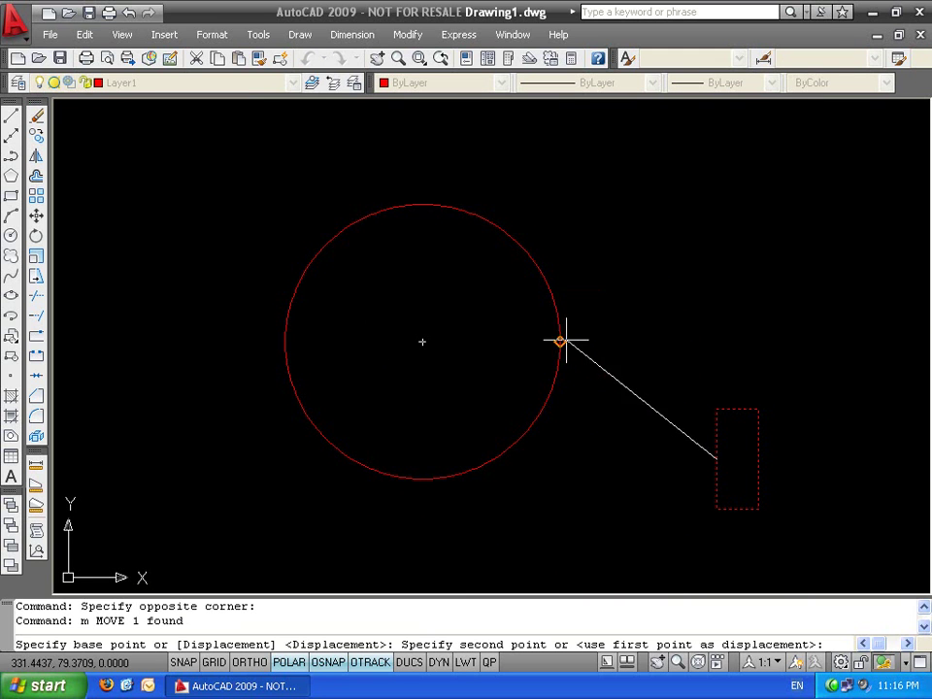
pyautogui.click(634, 341)
pyautogui.press('Escape')
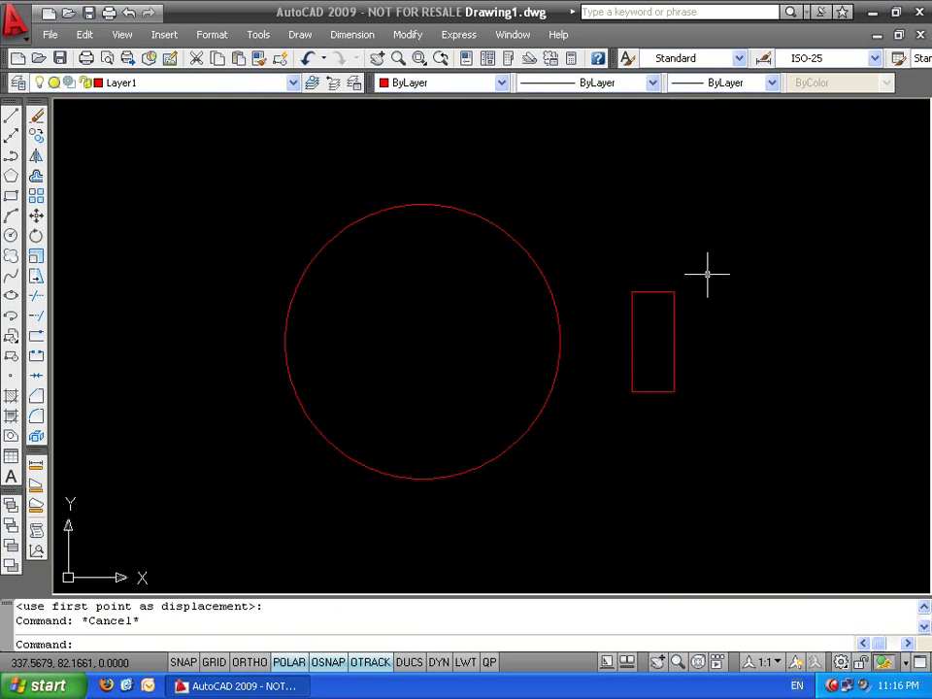
# Set up a polar array of the rectangle using Total number of items & Angle to fill, with 5 items over 360 degrees
pyautogui.click(710, 273)
pyautogui.click(633, 380)
pyautogui.write('ar')
pyautogui.press('Return')
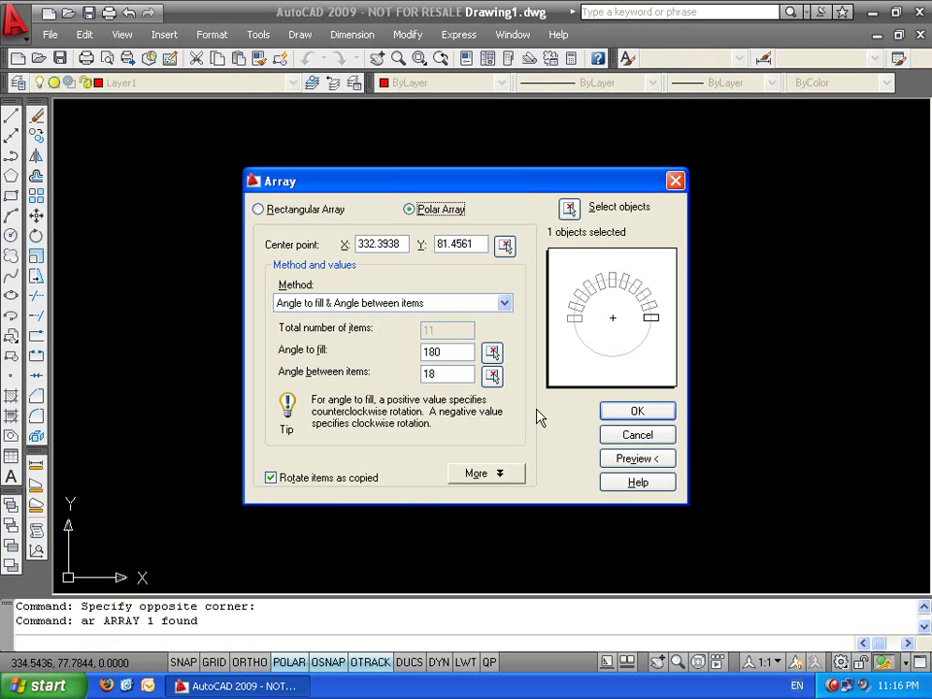
pyautogui.click(460, 307)
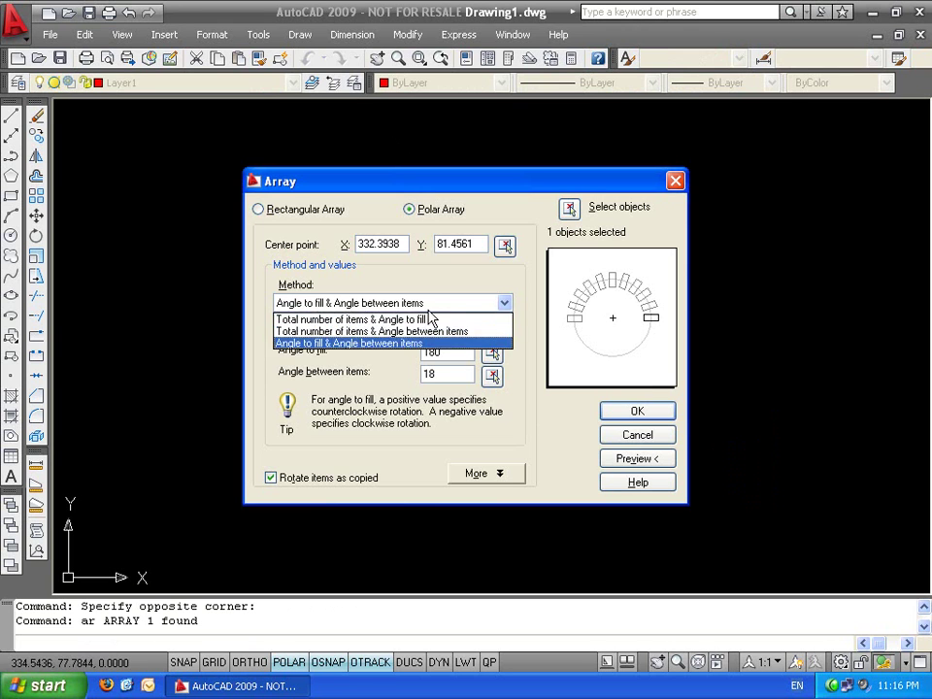
pyautogui.click(369, 317)
pyautogui.write('5')
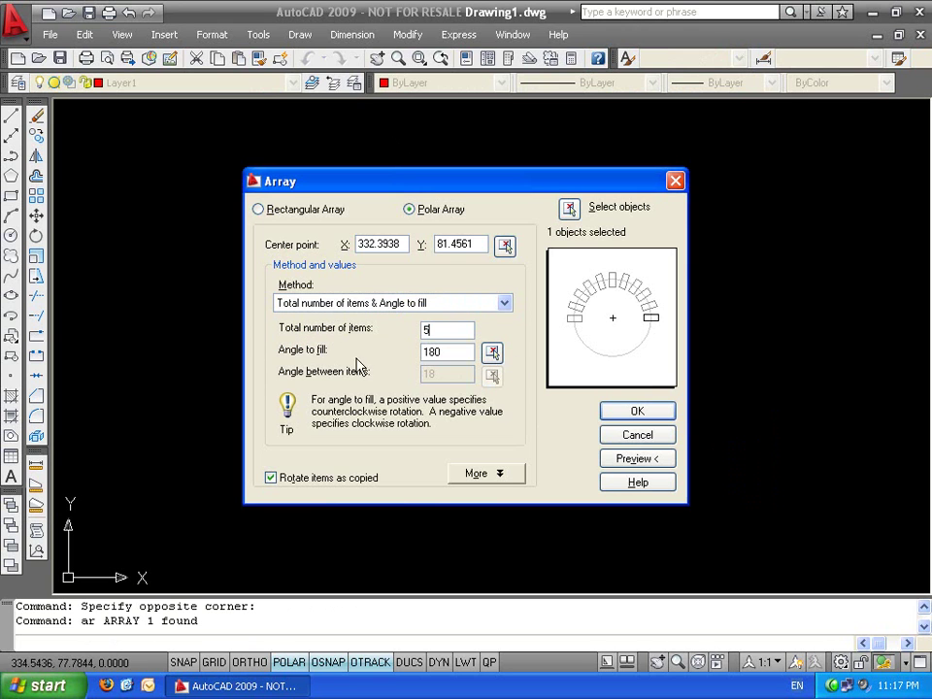
pyautogui.press('Tab')
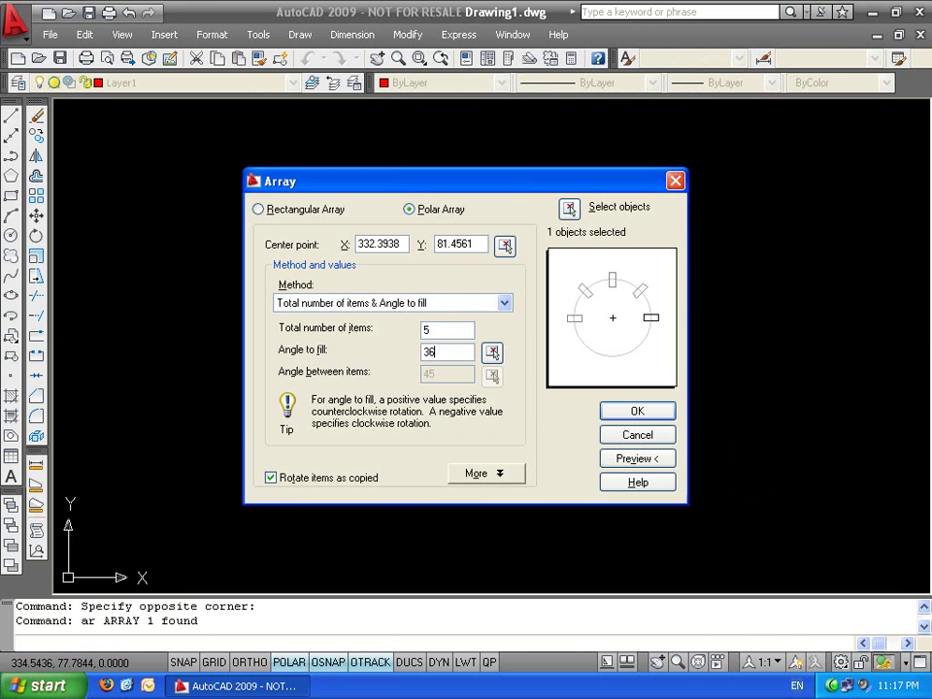
pyautogui.click(432, 331)
# Centre the array on the circle's centre and create the ring of rectangles around it
pyautogui.click(505, 245)
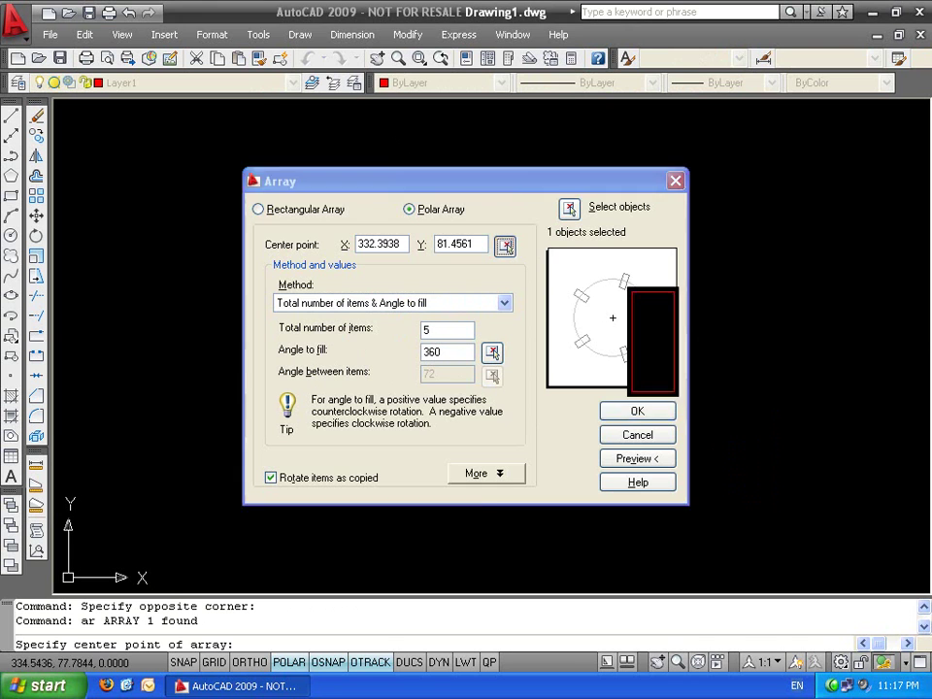
pyautogui.click(405, 350)
pyautogui.click(631, 416)
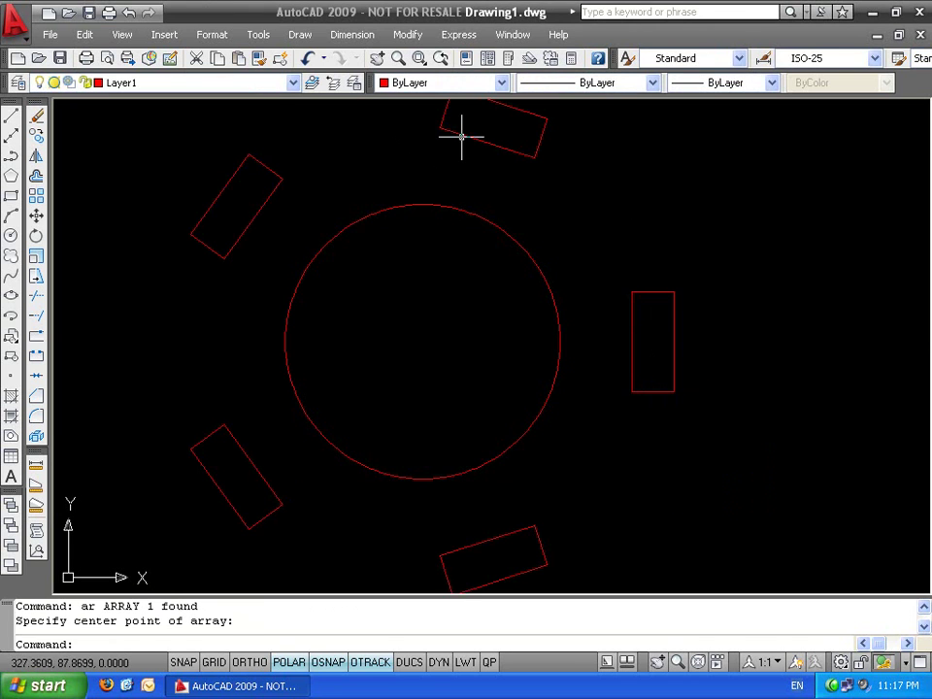
pyautogui.scroll(-2, 437, 367)
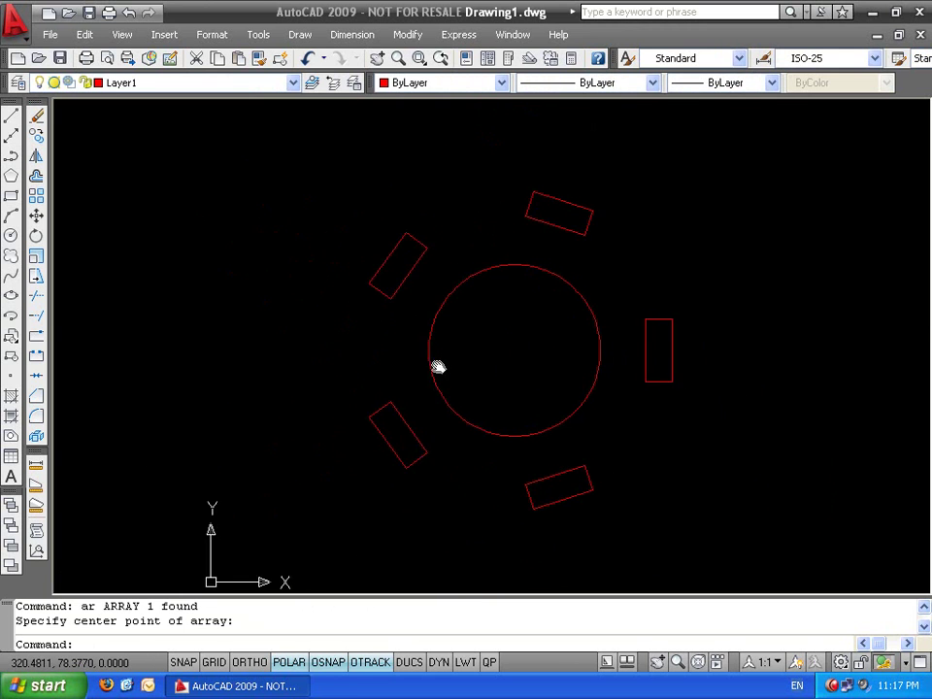
# Undo the ring of rectangles and recreate the 5-item, 360-degree polar array with Rotate items as copied turned off
pyautogui.hotkey('ctrl', 'z')
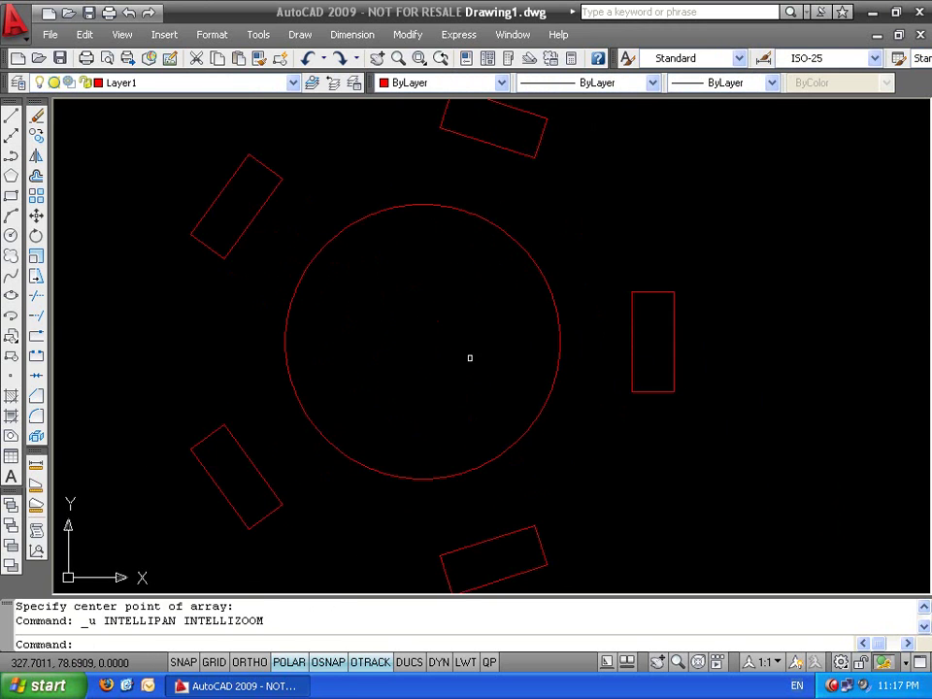
pyautogui.hotkey('ctrl', 'z')
pyautogui.click(688, 266)
pyautogui.click(653, 342)
pyautogui.write('r')
pyautogui.press('Return')
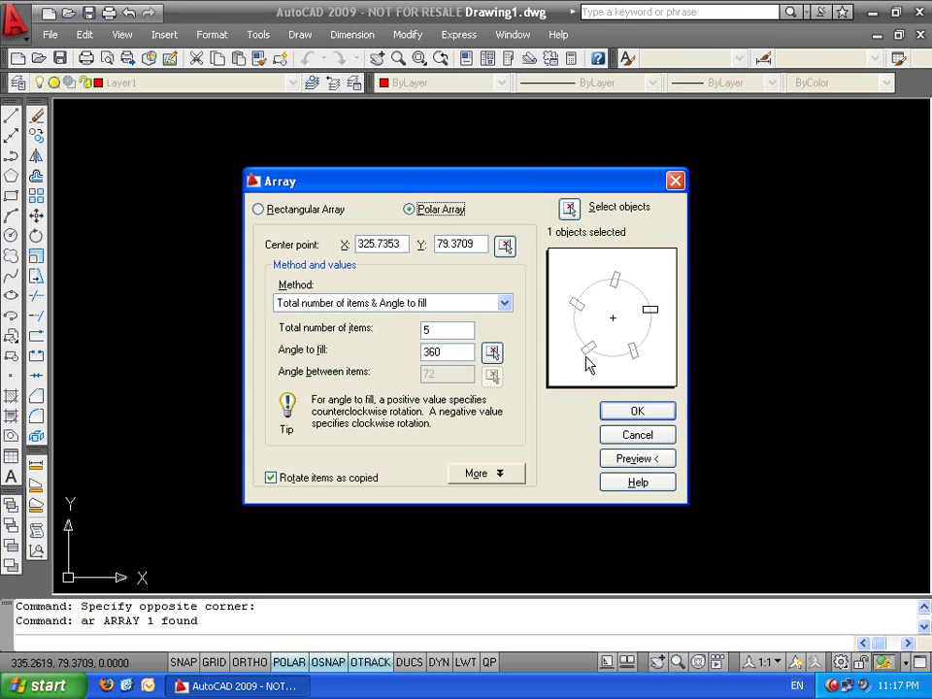
pyautogui.click(361, 478)
pyautogui.click(638, 411)
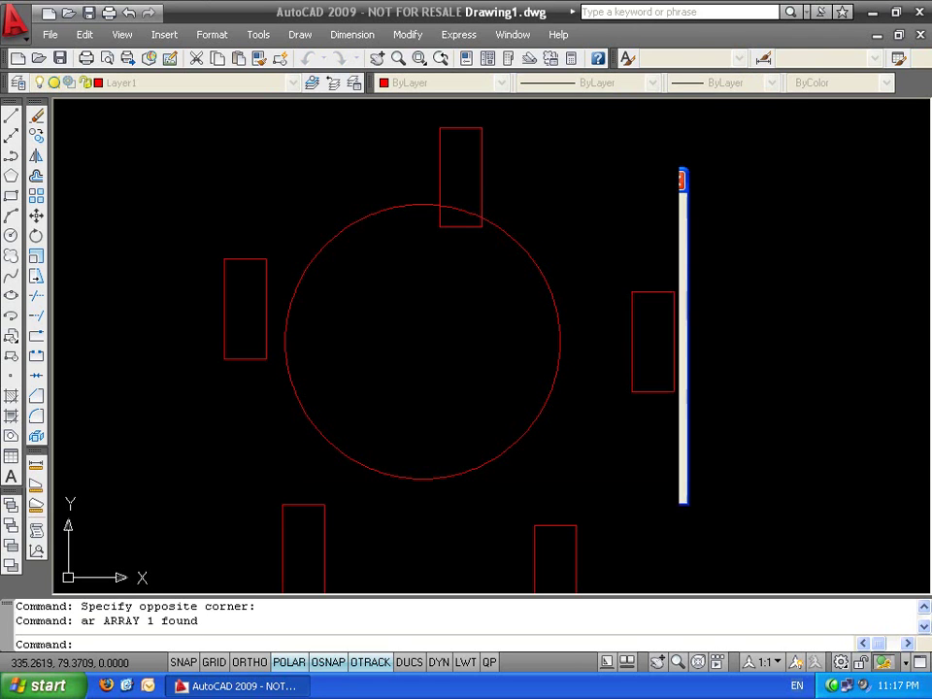
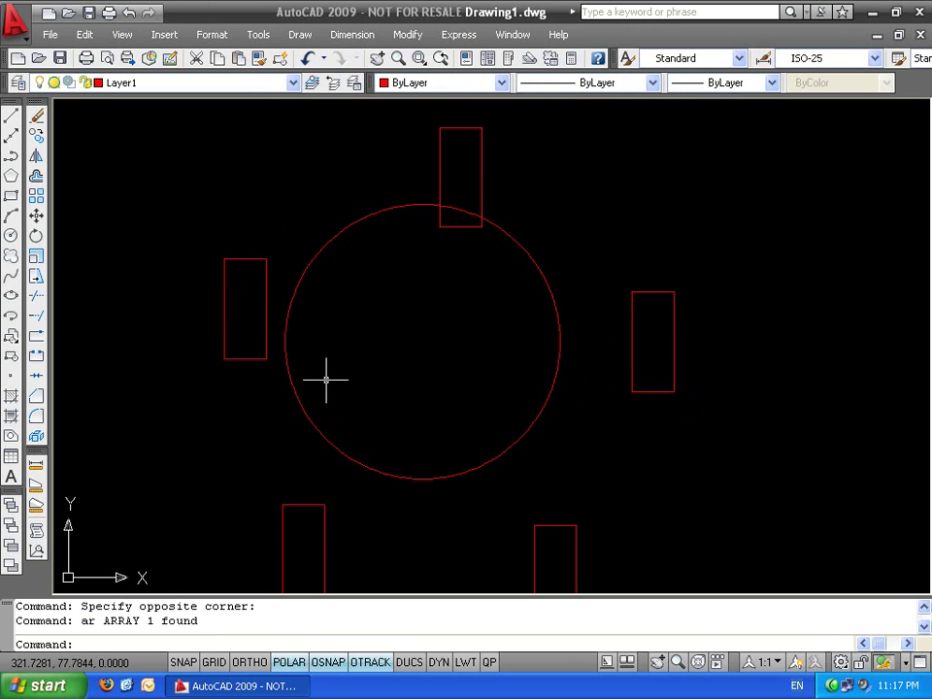
# Undo the unrotated array and the rectangle's move, and redo the move so the rectangle sits beside the circle
pyautogui.hotkey('ctrl', 'z')
pyautogui.click(737, 297)
pyautogui.click(637, 368)
pyautogui.write('u')
pyautogui.press('Return')
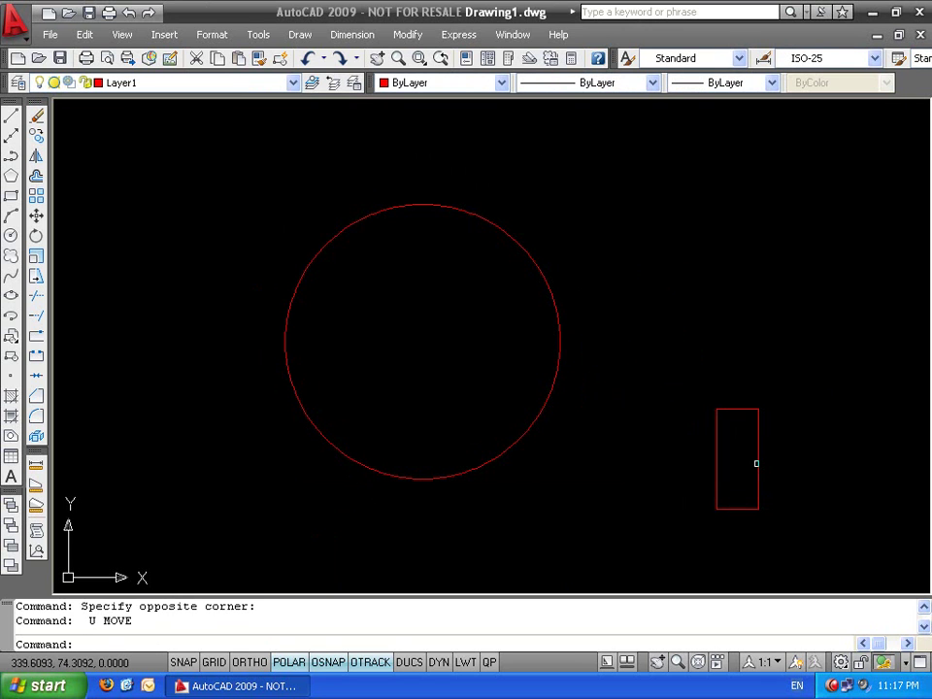
pyautogui.hotkey('ctrl', 'y')
# Create a polar array of the rectangle around the circle's centre with 5 items over 360 degrees, rotating items as copied
pyautogui.click(685, 280)
pyautogui.click(627, 401)
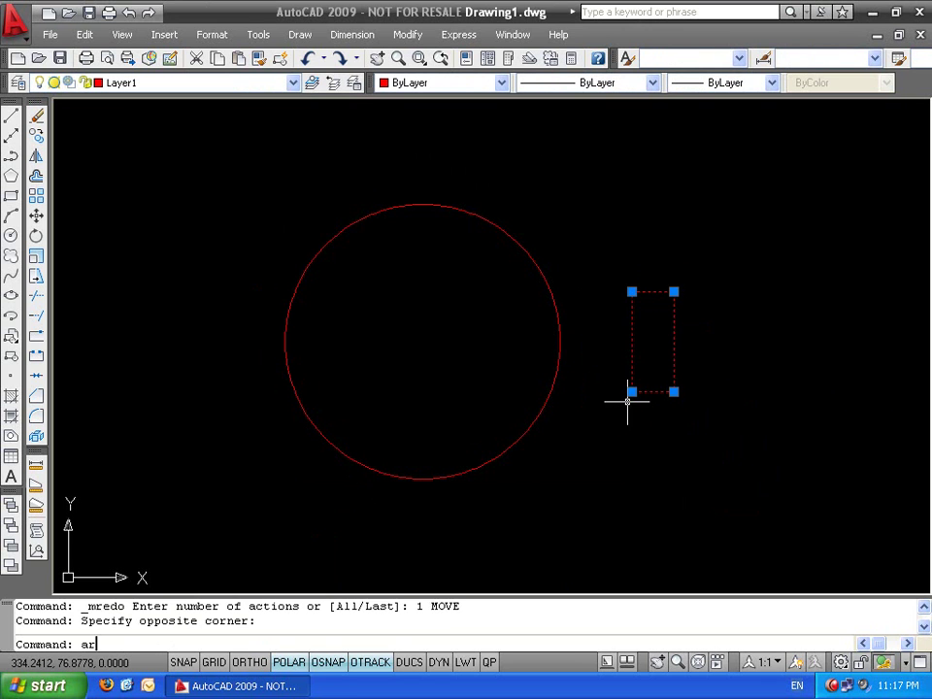
pyautogui.write('ar')
pyautogui.press('Return')
pyautogui.click(355, 477)
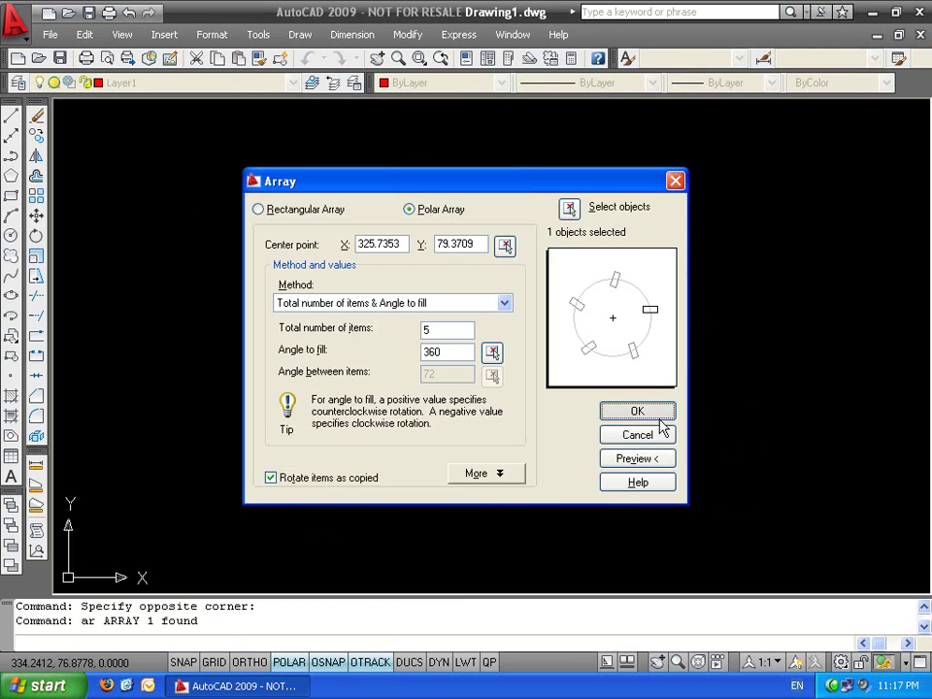
pyautogui.click(658, 416)
pyautogui.scroll(-2, 236, 379)
pyautogui.moveTo(319, 368); pyautogui.dragTo(560, 391, button='middle')
pyautogui.press('Escape')
pyautogui.press('Escape')
pyautogui.click(822, 210)
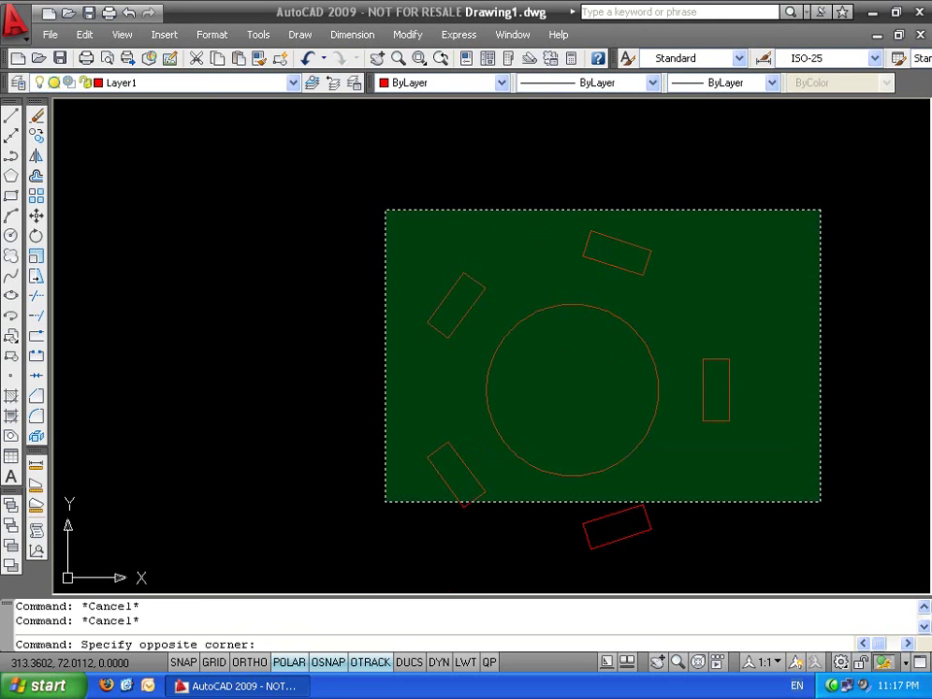
pyautogui.click(382, 515)
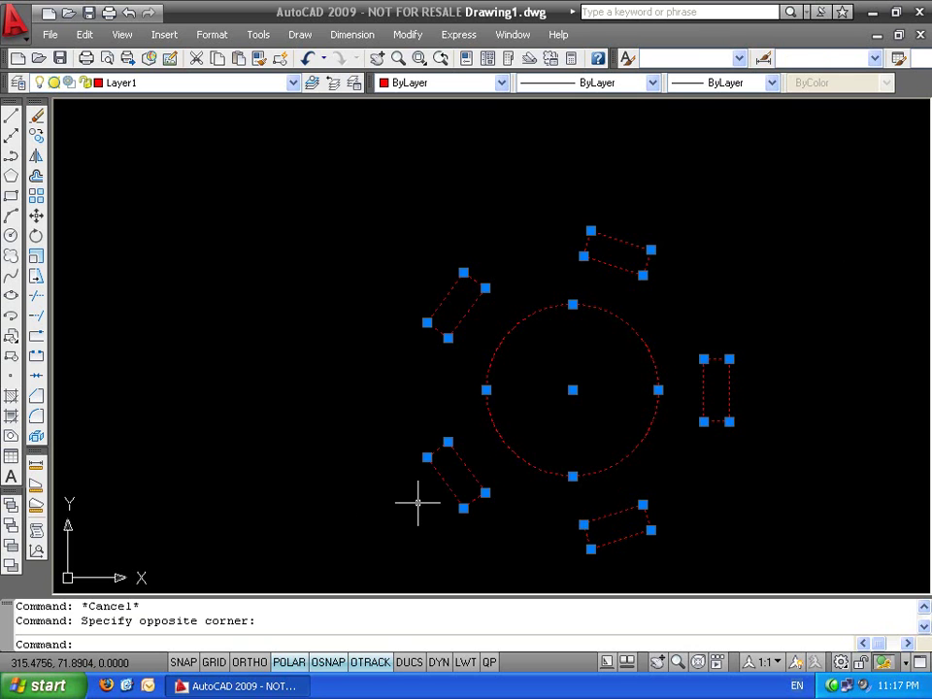
pyautogui.press('Escape')
pyautogui.write('ar')
pyautogui.press('Return')
pyautogui.click(558, 246)
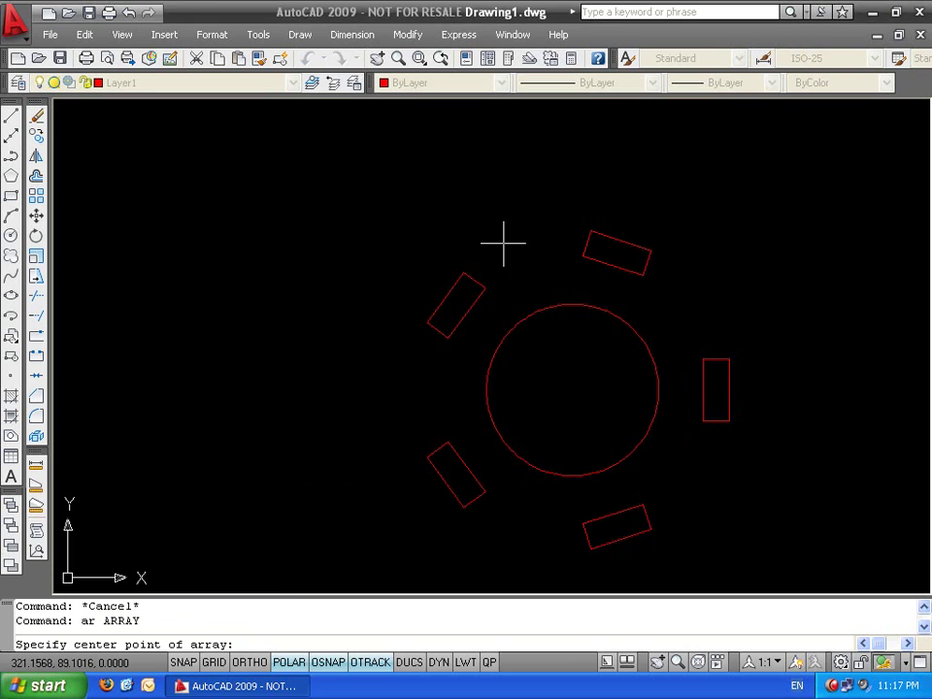
pyautogui.click(573, 390)
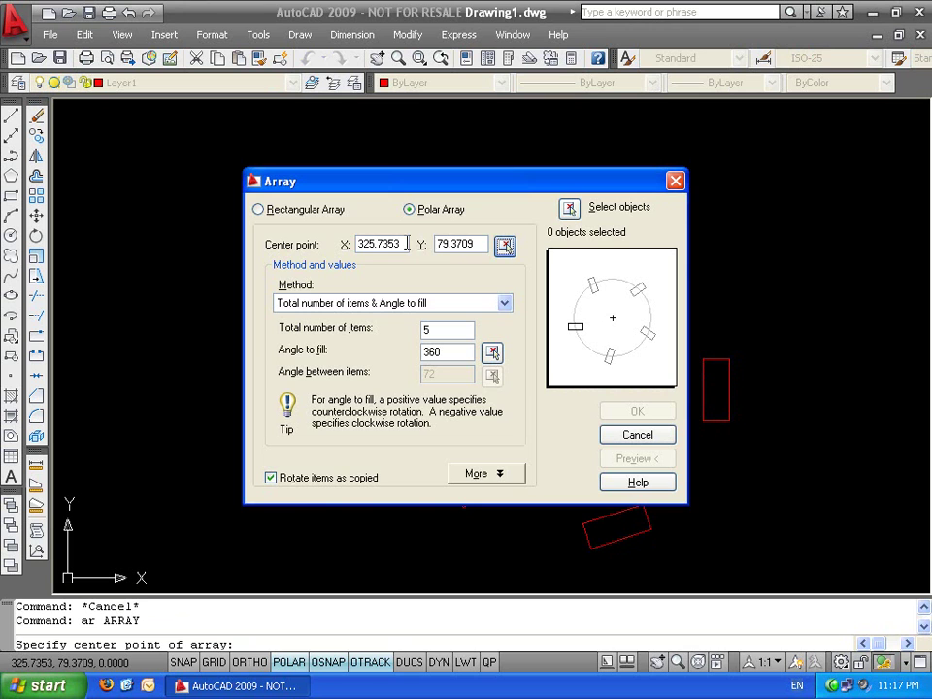
pyautogui.press('Escape')
pyautogui.press('Escape')
pyautogui.press('Escape')
# Start a polar array and replace the default object base point with the lower-right corner of the upright rectangle beside the circle
pyautogui.click(801, 251)
pyautogui.click(320, 518)
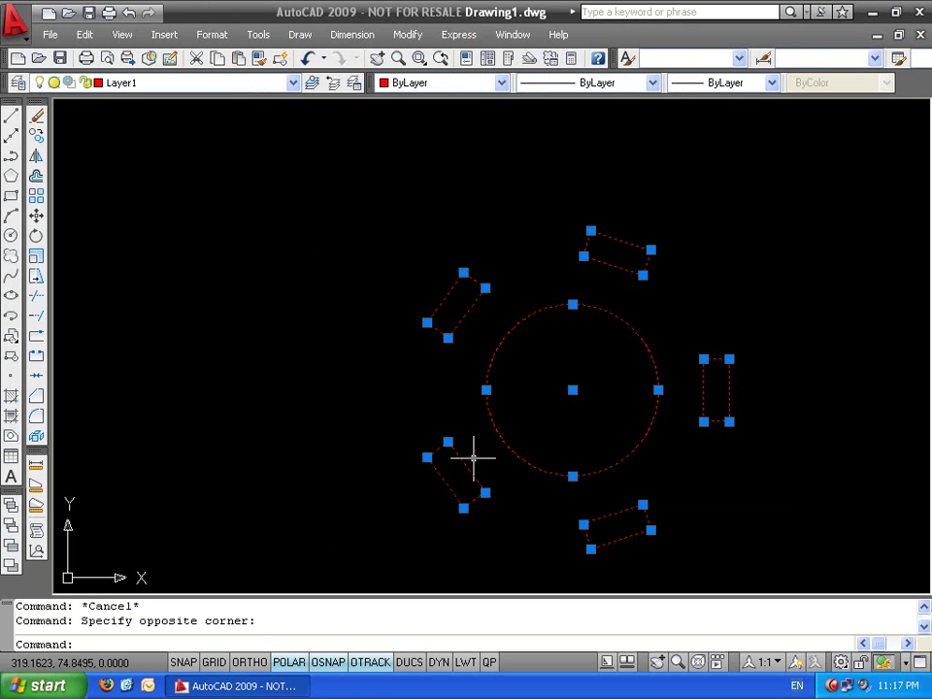
pyautogui.write('ar')
pyautogui.press('Return')
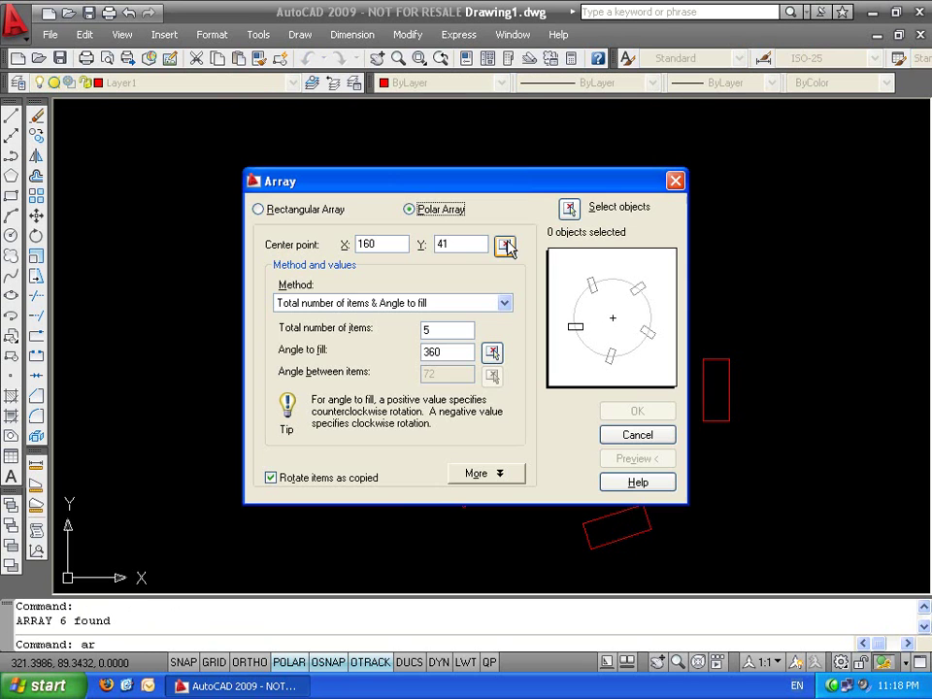
pyautogui.click(476, 473)
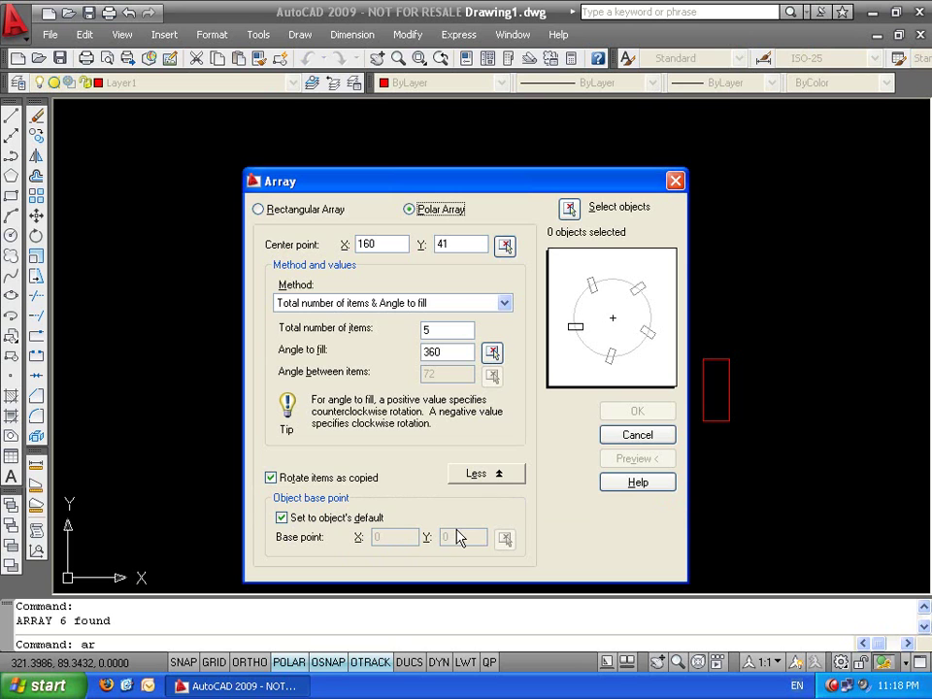
pyautogui.click(377, 522)
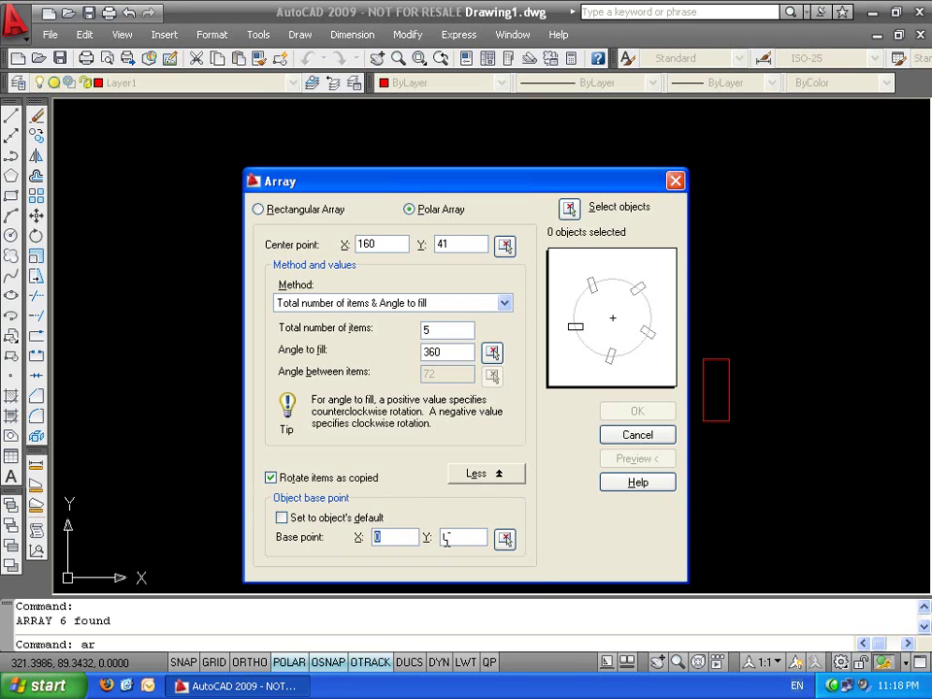
pyautogui.click(505, 538)
pyautogui.click(729, 422)
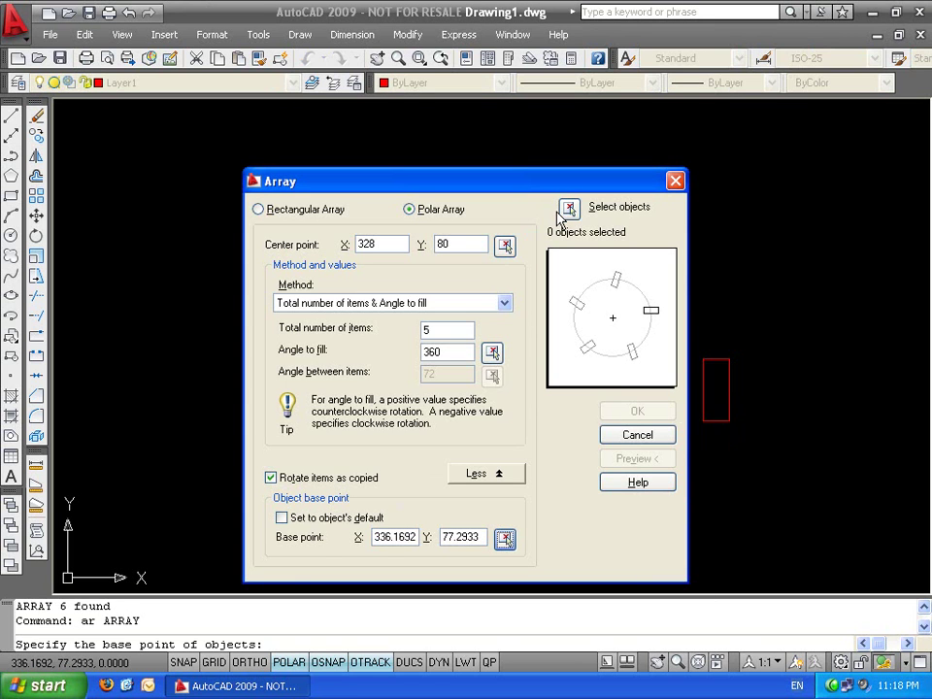
# Select only the upright rectangle beside the circle and create its polar array with 5 items over 360 degrees
pyautogui.click(570, 209)
pyautogui.click(749, 364)
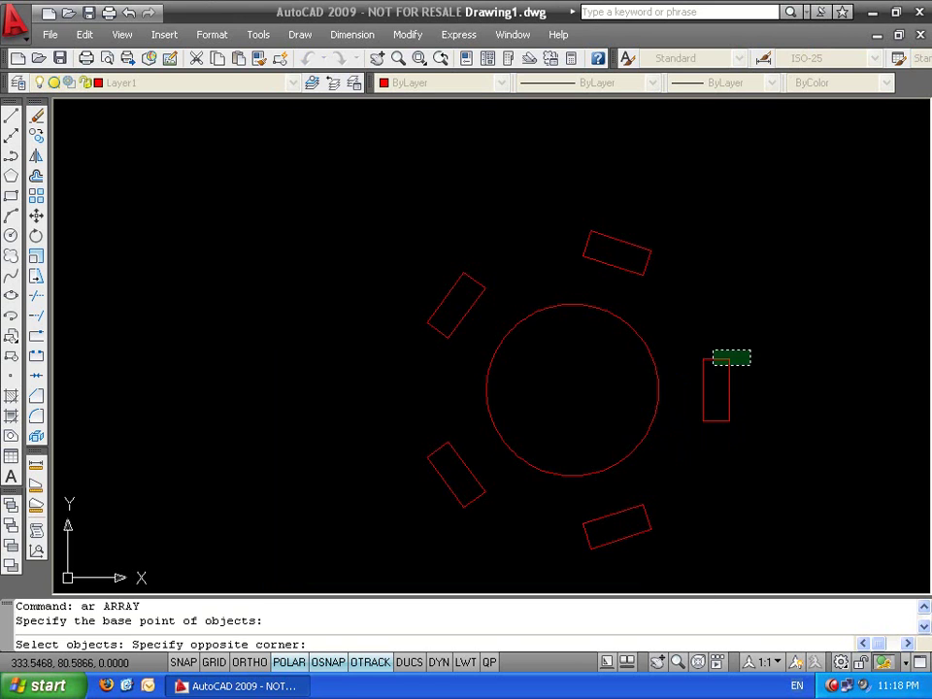
pyautogui.click(653, 341)
pyautogui.keyDown('shift'); pyautogui.click(678, 342); pyautogui.keyUp('shift')
pyautogui.keyDown('shift'); pyautogui.click(607, 362); pyautogui.keyUp('shift')
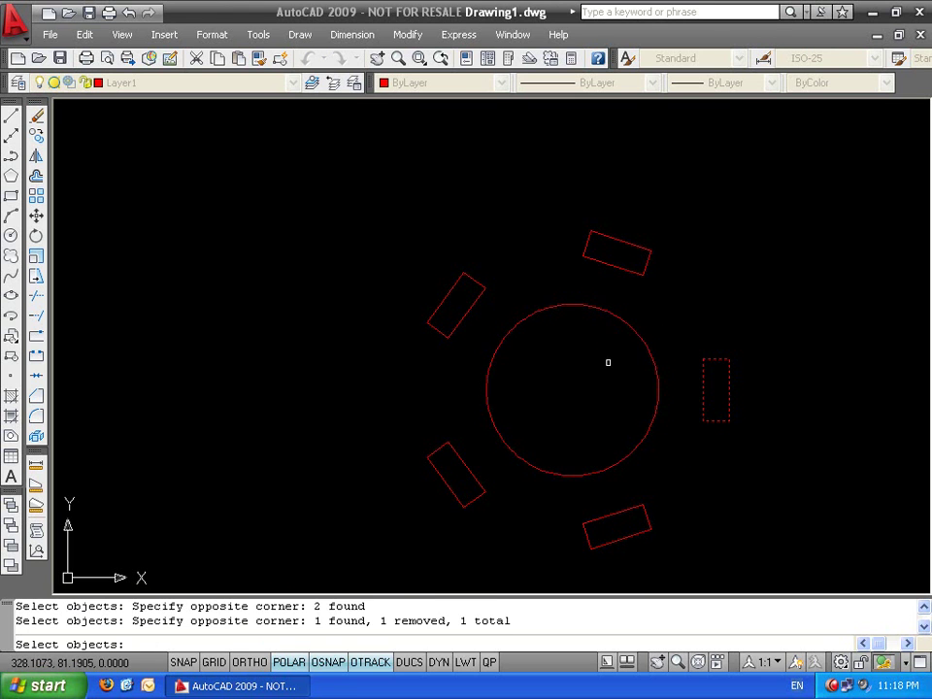
pyautogui.press('Return')
pyautogui.click(637, 416)
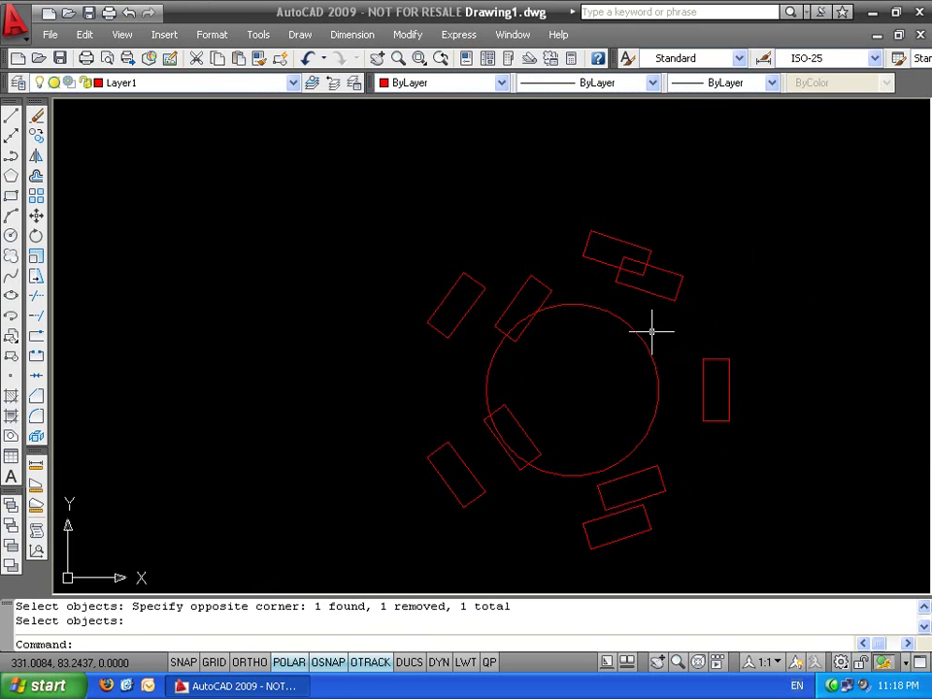
pyautogui.press('Return')
pyautogui.click(481, 479)
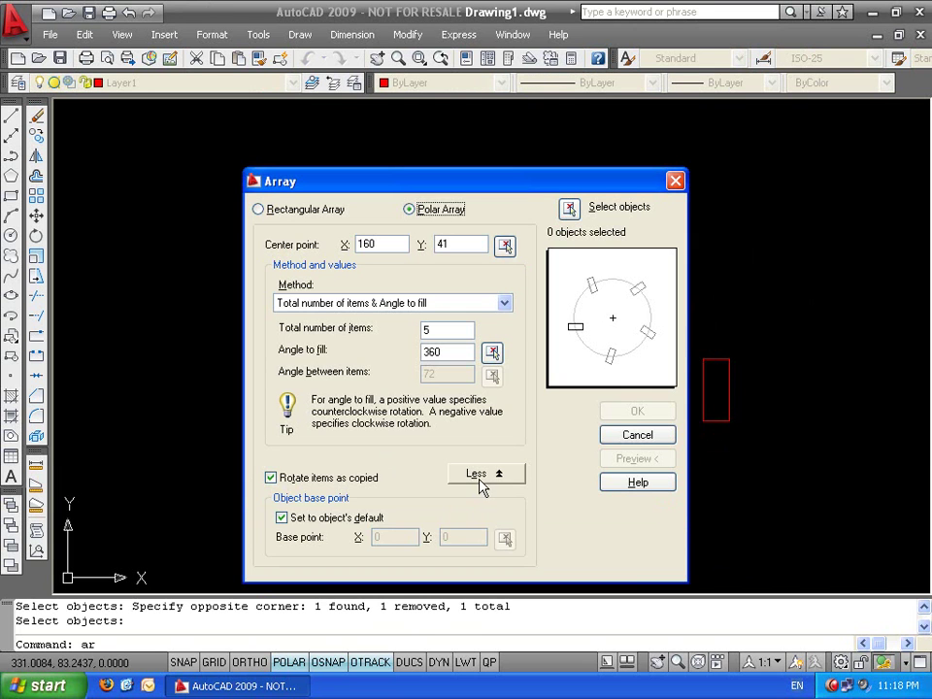
pyautogui.click(479, 477)
pyautogui.click(504, 244)
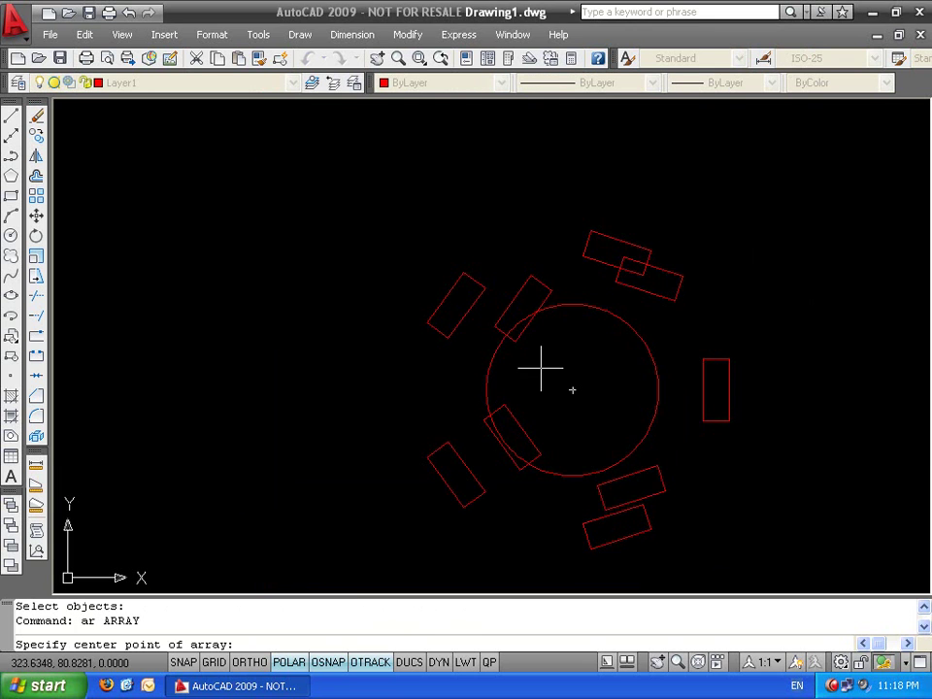
pyautogui.click(572, 390)
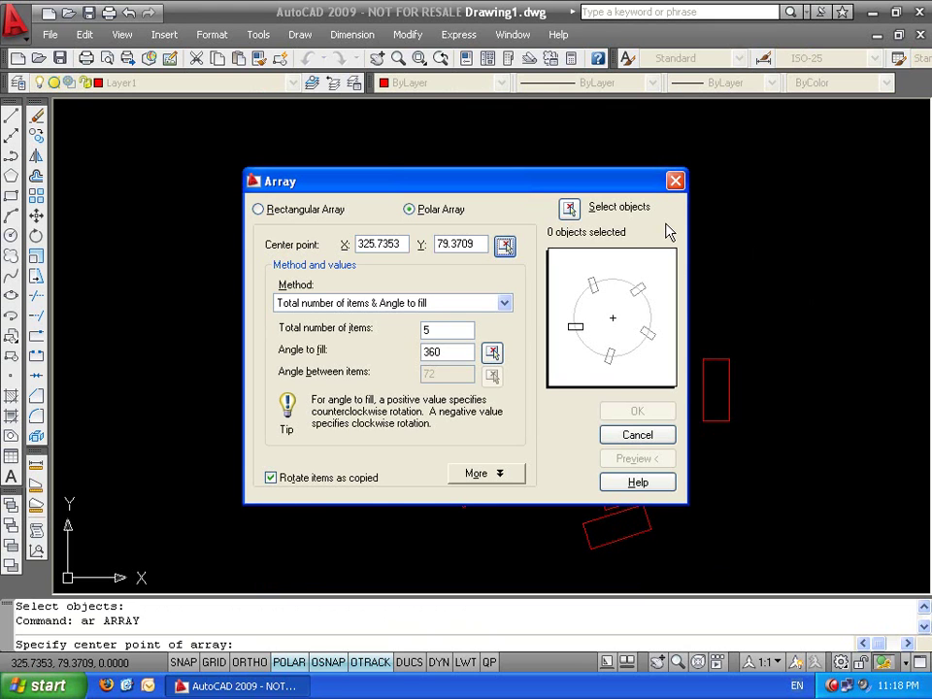
pyautogui.click(627, 442)
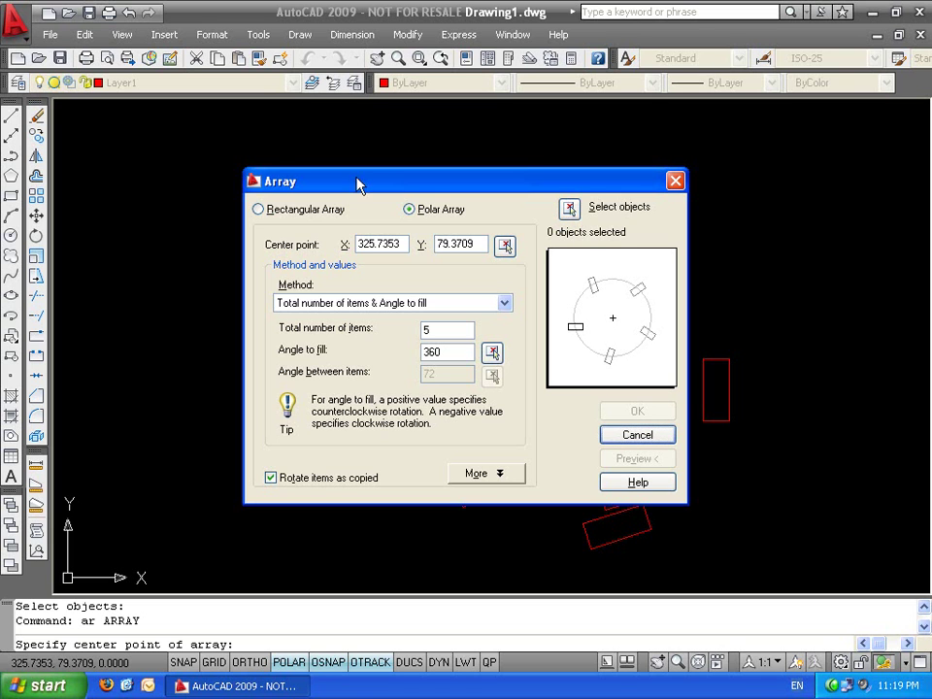
pyautogui.click(271, 208)
pyautogui.click(410, 209)
pyautogui.press('Left')
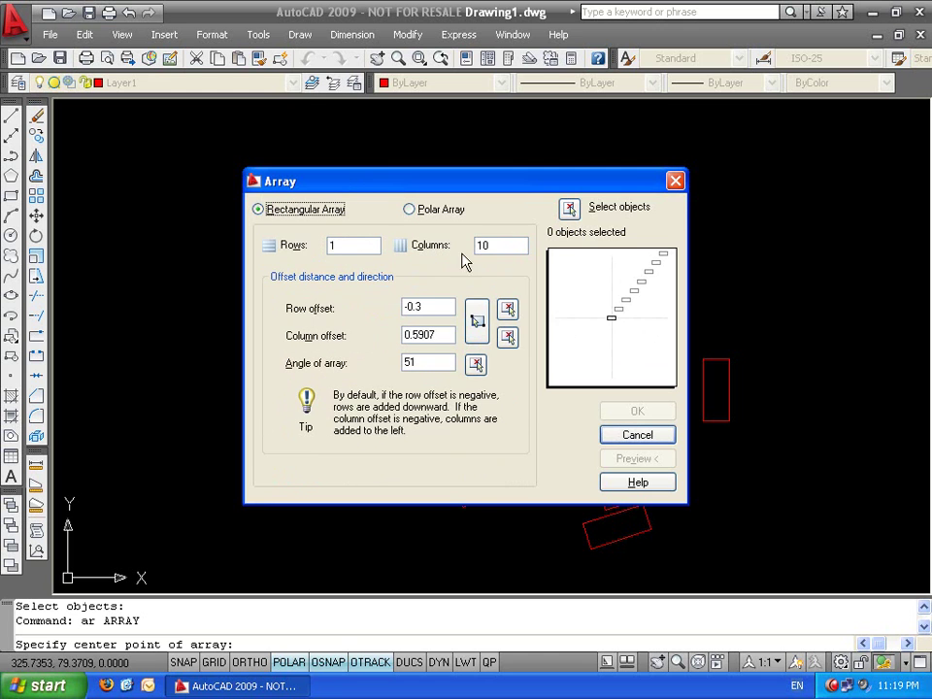
pyautogui.click(639, 434)
pyautogui.press('Escape')
# Erase the circle and all the rectangles around it
pyautogui.click(787, 228)
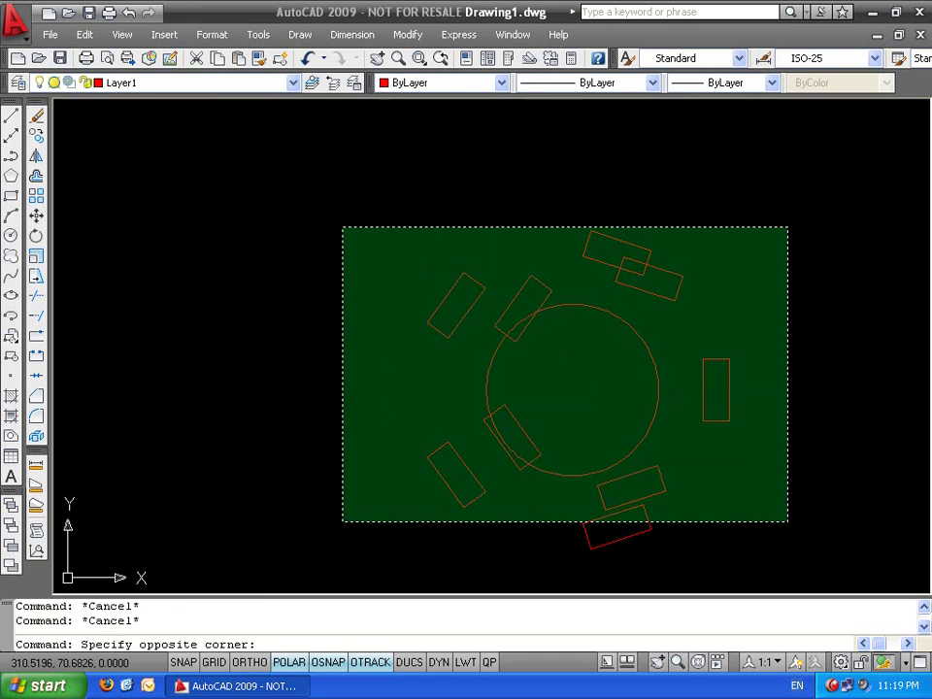
pyautogui.click(340, 521)
pyautogui.press('Delete')
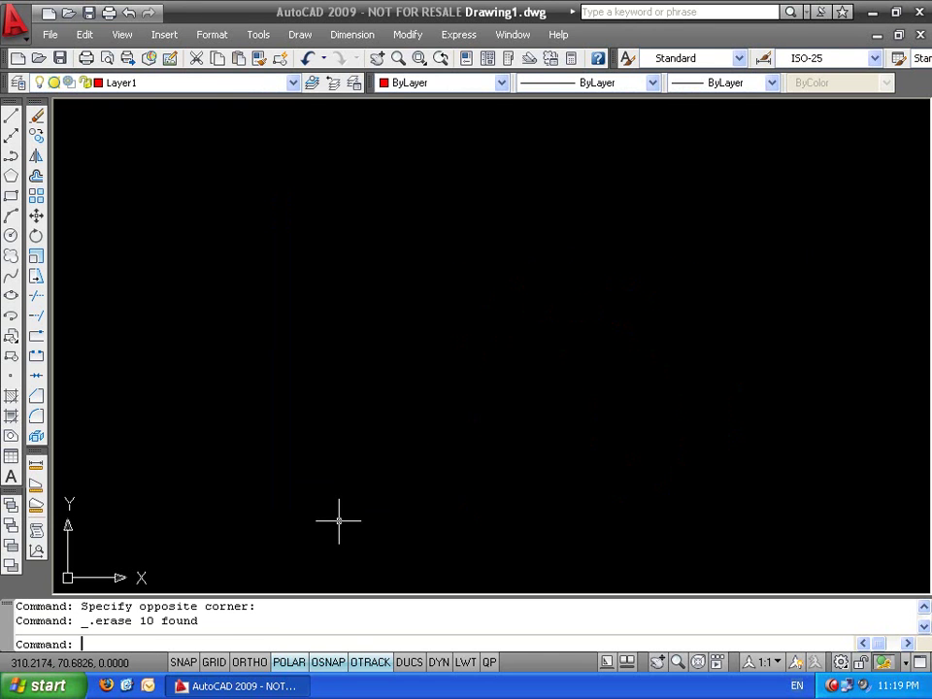
pyautogui.click(406, 36)
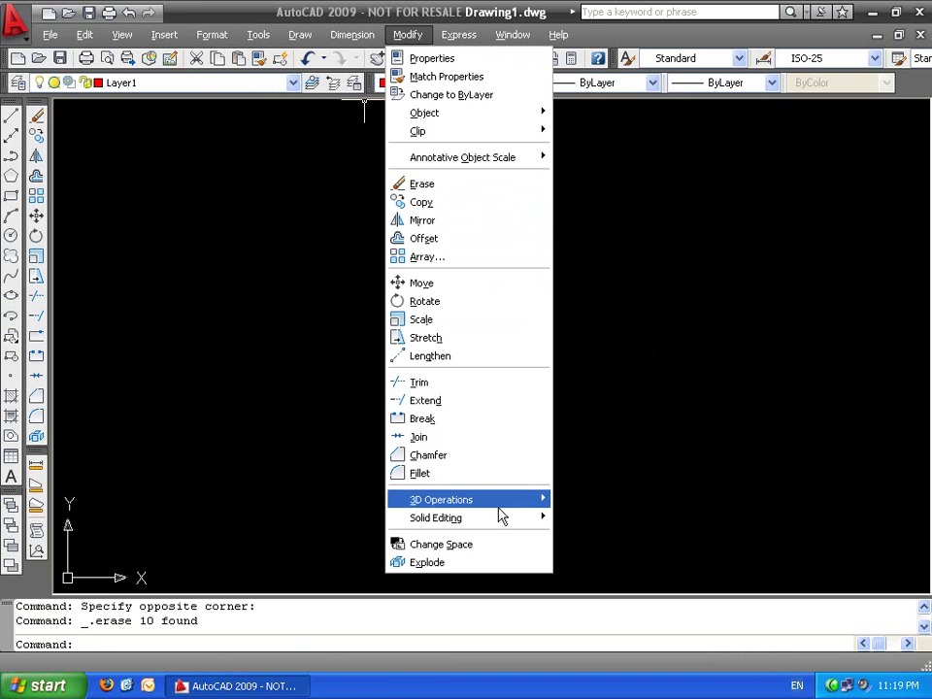
pyautogui.moveTo(494, 518)
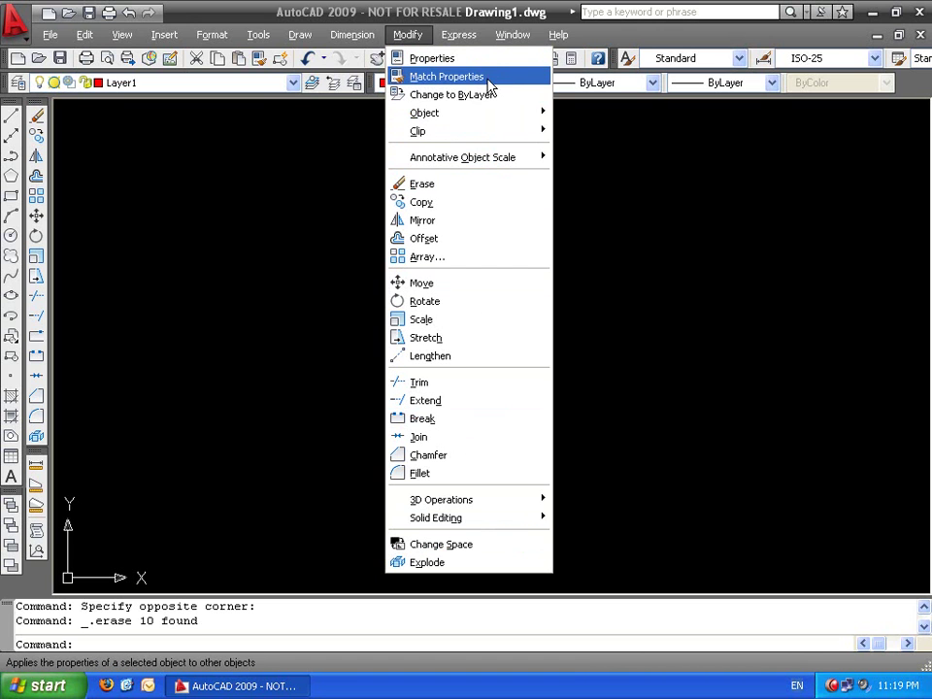
pyautogui.moveTo(485, 113)
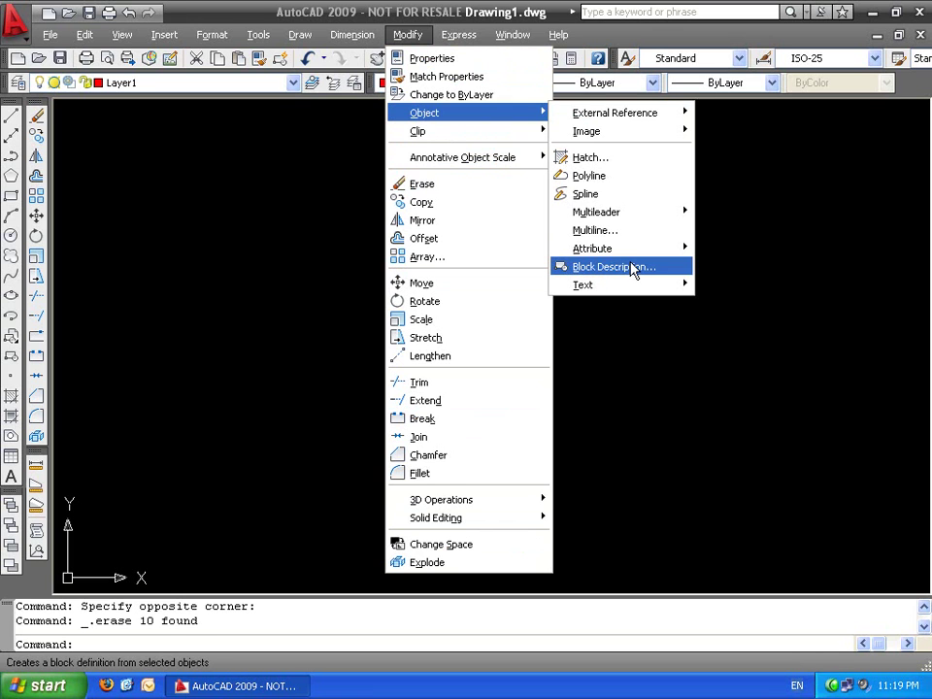
pyautogui.moveTo(449, 132)
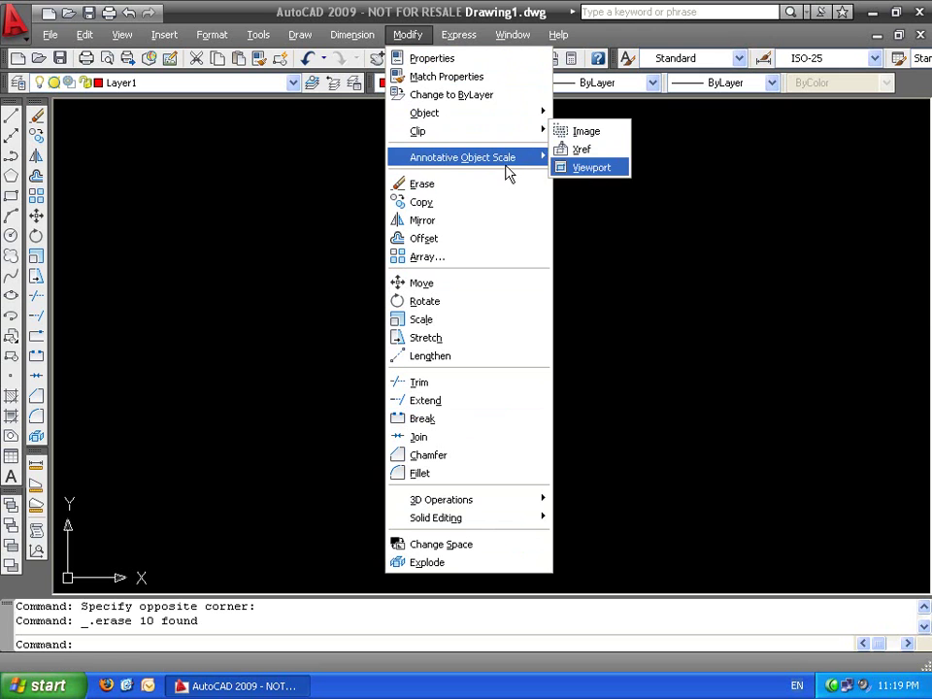
pyautogui.moveTo(506, 163)
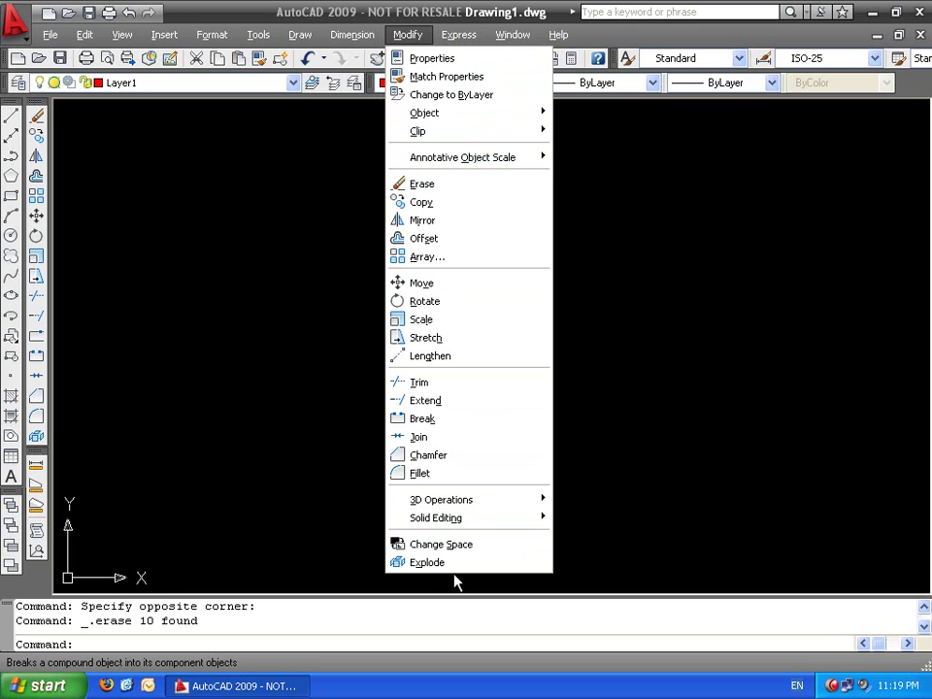
pyautogui.press('Escape')
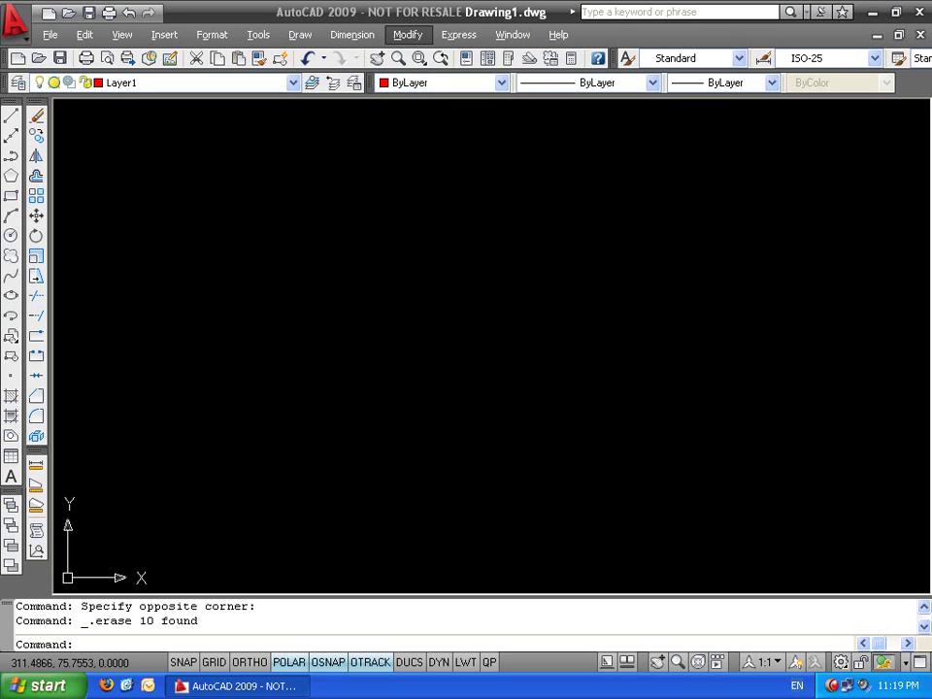
pyautogui.press('Escape')
pyautogui.press('Escape')
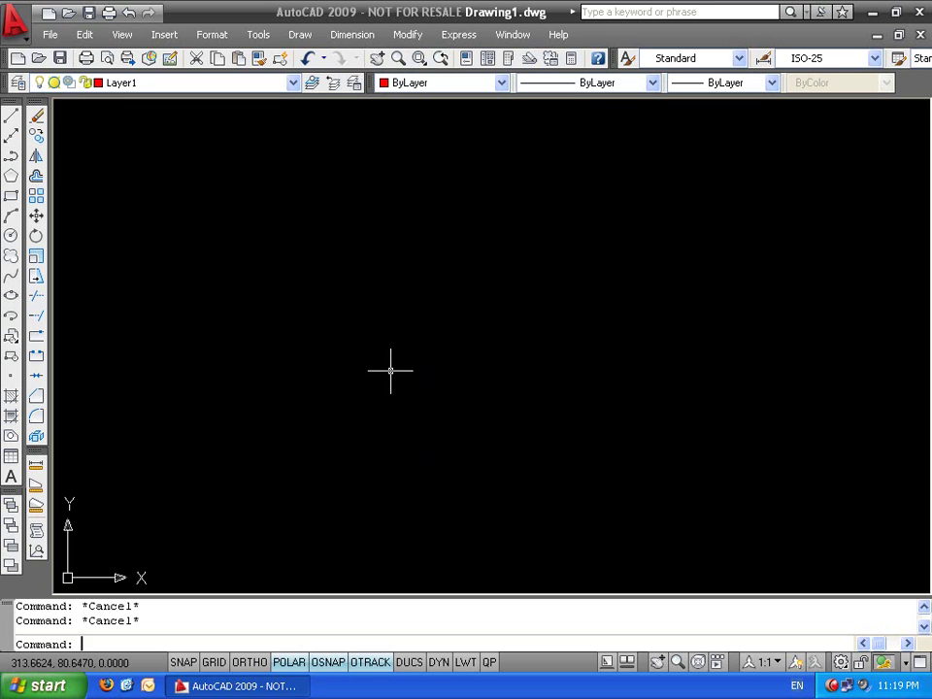
pyautogui.click(407, 34)
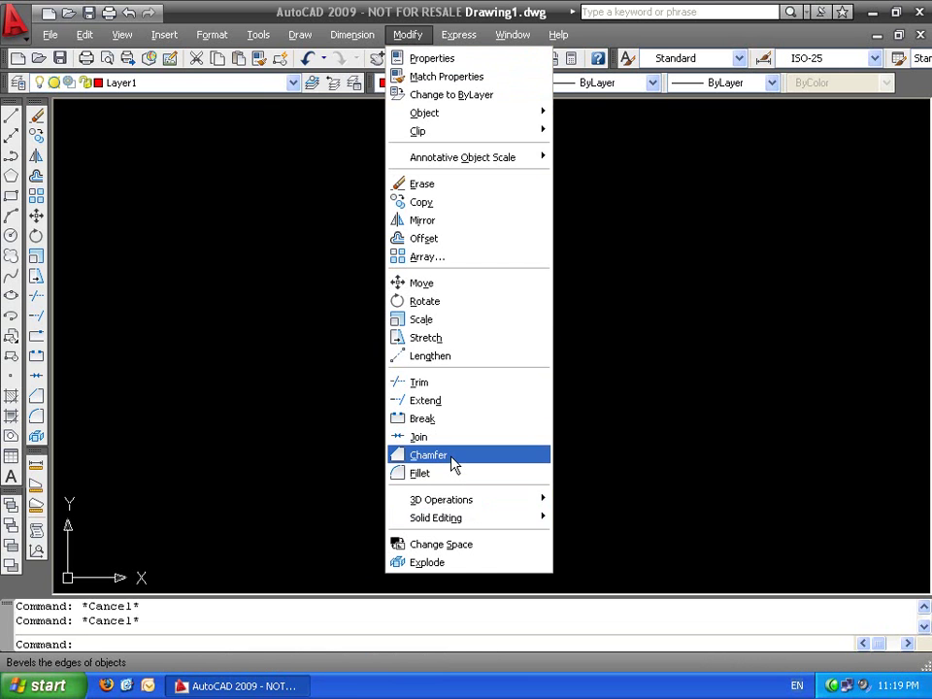
pyautogui.click(302, 350)
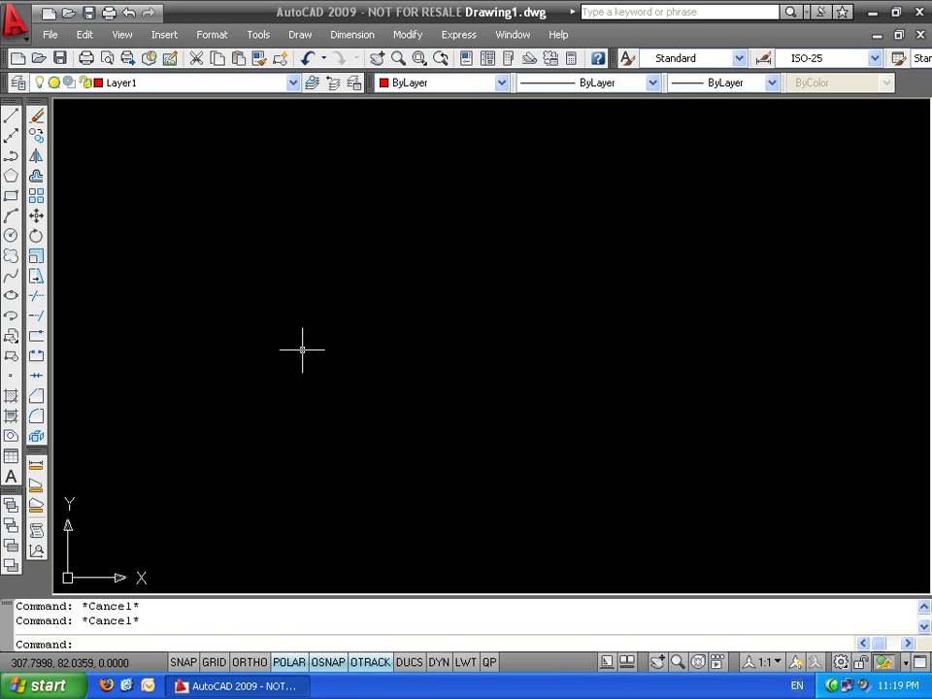
# Draw a single horizontal line in the upper middle of the empty drawing area
pyautogui.write('l')
pyautogui.press('Return')
pyautogui.click(307, 262)
pyautogui.click(443, 262)
pyautogui.press('Return')
# Try to draw a slanted line downward from the horizontal line's right endpoint
pyautogui.press('Return')
pyautogui.click(463, 374)
pyautogui.scroll(3, 463, 302)
pyautogui.press('Return')
pyautogui.press('Return')
pyautogui.click(425, 221)
pyautogui.click(434, 396)
pyautogui.press('Return')
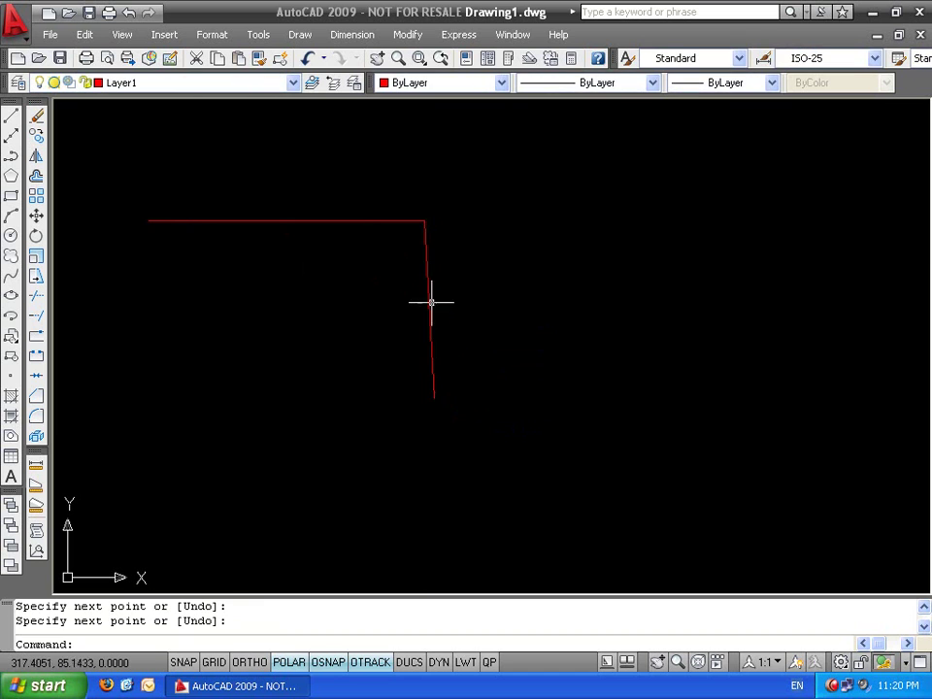
pyautogui.hotkey('ctrl', 'z')
# Draw a vertical line straight down from the right endpoint of the horizontal line to form a square corner
pyautogui.write('l')
pyautogui.press('Return')
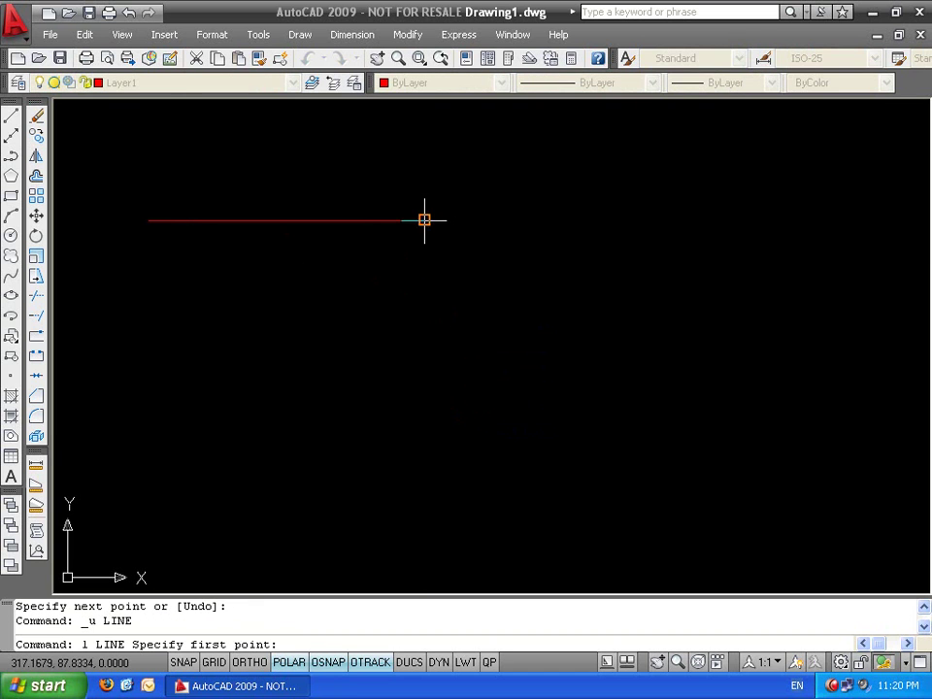
pyautogui.click(425, 220)
pyautogui.click(424, 455)
pyautogui.press('Return')
pyautogui.scroll(2, 387, 248)
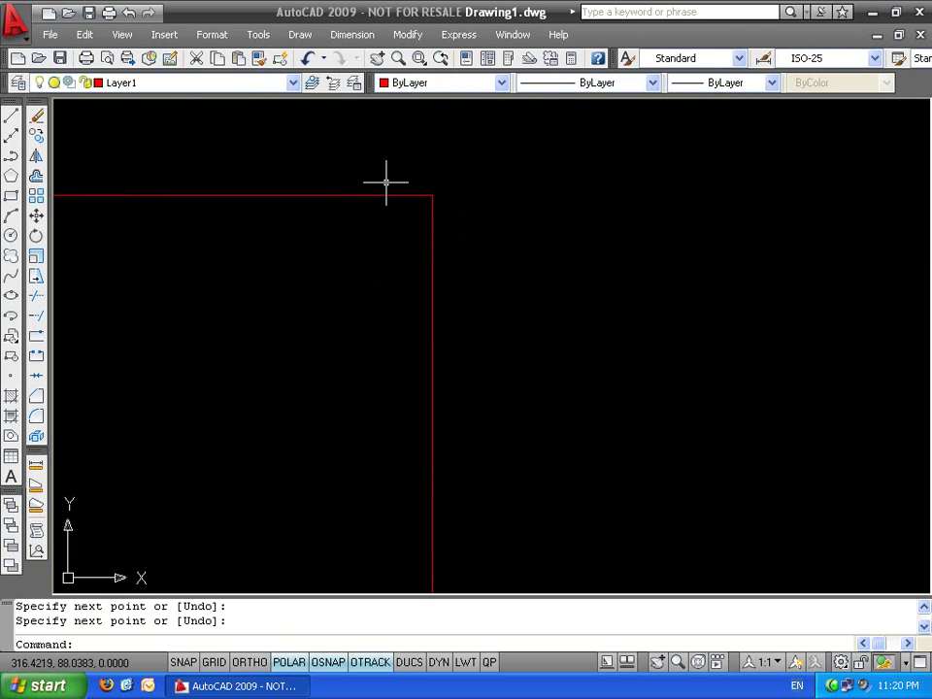
pyautogui.moveTo(431, 184); pyautogui.dragTo(431, 301, button='middle')
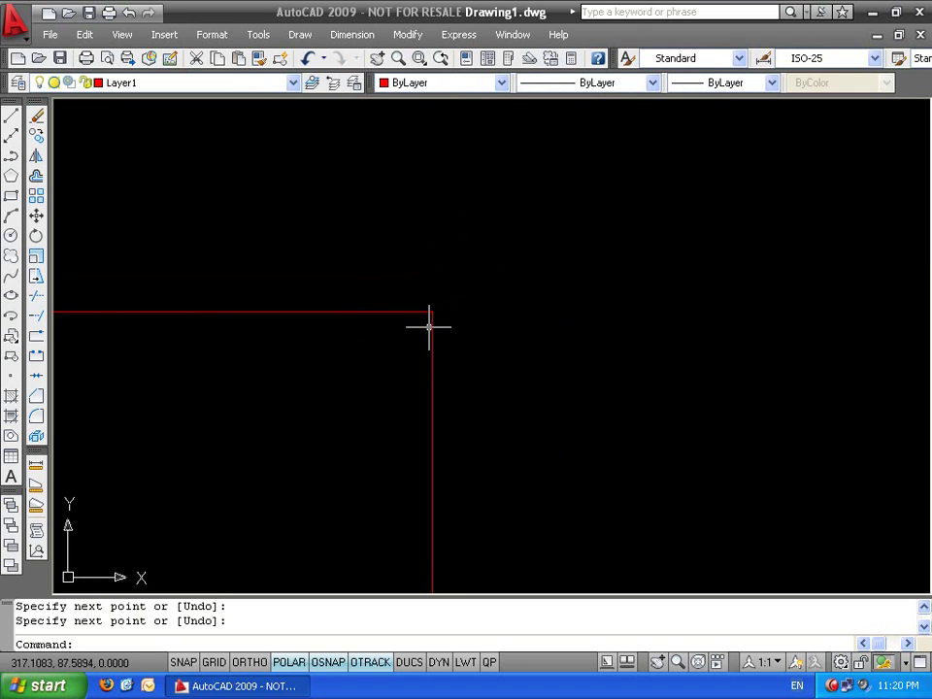
pyautogui.write('ha')
pyautogui.press('Return')
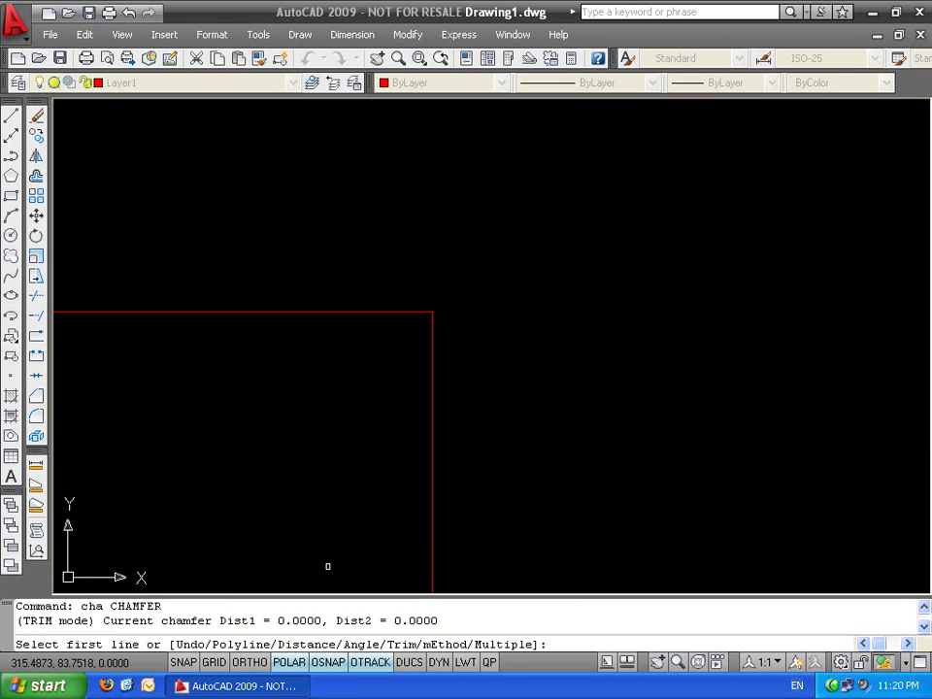
pyautogui.moveTo(100, 659)
pyautogui.mouseDown()
pyautogui.moveTo(144, 645)
pyautogui.moveTo(320, 663)
pyautogui.moveTo(308, 670)
pyautogui.mouseUp()
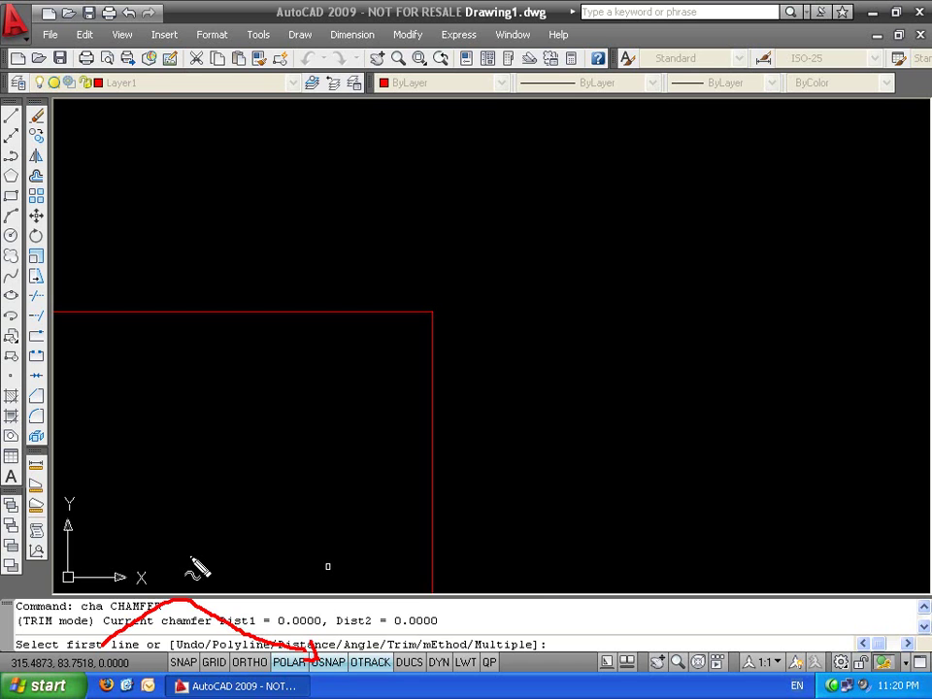
pyautogui.press('Escape')
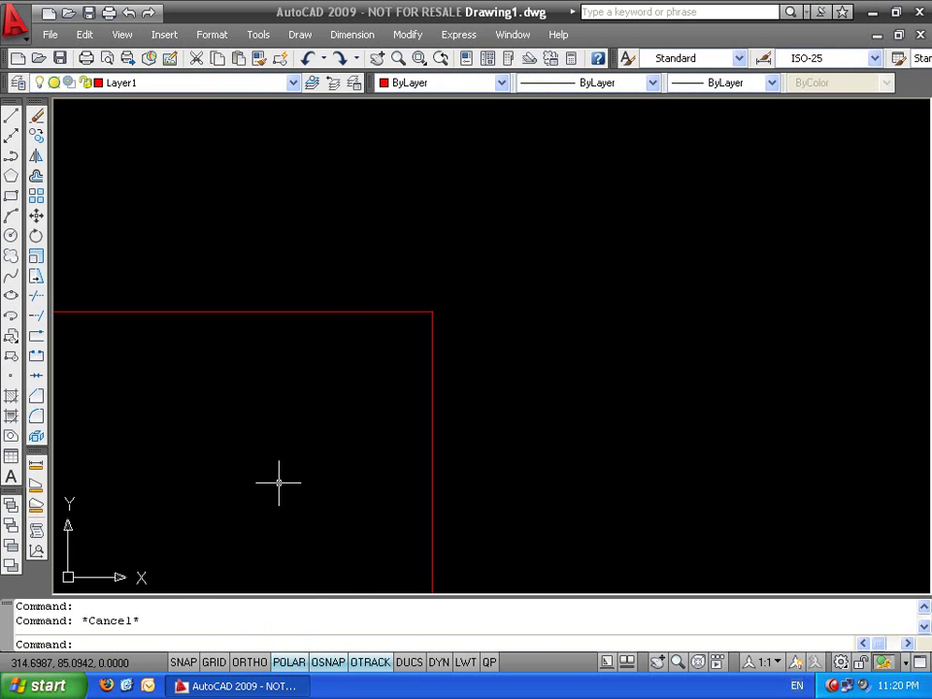
pyautogui.press('Return')
pyautogui.press('Escape')
pyautogui.write('ch')
pyautogui.press('Return')
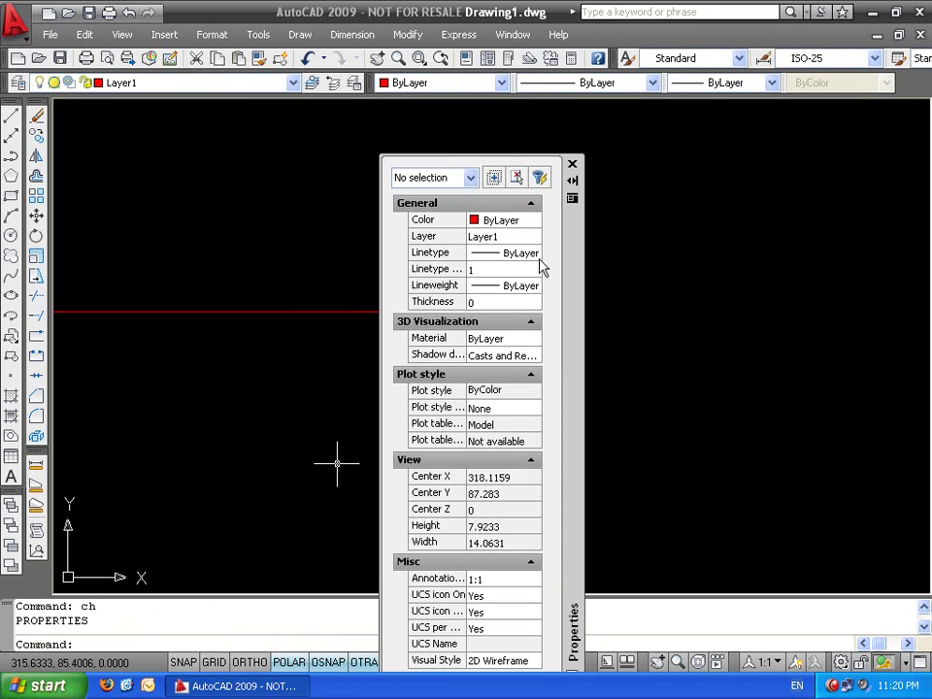
pyautogui.click(572, 163)
pyautogui.press('Escape')
# Chamfer the corner between the vertical and horizontal lines with both chamfer distances set to 2
pyautogui.write('cha')
pyautogui.press('Return')
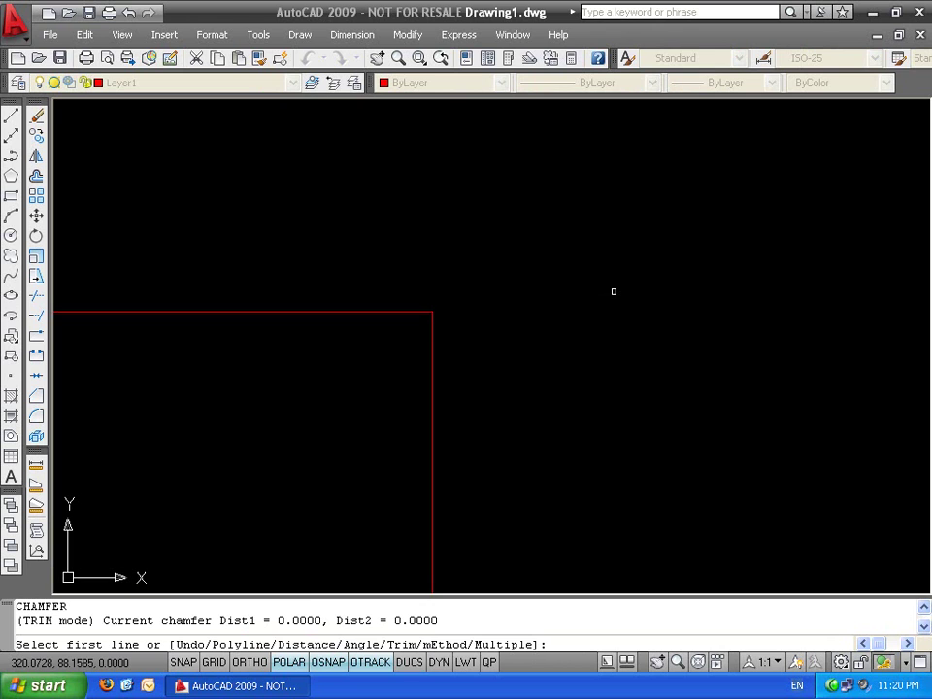
pyautogui.write('d')
pyautogui.press('Return')
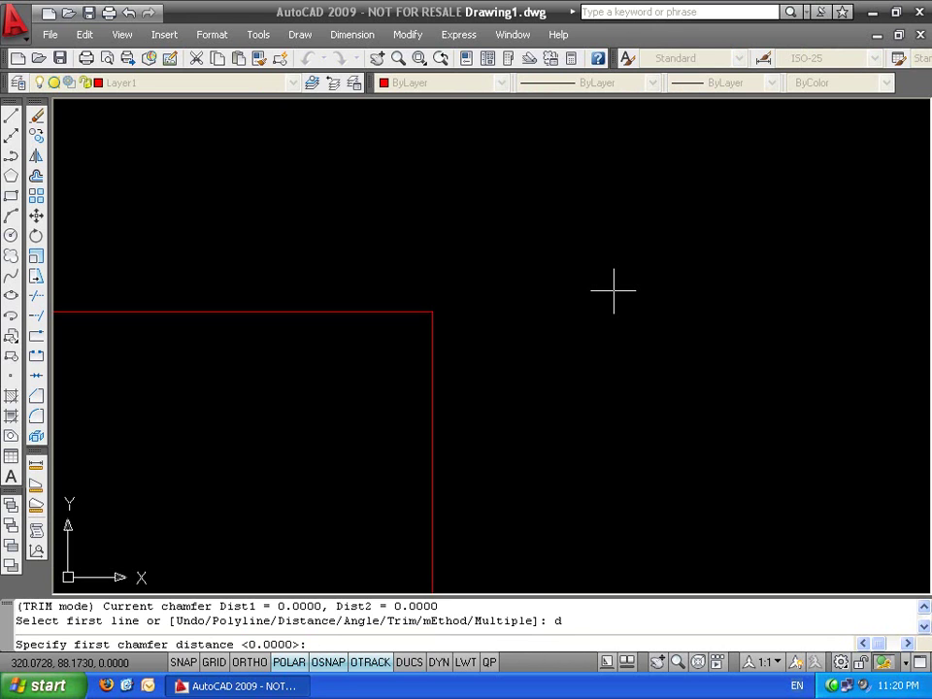
pyautogui.write('2')
pyautogui.press('Return')
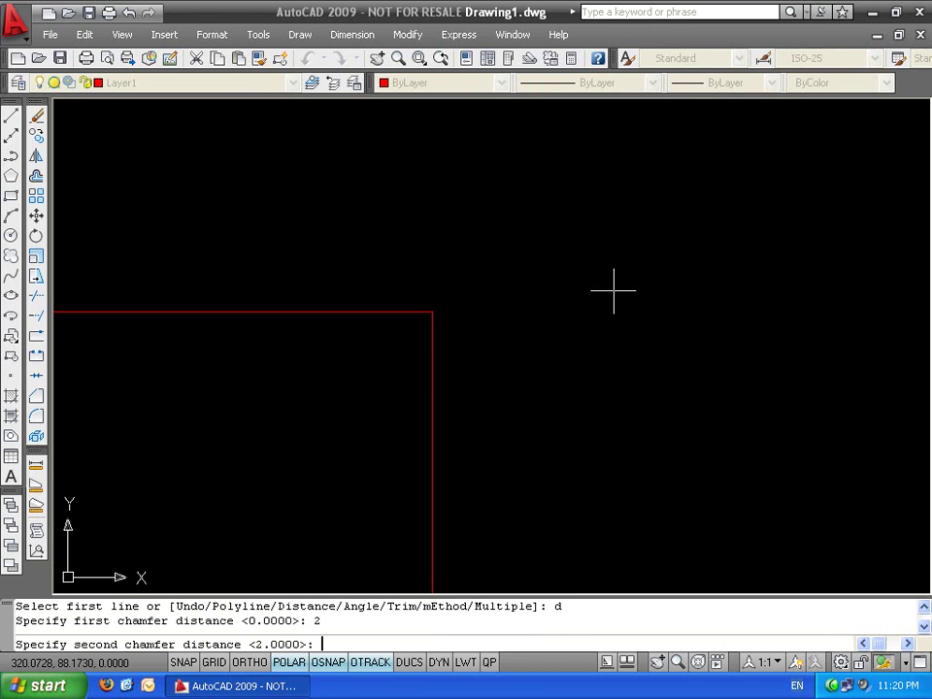
pyautogui.press('Return')
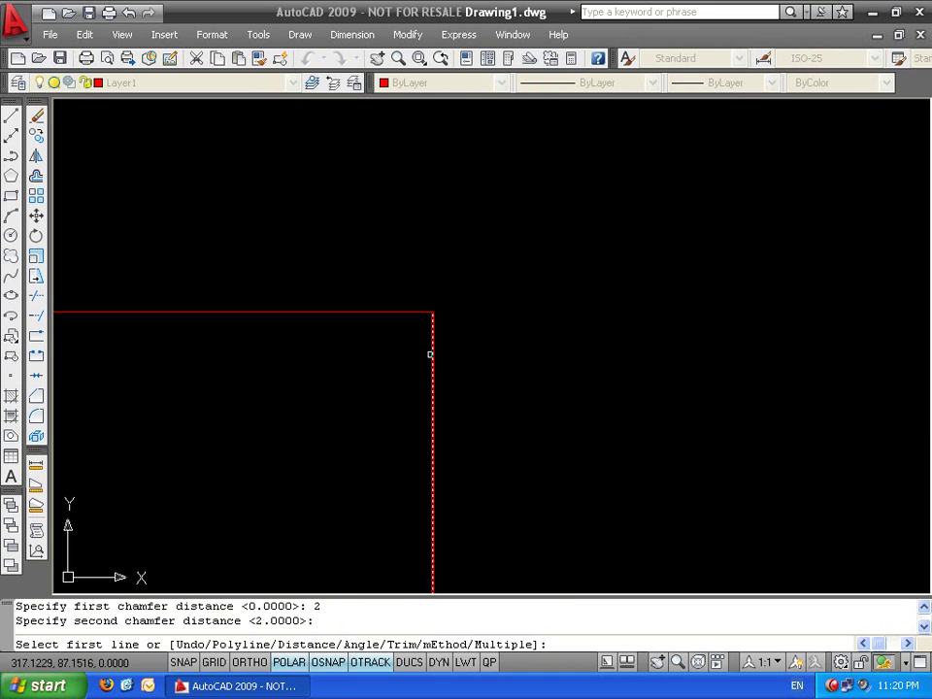
pyautogui.click(431, 341)
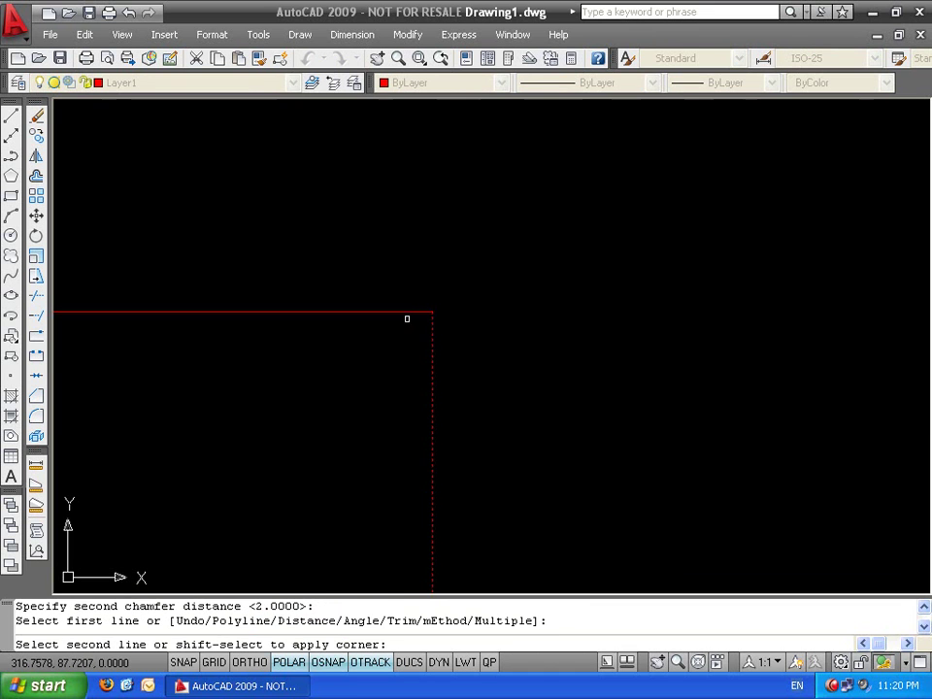
pyautogui.click(412, 311)
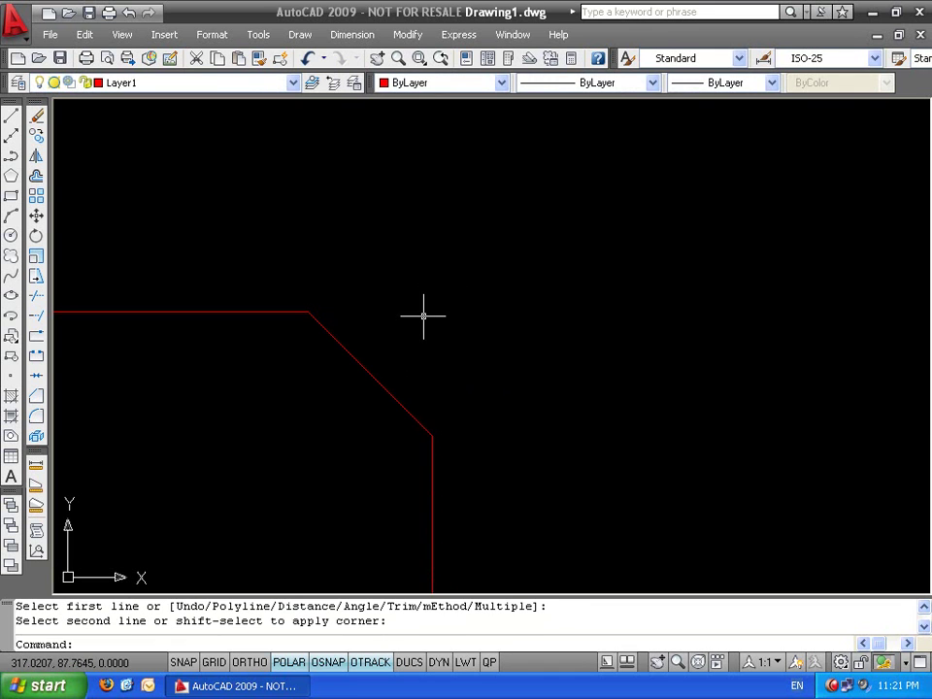
# Draw two separate slanted lines beside the chamfered corner, leaving a gap between their upper ends
pyautogui.scroll(-4, 535, 352)
pyautogui.moveTo(520, 354); pyautogui.dragTo(418, 358, button='middle')
pyautogui.press('l')
pyautogui.press('Return')
pyautogui.click(437, 394)
pyautogui.click(609, 310)
pyautogui.press('Return')
pyautogui.press('Return')
pyautogui.click(615, 515)
pyautogui.click(664, 345)
pyautogui.press('Return')
# Chamfer the two separate slanted lines at their upper ends using the current chamfer distances
pyautogui.press('Escape')
pyautogui.press('Escape')
pyautogui.write('cha')
pyautogui.press('Return')
pyautogui.click(657, 373)
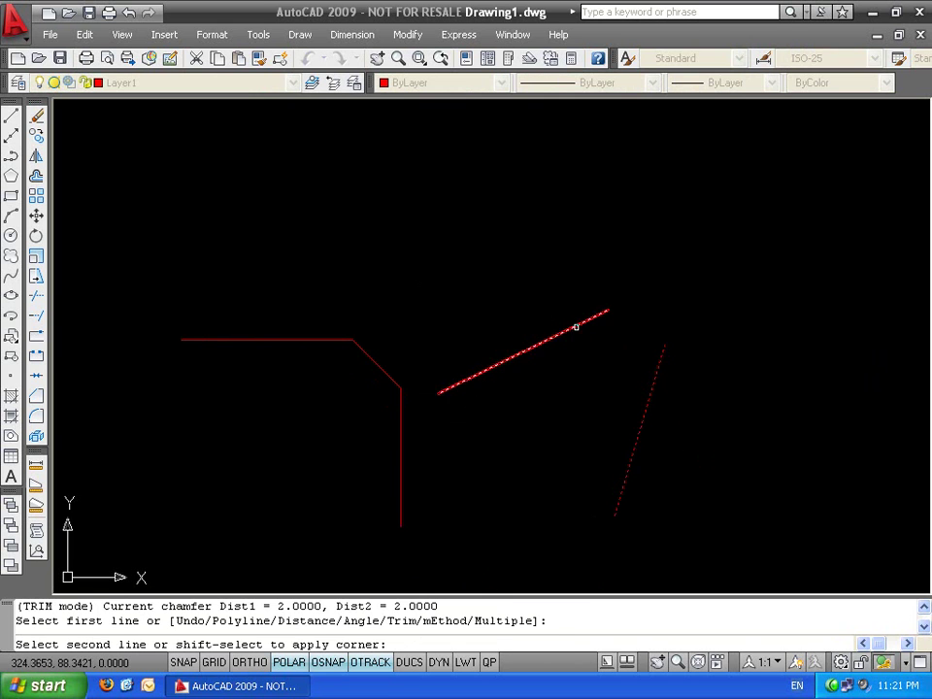
pyautogui.click(576, 326)
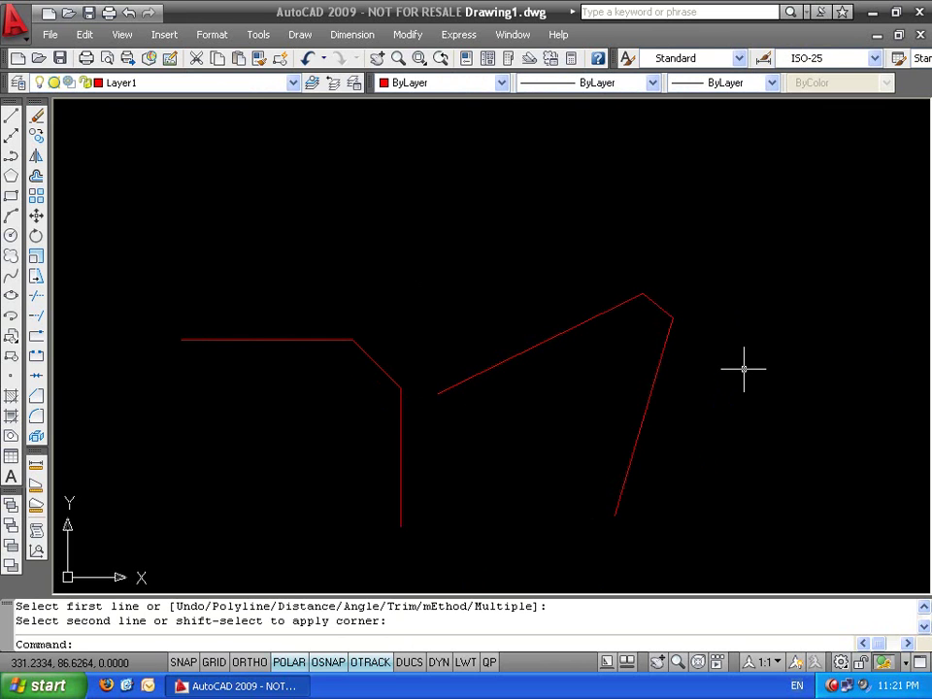
# Draw a horizontal line above the first chamfered corner and a vertical line down from its right endpoint
pyautogui.write('l')
pyautogui.press('Return')
pyautogui.click(225, 199)
pyautogui.click(419, 198)
pyautogui.press('Return')
pyautogui.press('Return')
pyautogui.click(418, 198)
pyautogui.click(418, 315)
pyautogui.press('Return')
pyautogui.scroll(3, 433, 260)
pyautogui.moveTo(433, 260); pyautogui.dragTo(449, 317, button='middle')
pyautogui.write('cha')
pyautogui.press('Return')
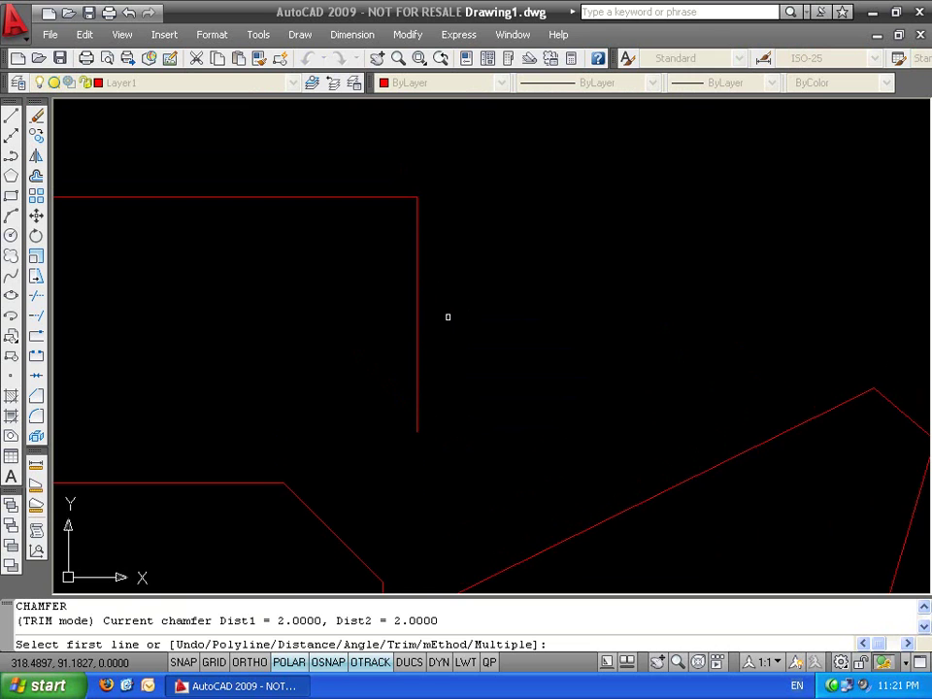
pyautogui.scroll(-5, 447, 316)
pyautogui.moveTo(429, 316); pyautogui.dragTo(368, 308, button='middle')
pyautogui.press('Escape')
pyautogui.press('Escape')
# Chamfer the upper square corner with the trim mode set to No trim, keeping both original lines full length
pyautogui.write('cha')
pyautogui.press('Return')
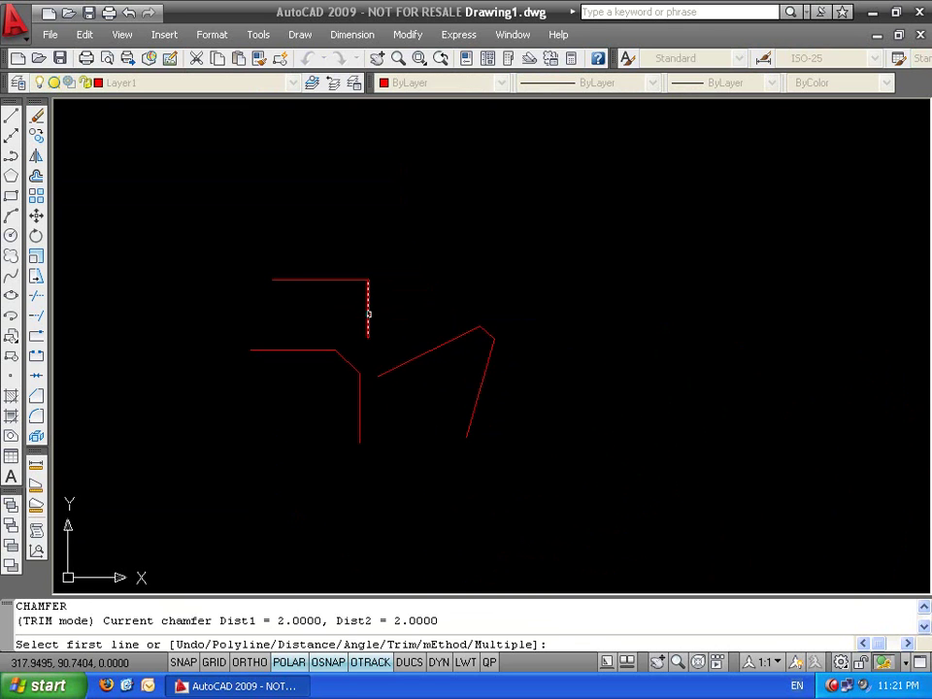
pyautogui.scroll(3, 369, 307)
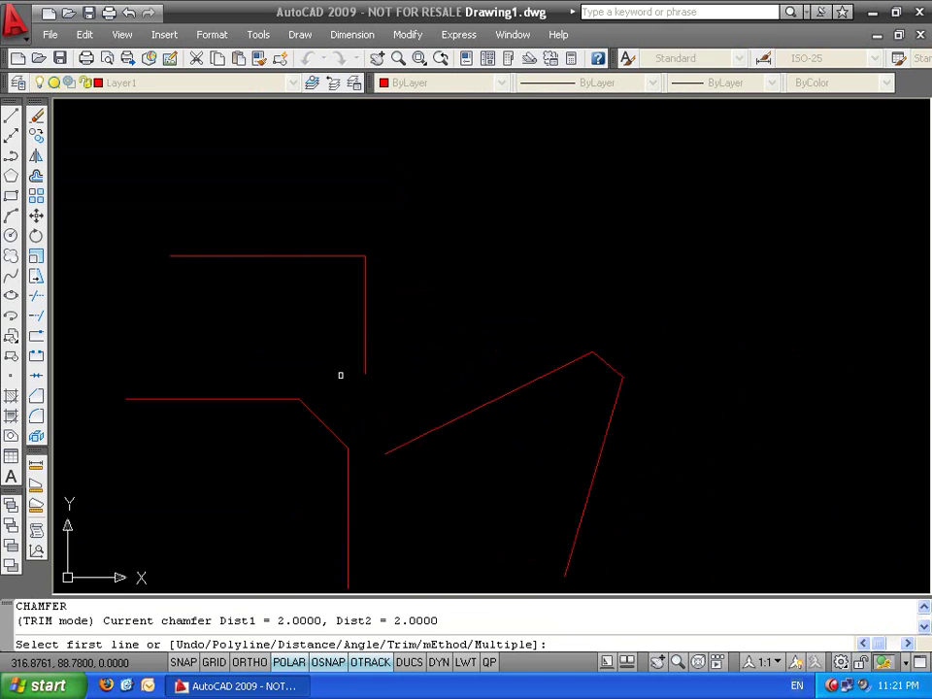
pyautogui.scroll(2, 368, 293)
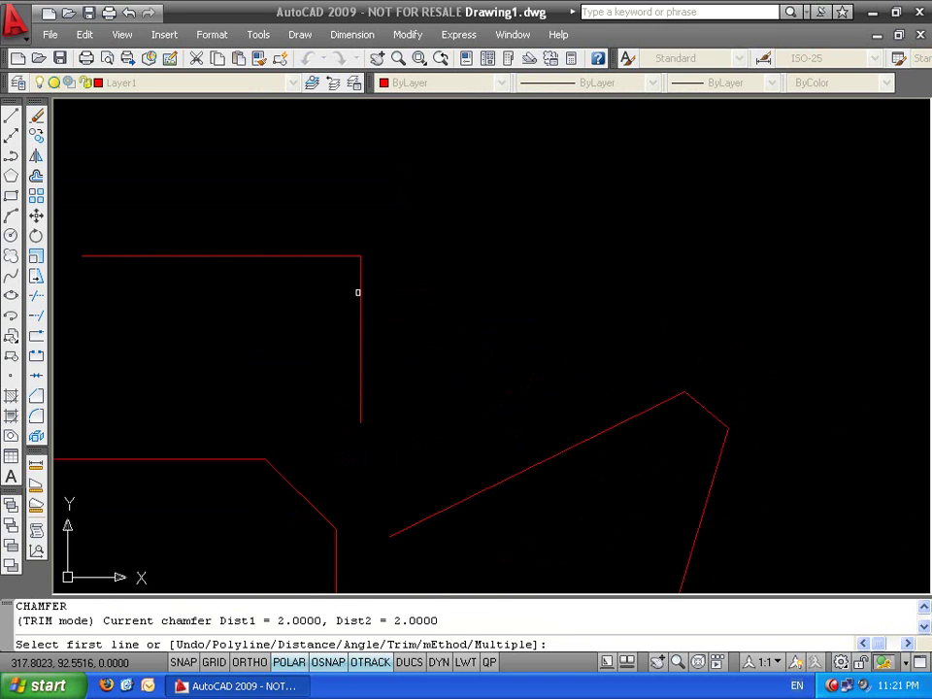
pyautogui.write('t')
pyautogui.press('Return')
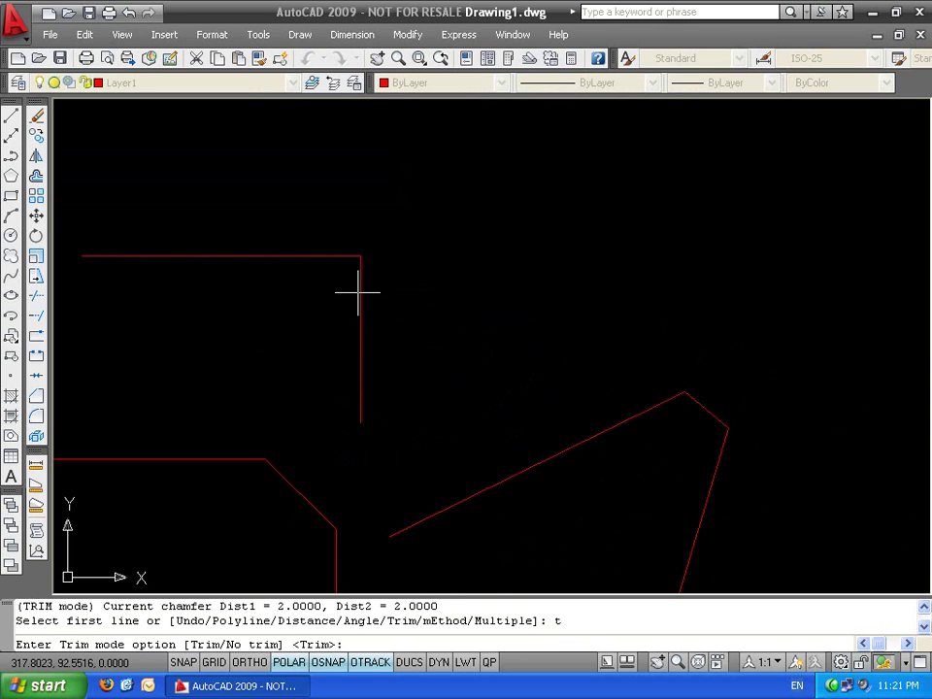
pyautogui.write('n')
pyautogui.press('Return')
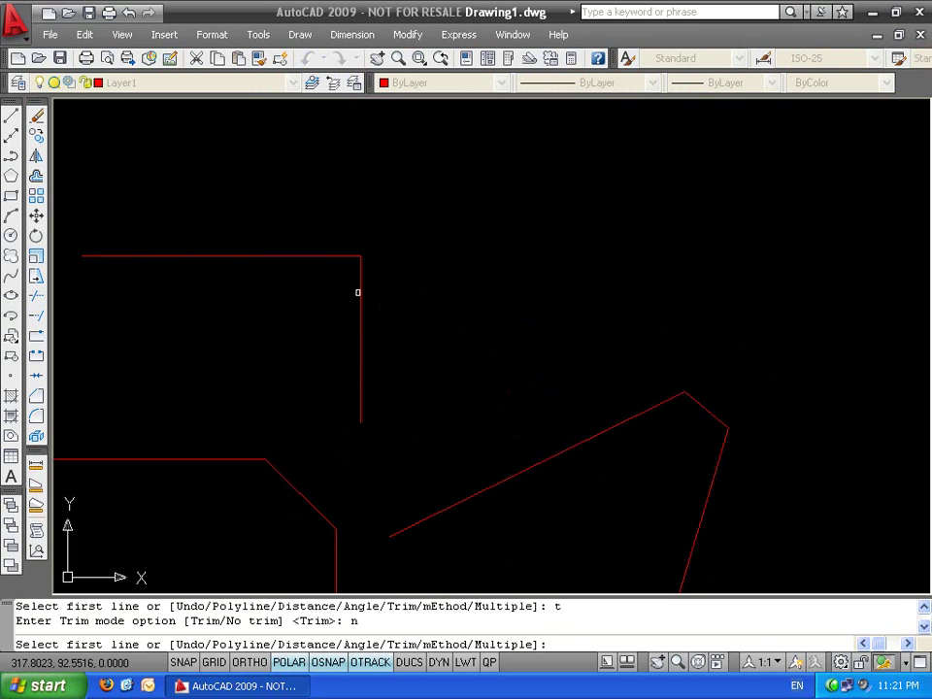
pyautogui.click(339, 255)
pyautogui.click(360, 289)
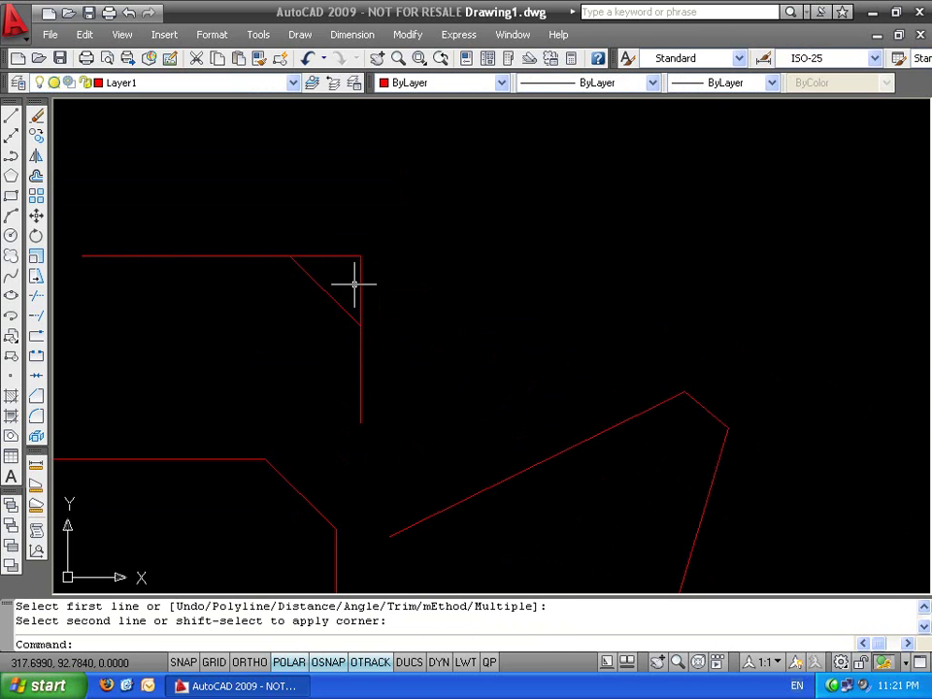
# Erase all the lines and chamfers in the drawing
pyautogui.scroll(-2, 384, 322)
pyautogui.moveTo(384, 322); pyautogui.dragTo(437, 297, button='middle')
pyautogui.click(641, 217)
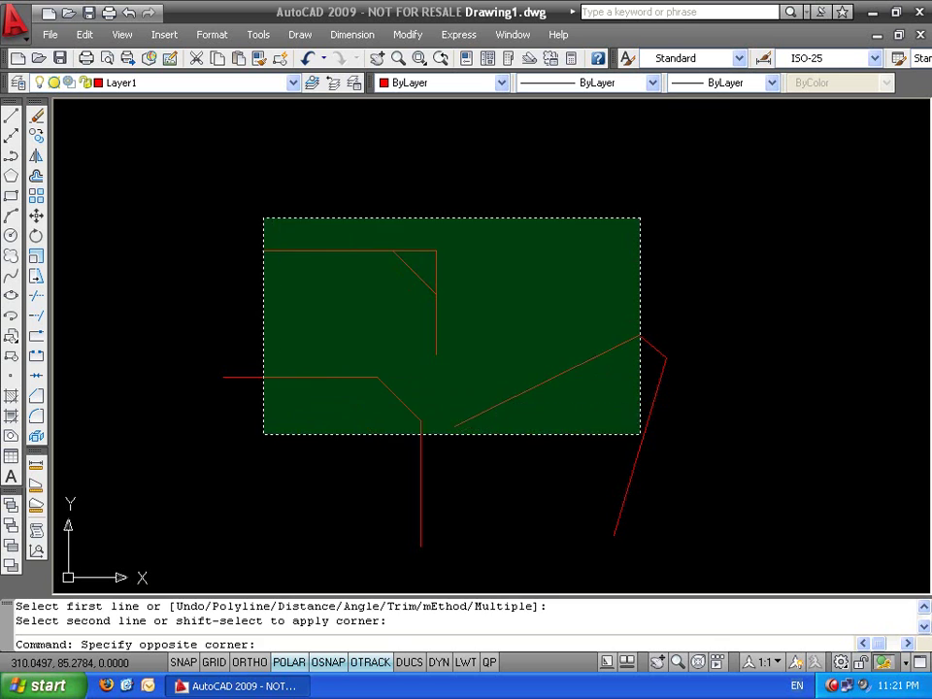
pyautogui.click(264, 434)
pyautogui.click(759, 259)
pyautogui.click(367, 446)
pyautogui.press('Delete')
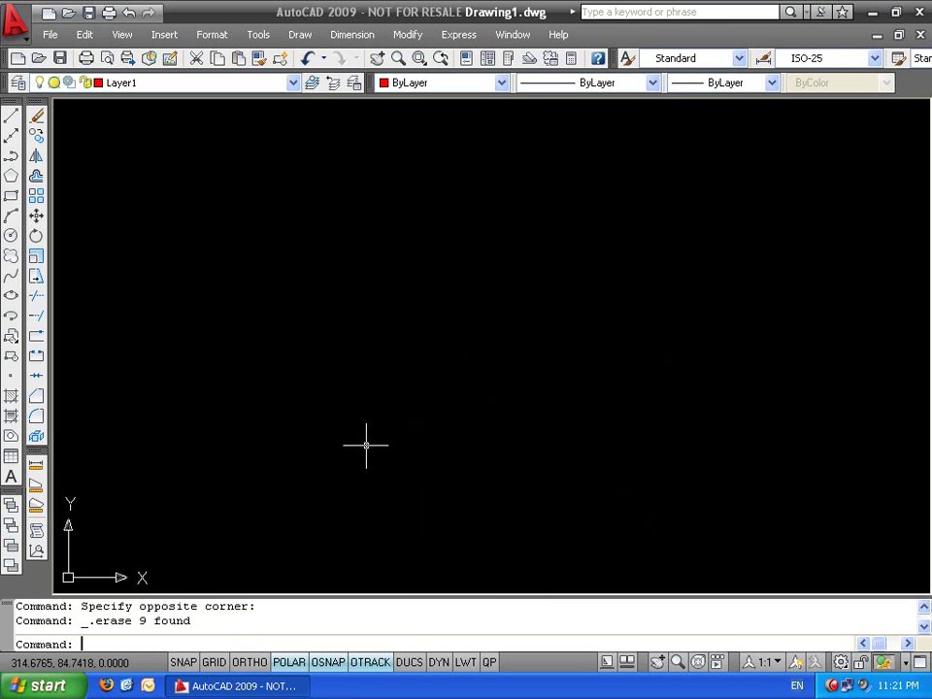
# Set the Chamfer command's trim mode back to Trim and leave the command
pyautogui.write('cha')
pyautogui.press('Return')
pyautogui.write('t')
pyautogui.press('Return')
pyautogui.write('t')
pyautogui.press('Return')
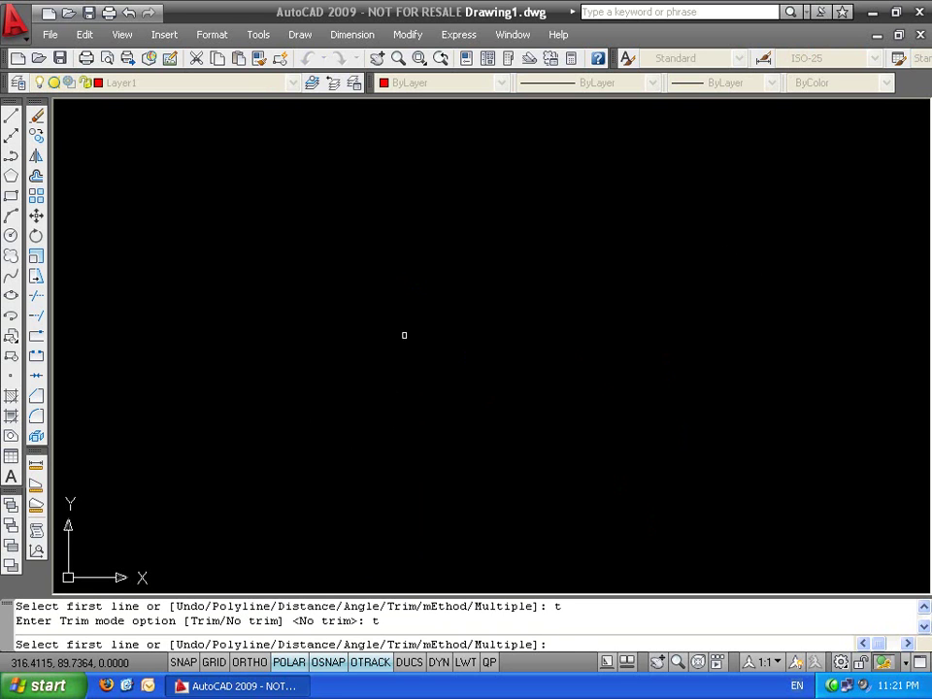
pyautogui.press('Escape')
pyautogui.press('Escape')
pyautogui.write('l')
pyautogui.press('Return')
pyautogui.press('Escape')
pyautogui.press('Escape')
# Draw a roughly square rectangle in the middle of the drawing area
pyautogui.write('rec')
pyautogui.press('Return')
pyautogui.click(351, 433)
pyautogui.click(507, 276)
pyautogui.press('Escape')
pyautogui.press('Escape')
pyautogui.write('chad3')
pyautogui.press('Return')
pyautogui.write('2')
pyautogui.press('Return')
pyautogui.press('Escape')
pyautogui.press('Escape')
# Chamfer the rectangle's upper-right corner with distance 3 on its right side and distance 2 on its top side
pyautogui.write('cha')
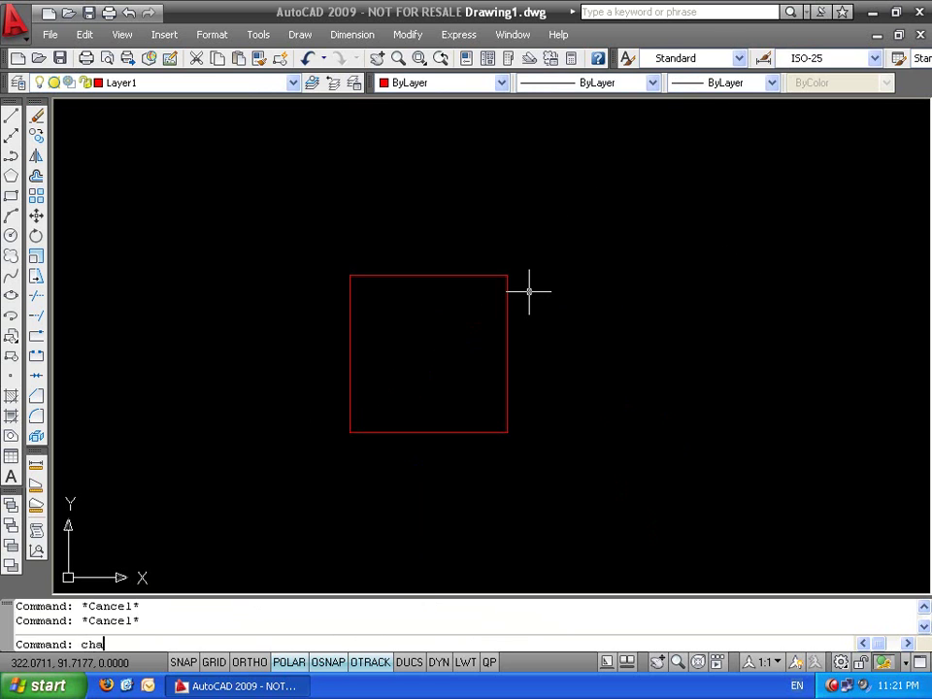
pyautogui.press('Return')
pyautogui.write('d')
pyautogui.press('Return')
pyautogui.write('3')
pyautogui.press('Return')
pyautogui.write('2')
pyautogui.press('Return')
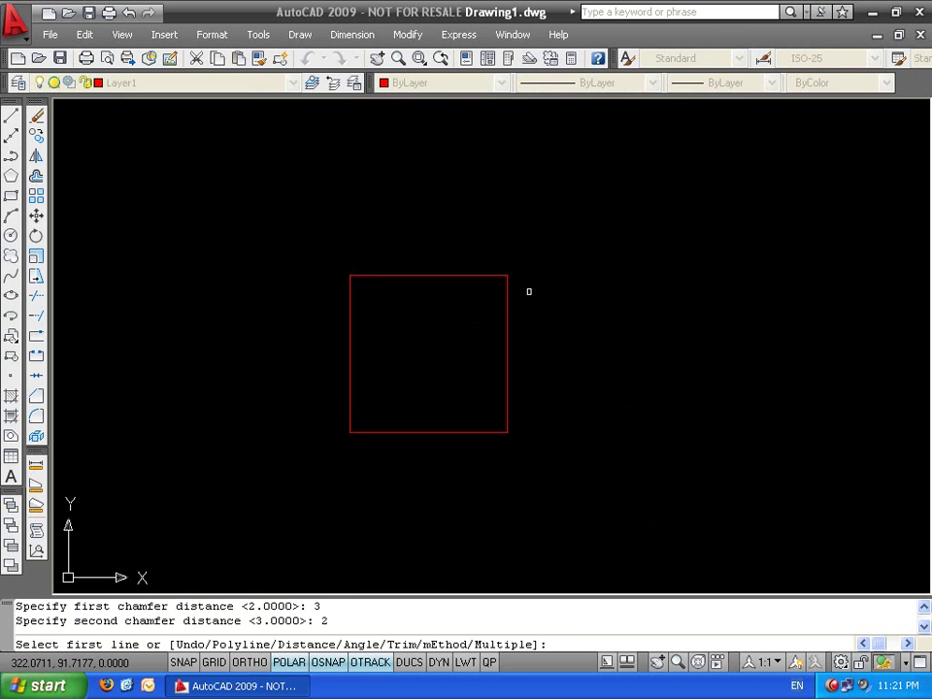
pyautogui.scroll(3, 530, 291)
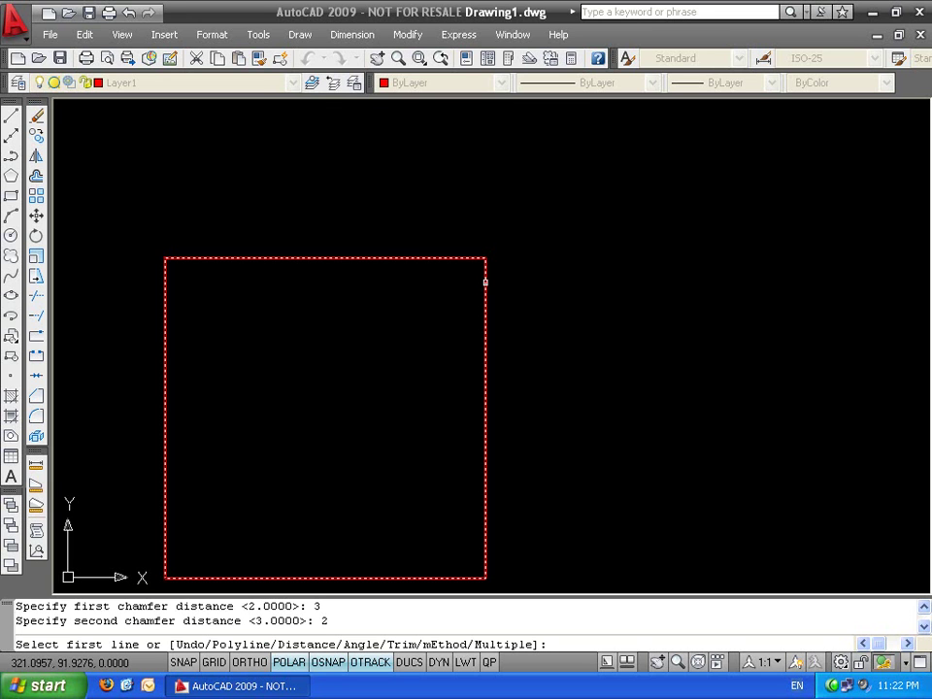
pyautogui.click(486, 281)
pyautogui.click(456, 259)
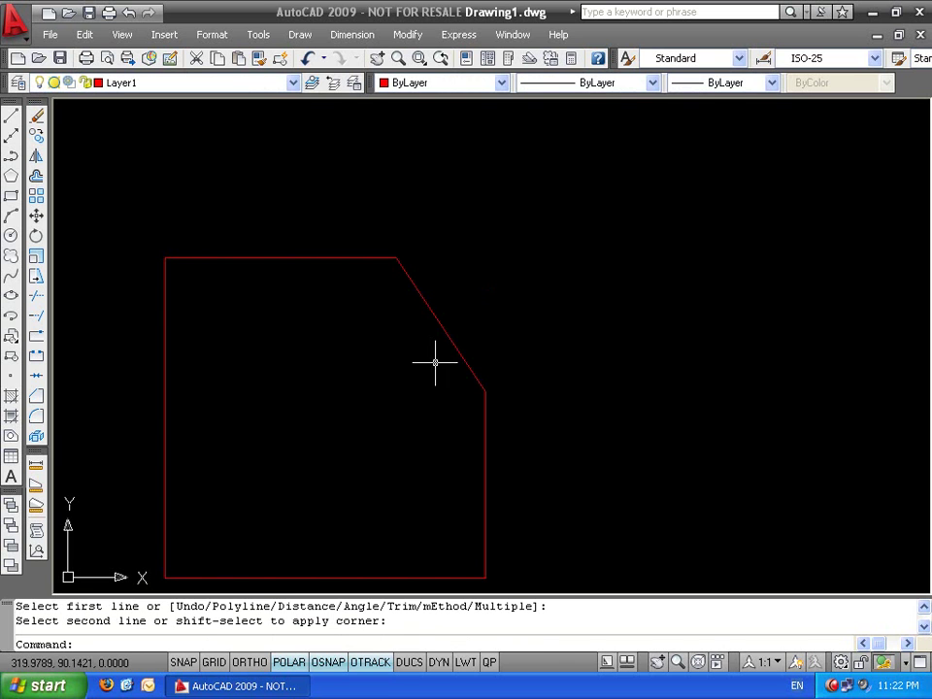
# Chamfer the rectangle's upper-left corner, picking the top side first and the left side second
pyautogui.press('Return')
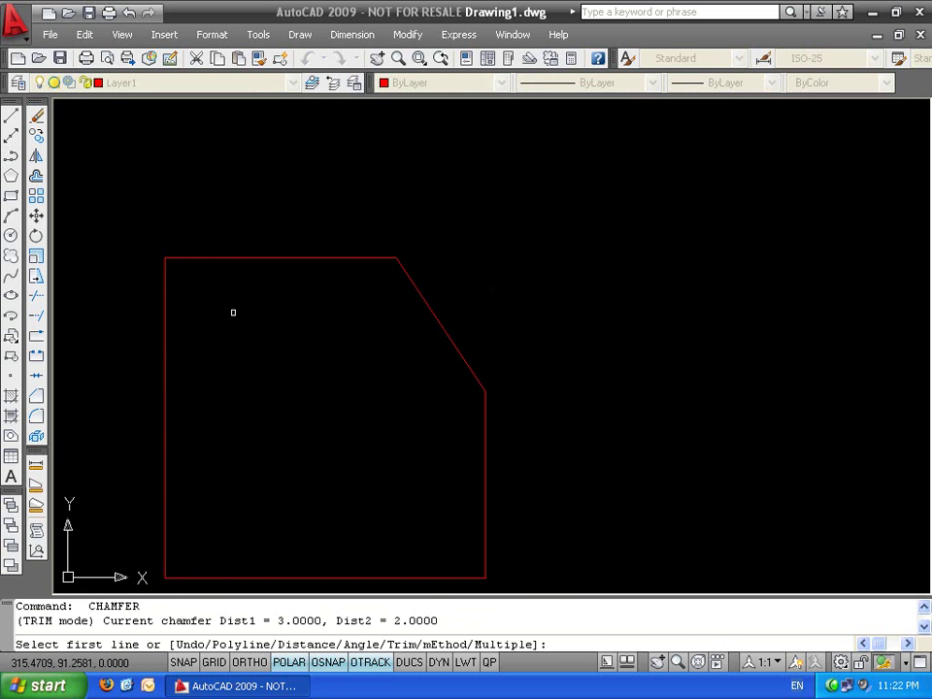
pyautogui.click(188, 258)
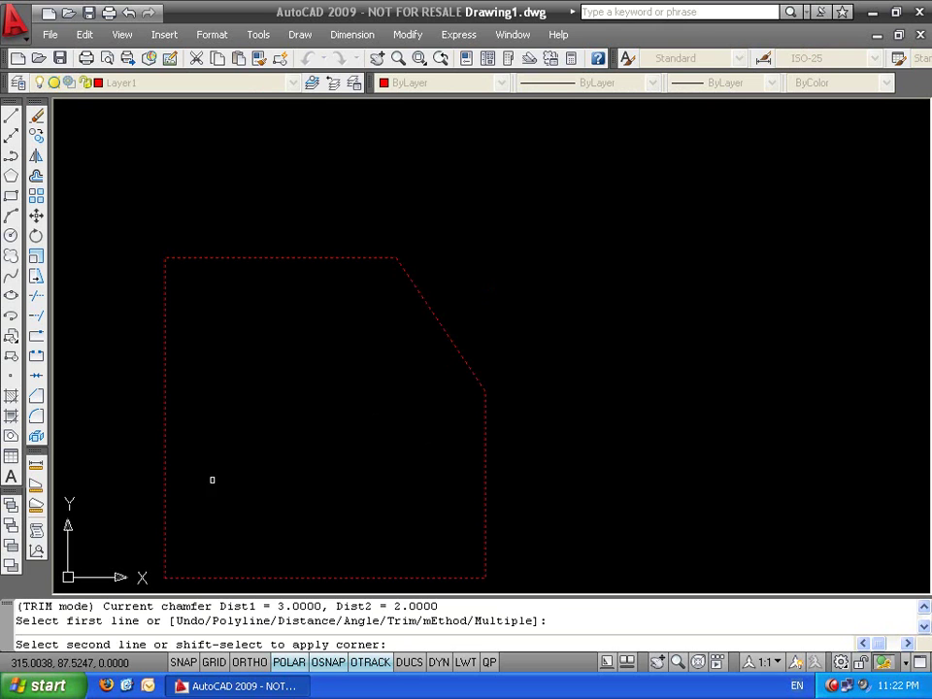
pyautogui.click(164, 303)
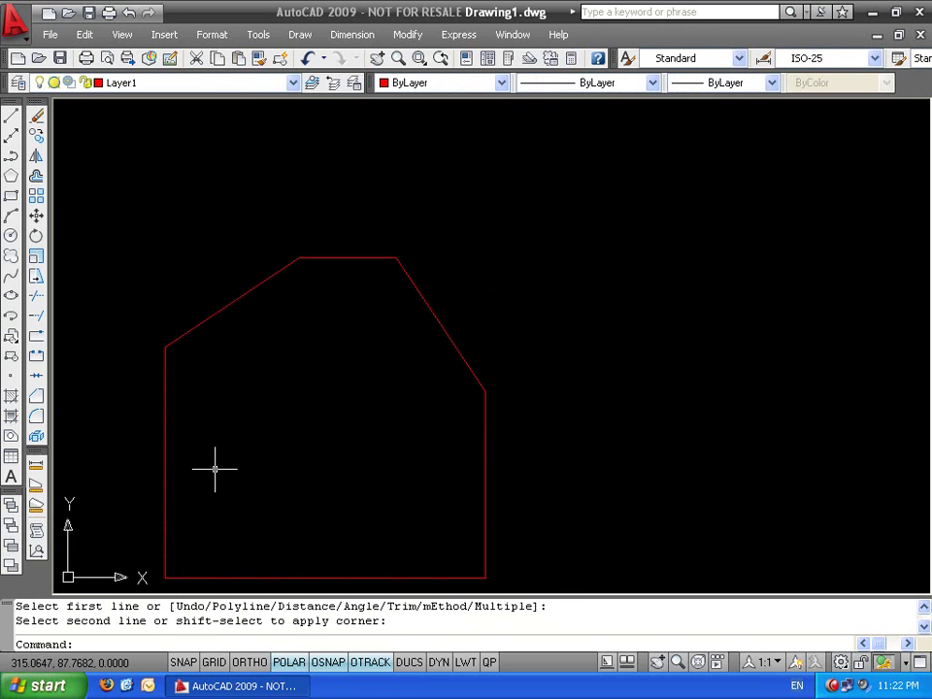
# Undo both corner chamfers on the rectangle
pyautogui.hotkey('ctrl', 'z')
pyautogui.hotkey('ctrl', 'z')
pyautogui.hotkey('ctrl', 'z')
# Draw a 10 by 10 rectangle beside the existing one
pyautogui.moveTo(654, 351); pyautogui.dragTo(494, 343, button='middle')
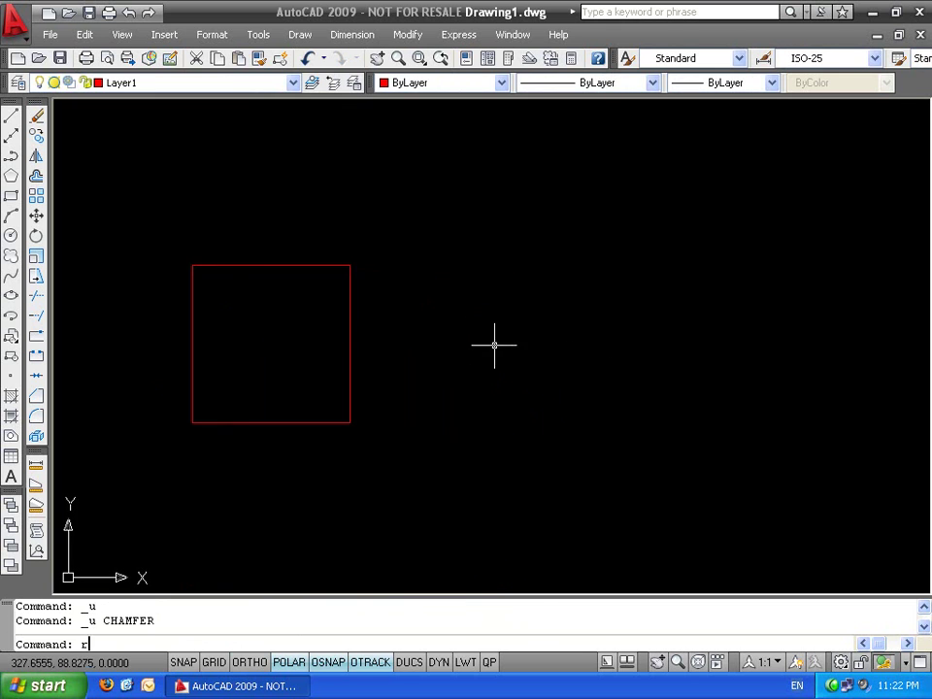
pyautogui.write('rec')
pyautogui.press('Return')
pyautogui.click(509, 422)
pyautogui.write('@10')
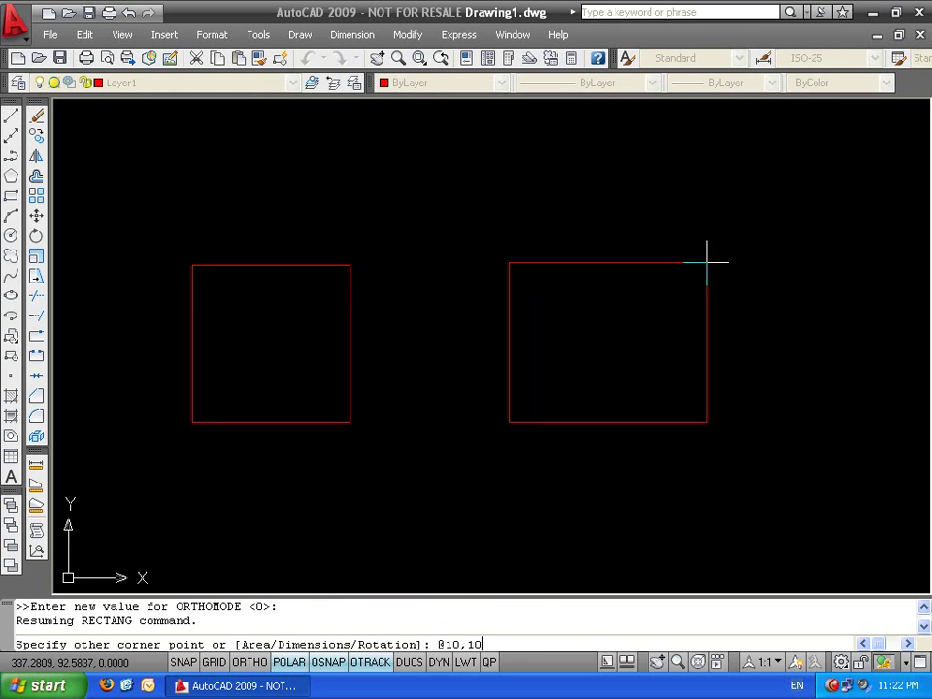
pyautogui.write(',10')
pyautogui.press('Return')
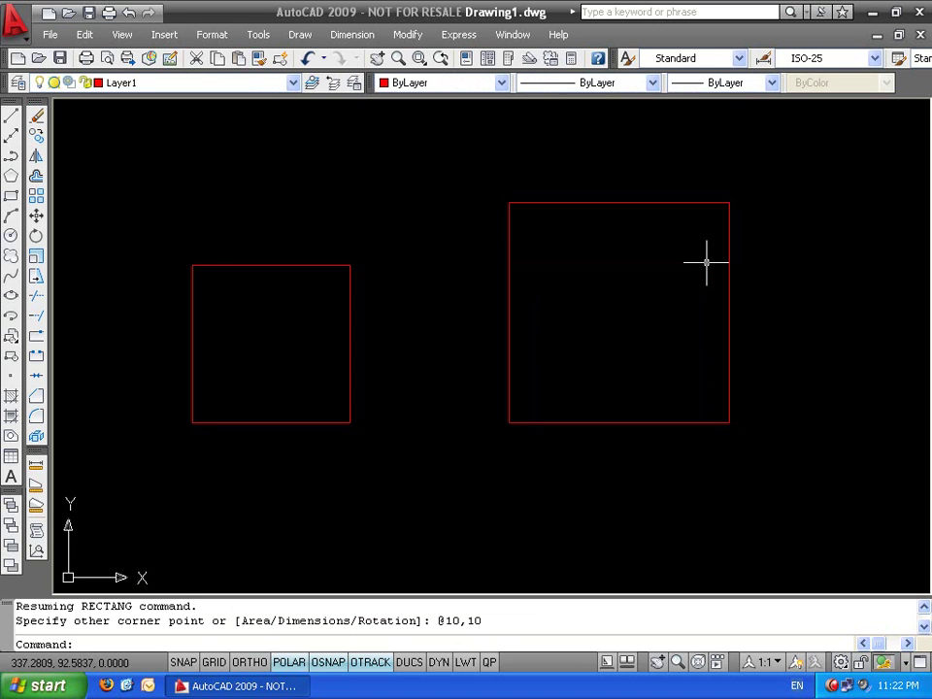
# Try chamfering all corners of the 10 by 10 rectangle at once as a polyline, with distances 3 and 2, and undo it
pyautogui.write('cha')
pyautogui.press('Return')
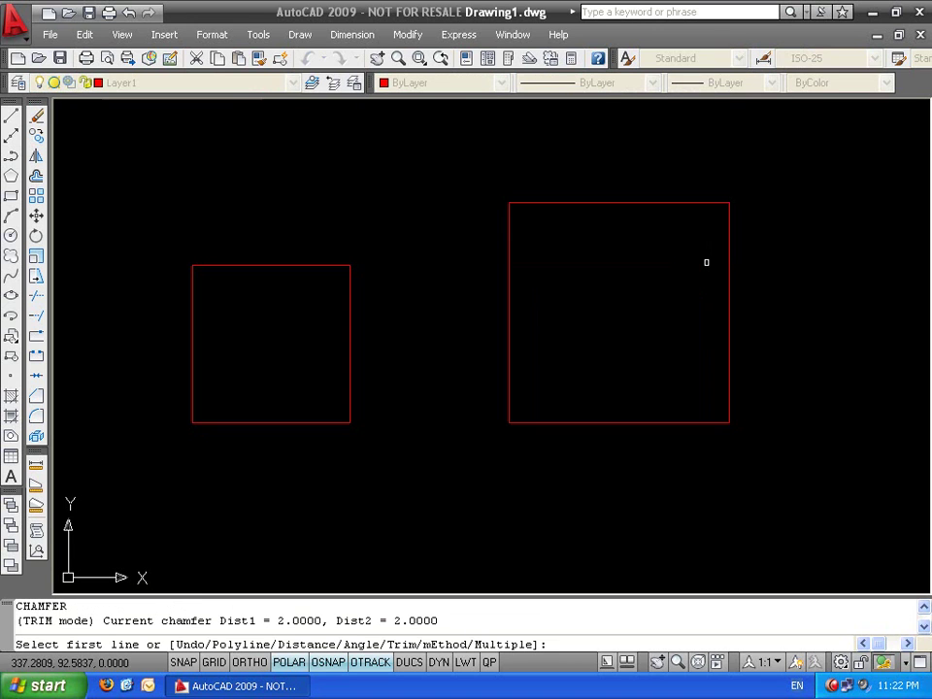
pyautogui.write('d')
pyautogui.press('Return')
pyautogui.write('3')
pyautogui.press('Return')
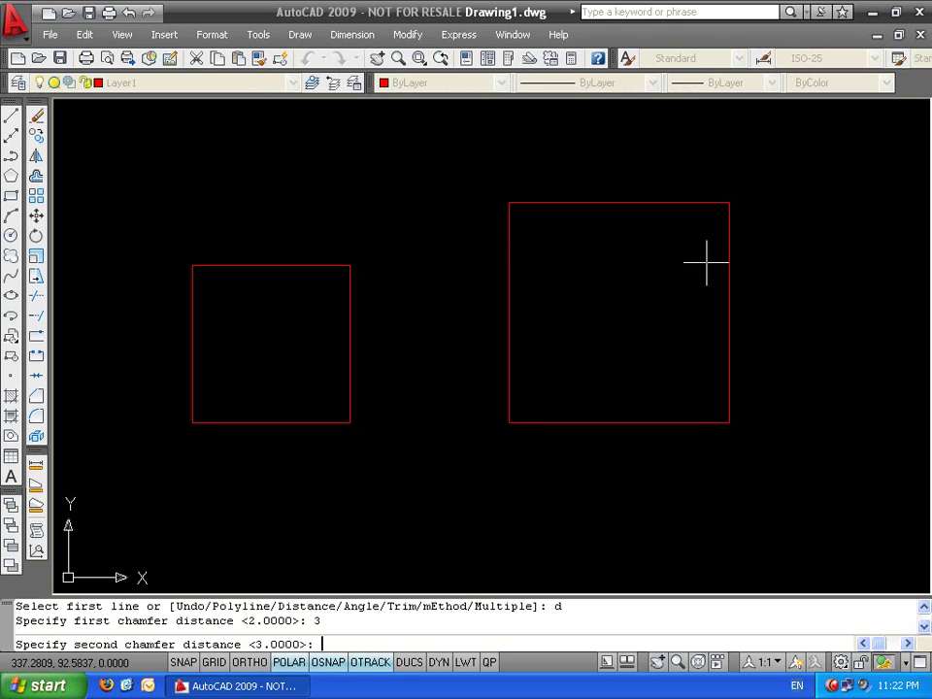
pyautogui.write('2')
pyautogui.press('Return')
pyautogui.write('p')
pyautogui.press('Return')
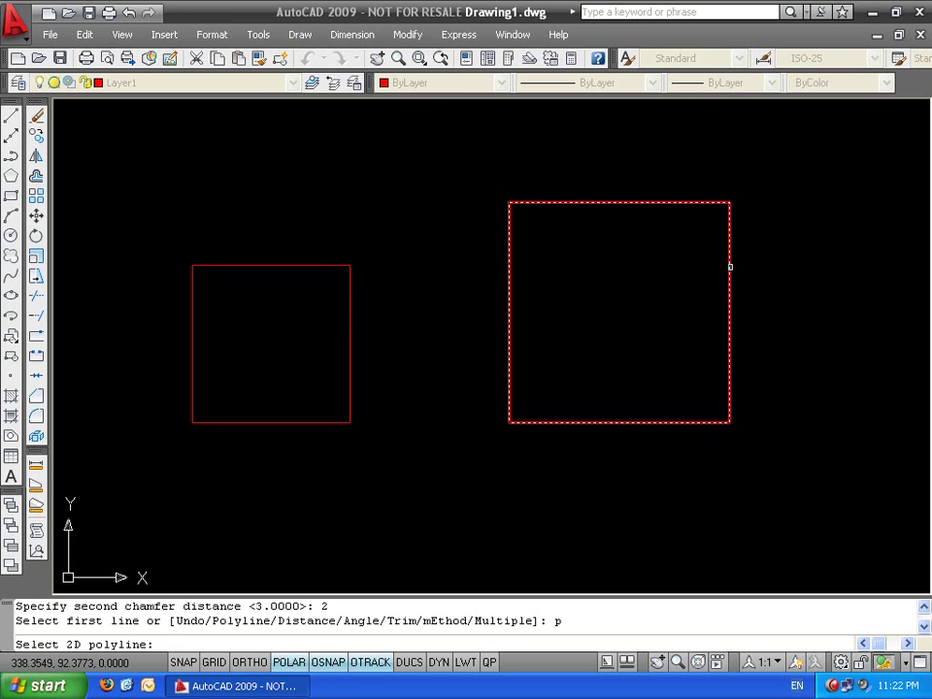
pyautogui.click(730, 266)
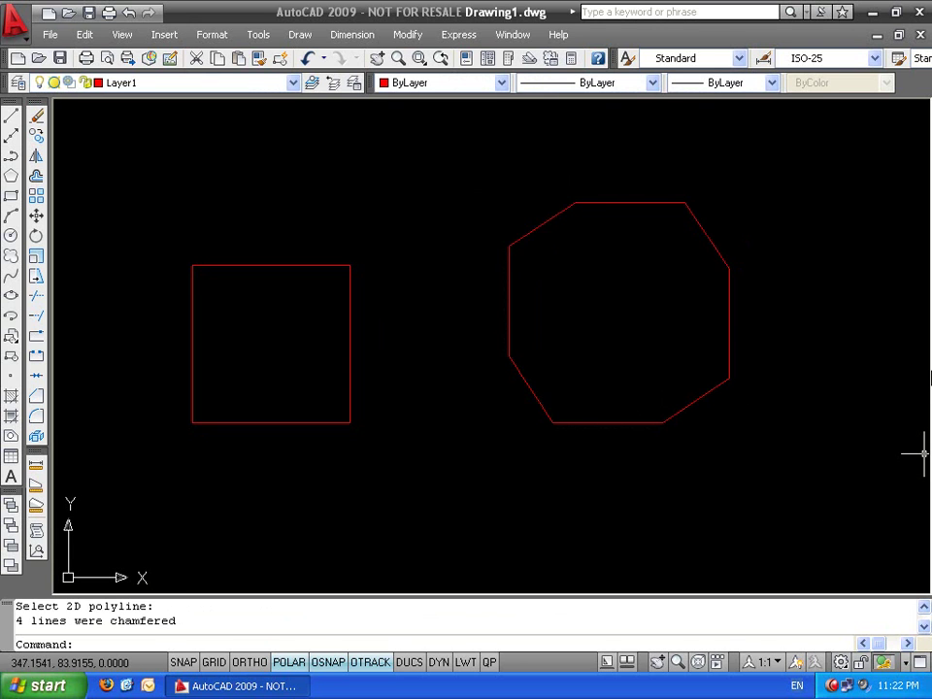
pyautogui.hotkey('ctrl', 'z')
# Chamfer all corners of the 10 by 10 rectangle at once as a polyline, with both distances set to 2
pyautogui.write('ha')
pyautogui.press('Return')
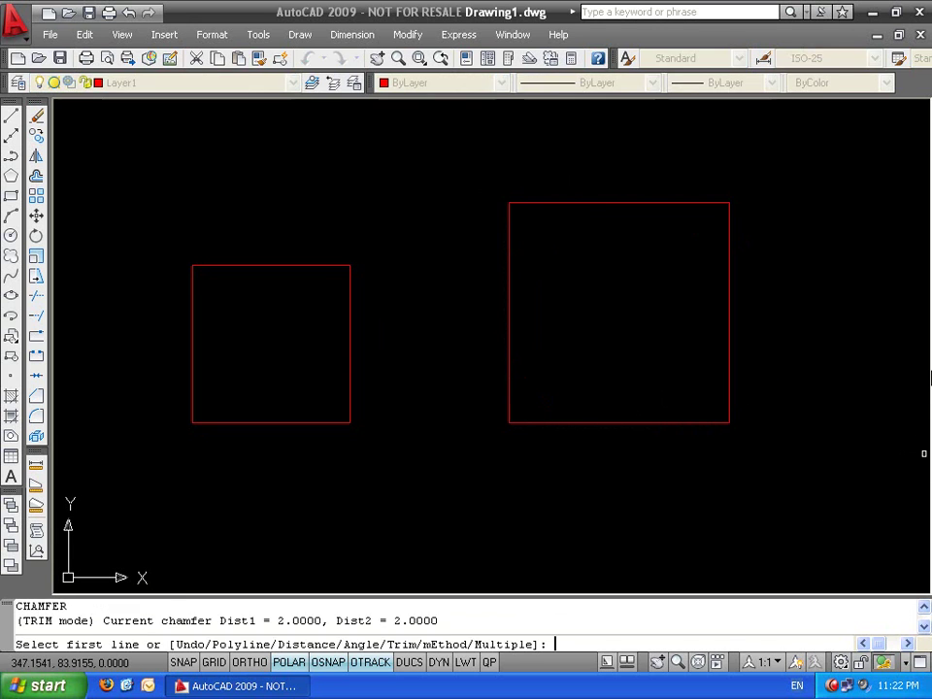
pyautogui.write('d')
pyautogui.press('Return')
pyautogui.write('2')
pyautogui.press('Return')
pyautogui.write('2')
pyautogui.press('Return')
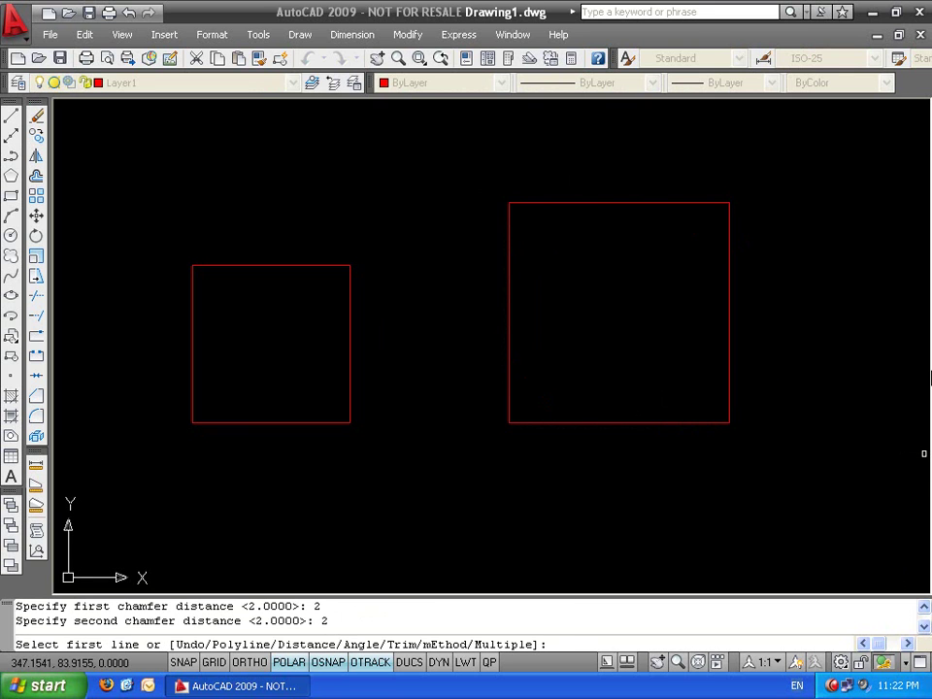
pyautogui.write('p')
pyautogui.press('Return')
pyautogui.click(729, 292)
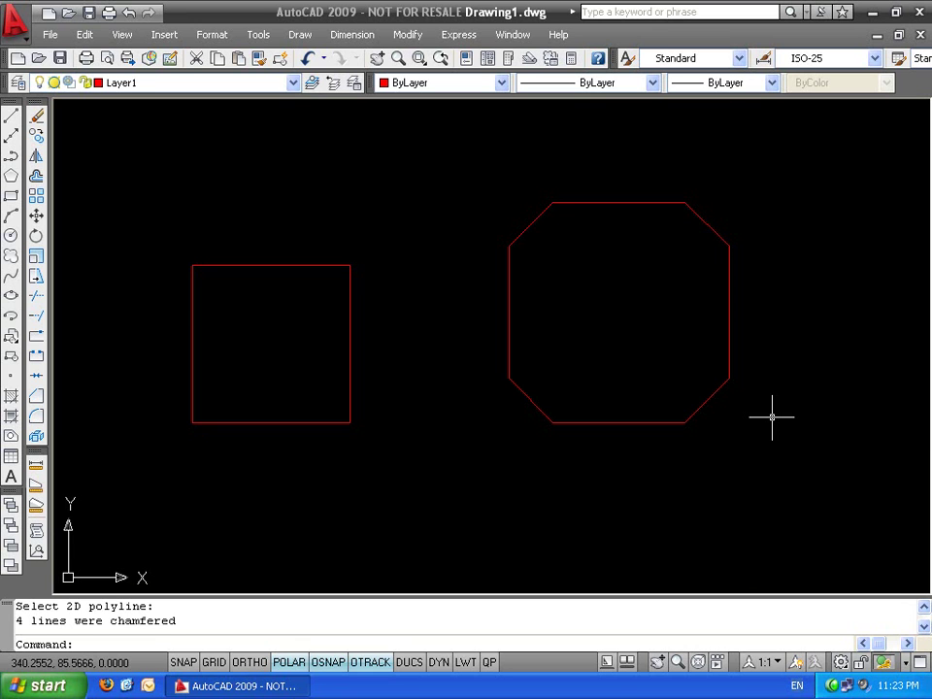
# Draw two separate lines beyond the chamfered rectangle, one nearly horizontal and one nearly vertical, leaving a gap at their corner
pyautogui.moveTo(723, 391); pyautogui.dragTo(604, 396, button='middle')
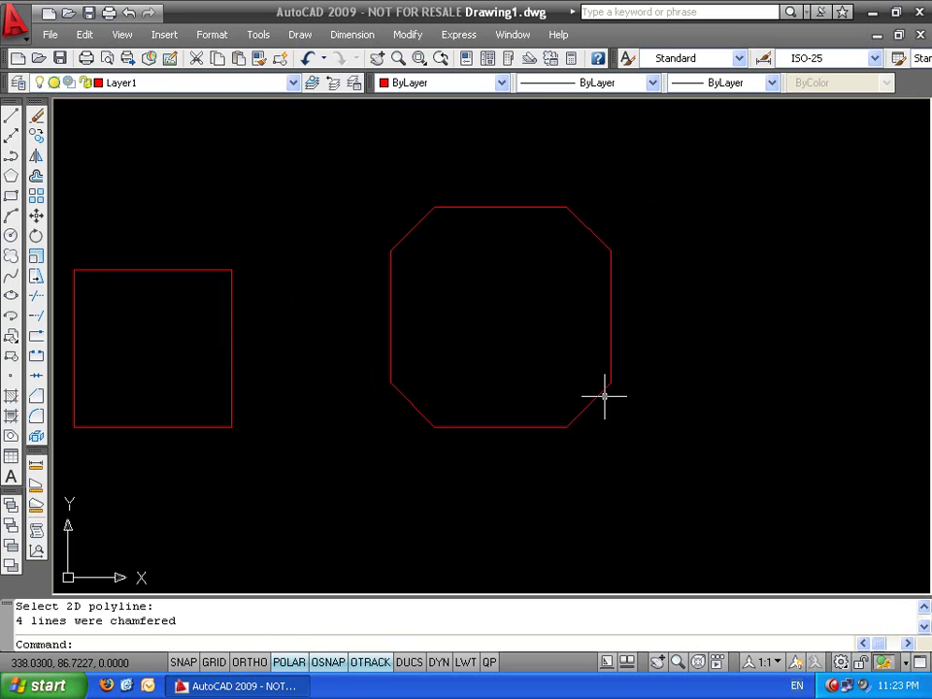
pyautogui.write('l')
pyautogui.press('Return')
pyautogui.click(687, 281)
pyautogui.click(782, 270)
pyautogui.press('Return')
pyautogui.press('Return')
pyautogui.click(777, 428)
pyautogui.click(797, 305)
pyautogui.press('Escape')
pyautogui.press('Escape')
pyautogui.press('Escape')
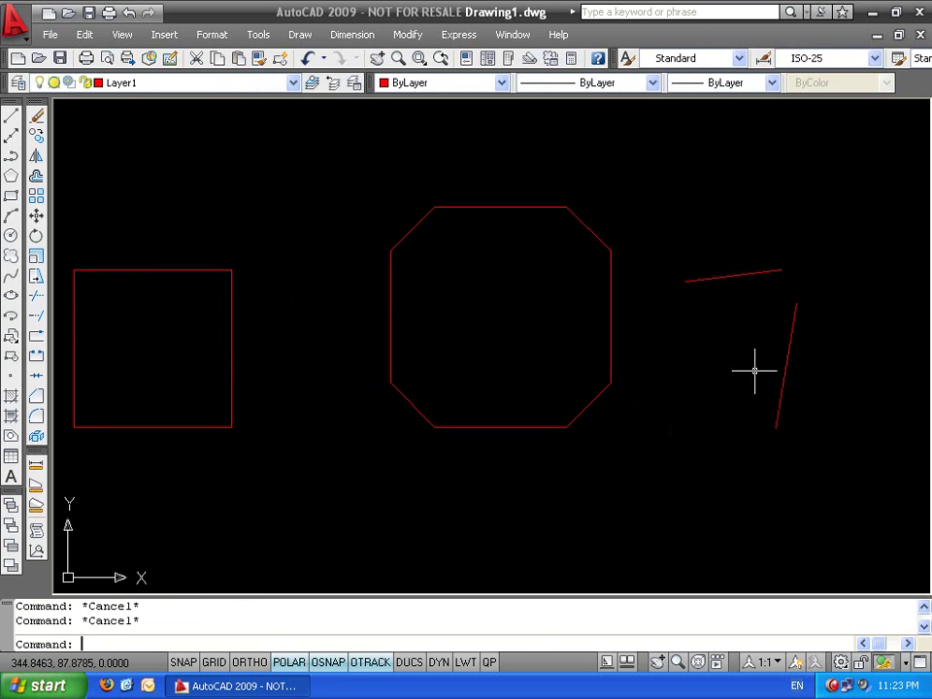
pyautogui.write('c')
pyautogui.press('Return')
pyautogui.press('Escape')
# Chamfer the smaller rectangle's upper-right, upper-left and lower-left corners in one Chamfer run using the Multiple option
pyautogui.moveTo(98, 271); pyautogui.dragTo(332, 266, button='middle')
pyautogui.write('cha')
pyautogui.press('Return')
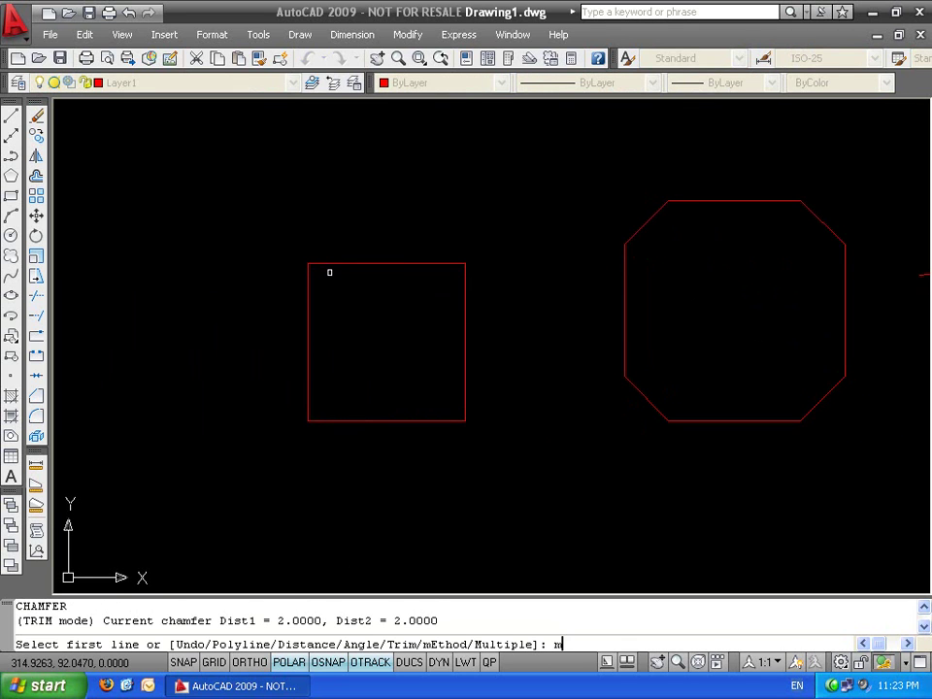
pyautogui.write('m')
pyautogui.press('Return')
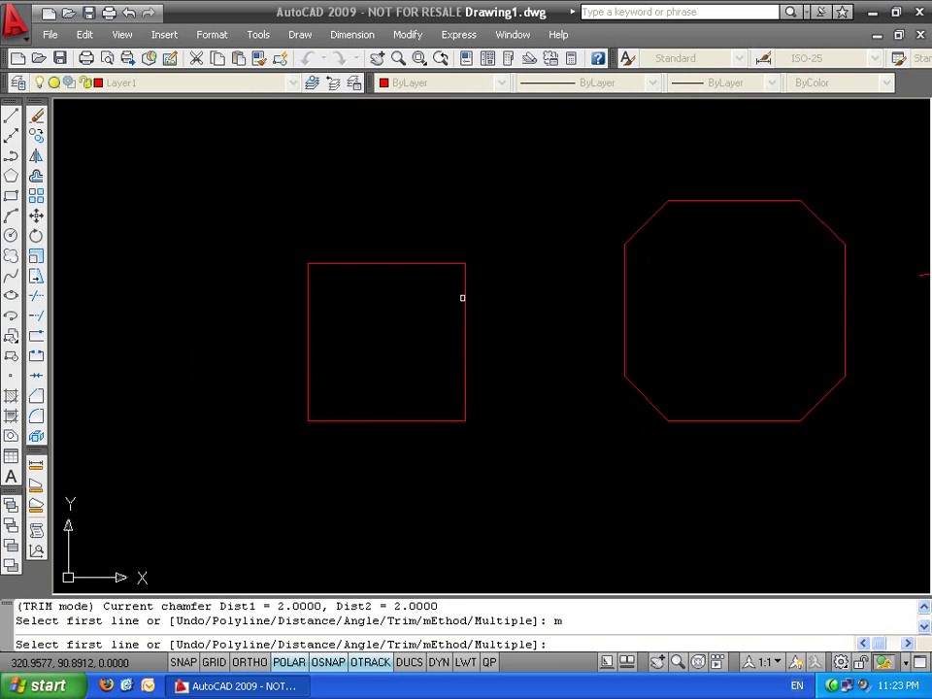
pyautogui.click(465, 287)
pyautogui.click(446, 264)
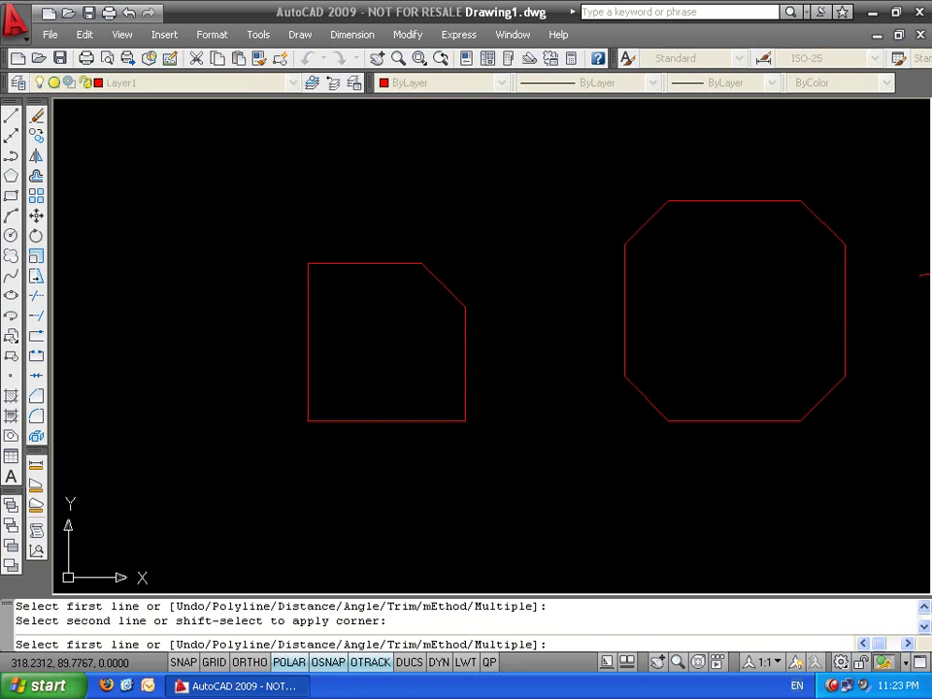
pyautogui.click(333, 262)
pyautogui.click(312, 293)
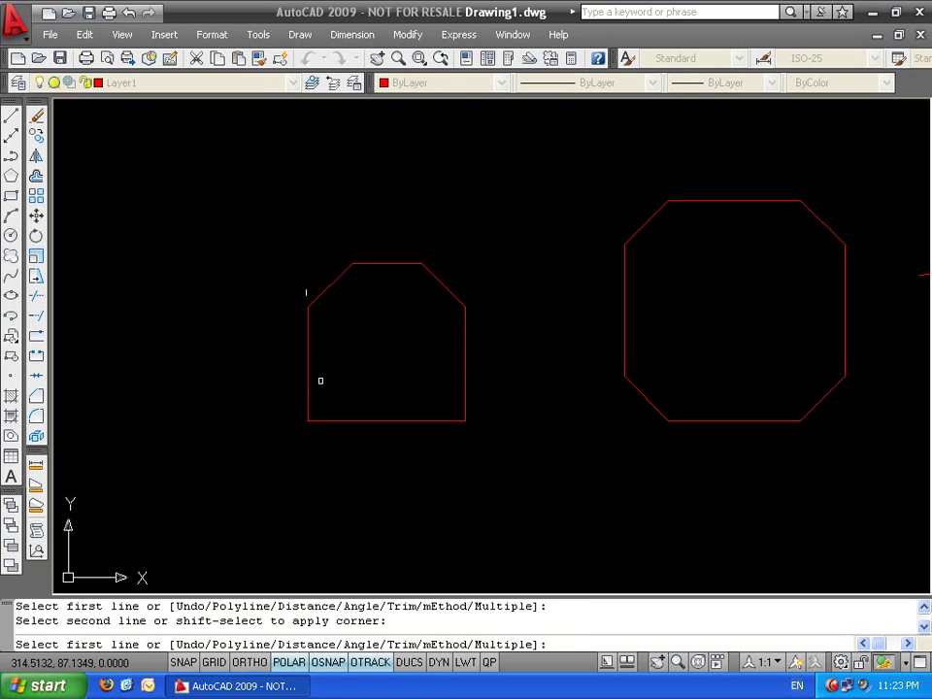
pyautogui.click(311, 392)
pyautogui.click(333, 431)
pyautogui.click(335, 422)
pyautogui.press('Escape')
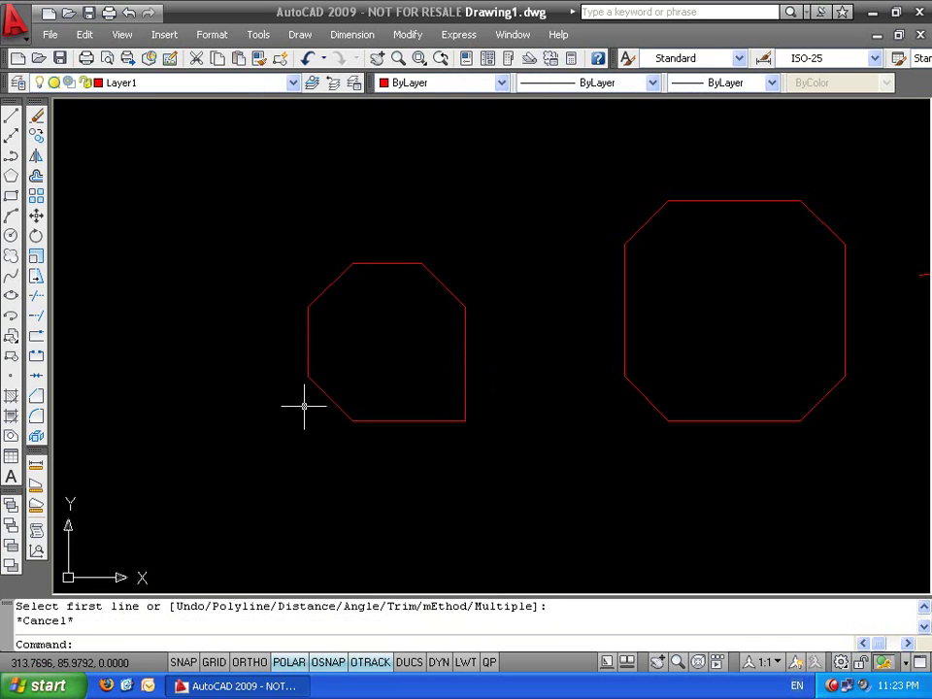
pyautogui.press('Escape')
# Draw a connected zigzag of lines above the two rectangles, ending with a horizontal segment
pyautogui.press('l')
pyautogui.press('Return')
pyautogui.click(84, 286)
pyautogui.click(198, 175)
pyautogui.click(218, 255)
pyautogui.click(300, 175)
pyautogui.click(317, 231)
pyautogui.click(420, 168)
pyautogui.click(457, 222)
pyautogui.click(592, 156)
pyautogui.click(605, 205)
pyautogui.click(618, 193)
pyautogui.click(704, 151)
pyautogui.click(826, 150)
pyautogui.press('Escape')
# With the Chamfer Multiple option, chamfer the line zigzag's first peak, try its first valley, and chamfer its second valley
pyautogui.write('cha')
pyautogui.press('Return')
pyautogui.write('m')
pyautogui.press('Return')
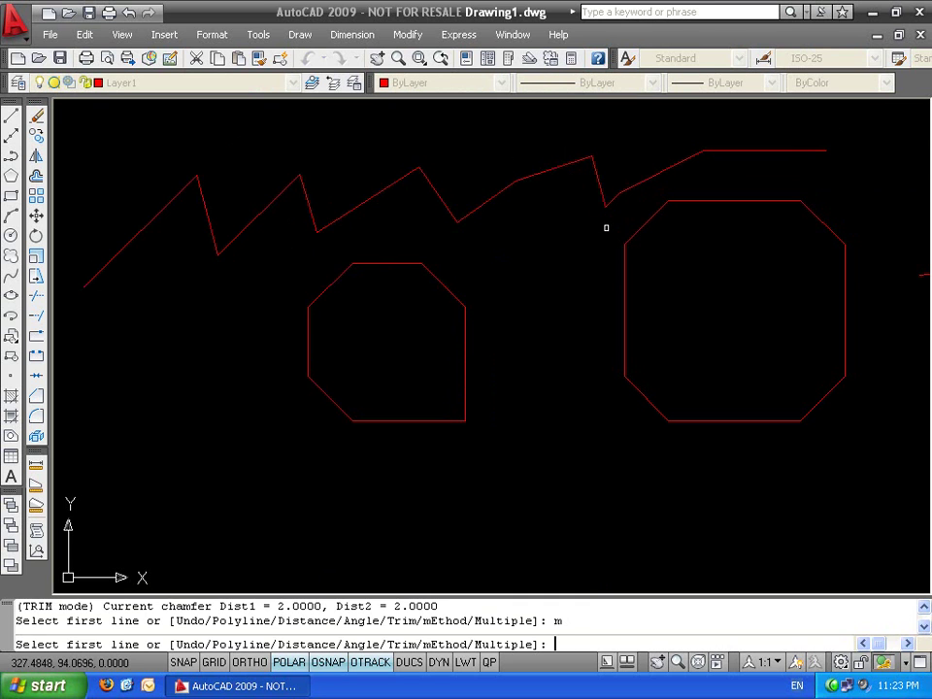
pyautogui.click(184, 188)
pyautogui.click(201, 191)
pyautogui.click(220, 250)
pyautogui.click(227, 240)
pyautogui.click(308, 208)
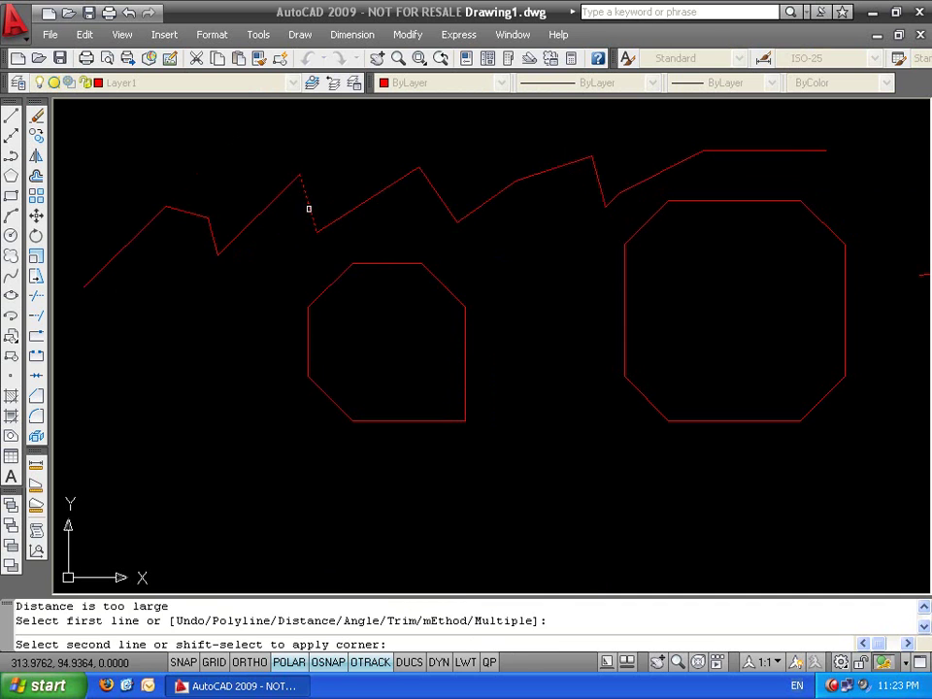
pyautogui.click(350, 213)
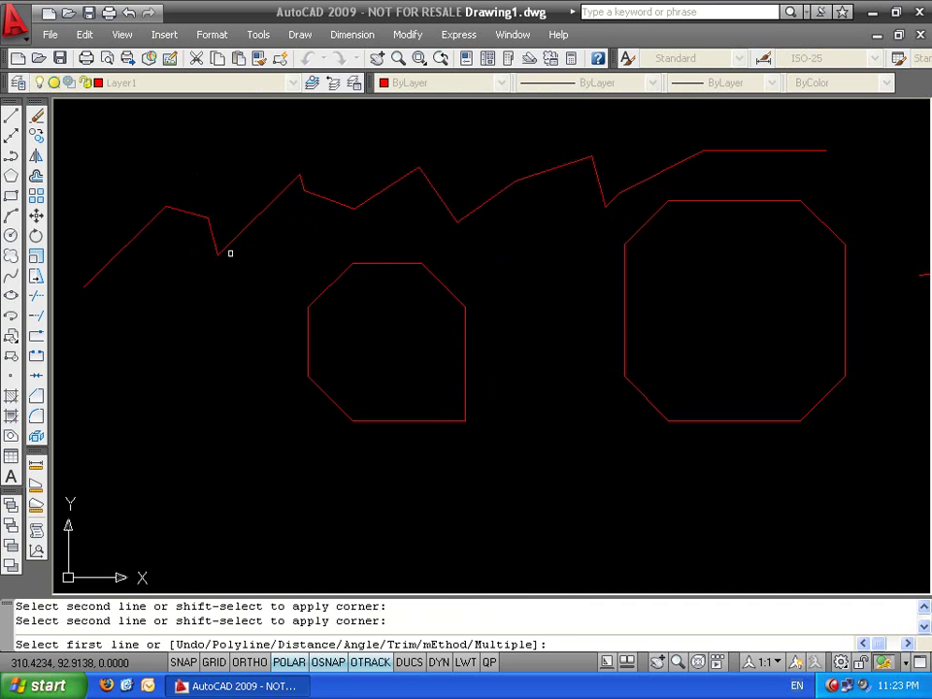
# Chamfer the line zigzag's third peak, the shallow bend beyond it and the bend before the final horizontal segment
pyautogui.click(391, 184)
pyautogui.click(441, 198)
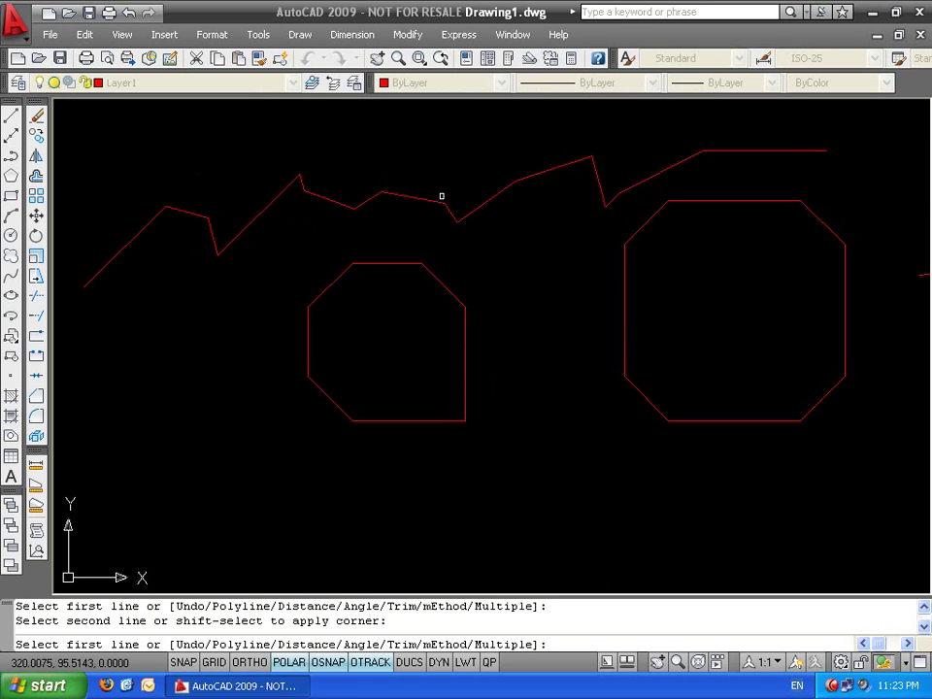
pyautogui.click(492, 204)
pyautogui.click(539, 179)
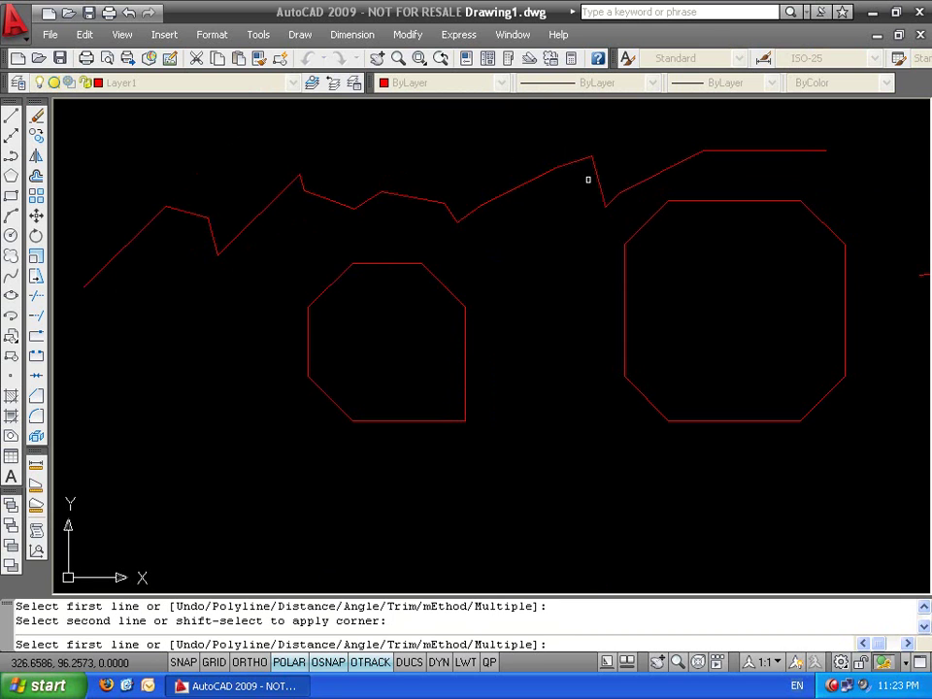
pyautogui.click(710, 150)
pyautogui.click(695, 153)
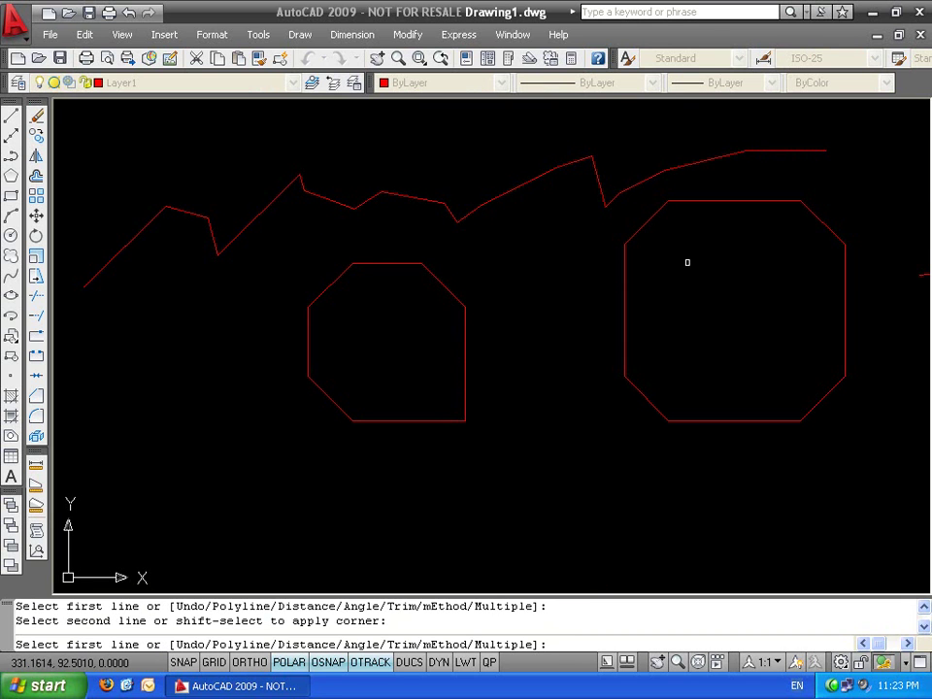
pyautogui.scroll(-2, 680, 194)
pyautogui.moveTo(676, 191); pyautogui.dragTo(545, 277, button='middle')
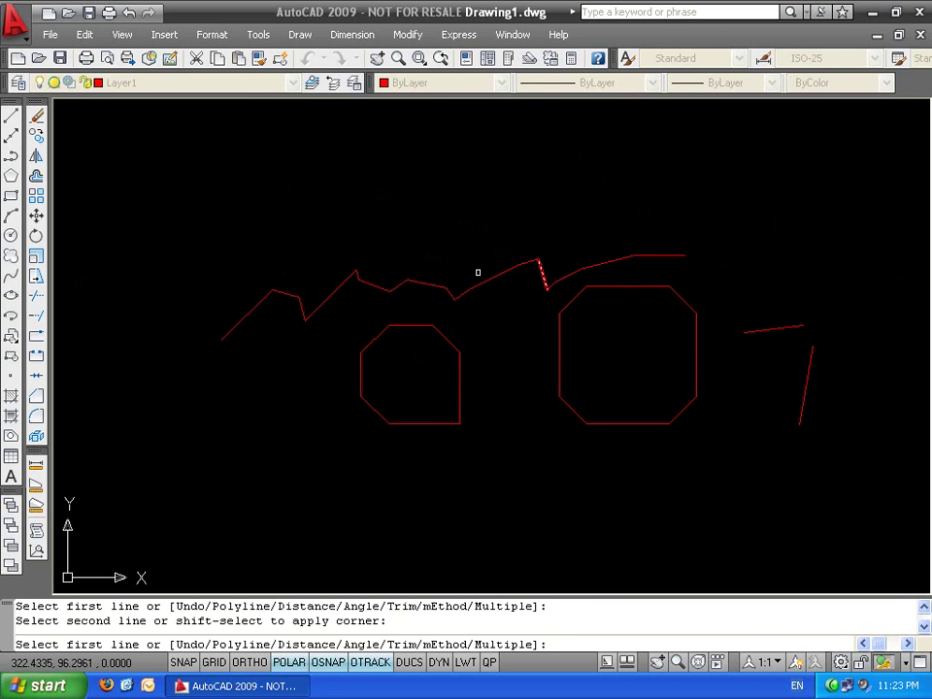
pyautogui.press('Escape')
pyautogui.press('Escape')
# Draw a zigzag polyline of ten segments above the chamfered line zigzag
pyautogui.write('pl')
pyautogui.press('Return')
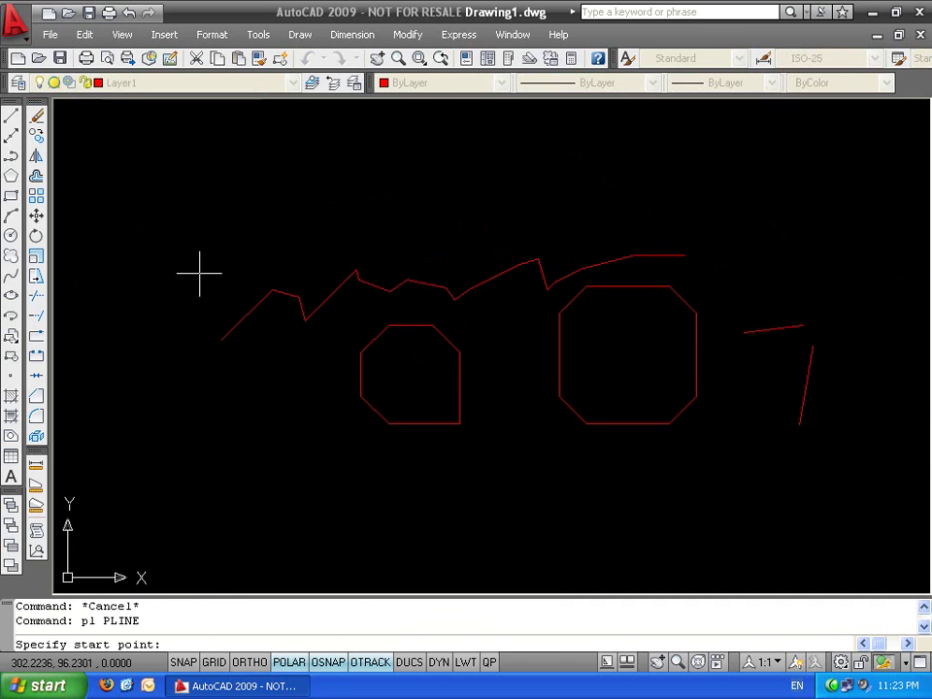
pyautogui.click(199, 273)
pyautogui.click(256, 155)
pyautogui.click(289, 245)
pyautogui.click(357, 144)
pyautogui.click(397, 231)
pyautogui.click(433, 149)
pyautogui.click(529, 261)
pyautogui.click(599, 153)
pyautogui.click(629, 230)
pyautogui.click(725, 149)
pyautogui.click(756, 237)
pyautogui.press('Return')
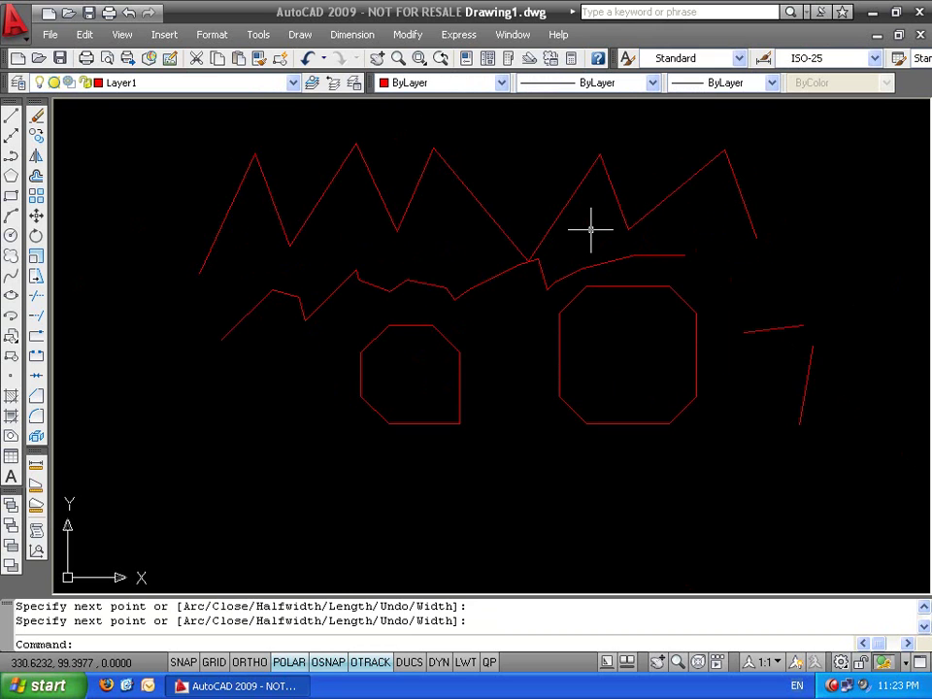
pyautogui.press('Escape')
pyautogui.press('Escape')
# Chamfer every corner of the new zigzag polyline at once using the Polyline option
pyautogui.write('cha')
pyautogui.press('Return')
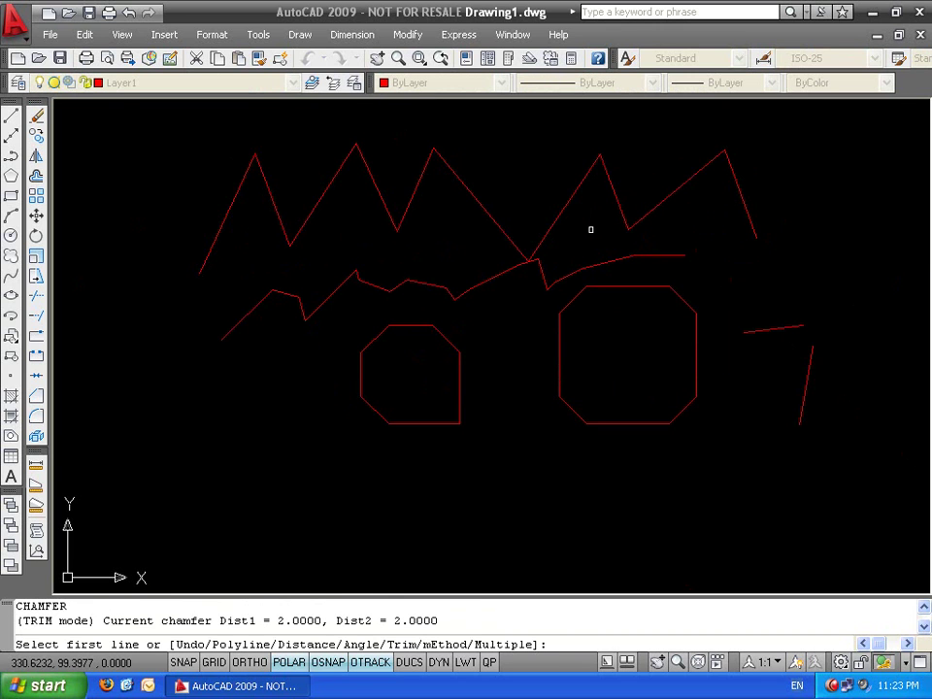
pyautogui.write('p')
pyautogui.press('Return')
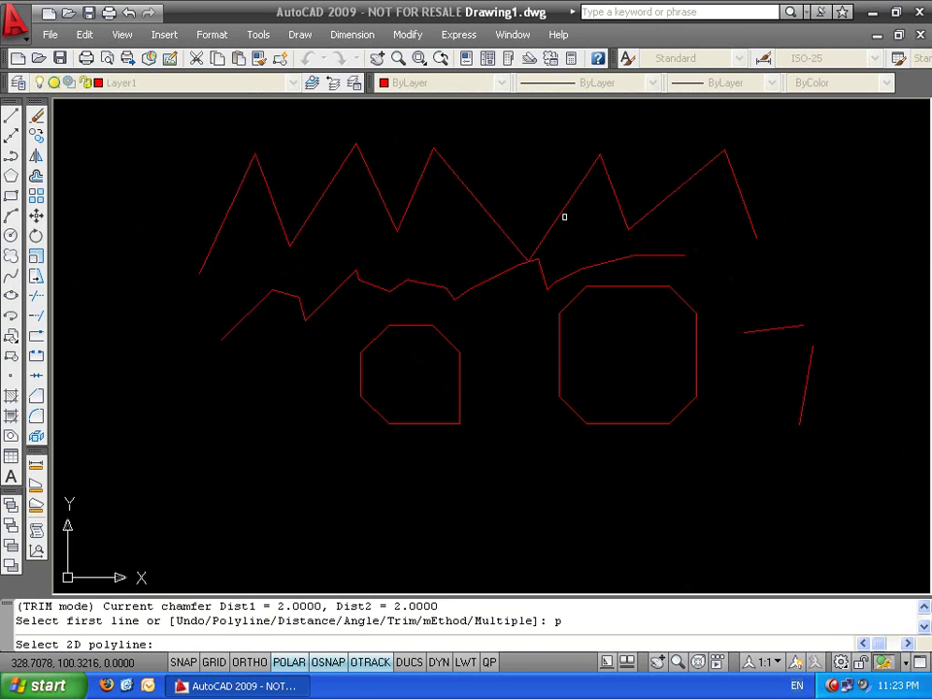
pyautogui.click(561, 214)
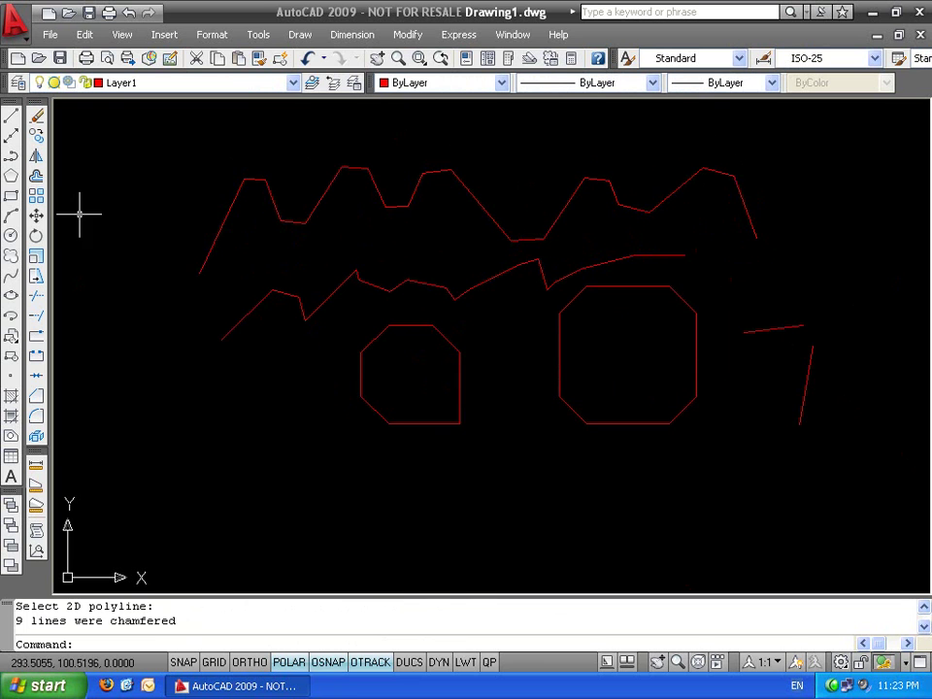
pyautogui.press('Escape')
pyautogui.press('Escape')
# Erase all the zigzags, rectangles and loose lines from the drawing
pyautogui.click(895, 135)
pyautogui.click(97, 498)
pyautogui.press('Delete')
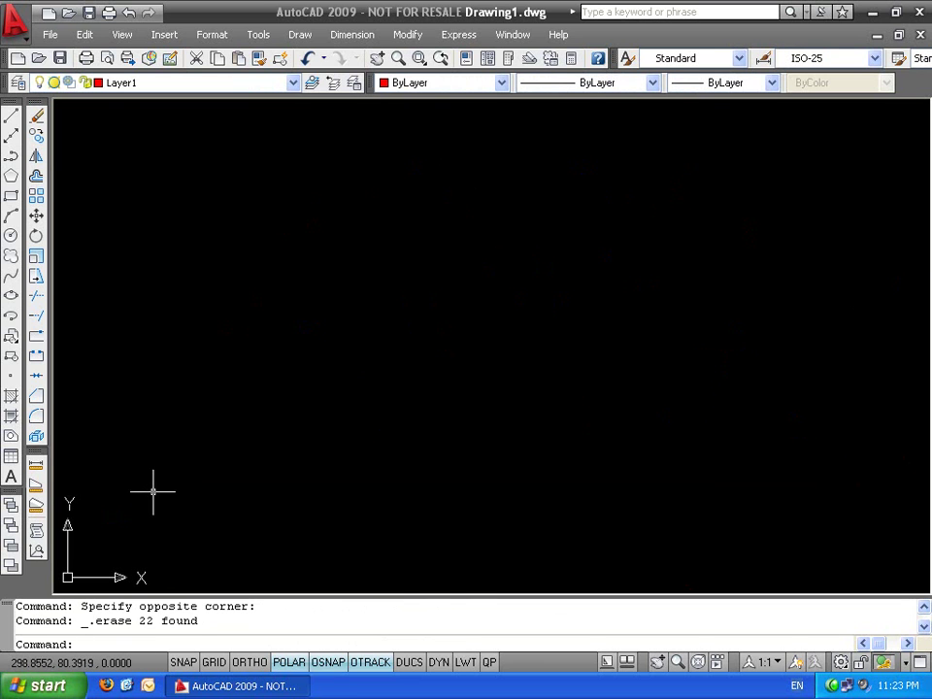
# Draw a horizontal line and a separate vertical line below its right end, leaving a gap between them
pyautogui.write('l')
pyautogui.press('Return')
pyautogui.click(132, 313)
pyautogui.click(297, 313)
pyautogui.press('Return')
pyautogui.press('Return')
pyautogui.click(297, 490)
pyautogui.click(299, 349)
pyautogui.press('Return')
# Chamfer the two lines by angle, with length 3 and angle 60, picking the vertical line first and the horizontal line second
pyautogui.write('cha')
pyautogui.press('Return')
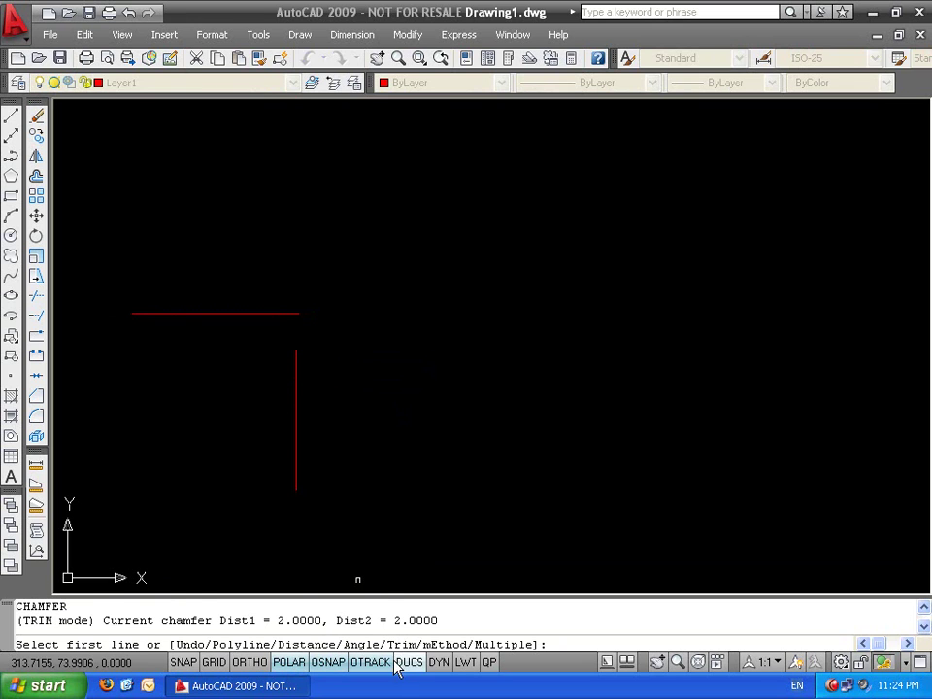
pyautogui.press('Return')
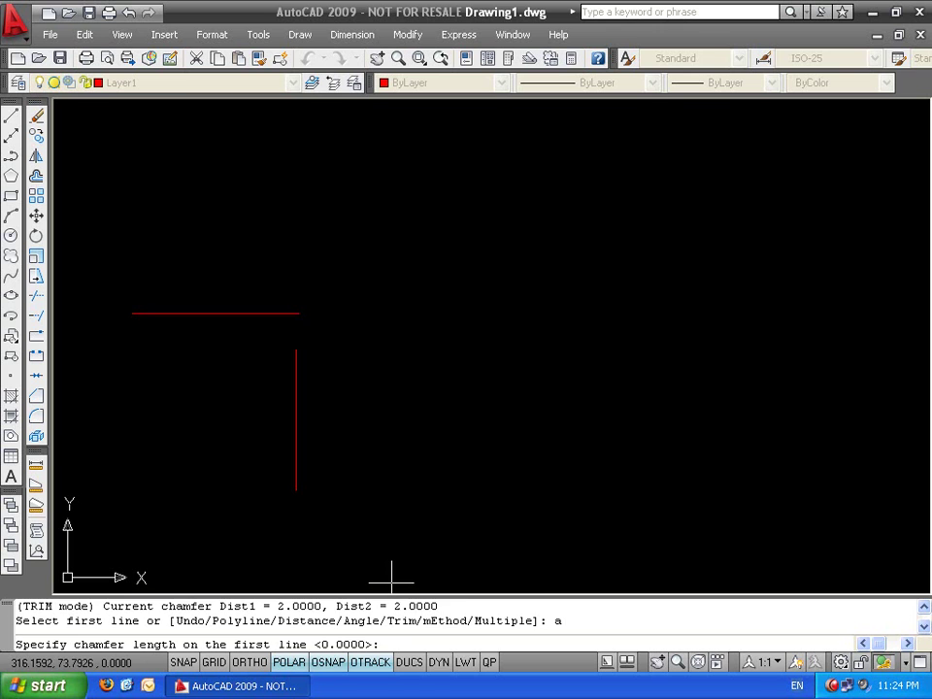
pyautogui.press('Return')
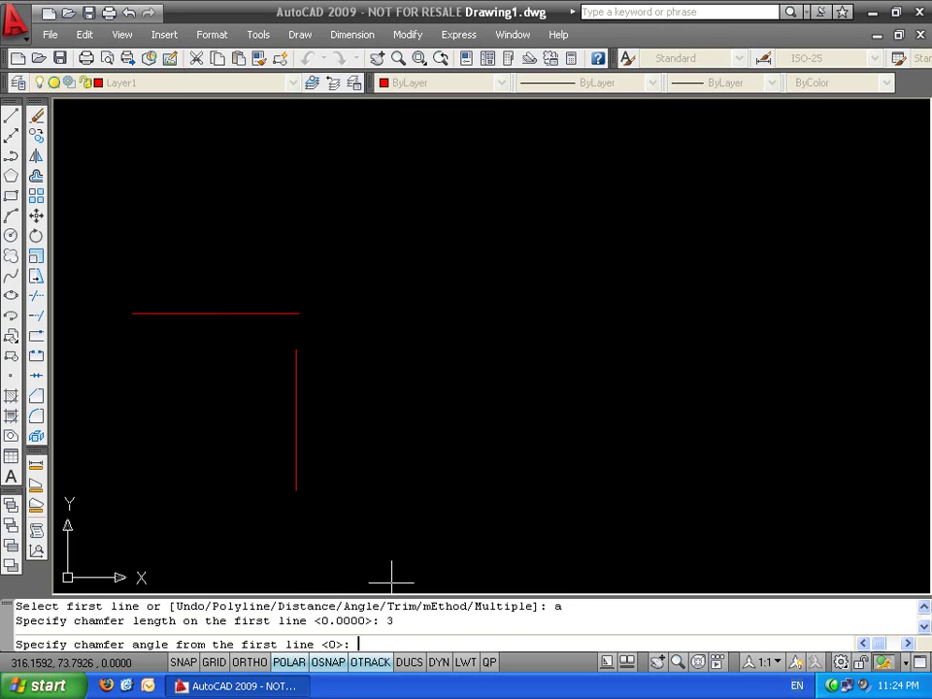
pyautogui.write('60')
pyautogui.press('Return')
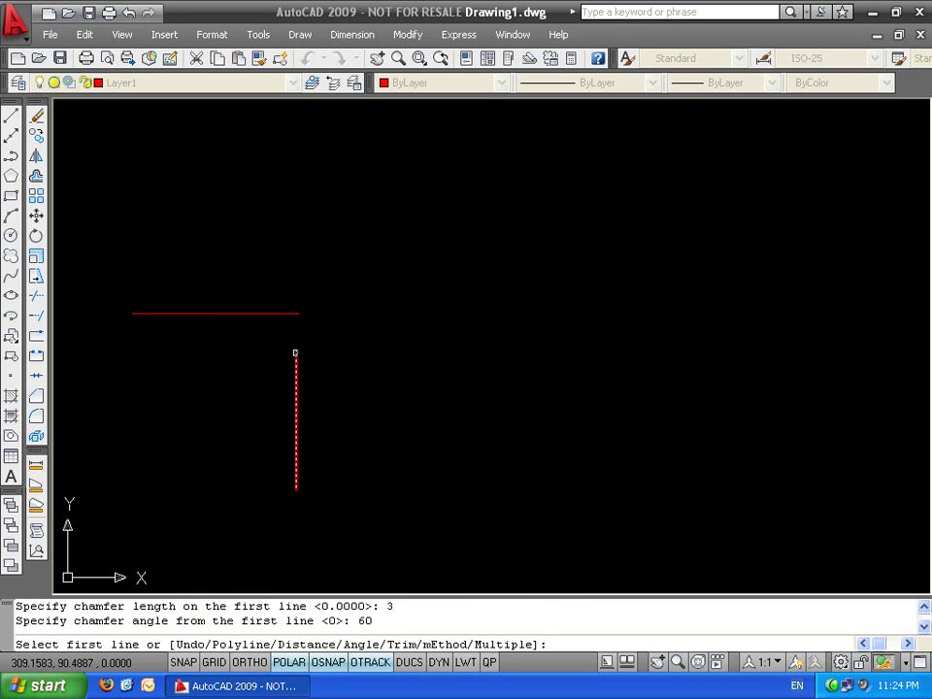
pyautogui.click(296, 356)
pyautogui.click(253, 318)
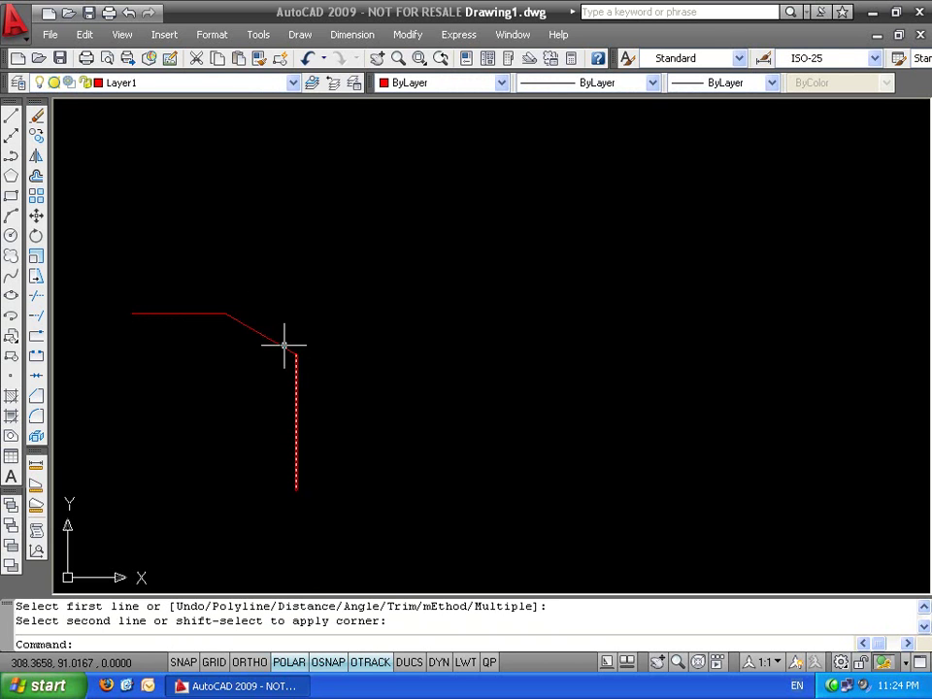
# Dimension the angle between the chamfer edge and the vertical line
pyautogui.write('dan')
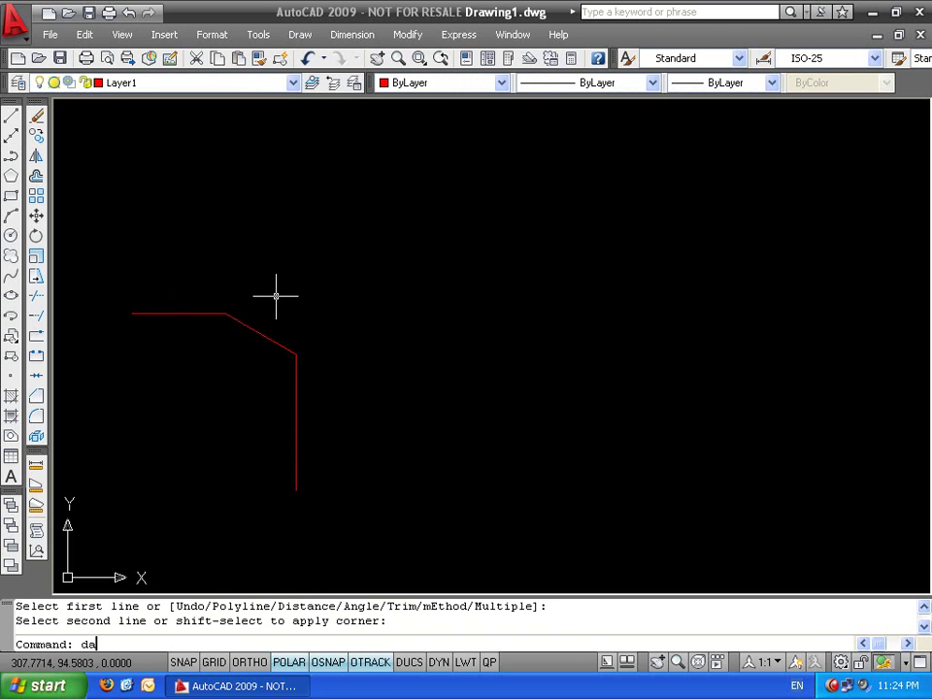
pyautogui.press('Return')
pyautogui.click(296, 354)
pyautogui.click(297, 288)
pyautogui.click(225, 313)
pyautogui.scroll(4, 244, 264)
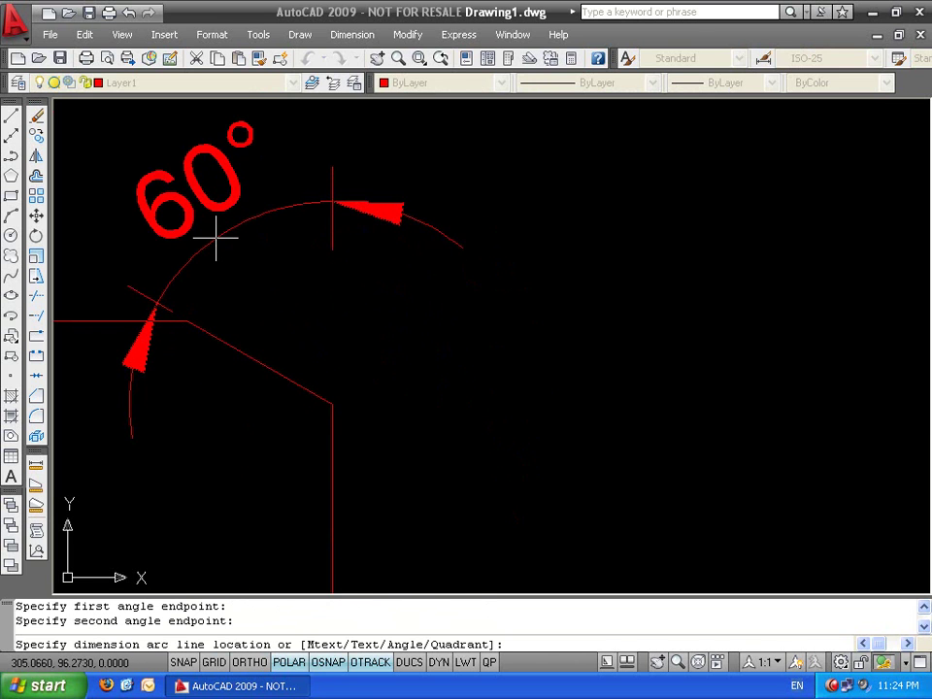
pyautogui.click(216, 239)
pyautogui.press('Escape')
# Erase the angular dimension and the chamfered lines from the drawing
pyautogui.scroll(-5, 284, 233)
pyautogui.moveTo(285, 233); pyautogui.dragTo(266, 229)
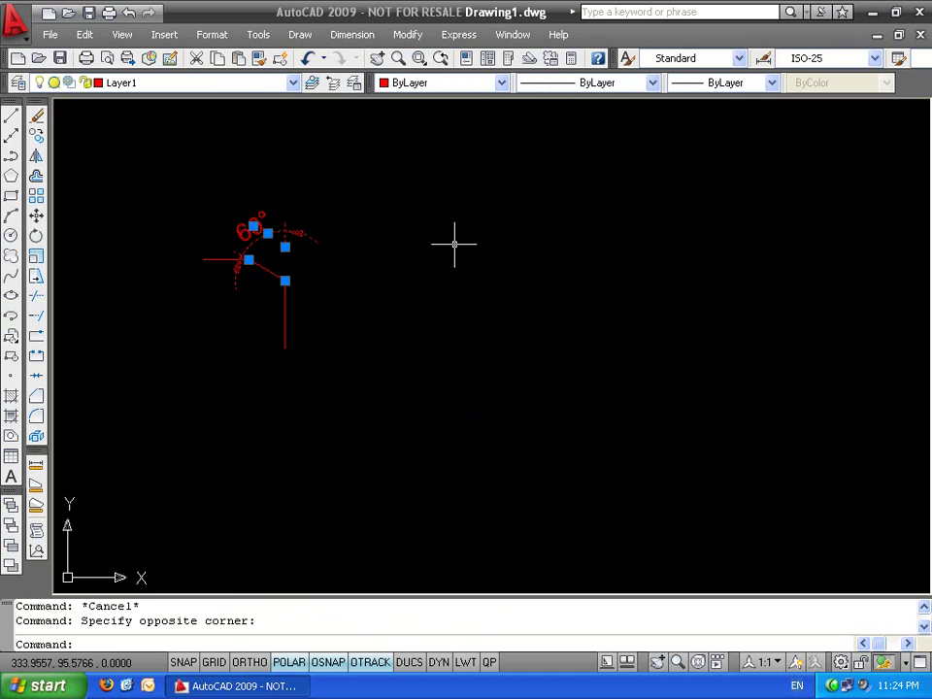
pyautogui.press('Delete')
pyautogui.scroll(2, 329, 386)
pyautogui.moveTo(297, 304); pyautogui.dragTo(344, 448, button='middle')
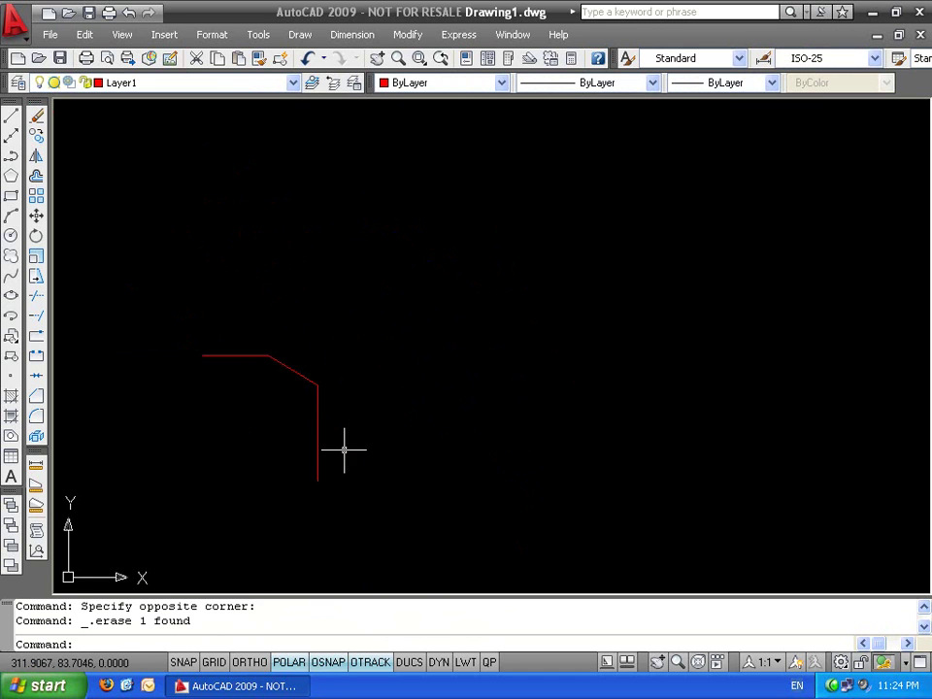
pyautogui.moveTo(358, 417); pyautogui.dragTo(125, 397)
pyautogui.press('Delete')
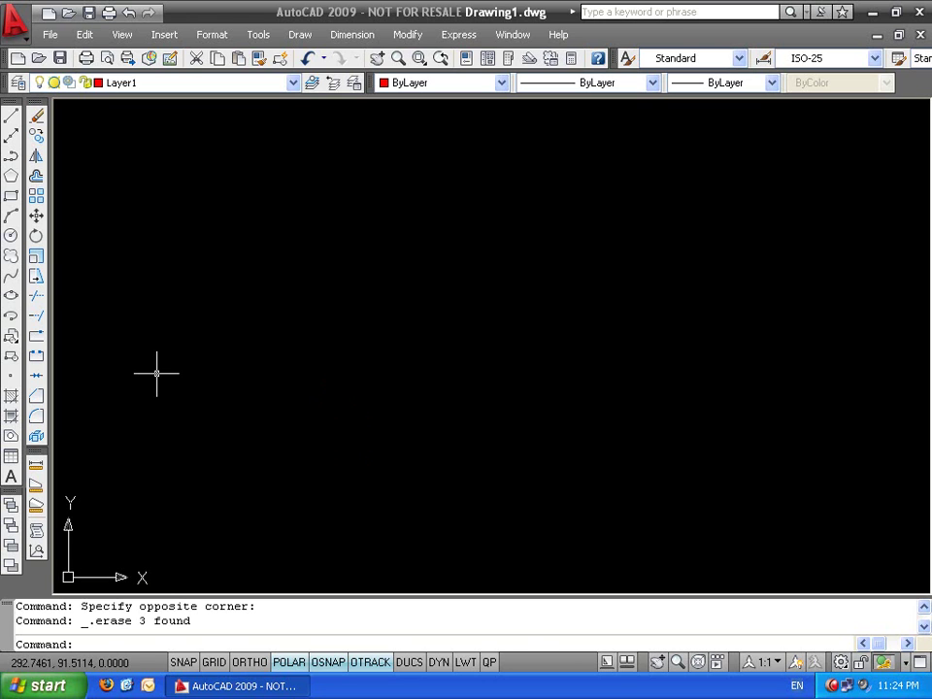
# Switch the Chamfer command's method to Distance and leave the command
pyautogui.write('cha')
pyautogui.press('Return')
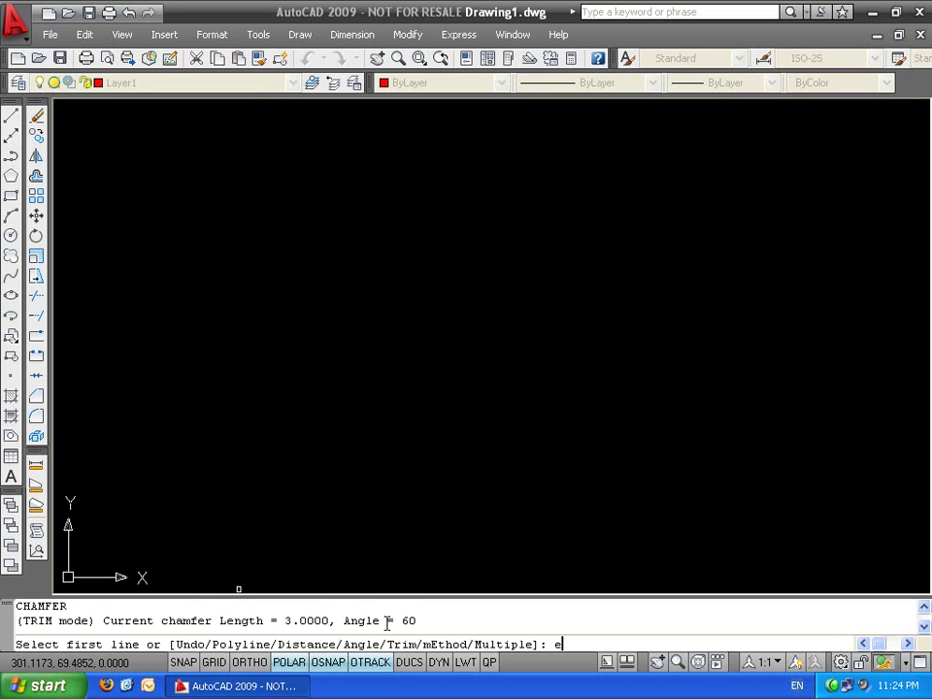
pyautogui.press('Return')
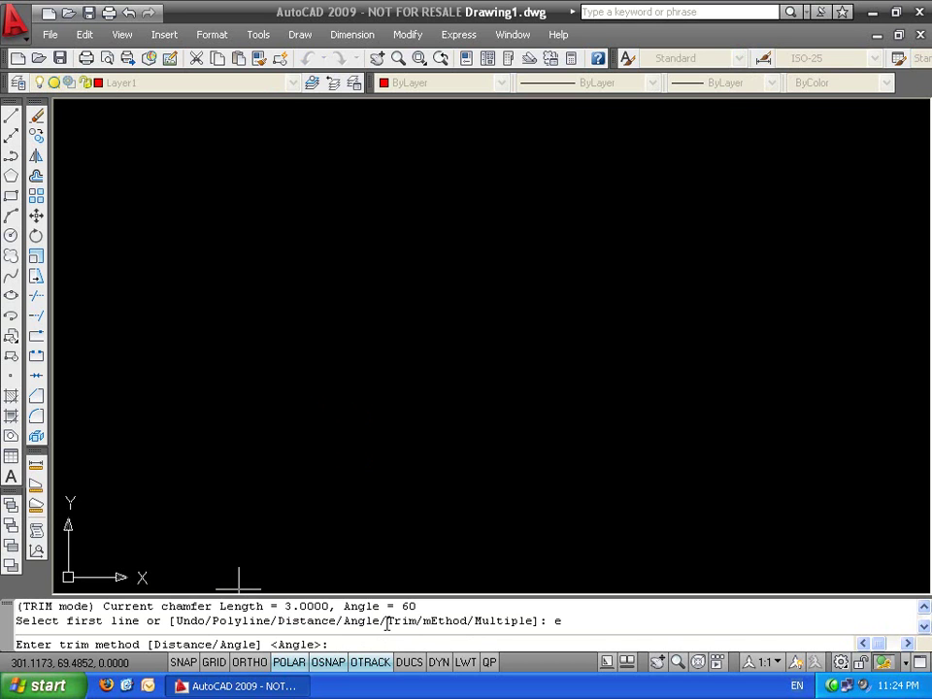
pyautogui.write('d')
pyautogui.press('Return')
pyautogui.press('Return')
pyautogui.press('Return')
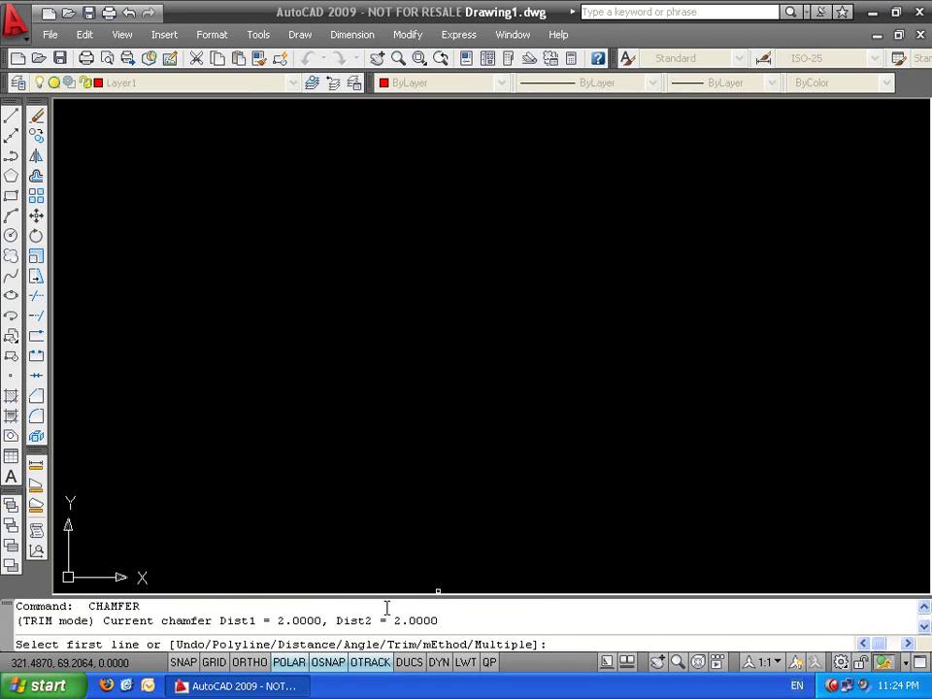
pyautogui.press('Escape')
pyautogui.press('Escape')
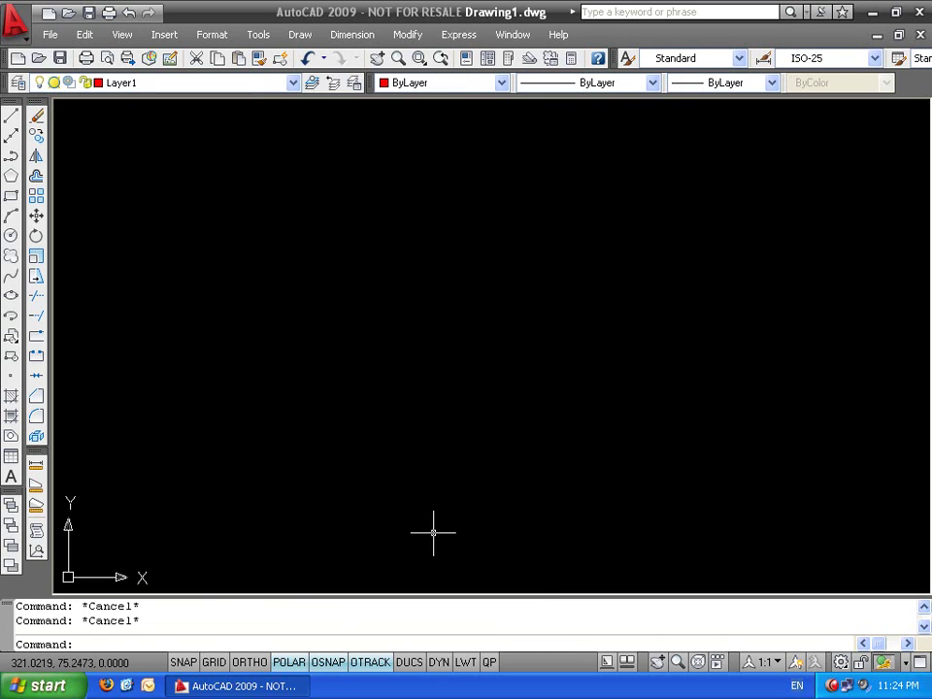
# Draw a horizontal line about 25 units long and a separate vertical line just below and beyond its right end
pyautogui.write('l')
pyautogui.press('Return')
pyautogui.click(209, 264)
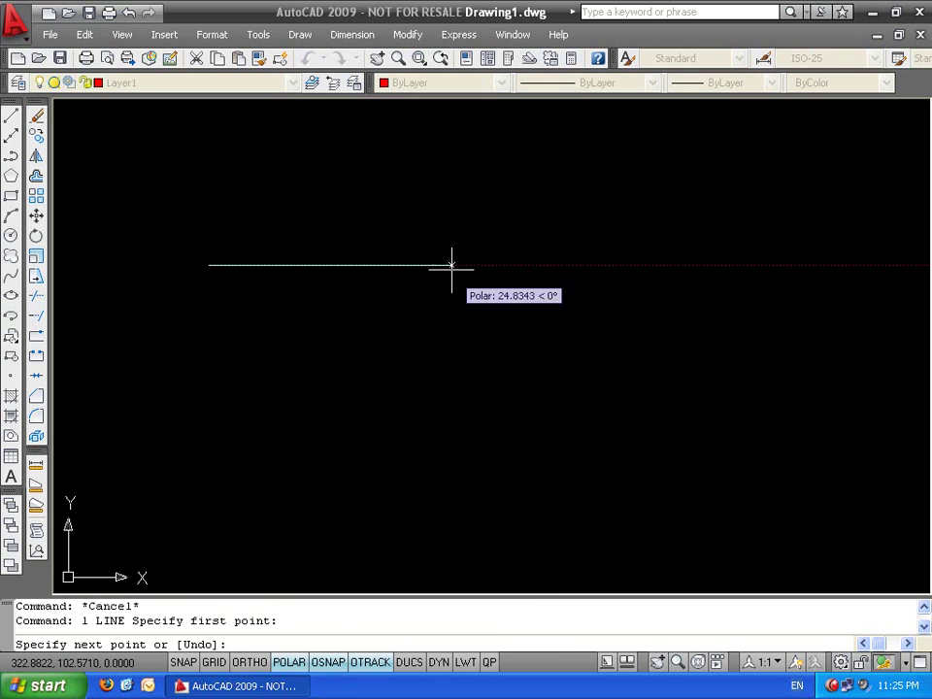
pyautogui.click(452, 264)
pyautogui.press('Return')
pyautogui.press('Return')
pyautogui.click(470, 459)
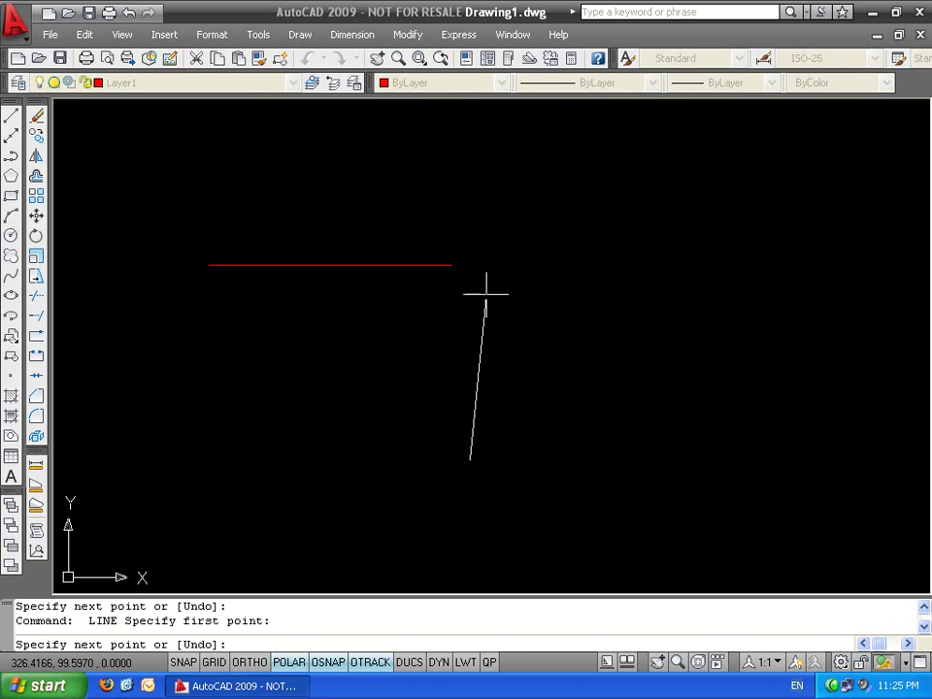
pyautogui.click(470, 280)
pyautogui.press('Return')
# Chamfer the vertical and horizontal lines with both distances set to 0, and undo the result
pyautogui.write('cha')
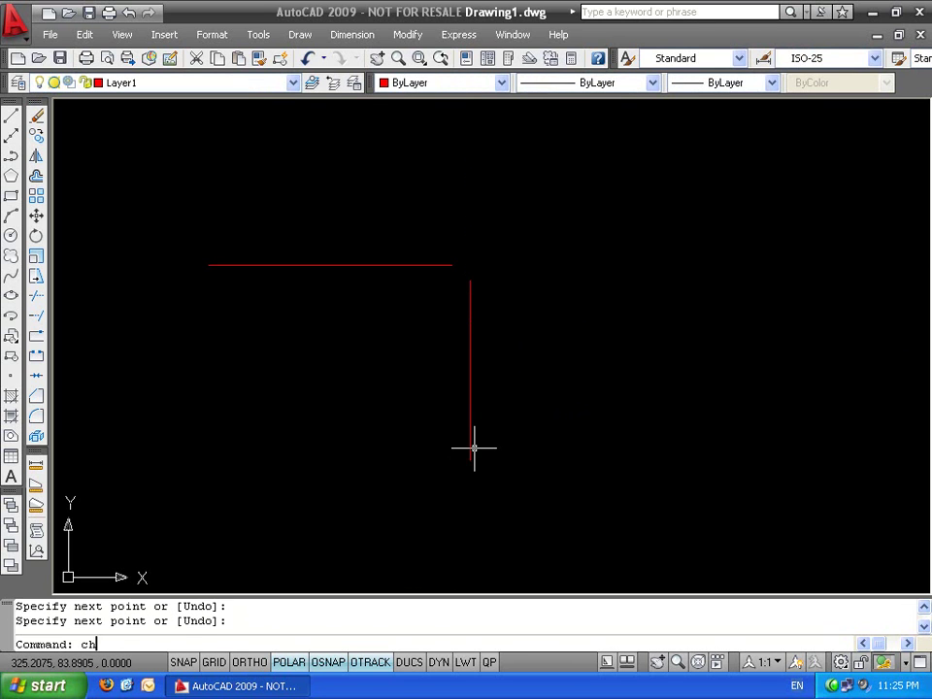
pyautogui.press('Return')
pyautogui.write('d')
pyautogui.press('Return')
pyautogui.write('0')
pyautogui.press('Return')
pyautogui.write('0')
pyautogui.press('Return')
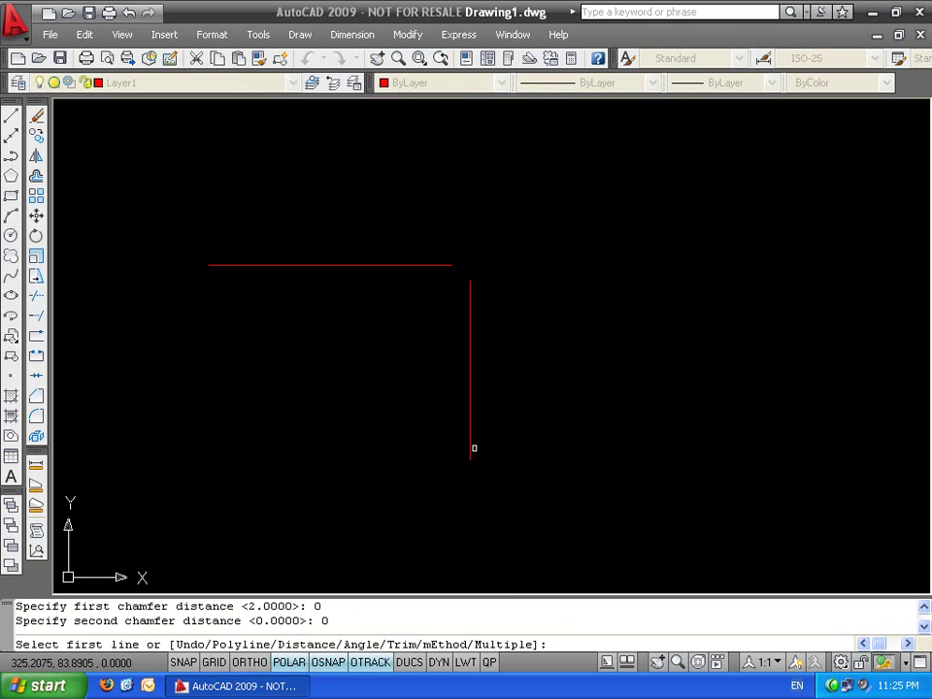
pyautogui.click(471, 293)
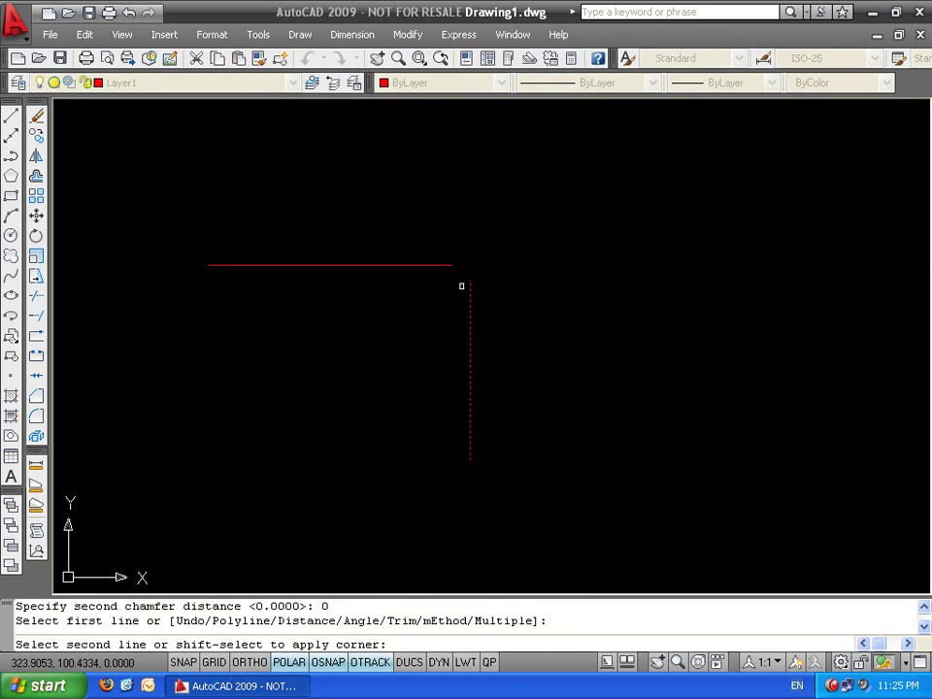
pyautogui.click(446, 266)
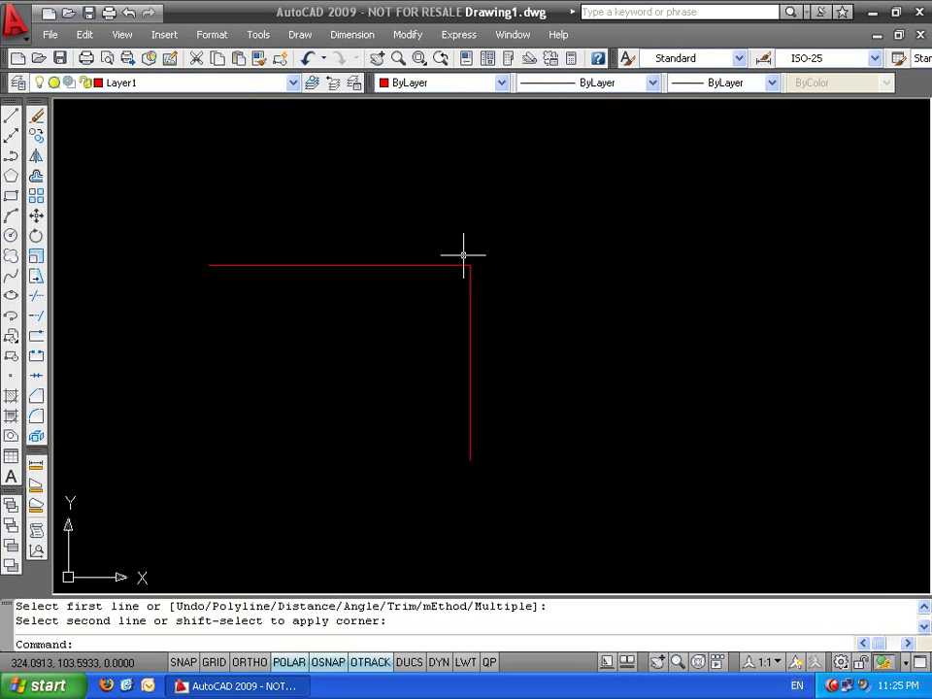
pyautogui.hotkey('ctrl', 'z')
# Chamfer the vertical and horizontal lines in No trim mode with distances of 2, and undo the result
pyautogui.write('ch')
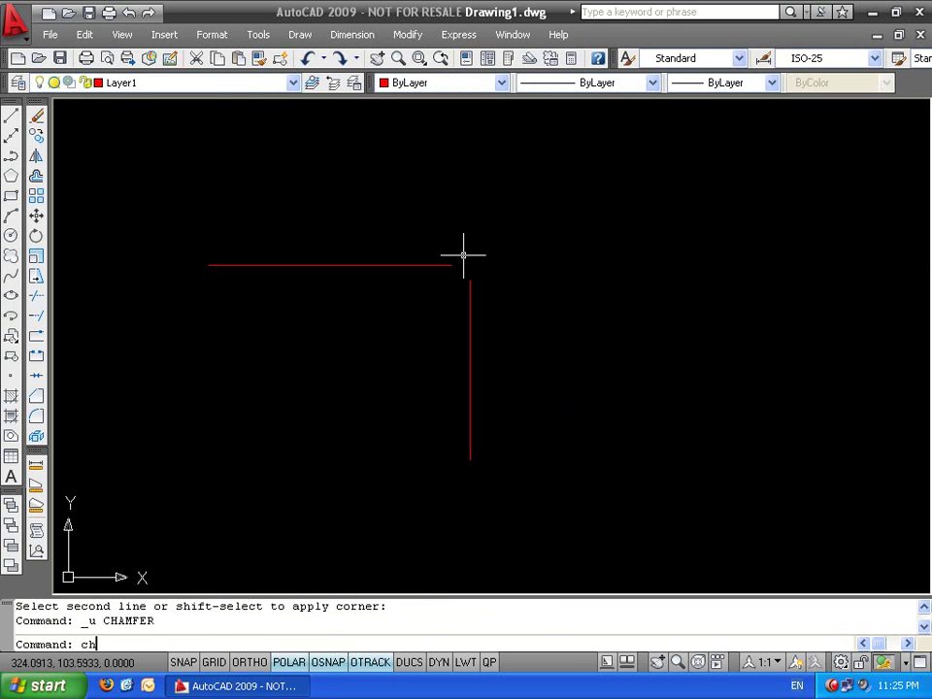
pyautogui.press('Return')
pyautogui.write('t')
pyautogui.press('Return')
pyautogui.write('n')
pyautogui.press('Return')
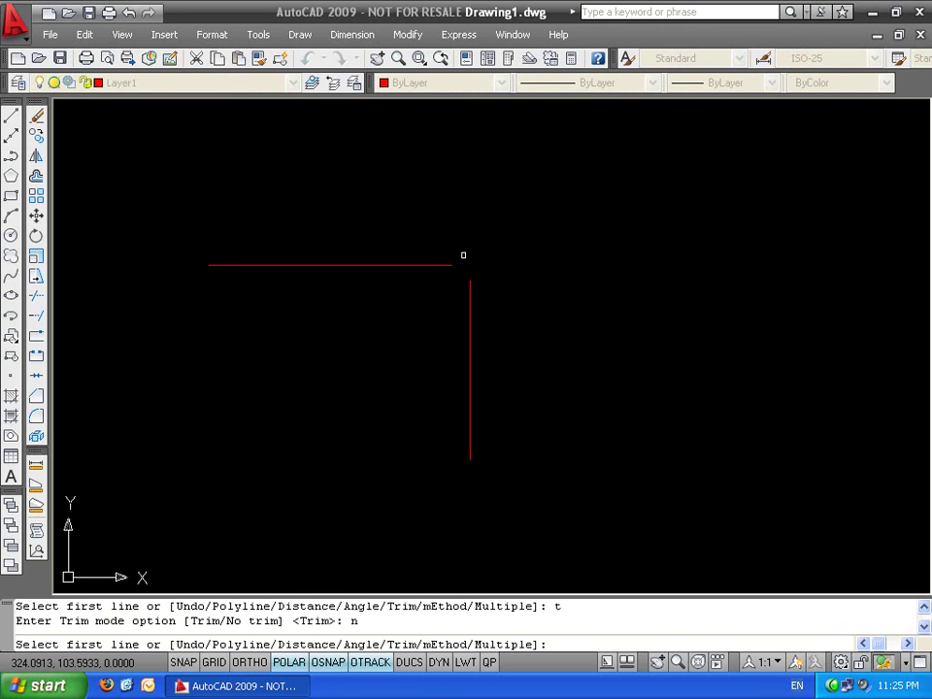
pyautogui.click(469, 289)
pyautogui.click(446, 265)
pyautogui.scroll(9, 469, 277)
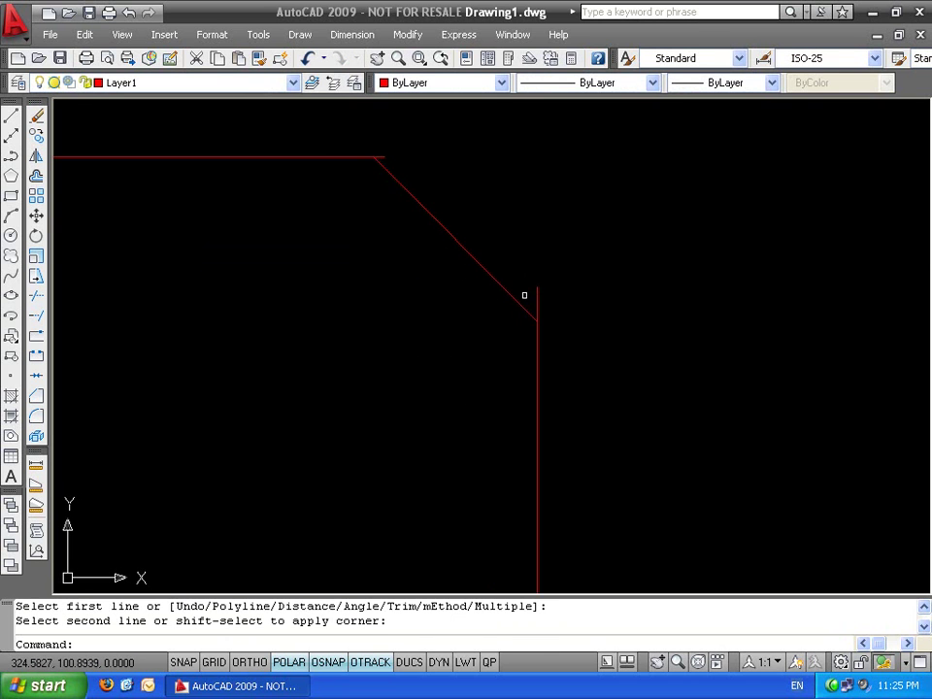
pyautogui.hotkey('ctrl', 'z')
pyautogui.hotkey('ctrl', 'z')
# Try to chamfer the vertical and horizontal lines with both distances set to 0 in No trim mode
pyautogui.write('ch')
pyautogui.press('Return')
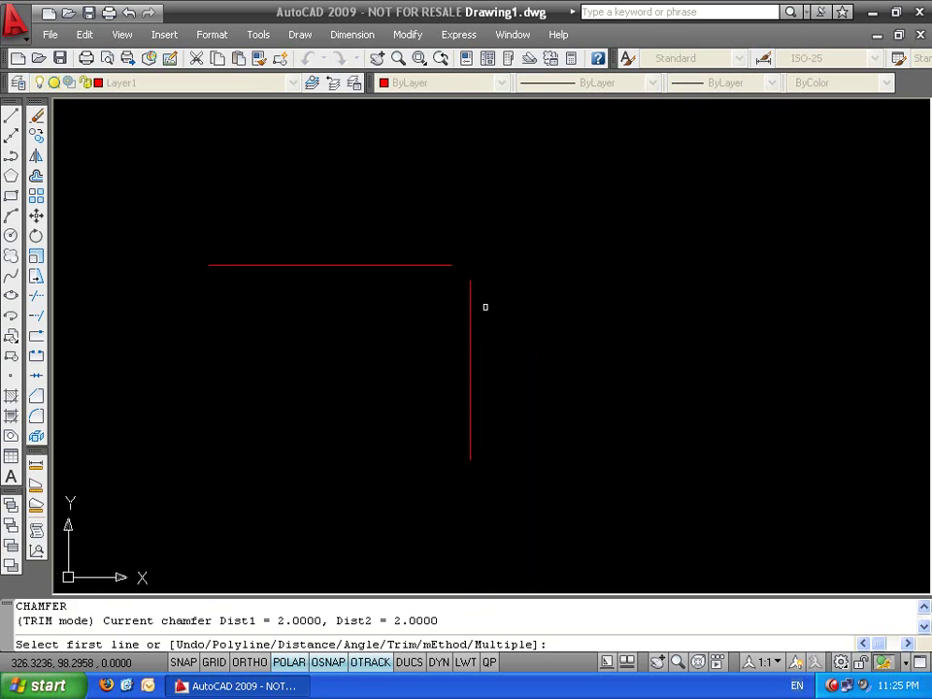
pyautogui.write('d')
pyautogui.press('Return')
pyautogui.write('0')
pyautogui.press('Return')
pyautogui.write('0')
pyautogui.press('Return')
pyautogui.write('t')
pyautogui.press('Return')
pyautogui.write('n')
pyautogui.press('Return')
pyautogui.click(470, 295)
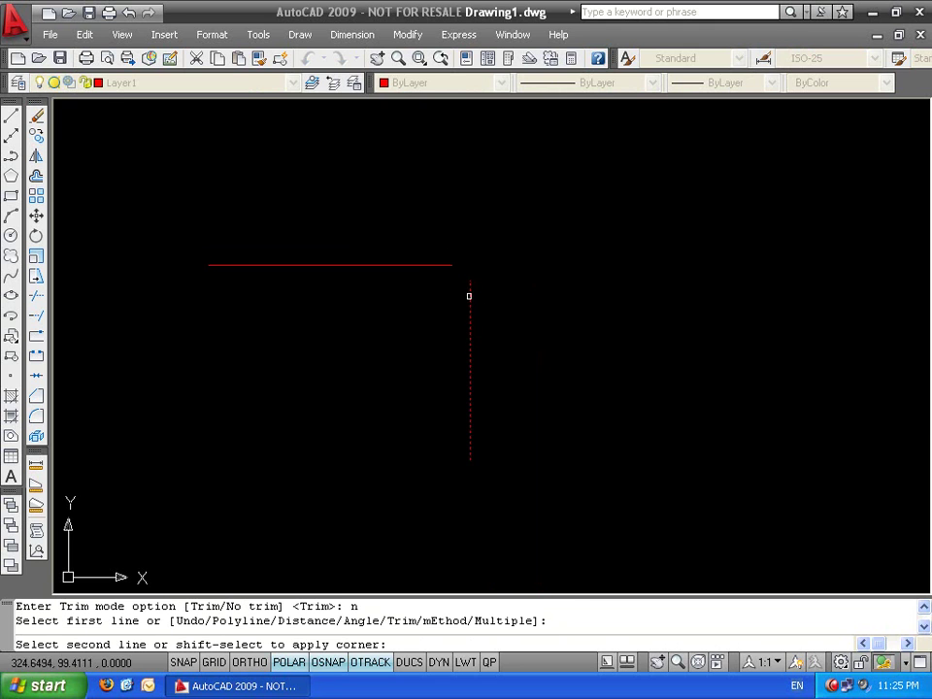
pyautogui.click(433, 264)
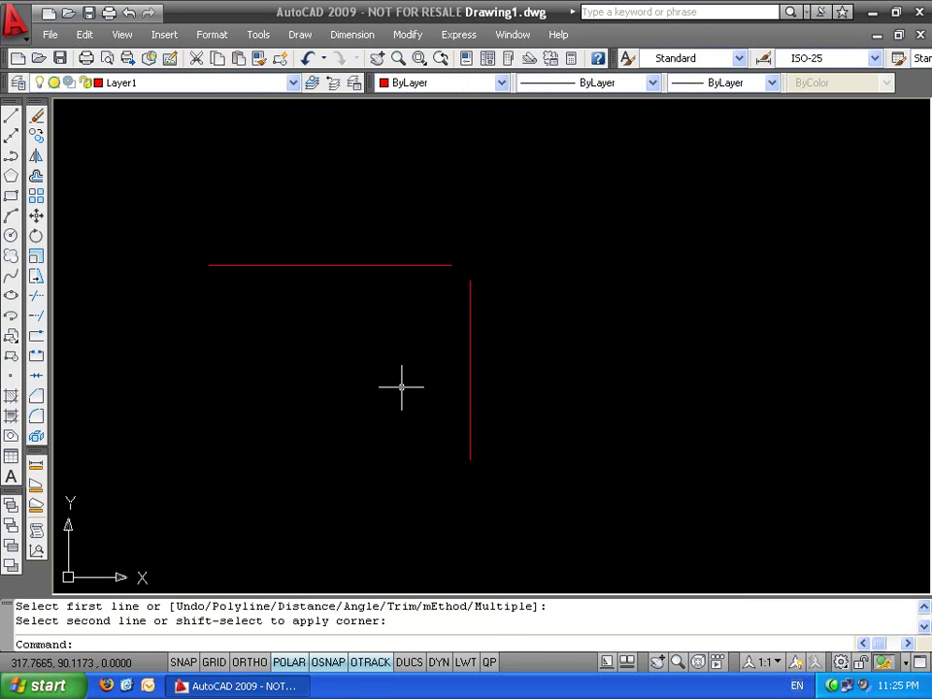
# Set the Chamfer command's trim mode back to Trim
pyautogui.scroll(3, 472, 302)
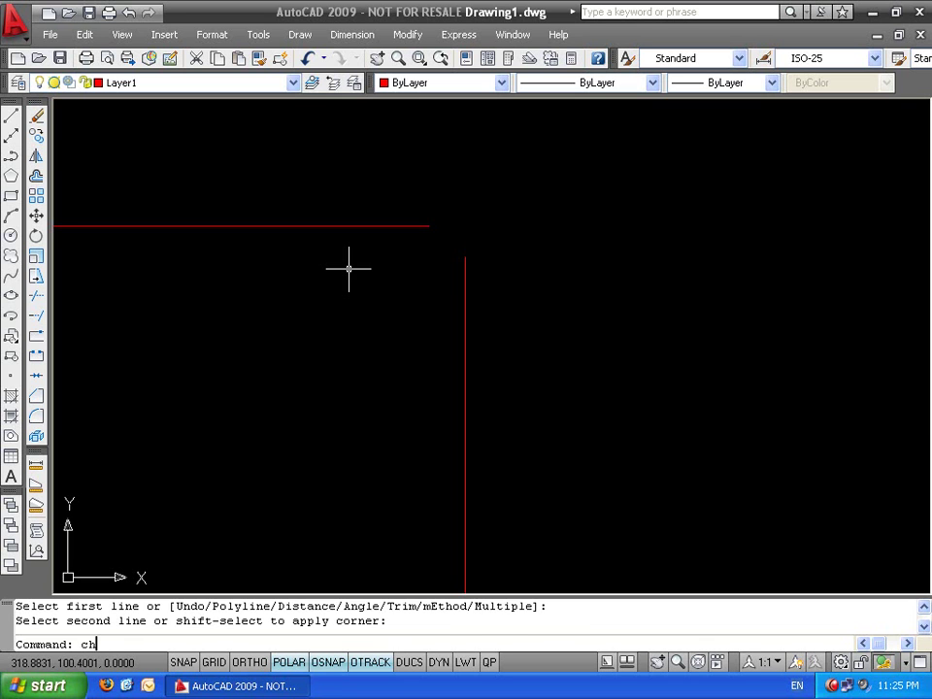
pyautogui.write('a')
pyautogui.press('Return')
pyautogui.write('t')
pyautogui.press('Return')
pyautogui.write('t')
pyautogui.press('Return')
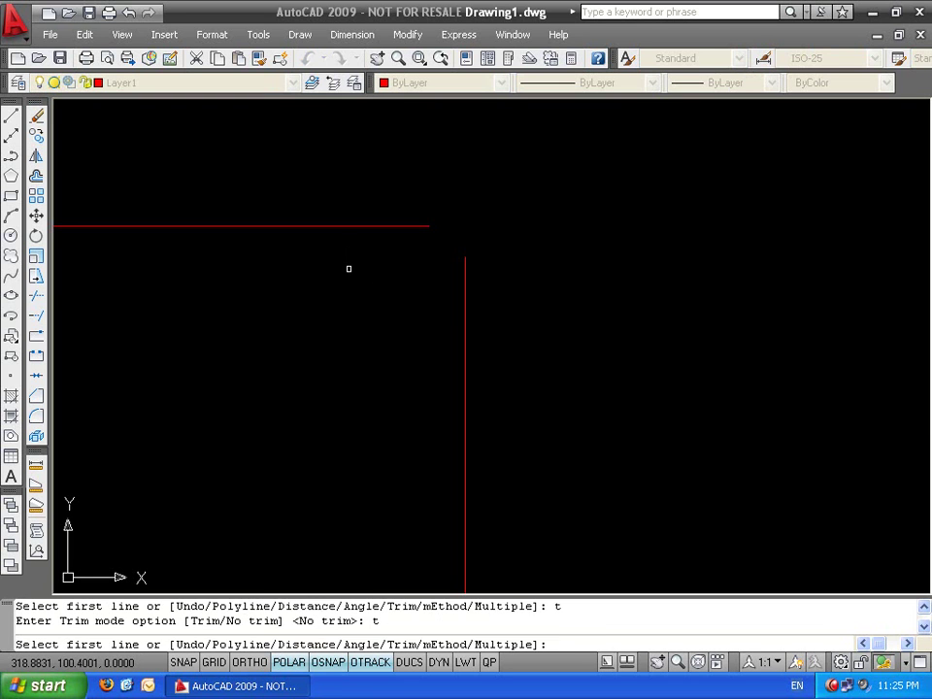
# Set both chamfer distances to 0 and join the vertical and horizontal lines into a sharp corner
pyautogui.write('d')
pyautogui.press('Return')
pyautogui.write('0')
pyautogui.press('Return')
pyautogui.write('0')
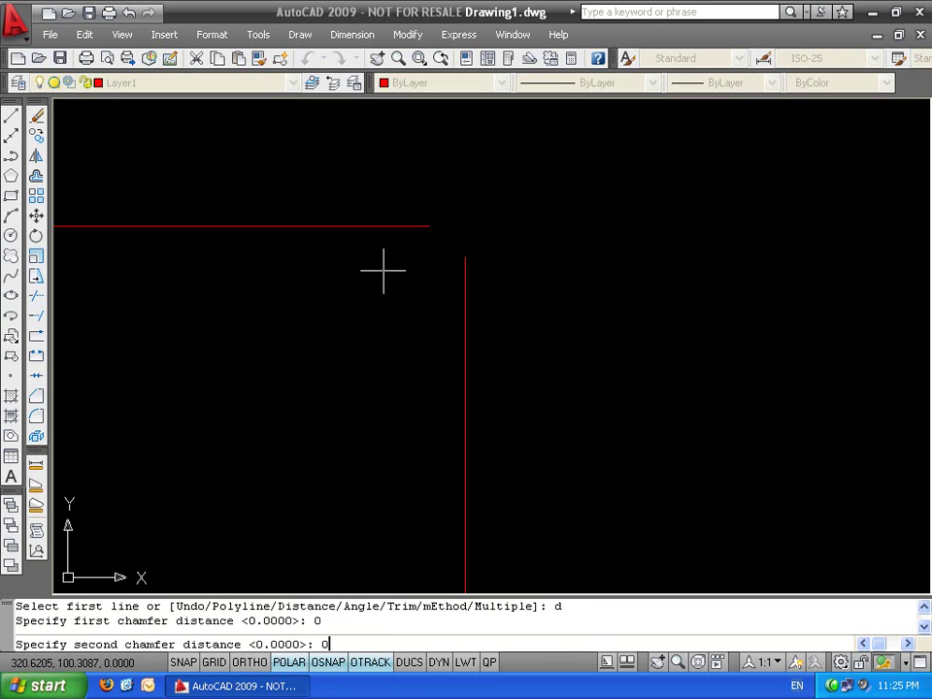
pyautogui.press('Return')
pyautogui.click(464, 262)
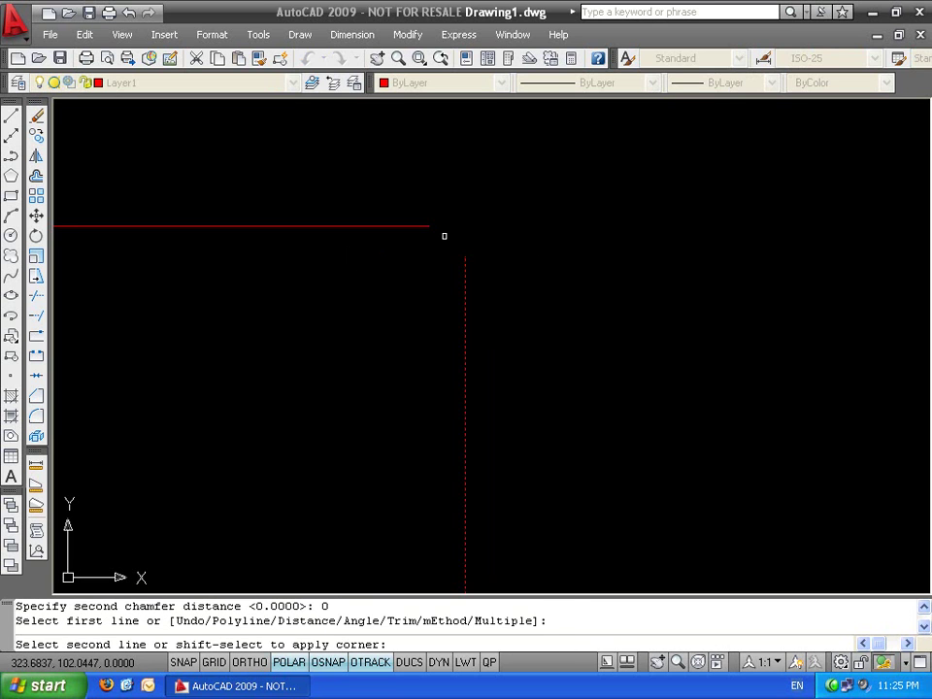
pyautogui.click(424, 227)
# Draw two separate slanted lines to the right of the corner, leaving a gap between their upper ends
pyautogui.scroll(-2, 532, 226)
pyautogui.moveTo(550, 252); pyautogui.dragTo(389, 229, button='middle')
pyautogui.write('l')
pyautogui.press('Return')
pyautogui.click(421, 319)
pyautogui.click(561, 243)
pyautogui.press('Return')
pyautogui.press('Return')
pyautogui.click(583, 396)
pyautogui.click(600, 258)
pyautogui.press('Return')
# Chamfer the upper ends of the two slanted lines with zero distances to join them in a sharp corner
pyautogui.write('cha')
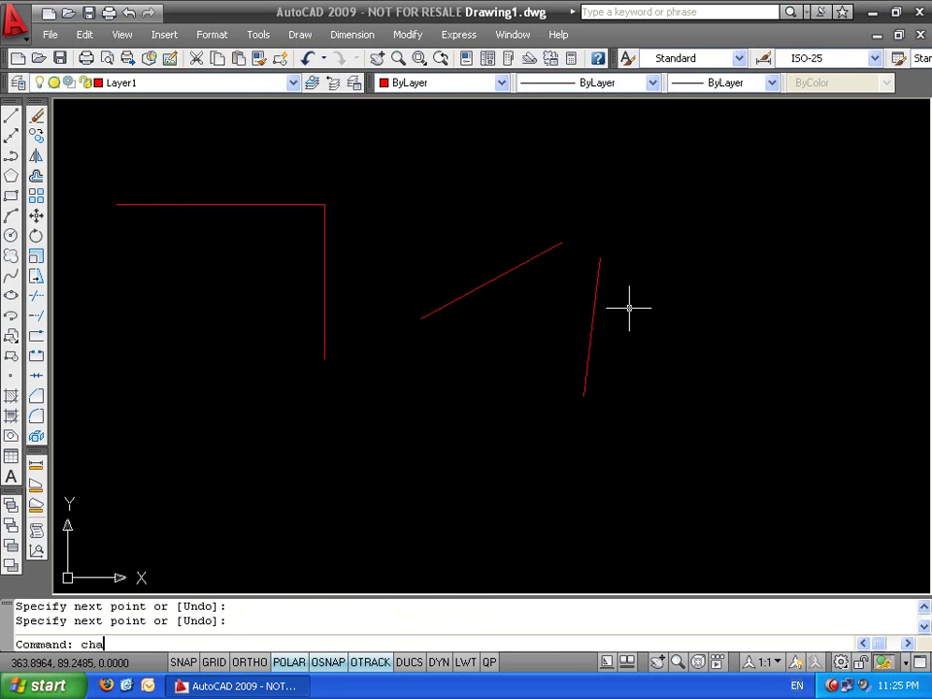
pyautogui.press('Return')
pyautogui.click(600, 266)
pyautogui.click(554, 251)
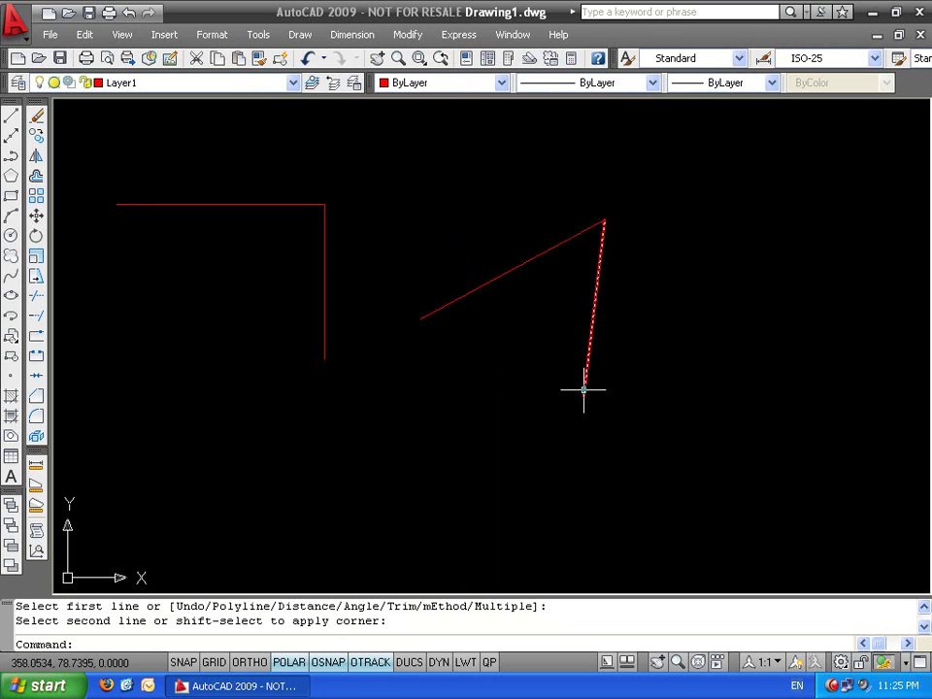
pyautogui.press('Escape')
pyautogui.press('Escape')
# Chamfer the right-angle corner of the vertical and horizontal lines with both distances set to 2
pyautogui.write('chad')
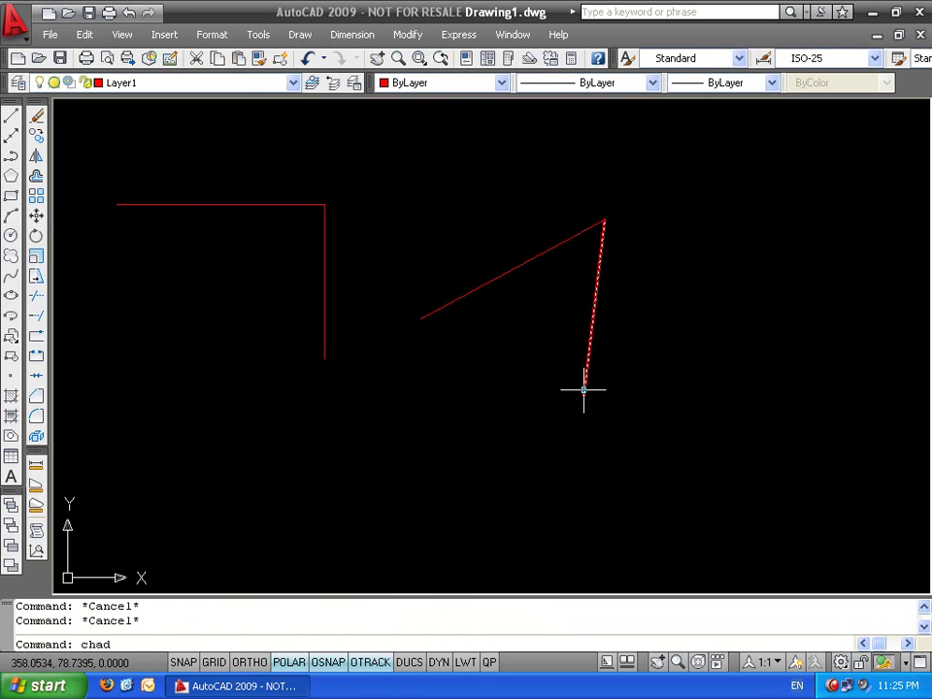
pyautogui.press('Return')
pyautogui.write('d')
pyautogui.press('Return')
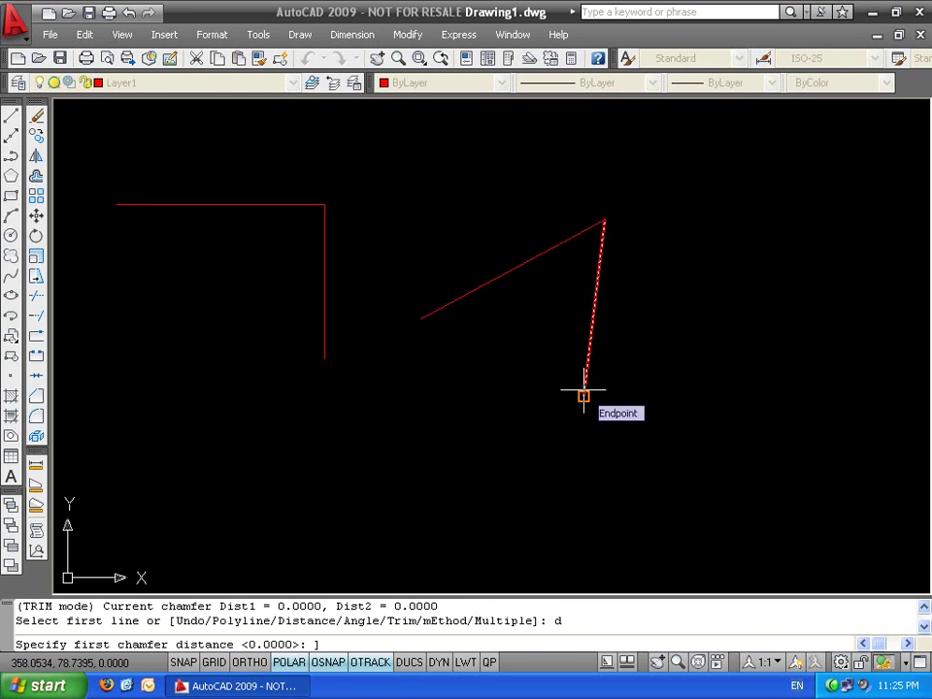
pyautogui.write('2')
pyautogui.press('Return')
pyautogui.write('2')
pyautogui.press('Return')
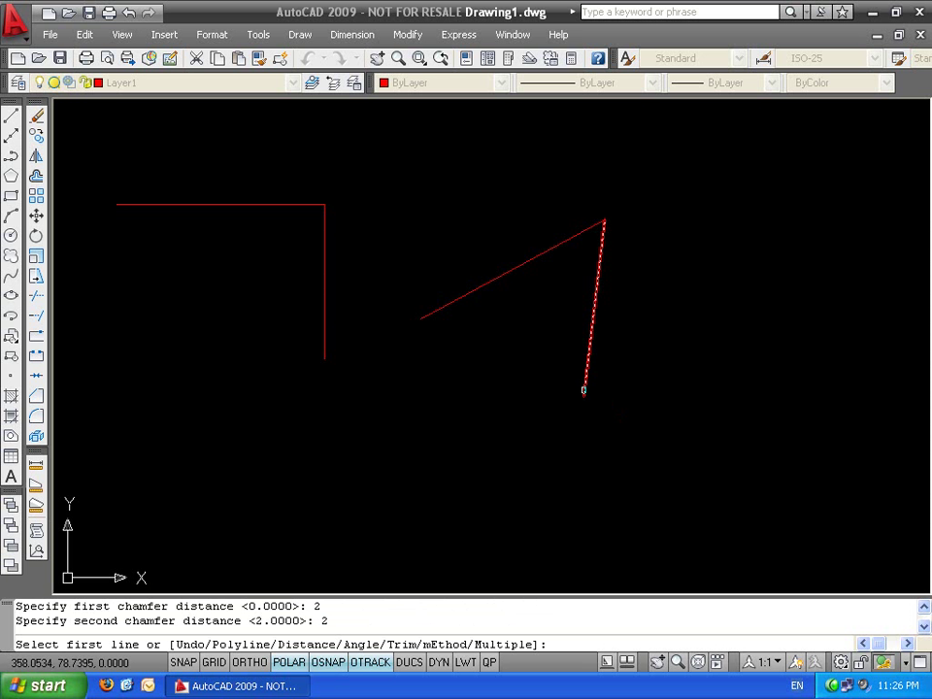
pyautogui.click(322, 215)
pyautogui.click(308, 206)
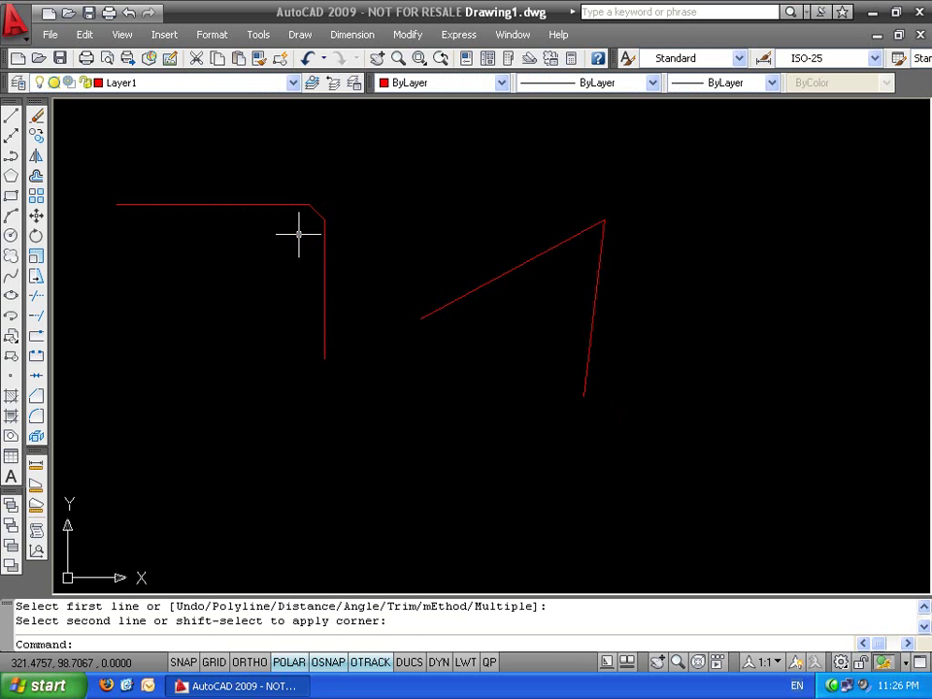
# Draw a vertical line to the right of the slanted pair and a short, separate horizontal line above and left of it
pyautogui.write('l')
pyautogui.press('Return')
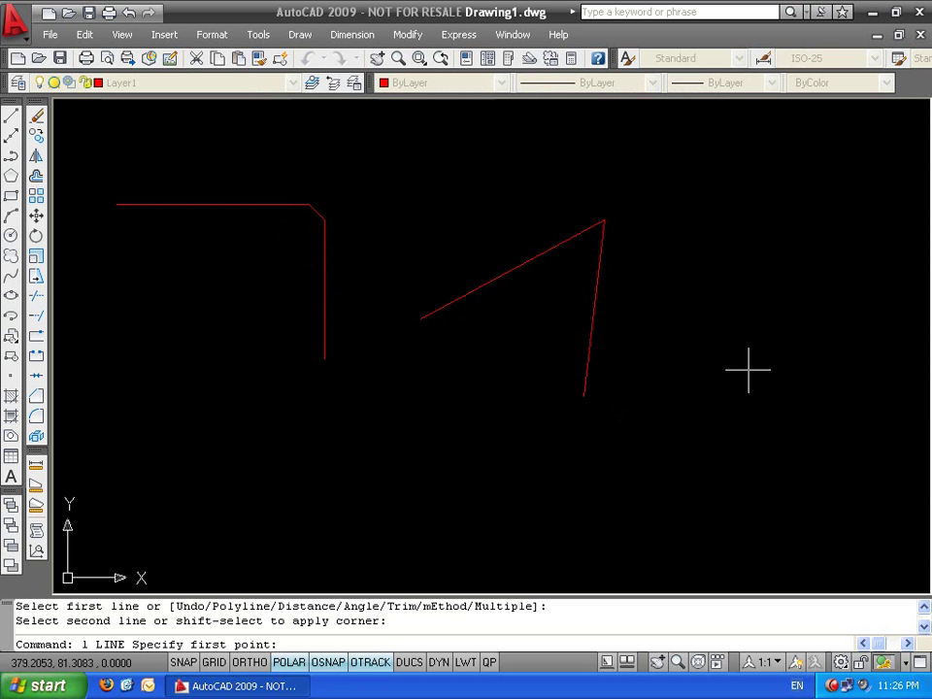
pyautogui.click(740, 370)
pyautogui.click(740, 557)
pyautogui.press('Return')
pyautogui.press('Return')
pyautogui.click(713, 360)
pyautogui.click(637, 359)
pyautogui.press('Return')
# Chamfer the new vertical and short horizontal lines with distances of 2, and undo the result
pyautogui.write('cha')
pyautogui.press('Return')
pyautogui.click(740, 426)
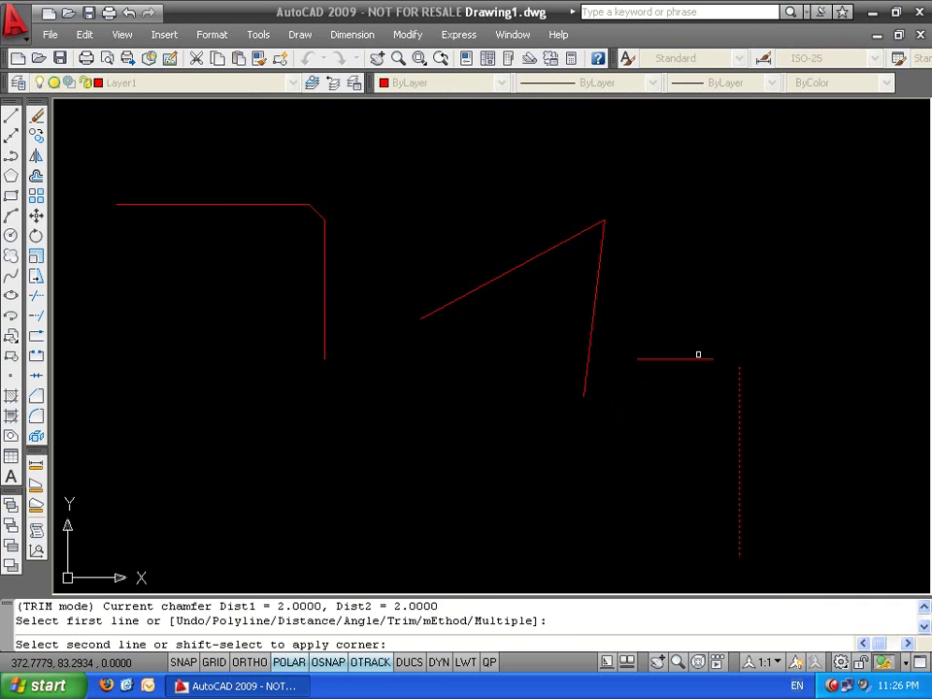
pyautogui.click(697, 359)
pyautogui.hotkey('ctrl', 'z')
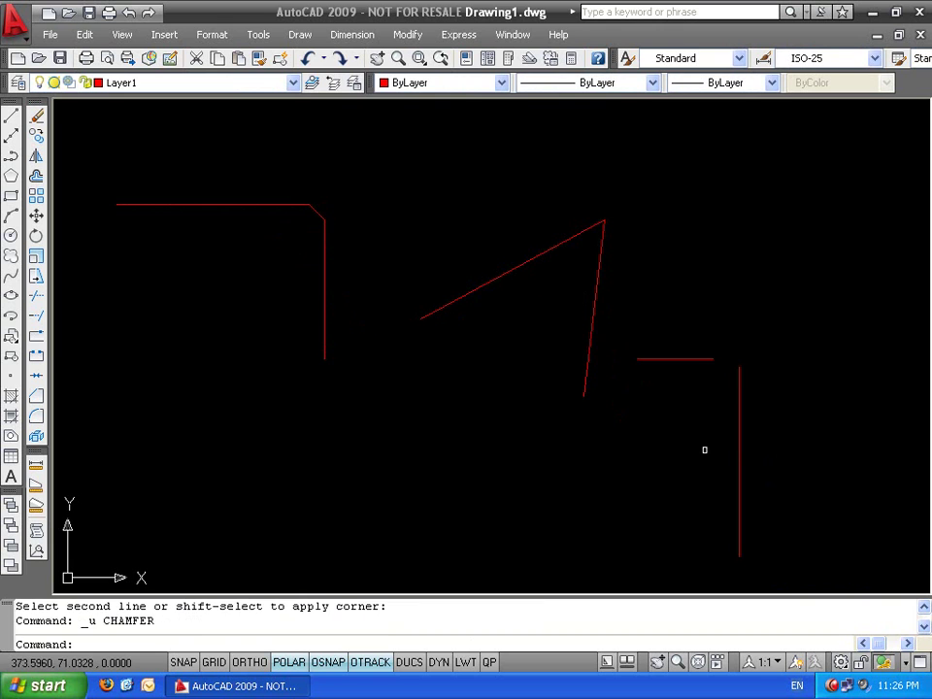
# Join the vertical and short horizontal lines with Chamfer's apply-corner override for a sharp corner, and undo the result
pyautogui.press('Return')
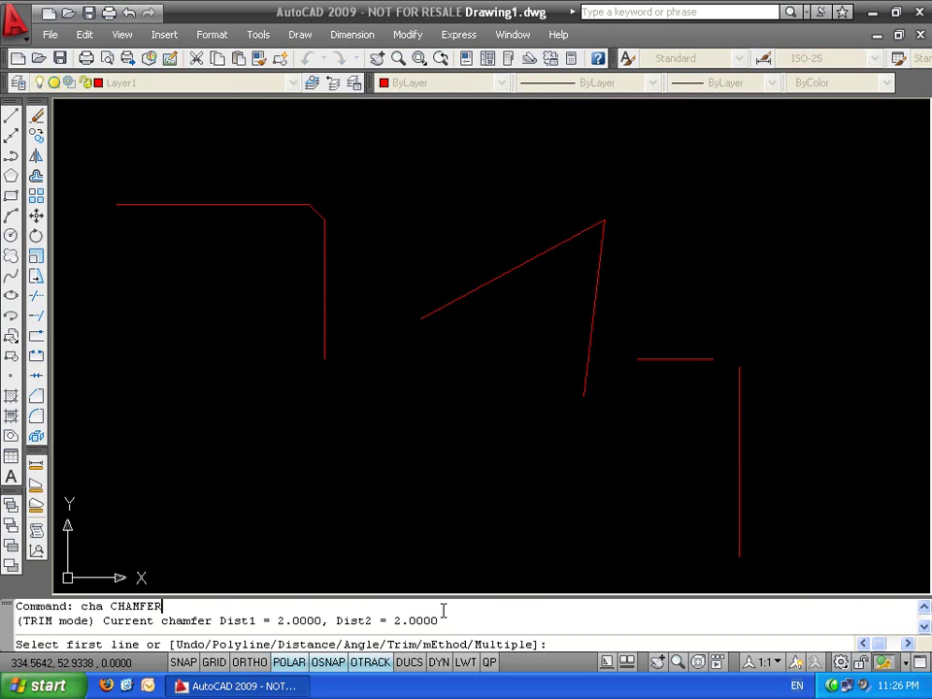
pyautogui.click(741, 398)
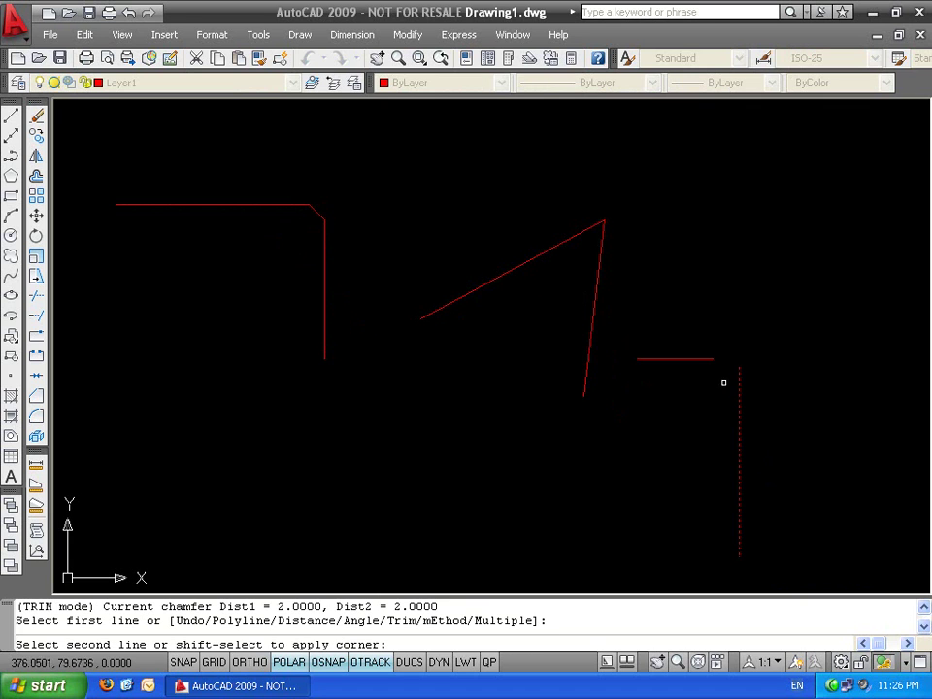
pyautogui.click(703, 359)
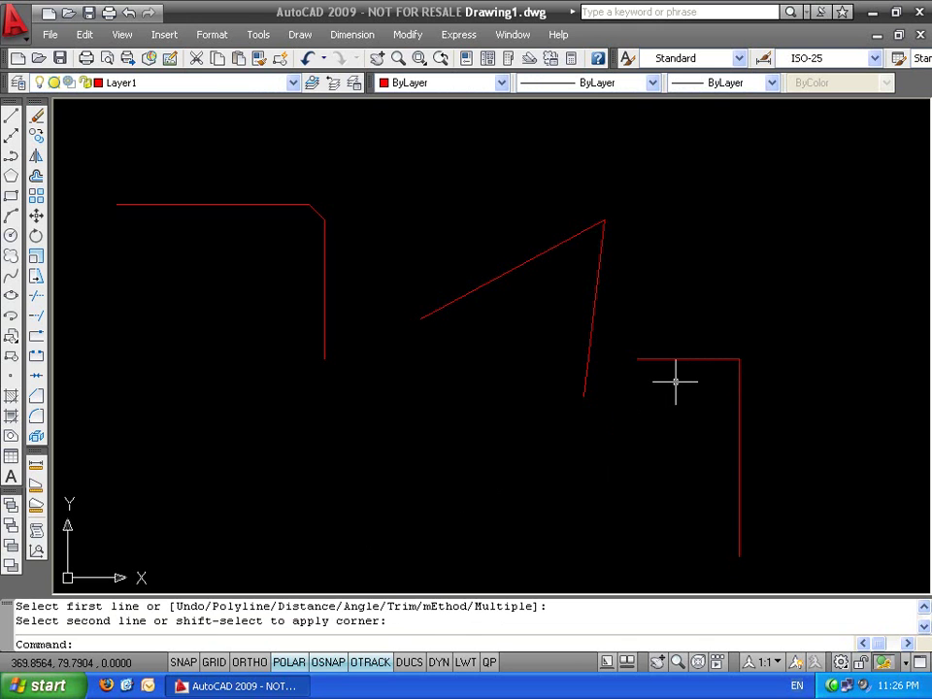
pyautogui.hotkey('ctrl', 'z')
# Use Chamfer's apply-corner override to extend the short horizontal line and the vertical line beside it into a sharp corner
pyautogui.write('c')
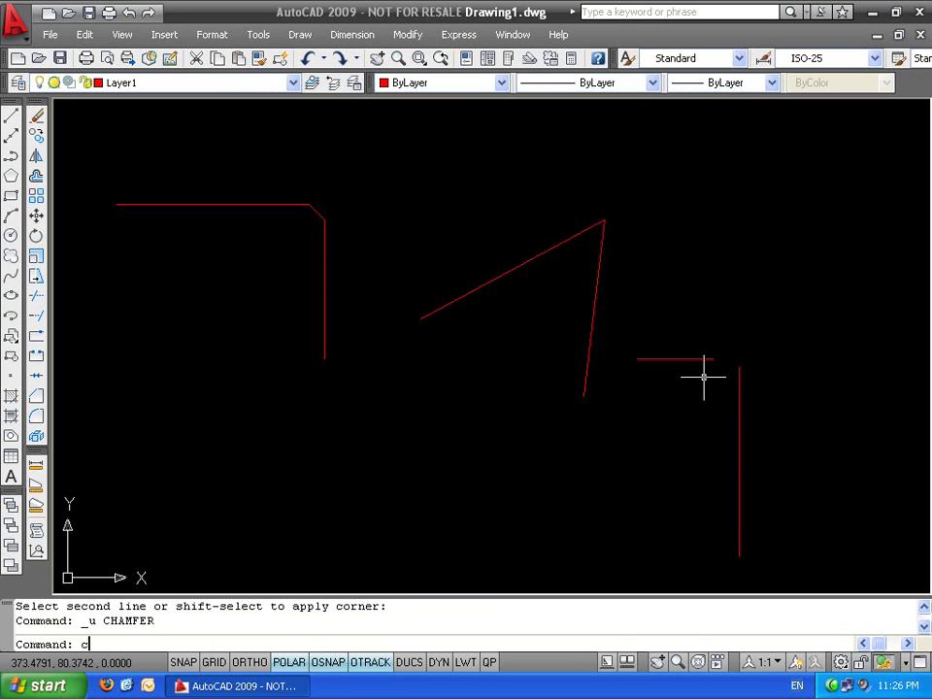
pyautogui.write('ha')
pyautogui.press('Return')
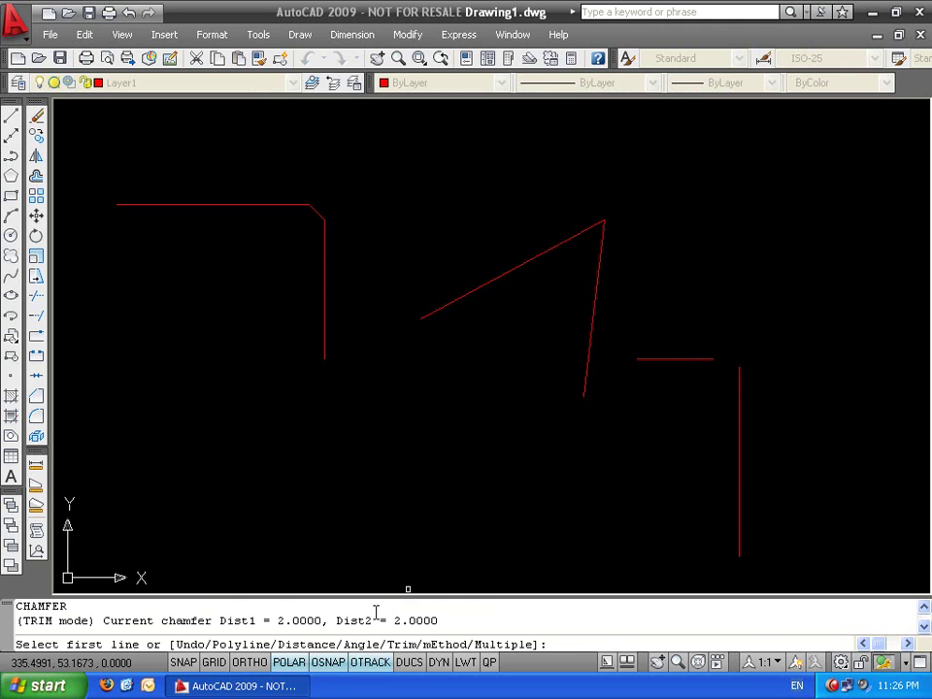
pyautogui.click(741, 398)
pyautogui.click(697, 360)
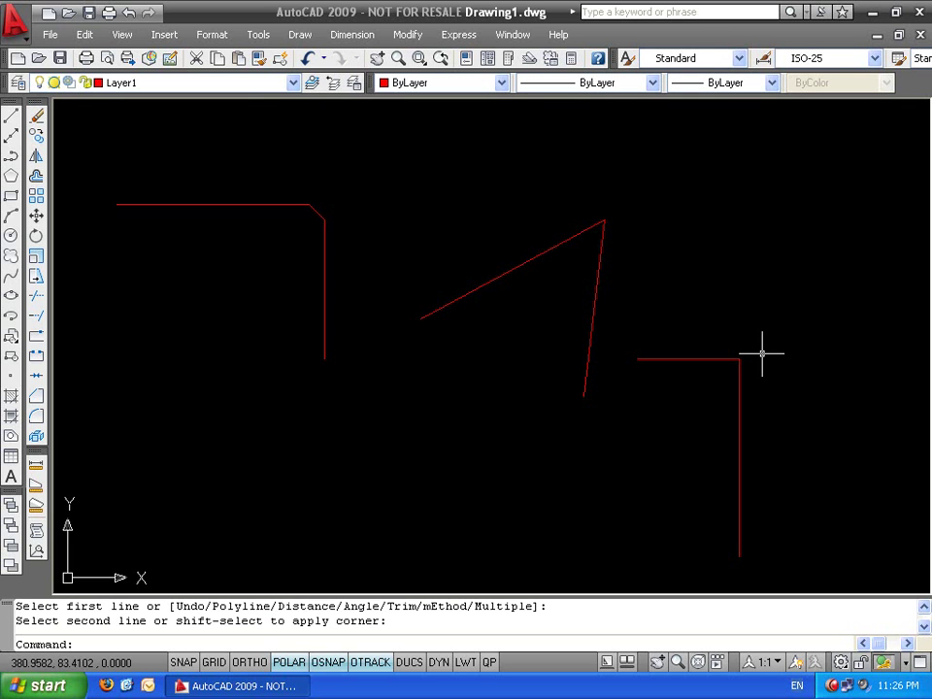
# Erase all the chamfer practice lines from the drawing
pyautogui.scroll(-1, 780, 369)
pyautogui.moveTo(780, 368); pyautogui.dragTo(672, 381, button='middle')
pyautogui.press('Escape')
pyautogui.press('Escape')
pyautogui.click(735, 204)
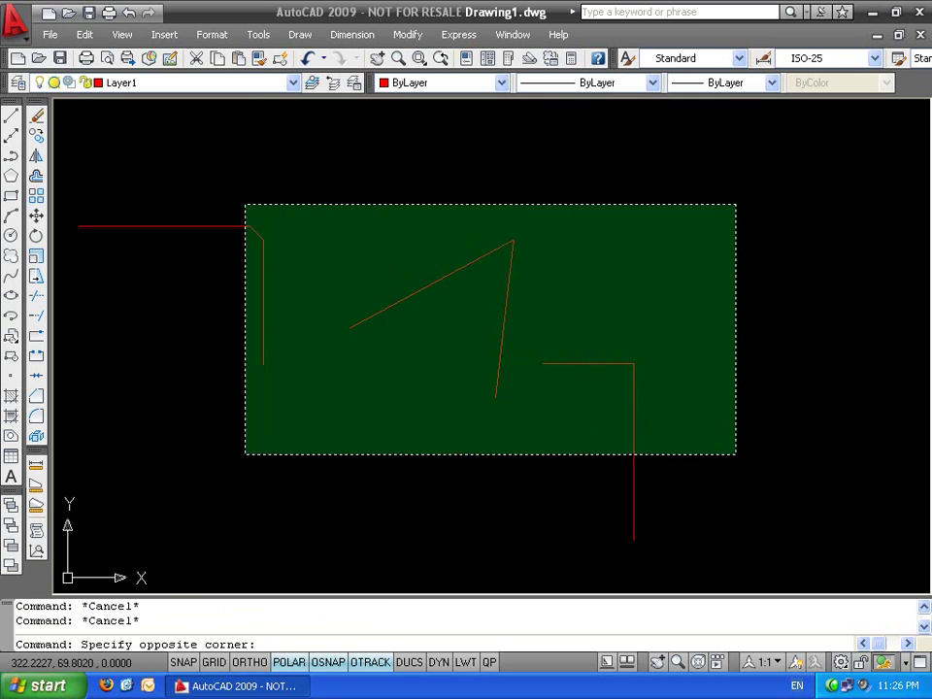
pyautogui.click(244, 455)
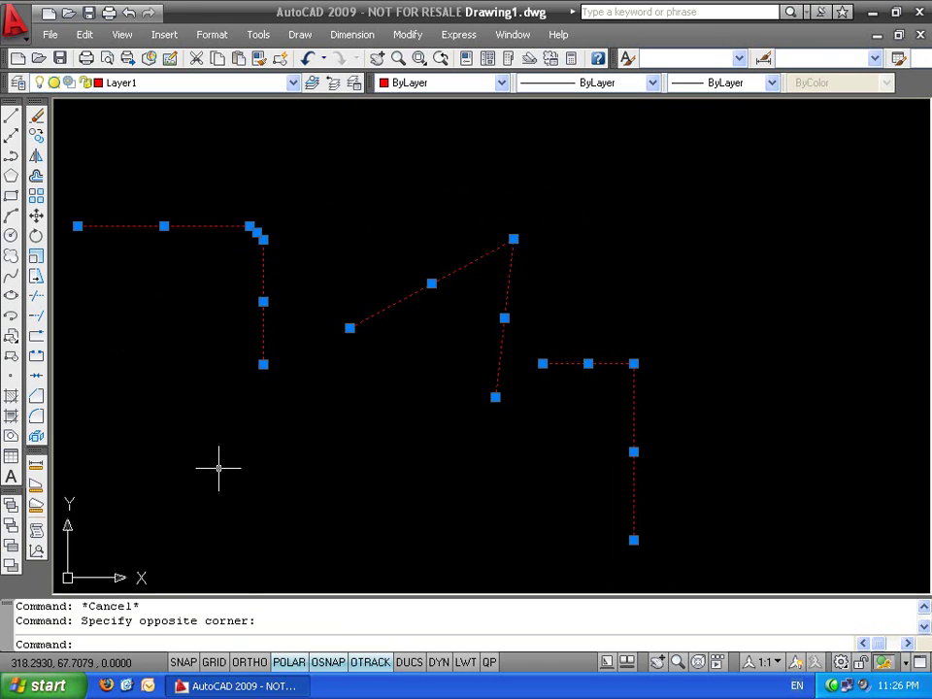
pyautogui.press('Delete')
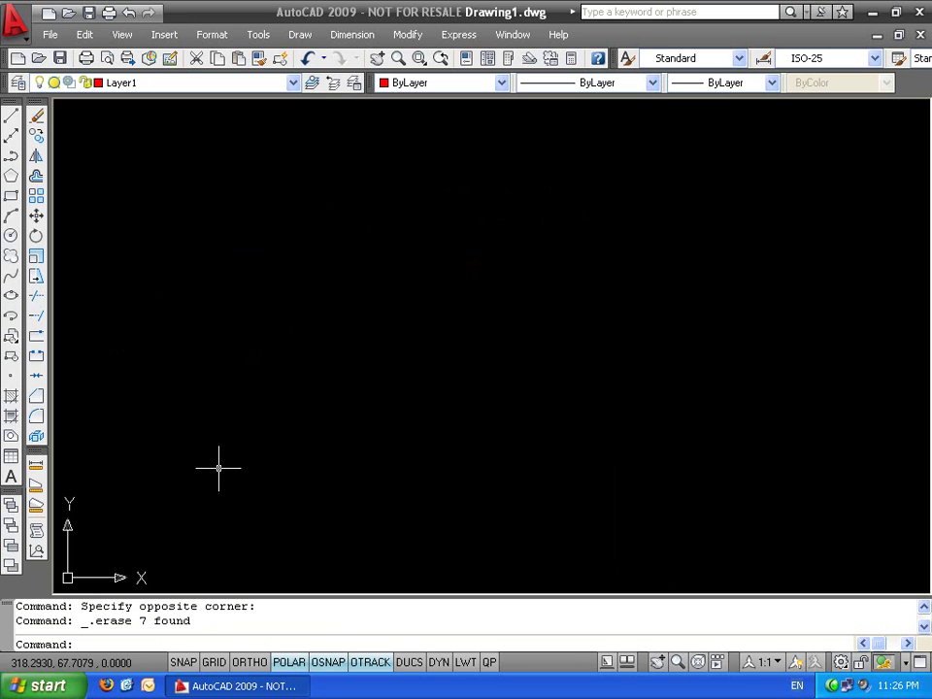
pyautogui.press('Escape')
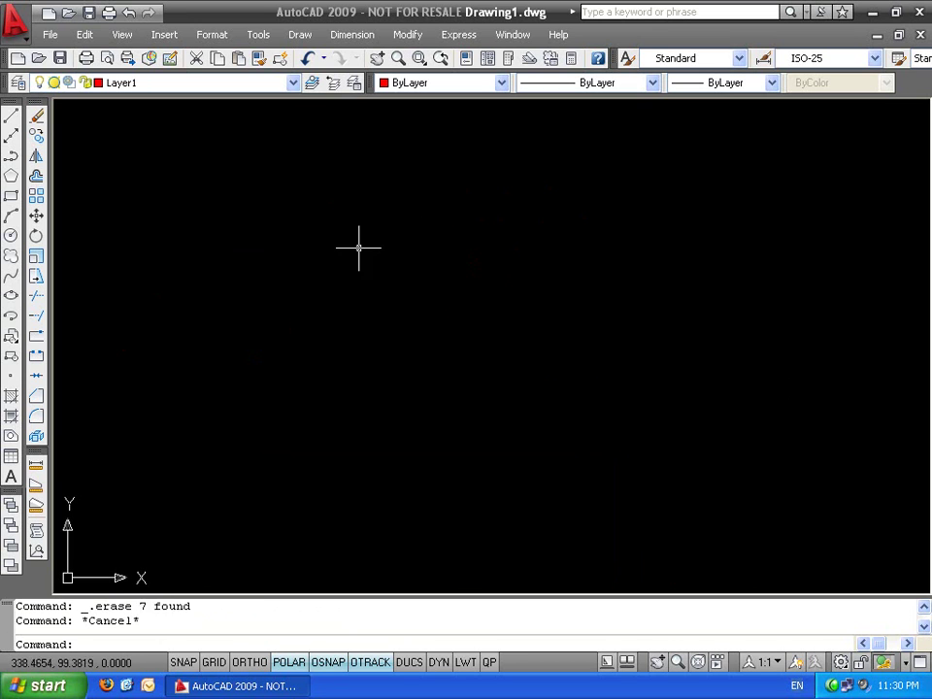
pyautogui.press('Escape')
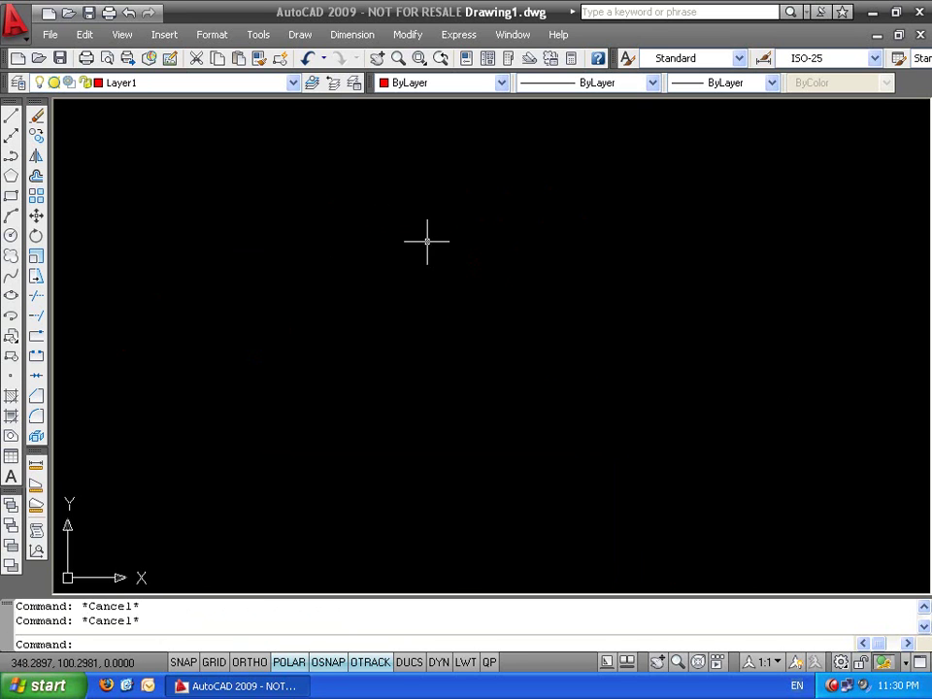
# Draw a horizontal line and a separate vertical line going down from its right end to form a right-angle corner
pyautogui.write('l')
pyautogui.press('Return')
pyautogui.click(373, 251)
pyautogui.click(488, 251)
pyautogui.press('Return')
pyautogui.press('Return')
pyautogui.click(487, 251)
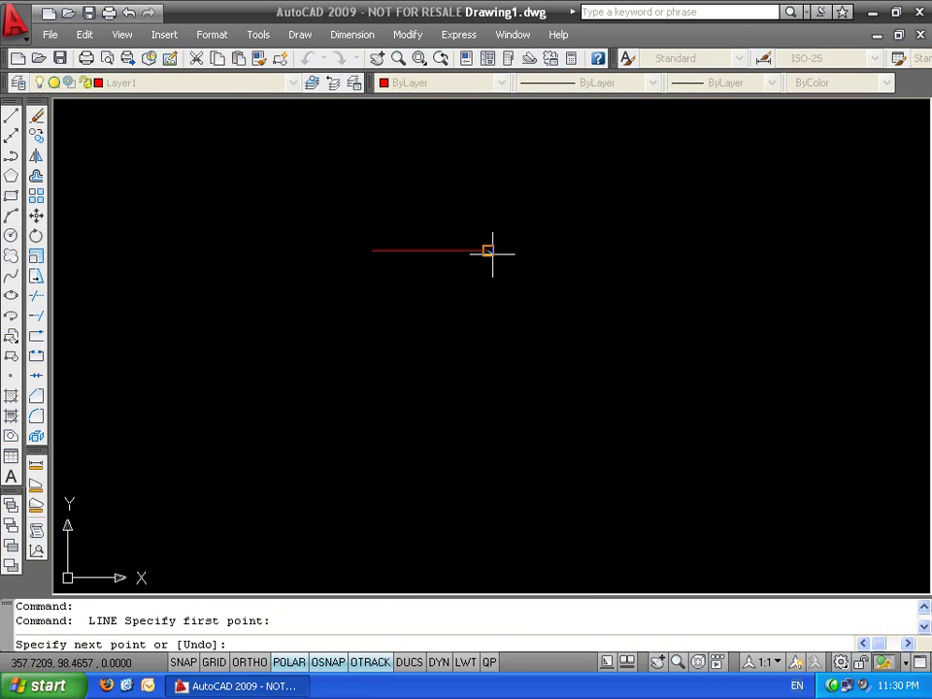
pyautogui.click(485, 349)
pyautogui.press('Return')
pyautogui.scroll(2, 483, 316)
pyautogui.scroll(2, 487, 235)
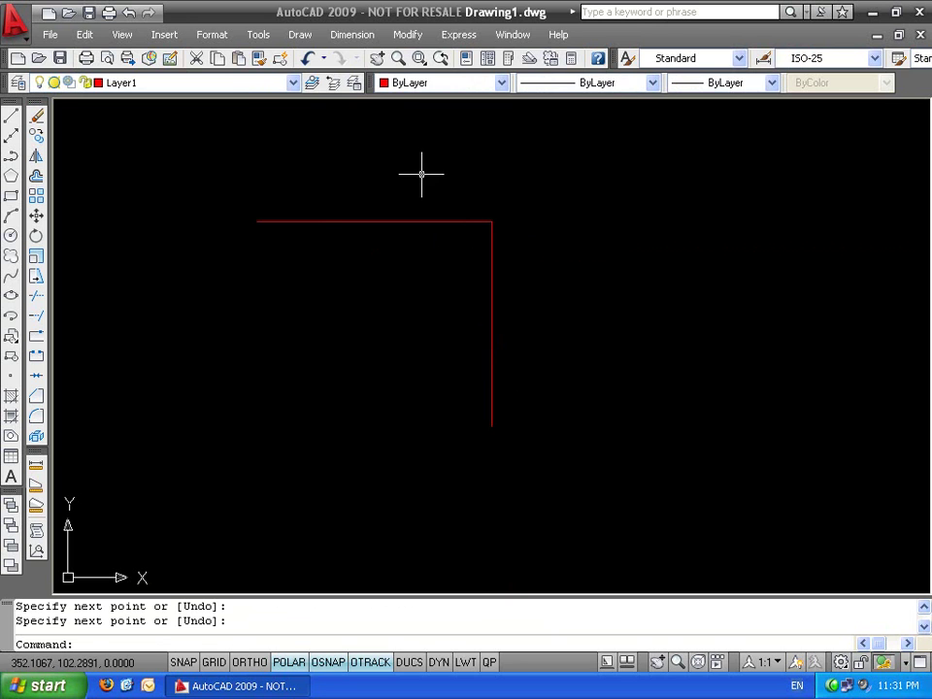
# Fillet the corner between the vertical and horizontal lines with a radius of 5, and undo the result
pyautogui.write('f')
pyautogui.press('Return')
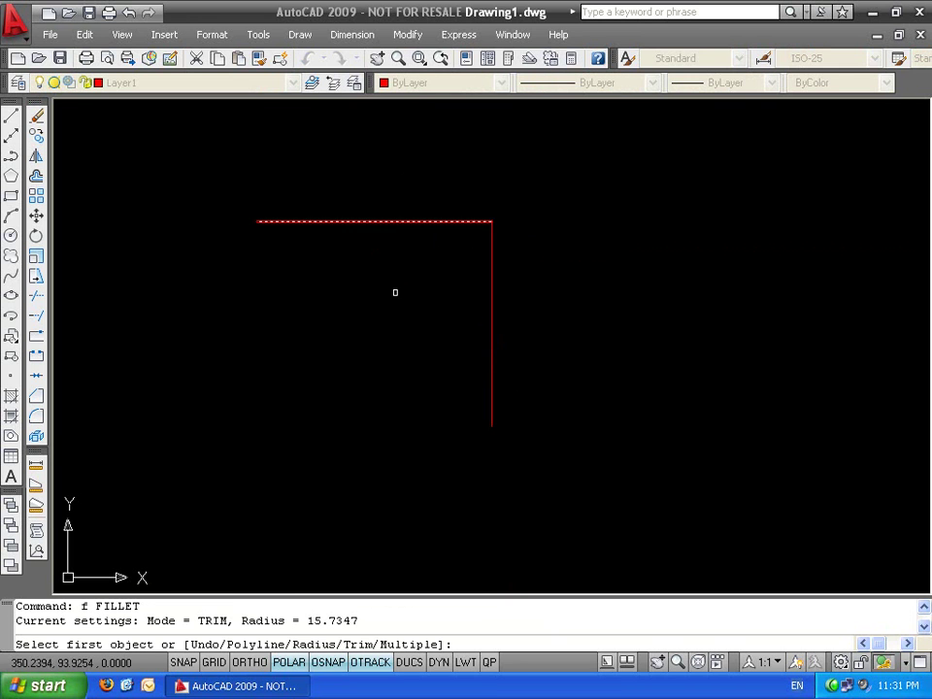
pyautogui.write('r')
pyautogui.press('Return')
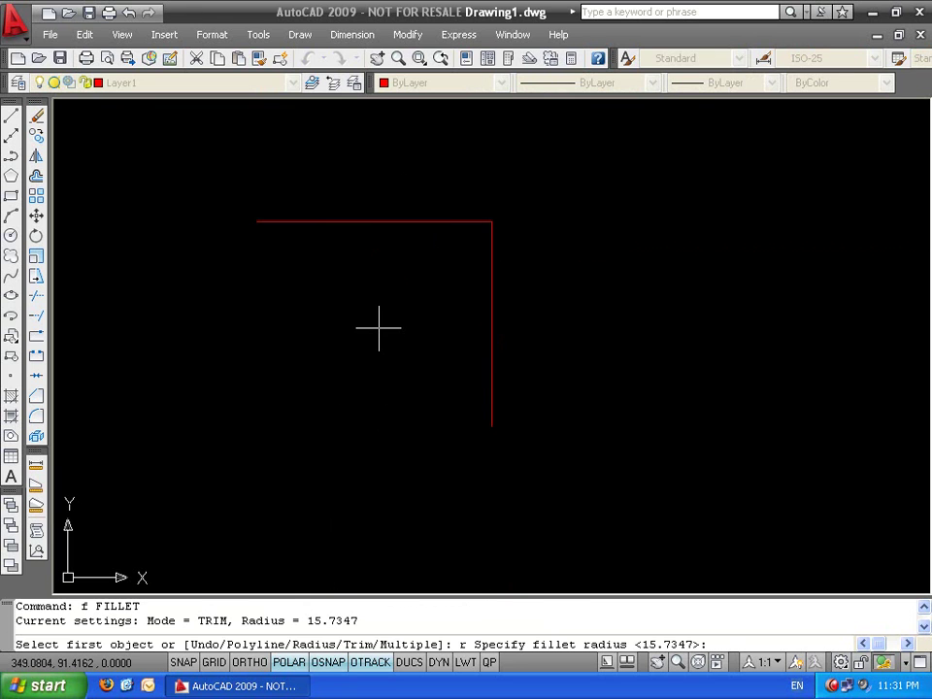
pyautogui.write('5')
pyautogui.press('Return')
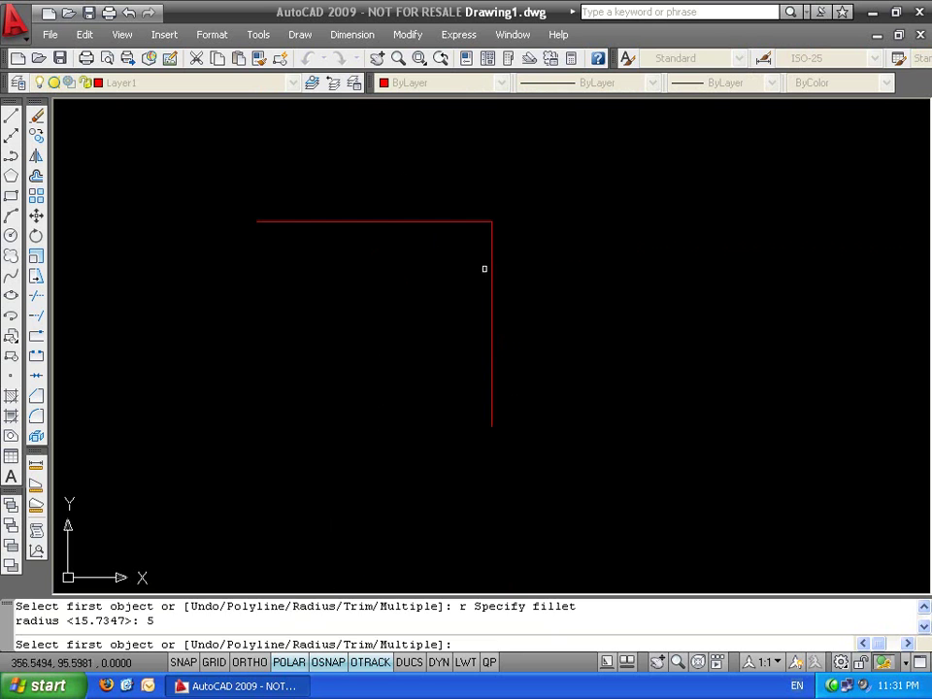
pyautogui.click(492, 241)
pyautogui.click(469, 228)
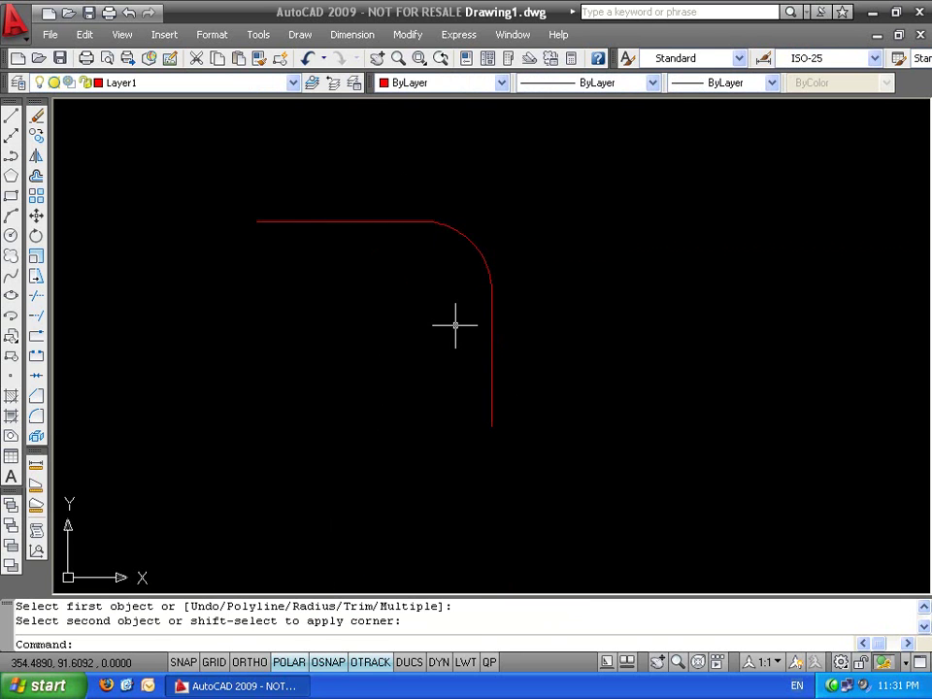
pyautogui.hotkey('ctrl', 'z')
# Fillet the right-angle corner with a radius defined by two picked points inside the angle, and undo the result
pyautogui.write('f')
pyautogui.press('Return')
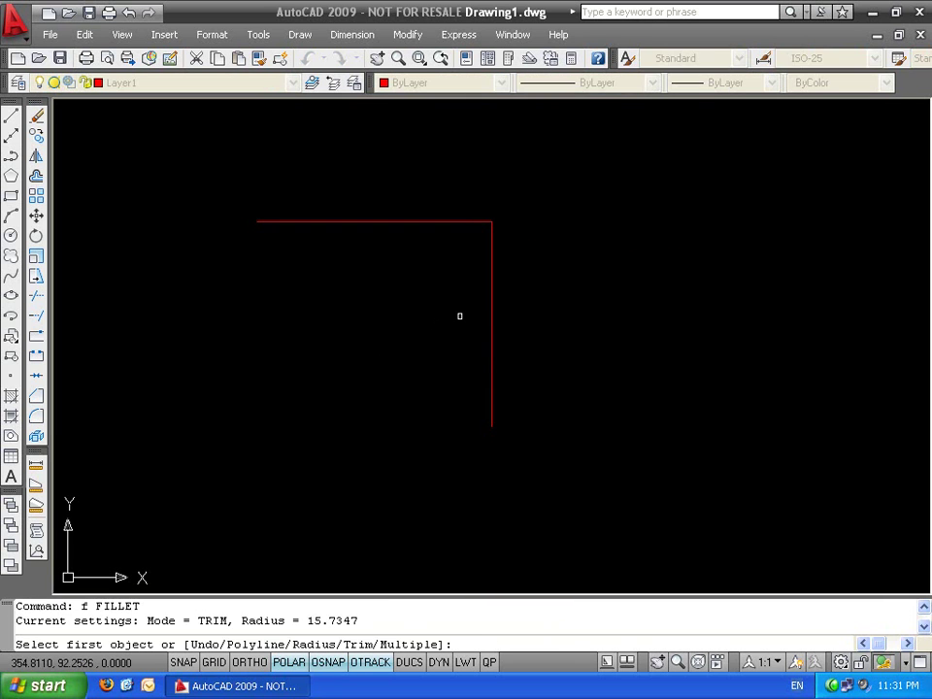
pyautogui.write('r')
pyautogui.press('Return')
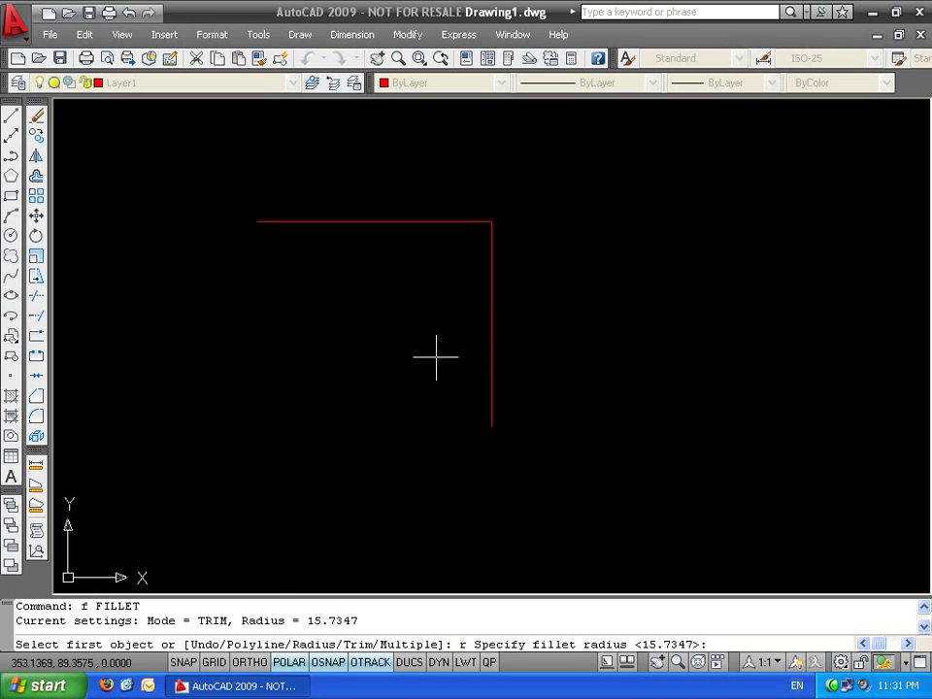
pyautogui.click(407, 309)
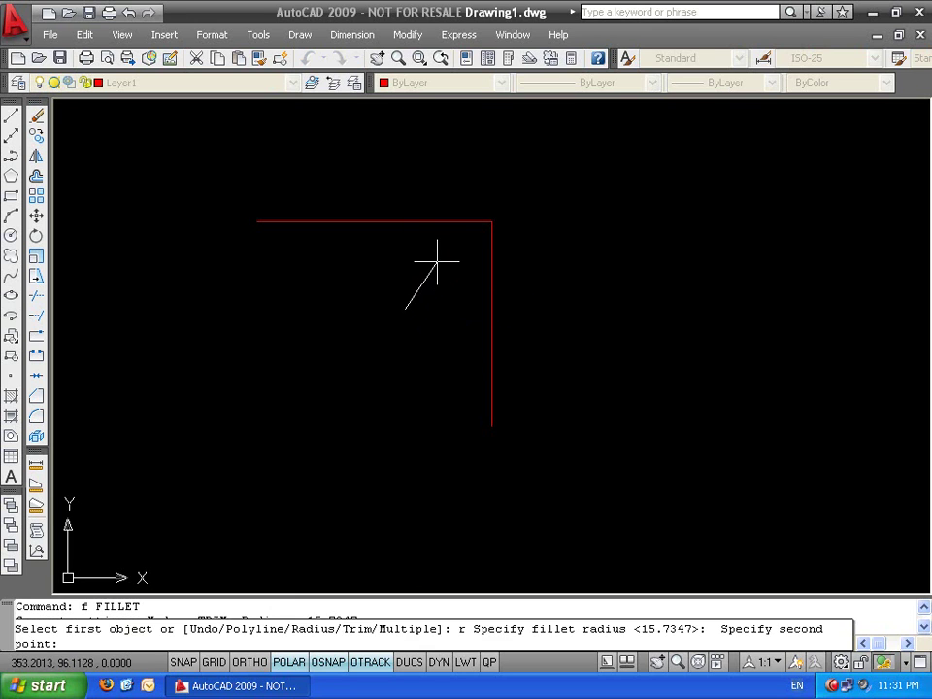
pyautogui.click(438, 260)
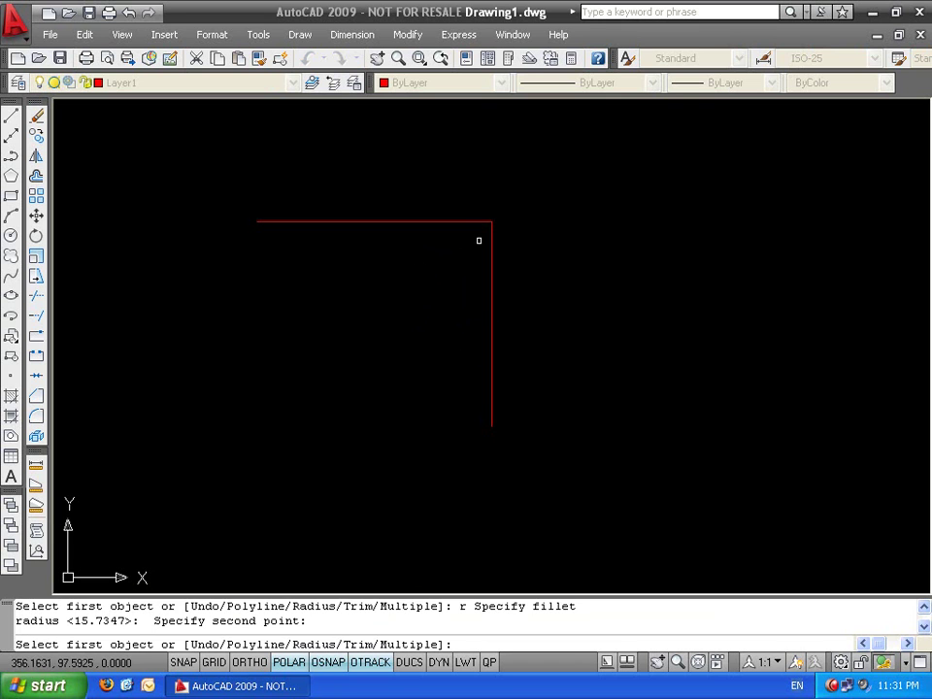
pyautogui.click(492, 237)
pyautogui.click(472, 223)
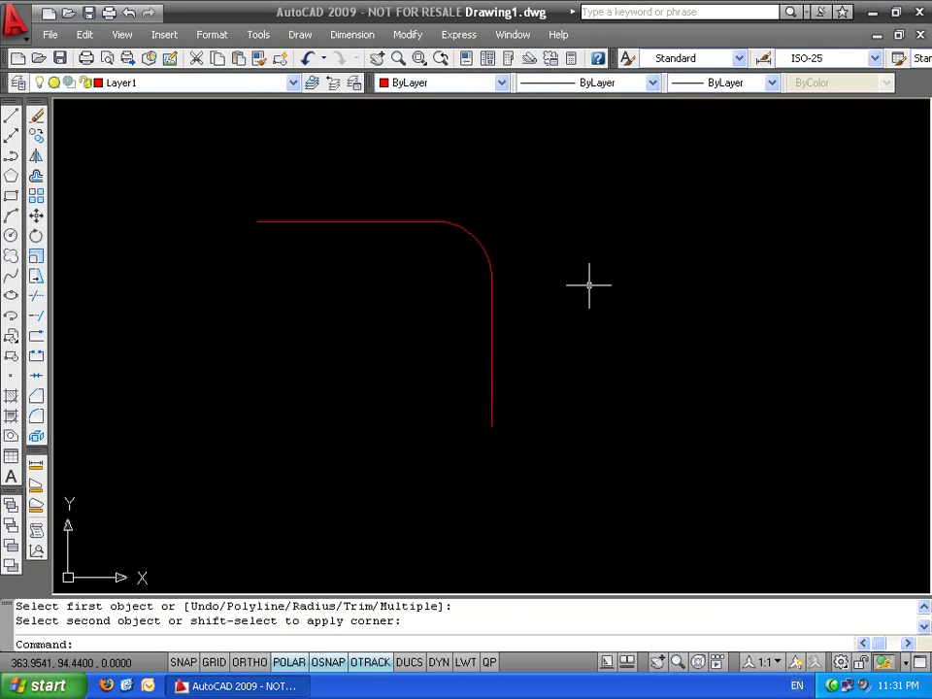
pyautogui.hotkey('ctrl', 'z')
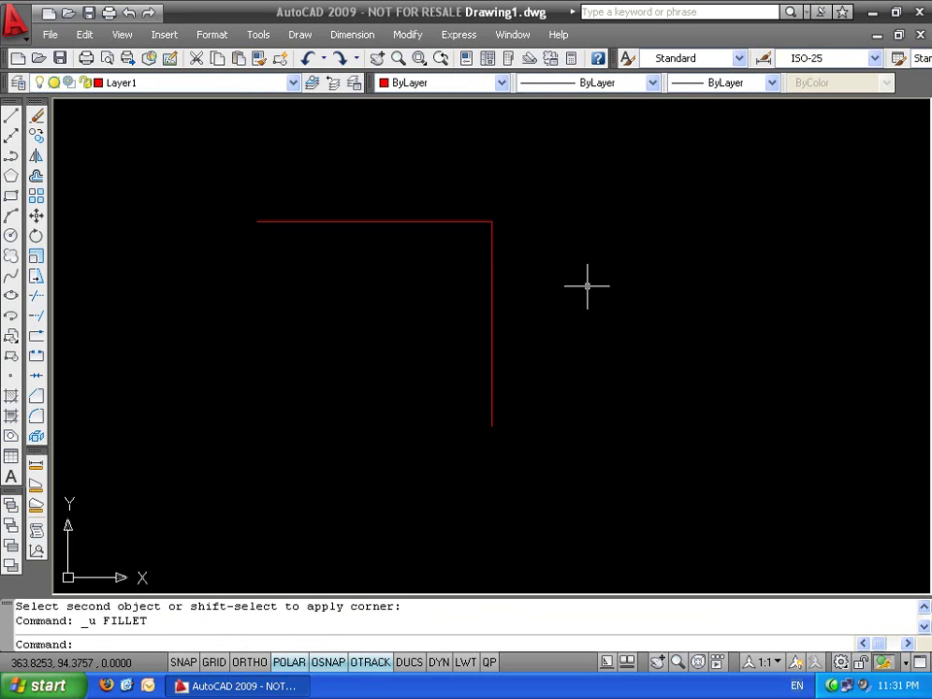
# Fillet the same corner with a larger radius defined by two picked points, undo it and leave the Fillet command
pyautogui.write('f')
pyautogui.press('Return')
pyautogui.write('r')
pyautogui.press('Return')
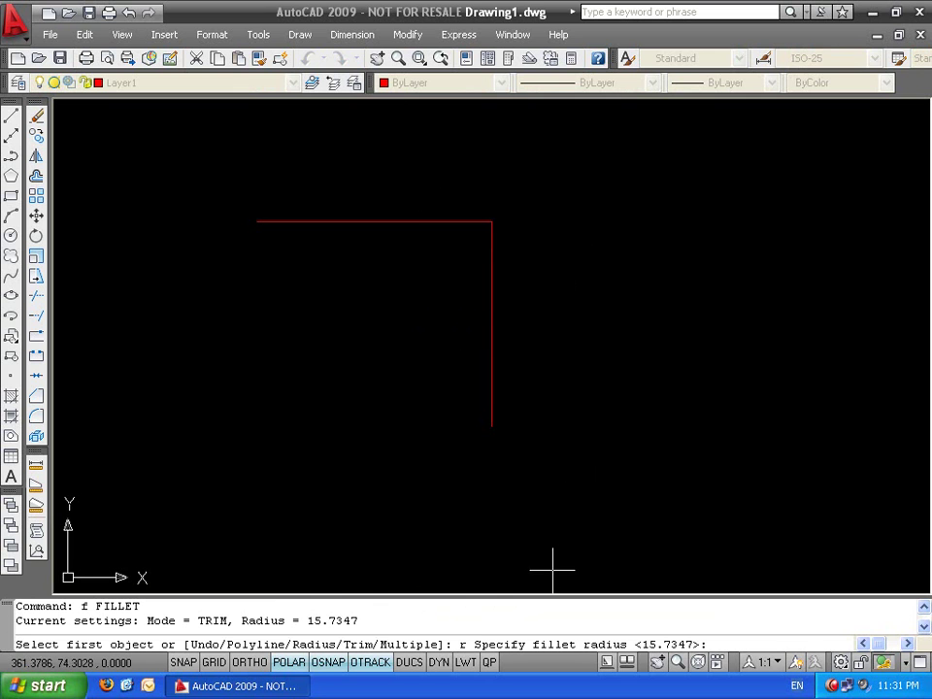
pyautogui.click(373, 299)
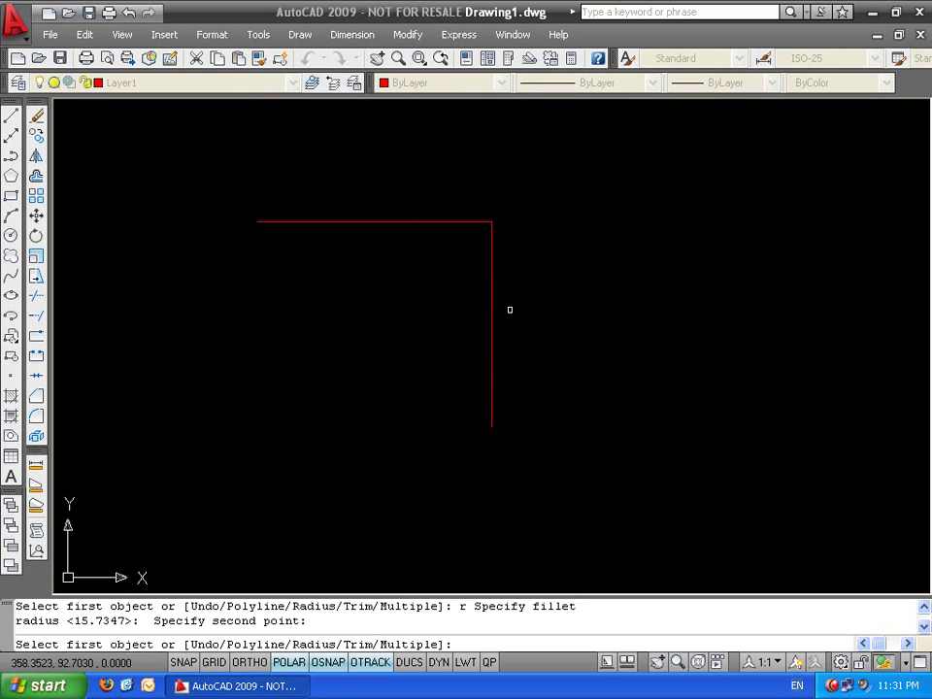
pyautogui.click(490, 282)
pyautogui.click(467, 223)
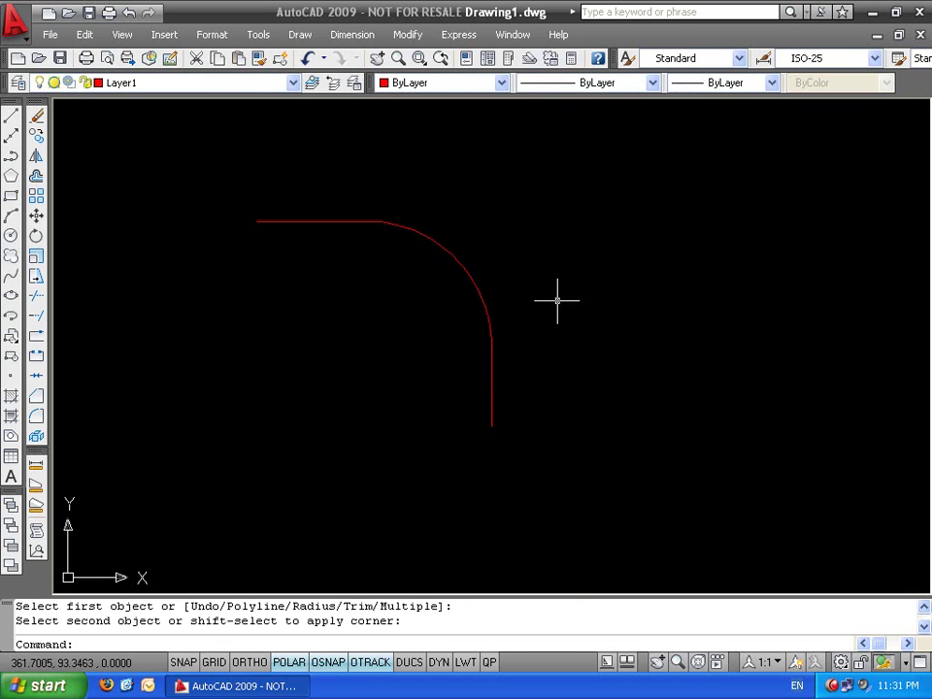
pyautogui.hotkey('ctrl', 'z')
pyautogui.press('Return')
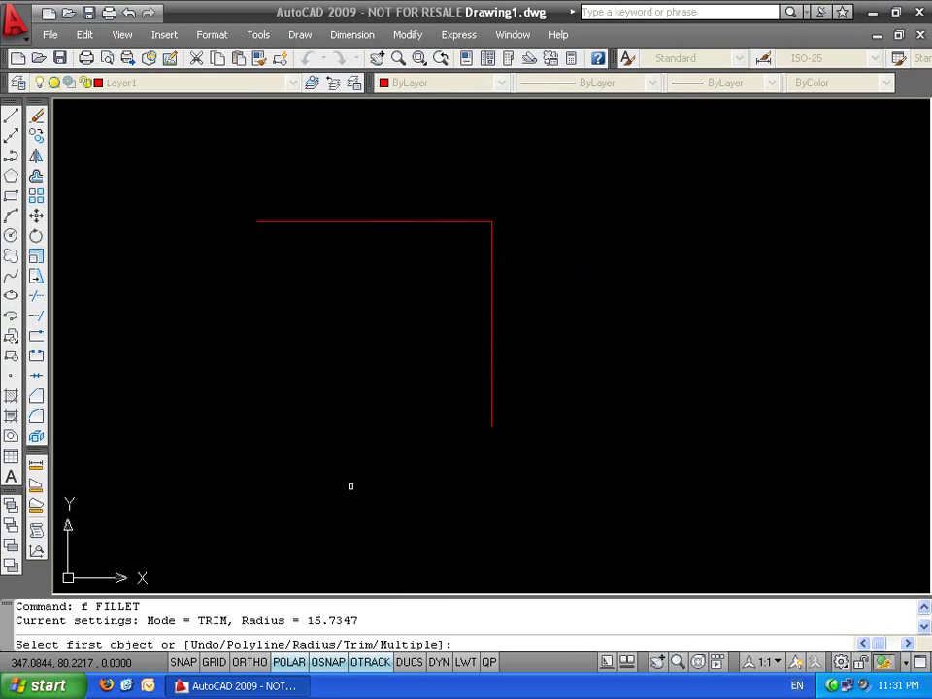
pyautogui.press('Escape')
# Draw a roughly square rectangle to the right of the two perpendicular lines
pyautogui.write('rec')
pyautogui.press('Return')
pyautogui.click(602, 500)
pyautogui.click(804, 298)
pyautogui.press('Escape')
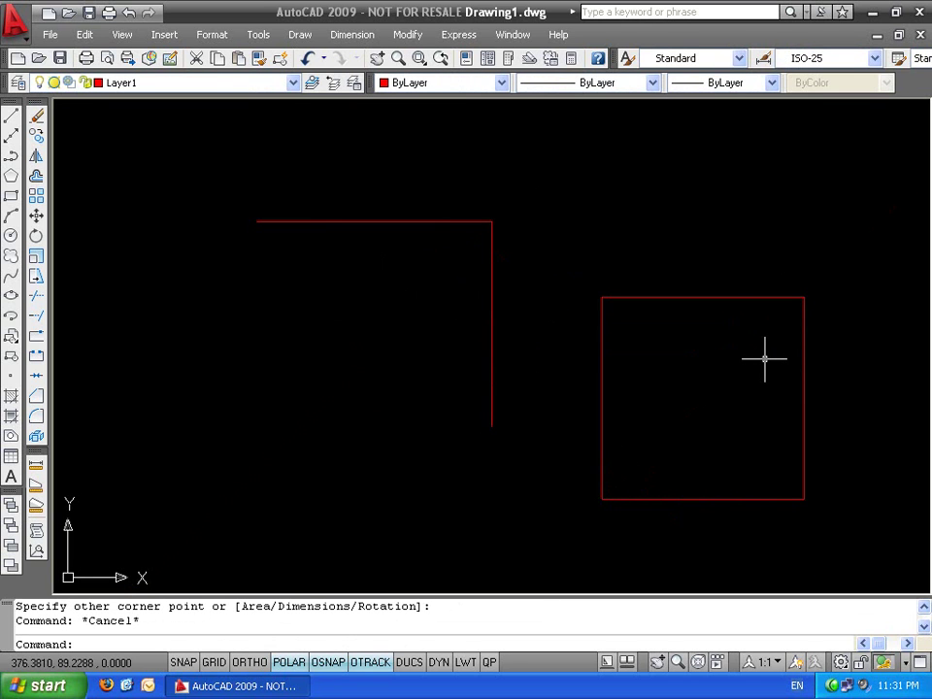
# Fillet all corners of the rectangle at once with the Polyline option and a radius from two picked points, and undo it
pyautogui.write('f')
pyautogui.press('Return')
pyautogui.write('r')
pyautogui.press('Return')
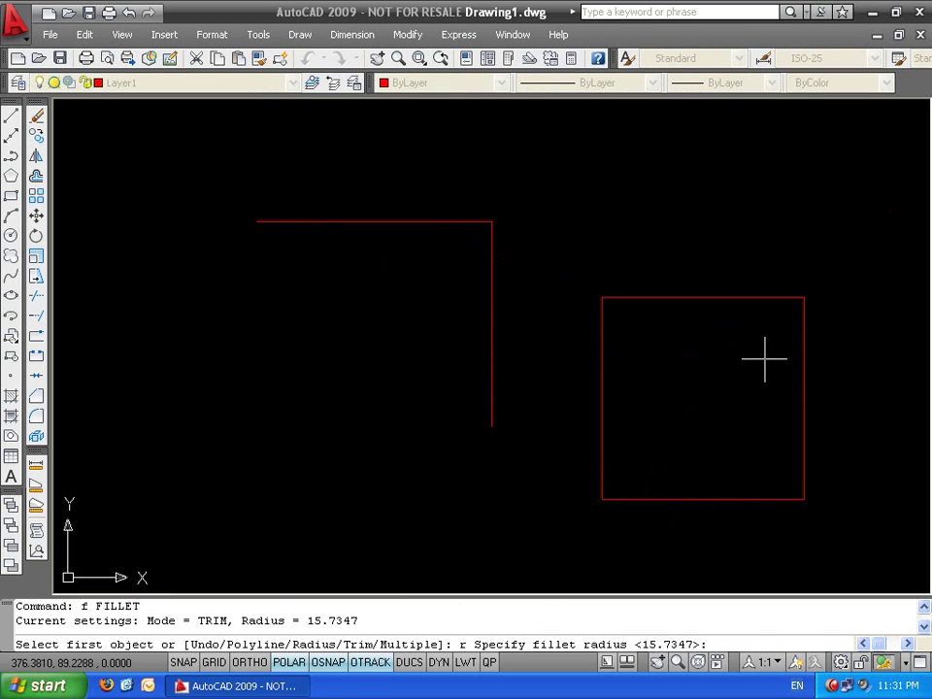
pyautogui.click(533, 437)
pyautogui.click(568, 397)
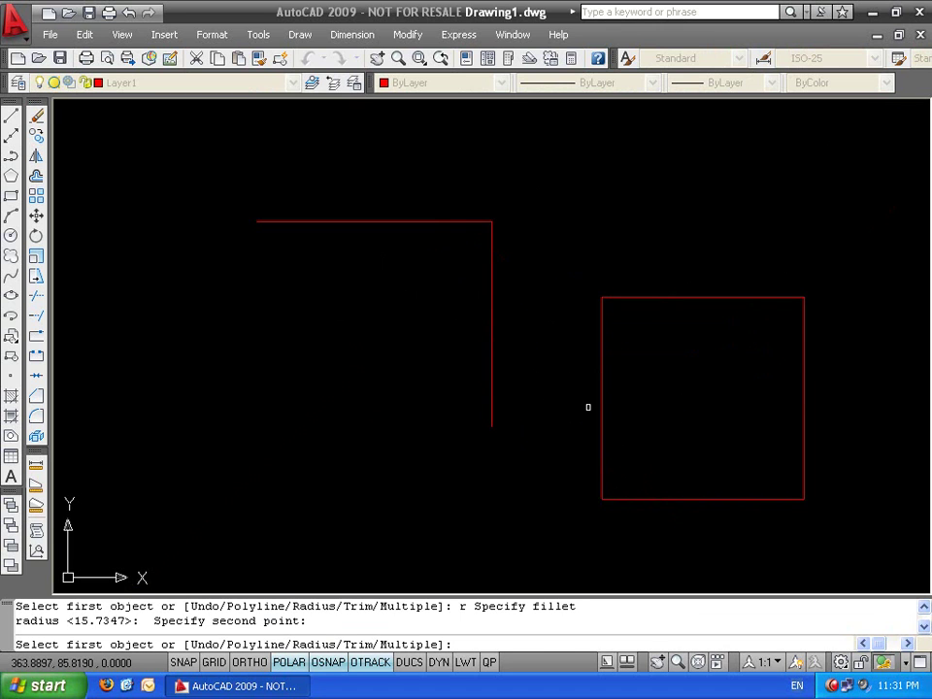
pyautogui.write('p')
pyautogui.press('Return')
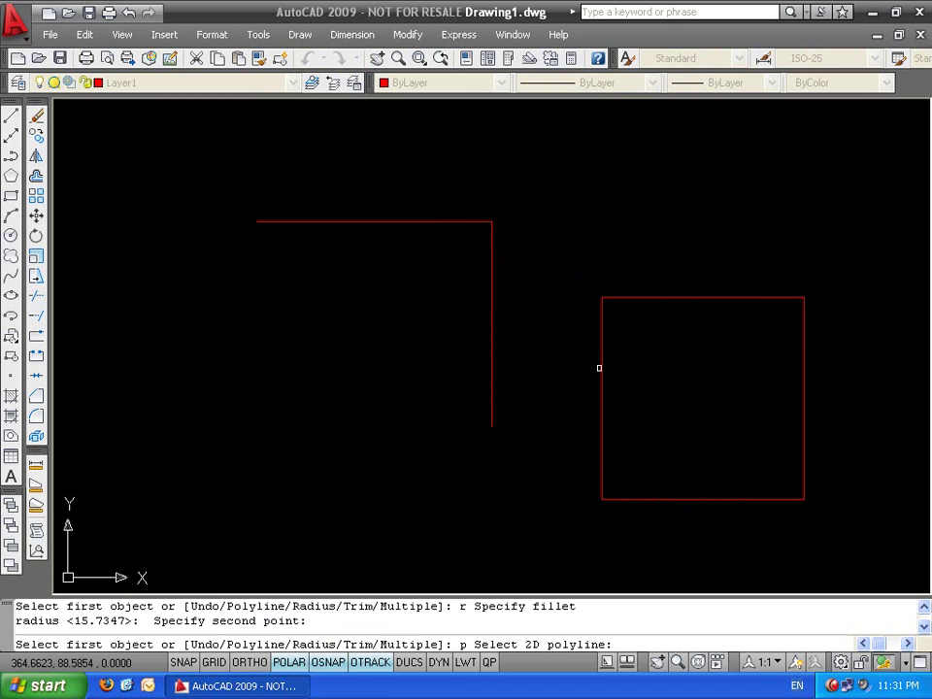
pyautogui.click(601, 365)
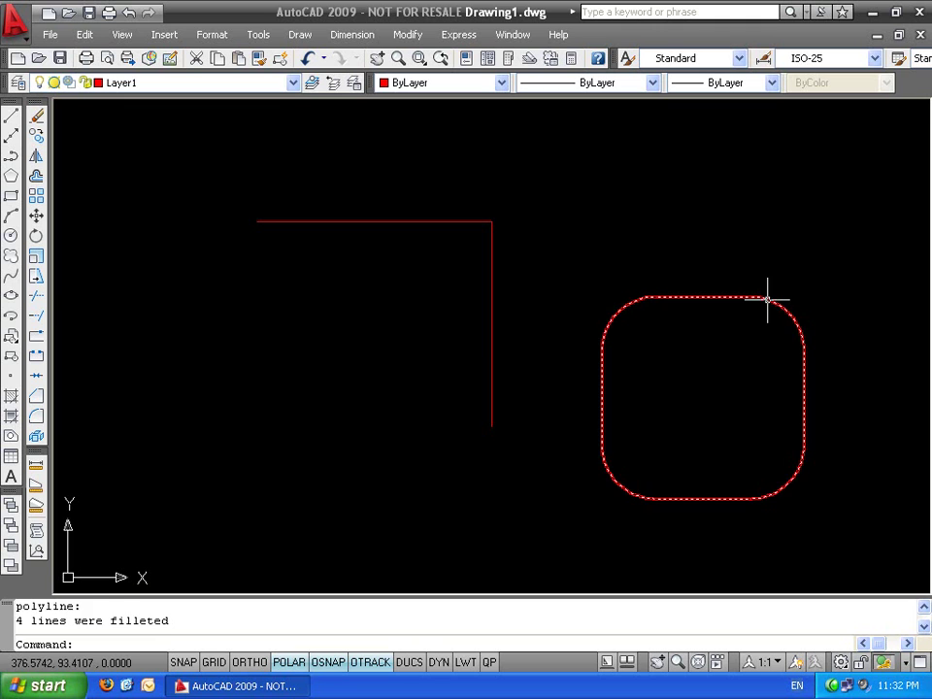
pyautogui.hotkey('ctrl', 'z')
# Try to fillet the rectangle's lower-right corner at the current radius with the Multiple option, and leave the Fillet command
pyautogui.write('f')
pyautogui.press('Return')
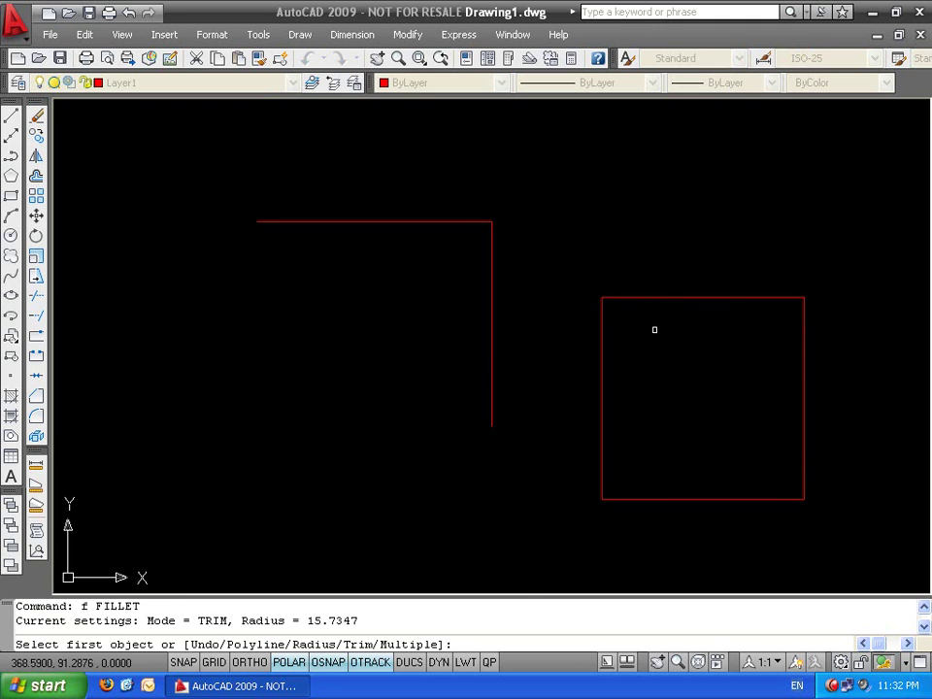
pyautogui.write('m')
pyautogui.press('Return')
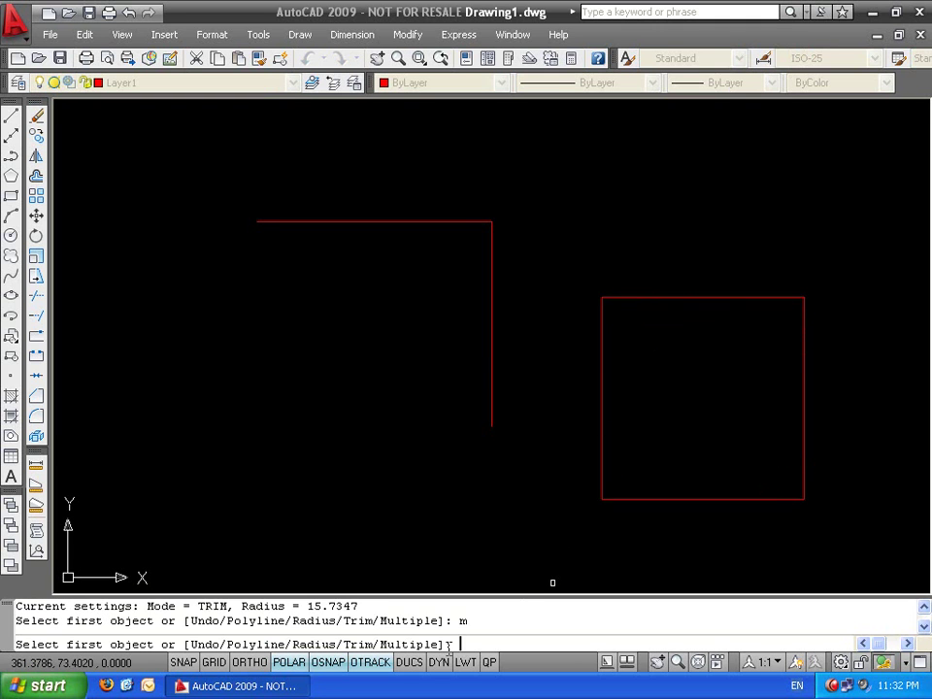
pyautogui.click(802, 497)
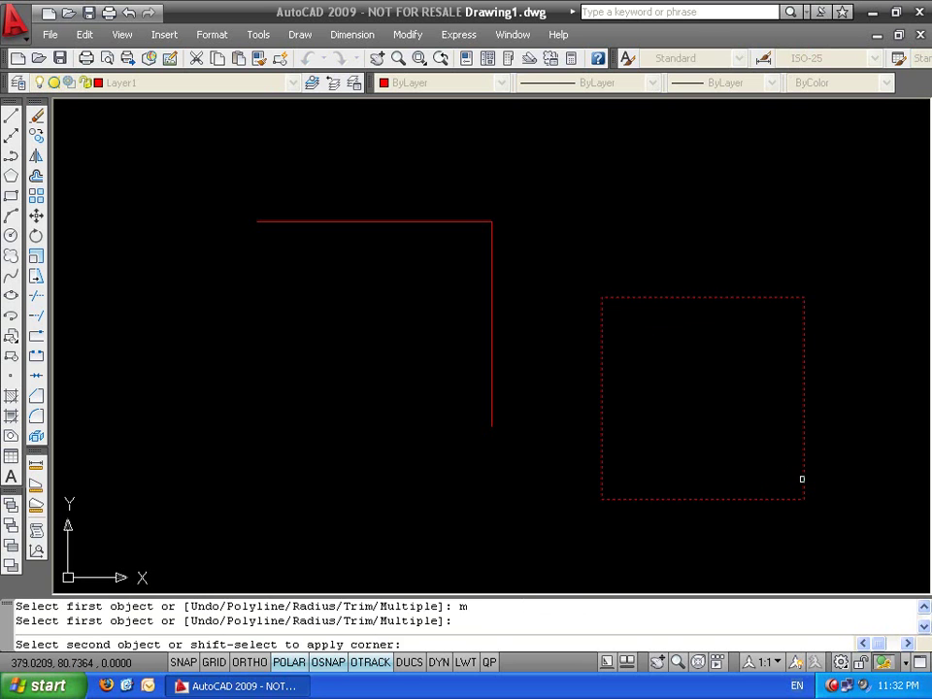
pyautogui.click(804, 479)
pyautogui.click(806, 473)
pyautogui.click(786, 502)
pyautogui.click(805, 491)
pyautogui.click(805, 477)
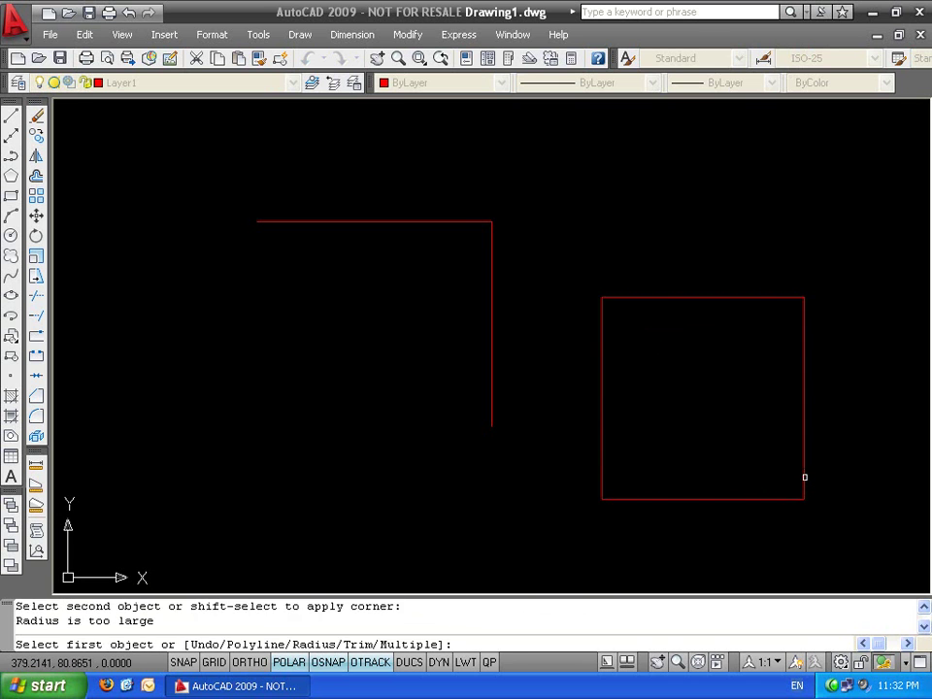
pyautogui.press('Escape')
pyautogui.press('Escape')
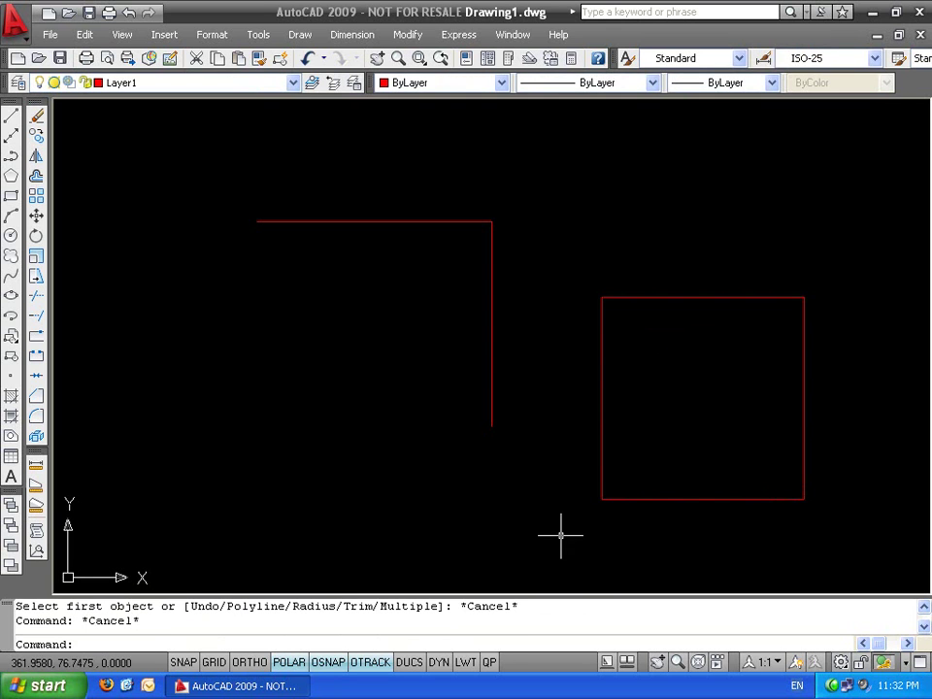
# Fillet the rectangle's lower-right corner with a smaller radius of about 2.97 defined by two picked points
pyautogui.write('f')
pyautogui.press('Return')
pyautogui.write('r')
pyautogui.press('Return')
pyautogui.click(441, 537)
pyautogui.click(477, 512)
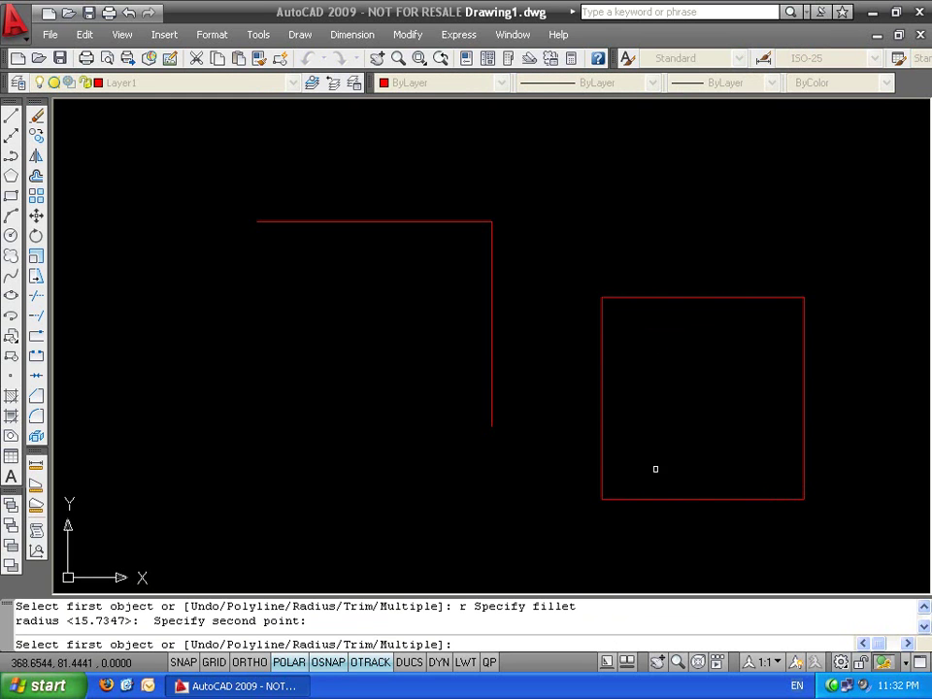
pyautogui.click(801, 485)
pyautogui.click(802, 479)
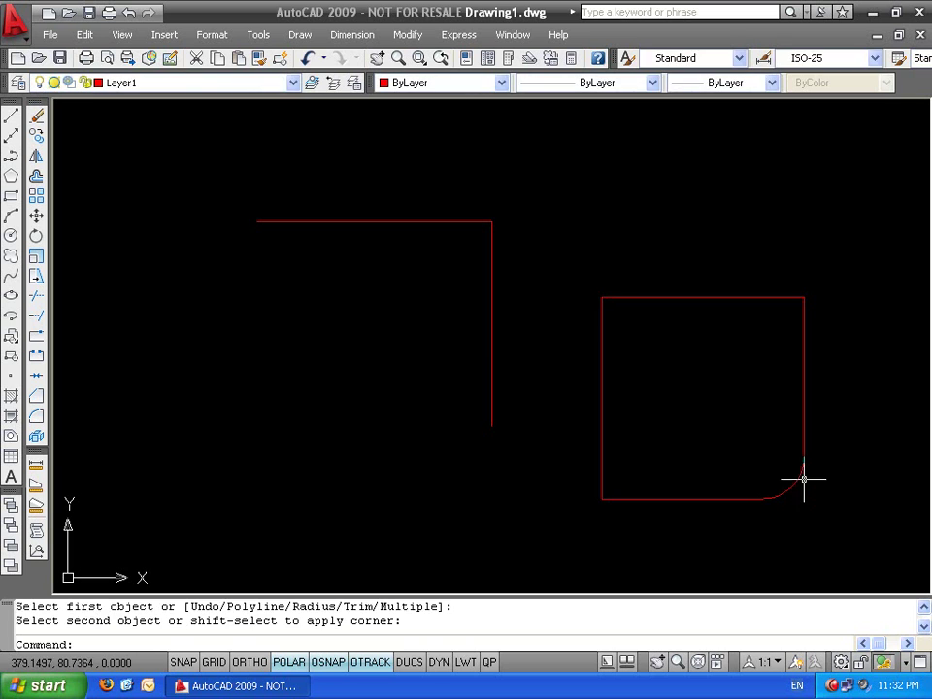
# Fillet the rectangle's lower-left and upper-left corners with the Multiple option, undo both and leave the Fillet command
pyautogui.press('Return')
pyautogui.write('m')
pyautogui.press('Return')
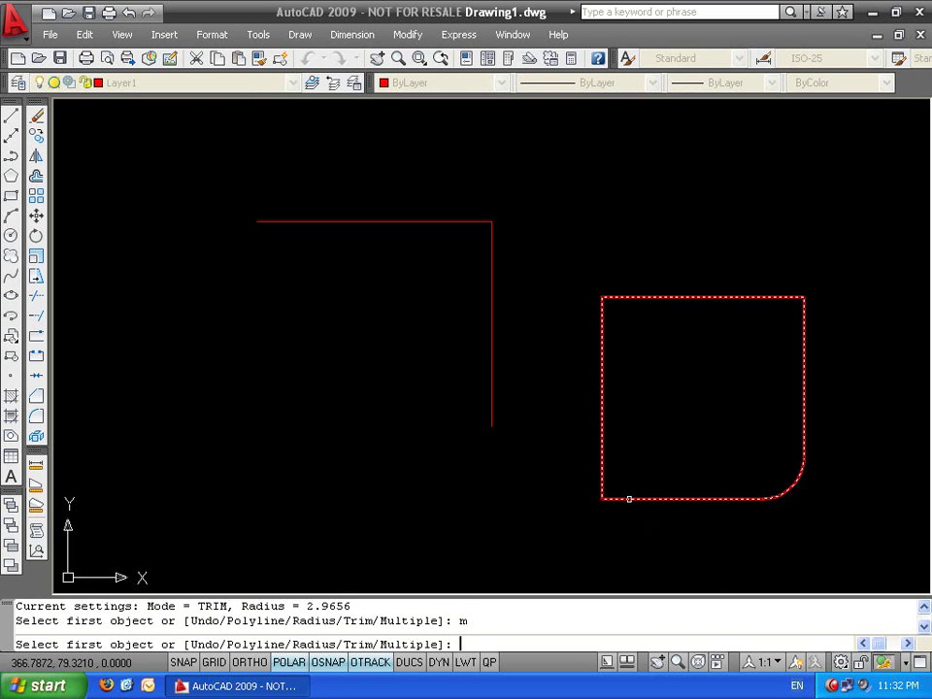
pyautogui.click(629, 499)
pyautogui.click(603, 475)
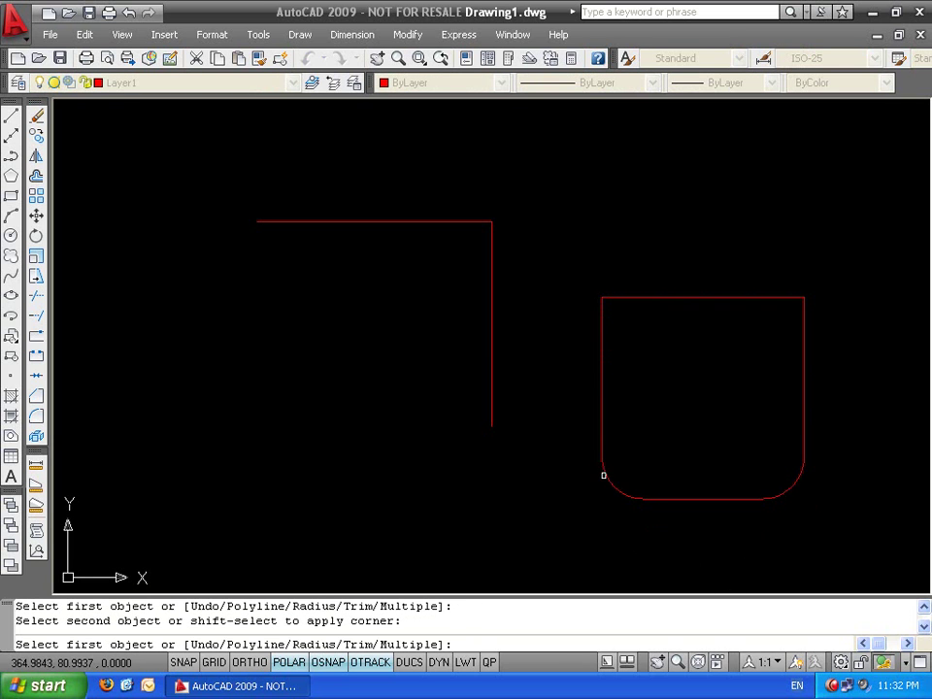
pyautogui.click(603, 355)
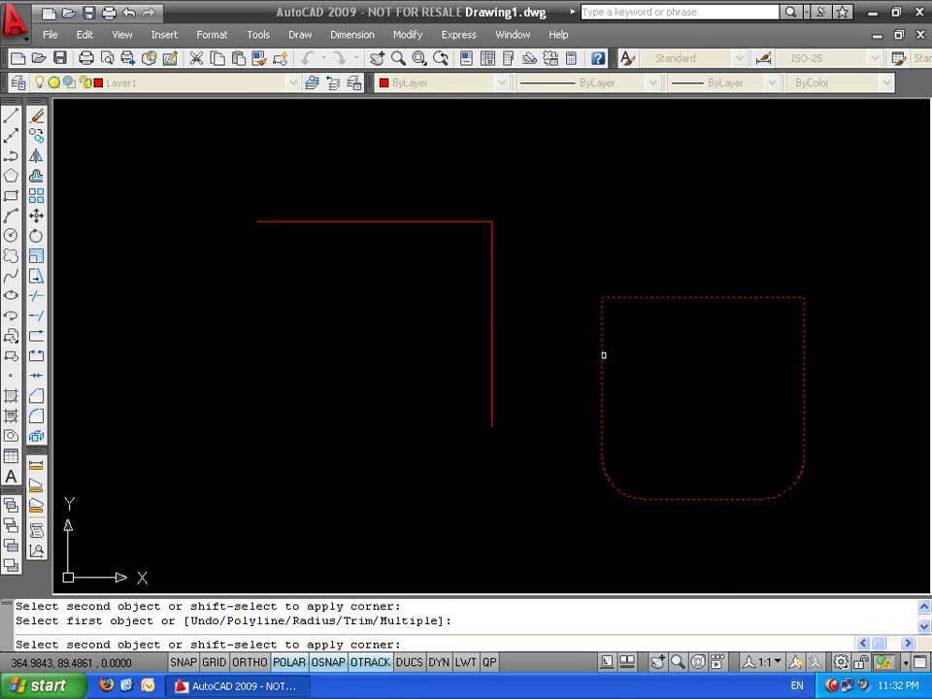
pyautogui.click(615, 300)
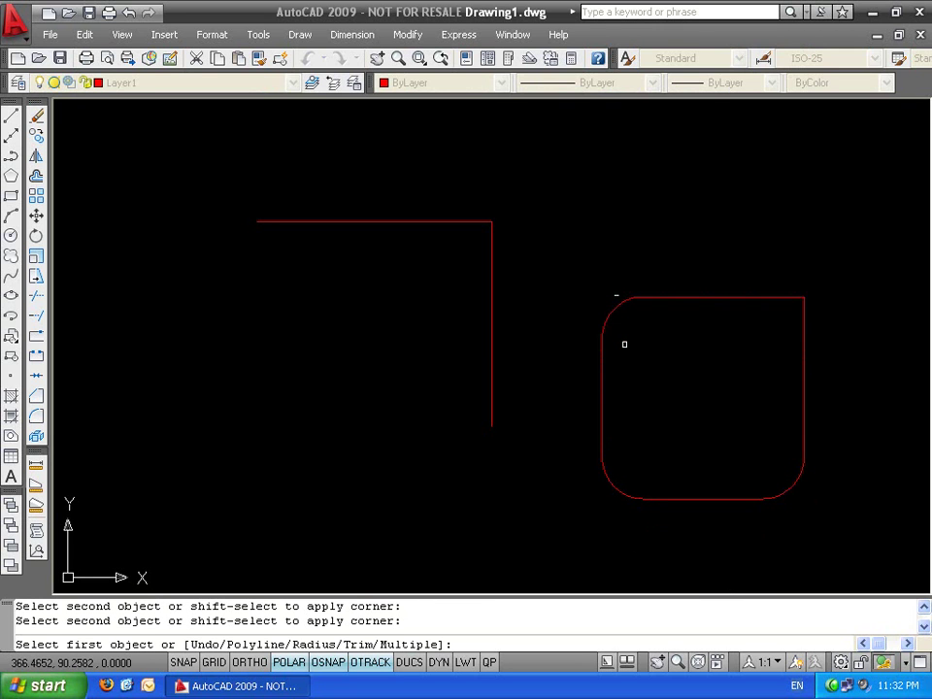
pyautogui.write('u')
pyautogui.press('Return')
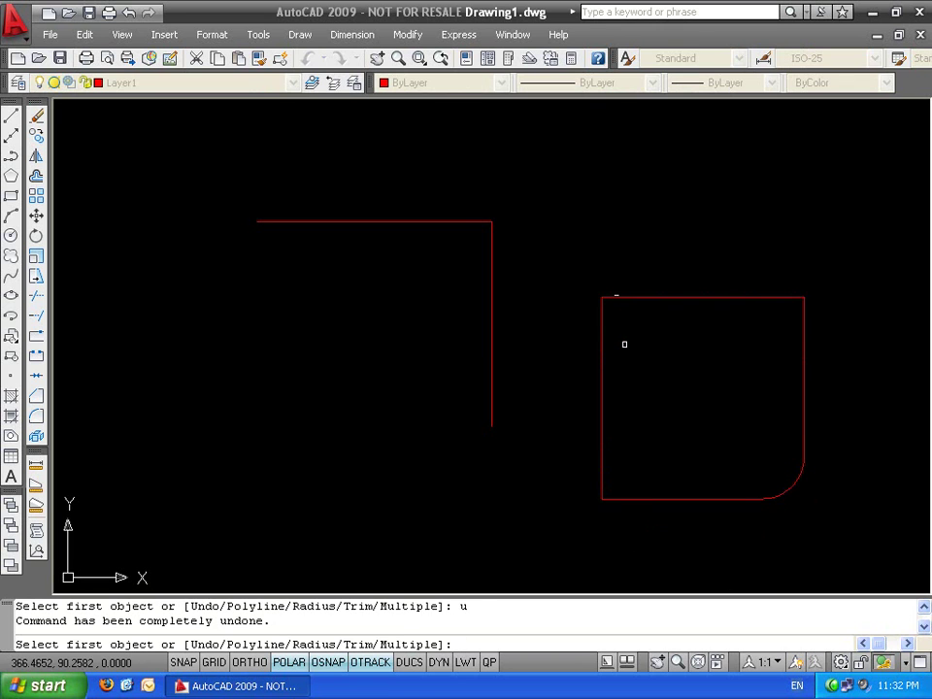
pyautogui.press('Escape')
pyautogui.press('Escape')
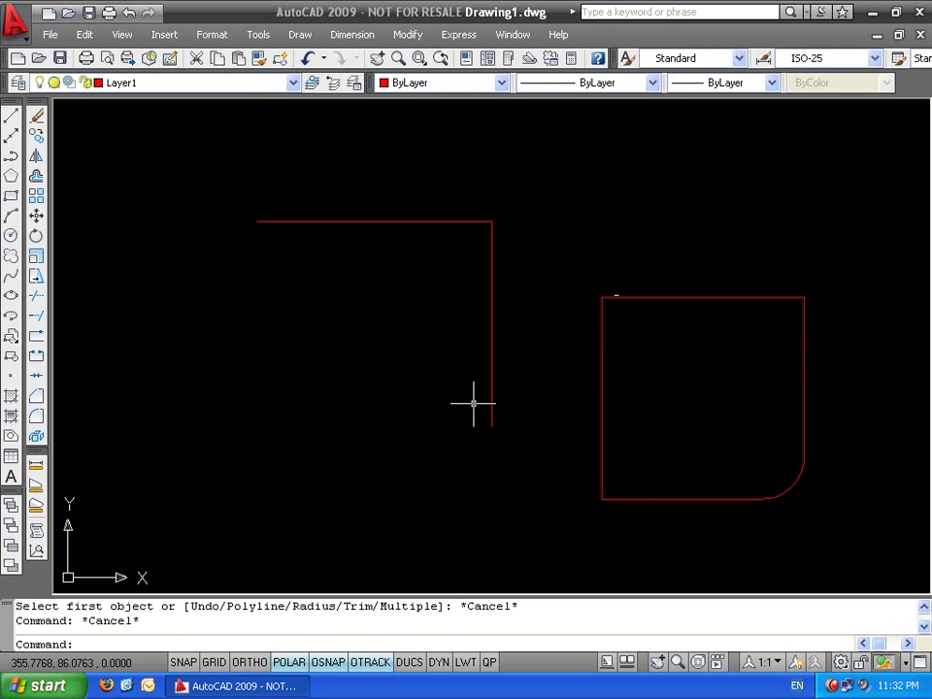
# Switch the Fillet command to No trim mode and fillet the rectangle's upper-left corner
pyautogui.write('f')
pyautogui.press('Return')
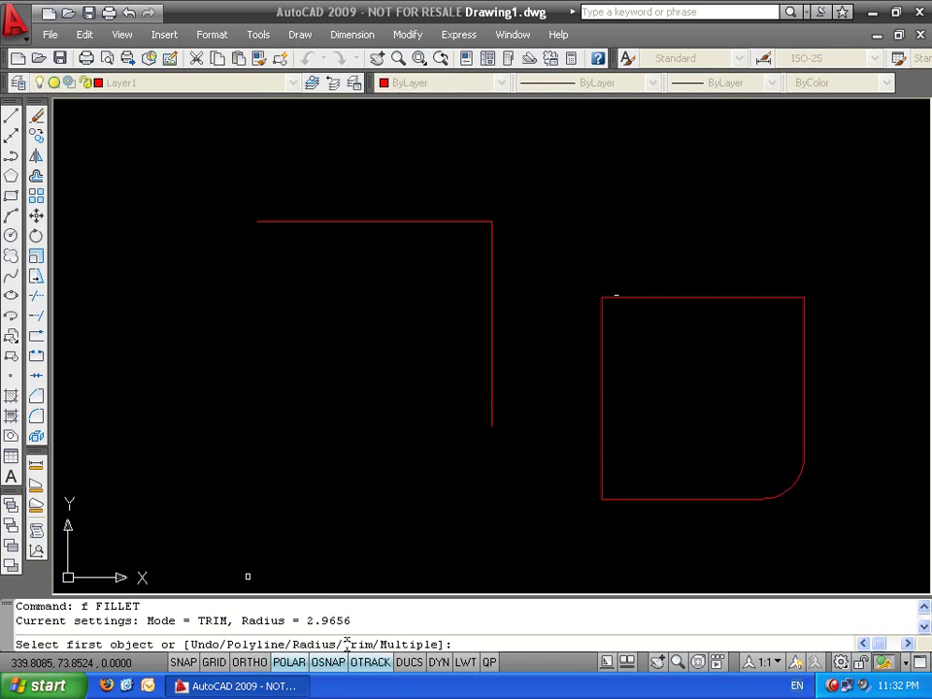
pyautogui.write('t')
pyautogui.press('Return')
pyautogui.write('n')
pyautogui.press('Return')
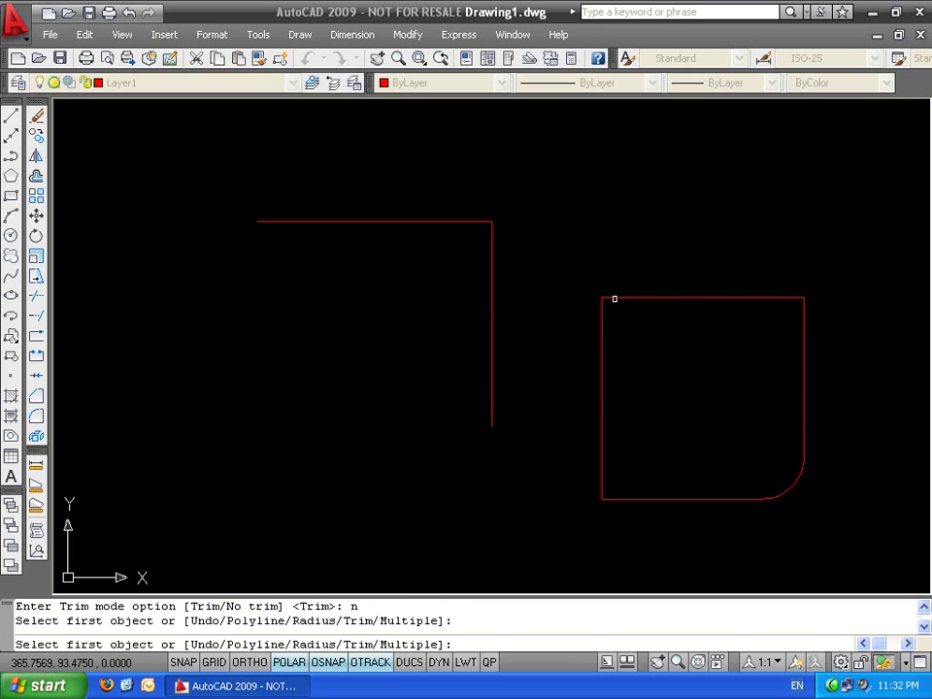
pyautogui.click(614, 299)
pyautogui.click(602, 312)
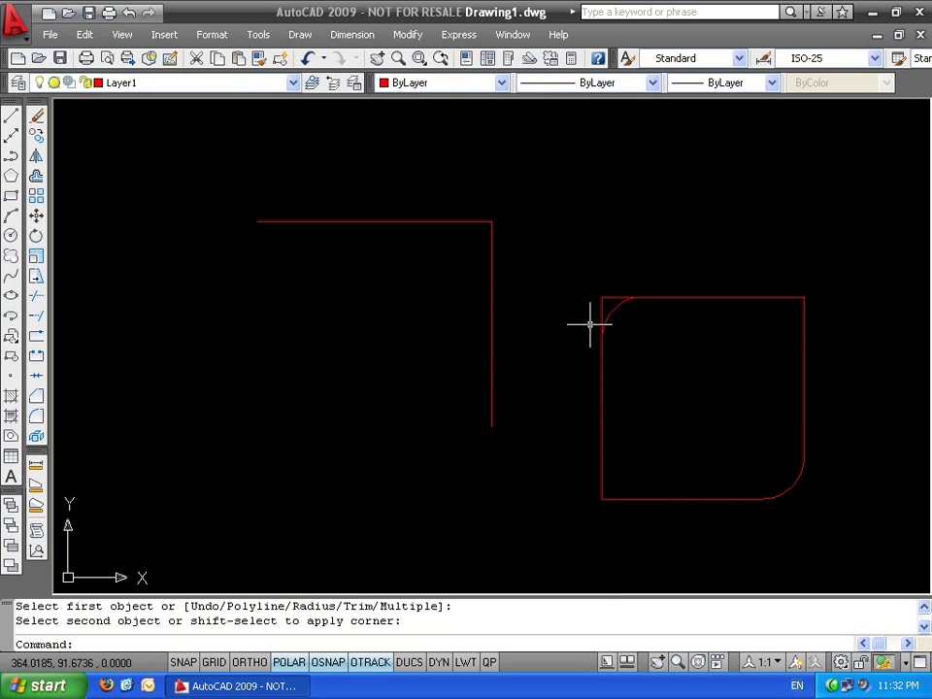
pyautogui.press('Escape')
# Draw a sloping line and a separate vertical line about 4.69 long inside the right angle, leaving a gap between them
pyautogui.scroll(2, 590, 324)
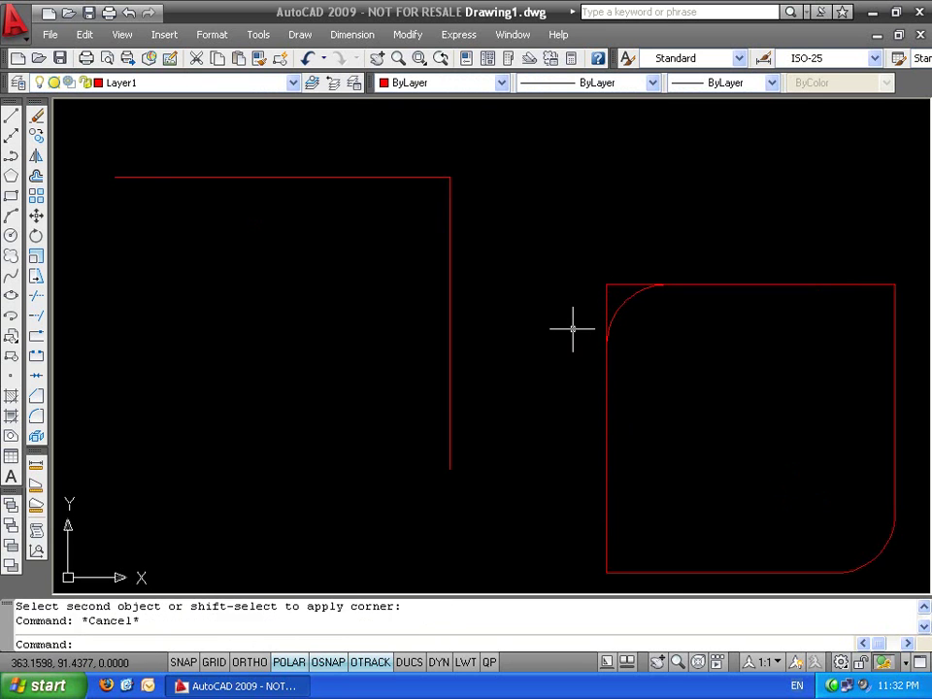
pyautogui.press('Return')
pyautogui.click(167, 392)
pyautogui.click(288, 337)
pyautogui.press('Return')
pyautogui.press('Return')
pyautogui.click(309, 478)
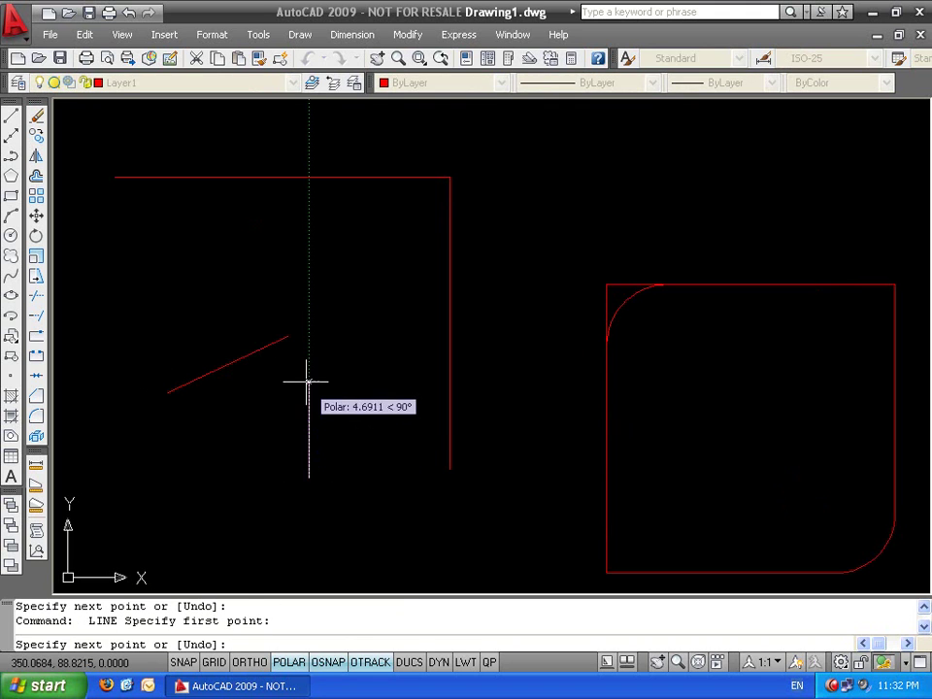
pyautogui.click(309, 381)
pyautogui.press('Return')
# Extend the short vertical and sloping lines to a sharp corner with the Fillet command's apply-corner selection
pyautogui.write('f')
pyautogui.press('Return')
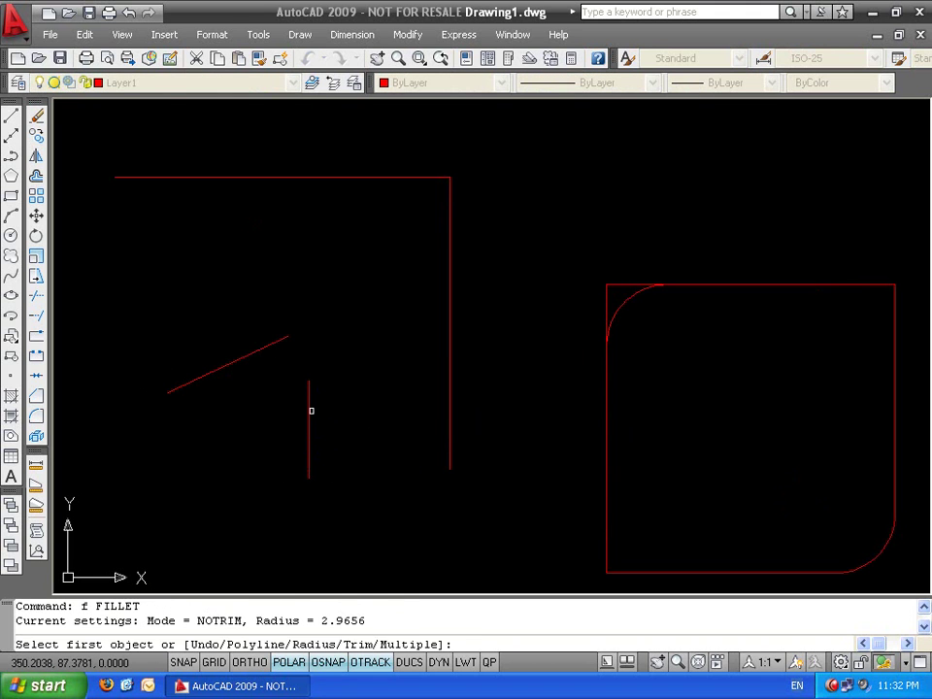
pyautogui.click(306, 409)
pyautogui.click(250, 359)
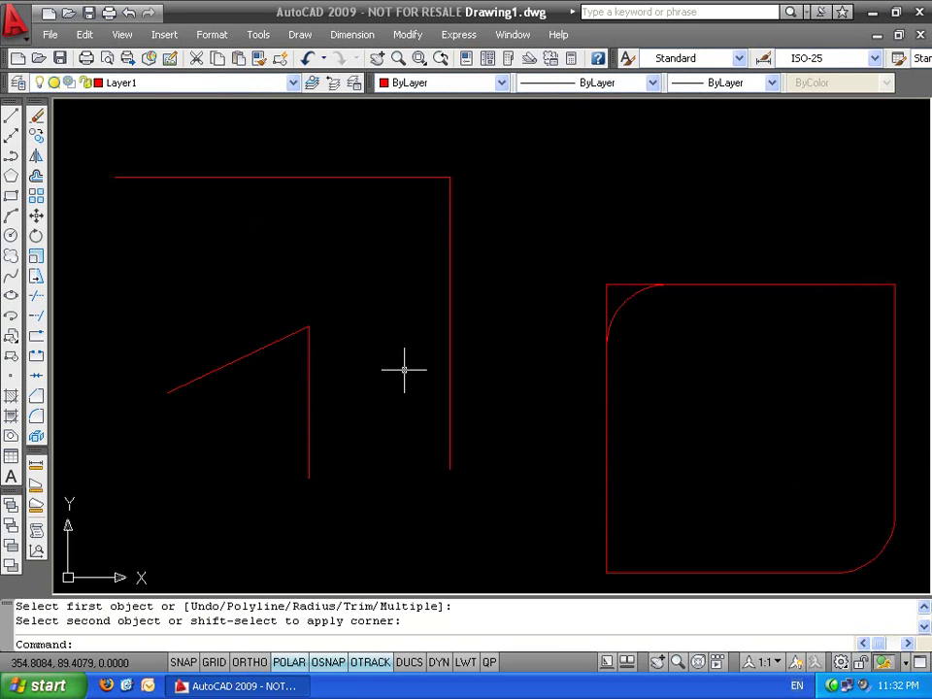
# Set the fillet radius to 0 and leave the Fillet command
pyautogui.write('f')
pyautogui.press('Return')
pyautogui.write('r')
pyautogui.press('Return')
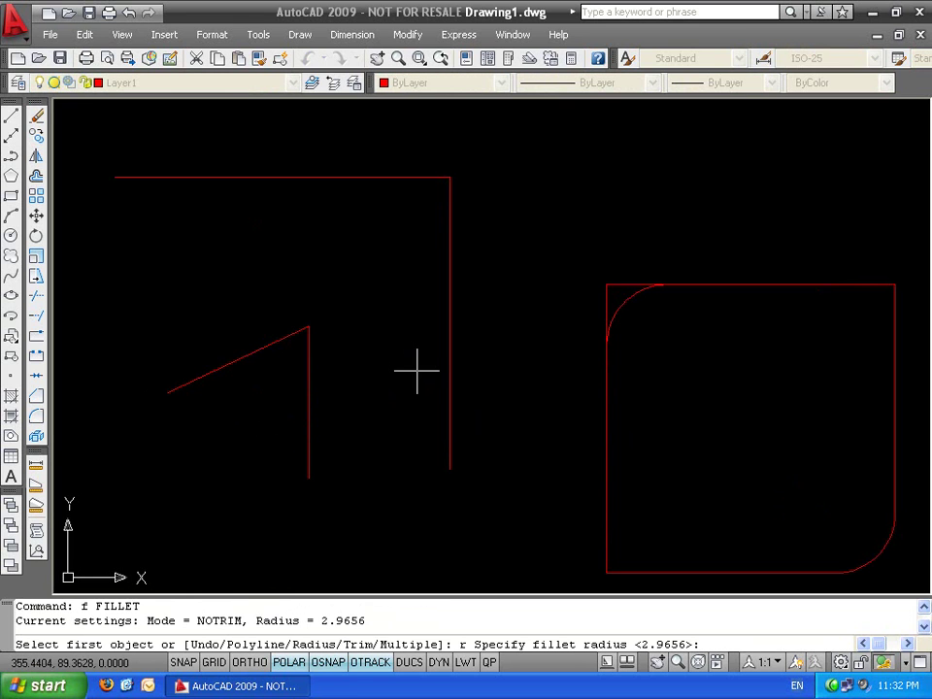
pyautogui.write('0')
pyautogui.press('Return')
pyautogui.press('Escape')
# Draw two separate, converging sloping lines above the rectangle, leaving a gap between their upper ends
pyautogui.write('l')
pyautogui.press('Return')
pyautogui.moveTo(586, 202); pyautogui.dragTo(445, 383, button='middle')
pyautogui.click(384, 311)
pyautogui.click(587, 242)
pyautogui.press('Return')
pyautogui.press('Return')
pyautogui.click(563, 387)
pyautogui.click(629, 274)
pyautogui.press('Return')
# Draw two steep lines leaning toward each other to the right of the sloping pair, leaving their upper ends apart
pyautogui.press('Return')
pyautogui.click(743, 370)
pyautogui.click(788, 236)
pyautogui.press('Return')
pyautogui.press('Return')
pyautogui.click(848, 370)
pyautogui.click(814, 260)
pyautogui.press('Escape')
pyautogui.press('Escape')
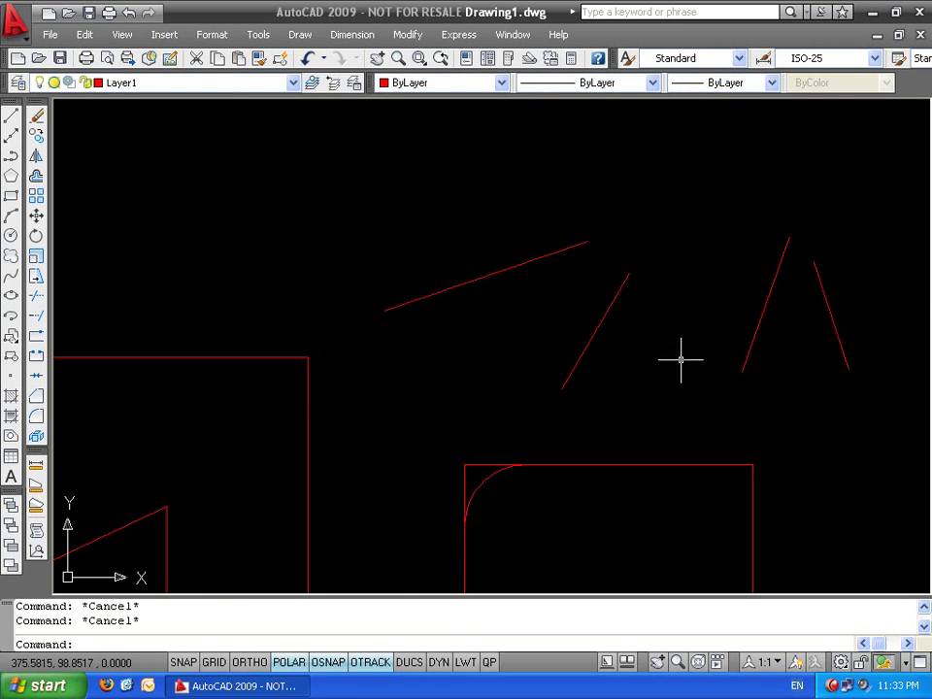
# Try to join the two steep lines using Fillet with radius 0 and the Multiple option, and leave the command
pyautogui.write('f')
pyautogui.press('Return')
pyautogui.write('r')
pyautogui.press('Return')
pyautogui.write('0')
pyautogui.press('Return')
pyautogui.write('m')
pyautogui.press('Return')
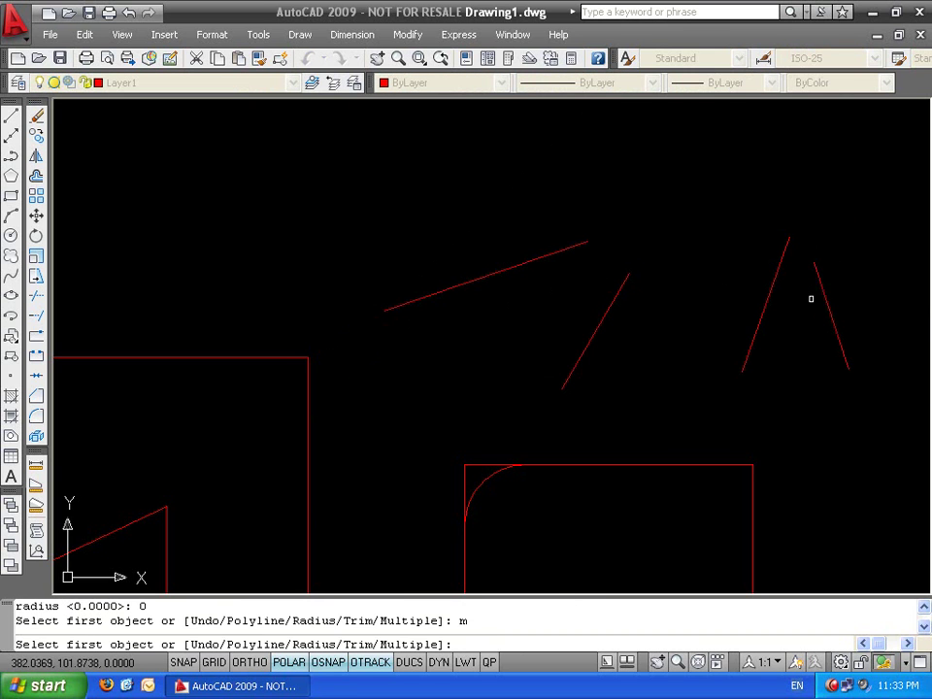
pyautogui.click(825, 291)
pyautogui.click(802, 283)
pyautogui.click(778, 277)
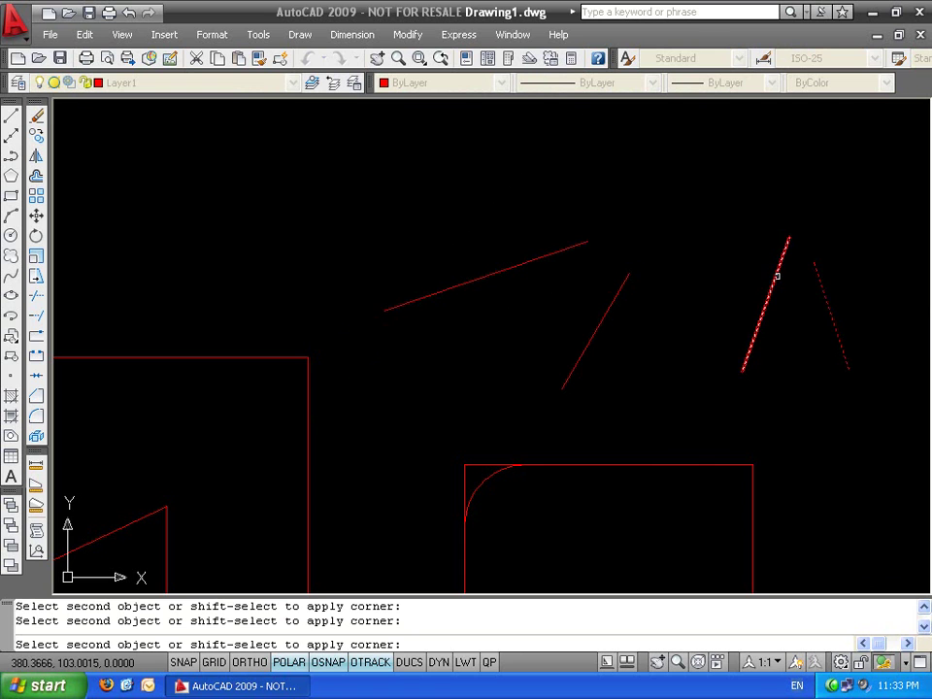
pyautogui.click(774, 276)
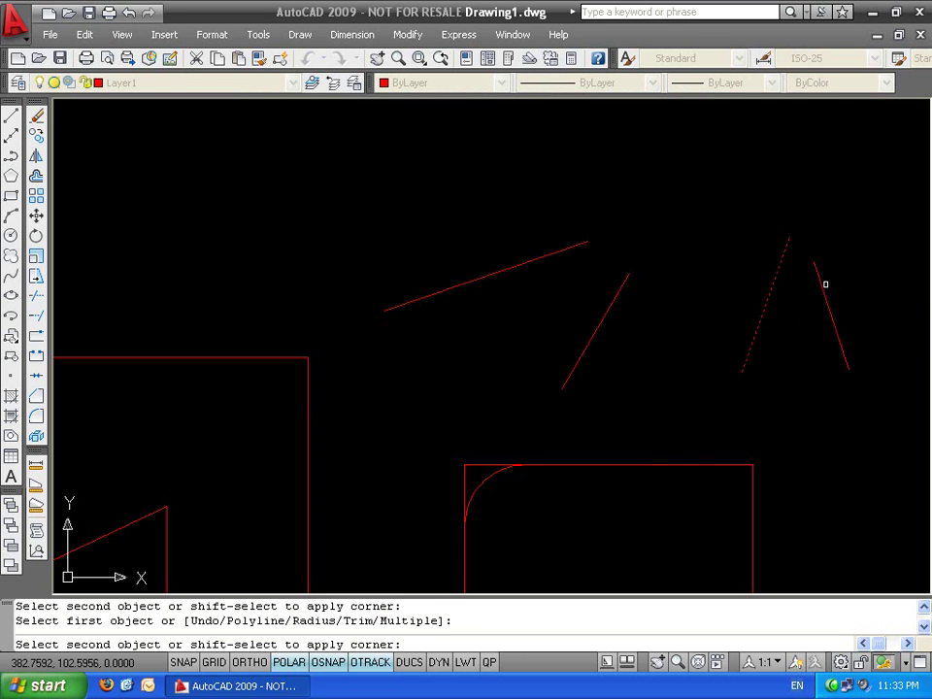
pyautogui.press('Escape')
pyautogui.press('Escape')
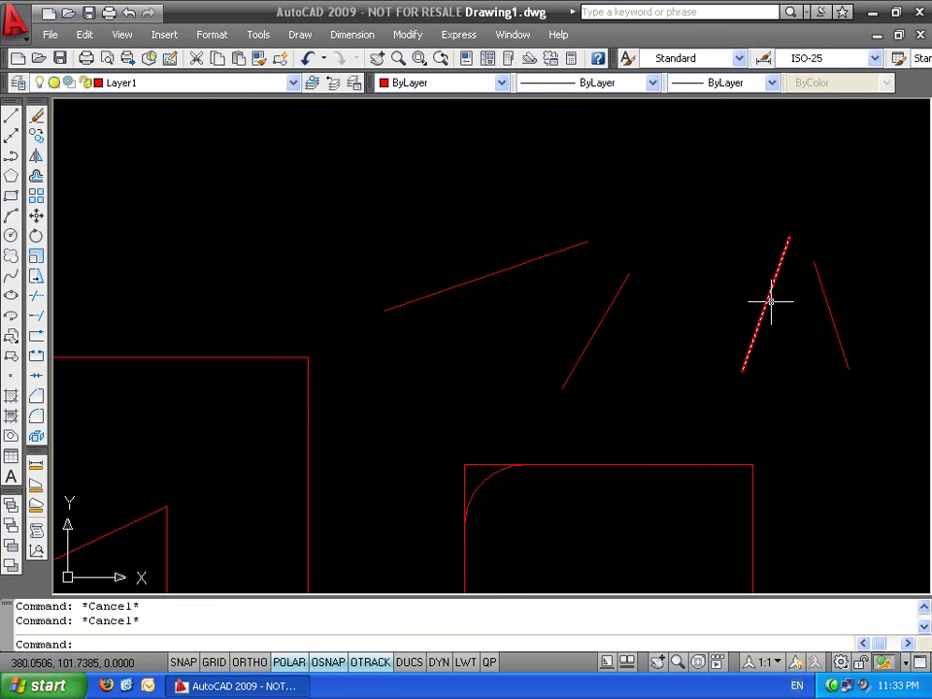
# Keep the fillet radius at 0, set the mode to Trim and join the two steep lines at a sharp corner
pyautogui.write('f')
pyautogui.press('Return')
pyautogui.write('r')
pyautogui.press('Return')
pyautogui.press('Return')
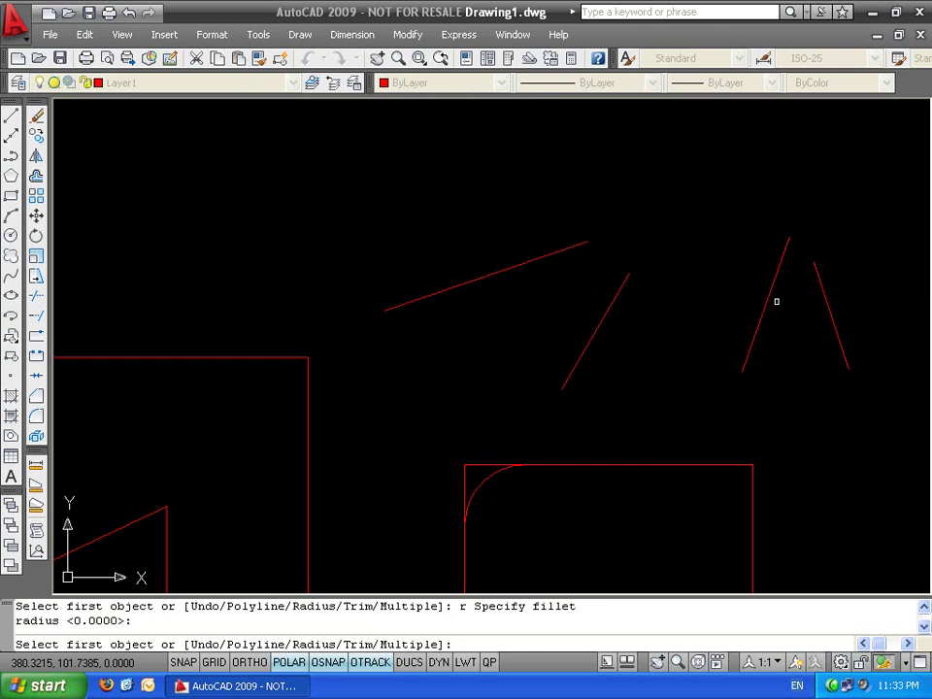
pyautogui.write('t')
pyautogui.press('Return')
pyautogui.write('t')
pyautogui.press('Return')
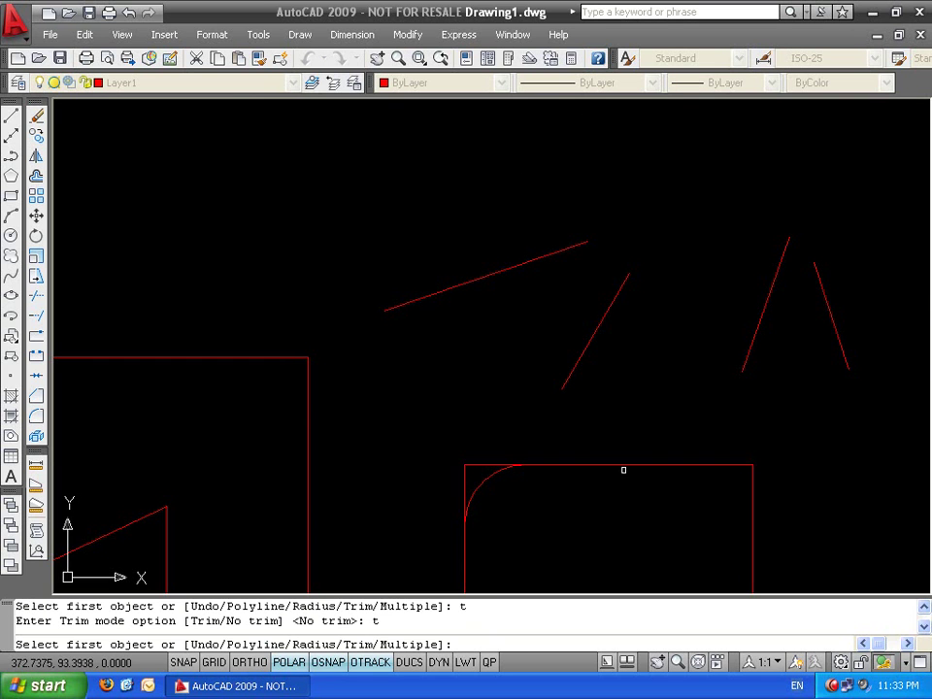
pyautogui.click(819, 283)
pyautogui.click(779, 257)
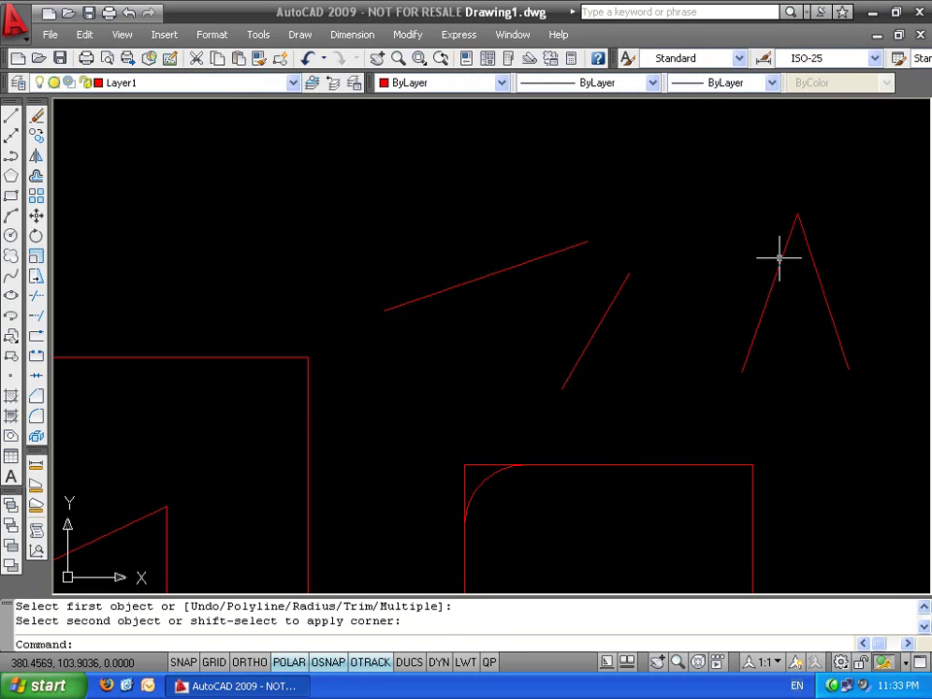
# Join the pair of sloping lines above the rectangle at a sharp corner with the radius-0 fillet
pyautogui.press('Return')
pyautogui.click(620, 295)
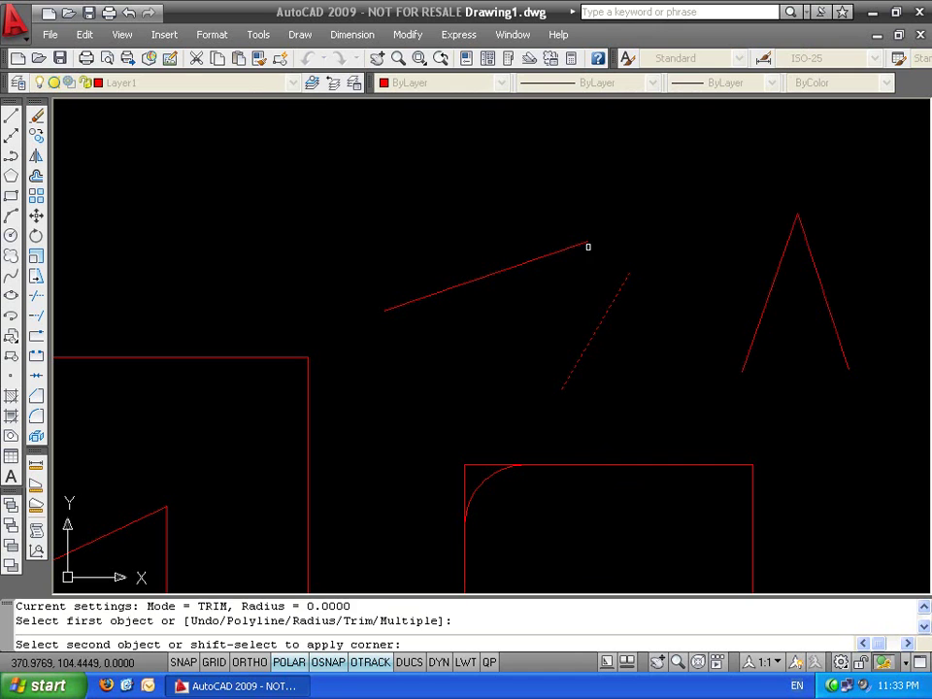
pyautogui.click(587, 244)
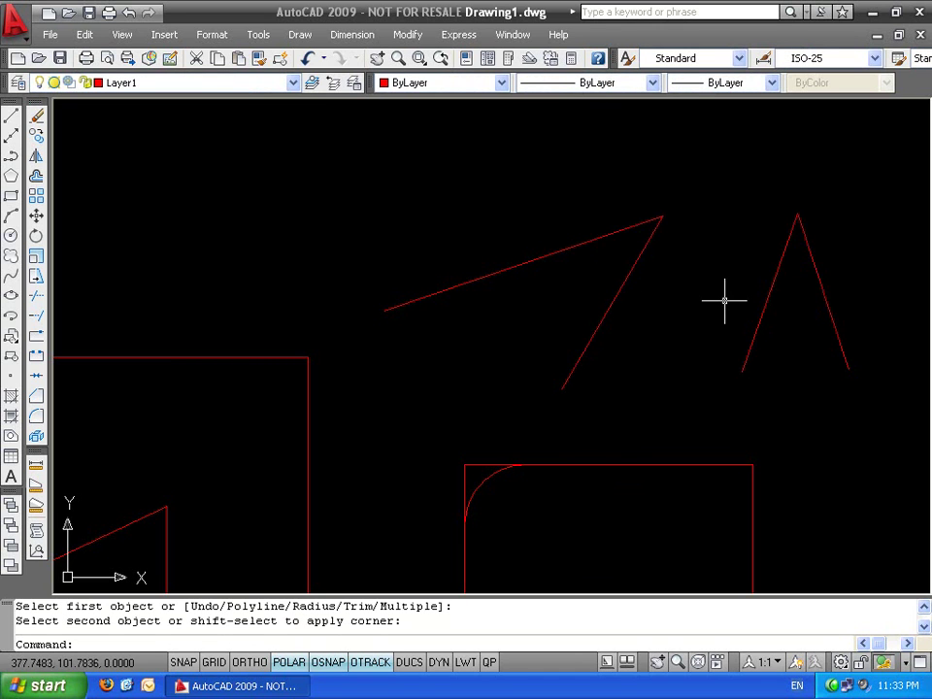
# Select all the practice lines, the rectangle and the arc with a crossing window, and erase them
pyautogui.scroll(-5, 689, 291)
pyautogui.press('Escape')
pyautogui.press('Escape')
pyautogui.click(718, 212)
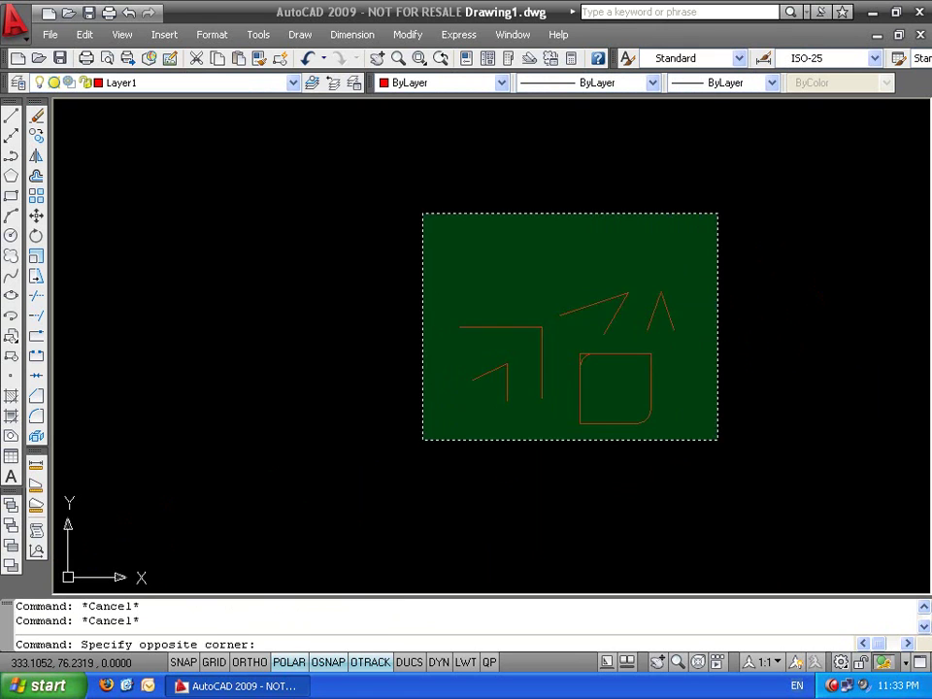
pyautogui.click(424, 440)
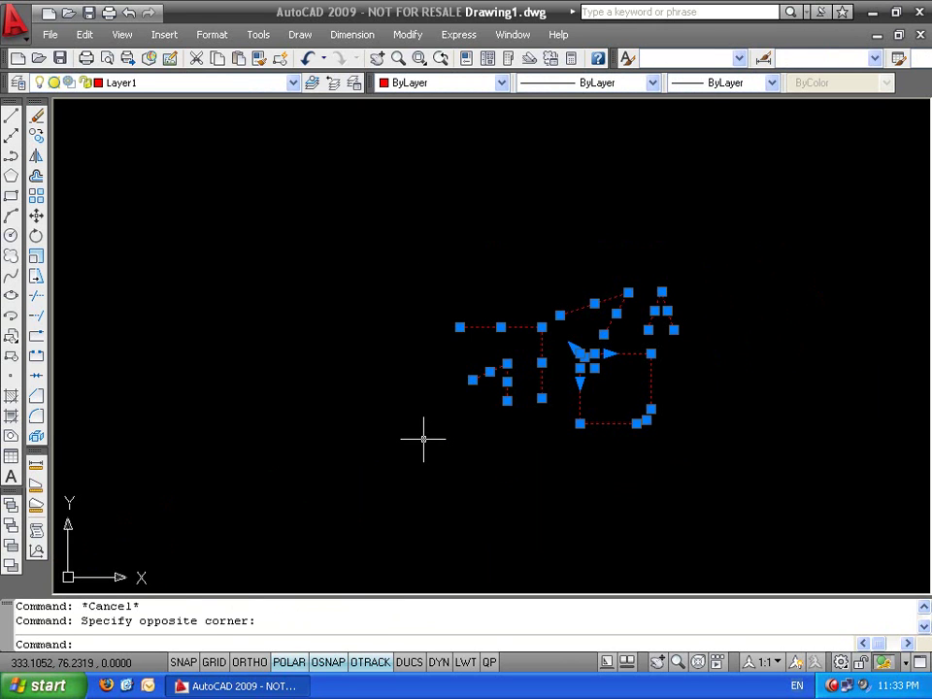
pyautogui.press('Delete')
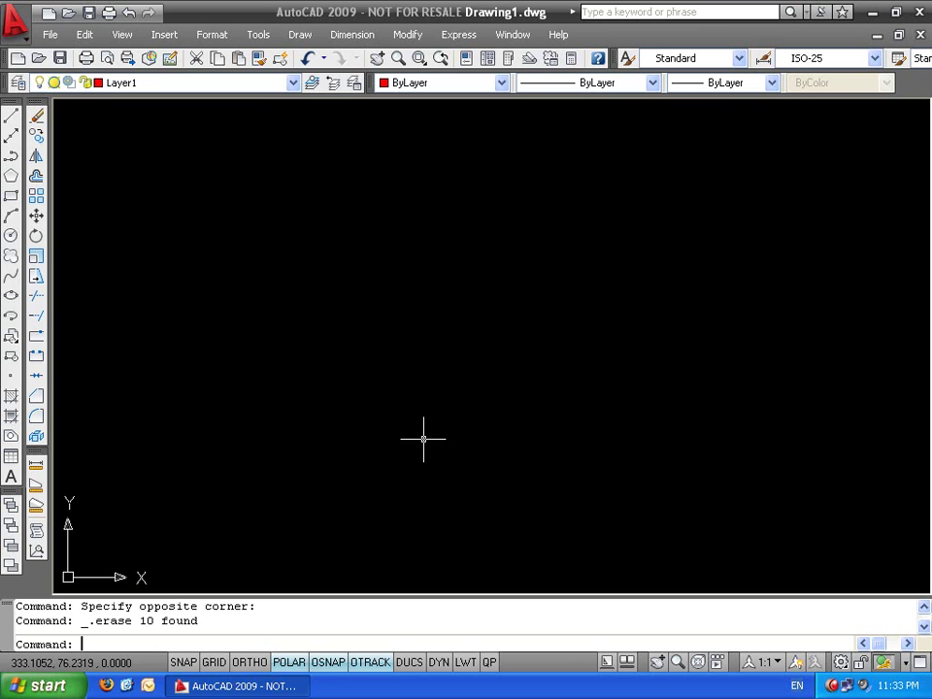
# Draw a circle in the empty drawing by picking its centre and a radius point
pyautogui.press('Escape')
pyautogui.press('Escape')
pyautogui.write('c')
pyautogui.press('Return')
pyautogui.click(446, 325)
pyautogui.click(511, 287)
# Draw a second, slightly smaller circle below the first by picking its centre and a radius point
pyautogui.write('c')
pyautogui.press('Return')
pyautogui.moveTo(451, 490); pyautogui.dragTo(475, 402, button='middle')
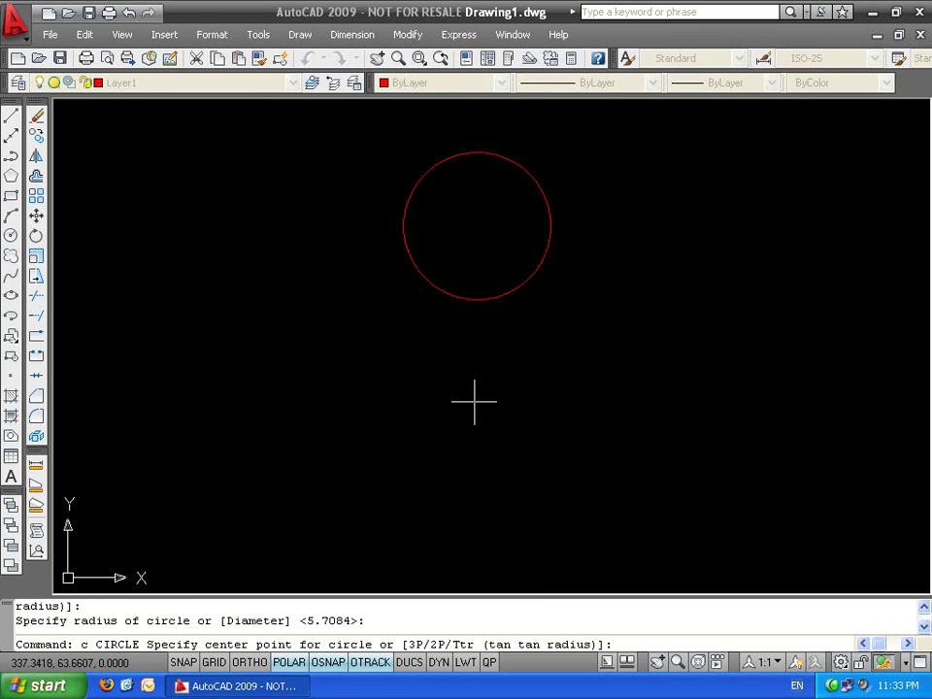
pyautogui.click(482, 459)
pyautogui.click(532, 416)
pyautogui.press('Escape')
pyautogui.press('Escape')
pyautogui.write('a')
pyautogui.press('Return')
pyautogui.write('c')
pyautogui.press('Return')
pyautogui.press('Escape')
pyautogui.press('Escape')
# Draw a three-point arc bulging outward from the lower circle's right quadrant to the upper circle's right quadrant
pyautogui.write('a')
pyautogui.press('Return')
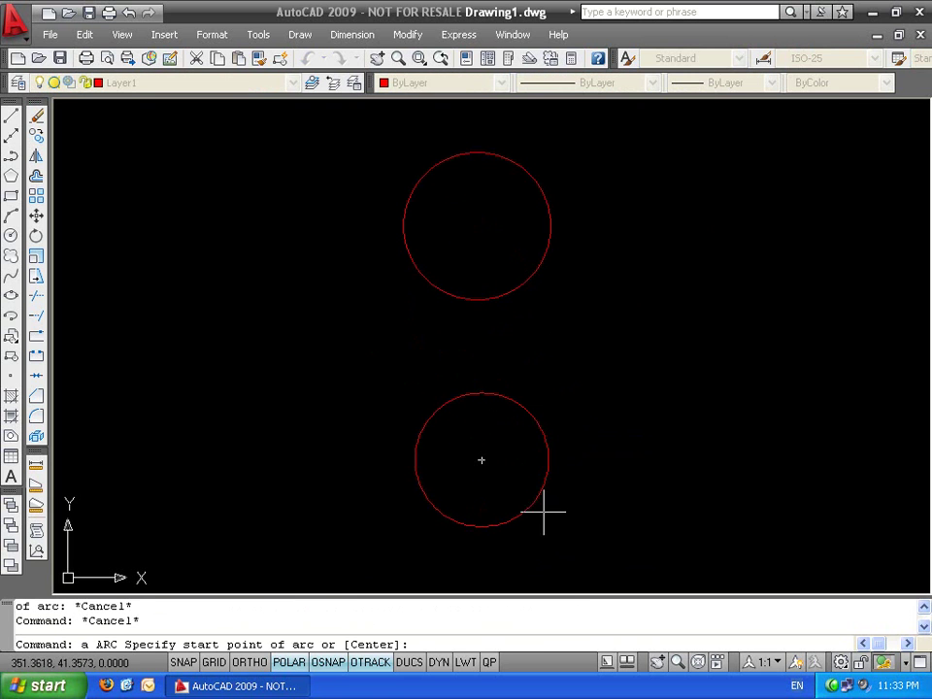
pyautogui.click(550, 459)
pyautogui.click(594, 309)
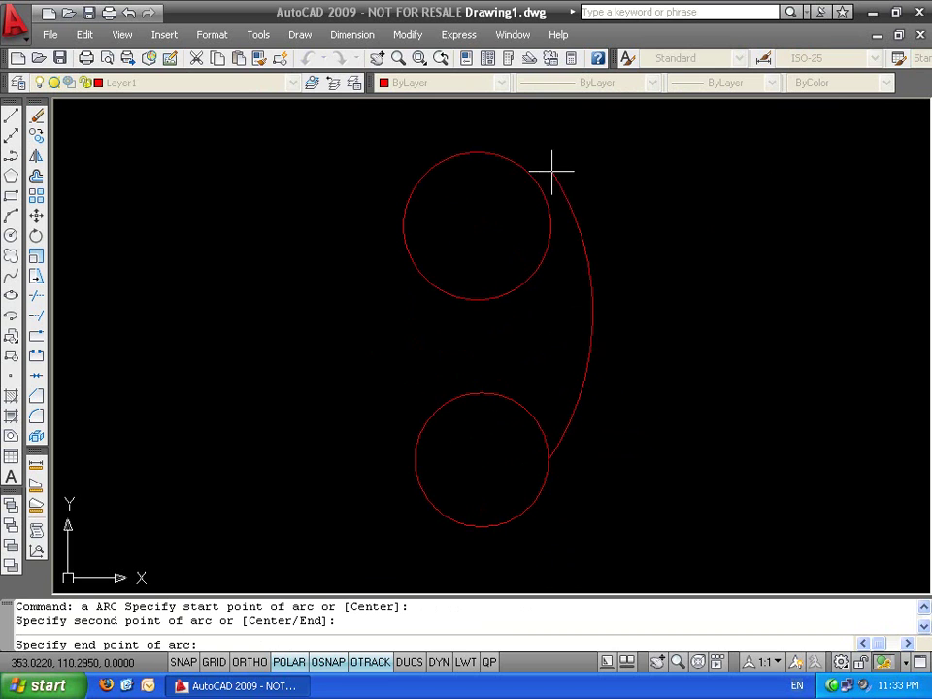
pyautogui.click(551, 223)
# Stretch the arc's lower end to another point on the lower-right part of the lower circle
pyautogui.scroll(2, 578, 440)
pyautogui.click(568, 417)
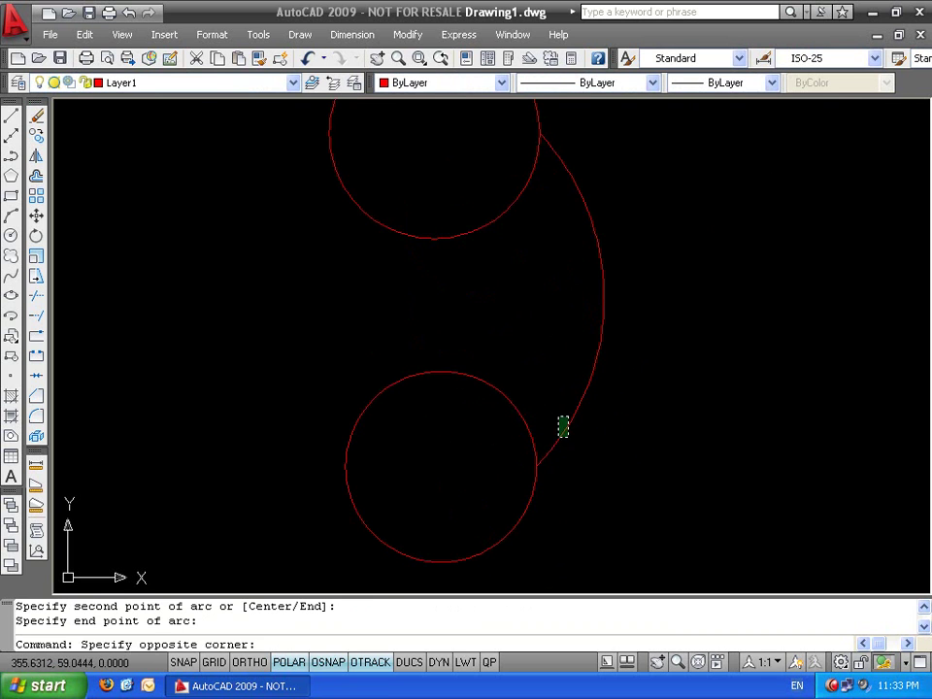
pyautogui.click(558, 439)
pyautogui.click(536, 467)
pyautogui.click(521, 521)
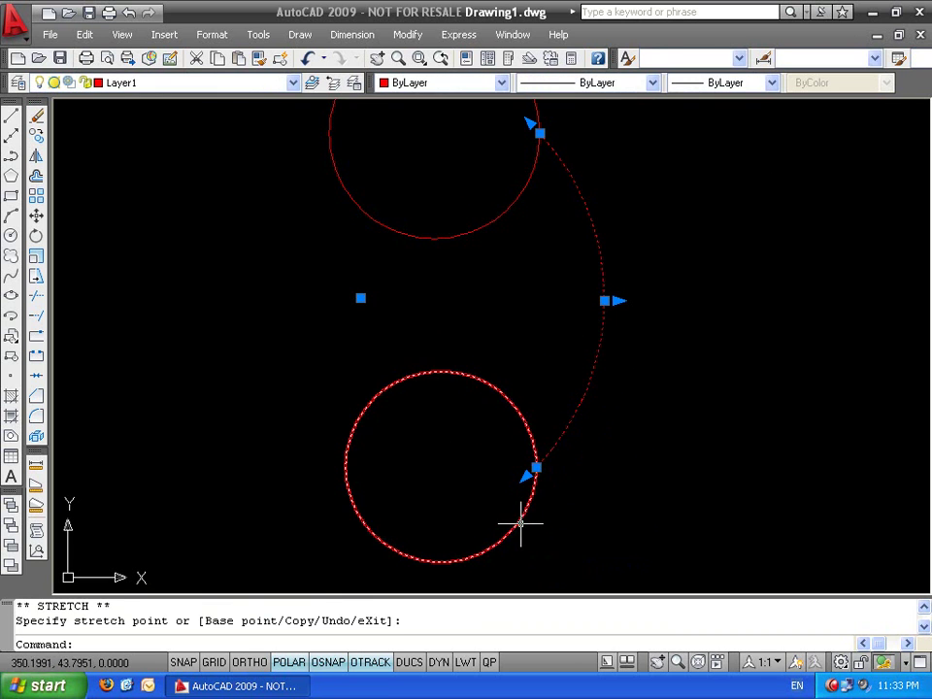
pyautogui.keyDown('shift'); pyautogui.rightClick(507, 518); pyautogui.keyUp('shift')
pyautogui.click(542, 463)
pyautogui.click(517, 526)
pyautogui.scroll(-2, 558, 329)
pyautogui.press('Escape')
pyautogui.click(393, 201)
pyautogui.click(540, 362)
pyautogui.press('Escape')
pyautogui.click(593, 339)
pyautogui.click(540, 412)
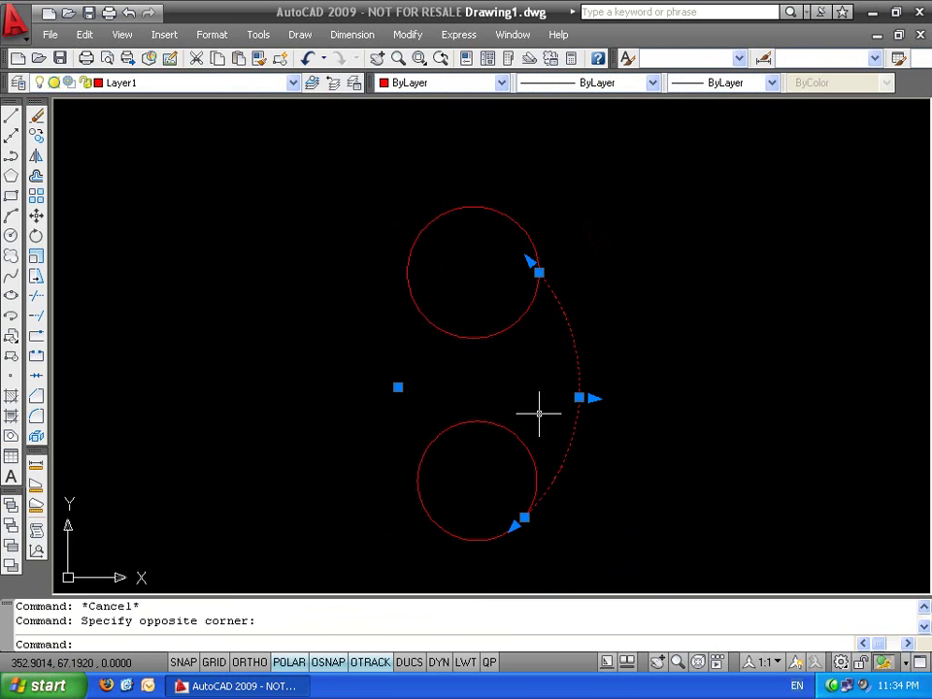
pyautogui.press('Escape')
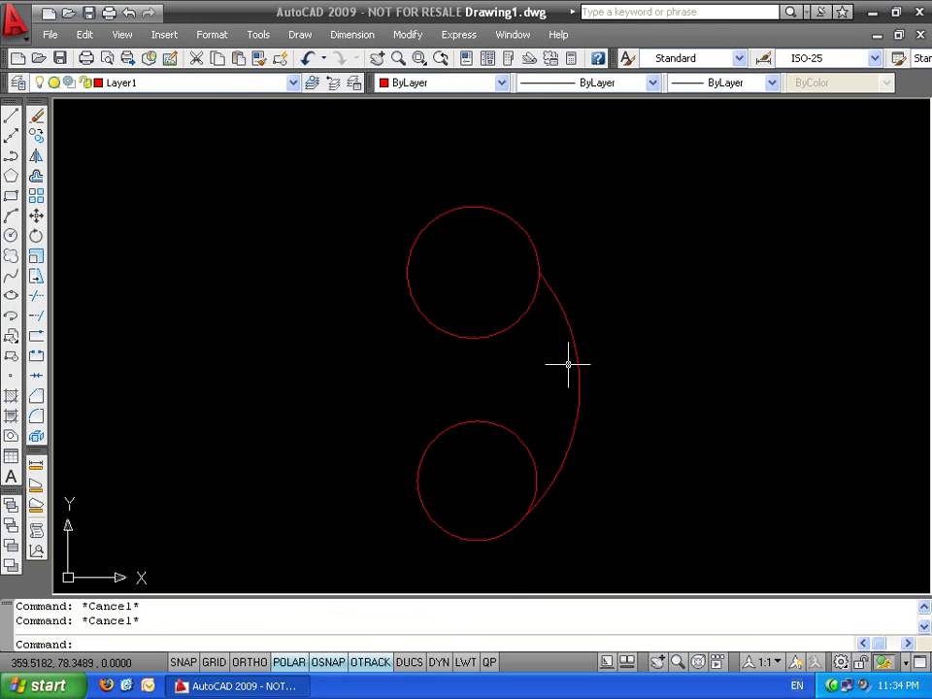
pyautogui.moveTo(540, 243)
pyautogui.mouseDown()
pyautogui.moveTo(587, 427)
pyautogui.moveTo(566, 533)
pyautogui.moveTo(513, 547)
pyautogui.mouseUp()
pyautogui.moveTo(430, 233)
pyautogui.mouseDown()
pyautogui.moveTo(389, 273)
pyautogui.moveTo(377, 430)
pyautogui.moveTo(419, 513)
pyautogui.mouseUp()
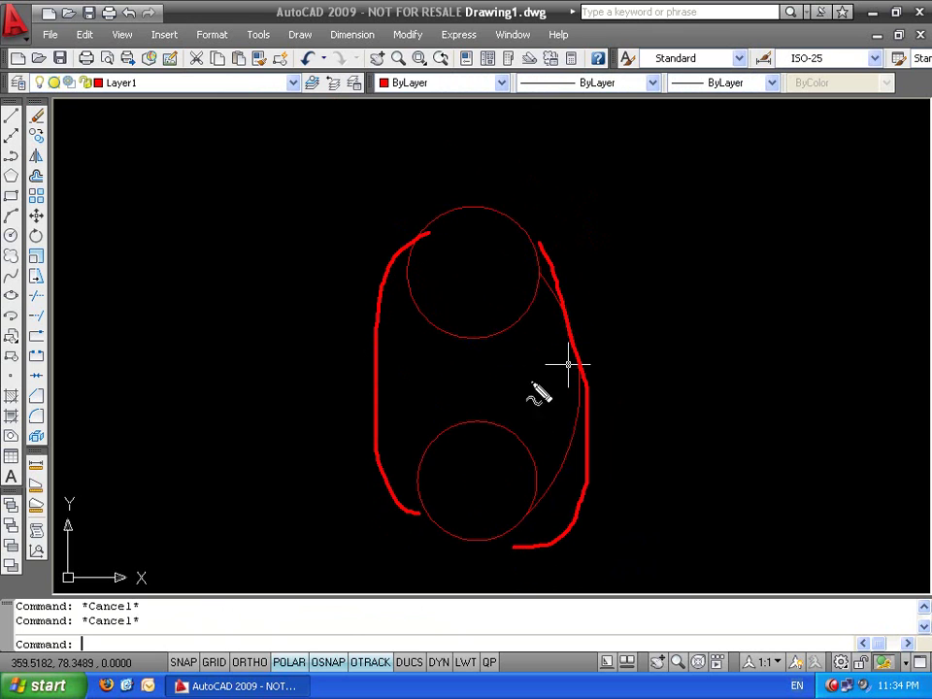
pyautogui.moveTo(525, 325)
pyautogui.mouseDown()
pyautogui.moveTo(497, 349)
pyautogui.moveTo(522, 434)
pyautogui.mouseUp()
pyautogui.moveTo(434, 325)
pyautogui.mouseDown()
pyautogui.moveTo(452, 367)
pyautogui.moveTo(427, 438)
pyautogui.mouseUp()
pyautogui.hotkey('ctrl', 'z')
pyautogui.rightClick(429, 438)
pyautogui.press('Escape')
pyautogui.moveTo(429, 326)
pyautogui.mouseDown()
pyautogui.moveTo(439, 368)
pyautogui.moveTo(426, 451)
pyautogui.mouseUp()
pyautogui.moveTo(545, 280)
pyautogui.mouseDown()
pyautogui.moveTo(475, 406)
pyautogui.moveTo(385, 478)
pyautogui.mouseUp()
pyautogui.moveTo(401, 267)
pyautogui.mouseDown()
pyautogui.moveTo(428, 342)
pyautogui.moveTo(546, 455)
pyautogui.mouseUp()
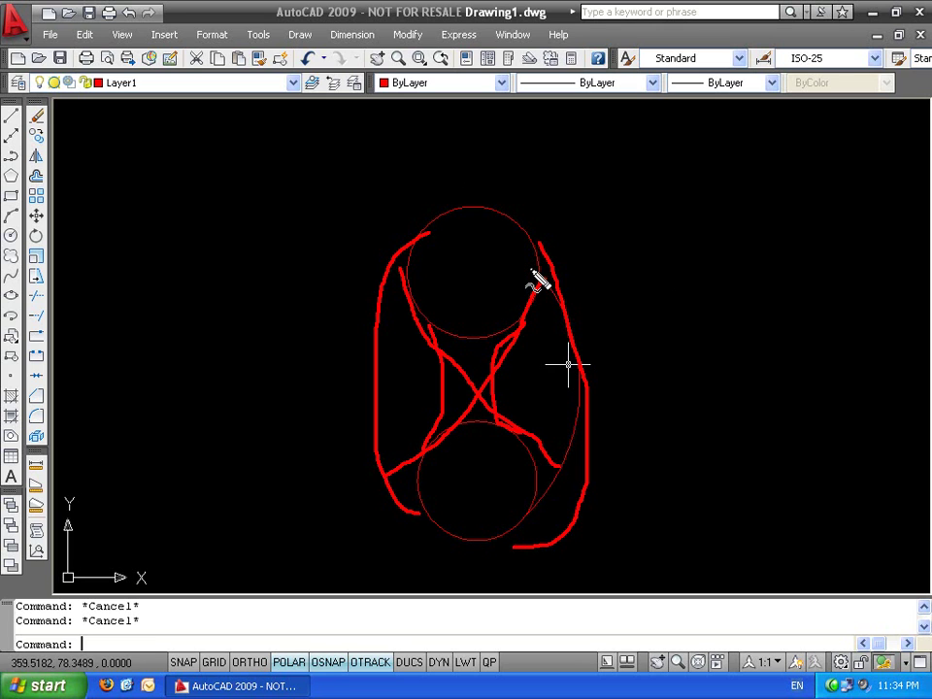
pyautogui.press('Escape')
# Select the arc joining the two circles with a crossing window and erase it
pyautogui.scroll(-1, 555, 370)
pyautogui.scroll(3, 589, 338)
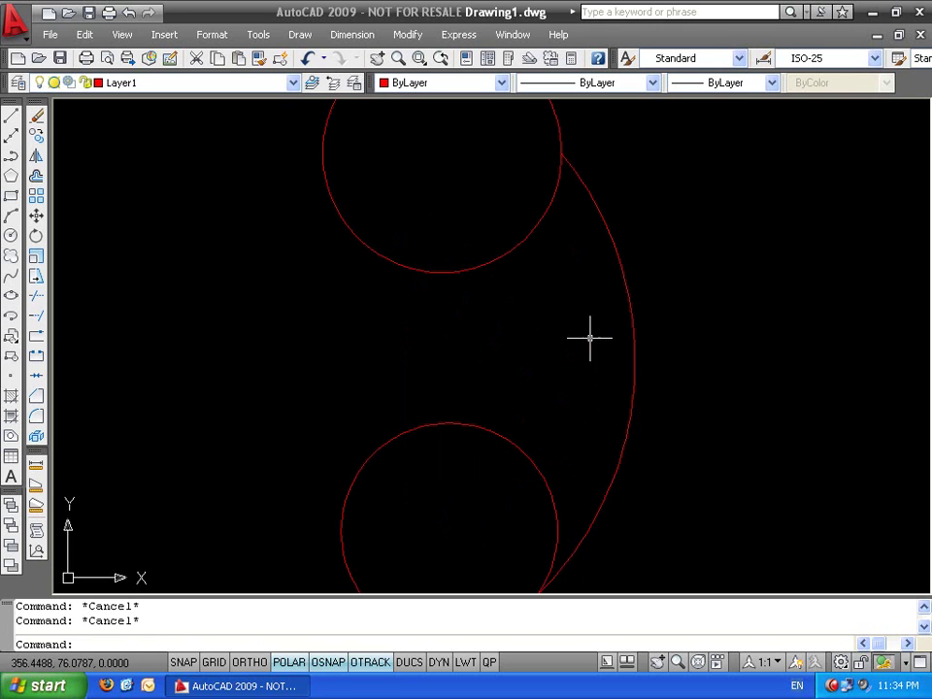
pyautogui.moveTo(643, 340); pyautogui.dragTo(566, 352)
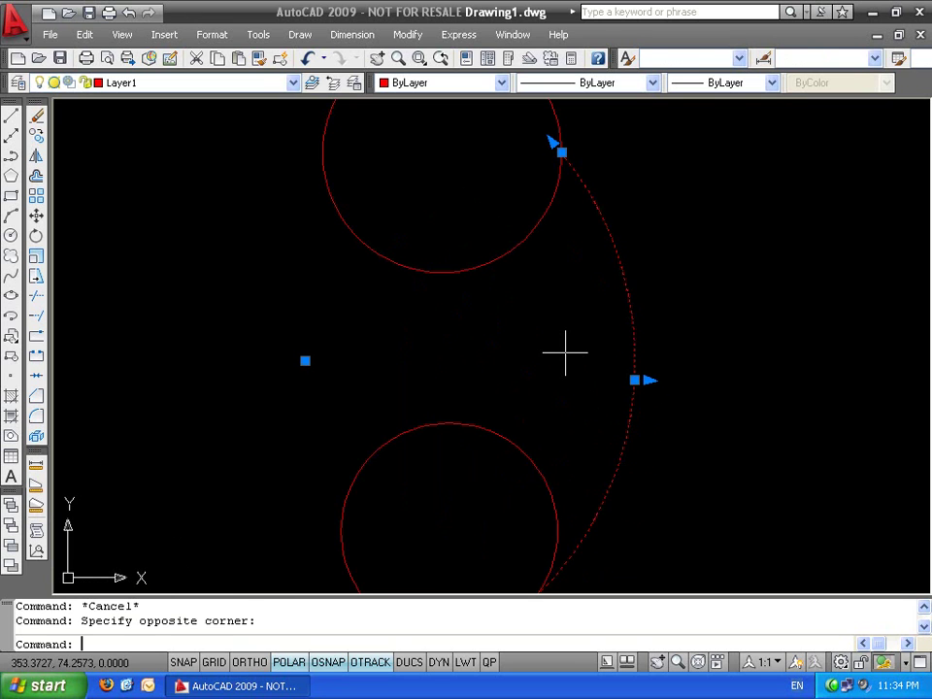
pyautogui.press('Delete')
# Draw a tan-tan-radius circle enclosing both circles and tangent to their right sides, giving the radius with two picked points
pyautogui.scroll(-2, 566, 355)
pyautogui.moveTo(568, 362); pyautogui.dragTo(680, 337, button='middle')
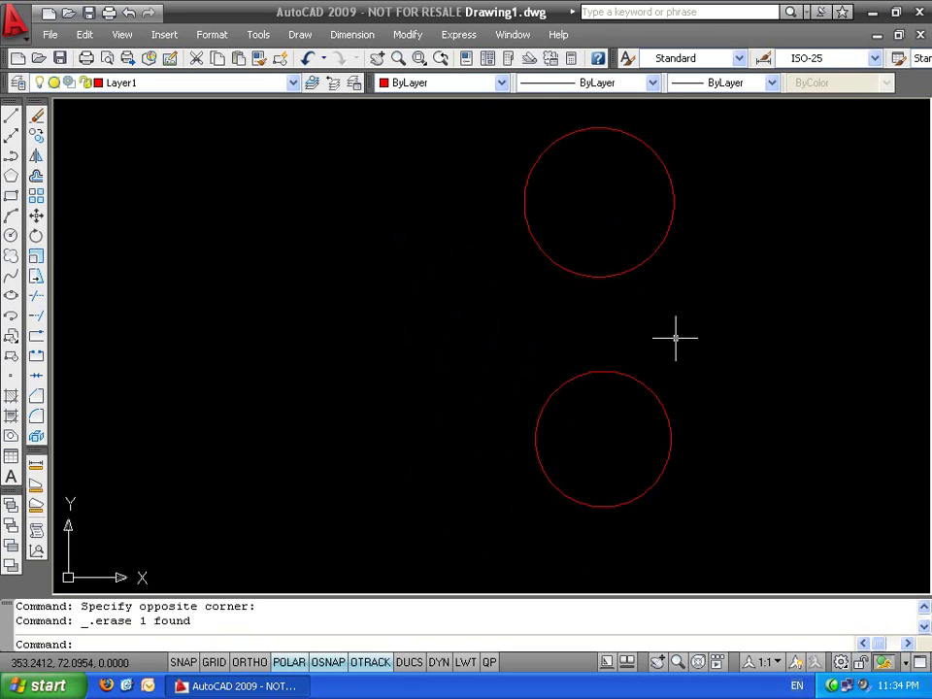
pyautogui.write('c')
pyautogui.press('Return')
pyautogui.write('t')
pyautogui.press('Return')
pyautogui.click(662, 483)
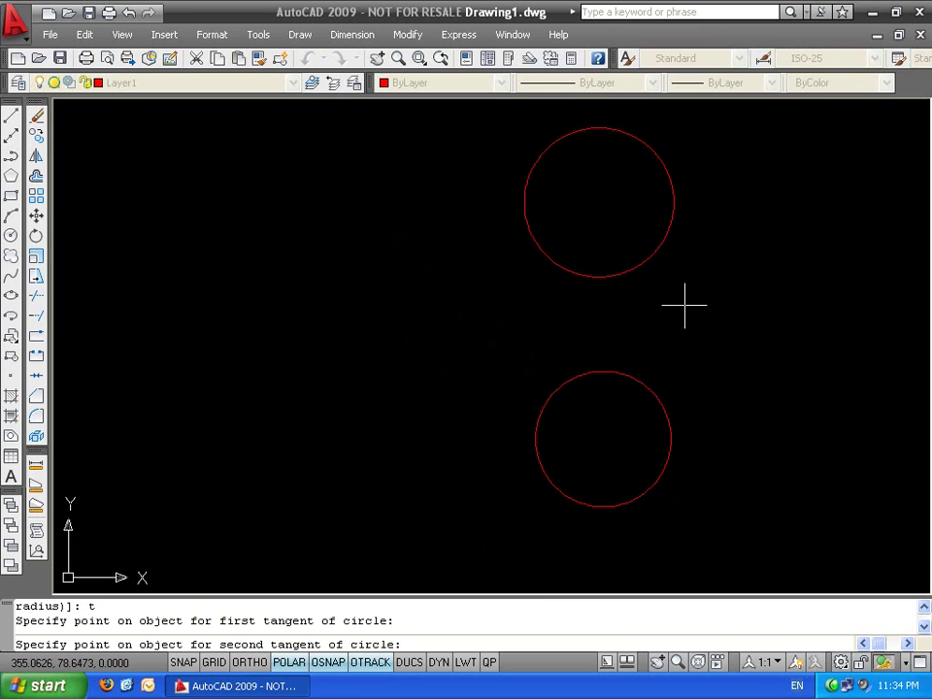
pyautogui.click(665, 167)
pyautogui.click(724, 326)
pyautogui.click(361, 328)
pyautogui.press('Return')
pyautogui.scroll(-2, 497, 320)
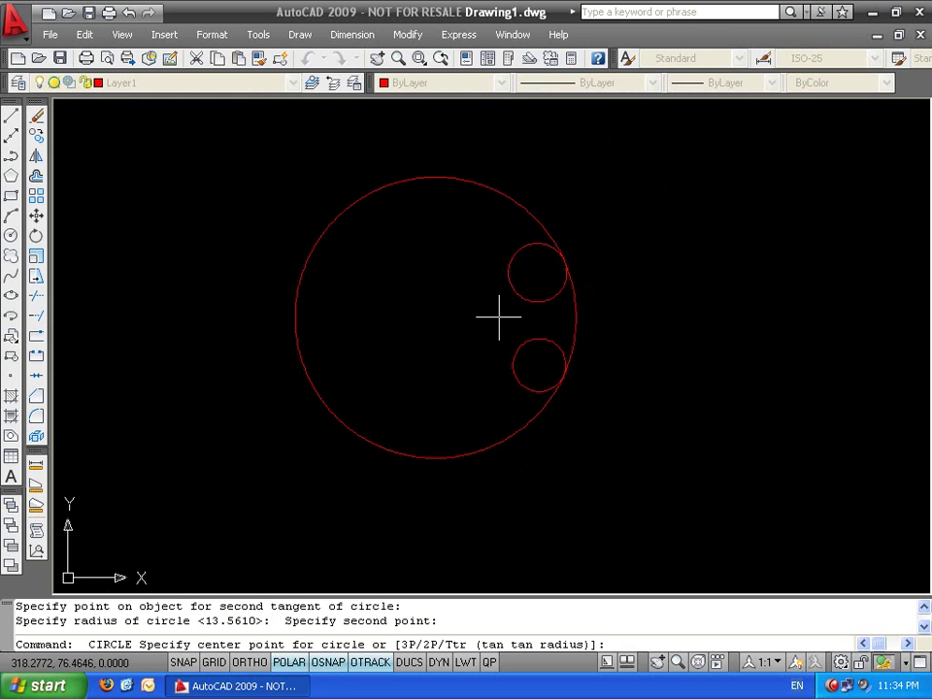
pyautogui.press('Escape')
pyautogui.scroll(2, 535, 325)
pyautogui.press('Escape')
# Draw a line from the large circle's centre through the upper small circle's centre to their tangent point
pyautogui.write('l')
pyautogui.press('Return')
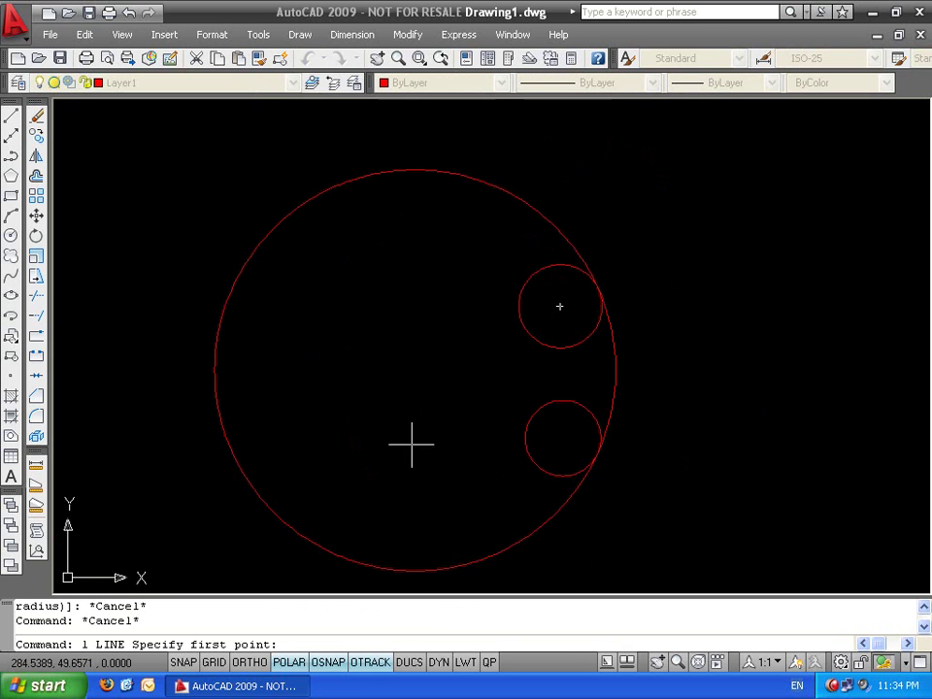
pyautogui.click(415, 370)
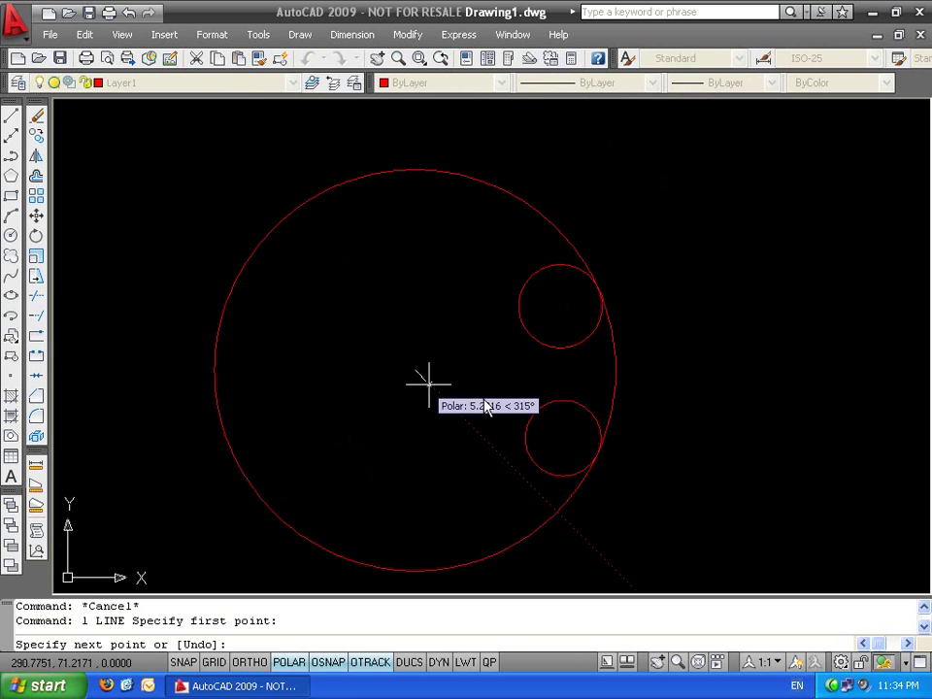
pyautogui.click(560, 306)
pyautogui.click(598, 289)
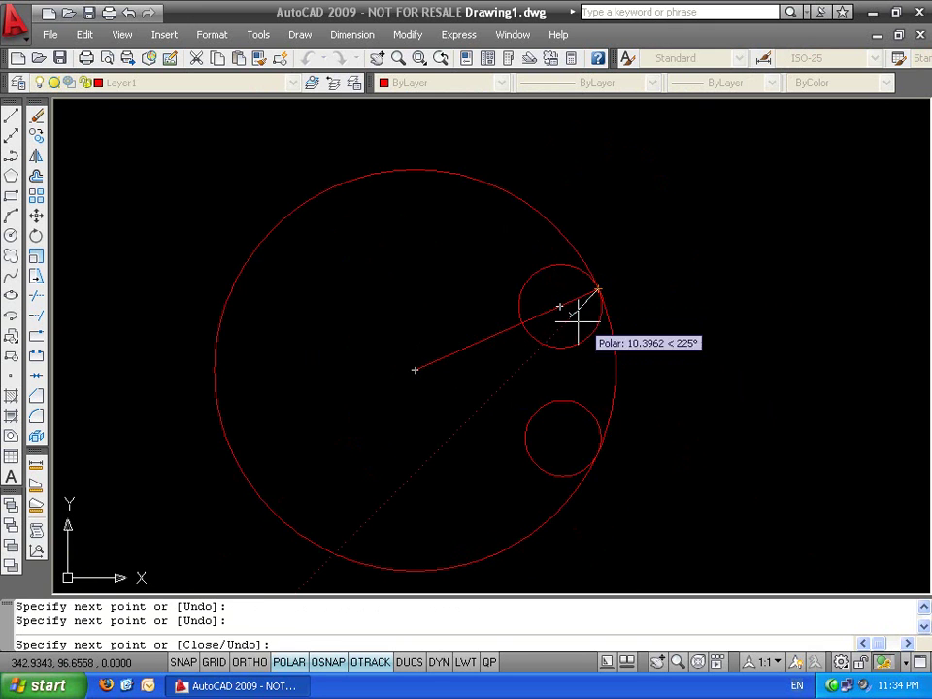
pyautogui.press('Return')
# Draw a line from the large circle's centre through the lower small circle's centre to their tangent point
pyautogui.press('Return')
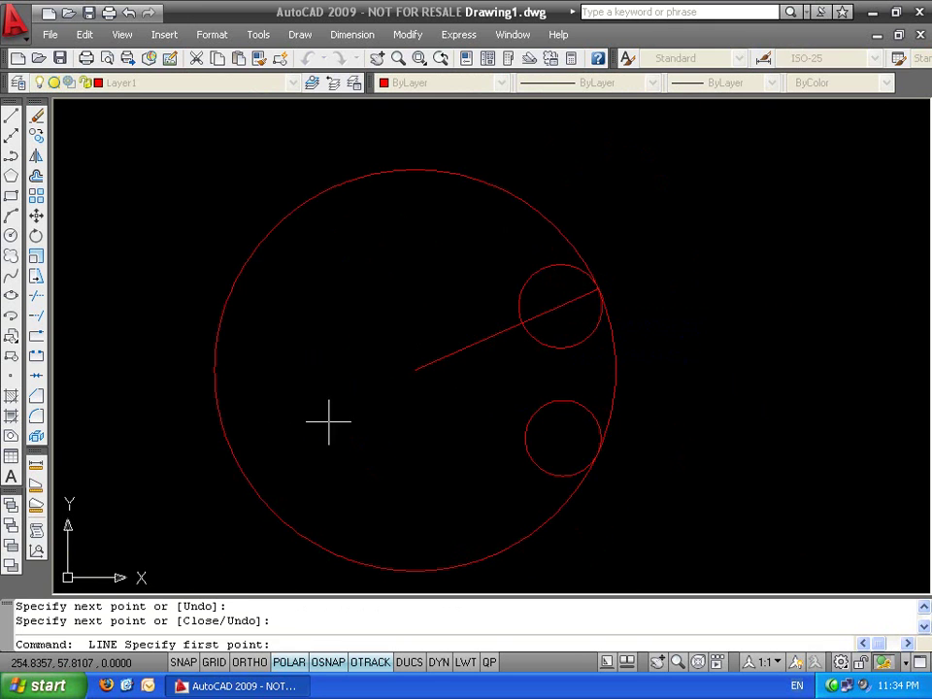
pyautogui.click(414, 370)
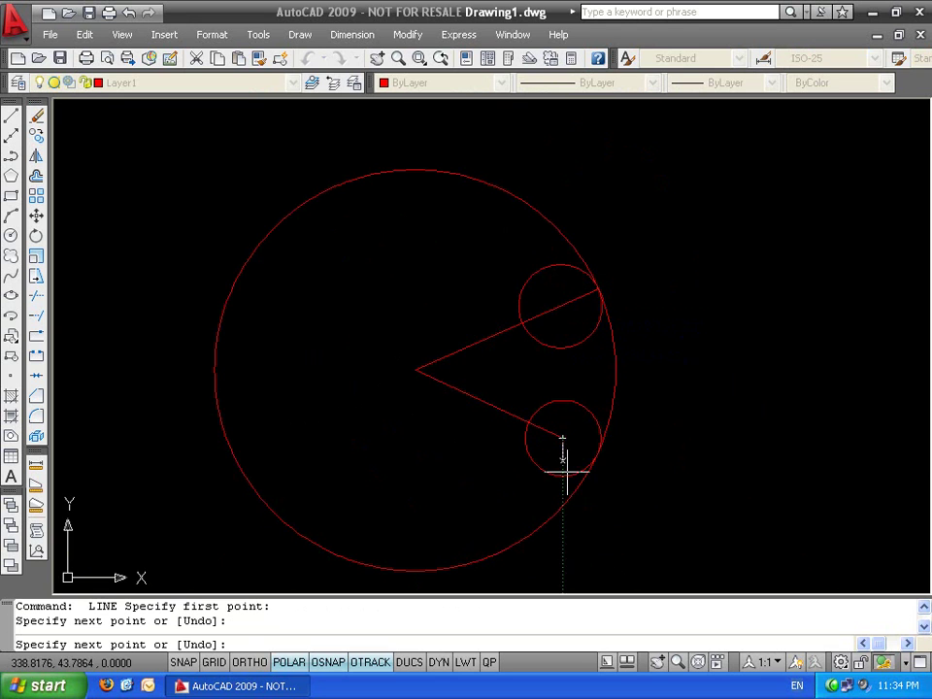
pyautogui.click(597, 452)
pyautogui.press('Return')
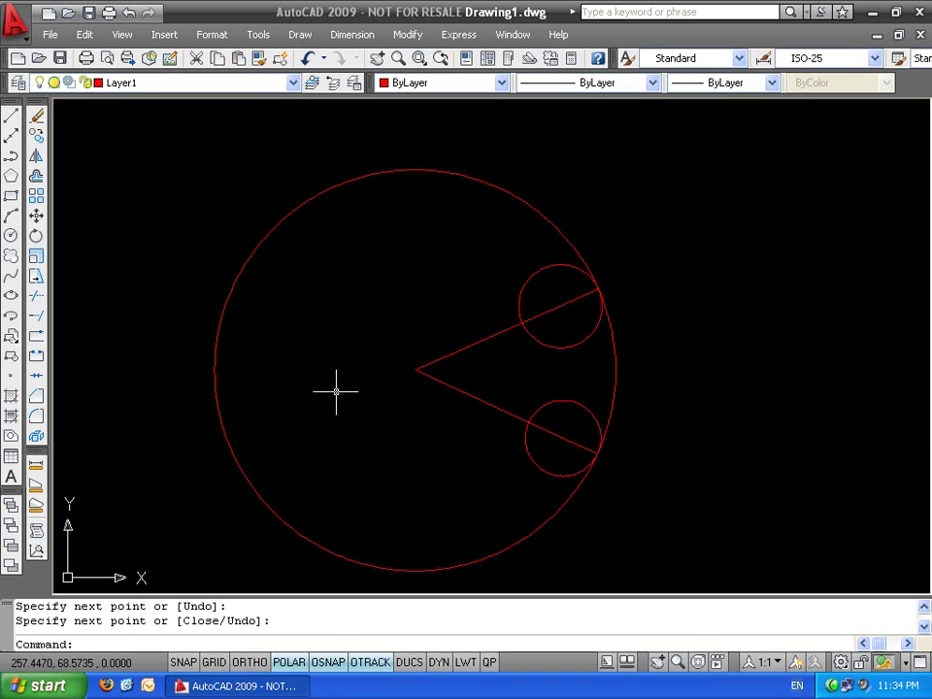
# Erase all the line segments running from the large circle's centre to the two tangent points
pyautogui.press('Escape')
pyautogui.press('Escape')
pyautogui.click(477, 321)
pyautogui.click(331, 448)
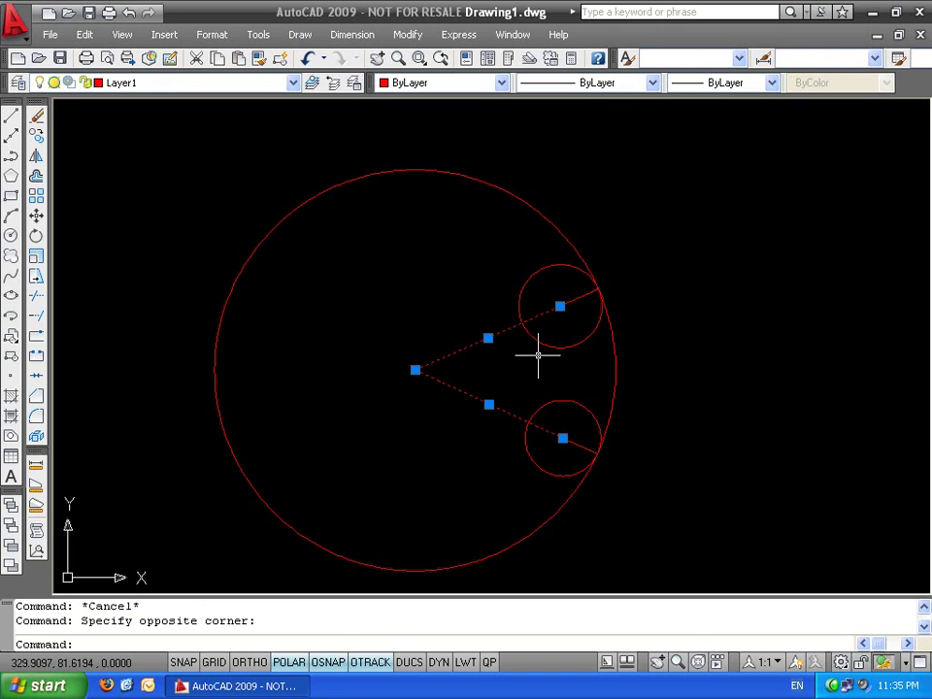
pyautogui.press('Delete')
pyautogui.click(577, 308)
pyautogui.press('Delete')
pyautogui.click(577, 443)
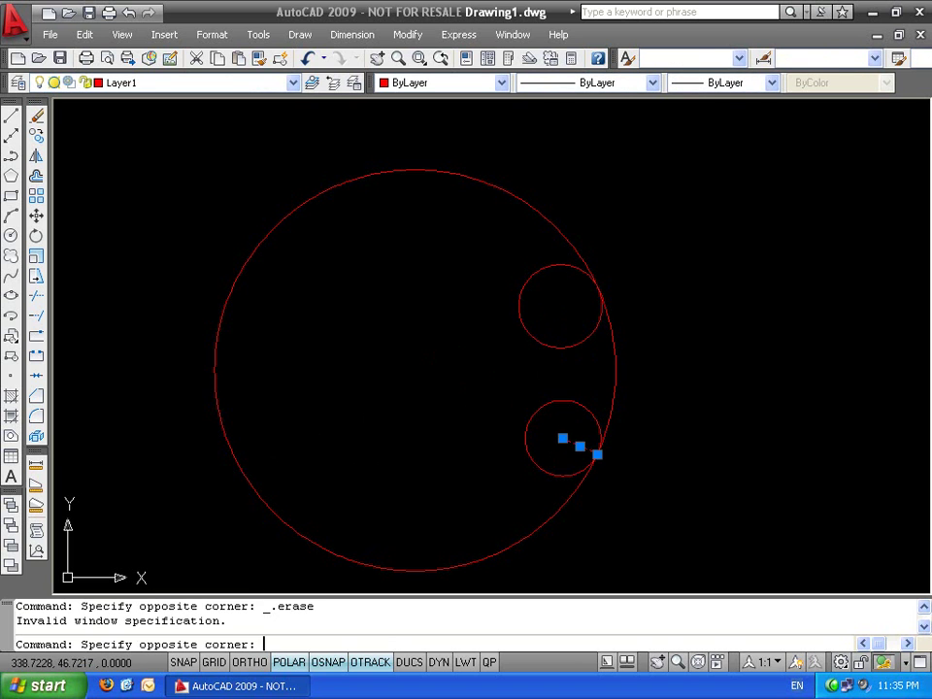
pyautogui.press('Delete')
# Select the large circle and both small circles with a crossing window and erase them
pyautogui.click(612, 372)
pyautogui.click(432, 489)
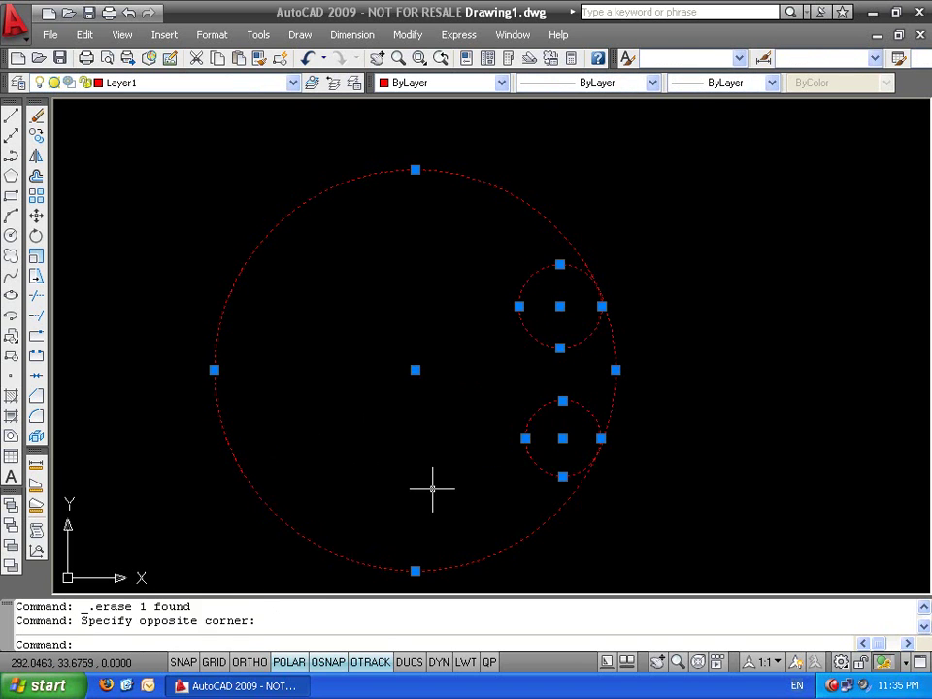
pyautogui.press('Delete')
# Draw a circle of radius 2 in the empty drawing
pyautogui.write('c')
pyautogui.press('Return')
pyautogui.click(484, 221)
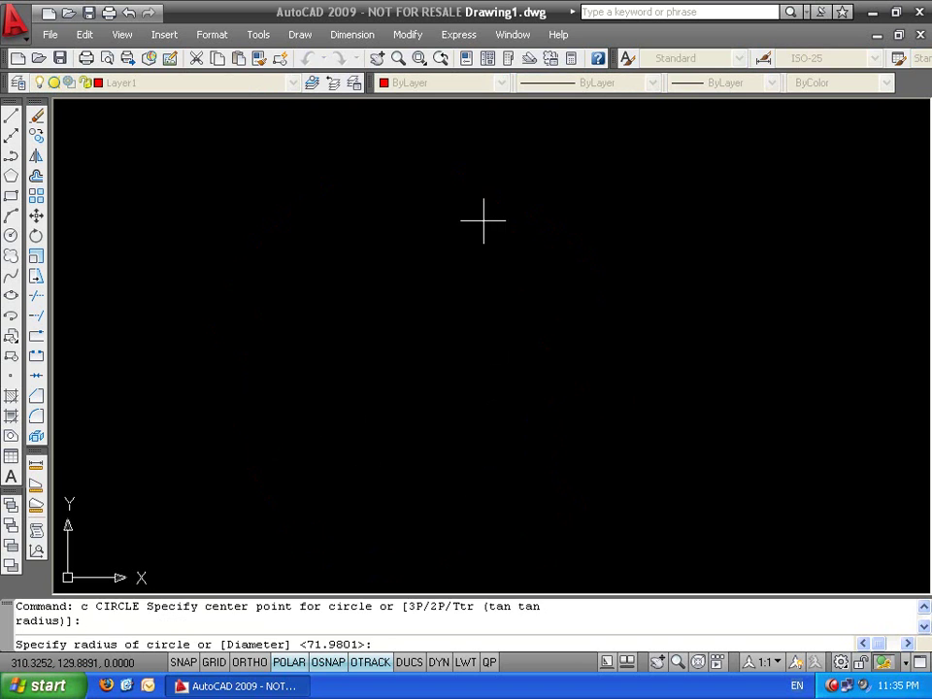
pyautogui.write('2')
pyautogui.press('Return')
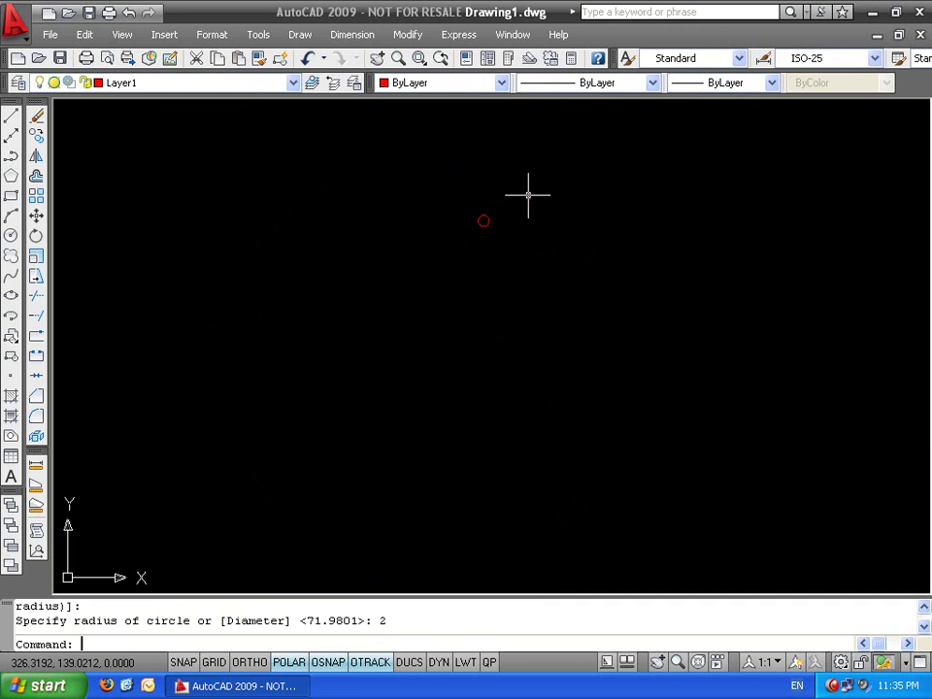
# Draw a second circle of radius 2 with its centre tracked 10 units straight below the first circle's centre
pyautogui.scroll(5, 487, 251)
pyautogui.write('c')
pyautogui.press('Return')
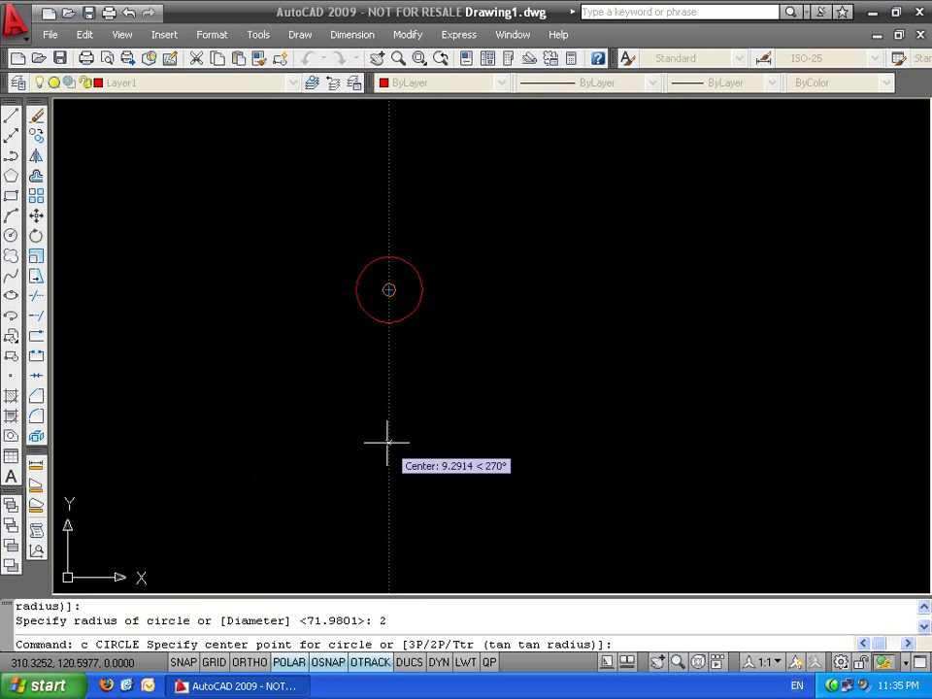
pyautogui.write('10')
pyautogui.press('Return')
pyautogui.write('2')
pyautogui.press('Return')
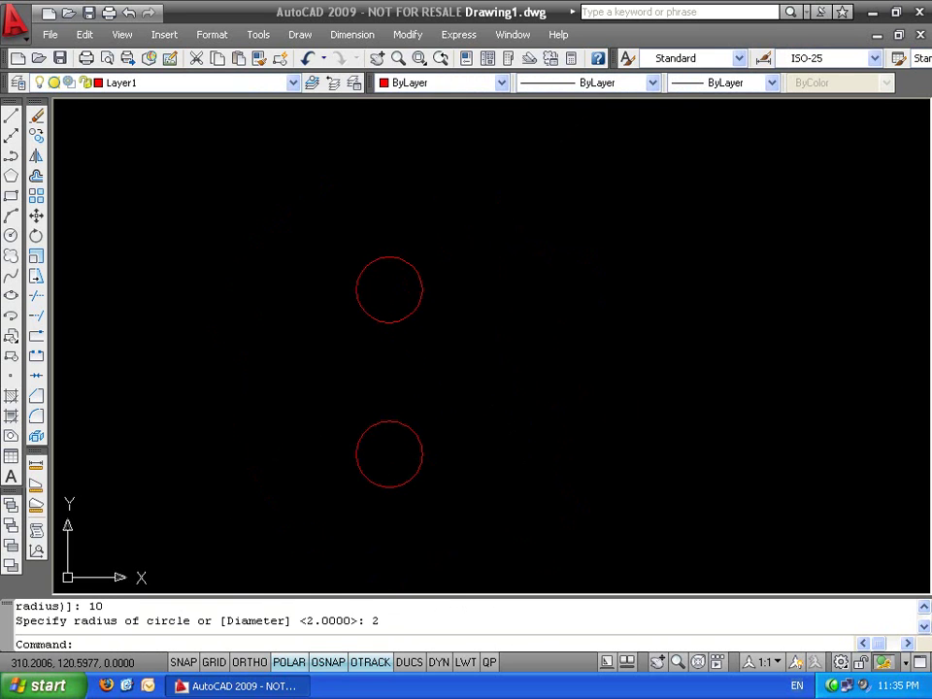
pyautogui.press('Escape')
pyautogui.press('Escape')
pyautogui.write('a')
pyautogui.press('Return')
pyautogui.write('c')
pyautogui.press('Return')
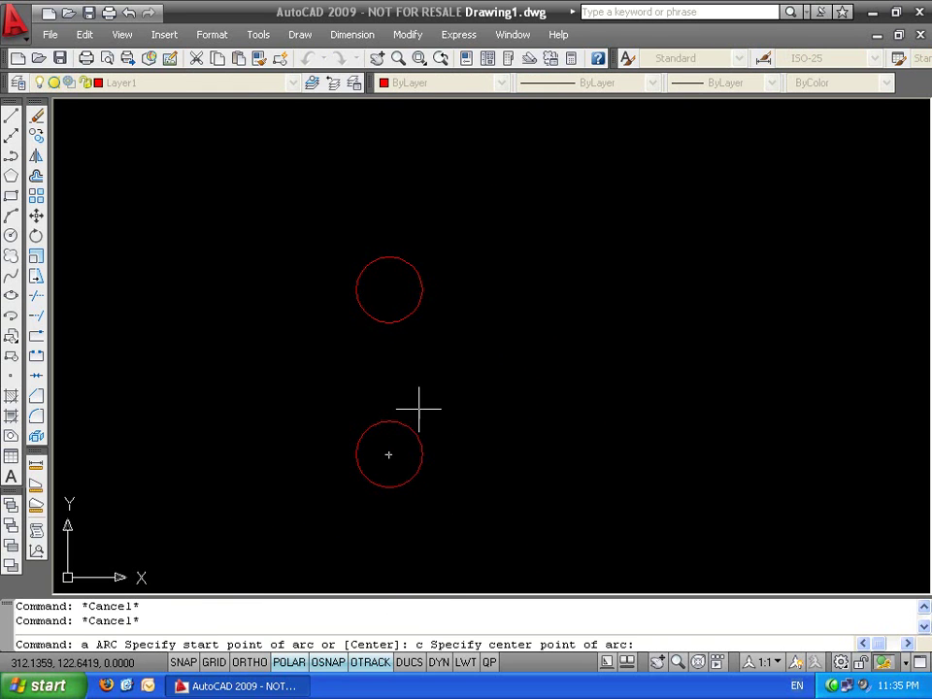
pyautogui.press('Escape')
pyautogui.press('Escape')
# Draw a tan-tan-radius circle around the two radius-2 circles, tangent to their outer right sides, with the radius set by two picked points
pyautogui.write('c')
pyautogui.press('Return')
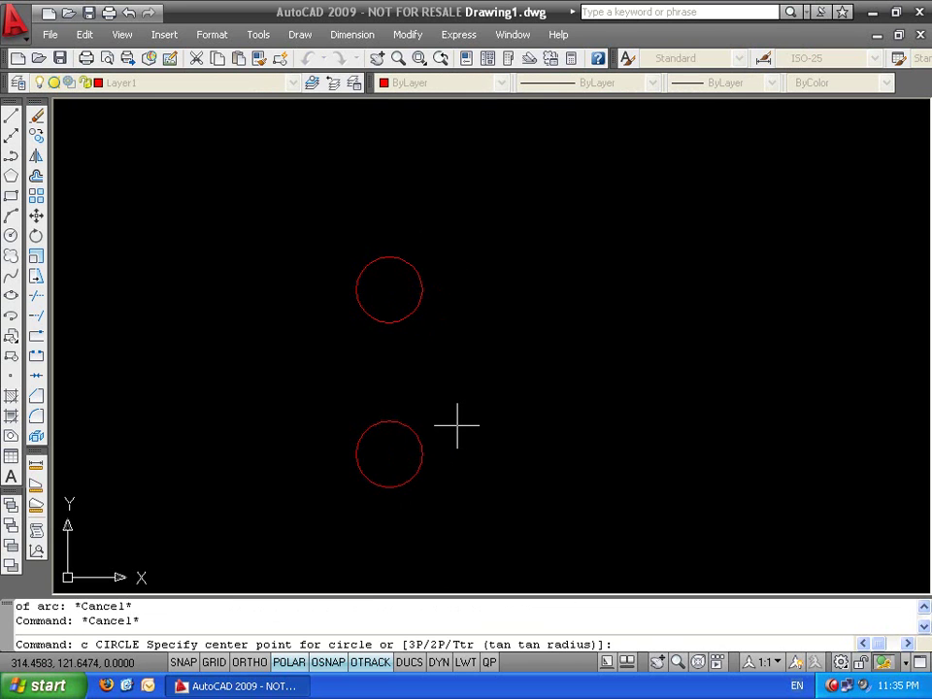
pyautogui.write('t')
pyautogui.press('Return')
pyautogui.click(408, 484)
pyautogui.click(419, 266)
pyautogui.click(457, 363)
pyautogui.click(278, 362)
pyautogui.press('Return')
pyautogui.press('Return')
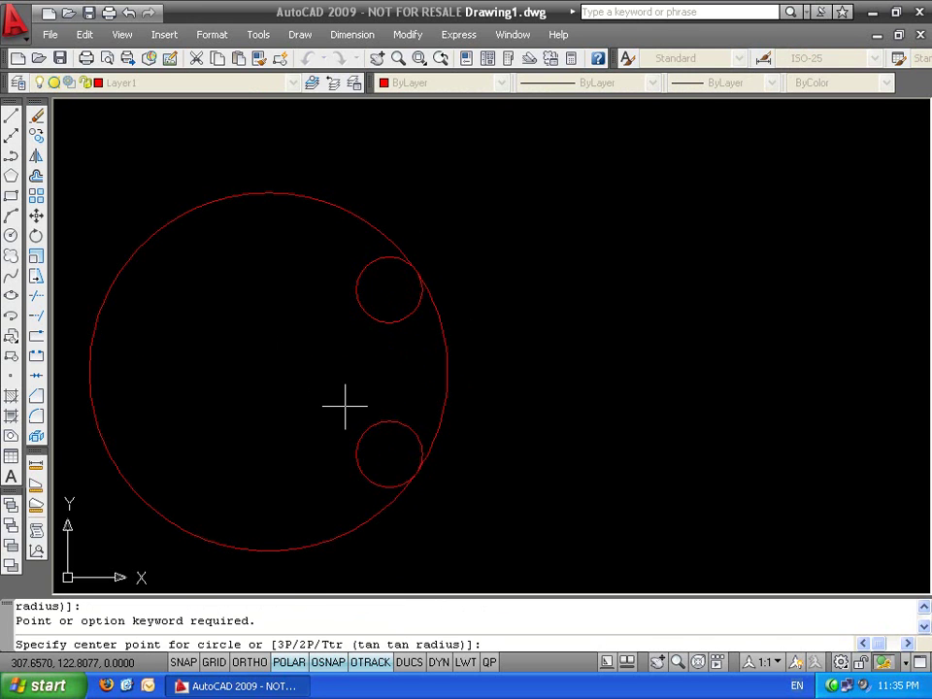
pyautogui.write('r')
pyautogui.write('t')
pyautogui.press('Return')
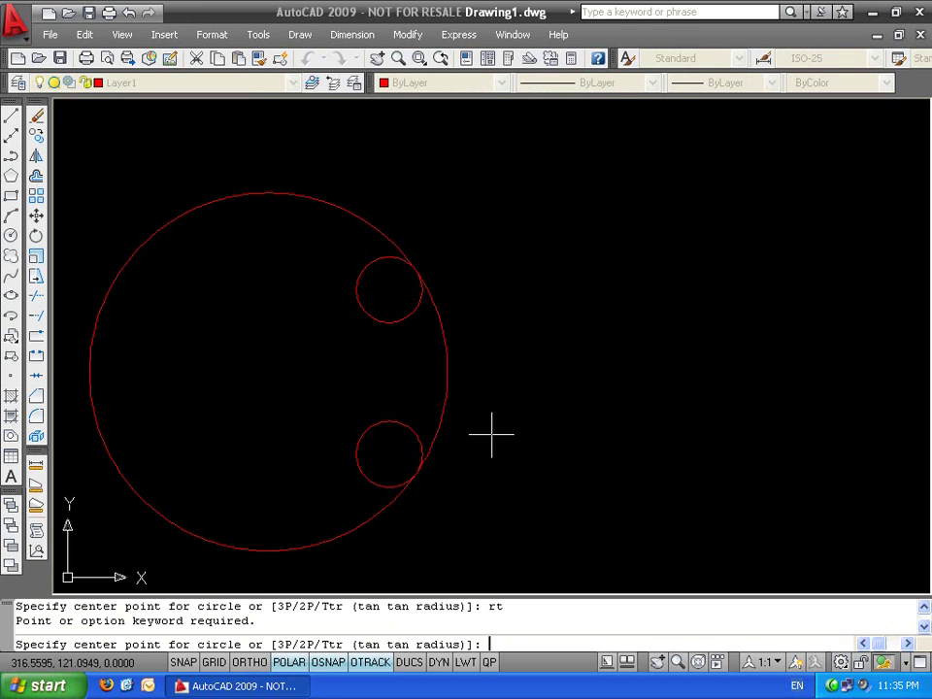
pyautogui.write('t')
pyautogui.press('Return')
pyautogui.click(398, 432)
pyautogui.click(396, 326)
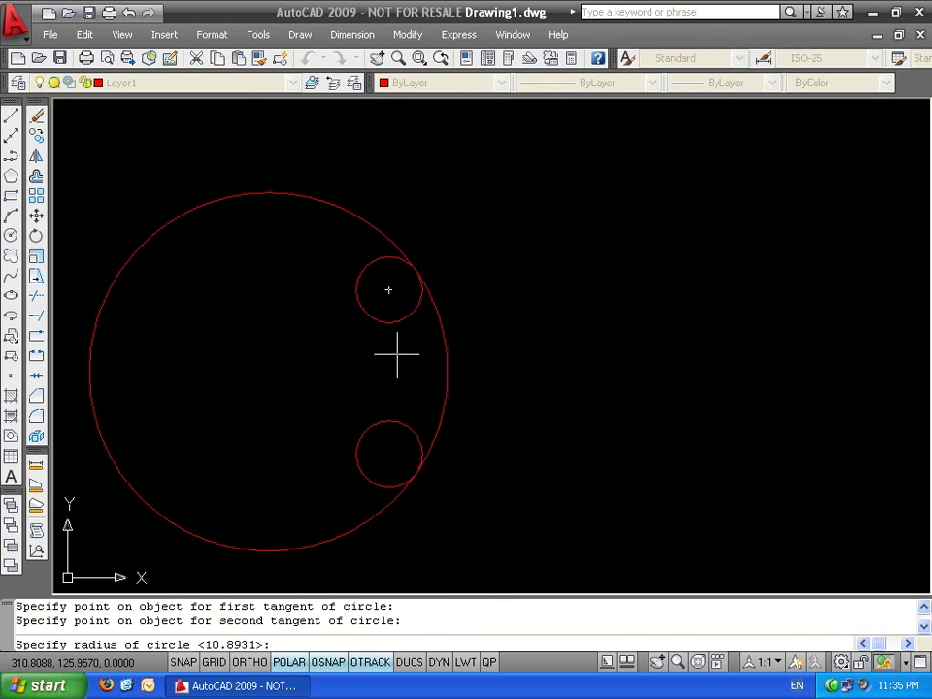
pyautogui.press('Escape')
# Erase the large tangent circle surrounding the two radius-2 circles
pyautogui.click(475, 337)
pyautogui.click(422, 377)
pyautogui.press('Delete')
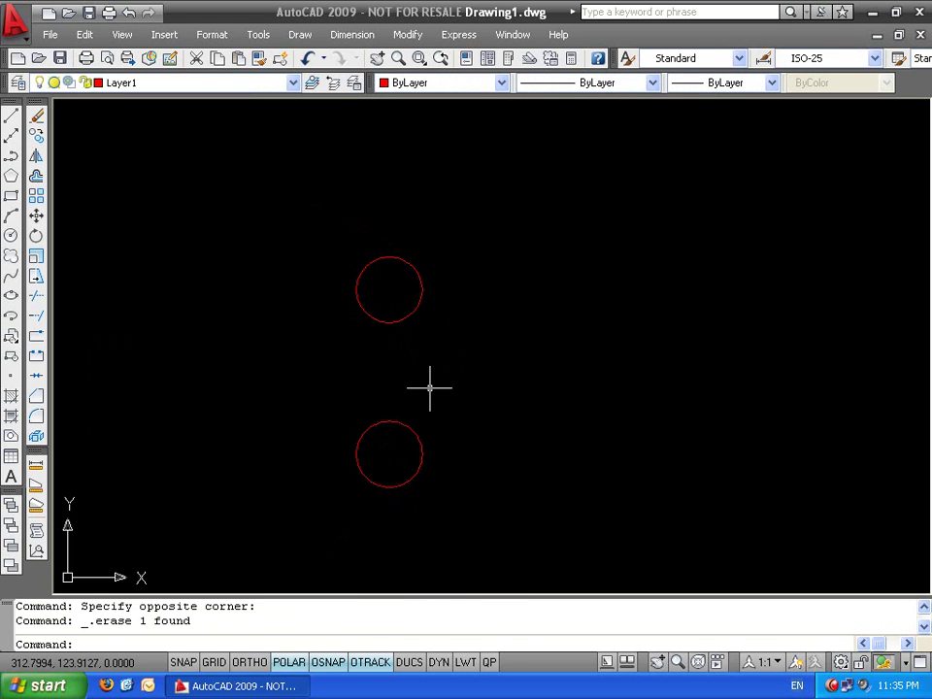
pyautogui.write('a')
pyautogui.press('Return')
pyautogui.write('c')
pyautogui.press('Return')
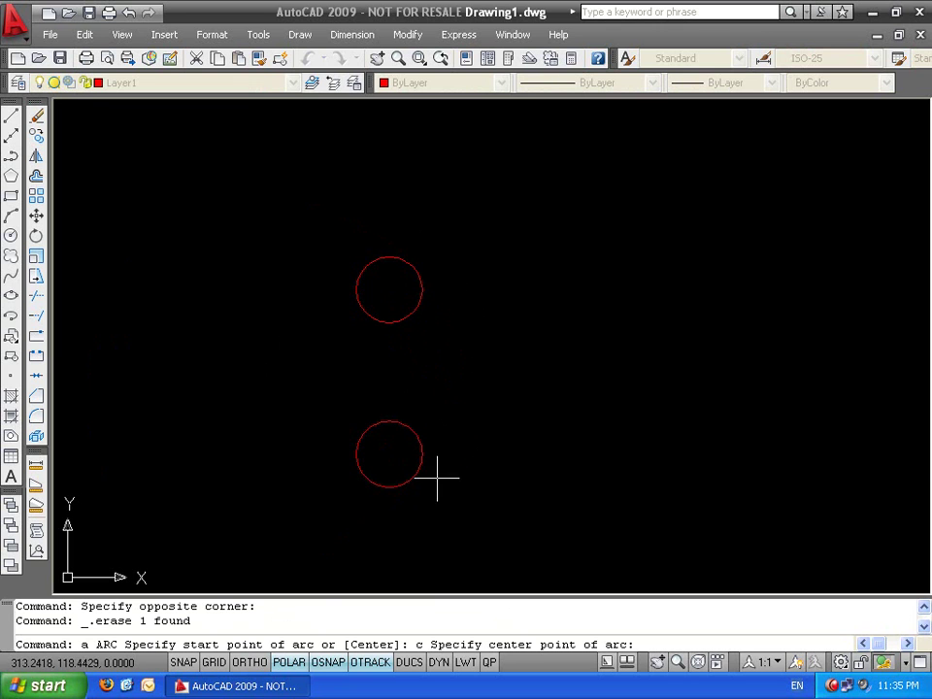
pyautogui.press('Escape')
# Draw a two-segment line from just outside the lower circle through its centre and out beyond its opposite, upper-left side
pyautogui.write('l')
pyautogui.press('Return')
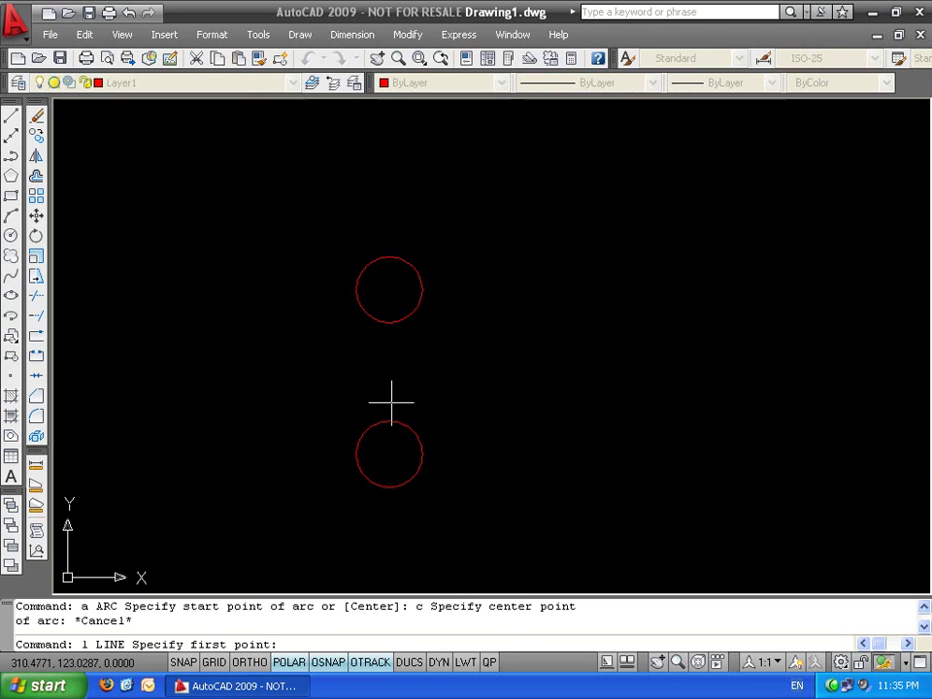
pyautogui.click(424, 492)
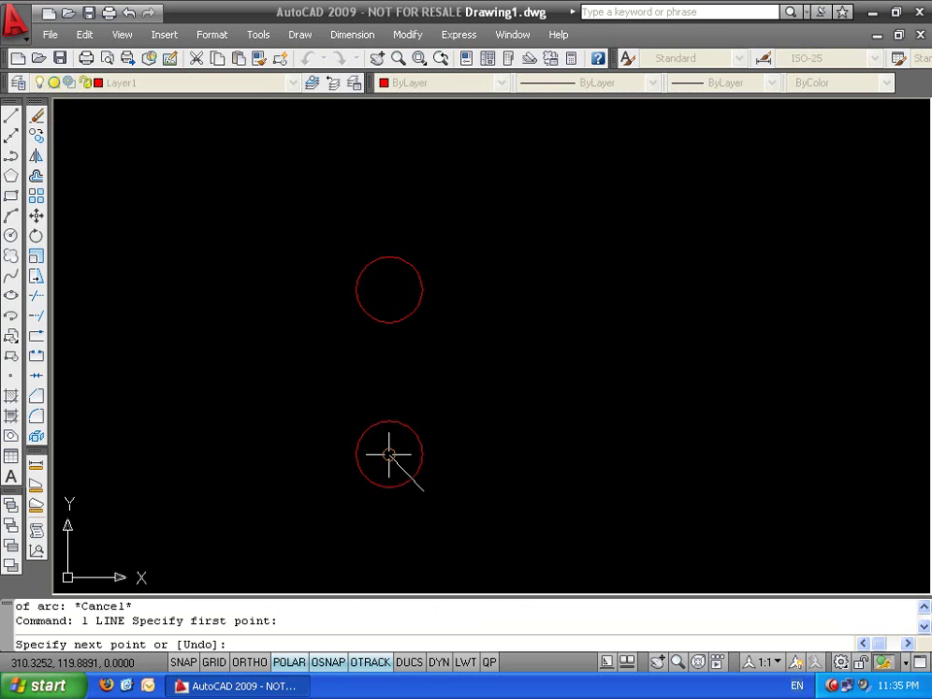
pyautogui.click(285, 353)
pyautogui.press('Return')
pyautogui.scroll(3, 374, 488)
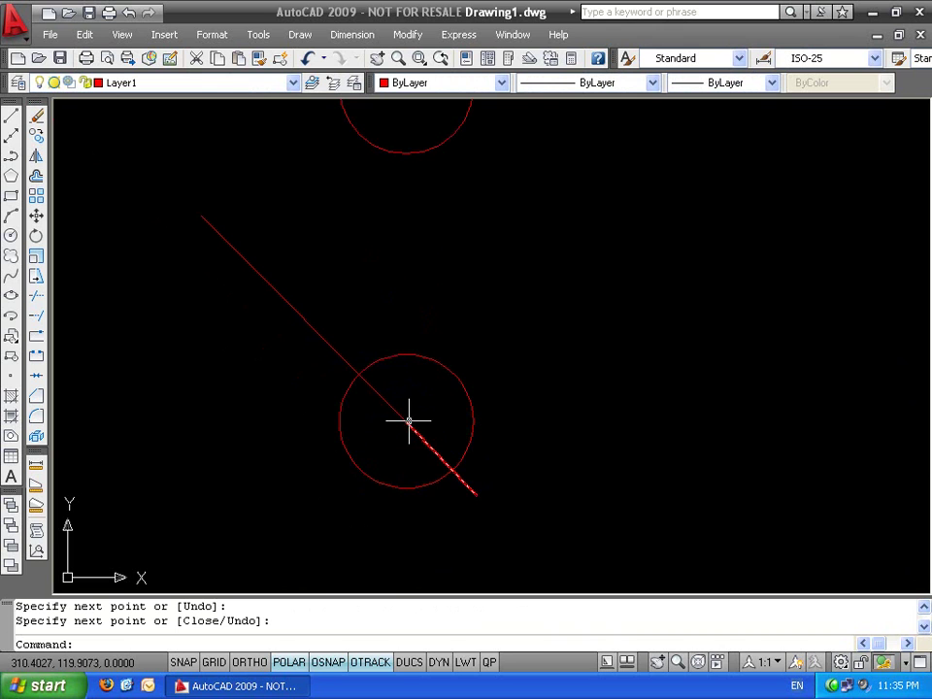
# Erase both line segments running through the lower circle's centre
pyautogui.click(199, 211)
pyautogui.press('Escape')
pyautogui.press('Escape')
pyautogui.click(418, 384)
pyautogui.click(362, 450)
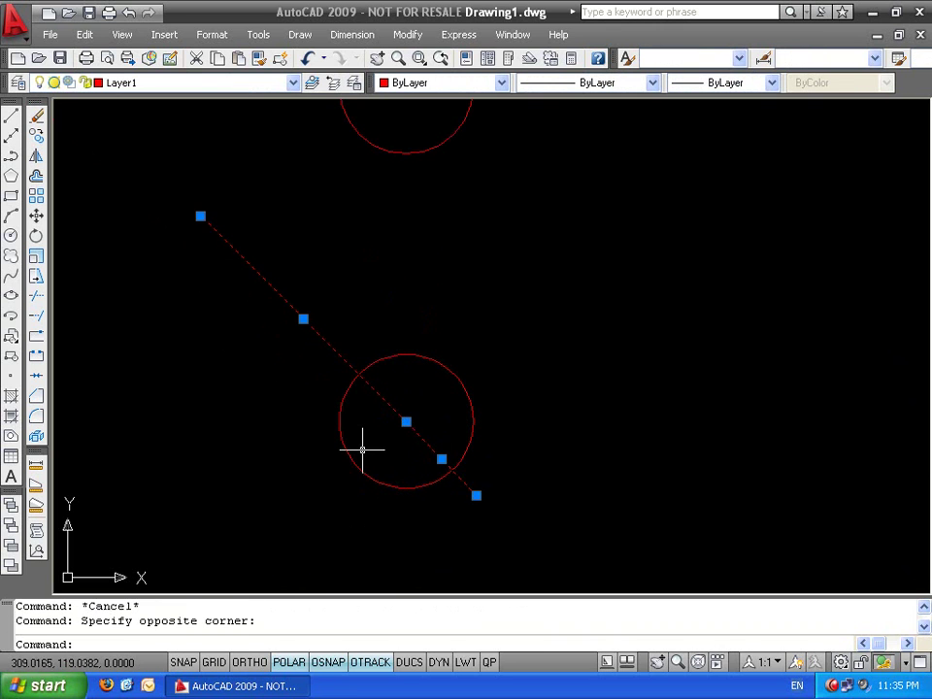
pyautogui.press('Delete')
# Draw an arc of radius 8 centred on the lower circle, sweeping through the area left of the two circles
pyautogui.scroll(-4, 366, 431)
pyautogui.write('a')
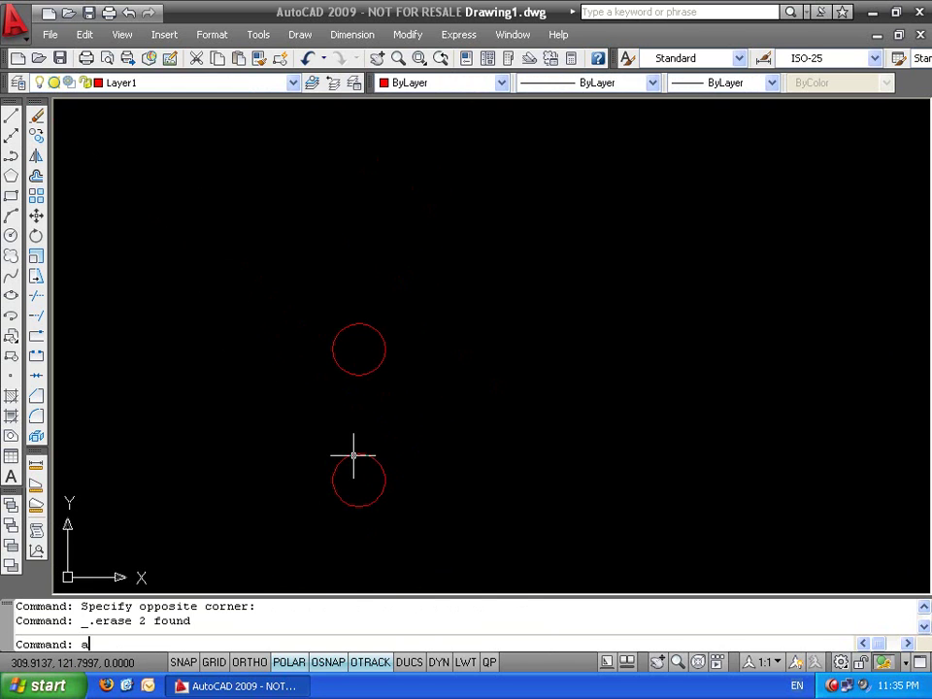
pyautogui.press('Return')
pyautogui.write('c')
pyautogui.press('Return')
pyautogui.click(360, 480)
pyautogui.scroll(3, 309, 414)
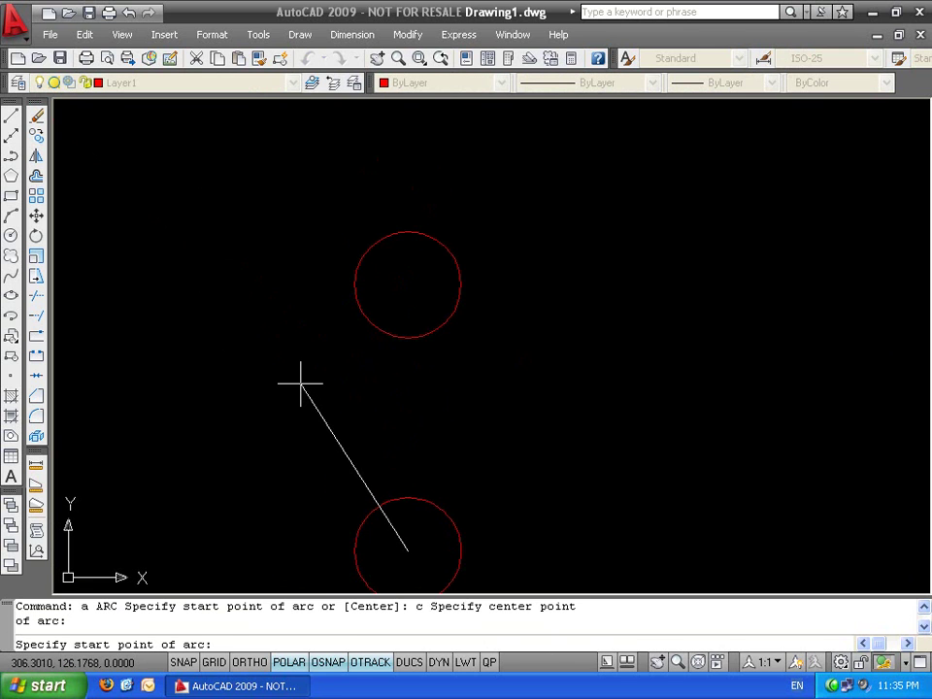
pyautogui.write('8')
pyautogui.press('Return')
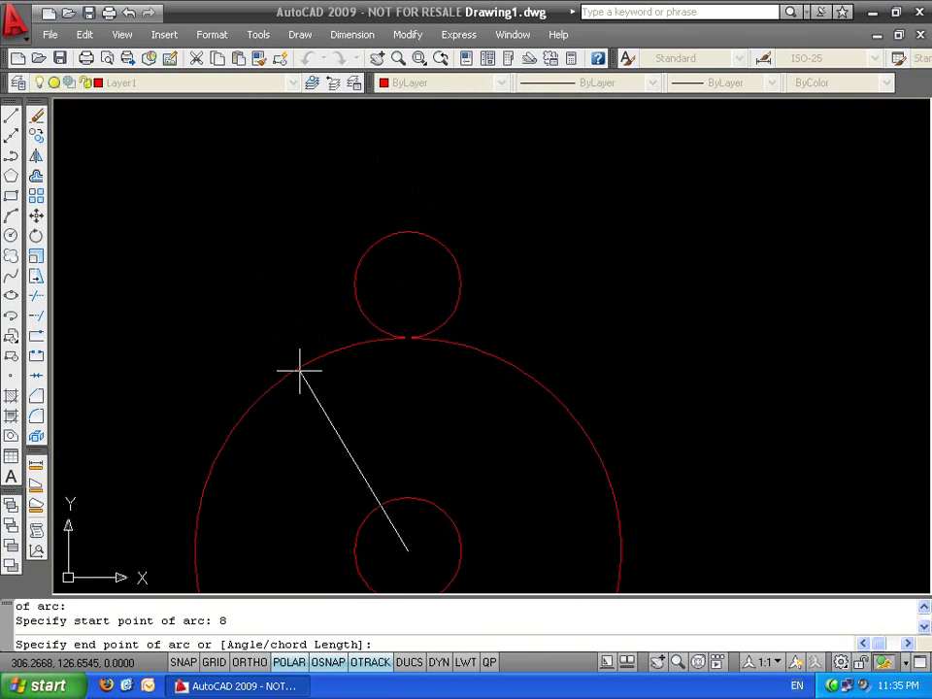
pyautogui.click(195, 573)
# Draw an arc of radius 8 centred on the upper circle so that it crosses the first arc left of the circles
pyautogui.write('a')
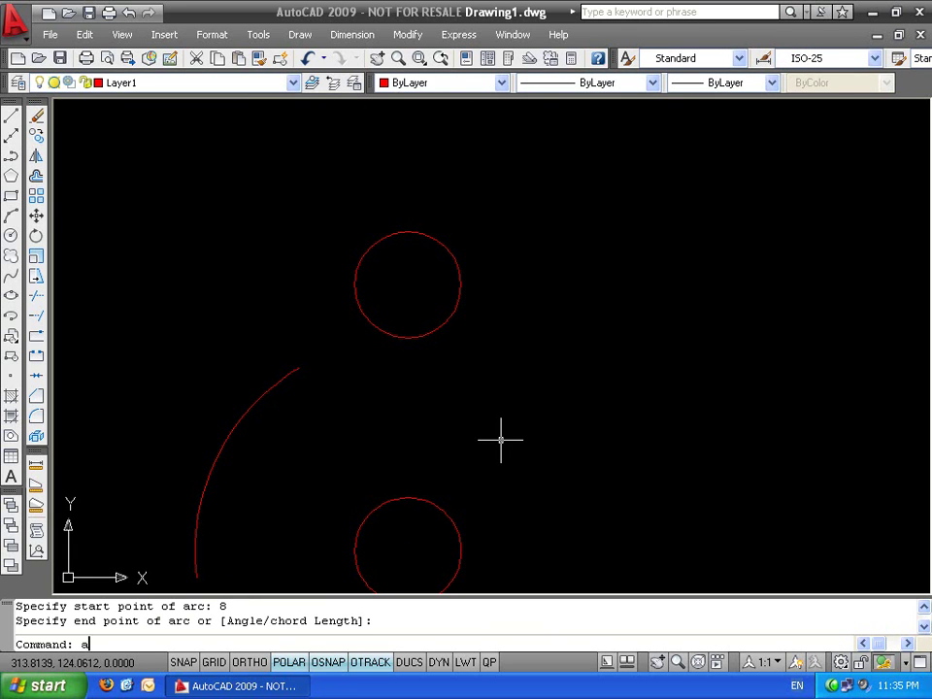
pyautogui.press('Return')
pyautogui.write('c')
pyautogui.press('Return')
pyautogui.click(409, 282)
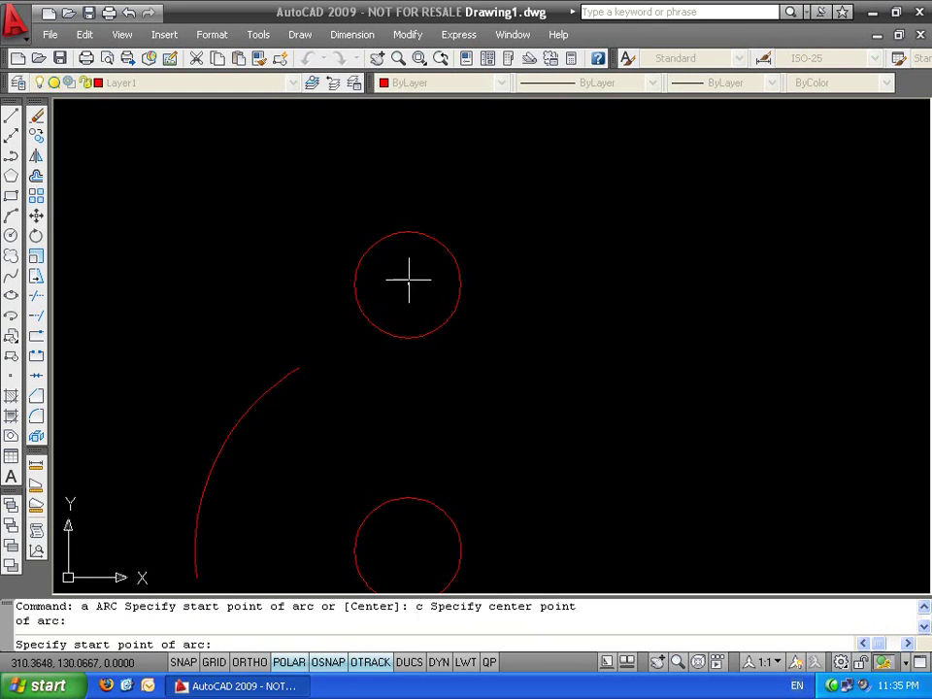
pyautogui.write('8')
pyautogui.press('Return')
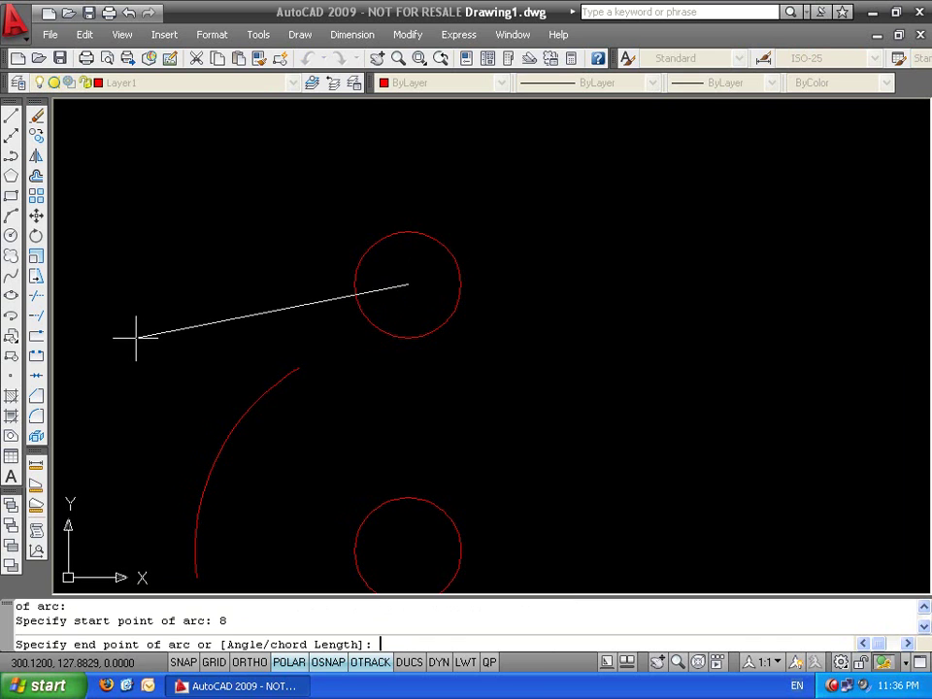
pyautogui.click(299, 468)
pyautogui.press('Escape')
pyautogui.press('Escape')
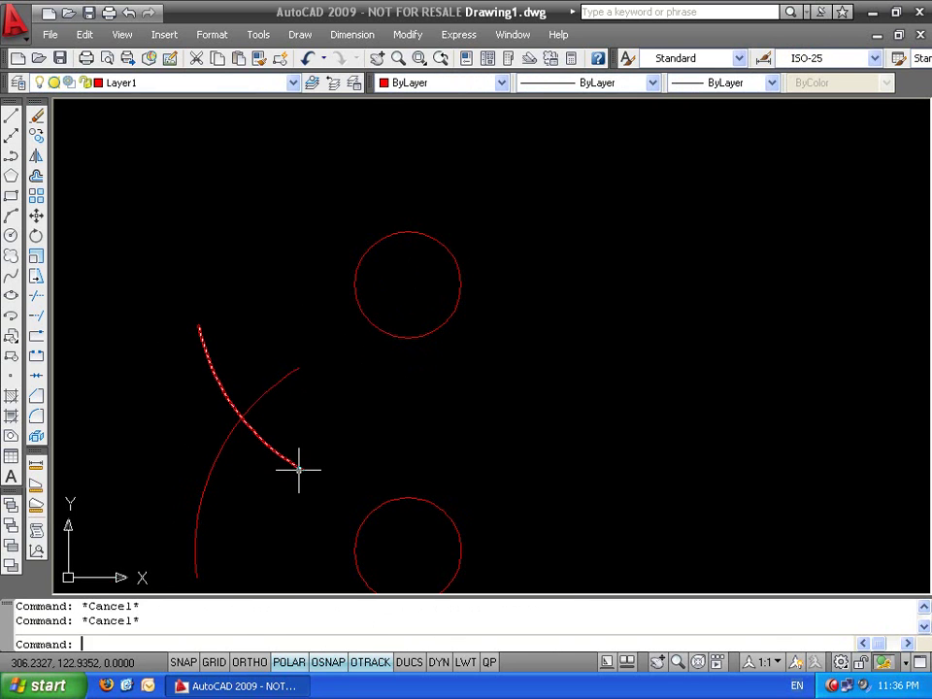
# Draw an arc of radius 10 centred on the crossing of the two radius-8 arcs, wrapping around both circles' outer right sides
pyautogui.write('a')
pyautogui.press('Return')
pyautogui.write('c')
pyautogui.press('Return')
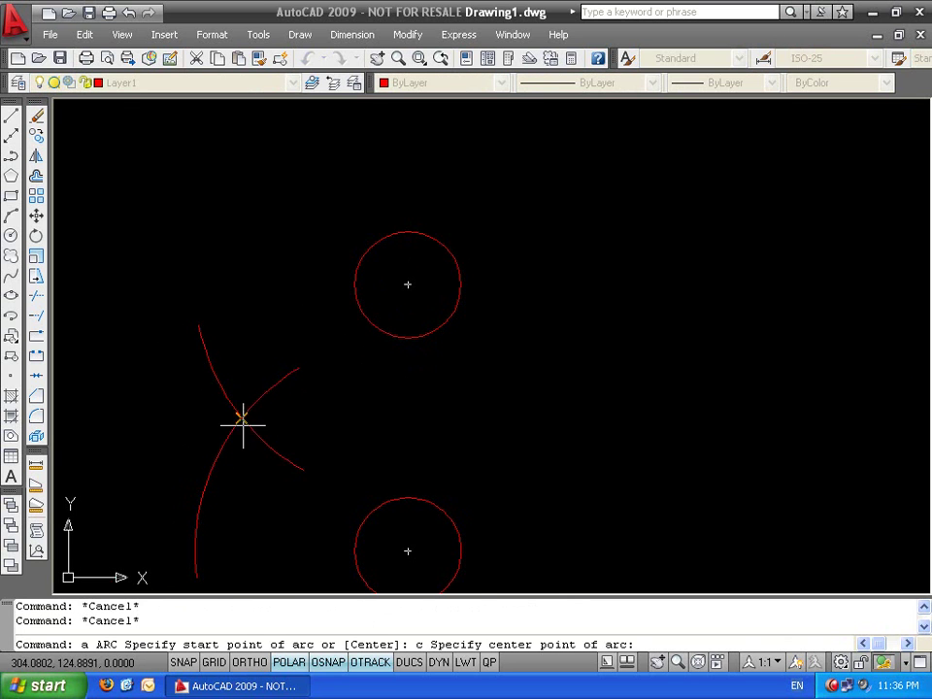
pyautogui.click(242, 420)
pyautogui.moveTo(492, 537); pyautogui.dragTo(562, 316, button='middle')
pyautogui.write('10')
pyautogui.press('Return')
pyautogui.moveTo(529, 285); pyautogui.dragTo(528, 443, button='middle')
pyautogui.press('Escape')
pyautogui.moveTo(522, 487); pyautogui.dragTo(704, 427, button='middle')
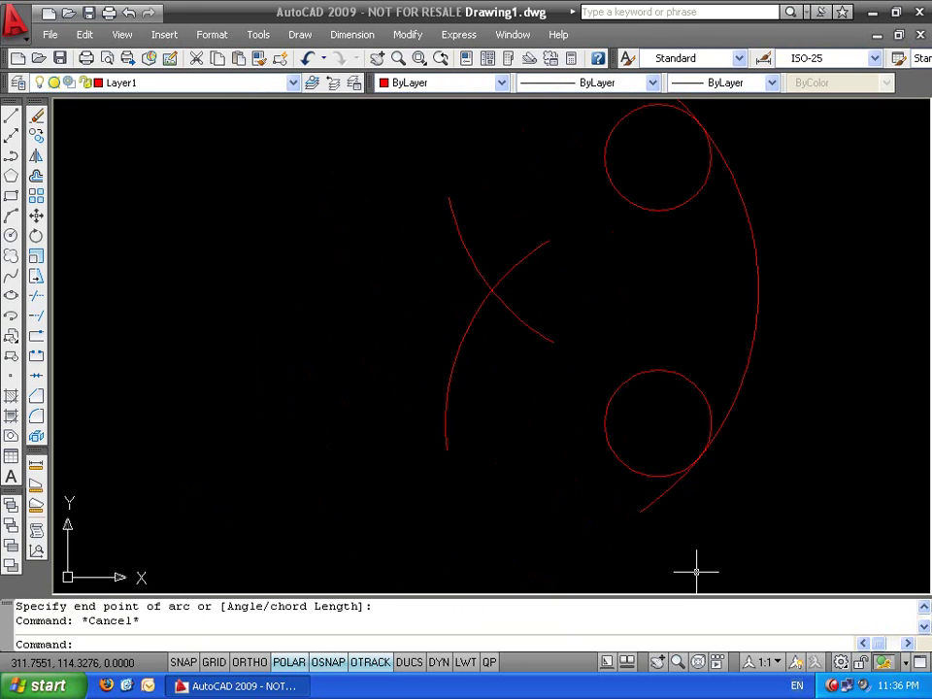
pyautogui.press('Escape')
# Erase the two construction arcs and the radius-10 arc, leaving only the two circles
pyautogui.click(774, 250)
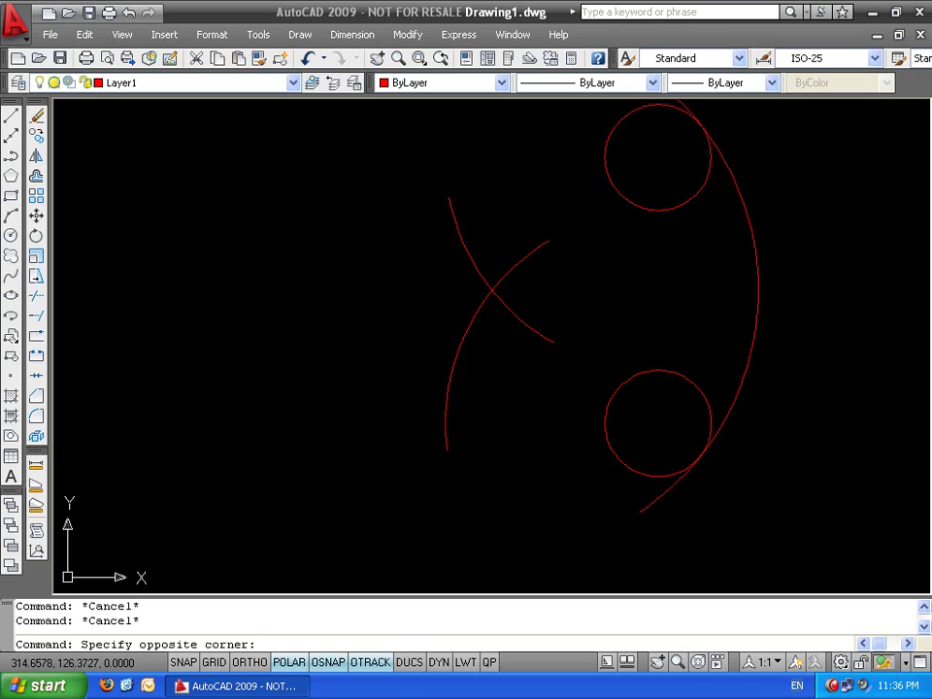
pyautogui.click(409, 316)
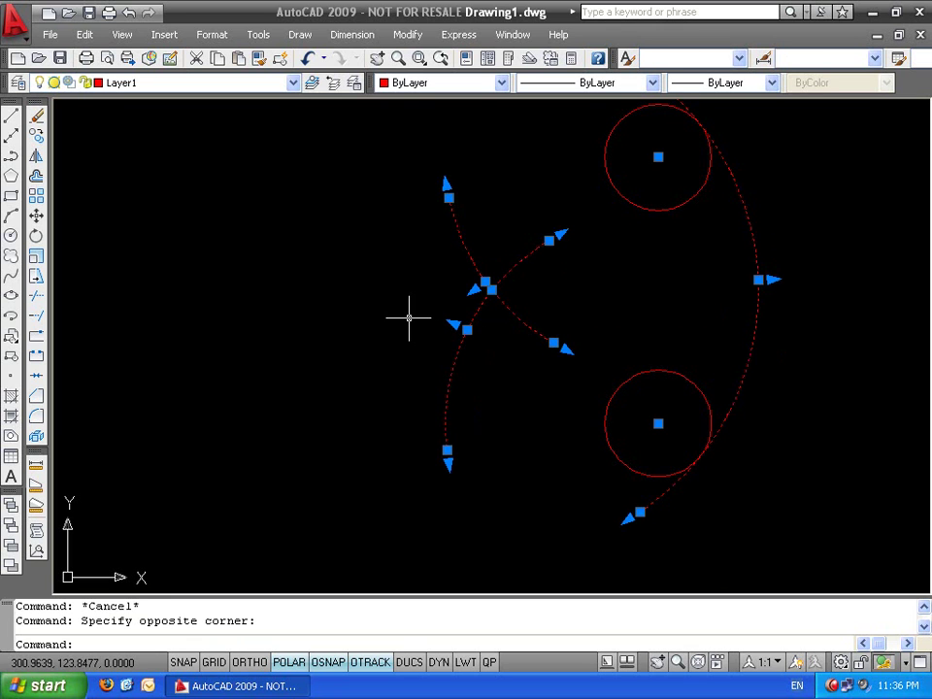
pyautogui.press('Delete')
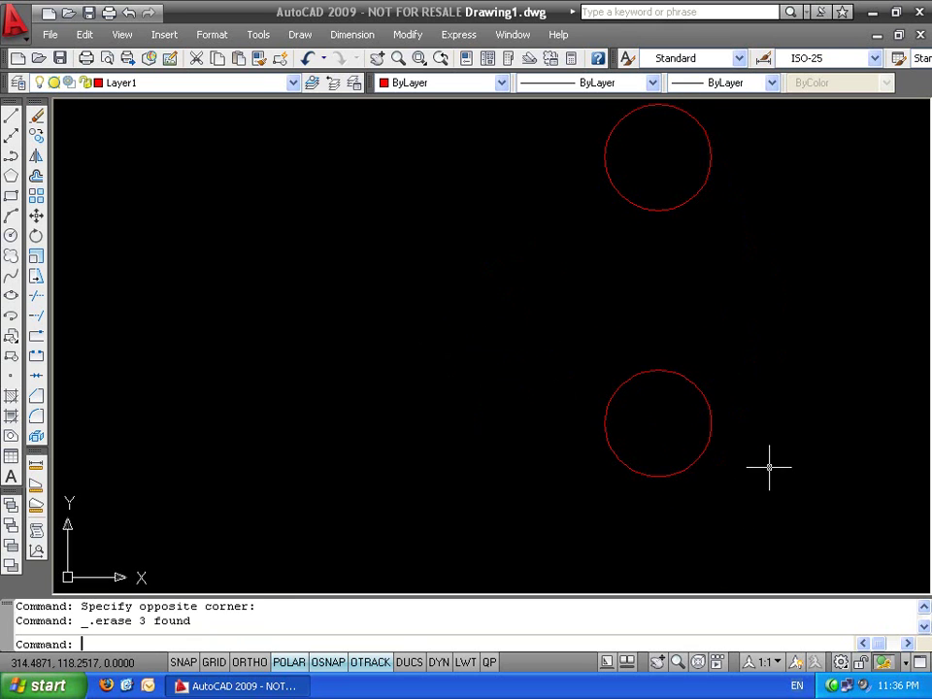
# Fillet the facing right sides of the two circles with an inward-curving arc, setting the fillet radius by two picked points
pyautogui.write('f')
pyautogui.press('Return')
pyautogui.write('r')
pyautogui.press('Return')
pyautogui.click(633, 286)
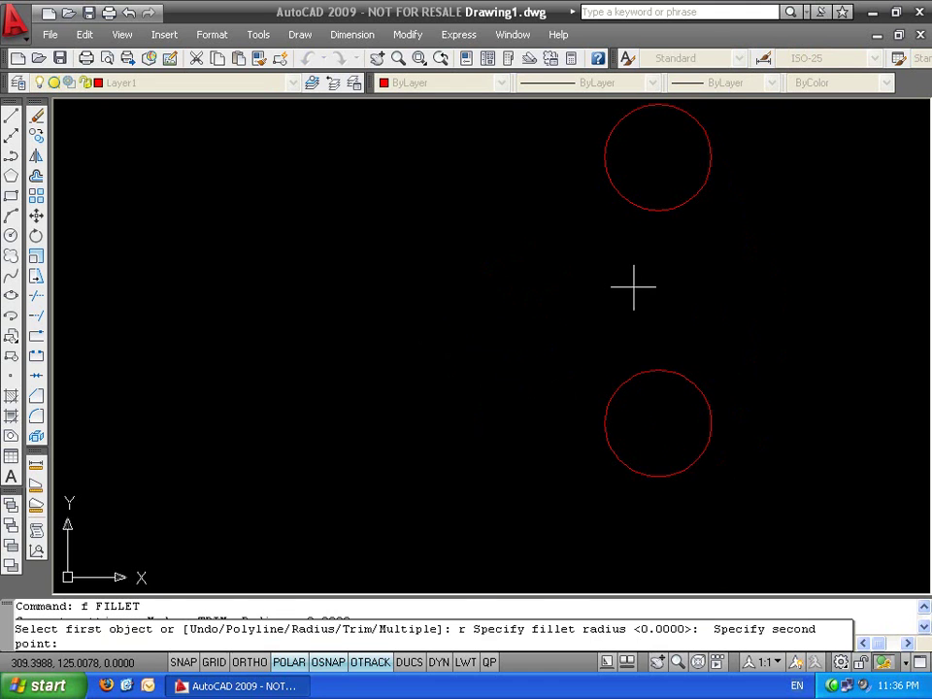
pyautogui.click(810, 286)
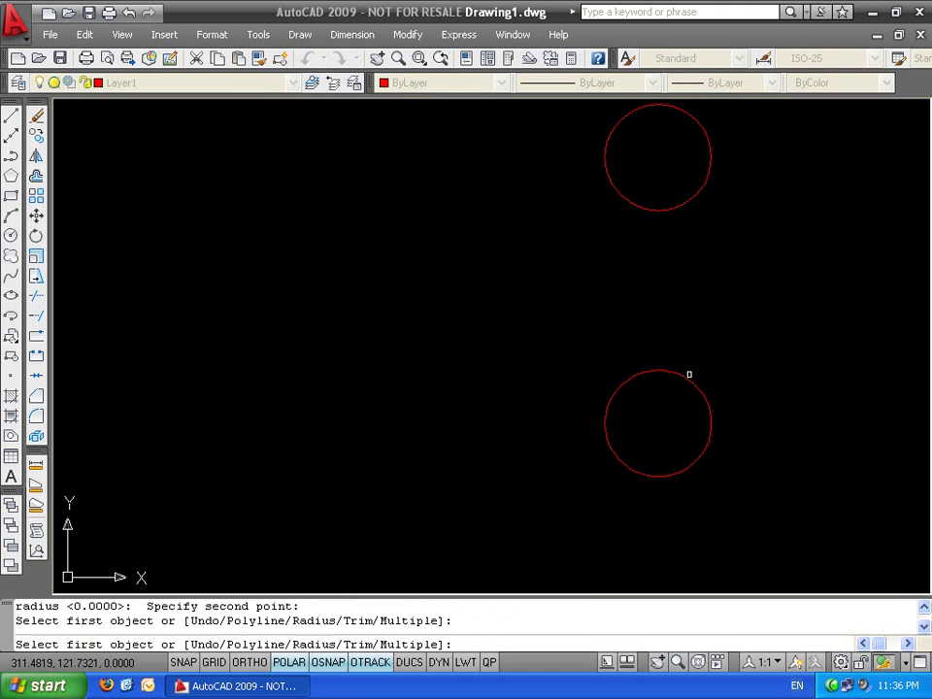
pyautogui.click(682, 373)
pyautogui.click(682, 214)
pyautogui.moveTo(701, 296); pyautogui.dragTo(585, 308, button='middle')
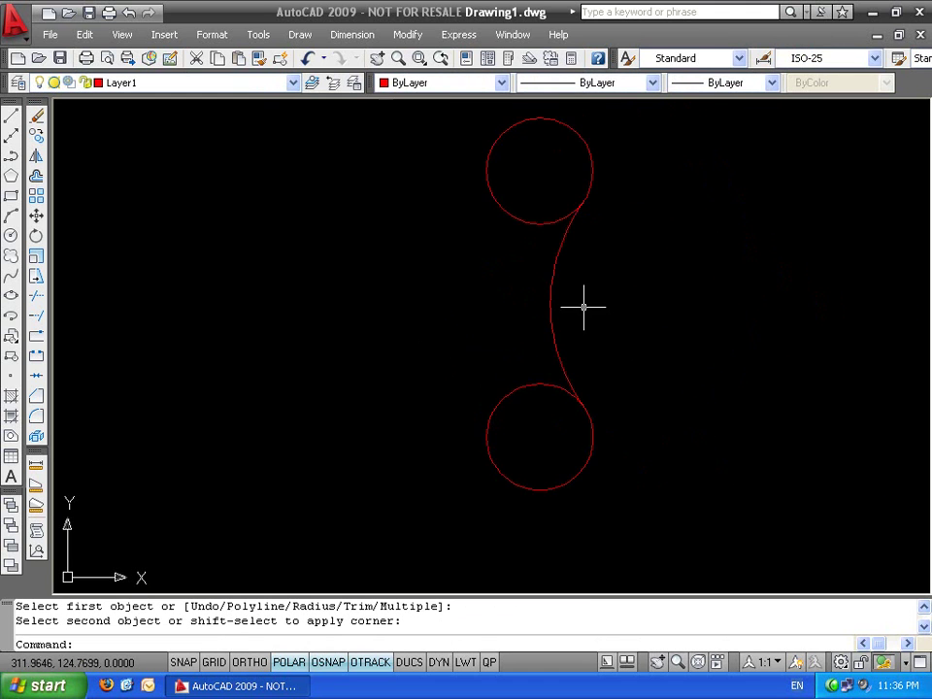
pyautogui.press('Escape')
# Draw a line from the fillet arc's centre through its upper tangent point to the upper circle's centre
pyautogui.click(585, 307)
pyautogui.click(539, 309)
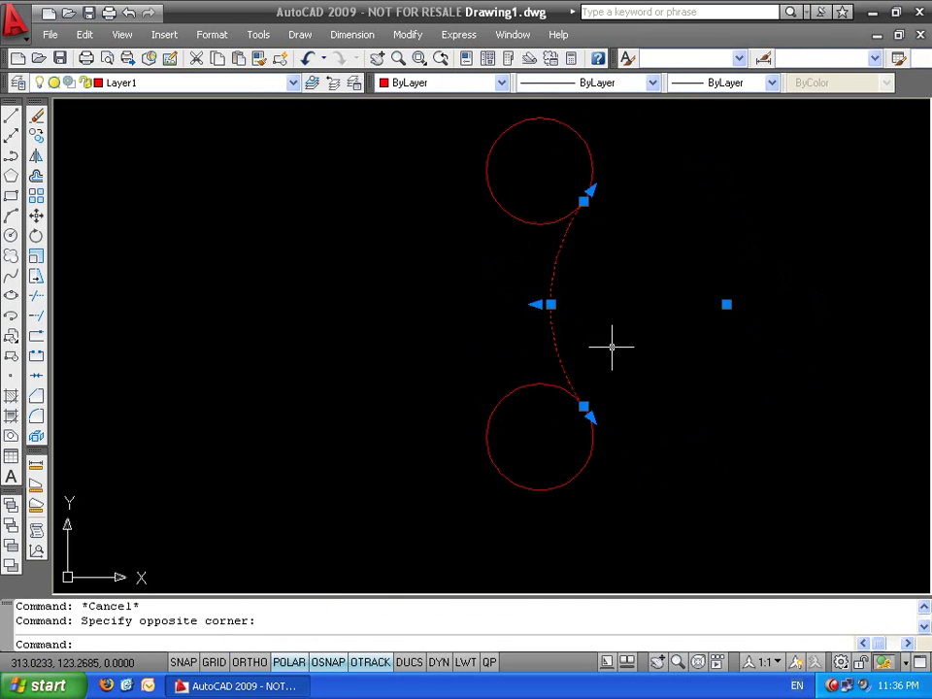
pyautogui.write('l')
pyautogui.press('Return')
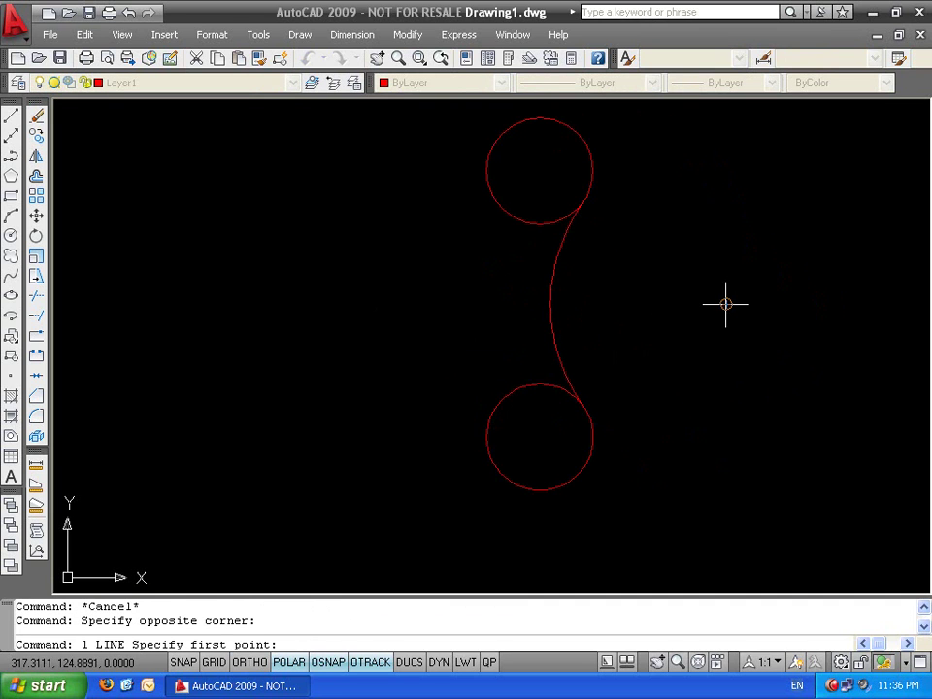
pyautogui.click(726, 304)
pyautogui.click(585, 200)
pyautogui.click(541, 172)
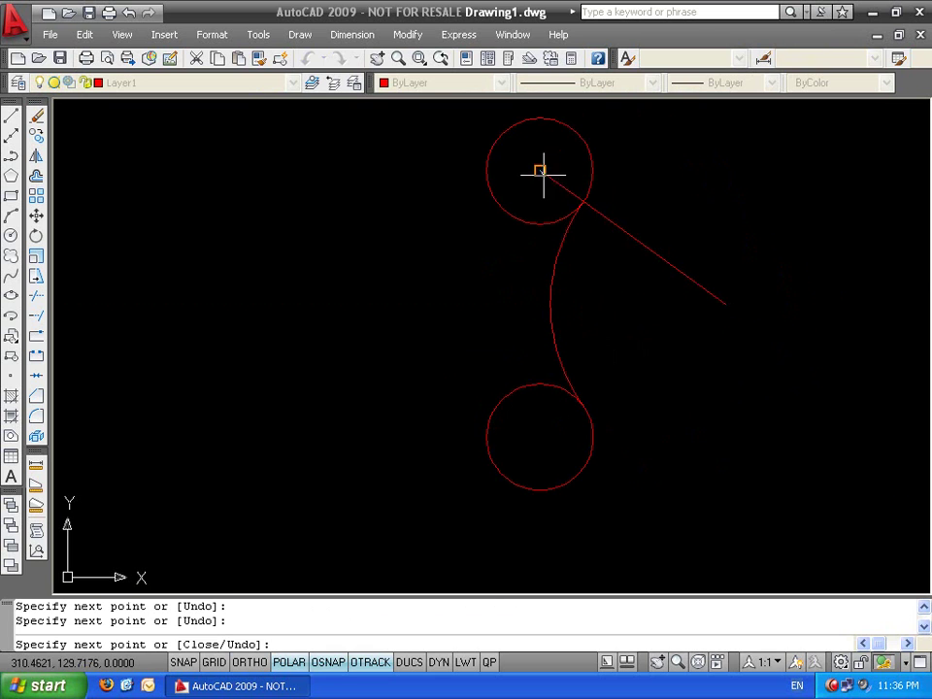
pyautogui.press('Return')
# Draw a line from the fillet arc's centre through its lower tangent point to the lower circle's centre
pyautogui.press('Return')
pyautogui.click(726, 304)
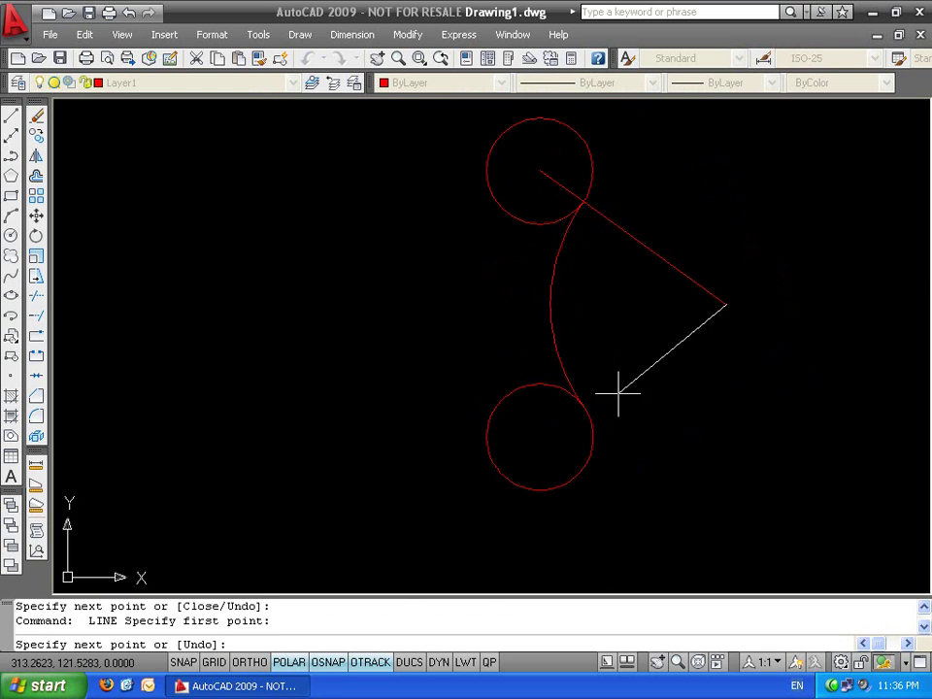
pyautogui.click(583, 406)
pyautogui.click(541, 437)
pyautogui.press('Return')
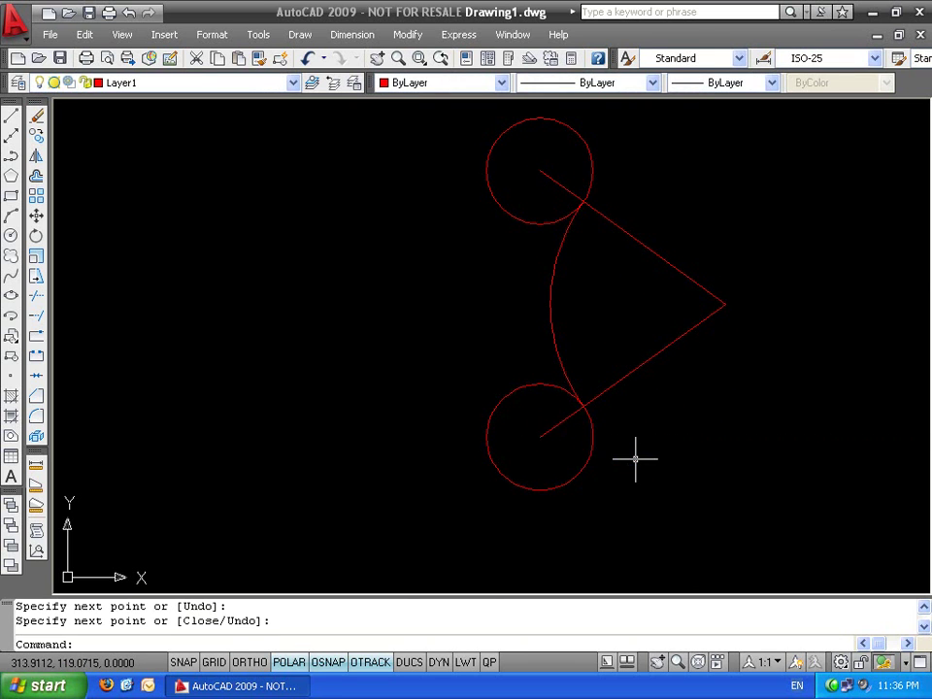
pyautogui.moveTo(636, 333); pyautogui.dragTo(602, 387, button='middle')
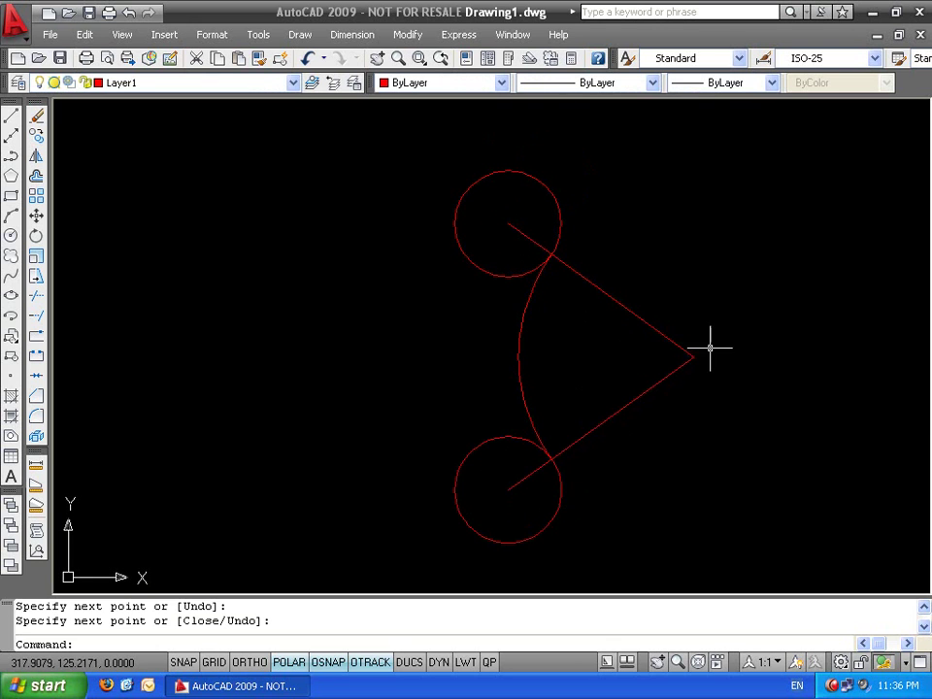
# Erase the fillet arc and all the line segments joining its centre to the two circles' centres
pyautogui.press('Escape')
pyautogui.click(560, 246)
pyautogui.click(430, 421)
pyautogui.press('Delete')
pyautogui.click(536, 231)
pyautogui.click(506, 211)
pyautogui.press('Delete')
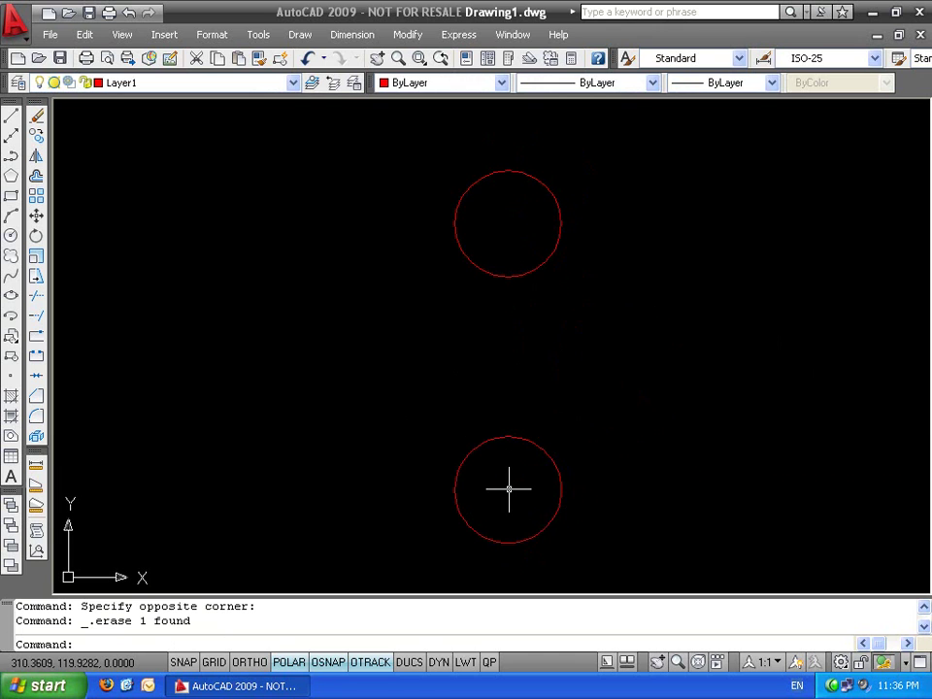
# Draw an arc of radius 8 centred on the lower circle, sweeping up through the area right of the circles
pyautogui.write('a')
pyautogui.press('Return')
pyautogui.write('c')
pyautogui.press('Return')
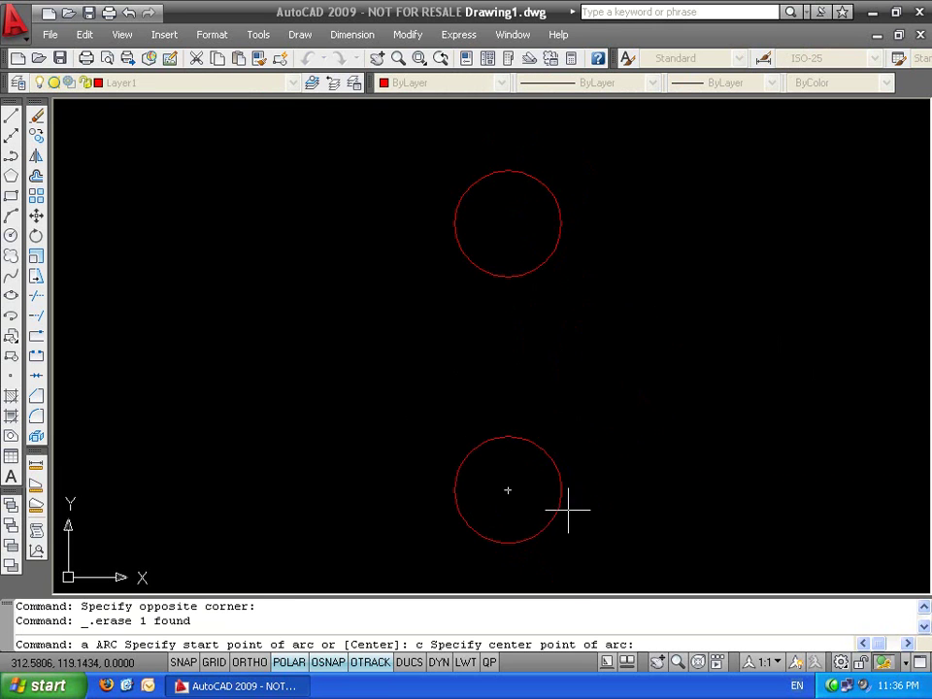
pyautogui.click(507, 490)
pyautogui.moveTo(507, 491); pyautogui.dragTo(492, 393, button='middle')
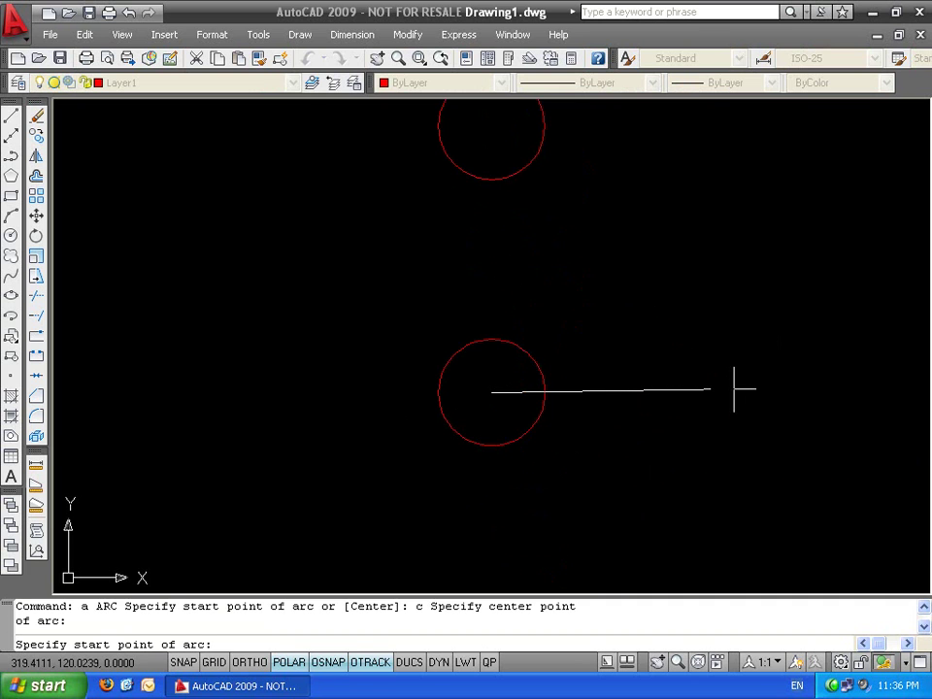
pyautogui.write('8')
pyautogui.press('Return')
pyautogui.click(548, 187)
pyautogui.moveTo(597, 233); pyautogui.dragTo(557, 364, button='middle')
pyautogui.press('Return')
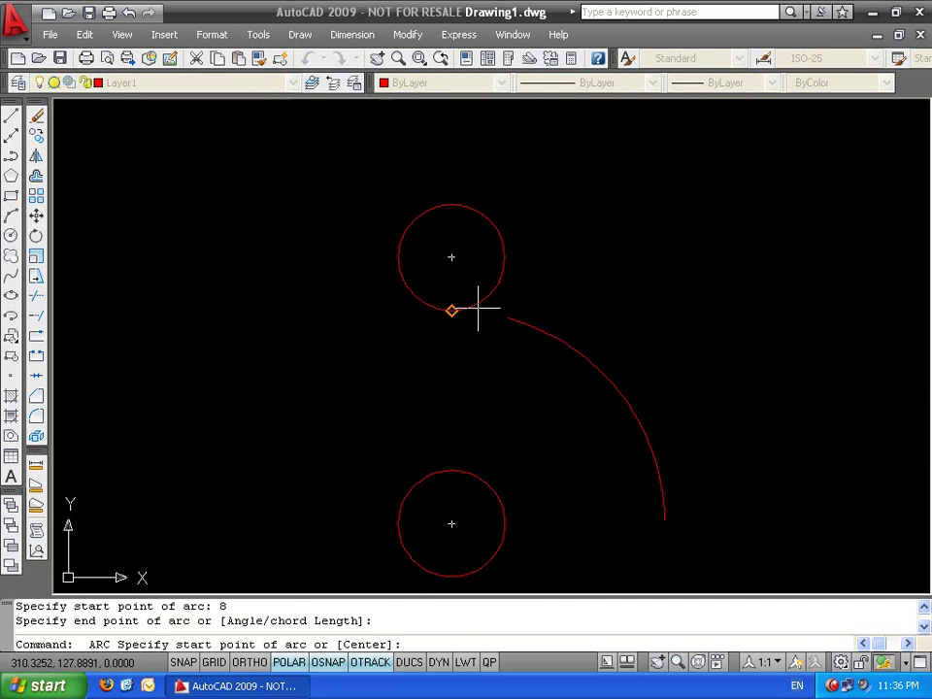
pyautogui.write('c')
pyautogui.press('Return')
pyautogui.click(451, 257)
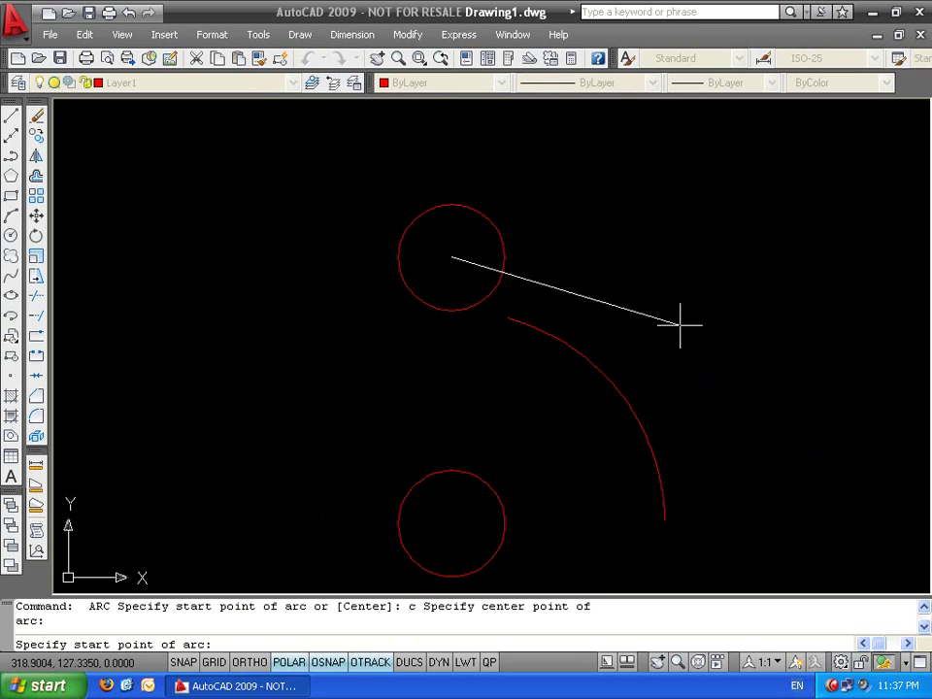
pyautogui.write('8')
pyautogui.press('Return')
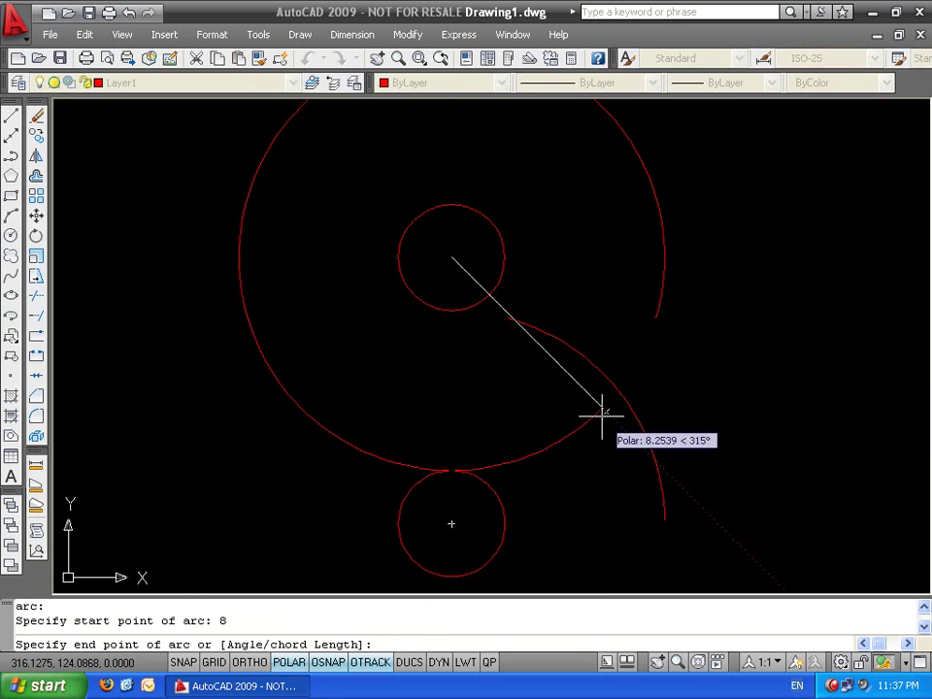
pyautogui.press('Escape')
# Draw an arc of radius 8 centred on the upper circle so that it crosses the other arc right of the circles
pyautogui.press('Return')
pyautogui.write('c')
pyautogui.press('Return')
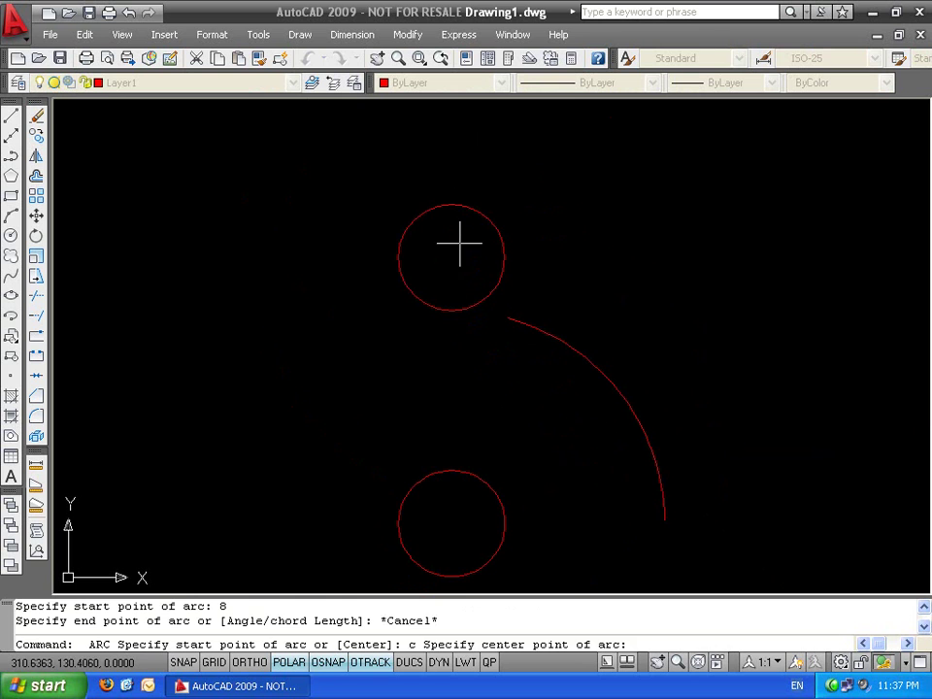
pyautogui.click(451, 259)
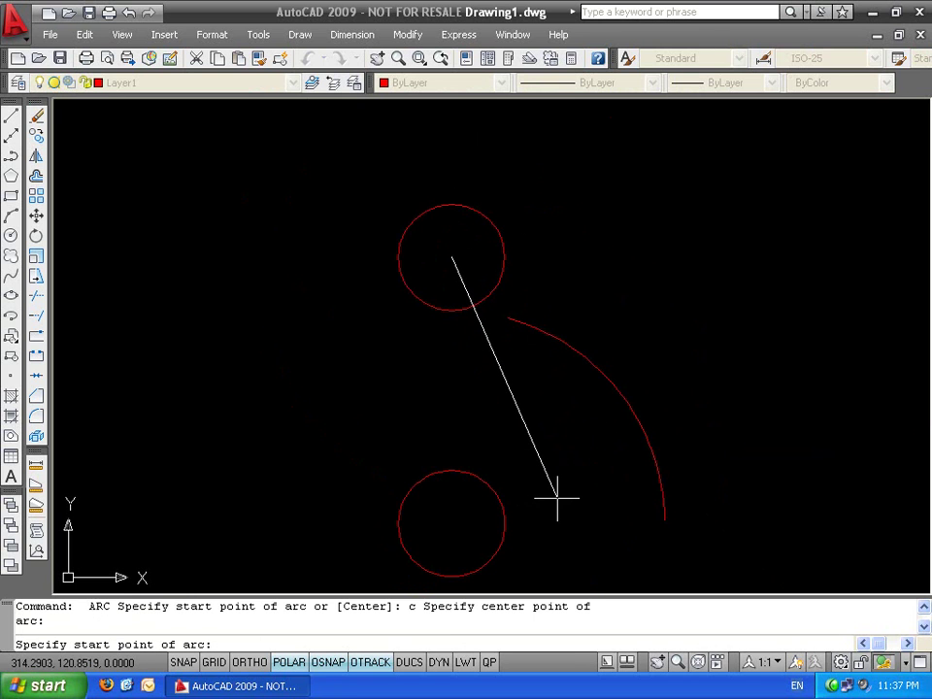
pyautogui.write('8')
pyautogui.press('Return')
pyautogui.press('Escape')
# Draw an arc of radius 6 centred on the crossing of the two construction arcs, sweeping counterclockwise past both circles' right sides
pyautogui.scroll(3, 633, 402)
pyautogui.write('a')
pyautogui.press('Return')
pyautogui.write('c')
pyautogui.press('Return')
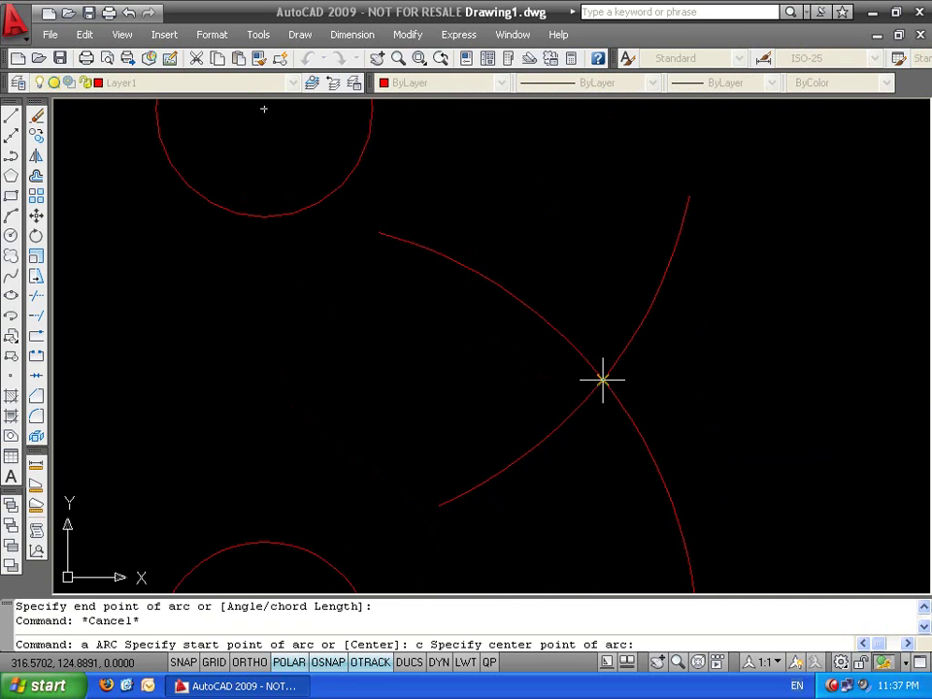
pyautogui.click(603, 380)
pyautogui.moveTo(460, 123); pyautogui.dragTo(411, 366, button='middle')
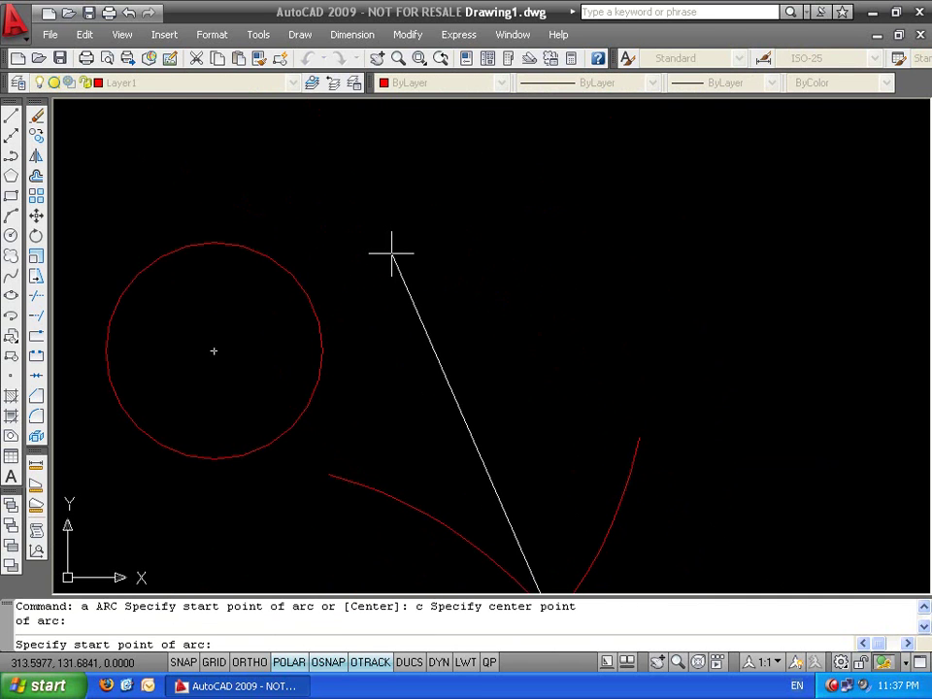
pyautogui.write('6')
pyautogui.press('Return')
pyautogui.scroll(-2, 167, 257)
pyautogui.moveTo(136, 360); pyautogui.dragTo(270, 259, button='middle')
pyautogui.press('Escape')
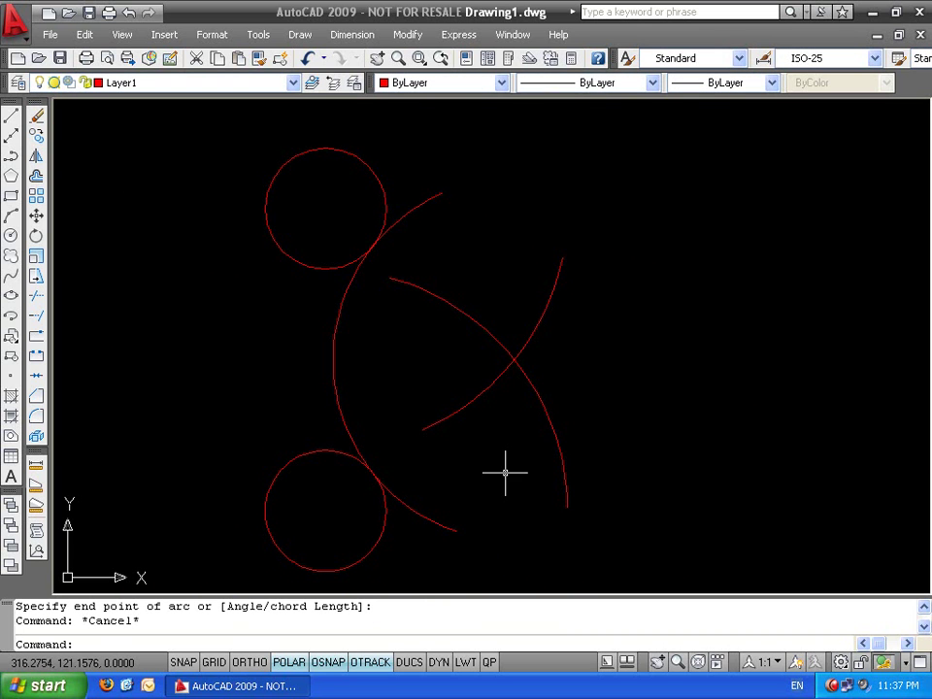
# Draw a horizontal line from the crossing of the construction arcs to the middle of the arc touching both circles
pyautogui.moveTo(477, 414); pyautogui.dragTo(683, 460, button='middle')
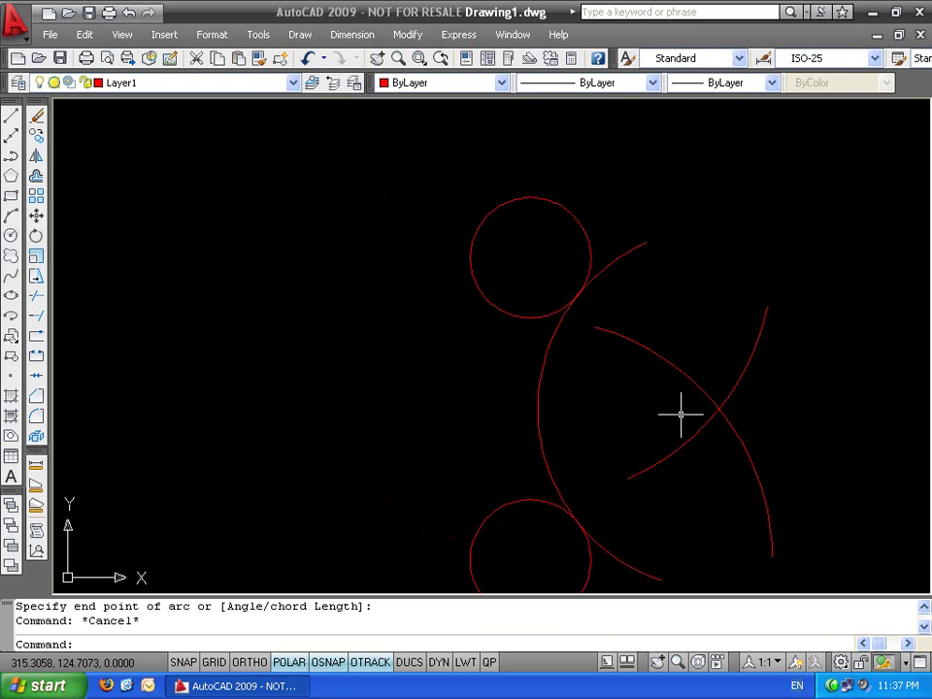
pyautogui.write('l')
pyautogui.press('Return')
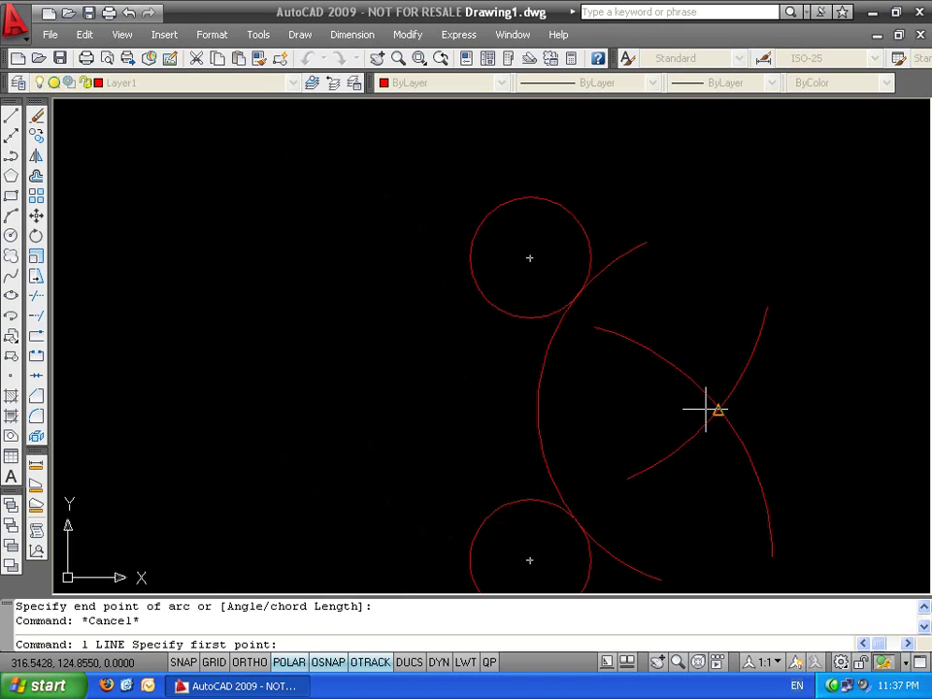
pyautogui.click(712, 409)
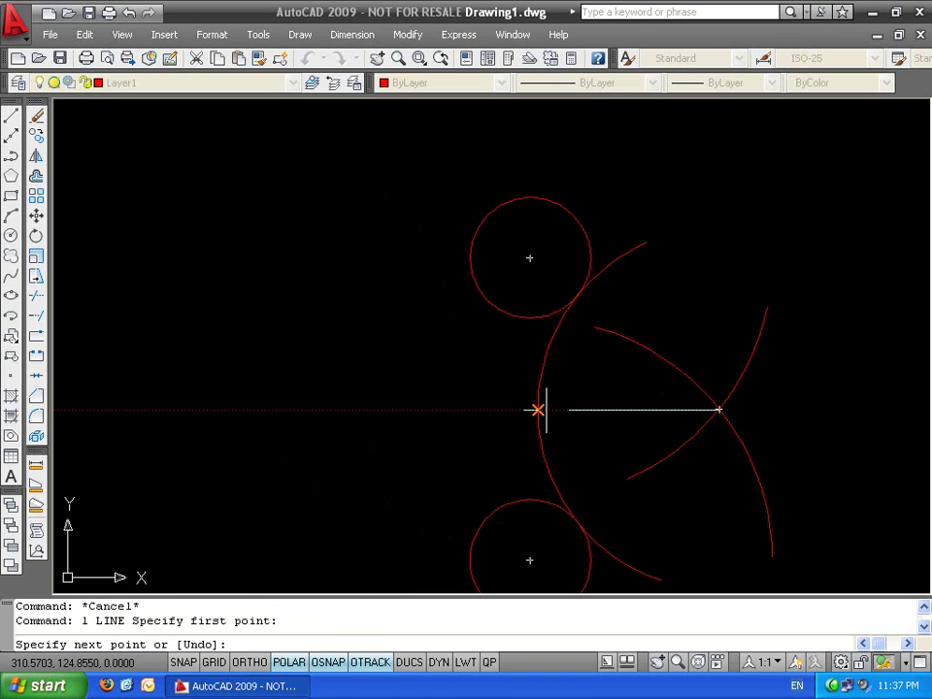
pyautogui.click(540, 409)
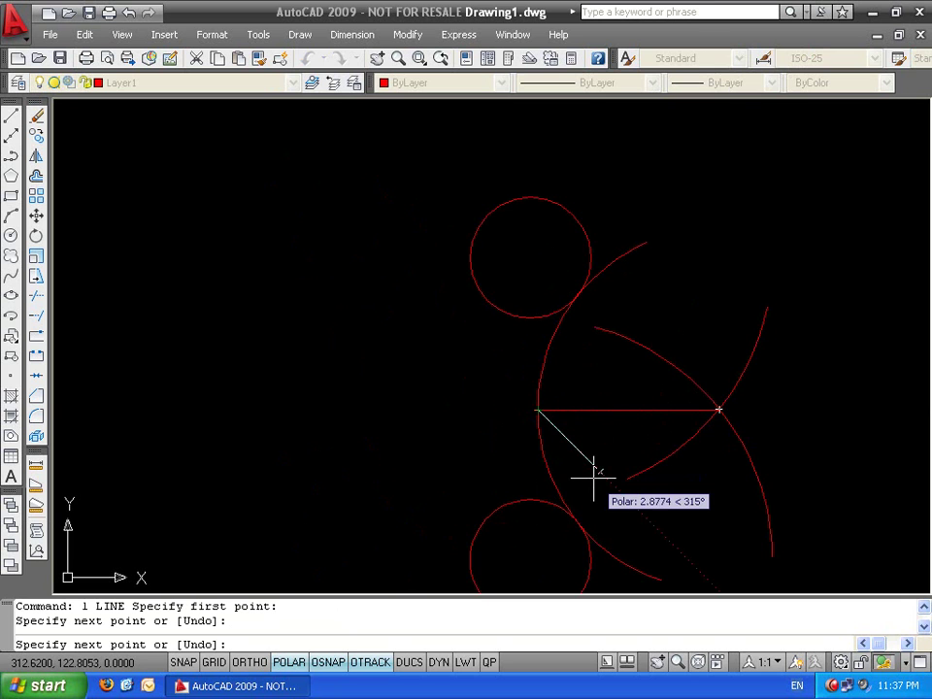
pyautogui.press('Return')
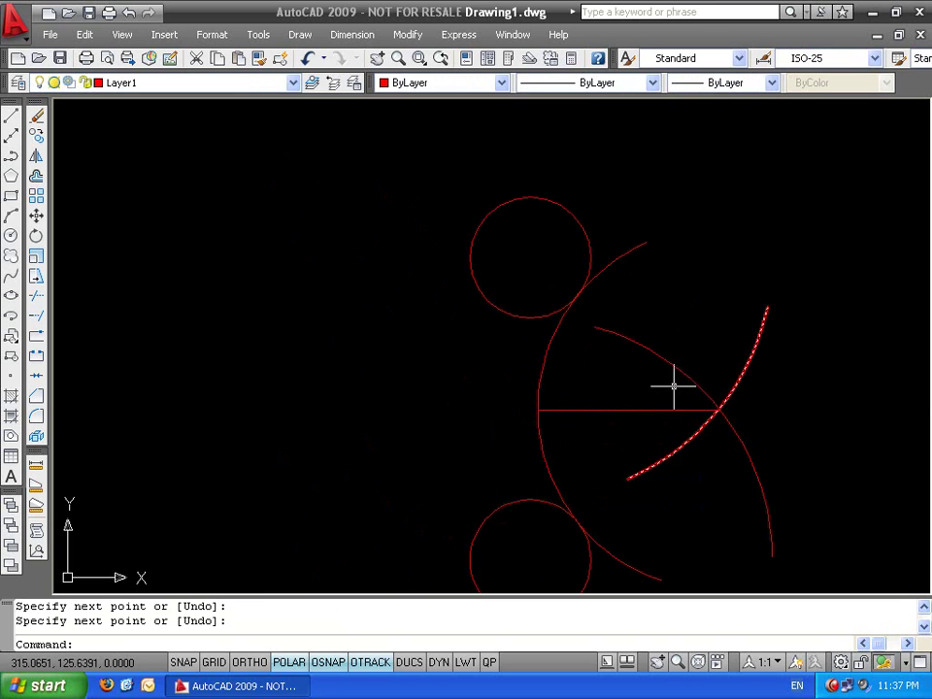
pyautogui.moveTo(622, 392); pyautogui.dragTo(721, 350, button='middle')
pyautogui.write('l')
pyautogui.press('Return')
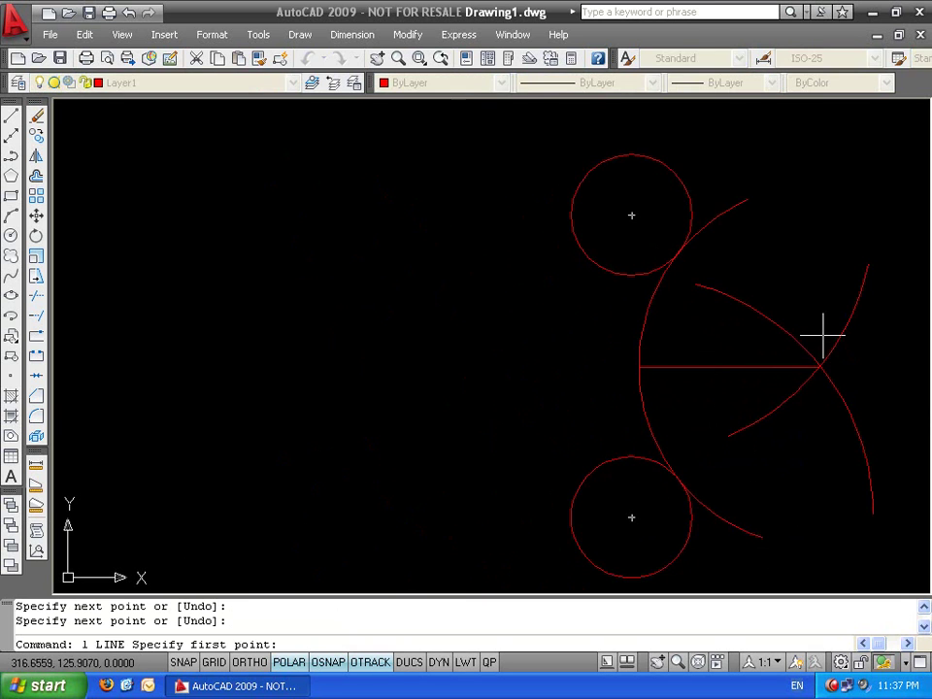
pyautogui.click(867, 355)
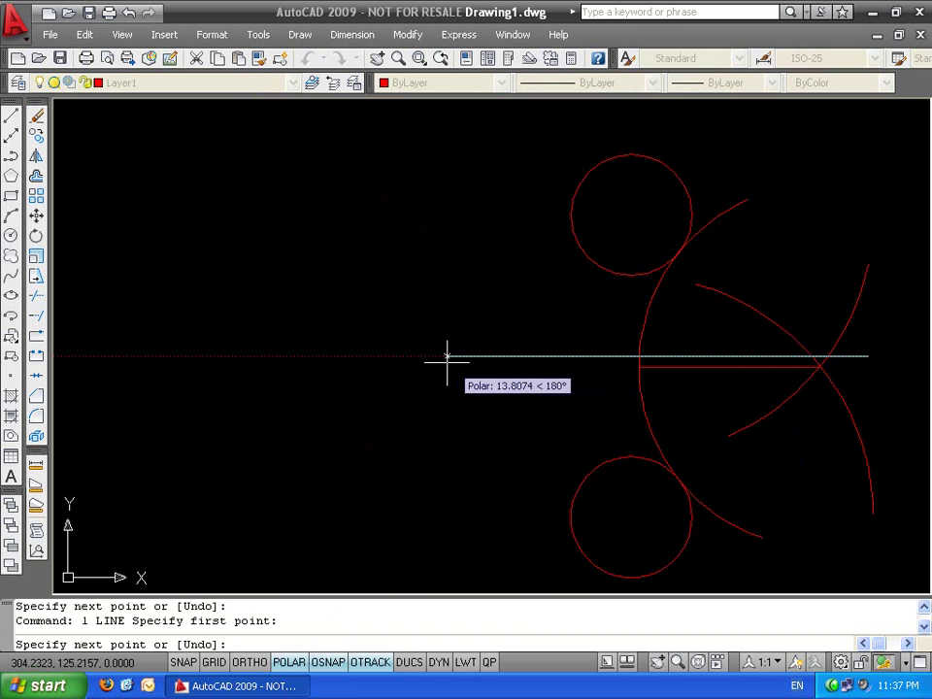
pyautogui.press('Return')
pyautogui.press('Return')
pyautogui.click(746, 350)
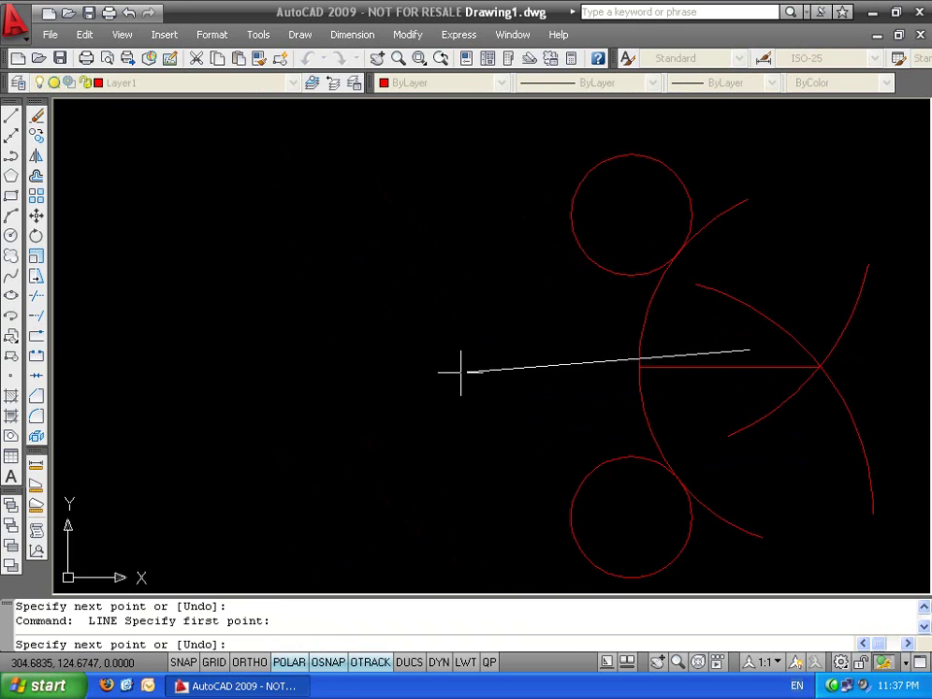
pyautogui.press('Escape')
pyautogui.press('Escape')
# Erase the three arcs and the horizontal line beside the two circles
pyautogui.click(905, 323)
pyautogui.click(821, 364)
pyautogui.press('Delete')
pyautogui.moveTo(592, 417); pyautogui.dragTo(474, 393, button='middle')
pyautogui.press('Escape')
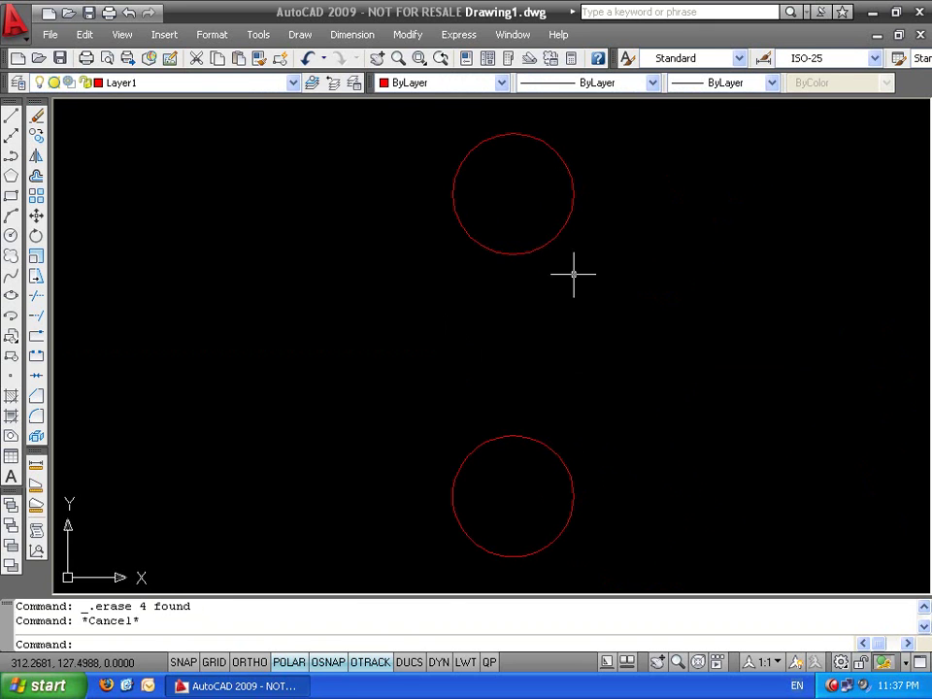
# Fillet the right sides of the lower and upper circles with a radius of about 7.64 picked as a horizontal distance
pyautogui.write('f')
pyautogui.press('Return')
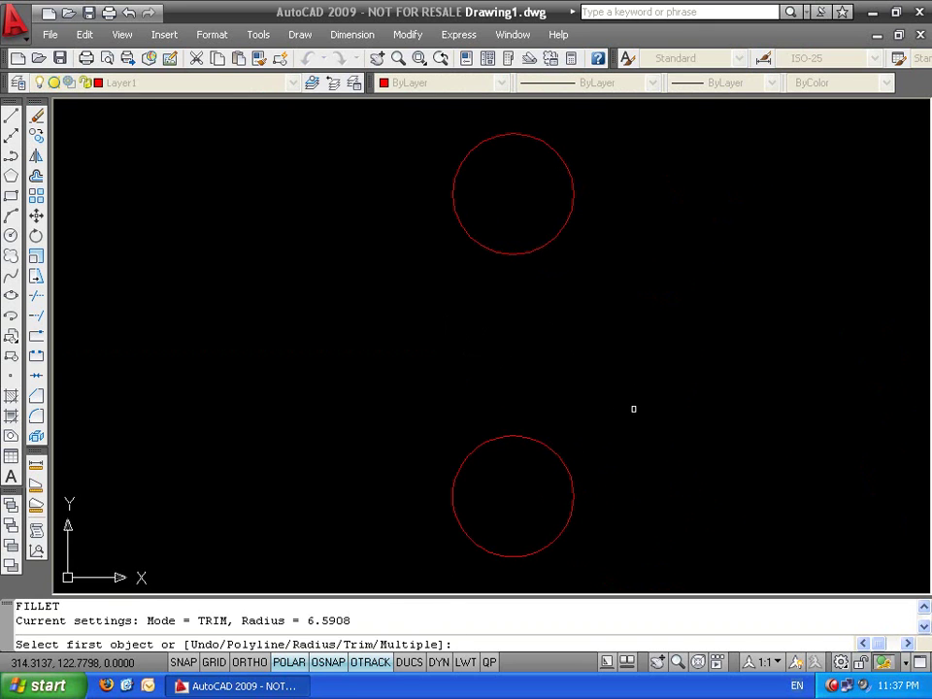
pyautogui.write('r')
pyautogui.press('Return')
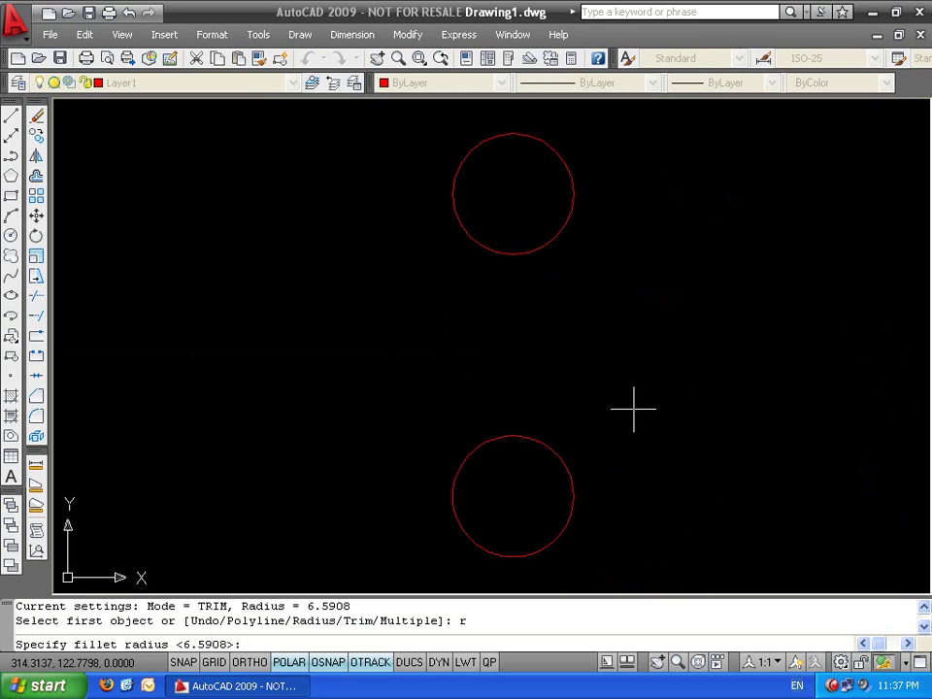
pyautogui.click(512, 344)
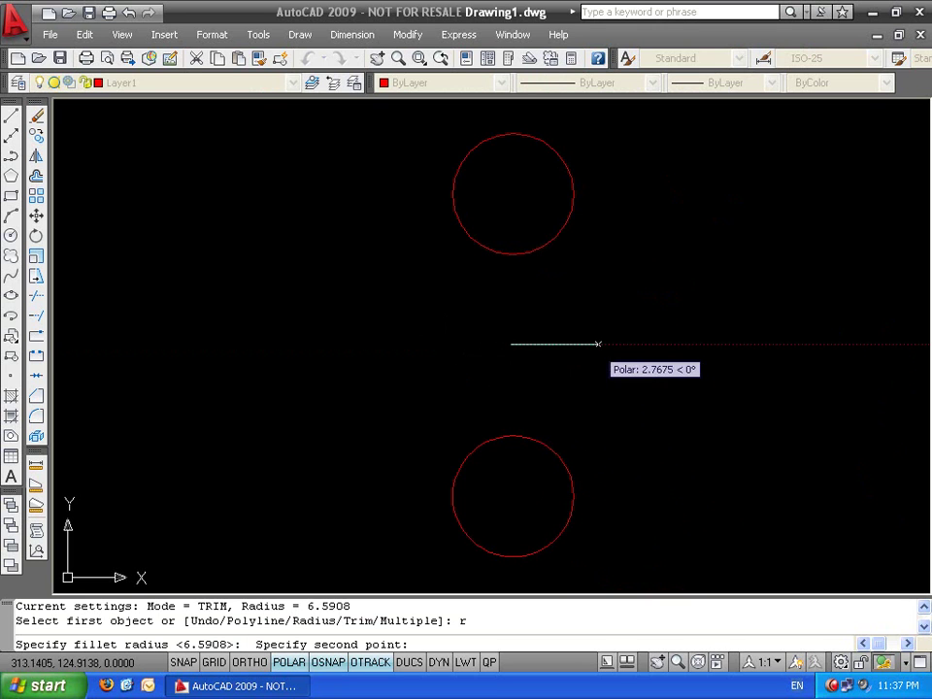
pyautogui.click(742, 344)
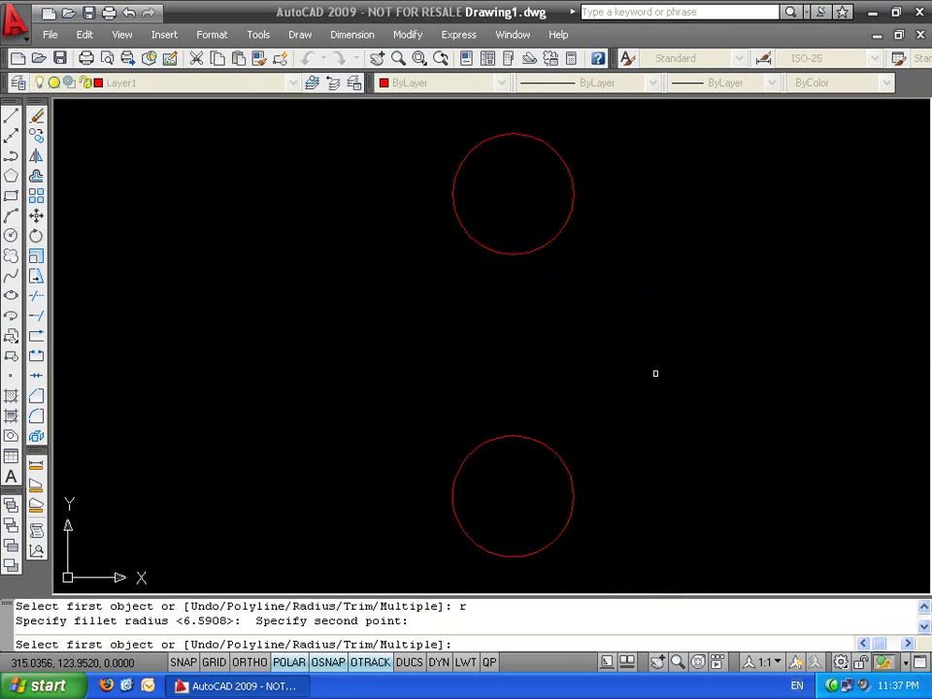
pyautogui.click(560, 451)
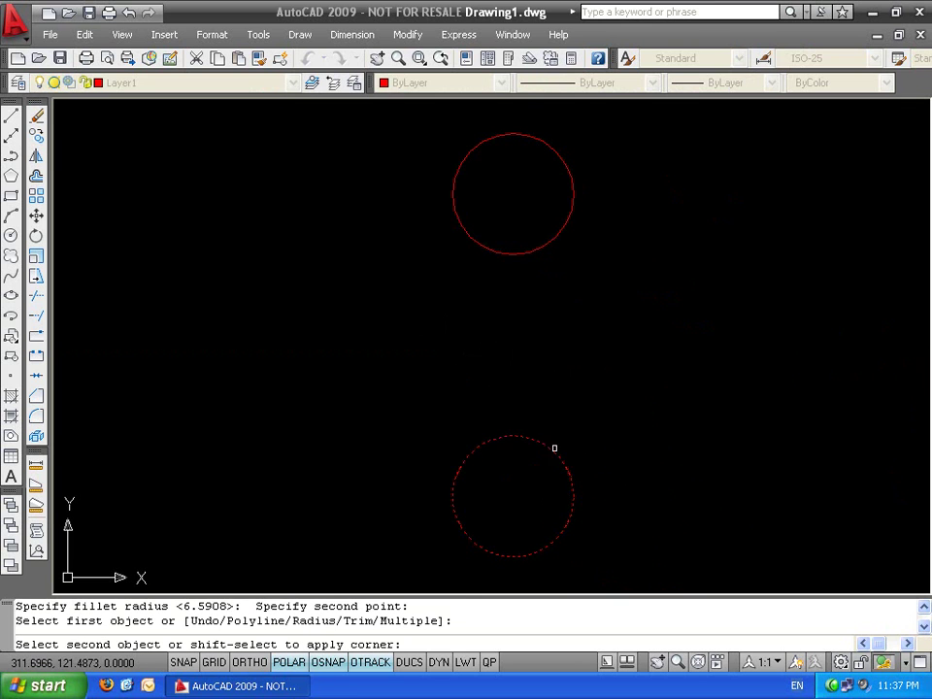
pyautogui.click(565, 233)
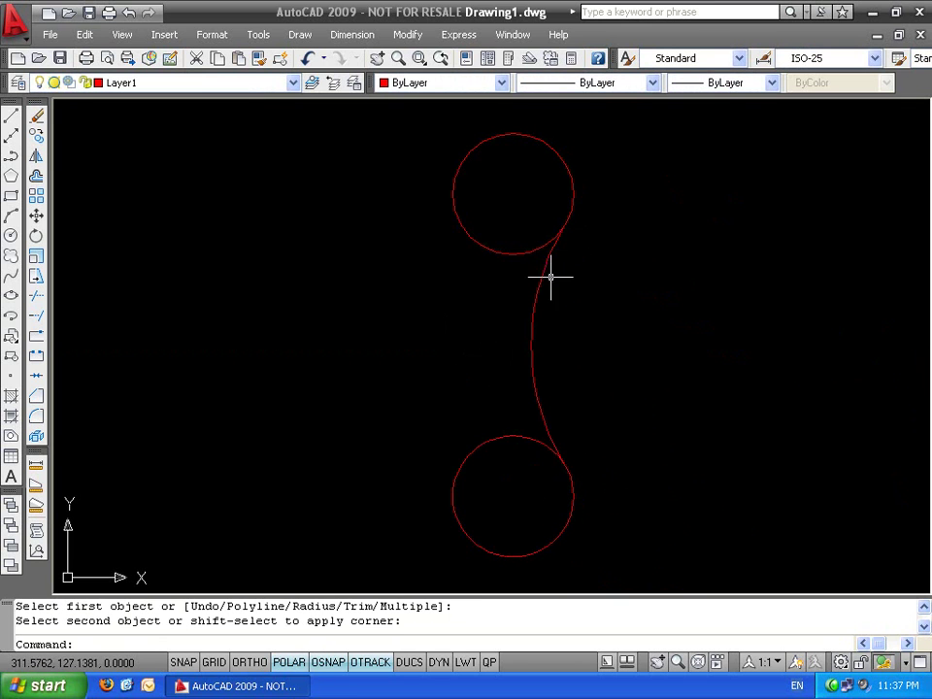
pyautogui.write('f')
pyautogui.press('Return')
pyautogui.write('r')
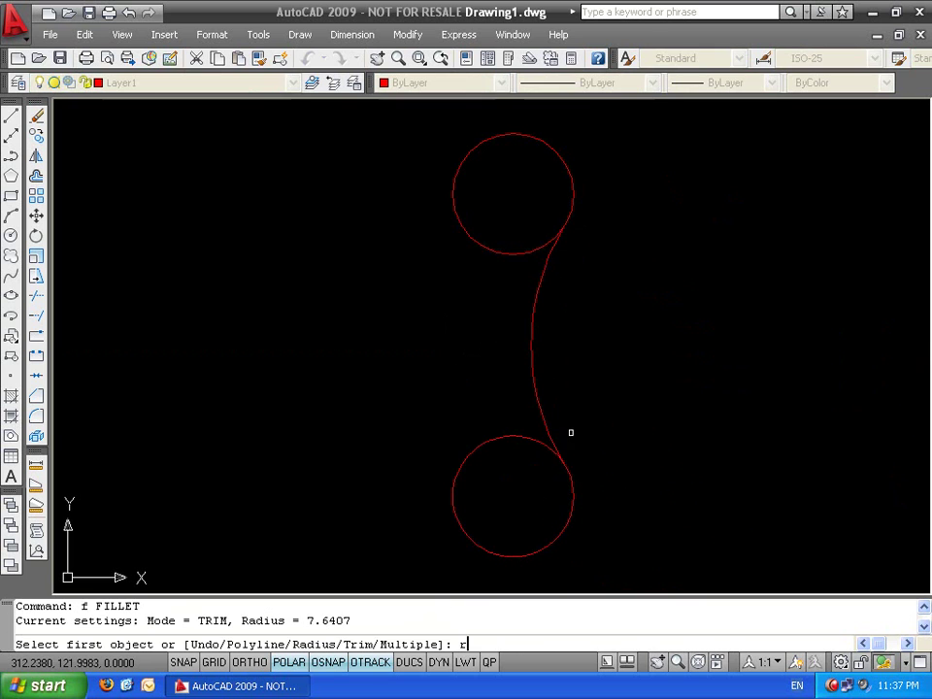
pyautogui.press('Return')
pyautogui.press('Return')
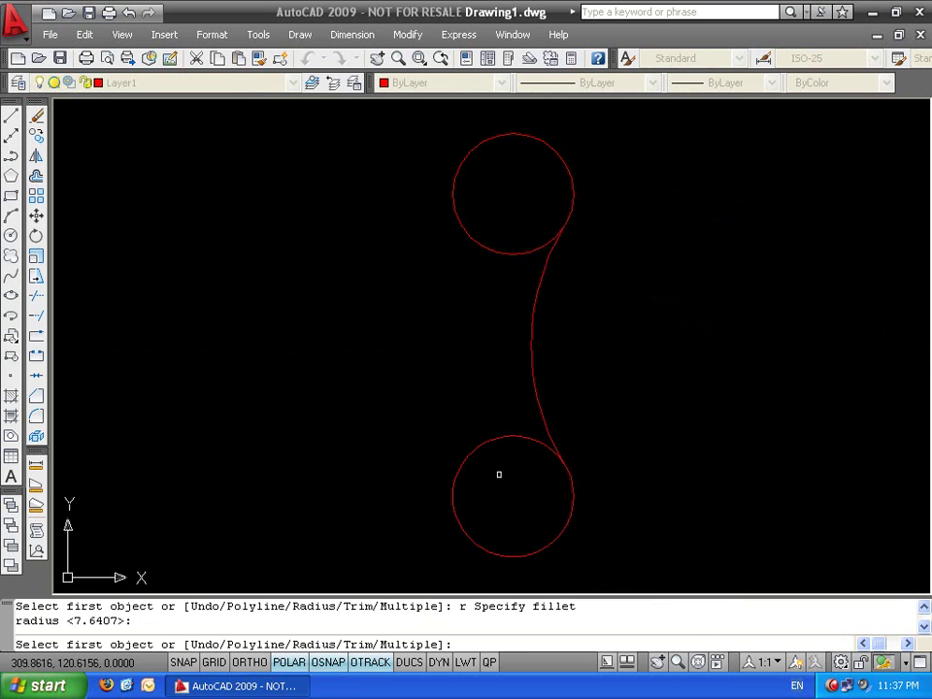
pyautogui.press('Escape')
pyautogui.press('Escape')
# Fillet the left sides of the lower and upper circles with a radius of about 6.29 picked between two points
pyautogui.write('f')
pyautogui.press('Return')
pyautogui.write('r')
pyautogui.press('Return')
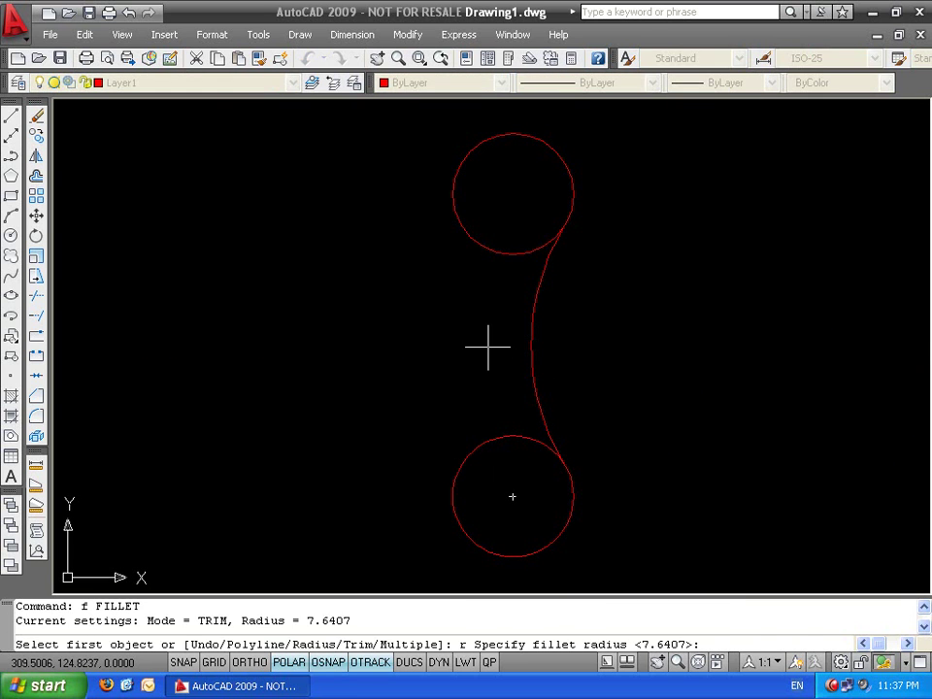
pyautogui.click(487, 348)
pyautogui.click(298, 340)
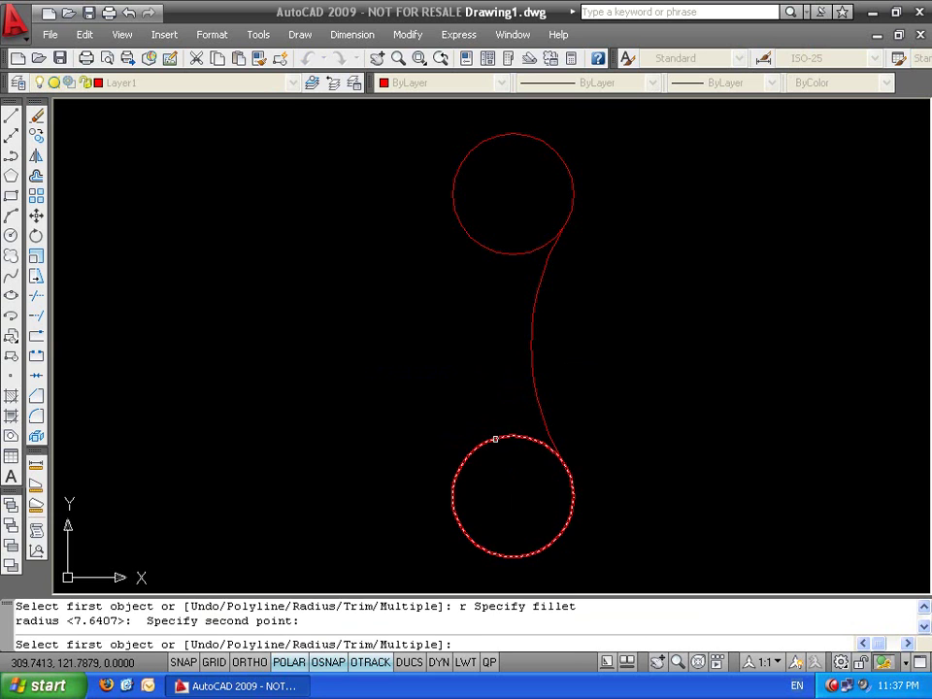
pyautogui.click(495, 437)
pyautogui.click(477, 239)
pyautogui.press('Escape')
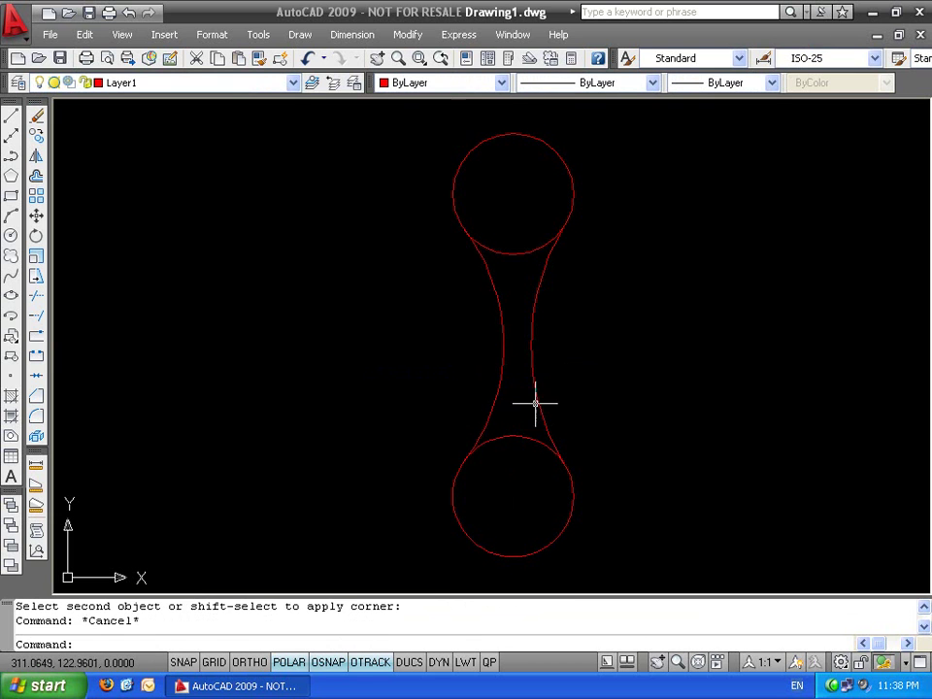
# Erase both fillet arcs between the two circles
pyautogui.click(540, 401)
pyautogui.click(471, 402)
pyautogui.press('Delete')
# Try to fillet the right sides of the two circles with a radius of 0.5
pyautogui.write('f')
pyautogui.press('Return')
pyautogui.write('r')
pyautogui.press('Return')
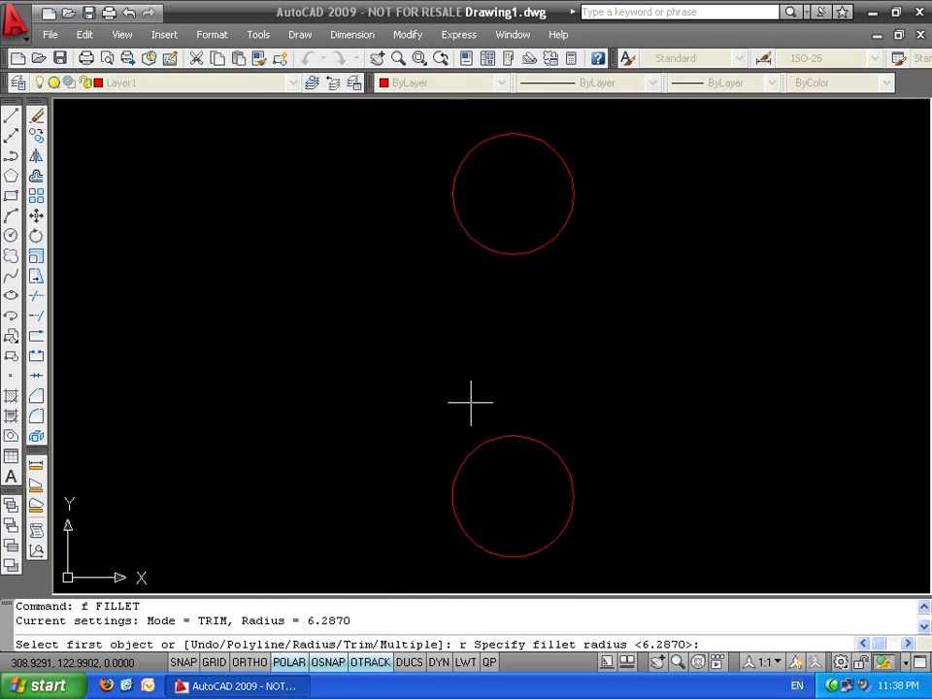
pyautogui.write('.5')
pyautogui.press('Return')
pyautogui.click(536, 438)
pyautogui.click(548, 242)
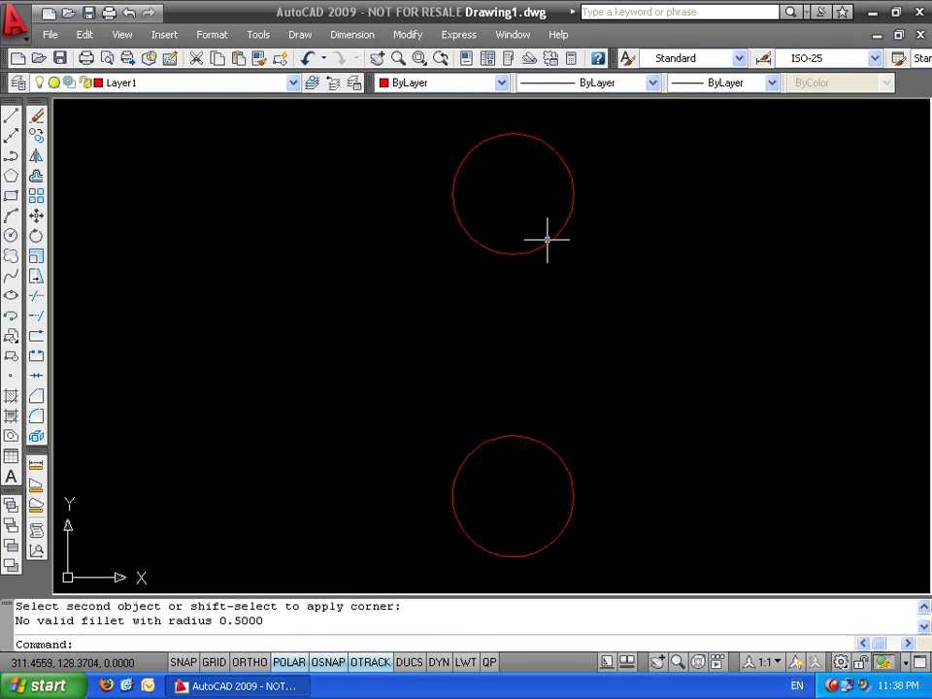
pyautogui.moveTo(35, 621); pyautogui.dragTo(327, 617)
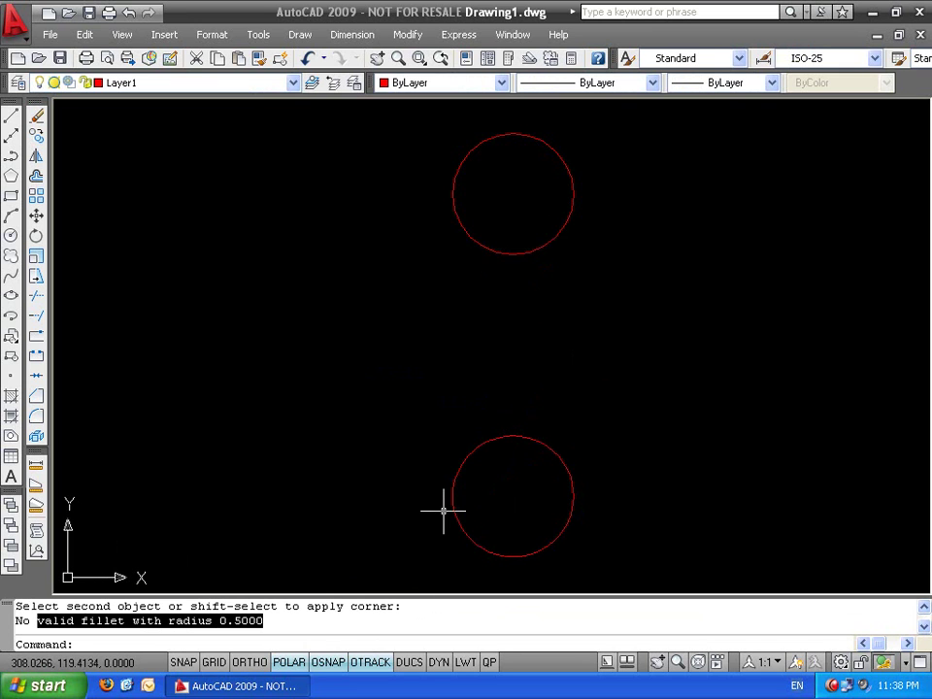
pyautogui.press('Escape')
pyautogui.press('Escape')
# Fillet the right sides of the two circles with a larger radius picked as the distance between two points
pyautogui.write('fr')
pyautogui.press('Return')
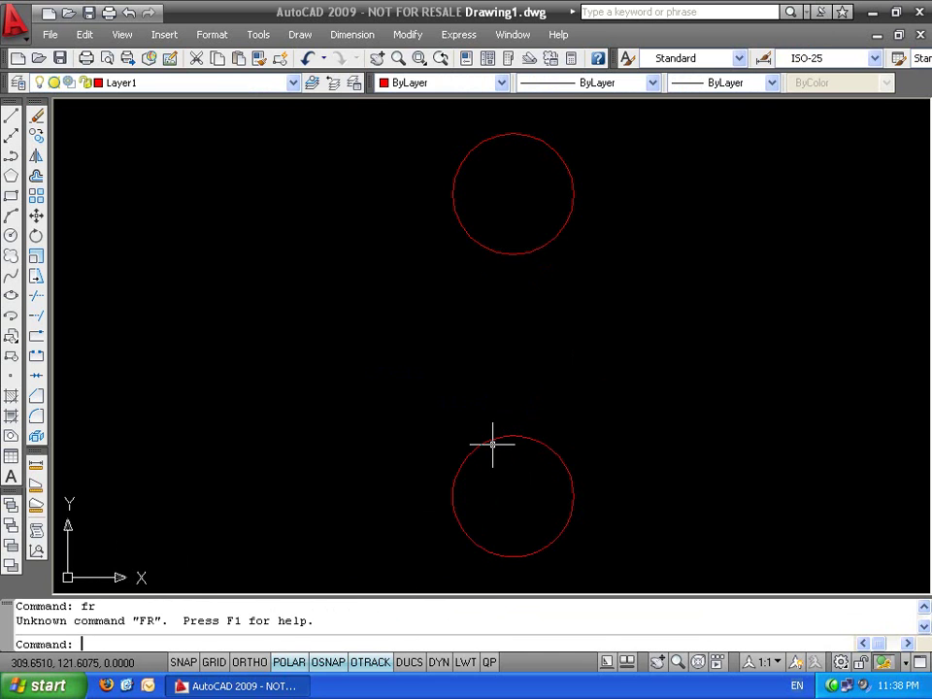
pyautogui.write('f')
pyautogui.press('Return')
pyautogui.write('r')
pyautogui.press('Return')
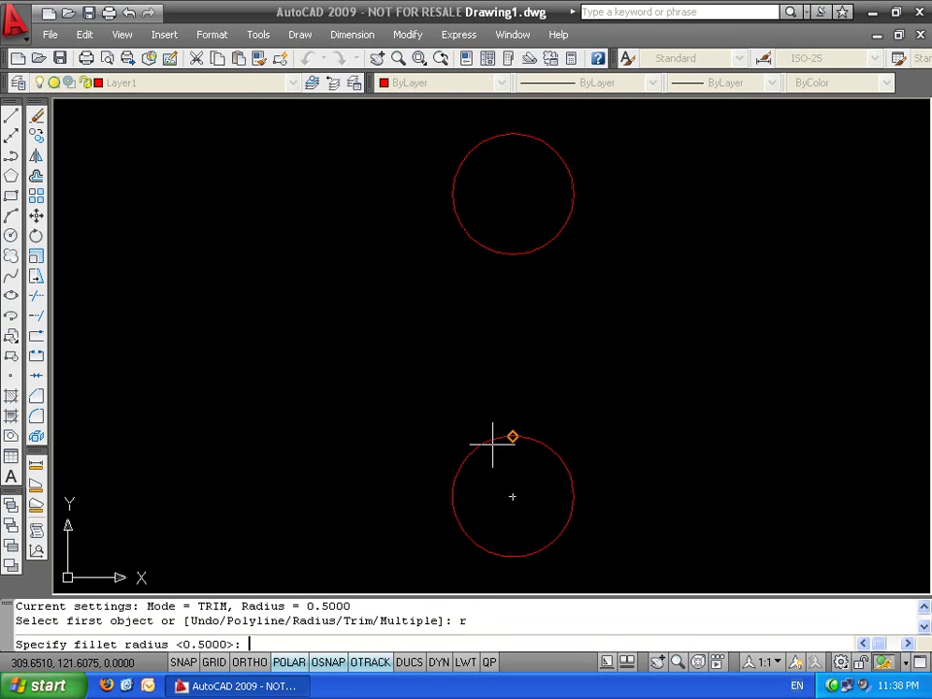
pyautogui.click(499, 342)
pyautogui.click(790, 336)
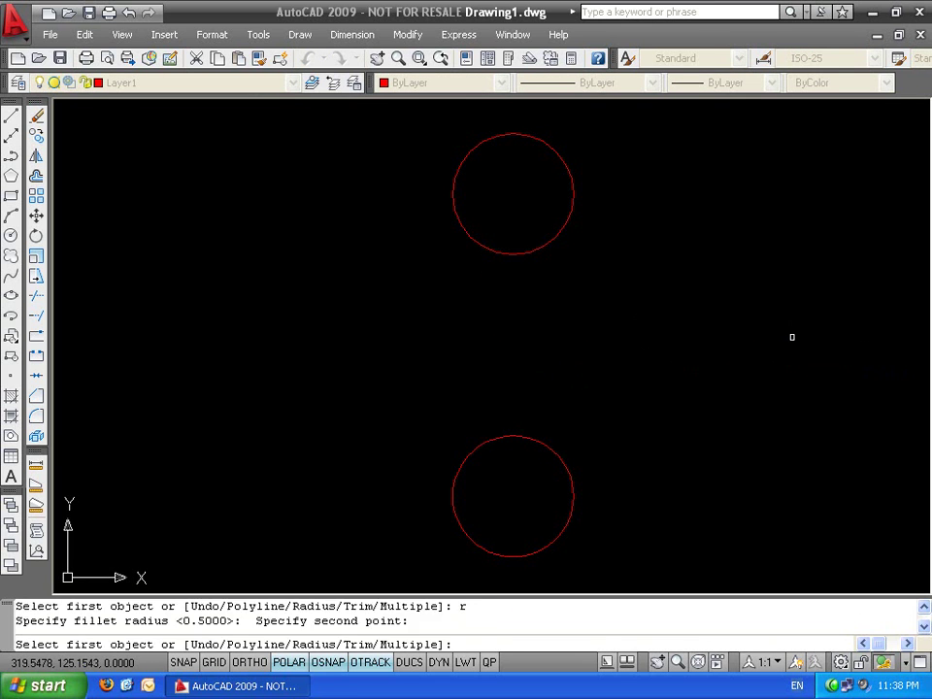
pyautogui.click(573, 449)
pyautogui.click(560, 235)
# Erase the fillet arc joining the right sides of the two circles
pyautogui.click(572, 266)
pyautogui.click(446, 355)
pyautogui.press('Delete')
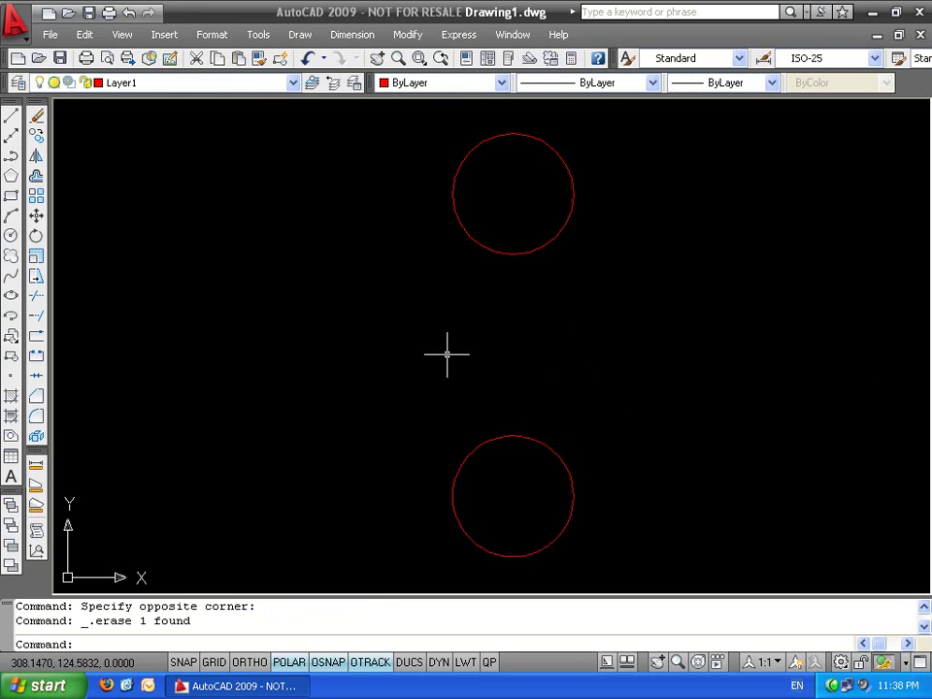
# Start another fillet with a new radius between the two circles
pyautogui.write('fr')
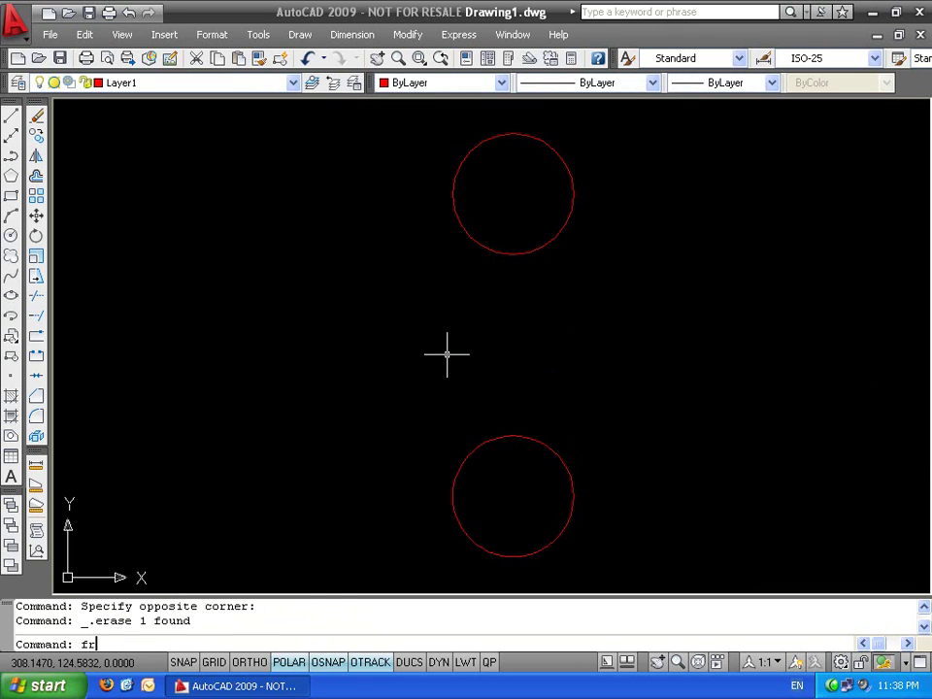